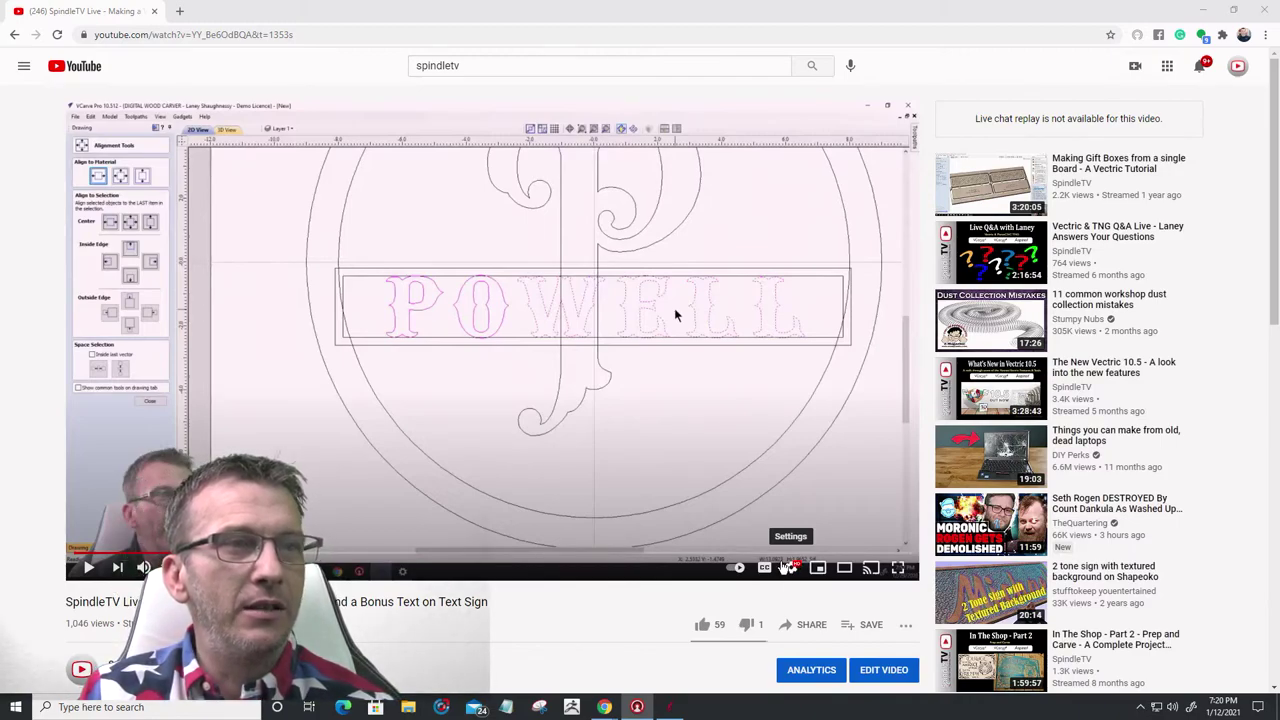
- Set the YouTube video's playback quality to 1080p
left_click(789, 567)
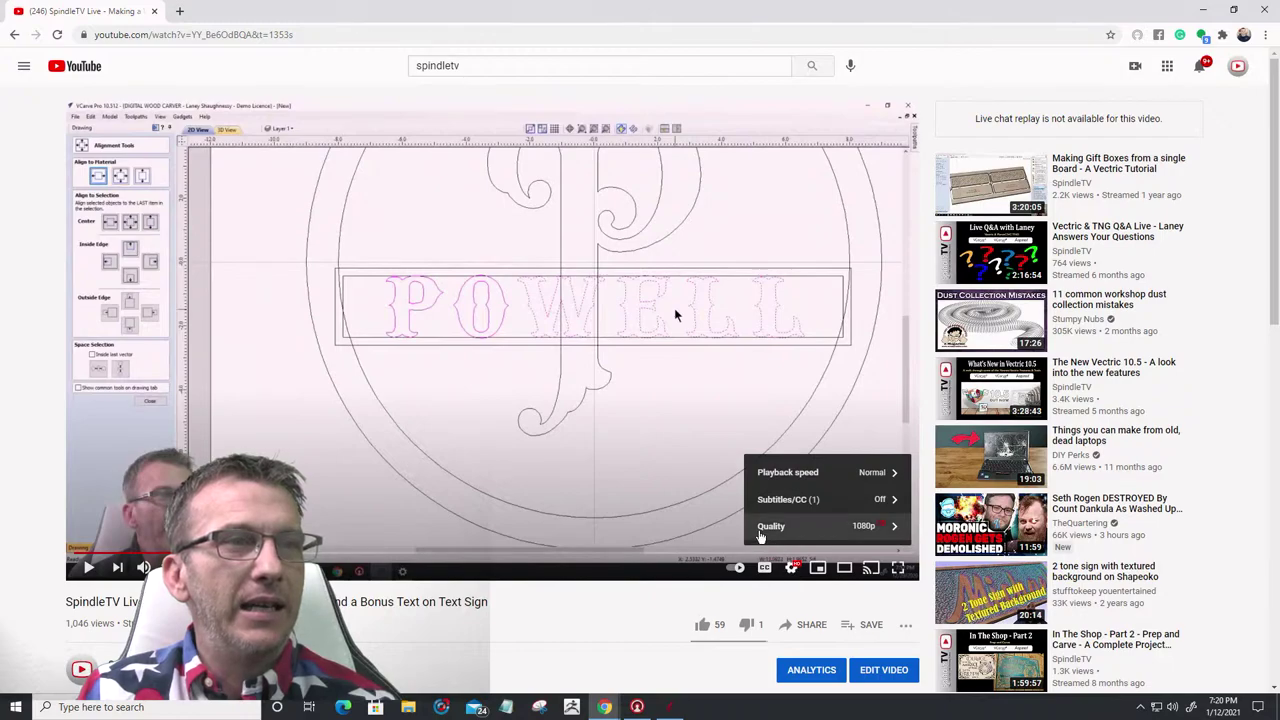
left_click(884, 537)
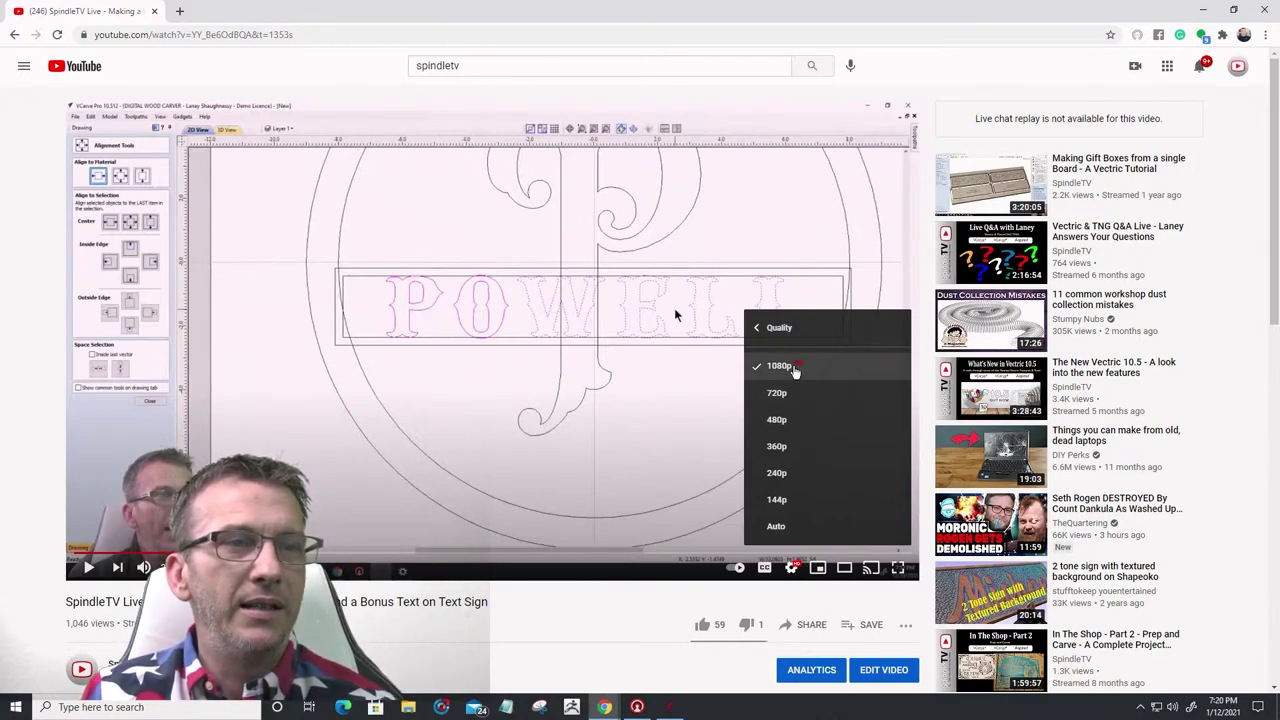
left_click(795, 368)
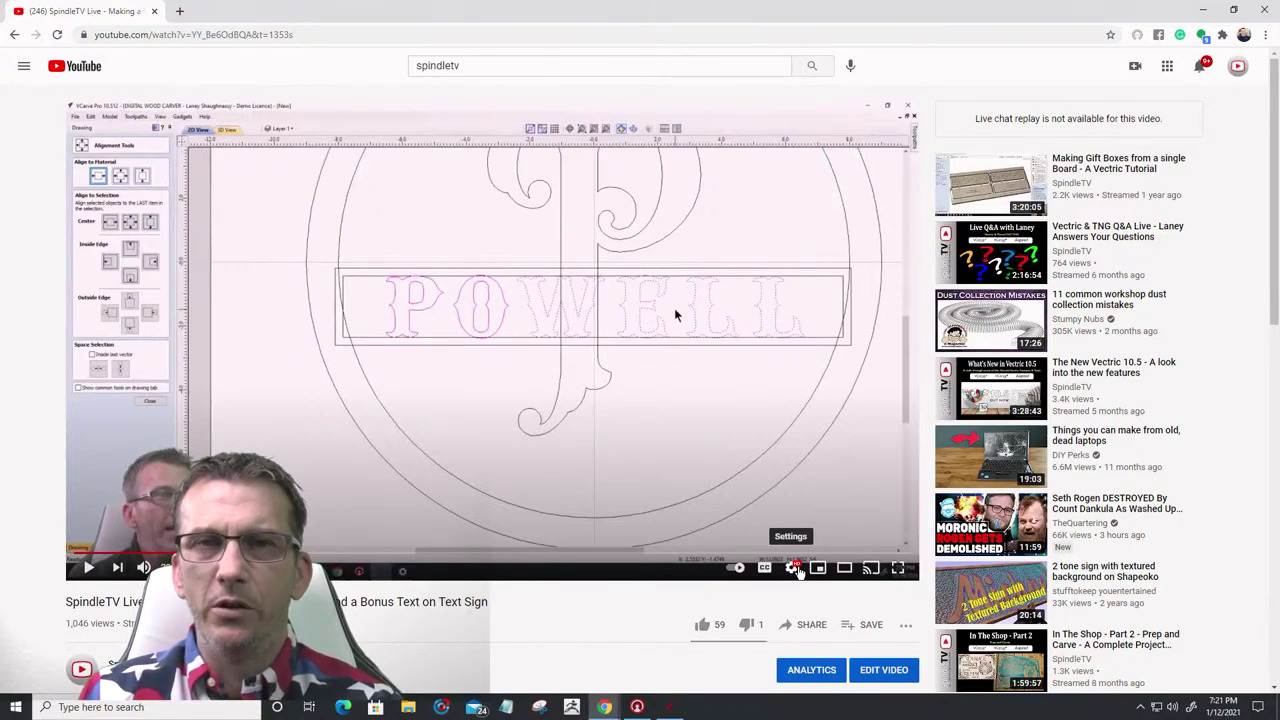
- Recheck the 1080p quality setting, then minimize the browser to reveal Aspire
left_click(794, 568)
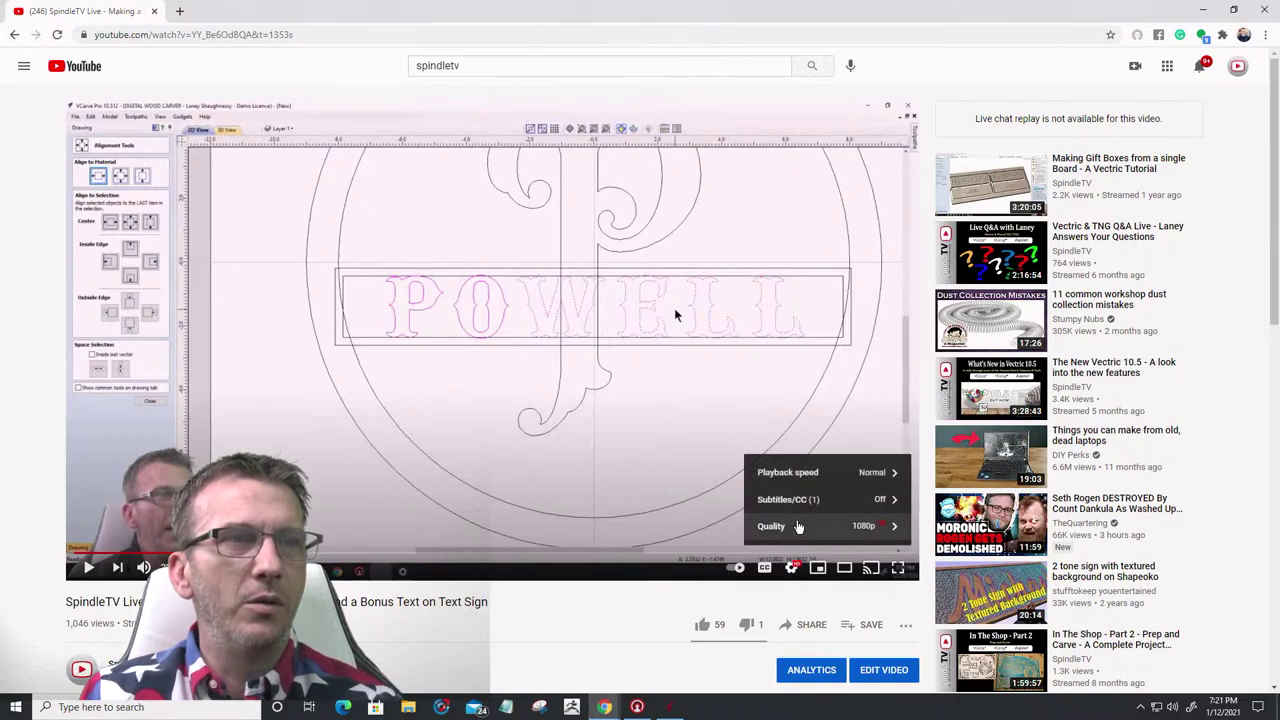
left_click(801, 528)
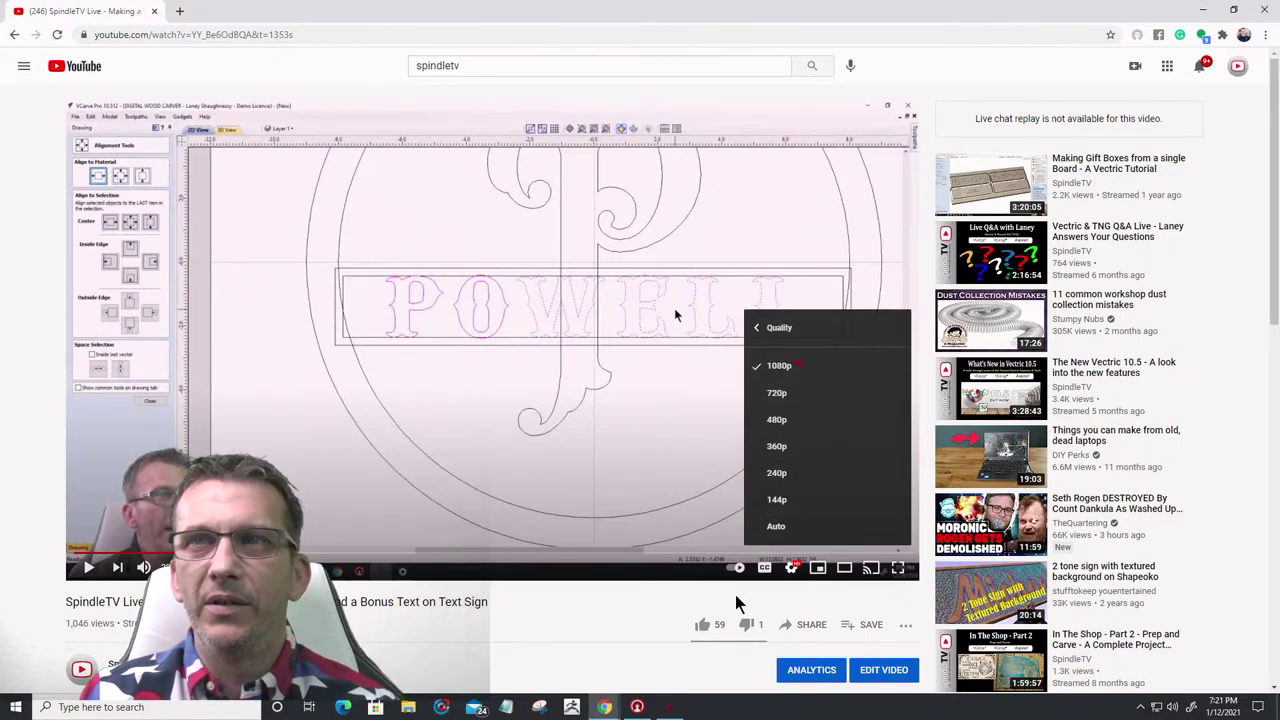
left_click(1203, 10)
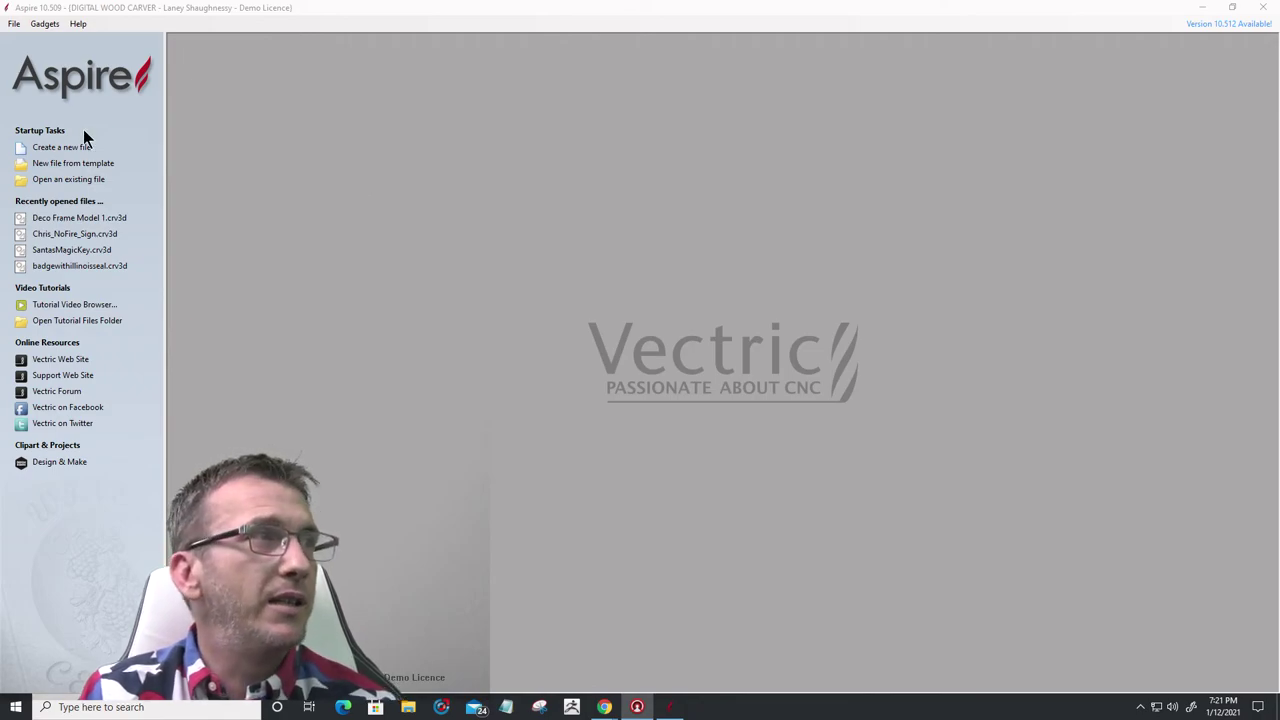
- Open Deco Frame Model 1.crv3d from the recently opened files and zoom over its layout
left_click(53, 217)
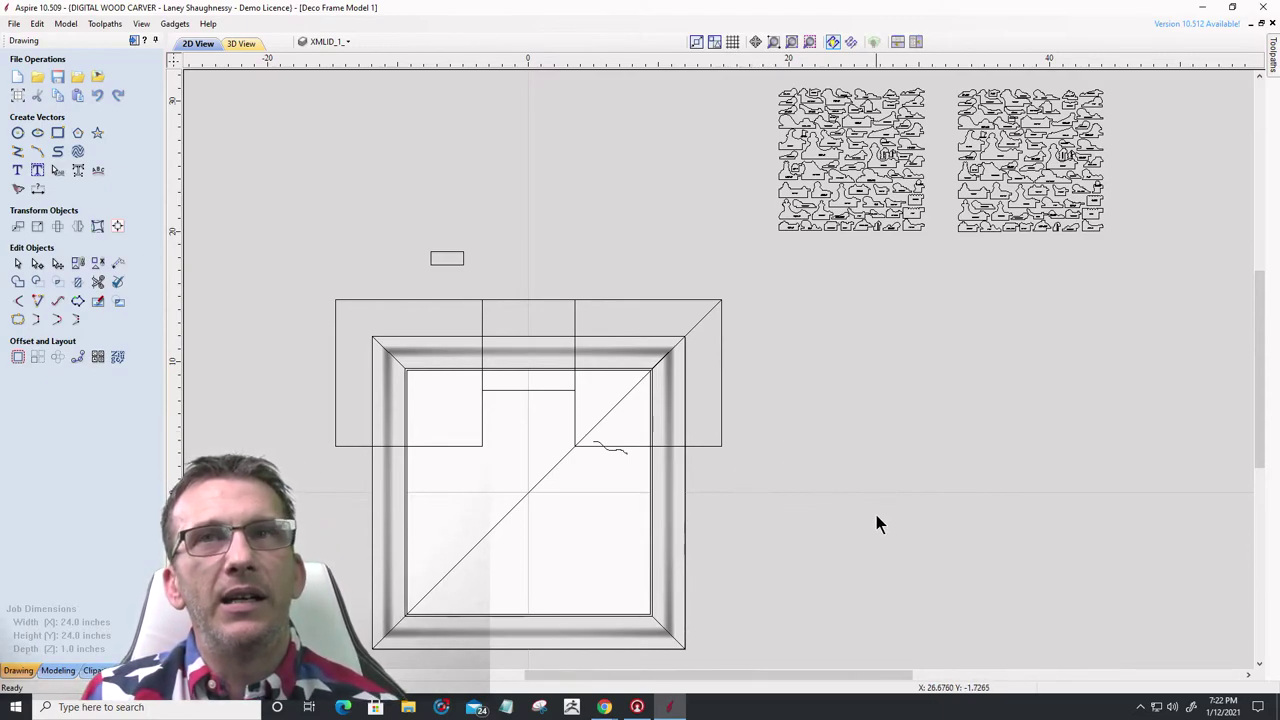
scroll(949, 65, "up", 5)
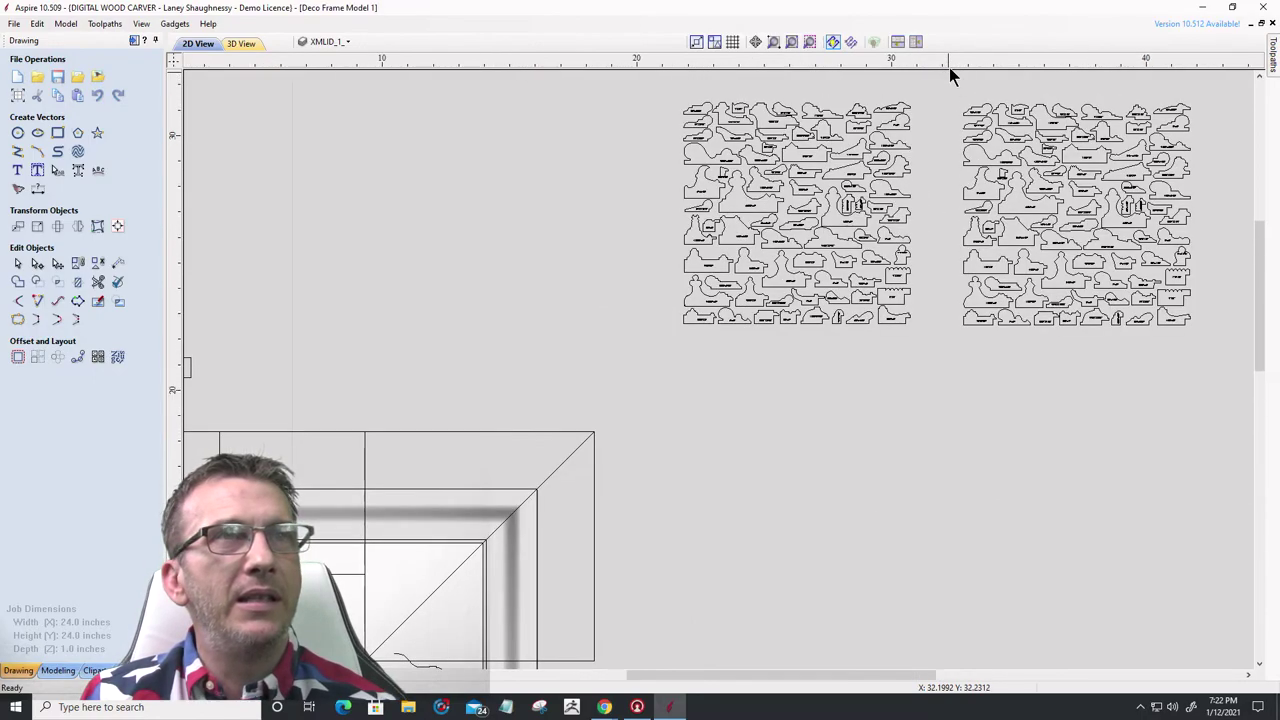
scroll(659, 395, "up", 2)
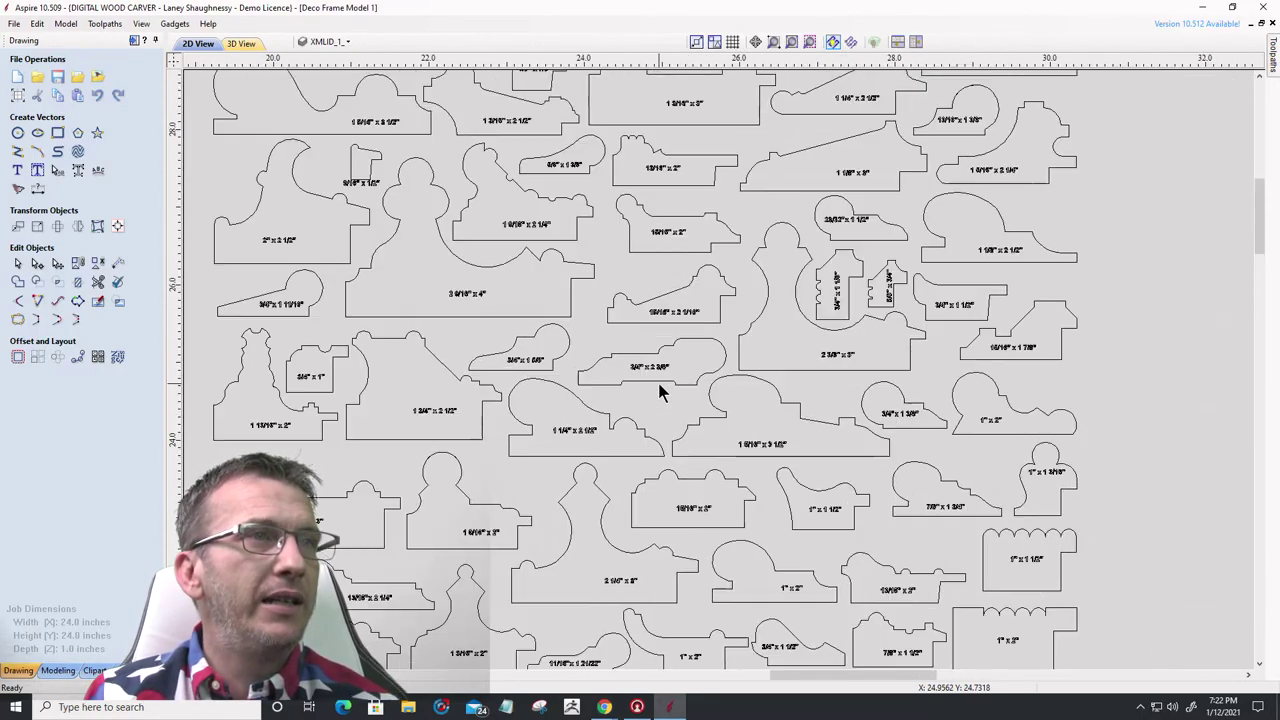
scroll(658, 393, "up", 1)
scroll(659, 383, "down", 4)
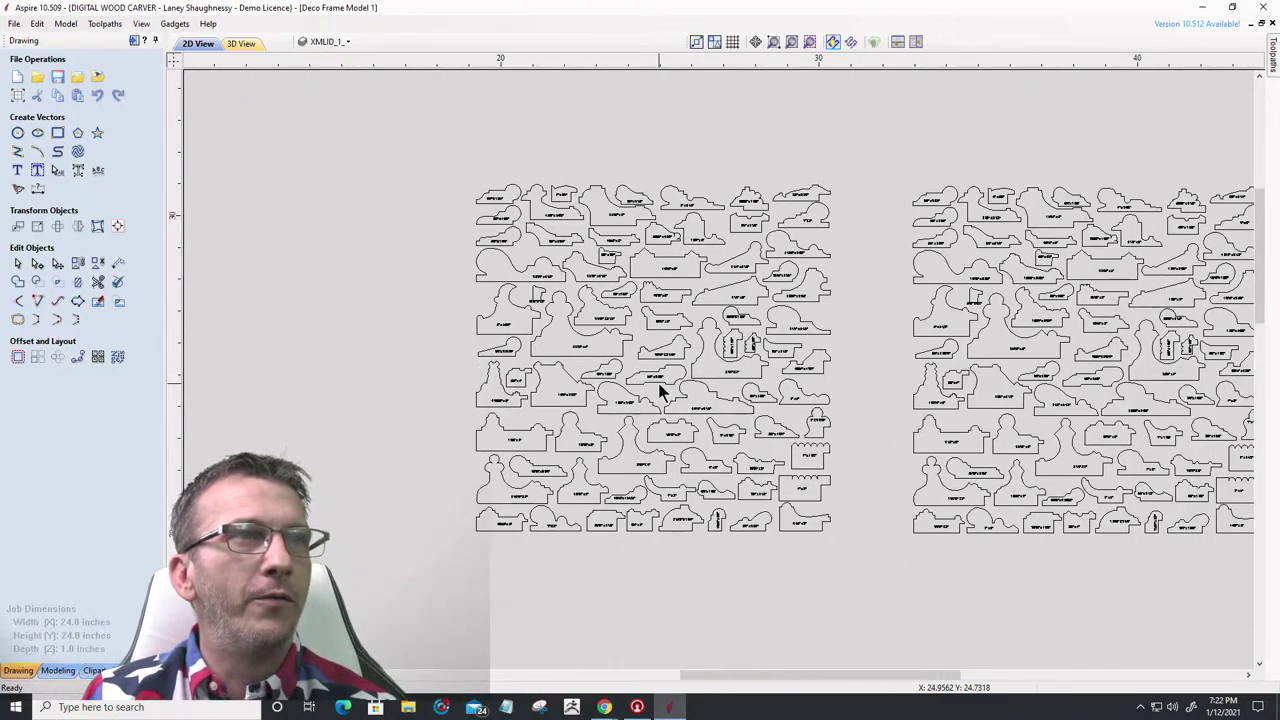
scroll(659, 390, "up", 4)
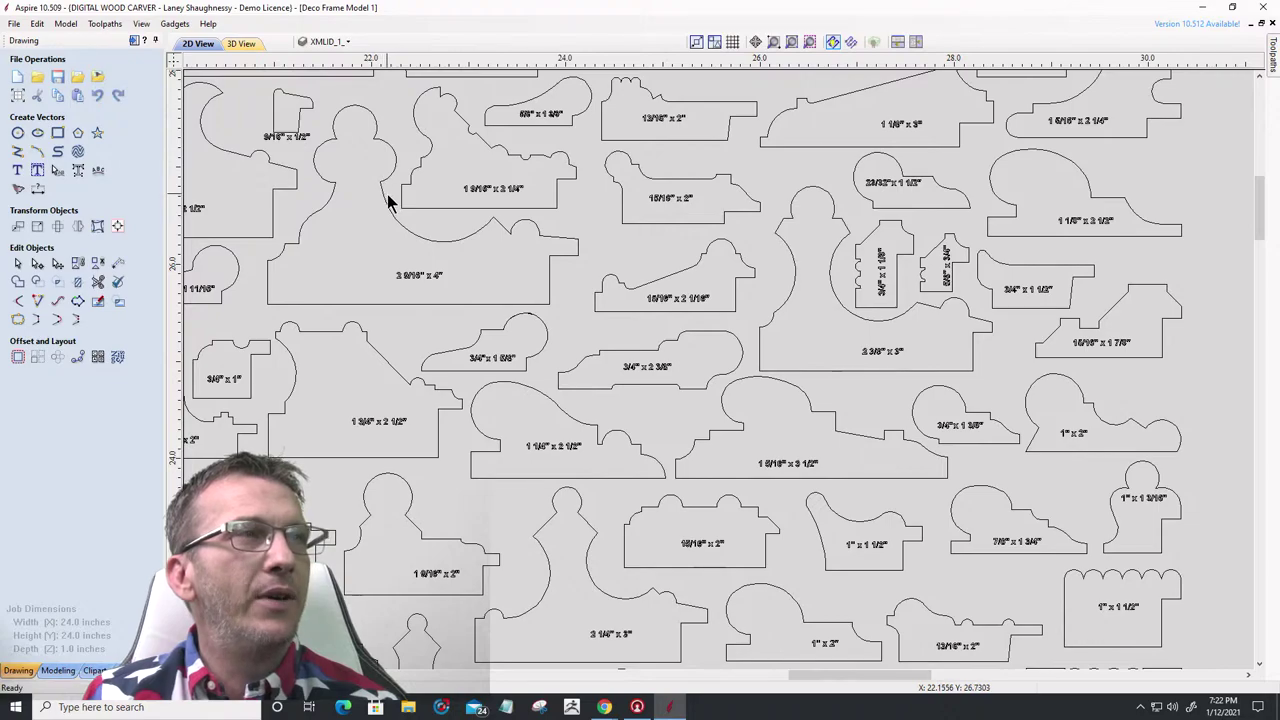
- Look over the two molding-profile sheets, then show the job in 3D View
scroll(937, 316, "down", 5)
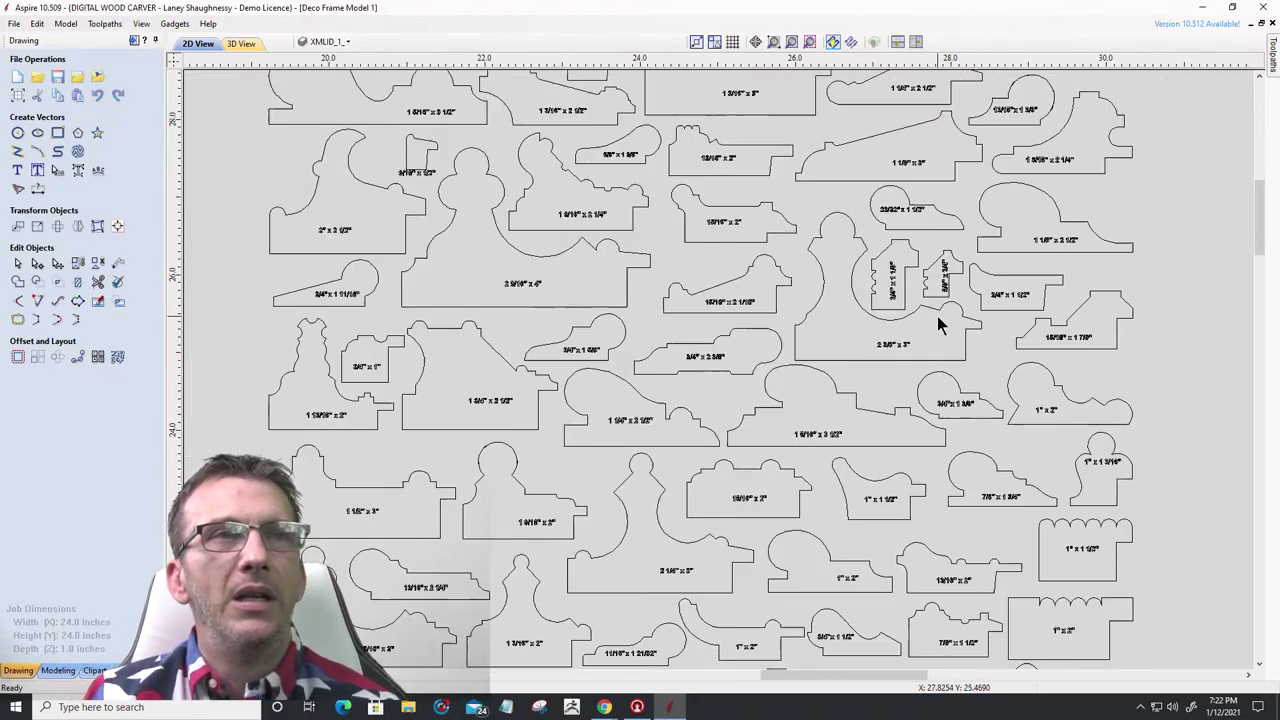
scroll(937, 316, "up", 2)
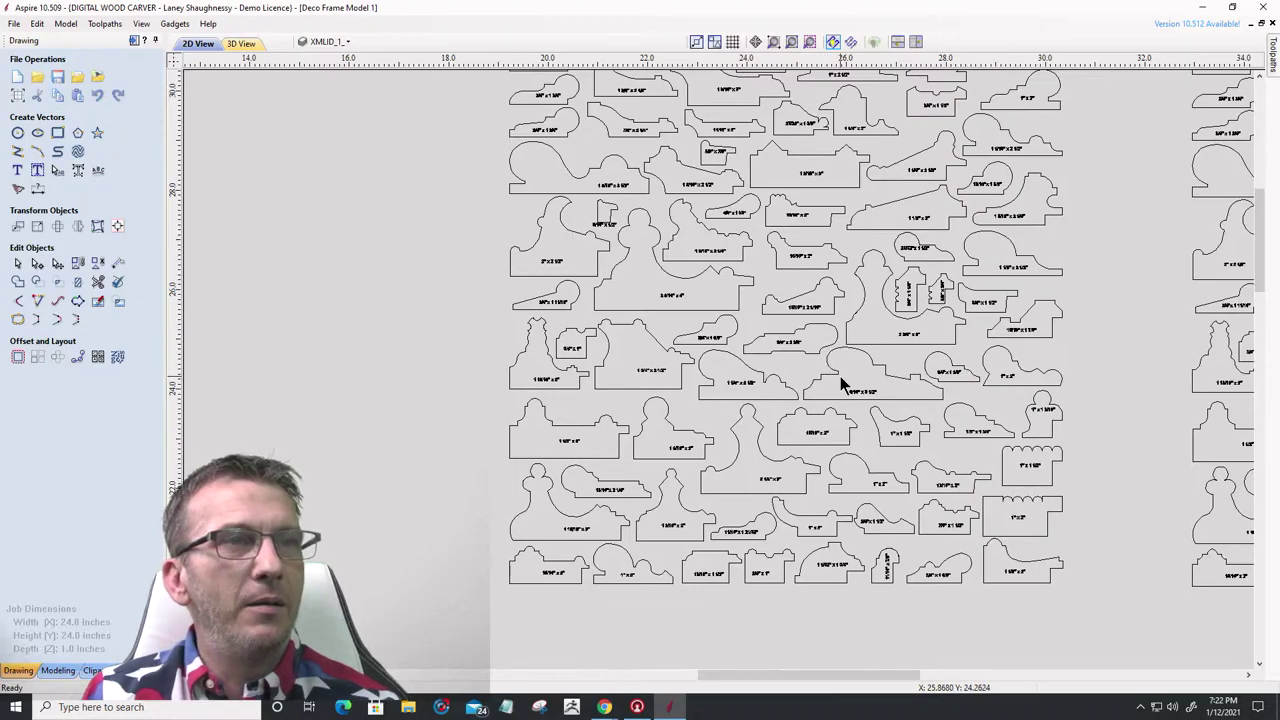
scroll(809, 380, "down", 4)
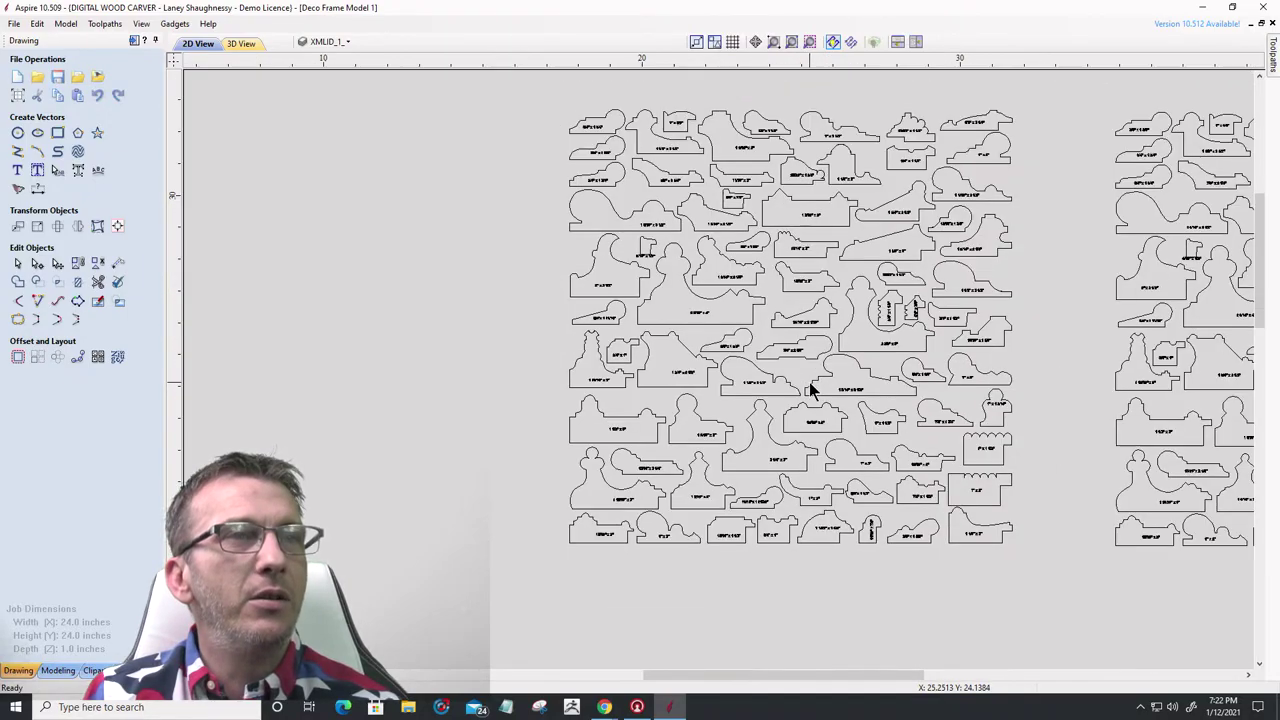
scroll(810, 385, "up", 5)
scroll(809, 383, "down", 6)
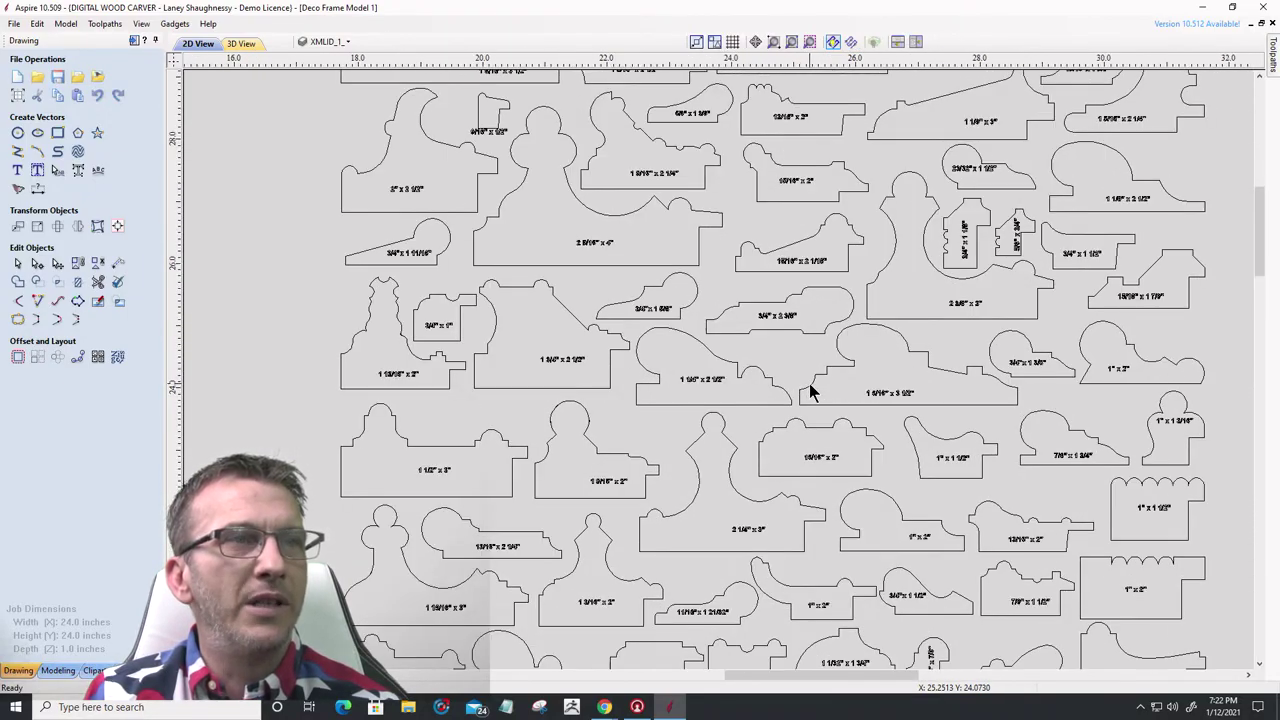
scroll(610, 436, "up", 3)
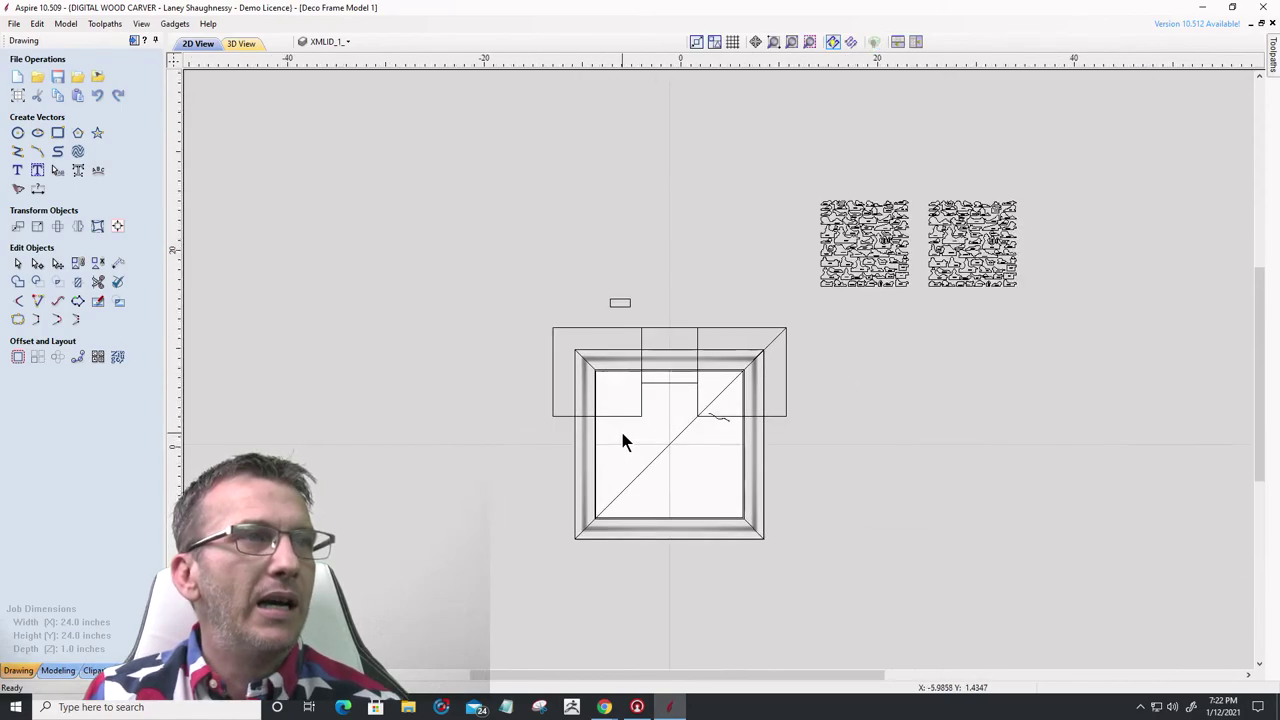
left_click(248, 46)
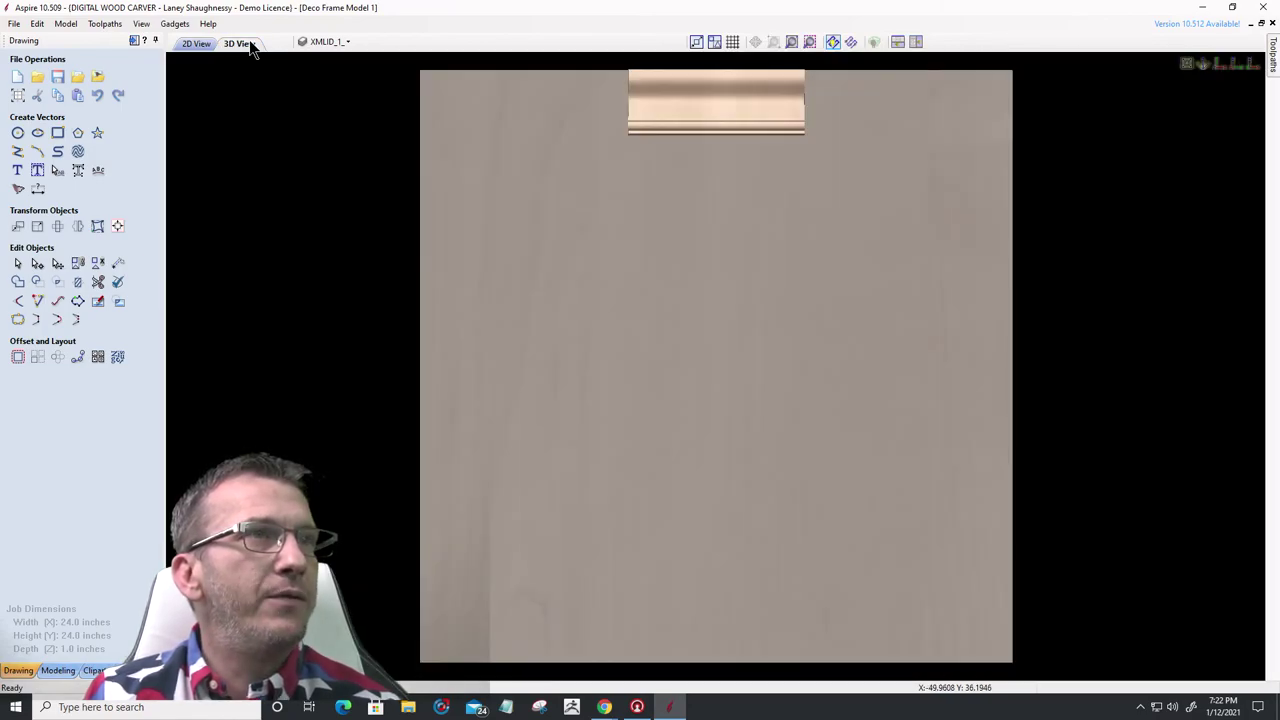
- On the Modeling tab, apply clipping to the Level 1 components
left_click(57, 671)
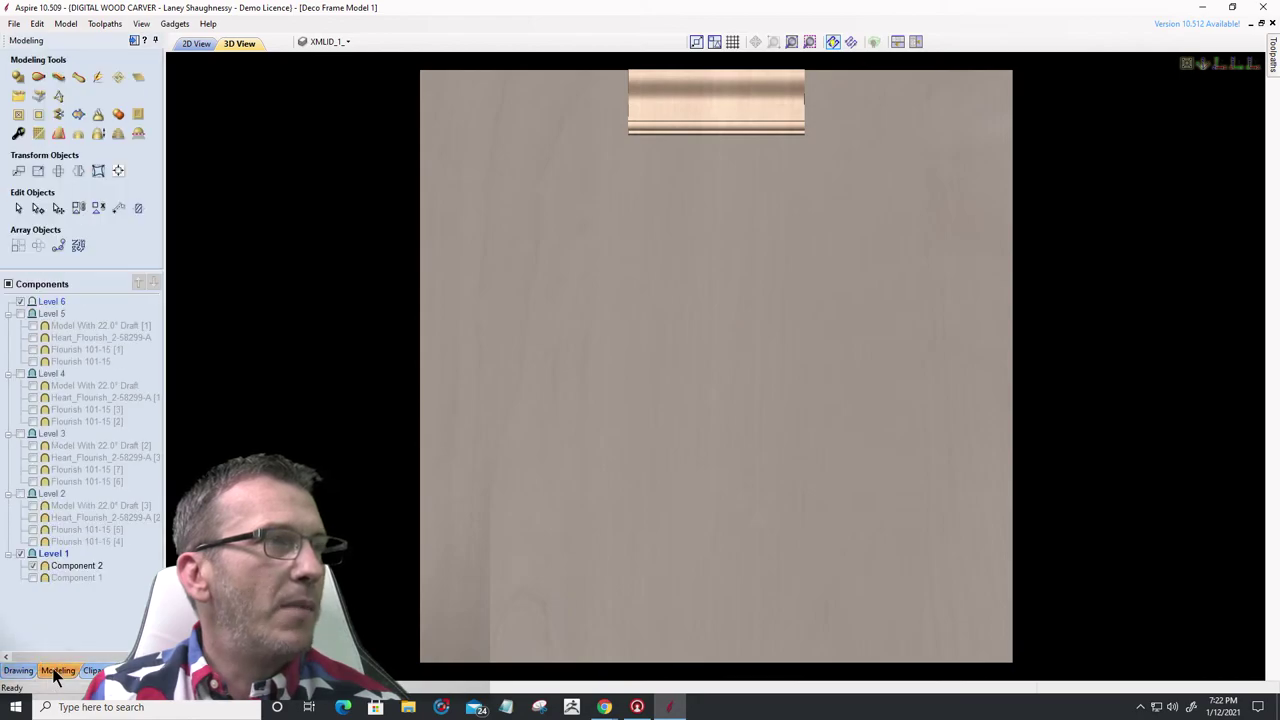
right_click(47, 555)
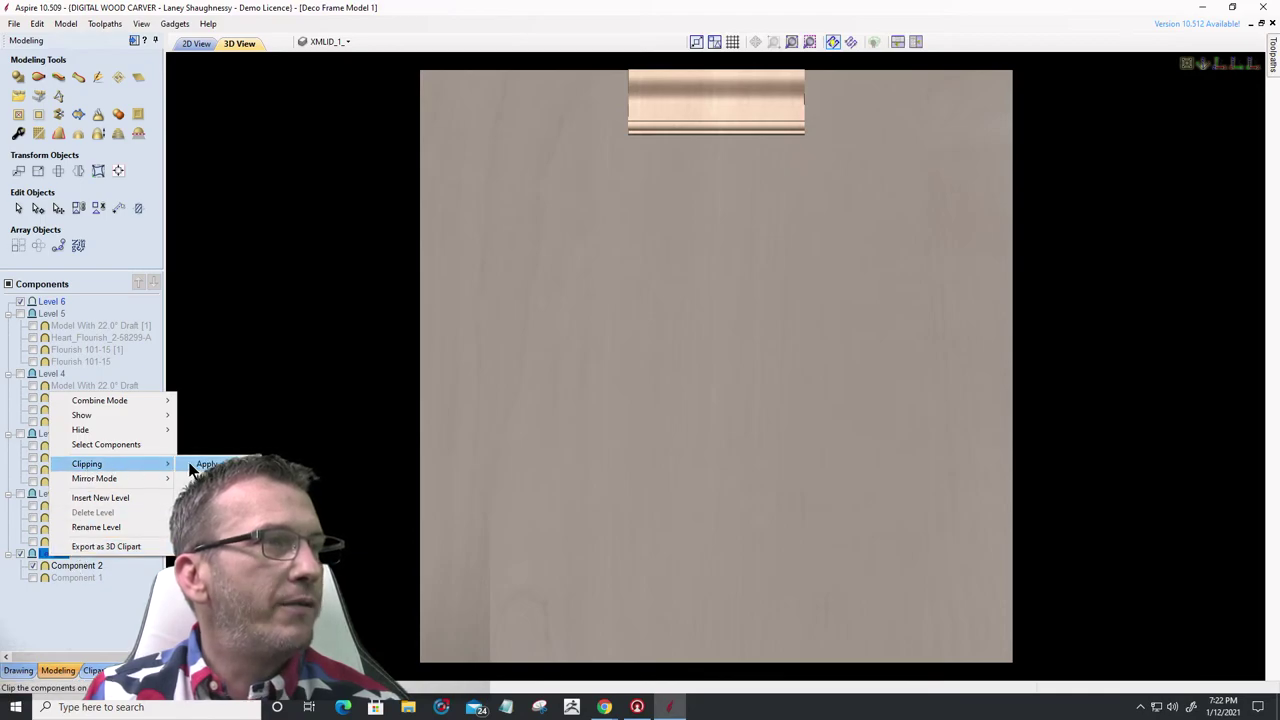
key("Escape")
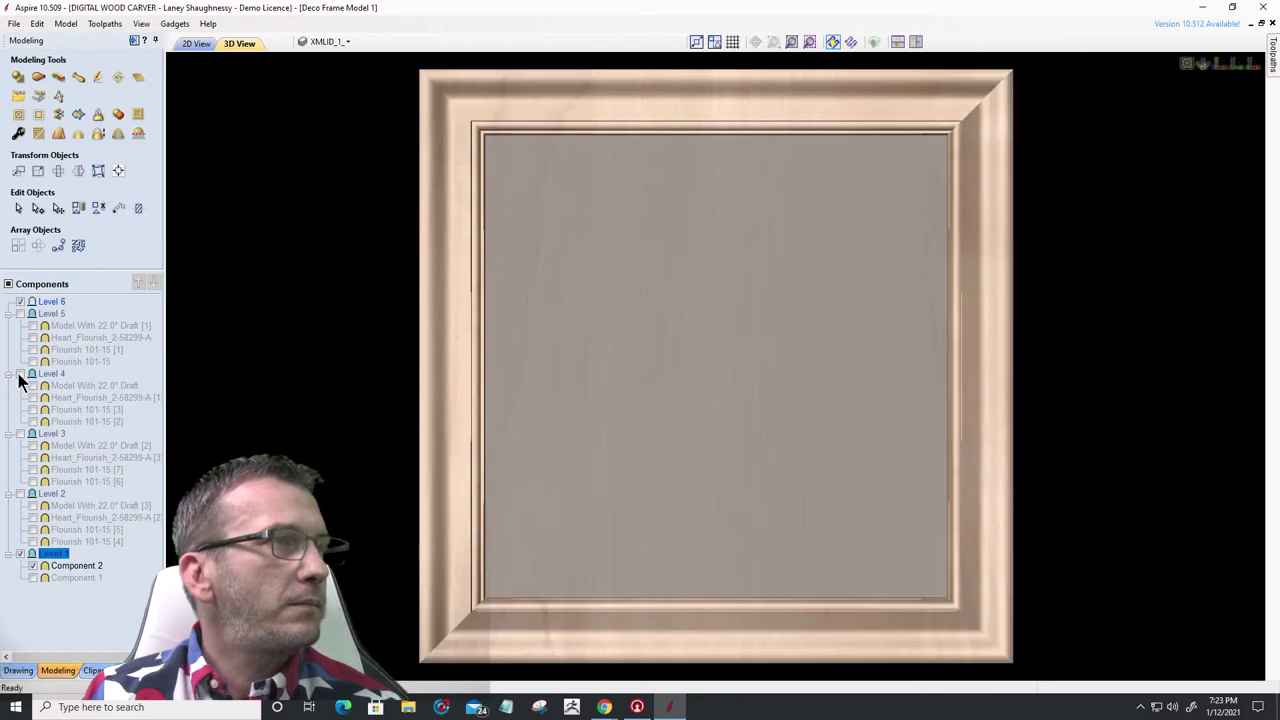
- Switch on the models for Levels 5, 3, 2 and 4 to show all corner flourishes
left_click(20, 314)
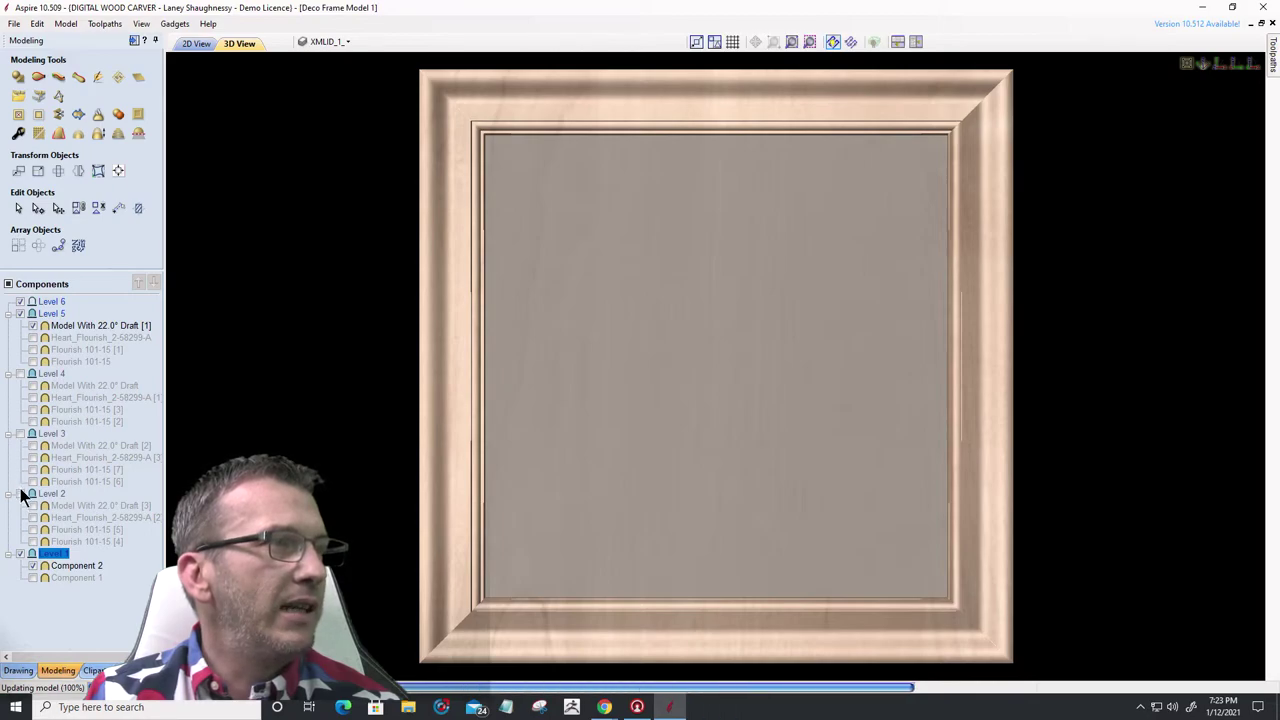
left_click(20, 434)
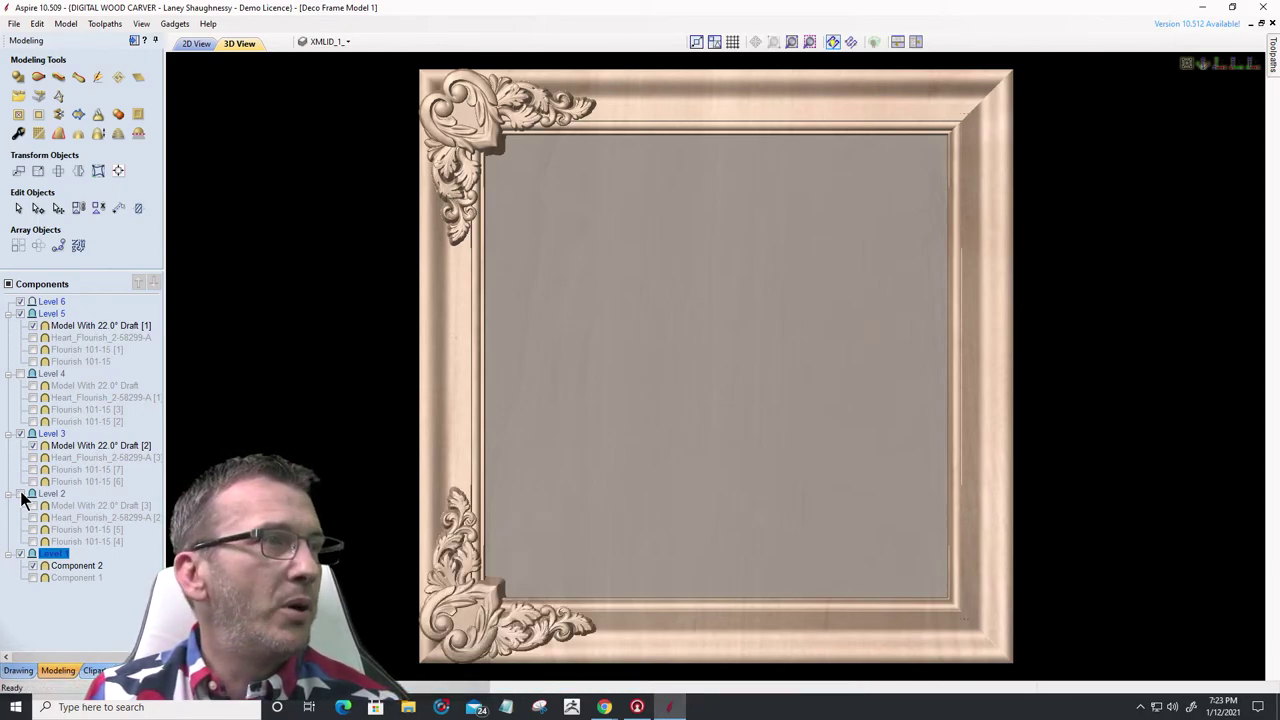
left_click(20, 494)
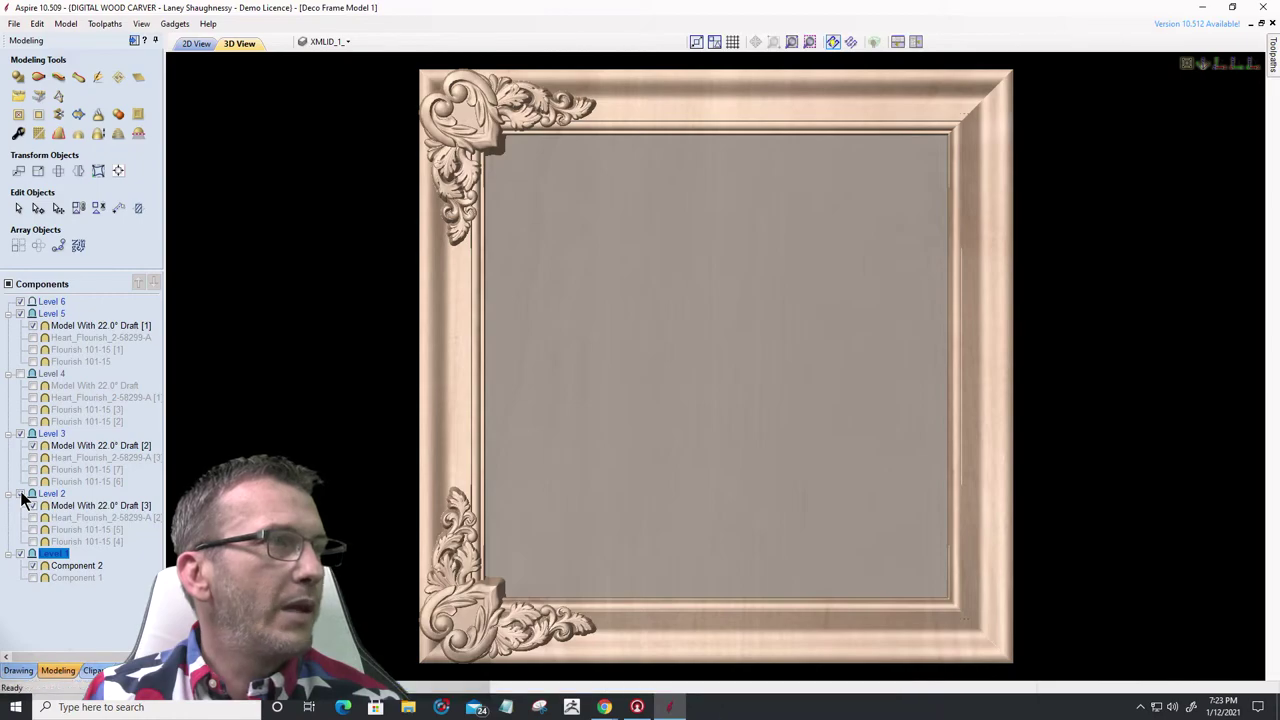
left_click(20, 374)
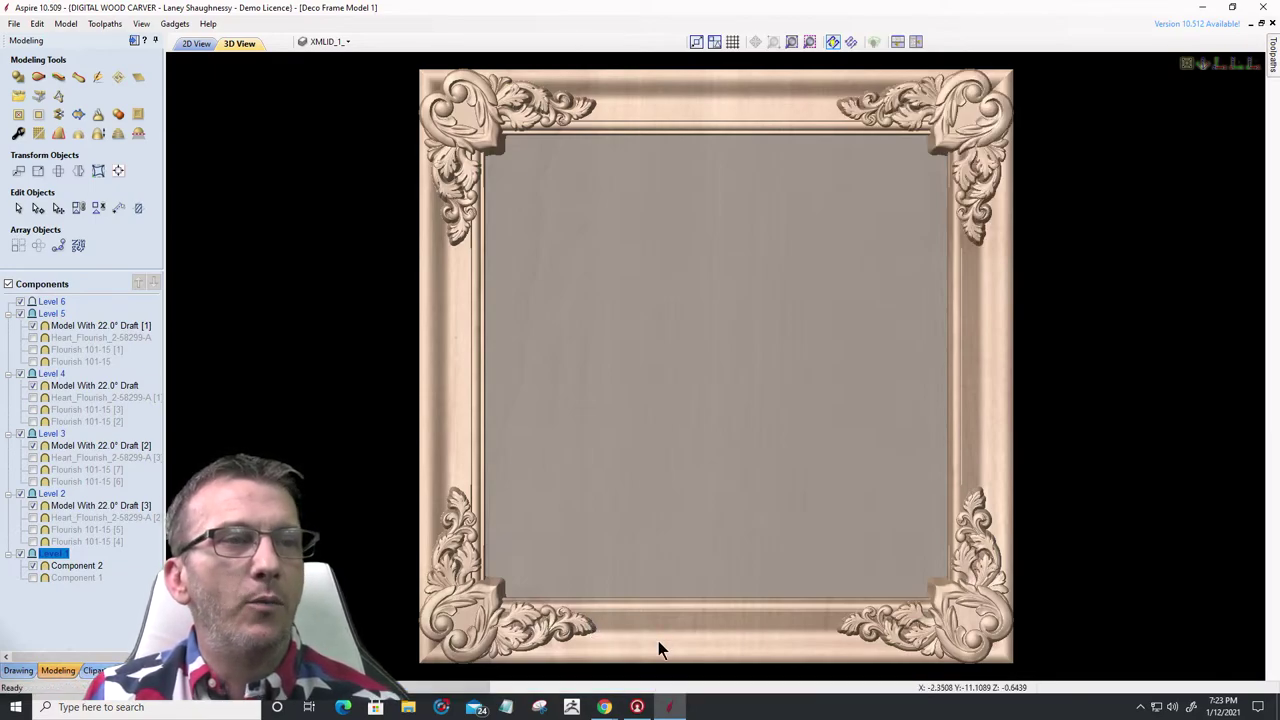
- Orbit and zoom the 3D frame to view it at an angle
left_click_drag(647, 500, 670, 460)
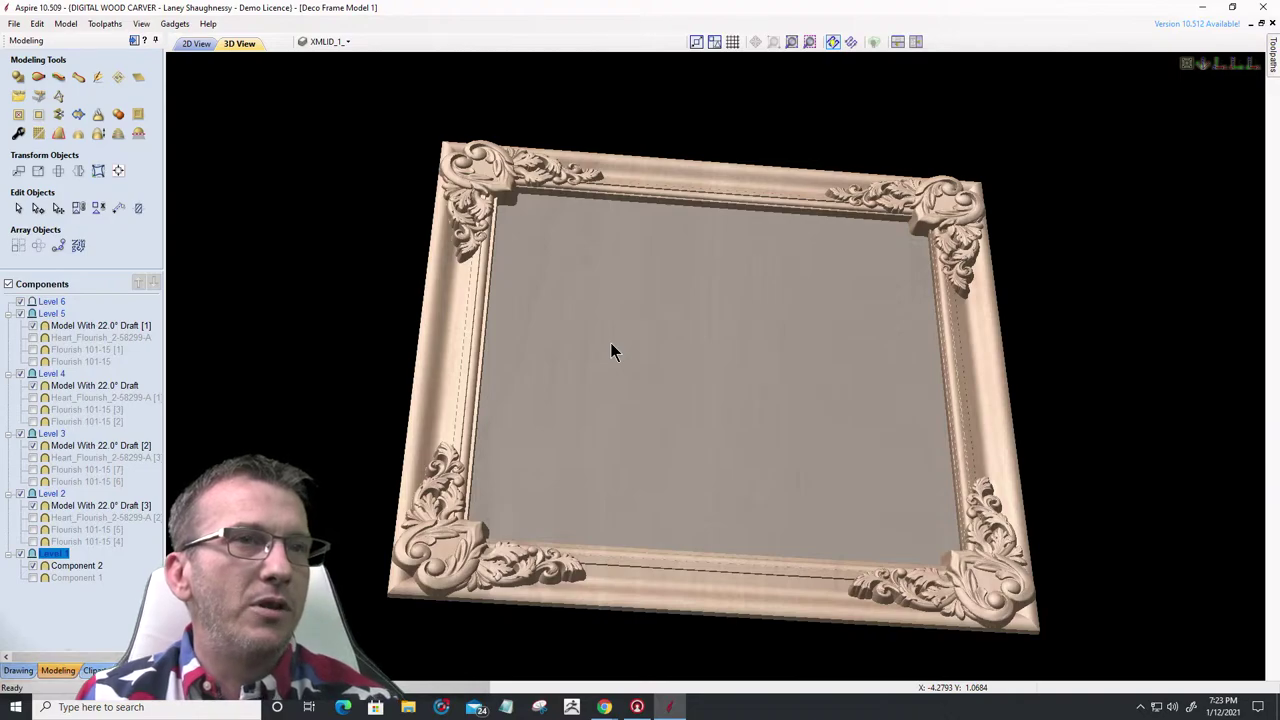
left_click_drag(743, 287, 746, 421)
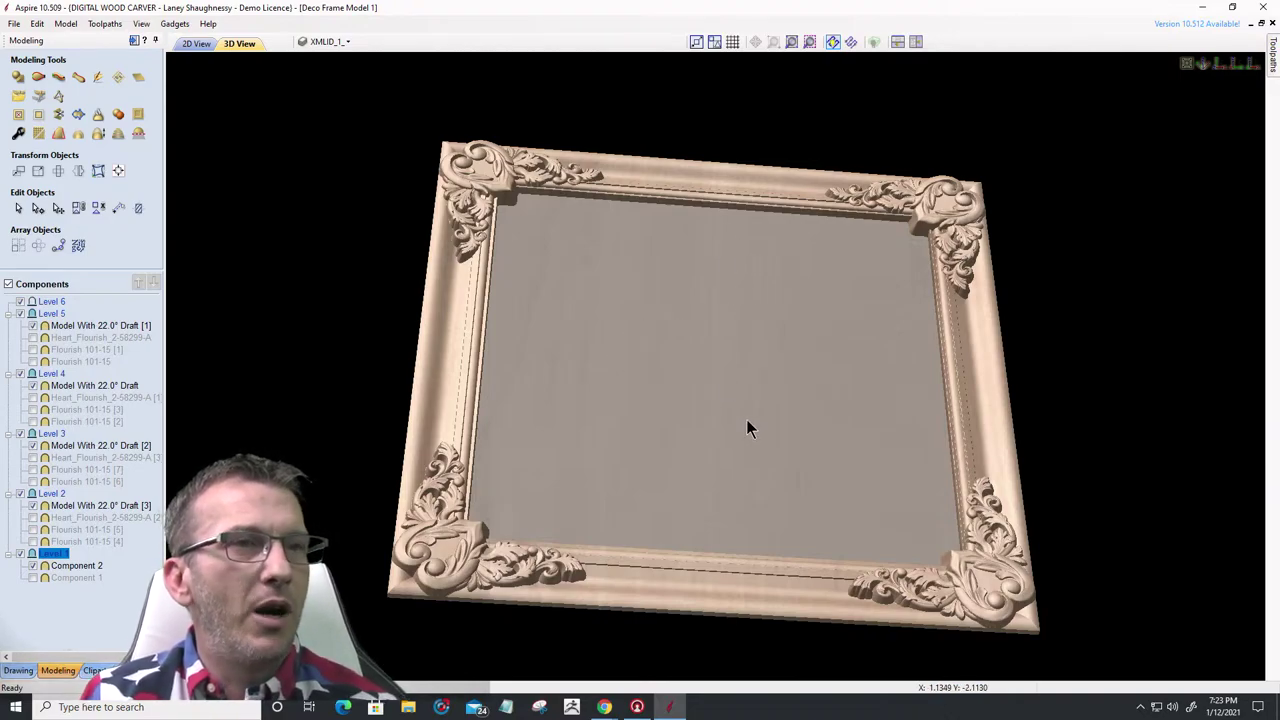
scroll(488, 482, "up", 3)
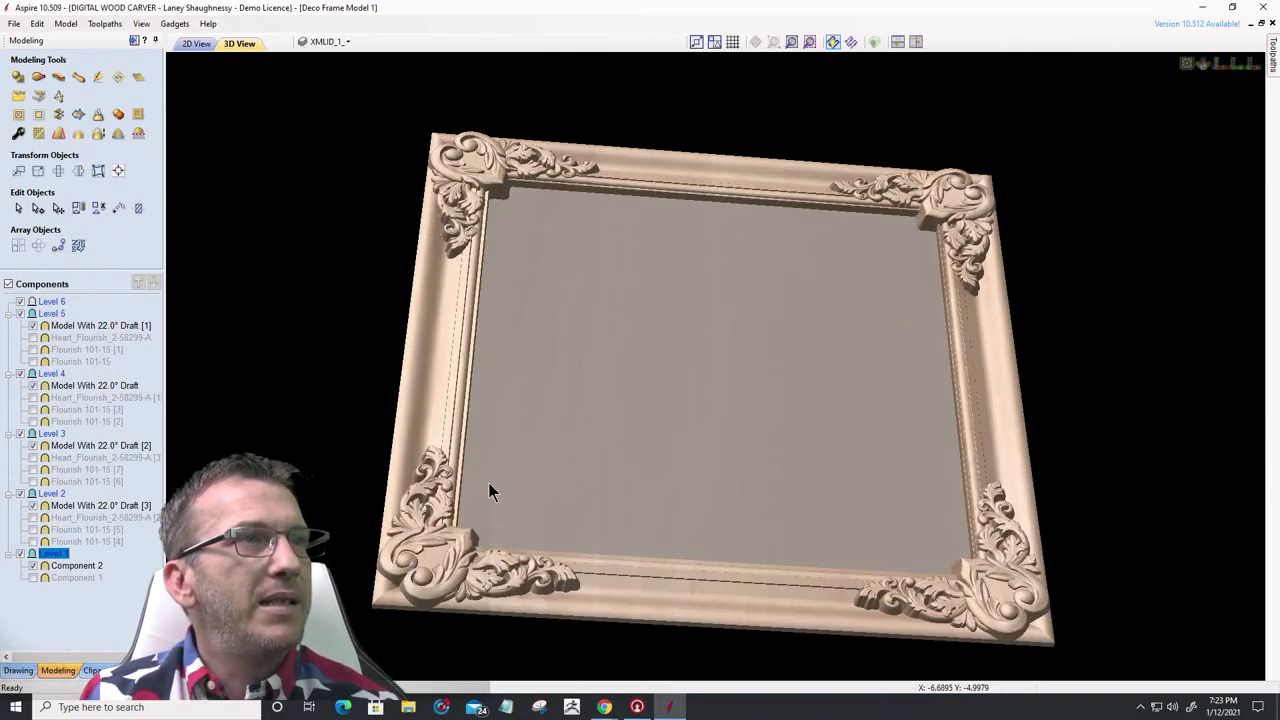
scroll(1103, 367, "up", 3)
scroll(1104, 340, "up", 2)
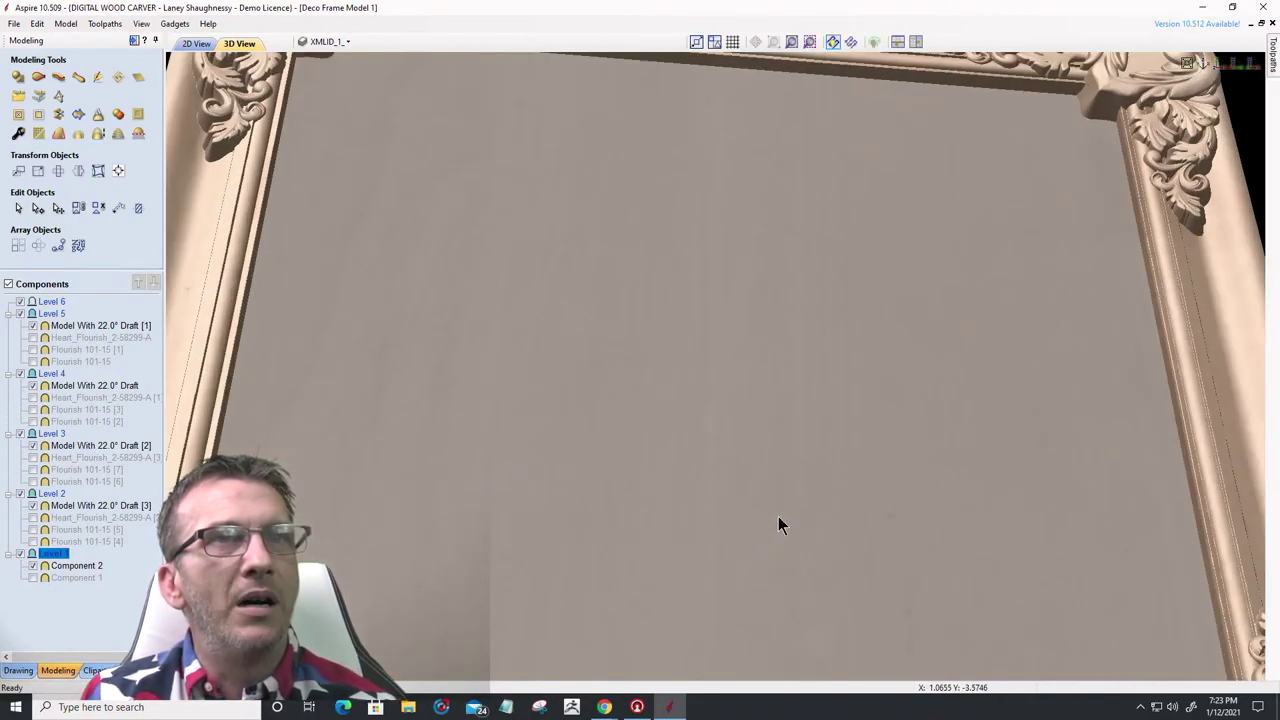
- Examine the top-right corner carving, then return to the 2D View
left_click_drag(1045, 377, 786, 550)
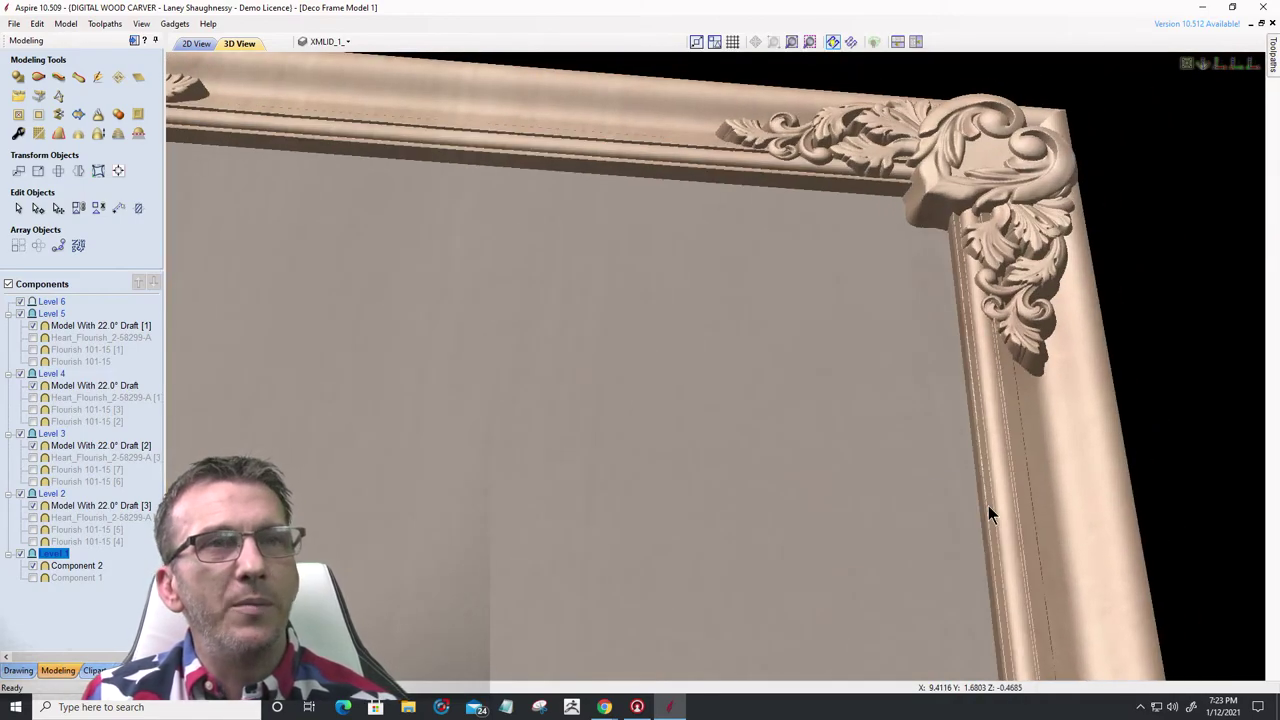
left_click_drag(863, 244, 786, 276)
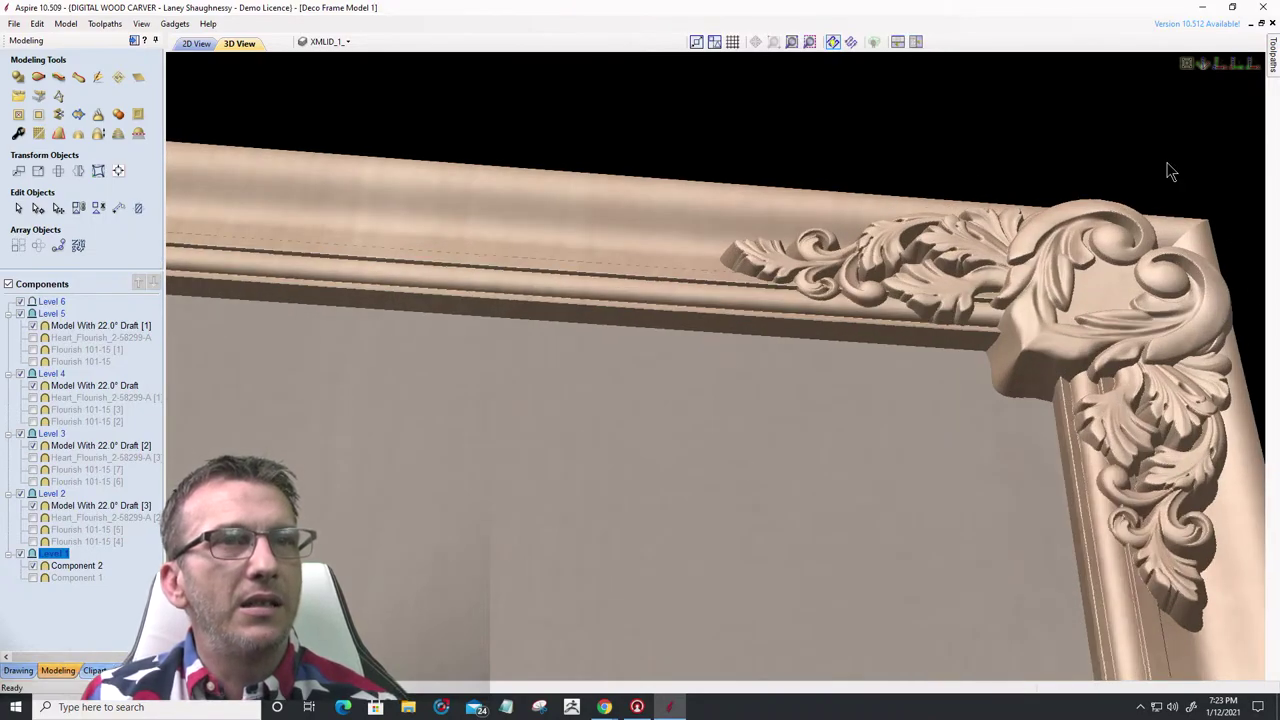
scroll(840, 292, "down", 3)
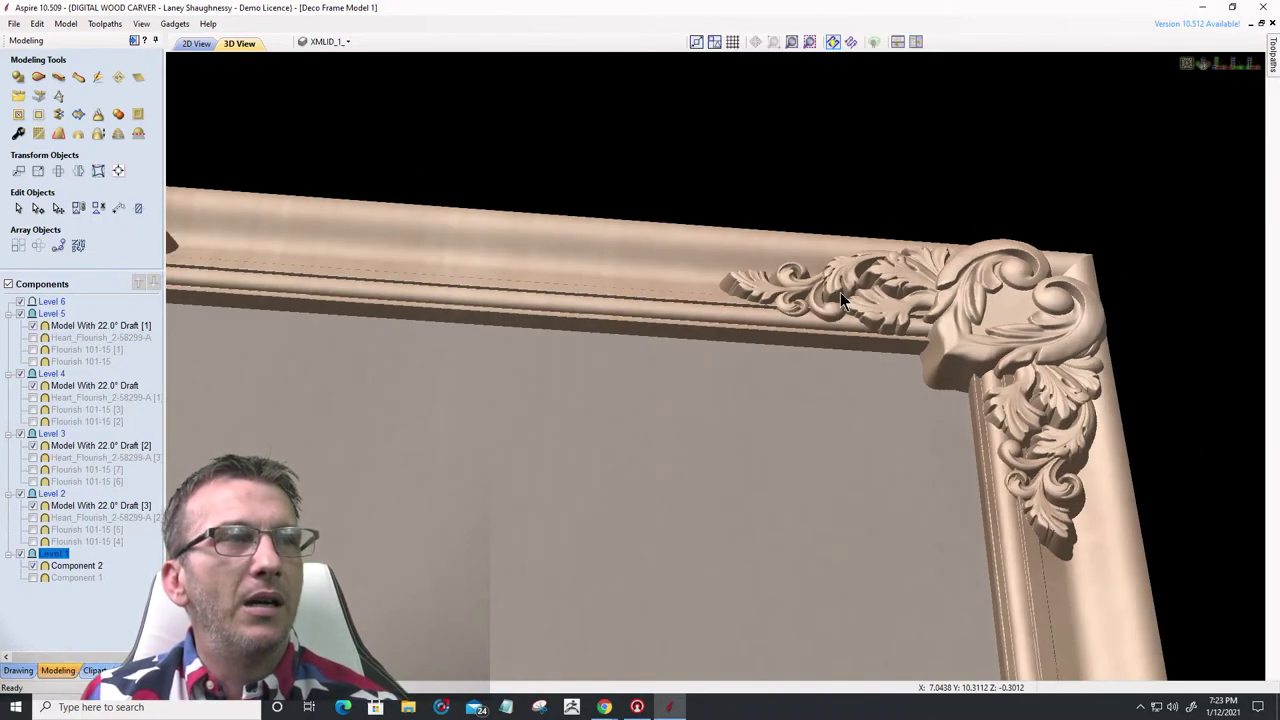
scroll(840, 292, "down", 3)
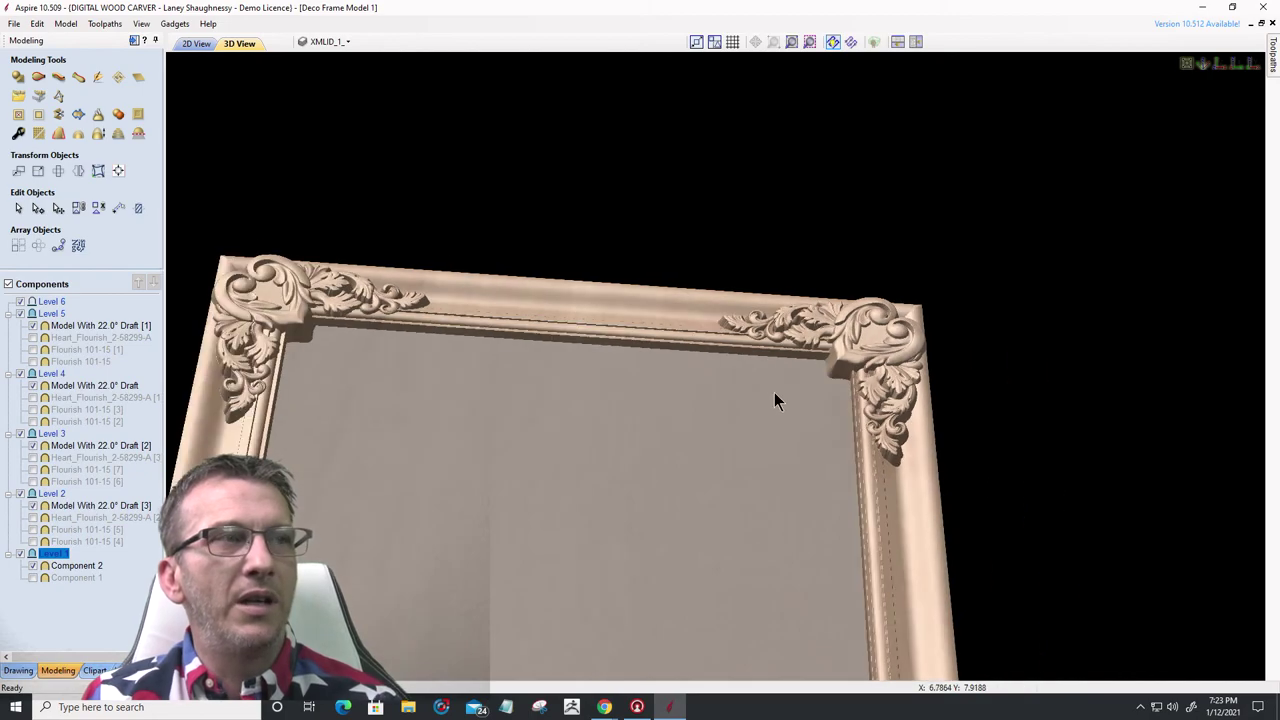
scroll(790, 330, "down", 1)
scroll(728, 378, "down", 1)
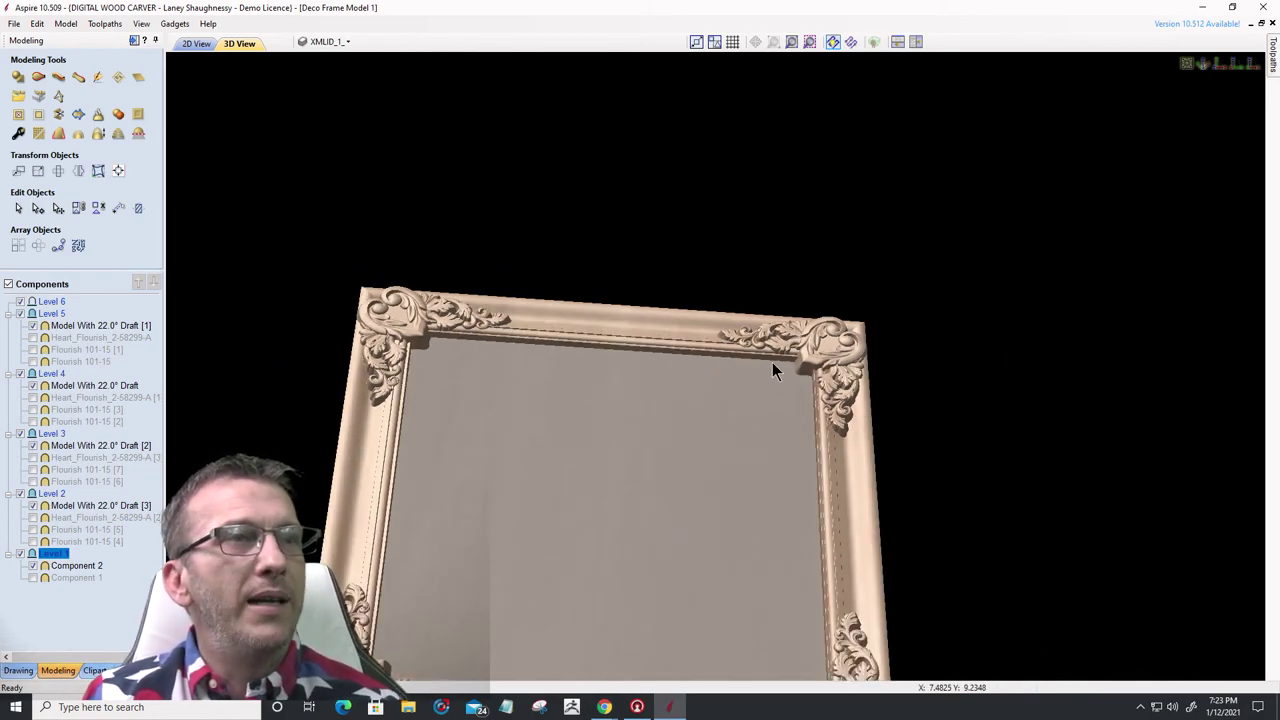
left_click(196, 43)
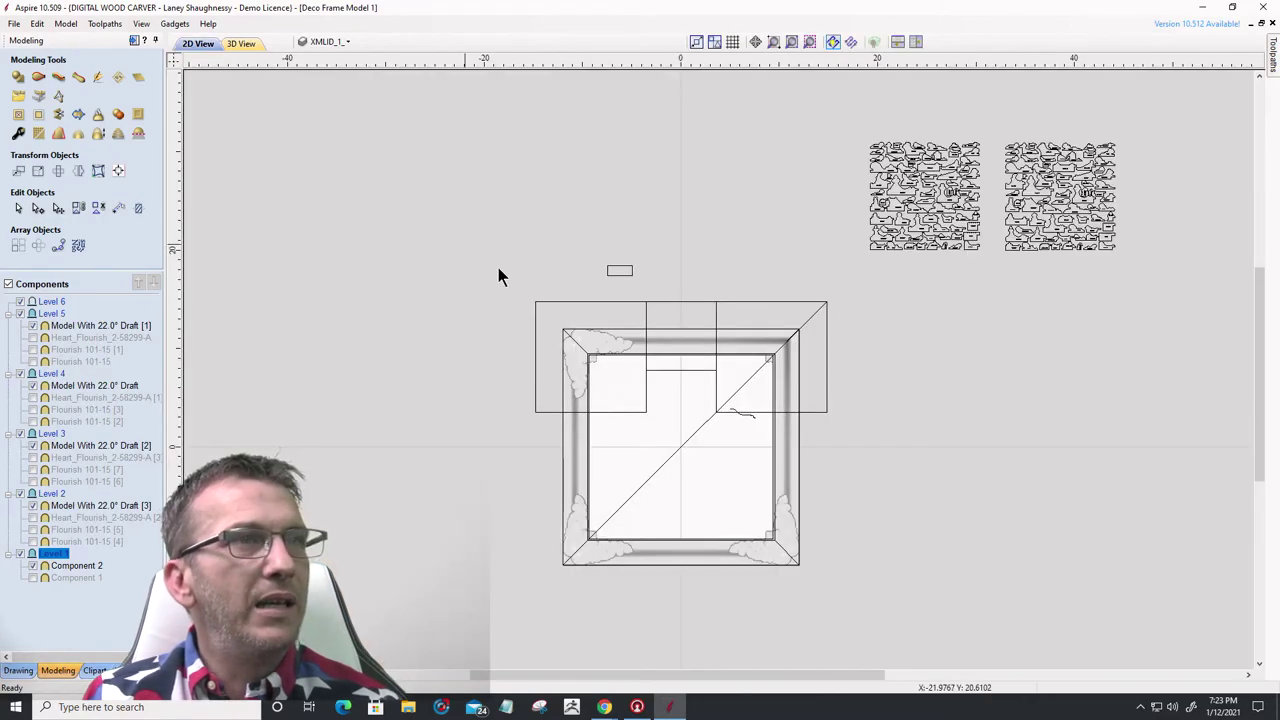
- Select the top-right corner rectangle and clip Level 4 to it
left_click(745, 302)
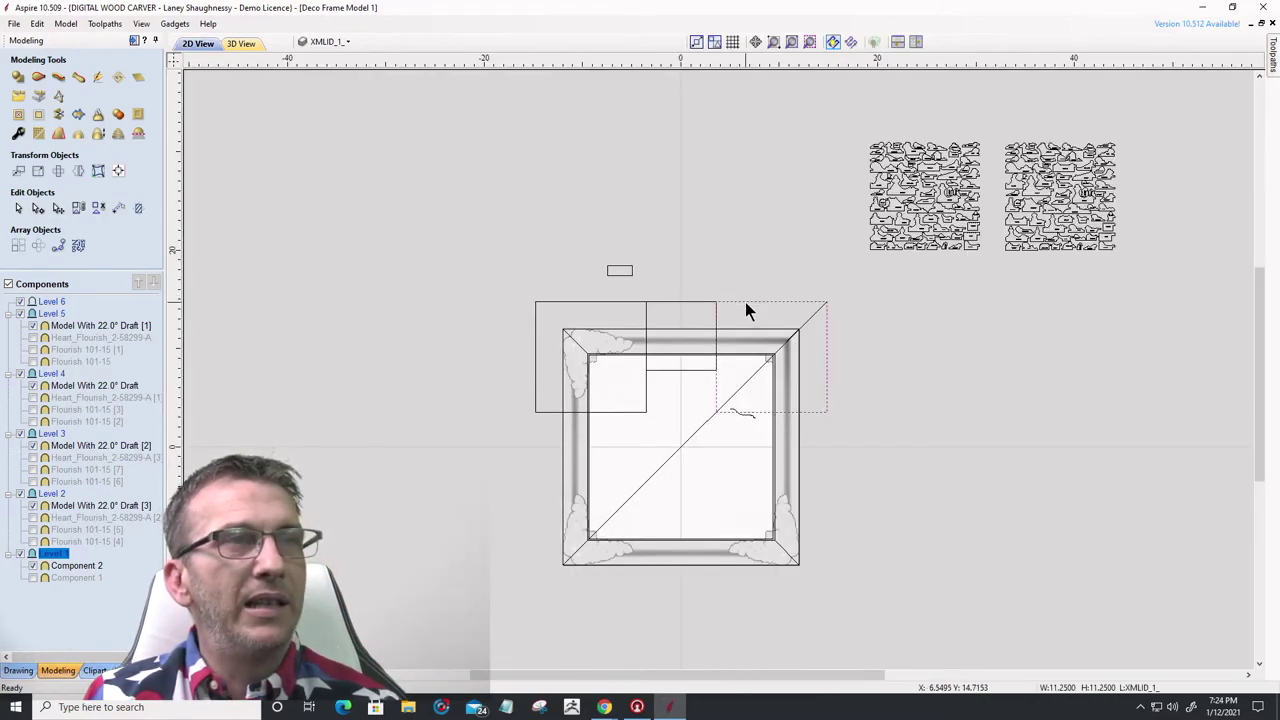
scroll(772, 380, "up", 2)
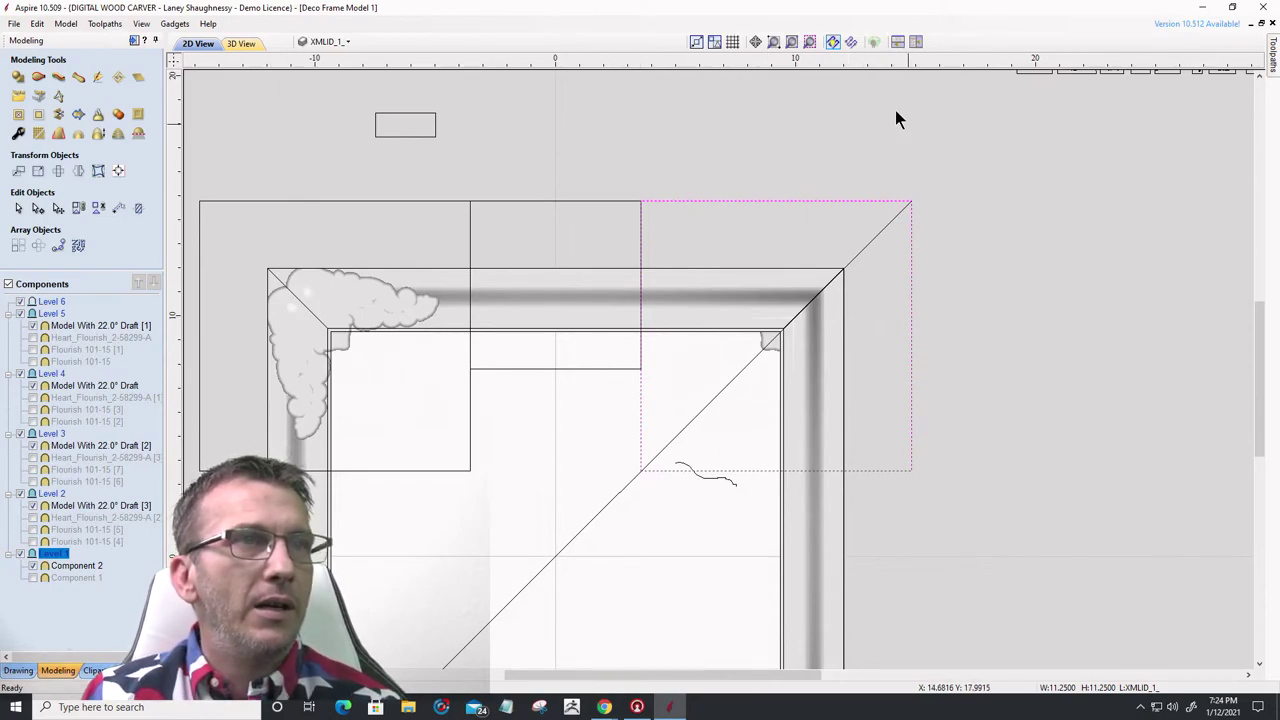
left_click(44, 376)
right_click(44, 376)
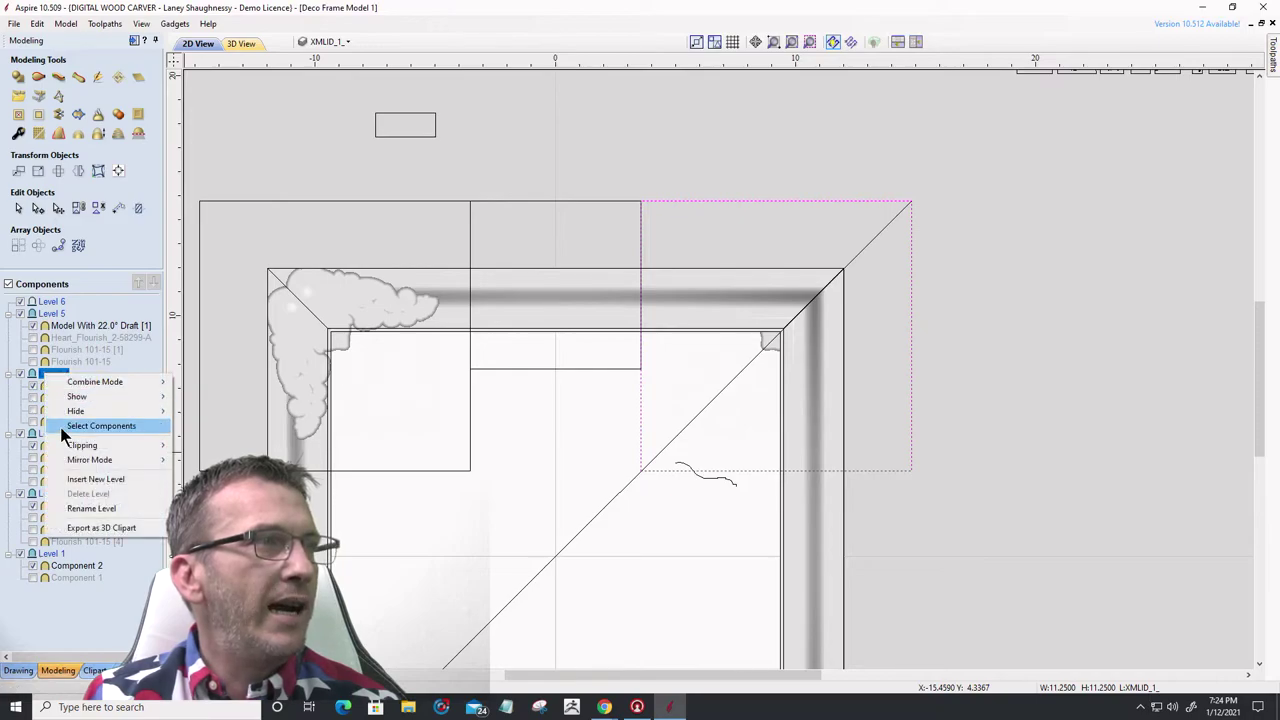
mouse_move(75, 444)
left_click(232, 447)
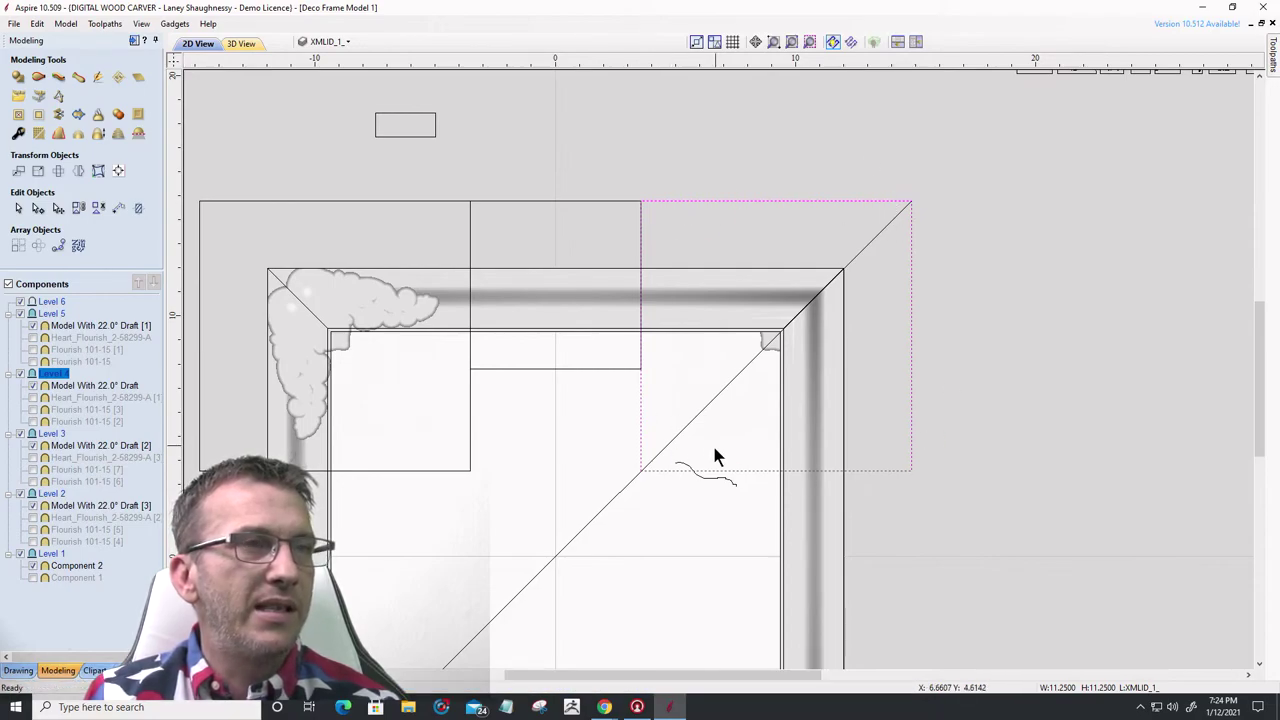
- Clip Level 1 to the same rectangle and view the result in 3D
left_click(50, 555)
right_click(50, 555)
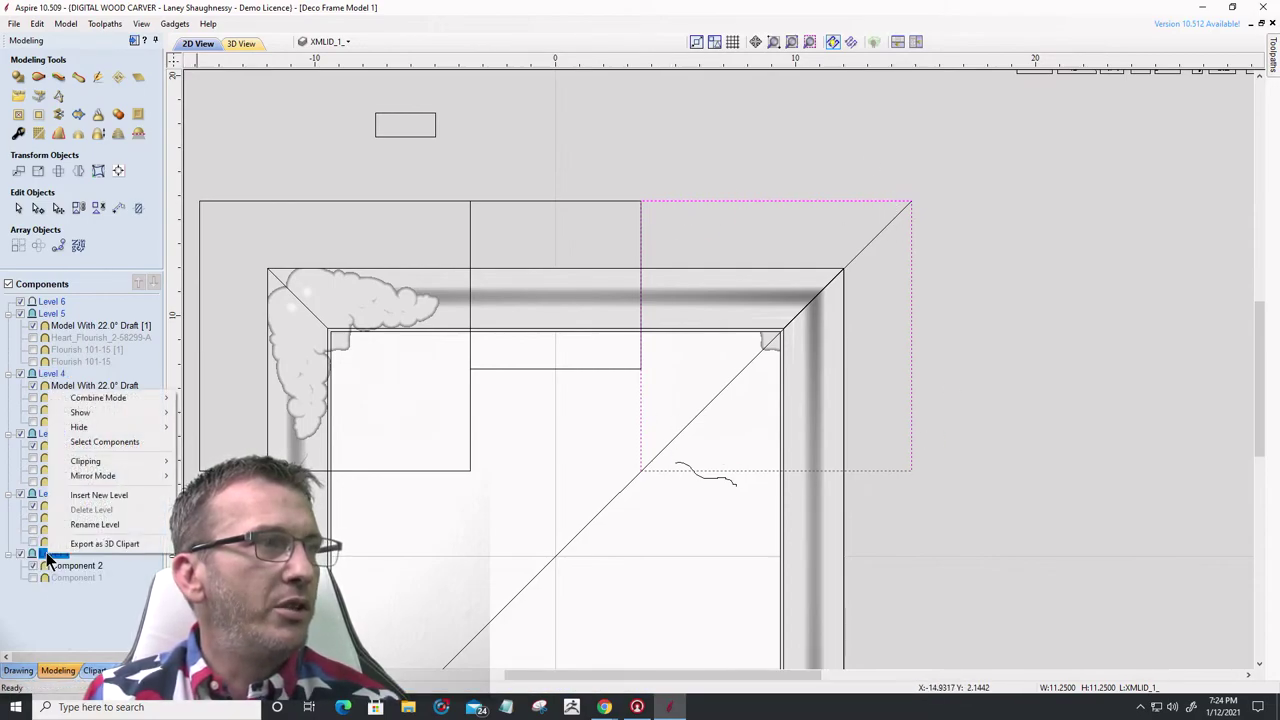
mouse_move(160, 461)
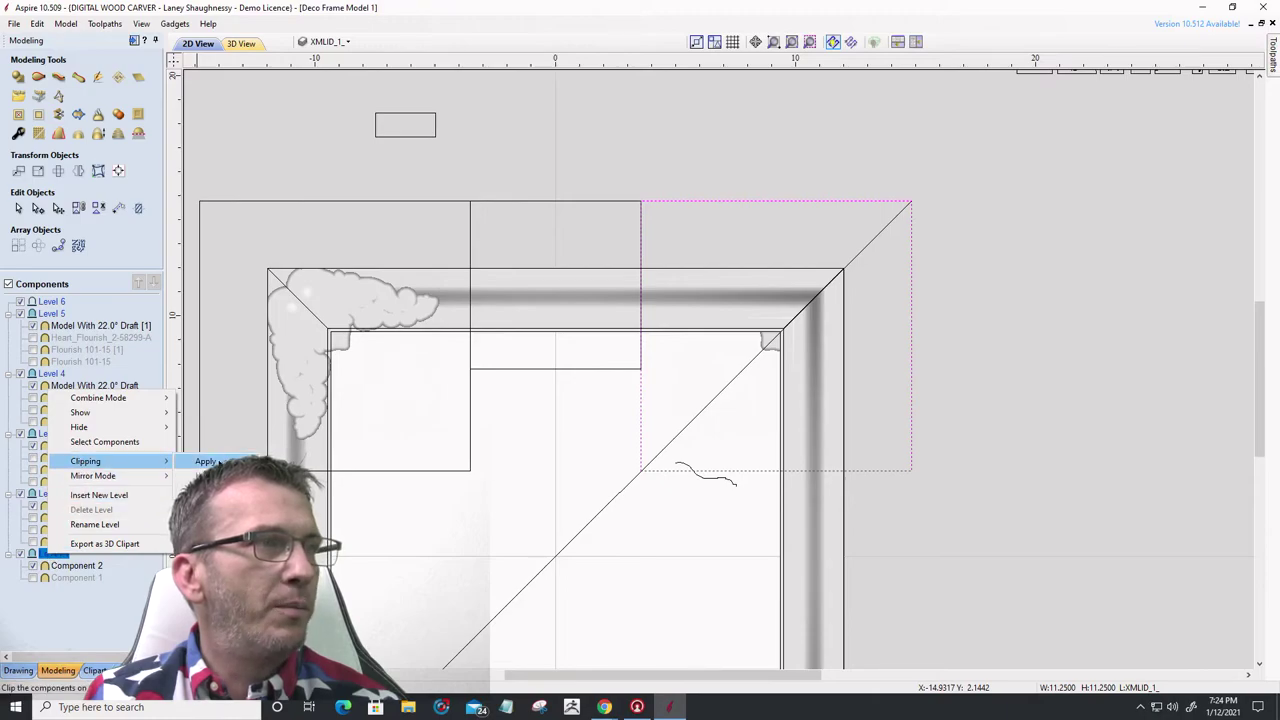
left_click(208, 462)
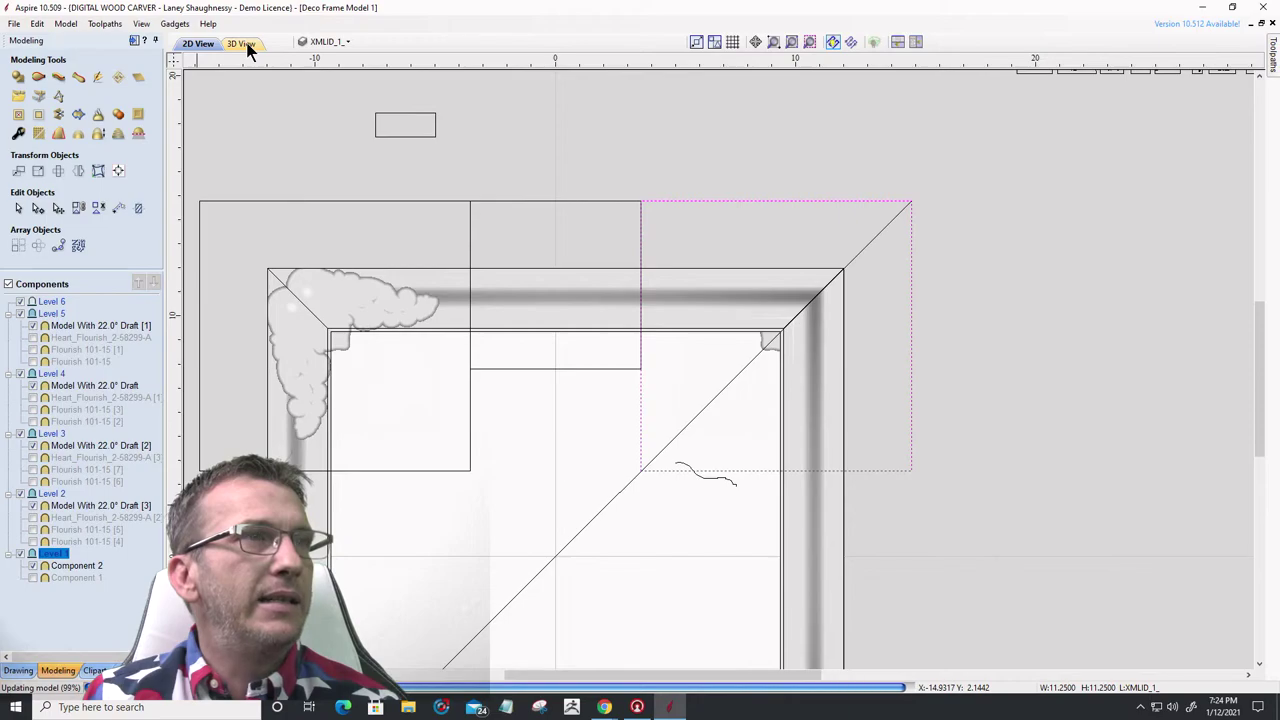
left_click(246, 45)
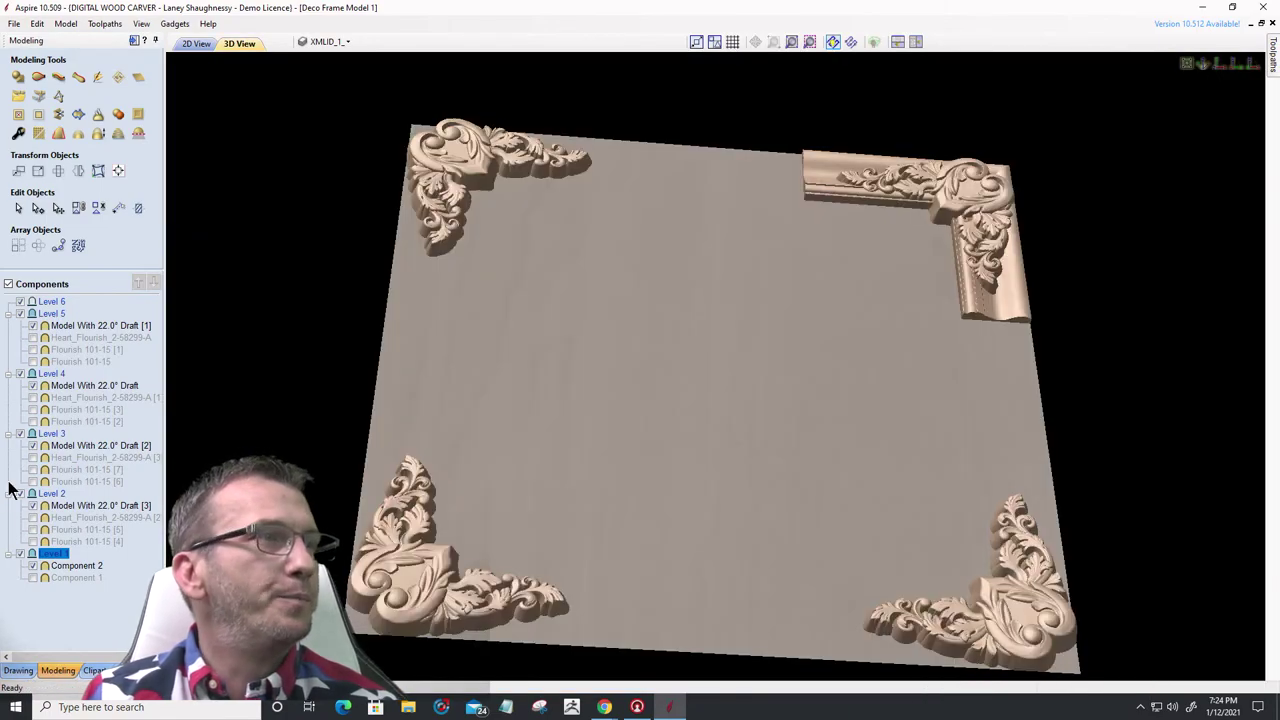
- Uncheck Levels 5, 2 and 3, leaving only the top-right corner molding visible
left_click(20, 314)
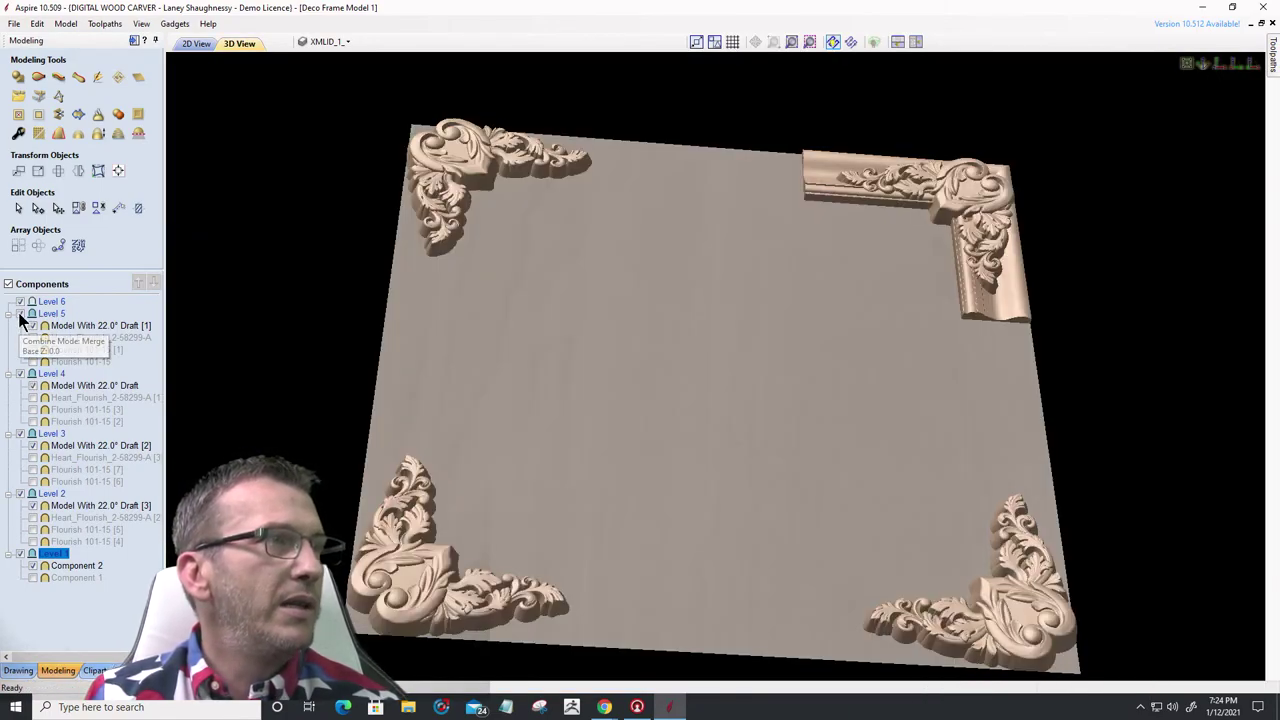
left_click(20, 494)
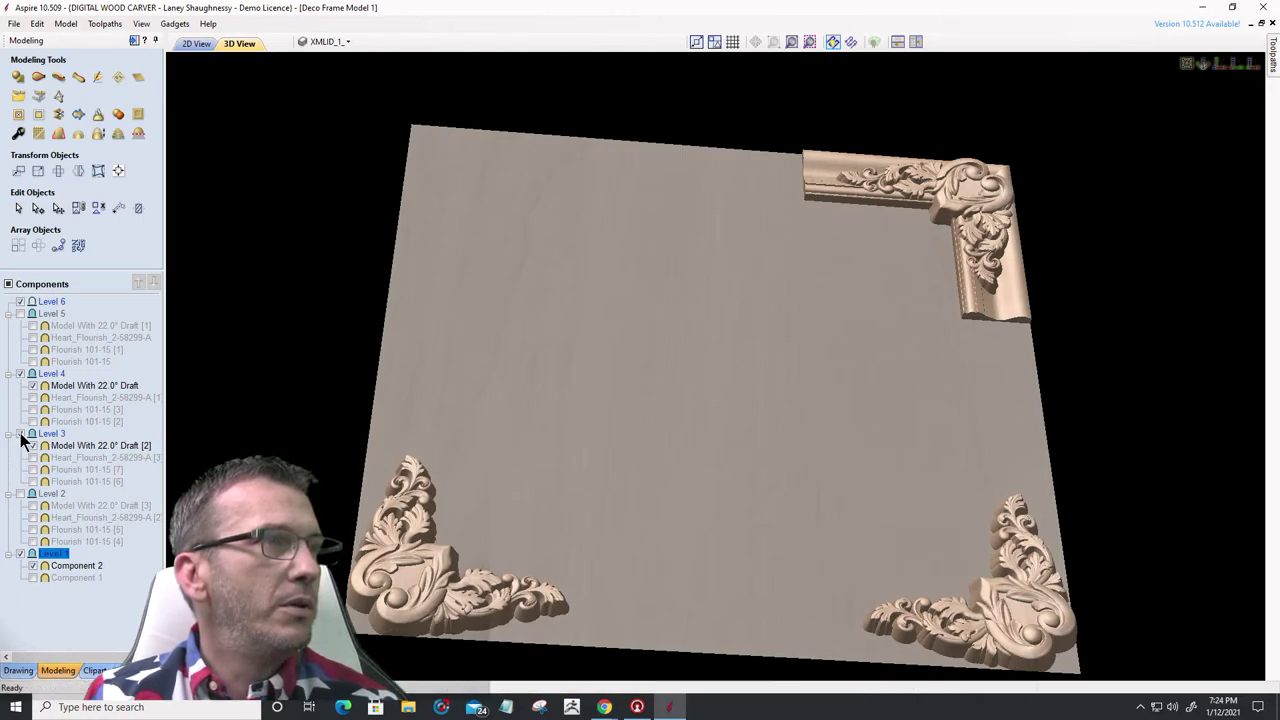
left_click(20, 434)
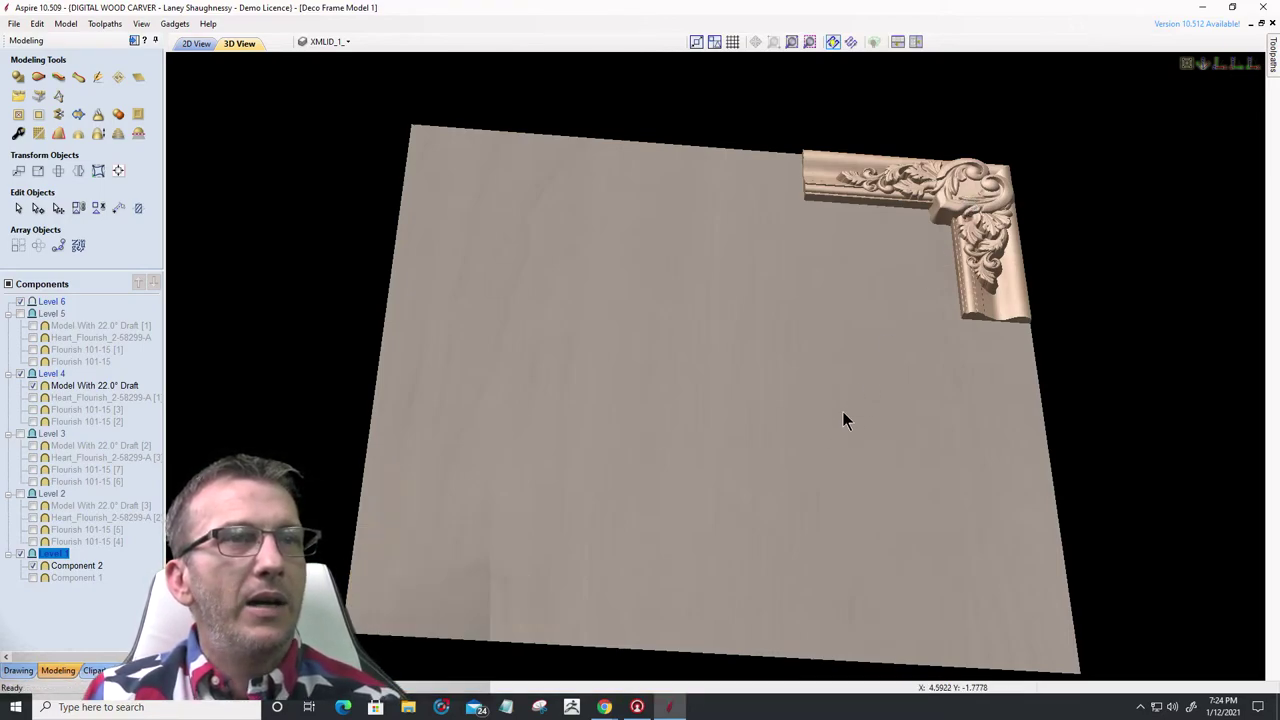
left_click_drag(903, 235, 896, 294)
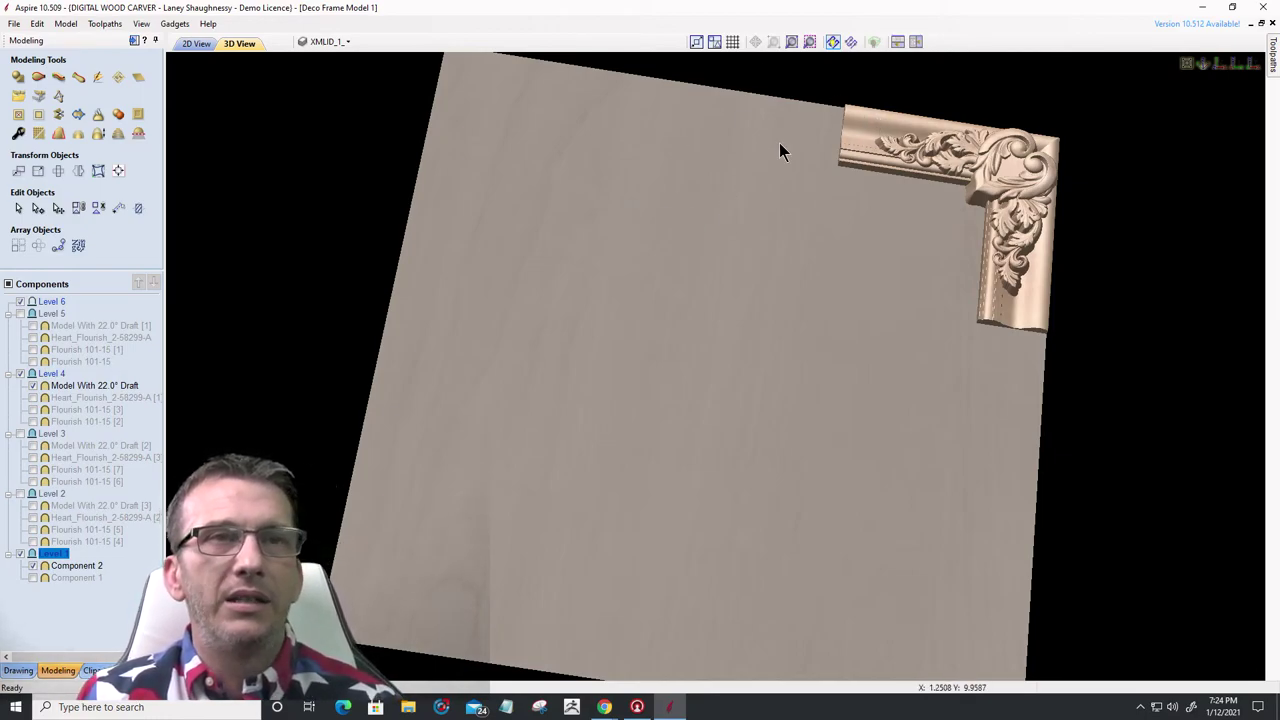
- In 2D View, select the top-middle rectangle and hide Level 4's model
left_click(196, 43)
left_click(556, 202)
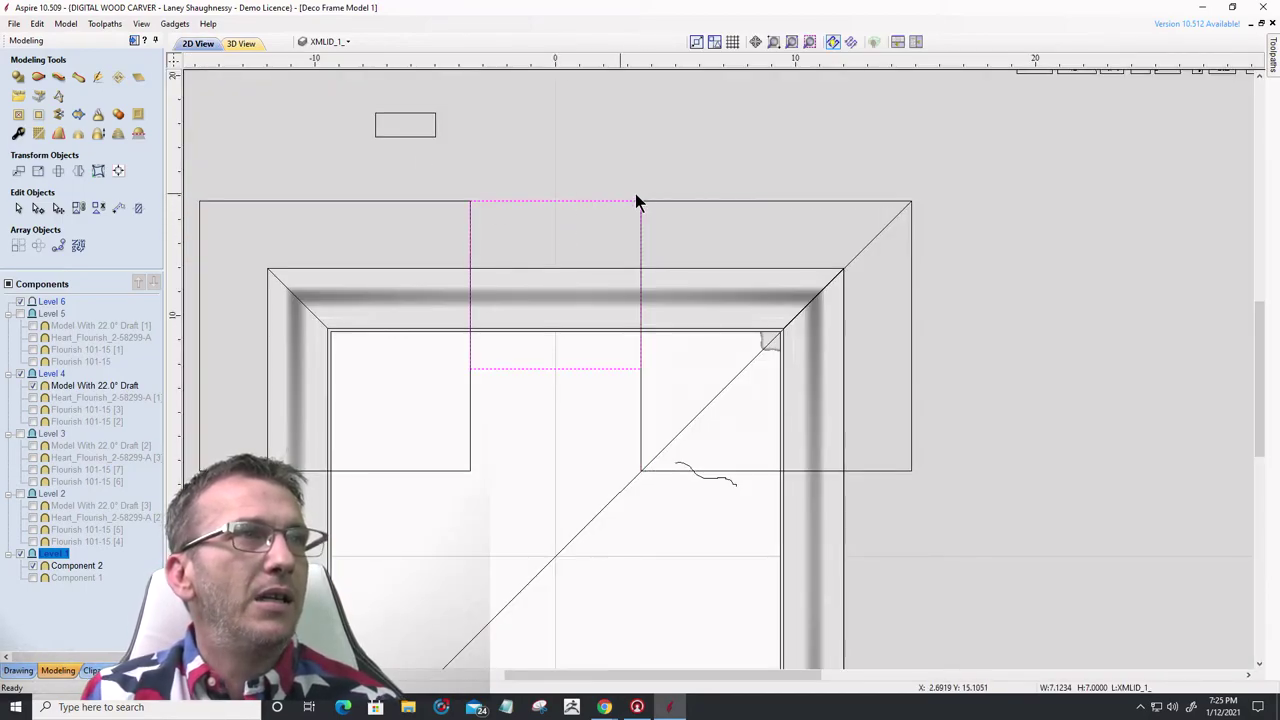
left_click(52, 373)
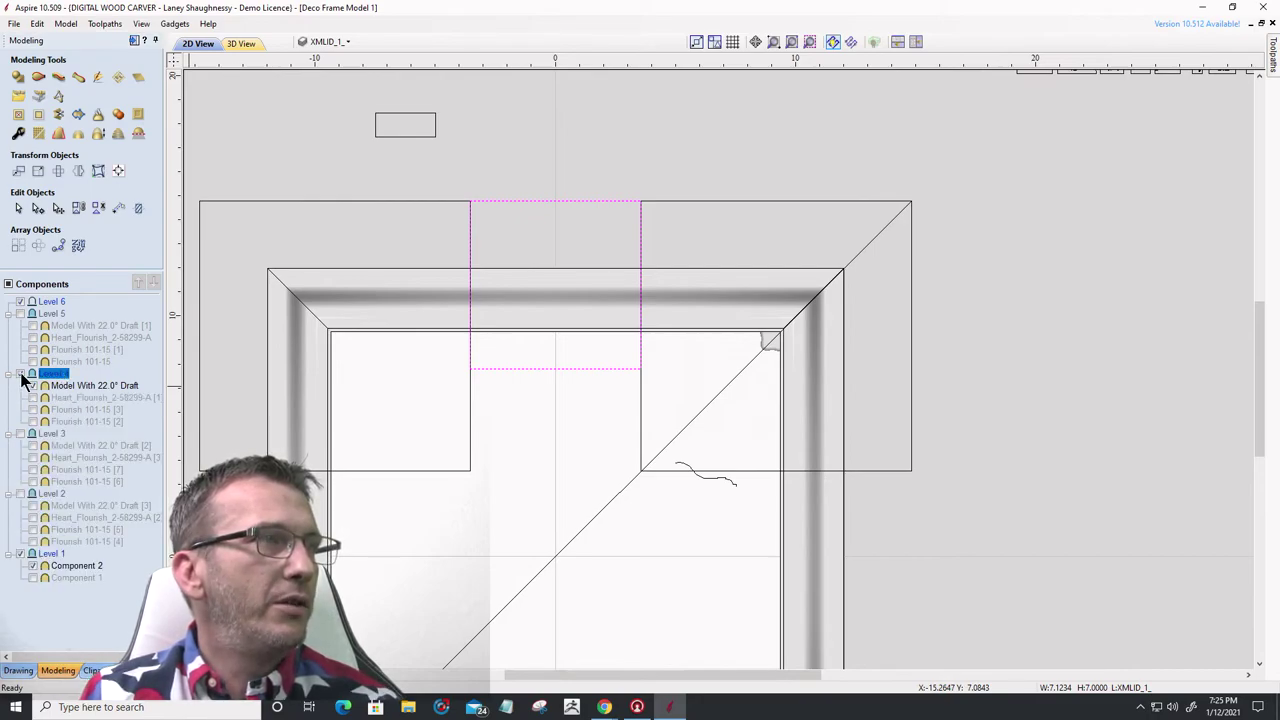
left_click(20, 374)
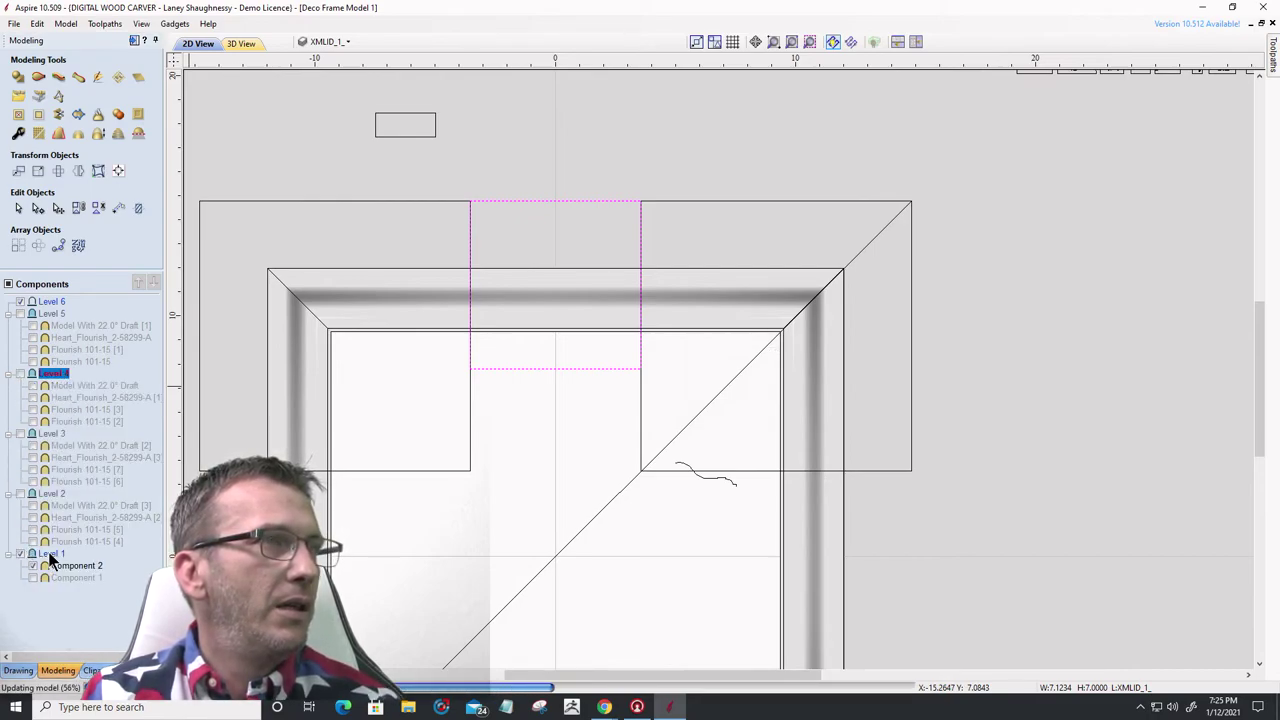
- Clip Level 1 to the top-middle rectangle and view the straight molding in 3D
left_click(52, 554)
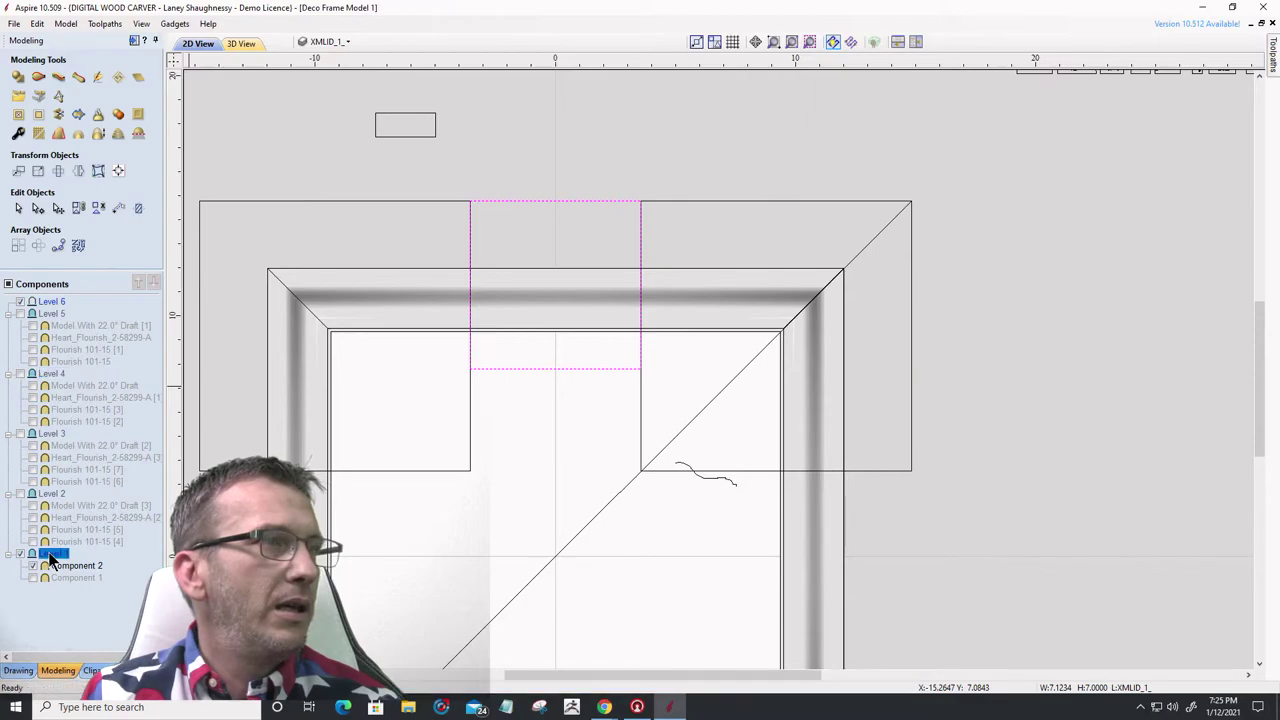
right_click(52, 556)
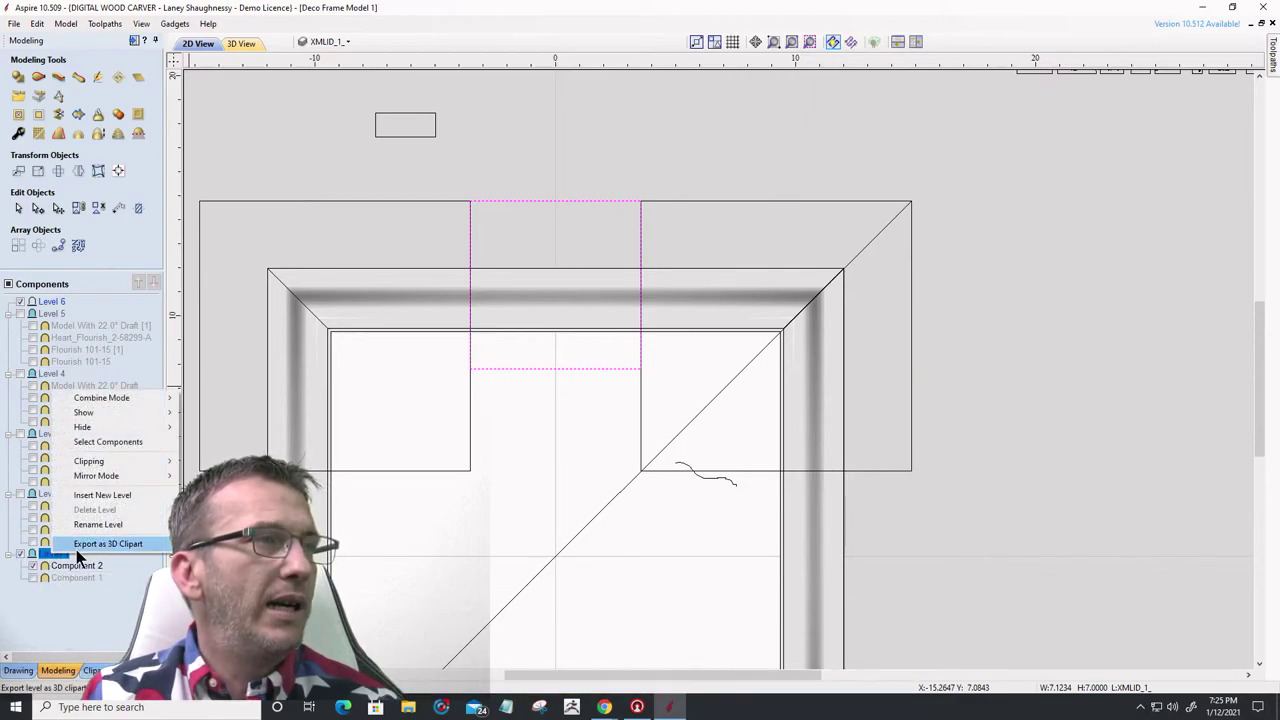
mouse_move(100, 481)
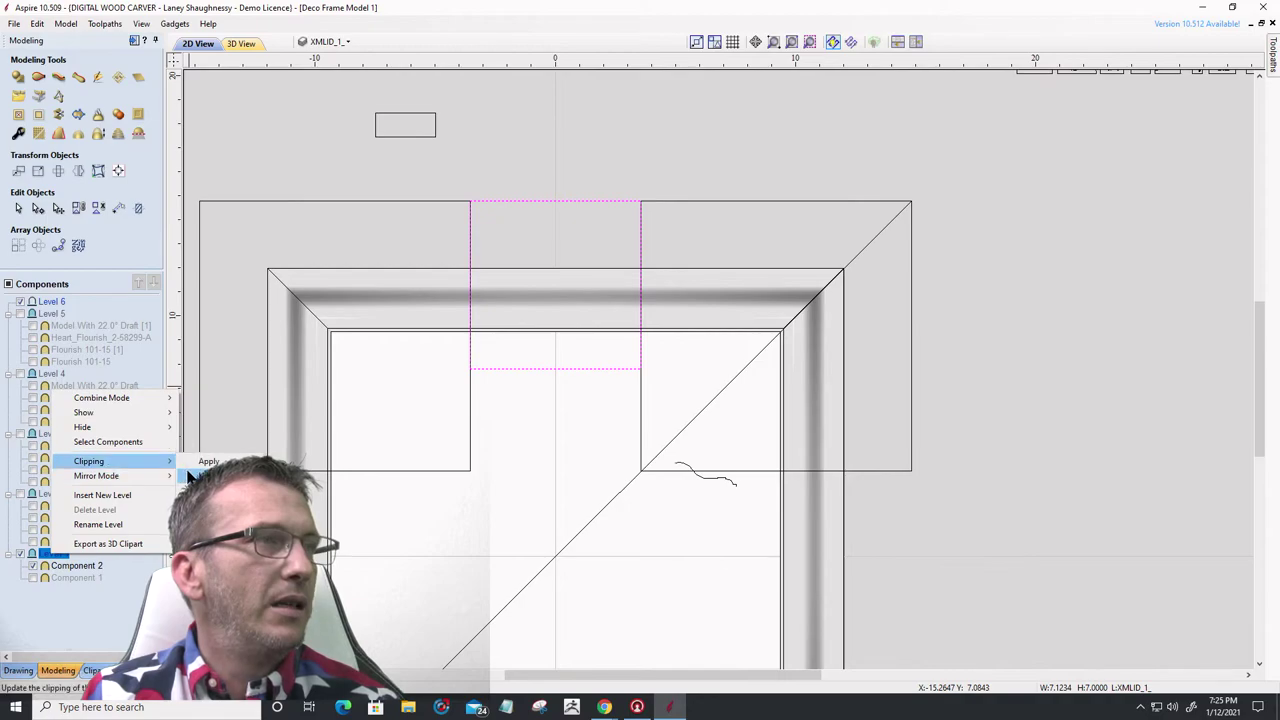
left_click(208, 462)
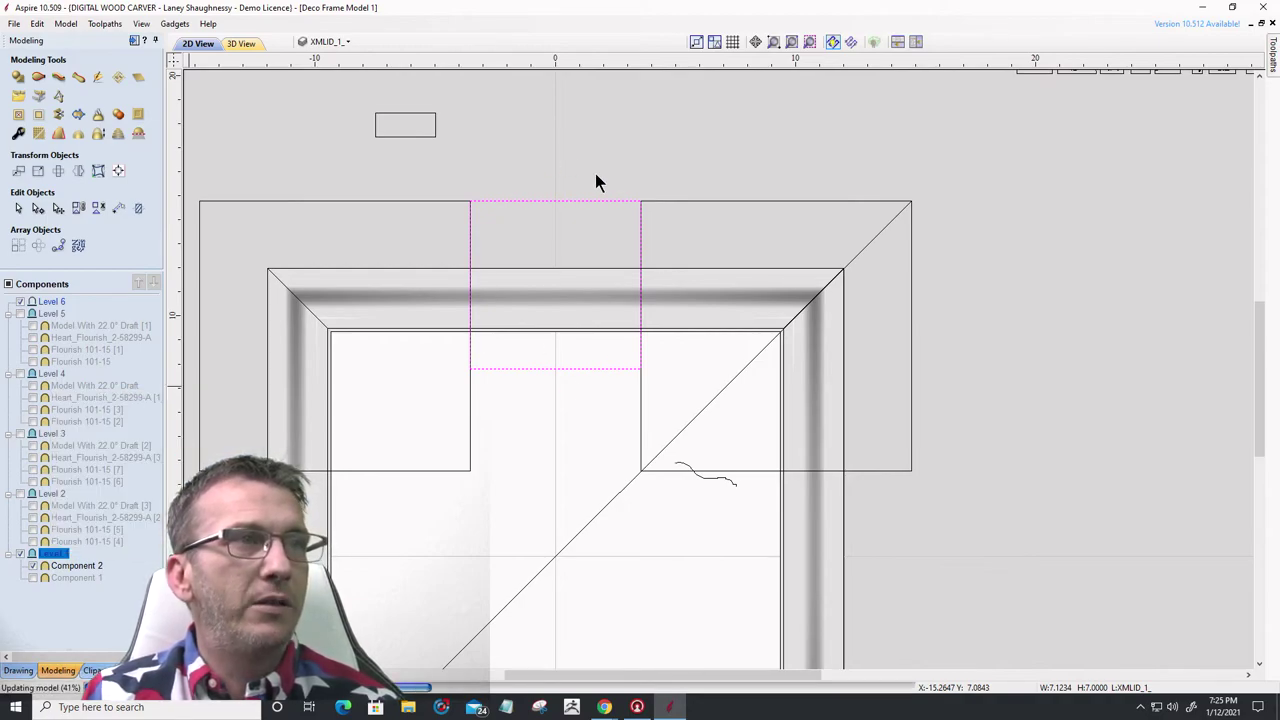
left_click(249, 43)
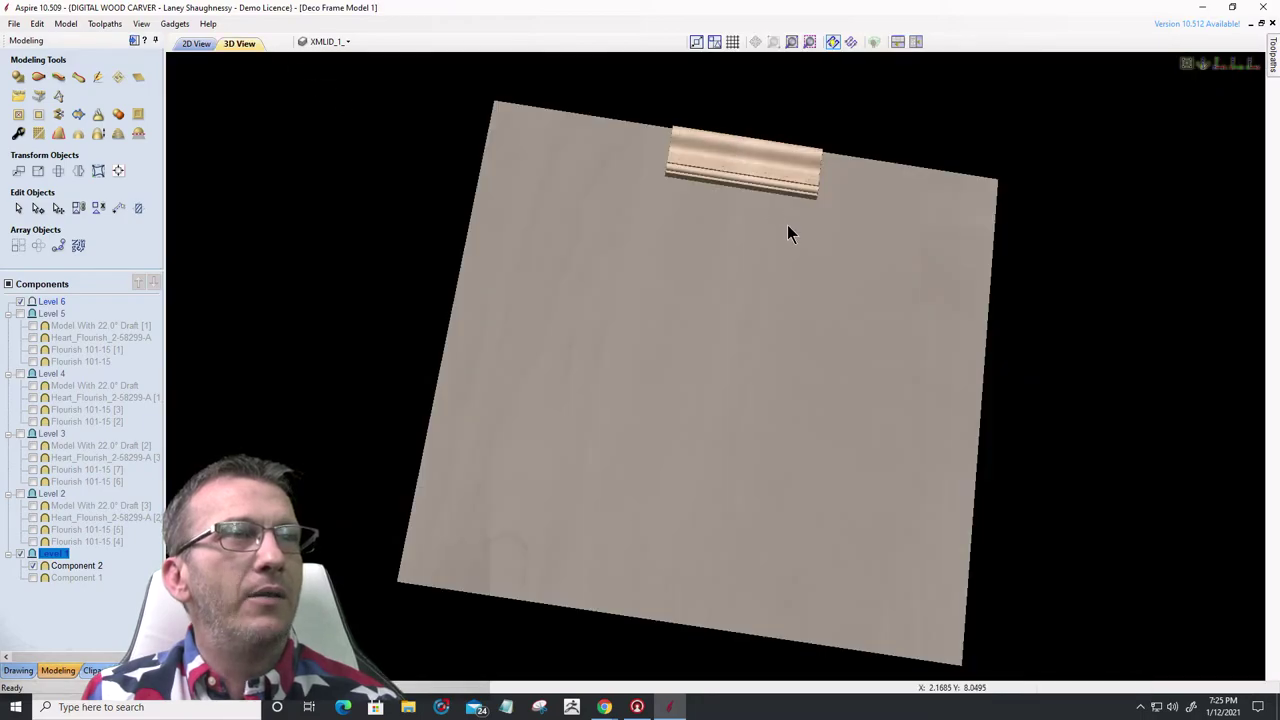
- Zoom in on the straight molding piece, then open the Clipart library browser
scroll(758, 500, "up", 3)
scroll(758, 497, "down", 3)
scroll(731, 391, "up", 4)
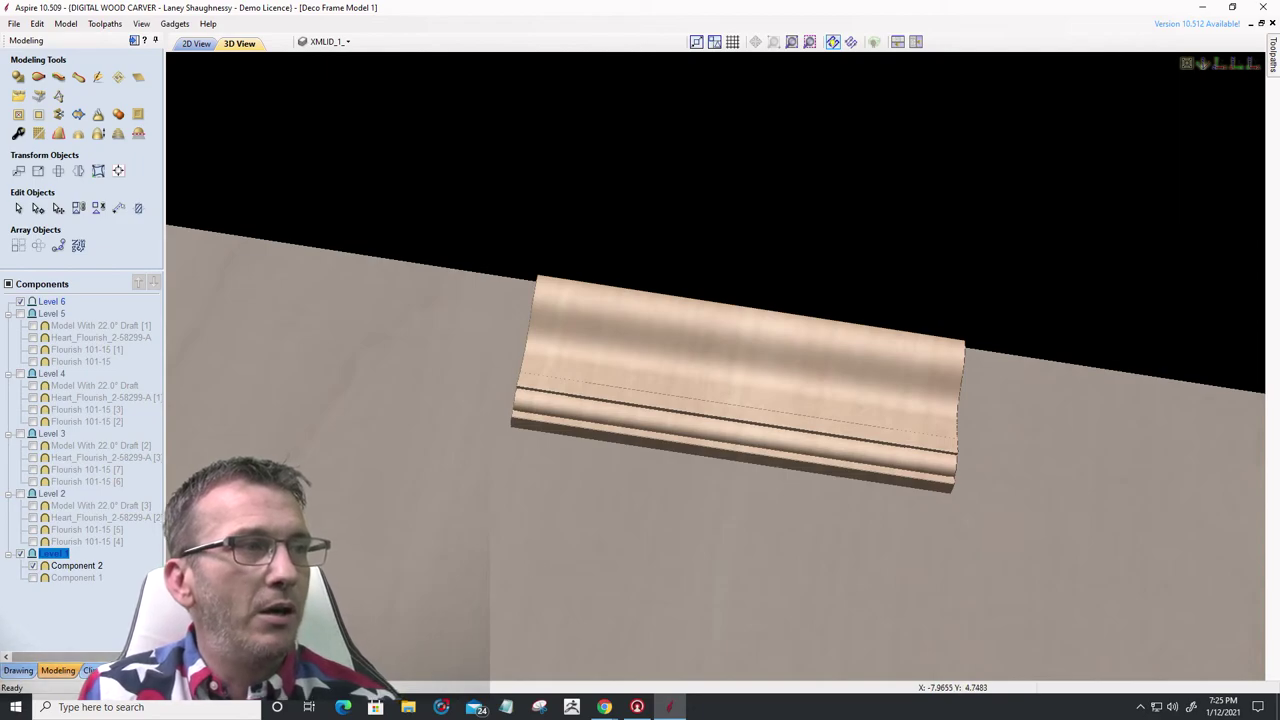
left_click(90, 670)
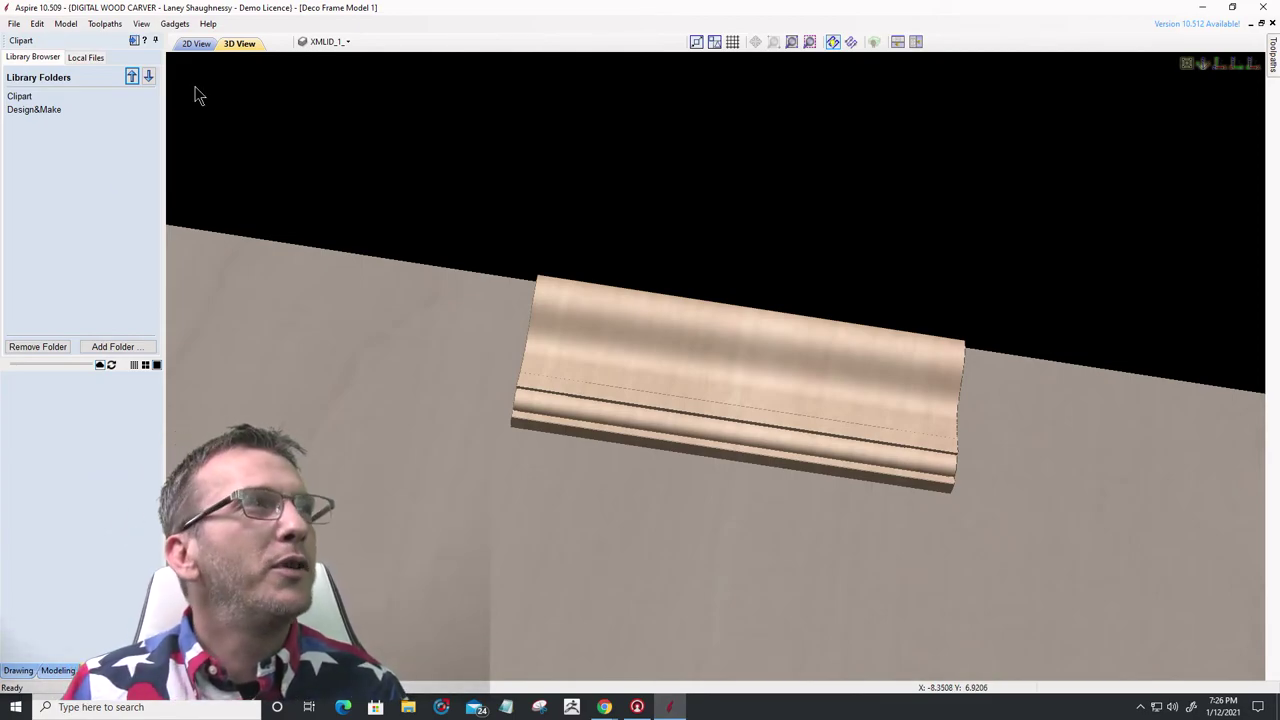
- In 2D View, select the frame model and box-select the profile block at upper right
left_click(206, 46)
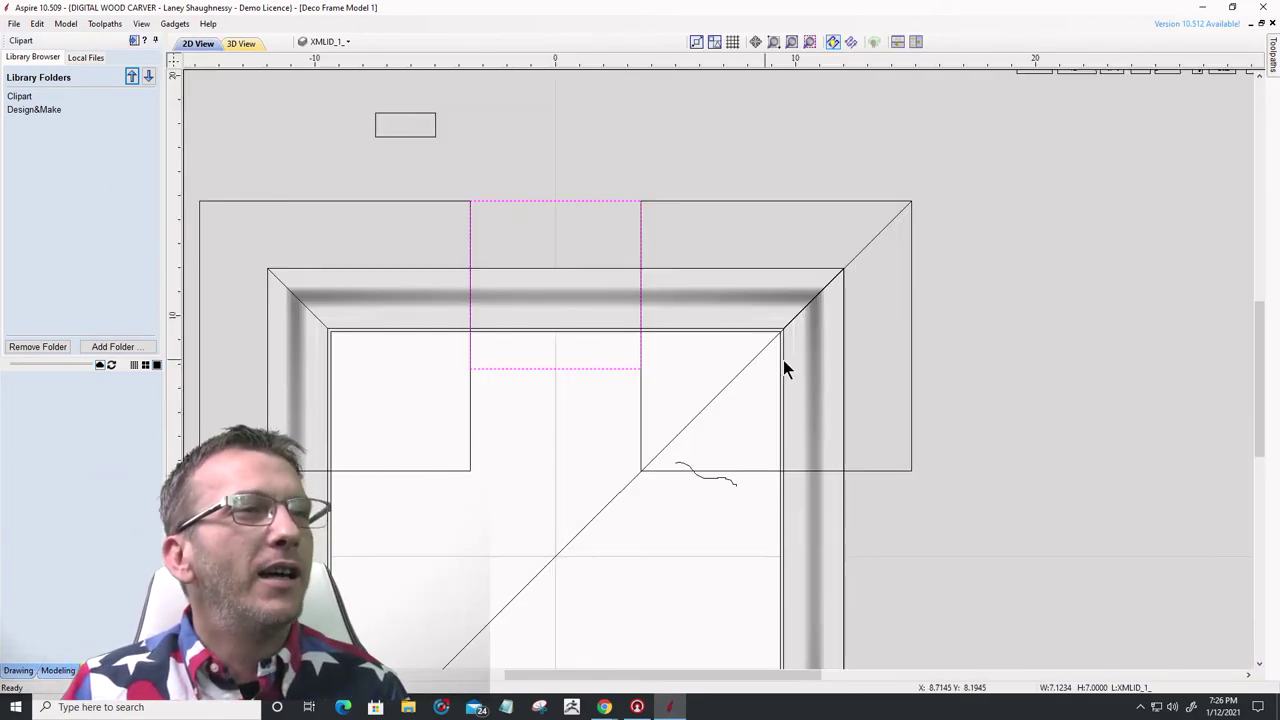
scroll(811, 342, "down", 4)
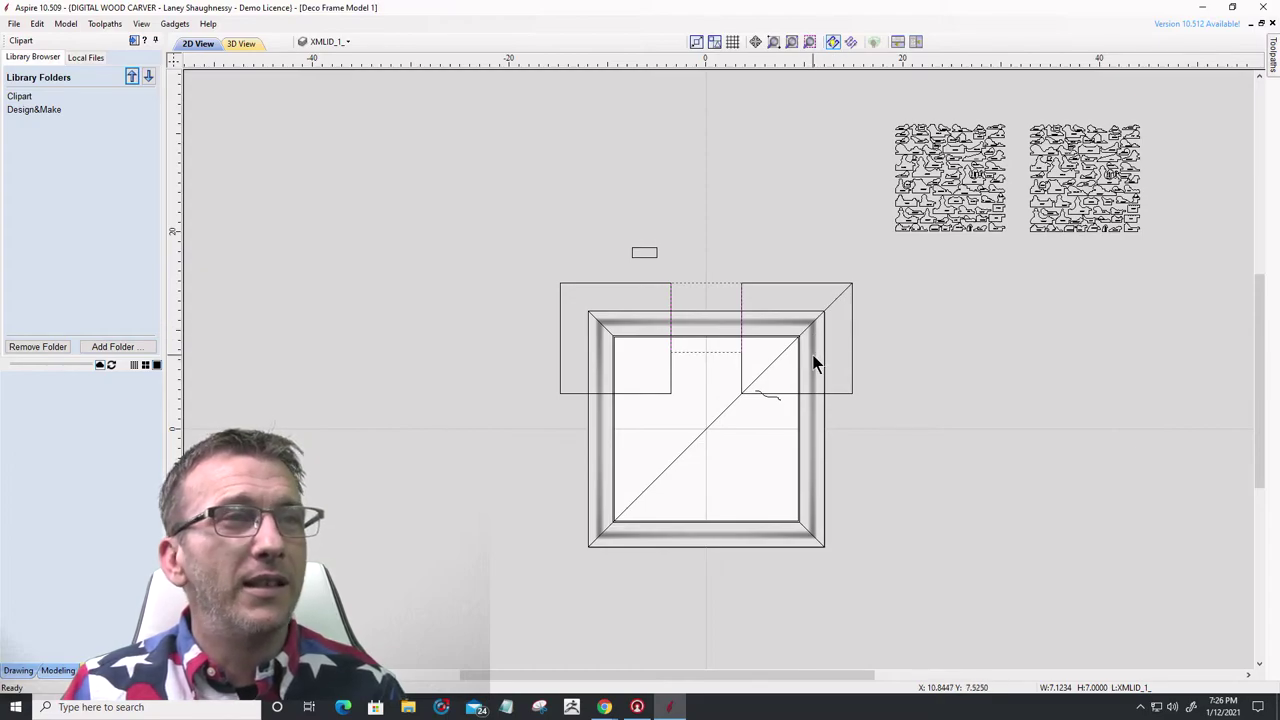
left_click(820, 412)
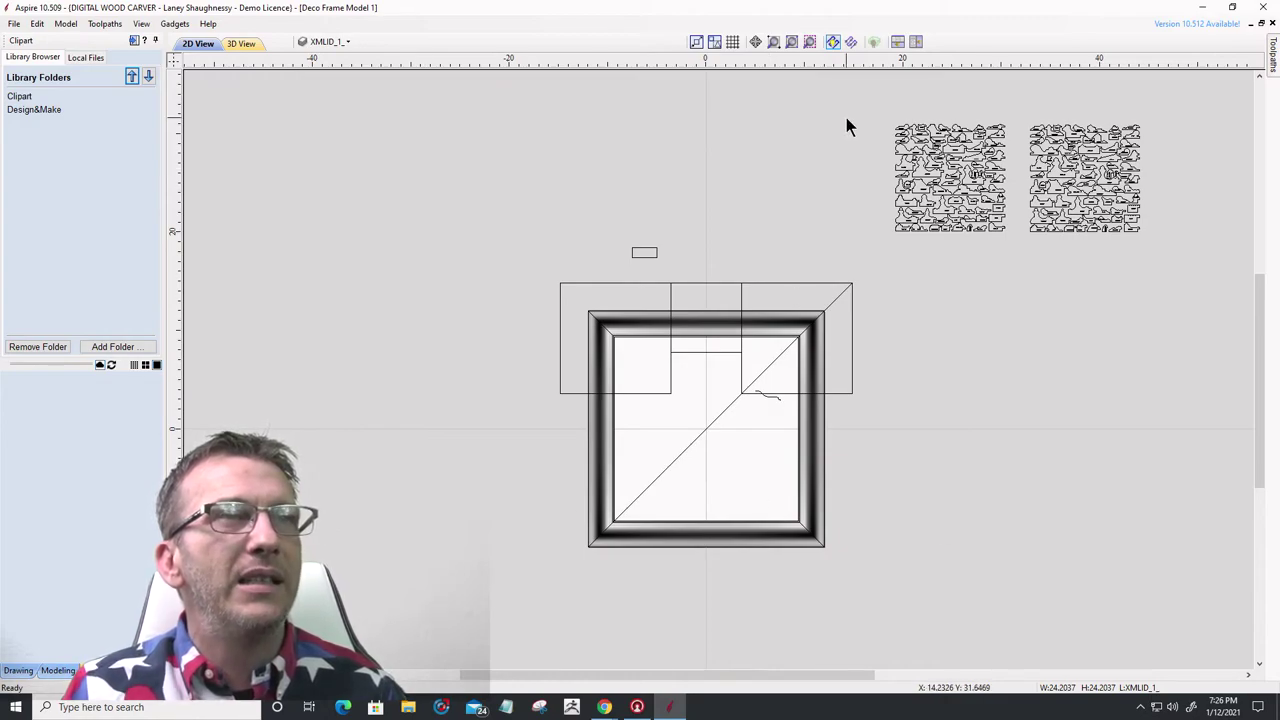
left_click_drag(855, 100, 1019, 247)
- Copy the selected block of profile shapes to the clipboard
scroll(929, 165, "up", 3)
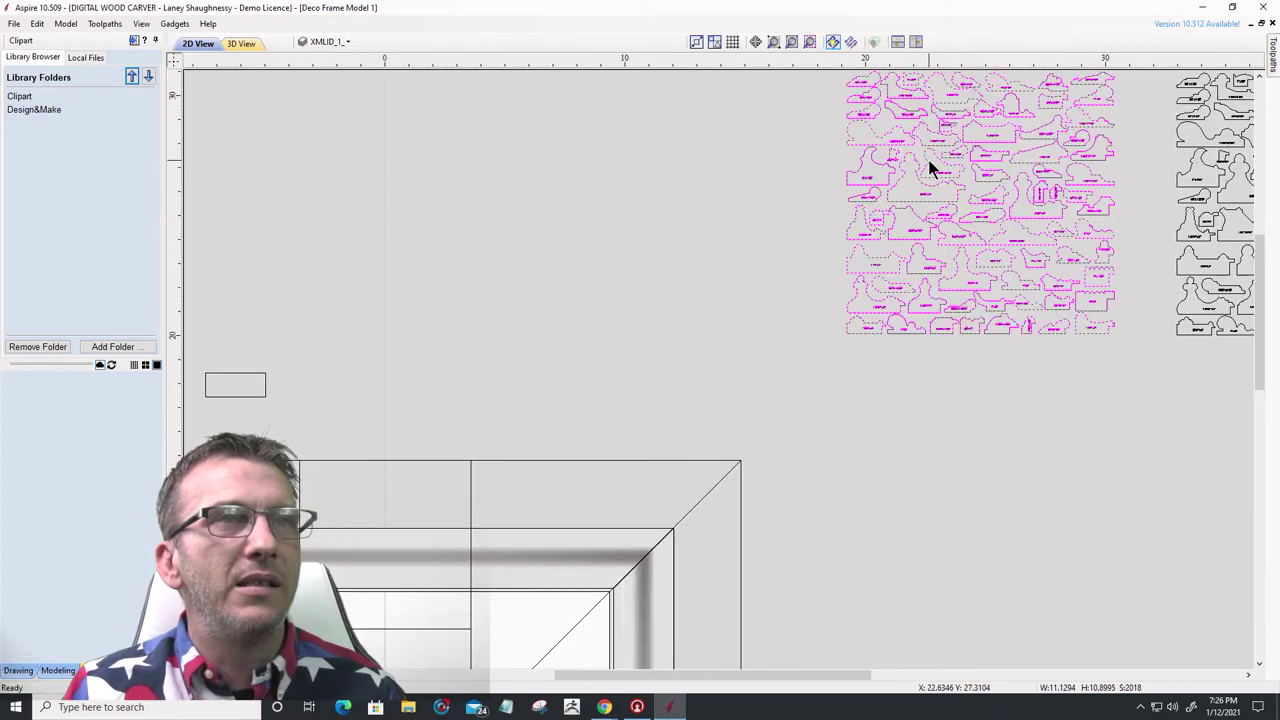
scroll(1036, 197, "up", 3)
scroll(1036, 197, "down", 5)
right_click(1036, 196)
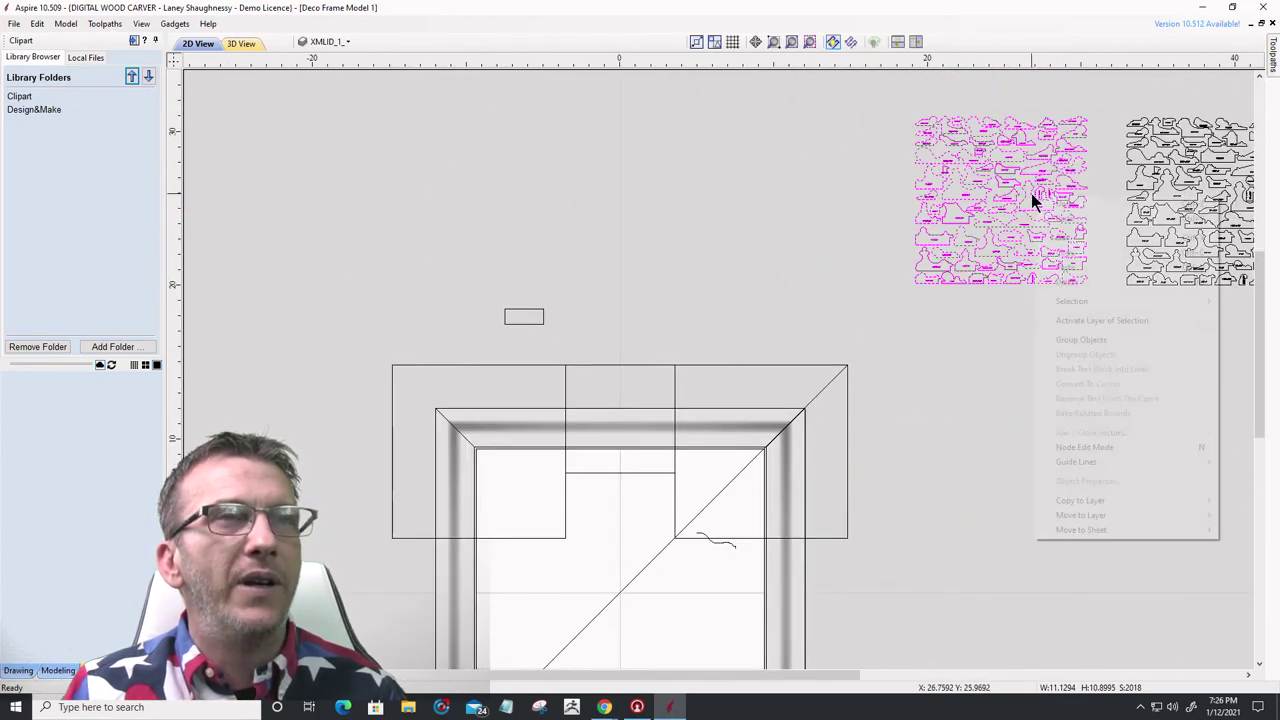
left_click(1058, 254)
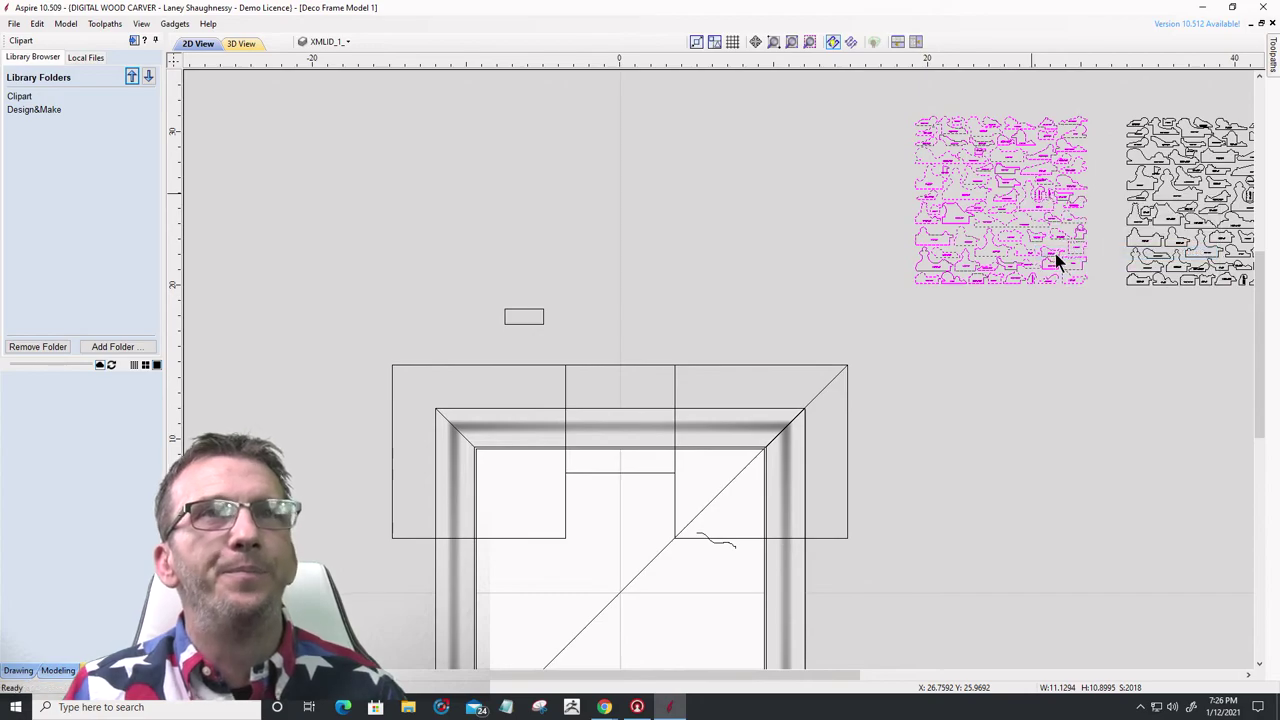
- Close Deco Frame Model 1 without saving and relaunch Aspire 10.5 from the Start menu
left_click(1267, 10)
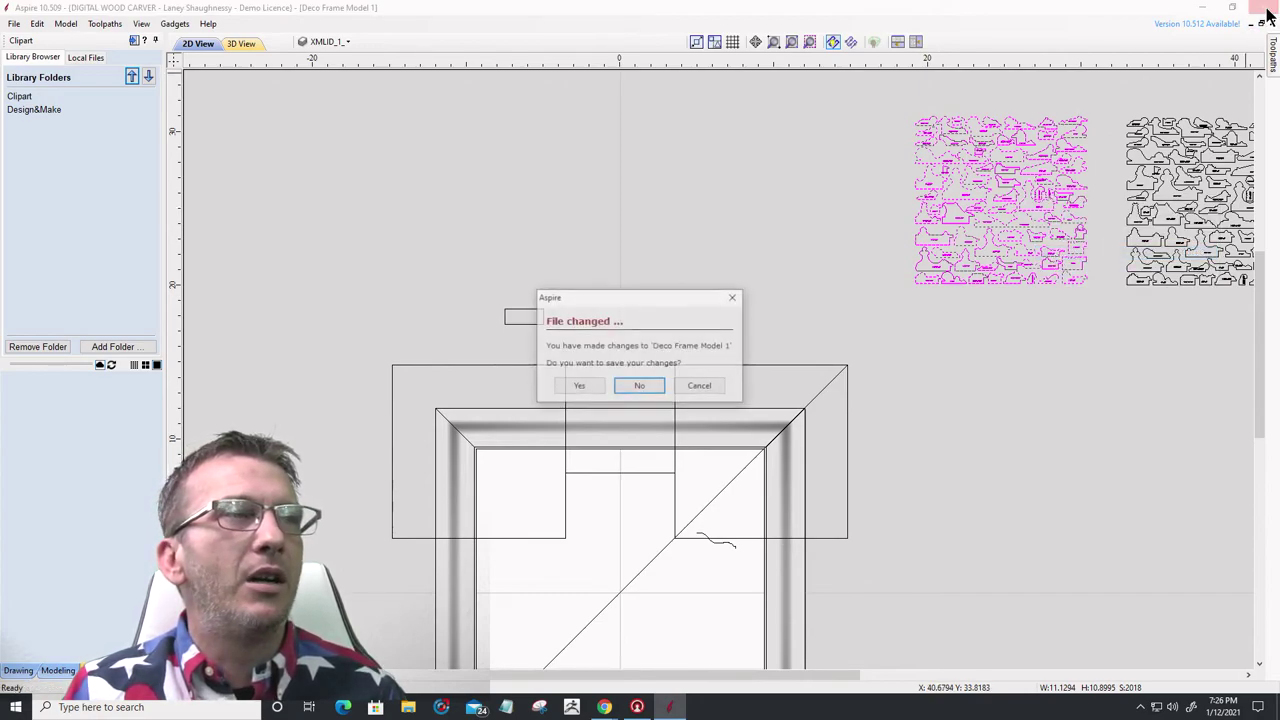
left_click(642, 387)
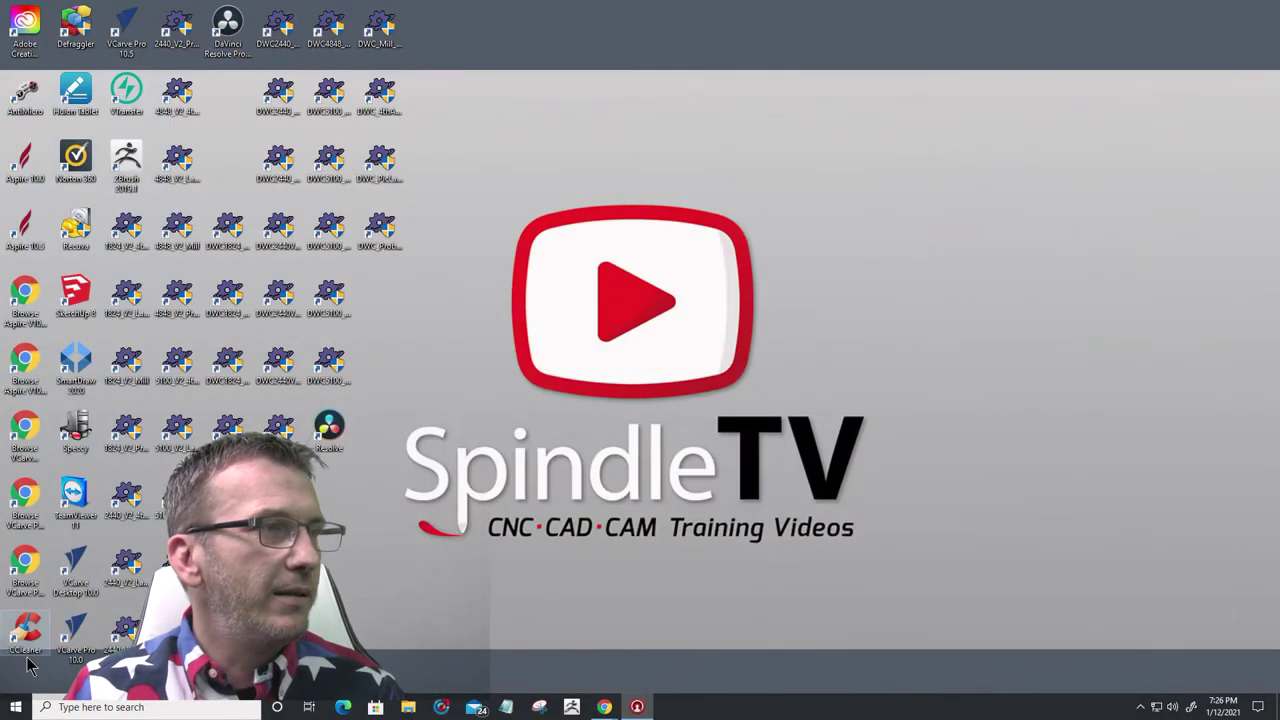
left_click(16, 706)
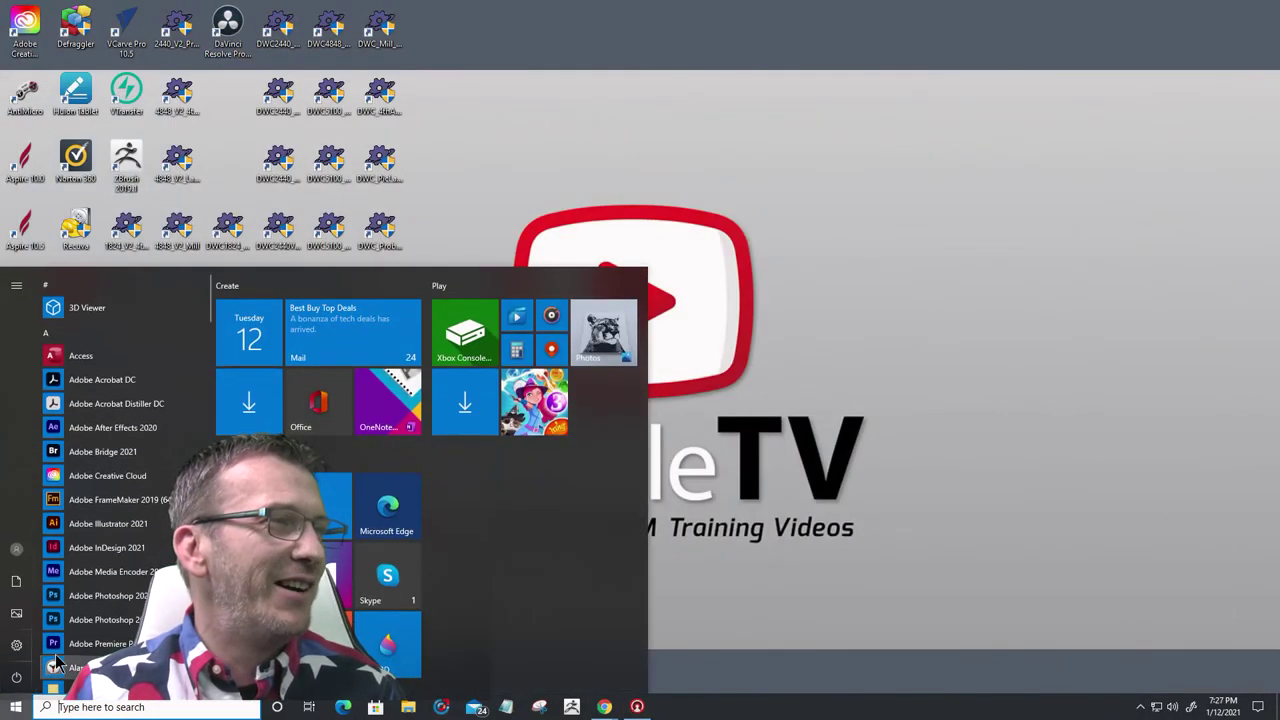
scroll(80, 600, "down", 3)
left_click(78, 535)
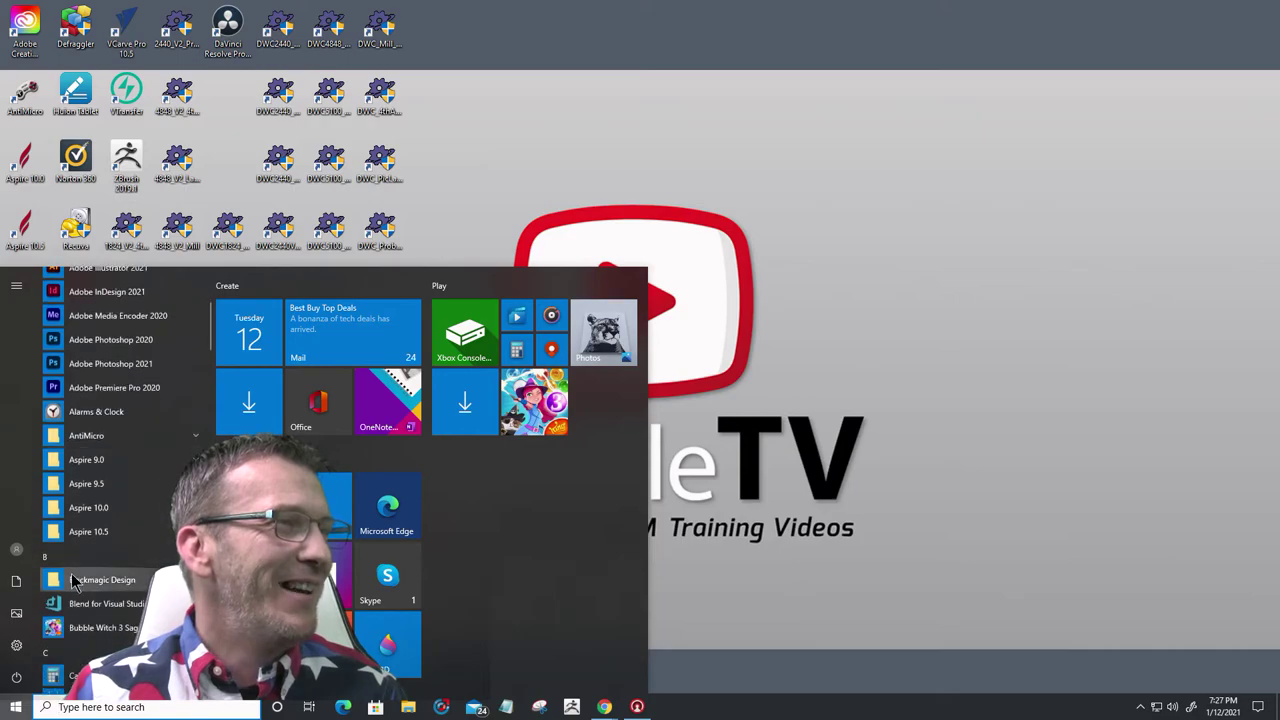
left_click(78, 553)
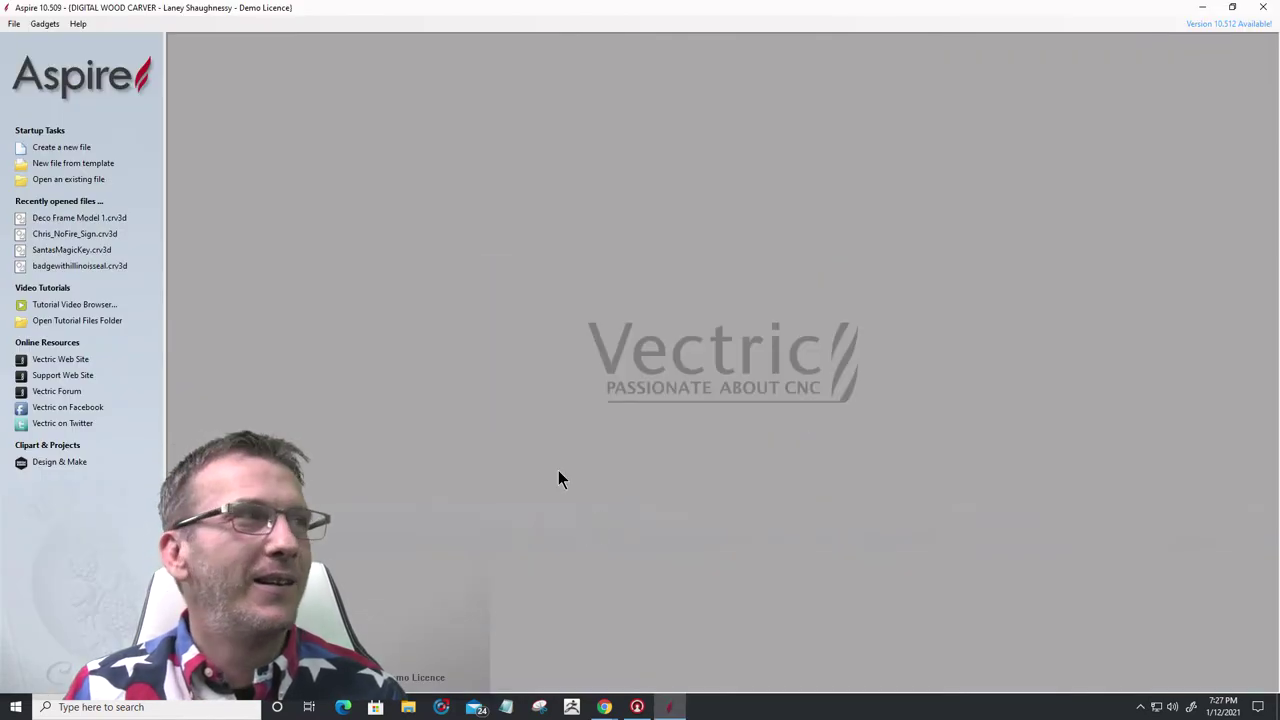
- Start a new job, abandon its setup, then start another new job with the default 20 x 20 x 1.0 inch board
left_click(63, 147)
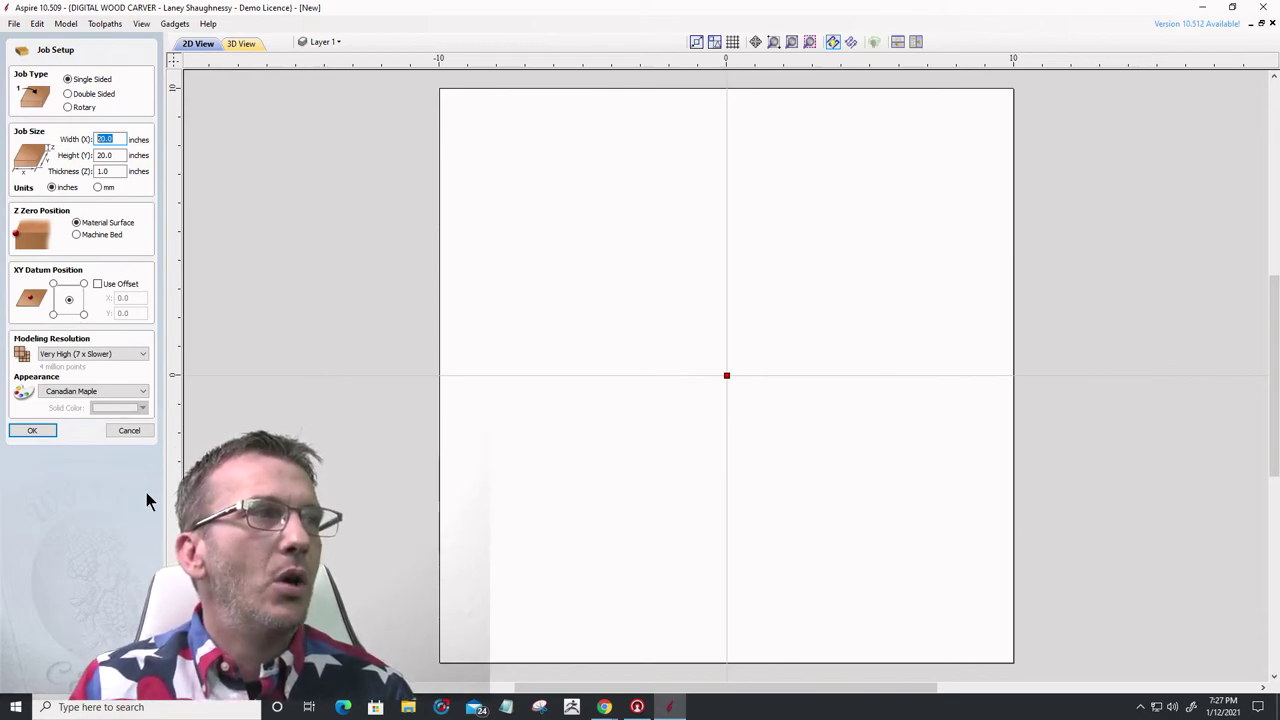
left_click(136, 430)
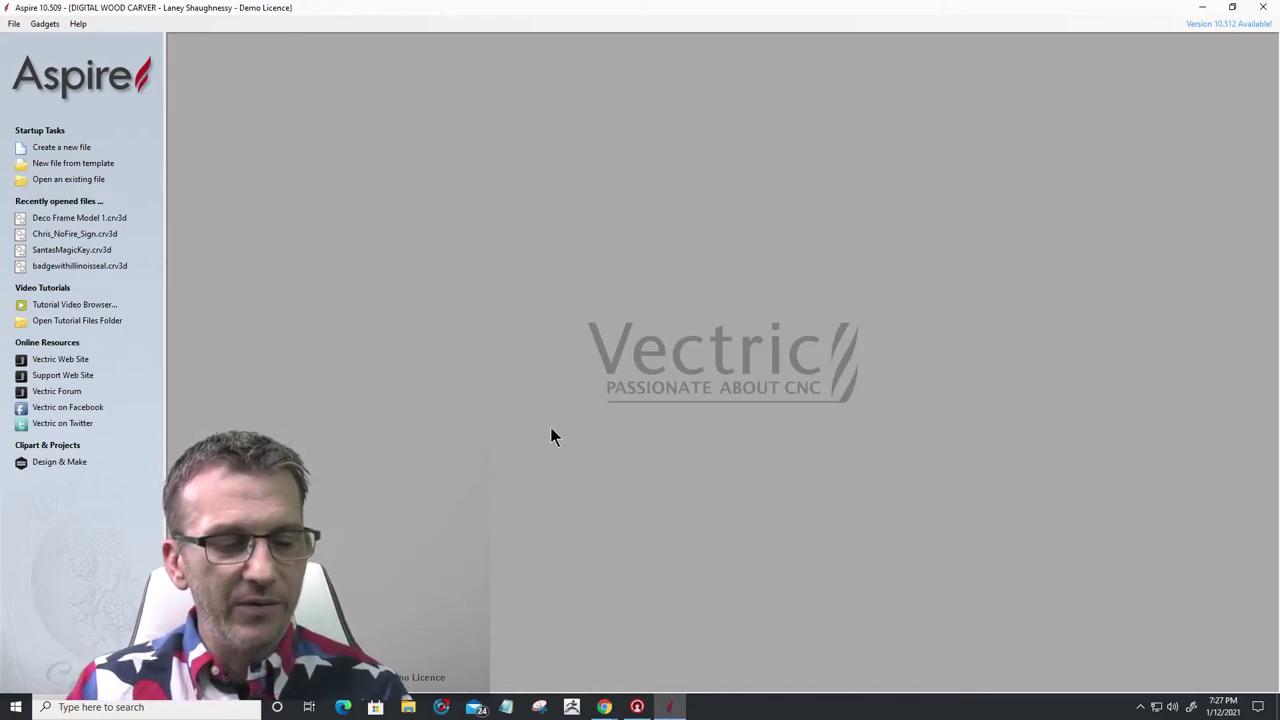
left_click(65, 147)
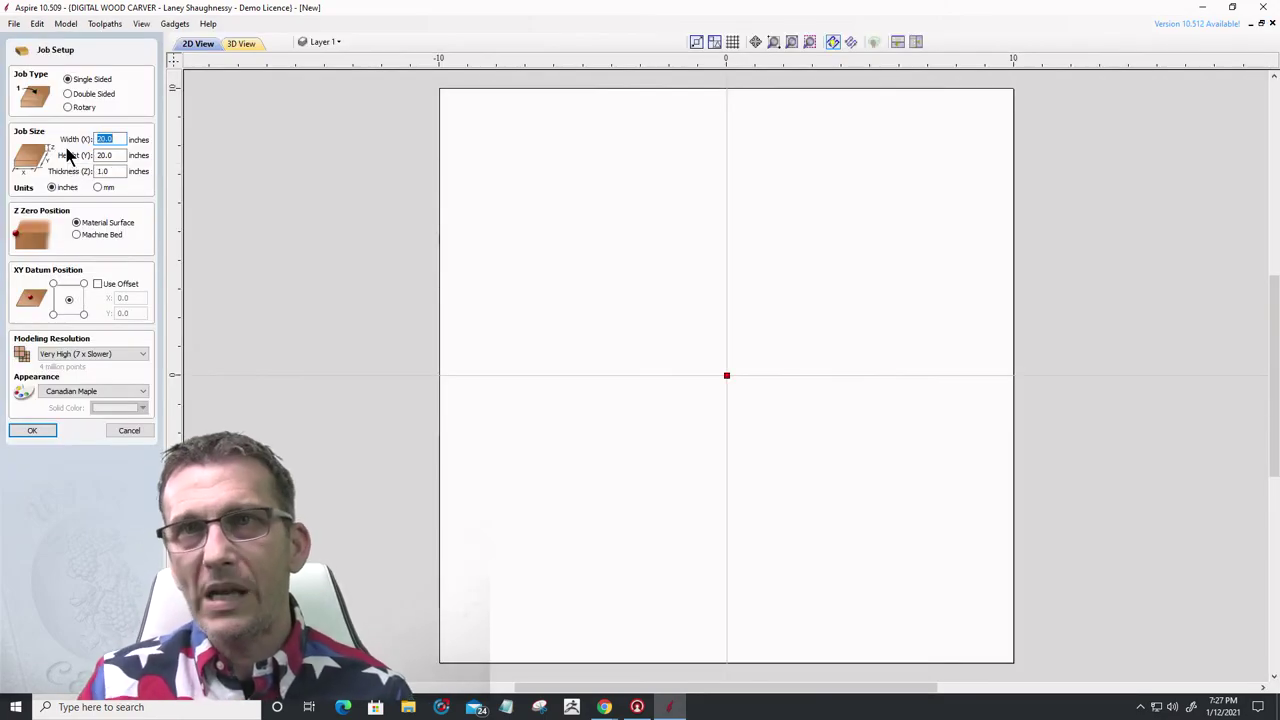
- Set Modeling Resolution to Extremely High (20 x Slower), after briefly trying Very High (7 x Slower)
left_click(62, 350)
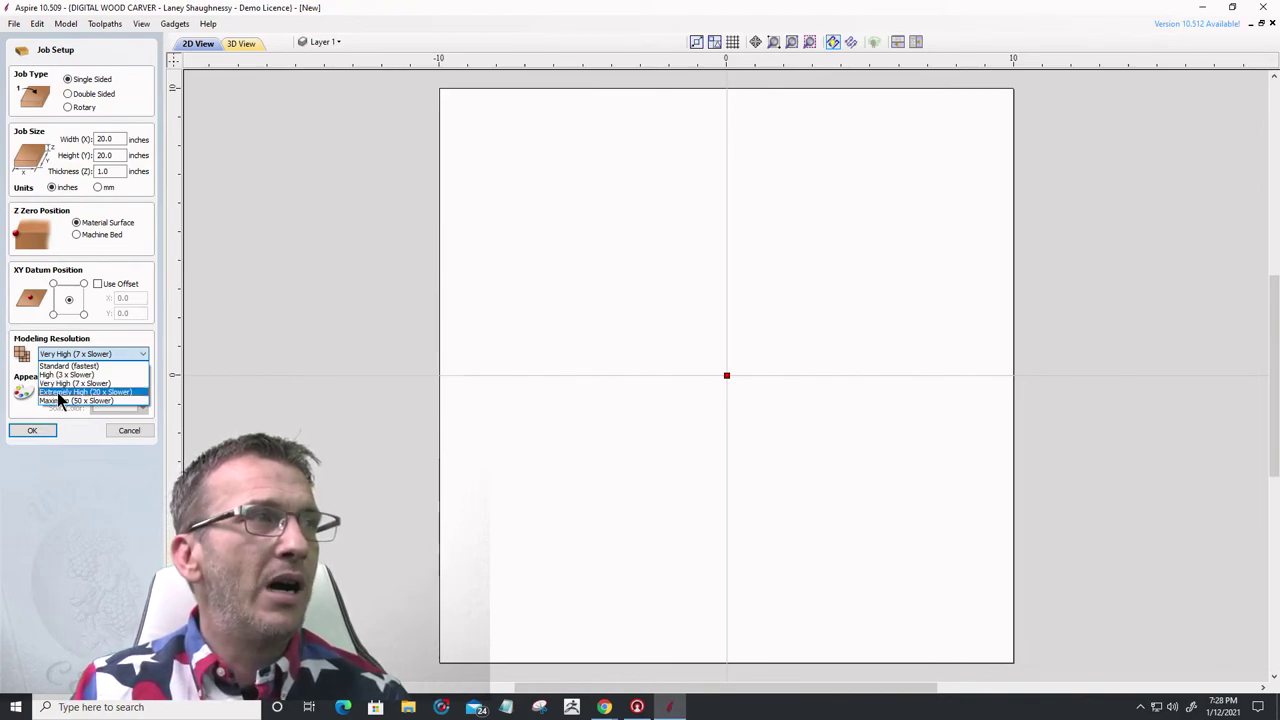
left_click(74, 393)
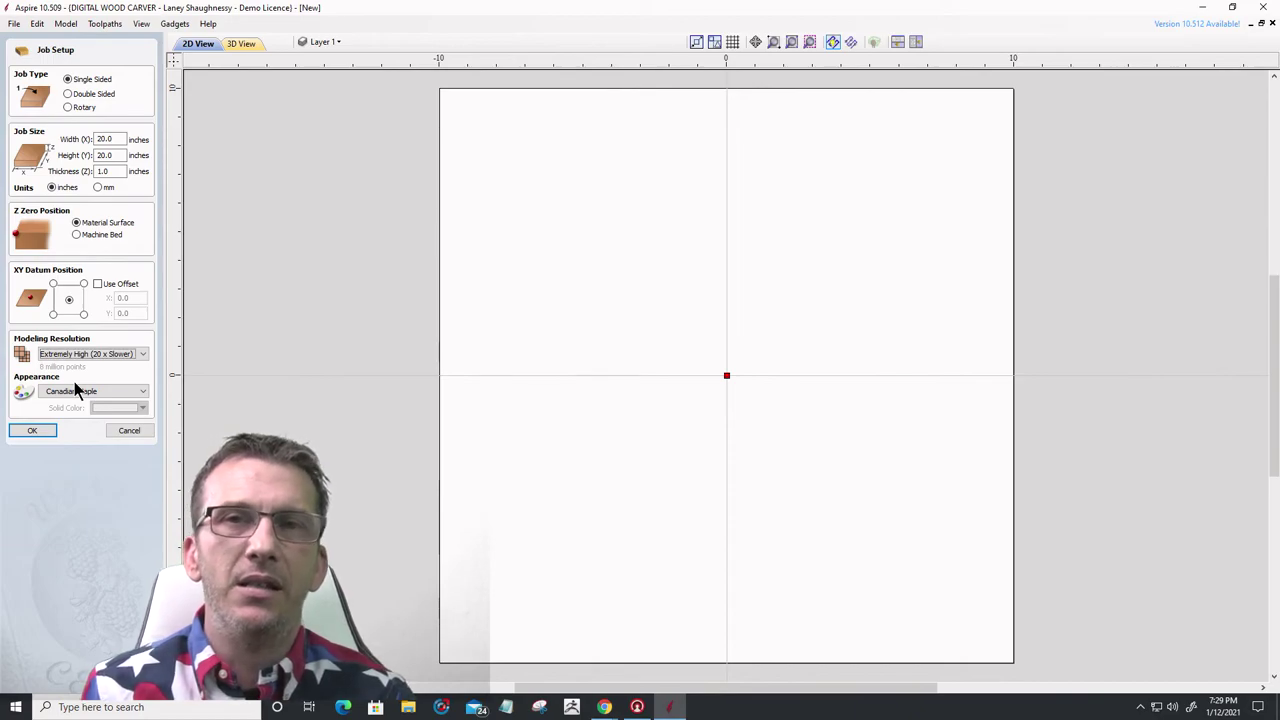
left_click(92, 355)
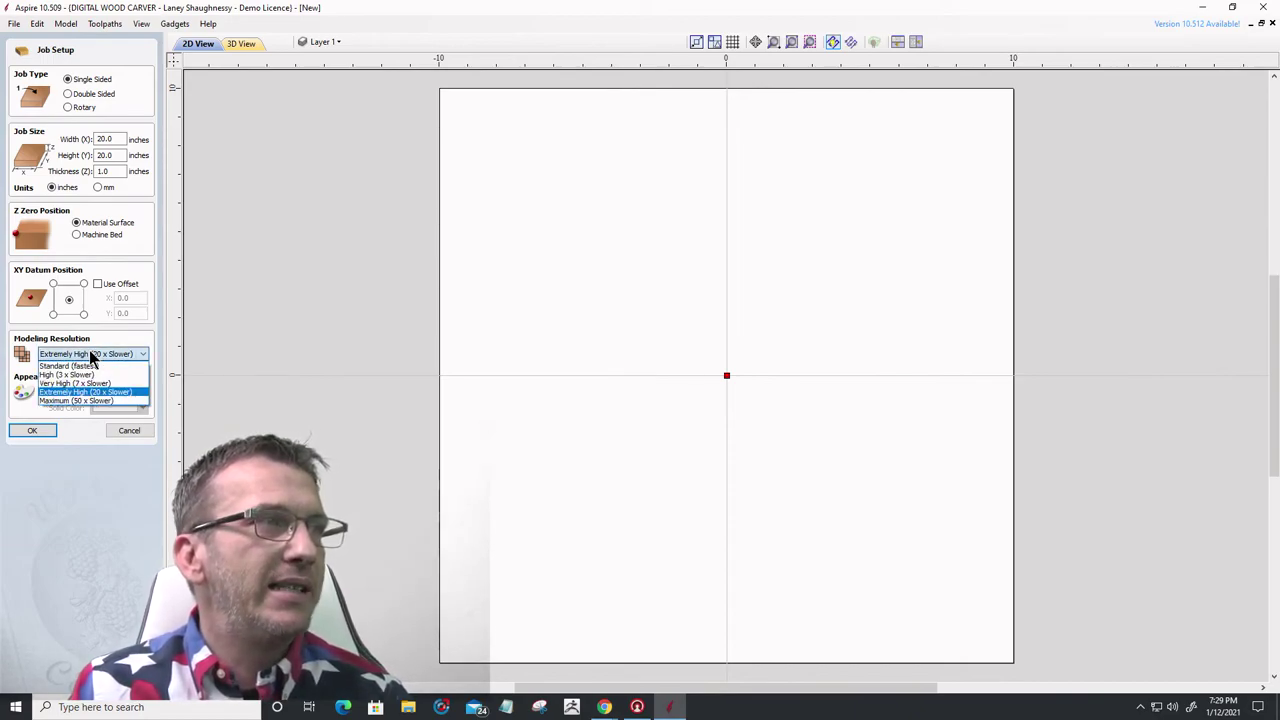
left_click(70, 390)
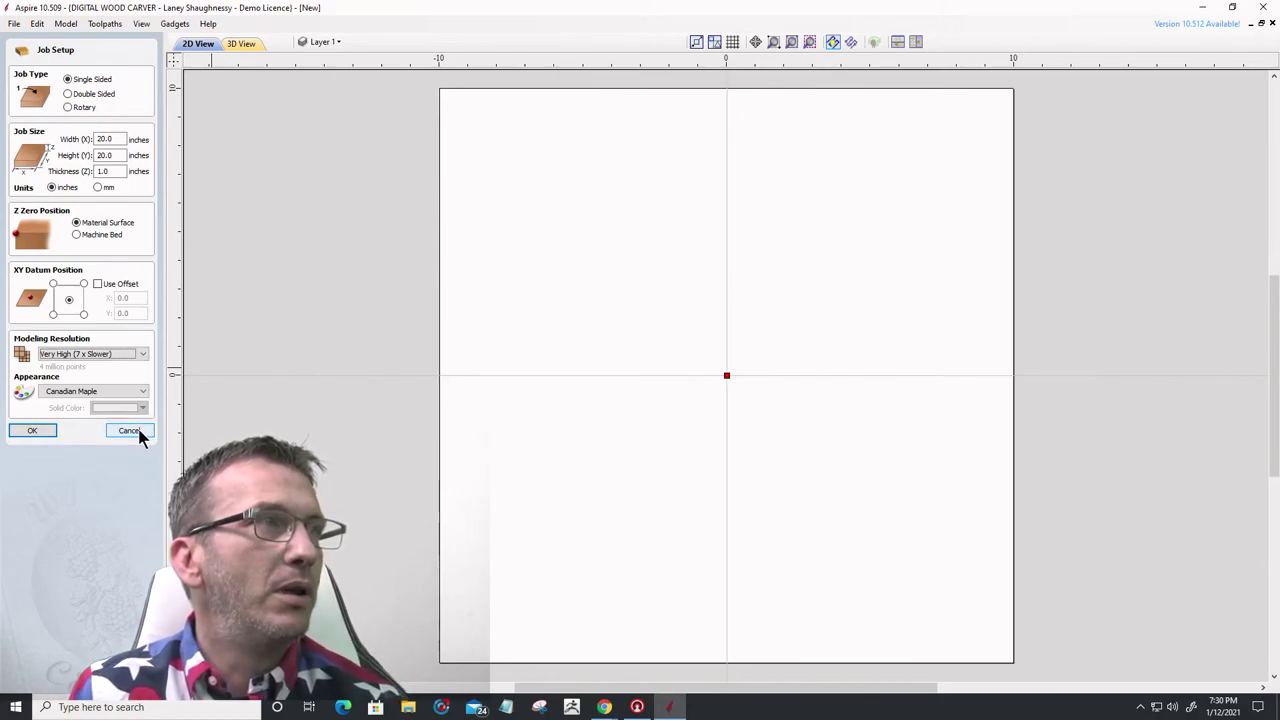
left_click(113, 352)
left_click(70, 392)
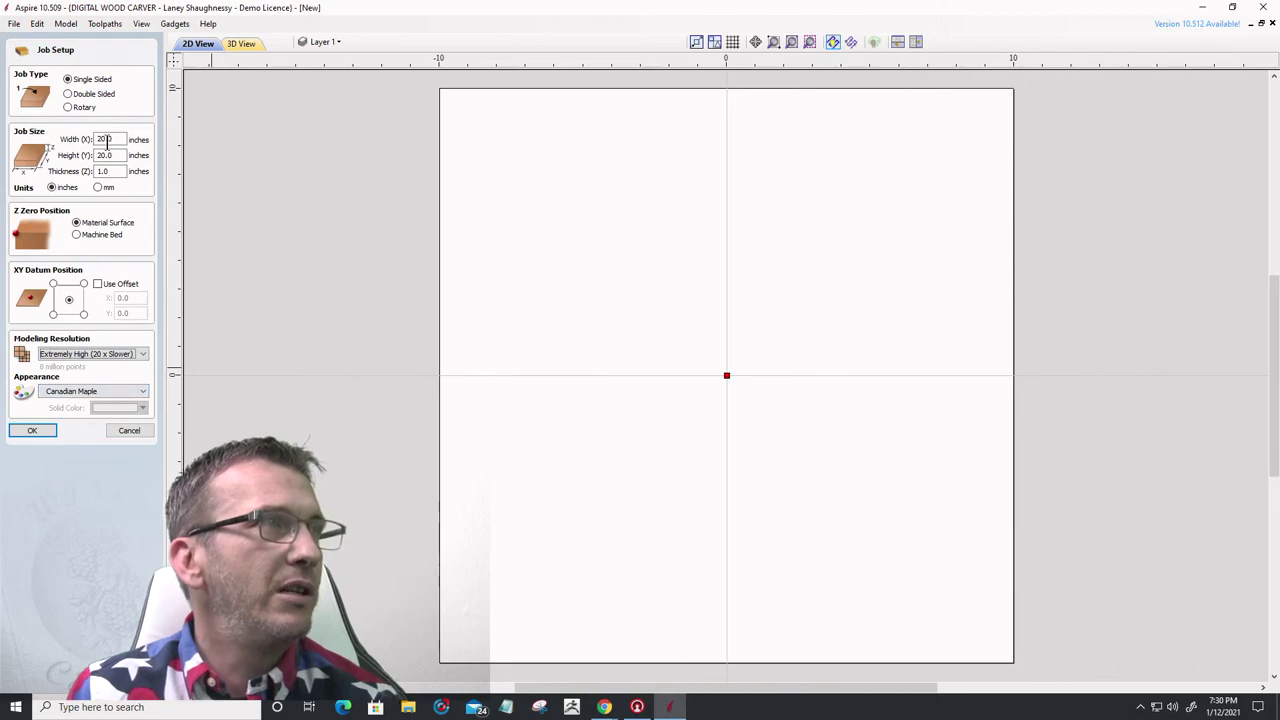
- Enter 24 inches for both the job Width (X) and Height (Y)
double_click(105, 139)
type("24")
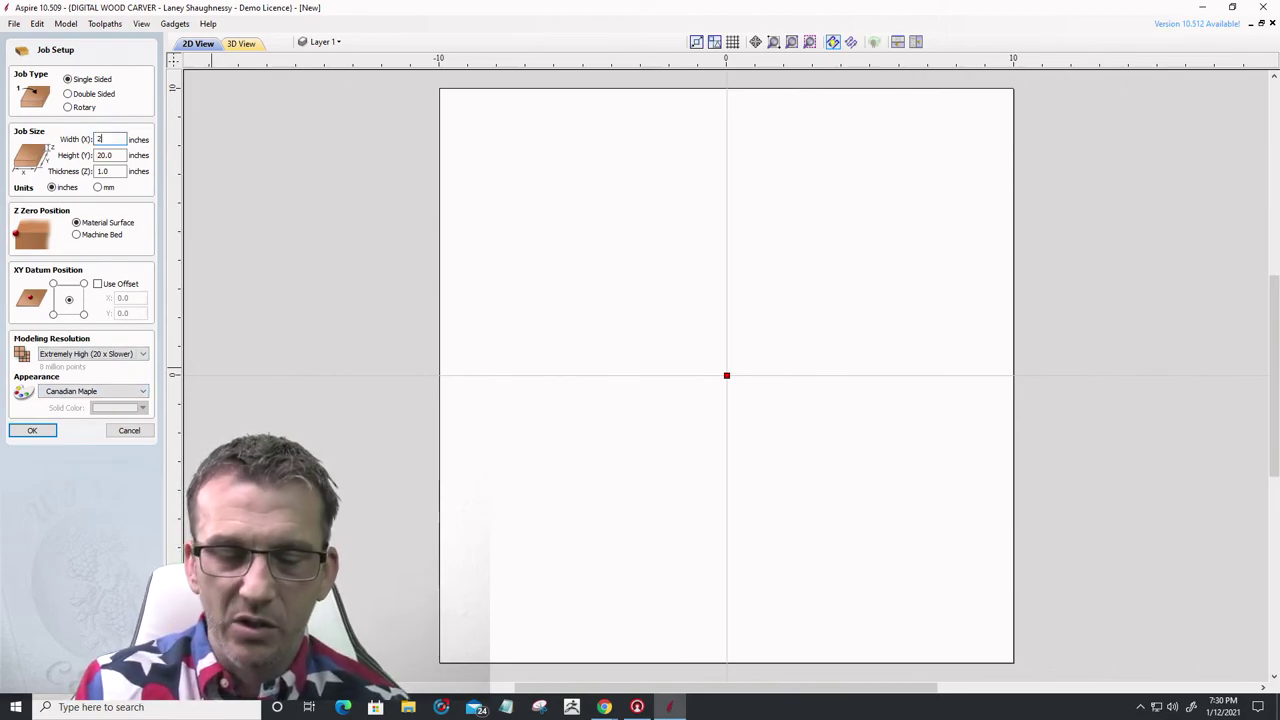
left_click(117, 154)
double_click(117, 155)
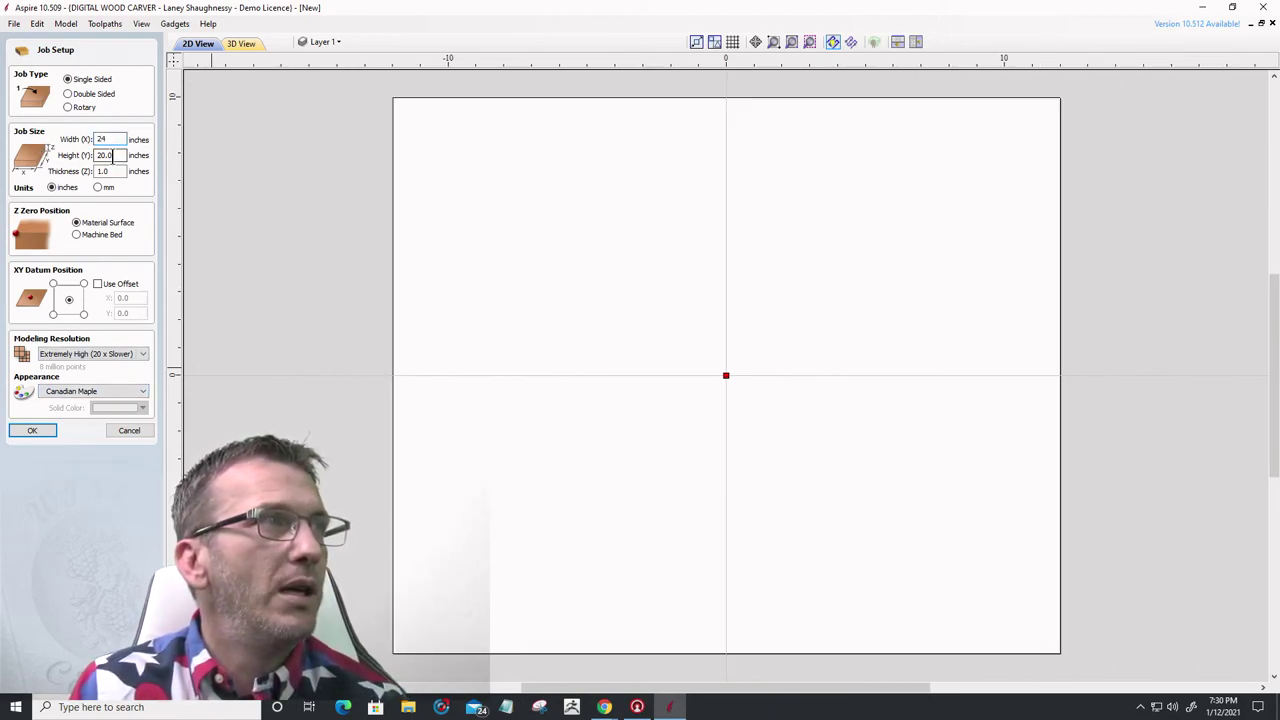
type("24")
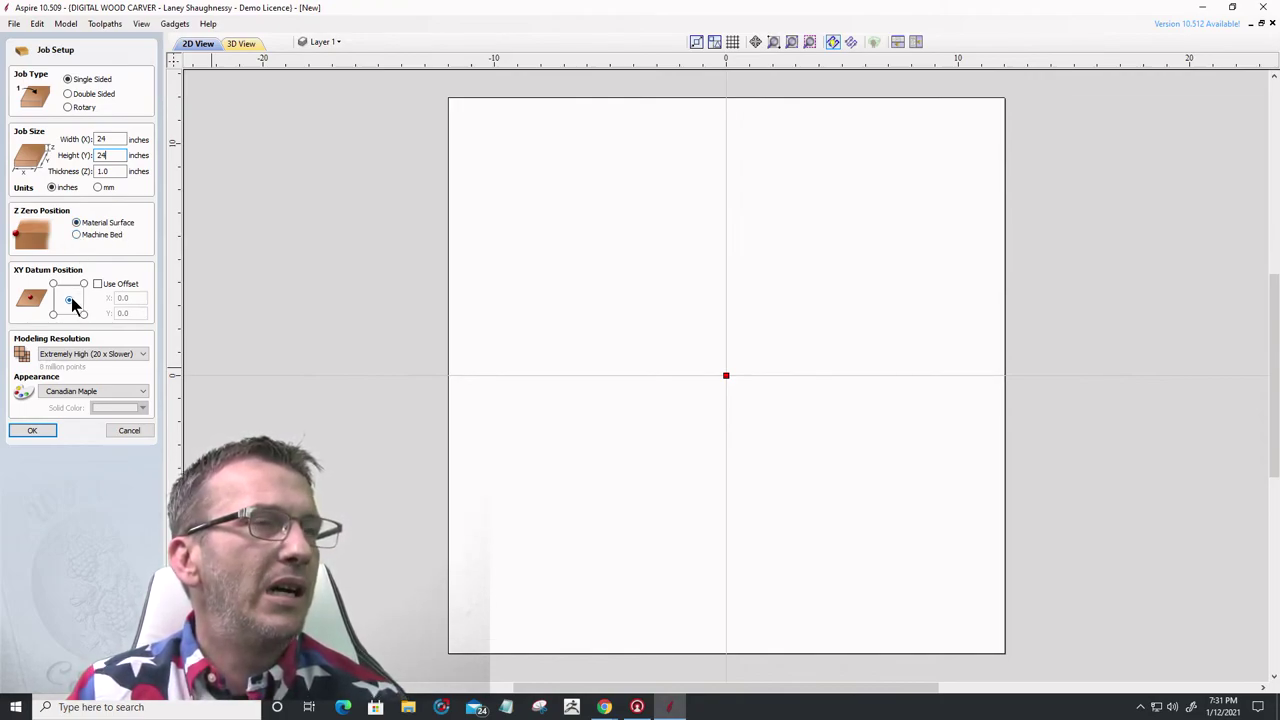
- Confirm the 24 x 24 inch job setup and switch to the Modeling tools
left_click(30, 432)
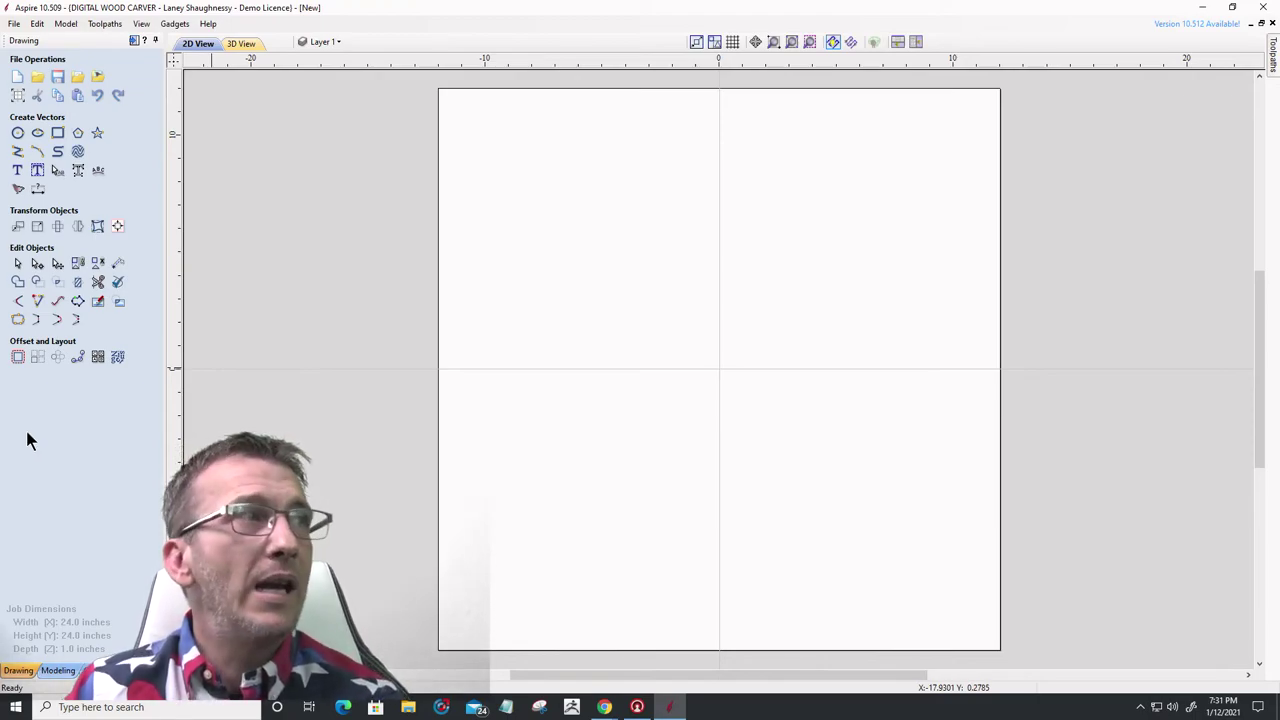
left_click(57, 670)
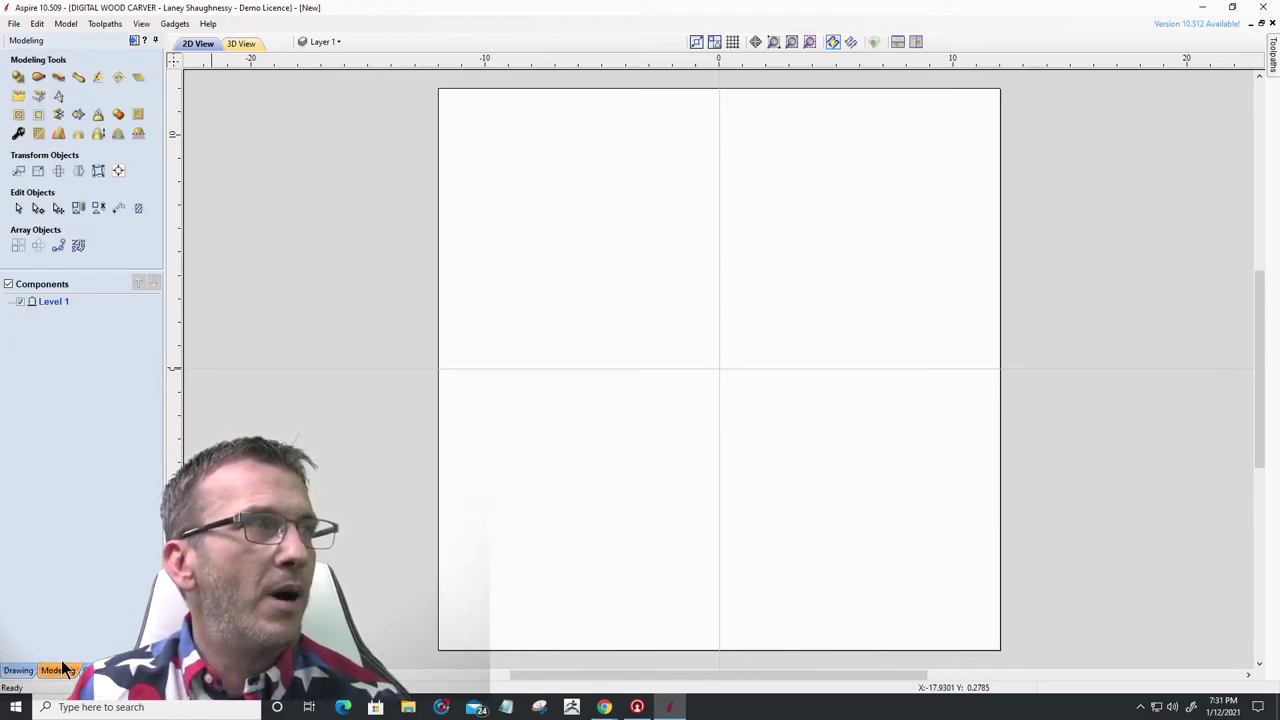
- Import the Scroll model file from the Downloads folder as a 3D model
left_click(19, 100)
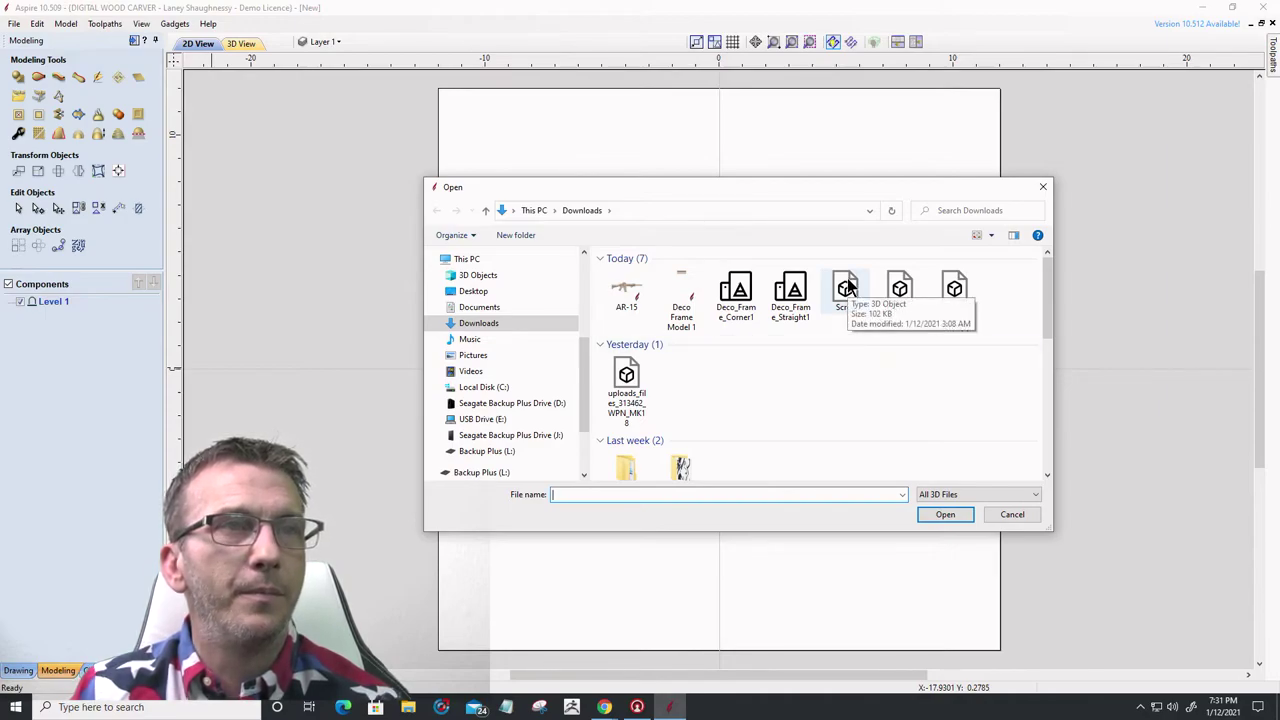
left_click(848, 288)
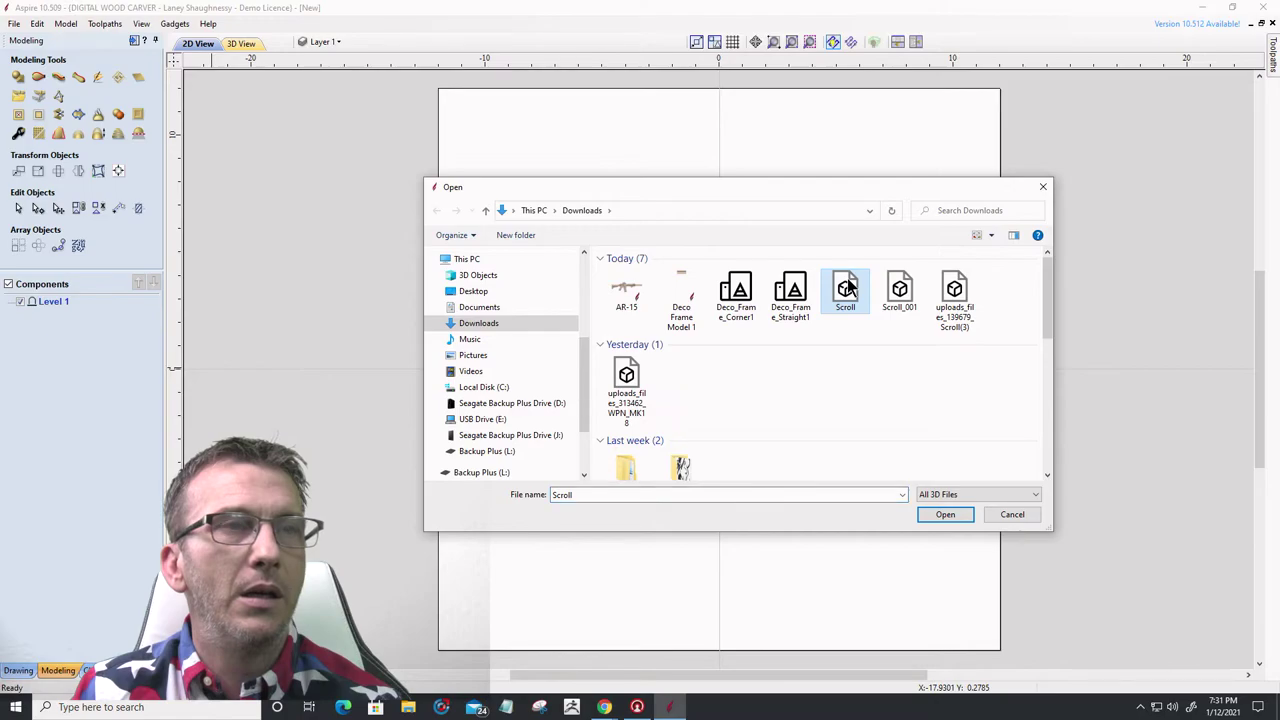
double_click(848, 288)
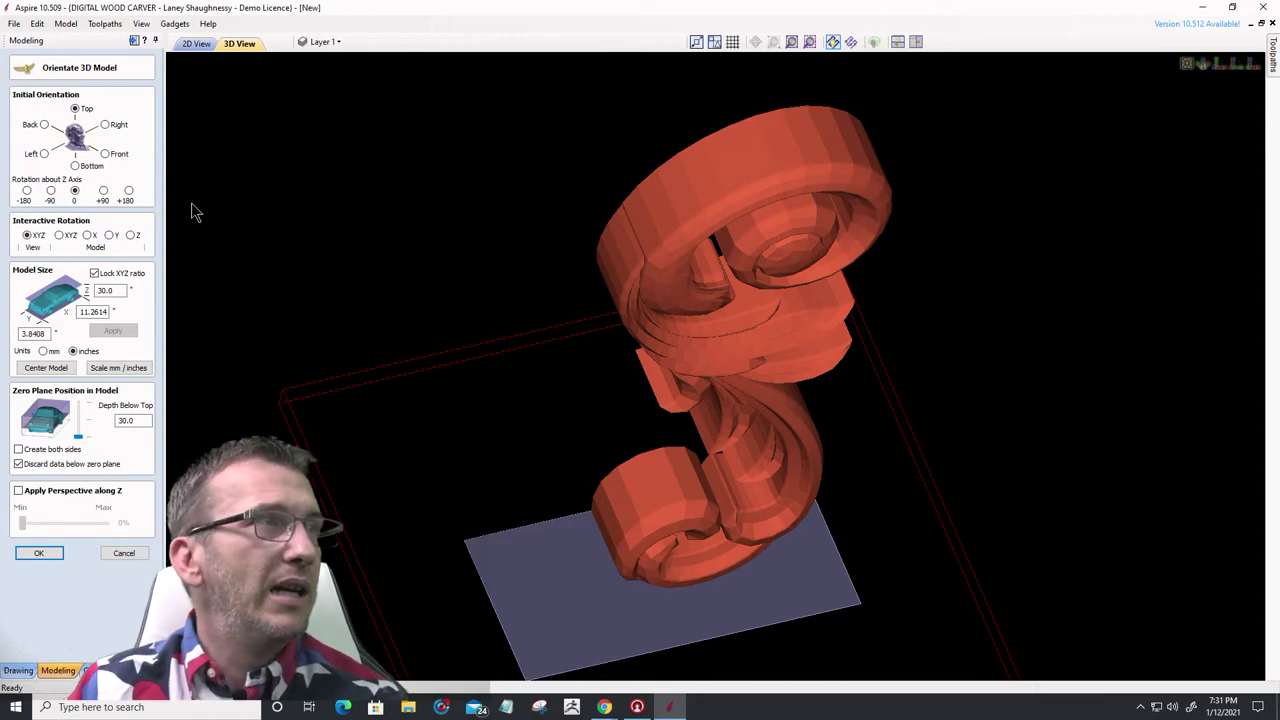
- Lay the scroll flat facing front, resize it to 23 inches, and centre it in the job
left_click(105, 154)
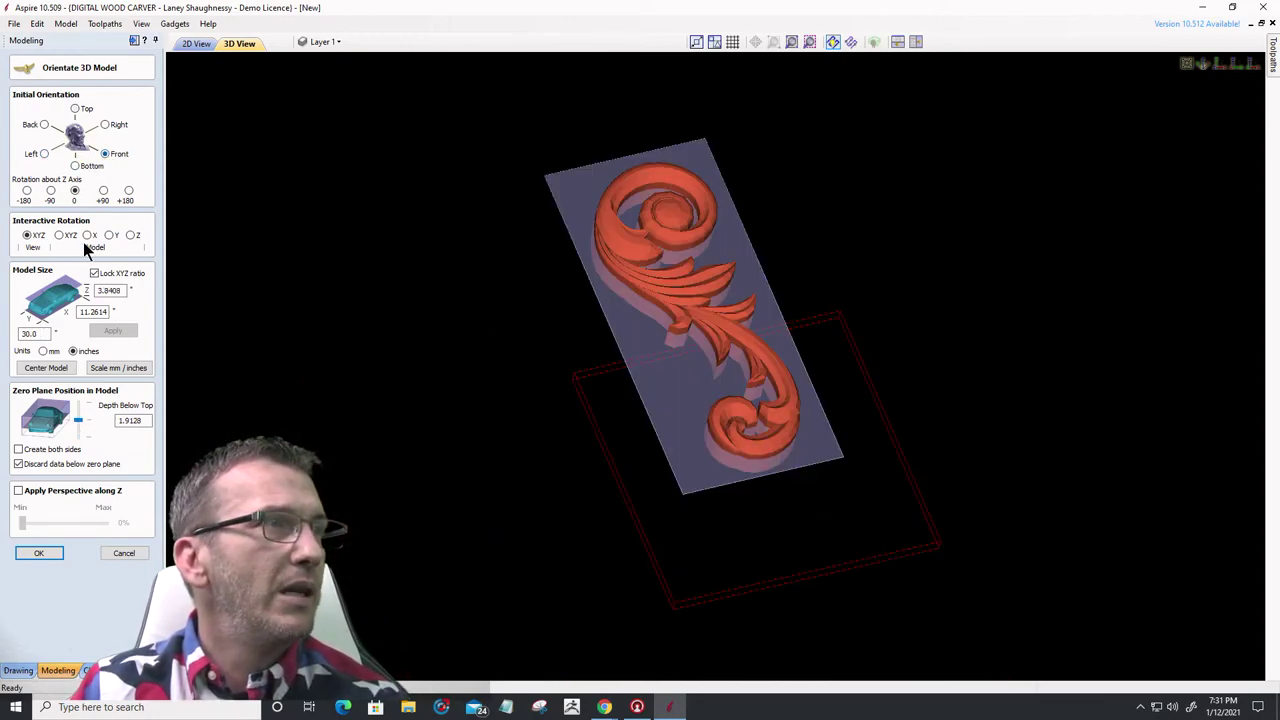
double_click(34, 334)
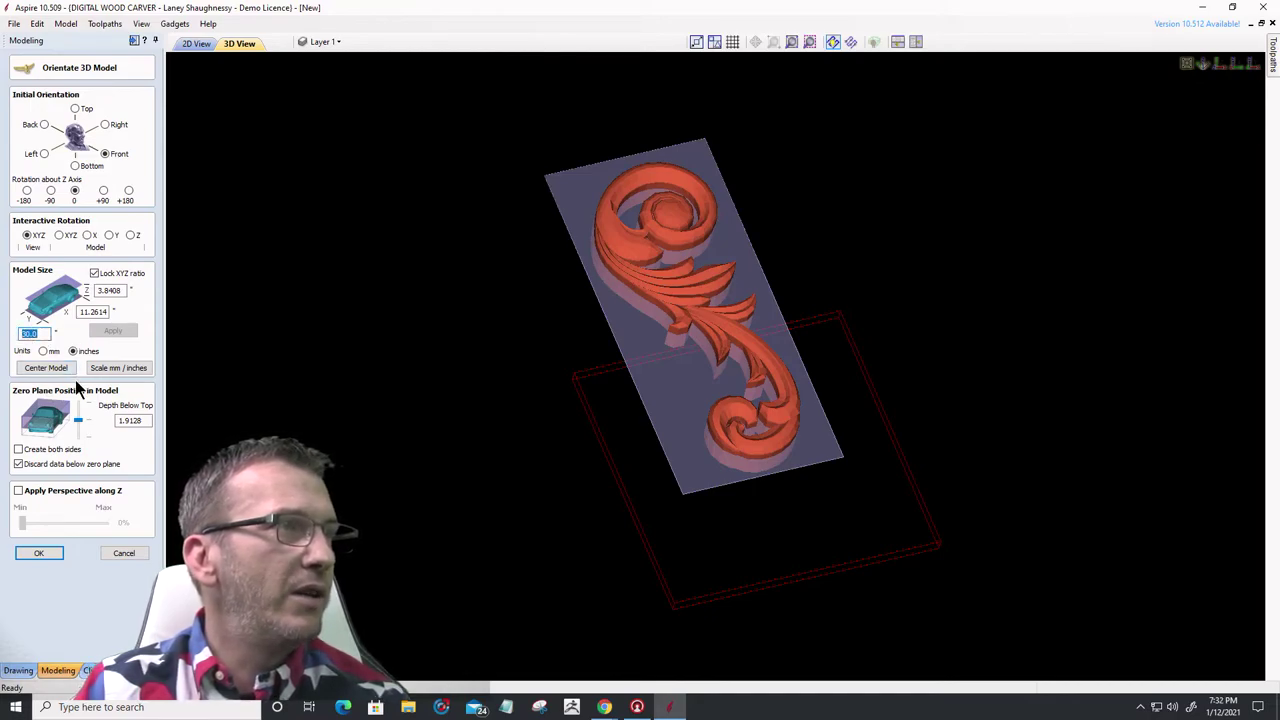
type("23")
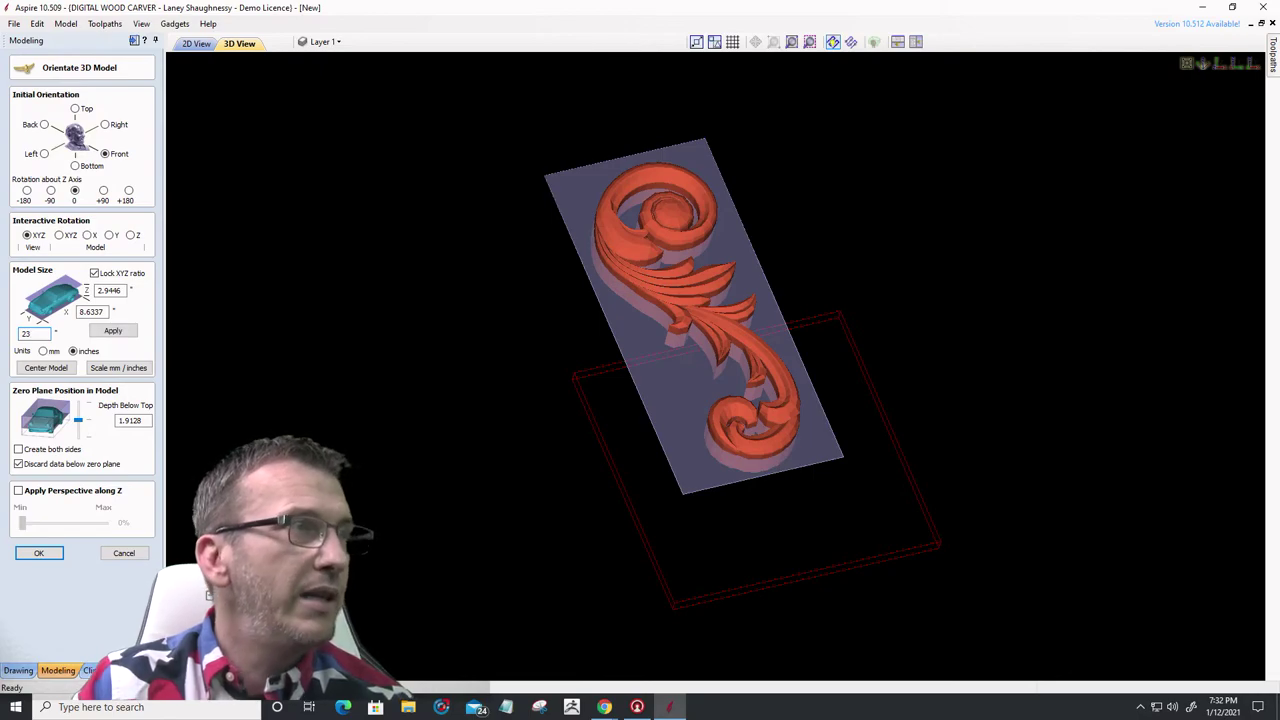
left_click(113, 331)
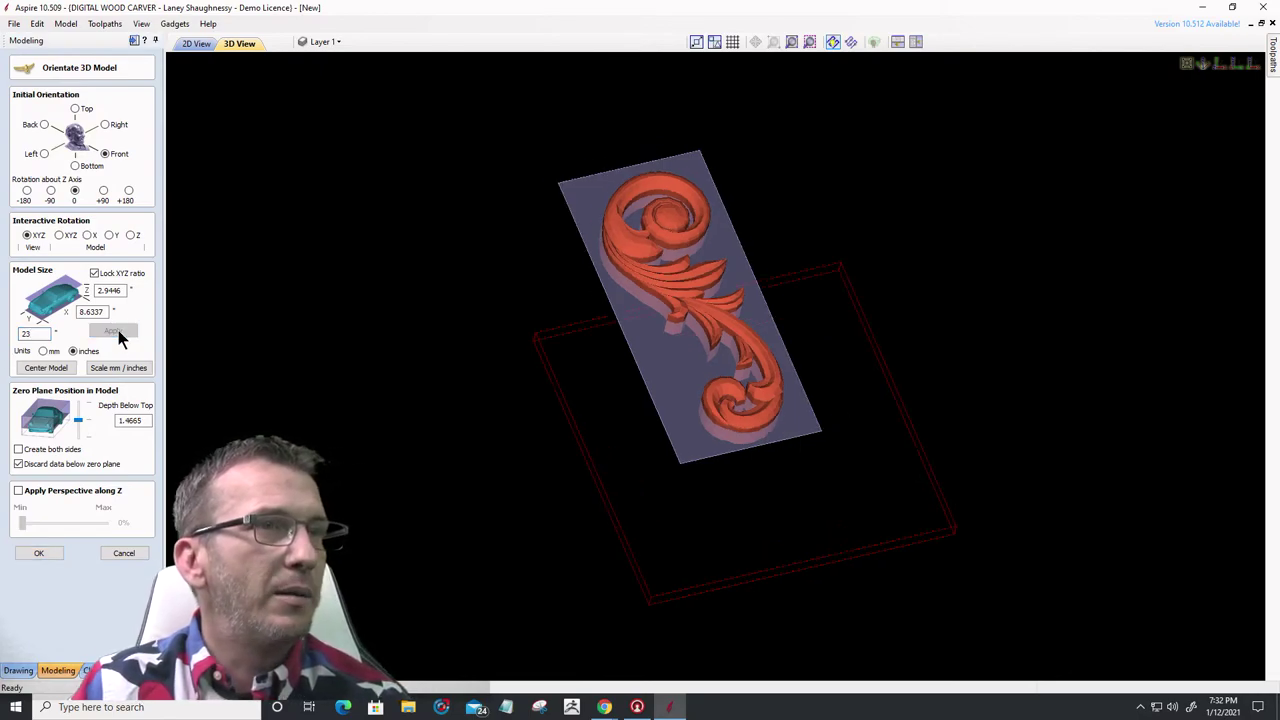
left_click(70, 372)
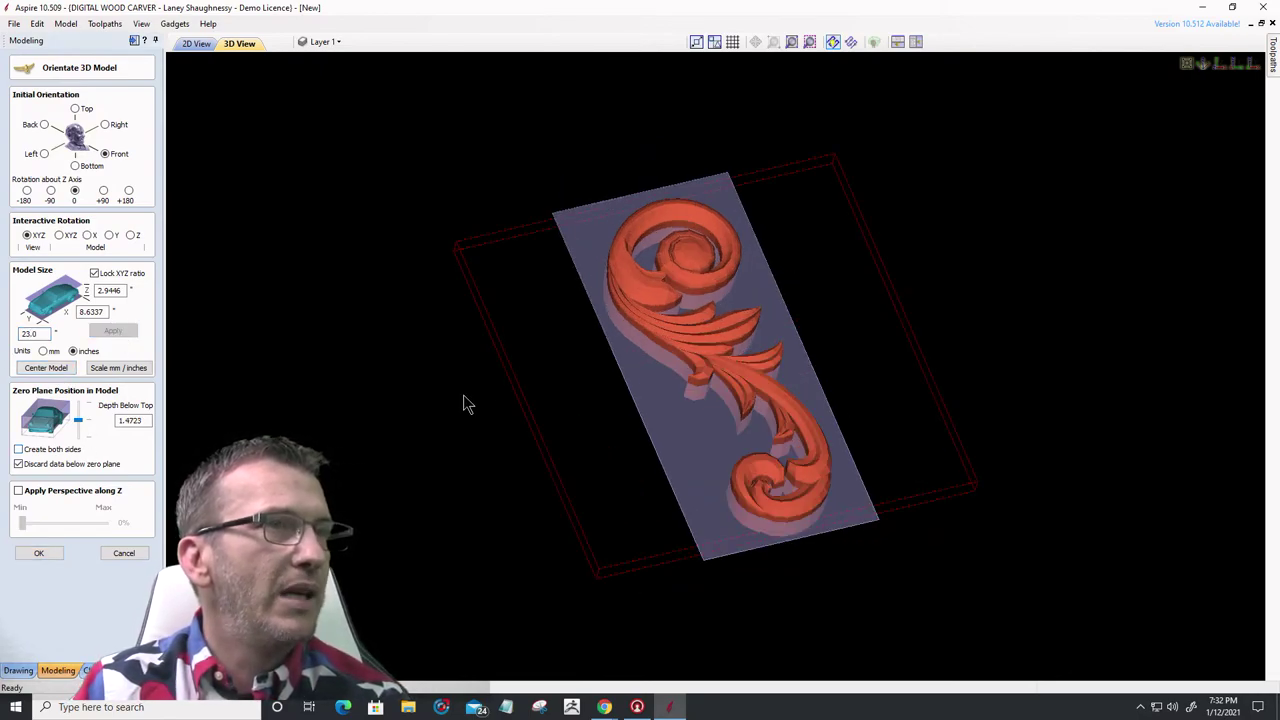
- Lower the zero plane until Depth Below Top reads 2.2085
scroll(690, 356, "up", 8)
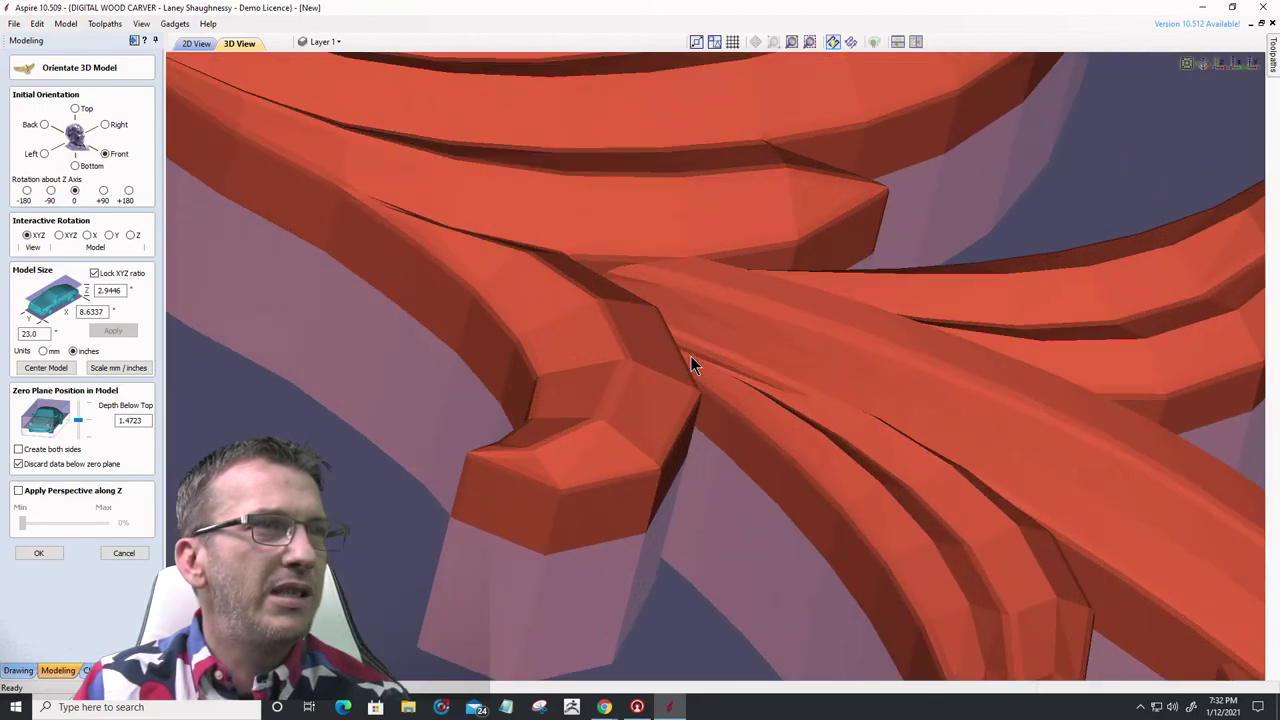
scroll(908, 366, "down", 3)
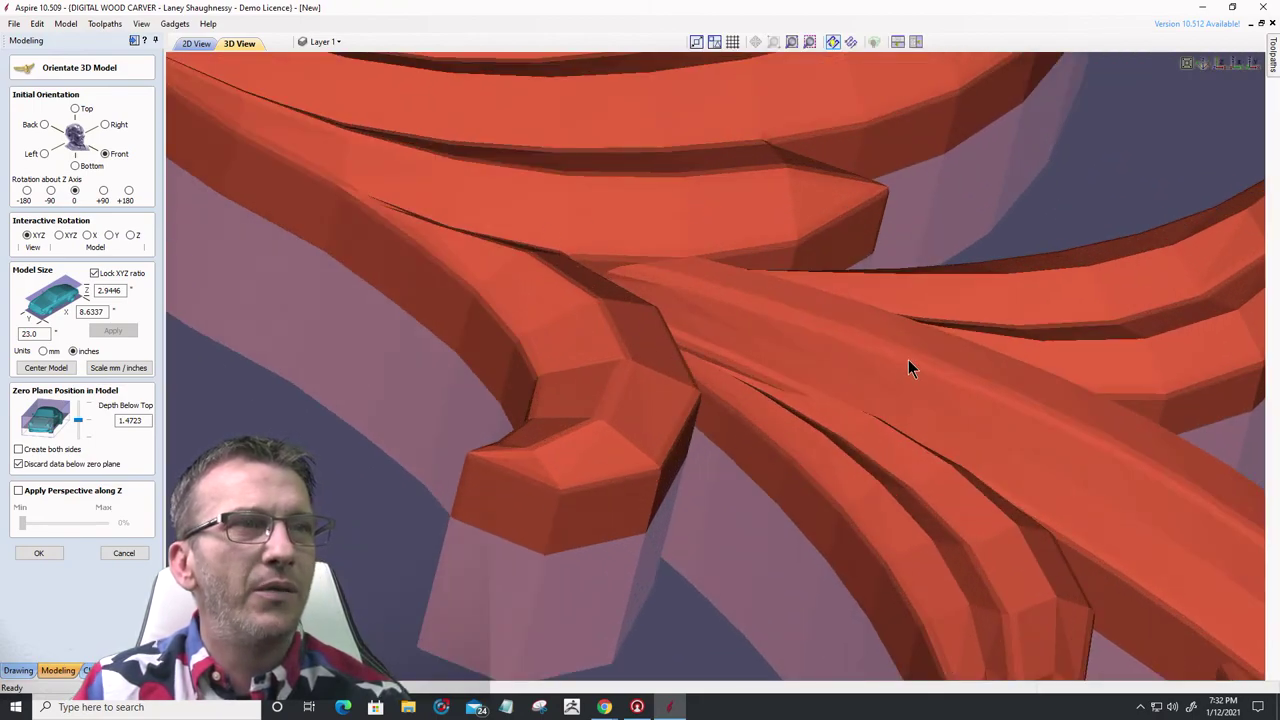
left_click_drag(908, 366, 863, 366)
scroll(1107, 262, "up", 2)
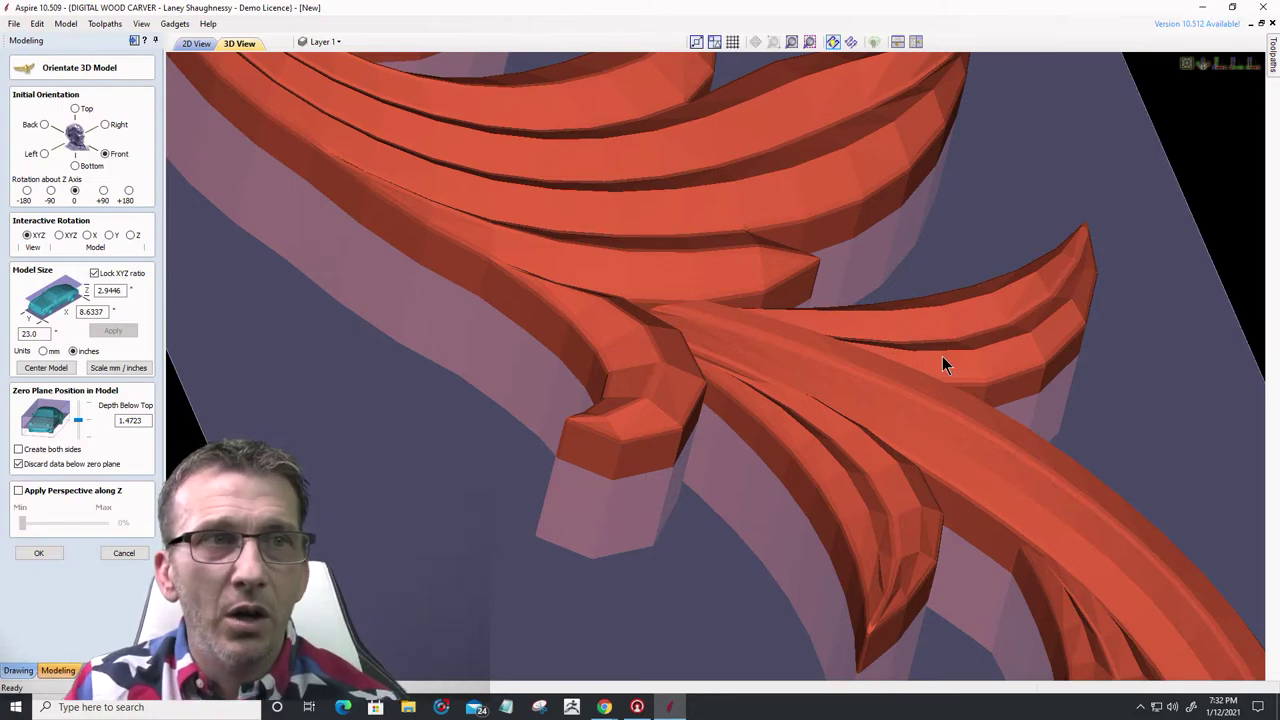
scroll(942, 356, "up", 3)
scroll(698, 386, "down", 3)
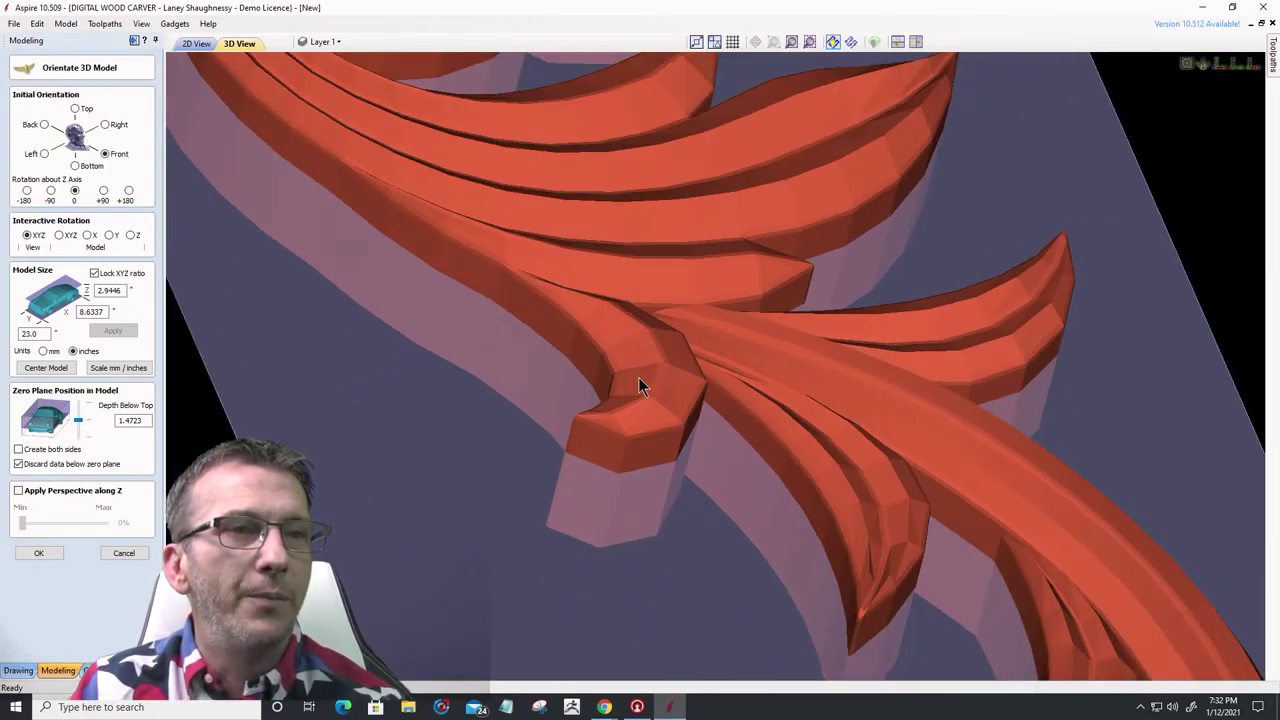
scroll(638, 378, "down", 4)
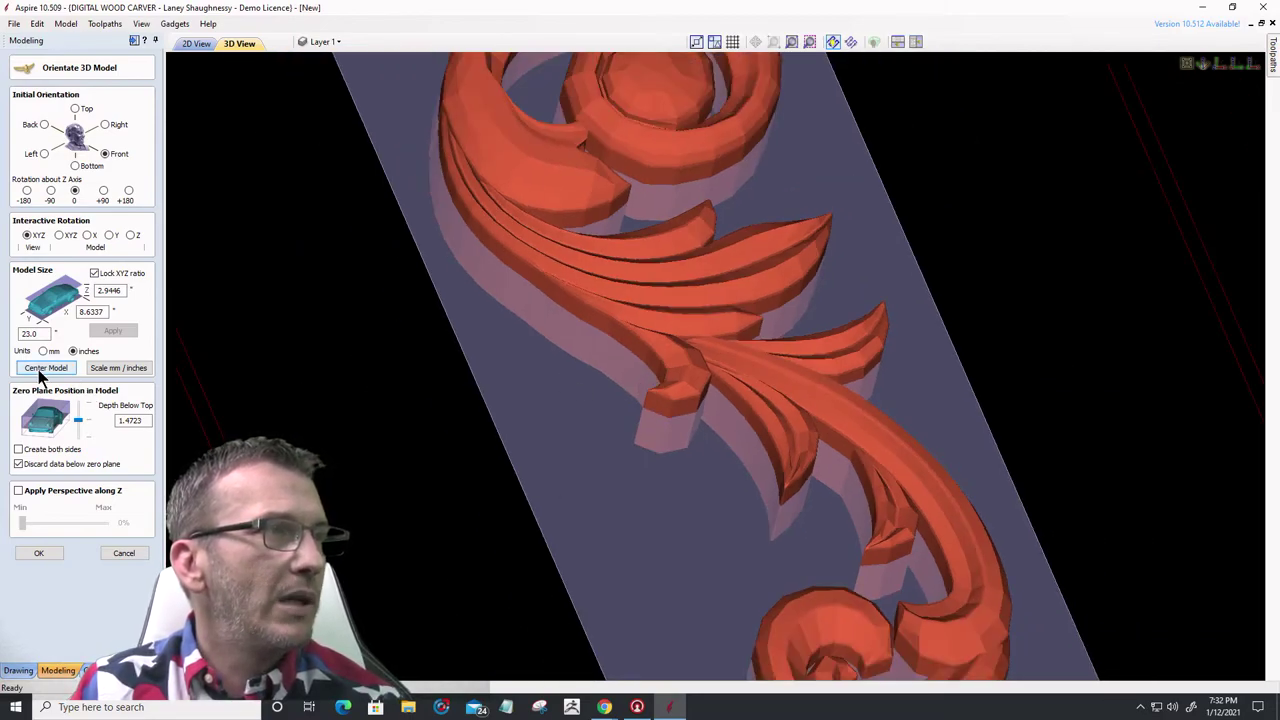
left_click(78, 423)
left_click(78, 428)
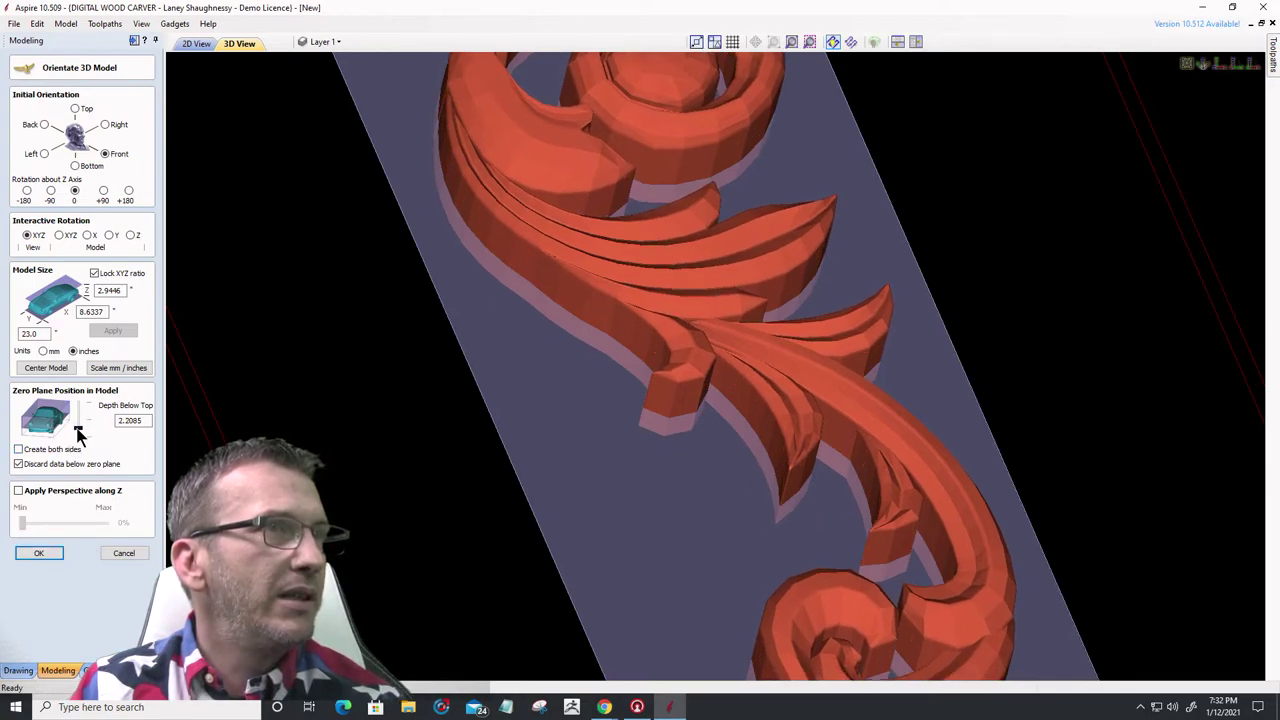
- Accept the orientation and inspect the placed Scroll component in the 3D view
left_click(38, 553)
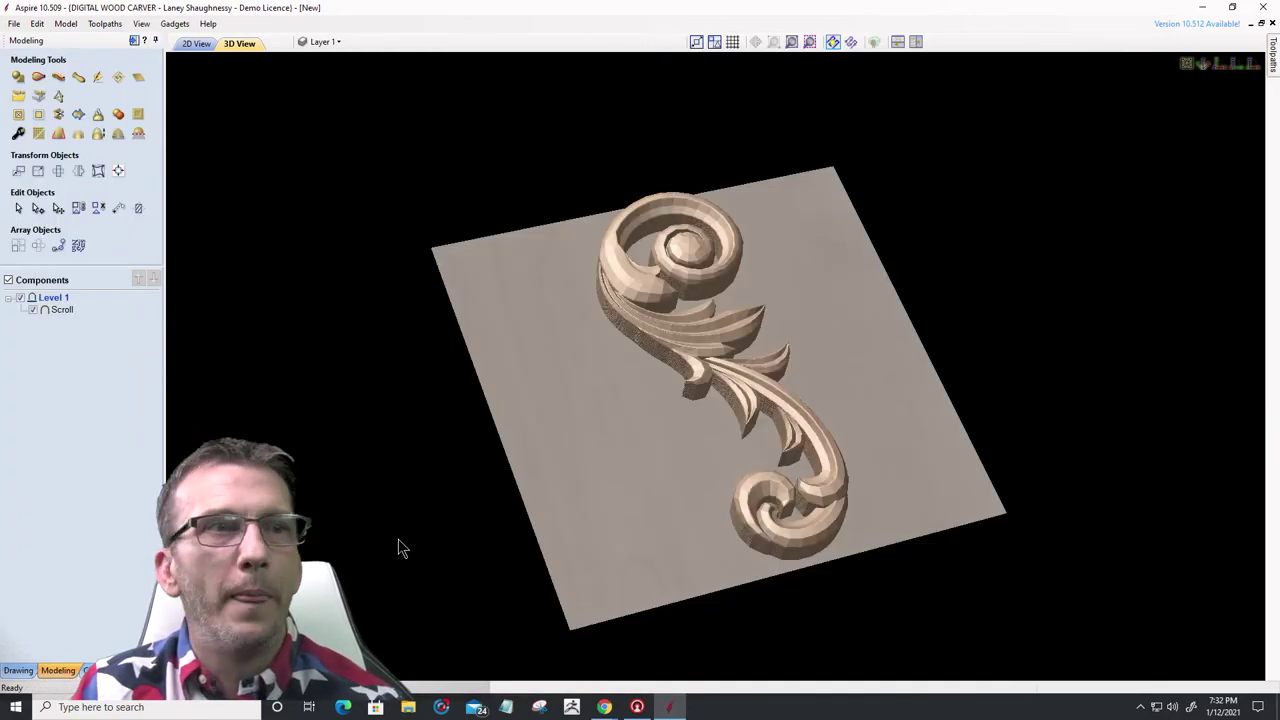
scroll(609, 232, "up", 1)
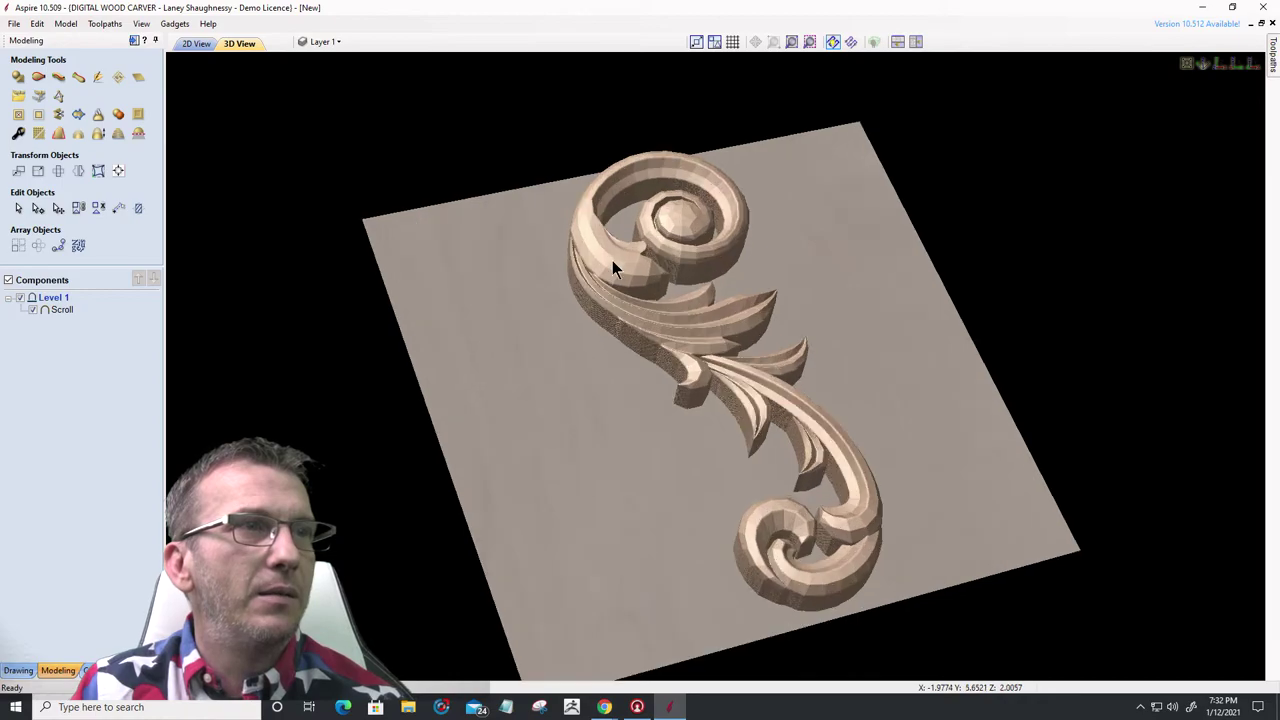
scroll(606, 232, "up", 2)
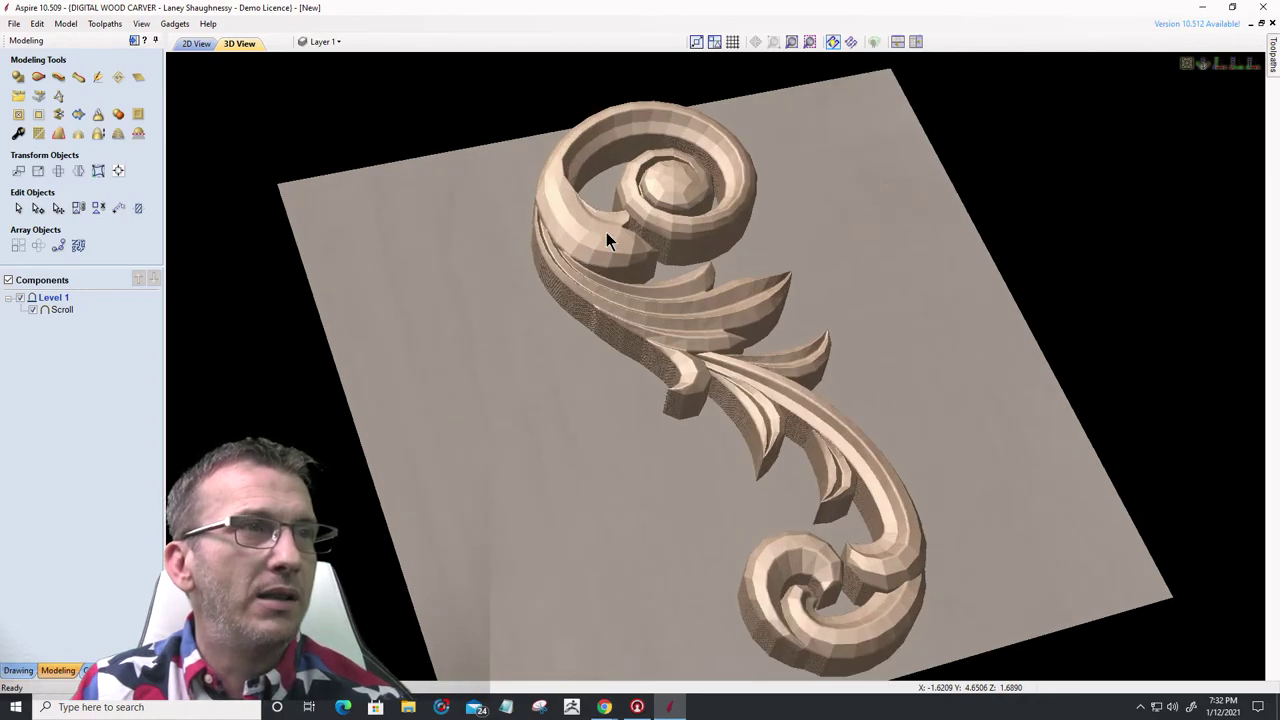
scroll(606, 232, "up", 1)
scroll(606, 232, "up", 2)
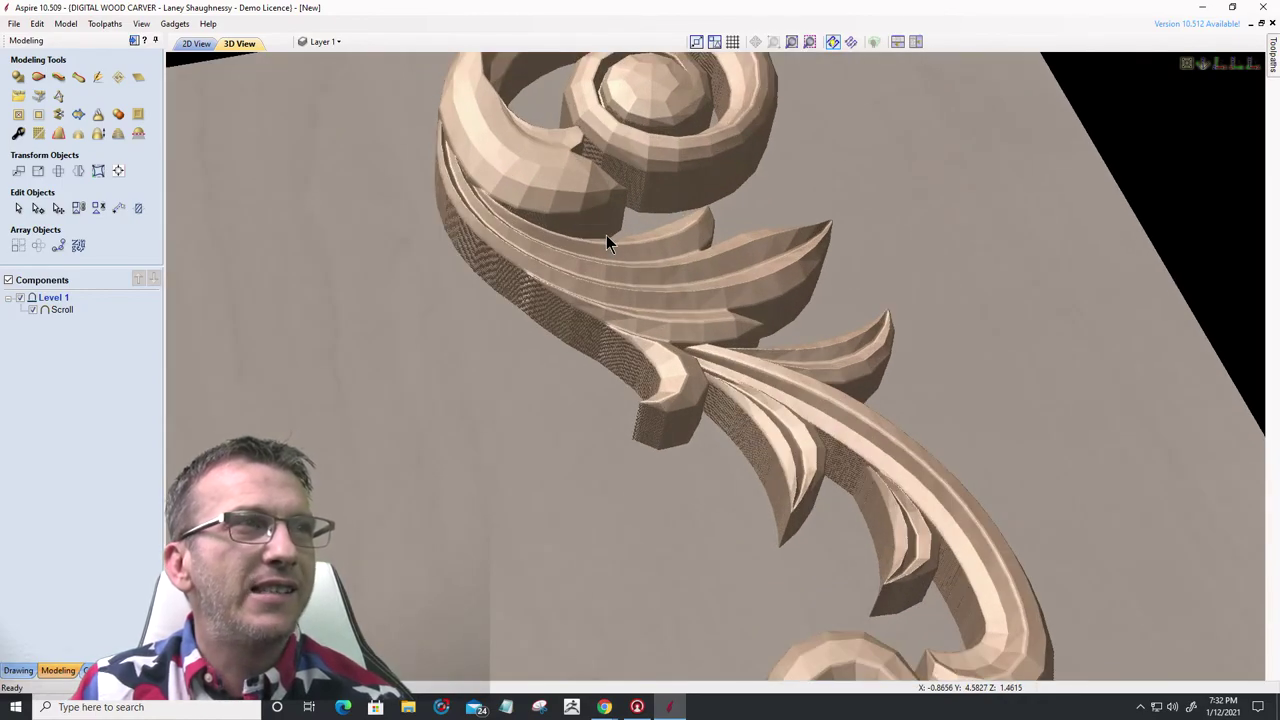
left_click_drag(606, 235, 528, 280)
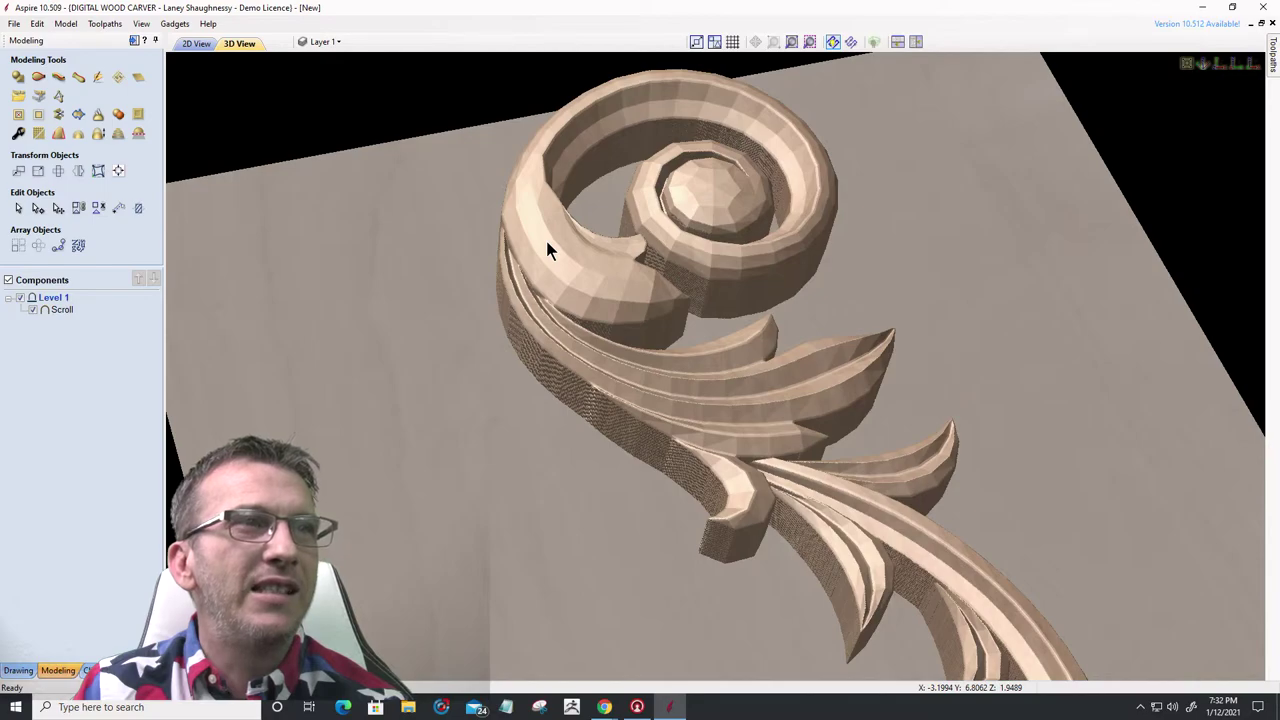
scroll(545, 237, "up", 2)
scroll(580, 310, "up", 2)
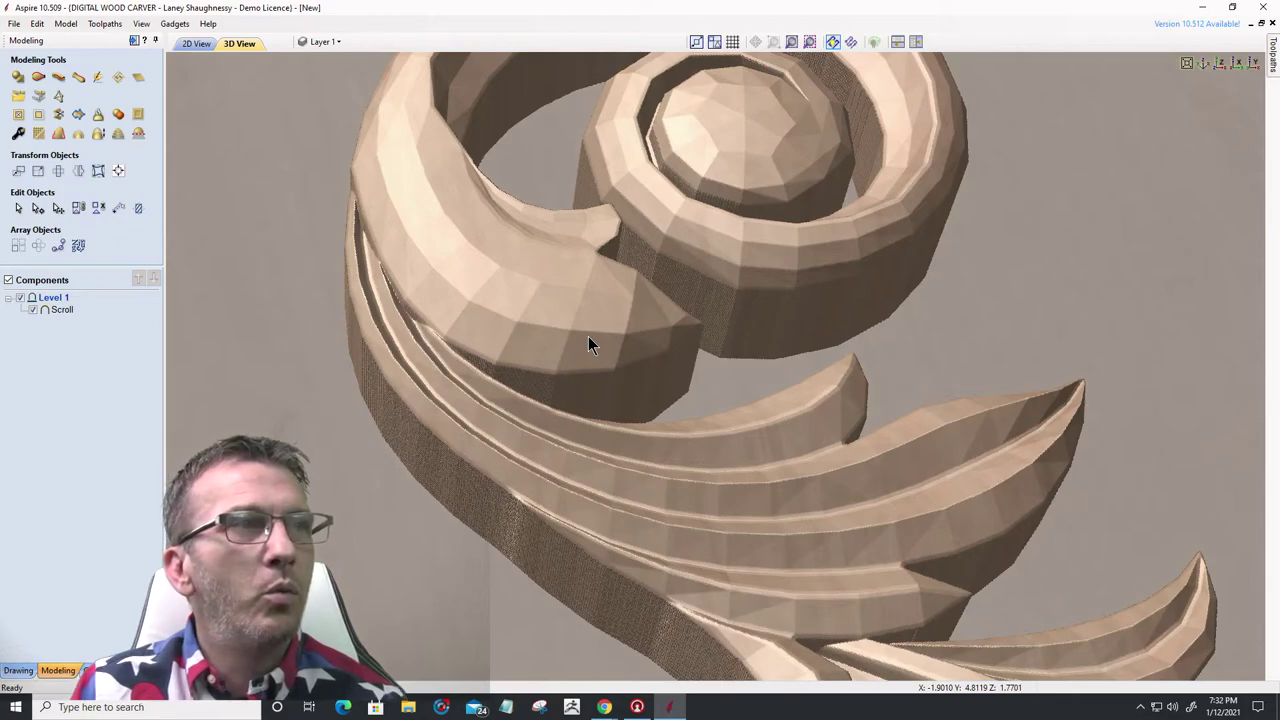
left_click(38, 136)
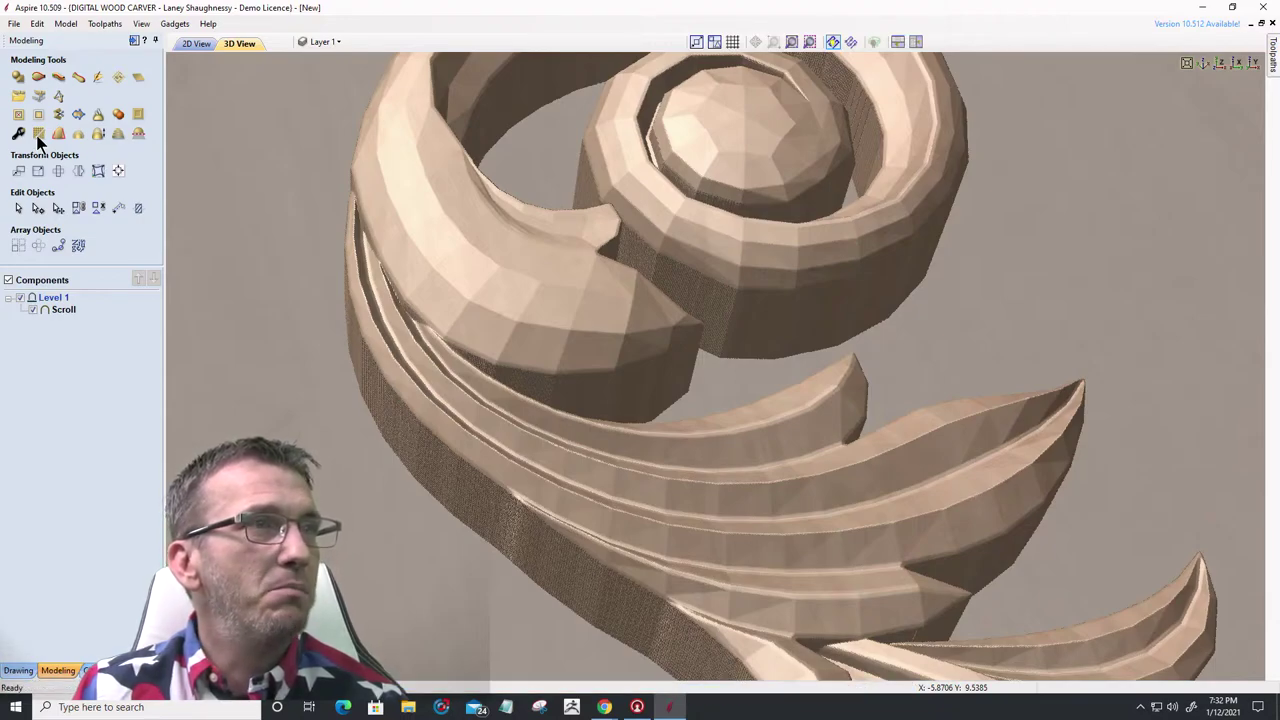
left_click(38, 138)
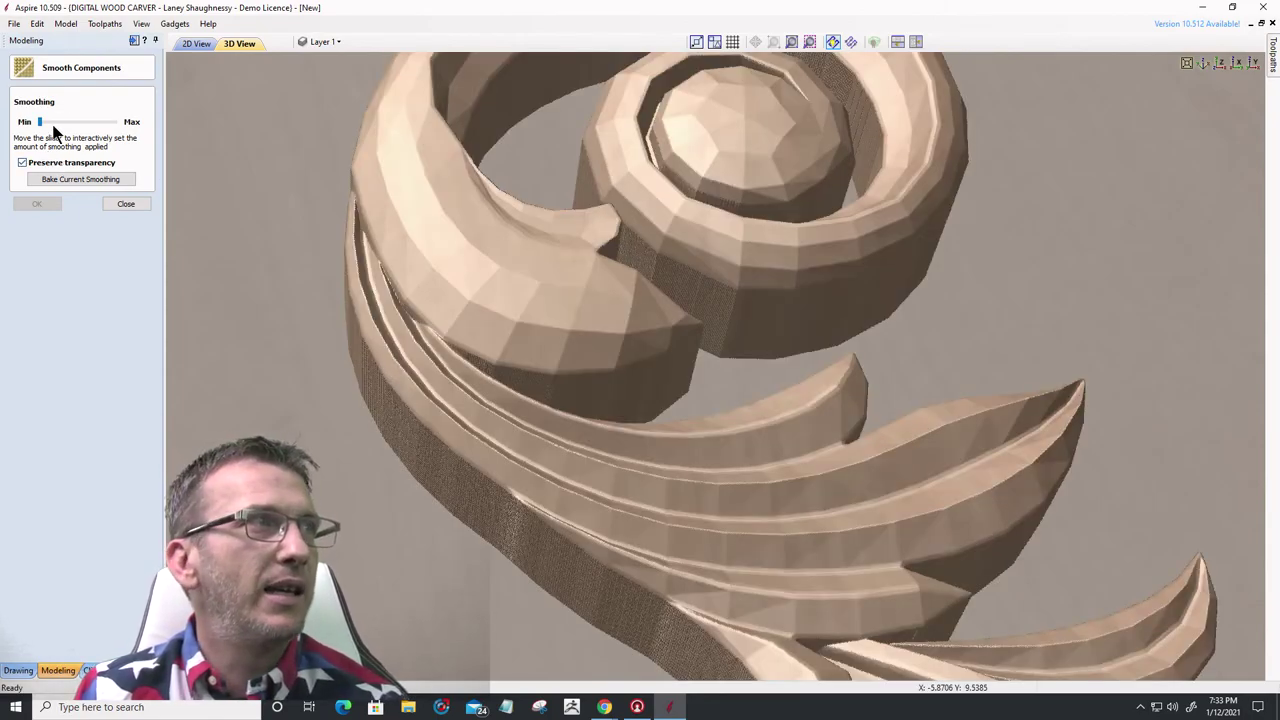
left_click_drag(41, 122, 59, 121)
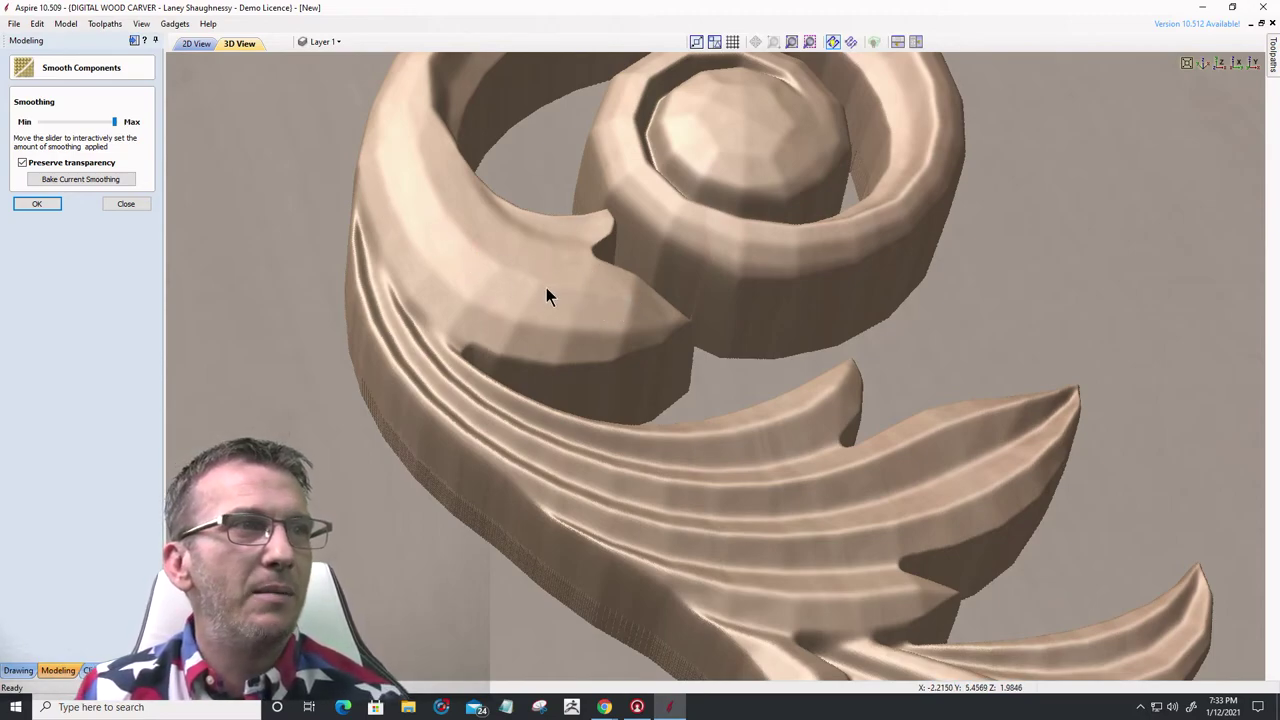
scroll(547, 288, "up", 1)
scroll(546, 287, "down", 1)
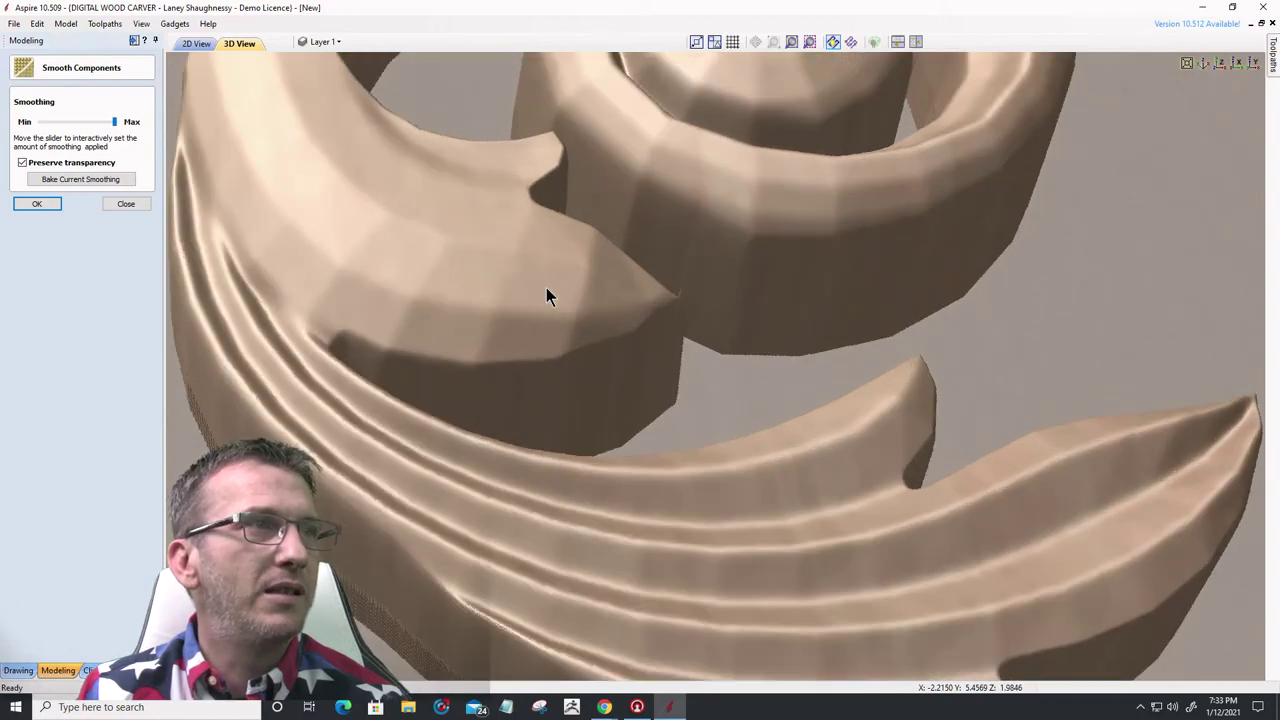
scroll(313, 268, "up", 1)
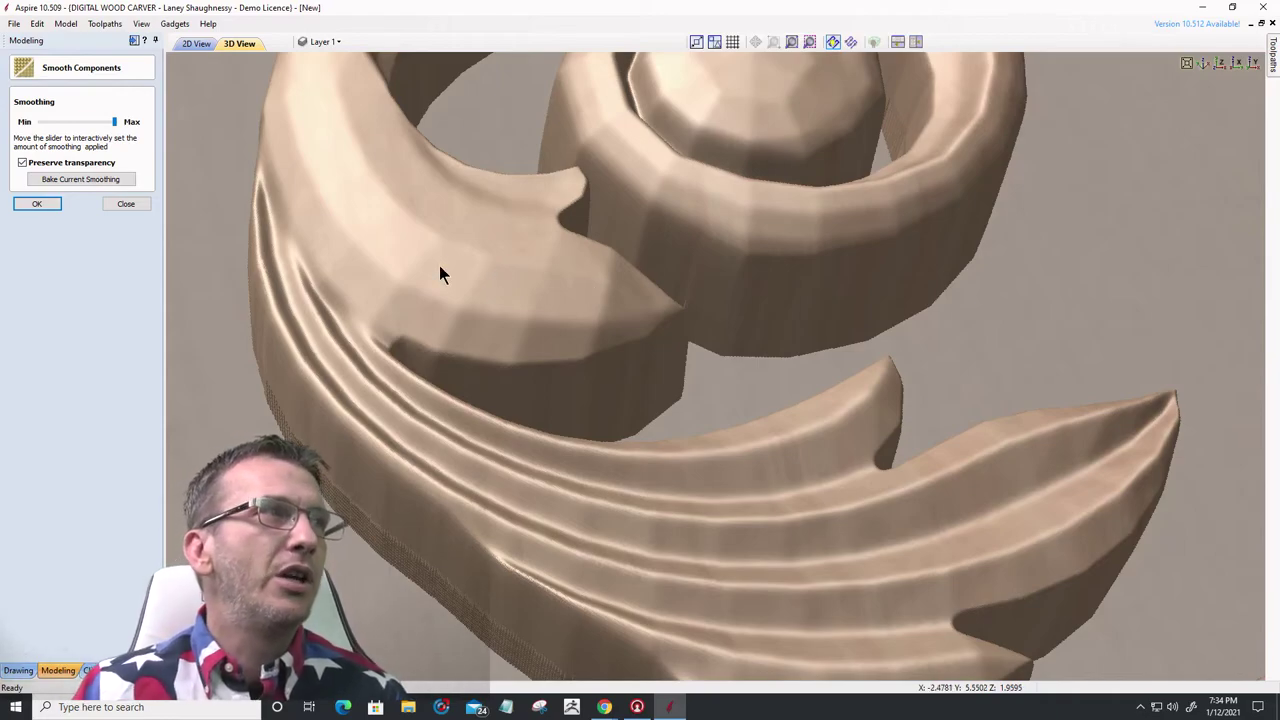
left_click(125, 204)
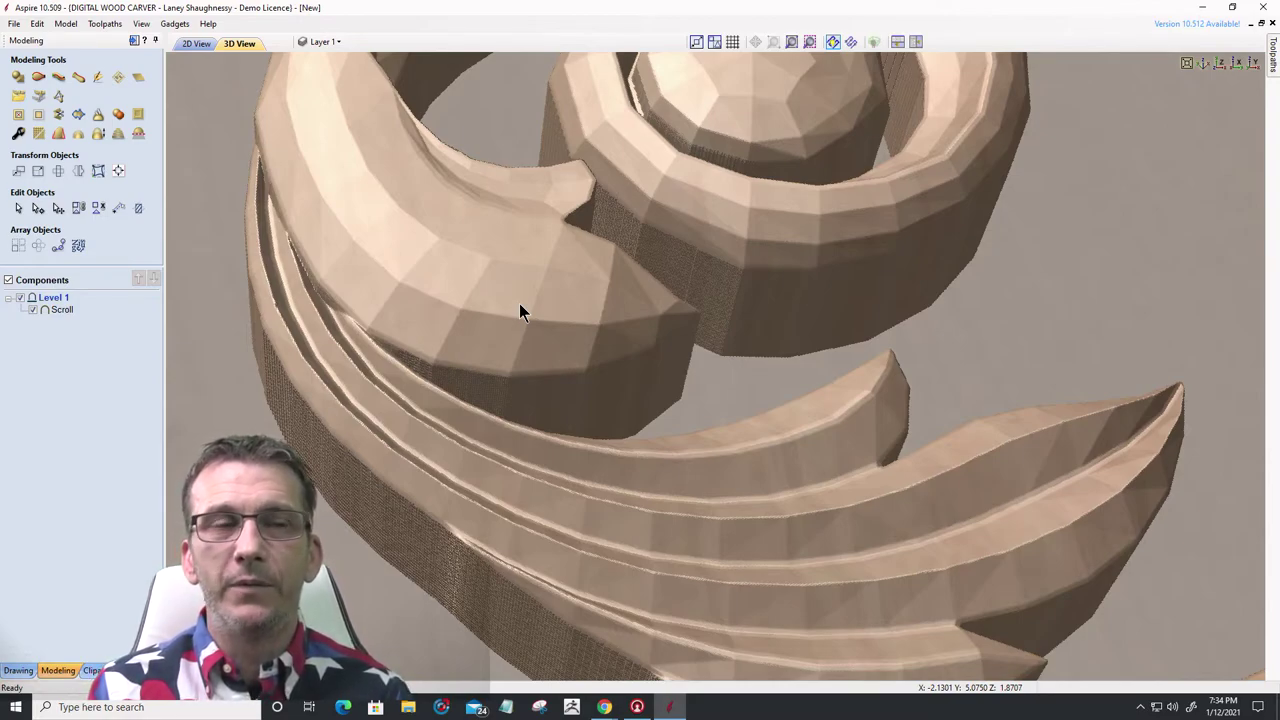
- Delete the Scroll component from the Components tree and switch to the Drawing tools
left_click(66, 310)
right_click(66, 310)
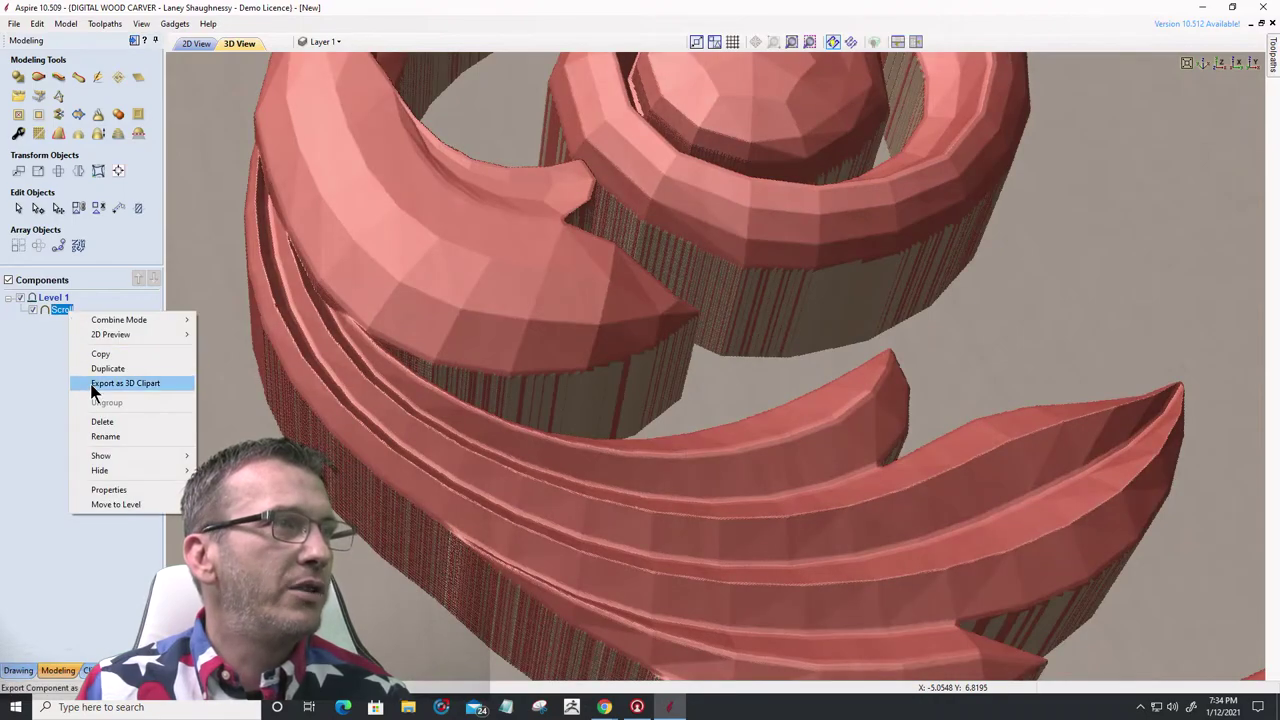
left_click(97, 422)
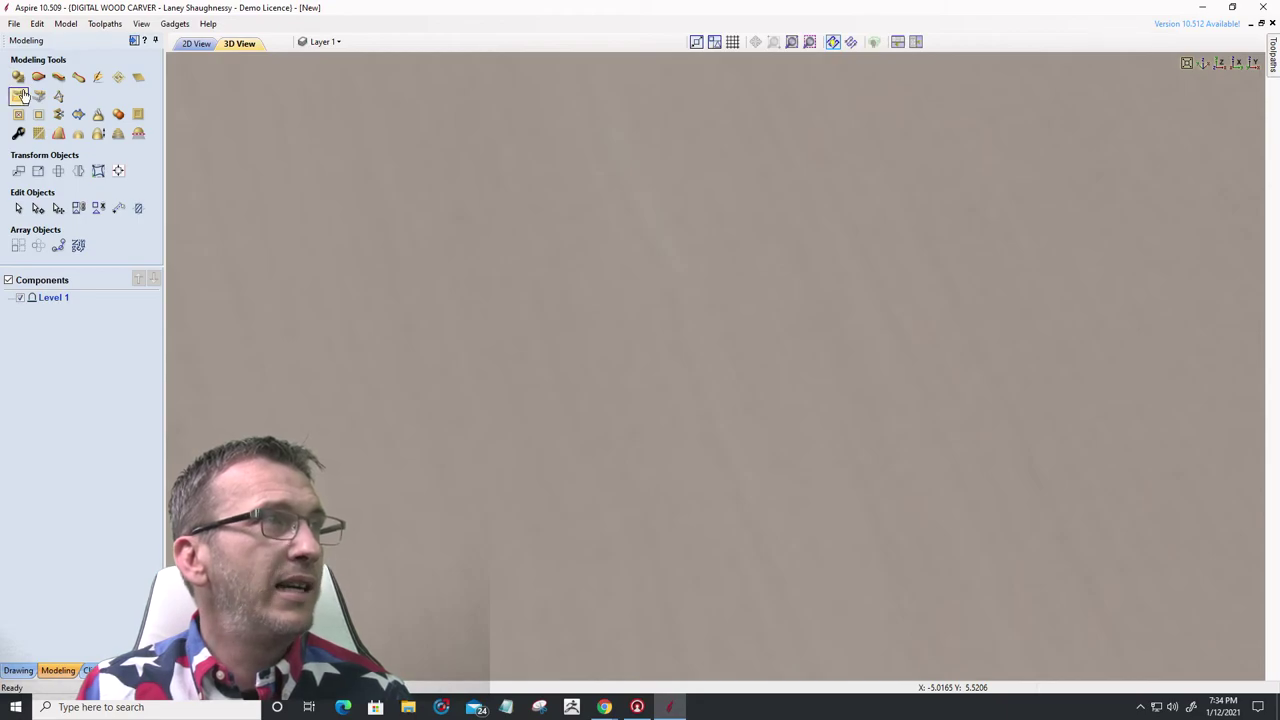
left_click(15, 670)
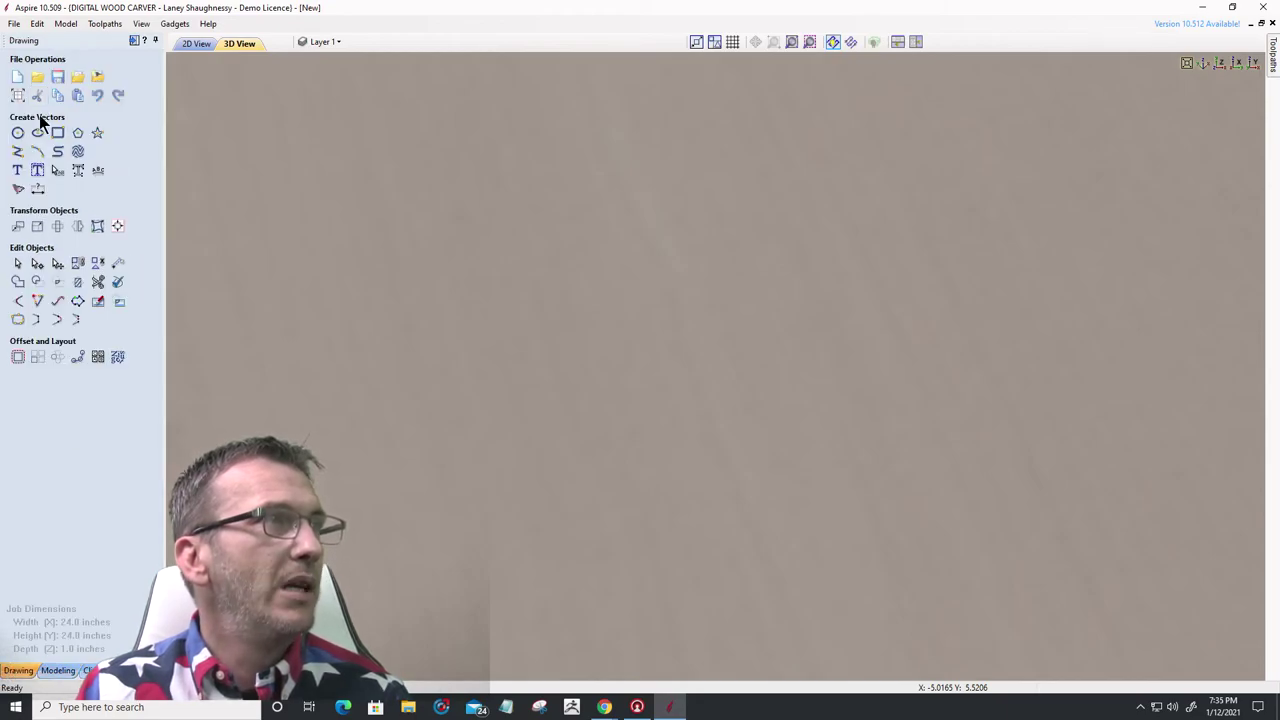
- Switch to 2D View and zoom to fit the empty 24 x 24 job
left_click(190, 43)
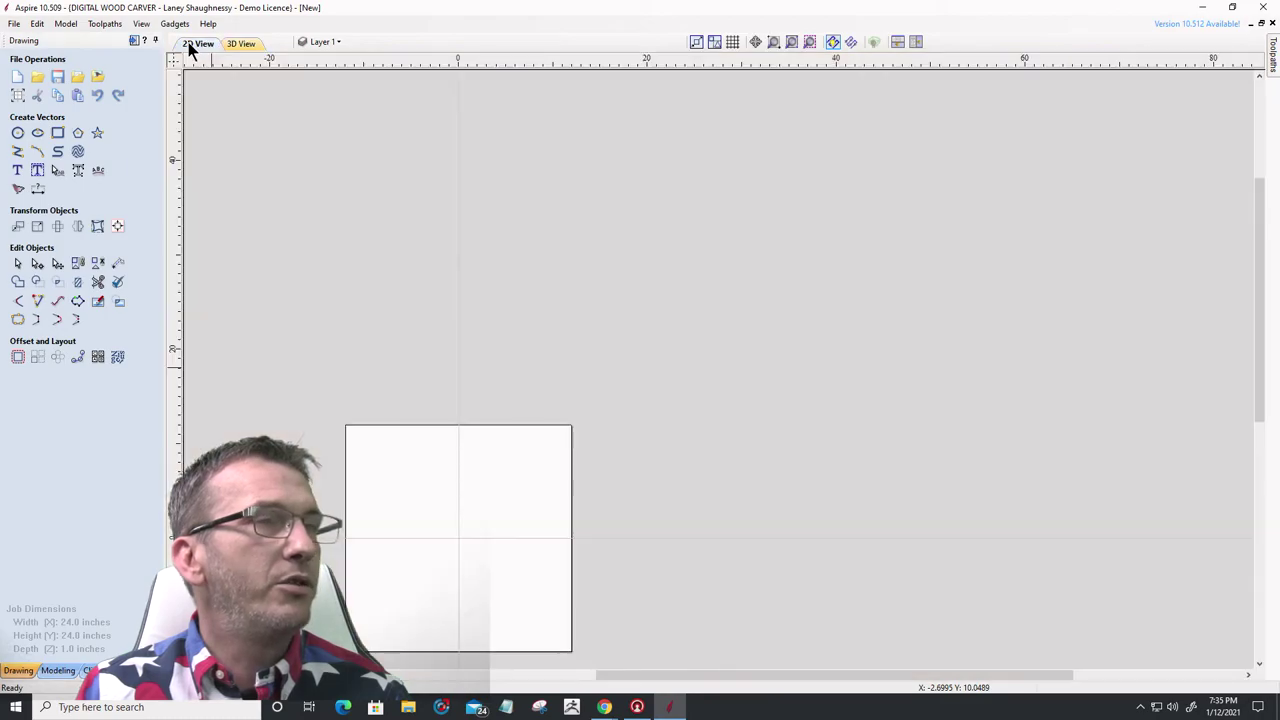
left_click(793, 40)
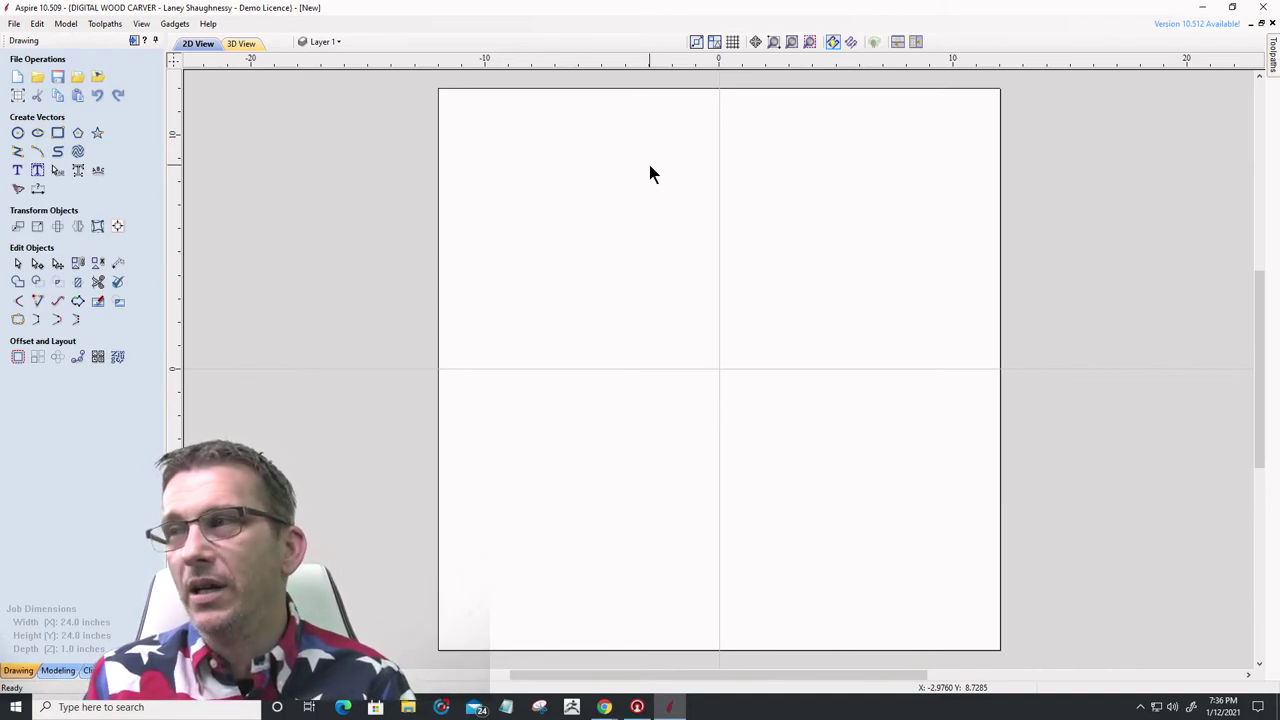
- Change the Job Setup modeling resolution to Very High (7 x Slower) and confirm
left_click(16, 95)
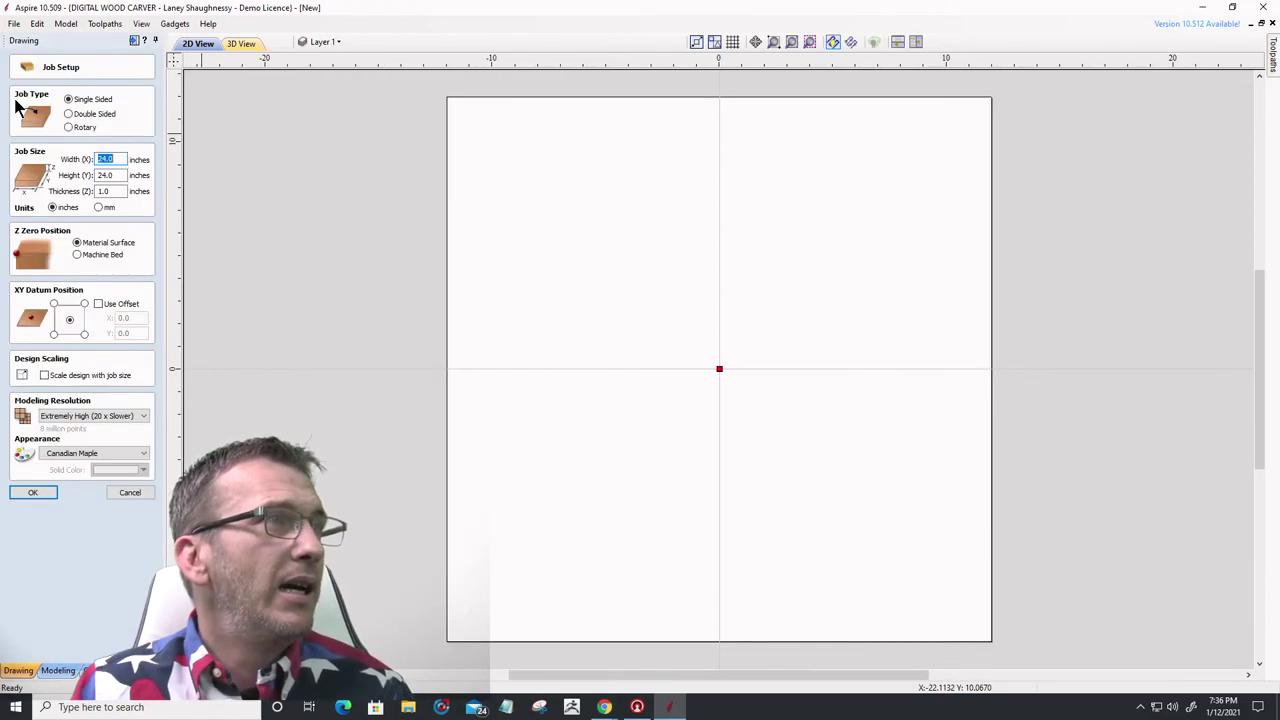
left_click(108, 418)
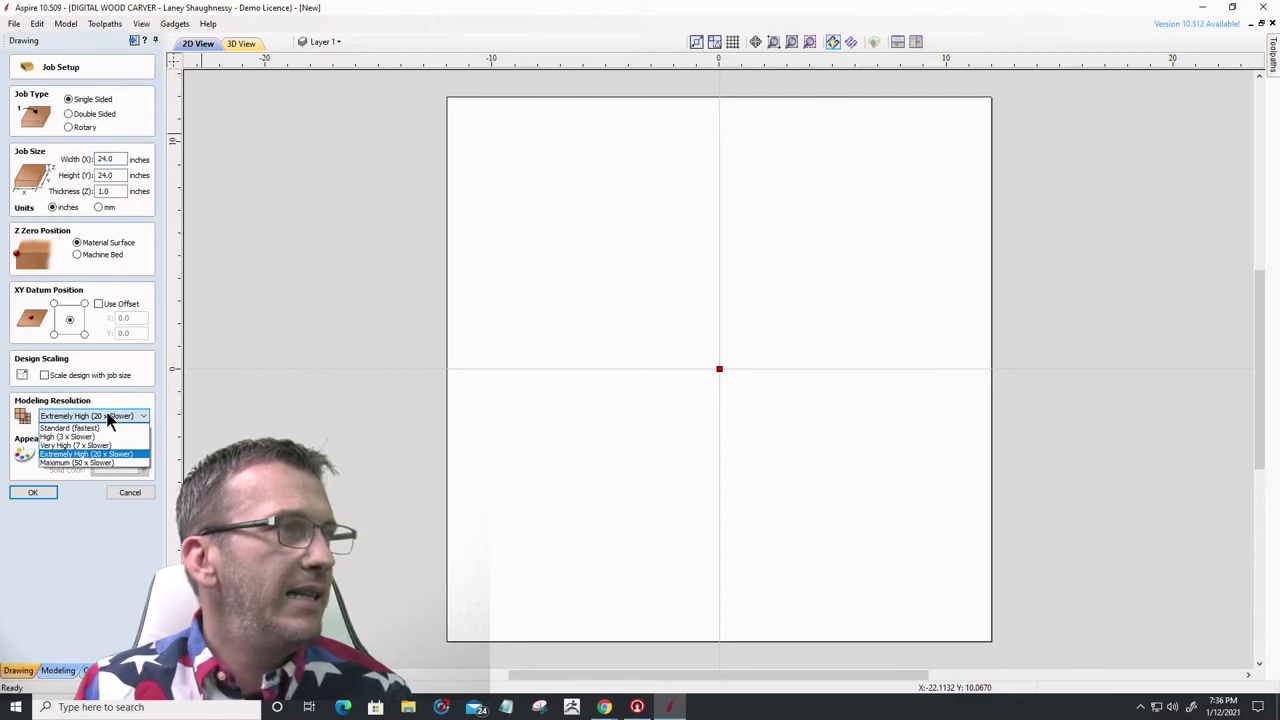
left_click(84, 446)
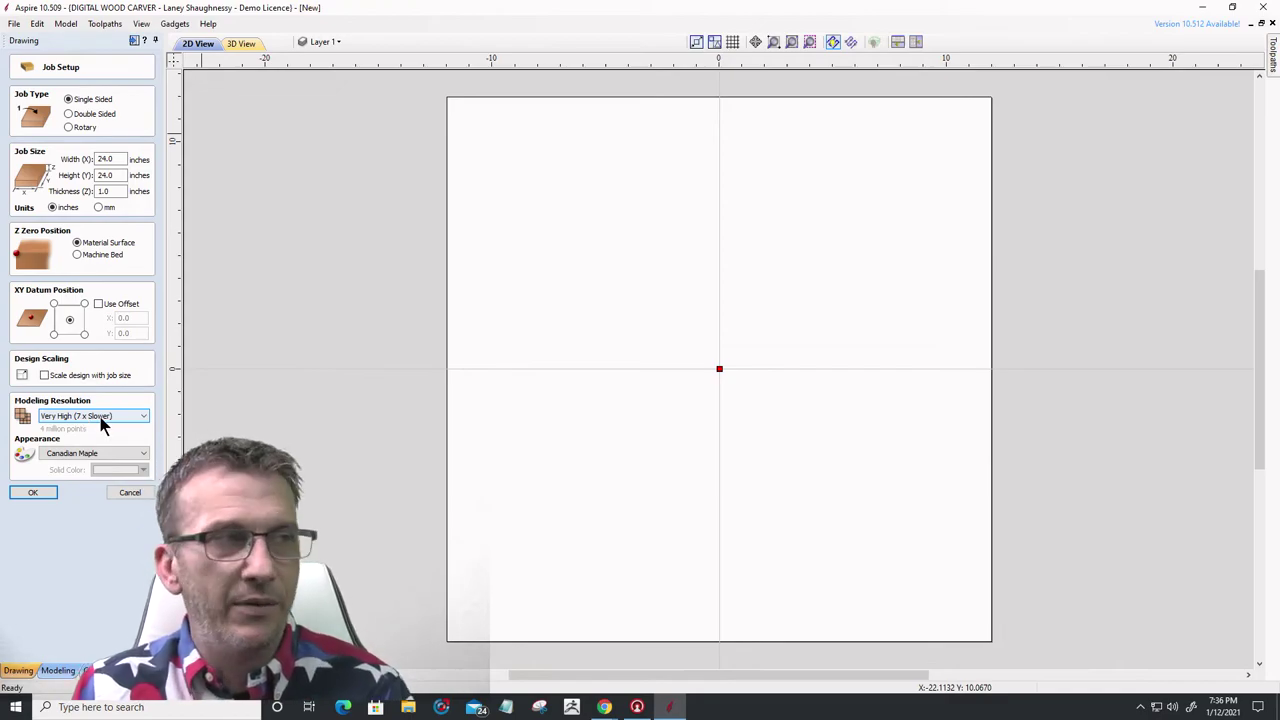
left_click(35, 496)
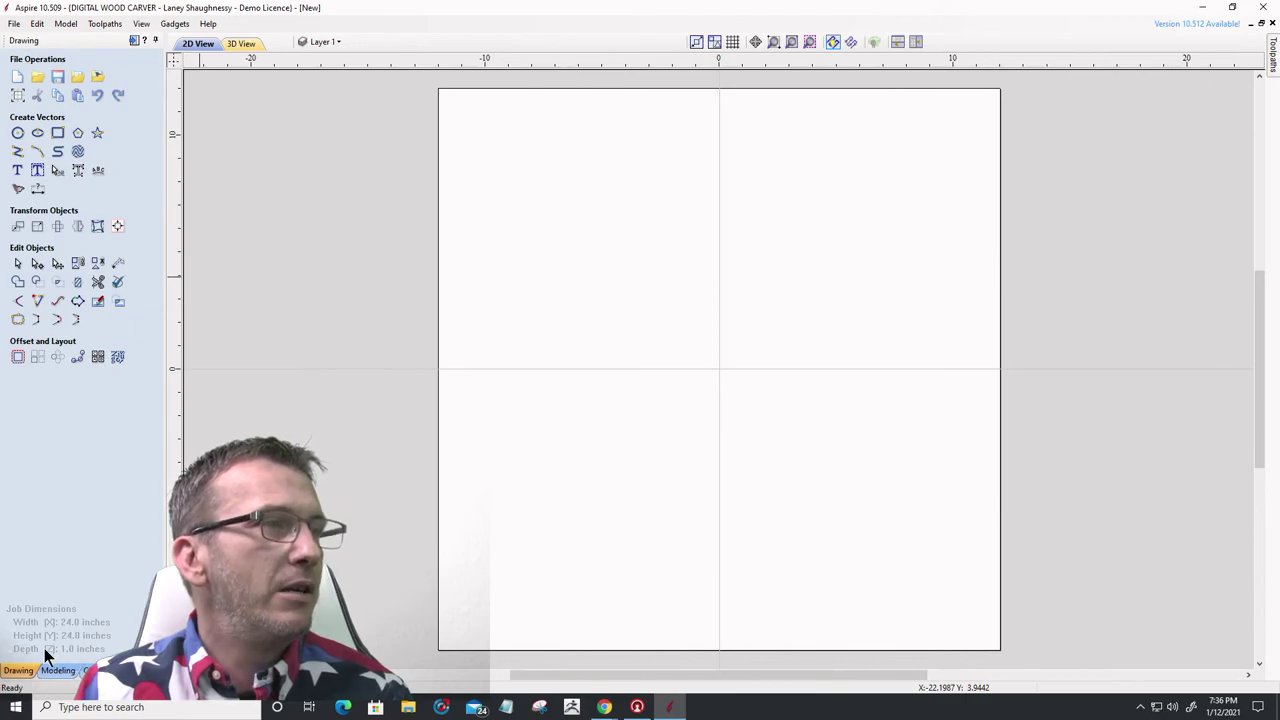
- Draw a 4.5-inch circle in the upper left of the job
left_click(17, 134)
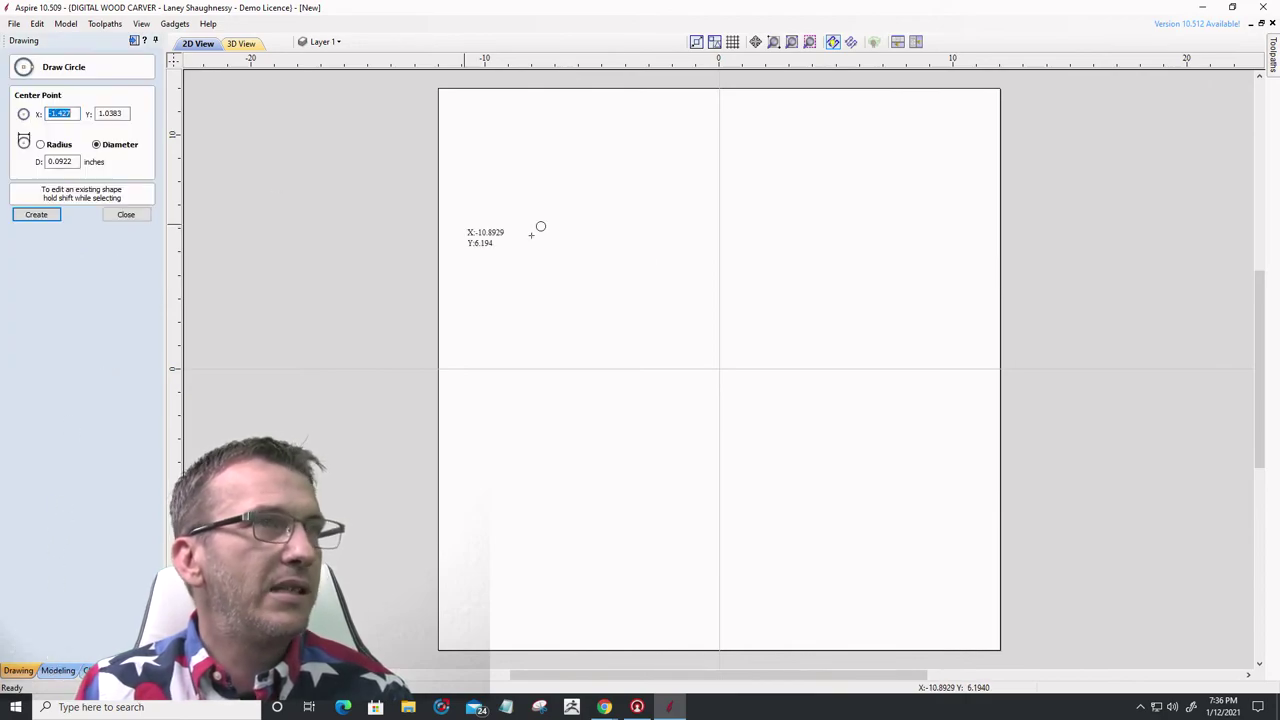
mouse_move(646, 258)
left_mouse_down()
mouse_move(674, 274)
mouse_move(648, 310)
left_mouse_up()
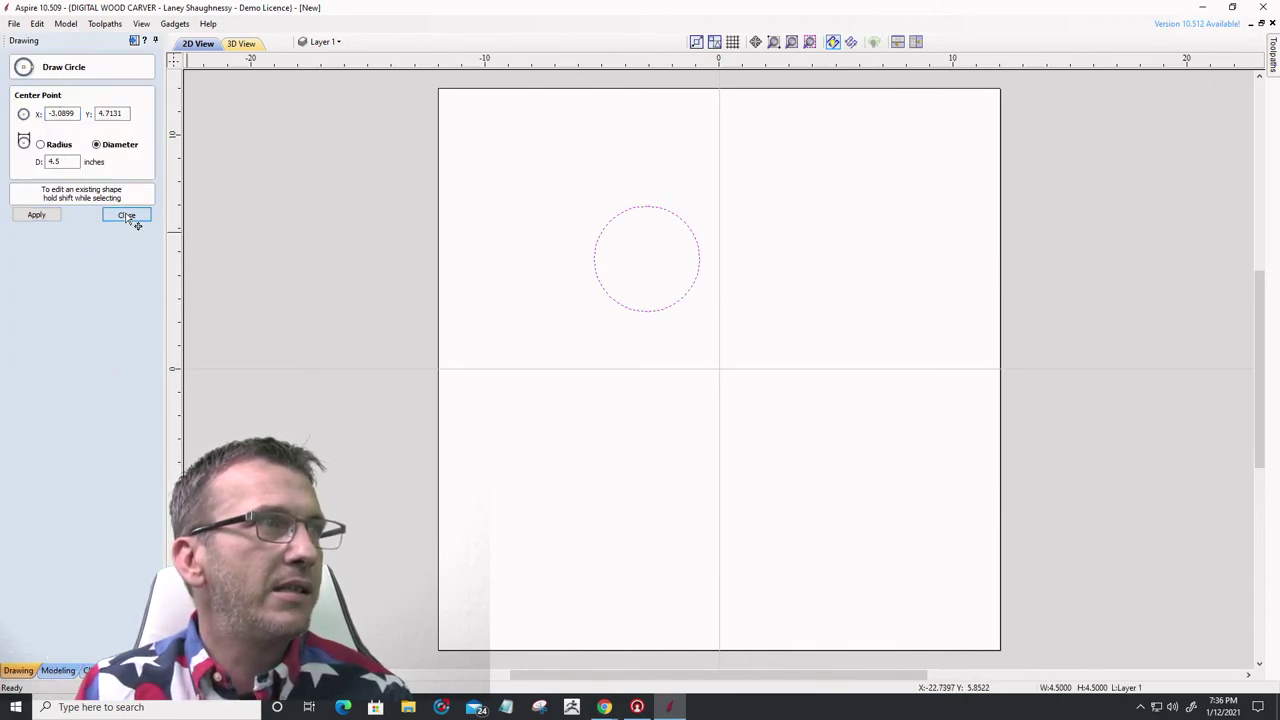
left_click(125, 214)
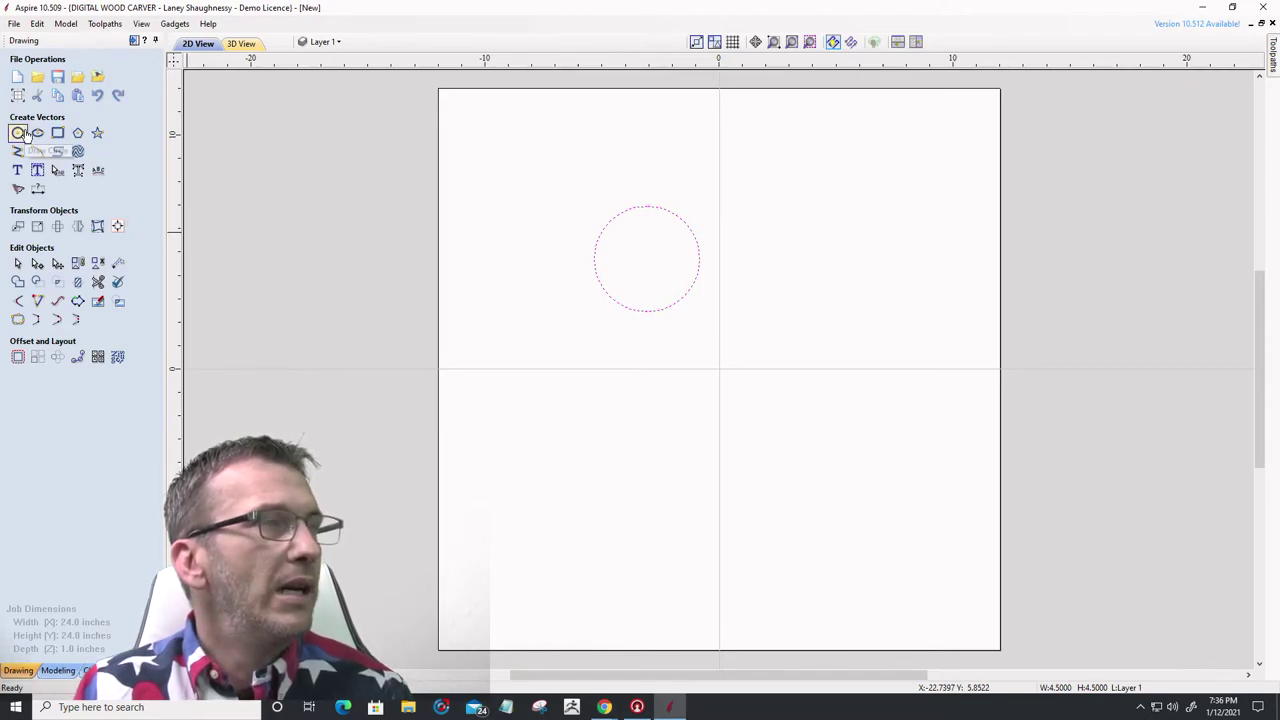
- Shape the circle into a dome with No Limit final height and view it in 3D
left_click(60, 670)
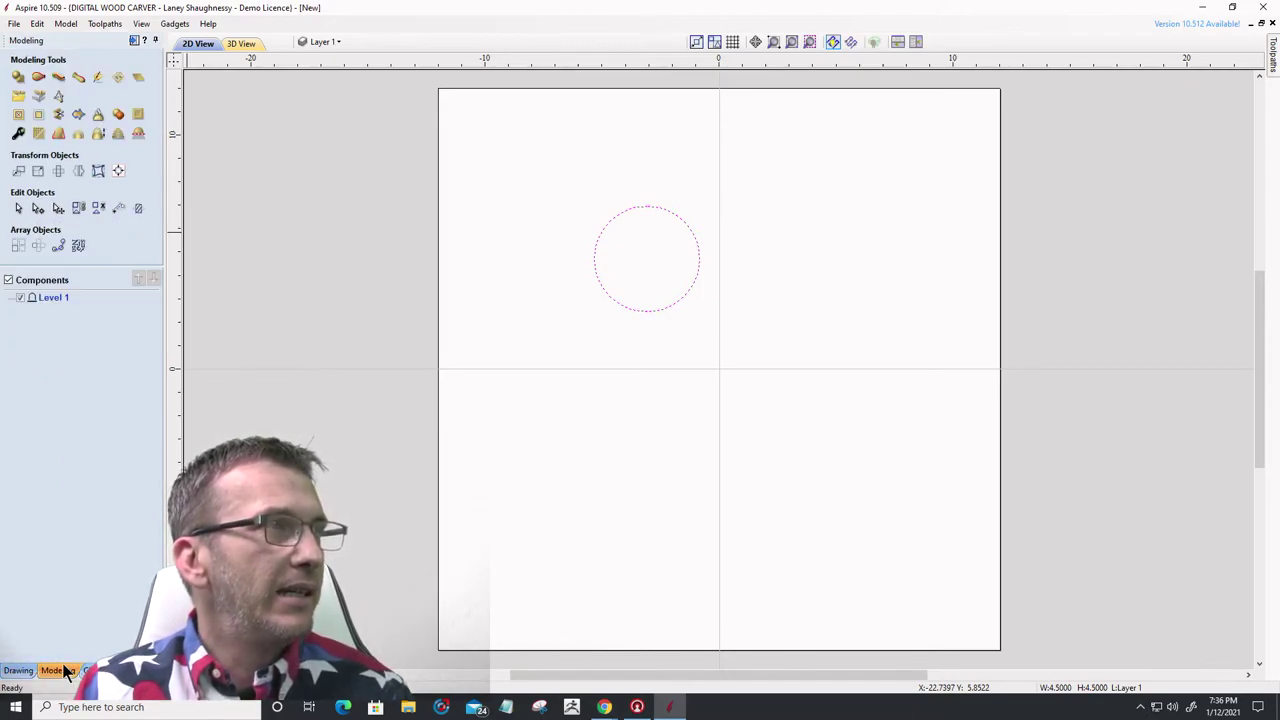
left_click(18, 79)
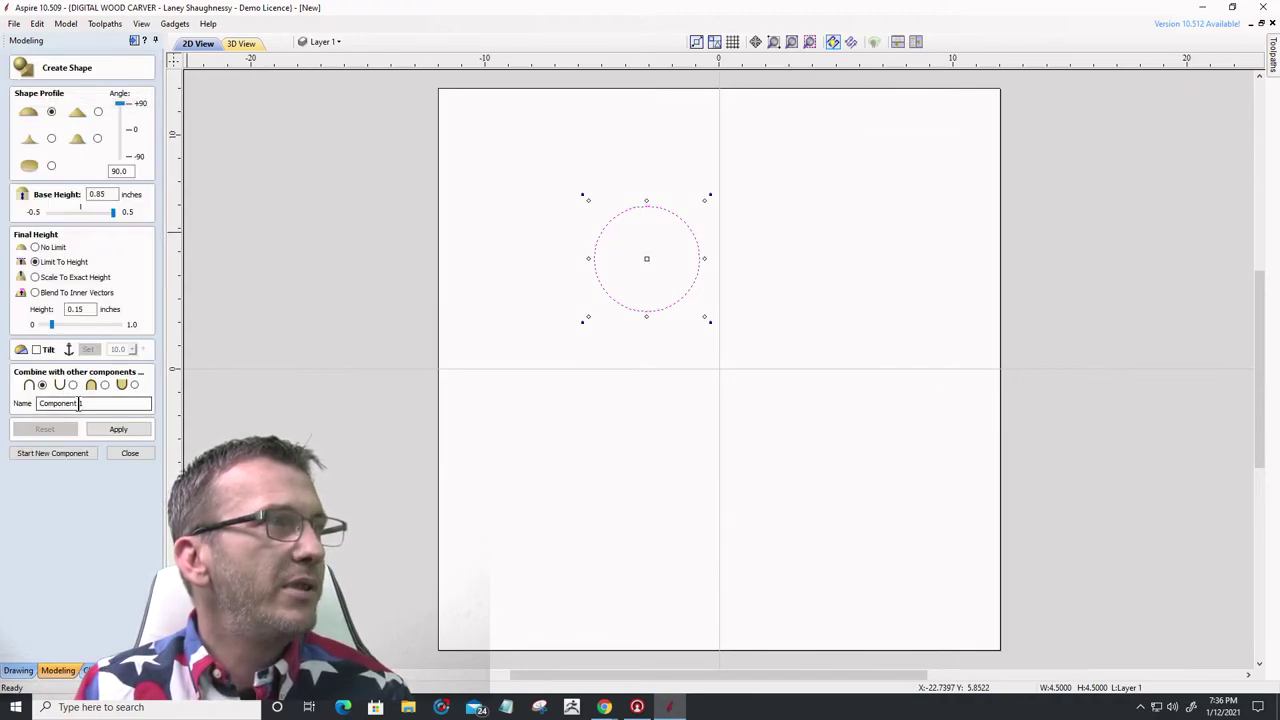
left_click(35, 247)
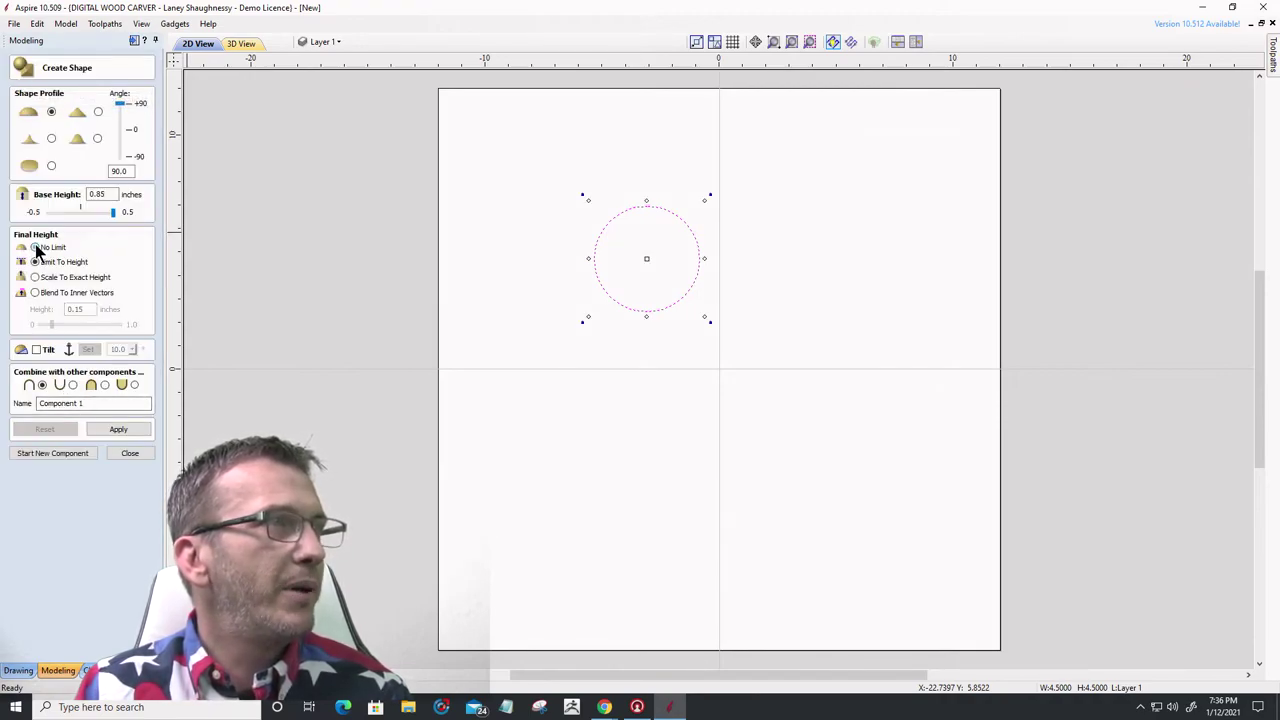
left_click(118, 429)
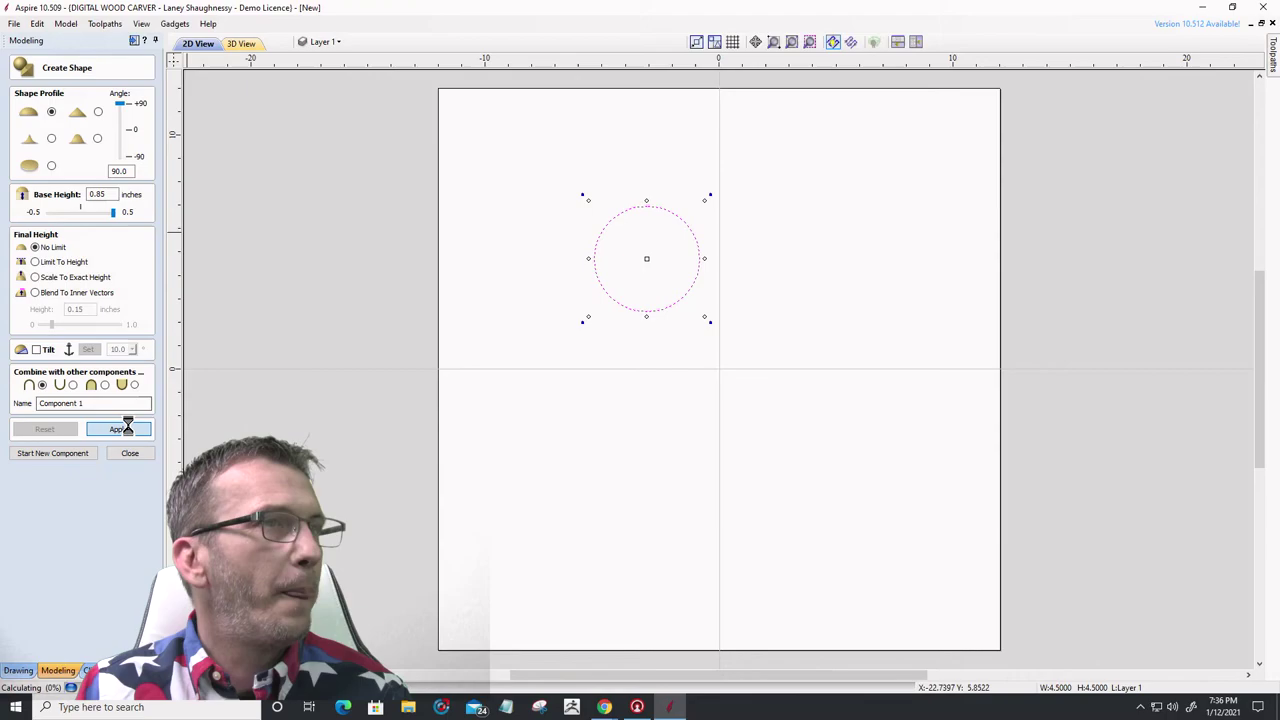
left_click(241, 44)
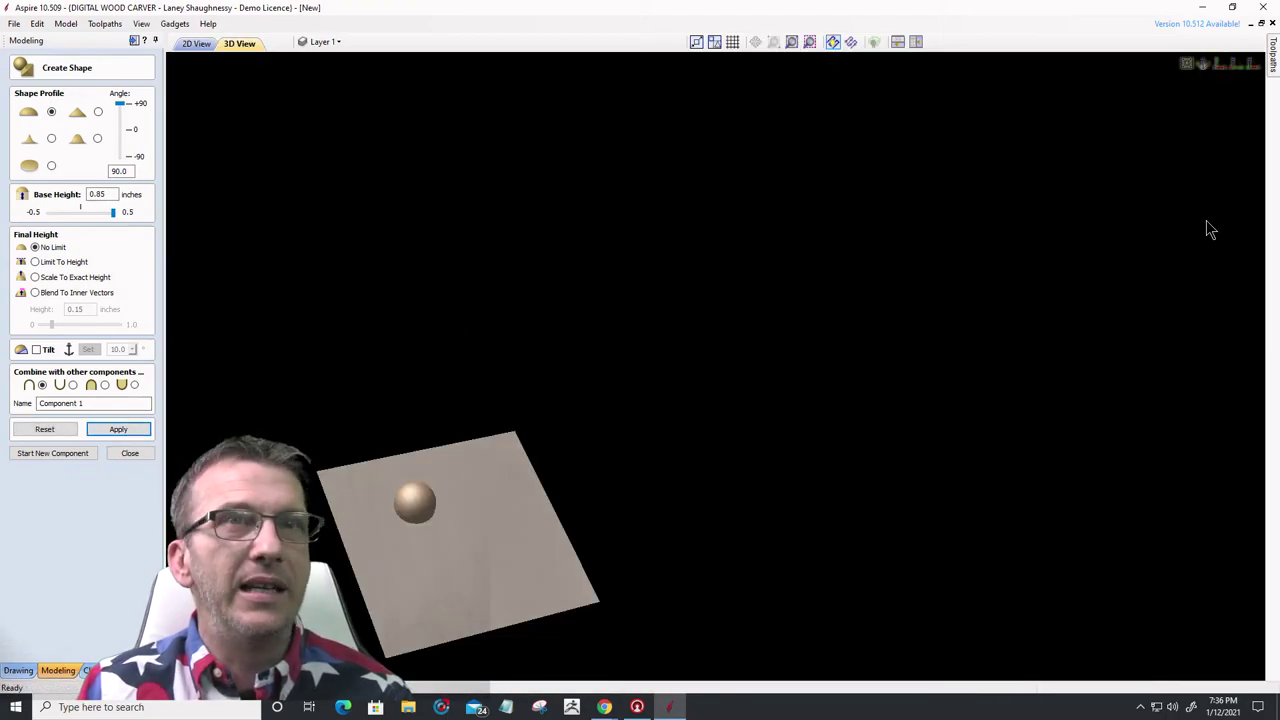
left_click(1188, 63)
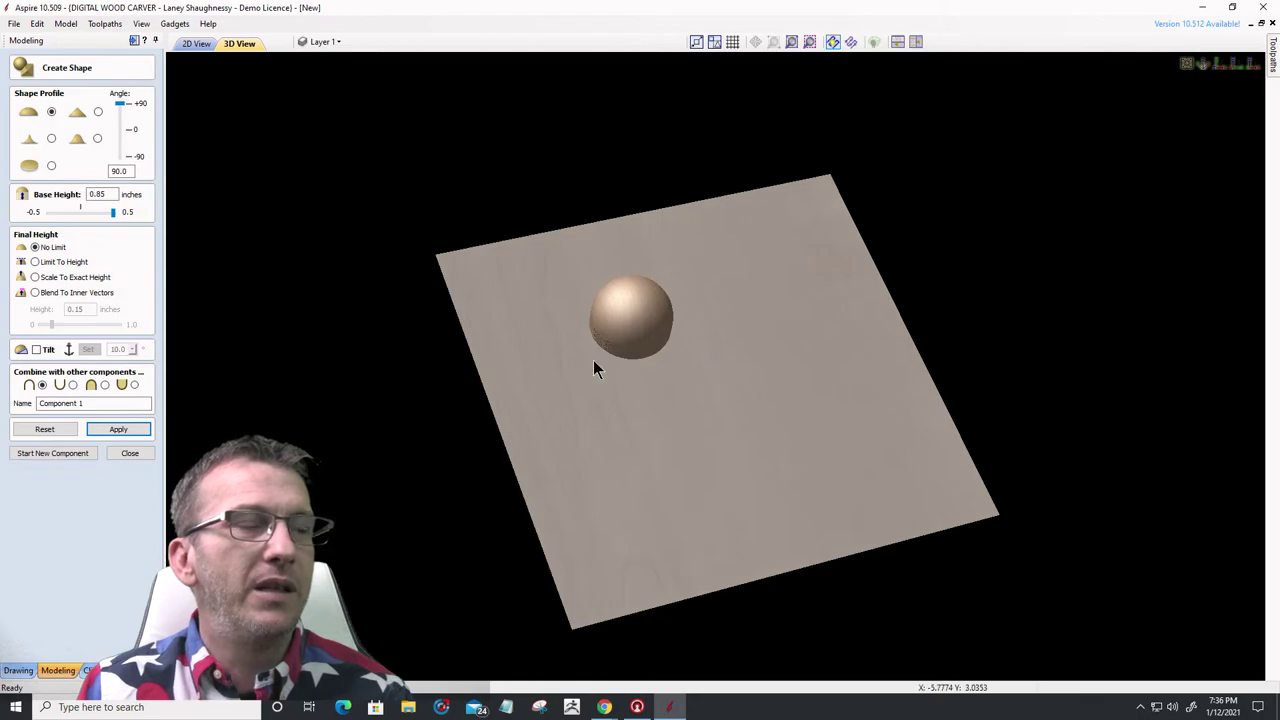
scroll(592, 325, "up", 2)
scroll(592, 321, "up", 3)
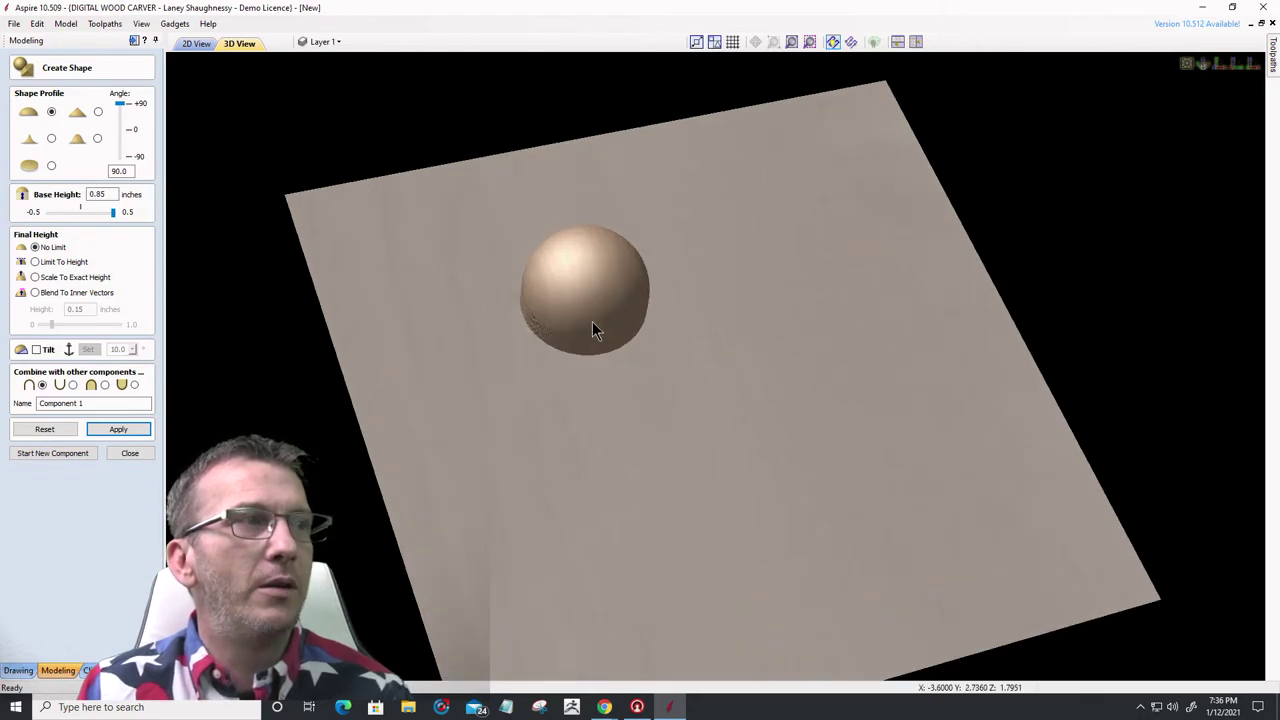
- Close the shape form and reopen Job Setup from the Drawing tools
left_click(130, 455)
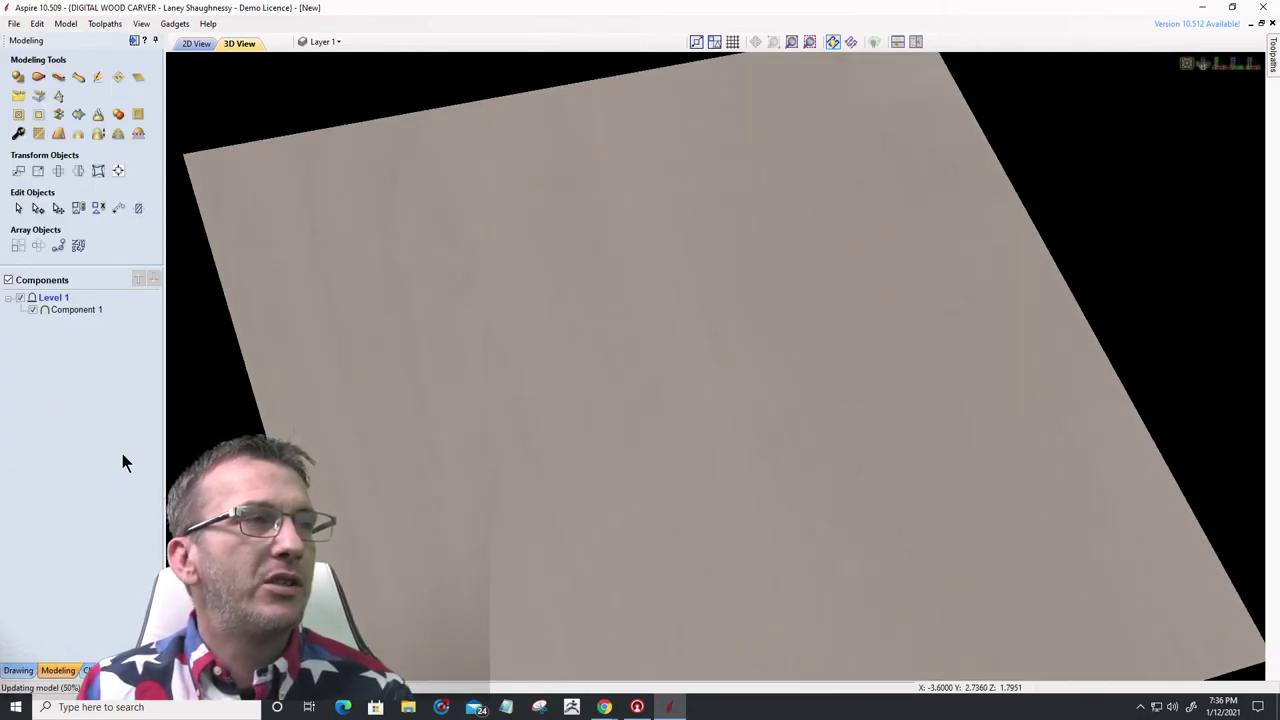
left_click(18, 671)
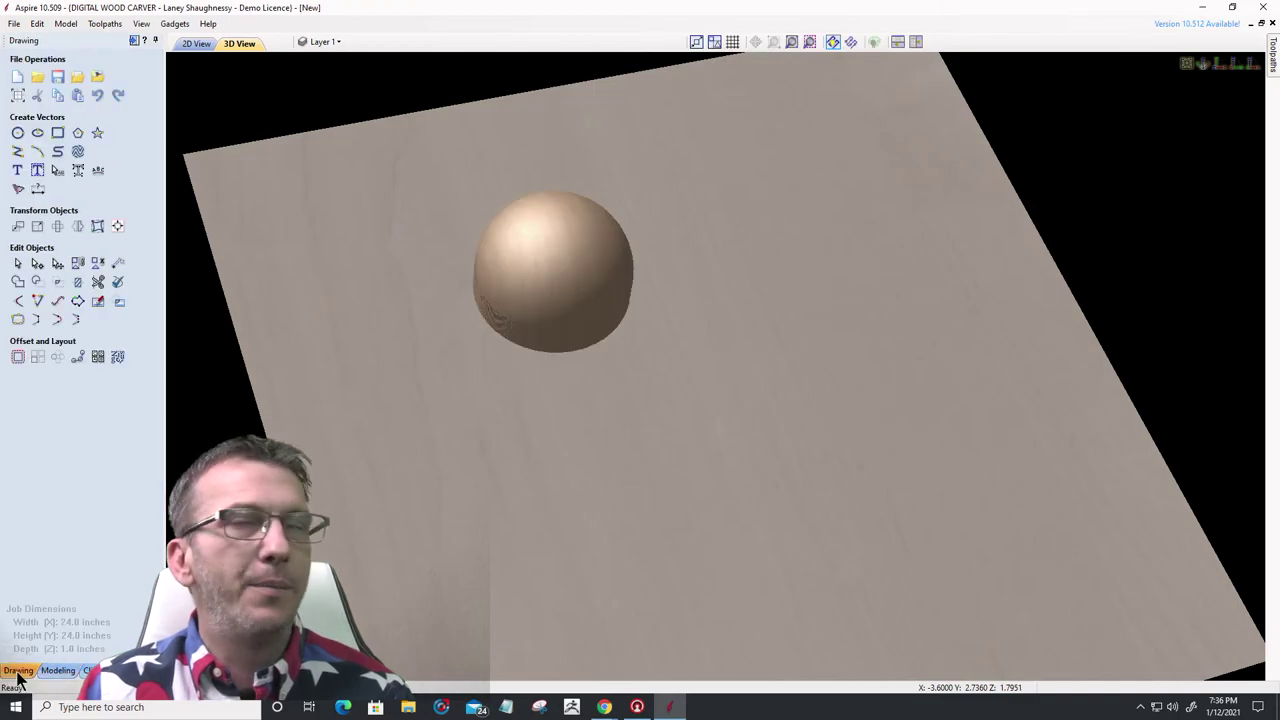
left_click(17, 95)
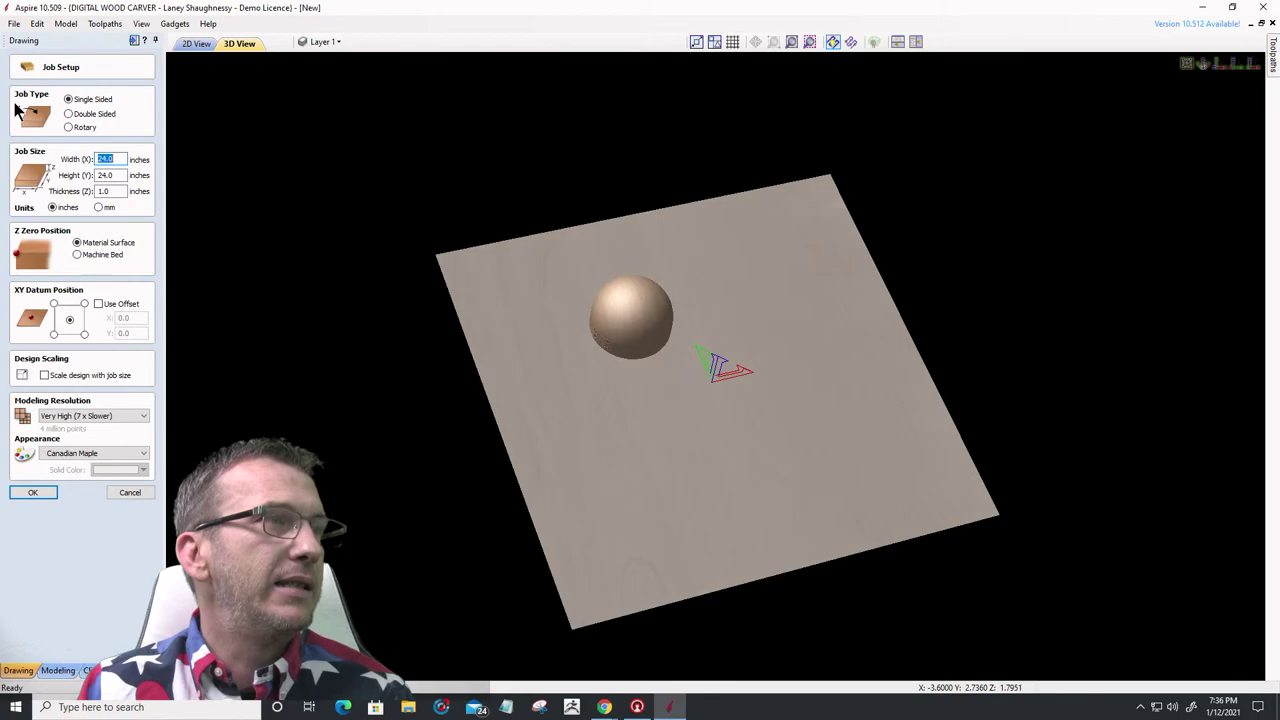
- Switch the Job Setup modeling resolution from Very High to Standard (fastest), 1 million points
left_click(82, 415)
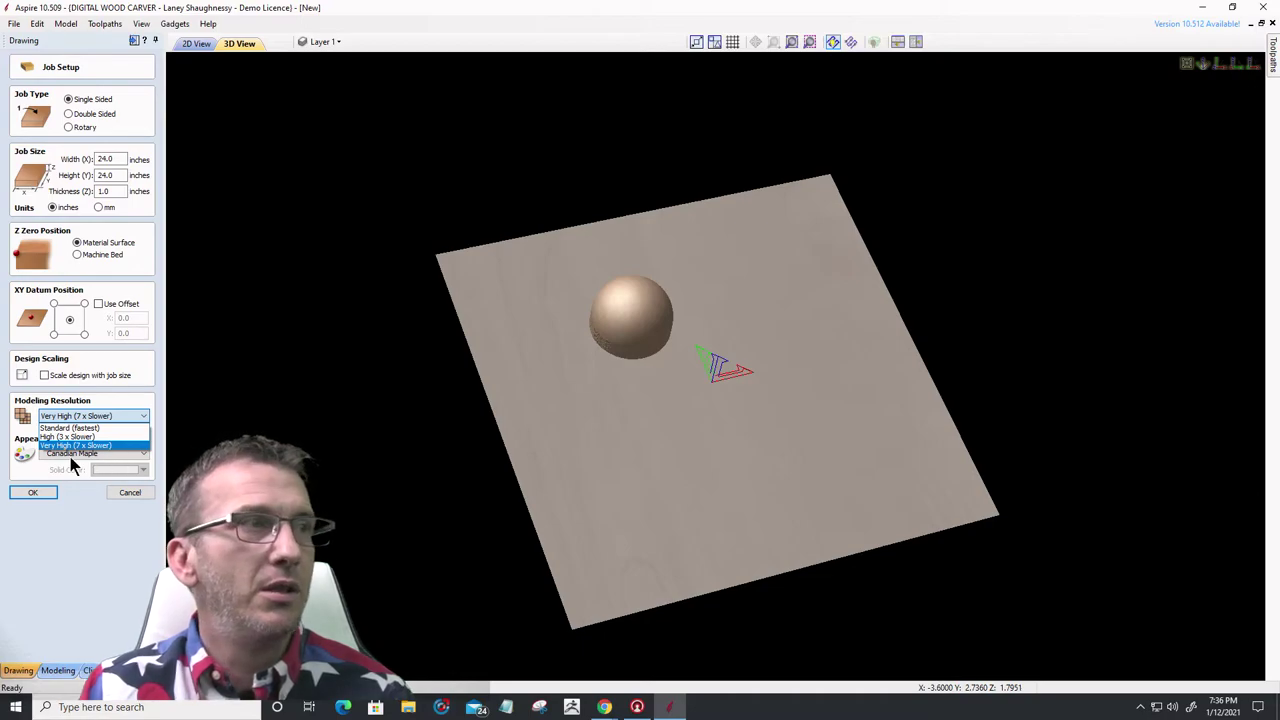
left_click(73, 430)
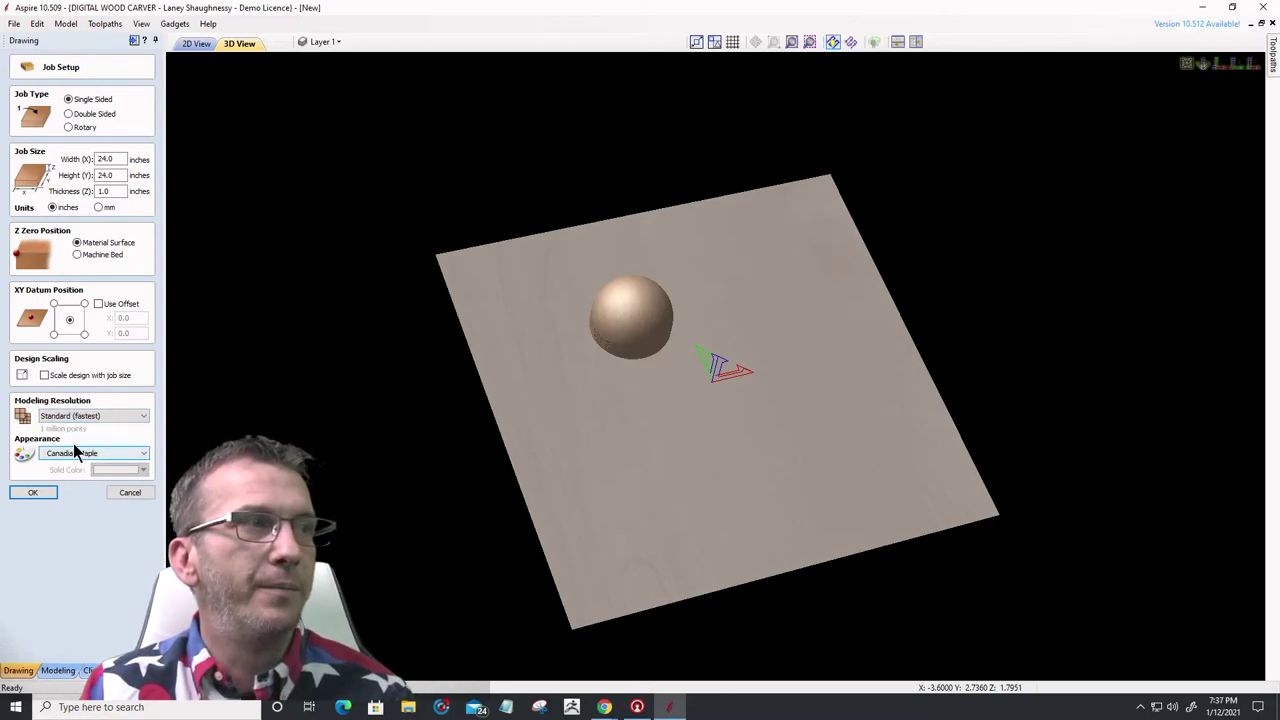
left_click(80, 416)
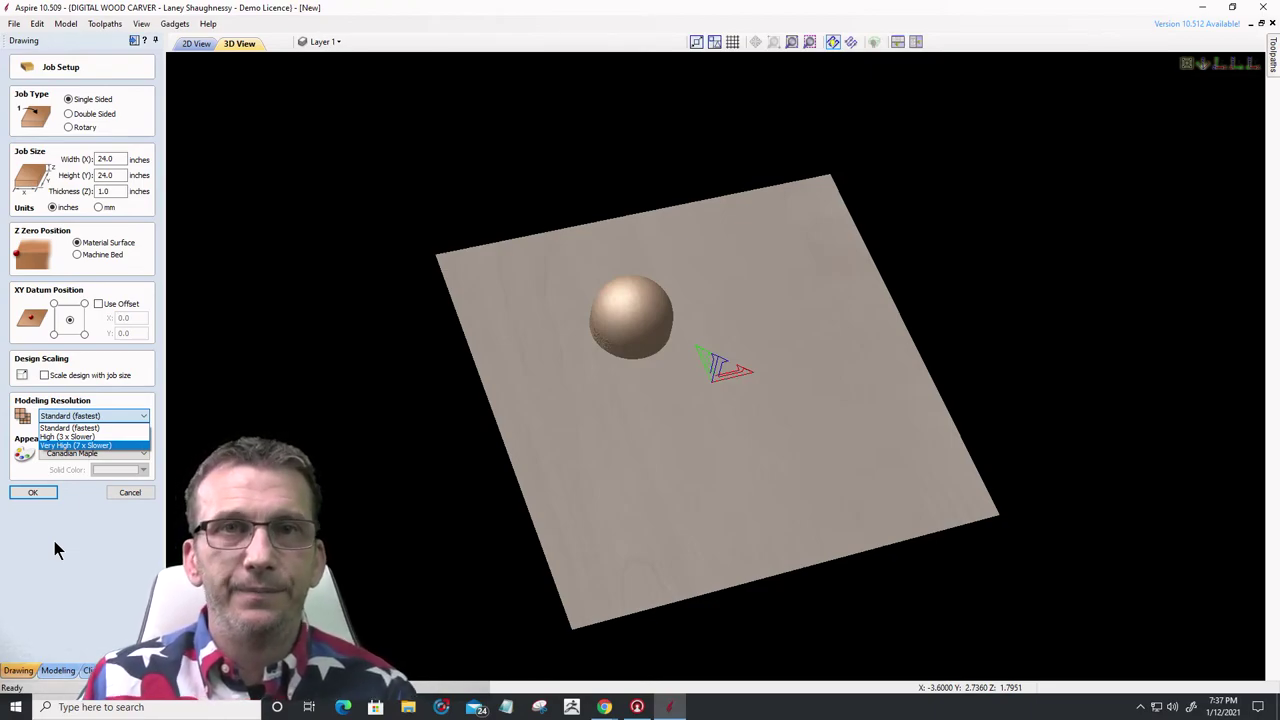
left_click(113, 492)
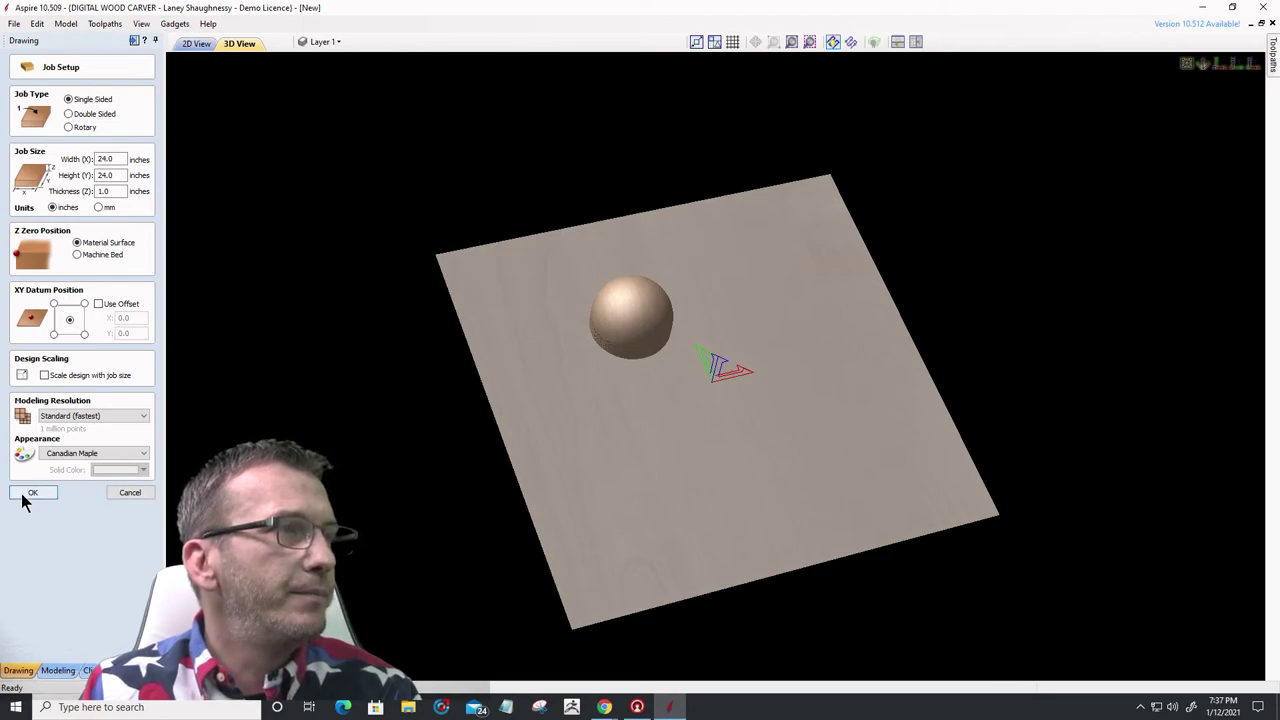
- Close the dome job without saving its changes
left_click(12, 24)
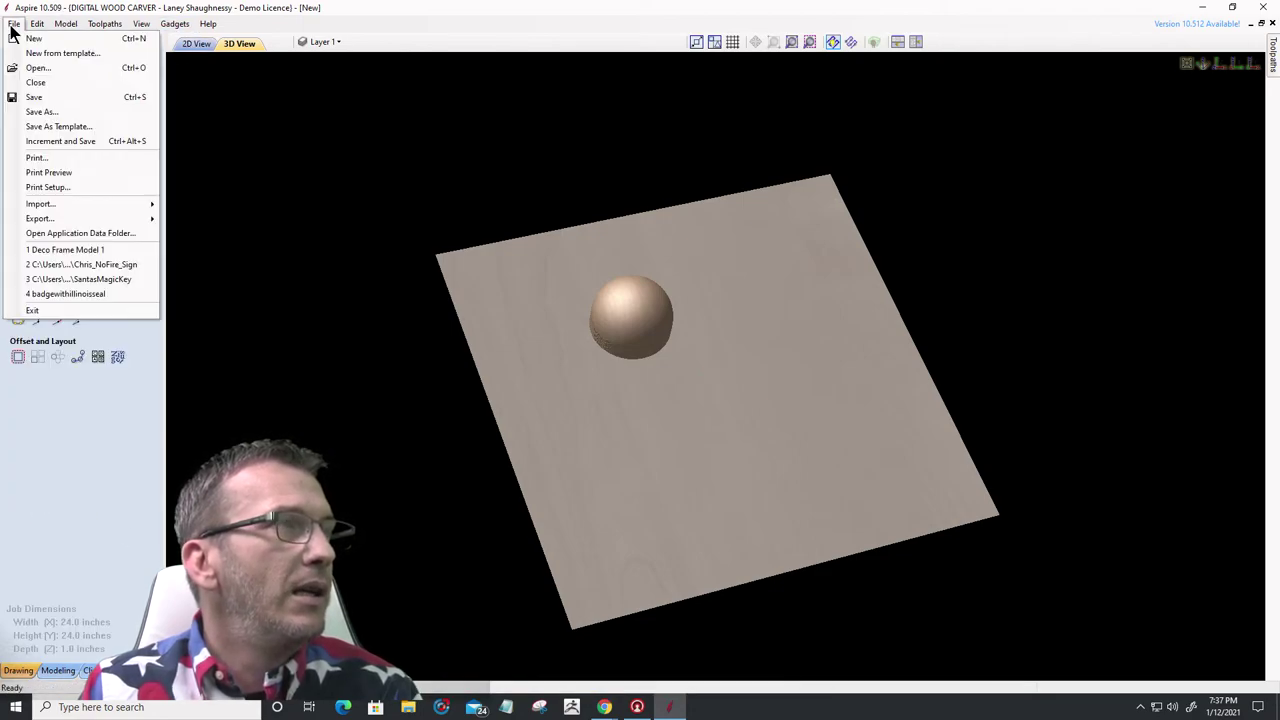
left_click(36, 83)
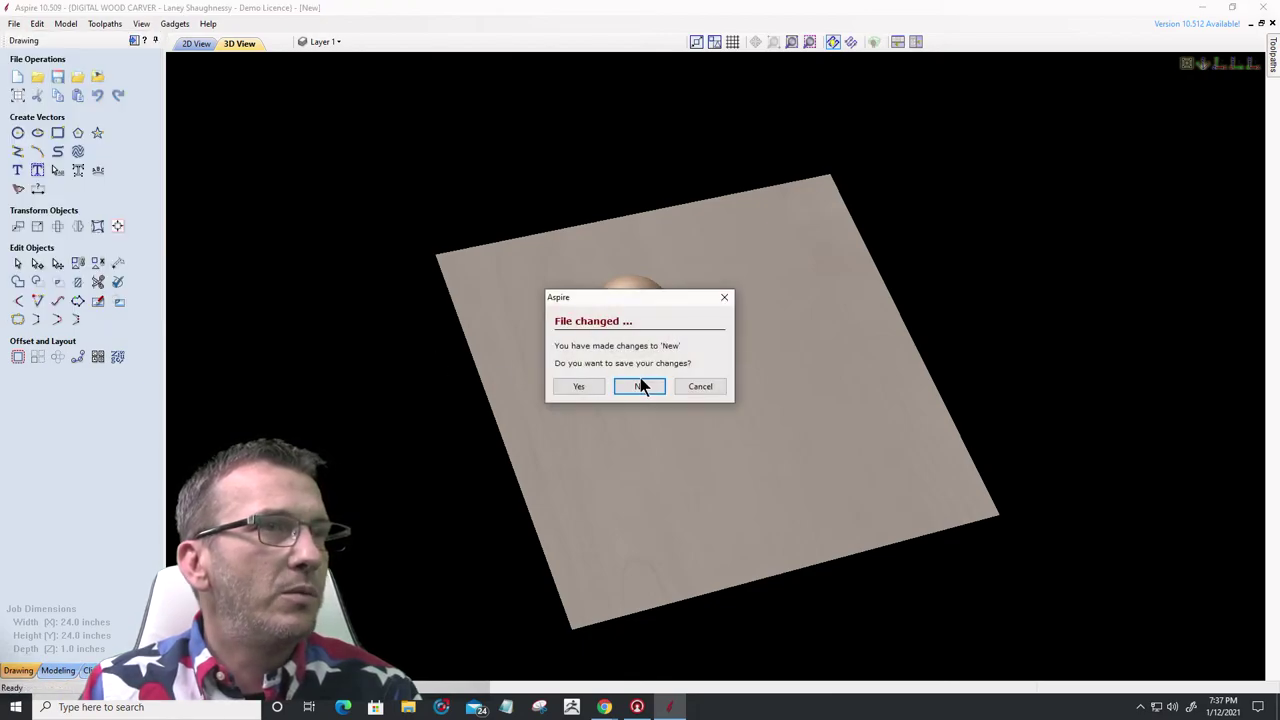
left_click(638, 387)
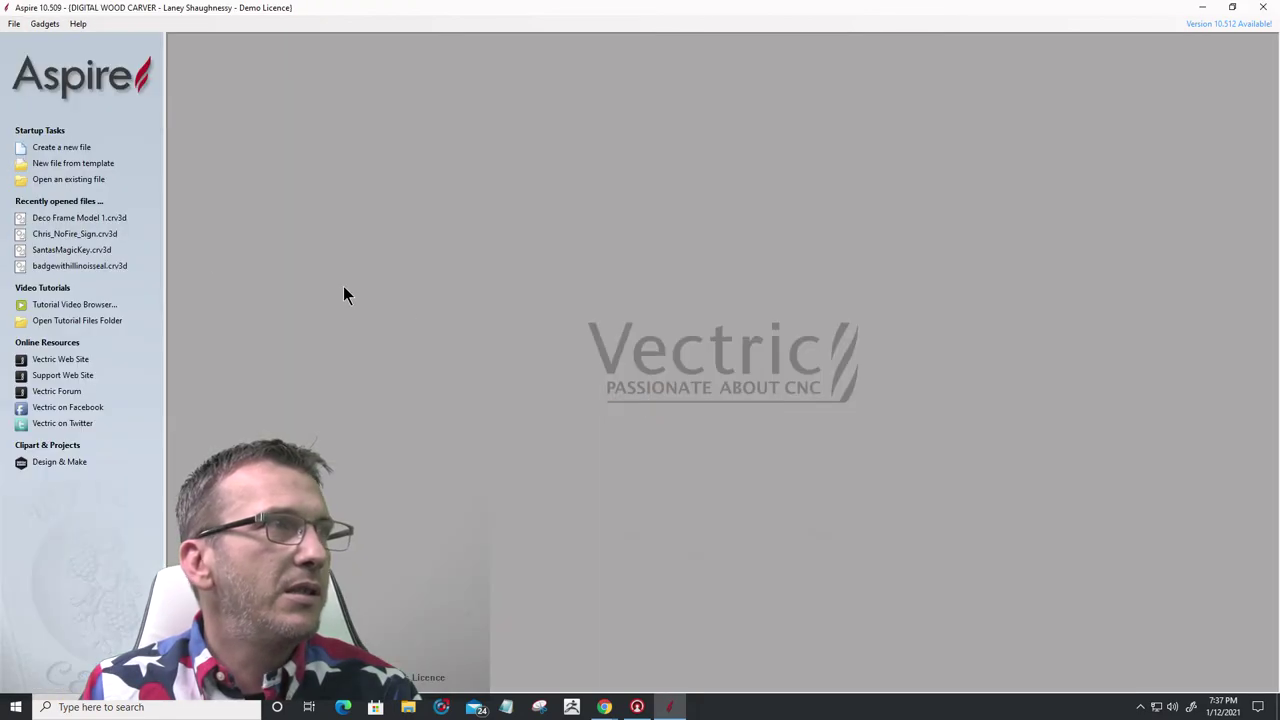
- Create a new 24 x 24 inch job at Extremely High (20 x Slower) modeling resolution
left_click(48, 150)
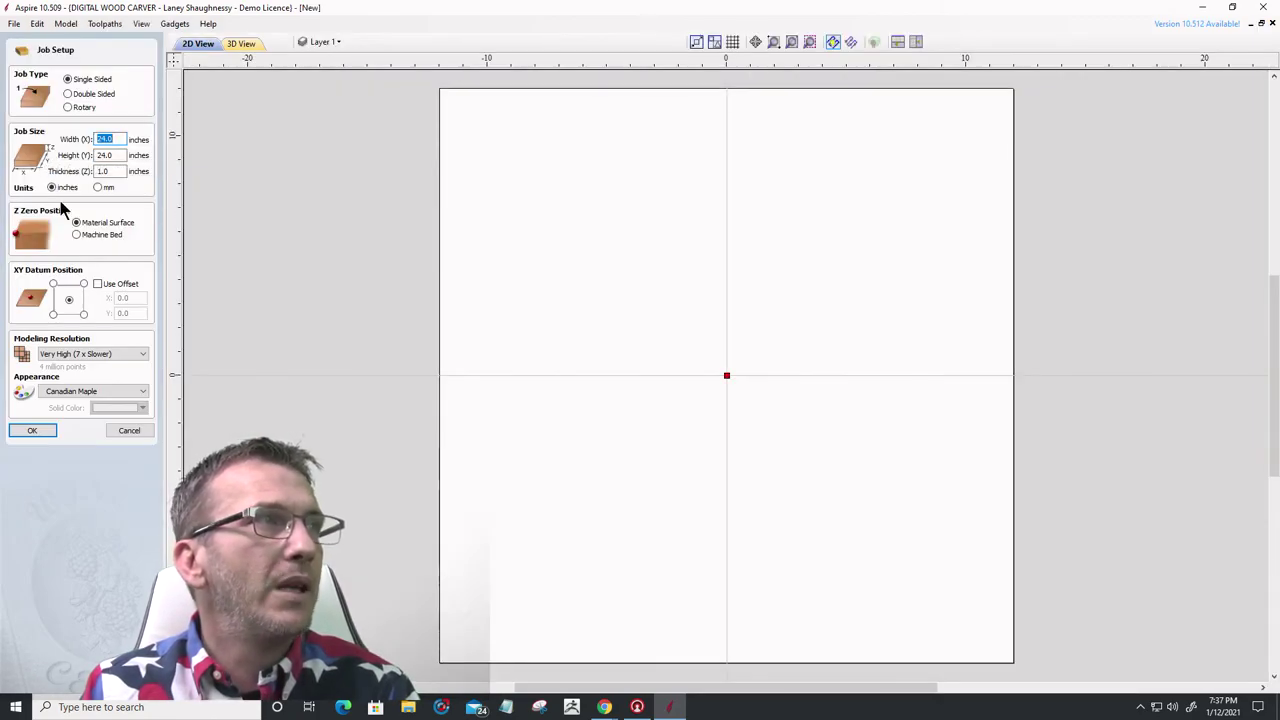
left_click(56, 352)
left_click(63, 394)
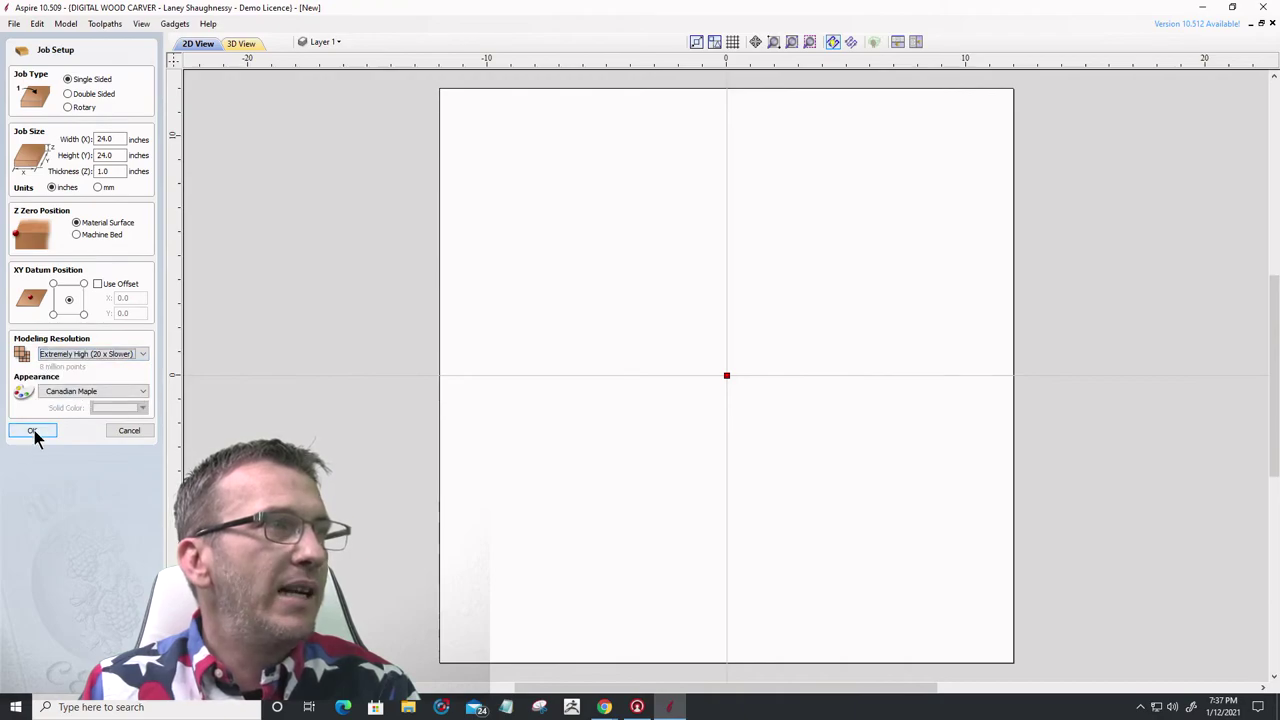
left_click(34, 432)
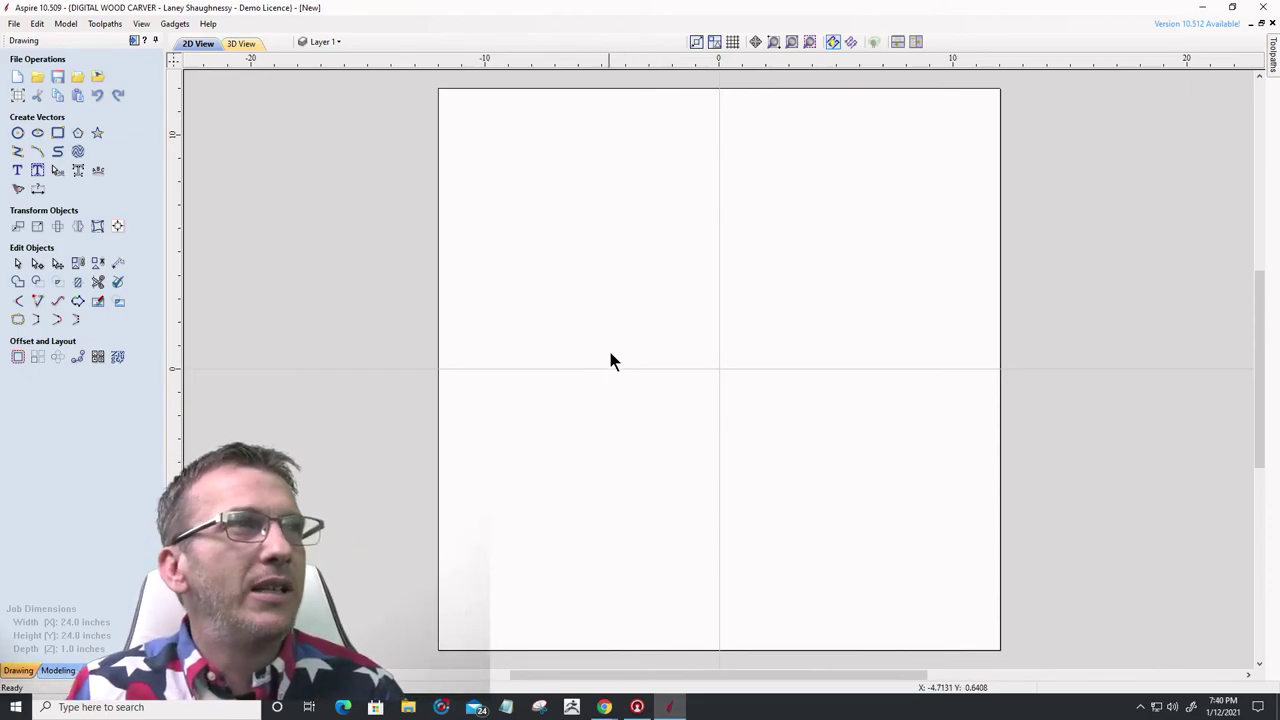
- Turn off smart snapping and draw an 18-inch horizontal line across the rectangle
left_click(57, 133)
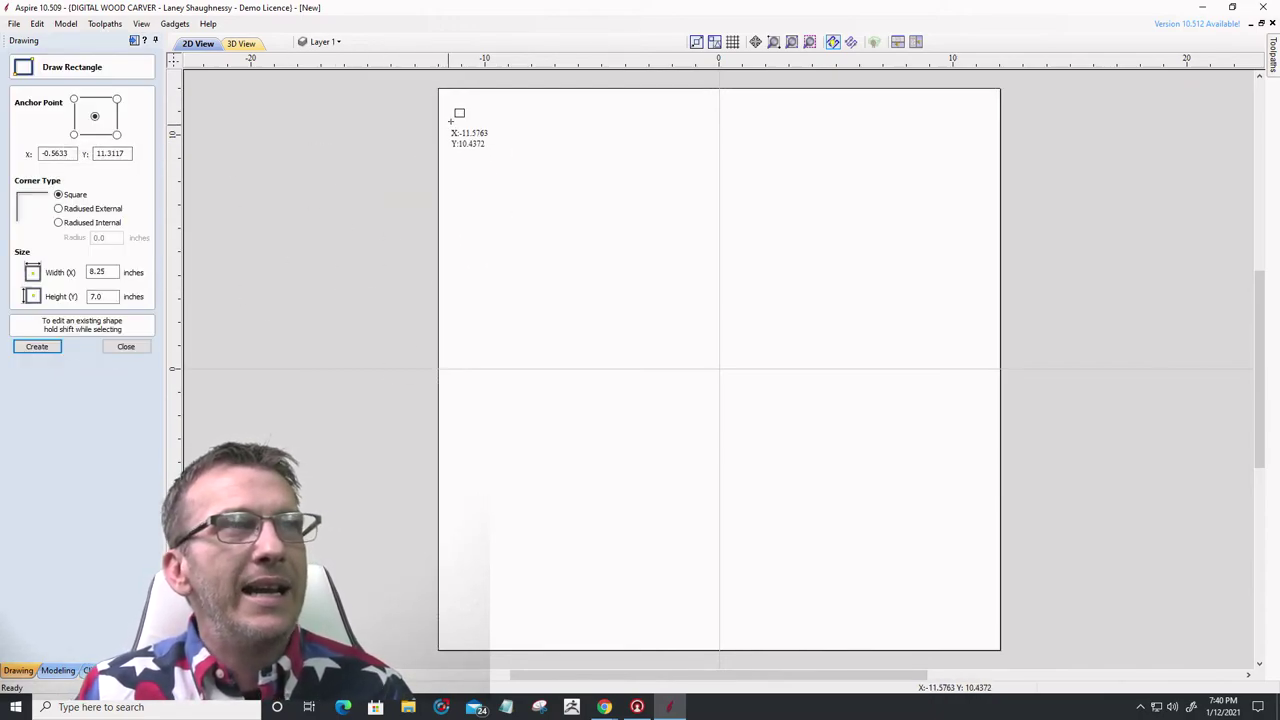
left_click(713, 44)
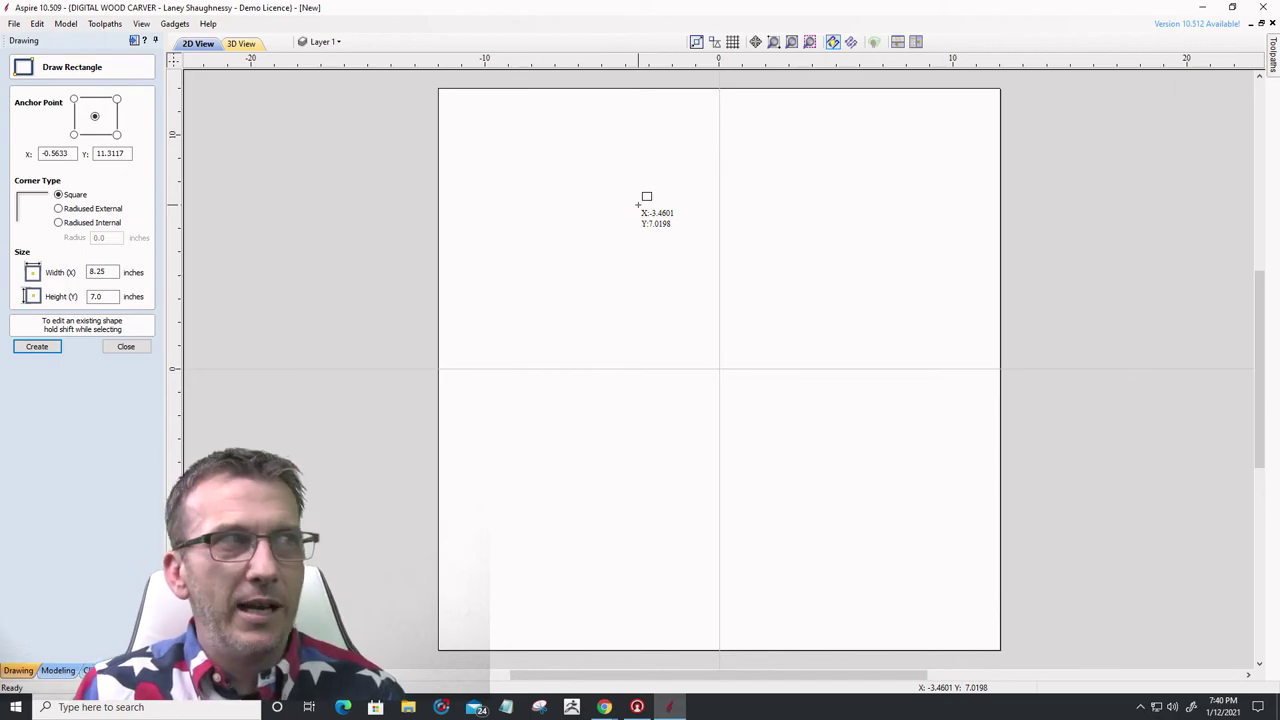
left_click(112, 347)
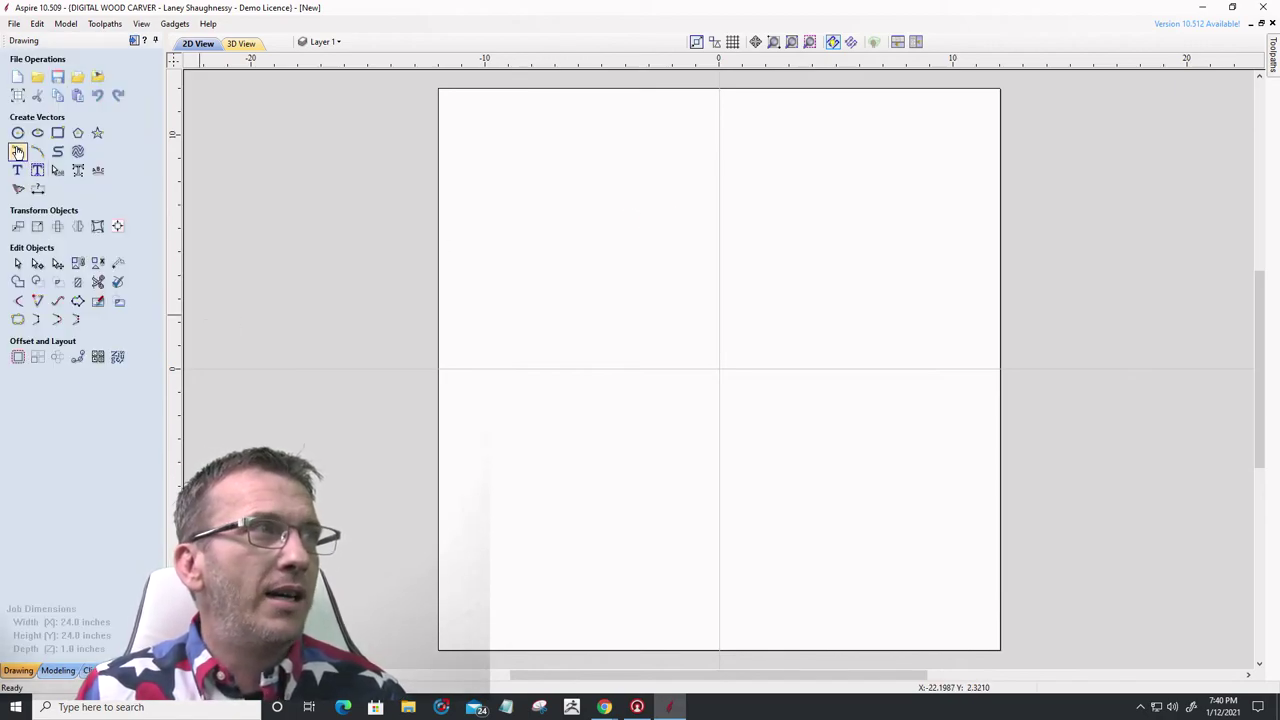
left_click(18, 151)
left_click(490, 306)
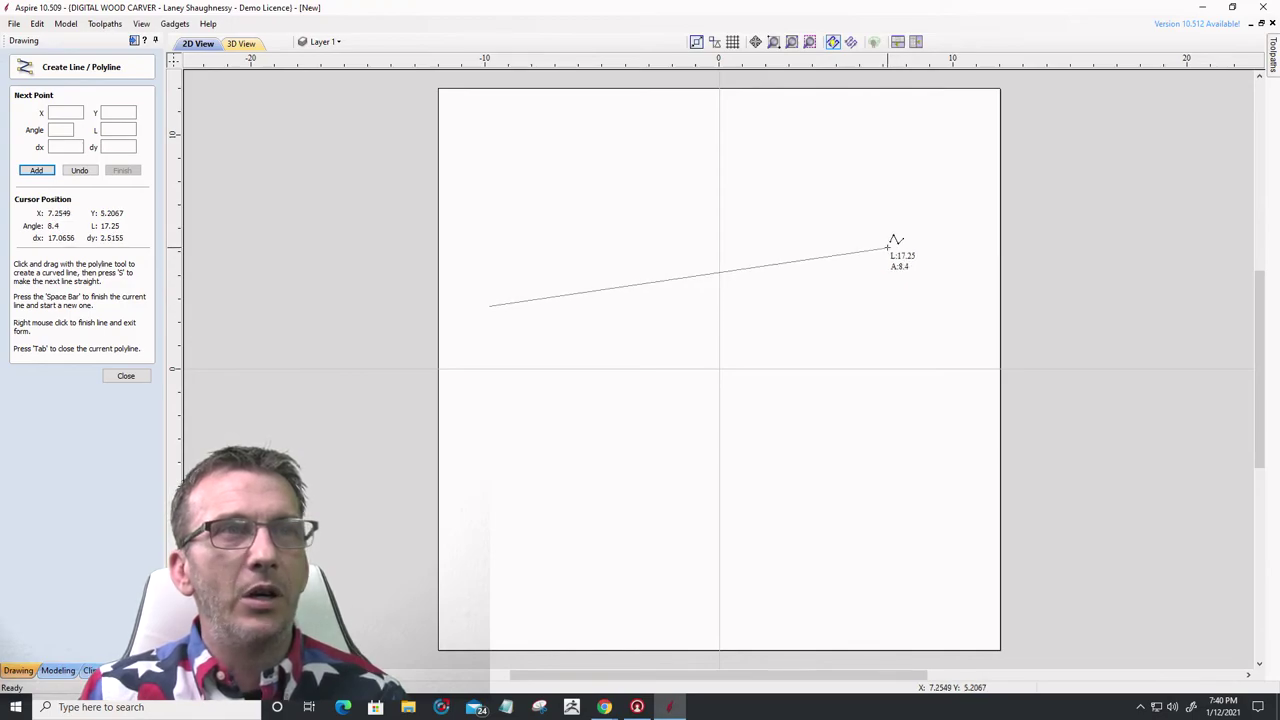
left_click(911, 305)
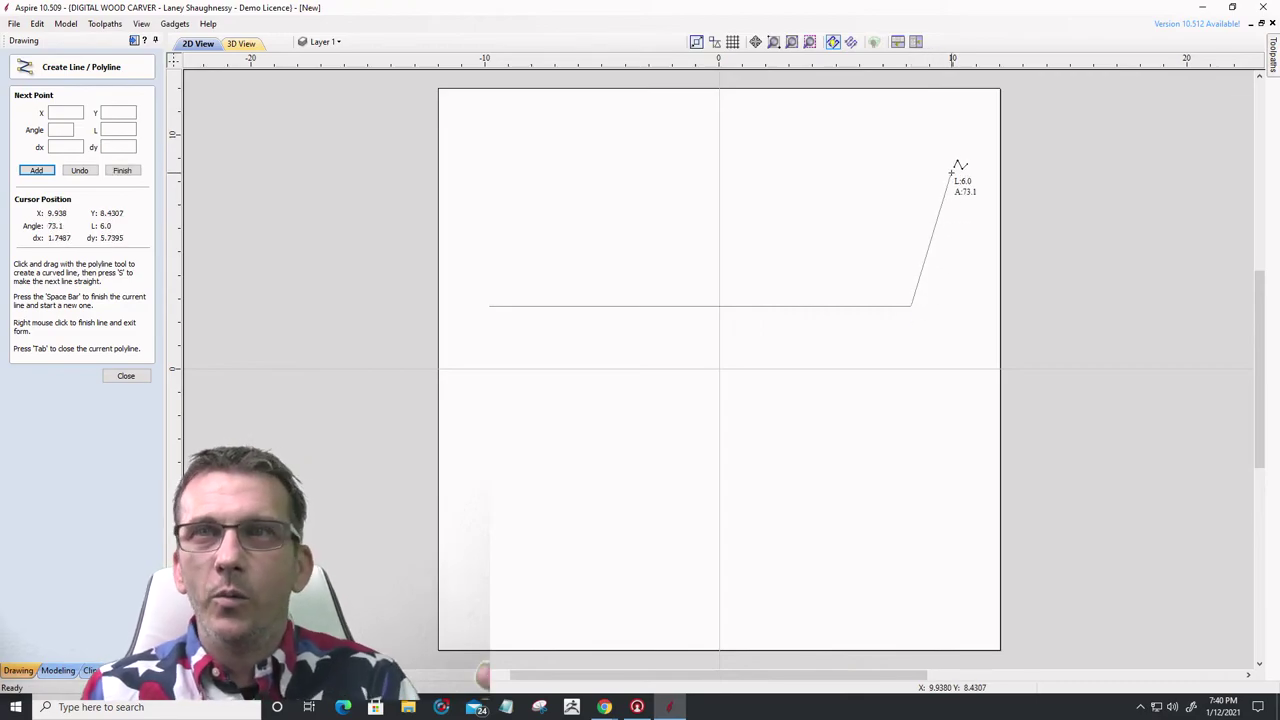
key("space")
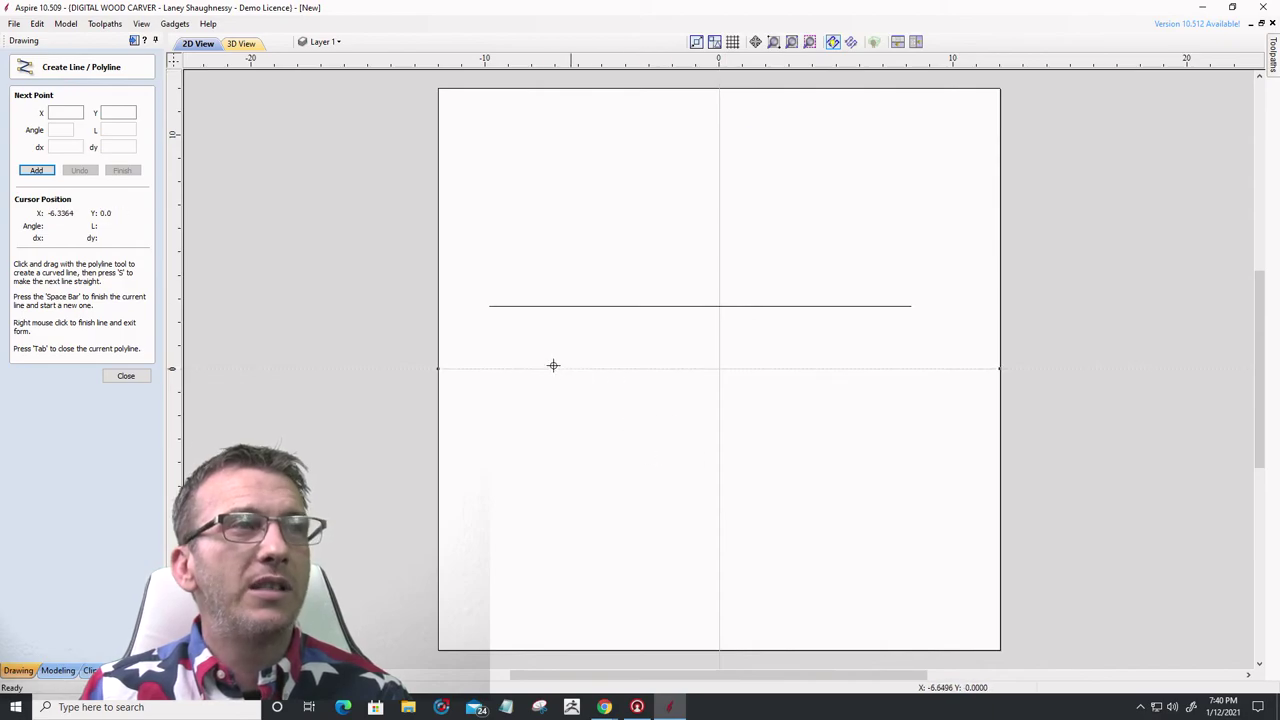
- Draw a closed polyline with a 15.75-inch bottom, 9.25-inch right side and 14-inch top, then exit
left_click(512, 350)
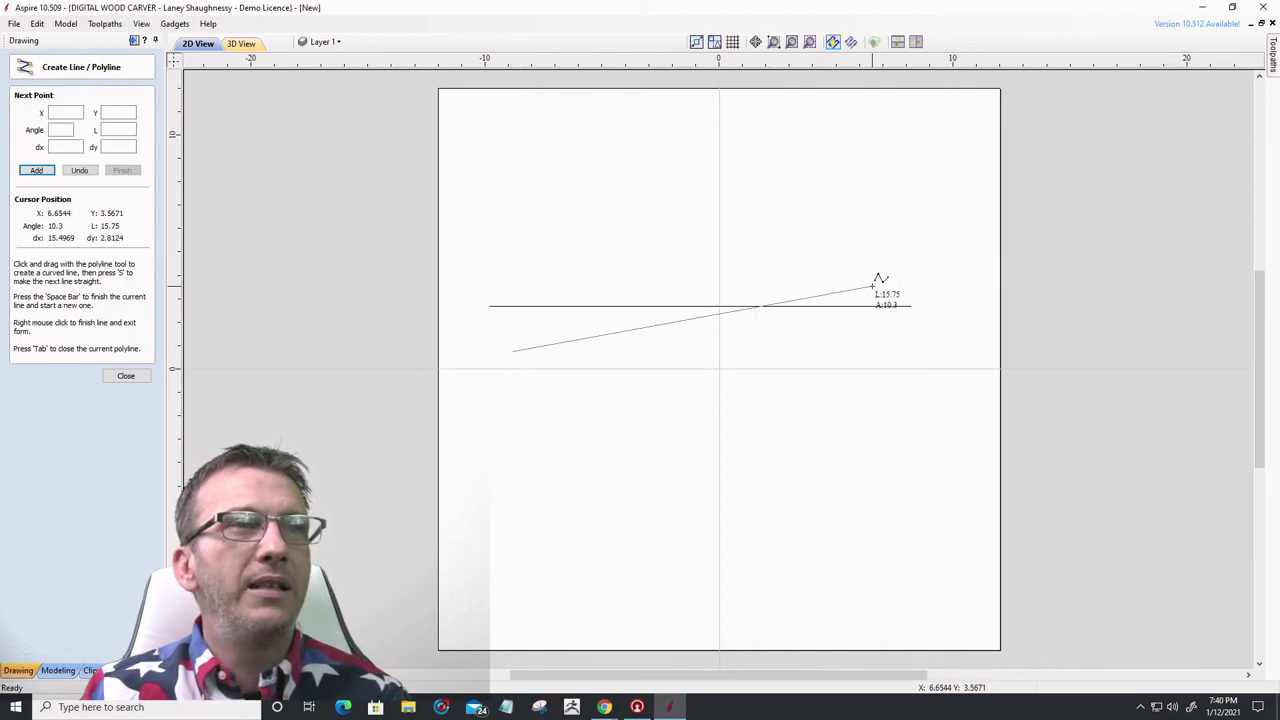
left_click(881, 350)
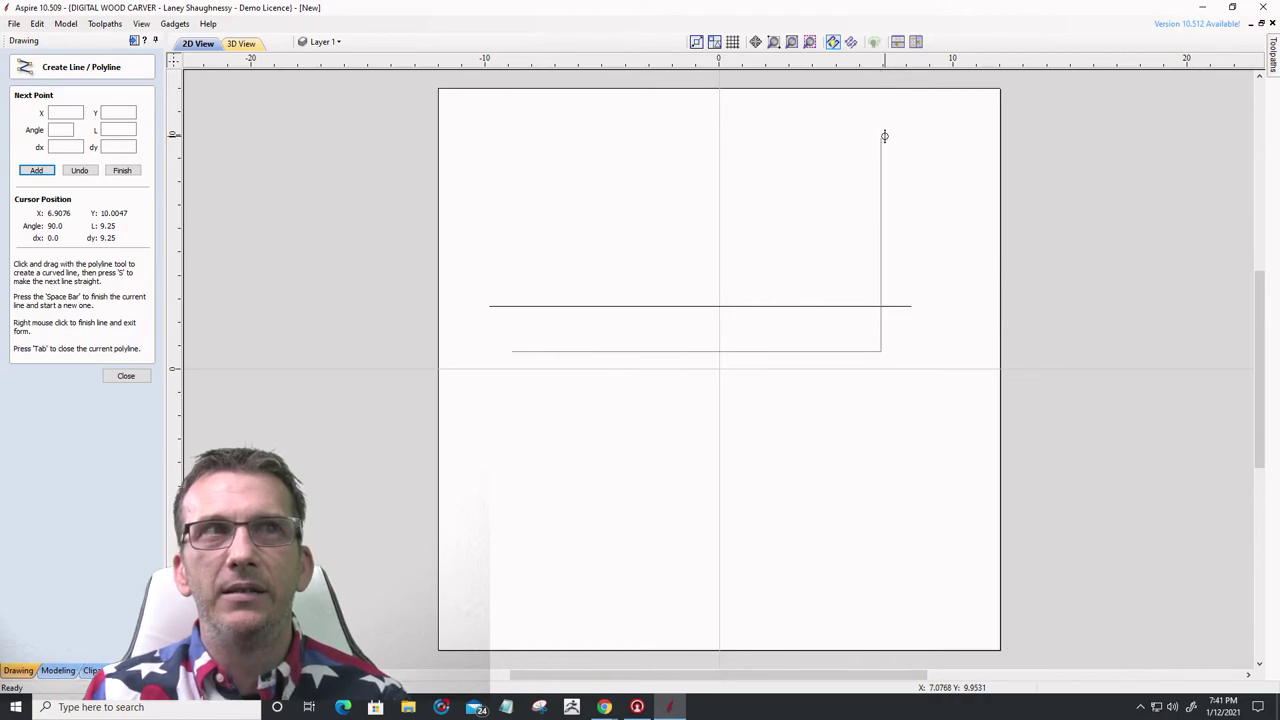
left_click(882, 134)
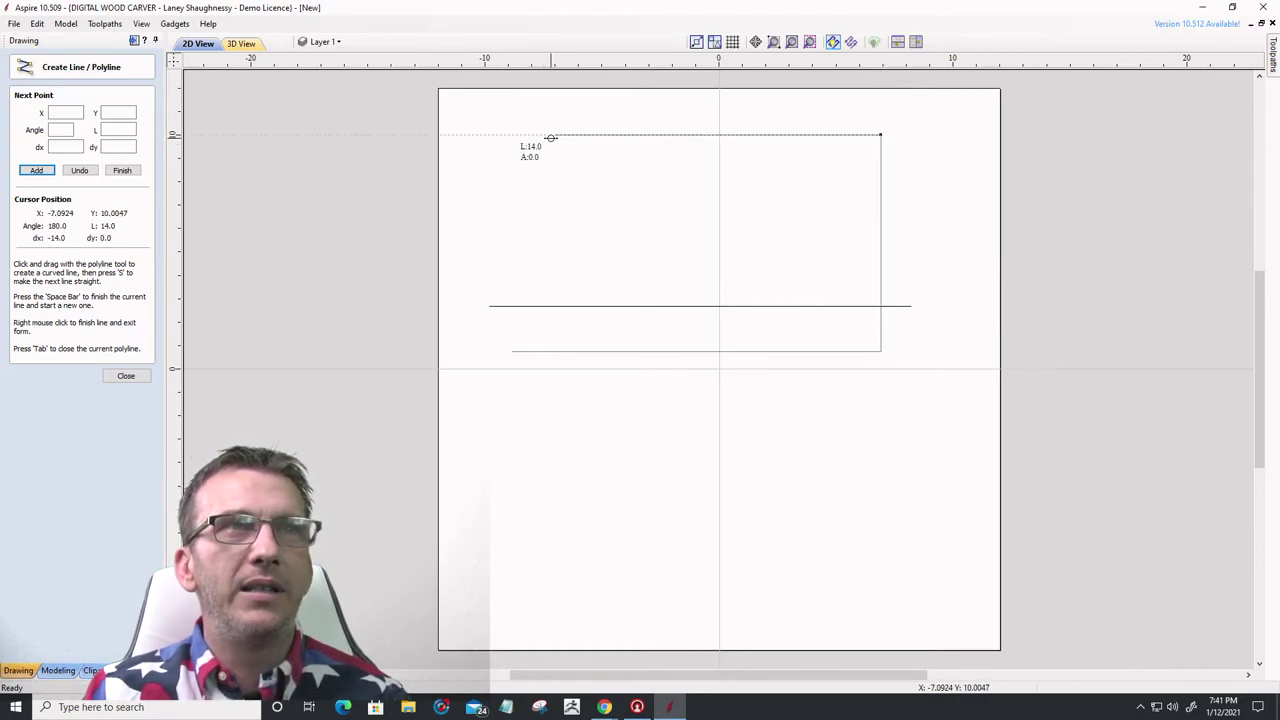
left_click(551, 135)
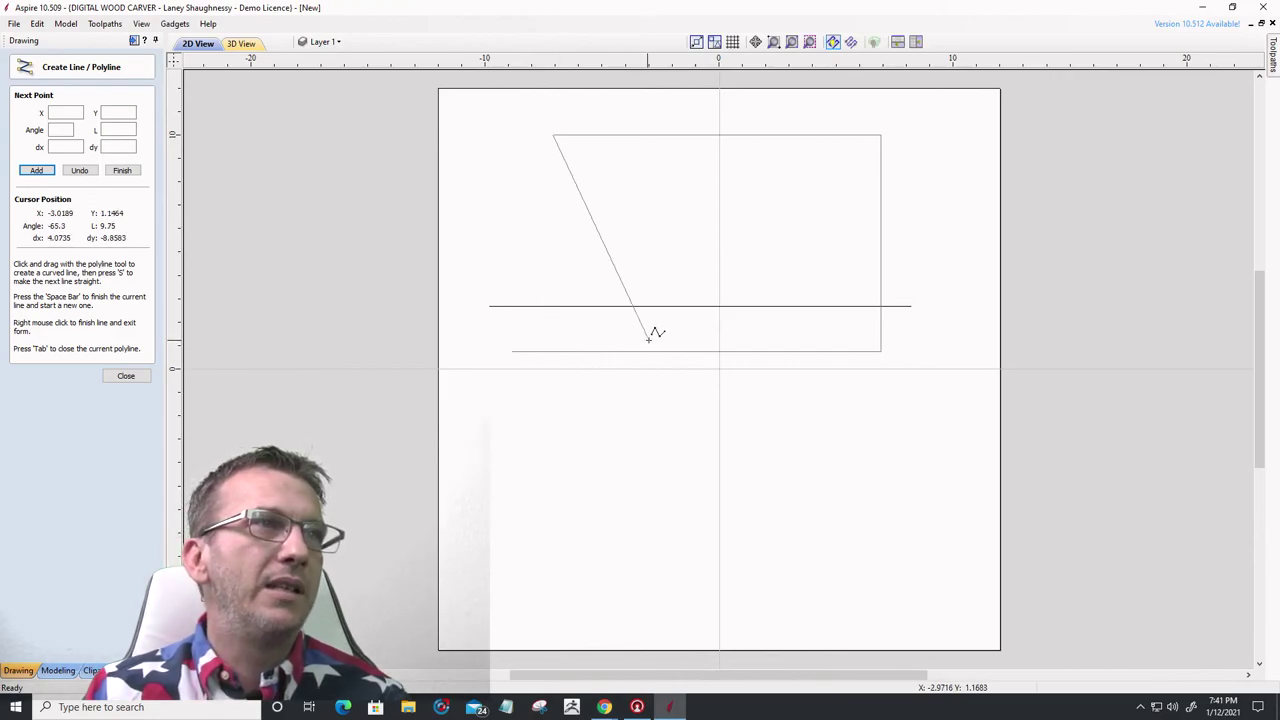
left_click(548, 350)
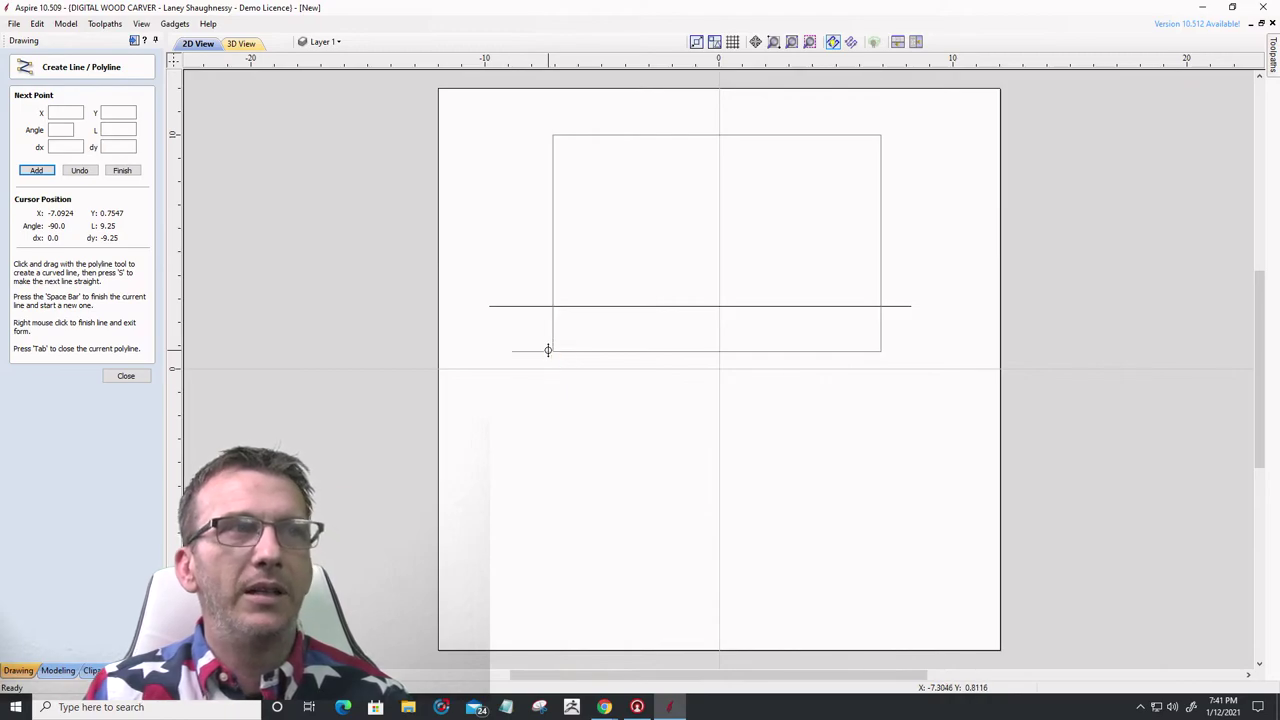
key("space")
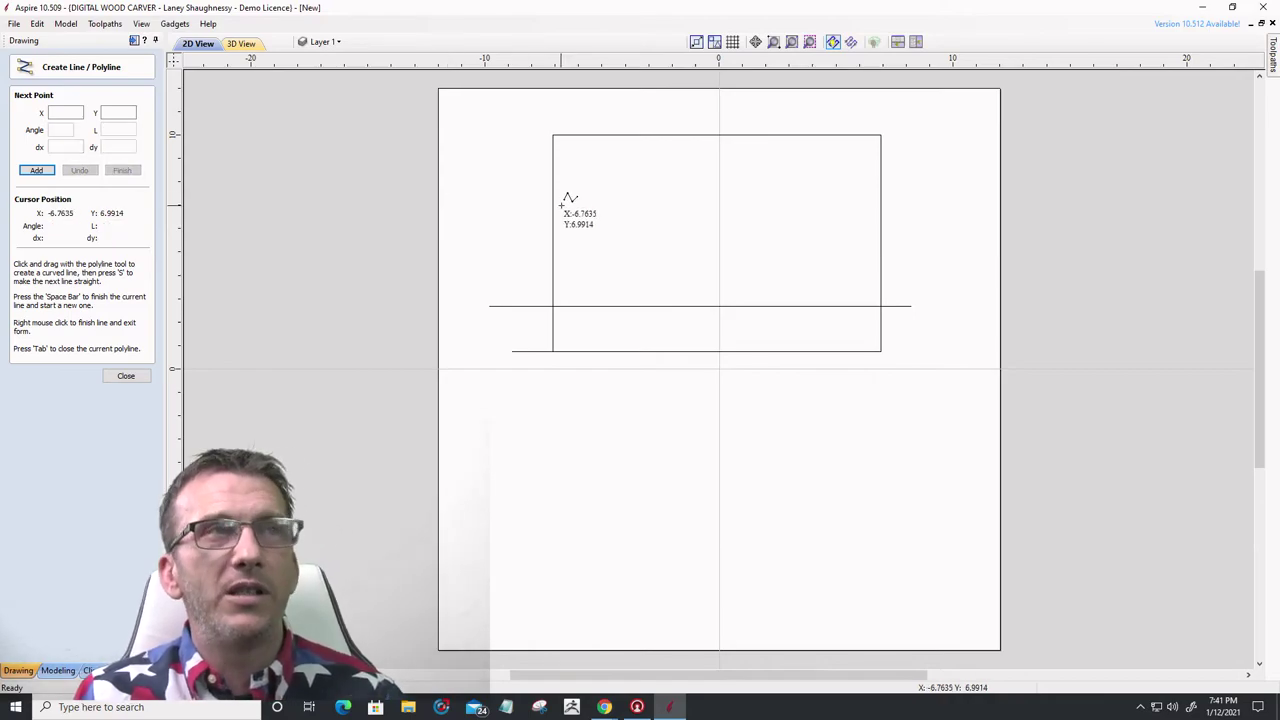
left_click(114, 376)
- Draw a 1.85-inch test square and a 6.2 × 3.85 inch rectangle, then undo them
left_click(57, 134)
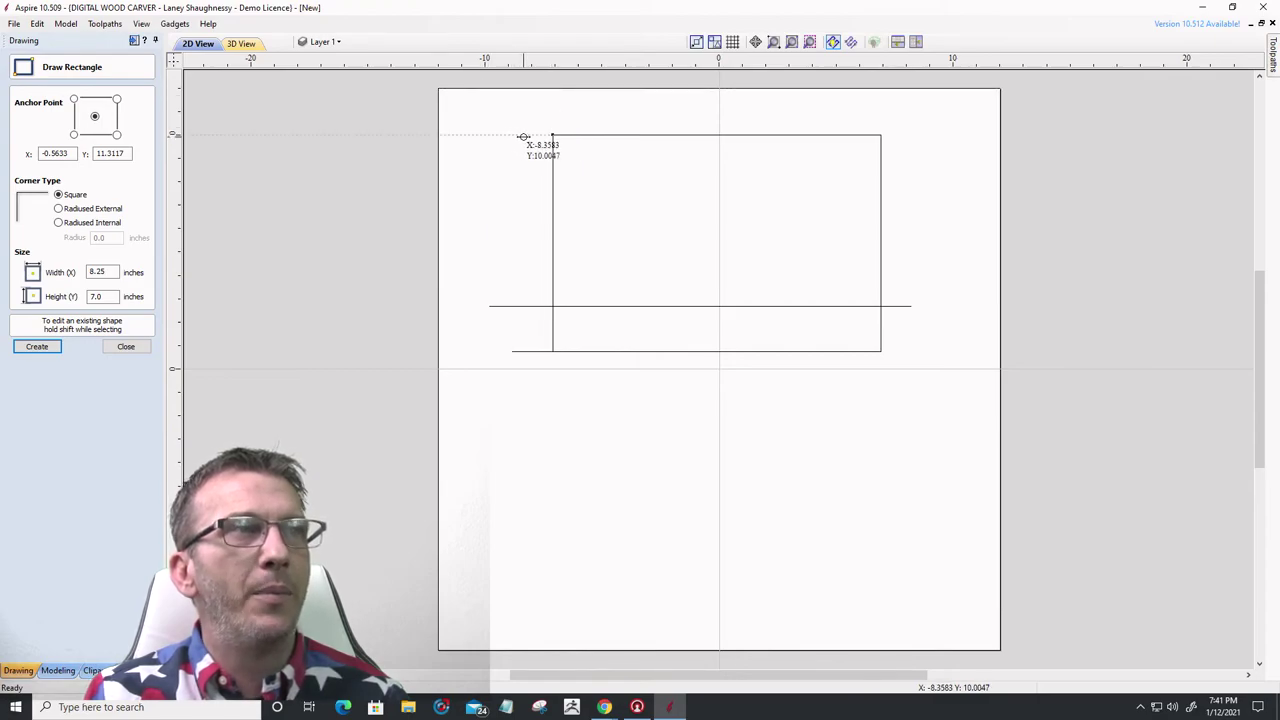
scroll(520, 136, "up", 3)
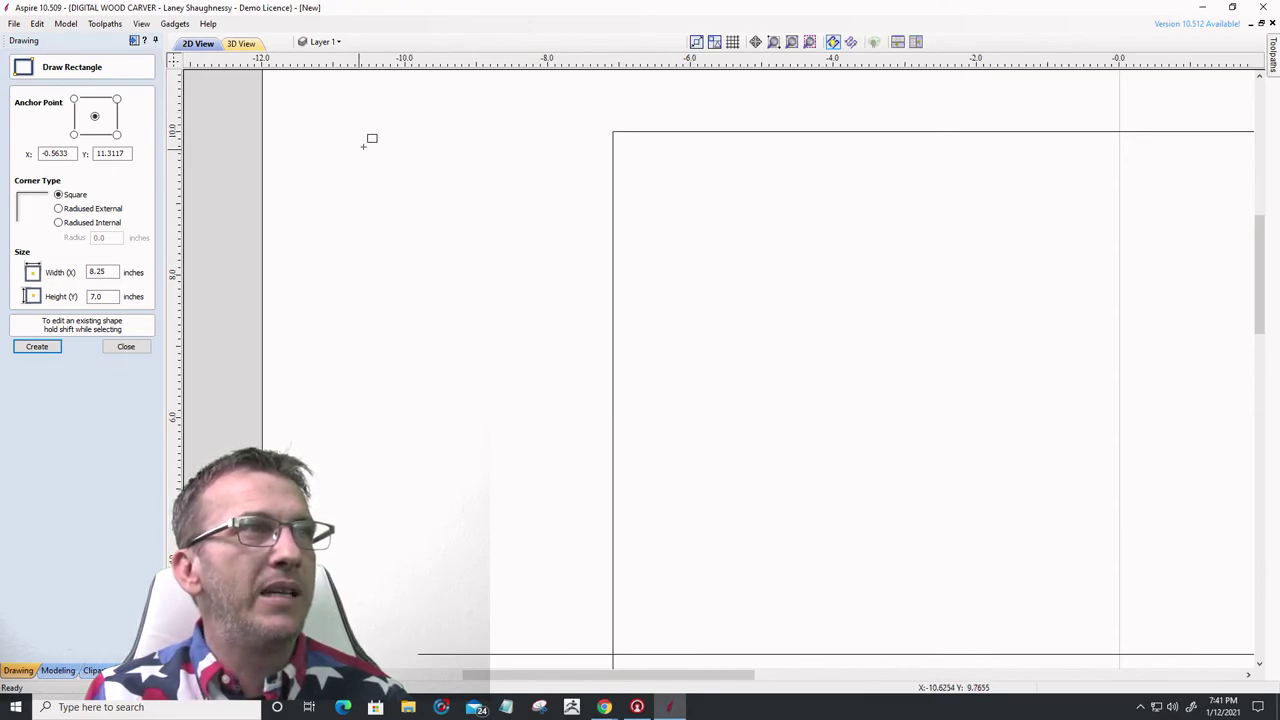
left_click_drag(400, 131, 533, 264)
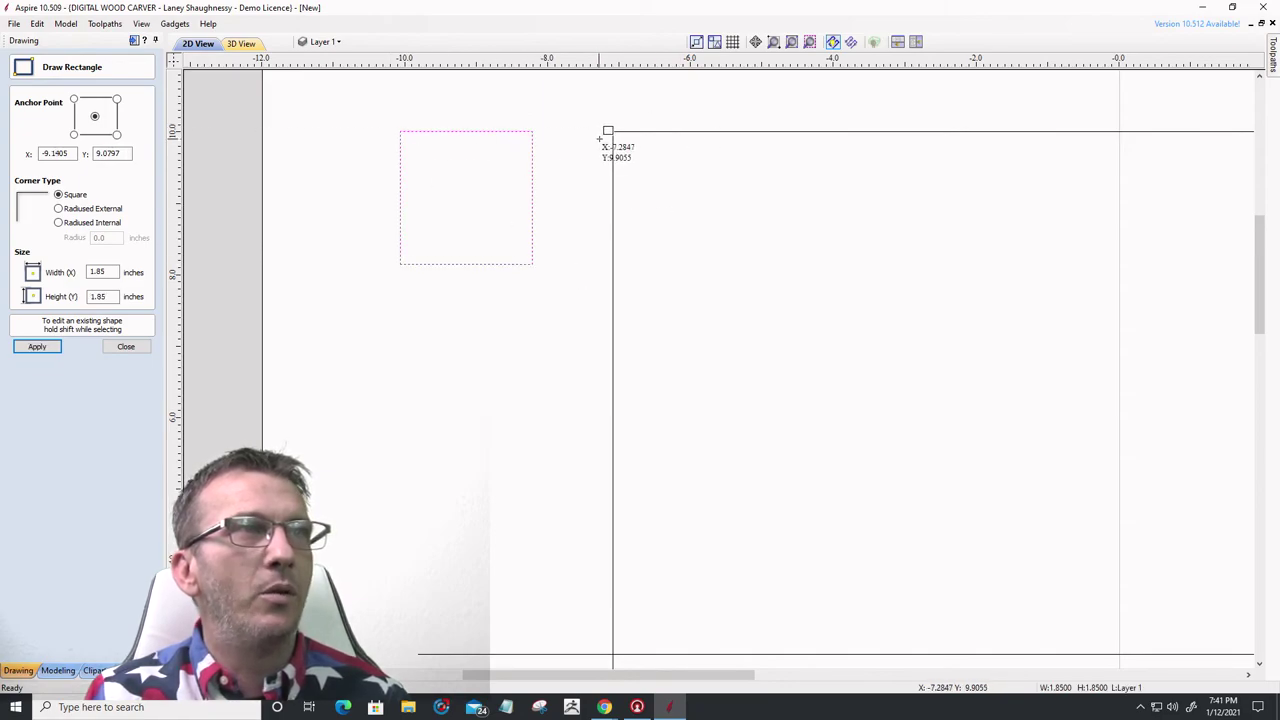
left_click_drag(613, 131, 1055, 407)
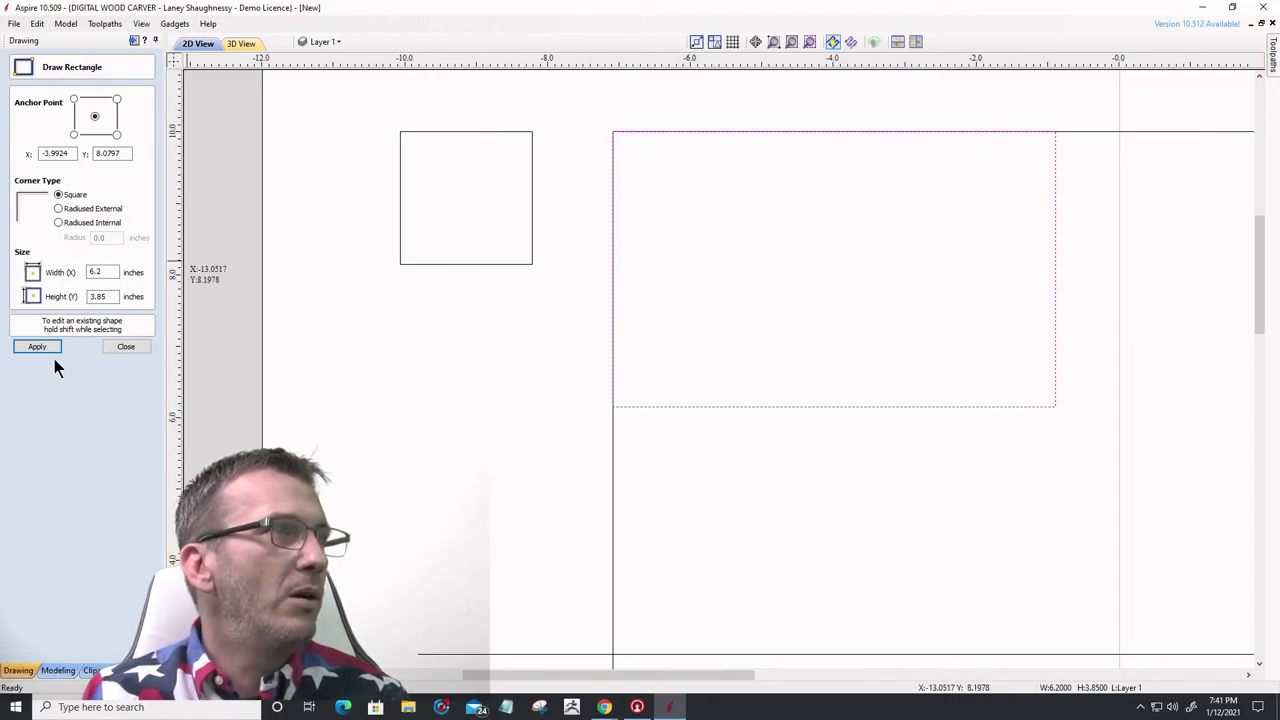
left_click(126, 346)
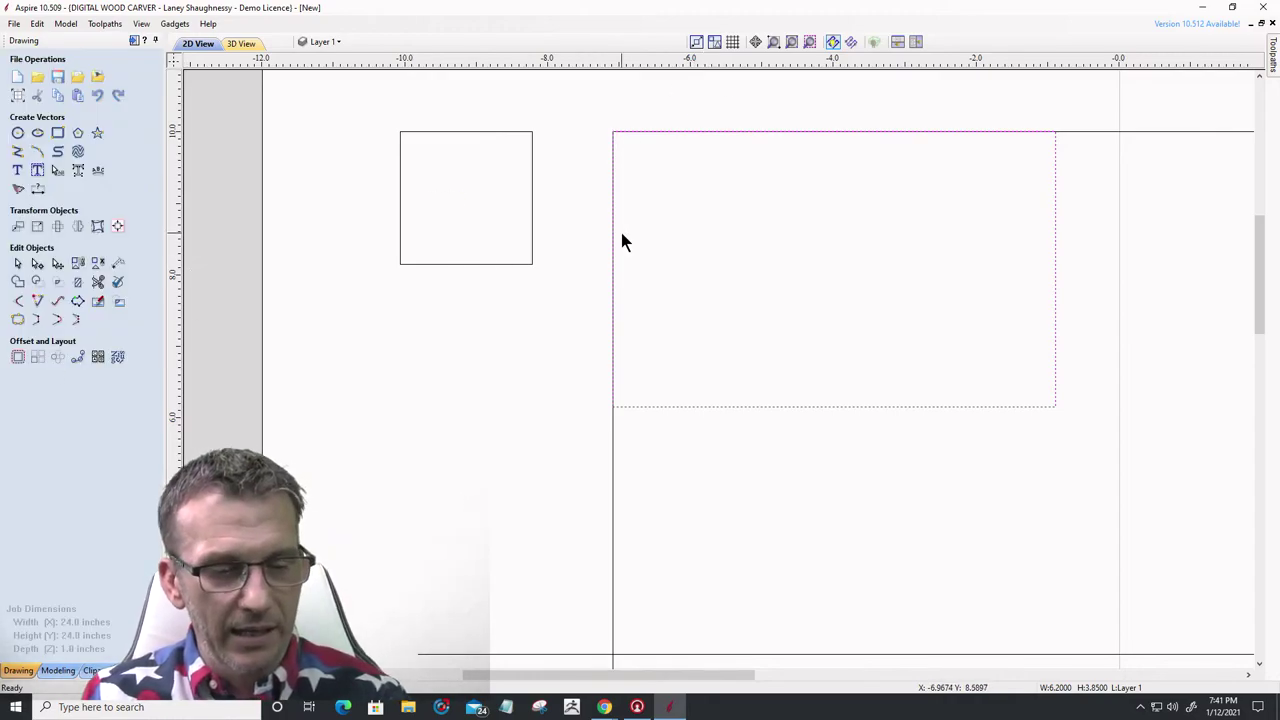
key("ctrl+z")
key("ctrl+z")
key("ctrl+z")
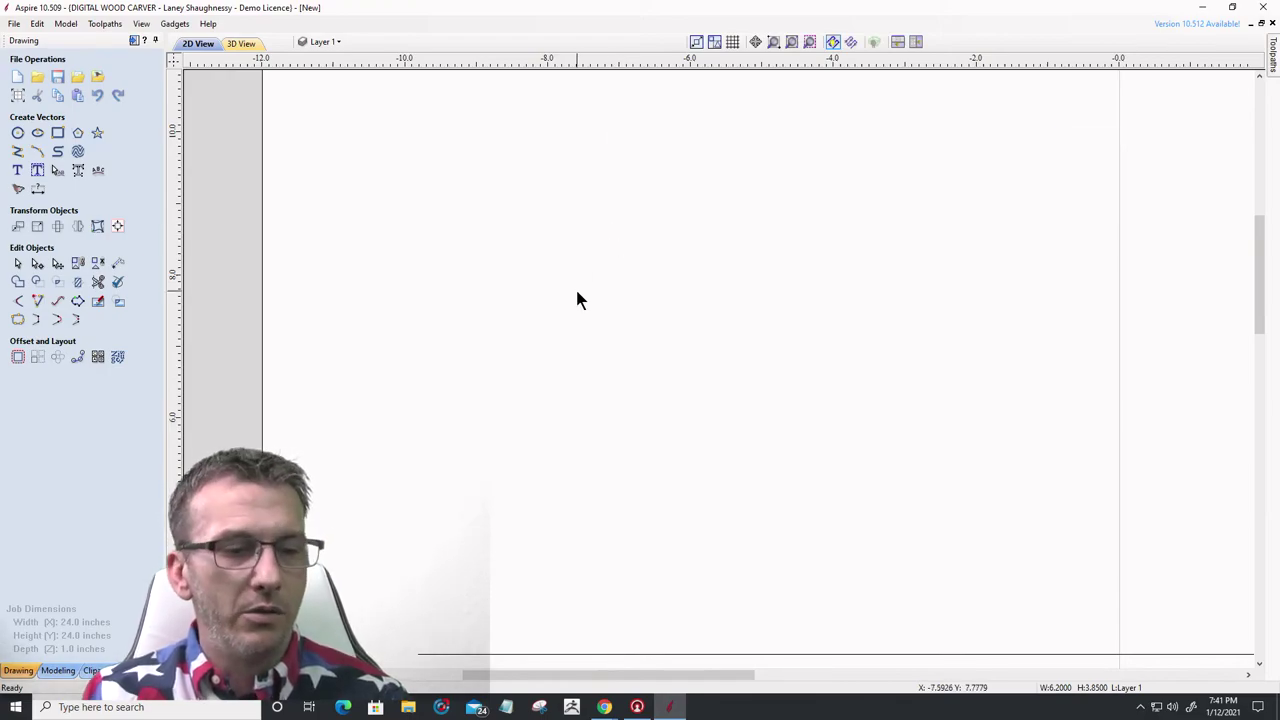
- Fit the job in view and delete the leftover horizontal line
scroll(507, 302, "down", 4)
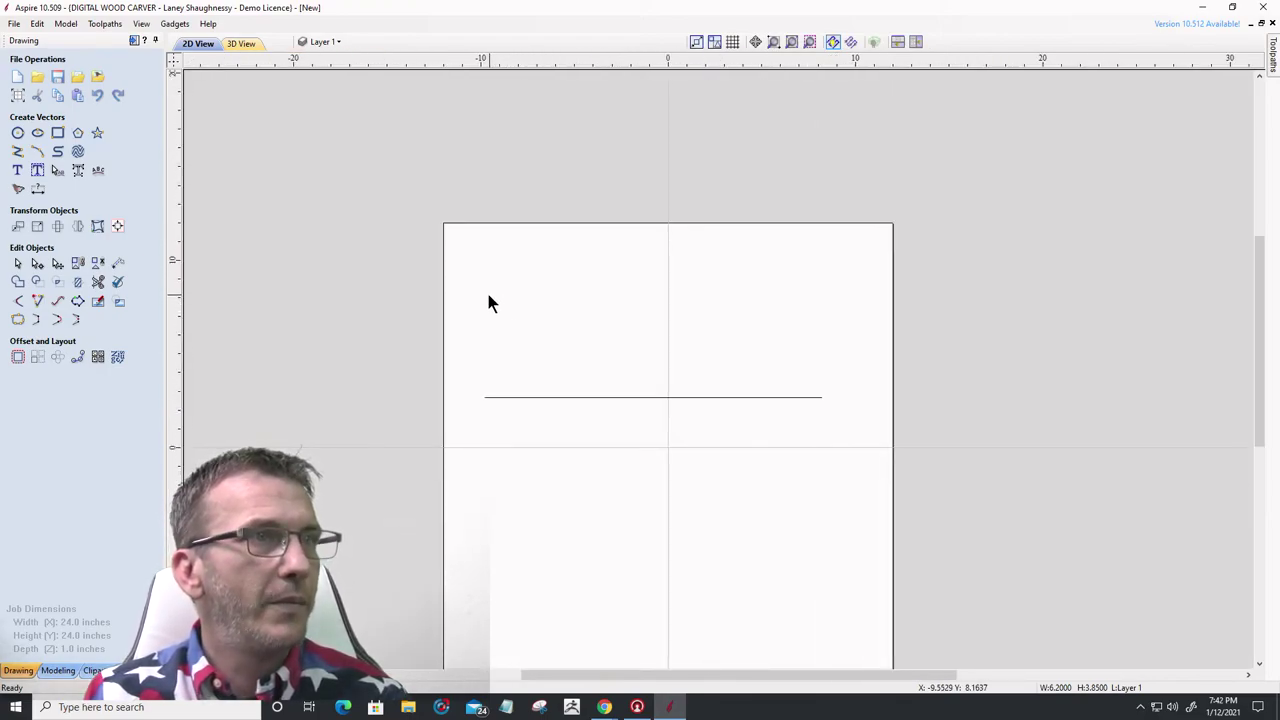
key("F6")
key("ctrl+a")
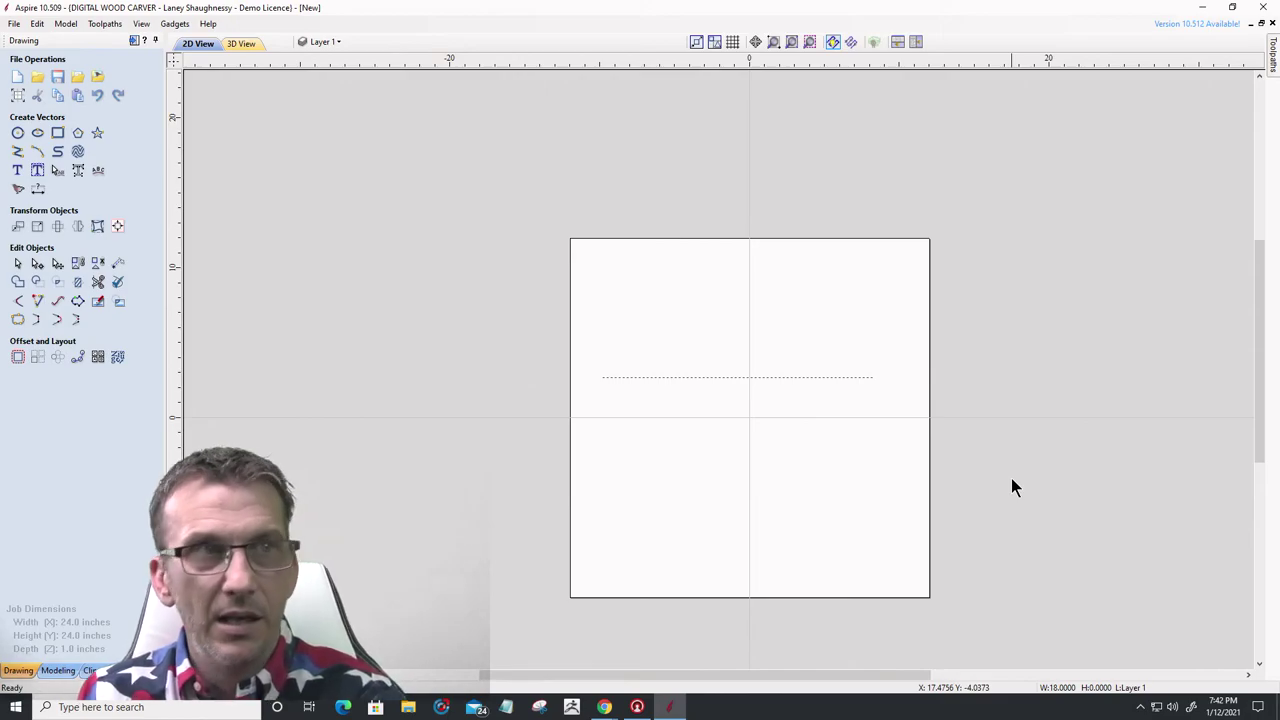
key("Delete")
- Draw a 24 × 24 inch rectangle along the job border starting at 0,0
left_click(57, 132)
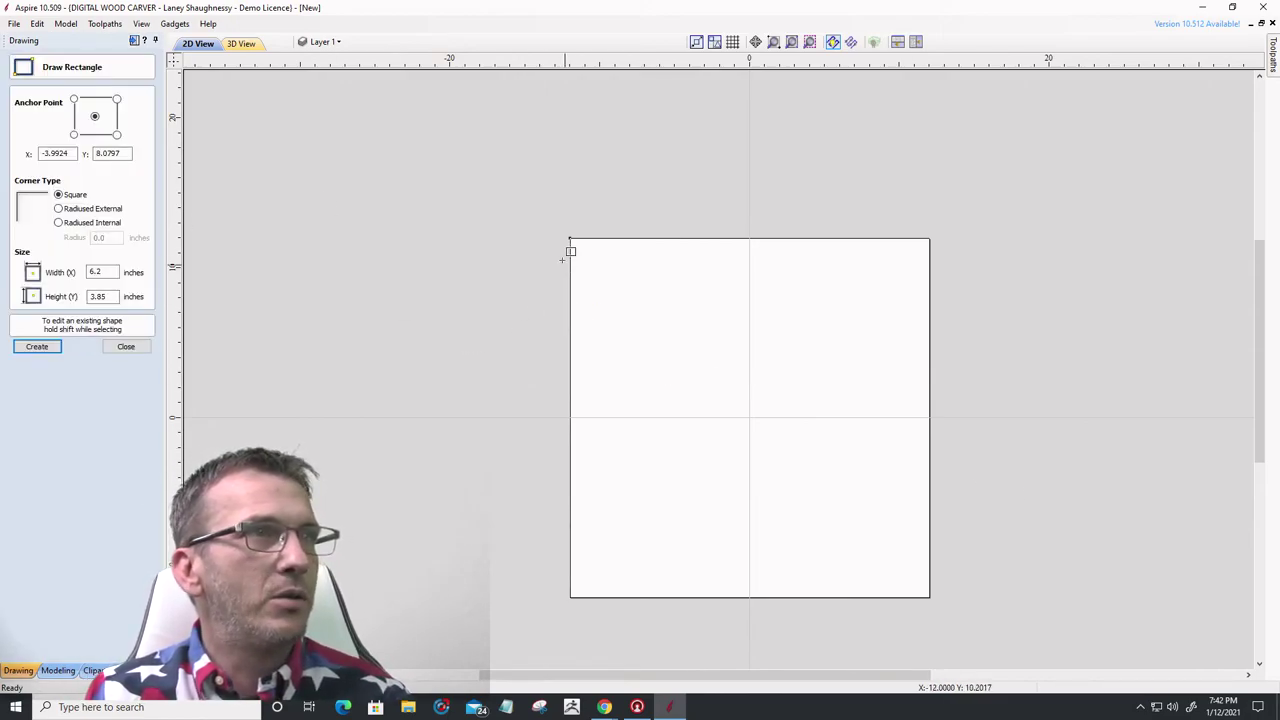
mouse_move(571, 238)
left_mouse_down()
mouse_move(983, 166)
mouse_move(1018, 465)
mouse_move(929, 597)
mouse_move(626, 257)
mouse_move(572, 244)
mouse_move(929, 597)
left_mouse_up()
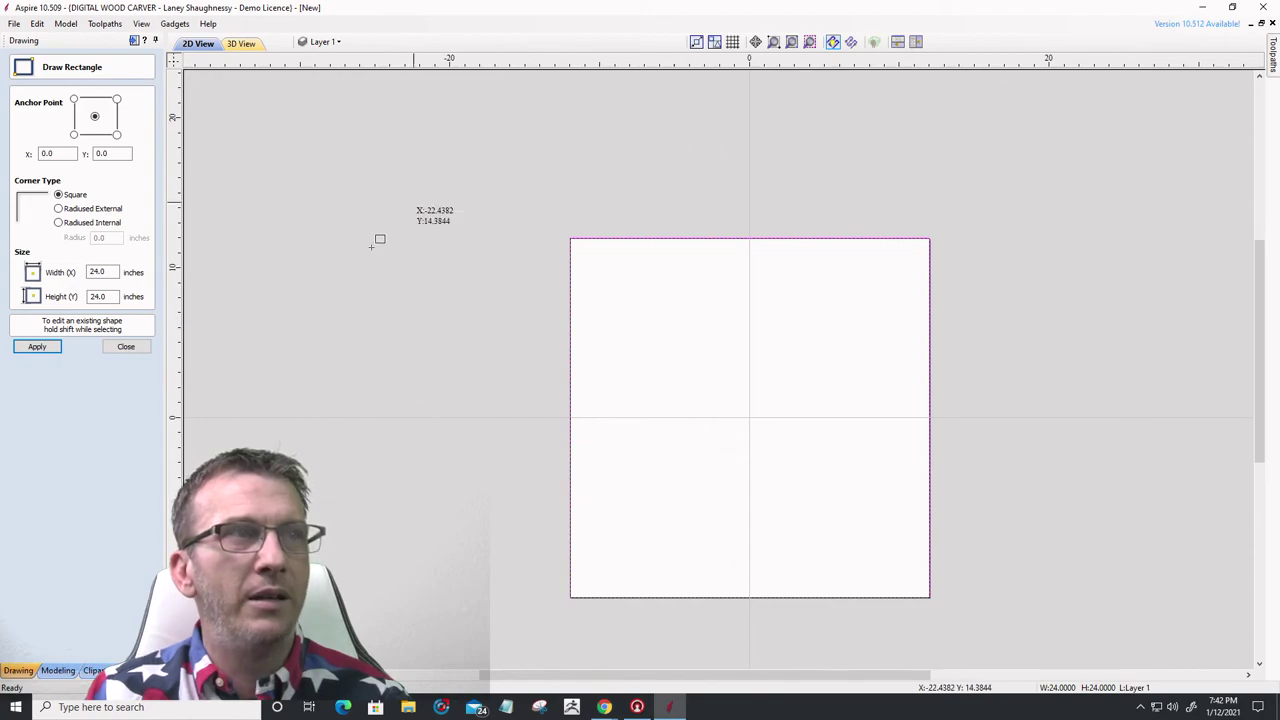
left_click(126, 348)
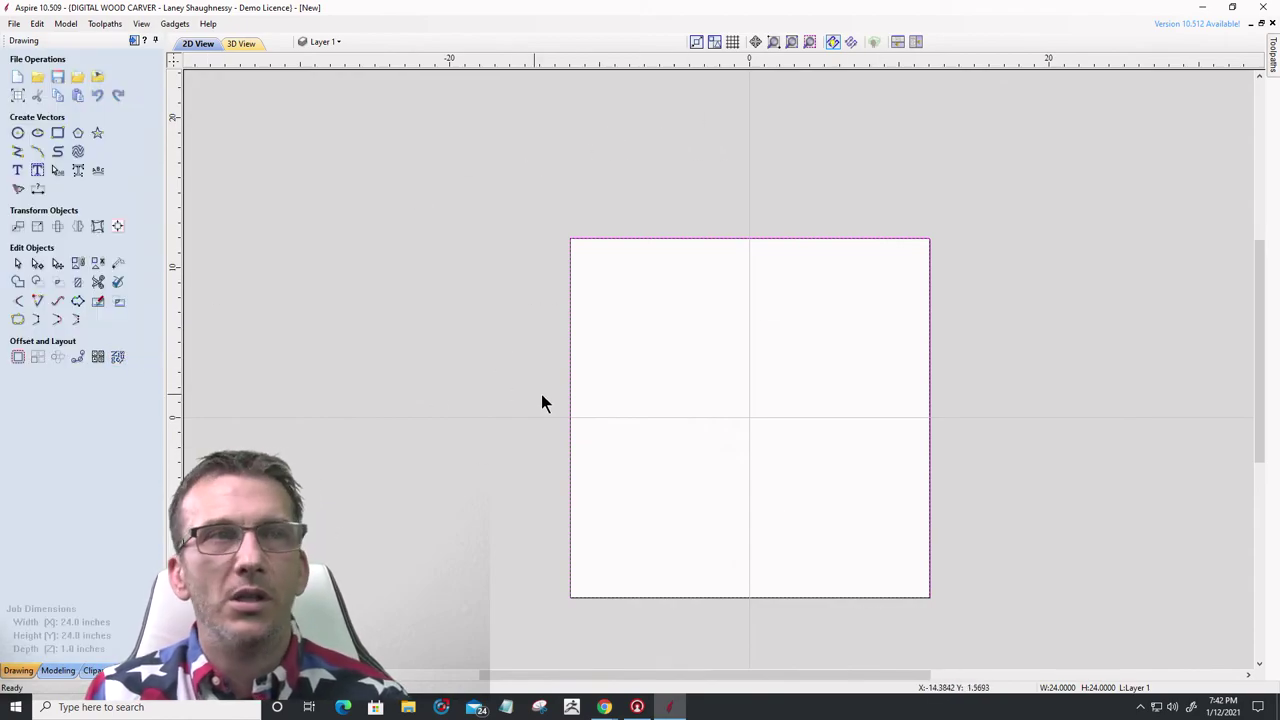
scroll(827, 497, "up", 2)
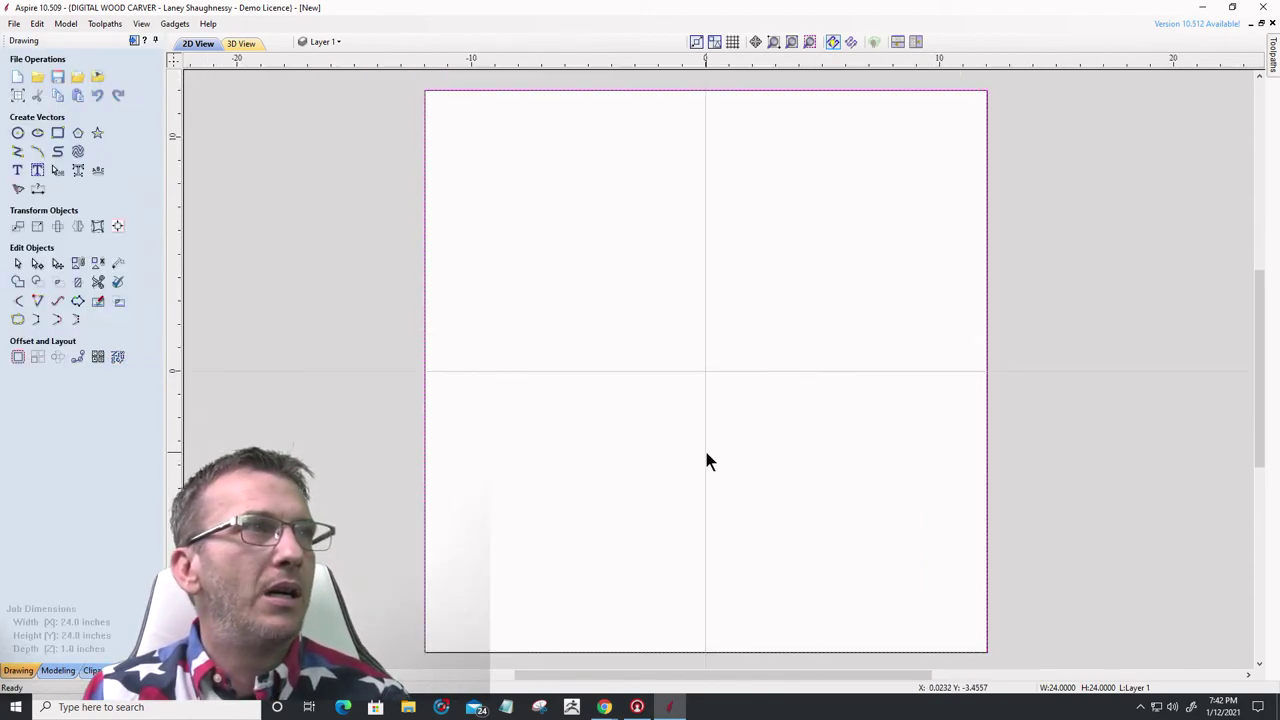
- Offset the 24 × 24 border inwards by 2.5 inches, then select both rectangles
left_click(18, 358)
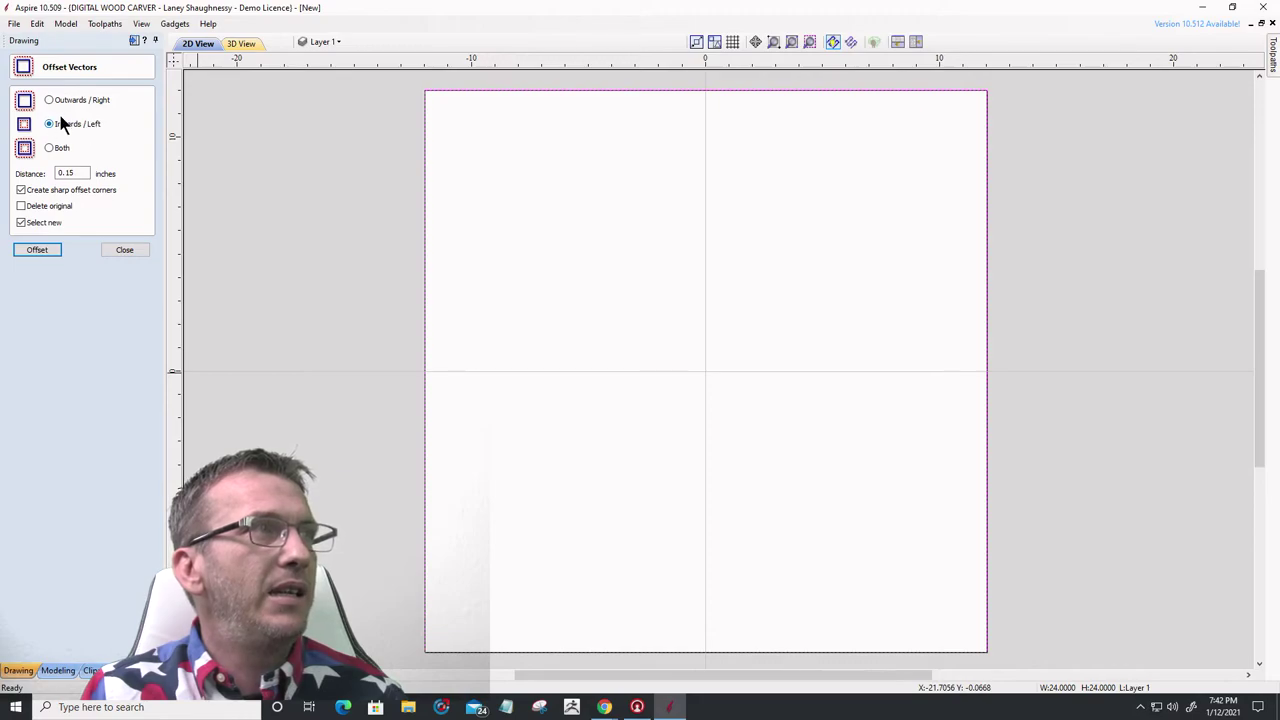
left_click_drag(88, 173, 54, 174)
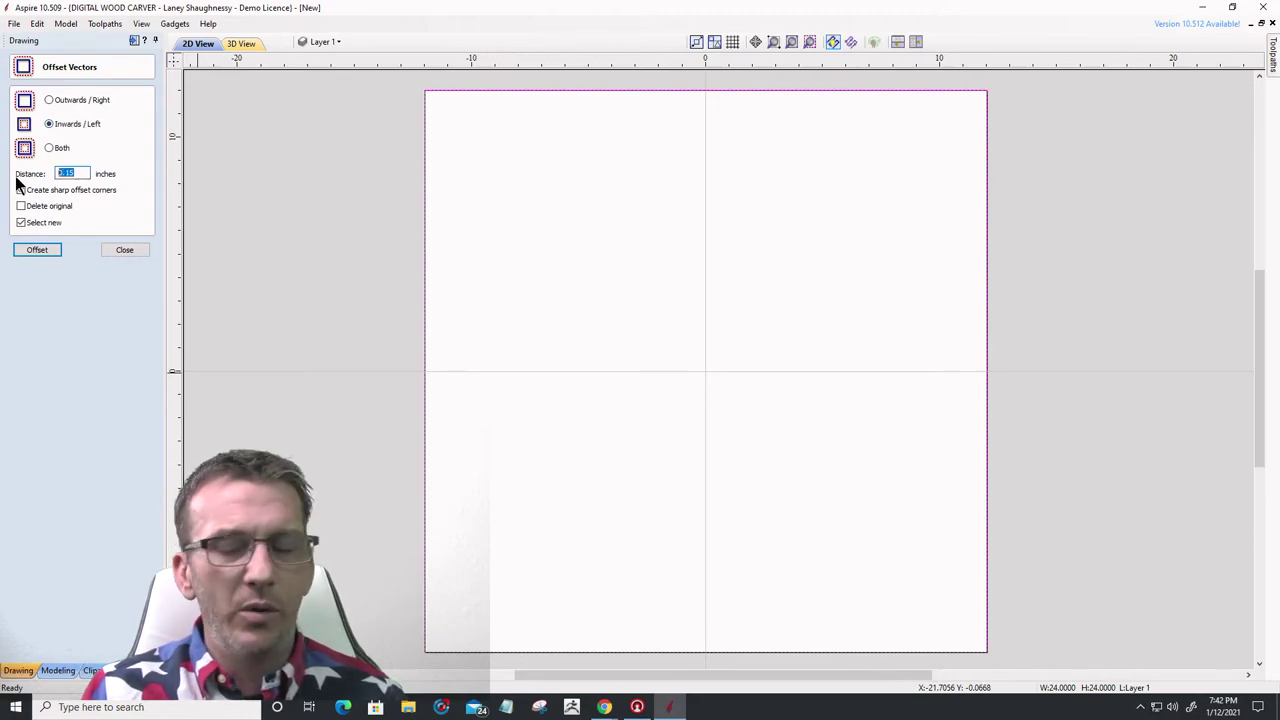
type("2.5")
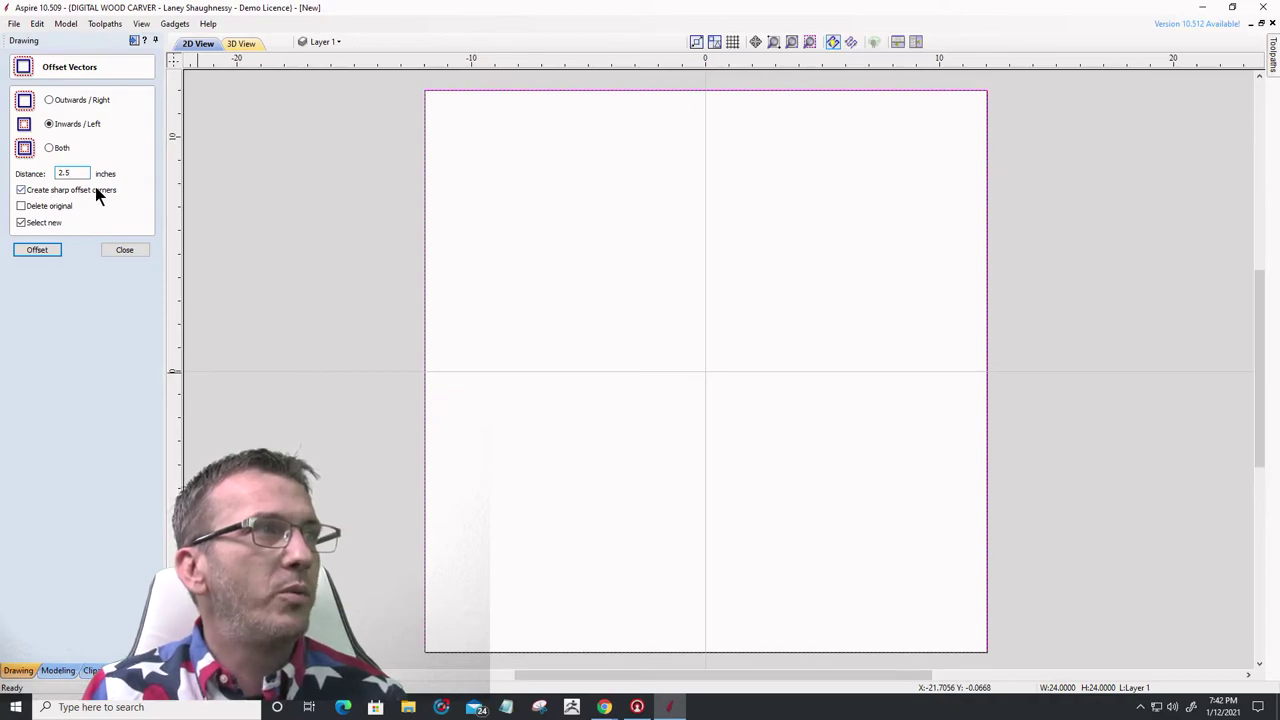
left_click(36, 249)
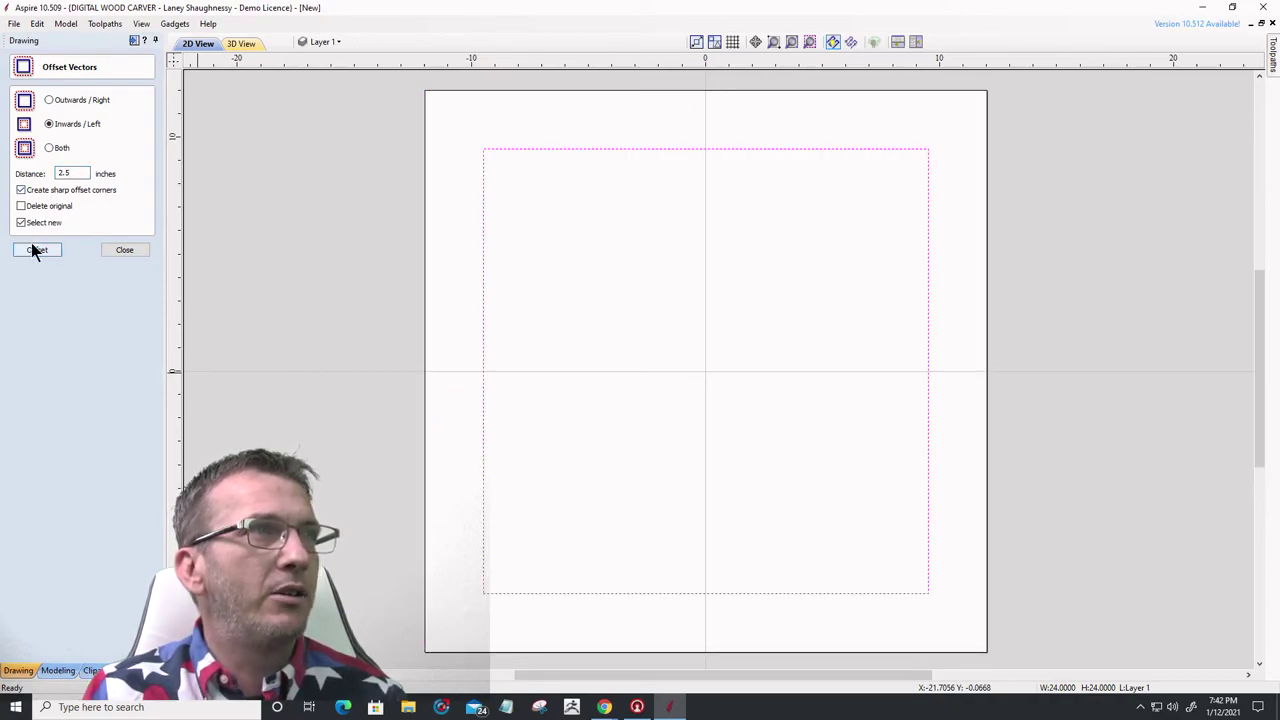
left_click(124, 250)
left_click_drag(500, 252, 360, 140)
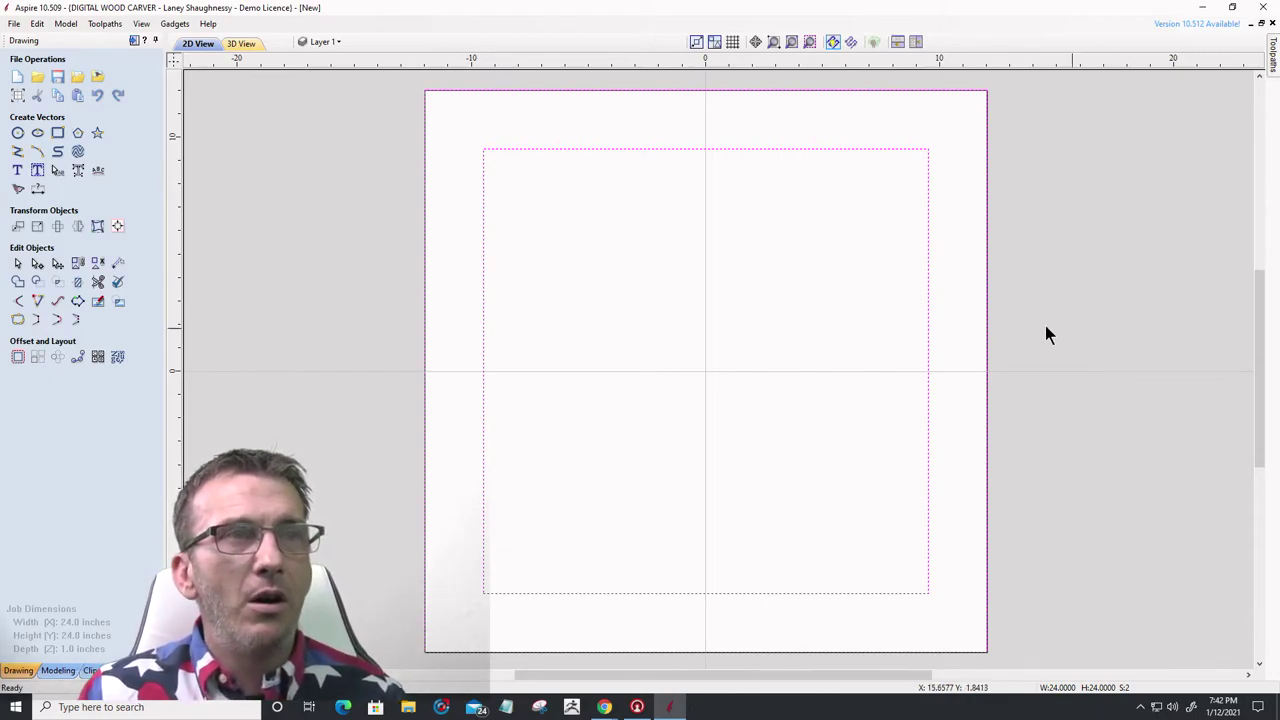
scroll(827, 416, "down", 4)
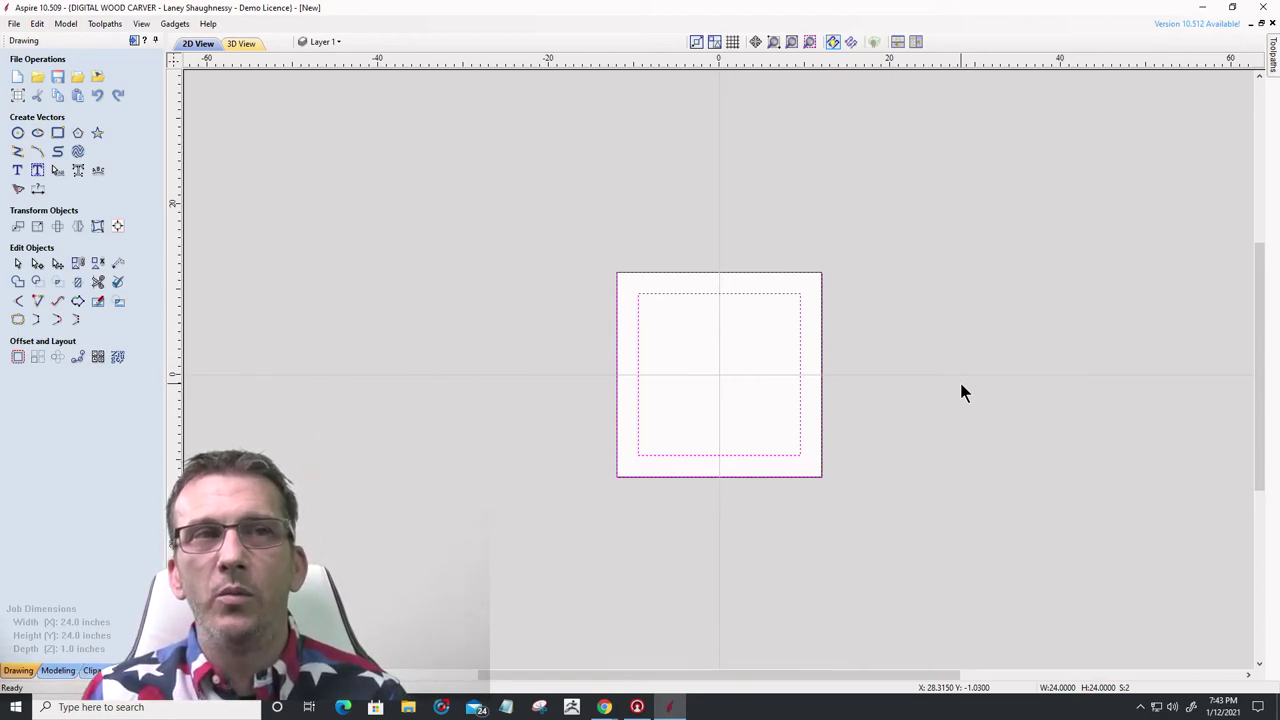
- Paste the copied profile library, about 11.13 × 10.90 inches, next to the border rectangles and deselect it
right_click(926, 216)
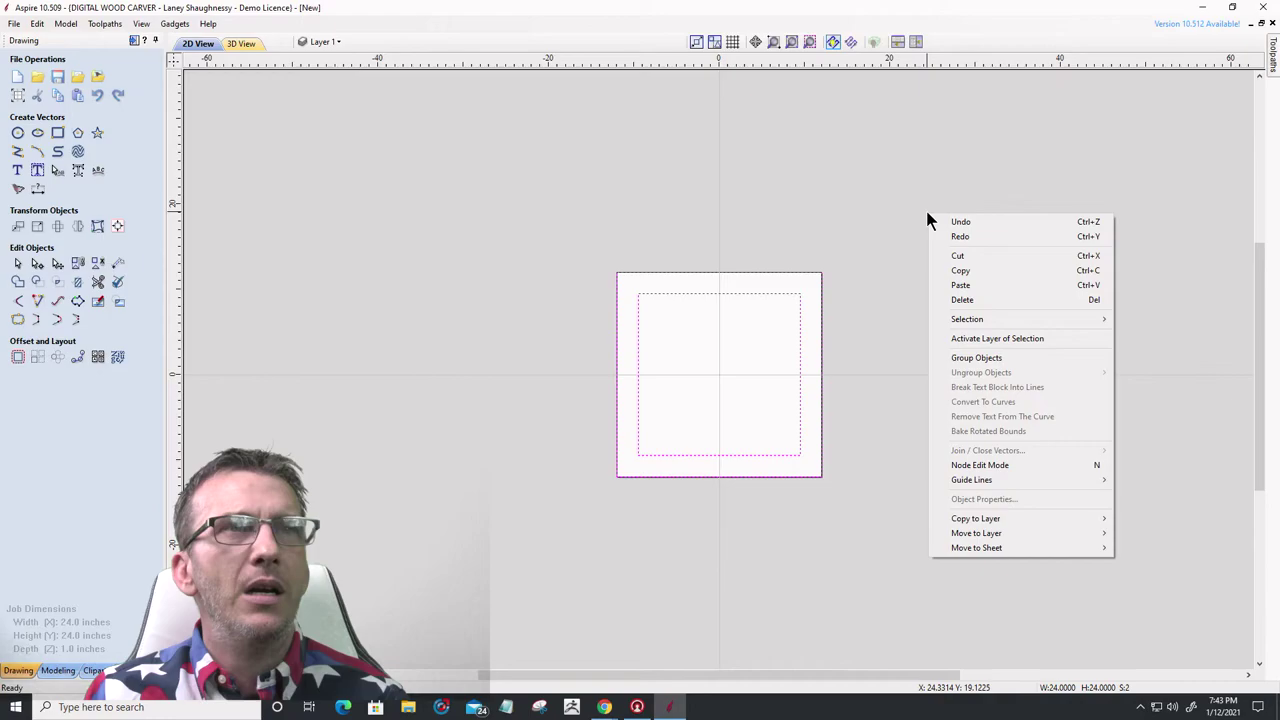
left_click(962, 286)
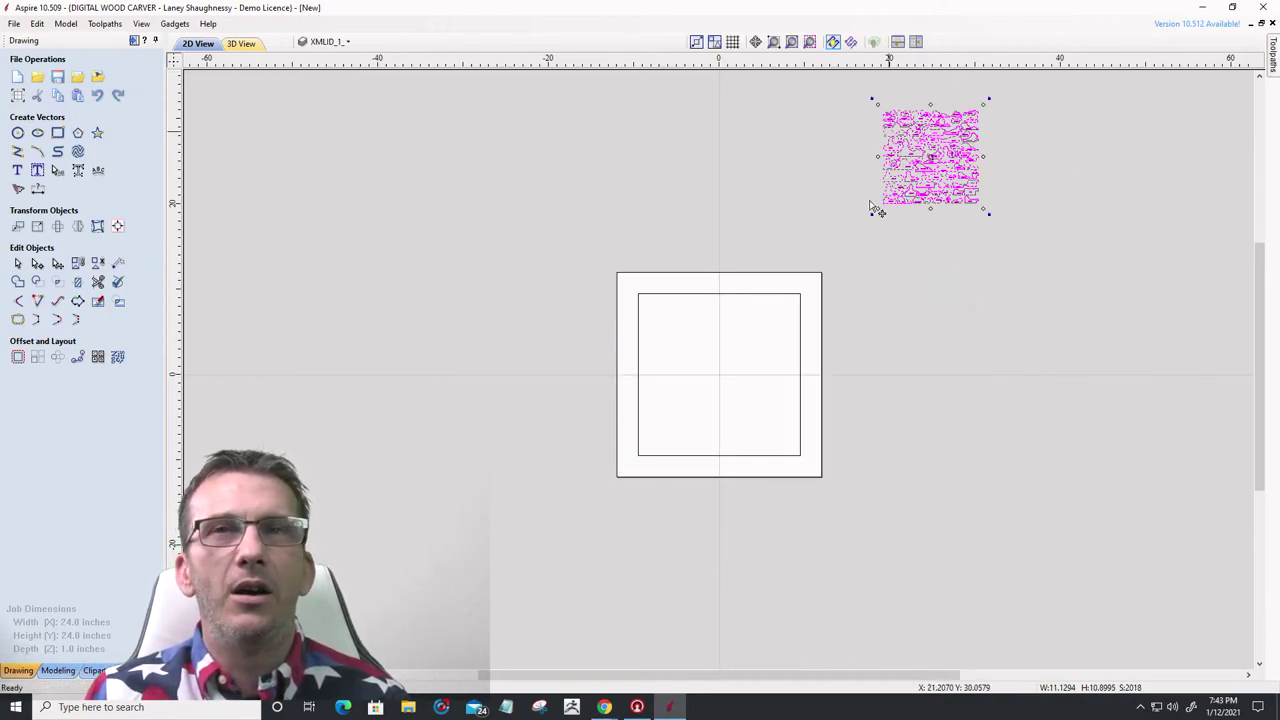
scroll(943, 103, "up", 3)
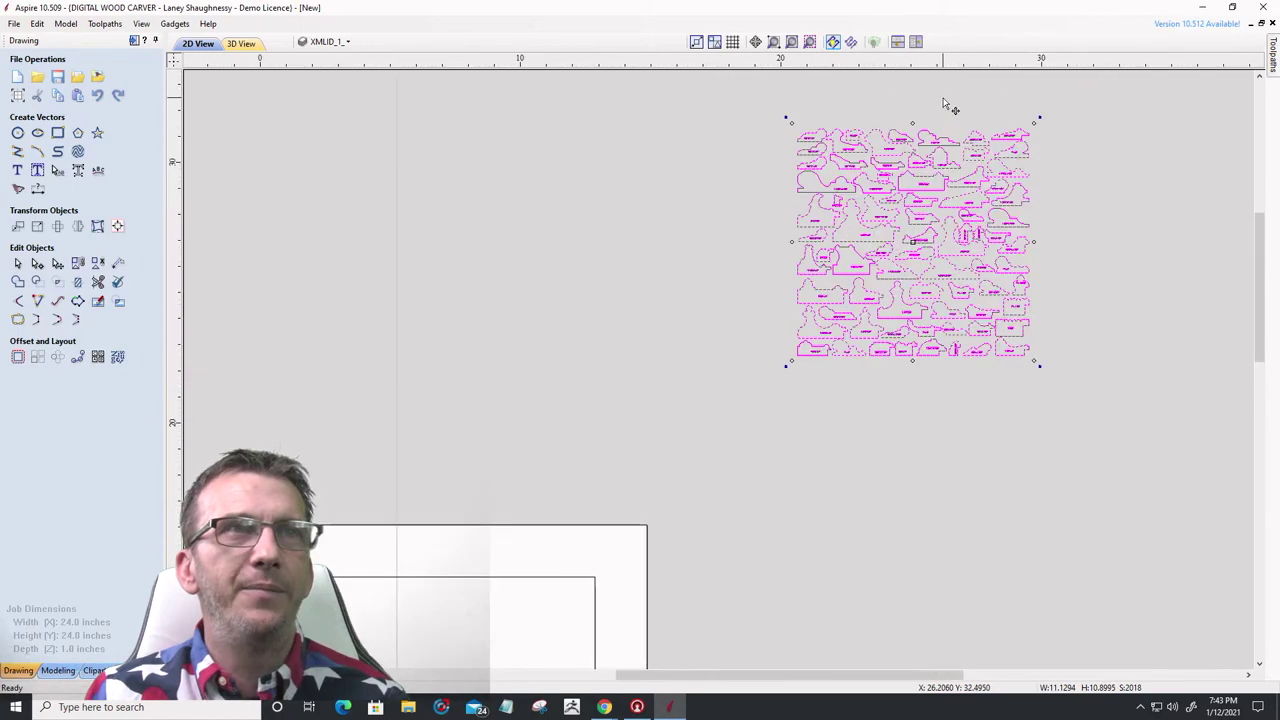
scroll(943, 103, "up", 1)
scroll(1116, 320, "up", 1)
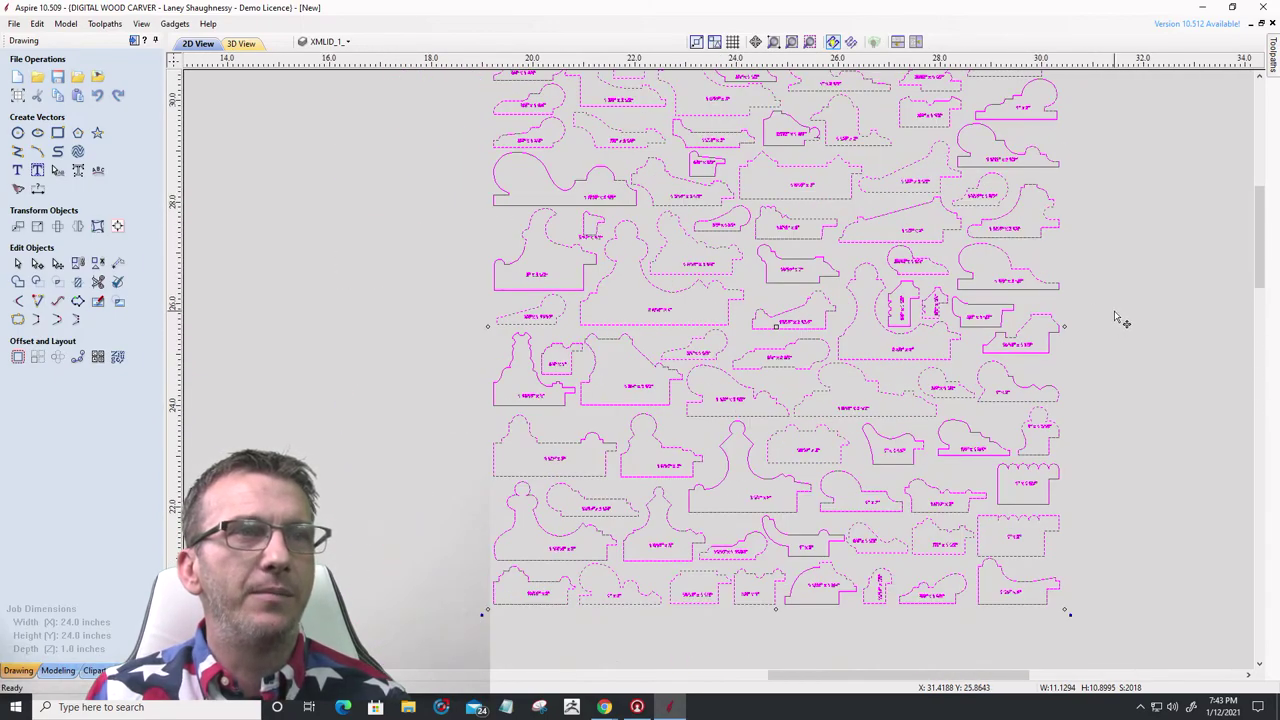
scroll(1116, 320, "down", 3)
scroll(1150, 147, "up", 1)
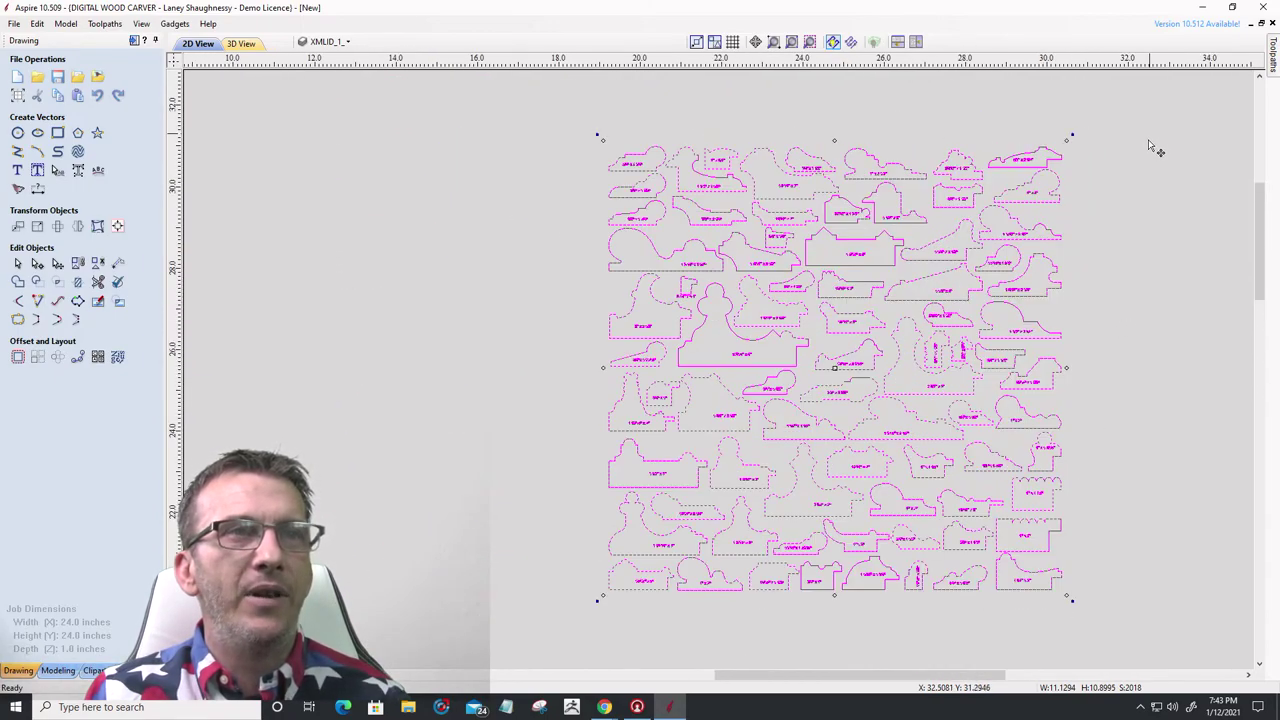
left_click(563, 374)
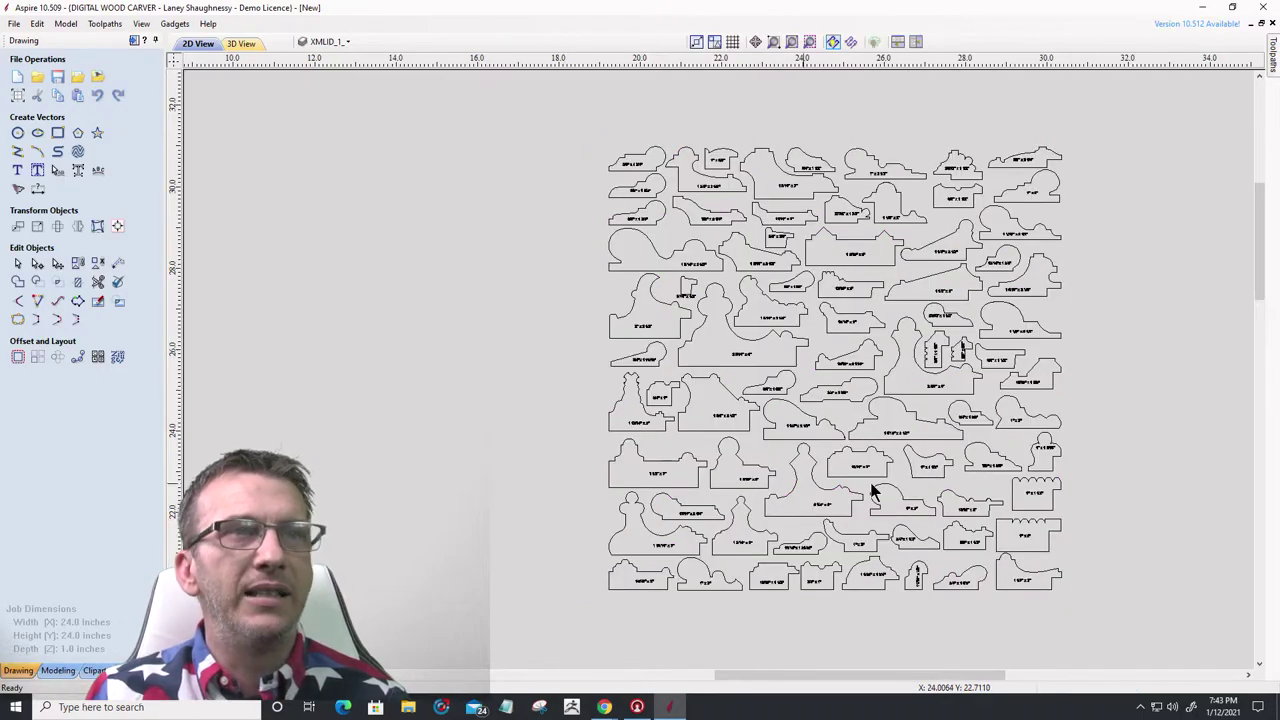
- Zoom in on the pasted profiles until size labels such as 1 9/16" x 3" are readable
scroll(1108, 400, "down", 1)
scroll(1108, 400, "up", 1)
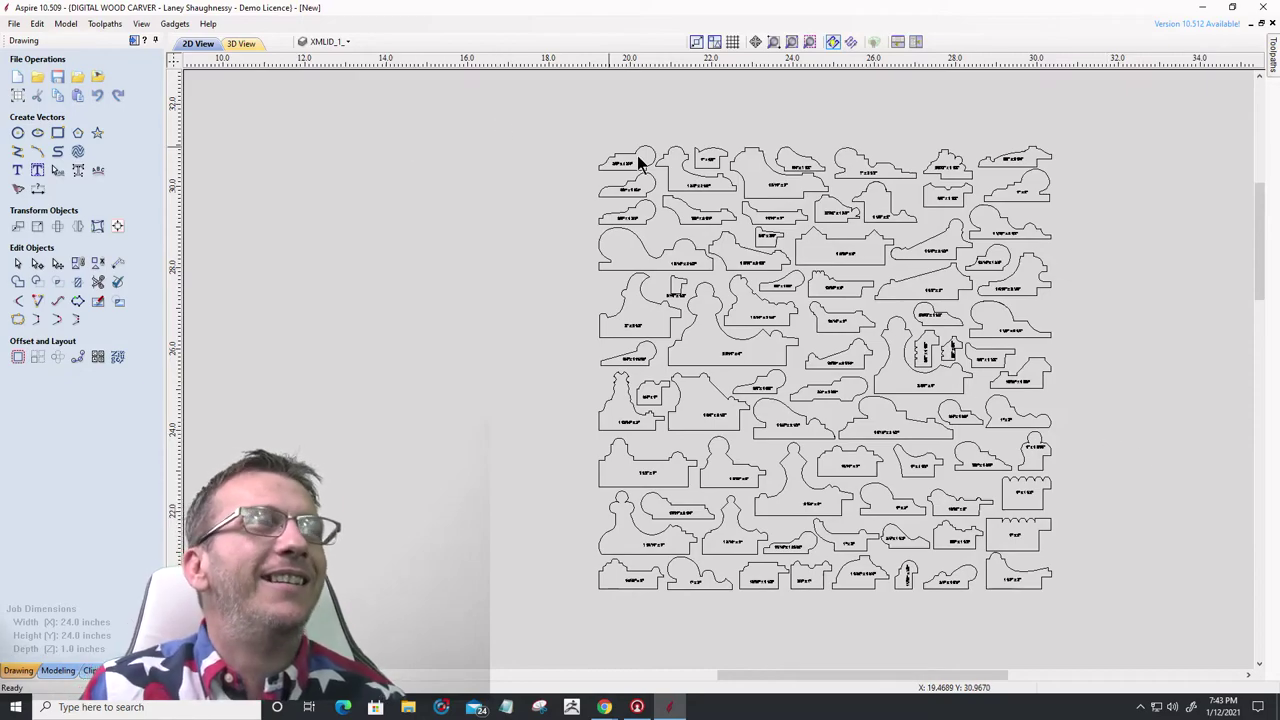
scroll(829, 150, "up", 5)
scroll(829, 150, "down", 4)
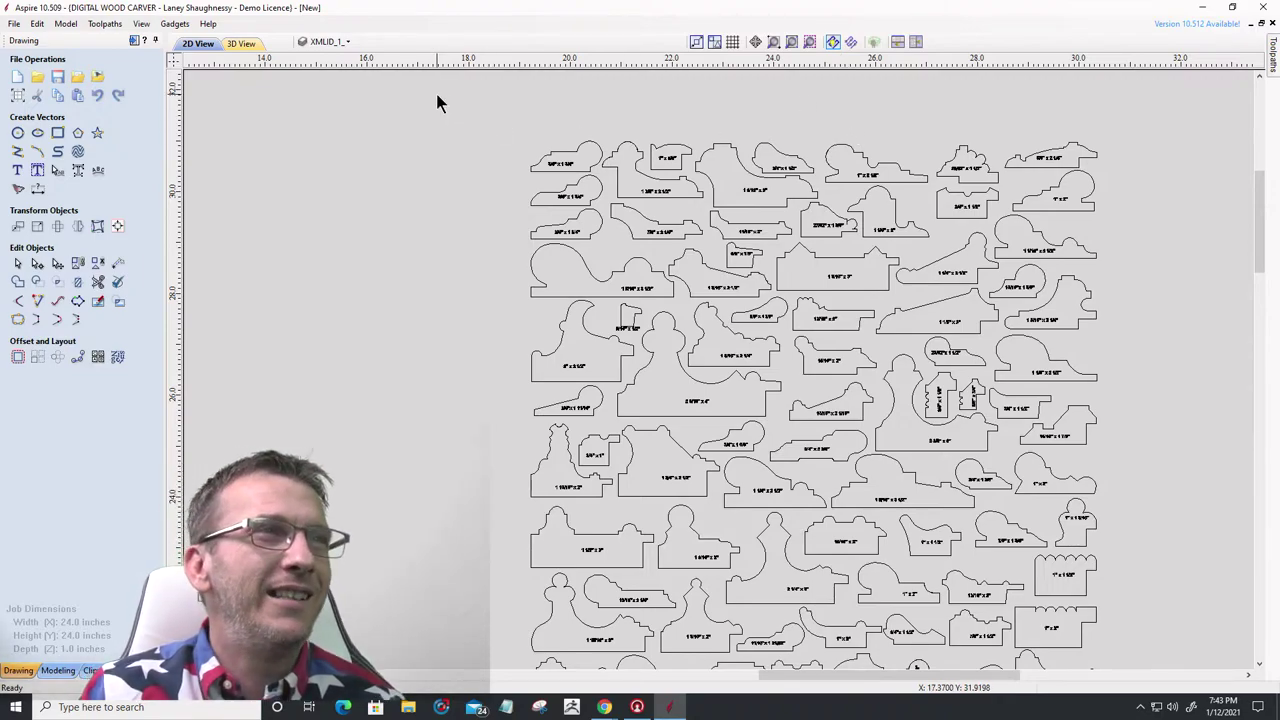
scroll(679, 150, "up", 4)
scroll(679, 150, "down", 3)
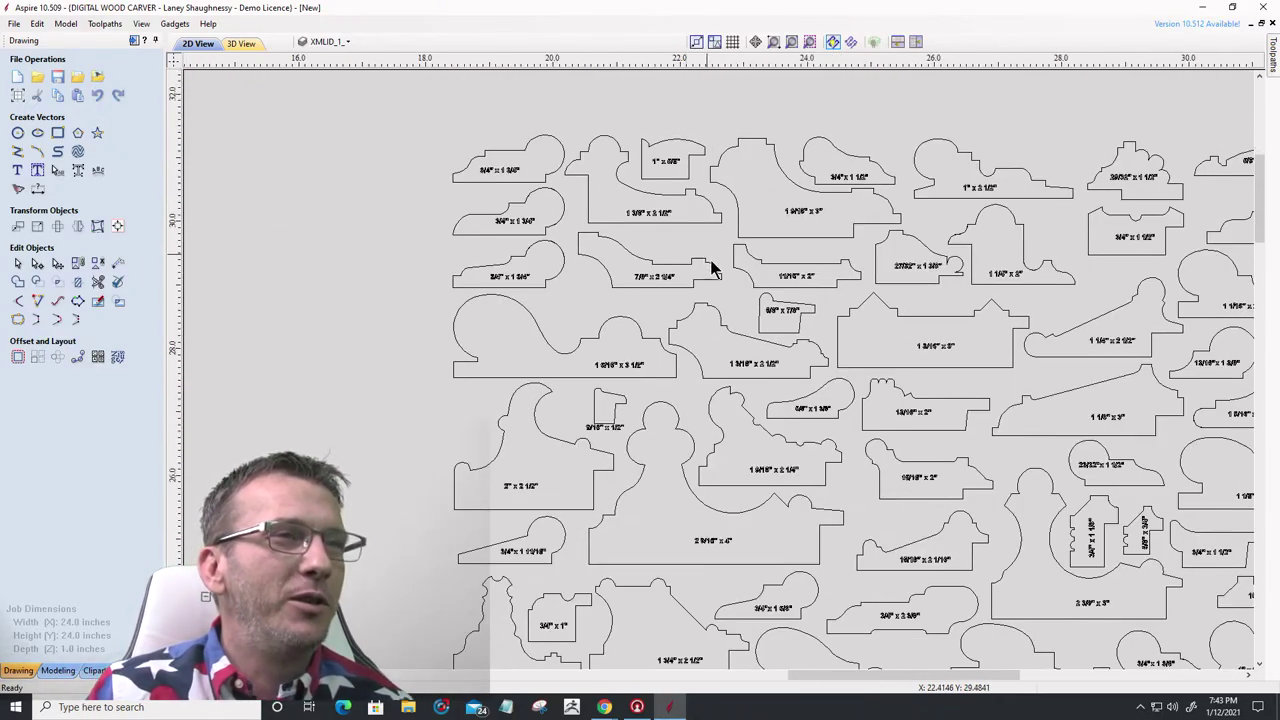
scroll(837, 357, "down", 4)
scroll(866, 363, "up", 4)
scroll(860, 363, "down", 3)
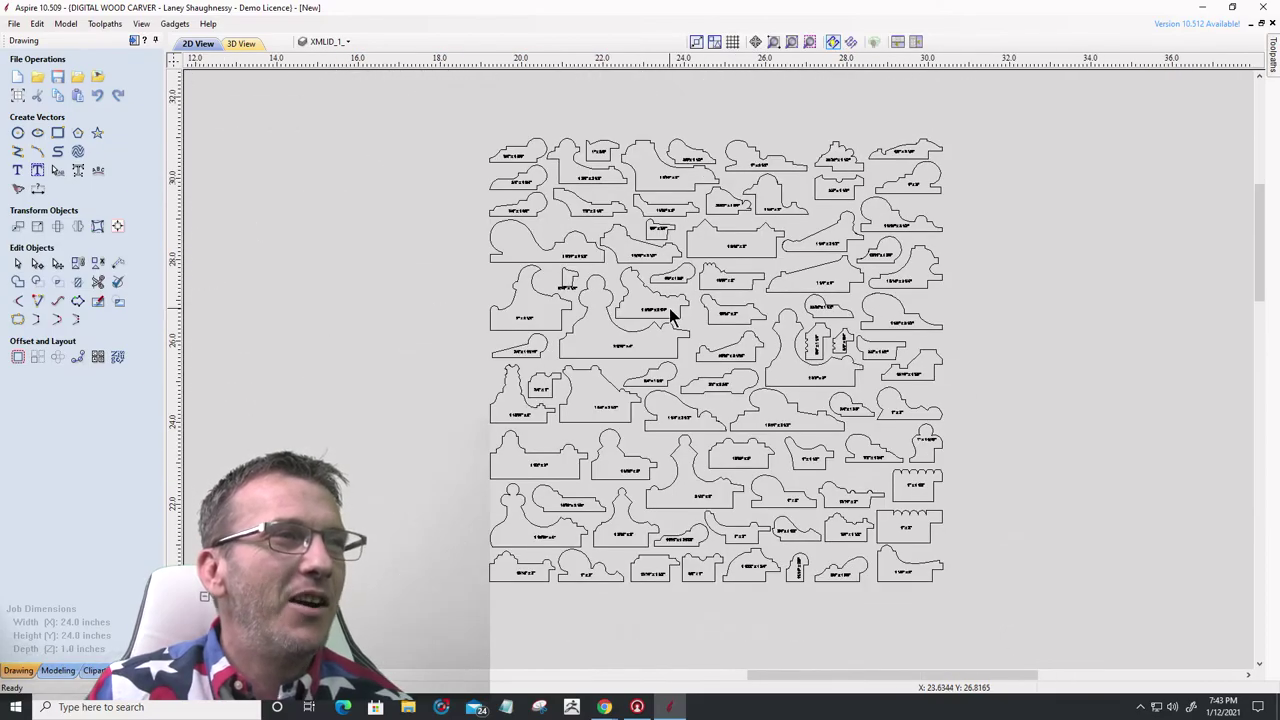
scroll(670, 313, "up", 5)
scroll(751, 303, "down", 3)
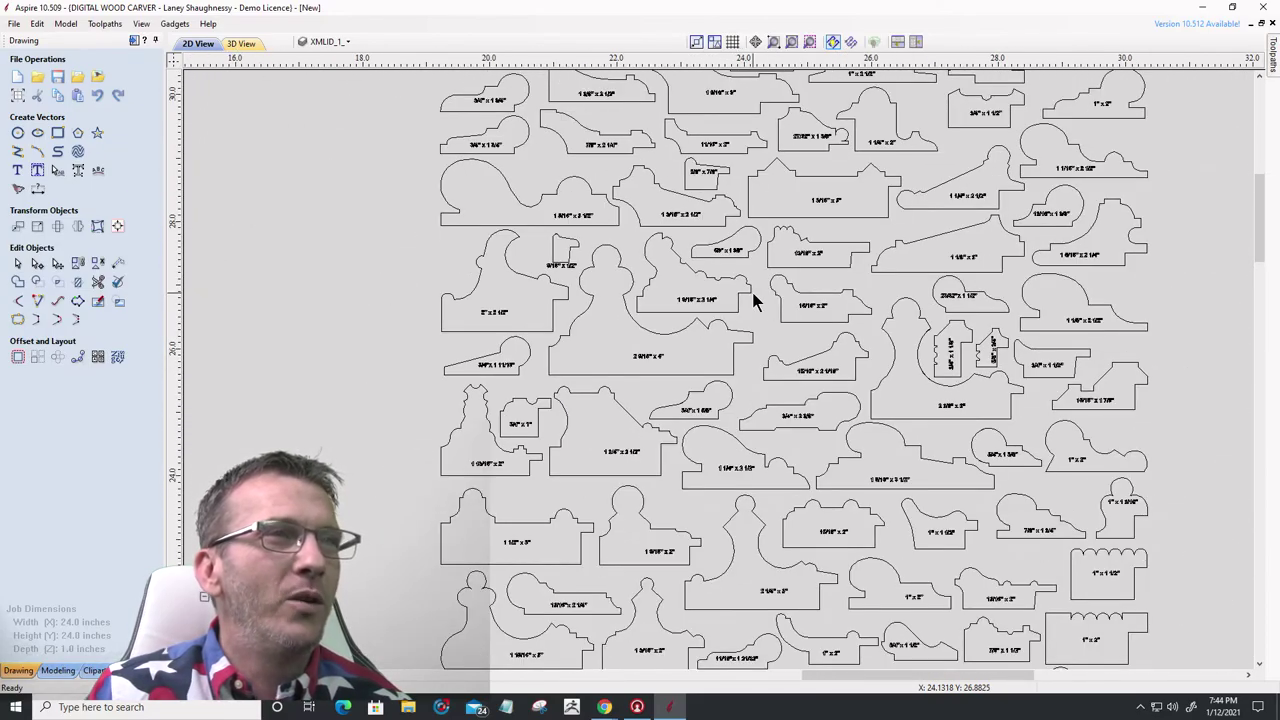
scroll(755, 302, "down", 4)
scroll(753, 292, "up", 1)
scroll(755, 296, "down", 1)
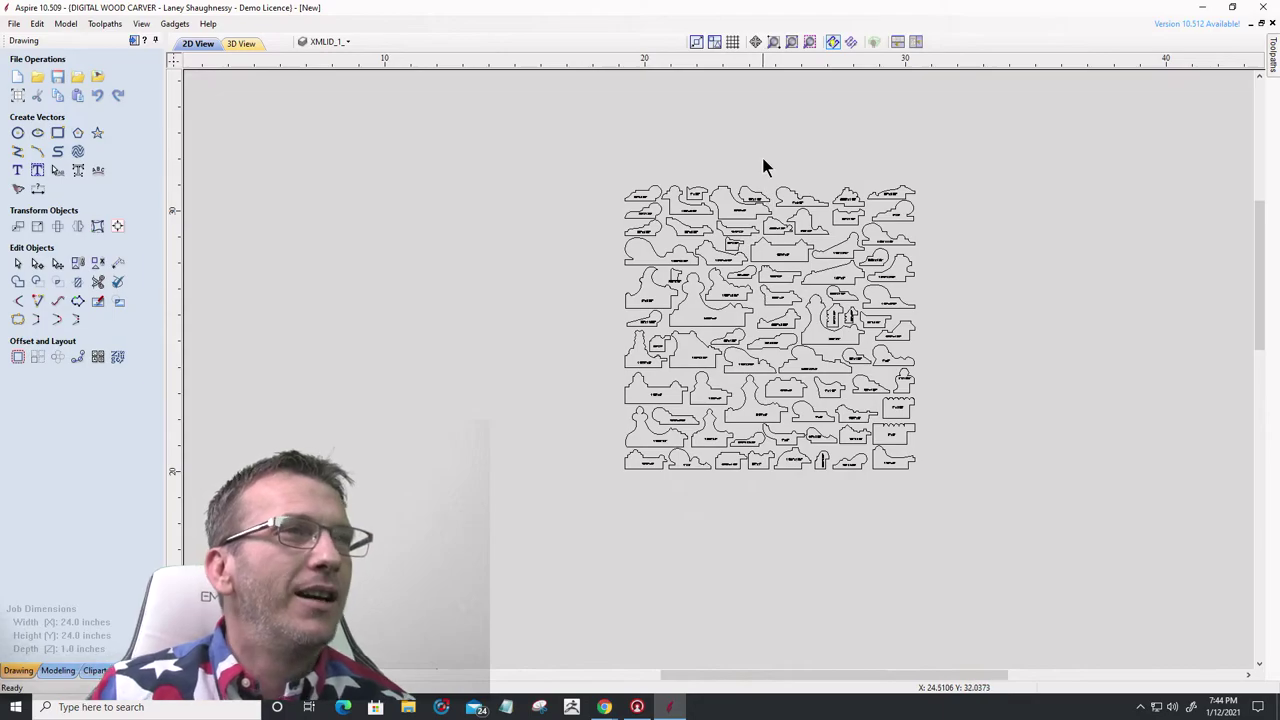
scroll(763, 166, "up", 5)
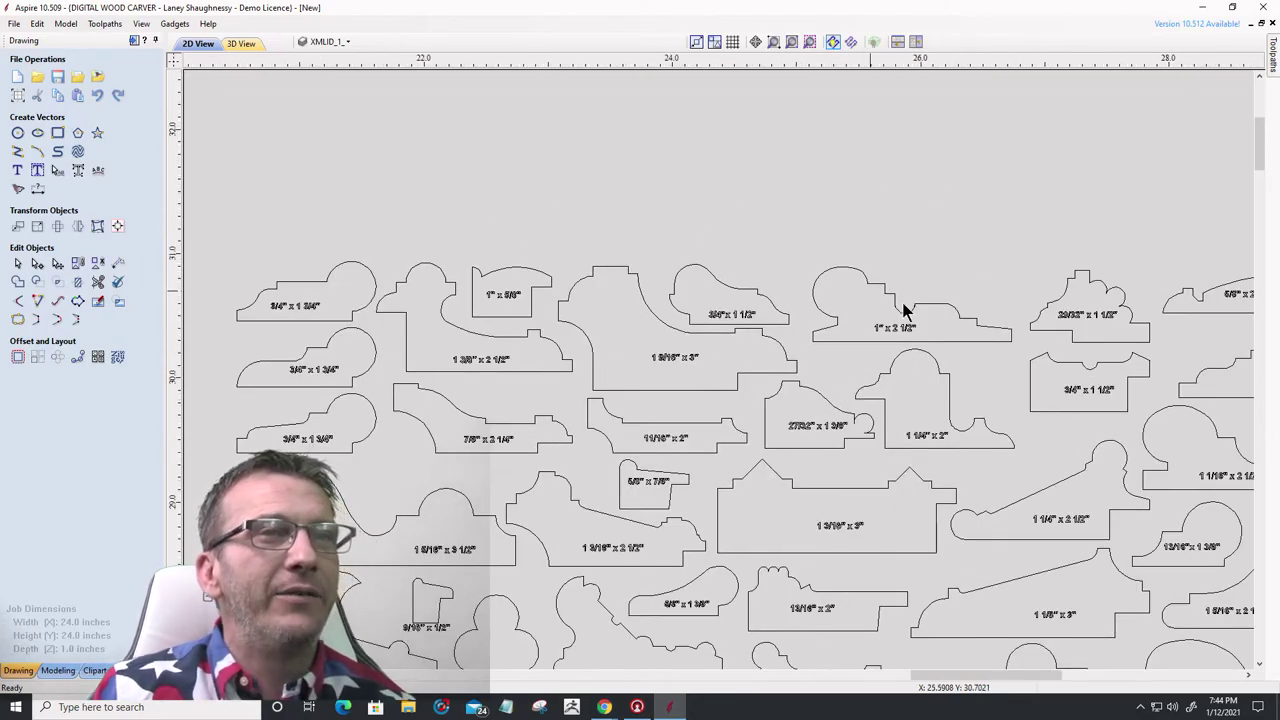
scroll(866, 293, "up", 1)
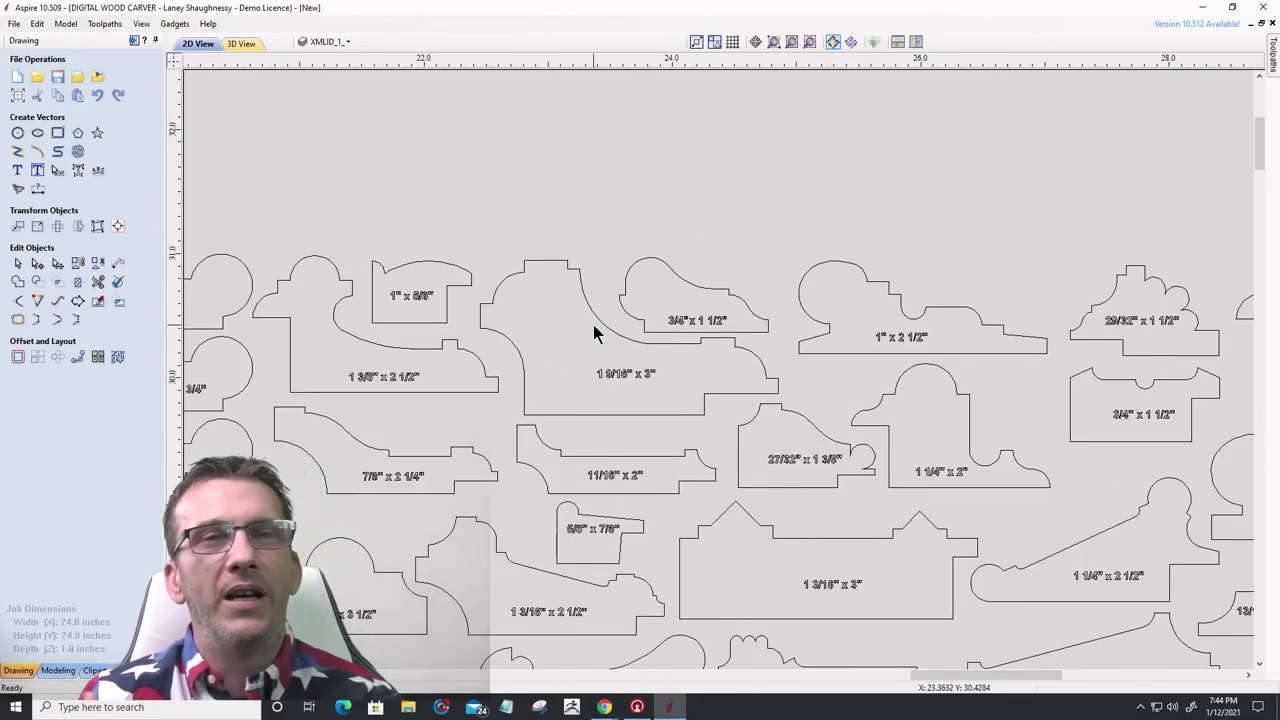
- Select the 1" x 2 1/2" profile and zoom in and out to examine its outline
left_click(817, 271)
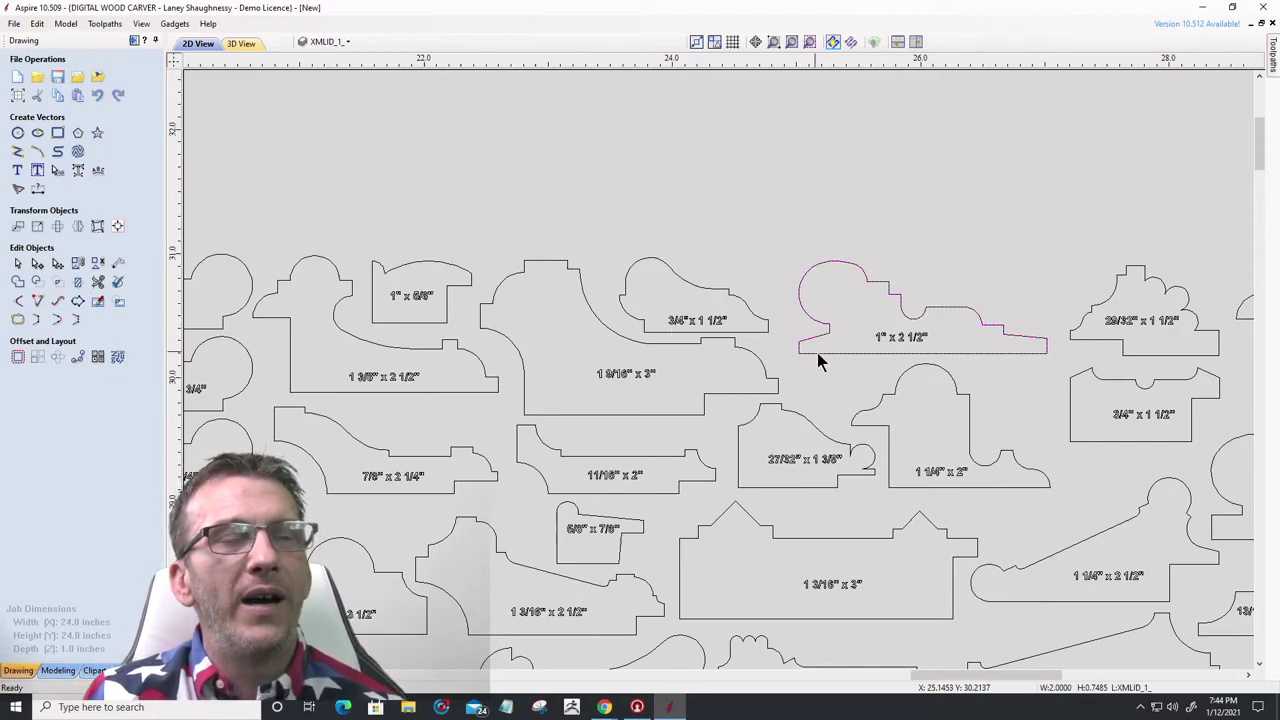
left_click(857, 348)
left_click_drag(857, 347, 904, 173, "ctrl")
scroll(800, 110, "up", 5)
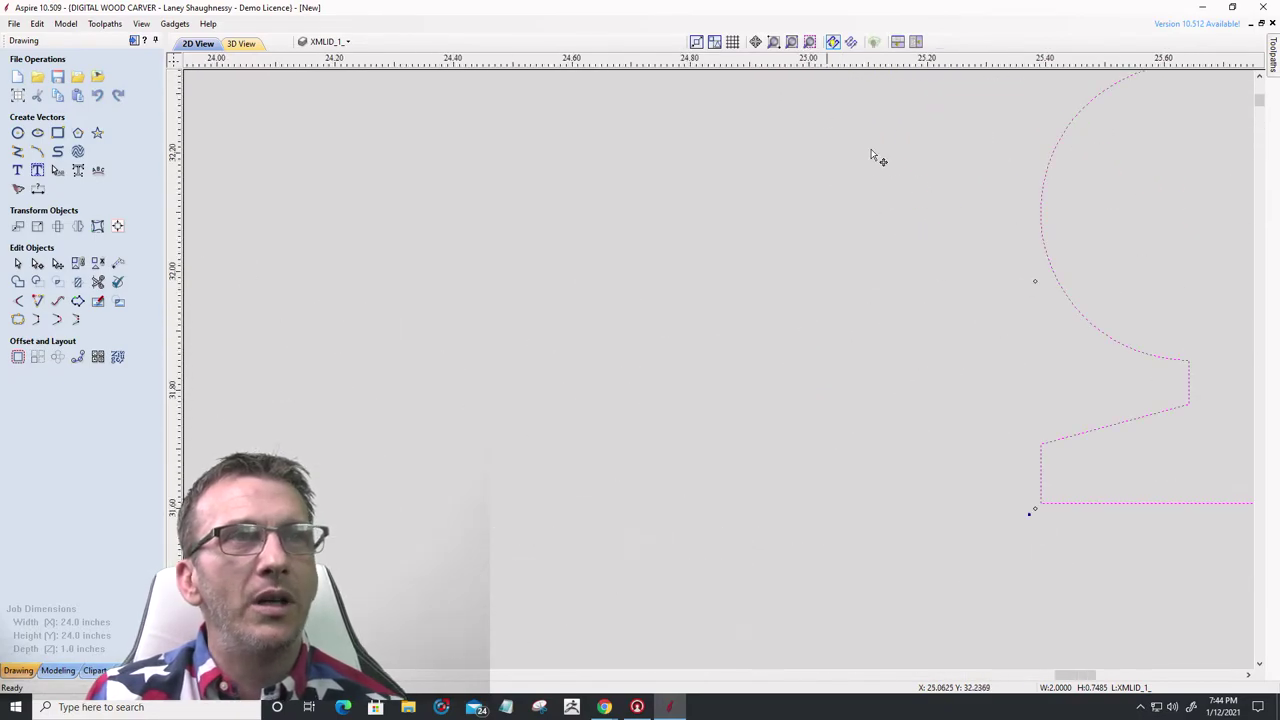
scroll(1040, 180, "down", 4)
scroll(920, 137, "up", 4)
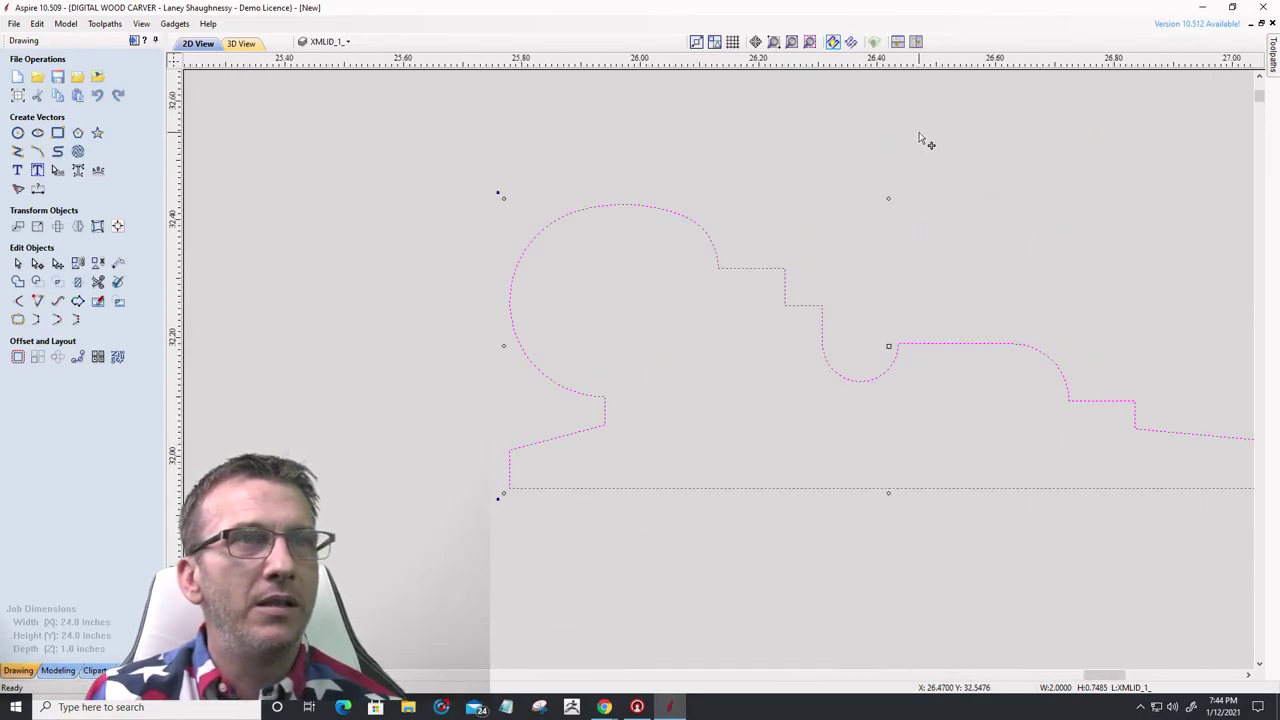
scroll(920, 137, "down", 1)
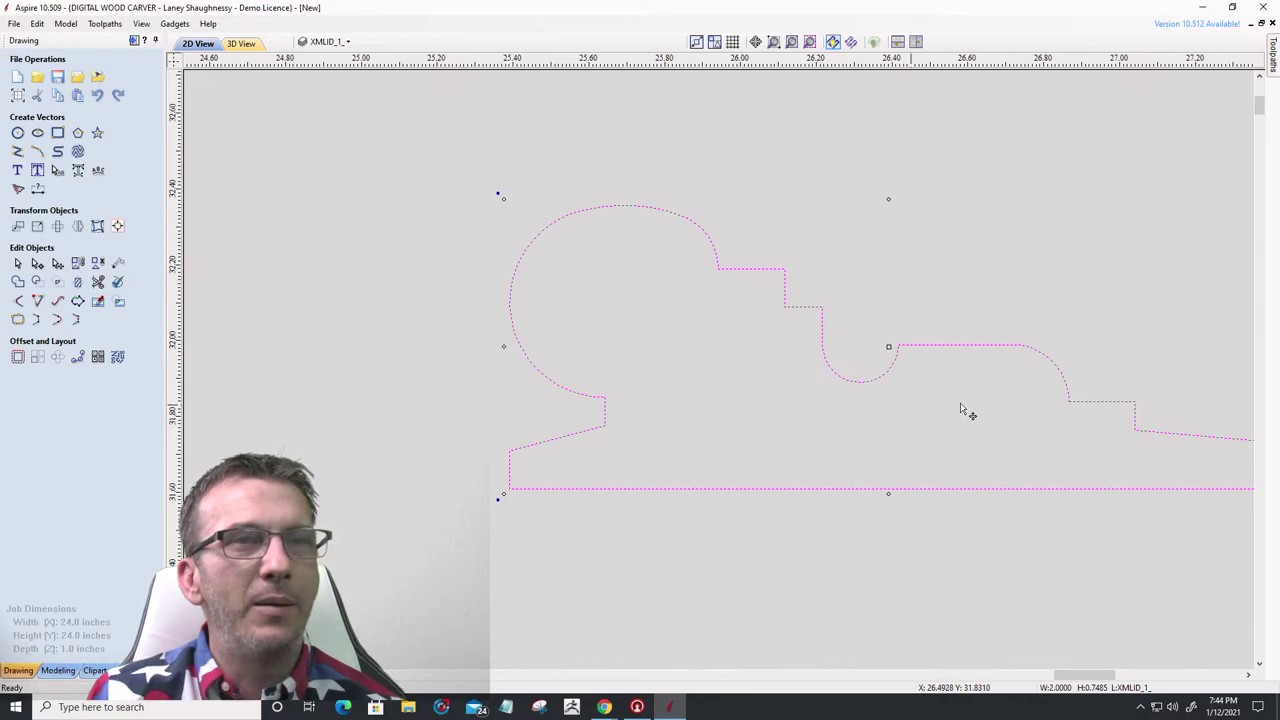
scroll(930, 362, "down", 2)
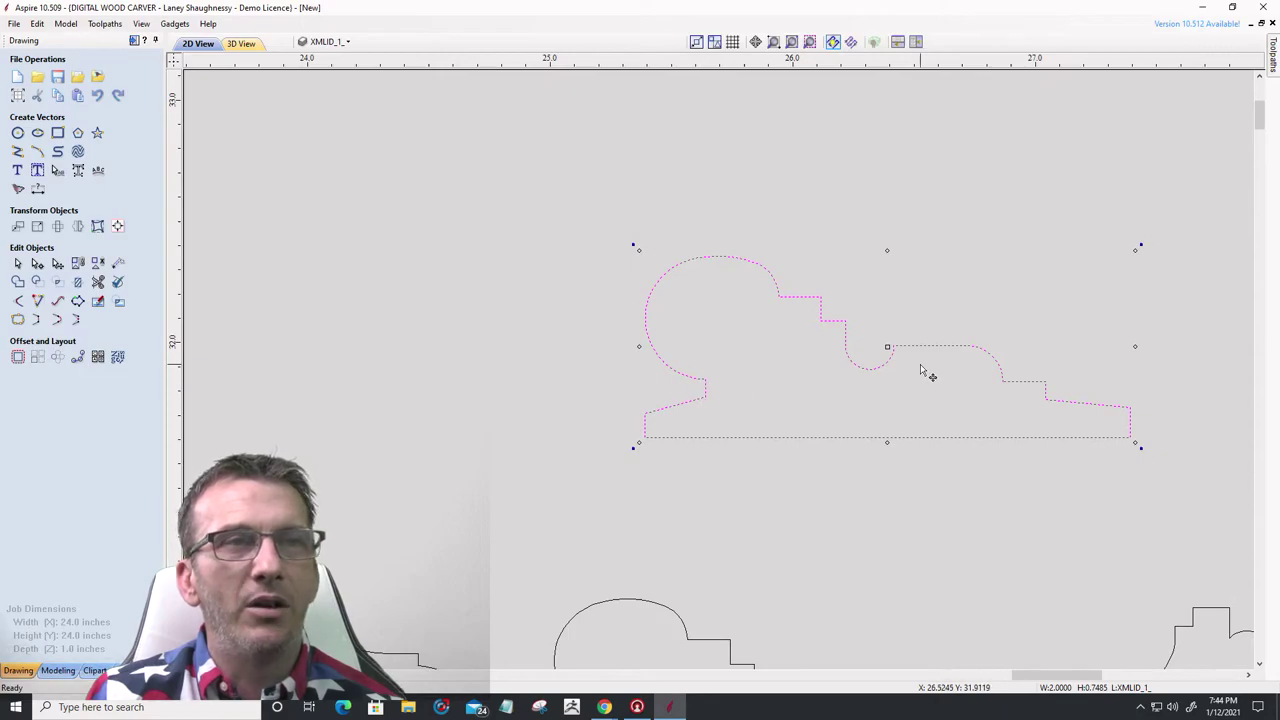
scroll(922, 363, "down", 5)
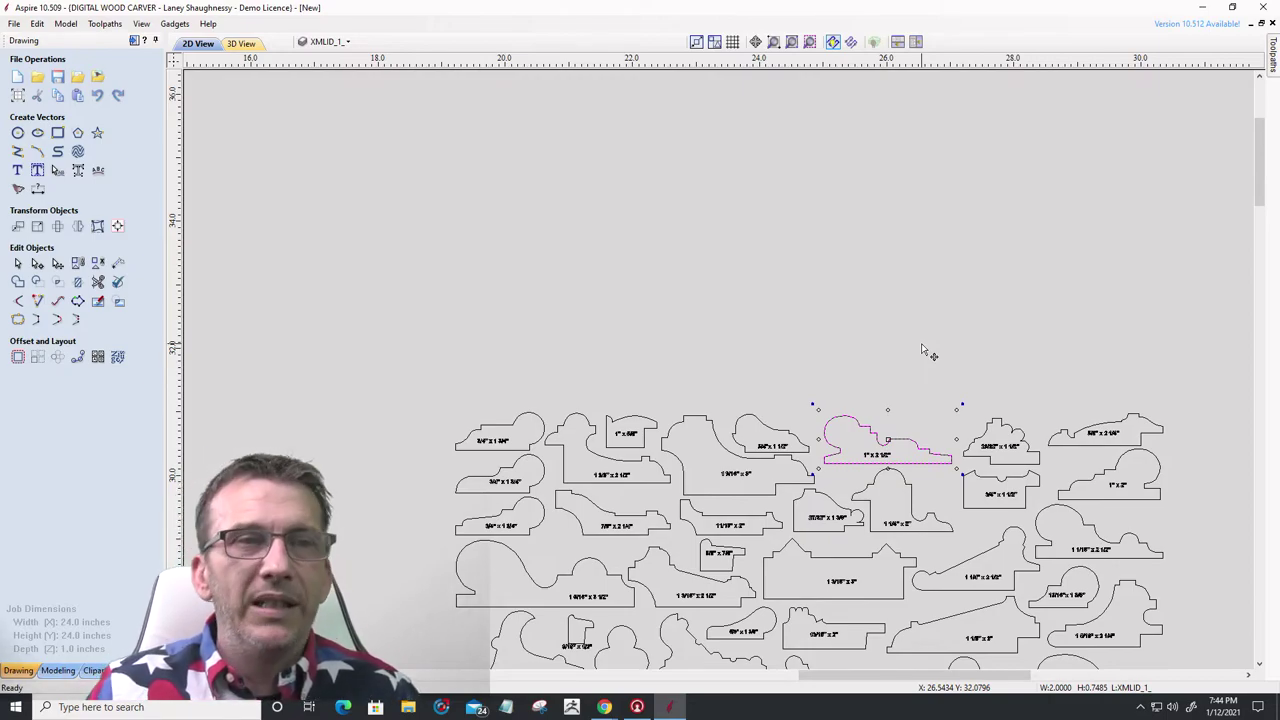
scroll(943, 396, "down", 2)
scroll(938, 404, "up", 3)
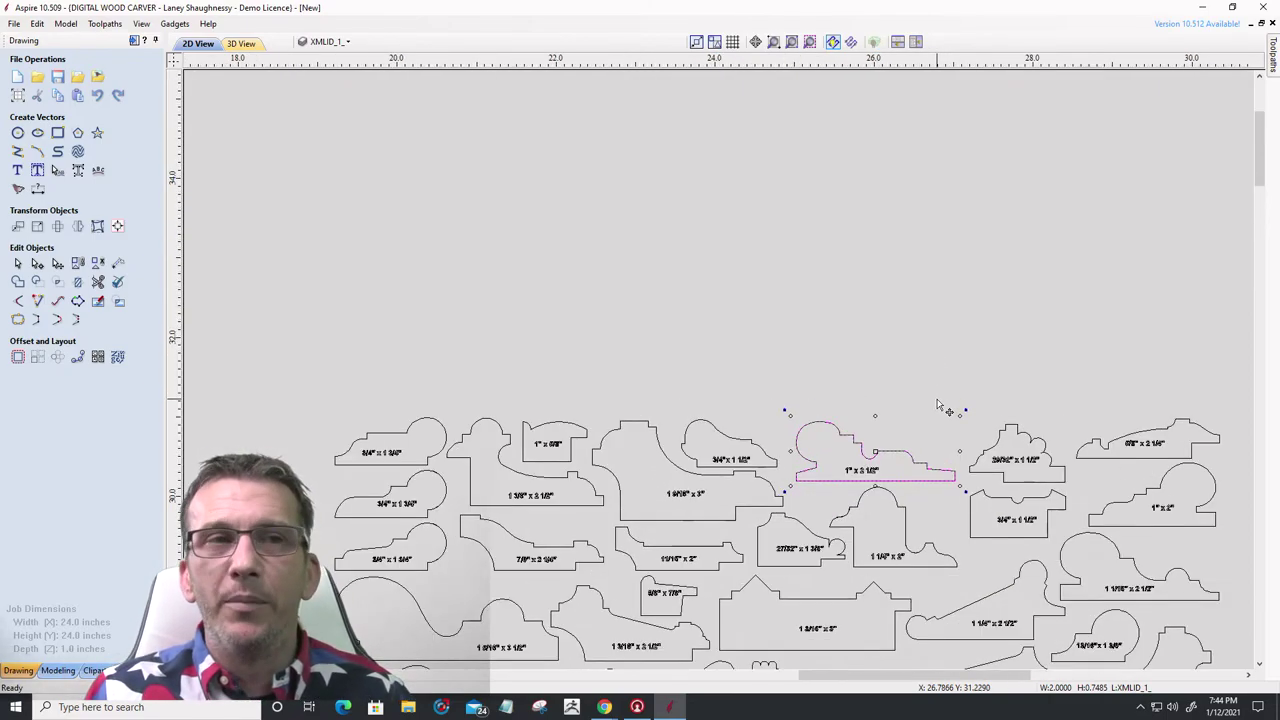
scroll(938, 404, "down", 3)
scroll(898, 632, "up", 2)
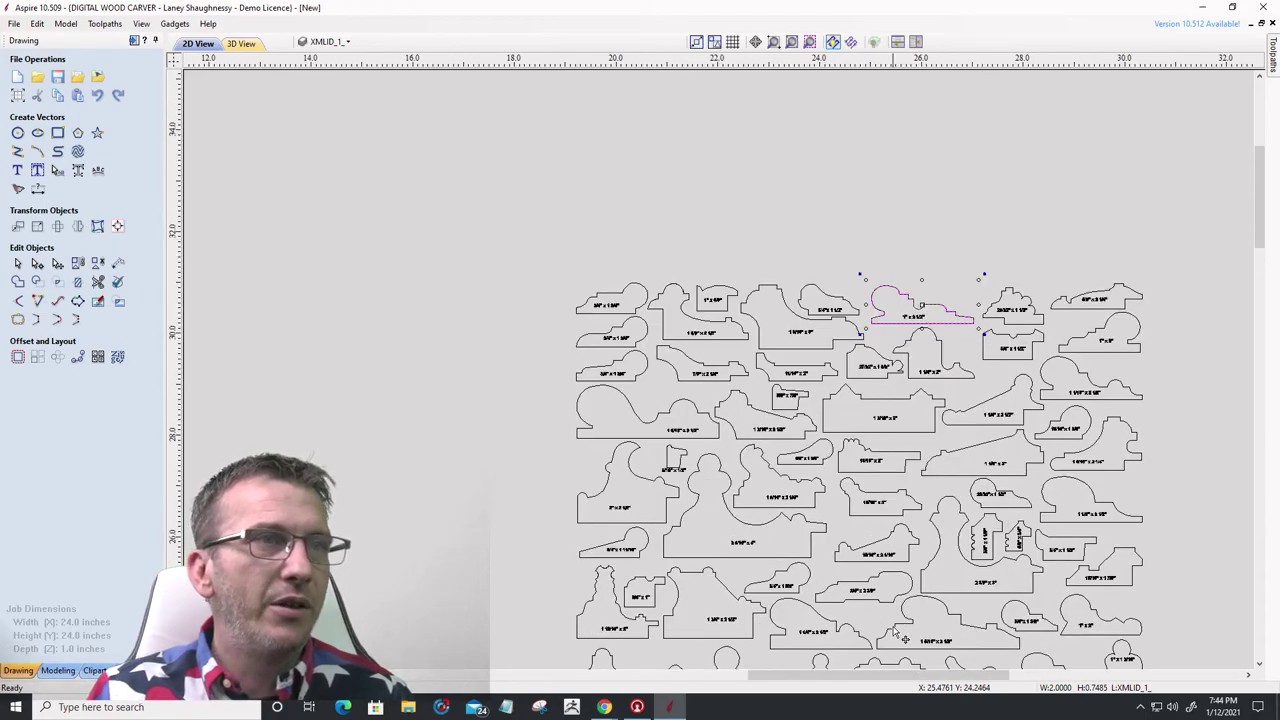
scroll(814, 209, "up", 2)
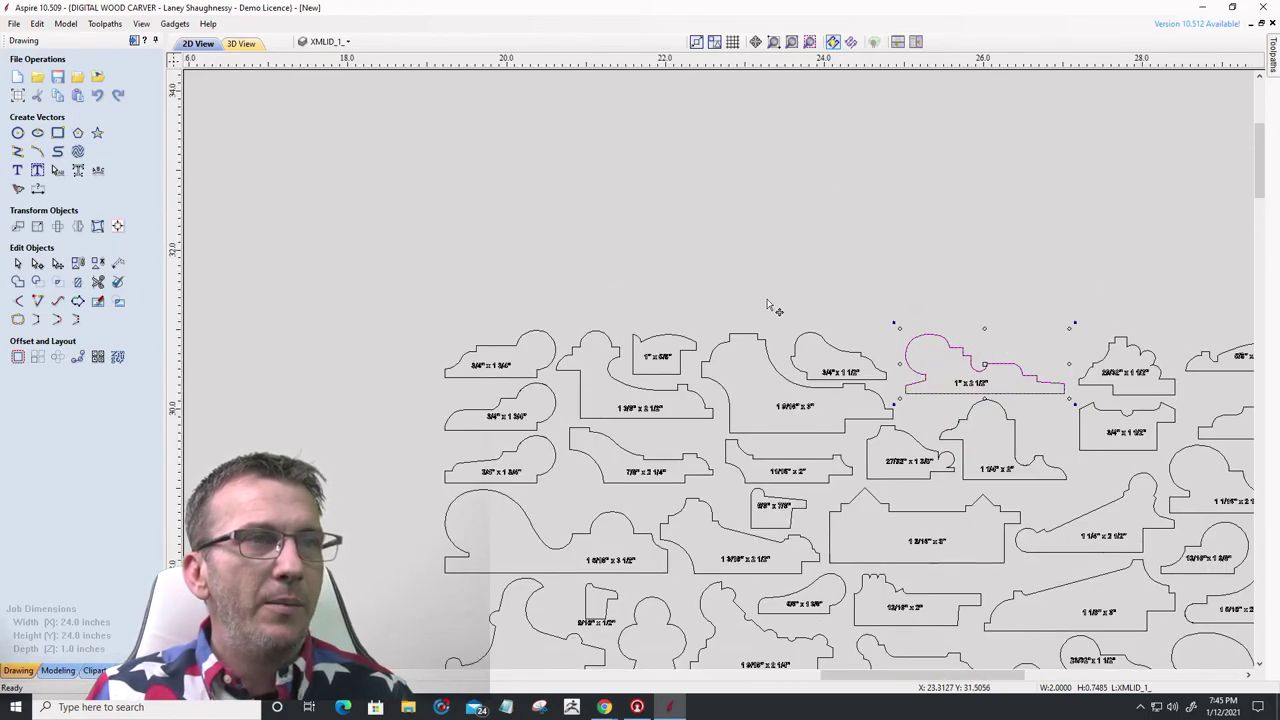
- Drag the 1 9/16" x 3" profile into the job rectangle and zoom to fit it
left_click(767, 352)
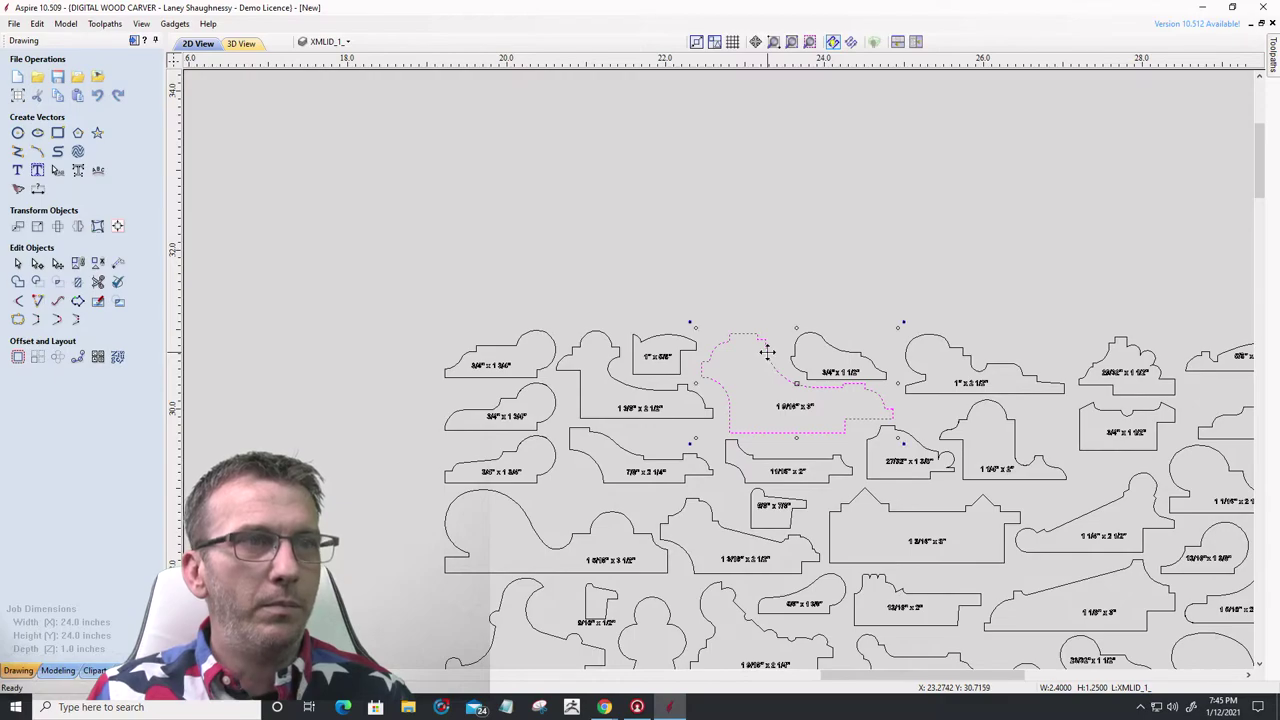
left_click_drag(767, 352, 445, 245)
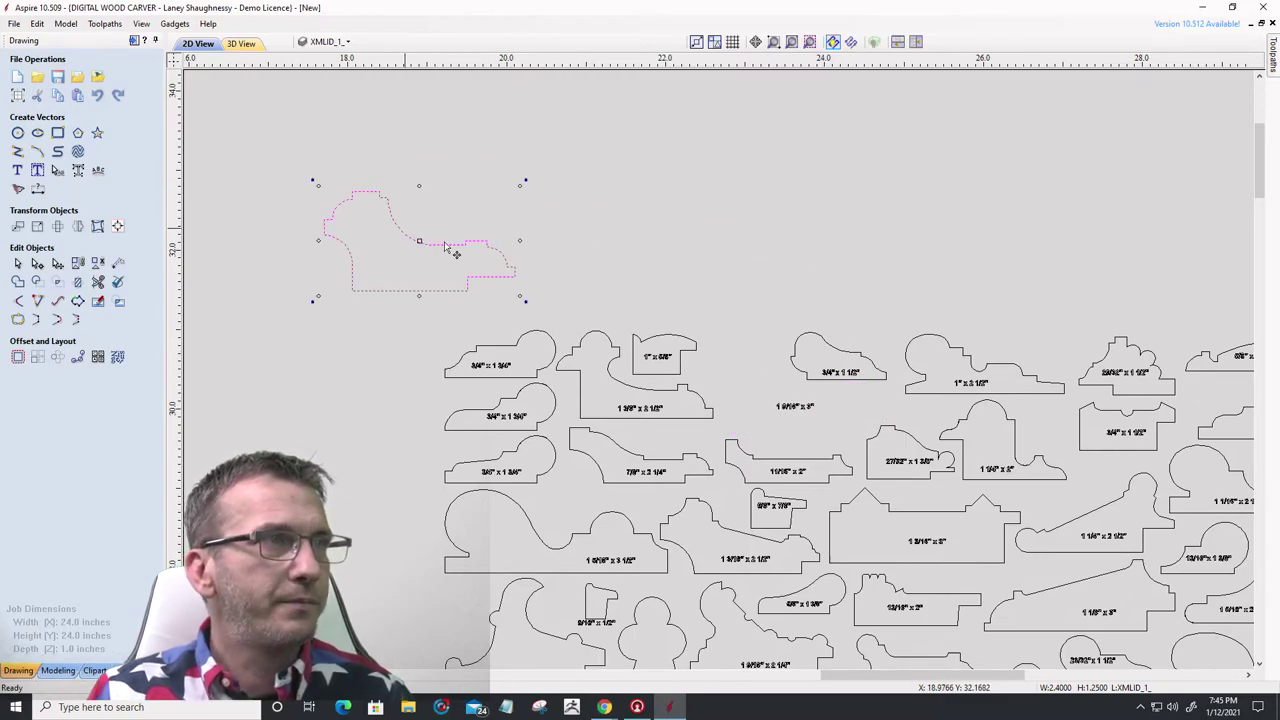
scroll(950, 255, "down", 6)
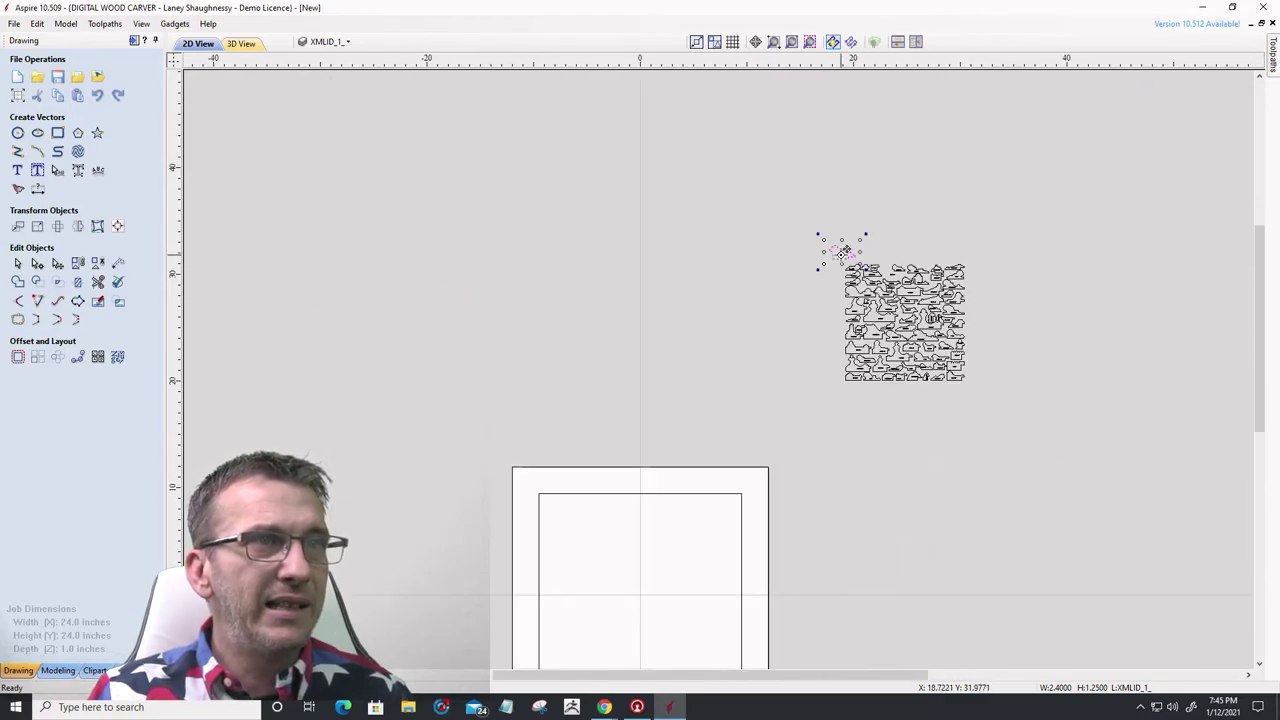
left_click_drag(845, 250, 659, 543)
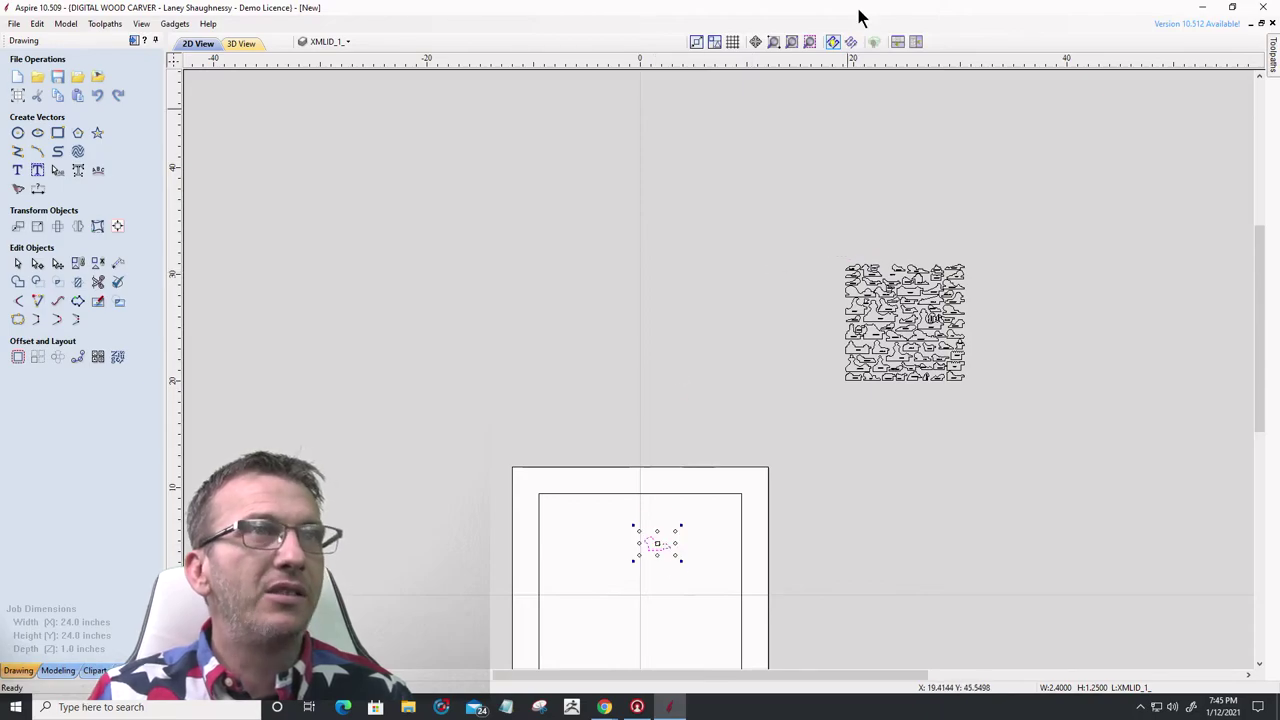
left_click(809, 42)
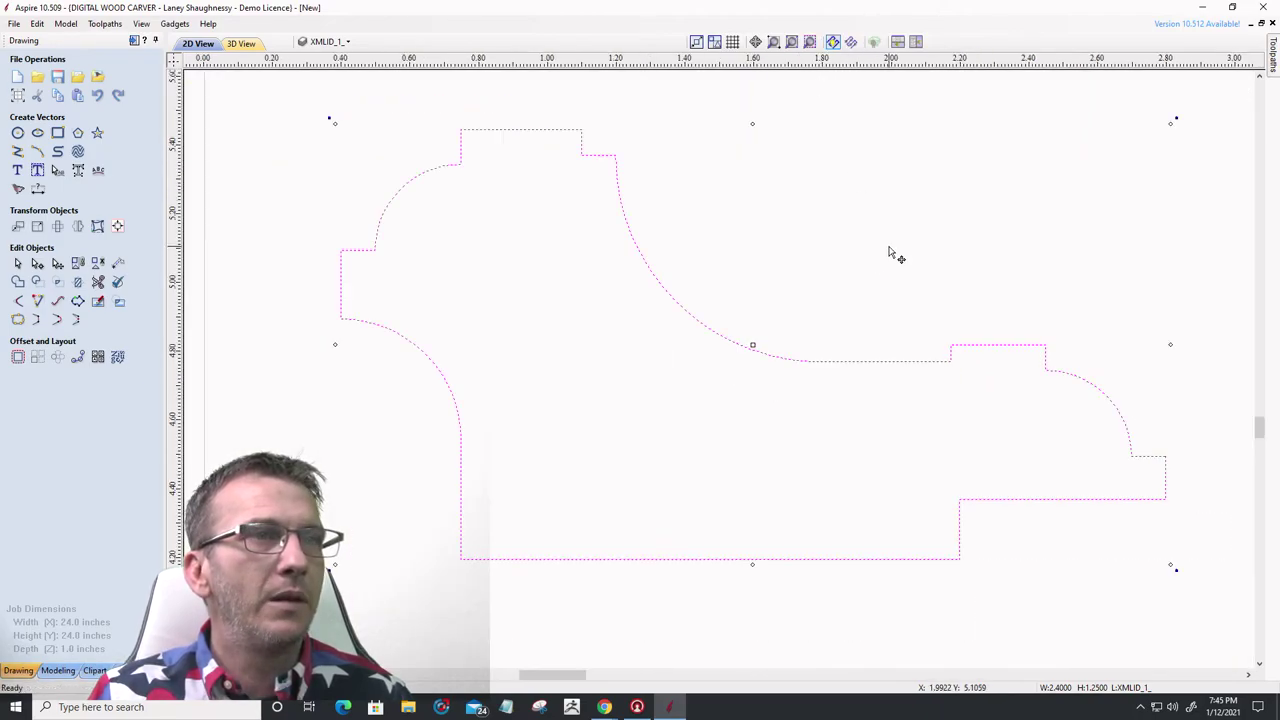
left_click(686, 430)
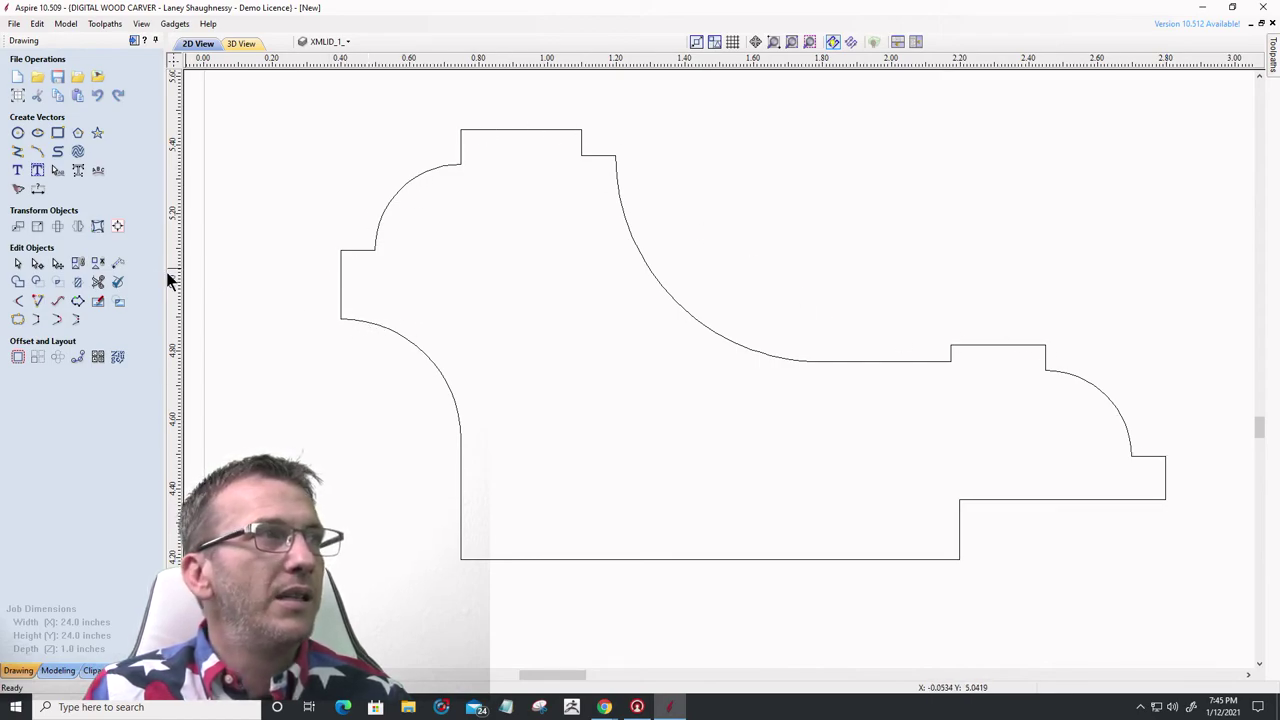
- In node editing, cut the profile outline at the left side point and lower right corner
left_click(37, 263)
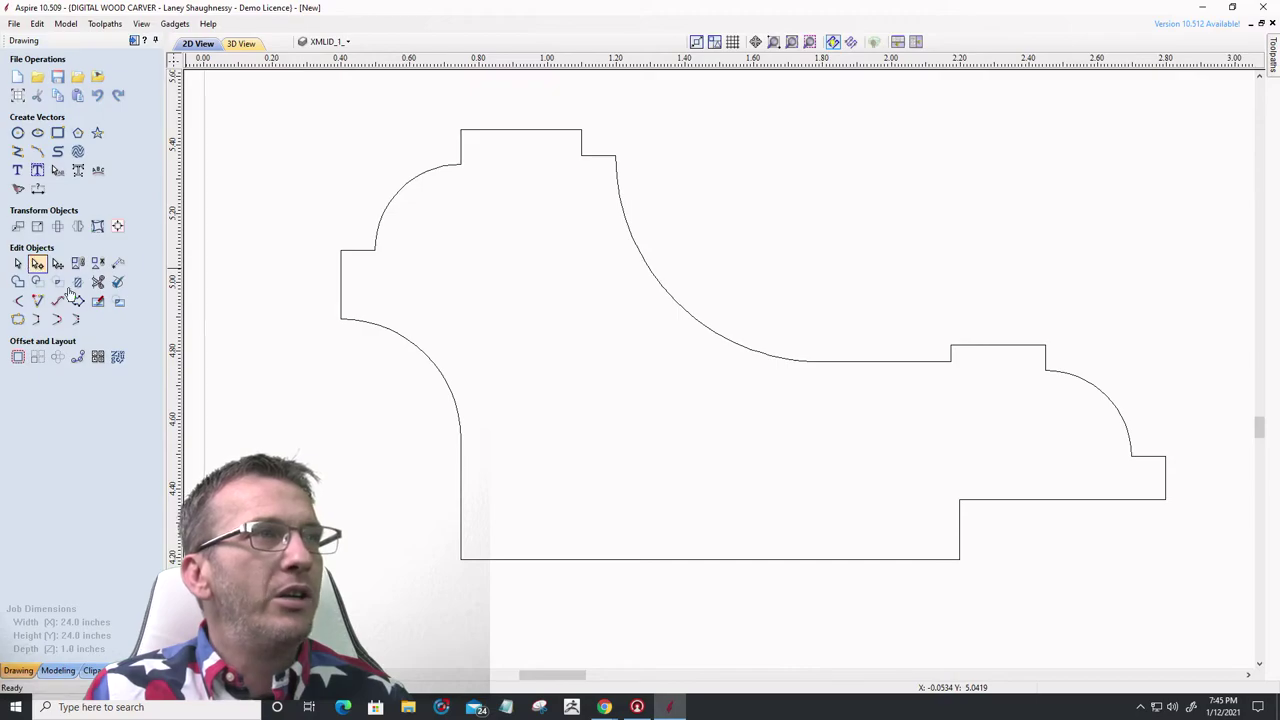
left_click(341, 319)
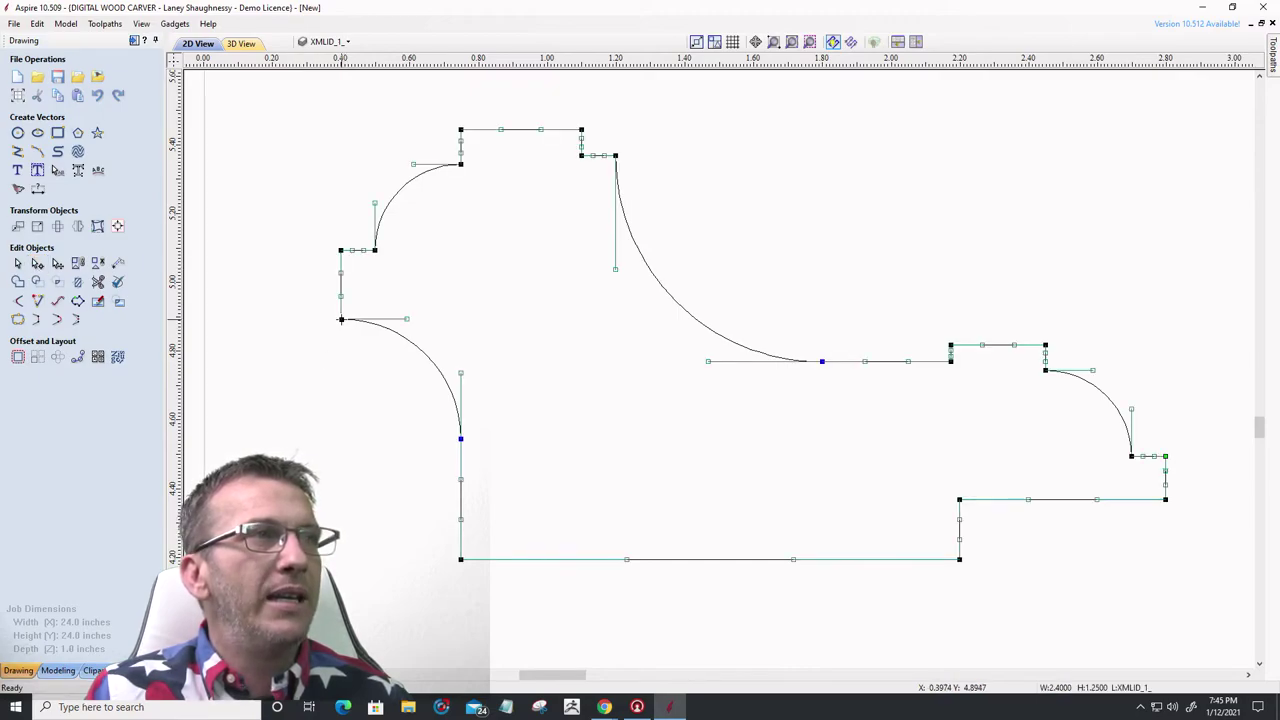
right_click(341, 319)
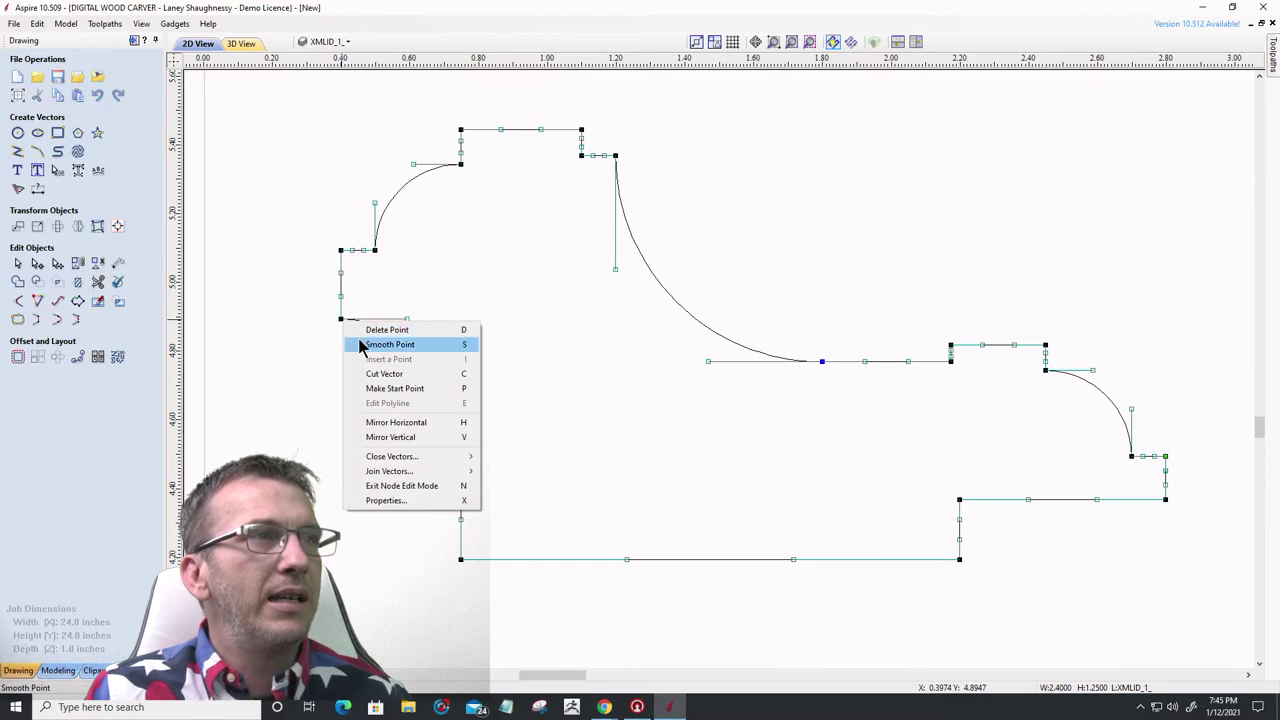
left_click(366, 374)
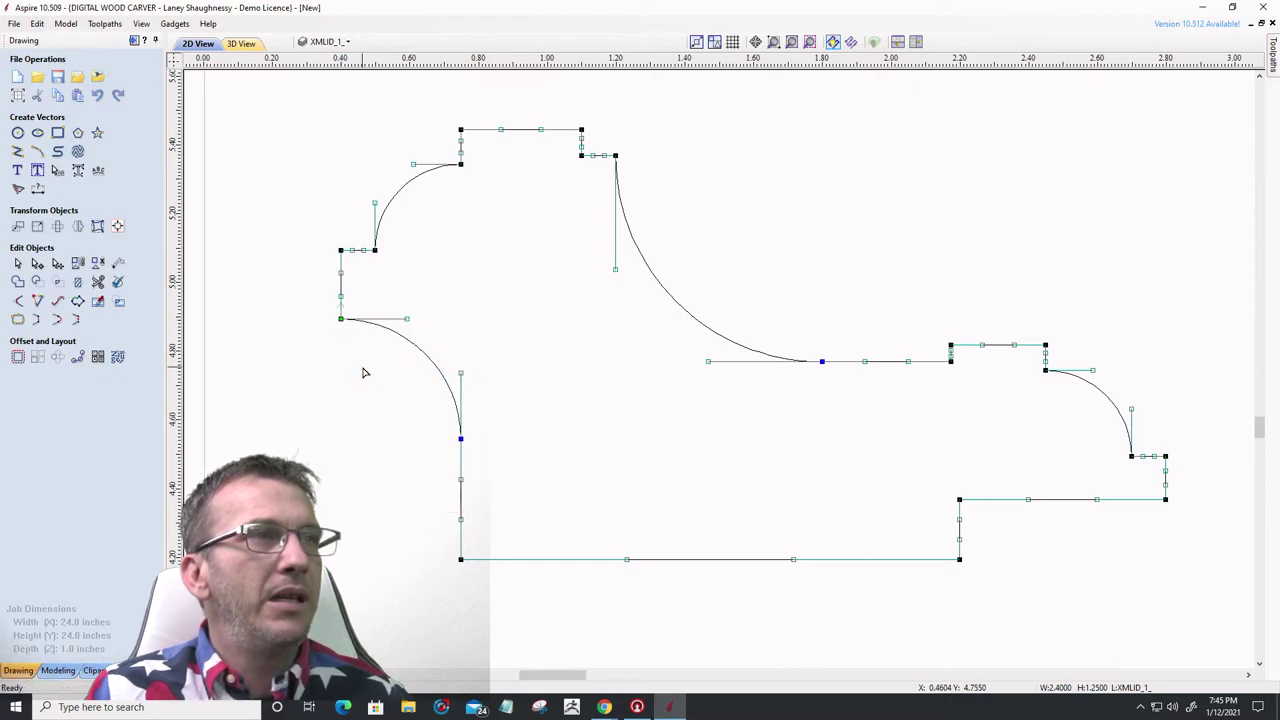
right_click(1166, 500)
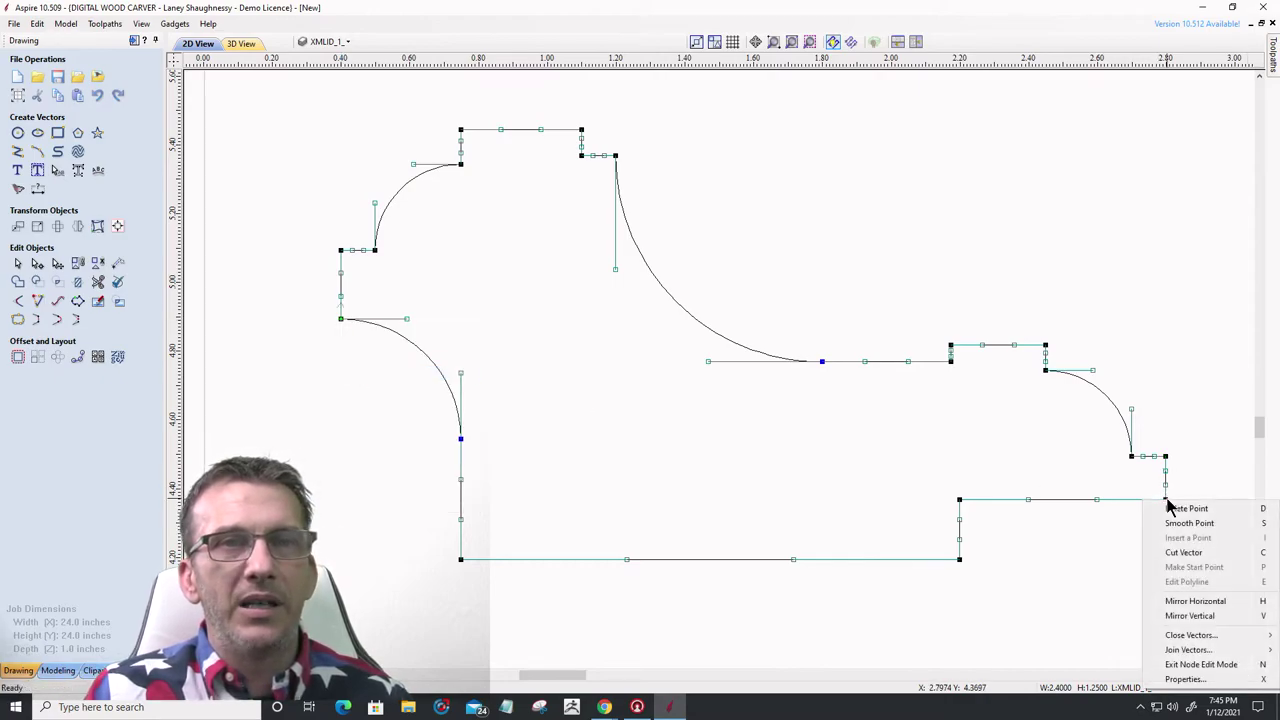
left_click(1168, 556)
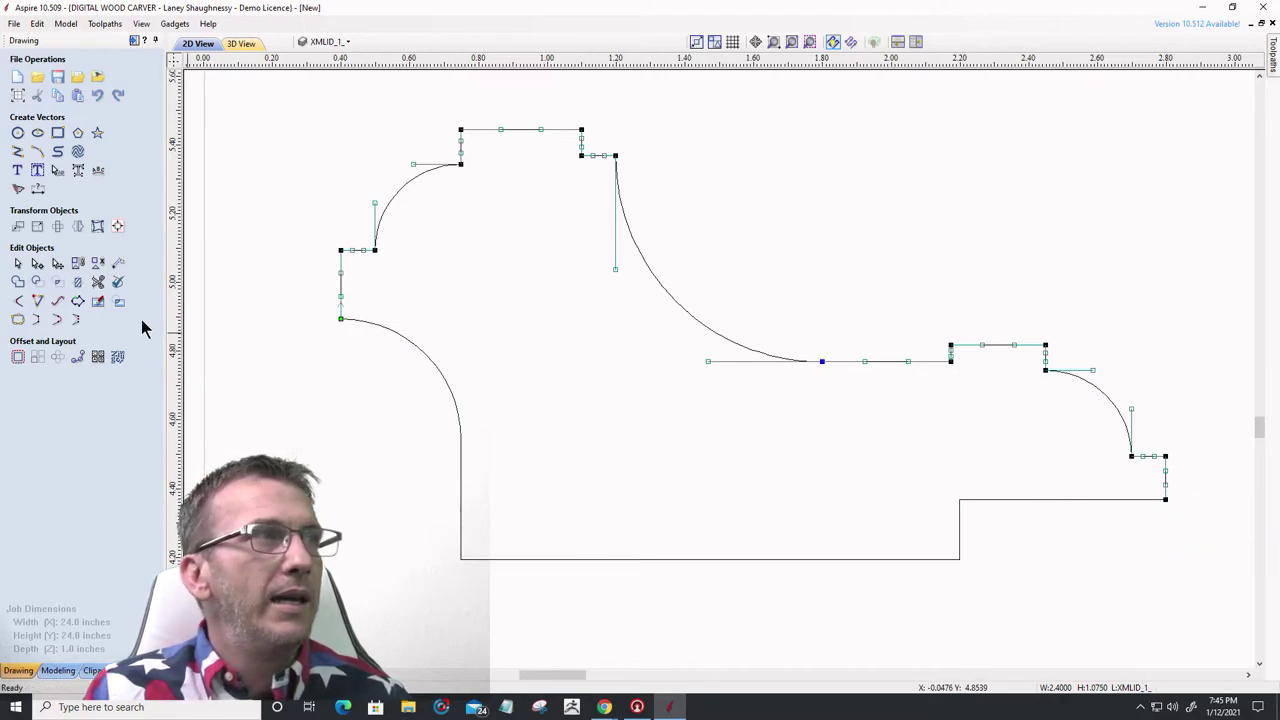
- Delete the cut-off bottom section, leaving only the stepped cove-and-bead top curve
left_click(17, 263)
left_click(424, 356)
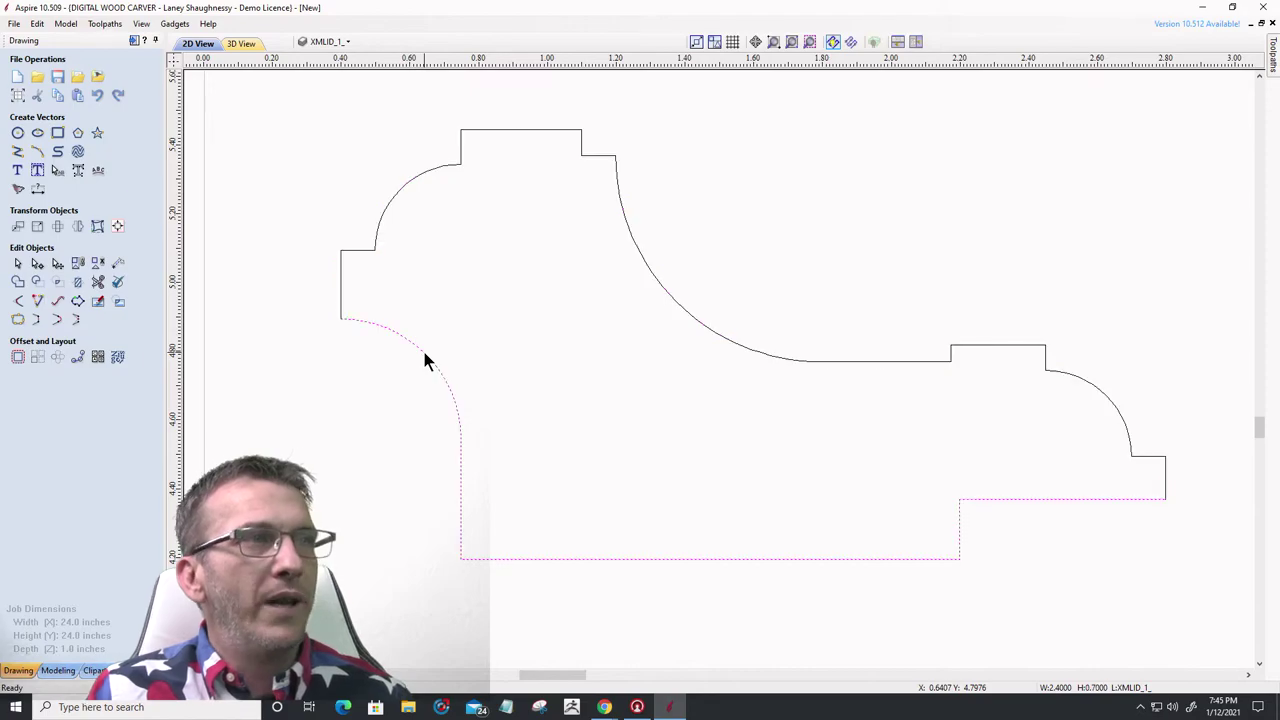
key("Delete")
scroll(693, 350, "down", 4)
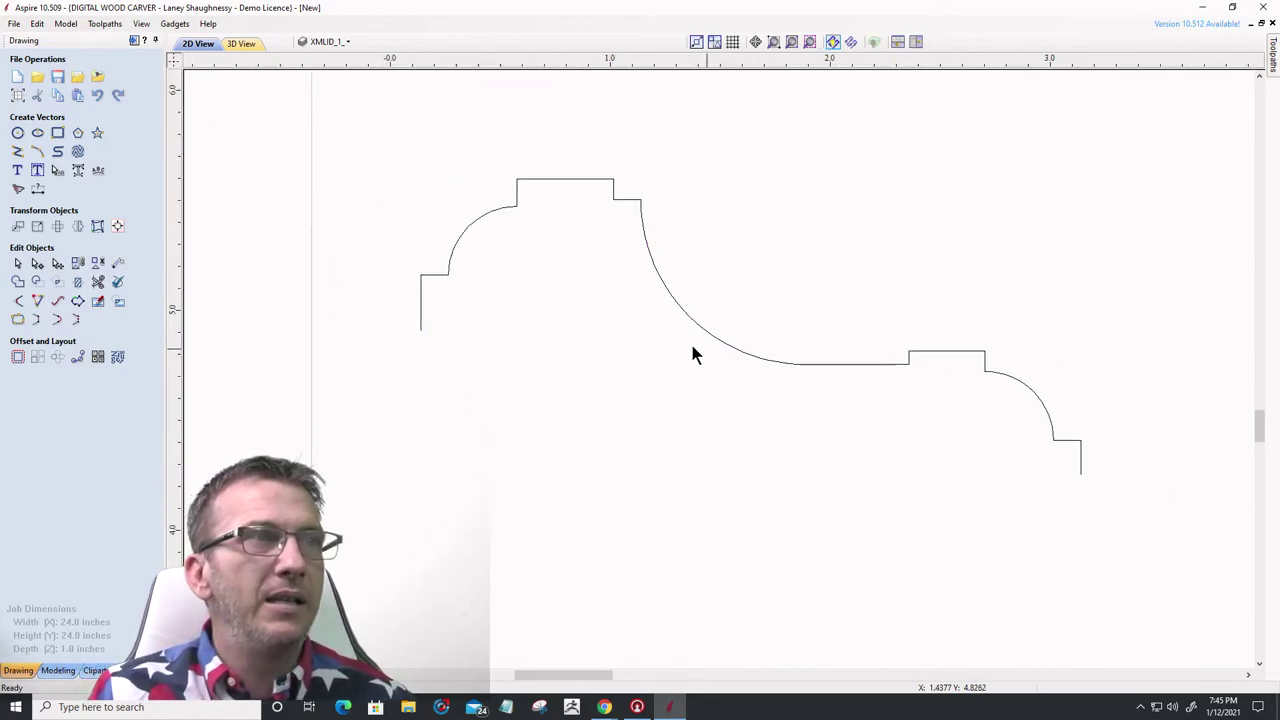
scroll(815, 313, "up", 5)
scroll(821, 302, "down", 1)
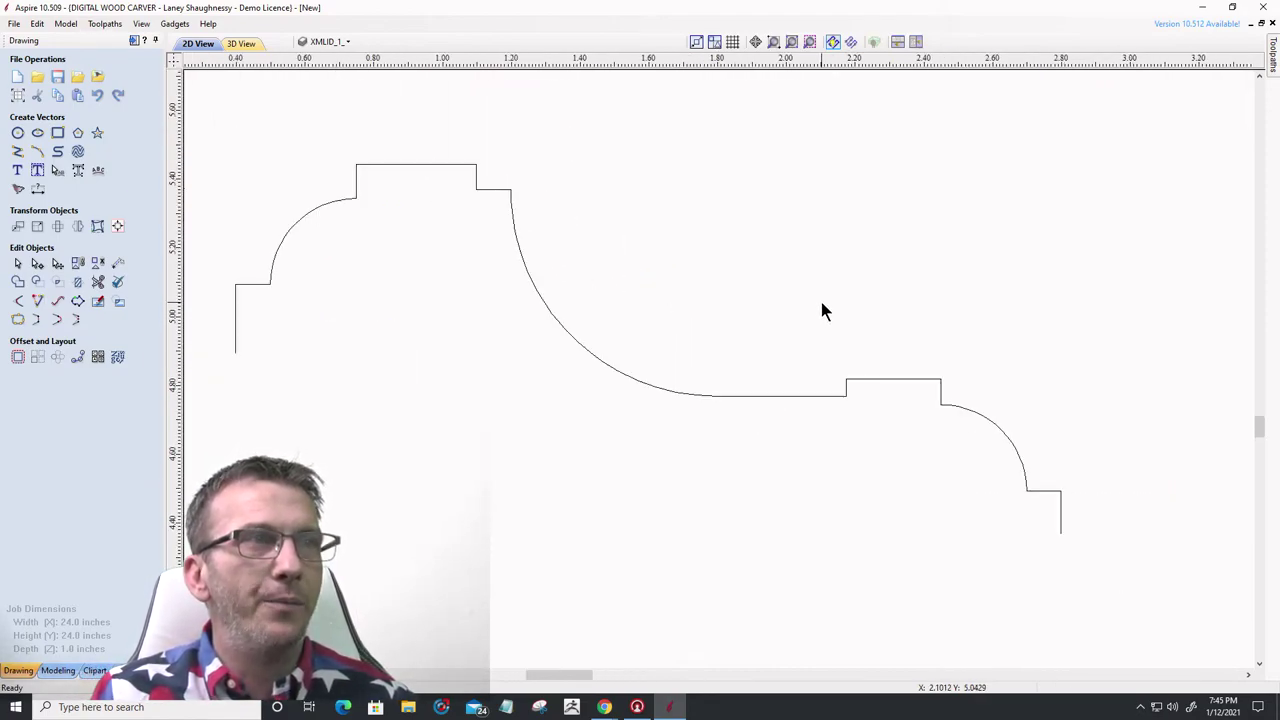
scroll(600, 233, "down", 2)
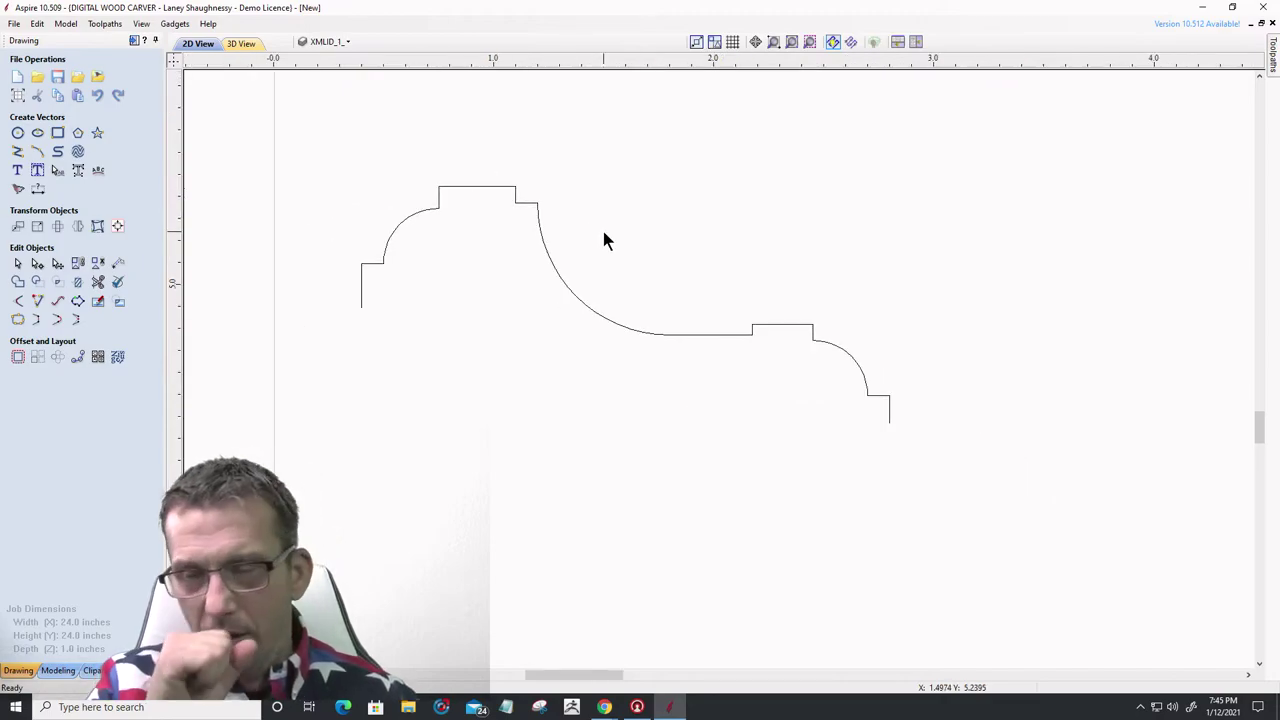
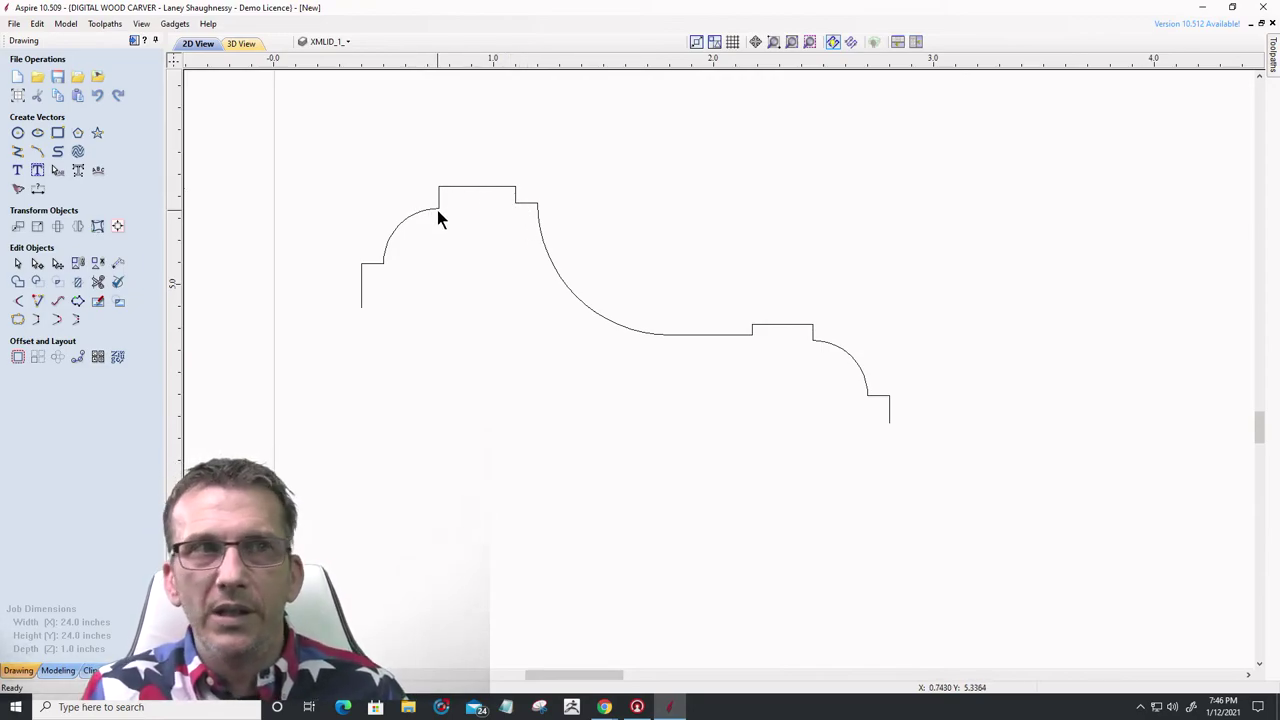
- Nudge the profile's right-end vertical drop three steps right, widening the last small step
left_click(872, 398)
scroll(870, 400, "up", 5)
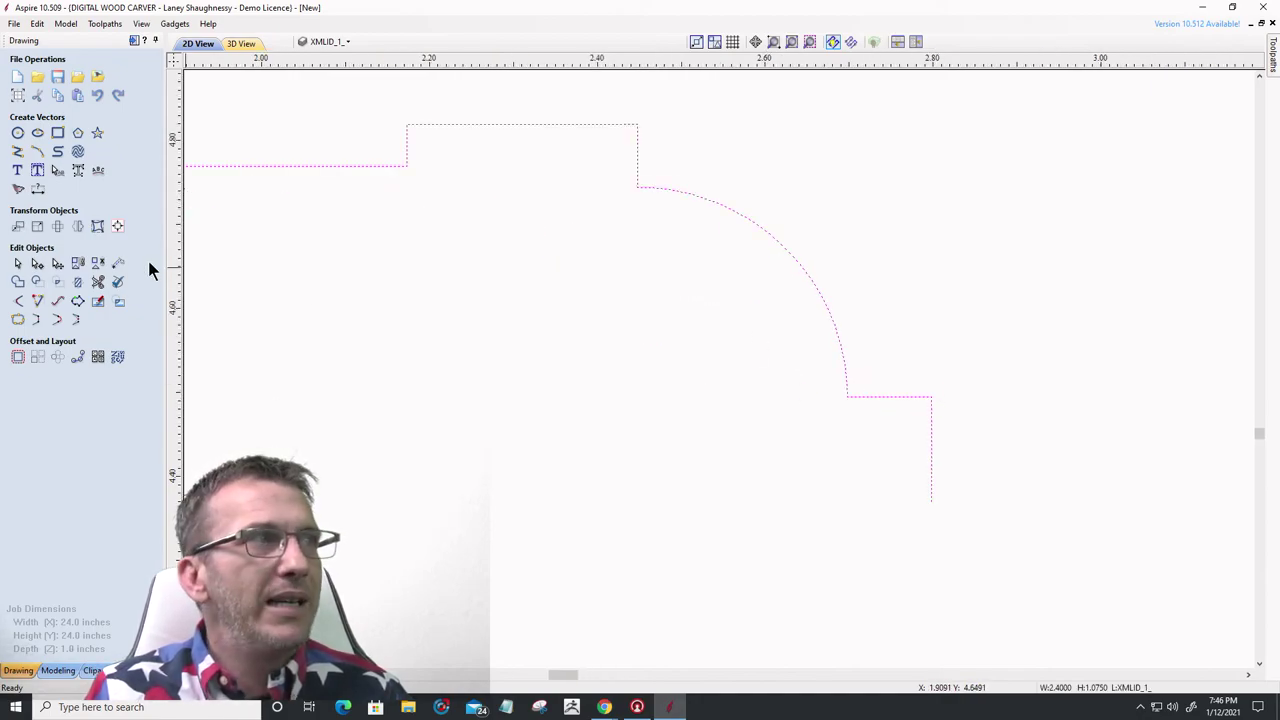
left_click(37, 263)
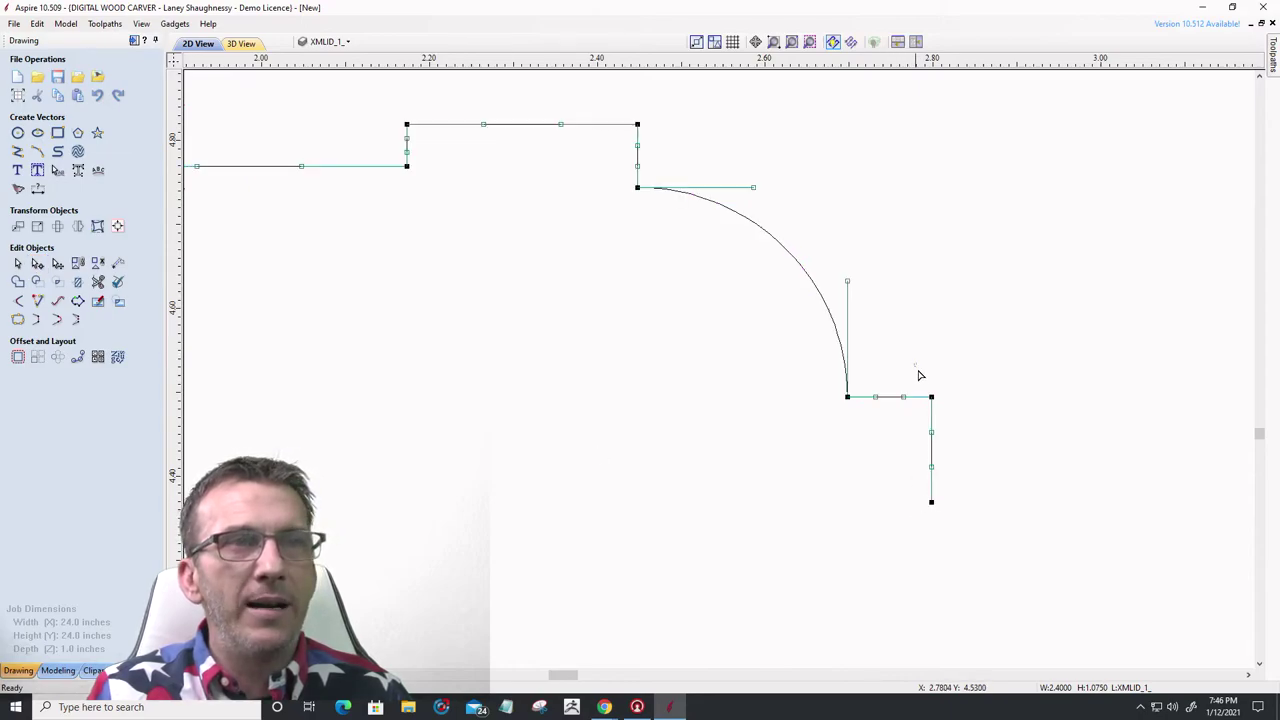
left_click_drag(915, 363, 985, 515)
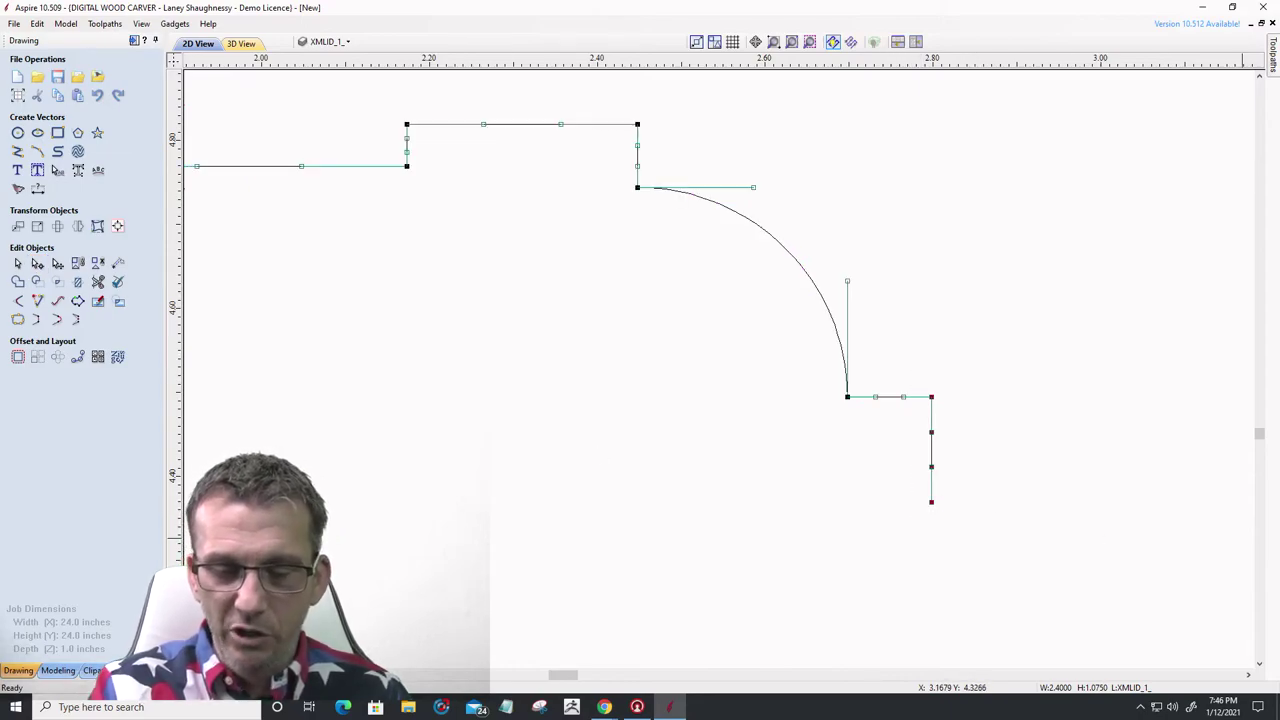
key("Right")
key("Right")
key("Right")
key("Right")
key("Right")
key("Right")
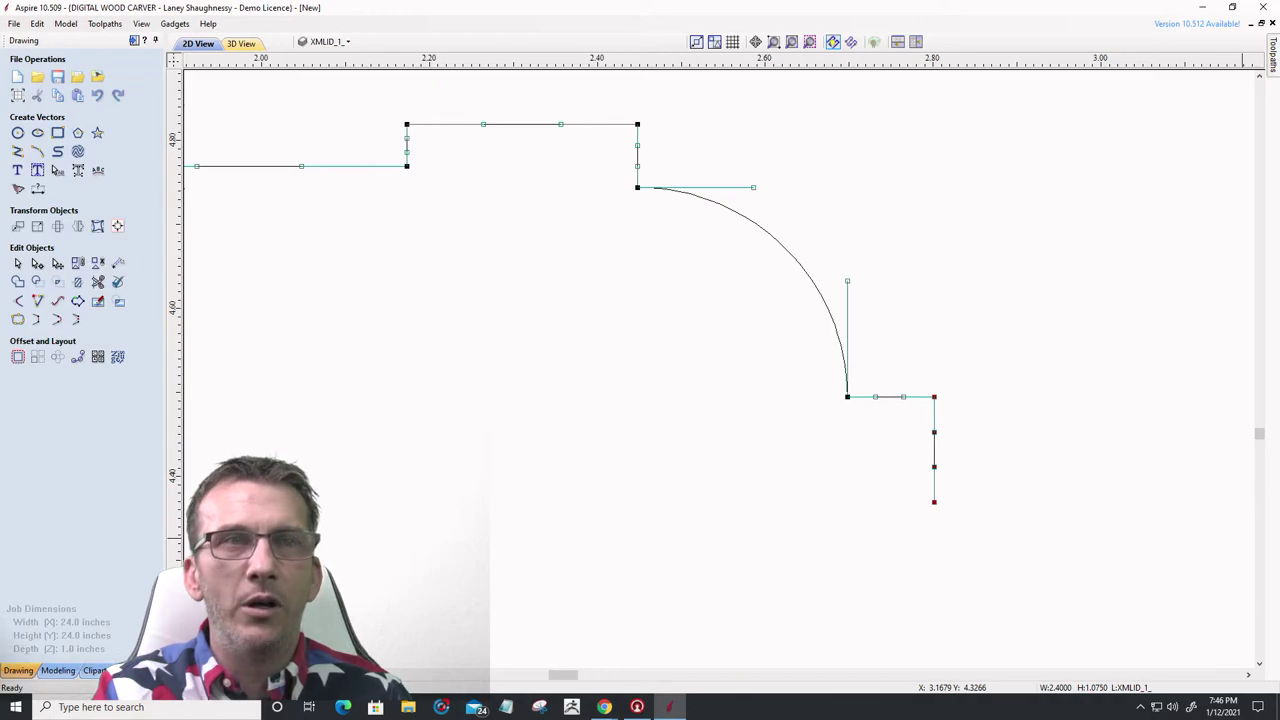
key("Right")
key("Right")
key("Right")
key("Right")
key("Right")
key("Right")
key("Right")
key("Right")
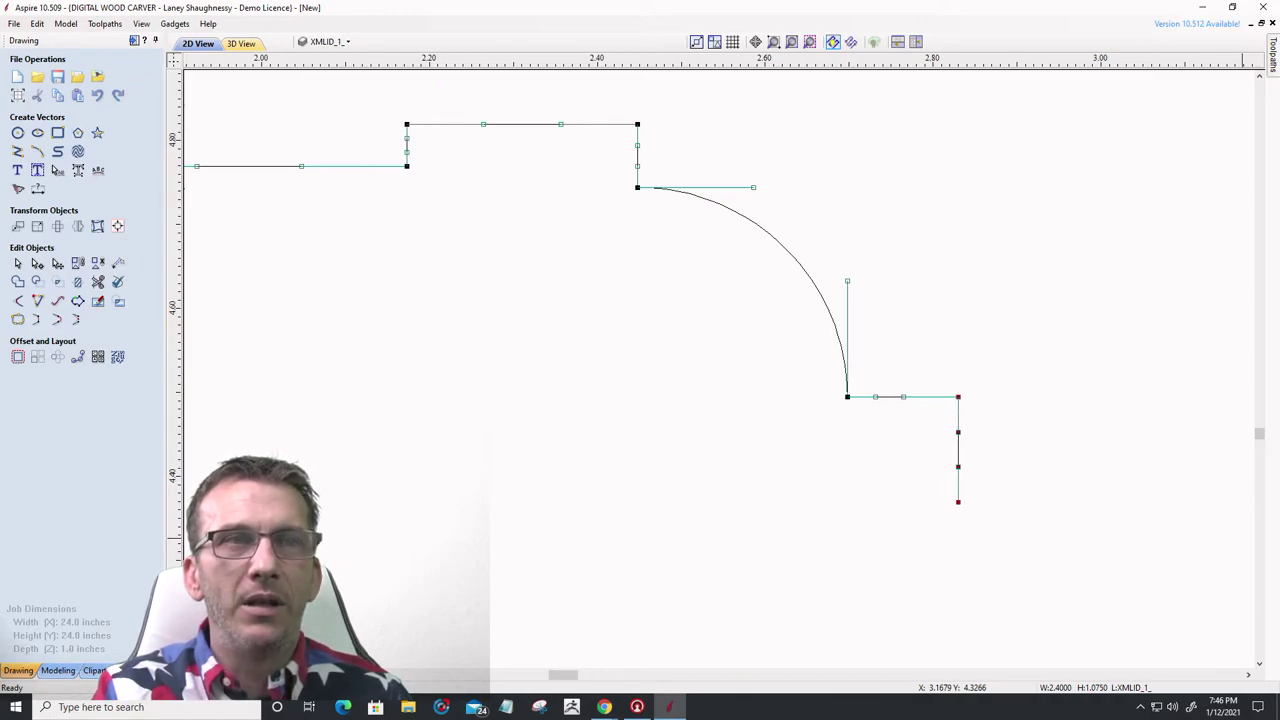
key("Right")
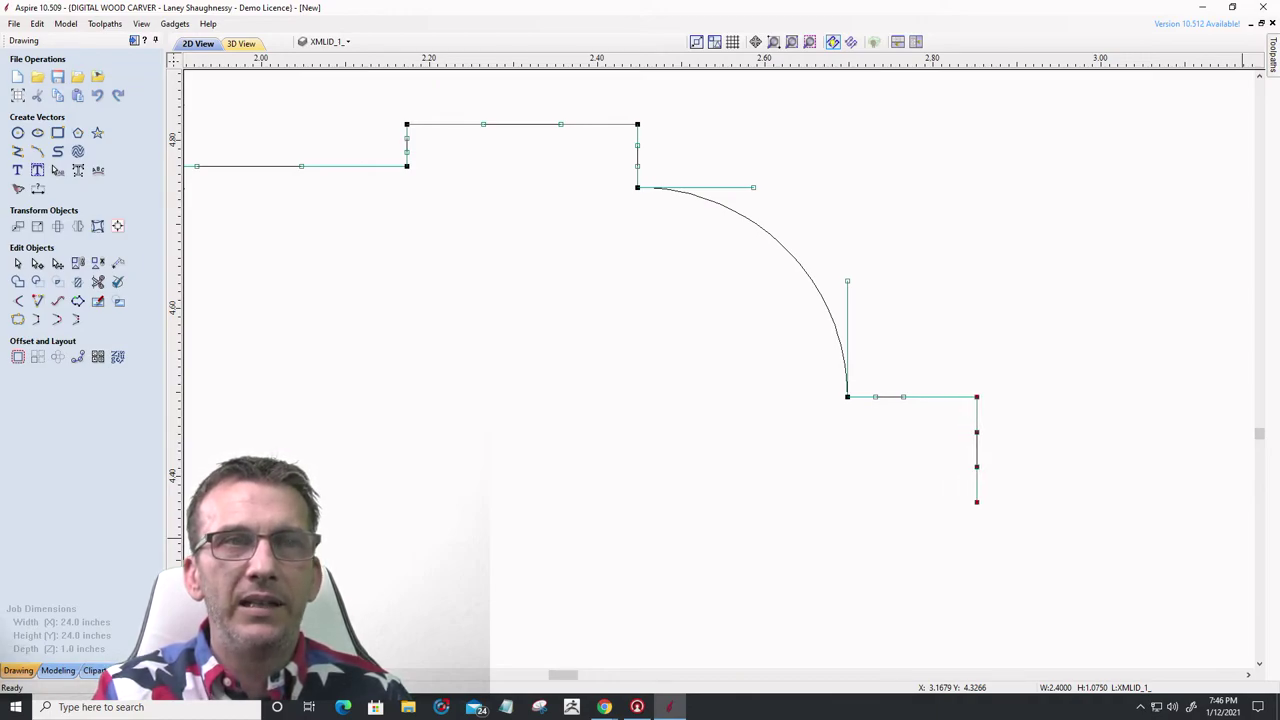
left_click(905, 490)
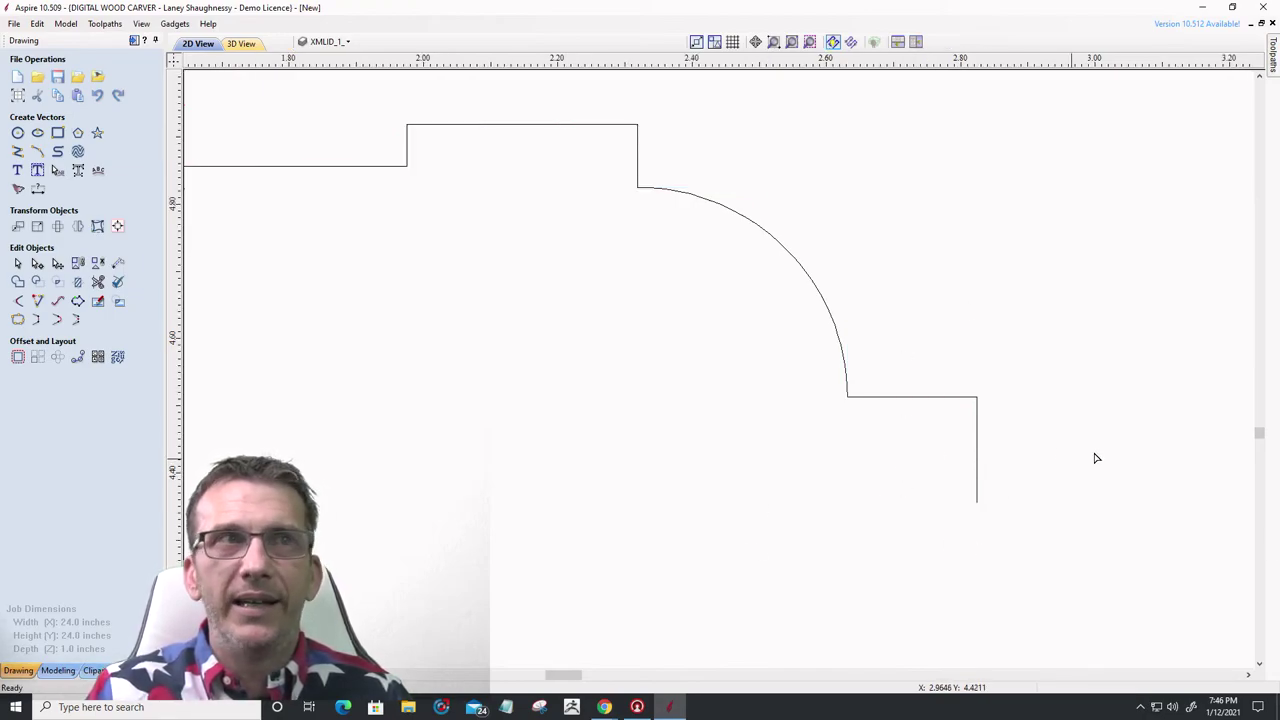
scroll(1094, 457, "down", 5)
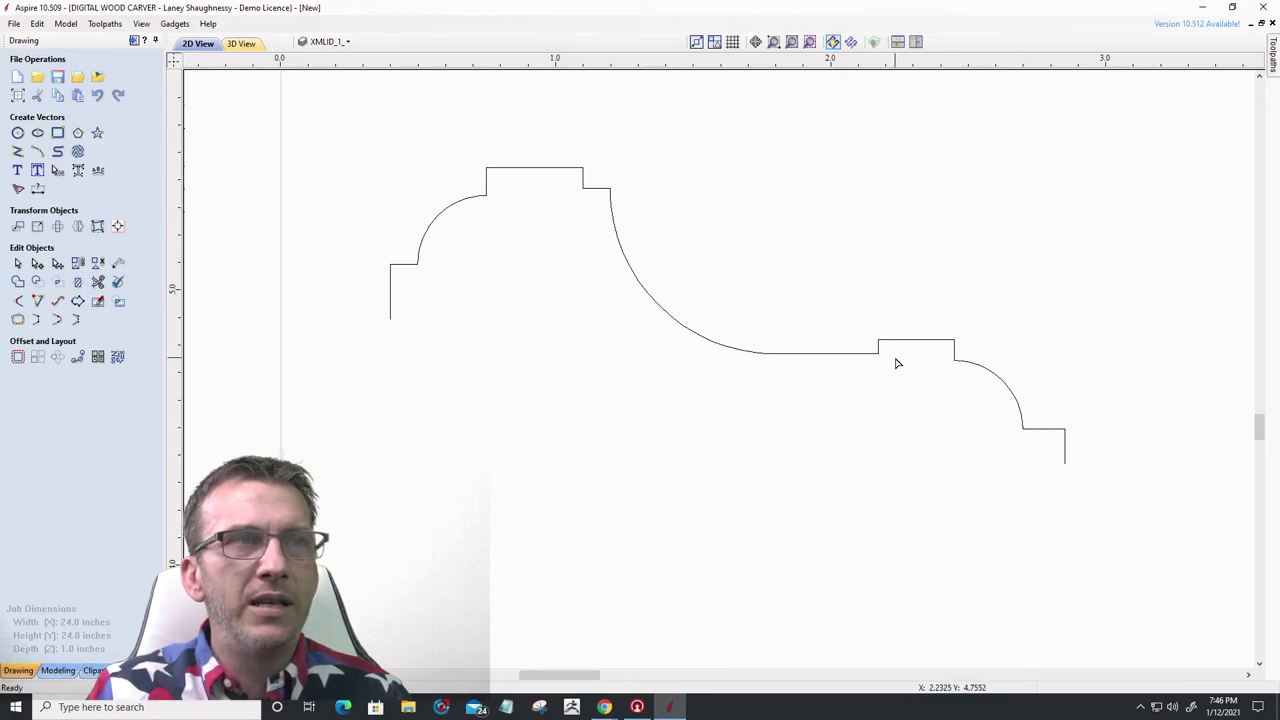
scroll(997, 384, "down", 1)
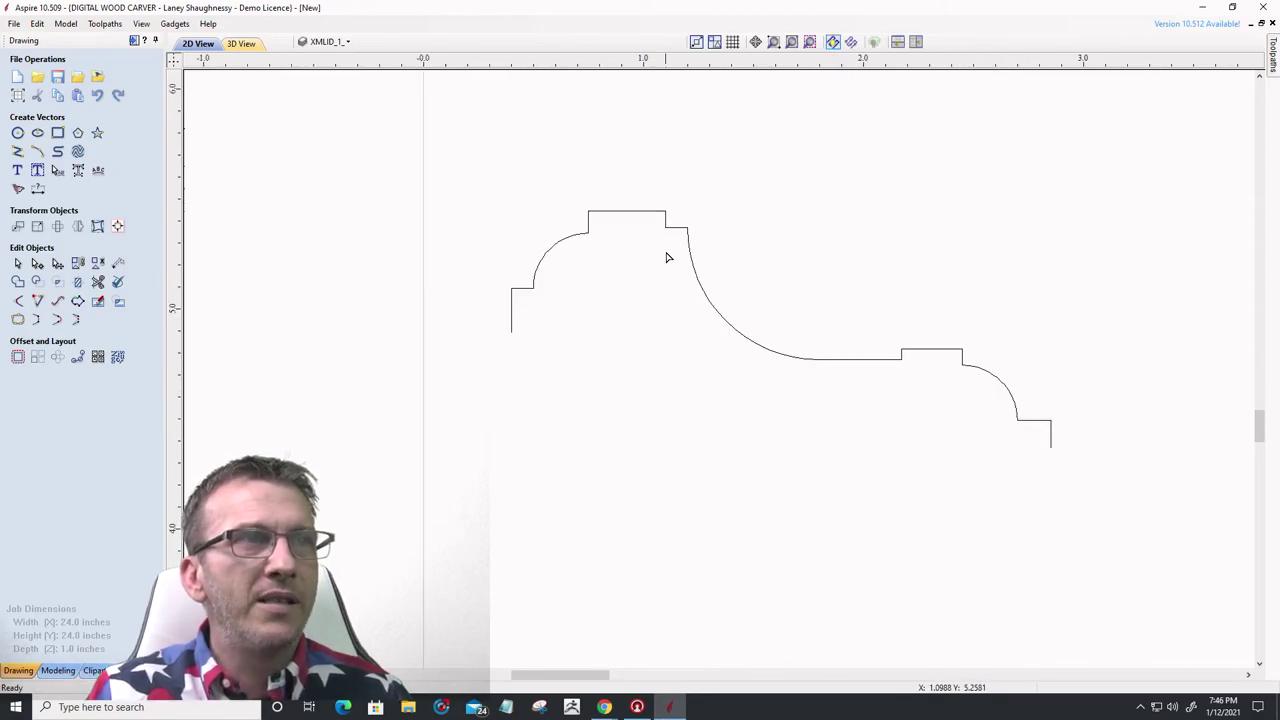
scroll(603, 189, "up", 5)
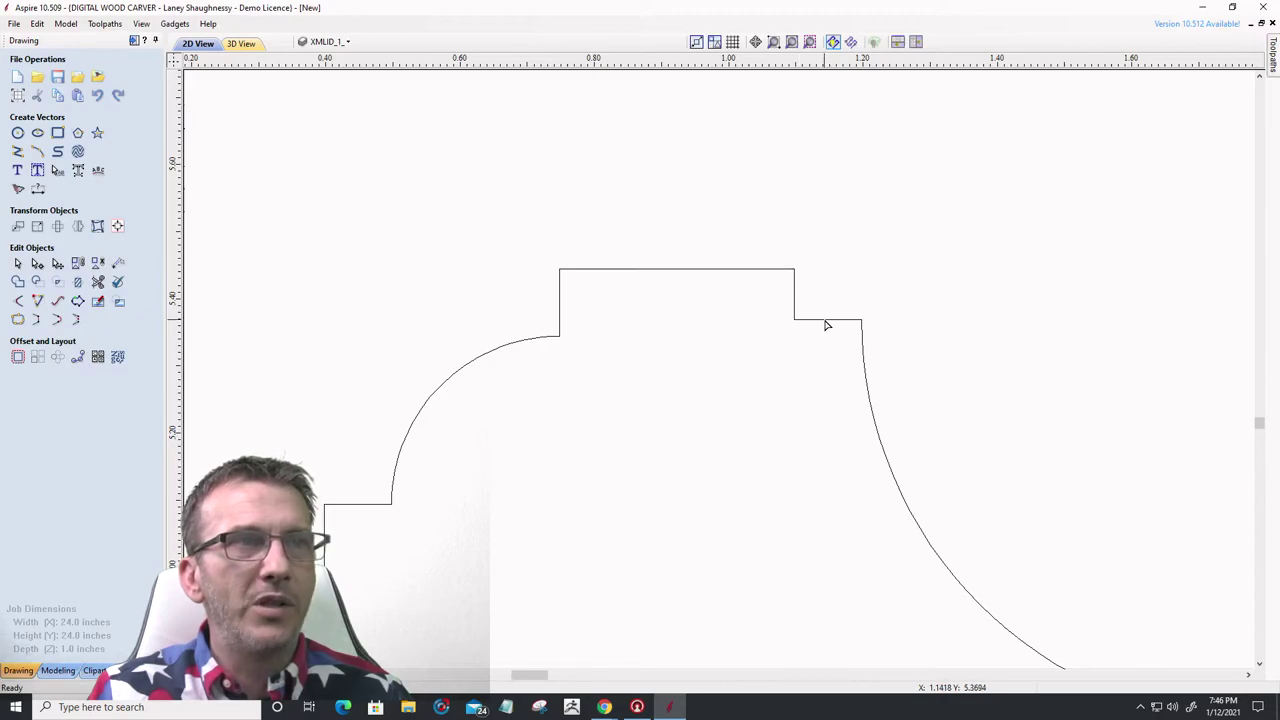
left_click(795, 298)
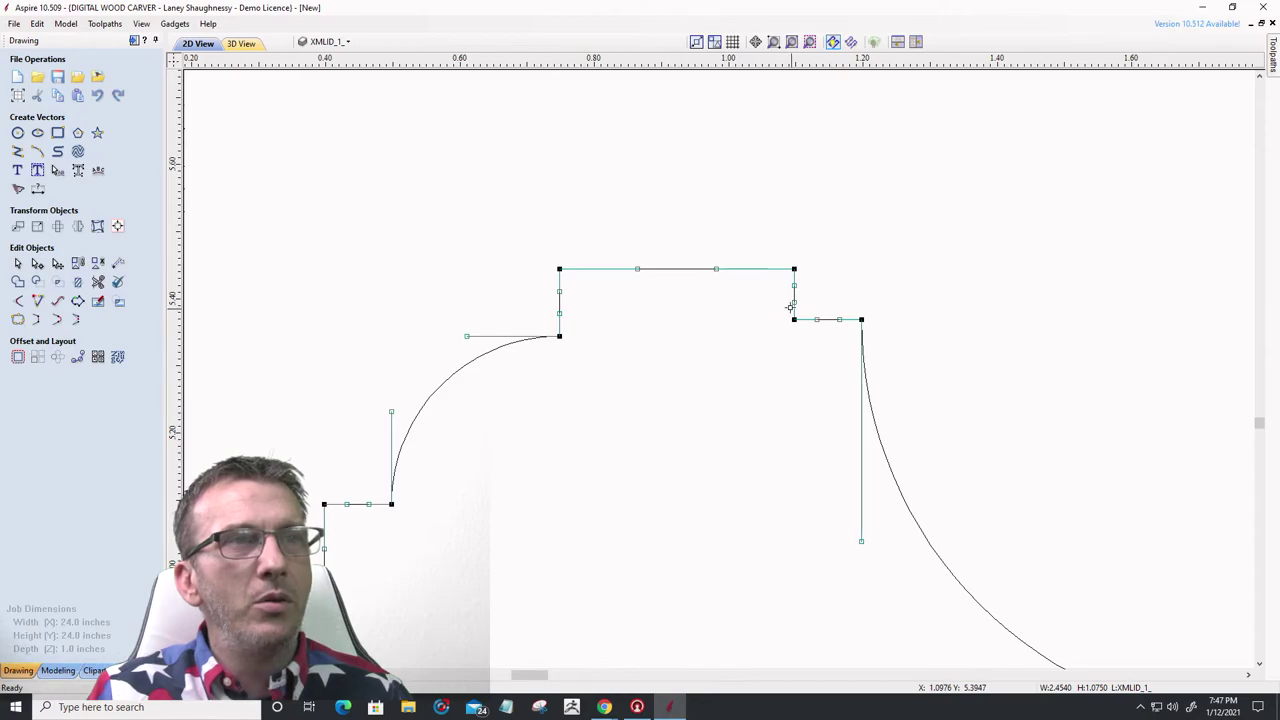
scroll(794, 283, "up", 5)
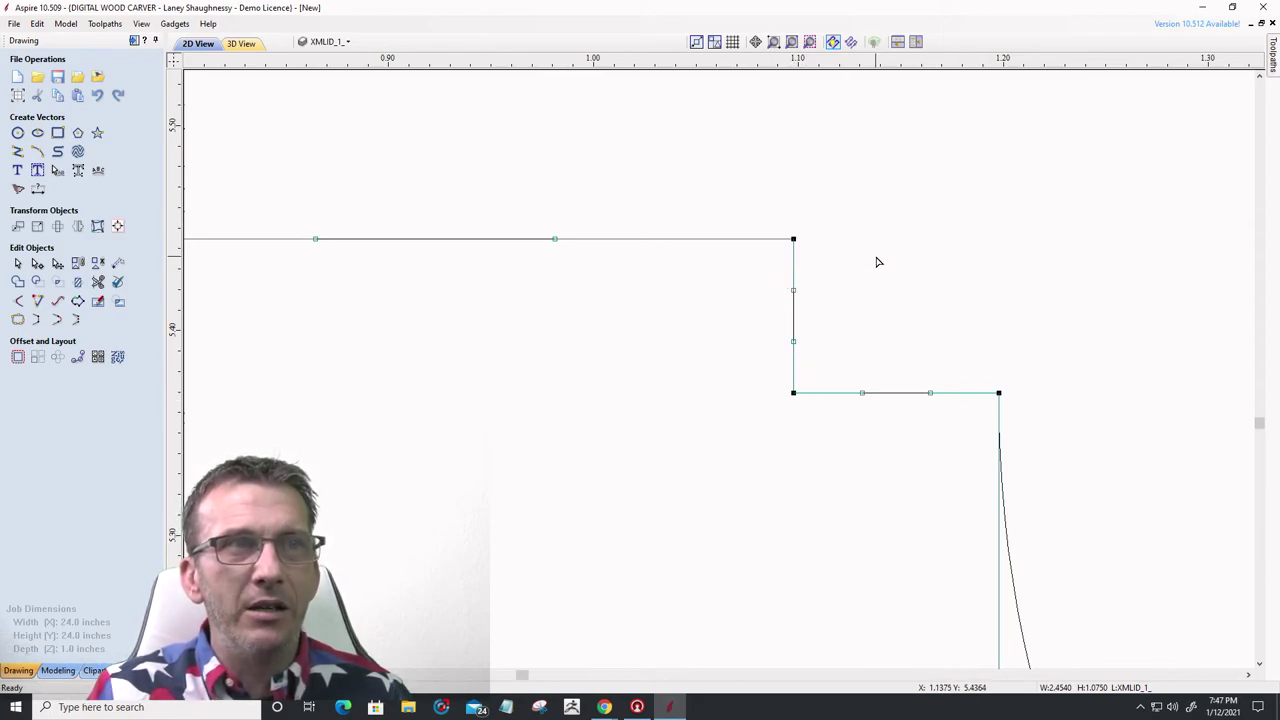
- Delete the small vertical span and the short horizontal span beside the profile's raised top
right_click(796, 268)
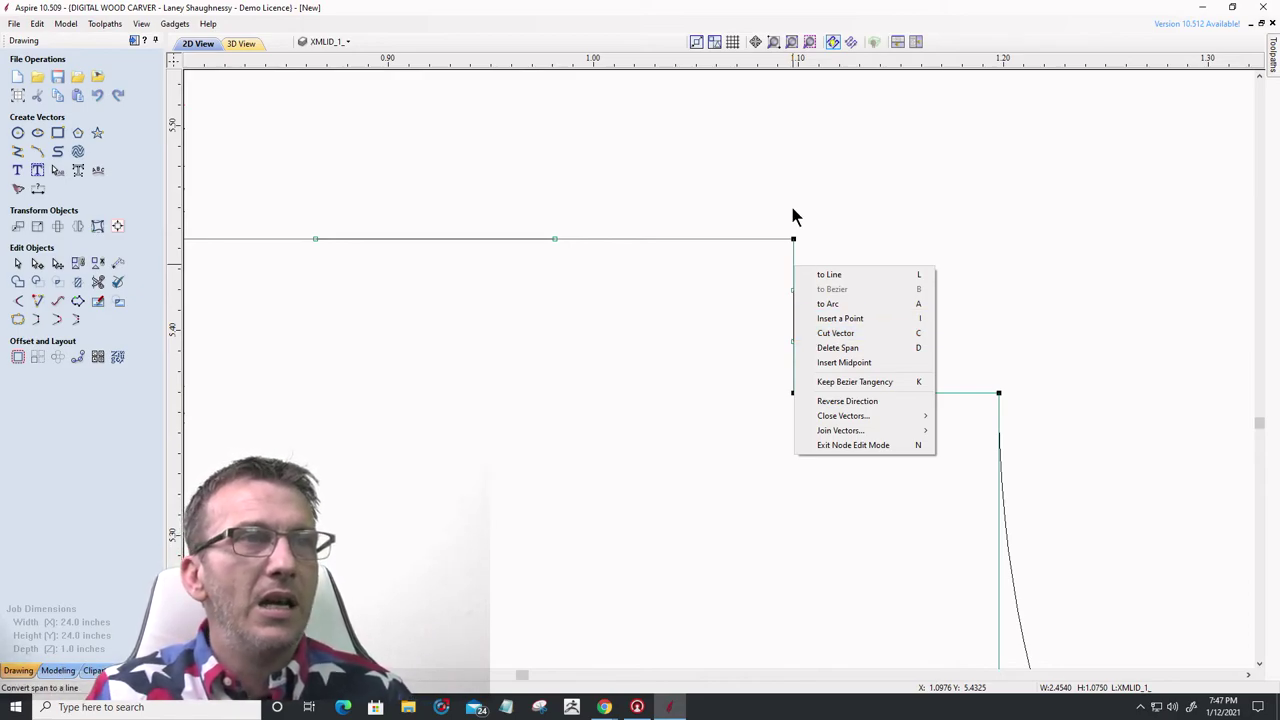
left_click(828, 347)
right_click(975, 399)
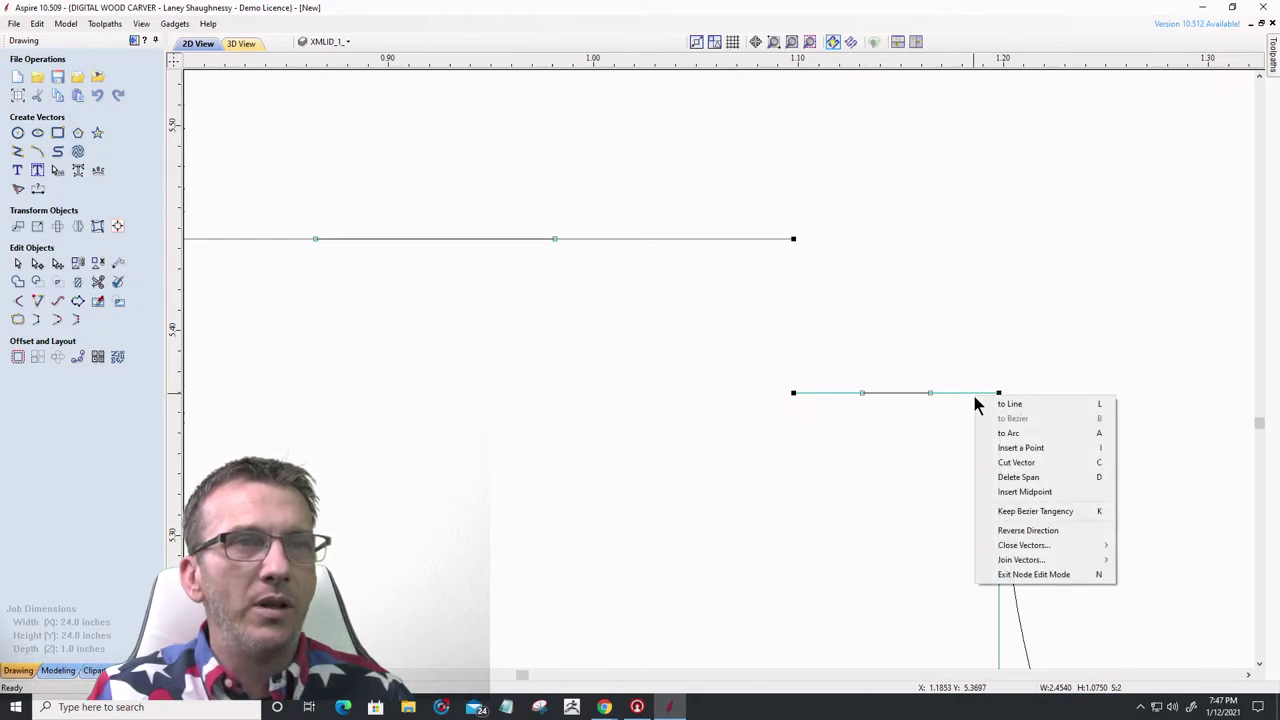
left_click(1005, 477)
scroll(1011, 262, "down", 3)
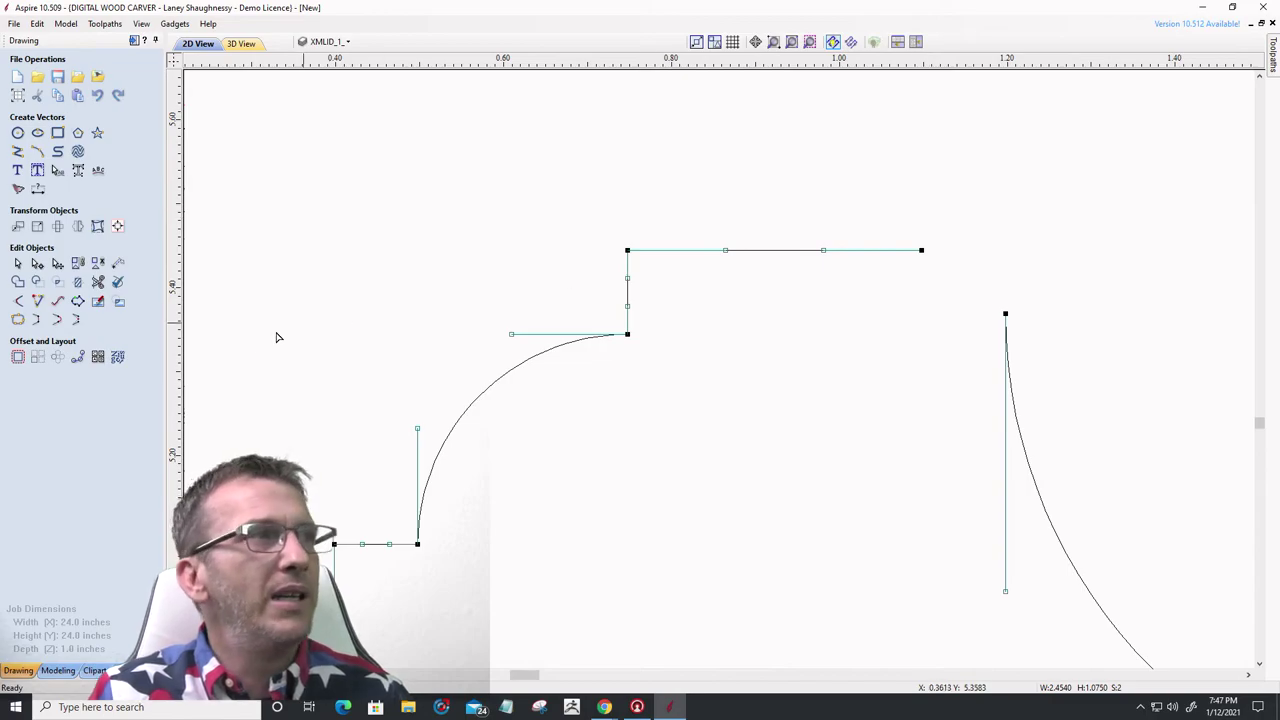
- Join the open ends with a smooth curve, shift the top span left and pull the corner control point down
left_click(58, 320)
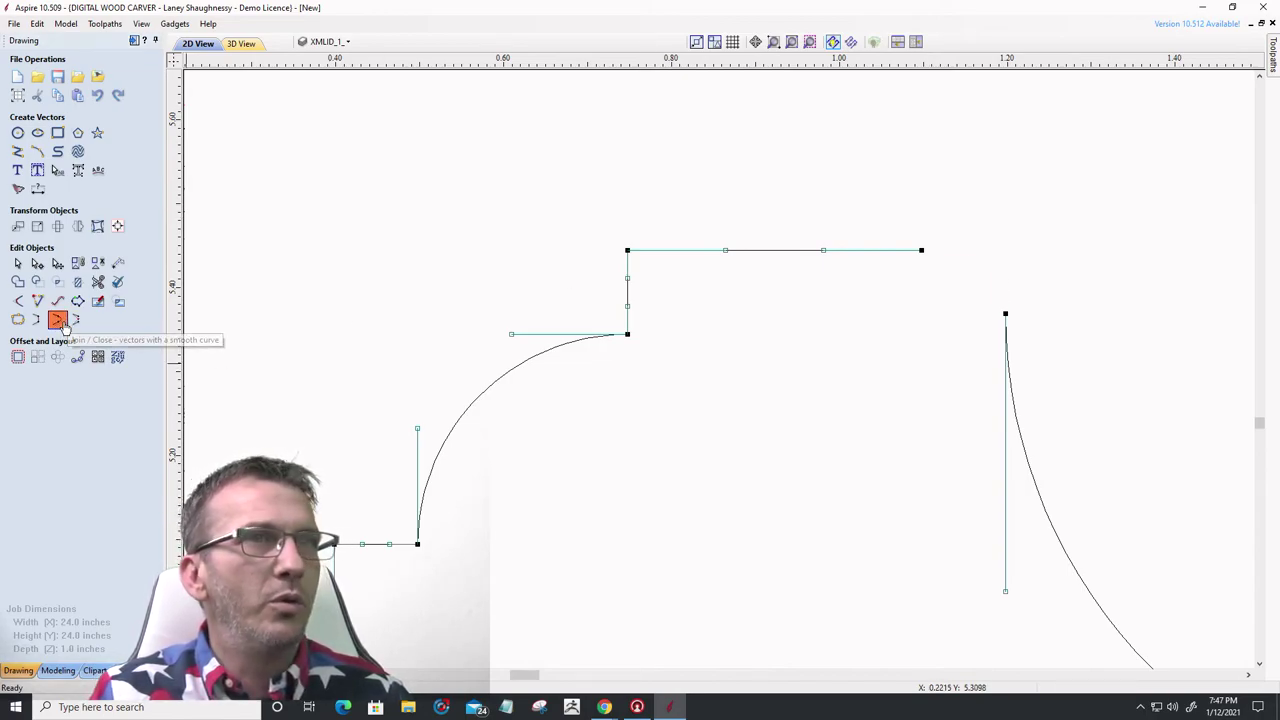
left_click(850, 348)
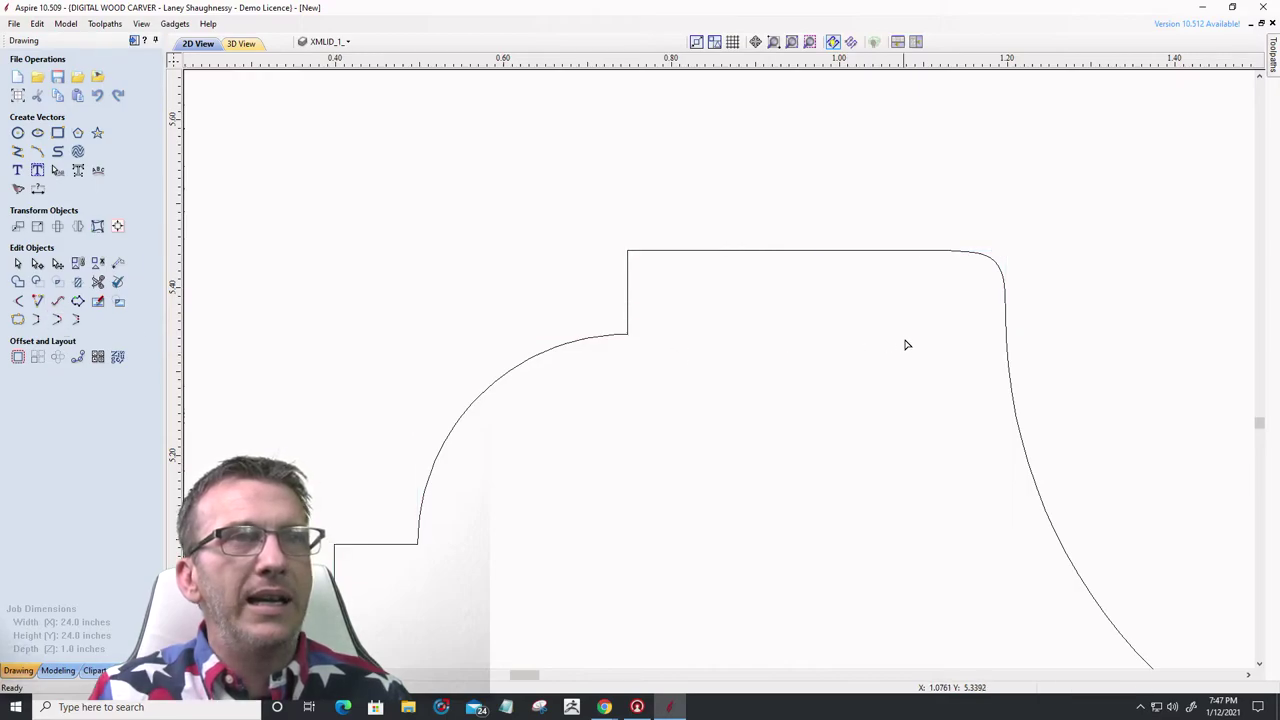
left_click(997, 262)
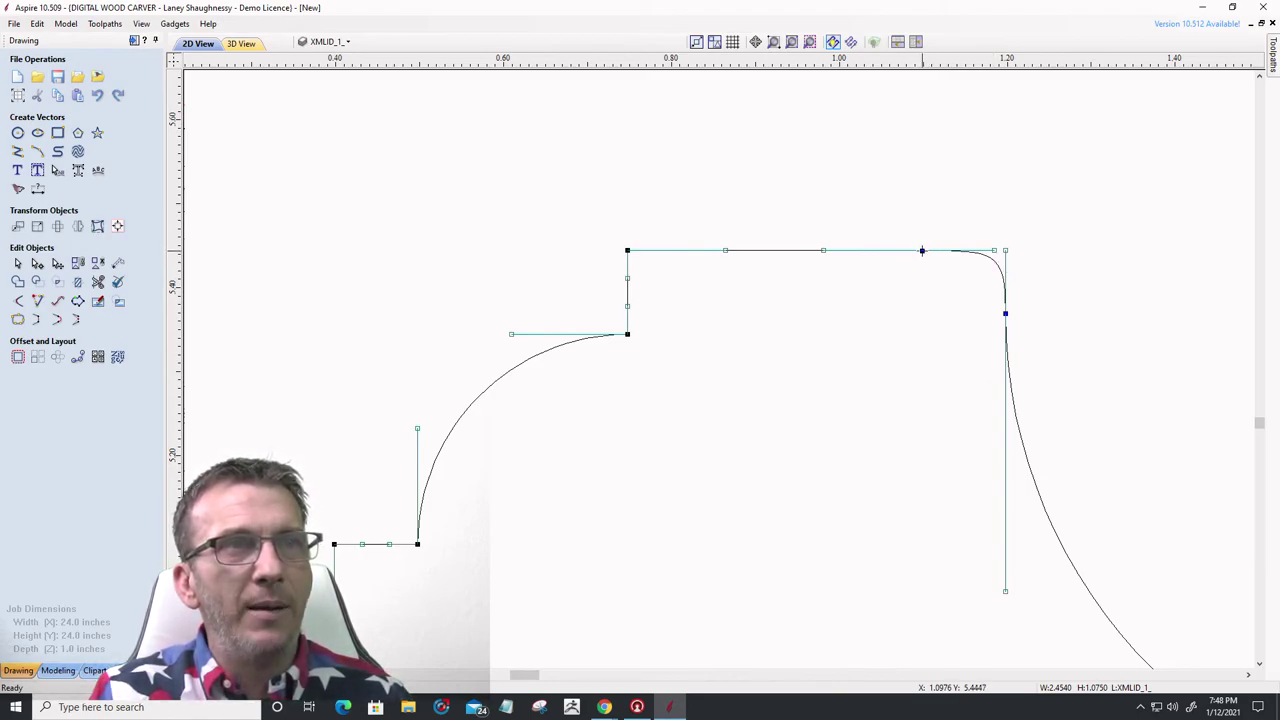
left_click(886, 252)
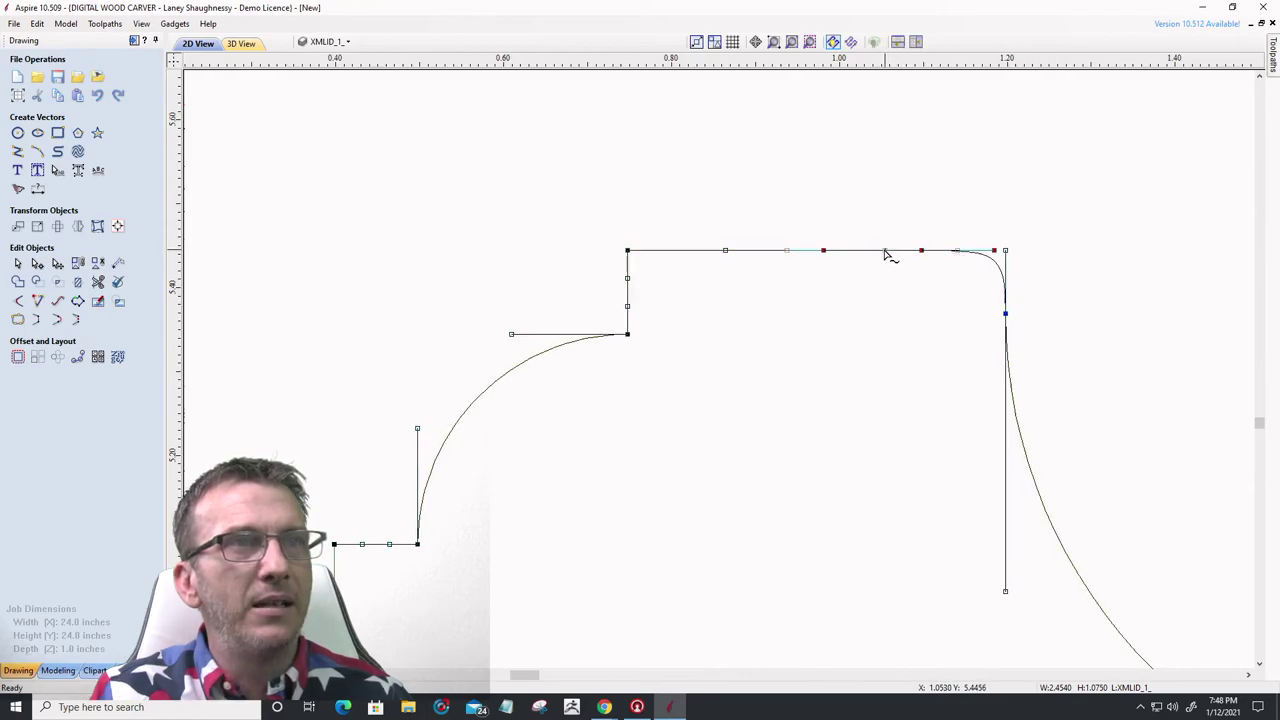
left_click_drag(886, 252, 874, 250)
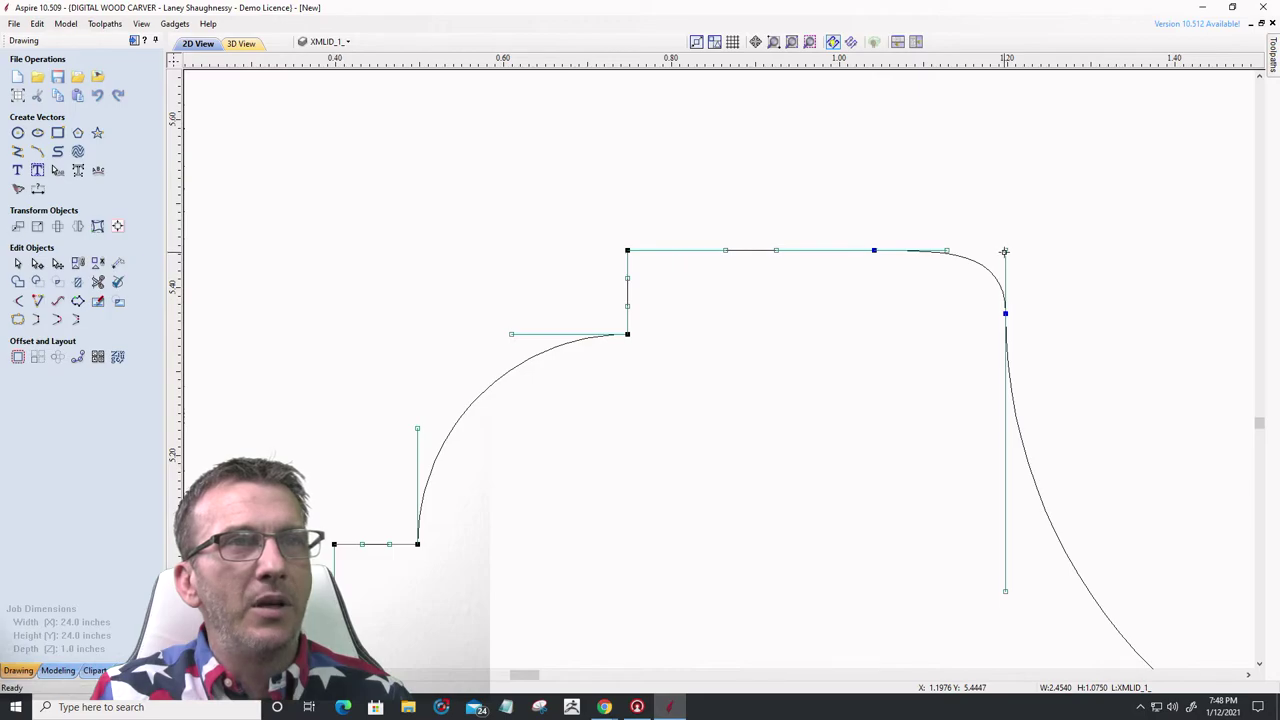
left_click_drag(1005, 251, 1005, 275)
left_click(903, 362)
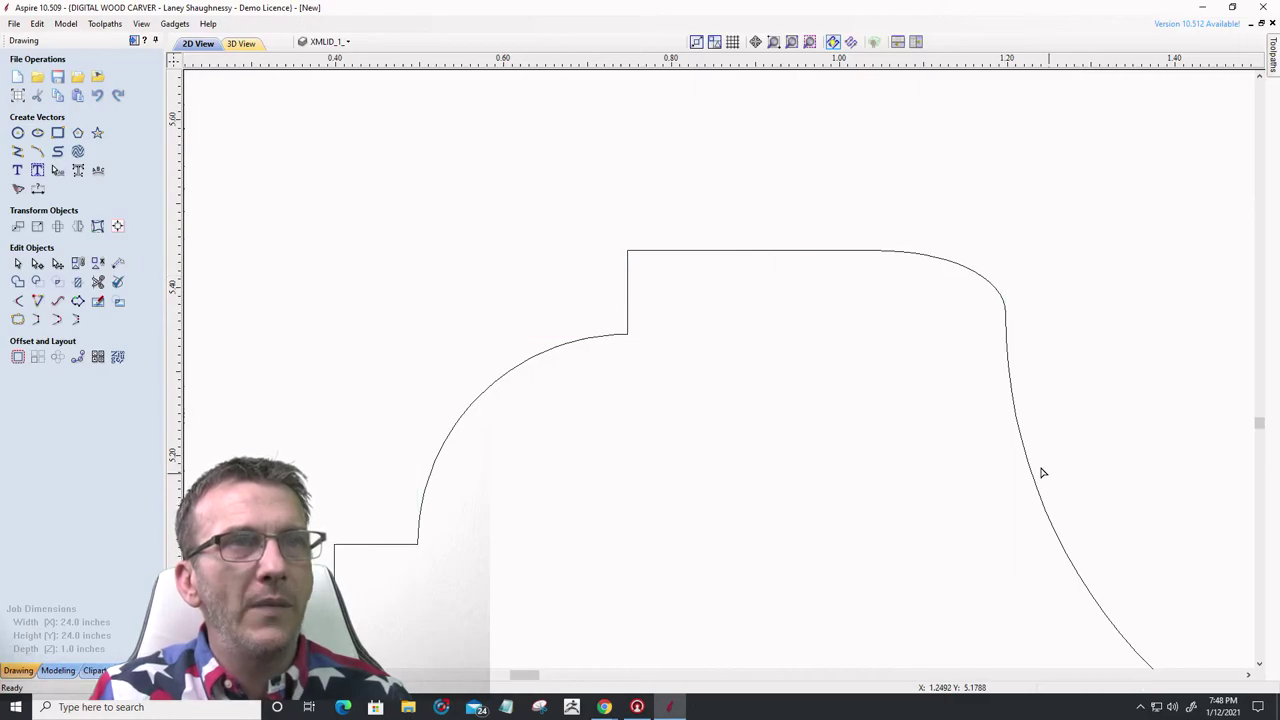
- Move the corner curve's top node left and stretch its handle slightly right
left_click(955, 264)
scroll(1005, 285, "up", 3)
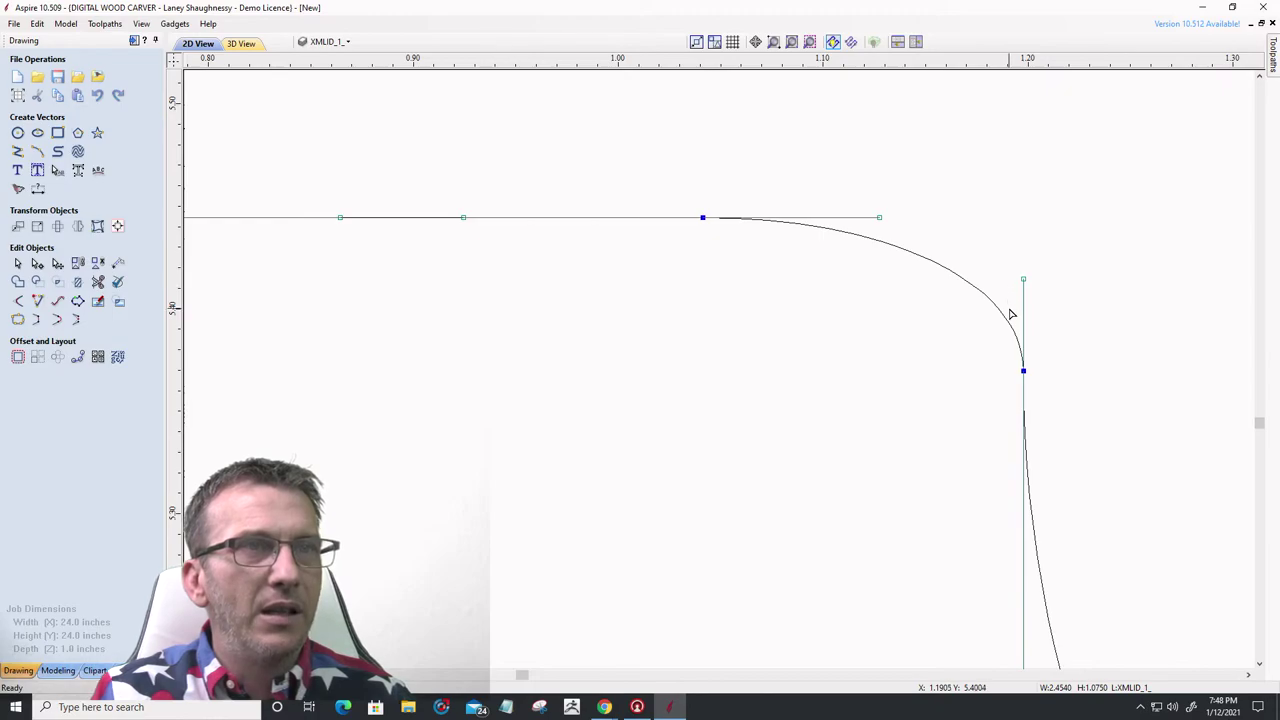
left_click_drag(690, 218, 645, 216)
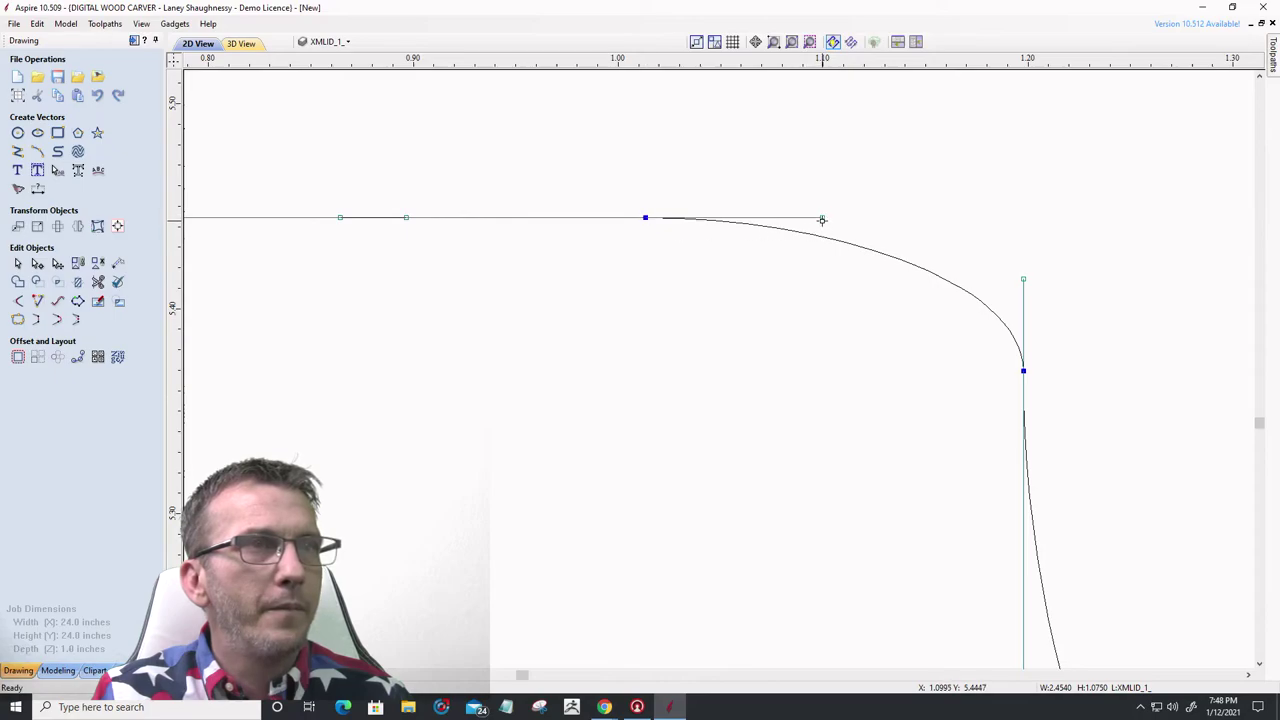
left_click_drag(821, 218, 831, 217)
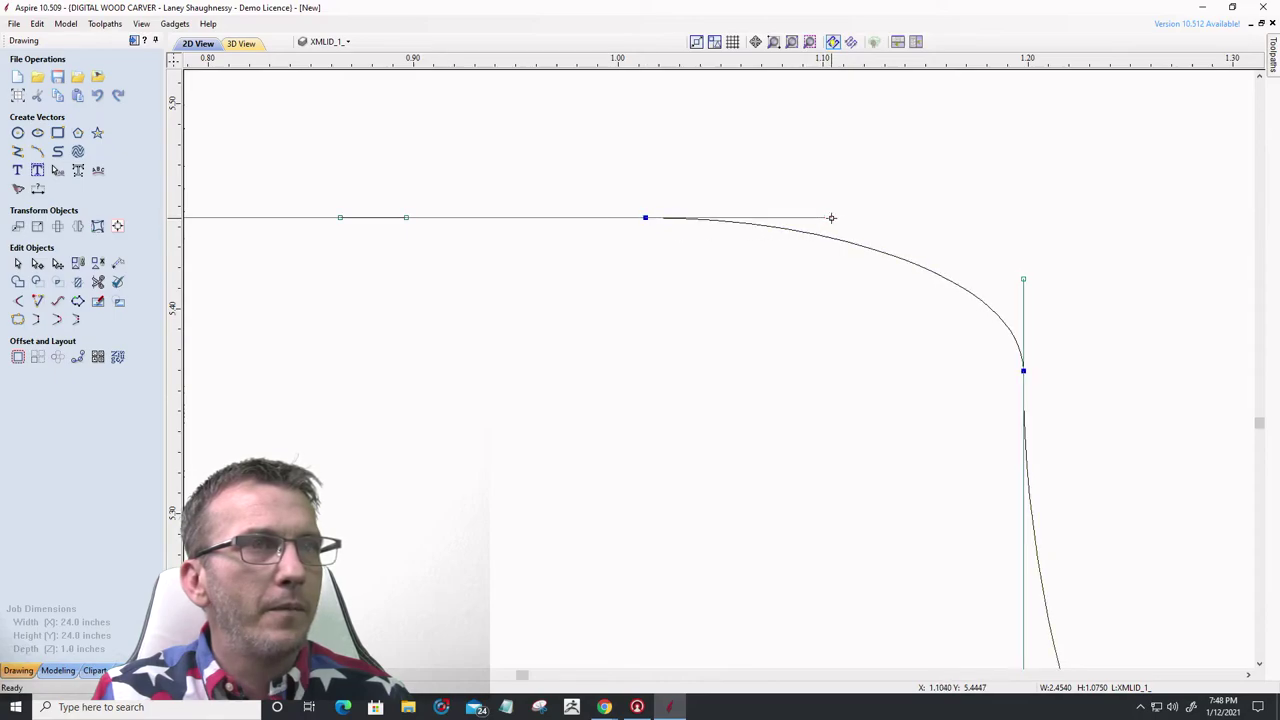
left_click(978, 245)
scroll(990, 238, "down", 10)
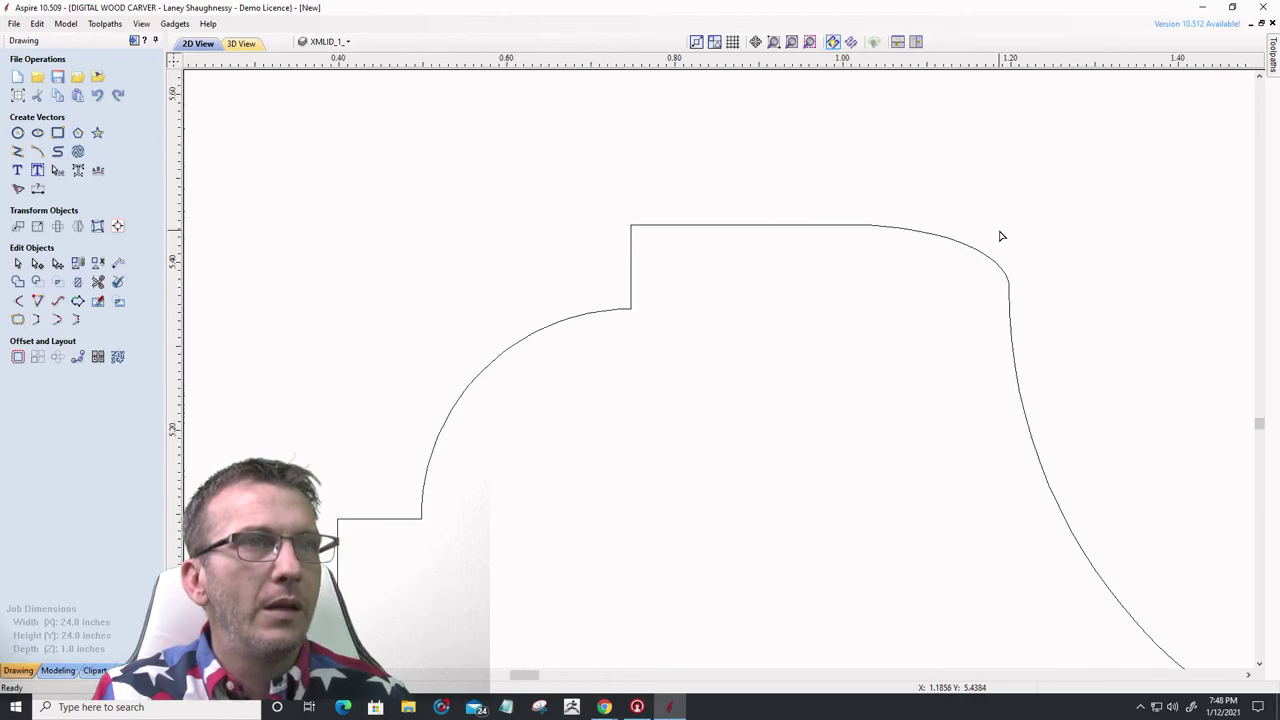
scroll(989, 250, "down", 4)
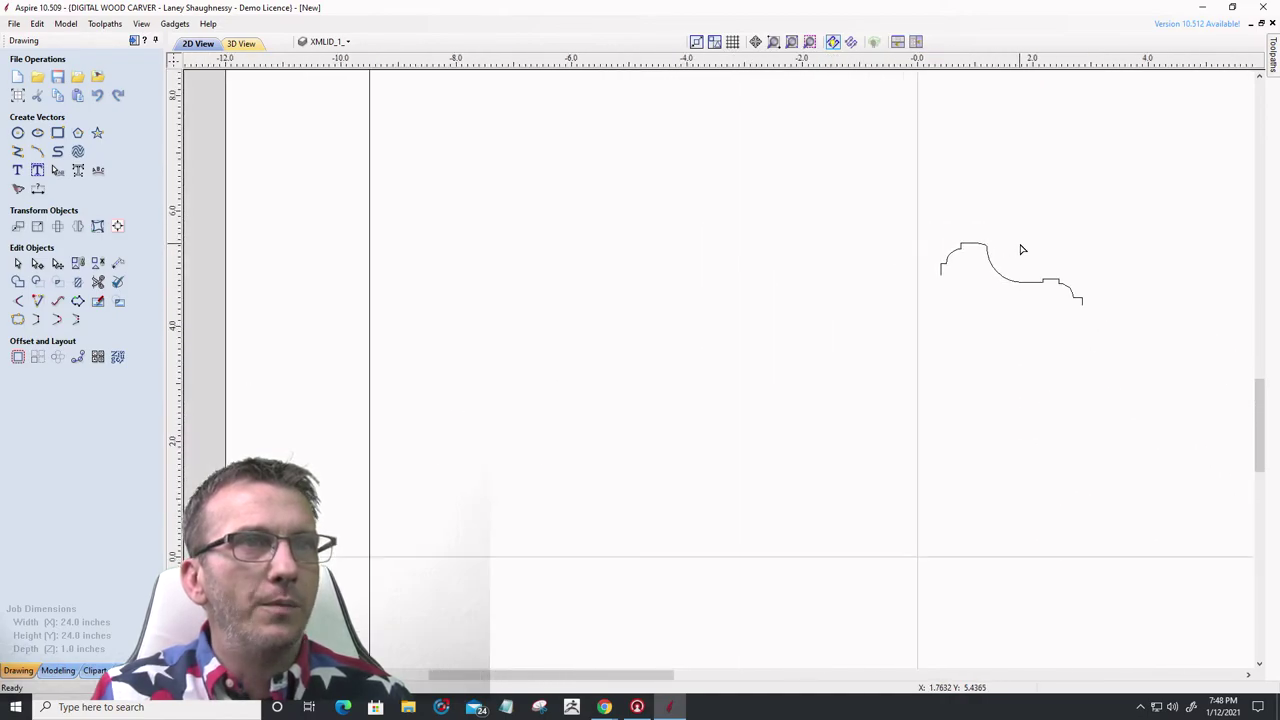
scroll(1020, 249, "up", 4)
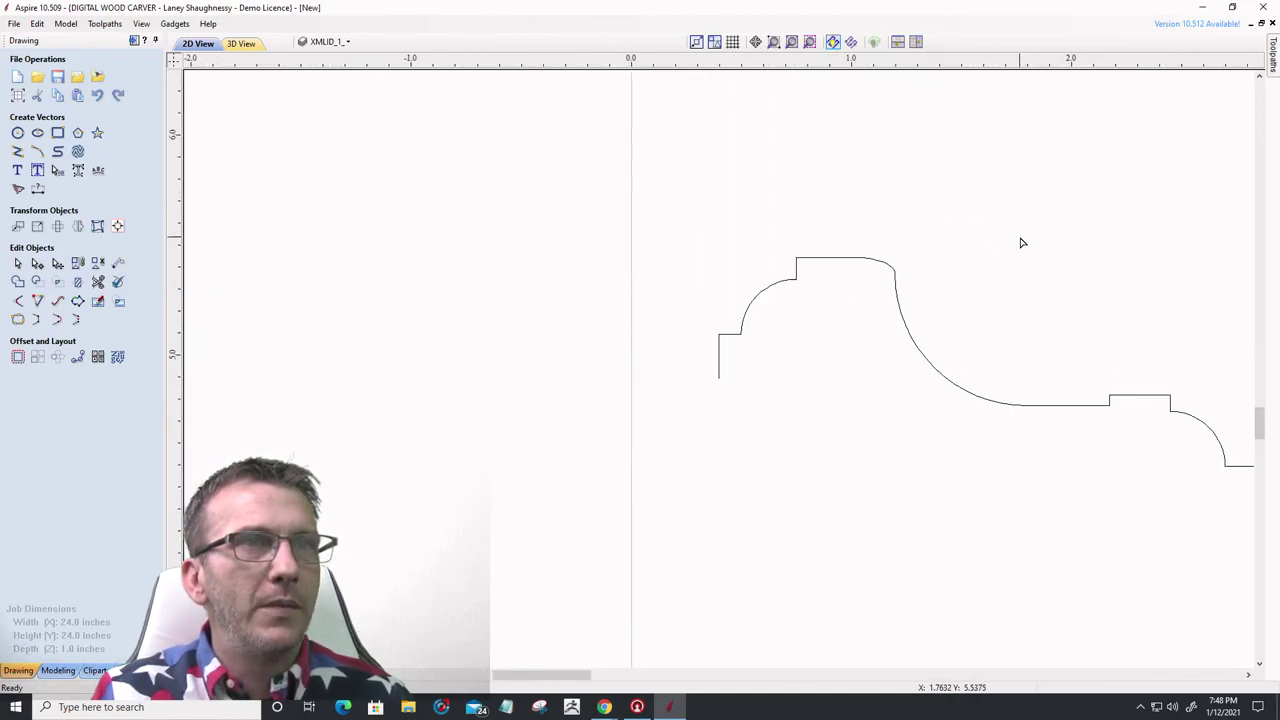
- Pull the corner's end handle right and raise the top-line nodes two nudges
left_click(895, 270)
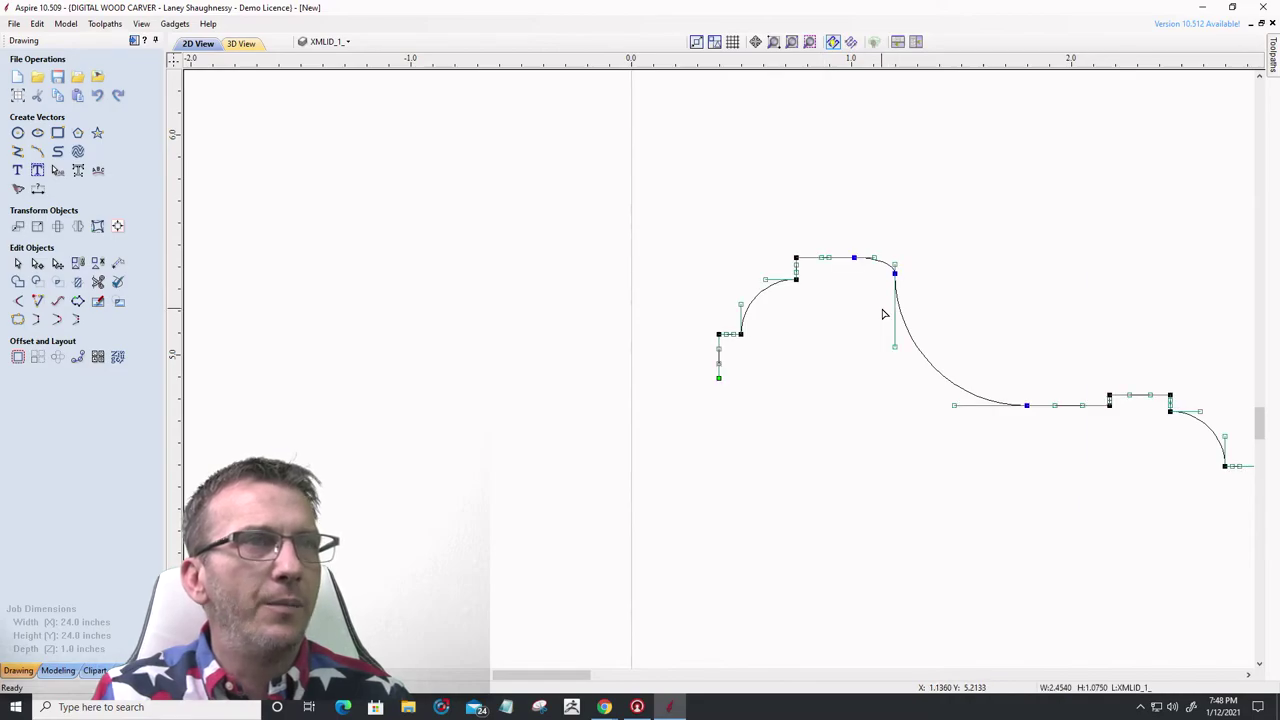
scroll(893, 268, "up", 5)
scroll(862, 256, "up", 2)
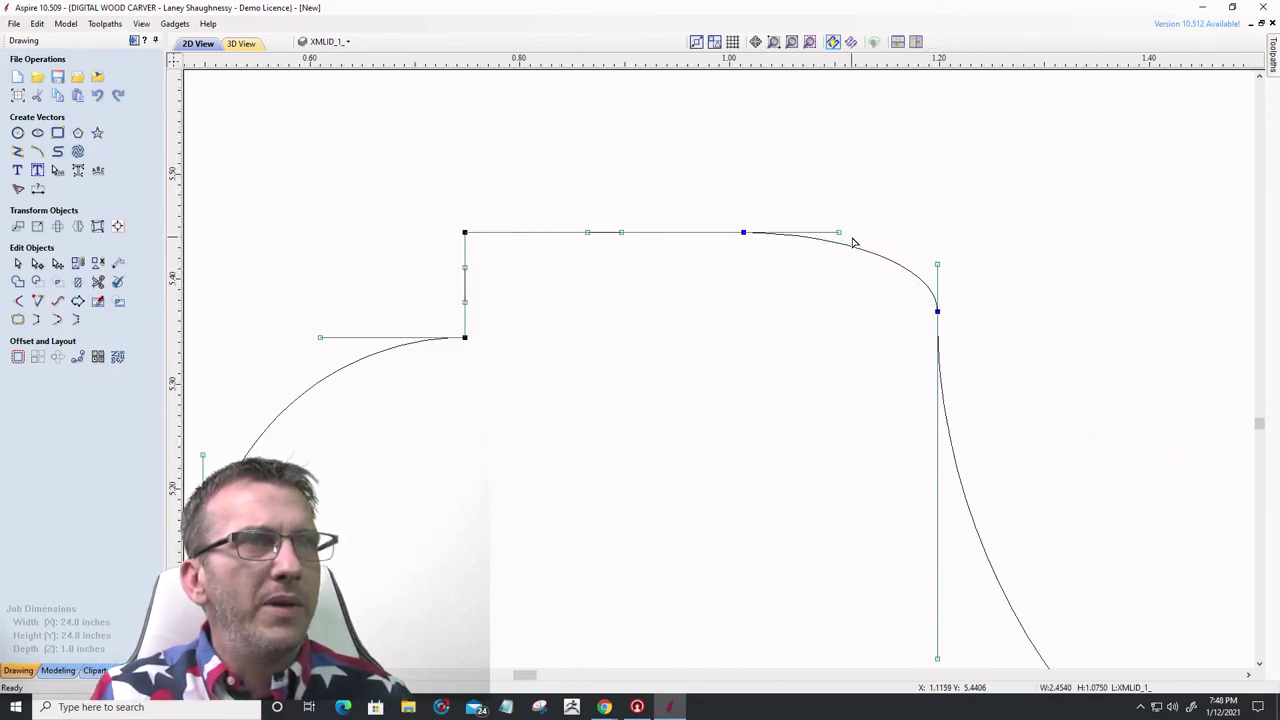
mouse_move(839, 232)
left_mouse_down()
mouse_move(860, 229)
mouse_move(851, 219)
mouse_move(854, 232)
left_mouse_up()
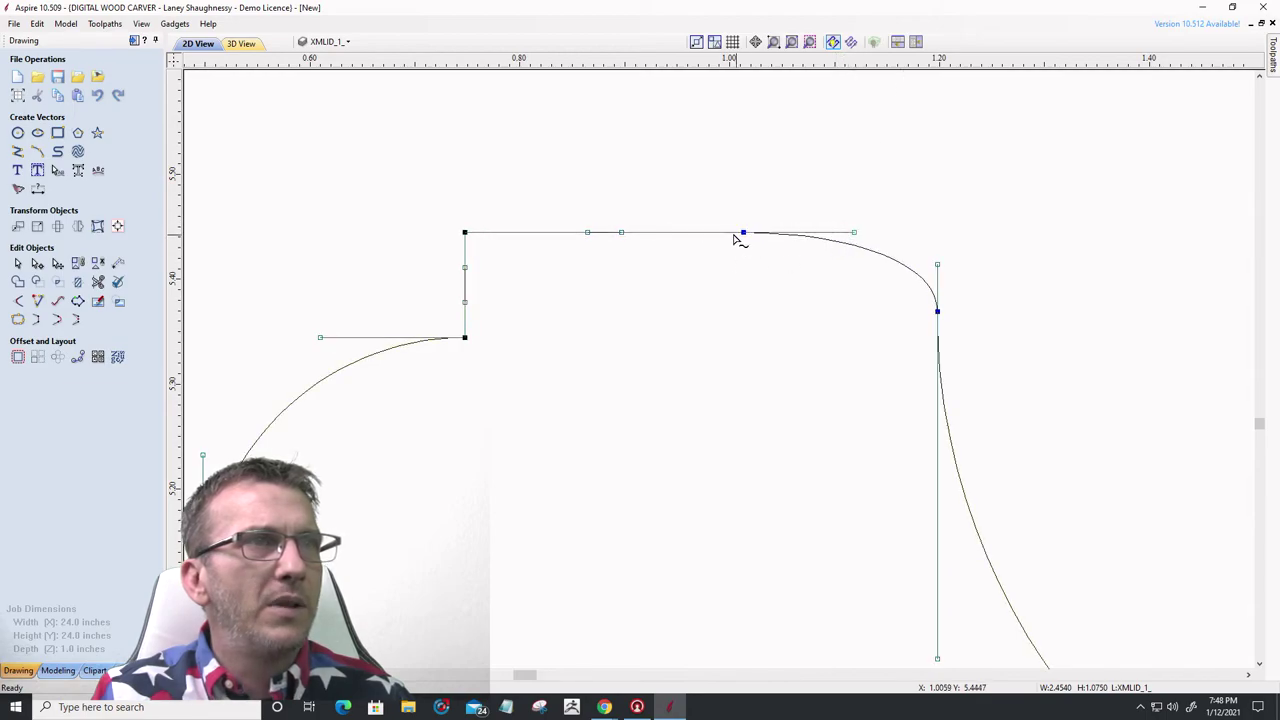
left_click_drag(751, 216, 415, 258)
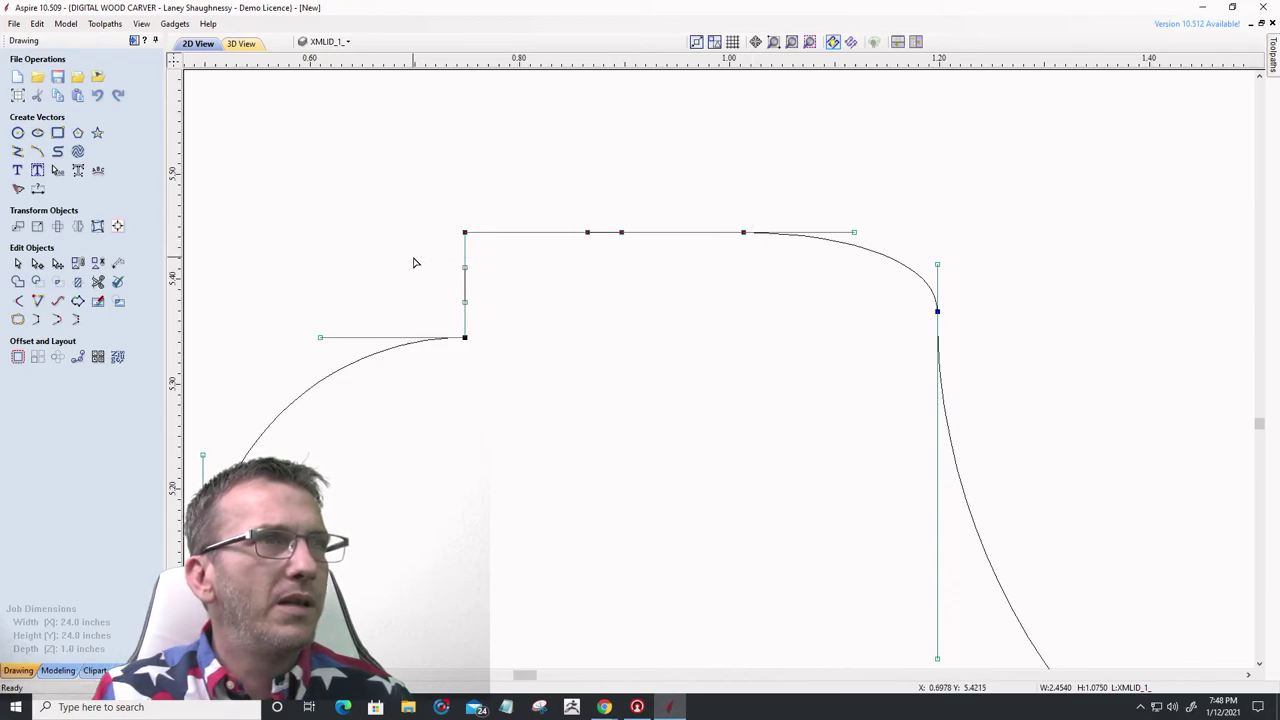
key("Up")
key("Up")
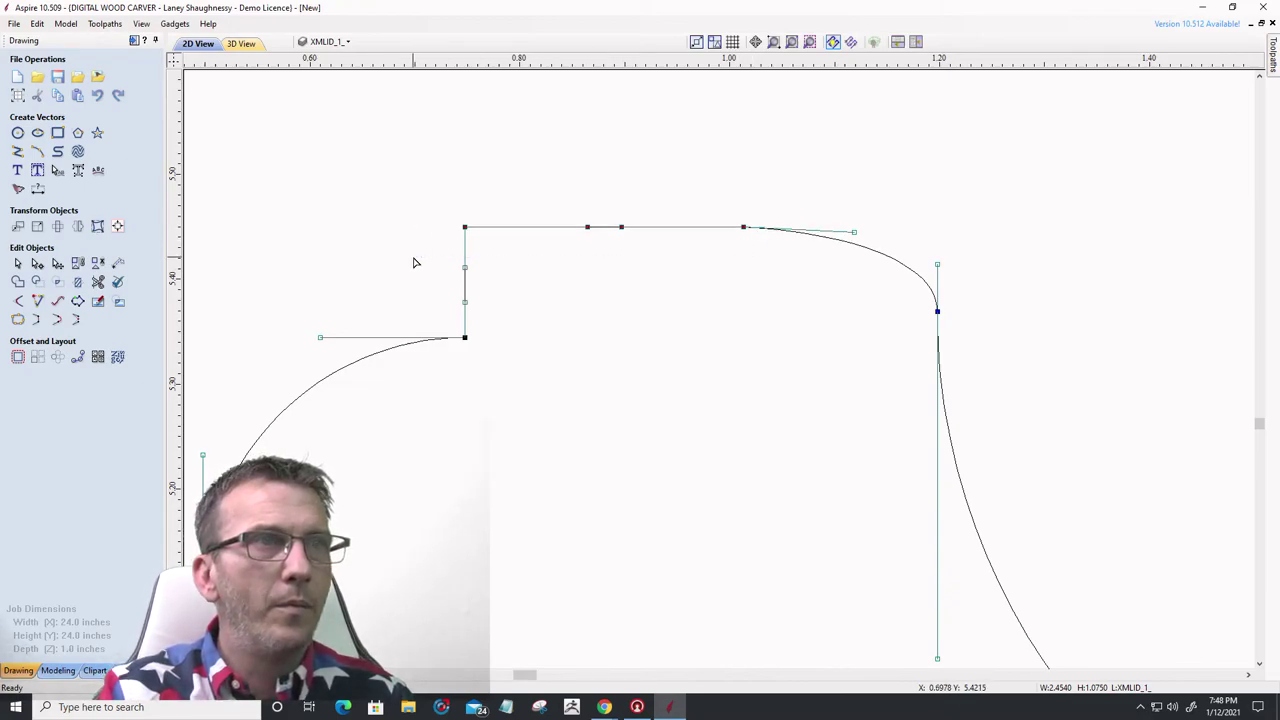
key("Up")
key("Up")
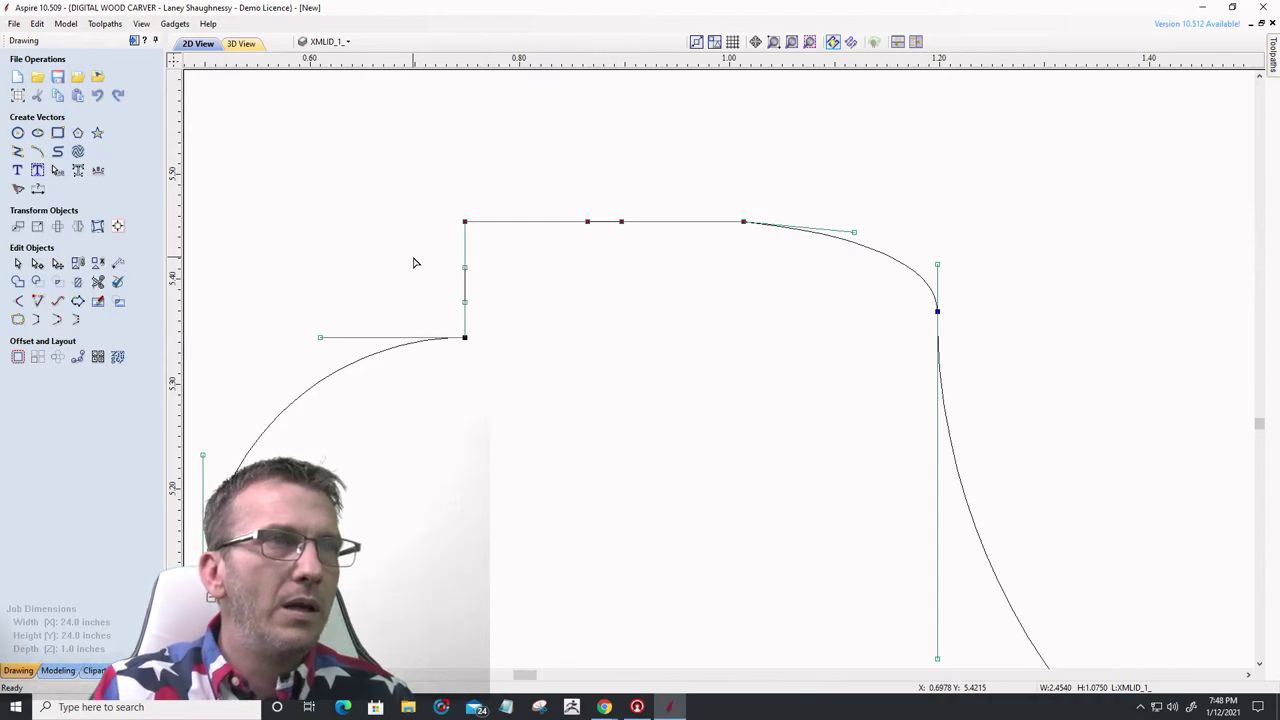
- Level the corner tangent with the top and reshape the curve below the corner node
left_click_drag(853, 232, 853, 221)
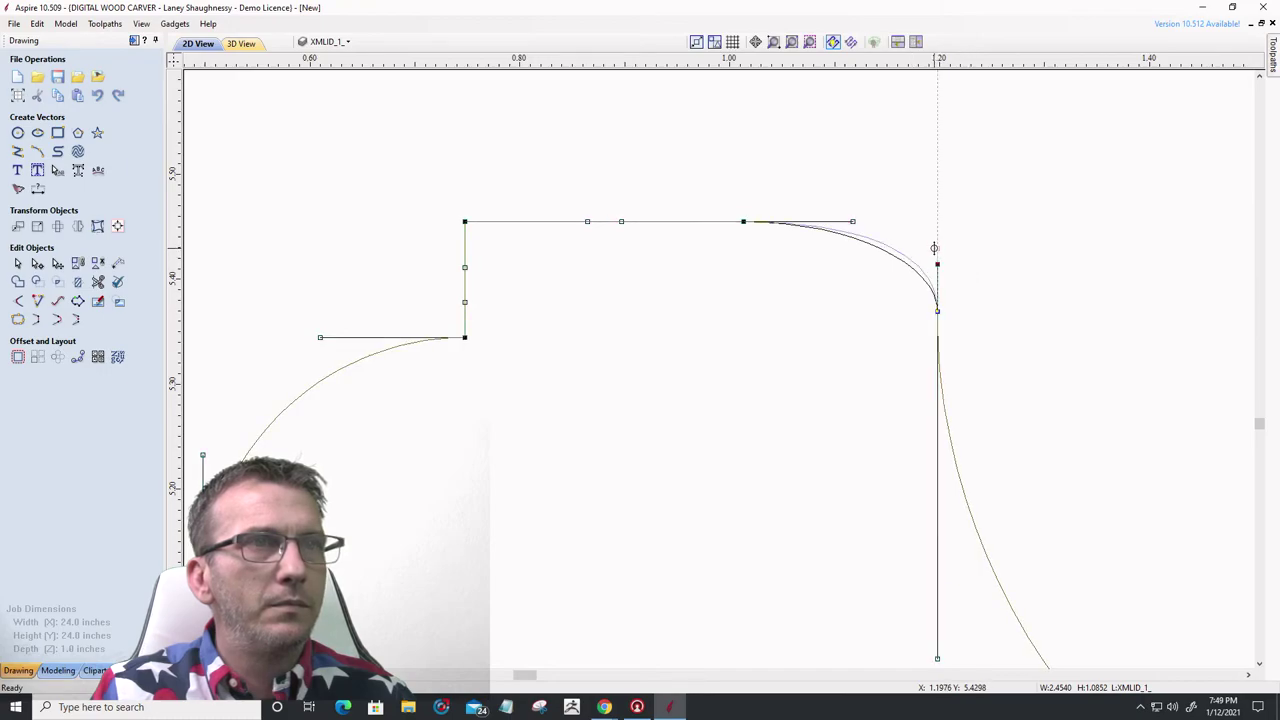
left_click(932, 248)
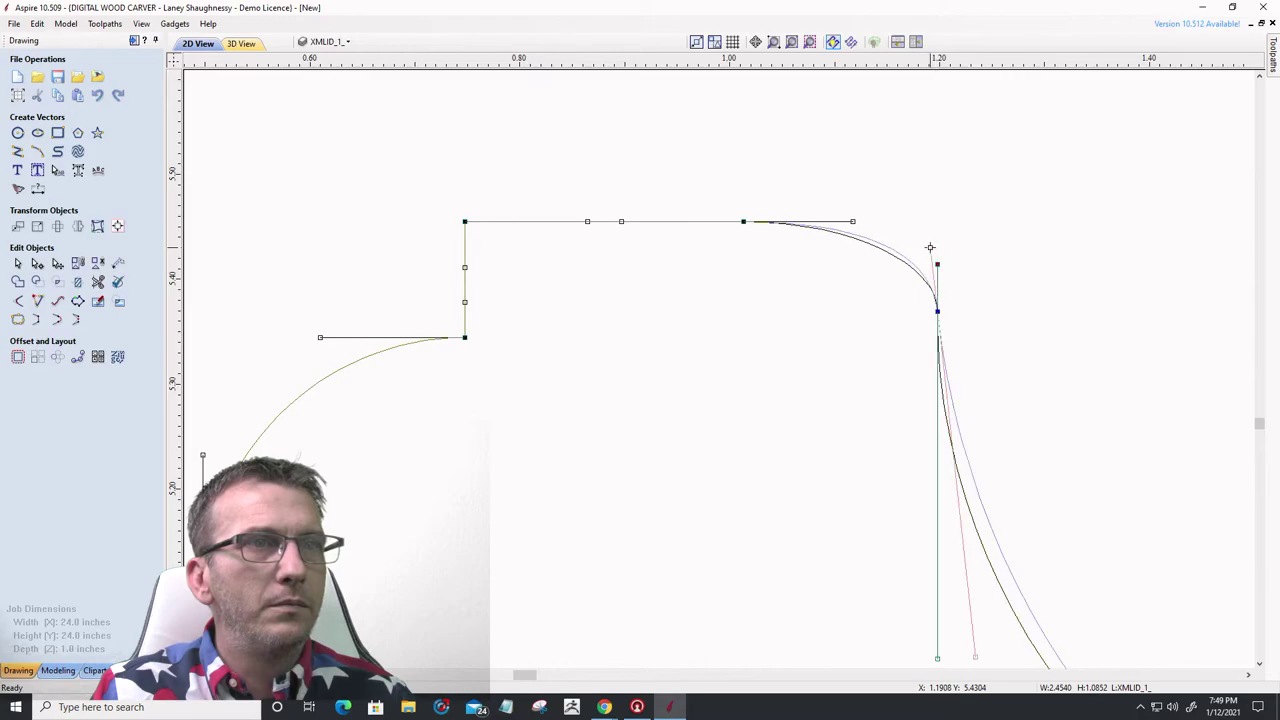
left_click_drag(930, 247, 934, 380)
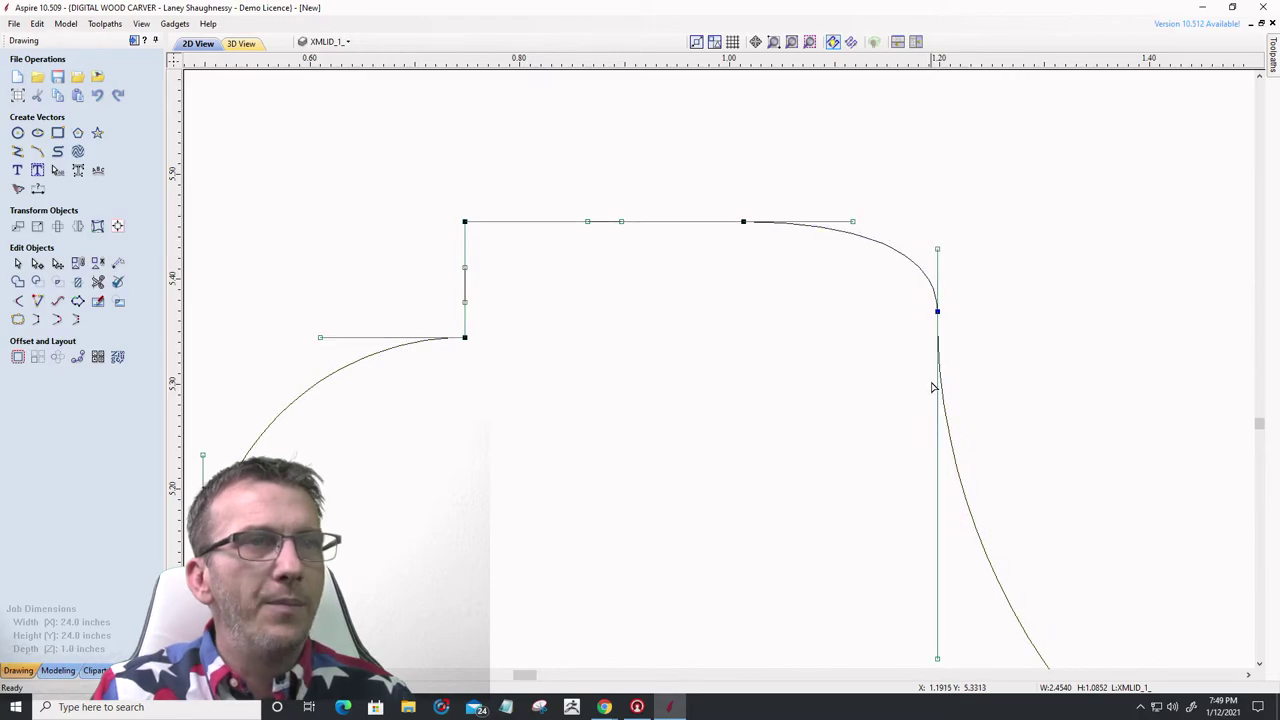
scroll(916, 330, "down", 5)
scroll(916, 330, "down", 3)
scroll(900, 328, "up", 8)
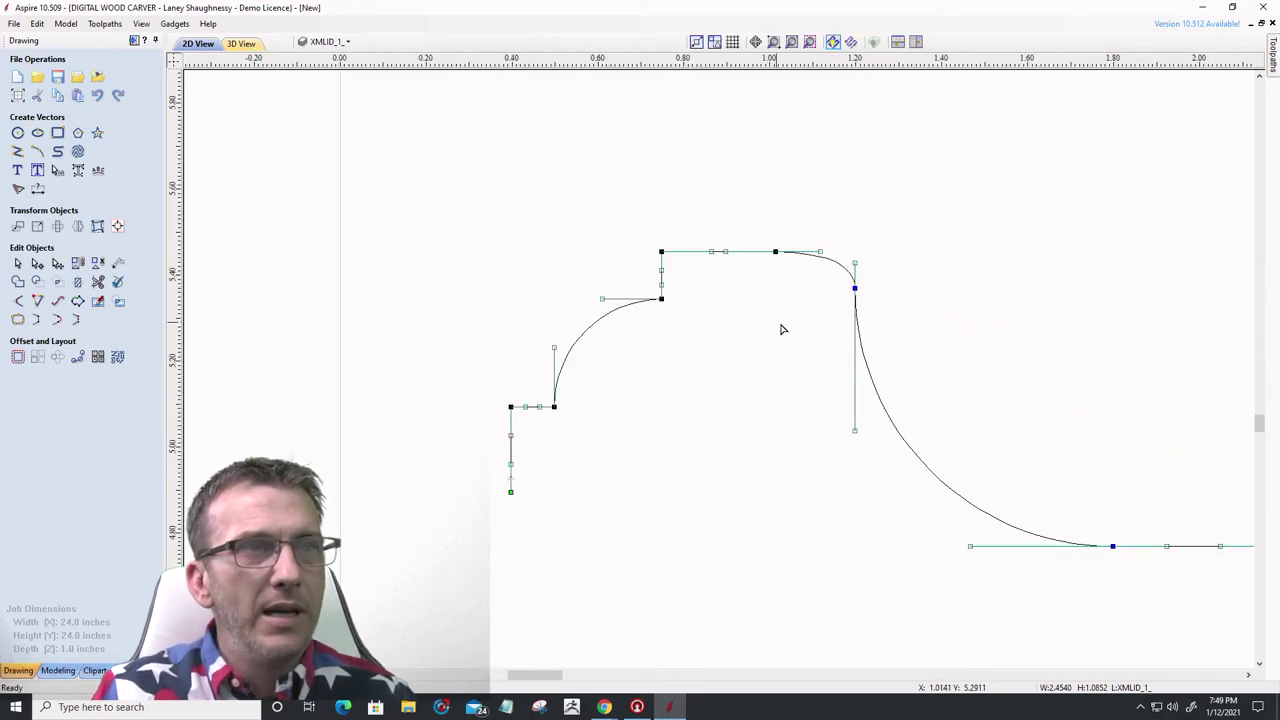
- Convert the corner node to a smooth point and reshape the curved span into it
left_click_drag(856, 259, 758, 393)
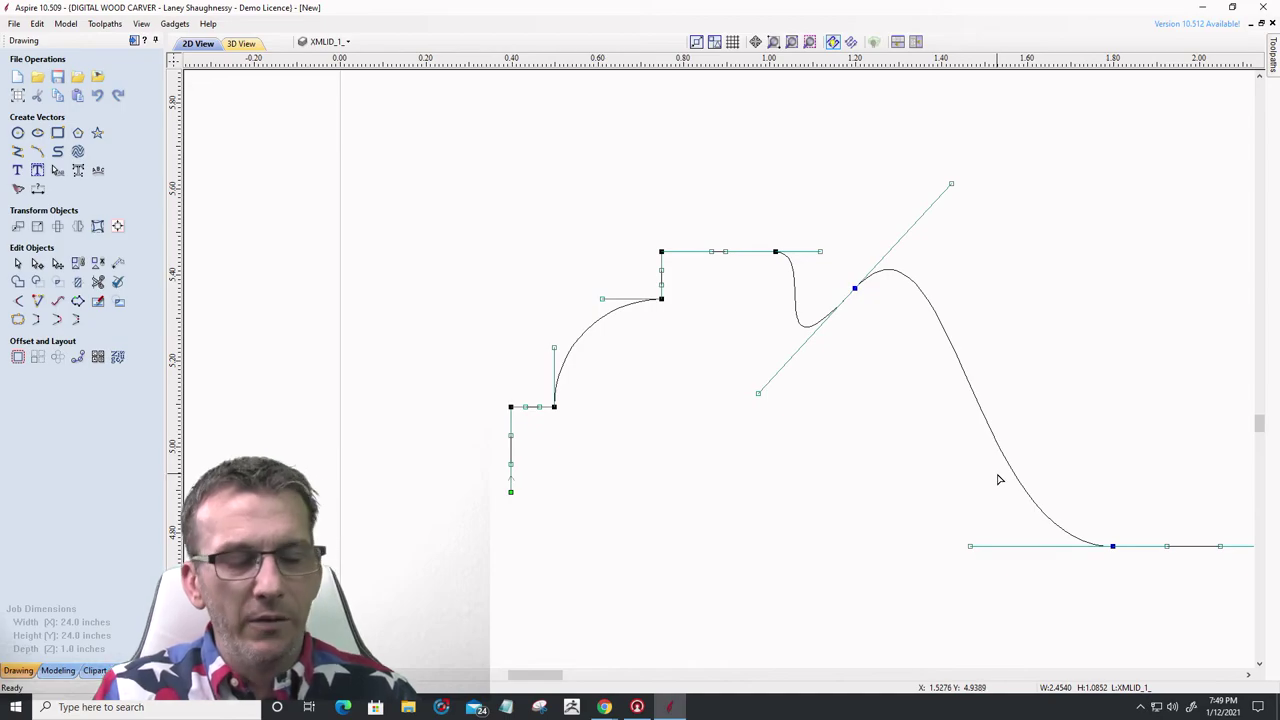
key("ctrl+z")
scroll(853, 330, "up", 3)
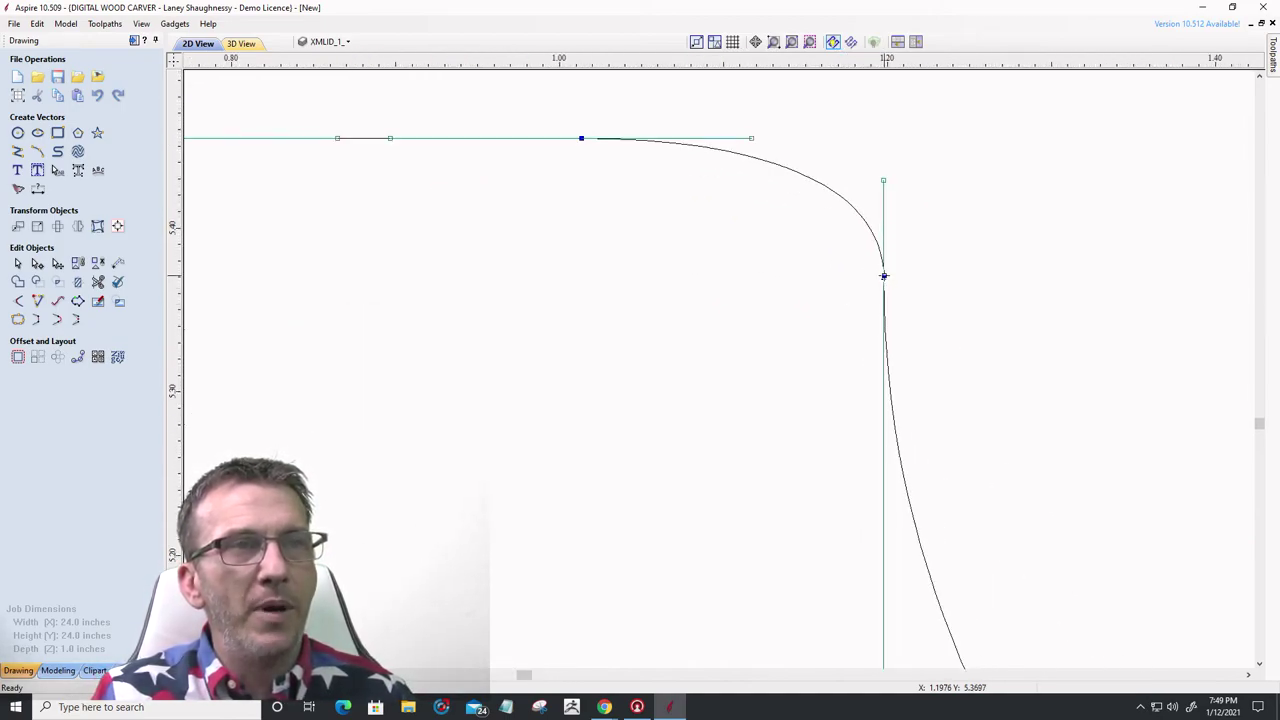
right_click(883, 277)
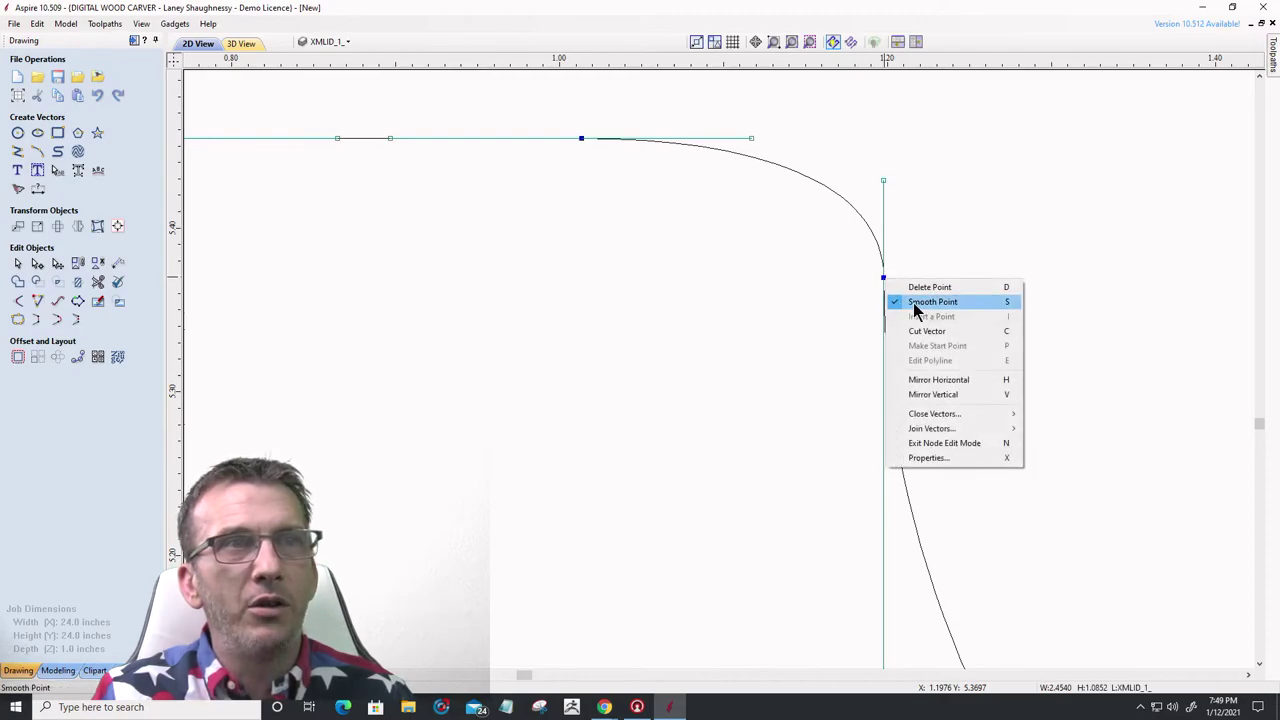
left_click(920, 302)
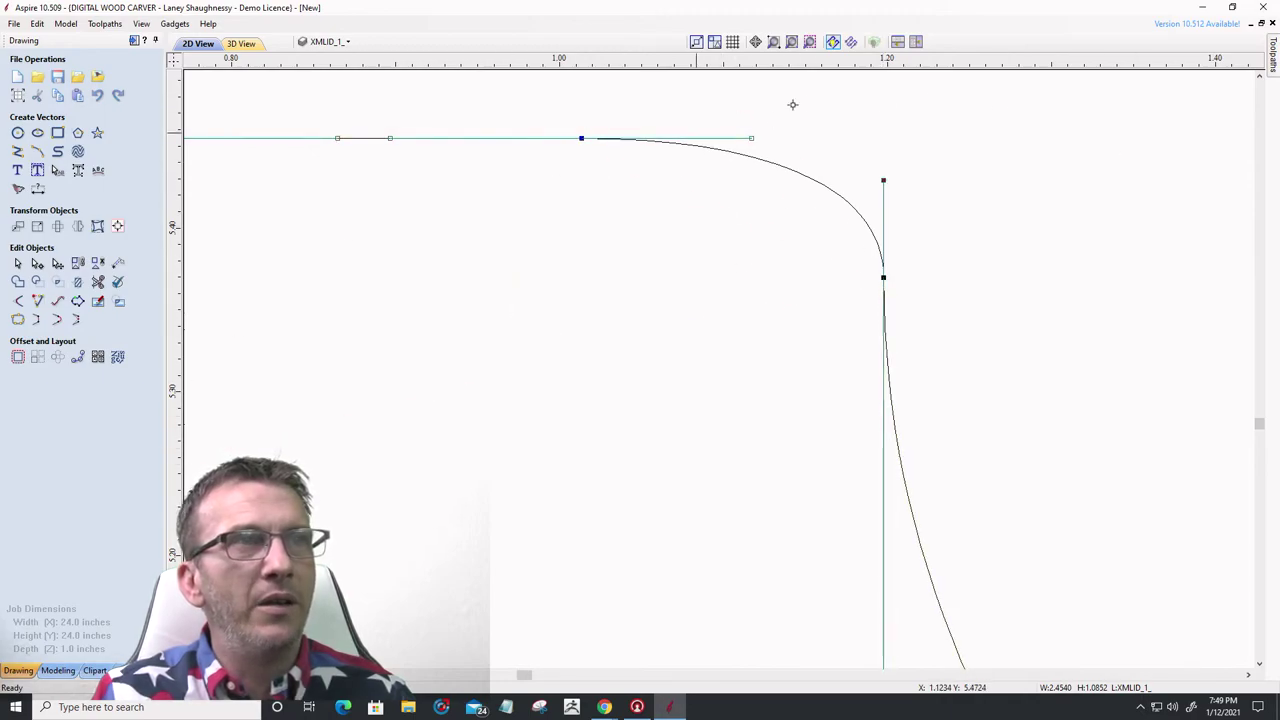
left_click_drag(948, 156, 841, 184)
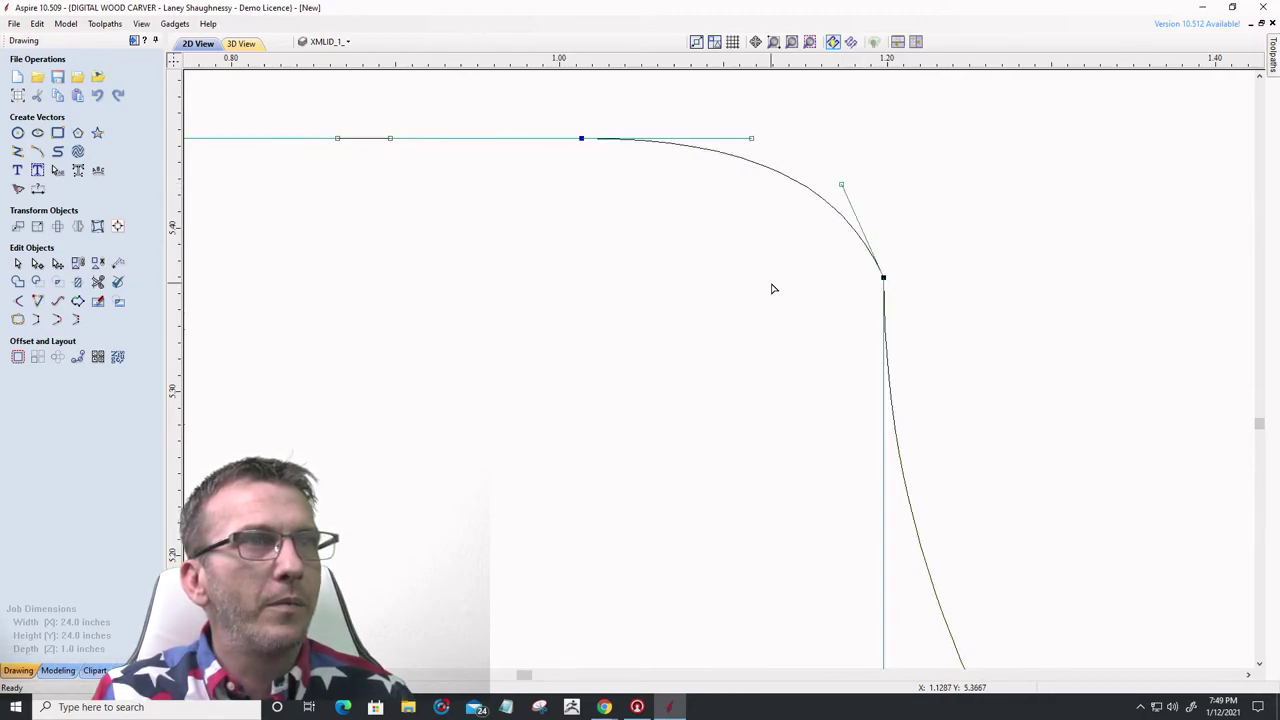
left_click(870, 302)
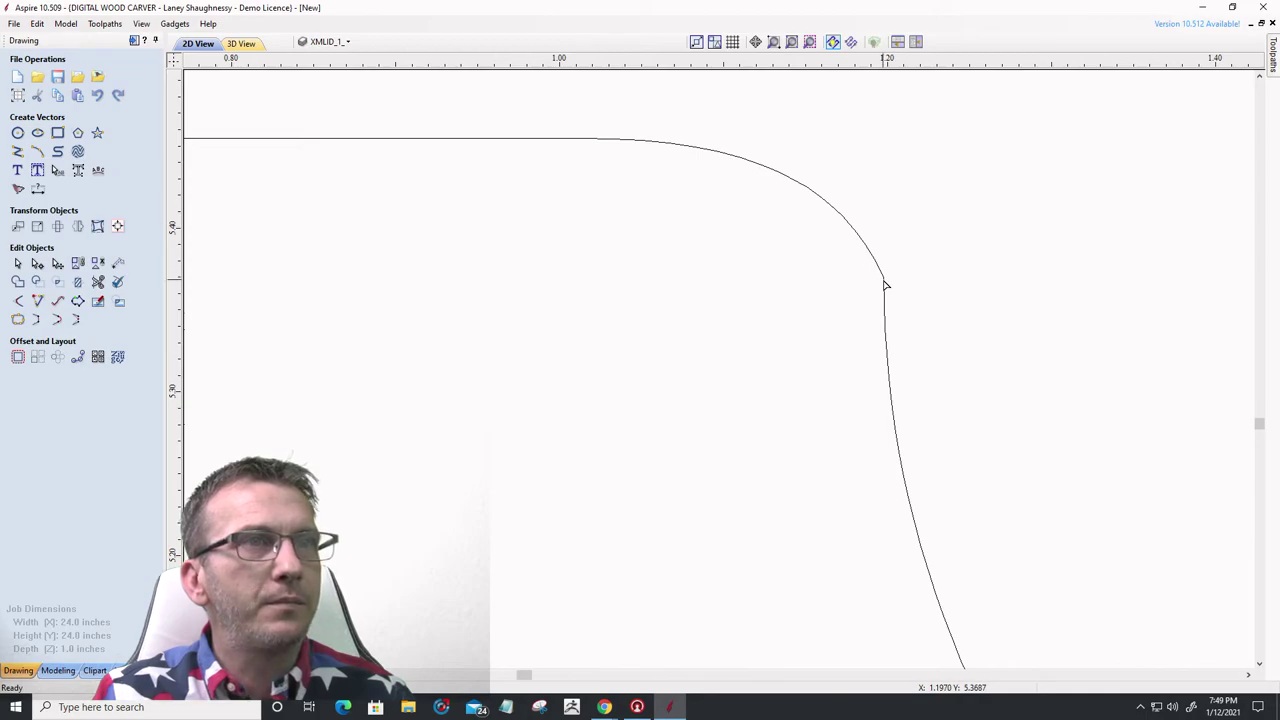
- Make the corner node smooth again and zoom out to review the whole profile
left_click(882, 280)
right_click(884, 280)
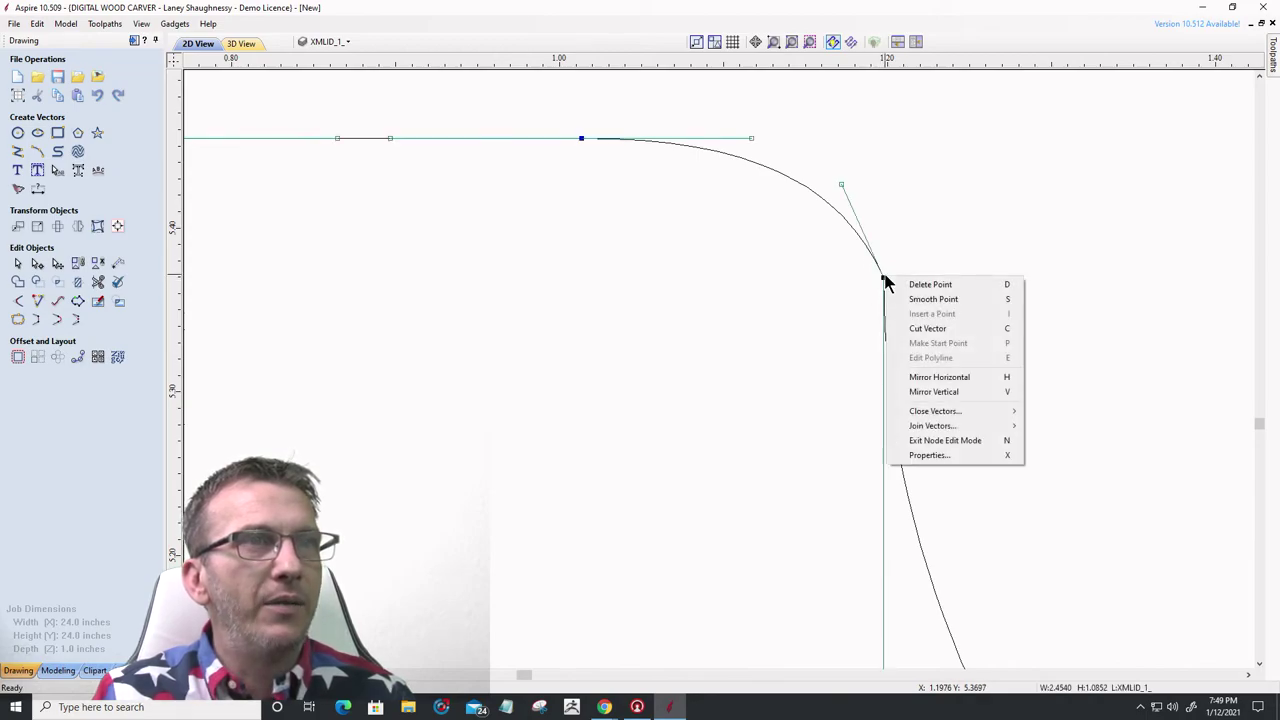
left_click(898, 297)
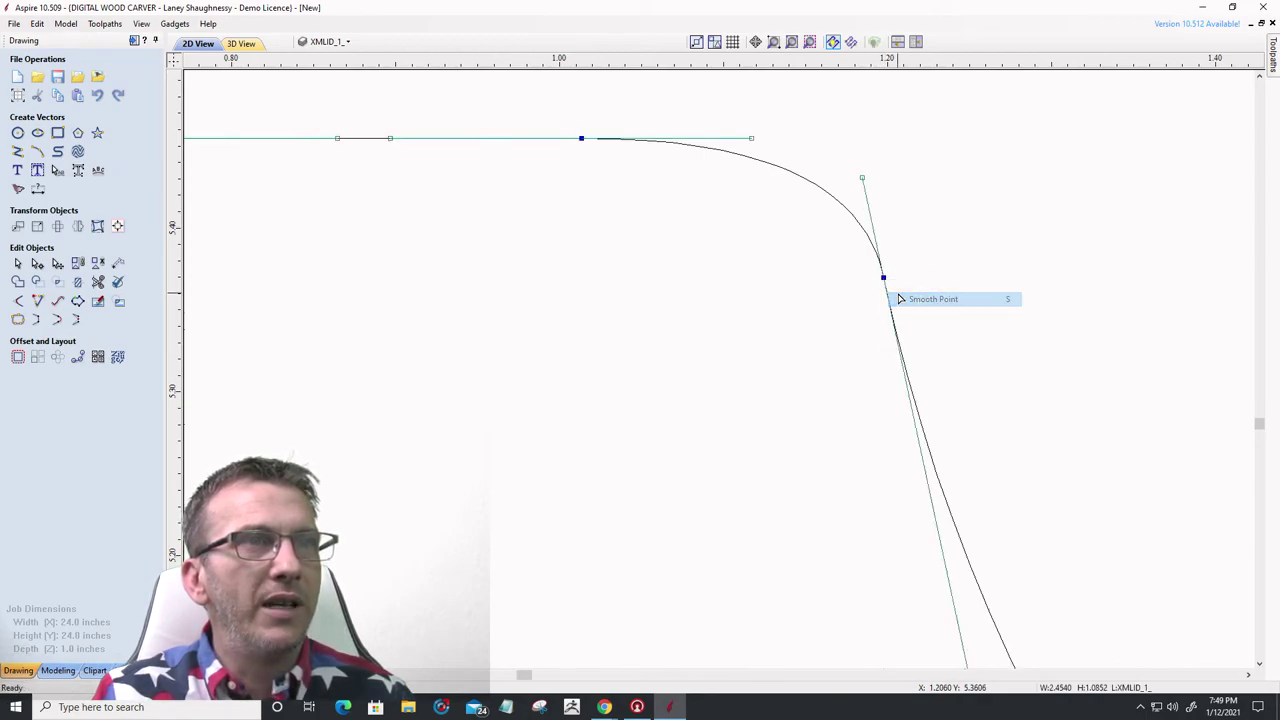
left_click(816, 320)
scroll(802, 318, "down", 5)
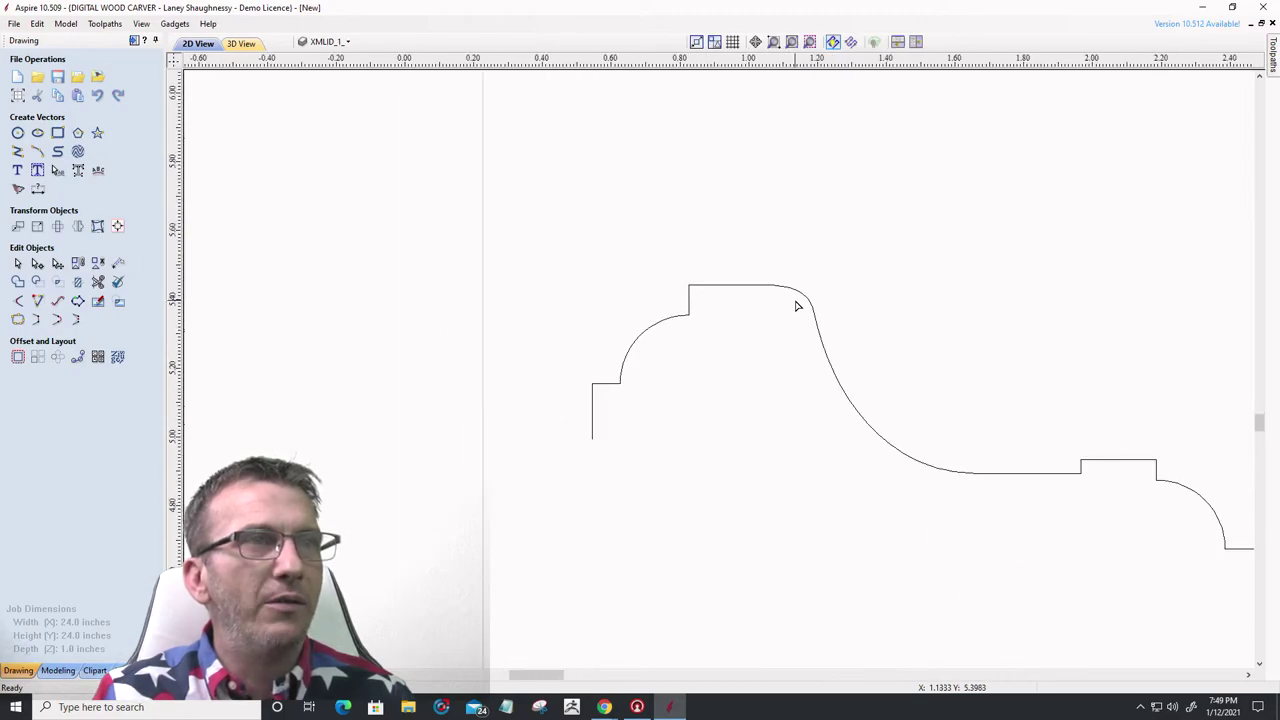
scroll(797, 306, "up", 5)
scroll(894, 289, "up", 3)
scroll(867, 307, "down", 3)
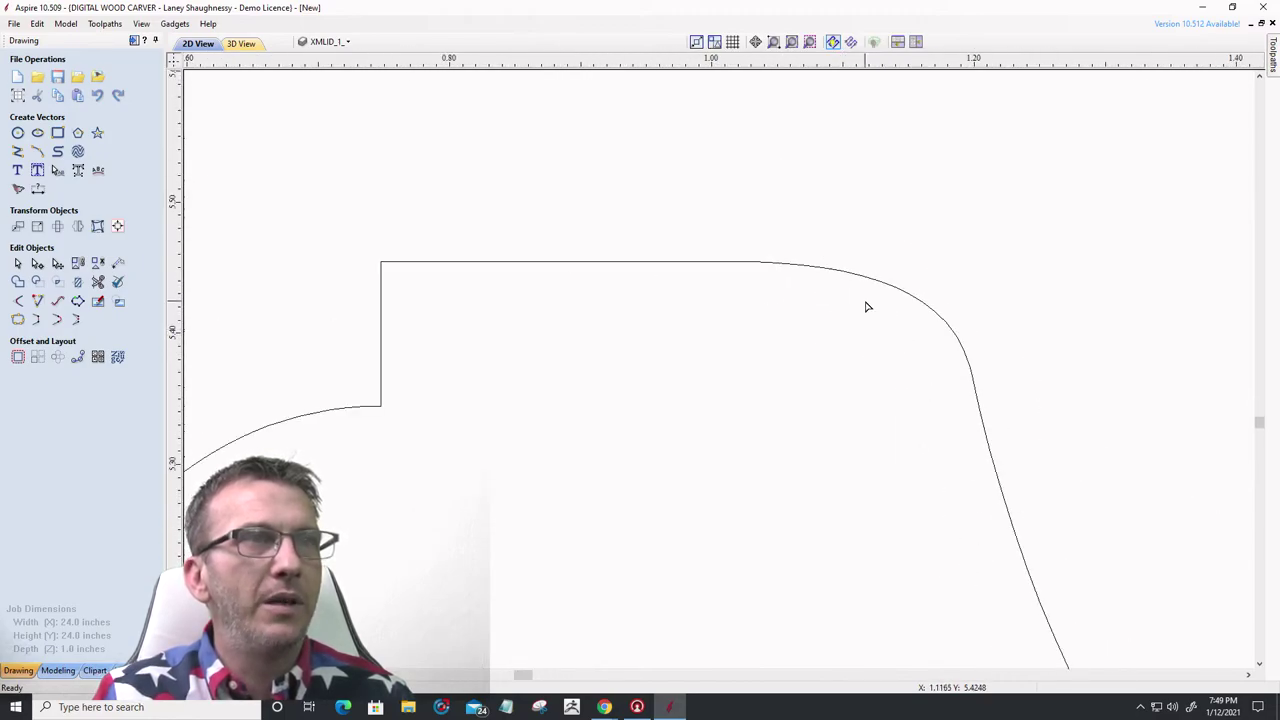
scroll(867, 307, "down", 10)
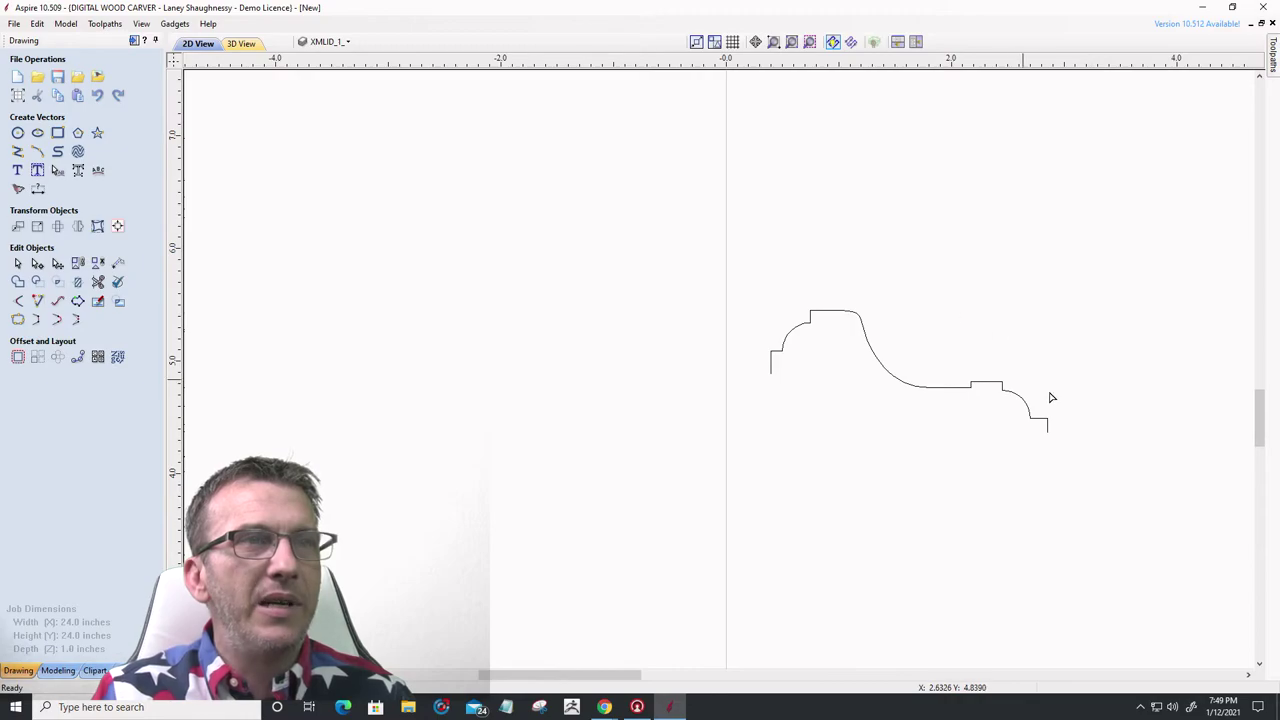
scroll(800, 313, "up", 6)
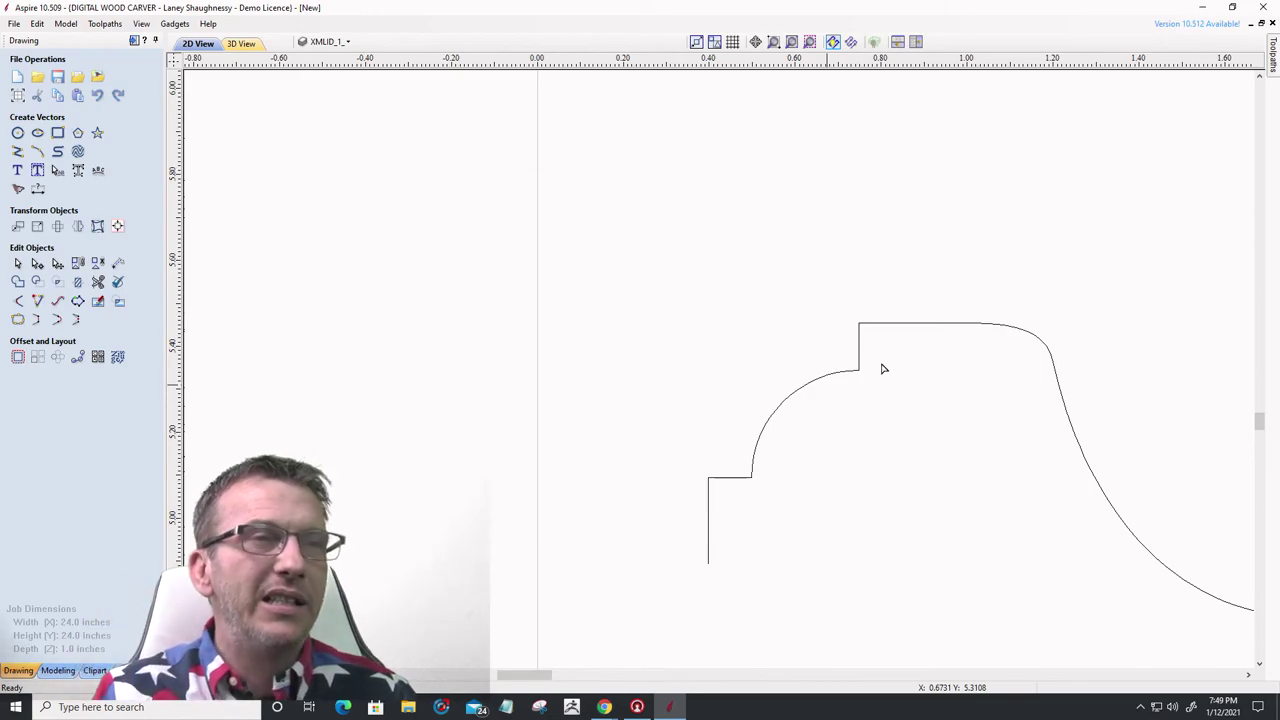
scroll(1193, 490, "down", 3)
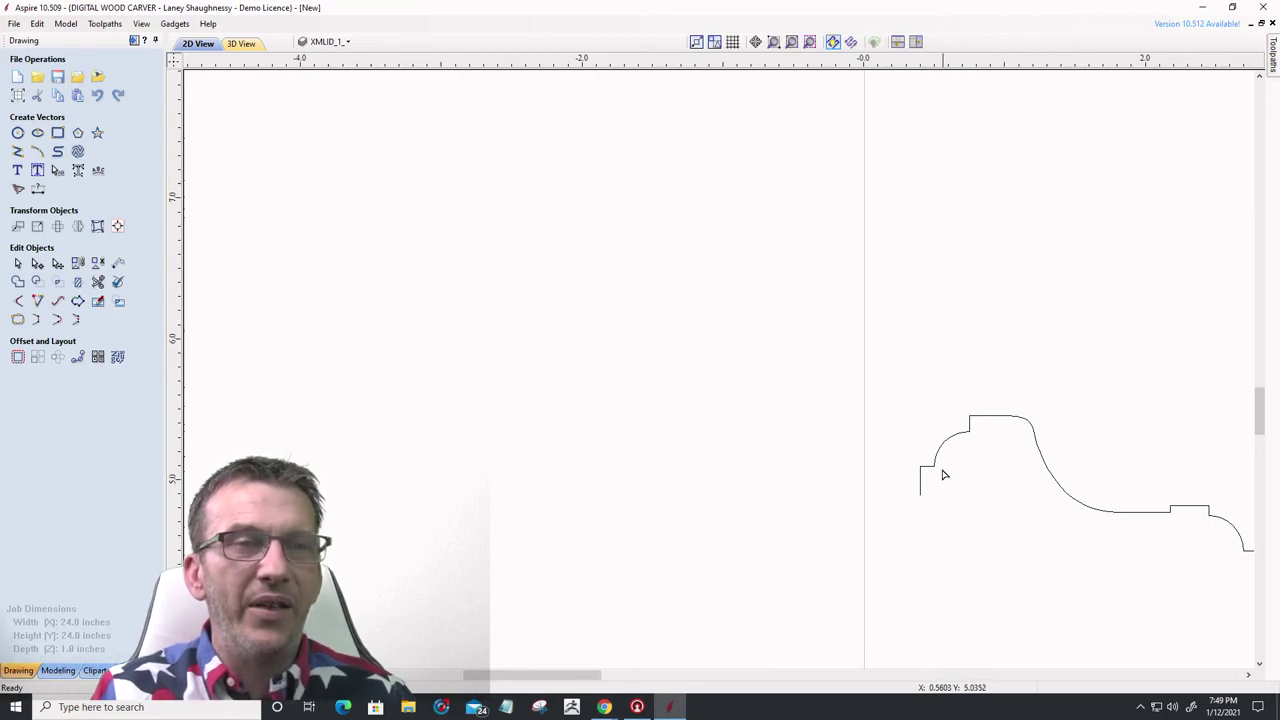
scroll(725, 268, "down", 4)
- Select the whole moulding profile and move it toward the upper left of the job
left_click_drag(785, 294, 1050, 450)
left_click(17, 264)
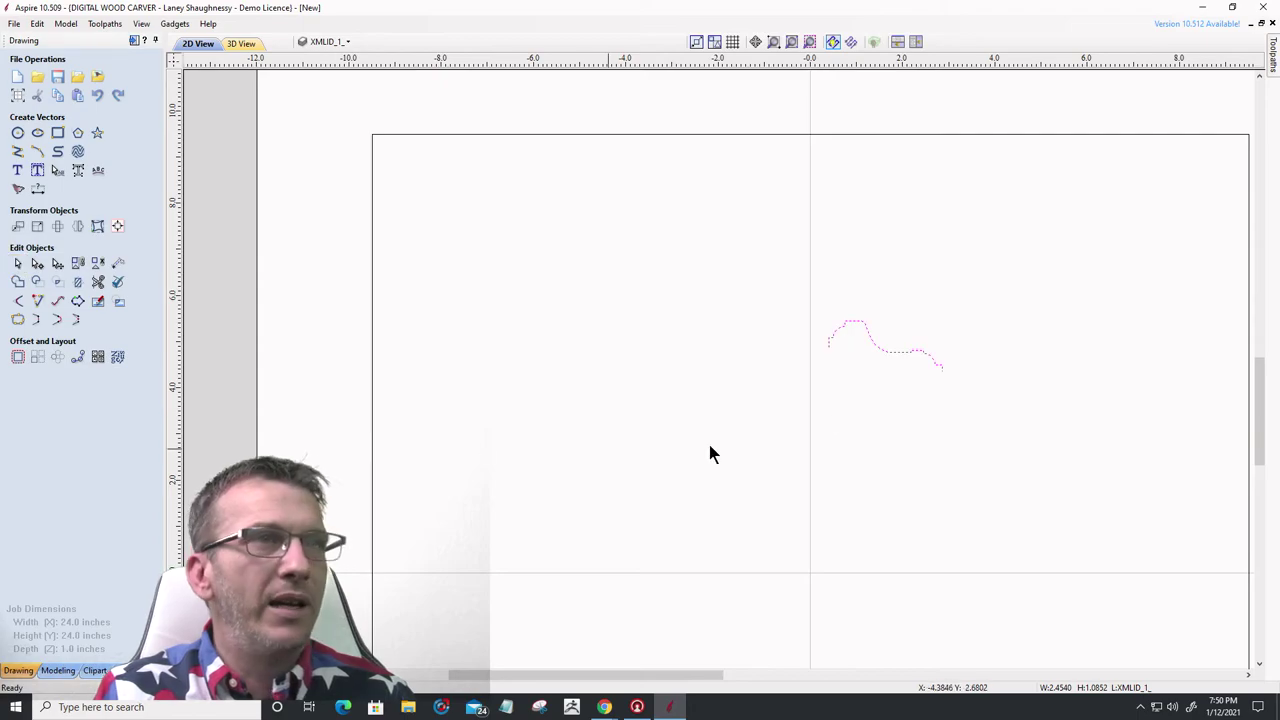
left_click_drag(880, 347, 491, 222)
scroll(600, 286, "down", 3)
scroll(557, 286, "up", 4)
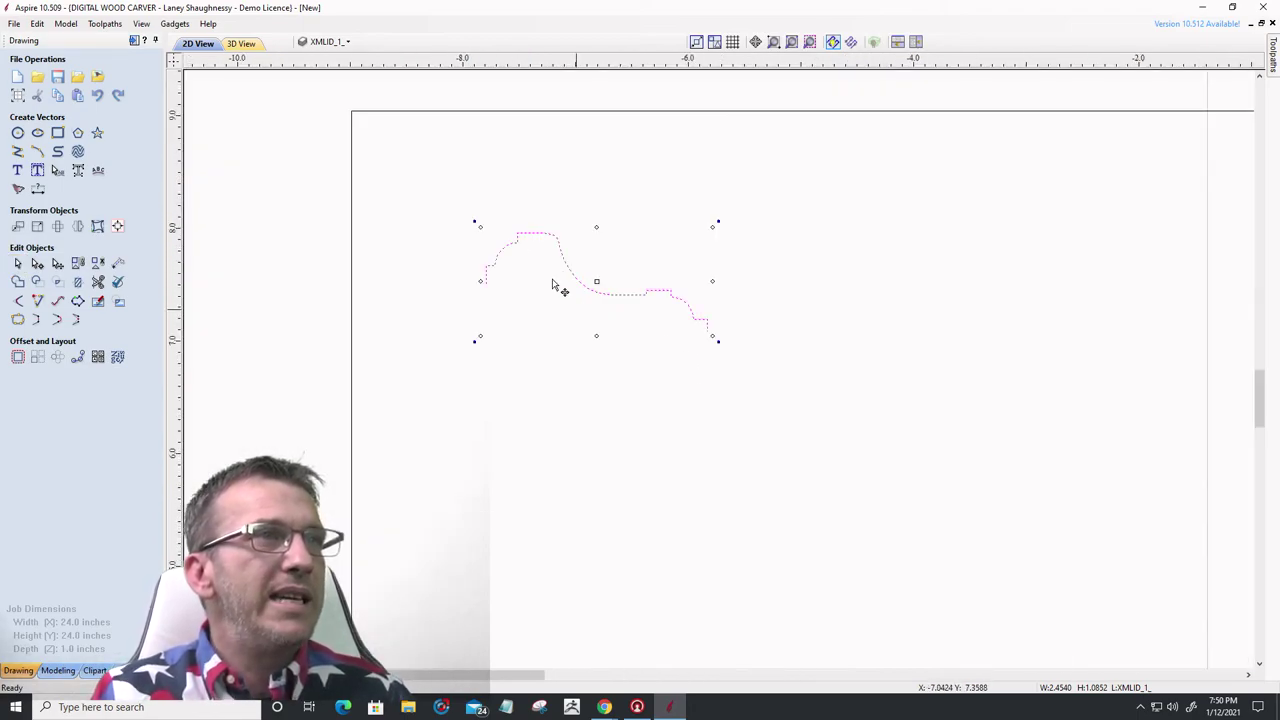
scroll(750, 320, "down", 3)
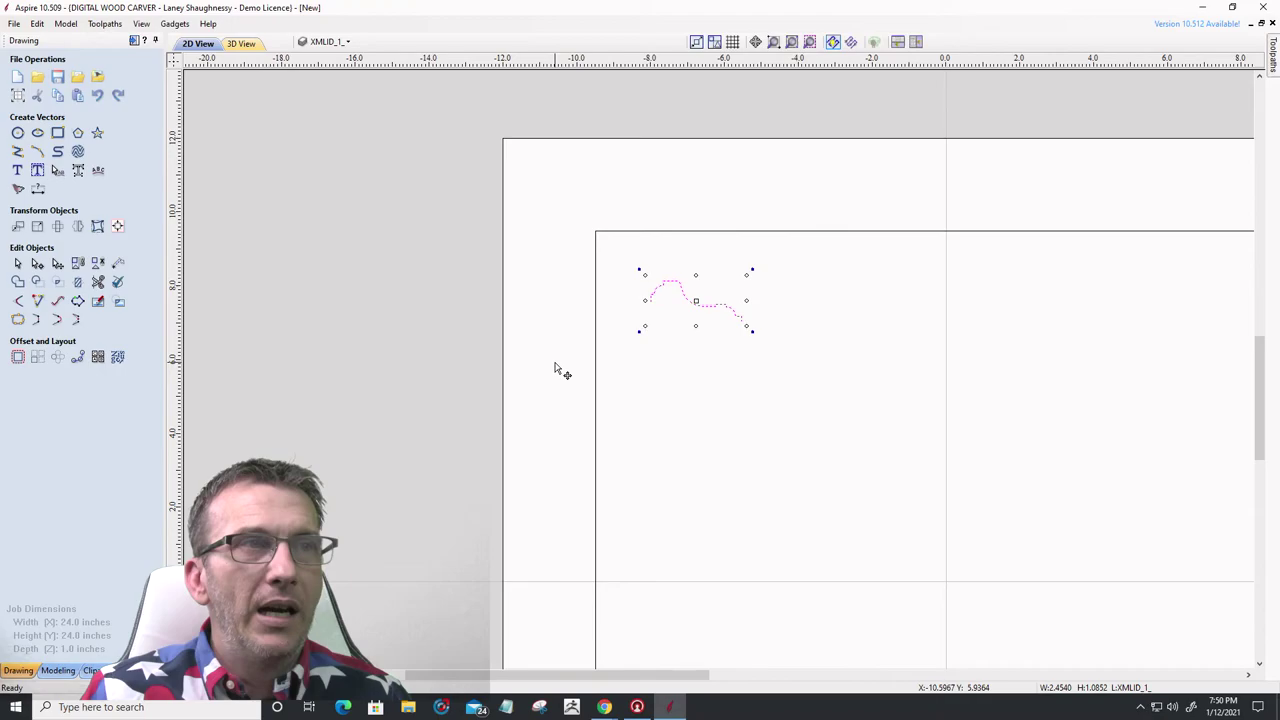
- Set the profile's size to 2.5 inches wide by 0.75 inches tall
left_click(37, 226)
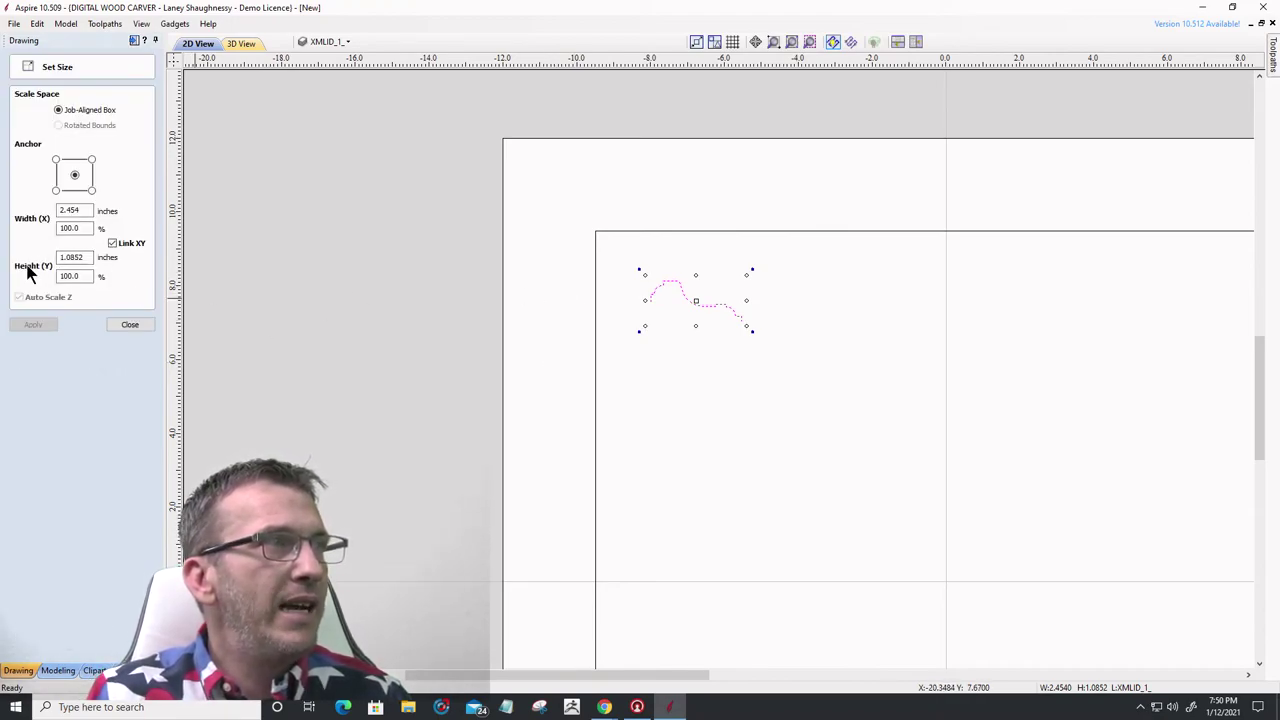
double_click(86, 210)
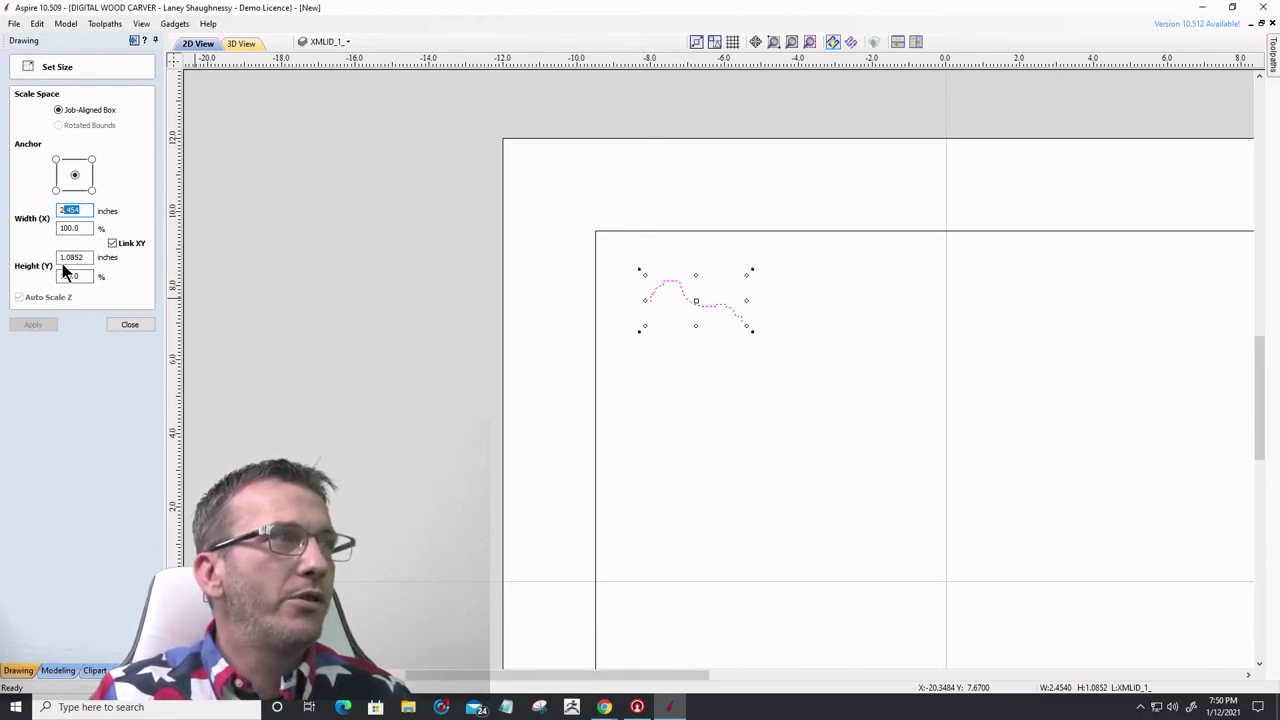
left_click_drag(86, 258, 48, 255)
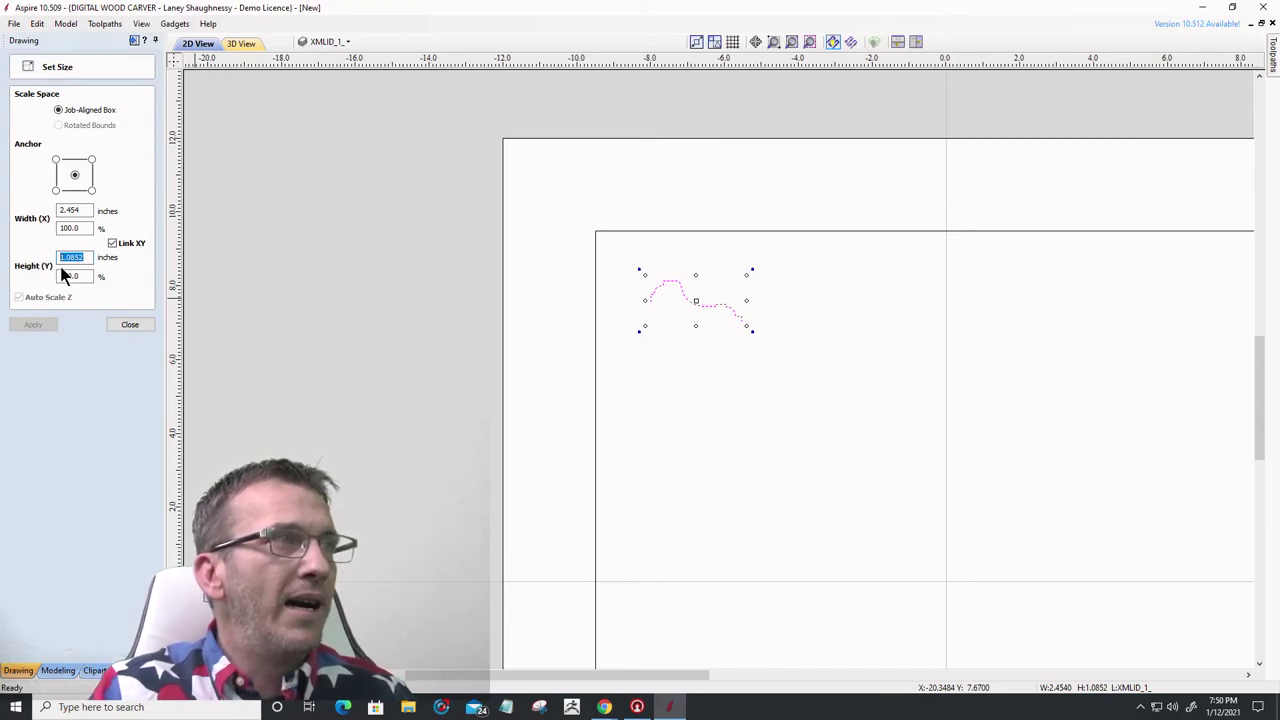
left_click_drag(92, 210, 31, 207)
type("2.")
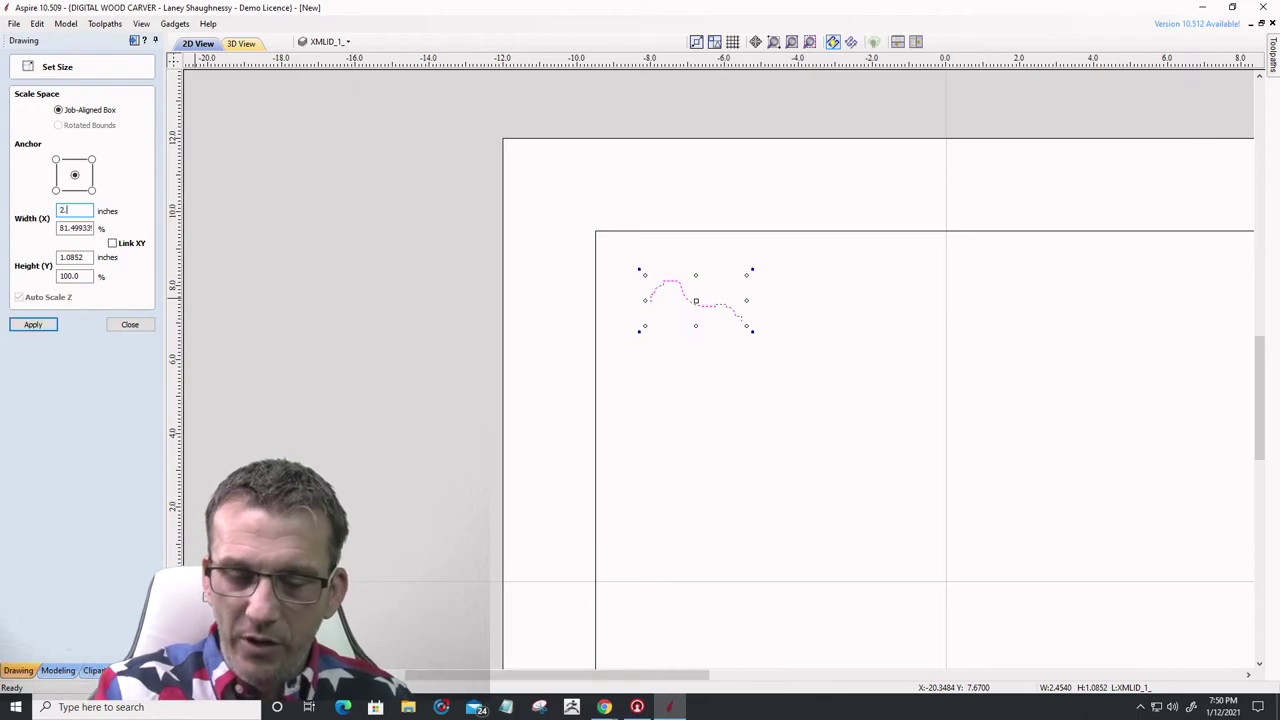
left_click(76, 257)
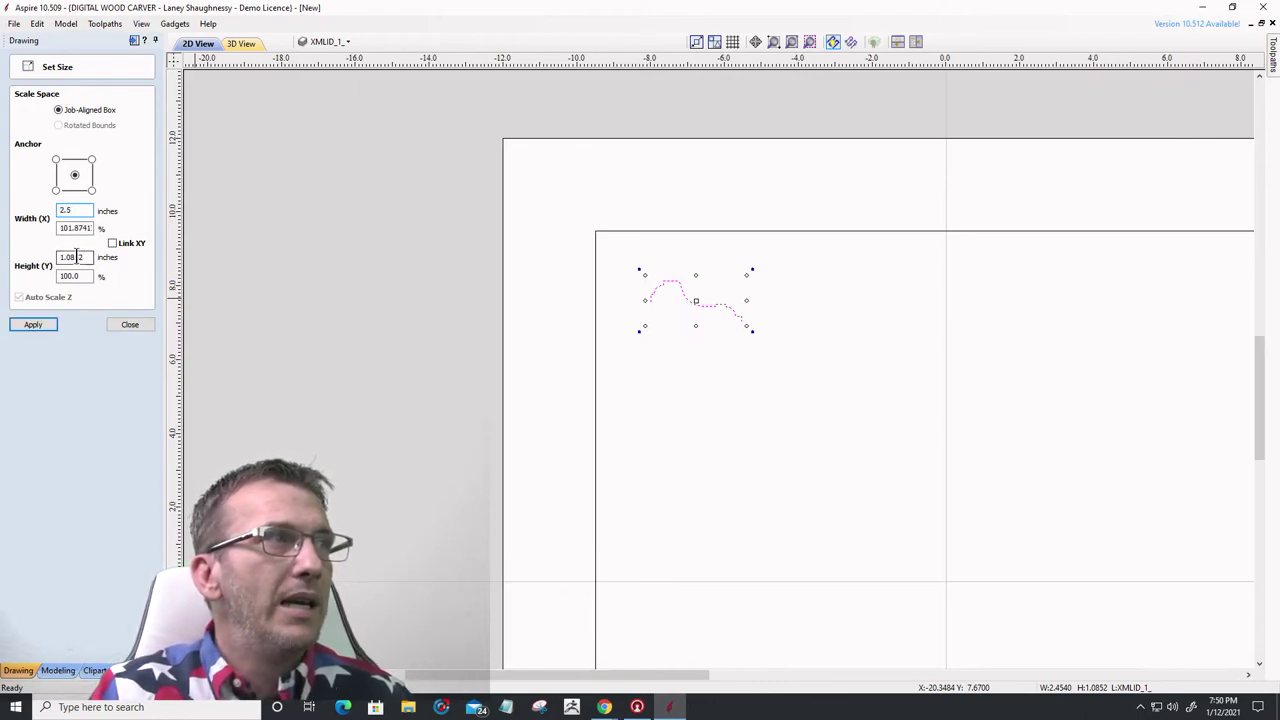
left_click_drag(75, 257, 42, 262)
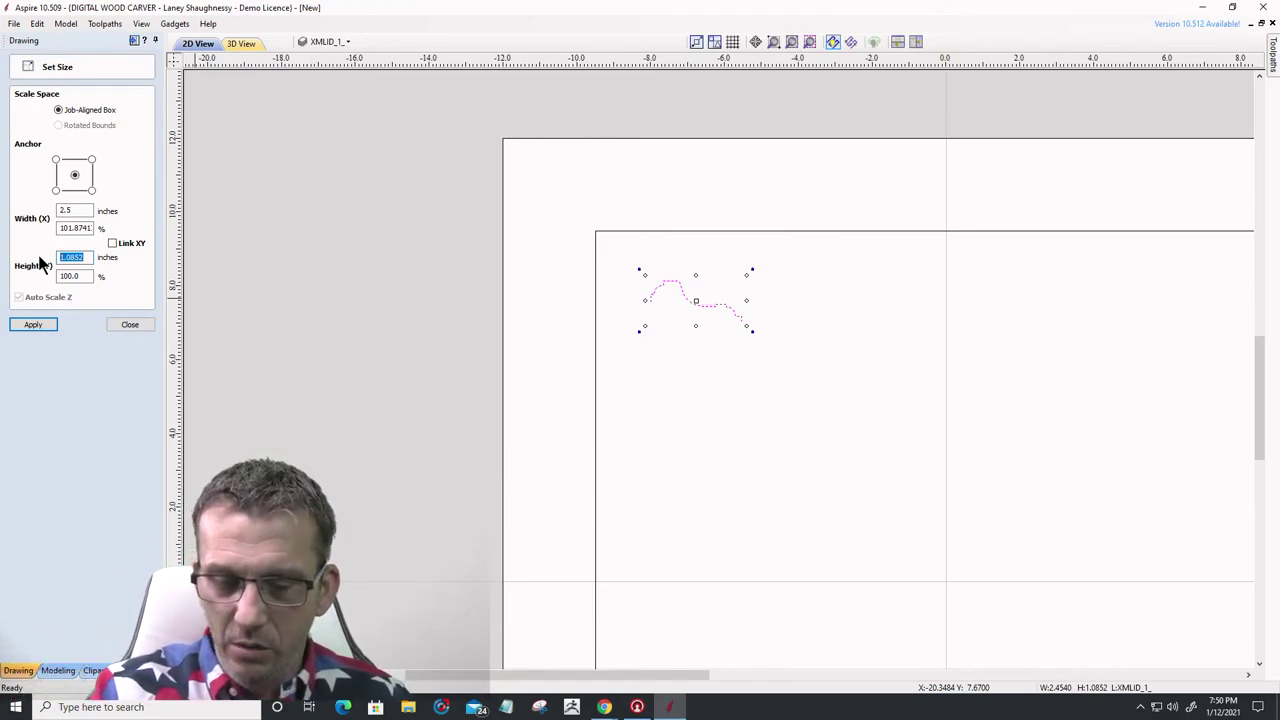
type(".7")
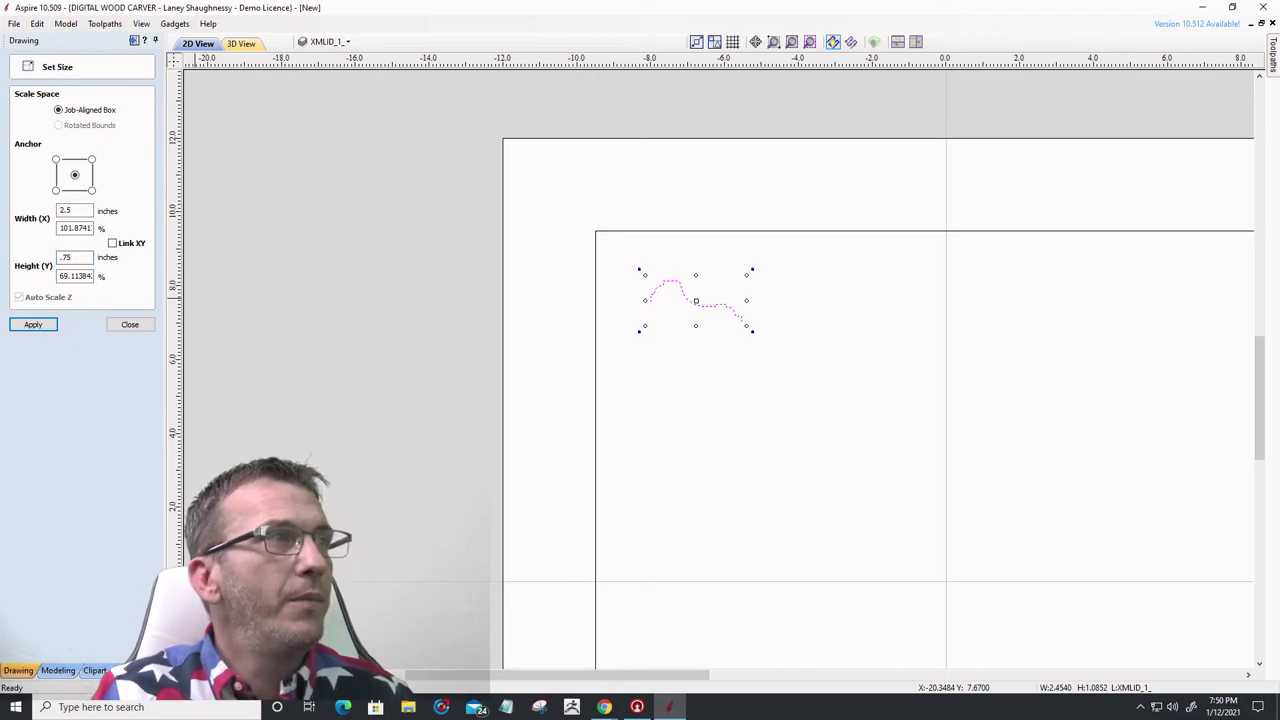
type("5")
left_click(33, 324)
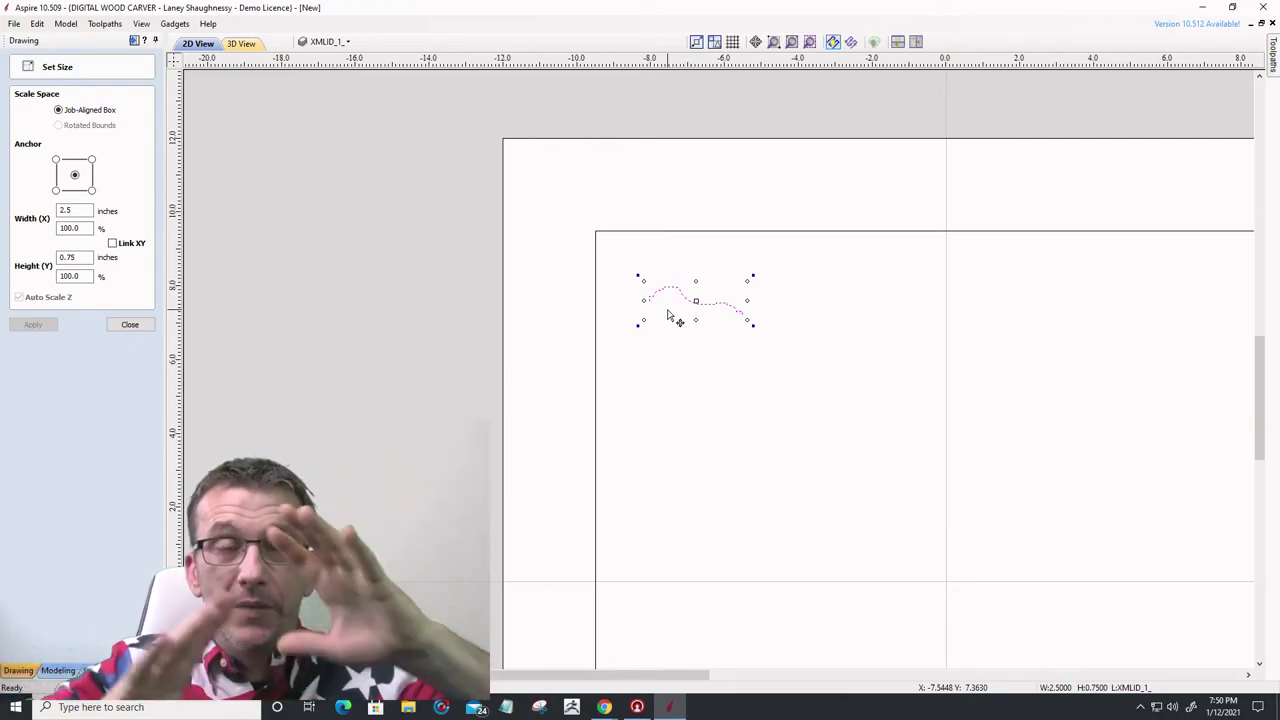
left_click(751, 343)
- Close the Set Size panel and zoom around to inspect the resized profile in the job
scroll(637, 289, "up", 5)
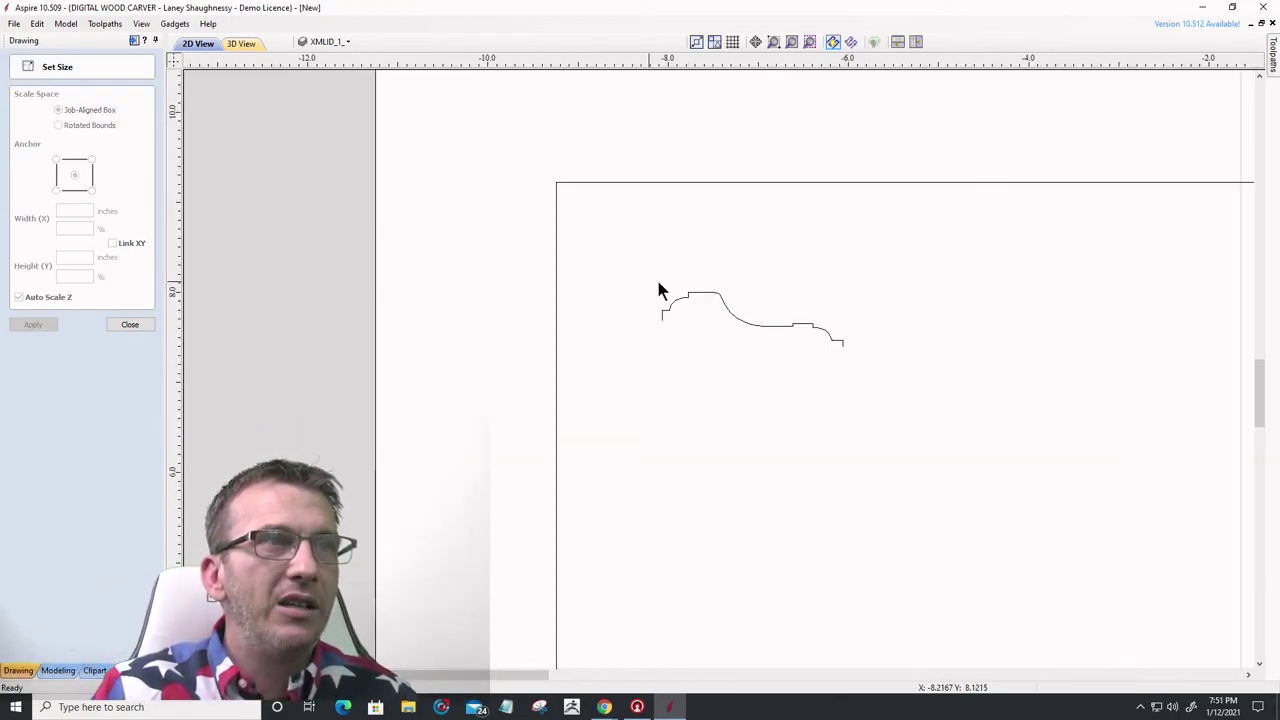
scroll(800, 368, "up", 3)
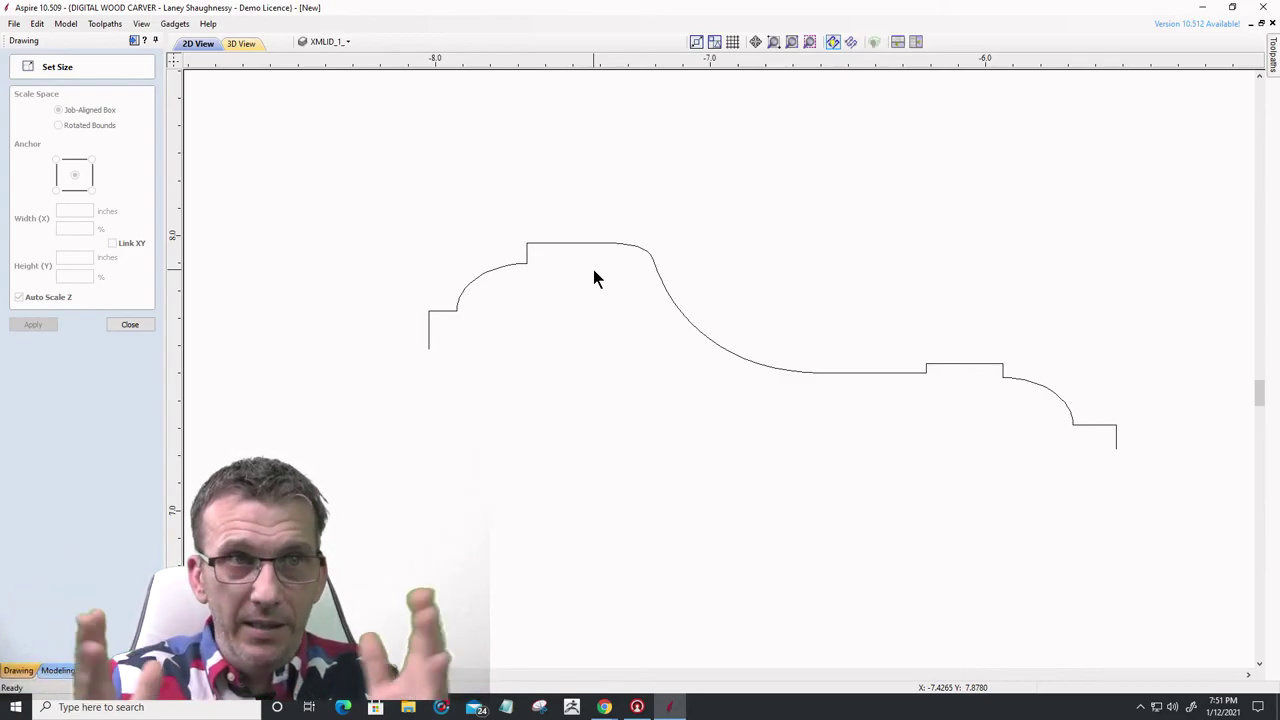
left_click(130, 324)
scroll(530, 403, "down", 3)
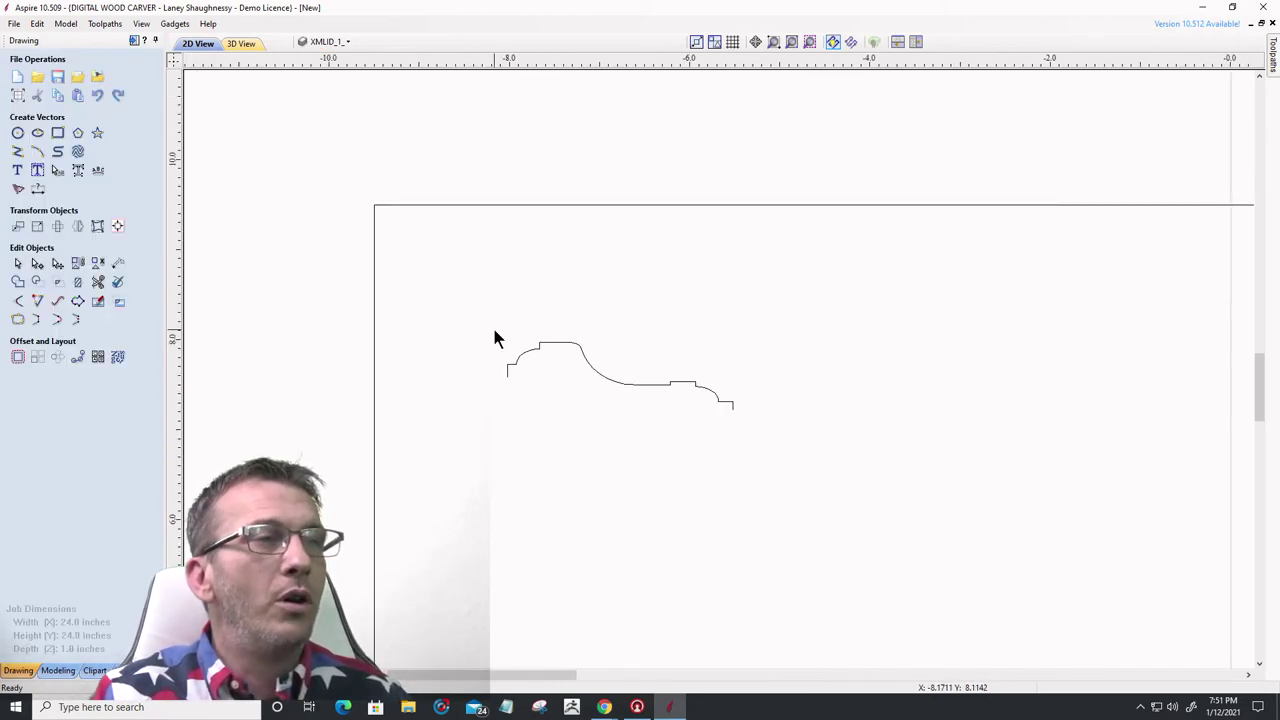
scroll(530, 350, "down", 3)
scroll(1037, 126, "down", 3)
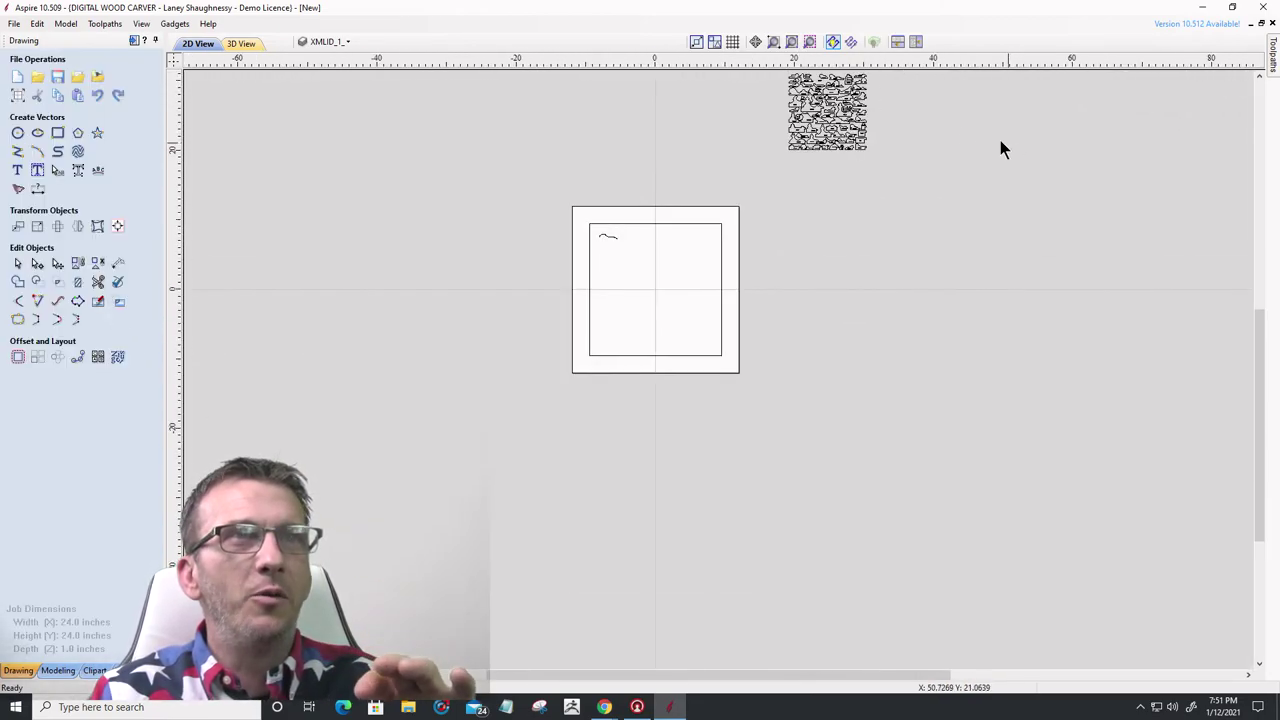
scroll(778, 84, "up", 3)
scroll(974, 154, "down", 2)
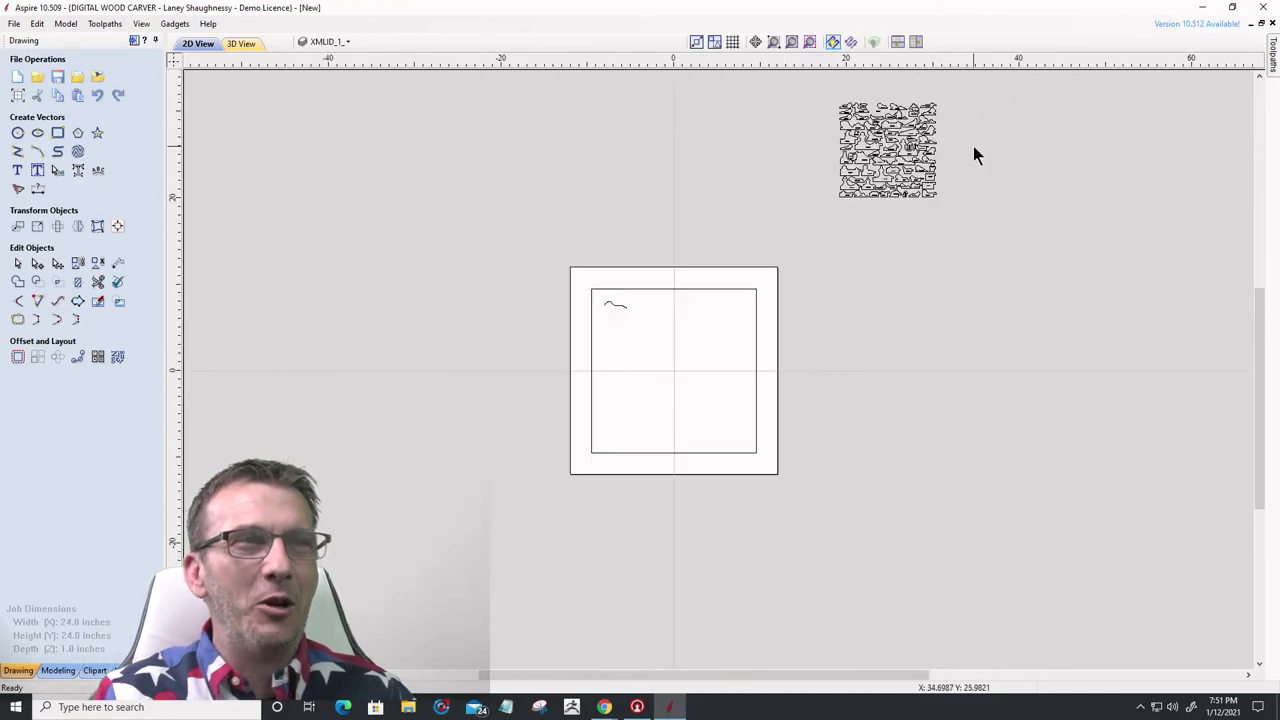
scroll(636, 325, "up", 3)
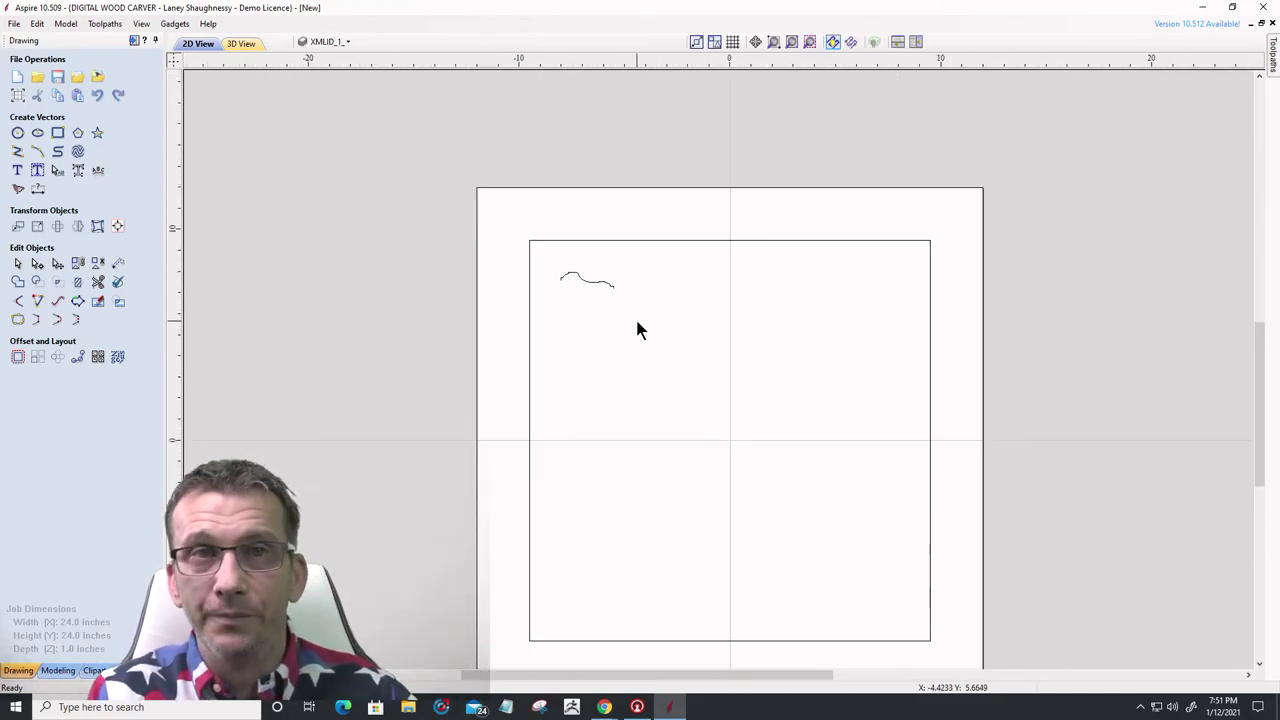
- Draw a rectangle and set it to 2.5 inches wide by 0.75 inches tall
left_click(57, 132)
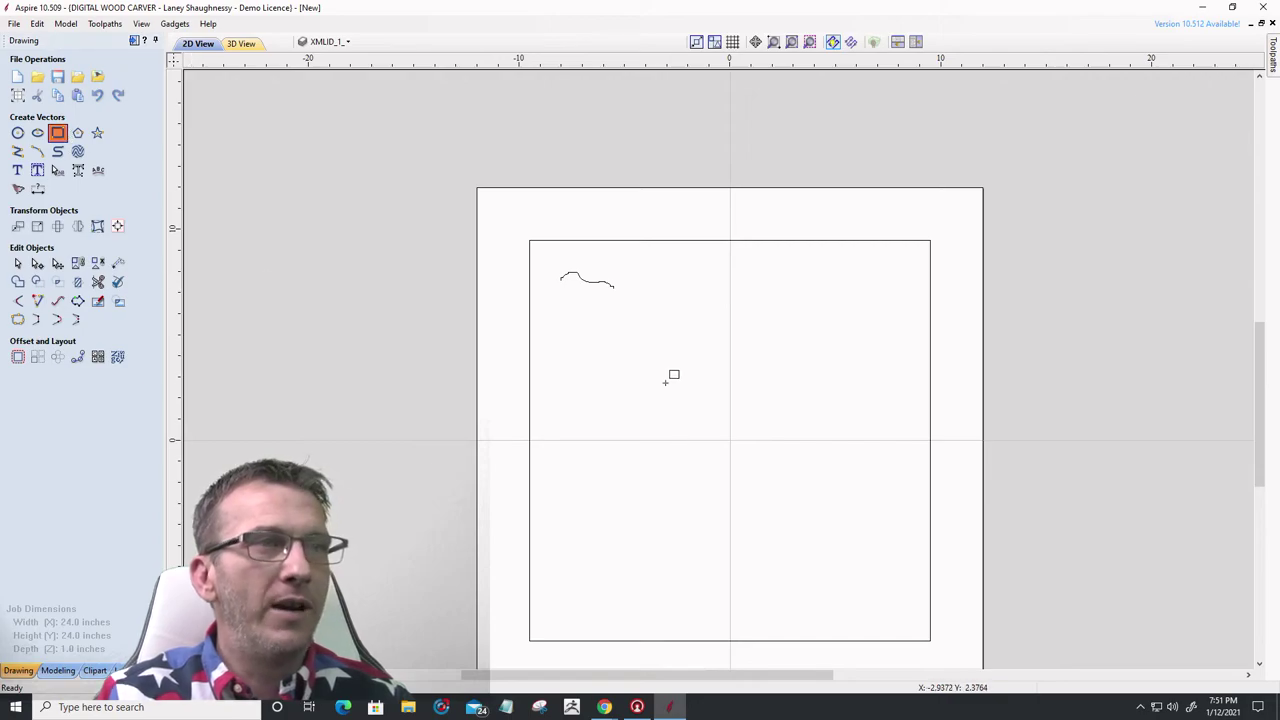
mouse_move(659, 374)
left_mouse_down()
mouse_move(811, 394)
mouse_move(826, 466)
left_mouse_up()
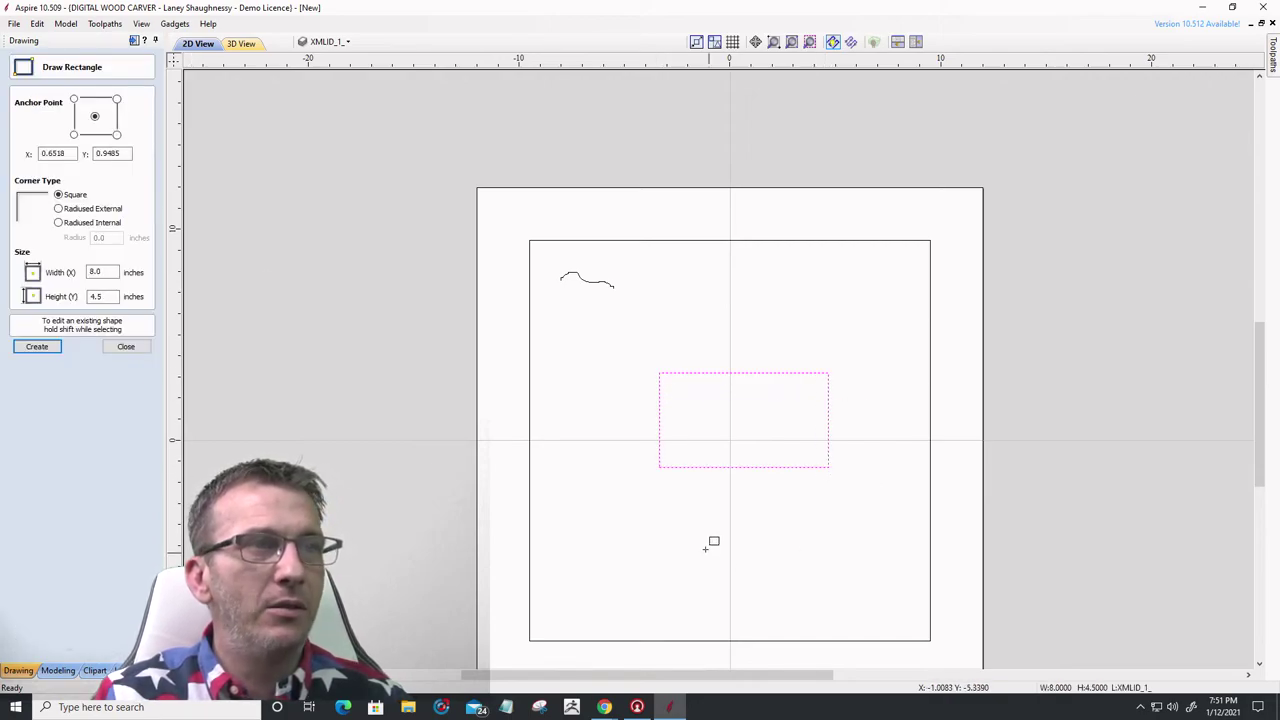
double_click(97, 272)
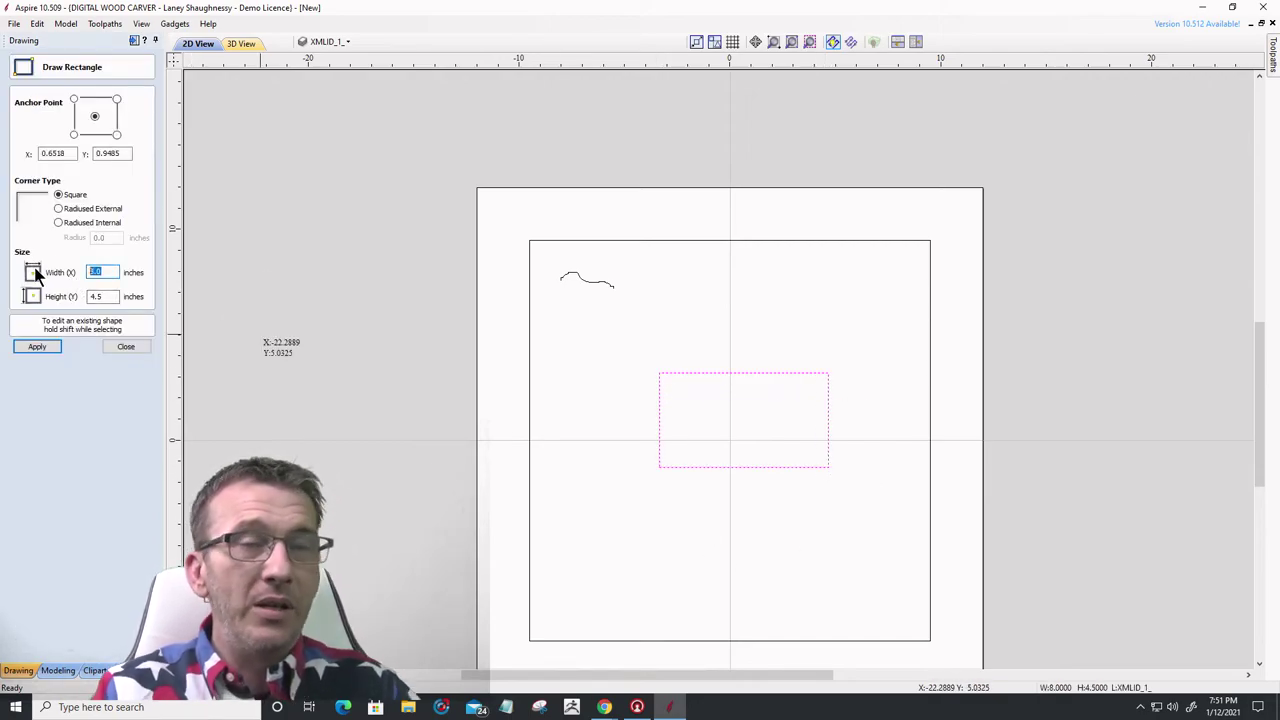
type("2.5")
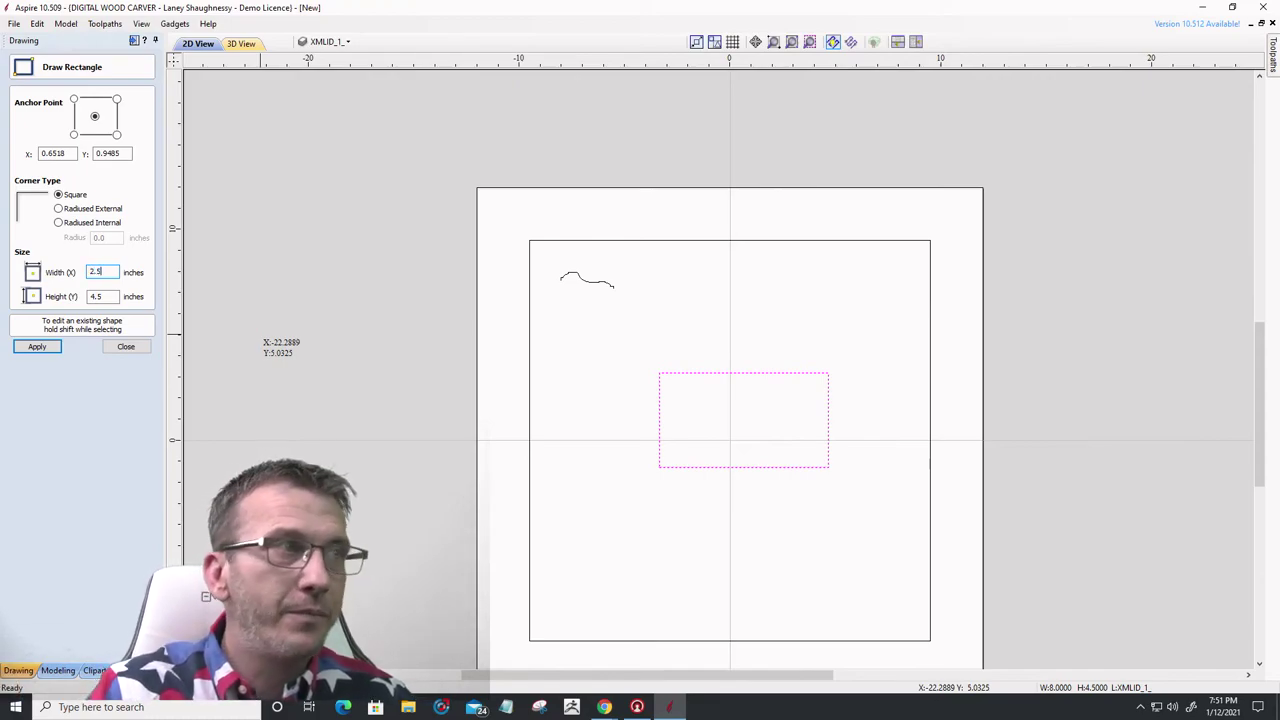
key("Tab")
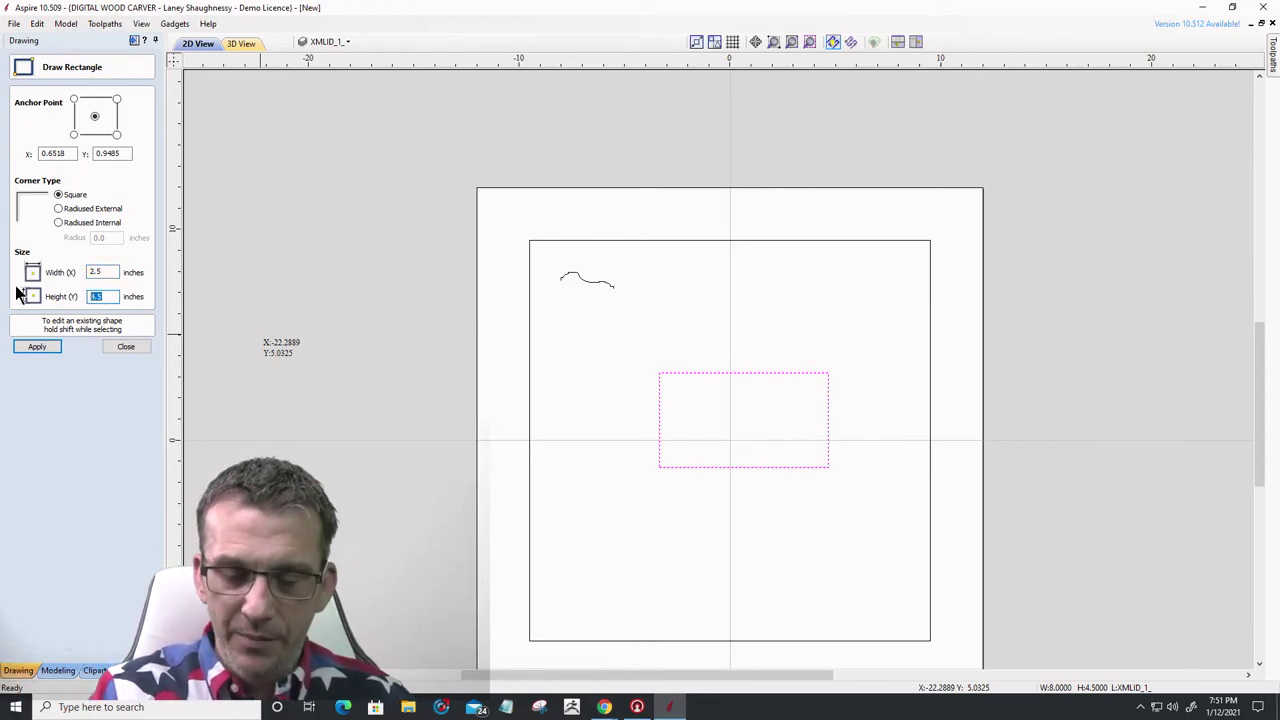
type(".75")
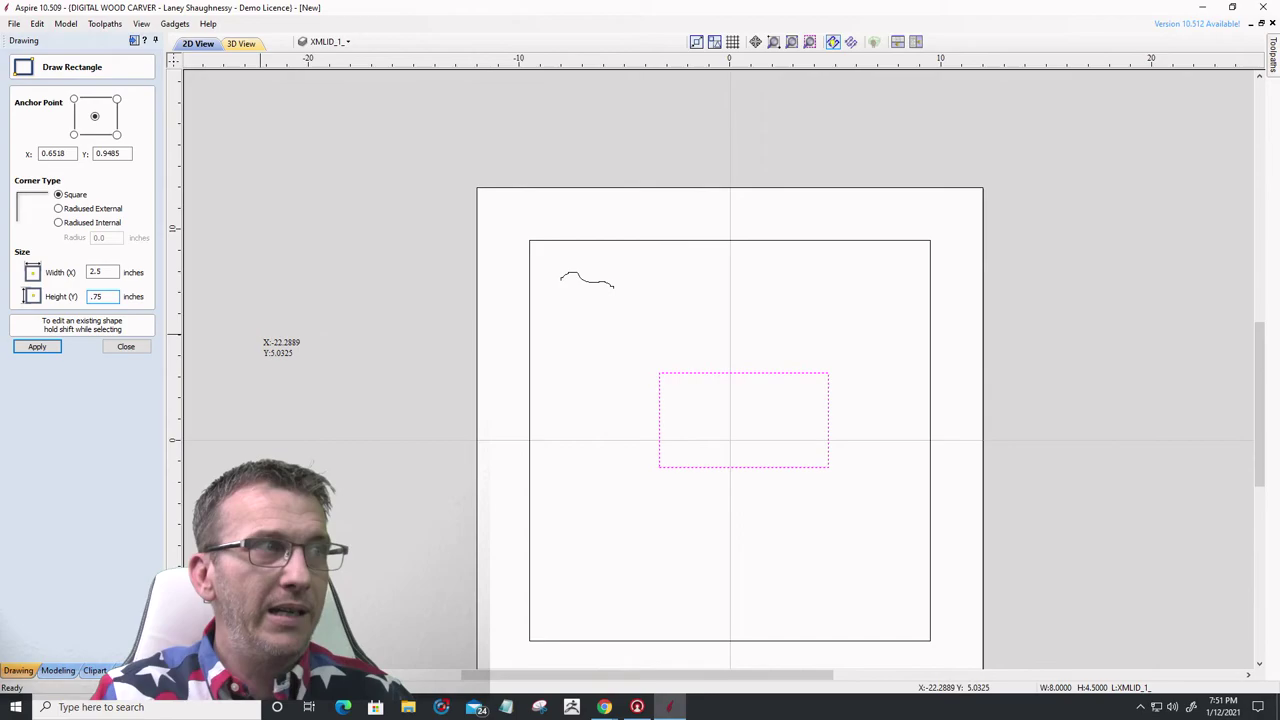
left_click(37, 346)
scroll(738, 430, "up", 5)
scroll(805, 300, "up", 4)
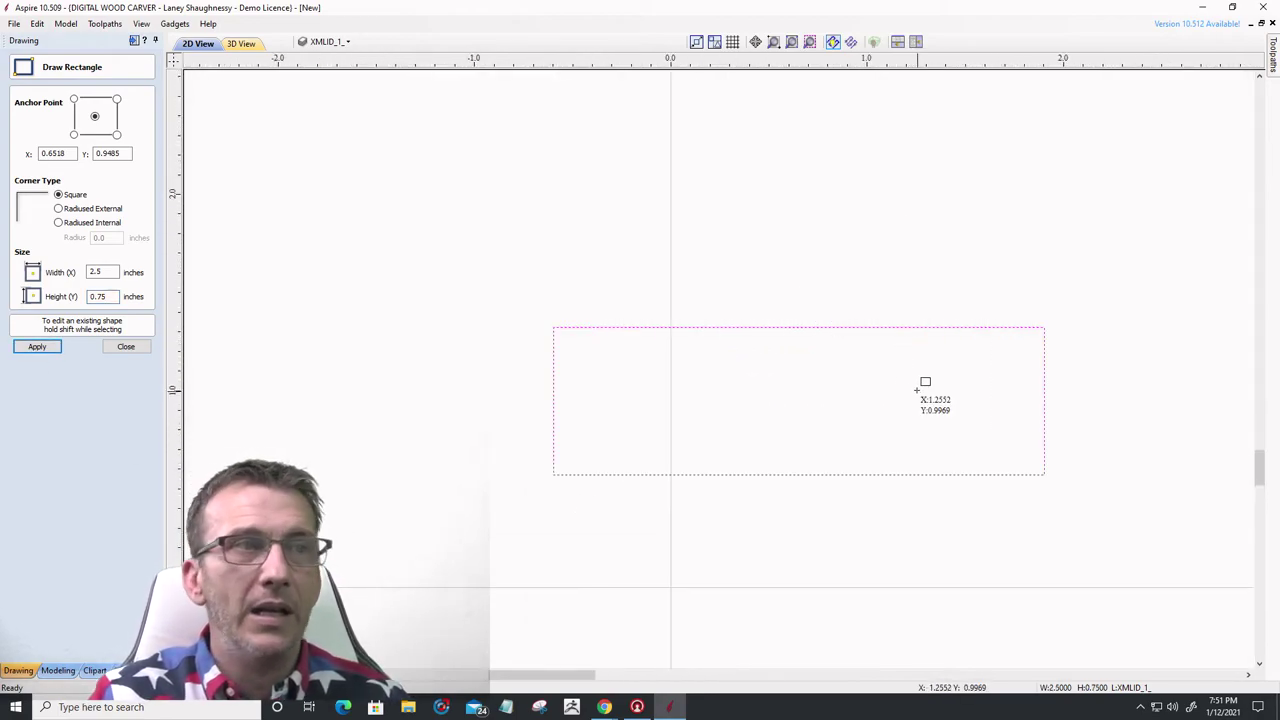
left_click(134, 343)
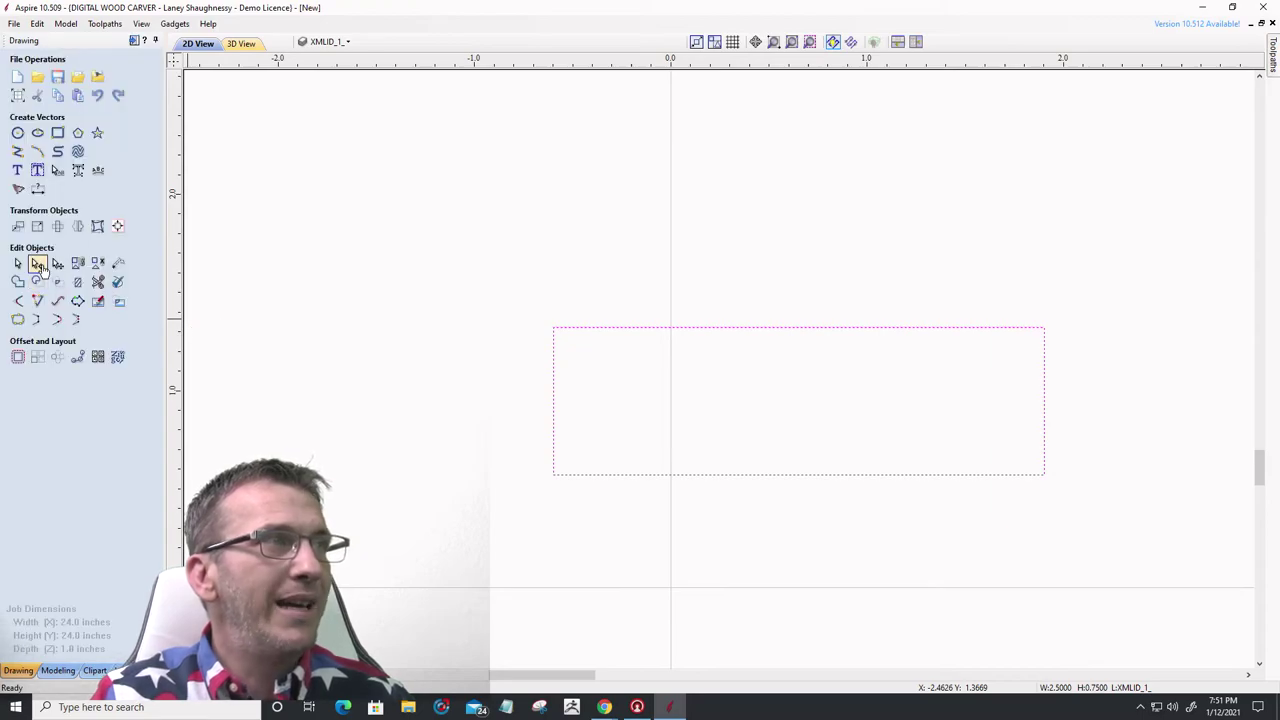
left_click(38, 265)
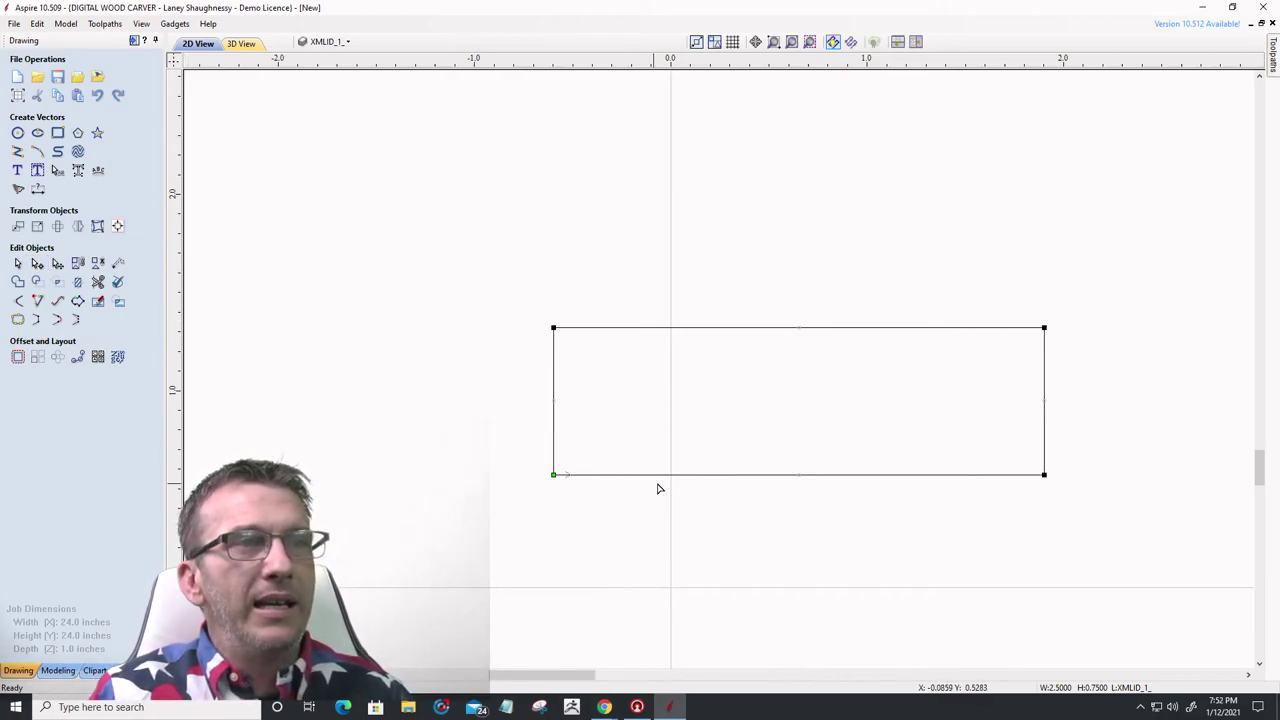
- Delete the rectangle's bottom span and drag its top-right node down to slope the top edge
right_click(948, 477)
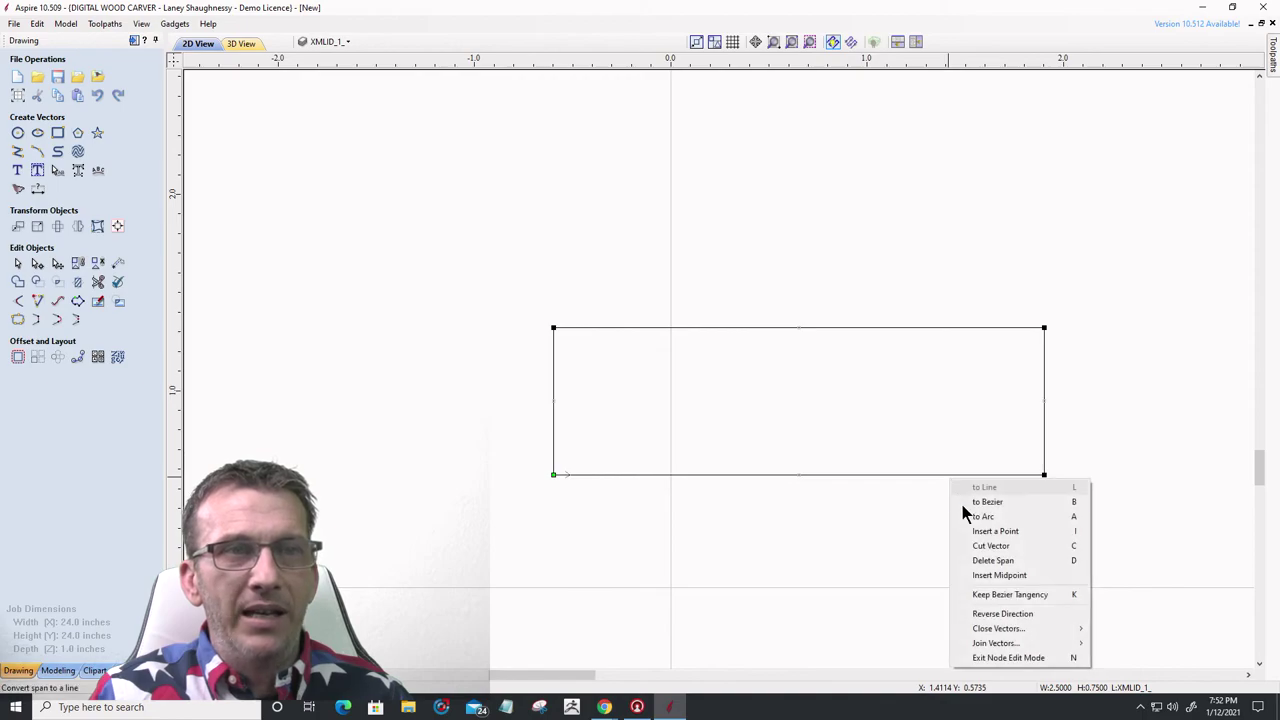
left_click(985, 560)
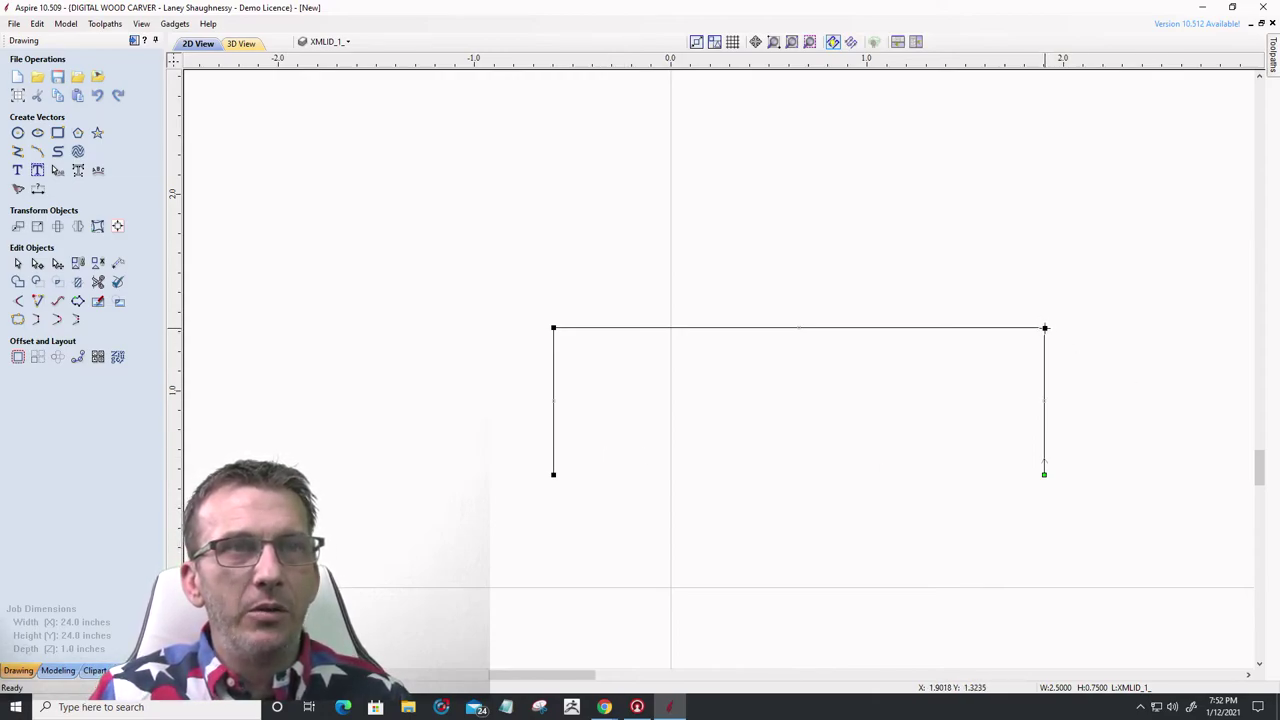
left_click_drag(1044, 326, 1044, 423)
scroll(1044, 423, "up", 2)
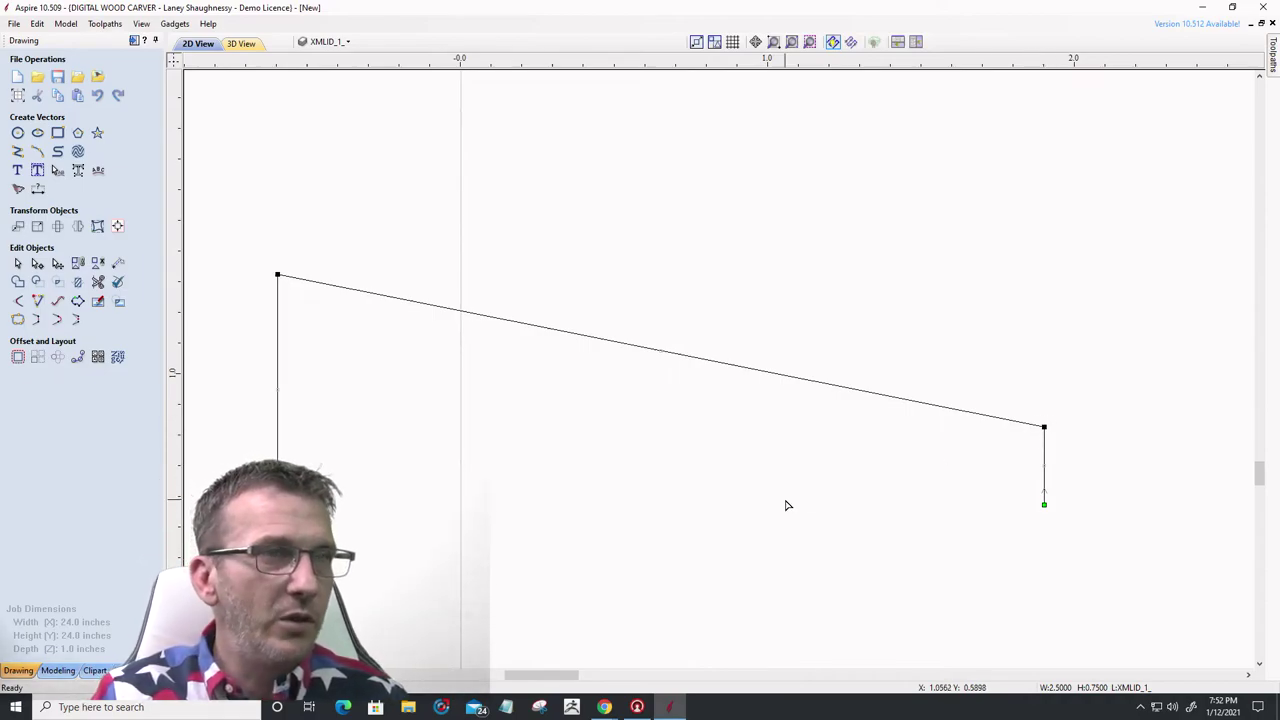
scroll(1079, 470, "down", 1)
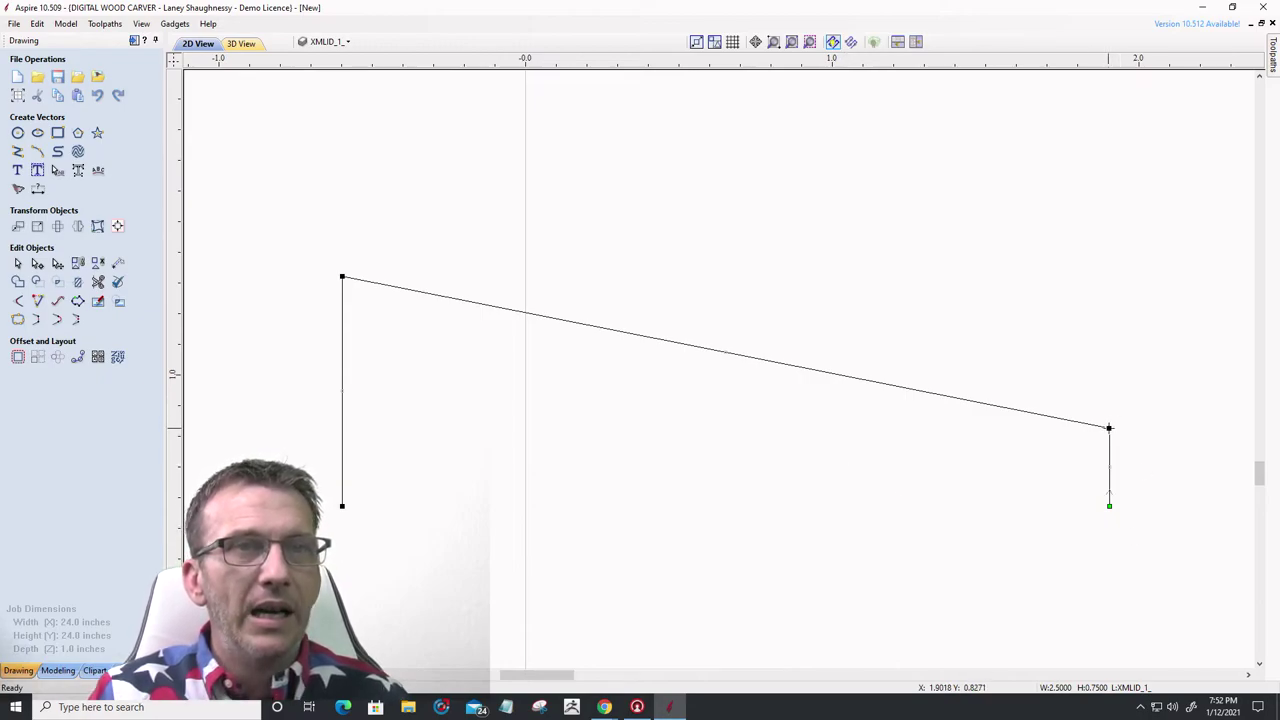
- Lower the top-right node further and insert two points on the sloped line to form a step
left_click_drag(1109, 428, 1109, 447)
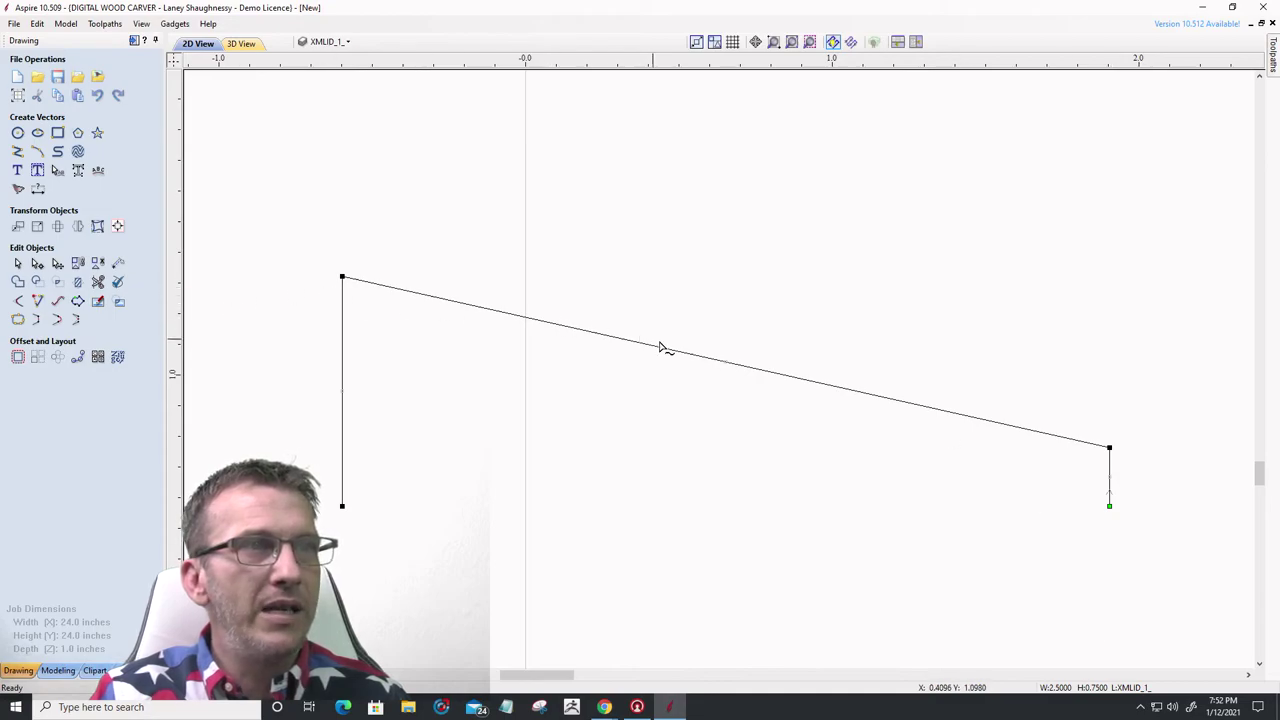
right_click(1048, 438)
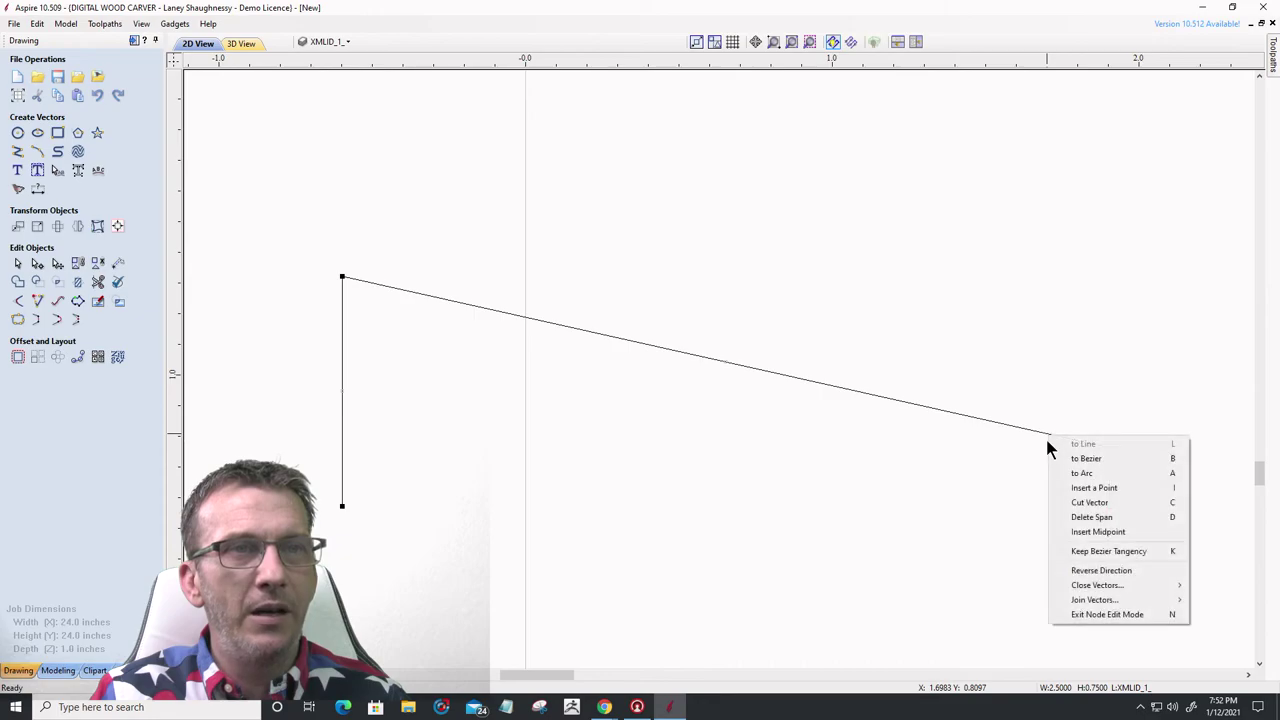
left_click(1070, 487)
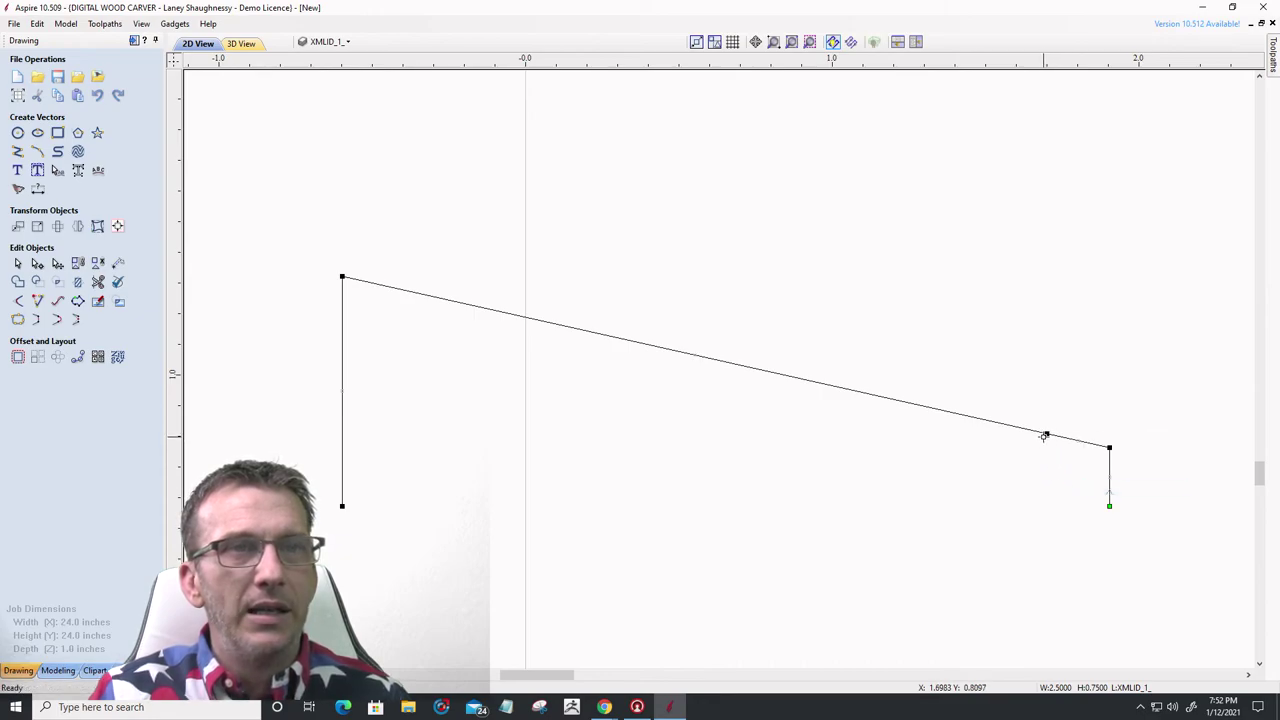
right_click(988, 425)
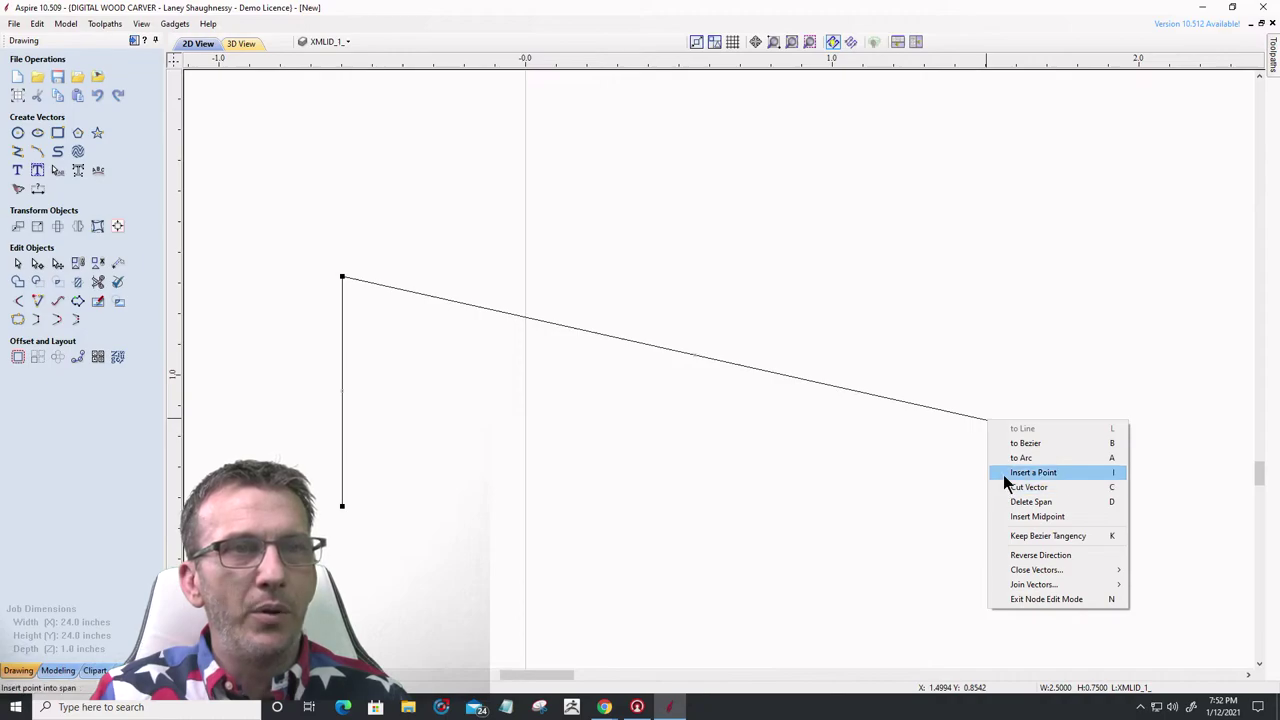
left_click(1003, 474)
left_click_drag(985, 401, 1029, 352)
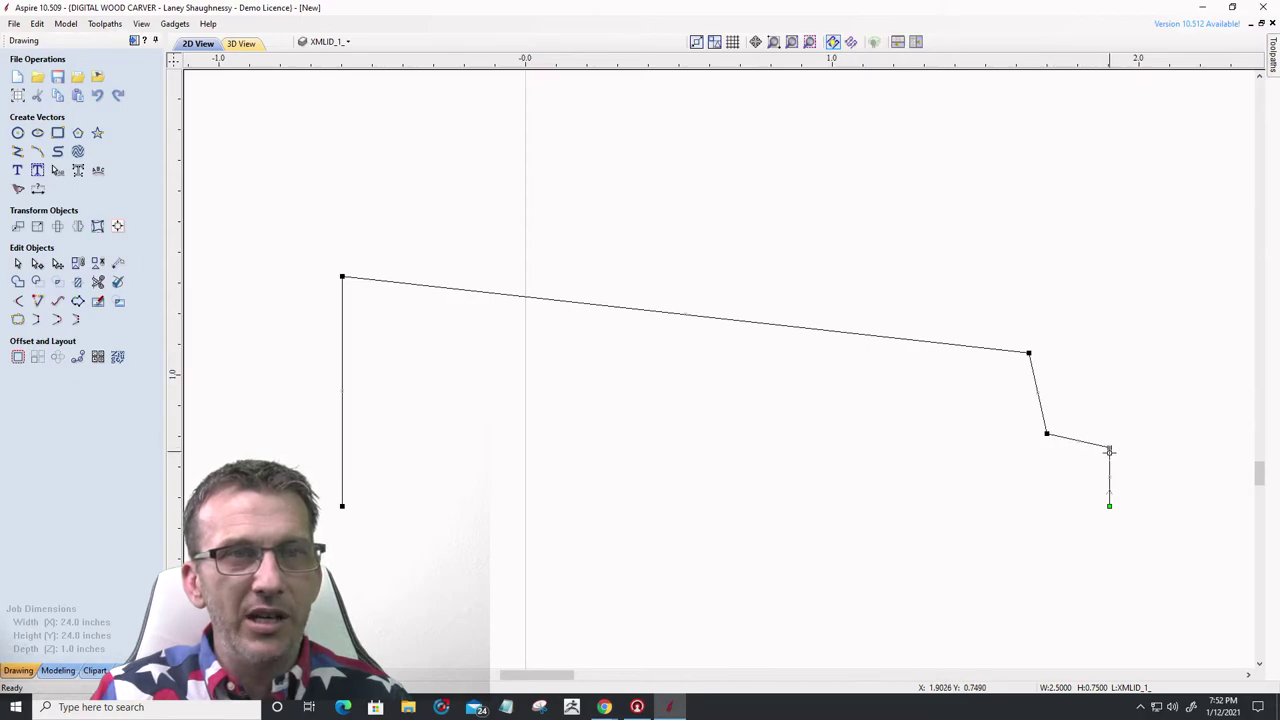
- Adjust the step's corner node, settling it lower to form the final downward leg
left_click_drag(1109, 452, 1109, 457)
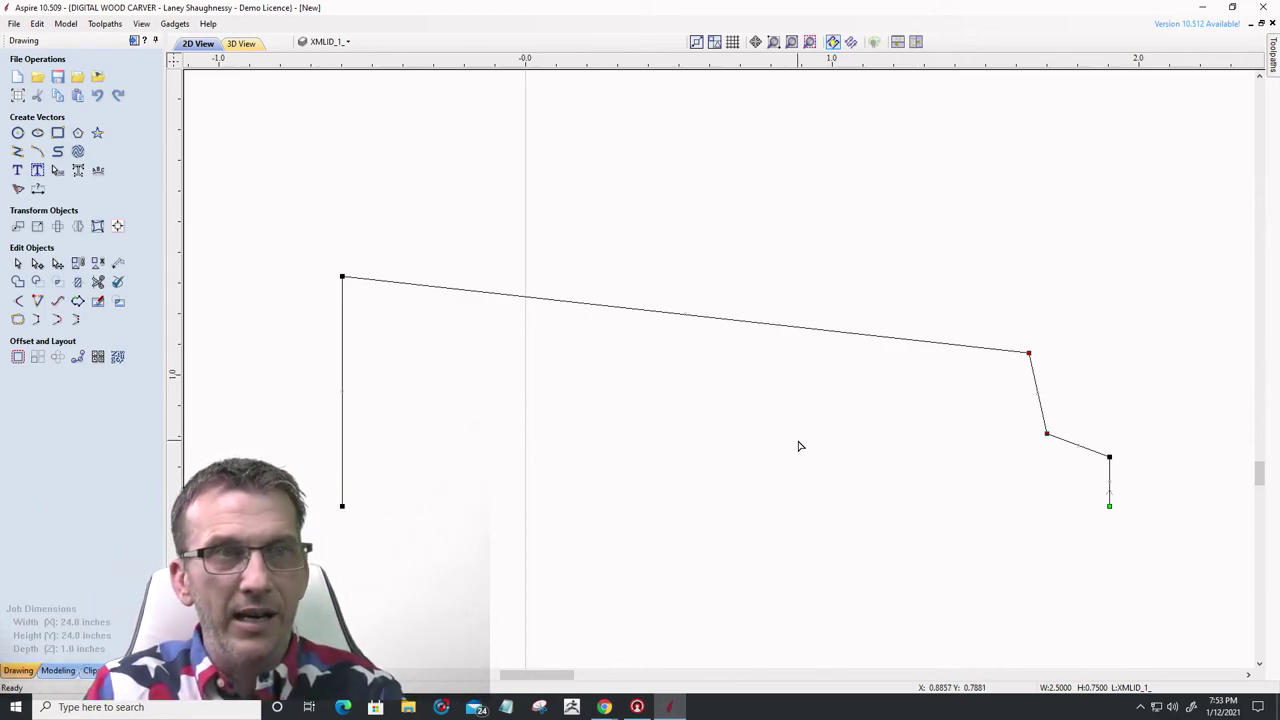
key("ctrl+z")
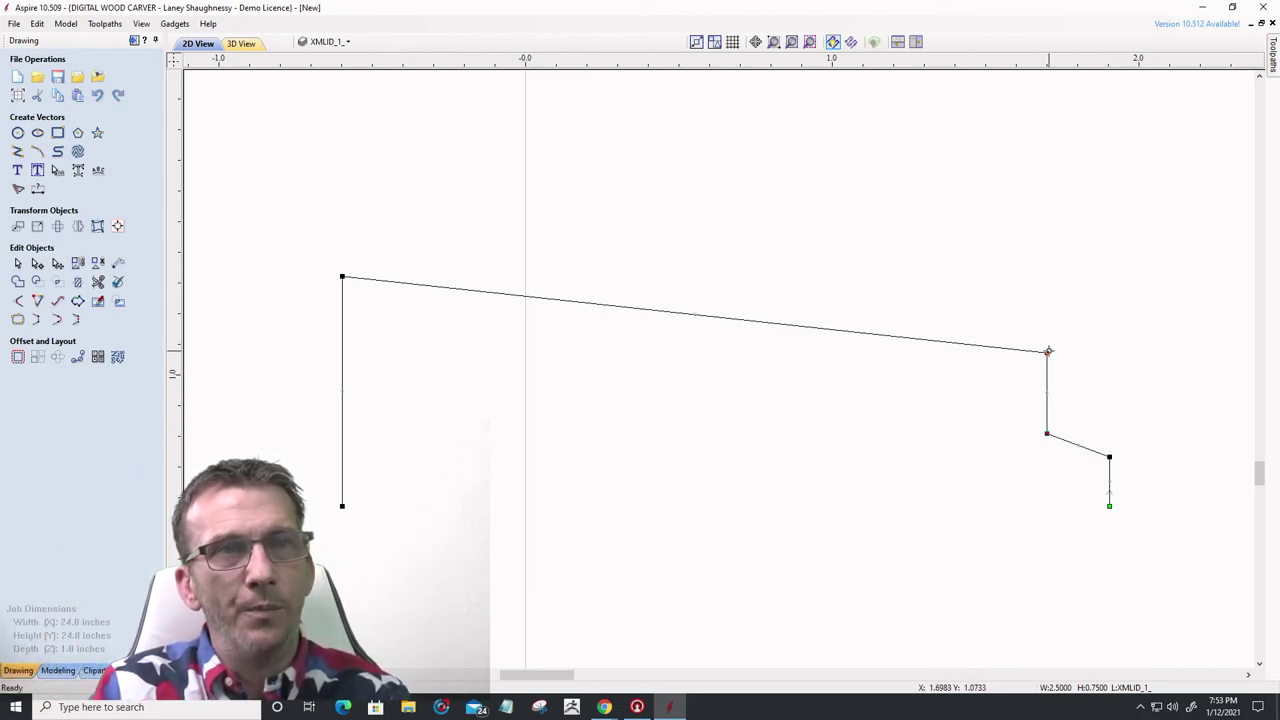
mouse_move(1047, 352)
left_mouse_down()
mouse_move(1050, 388)
mouse_move(1047, 353)
left_mouse_up()
left_click(1017, 417)
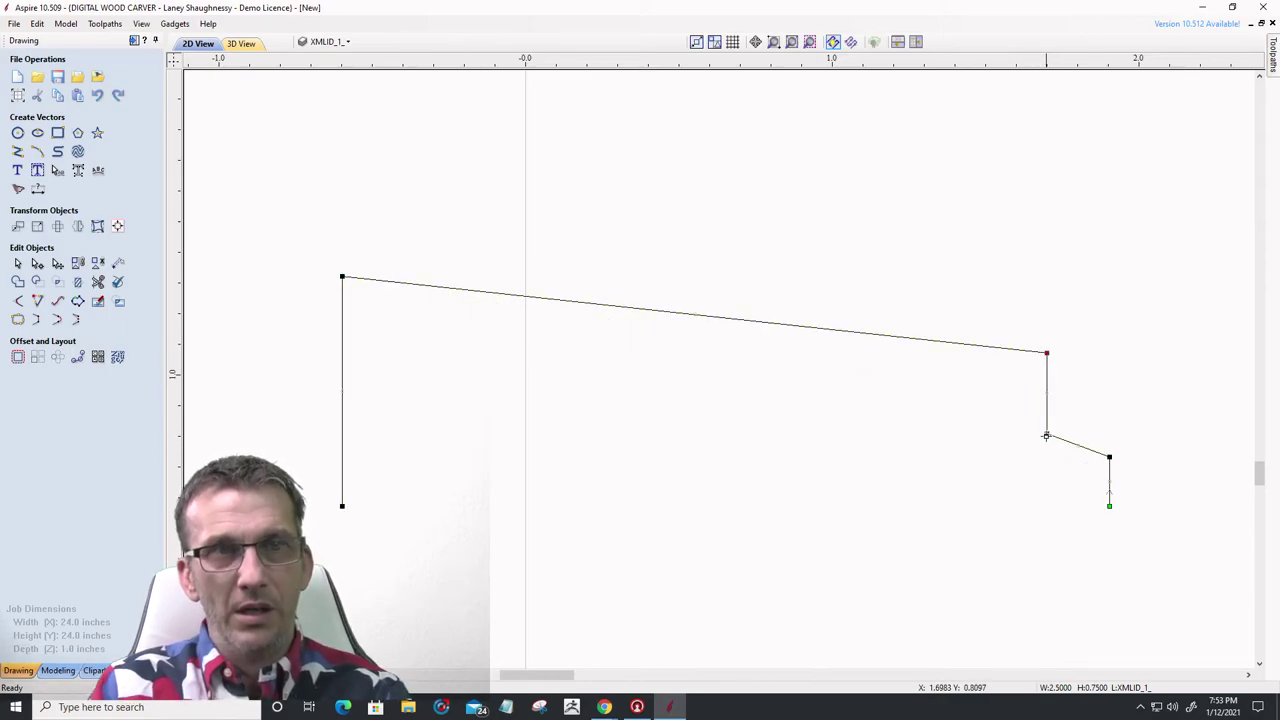
left_click(1048, 370)
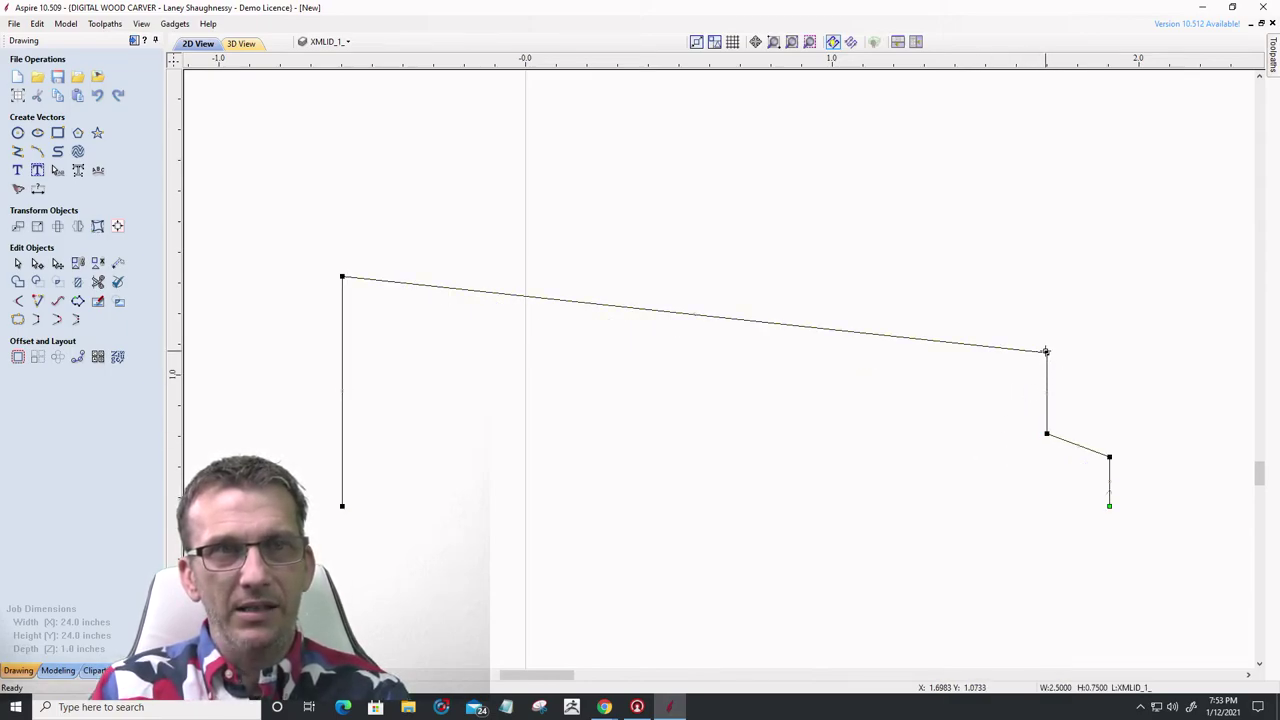
left_click_drag(1046, 352, 1046, 402)
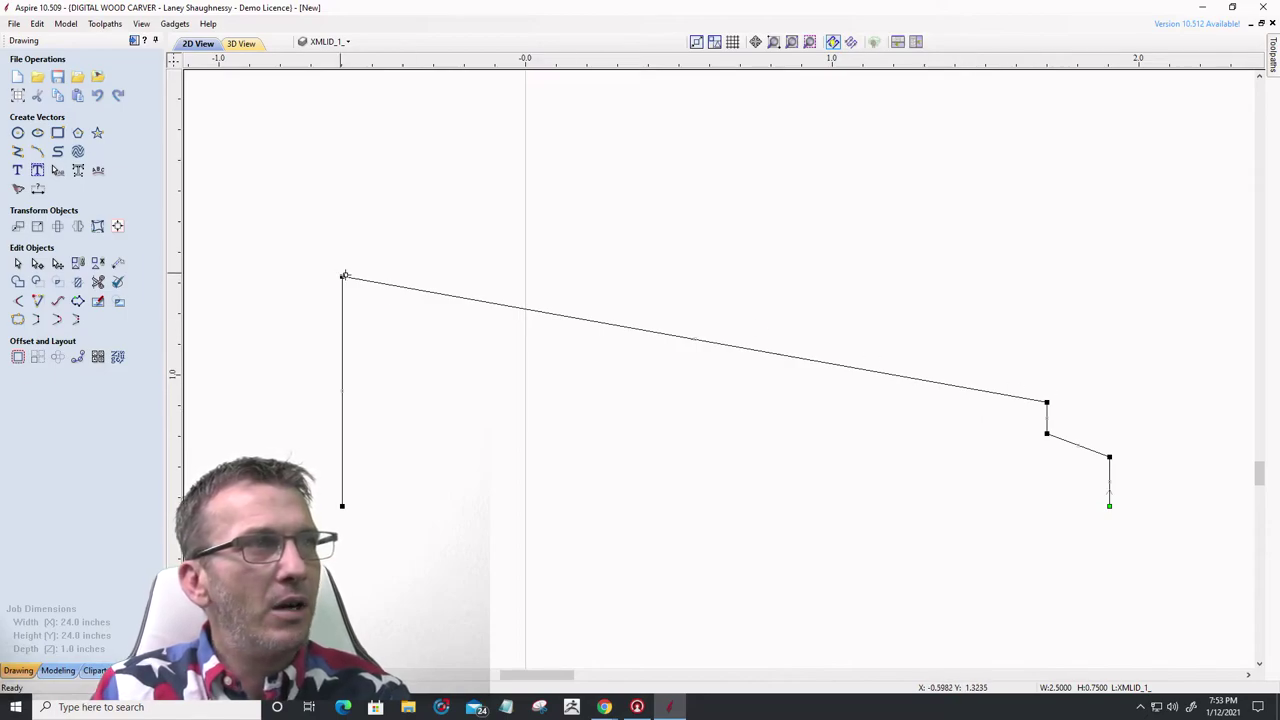
- Convert the long sloping span to a Bezier curve and bend it into a downward sag
right_click(752, 352)
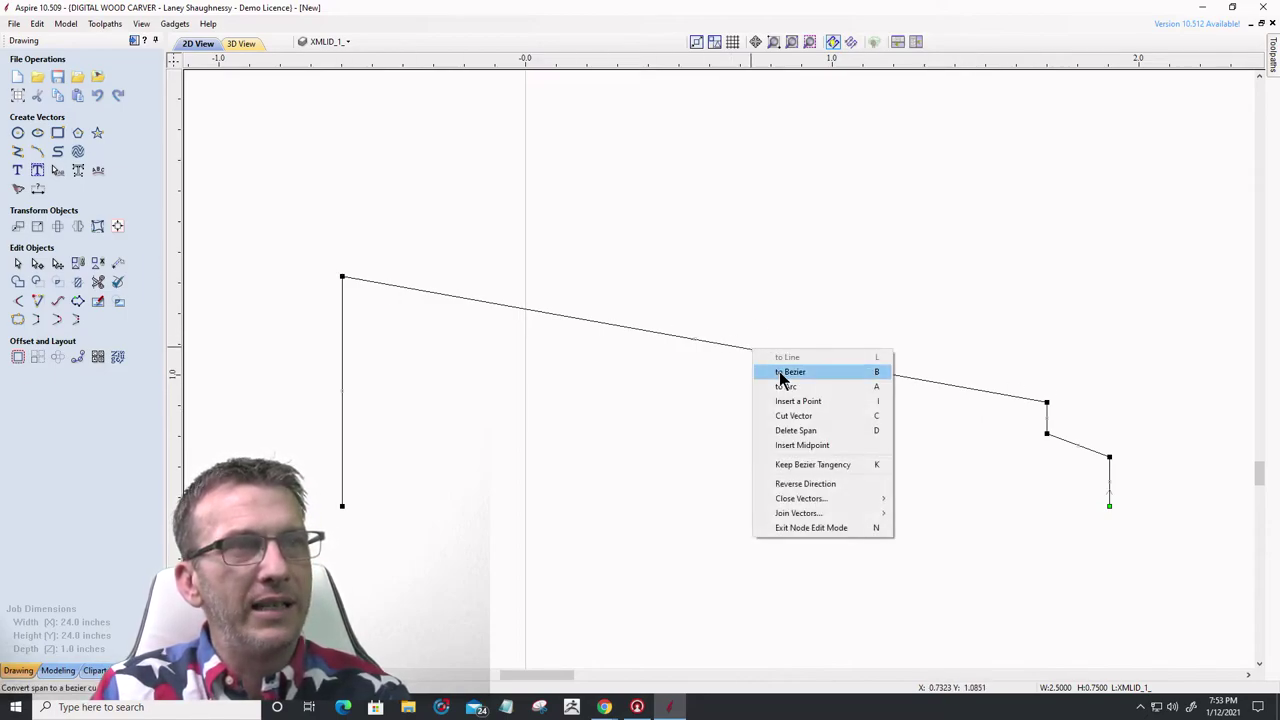
left_click(785, 372)
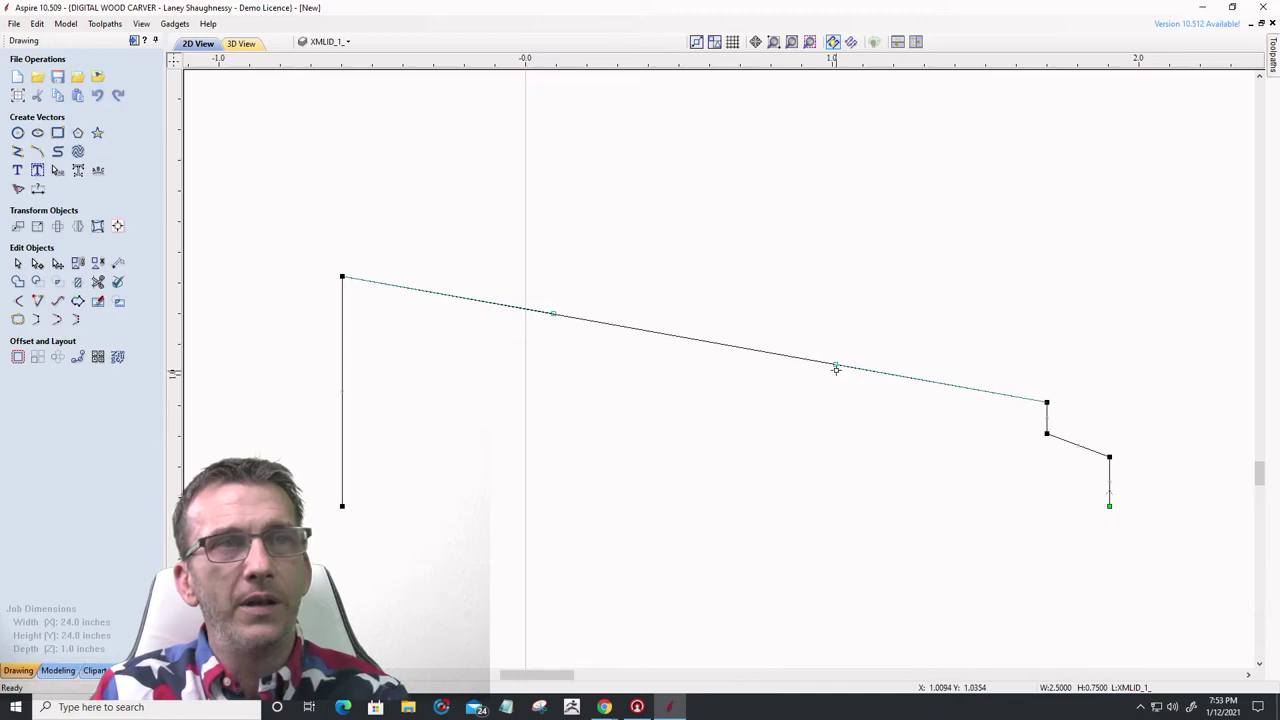
left_click_drag(836, 367, 870, 297)
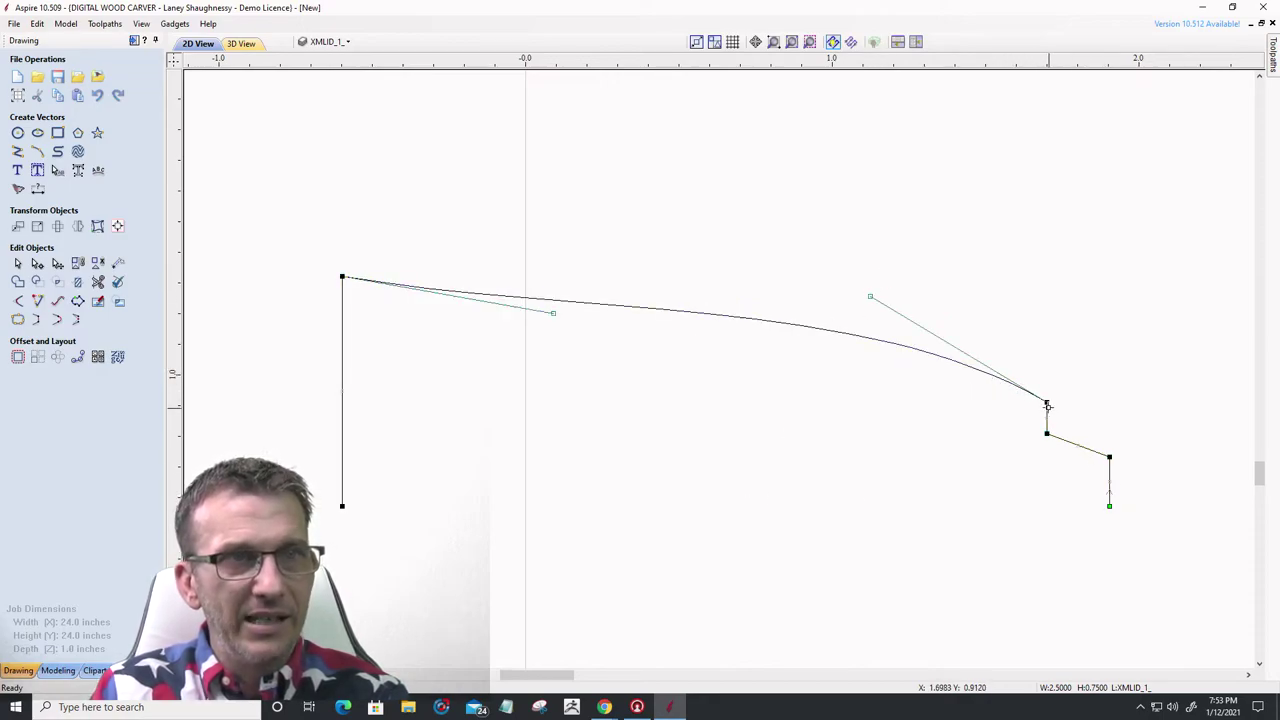
- Insert a node on the curve and drag its handles into a cove rising to a bump
right_click(929, 357)
left_click(944, 403)
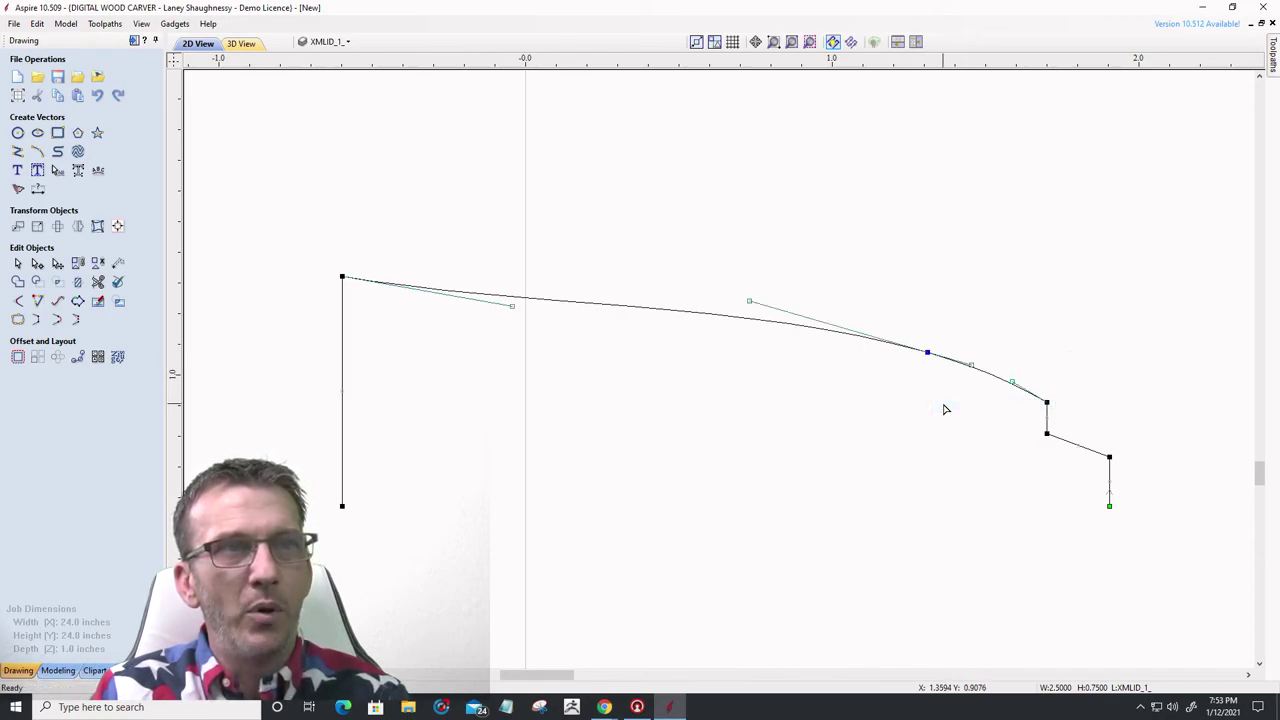
left_click_drag(750, 300, 747, 418)
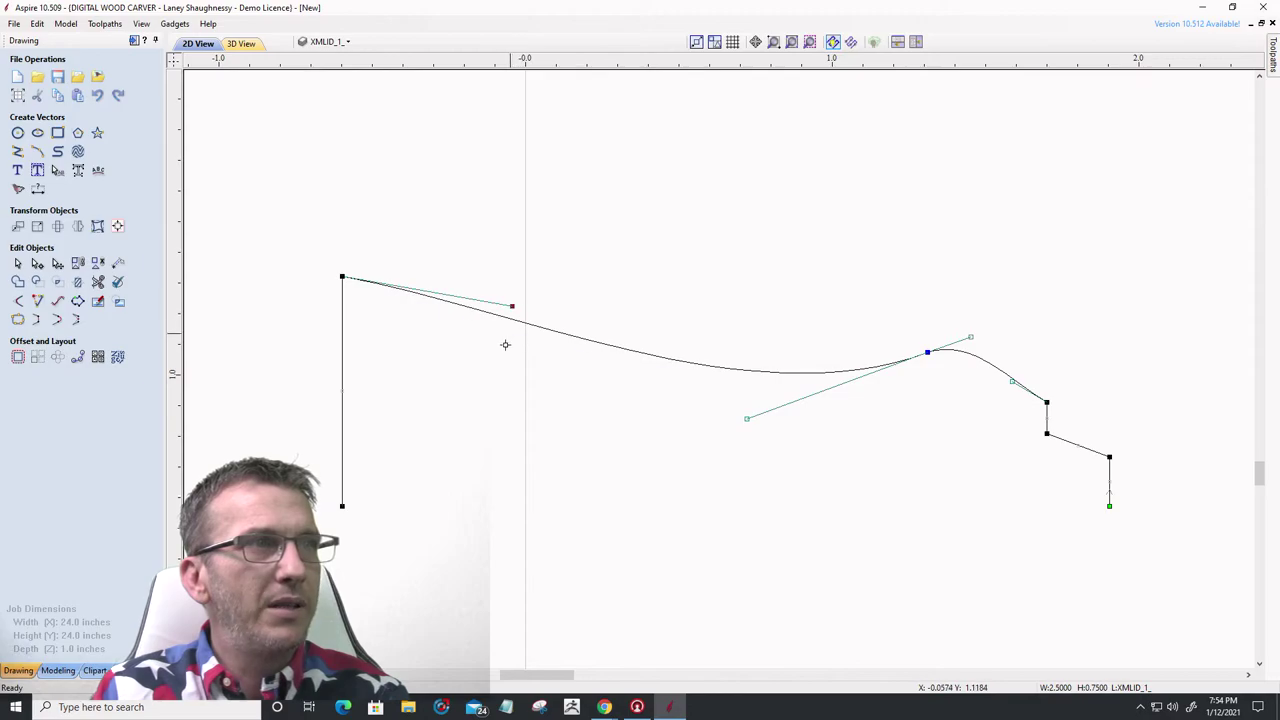
mouse_move(491, 374)
left_mouse_down()
mouse_move(483, 386)
mouse_move(493, 378)
left_mouse_up()
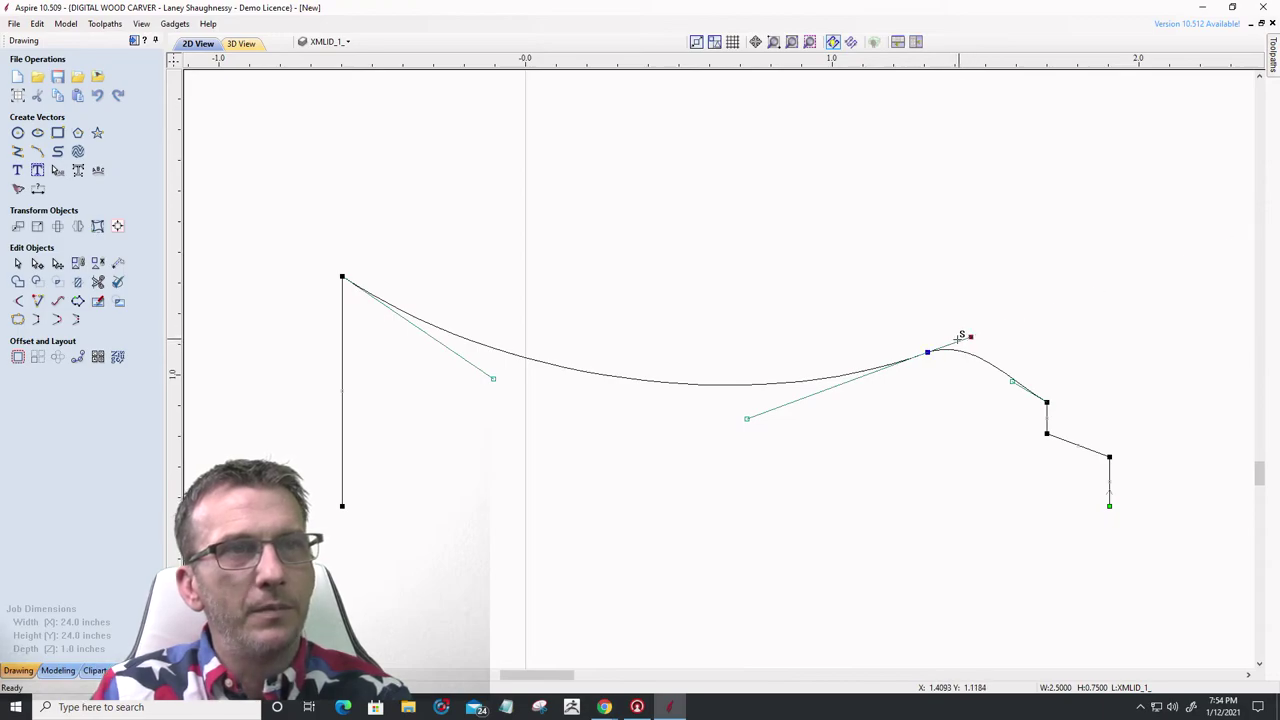
left_click_drag(970, 337, 963, 340)
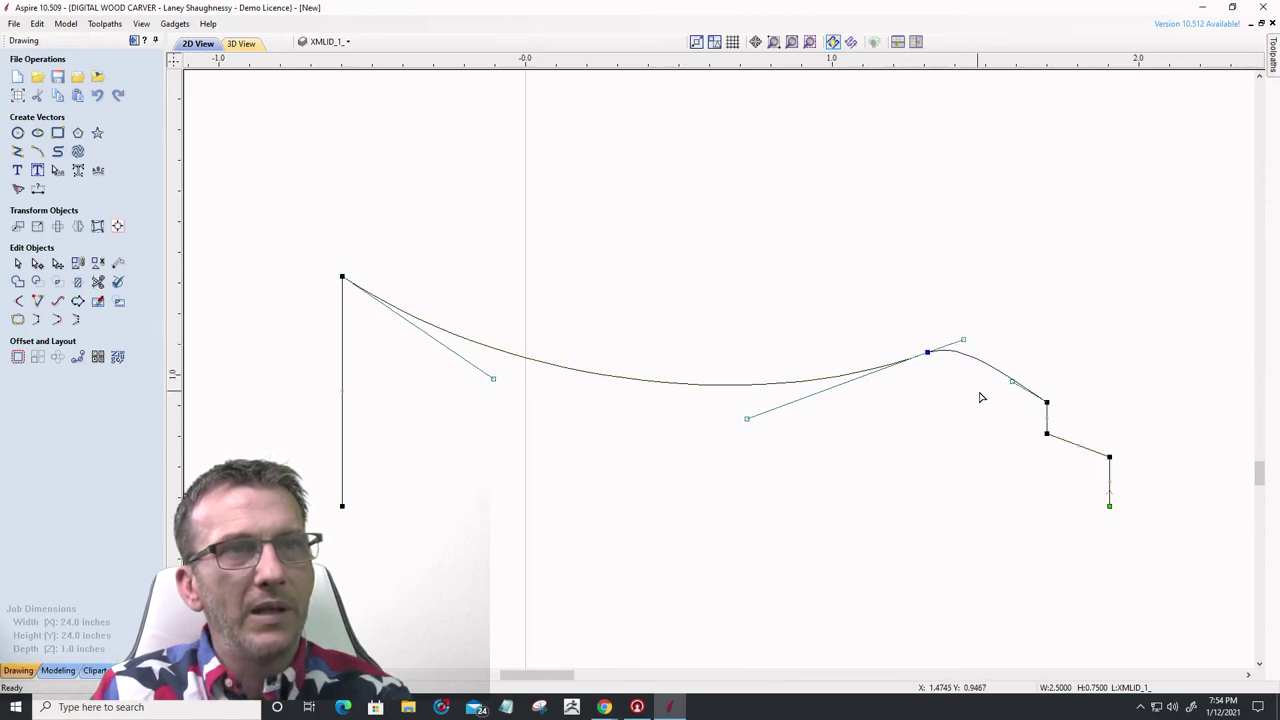
left_click_drag(1009, 383, 1031, 363)
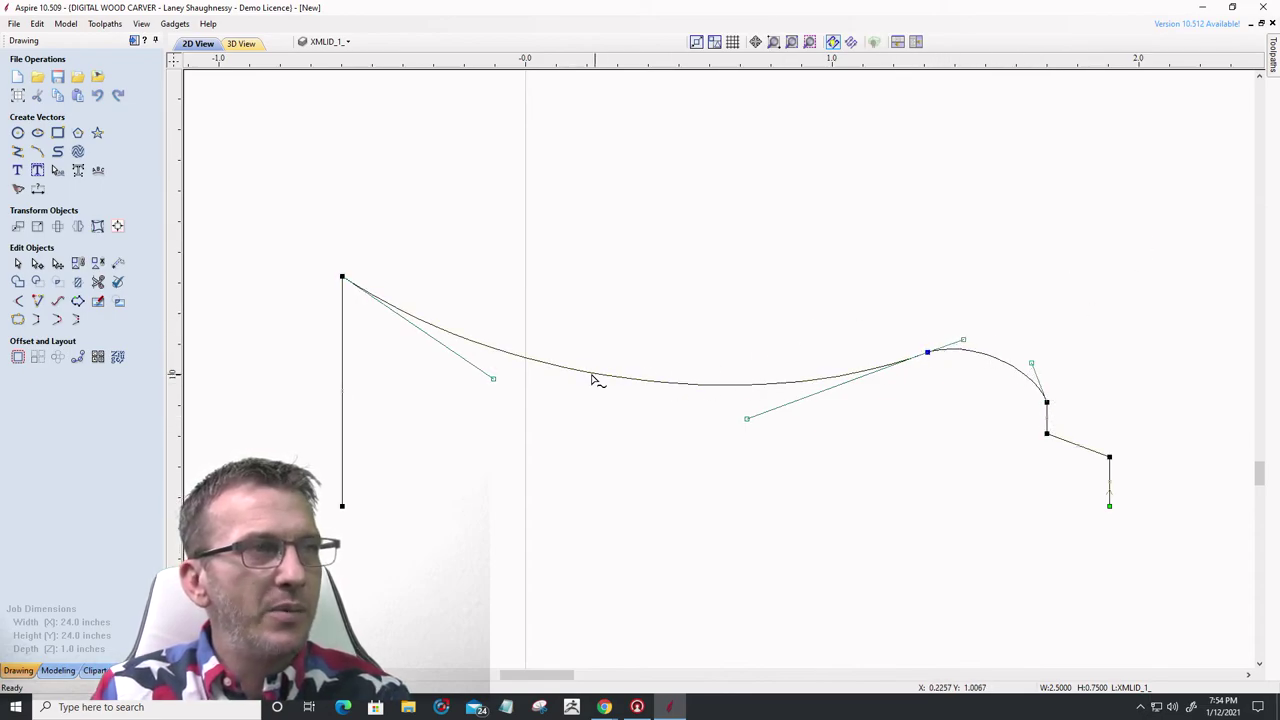
- Add nodes on the left span, convert it to an arc, and pull a node up
right_click(466, 342)
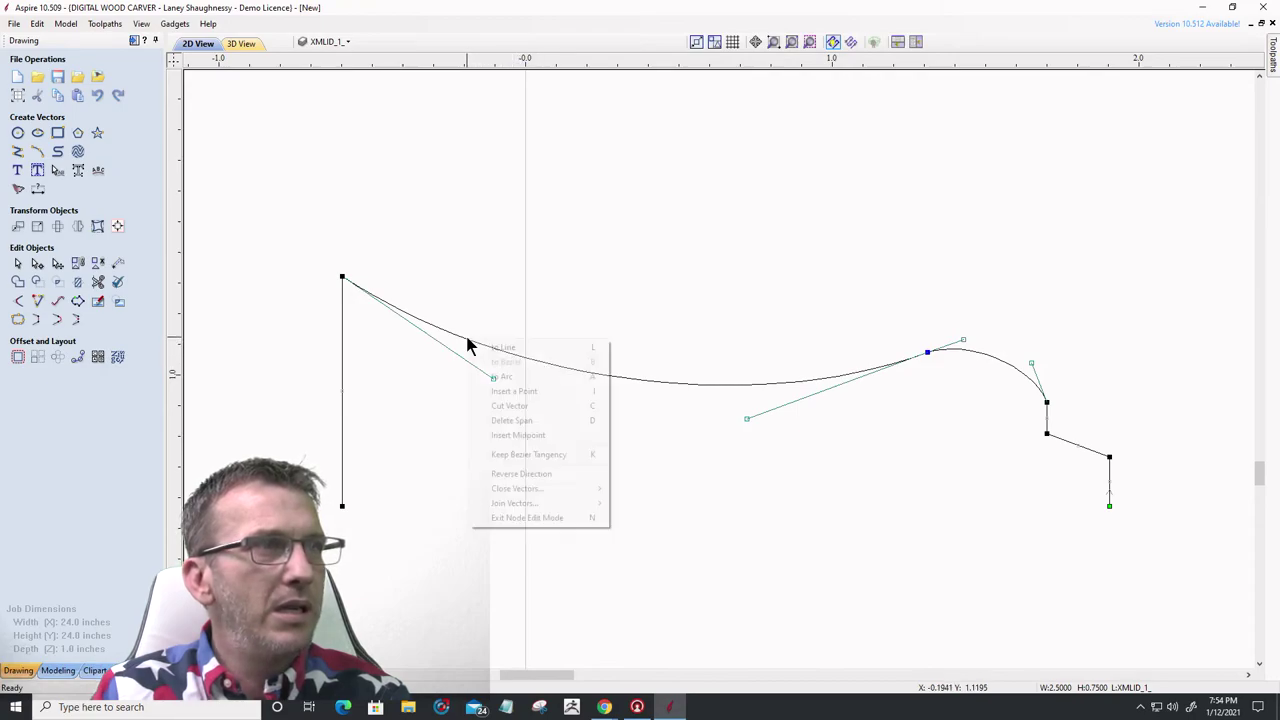
left_click(490, 391)
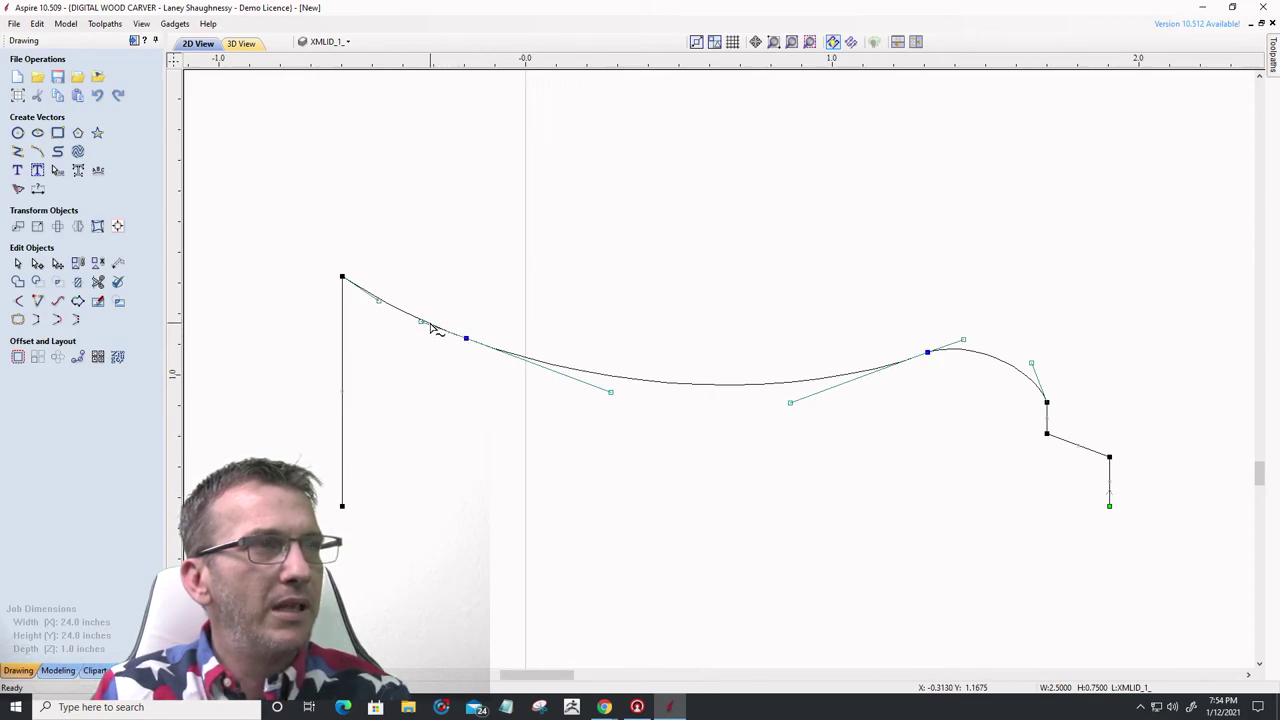
right_click(429, 326)
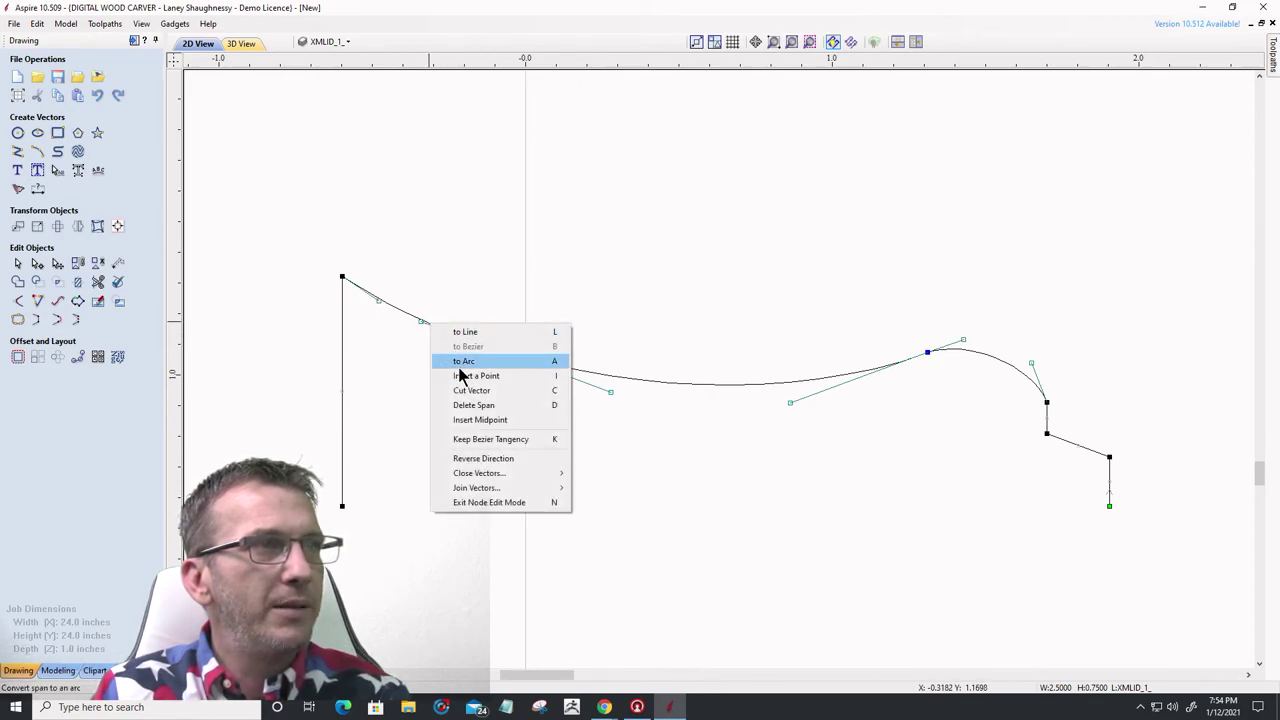
left_click(460, 362)
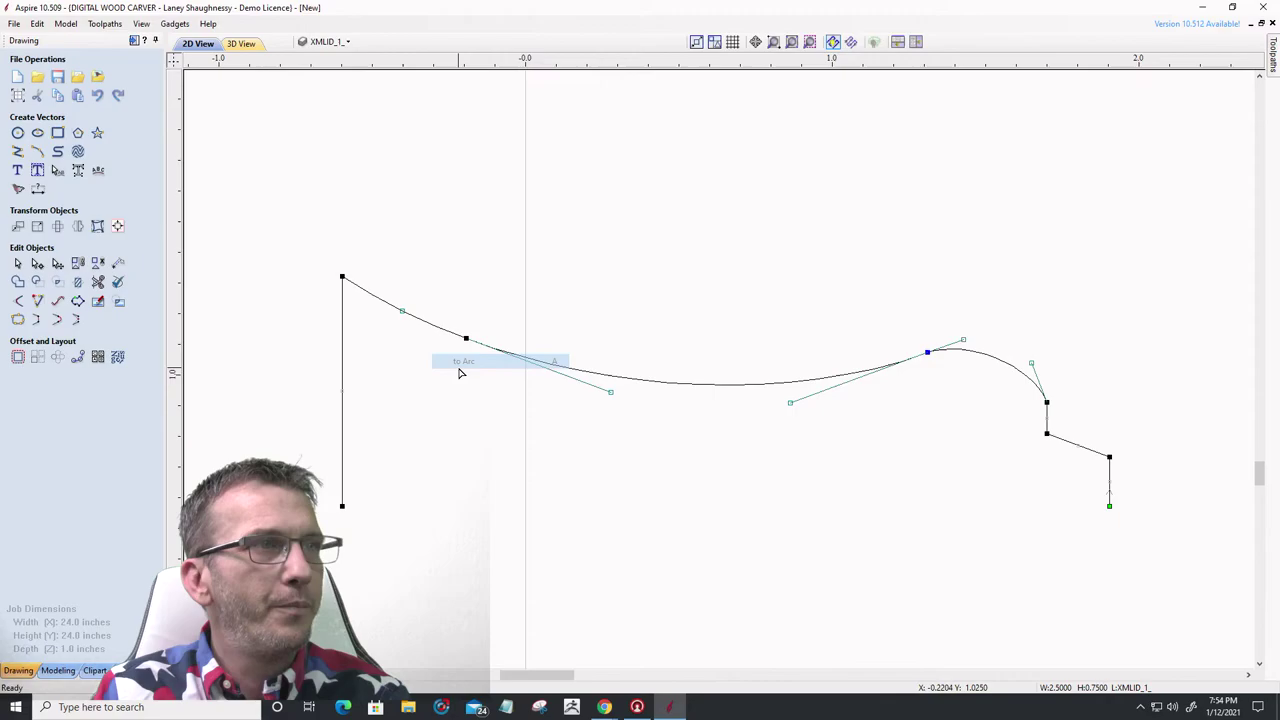
right_click(426, 323)
left_click(470, 375)
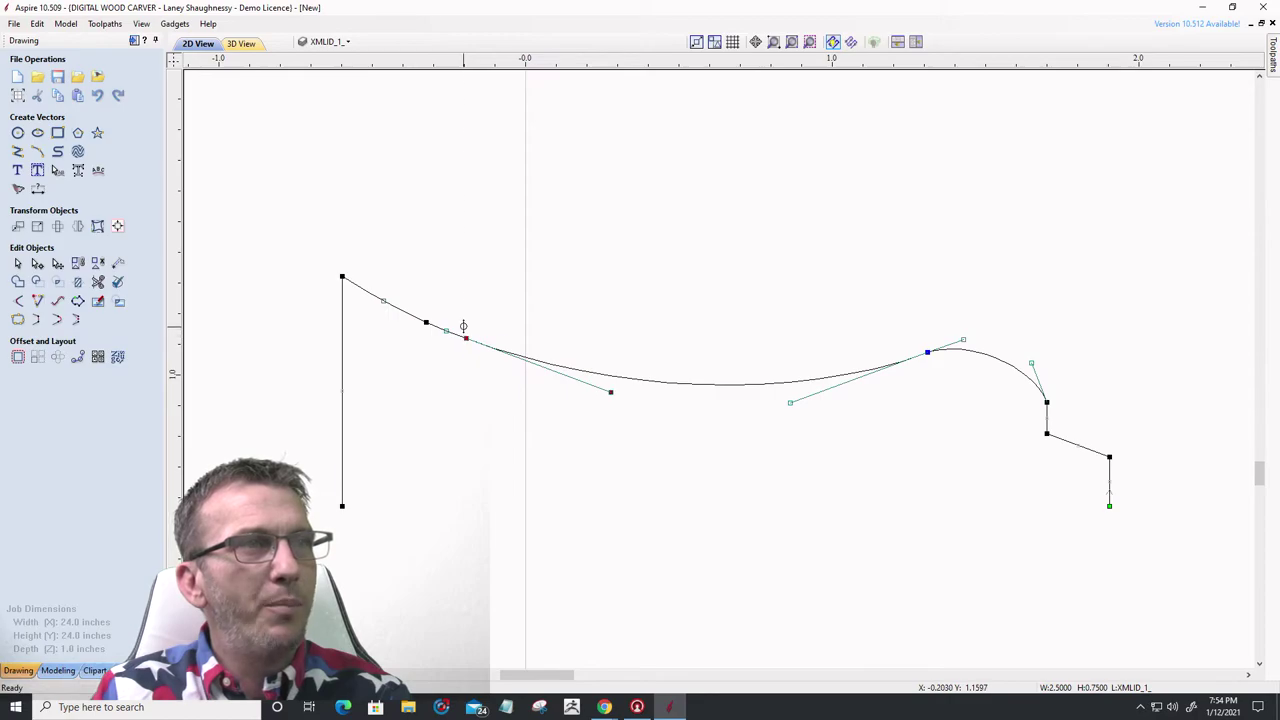
left_click_drag(463, 314, 463, 278)
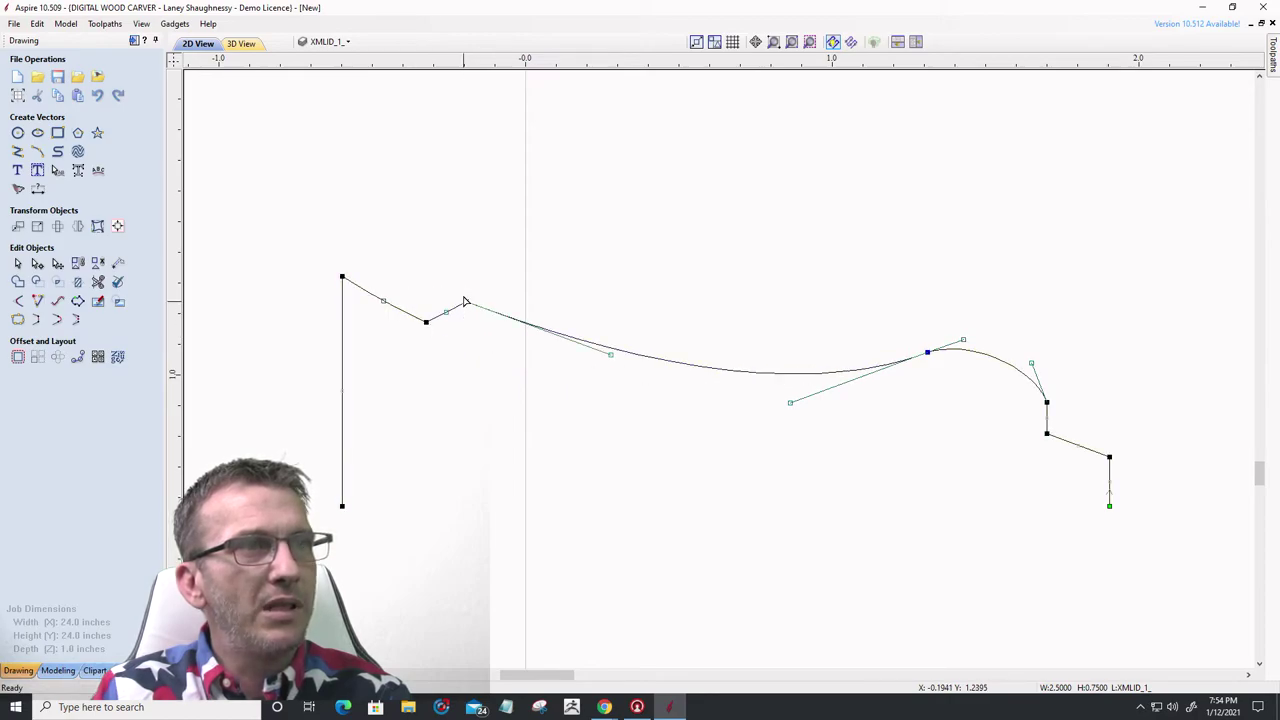
- Raise the left node into a flat top, smooth the drop node, and shape the cove's start
left_click_drag(609, 354, 603, 390)
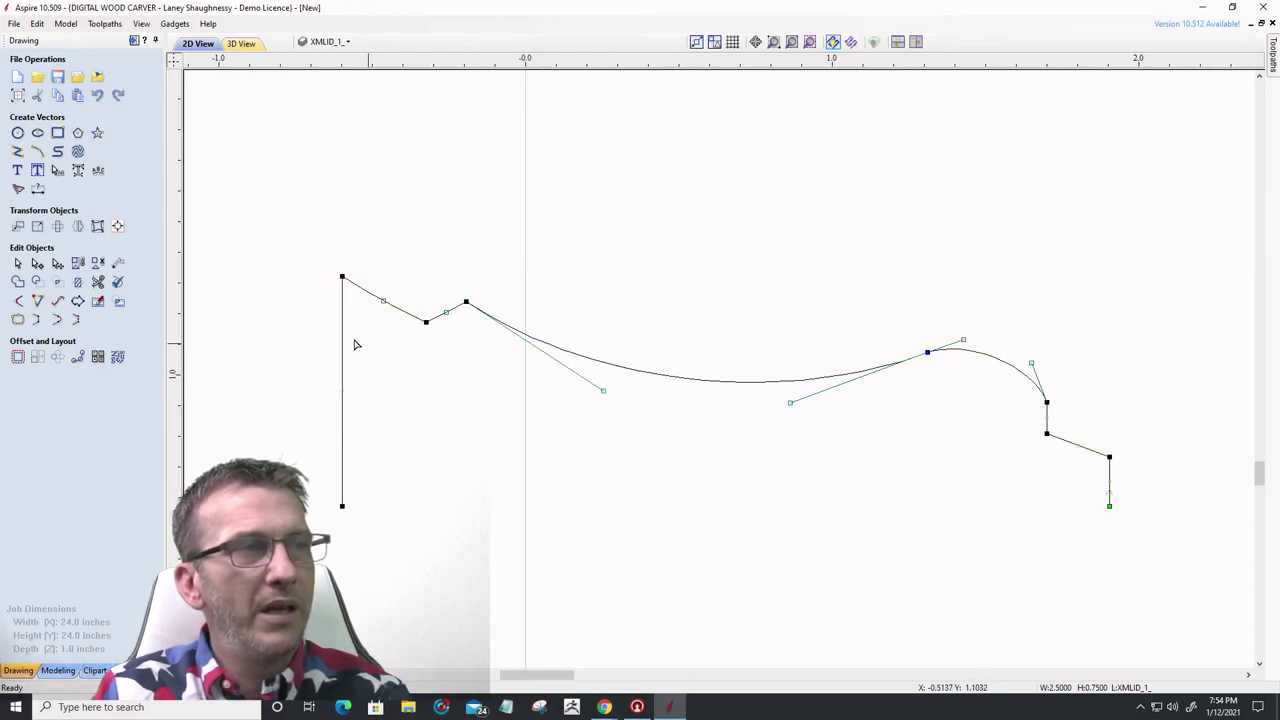
left_click(426, 322)
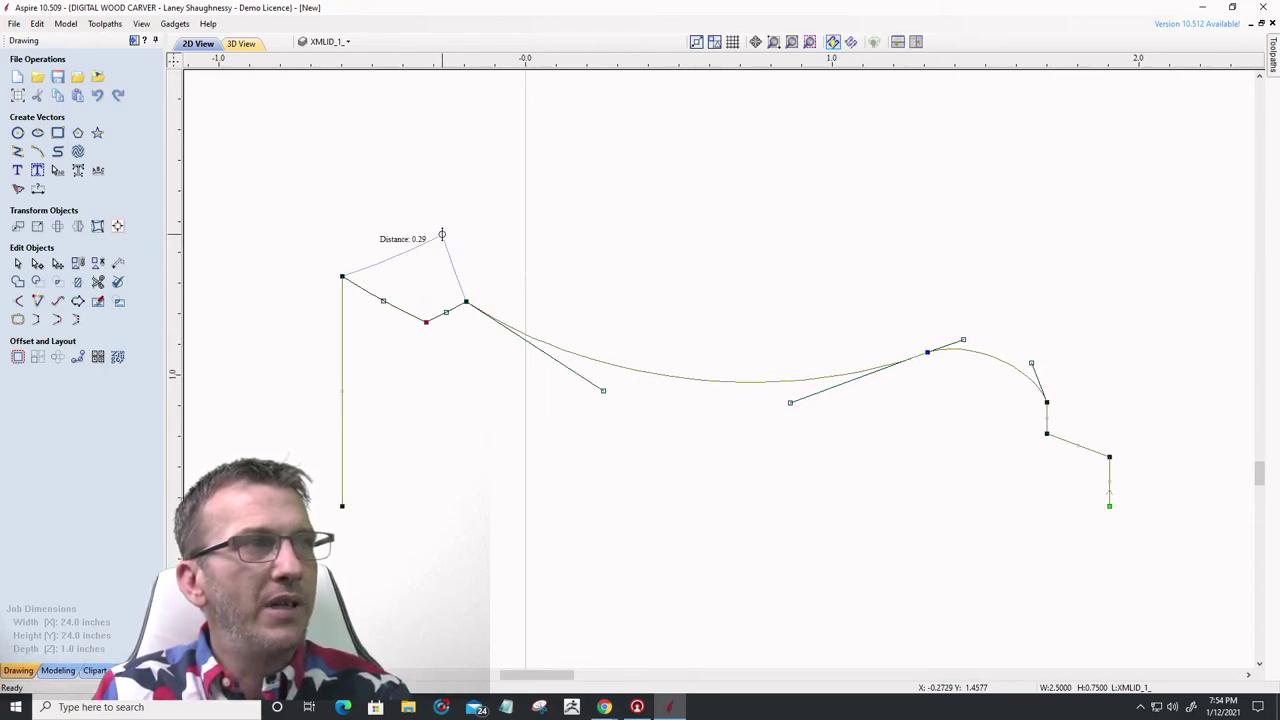
left_click_drag(470, 237, 467, 269)
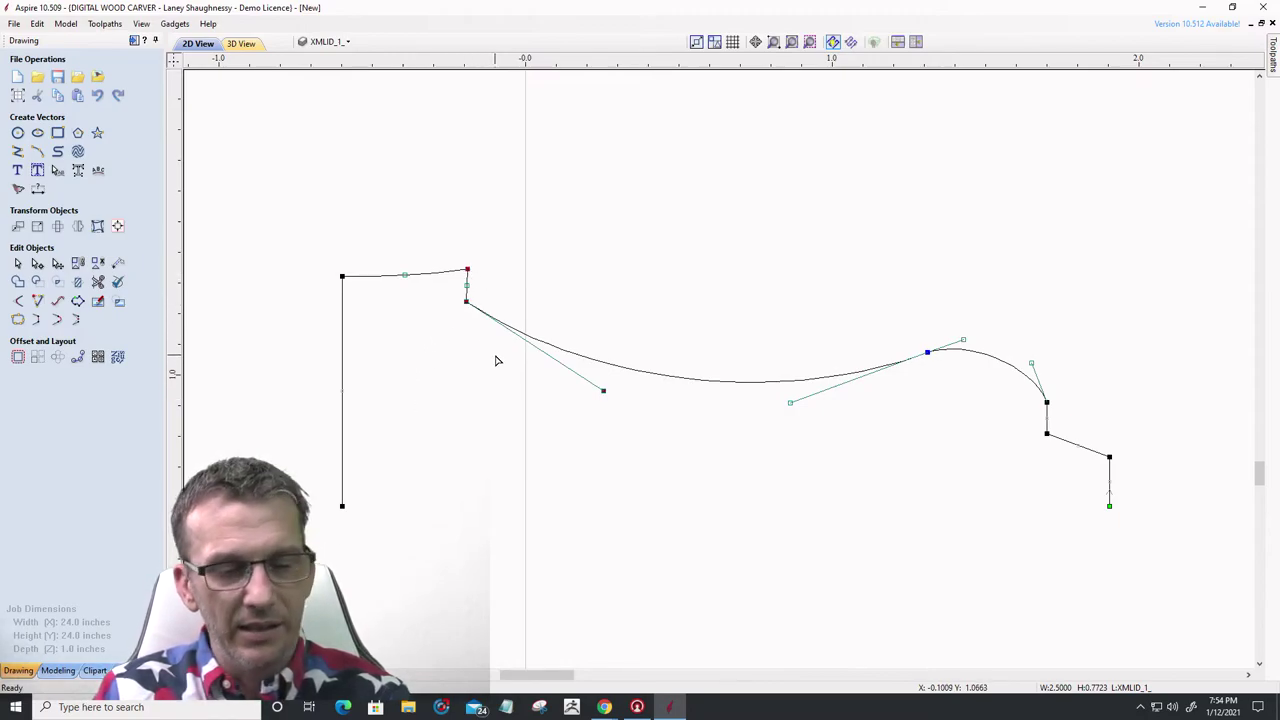
key("s")
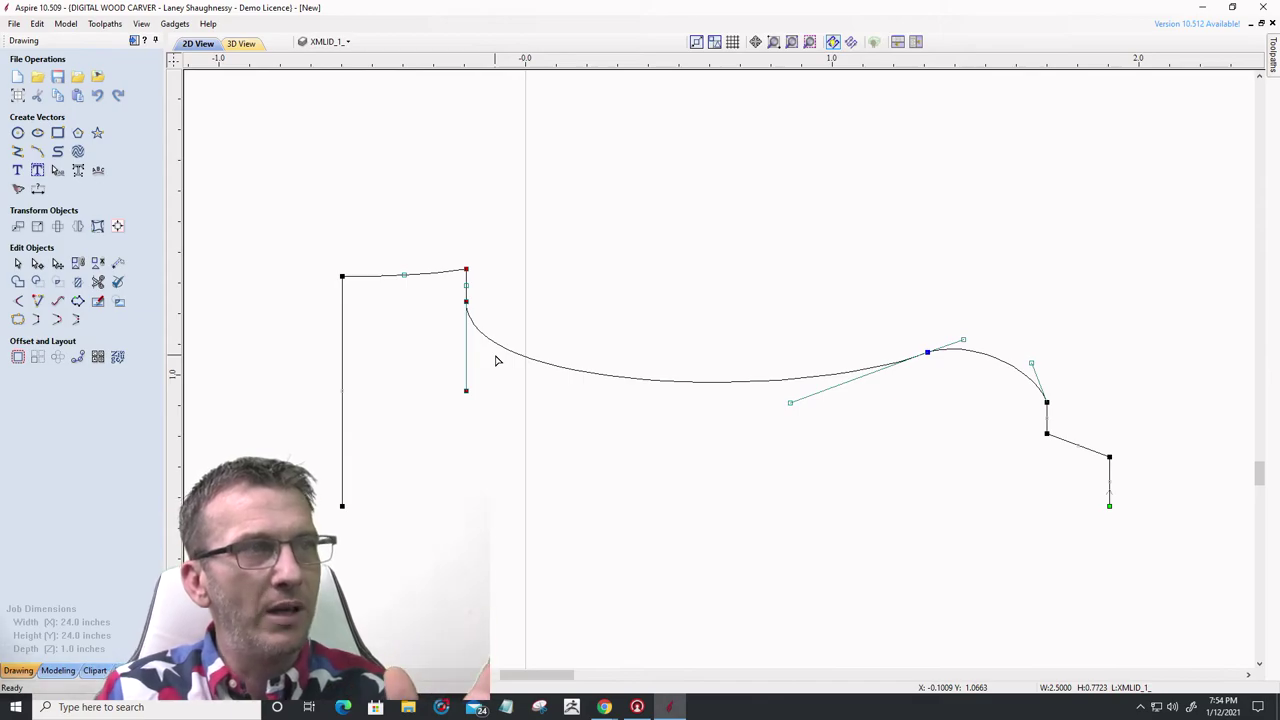
left_click(440, 397)
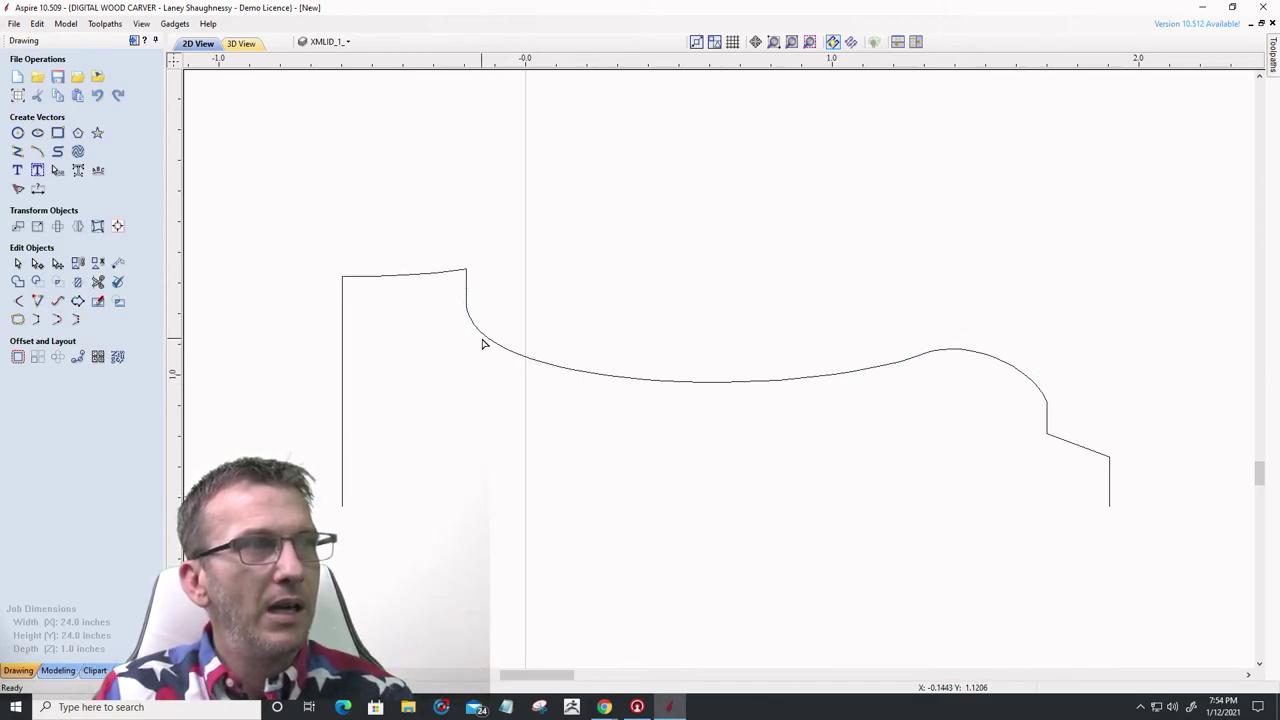
left_click(483, 341)
left_click_drag(469, 390, 507, 380)
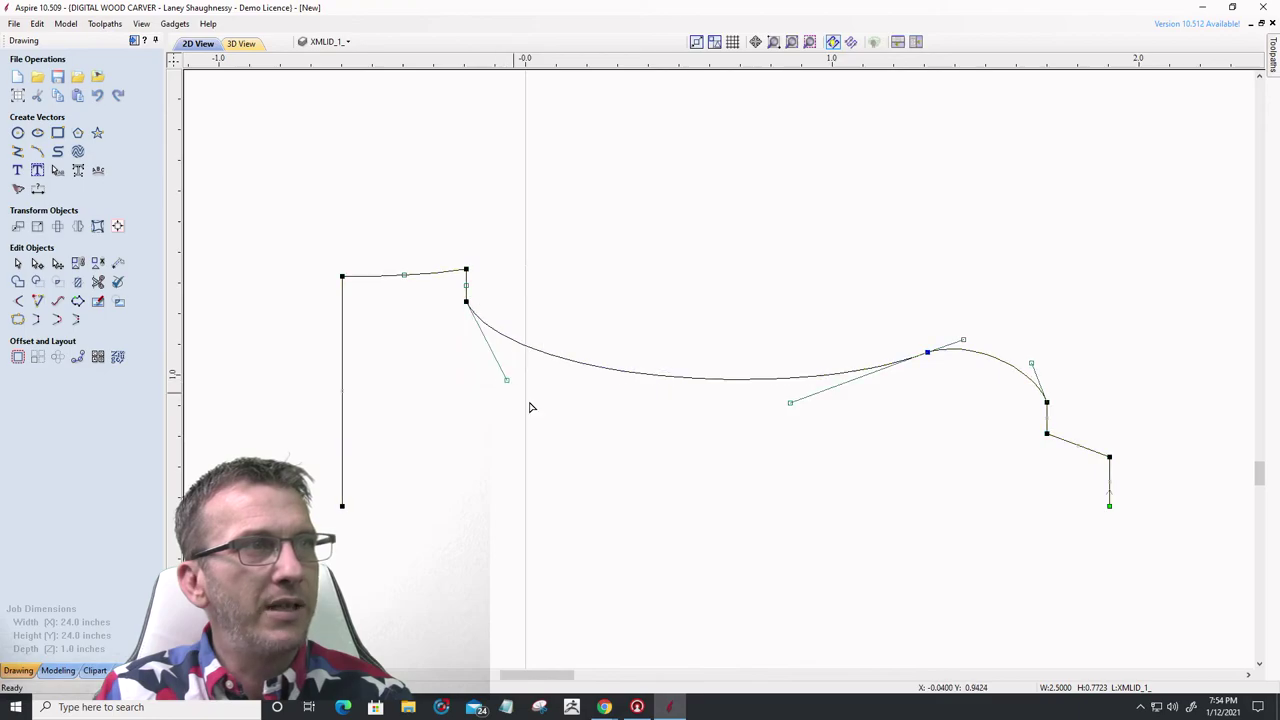
- Convert the top span to a straight line and level it
left_click(488, 441)
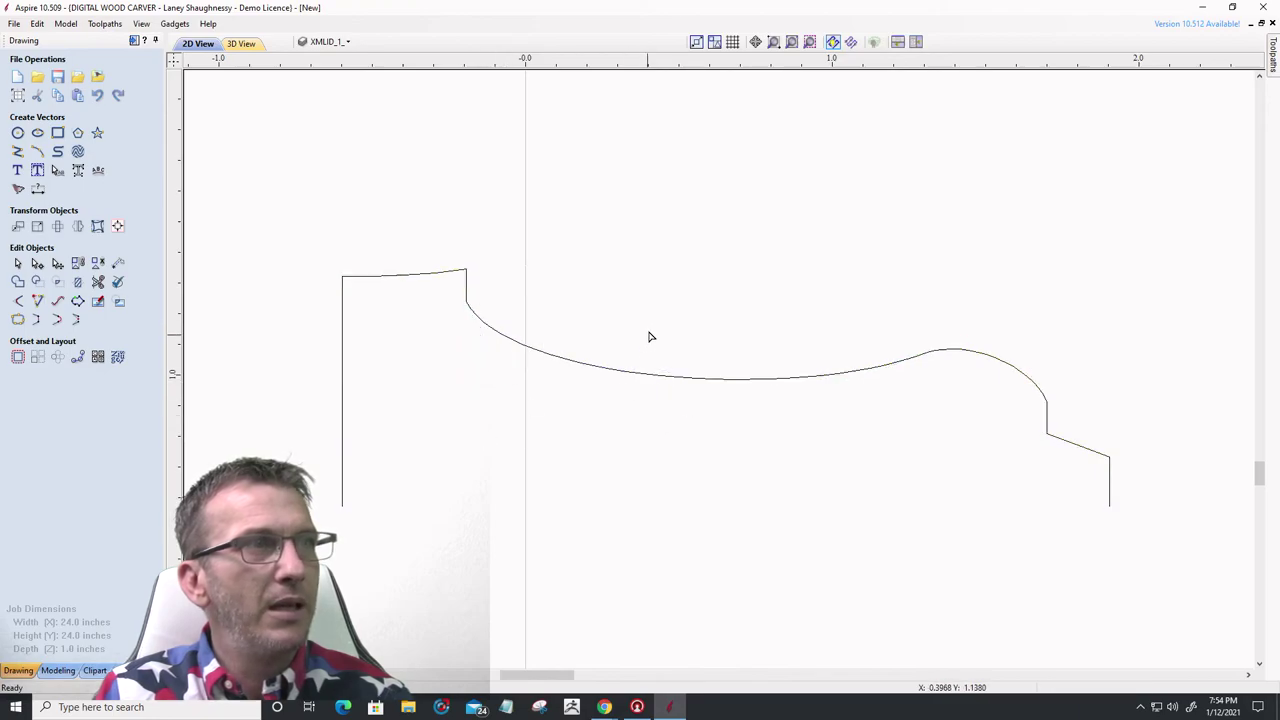
left_click(432, 279)
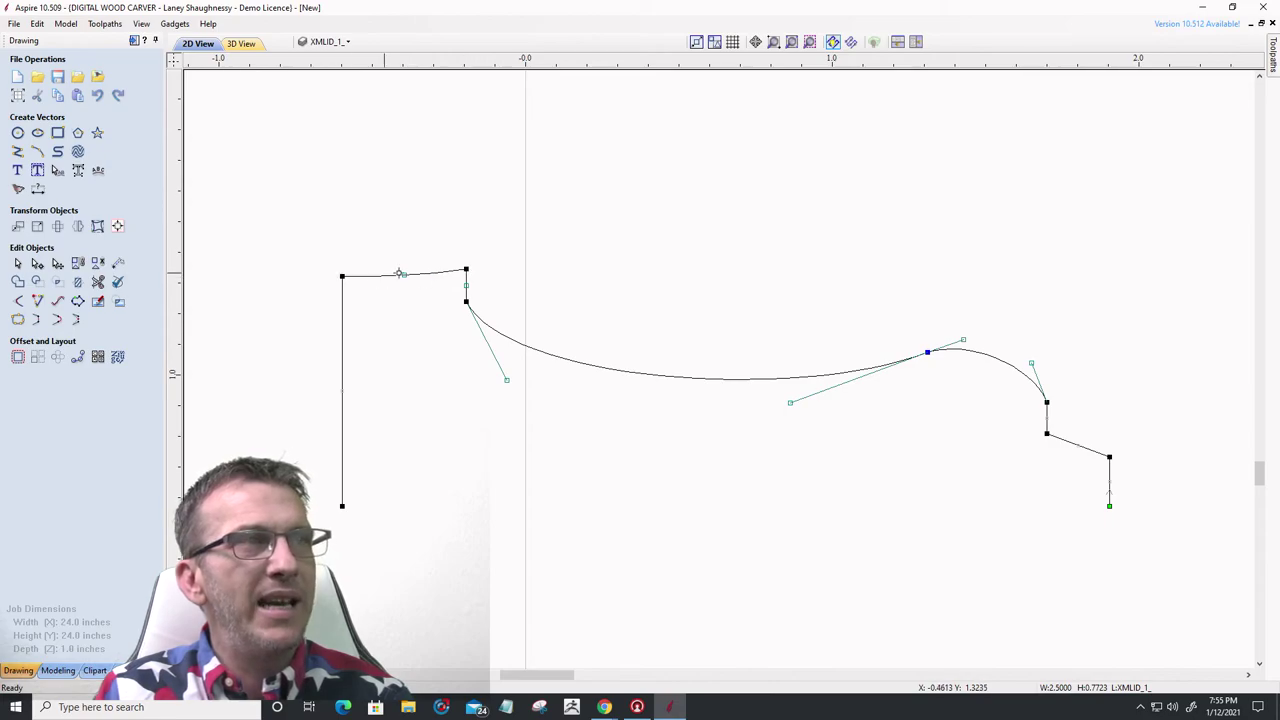
right_click(424, 273)
left_click(444, 285)
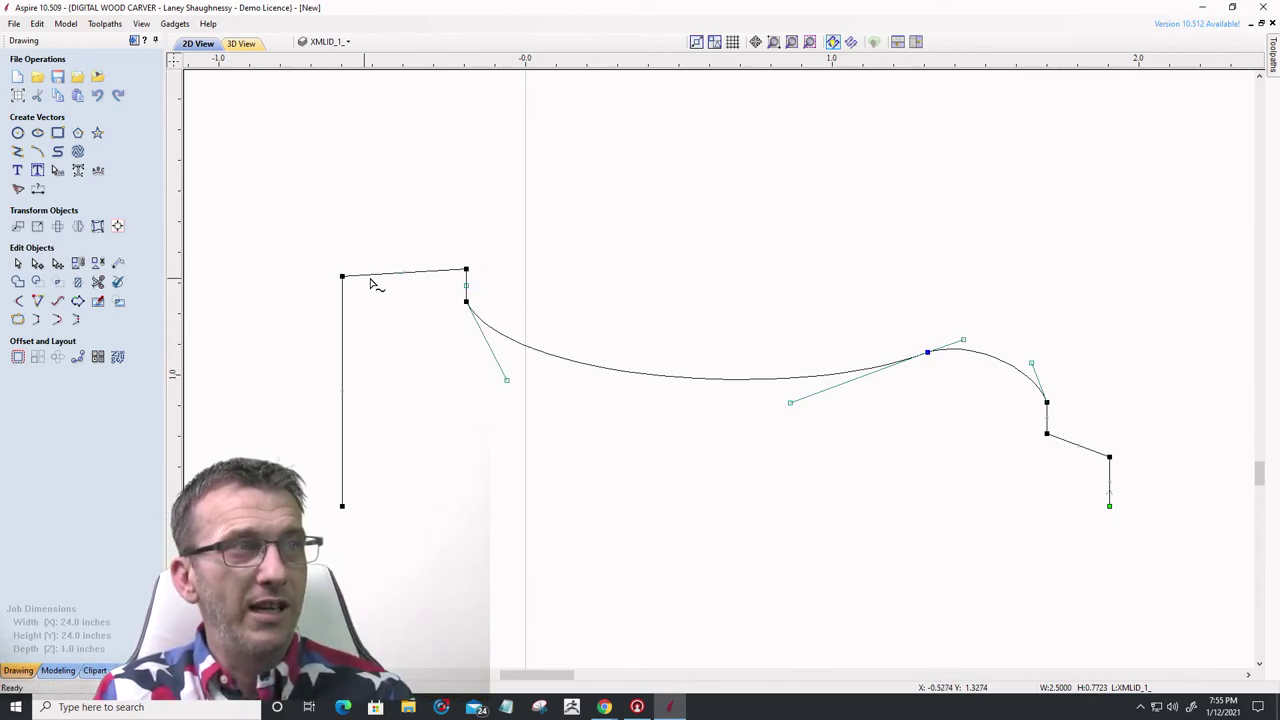
left_click(465, 270)
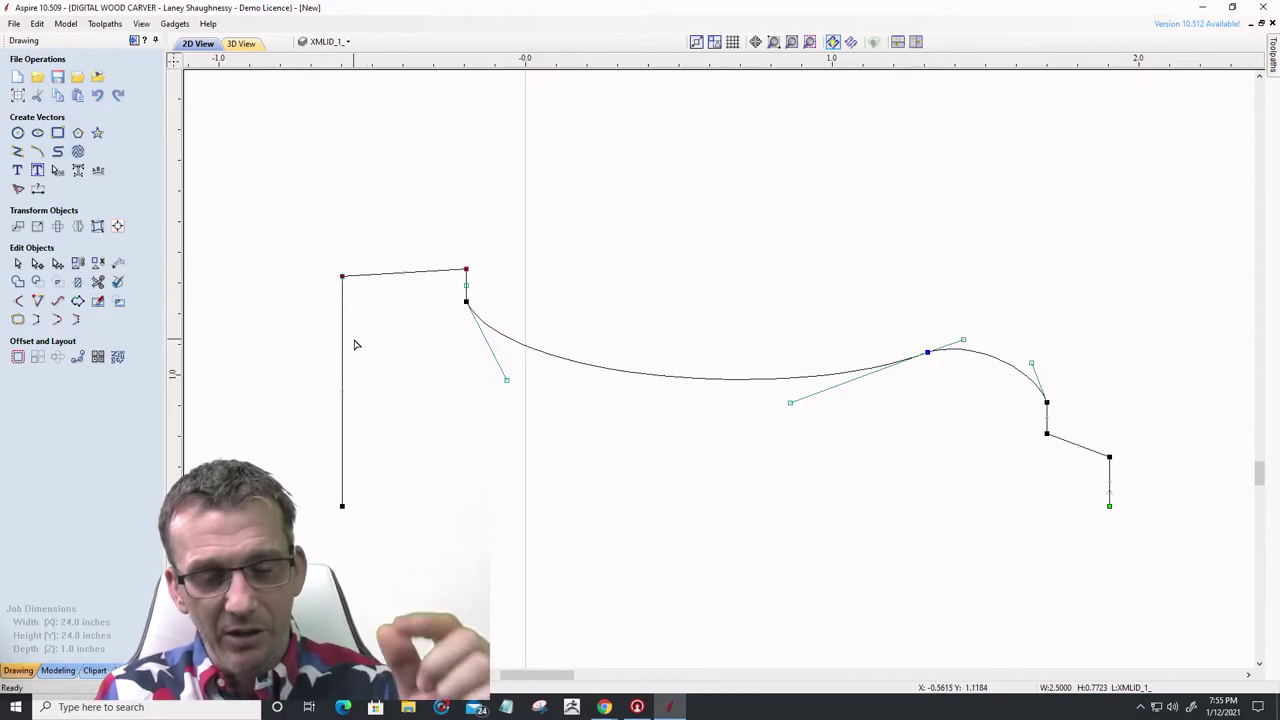
key("Up")
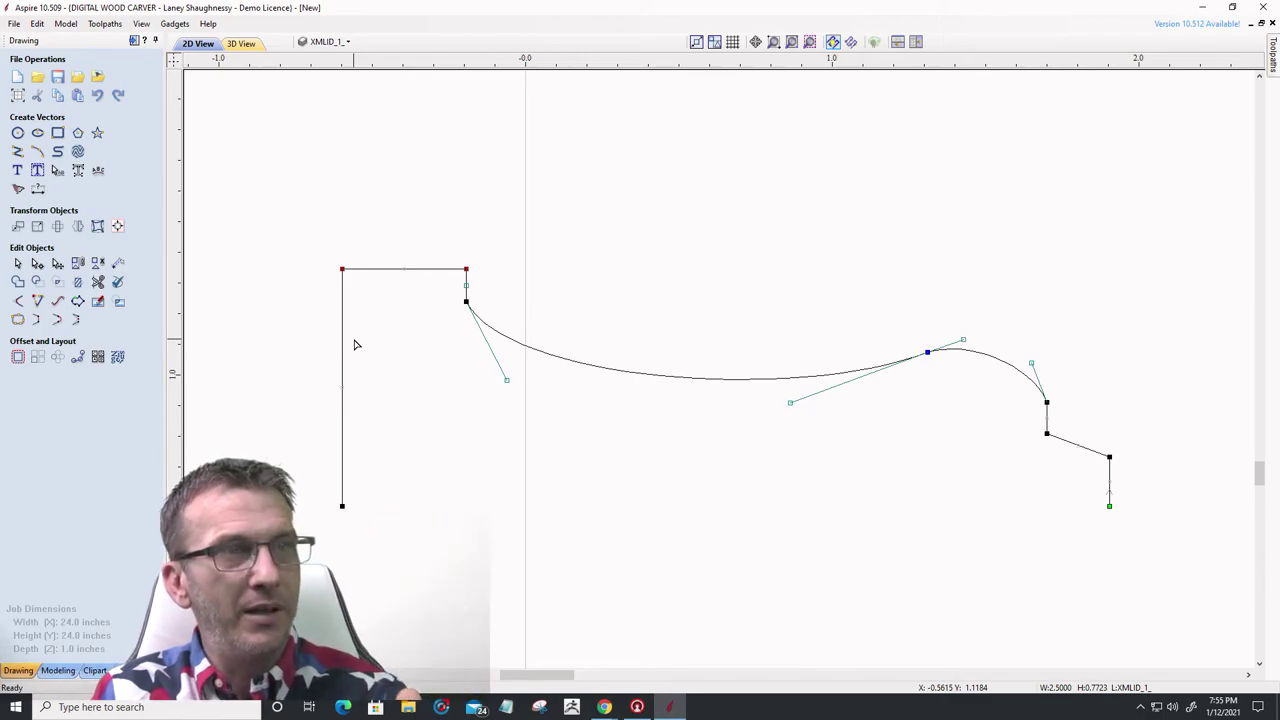
- Insert two points on the top line and raise one to form a small step
right_click(432, 274)
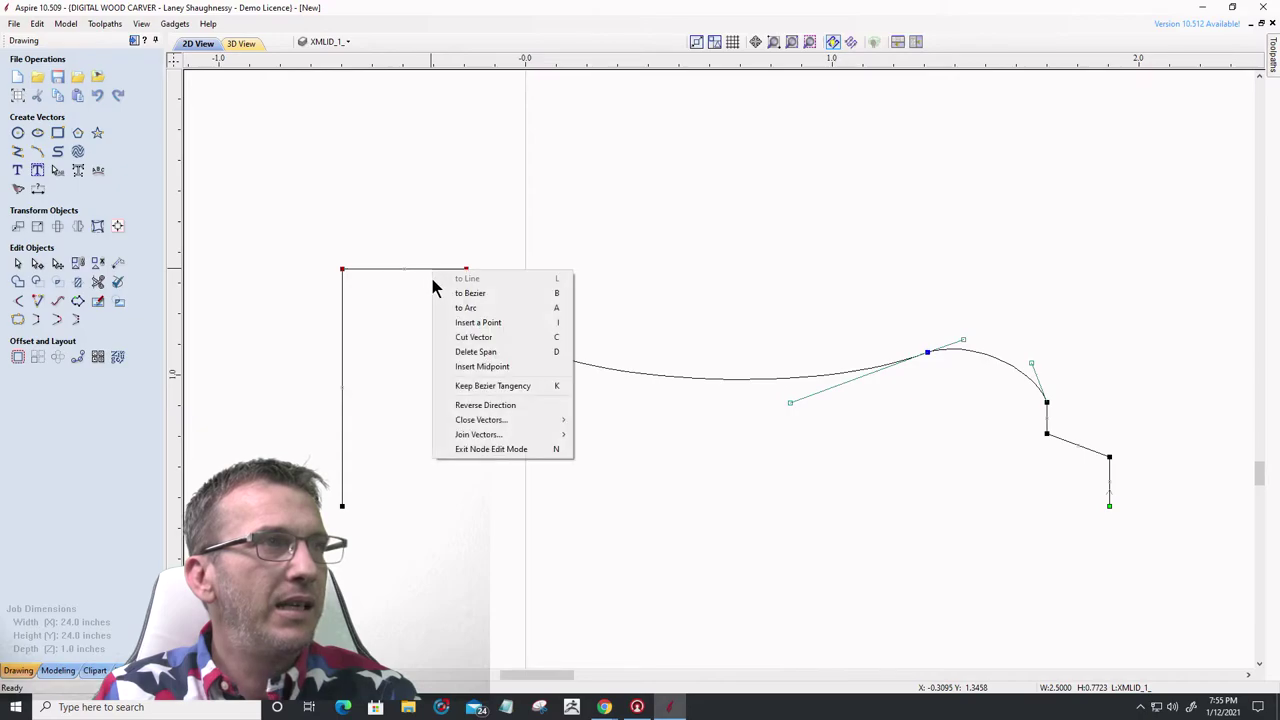
left_click(478, 322)
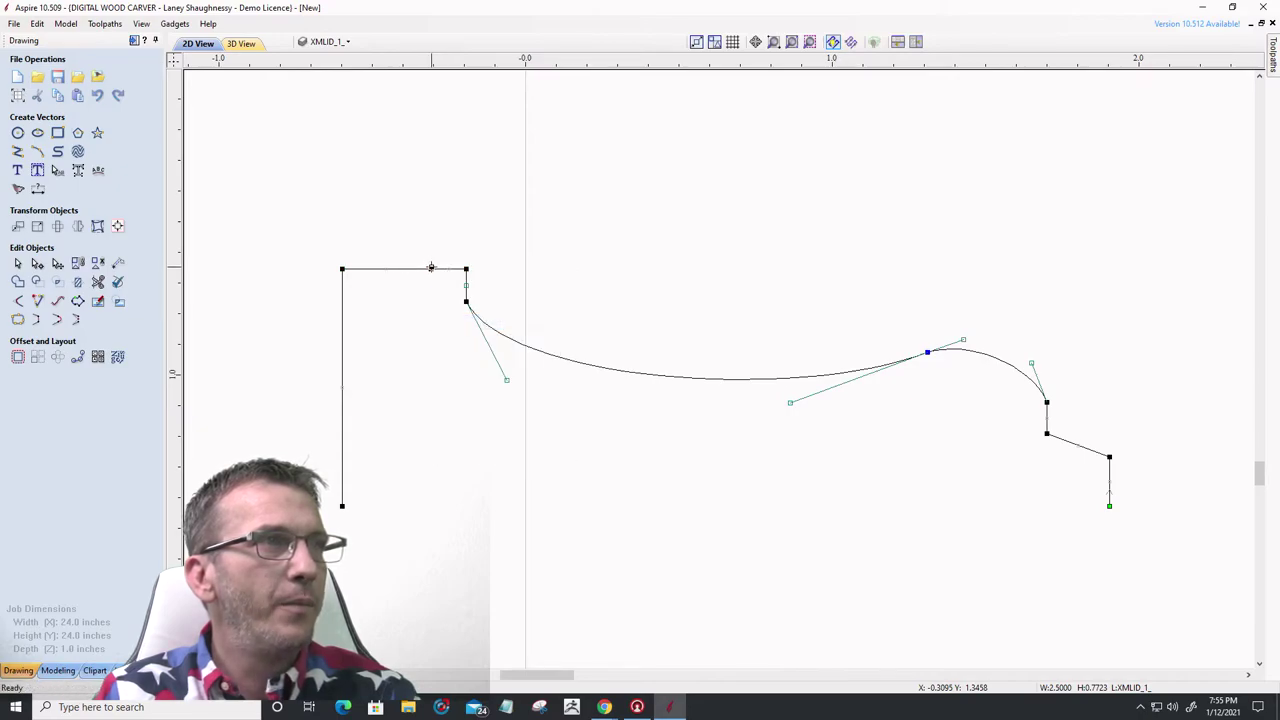
right_click(421, 270)
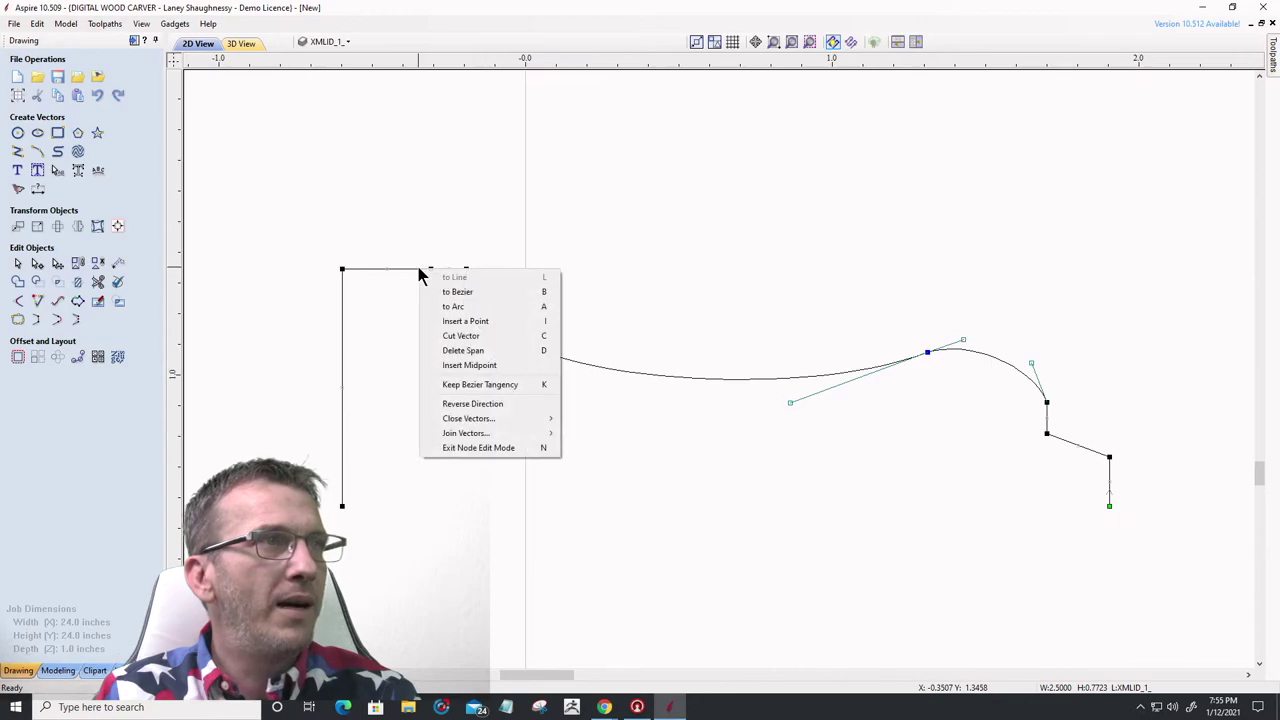
left_click(432, 320)
left_click_drag(418, 269, 431, 241)
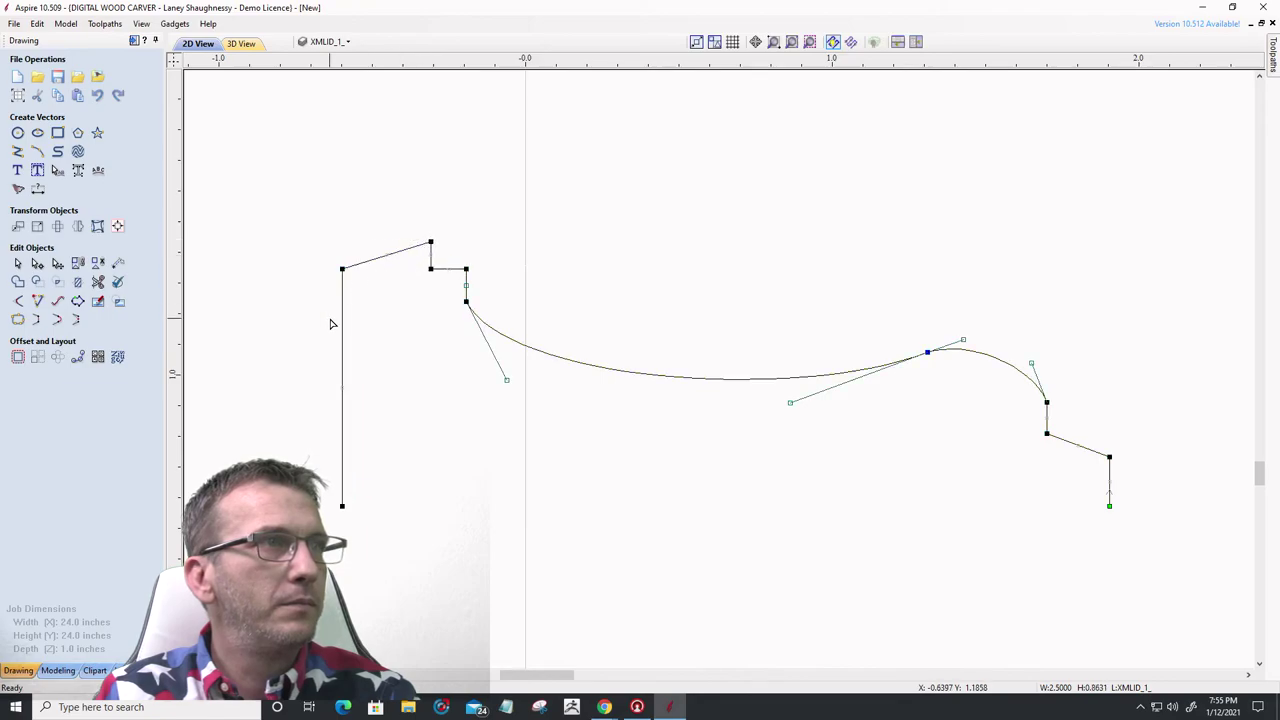
- Insert a point on the sloped top span and turn the top-left span into a rounded arc bead
right_click(382, 259)
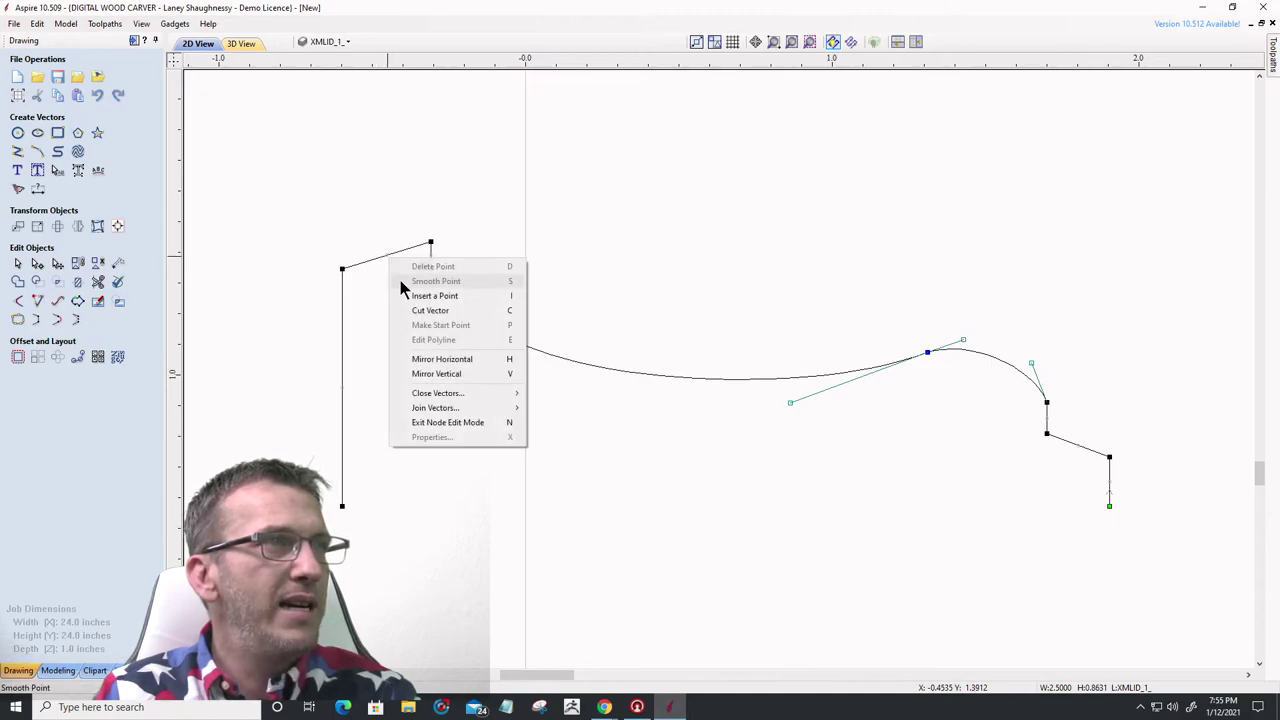
left_click(385, 253)
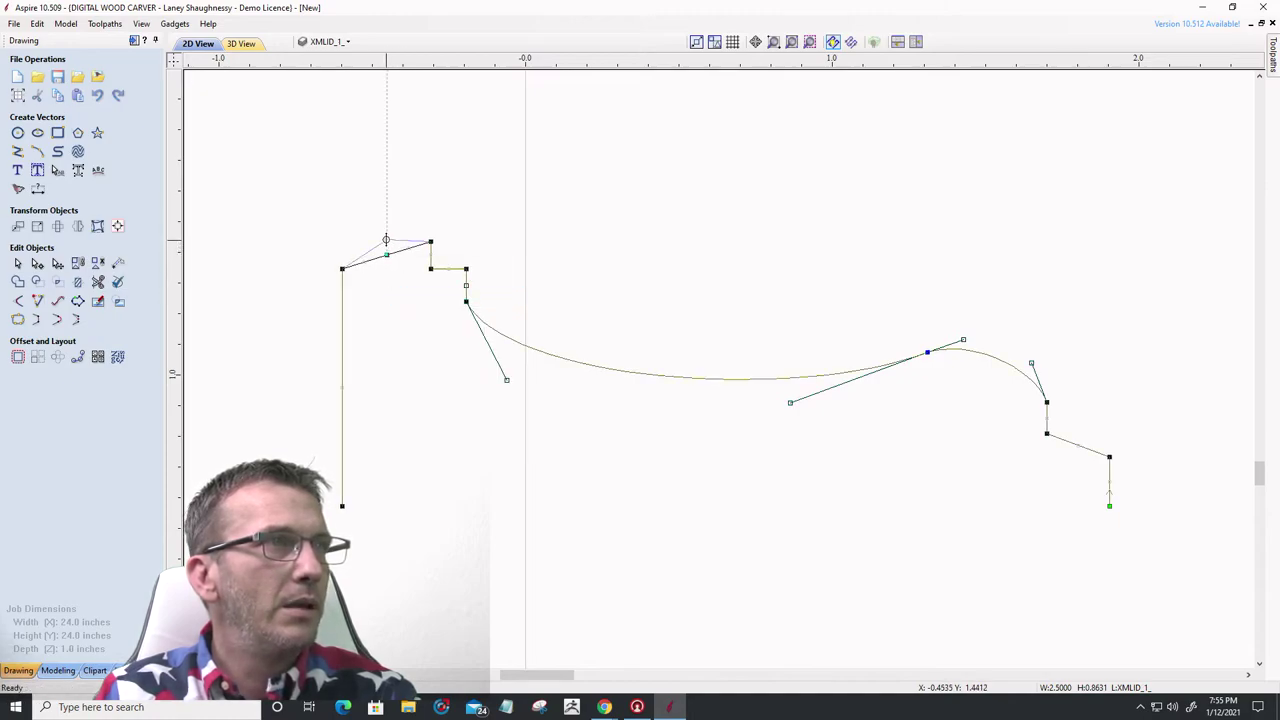
left_click_drag(387, 242, 387, 243)
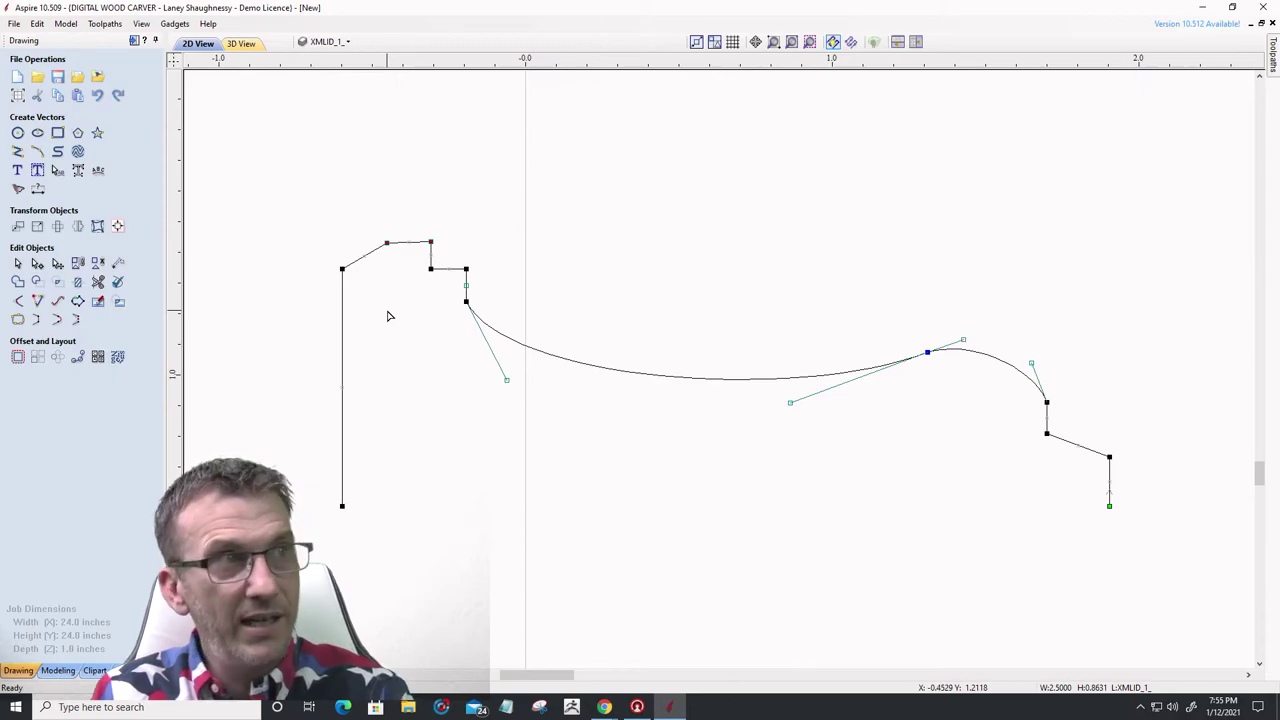
right_click(372, 258)
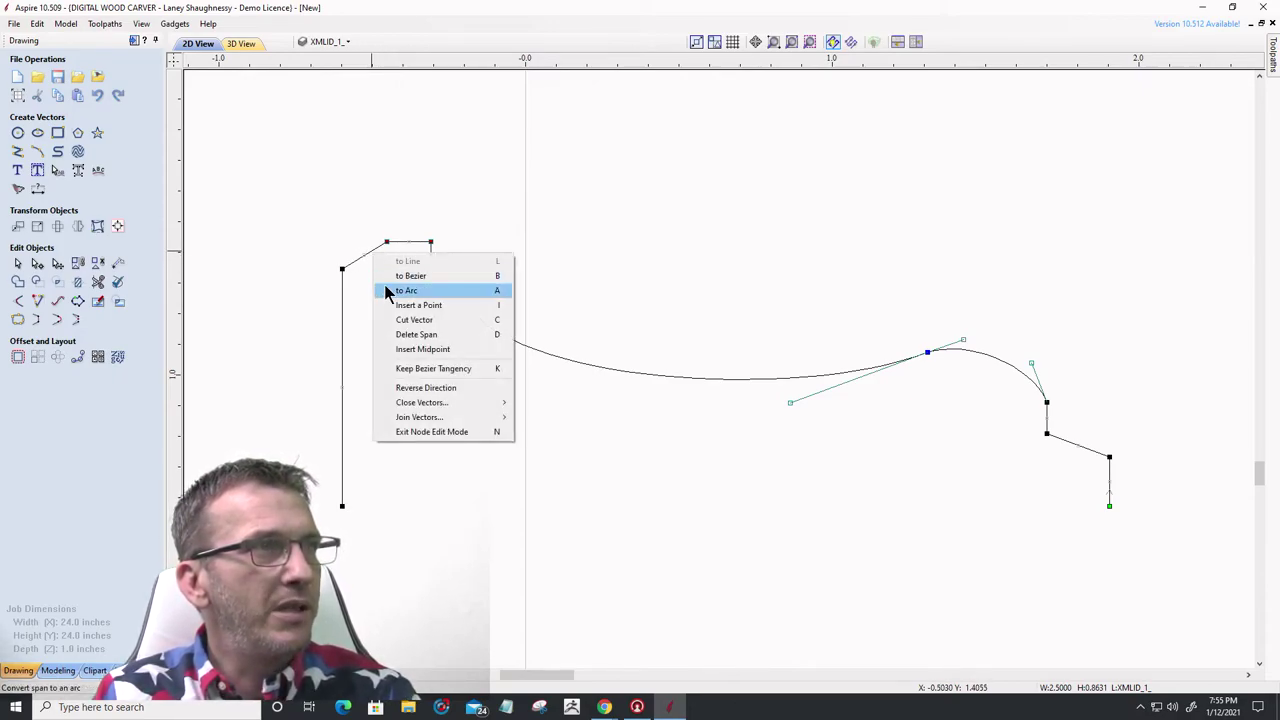
left_click(385, 289)
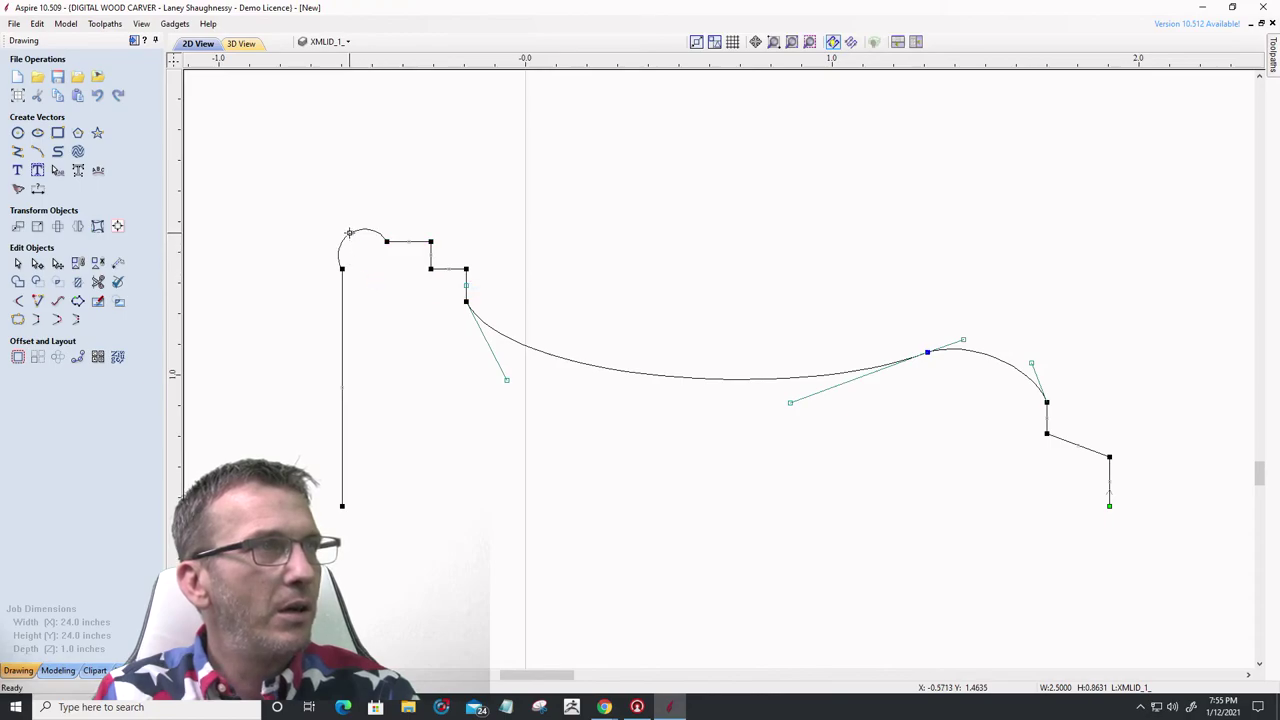
mouse_move(349, 233)
left_mouse_down()
mouse_move(374, 272)
mouse_move(356, 222)
mouse_move(357, 241)
left_mouse_up()
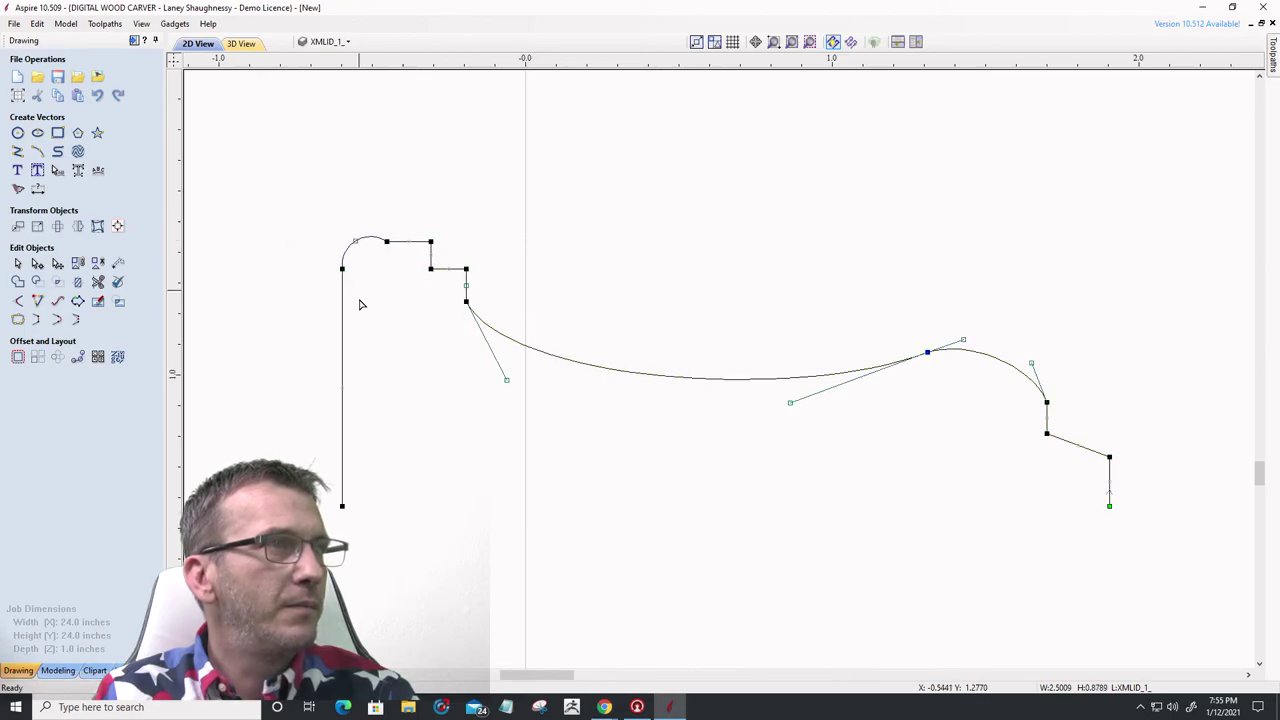
- Lower the flat beside the bead slightly and fine-tune the bead's top-left node
left_click(362, 314)
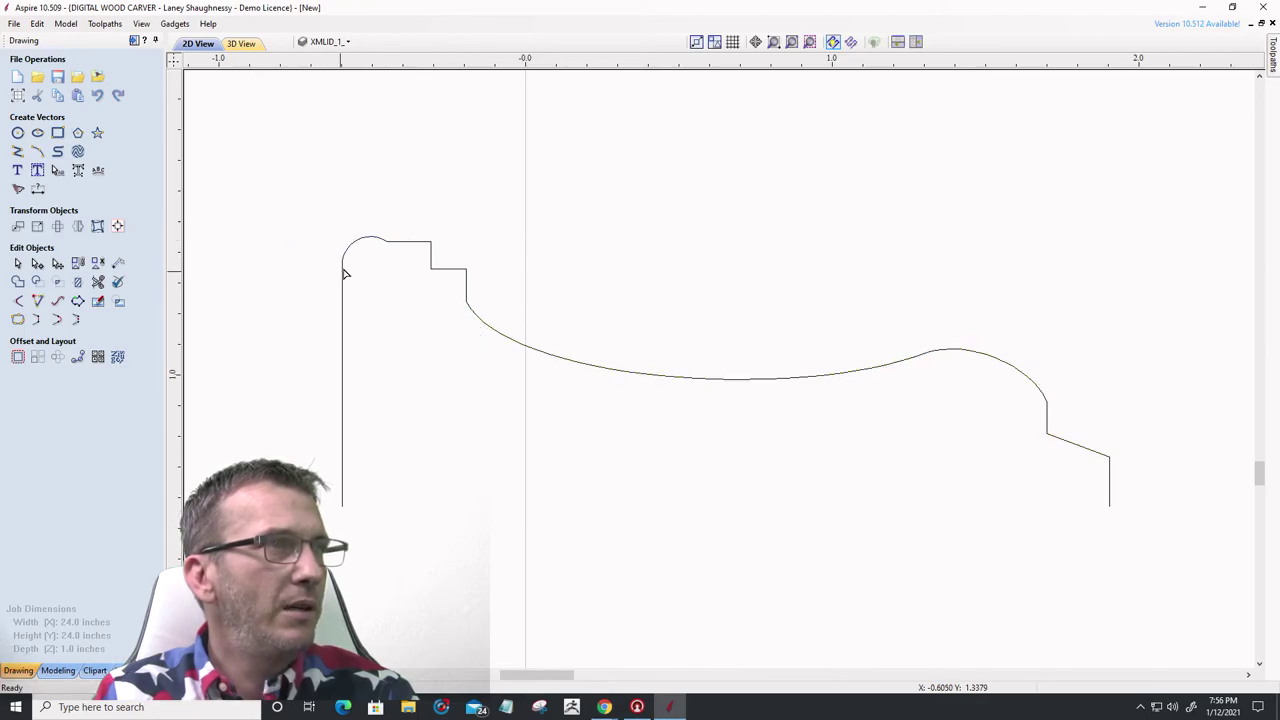
left_click(404, 241)
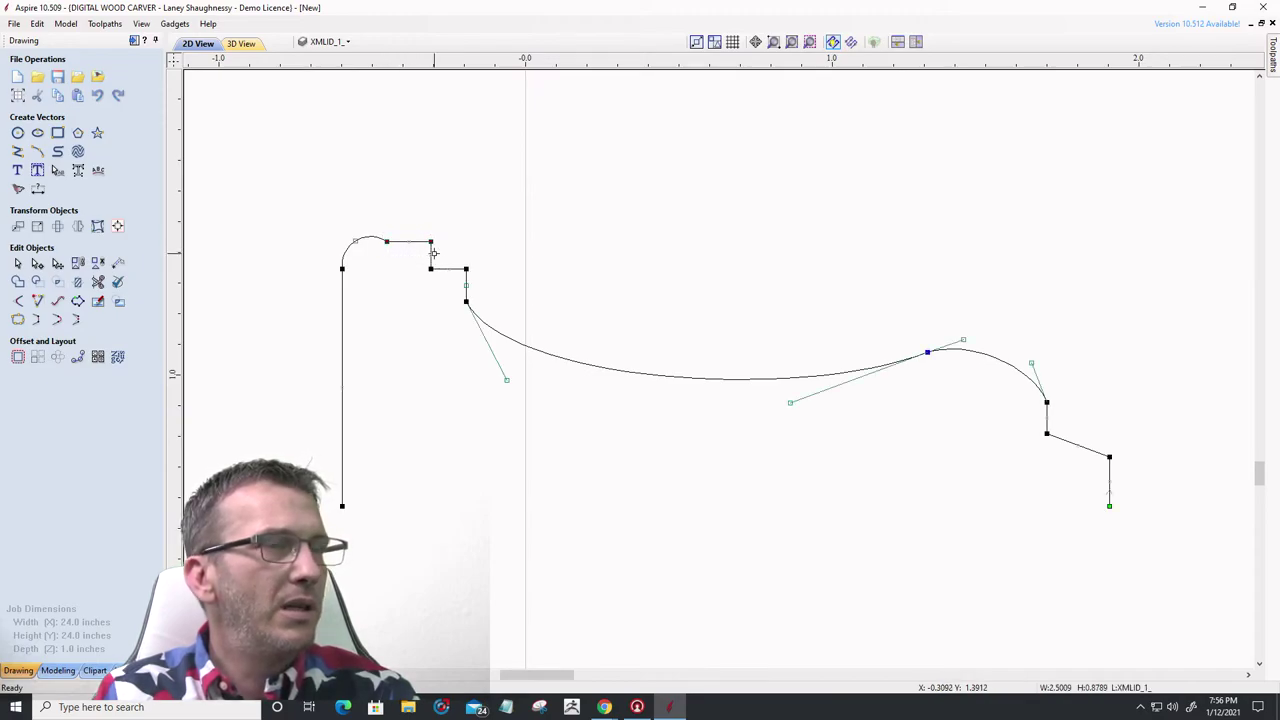
left_click_drag(433, 251, 433, 252)
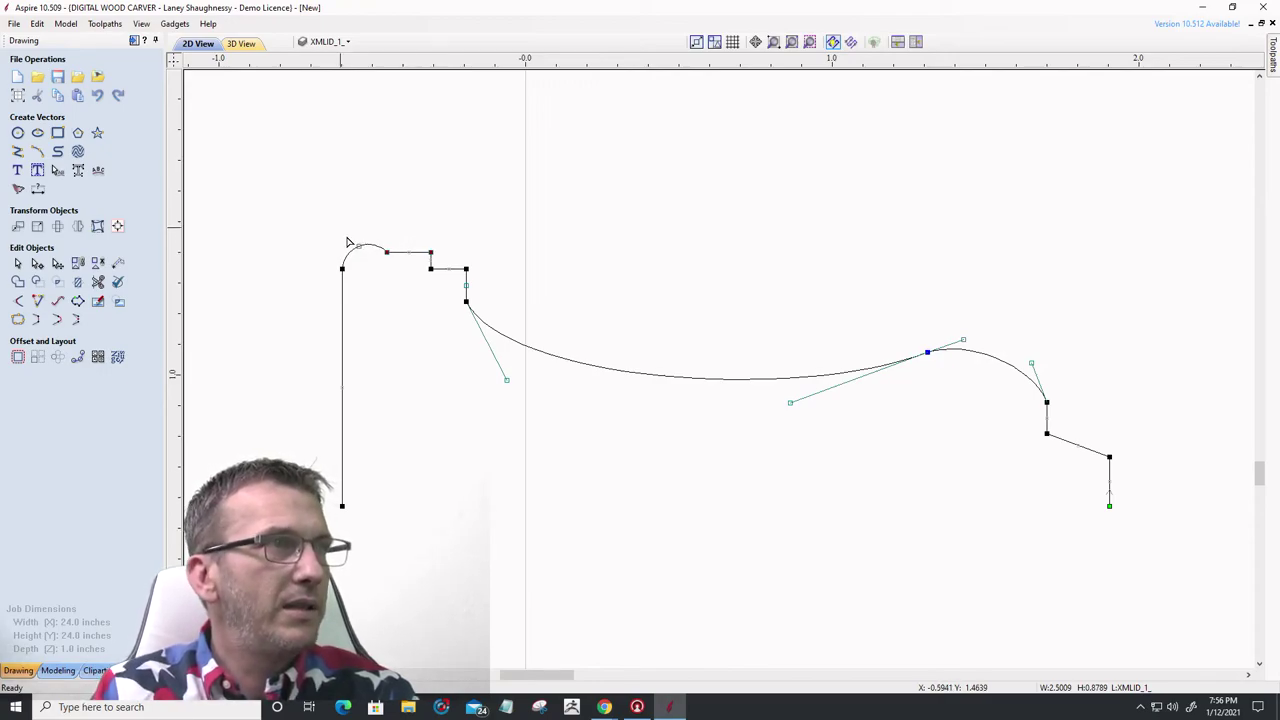
left_click_drag(357, 240, 356, 239)
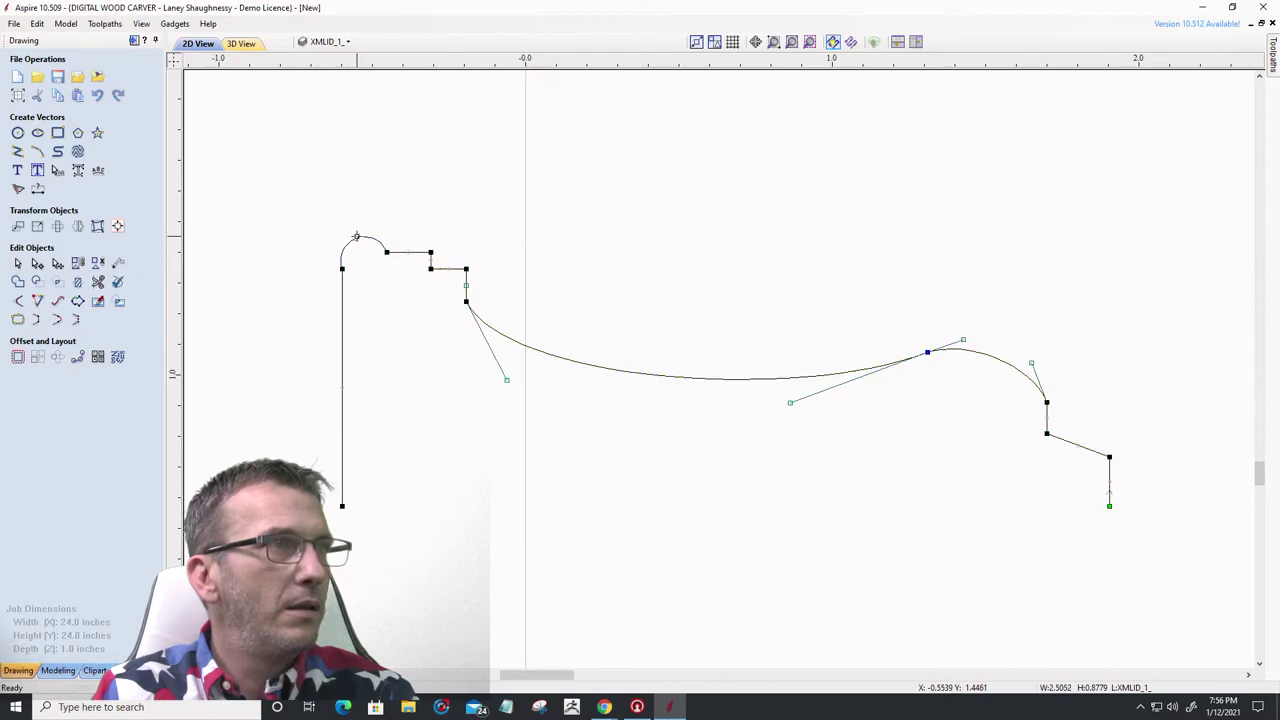
- Box-select the profile's left vertical line and nudge it left to align with the bead
scroll(328, 265, "up", 5)
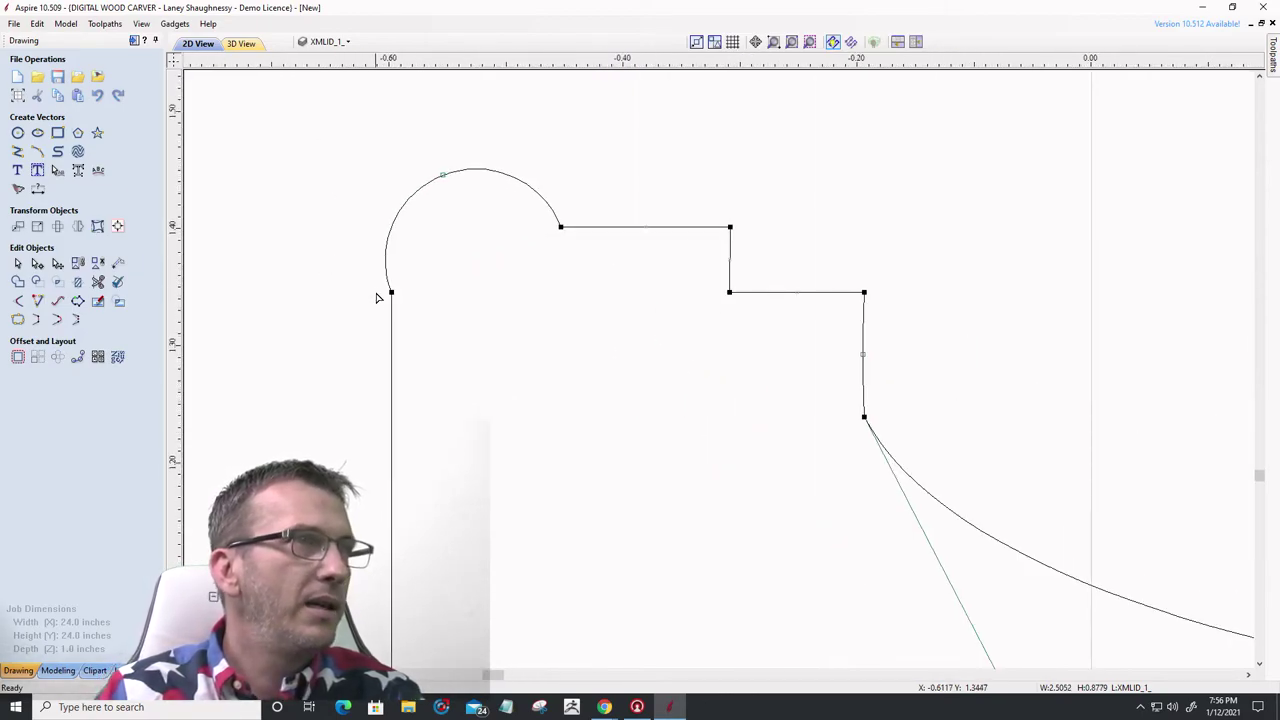
scroll(377, 297, "up", 3)
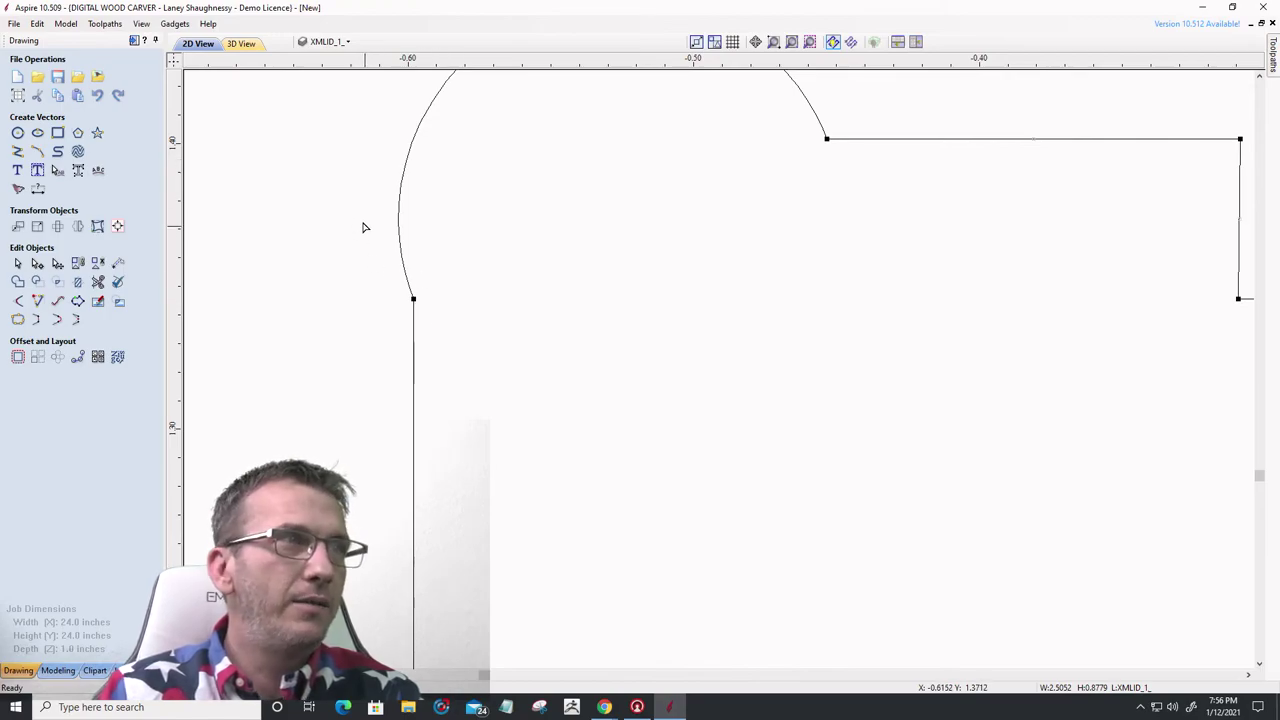
scroll(420, 314, "down", 3)
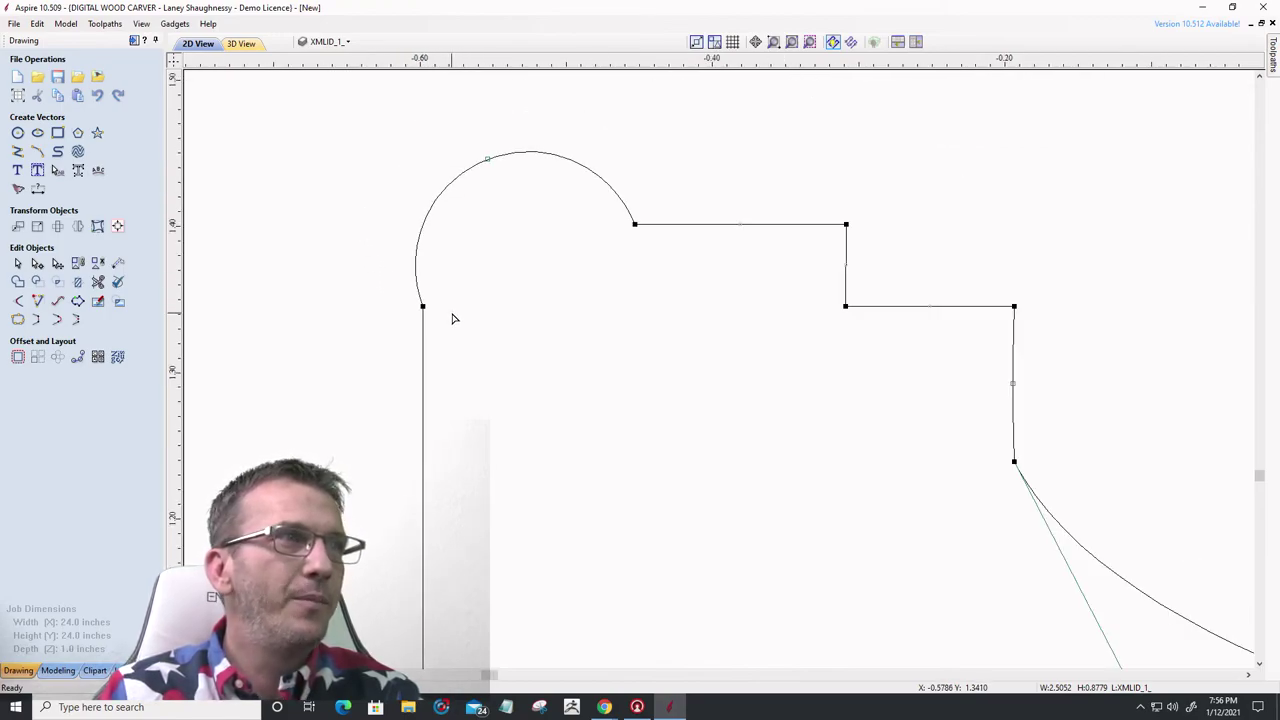
scroll(430, 300, "down", 2)
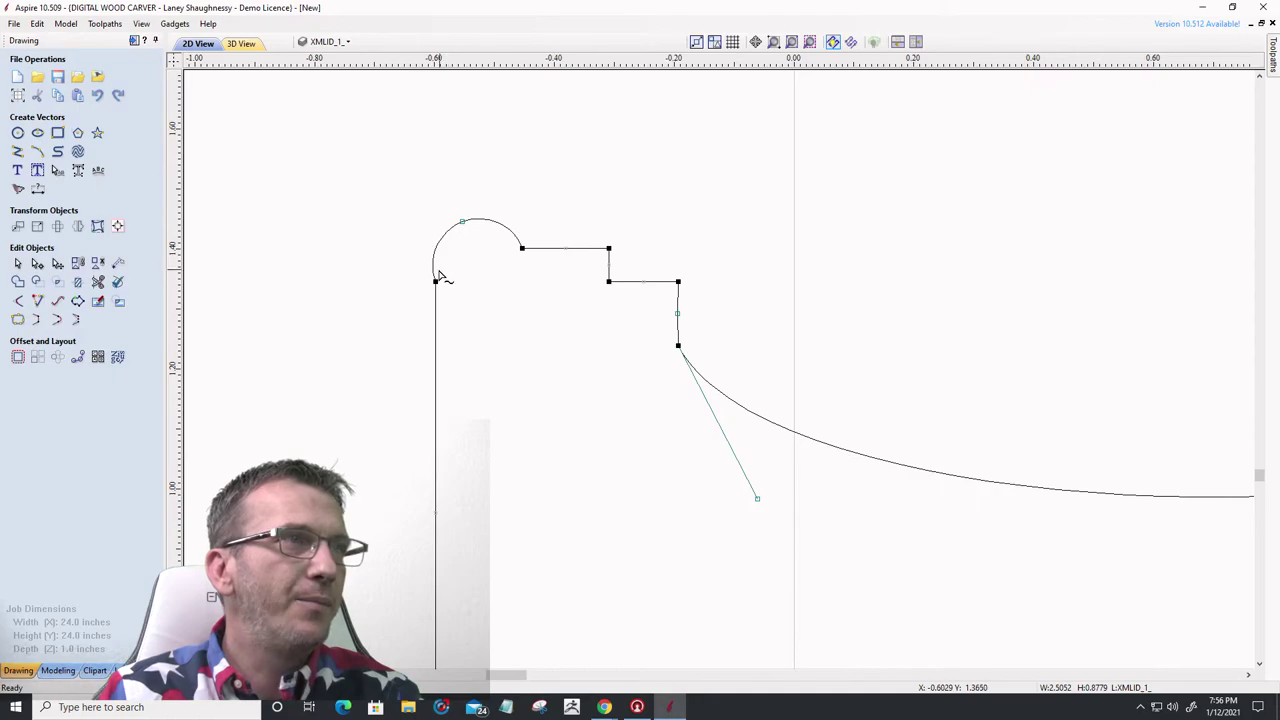
scroll(438, 273, "down", 2)
left_click_drag(405, 257, 463, 494)
scroll(400, 243, "up", 5)
scroll(480, 197, "down", 3)
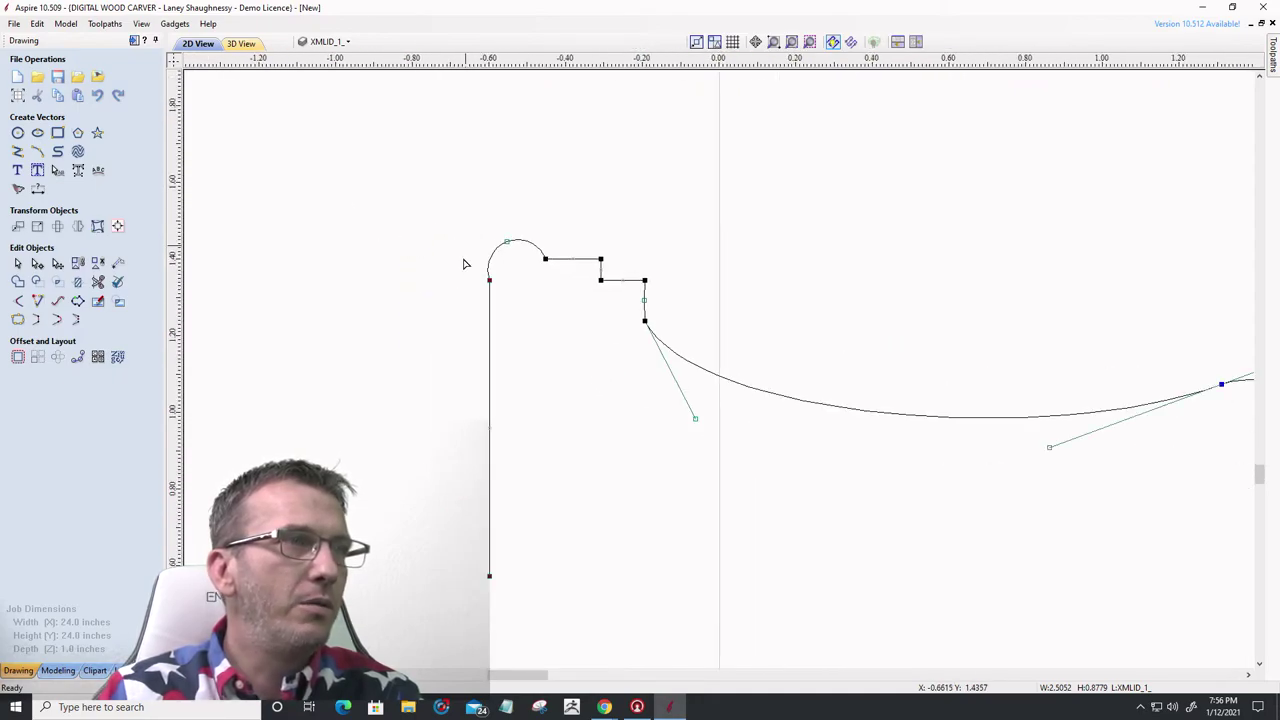
key("Left")
key("Left")
key("Left")
key("Left")
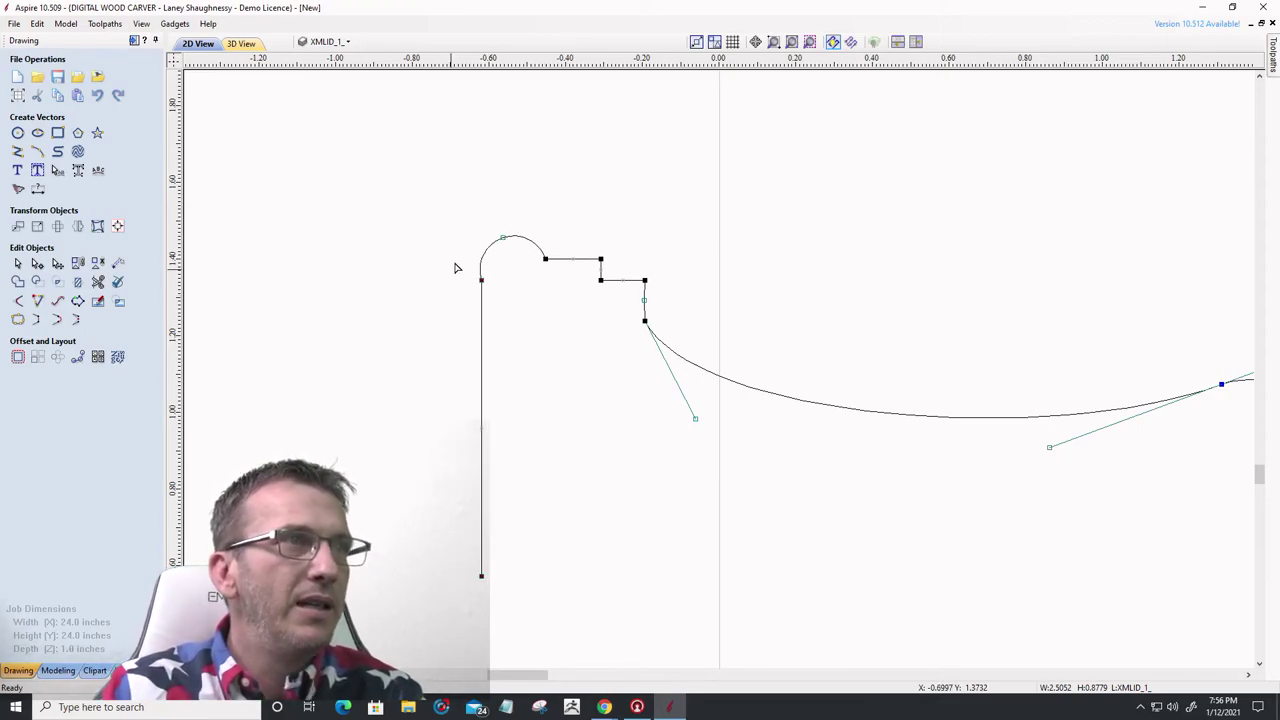
- Deselect the profile and zoom around to review the bead, flat, ledge and cove
left_click(502, 237)
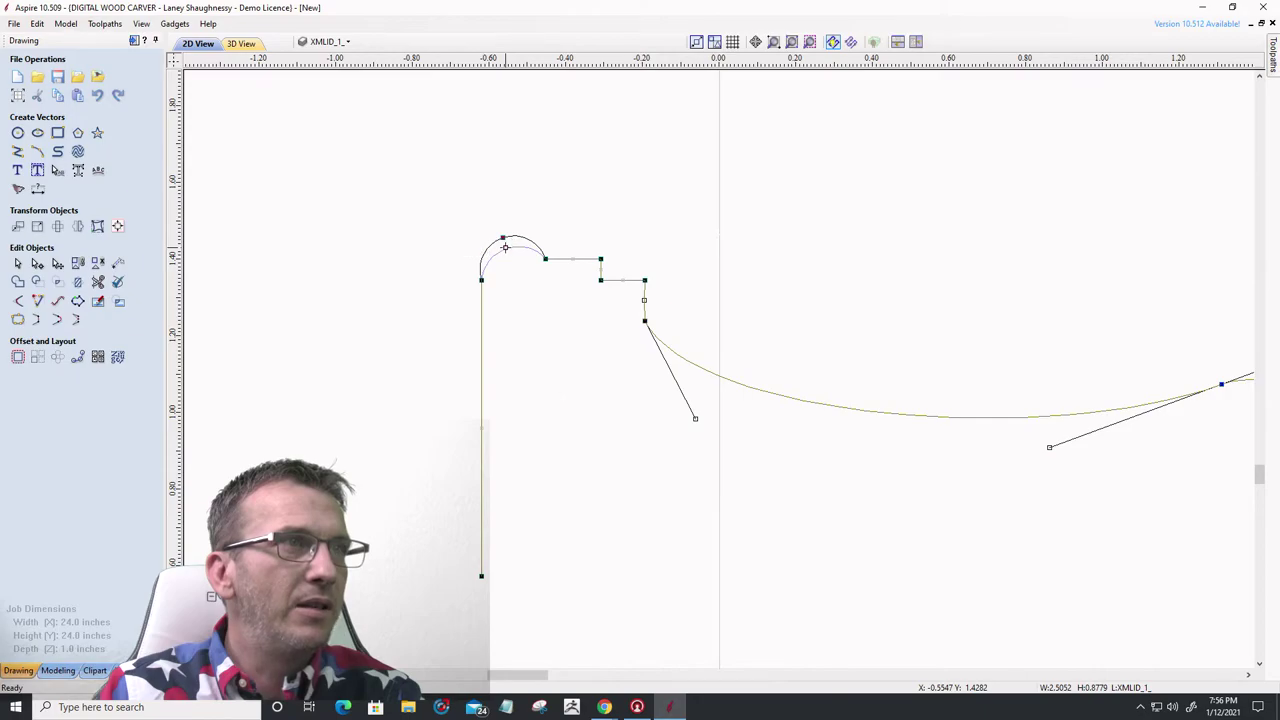
scroll(474, 286, "up", 3)
left_click(606, 279)
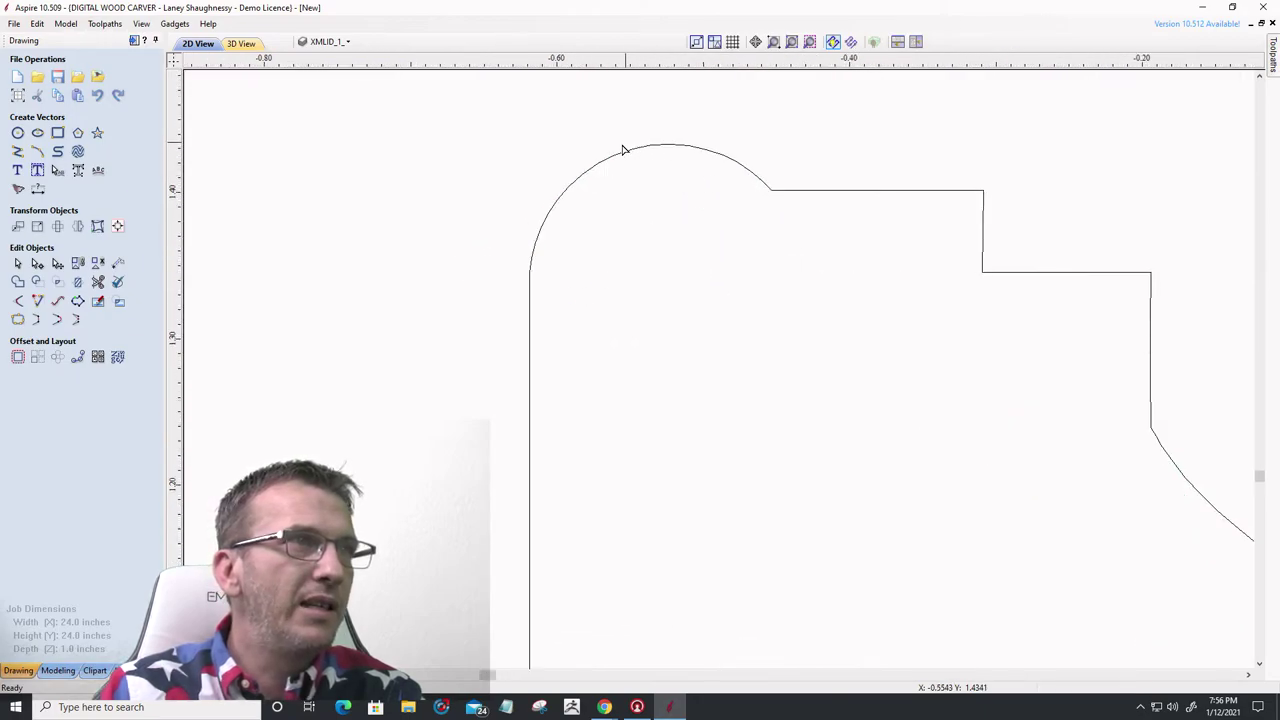
scroll(600, 235, "down", 3)
scroll(680, 245, "up", 4)
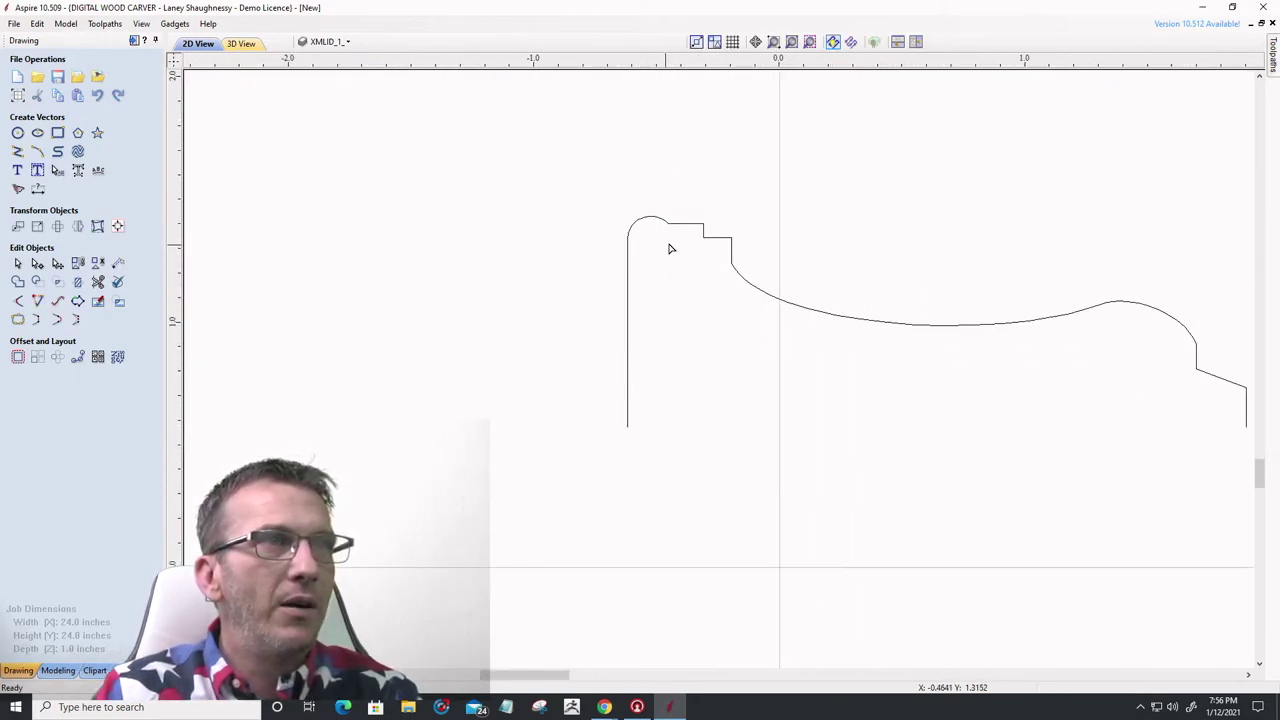
scroll(707, 226, "up", 1)
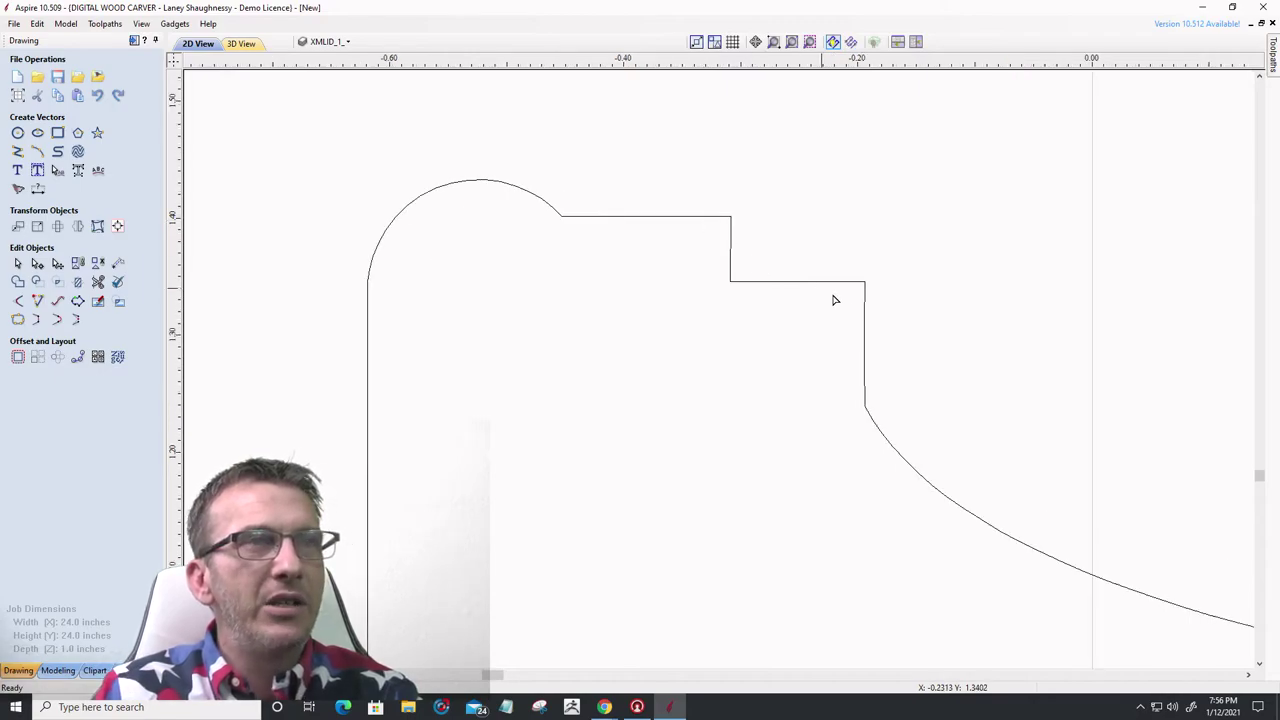
scroll(683, 245, "down", 2)
scroll(683, 245, "down", 3)
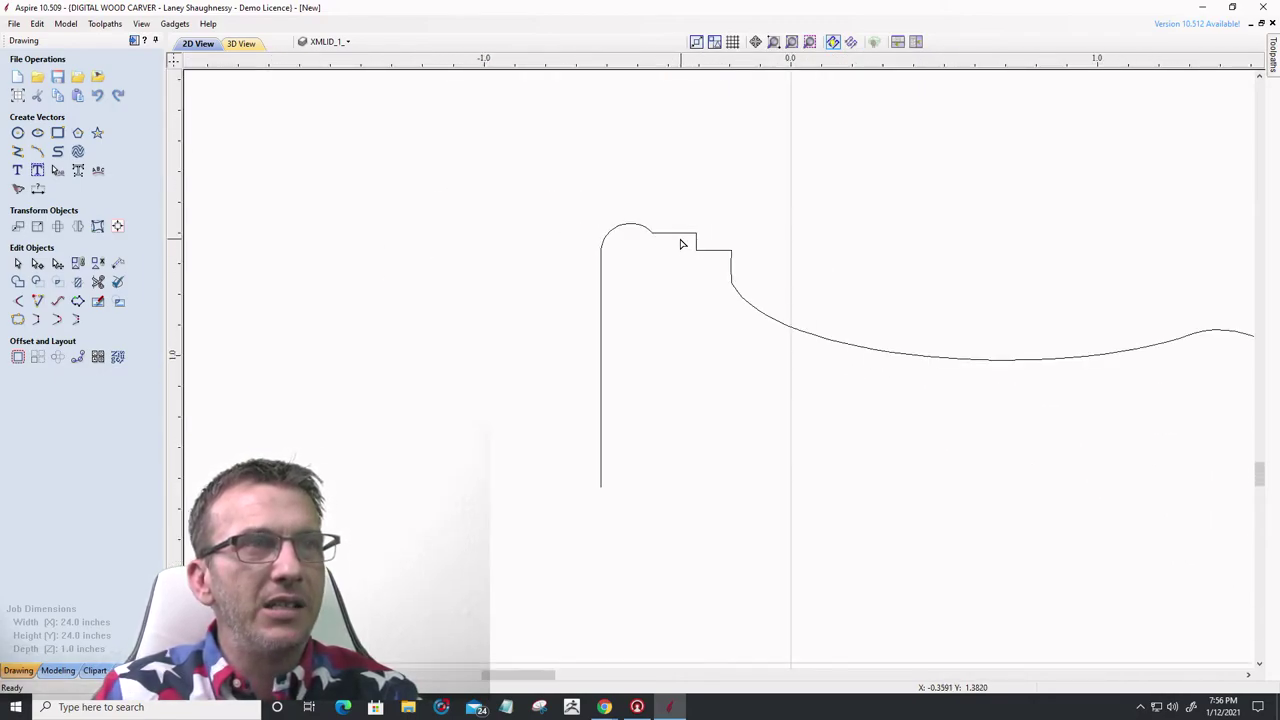
scroll(680, 243, "up", 5)
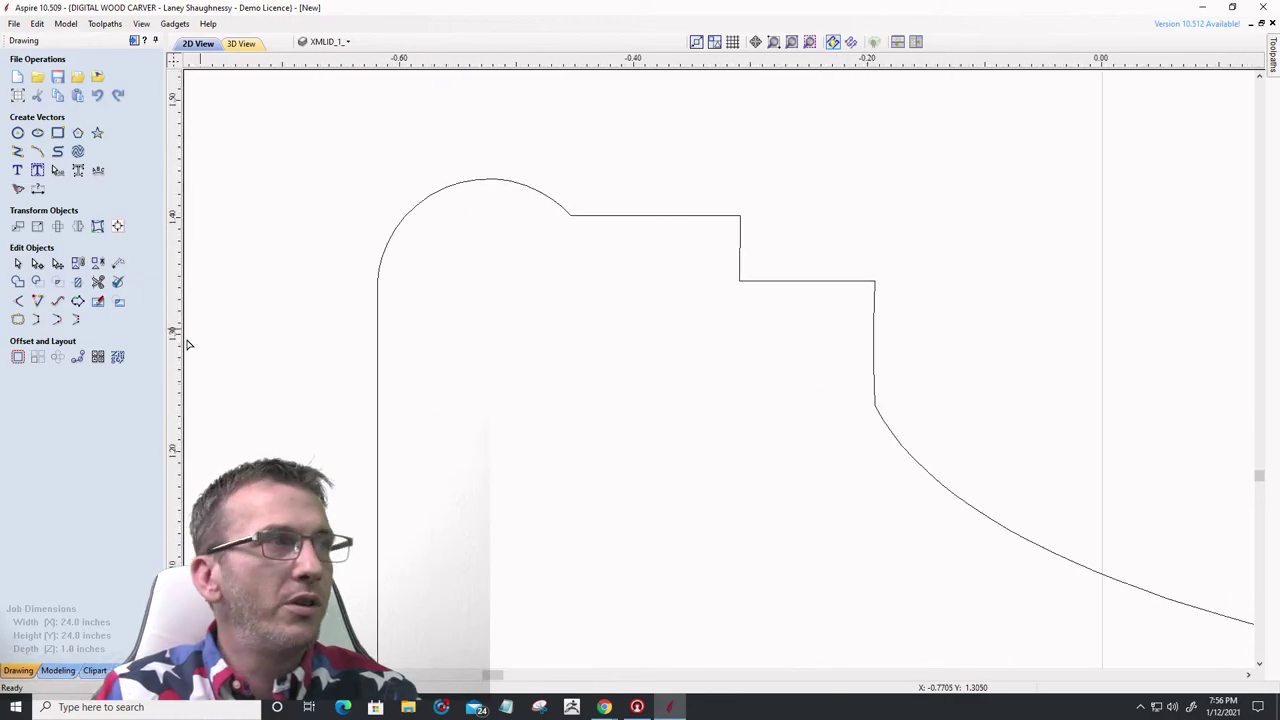
- Try a 0.2 fillet radius on the step corners, undoing the oversized roundings
left_click(18, 302)
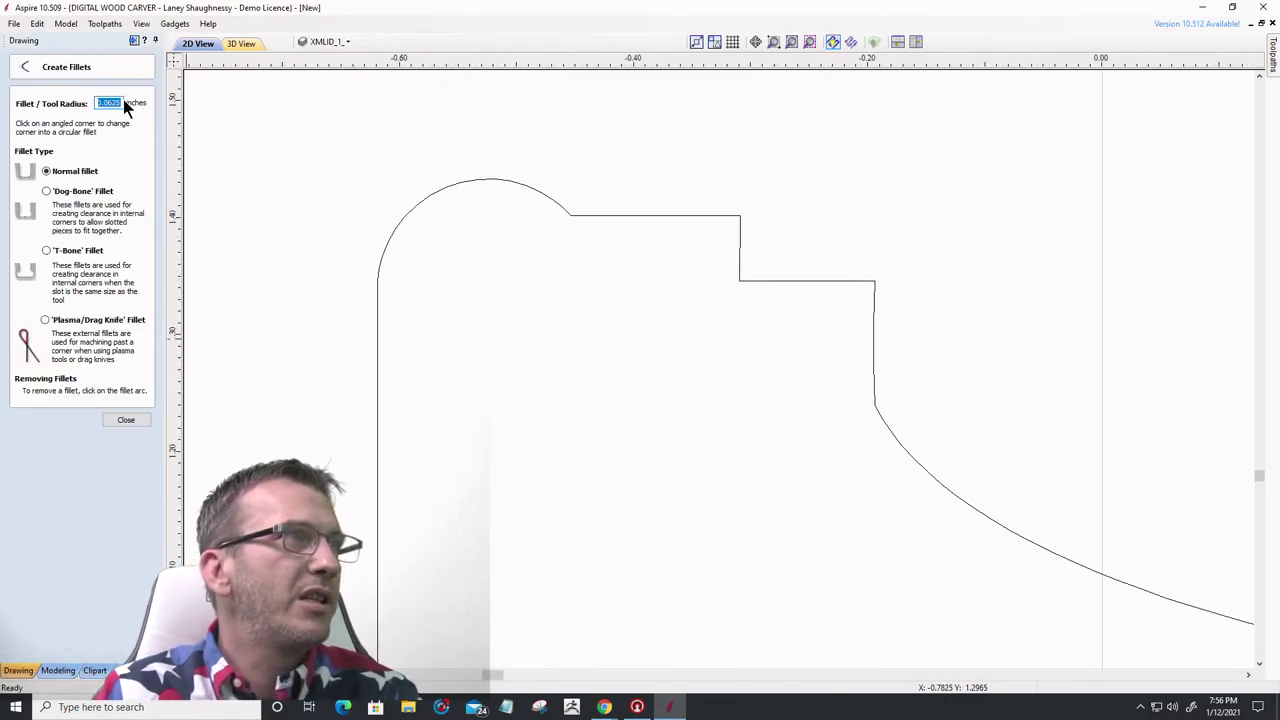
type(".2")
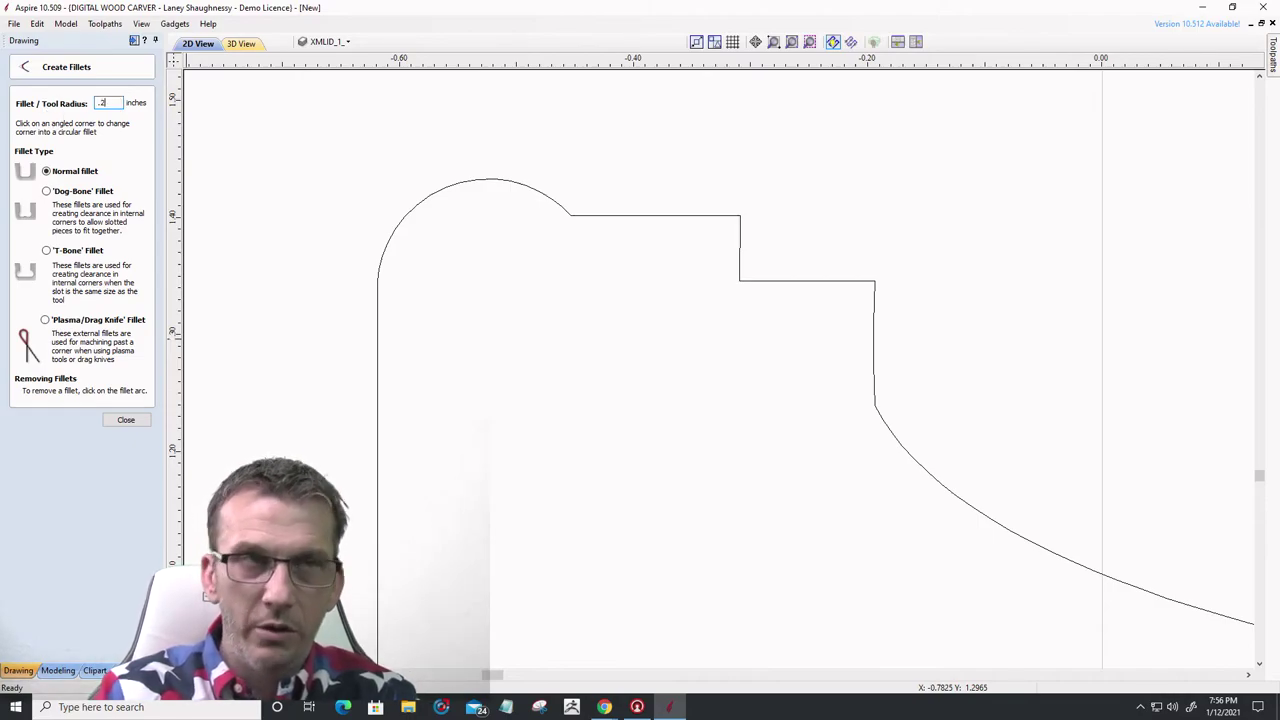
left_click(737, 216)
key("ctrl+z")
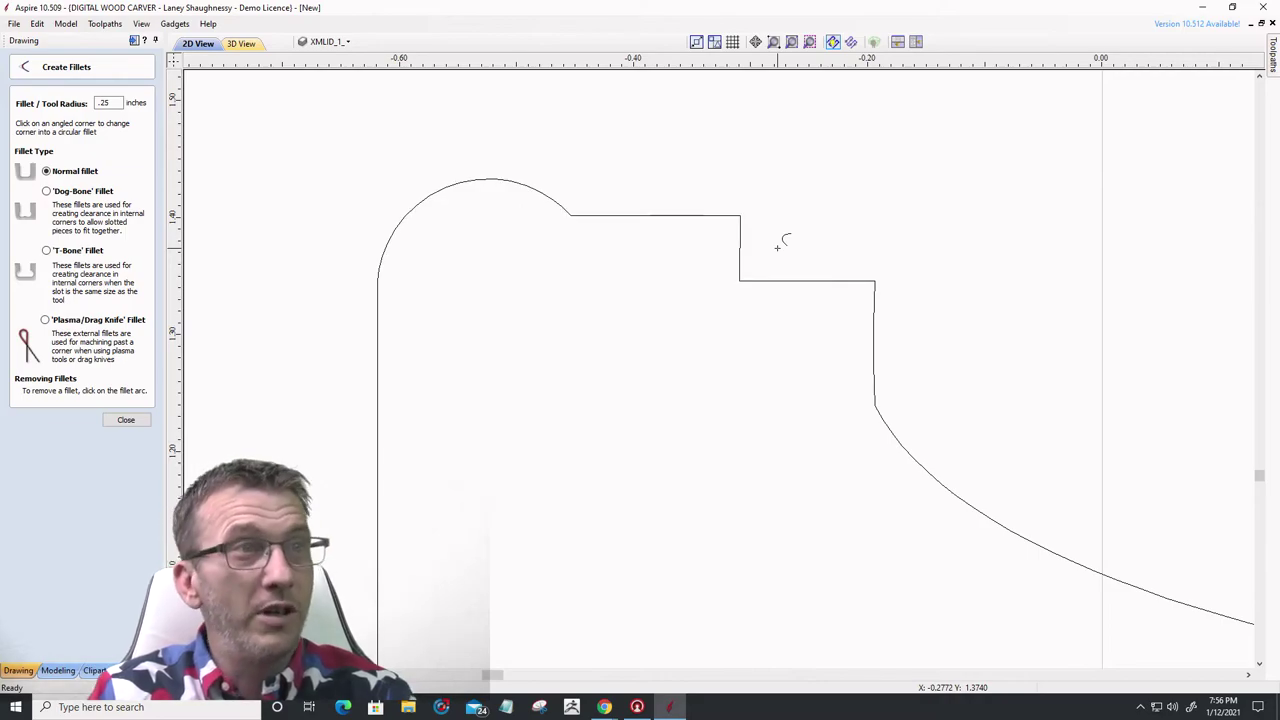
left_click(874, 281)
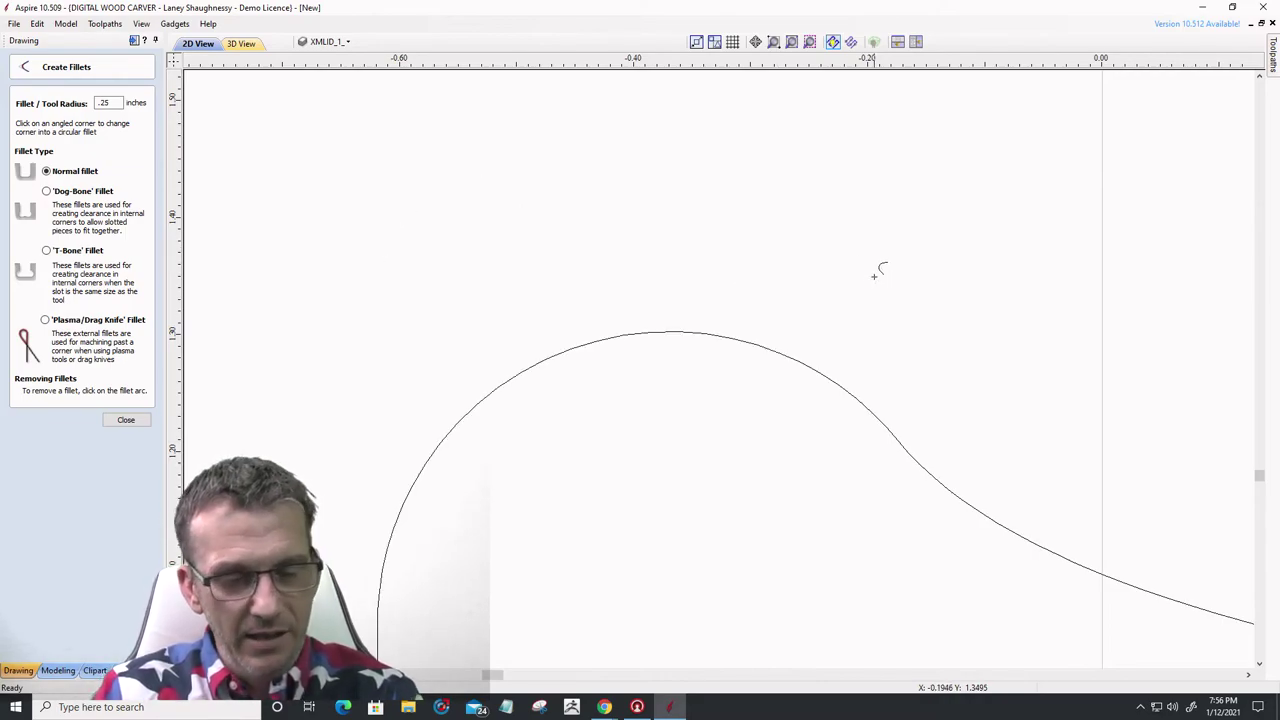
key("ctrl+z")
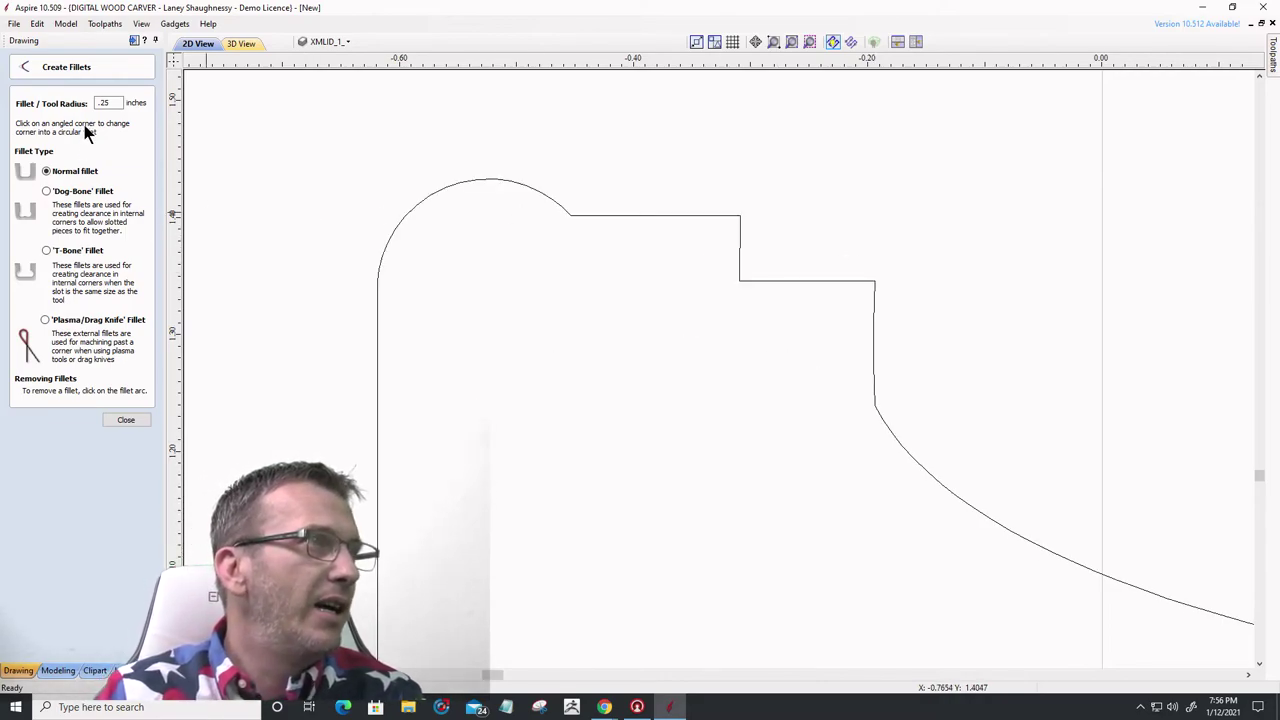
- Fillet both step corners with a 0.03125 radius and close the fillet tool
left_click_drag(114, 103, 55, 112)
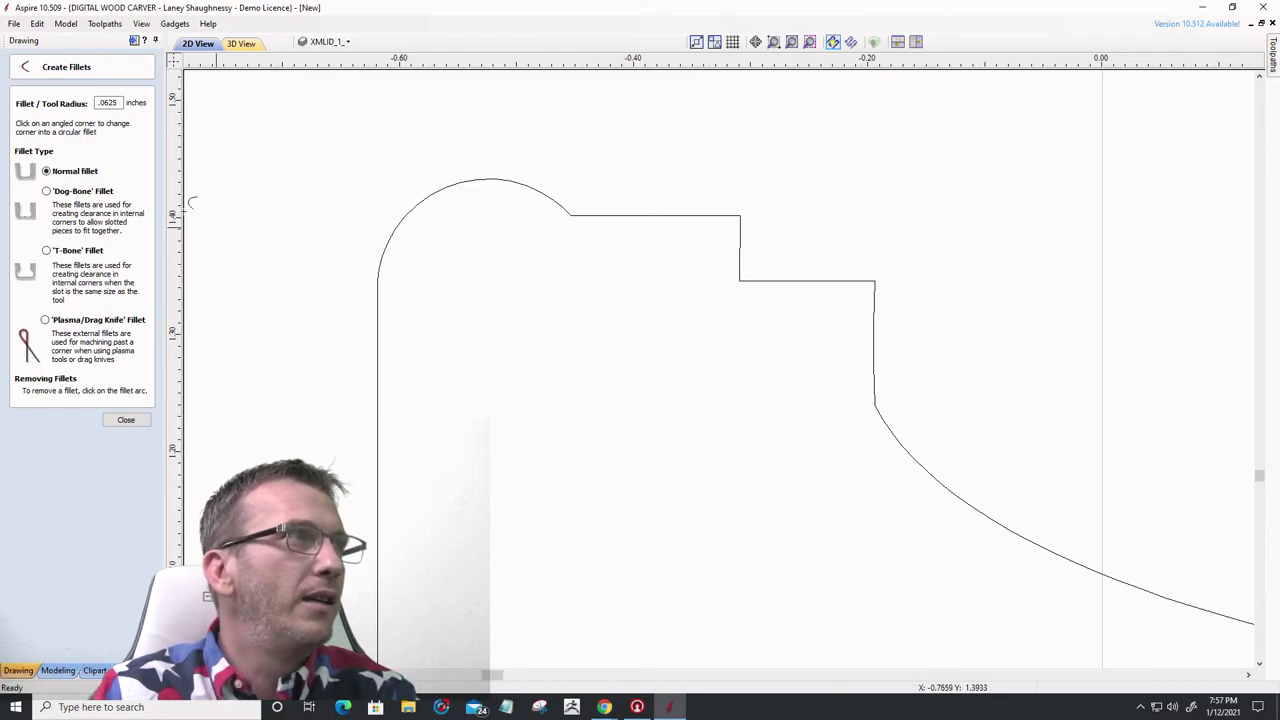
left_click_drag(120, 103, 68, 112)
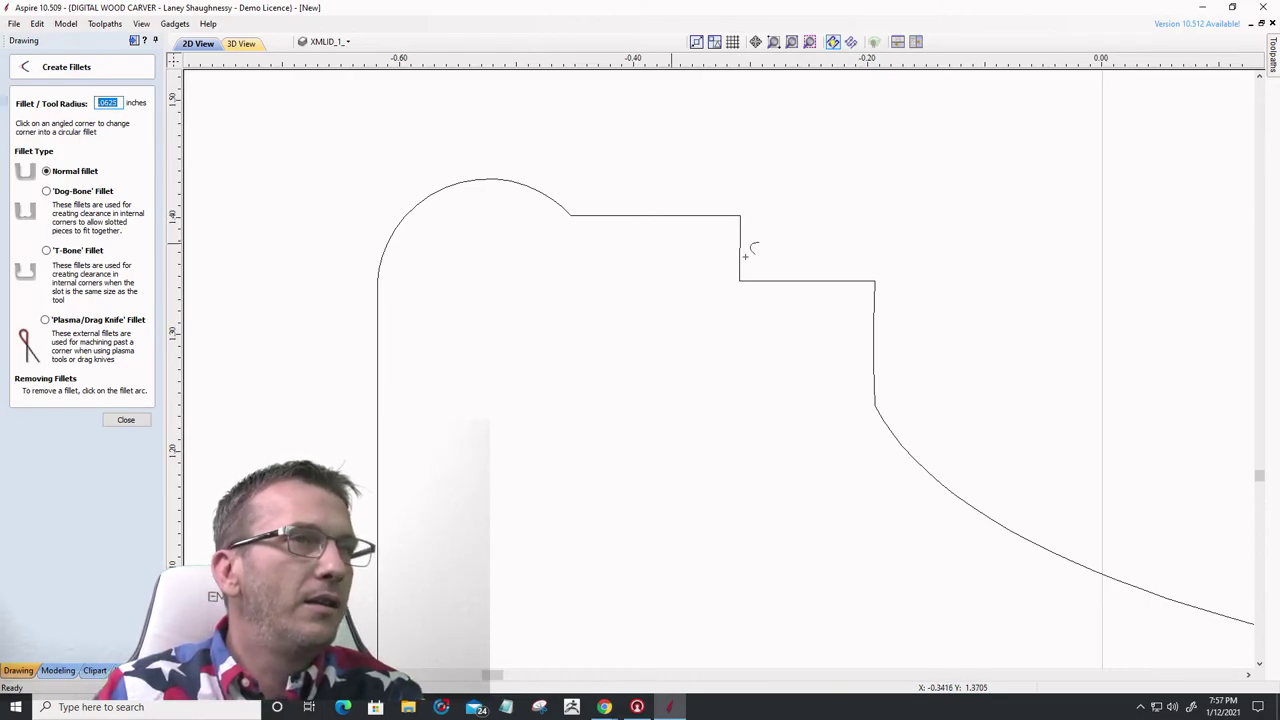
left_click(877, 274)
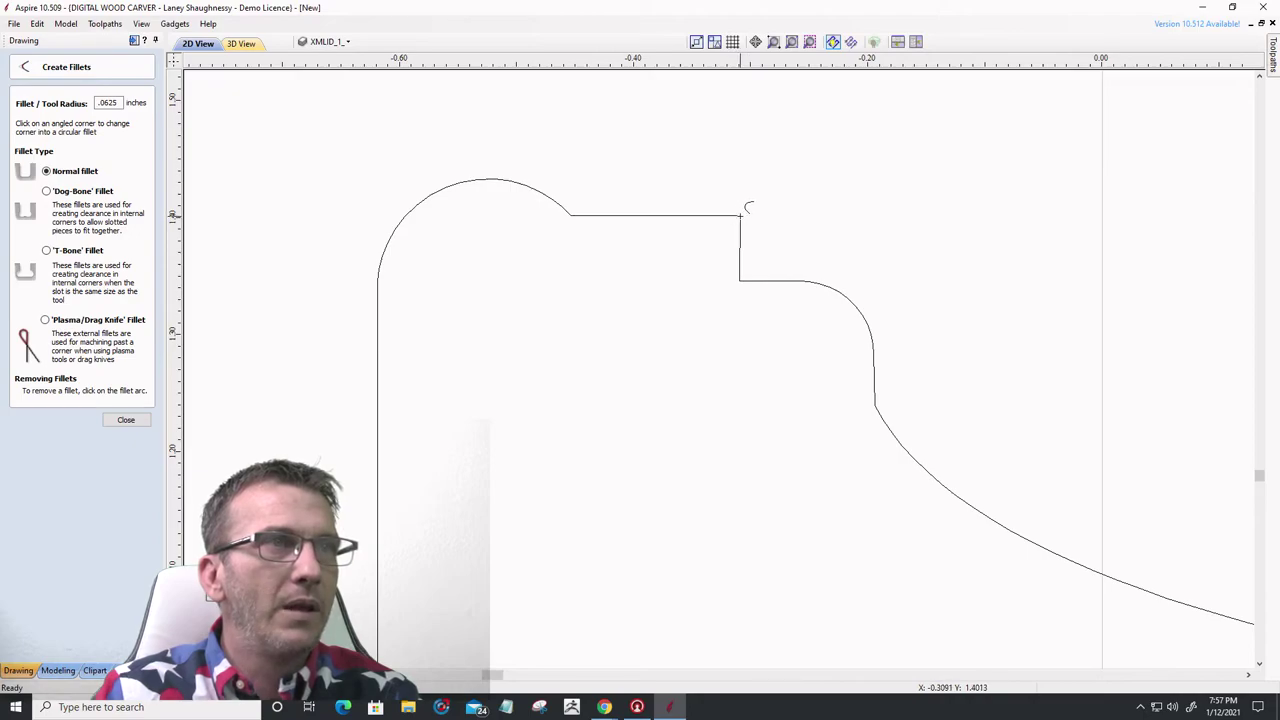
type("5")
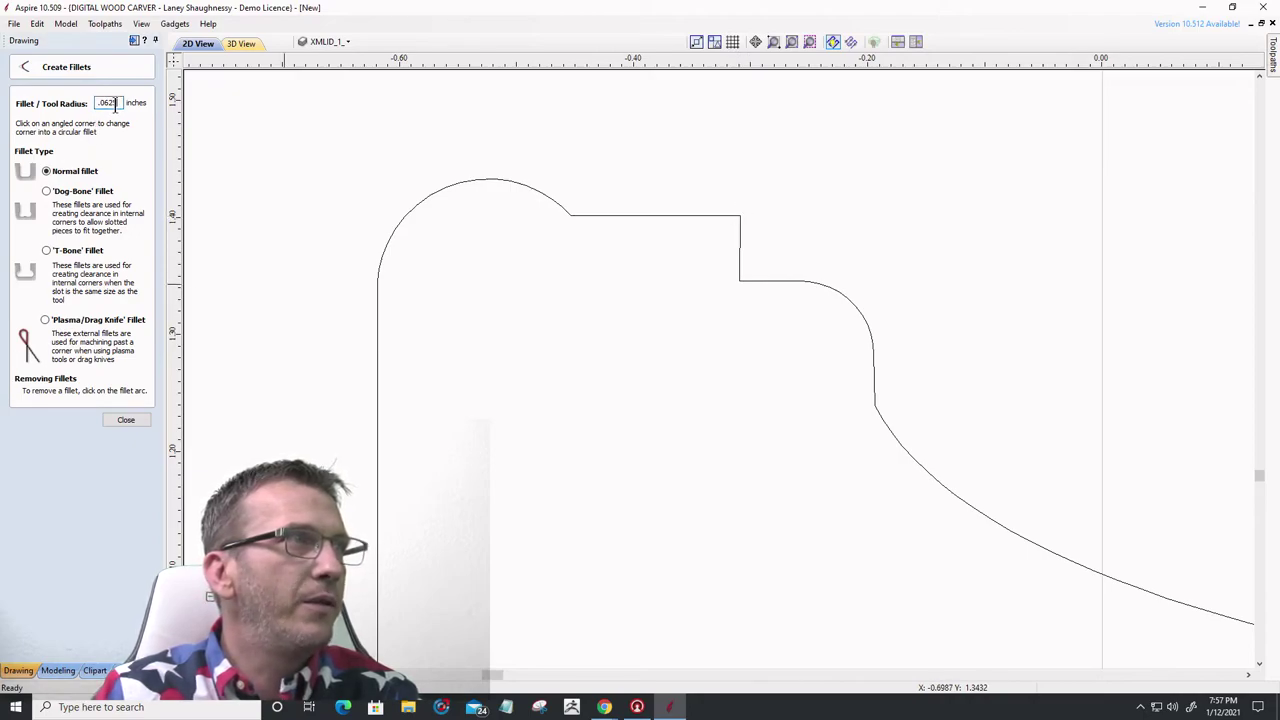
key("Return")
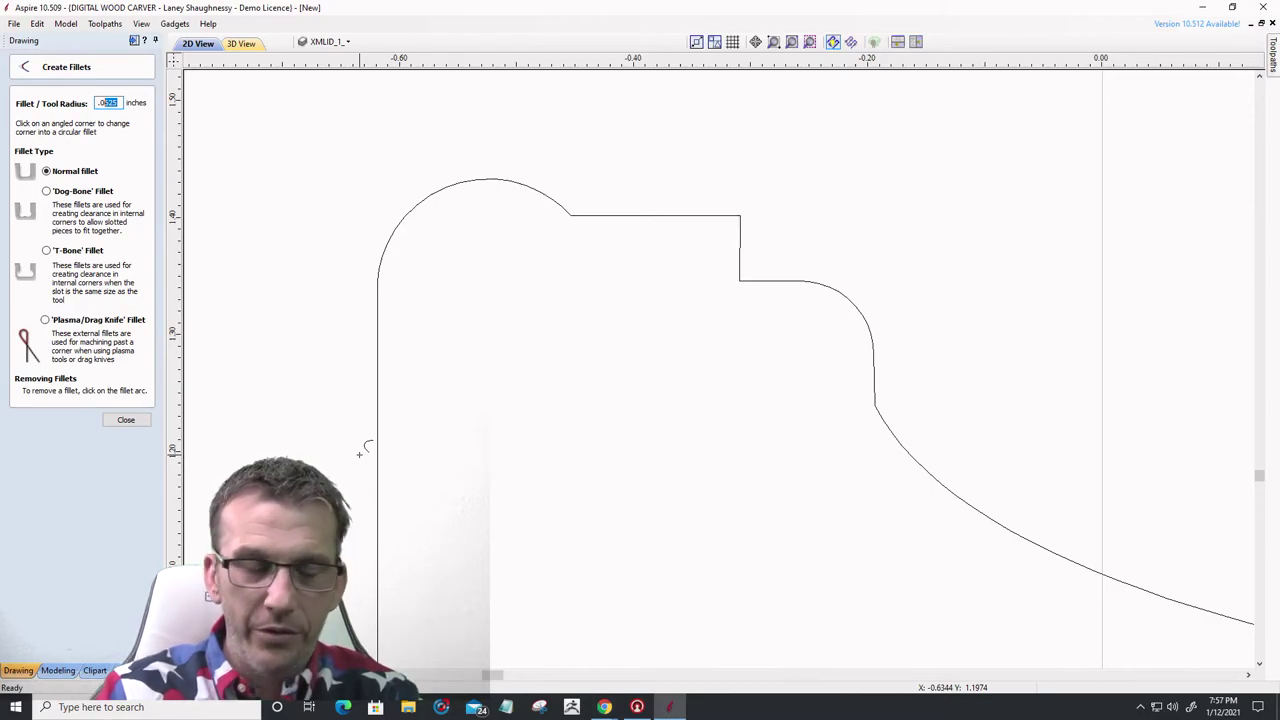
type(".03125")
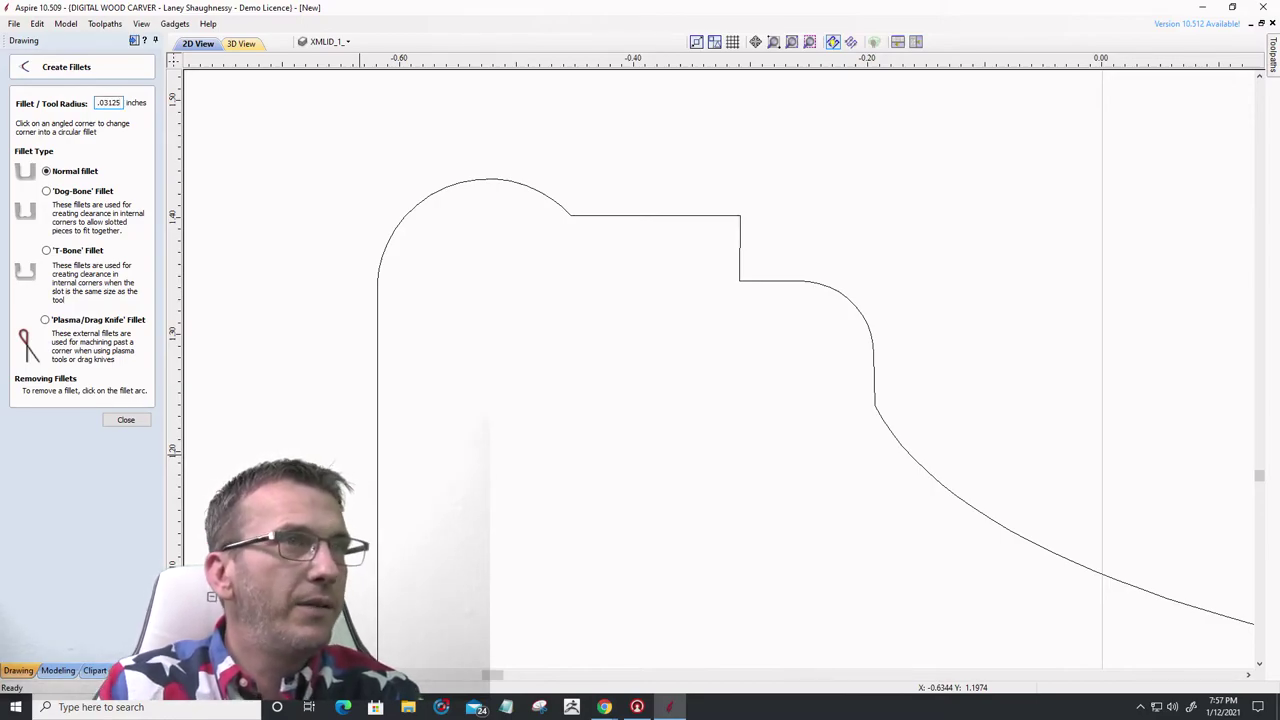
left_click(741, 215)
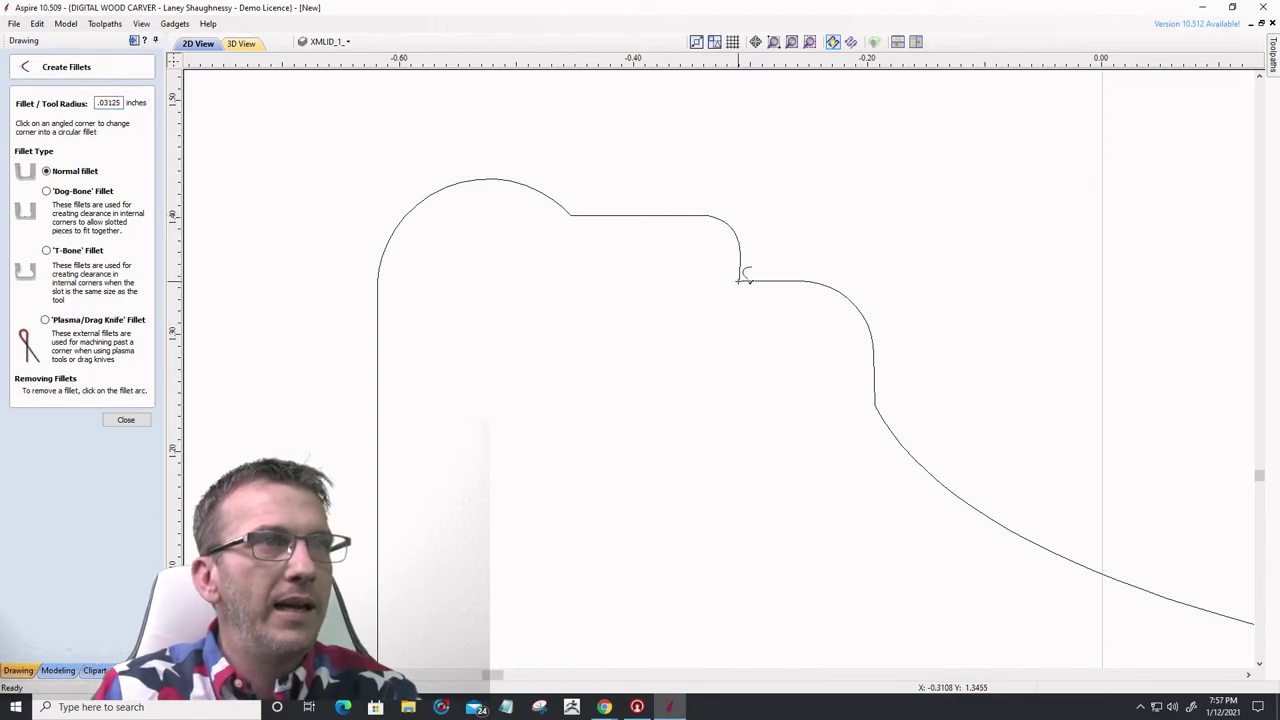
left_click(741, 279)
left_click(126, 419)
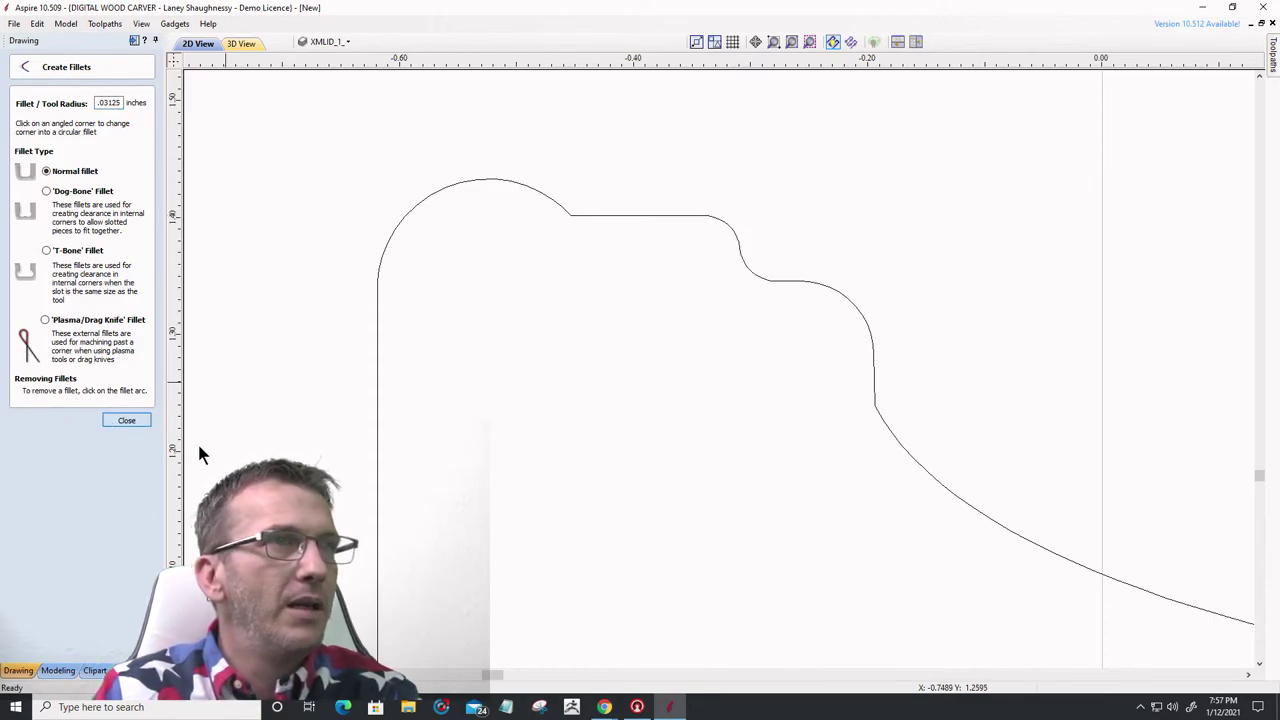
scroll(697, 348, "down", 3)
scroll(695, 346, "down", 2)
scroll(686, 346, "up", 8)
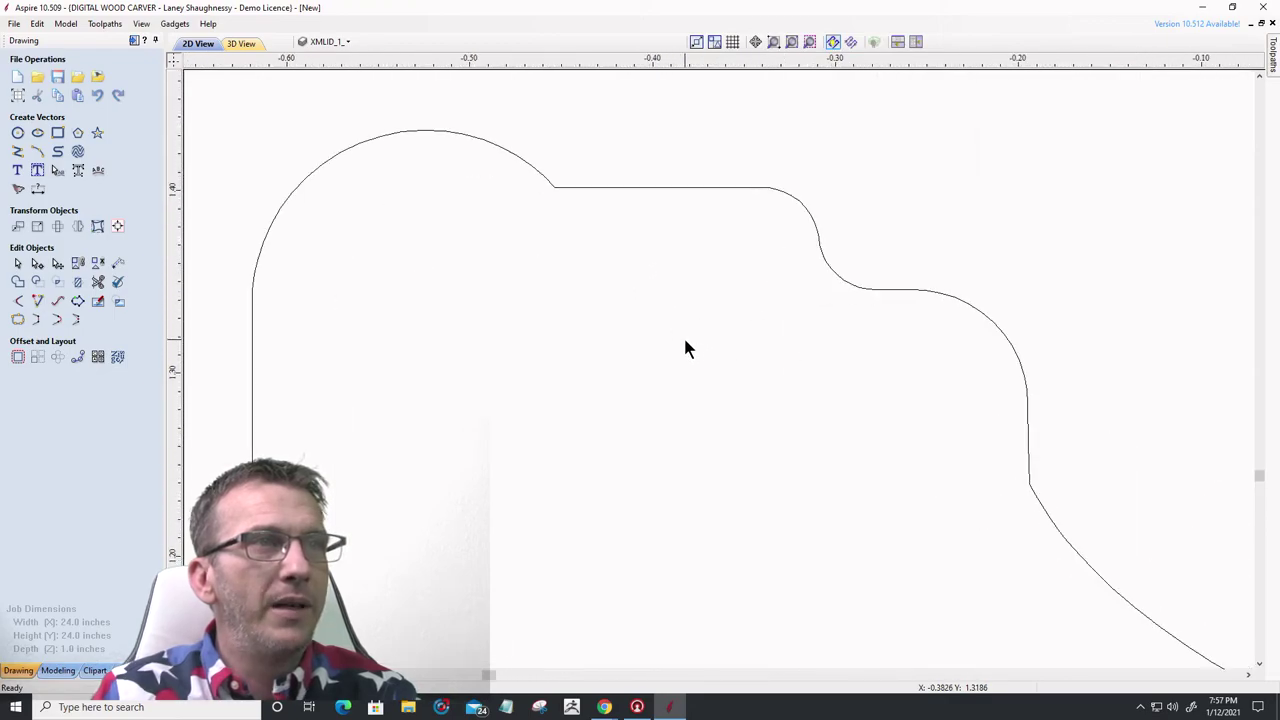
- Zoom out and box-select the entire filleted profile, about 2.52 x 0.86 inches
scroll(700, 277, "down", 4)
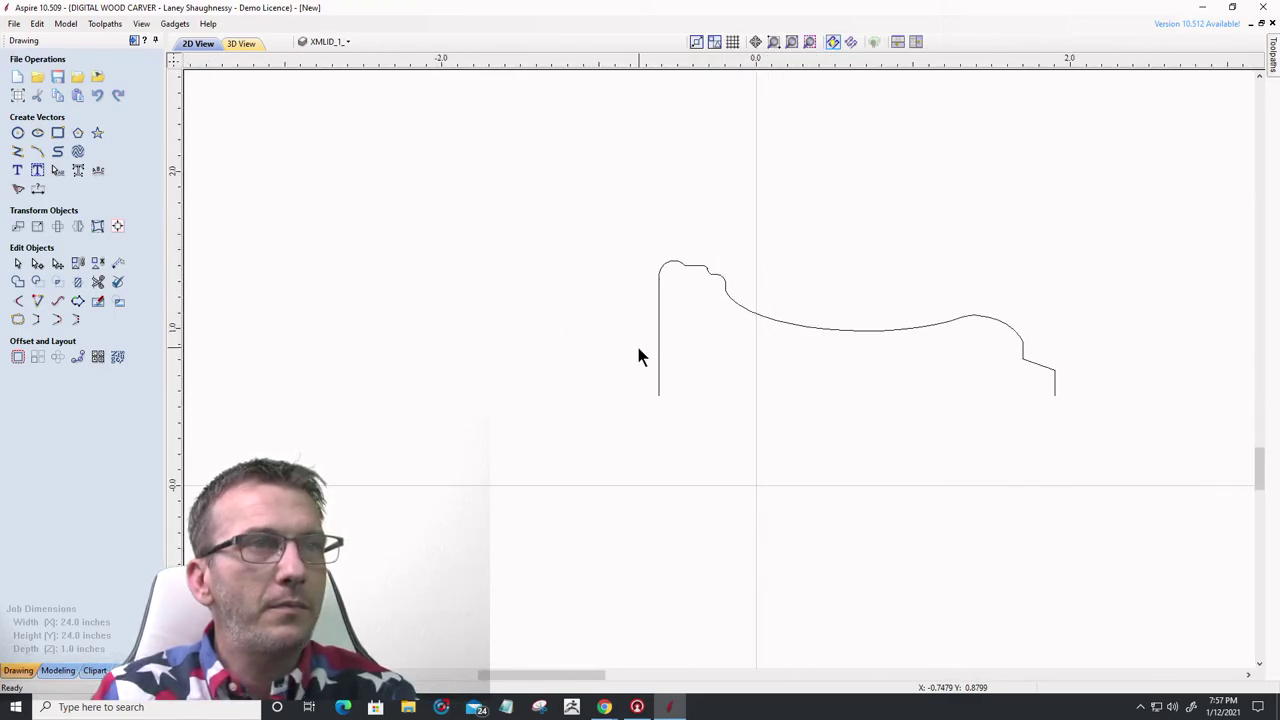
scroll(648, 374, "down", 5)
scroll(643, 366, "up", 3)
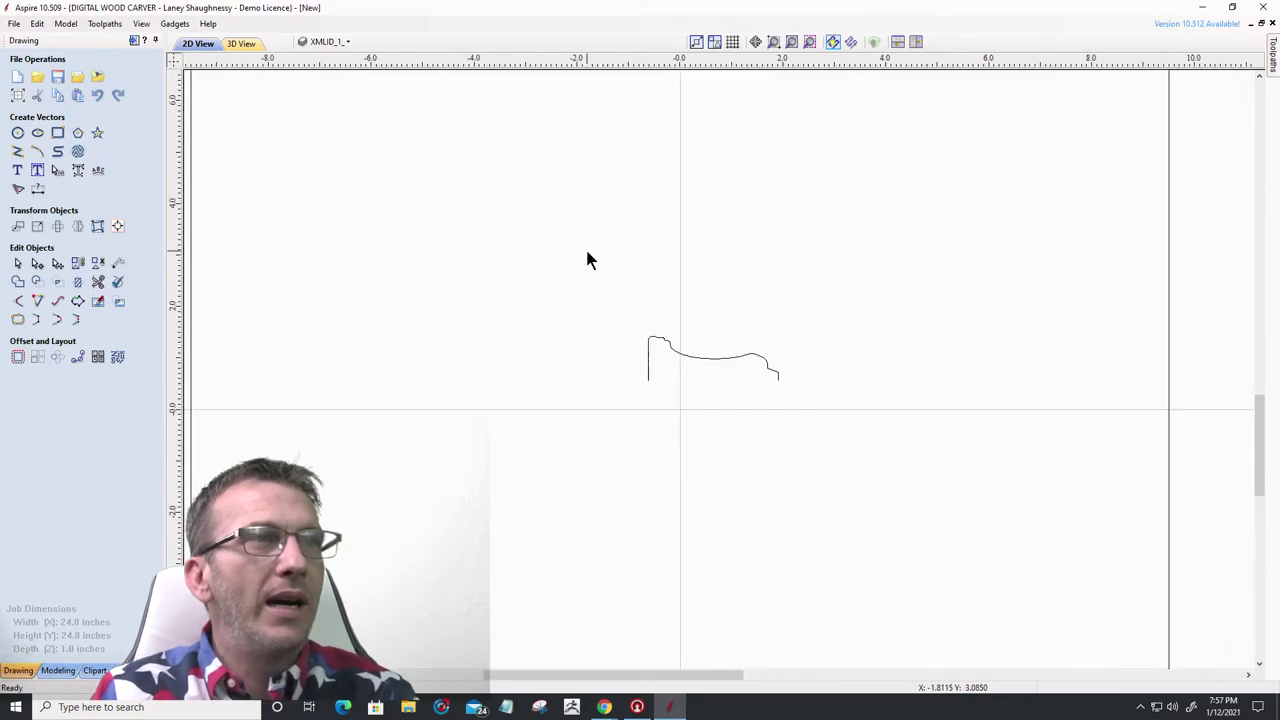
left_click_drag(587, 258, 866, 465)
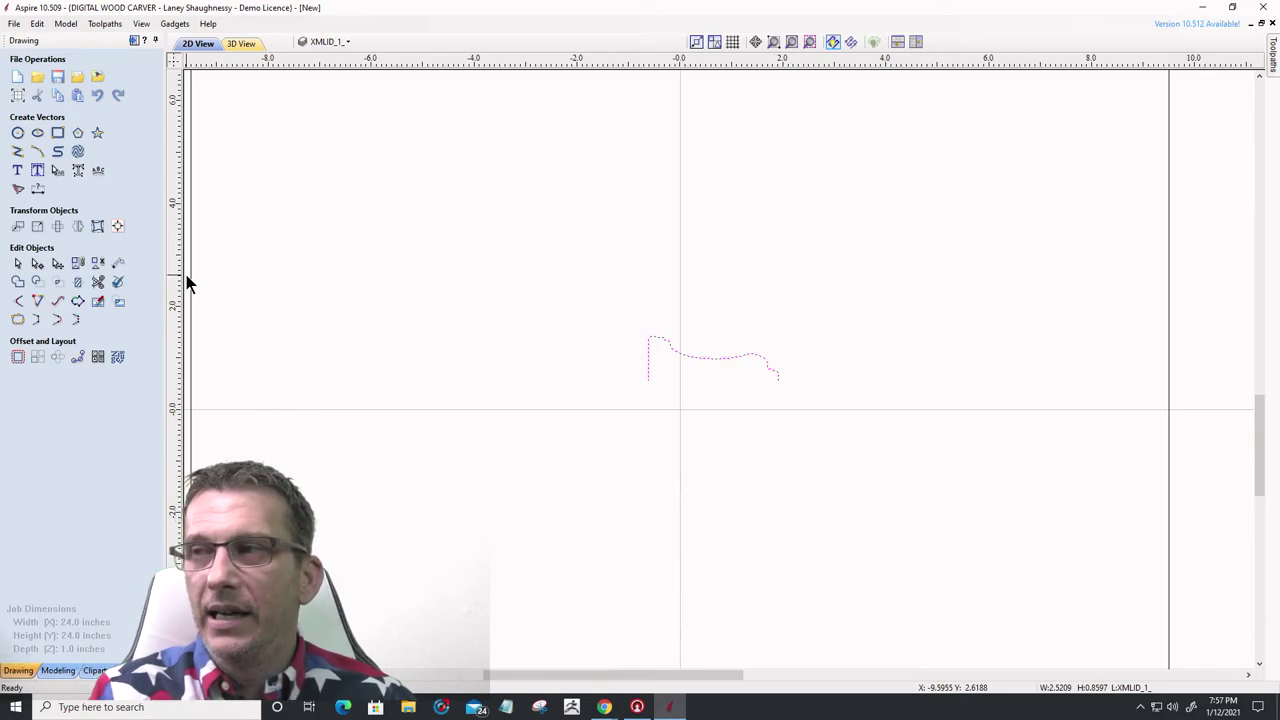
- Set the profile's size to width 2.50 and height 0.75 inches, then deselect it
left_click(37, 228)
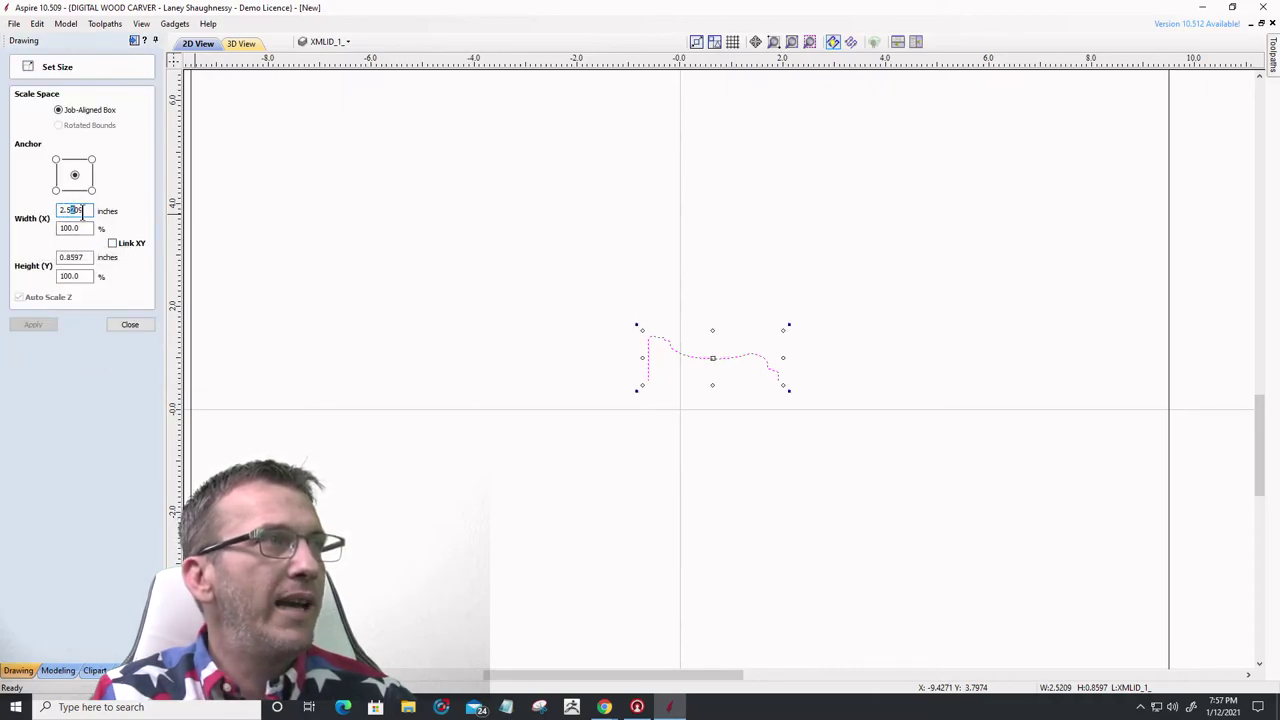
type("0")
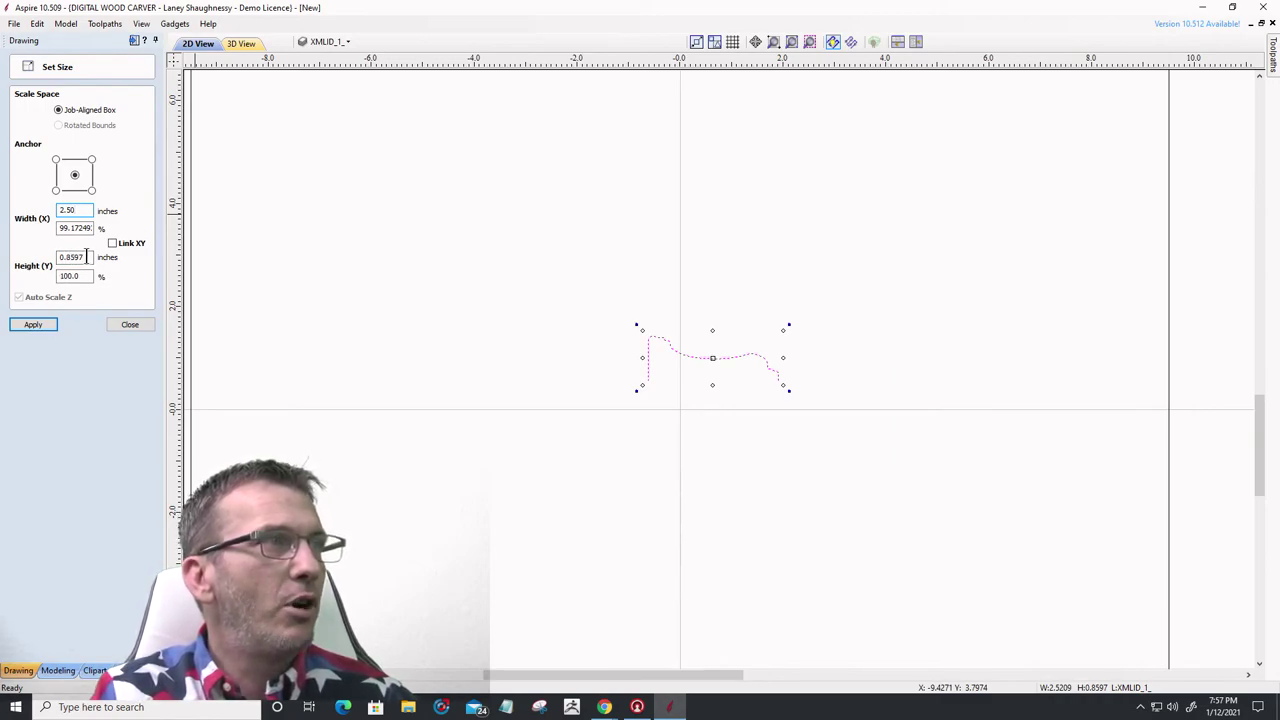
left_click_drag(86, 256, 41, 253)
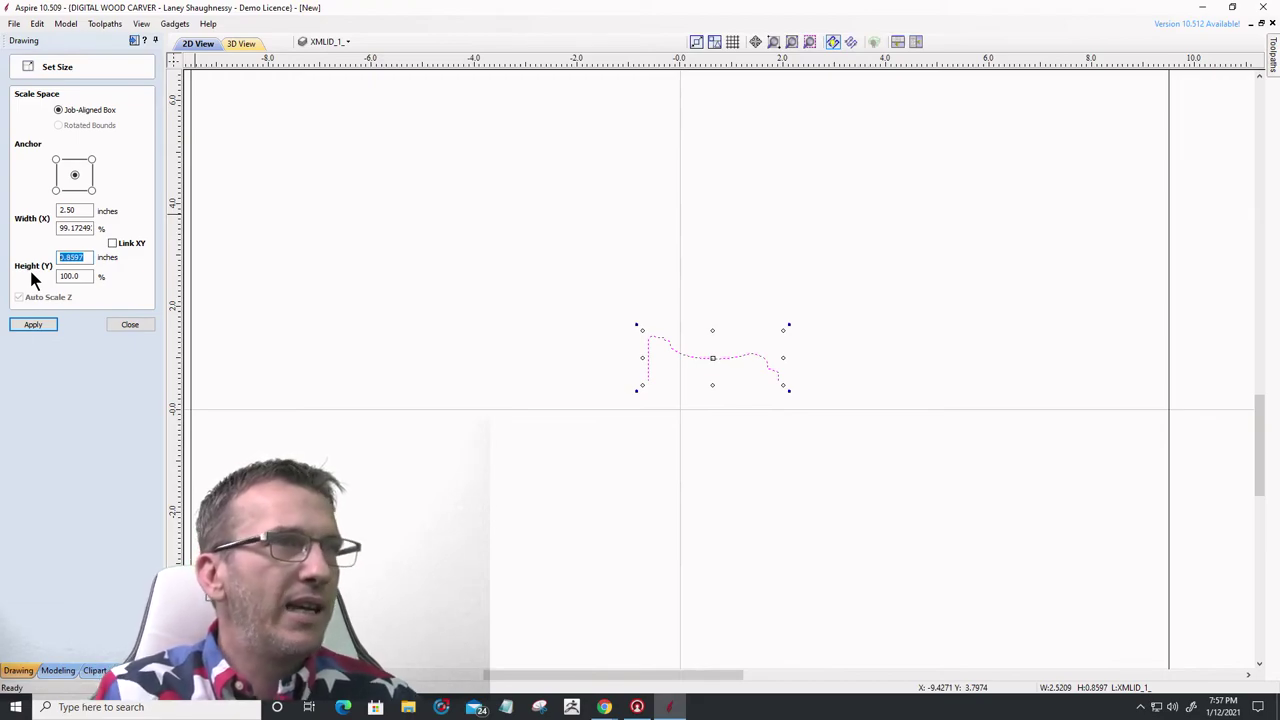
type(".75")
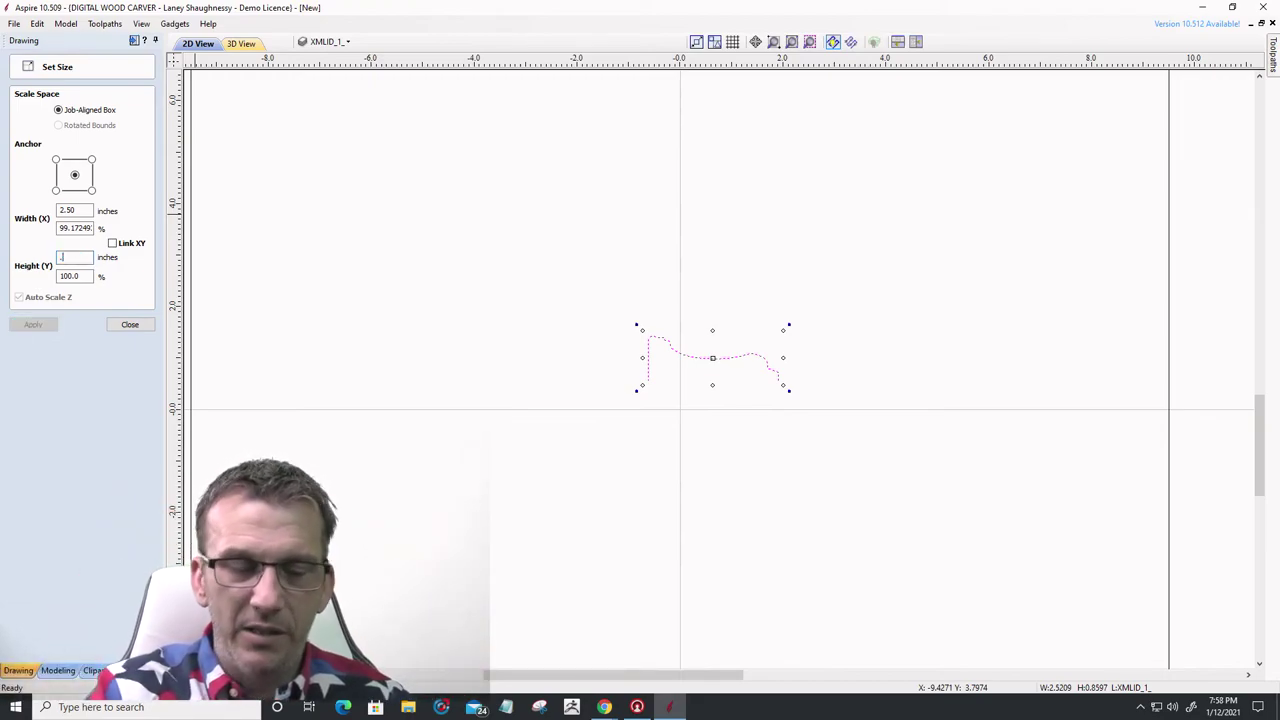
left_click(33, 324)
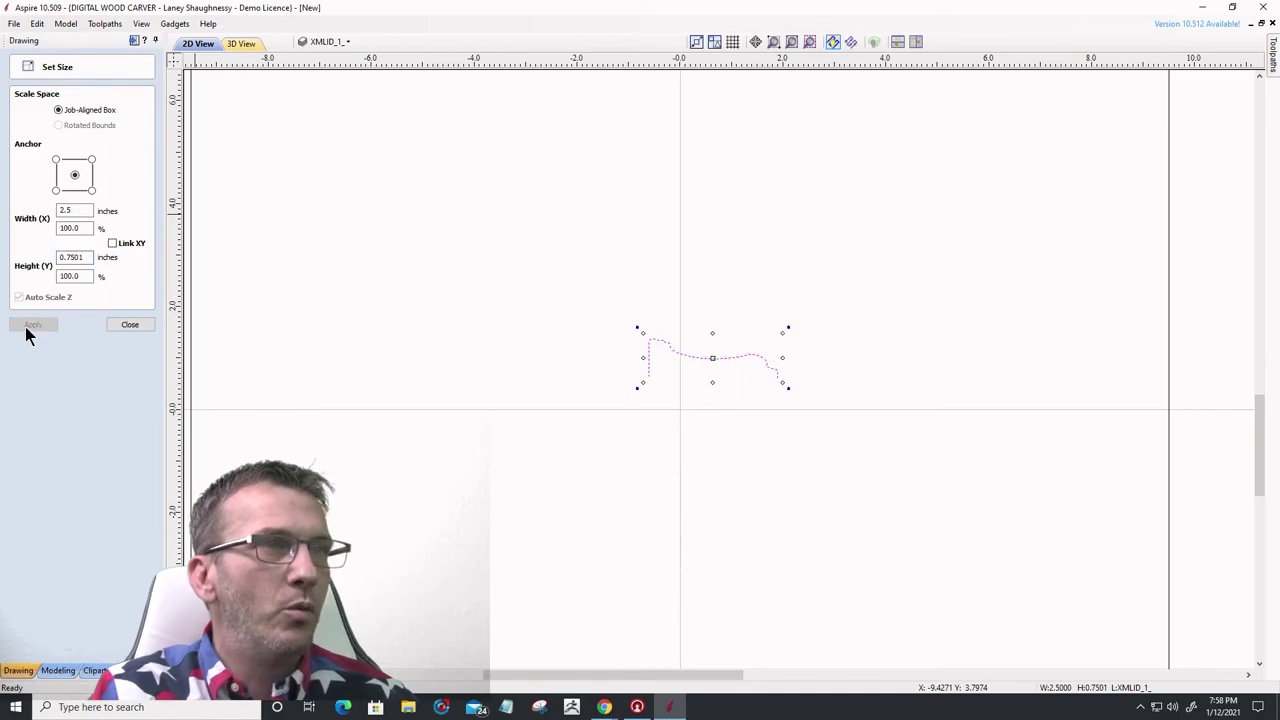
left_click(640, 398)
scroll(640, 398, "up", 3)
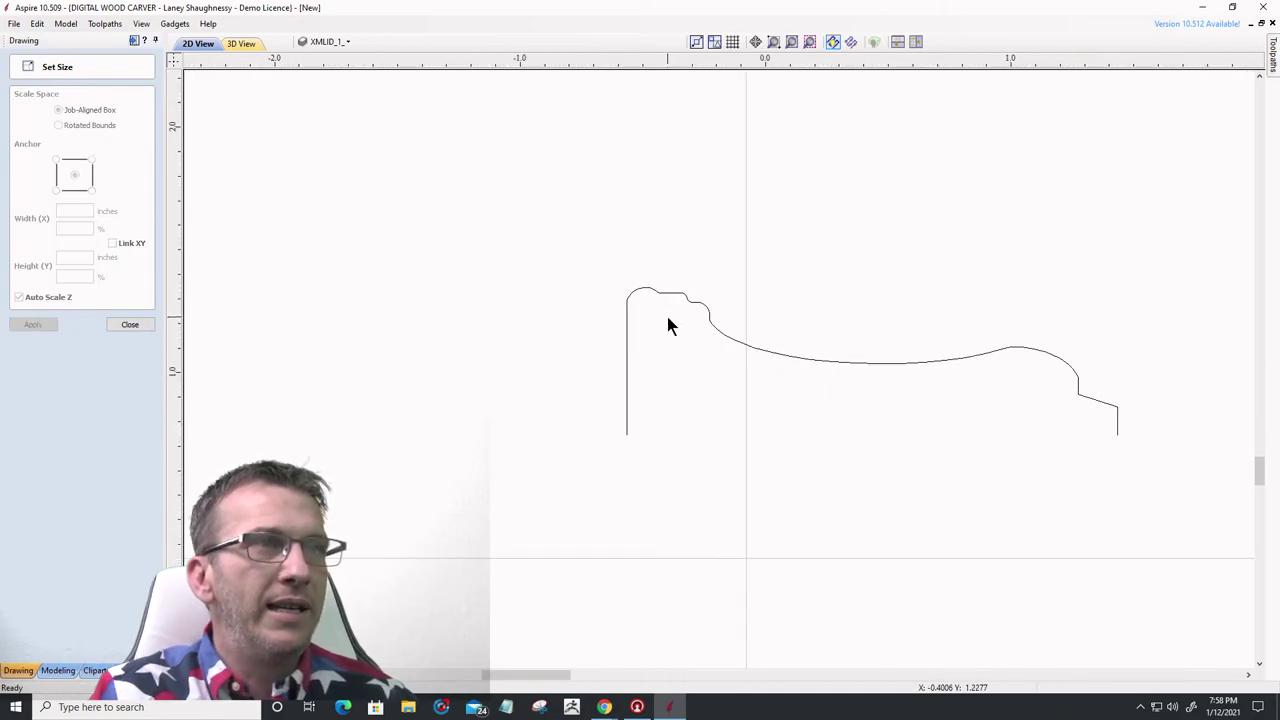
- Close the Set Size settings after zooming around the resized profile
scroll(669, 323, "up", 3)
scroll(990, 395, "down", 3)
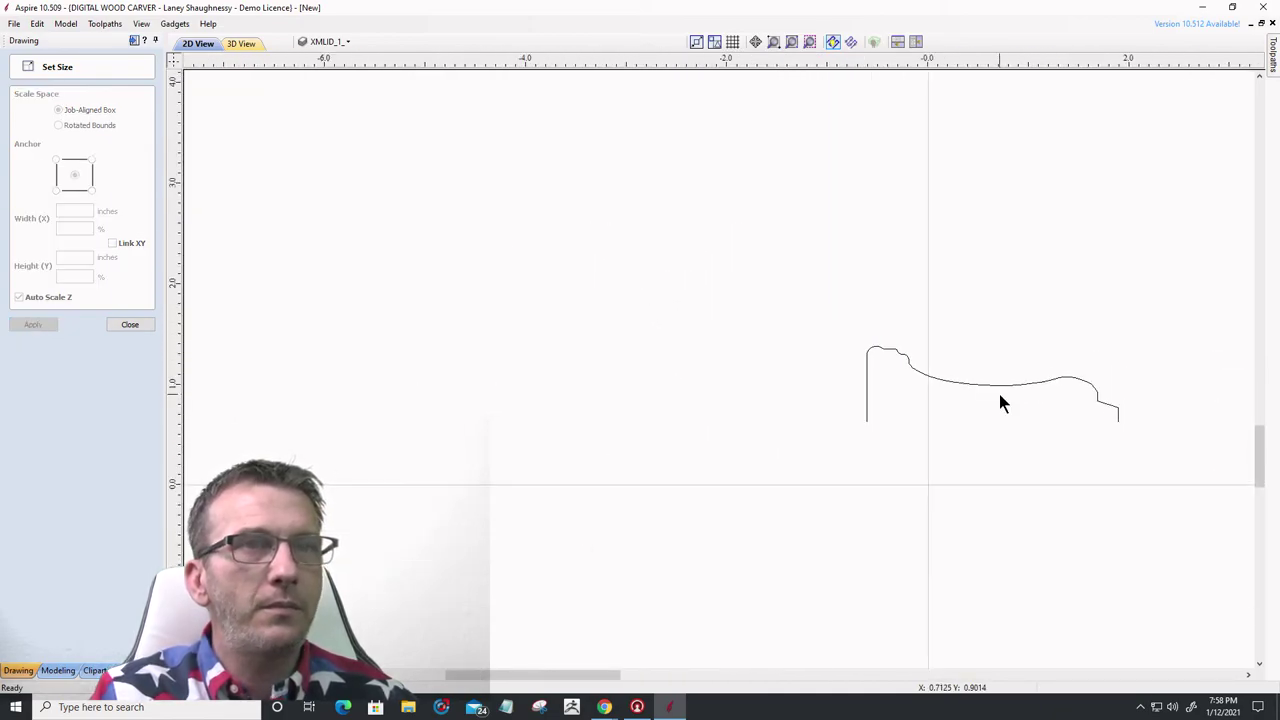
scroll(1150, 403, "up", 5)
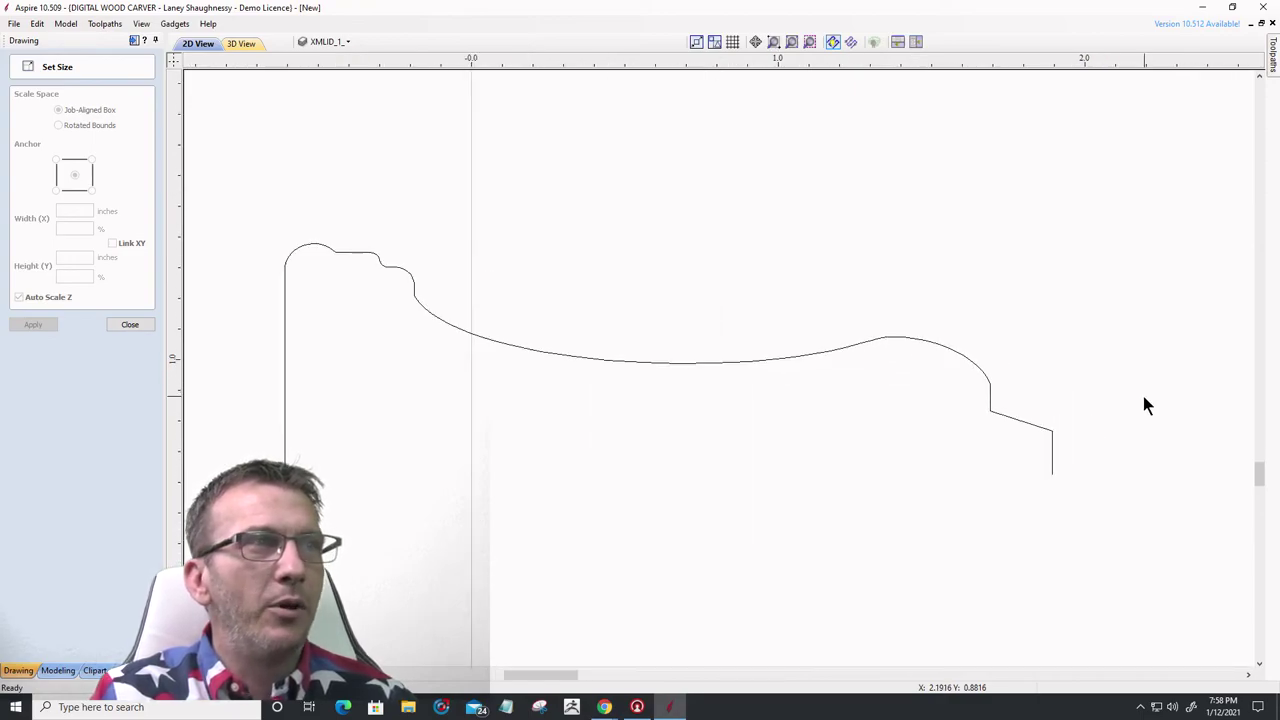
scroll(1143, 396, "down", 1)
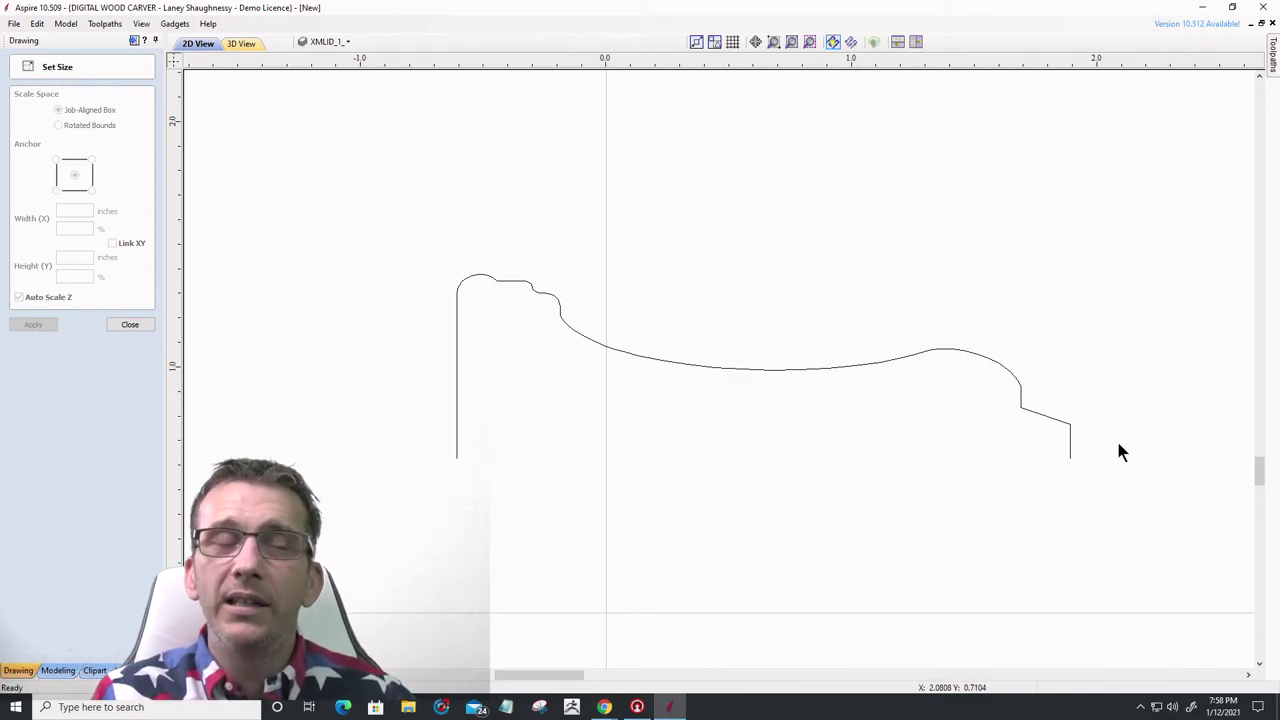
scroll(1125, 455, "down", 5)
scroll(837, 449, "up", 4)
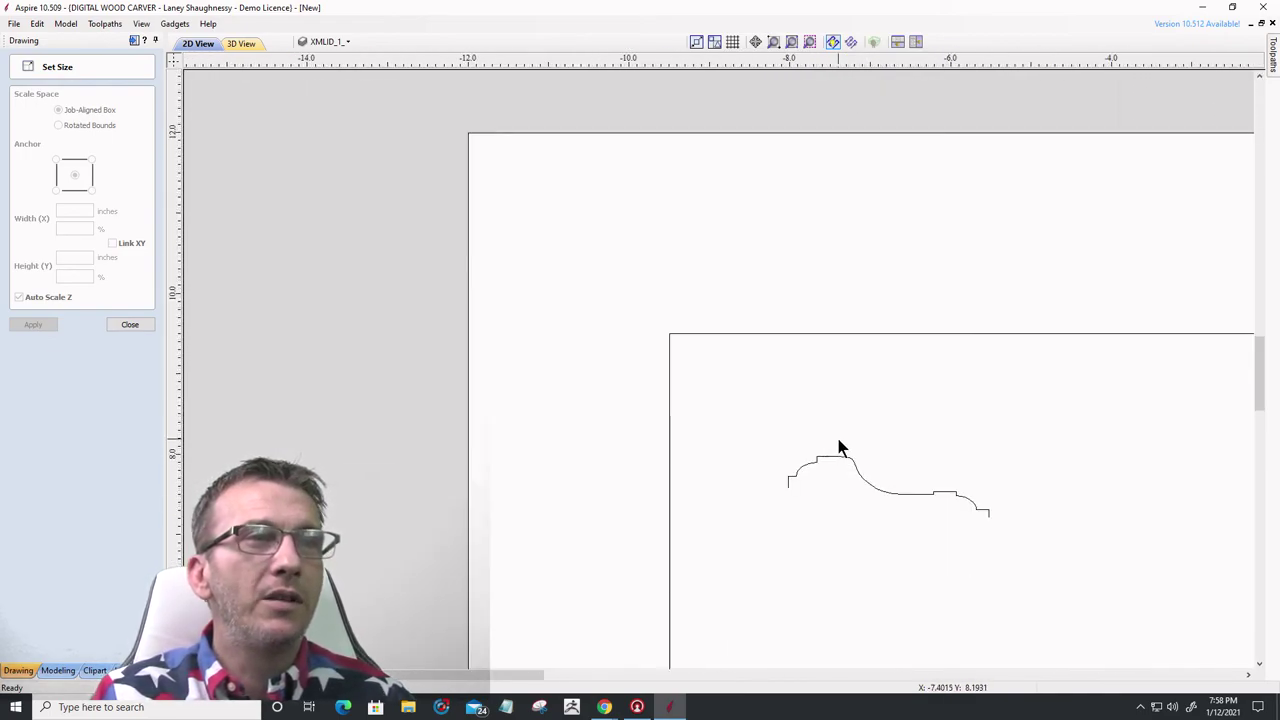
scroll(737, 363, "down", 6)
scroll(671, 446, "up", 6)
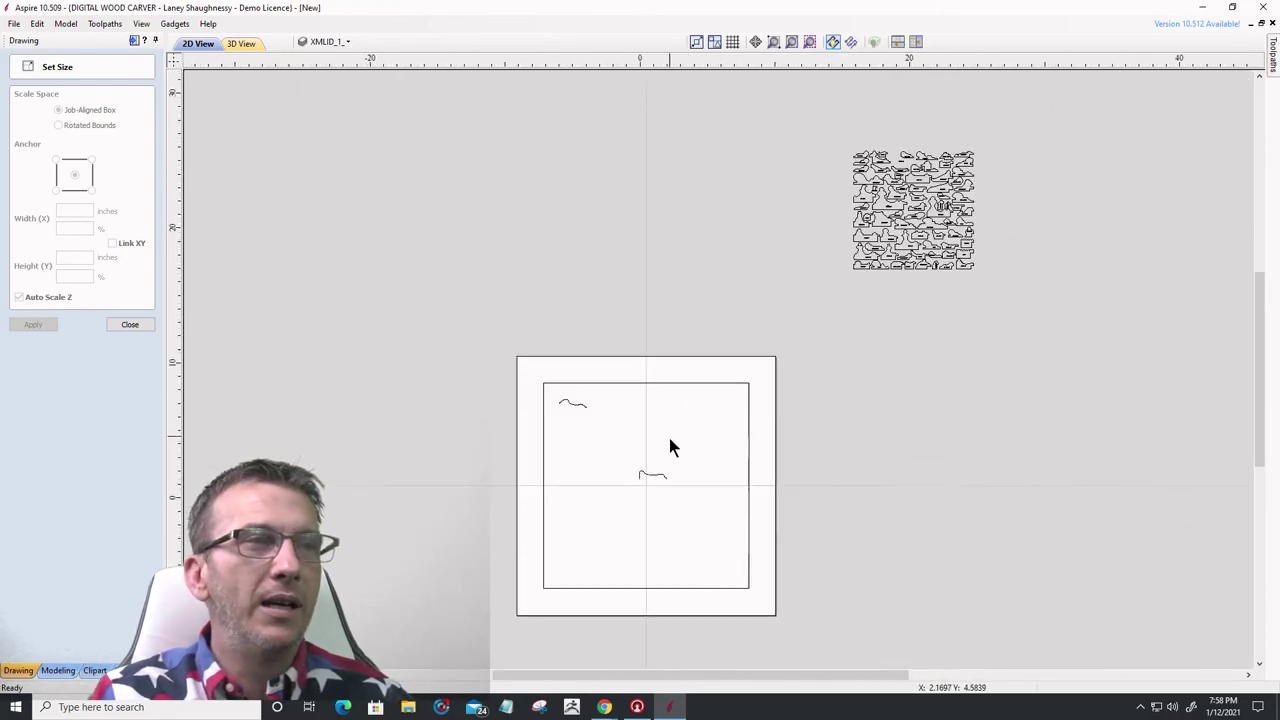
scroll(843, 160, "down", 5)
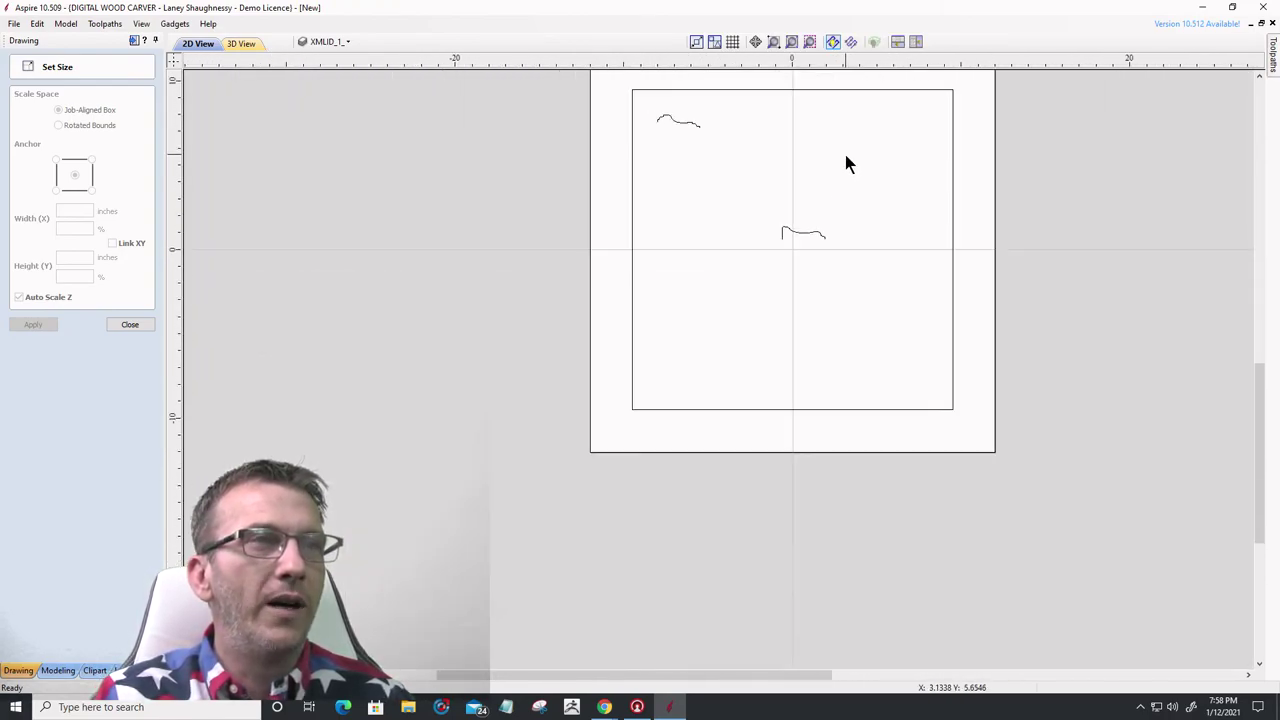
scroll(843, 220, "up", 3)
key("Escape")
- Select the outer 24 x 24 inch job rectangle and zoom to fit all objects
scroll(617, 390, "down", 4)
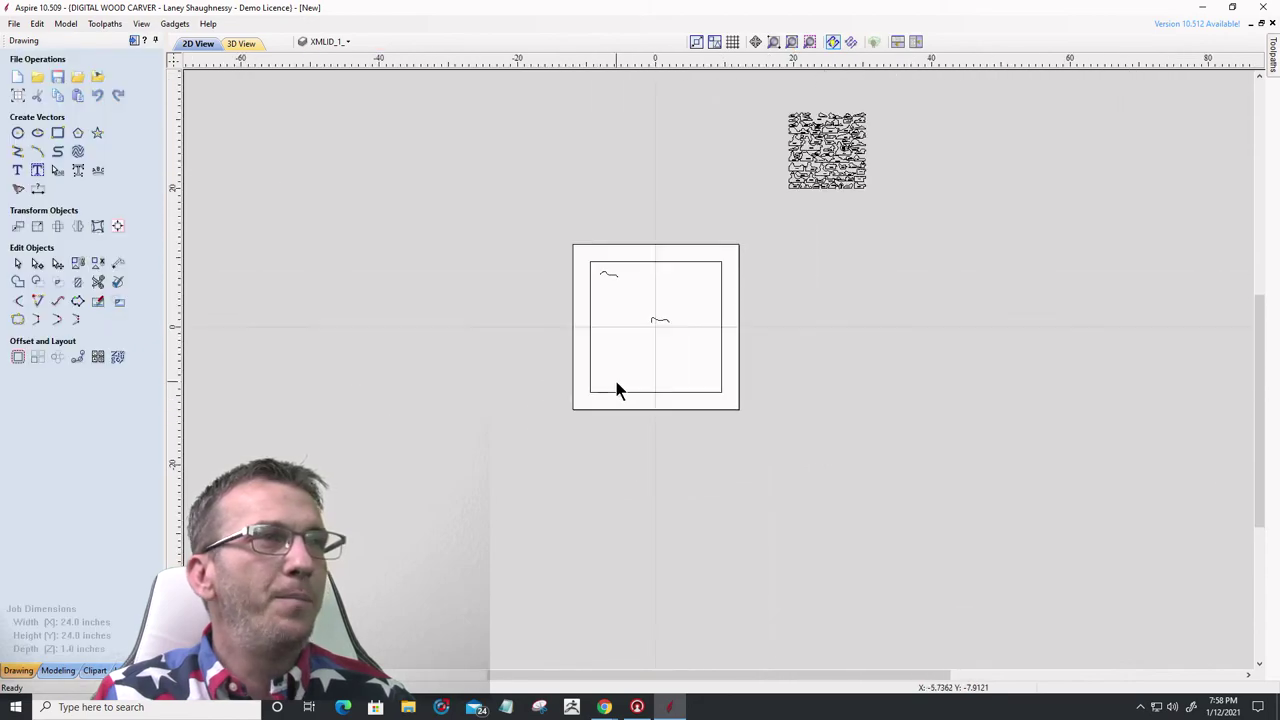
scroll(497, 240, "up", 5)
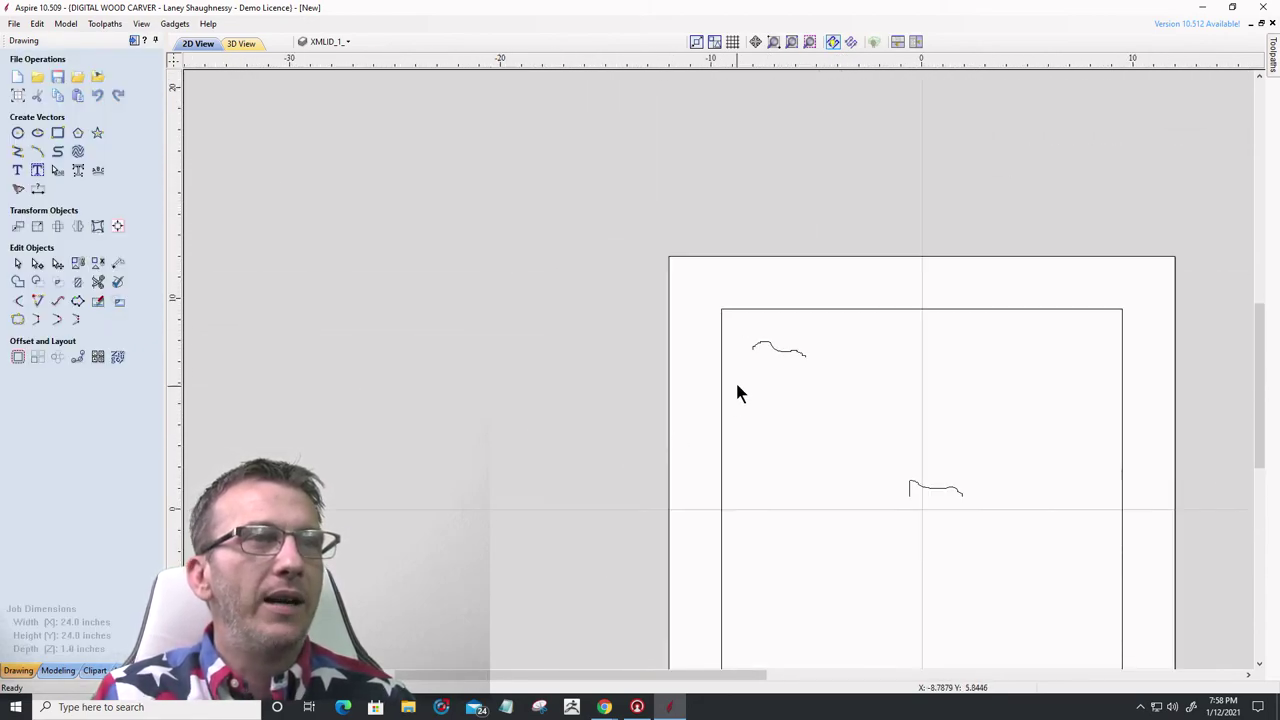
left_click(671, 381)
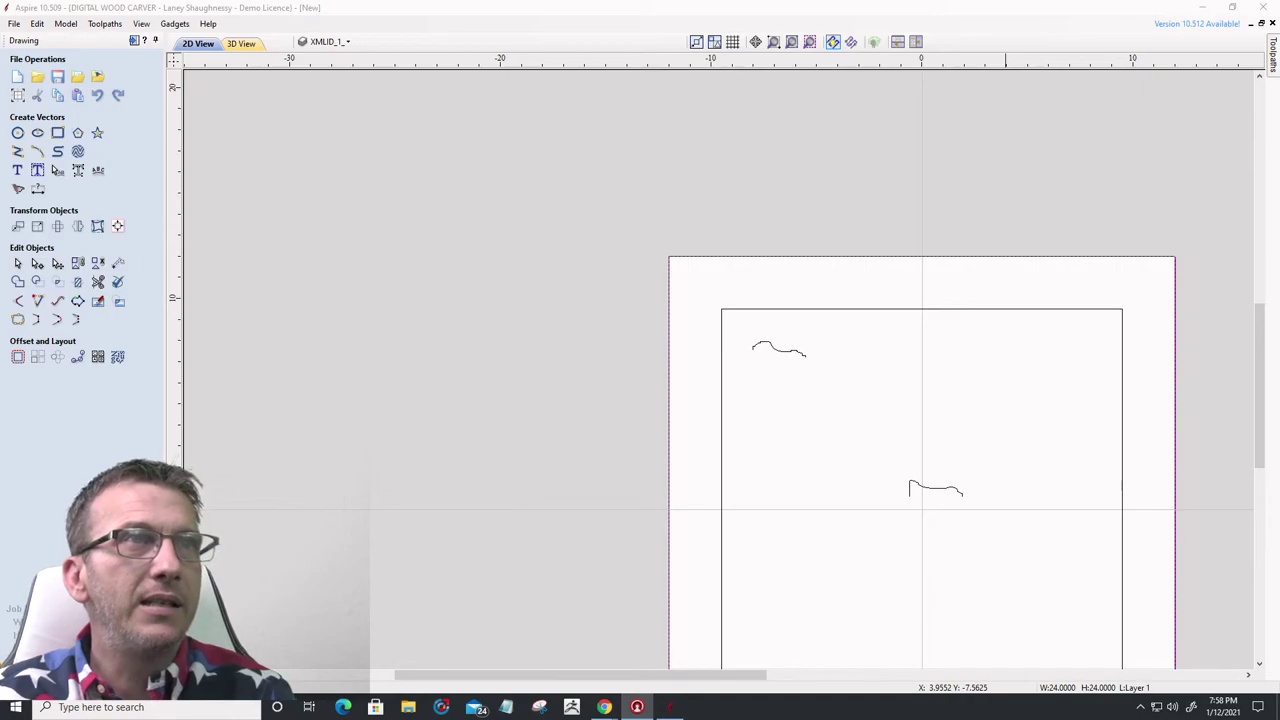
left_click(791, 42)
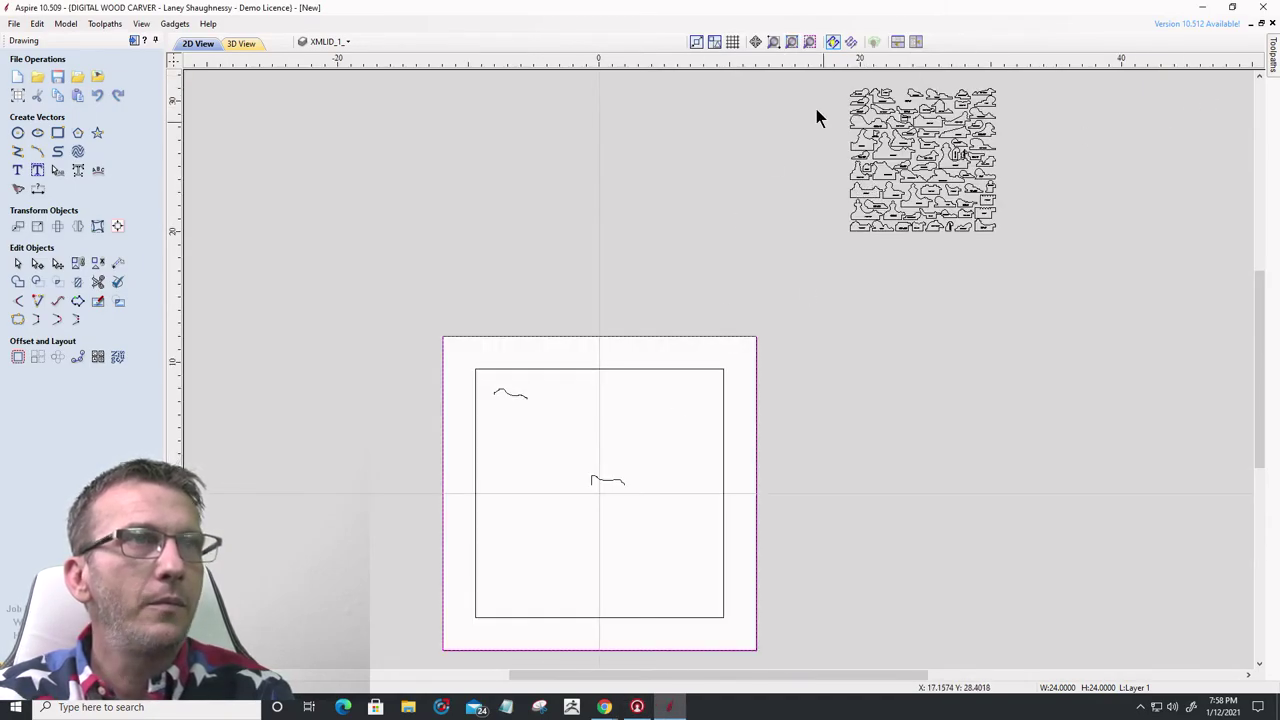
- Move the two selected profile curves onto Layer 1
left_click_drag(808, 68, 1000, 245)
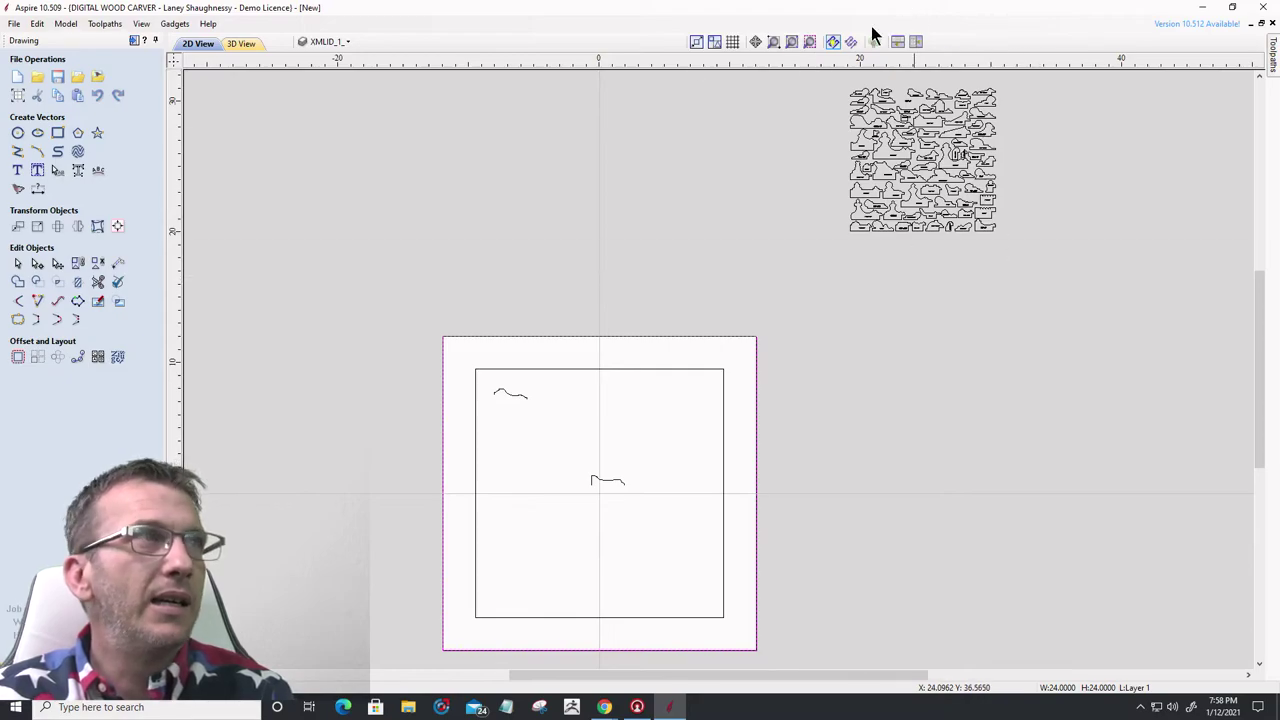
left_click(335, 42)
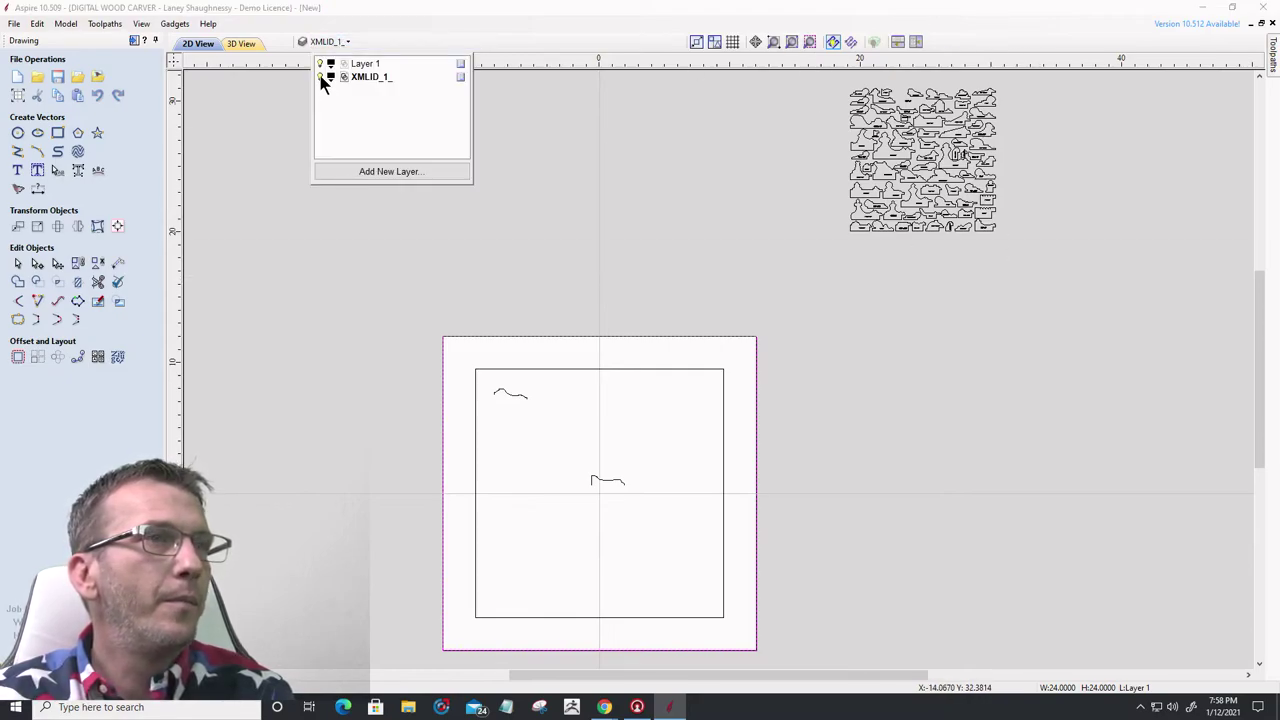
left_click(320, 77)
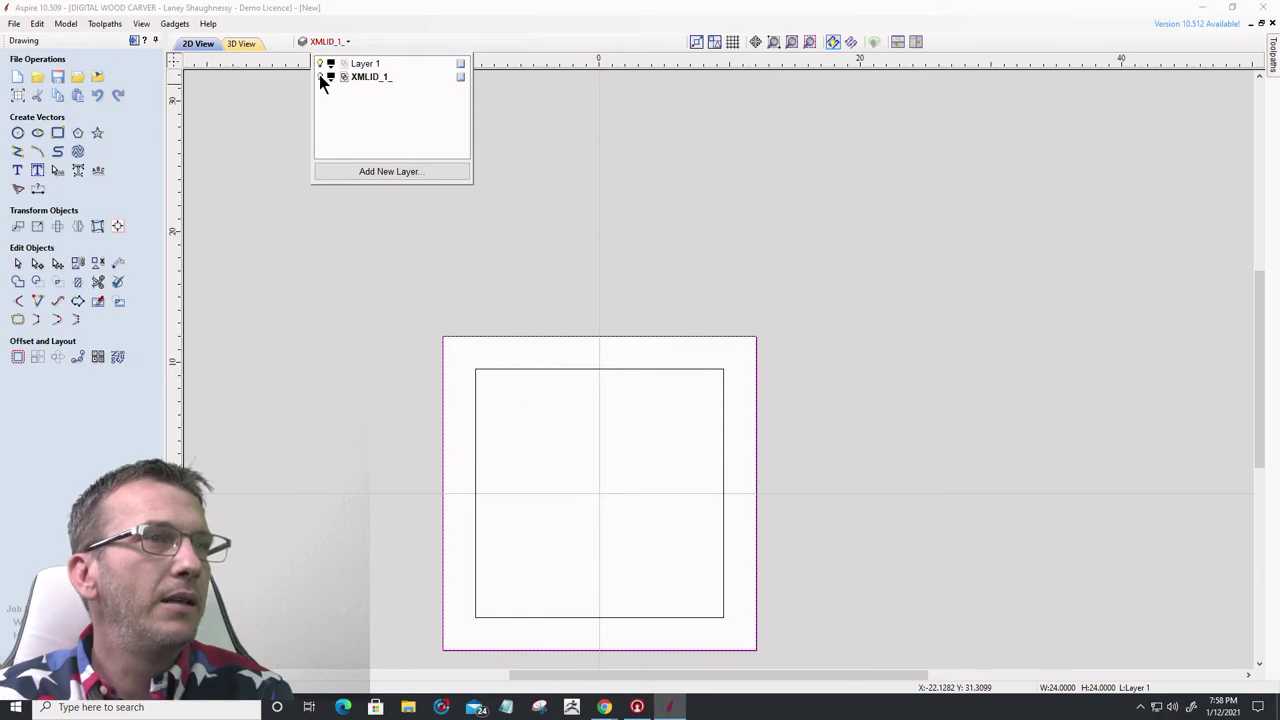
left_click(321, 79)
mouse_move(474, 382)
left_mouse_down()
mouse_move(591, 457)
mouse_move(655, 538)
left_mouse_up()
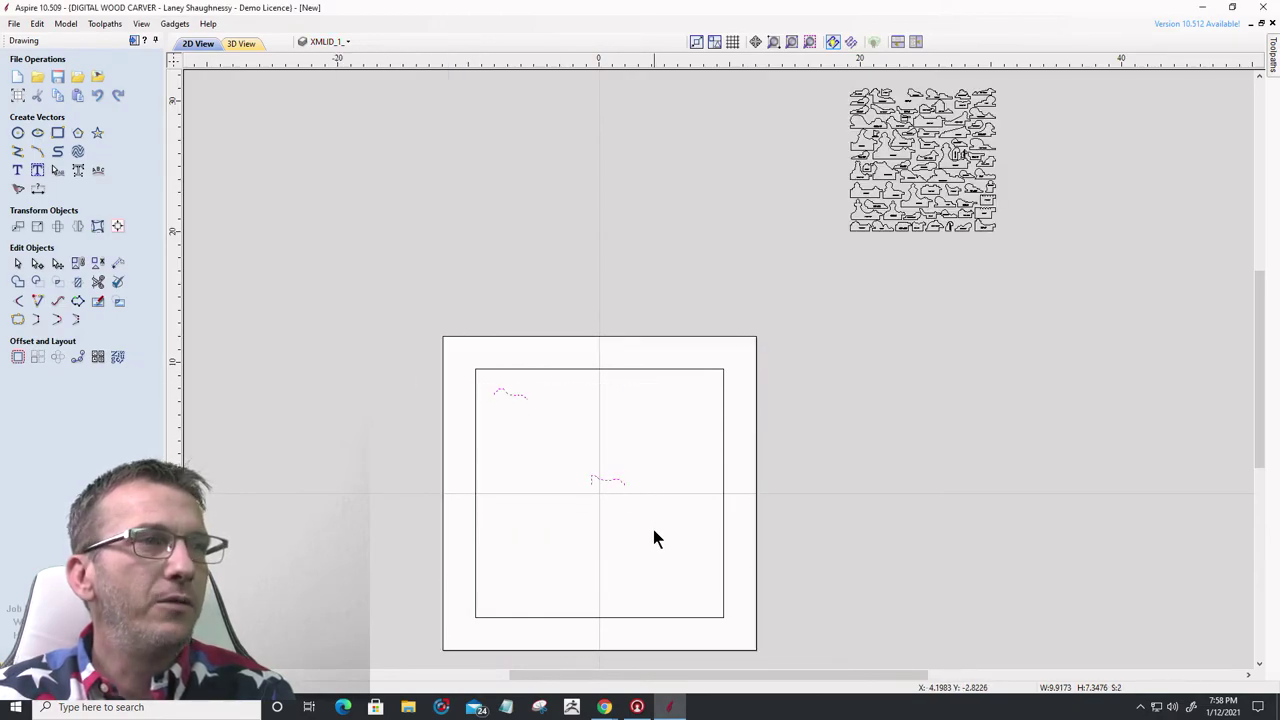
right_click(605, 481)
mouse_move(773, 480)
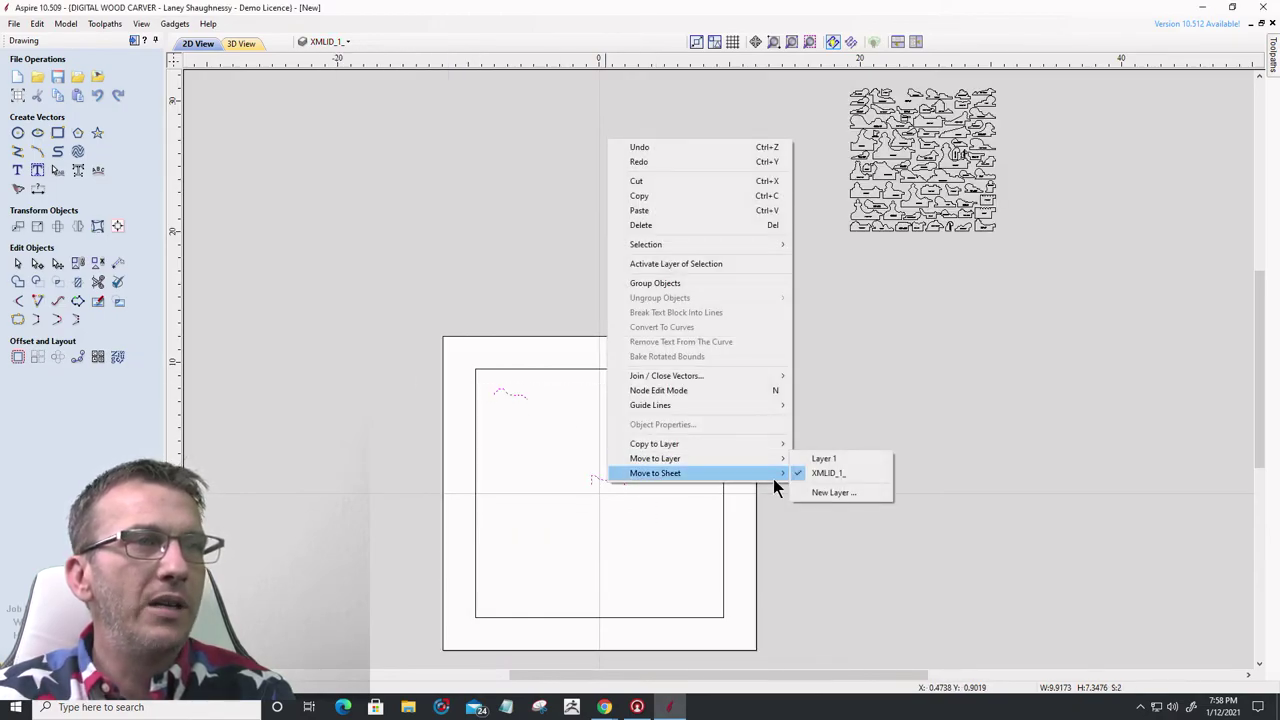
left_click(838, 458)
- Hide the XMLID_1_ puzzle-piece layer and select the outer board rectangle
left_click(322, 43)
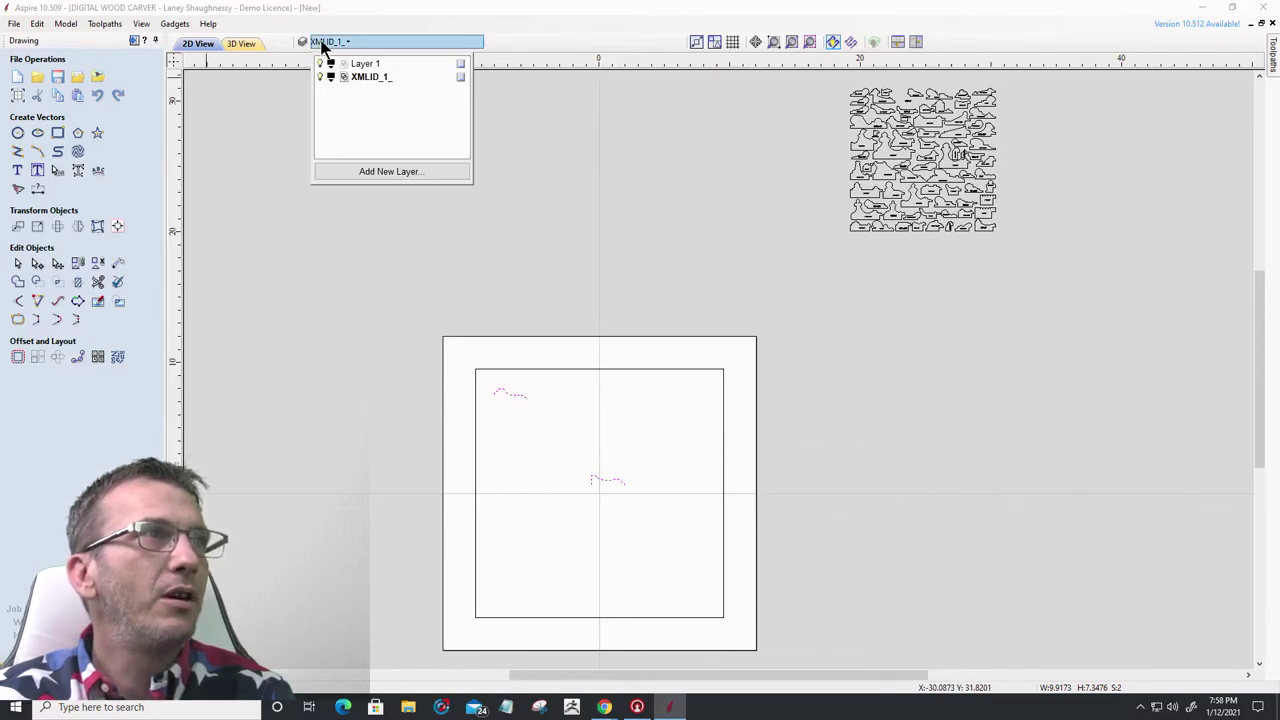
left_click(321, 78)
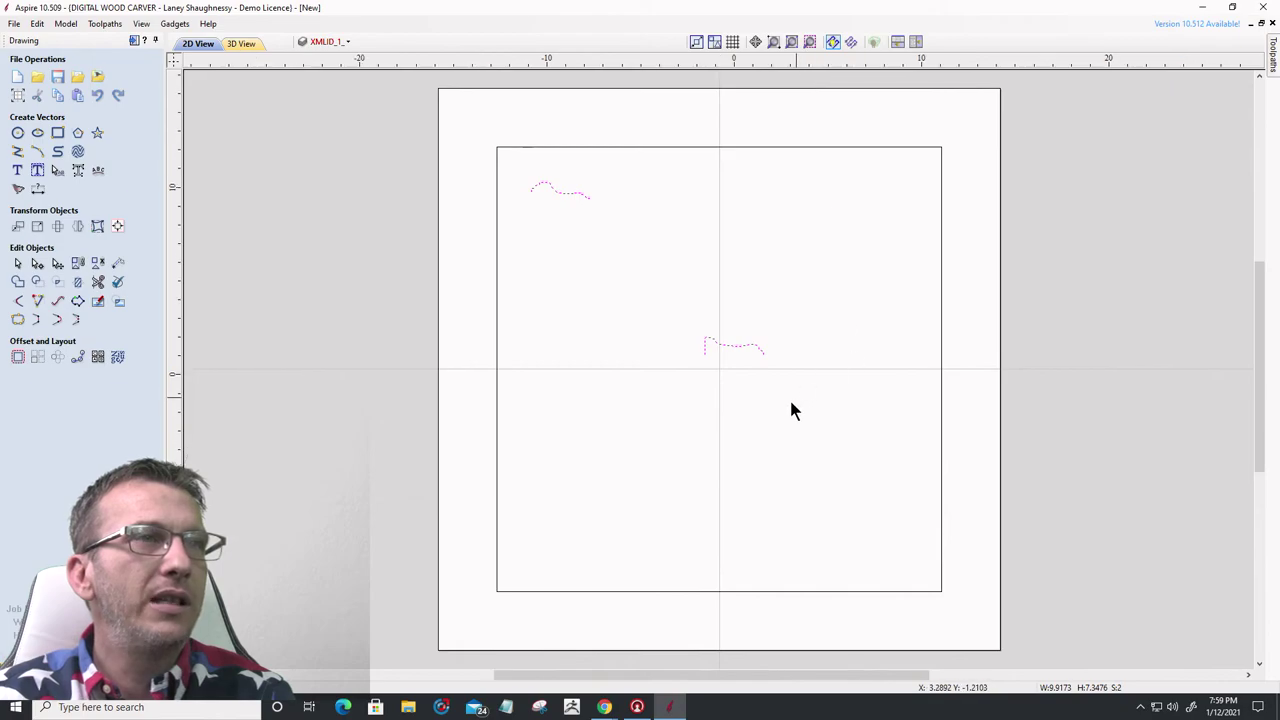
scroll(782, 405, "up", 1)
scroll(783, 405, "down", 1)
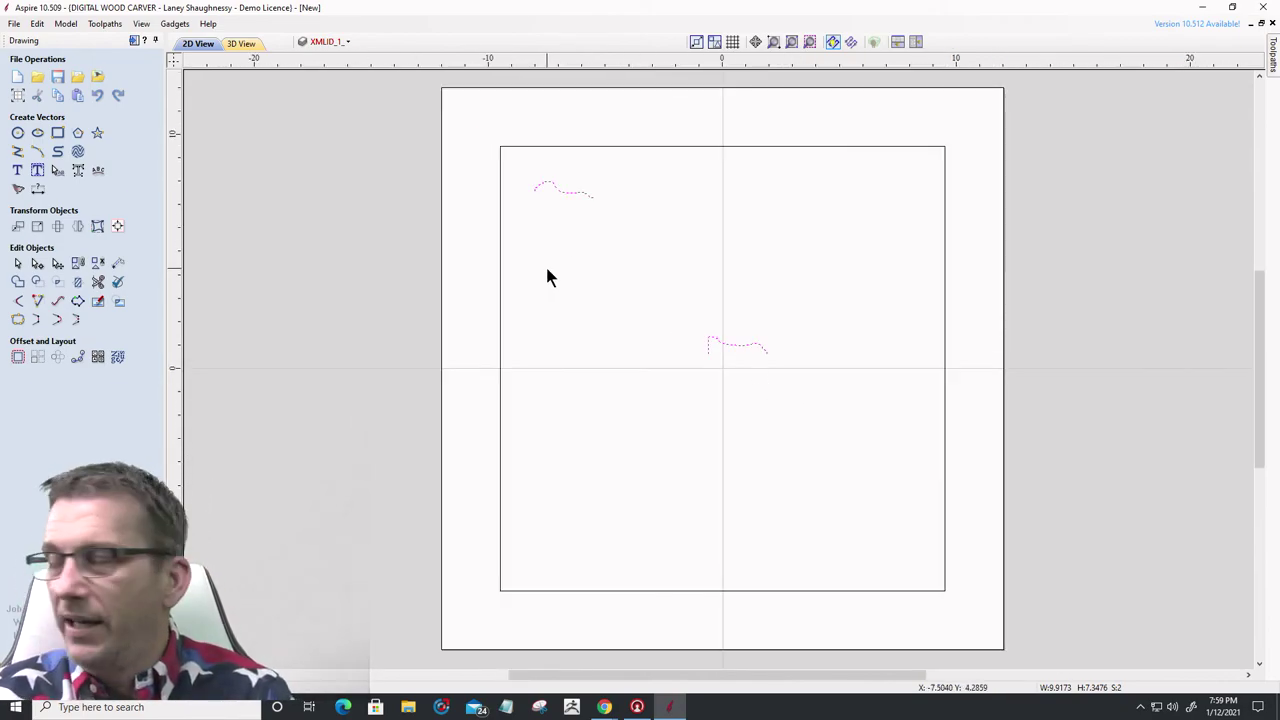
left_click(372, 254)
left_click(443, 241)
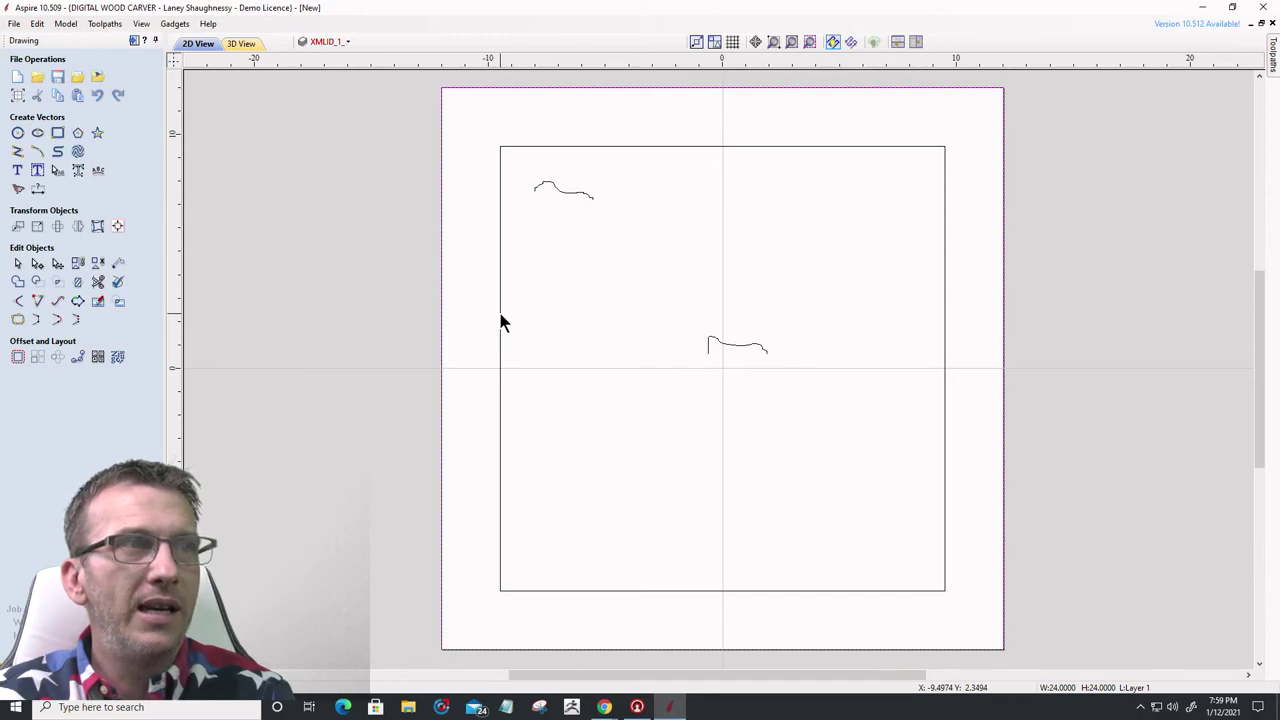
- Add the inner rectangle to the selection and set both rectangles as Two Rail Sweep drive rails
left_click(501, 316, "shift")
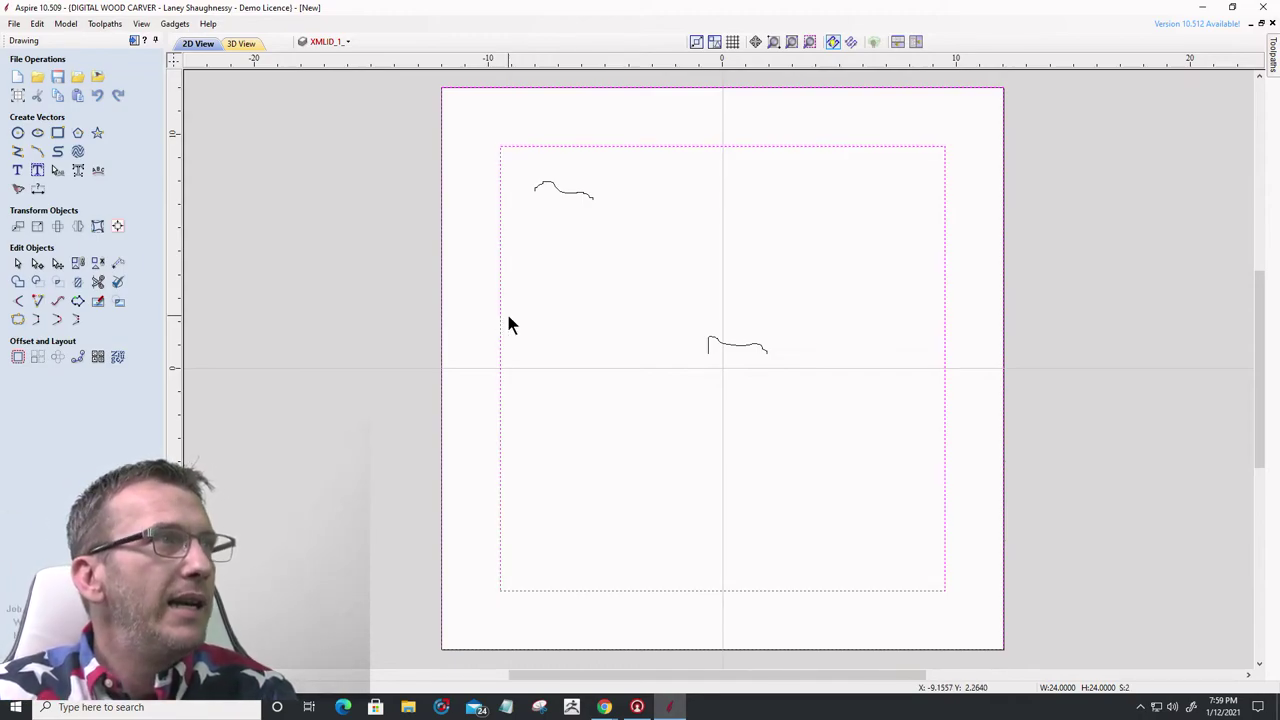
left_click(60, 680)
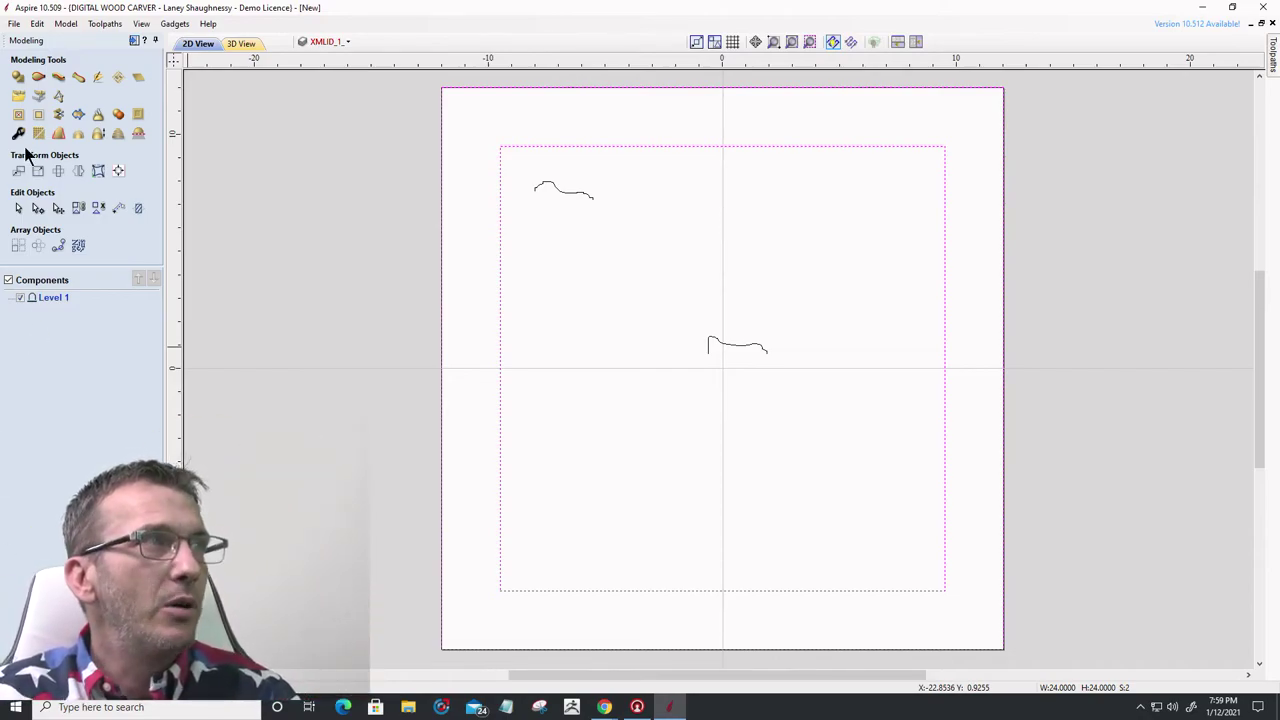
left_click(38, 77)
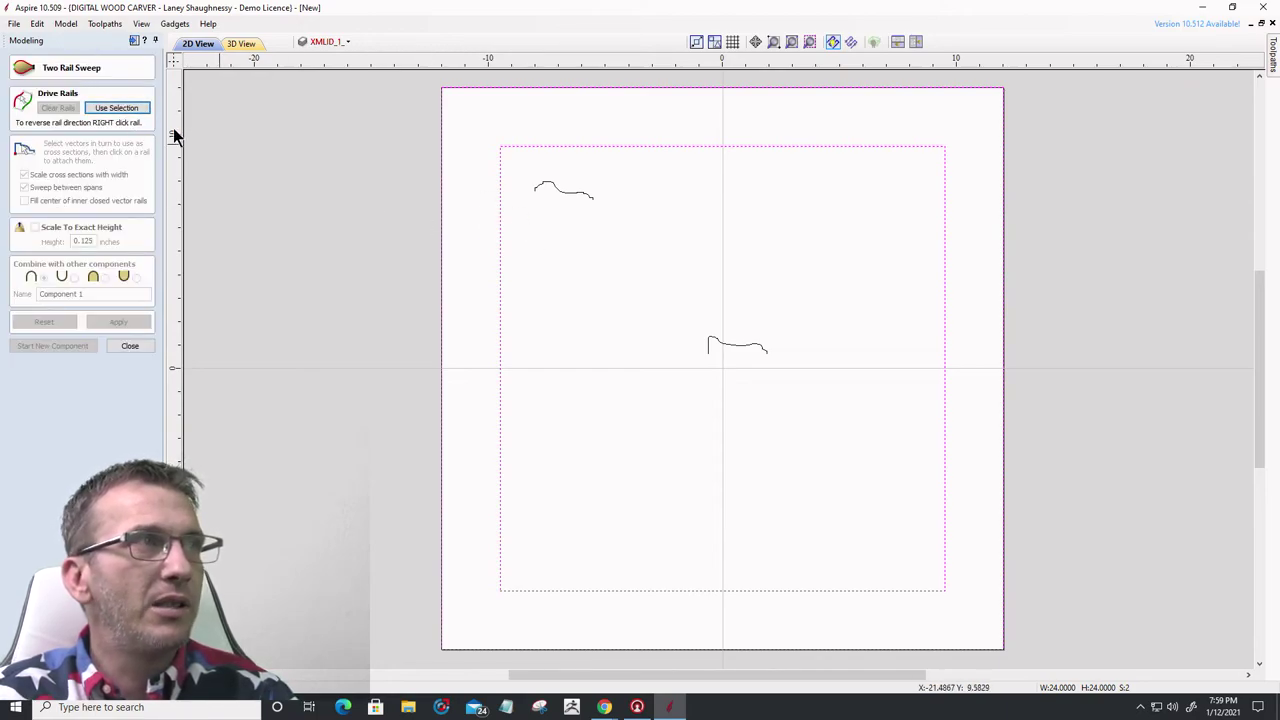
left_click(117, 107)
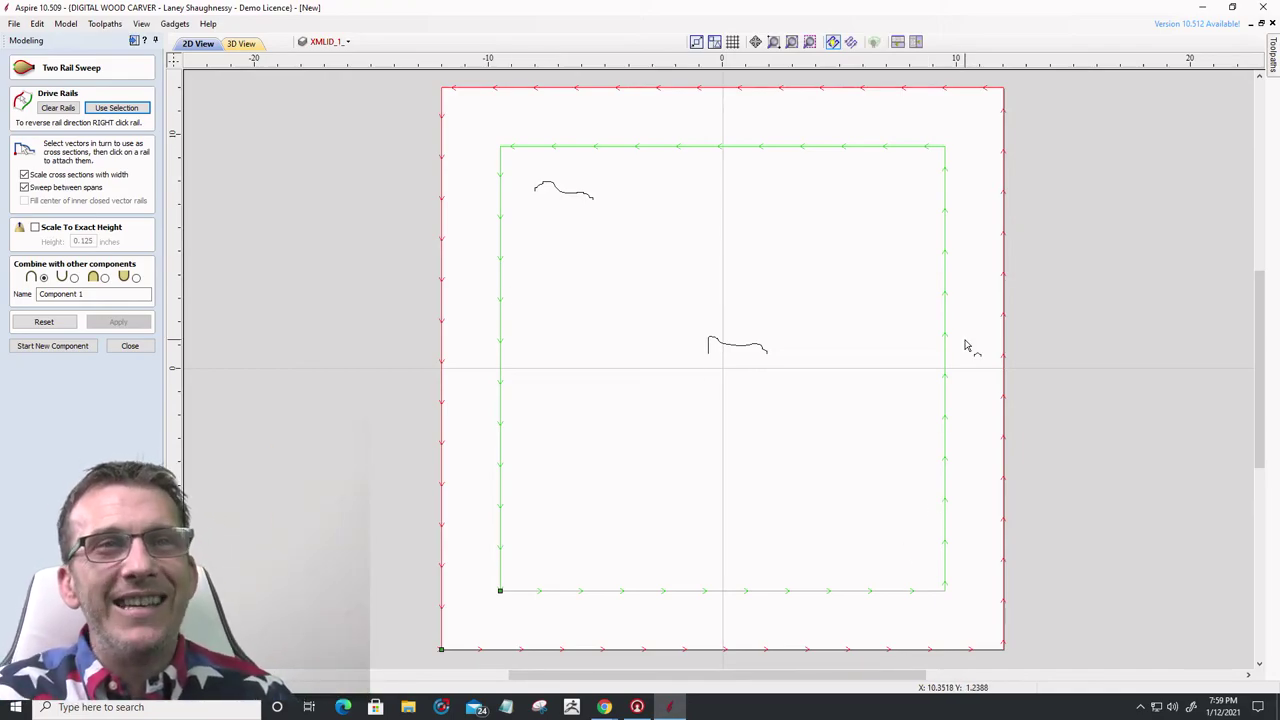
scroll(965, 345, "up", 5)
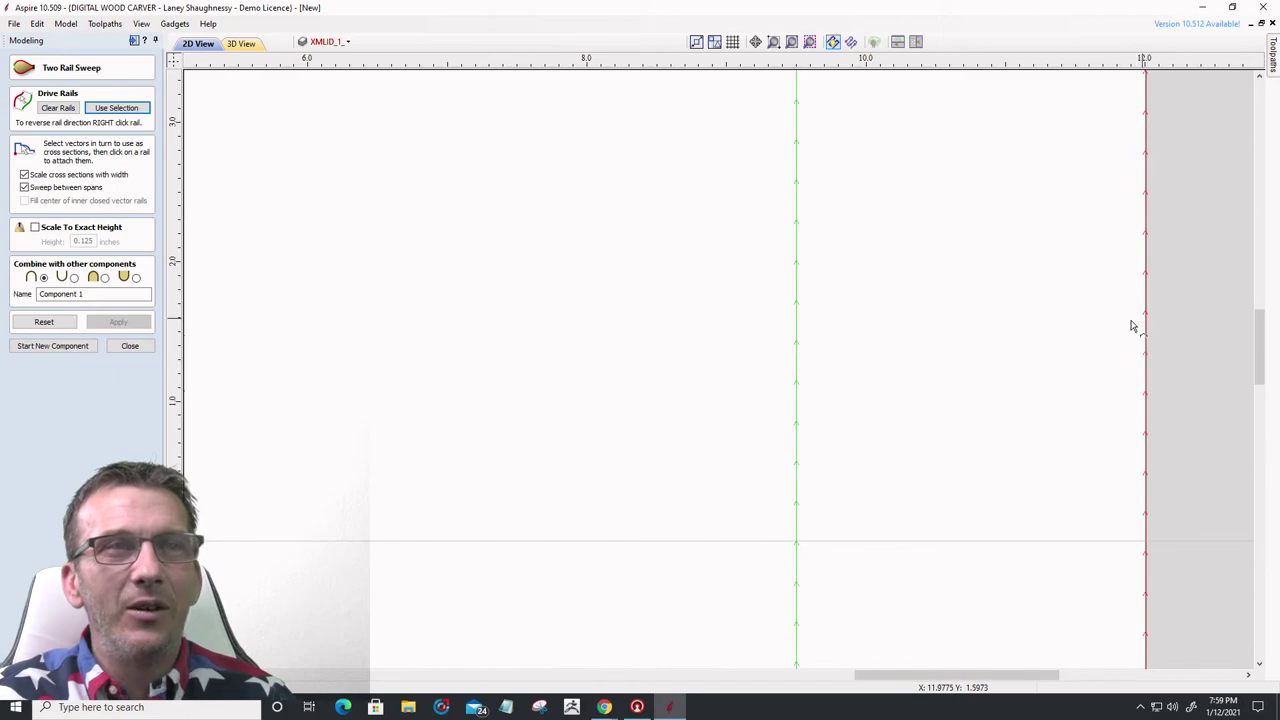
scroll(797, 388, "up", 2)
scroll(797, 390, "up", 1)
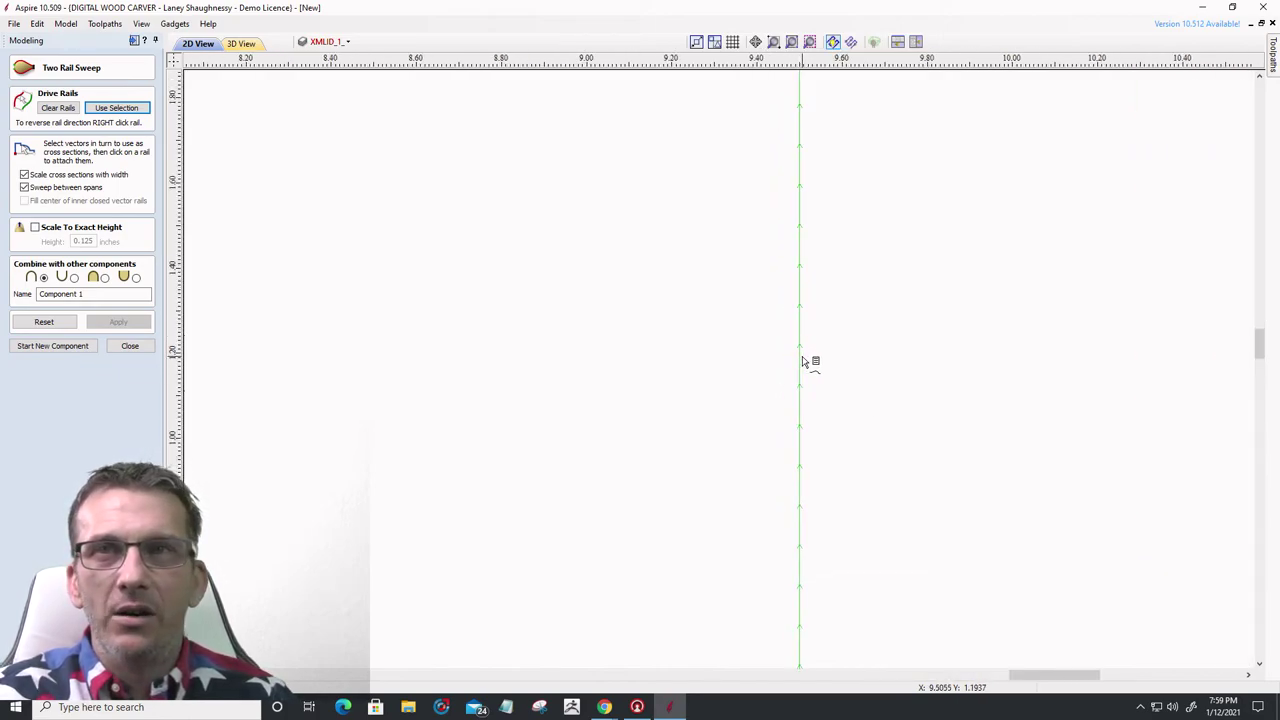
scroll(823, 474, "down", 3)
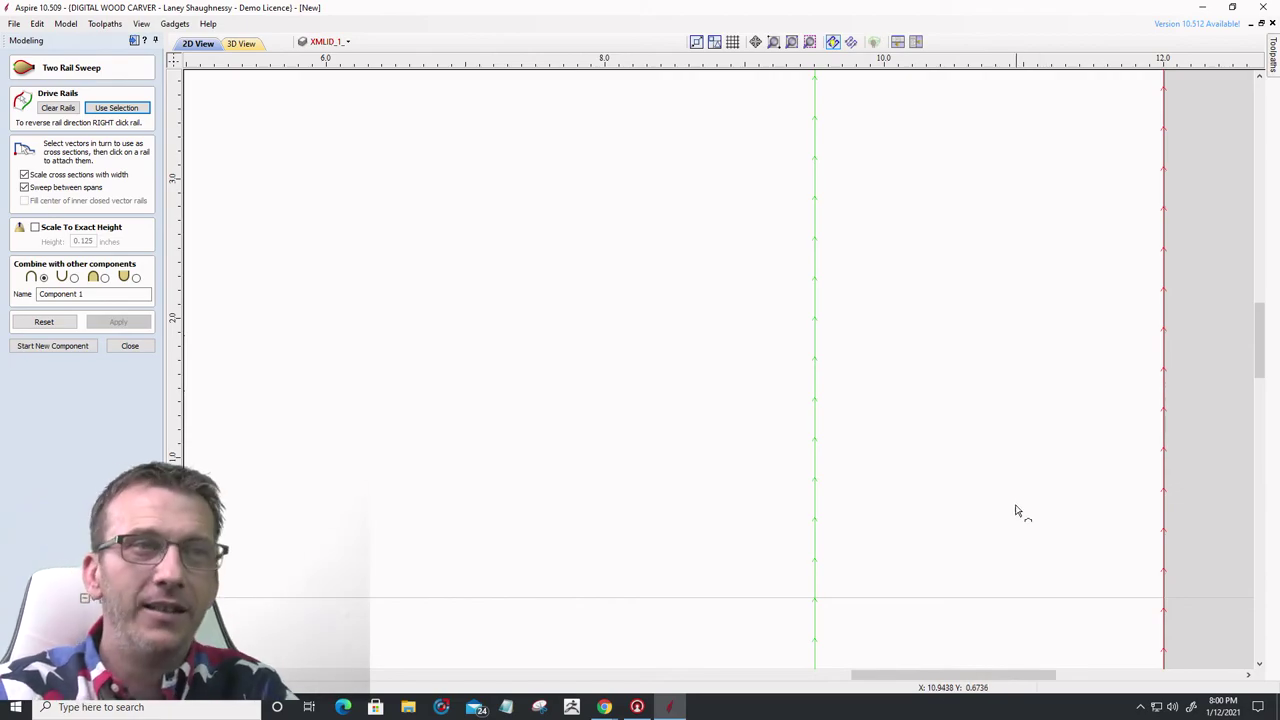
scroll(1064, 437, "down", 8)
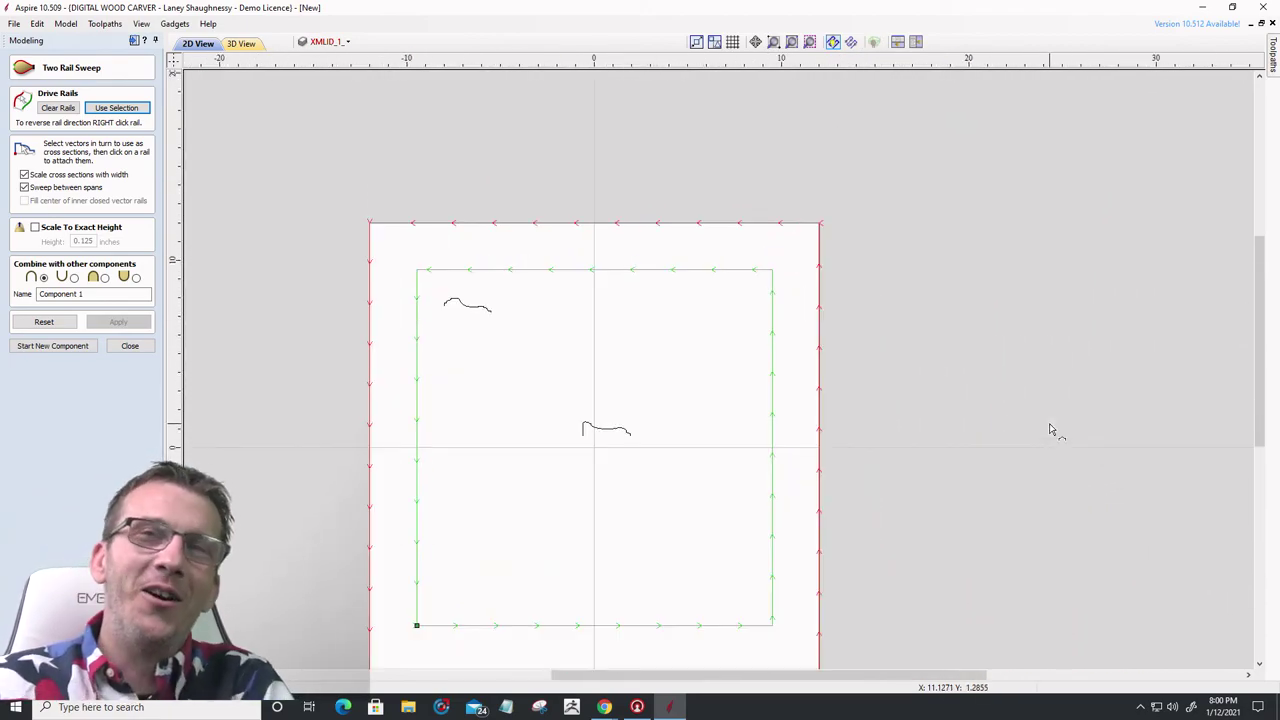
- Attach the lower stepped curve as the sweep's cross-section and apply to build the frame
left_click(136, 112)
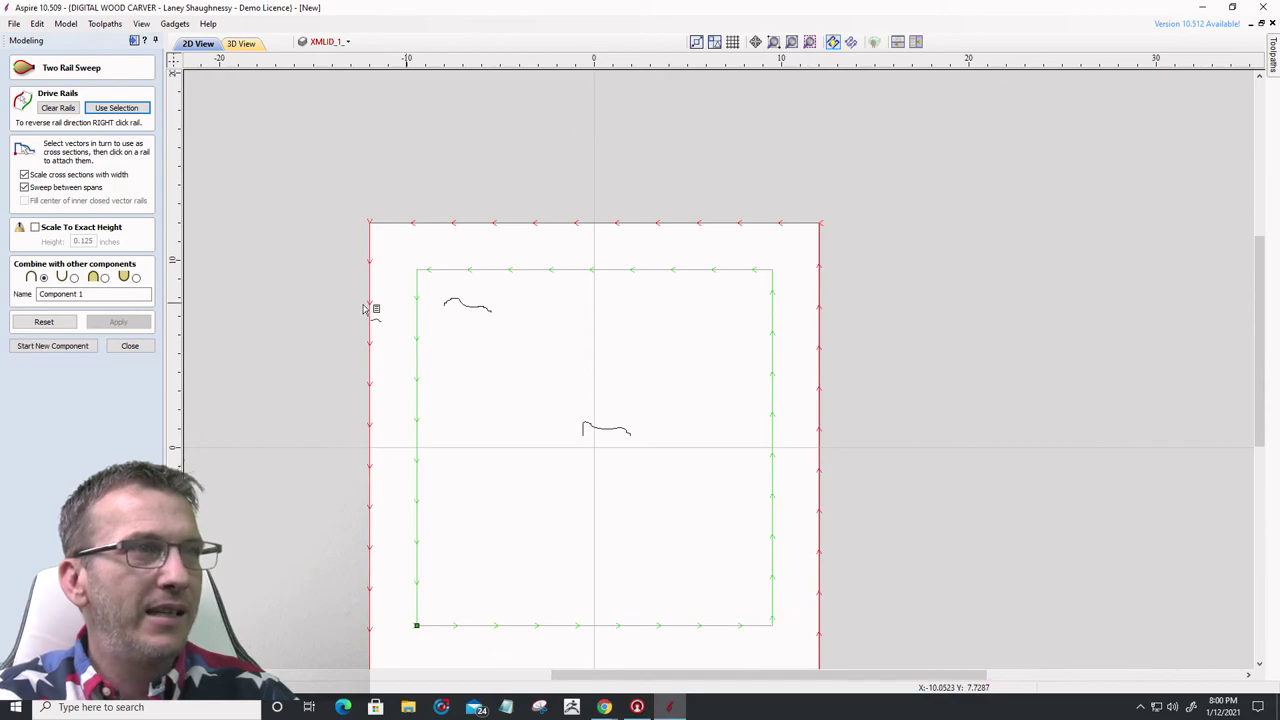
scroll(609, 432, "up", 5)
left_click(603, 428)
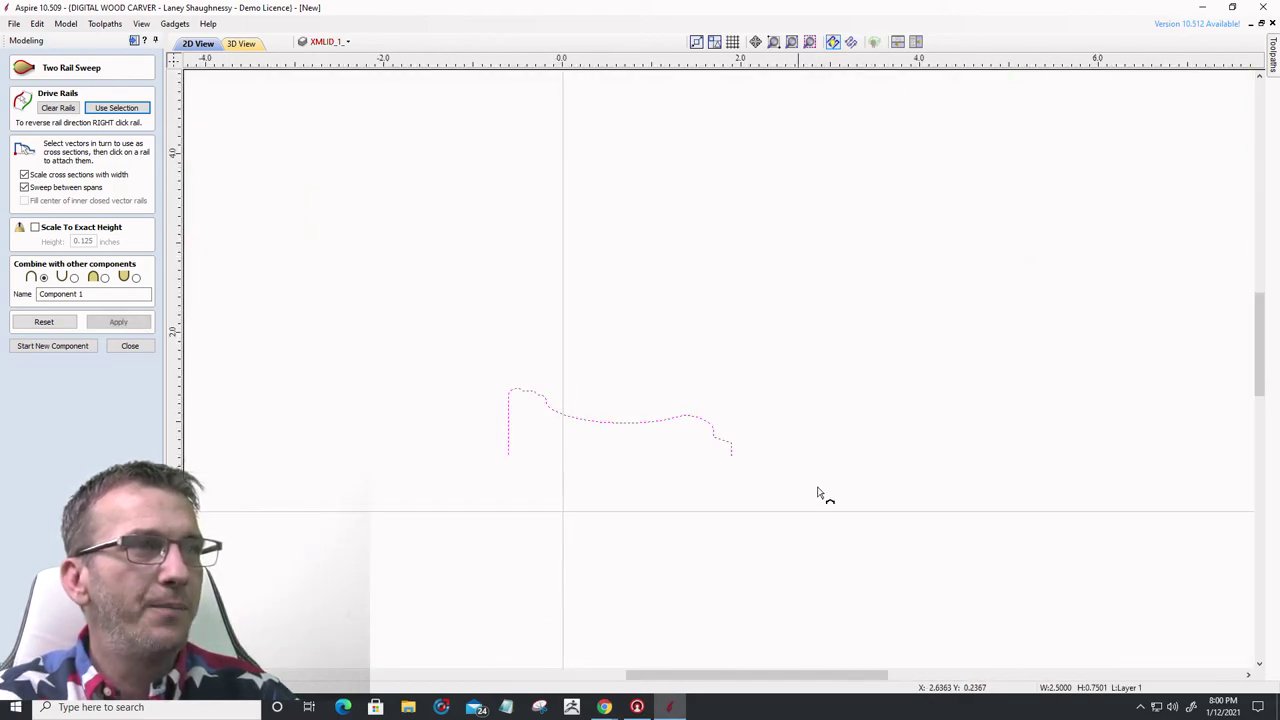
scroll(951, 409, "down", 5)
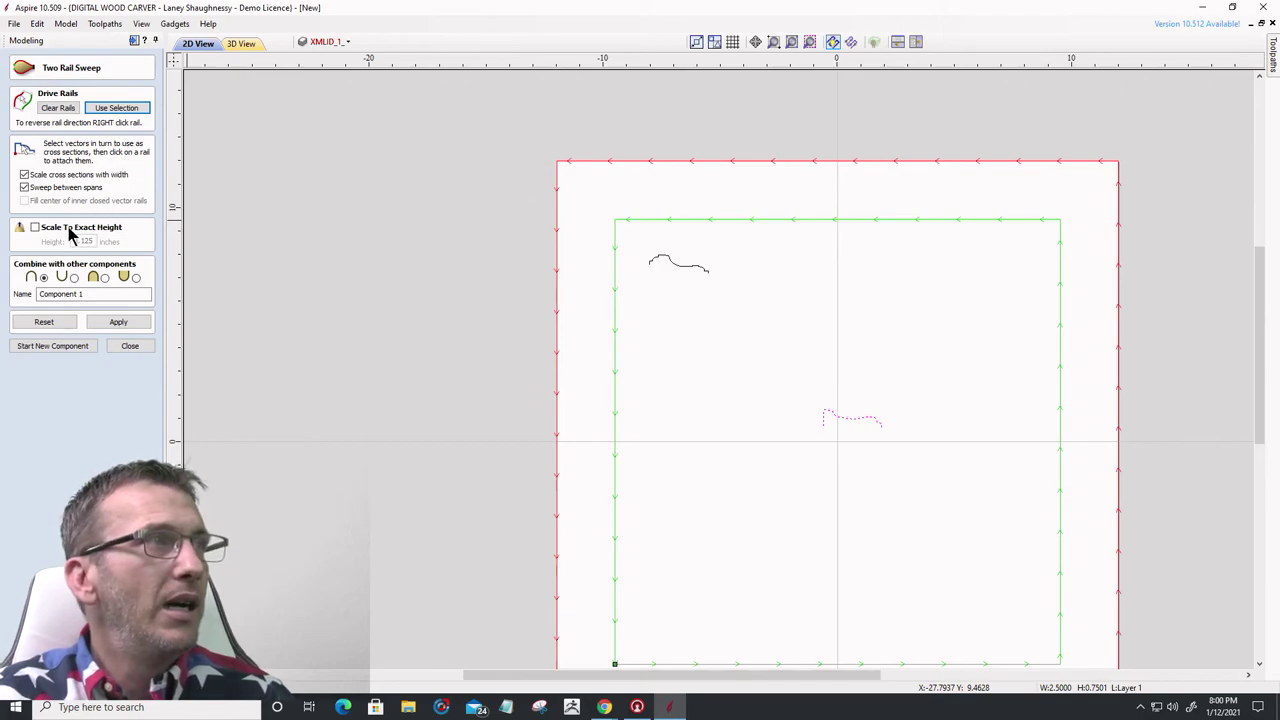
left_click(112, 322)
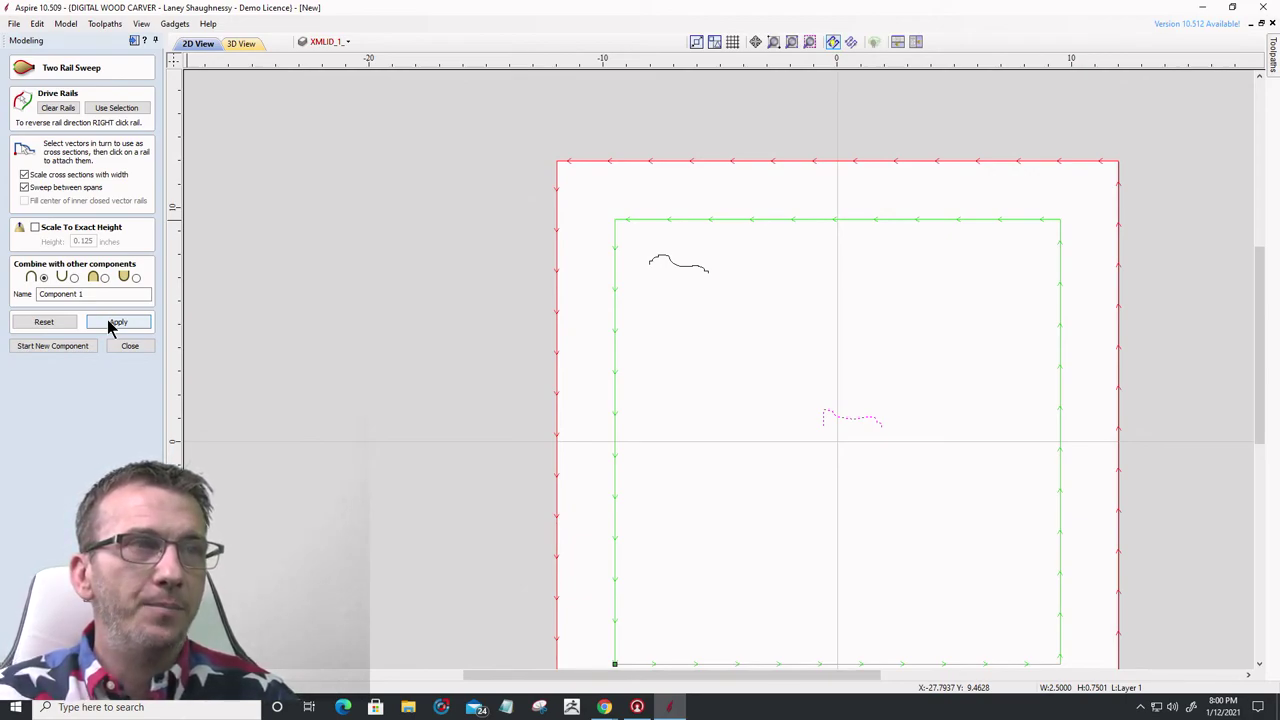
left_click(242, 44)
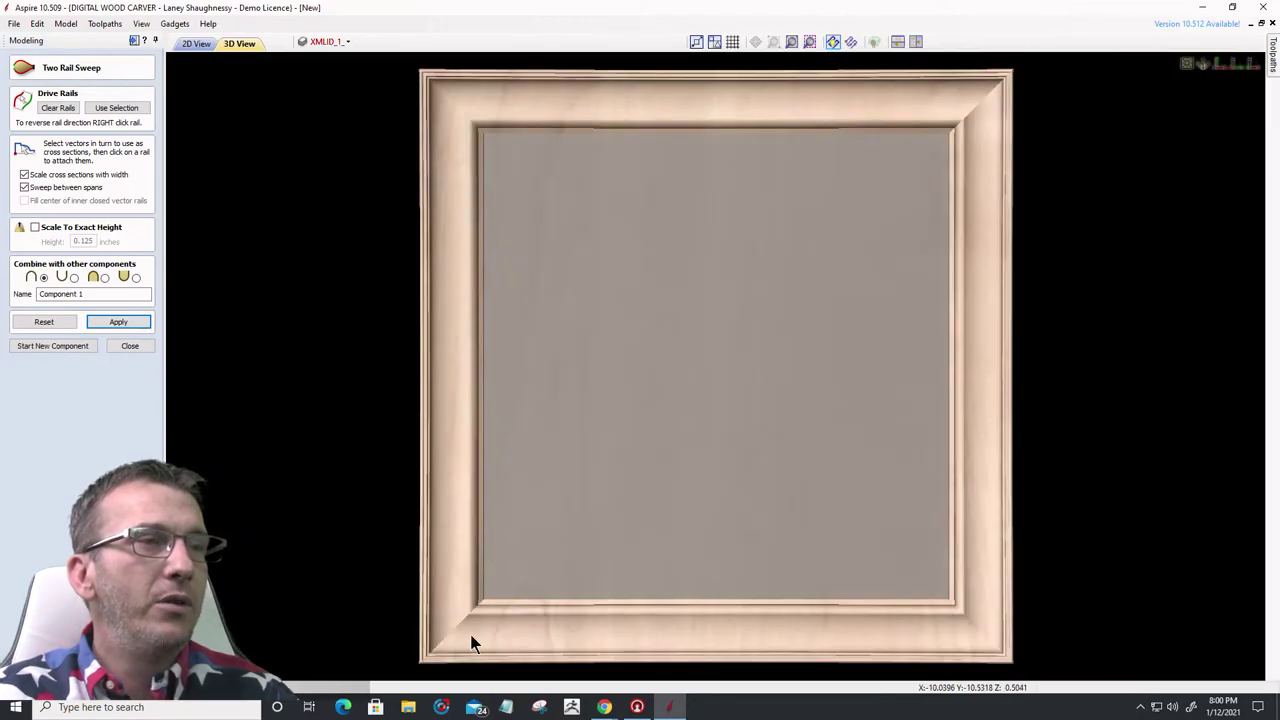
left_click_drag(622, 633, 999, 552)
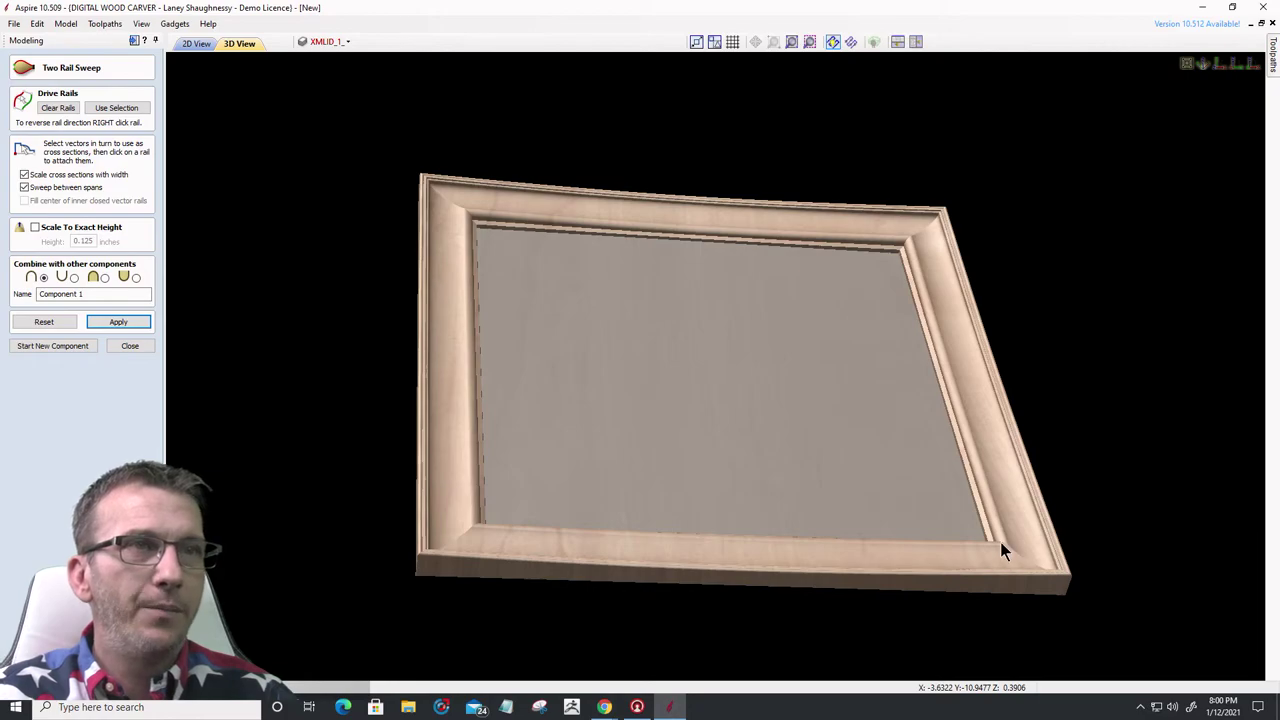
scroll(1000, 541, "up", 2)
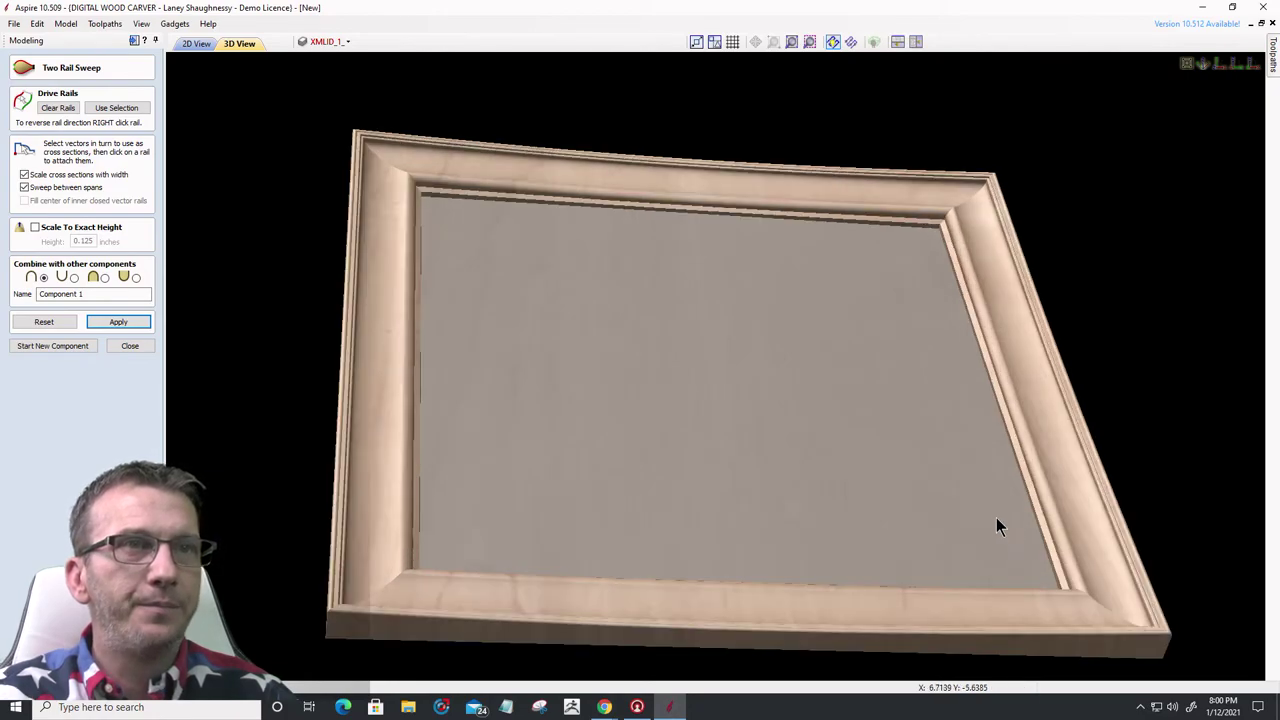
scroll(996, 519, "up", 2)
scroll(806, 463, "up", 2)
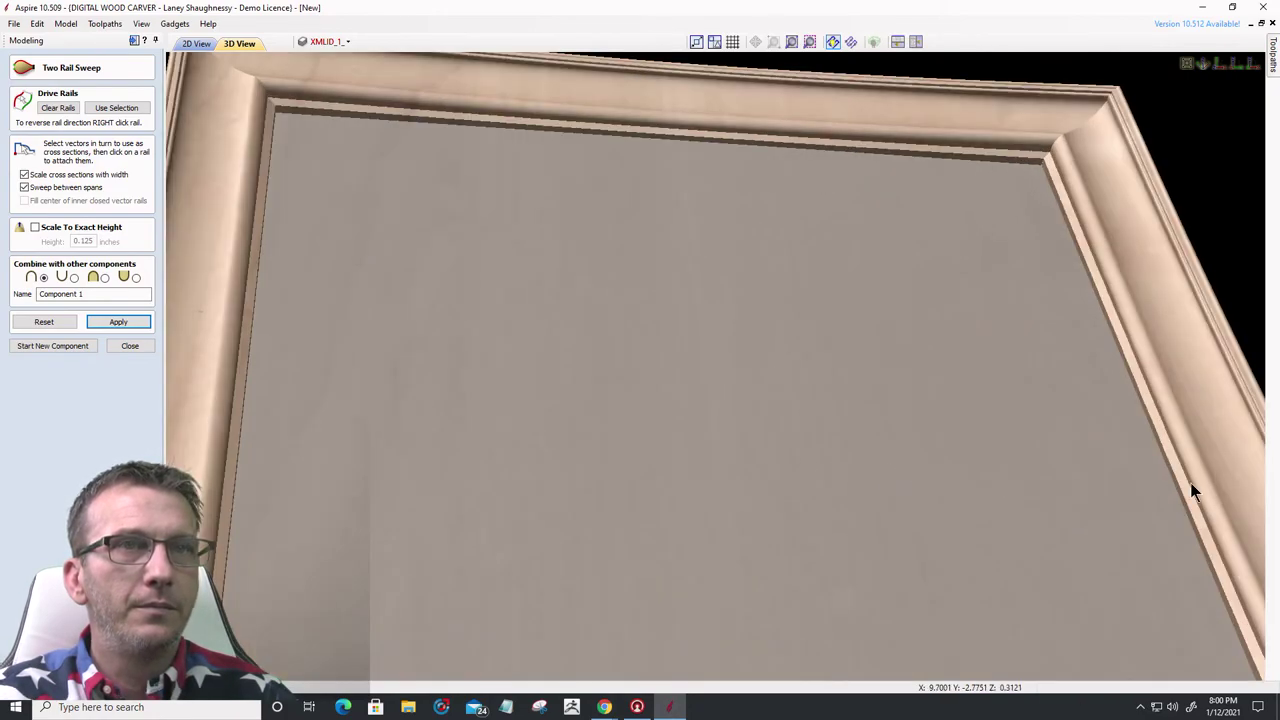
left_click_drag(1044, 474, 796, 286)
scroll(860, 530, "down", 3)
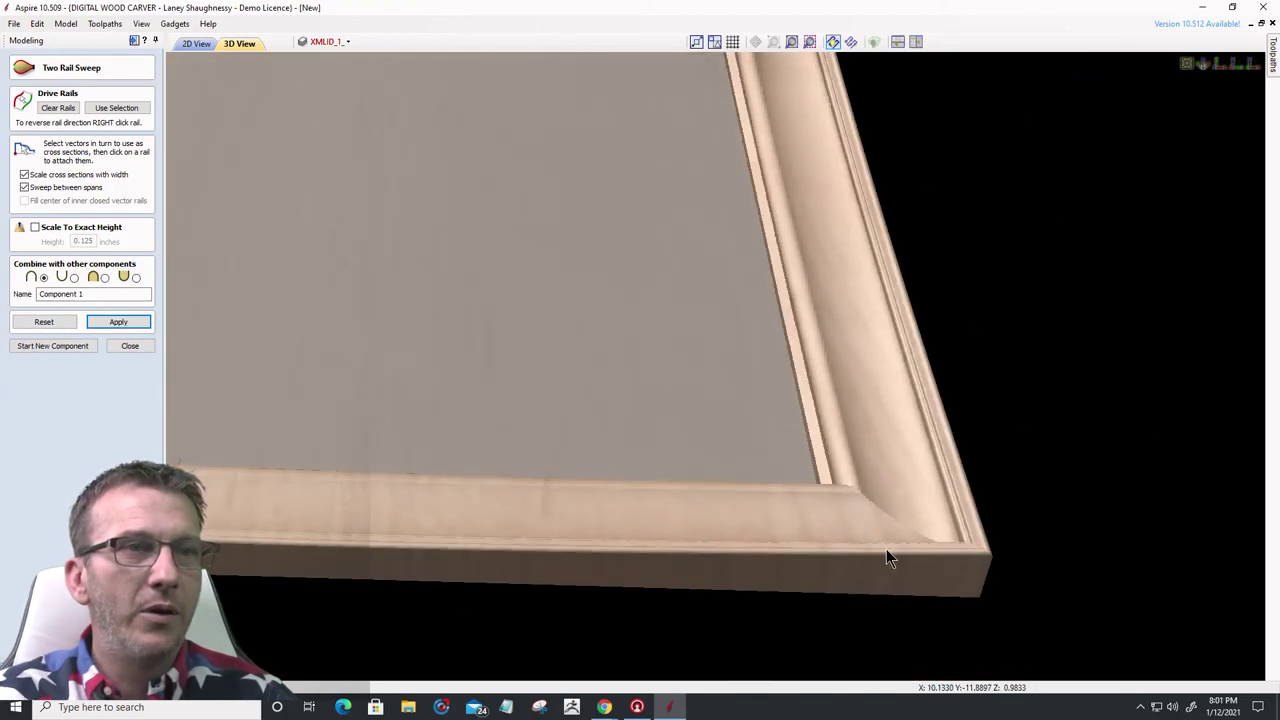
scroll(740, 575, "up", 3)
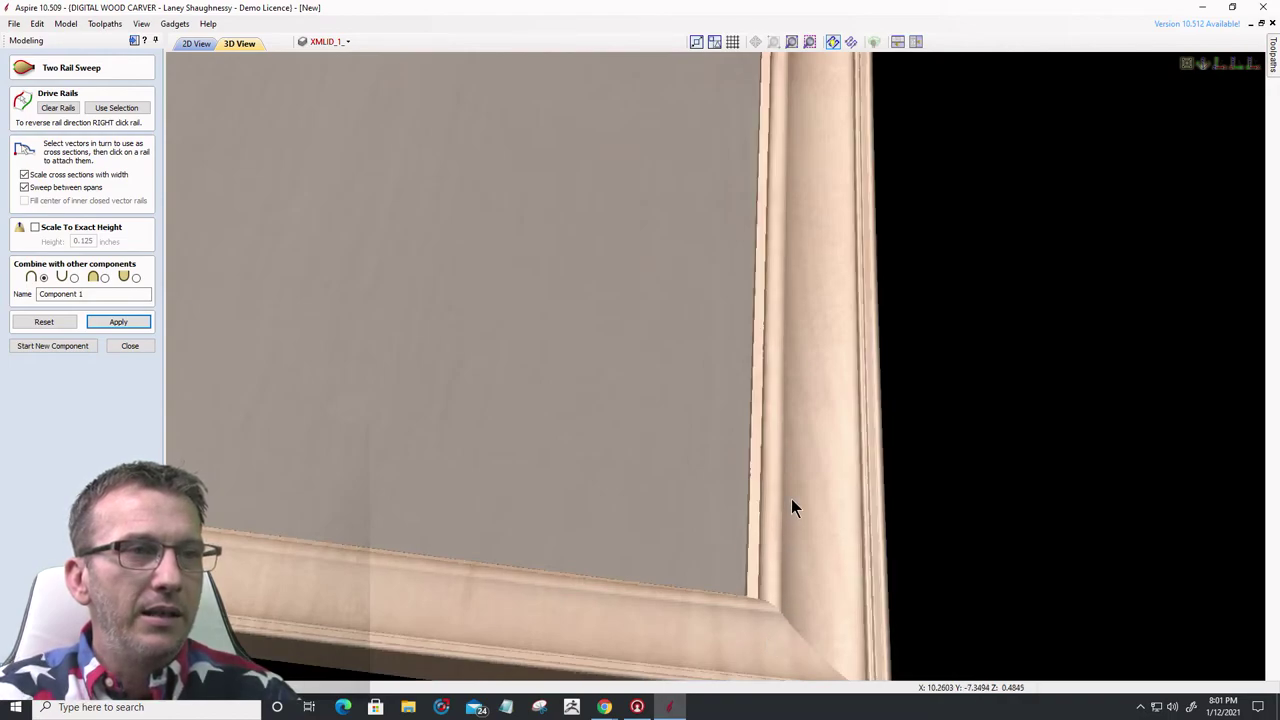
left_click_drag(790, 538, 797, 503)
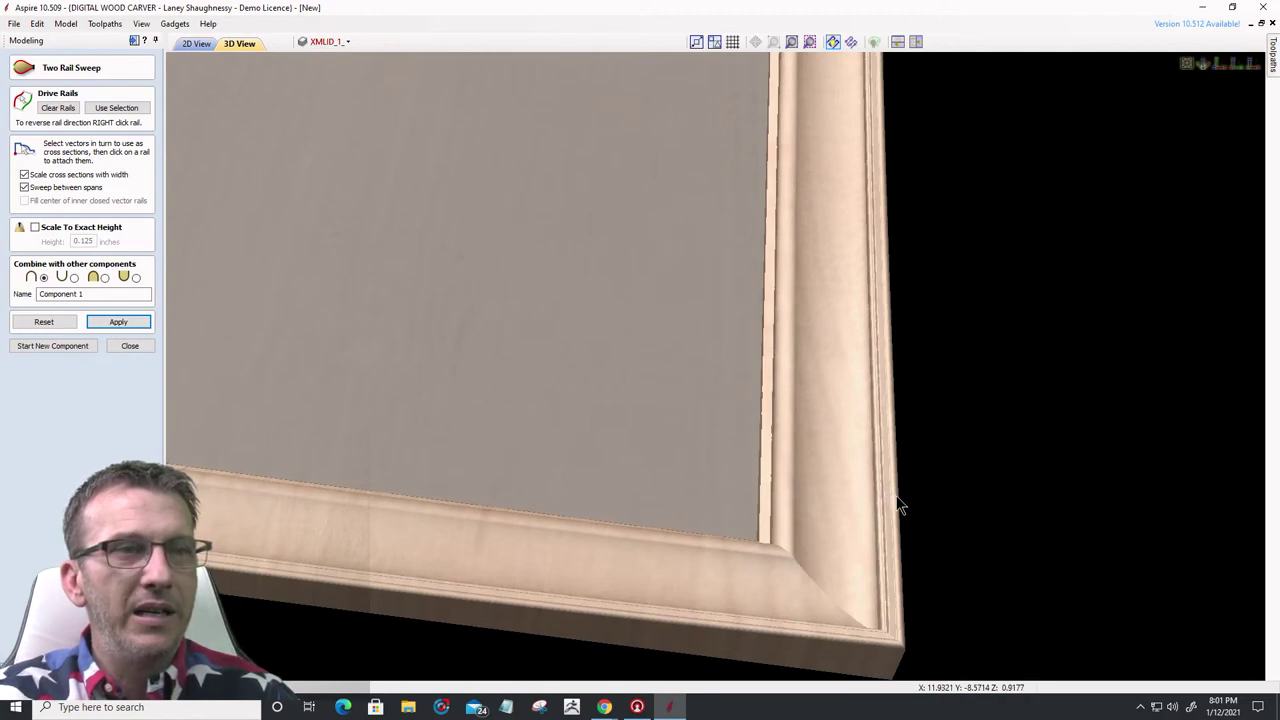
left_click_drag(883, 608, 974, 409)
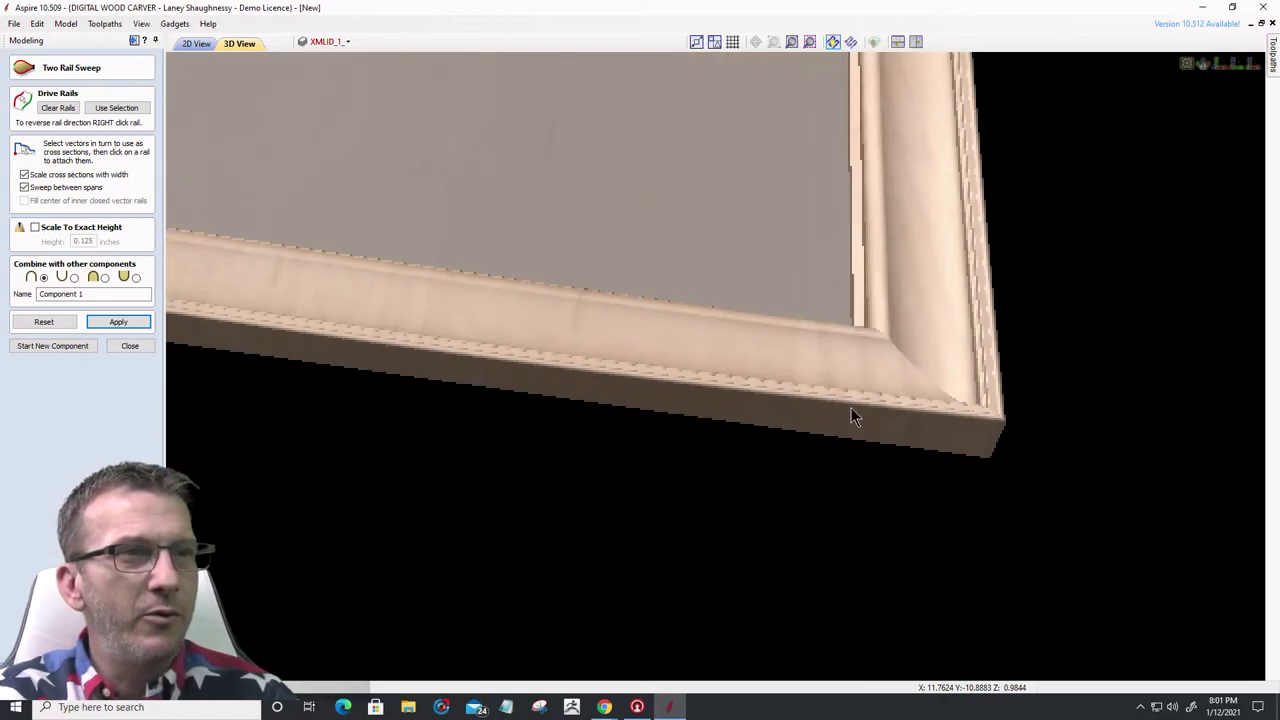
scroll(851, 410, "up", 2)
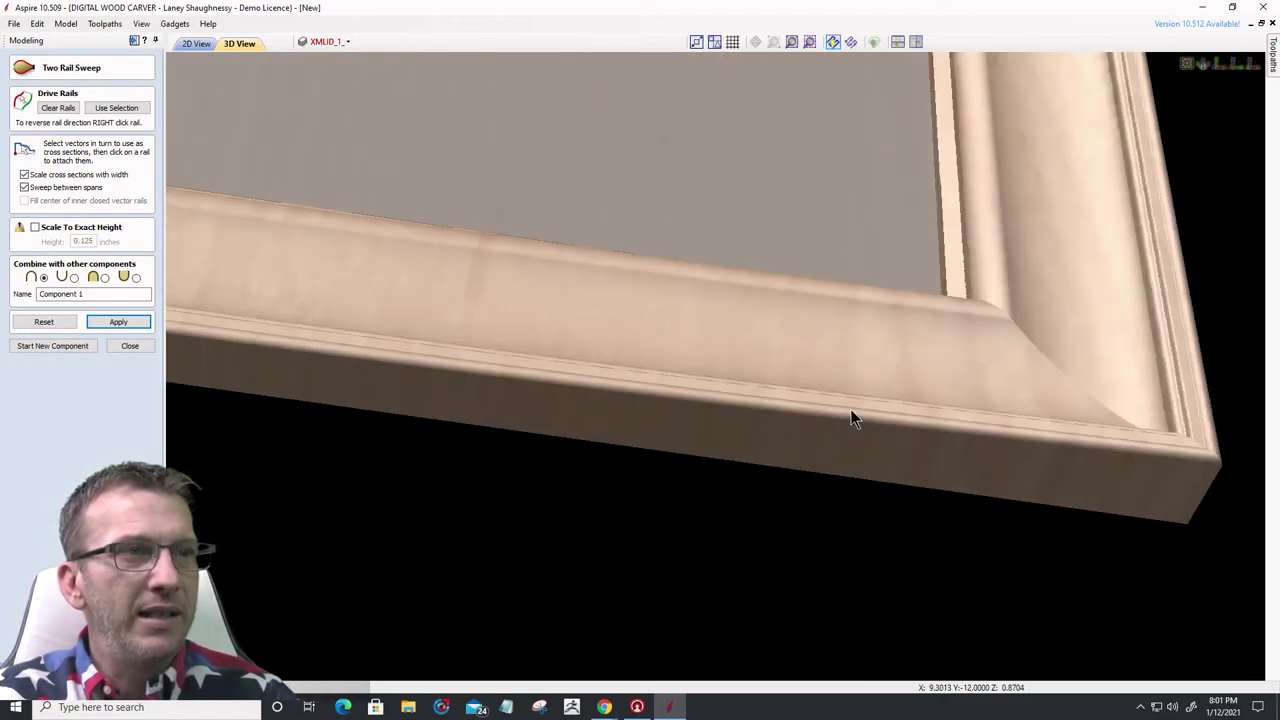
scroll(850, 418, "up", 1)
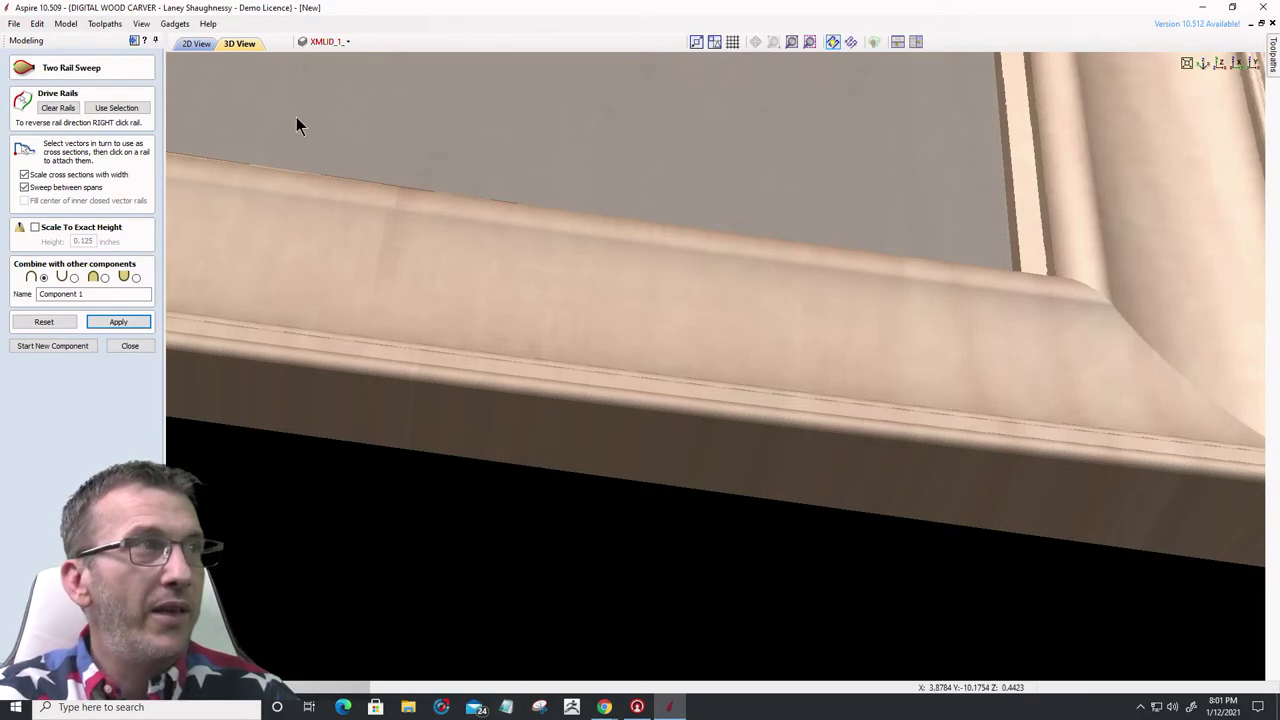
left_click(196, 44)
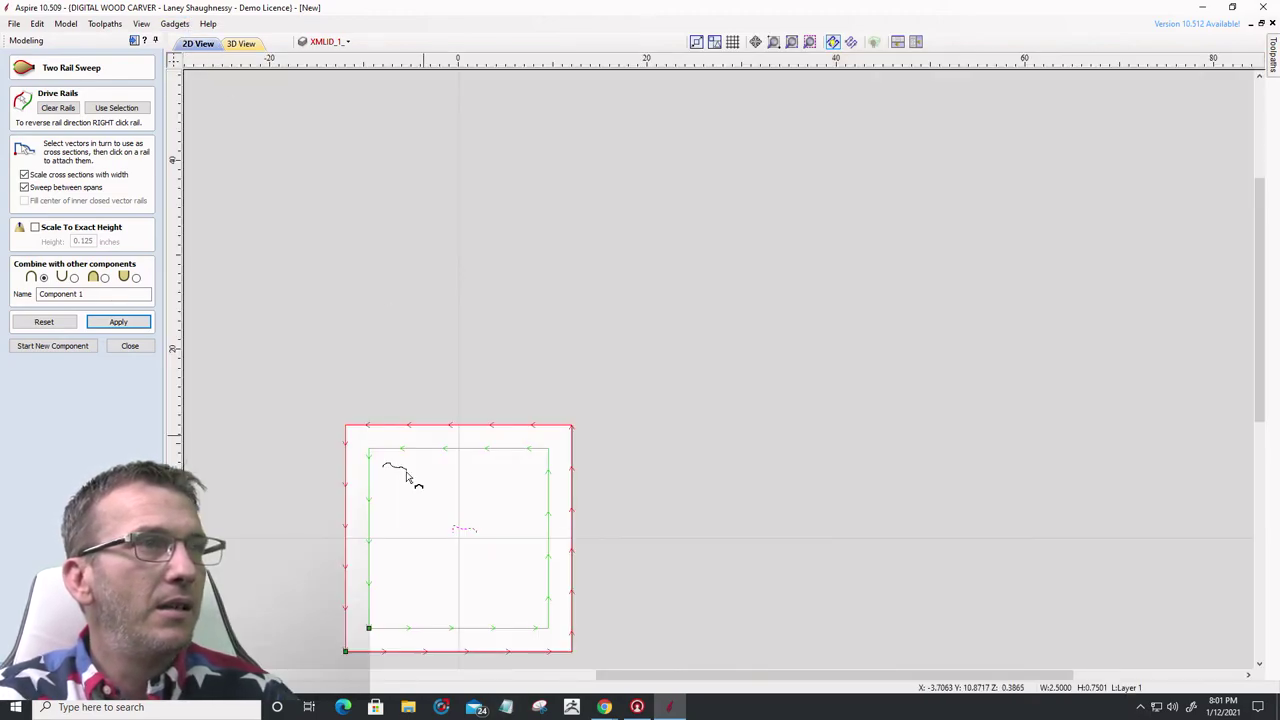
scroll(837, 429, "up", 5)
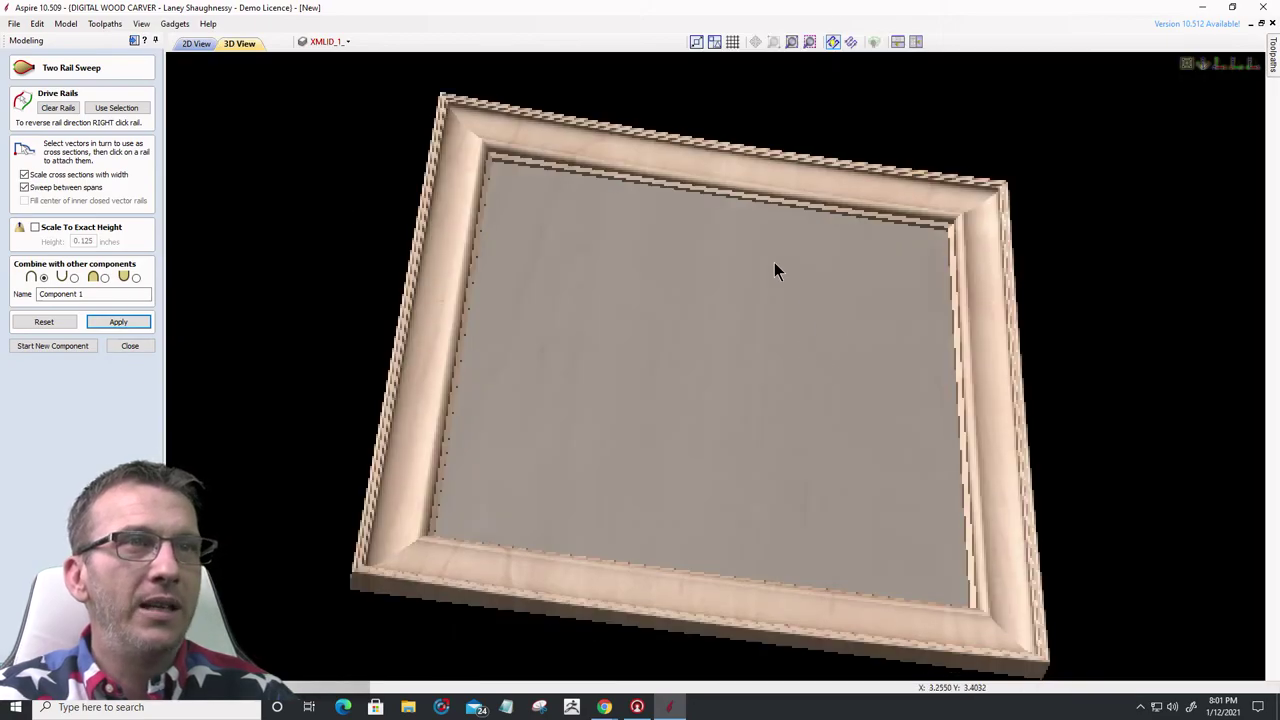
scroll(774, 262, "up", 3)
left_click_drag(767, 252, 791, 419)
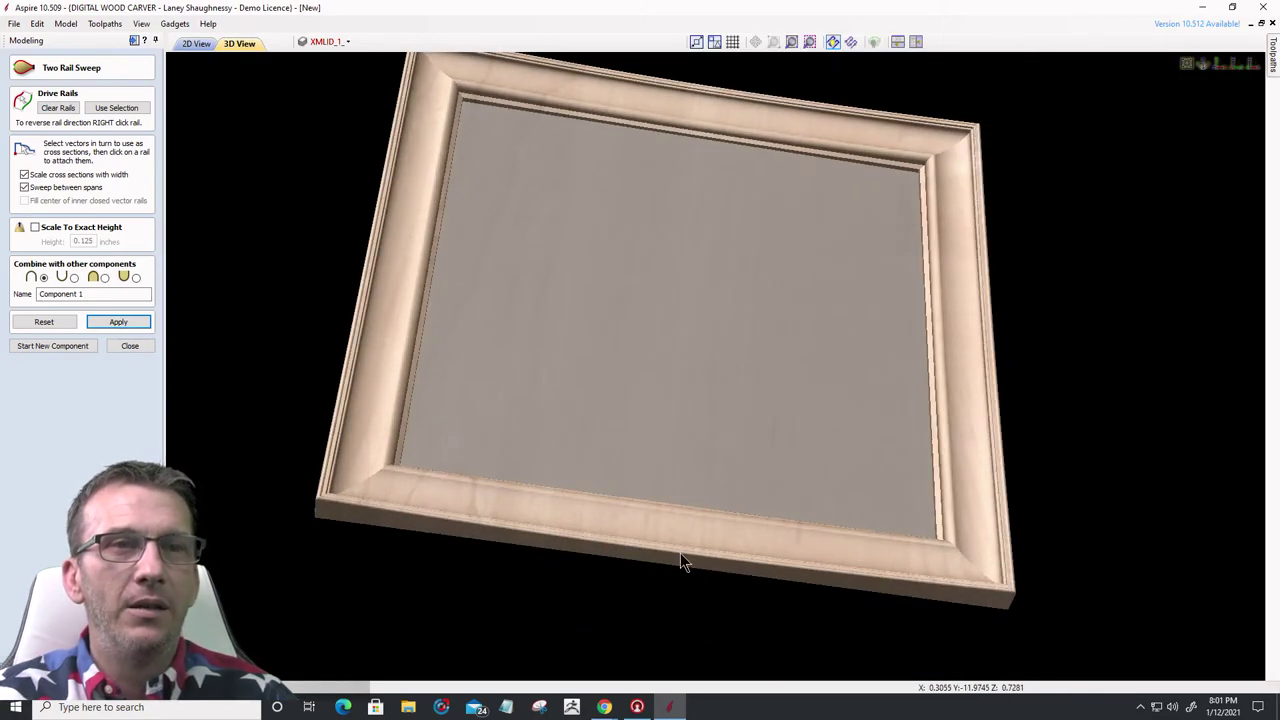
left_click_drag(724, 572, 714, 580)
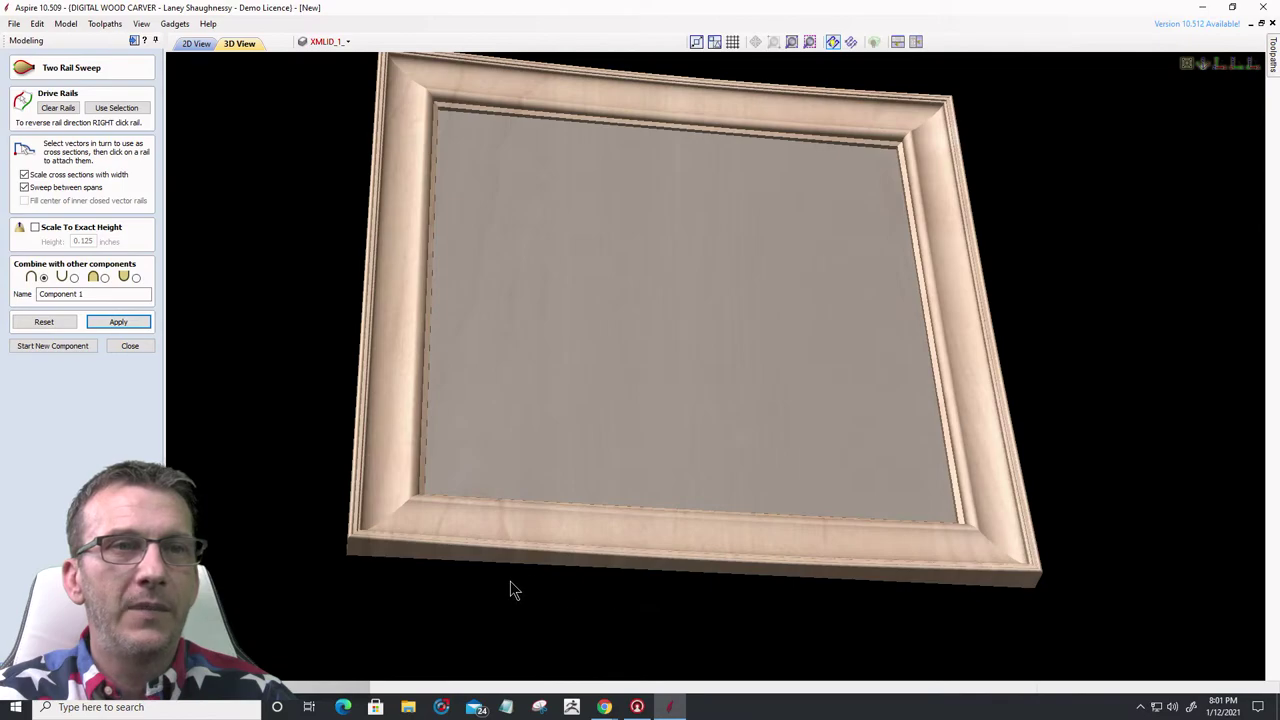
left_click_drag(489, 572, 471, 583)
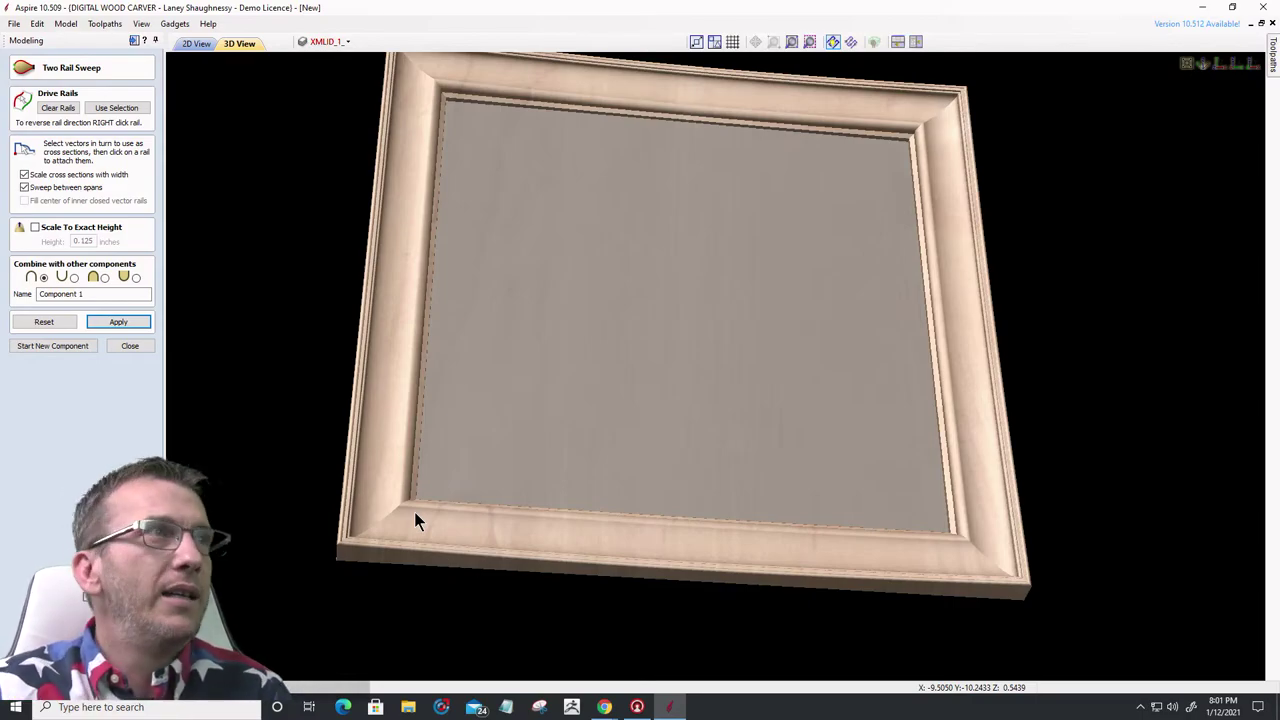
- Switch to the 2D view and check a drive rail's options without changing anything
left_click(196, 43)
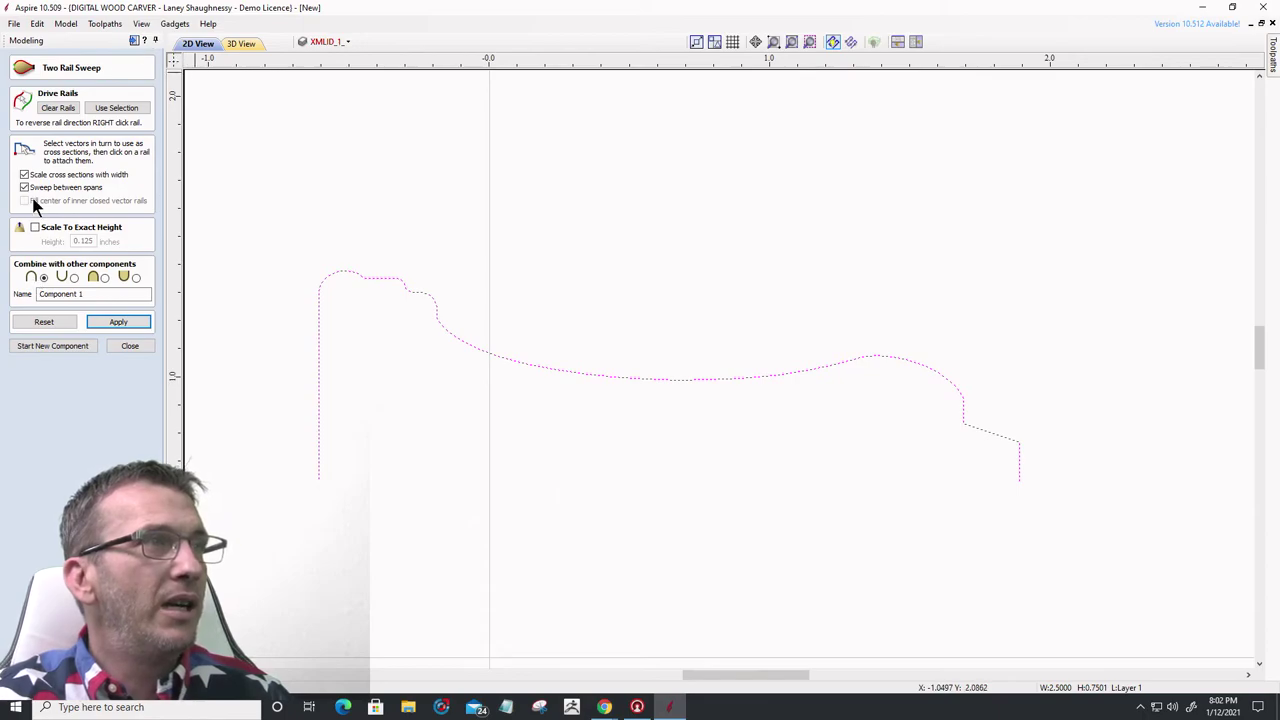
right_click(319, 384)
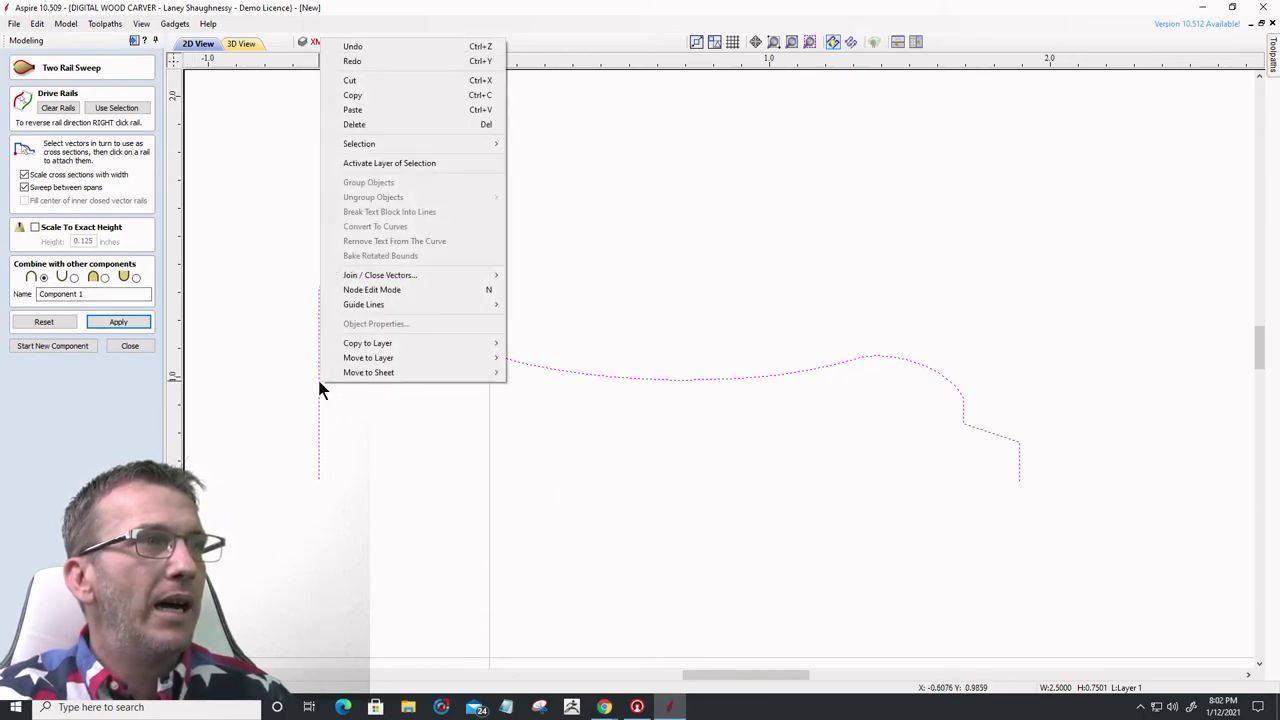
key("Escape")
scroll(855, 368, "down", 5)
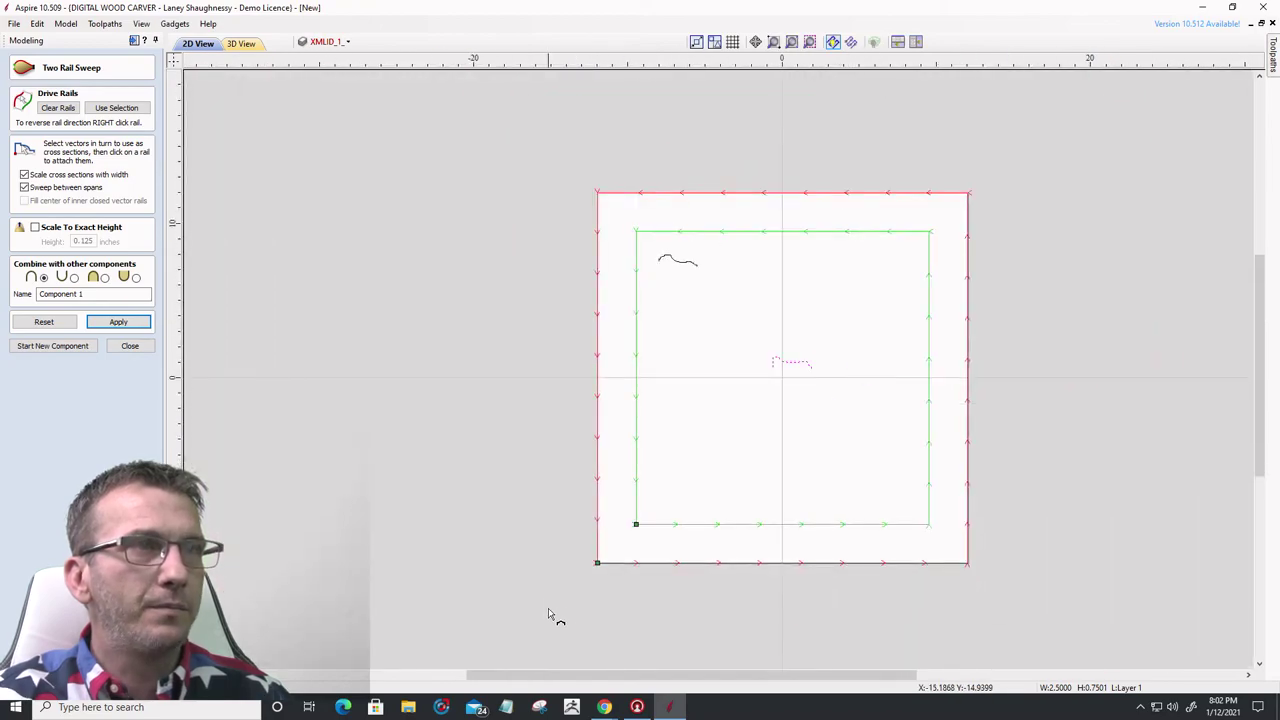
scroll(560, 588, "up", 2)
scroll(576, 584, "up", 1)
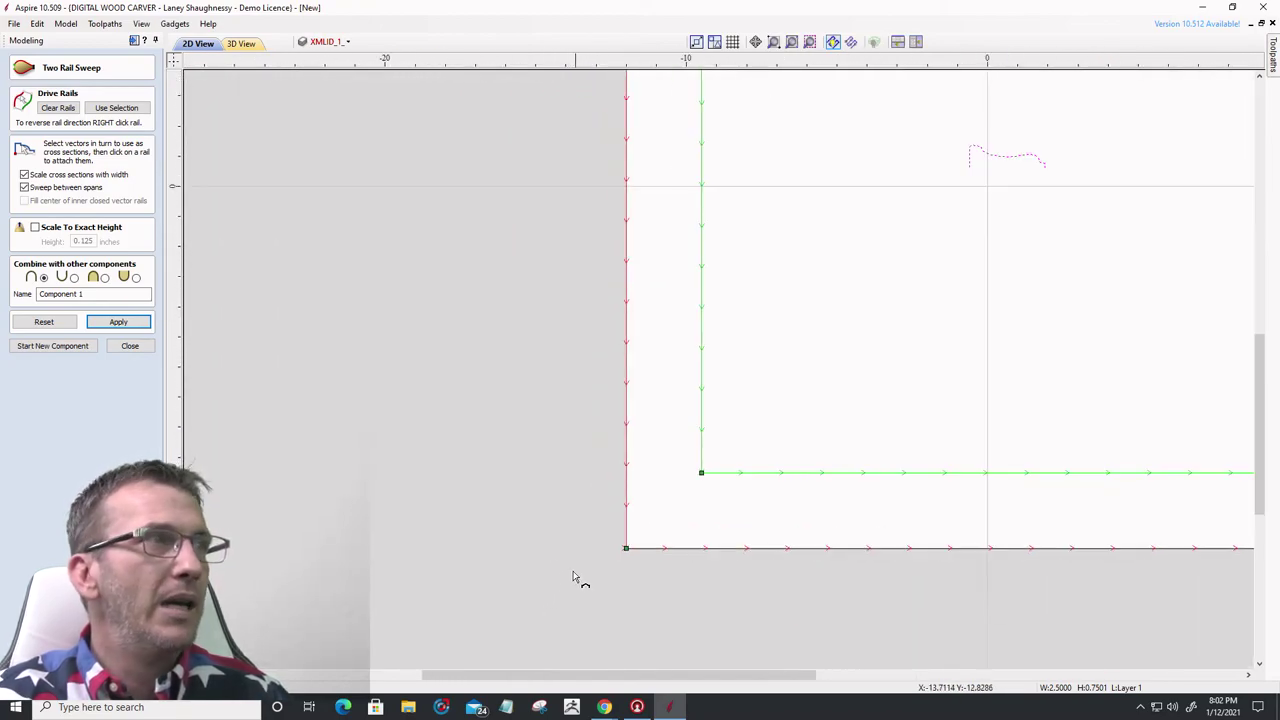
- Reverse the green inner rail and the red outer rail, then check the profile curve's options
right_click(703, 479)
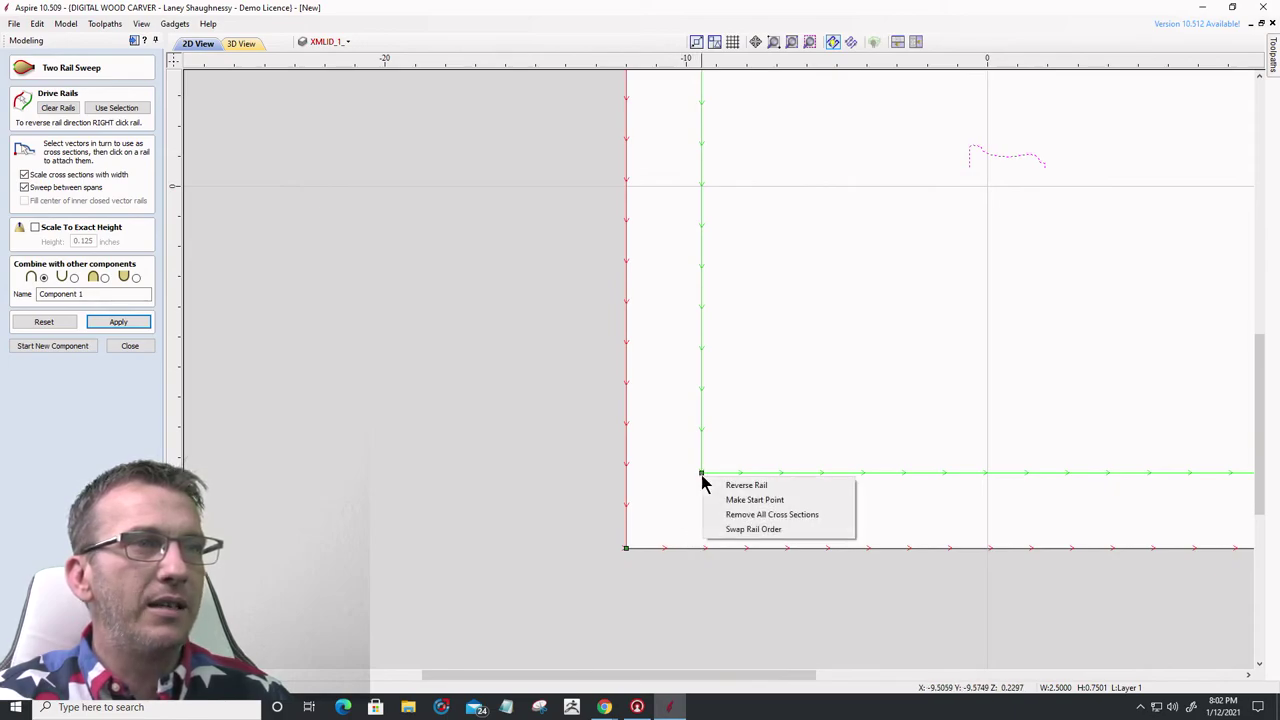
left_click(737, 487)
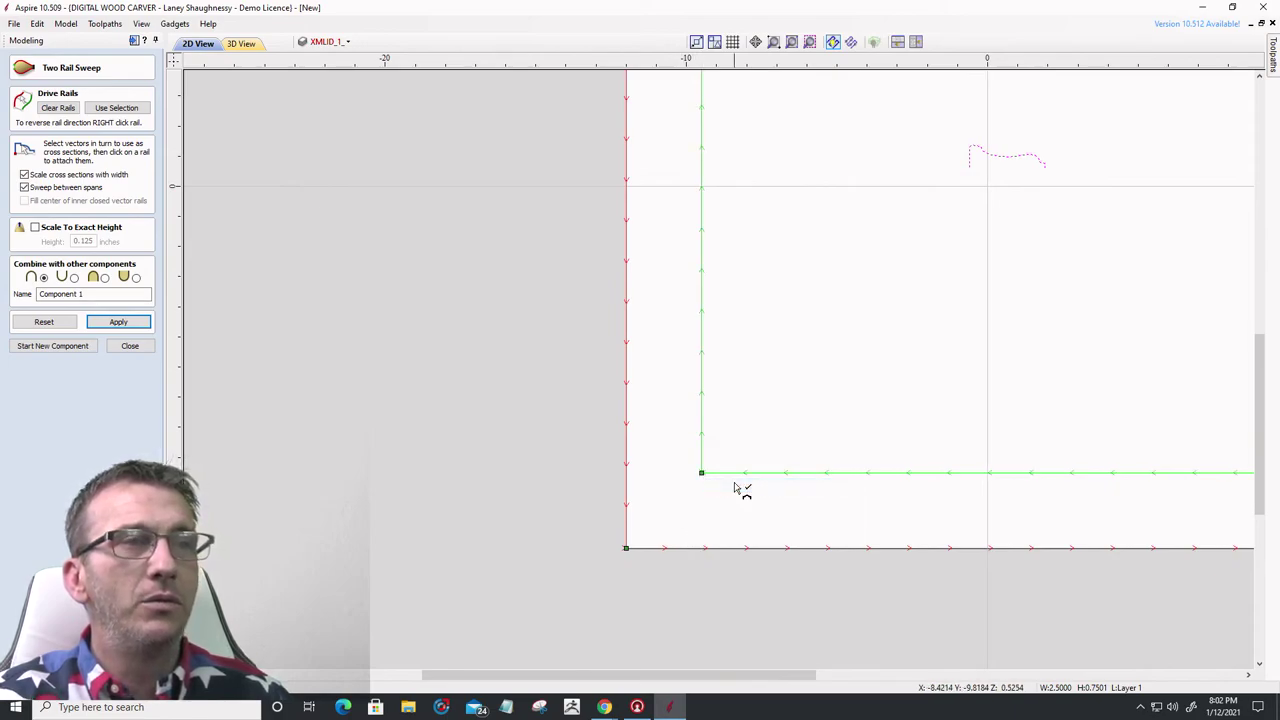
right_click(625, 550)
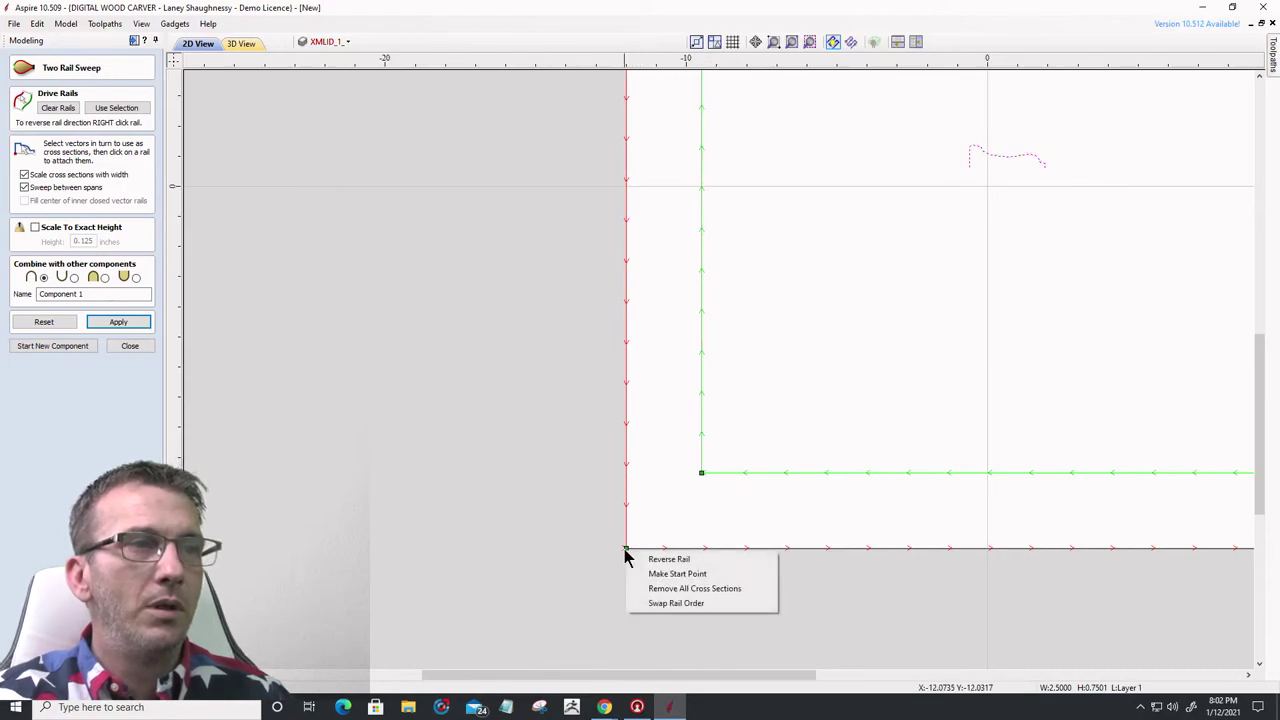
left_click(655, 559)
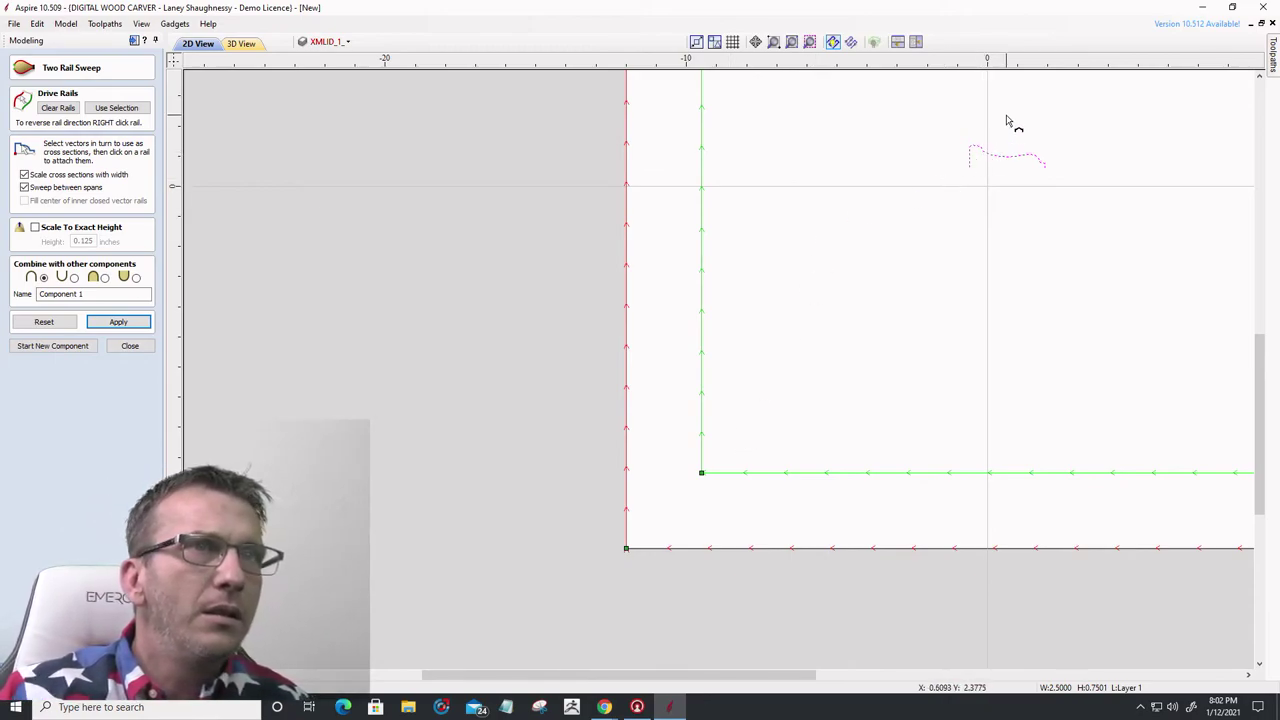
right_click(997, 162)
left_click(960, 168)
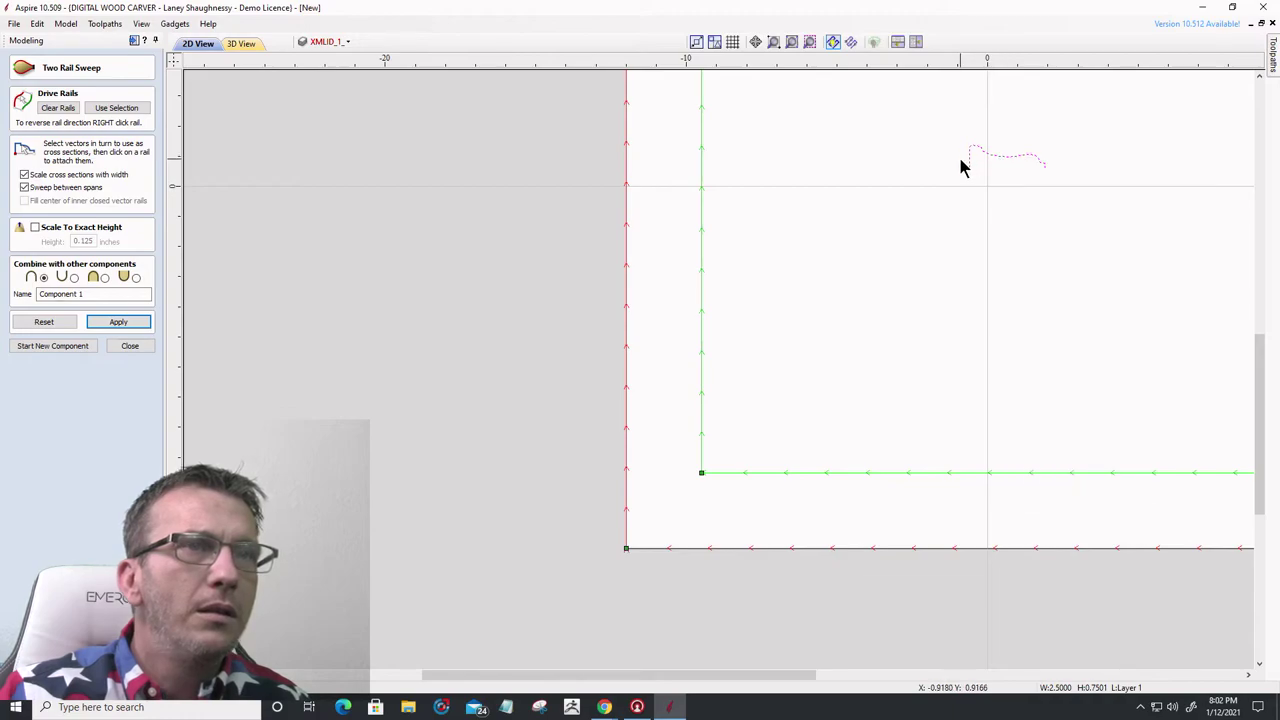
scroll(692, 270, "down", 5)
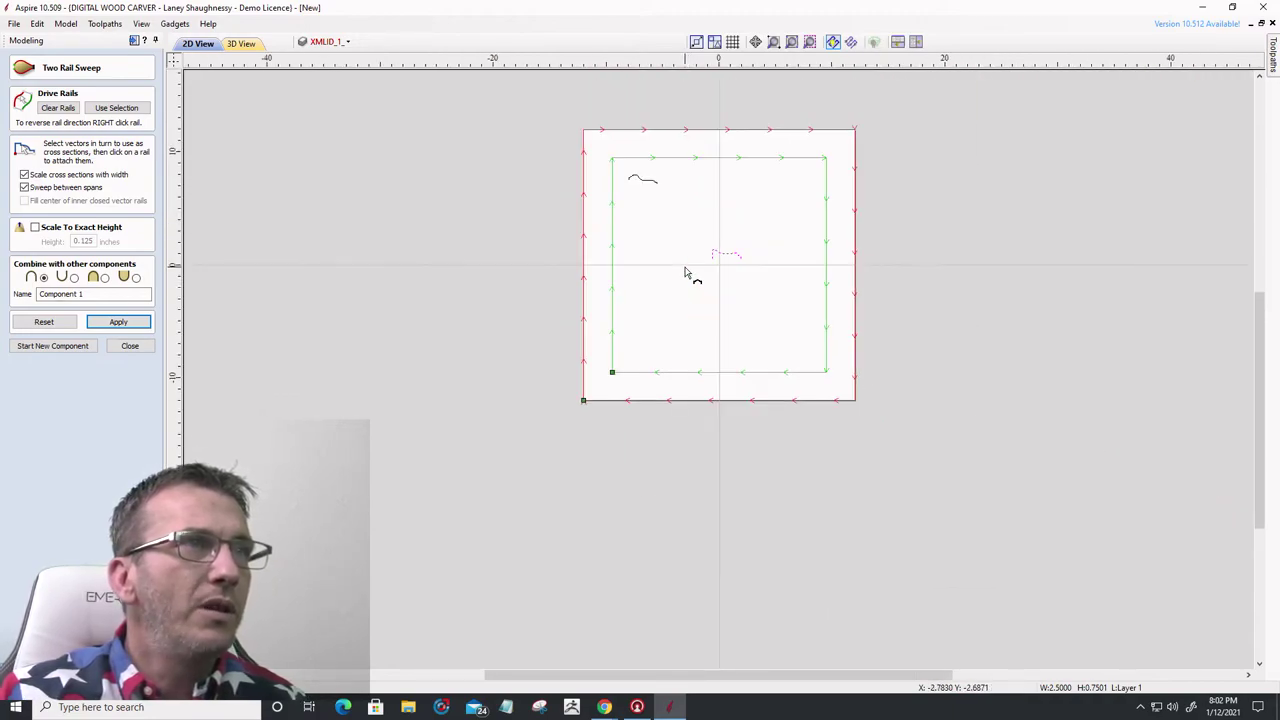
scroll(685, 272, "up", 1)
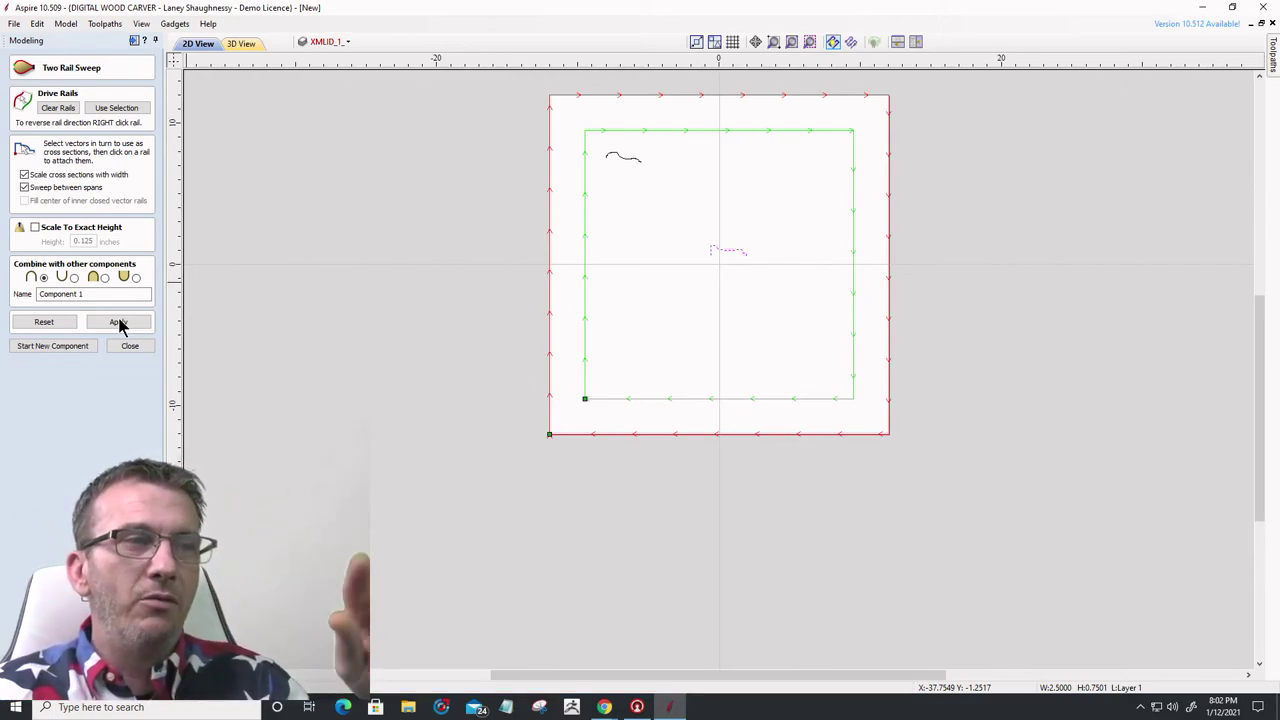
left_click(243, 45)
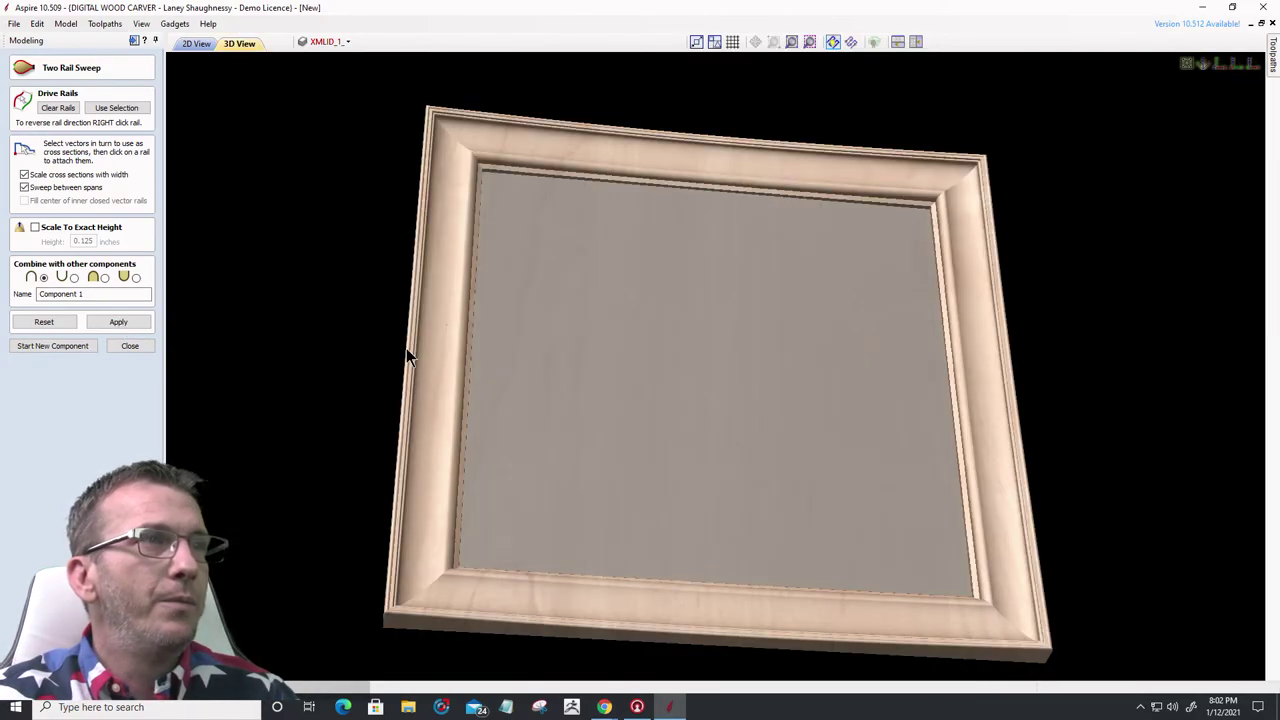
scroll(432, 414, "up", 2)
scroll(420, 390, "up", 3)
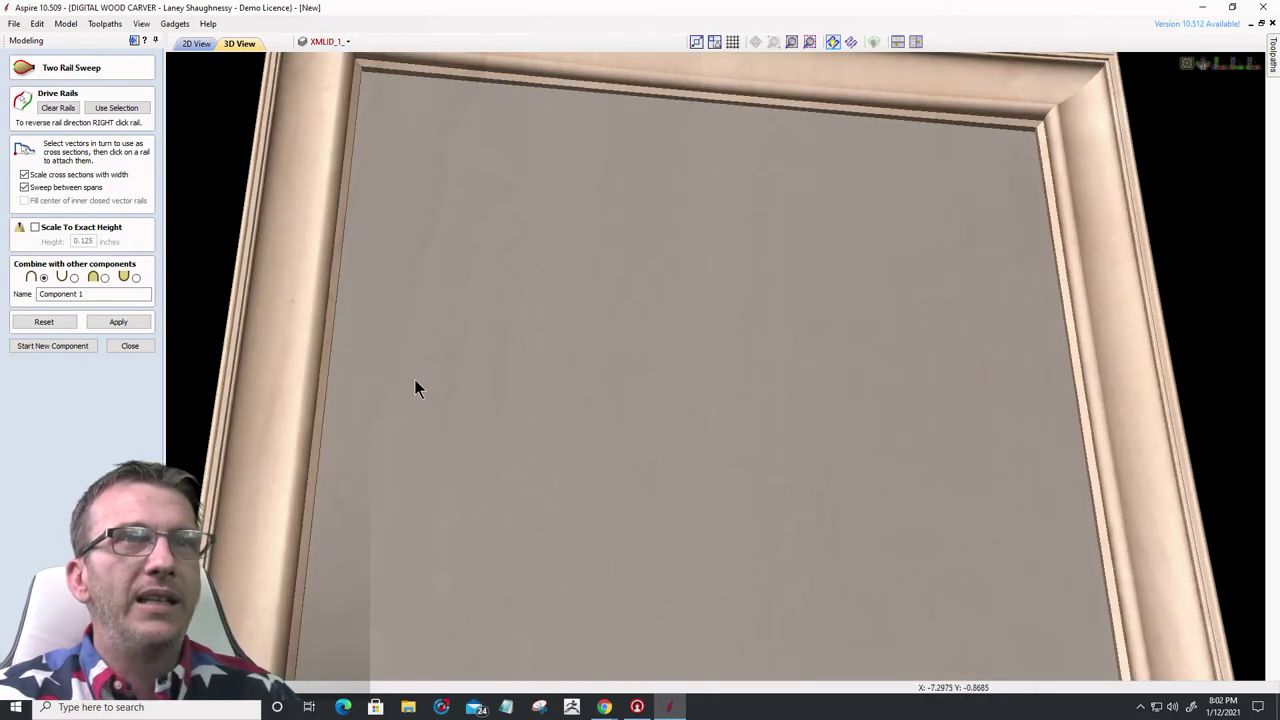
scroll(343, 296, "down", 5)
left_click(197, 44)
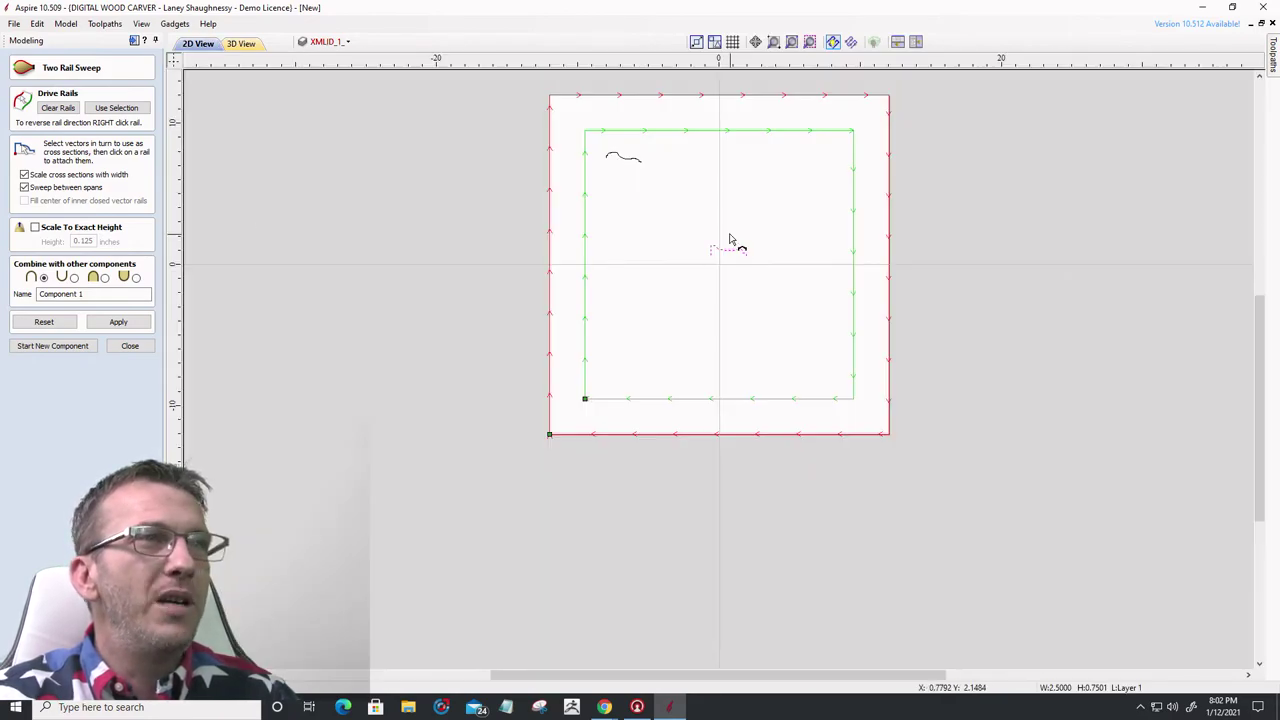
scroll(728, 252, "up", 4)
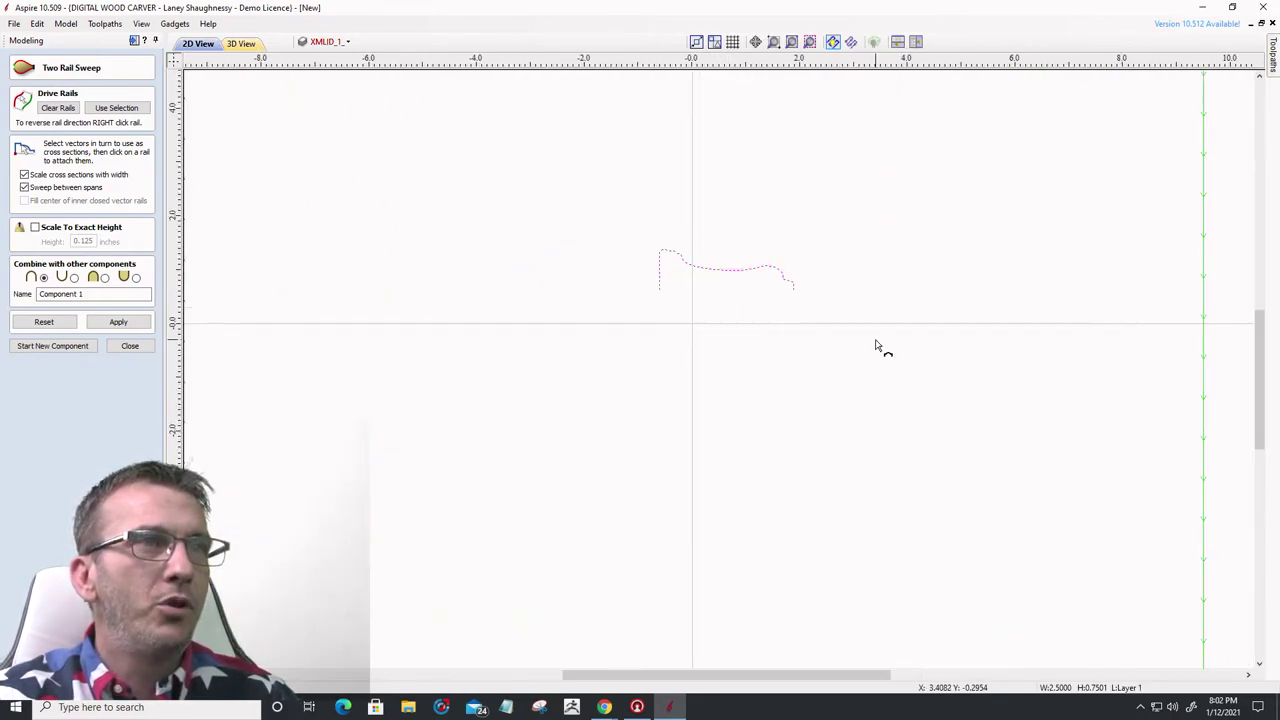
left_click(130, 345)
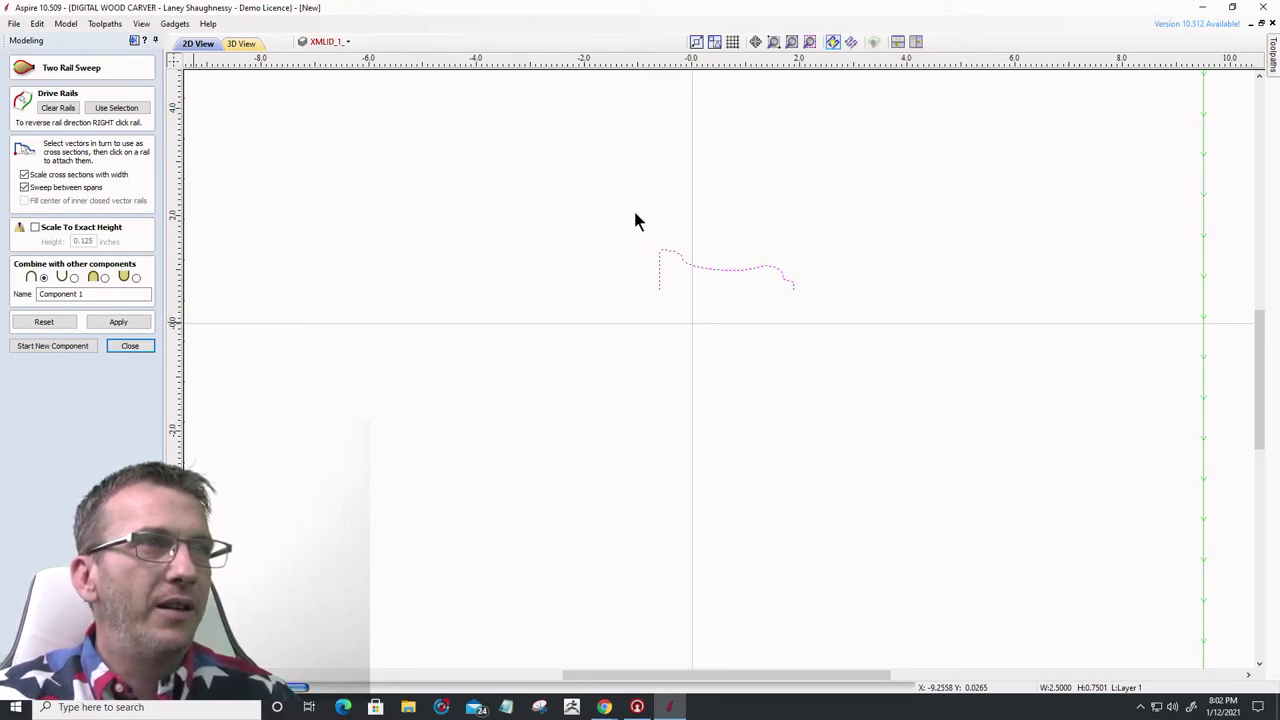
- Close the sweep and flip the stepped profile horizontally in place, with no mirrored copy
left_click(130, 347)
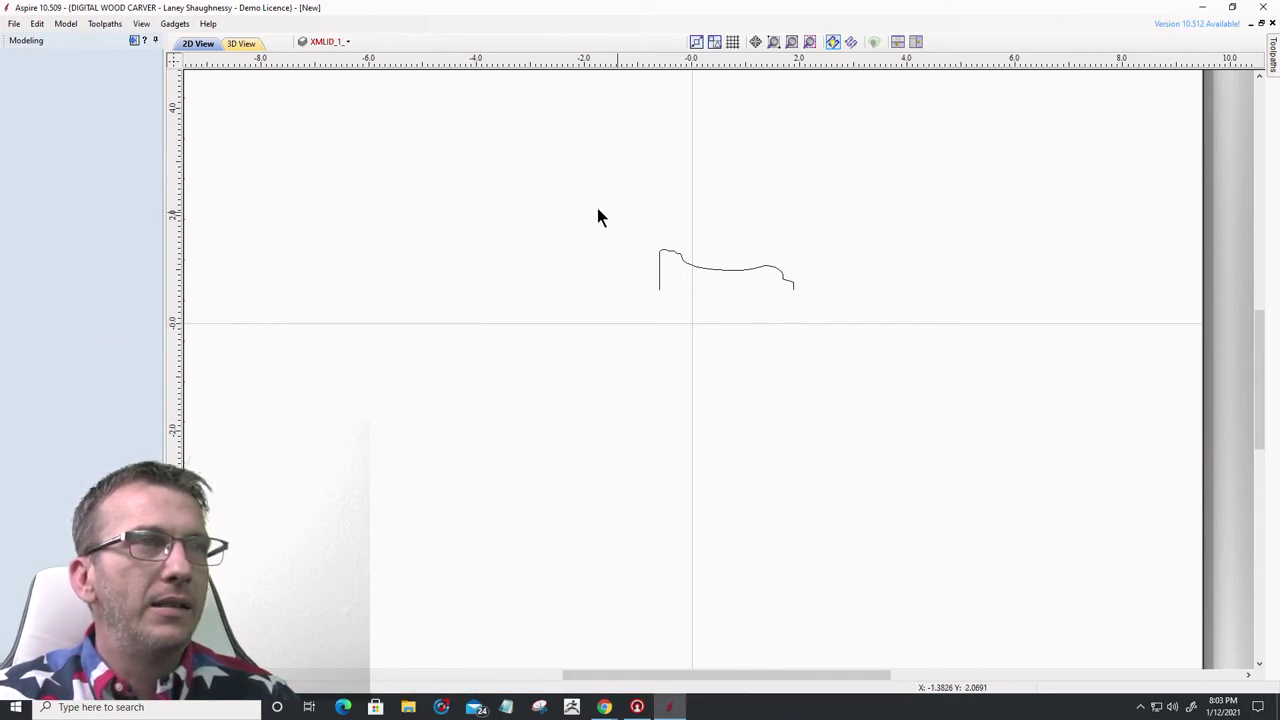
left_click_drag(600, 210, 849, 360)
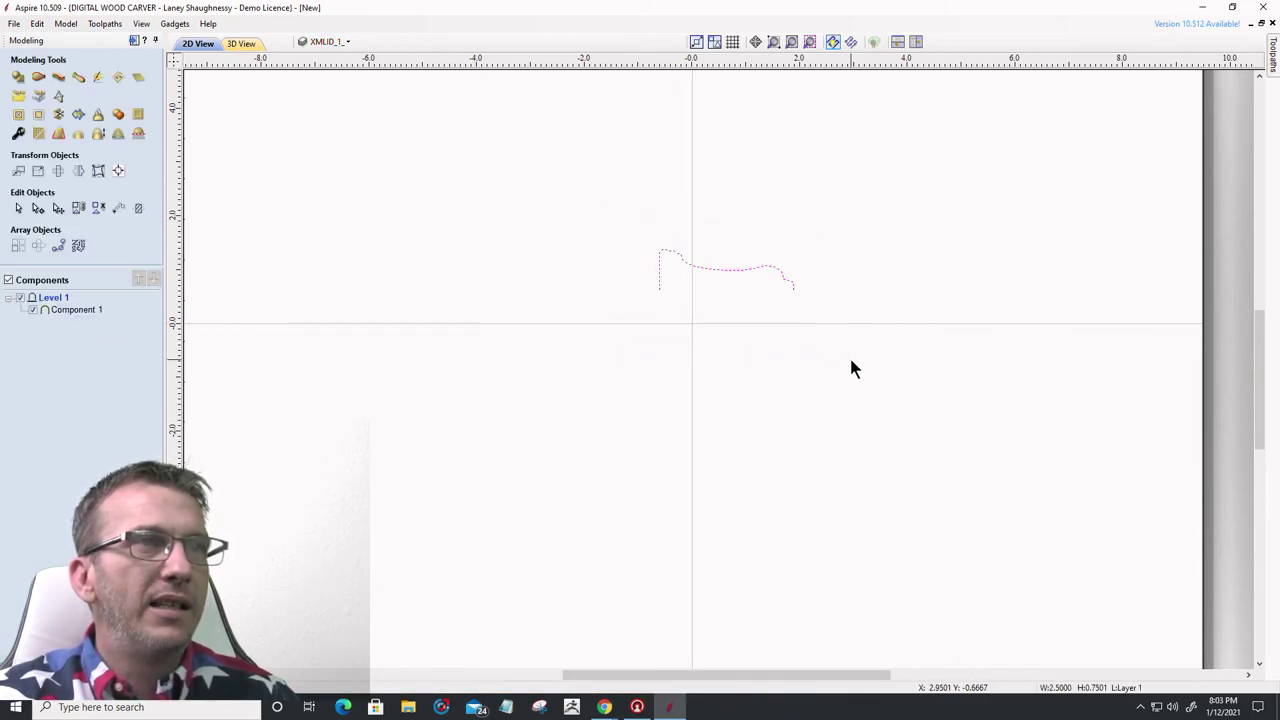
left_click(78, 174)
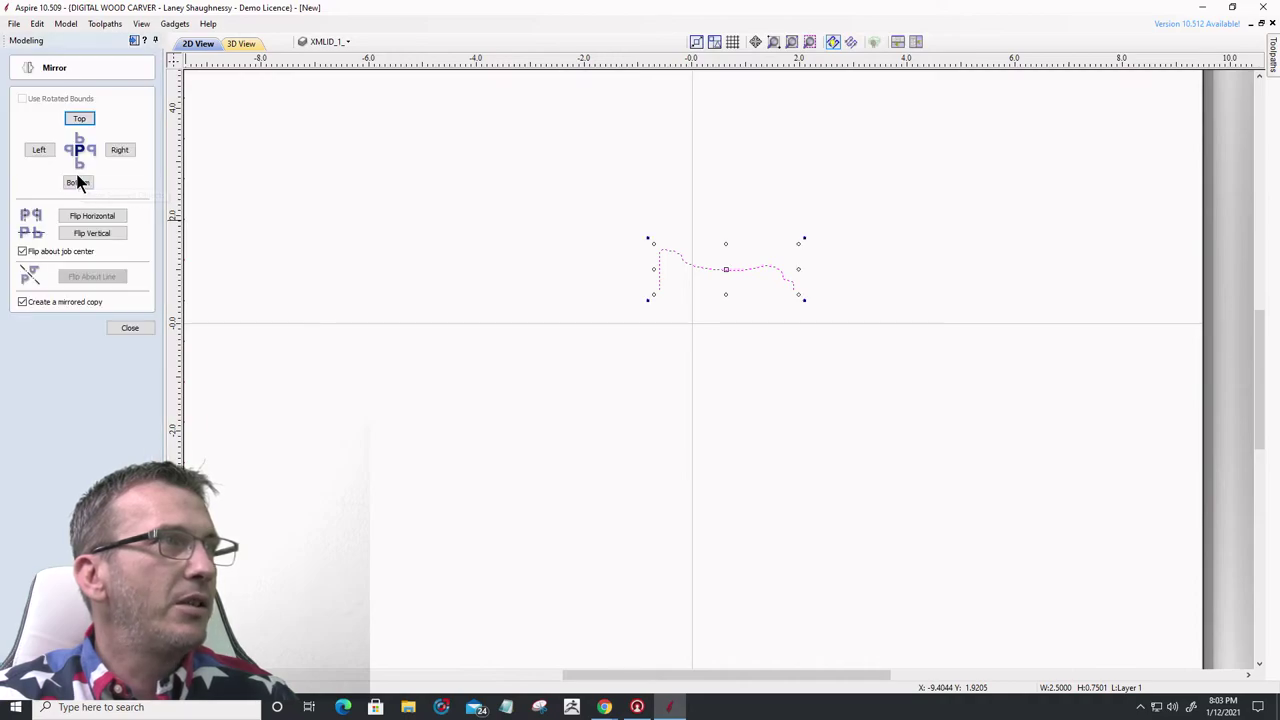
left_click(23, 301)
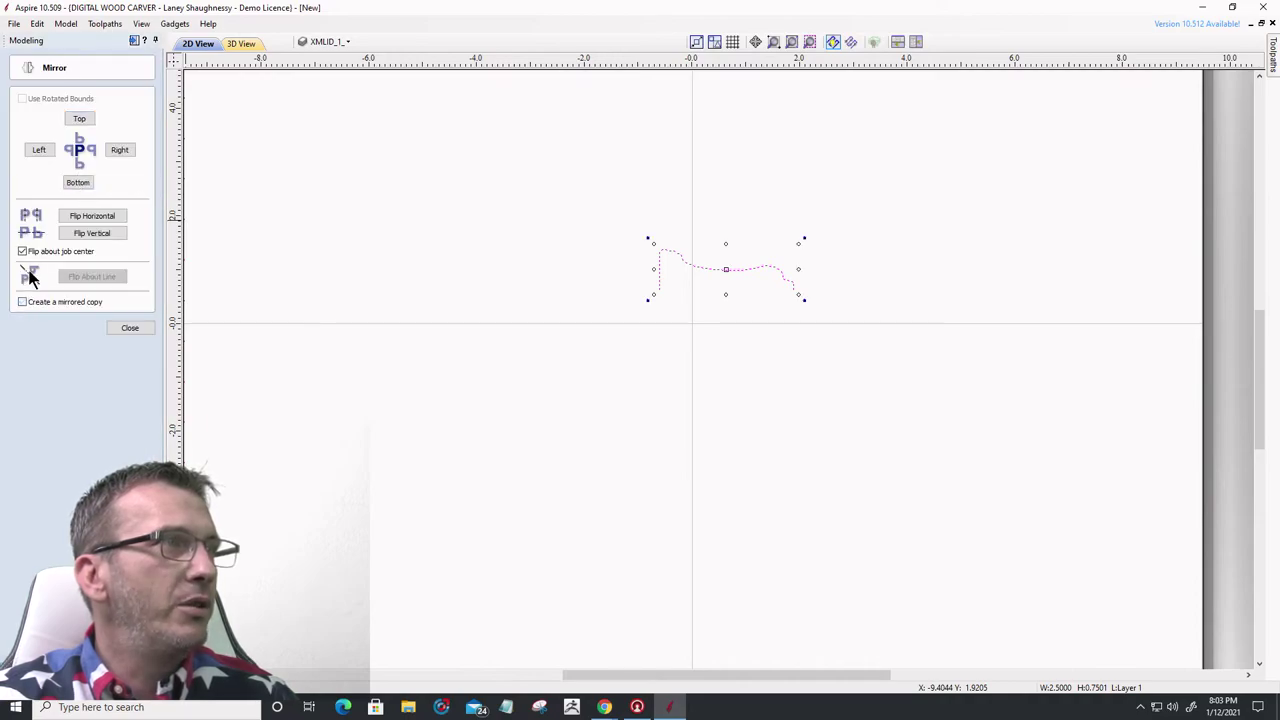
left_click(95, 218)
left_click(593, 520)
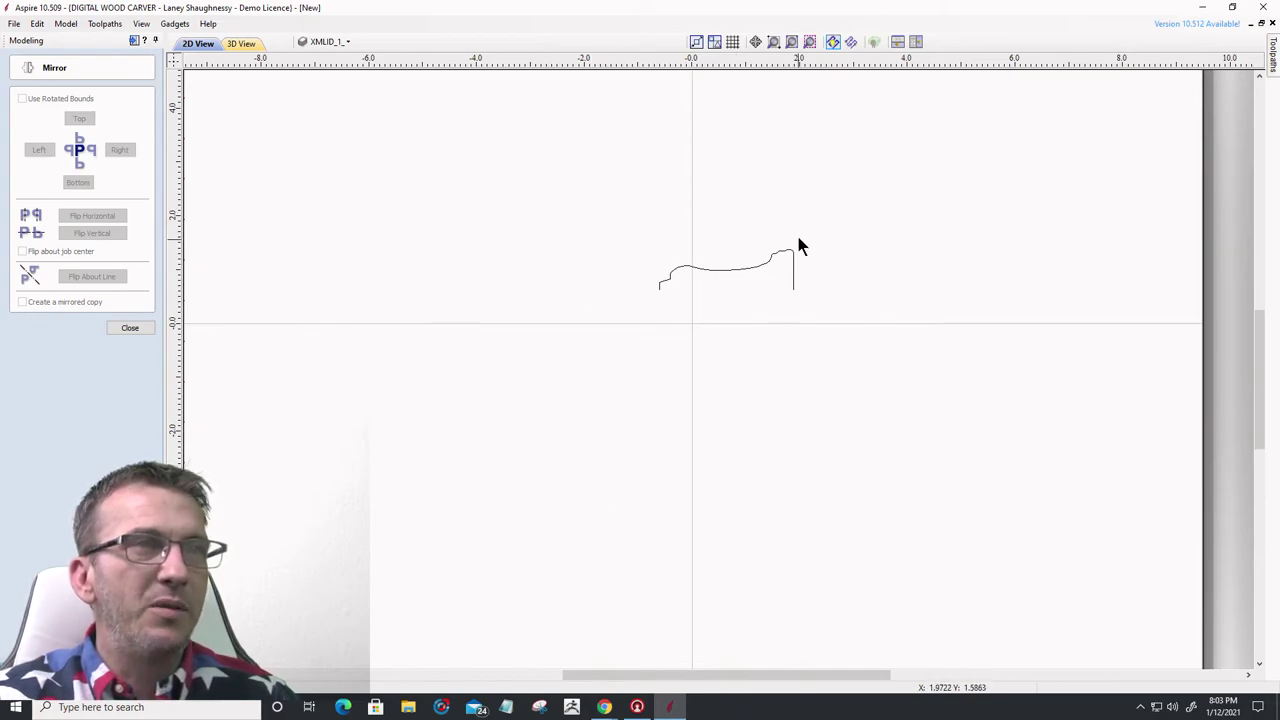
scroll(800, 335, "down", 5)
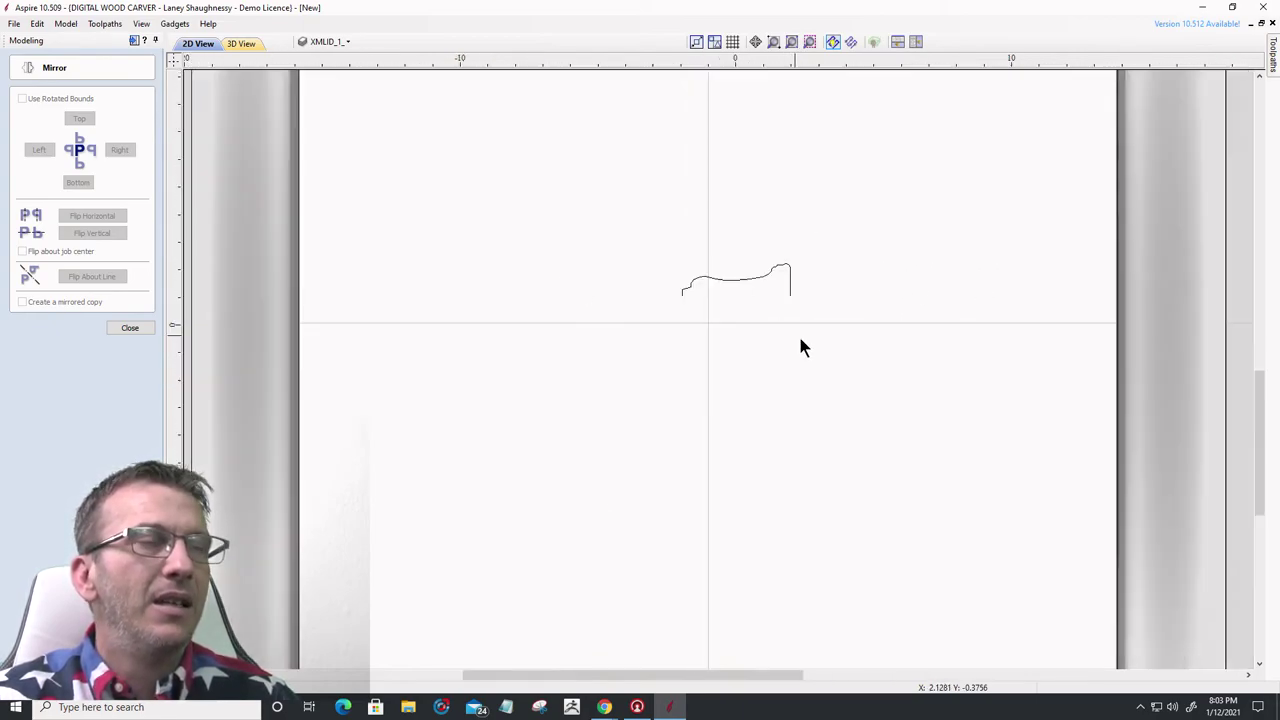
- Close the mirror options and hide Component 1's relief from the canvas
left_click(130, 329)
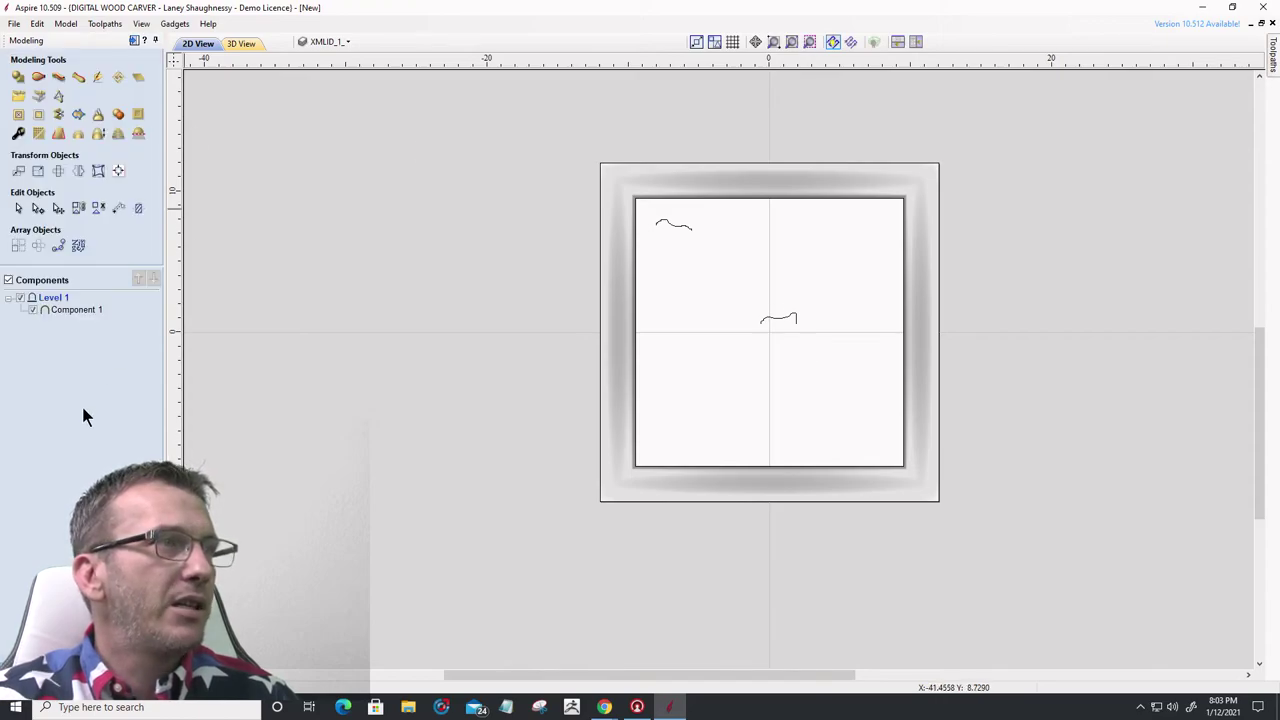
left_click(71, 309)
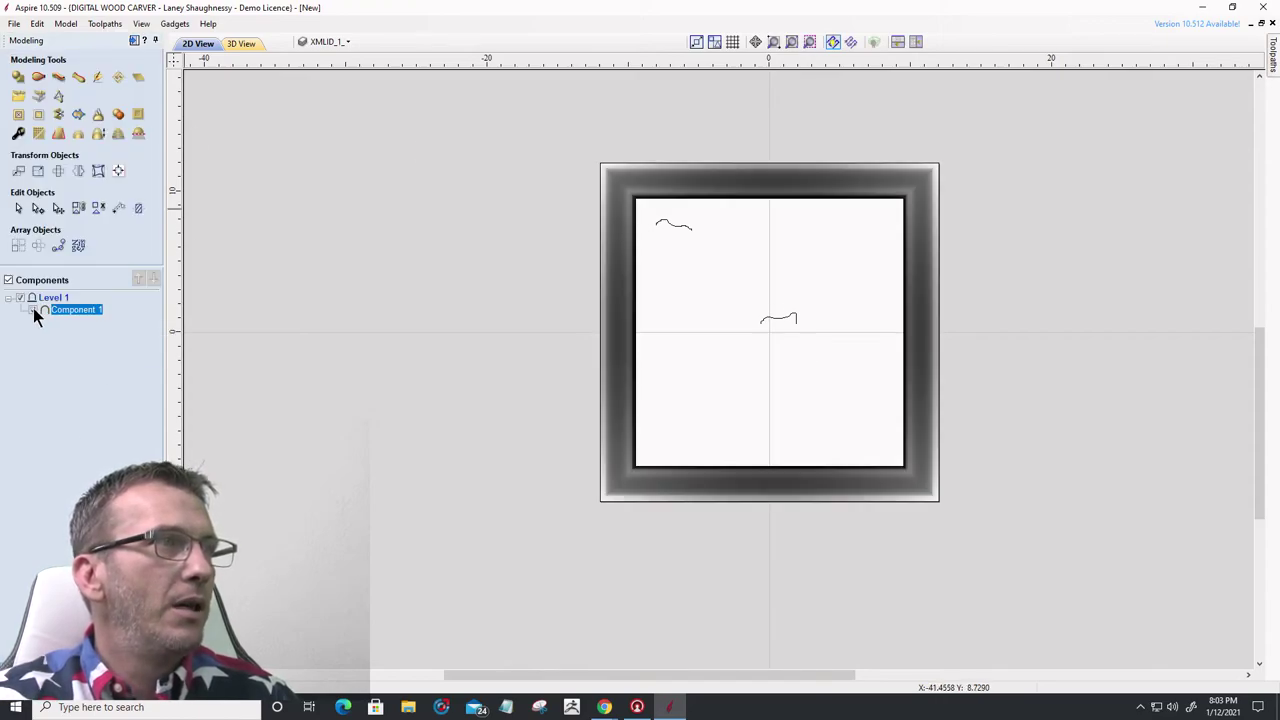
left_click(33, 310)
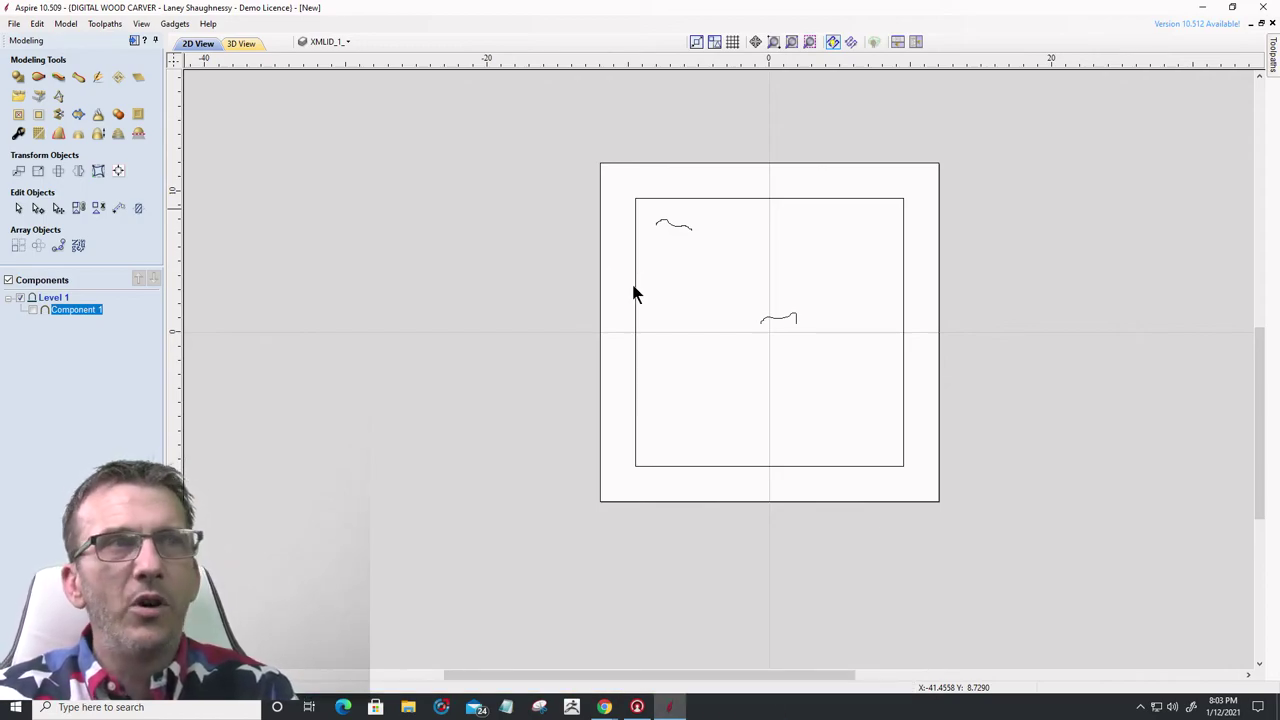
- Select the outer and inner rectangle vectors as the rails
left_click(600, 275)
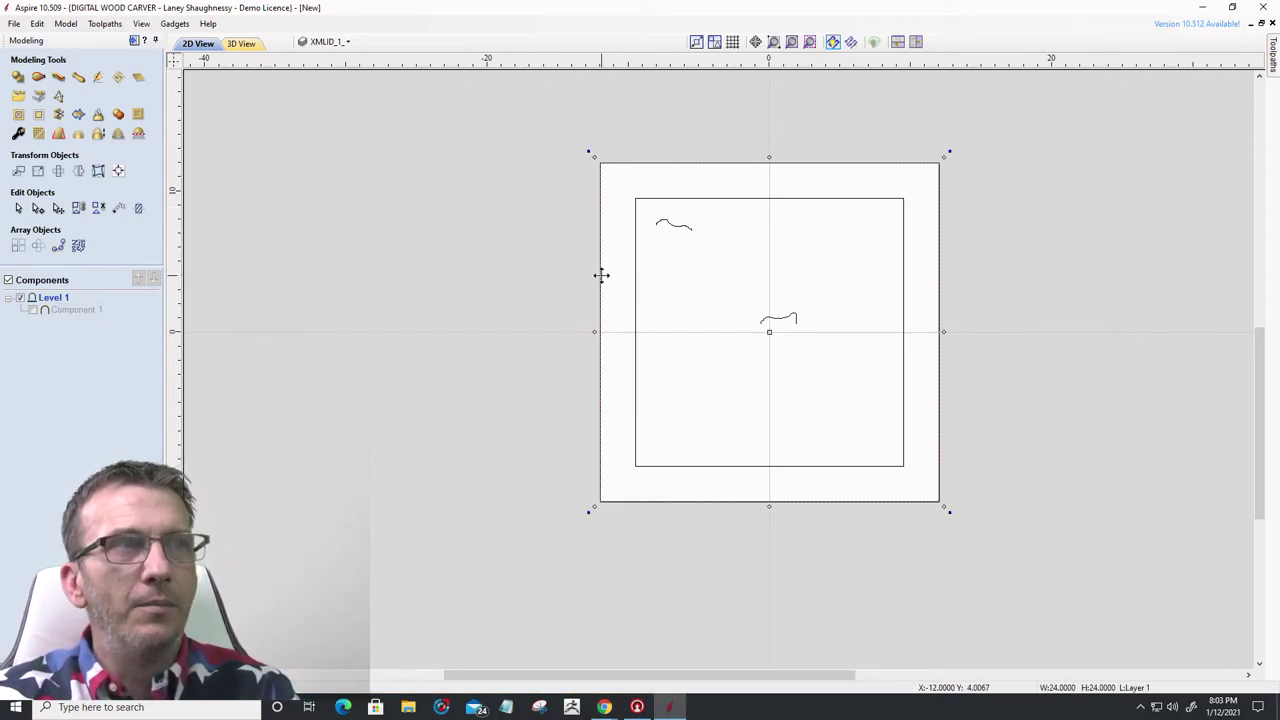
left_click(636, 290, "shift")
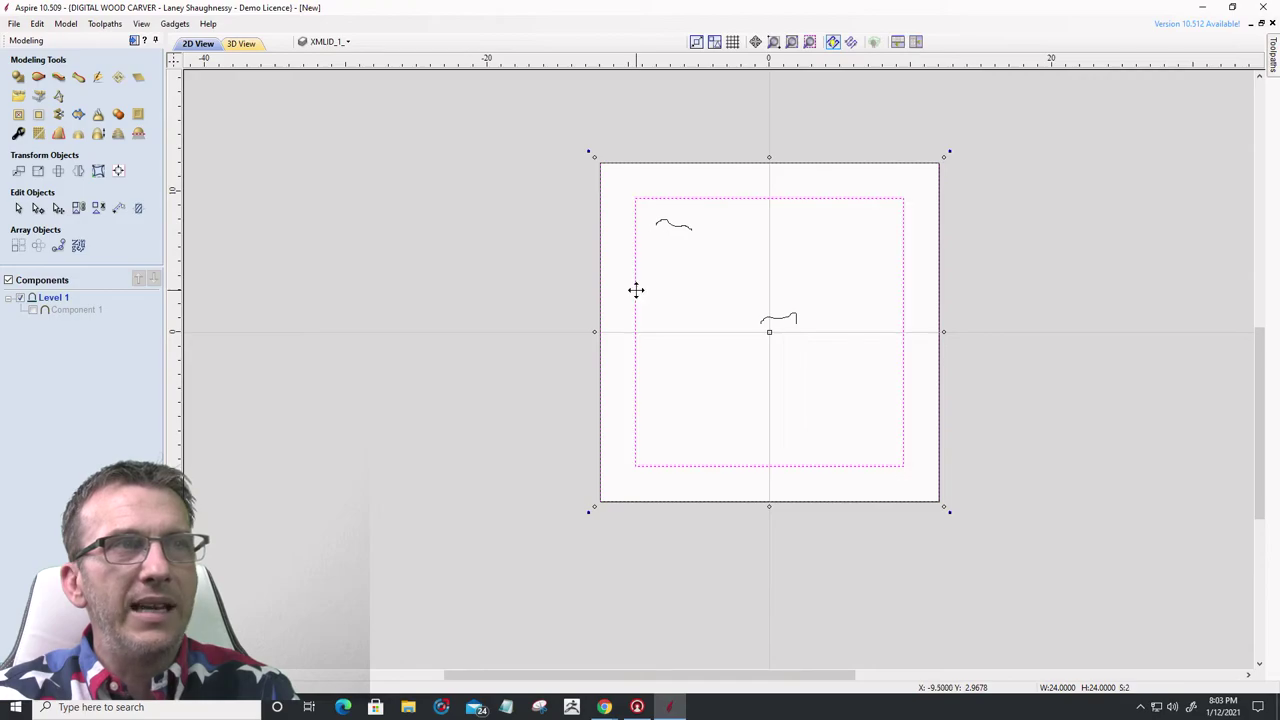
left_click(789, 317)
scroll(800, 304, "up", 5)
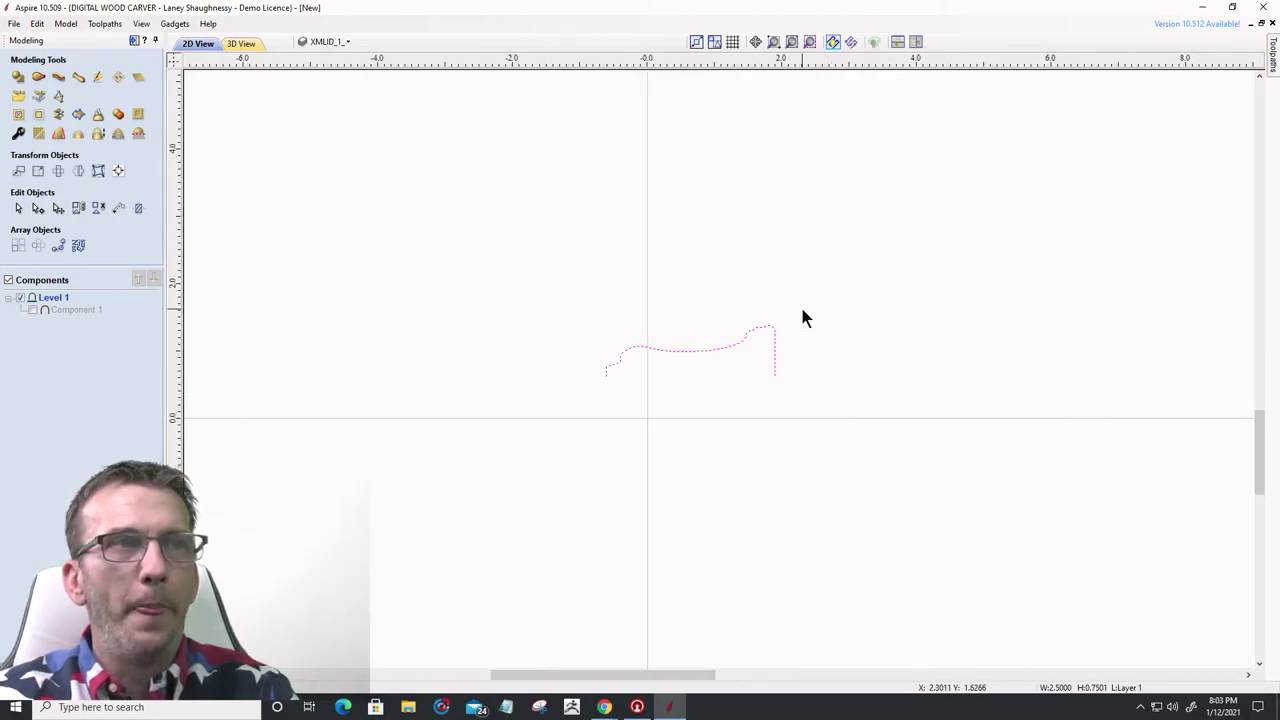
scroll(800, 304, "down", 3)
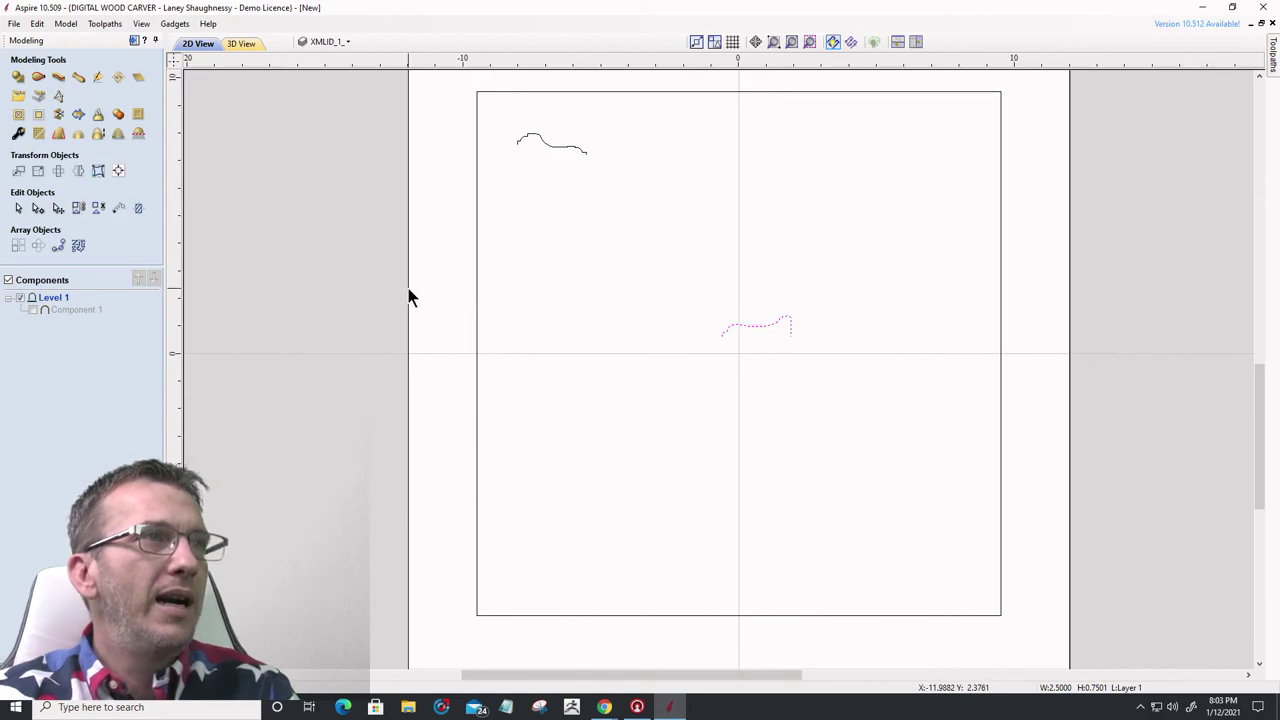
left_click(476, 304)
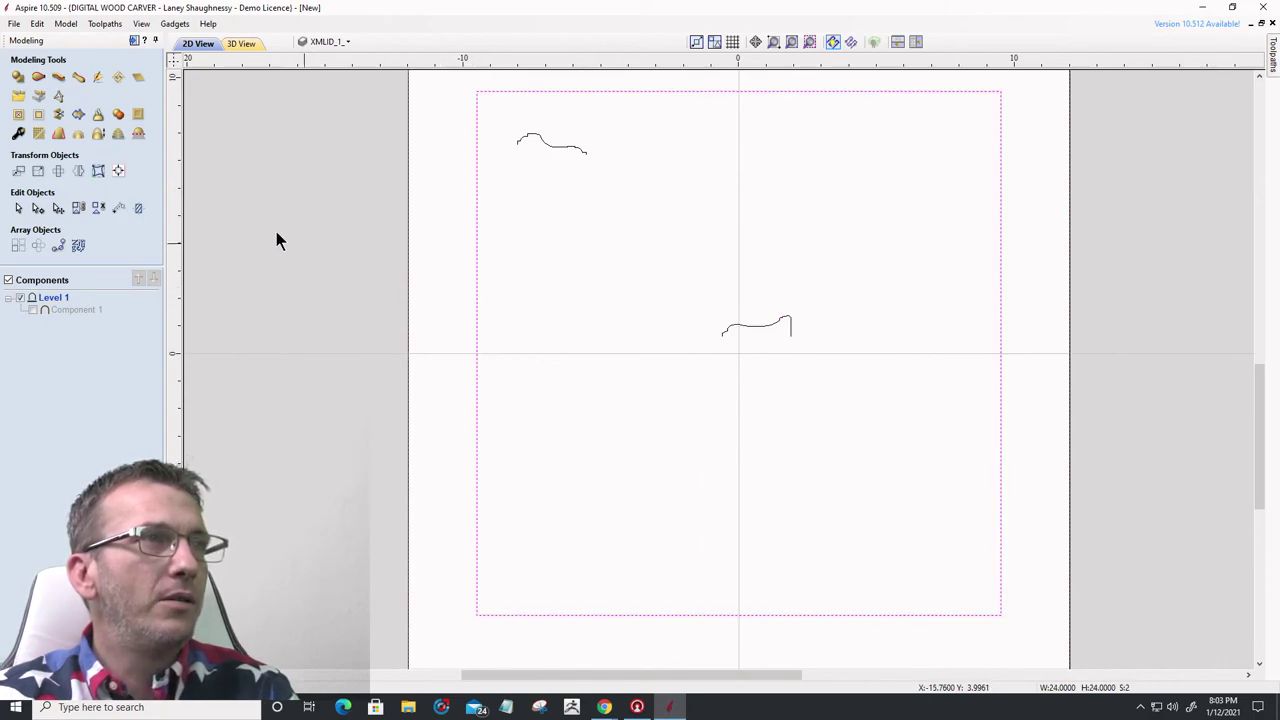
- Create a new Two Rail Sweep with both rectangles as rails and the mirrored profile as cross-section
left_click(37, 78)
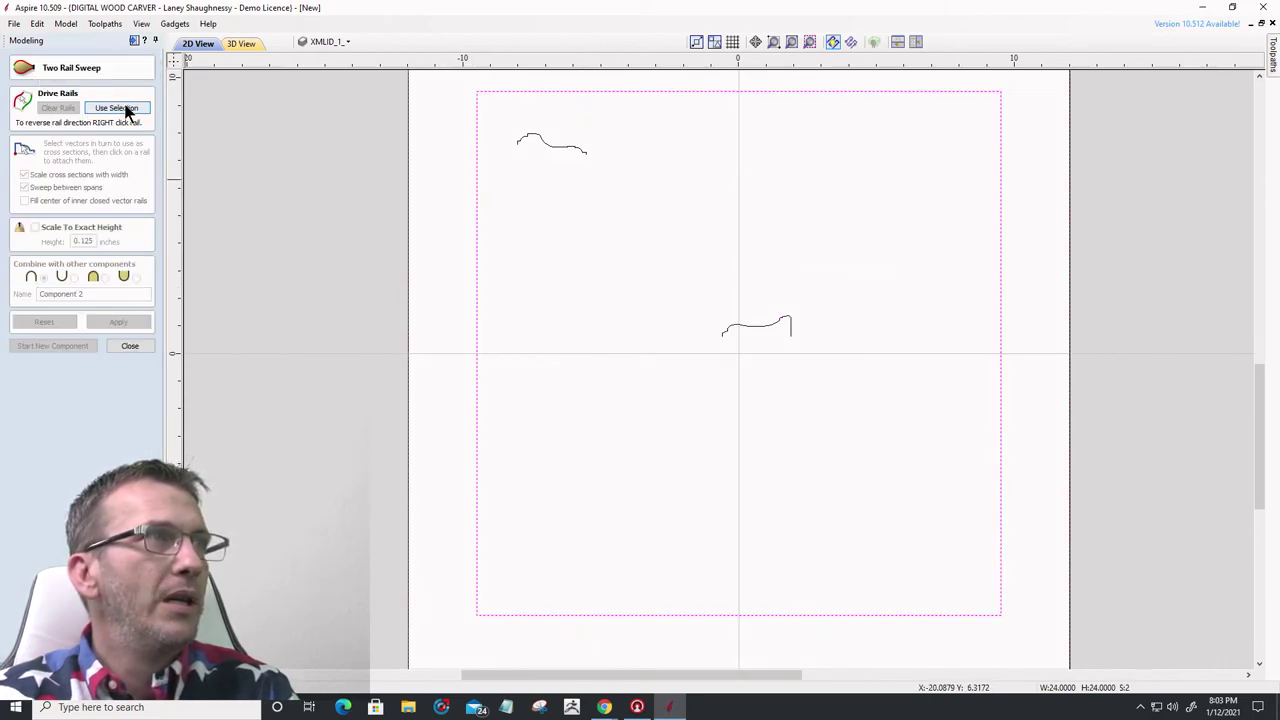
left_click(117, 108)
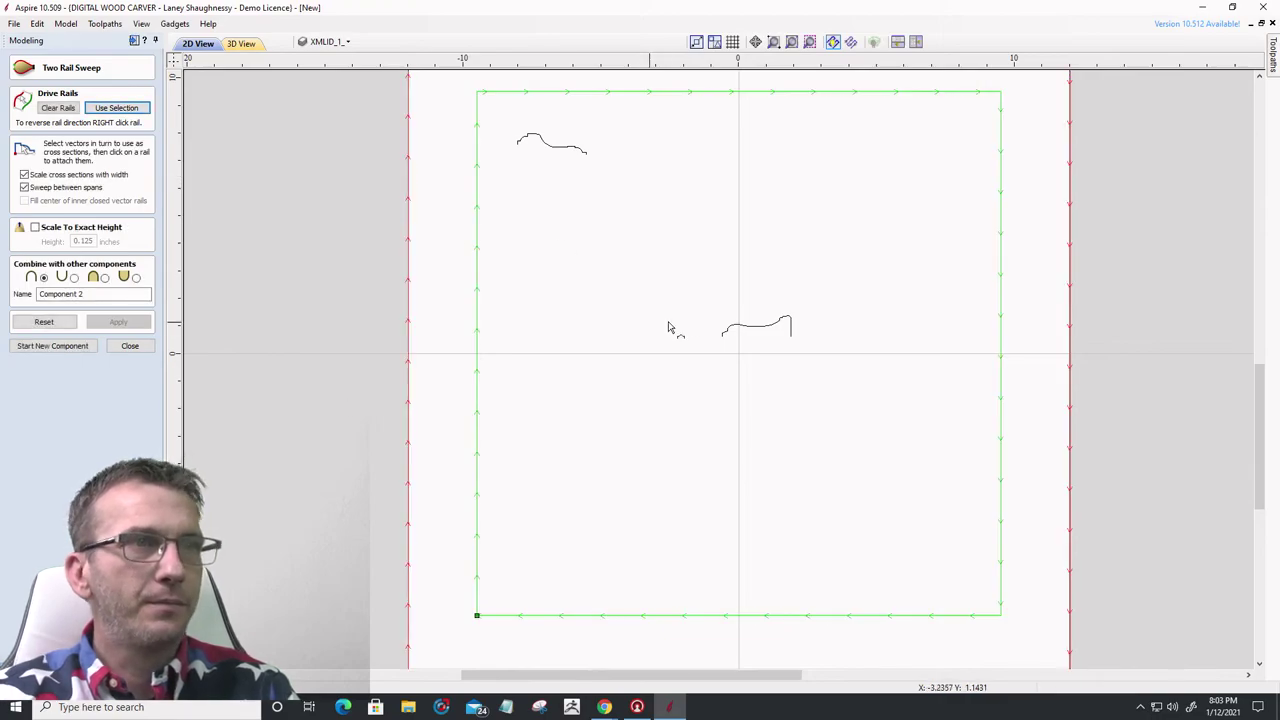
left_click(763, 333)
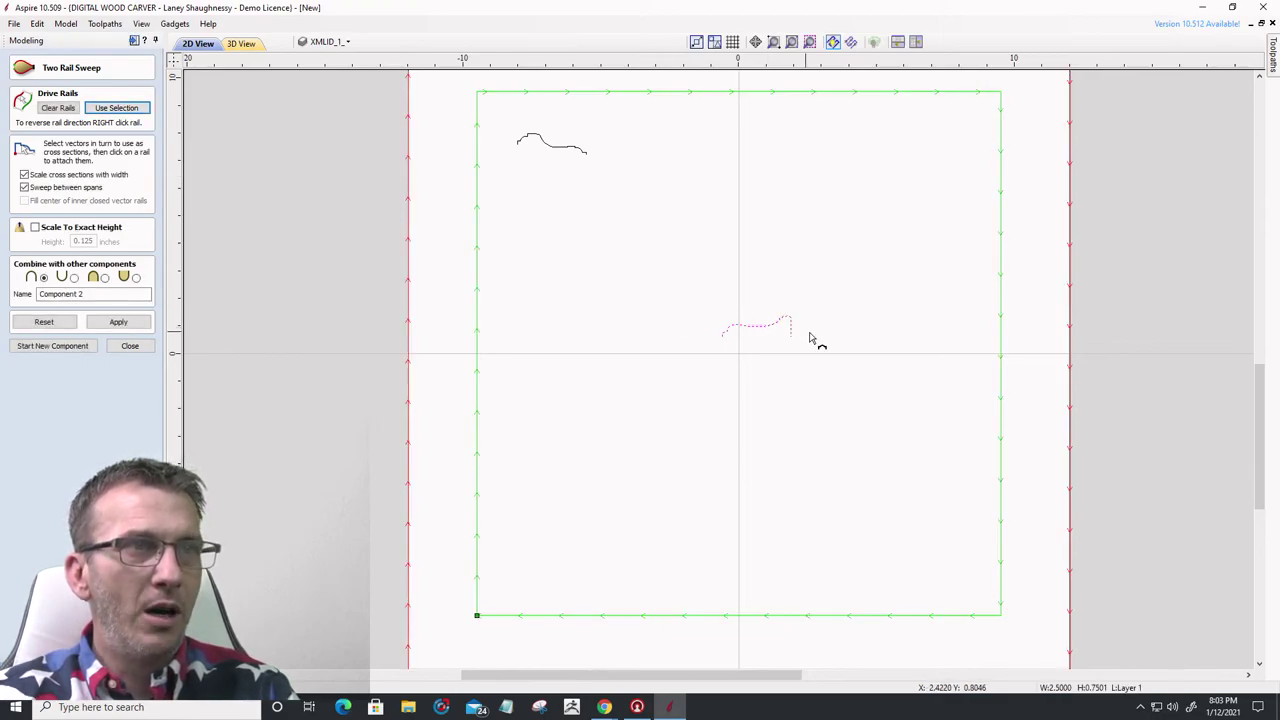
scroll(810, 338, "up", 4)
left_click(119, 324)
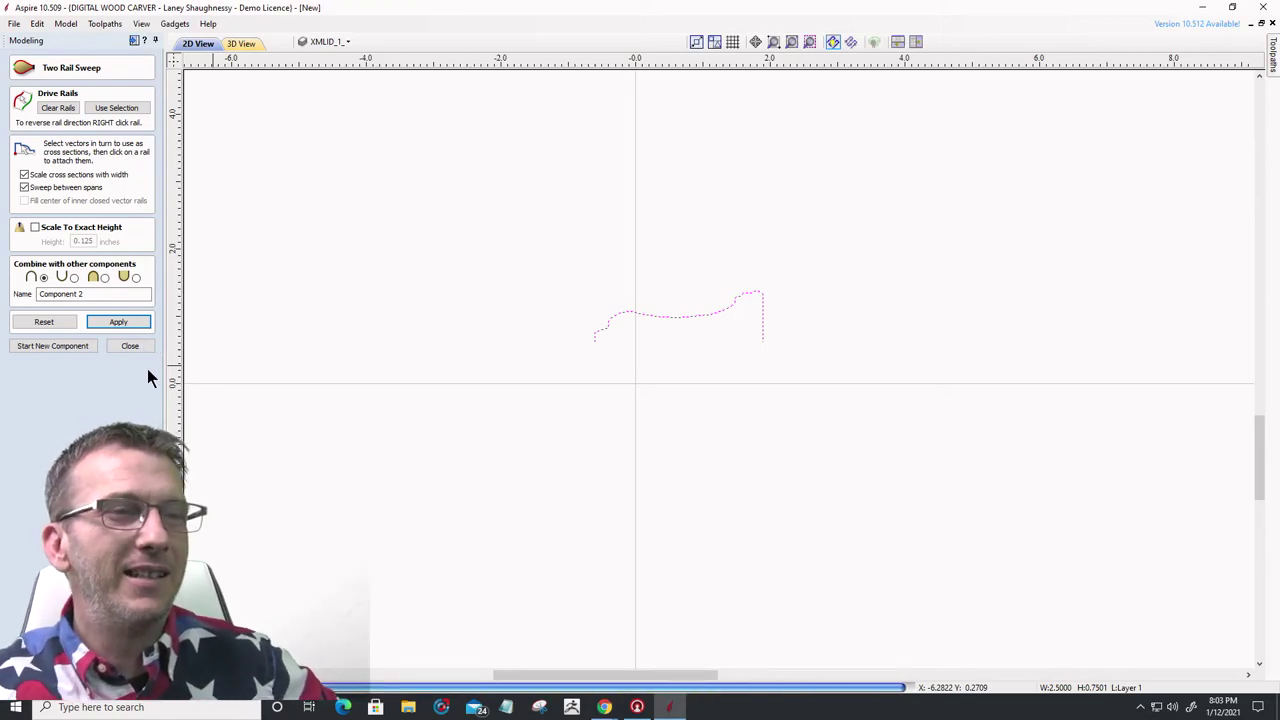
- Orbit the swept frame in 3D to inspect its corners
left_click(241, 44)
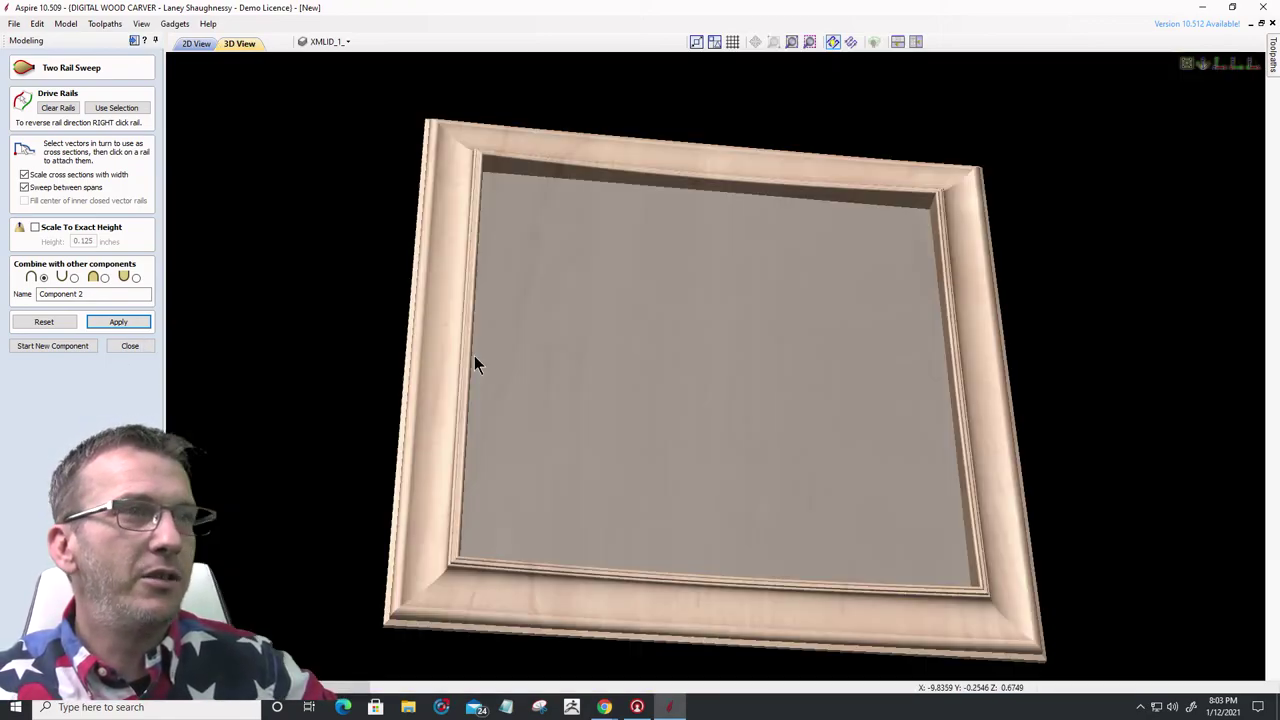
scroll(466, 584, "up", 5)
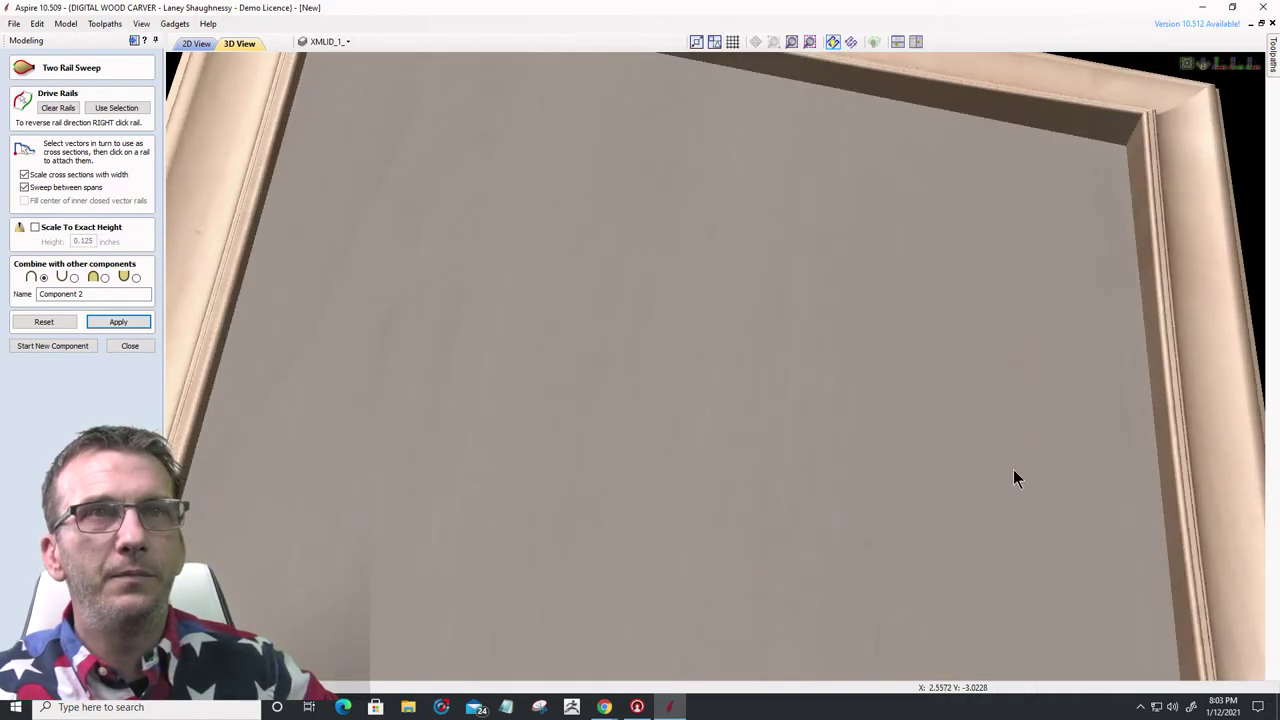
left_click_drag(1013, 470, 1108, 186)
left_click_drag(1099, 249, 835, 340)
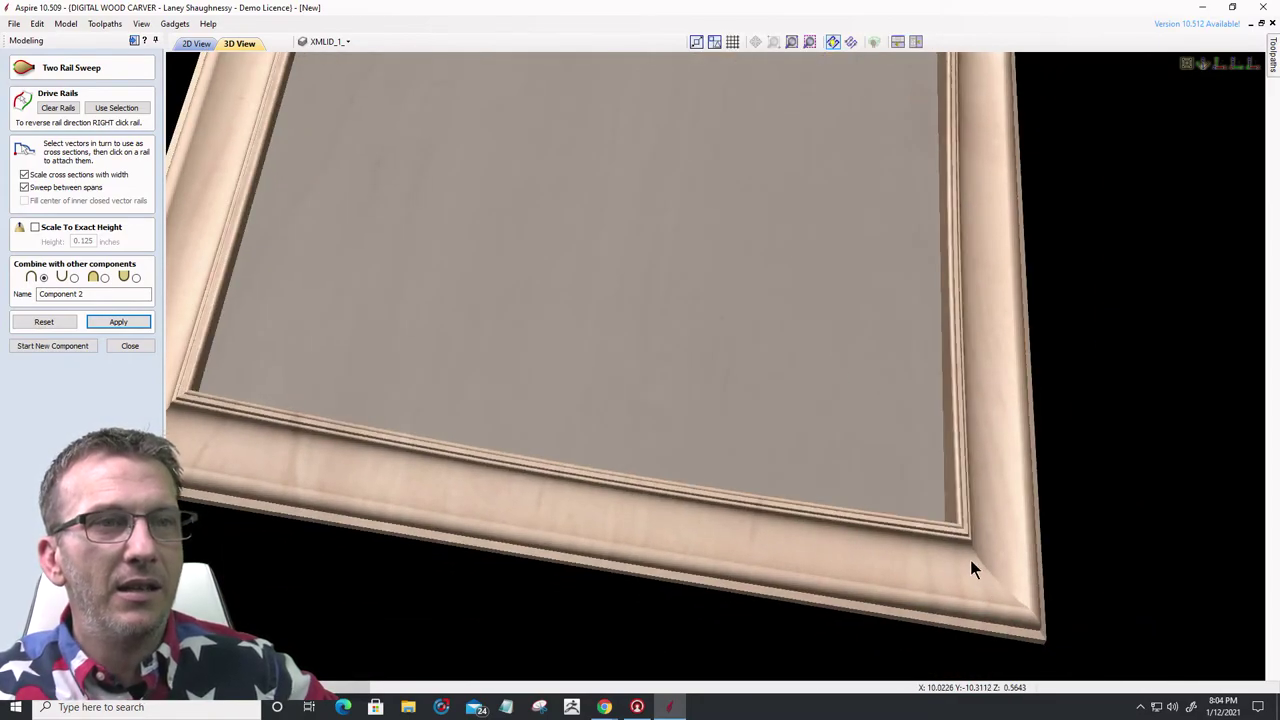
left_click_drag(971, 566, 765, 335)
scroll(960, 548, "up", 2)
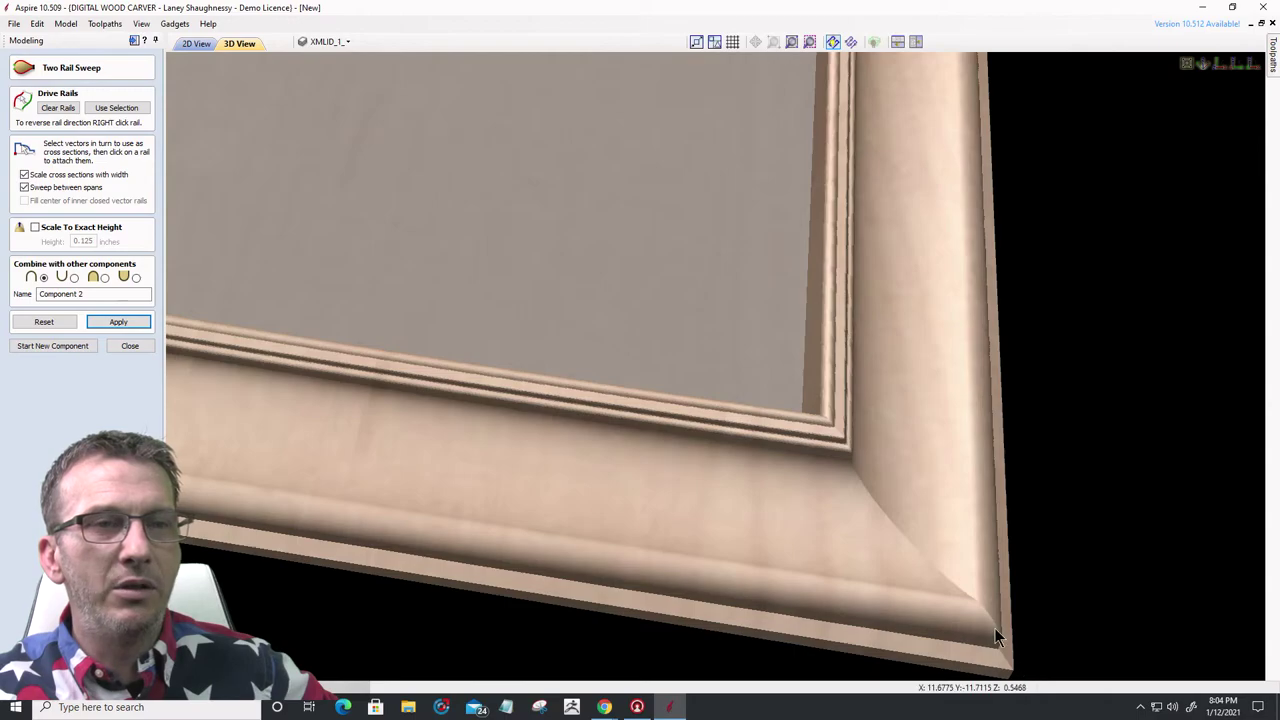
scroll(1007, 479, "down", 3)
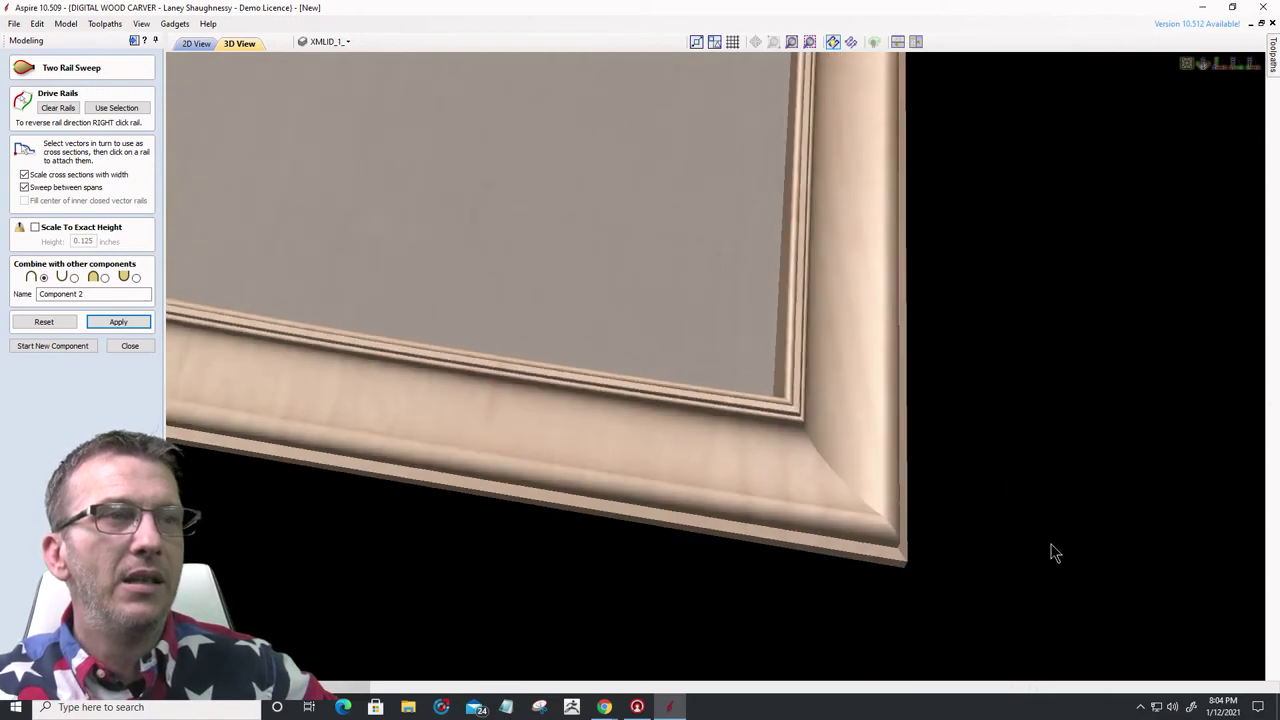
scroll(1186, 80, "down", 3)
- Fit the frame, view it from the top, tilt it into perspective, then return to 2D
left_click(1188, 61)
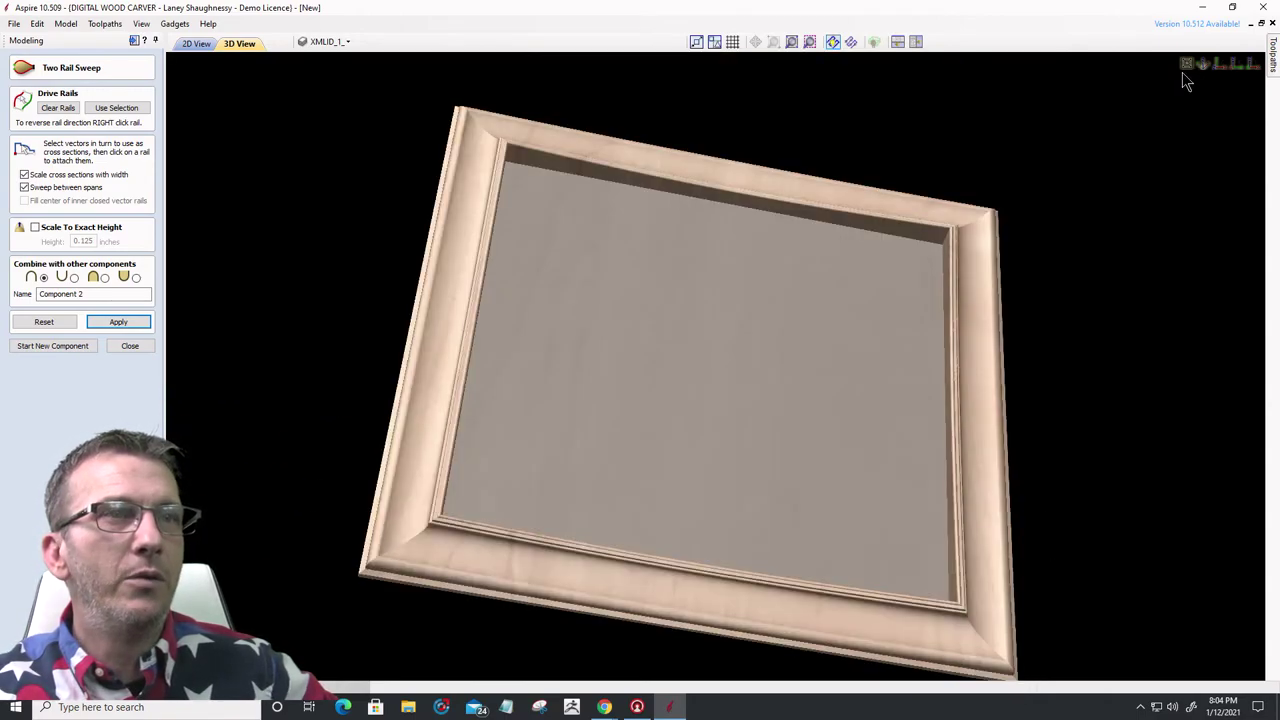
left_click(1219, 70)
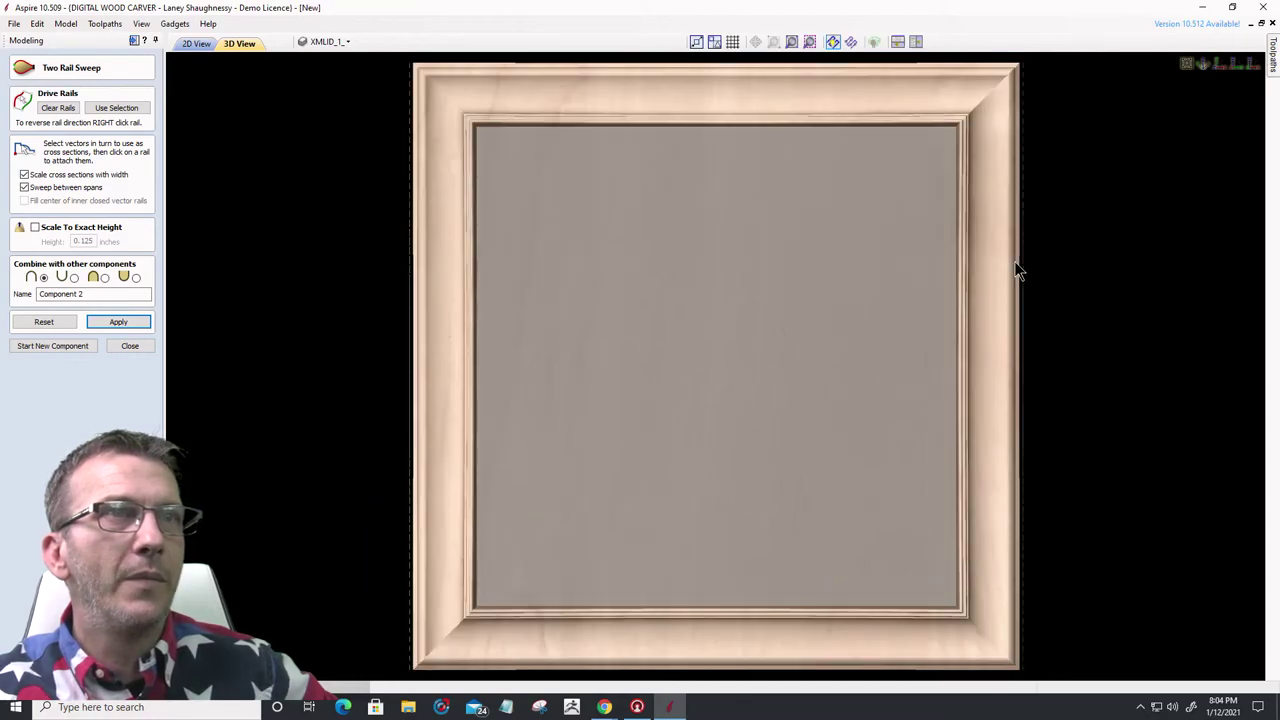
scroll(1003, 285, "down", 1)
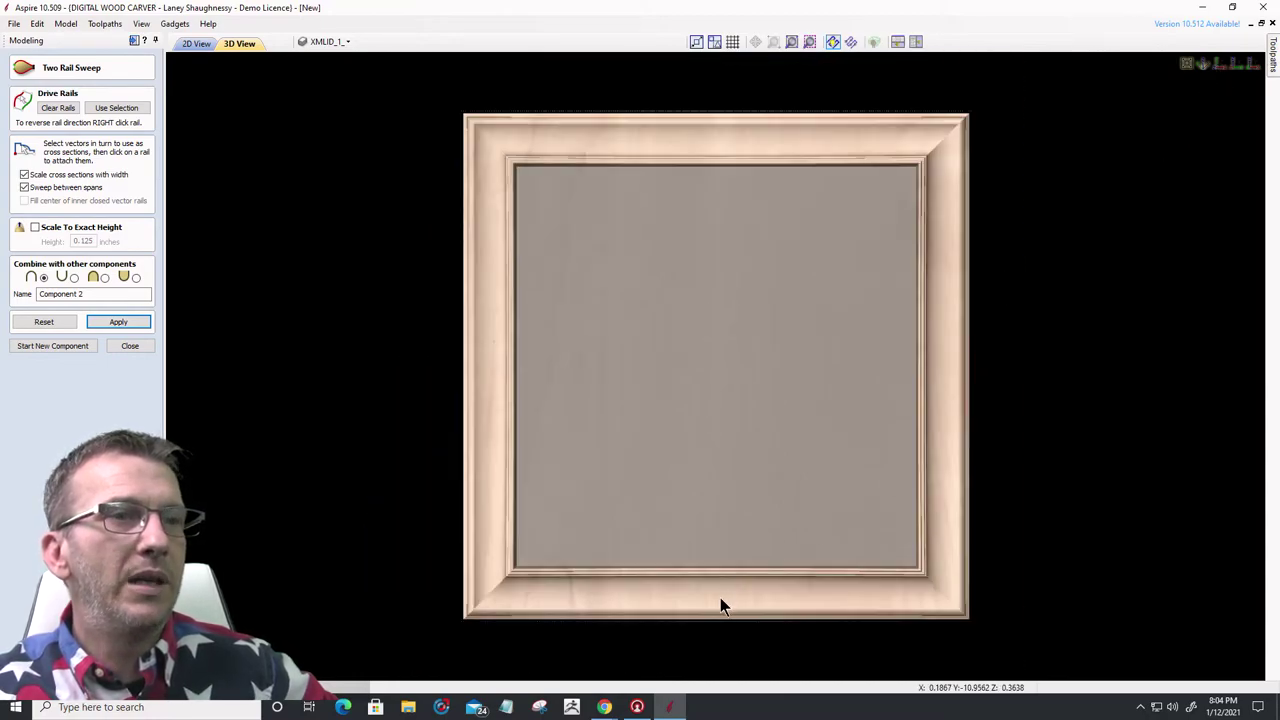
left_click_drag(714, 606, 479, 378)
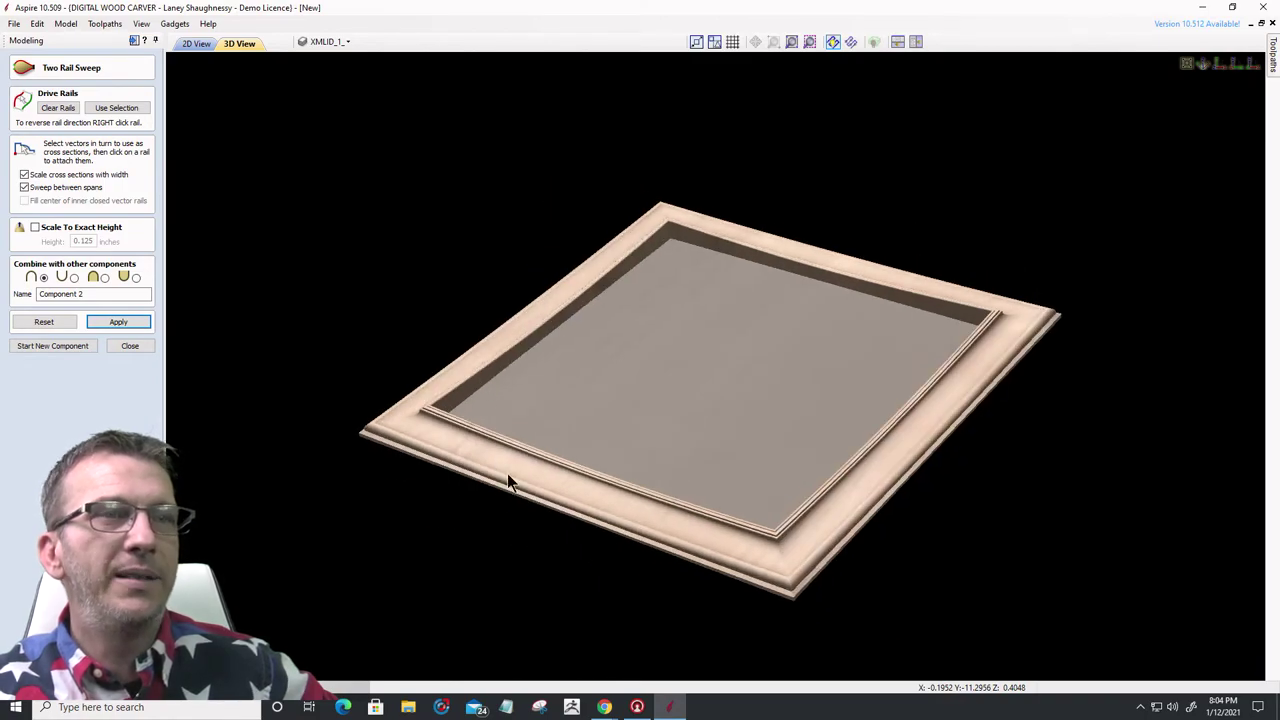
left_click_drag(508, 481, 531, 517)
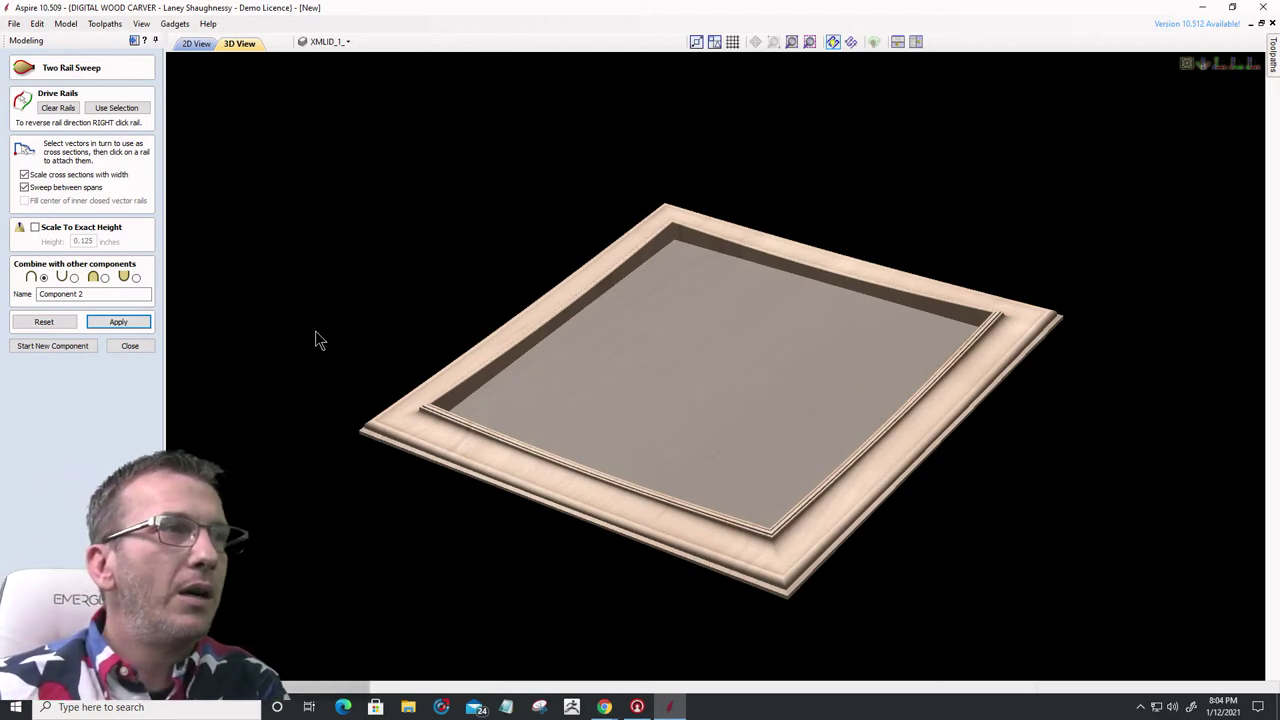
left_click(198, 44)
scroll(745, 367, "down", 4)
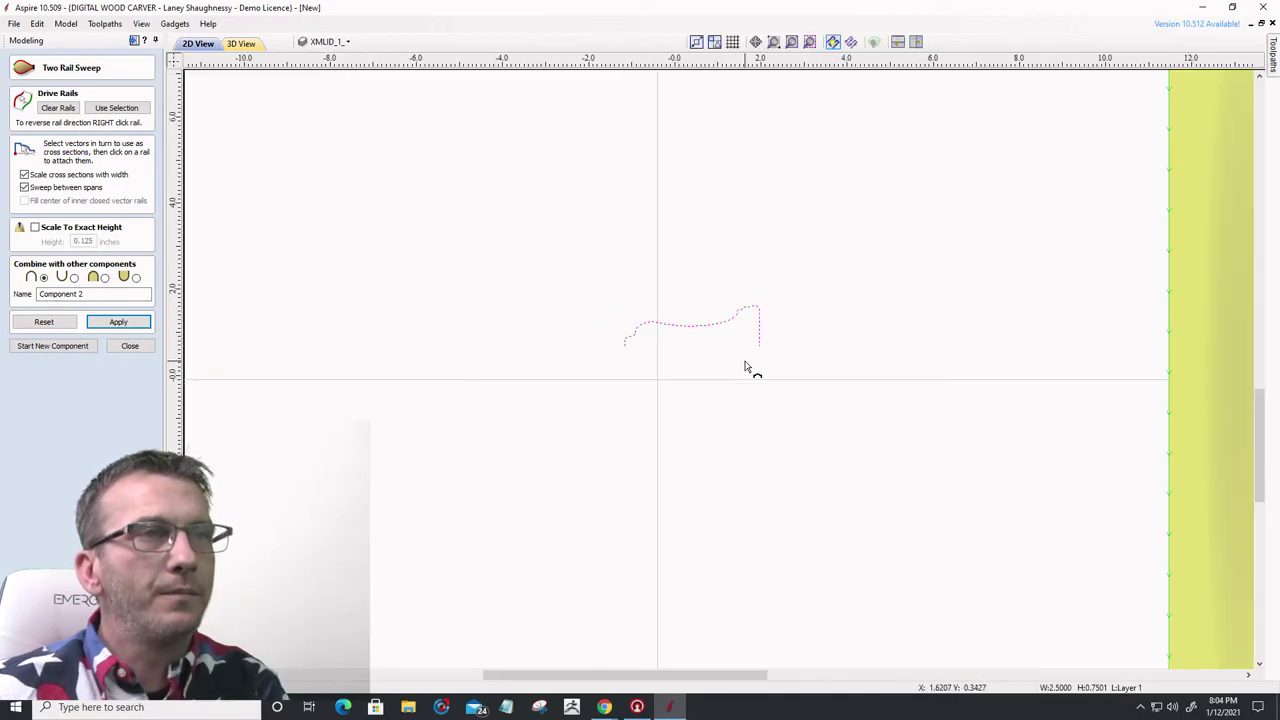
- Close the sweep tool and delete Component 2 and Component 1
left_click(130, 345)
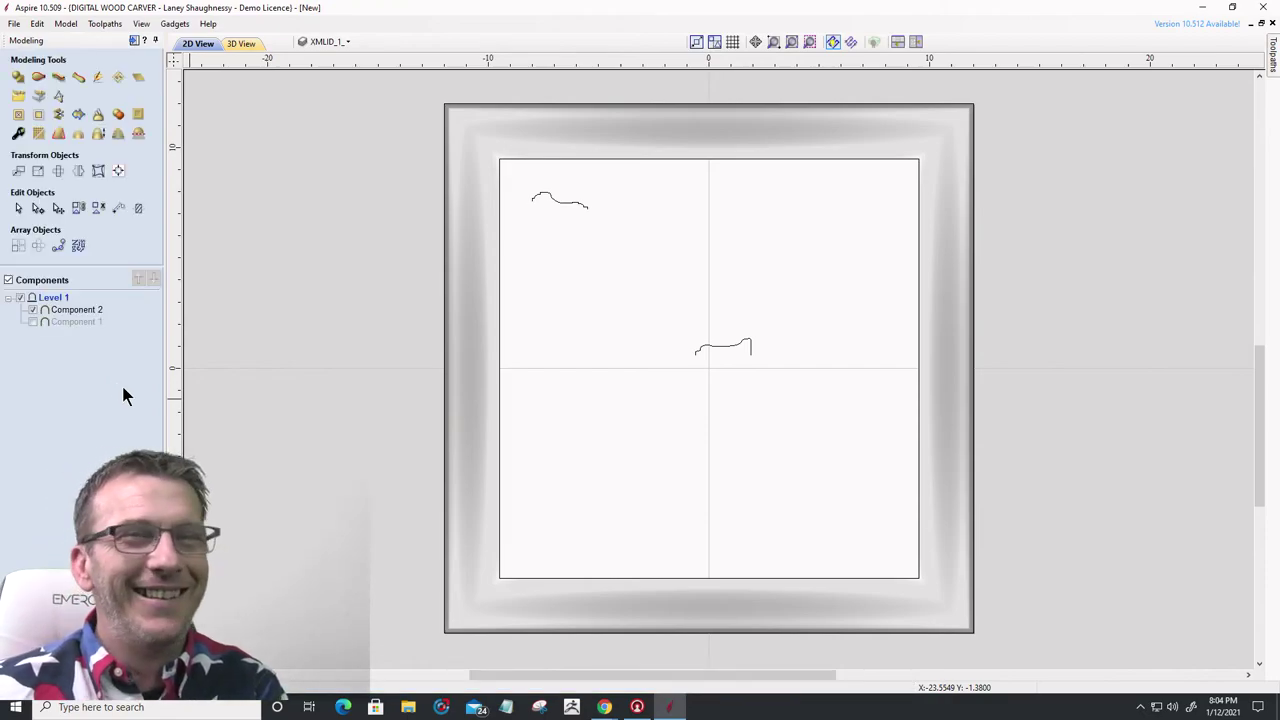
right_click(62, 311)
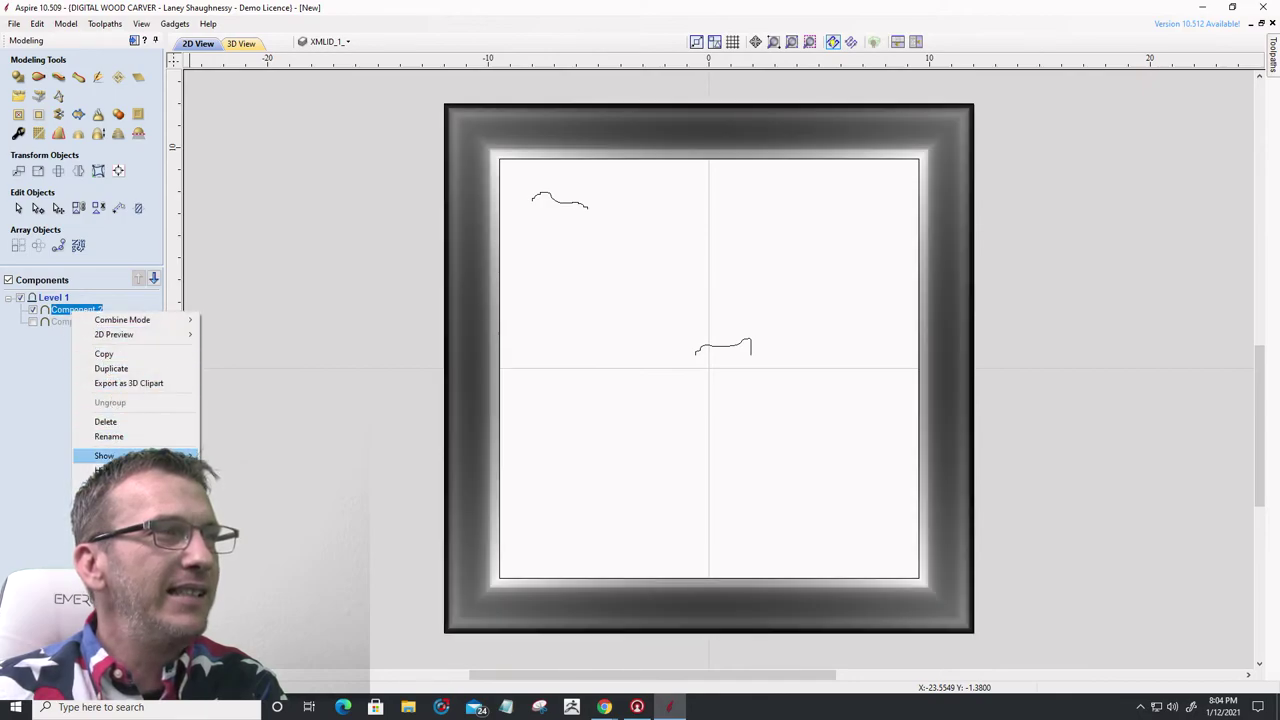
left_click(105, 422)
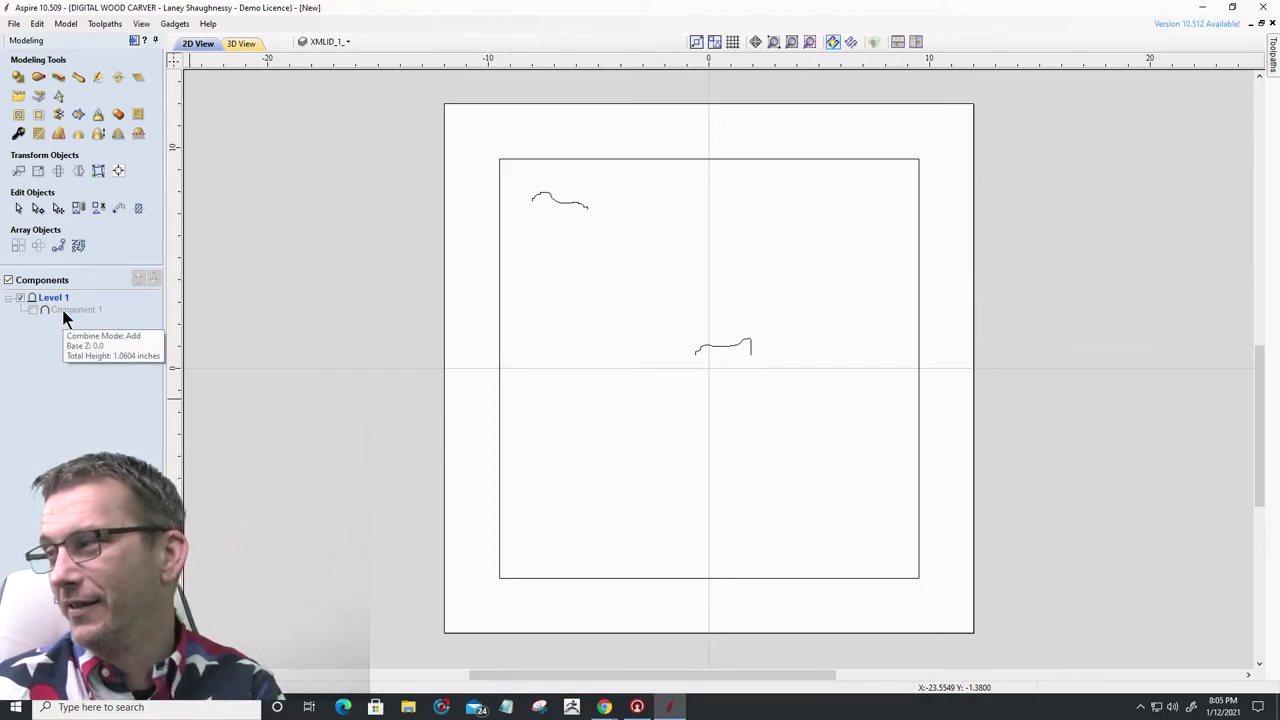
right_click(64, 317)
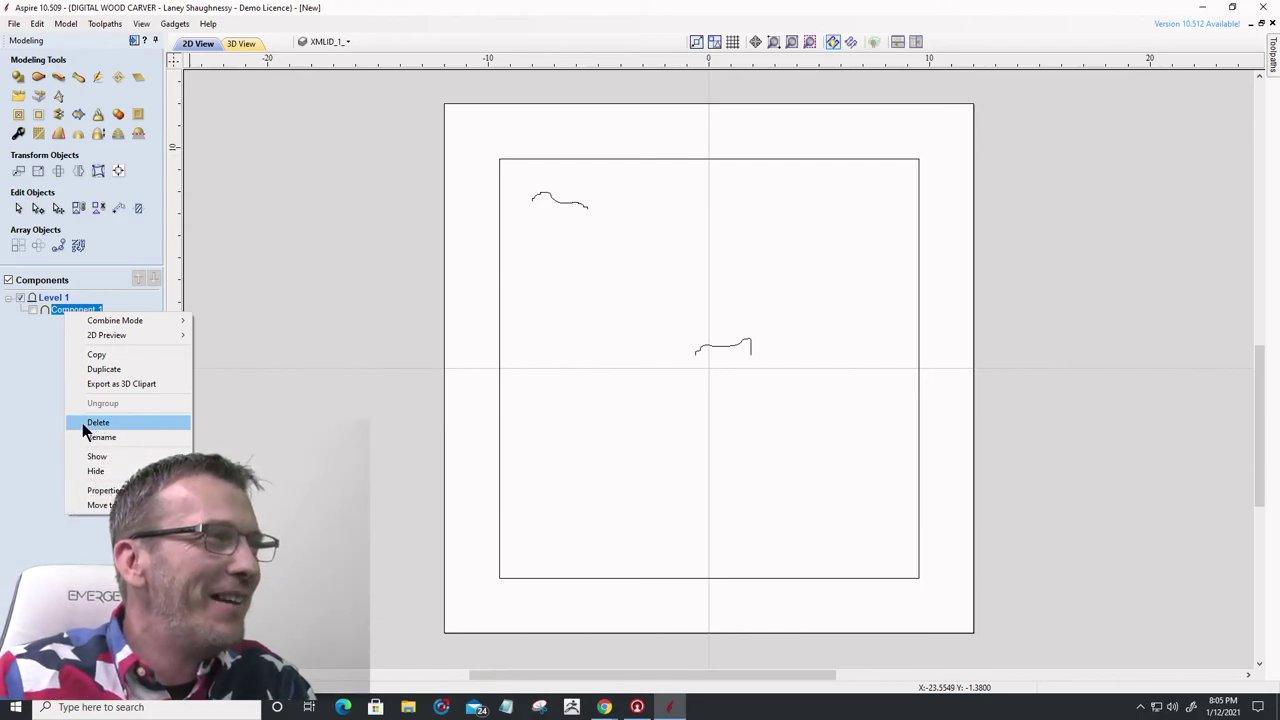
left_click(86, 426)
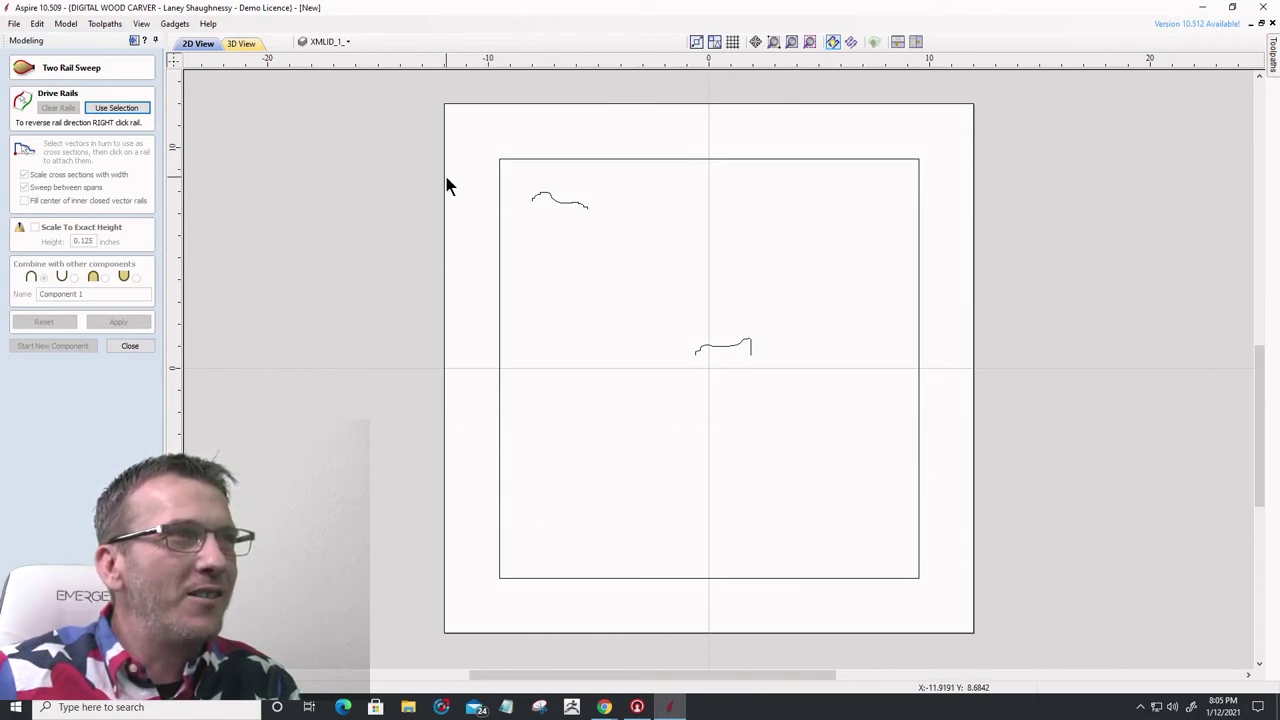
- Use the inner and outer squares as rails with the upper curved profile, and apply to create Component 1
left_click(501, 201)
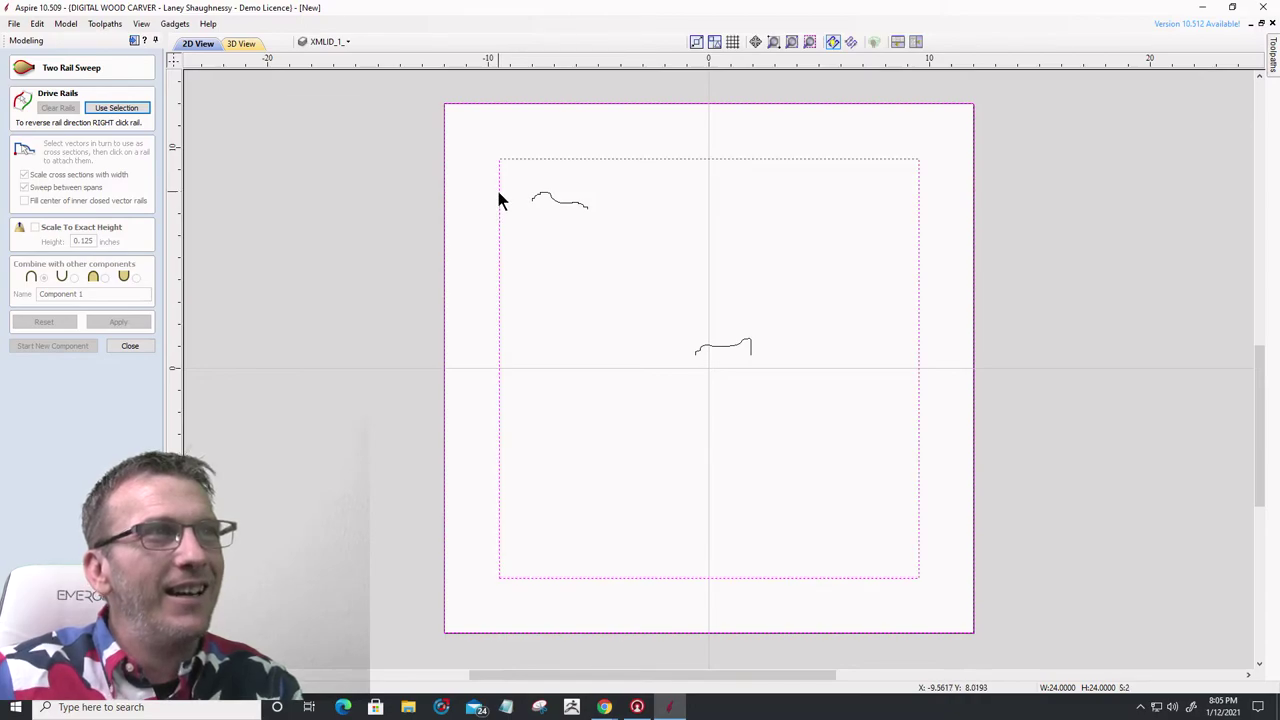
scroll(538, 188, "up", 3)
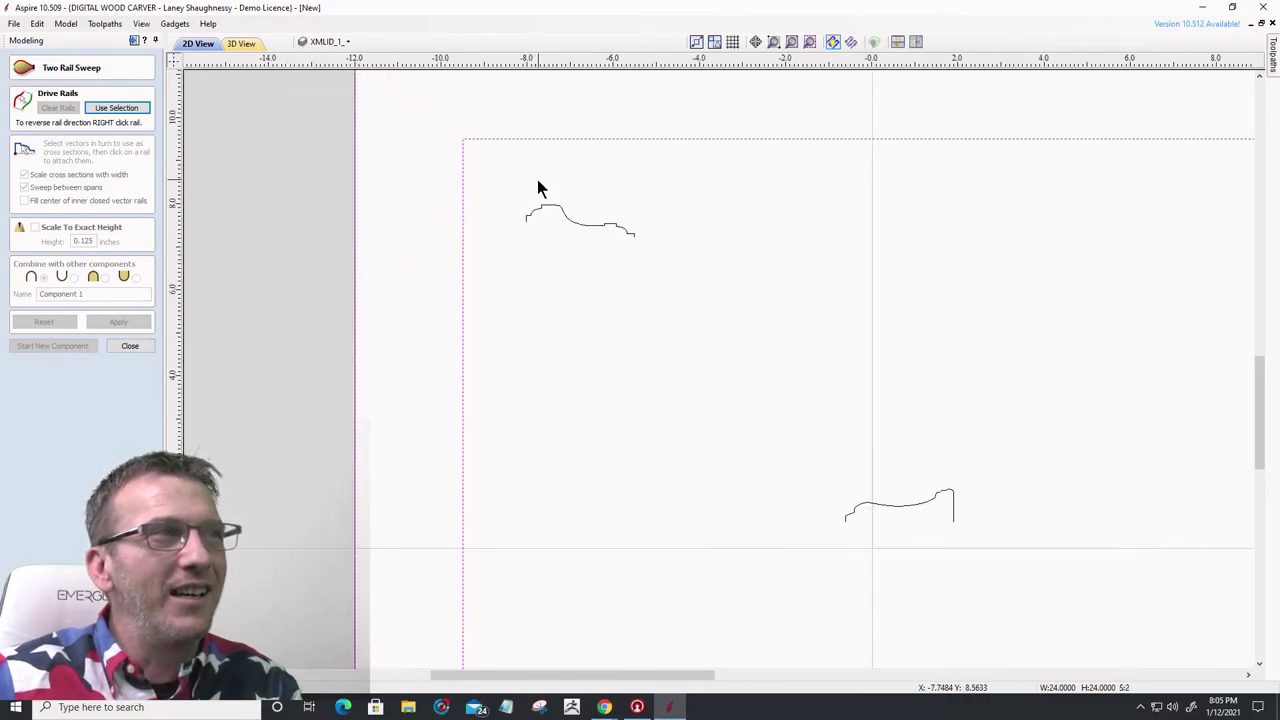
left_click(122, 113)
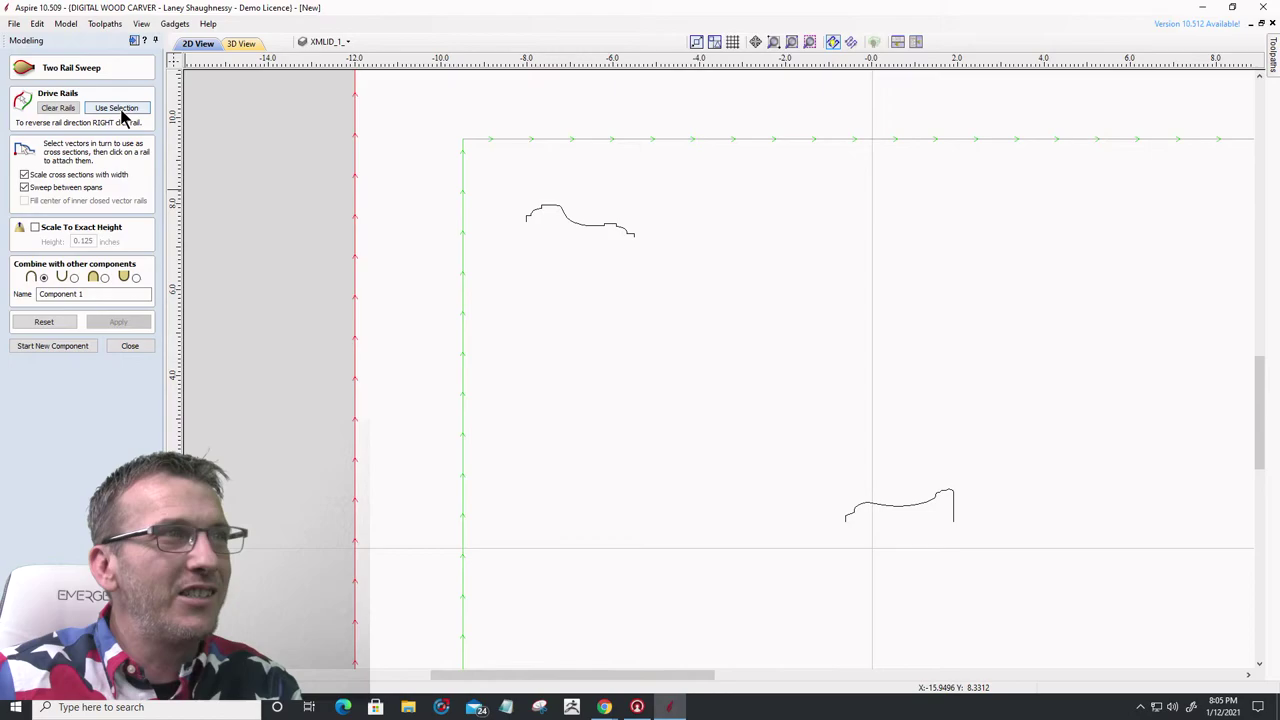
left_click(532, 216)
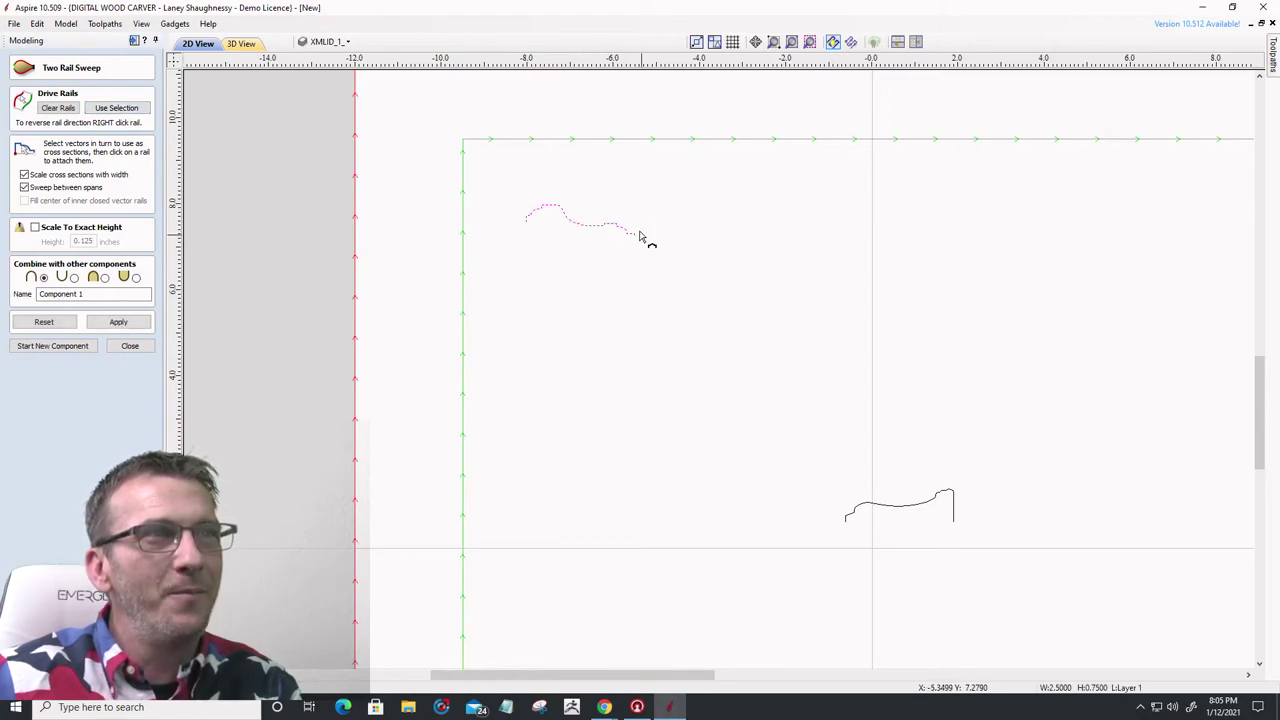
scroll(551, 200, "up", 3)
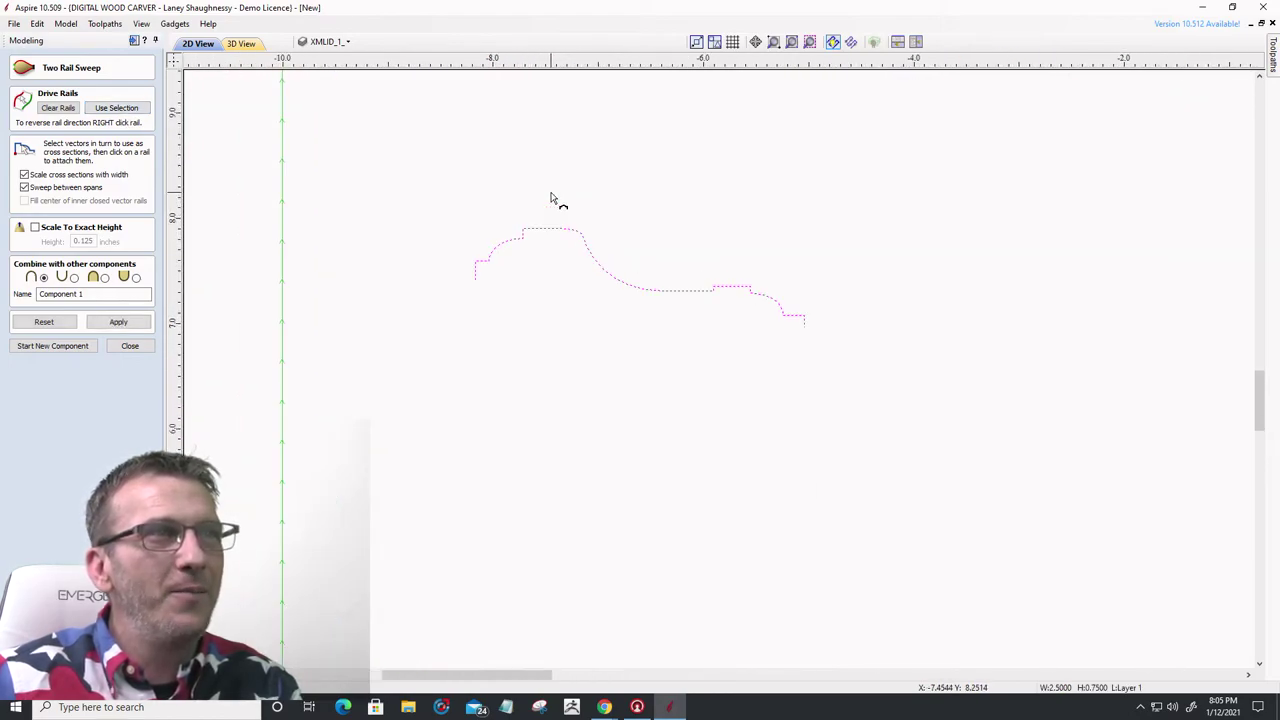
scroll(551, 198, "down", 1)
scroll(551, 198, "down", 1)
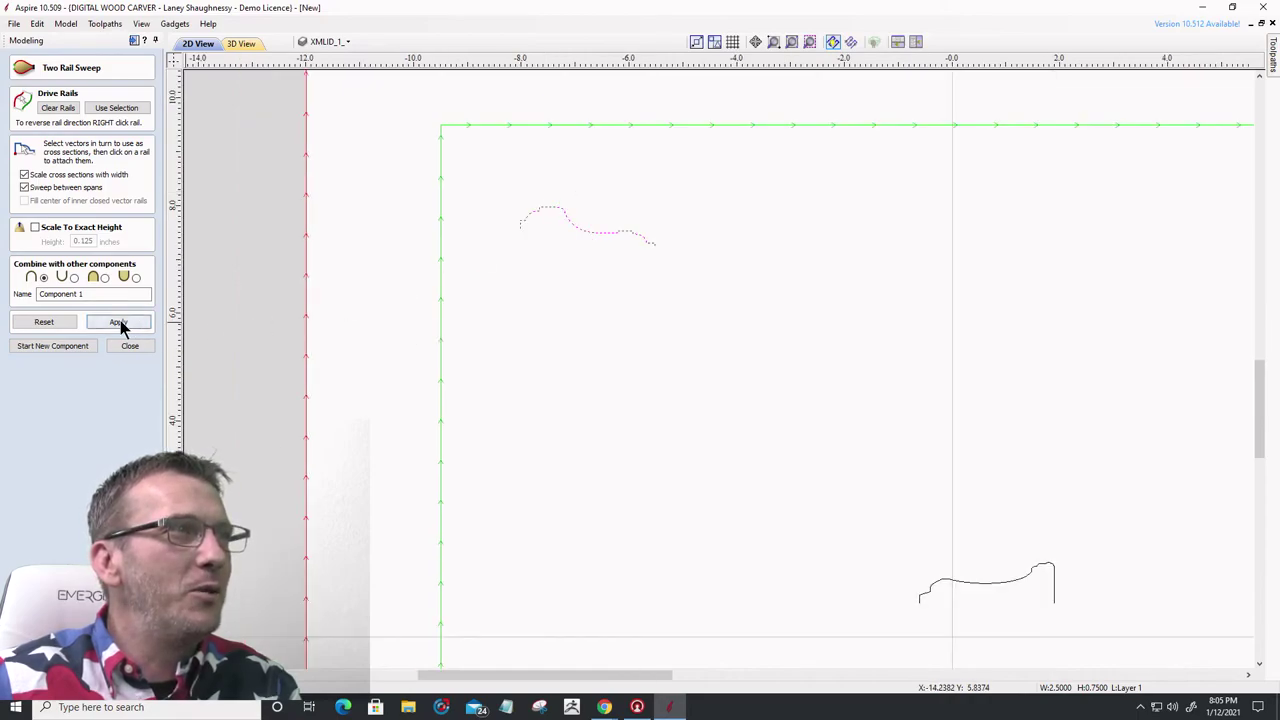
scroll(549, 206, "up", 3)
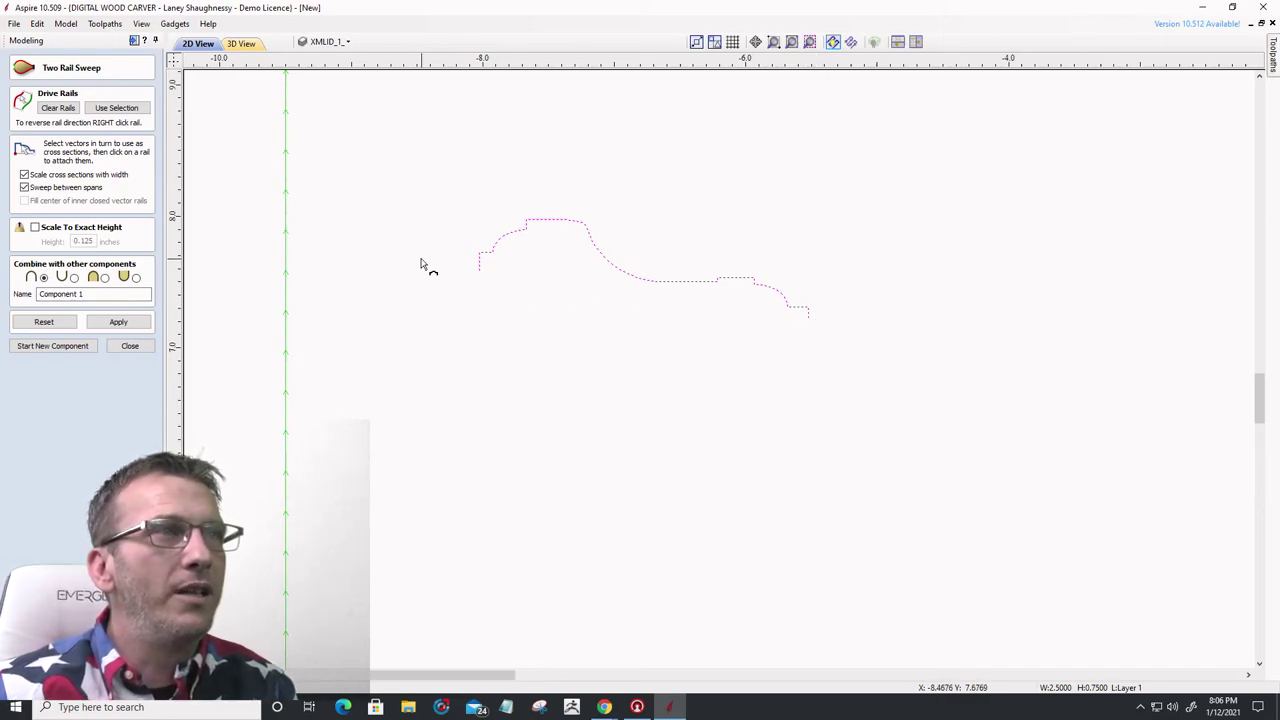
left_click(118, 322)
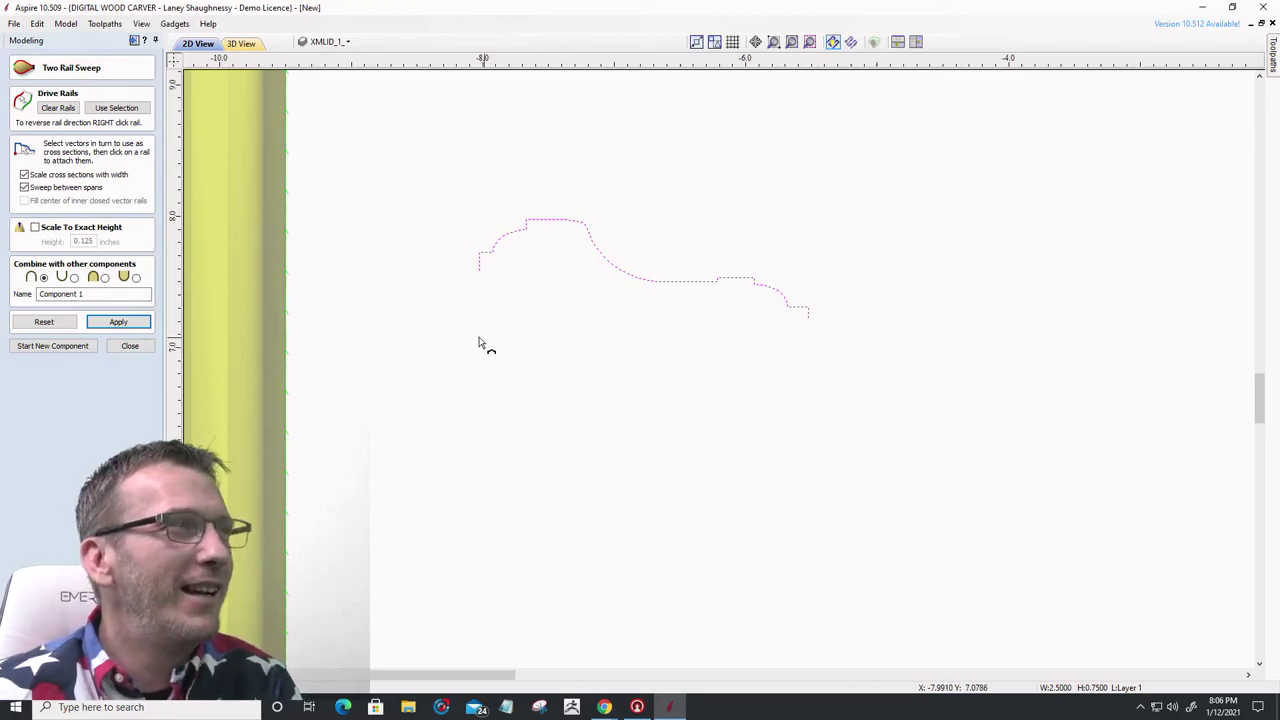
- Orbit and zoom the new frame in 3D, then view it from the top
left_click(238, 48)
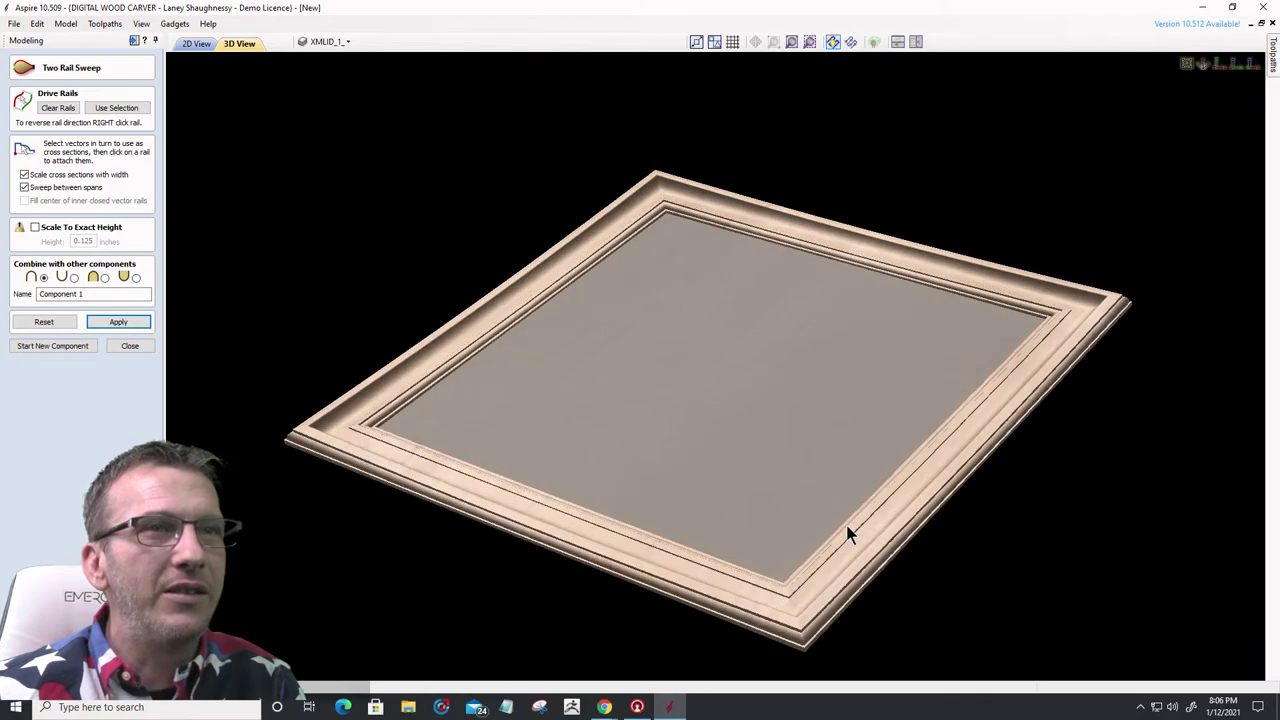
scroll(847, 528, "up", 2)
left_click_drag(911, 552, 1052, 473)
scroll(1020, 446, "down", 2)
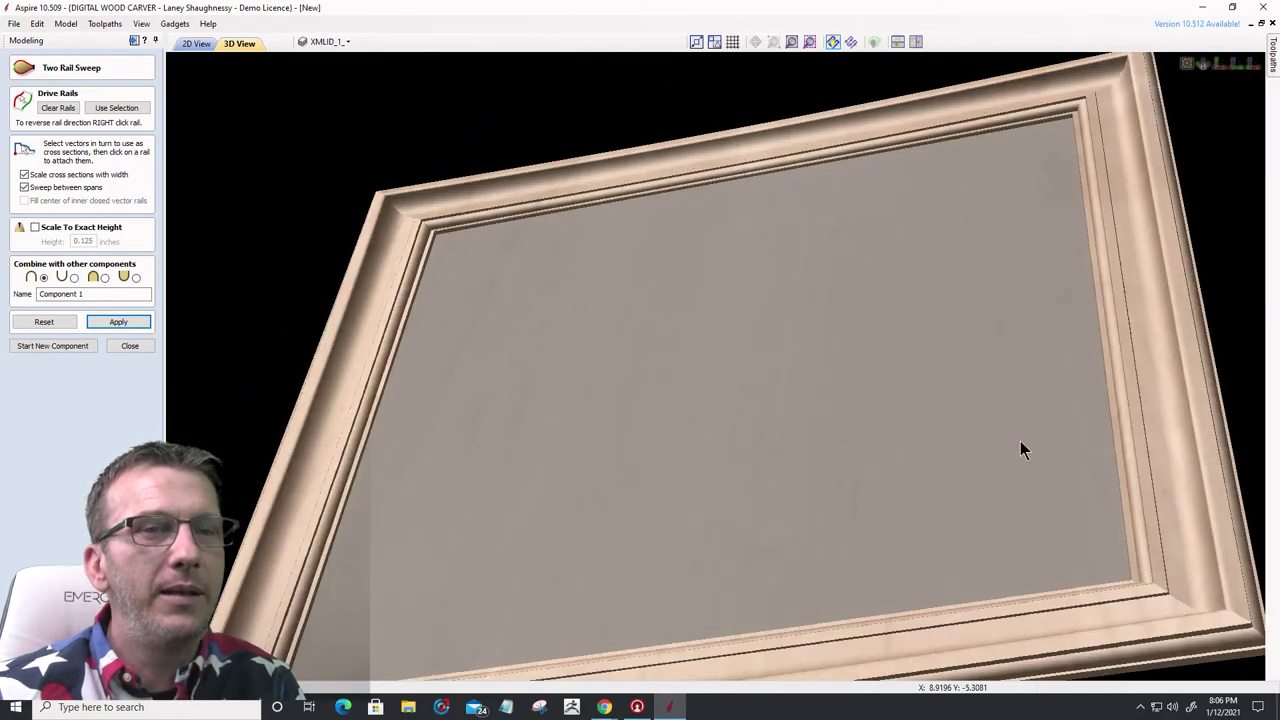
scroll(1026, 469, "down", 3)
scroll(1160, 57, "up", 1)
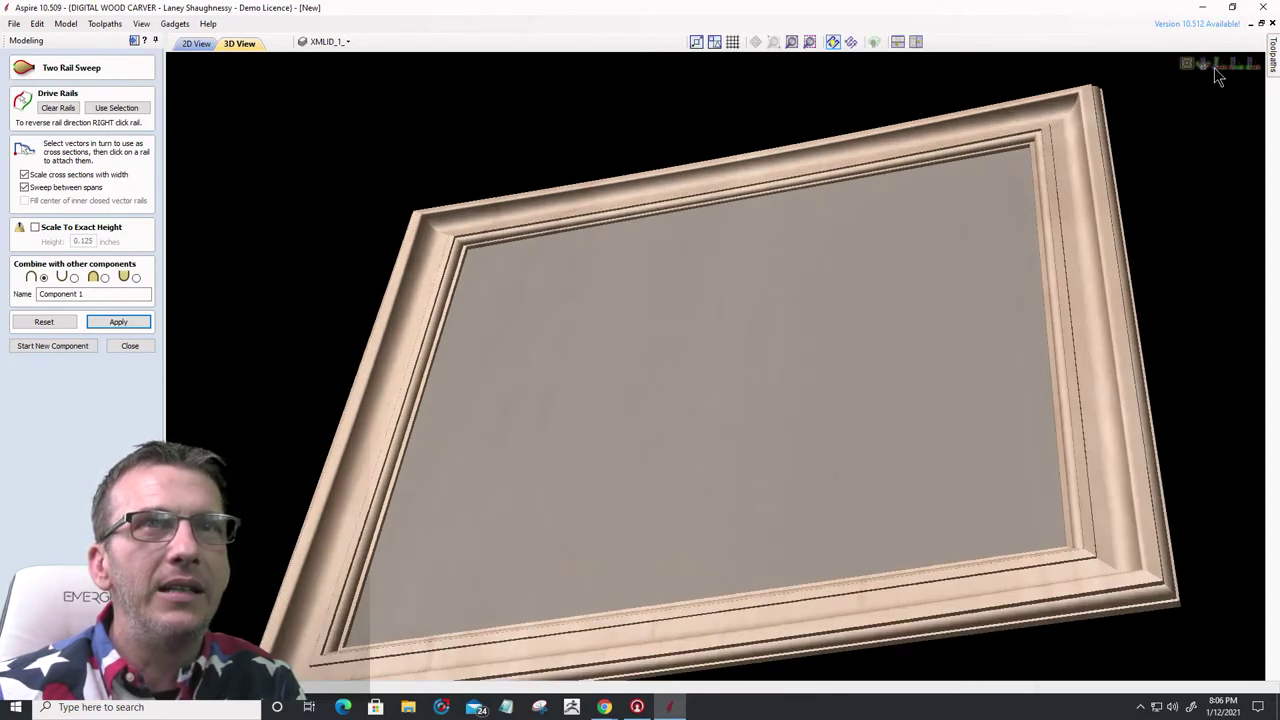
left_click(1217, 67)
scroll(1004, 248, "down", 2)
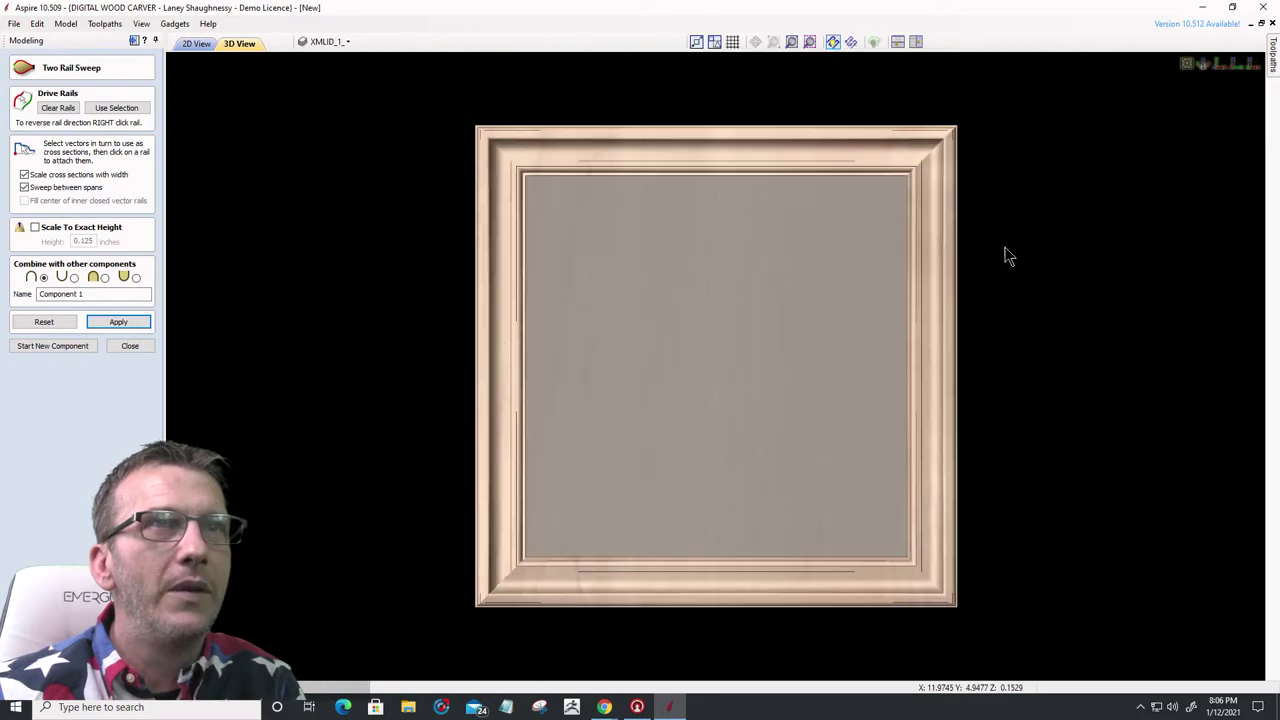
scroll(795, 535, "up", 3)
scroll(737, 477, "down", 2)
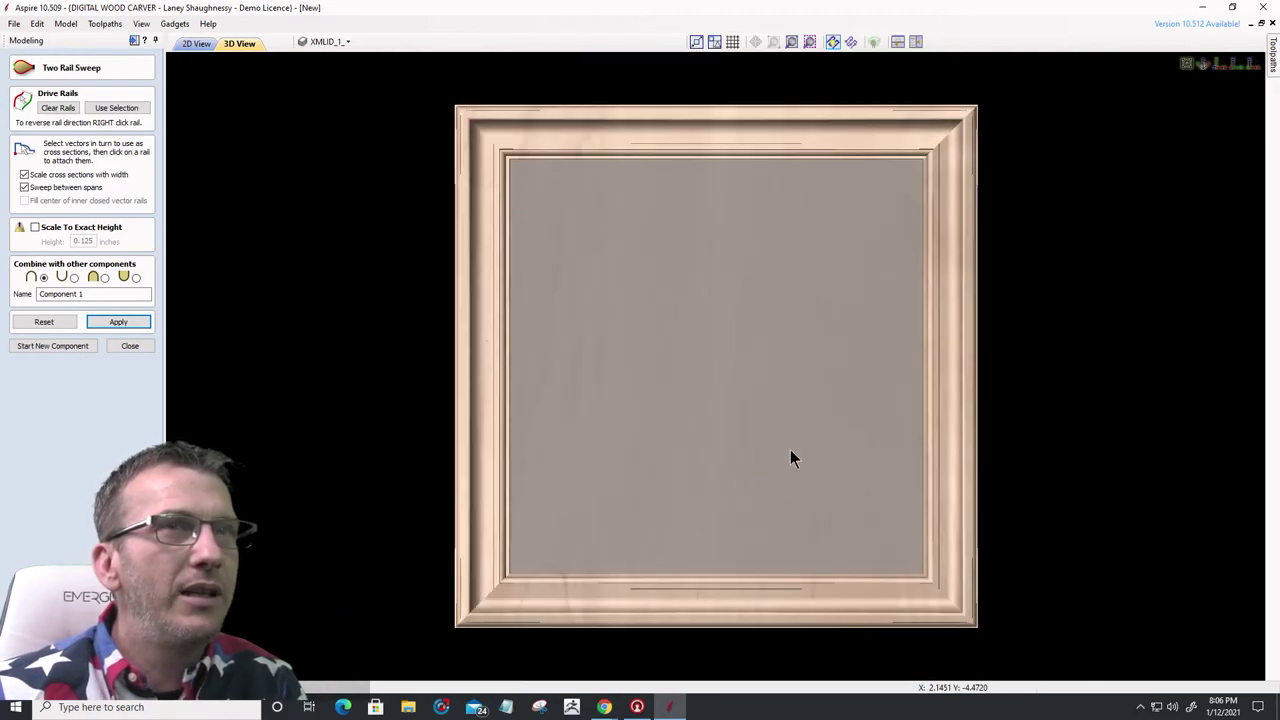
- Tilt to an isometric view and zoom in on the frame's lower-left mitred corner
left_click(1206, 63)
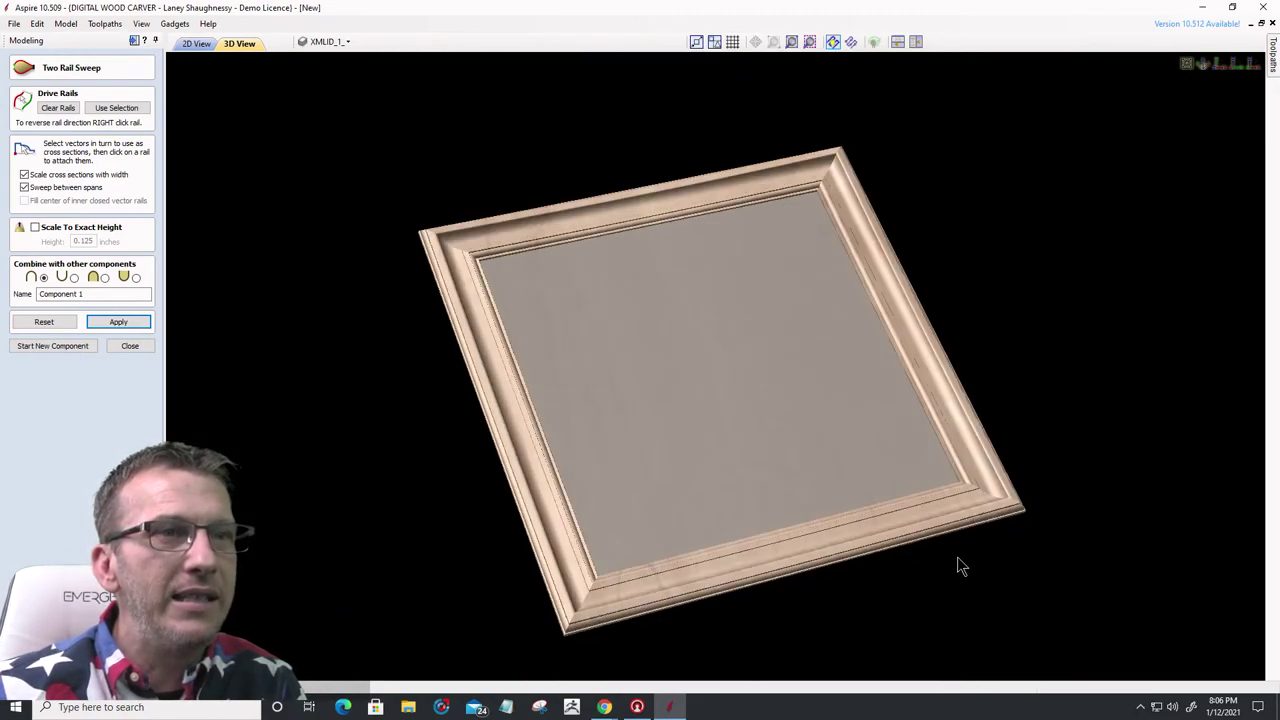
left_click_drag(723, 603, 615, 622)
scroll(615, 620, "up", 4)
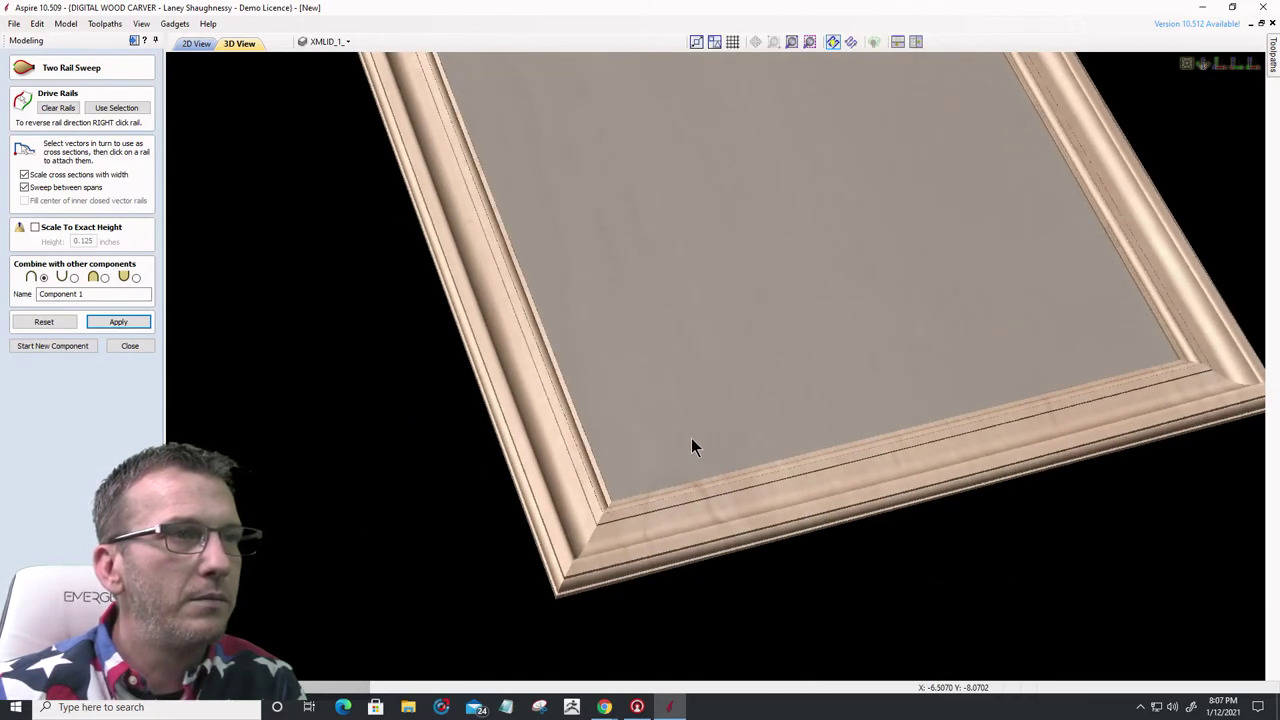
scroll(693, 446, "up", 3)
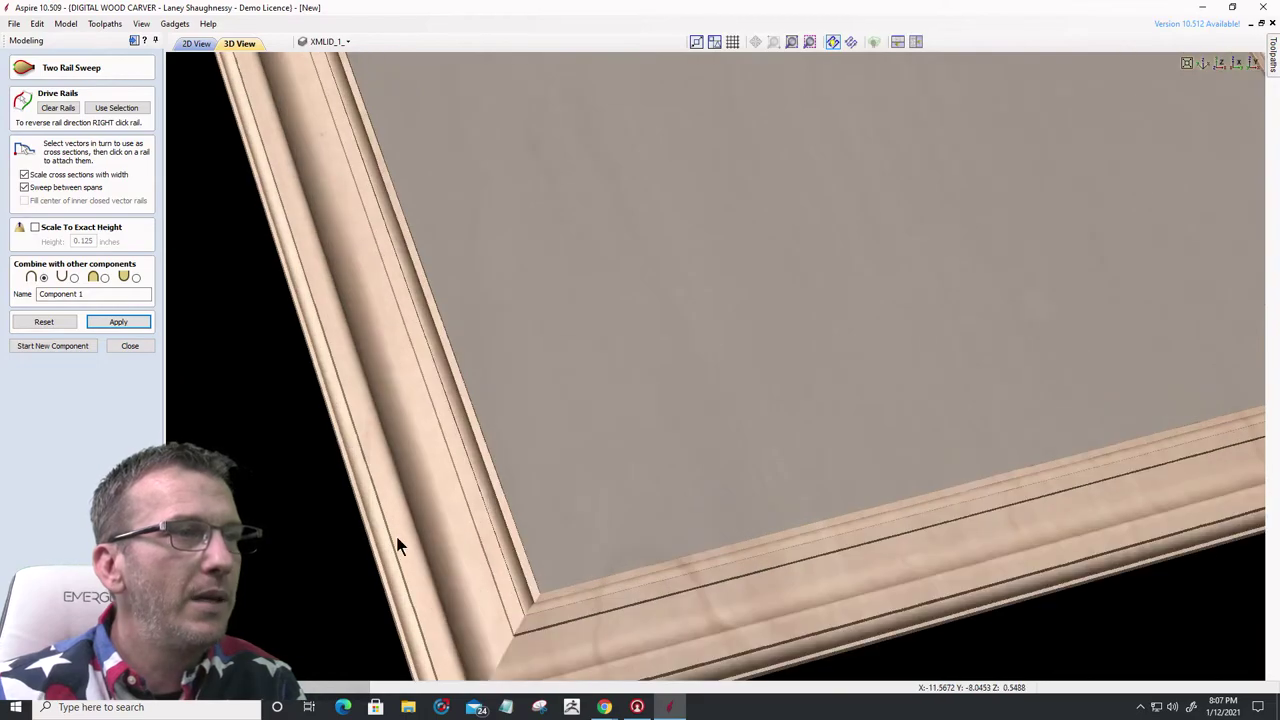
middle_click_drag(397, 545, 451, 351)
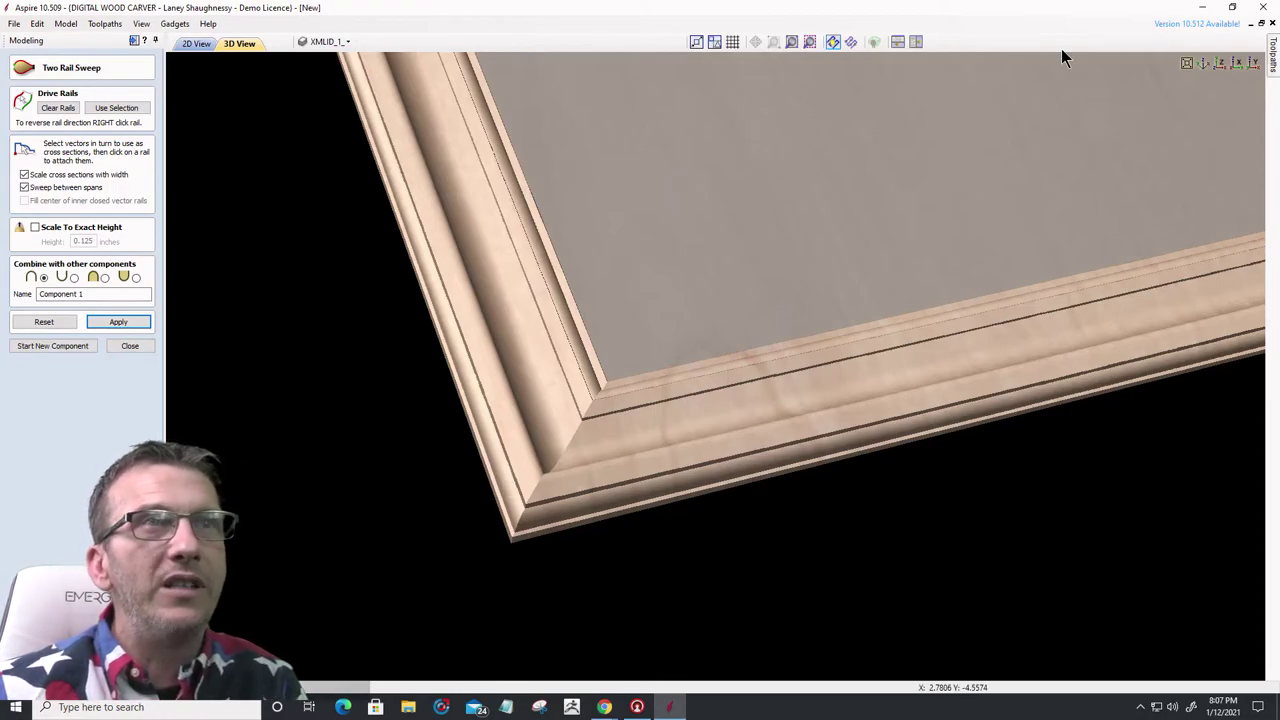
- Tile the 2D and 3D views side by side and center the dashed stepped profile in the 2D view
left_click(914, 42)
scroll(255, 383, "up", 8)
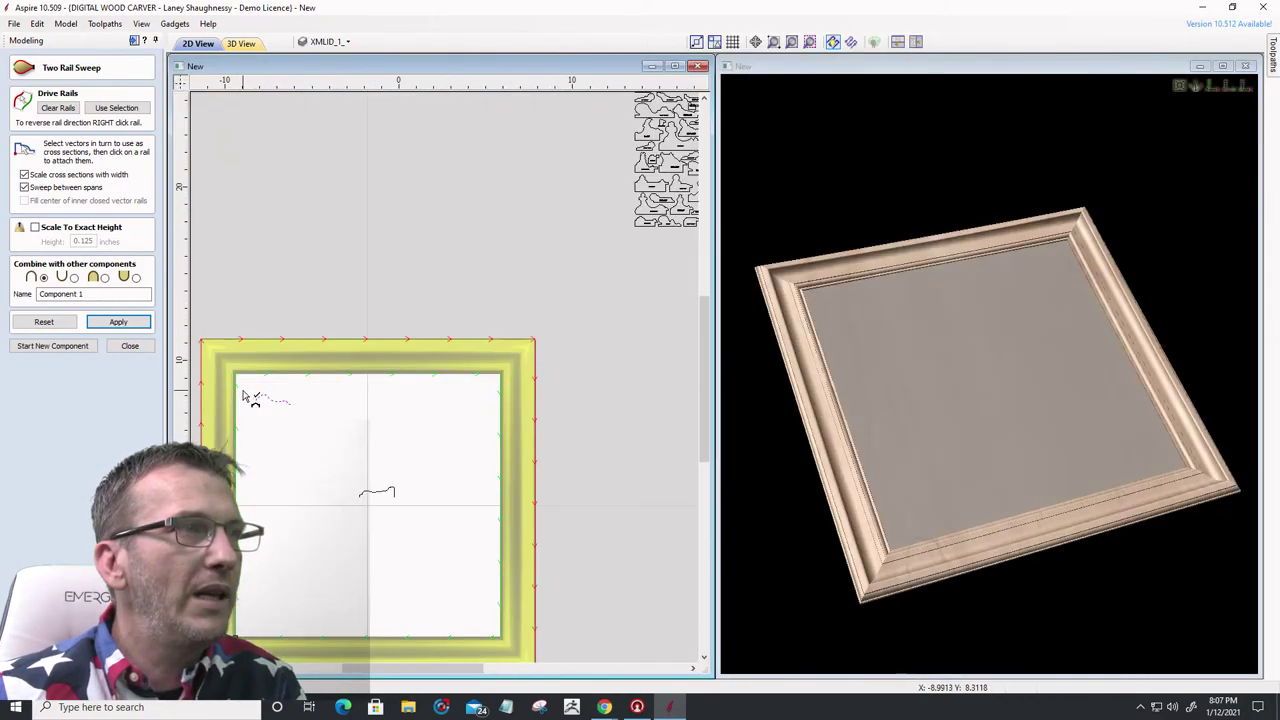
middle_click_drag(410, 483, 736, 455)
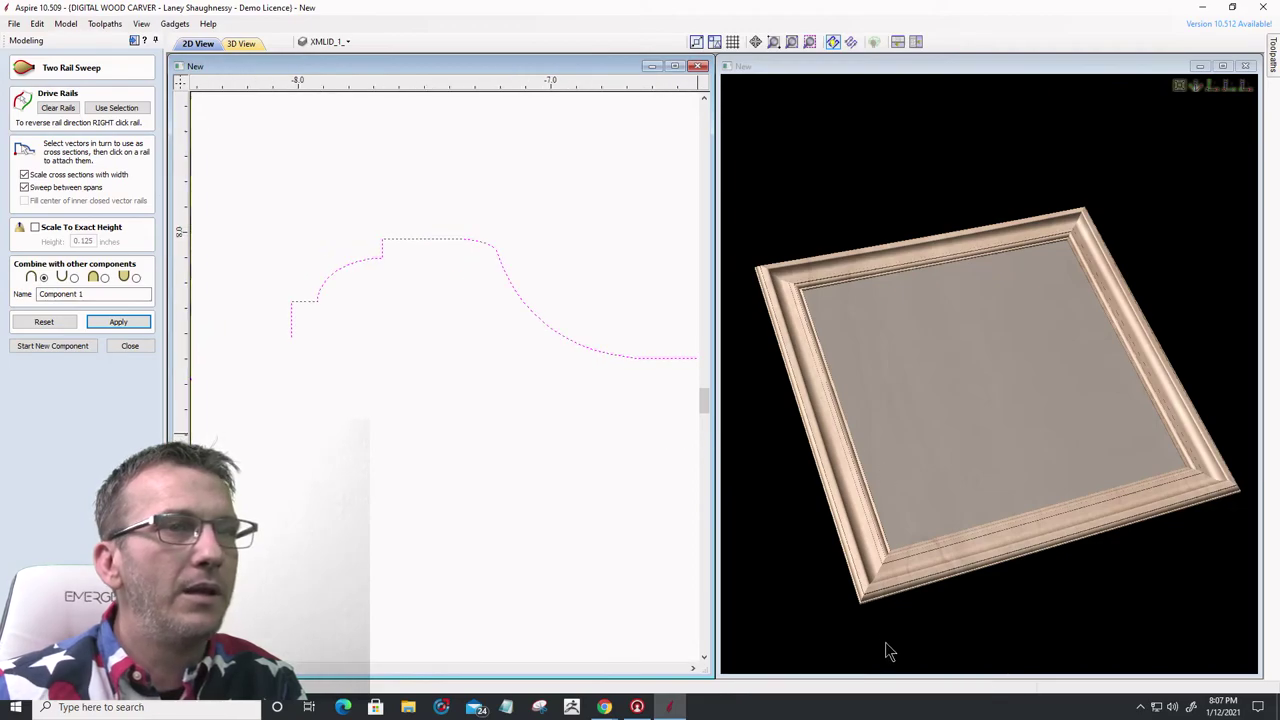
scroll(877, 600, "up", 5)
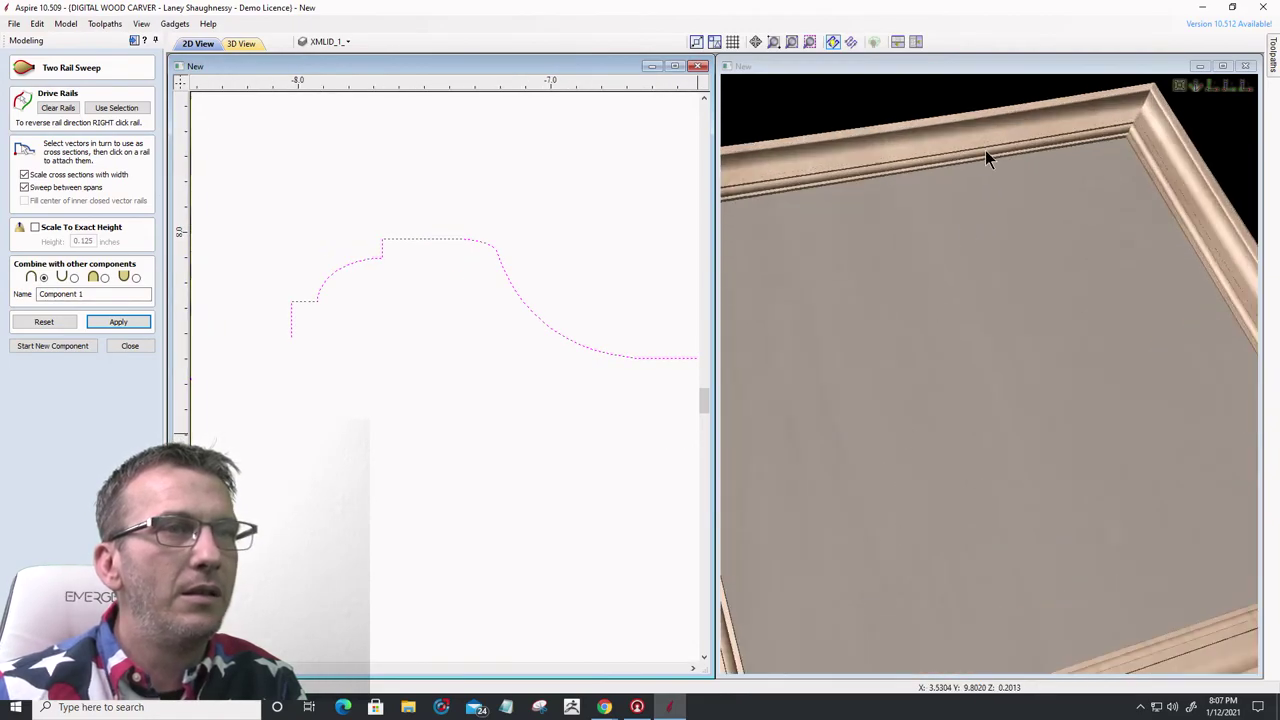
- Orbit and zoom the 3D view onto the frame's lower-left corner against the black background
left_click(938, 472)
left_click_drag(952, 425, 920, 509)
scroll(932, 486, "up", 4)
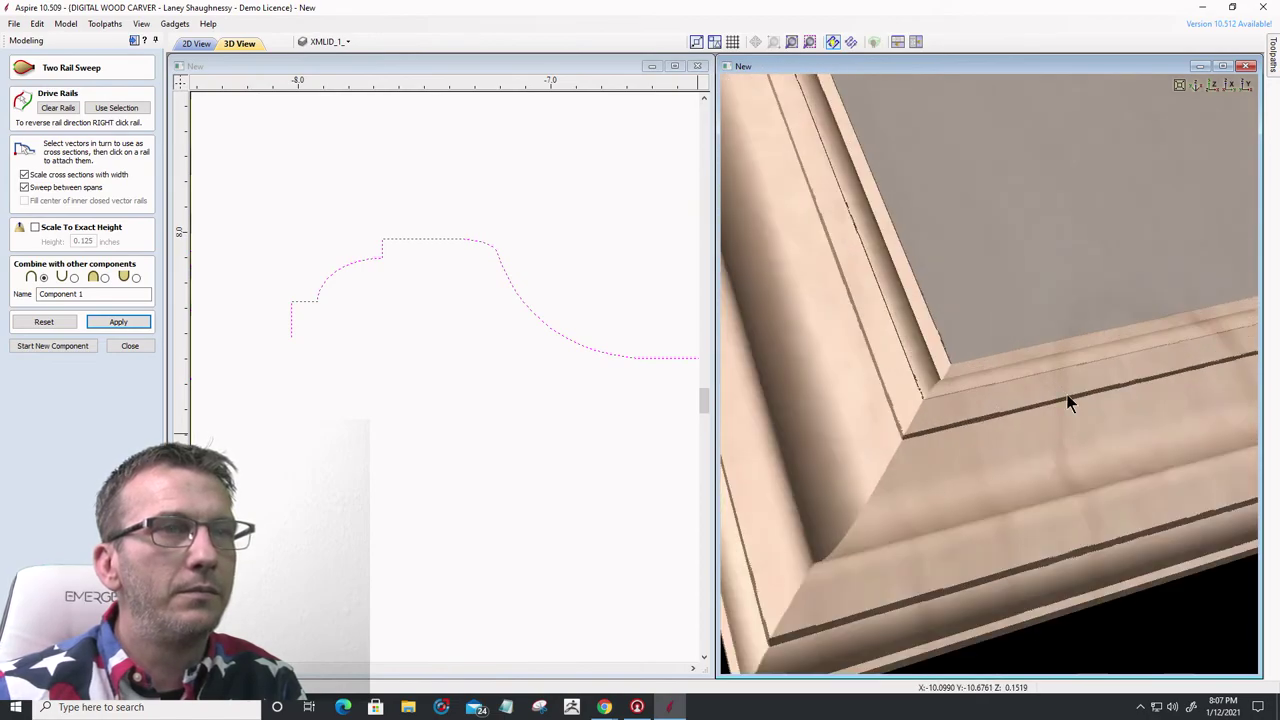
left_click_drag(913, 462, 1004, 387)
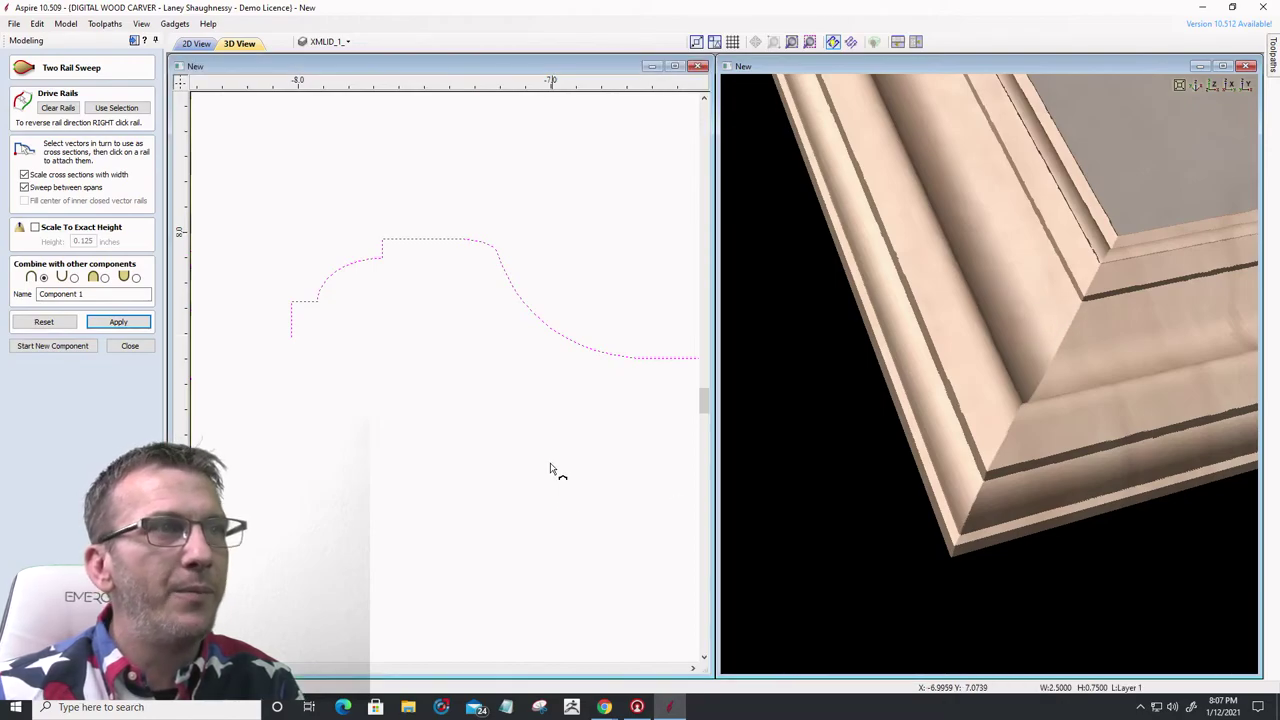
- Pan the 2D view to show the profile's full curve and right end, then re-angle the 3D corner close-up
middle_click_drag(557, 471, 328, 406)
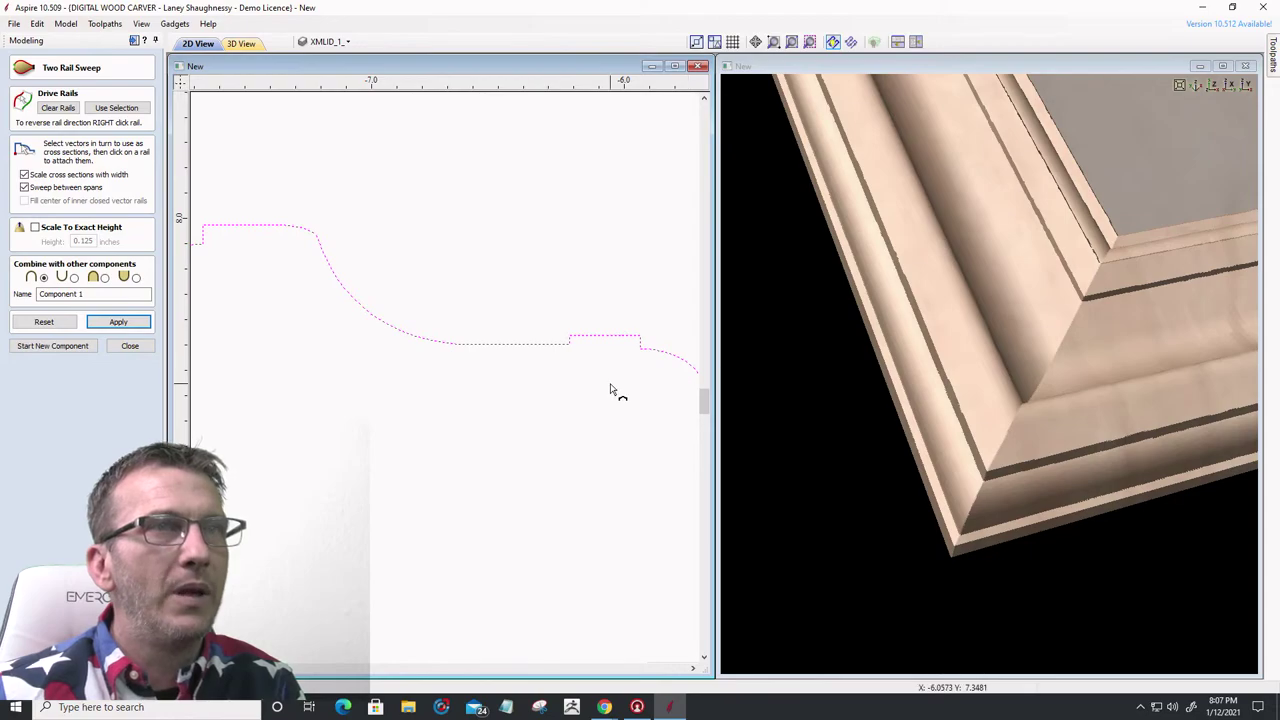
middle_click_drag(614, 389, 509, 403)
left_click(1070, 341)
scroll(966, 385, "up", 3)
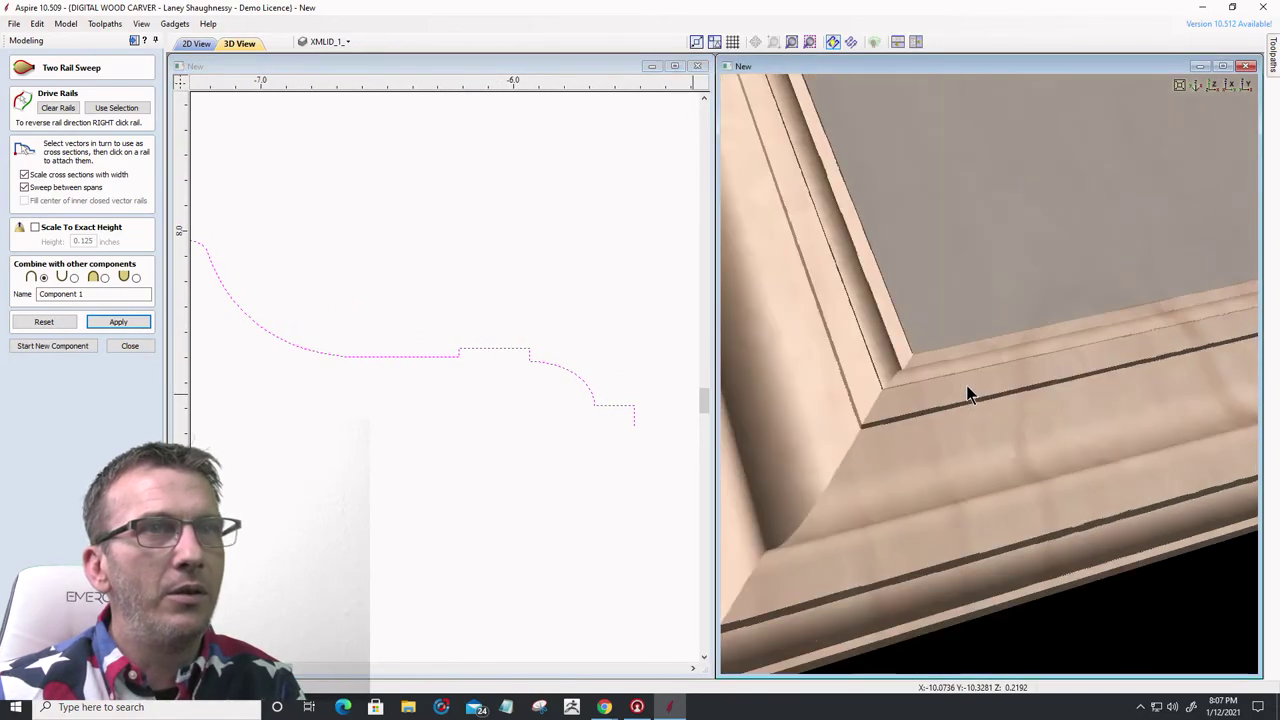
middle_click_drag(966, 385, 828, 392)
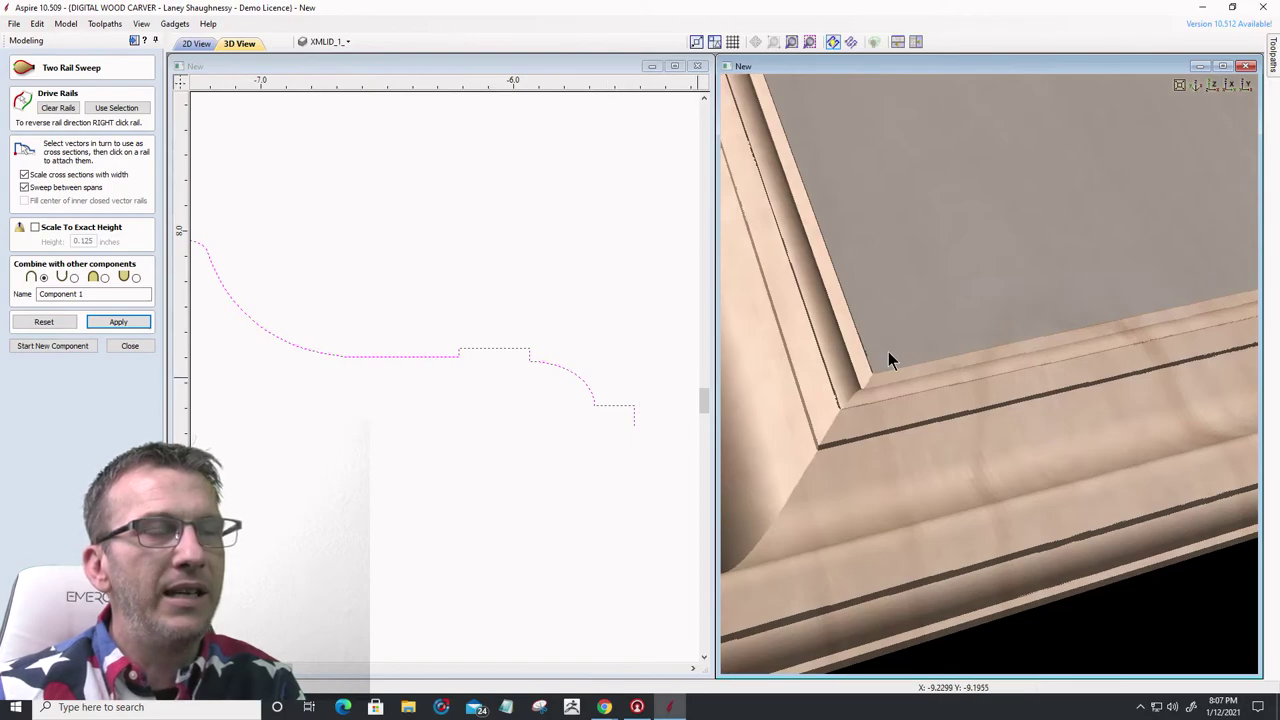
left_click_drag(888, 351, 1065, 316)
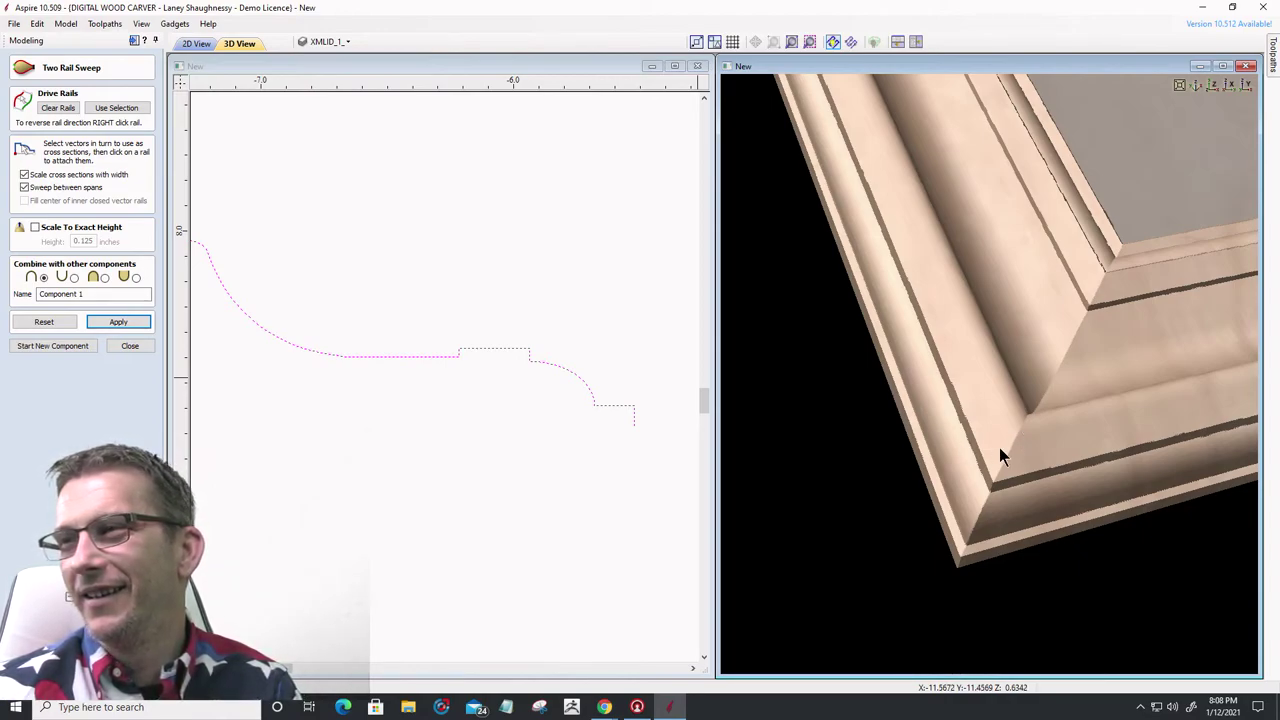
scroll(1083, 477, "down", 4)
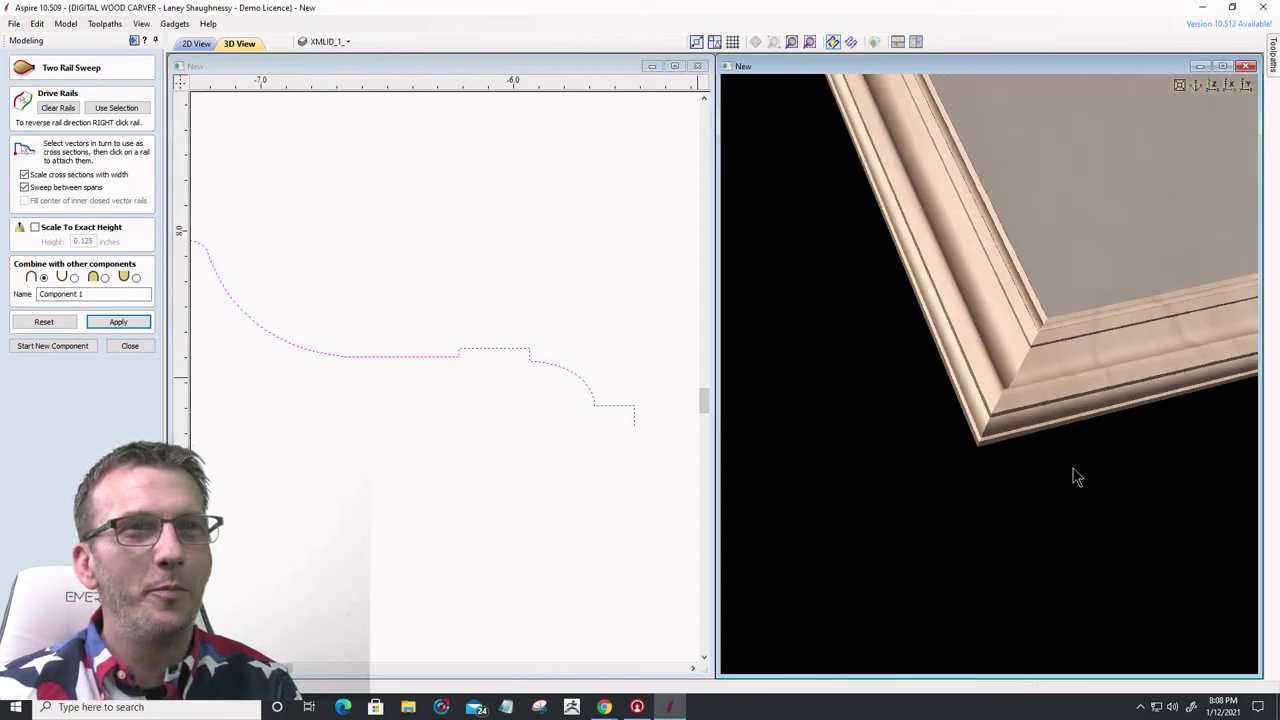
scroll(1073, 474, "down", 3)
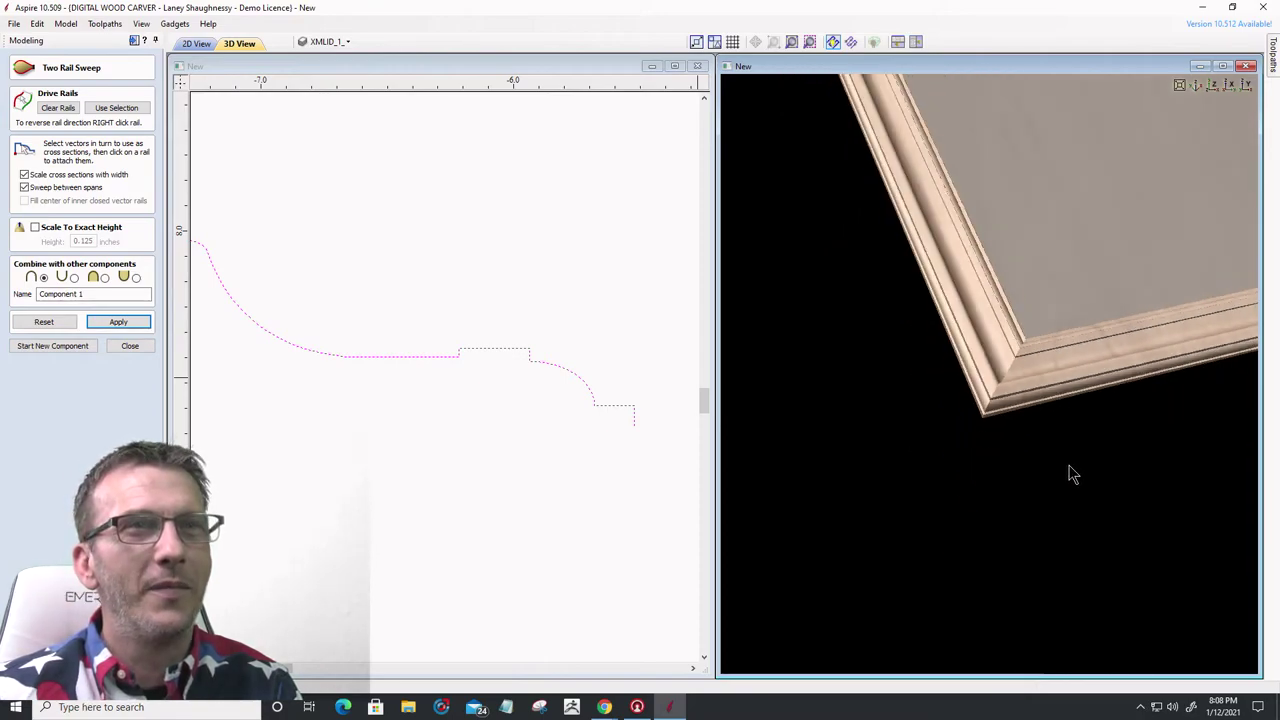
- Show the whole frame from the Top view beside the full profile, then tilt it into a level perspective view
left_click(1211, 87)
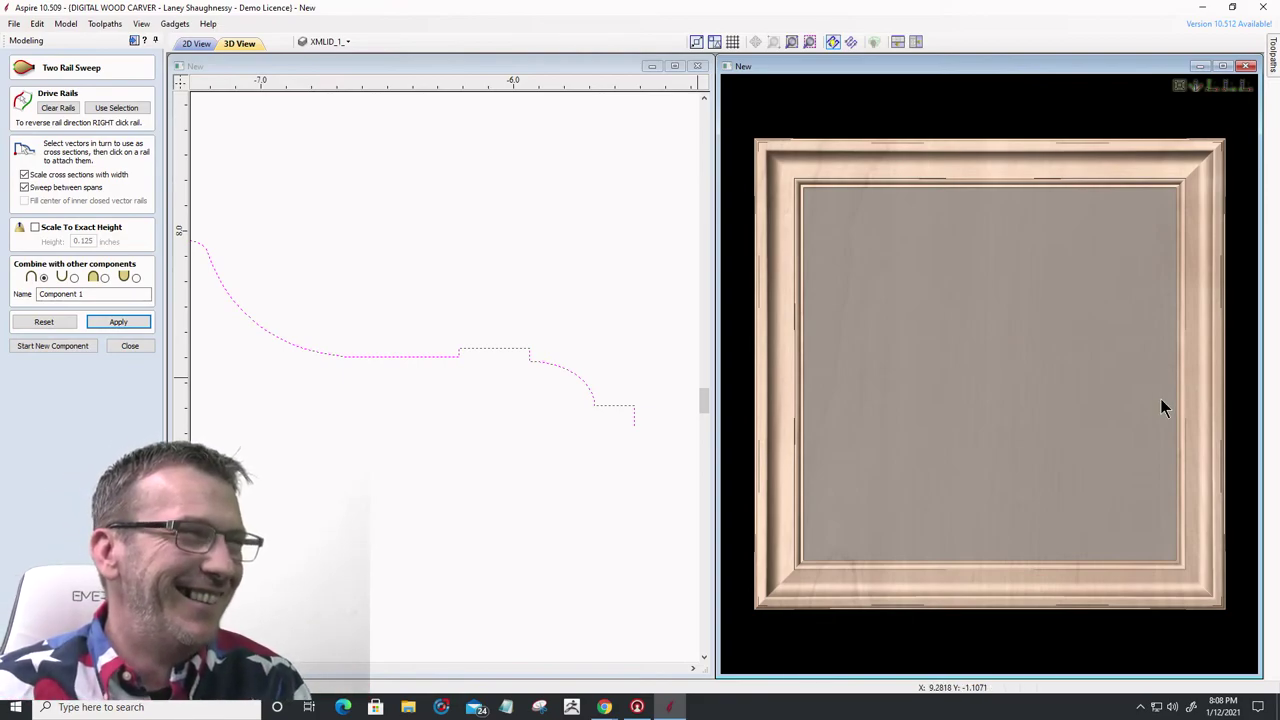
scroll(491, 531, "down", 1)
scroll(580, 527, "down", 1)
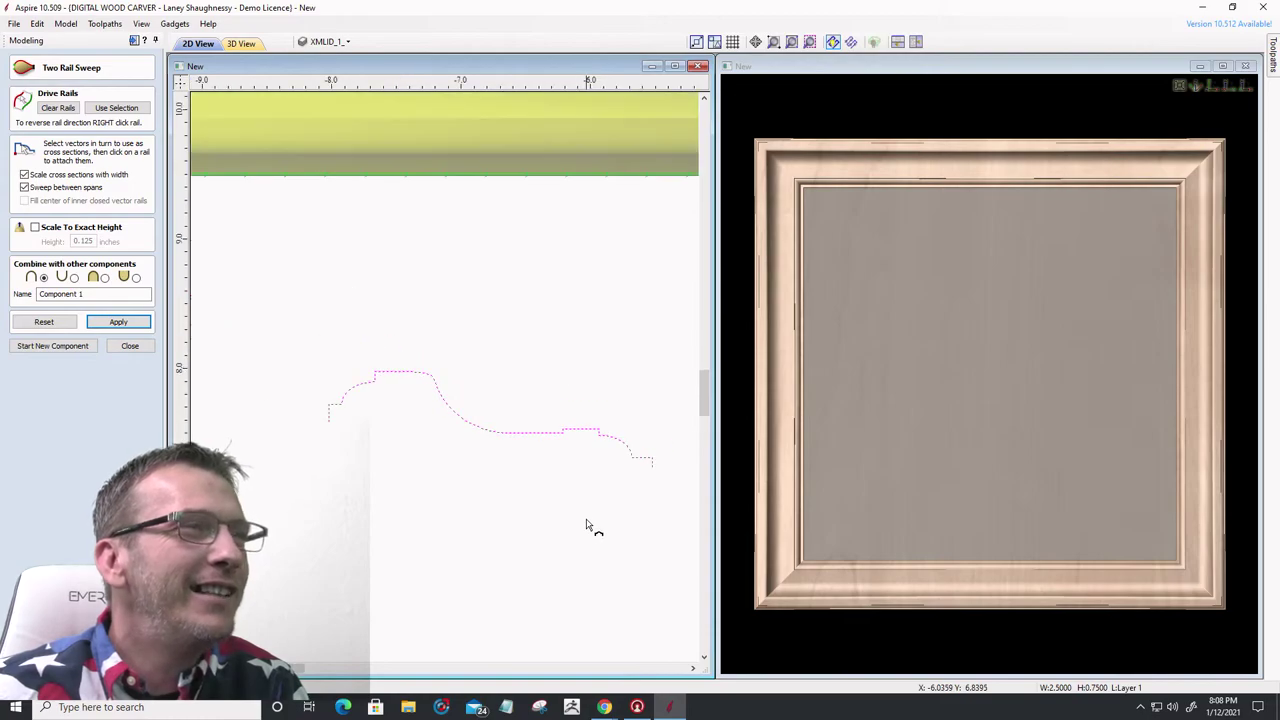
scroll(547, 530, "down", 1)
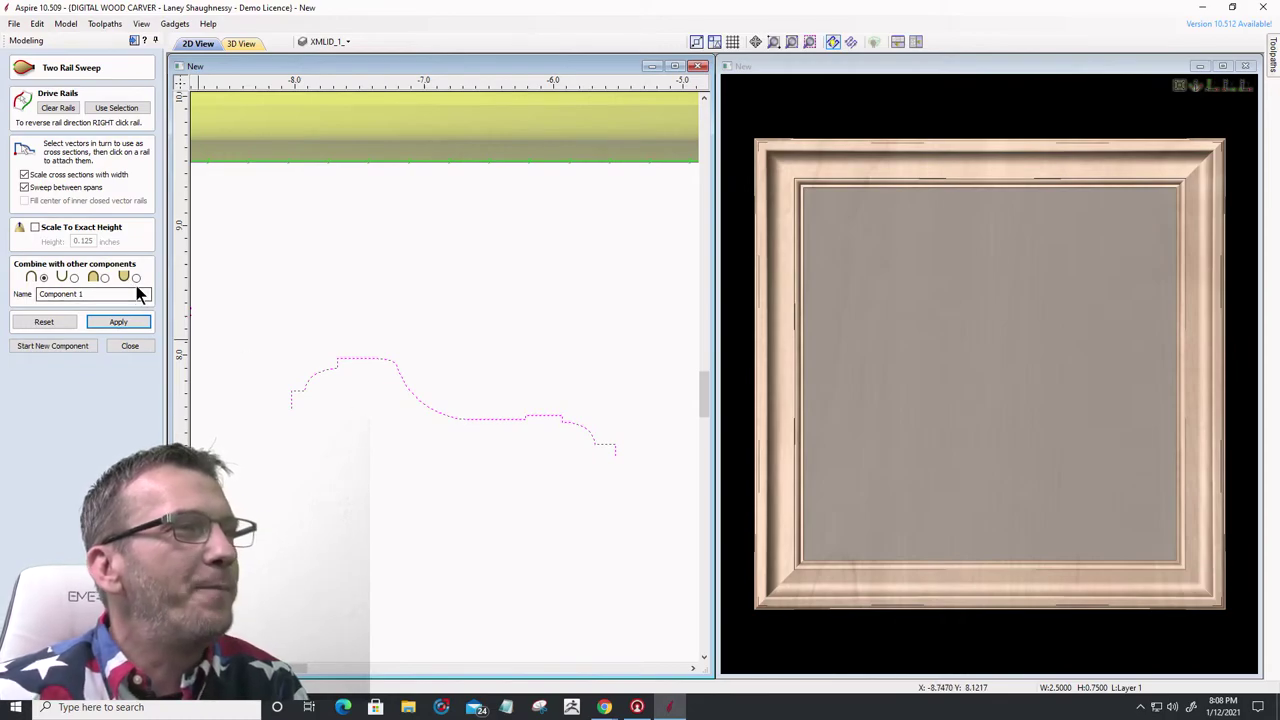
scroll(543, 425, "up", 1)
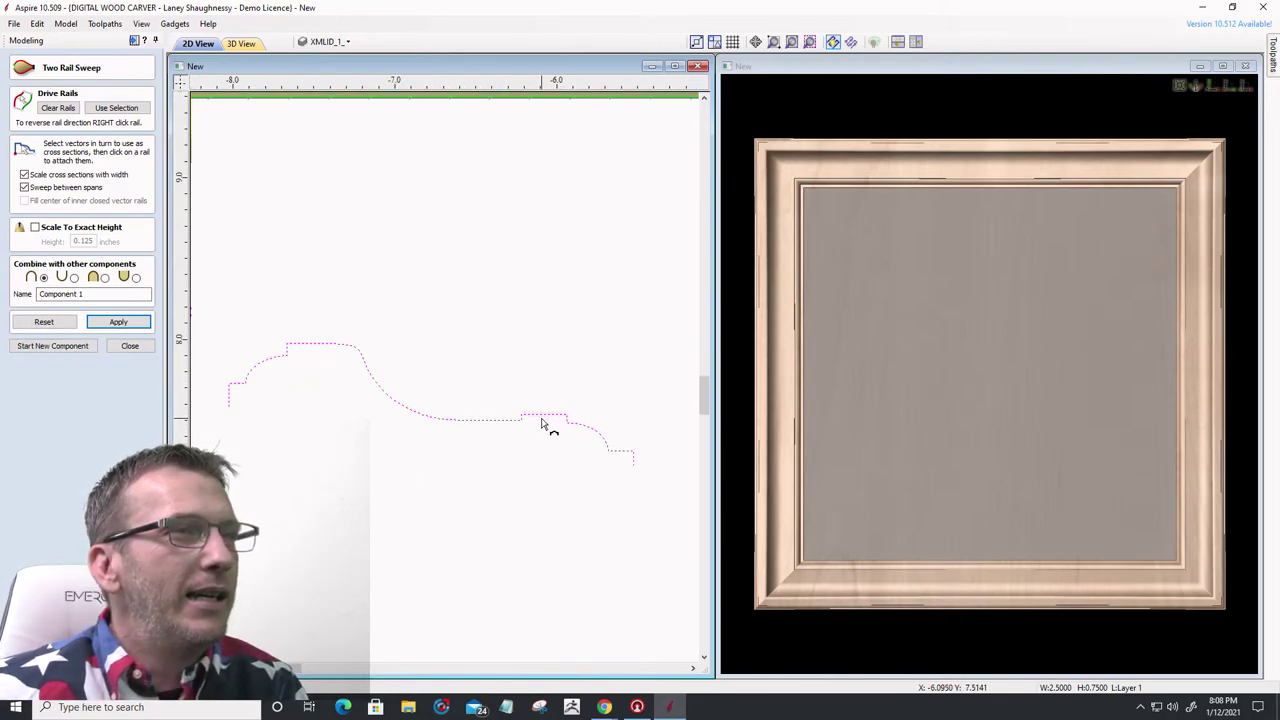
scroll(443, 500, "up", 1)
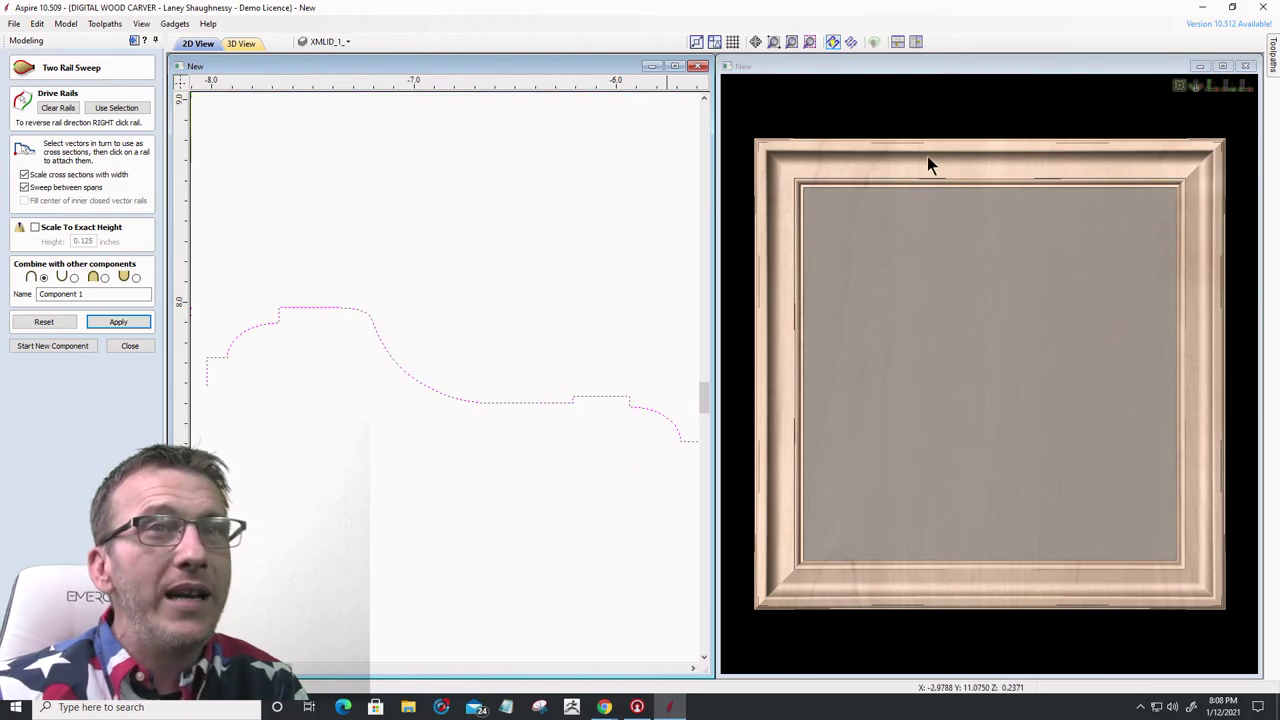
left_click_drag(1006, 608, 1060, 440)
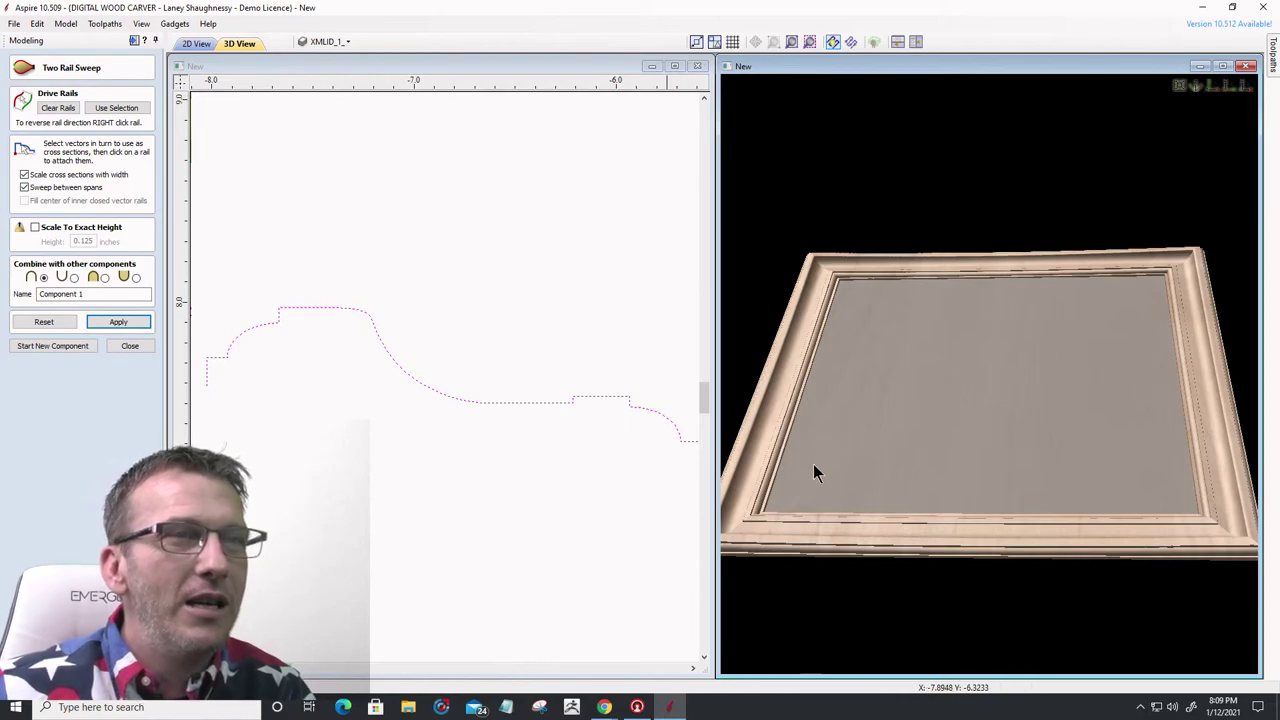
mouse_move(796, 511)
left_mouse_down()
mouse_move(818, 494)
mouse_move(800, 502)
mouse_move(806, 484)
left_mouse_up()
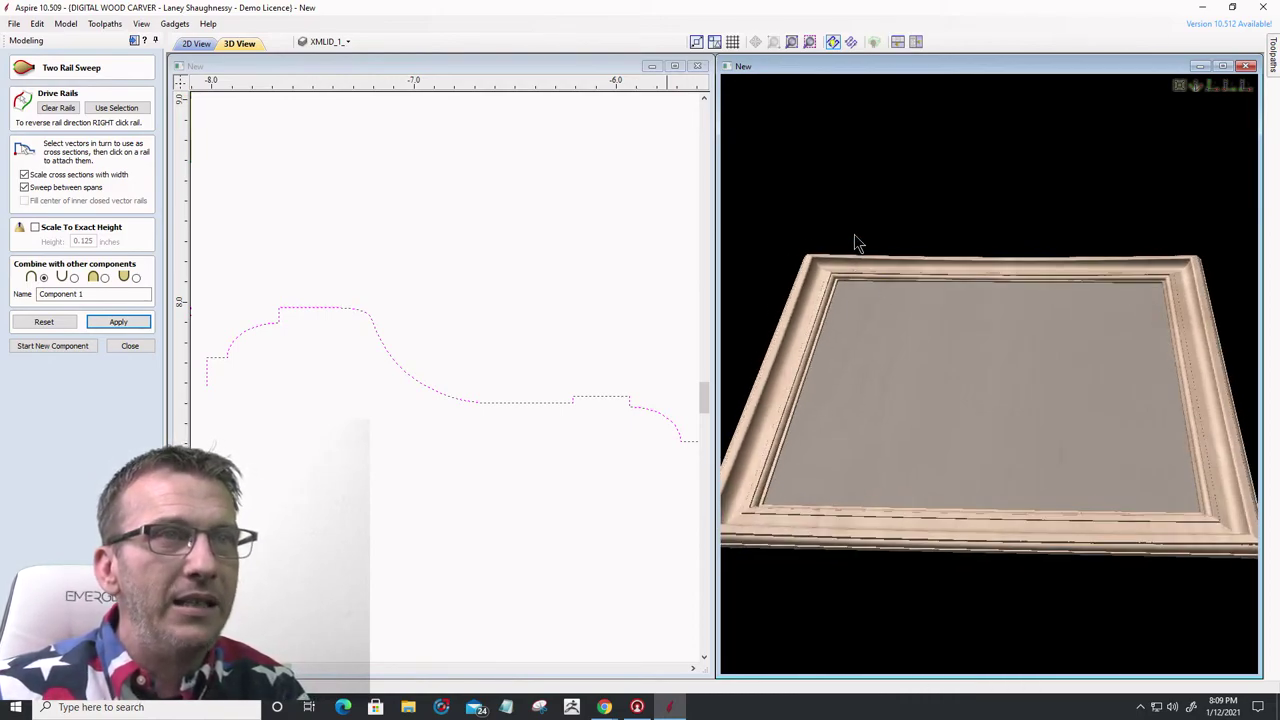
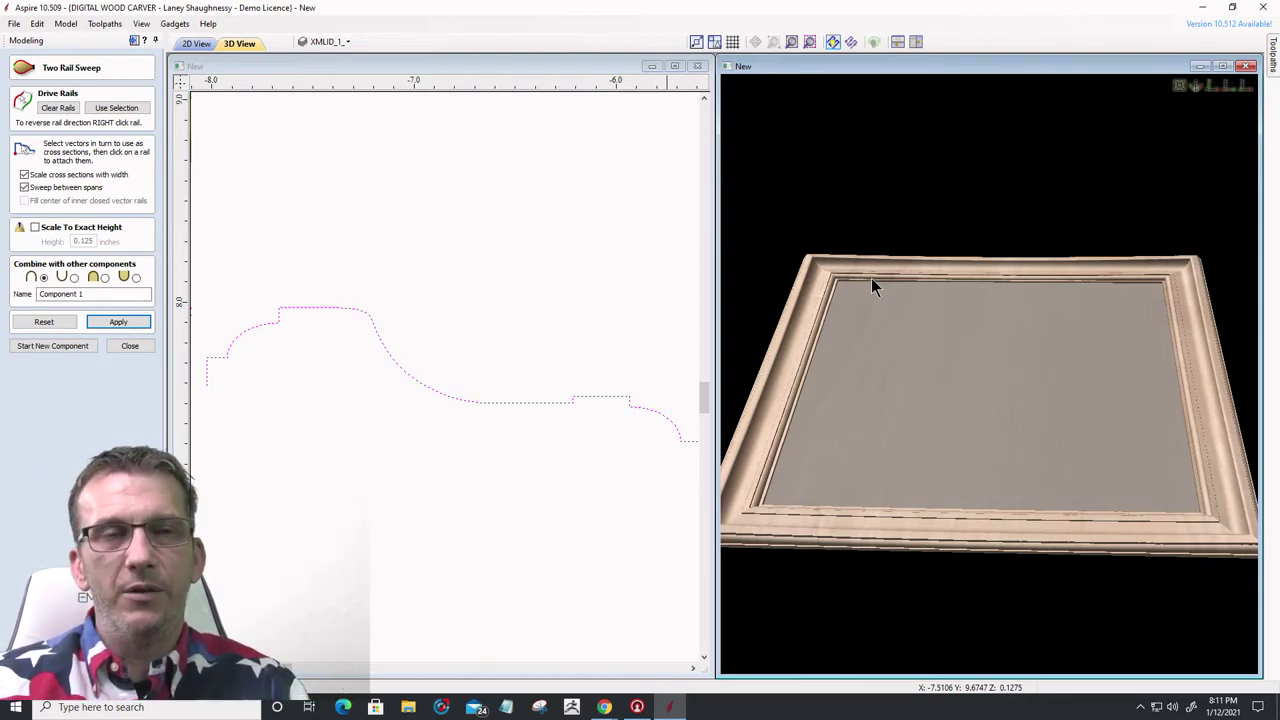
- Maximize the 2D view and zoom out until the whole frame sweep and its rails show
scroll(868, 285, "down", 2)
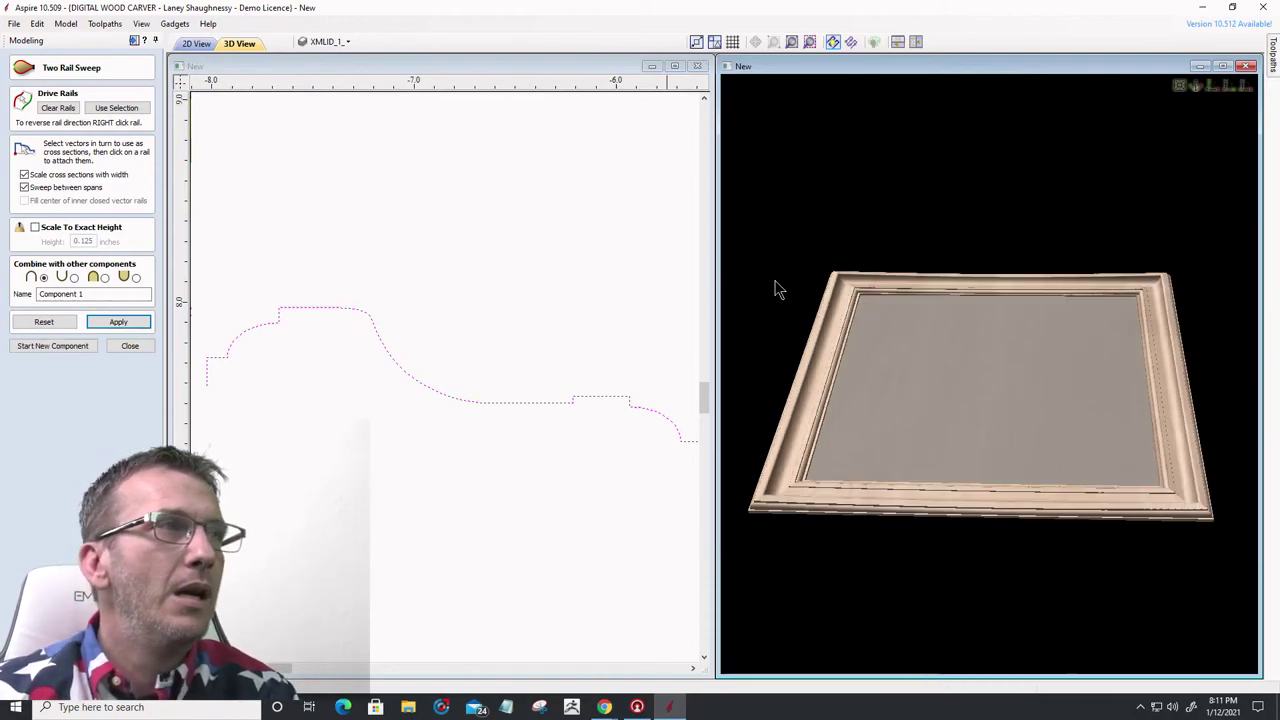
left_click(675, 66)
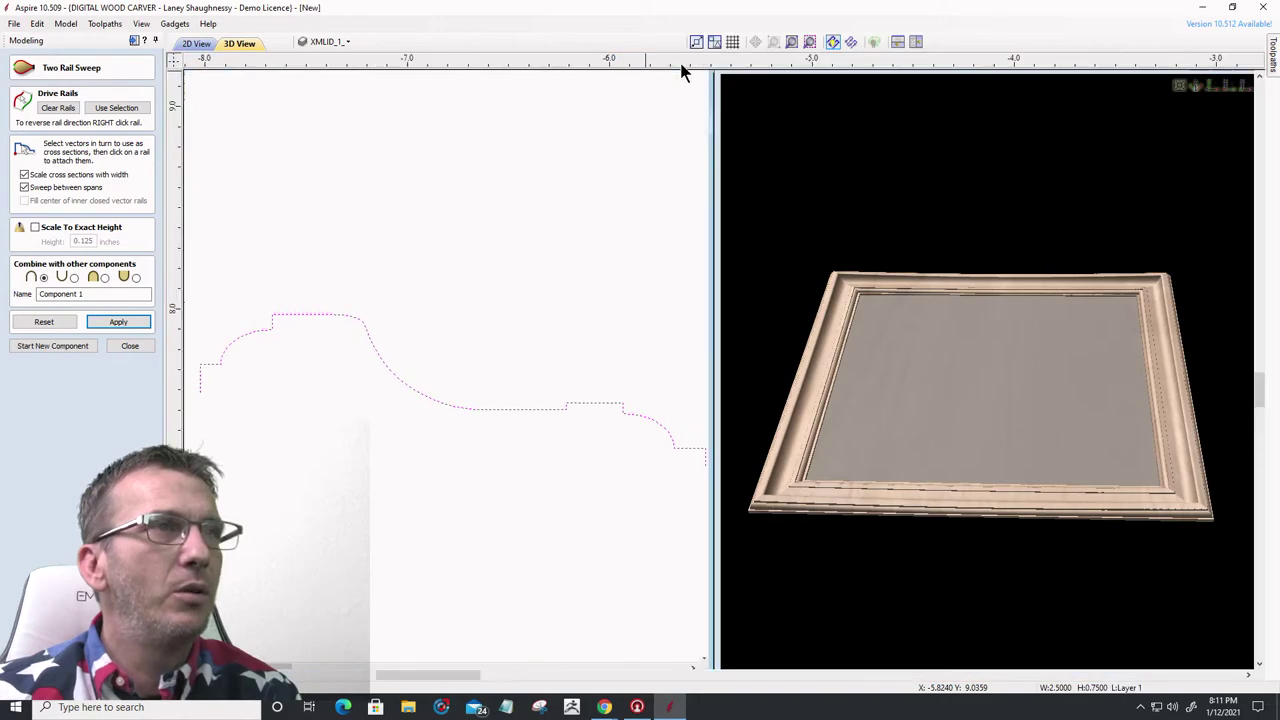
scroll(651, 397, "down", 3)
scroll(457, 380, "up", 2)
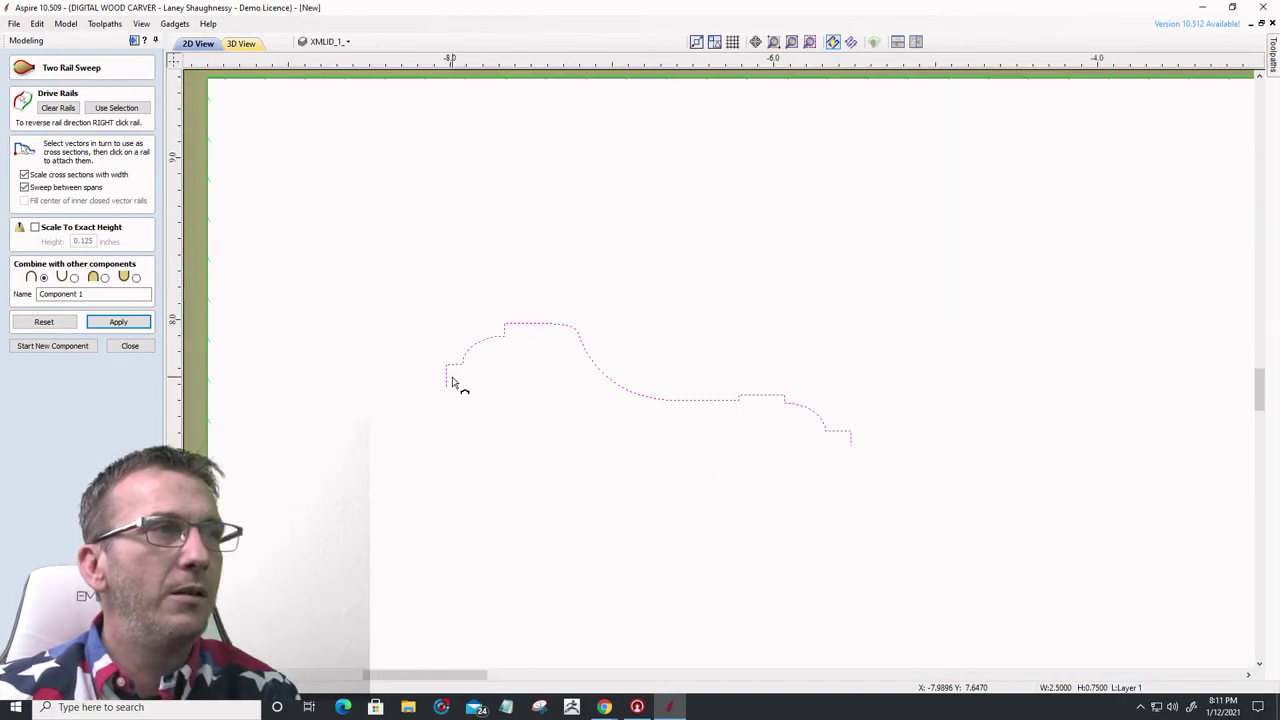
scroll(526, 408, "down", 5)
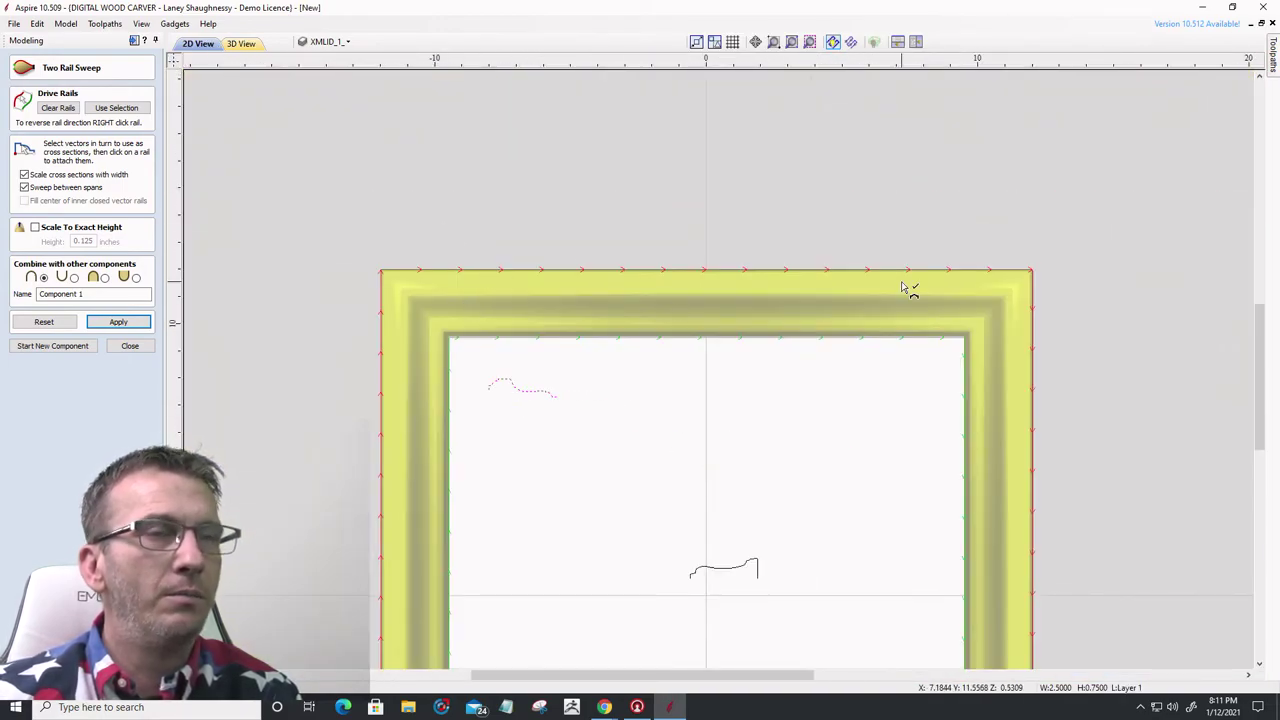
- Close the Two Rail Sweep to finish the frame, then rename Level 1 to 'Main Frame'
left_click(132, 346)
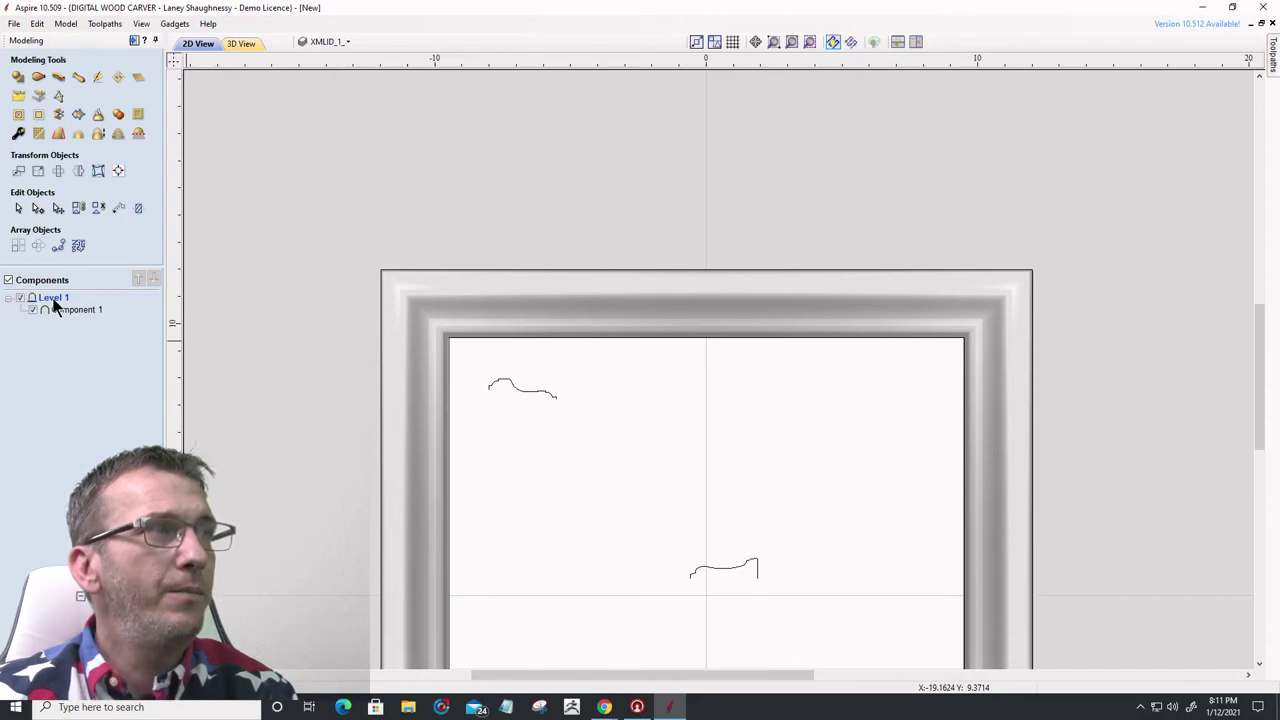
left_click(53, 298)
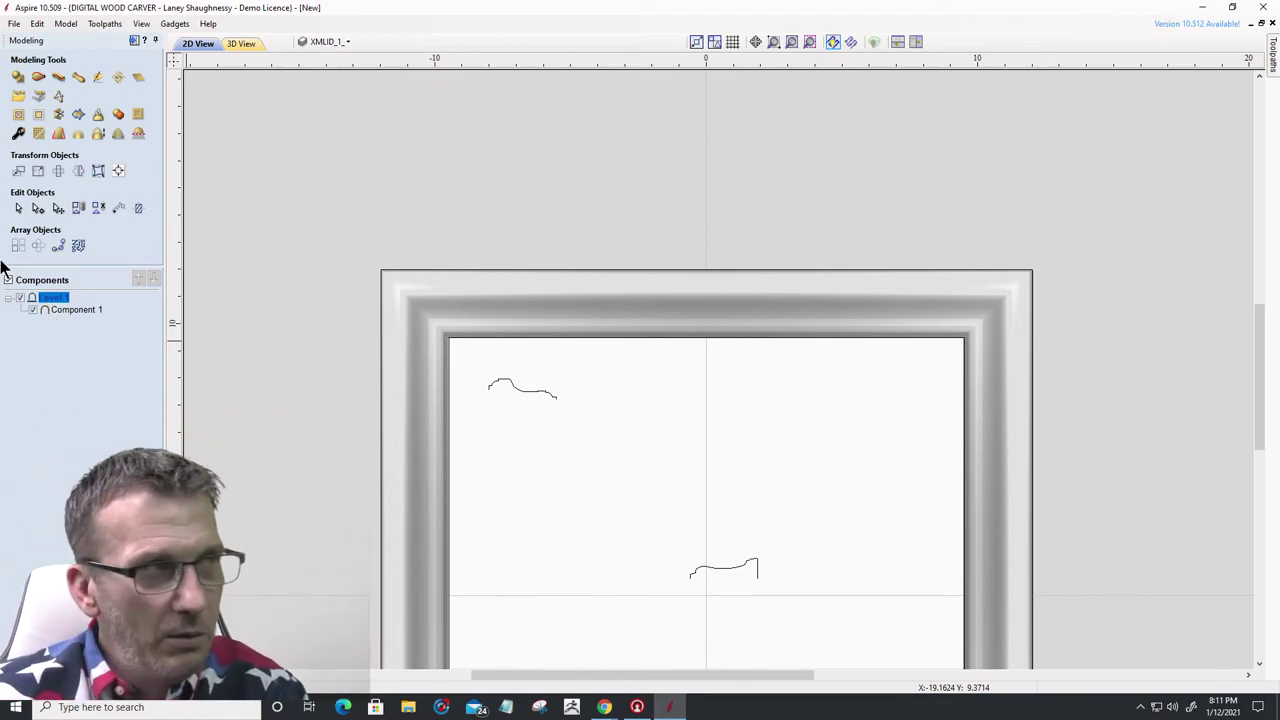
mouse_move(31, 296)
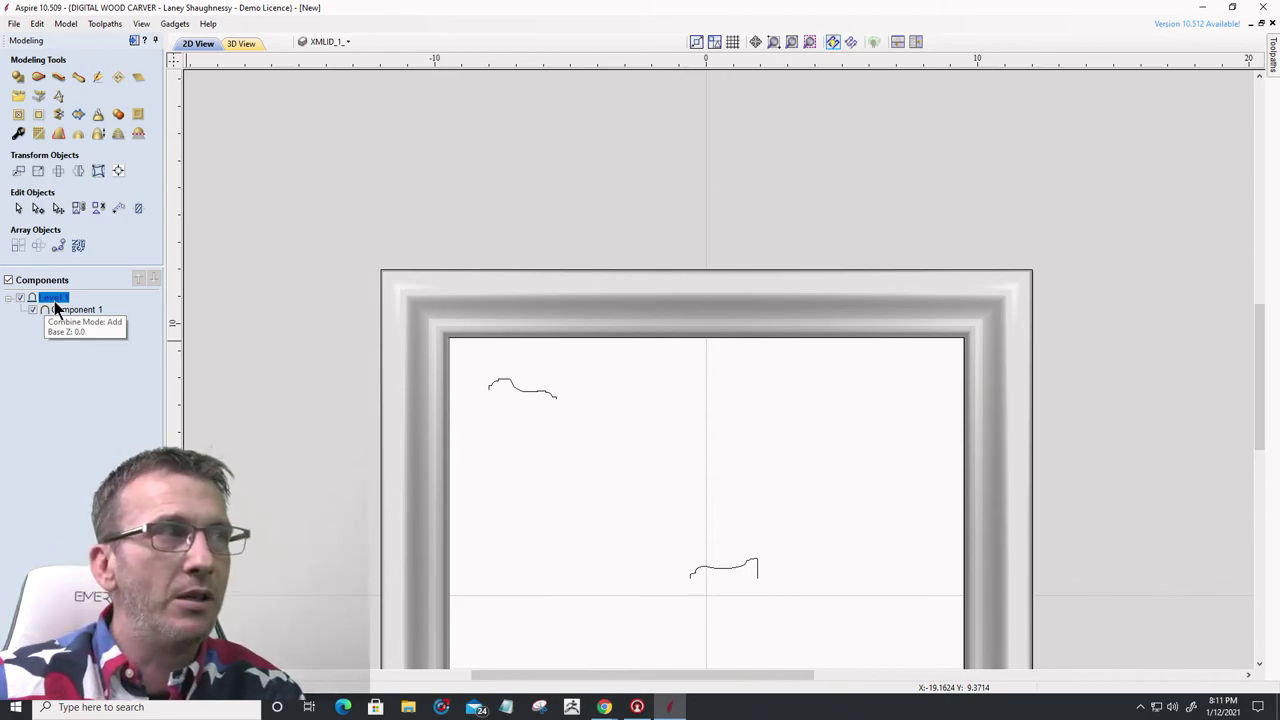
right_click(57, 299)
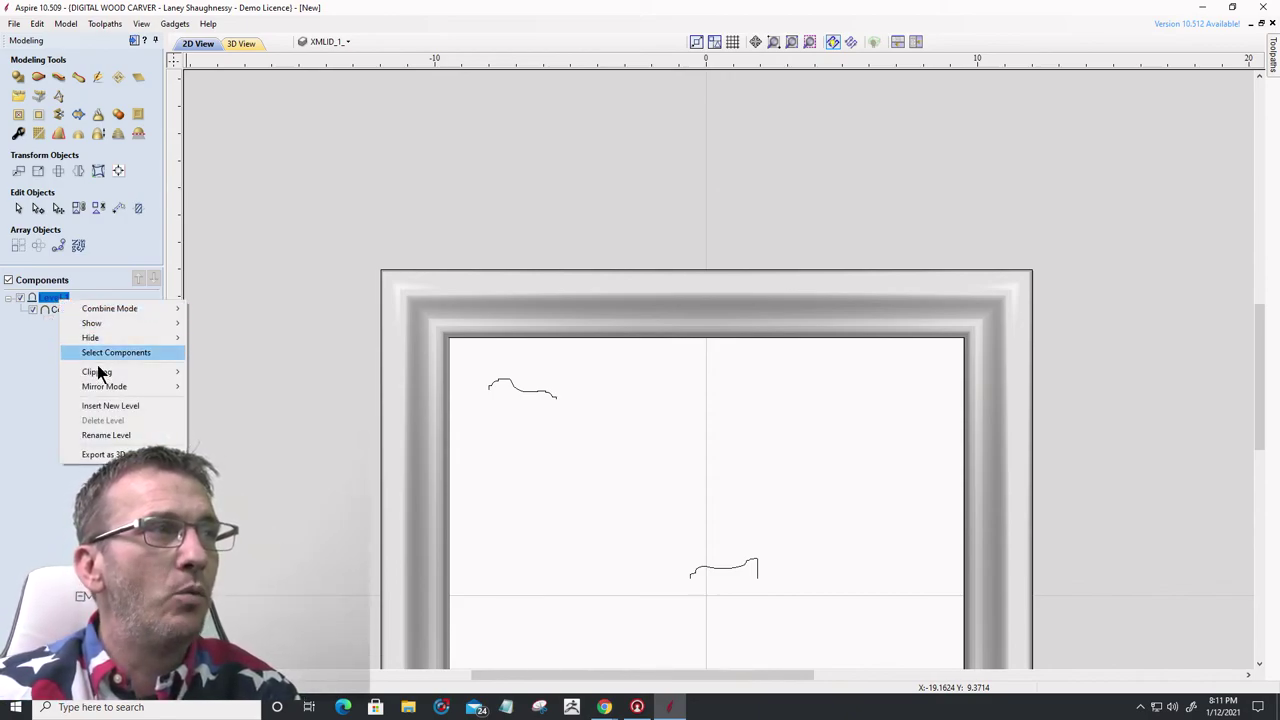
left_click(89, 436)
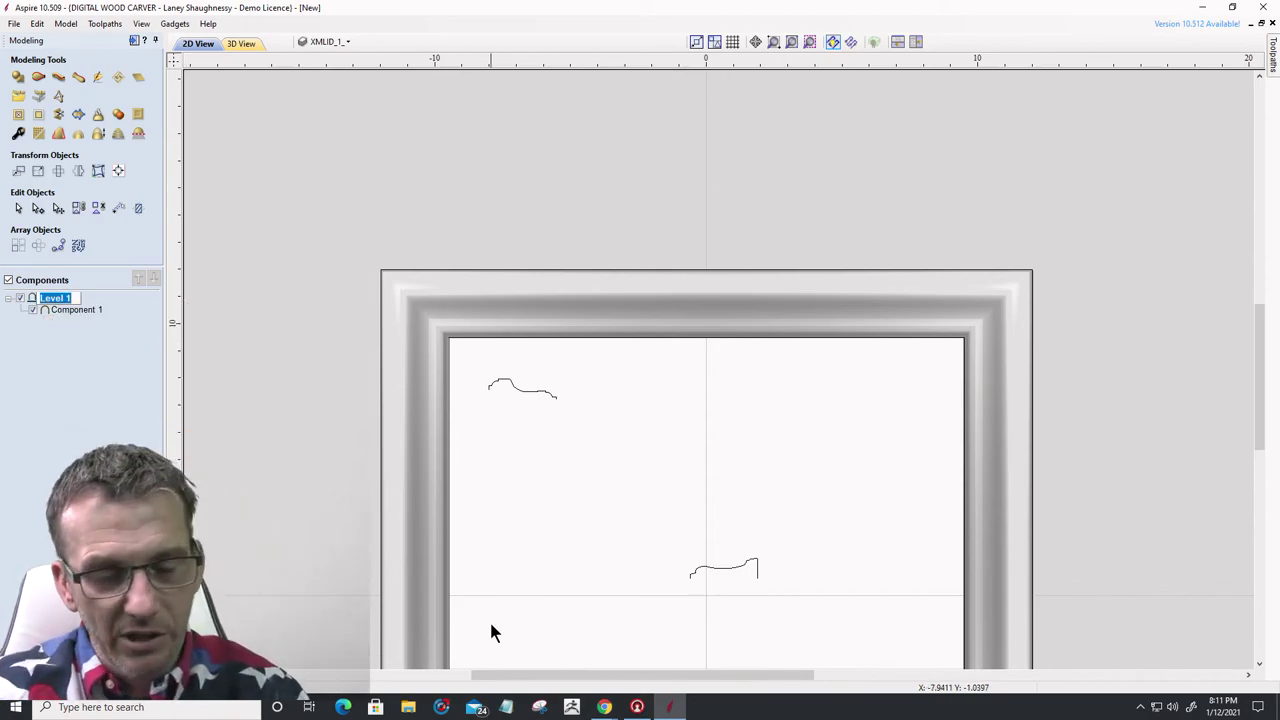
type("M")
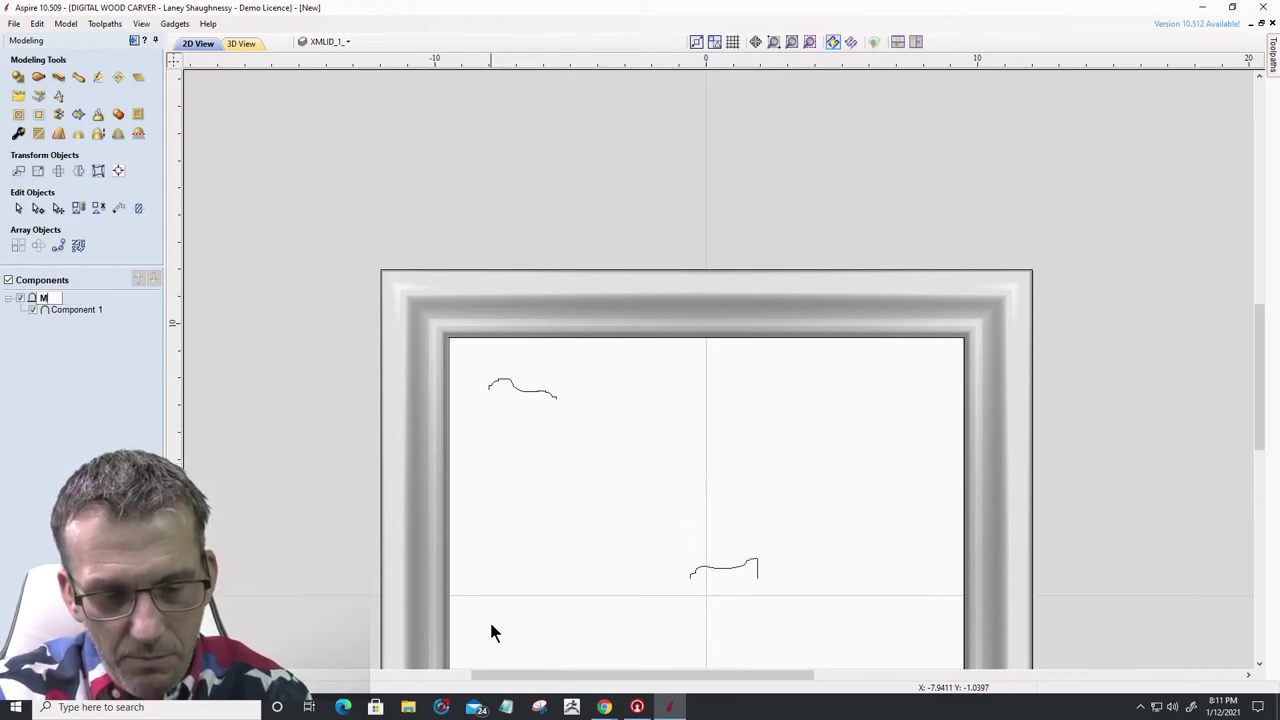
type("ain Frame")
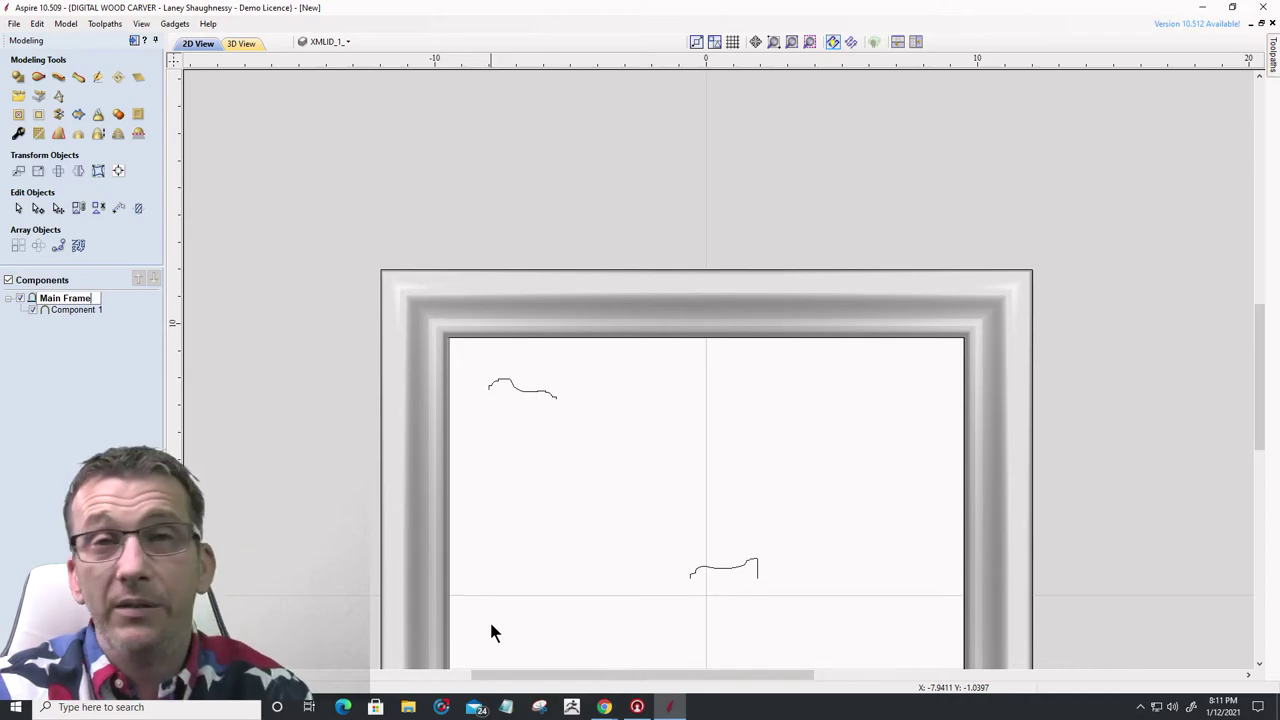
key("Return")
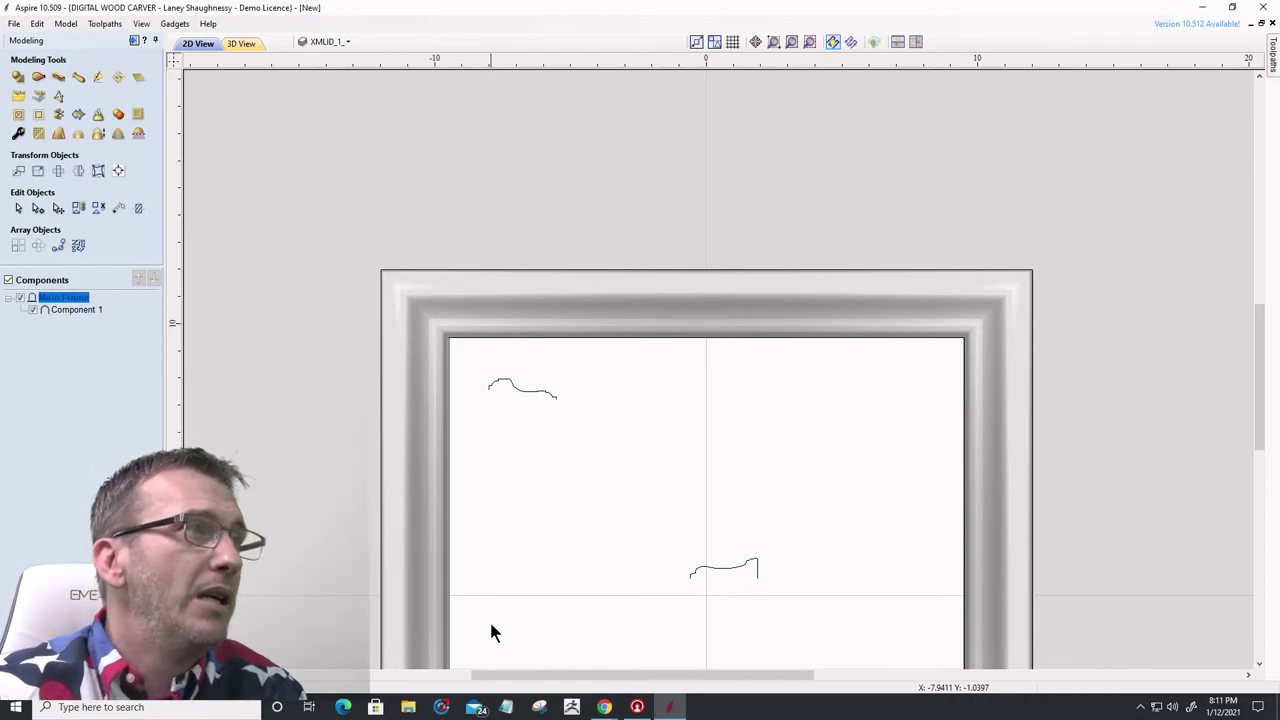
- Insert a new level above Main Frame and rename it 'Corner 1 LL'
right_click(62, 298)
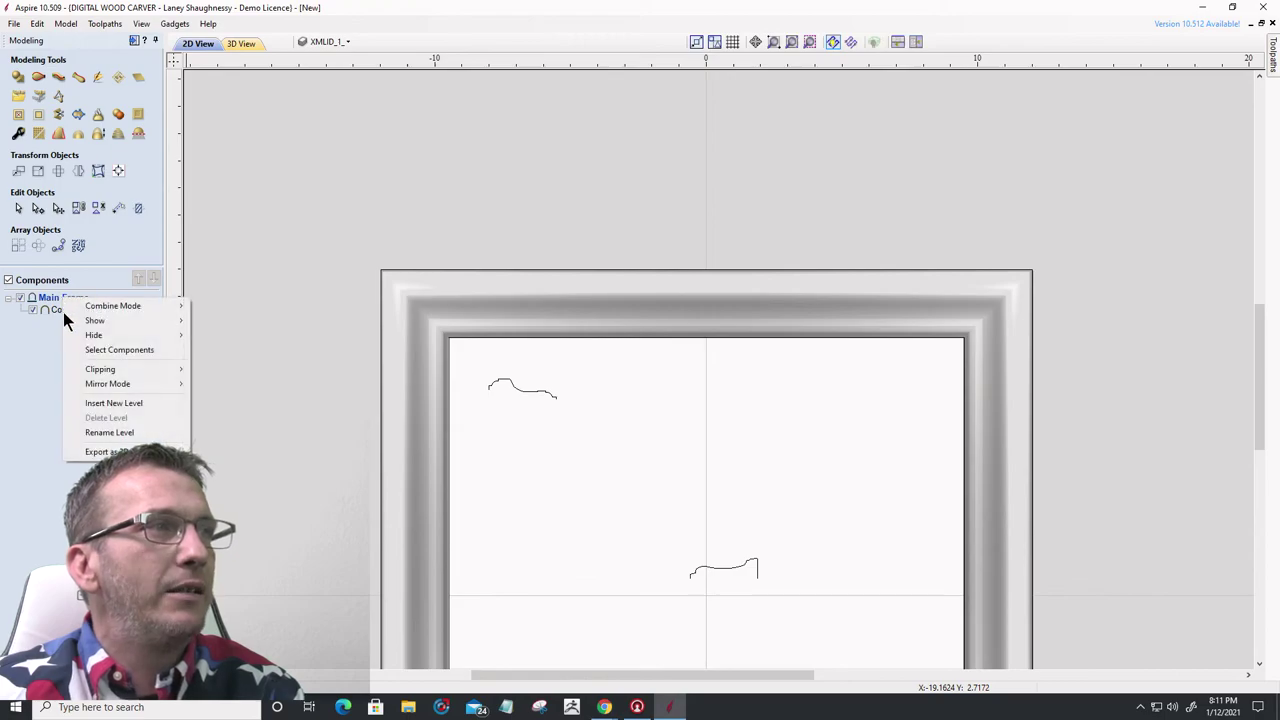
left_click(125, 403)
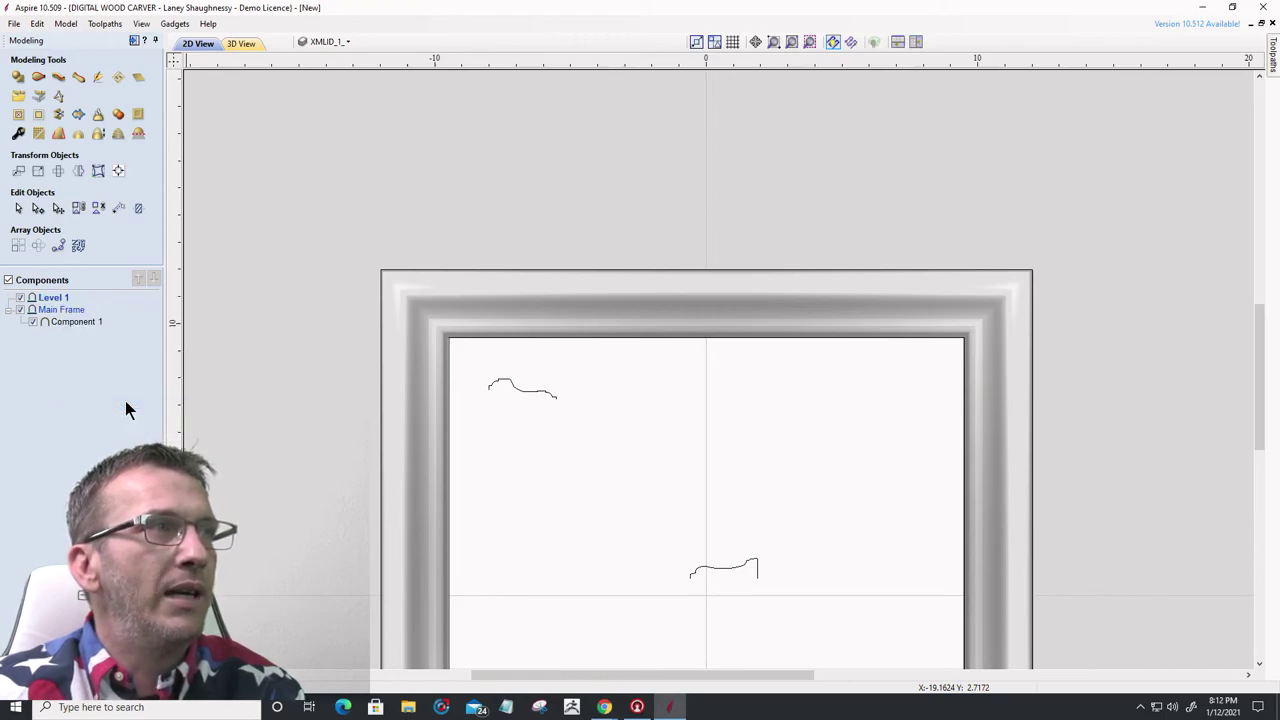
left_click(52, 298)
right_click(61, 297)
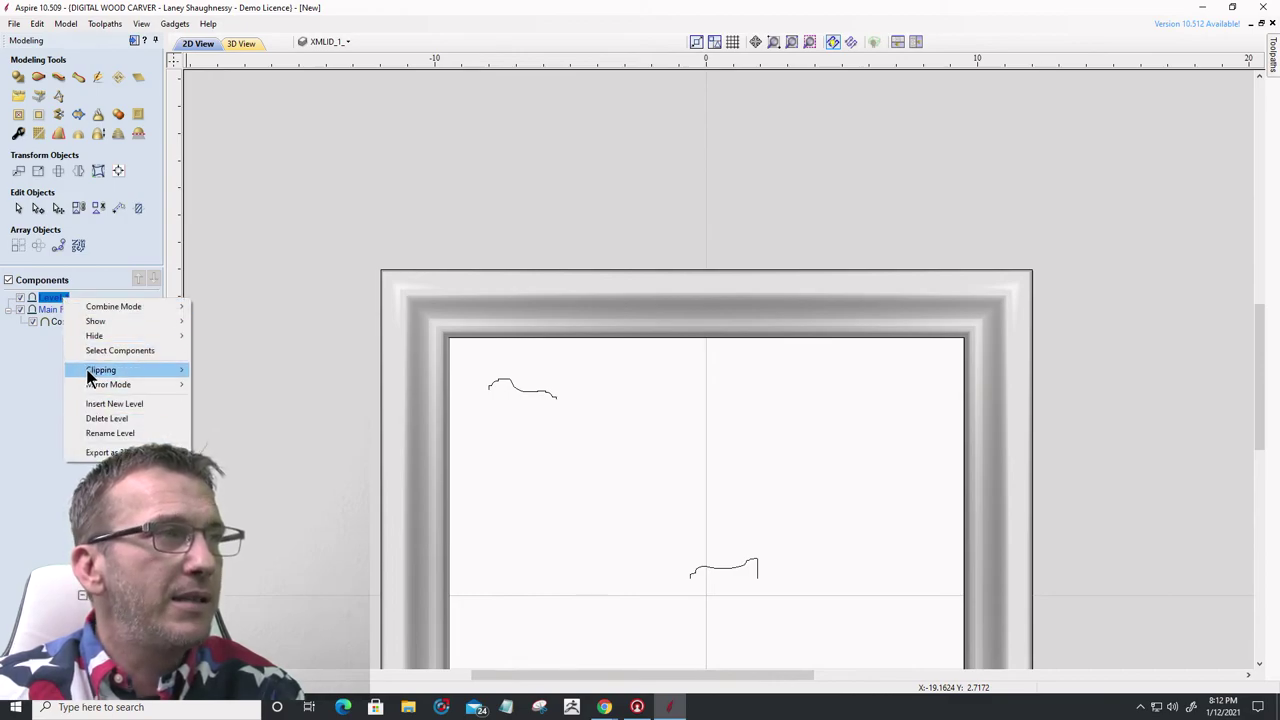
mouse_move(88, 374)
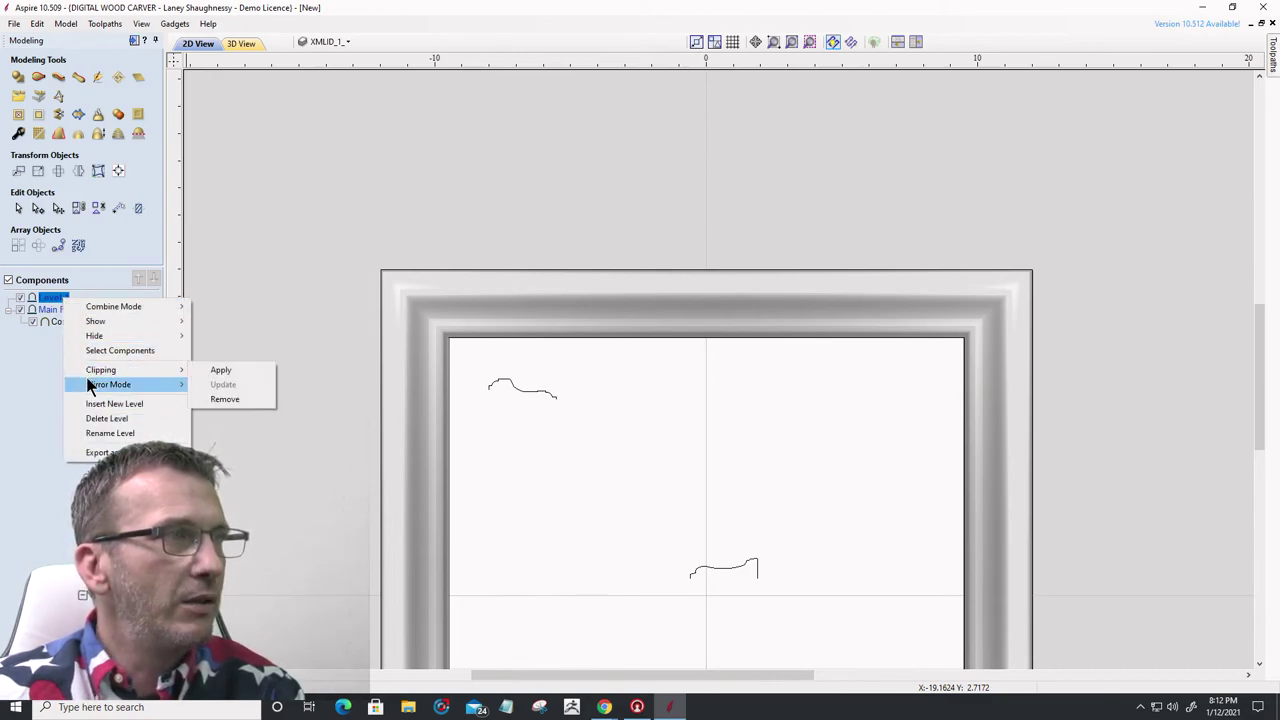
left_click(98, 433)
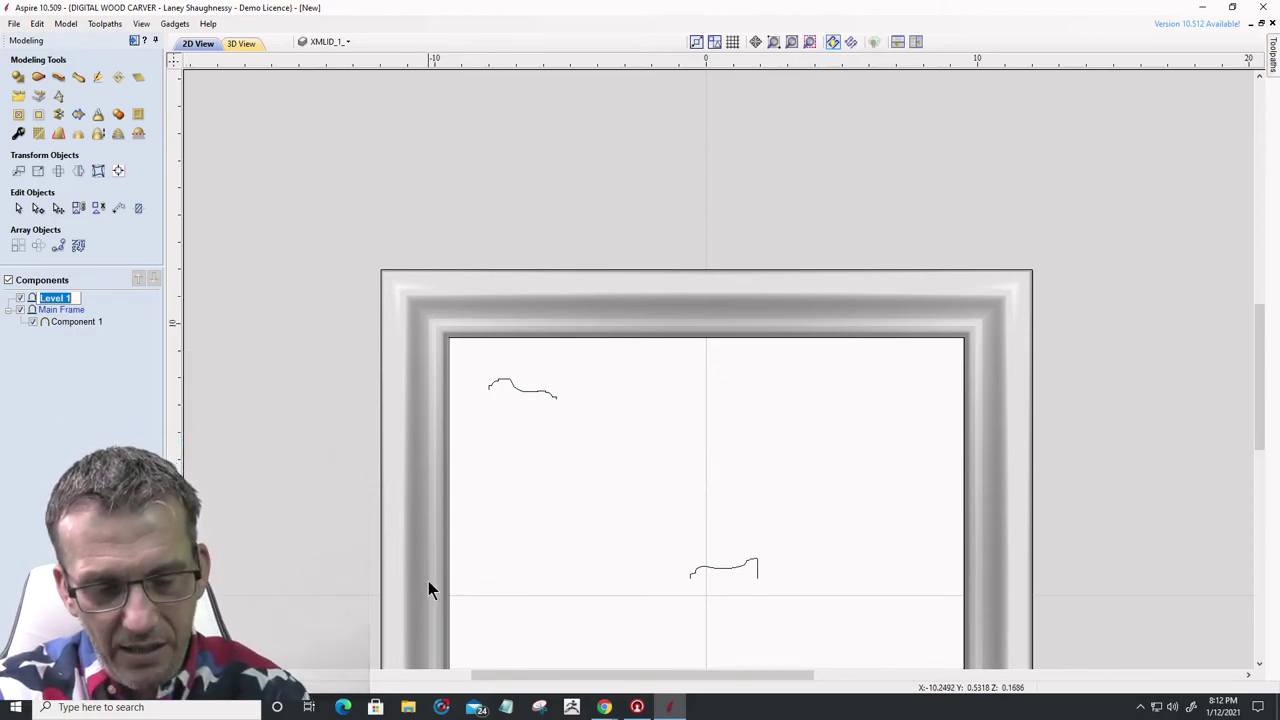
type("Corner 1")
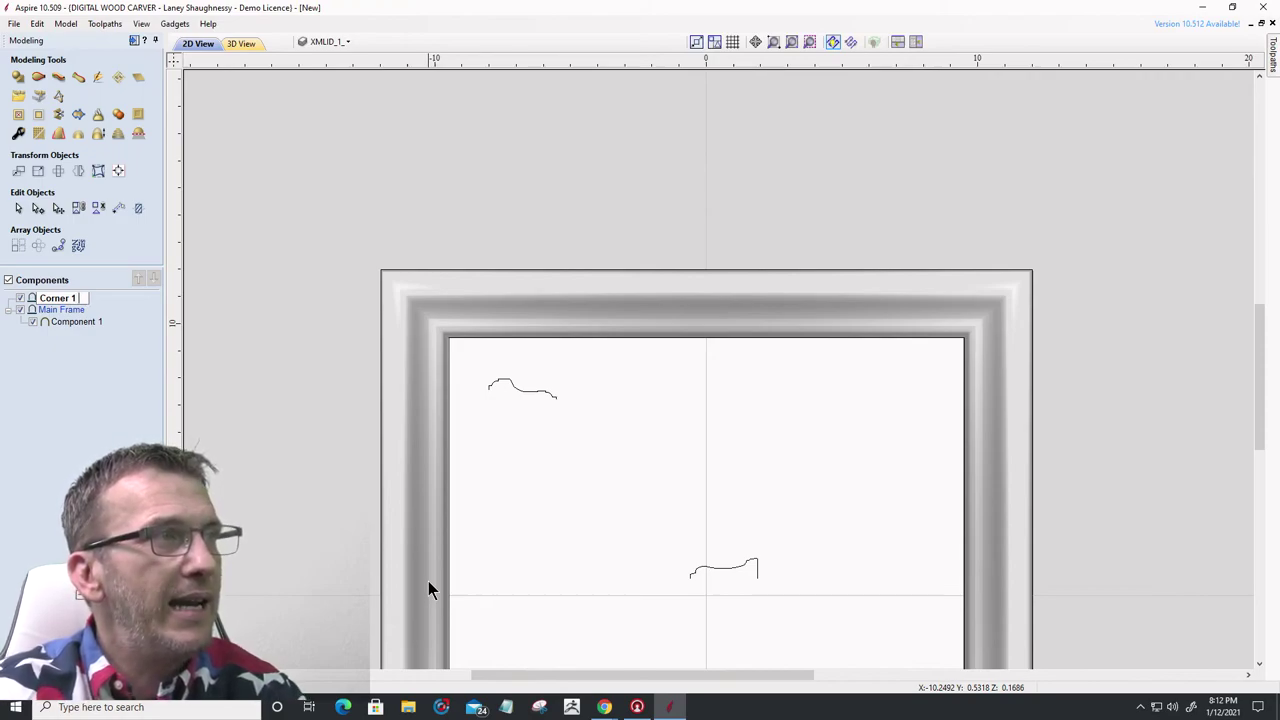
type("LL")
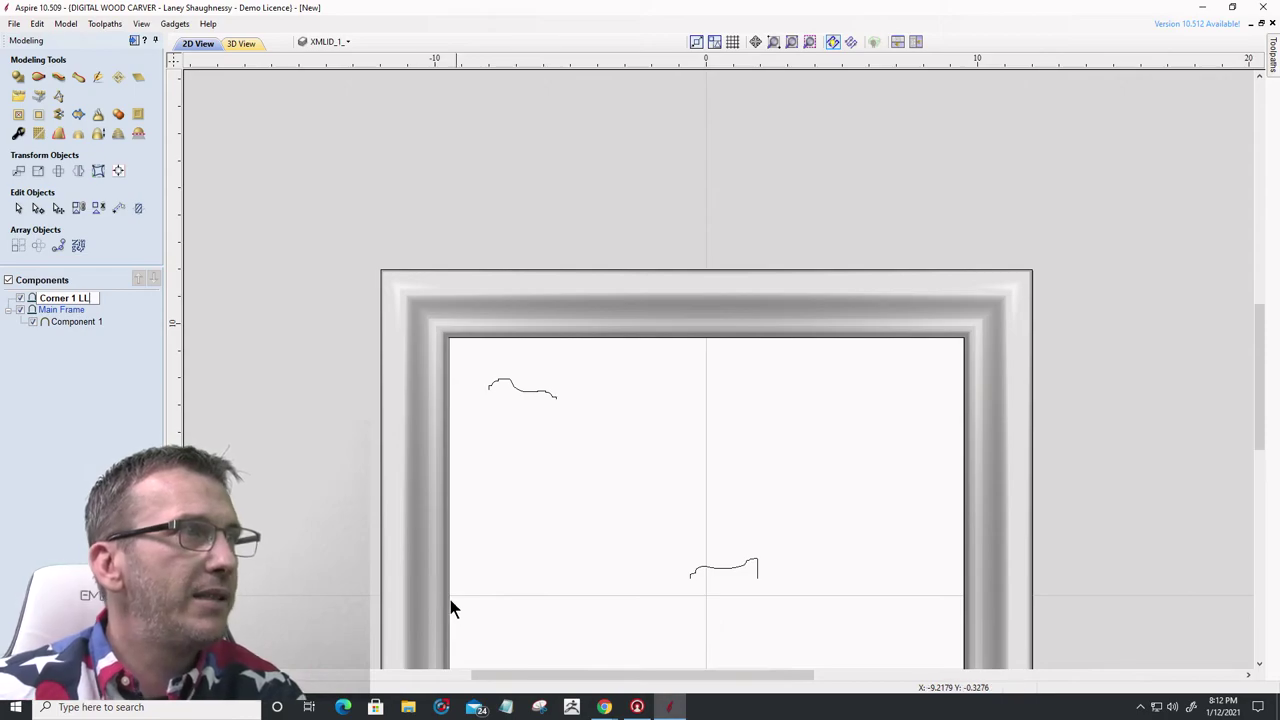
key("Return")
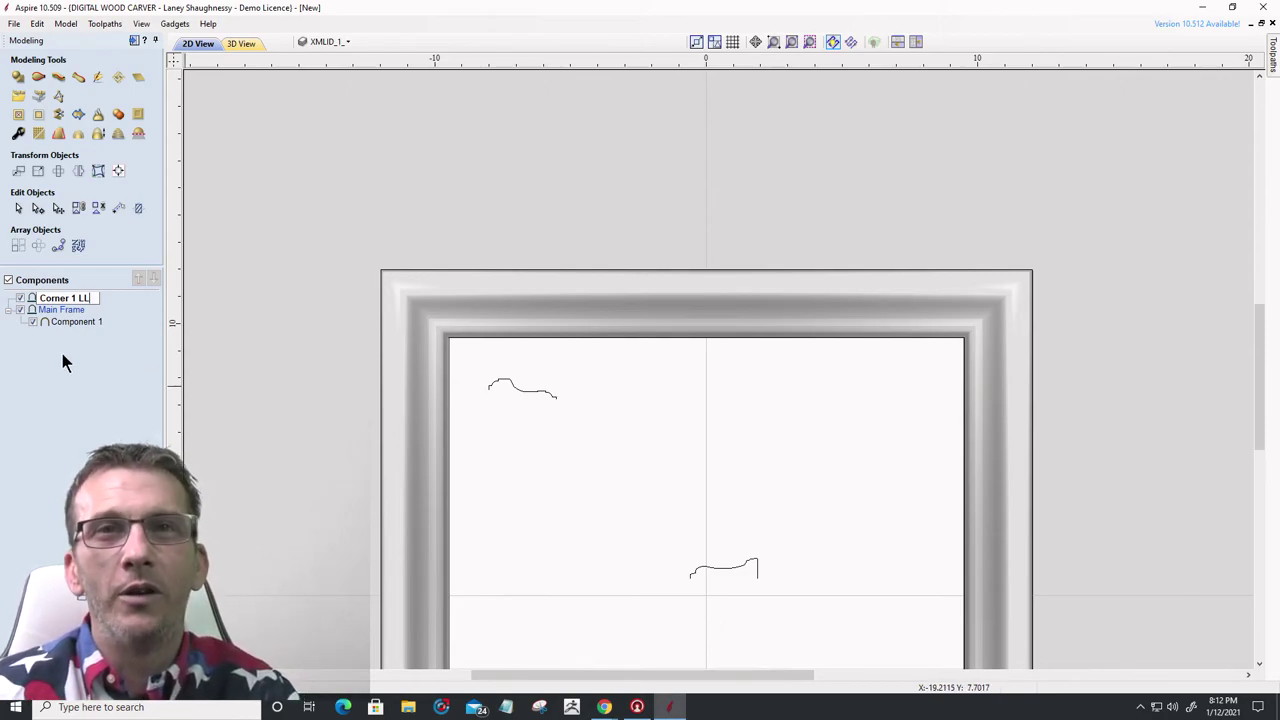
- Insert three more new levels in the component tree
right_click(48, 297)
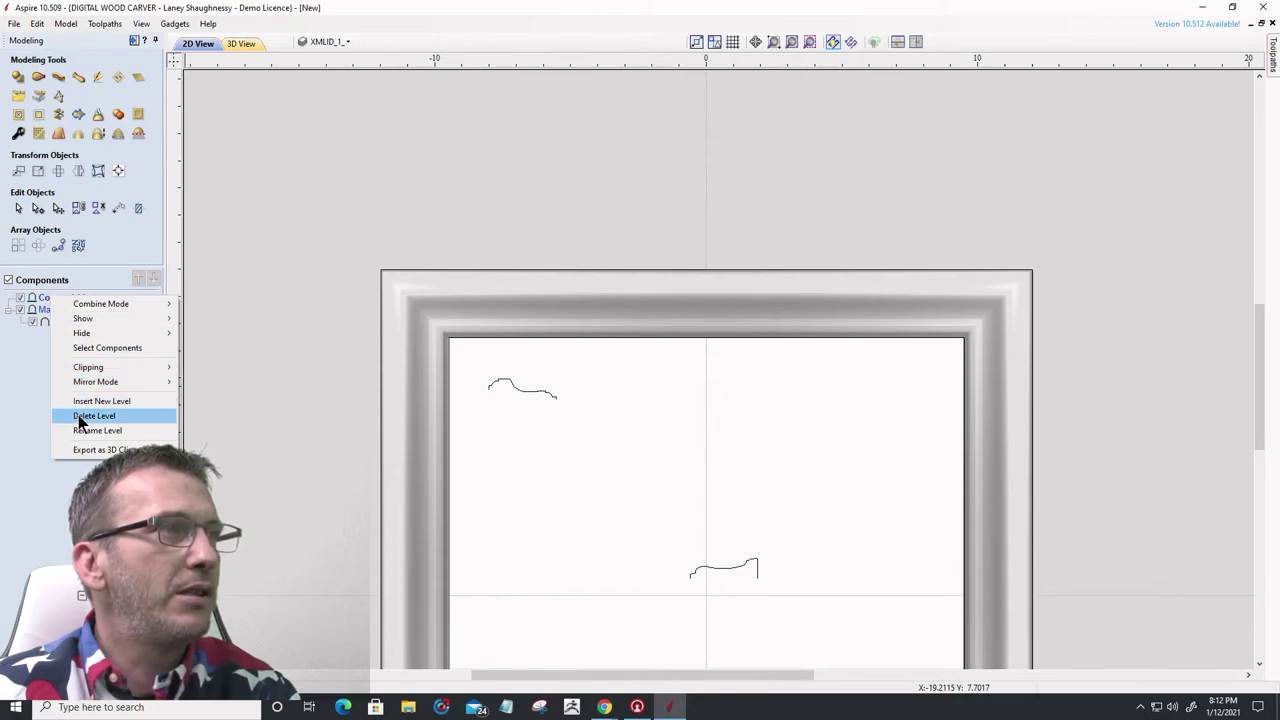
left_click(82, 402)
right_click(54, 298)
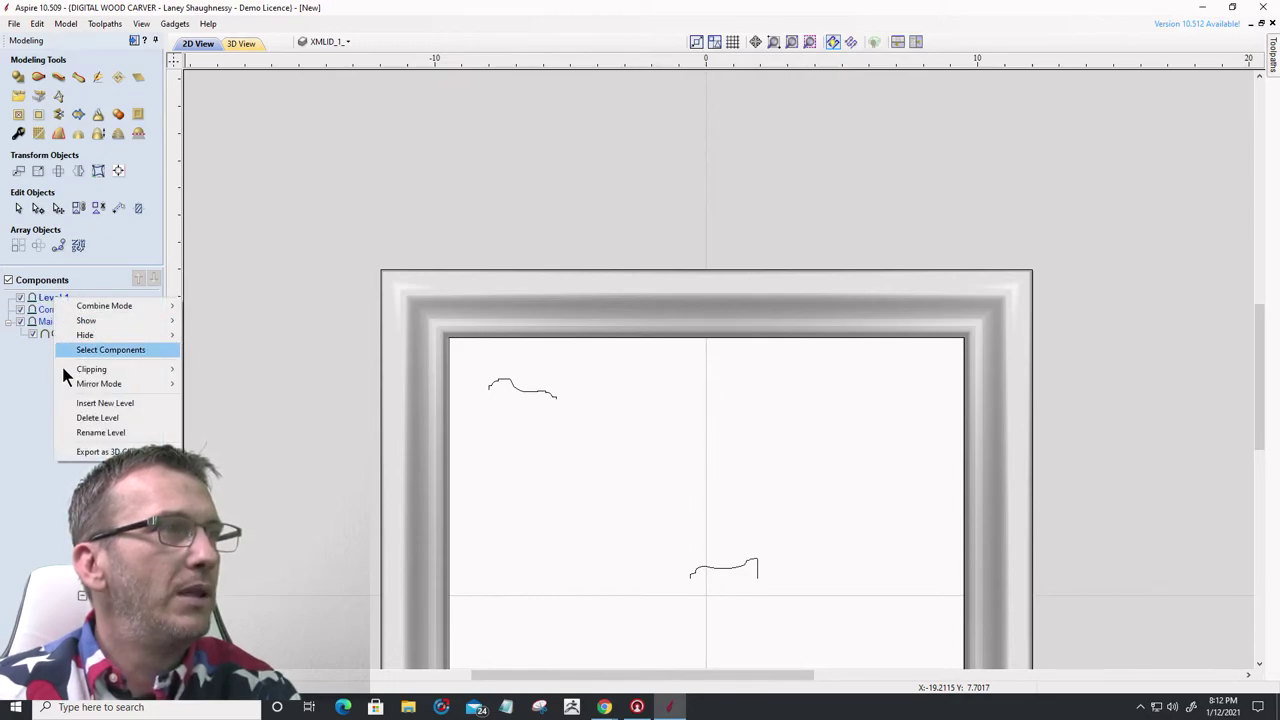
left_click(74, 403)
right_click(46, 296)
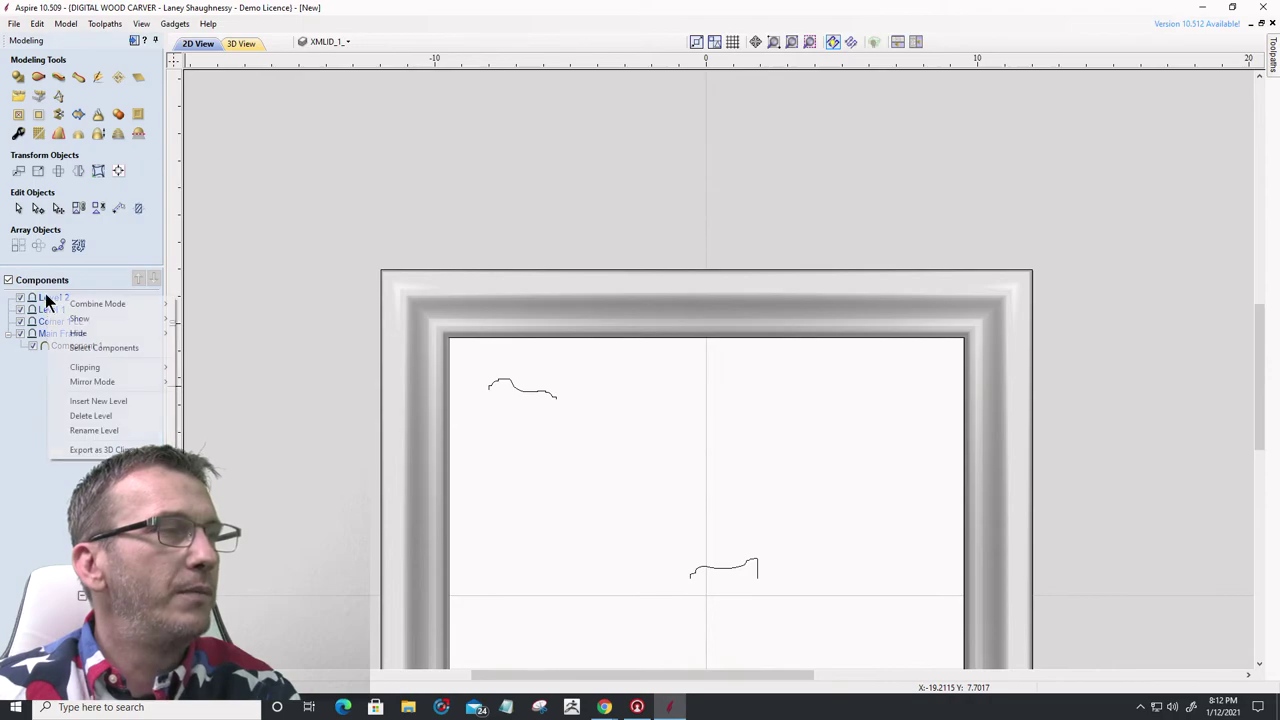
left_click(70, 401)
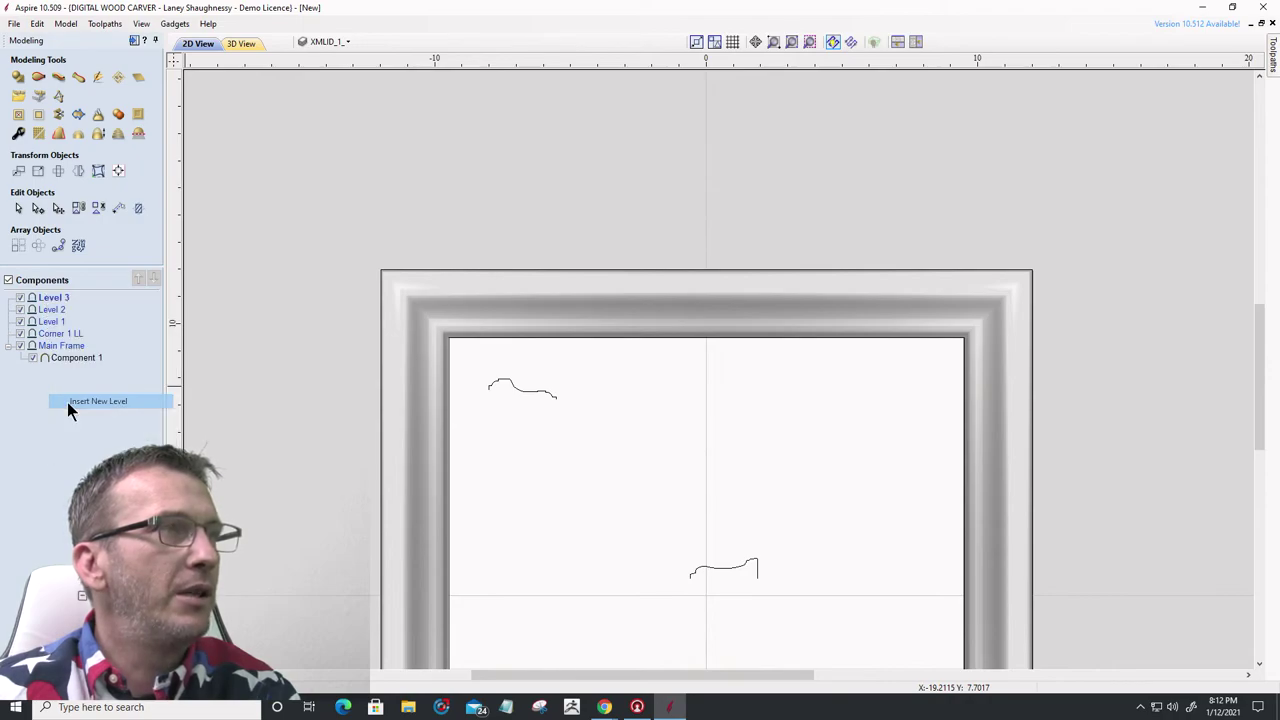
- Rename the new Level 1 to 'Corner 2 UL'
right_click(58, 320)
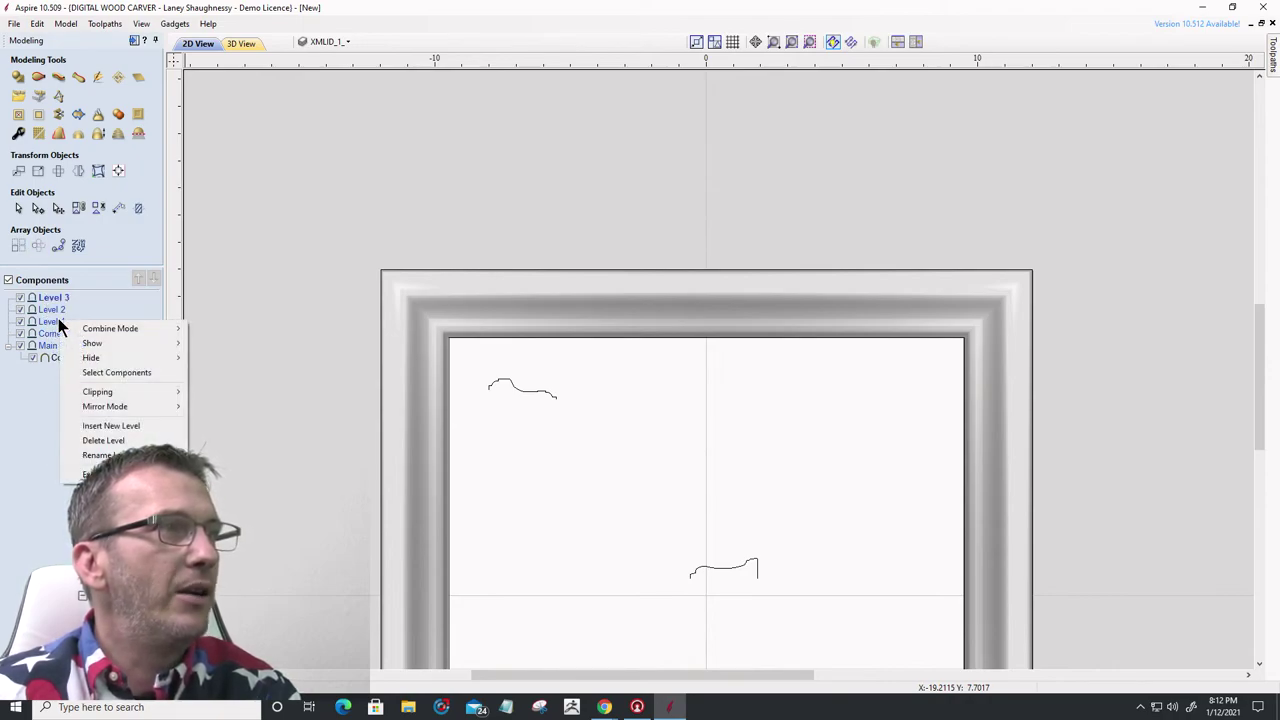
left_click(98, 455)
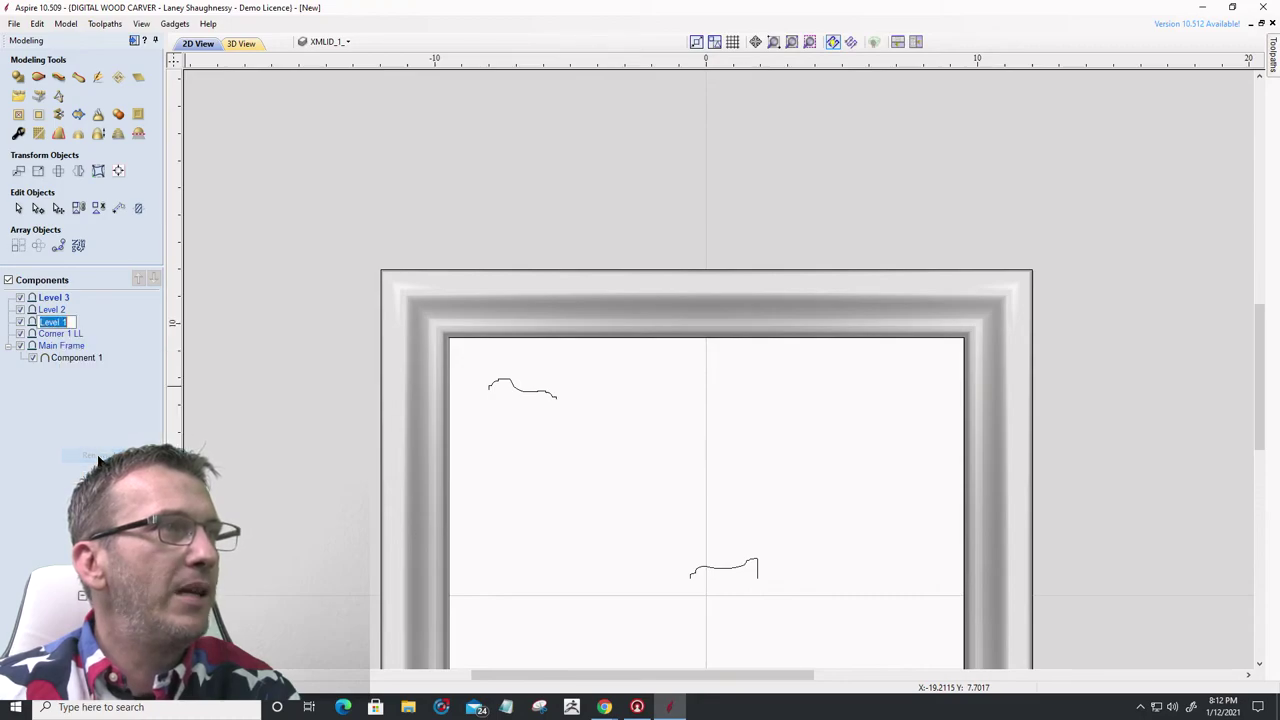
type("C")
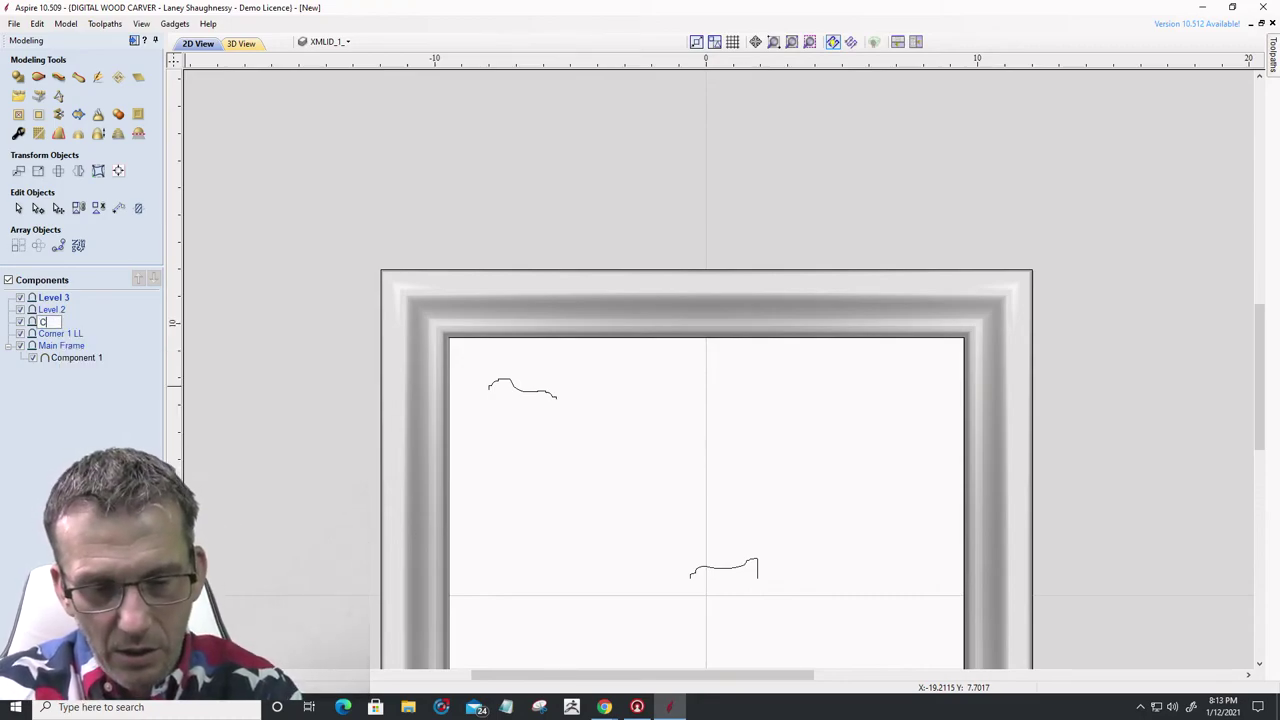
type("orner 2")
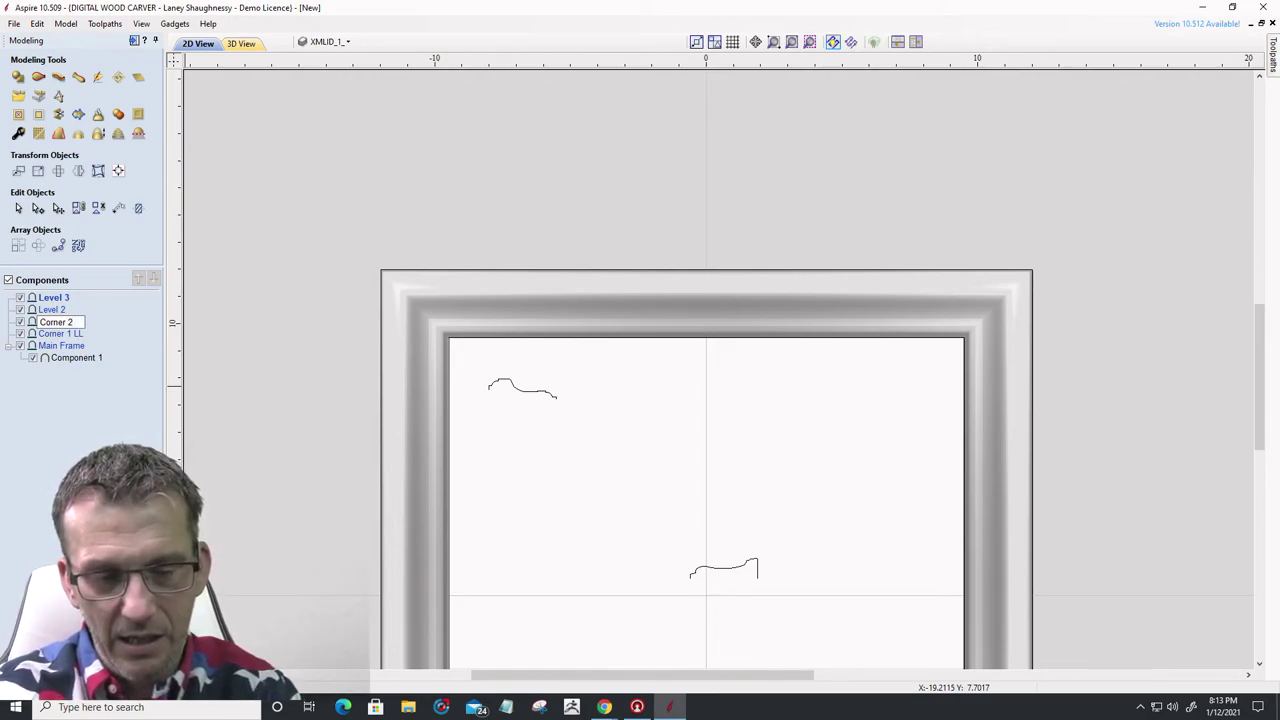
type("UL")
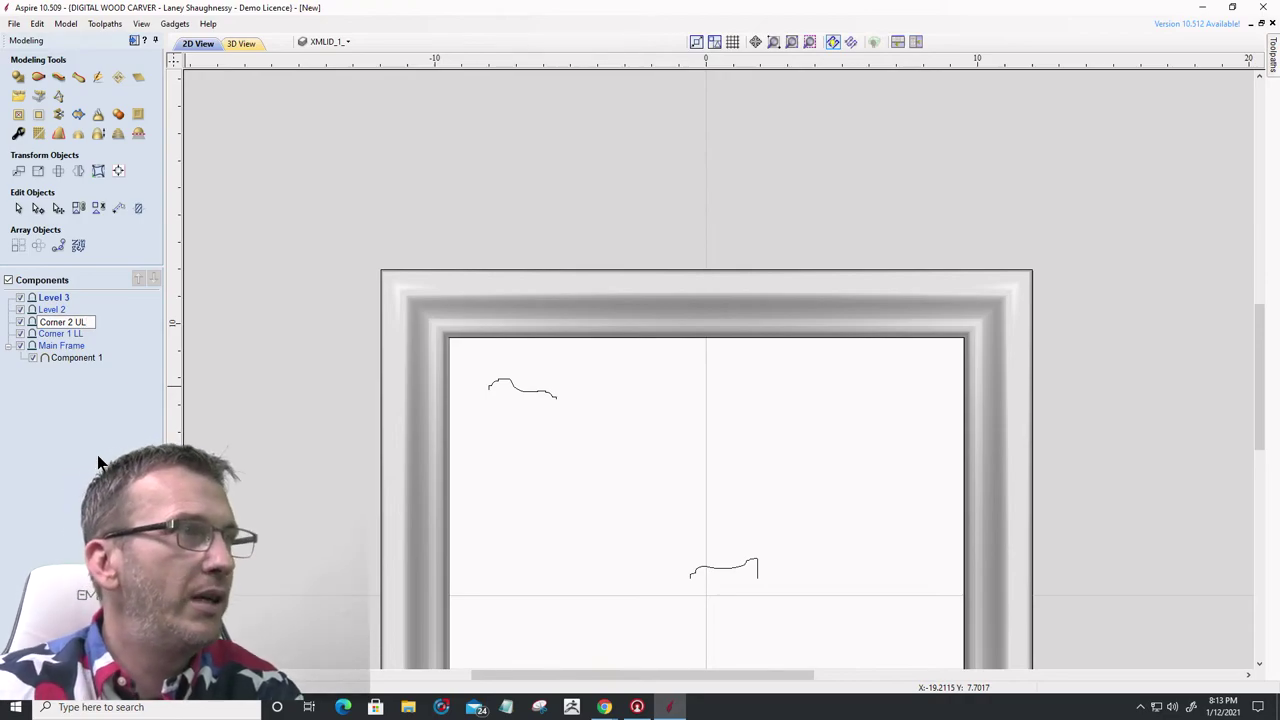
key("Return")
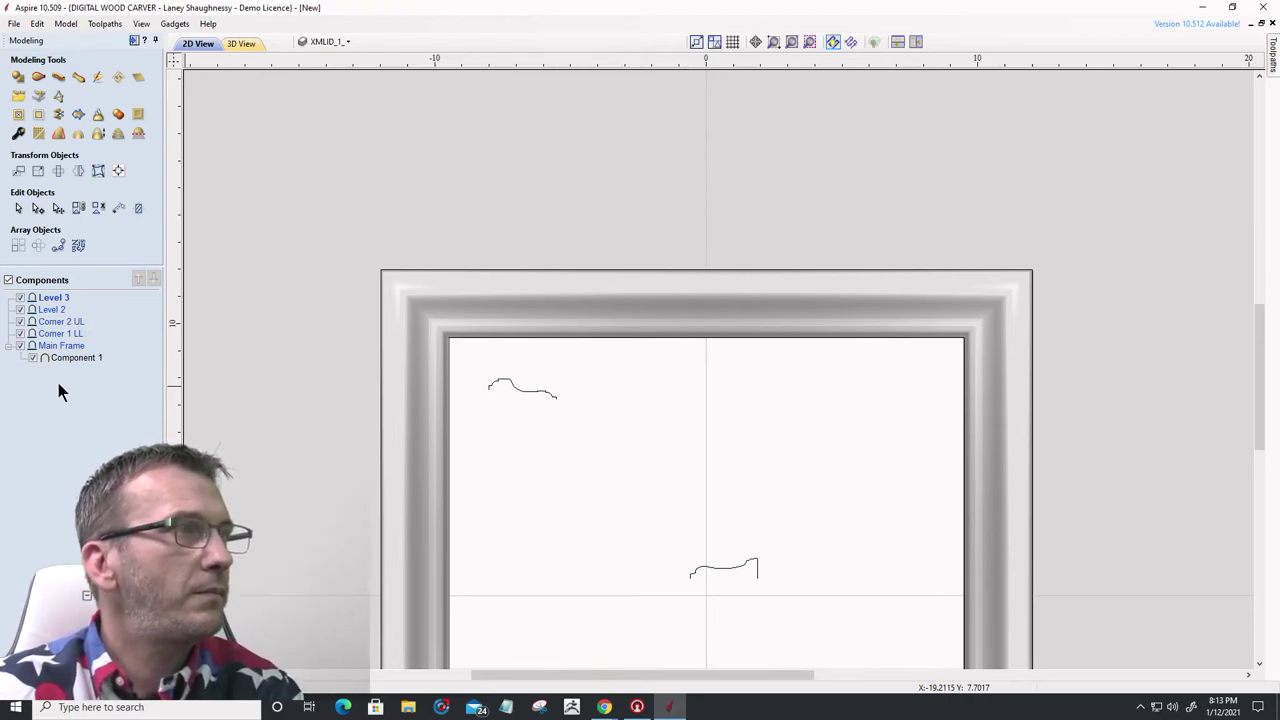
- Rename Level 2 to 'Corner 3 UR' and Level 3 to 'Corner 4 LR'
right_click(41, 312)
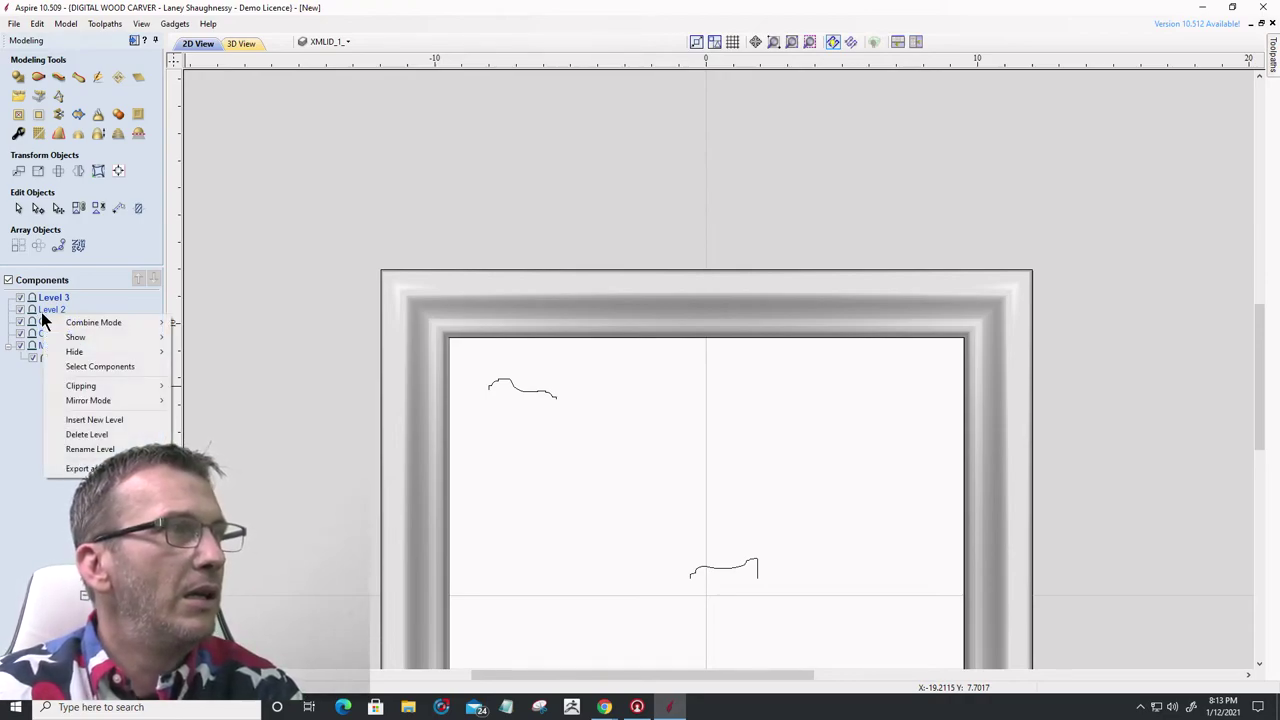
left_click(76, 449)
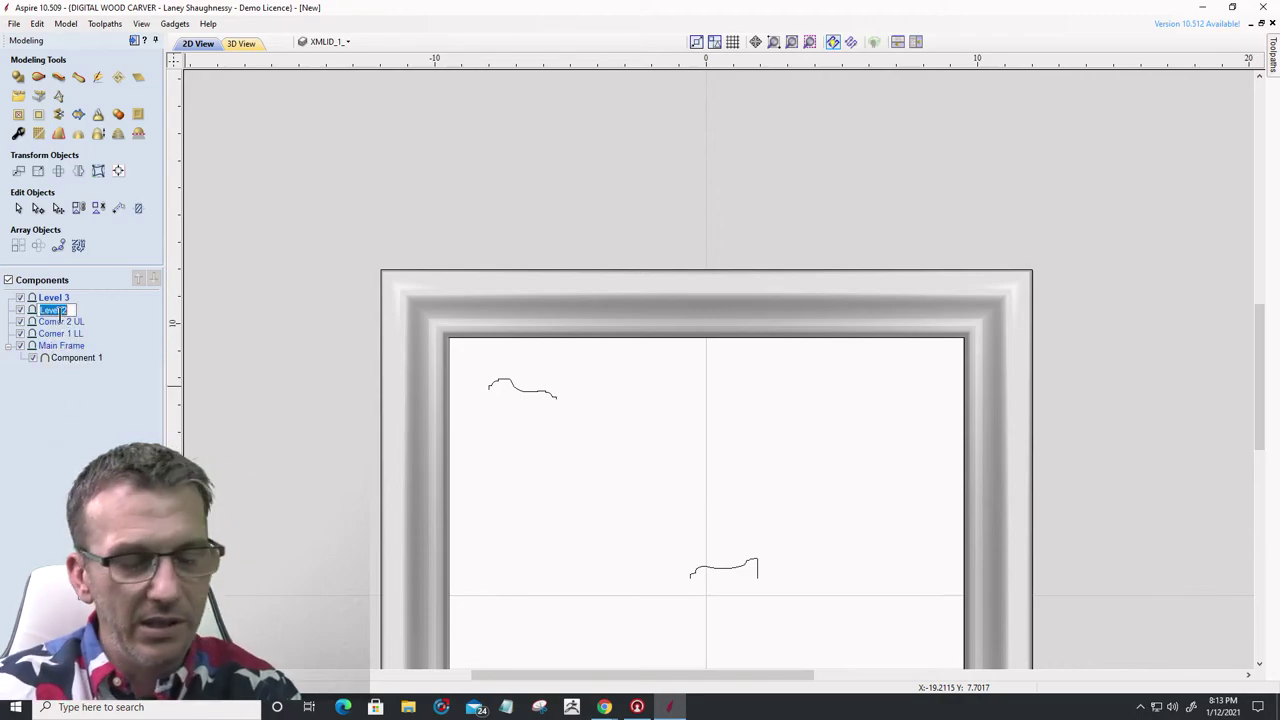
type("Corn")
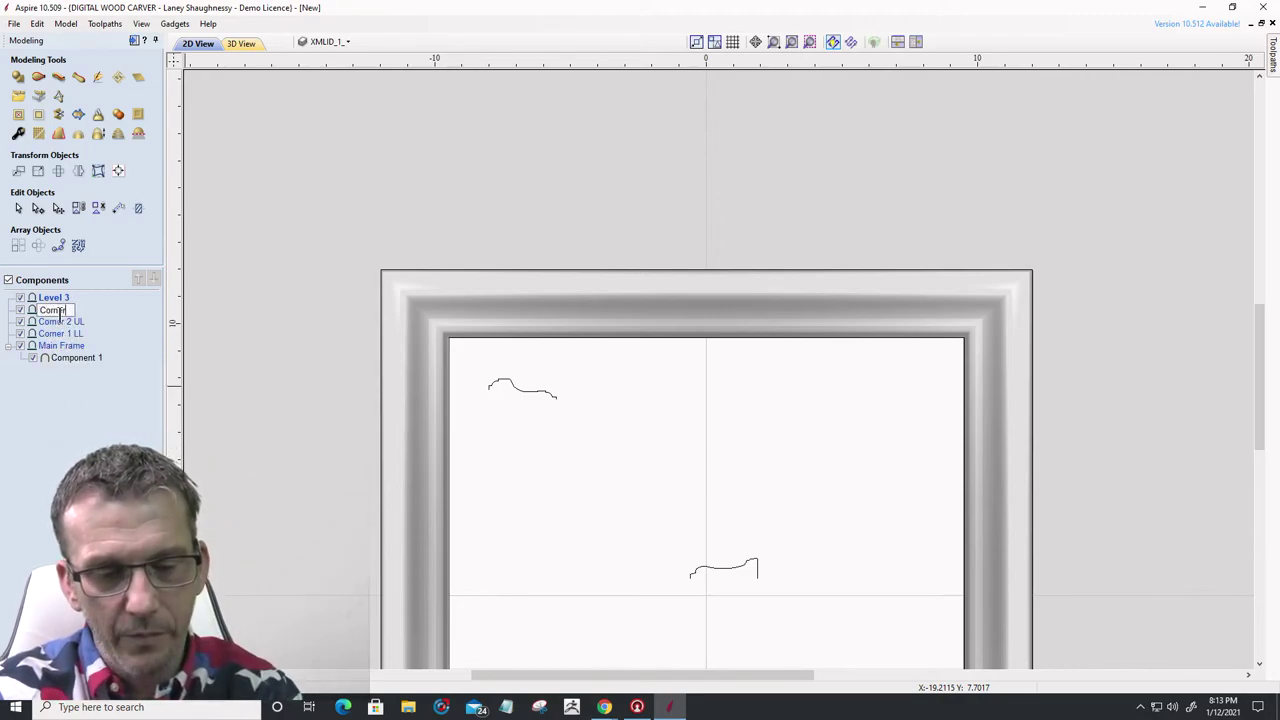
type("er 3")
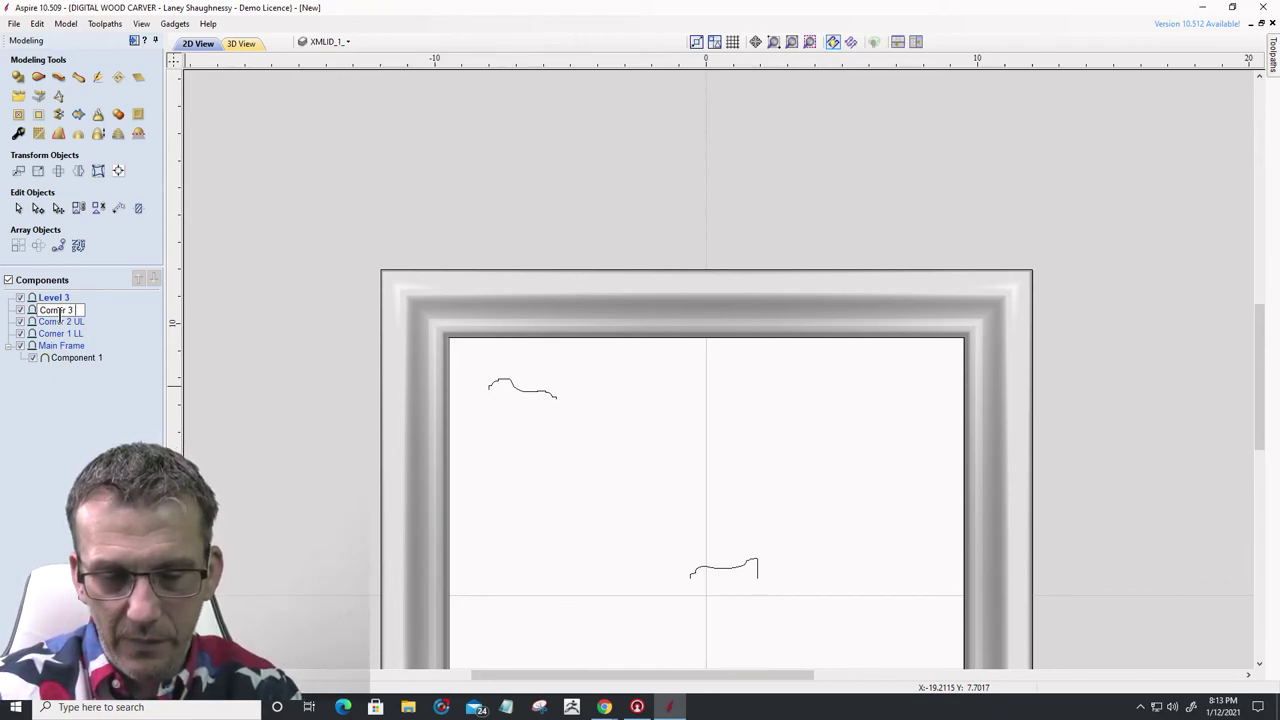
type(" UR")
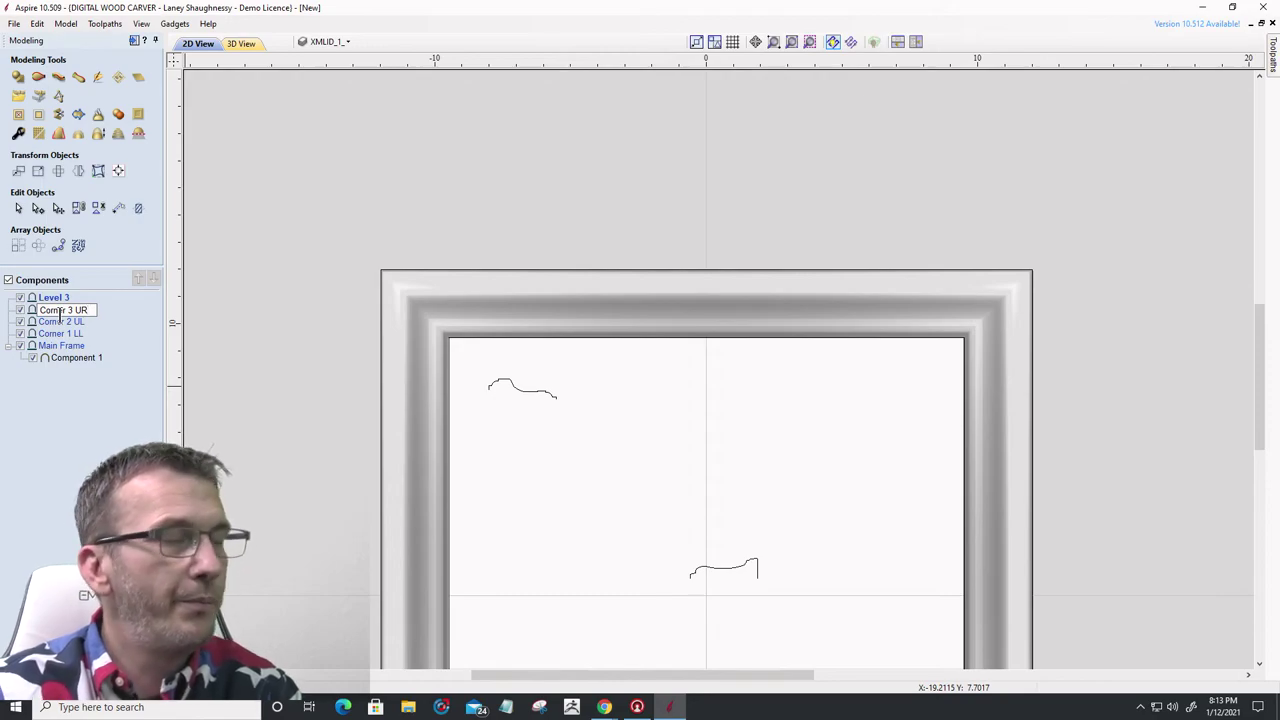
key("Return")
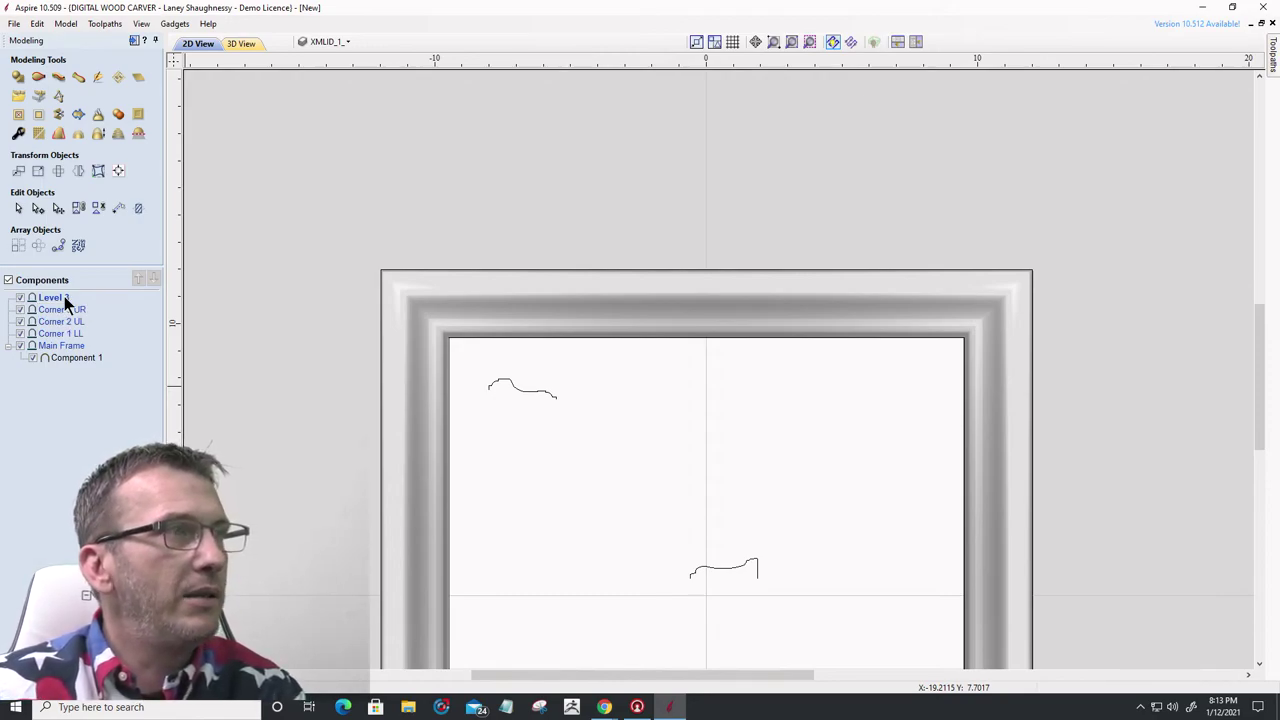
right_click(64, 296)
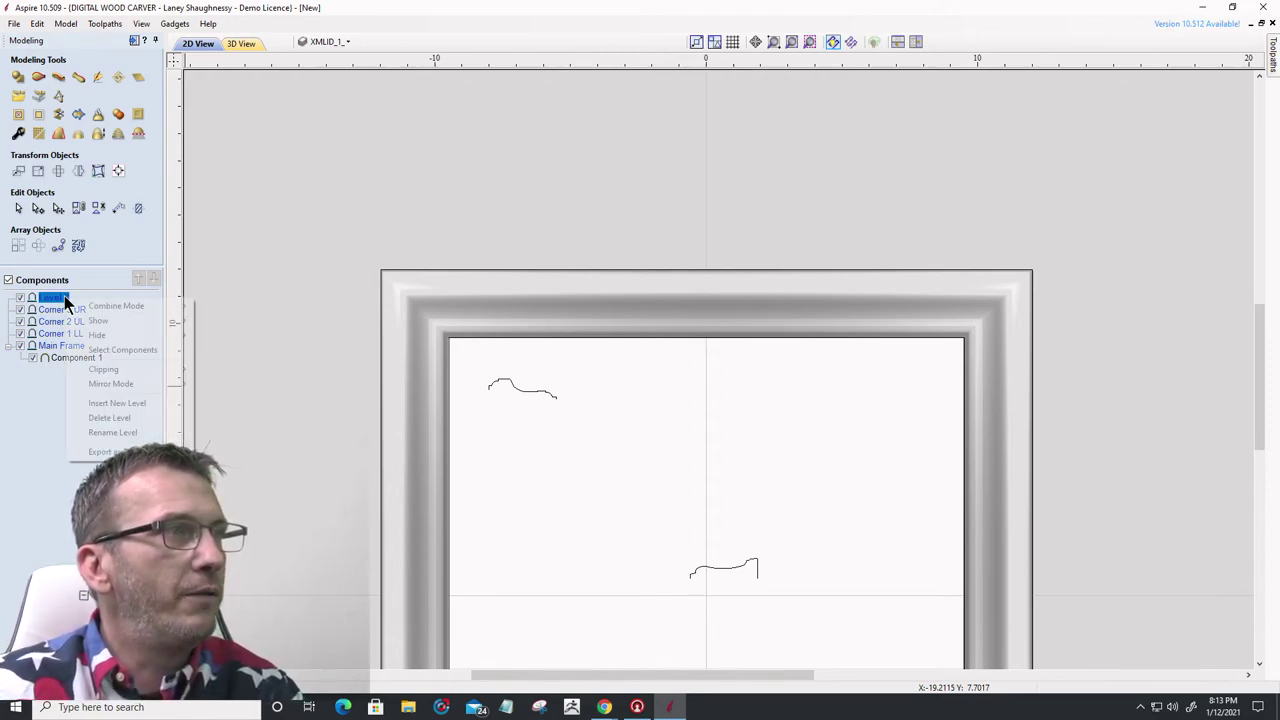
left_click(86, 432)
type("C")
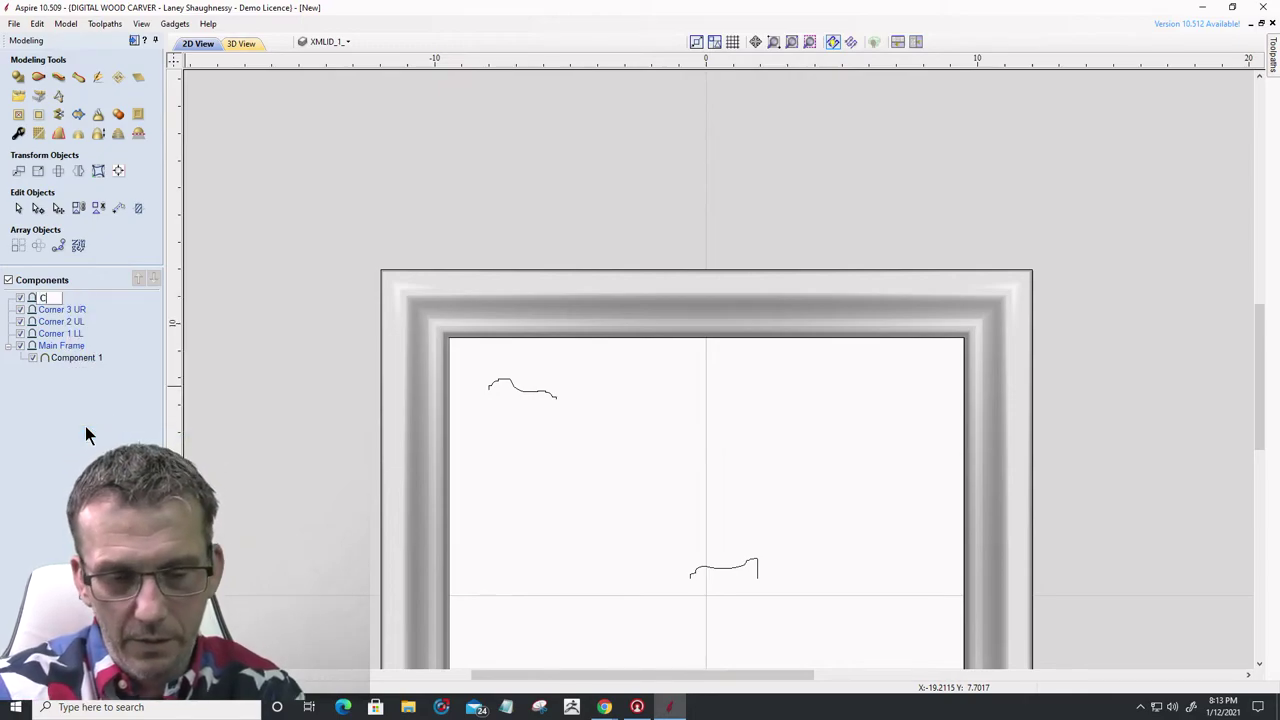
type("orner 4")
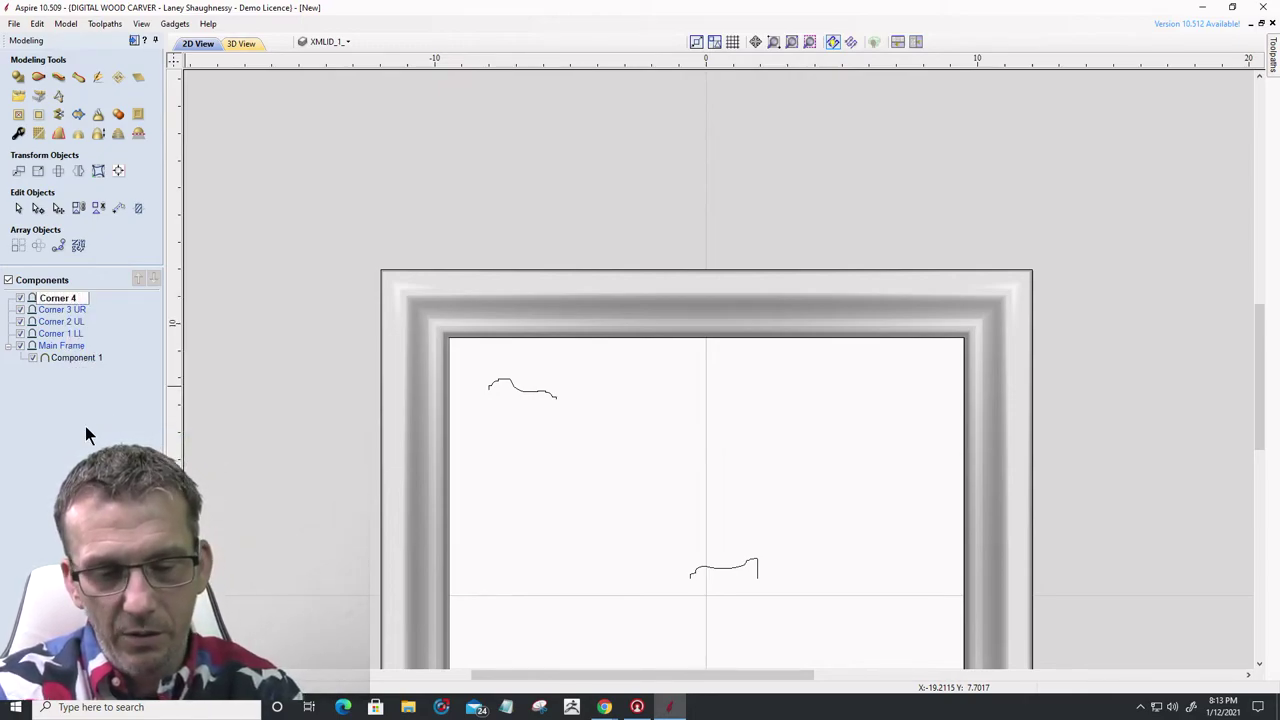
type(" LR")
key("Return")
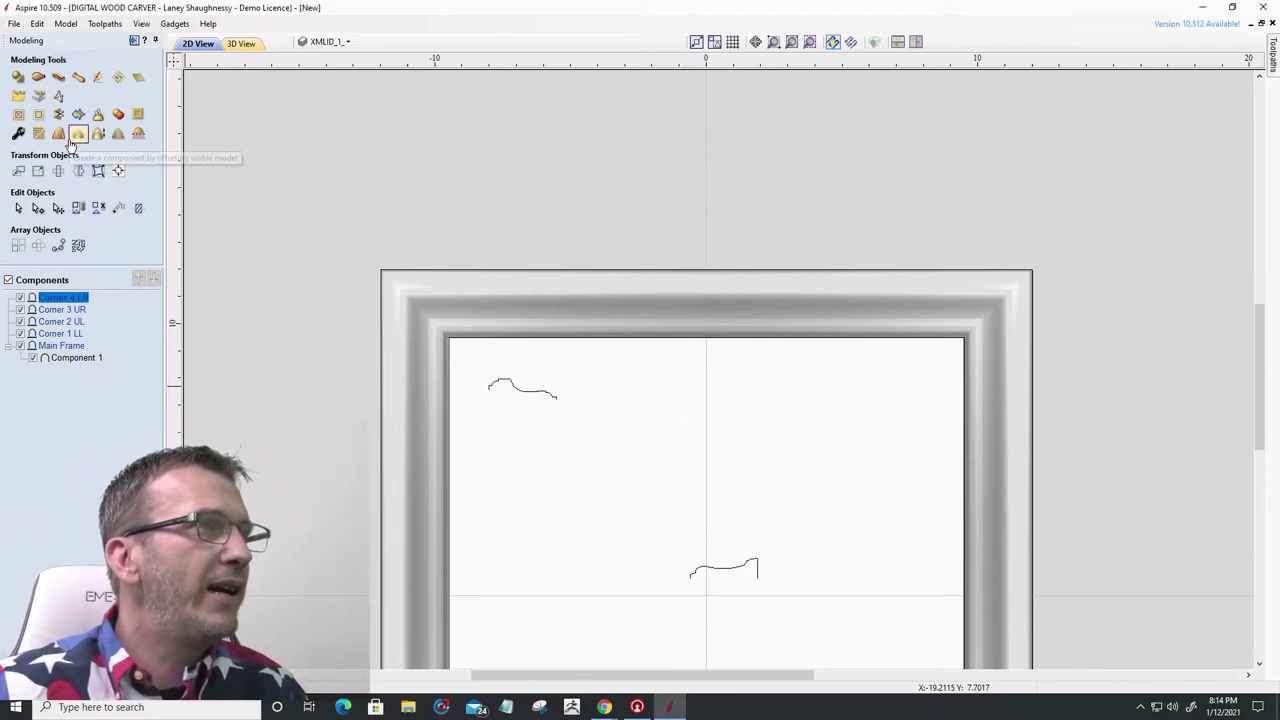
scroll(688, 452, "down", 4)
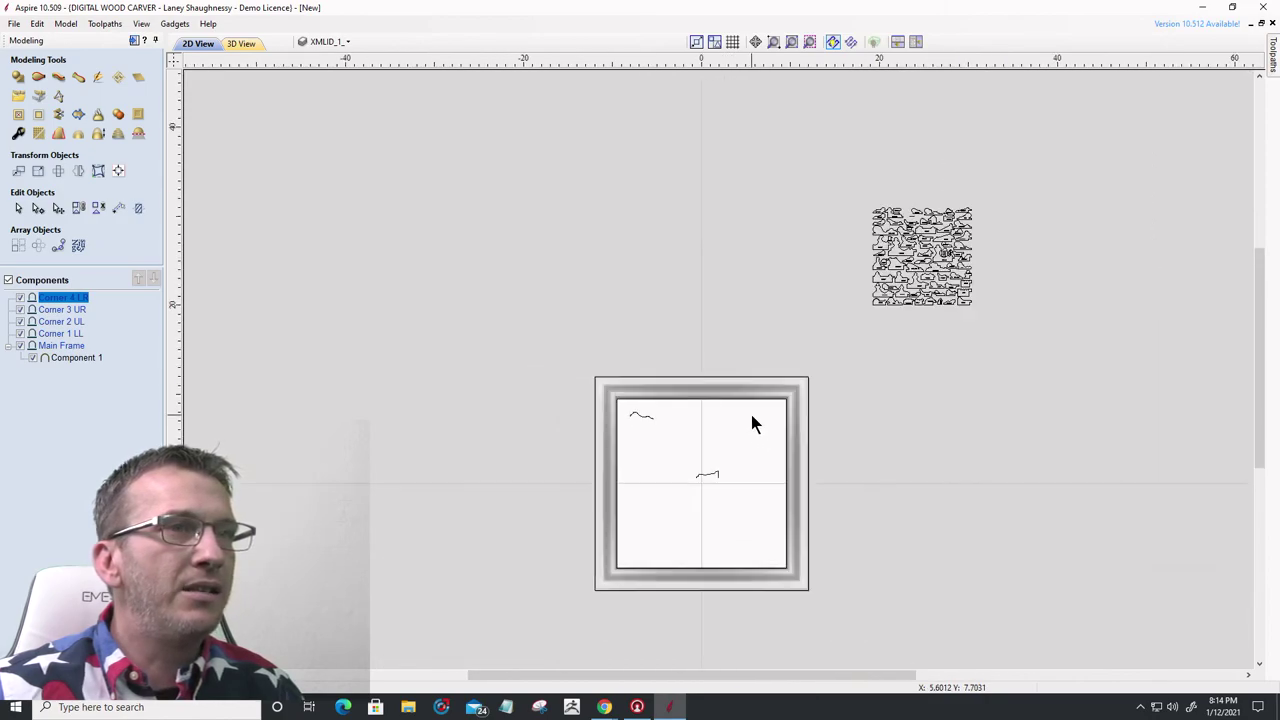
scroll(740, 425, "up", 5)
scroll(697, 452, "up", 1)
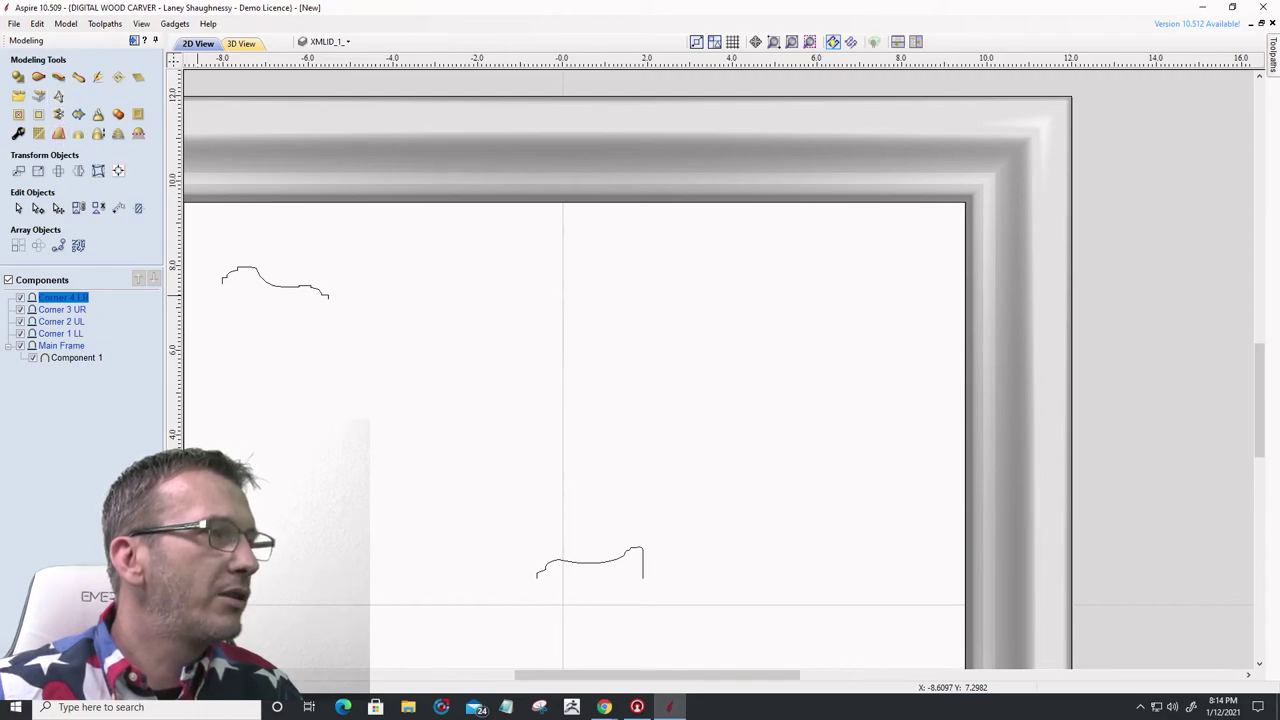
- Draw a thin 7.92 x 0.49 inch rectangle across the frame's upper inner panel
left_click(30, 682)
left_click(56, 133)
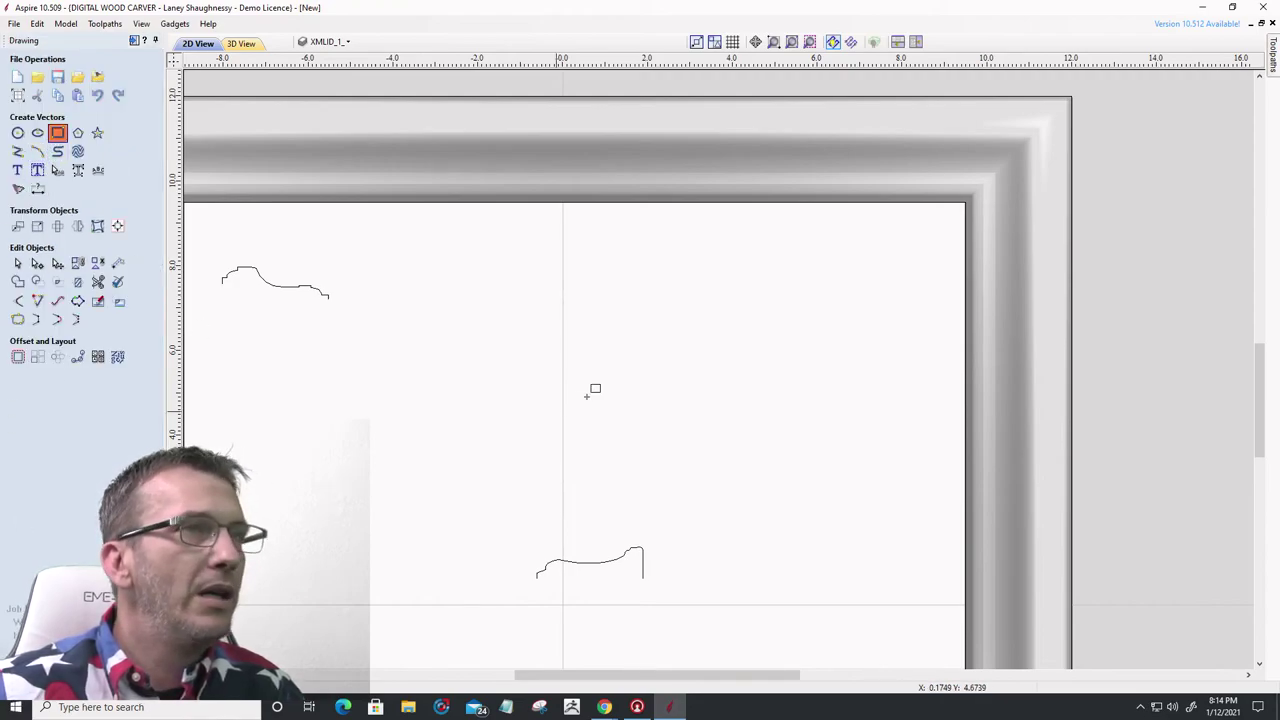
left_click_drag(607, 345, 668, 341)
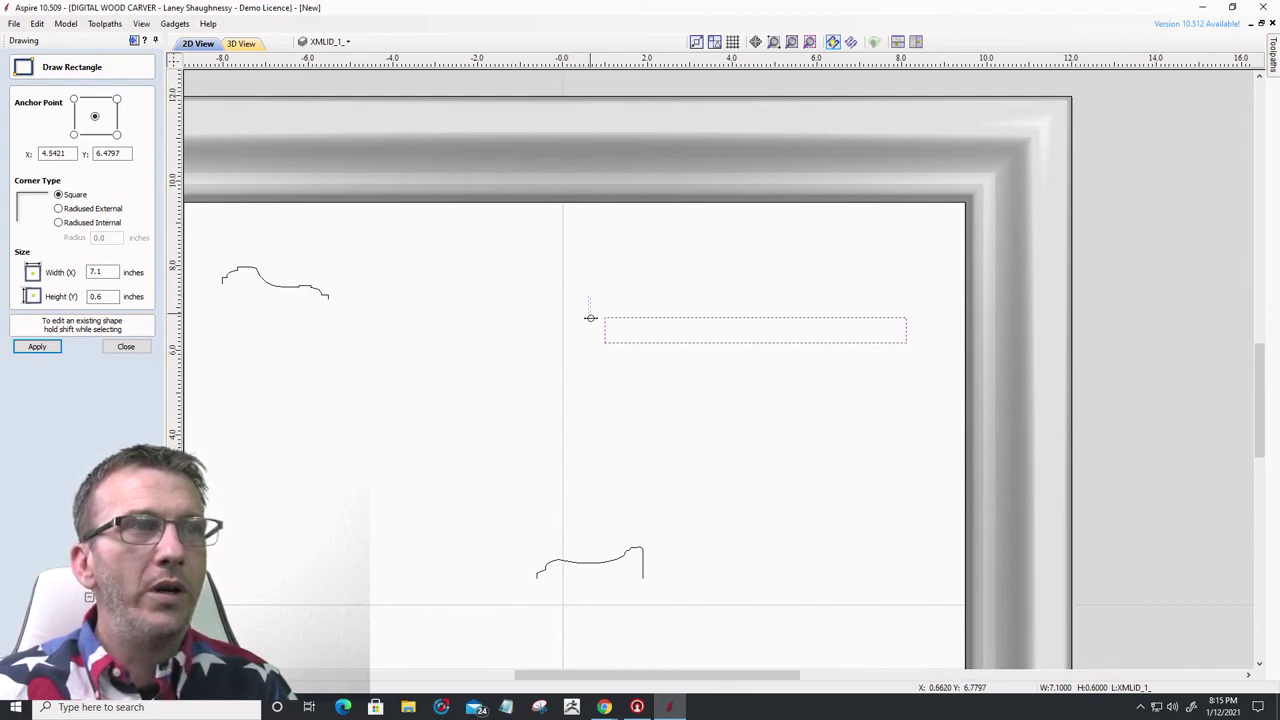
left_click(923, 321)
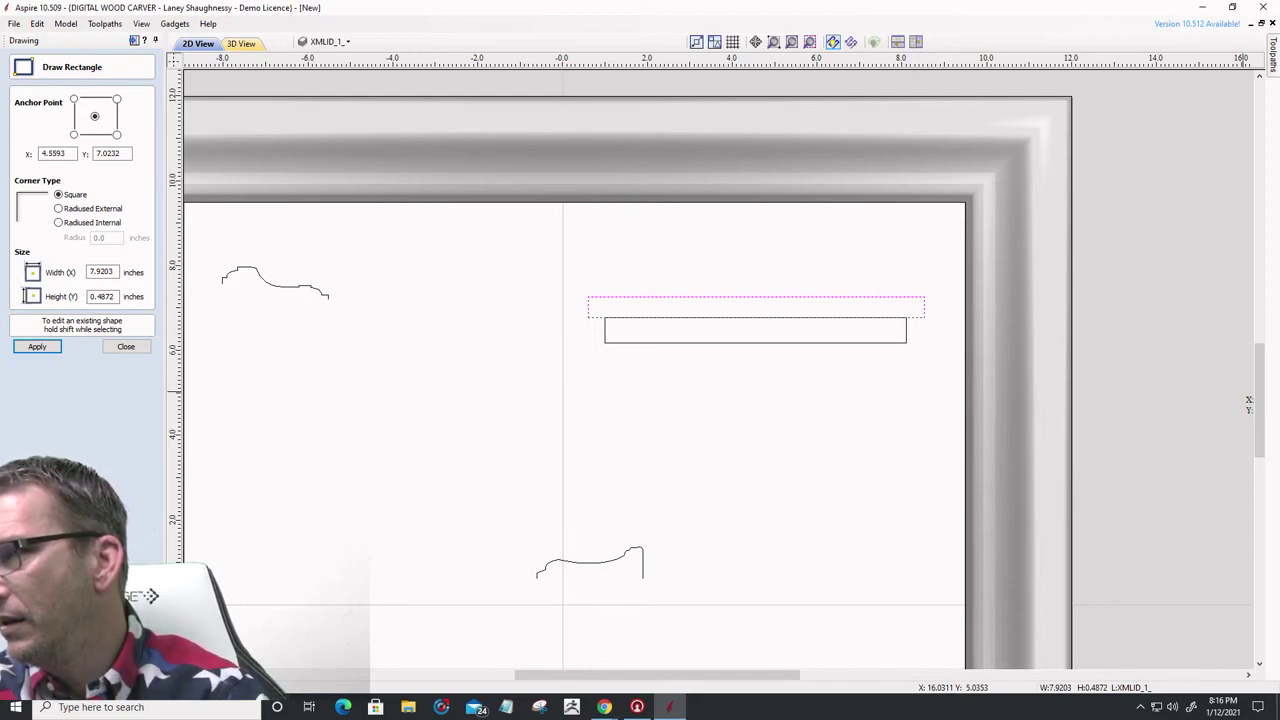
key("alt+Tab")
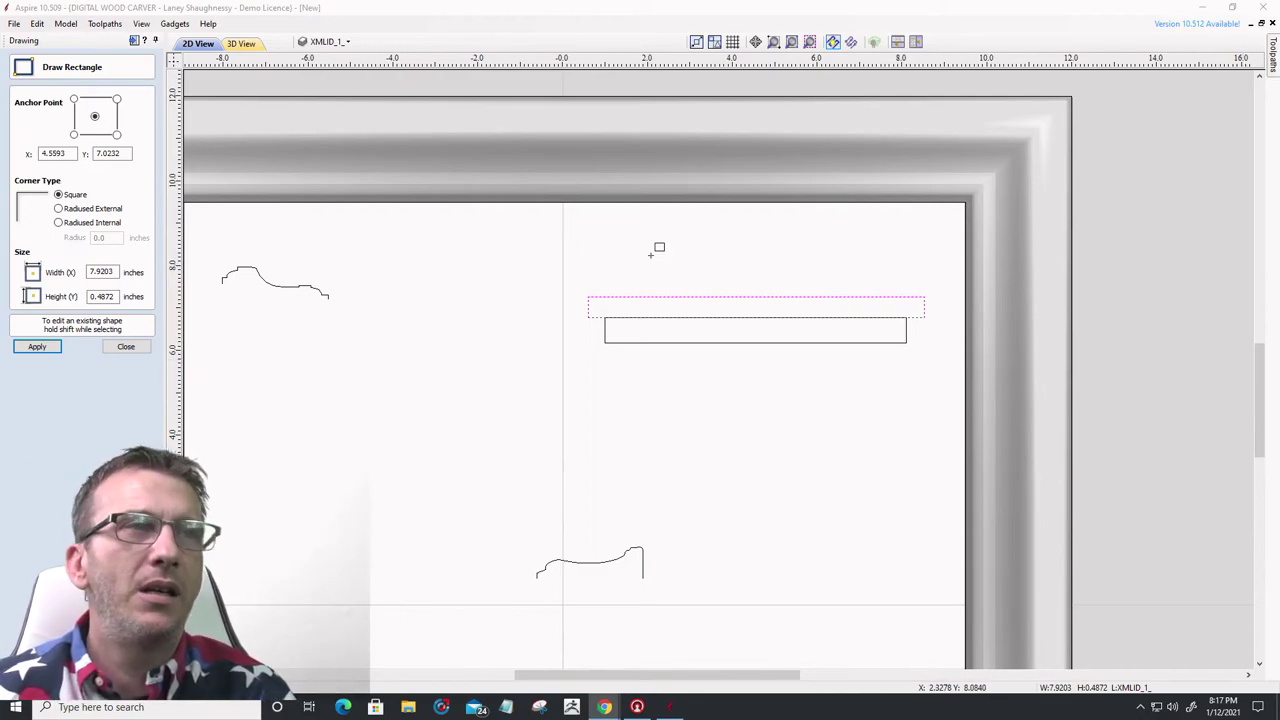
- Window-select both thin rectangles and delete them, leaving the frame and profile curves
left_click(125, 347)
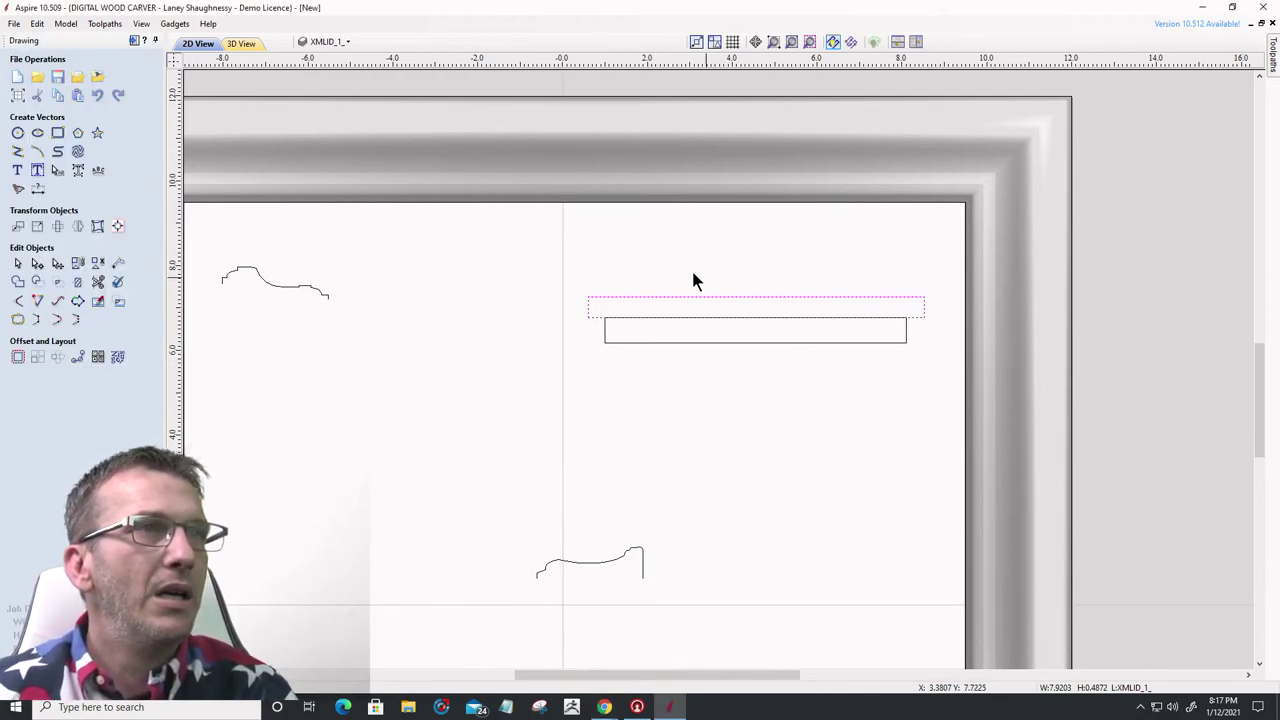
mouse_move(528, 265)
left_mouse_down()
mouse_move(923, 314)
mouse_move(941, 368)
left_mouse_up()
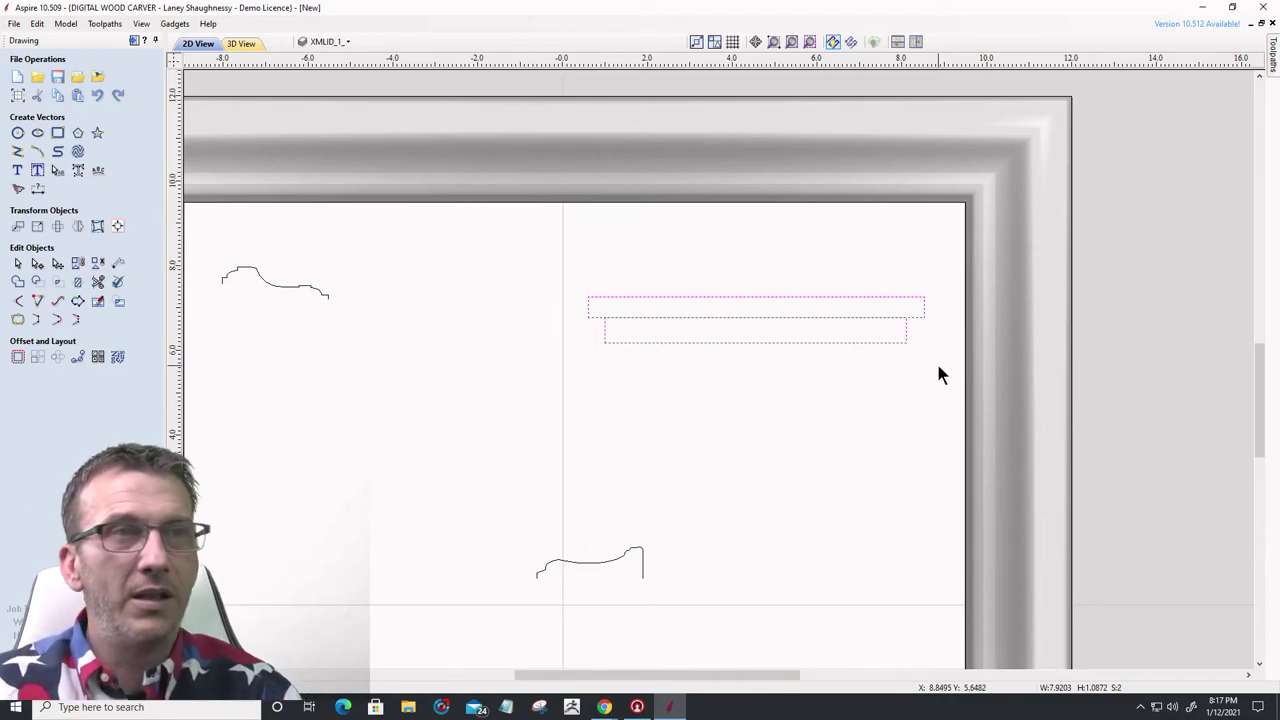
key("Delete")
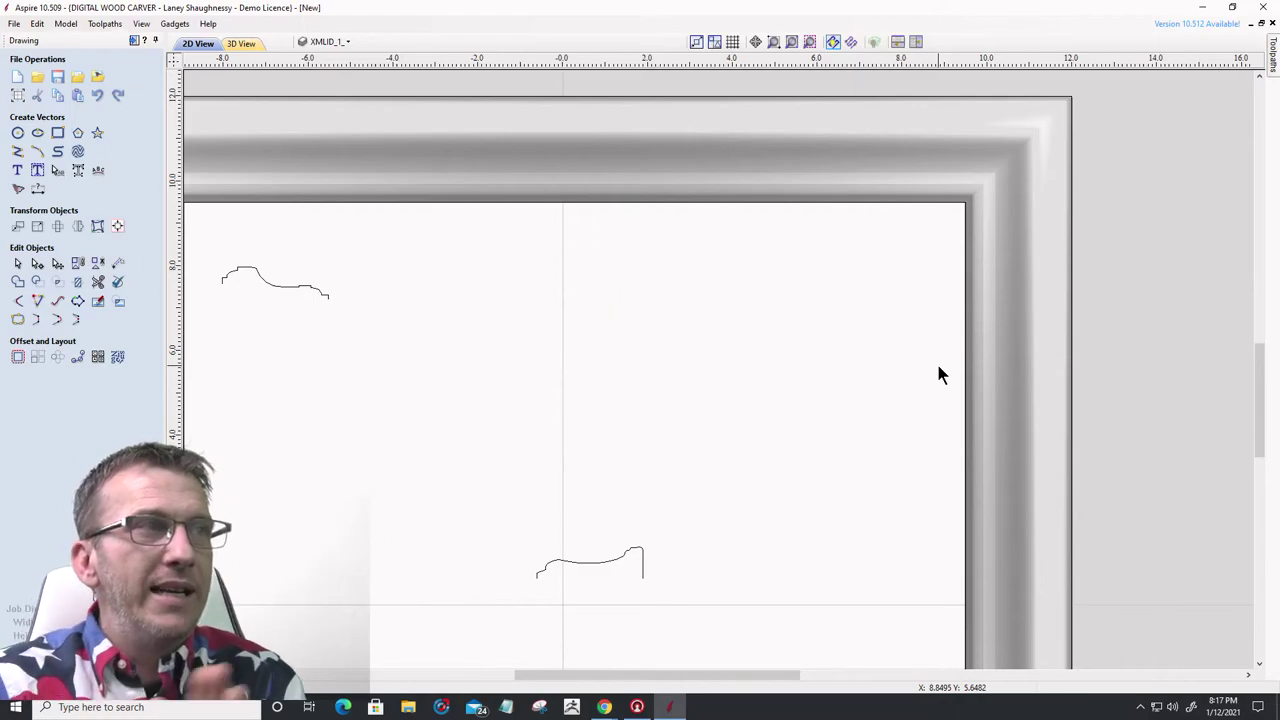
scroll(557, 263, "down", 1)
scroll(649, 251, "down", 3)
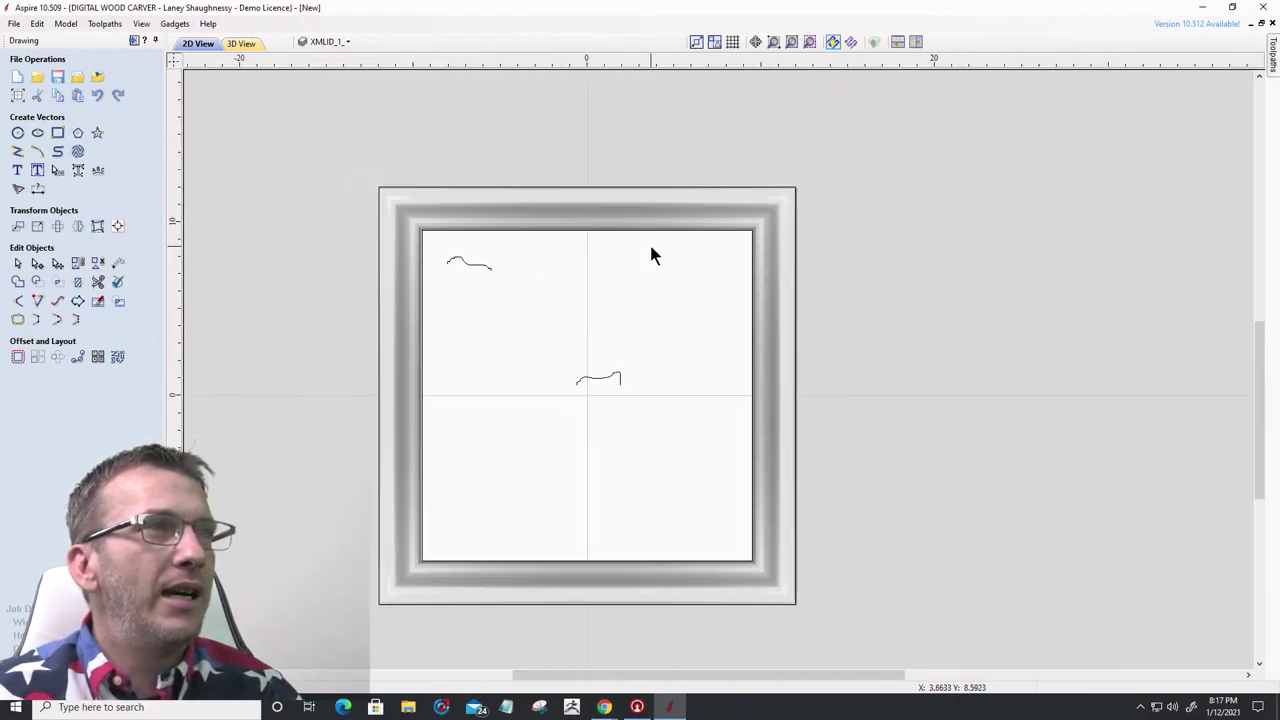
scroll(349, 177, "up", 2)
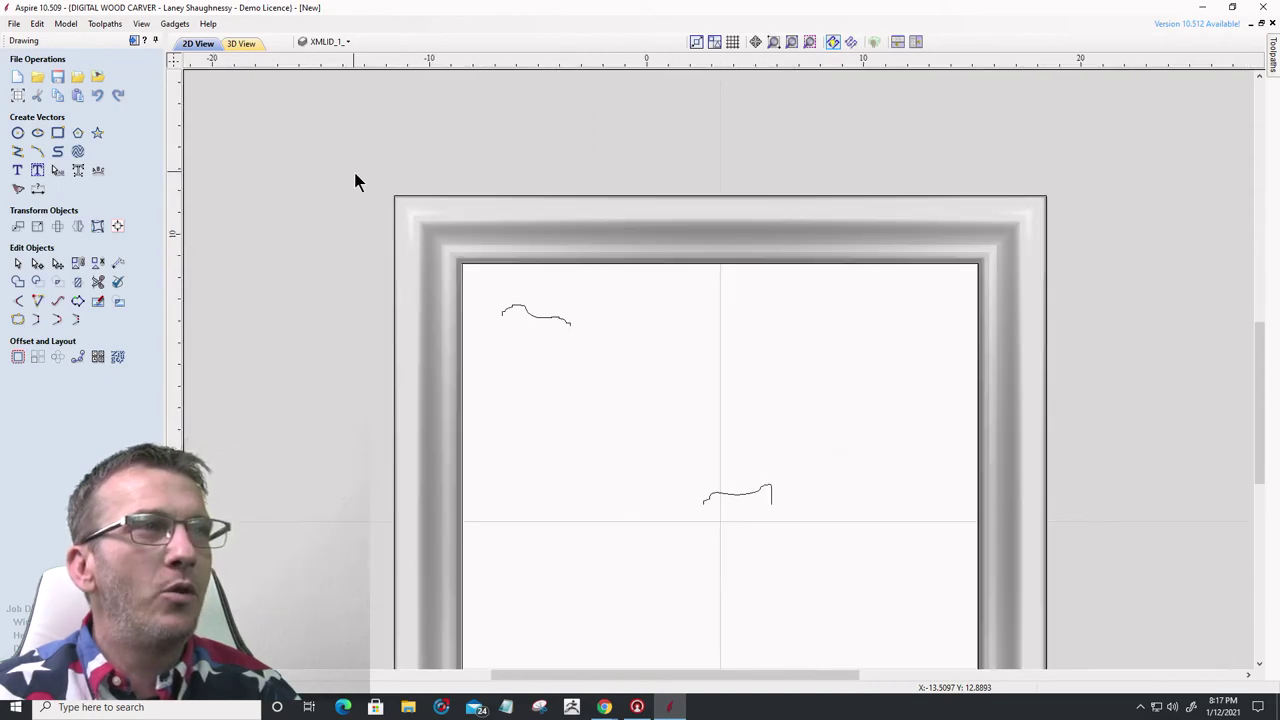
scroll(355, 176, "down", 3)
scroll(620, 421, "up", 3)
scroll(625, 430, "down", 3)
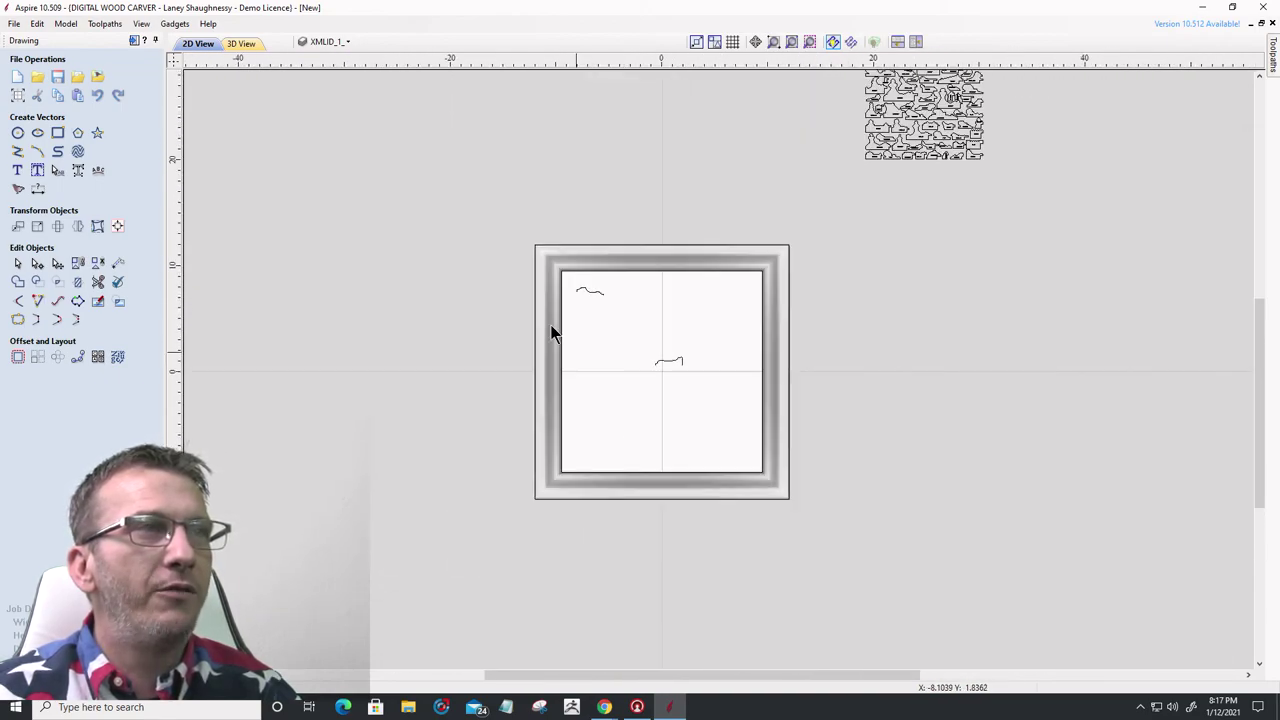
scroll(506, 240, "up", 4)
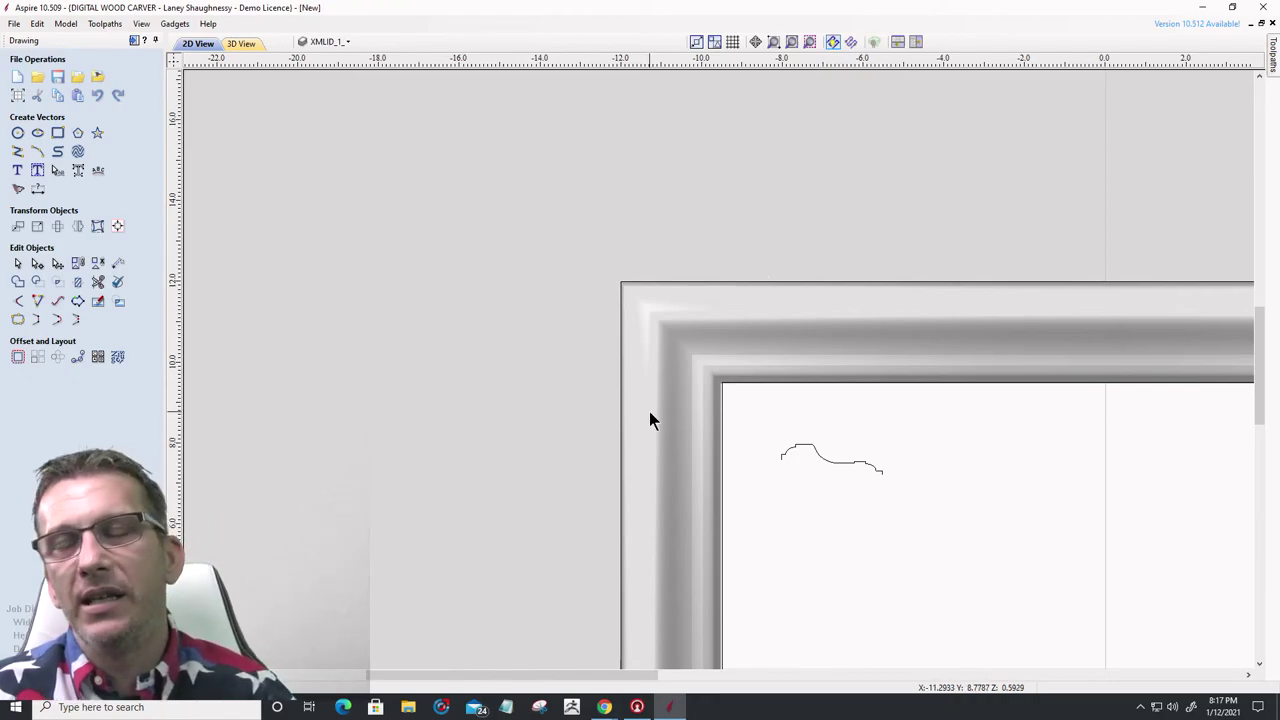
scroll(510, 330, "down", 2)
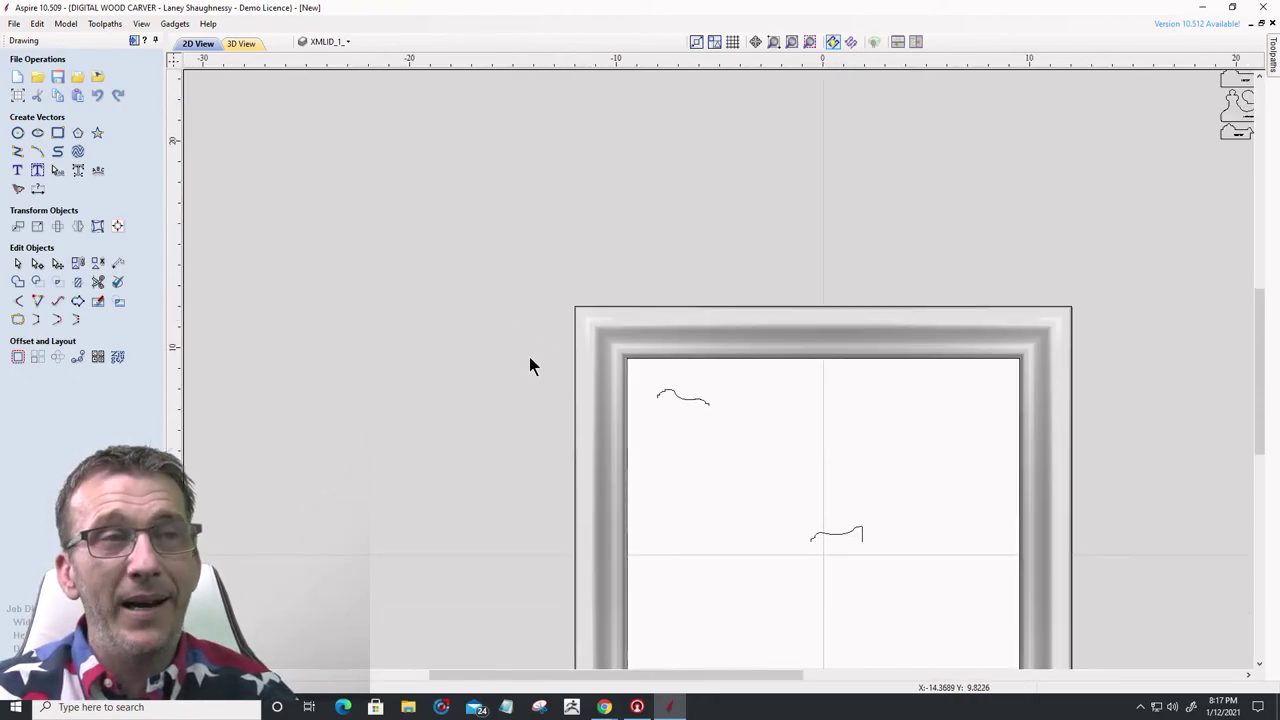
scroll(530, 366, "up", 3)
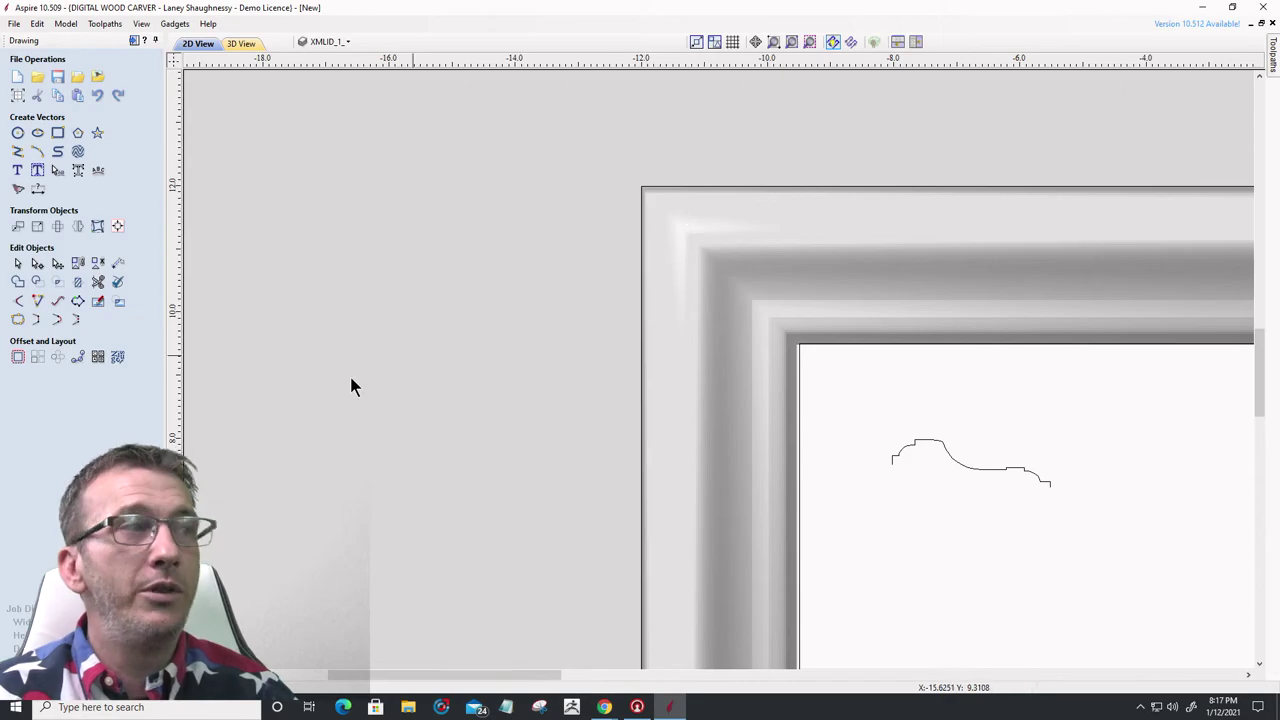
left_click(105, 680)
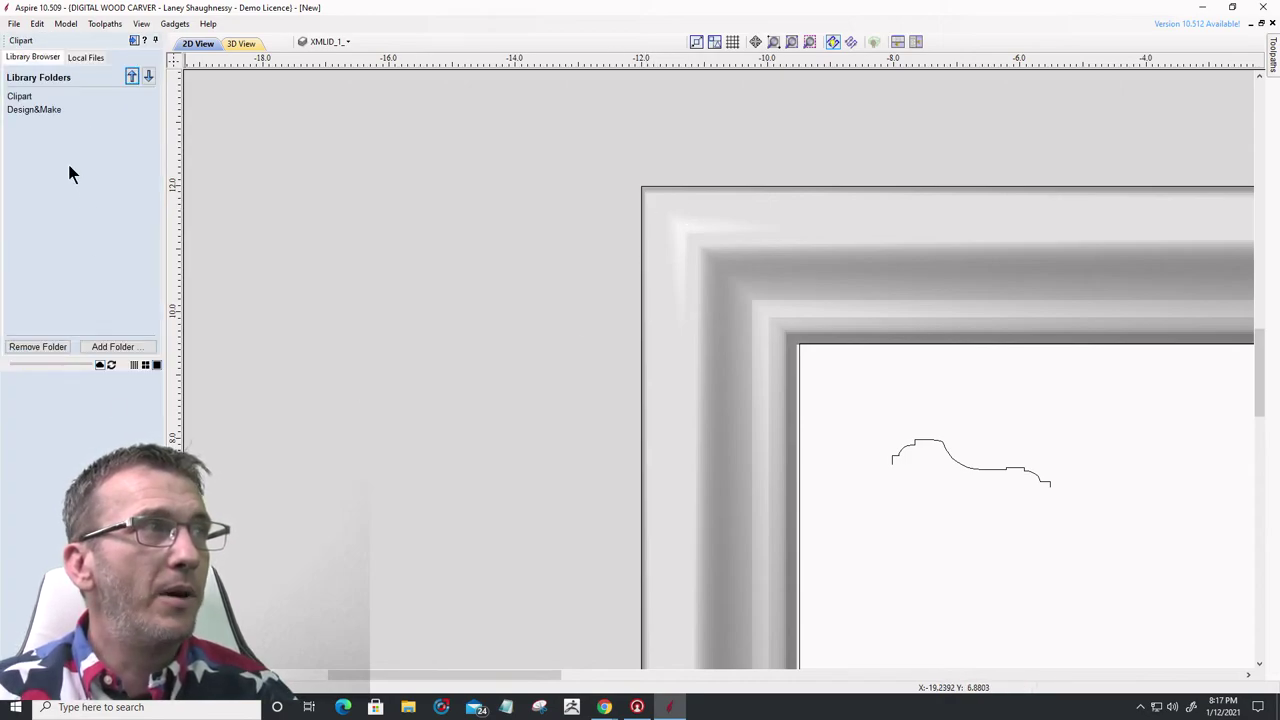
left_click(20, 101)
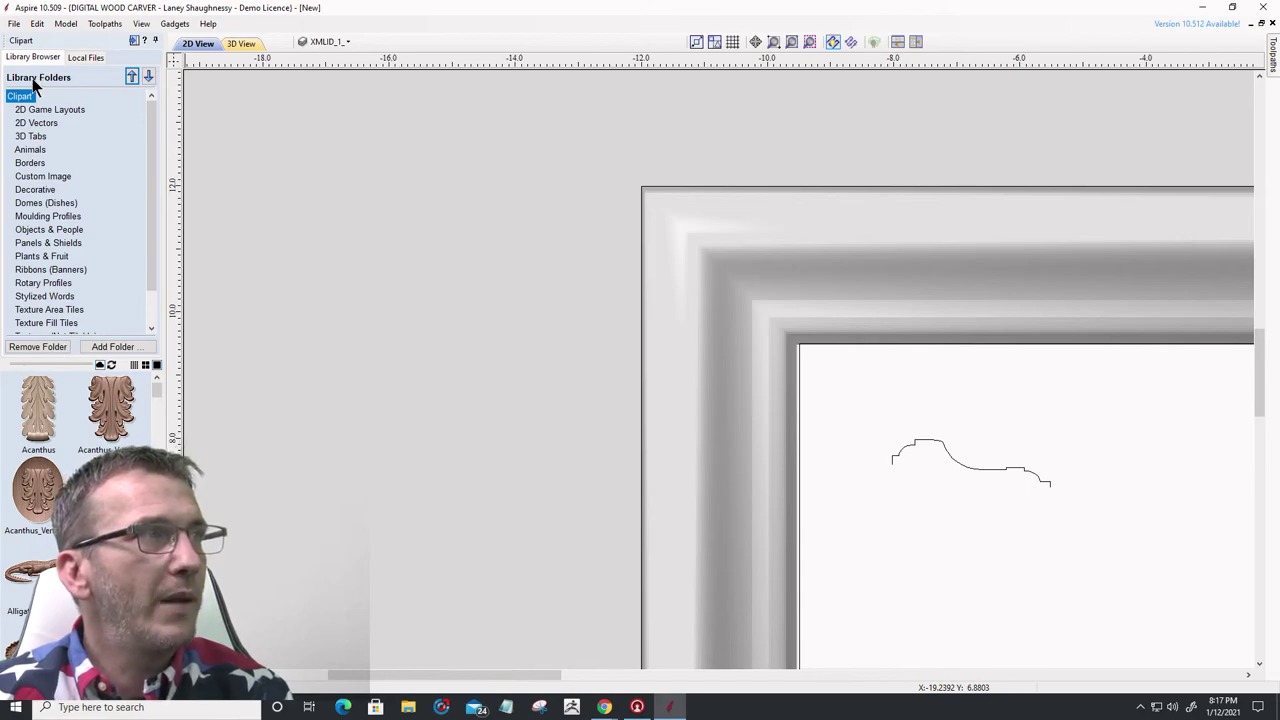
left_click(36, 231)
scroll(80, 412, "down", 3)
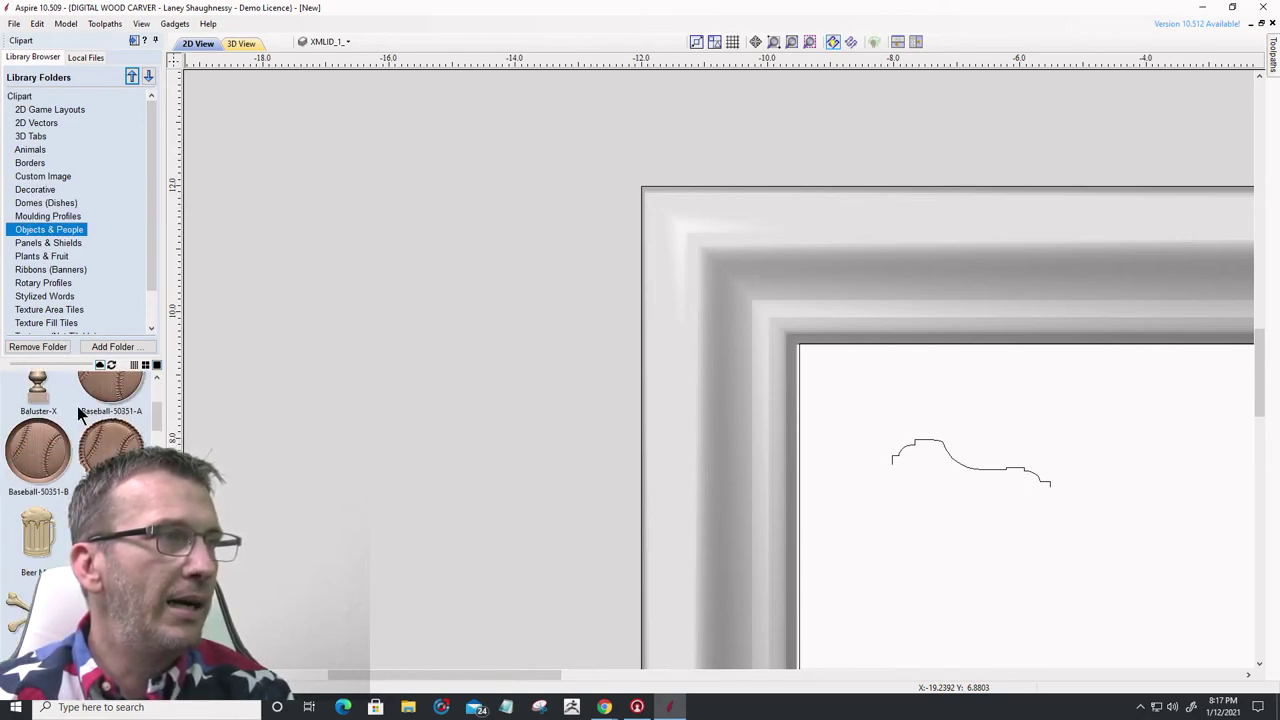
scroll(80, 412, "down", 8)
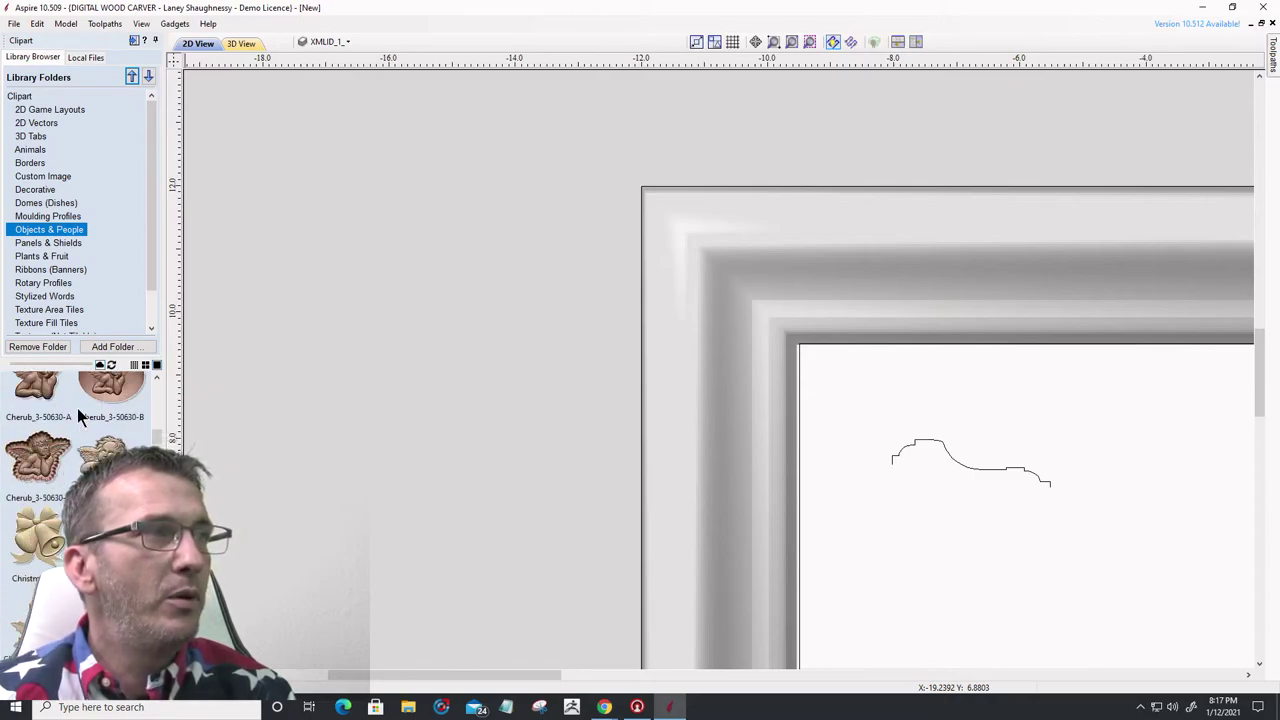
scroll(80, 412, "up", 1)
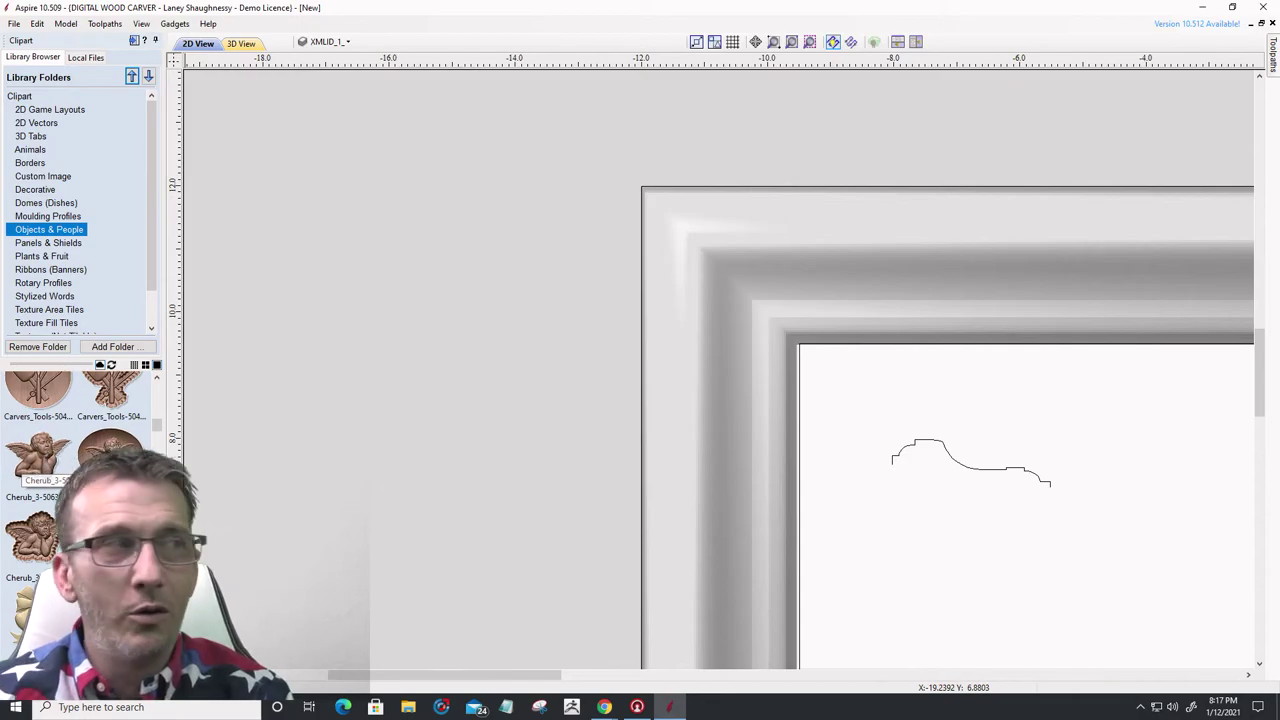
scroll(80, 412, "down", 5)
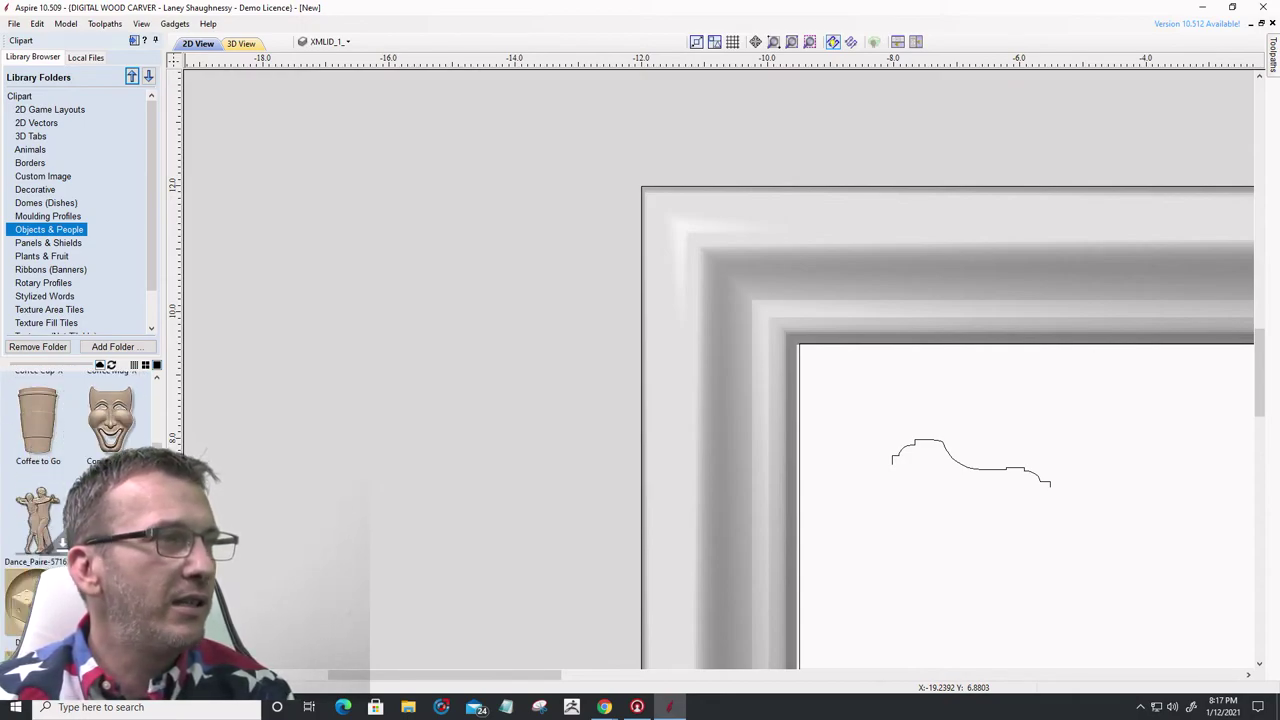
scroll(80, 412, "down", 8)
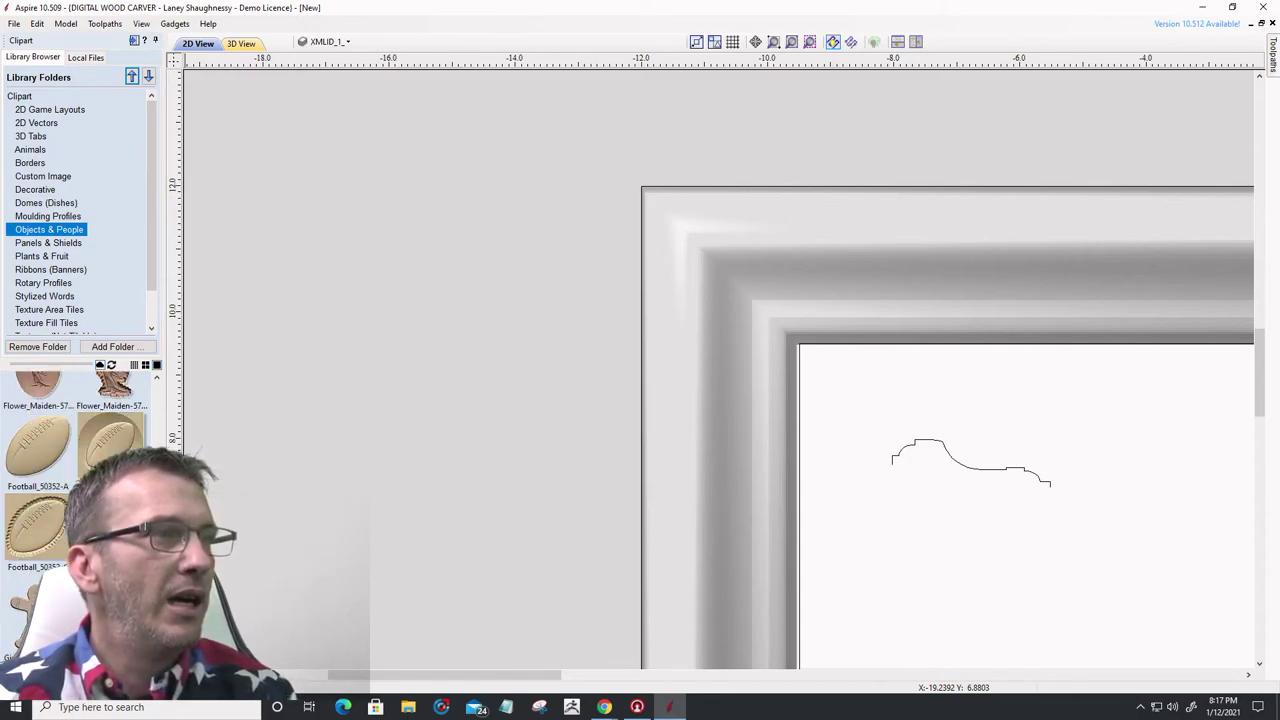
scroll(111, 376, "down", 4)
scroll(111, 376, "up", 2)
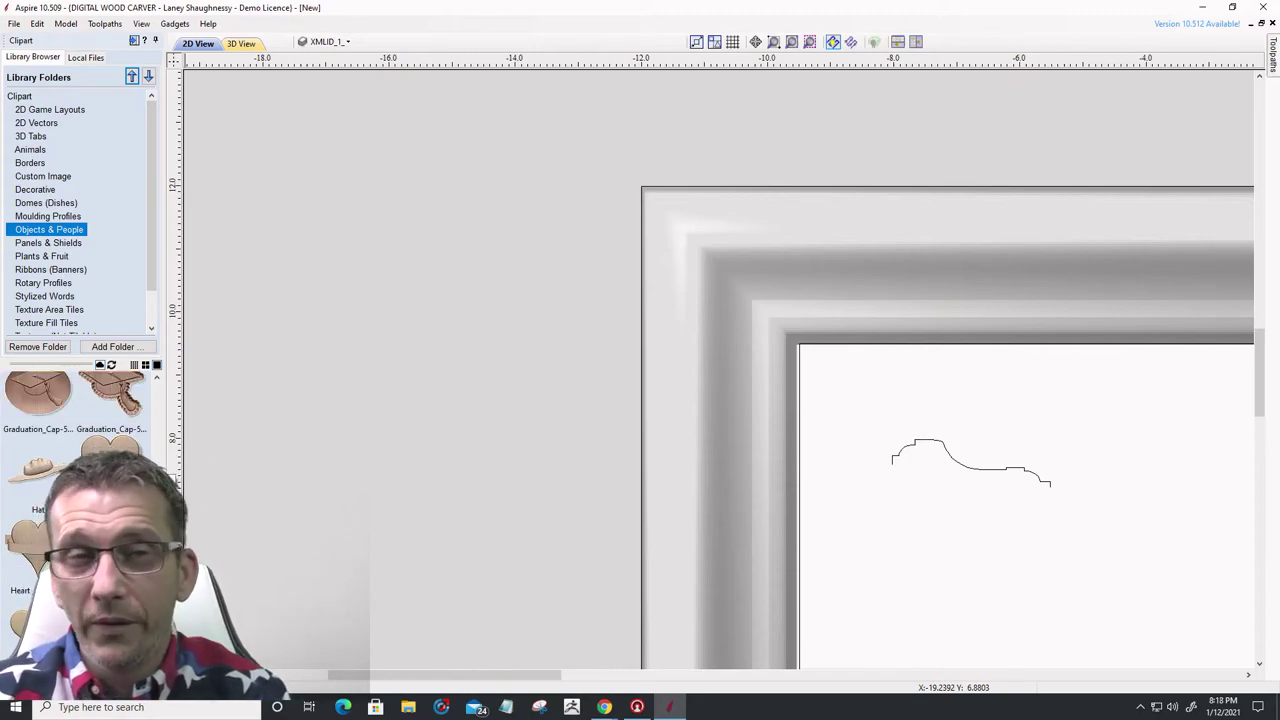
scroll(80, 420, "down", 8)
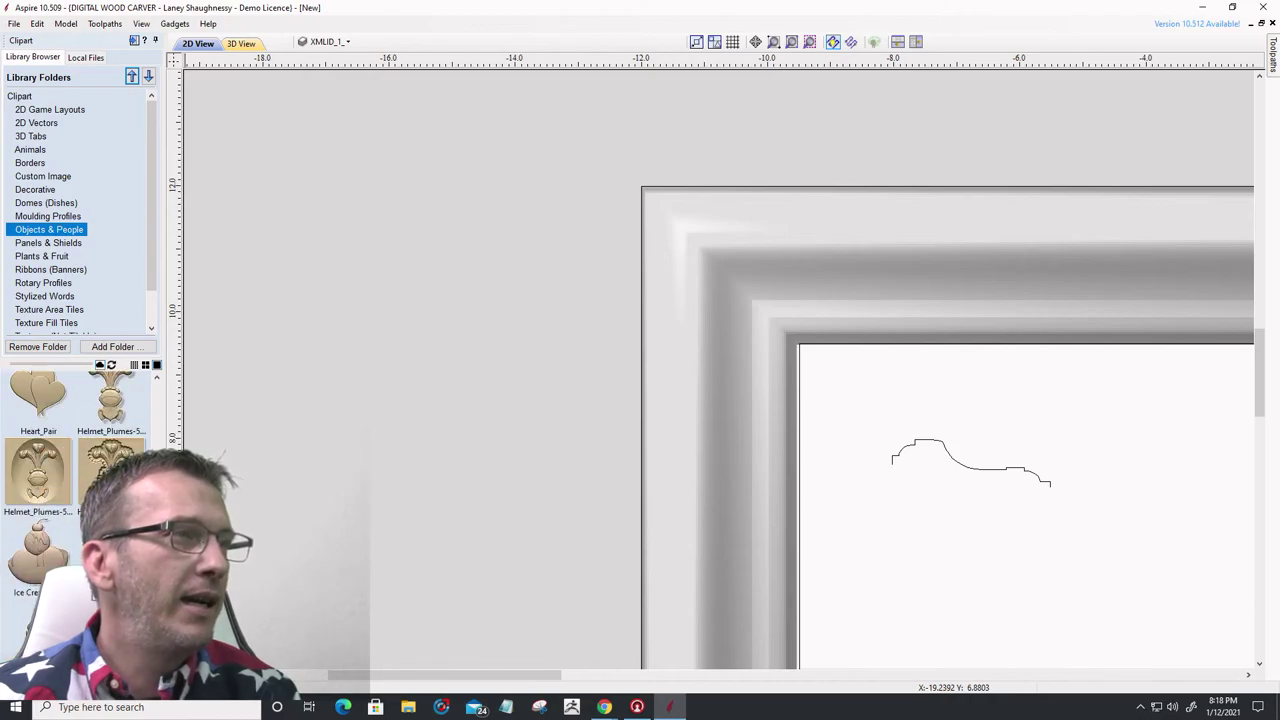
scroll(80, 420, "down", 6)
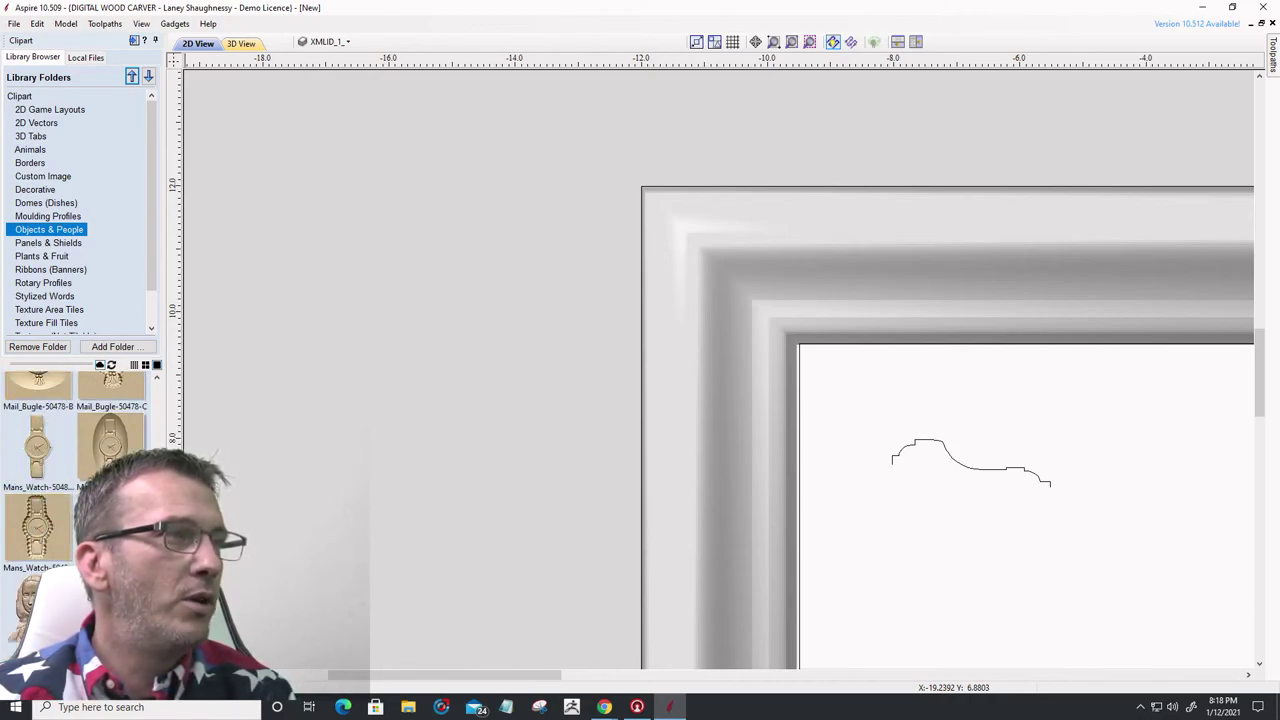
- Open the Decorative clipart folder and scroll down through its thumbnails
left_click(35, 189)
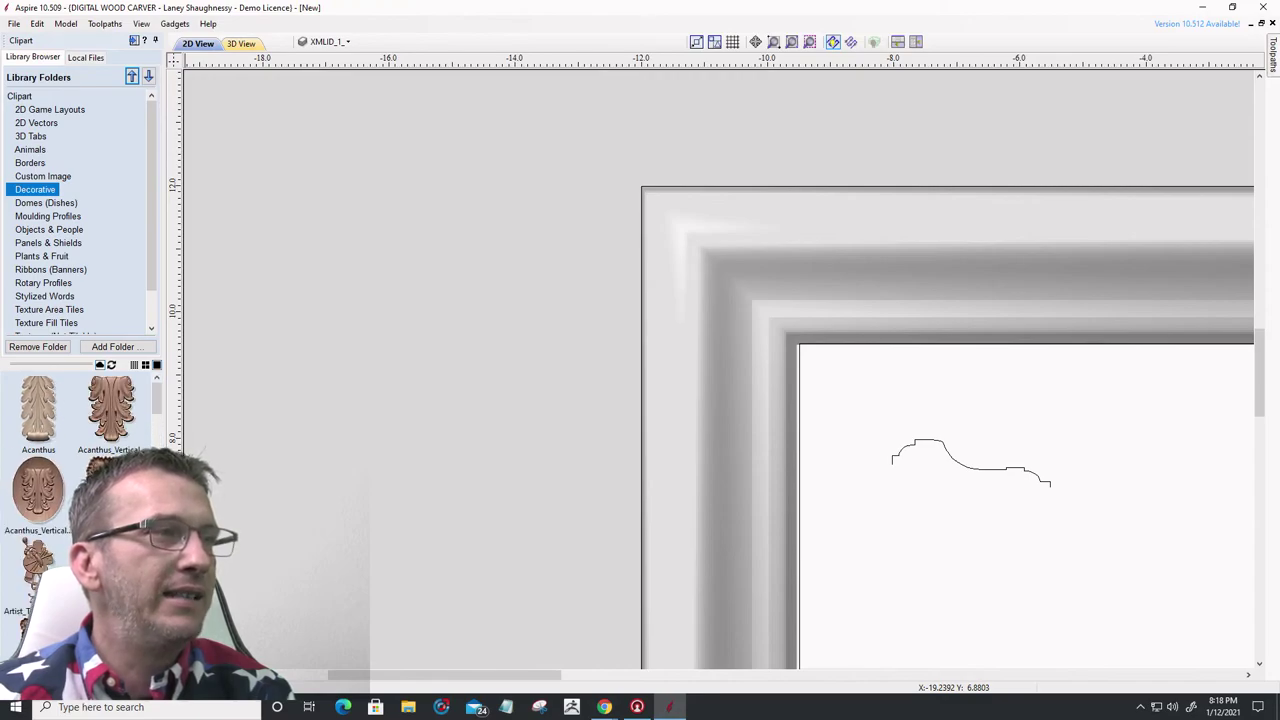
scroll(75, 450, "down", 4)
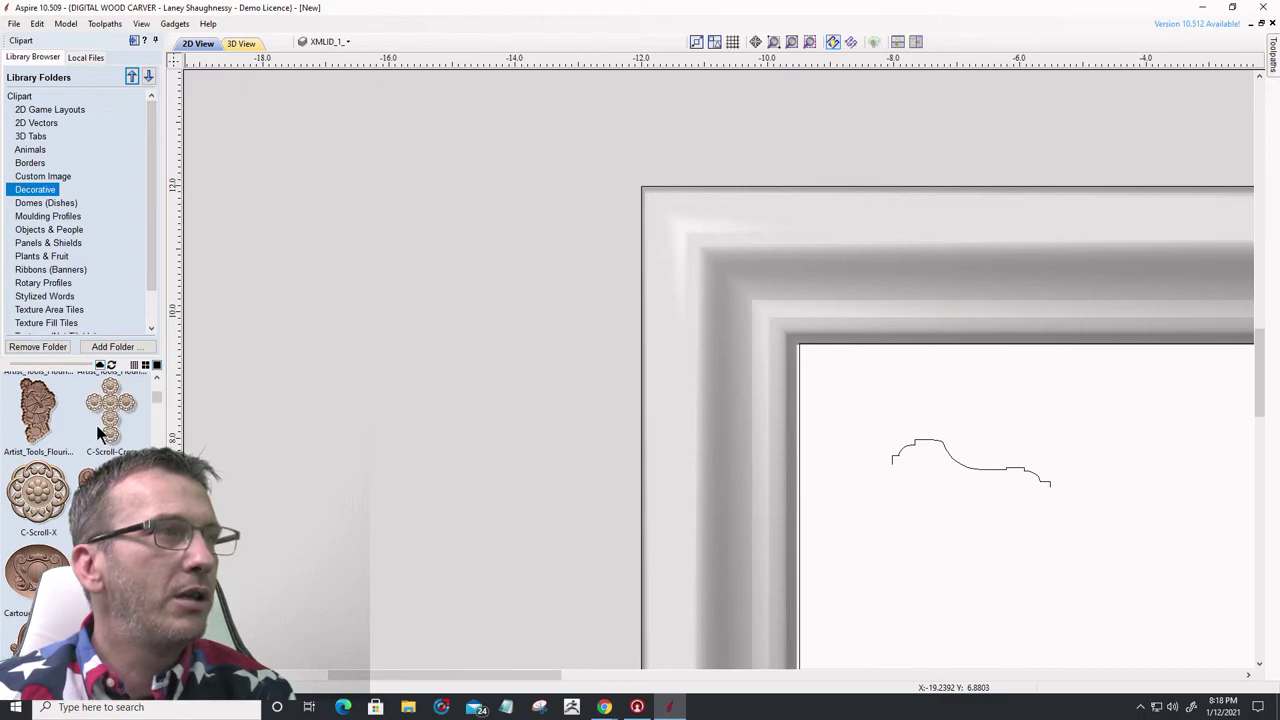
scroll(75, 480, "down", 3)
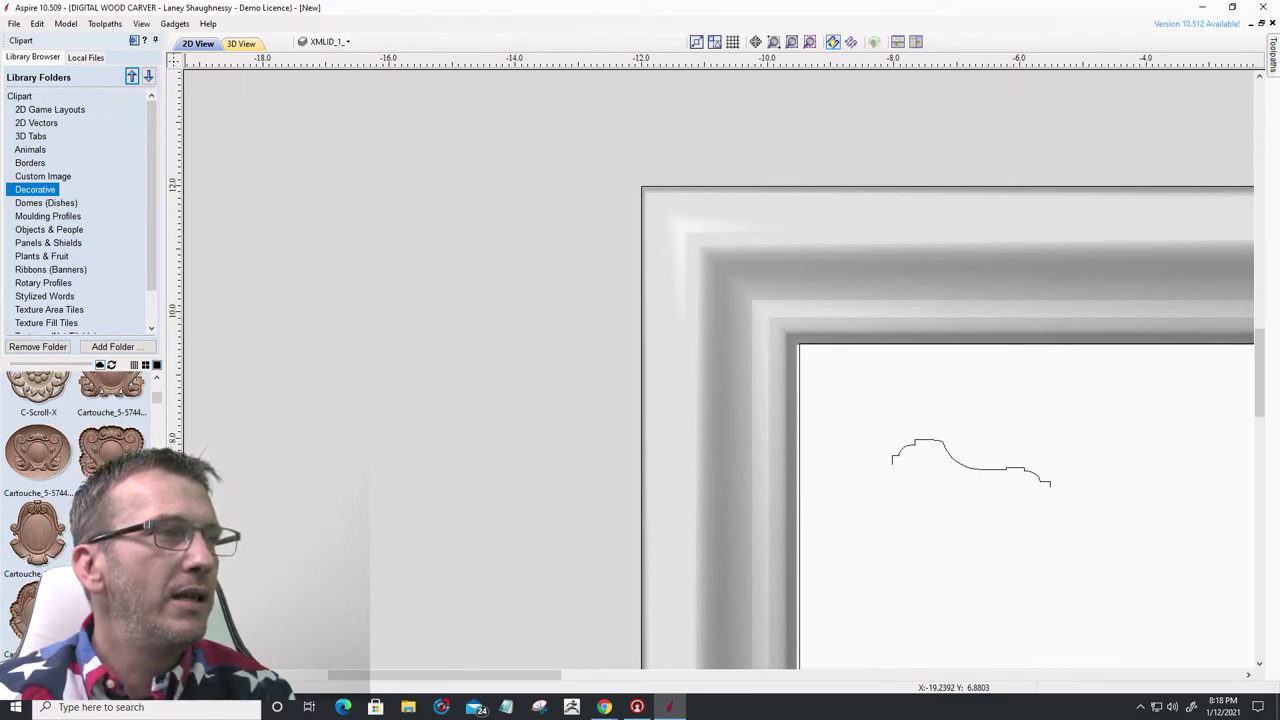
scroll(75, 480, "down", 2)
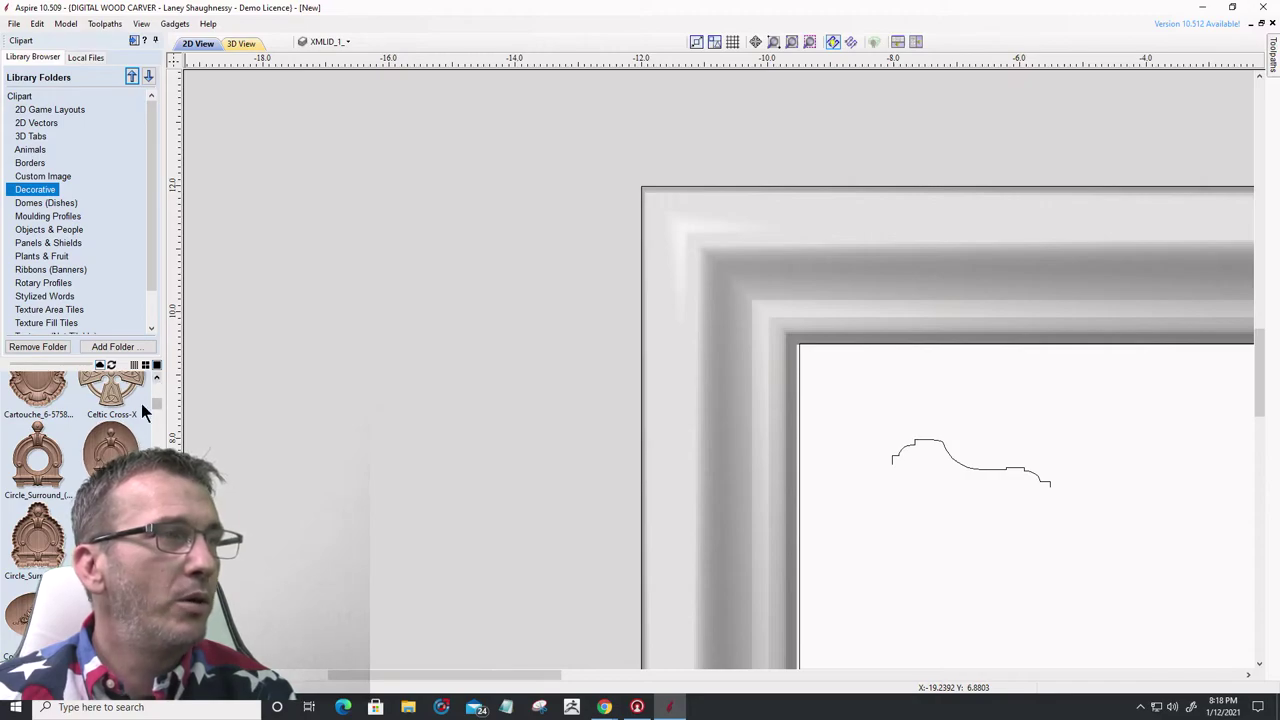
scroll(140, 410, "down", 1)
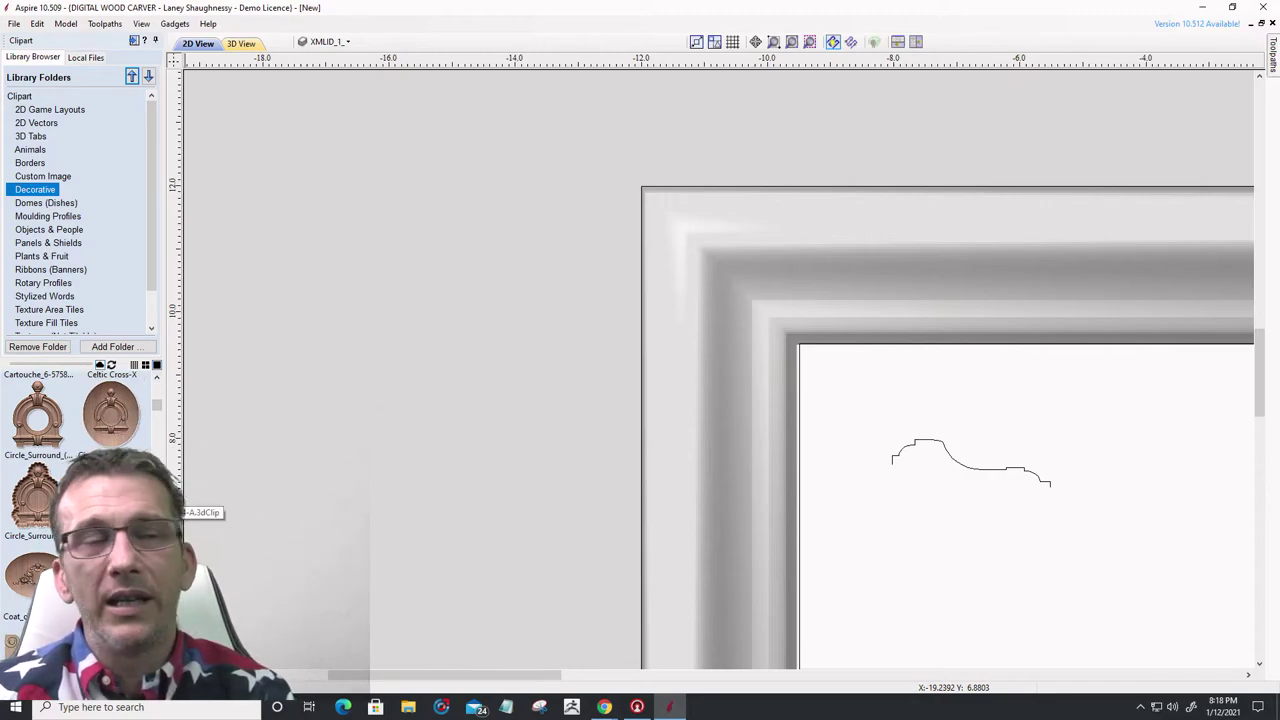
scroll(517, 618, "down", 1)
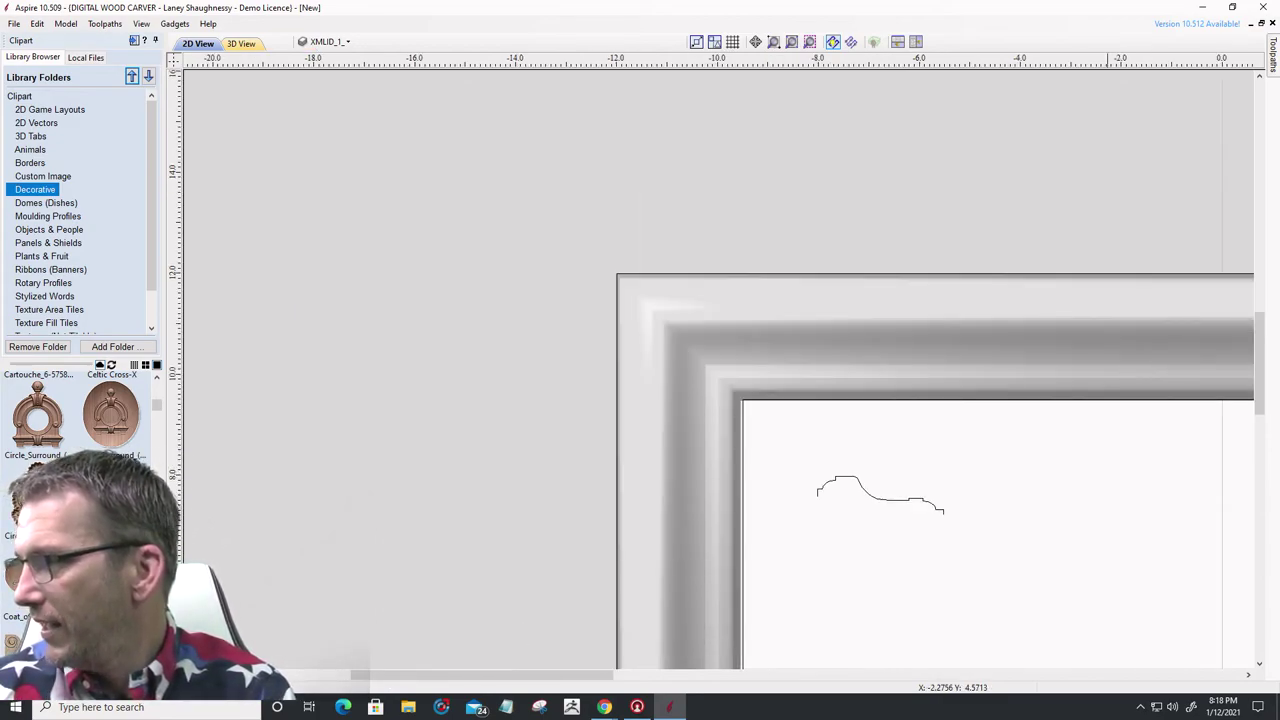
- Drag a flourish design into the frame panel, then scroll on to the Flourish 101 designs
left_click_drag(165, 597, 1075, 596)
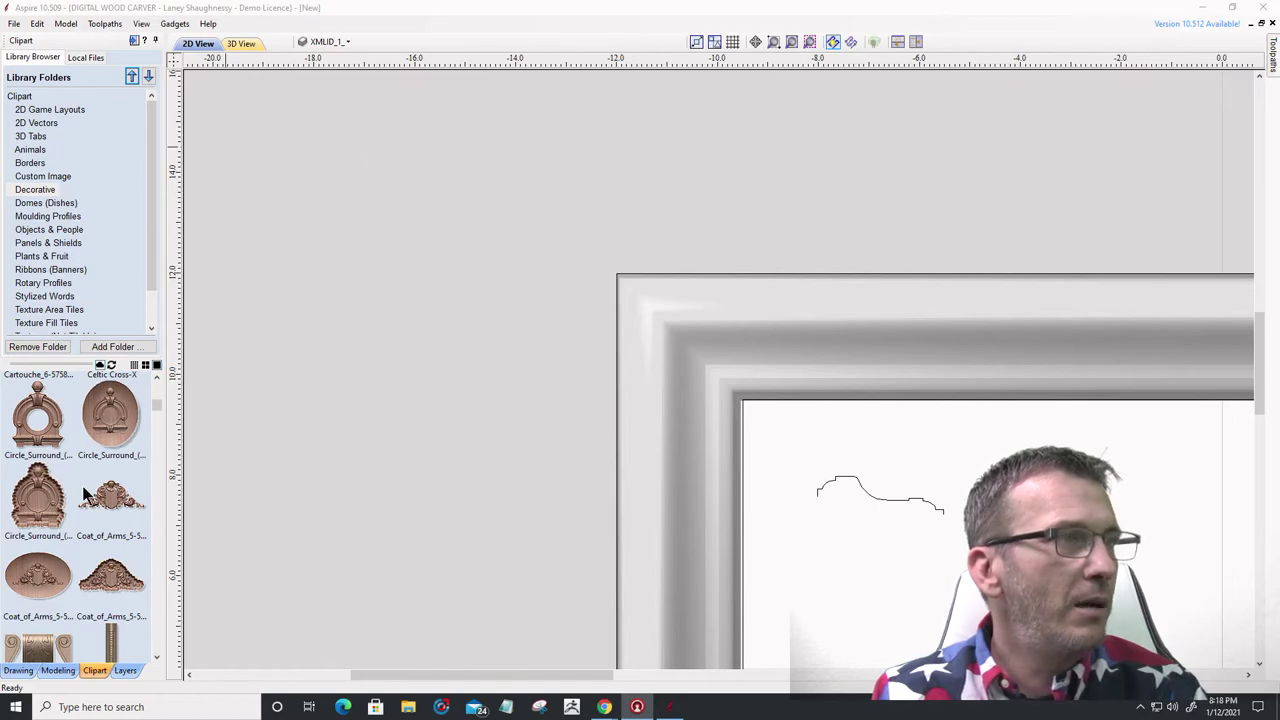
scroll(75, 550, "down", 3)
scroll(73, 550, "down", 3)
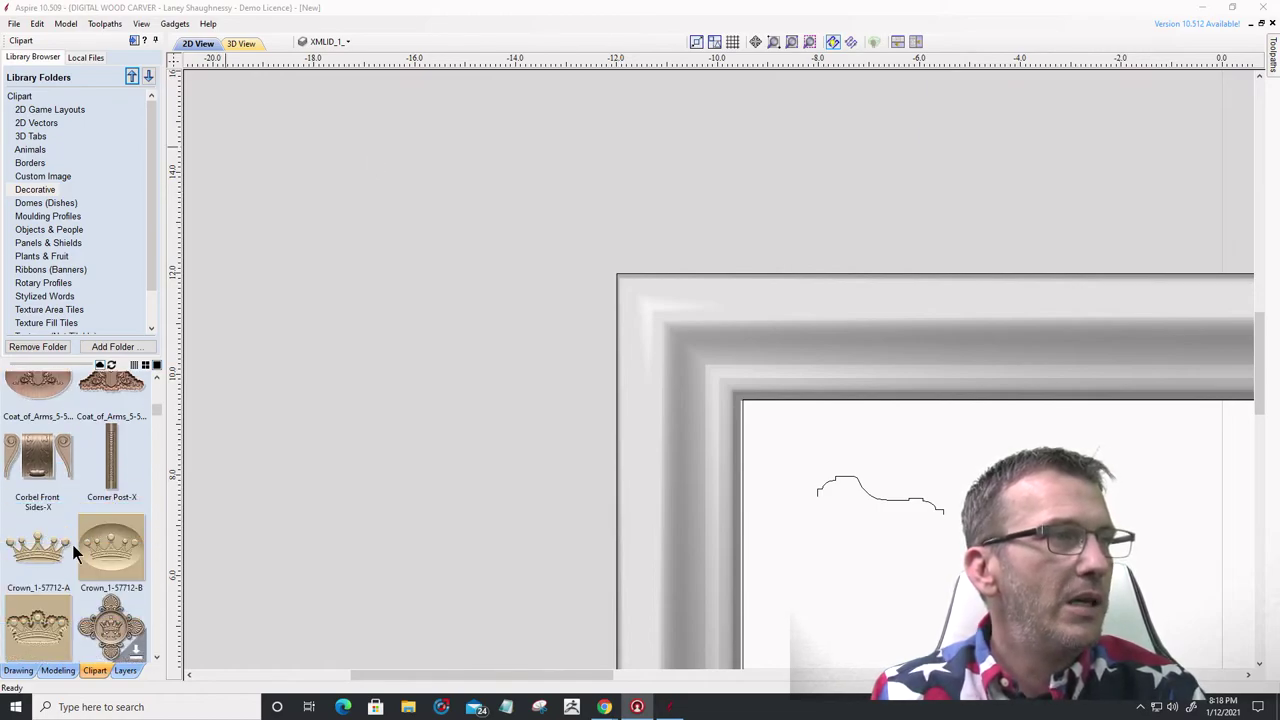
scroll(73, 550, "down", 2)
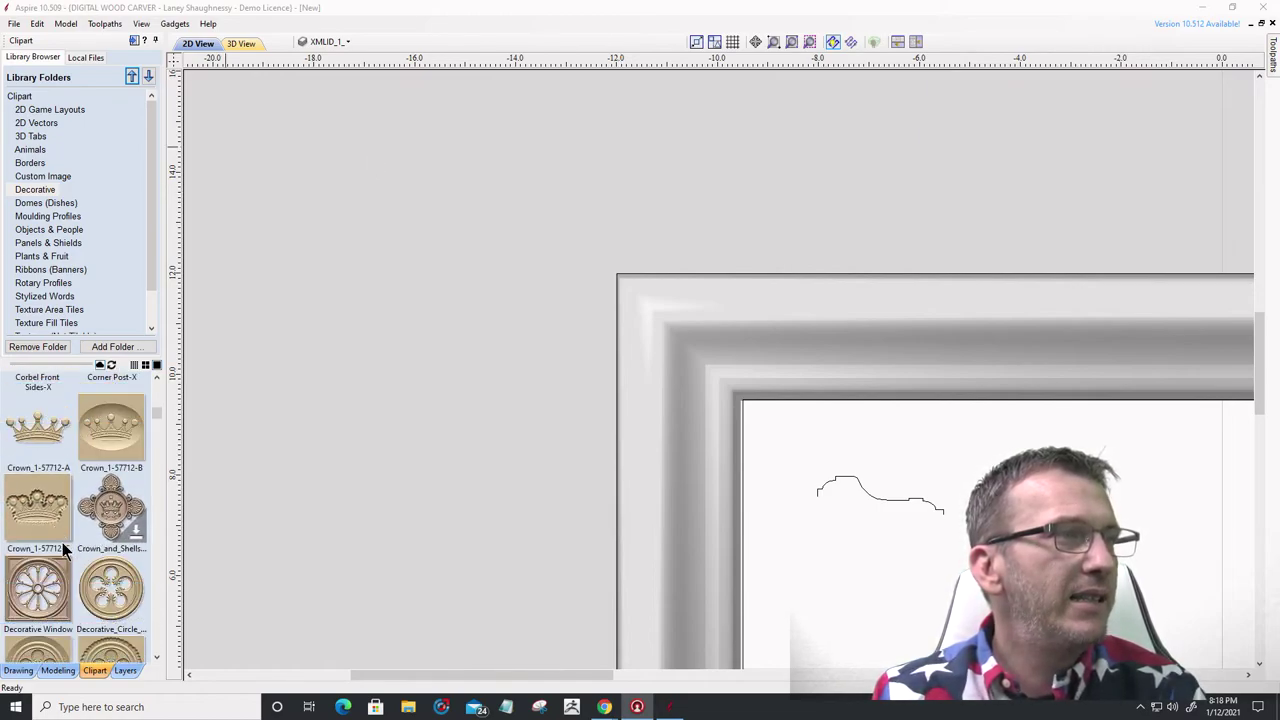
scroll(63, 543, "down", 6)
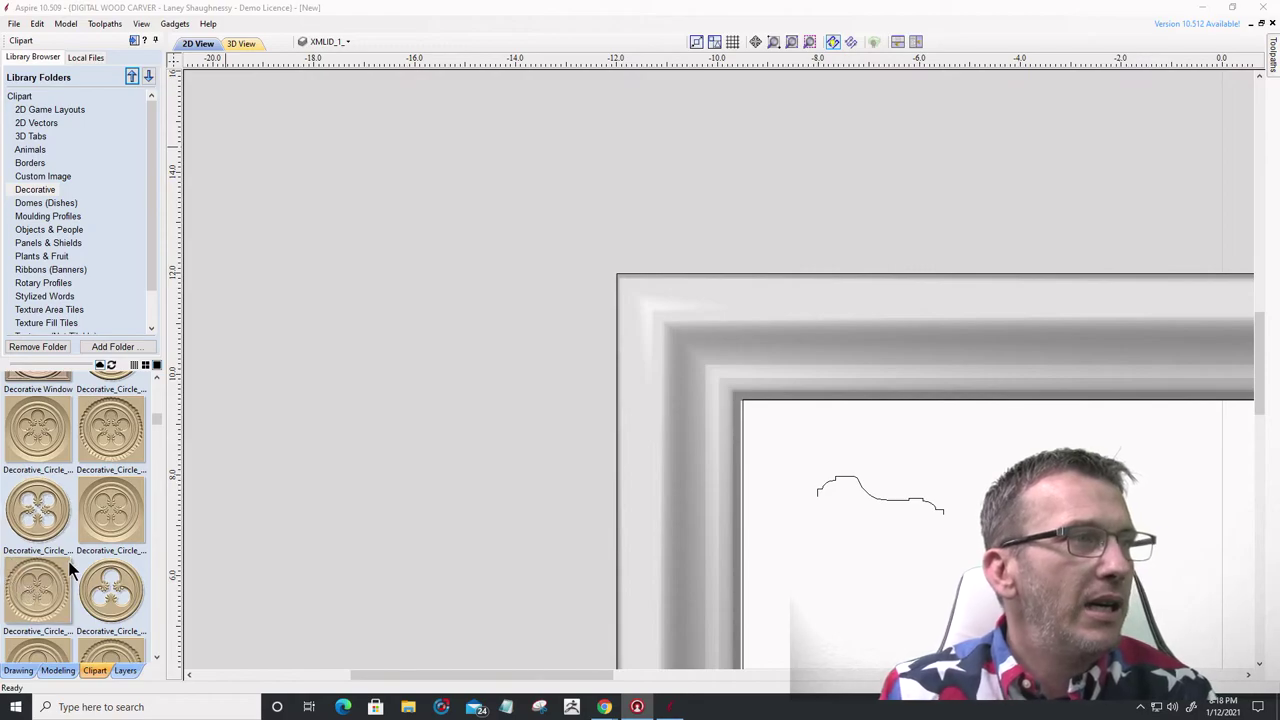
scroll(74, 547, "down", 6)
scroll(87, 500, "down", 6)
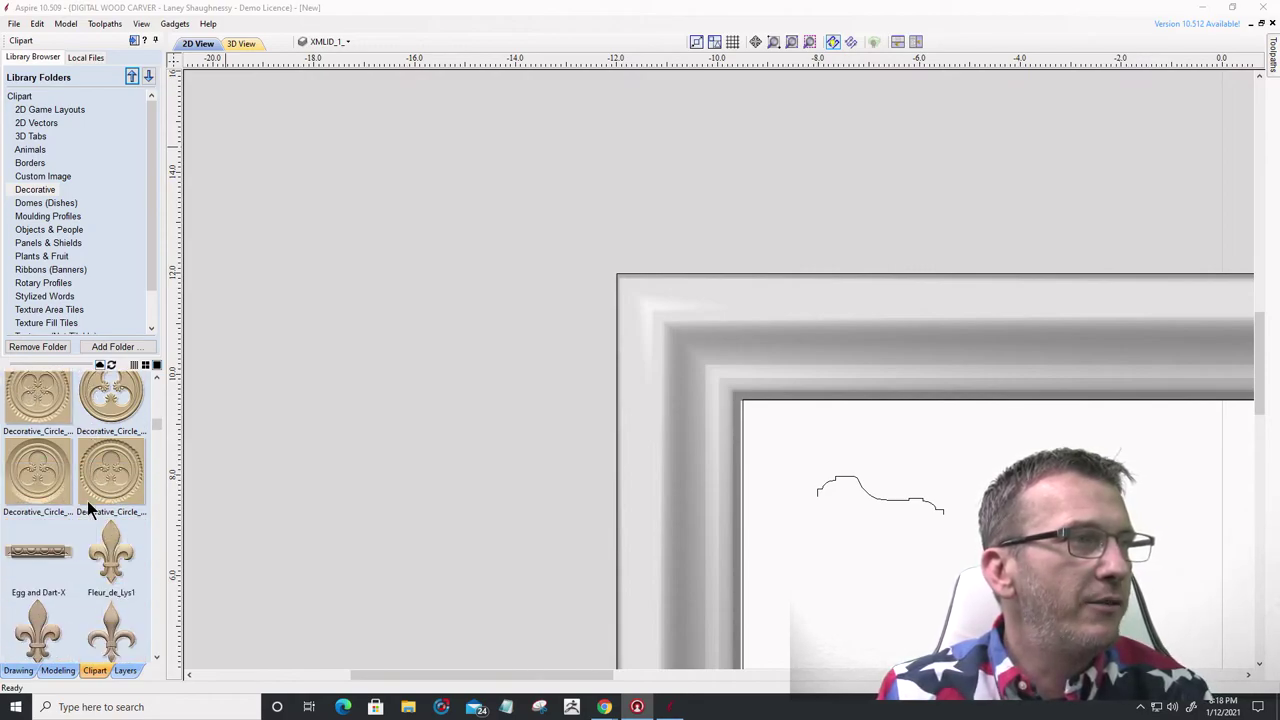
scroll(87, 500, "down", 12)
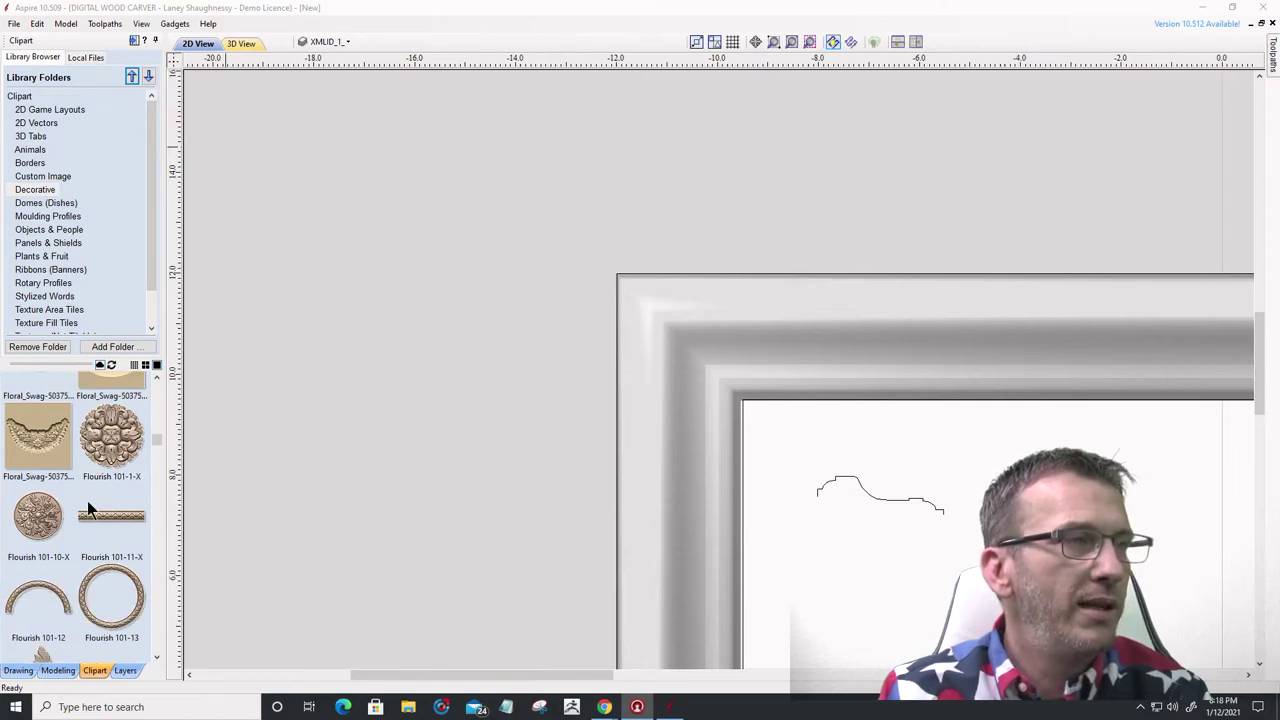
scroll(87, 505, "down", 5)
scroll(87, 508, "down", 1)
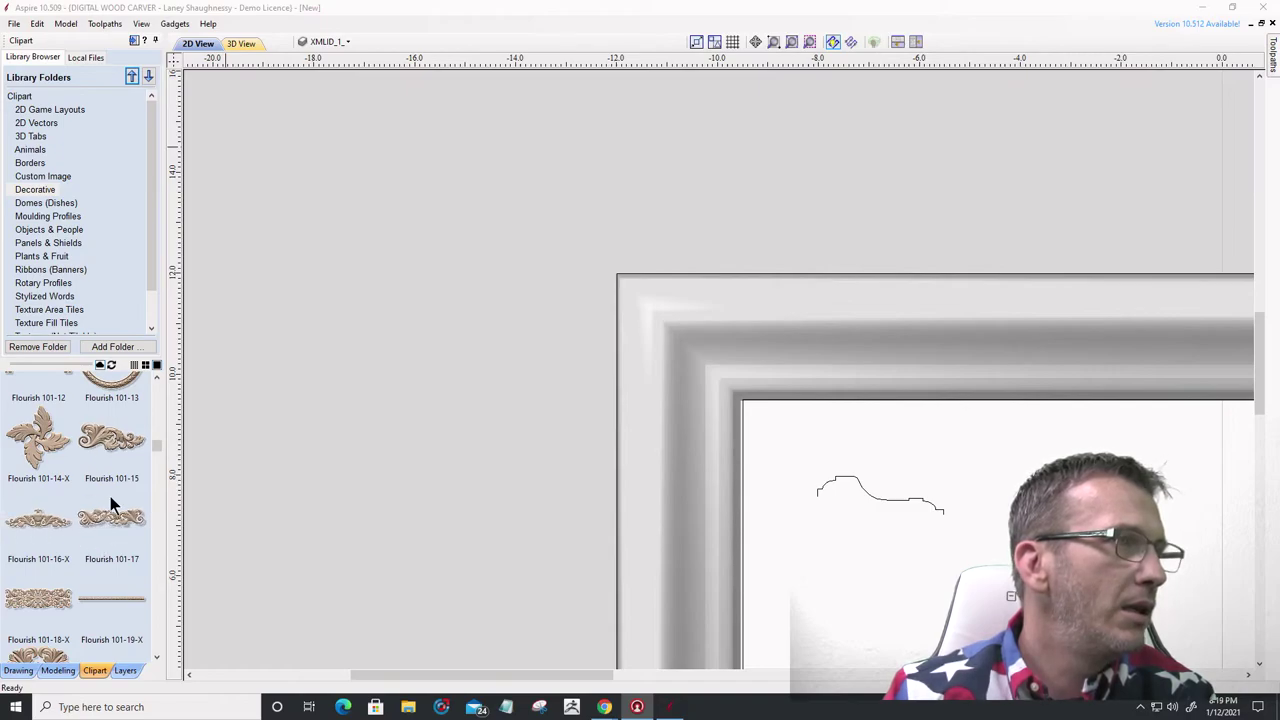
scroll(102, 455, "down", 3)
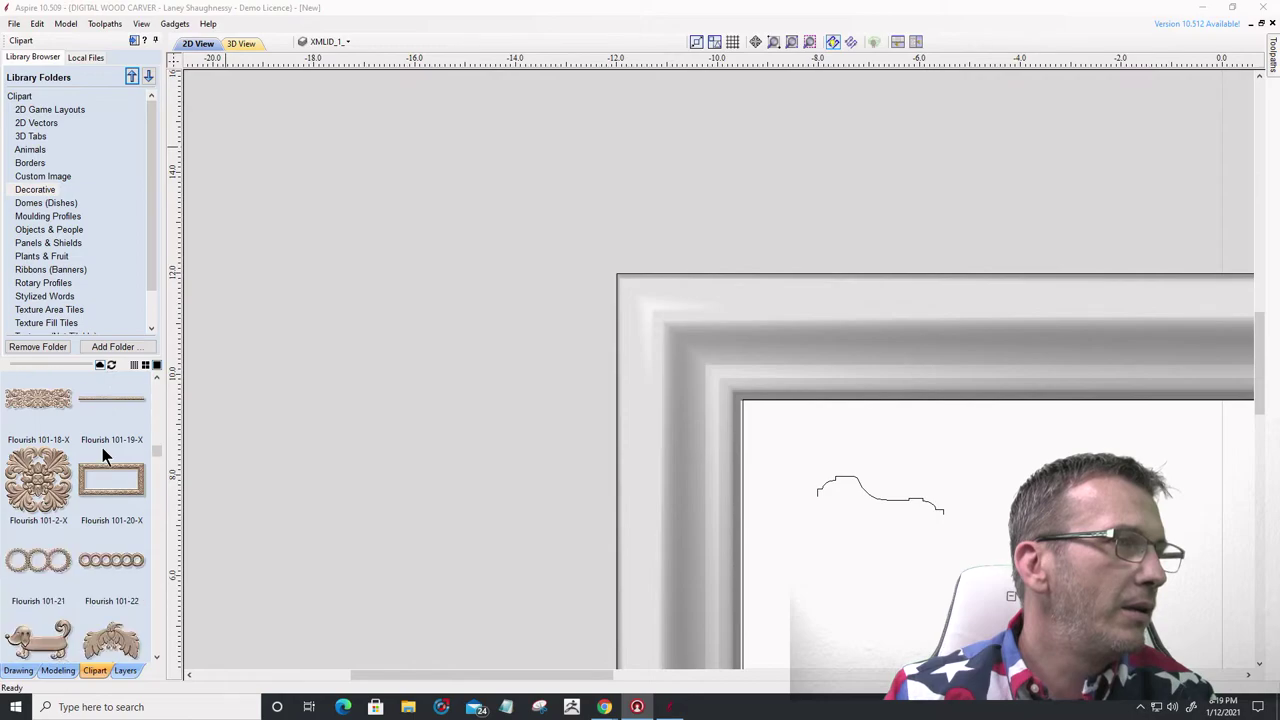
scroll(102, 447, "down", 1)
scroll(102, 447, "up", 2)
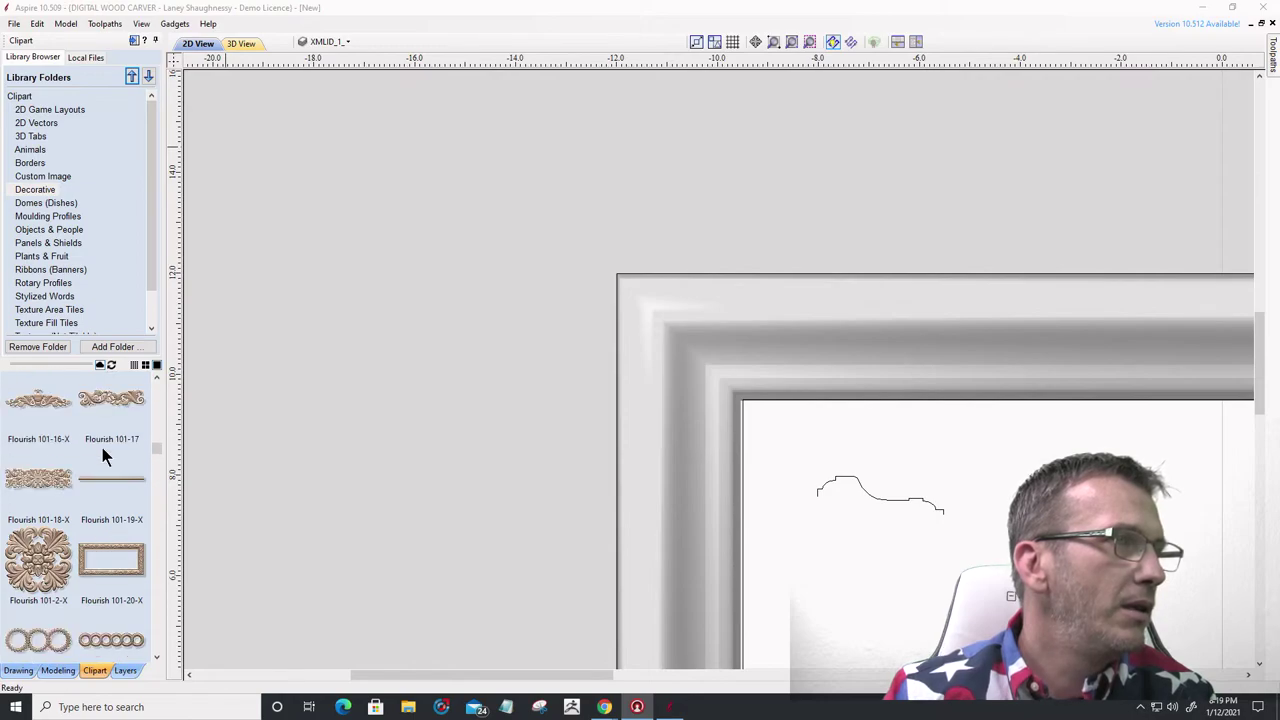
scroll(102, 447, "up", 2)
scroll(102, 447, "up", 1)
- Drag the Flourish 101-15 scroll into the frame's opening
left_click_drag(102, 447, 950, 510)
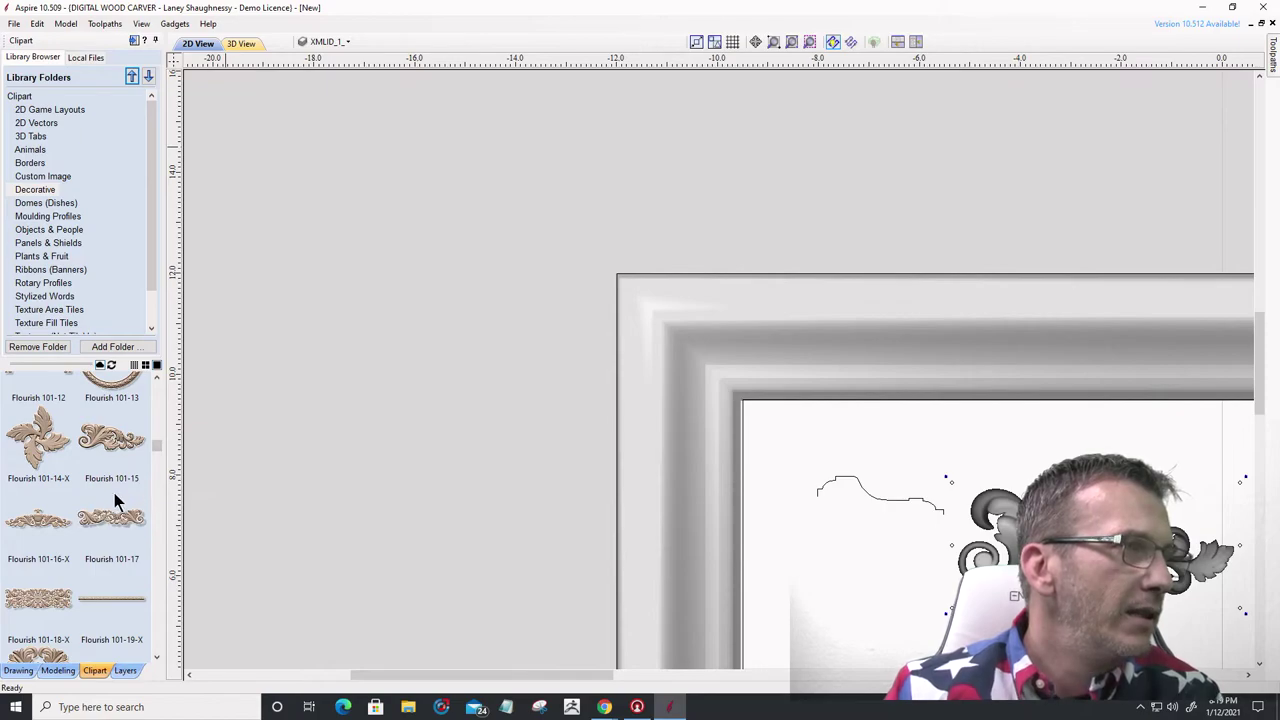
scroll(118, 495, "down", 5)
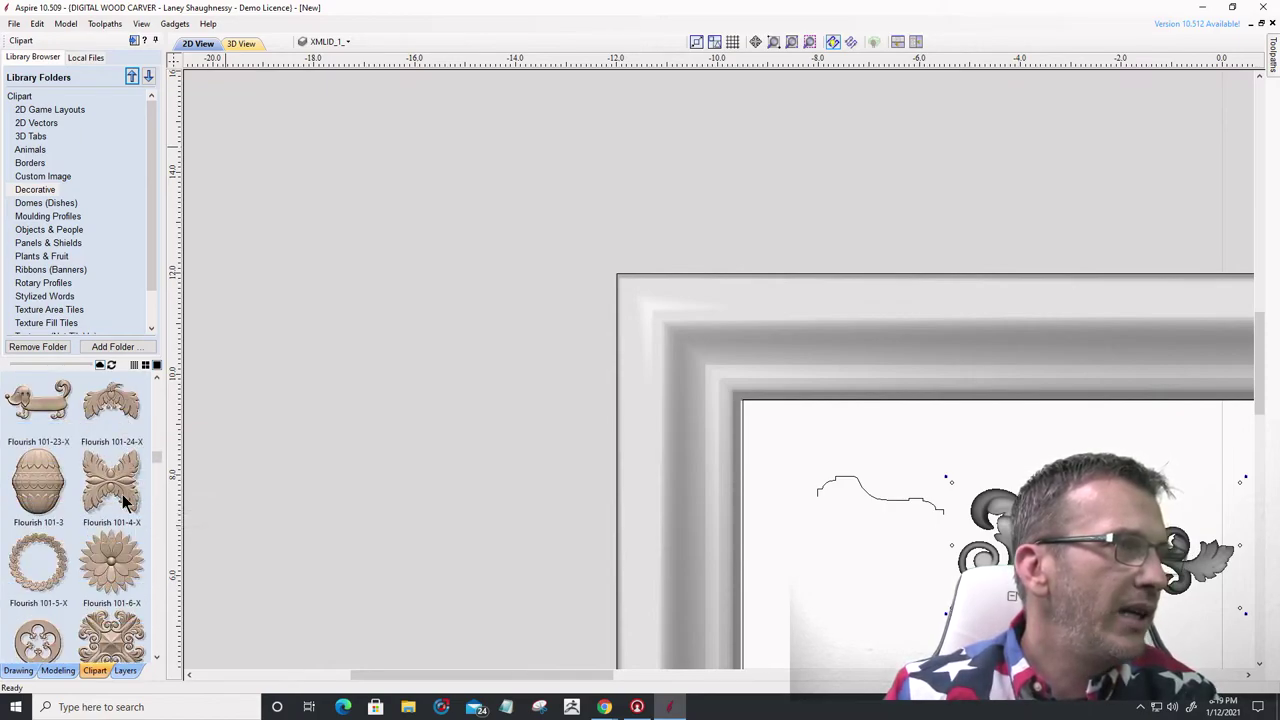
scroll(122, 494, "down", 2)
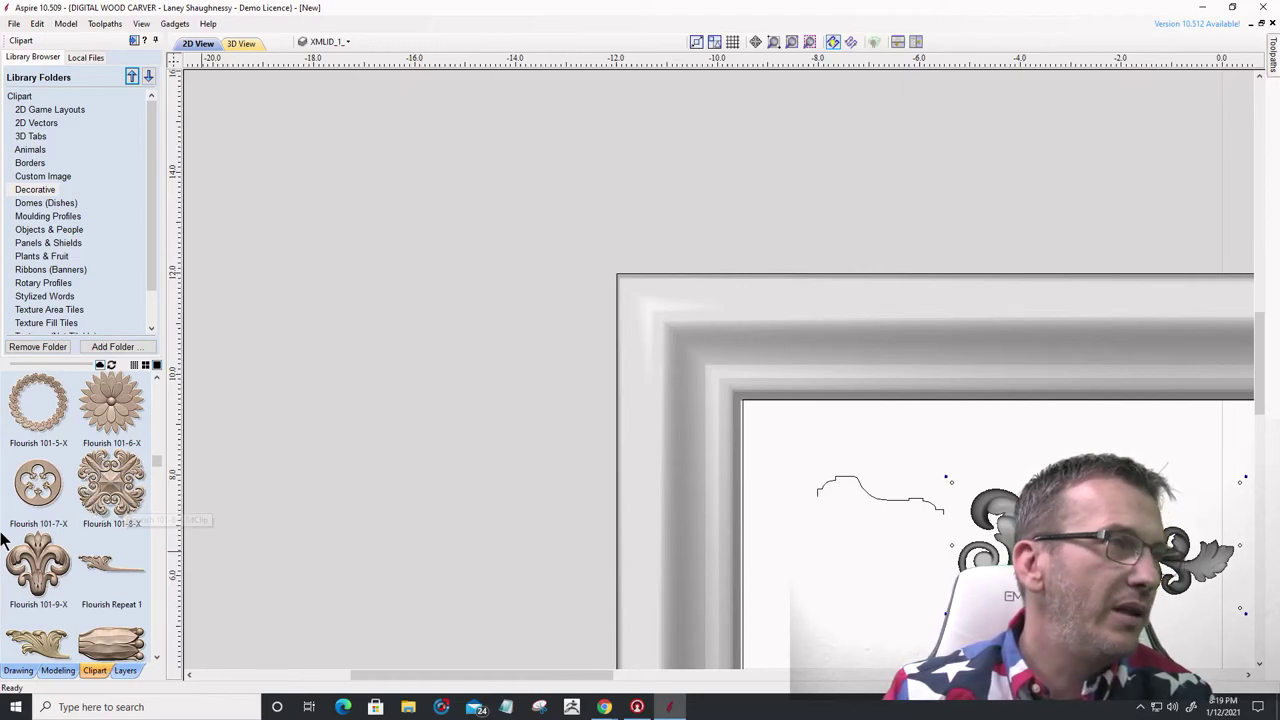
- Download the Flourish_158 clipart and acknowledge the download-complete message
scroll(114, 529, "down", 5)
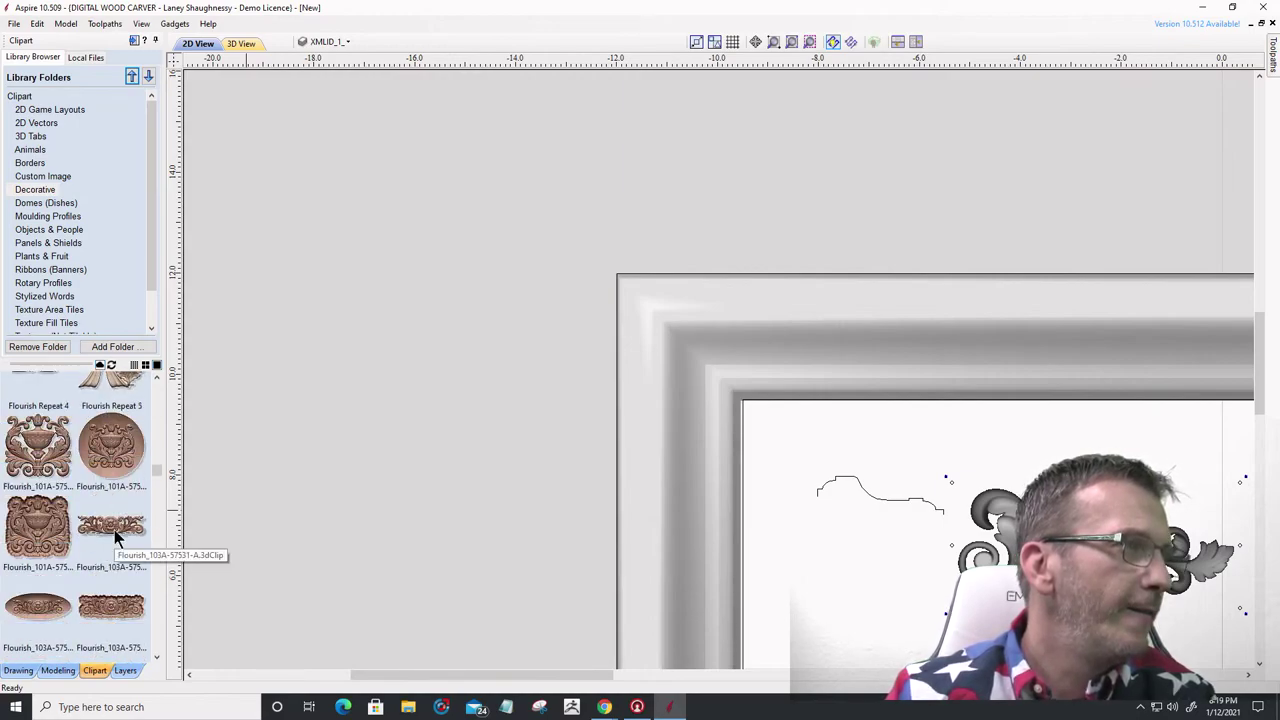
scroll(114, 529, "down", 3)
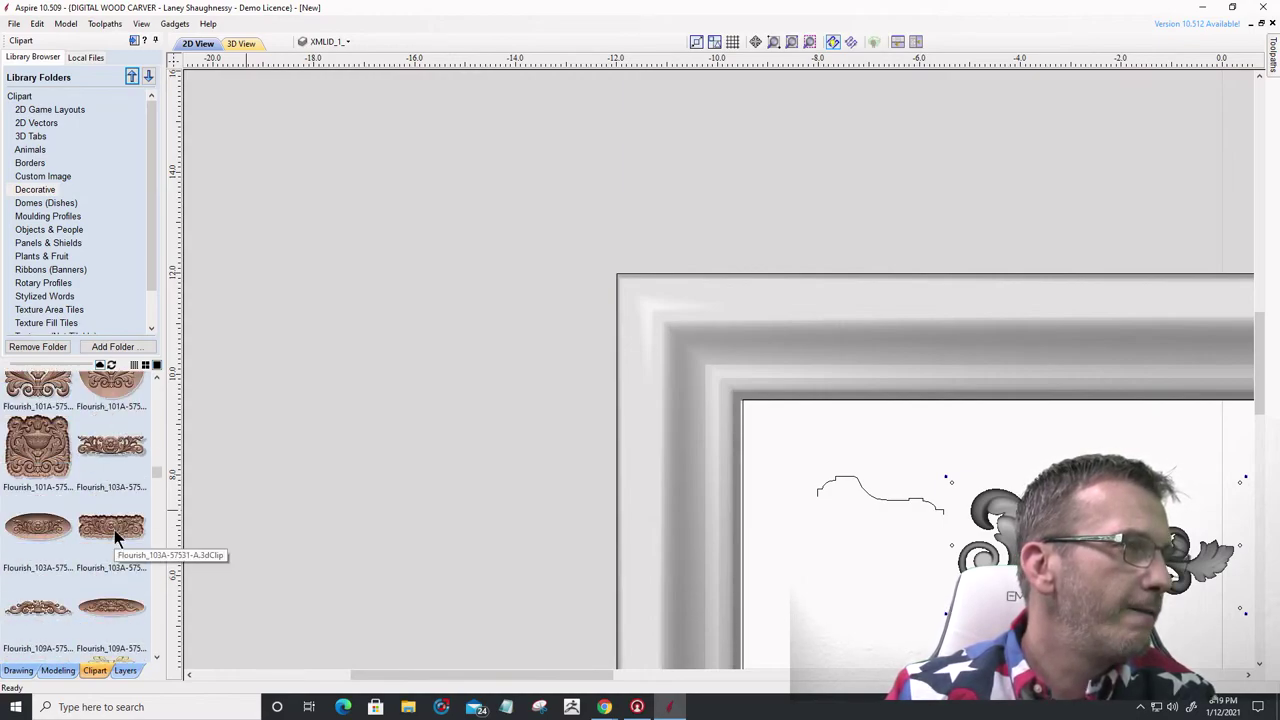
scroll(114, 537, "down", 3)
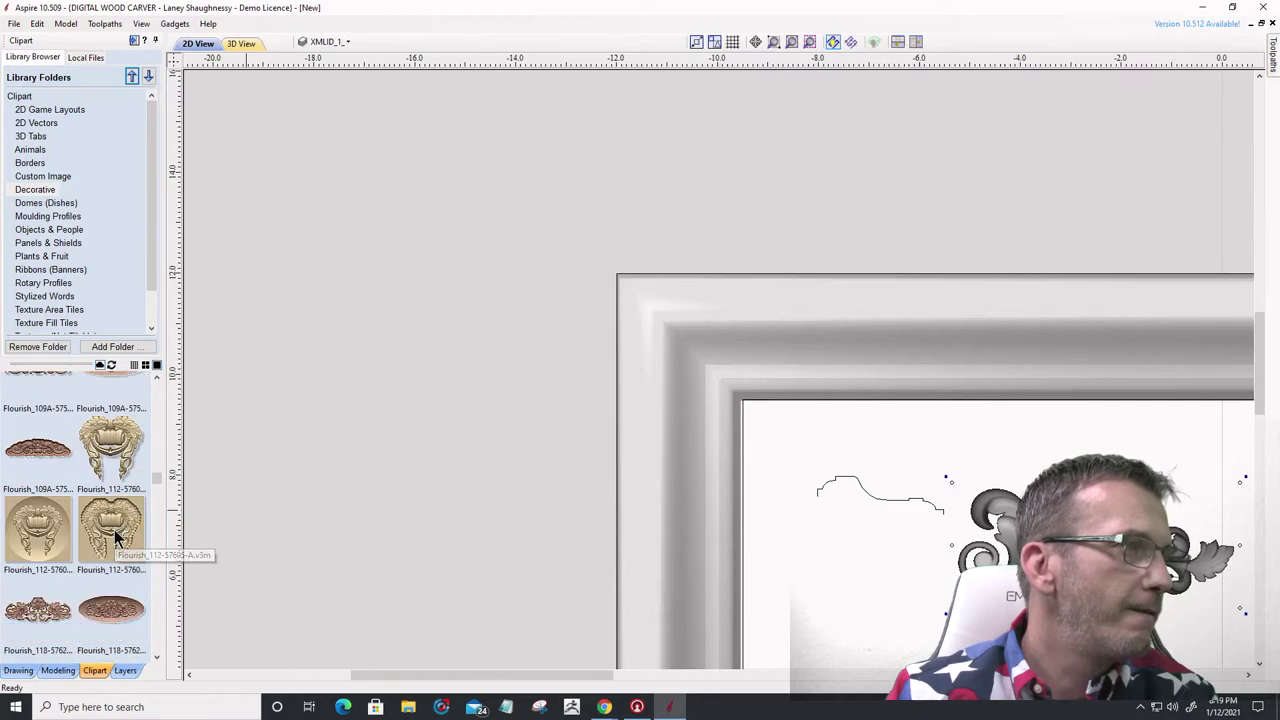
scroll(114, 537, "down", 5)
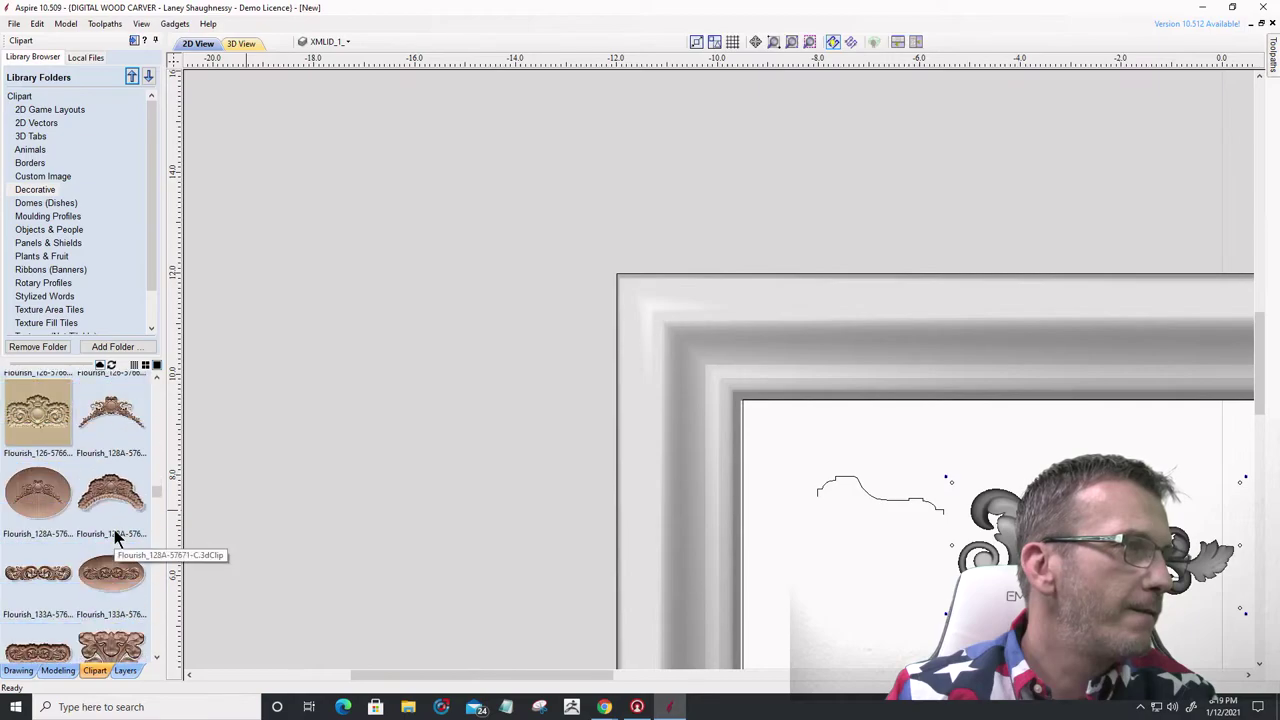
scroll(114, 537, "down", 3)
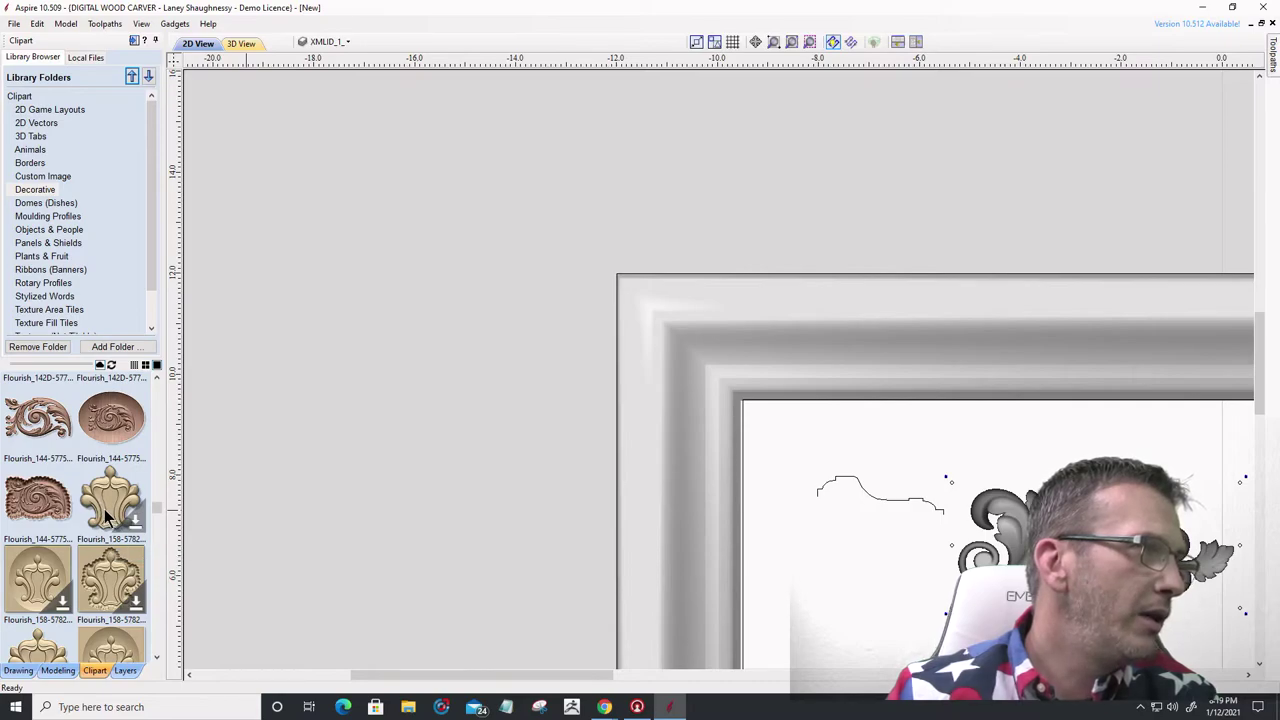
left_click_drag(108, 515, 884, 602)
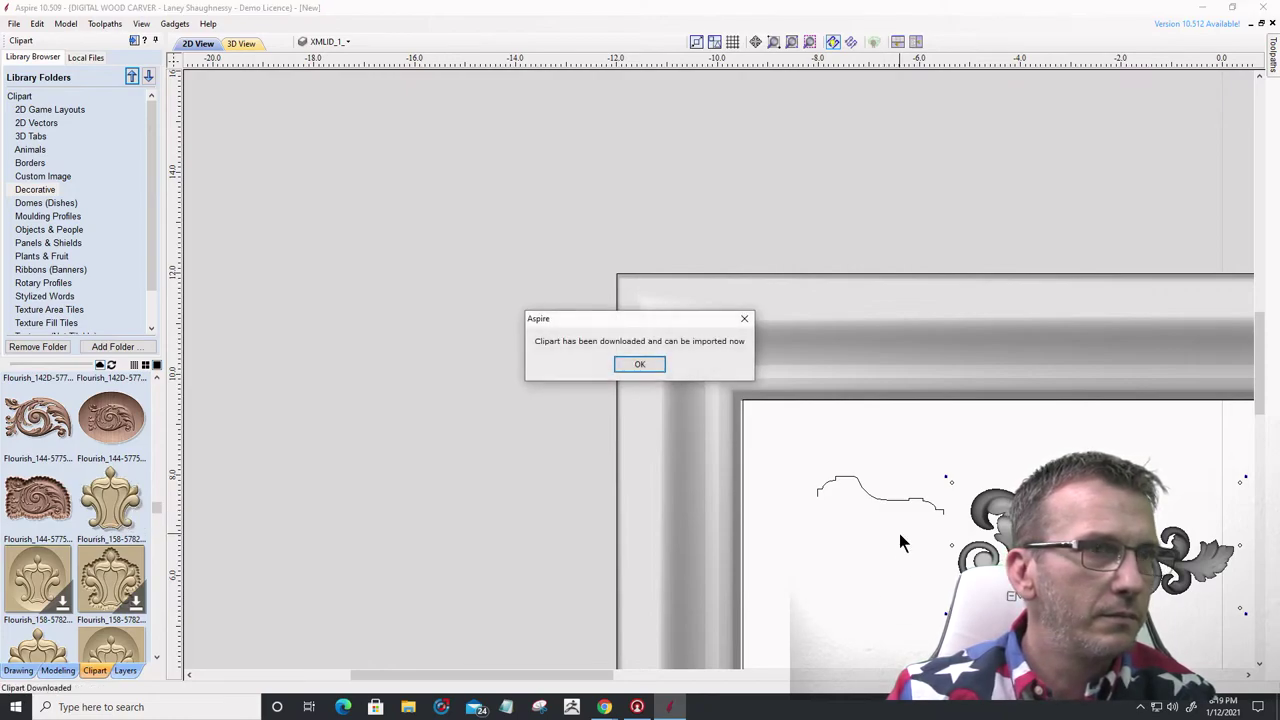
left_click(636, 365)
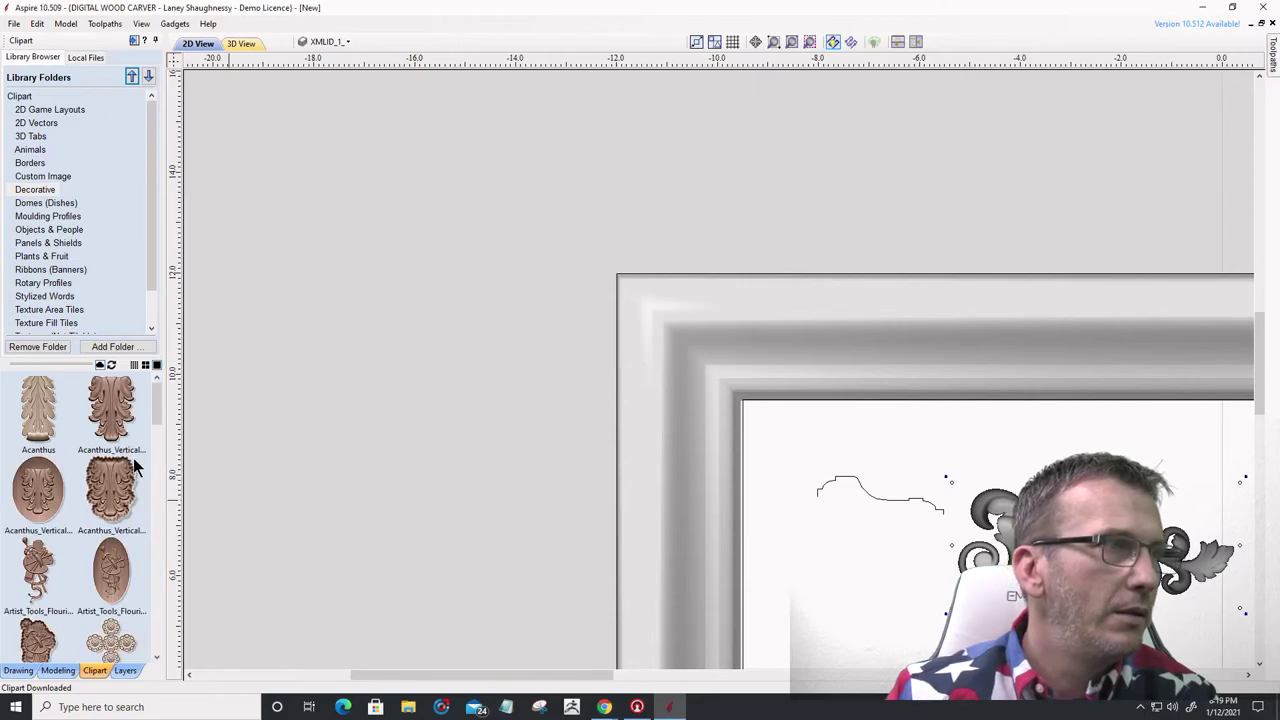
- Drag the downloaded Flourish_158 component onto the frame's top-left inner corner
left_click_drag(156, 395, 145, 627)
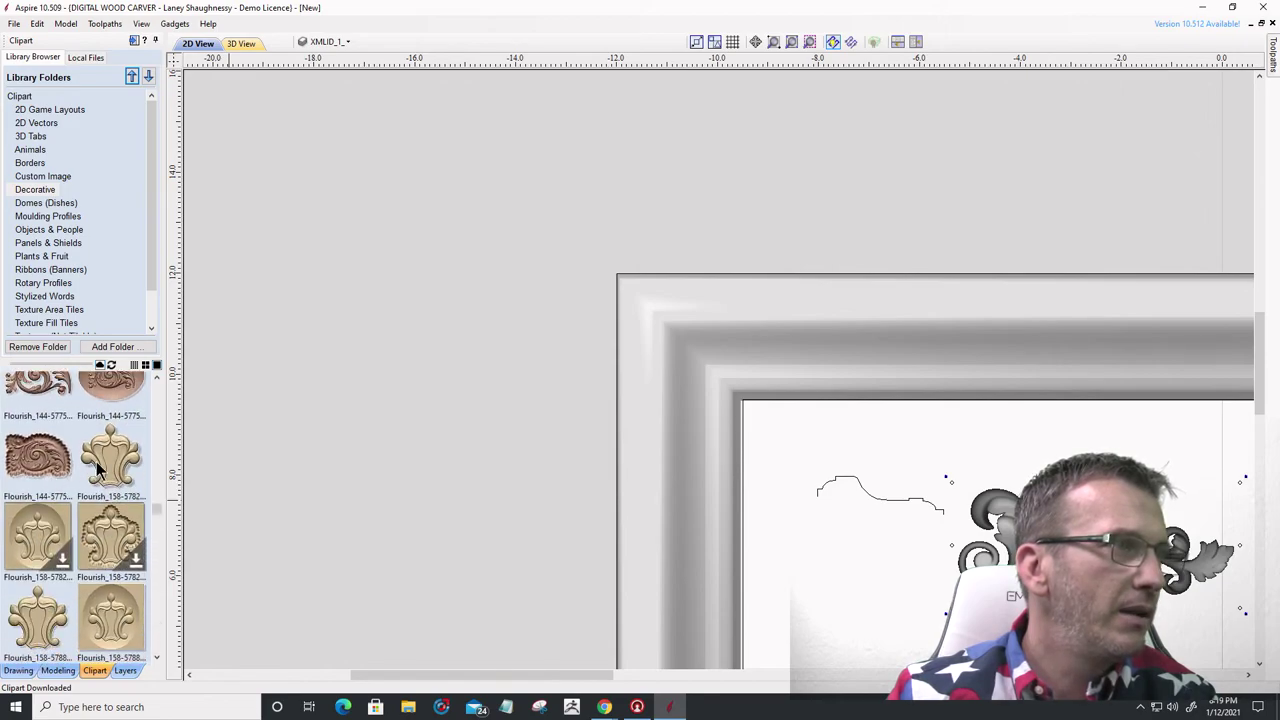
left_click_drag(108, 460, 859, 586)
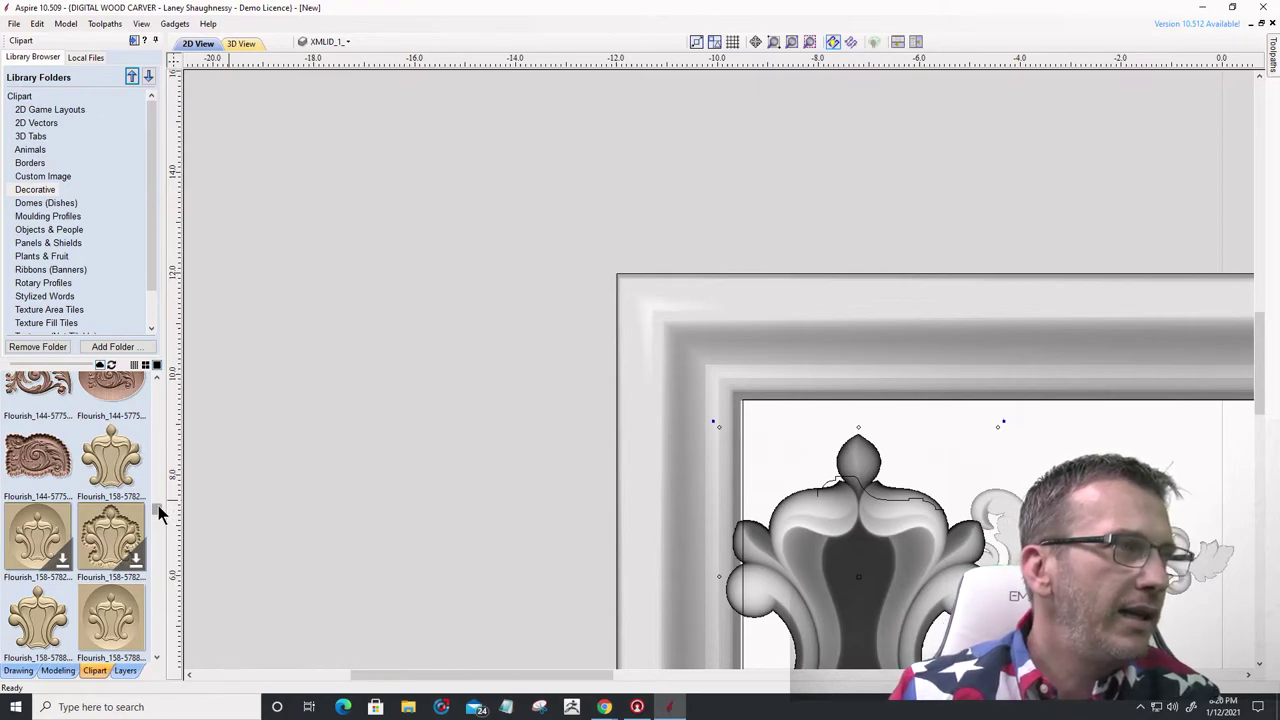
left_click_drag(159, 513, 137, 627)
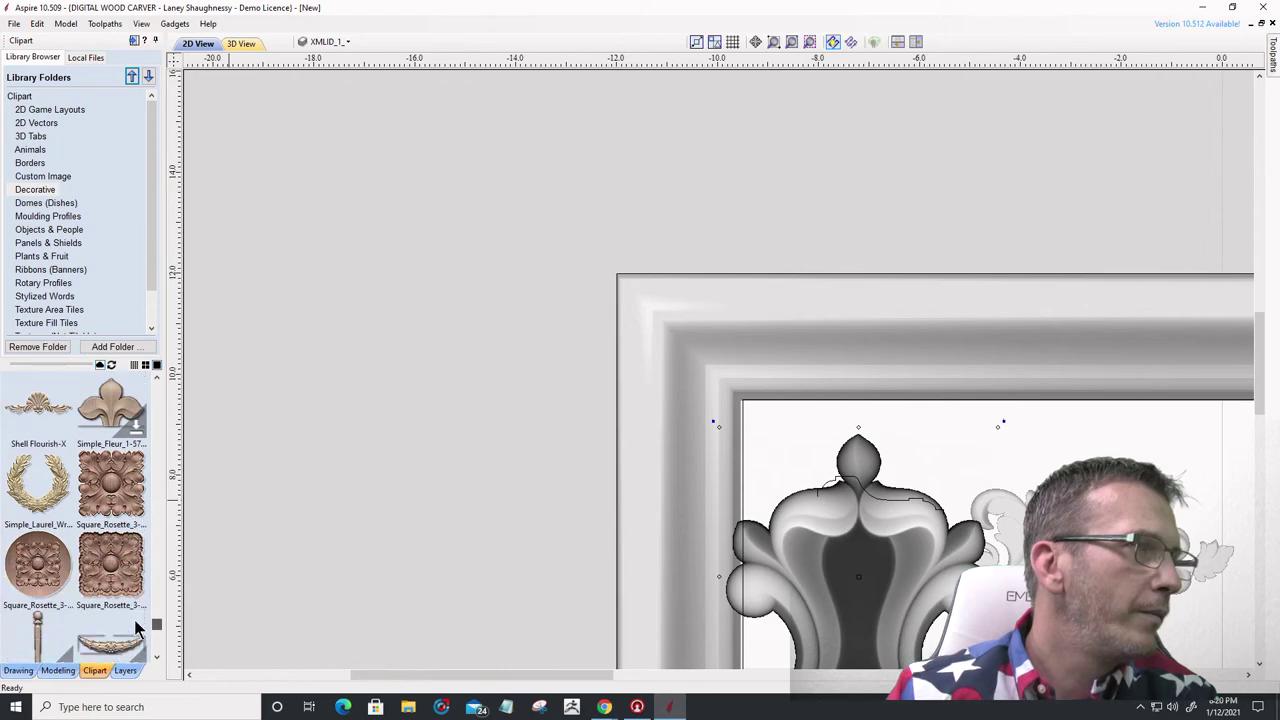
- Scroll the clipart thumbnail list back up to the Flourish 101 designs
scroll(137, 627, "down", 2)
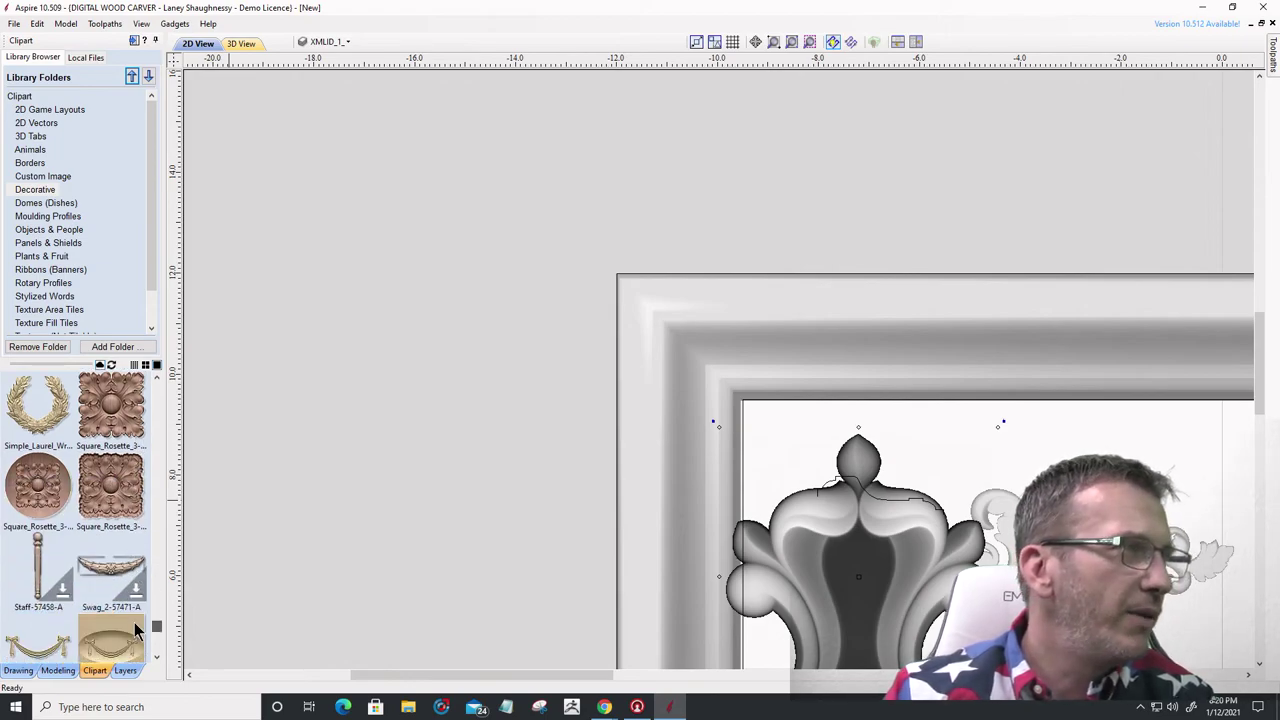
scroll(137, 627, "down", 1)
scroll(136, 628, "down", 6)
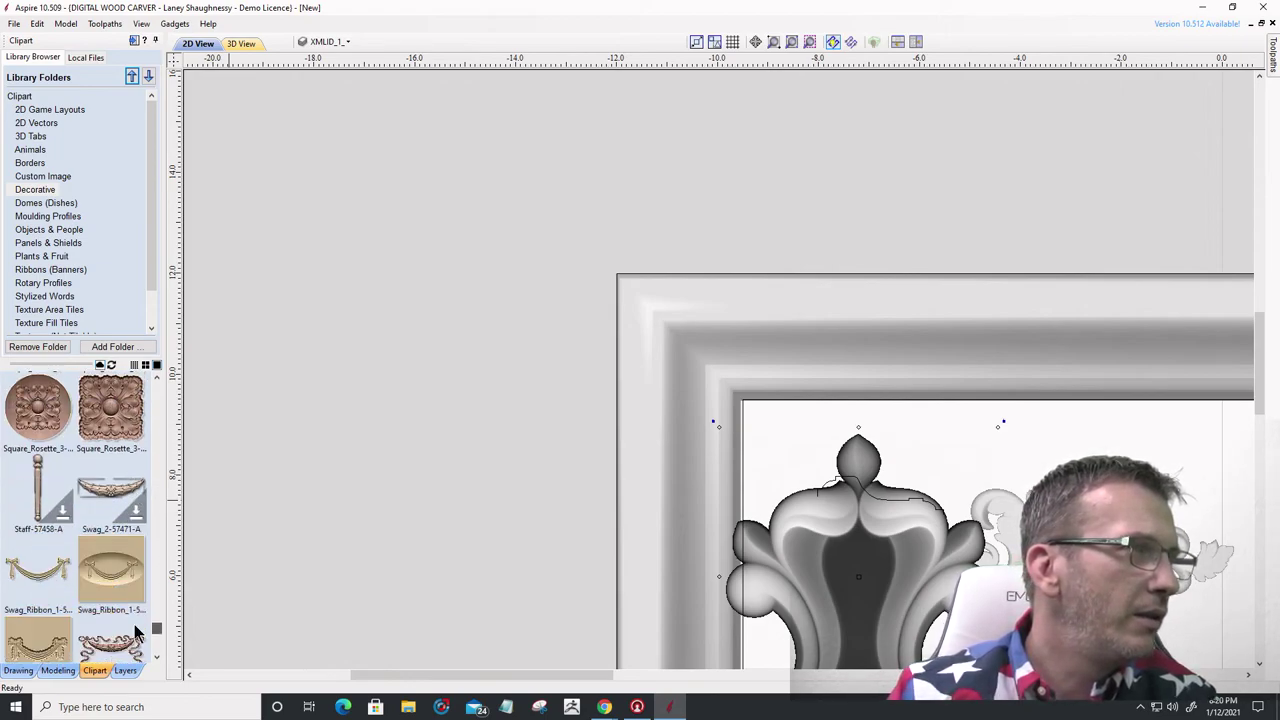
scroll(136, 641, "down", 3)
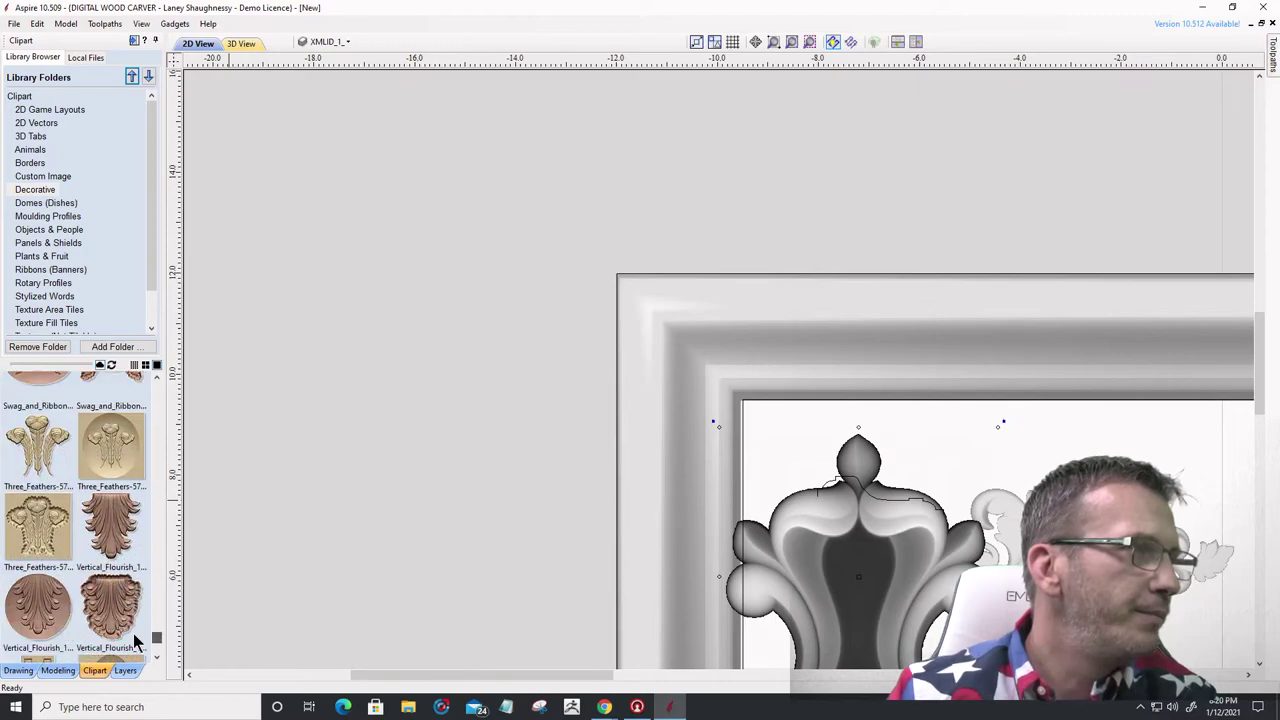
scroll(136, 643, "down", 1)
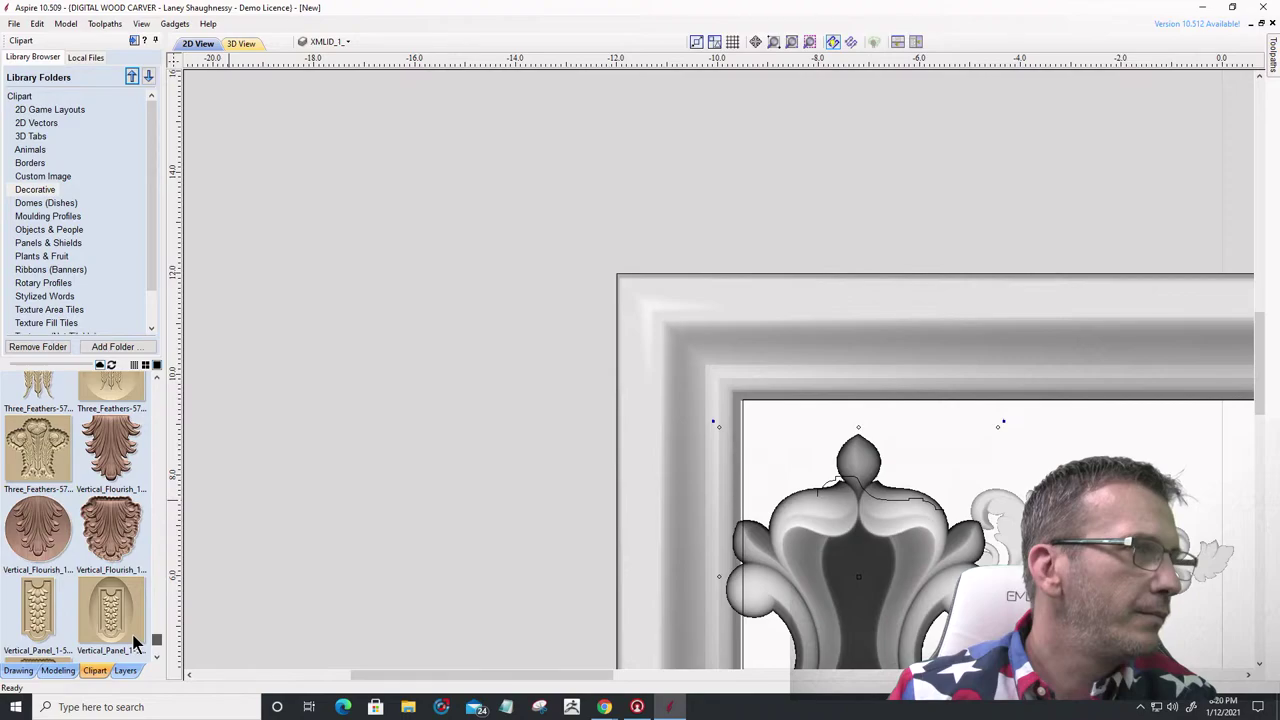
scroll(136, 641, "up", 12)
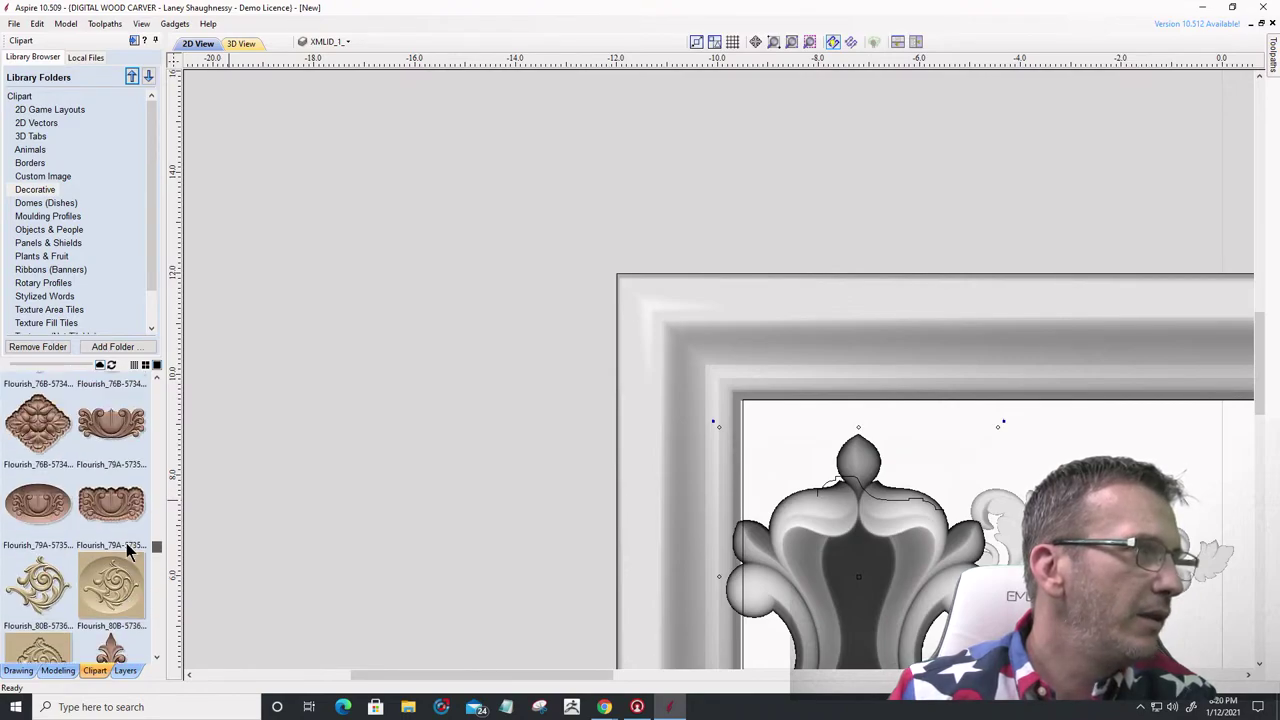
scroll(127, 549, "up", 5)
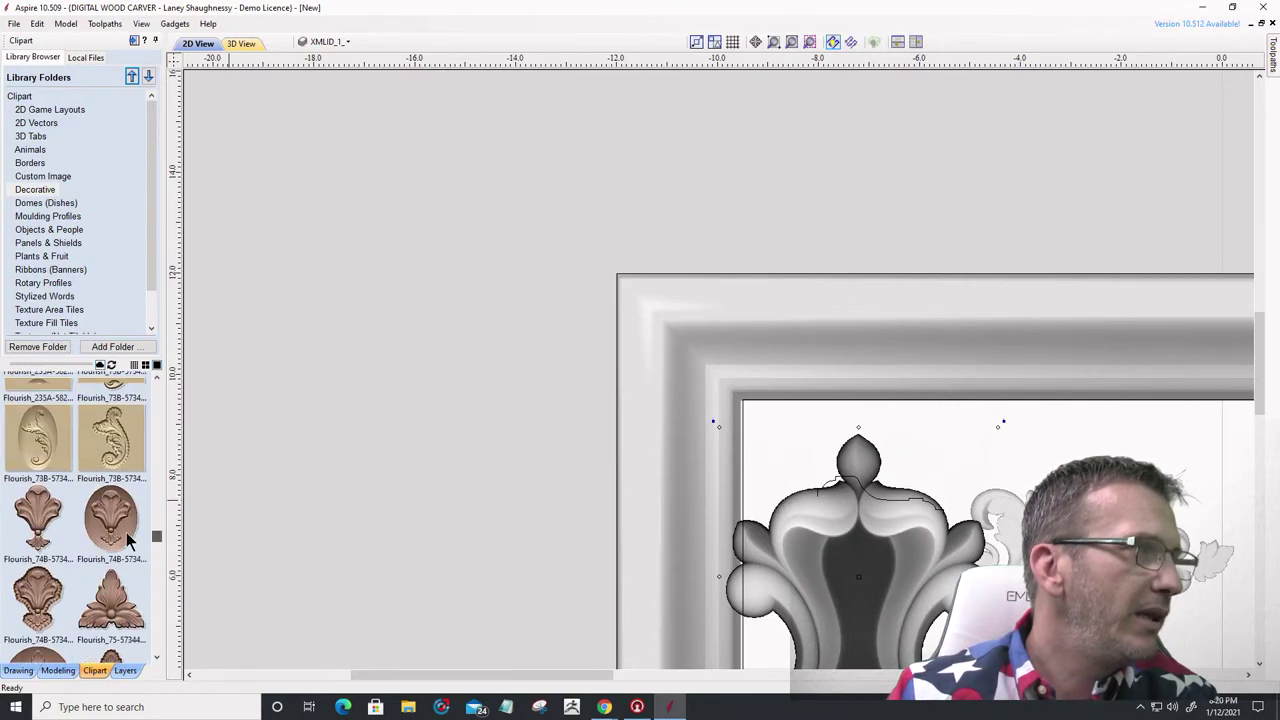
scroll(127, 540, "up", 10)
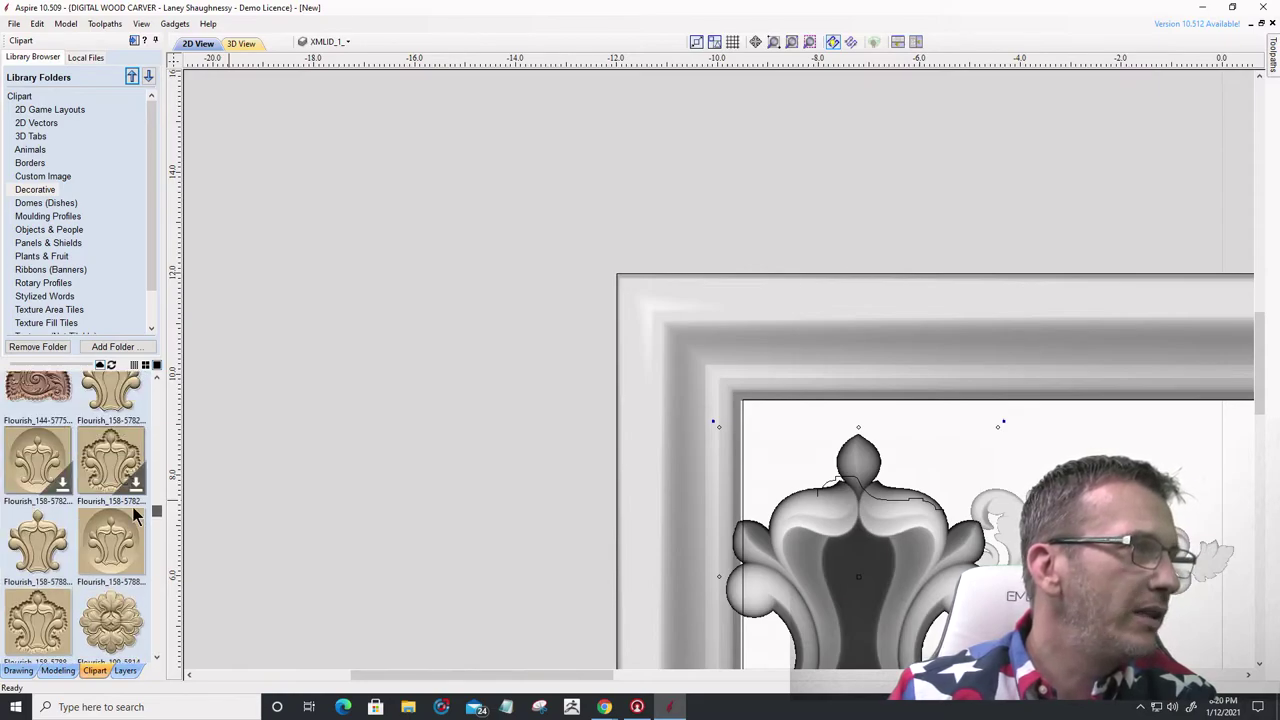
scroll(136, 513, "up", 1)
scroll(136, 513, "up", 4)
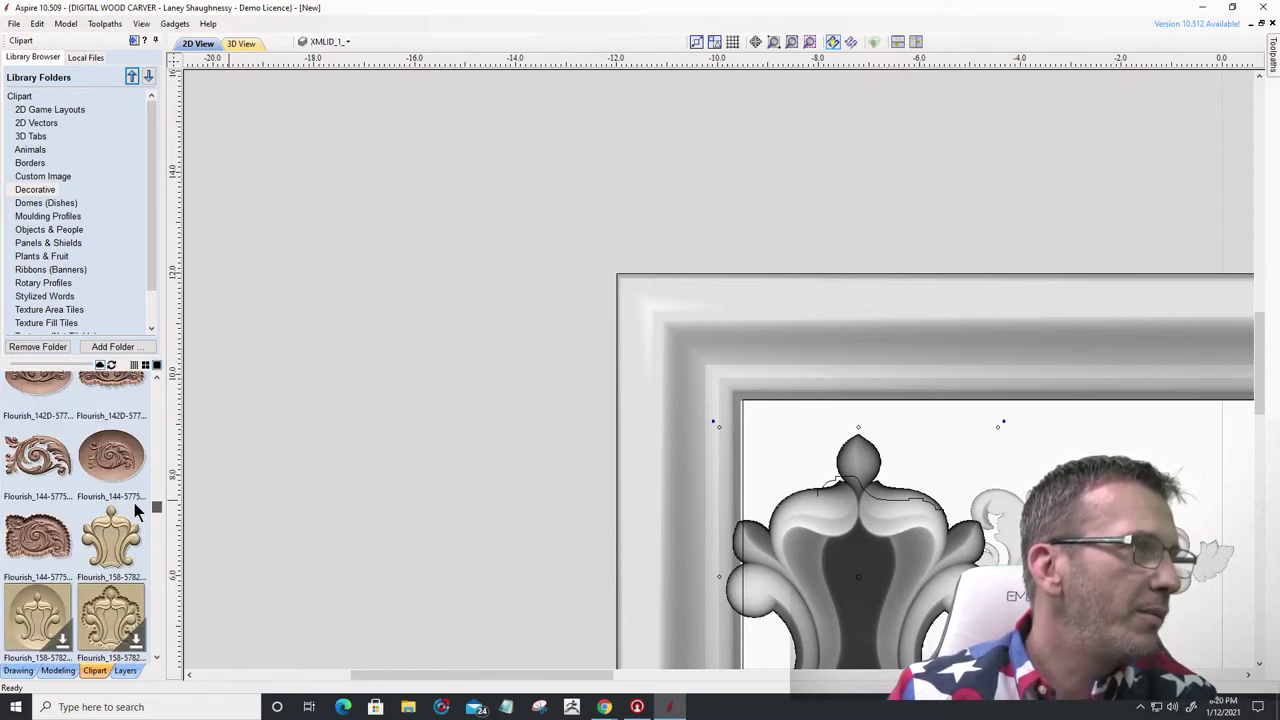
scroll(136, 510, "up", 5)
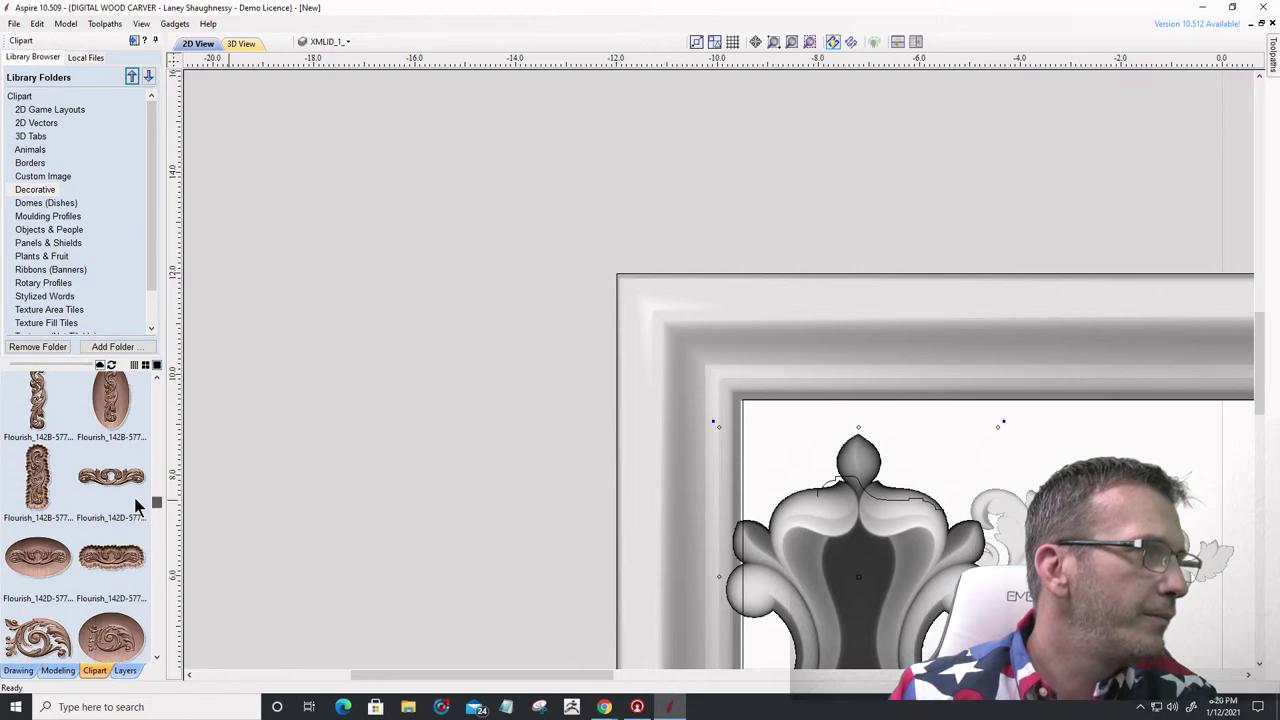
scroll(135, 505, "up", 6)
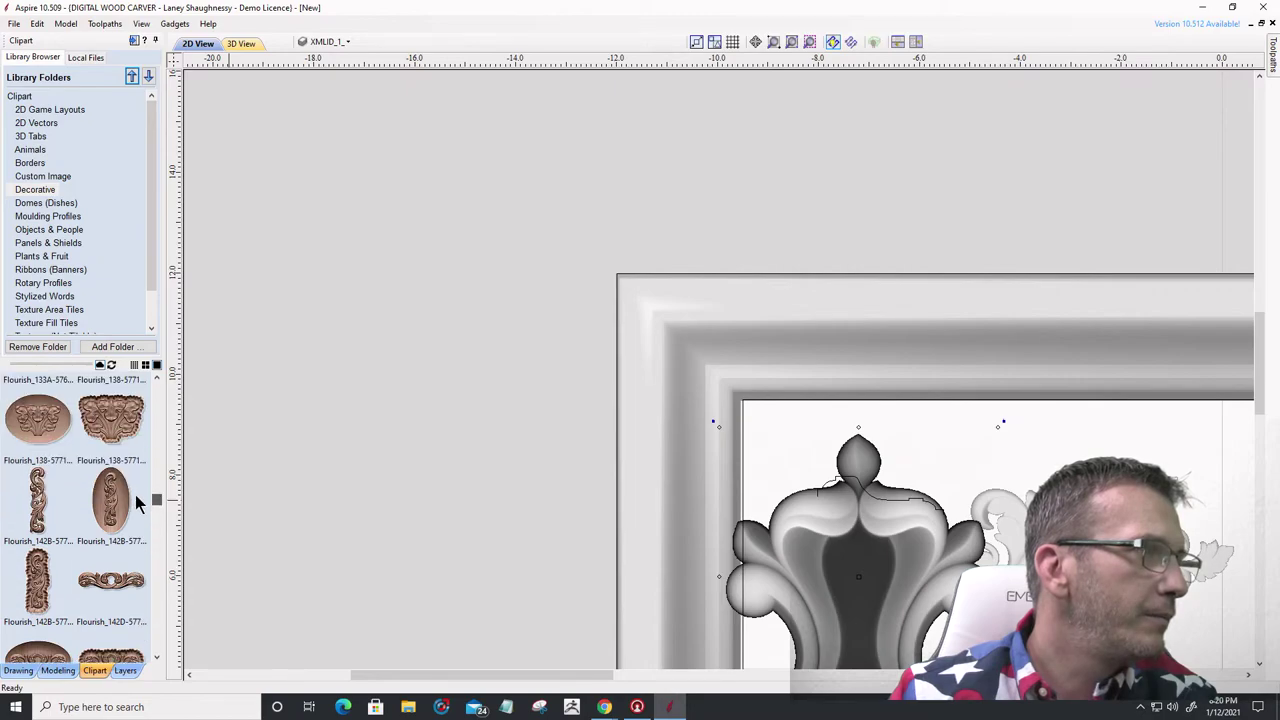
scroll(140, 480, "up", 10)
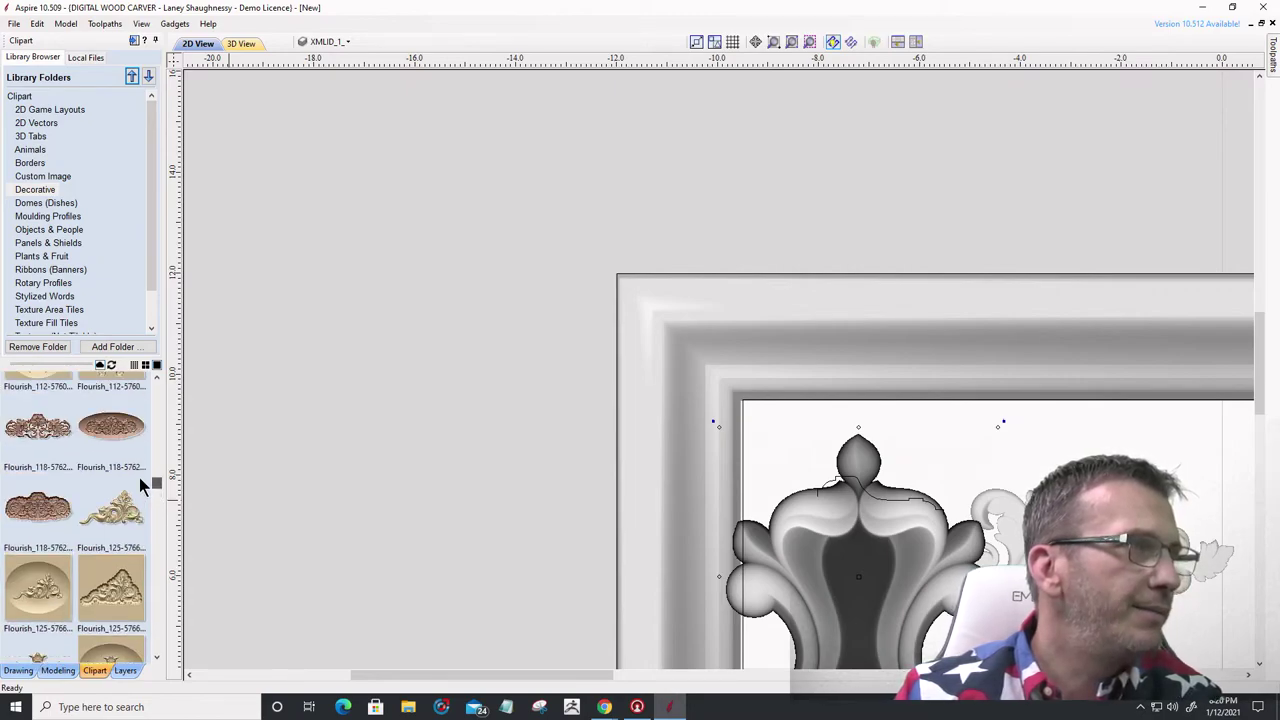
scroll(144, 457, "up", 2)
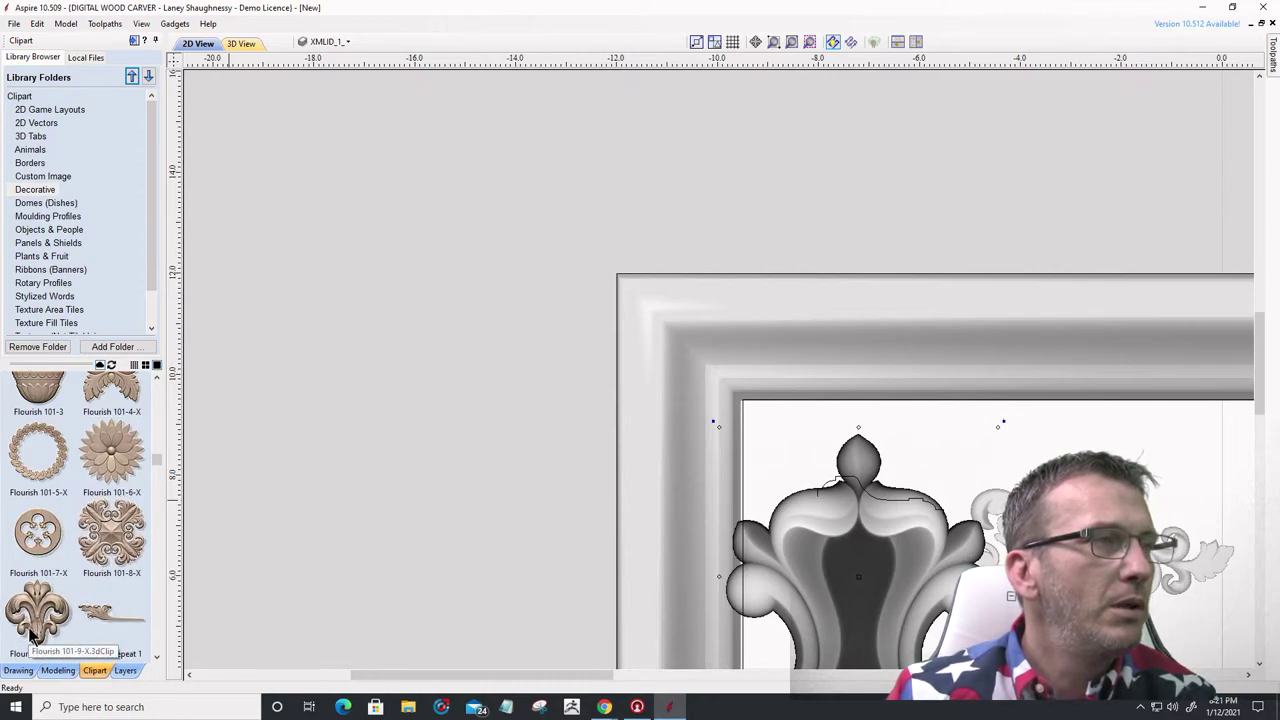
- Place Flourish 101-9-X into the frame and zoom to the drawing limits
left_click_drag(30, 635, 1197, 627)
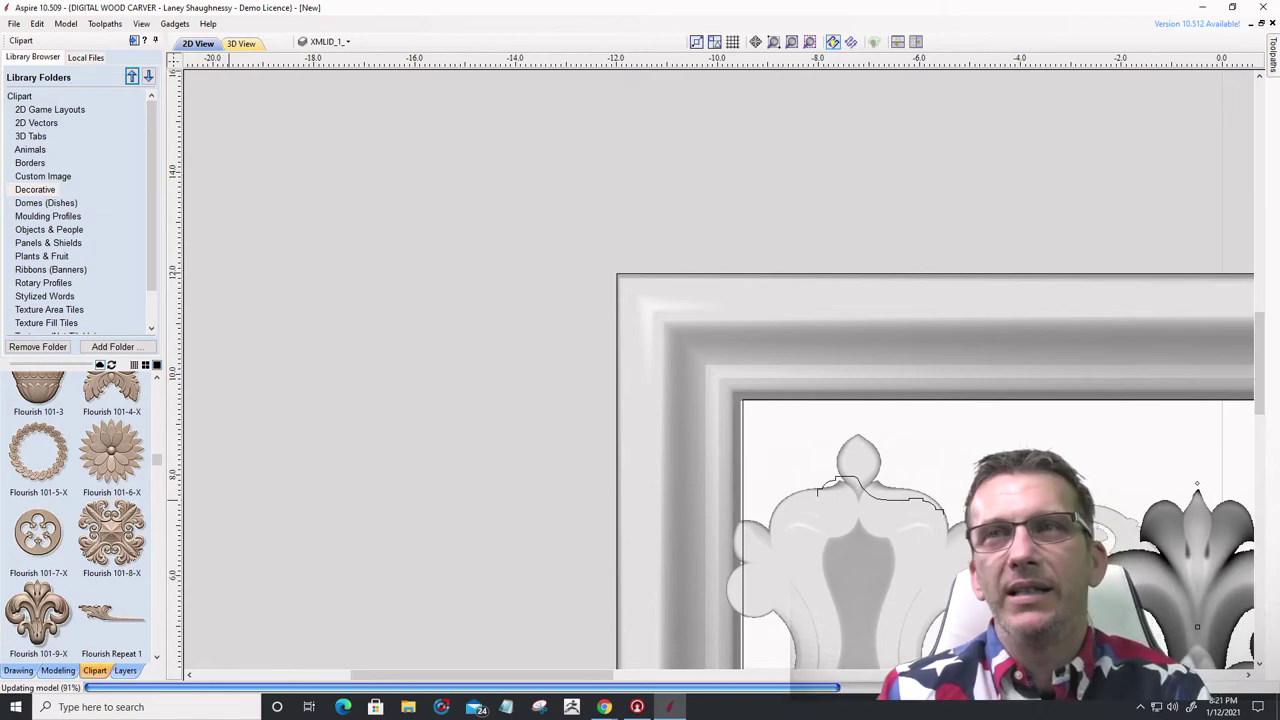
left_click(790, 47)
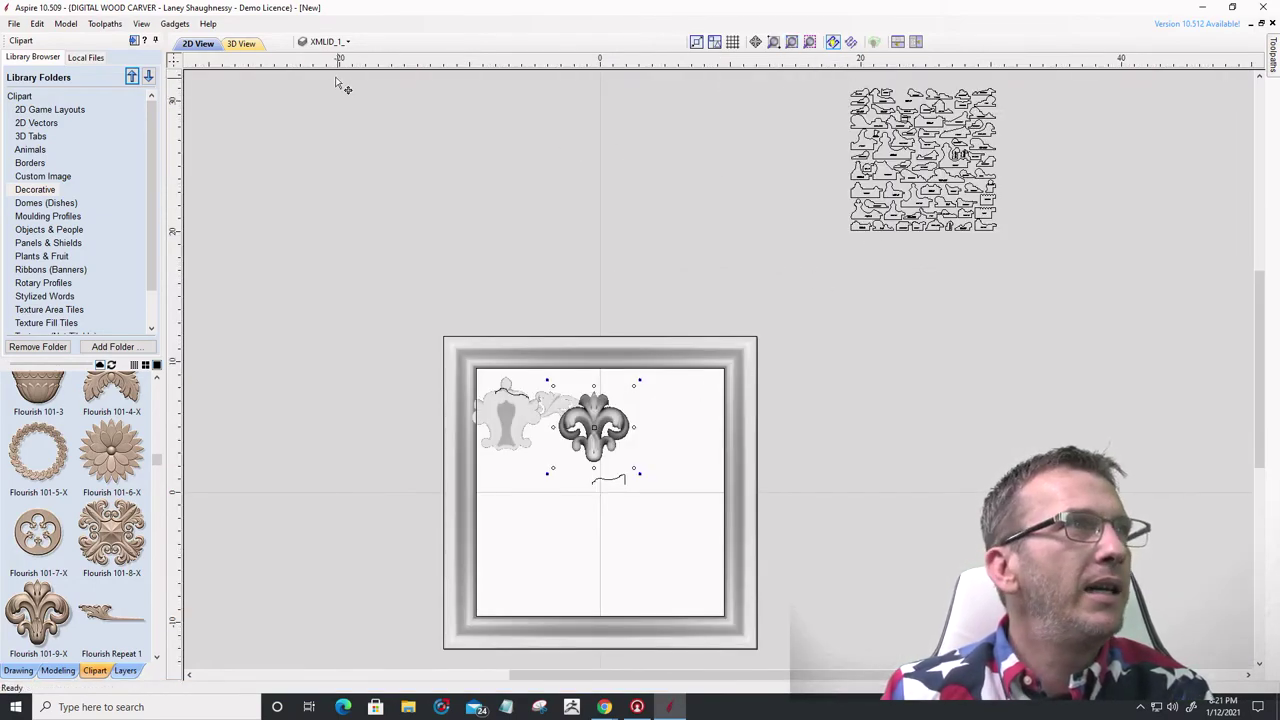
left_click(332, 42)
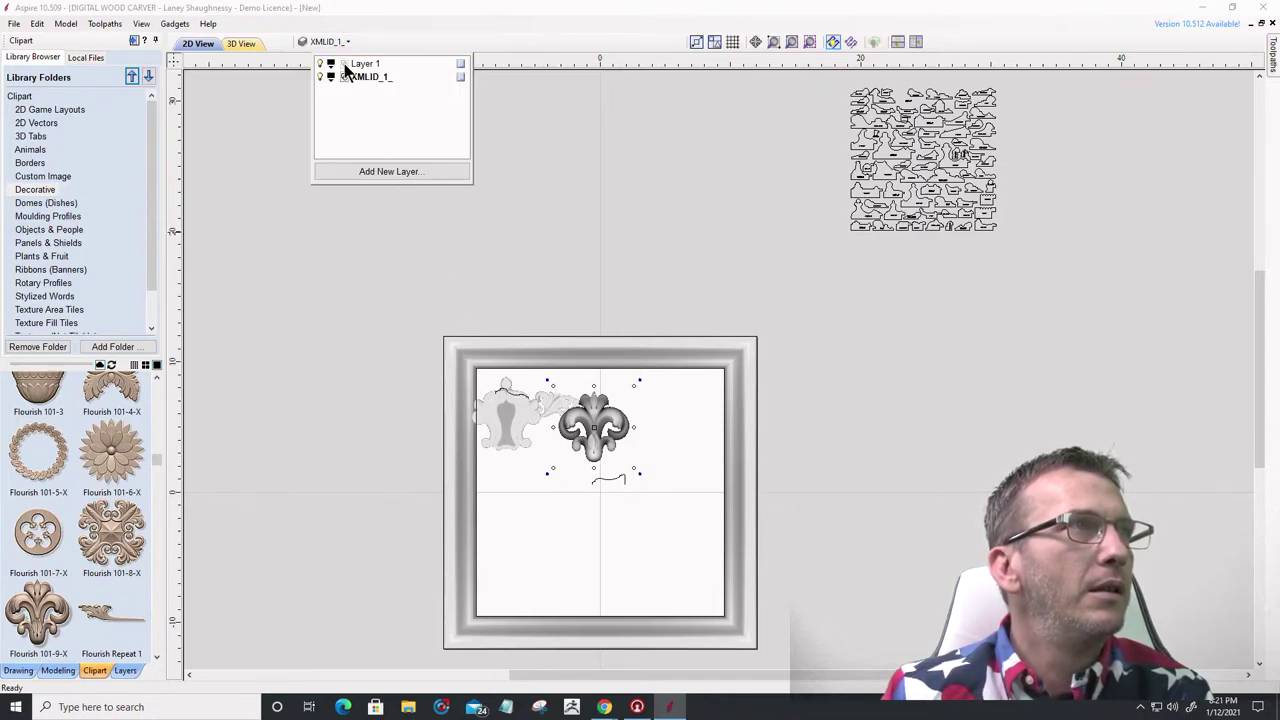
left_click(497, 430)
- Move the left flourish and the moulded frame to Layer 1, then hide layer XMLID_1_
left_click(492, 421)
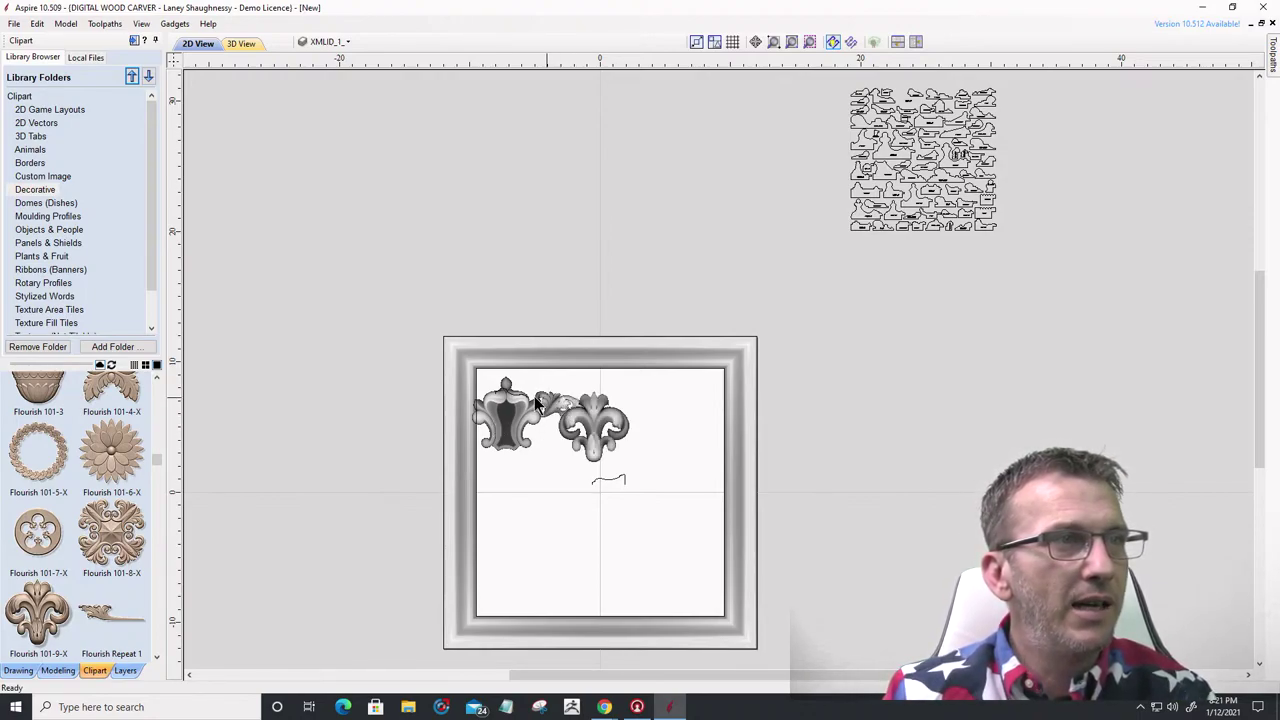
right_click(601, 485)
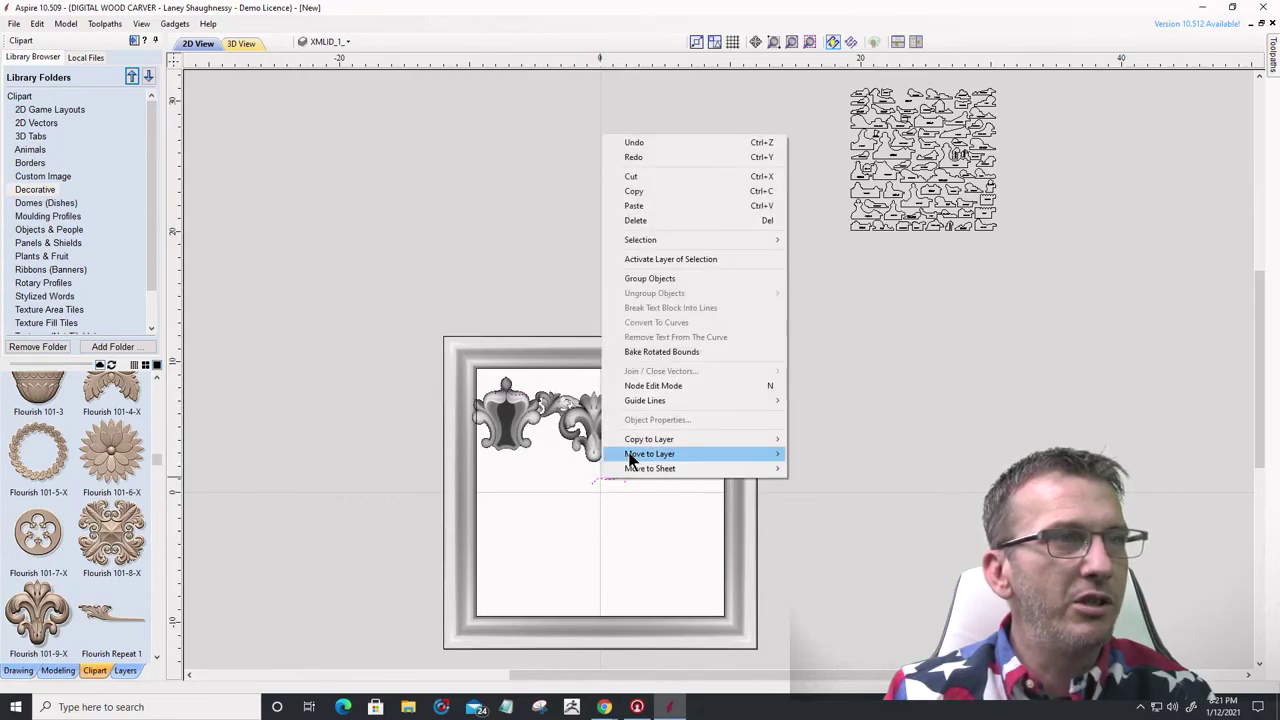
mouse_move(700, 454)
left_click(834, 453)
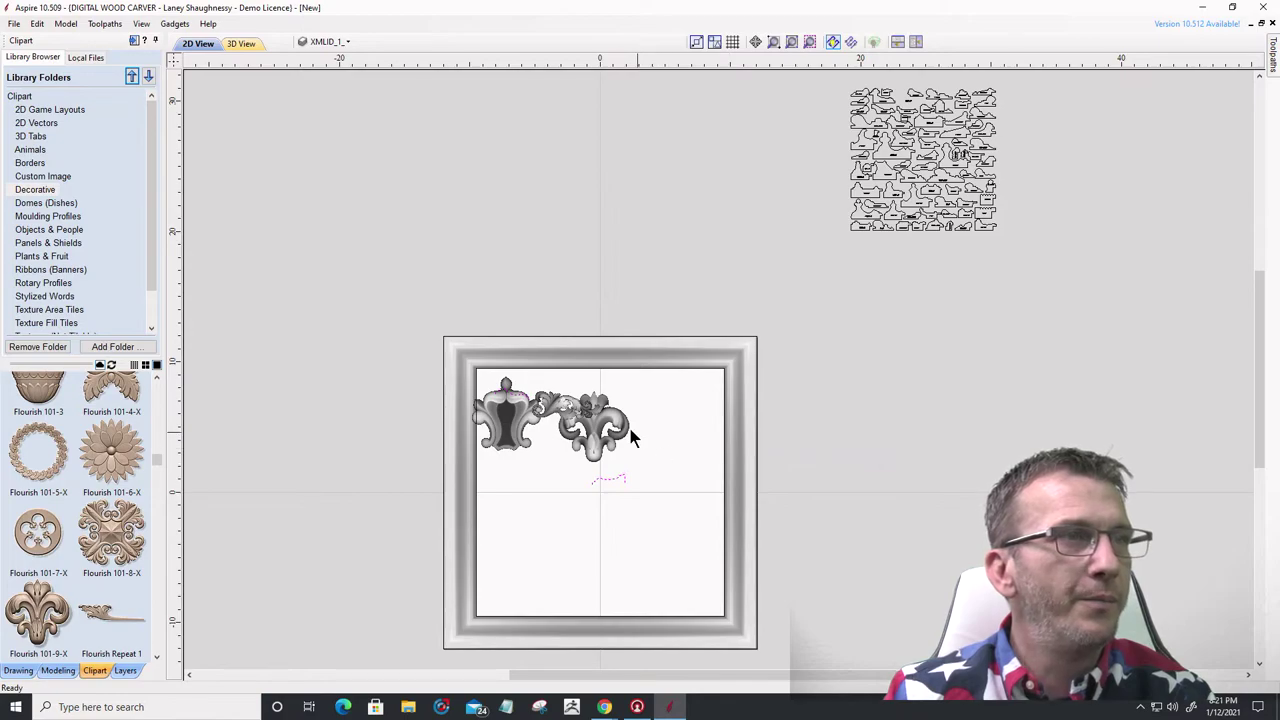
left_click(460, 368)
right_click(460, 368)
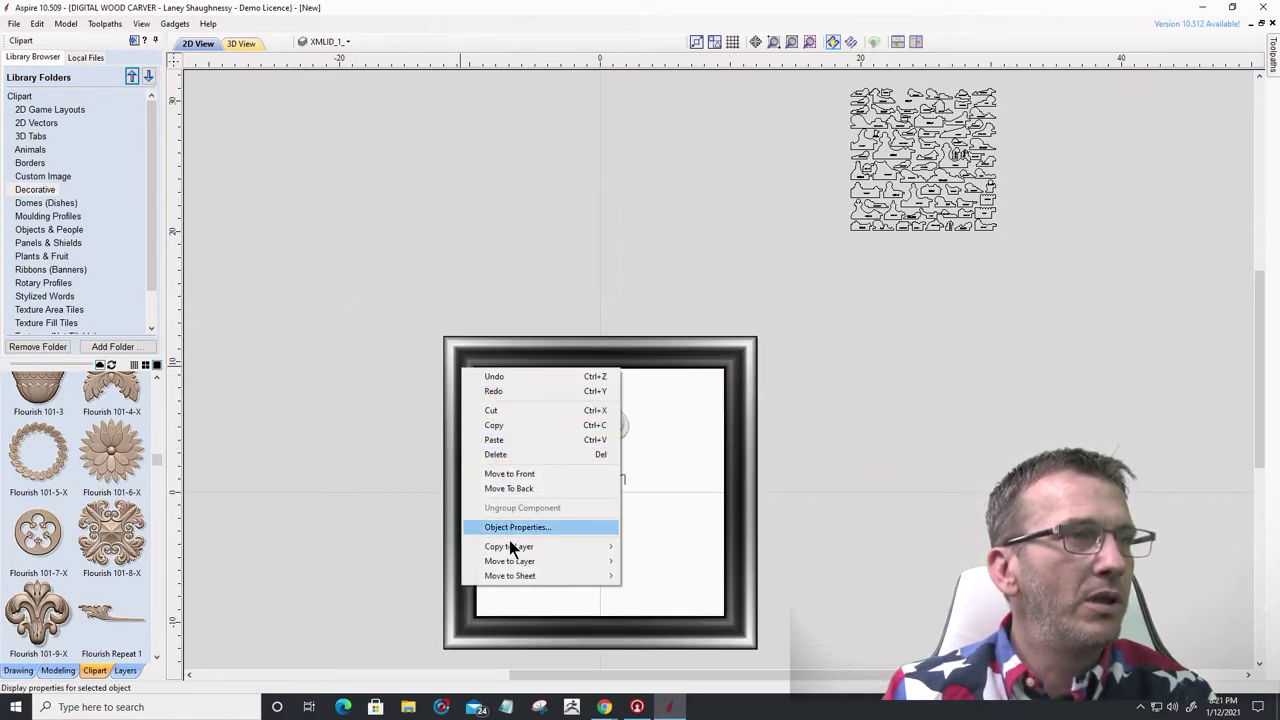
mouse_move(520, 562)
left_click(648, 563)
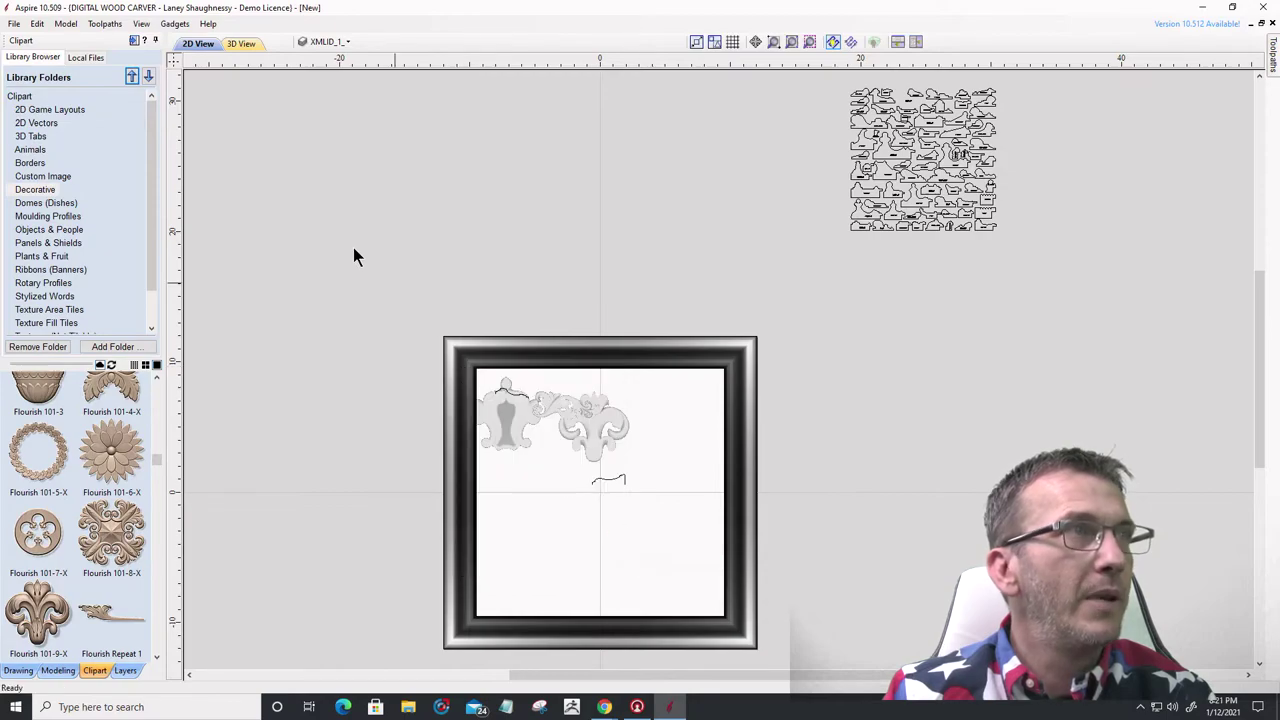
left_click(328, 41)
left_click(320, 77)
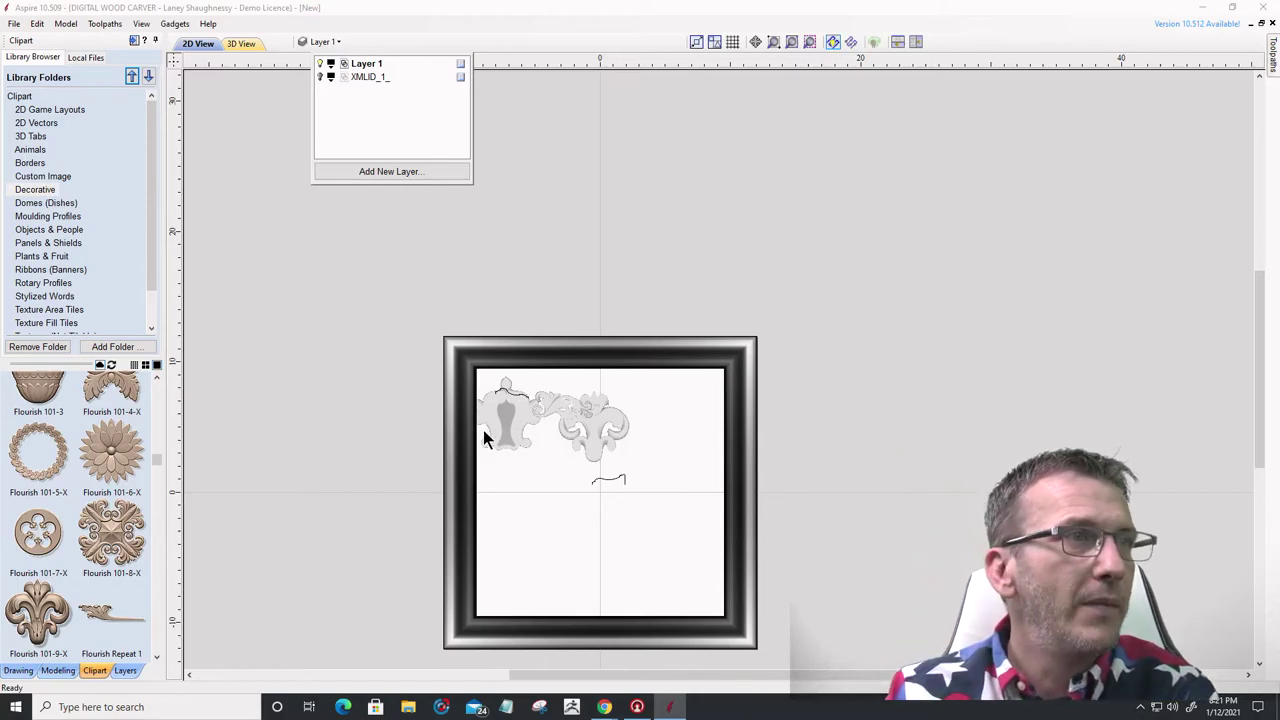
- Drag the crown-shaped flourish lower and the fleur-de-lis toward the frame's right side
scroll(468, 445, "up", 3)
left_click(658, 465)
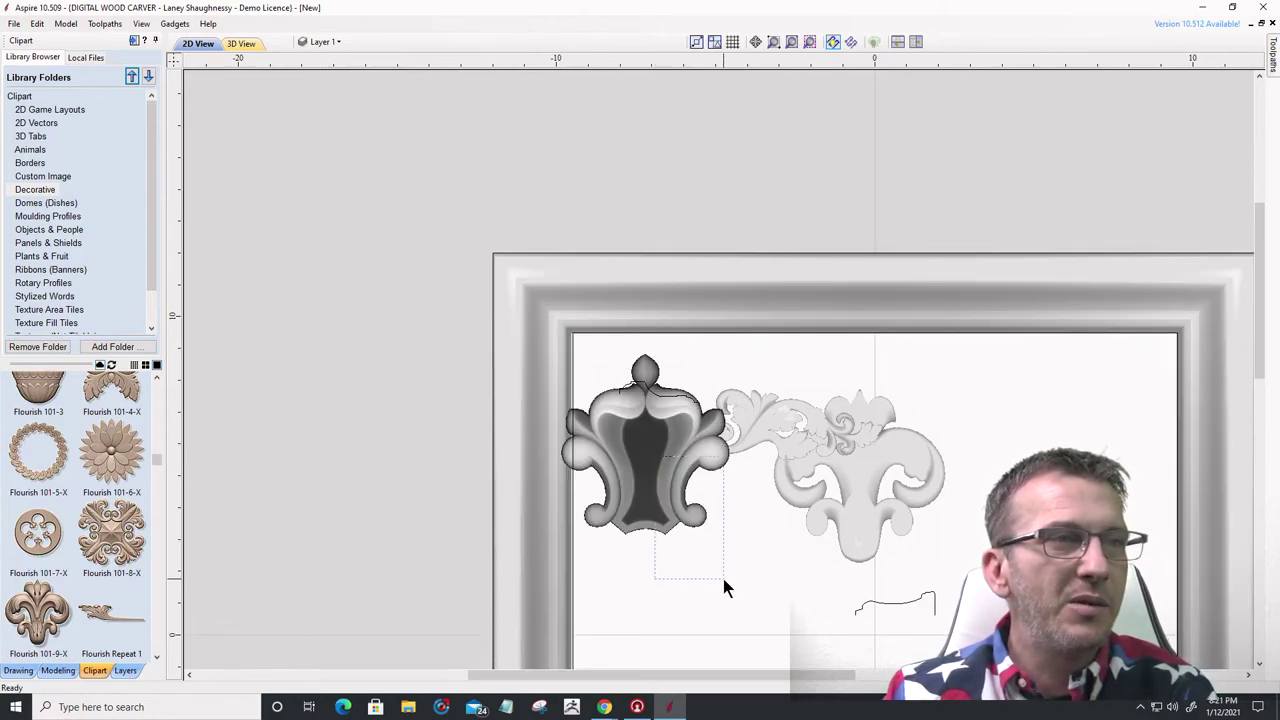
left_click(721, 573)
left_click(668, 487)
left_click_drag(648, 450, 709, 569)
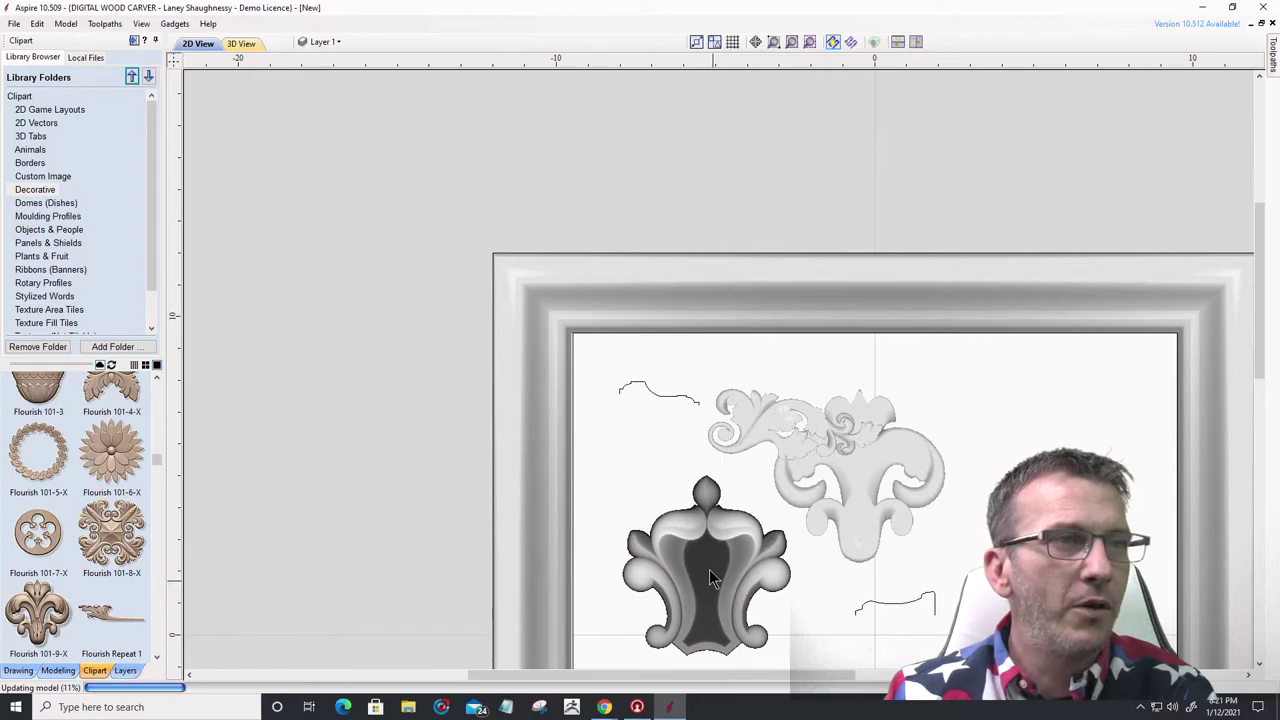
left_click(870, 486)
left_click_drag(860, 474, 1018, 458)
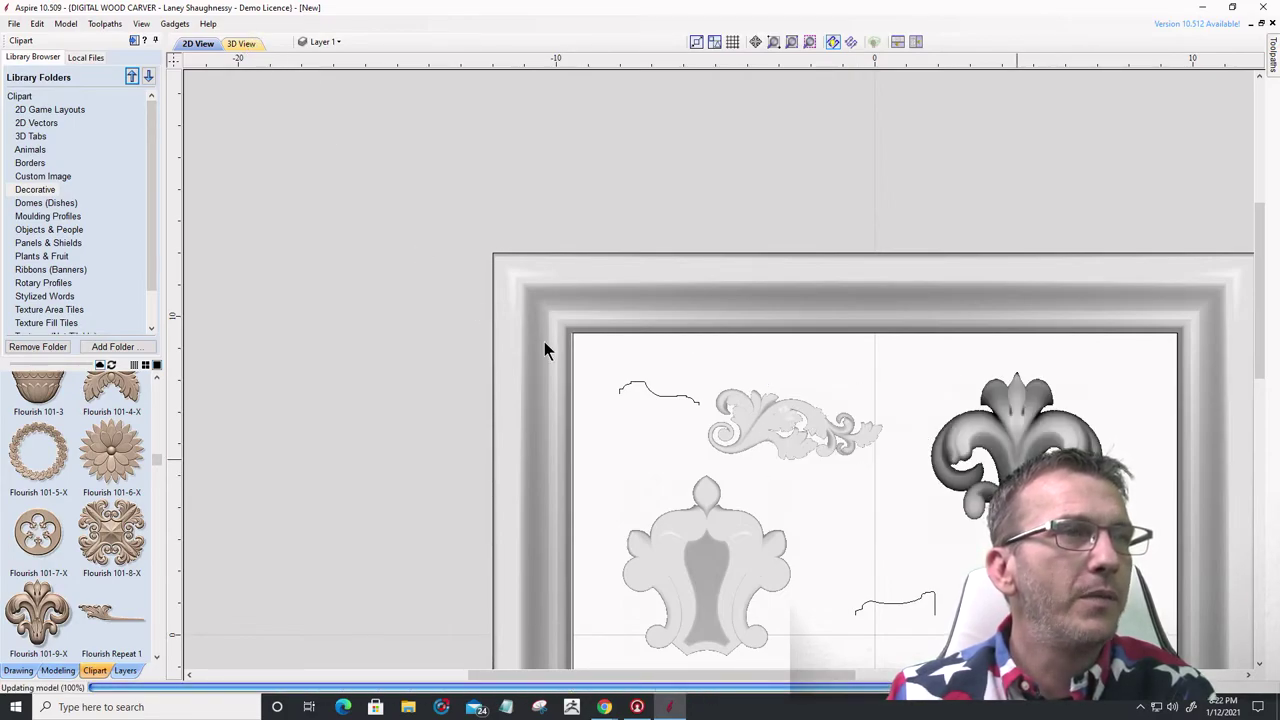
- Show the frame and three flourishes in 3D view, zoomed in and tilted from above
left_click(241, 44)
scroll(689, 238, "up", 1)
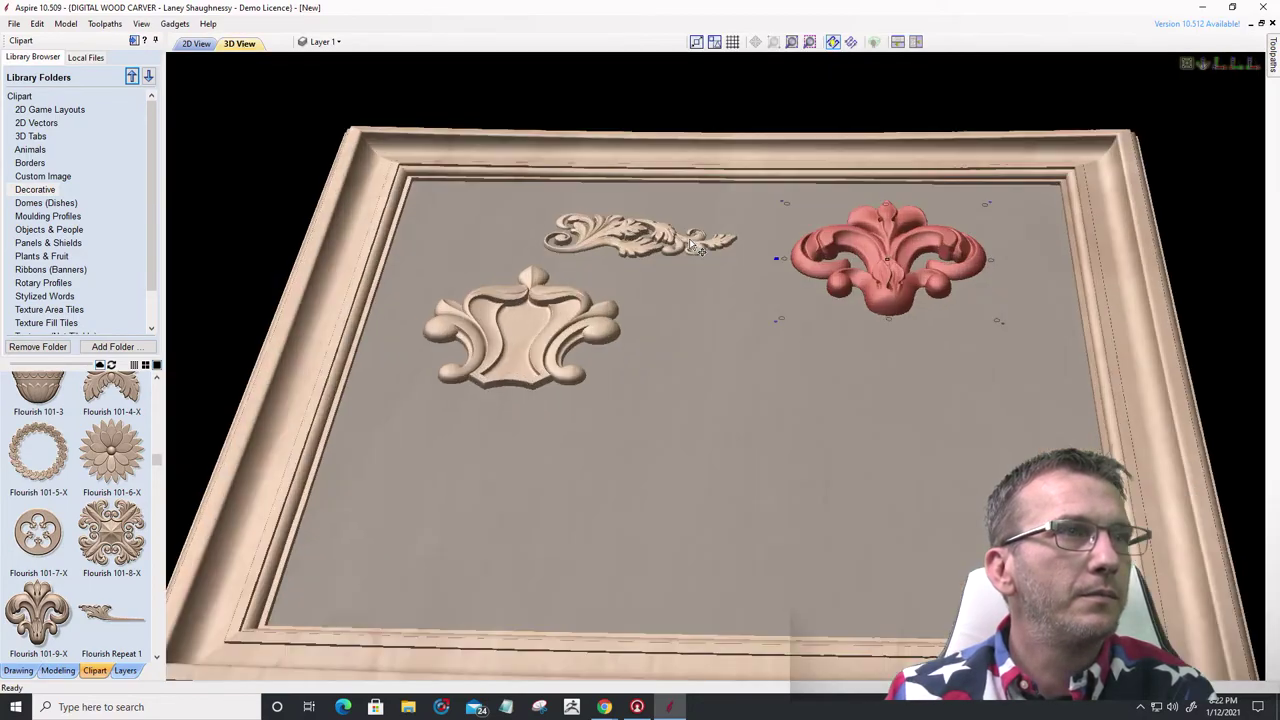
scroll(726, 343, "up", 3)
left_click_drag(730, 381, 731, 394)
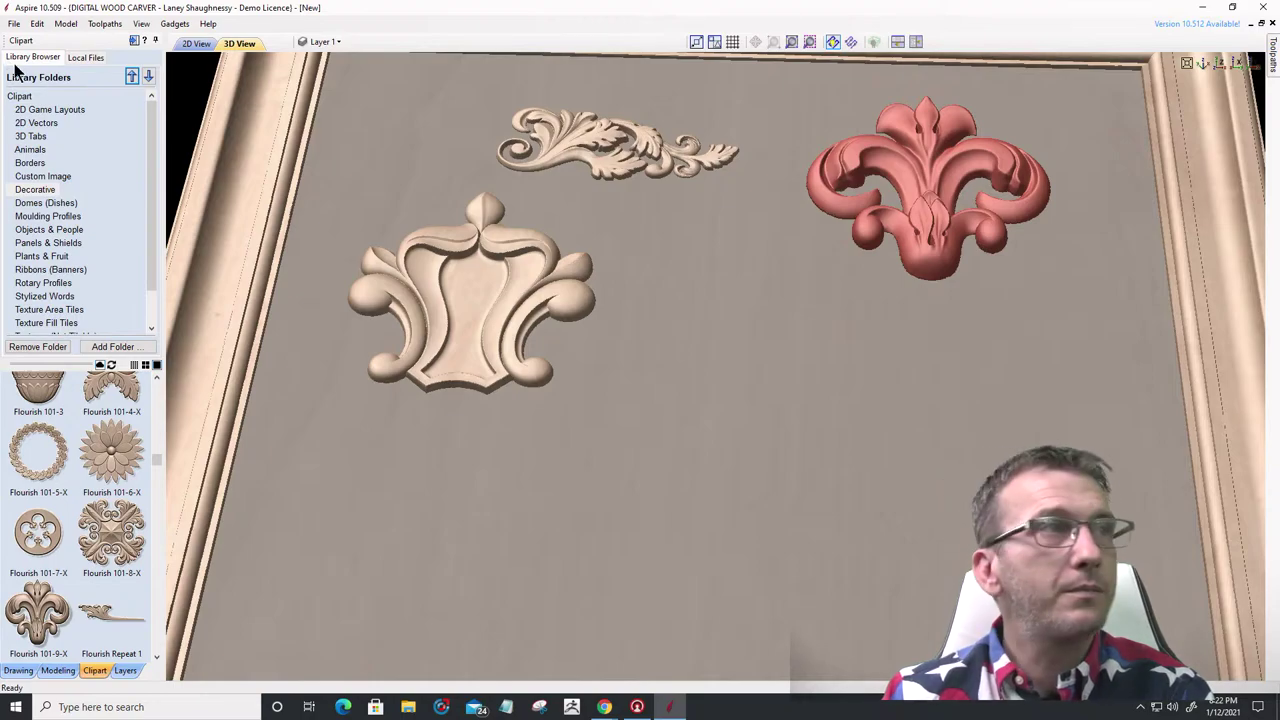
left_click(13, 24)
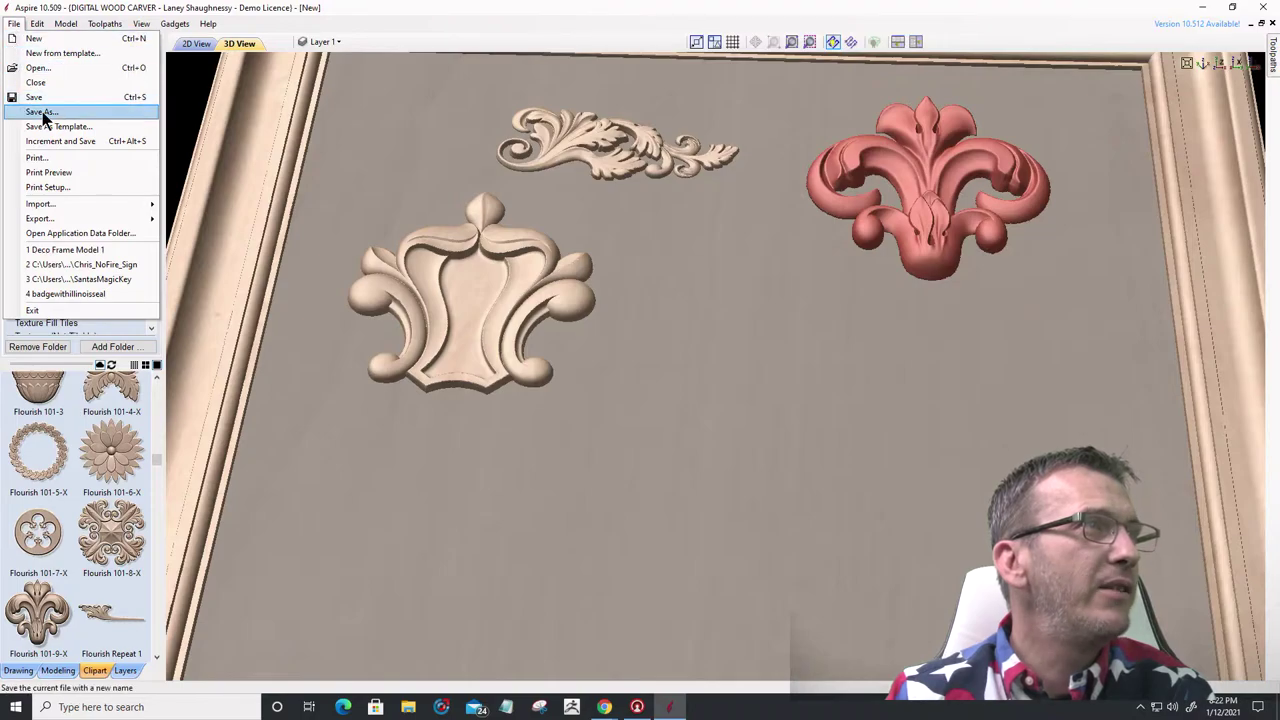
- Save the project as DecoFrameClass_1 in a new 1-12-21 folder under Downloads
left_click(41, 112)
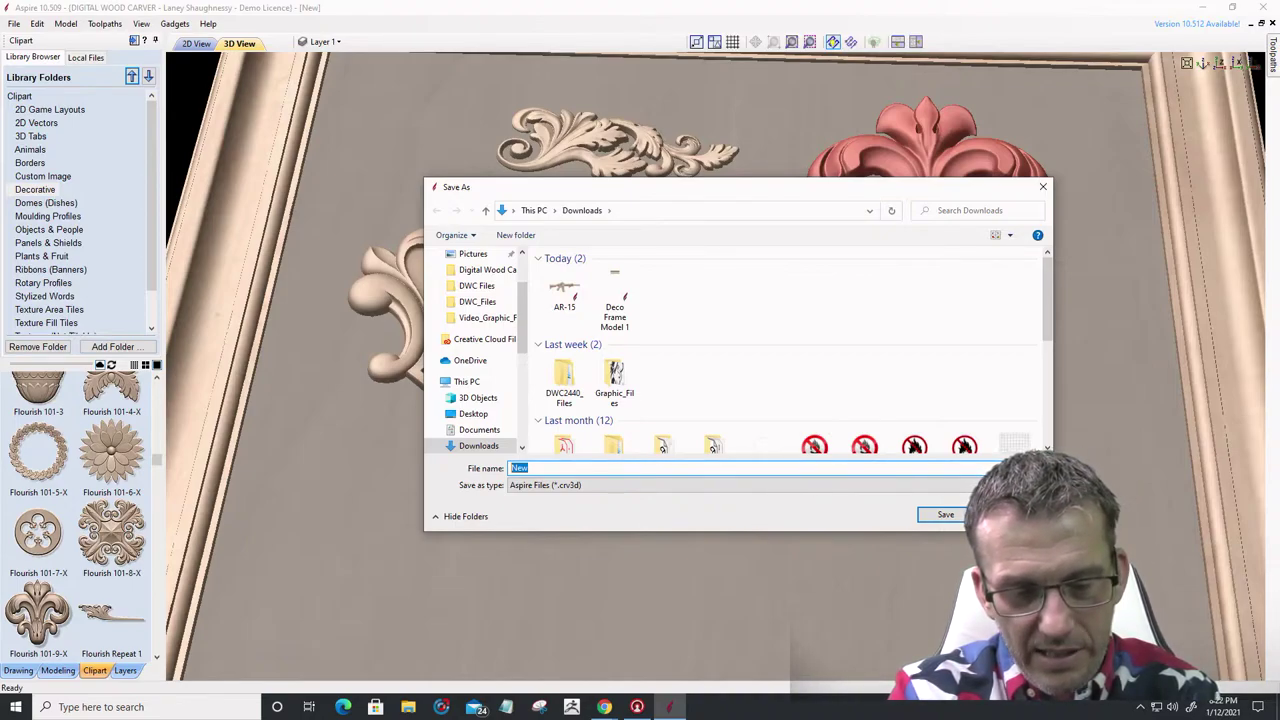
type("eco")
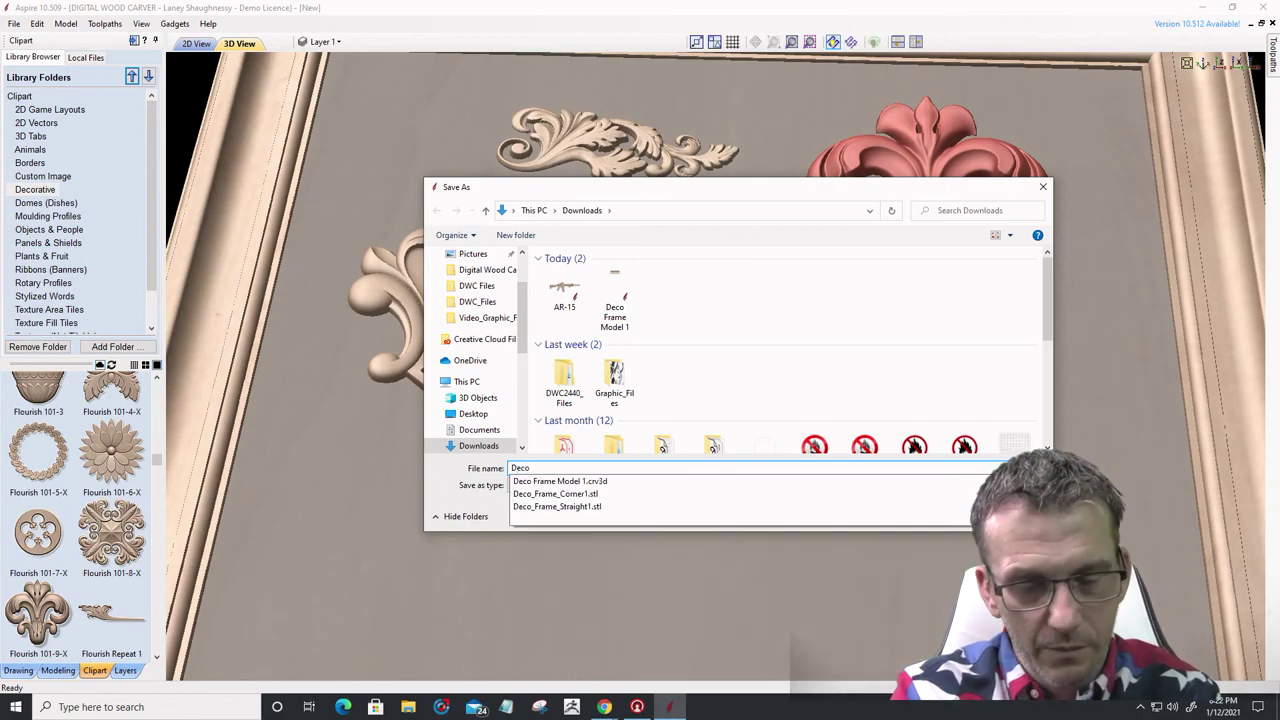
type("FrameClas")
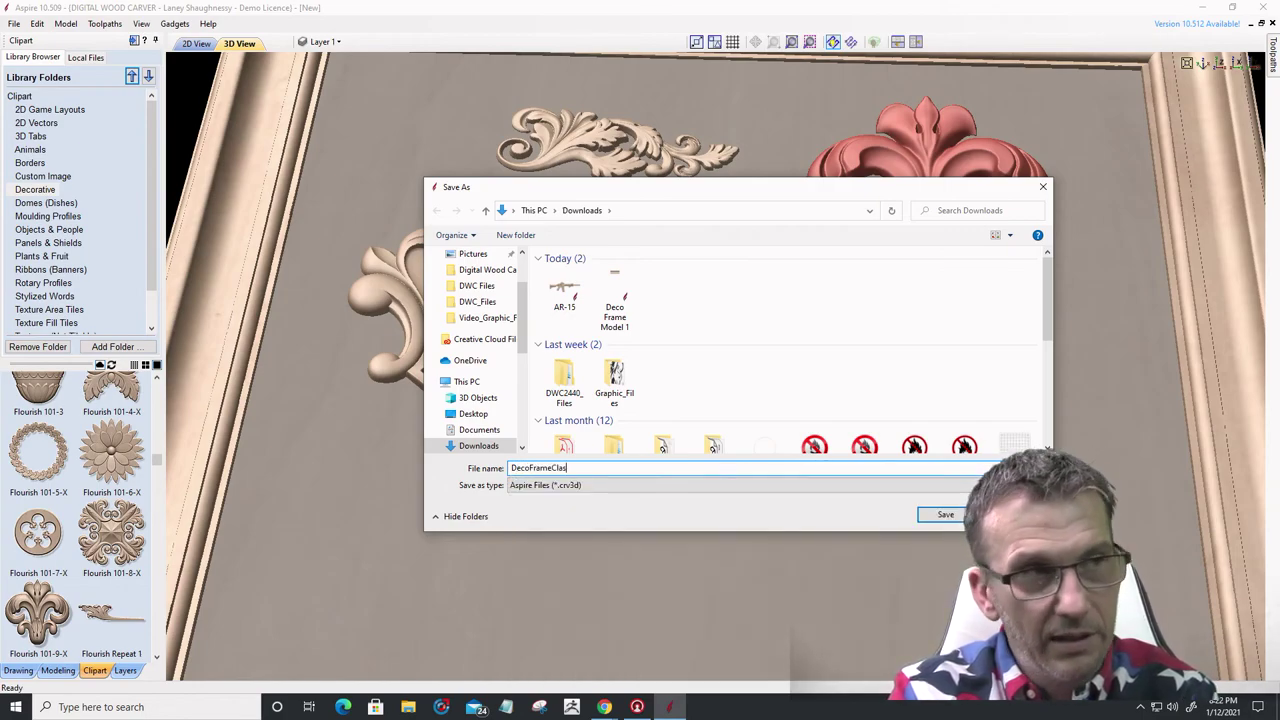
type("s_1")
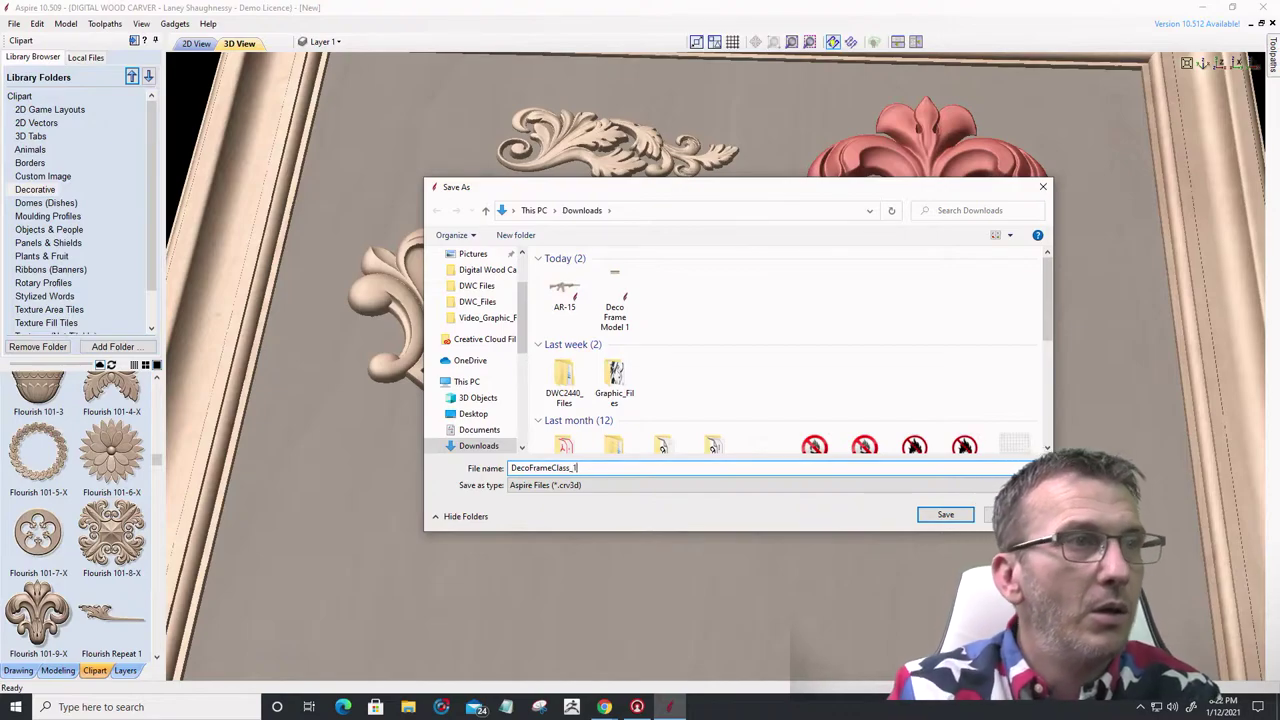
left_click(516, 235)
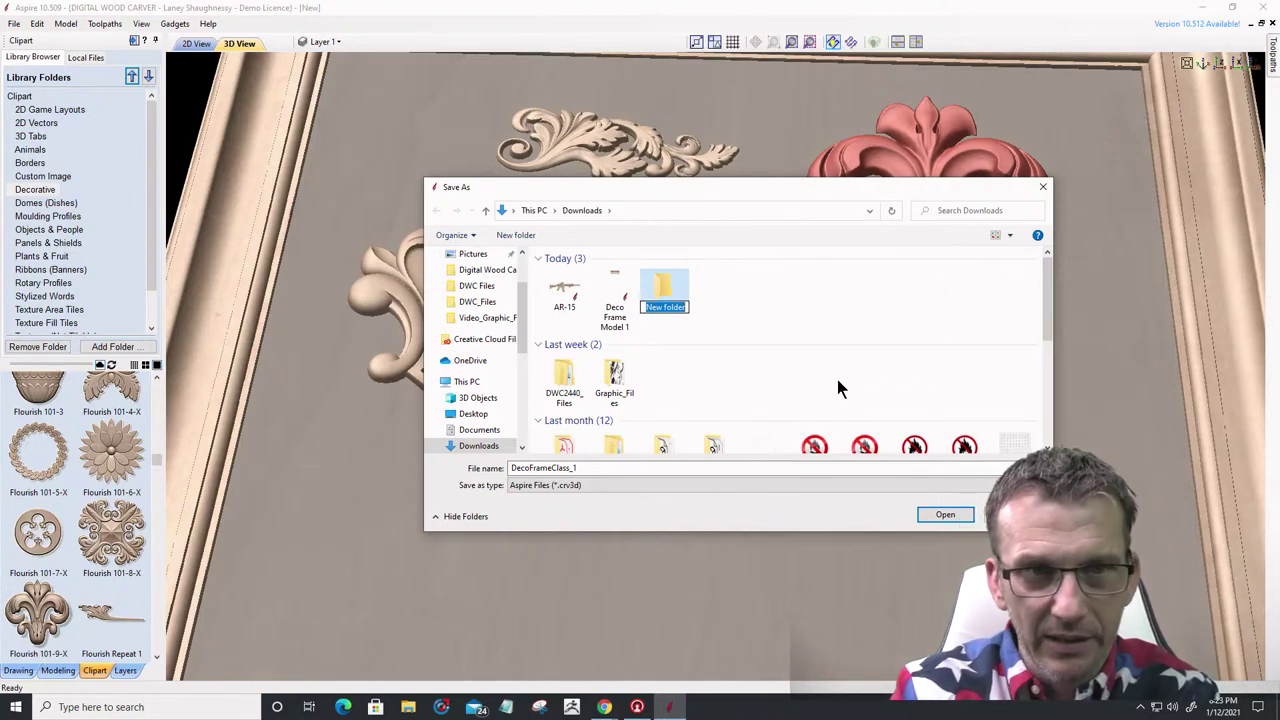
type("1-12-")
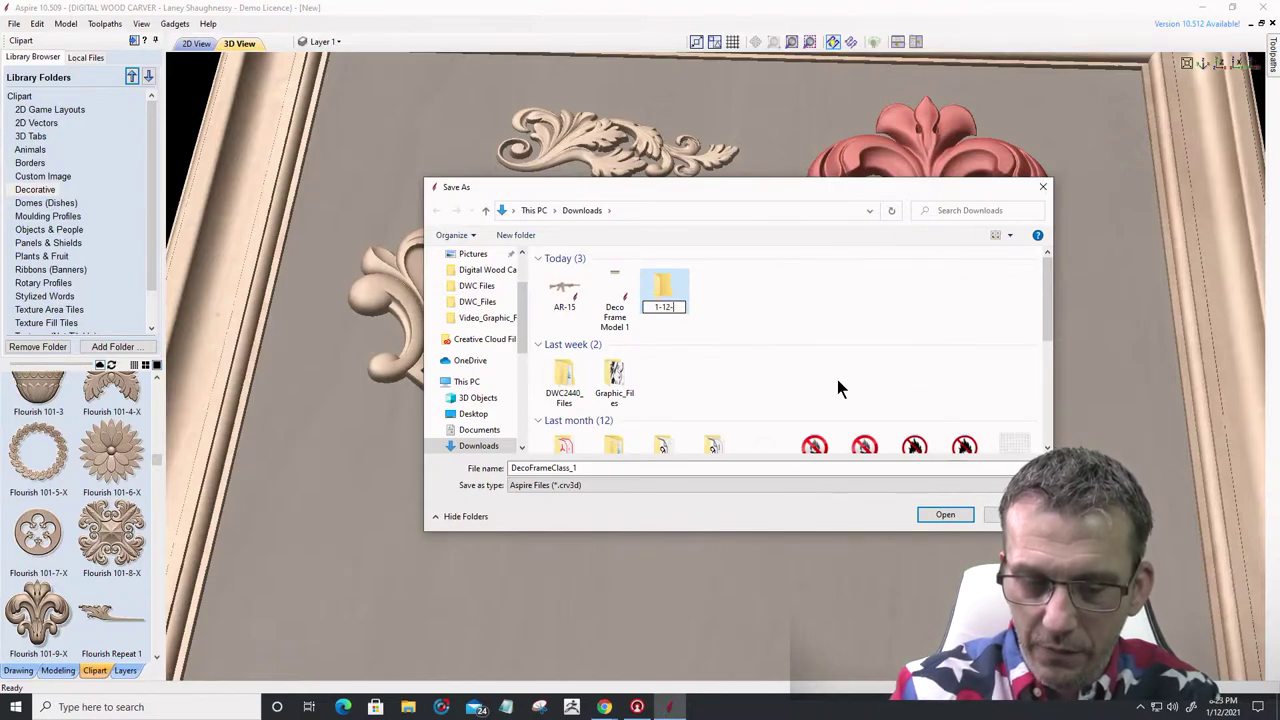
type("21")
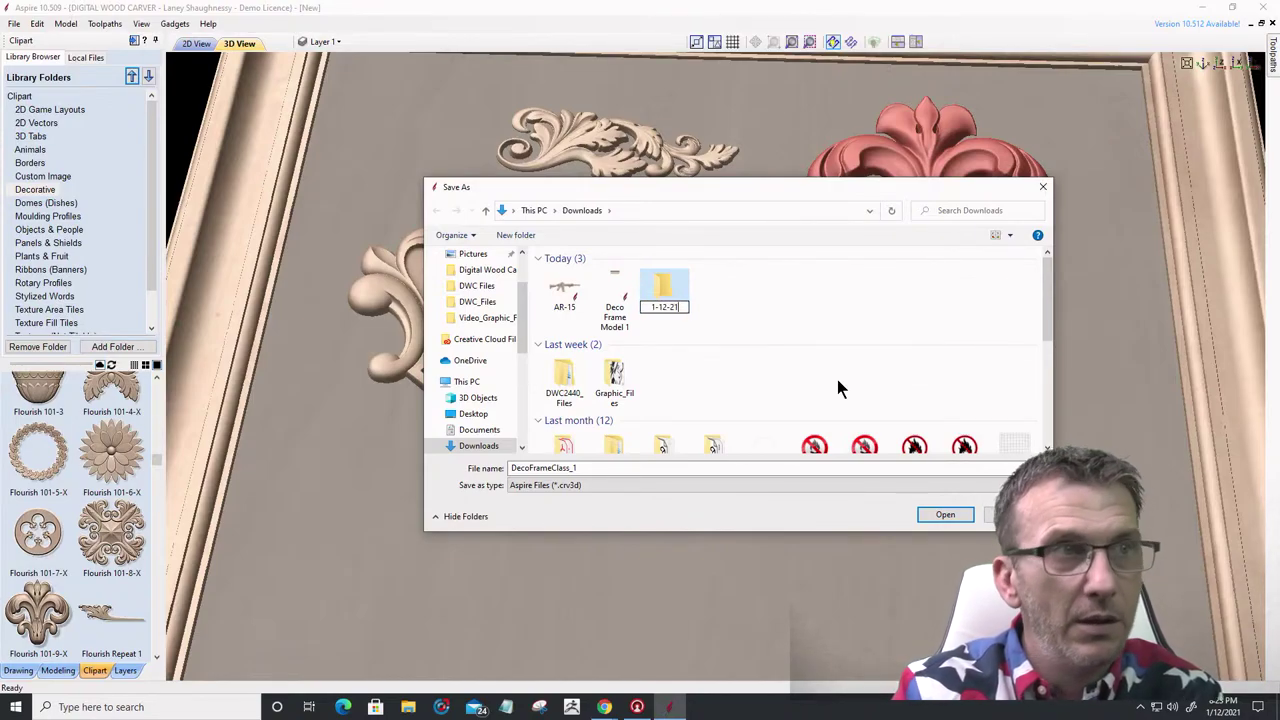
key("Return")
double_click(665, 288)
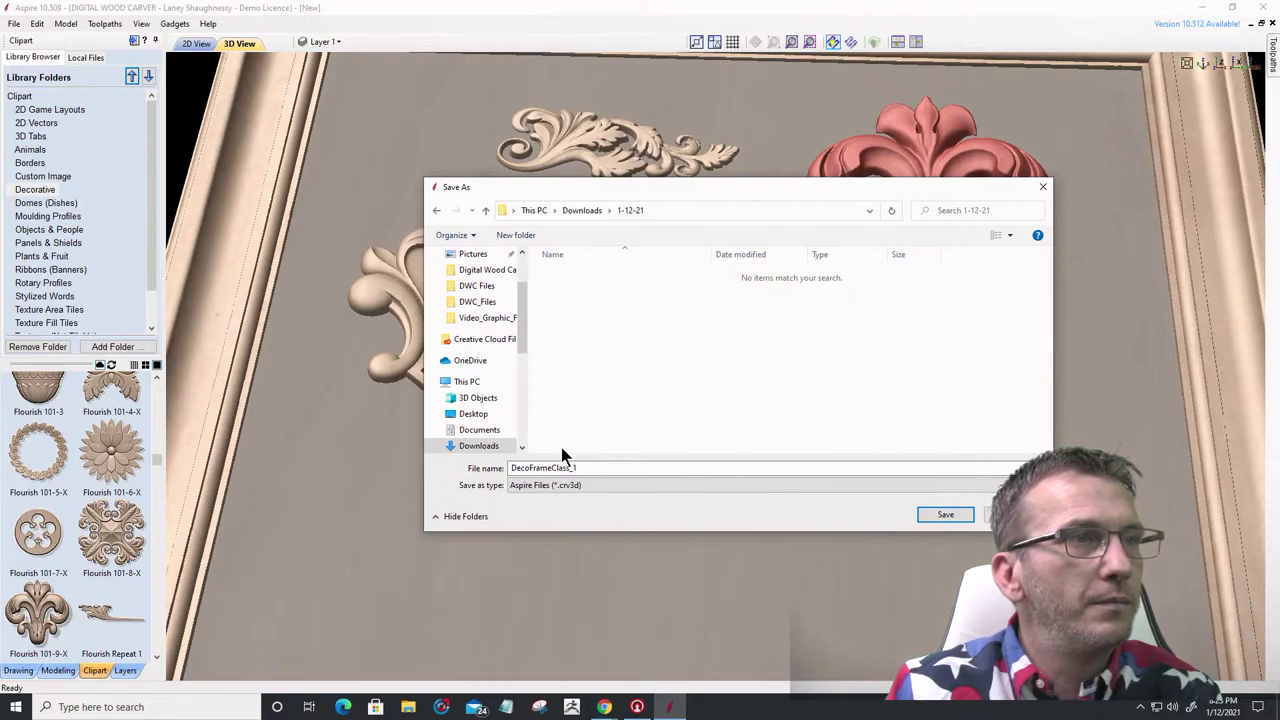
left_click(945, 514)
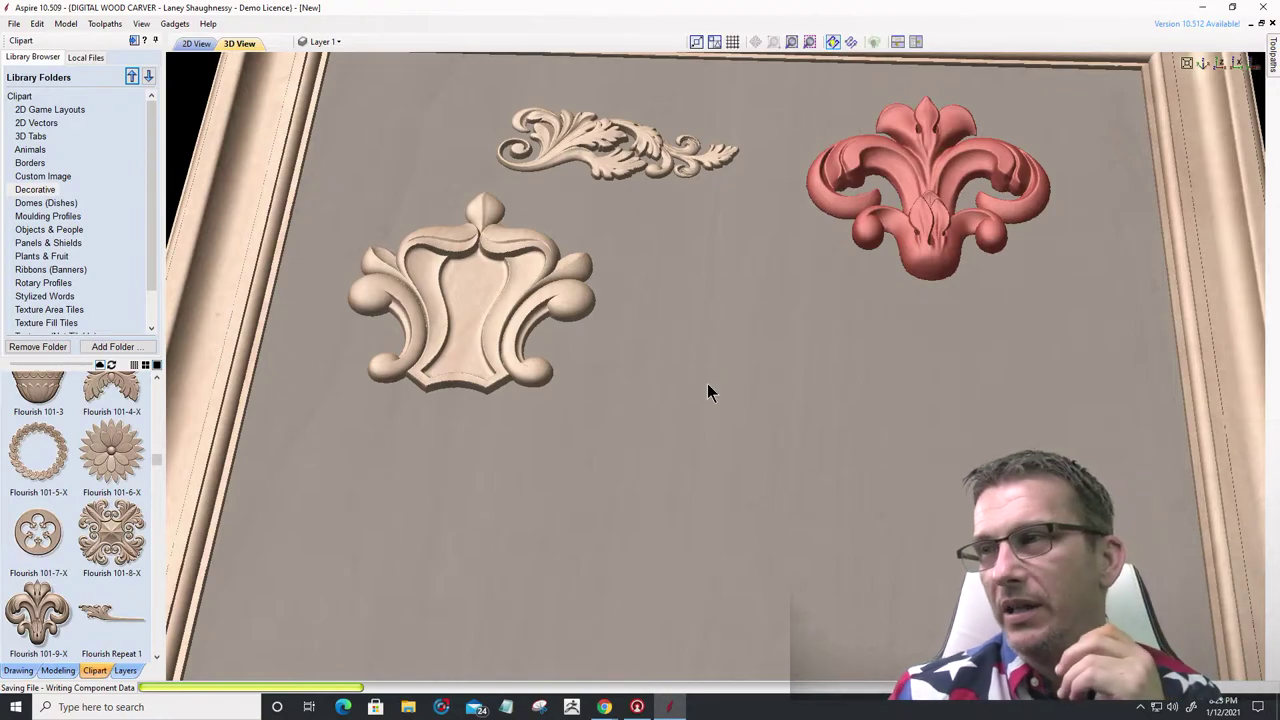
- Select the red fleur-de-lis flourish and show the Modeling tools with the Components tree
scroll(707, 383, "down", 3)
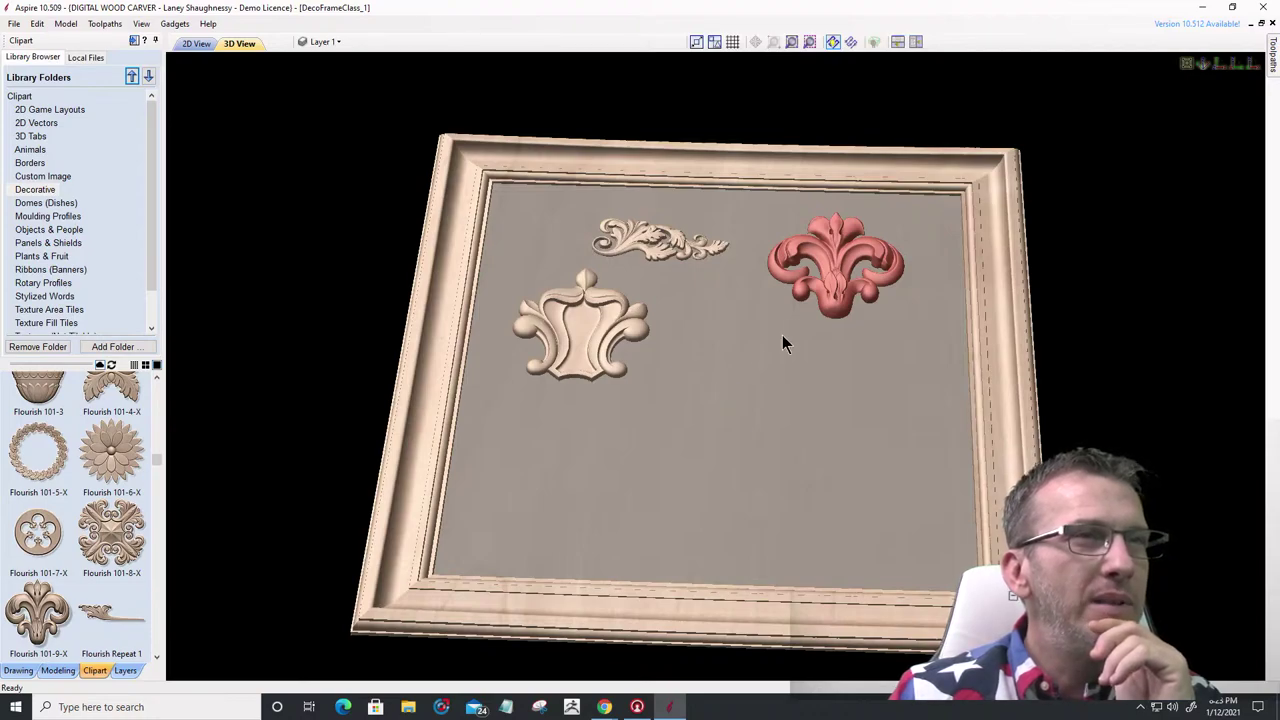
left_click(800, 310)
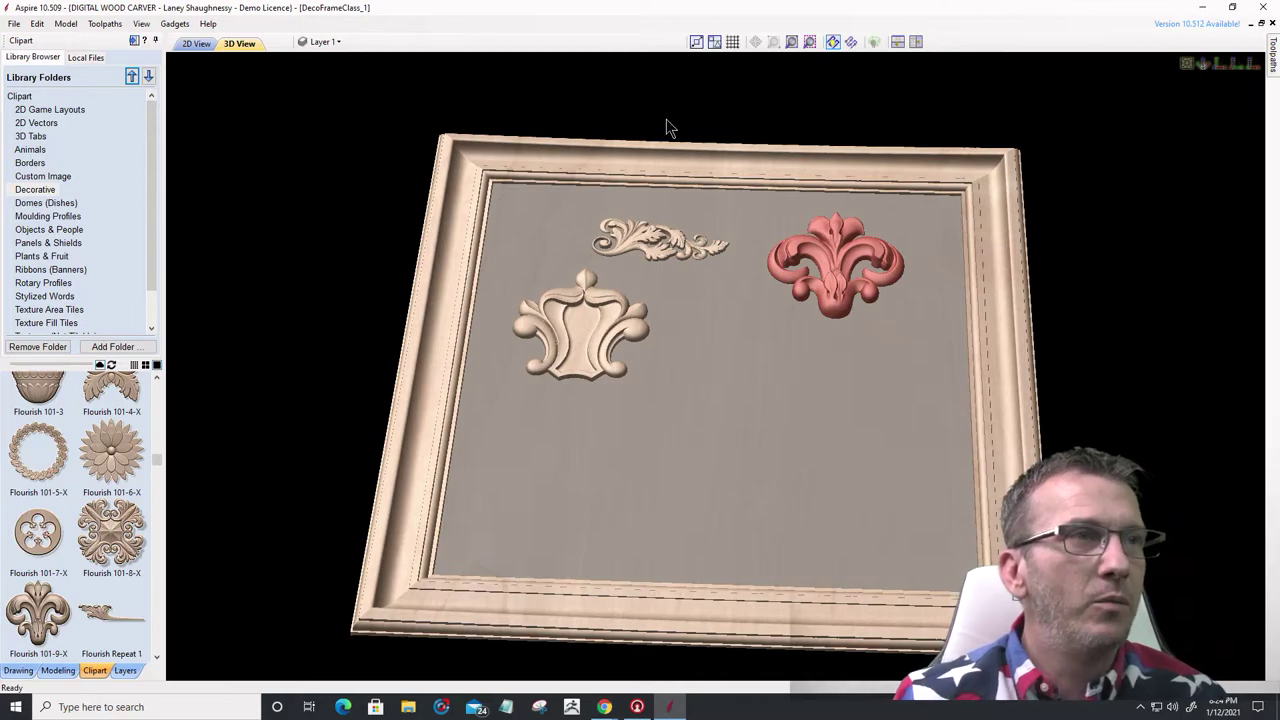
left_click(57, 670)
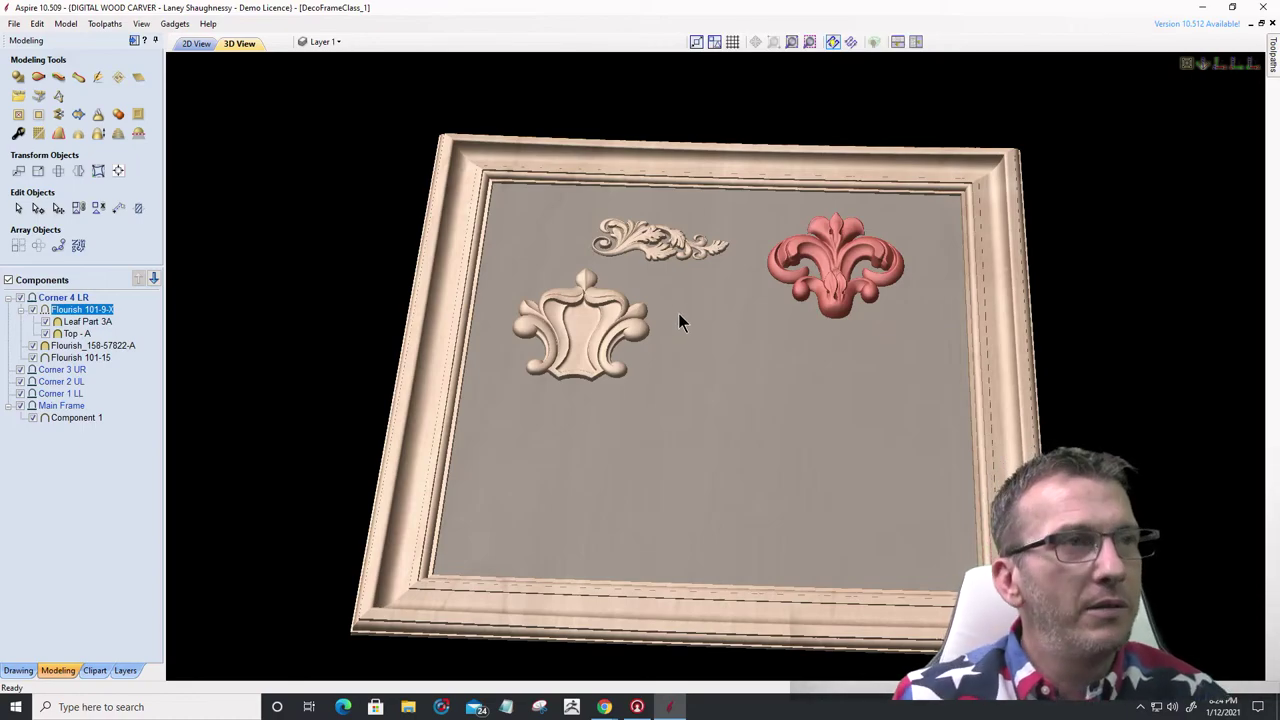
scroll(628, 224, "up", 2)
scroll(626, 217, "up", 3)
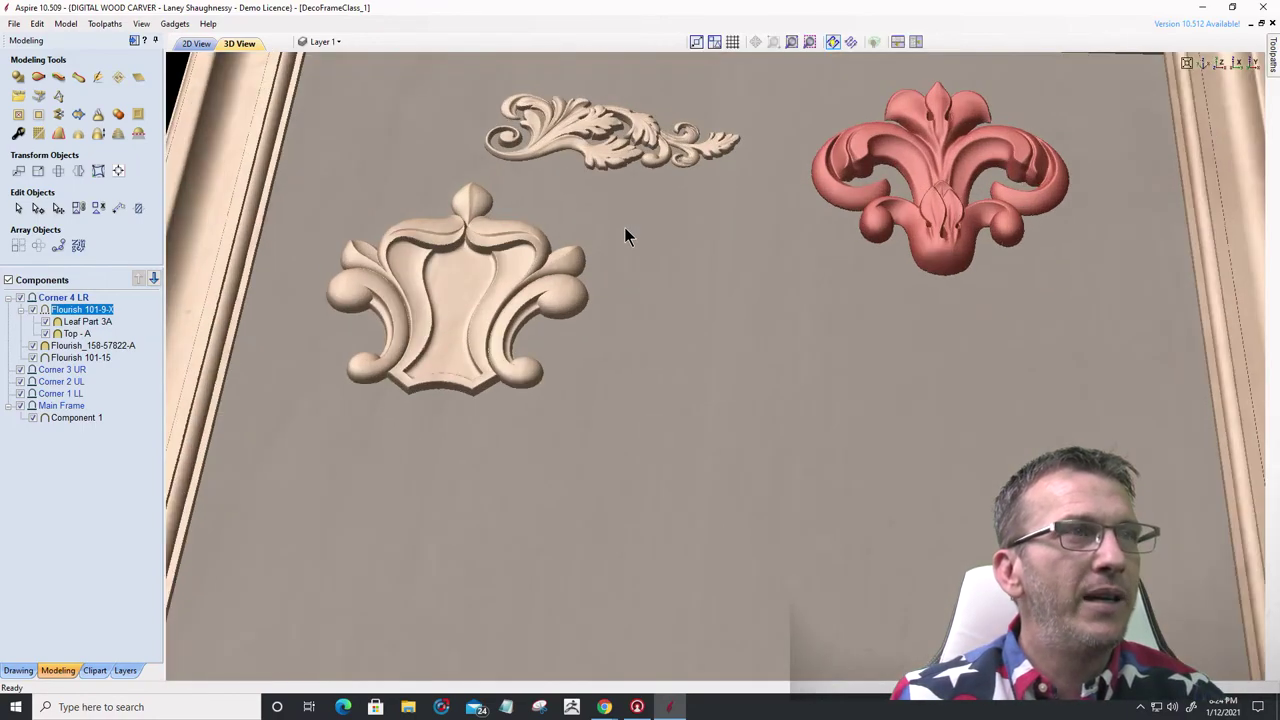
scroll(624, 227, "down", 3)
scroll(578, 301, "up", 1)
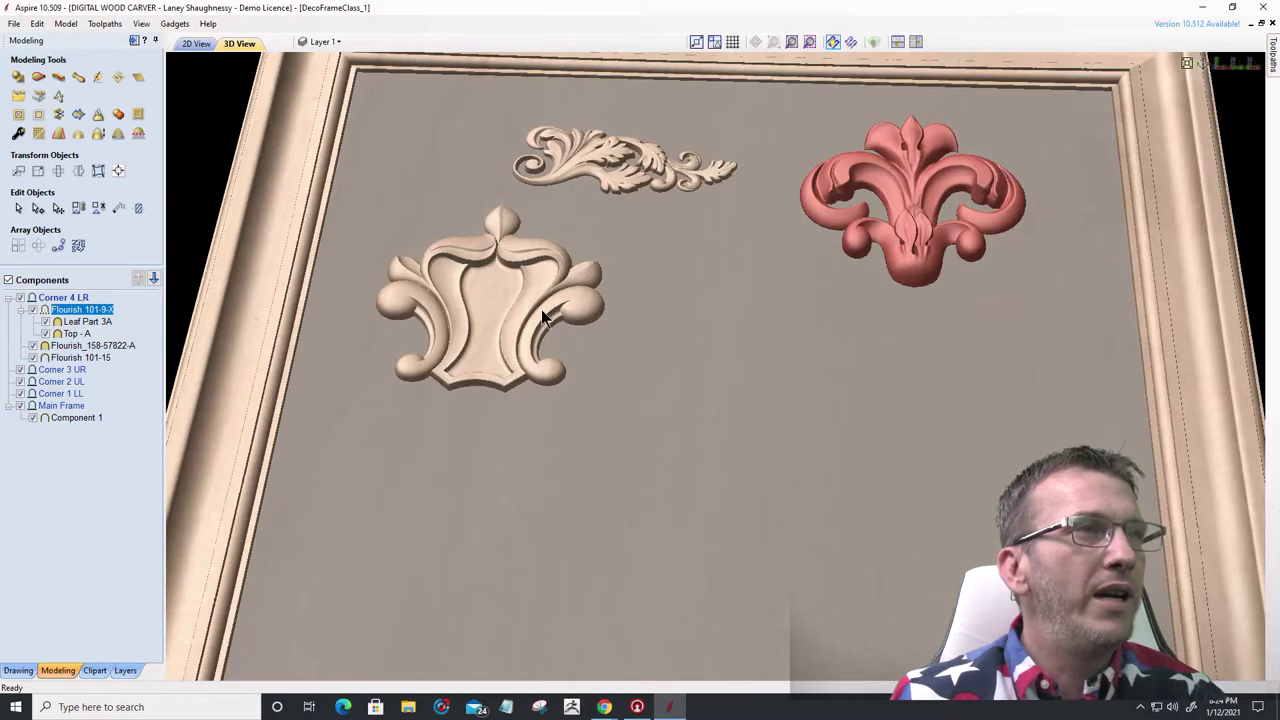
scroll(541, 309, "up", 2)
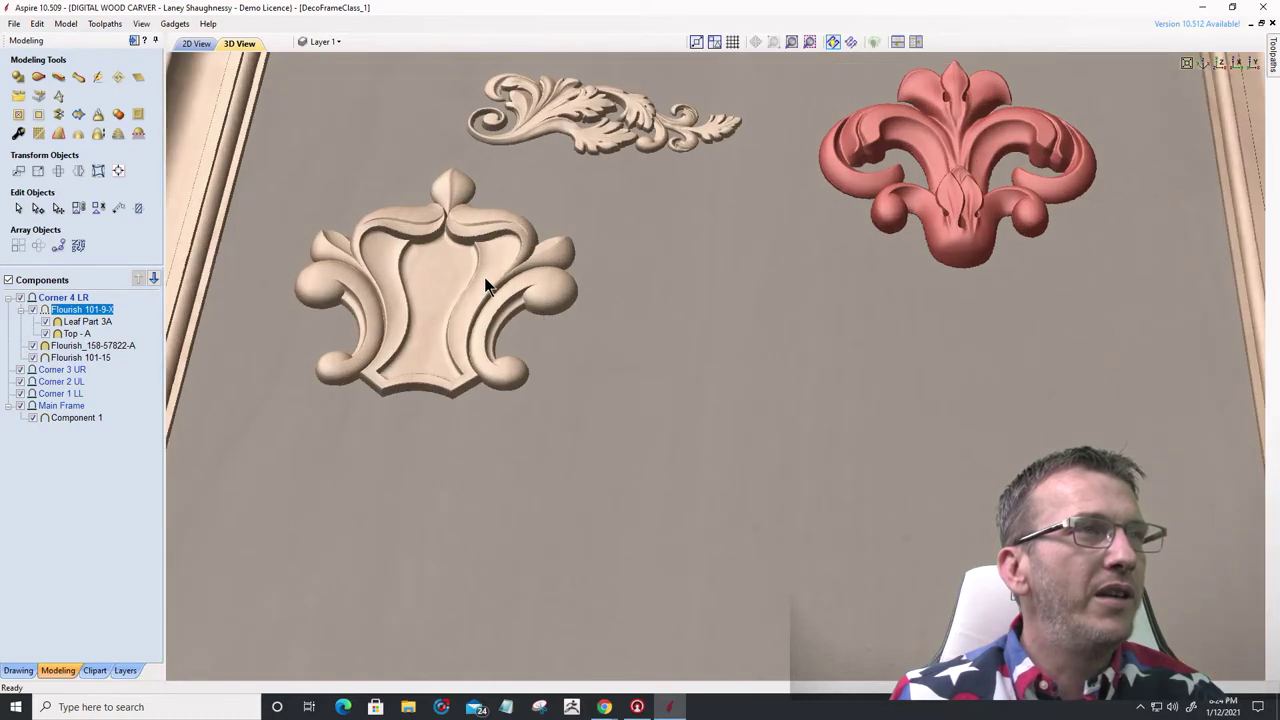
- Return to the 2D view and select the crown-shaped Flourish_158-57822-A component
left_click(192, 46)
scroll(757, 391, "down", 3)
scroll(700, 388, "up", 5)
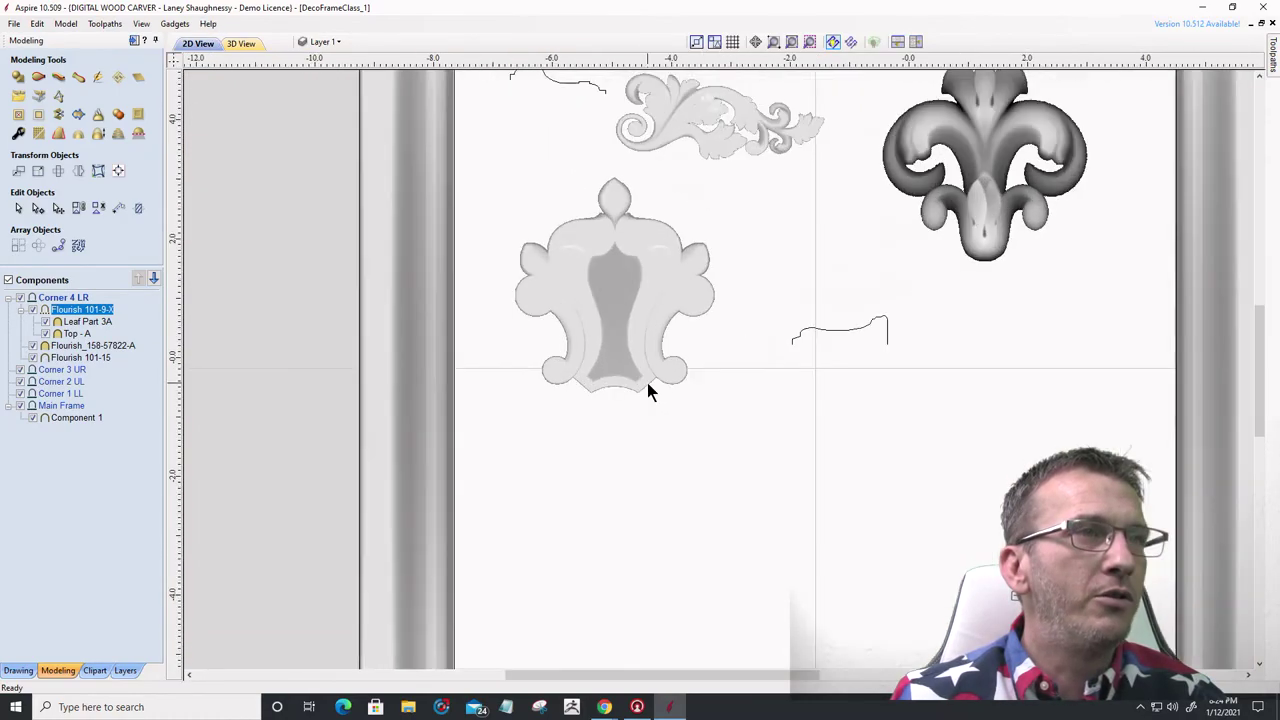
scroll(647, 383, "down", 3)
scroll(627, 320, "up", 1)
left_click(627, 320)
scroll(624, 317, "up", 2)
scroll(645, 336, "down", 3)
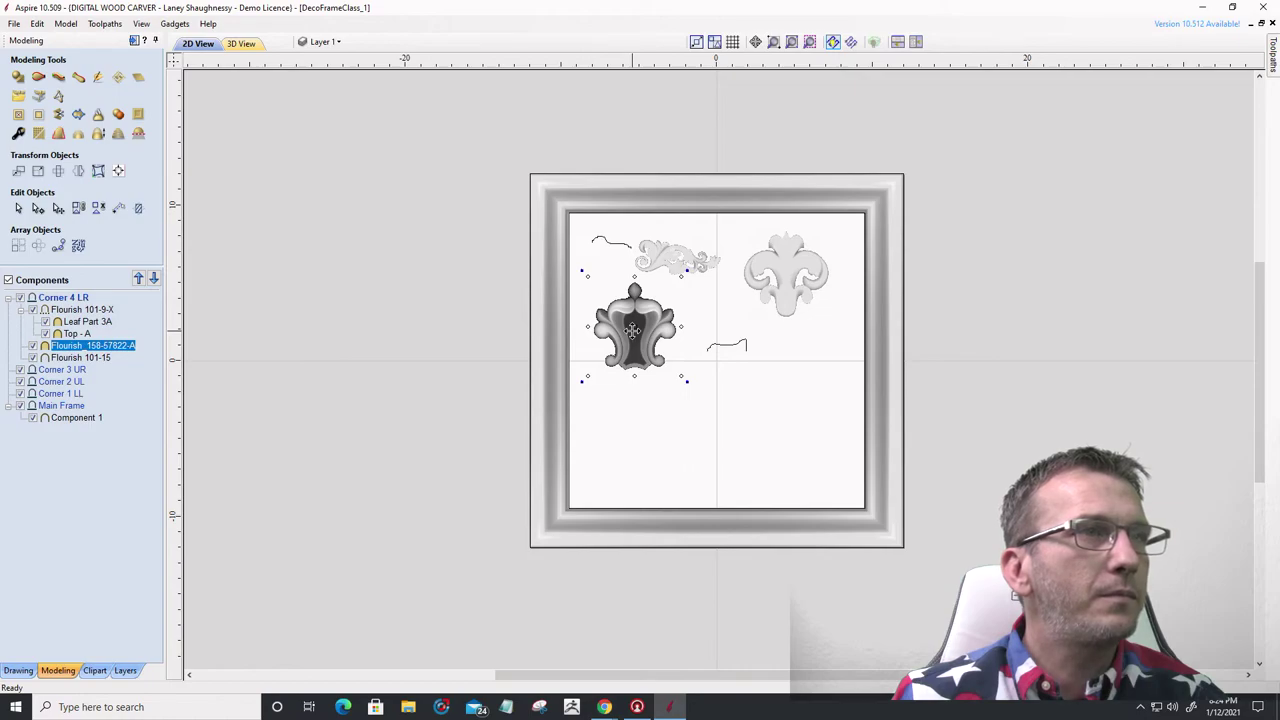
- Drag the crown-shaped flourish onto the frame's top-left corner and zoom in on it
left_click(635, 337)
left_click_drag(635, 337, 569, 211)
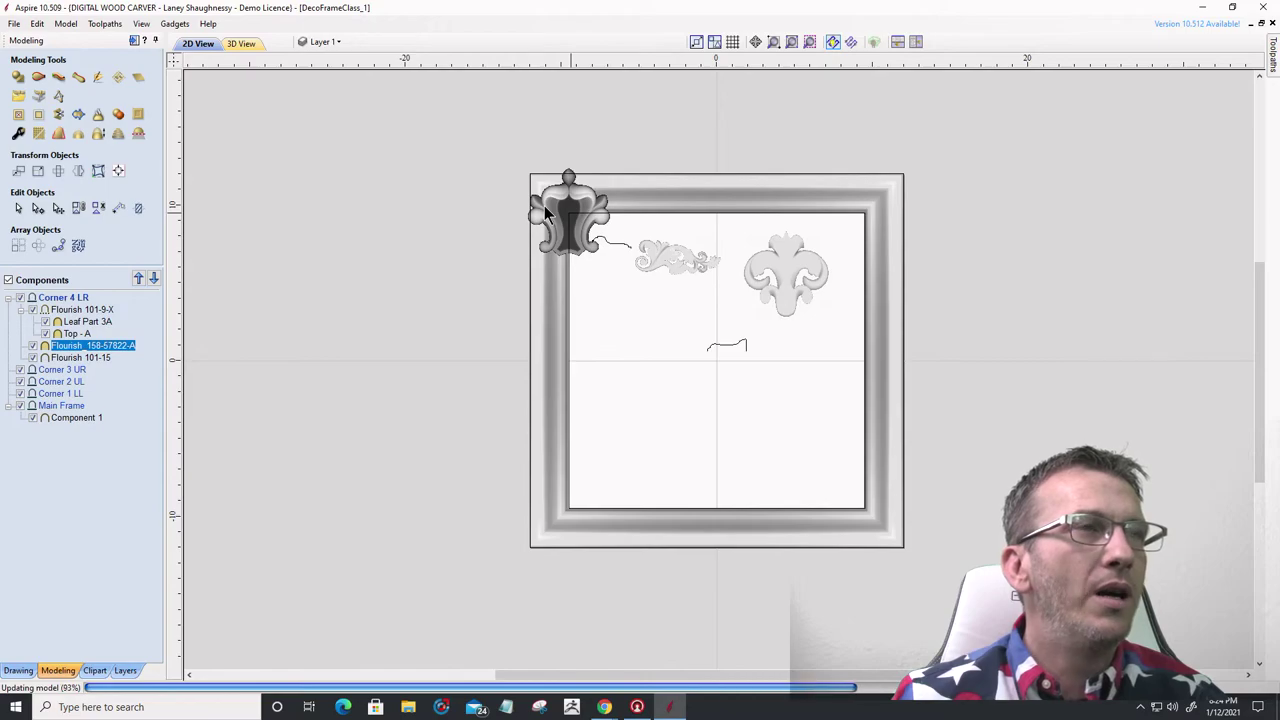
scroll(541, 198, "up", 4)
scroll(555, 200, "up", 2)
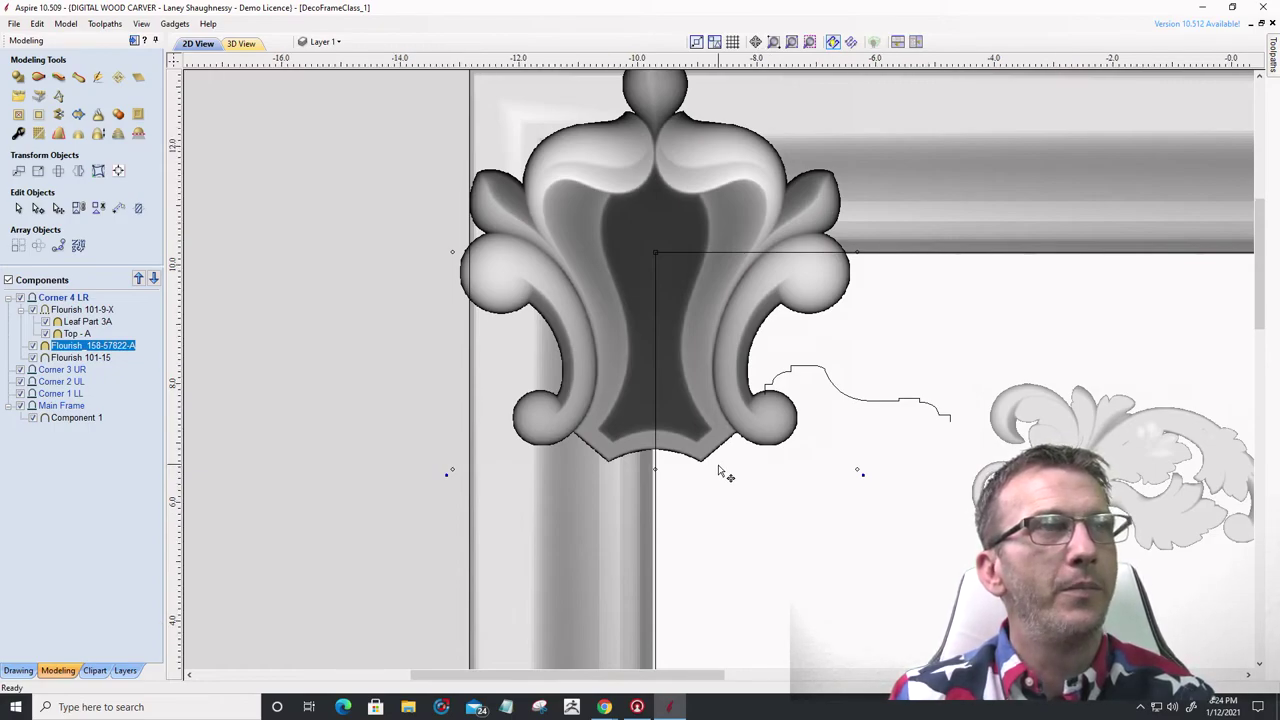
scroll(720, 470, "down", 2)
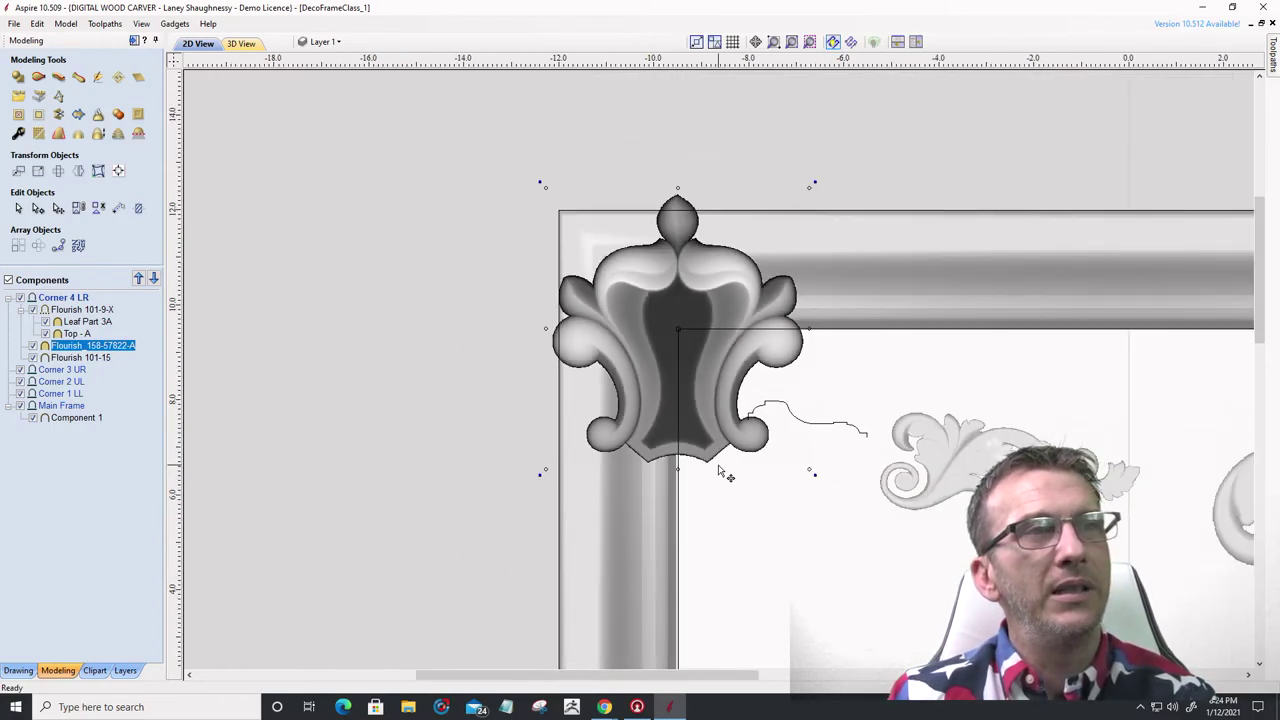
scroll(719, 468, "up", 1)
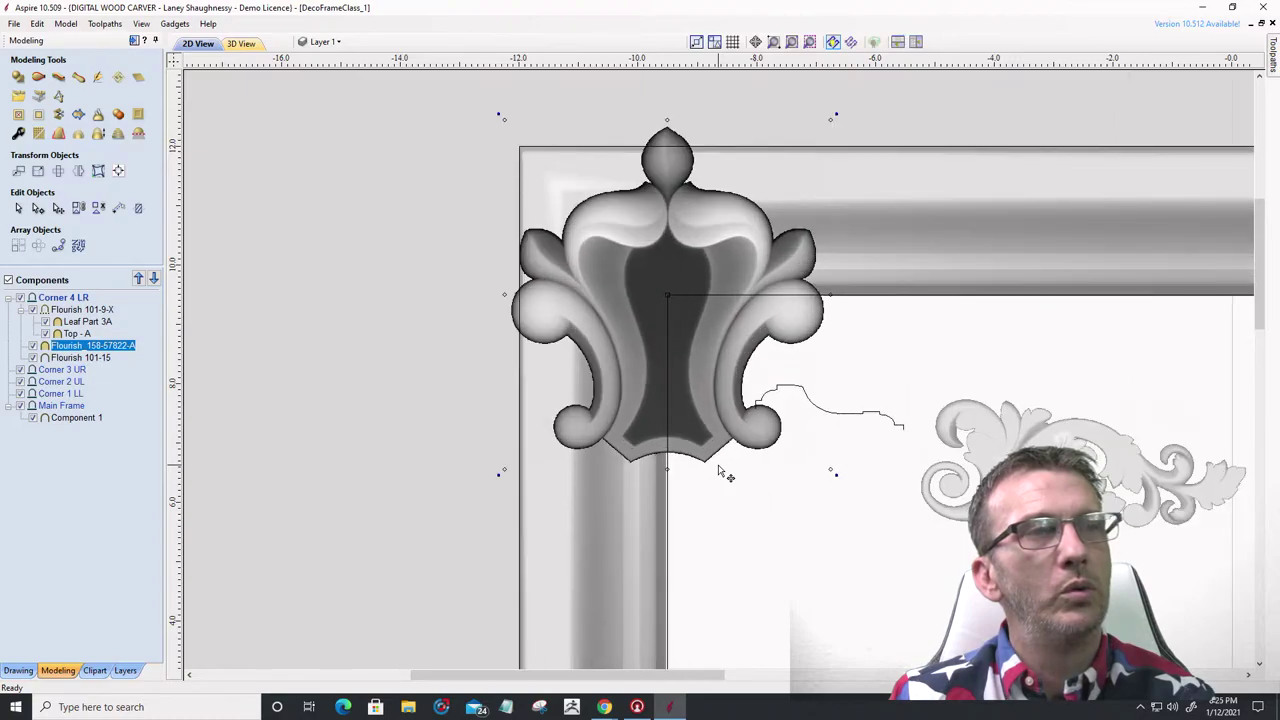
- Rotate the corner flourish in 45° steps with Ctrl+R, then undo the extra rotation
key("ctrl+r")
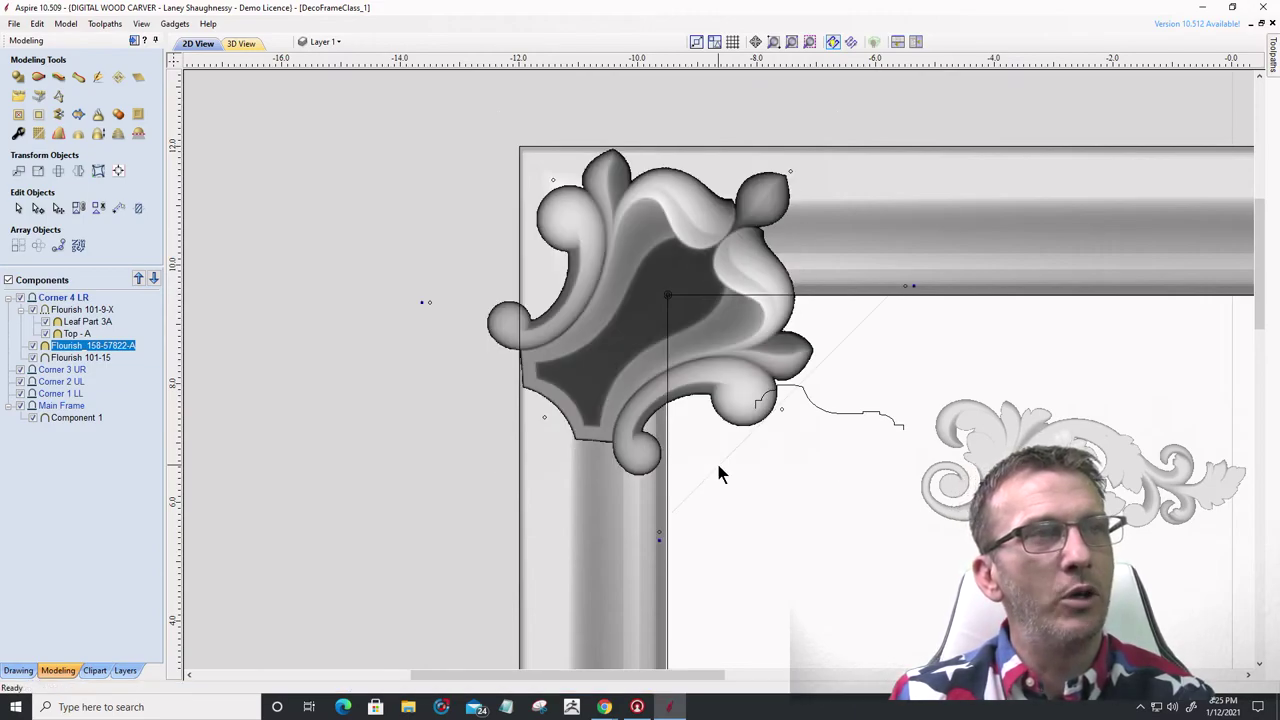
key("ctrl+r")
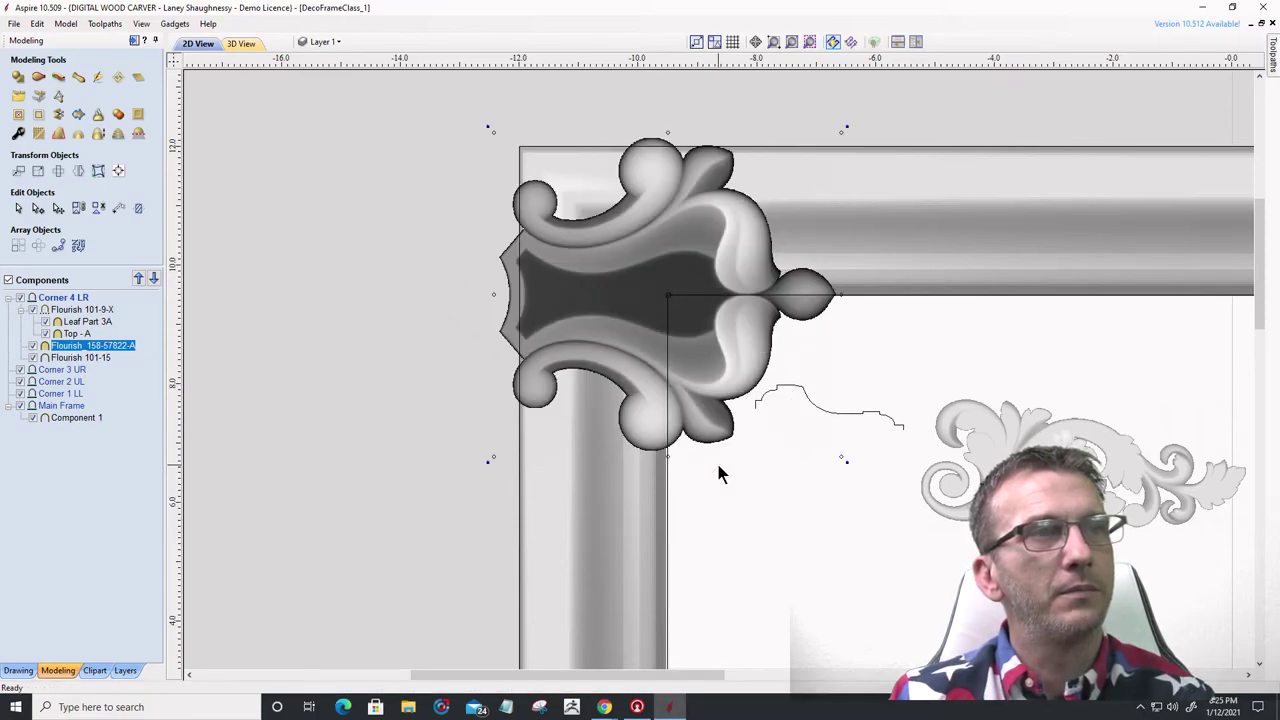
key("ctrl+r")
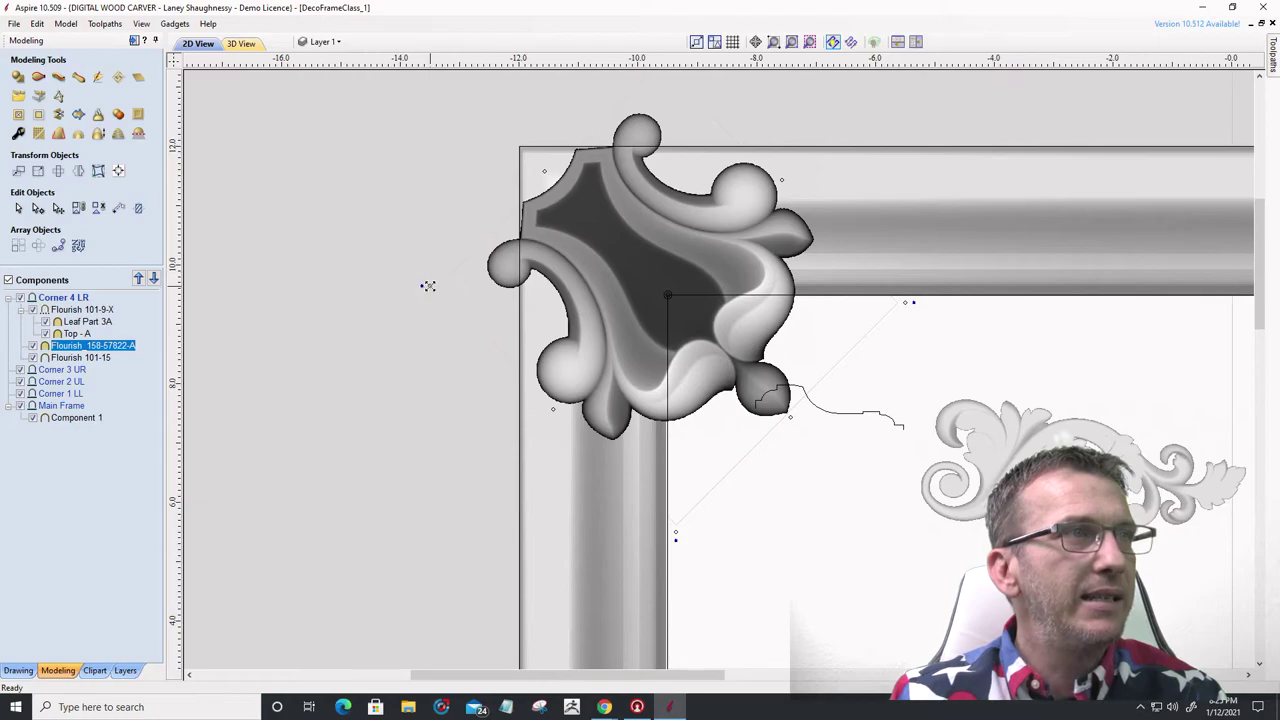
left_click(445, 284)
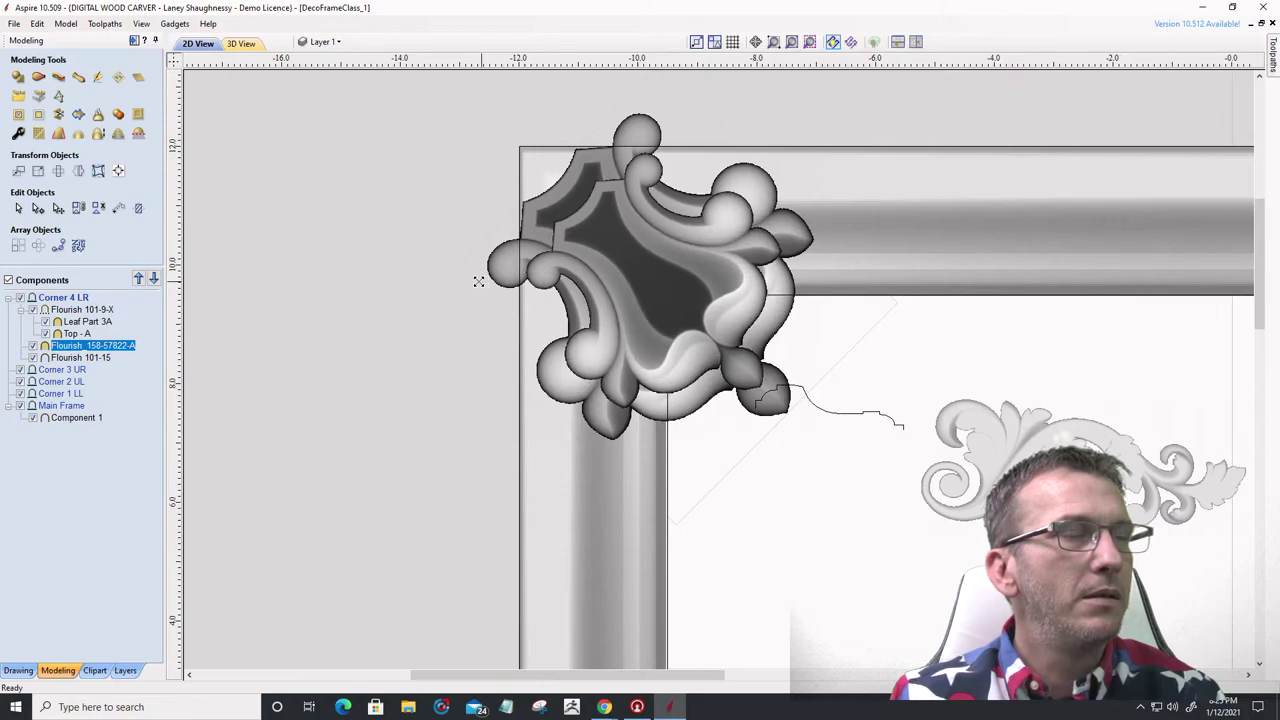
key("ctrl+z")
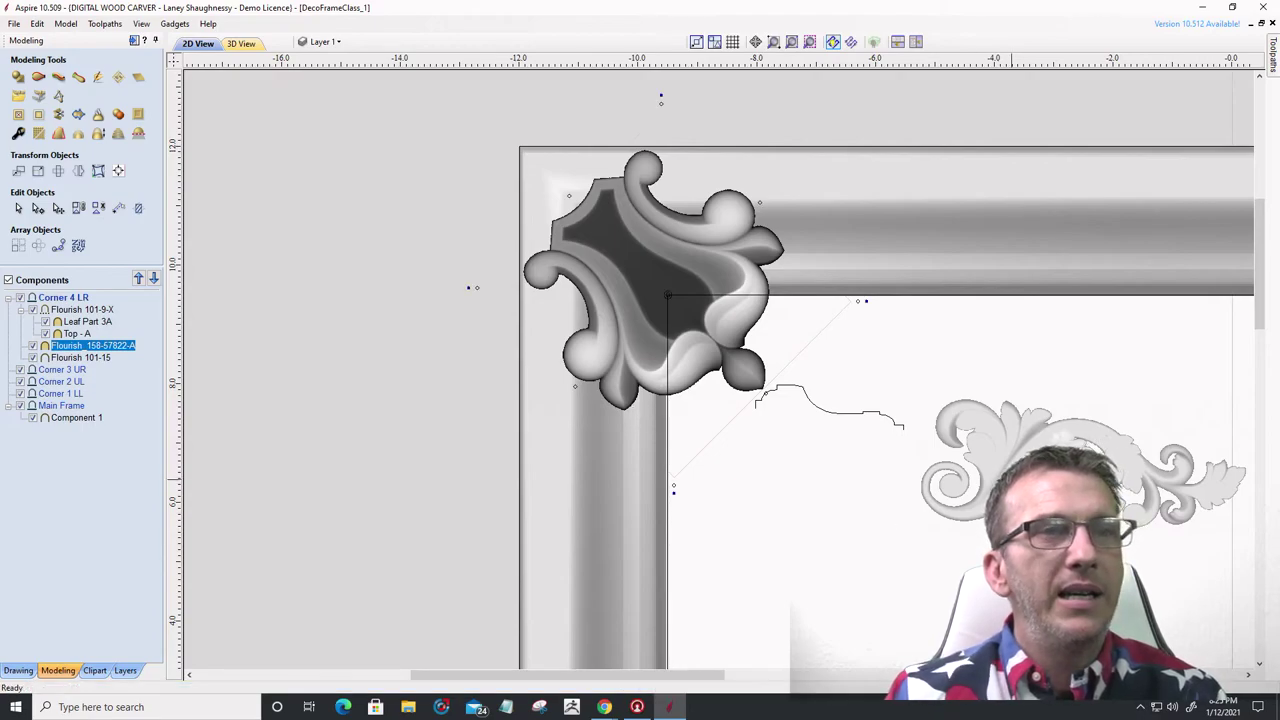
key("ctrl+z")
key("ctrl+y")
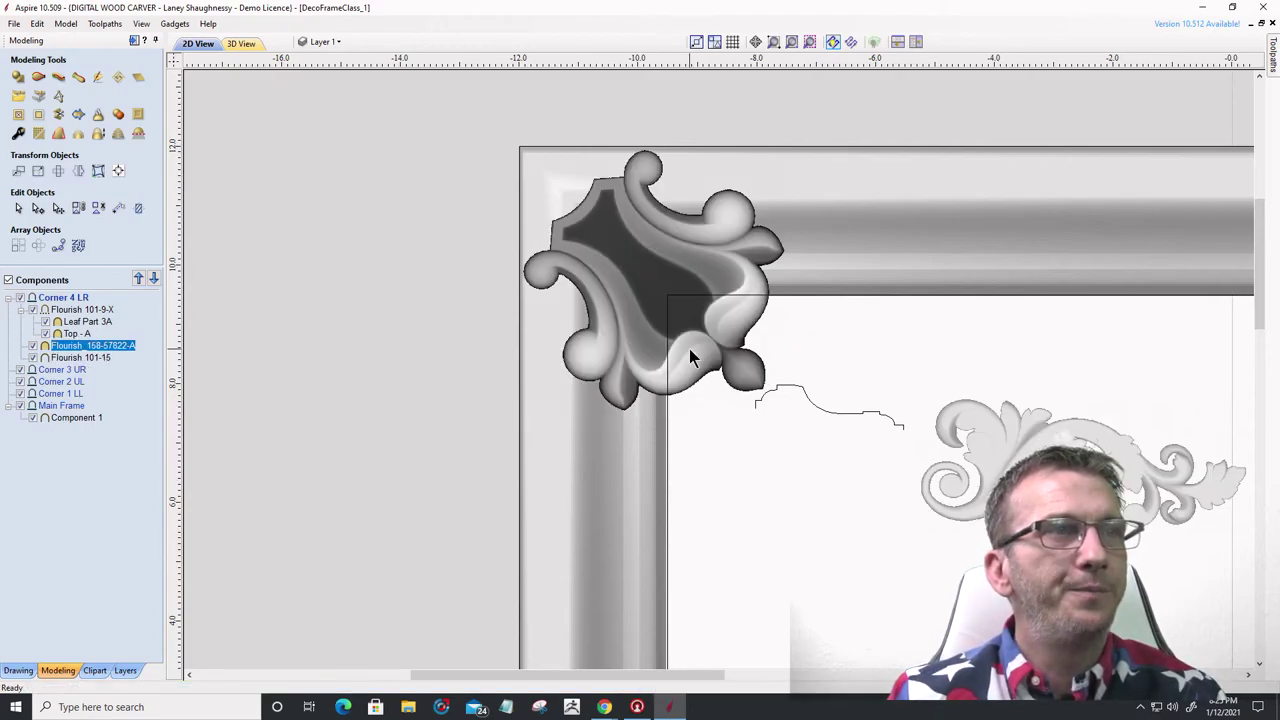
key("ctrl+z")
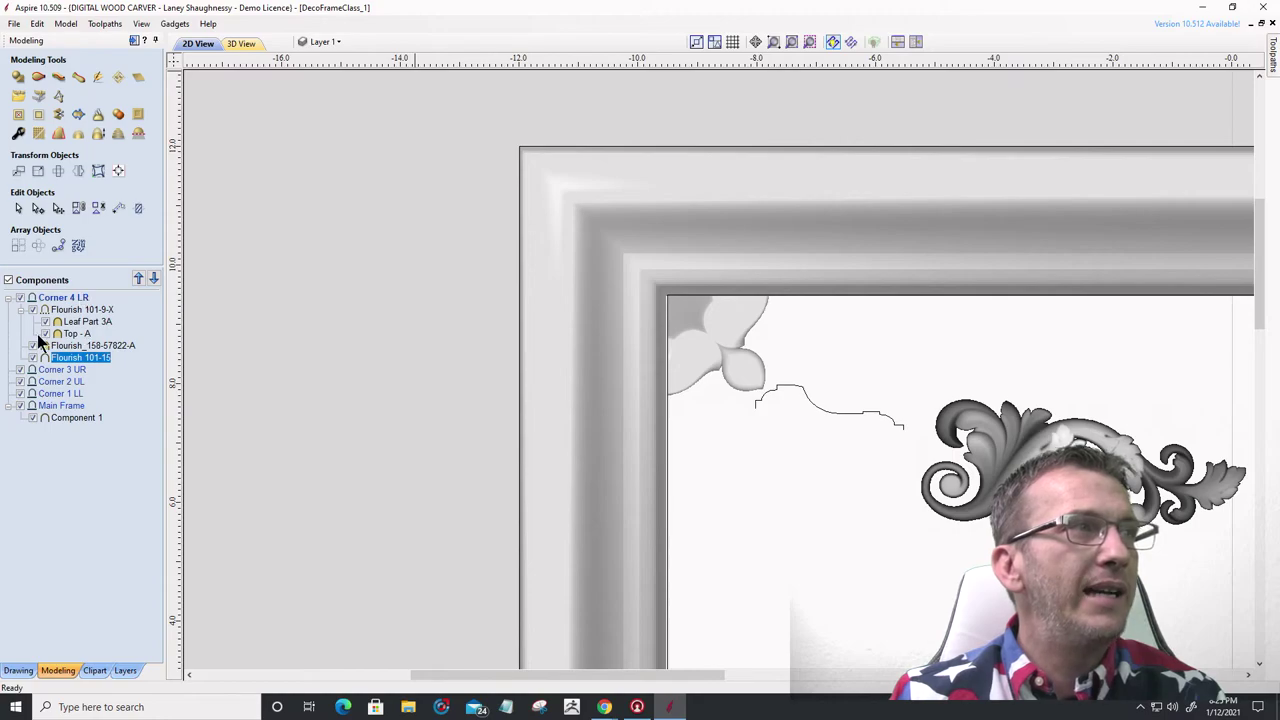
- Check the corner in 3D, then drag Flourish_158-57822-A from Corner 4 LR into Corner 2 UL
left_click(243, 43)
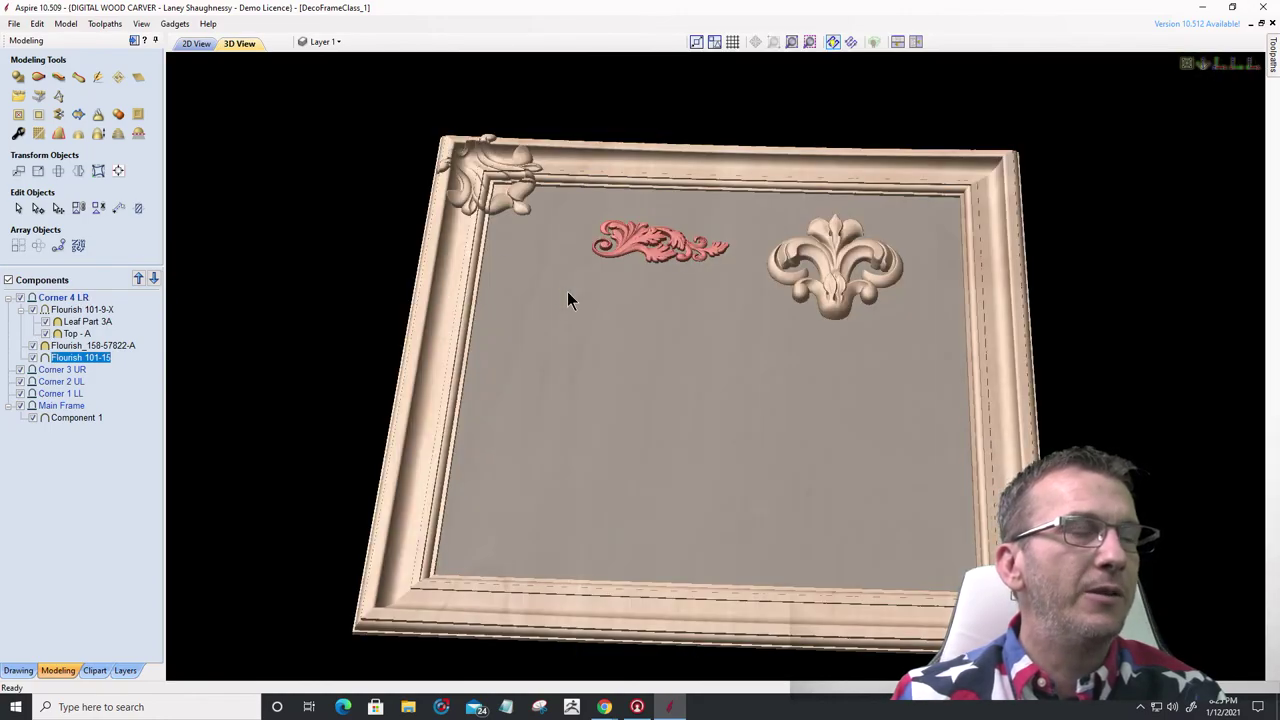
scroll(565, 293, "up", 5)
scroll(562, 291, "up", 5)
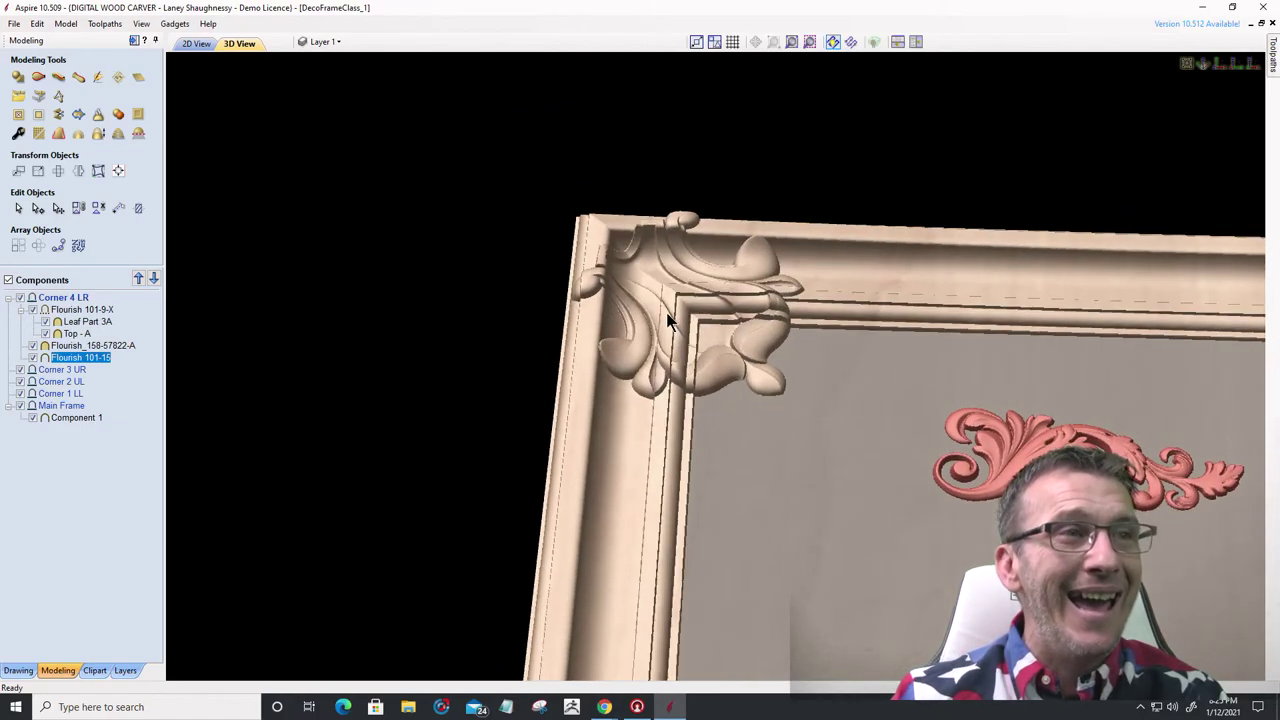
scroll(665, 315, "up", 5)
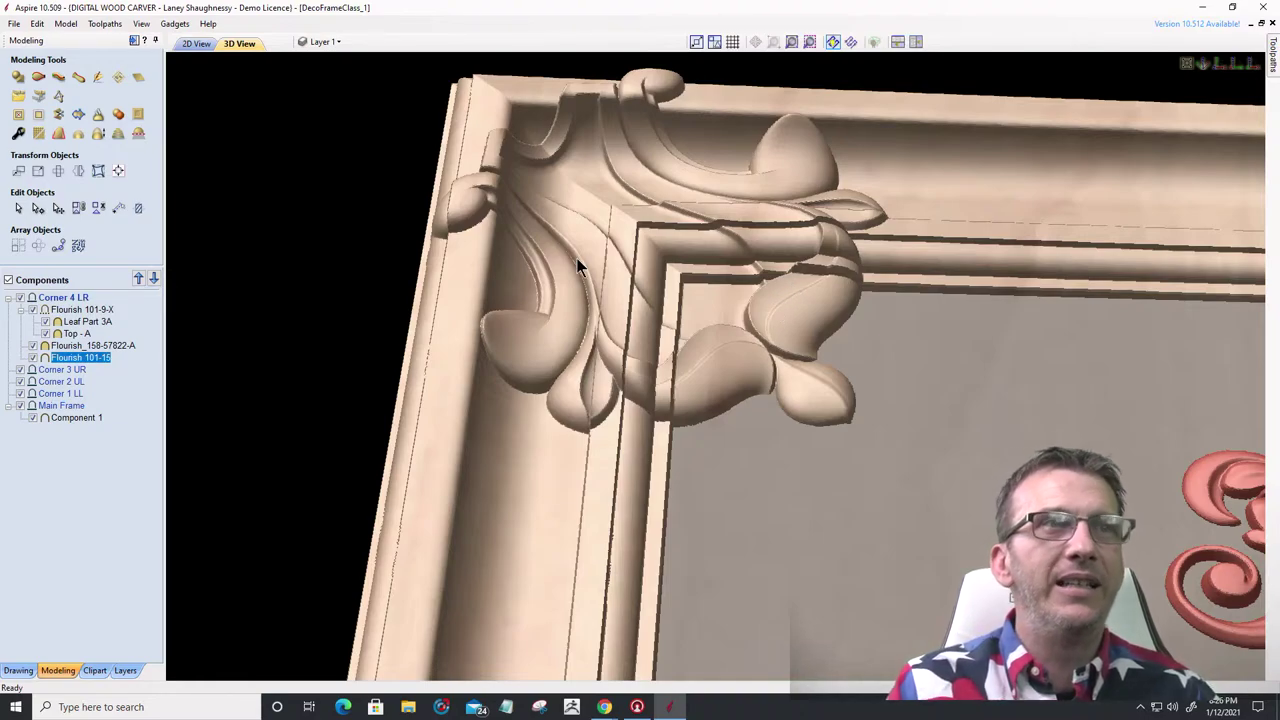
left_click(58, 311)
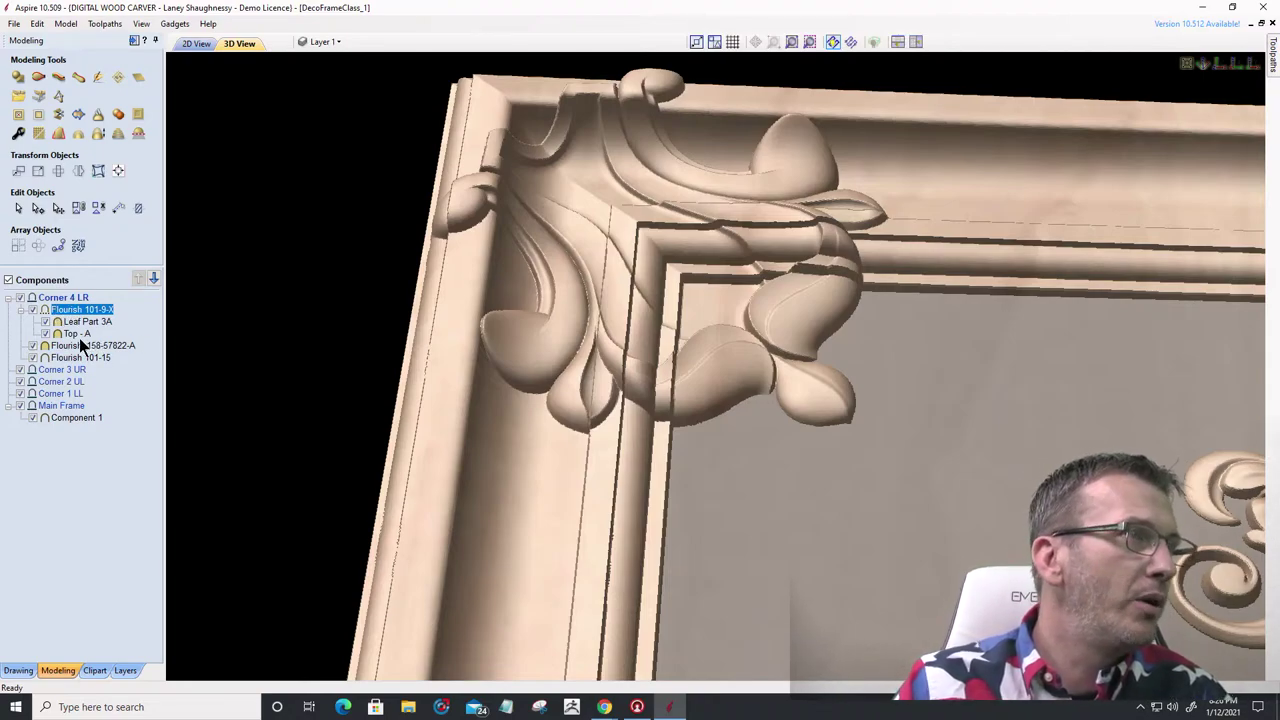
left_click(74, 346)
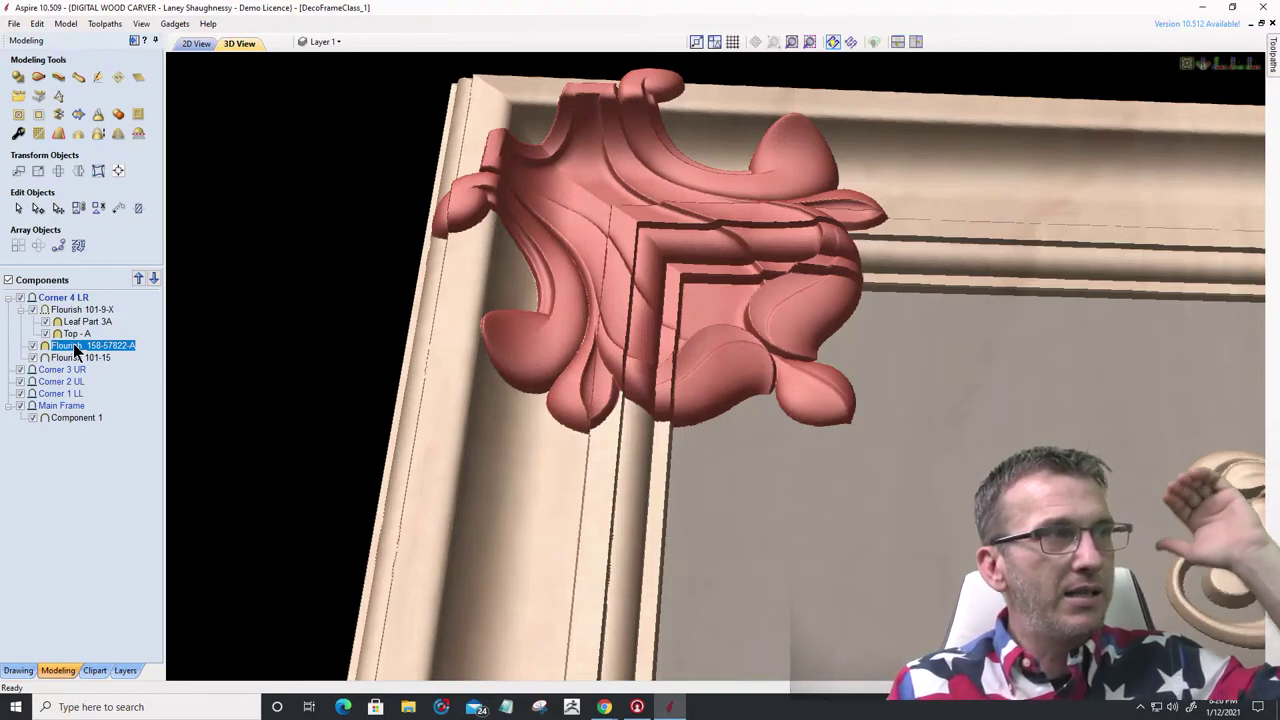
left_click_drag(74, 346, 57, 382)
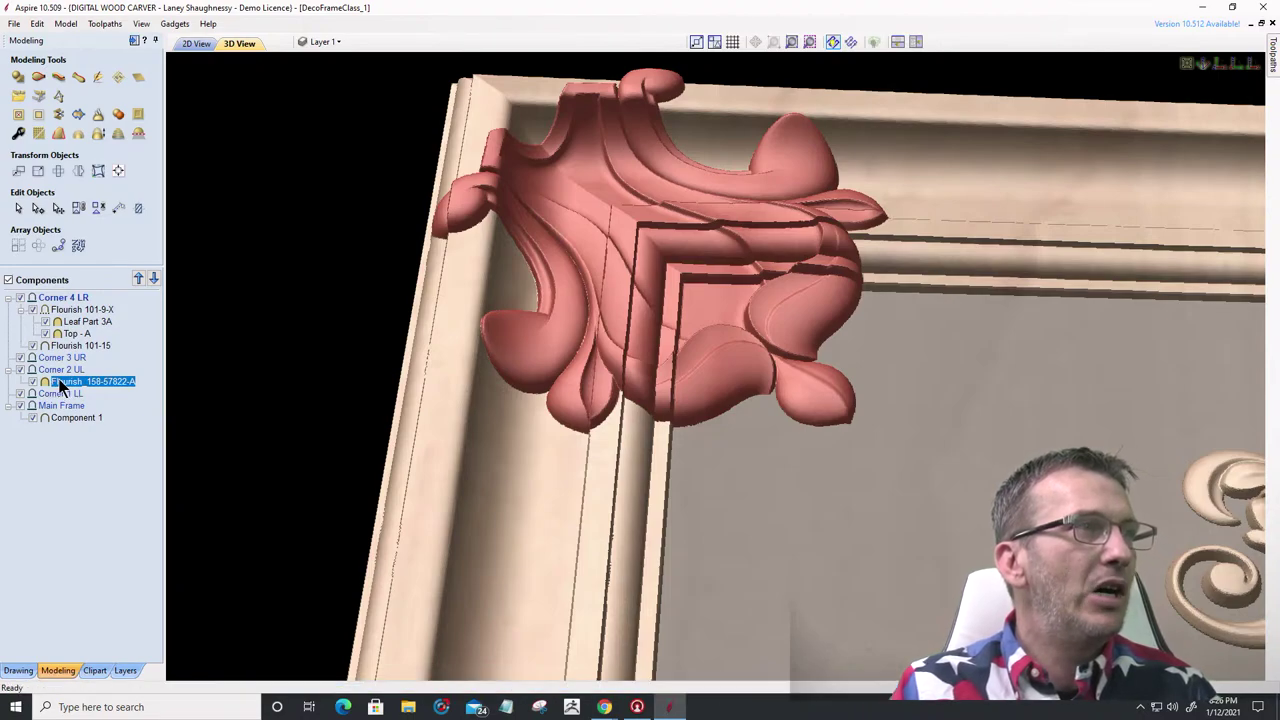
- Set the Corner 2 UL level and Flourish_158-57822-A to combine by Merge
right_click(60, 376)
left_click(60, 376)
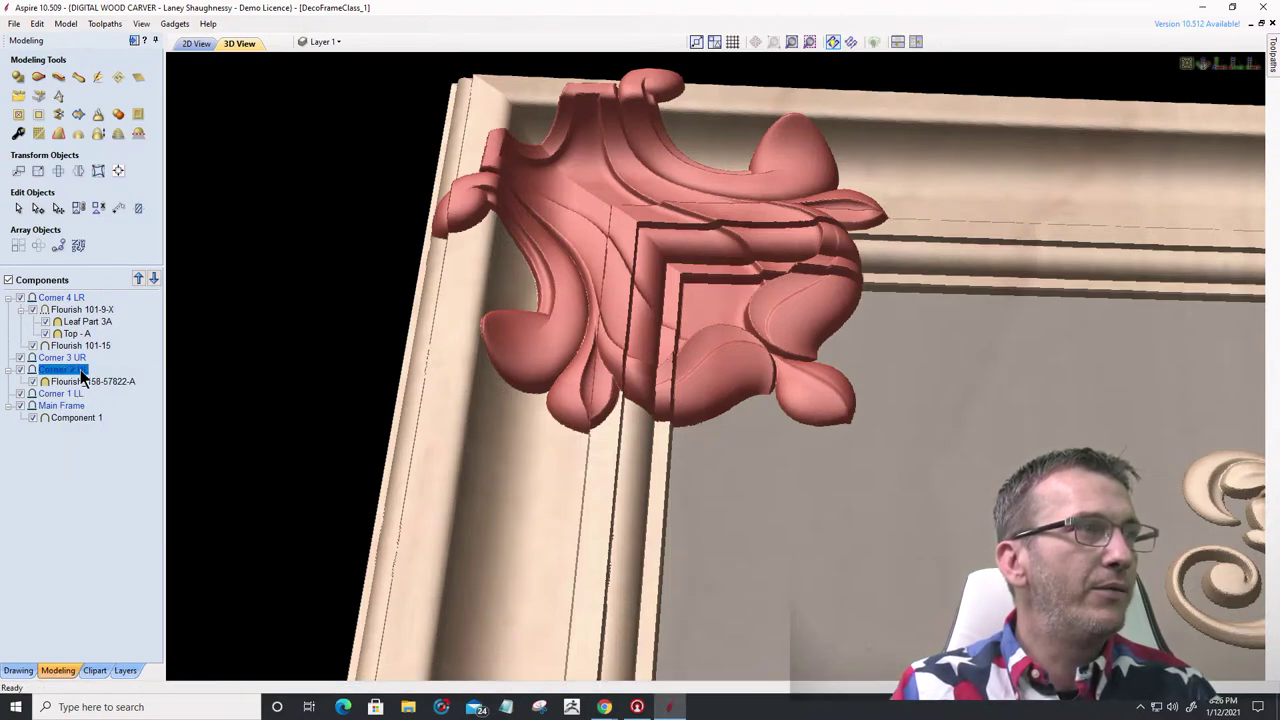
left_click(75, 370)
right_click(68, 376)
mouse_move(137, 379)
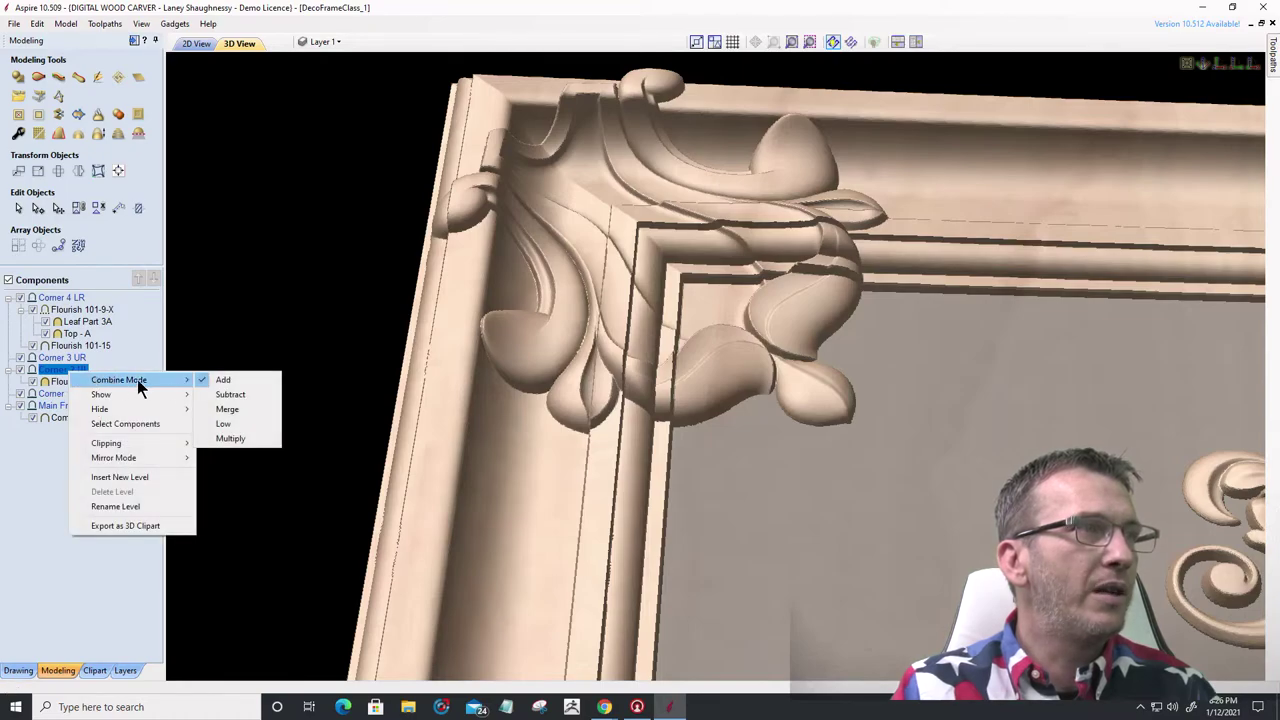
left_click(225, 410)
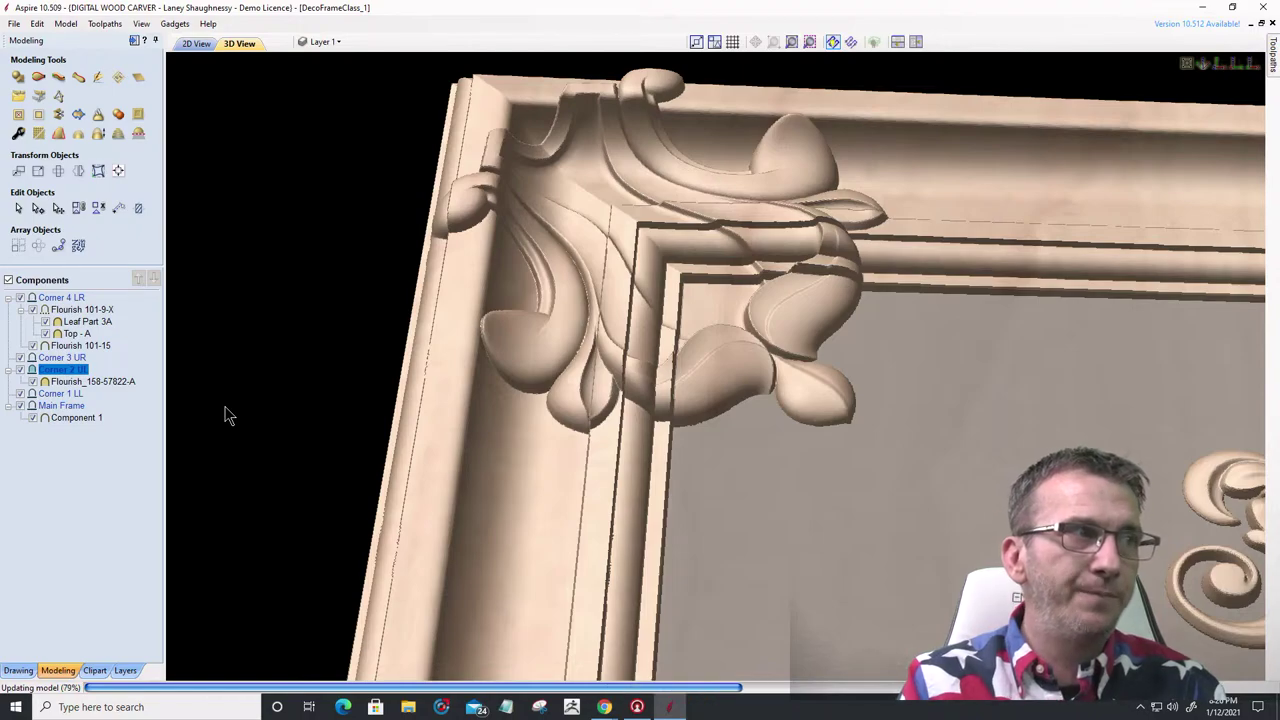
left_click(86, 382)
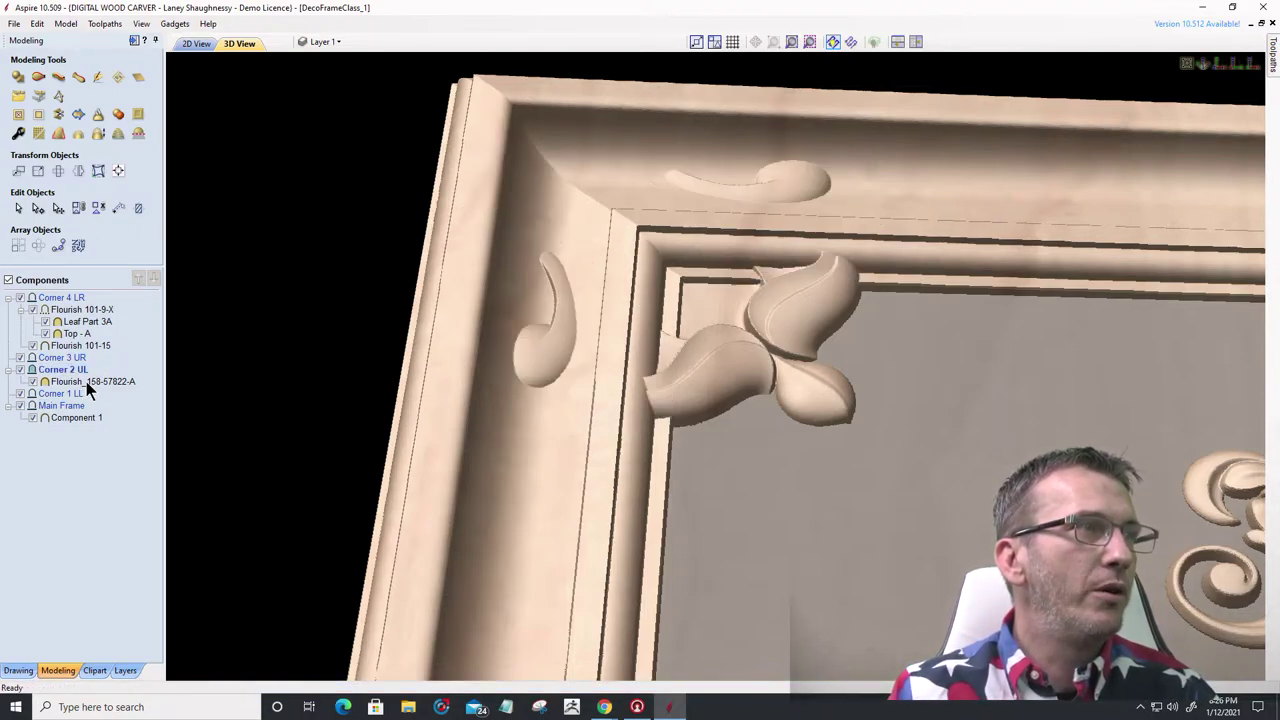
left_click(75, 382)
right_click(98, 388)
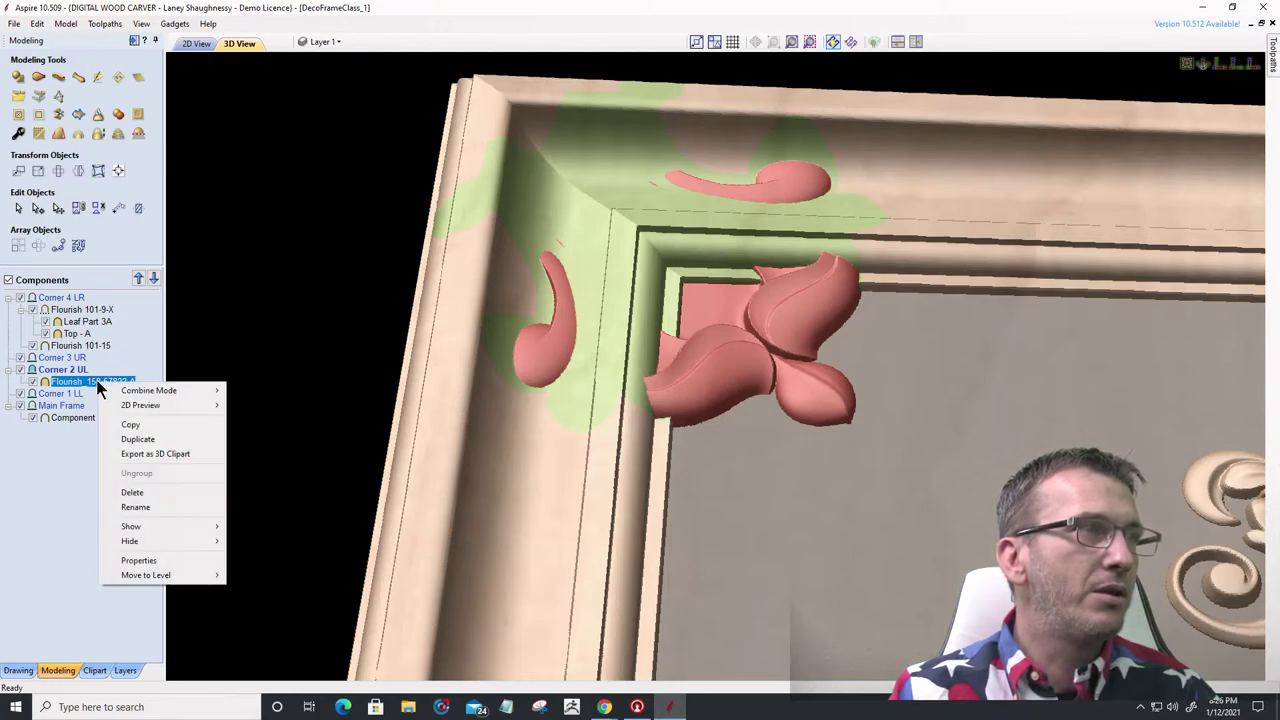
mouse_move(166, 390)
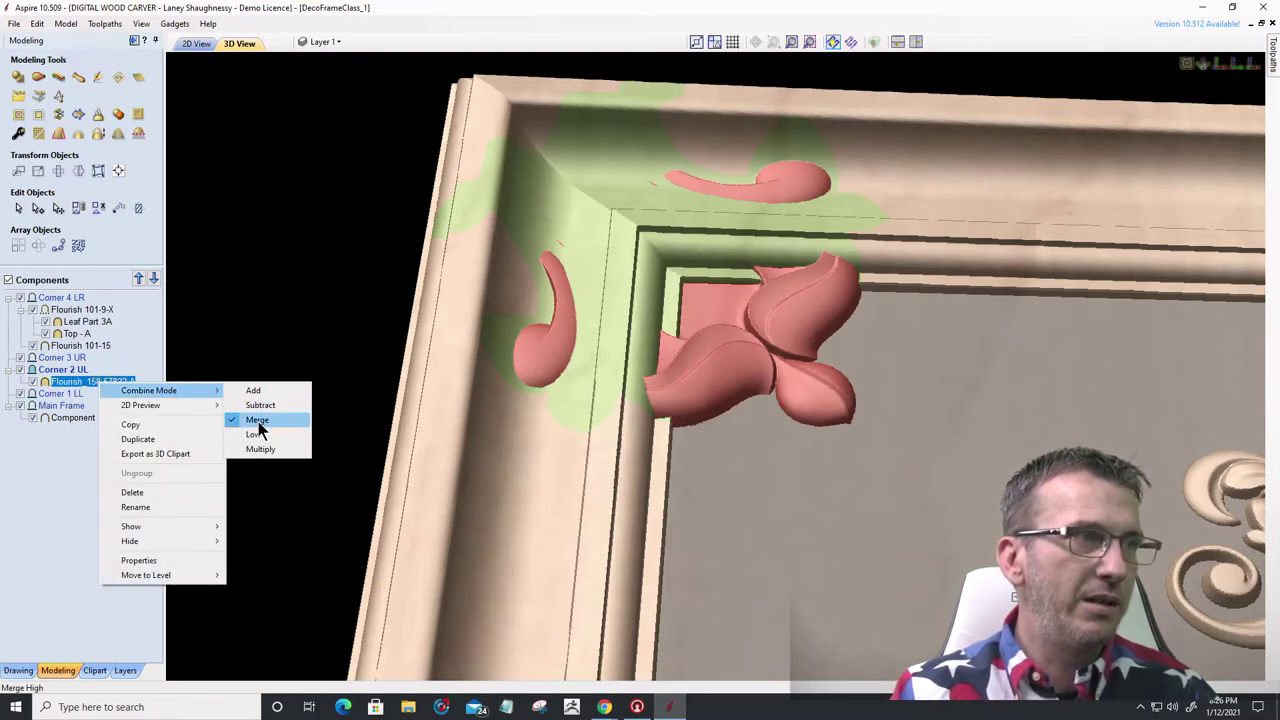
left_click(70, 388)
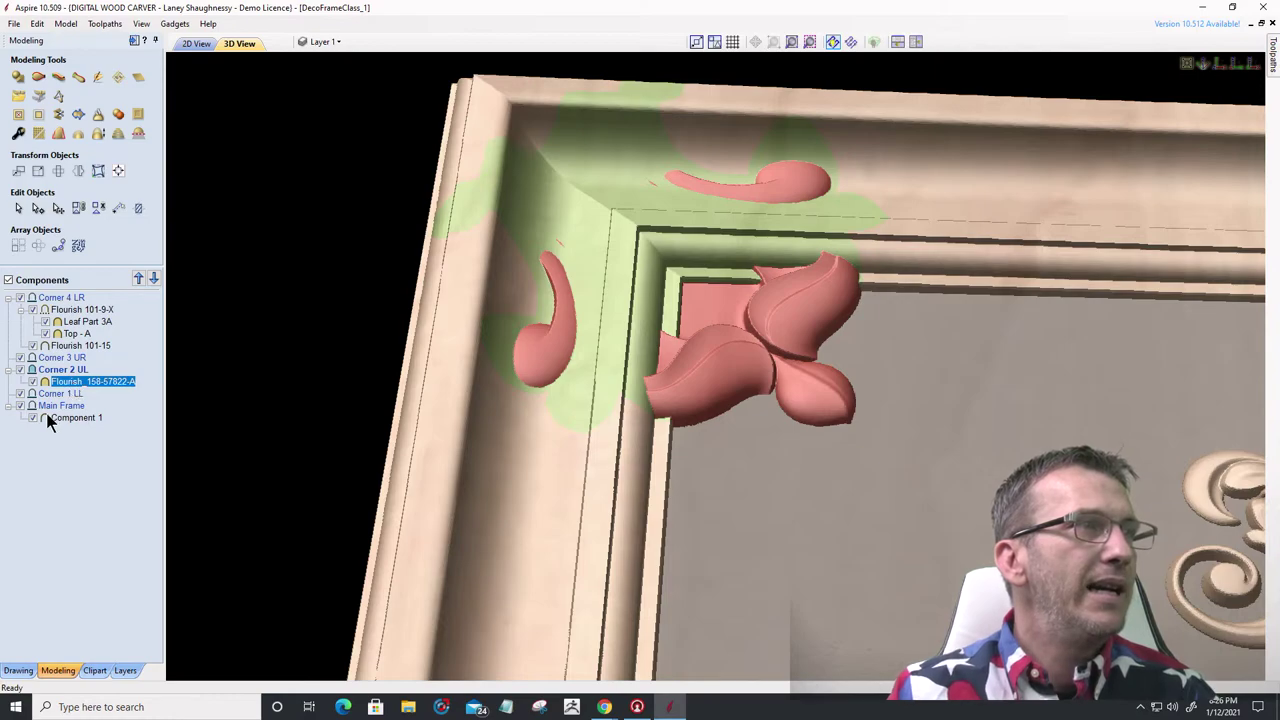
- Set the Main Frame level and its Component 1 to combine by Merge
left_click(64, 406)
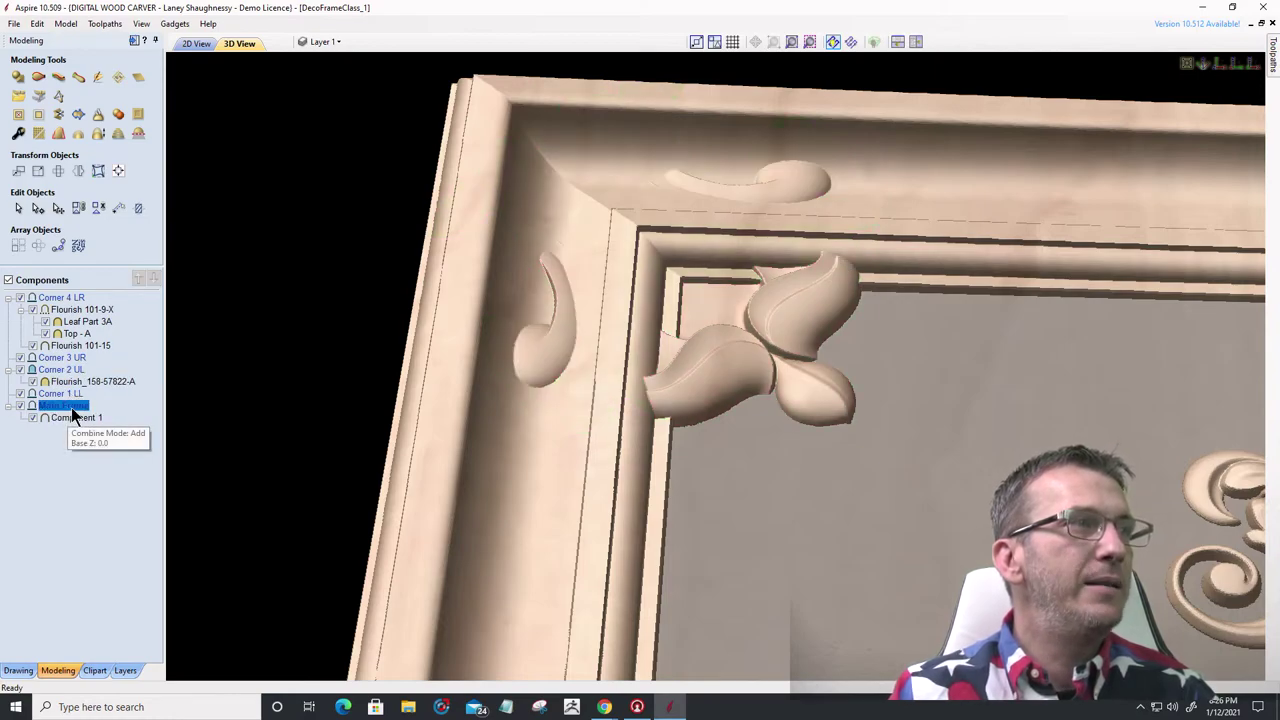
right_click(71, 407)
mouse_move(155, 416)
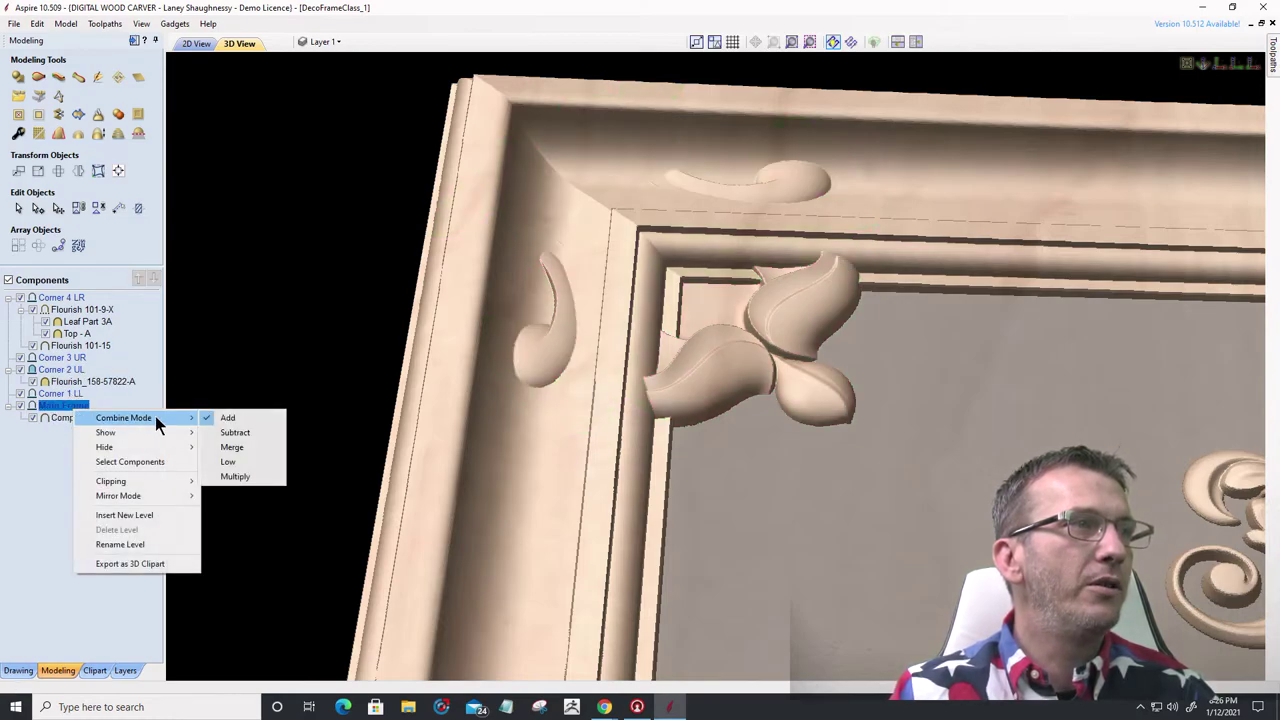
left_click(231, 447)
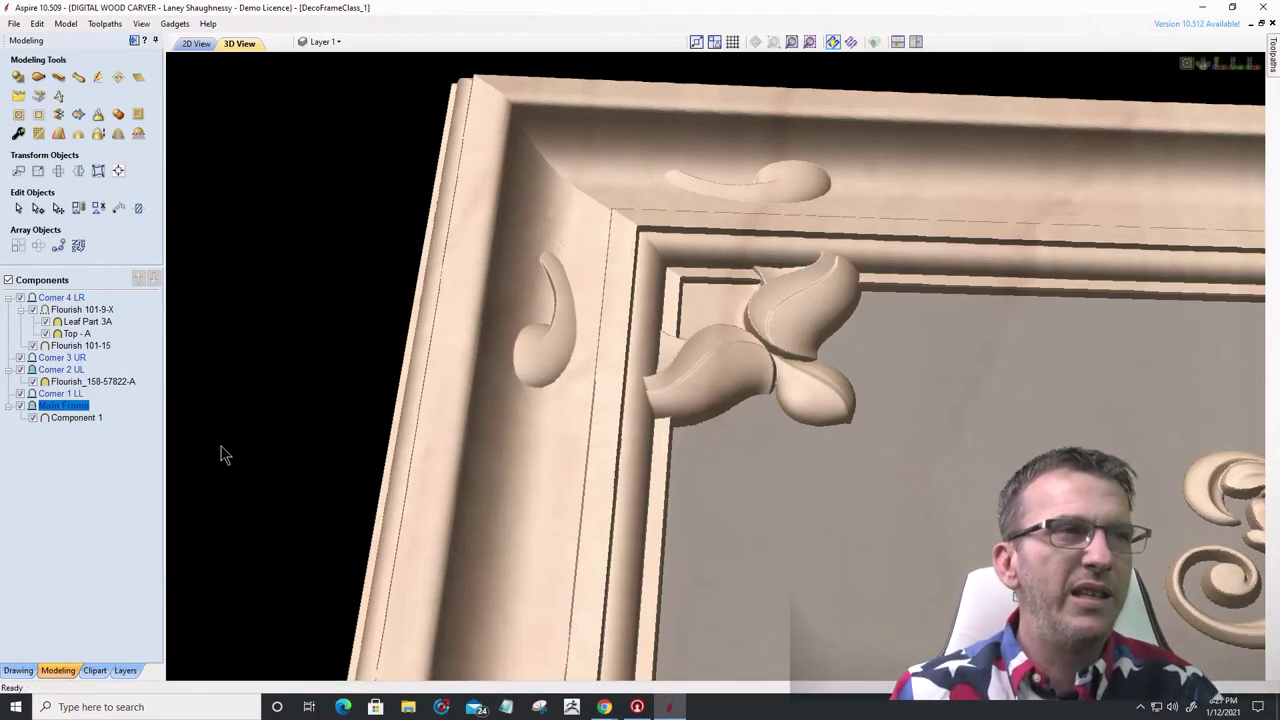
key("Return")
left_click(70, 422)
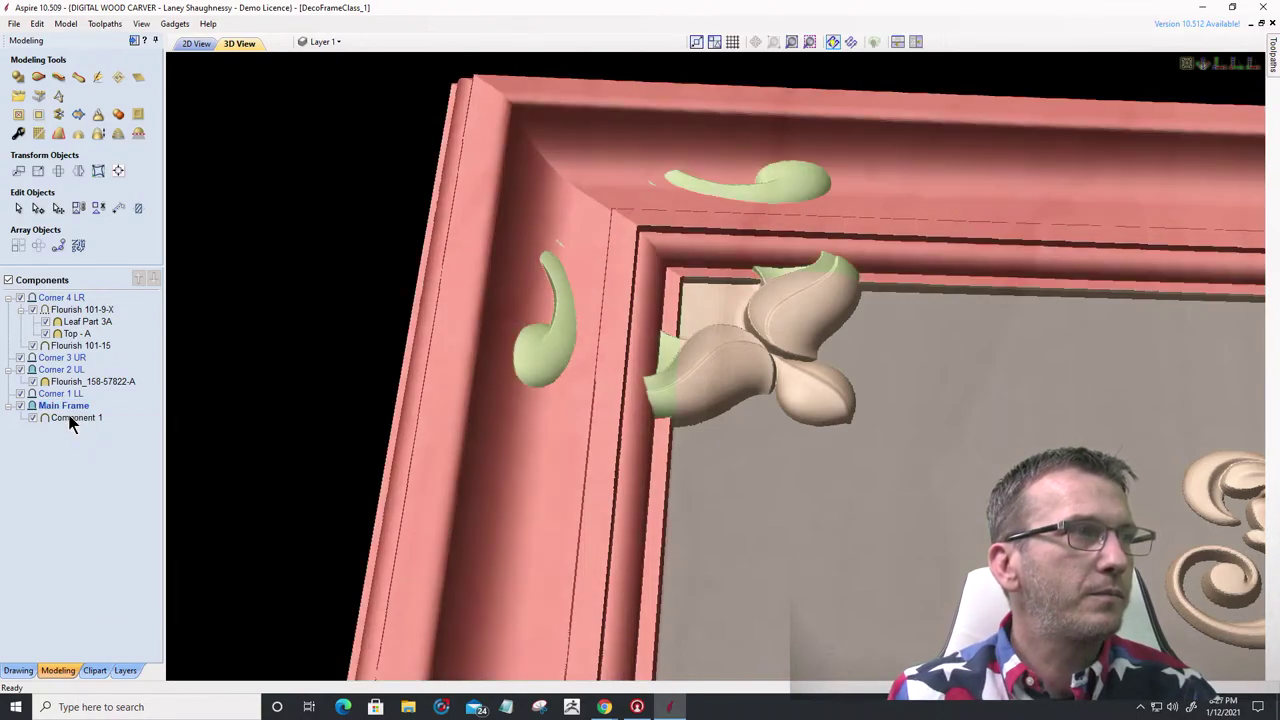
left_click(70, 422)
right_click(71, 422)
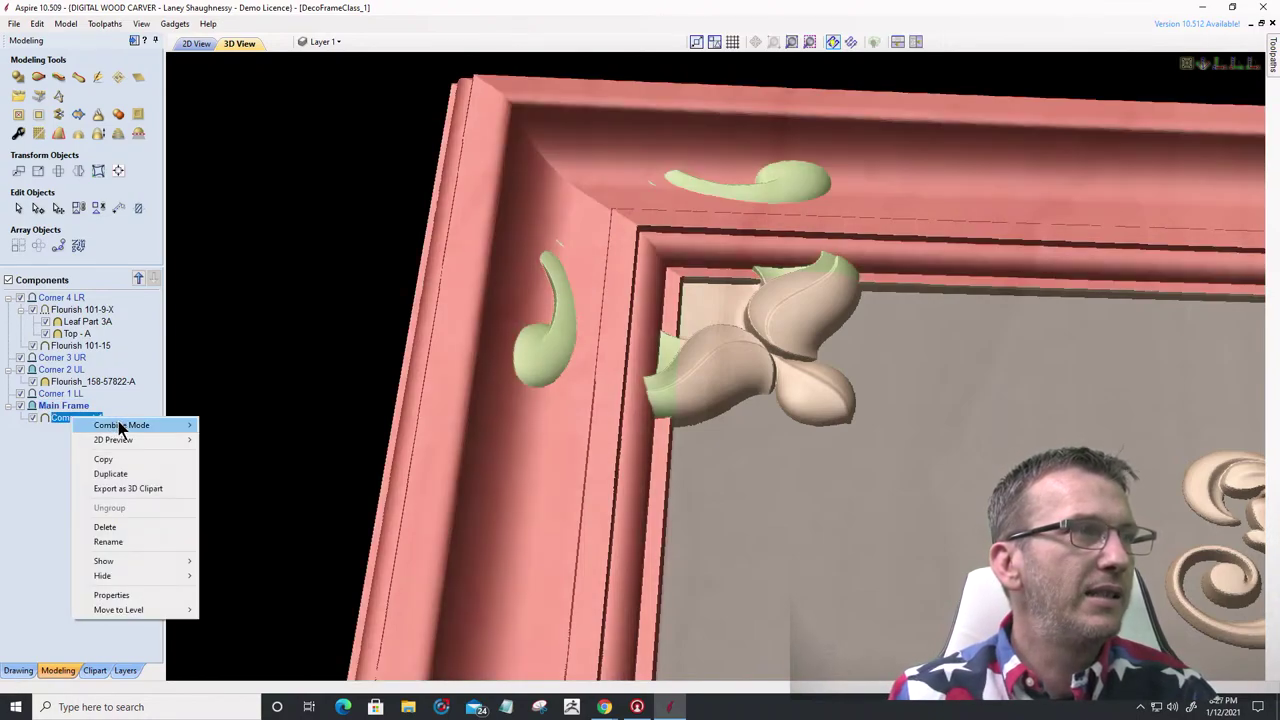
mouse_move(125, 430)
left_click(226, 454)
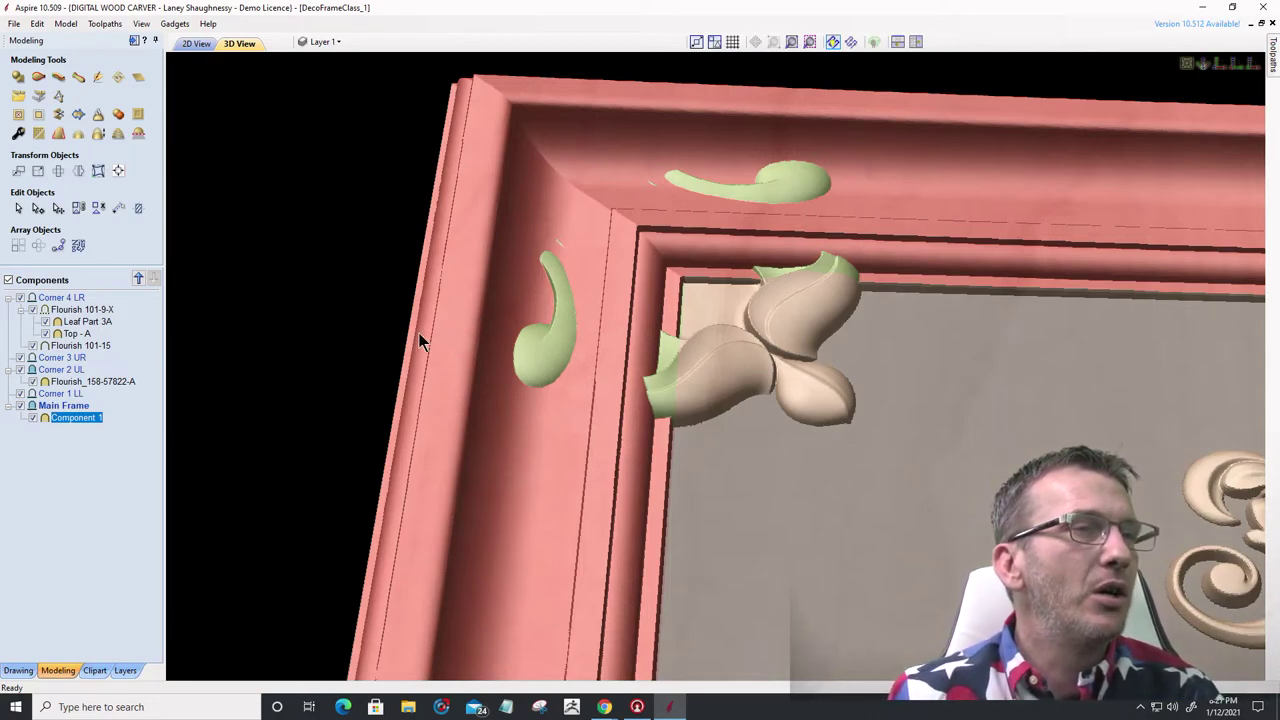
- Select the upper-left corner flourish and try base heights of 0.25, then 0.375
left_click(64, 381)
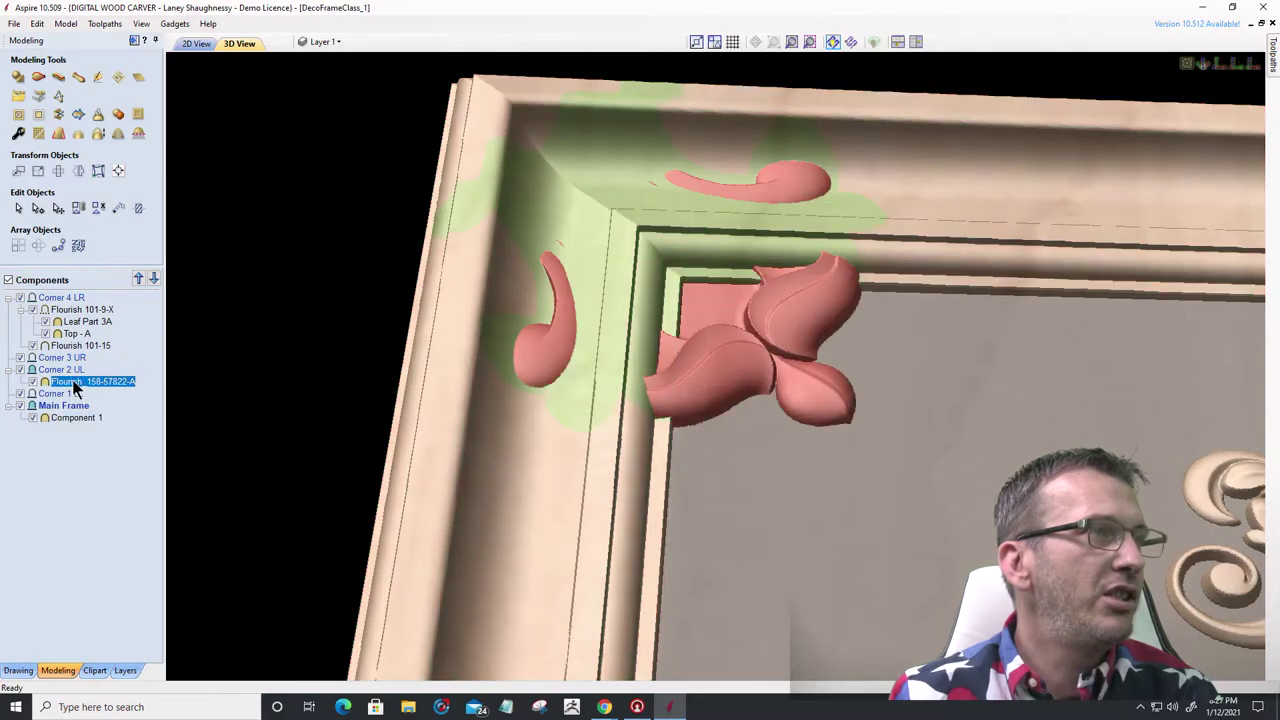
left_click(19, 136)
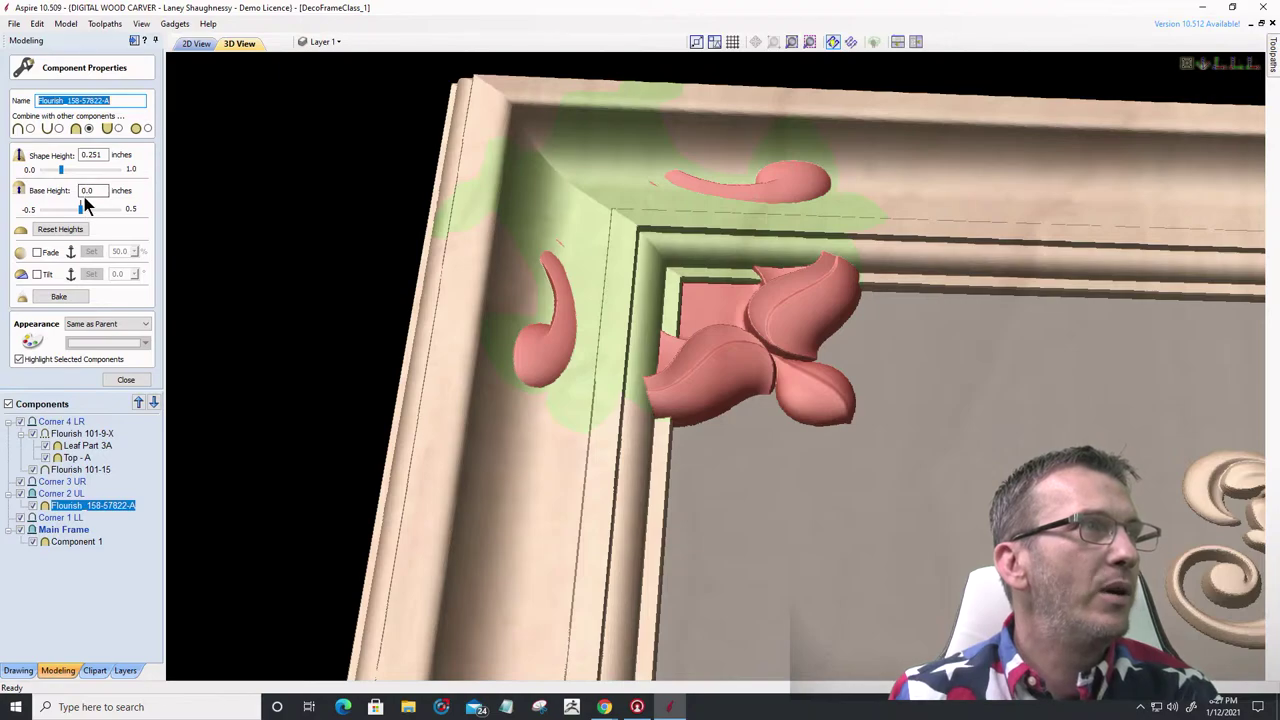
left_click(89, 190)
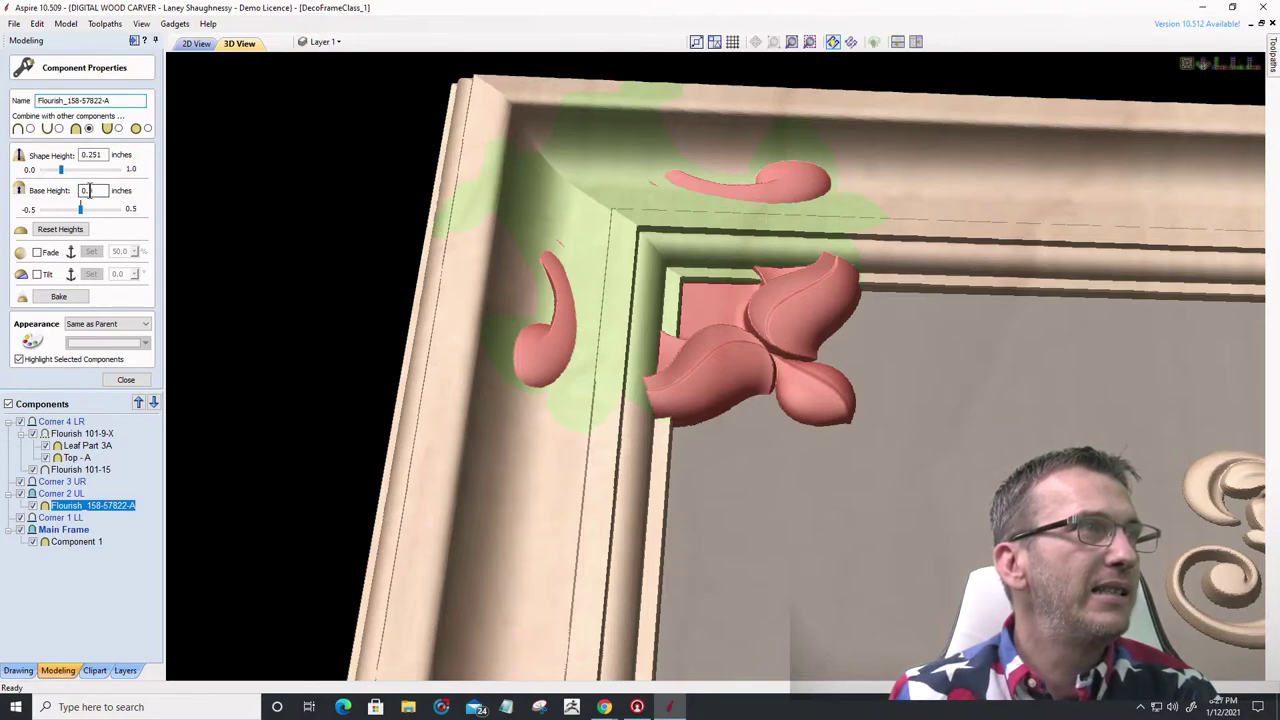
type("3")
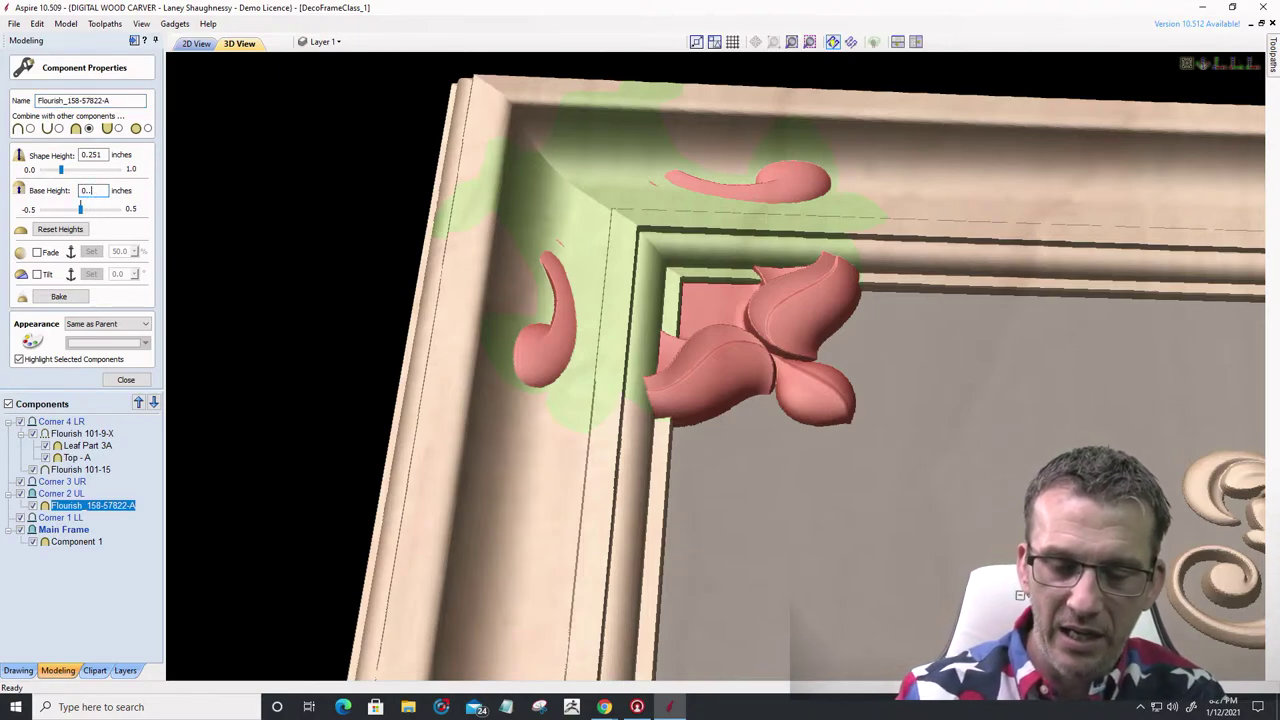
type("25")
key("BackSpace")
key("BackSpace")
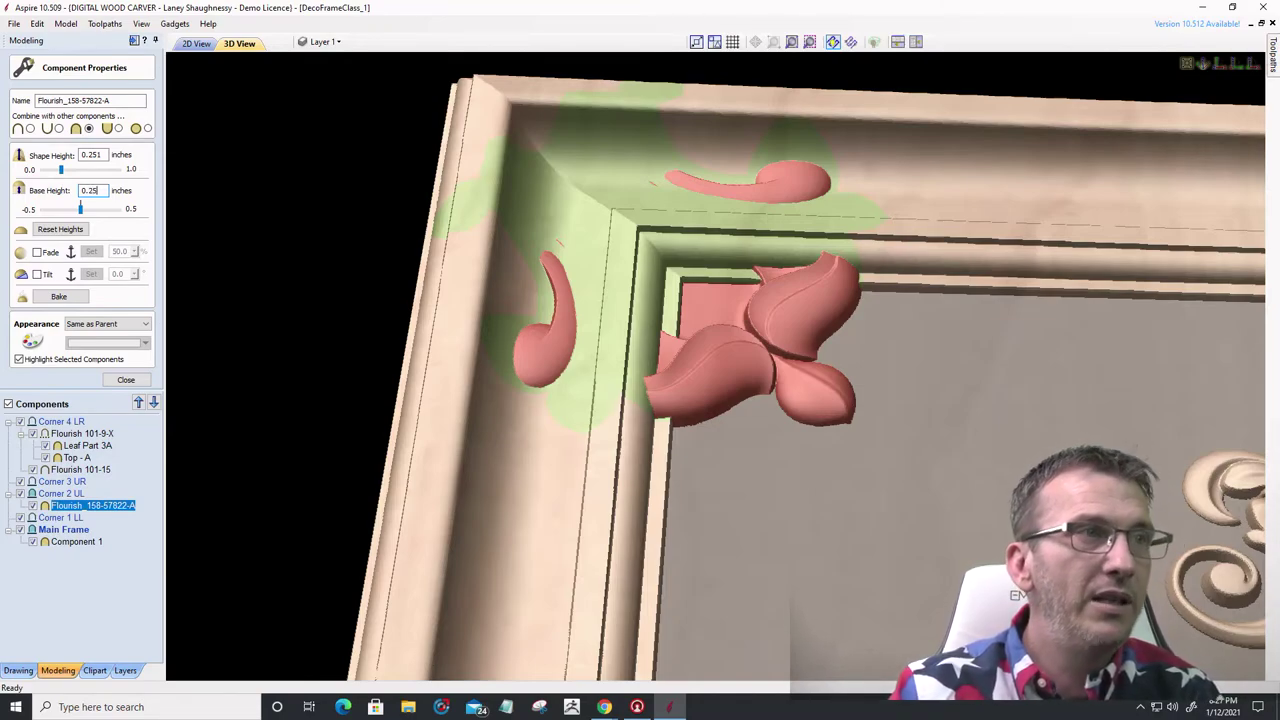
key("Return")
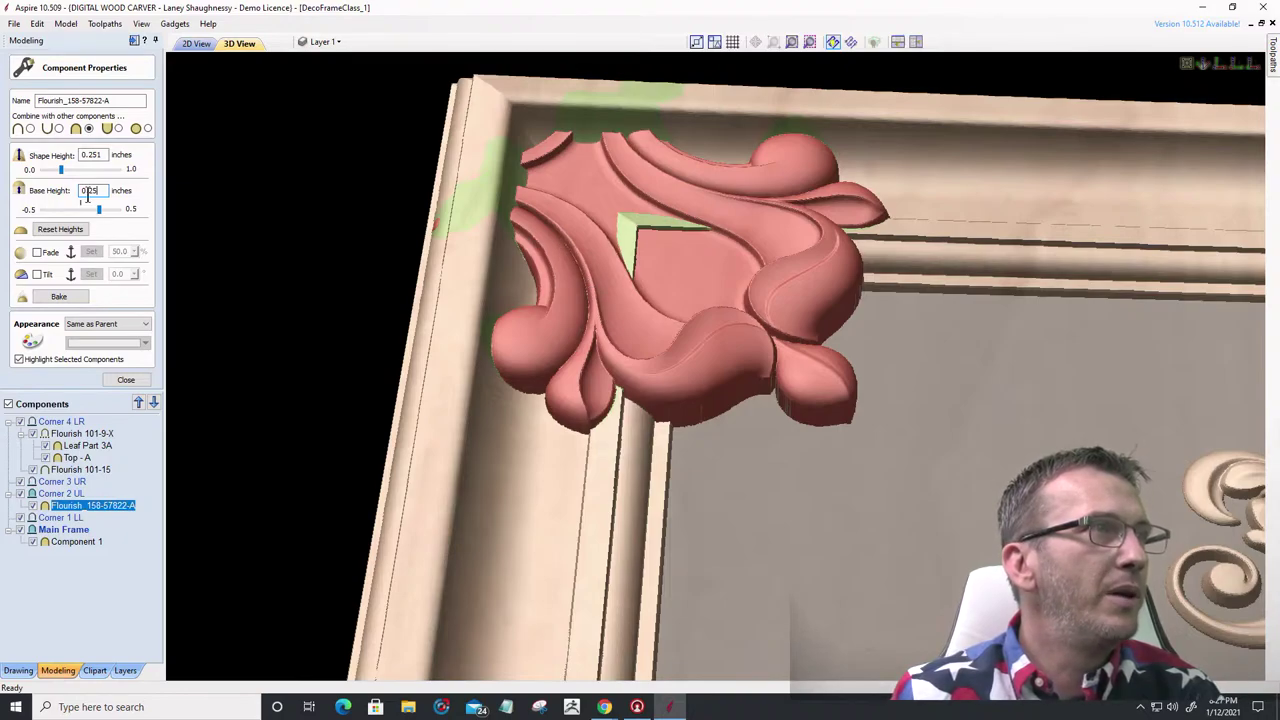
left_click_drag(86, 193, 101, 196)
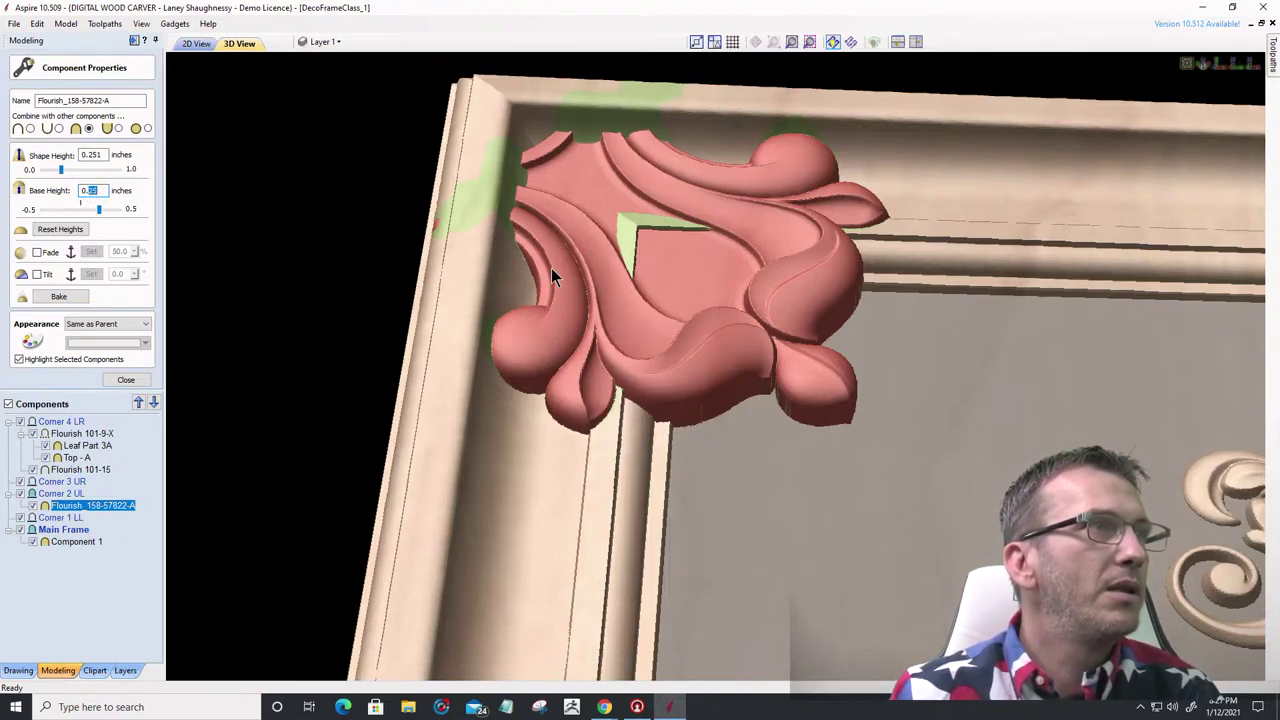
type("0.37")
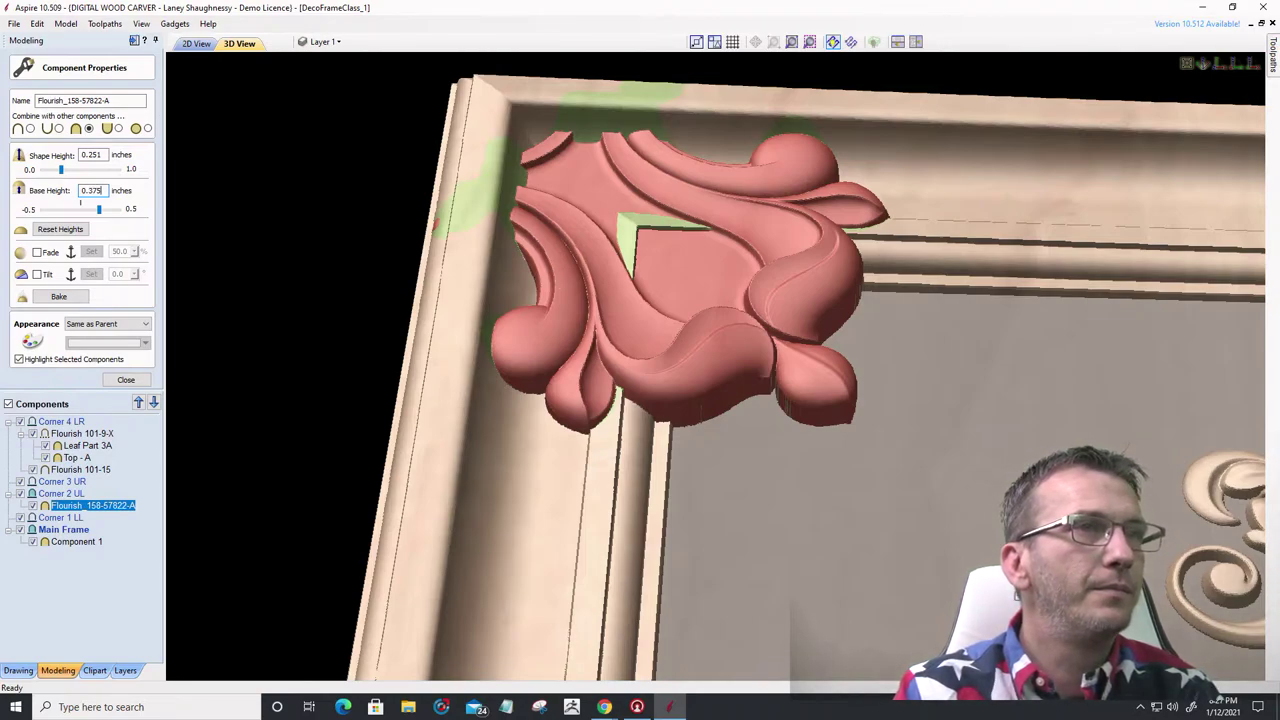
key("Return")
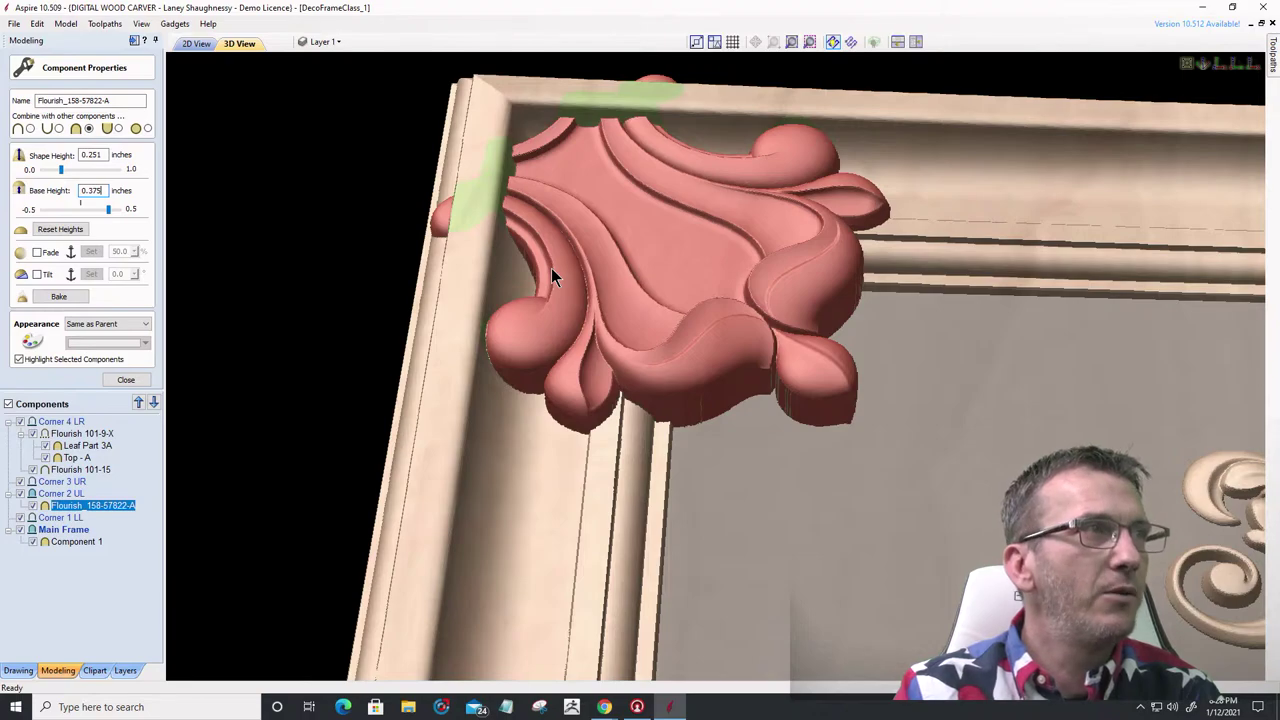
- Compare a 0.5 base height, then settle on 0.375 and close the properties
key("BackSpace")
key("BackSpace")
key("BackSpace")
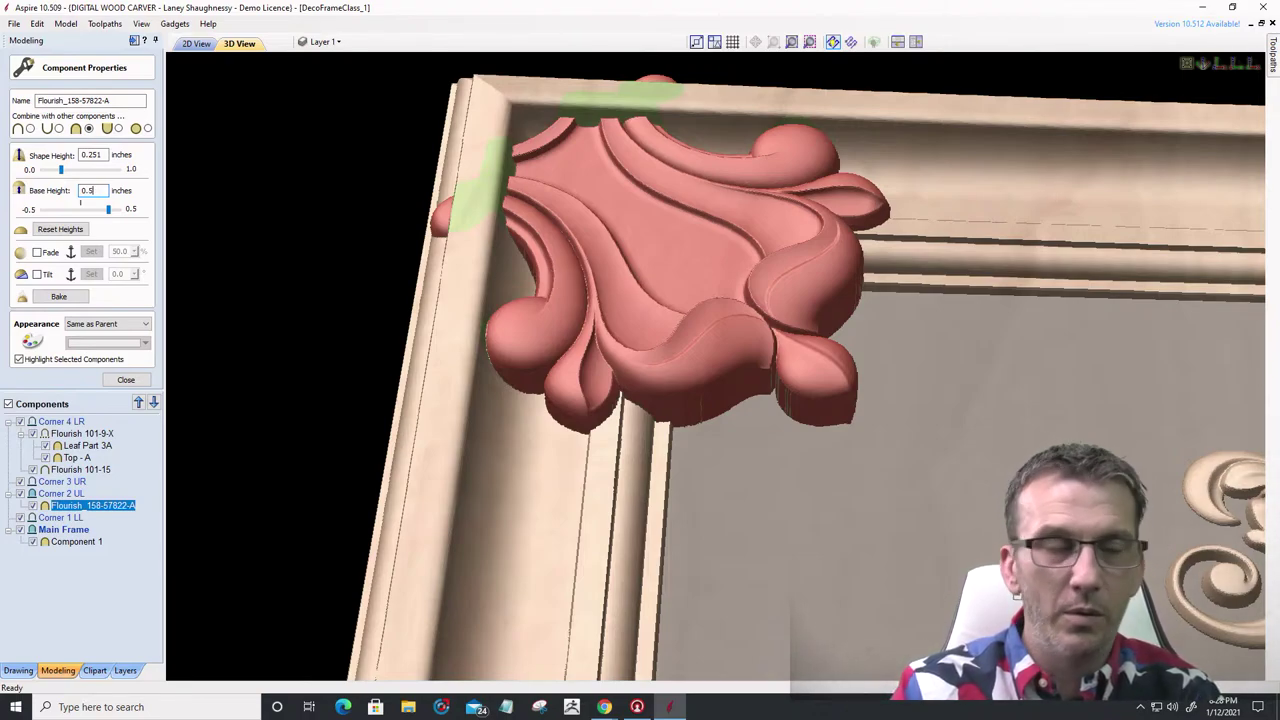
key("Return")
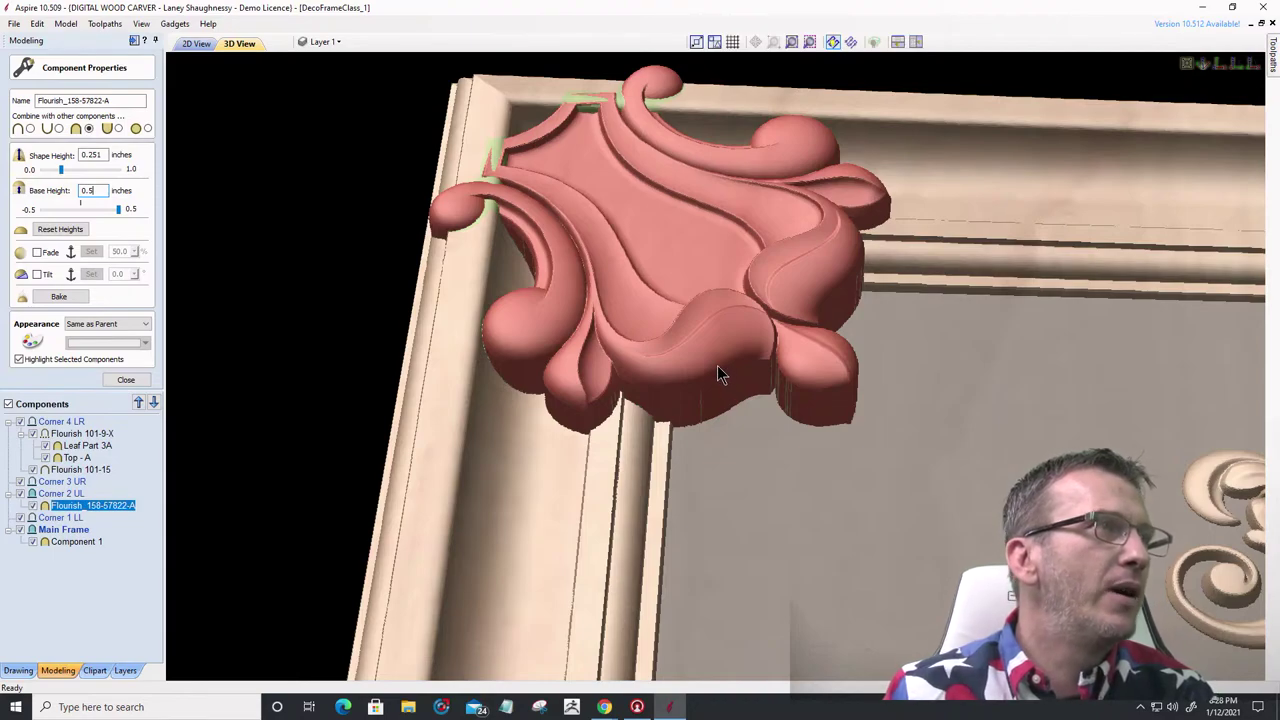
key("BackSpace")
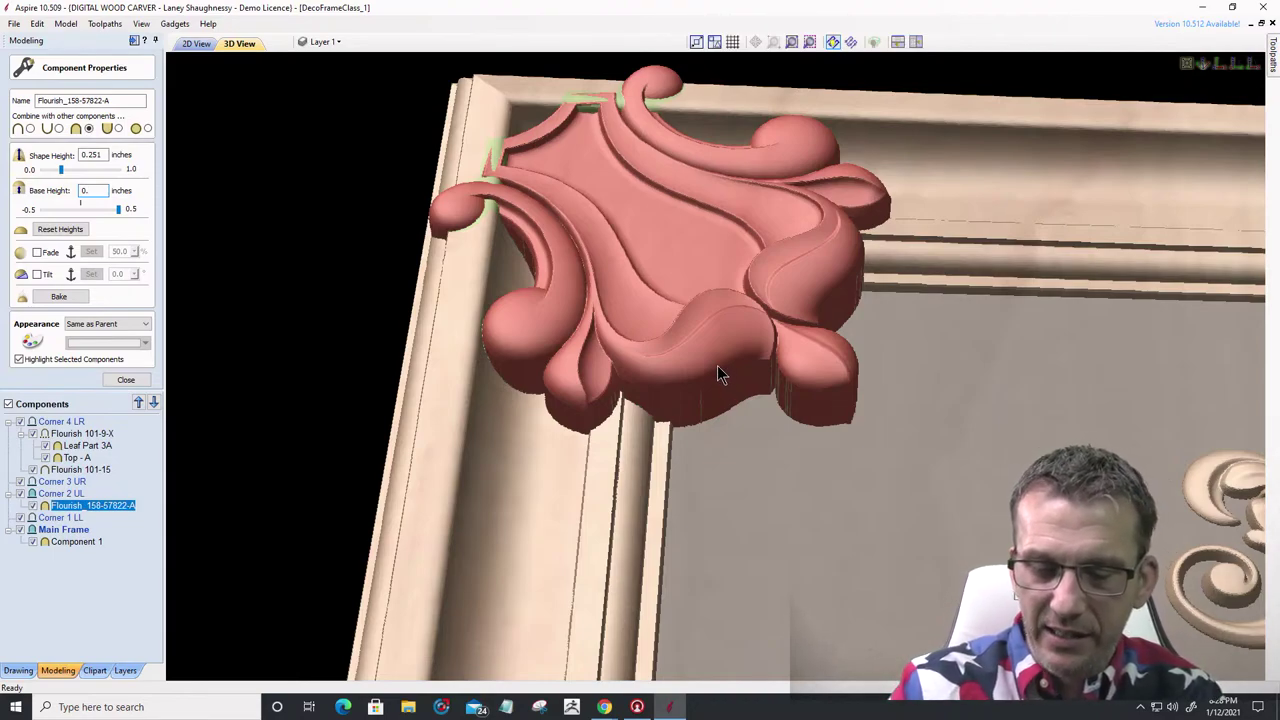
type("37")
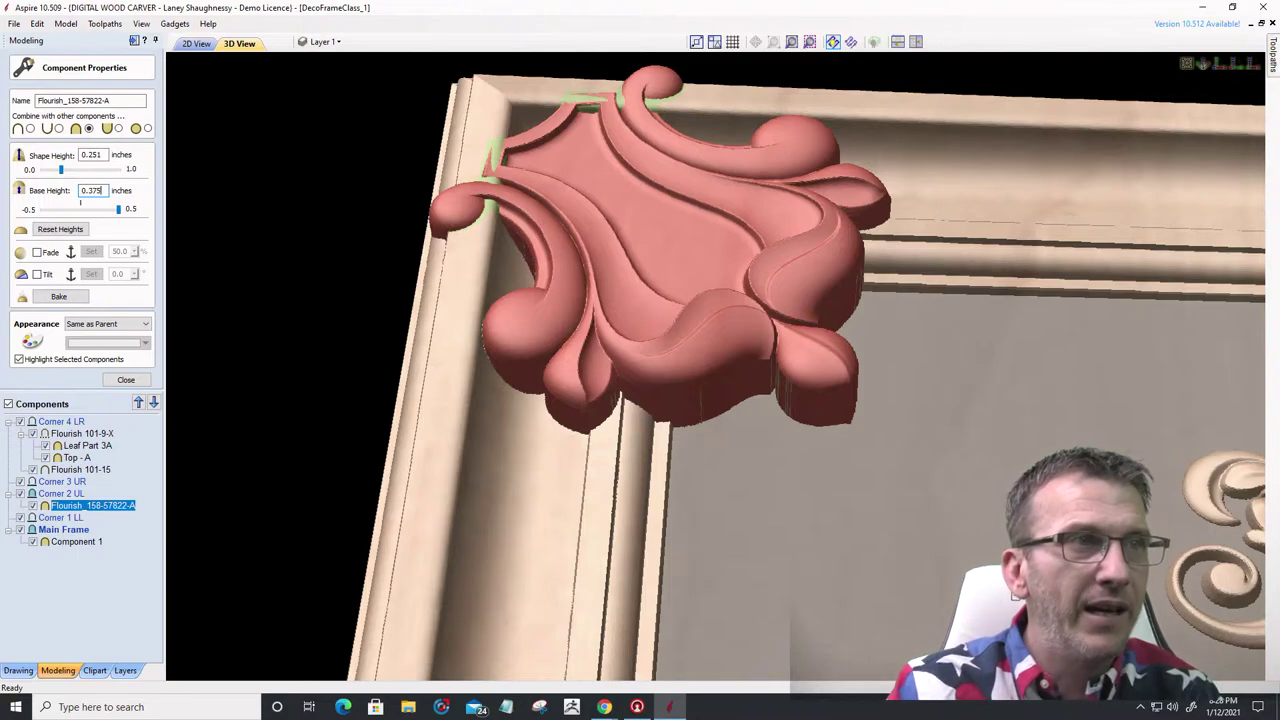
type("5")
key("Return")
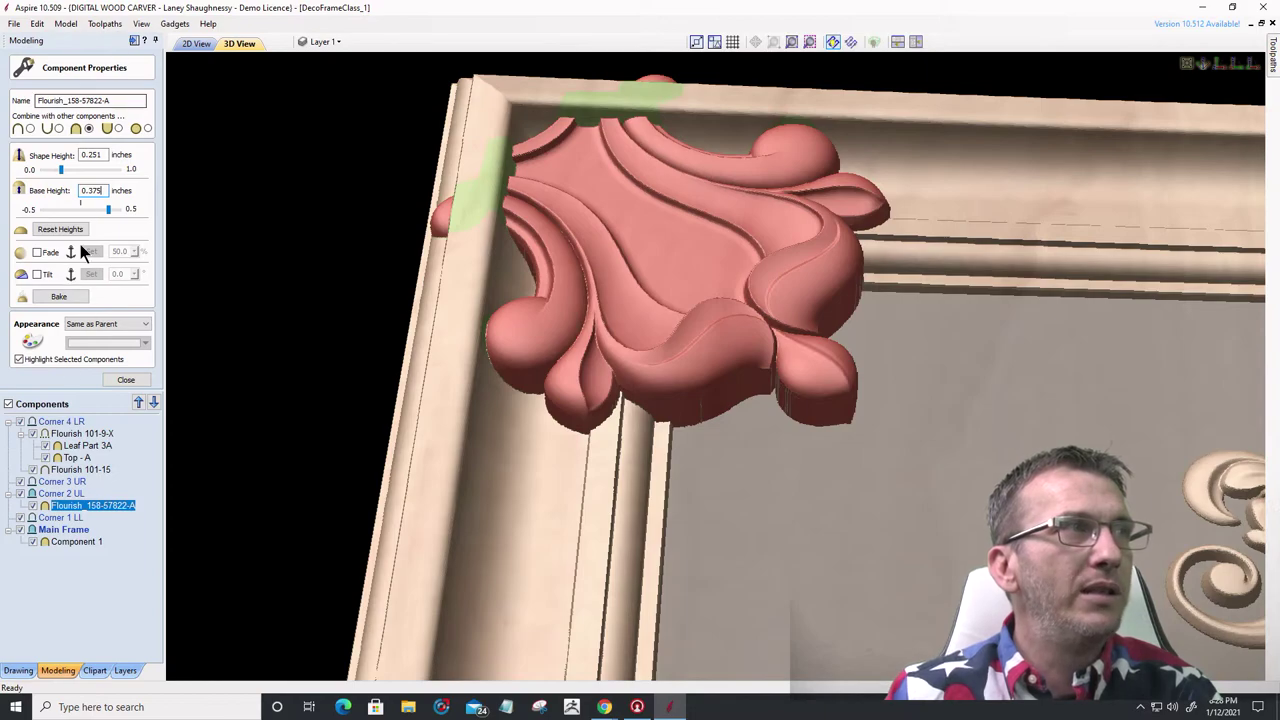
left_click(123, 380)
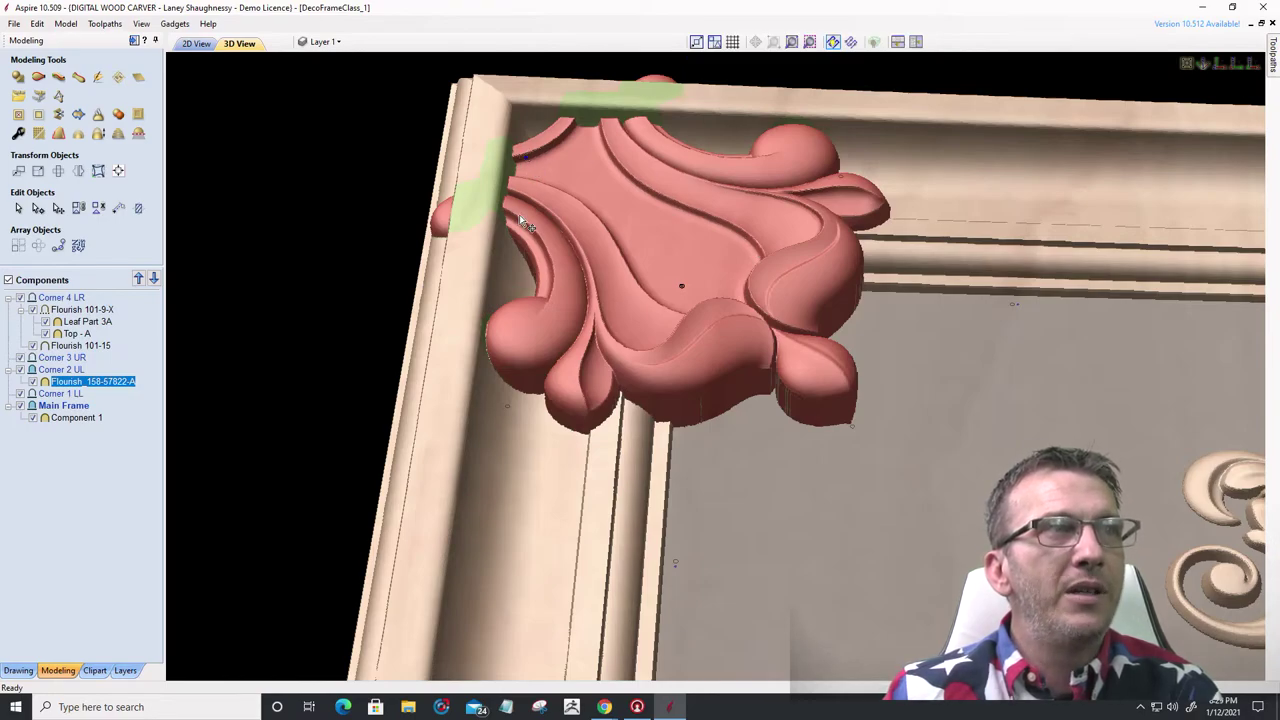
scroll(505, 137, "down", 3)
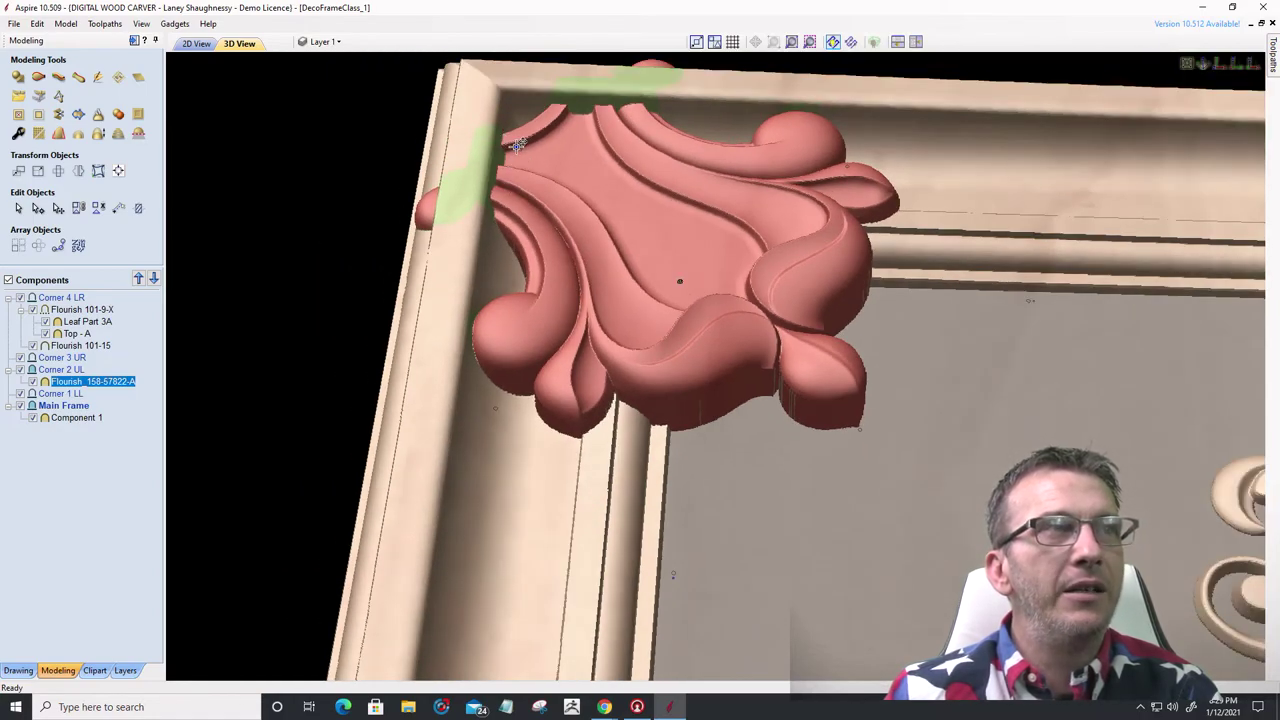
double_click(517, 150)
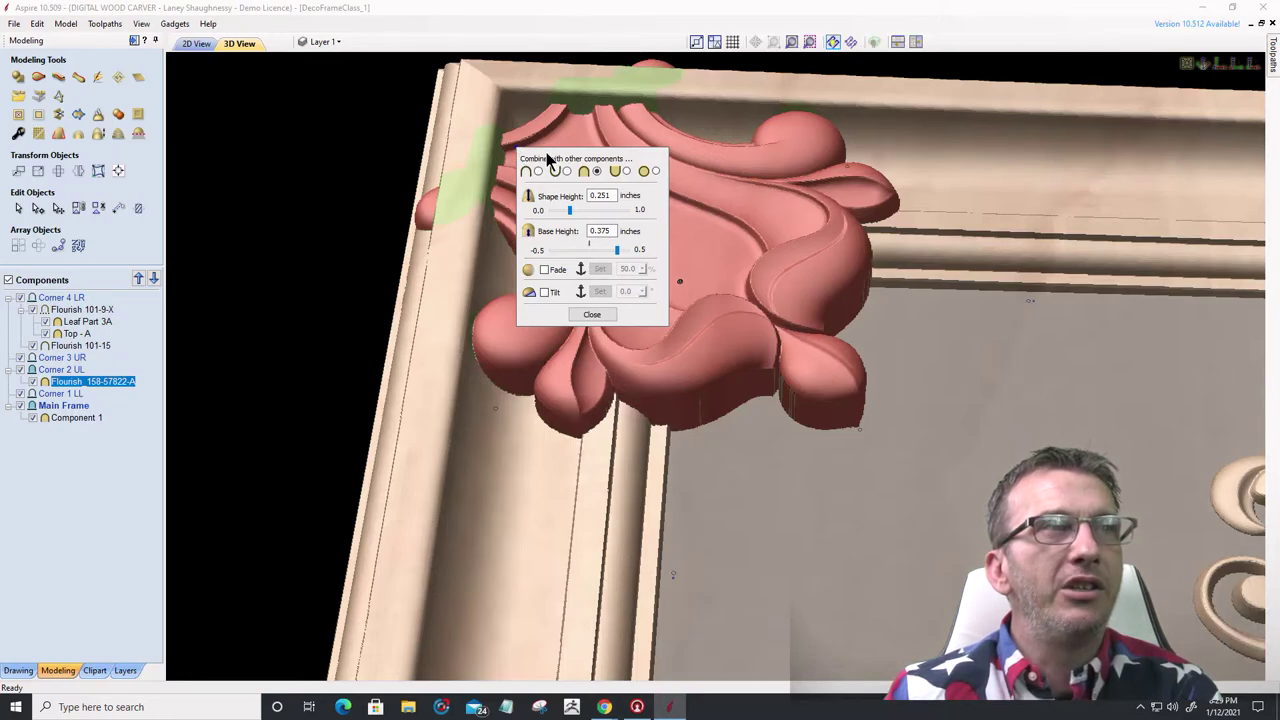
left_click_drag(547, 158, 1055, 321)
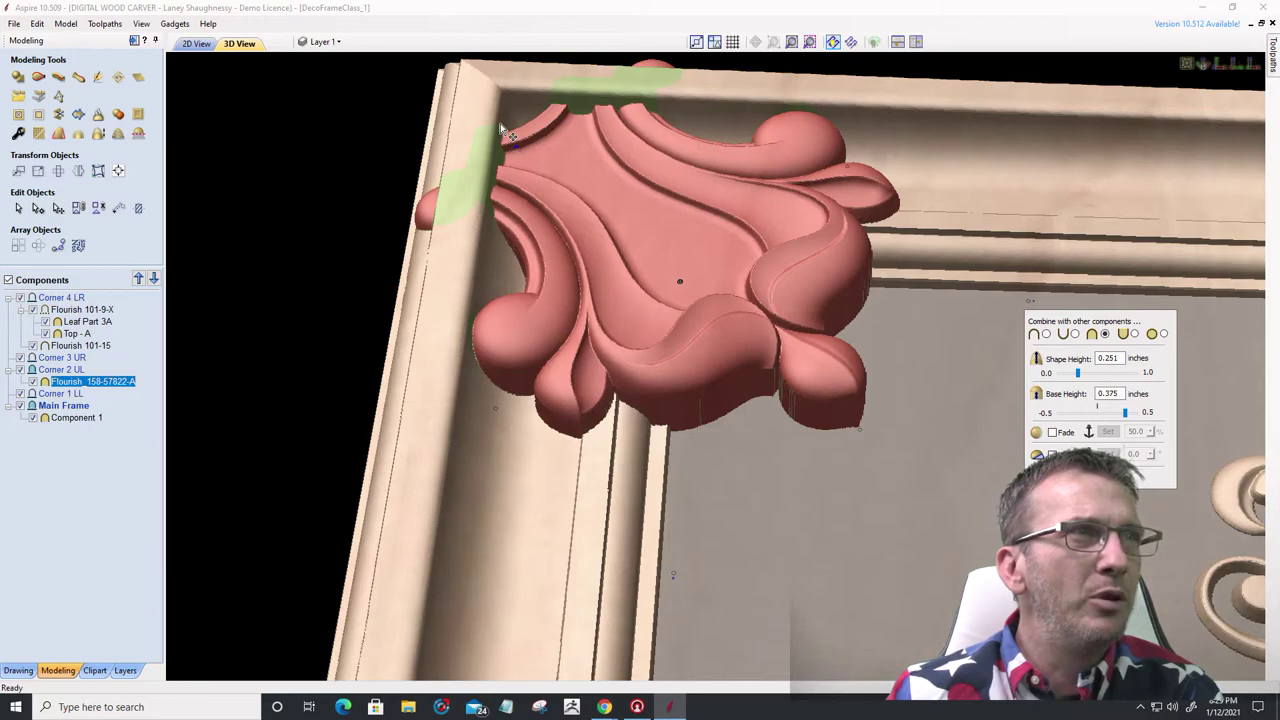
scroll(510, 130, "up", 3)
left_click_drag(514, 129, 631, 377)
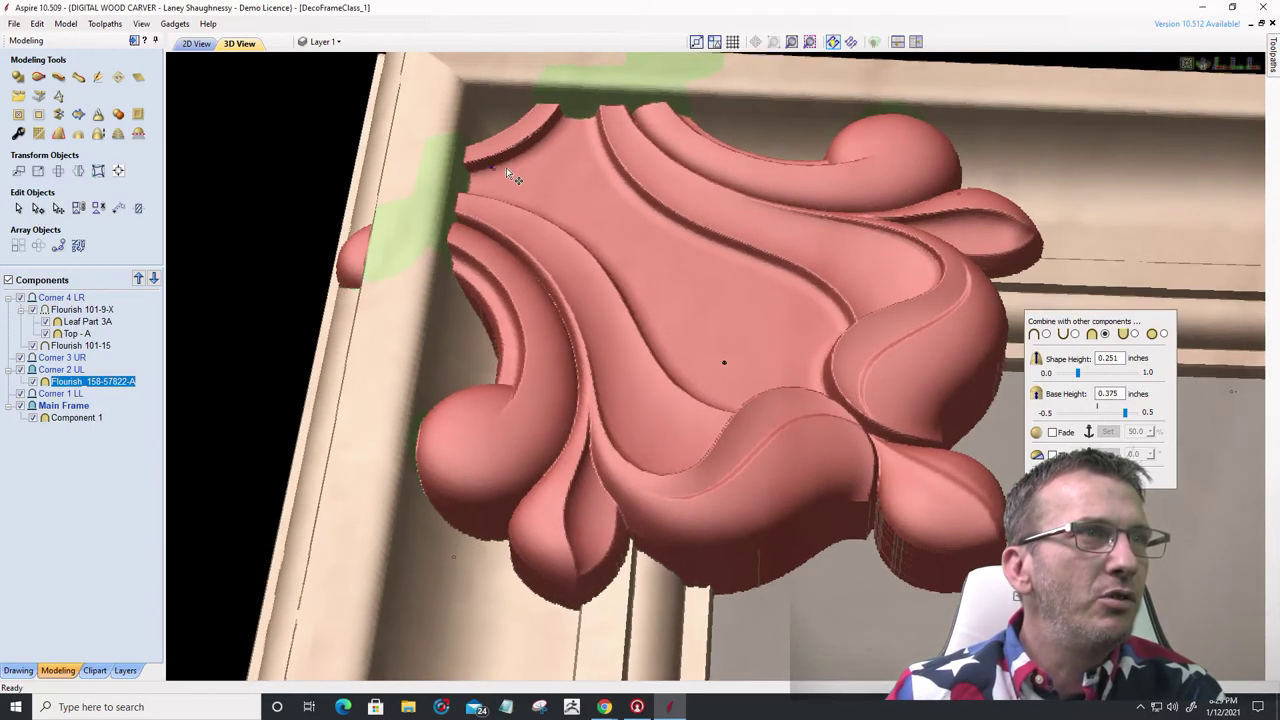
scroll(500, 158, "up", 3)
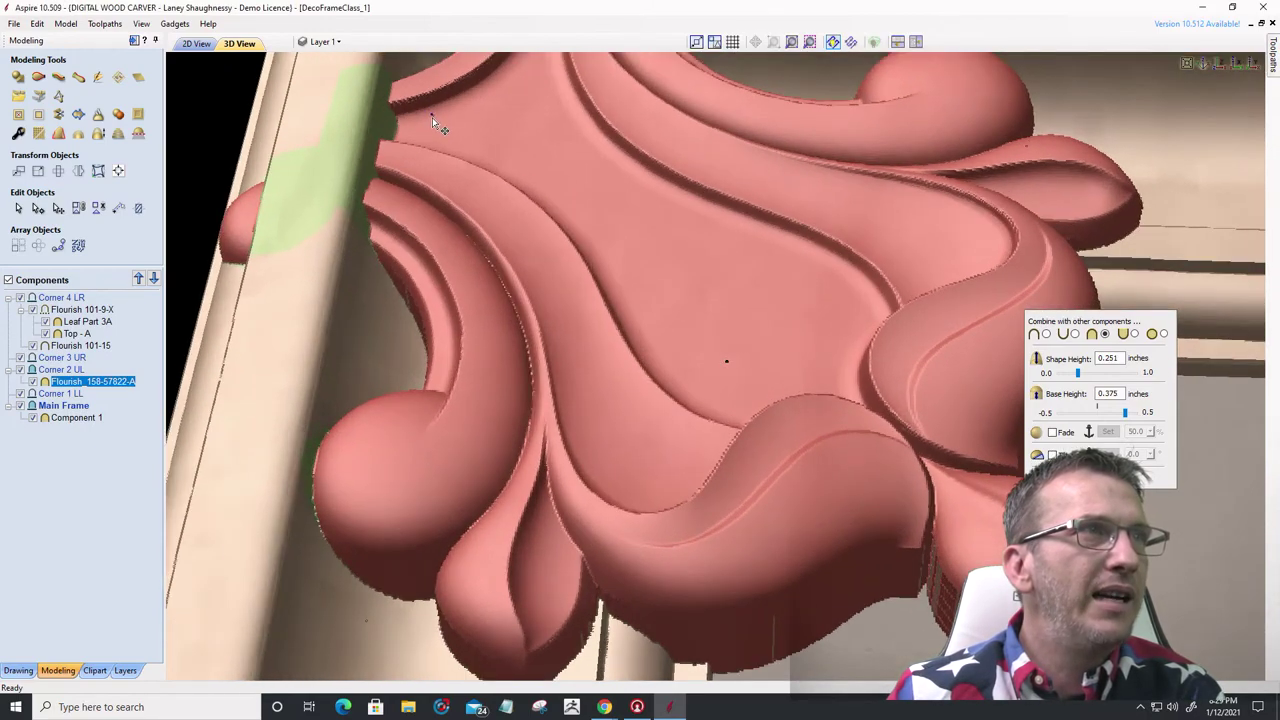
left_click(470, 255)
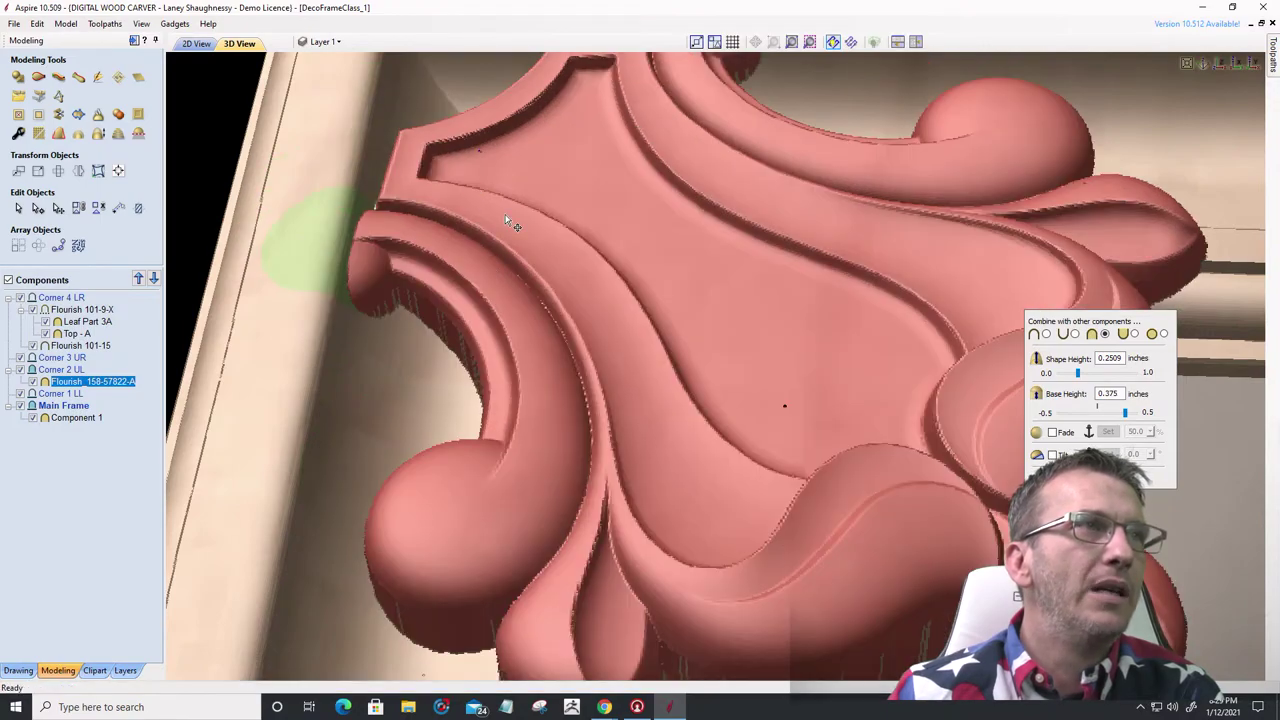
key("Escape")
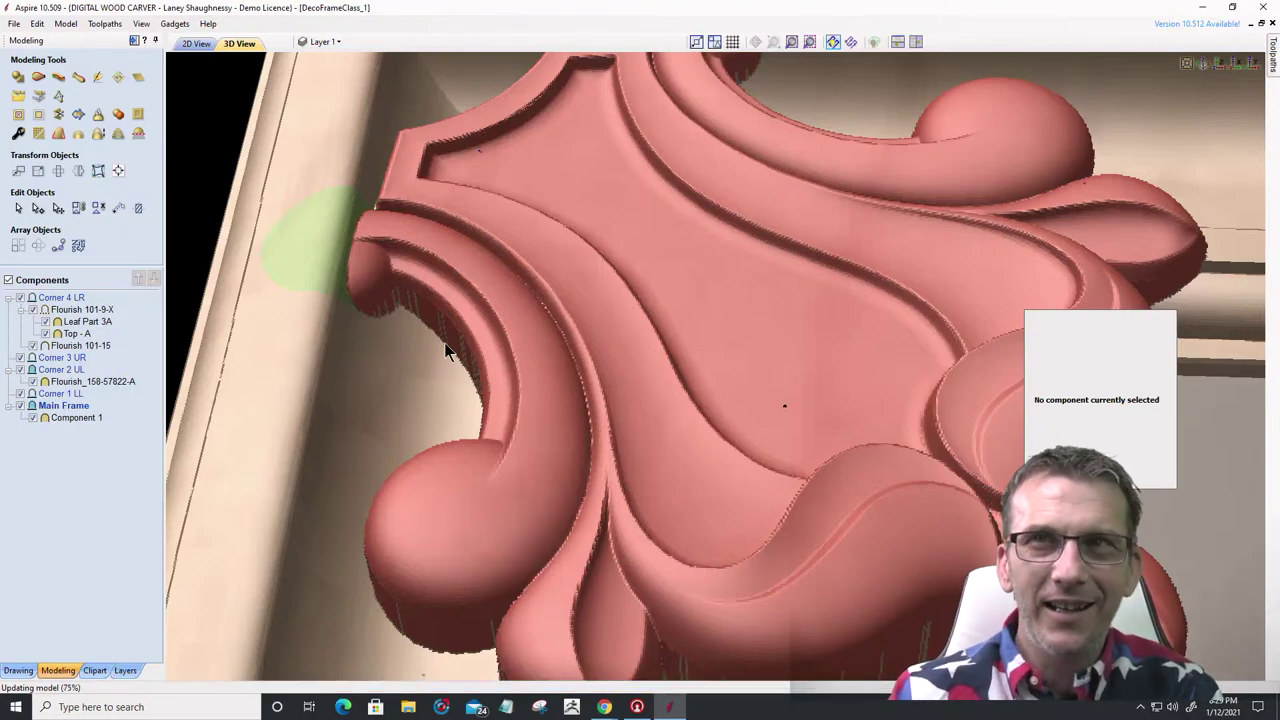
scroll(1228, 503, "down", 2)
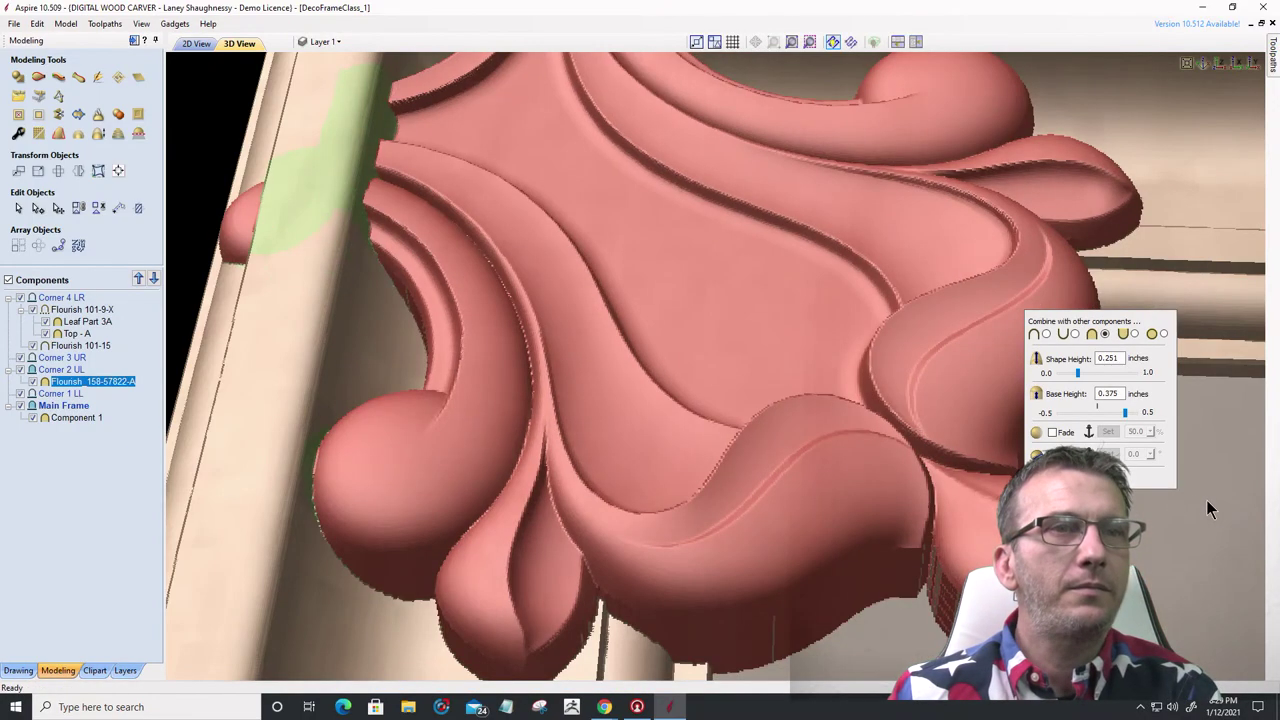
scroll(1219, 551, "up", 3)
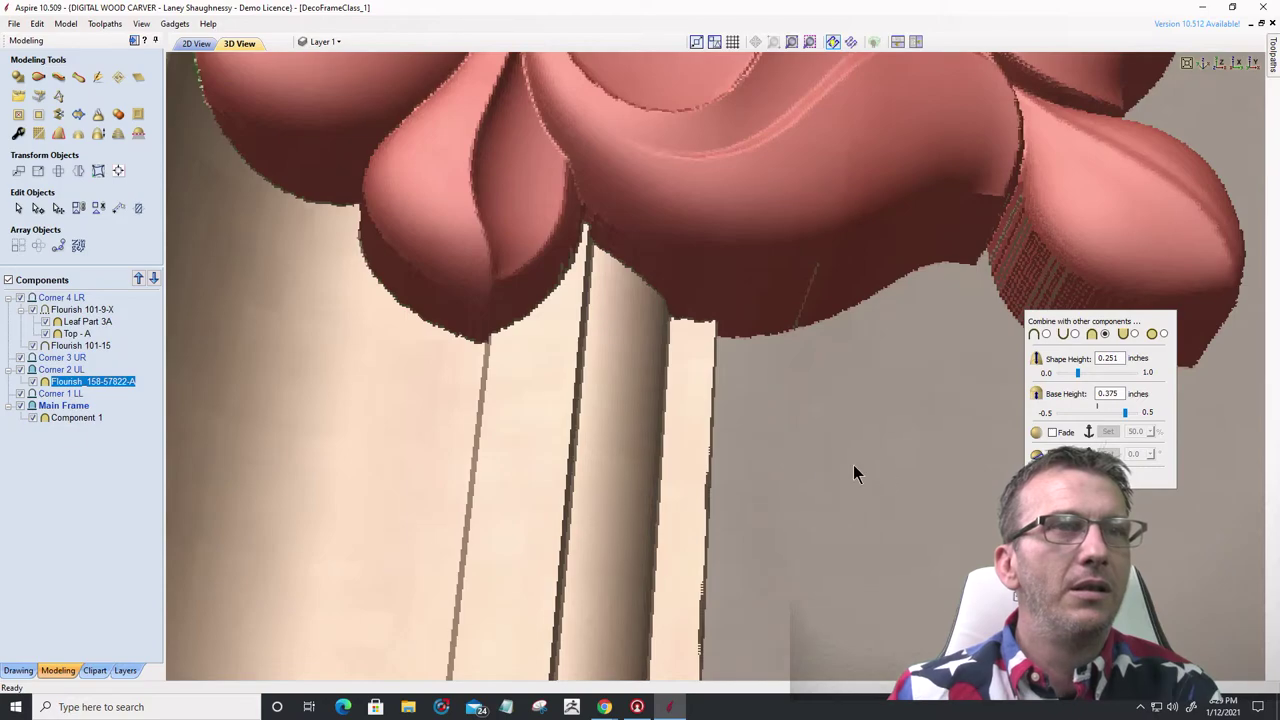
left_click_drag(851, 471, 970, 610)
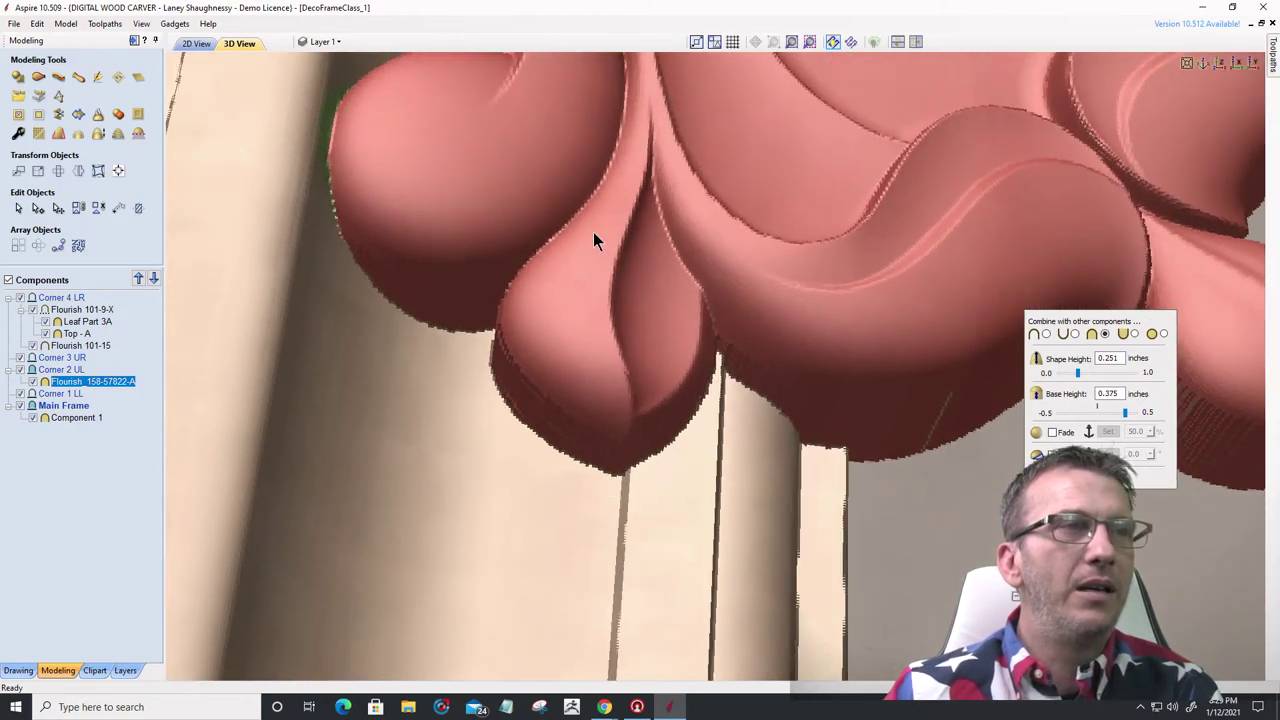
left_click_drag(597, 240, 522, 355)
scroll(524, 285, "down", 3)
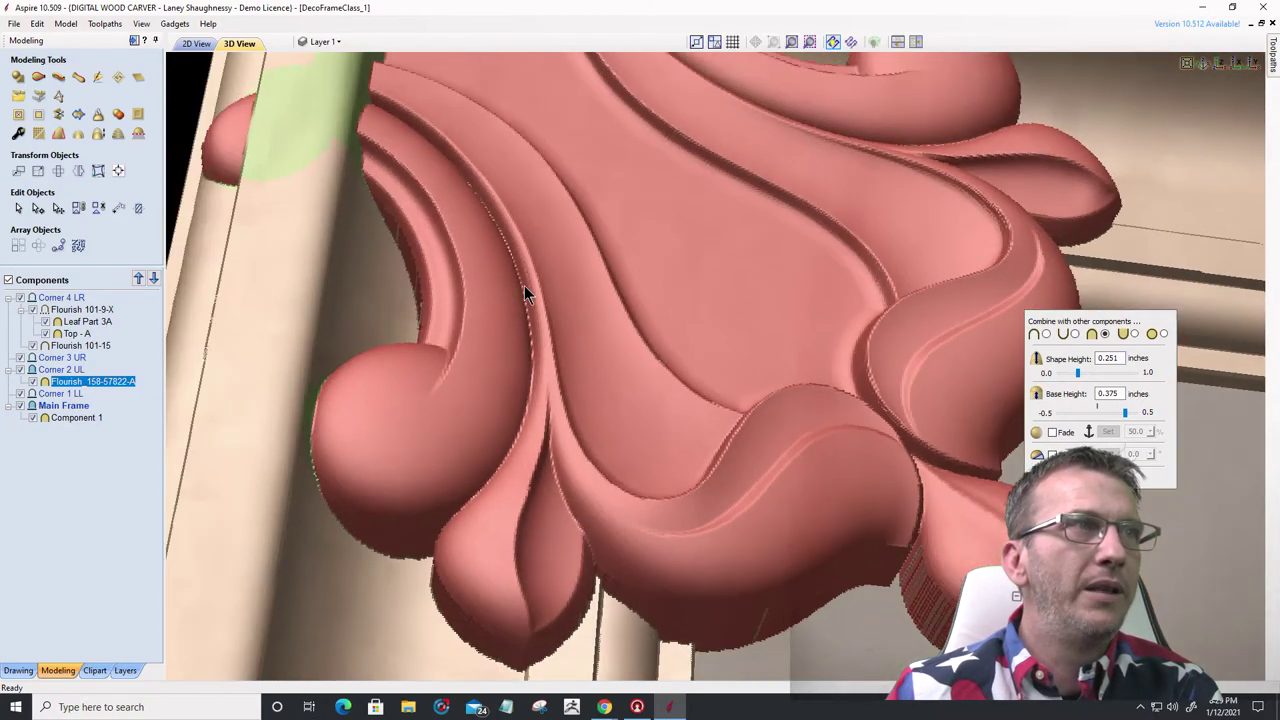
left_click_drag(524, 283, 631, 338)
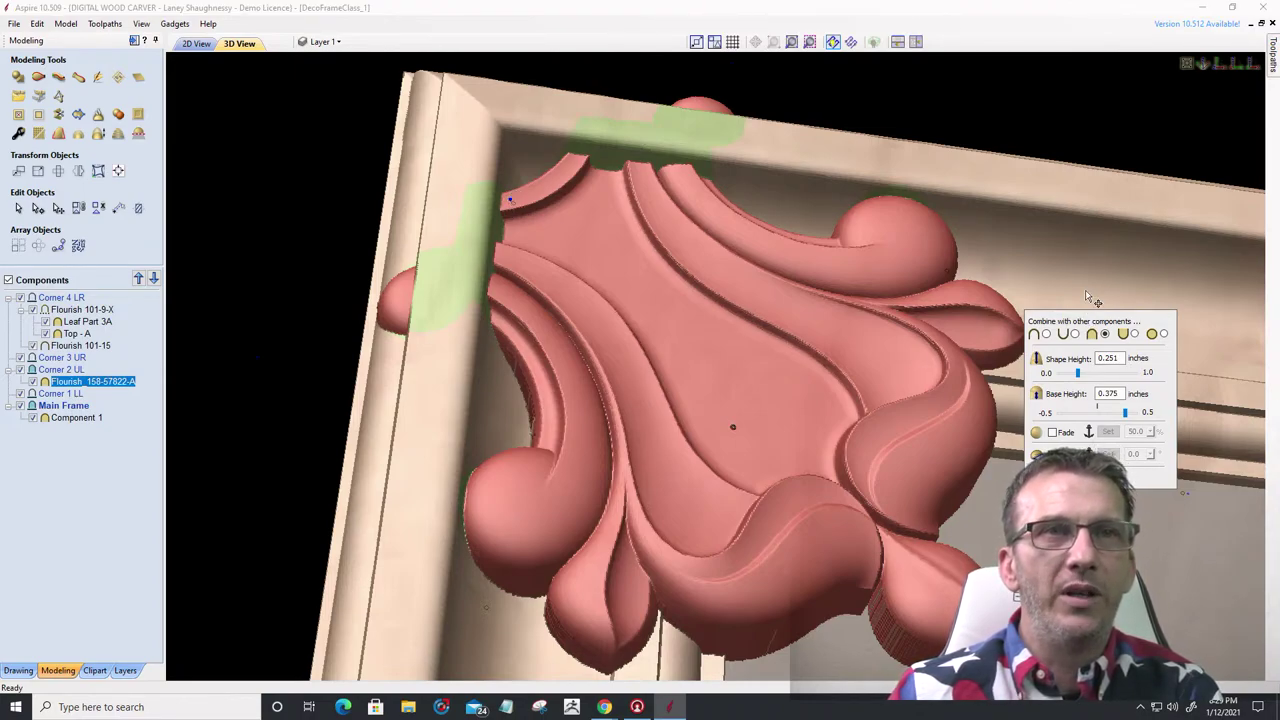
left_click_drag(1086, 310, 1093, 171)
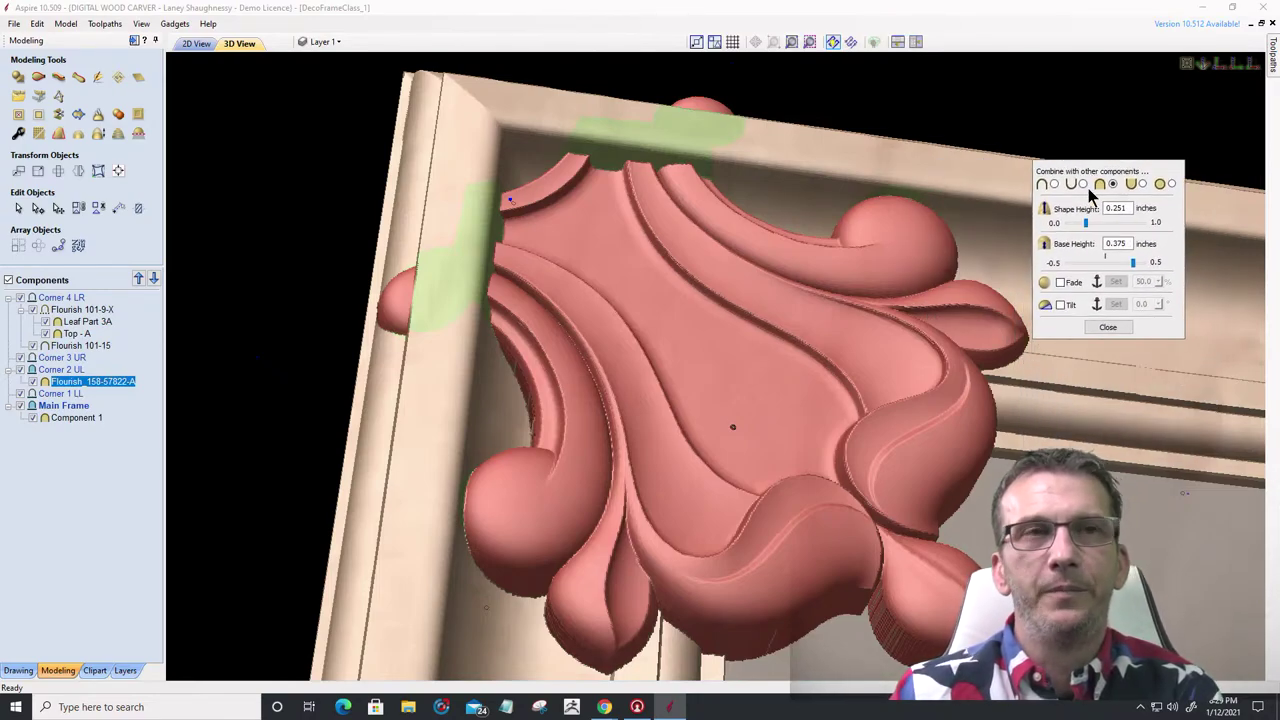
scroll(897, 223, "up", 10)
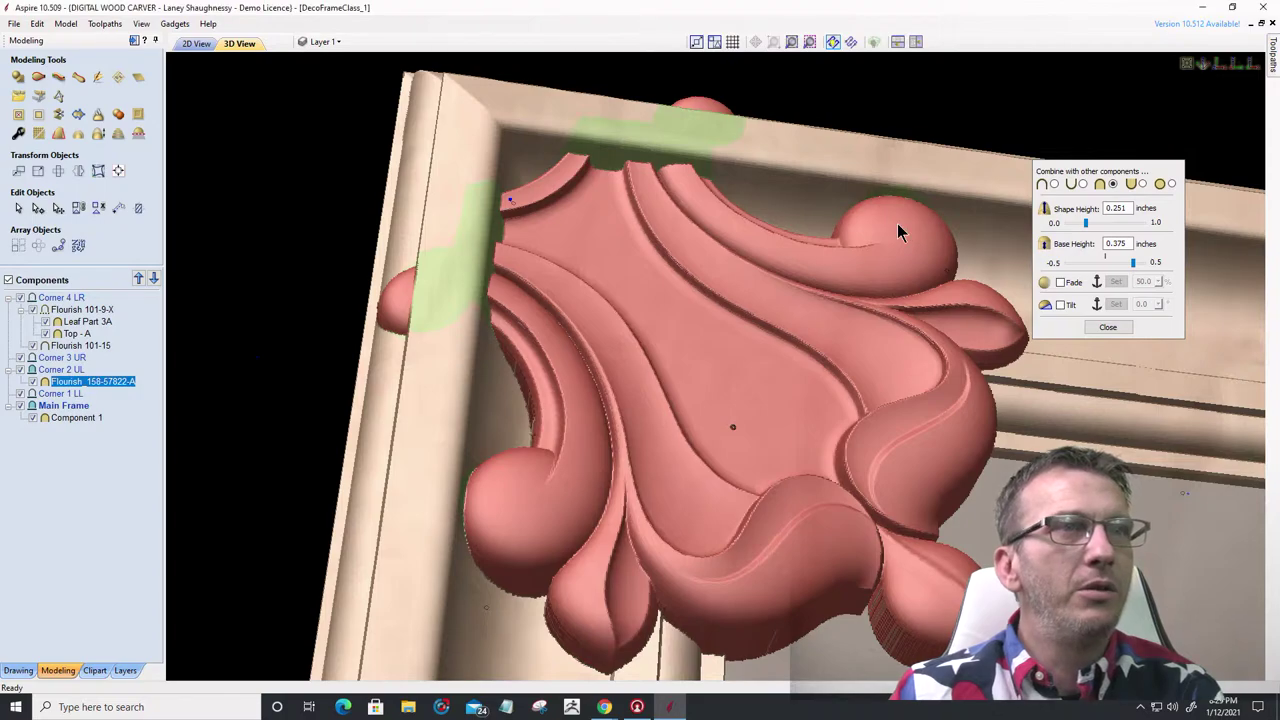
scroll(1145, 110, "up", 3)
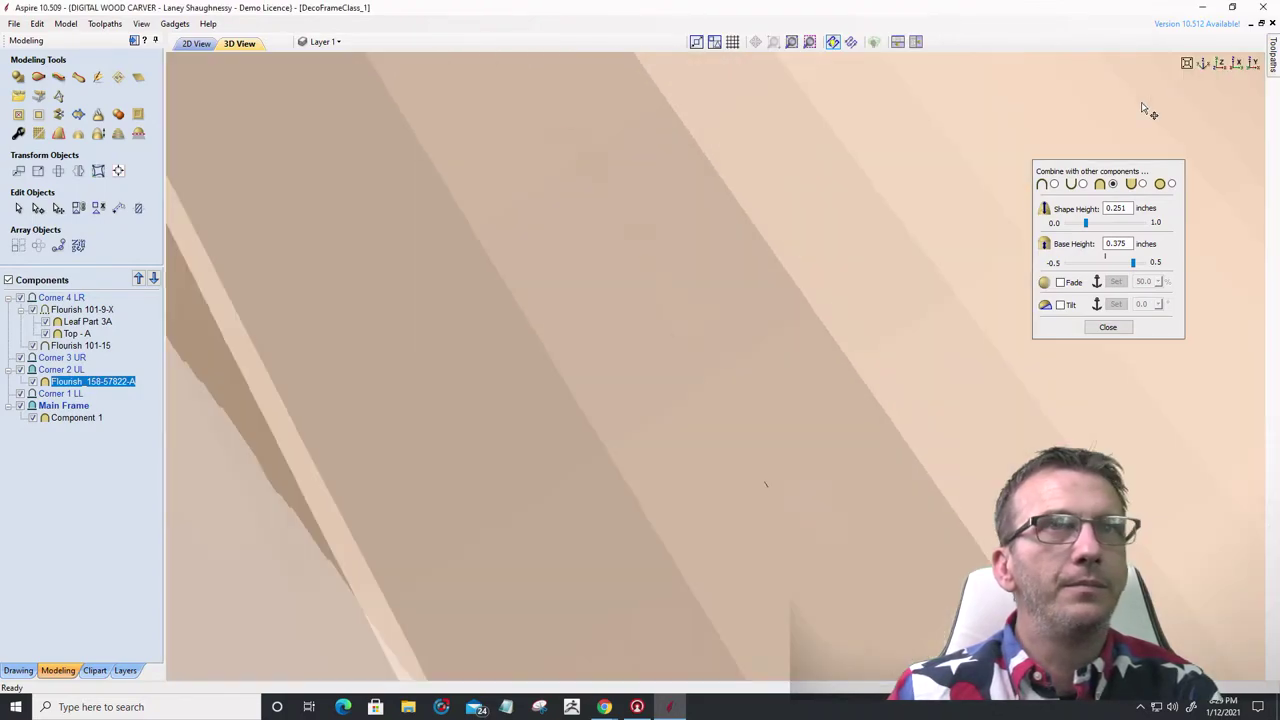
- Zoom to the frame's upper-left corner and nudge the flourish slightly, updating the model
left_click(1220, 65)
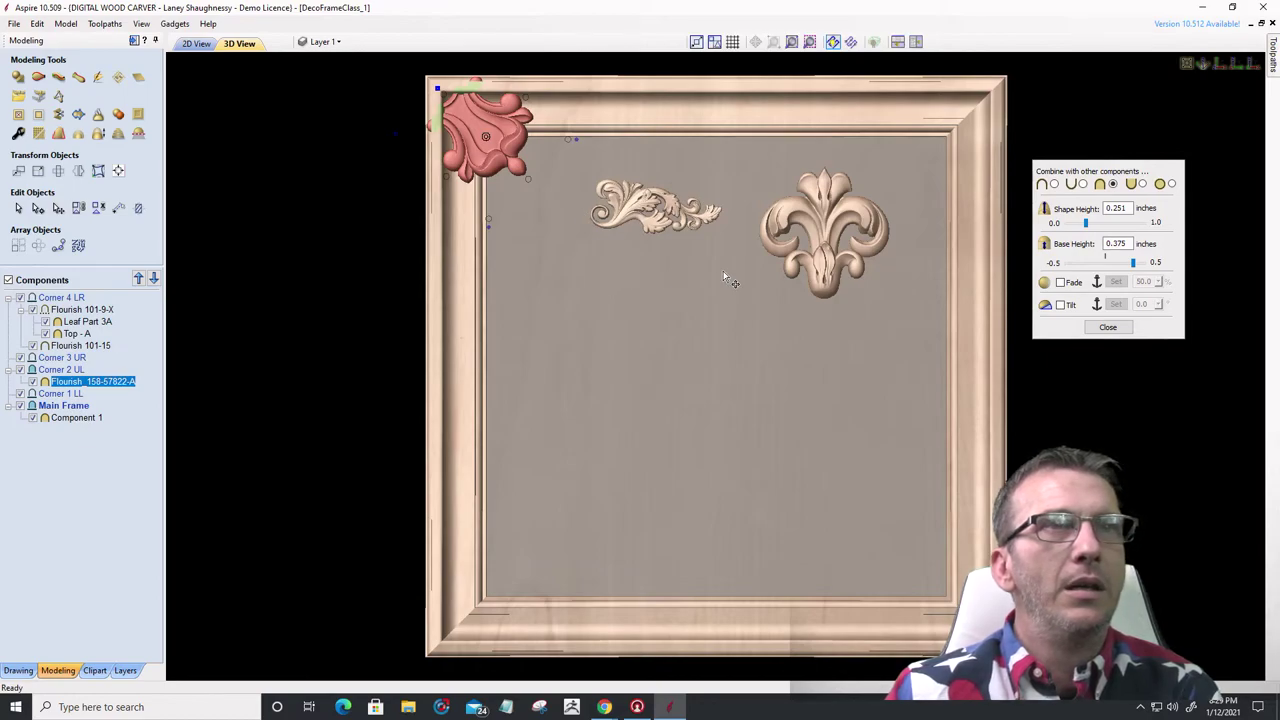
scroll(468, 116, "up", 3)
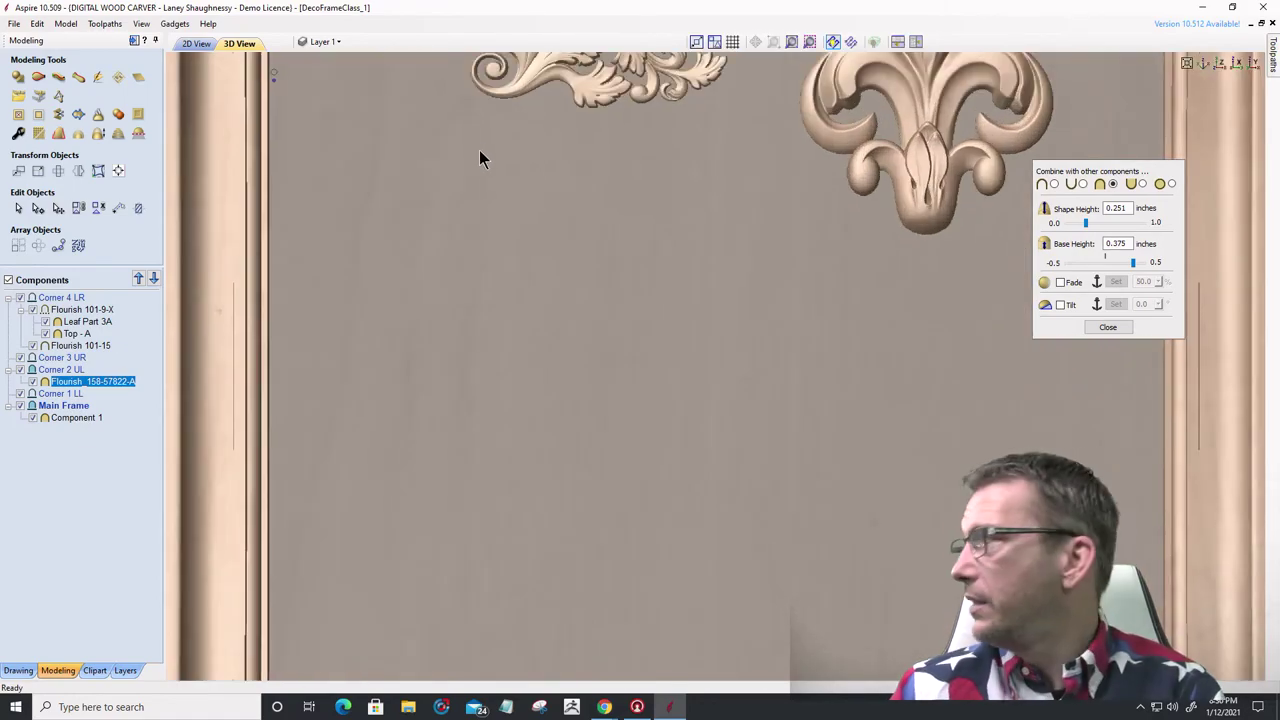
mouse_move(479, 158)
left_mouse_down()
mouse_move(502, 240)
mouse_move(570, 352)
mouse_move(737, 446)
mouse_move(731, 470)
left_mouse_up()
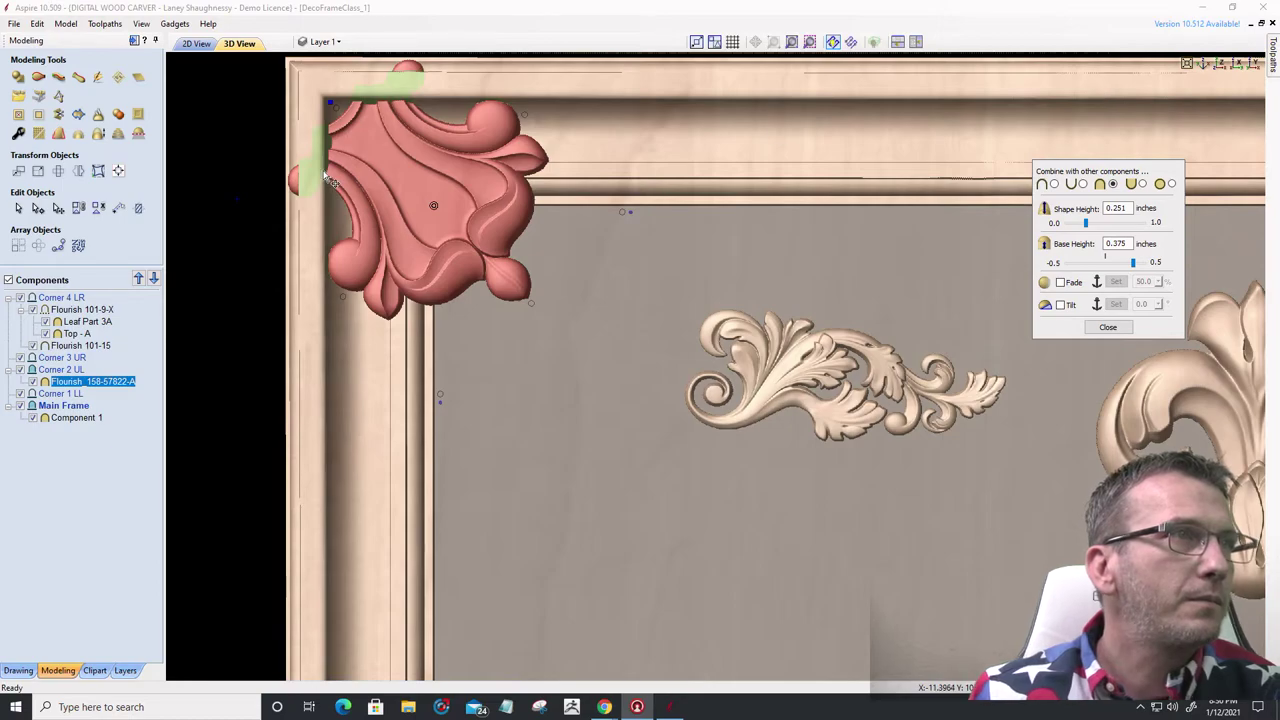
left_click_drag(347, 207, 420, 318)
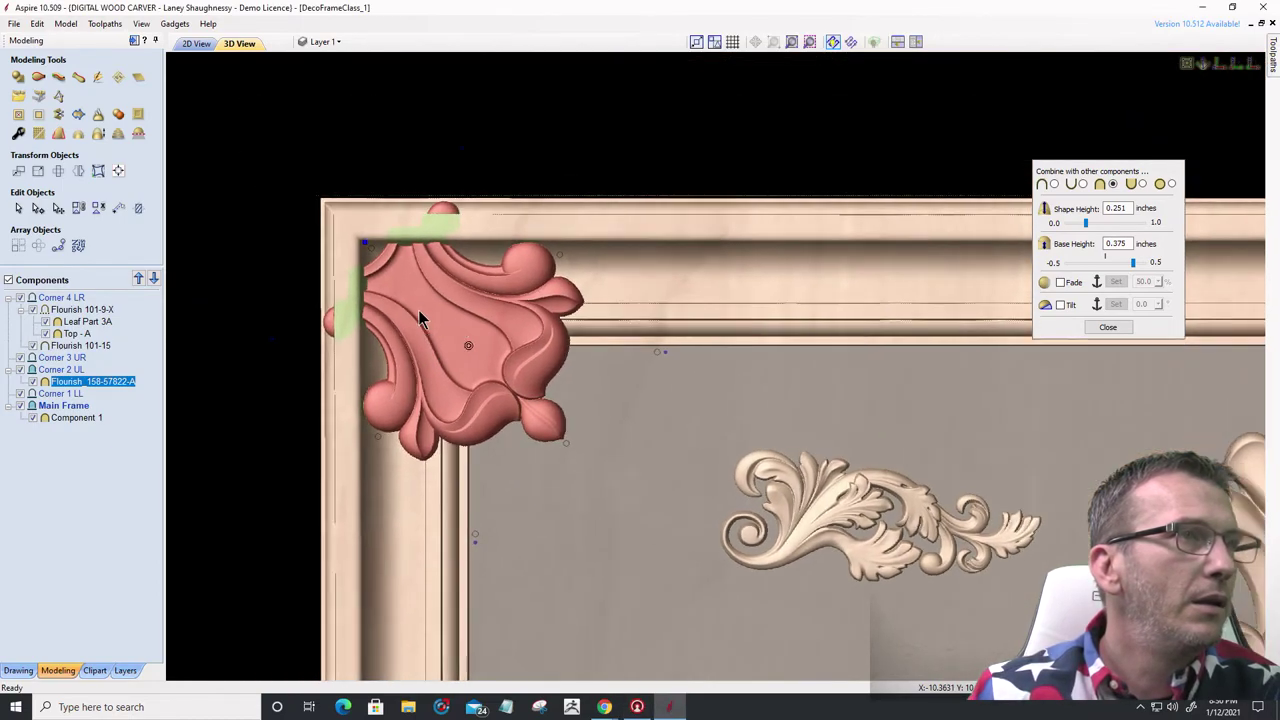
scroll(443, 371, "up", 5)
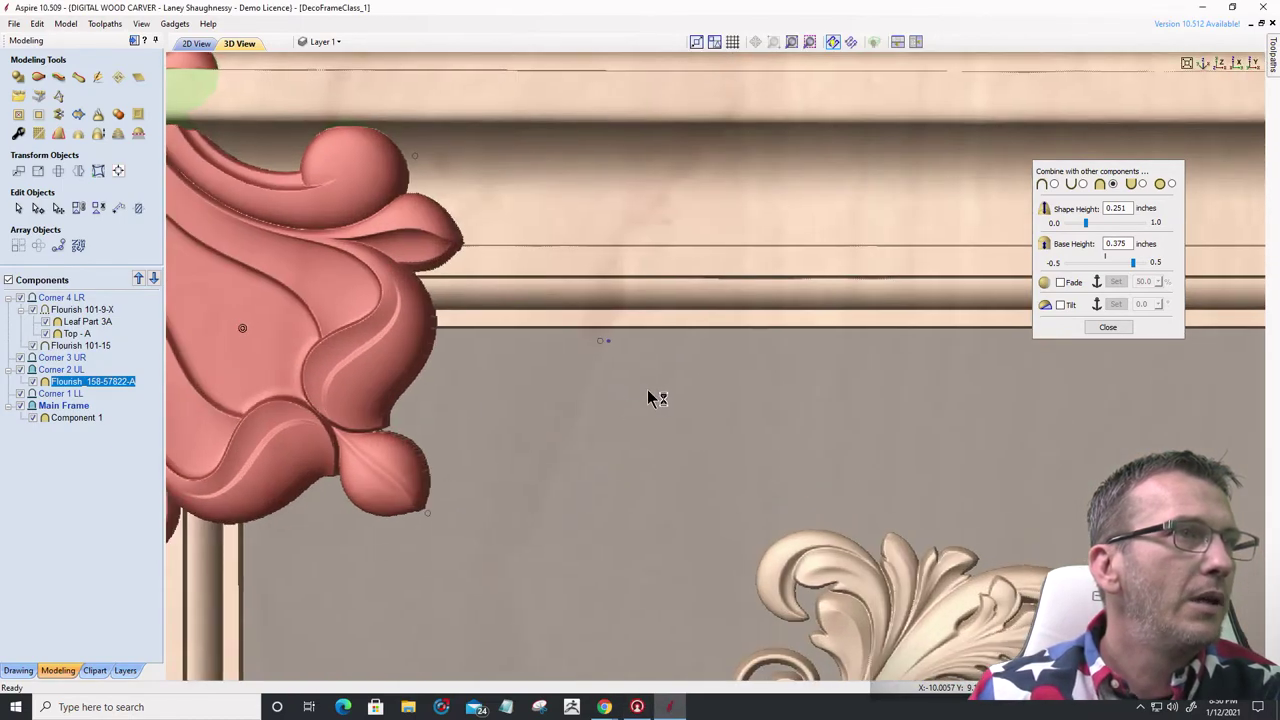
scroll(752, 372, "down", 2)
scroll(615, 405, "up", 3)
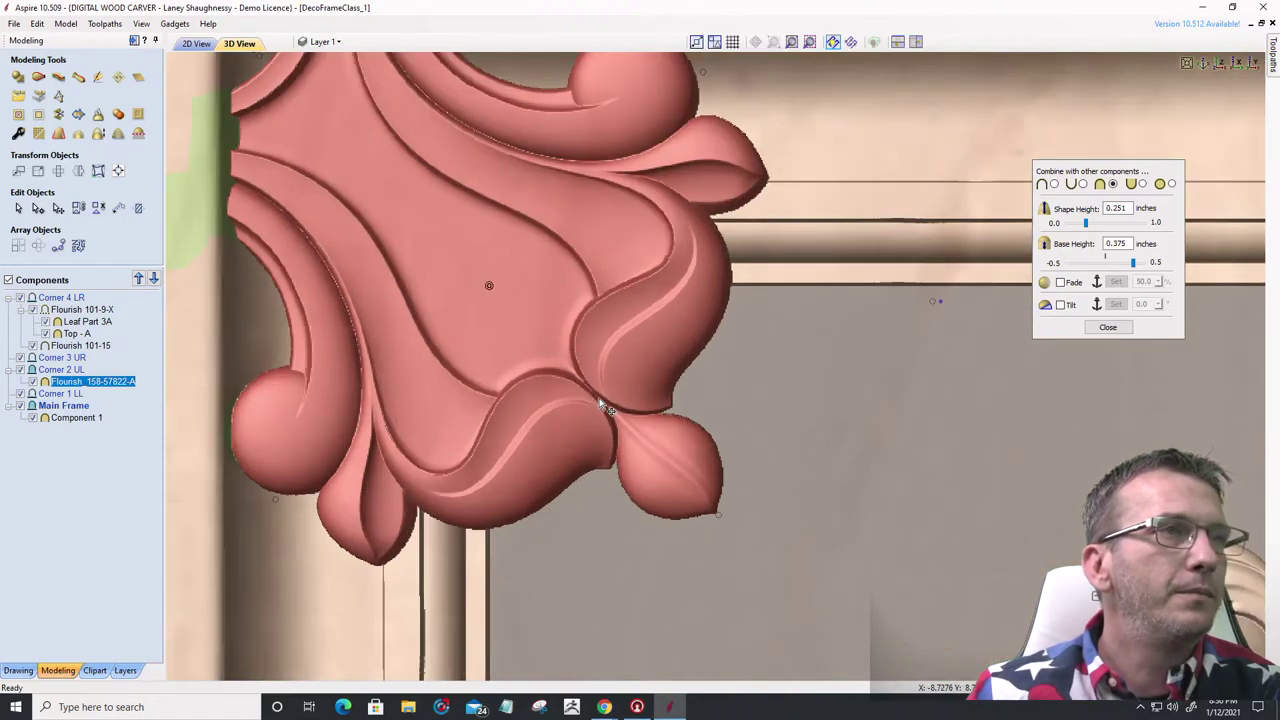
left_click_drag(604, 406, 618, 375)
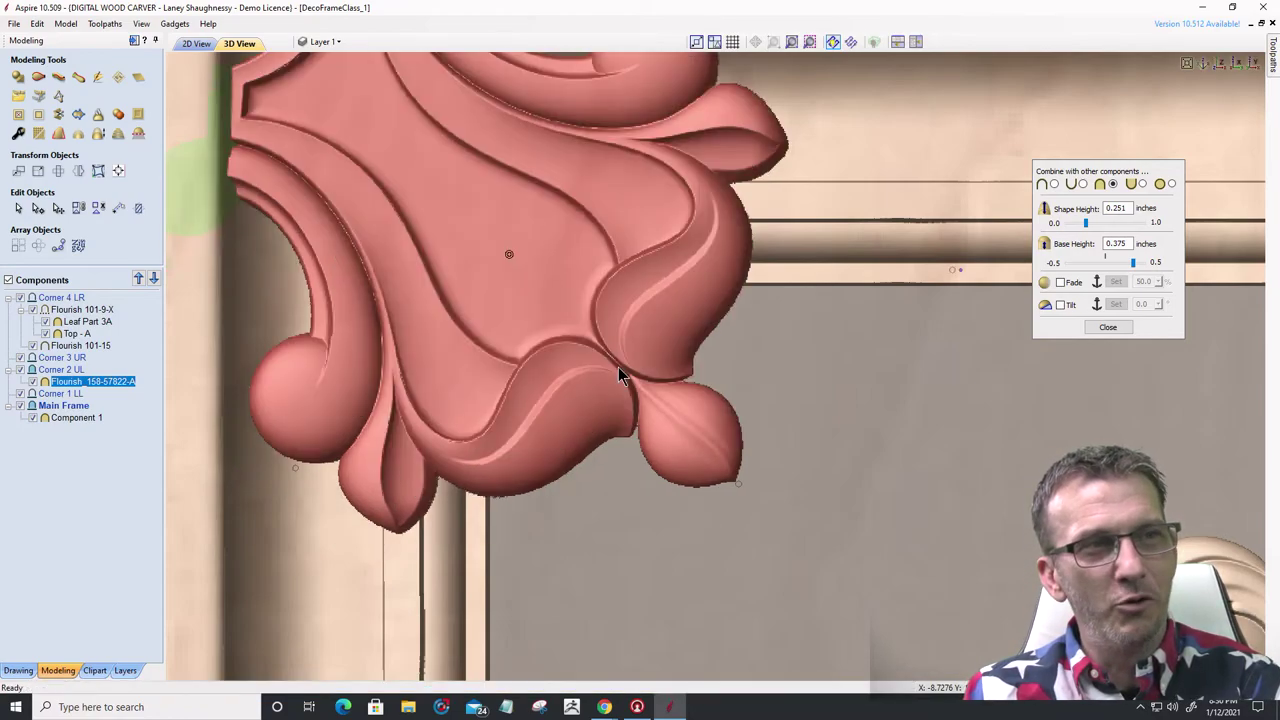
key("Escape")
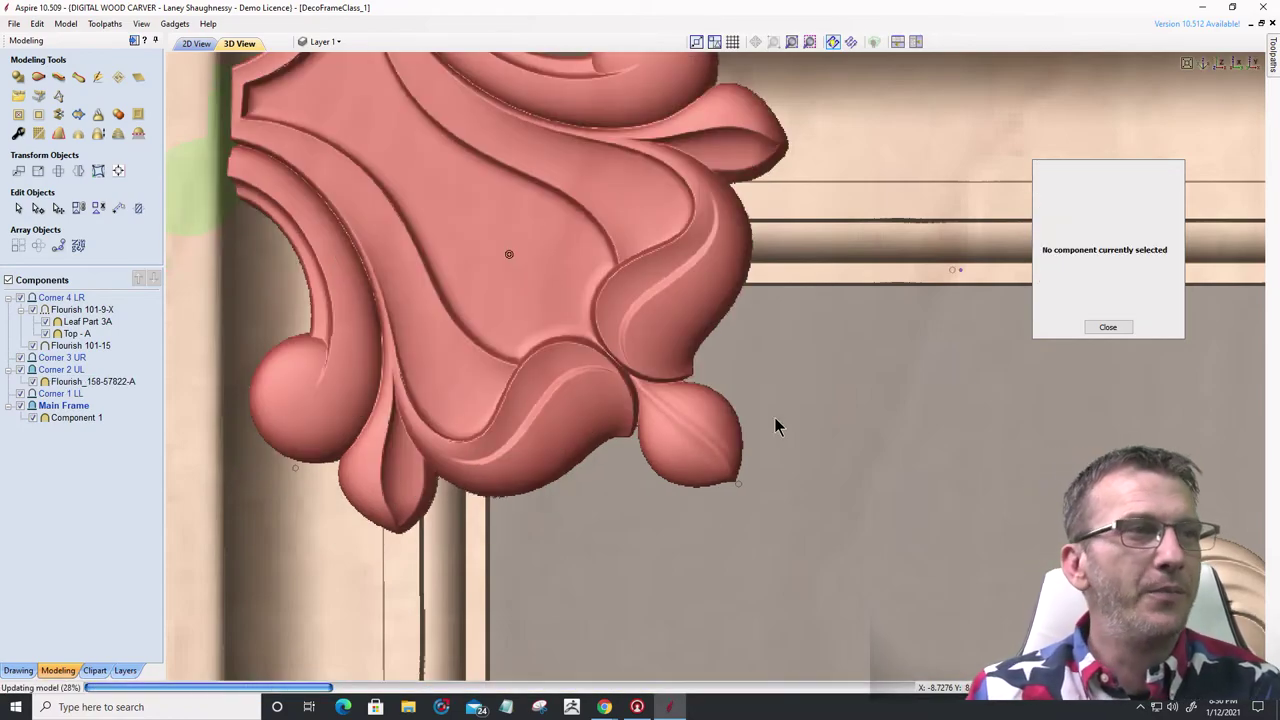
- Reselect the corner flourish and orbit around the corner to check its placement
left_click(825, 446)
scroll(876, 346, "up", 2)
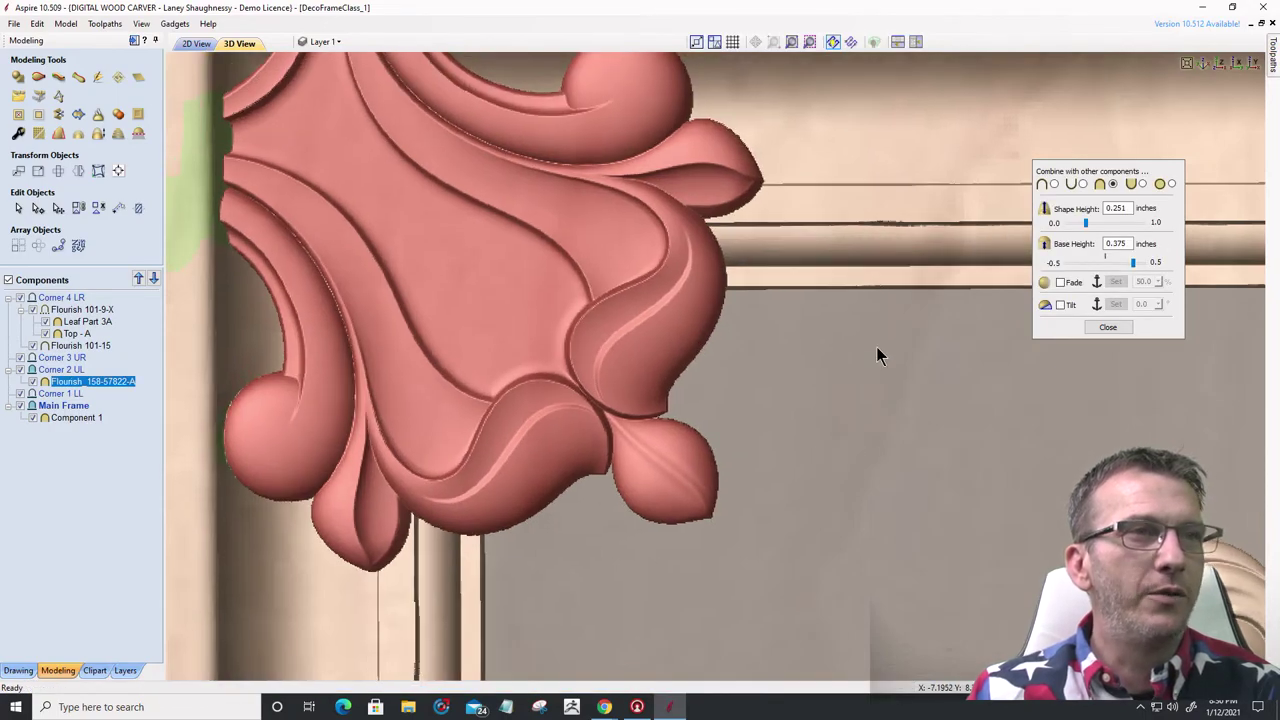
left_click_drag(876, 348, 897, 337)
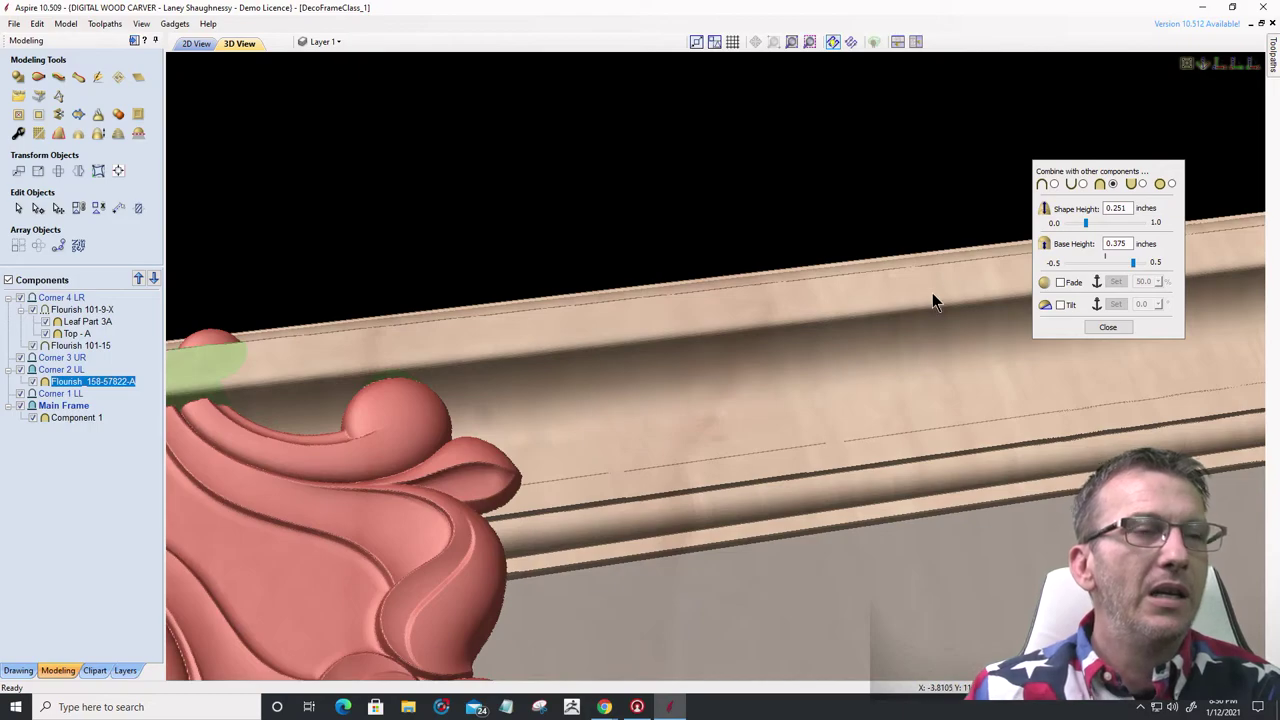
left_click_drag(932, 293, 1034, 390)
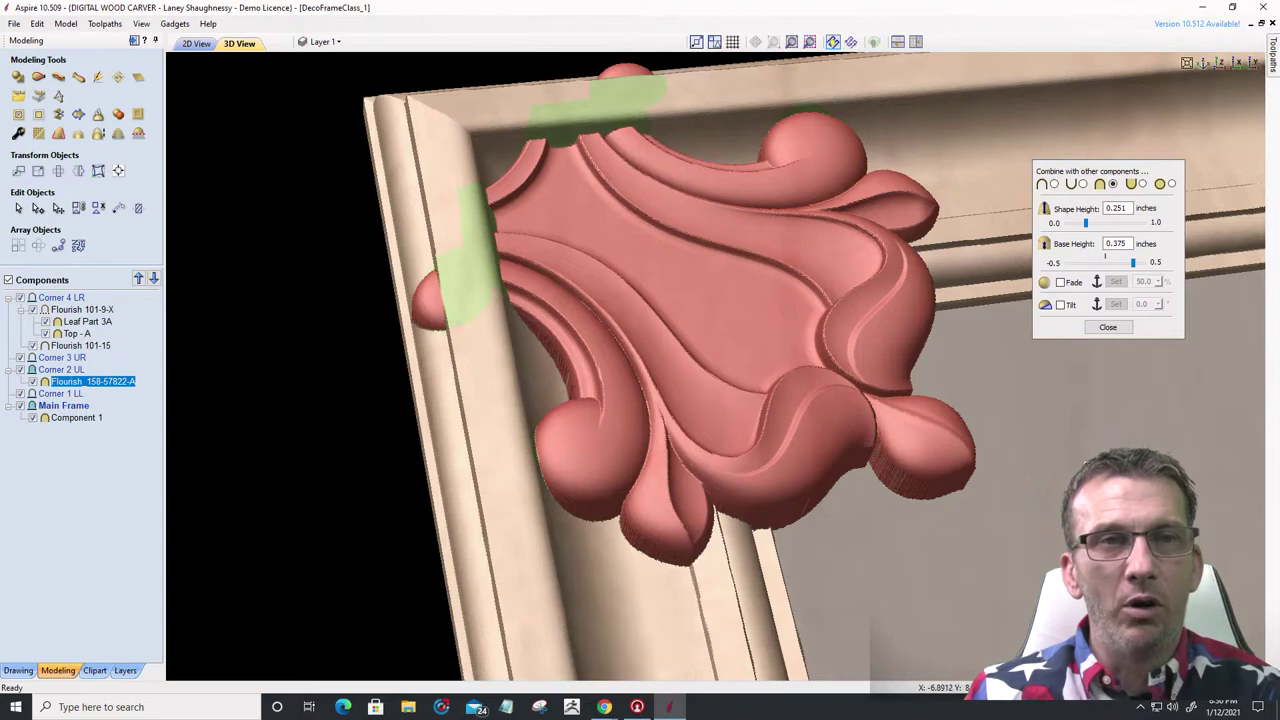
mouse_move(1074, 457)
left_mouse_down()
mouse_move(1072, 440)
mouse_move(984, 455)
mouse_move(1050, 463)
left_mouse_up()
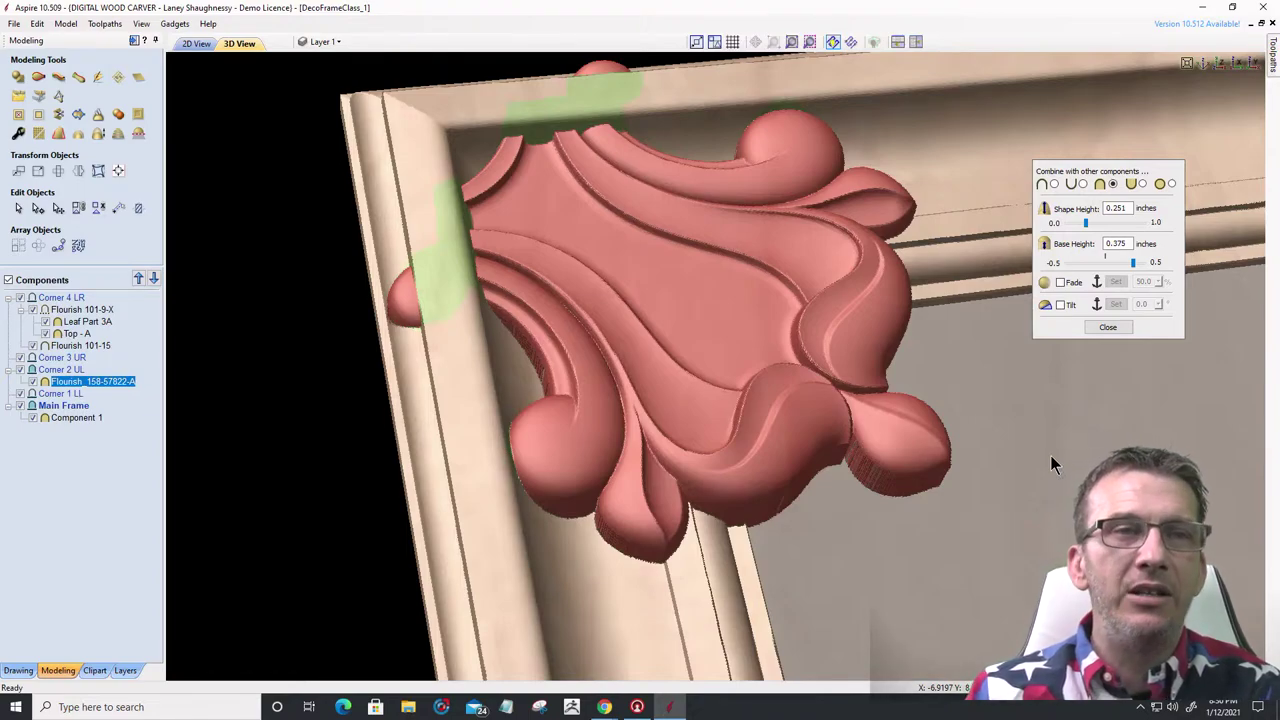
left_click_drag(1050, 455, 1076, 440)
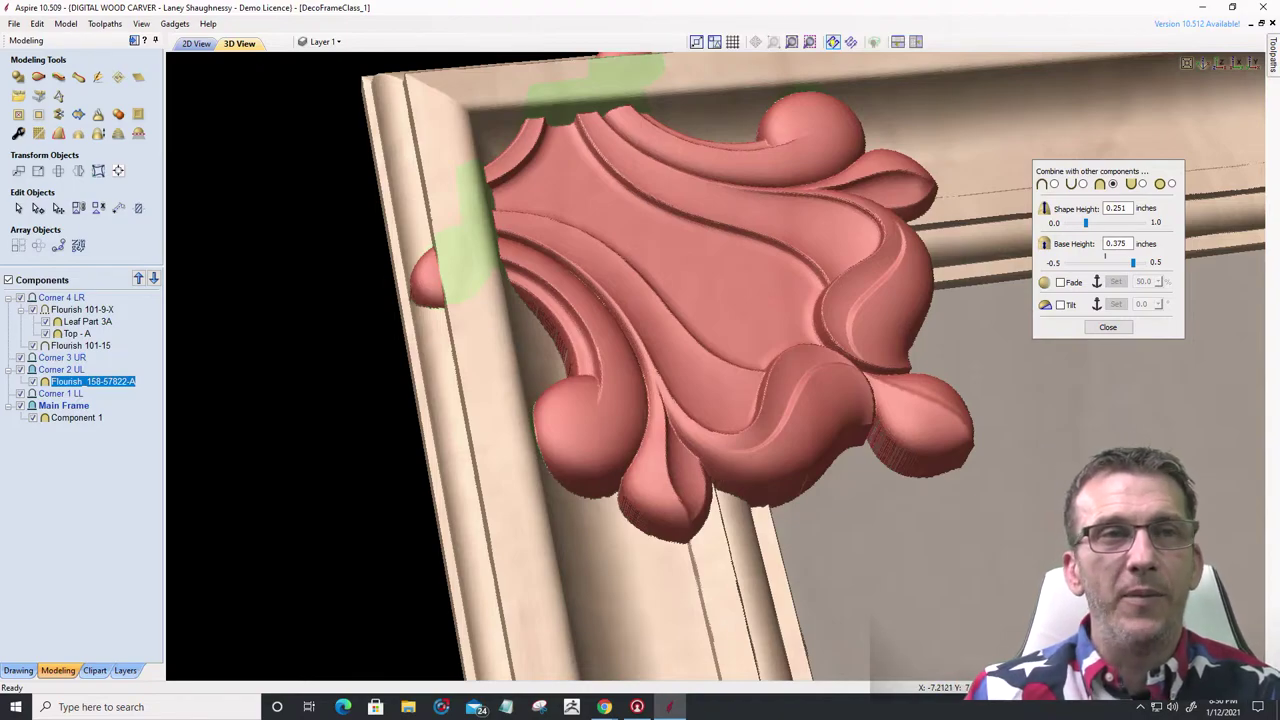
left_click_drag(1040, 446, 1060, 515)
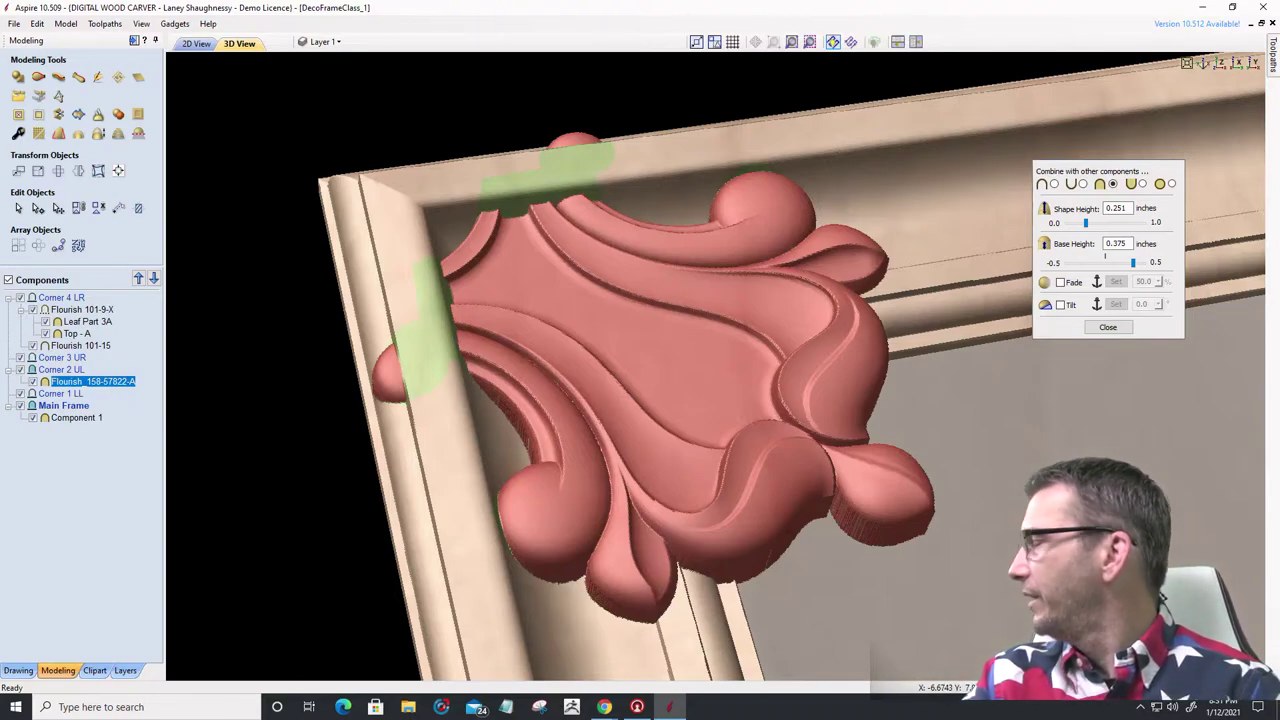
left_click_drag(1089, 174, 958, 122)
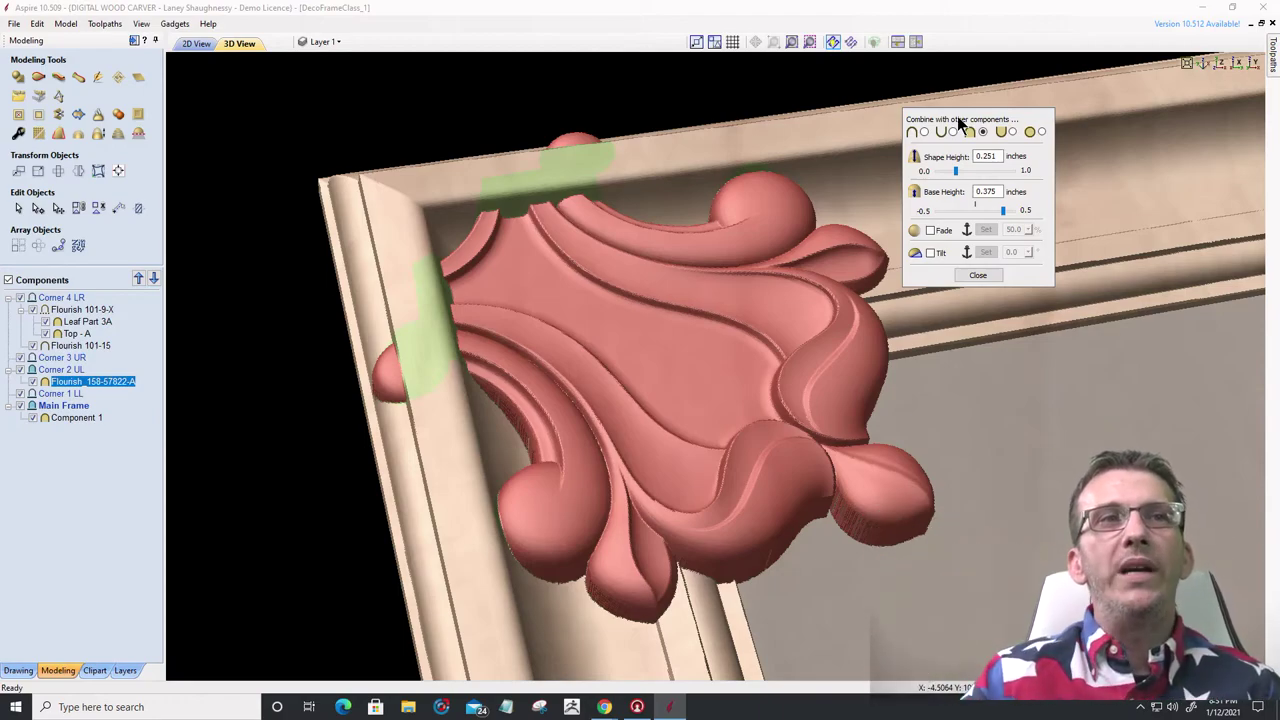
- Enable Tilt with a picked anchor point, try 5.0 degrees, then settle on 3.0 degrees
left_click(930, 253)
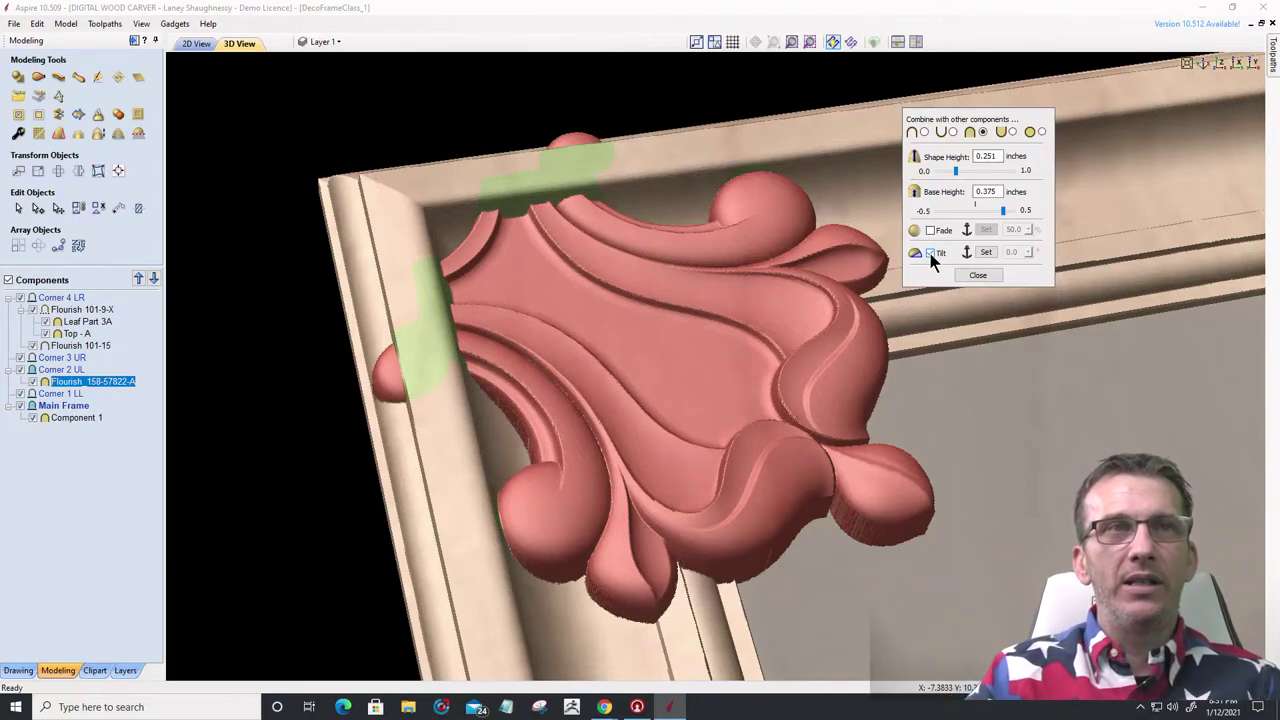
left_click(987, 252)
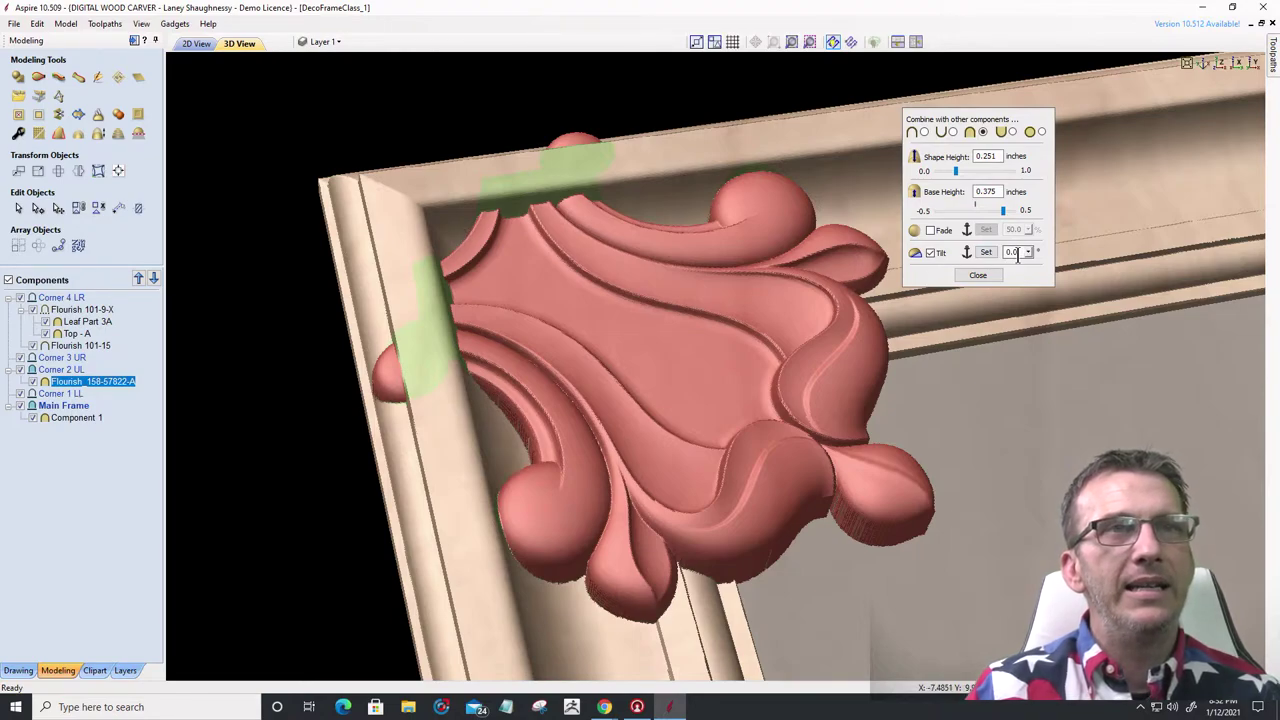
left_click(1029, 256)
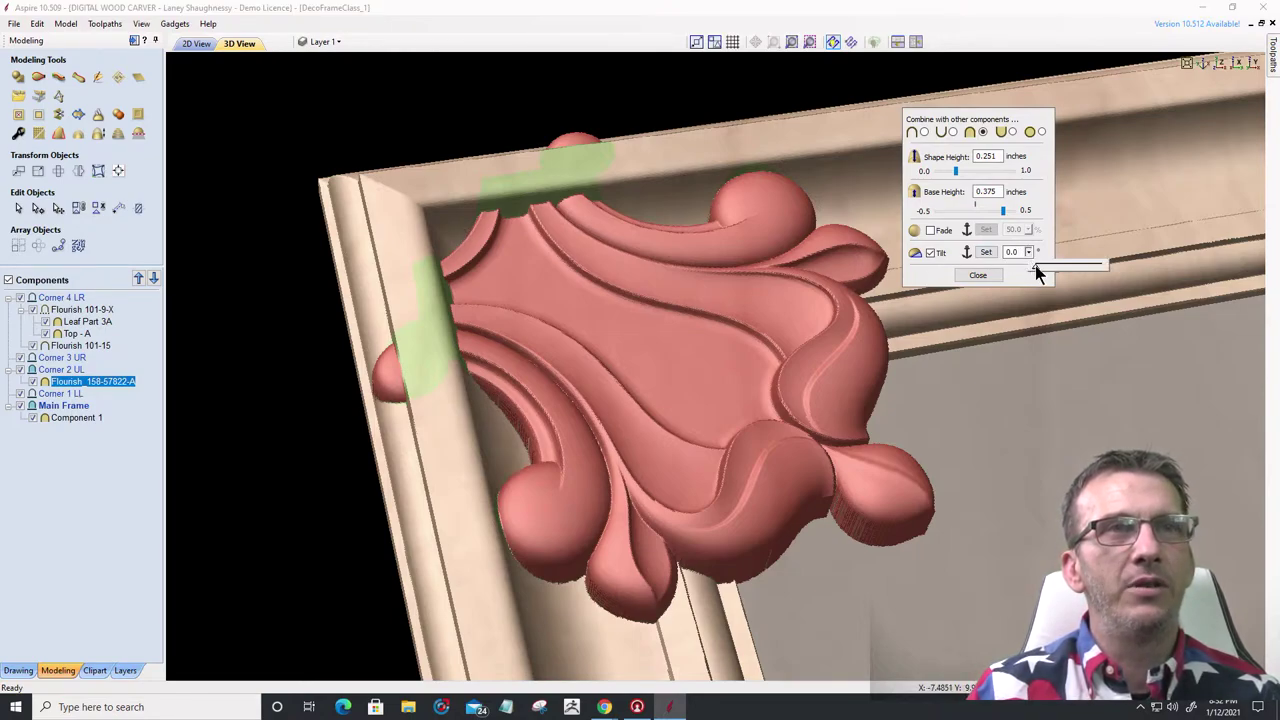
left_click(1052, 265)
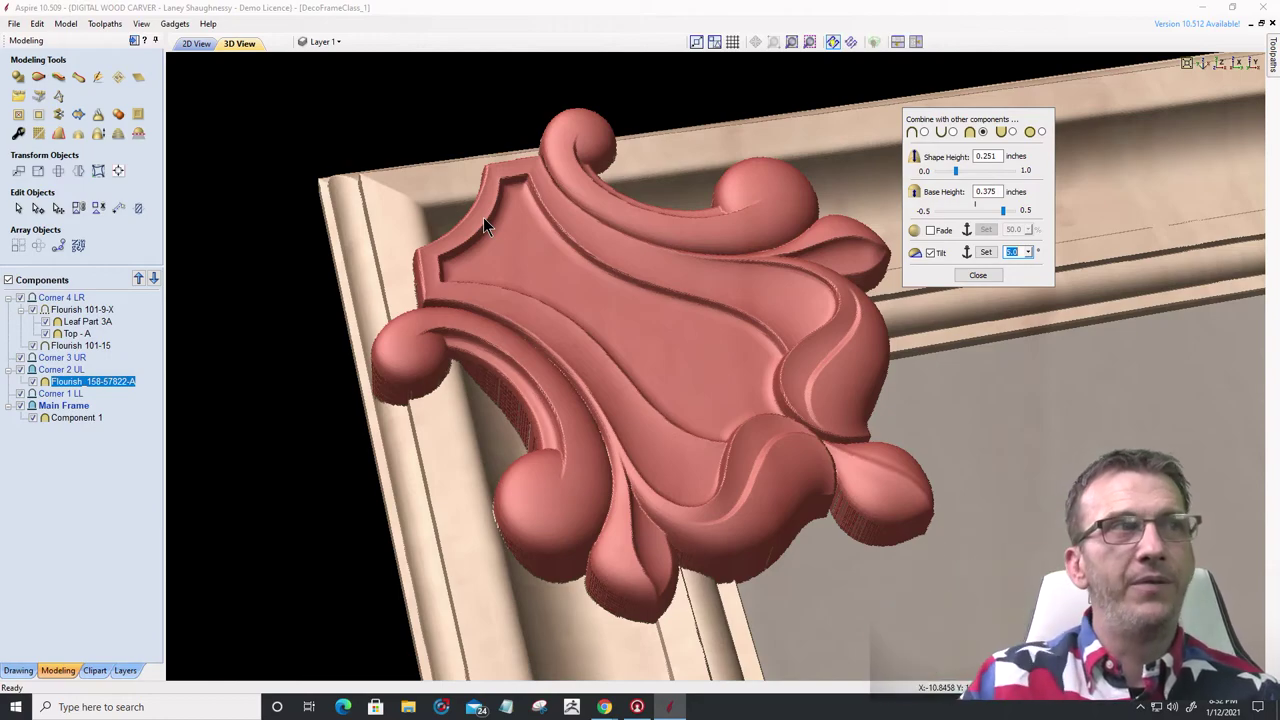
left_click(1022, 251)
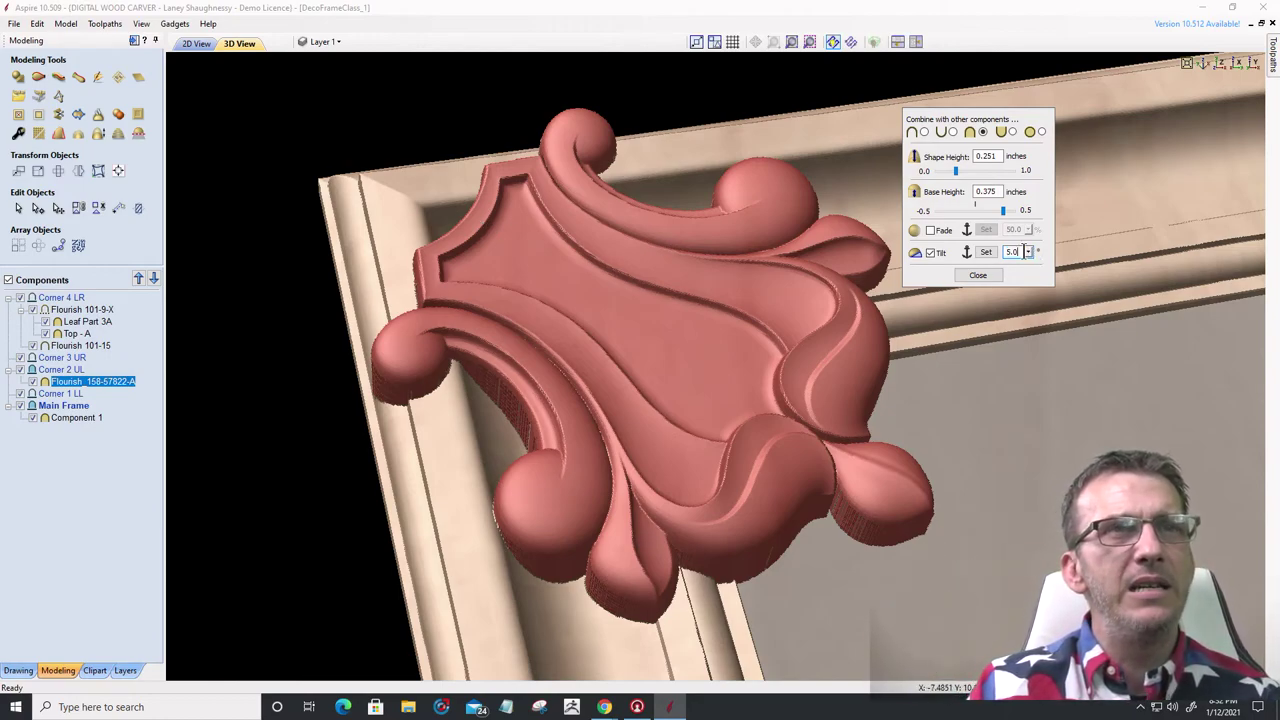
left_click(1028, 253)
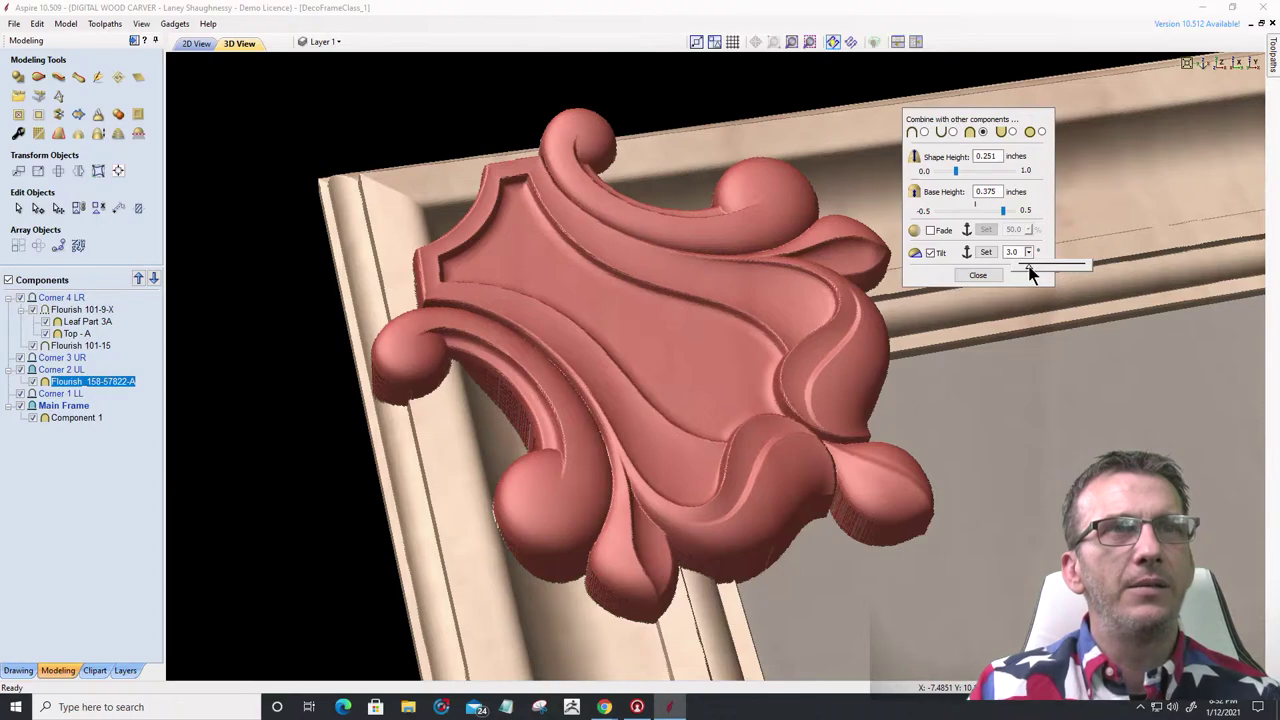
left_click(1029, 266)
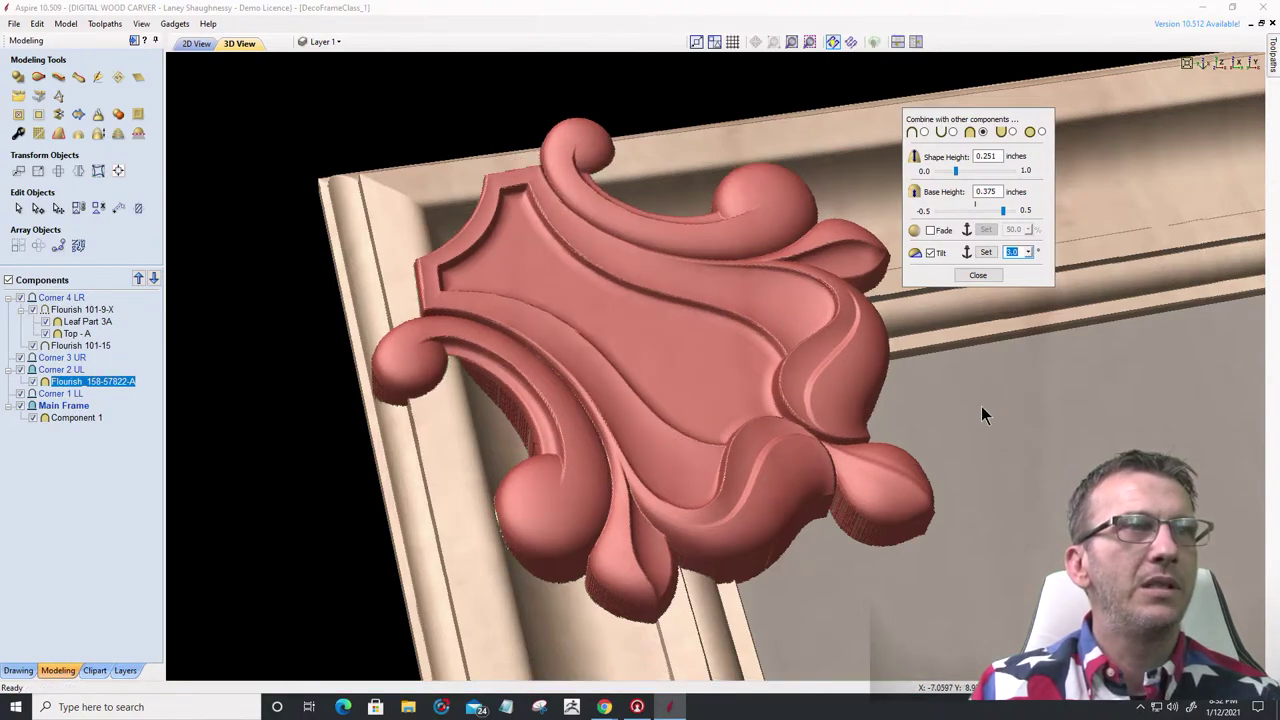
left_click(979, 277)
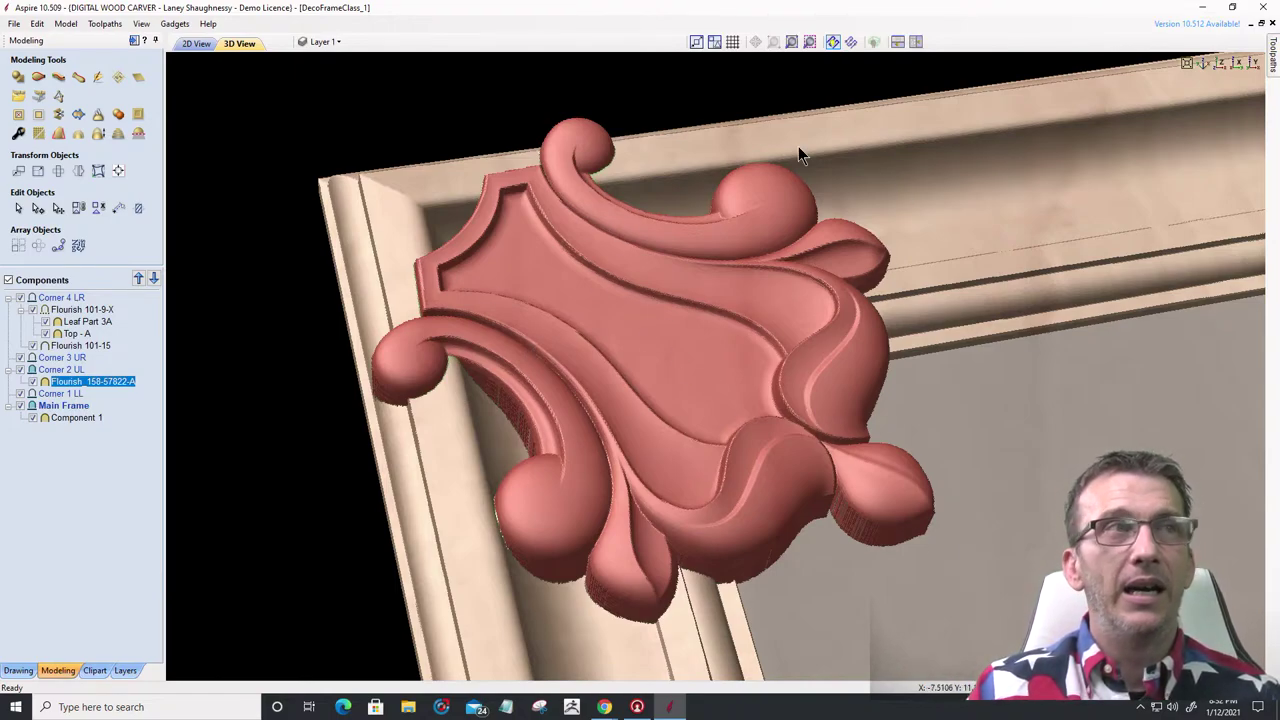
double_click(438, 258)
- Move the Combine with other components panel to the upper left, clear of the flourish
left_click_drag(494, 262, 373, 88)
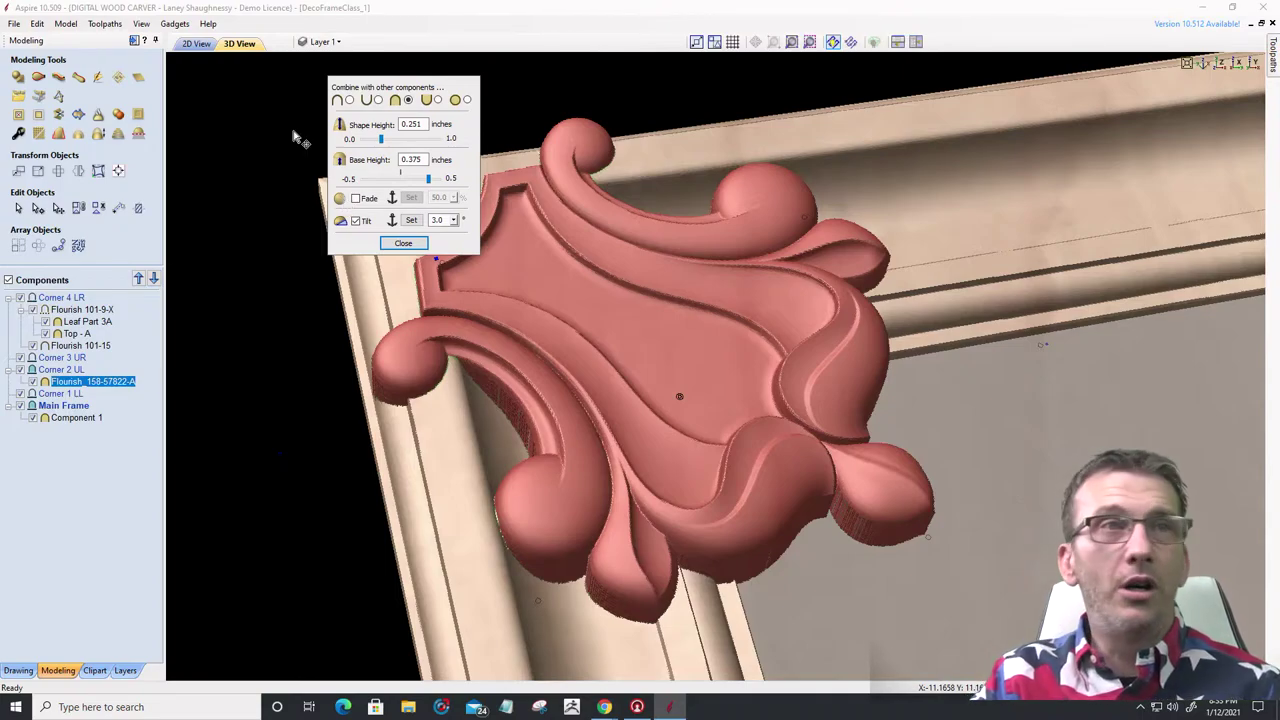
left_click_drag(385, 86, 268, 85)
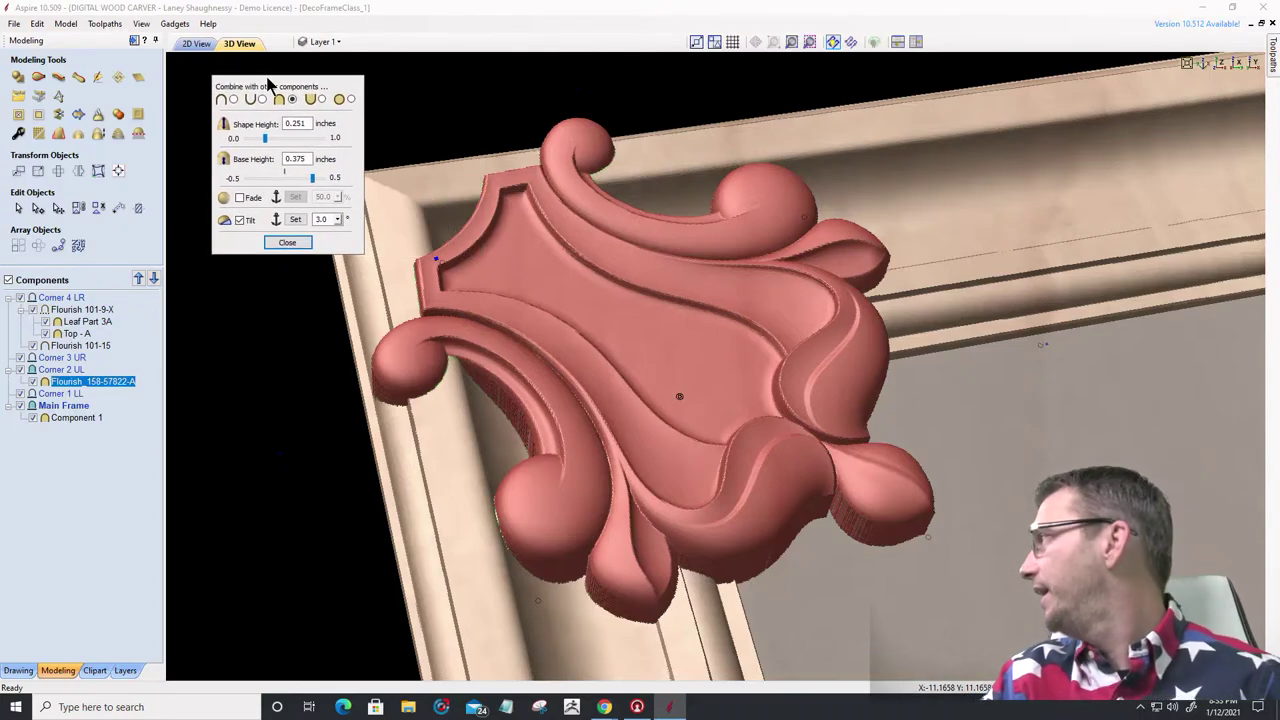
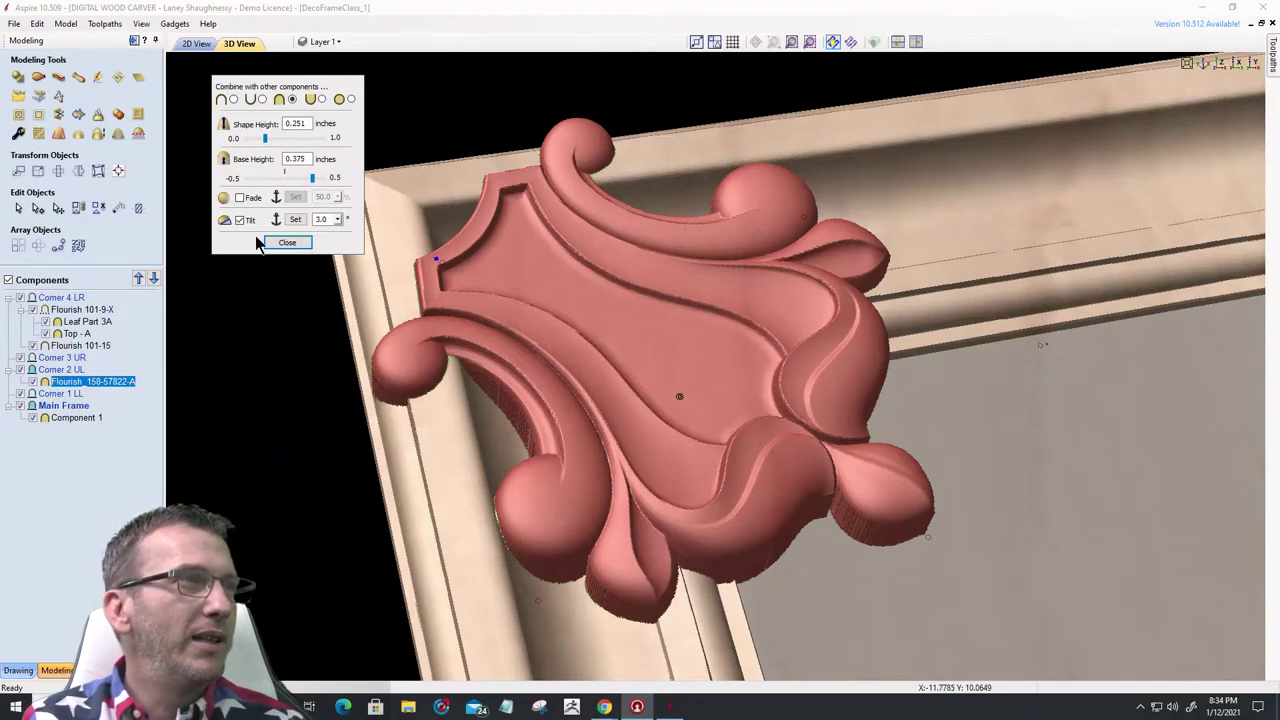
- Close the Combine-with-other-components settings and zoom in on the upper-left frame corner
left_click(286, 243)
scroll(571, 428, "down", 4)
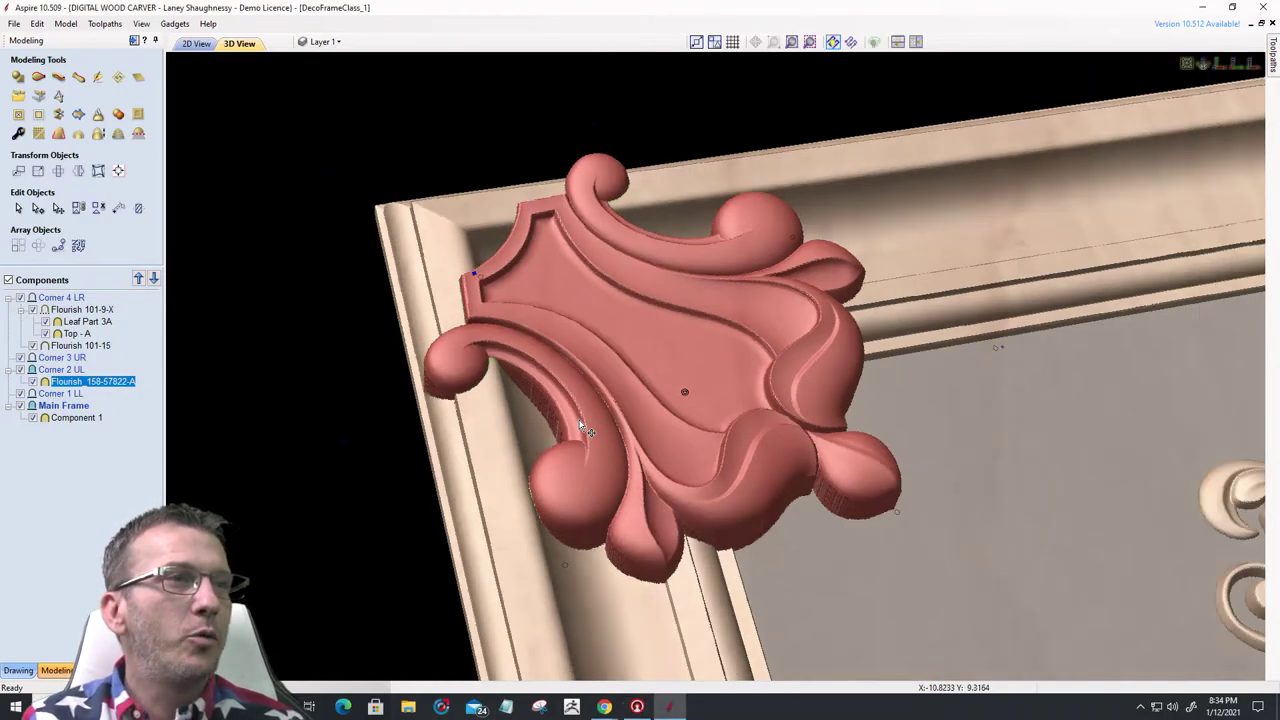
scroll(578, 416, "up", 1)
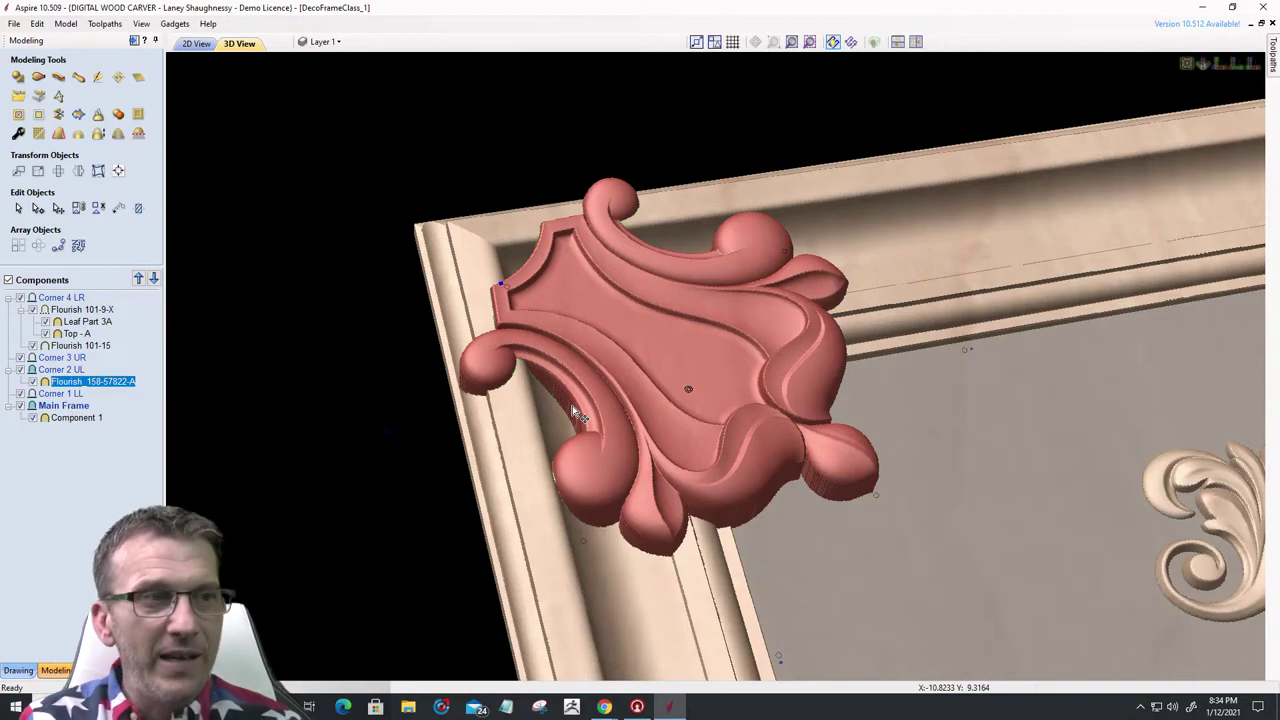
scroll(571, 408, "up", 1)
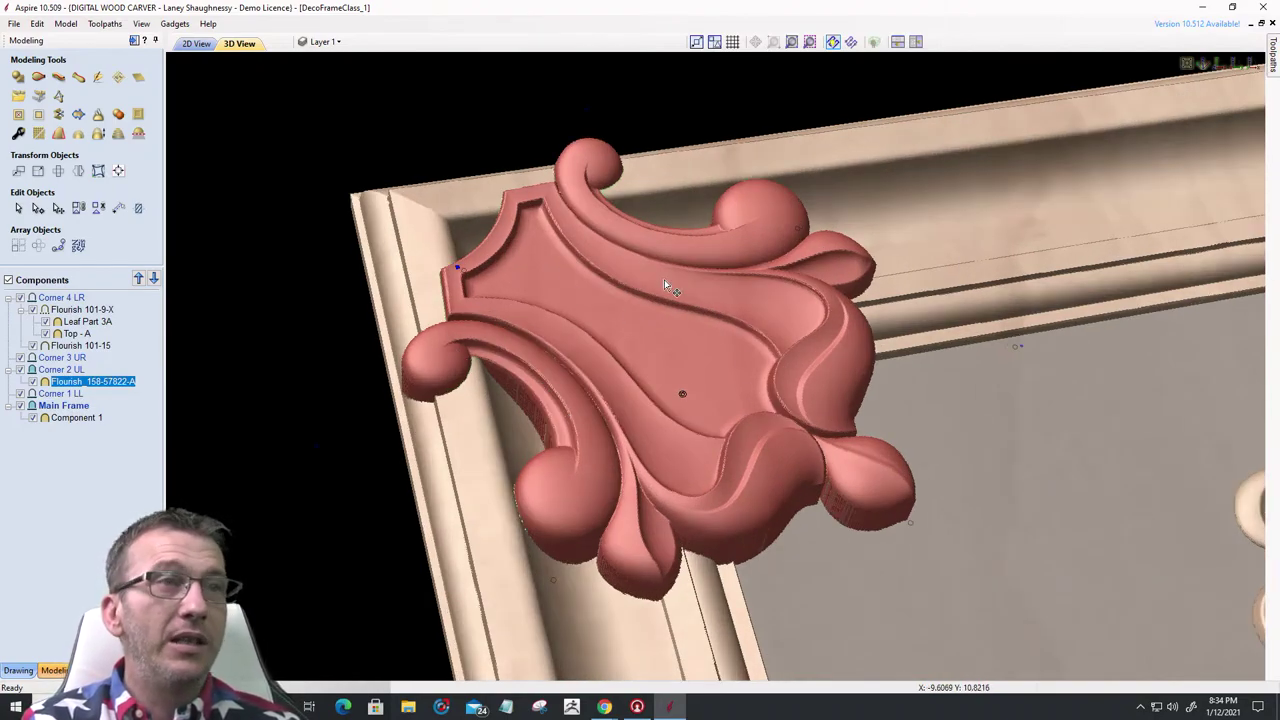
scroll(548, 259, "down", 3)
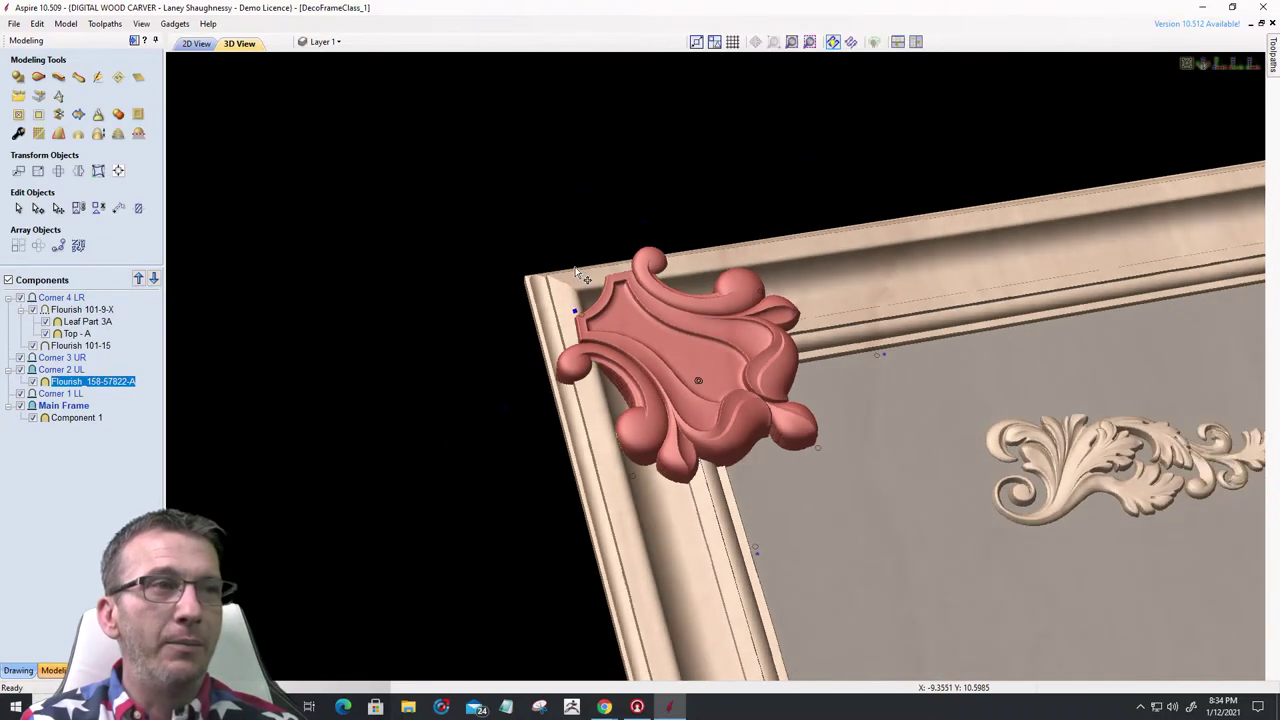
scroll(690, 365, "down", 3)
scroll(665, 361, "up", 3)
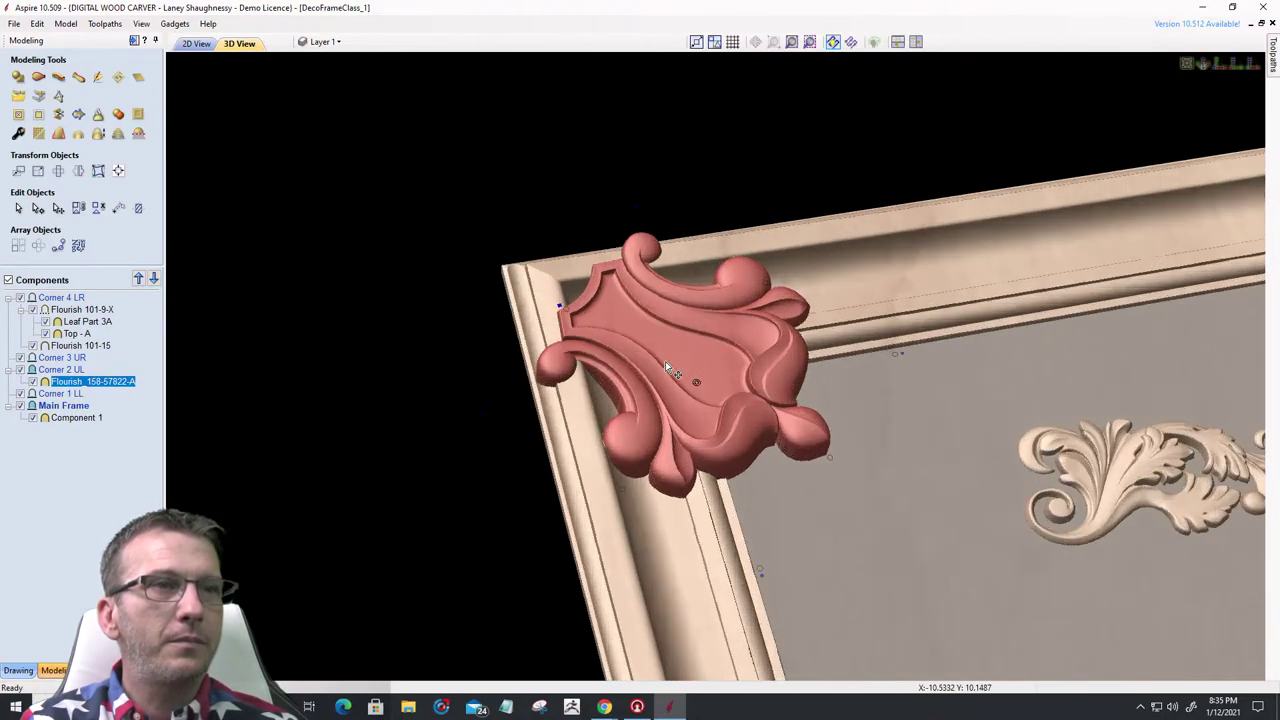
scroll(665, 361, "up", 1)
scroll(458, 352, "up", 4)
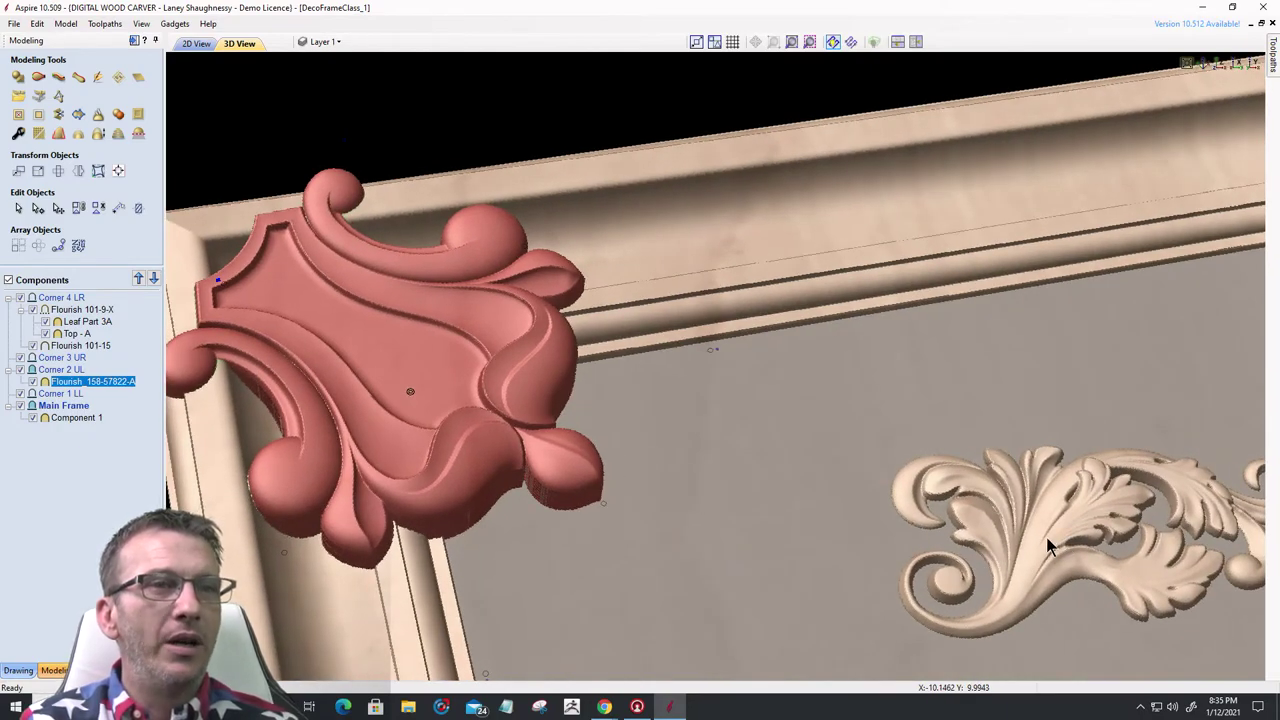
- Centre the 3D view on the red shield flourish and the neighbouring leaf carving
middle_click_drag(740, 357, 613, 206)
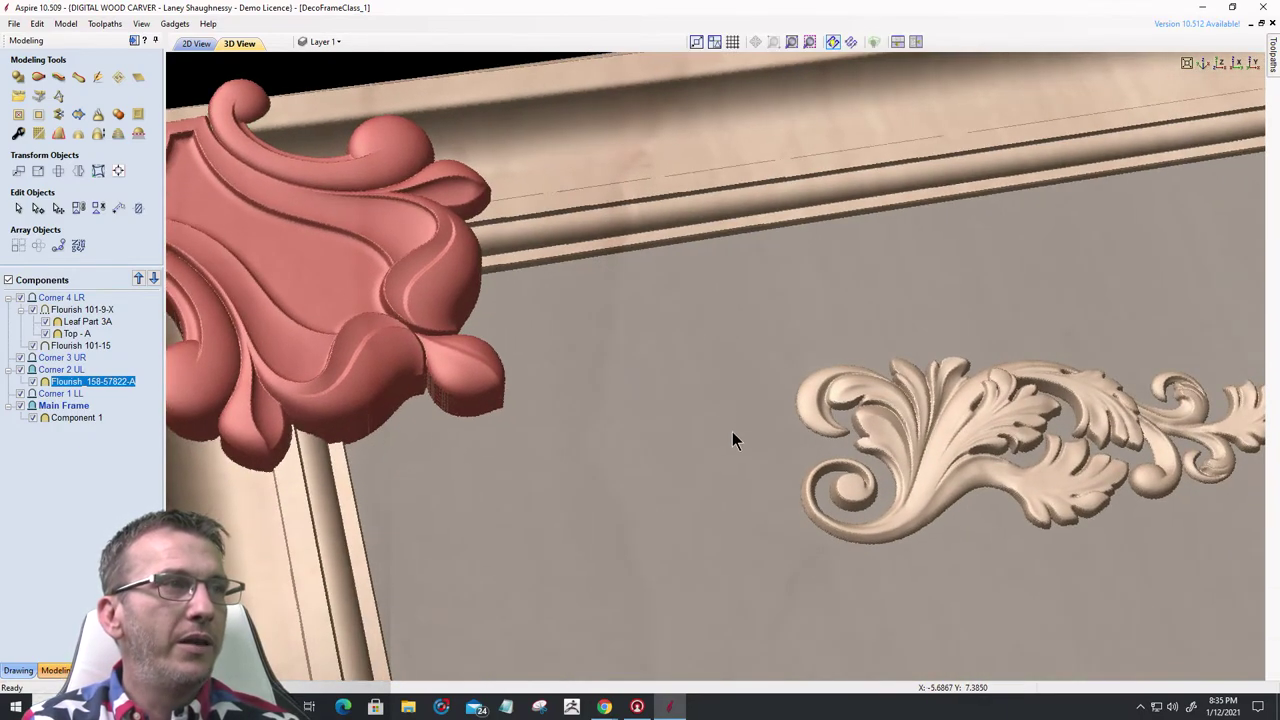
scroll(712, 435, "down", 4)
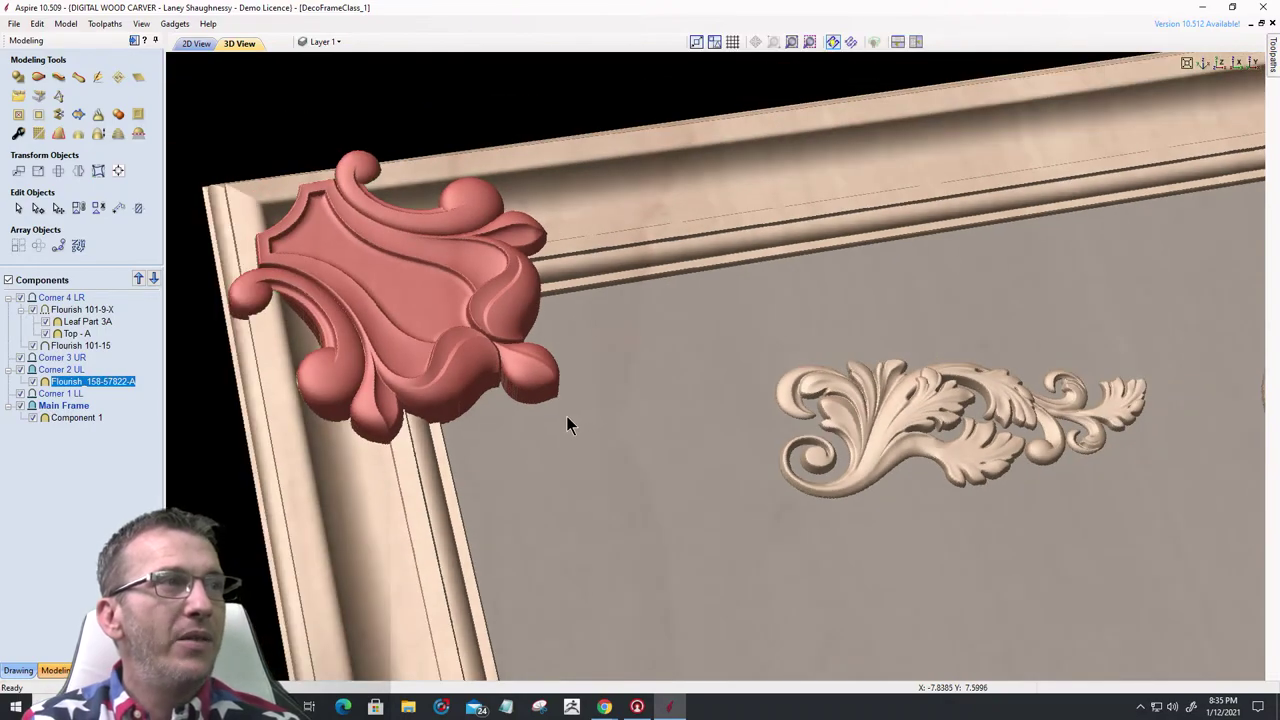
mouse_move(679, 420)
middle_mouse_down()
mouse_move(783, 437)
mouse_move(694, 437)
mouse_move(677, 406)
middle_mouse_up()
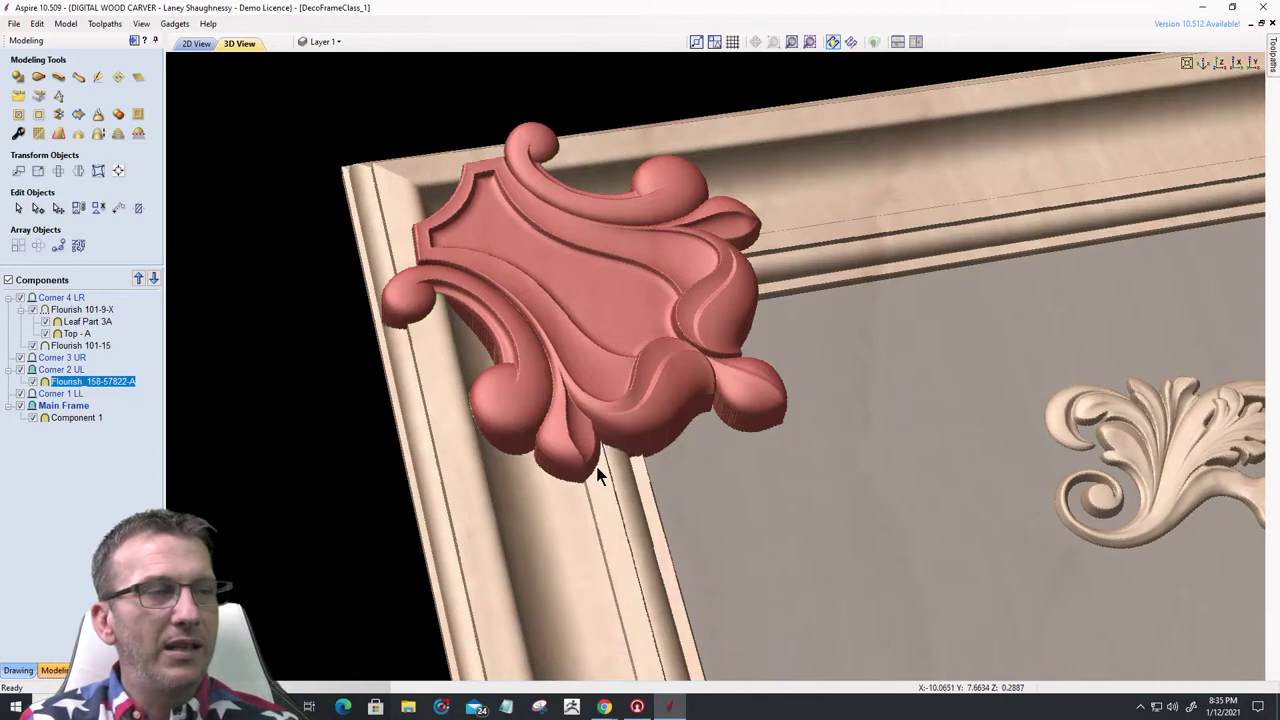
scroll(598, 466, "up", 2)
scroll(600, 462, "up", 3)
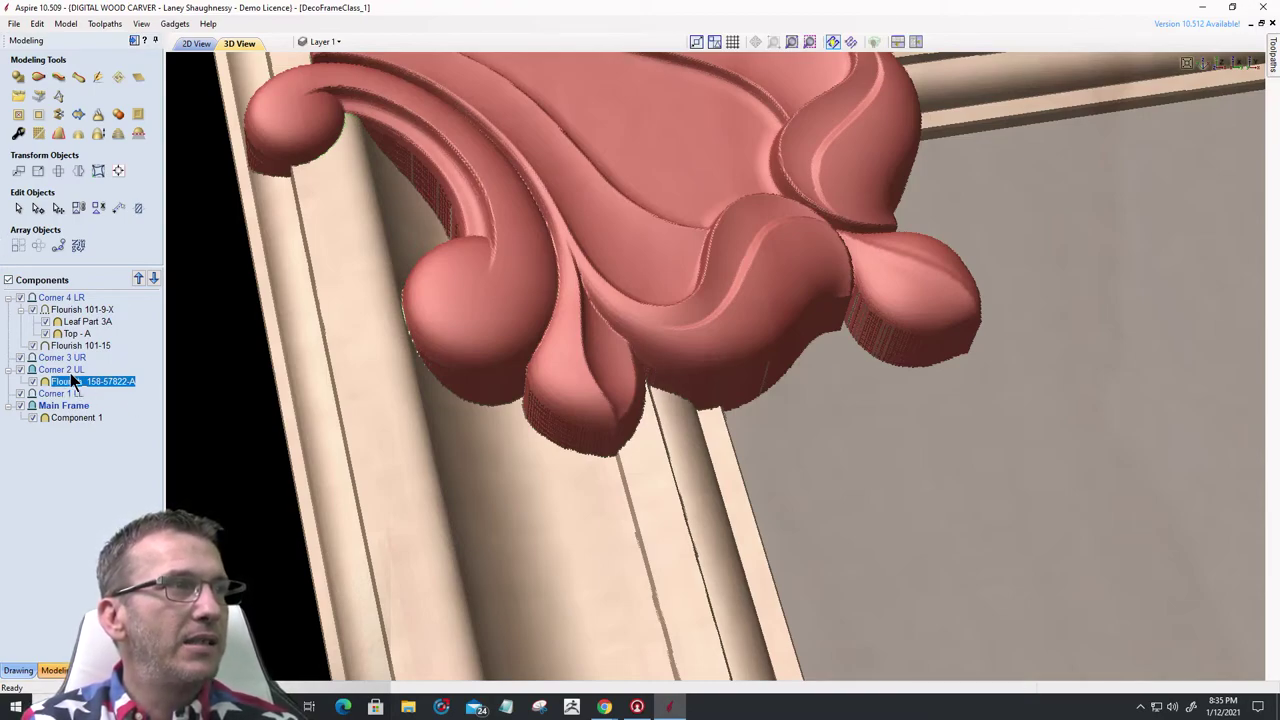
- In the flourish's Component Properties, try base heights of 0.25 and 0.1875 inches
left_click(19, 133)
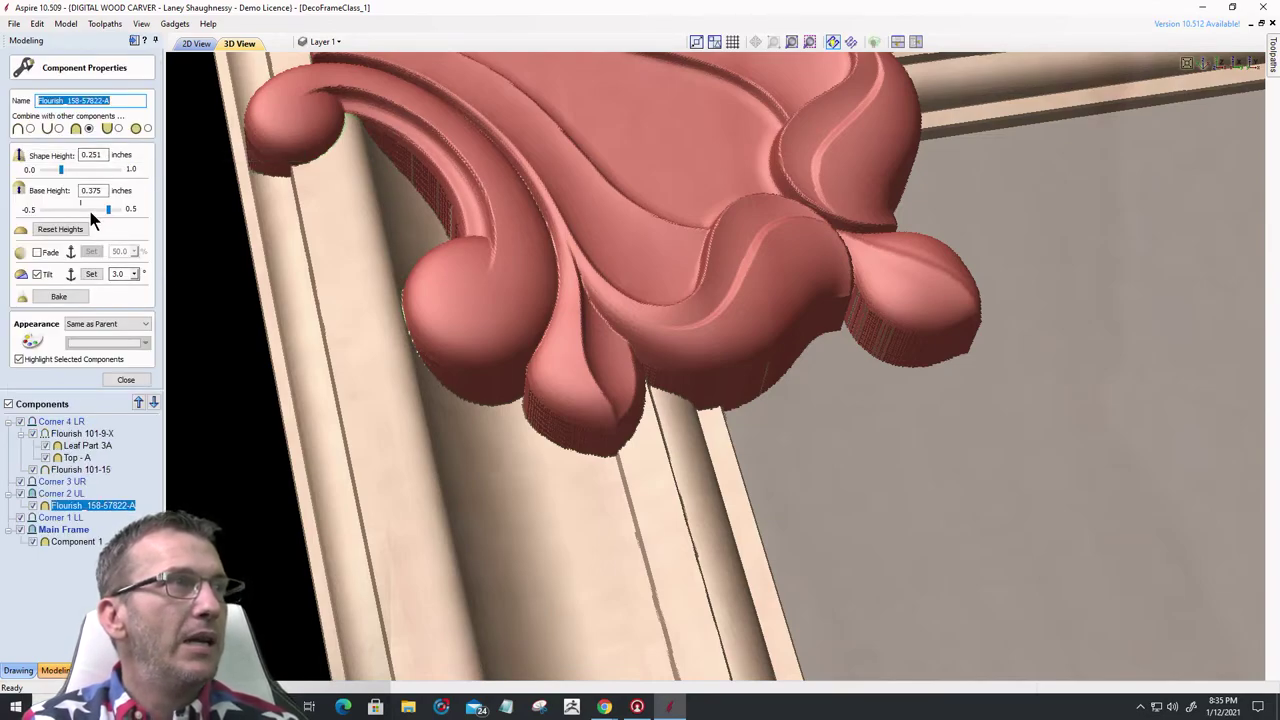
double_click(105, 191)
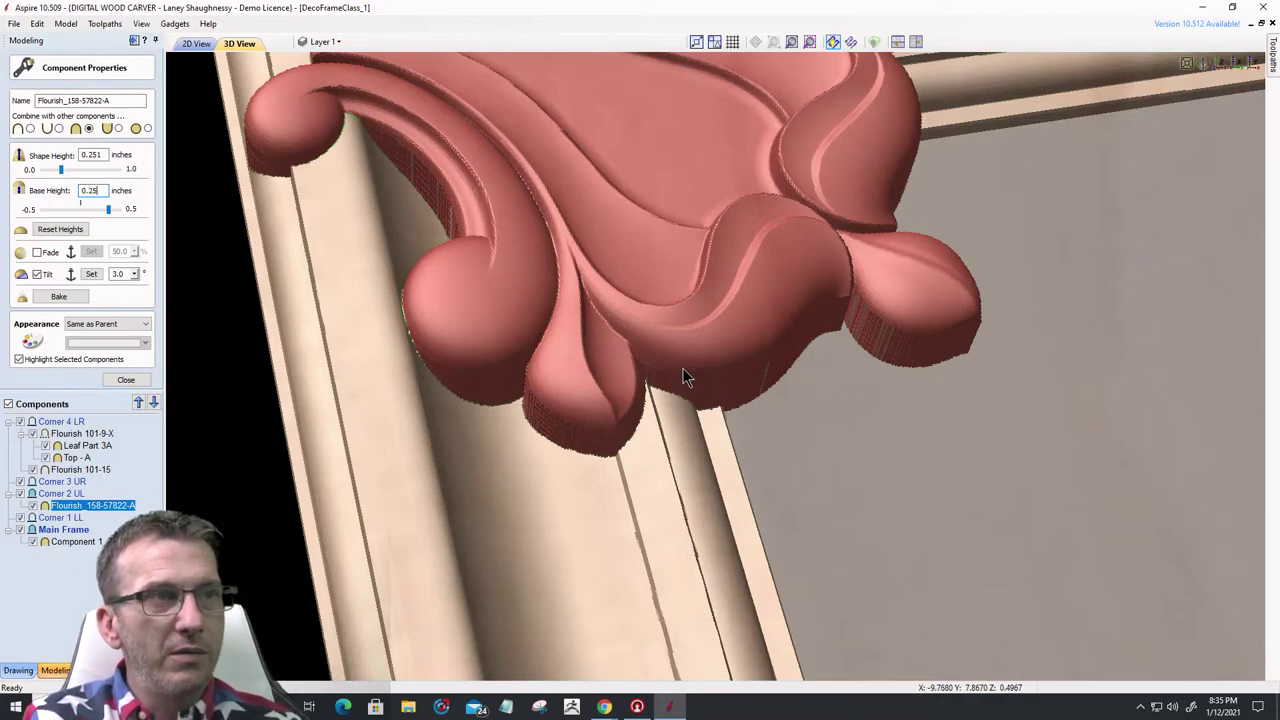
key("Return")
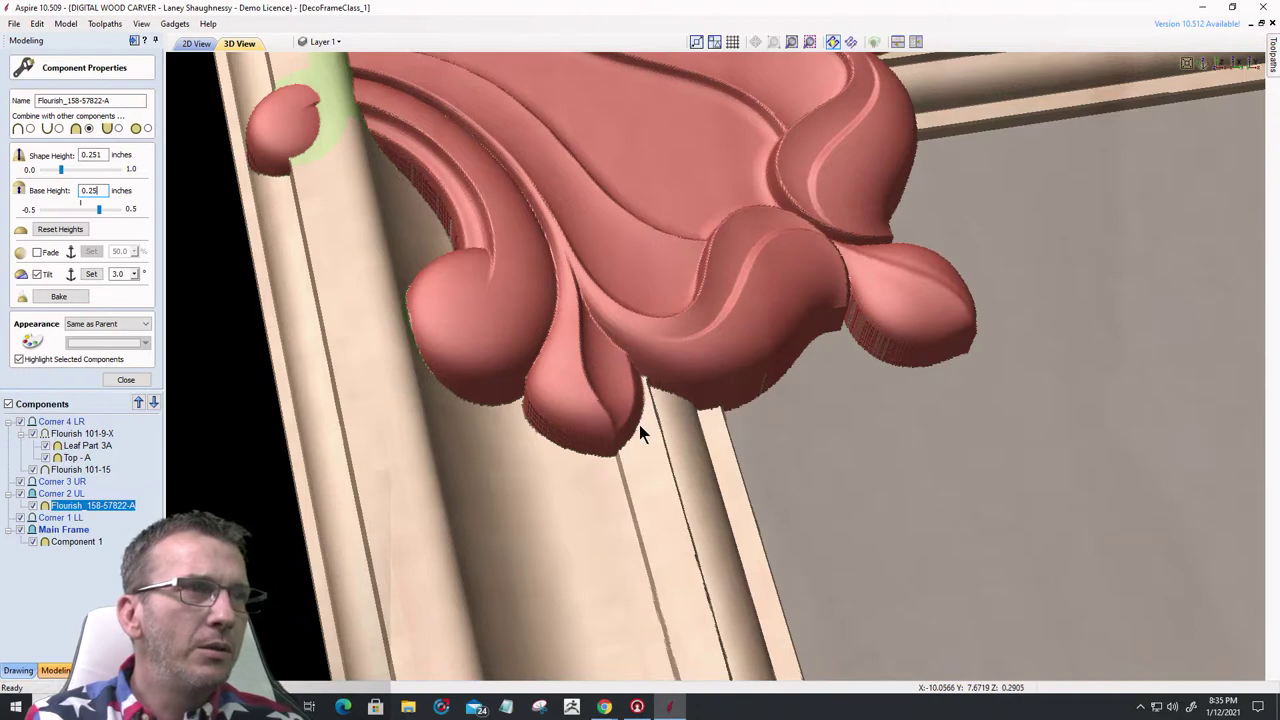
scroll(767, 443, "down", 3)
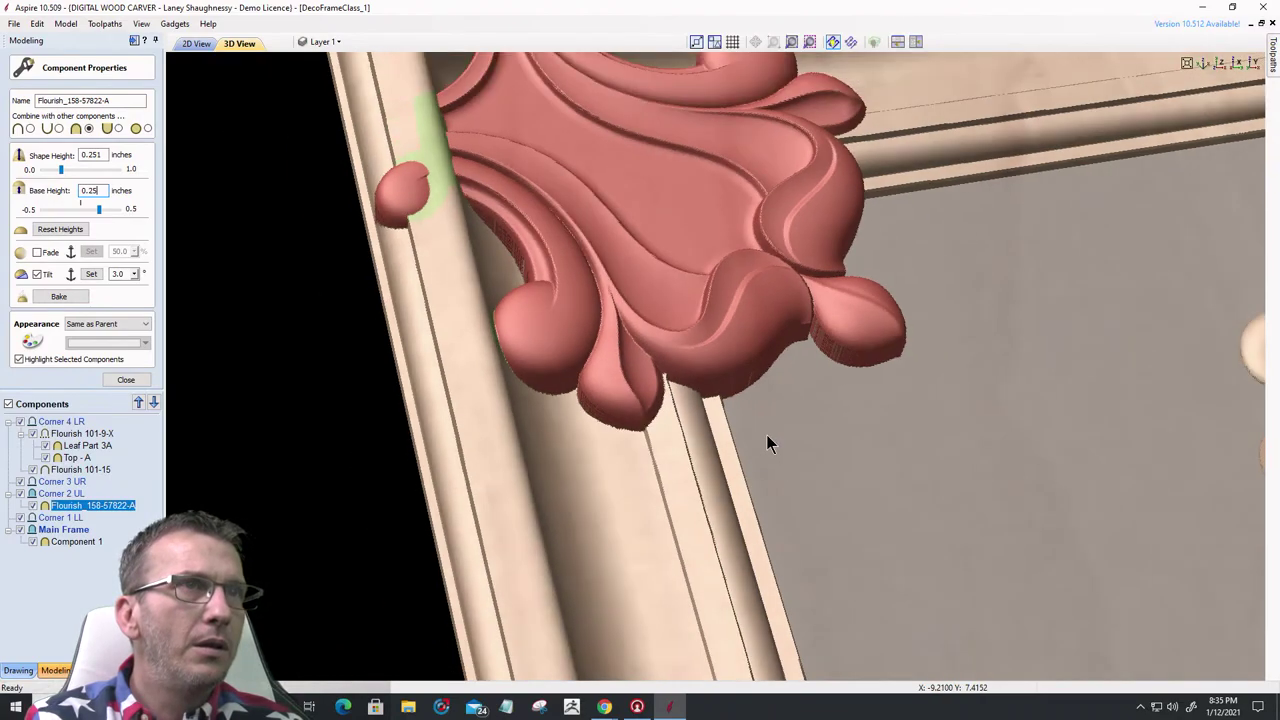
scroll(767, 443, "up", 2)
double_click(92, 190)
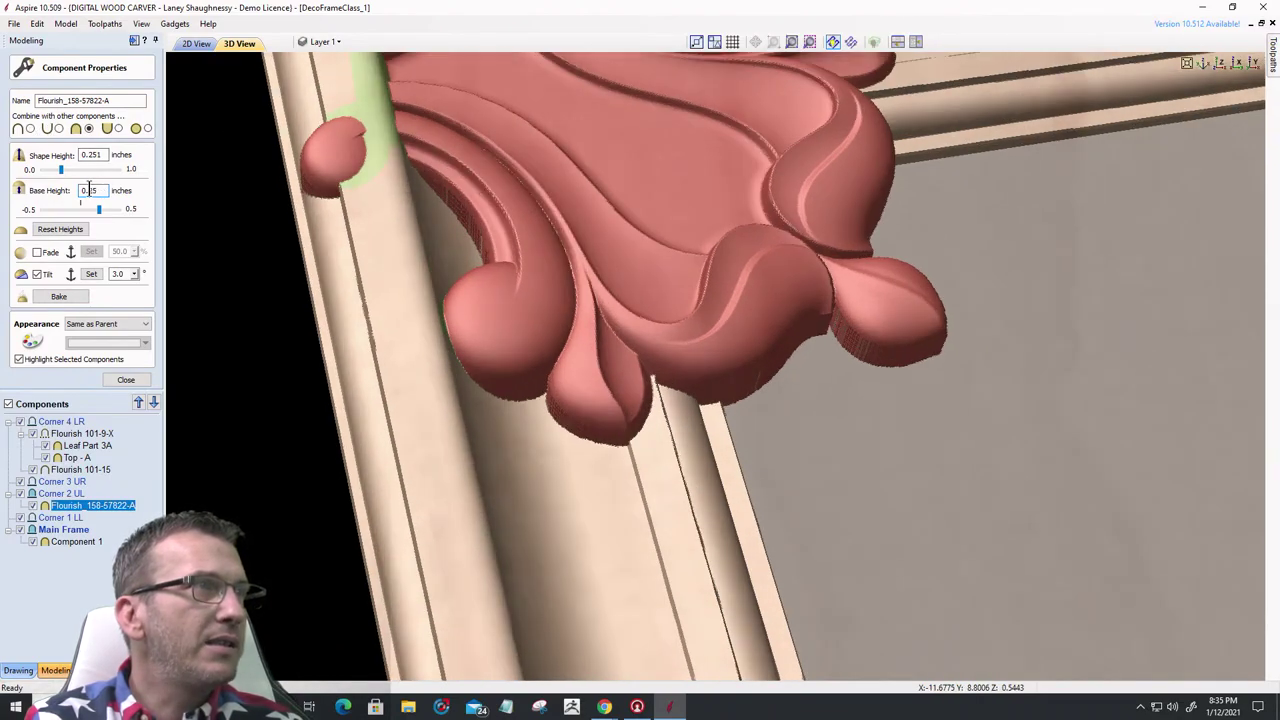
type("0.1875")
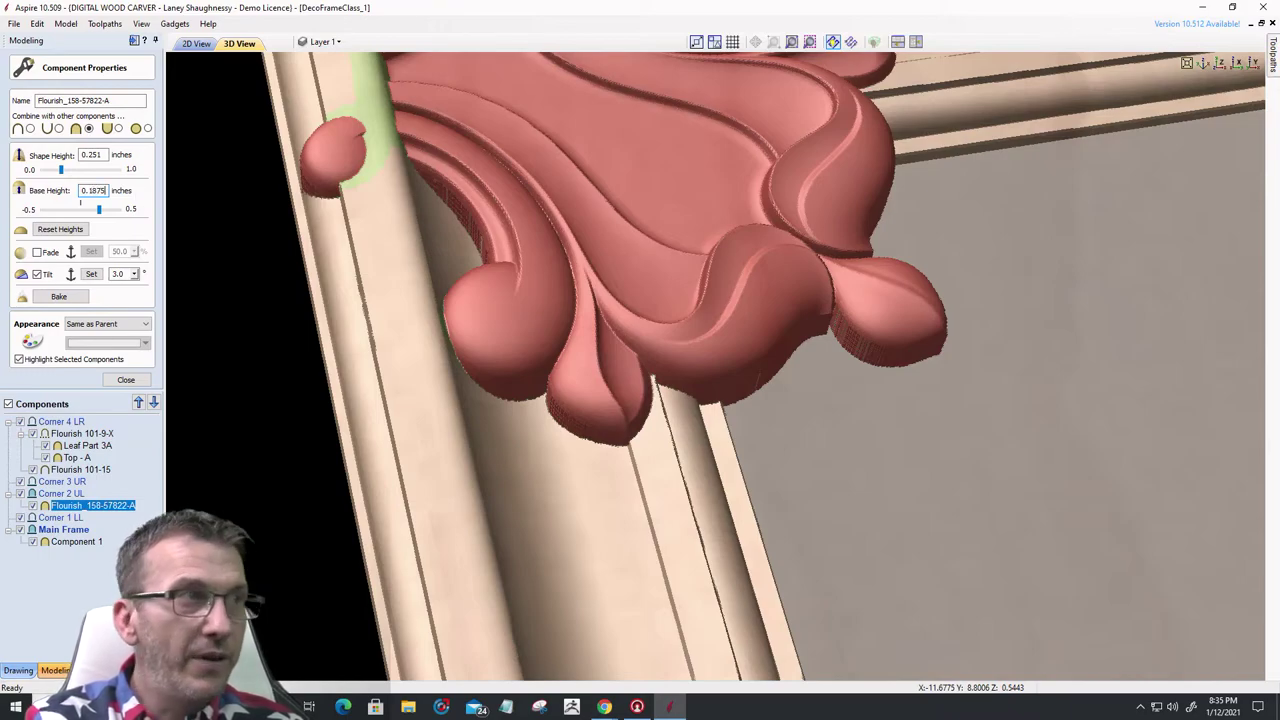
key("Return")
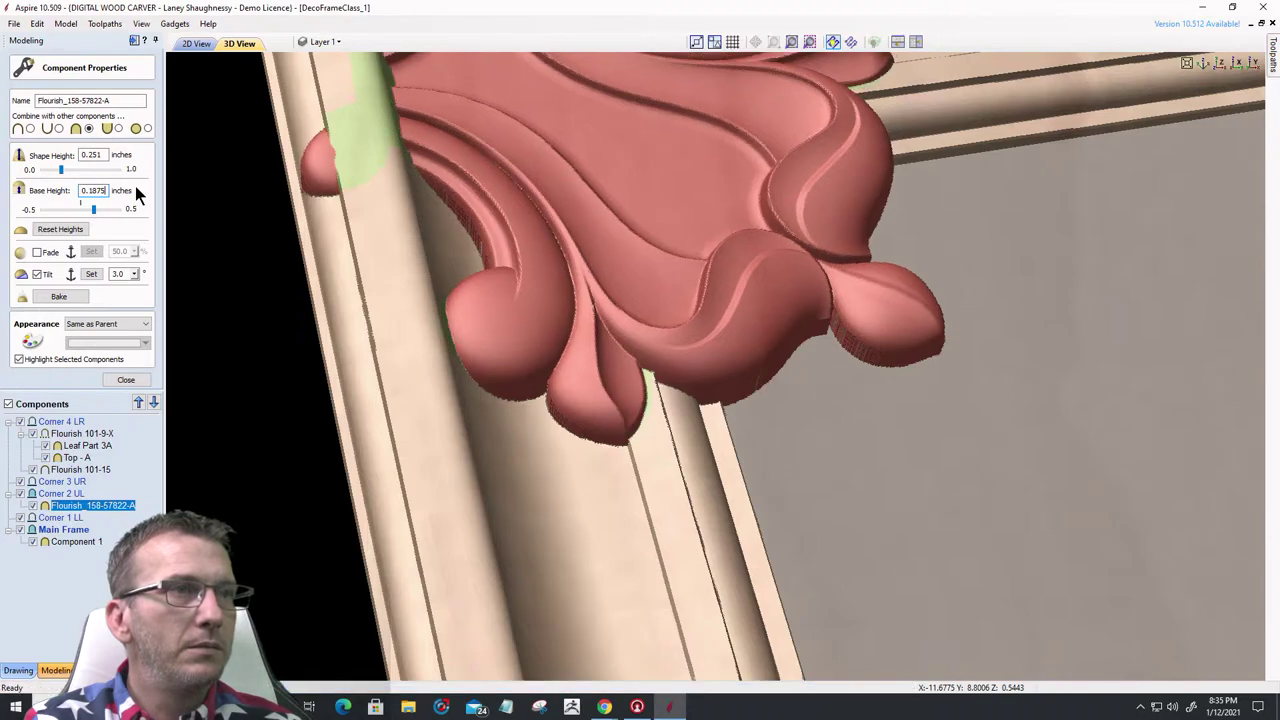
- Fine-tune the base height to 0.19, then settle on 0.2 inches
scroll(646, 377, "up", 2)
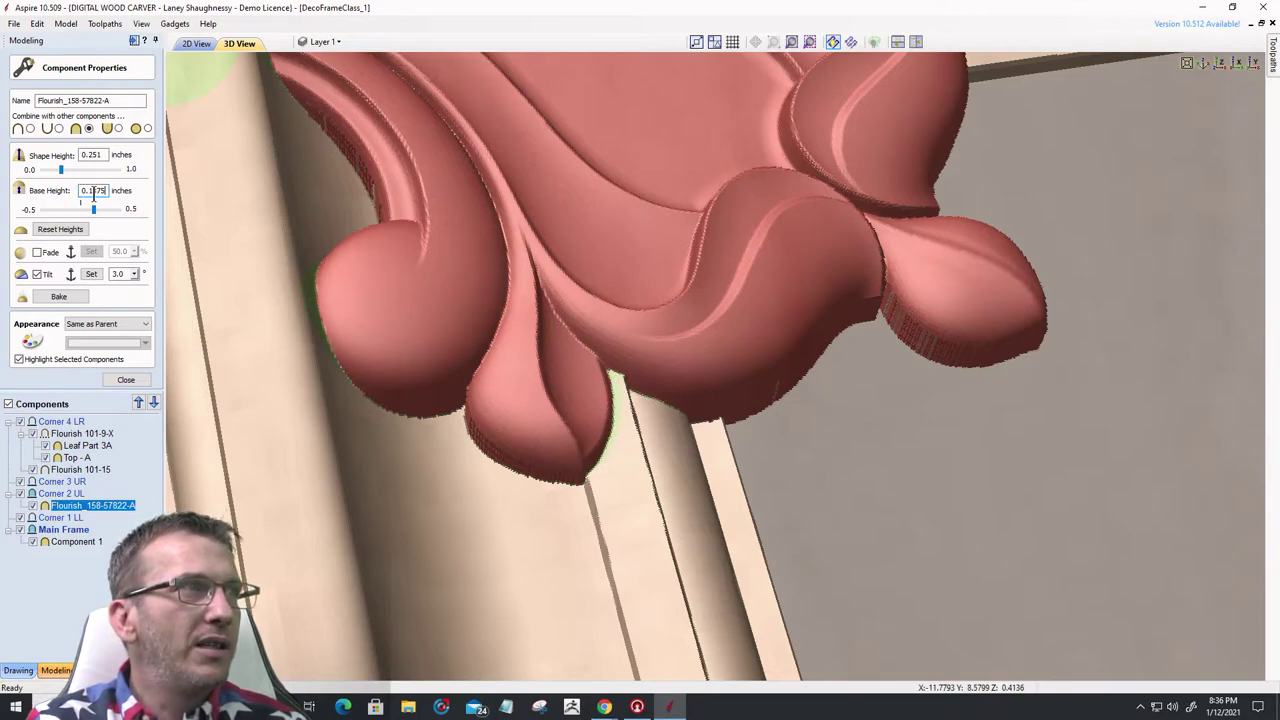
double_click(93, 190)
type("0.19")
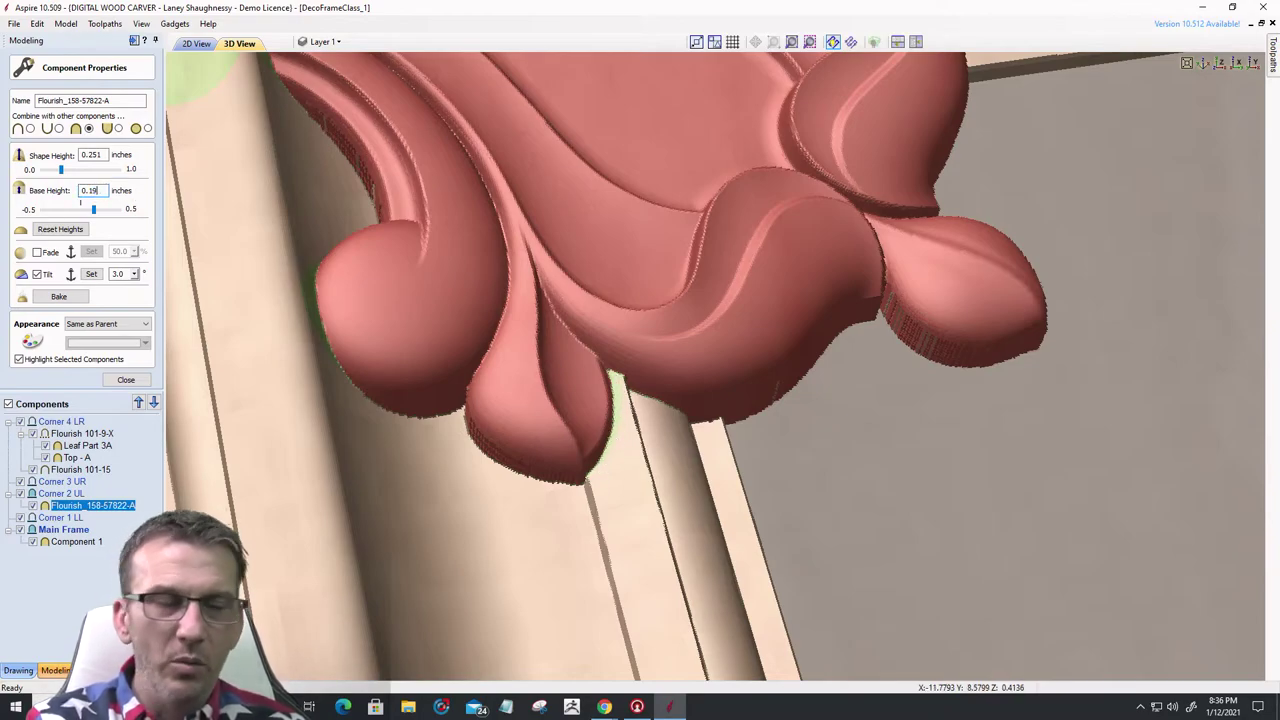
key("Return")
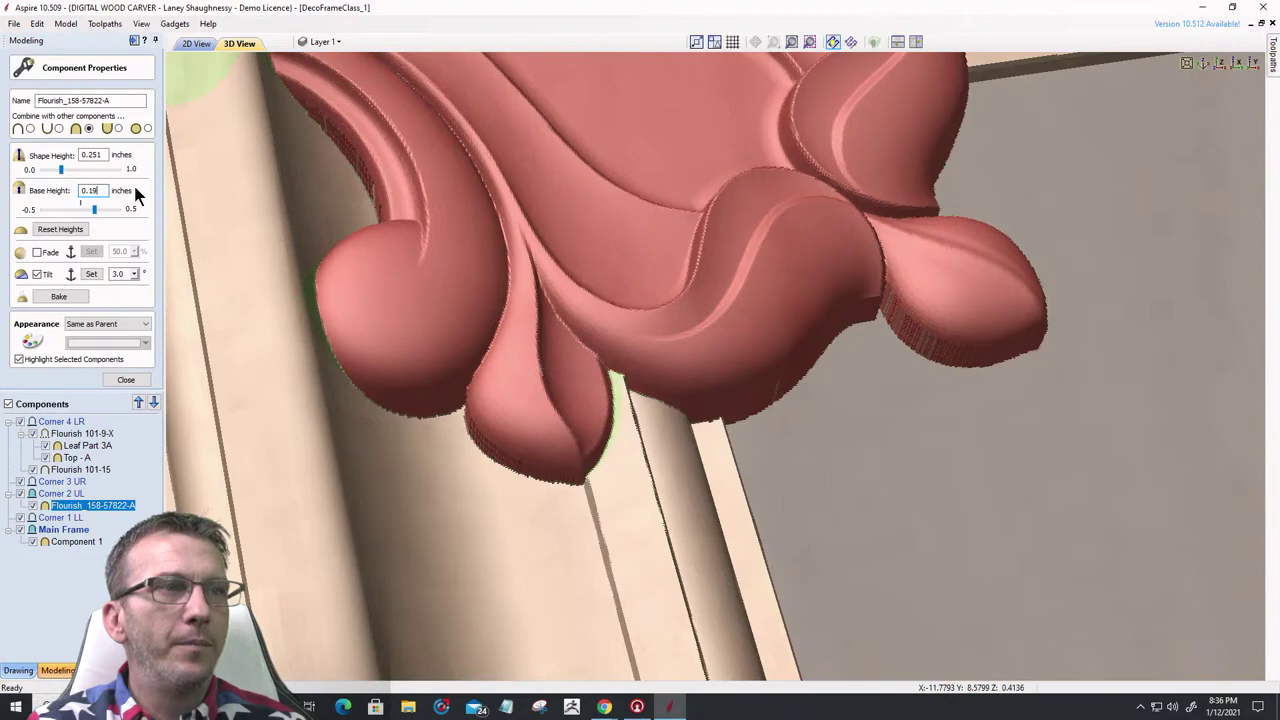
left_click(90, 190)
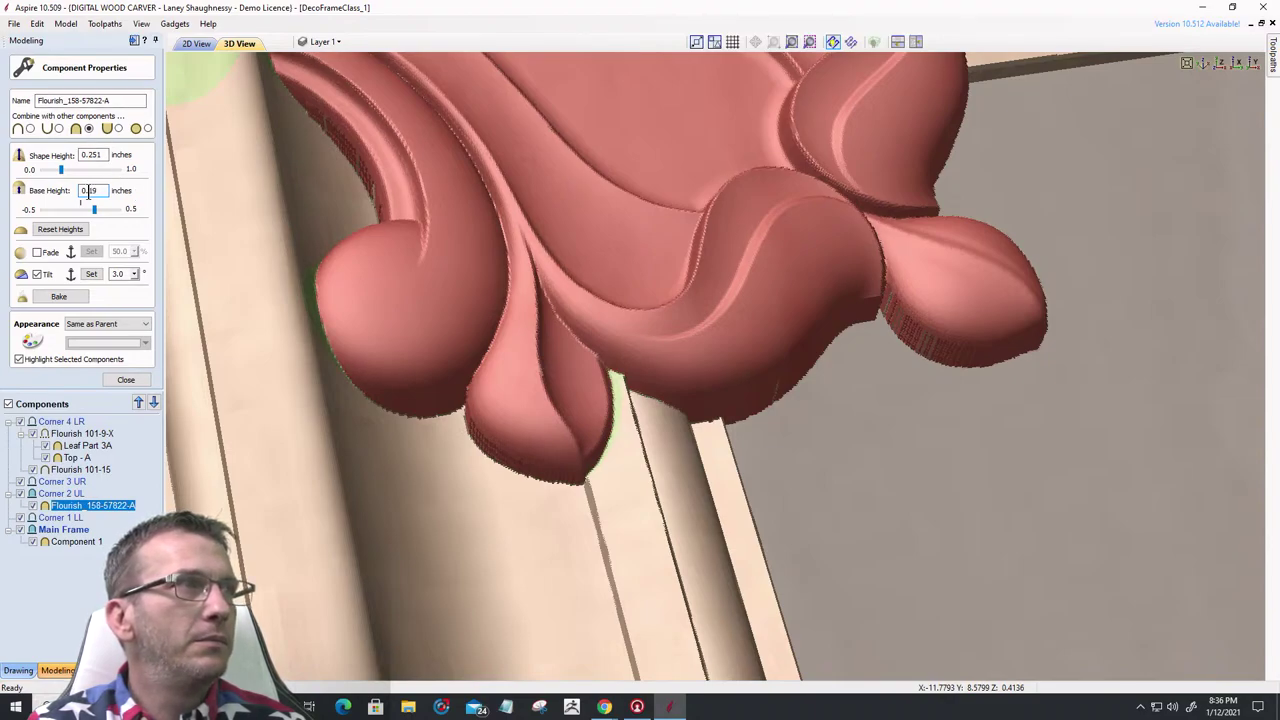
double_click(90, 190)
type("0.2")
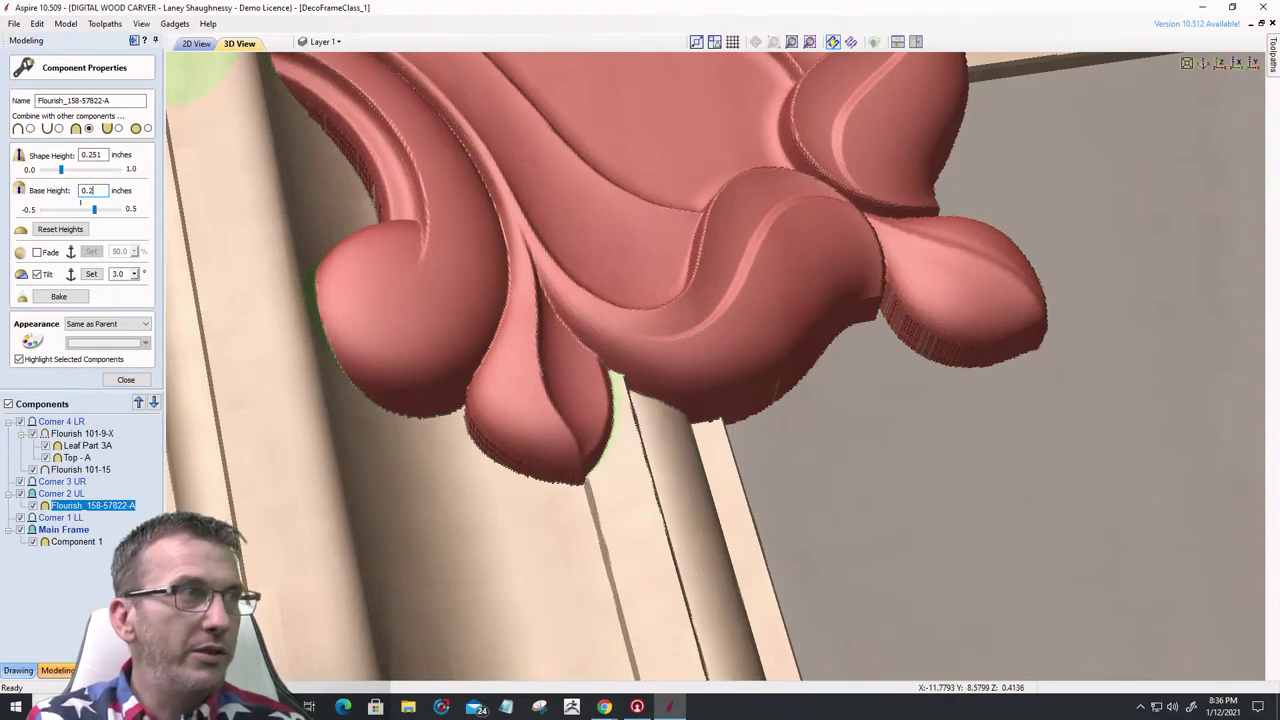
key("Return")
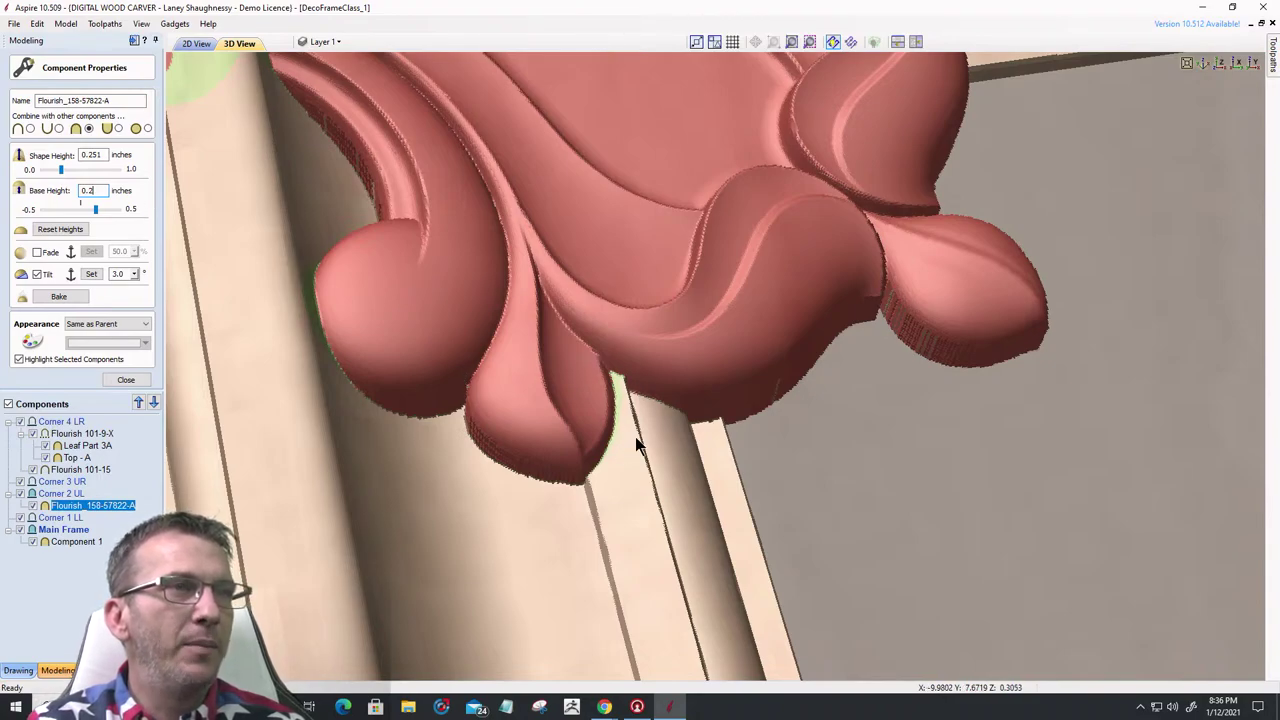
left_click_drag(594, 440, 496, 312)
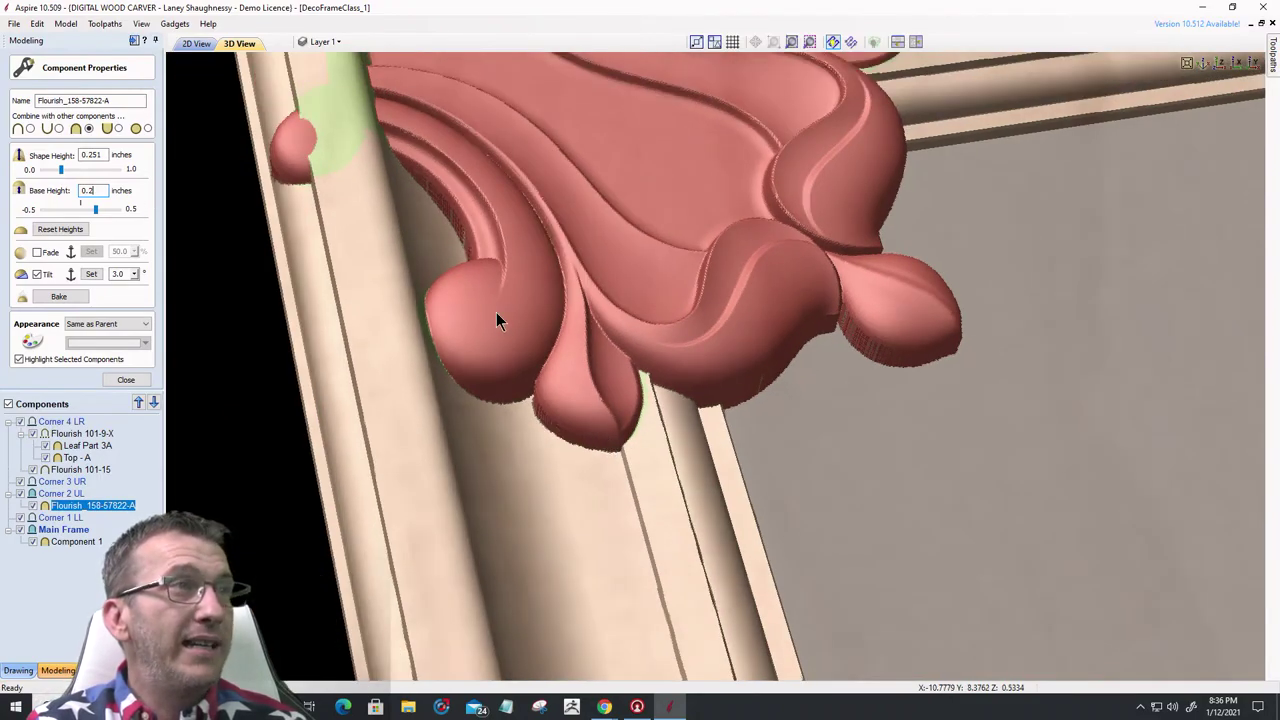
- Raise Flourish_158-57822-A's tilt from 3.4 to 6.0 degrees, then close Component Properties
scroll(478, 272, "down", 3)
scroll(474, 256, "down", 4)
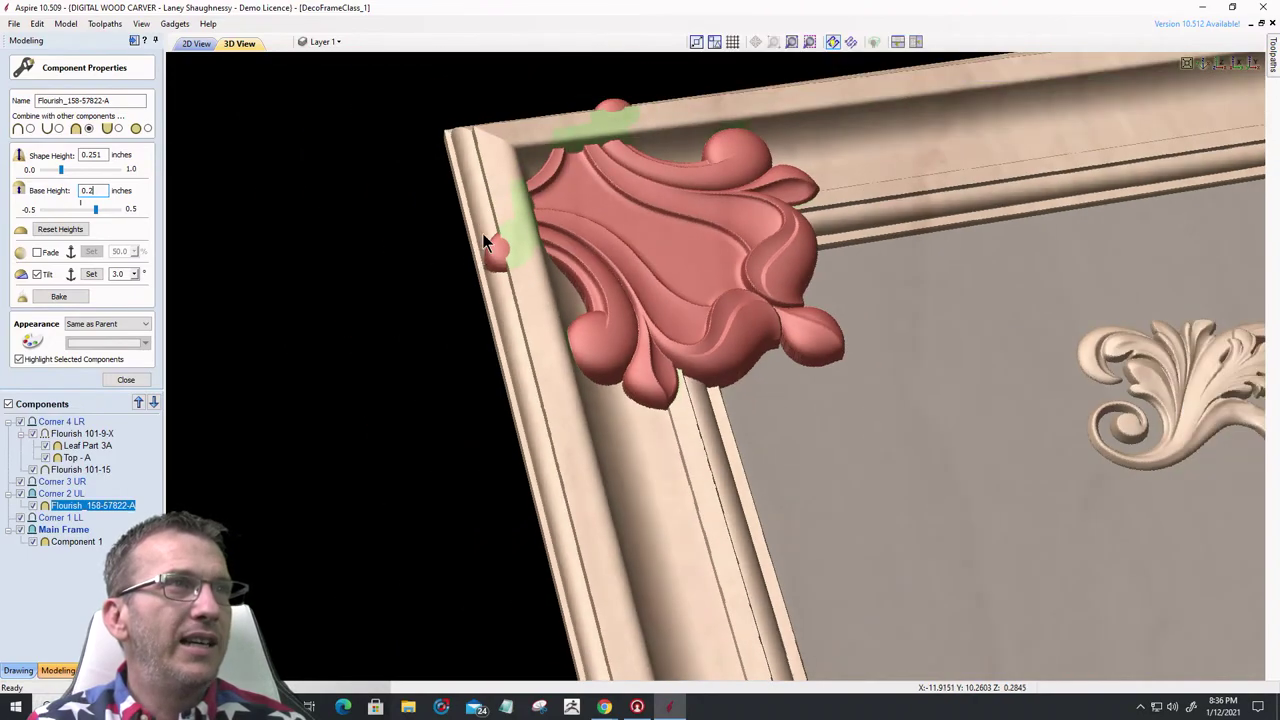
left_click_drag(578, 241, 668, 273)
scroll(668, 273, "up", 4)
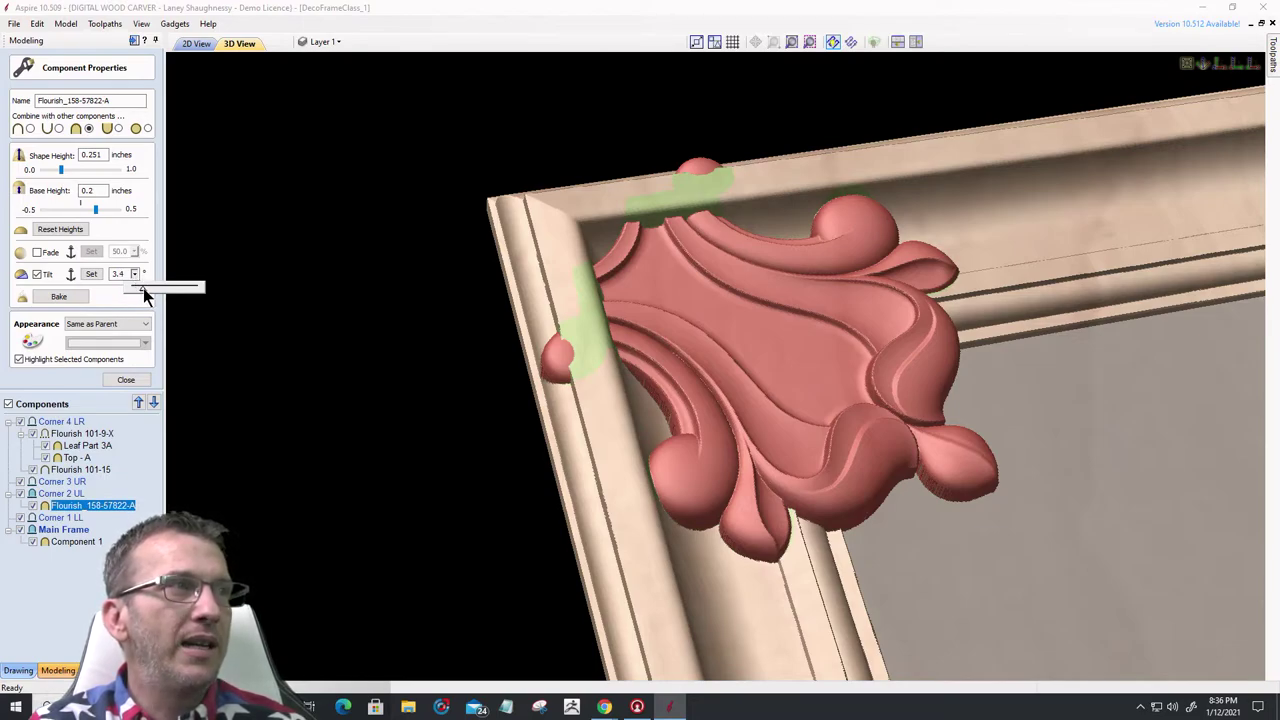
left_click_drag(143, 292, 148, 291)
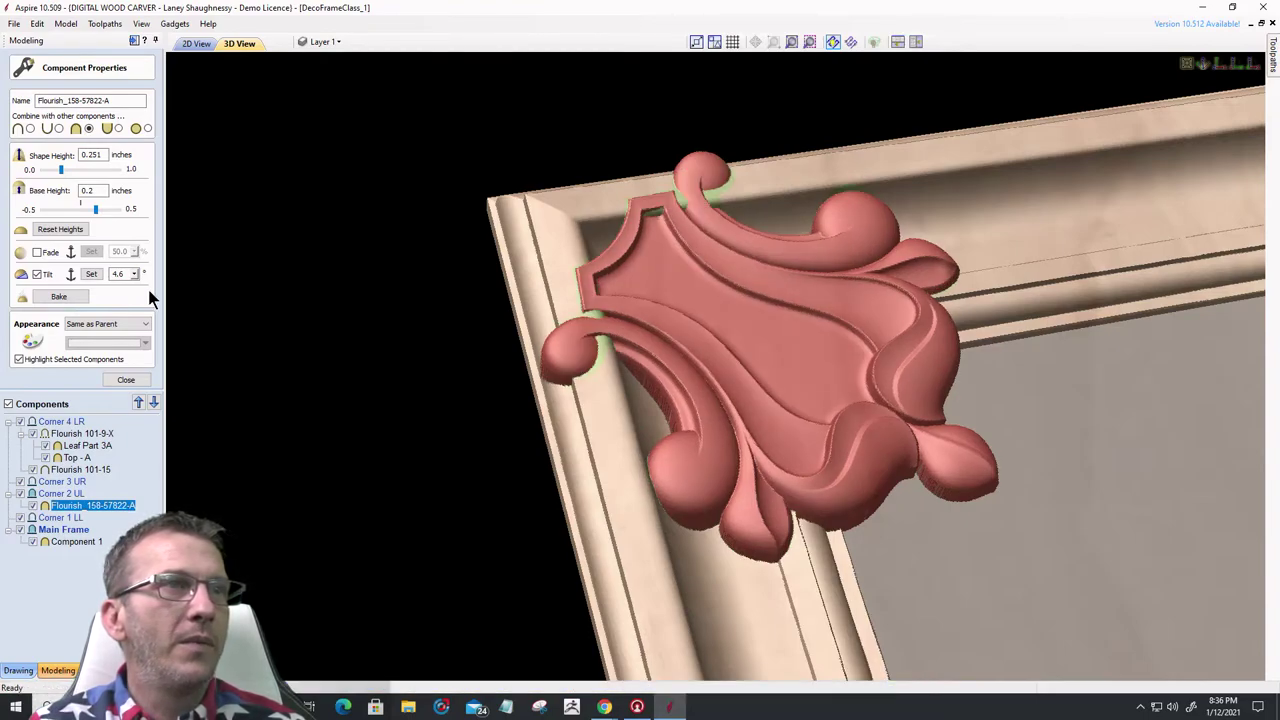
left_click_drag(135, 273, 150, 297)
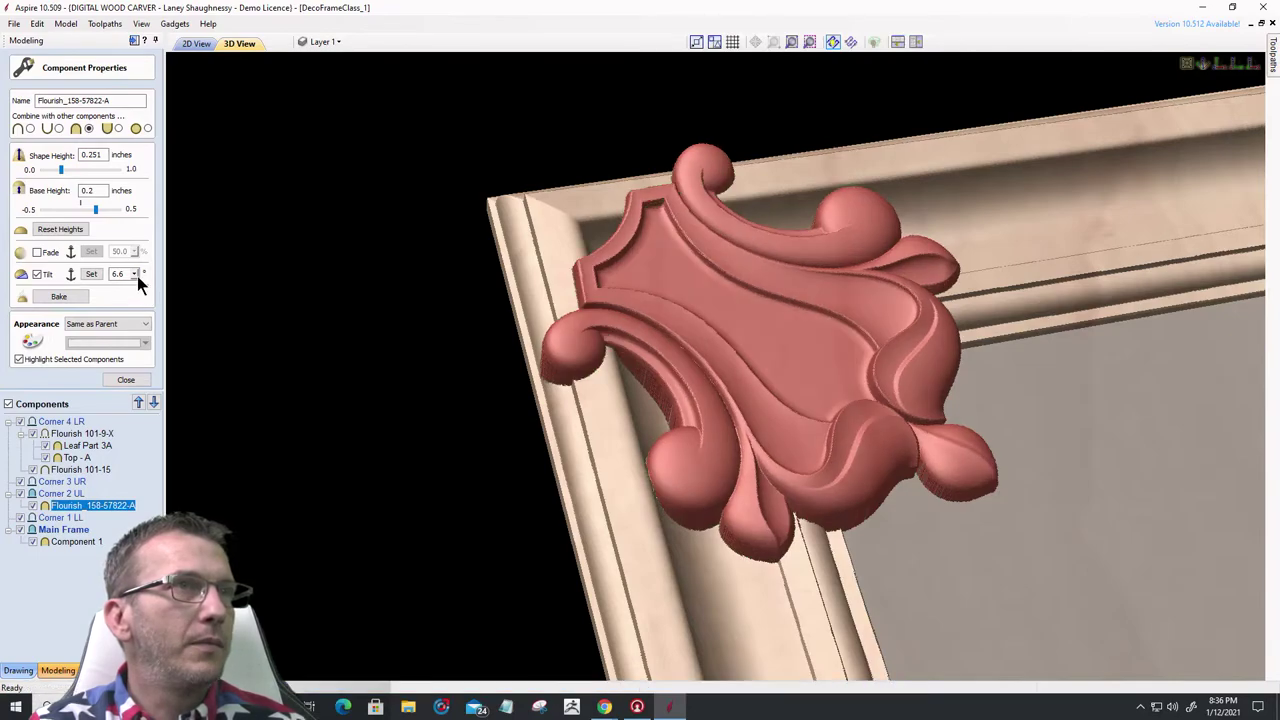
left_click(135, 274)
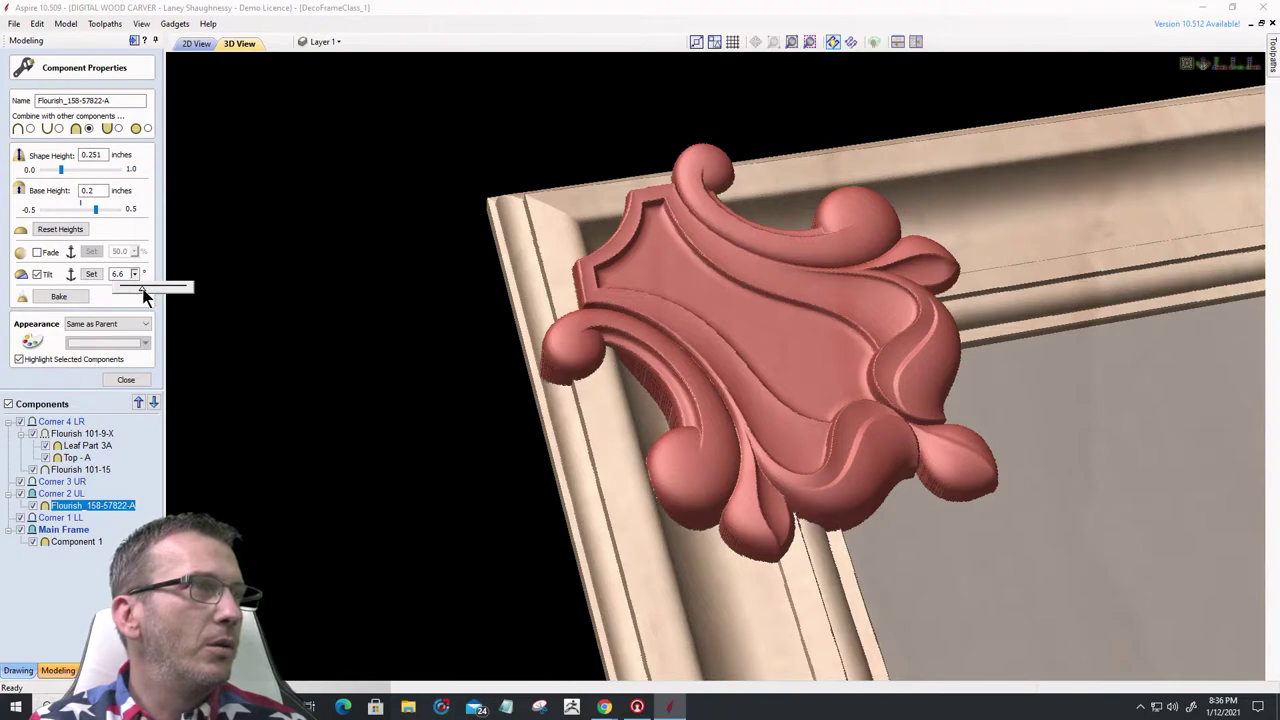
left_click_drag(143, 292, 141, 288)
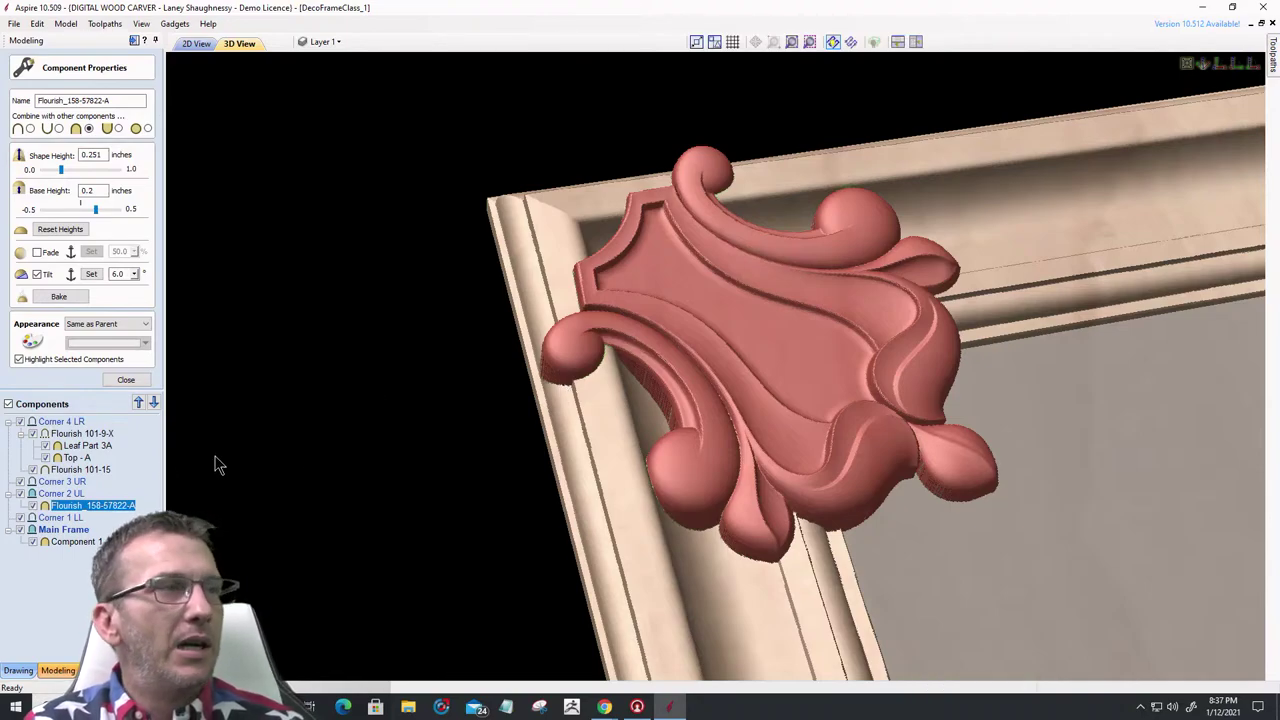
left_click(136, 379)
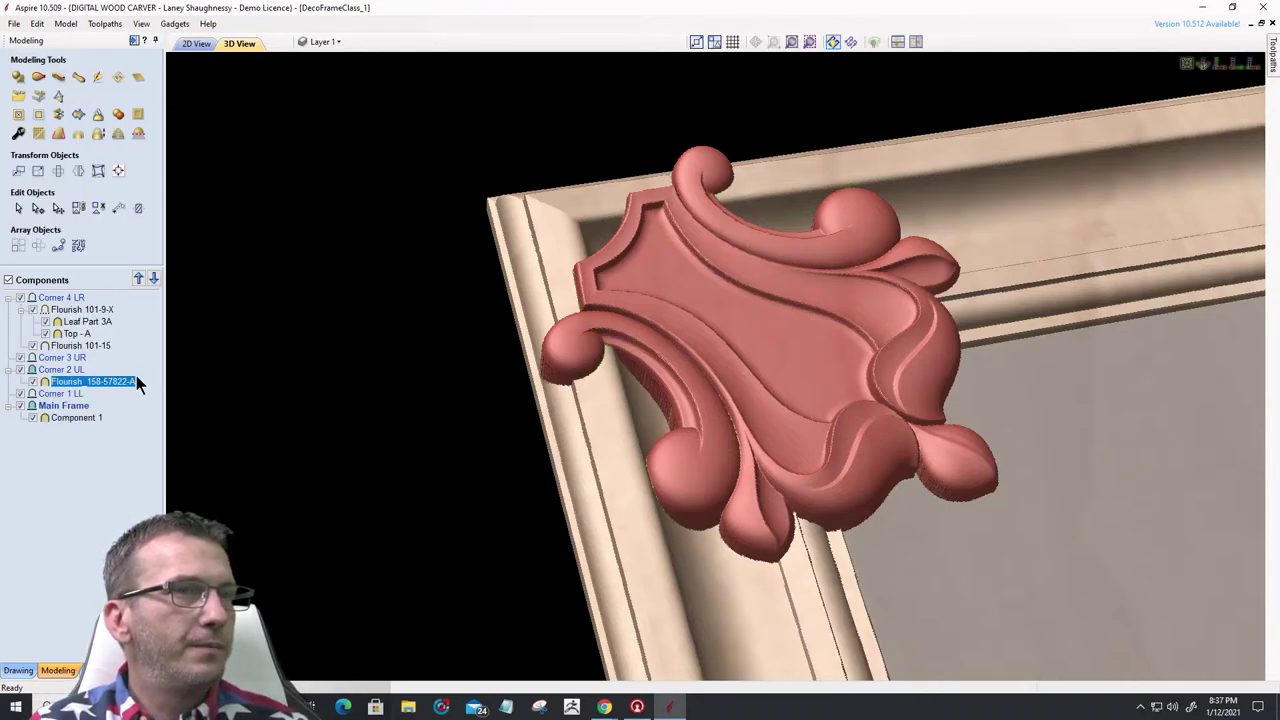
- Zoom out to show the acanthus carving beside the corner shield
scroll(592, 387, "down", 3)
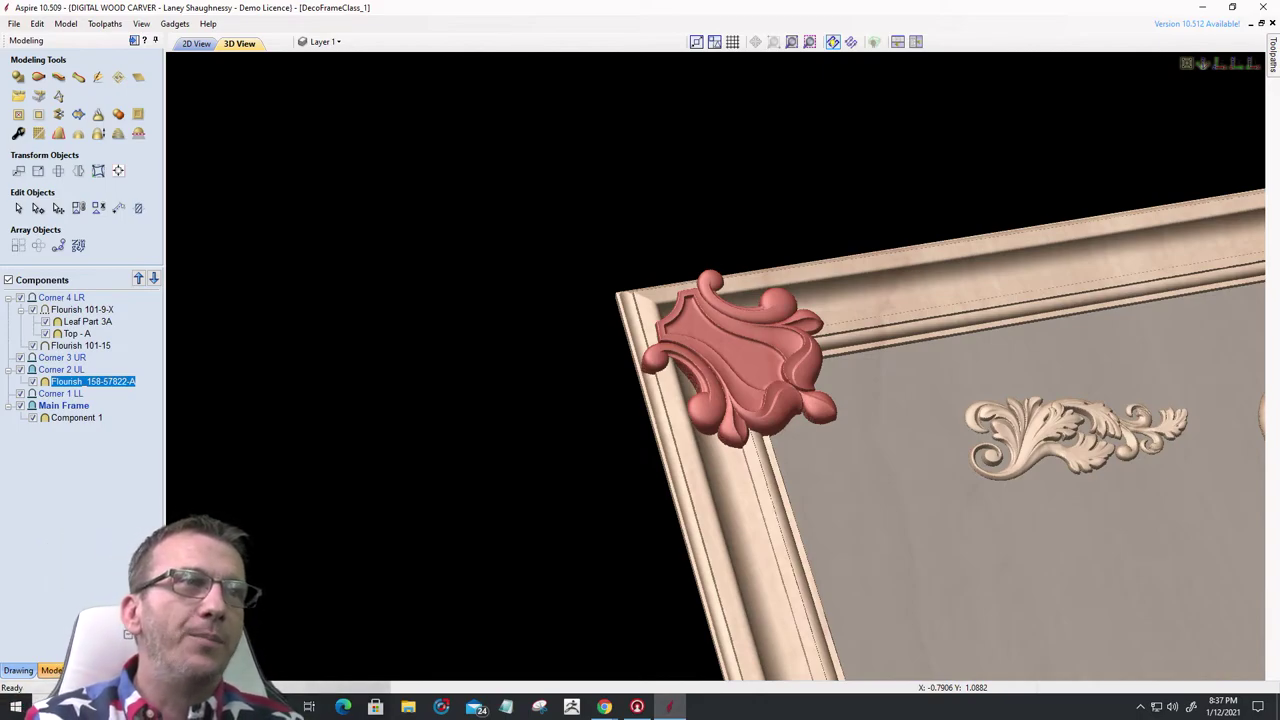
- In Program Options, change Shaded Background Style from Gradient to Solid
left_click(37, 25)
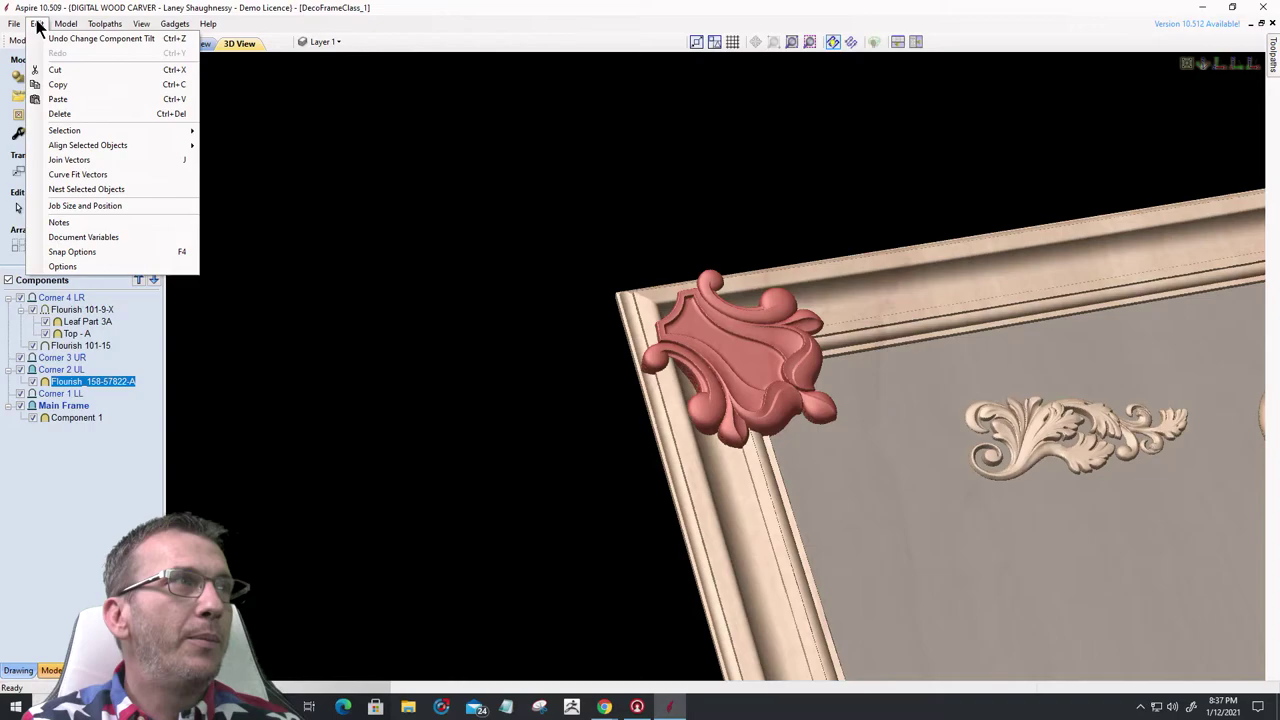
left_click(97, 268)
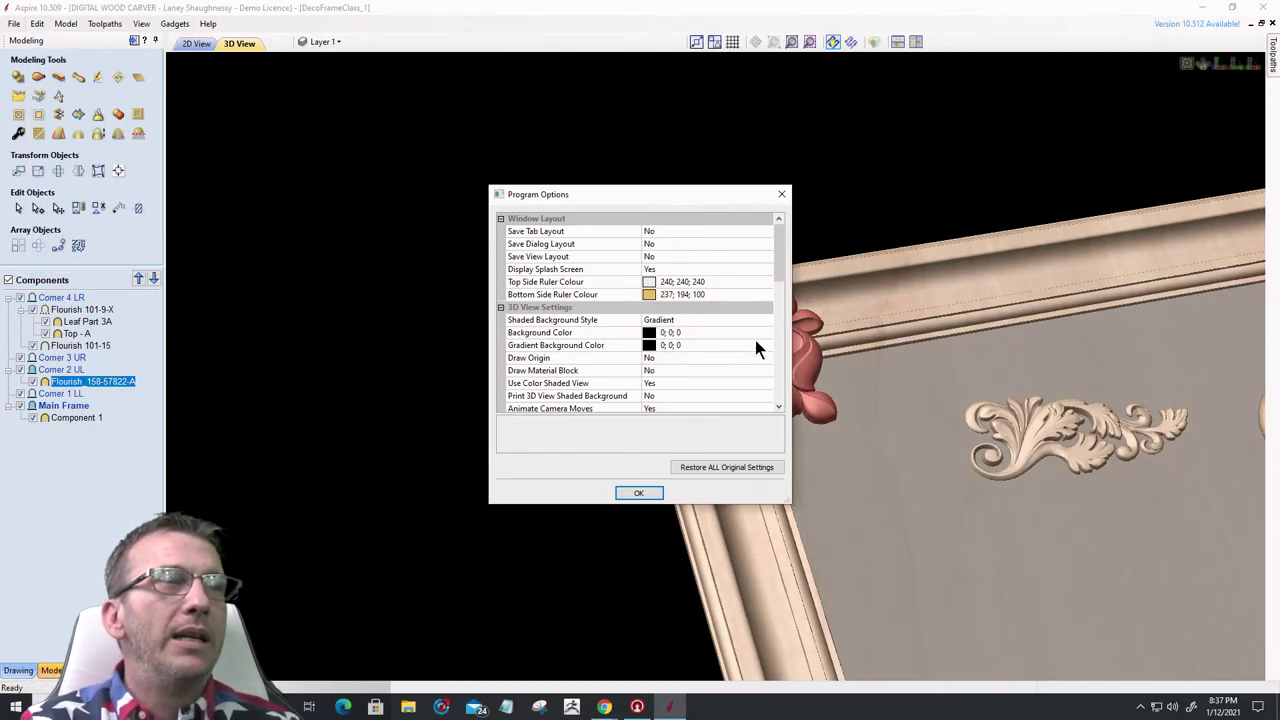
left_click(529, 319)
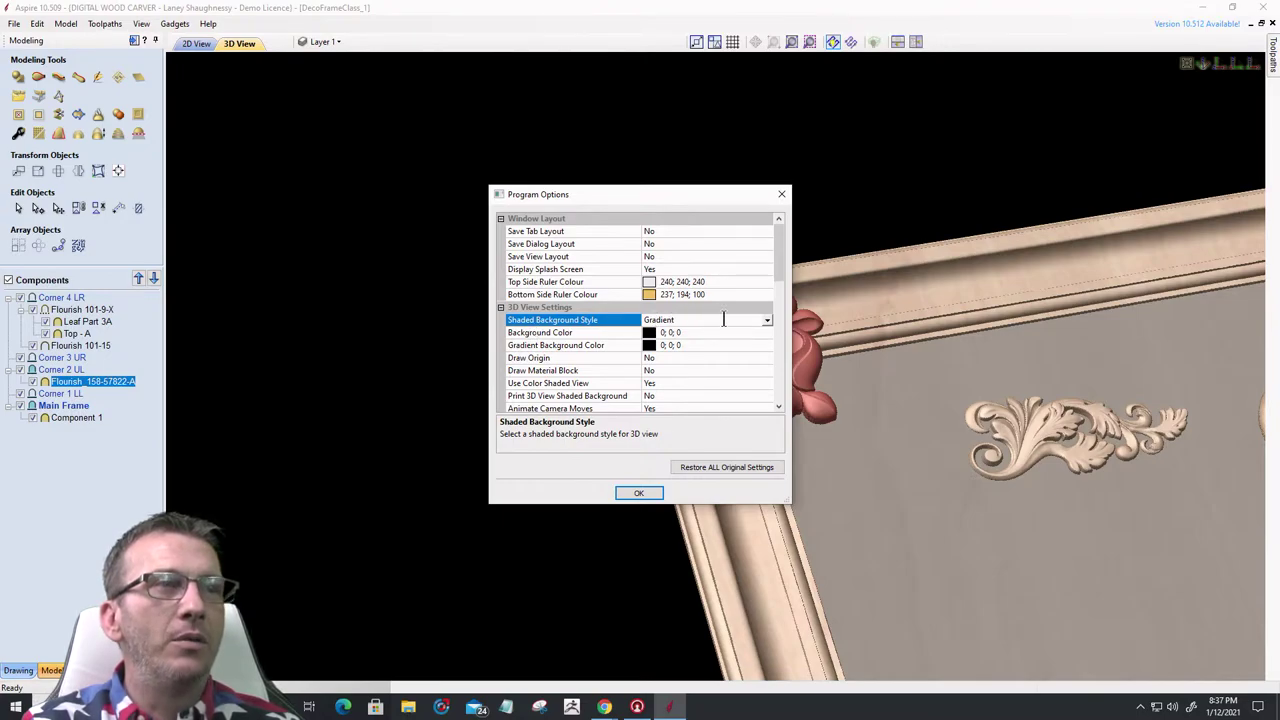
left_click(766, 320)
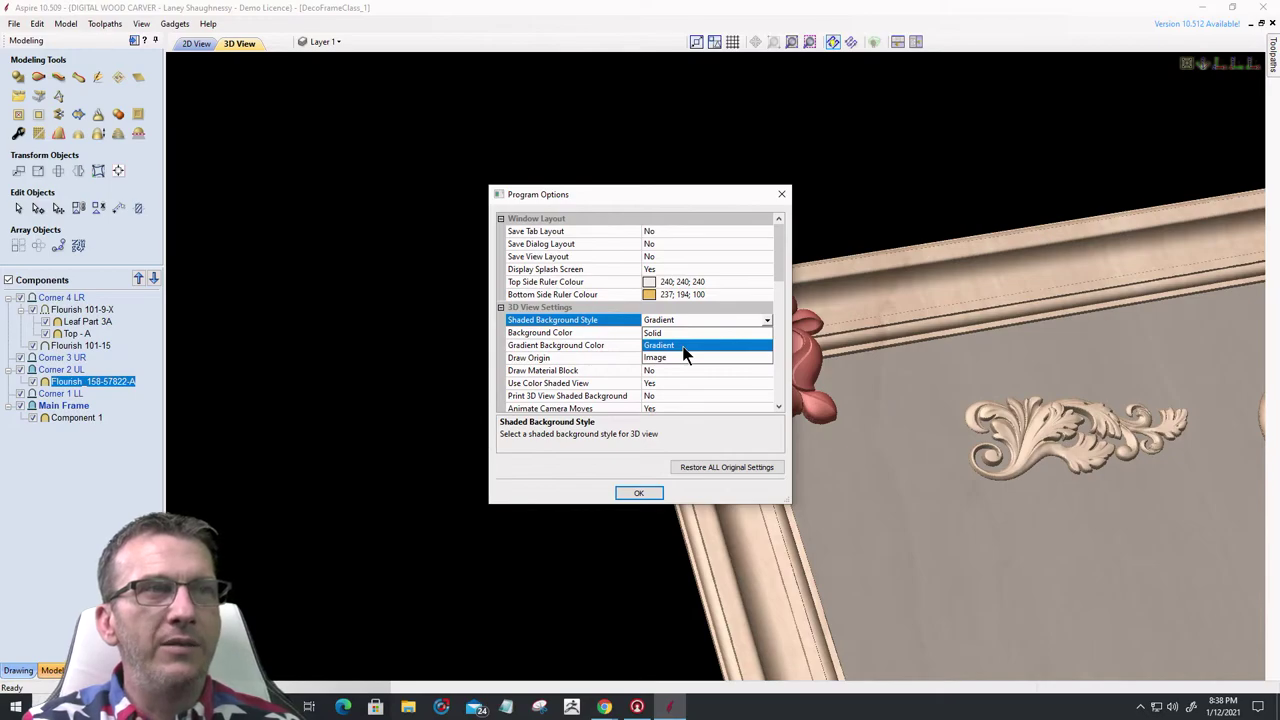
left_click(657, 358)
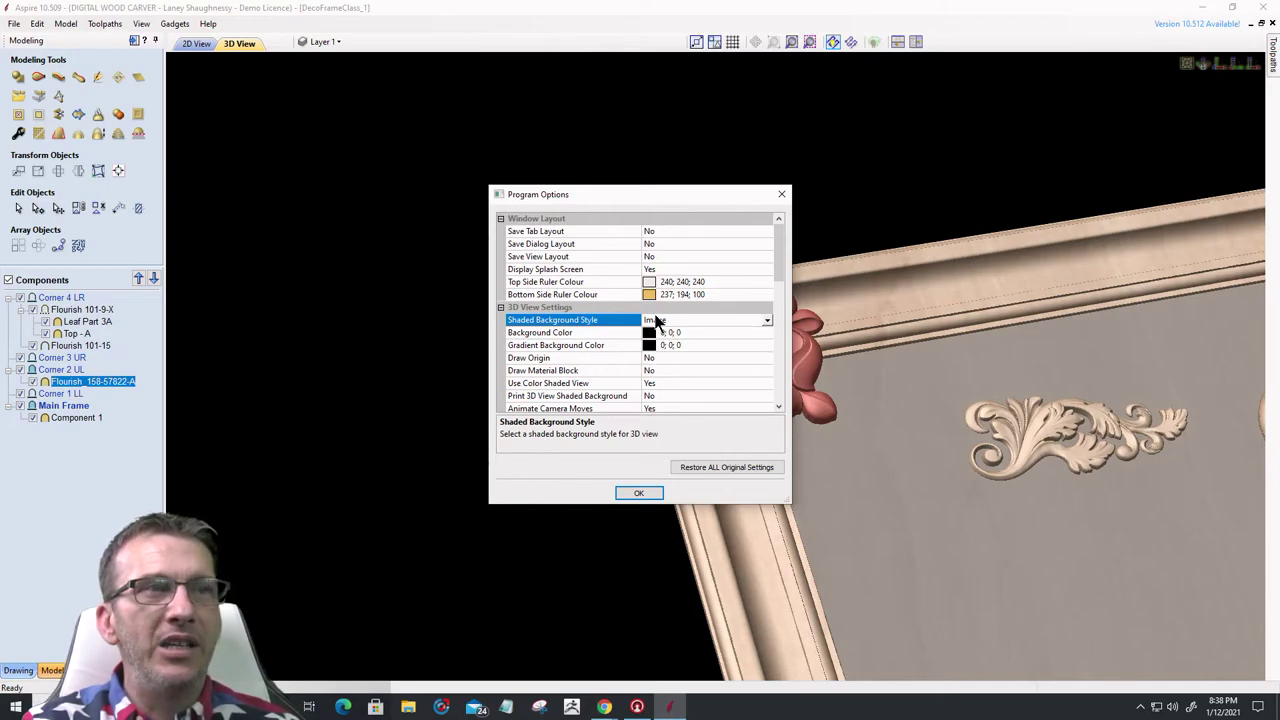
left_click(766, 321)
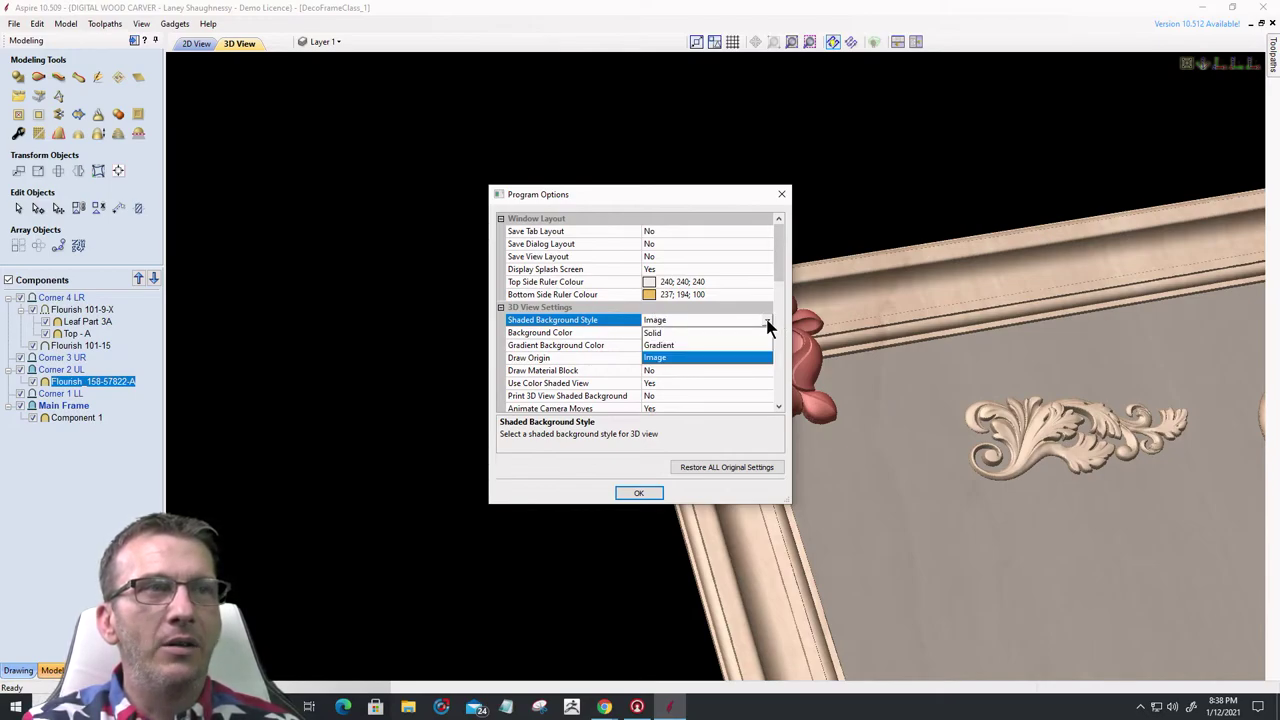
left_click(656, 333)
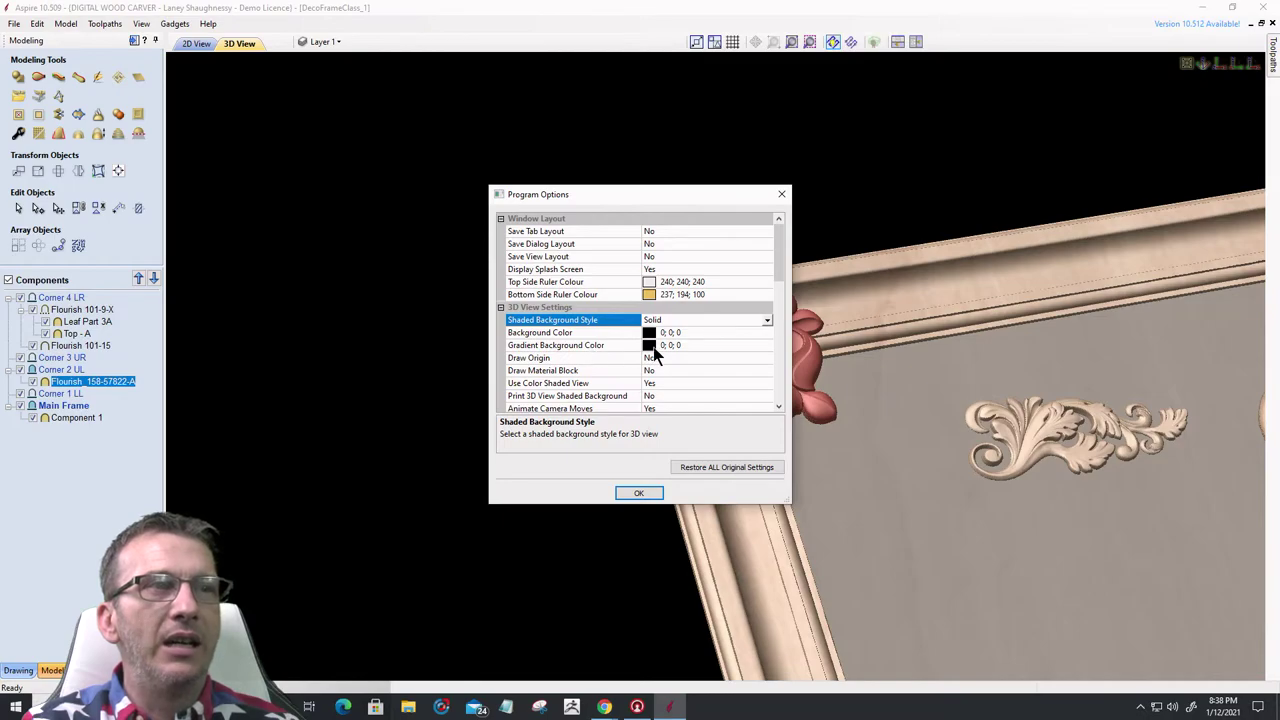
- Keep the black background colour and Solid style, and apply the options
left_click(655, 333)
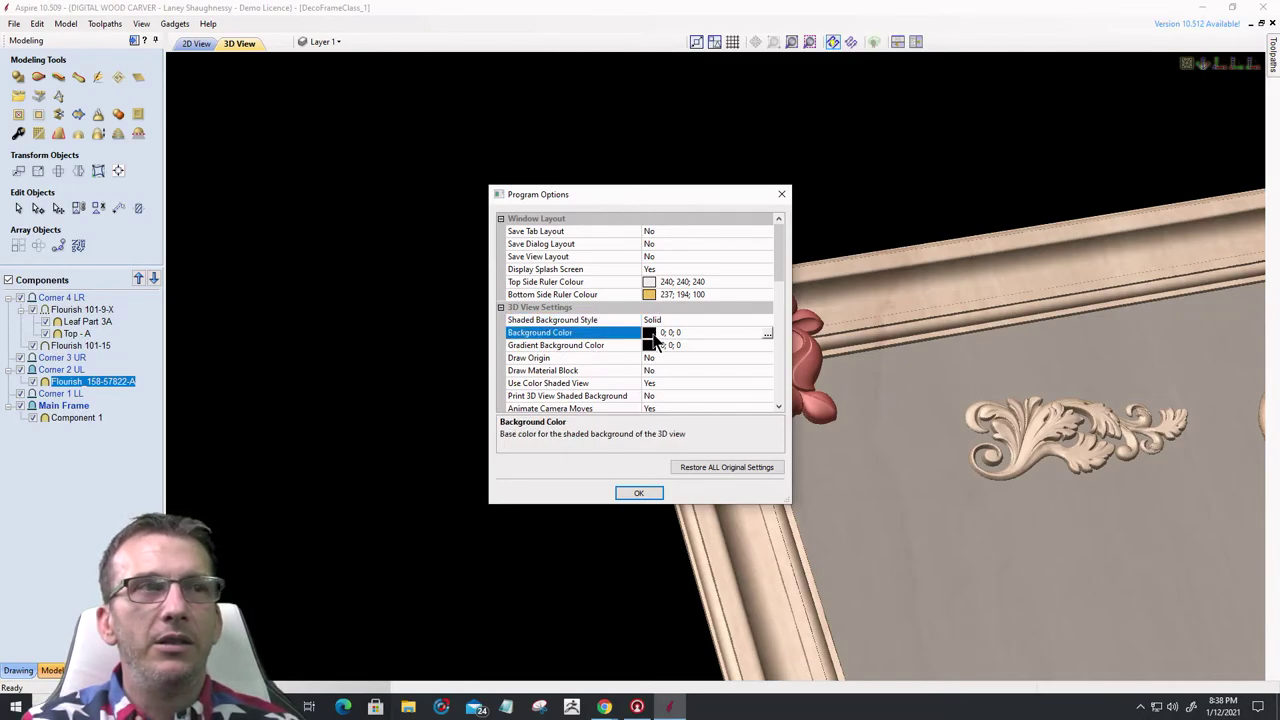
left_click(768, 332)
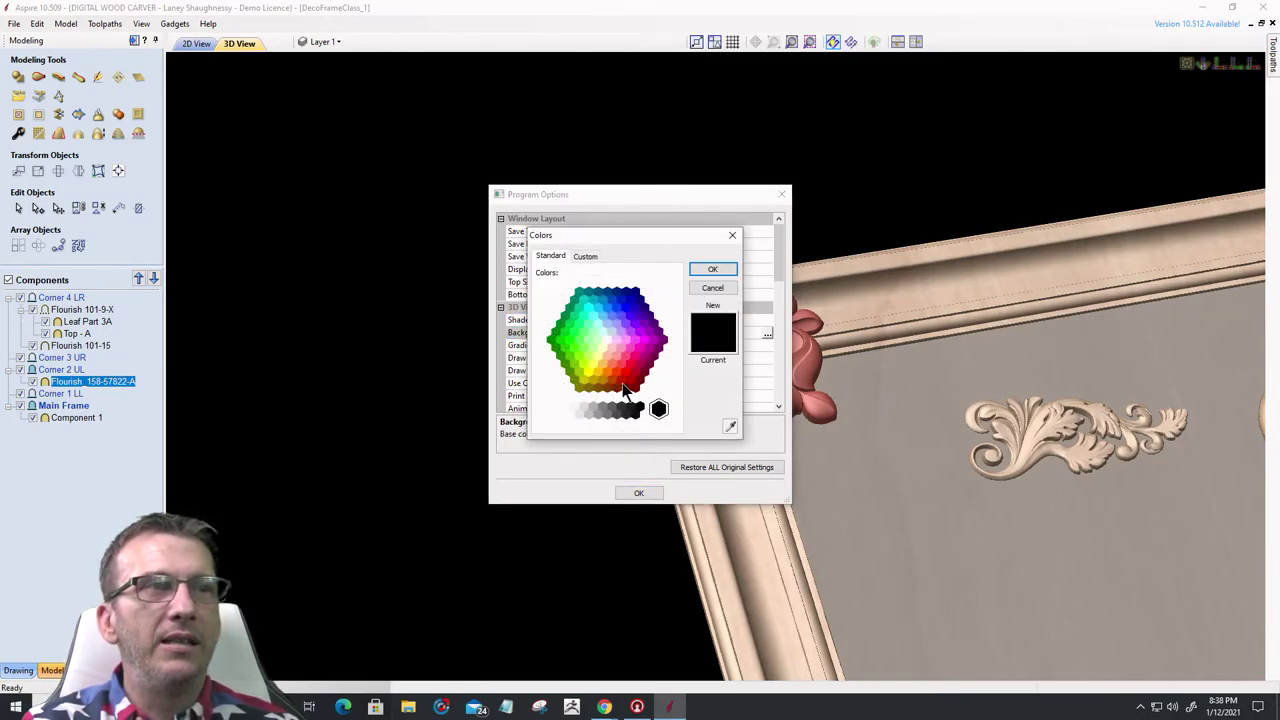
left_click(712, 289)
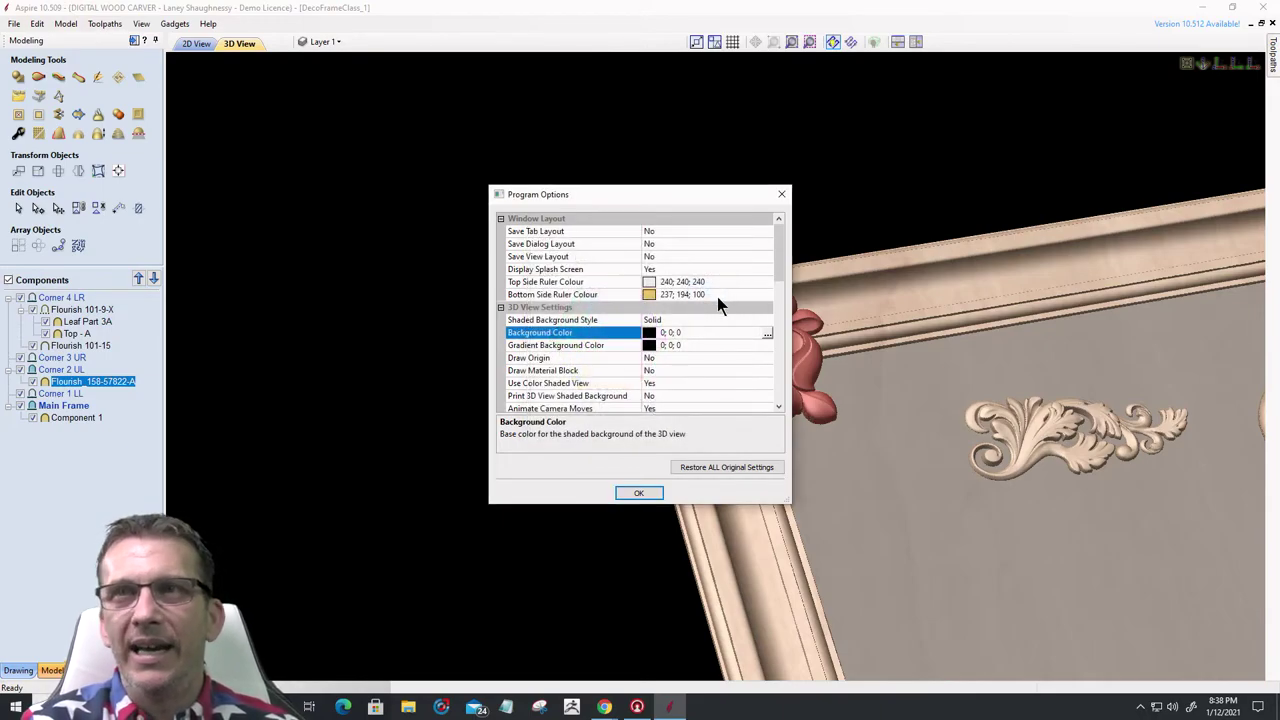
left_click(767, 333)
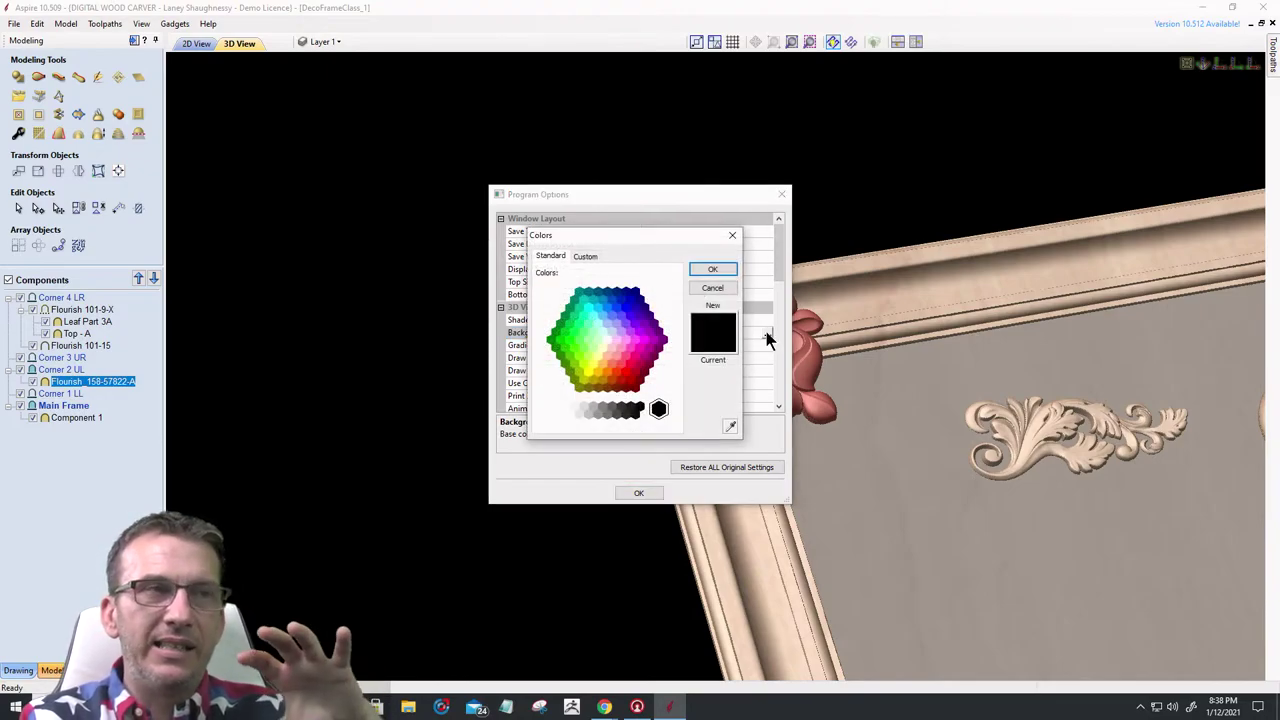
left_click(712, 288)
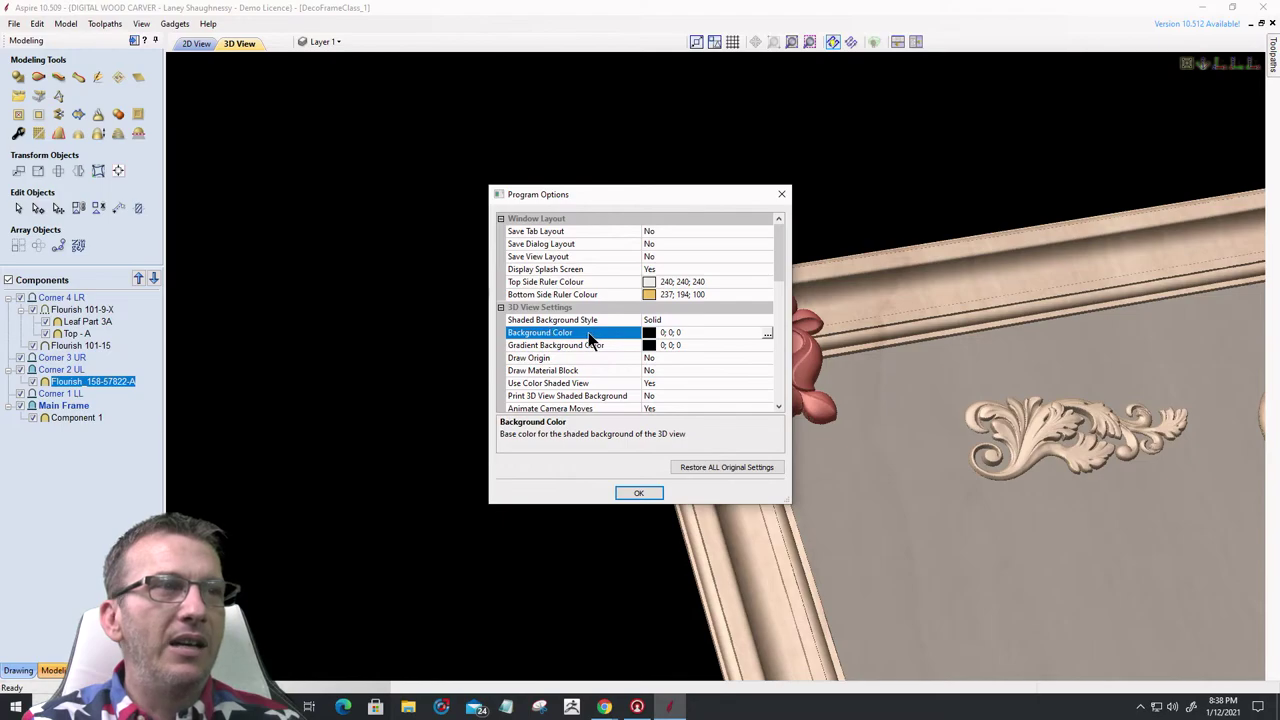
left_click(647, 319)
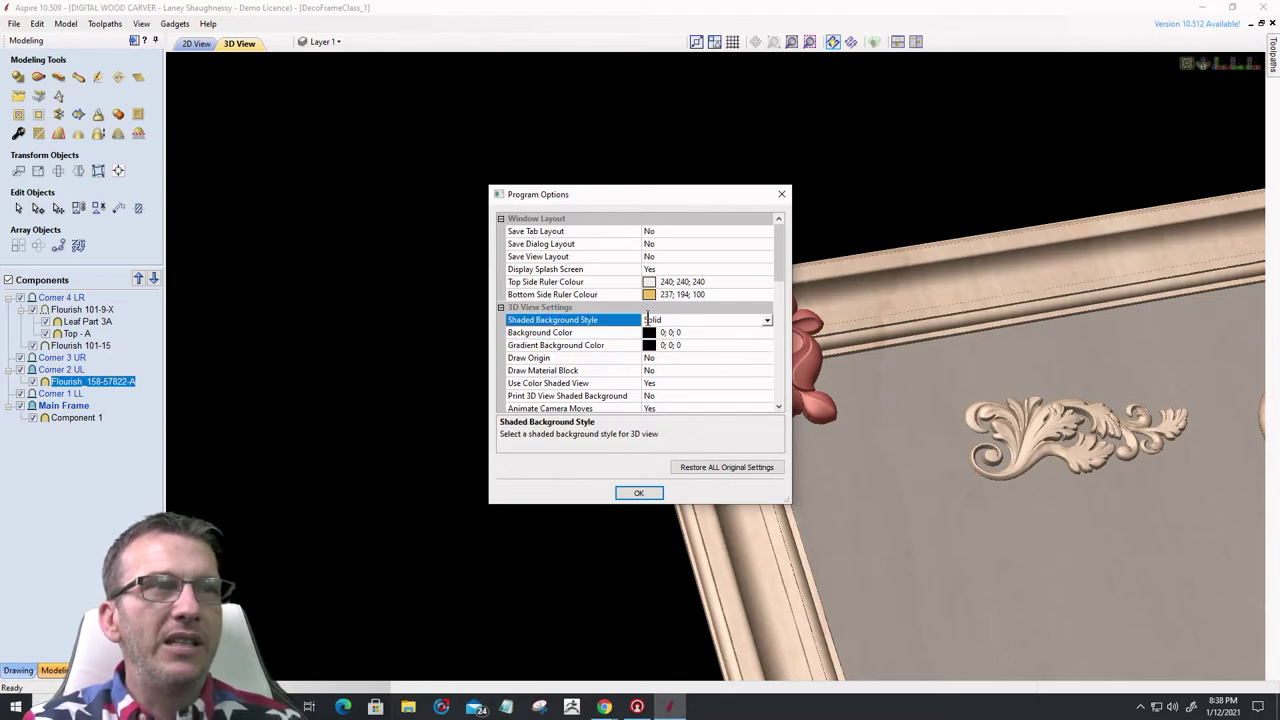
left_click(767, 320)
left_click(585, 345)
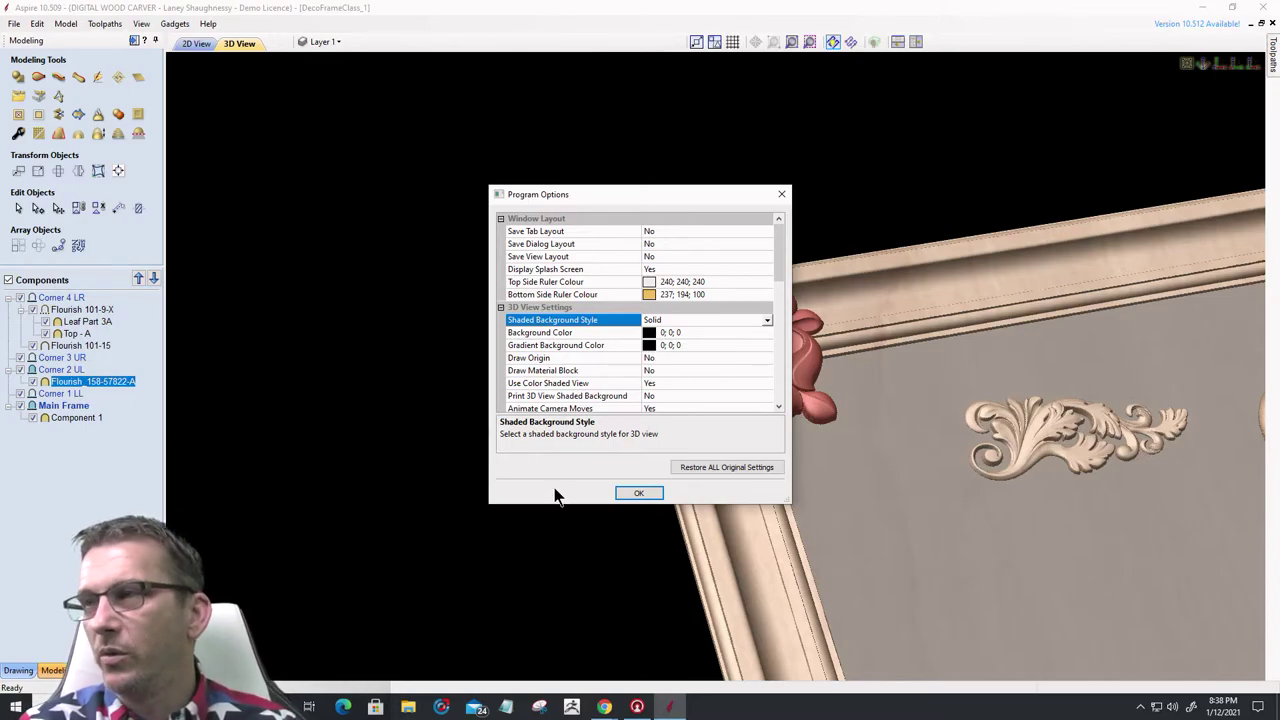
left_click(638, 494)
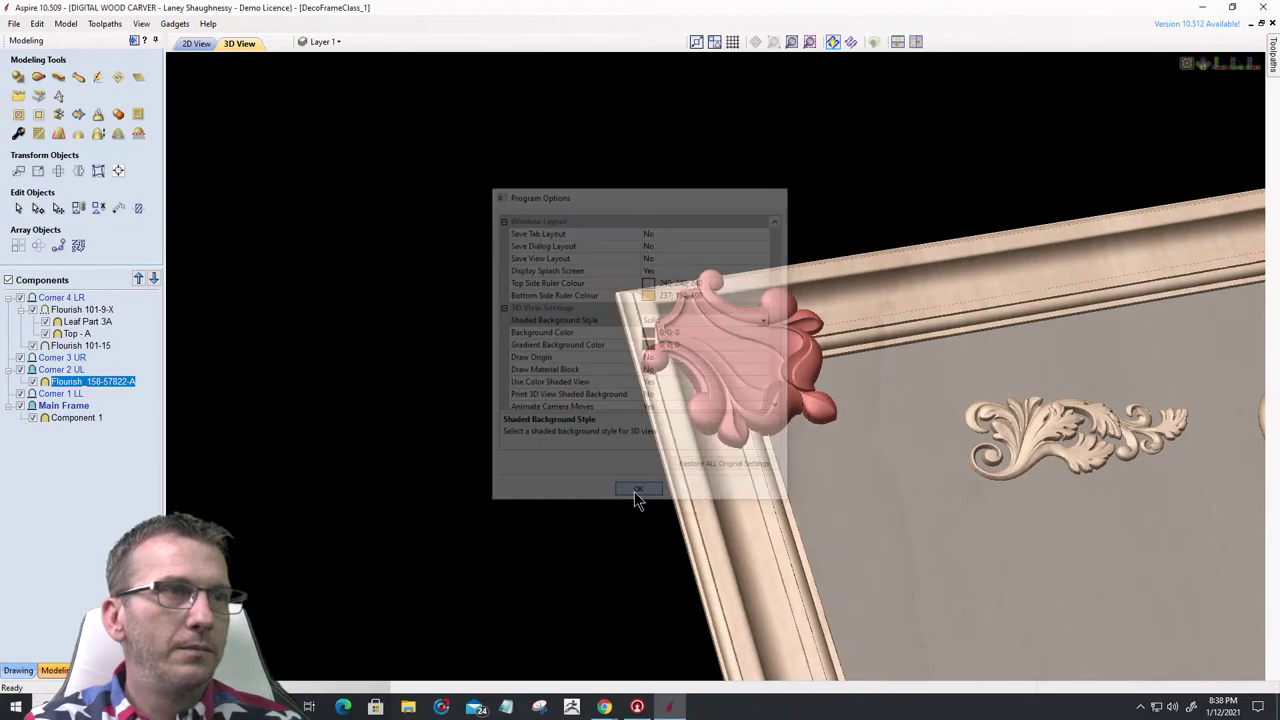
- Pan the 3D view toward the acanthus carving, then switch to 2D View
scroll(690, 350, "up", 3)
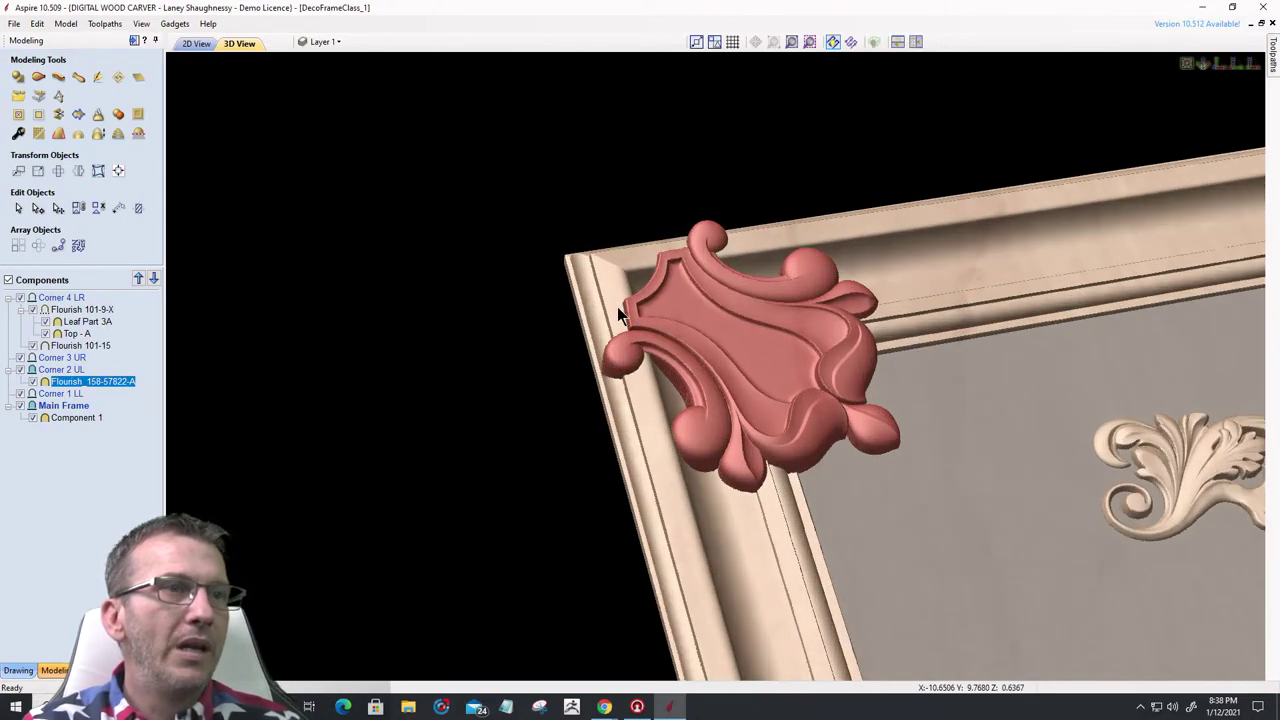
middle_click_drag(617, 306, 413, 279)
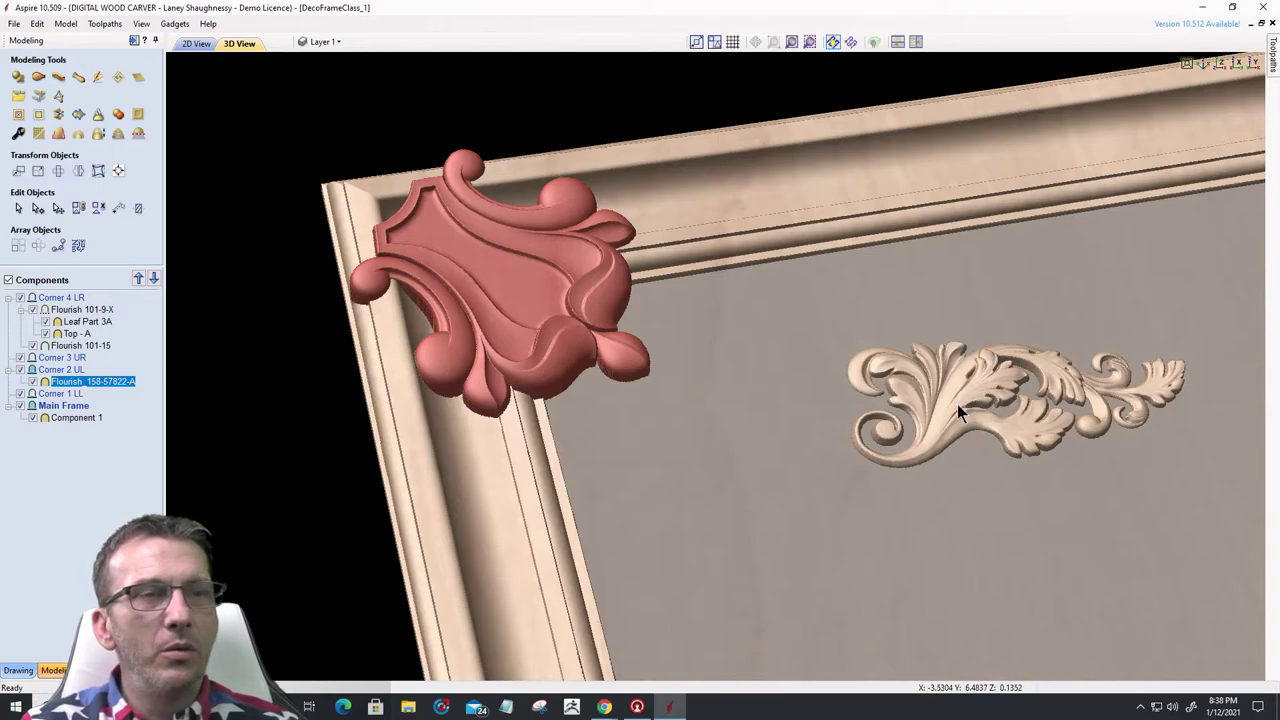
left_click(196, 44)
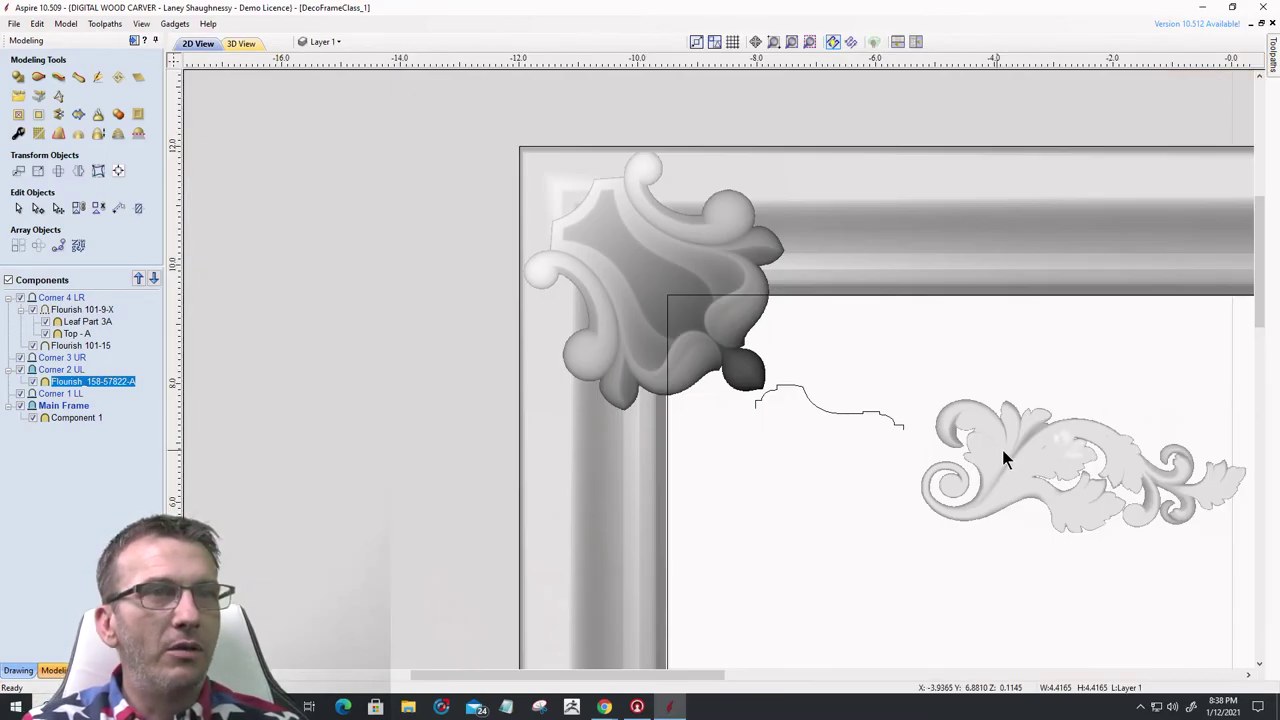
- Move acanthus Flourish 101-15 onto the frame's top rail, nudging it slightly right
left_click(1014, 462)
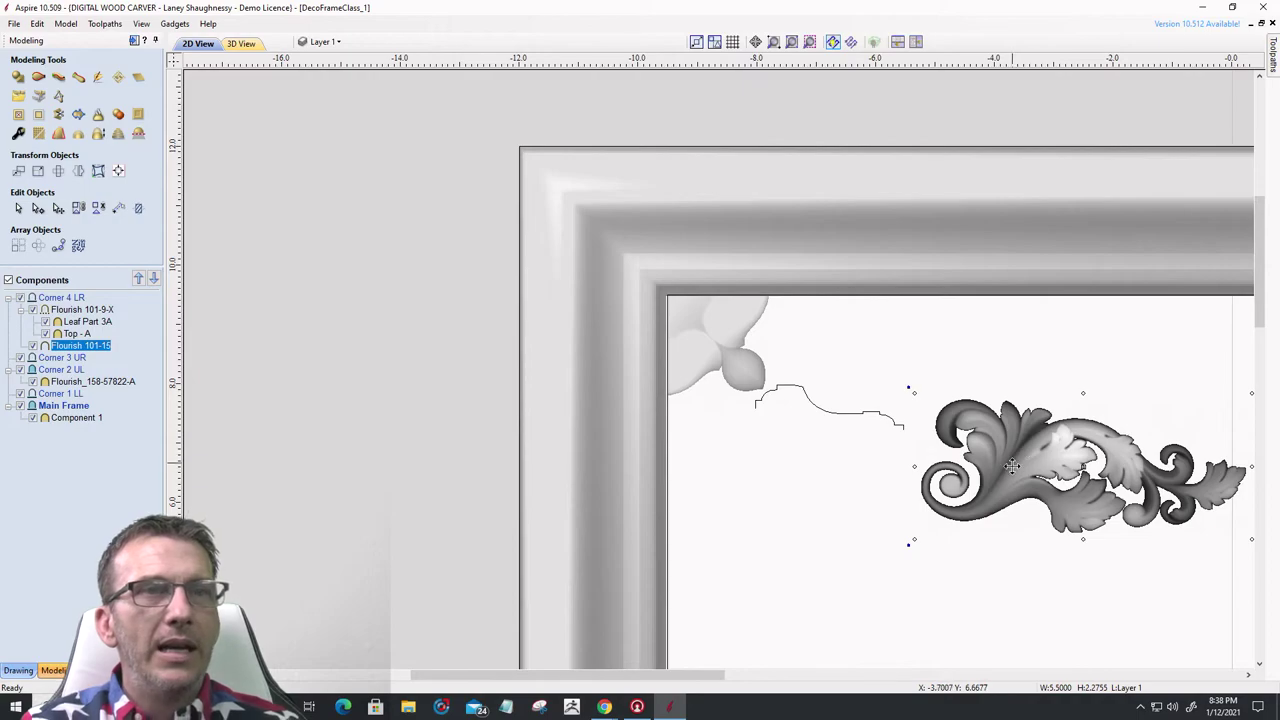
left_click_drag(1014, 464, 720, 225)
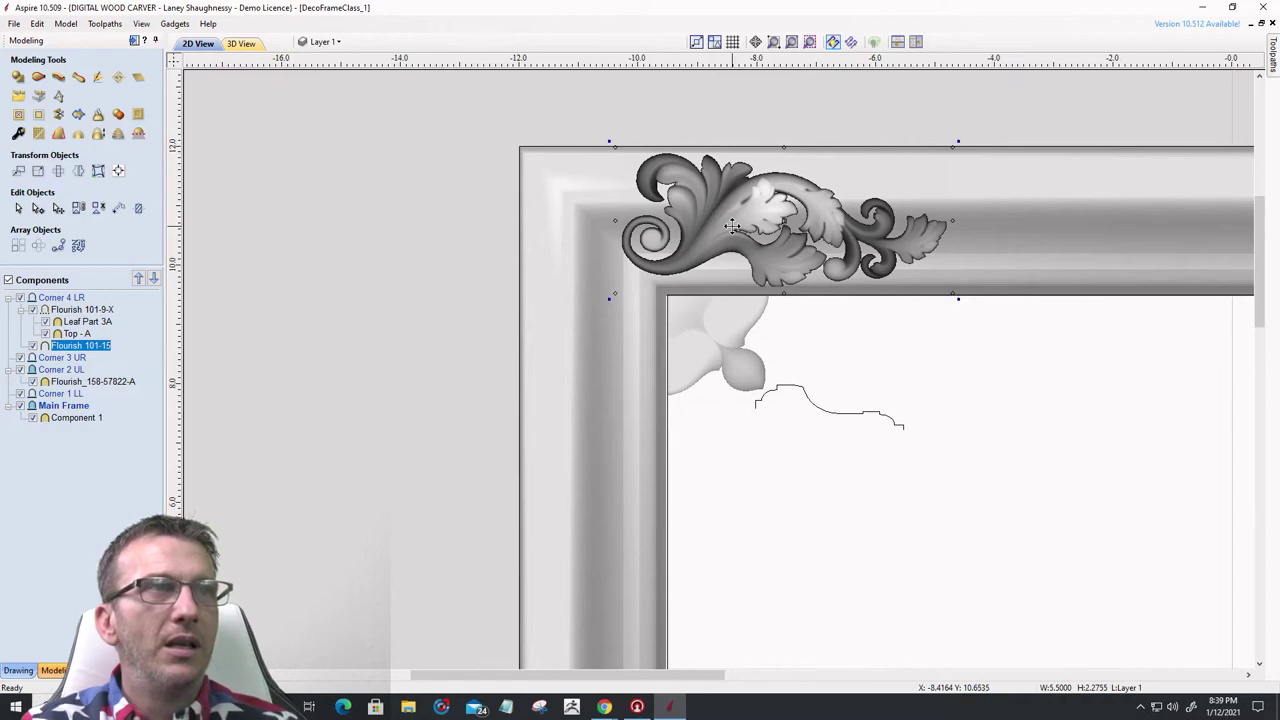
left_click_drag(732, 226, 740, 230)
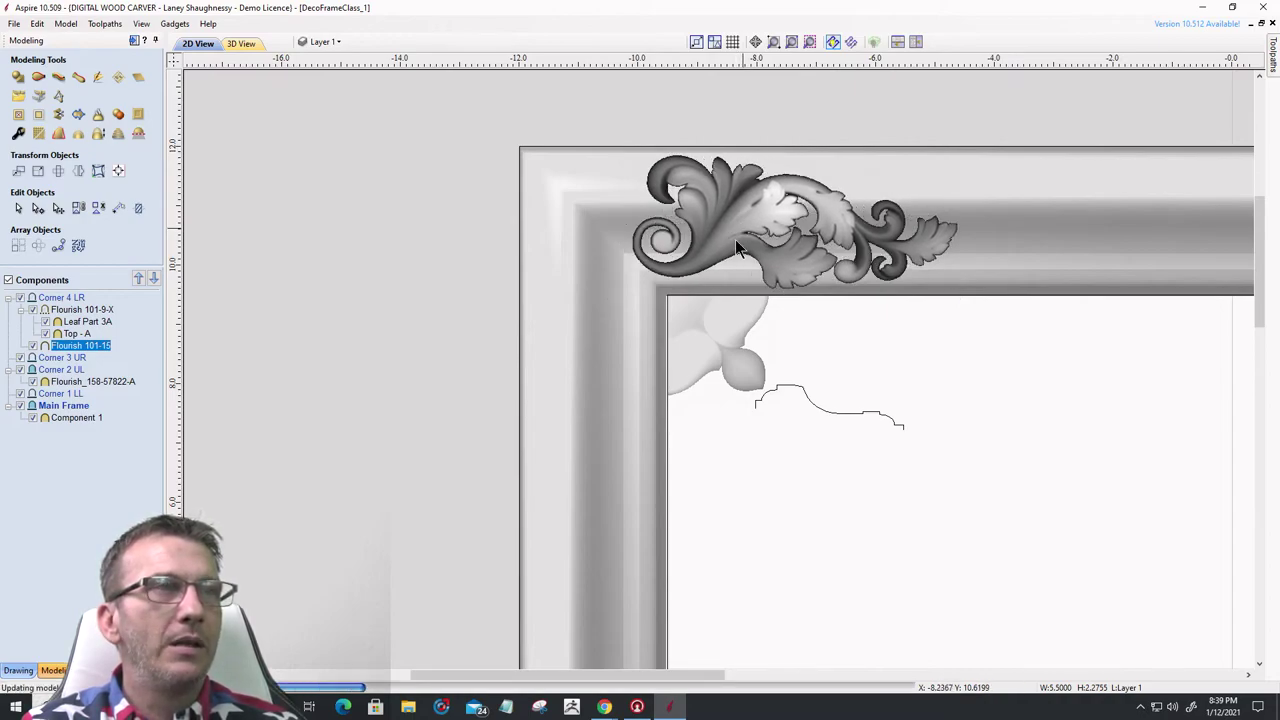
- Select the corner shield and hide the main frame model
left_click(699, 332)
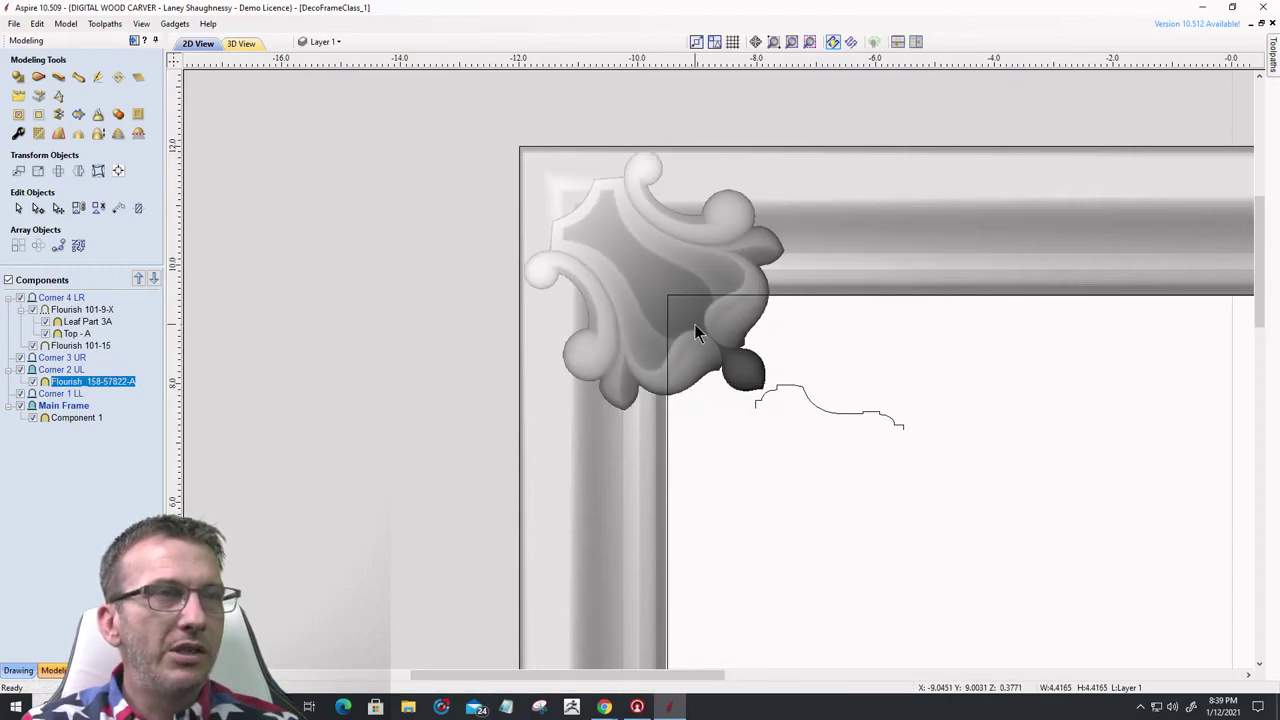
left_click(818, 392)
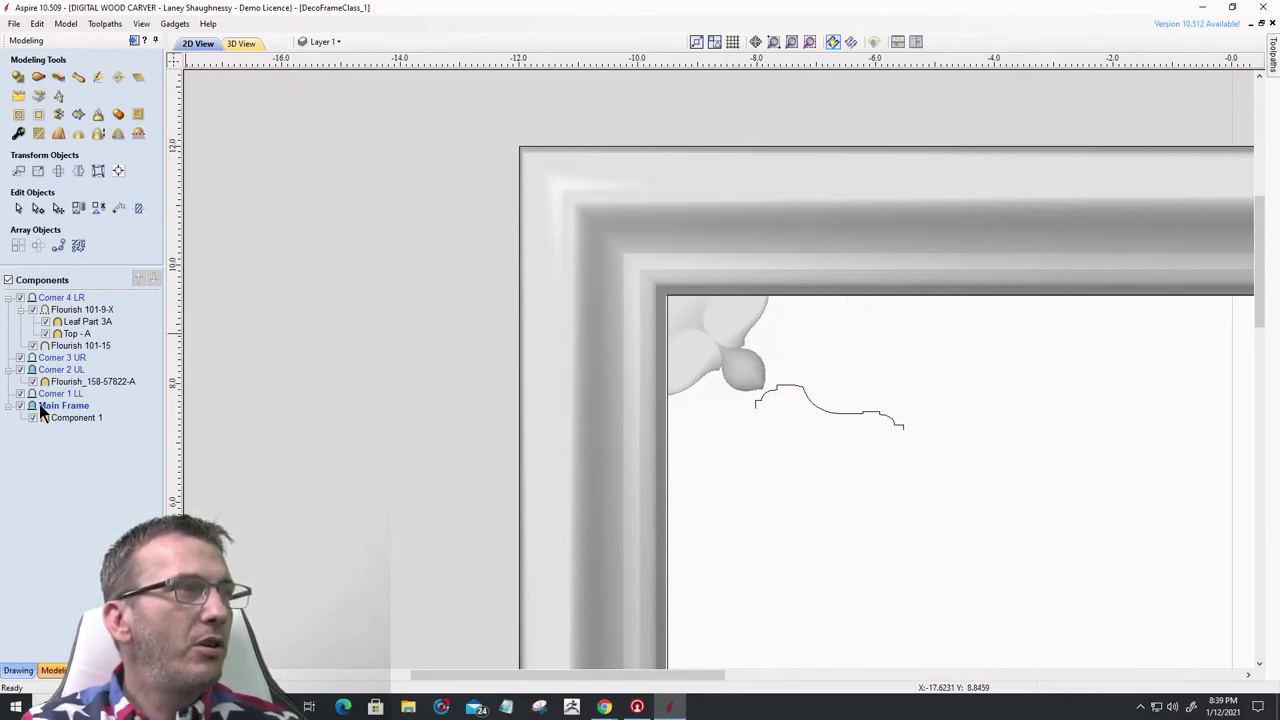
mouse_move(32, 424)
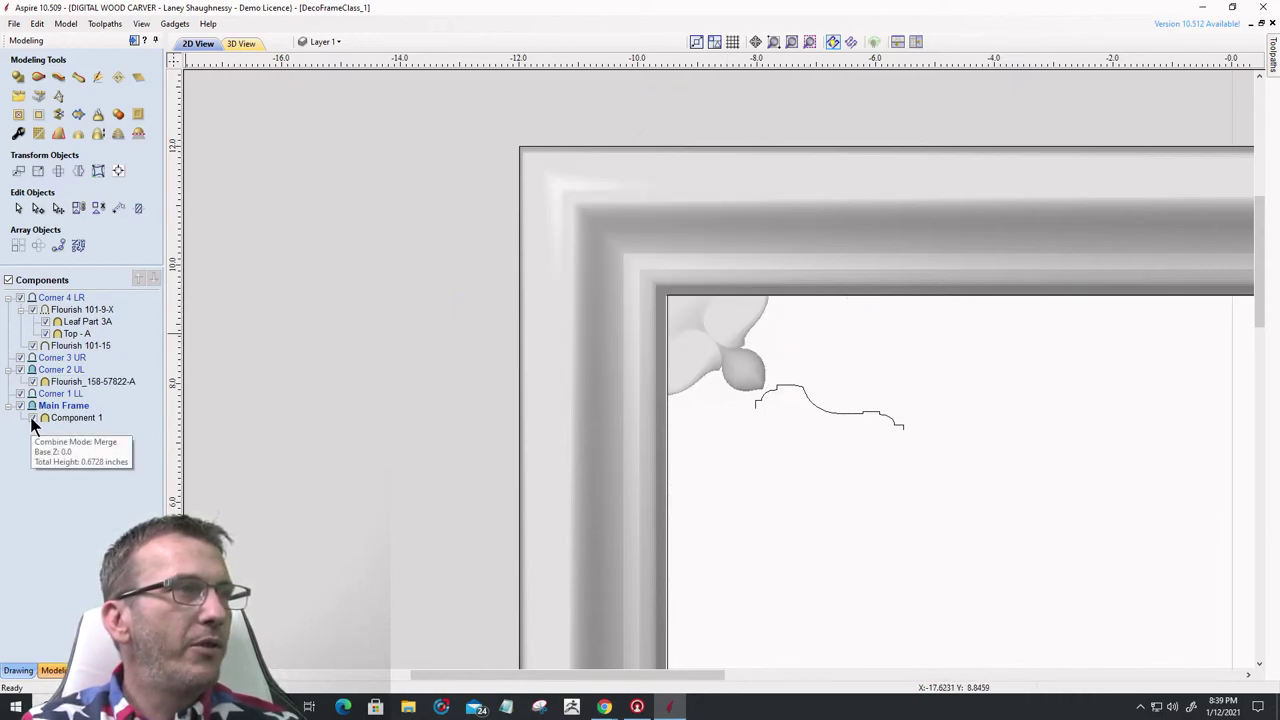
left_click(31, 417)
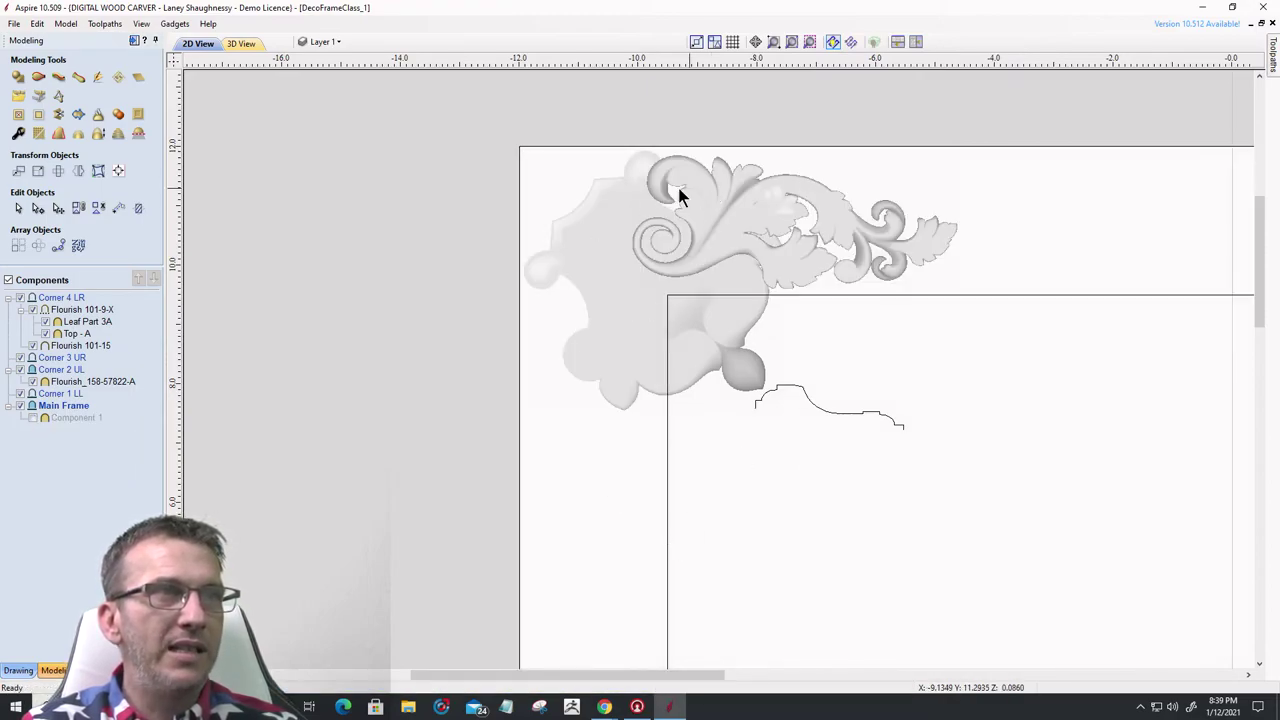
- Reposition the flourish beside the corner shield so its lowest leaf meets the inner frame line
left_click(740, 205)
left_click_drag(735, 207, 925, 187)
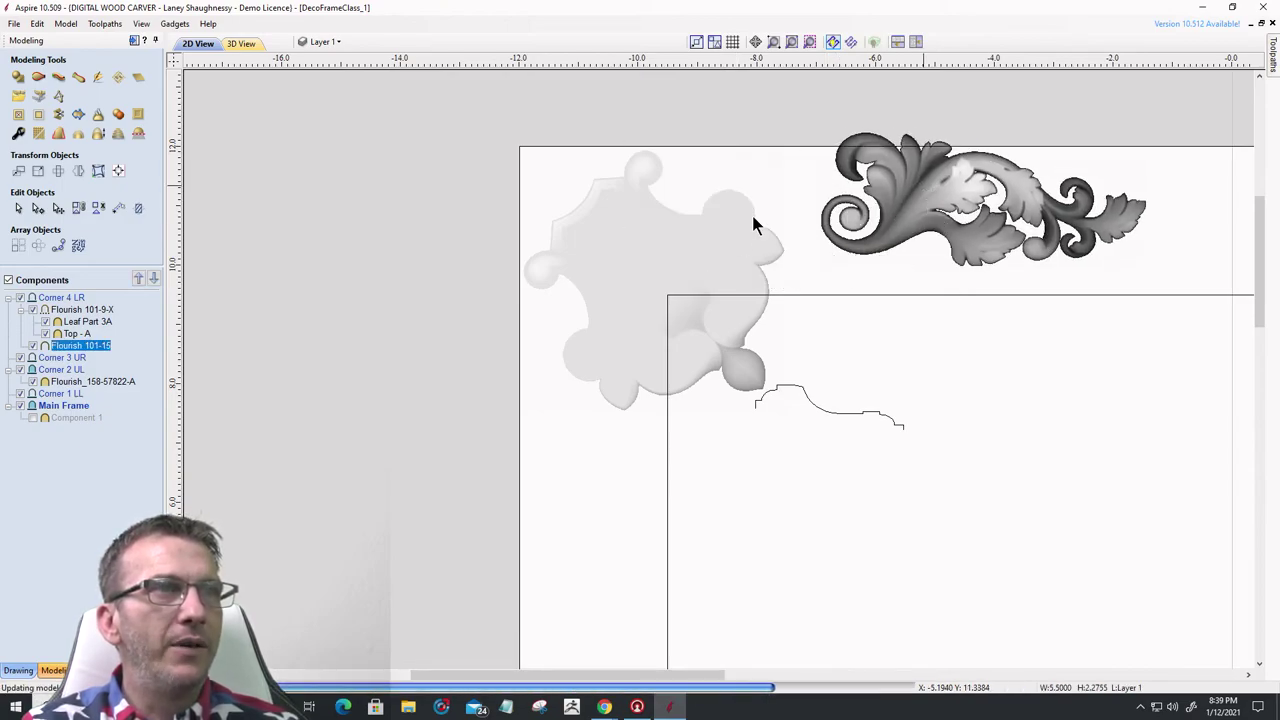
left_click(907, 212)
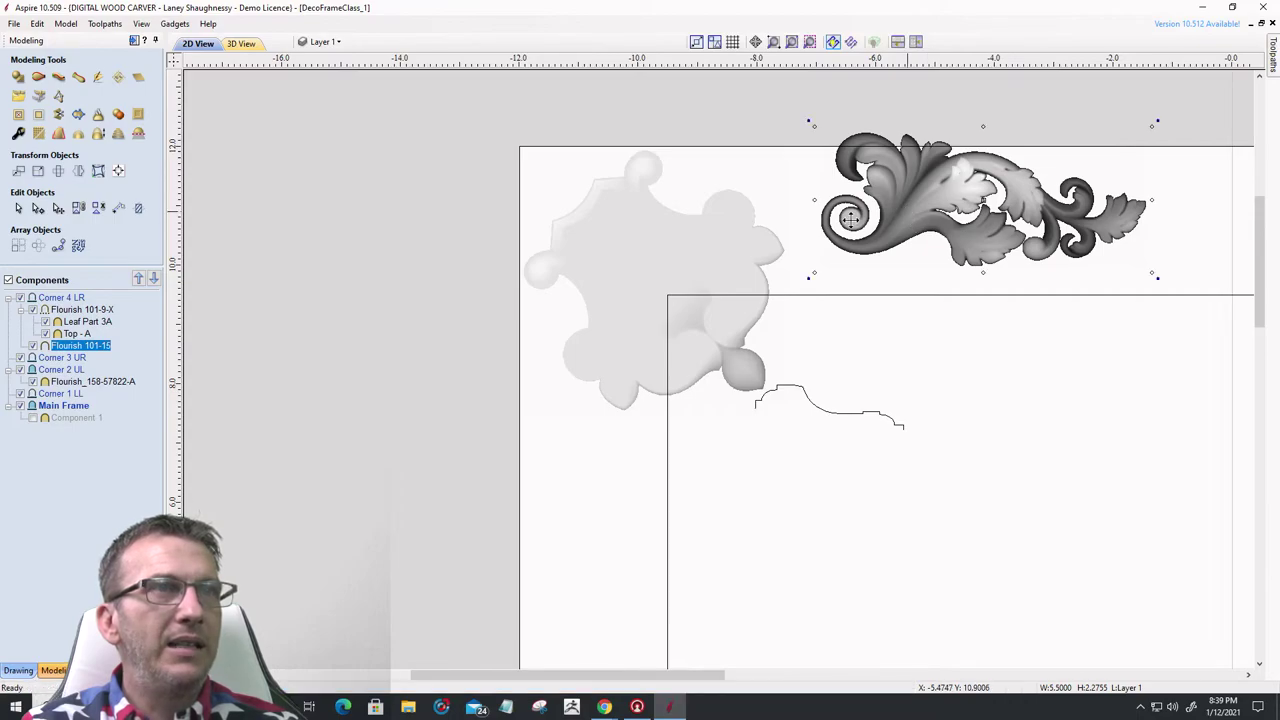
mouse_move(907, 212)
left_mouse_down()
mouse_move(745, 232)
mouse_move(738, 245)
left_mouse_up()
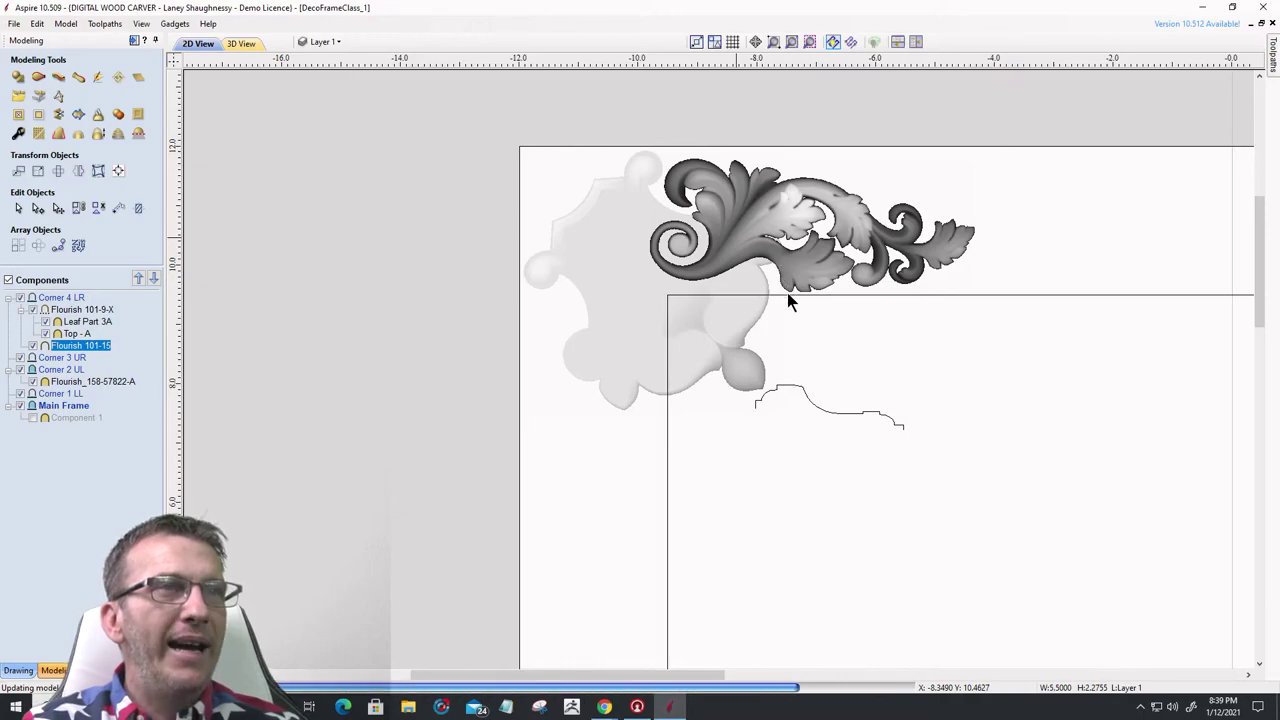
scroll(790, 296, "up", 4)
scroll(793, 298, "up", 2)
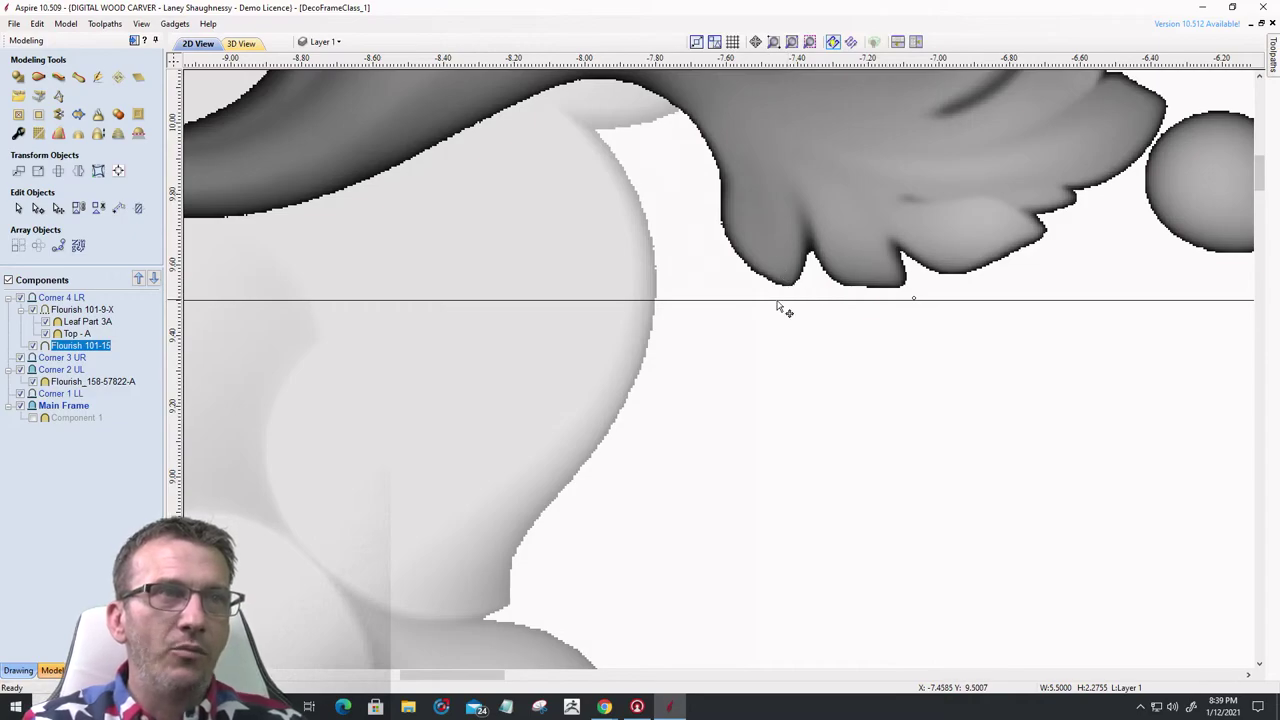
scroll(820, 305, "down", 5)
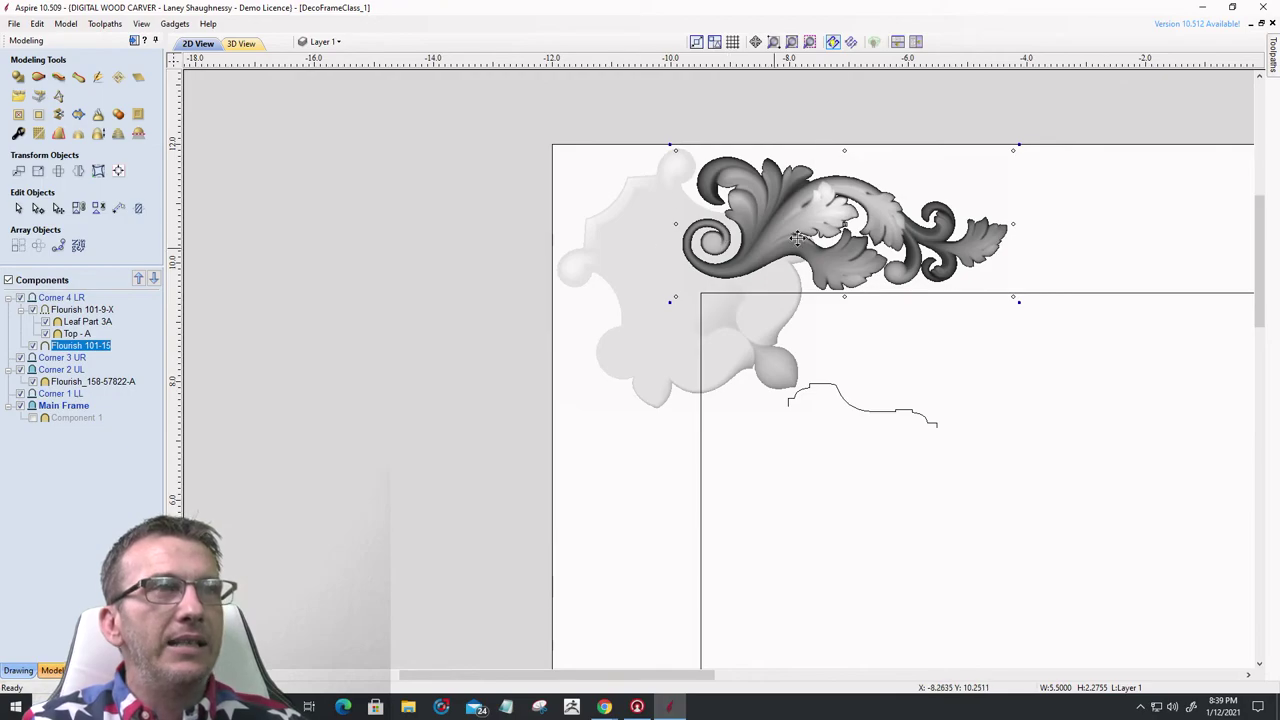
- Show the board in 3D View, framed on the corner piece
left_click(241, 44)
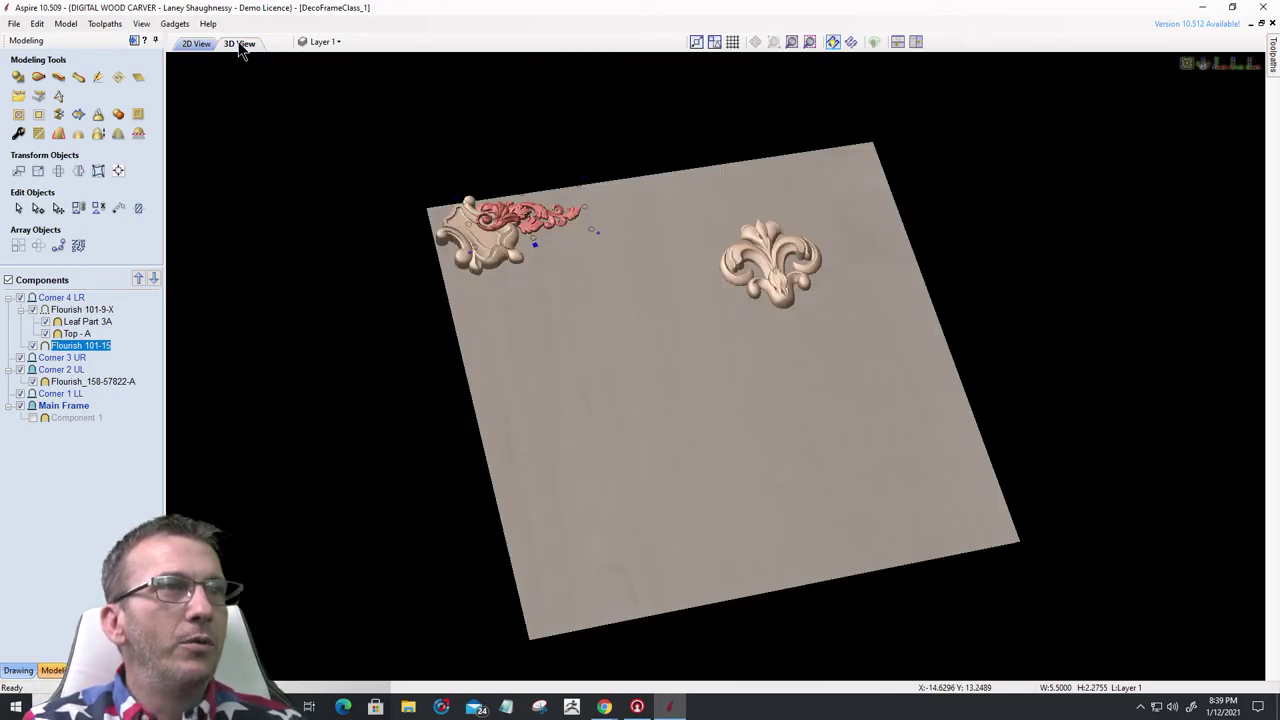
scroll(528, 214, "up", 3)
scroll(920, 437, "down", 3)
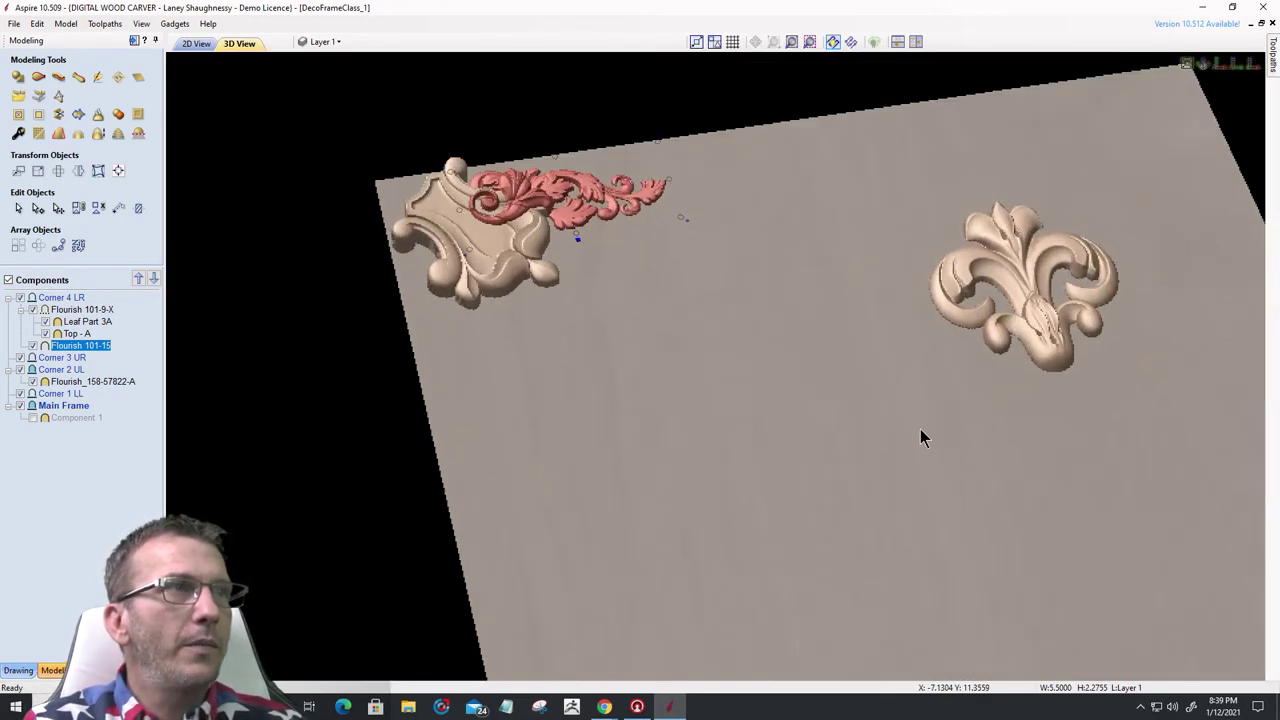
middle_click_drag(920, 437, 846, 366)
scroll(815, 352, "up", 3)
scroll(815, 352, "up", 1)
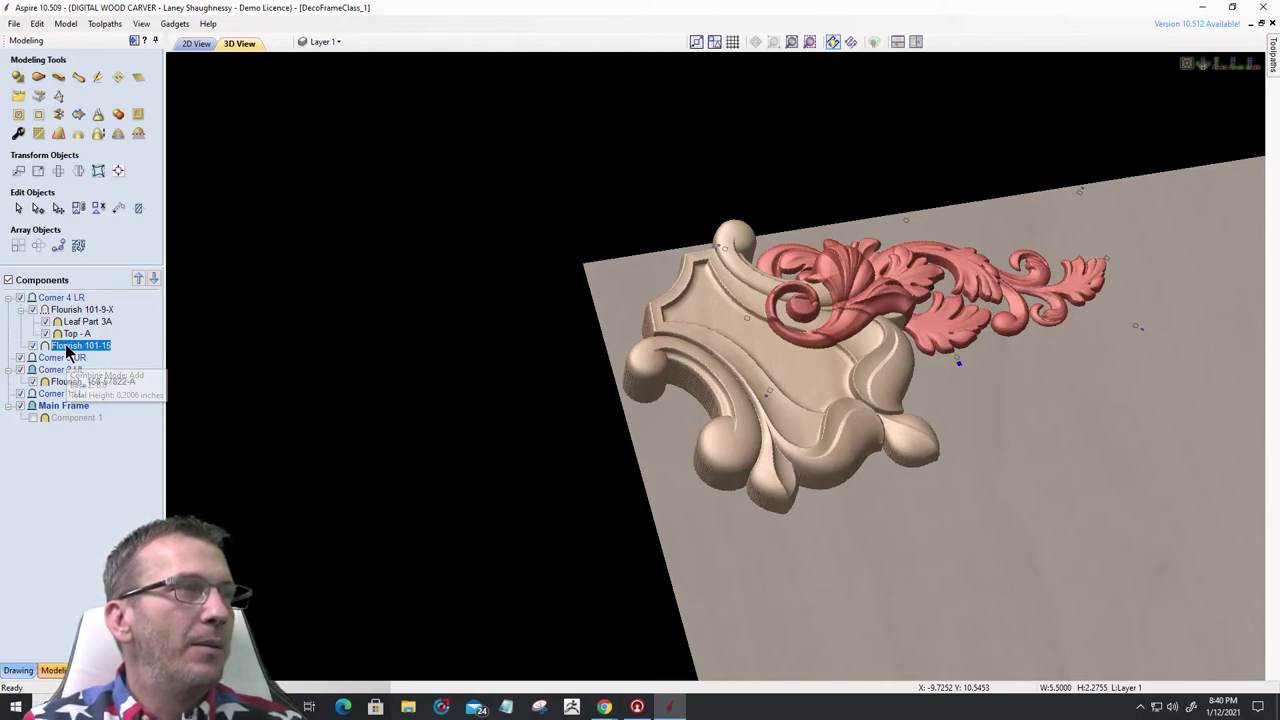
- Move Flourish 101-15 into Corner 2 UL, set Combine Mode to Merge, and slide it right
left_click_drag(68, 348, 120, 382)
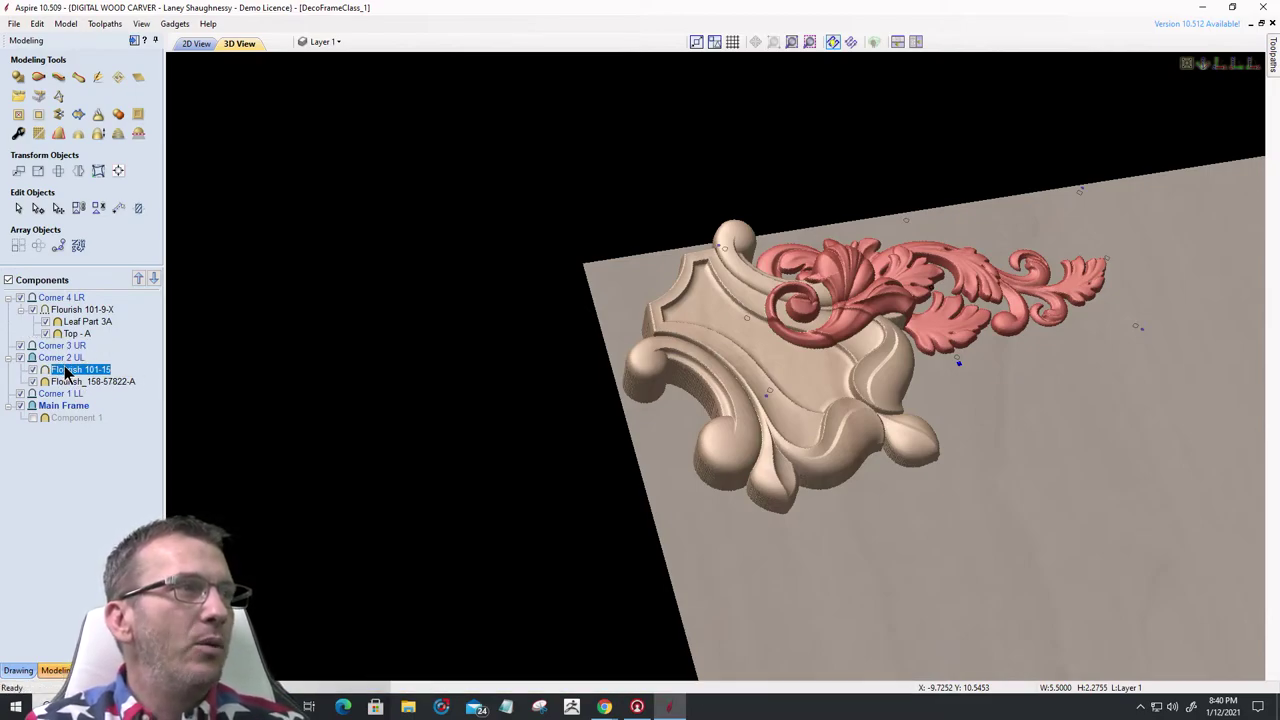
right_click(70, 377)
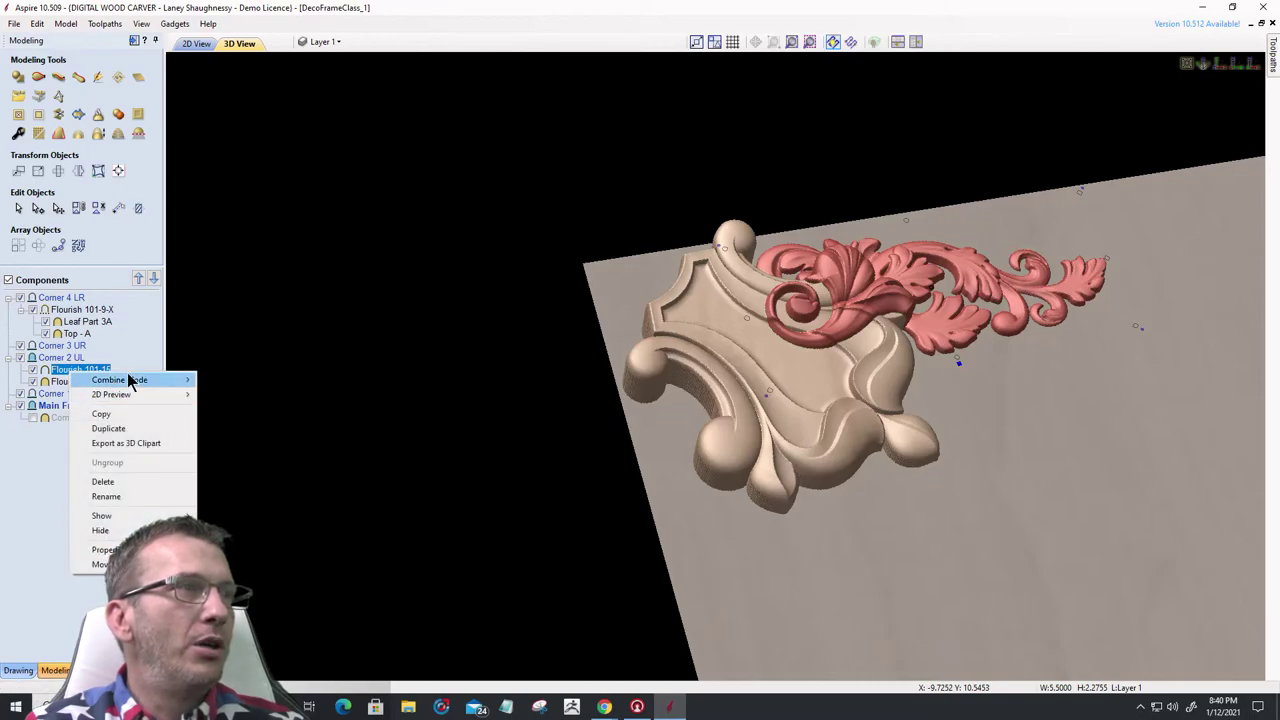
mouse_move(131, 381)
left_click(230, 409)
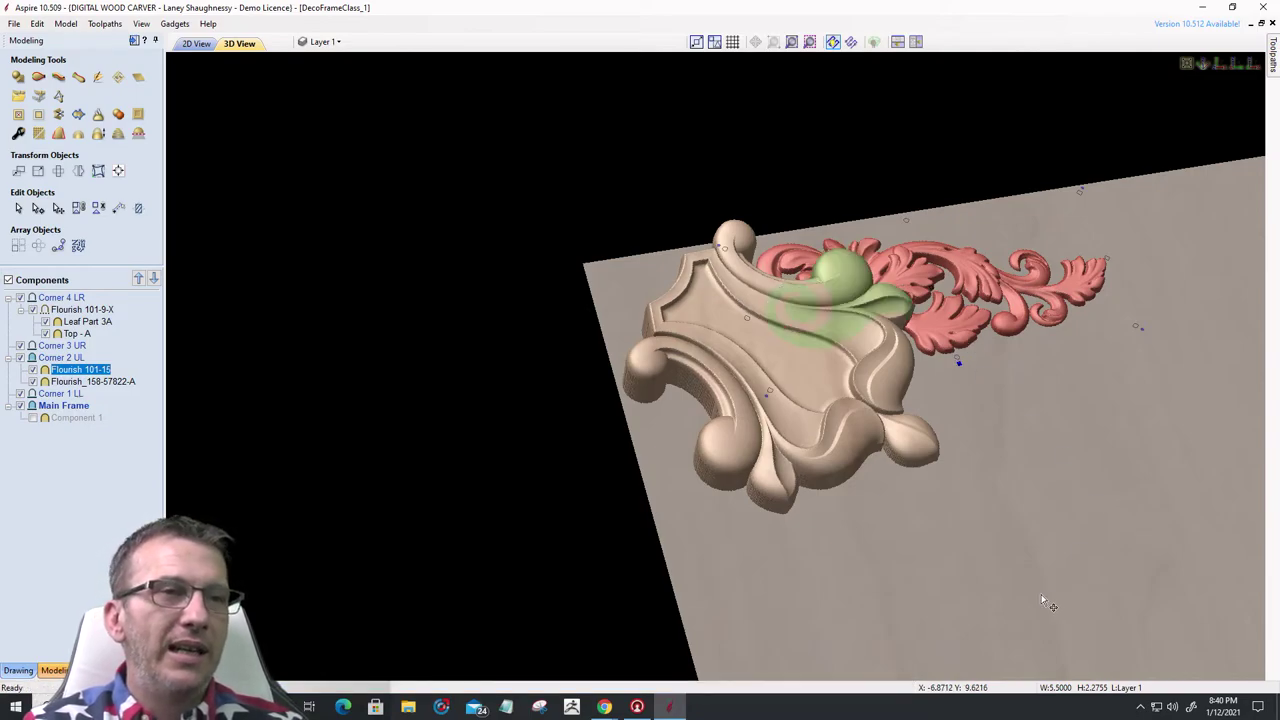
left_click_drag(854, 596, 815, 541)
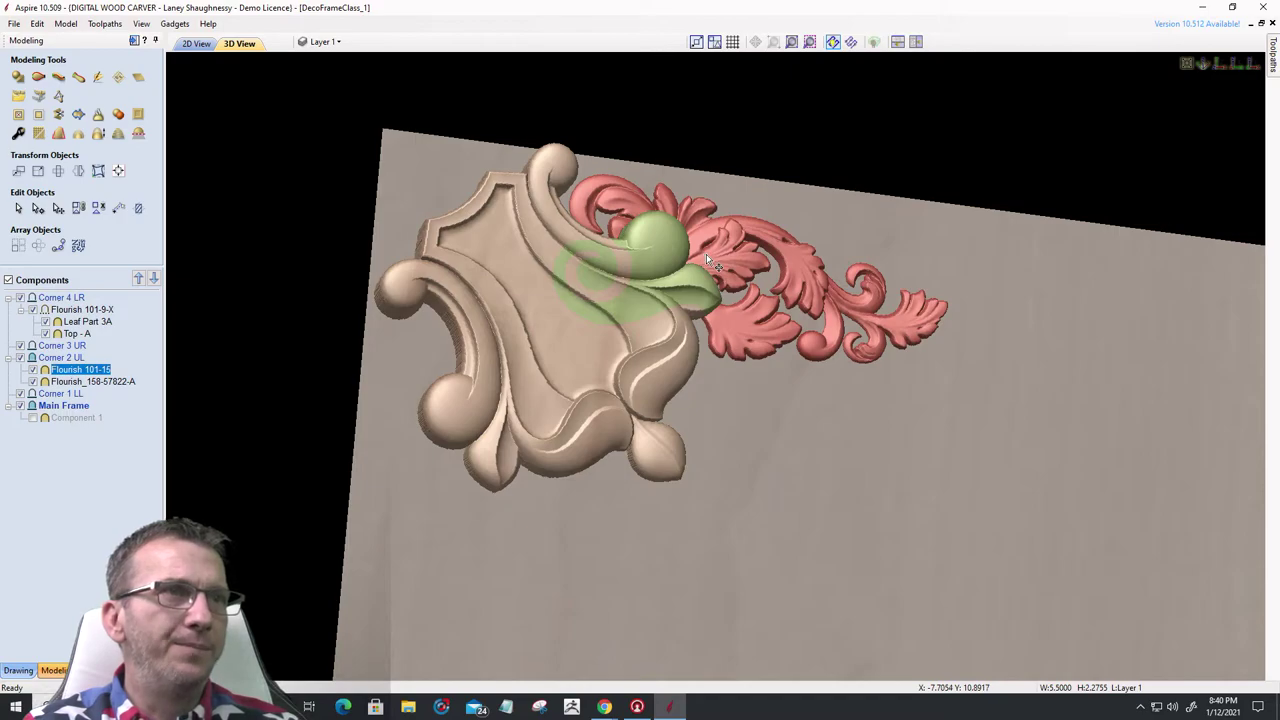
left_click_drag(710, 260, 752, 257)
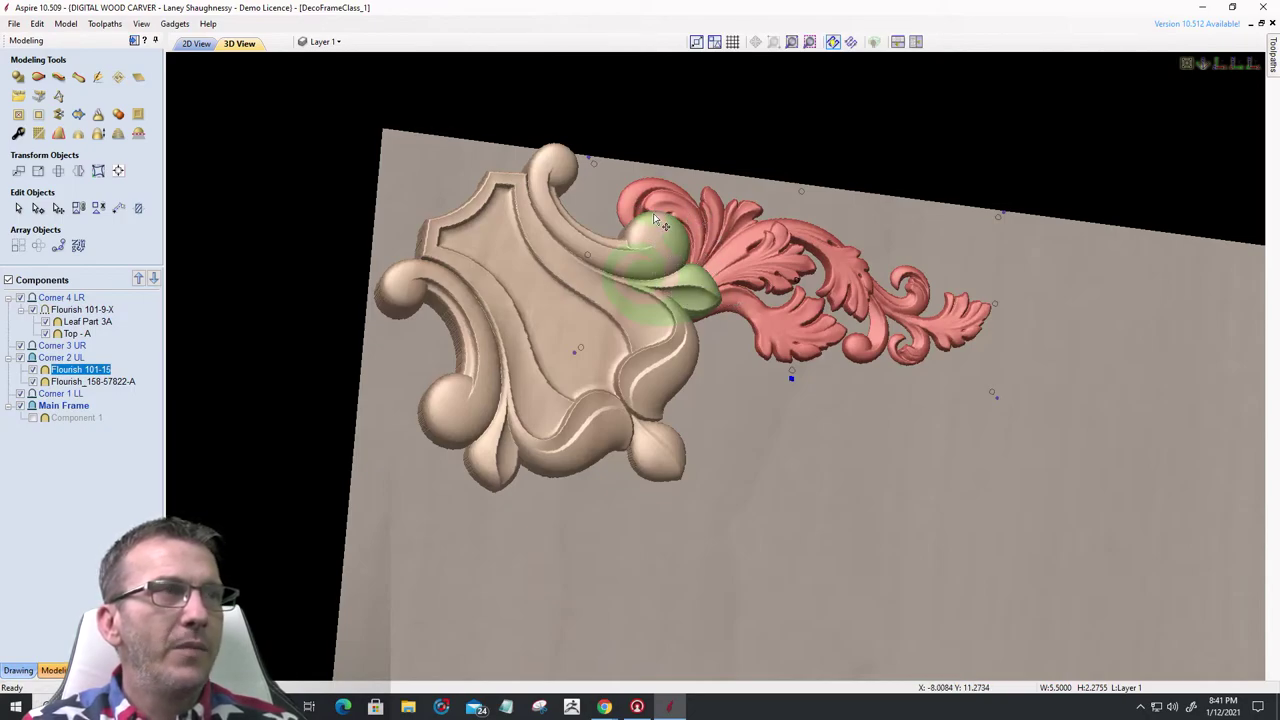
- Return to the 2D View and show the Drawing tab's vector tools
left_click(196, 45)
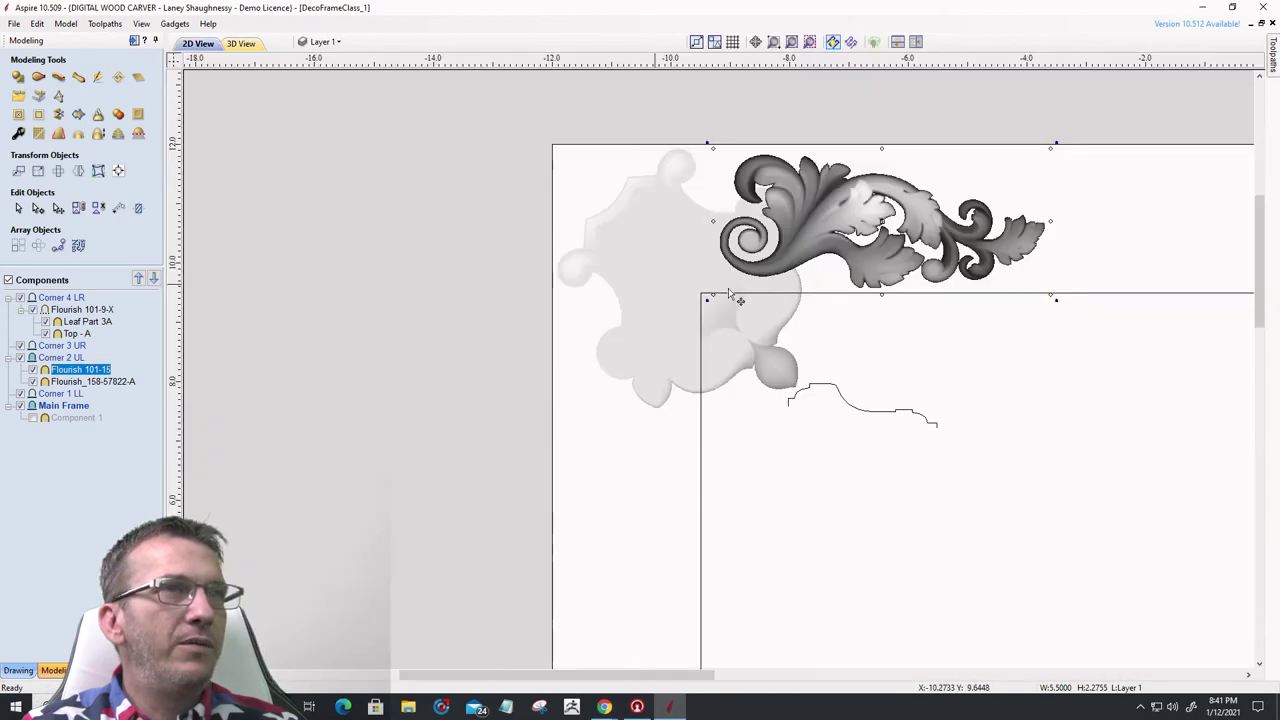
scroll(875, 292, "up", 4)
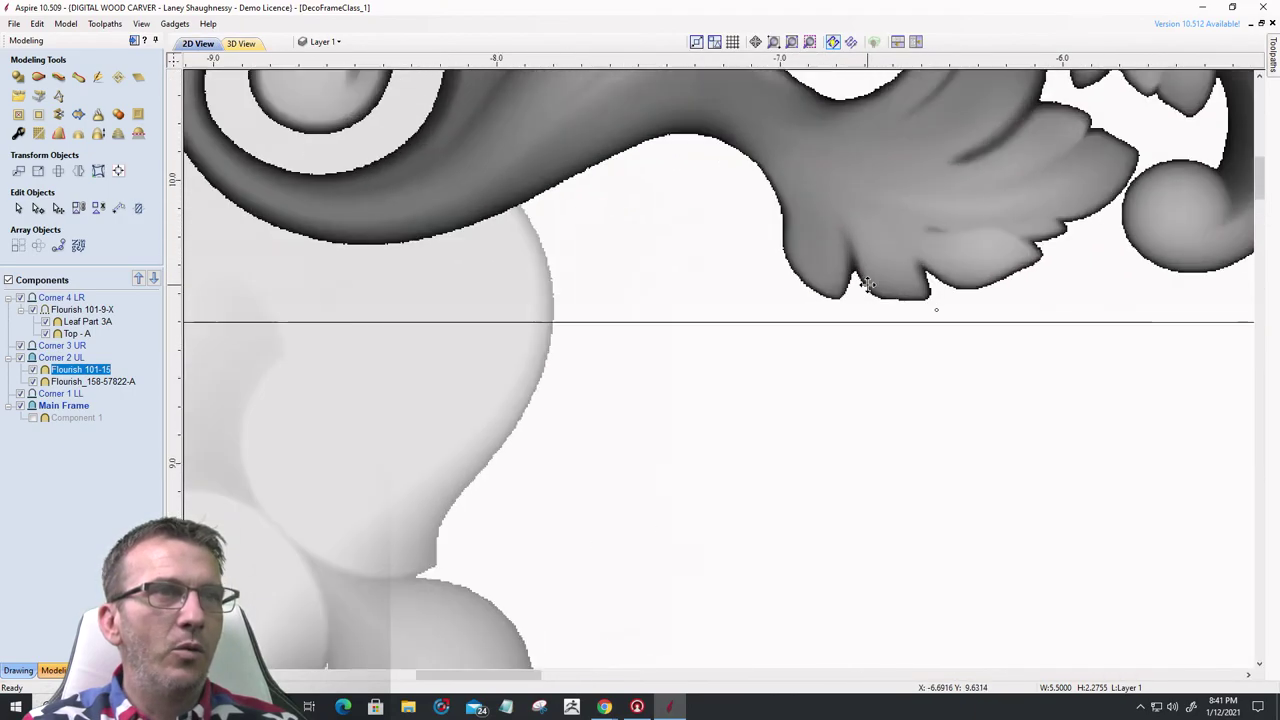
scroll(872, 288, "down", 3)
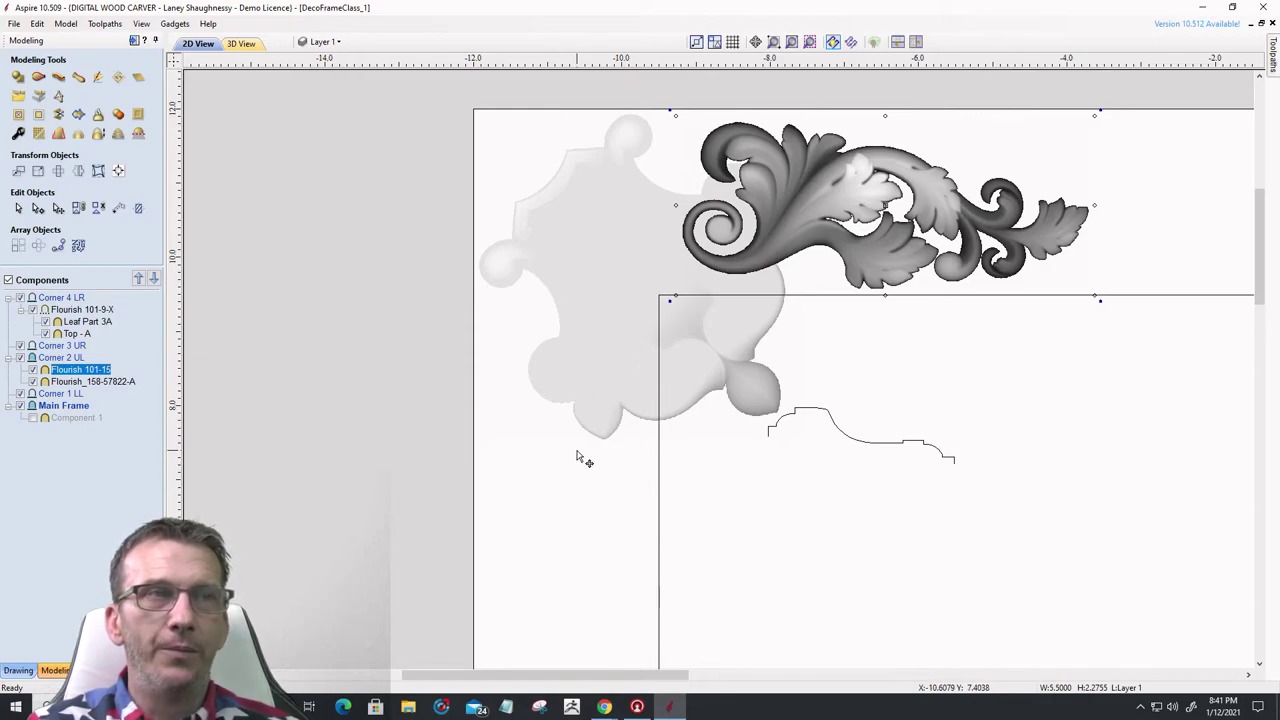
left_click(18, 670)
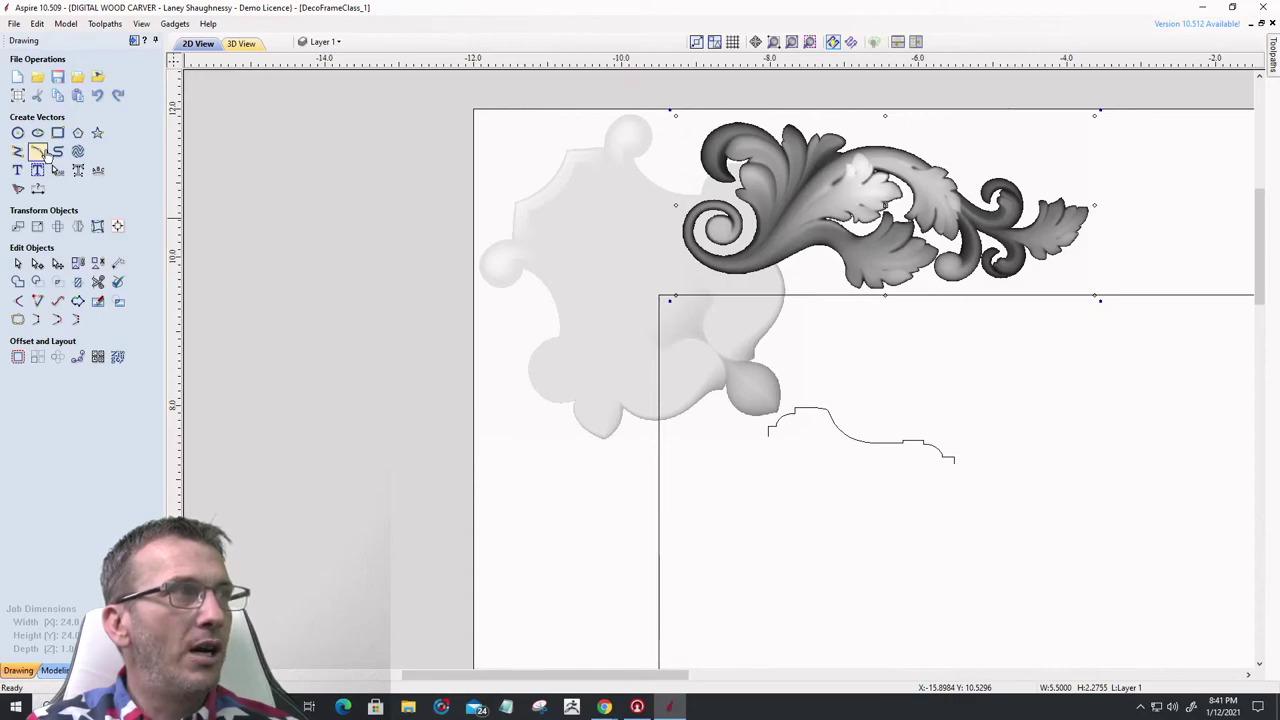
- Draw a straight line from the frame's inner corner to the board's outer corner
left_click(17, 152)
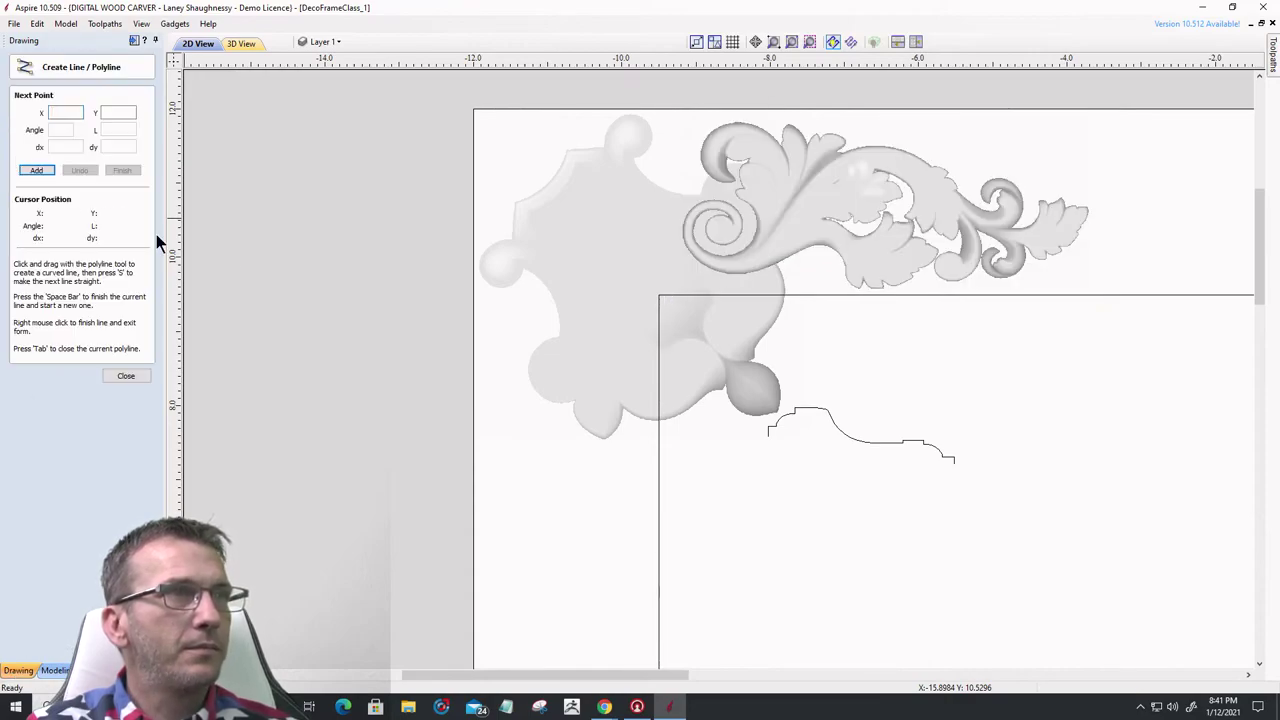
left_click(658, 295)
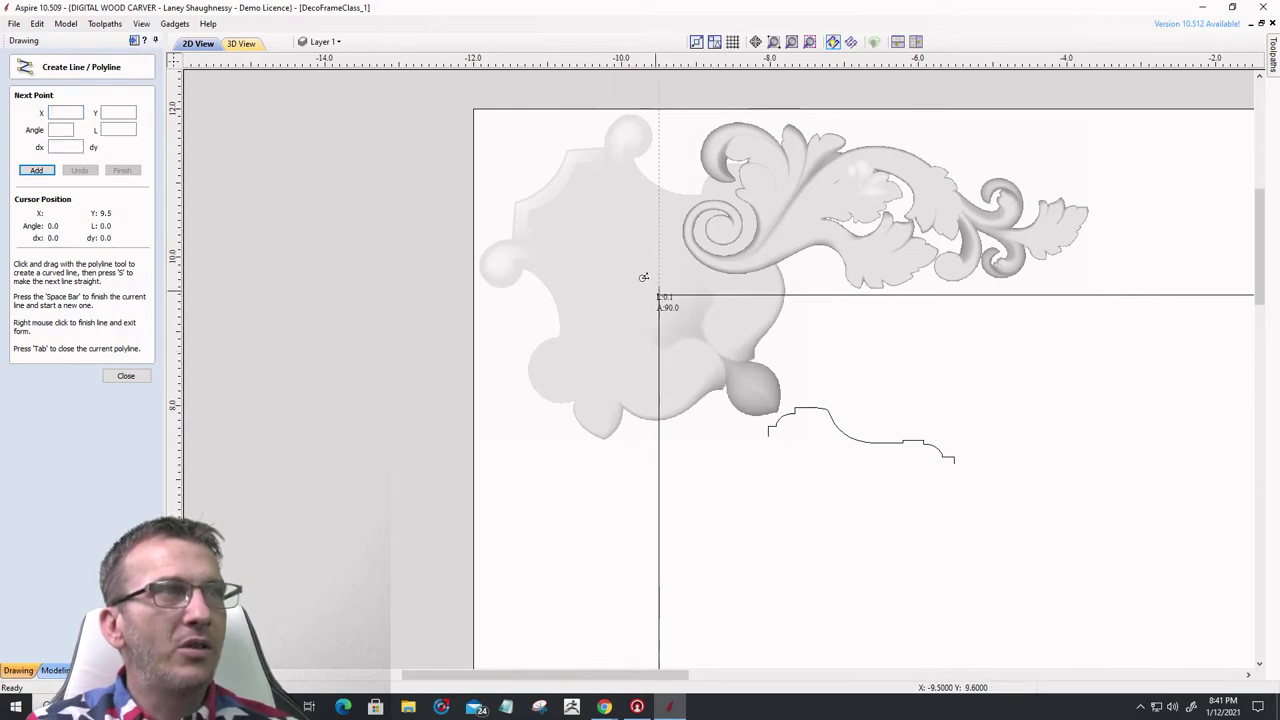
left_click(472, 107)
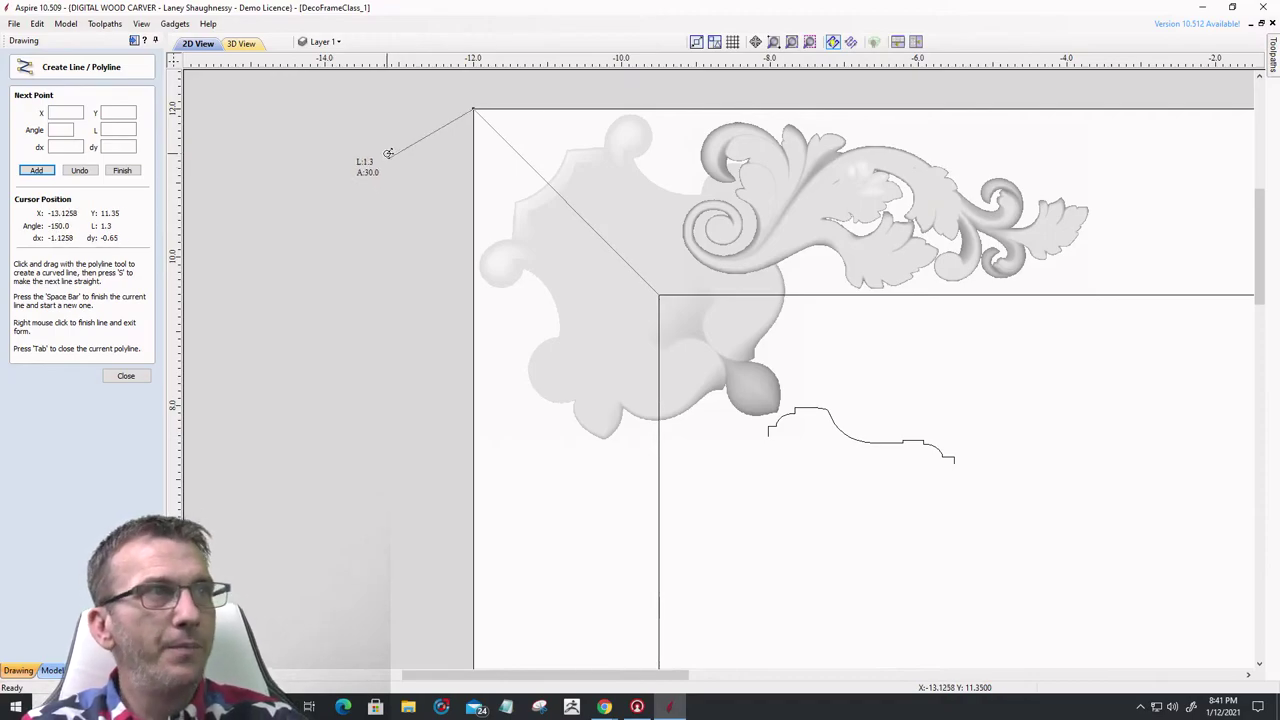
key("space")
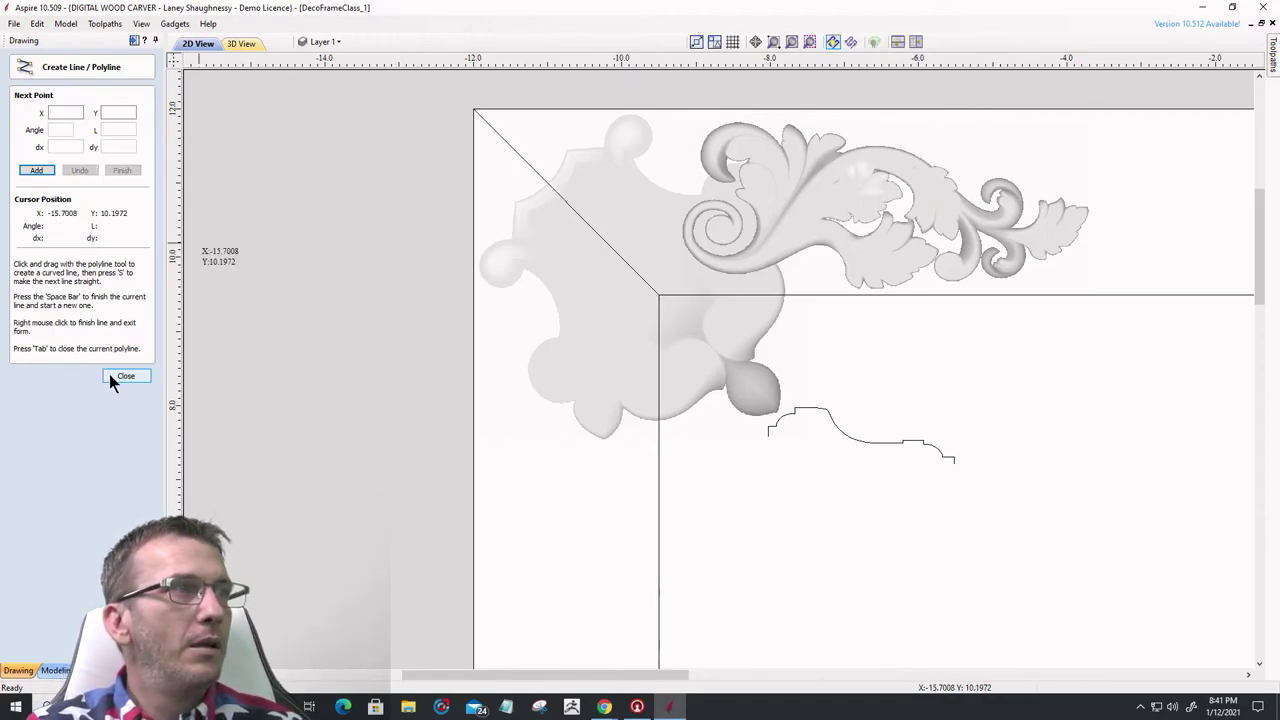
left_click(125, 376)
- Extend the diagonal line's lower end past the shield relief
left_click(578, 213)
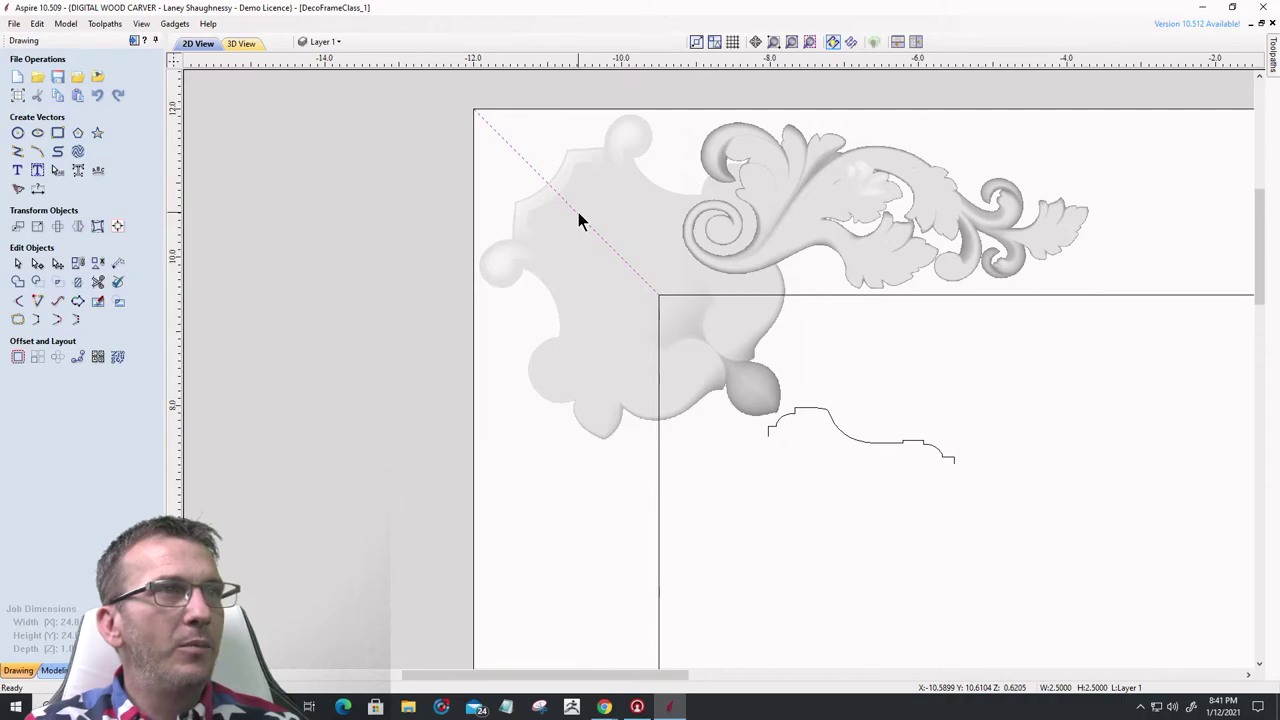
left_click(672, 305)
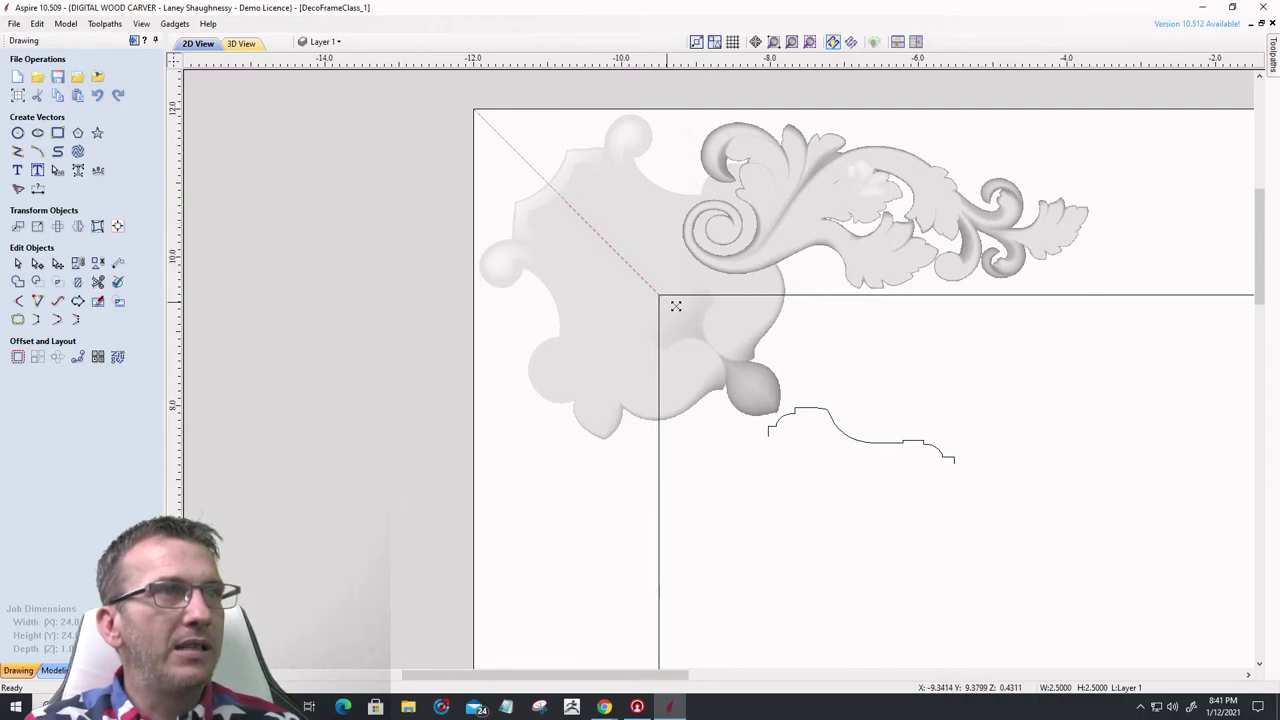
left_click(750, 381)
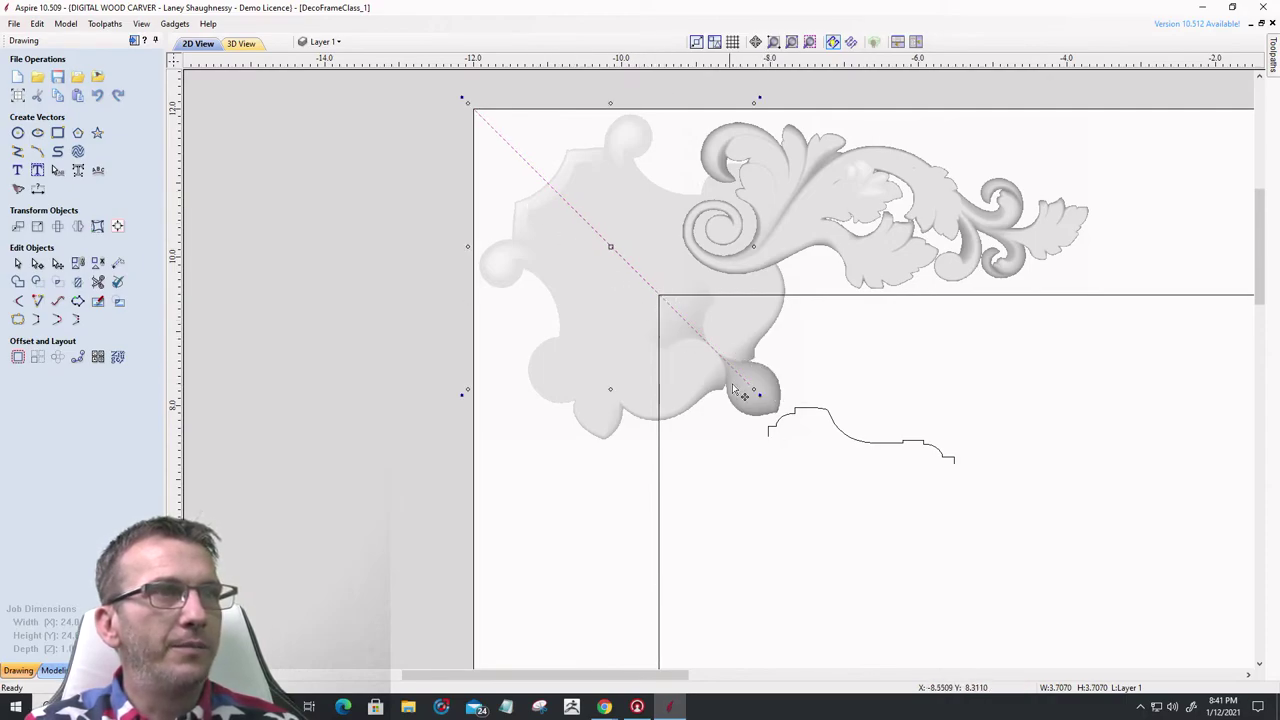
left_click_drag(756, 392, 829, 466)
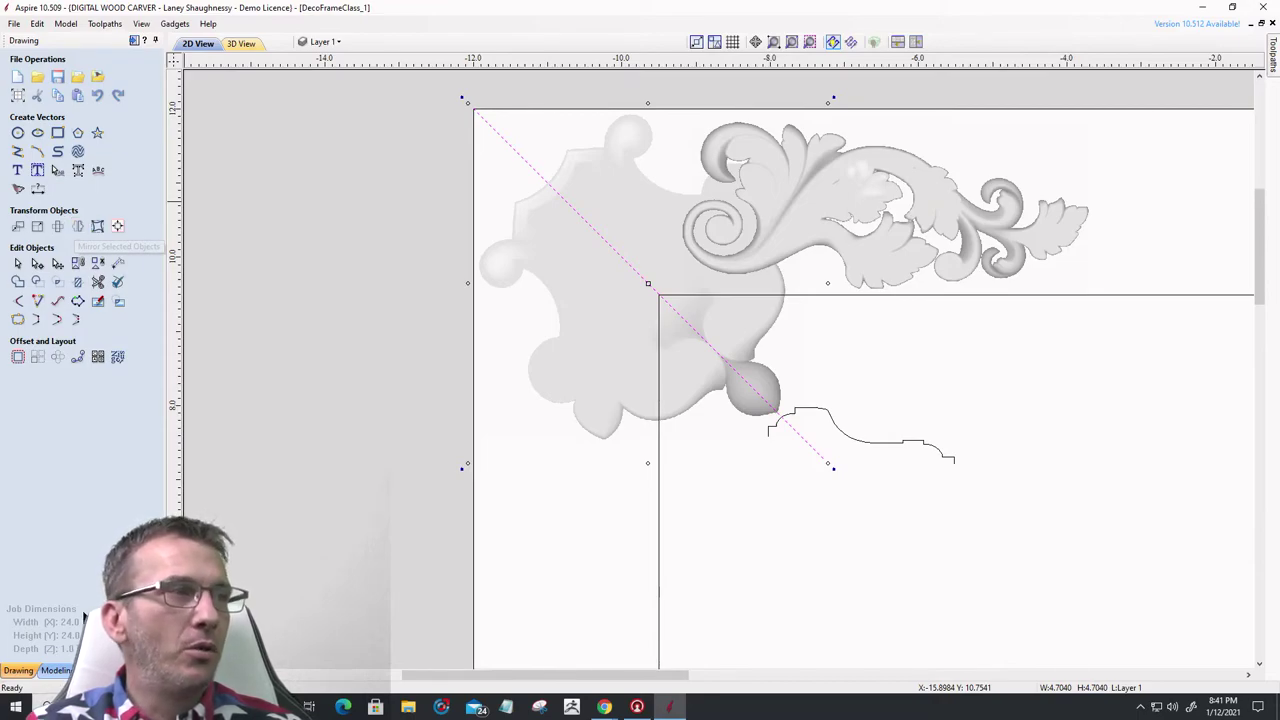
left_click(57, 669)
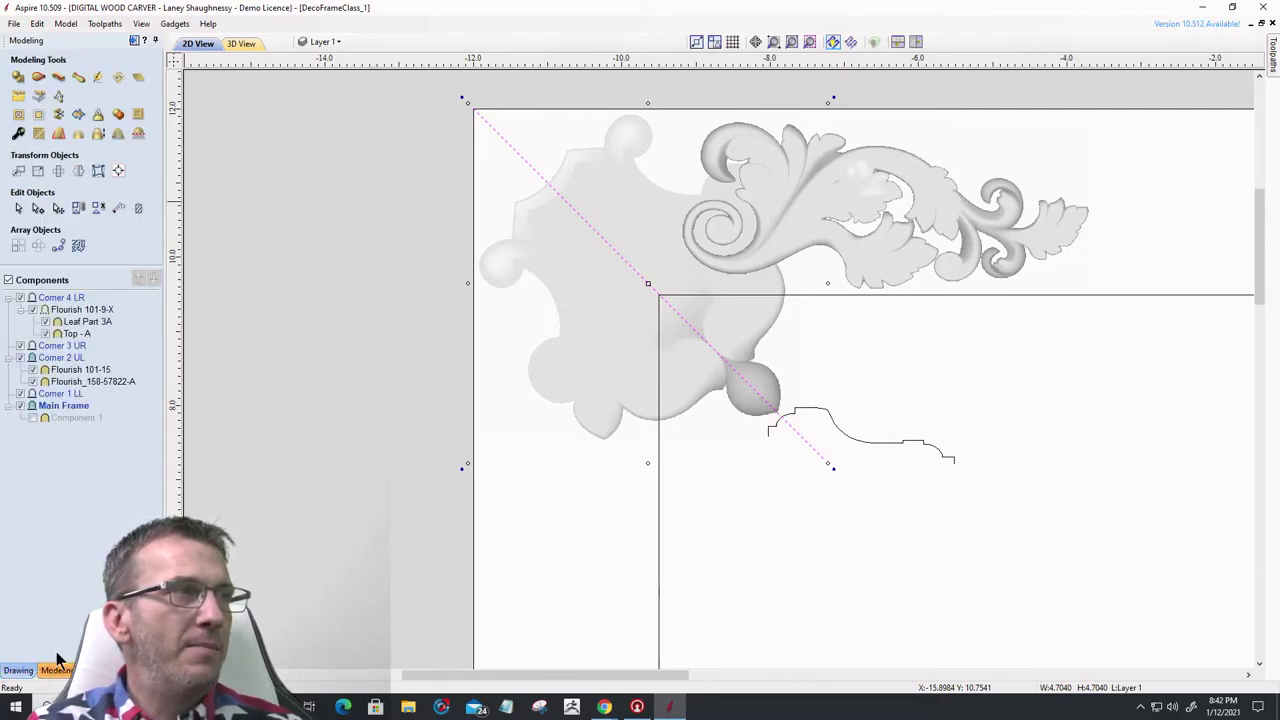
- Mirror a copy of Flourish 101-15 about the diagonal line, creating Flourish 101-15 [1]
left_click(51, 359)
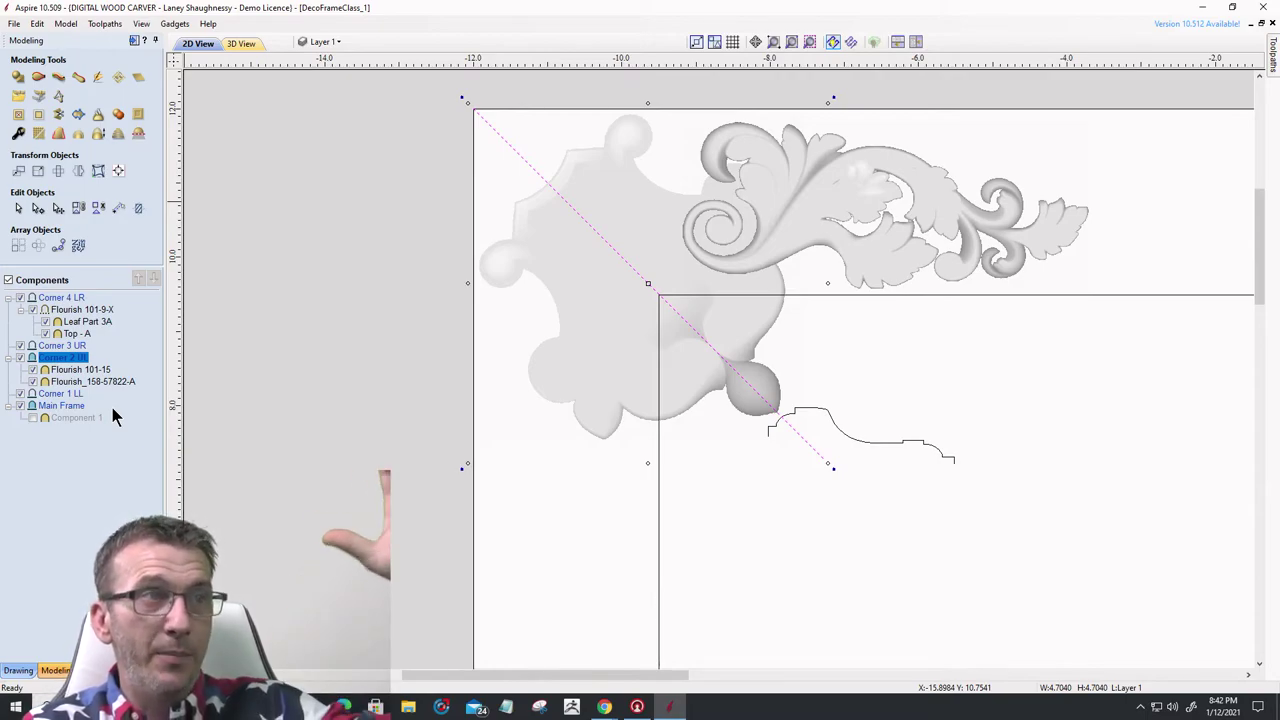
left_click(78, 171)
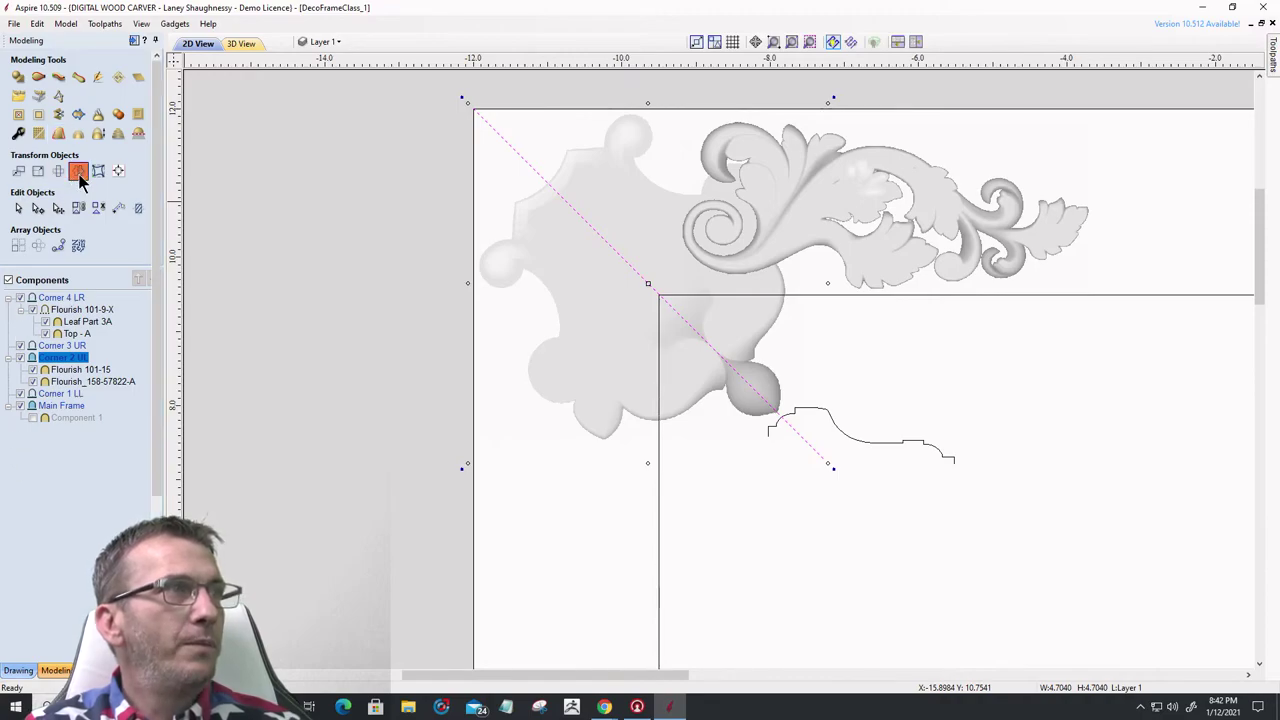
left_click(816, 216)
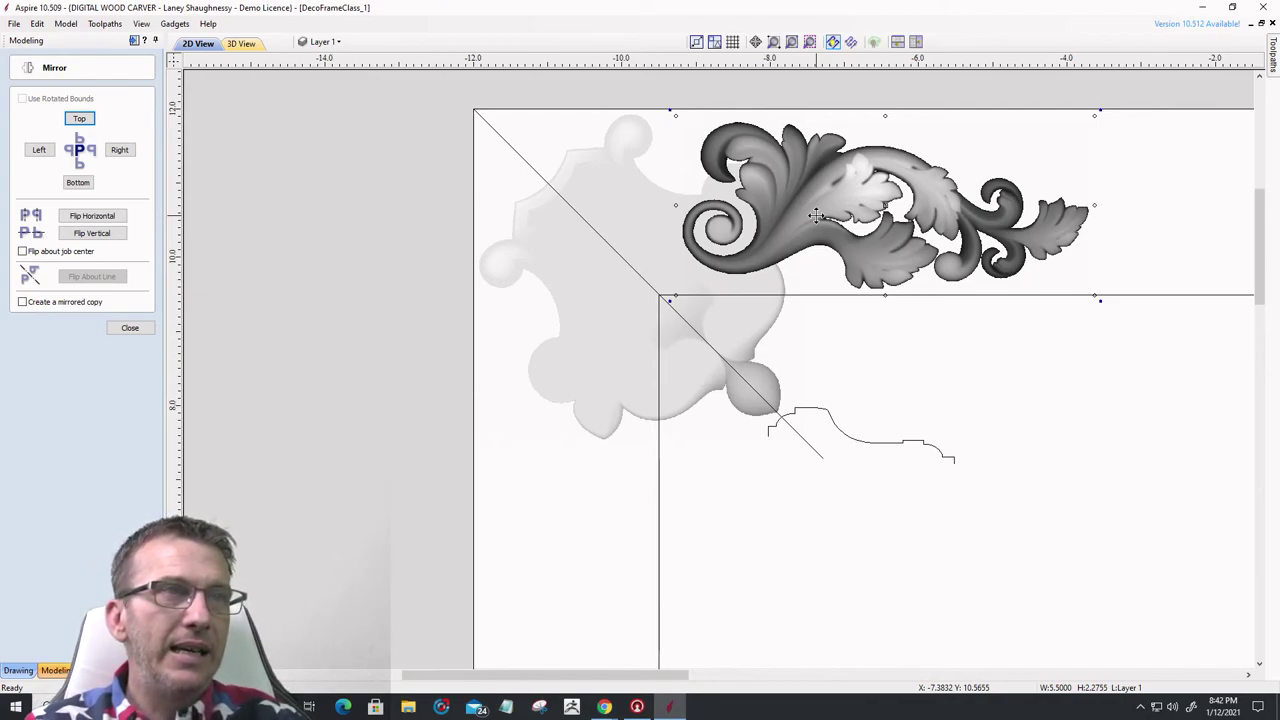
left_click(648, 286, "shift")
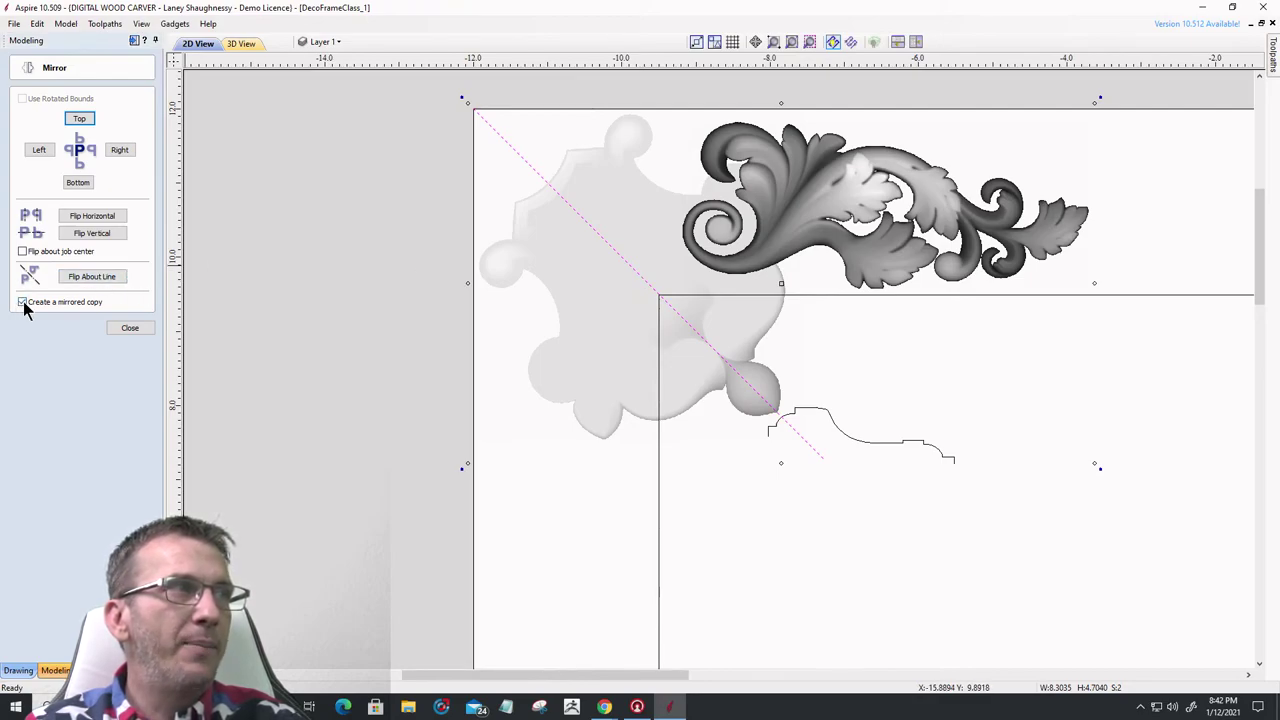
left_click(92, 277)
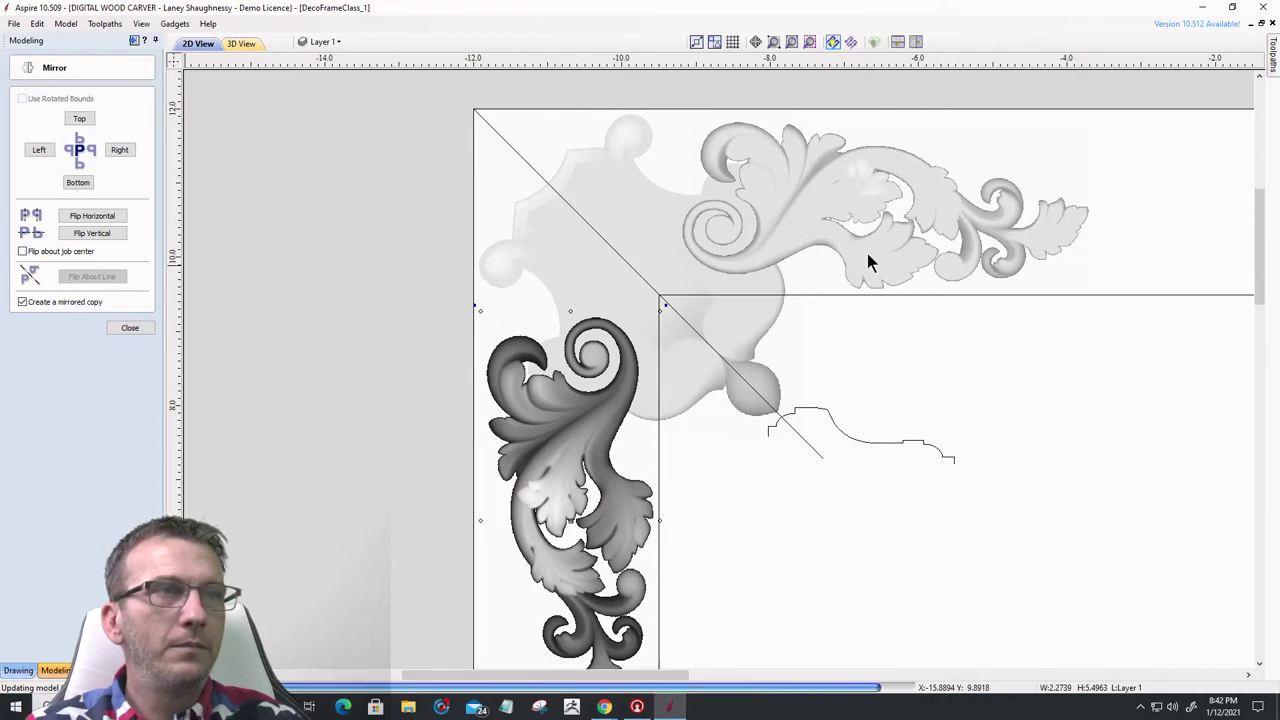
scroll(908, 240, "down", 1)
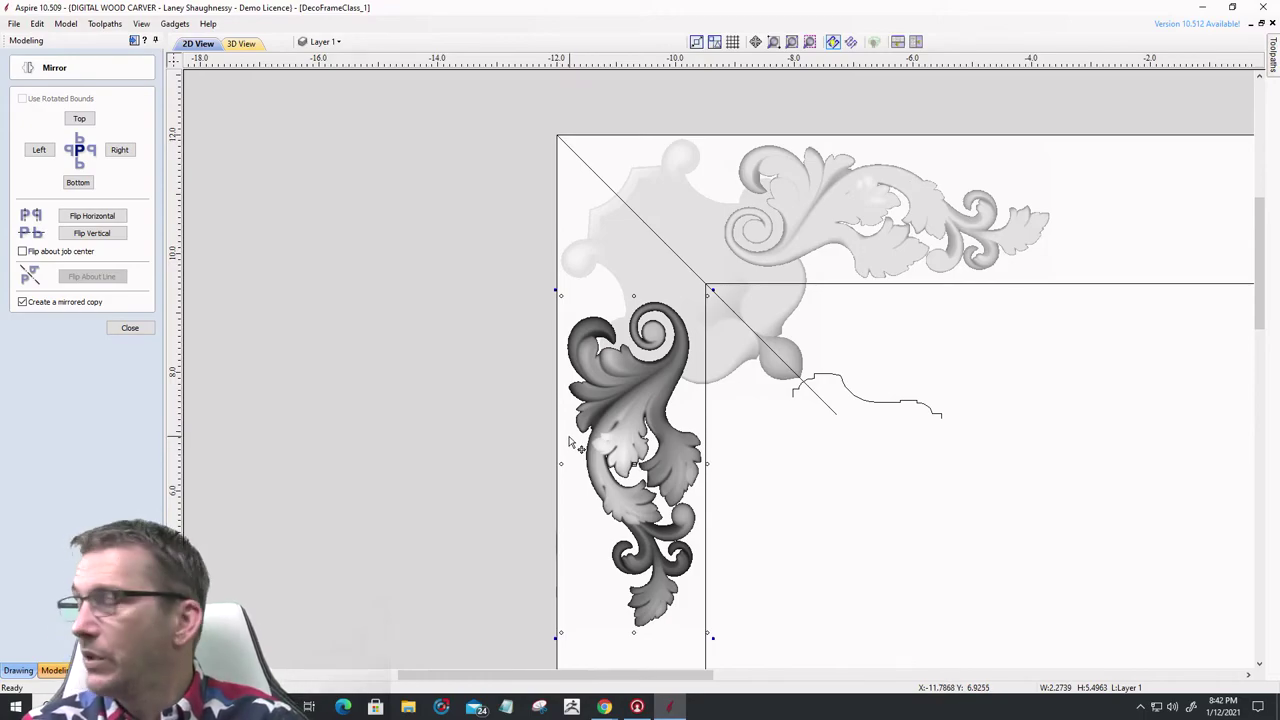
left_click(130, 329)
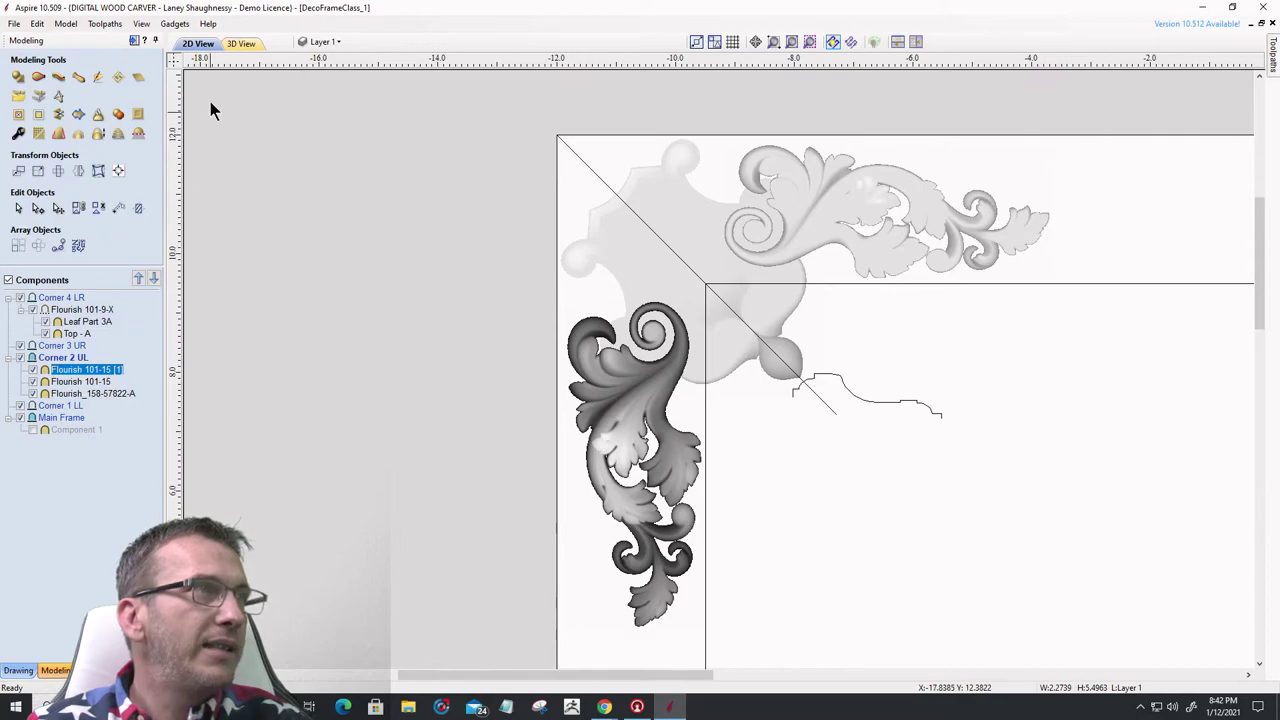
- In the 3D view of the upper-left corner, select both Flourish 101-15 and Flourish 101-15 [1]
left_click(246, 47)
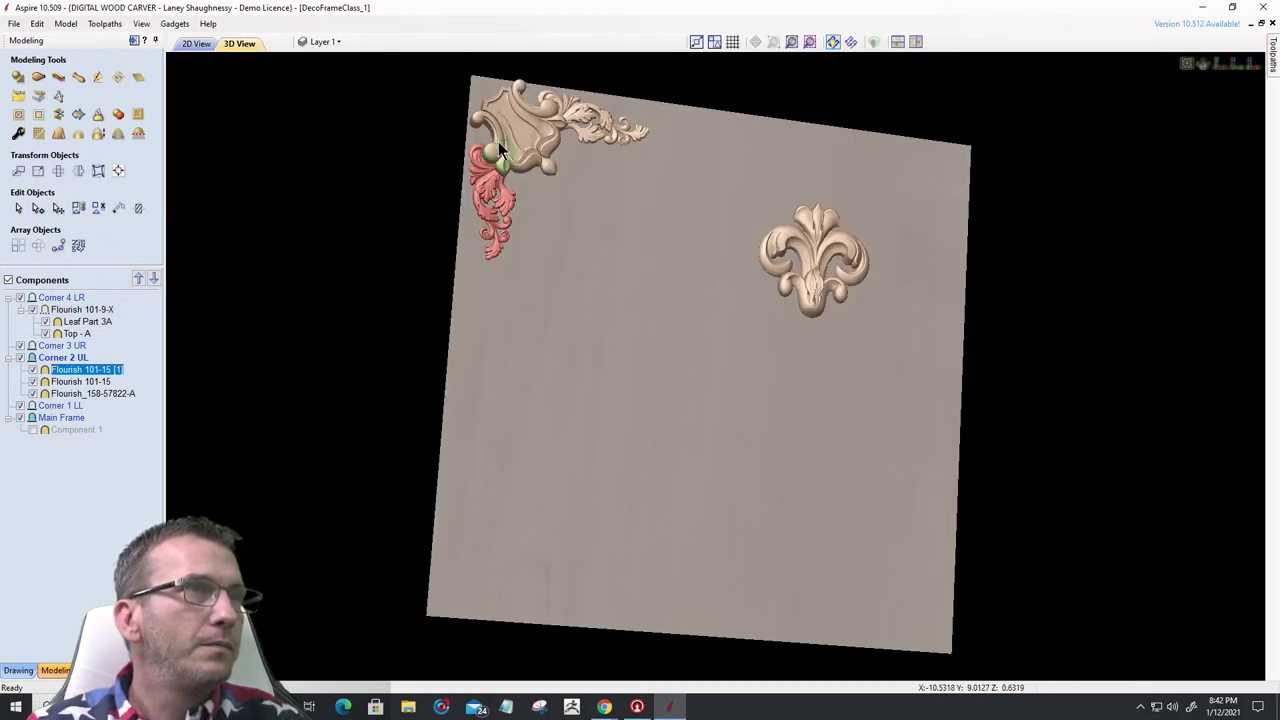
scroll(500, 150, "up", 3)
middle_click_drag(504, 156, 951, 537)
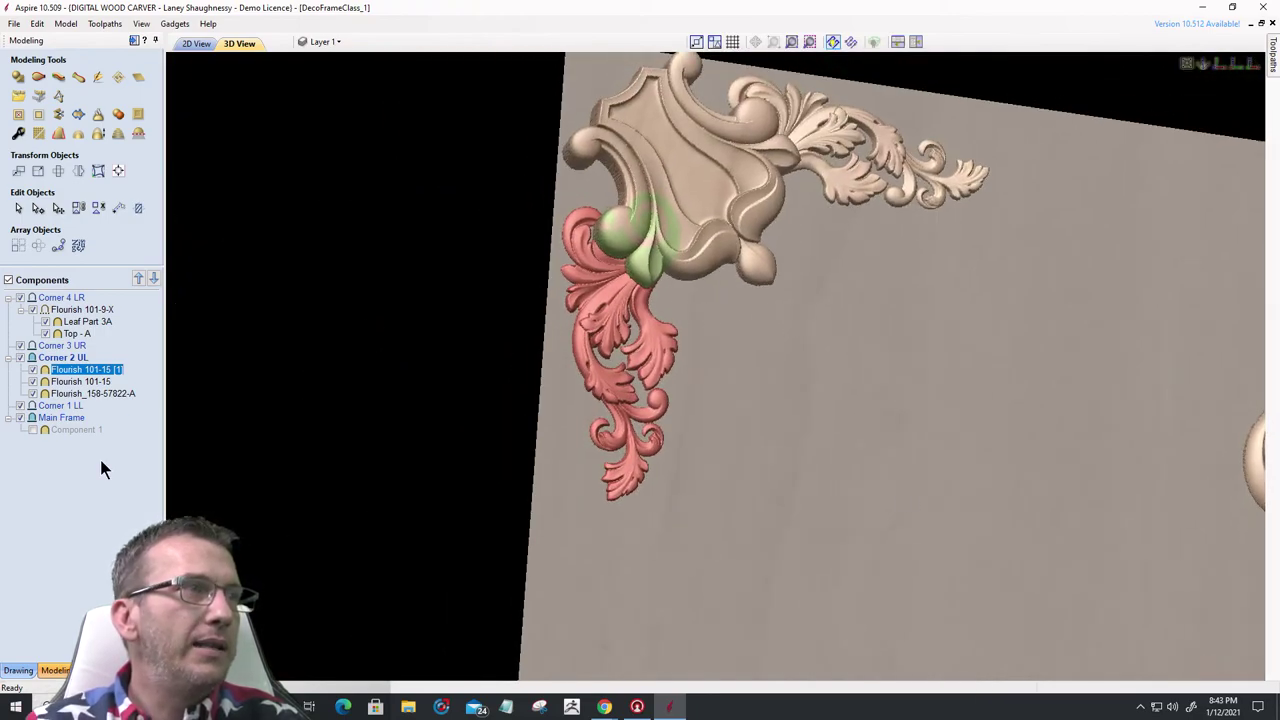
left_click(155, 450)
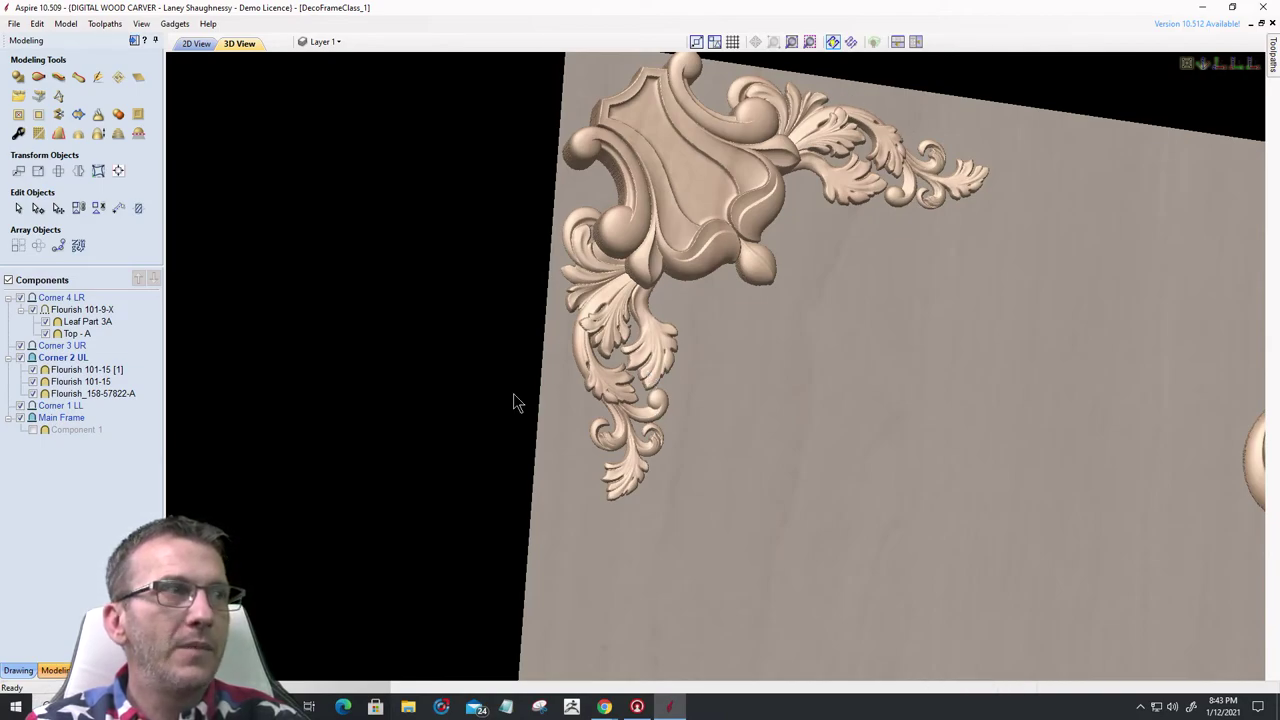
left_click(84, 370)
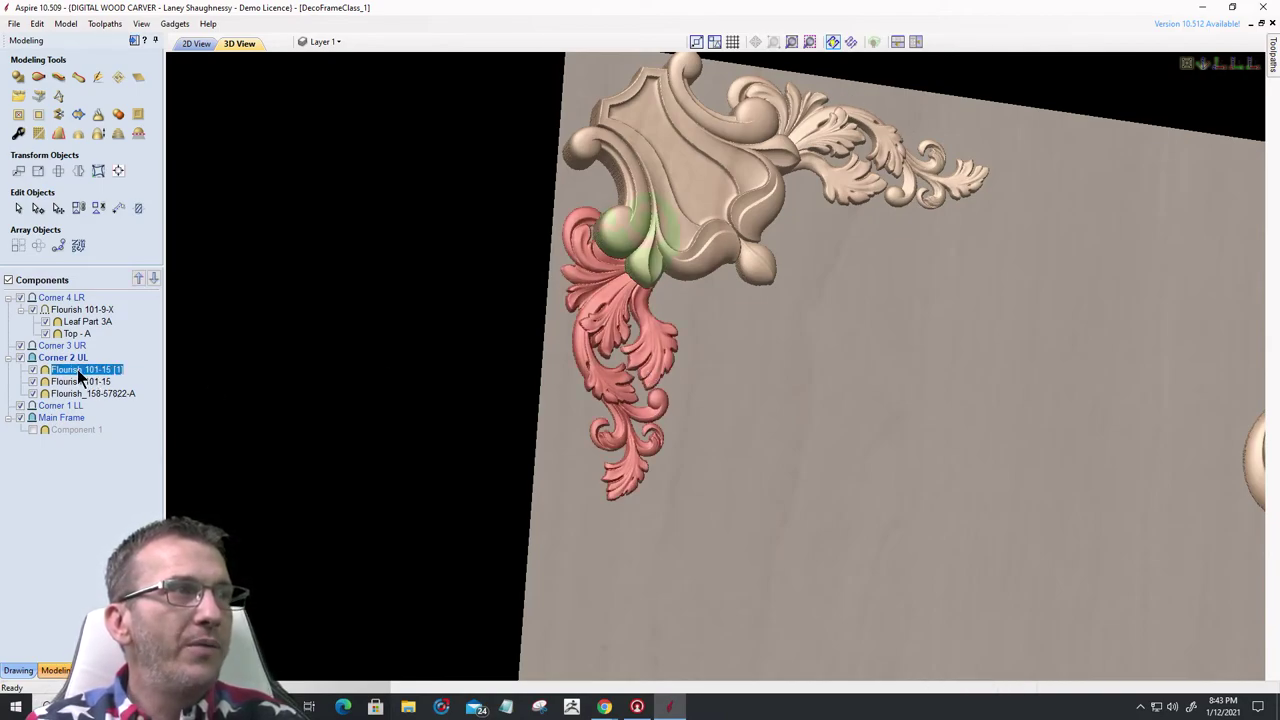
left_click(63, 382, "ctrl")
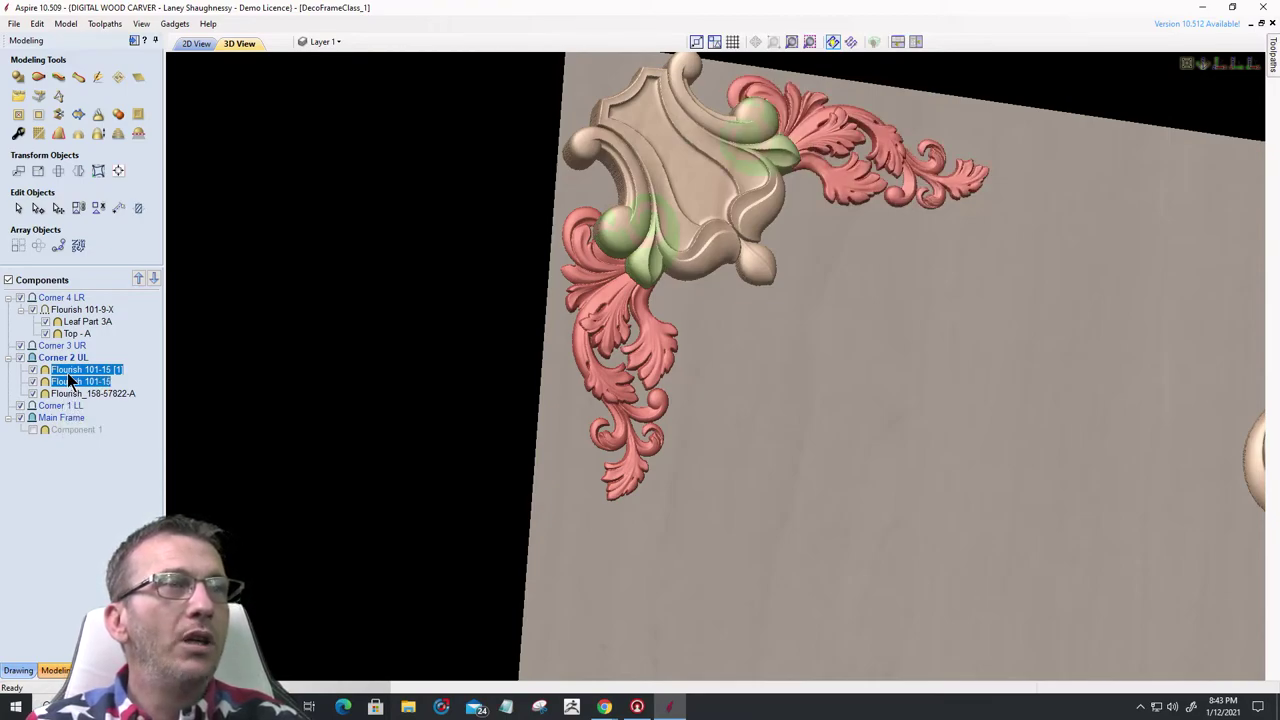
- Make frame moulding Component 1 visible and give both flourishes a 0.5 inch base height
left_click(18, 134)
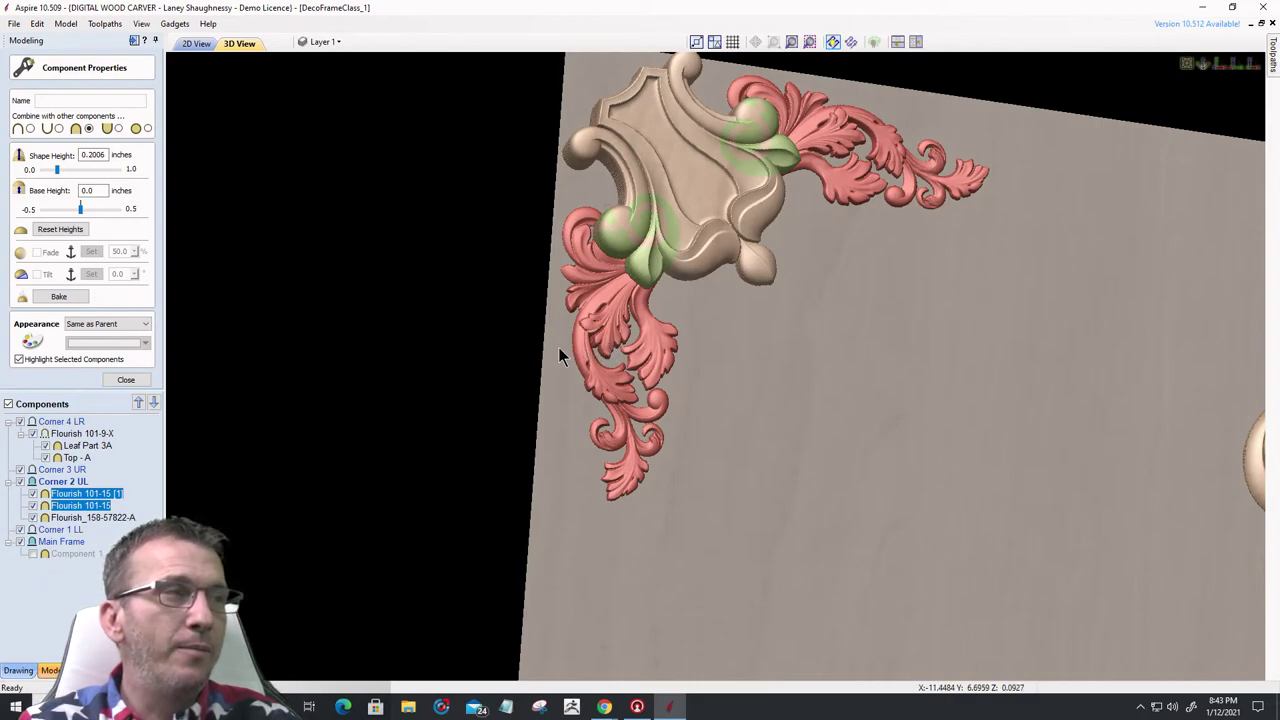
left_click(34, 553)
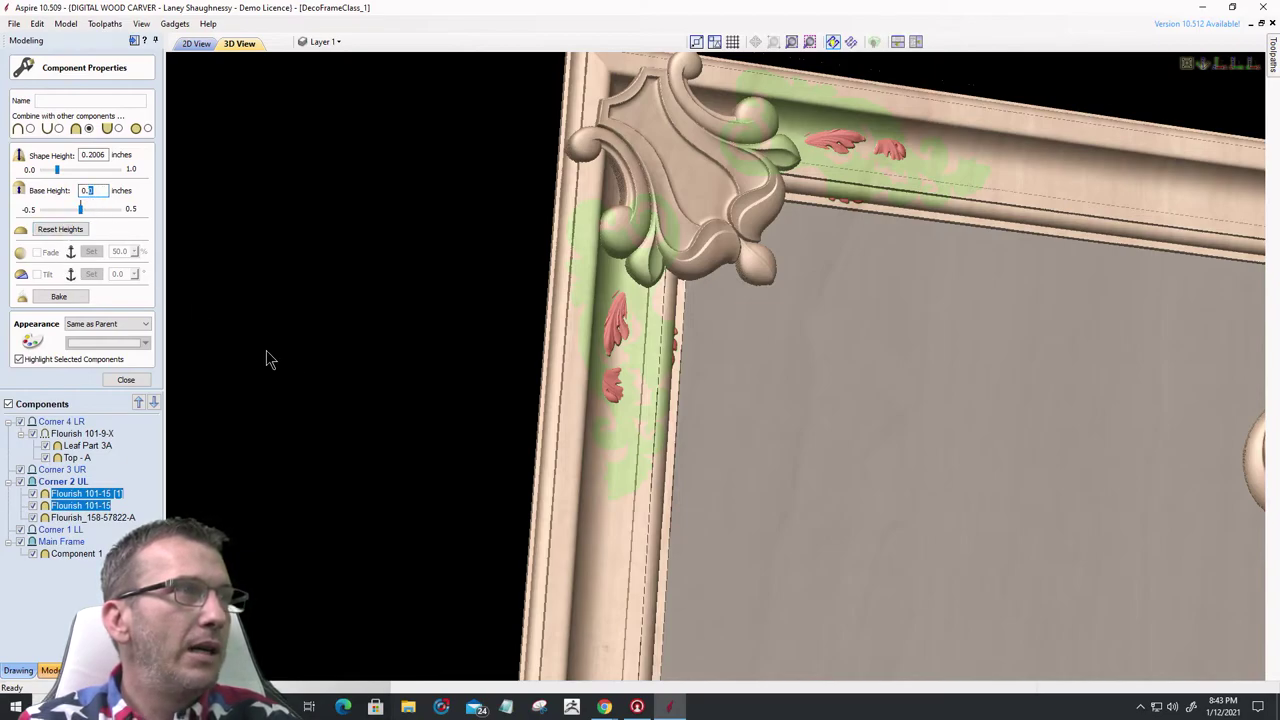
key("BackSpace")
type("5")
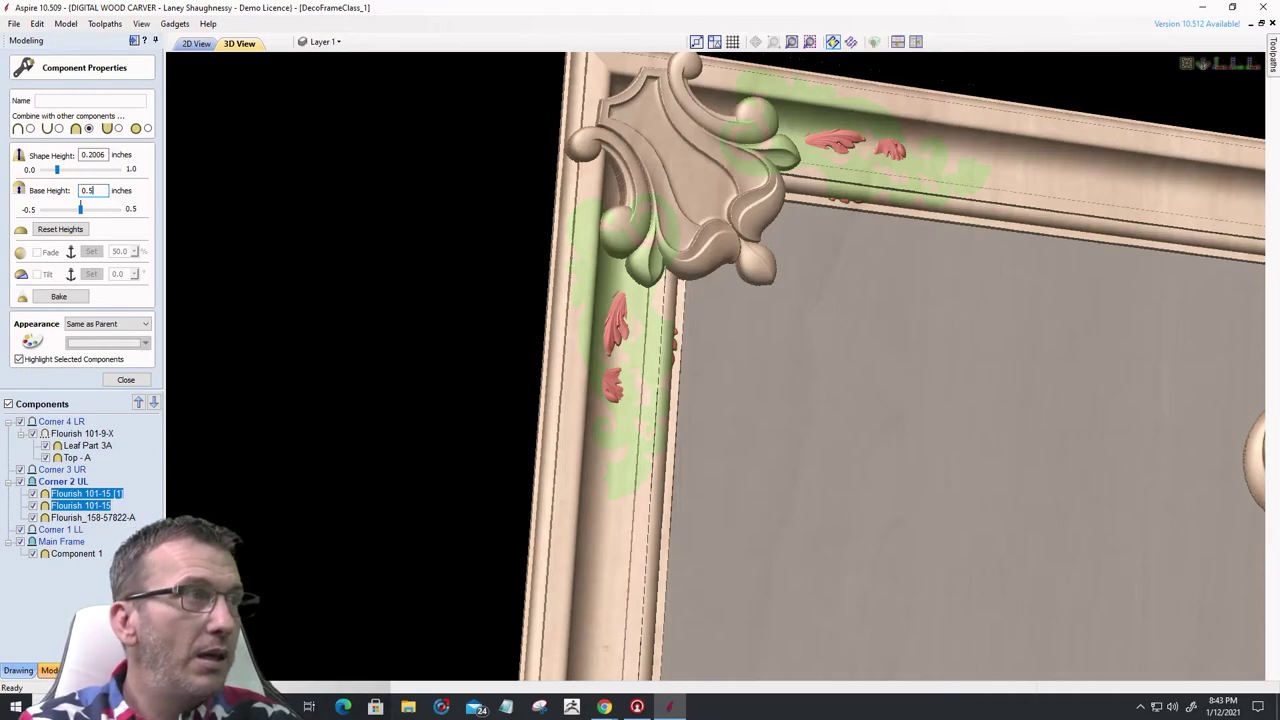
key("Return")
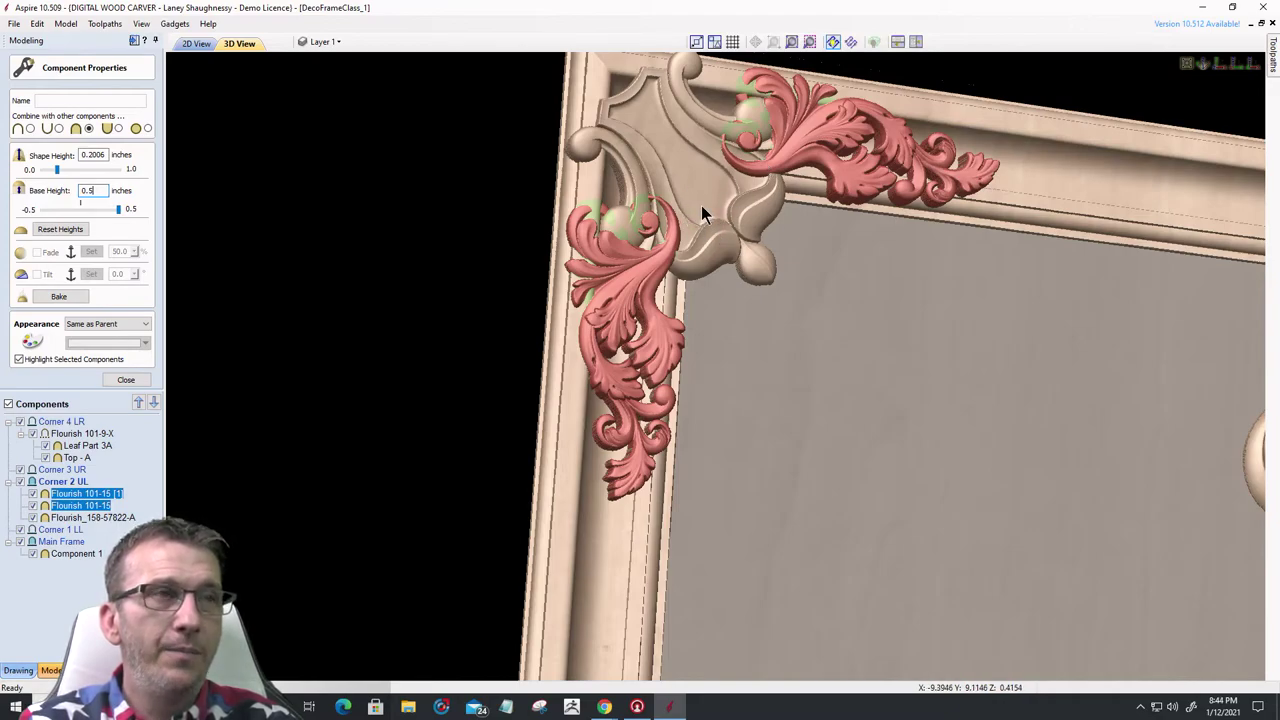
- Orbit the corner to check the raised flourishes, then select the base height value
left_click_drag(569, 547, 686, 596)
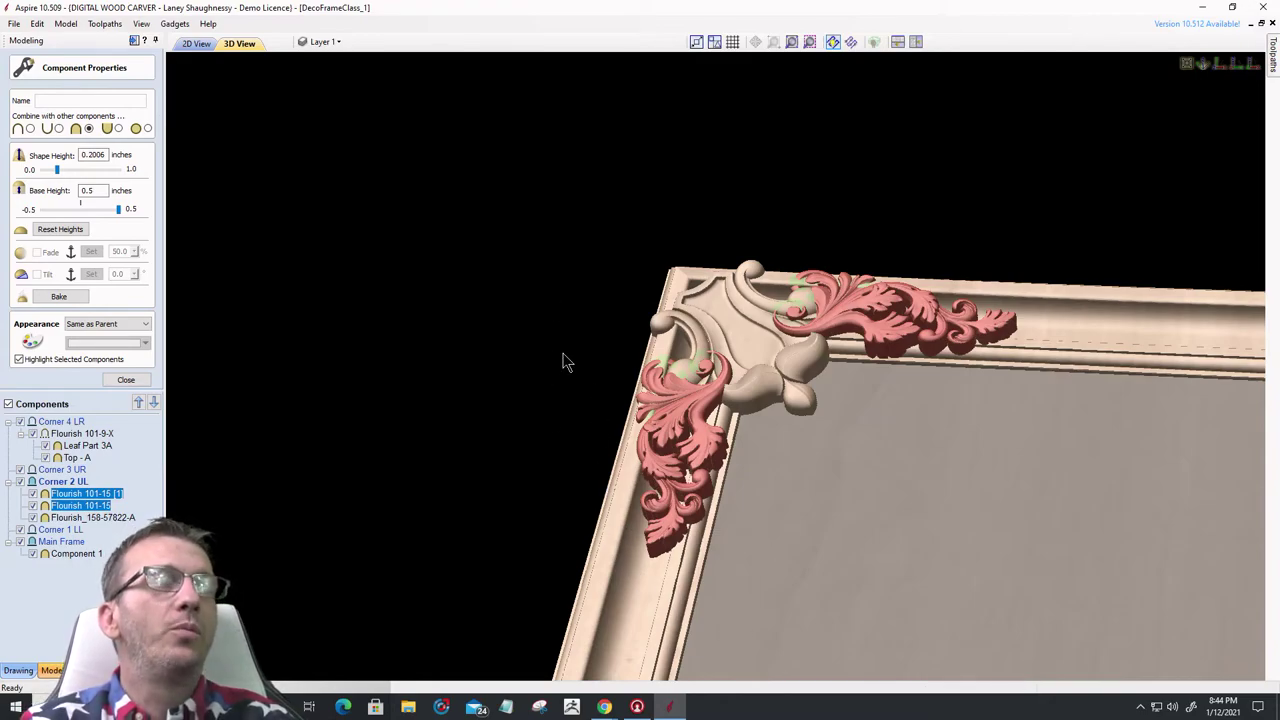
scroll(645, 418, "up", 2)
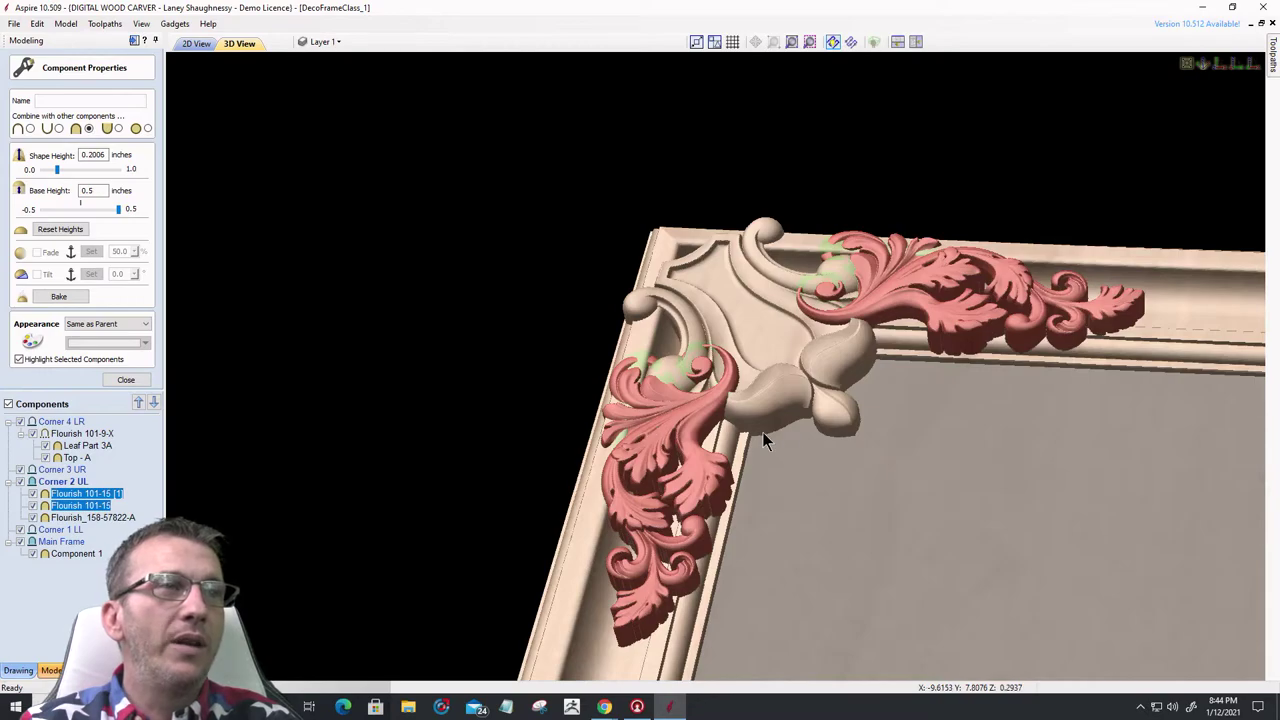
scroll(810, 461, "up", 2)
left_click_drag(810, 481, 820, 491)
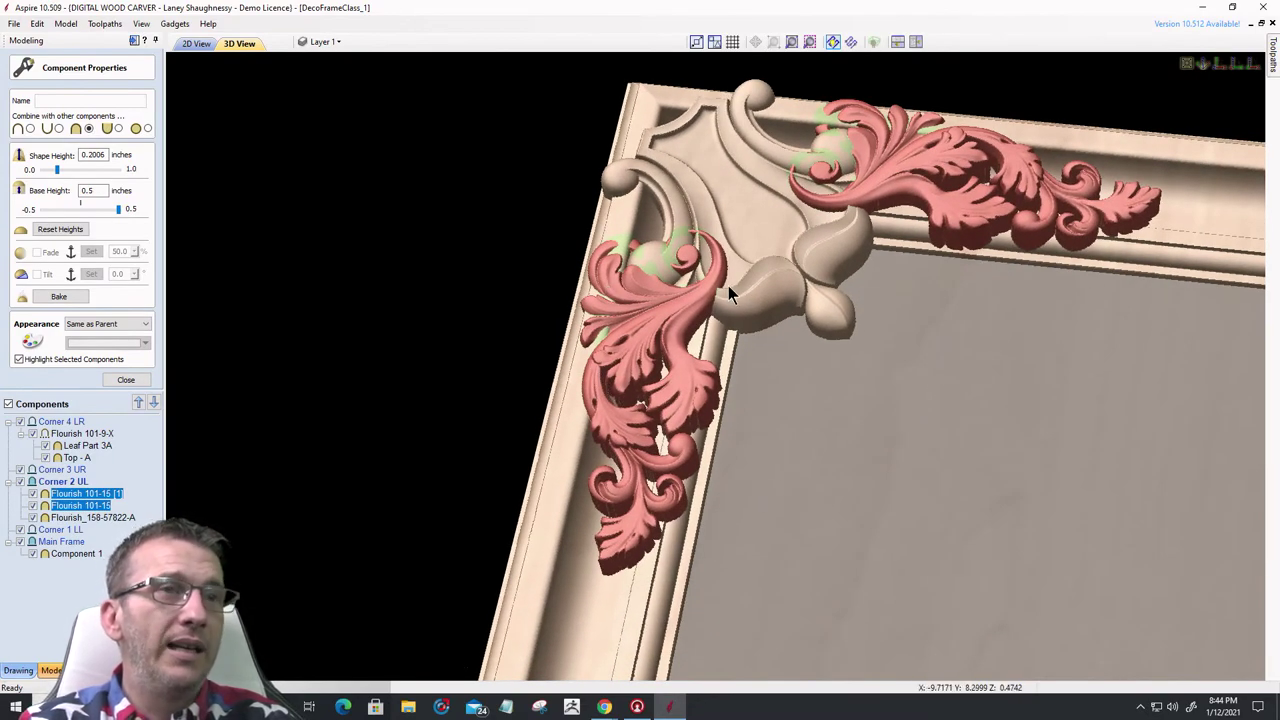
scroll(728, 290, "down", 2)
scroll(684, 269, "up", 2)
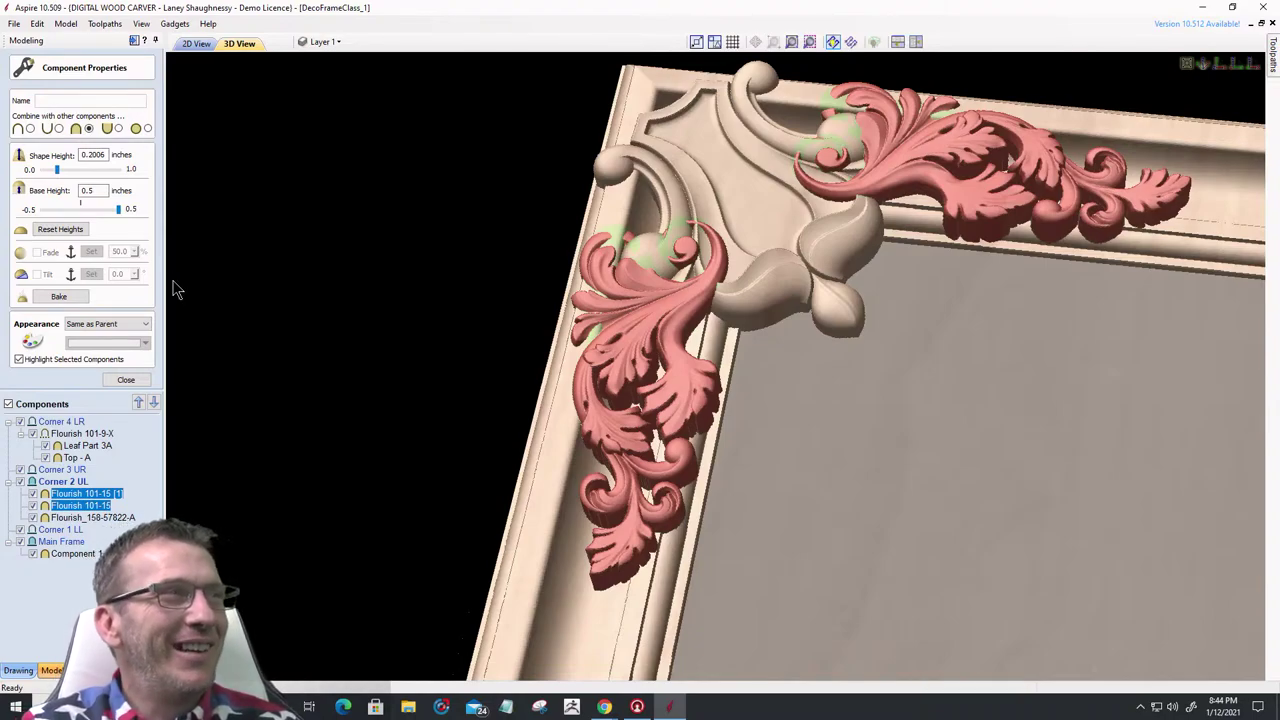
double_click(86, 192)
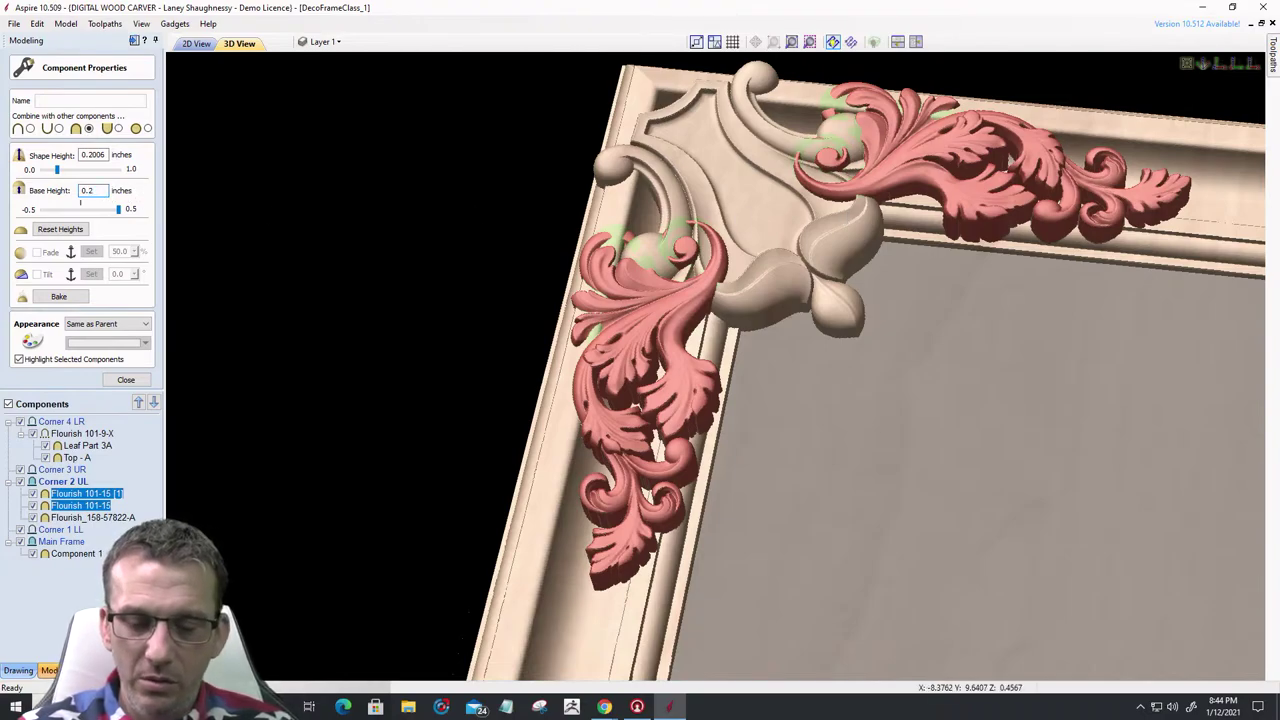
- Apply a 0.2 inch base height and check how the flourishes sit on the frame
key("Return")
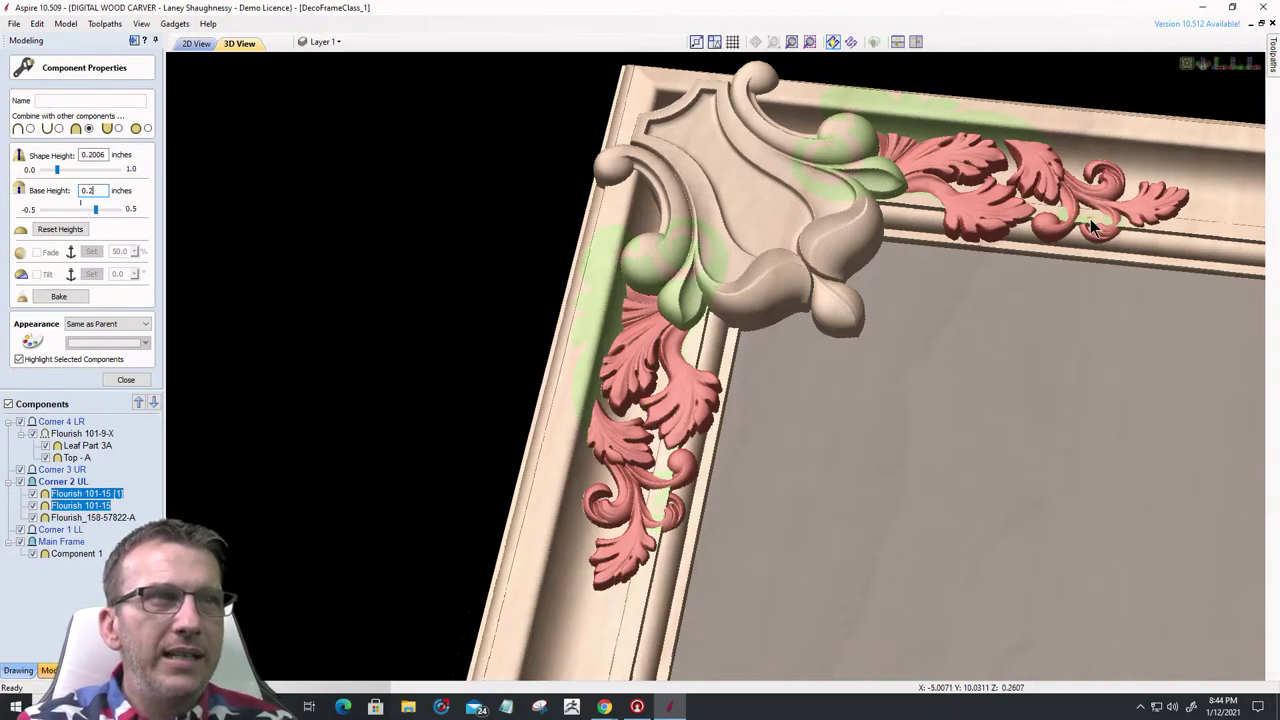
scroll(1090, 225, "up", 2)
left_click_drag(1089, 223, 1099, 258)
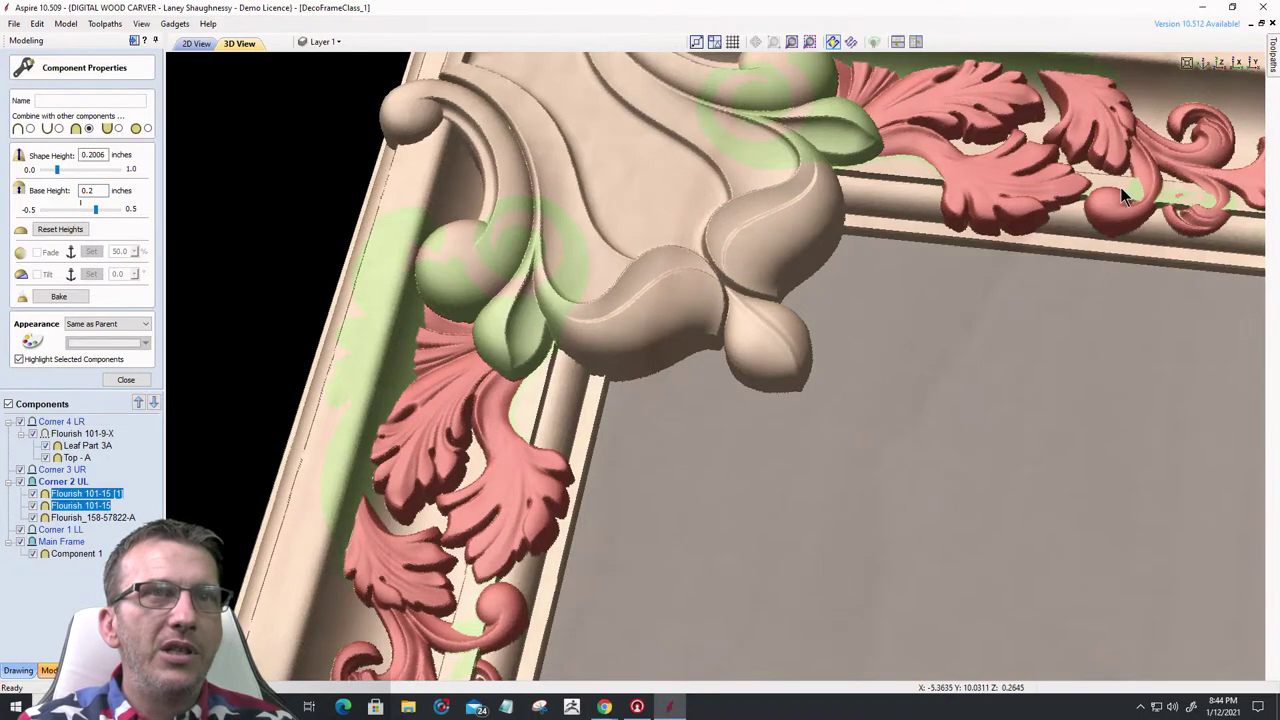
left_click_drag(1187, 194, 982, 301)
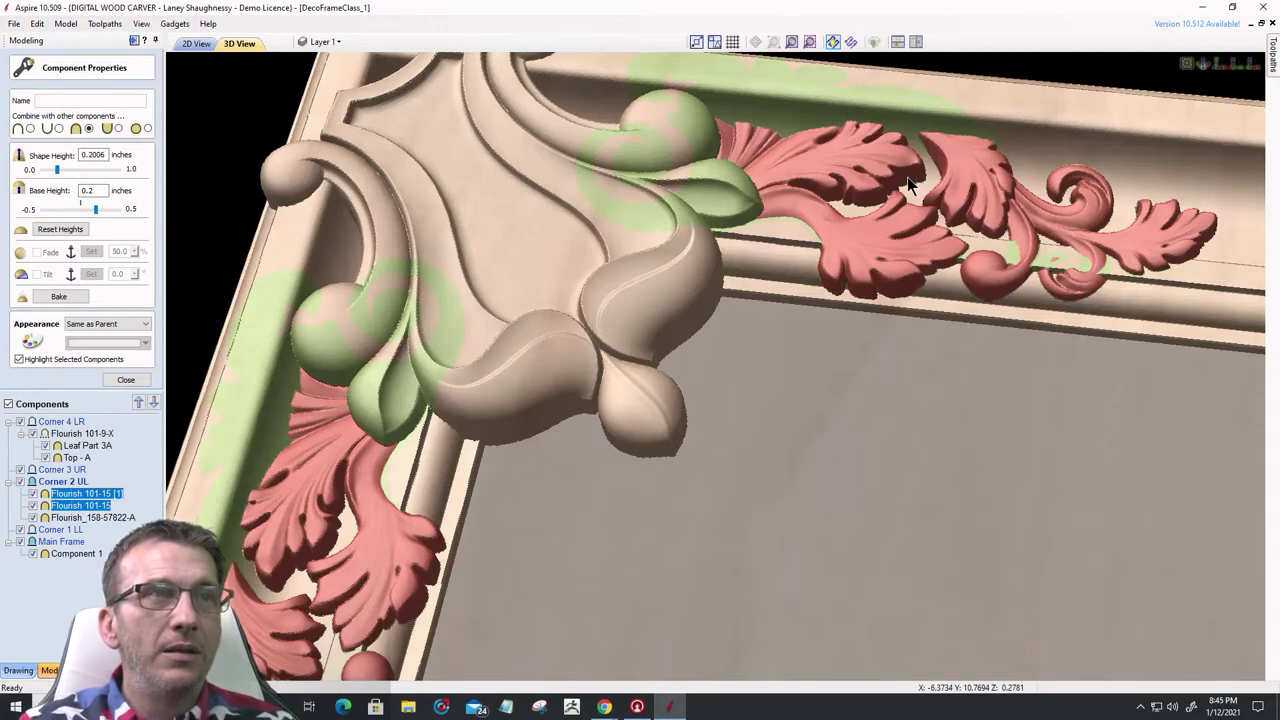
left_click_drag(908, 185, 980, 194)
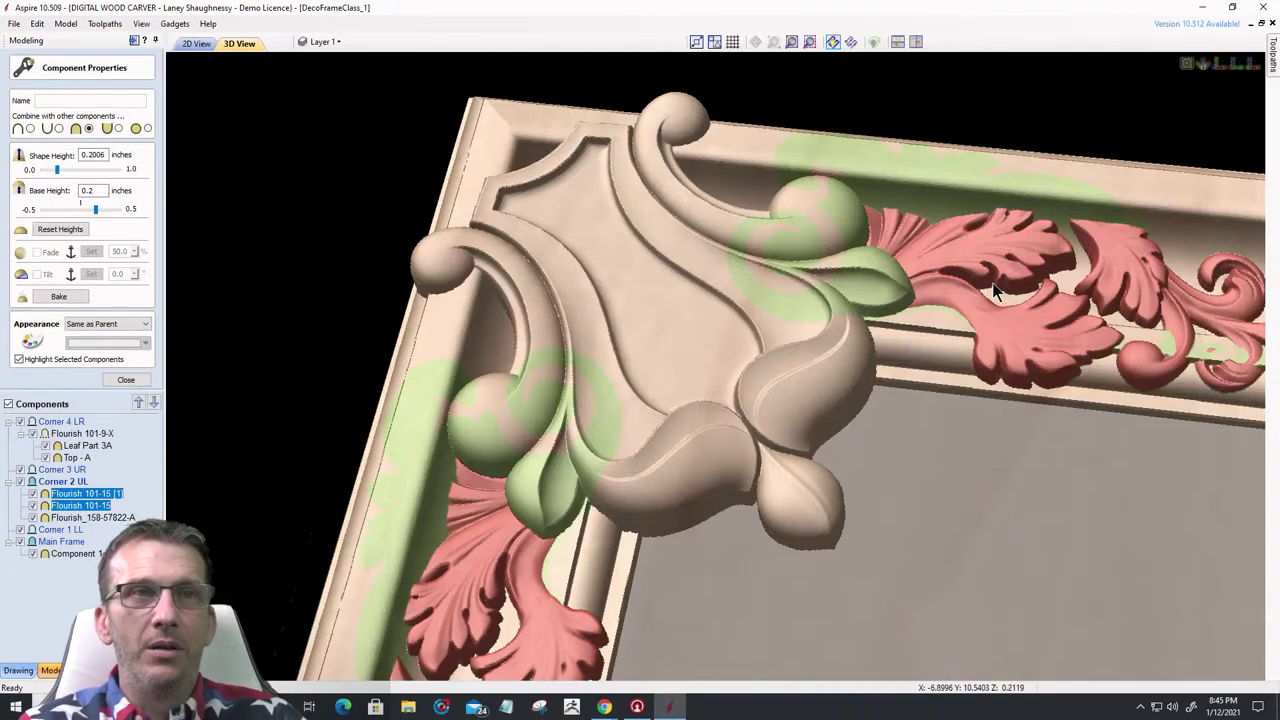
left_click_drag(1026, 260, 636, 424)
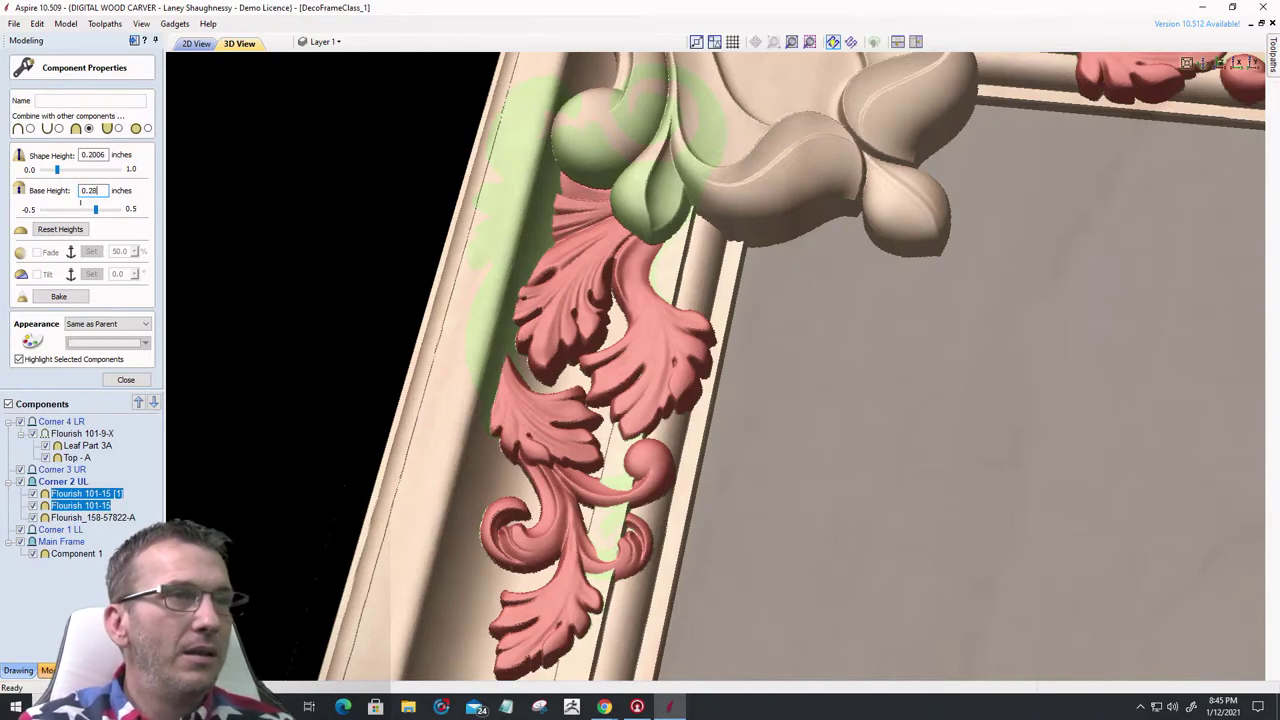
- Change the flourishes' base height to 0.28 inch and inspect the left flourish
key("Return")
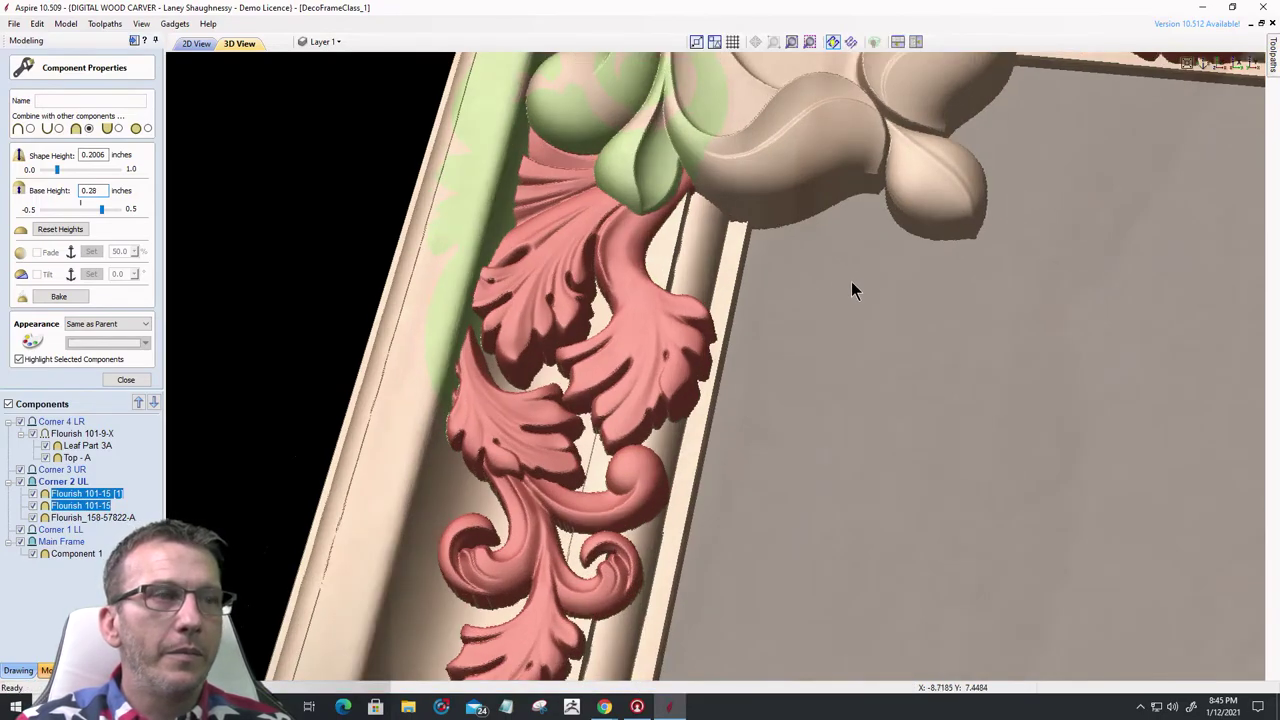
left_click_drag(851, 286, 1081, 279)
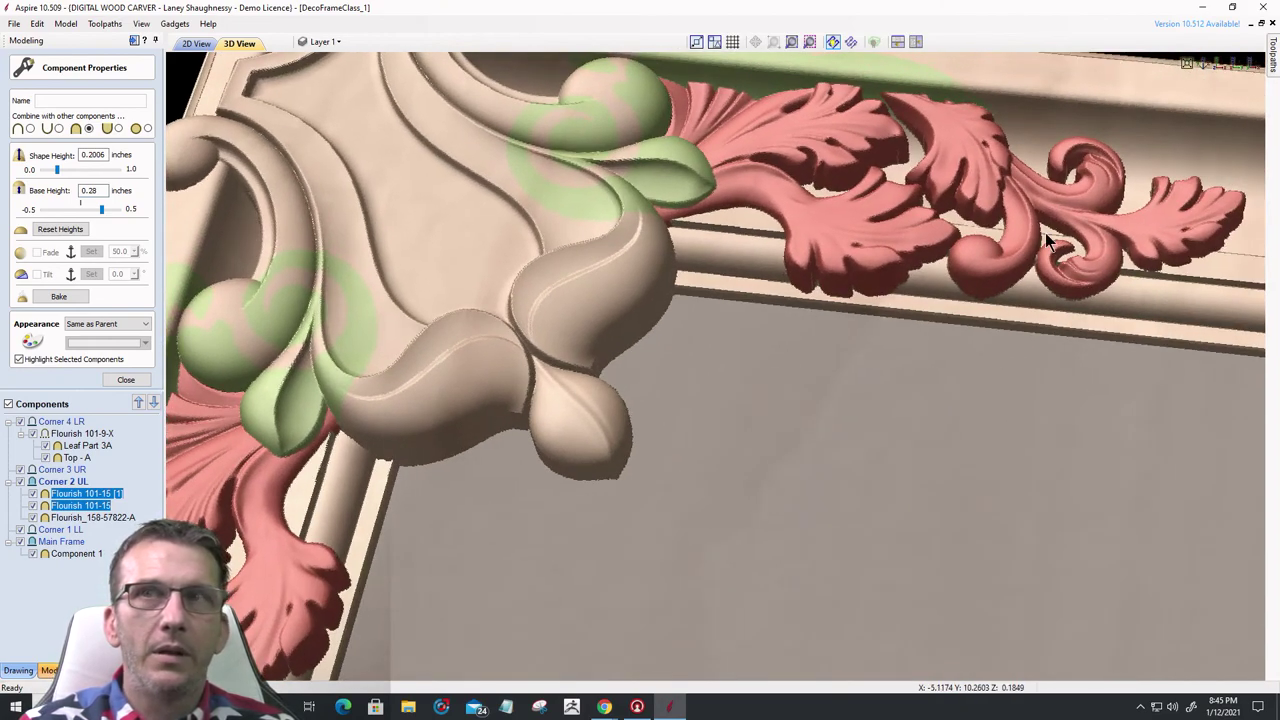
left_click_drag(1100, 252, 968, 269)
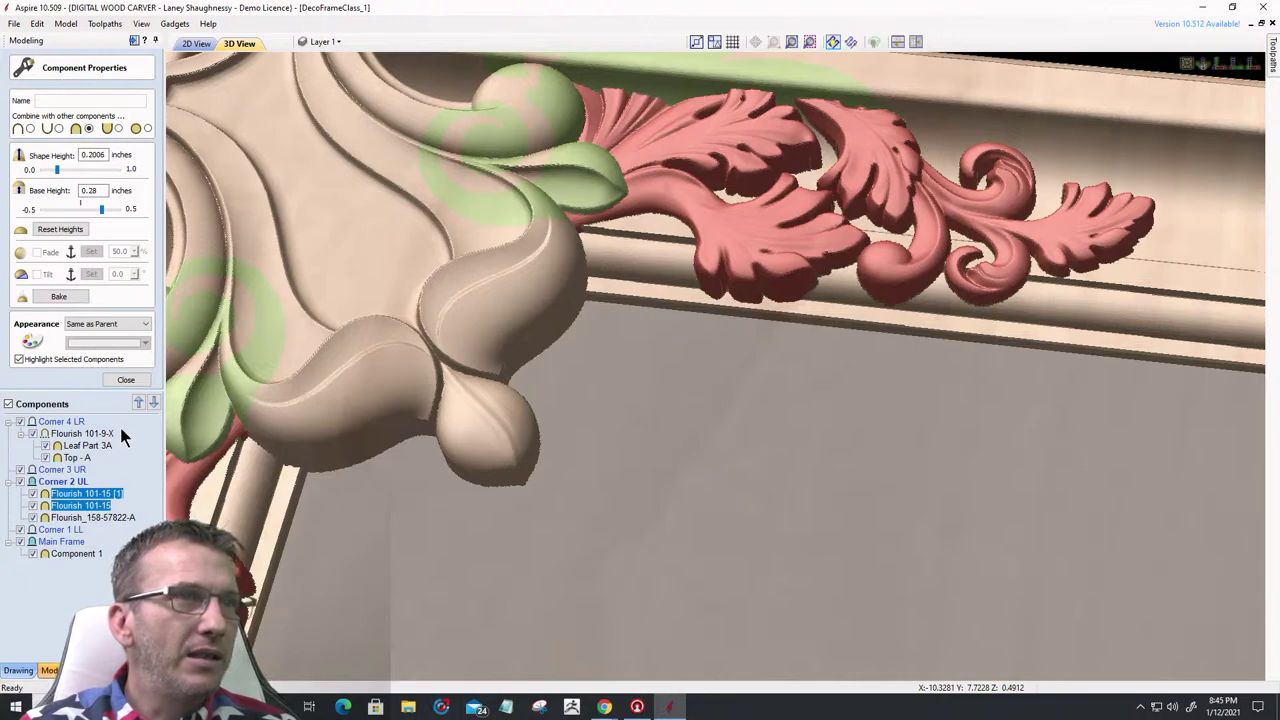
- Settle the flourishes' base height at 0.25 inch and review the recentred corner
left_click_drag(93, 190, 141, 193)
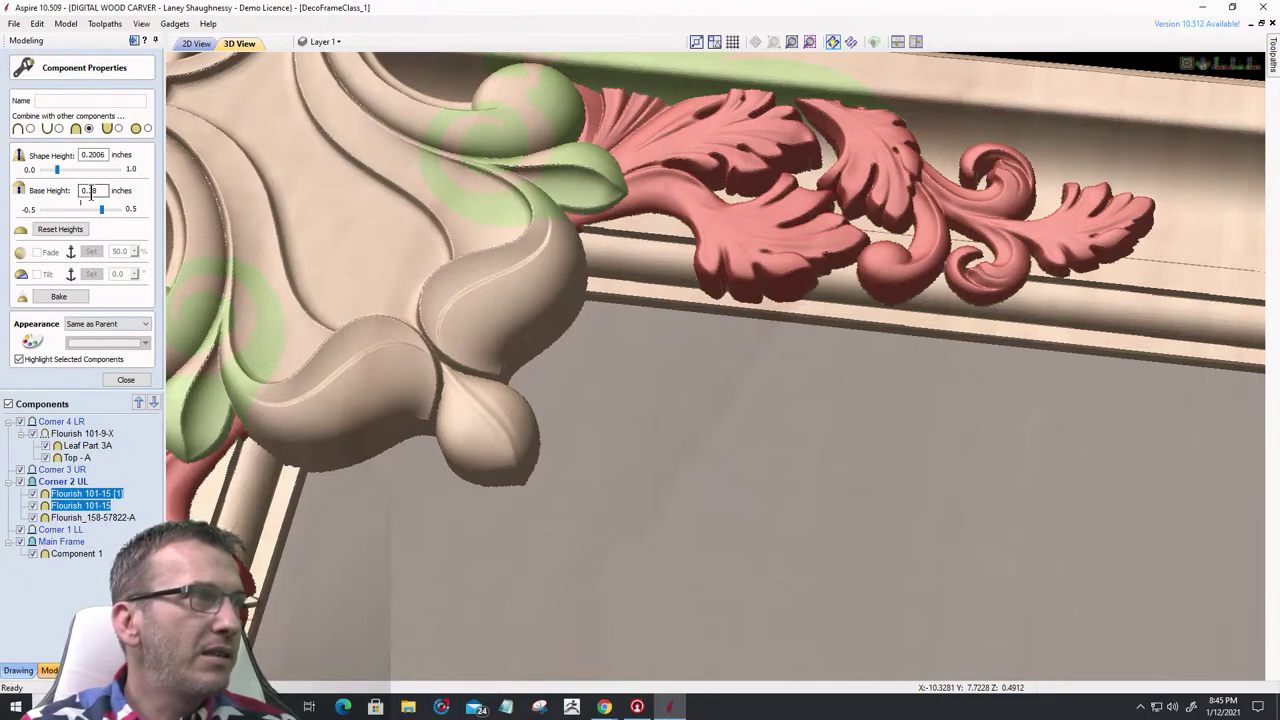
type("5")
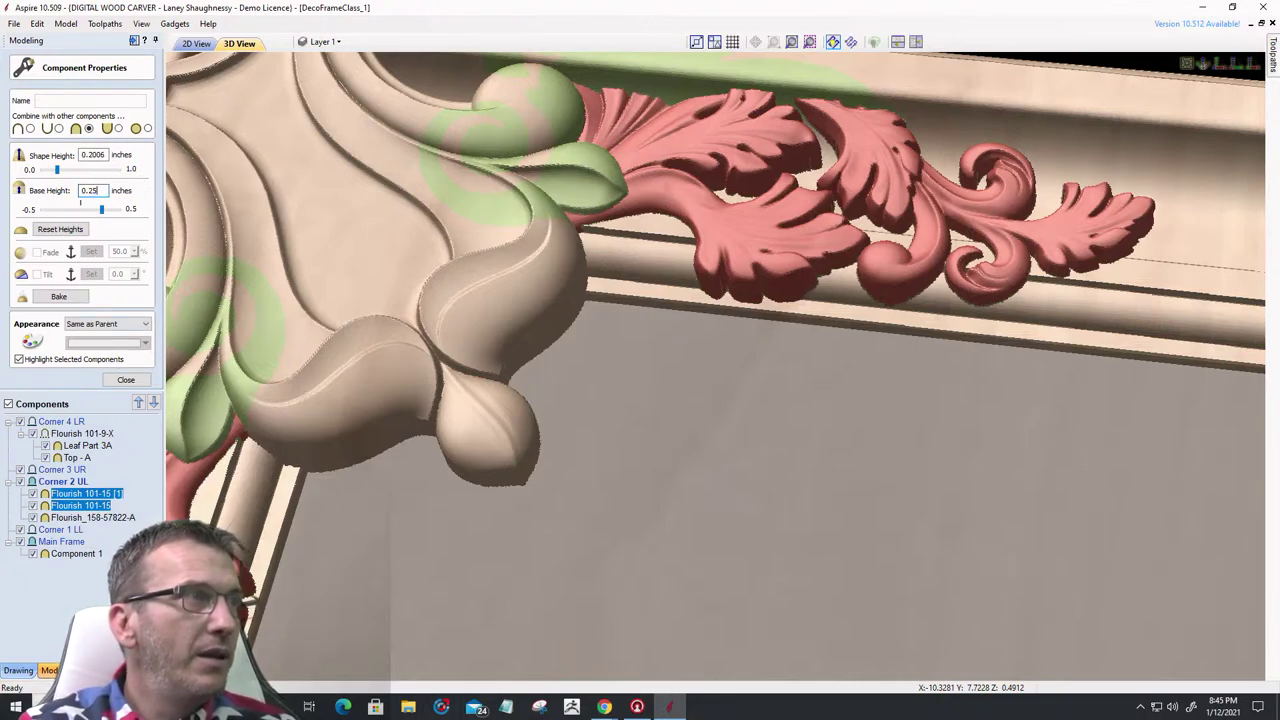
key("Return")
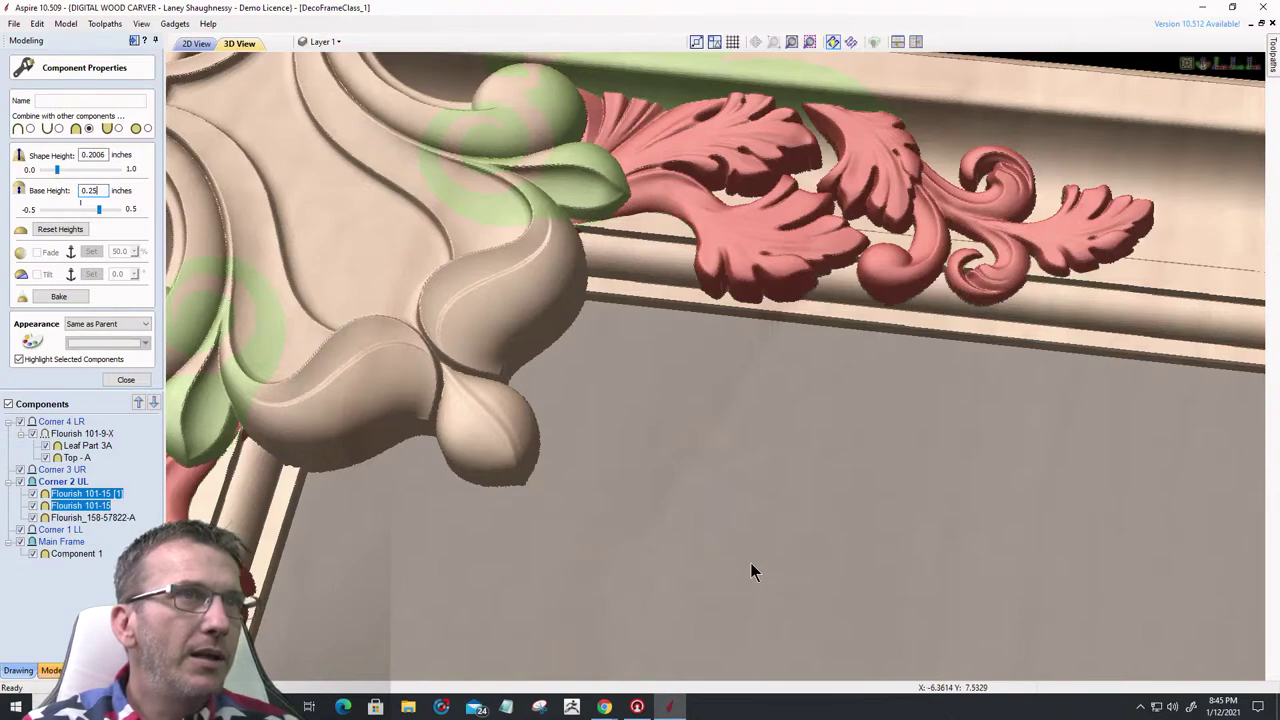
scroll(837, 539, "down", 3)
scroll(838, 546, "down", 2)
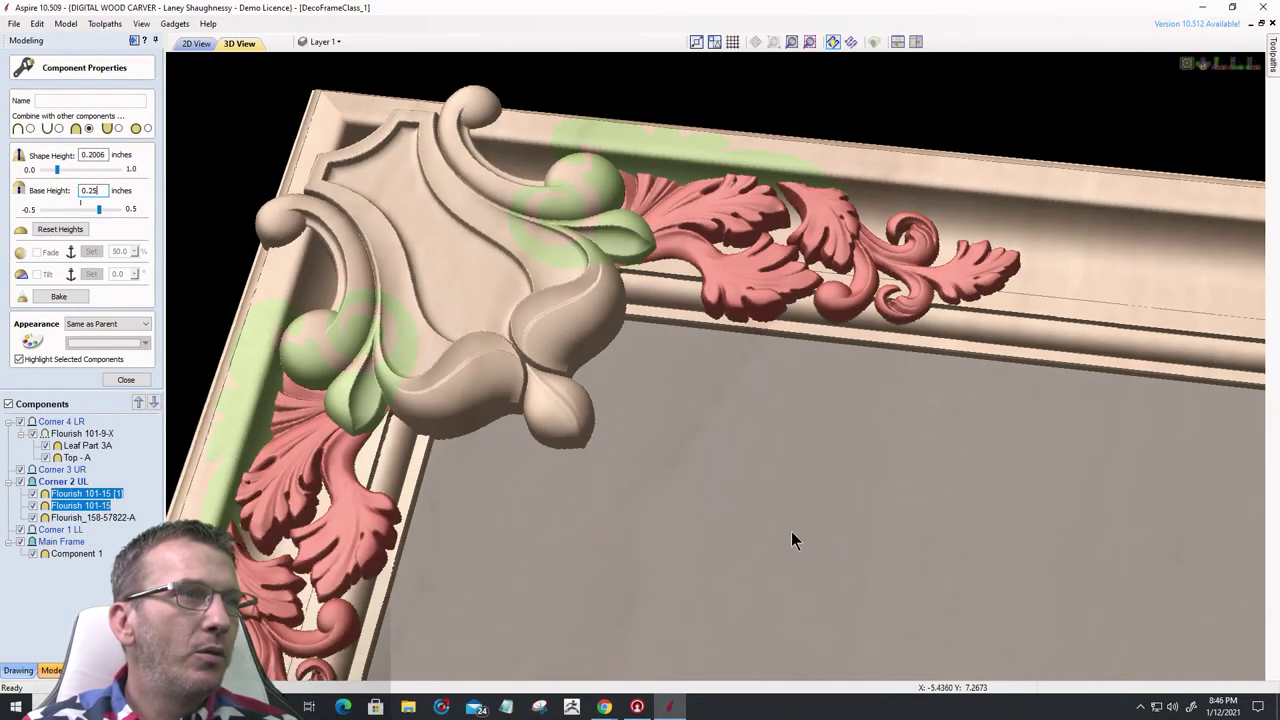
middle_click_drag(503, 509, 791, 534)
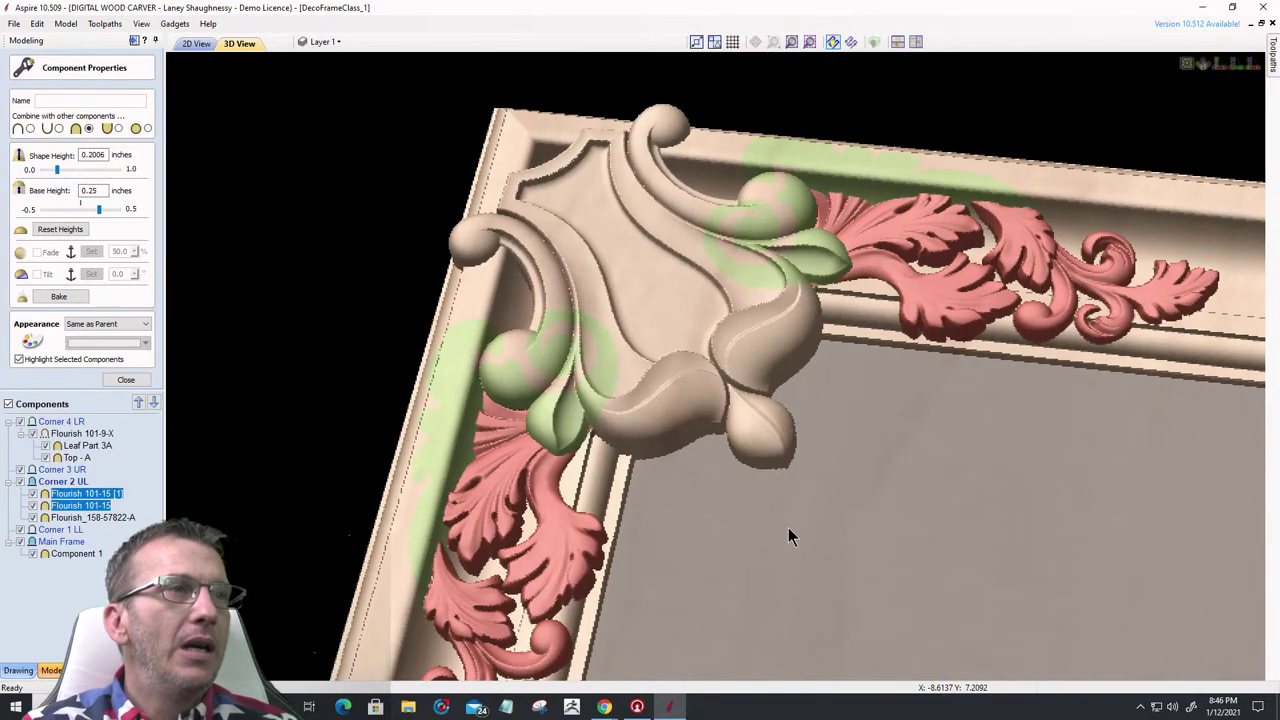
middle_click_drag(700, 529, 774, 509)
scroll(774, 509, "up", 4)
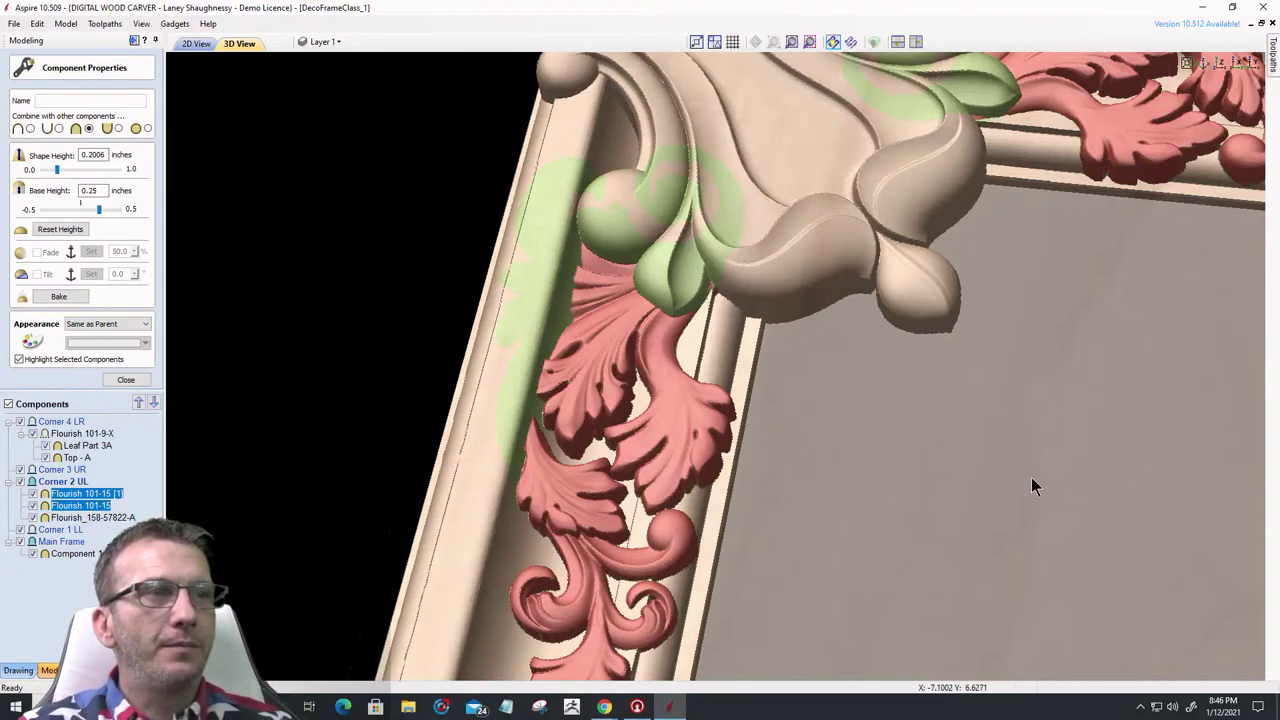
left_click_drag(871, 444, 1063, 495)
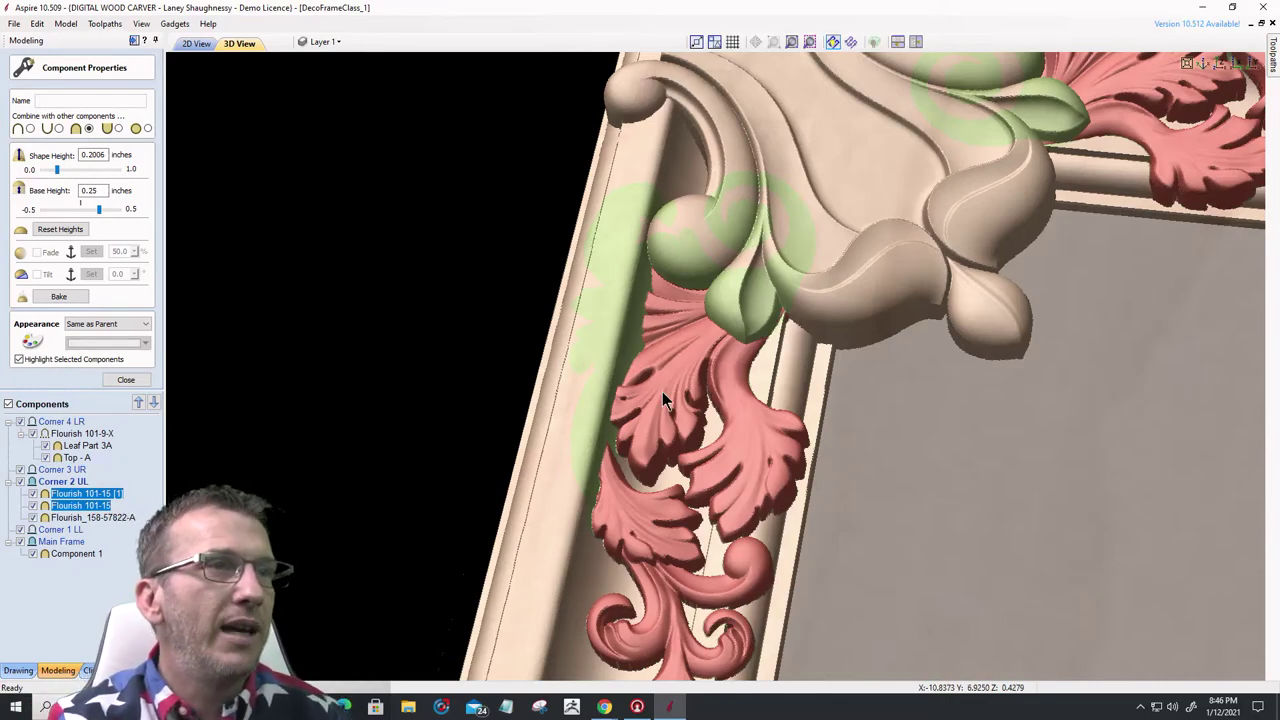
scroll(706, 301, "down", 2)
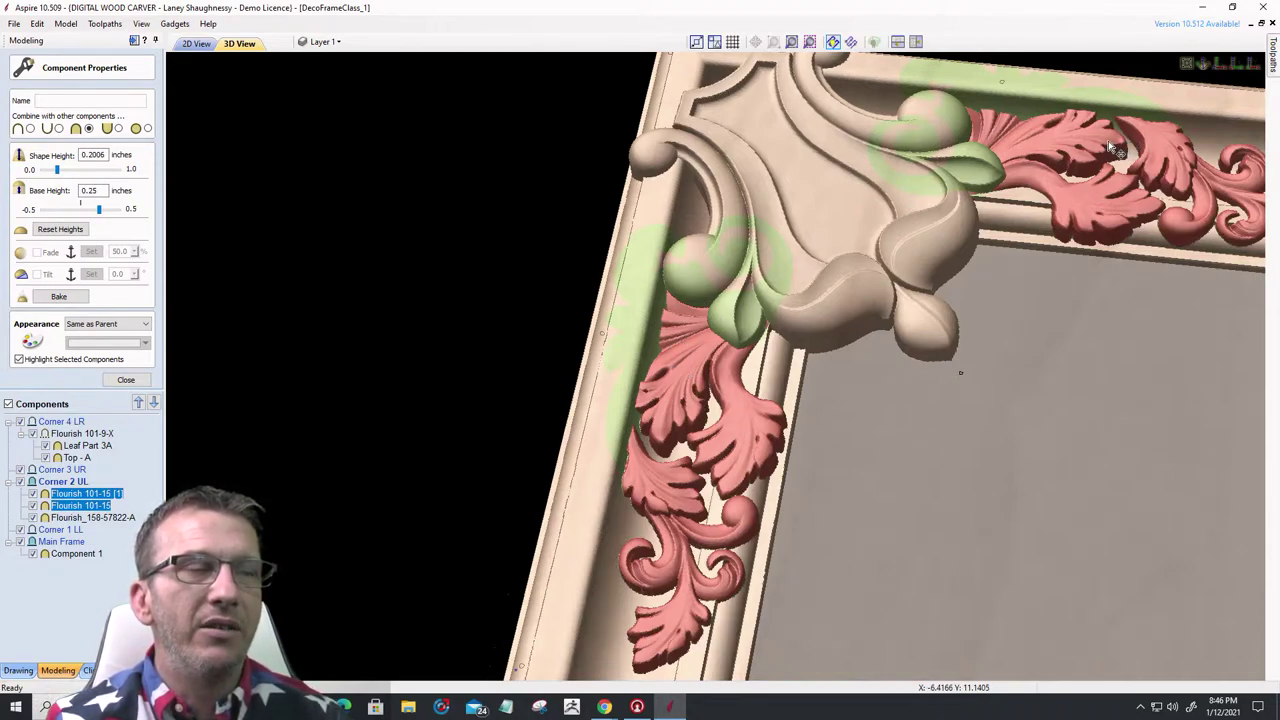
- Close component properties and select only the left-rail flourish, Flourish 101-15 [1]
left_click(126, 380)
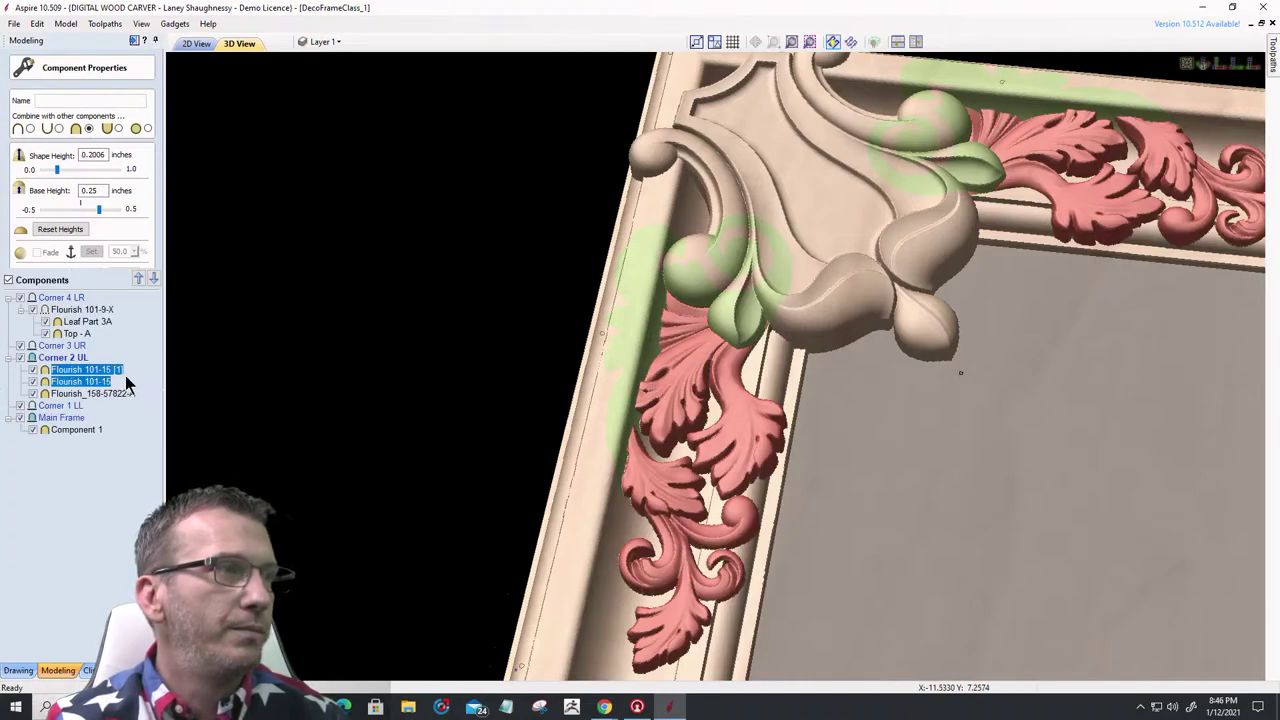
left_click(408, 428)
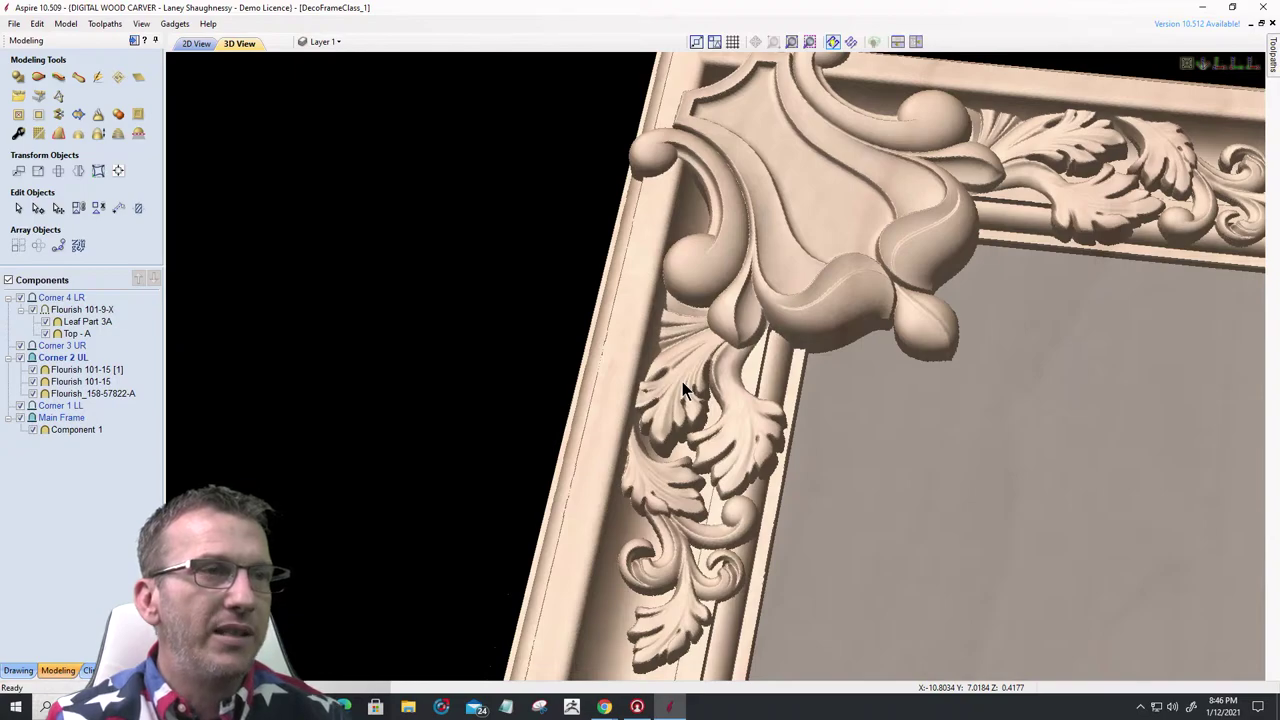
left_click(96, 383)
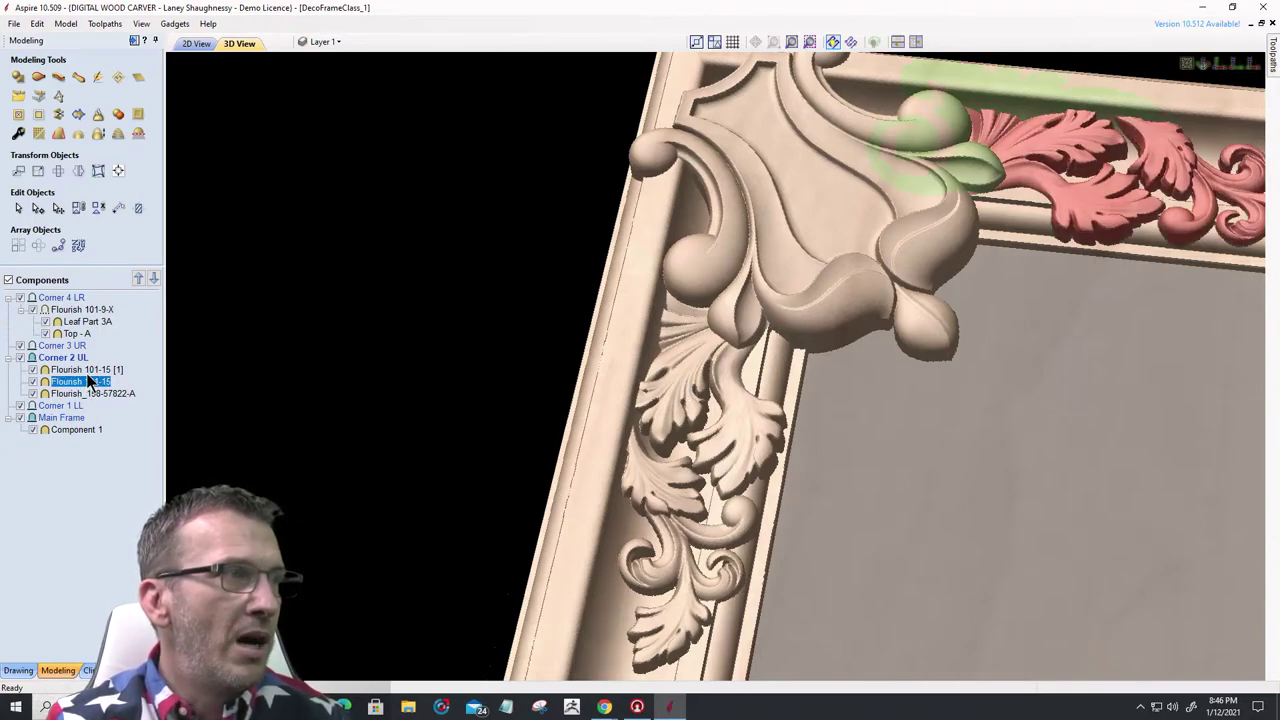
left_click(90, 370)
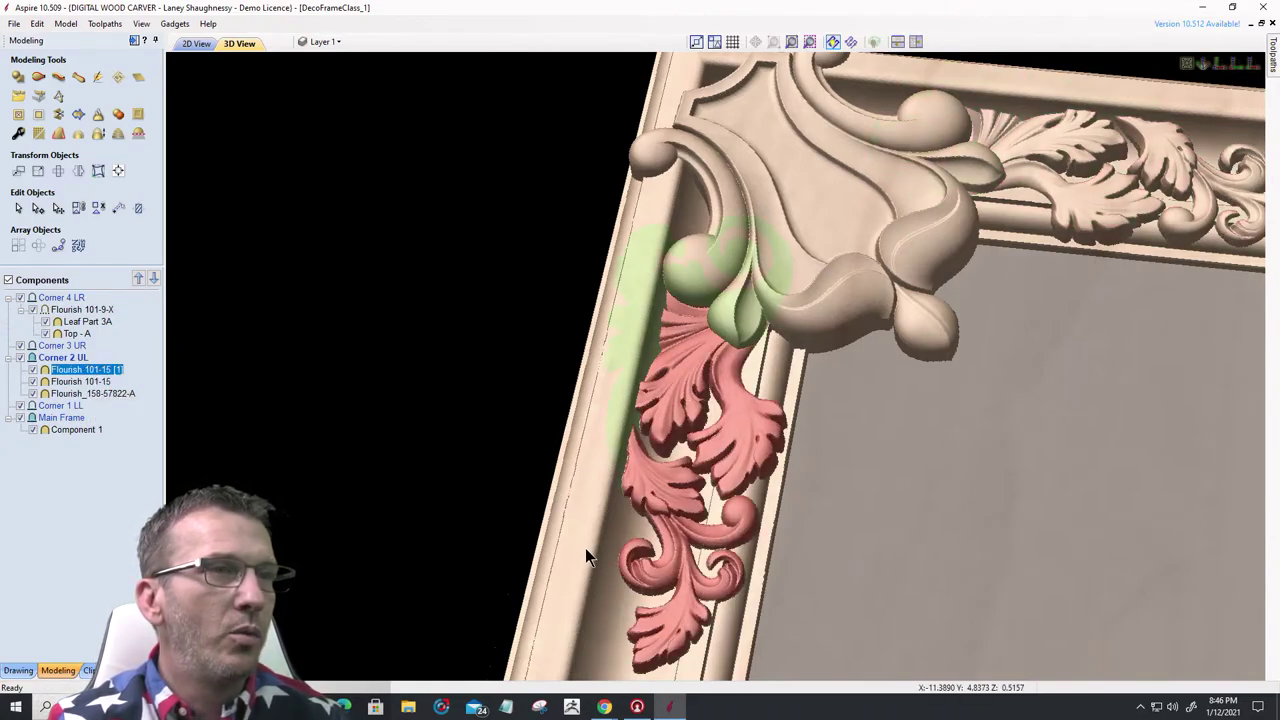
- Enable Tilt for the left flourish and set its tilt anchor point on the flourish
scroll(784, 395, "up", 5)
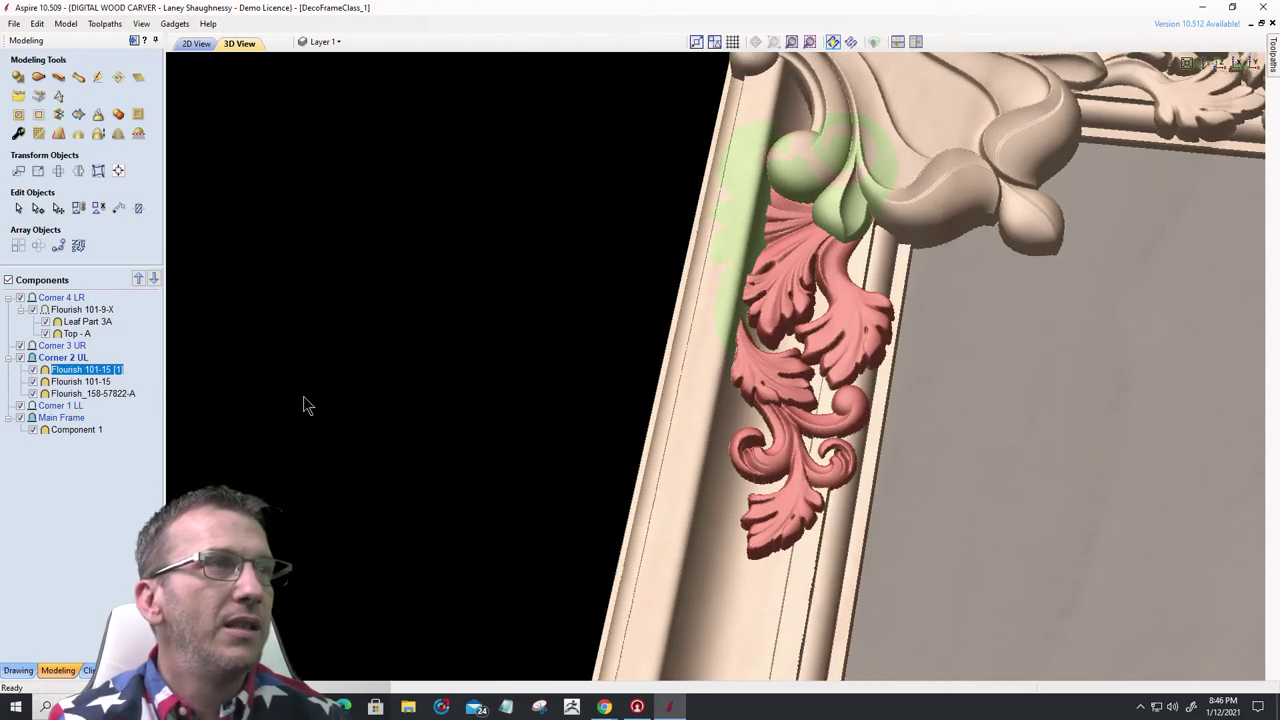
double_click(903, 347)
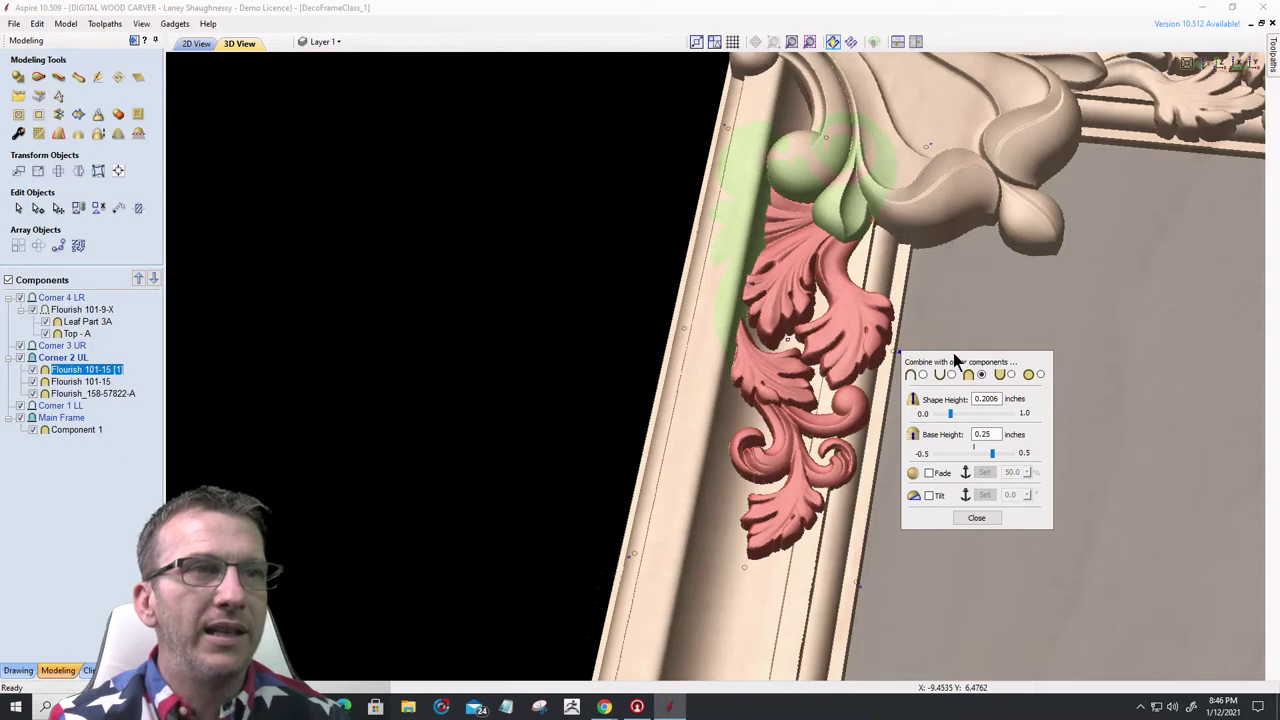
left_click_drag(960, 364, 1024, 289)
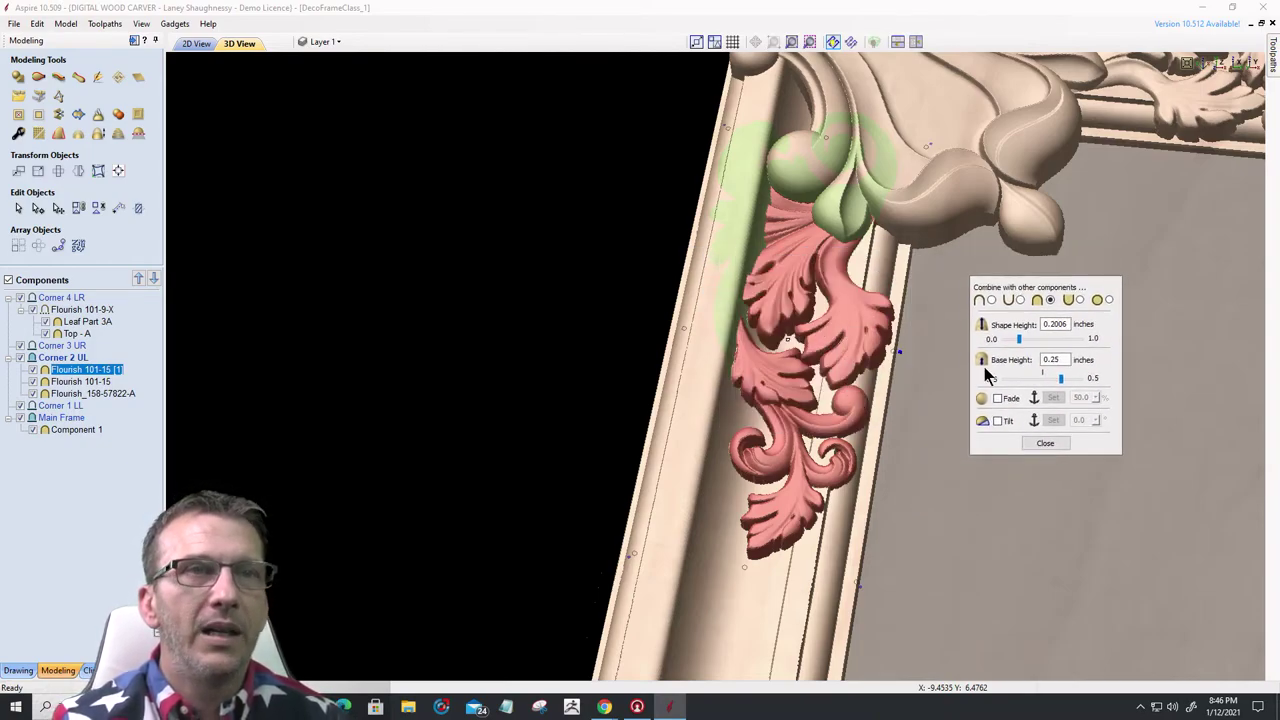
left_click(997, 421)
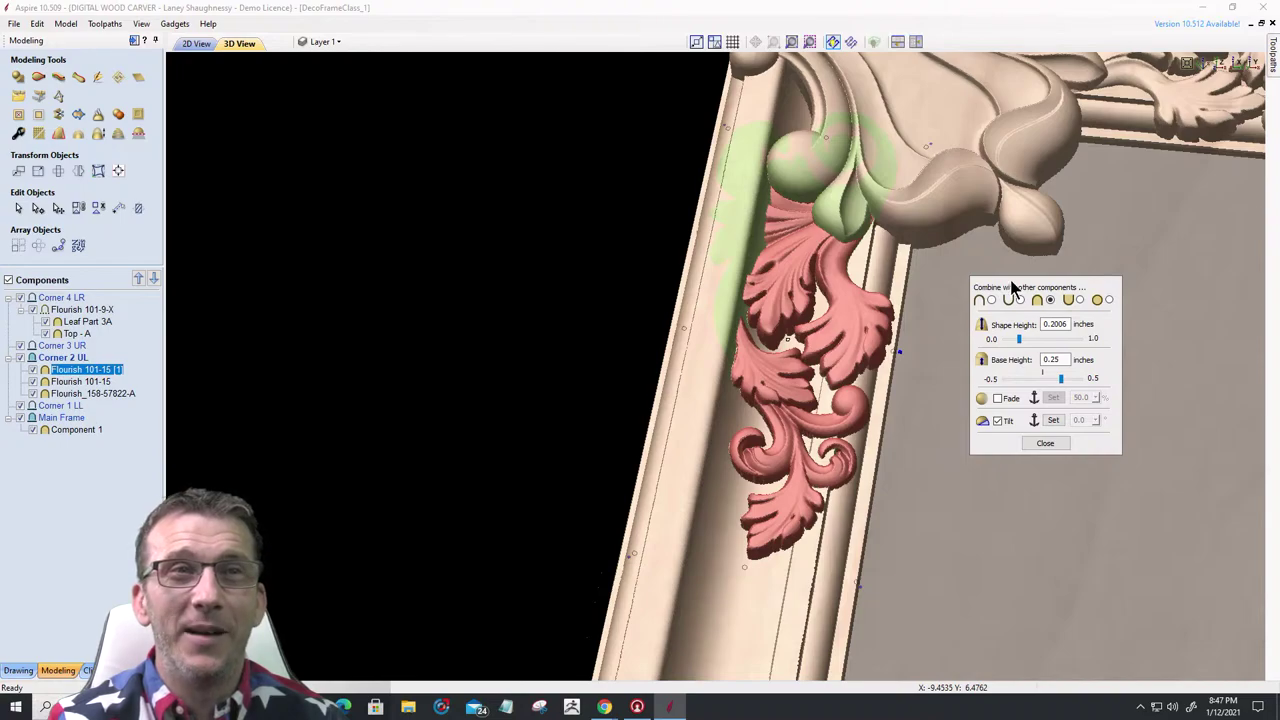
left_click_drag(1013, 289, 1047, 322)
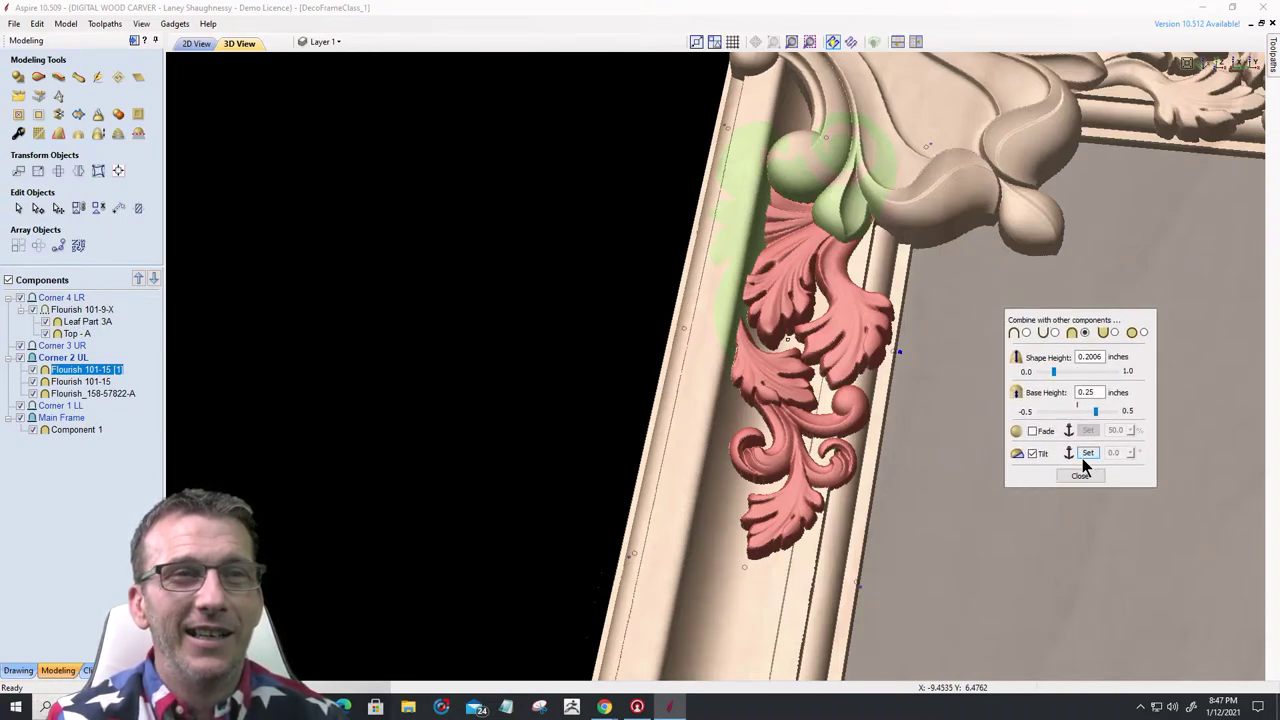
left_click(1087, 455)
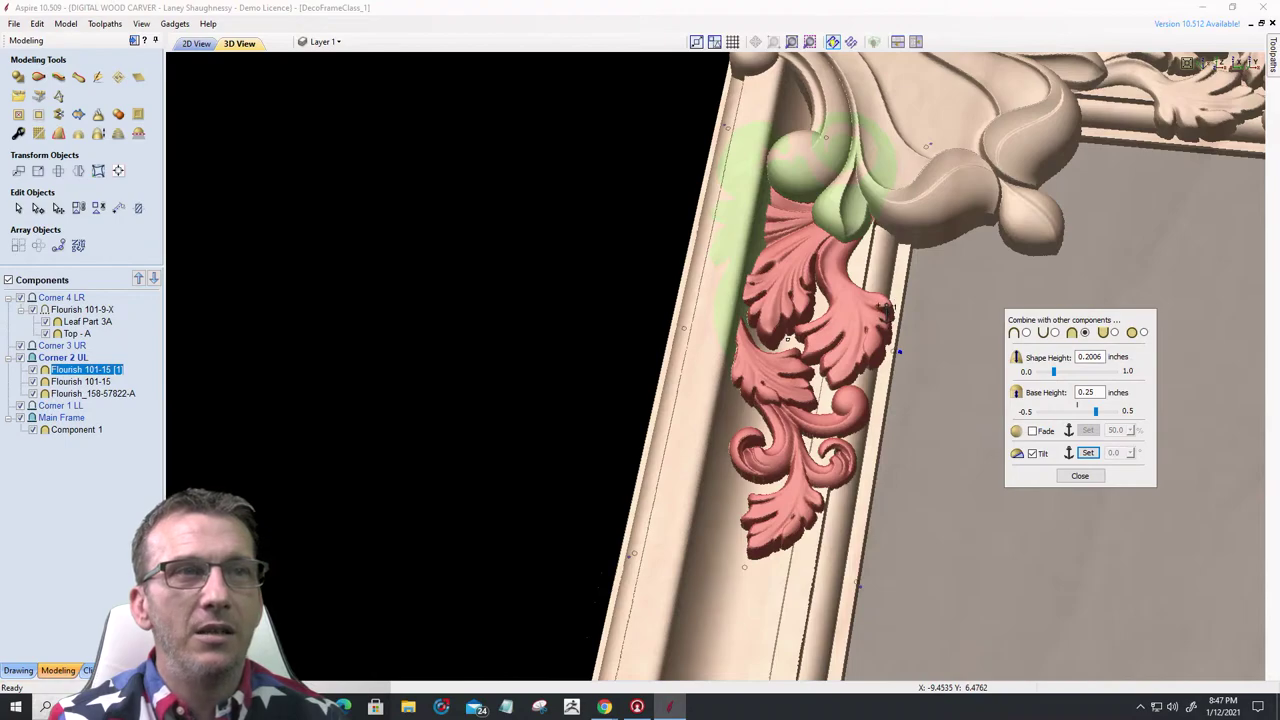
left_click(887, 310)
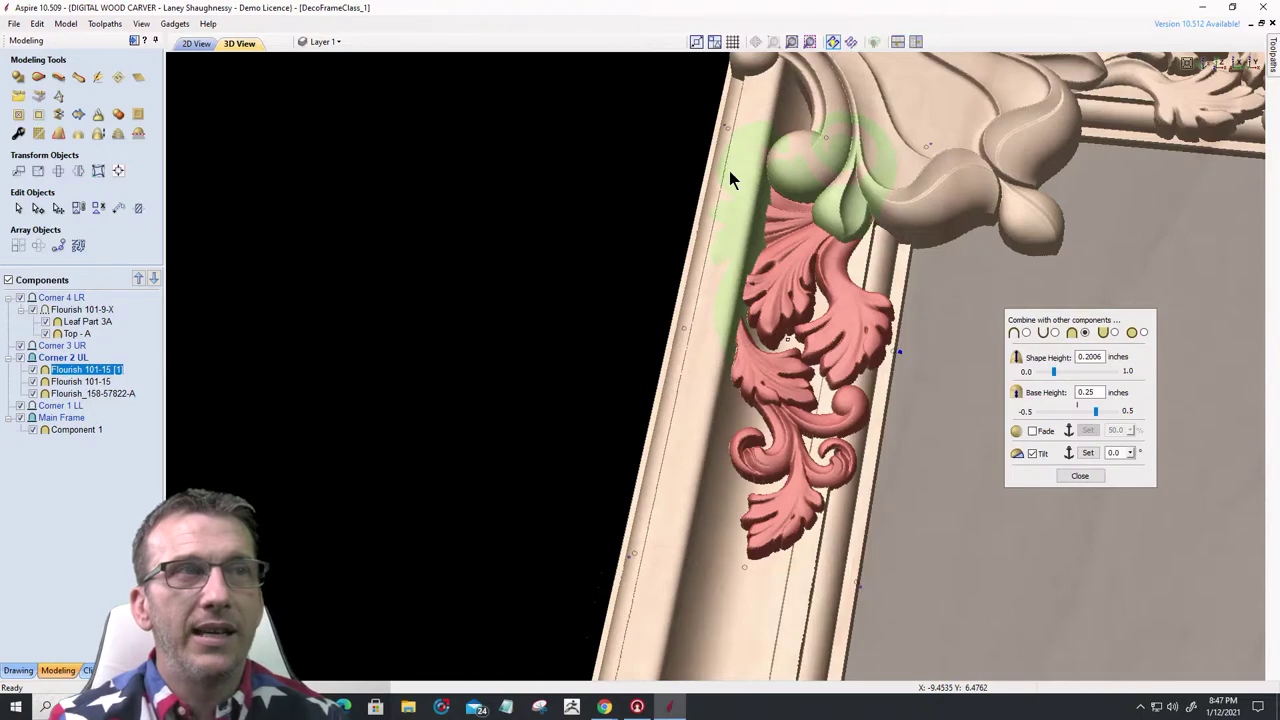
left_click_drag(737, 177, 731, 177)
left_click_drag(917, 578, 924, 471)
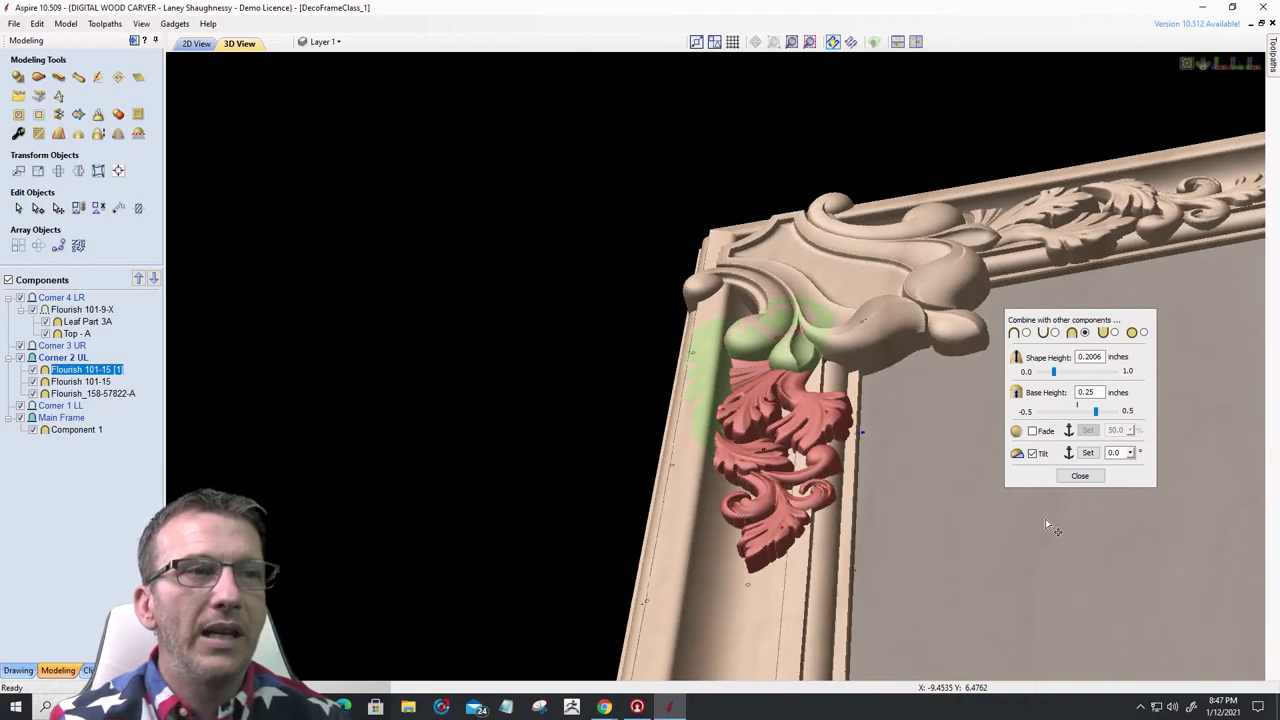
- Raise the left flourish's tilt angle through 1.6° and 6.0° to 7.8°
left_click(1131, 453)
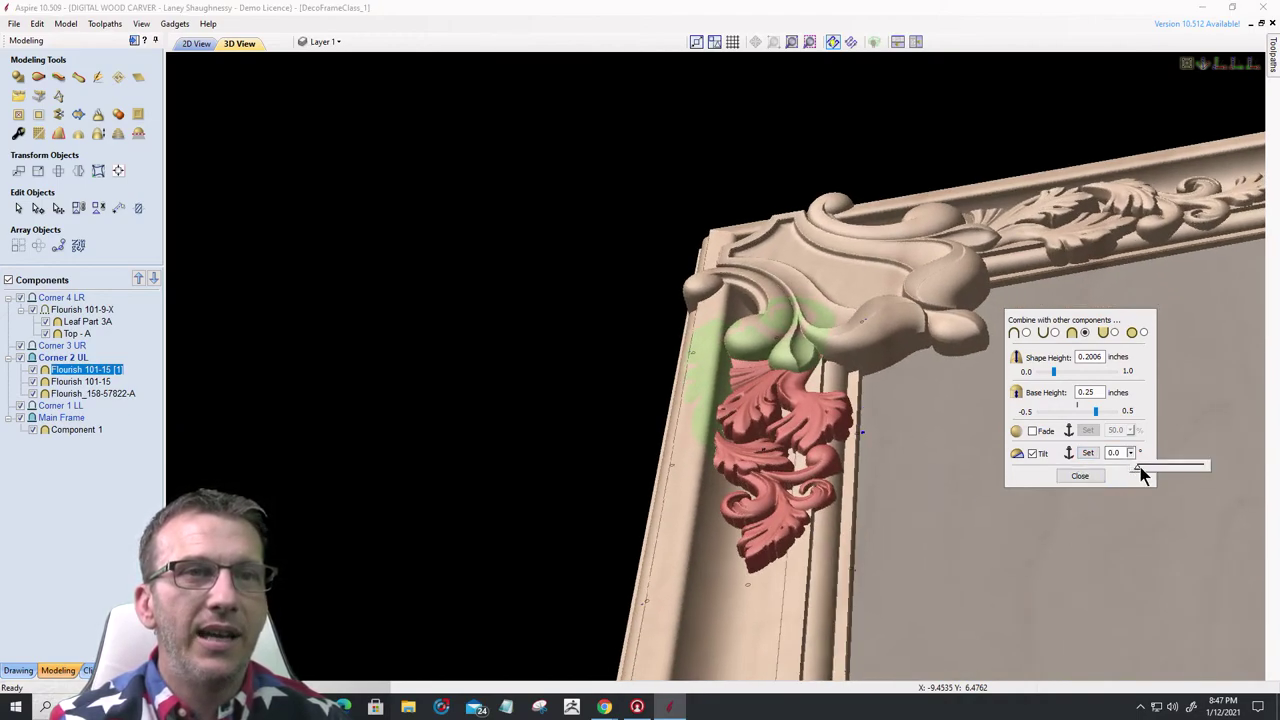
left_click_drag(1140, 474, 1147, 467)
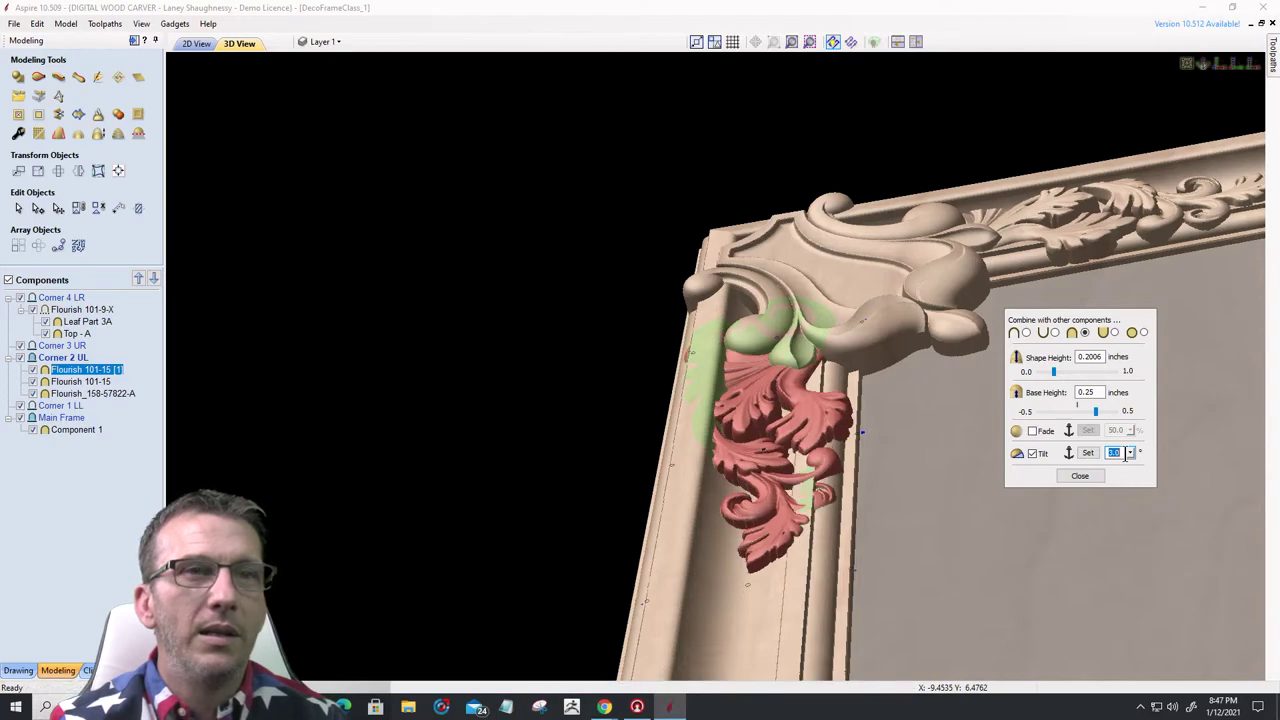
left_click_drag(1130, 453, 1147, 466)
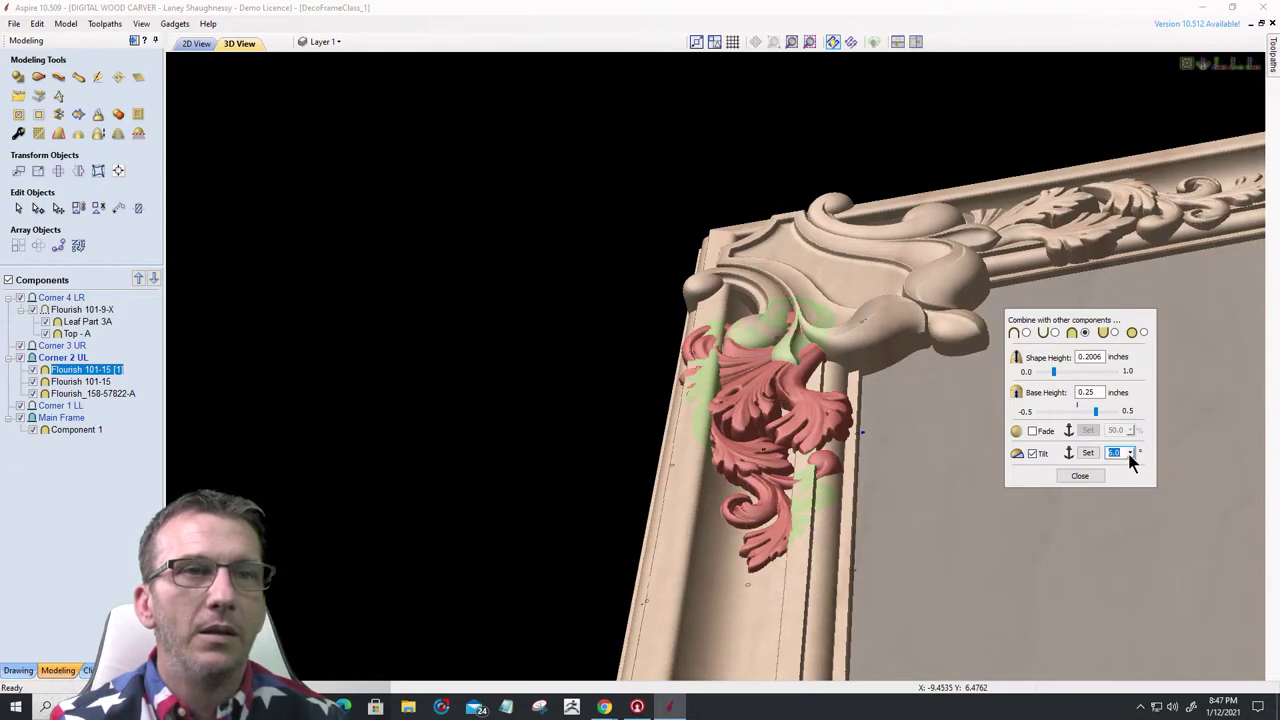
left_click_drag(1130, 458, 1147, 473)
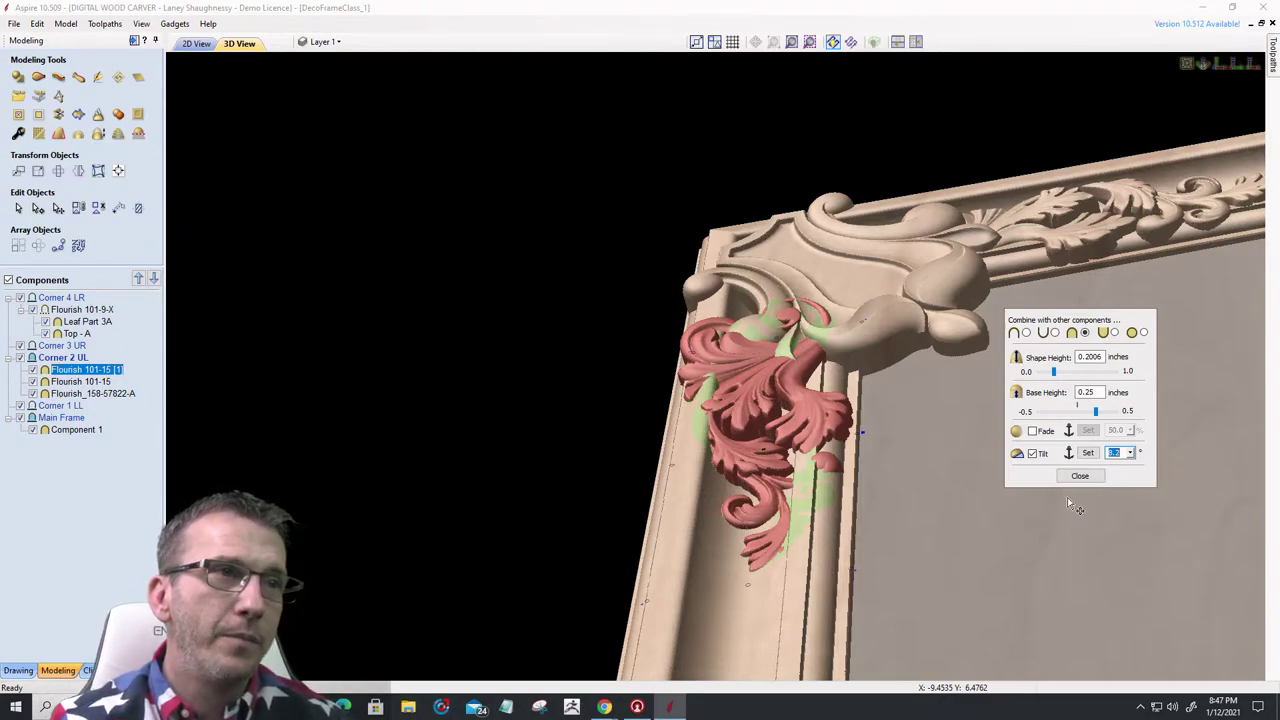
left_click(1130, 452)
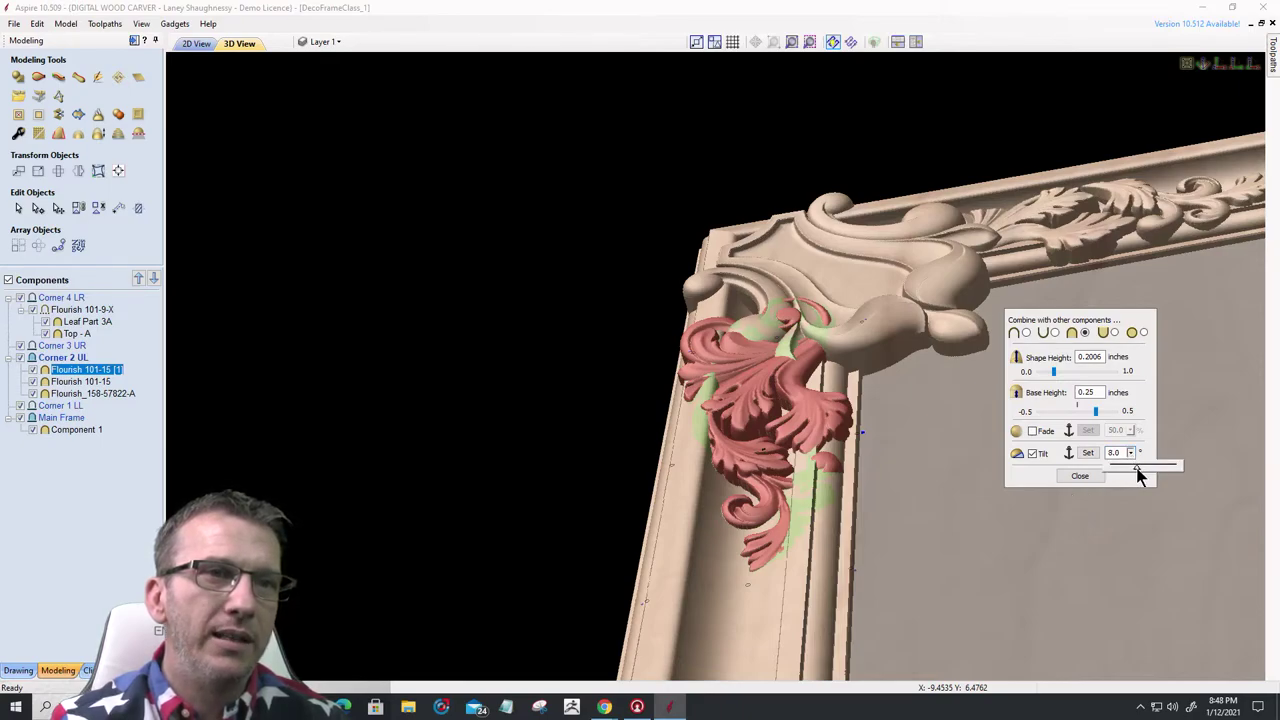
left_click_drag(1136, 468, 1136, 468)
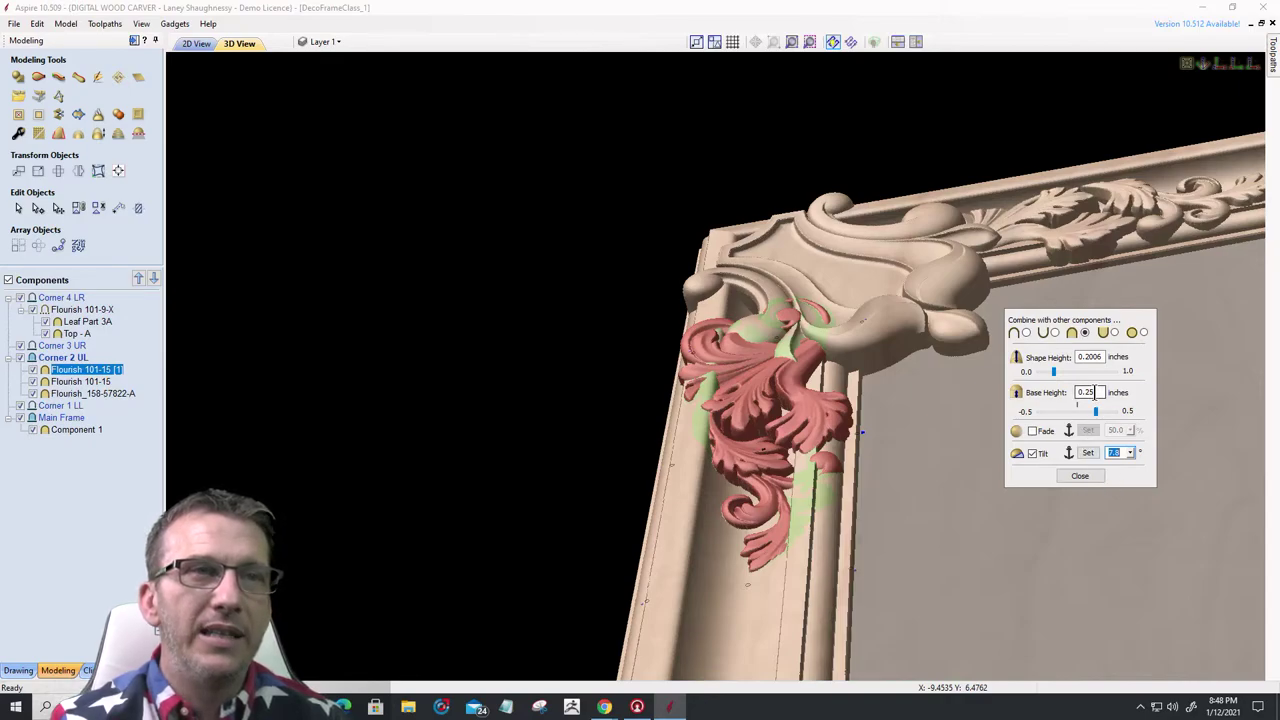
- Set the left flourish's base height to 0.375 inch, trying 0.3 first
left_click(1099, 392)
double_click(1089, 392)
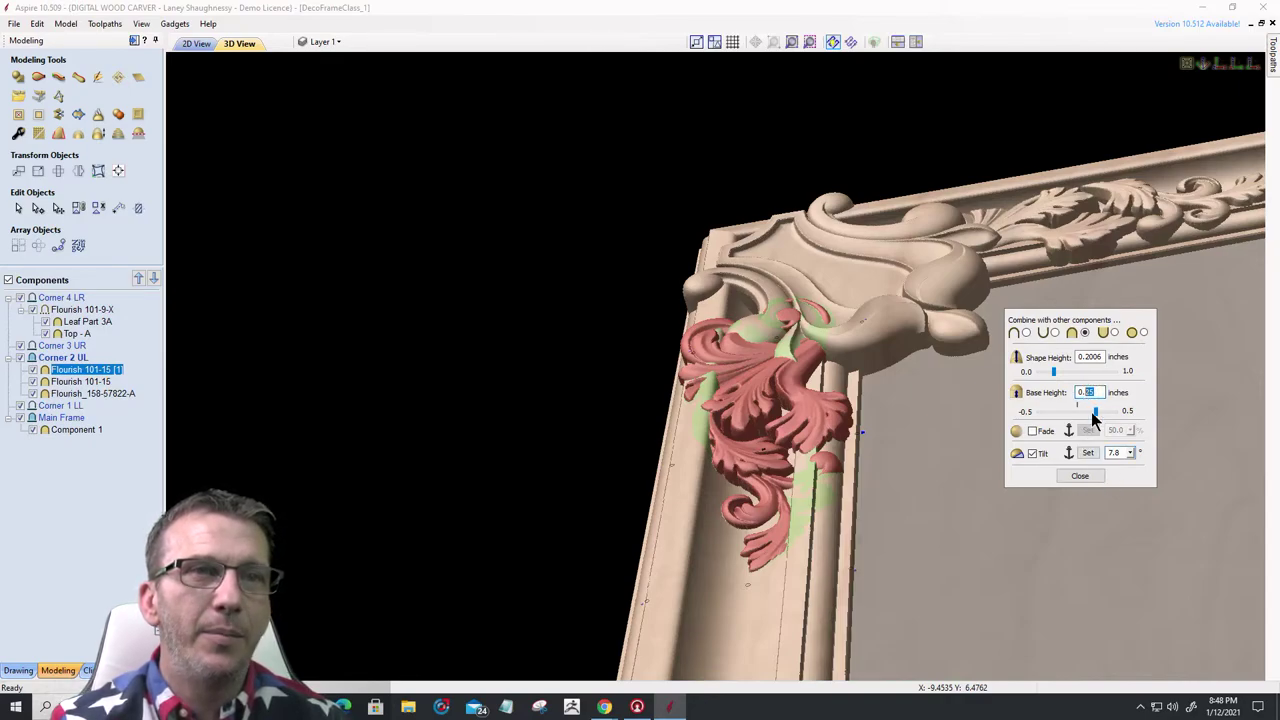
type("0.3")
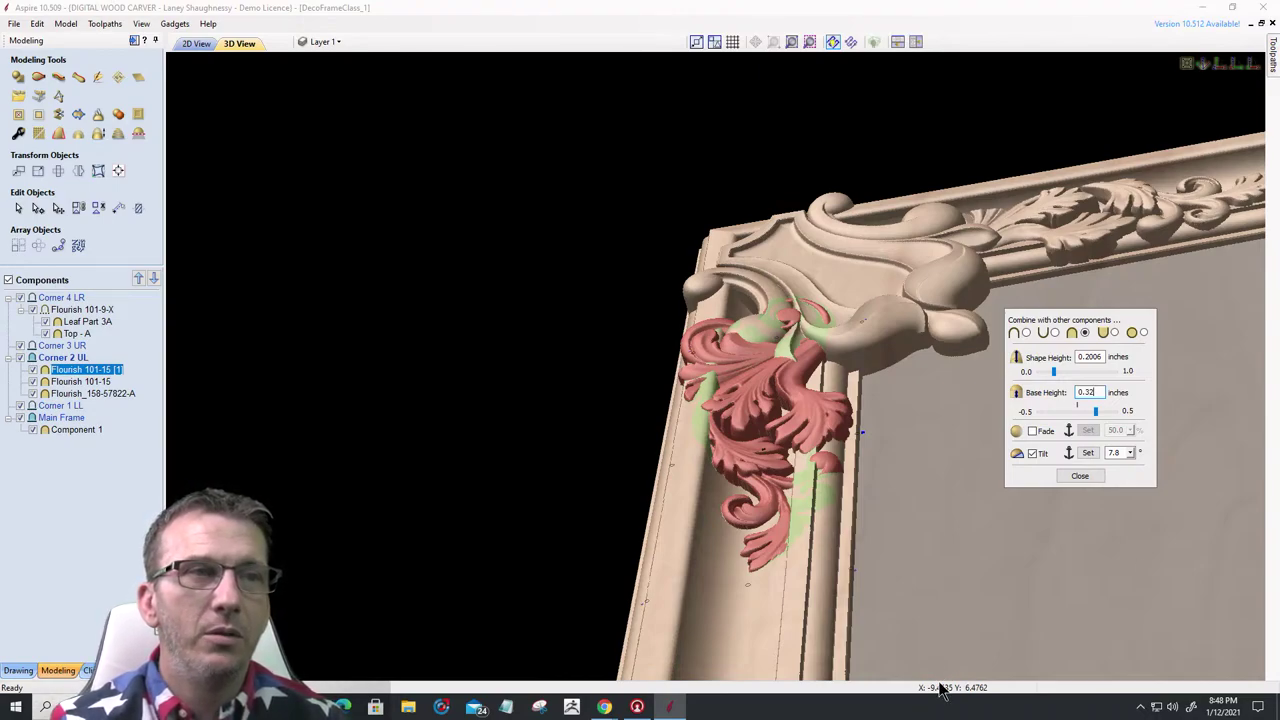
key("Return")
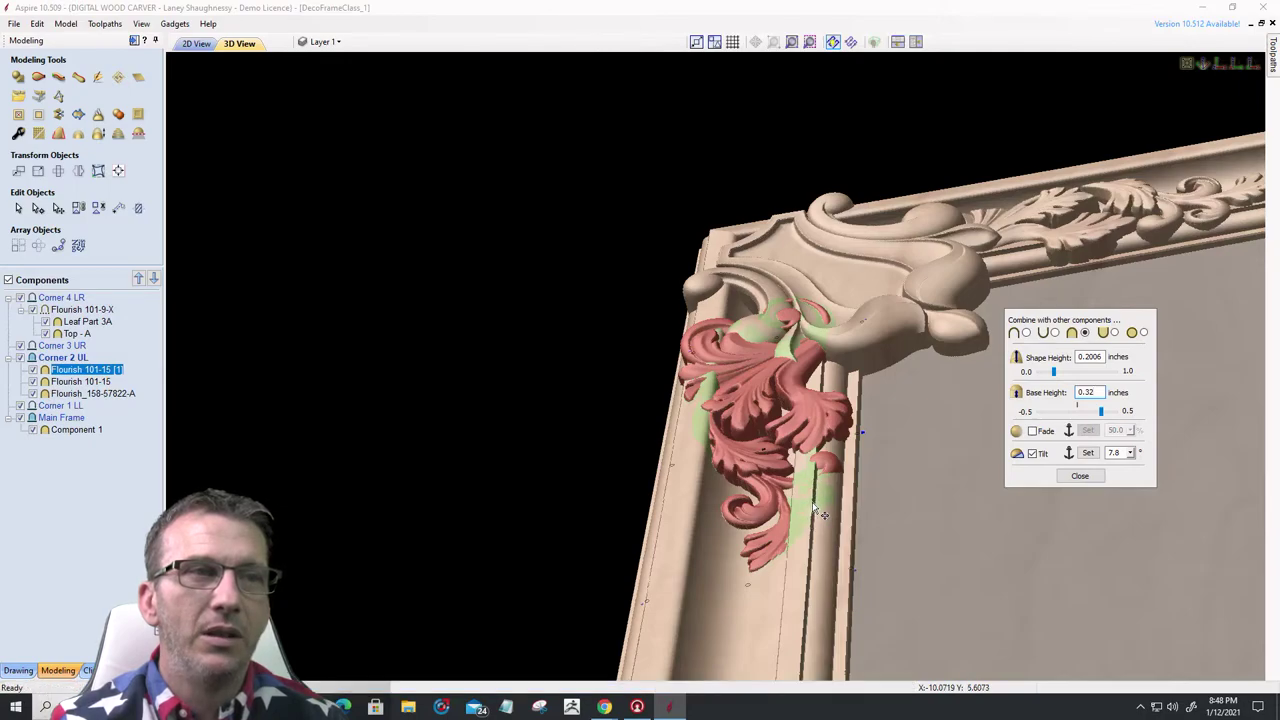
double_click(1086, 391)
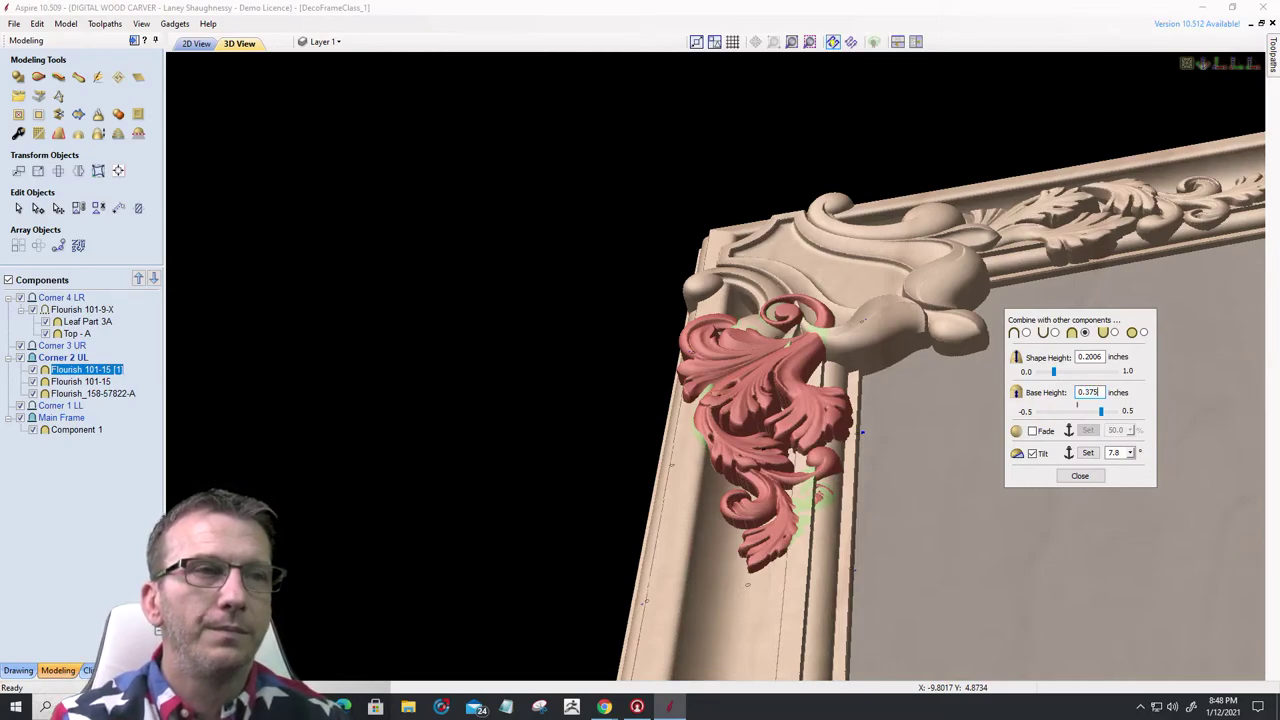
type("0.375")
key("Return")
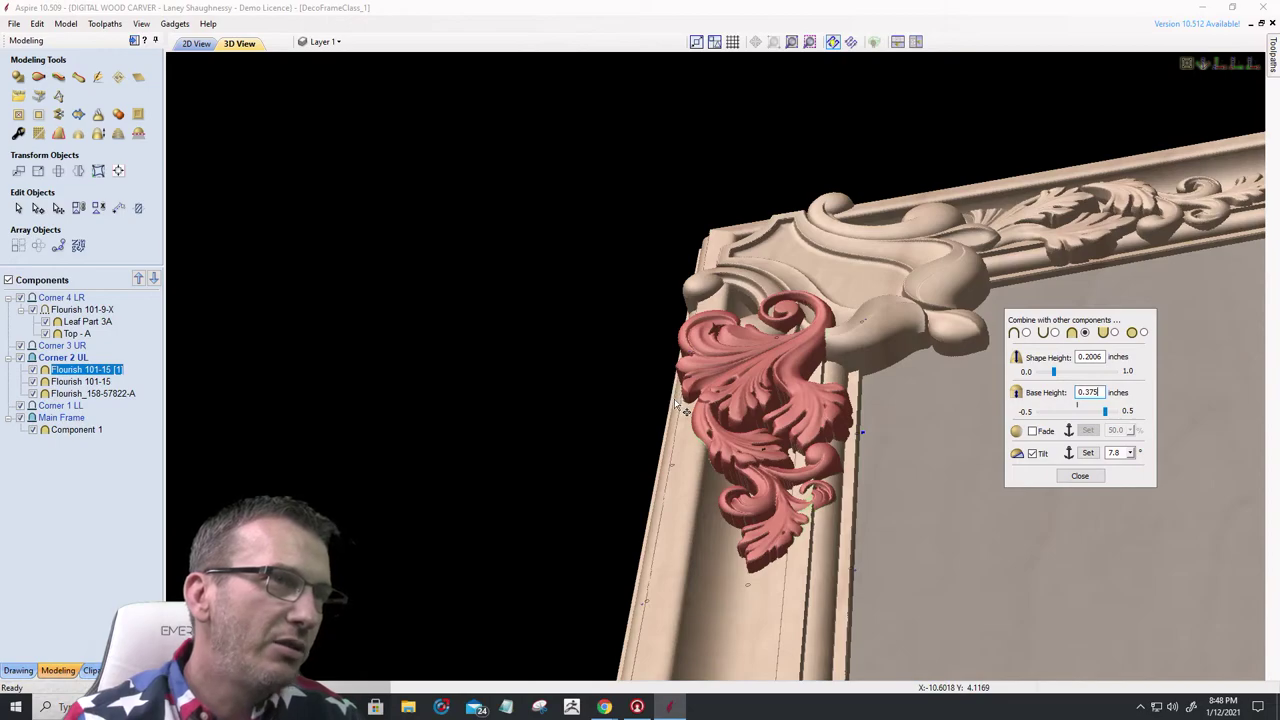
- Lower the left-rail flourish's tilt angle from 7.8° to 6.6°
left_click(1130, 449)
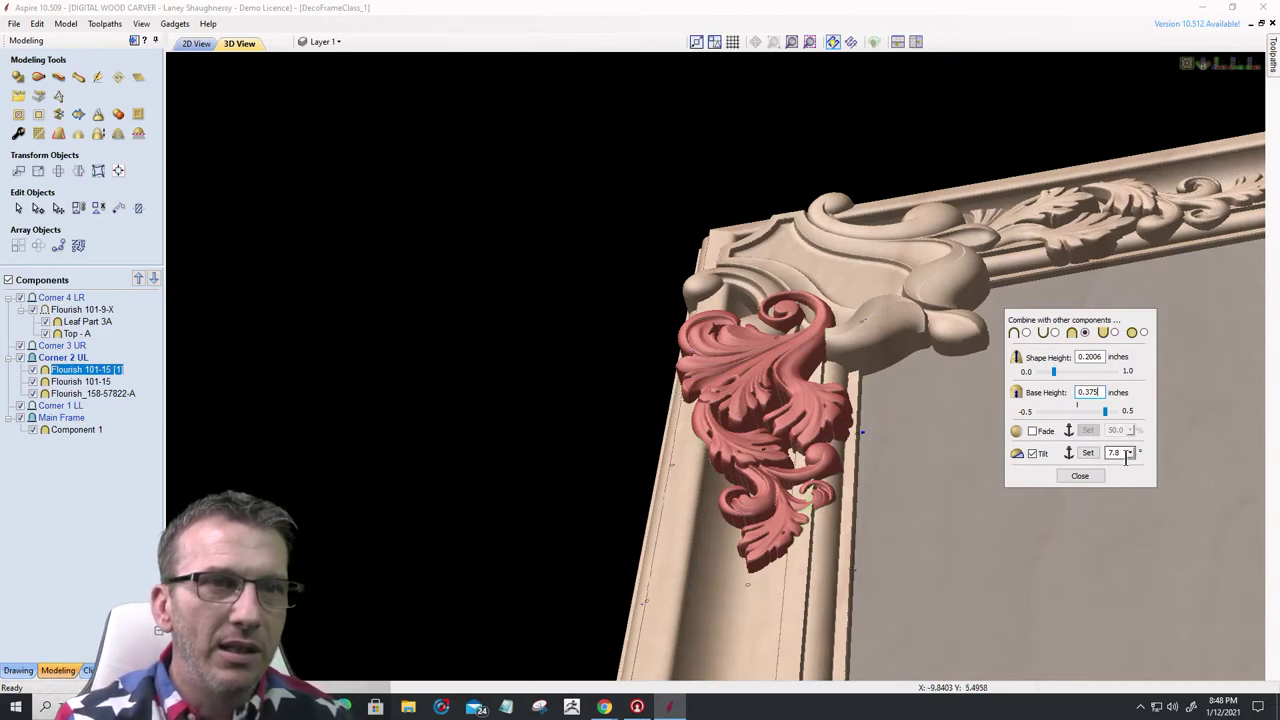
left_click(1130, 452)
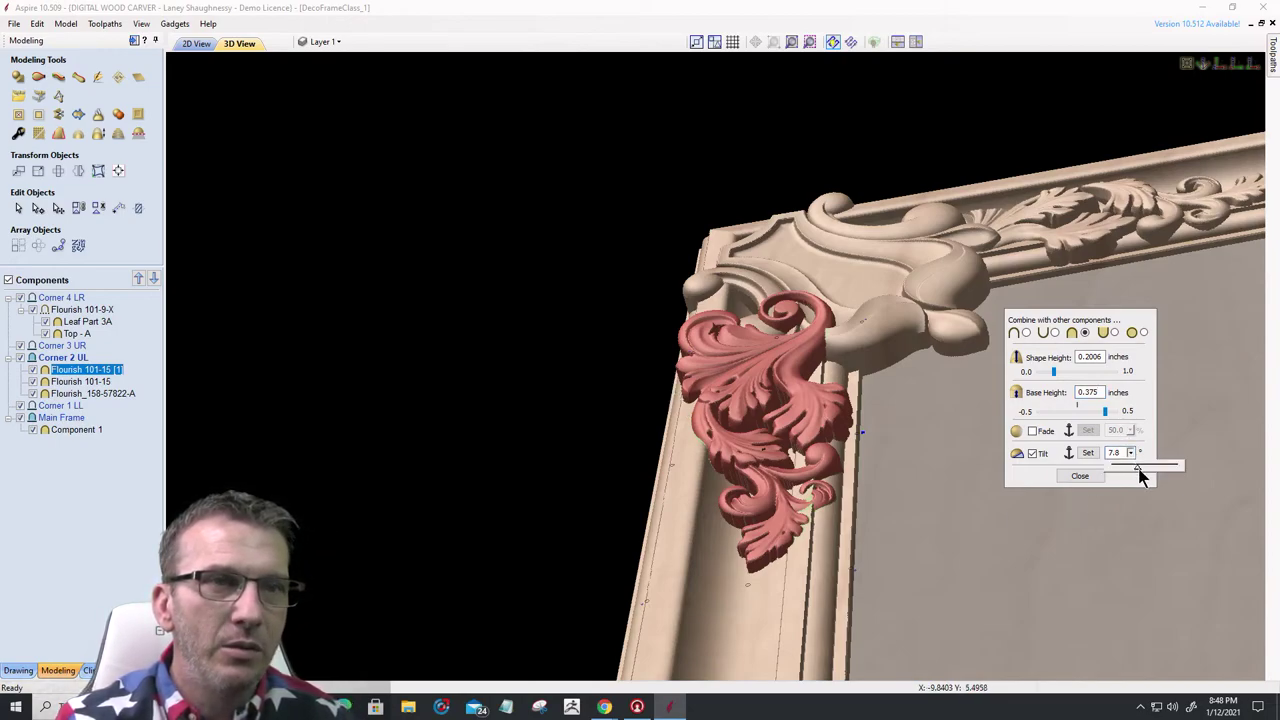
left_click_drag(1138, 475, 1133, 467)
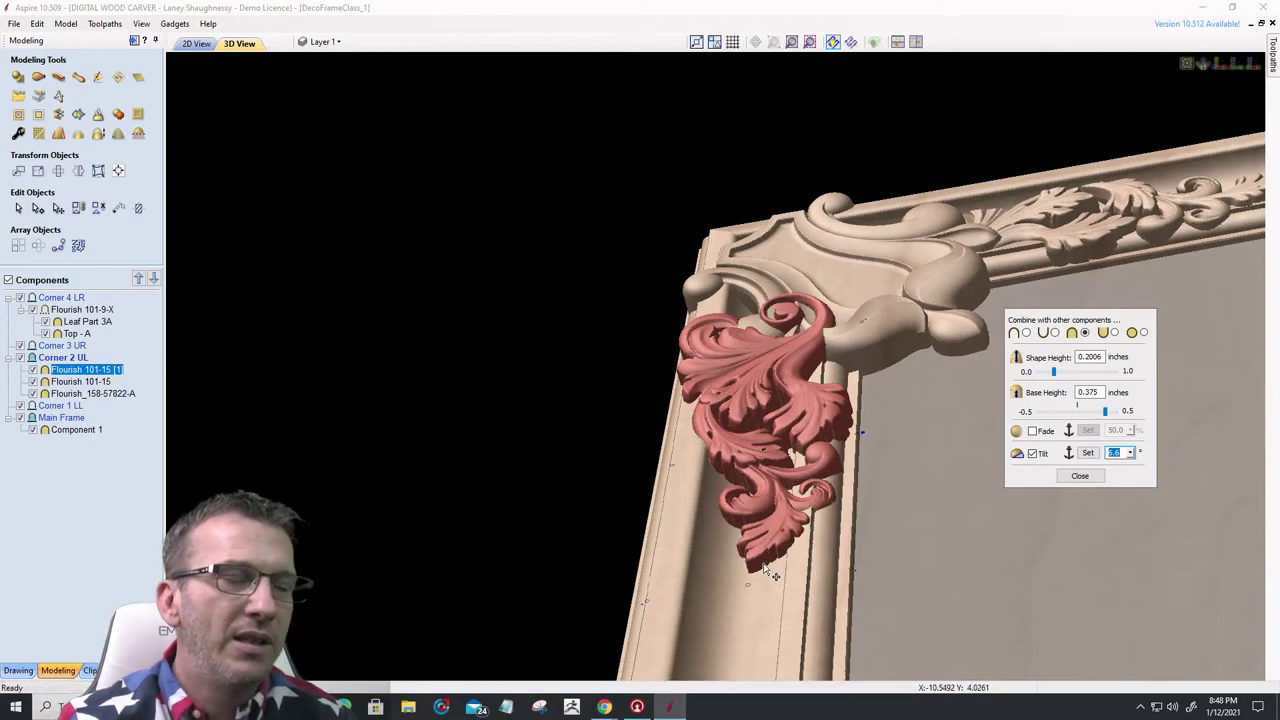
- View the corner edge-on and raise the flourish's shape height to 0.2006 inches
left_click_drag(766, 572, 921, 630)
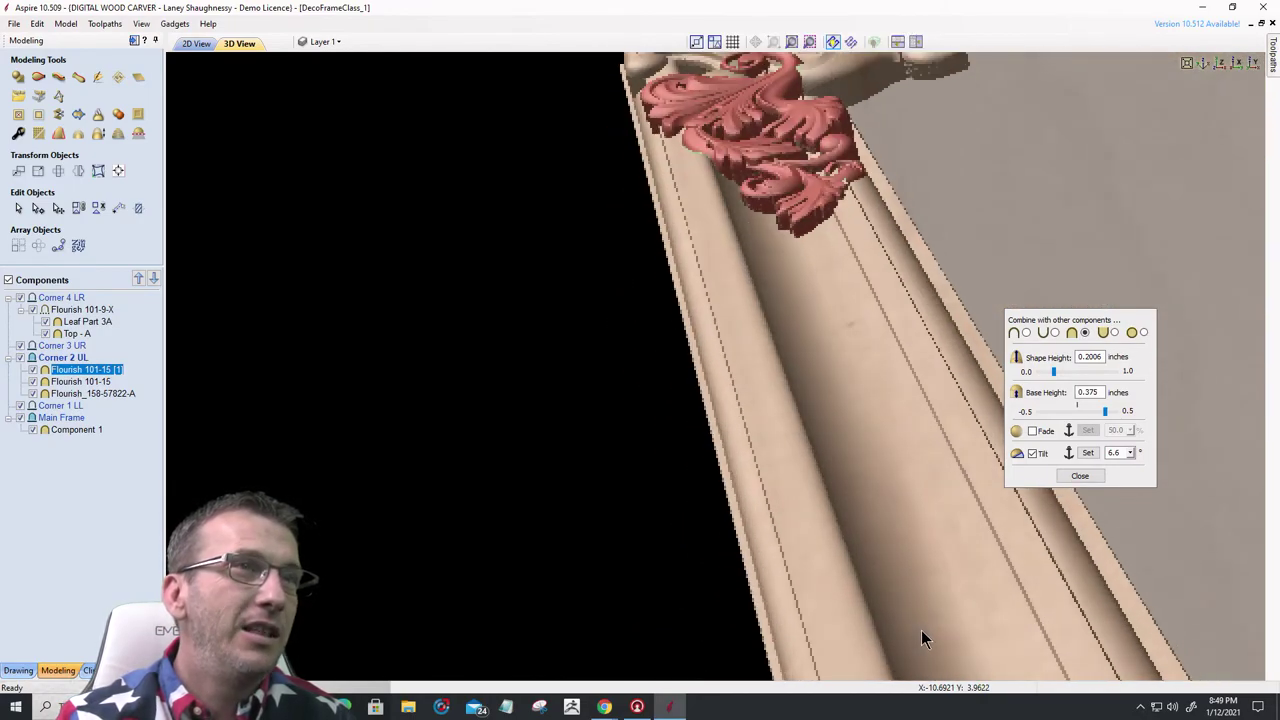
left_click_drag(883, 452, 868, 549)
left_click_drag(874, 648, 700, 380)
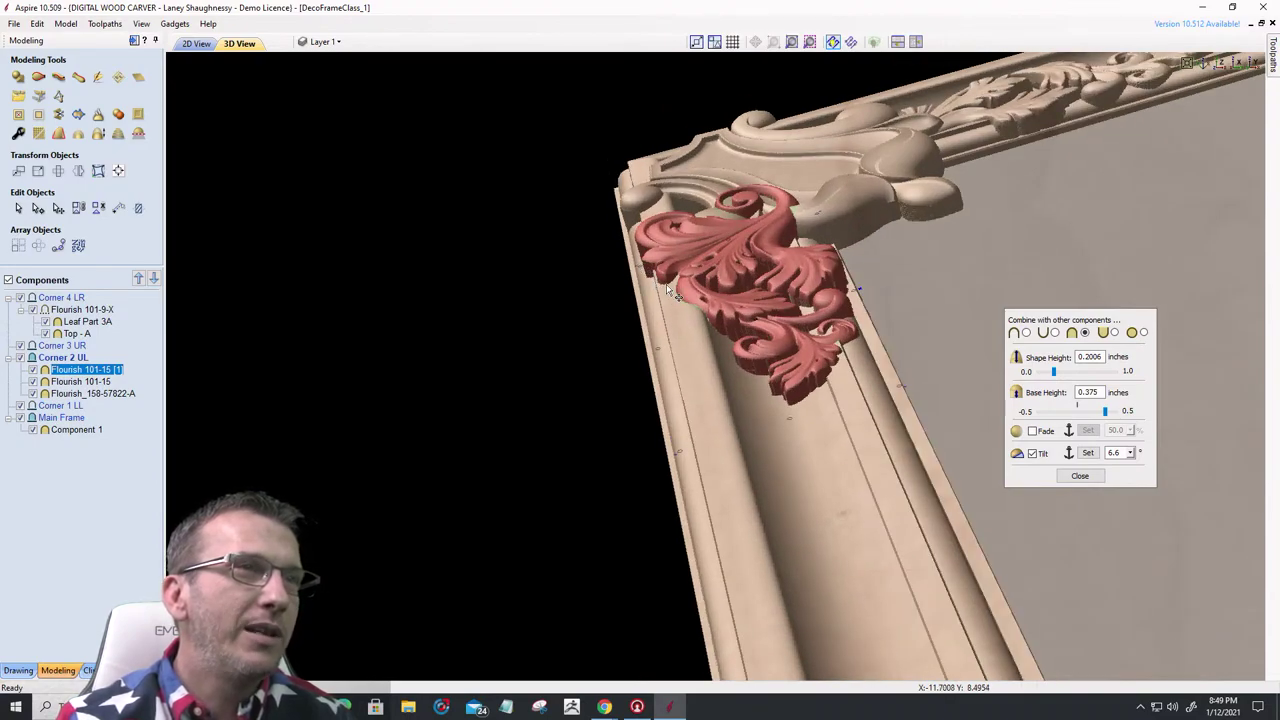
left_click_drag(745, 424, 721, 401)
left_click_drag(541, 530, 550, 488)
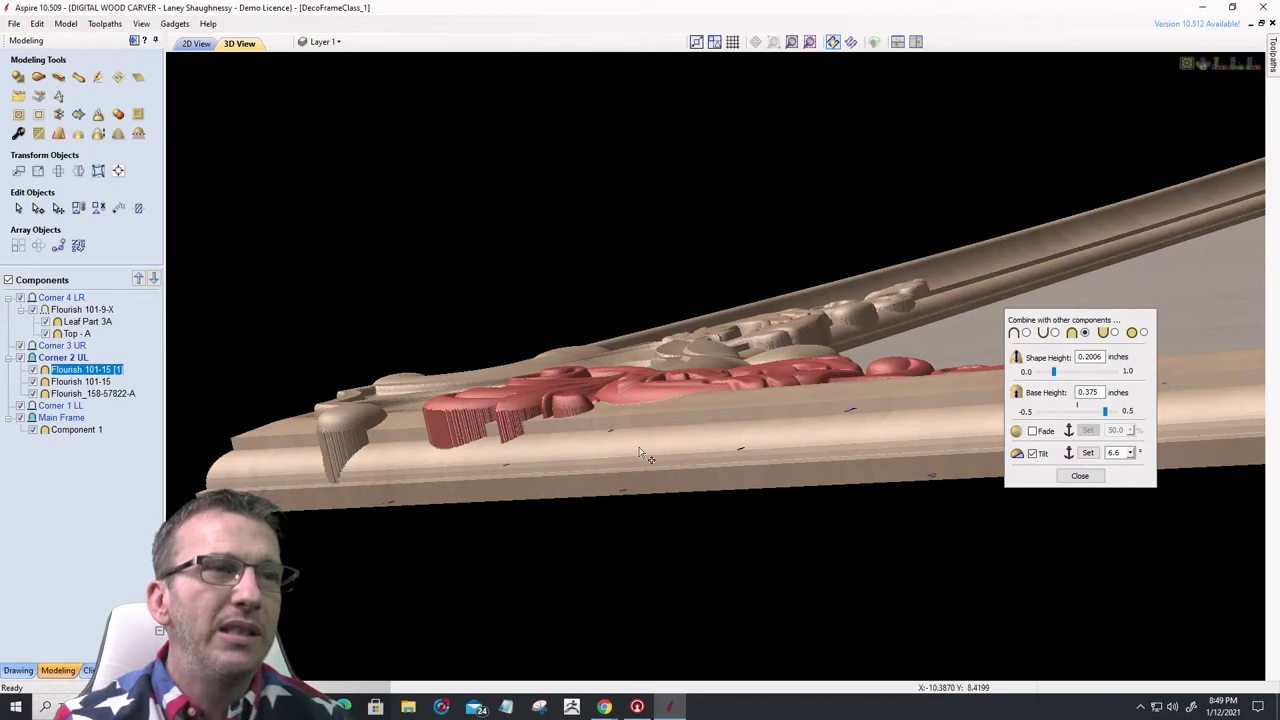
left_click_drag(807, 475, 773, 512)
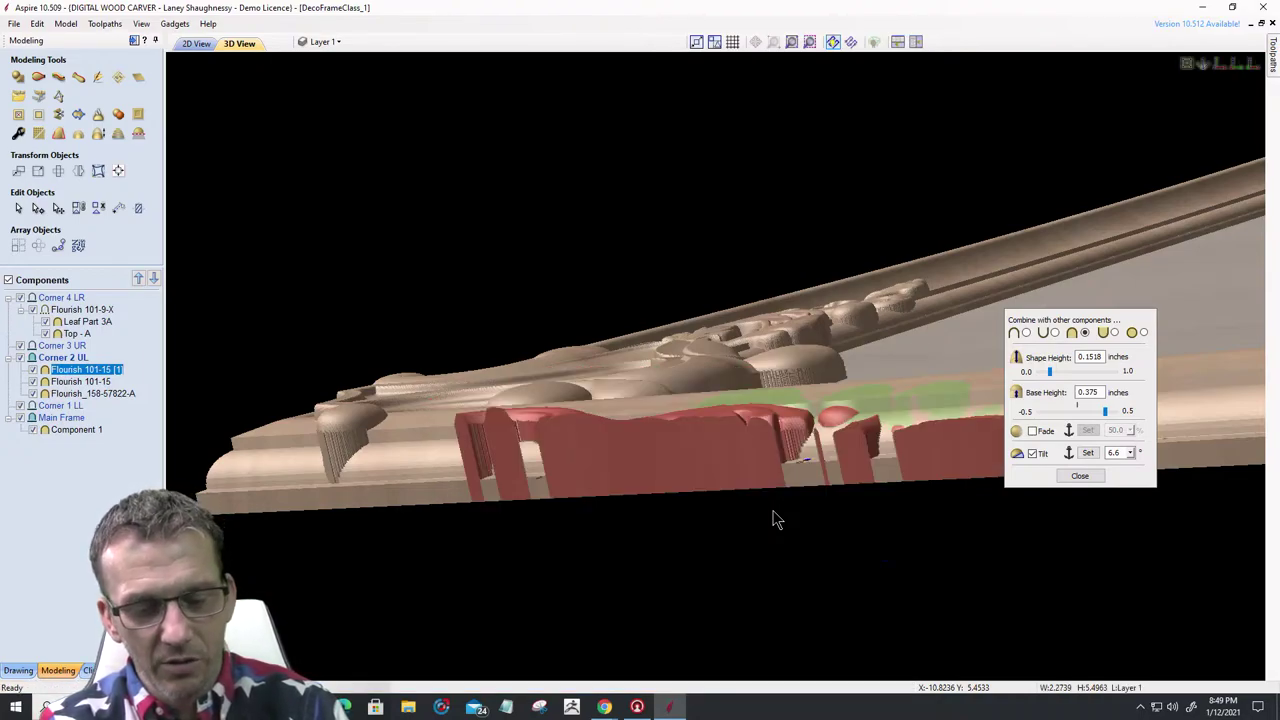
left_click(776, 519)
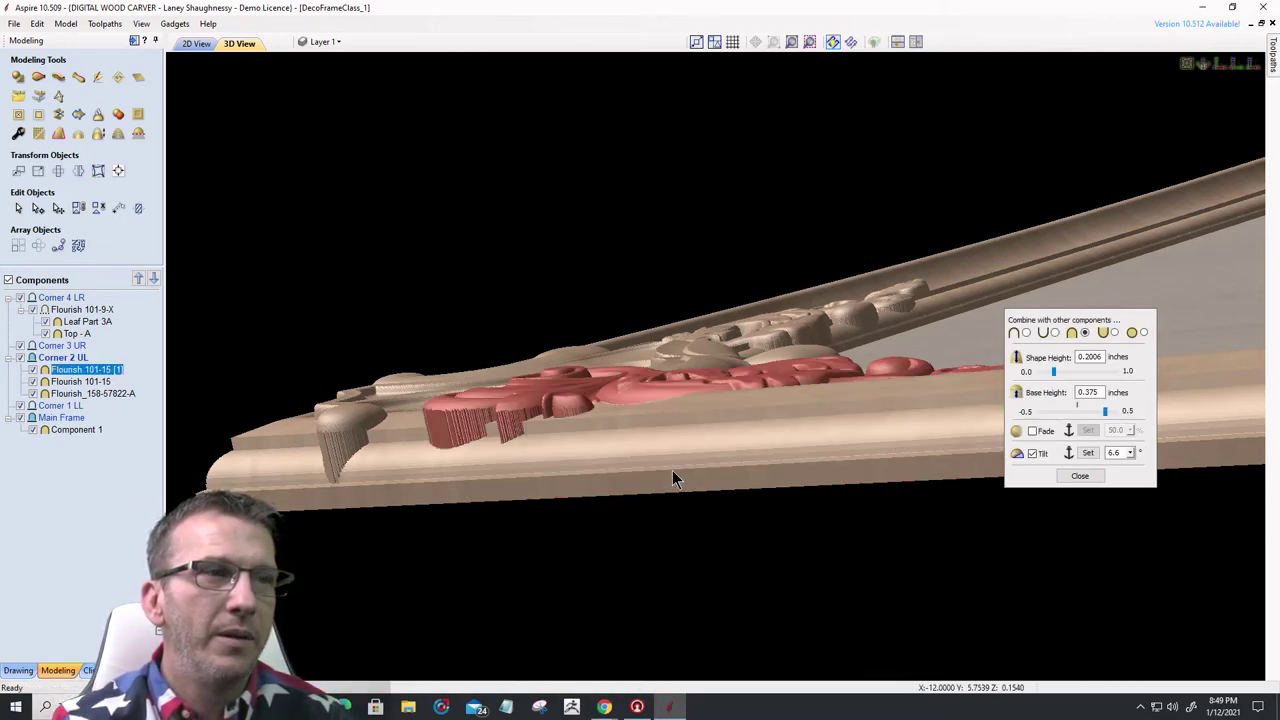
scroll(714, 621, "up", 5)
scroll(714, 615, "down", 3)
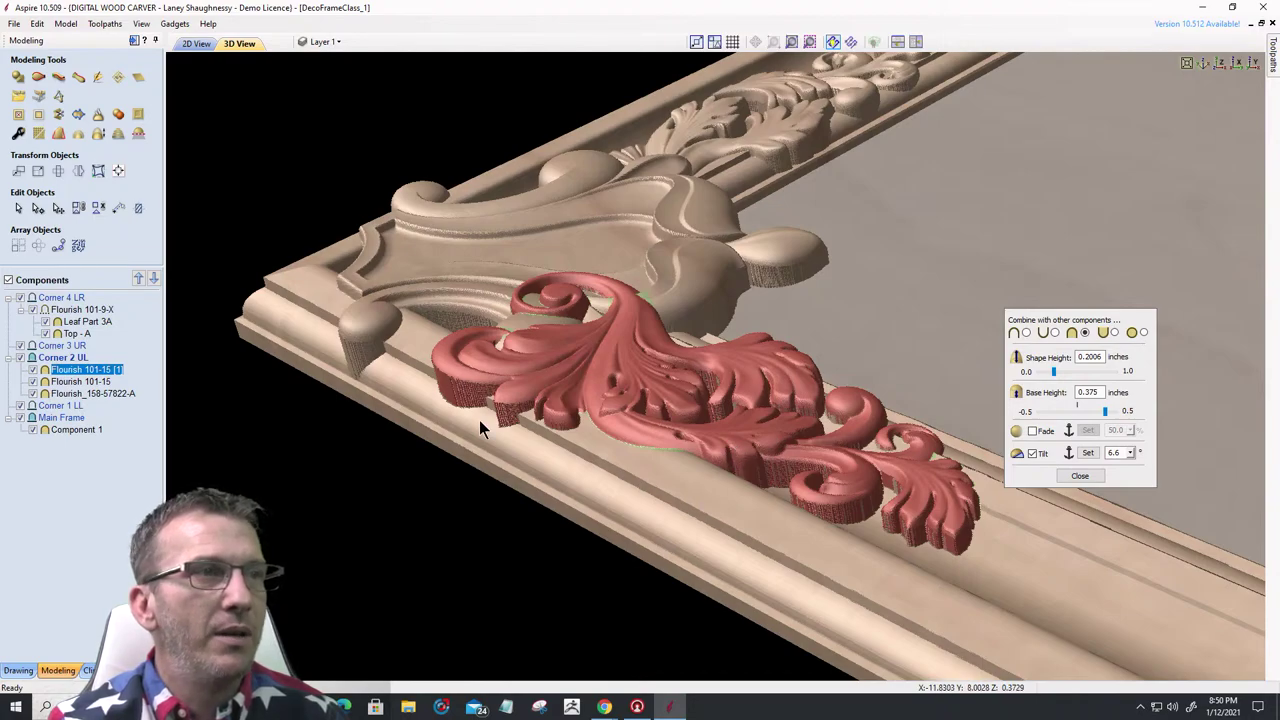
- Change the left-rail flourish's tilt to 6.4° and inspect it from above
left_click_drag(636, 470, 584, 490)
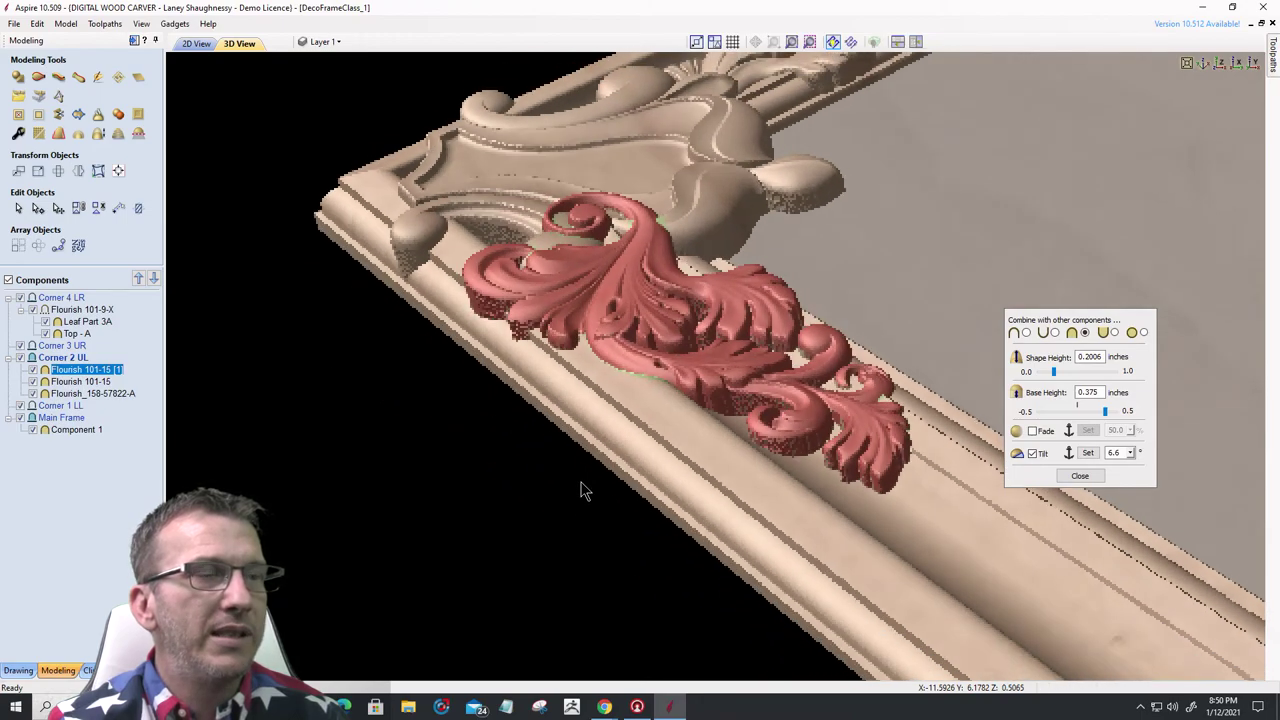
scroll(800, 507, "down", 2)
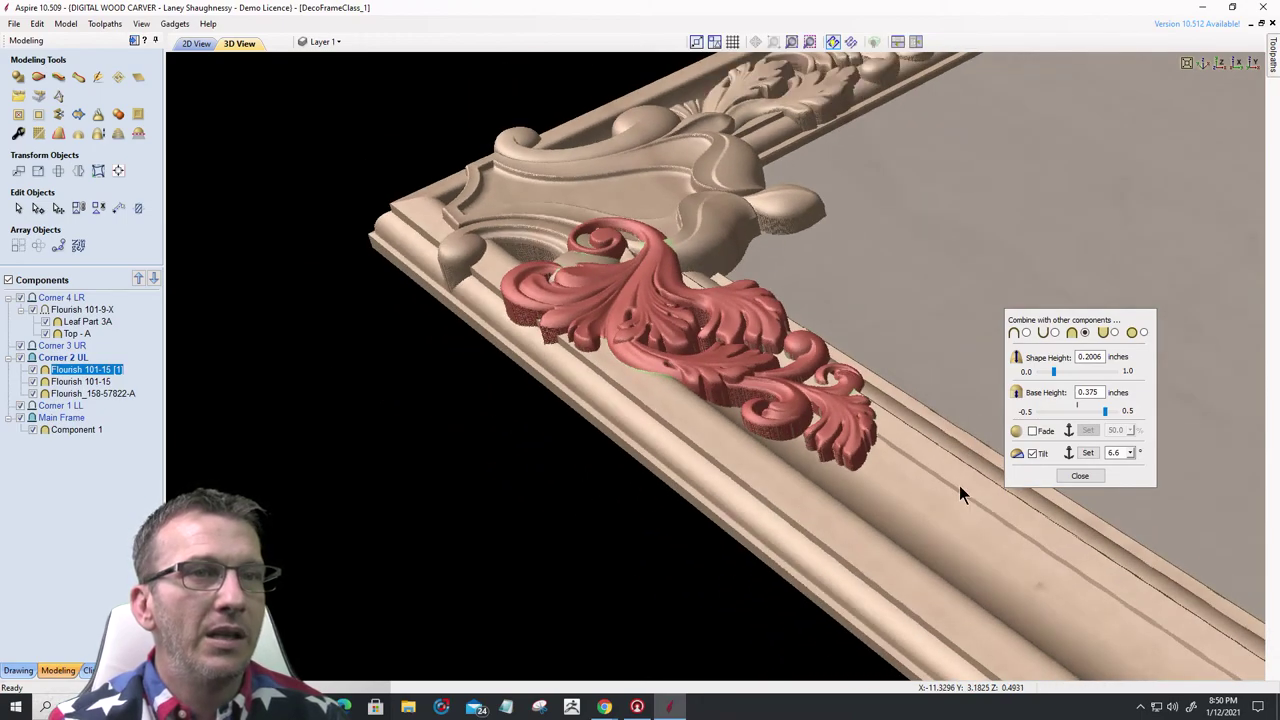
left_click(1117, 453)
double_click(1117, 453)
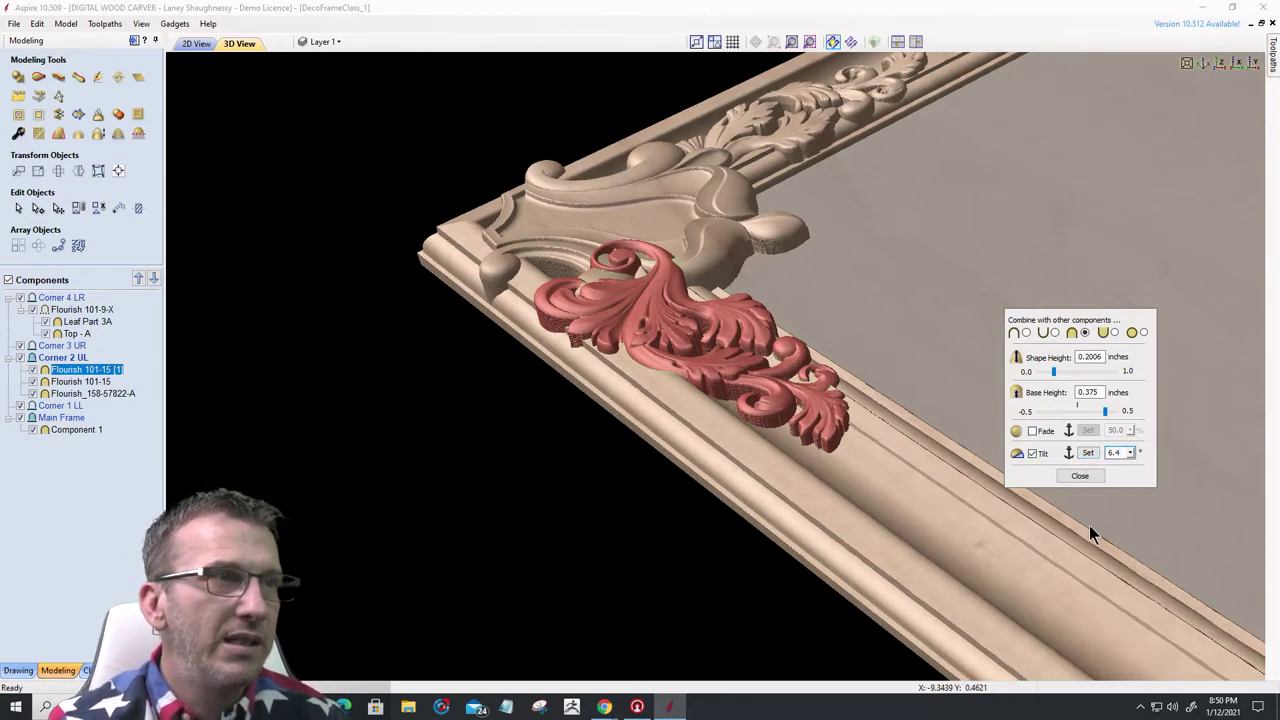
key("Return")
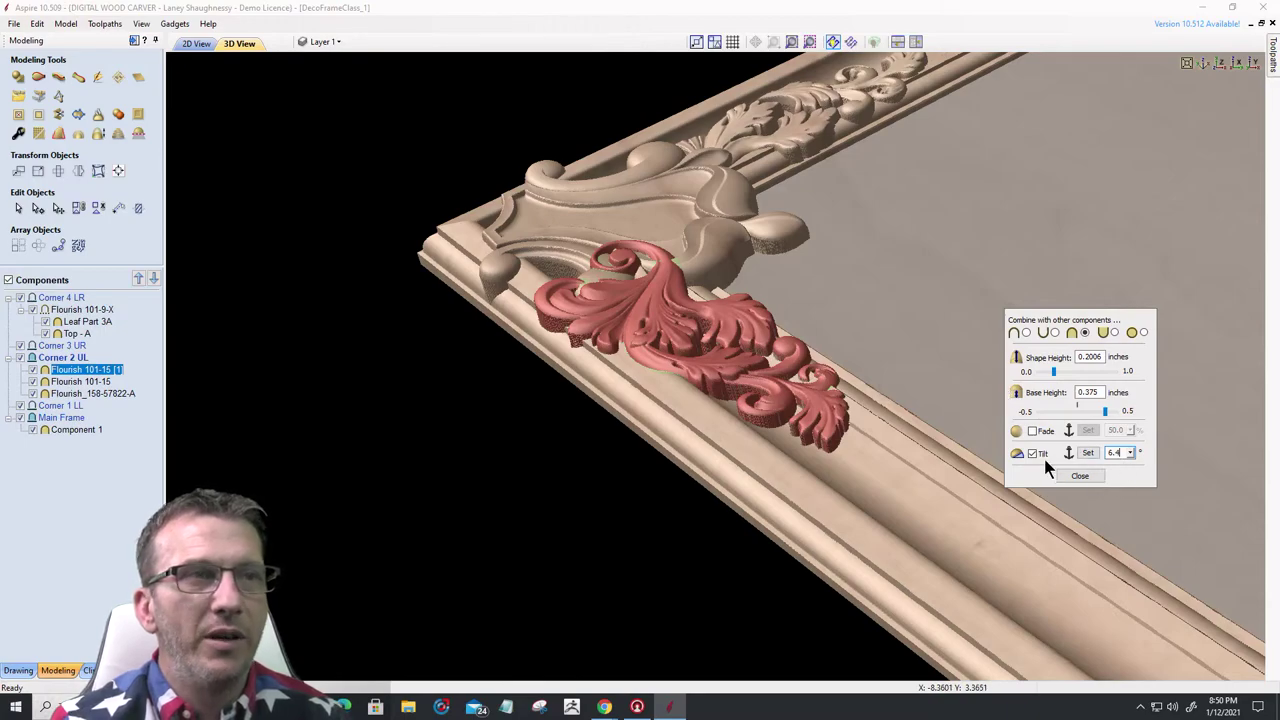
left_click_drag(648, 522, 703, 628)
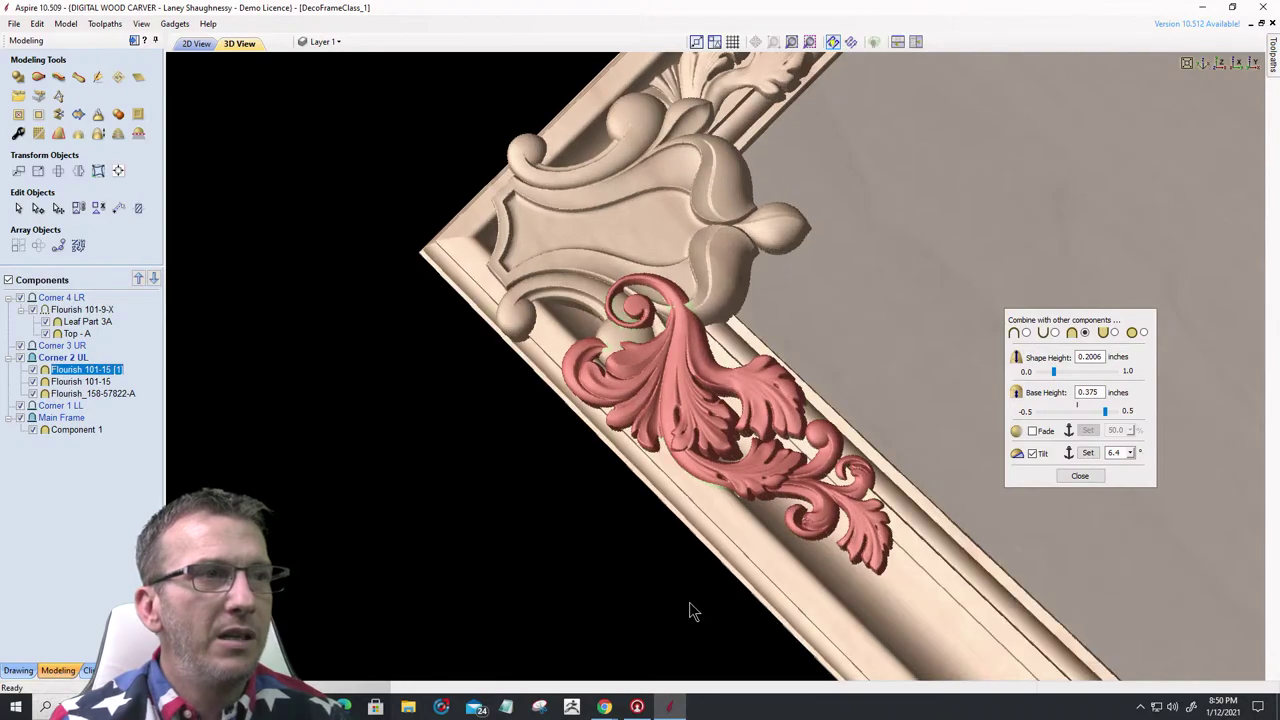
left_click_drag(591, 587, 594, 517)
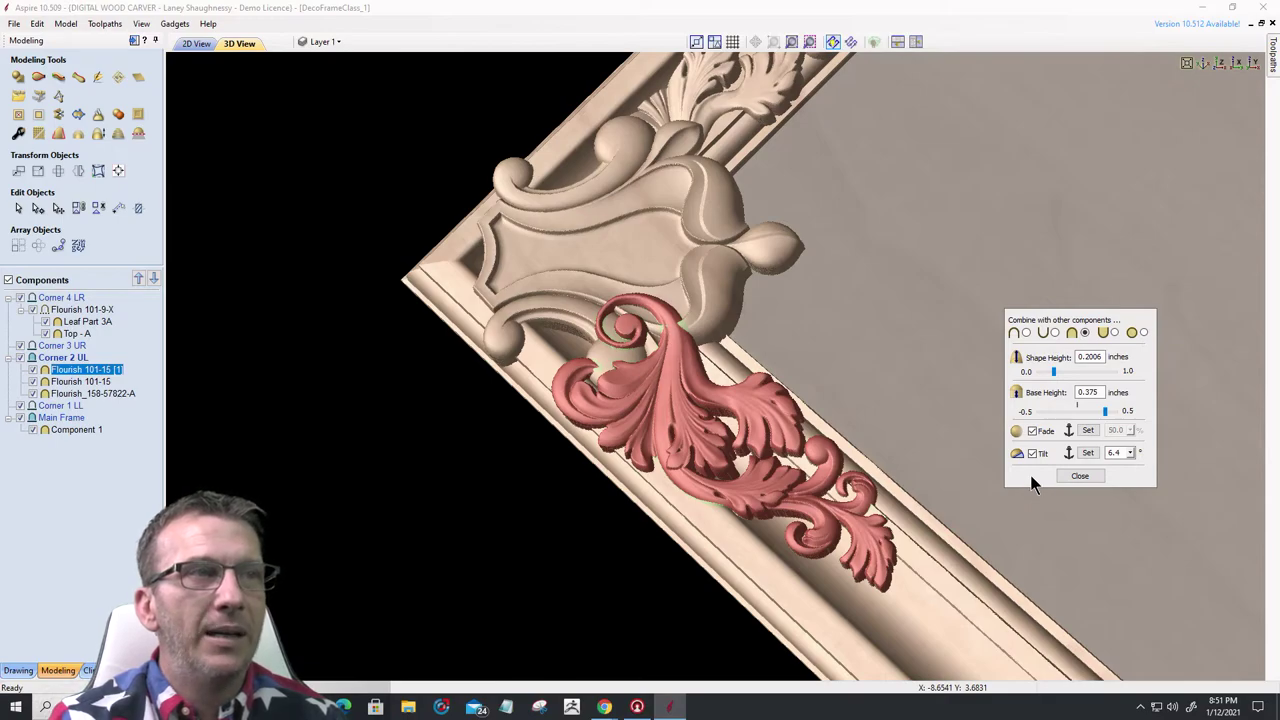
- Fade the left flourish 50% from its lower anchor to its top, then deselect it
left_click(1087, 430)
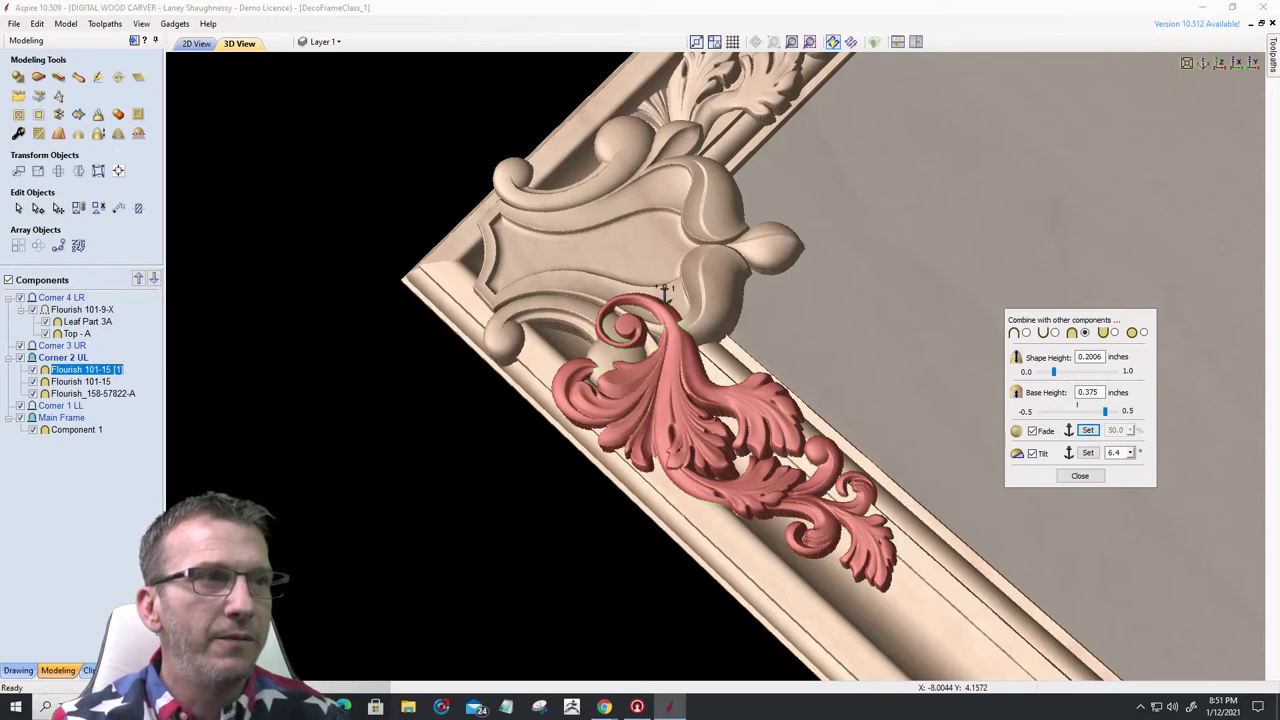
left_click(667, 472)
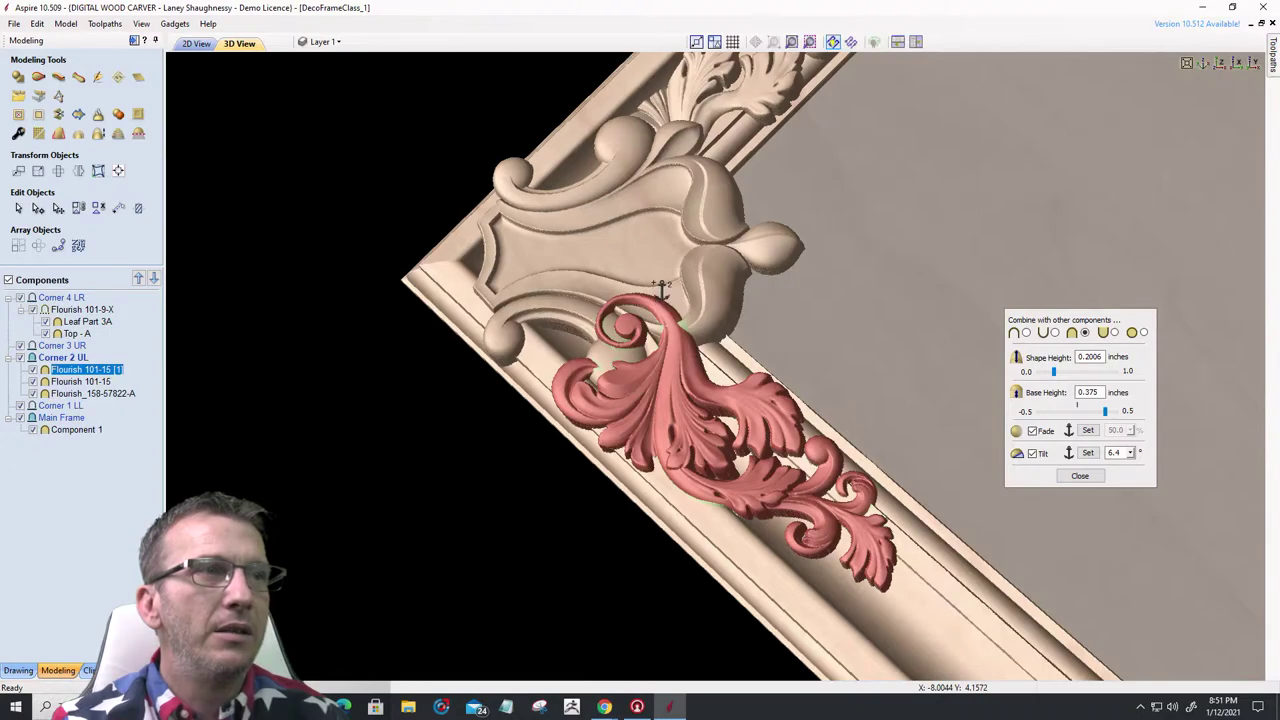
left_click(655, 288)
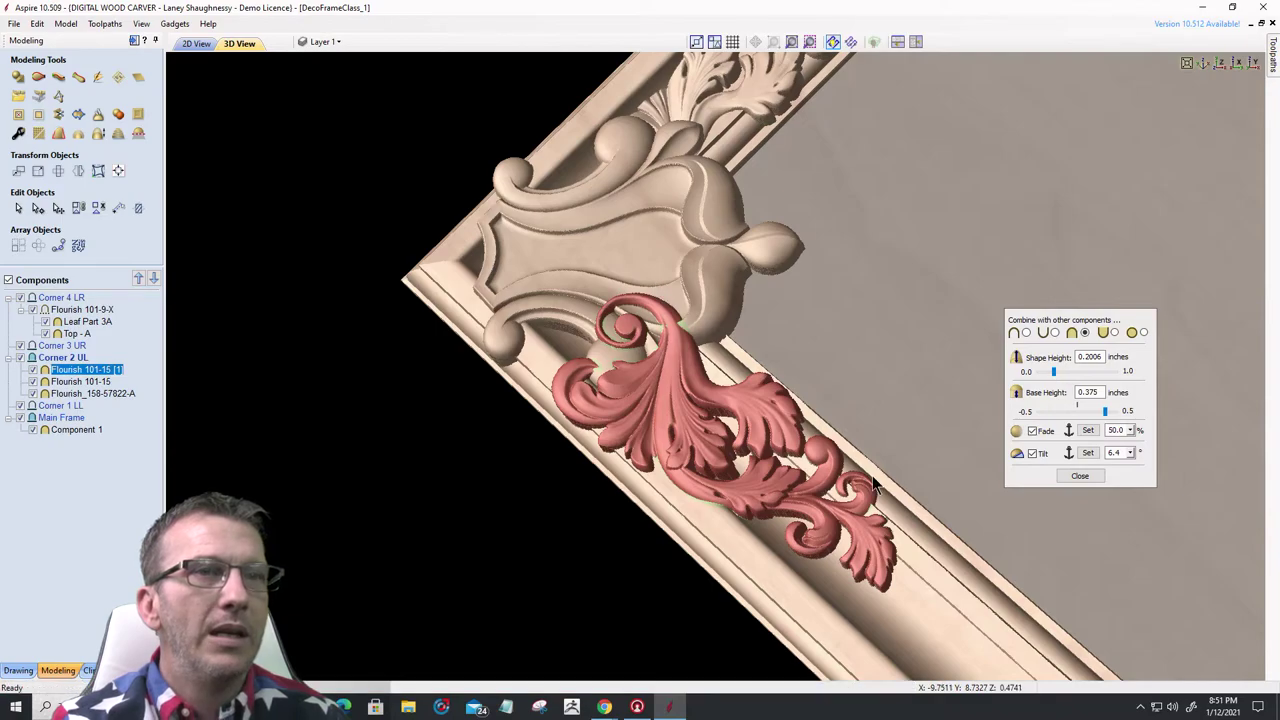
left_click(1097, 434)
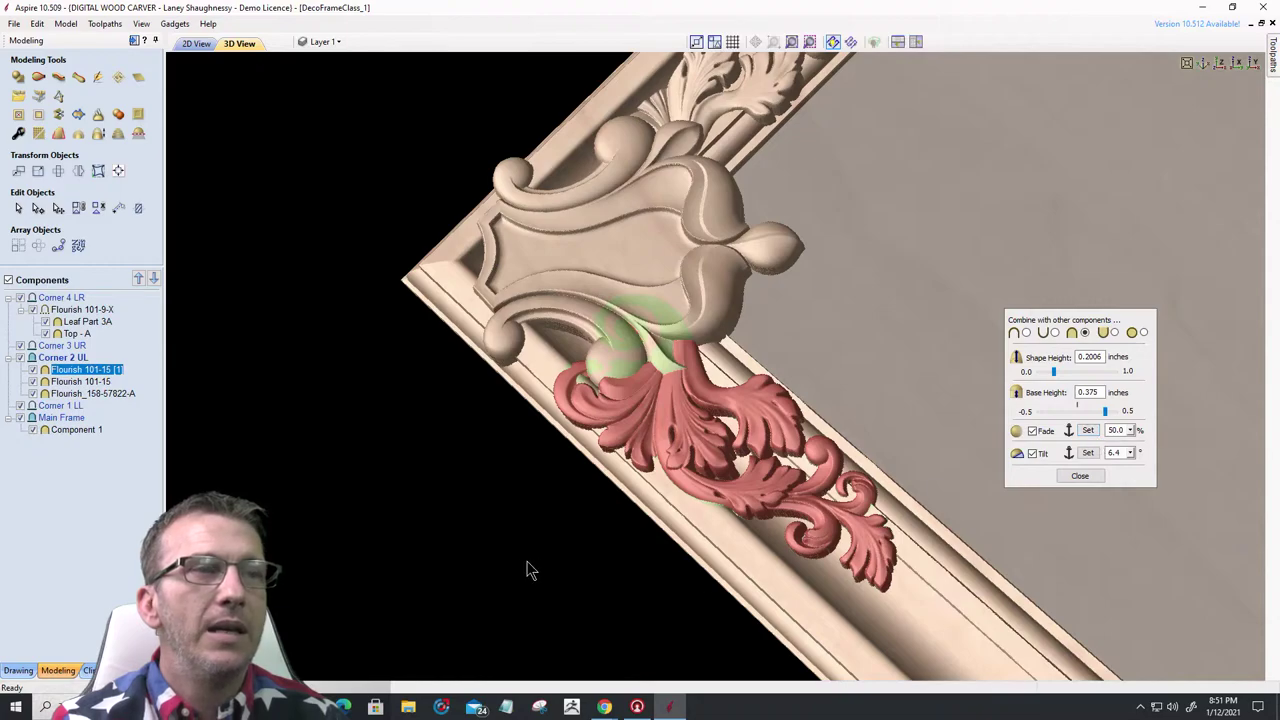
left_click(59, 517)
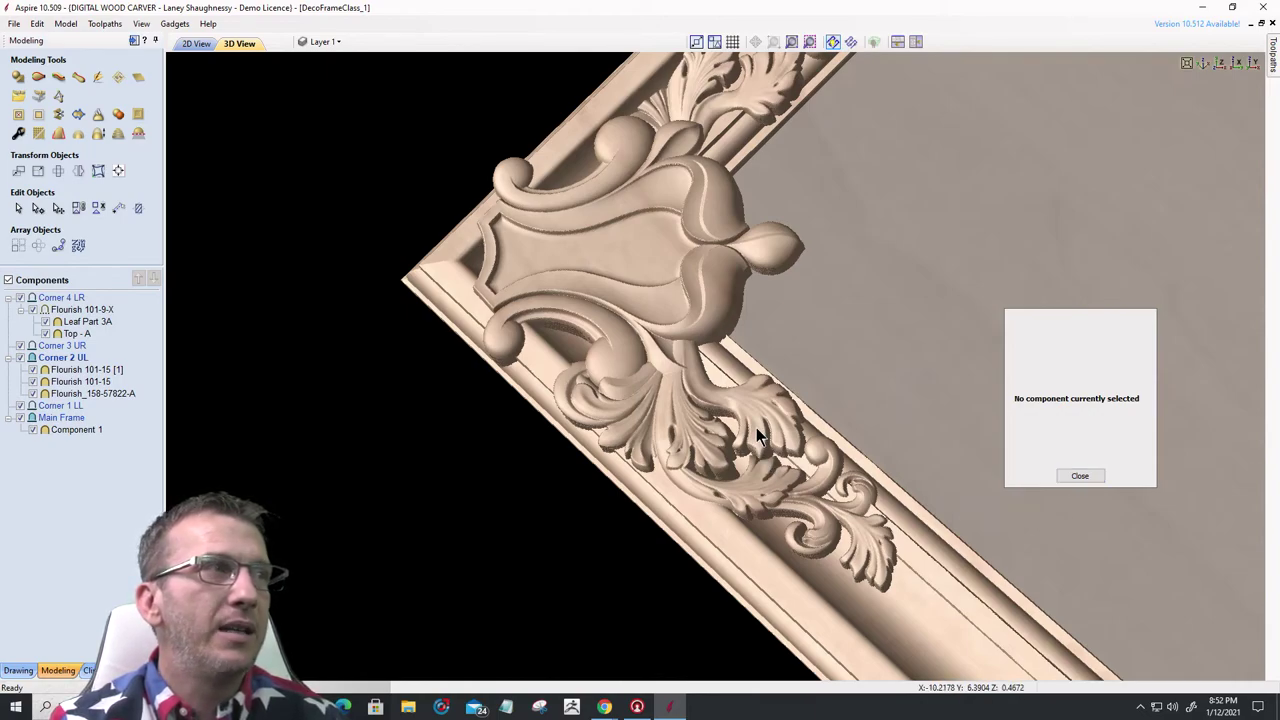
- Review the combine settings of both flourishes and the shield in Corner 2 UL, then close them
left_click(80, 382)
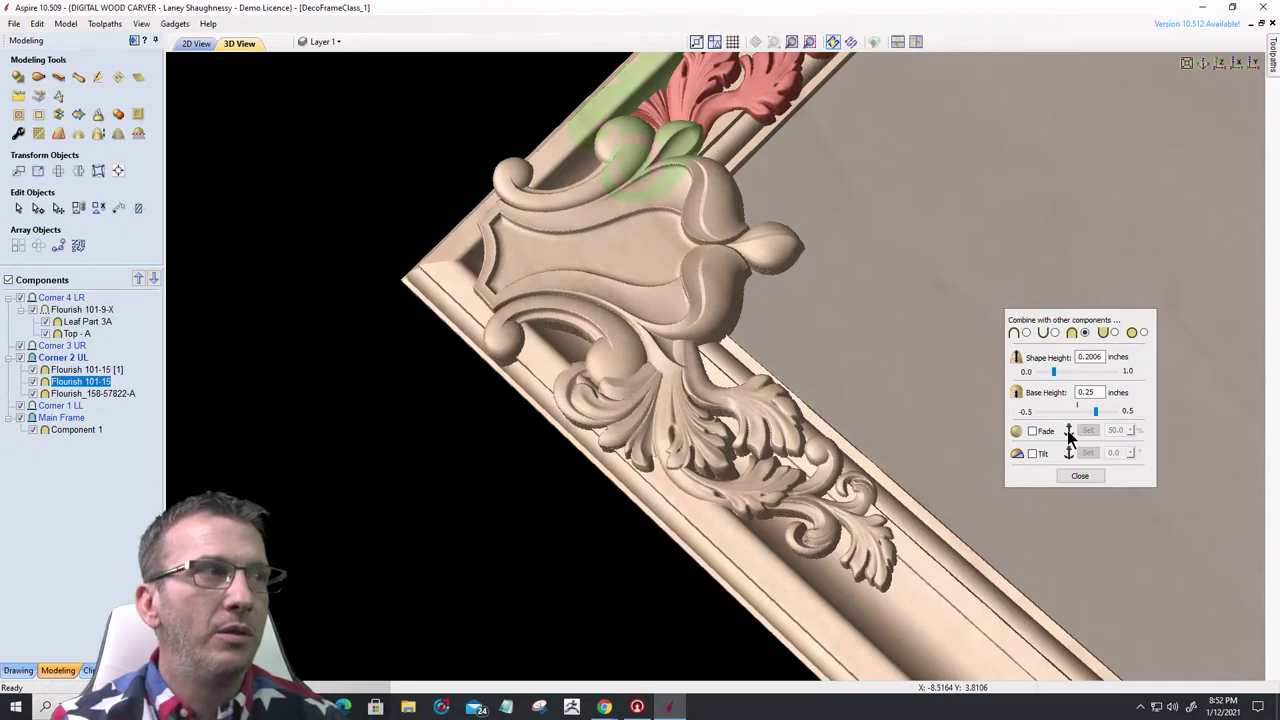
key("Down")
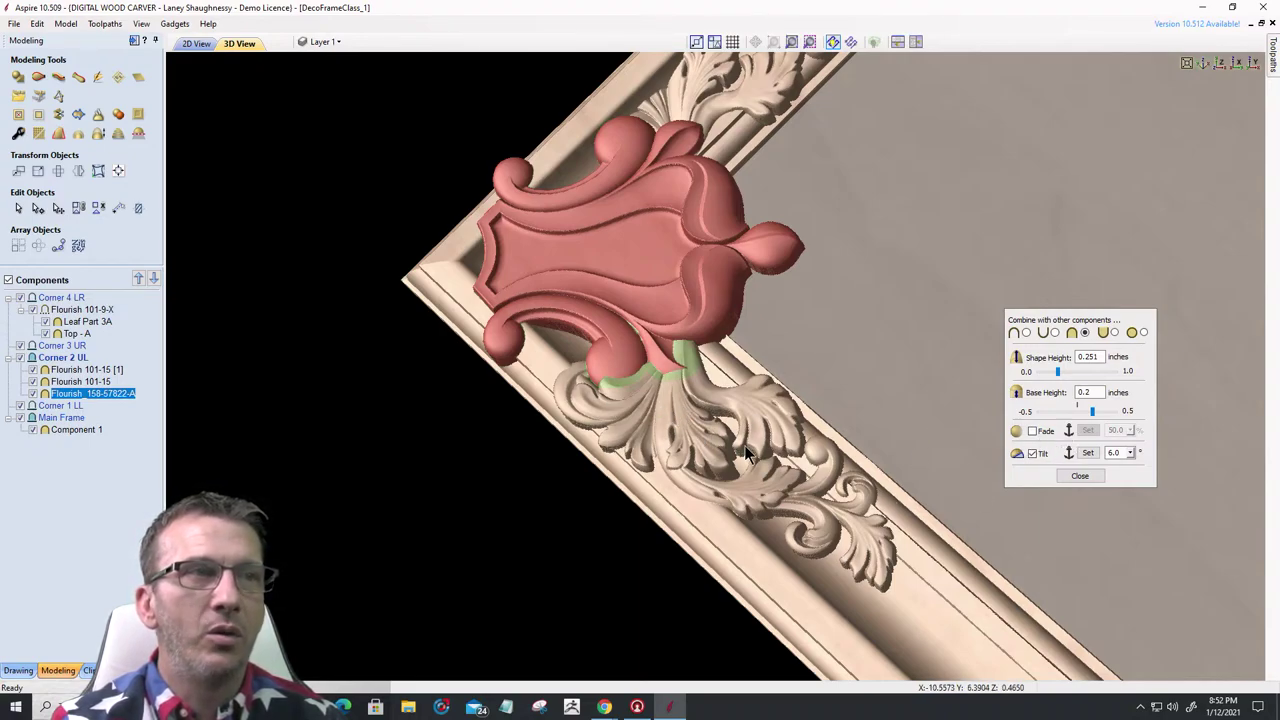
left_click(70, 394)
left_click(70, 387)
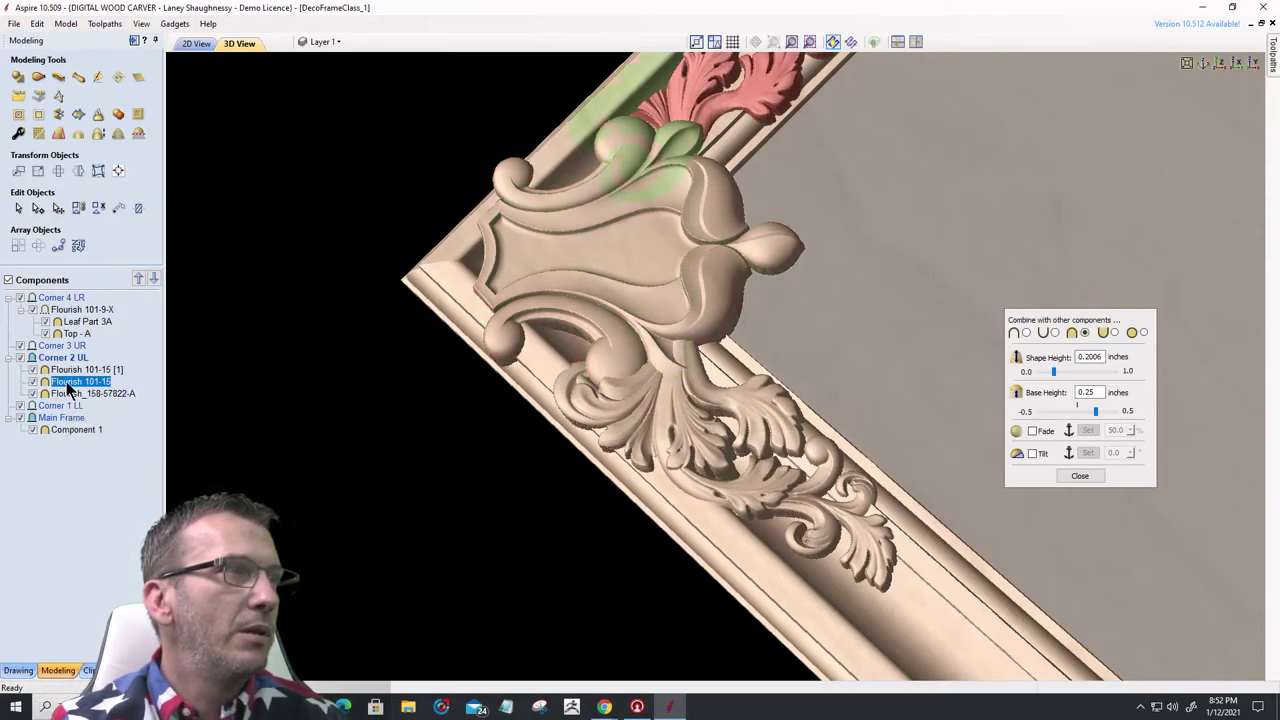
left_click(70, 370)
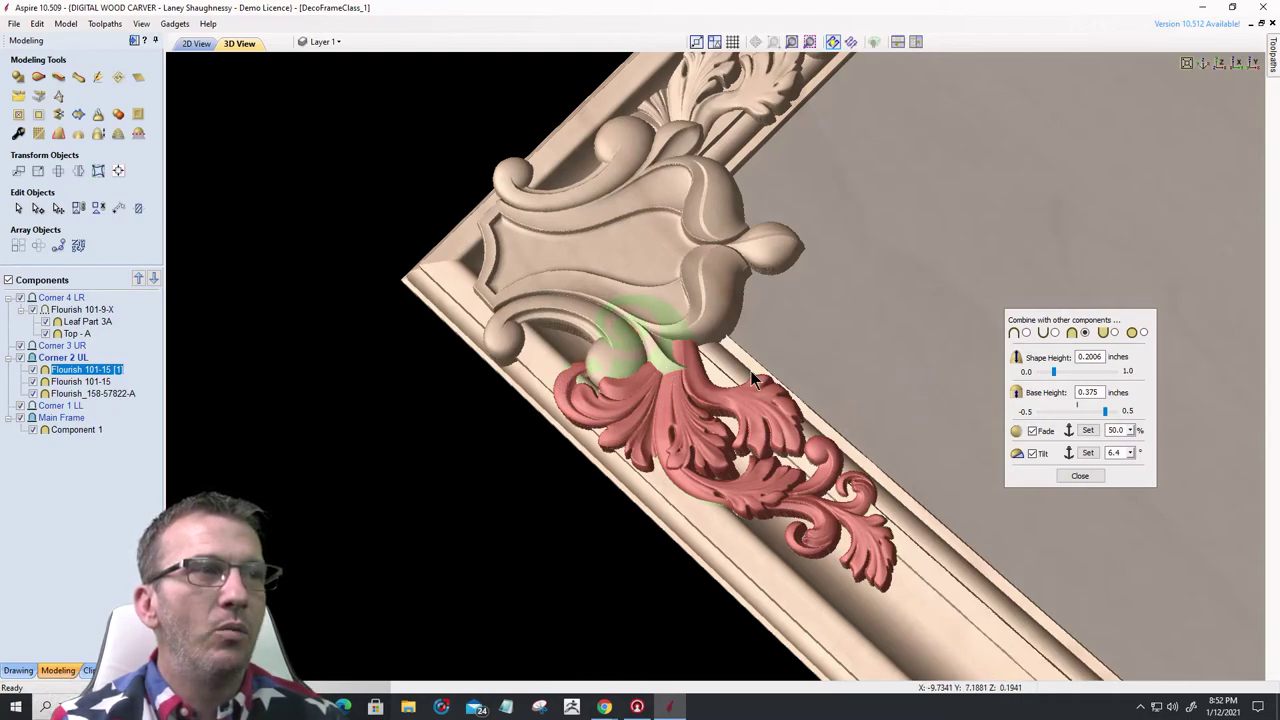
left_click(1080, 475)
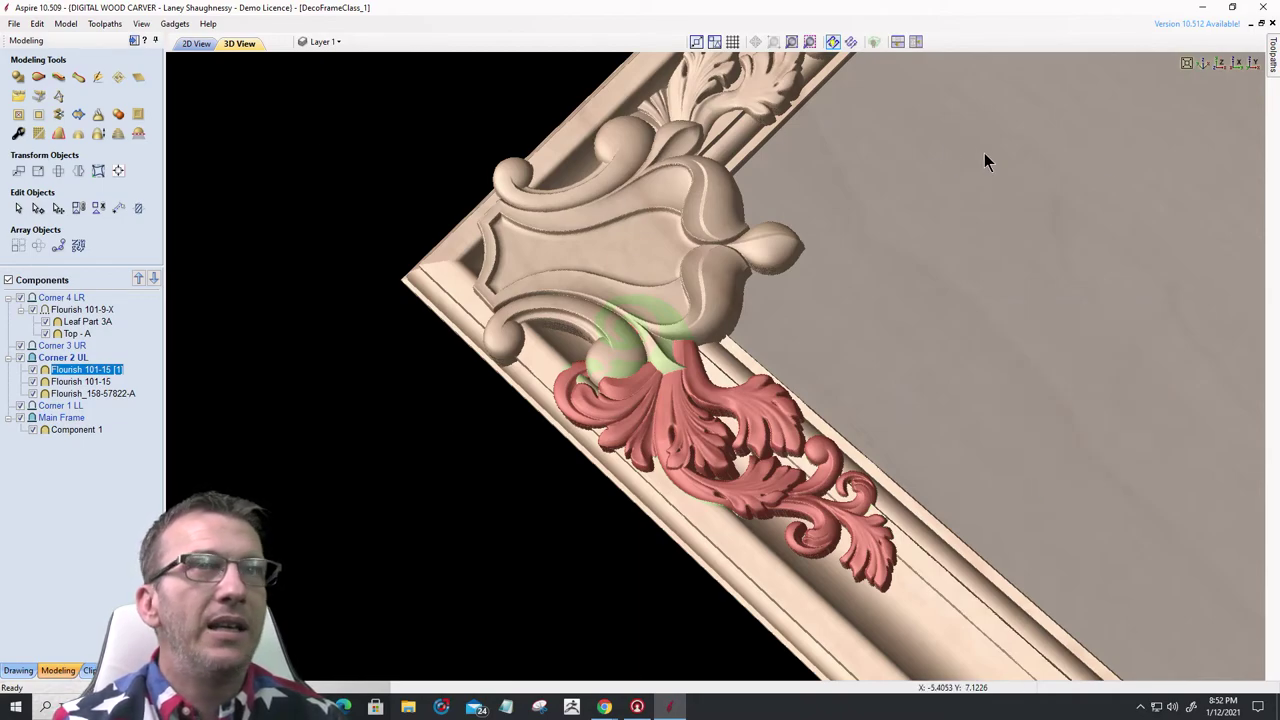
- Inspect the deselected upper-left corner close up from the top, then return to 2D View
left_click(1218, 62)
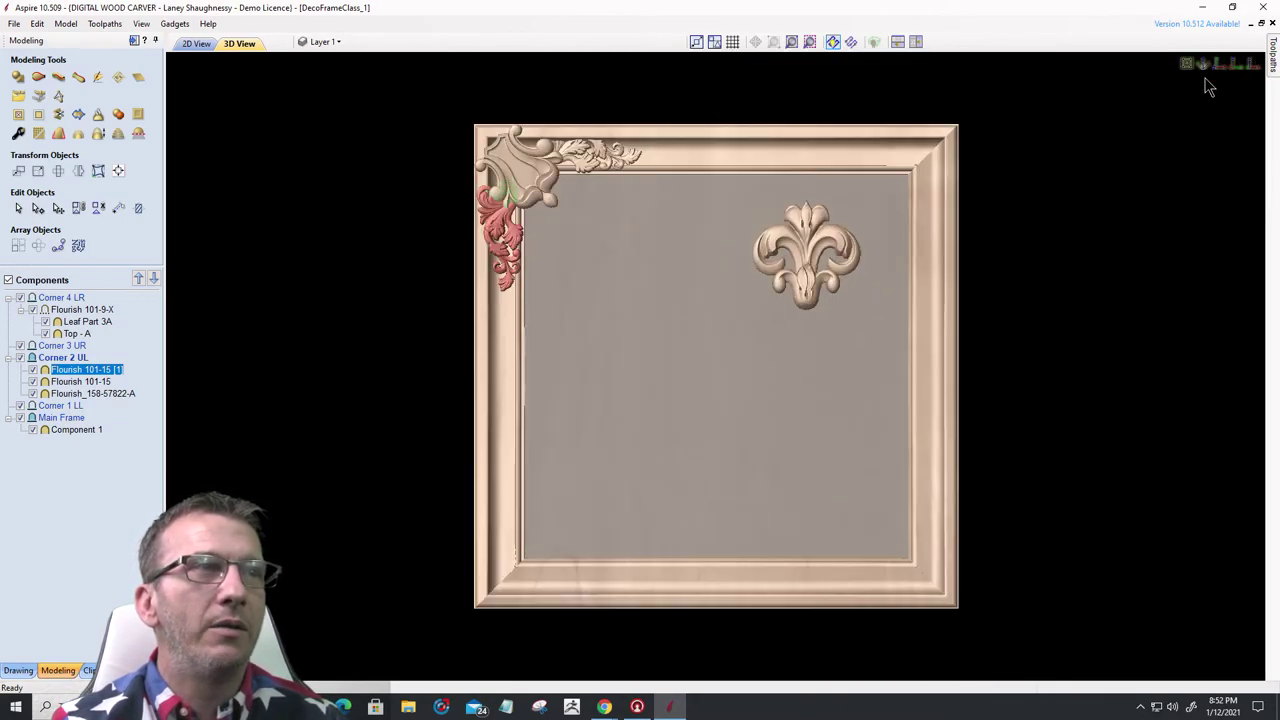
left_click(146, 462)
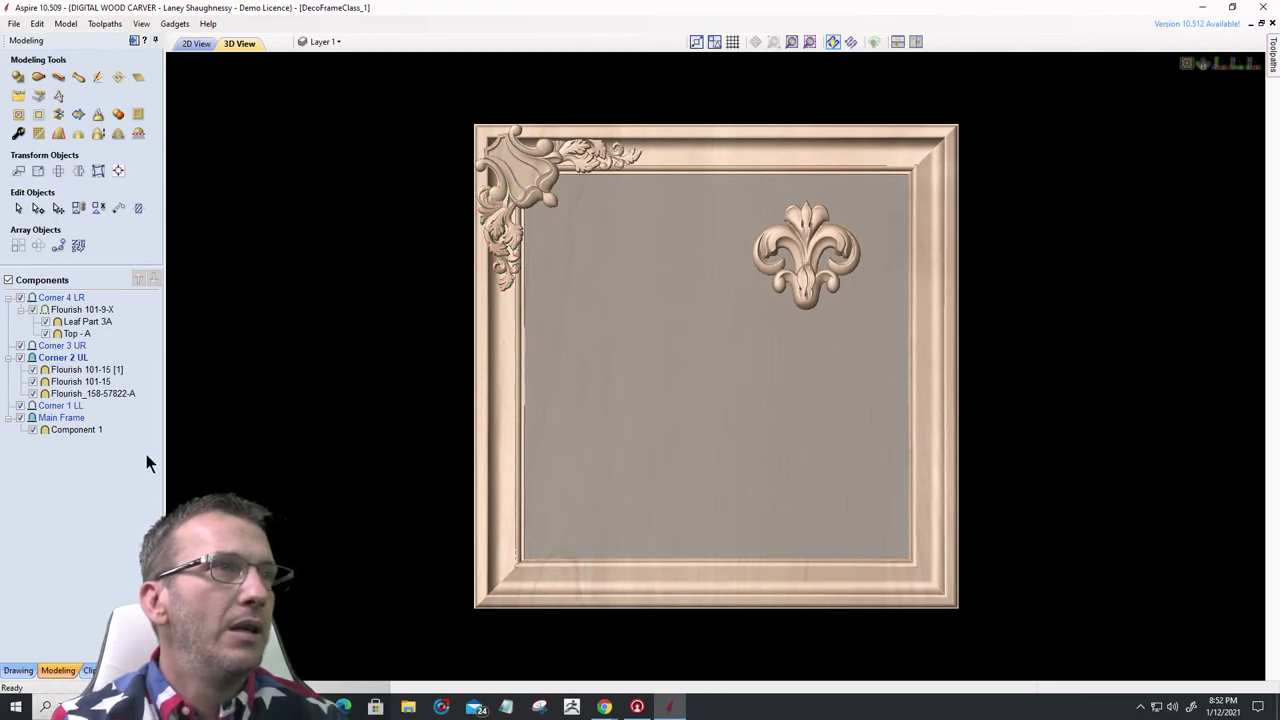
scroll(474, 168, "up", 4)
scroll(623, 463, "down", 2)
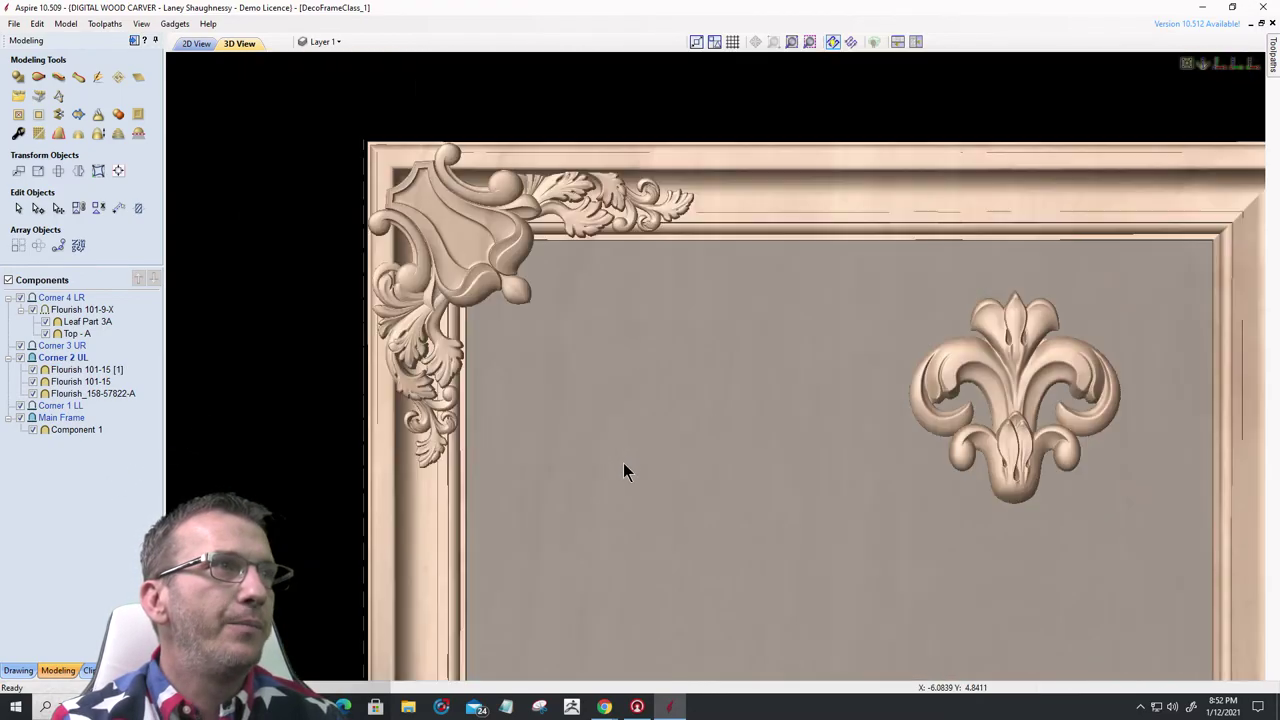
scroll(624, 463, "up", 1)
scroll(624, 463, "up", 1)
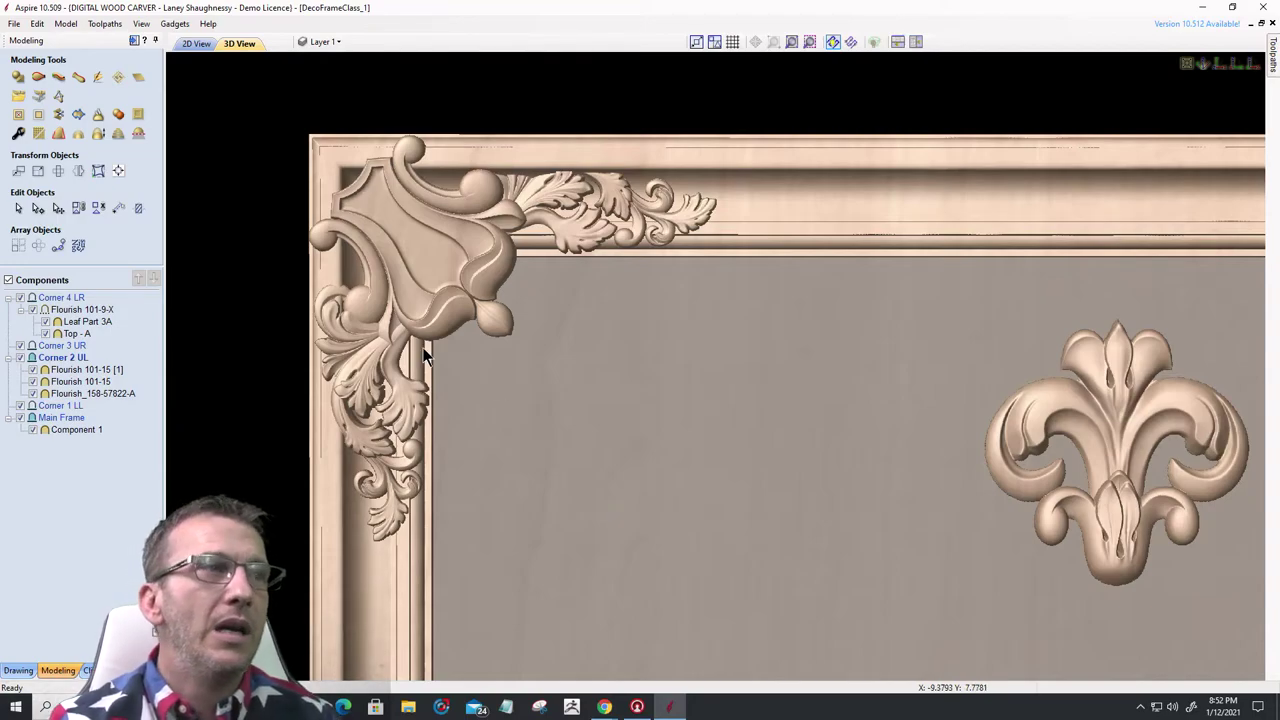
left_click(198, 54)
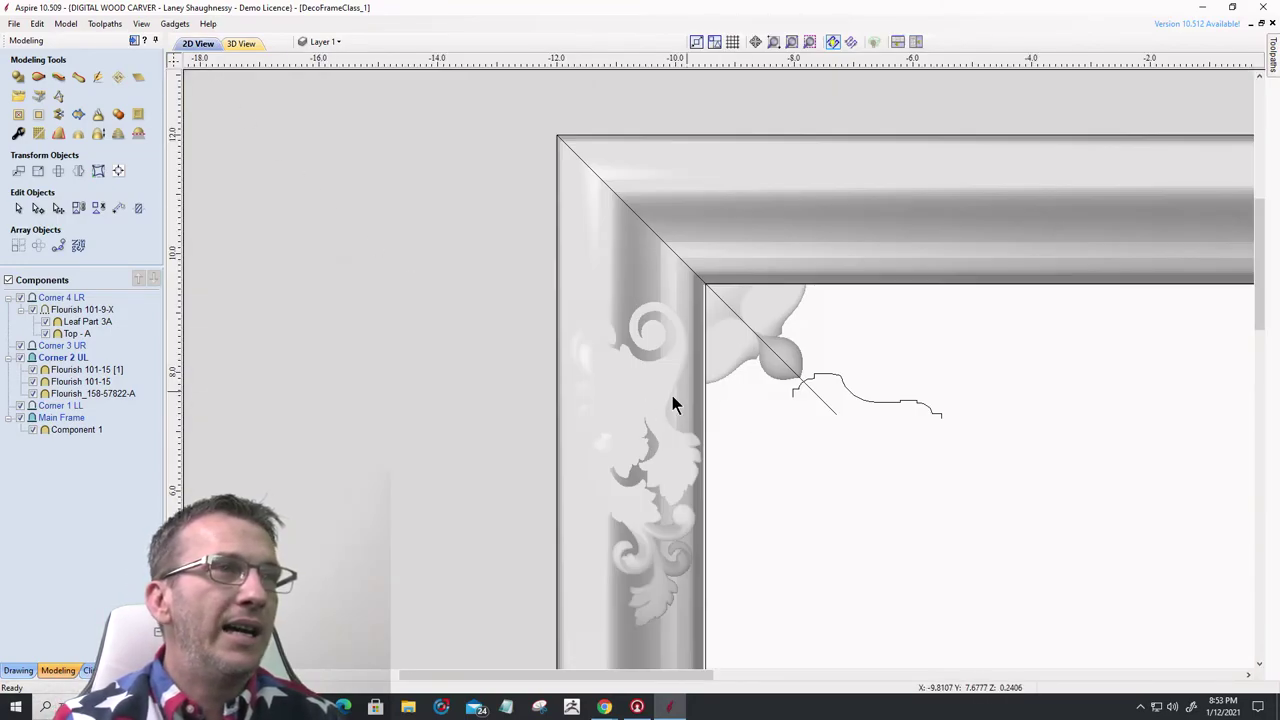
- Delete the old upper flourish, Flourish 101-15
left_click(621, 419)
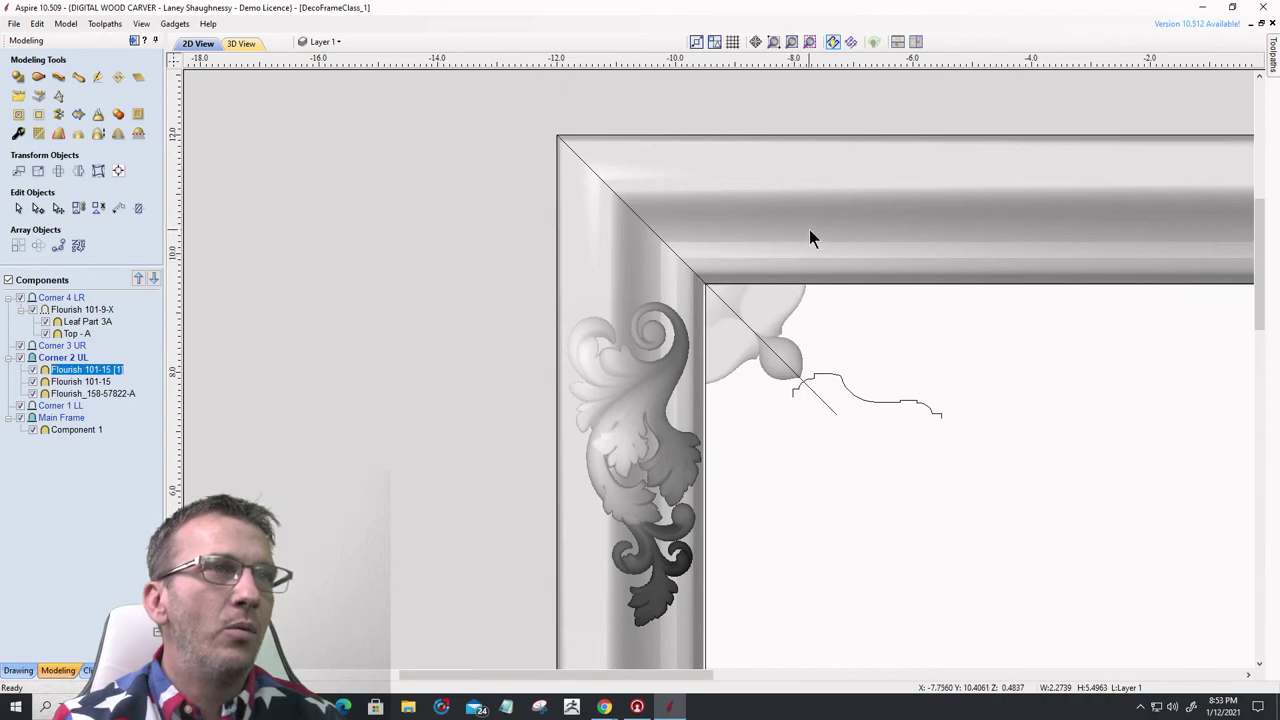
left_click(73, 383)
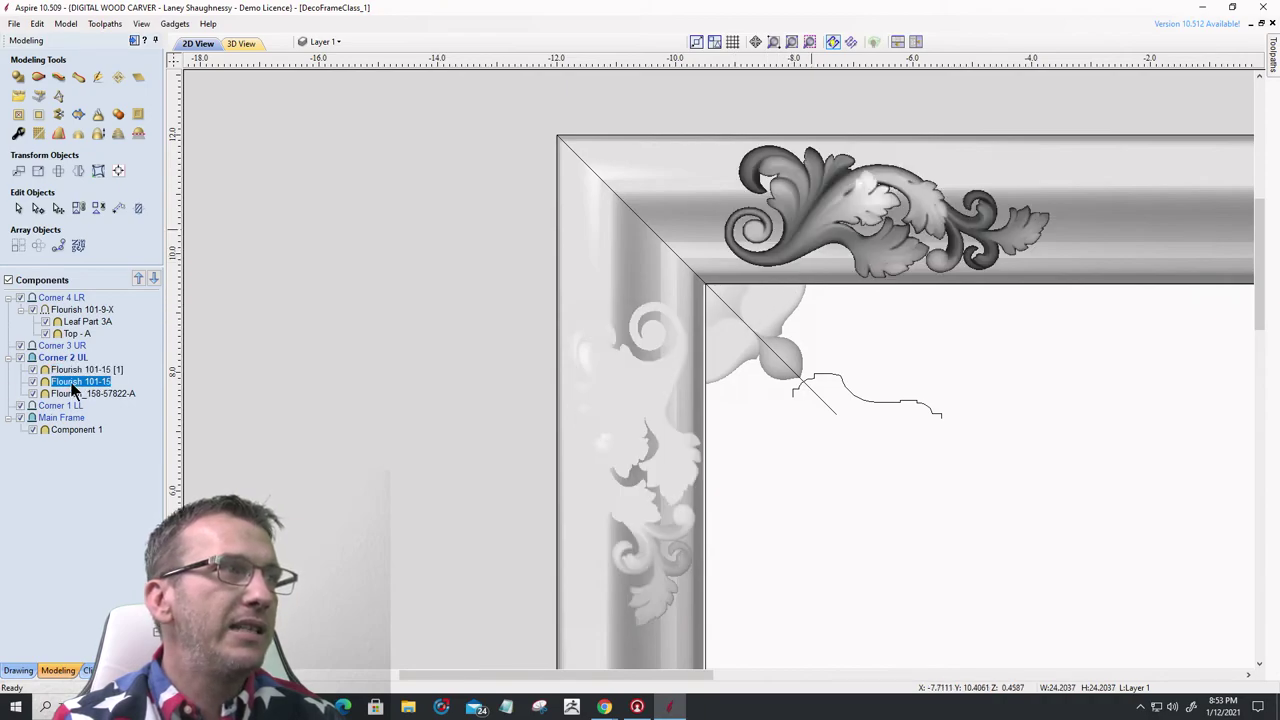
right_click(76, 382)
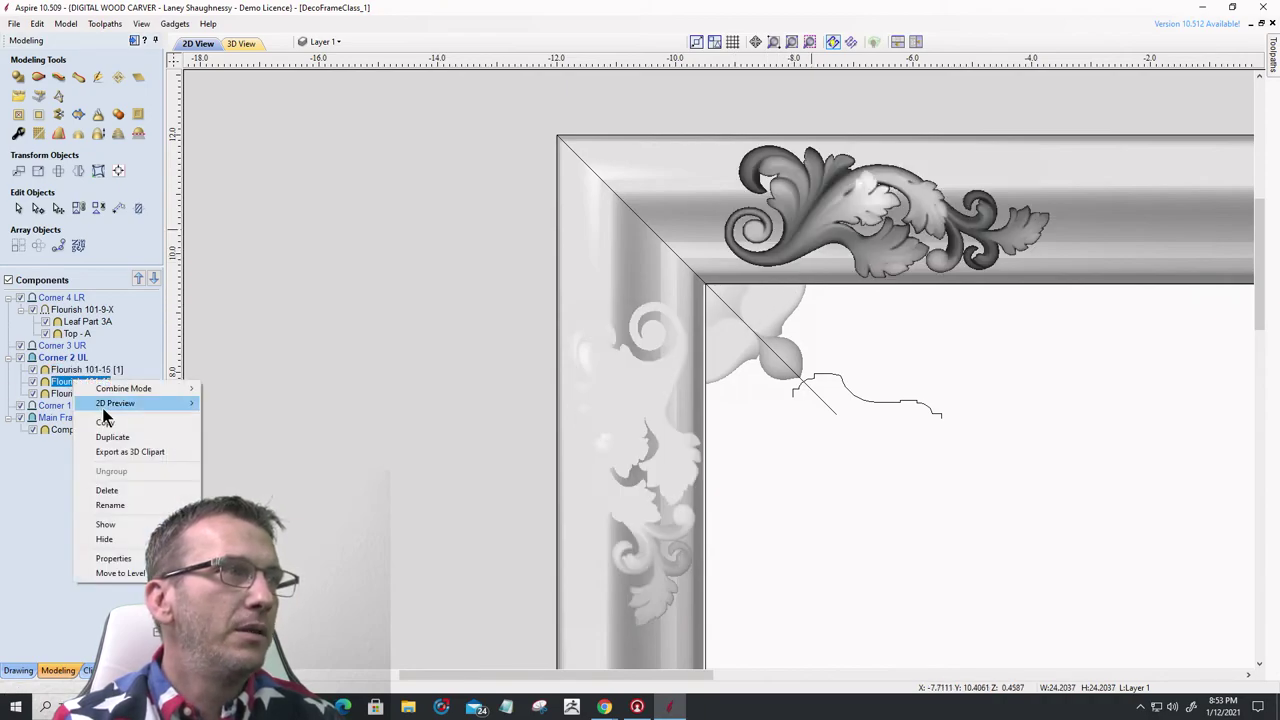
left_click(108, 490)
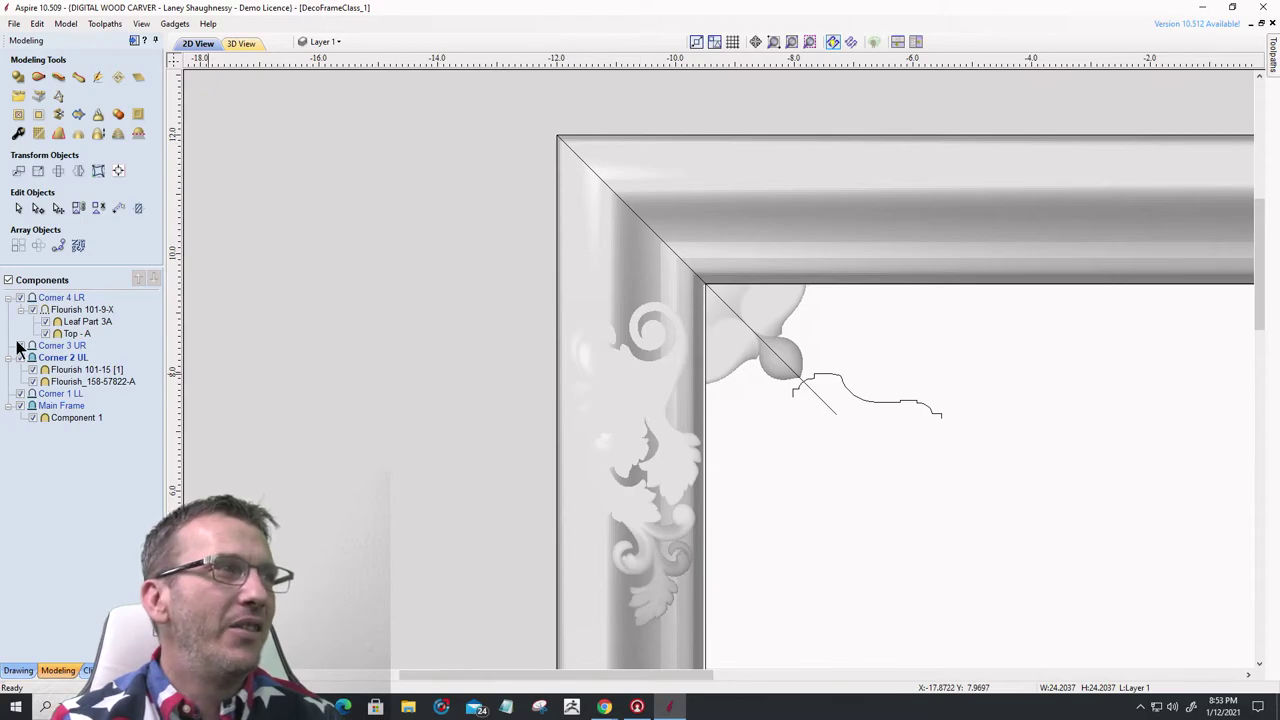
- Mirror a copy of Flourish 101-15 [1] about the diagonal mitre line and check it in 3D
left_click(80, 370)
left_click(620, 410)
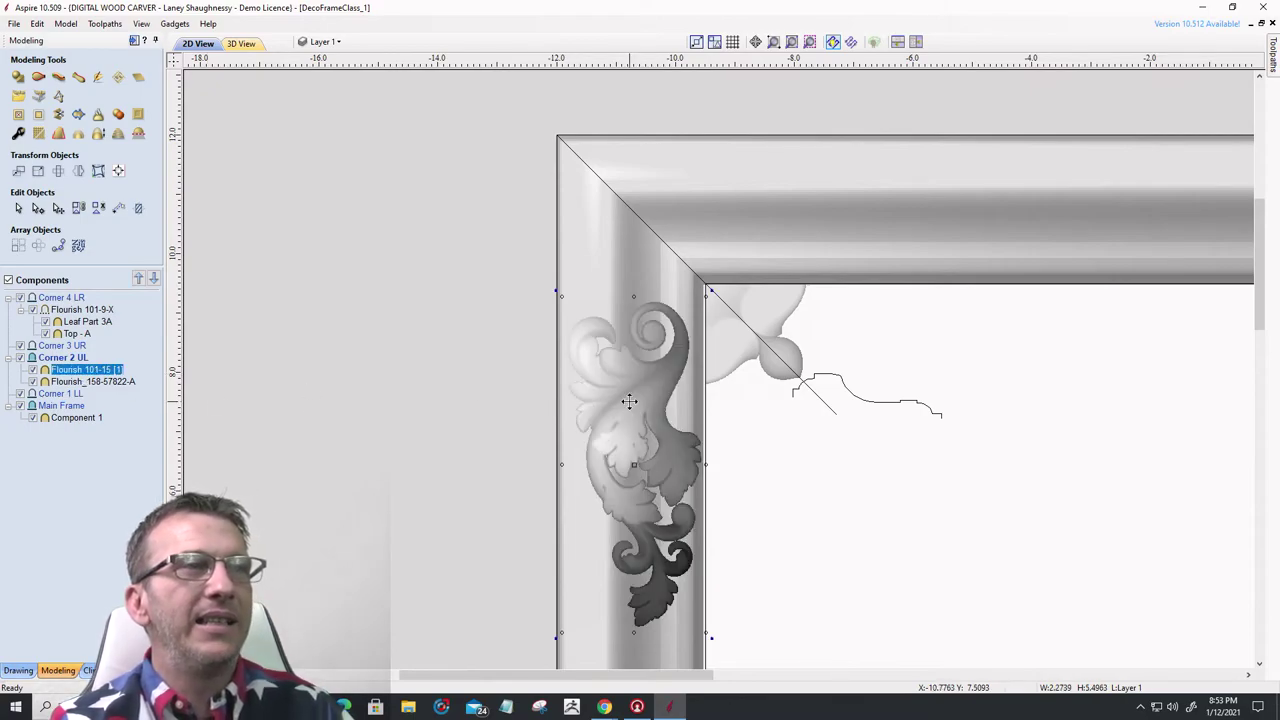
left_click(689, 268, "shift")
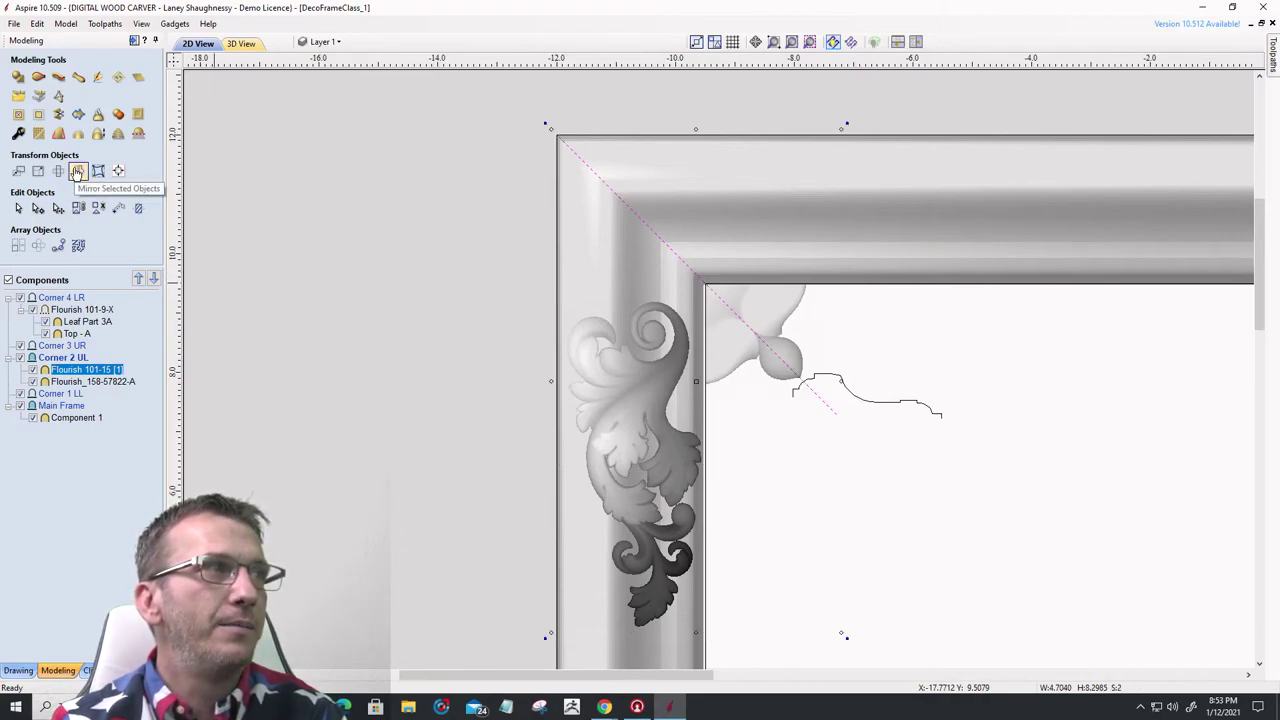
left_click(77, 172)
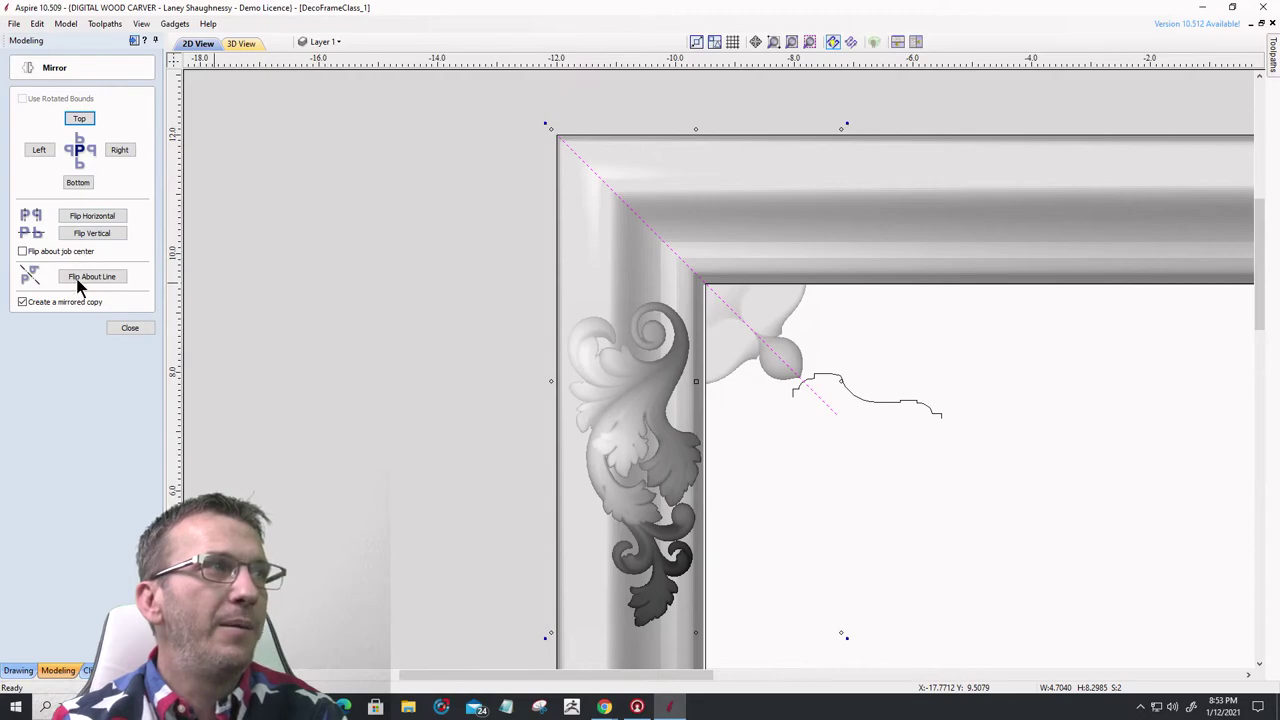
left_click(78, 276)
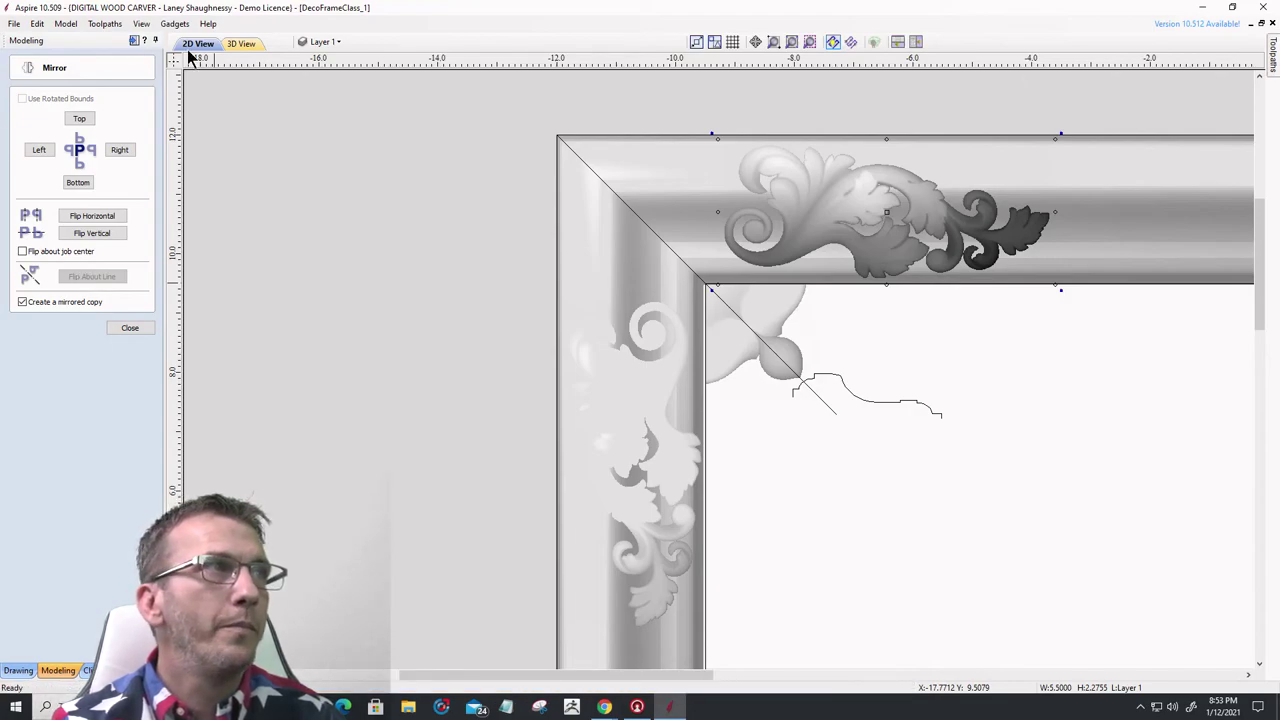
left_click(240, 45)
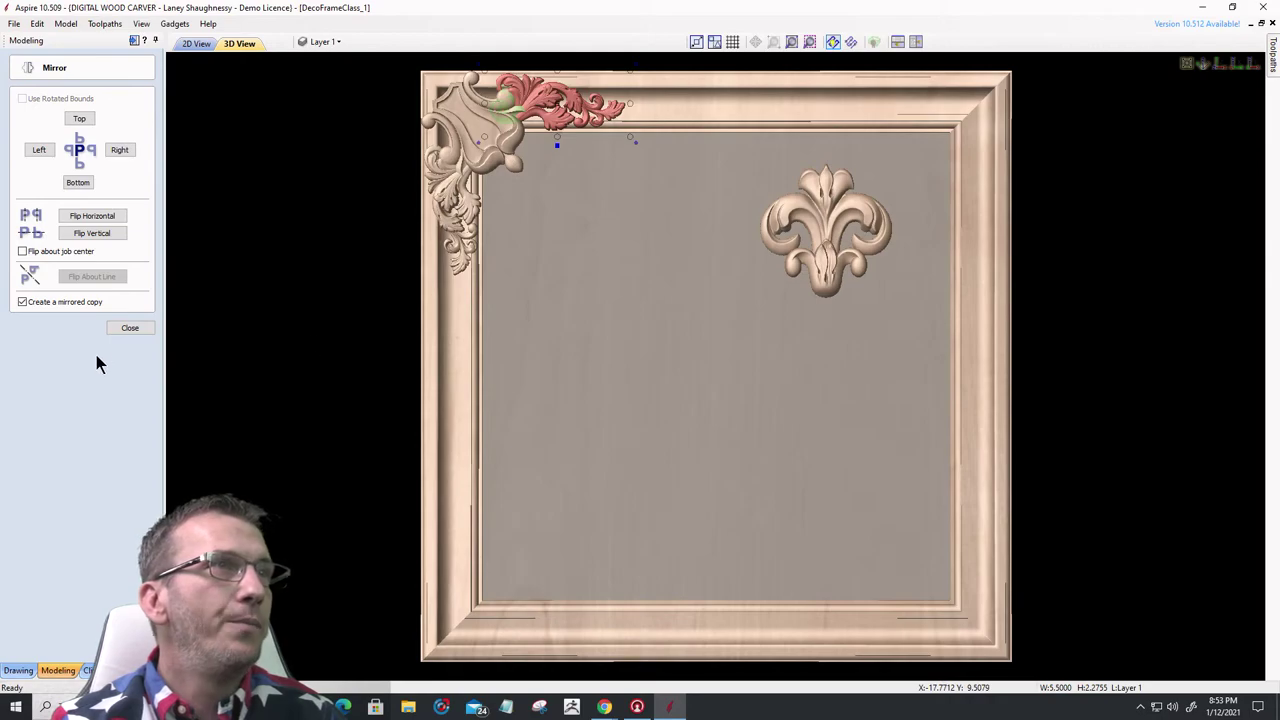
left_click(128, 328)
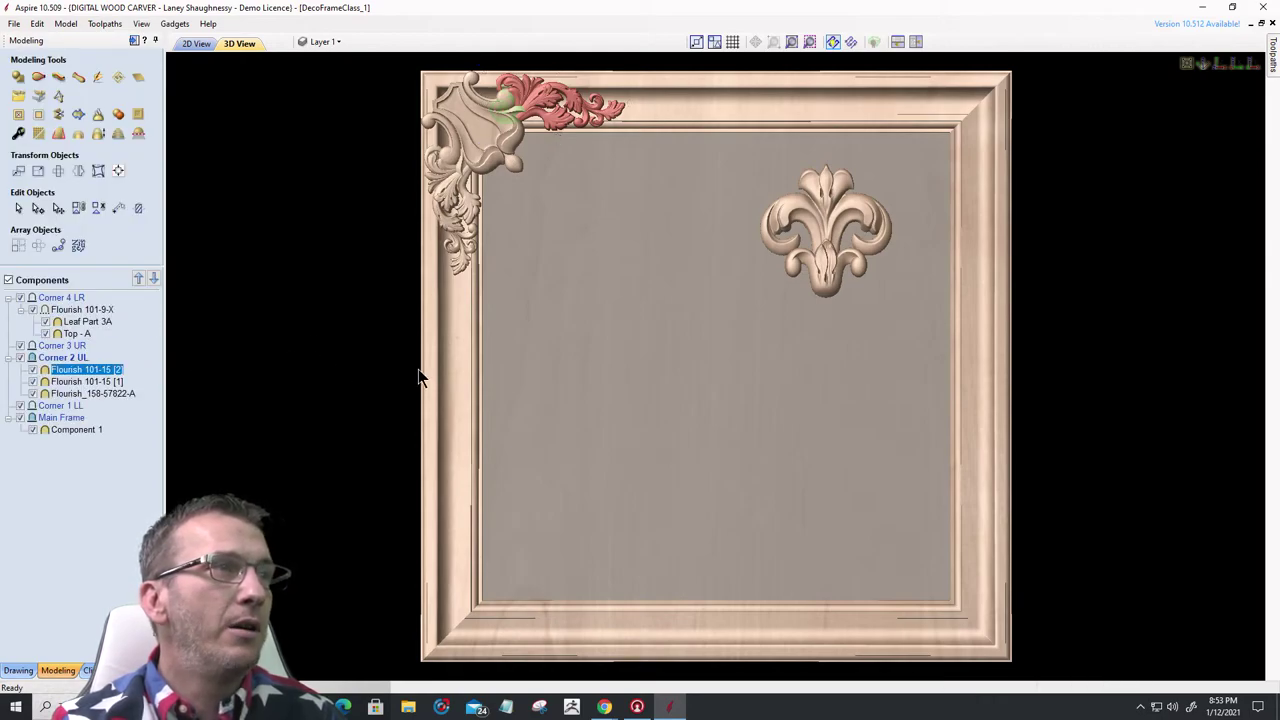
left_click(180, 443)
scroll(376, 155, "up", 2)
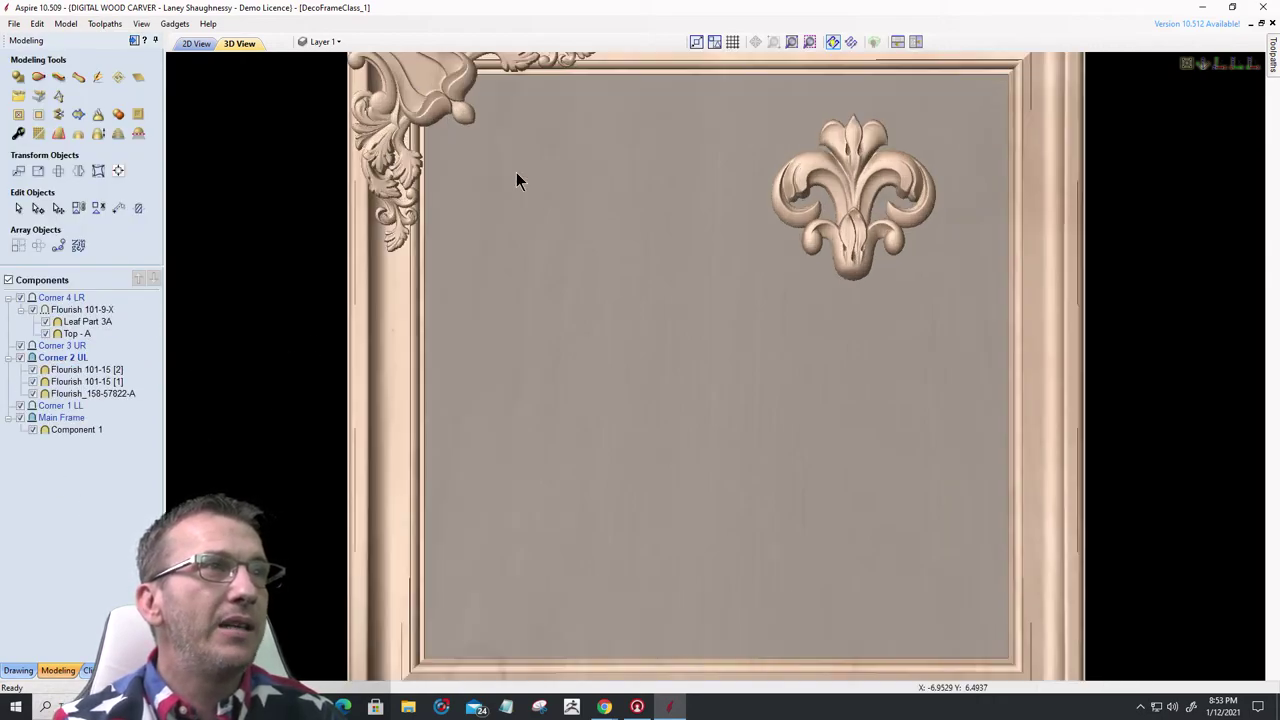
middle_click_drag(517, 177, 657, 466)
scroll(536, 353, "up", 5)
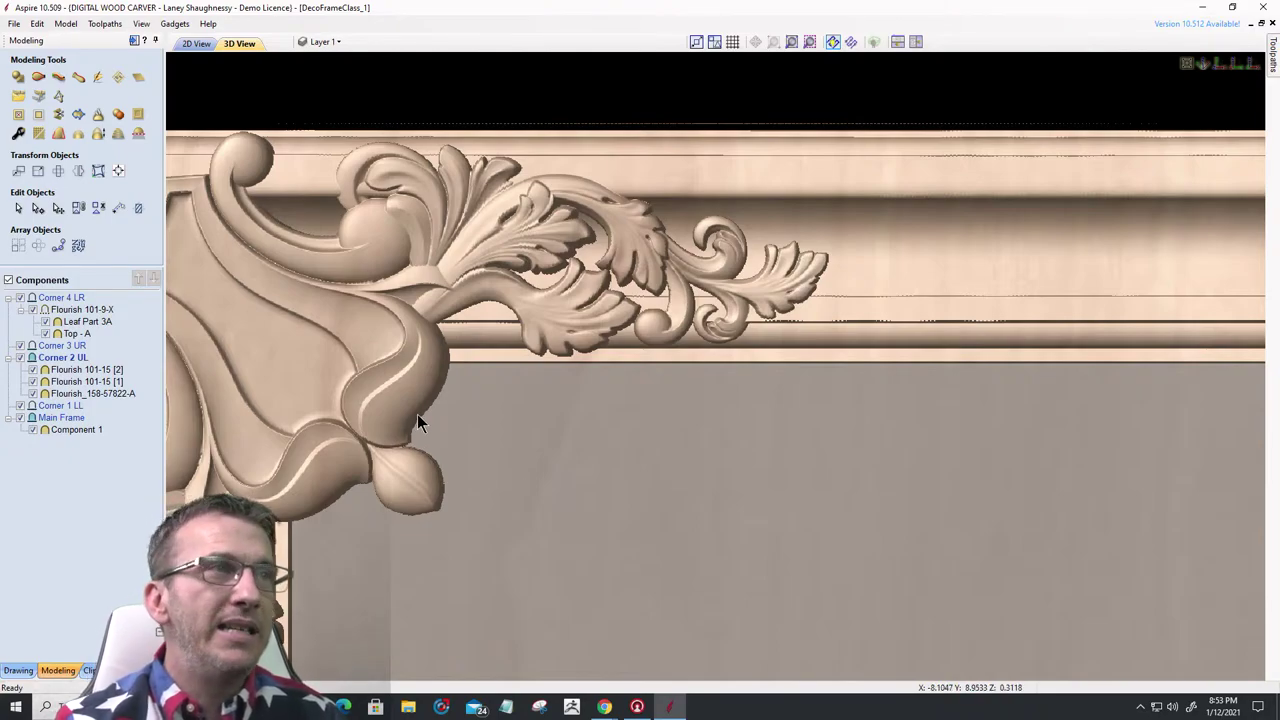
scroll(737, 295, "down", 2)
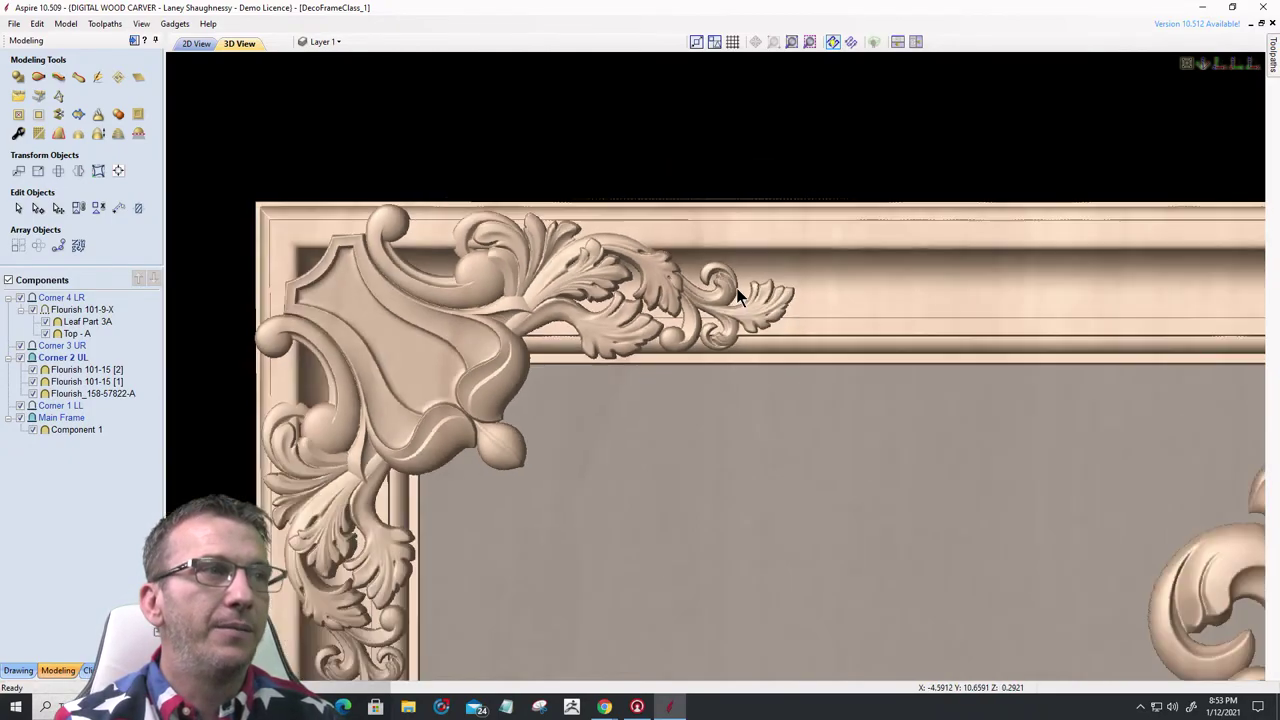
scroll(737, 295, "down", 1)
middle_click_drag(711, 409, 713, 359)
scroll(690, 340, "down", 4)
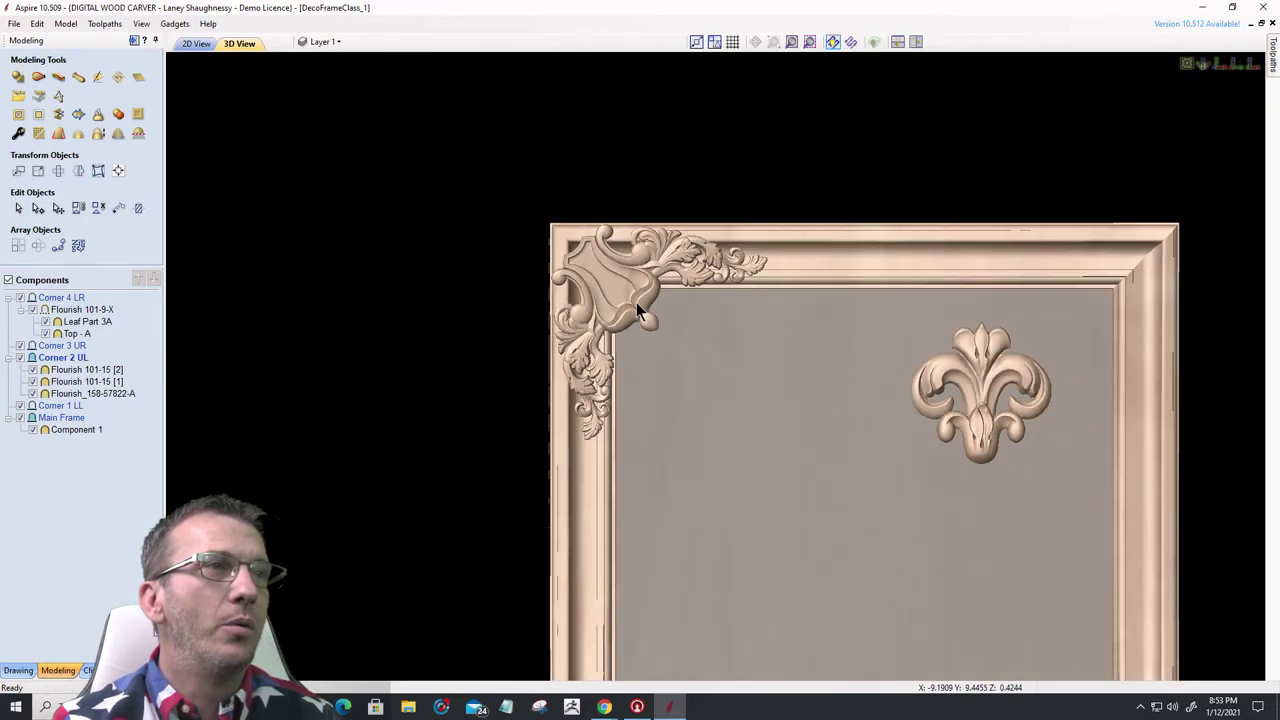
scroll(720, 390, "up", 1)
scroll(723, 396, "up", 1)
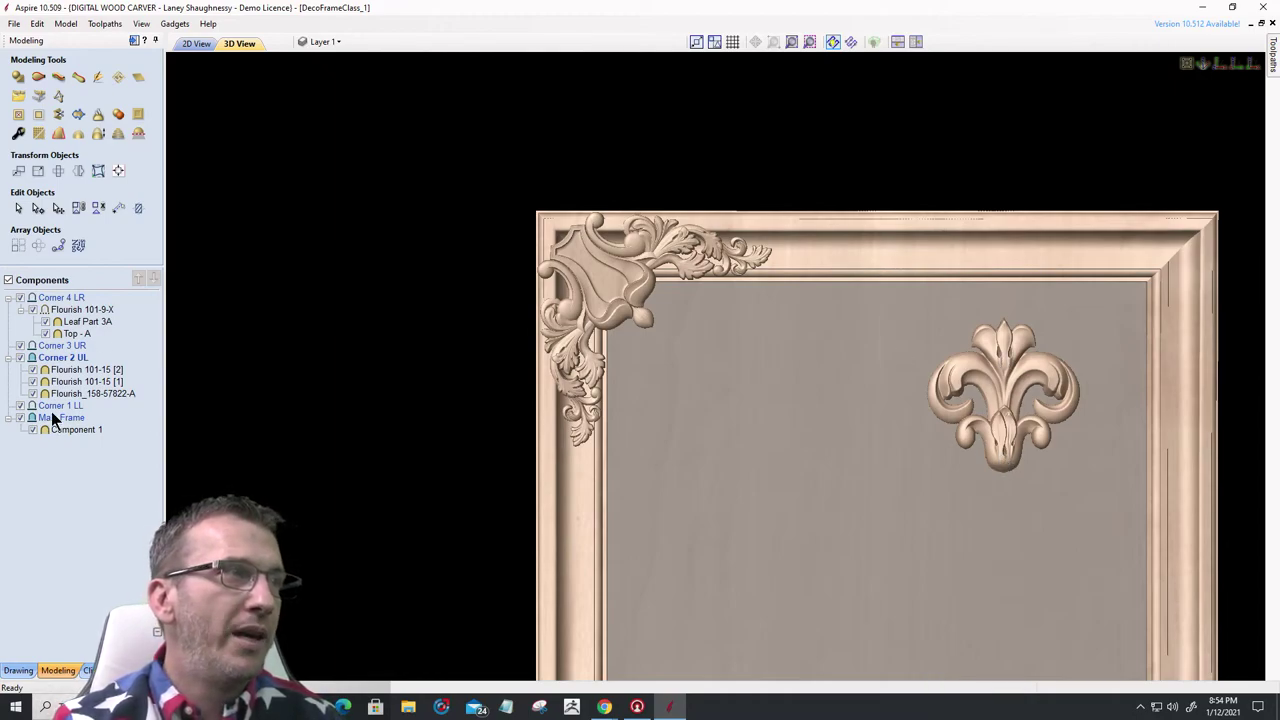
left_click(75, 311)
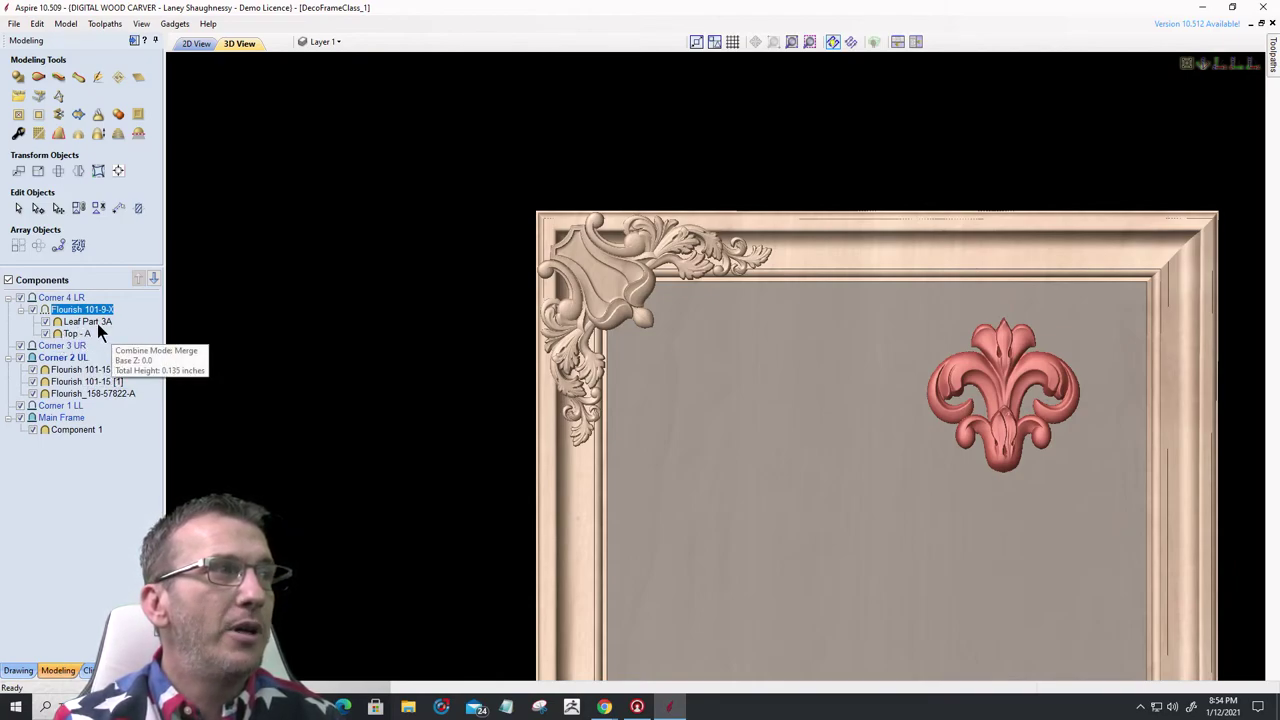
left_click(45, 333)
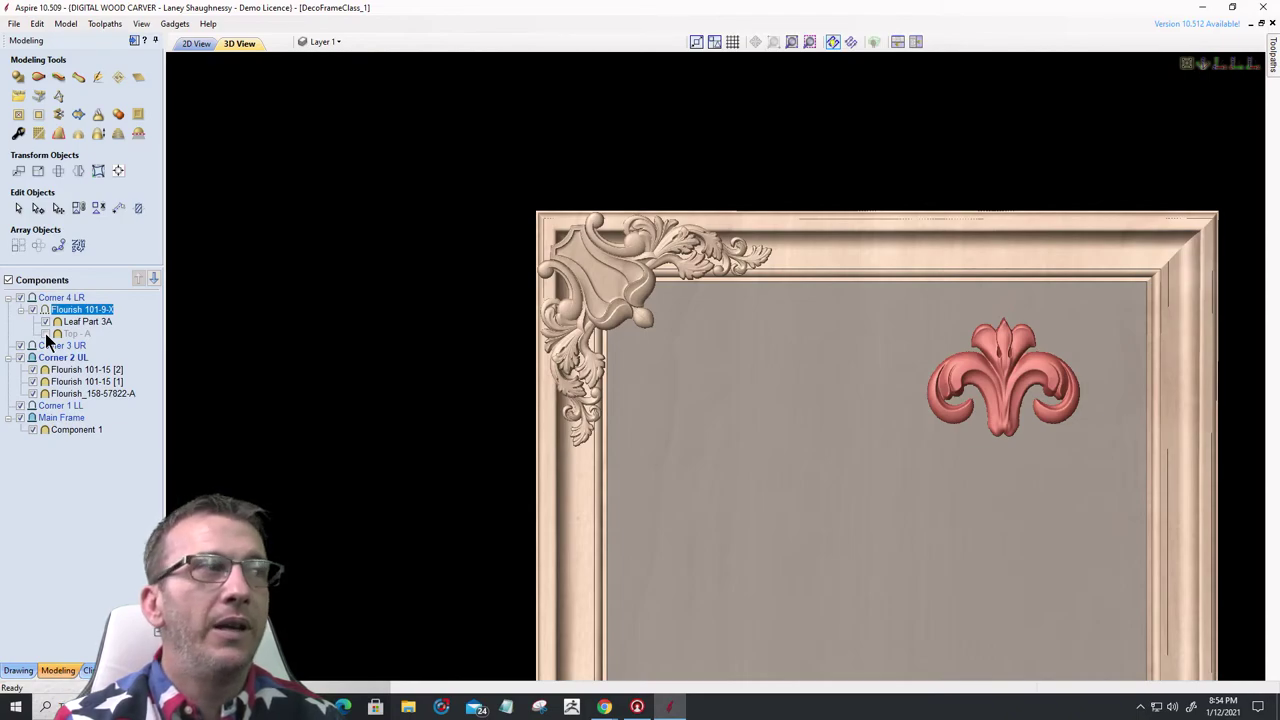
left_click(45, 333)
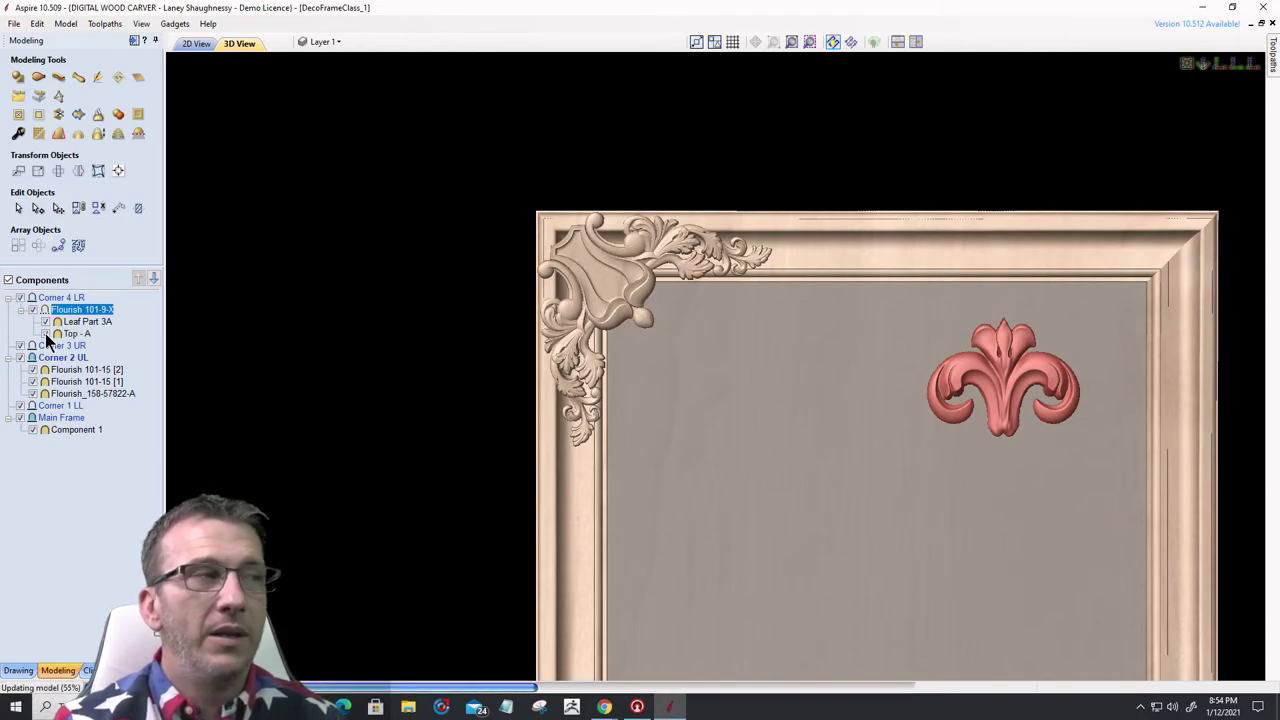
left_click(45, 322)
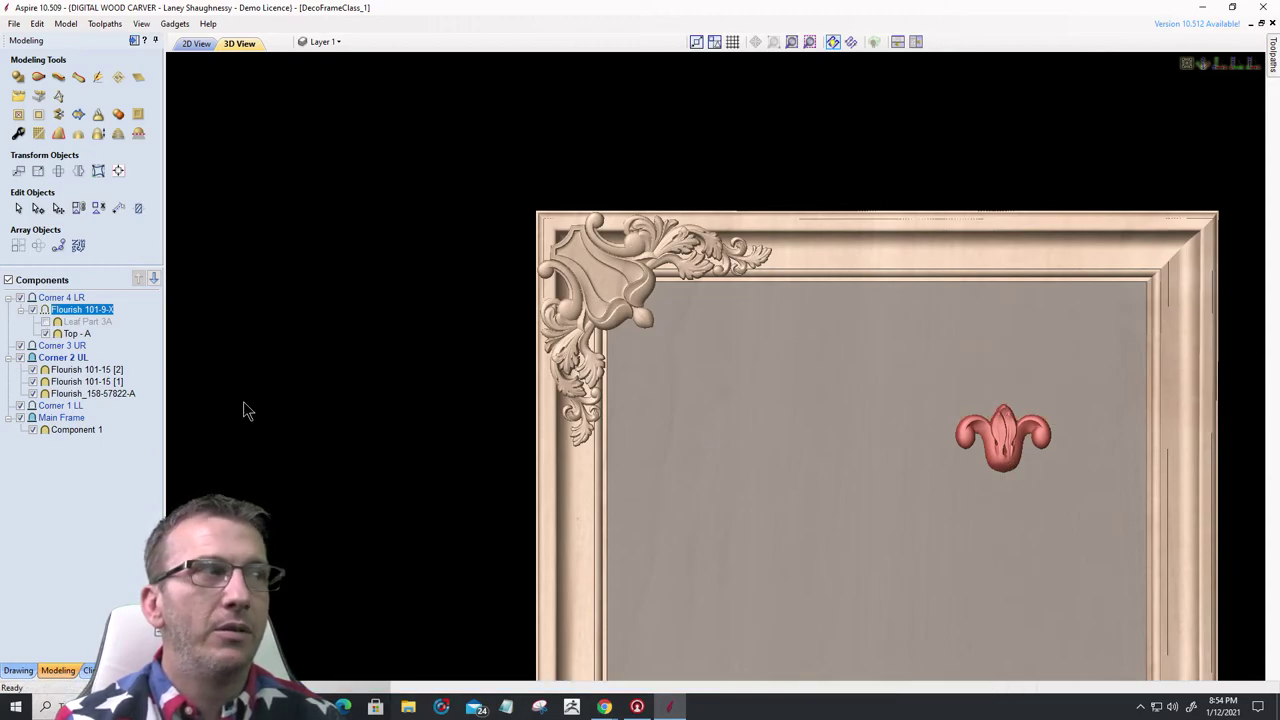
left_click(45, 322)
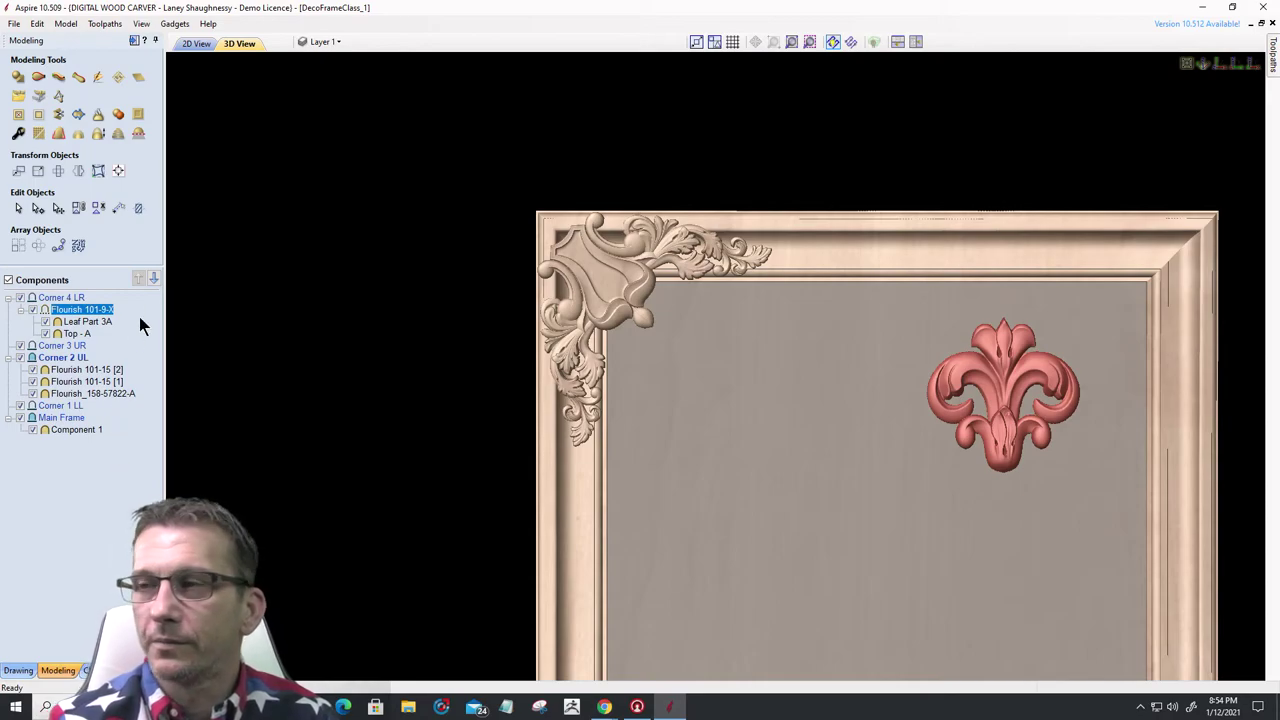
- Drag the fleur-de-lis off the panel onto the frame's upper-left corner
left_click(1008, 390)
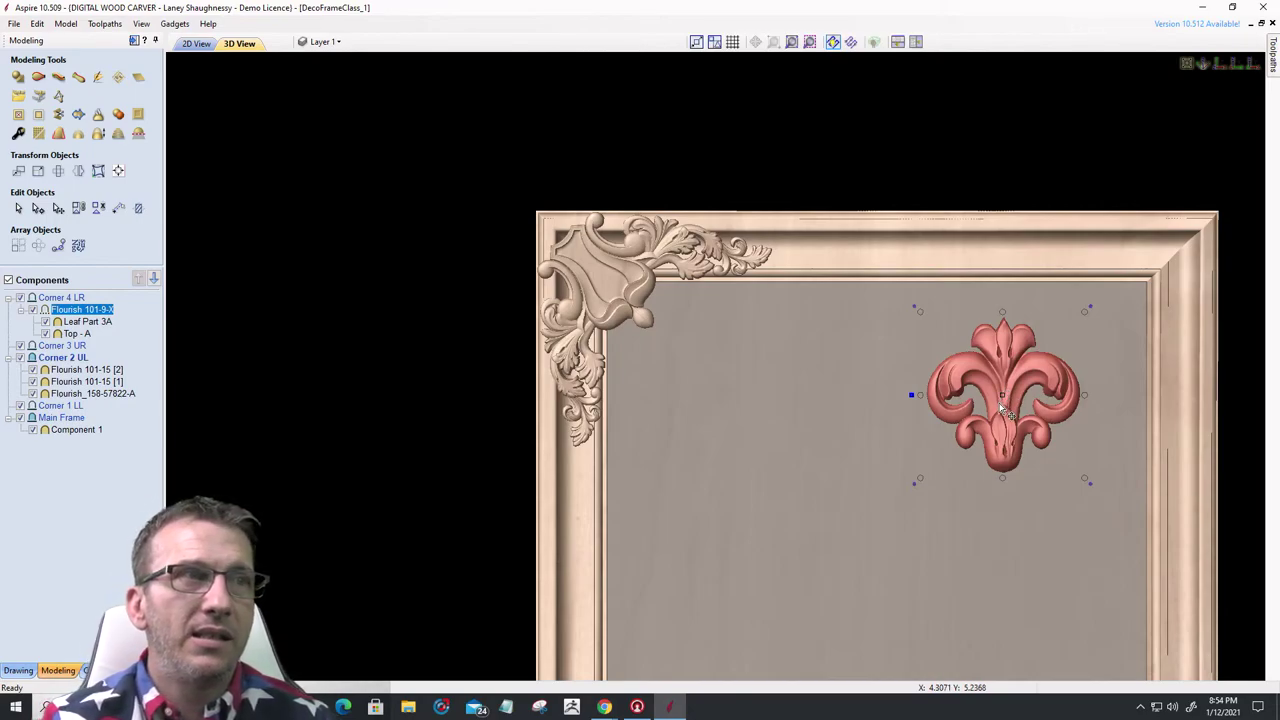
left_click(1005, 410)
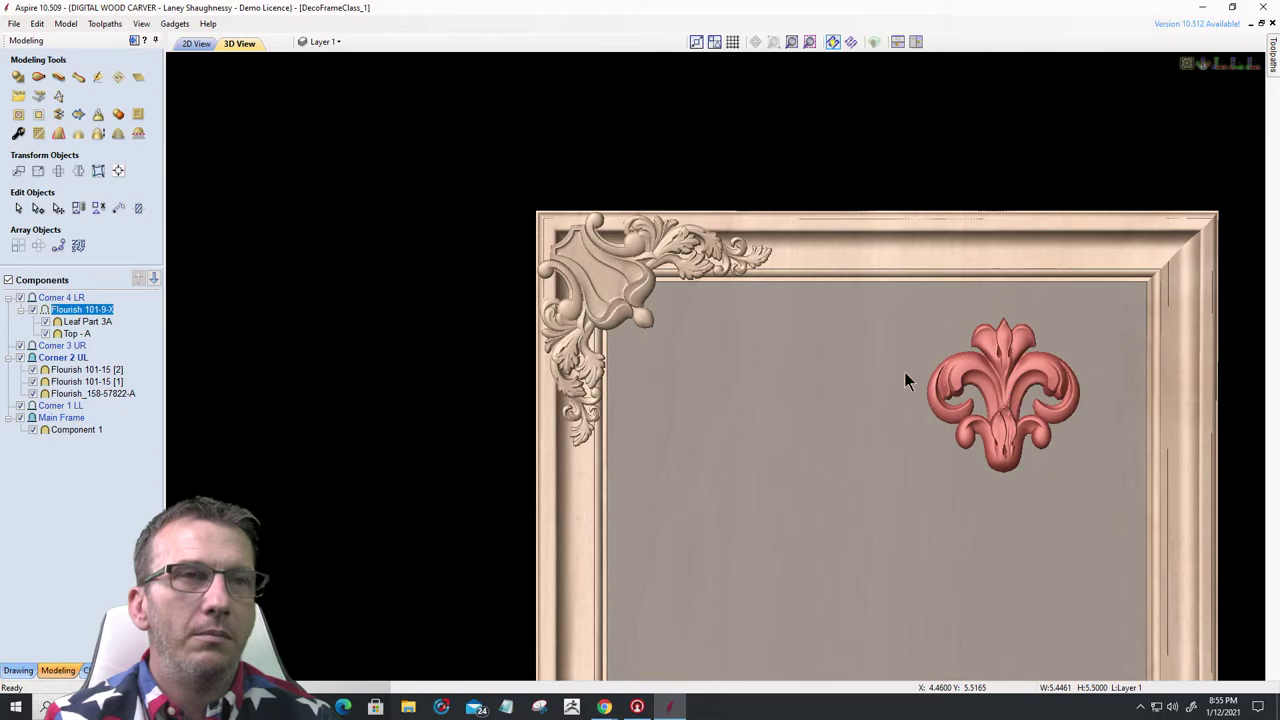
left_click_drag(904, 372, 845, 383)
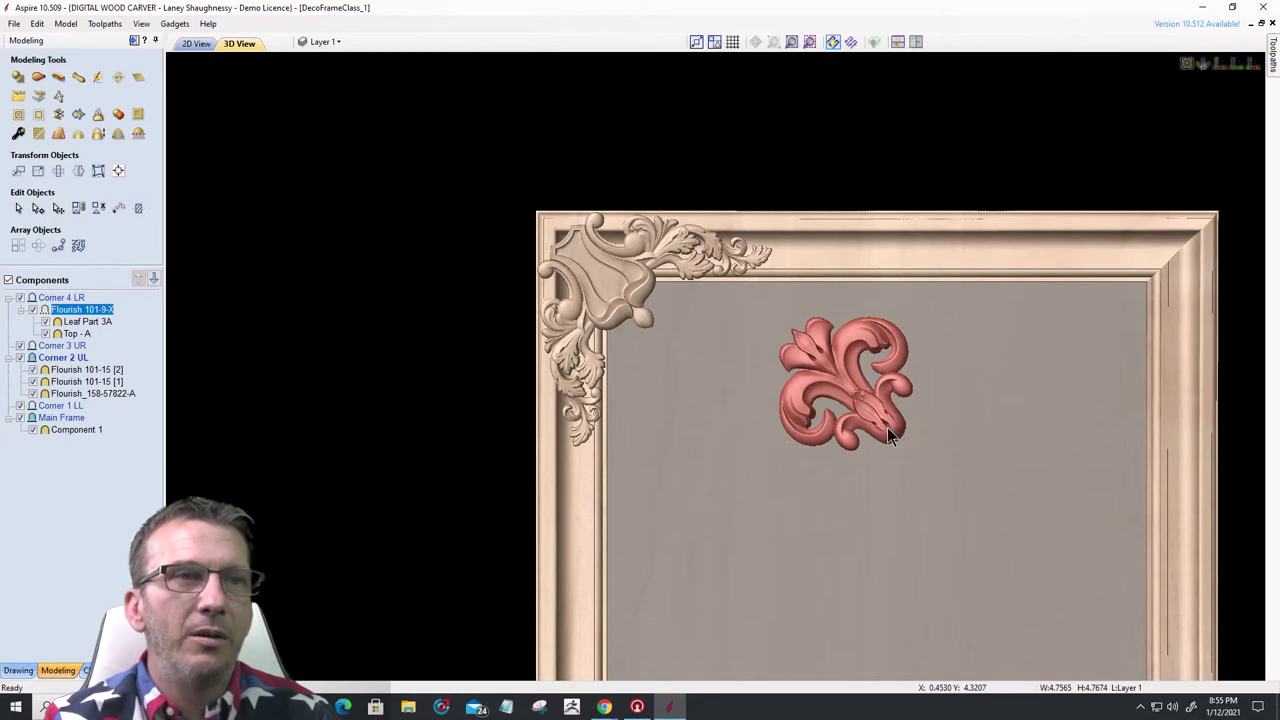
left_click_drag(887, 427, 610, 287)
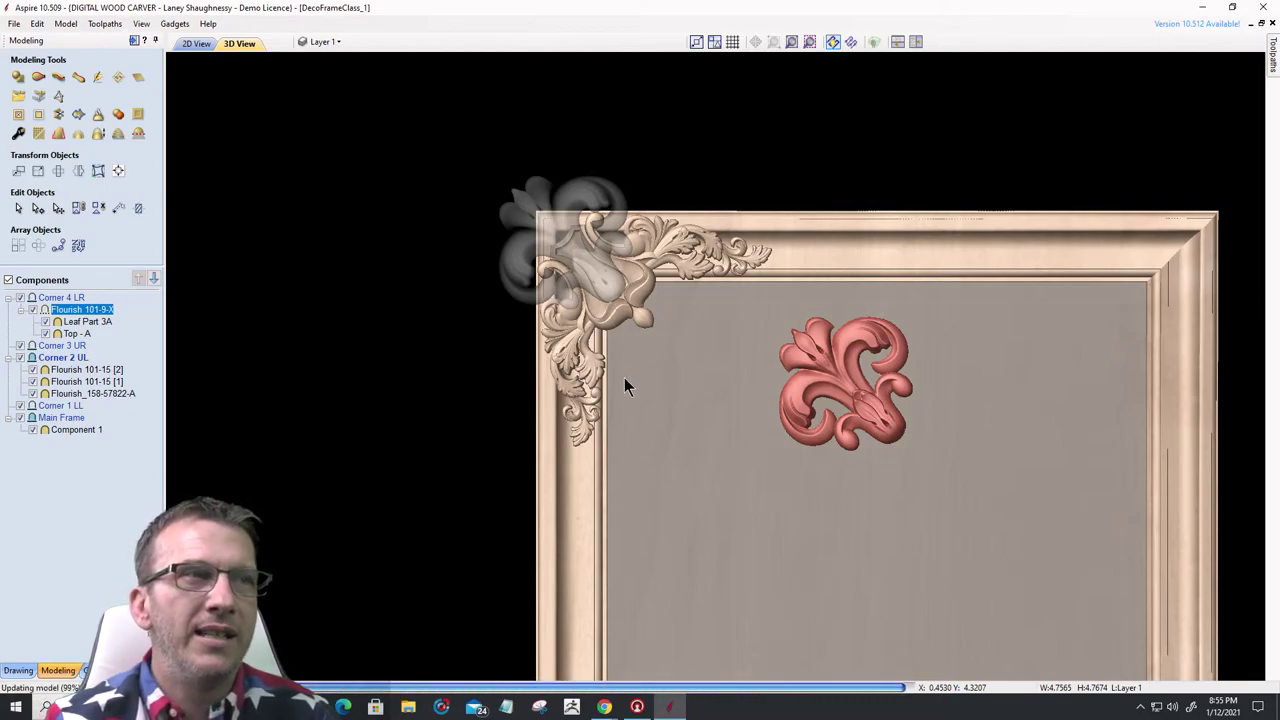
- Set Flourish 101-9-X's combine mode to Merge
right_click(63, 311)
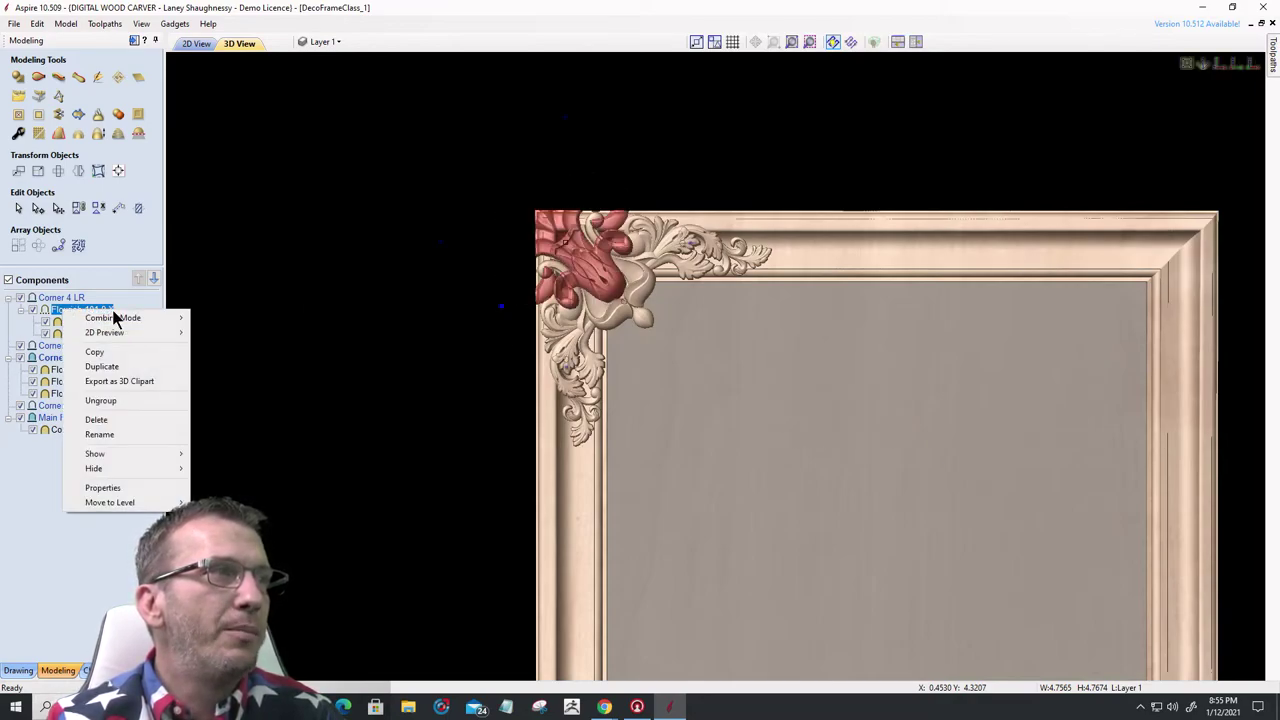
mouse_move(113, 317)
left_click(243, 347)
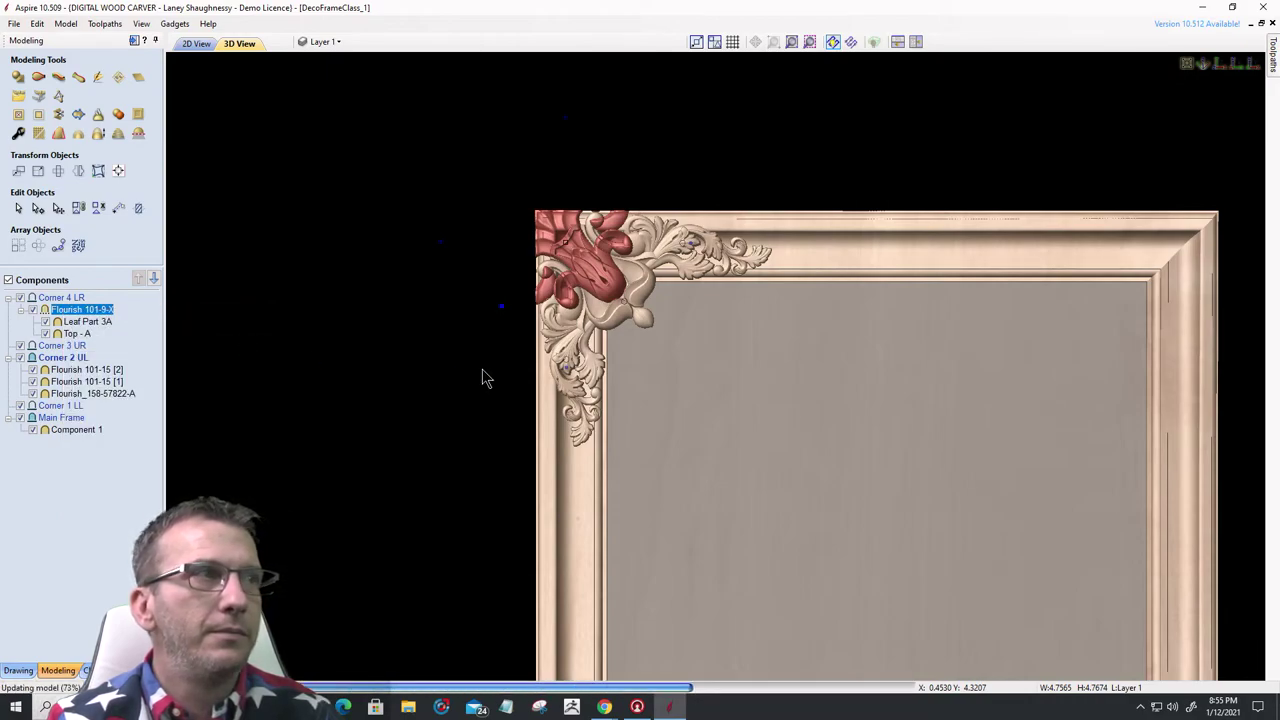
- In 2D view, scale the fleur-de-lis to about 1.9 wide on the mitre, then select shield Flourish_158-57822-A
left_click(193, 44)
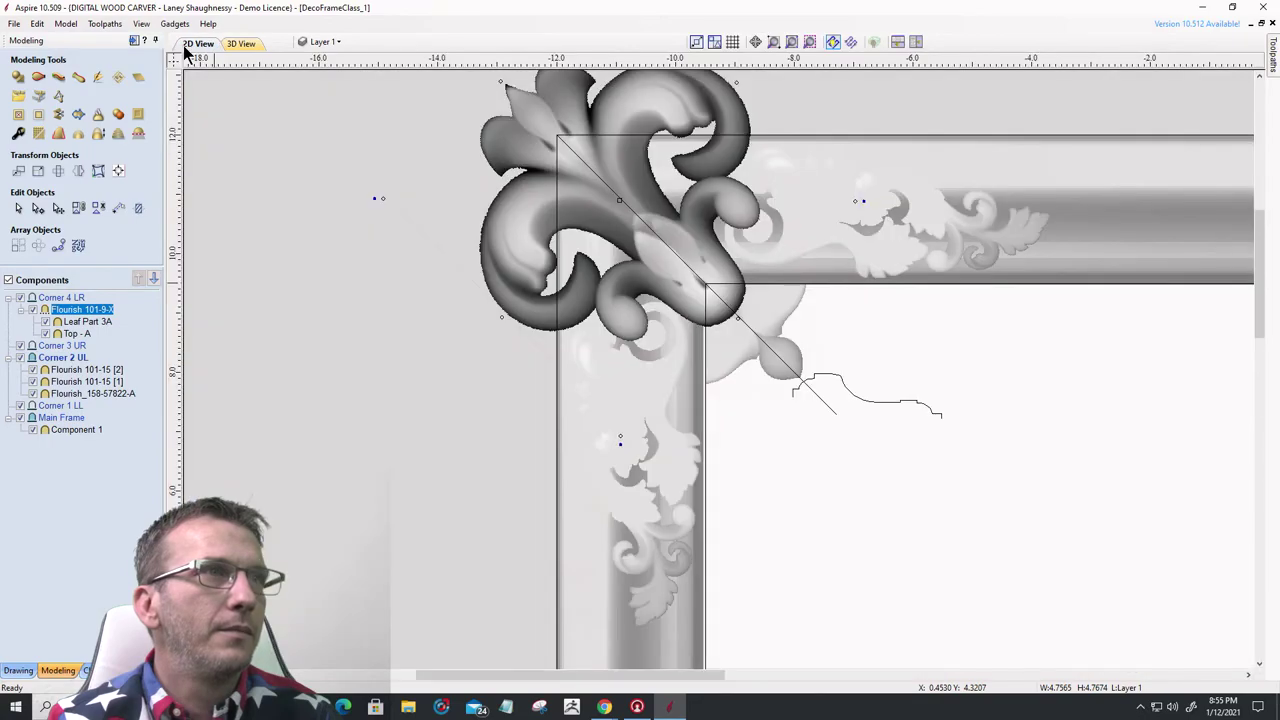
scroll(645, 333, "down", 2)
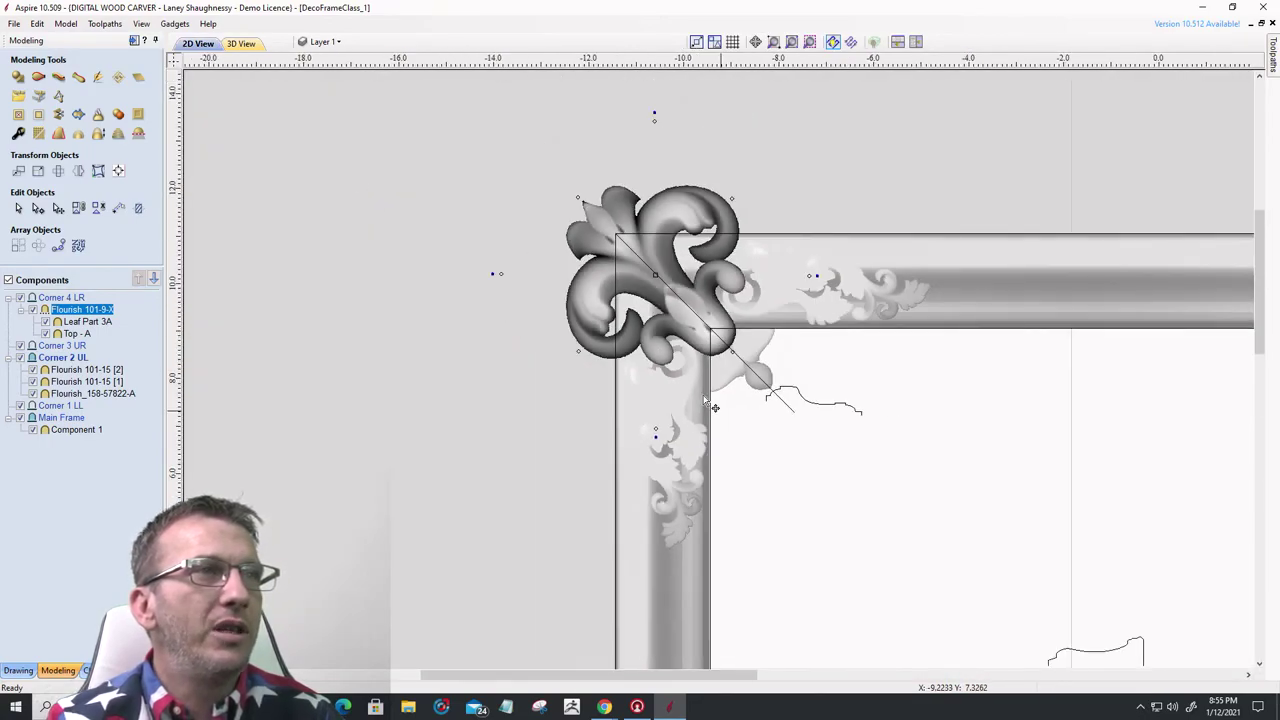
scroll(495, 267, "up", 1)
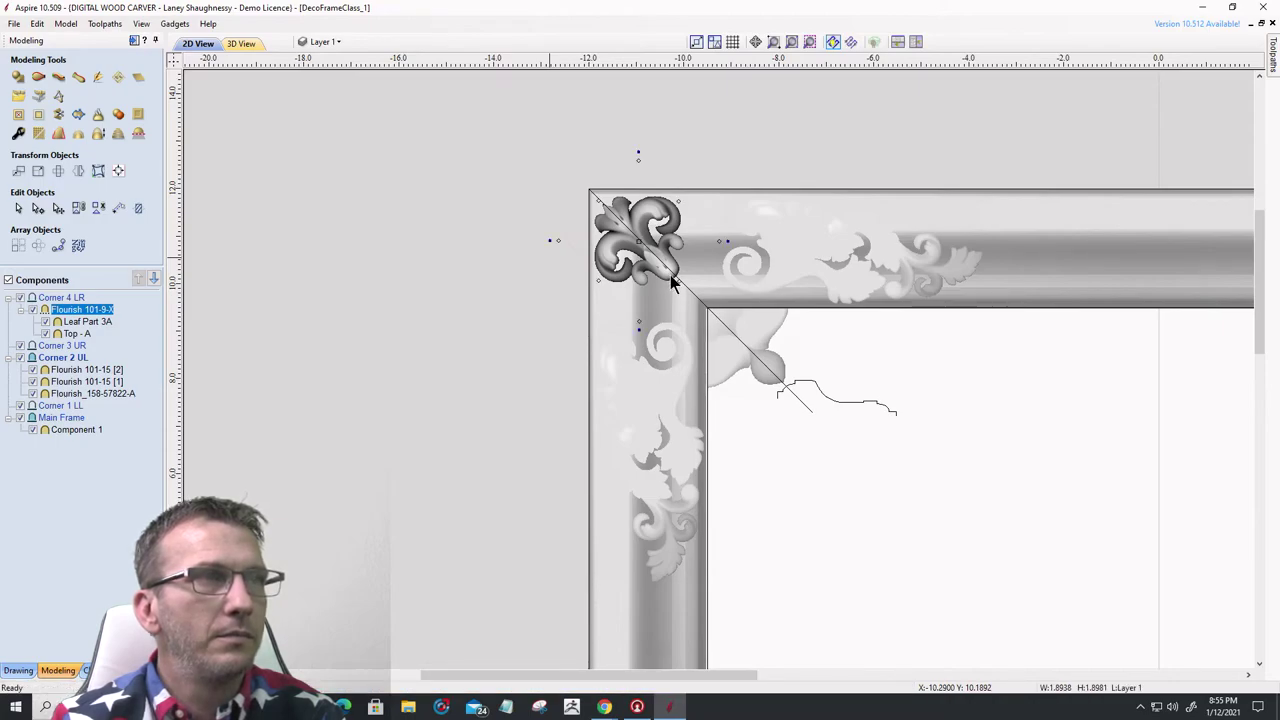
left_click_drag(670, 275, 714, 321)
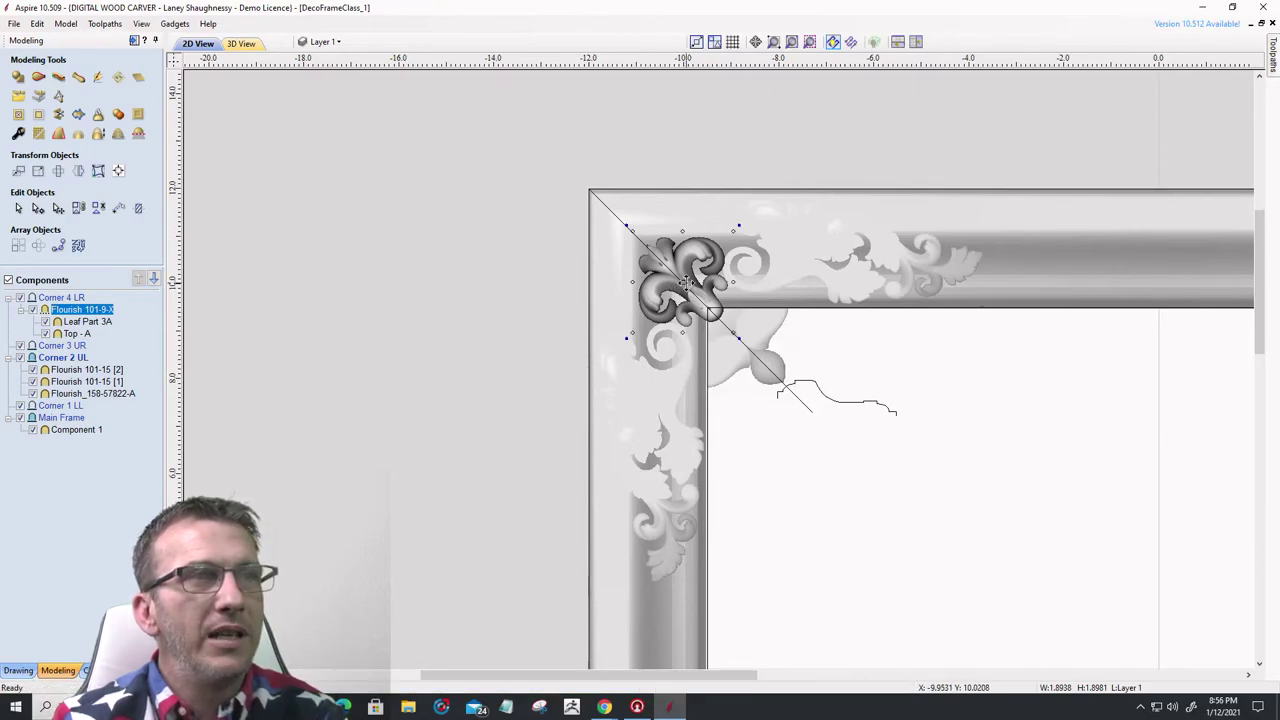
scroll(677, 289, "up", 6)
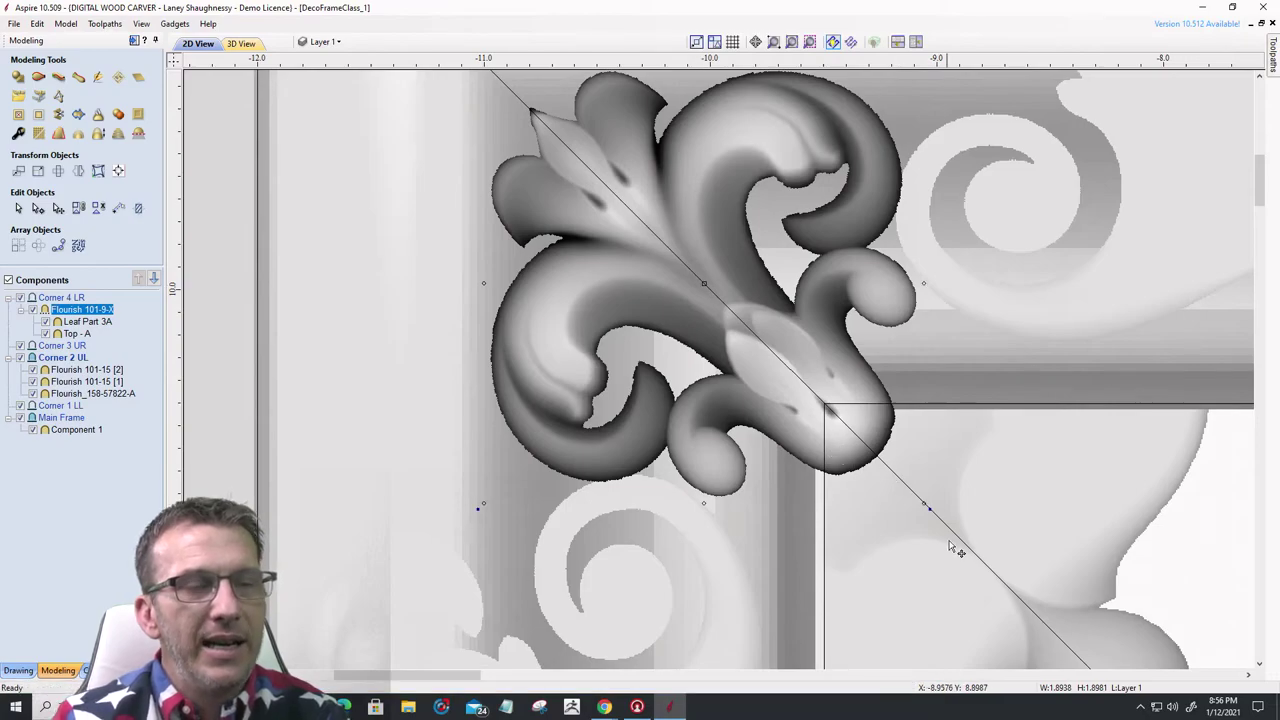
scroll(843, 453, "down", 2)
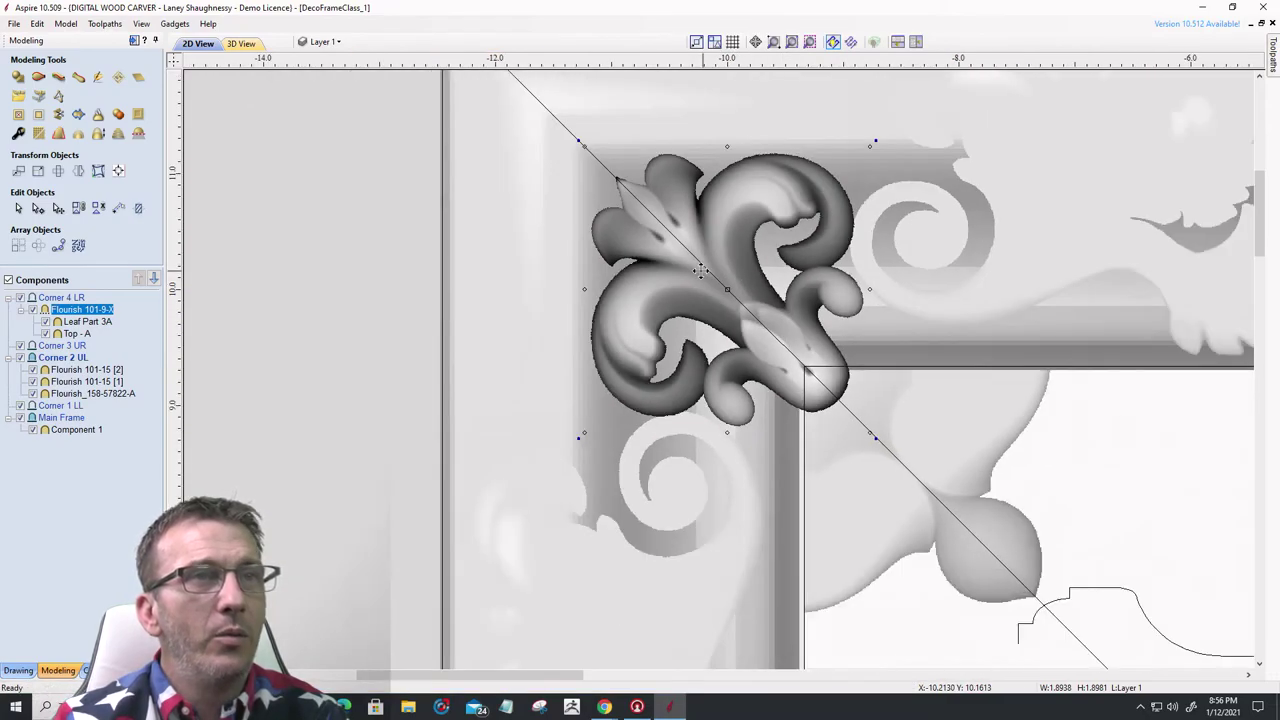
scroll(211, 277, "down", 1)
left_click(293, 322)
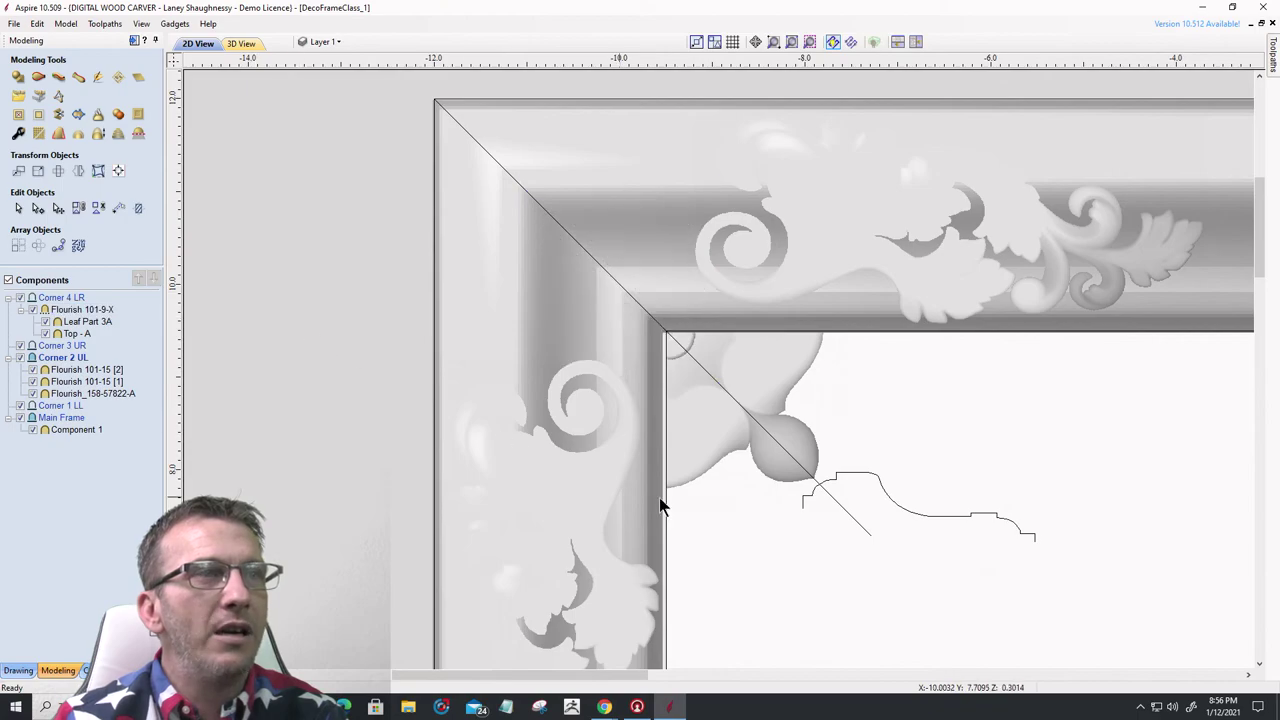
left_click(708, 452)
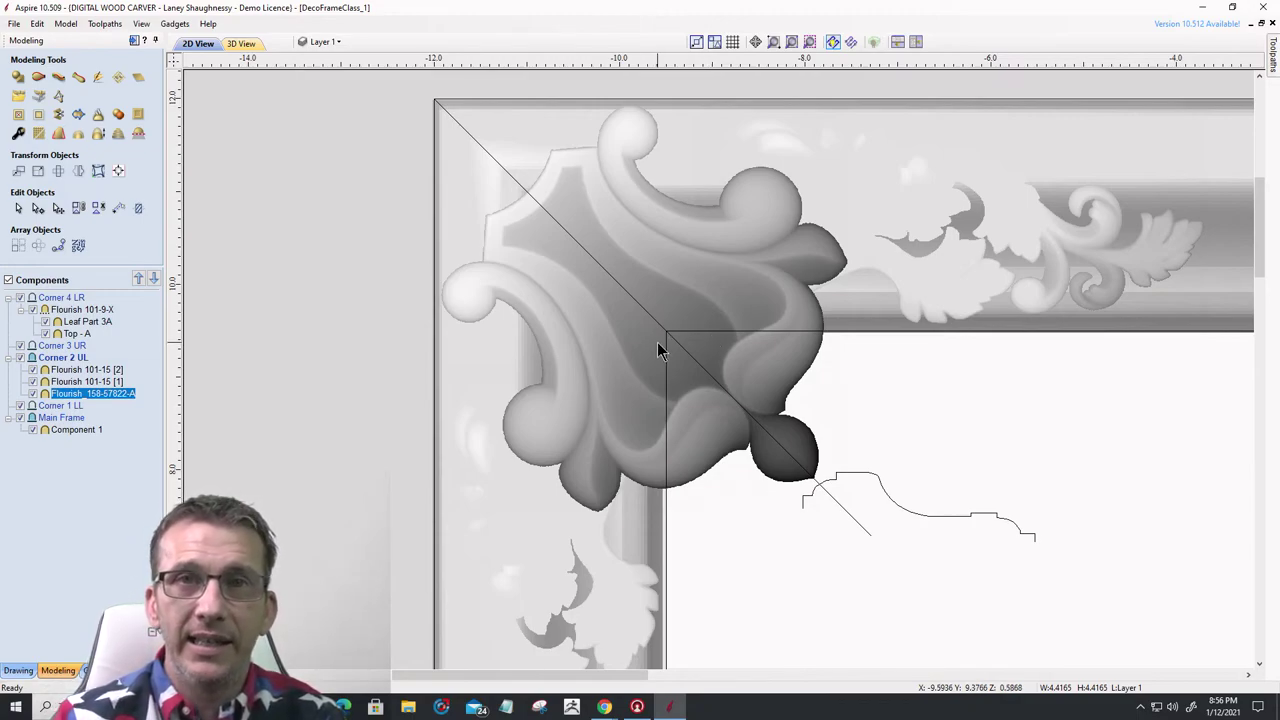
- Remove fading of non-selected bitmaps through the shield's Object Properties
right_click(751, 370)
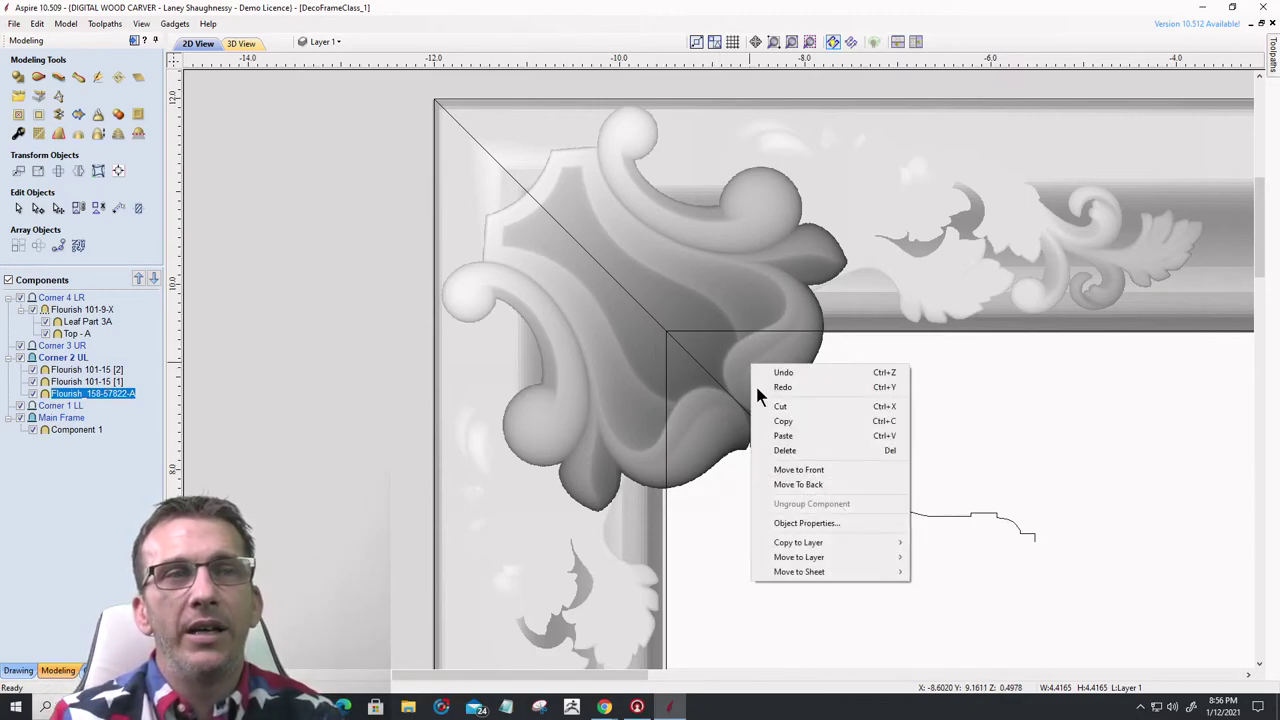
left_click(826, 523)
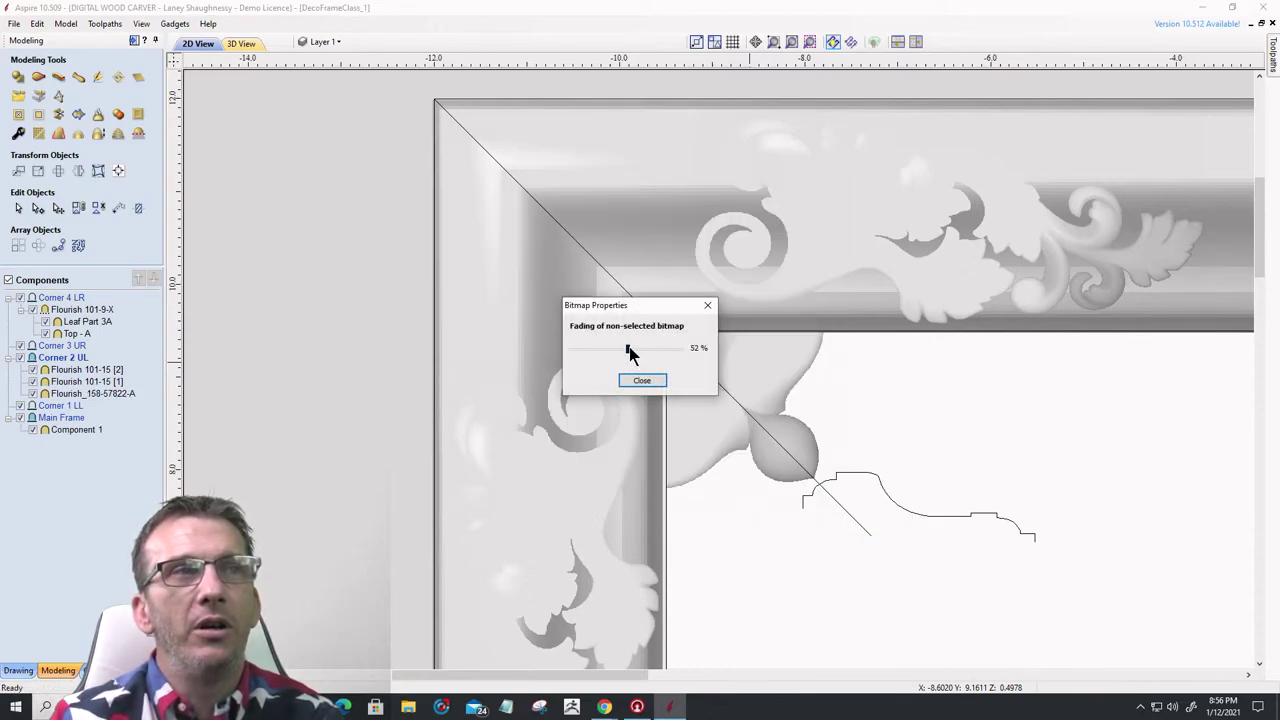
left_click_drag(566, 352, 517, 346)
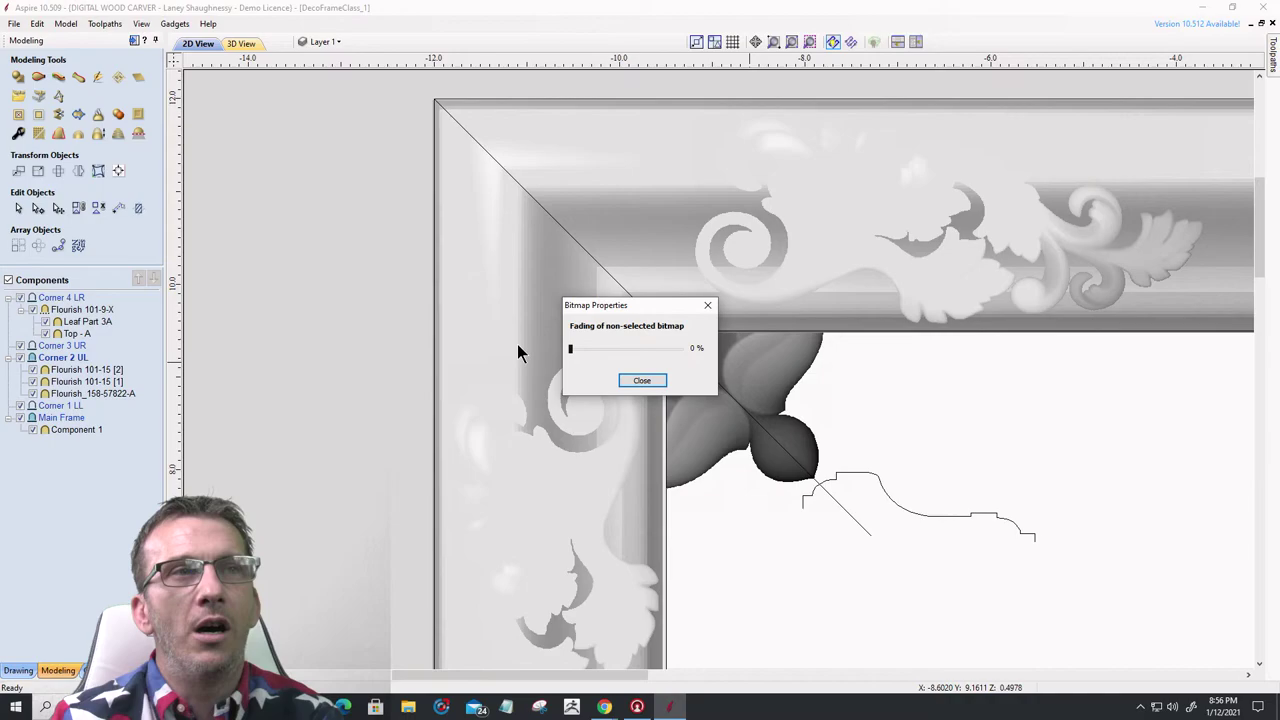
left_click(634, 382)
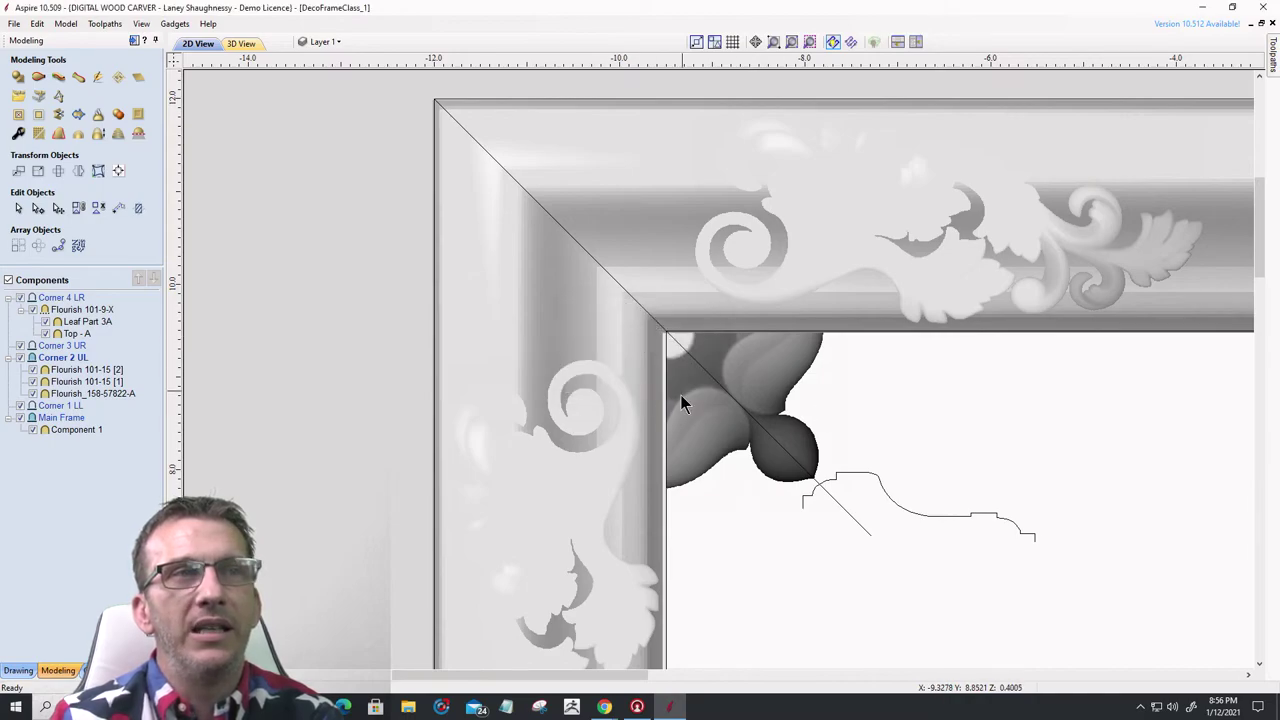
- Select the acanthus flourishes and reset non-selected bitmap fading to full strength twice
left_click(838, 236)
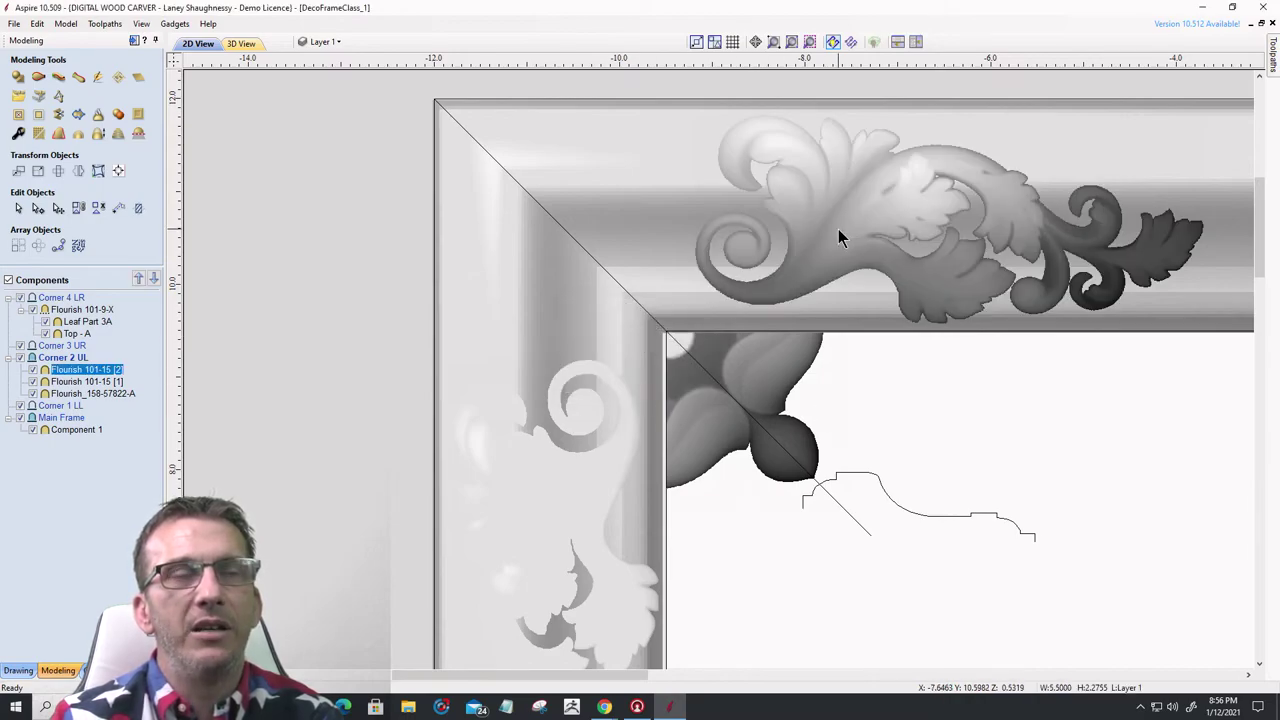
left_click(585, 504)
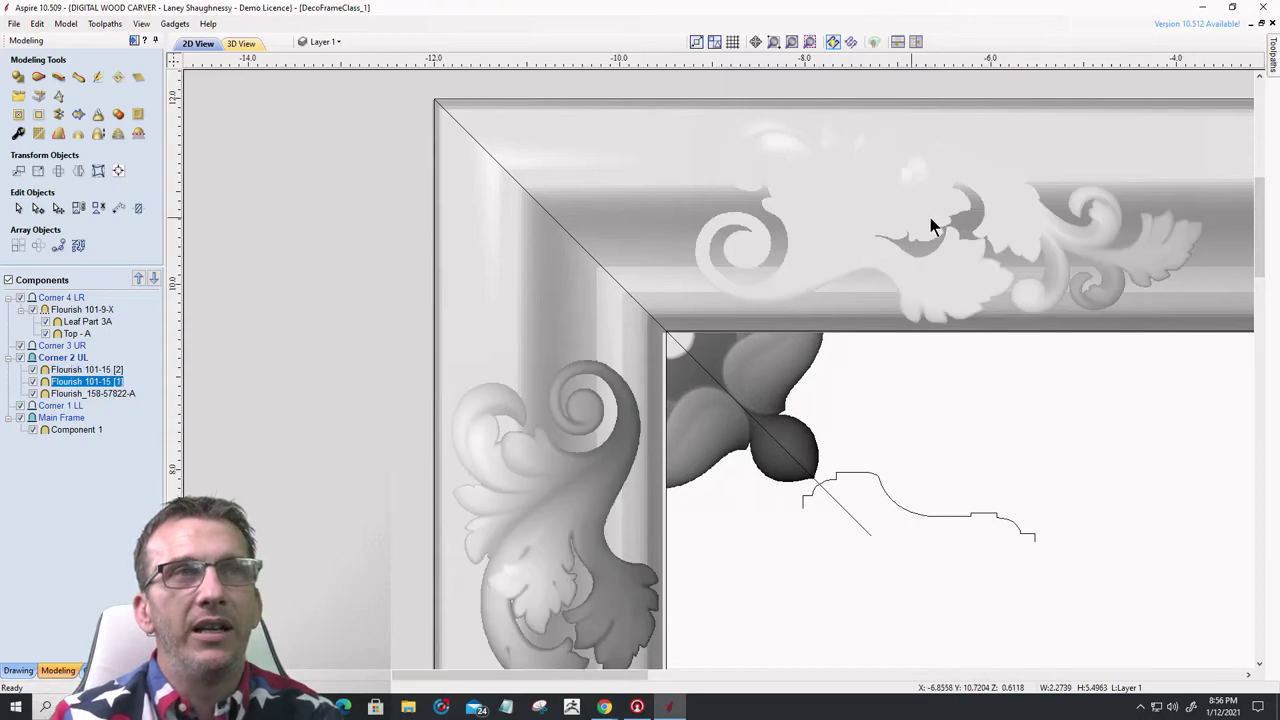
right_click(832, 216)
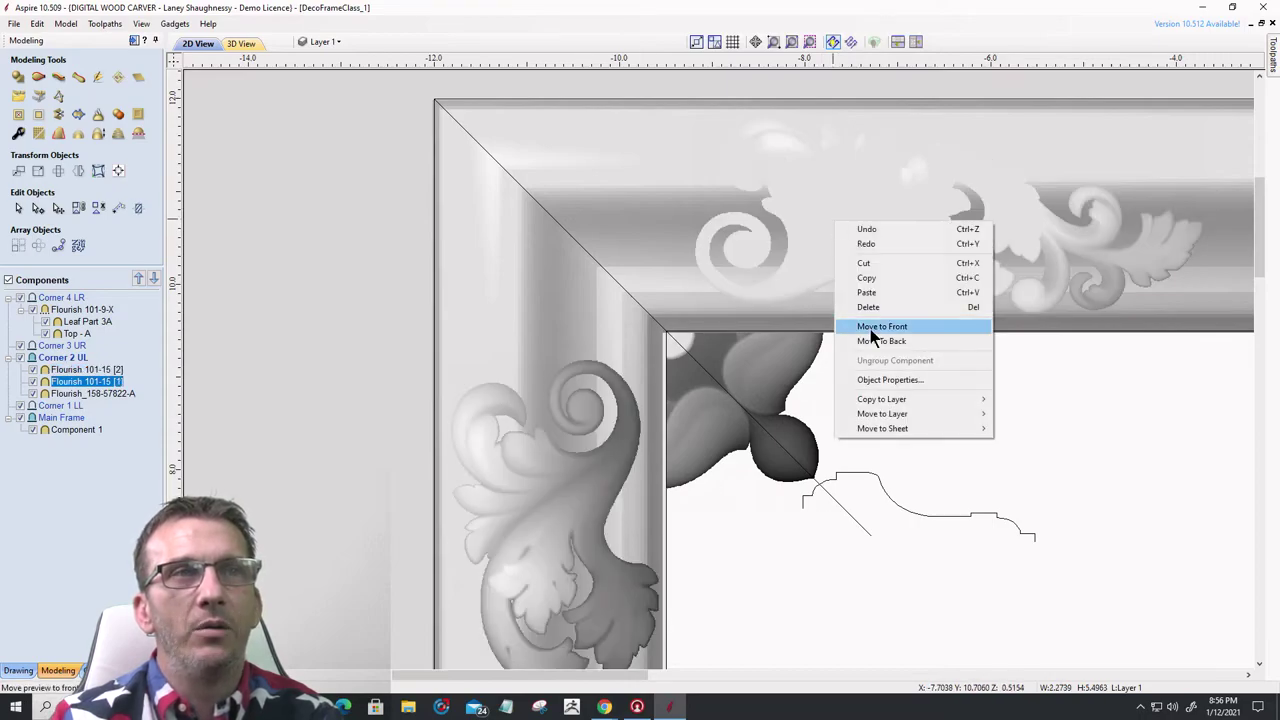
left_click(874, 379)
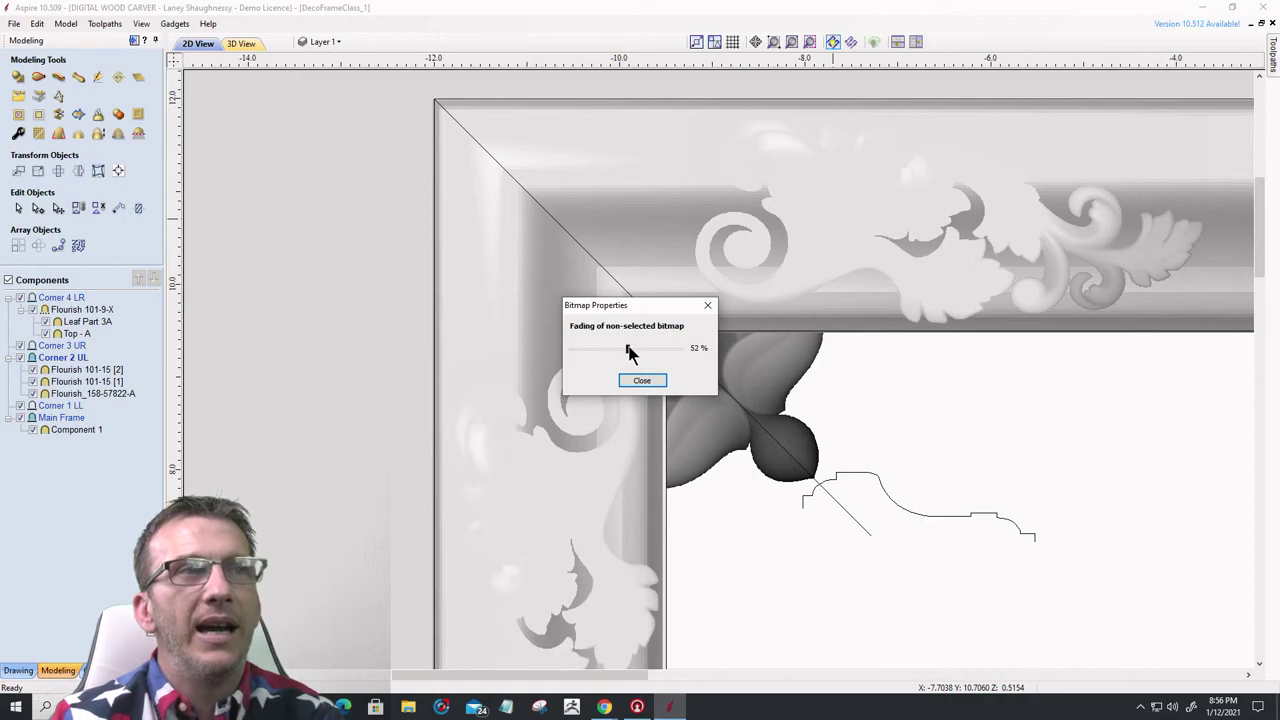
left_click_drag(628, 349, 510, 341)
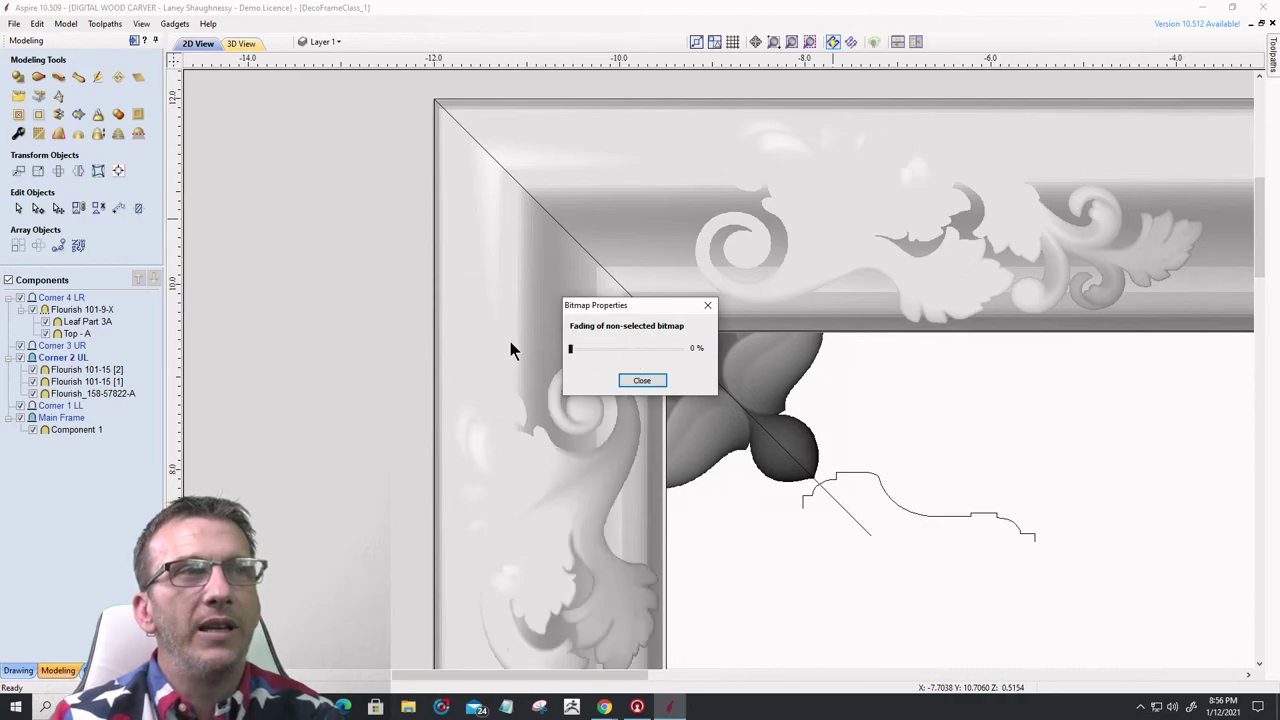
left_click(641, 380)
right_click(853, 211)
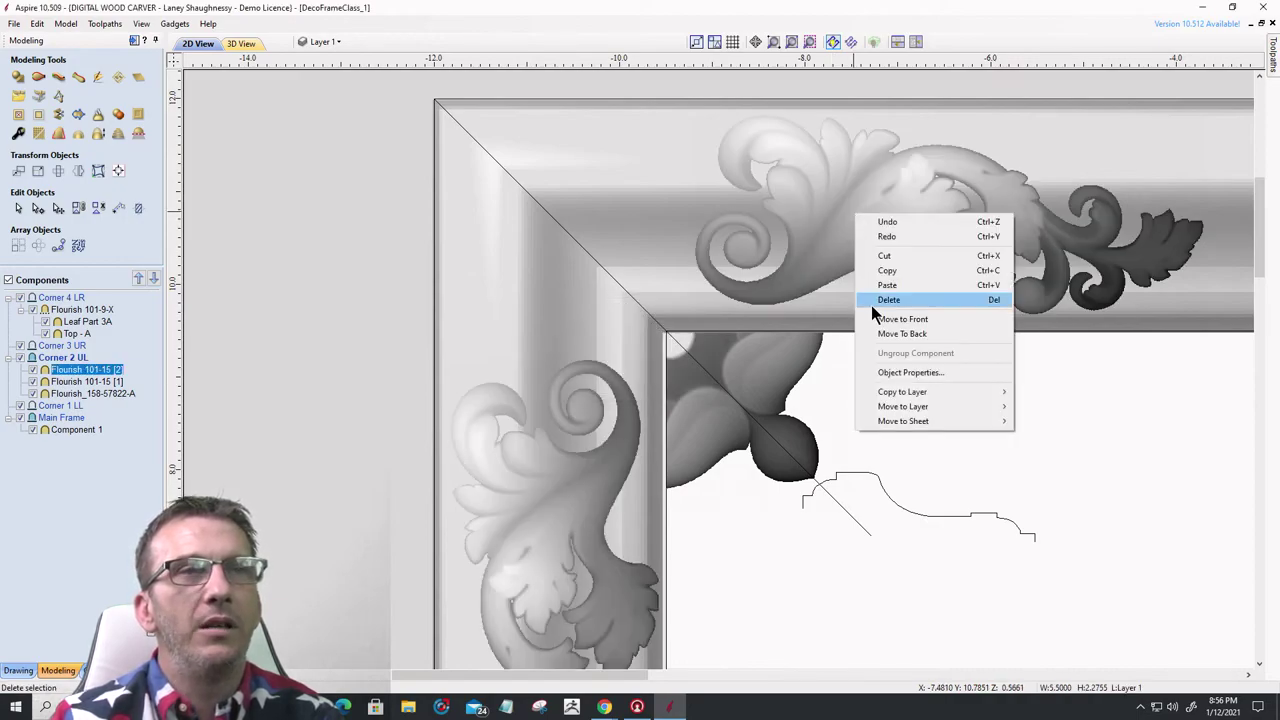
left_click(893, 372)
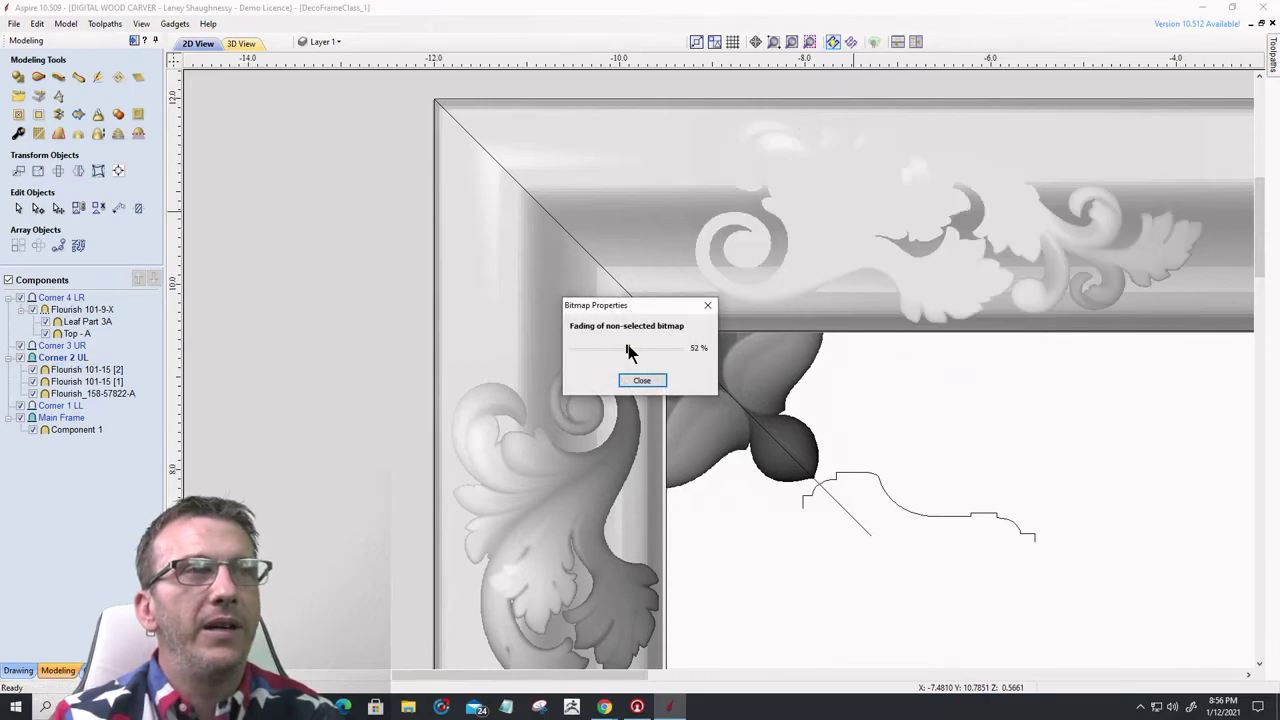
left_click_drag(628, 349, 530, 352)
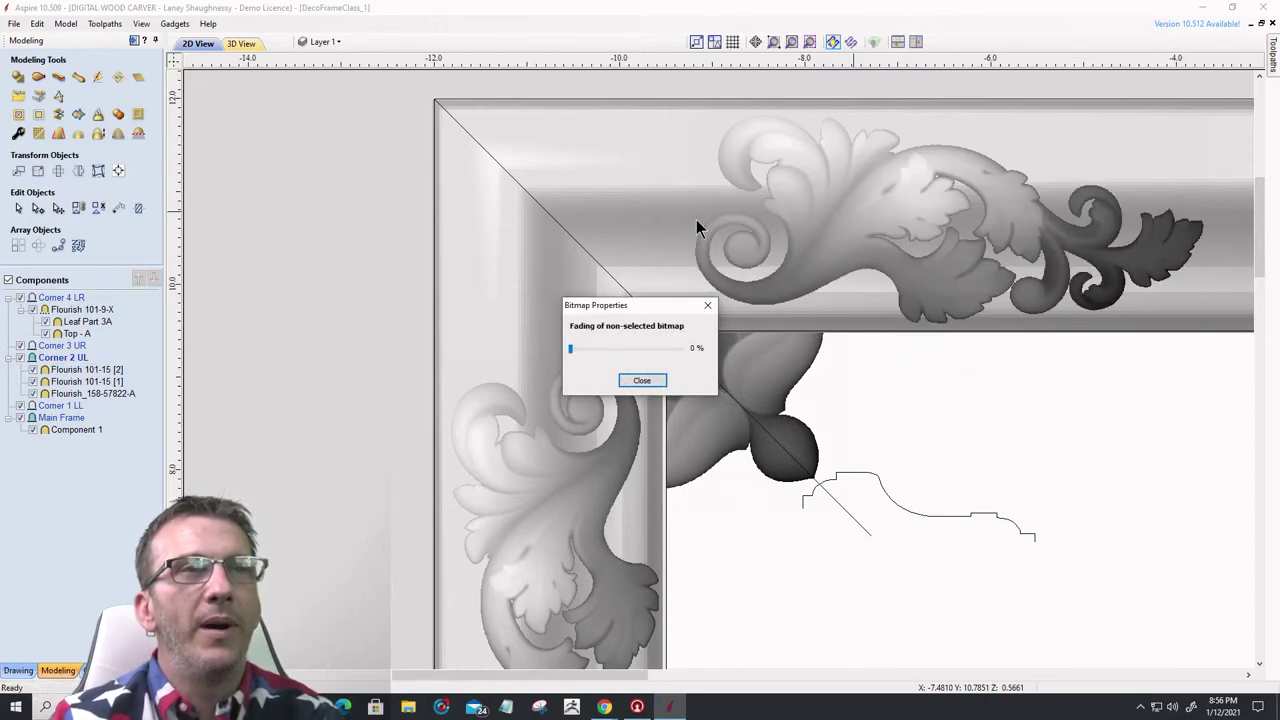
left_click(641, 381)
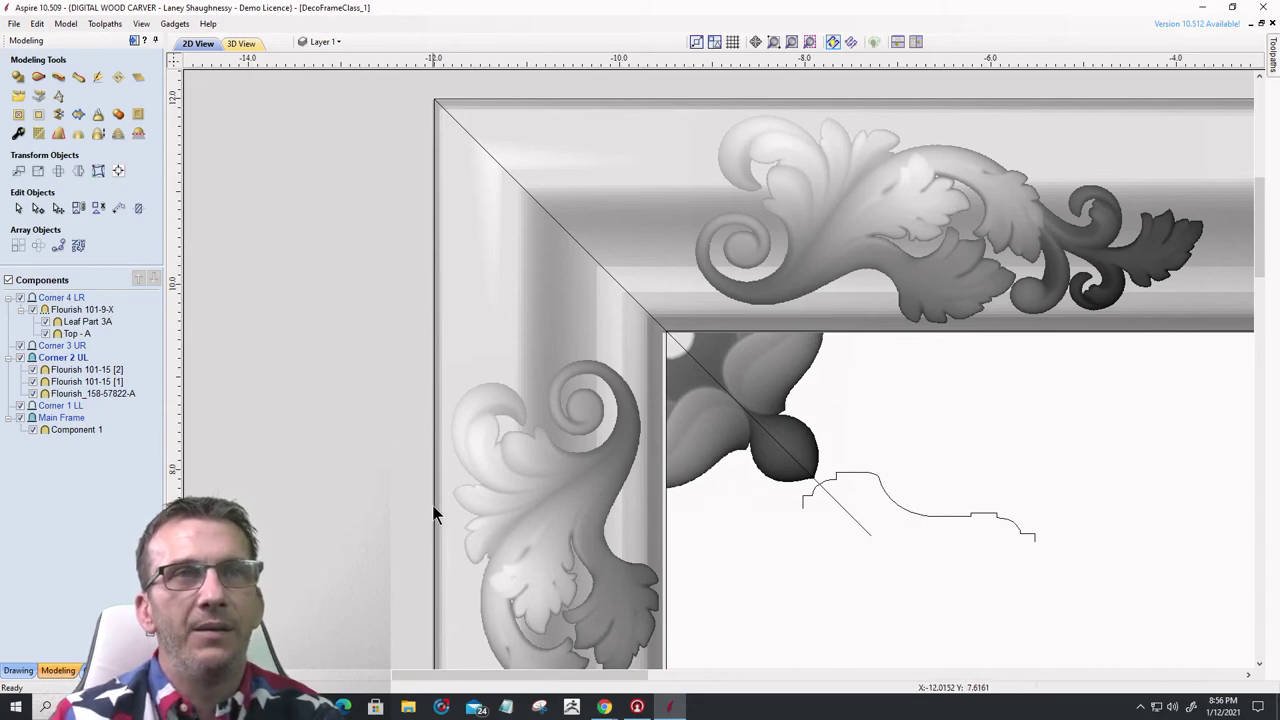
- Select the top flourish and fade non-selected bitmaps to about 55%
right_click(882, 236)
left_click(813, 245)
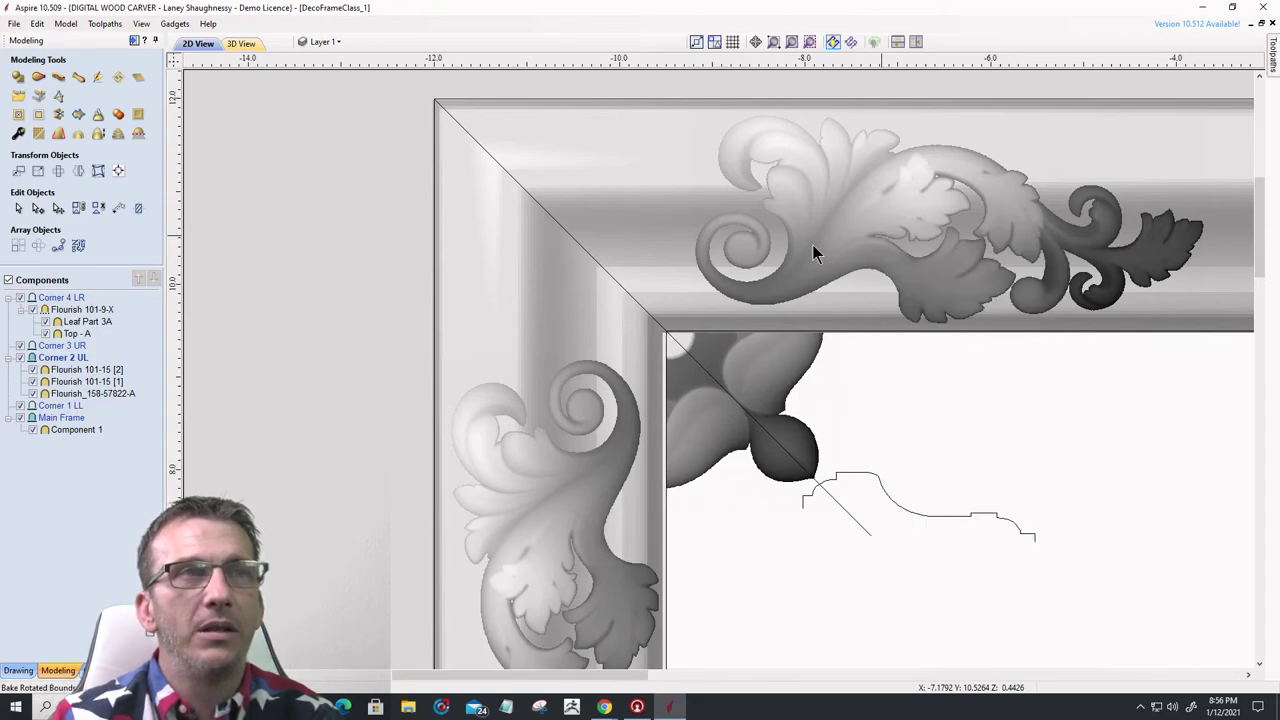
right_click(814, 245)
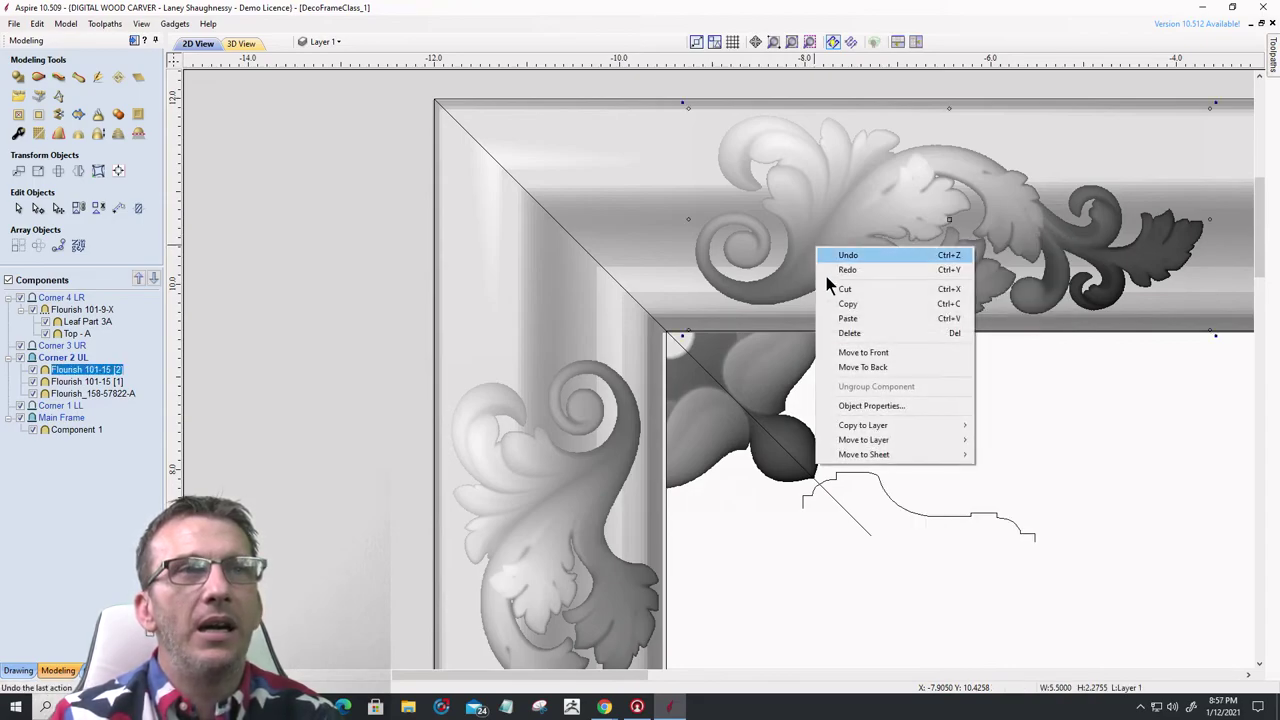
left_click(830, 404)
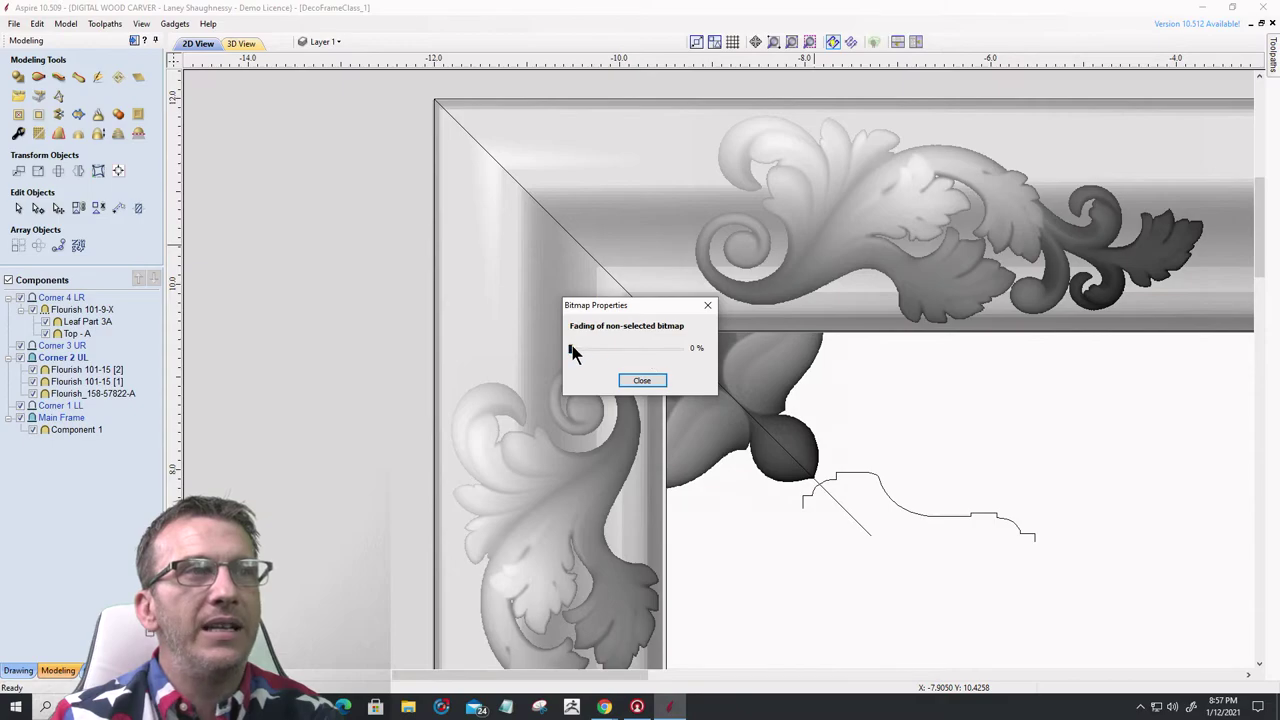
left_click_drag(572, 350, 632, 350)
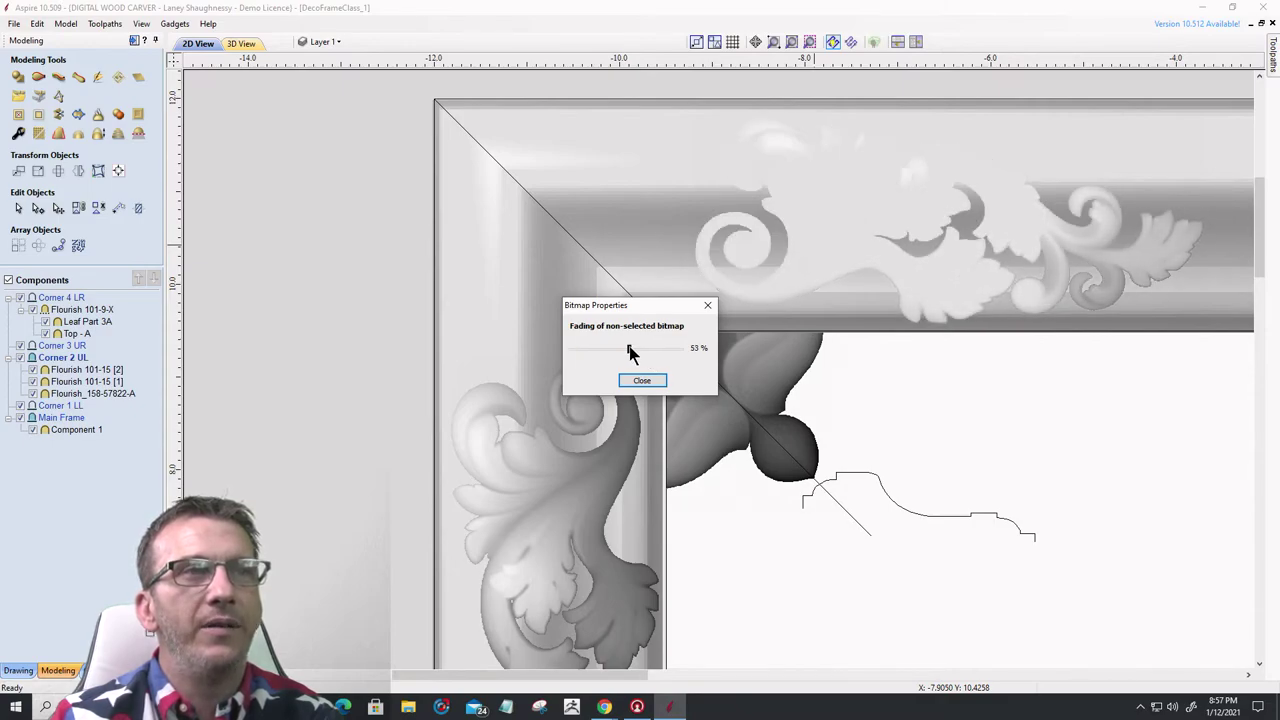
left_click(645, 380)
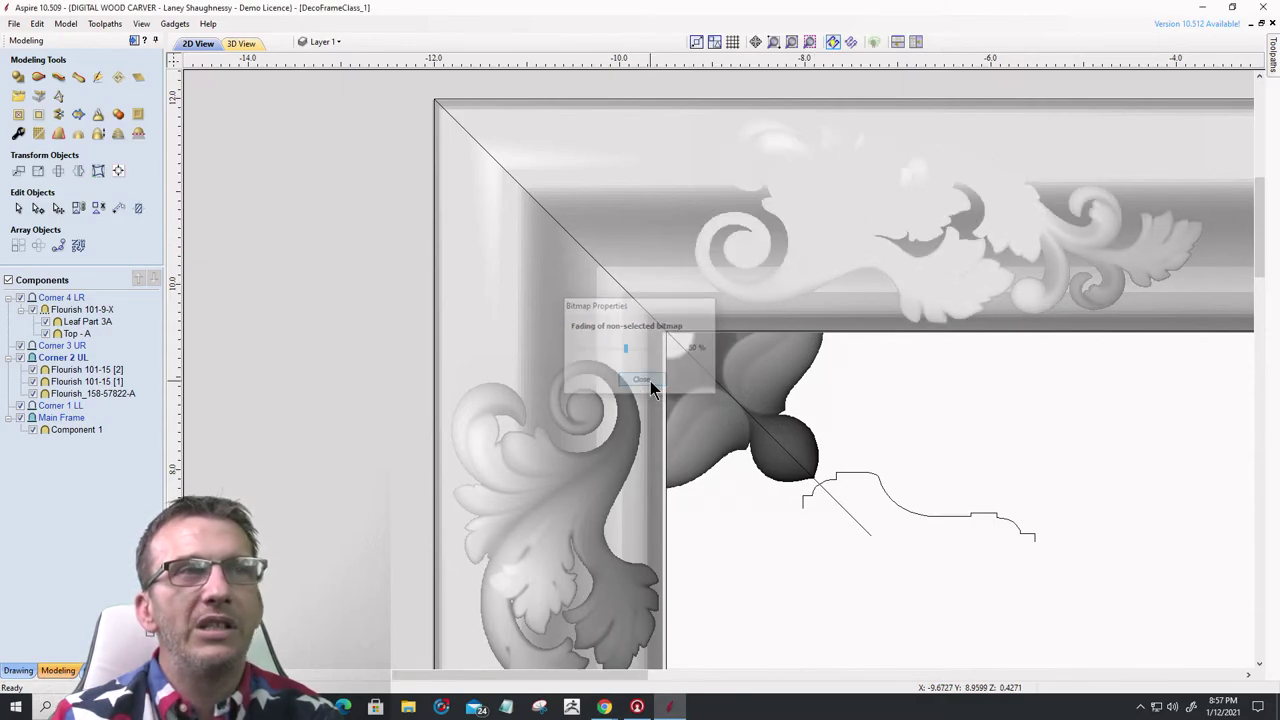
- Set non-selected bitmap fading to 50% from the left flourish, then check it by selecting the top flourish
left_click(599, 467)
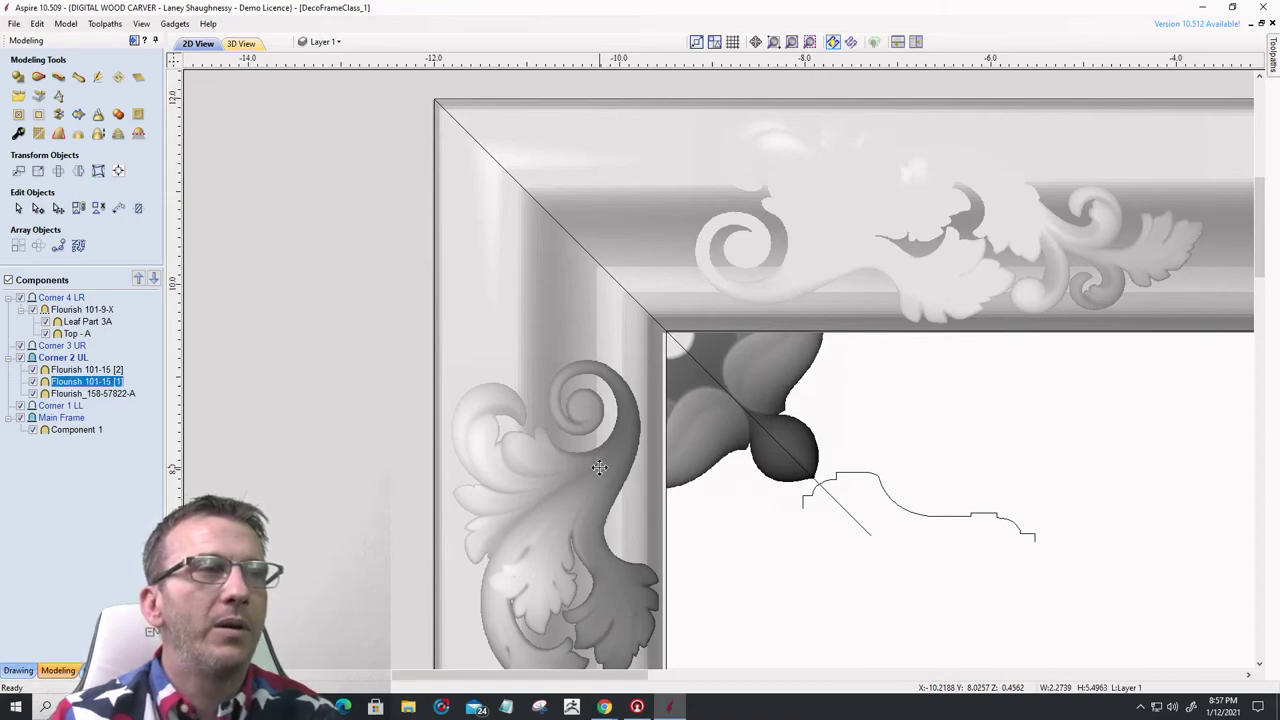
right_click(599, 467)
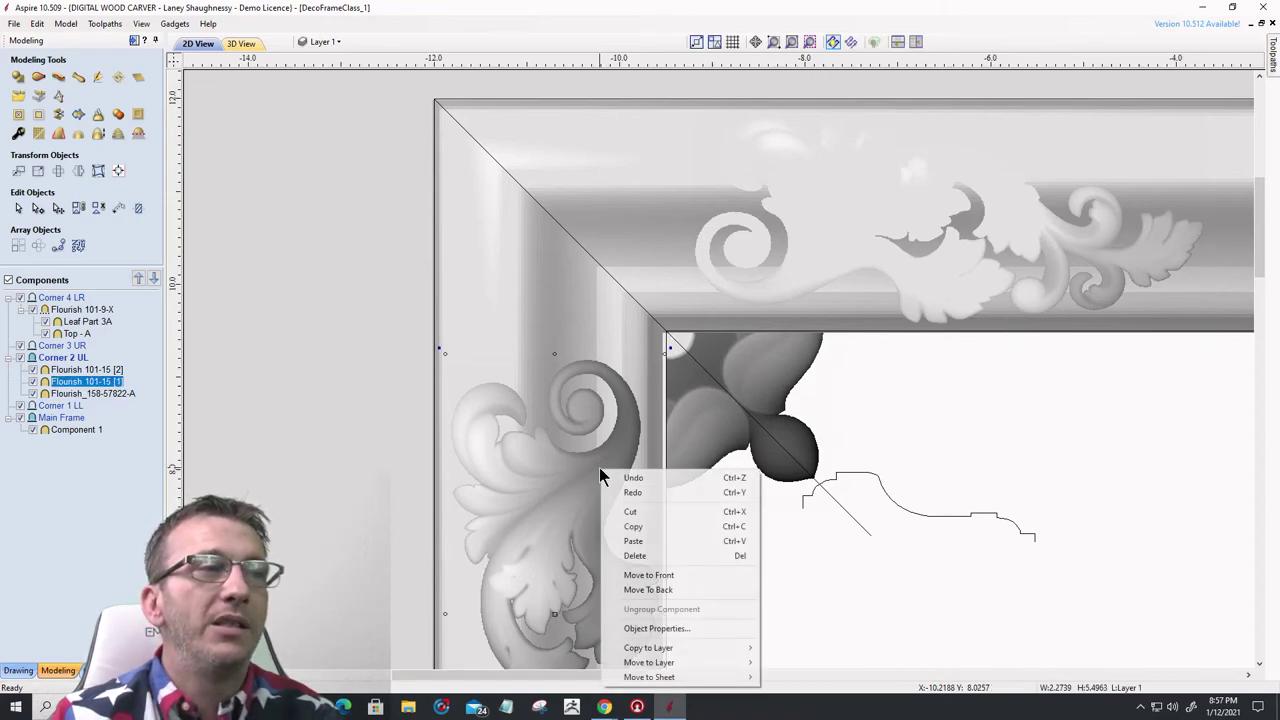
left_click(652, 628)
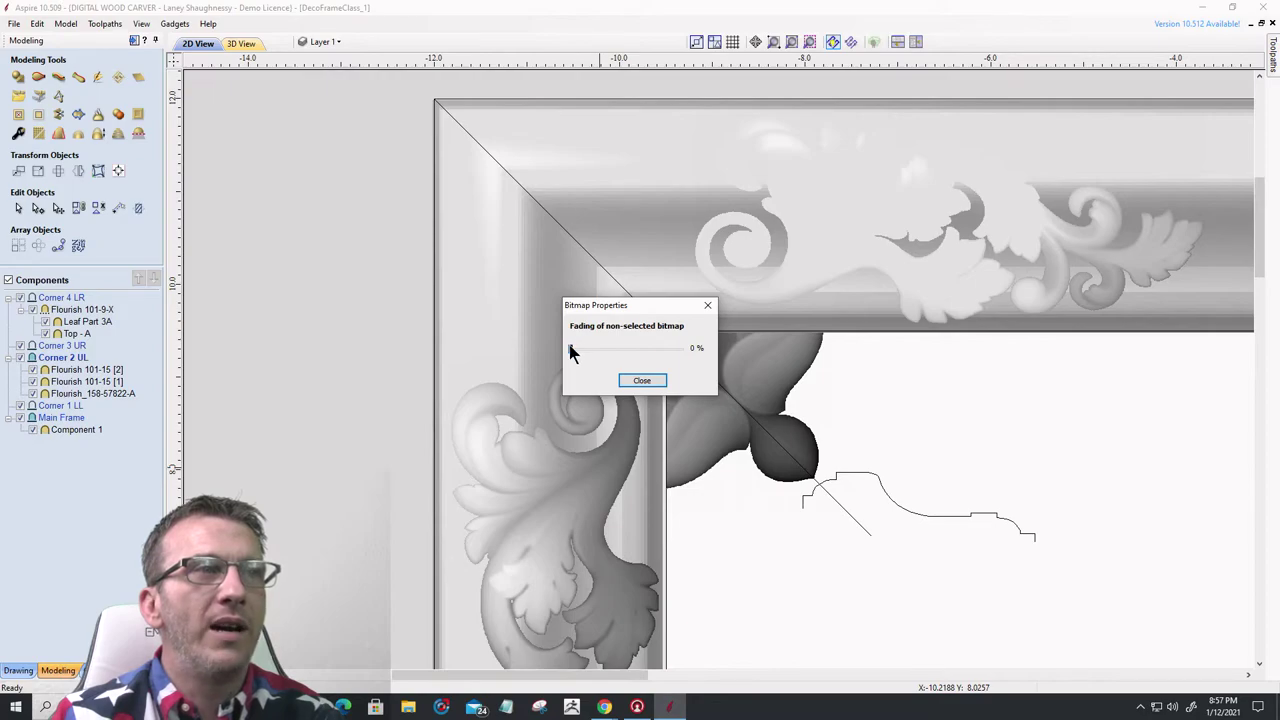
left_click_drag(569, 346, 626, 348)
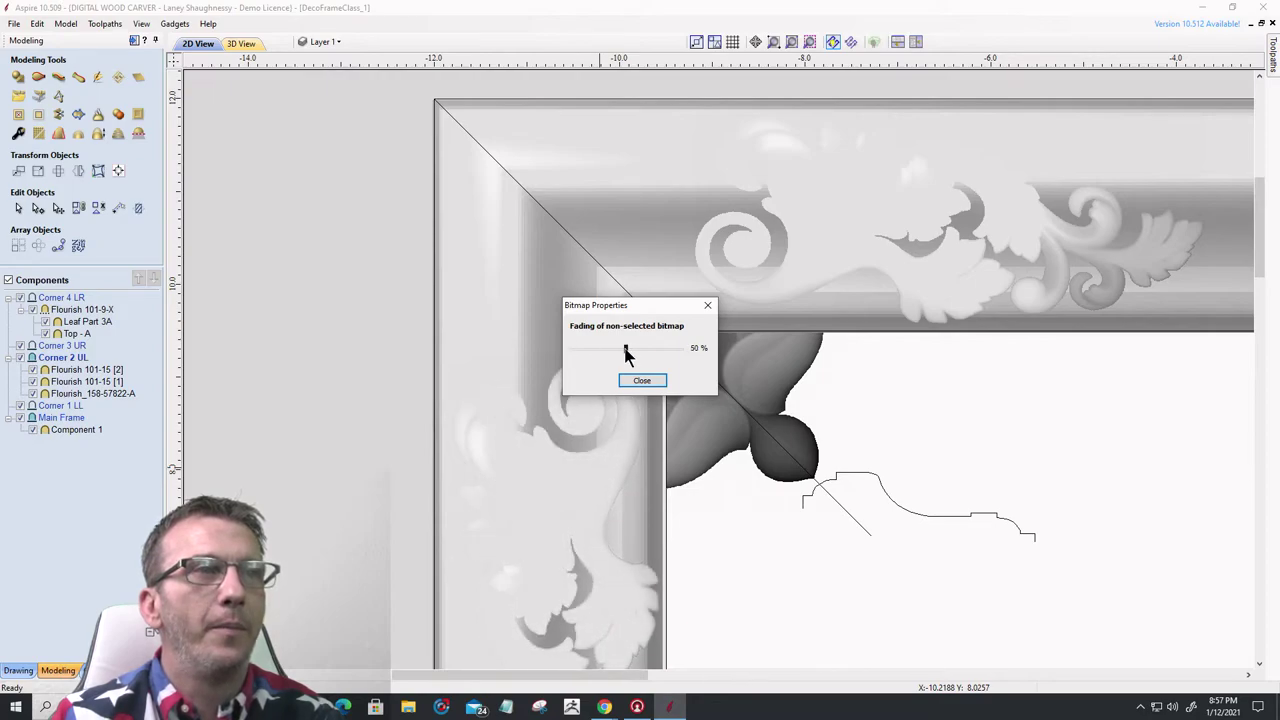
left_click(644, 381)
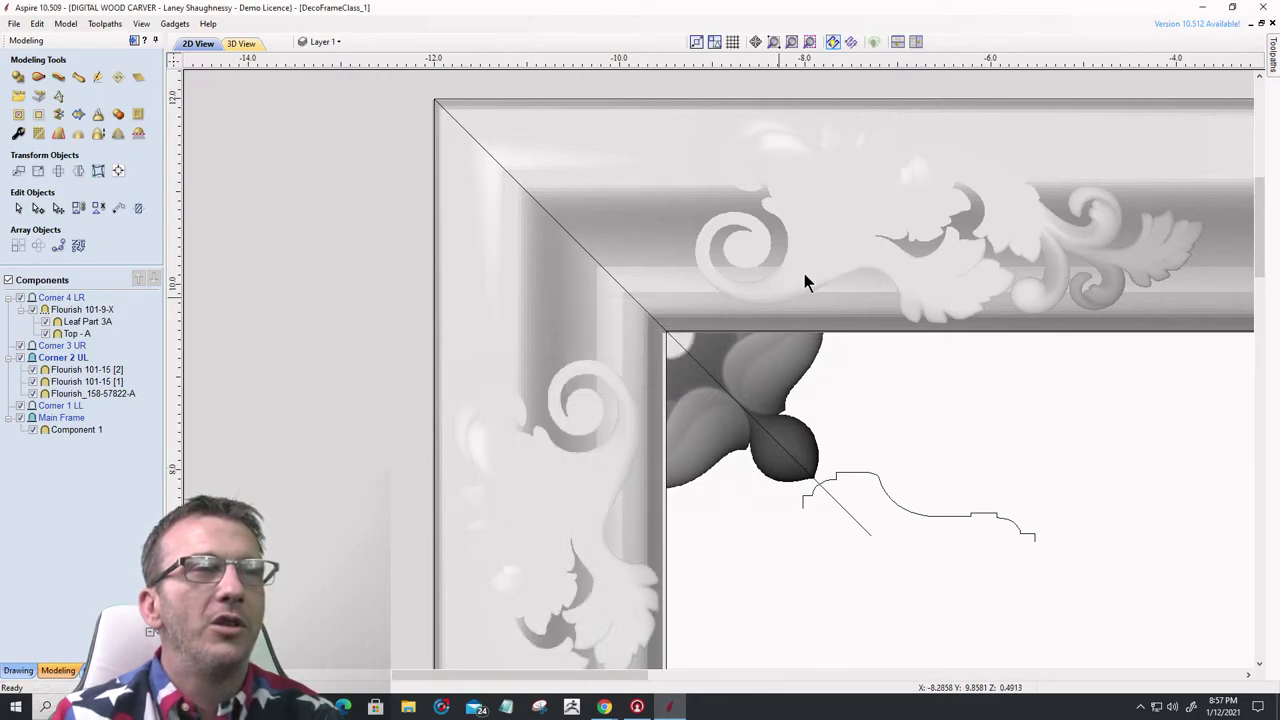
left_click(714, 237)
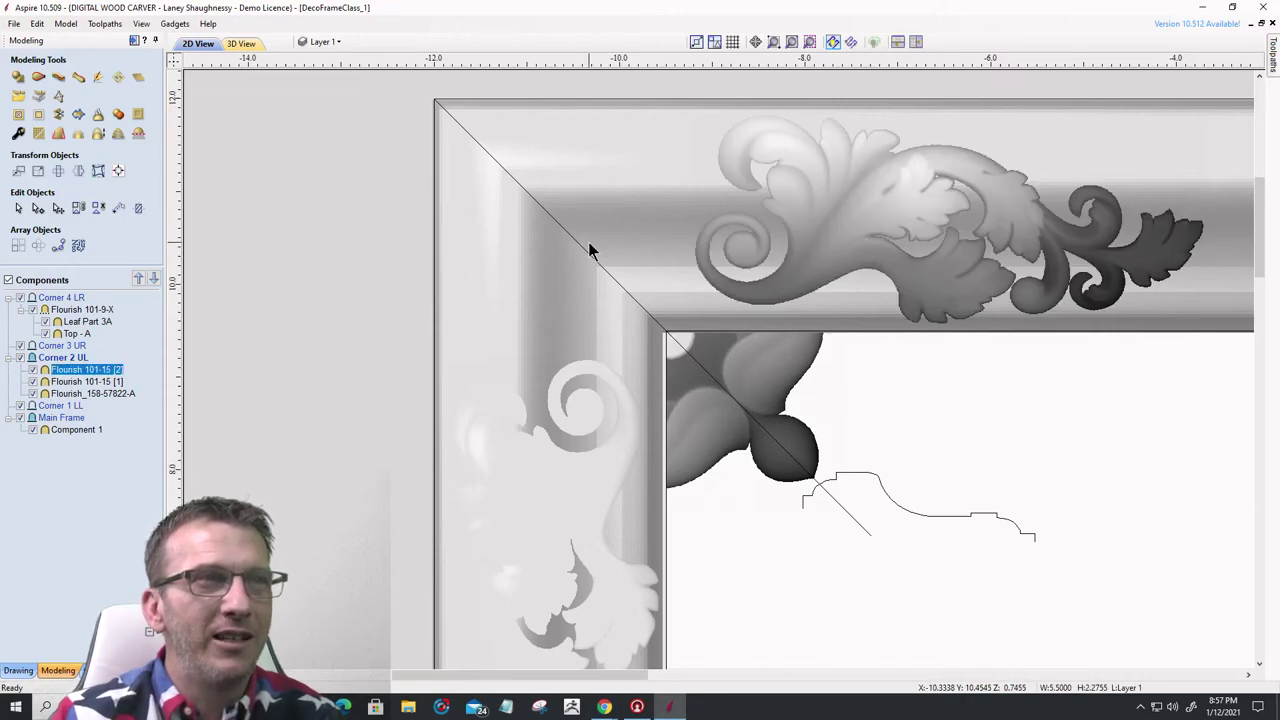
left_click(333, 283)
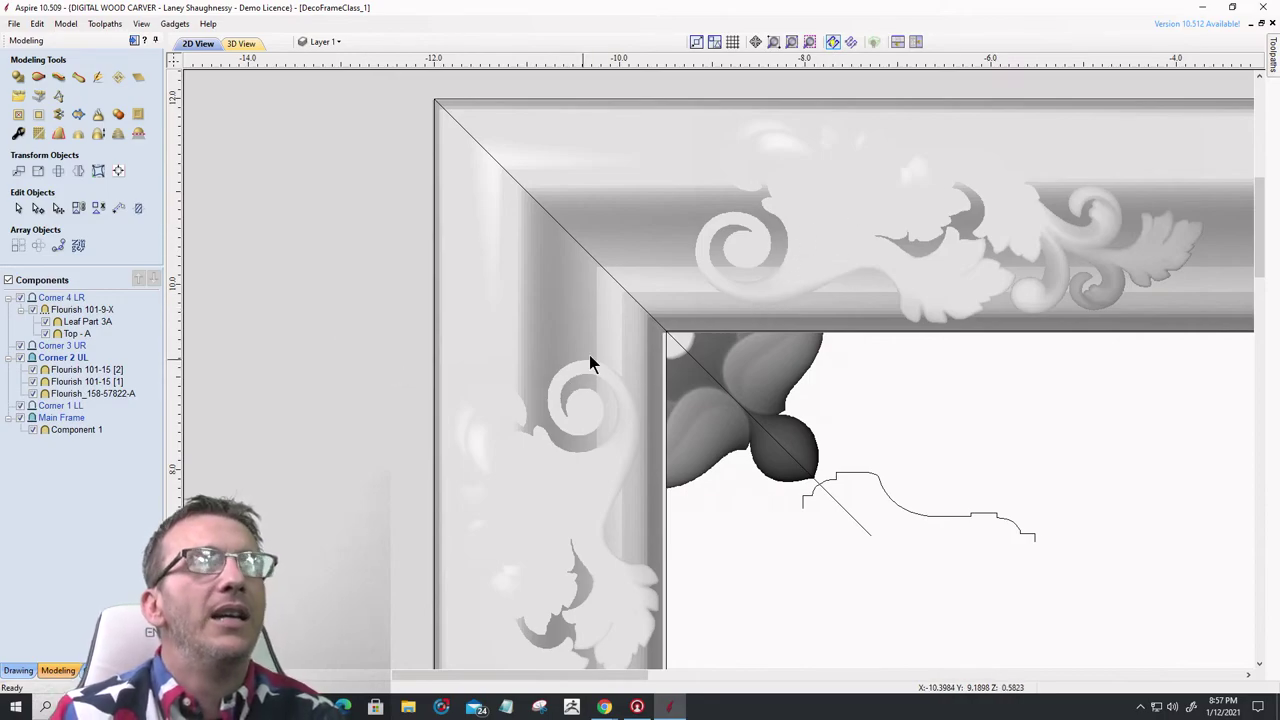
scroll(590, 356, "up", 1)
- Zoom in and drag the fleur-de-lis onto the mitre line, nudging it down-left
left_click(688, 358)
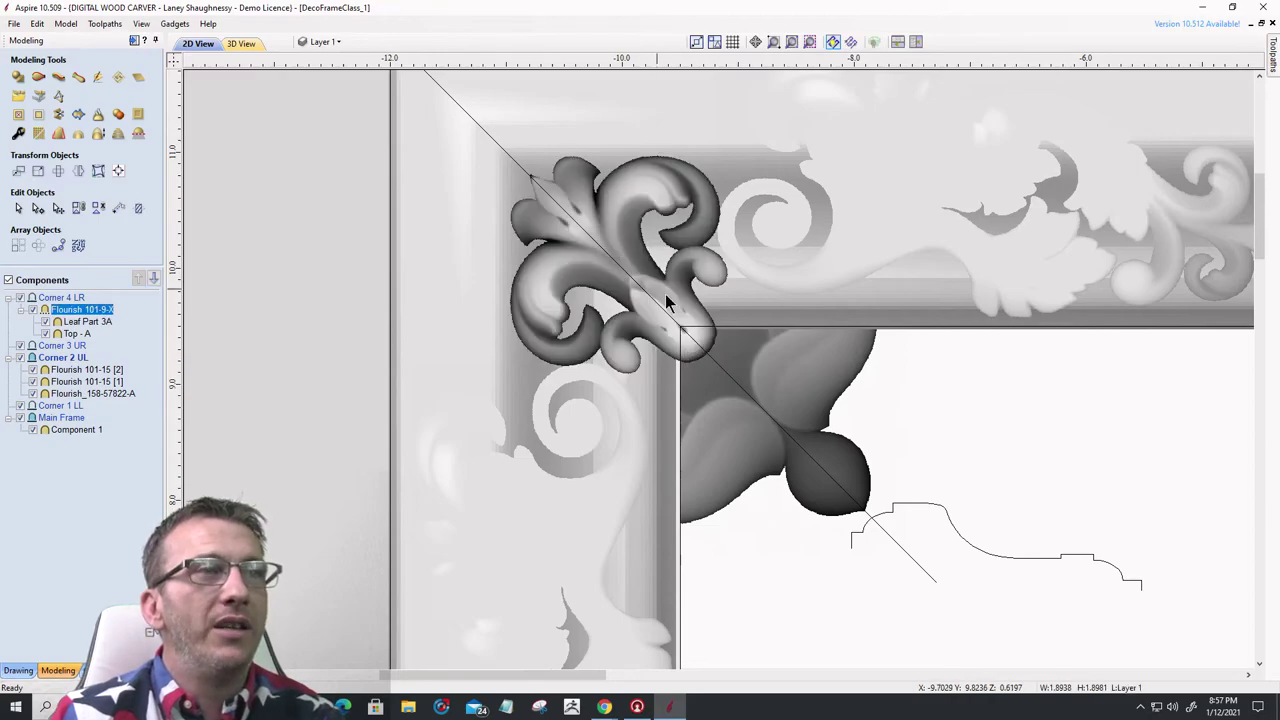
scroll(686, 306, "up", 2)
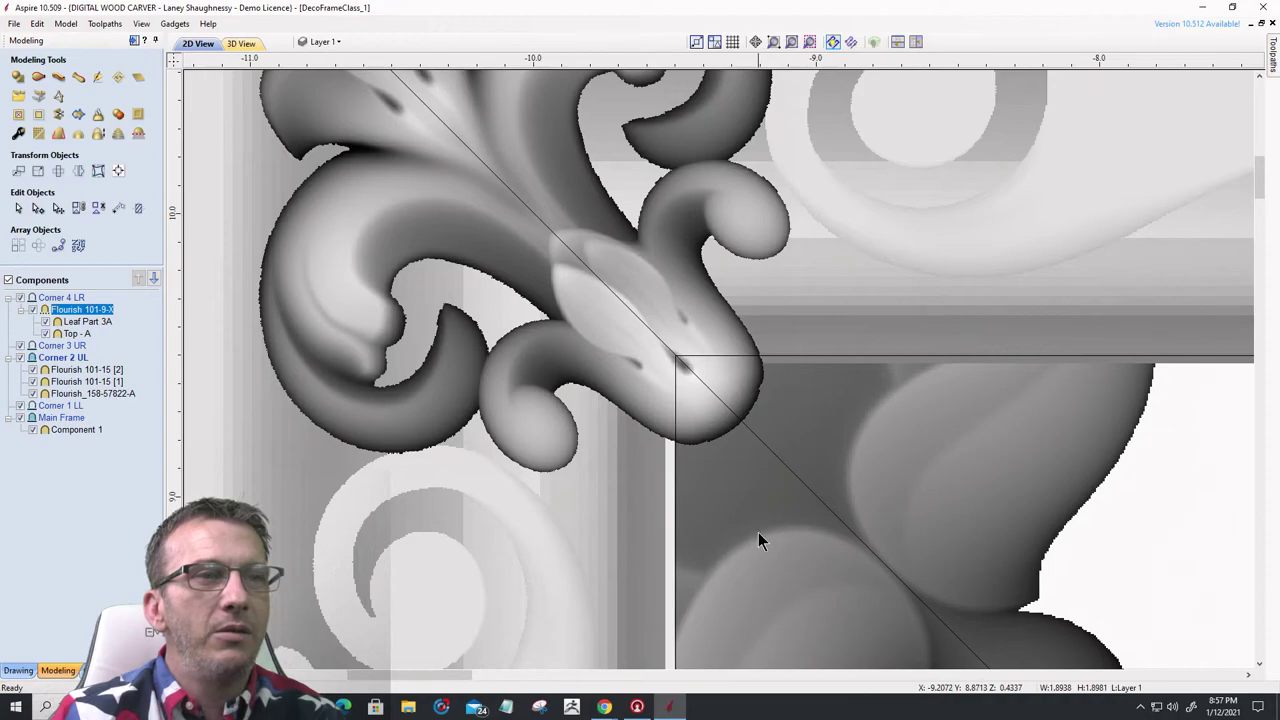
left_click(724, 410)
left_click_drag(724, 410, 790, 488)
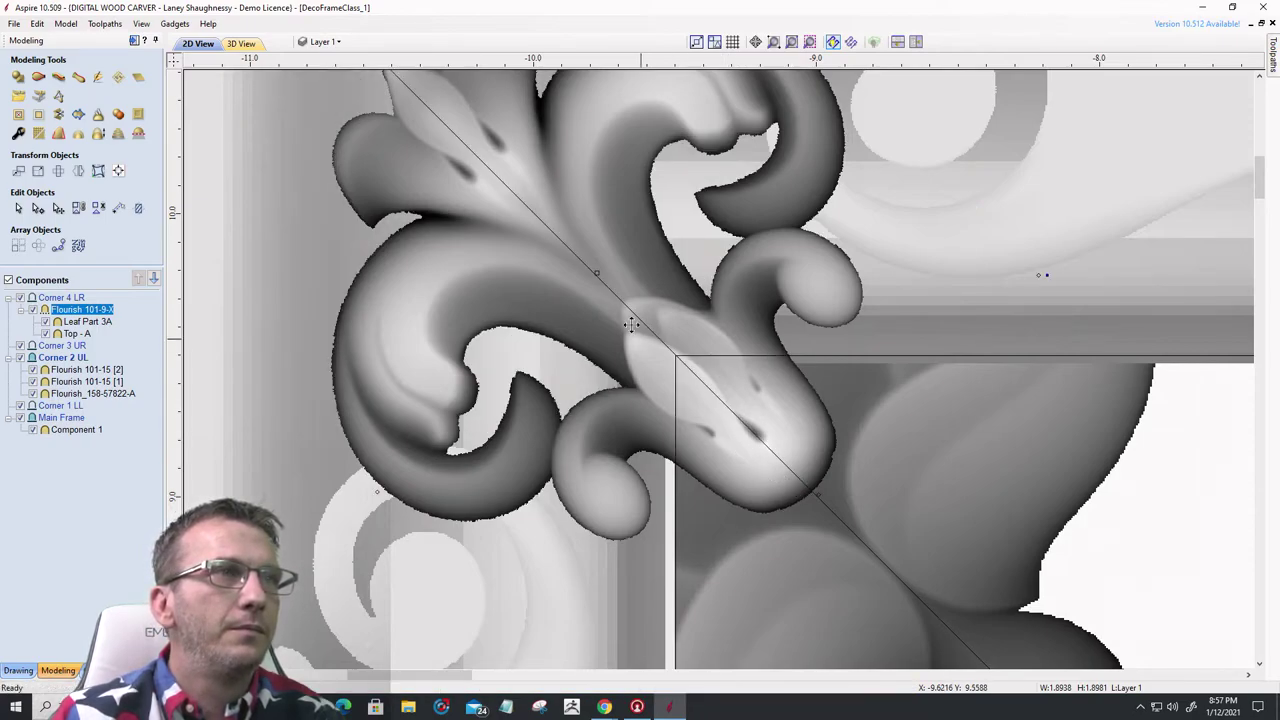
left_click_drag(598, 270, 593, 274)
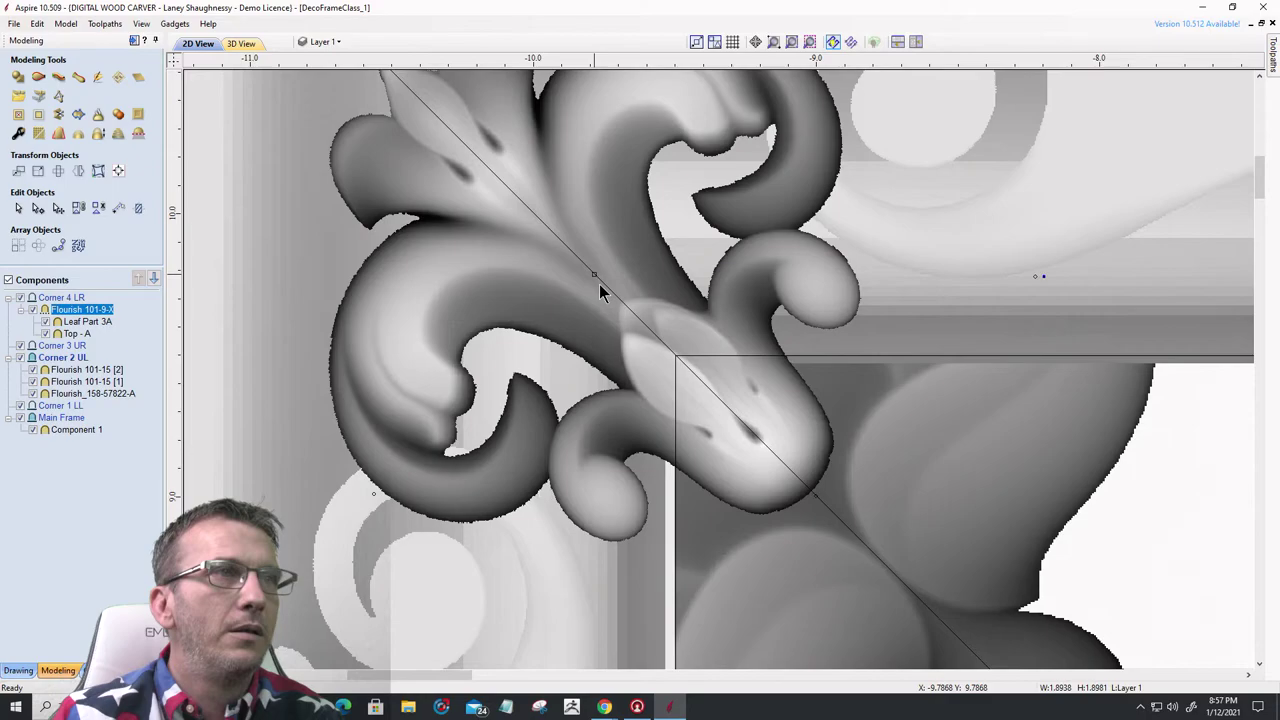
scroll(742, 381, "down", 3)
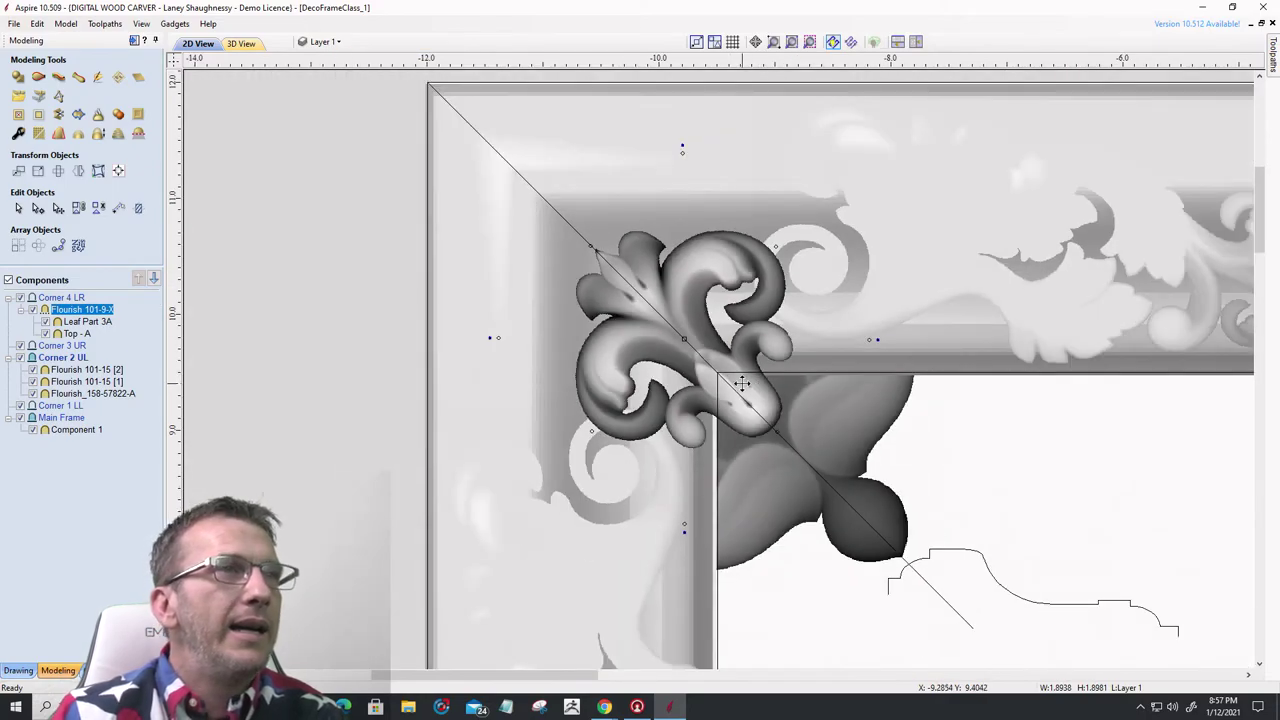
scroll(742, 381, "down", 1)
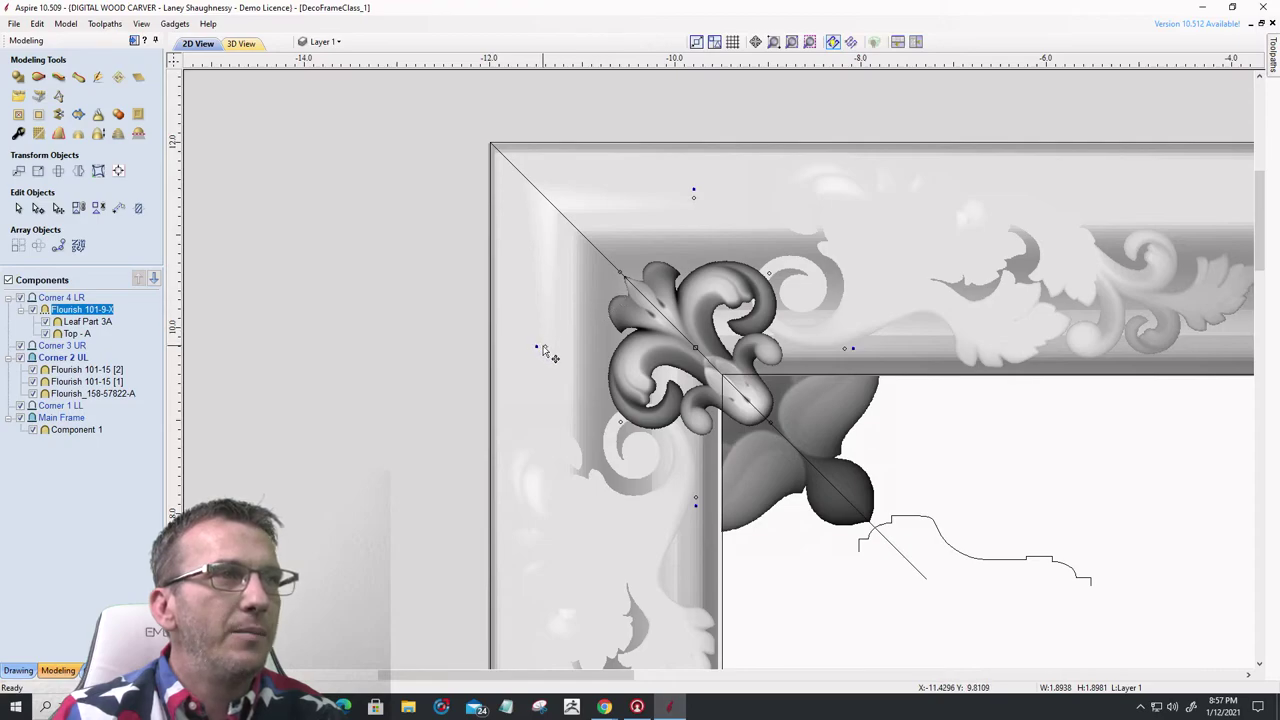
- Enlarge the fleur-de-lis to about 2.06 by 2.07 and nudge it up and left
left_click_drag(543, 350, 540, 346)
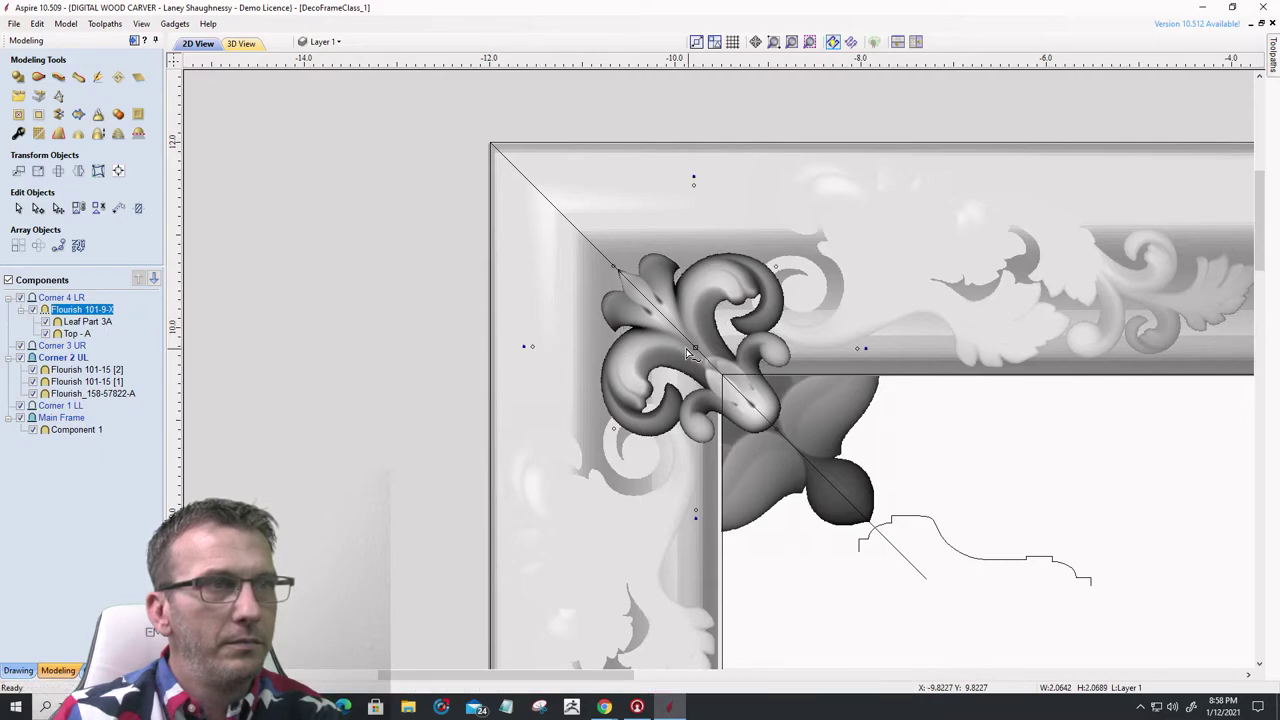
left_click_drag(686, 348, 683, 347)
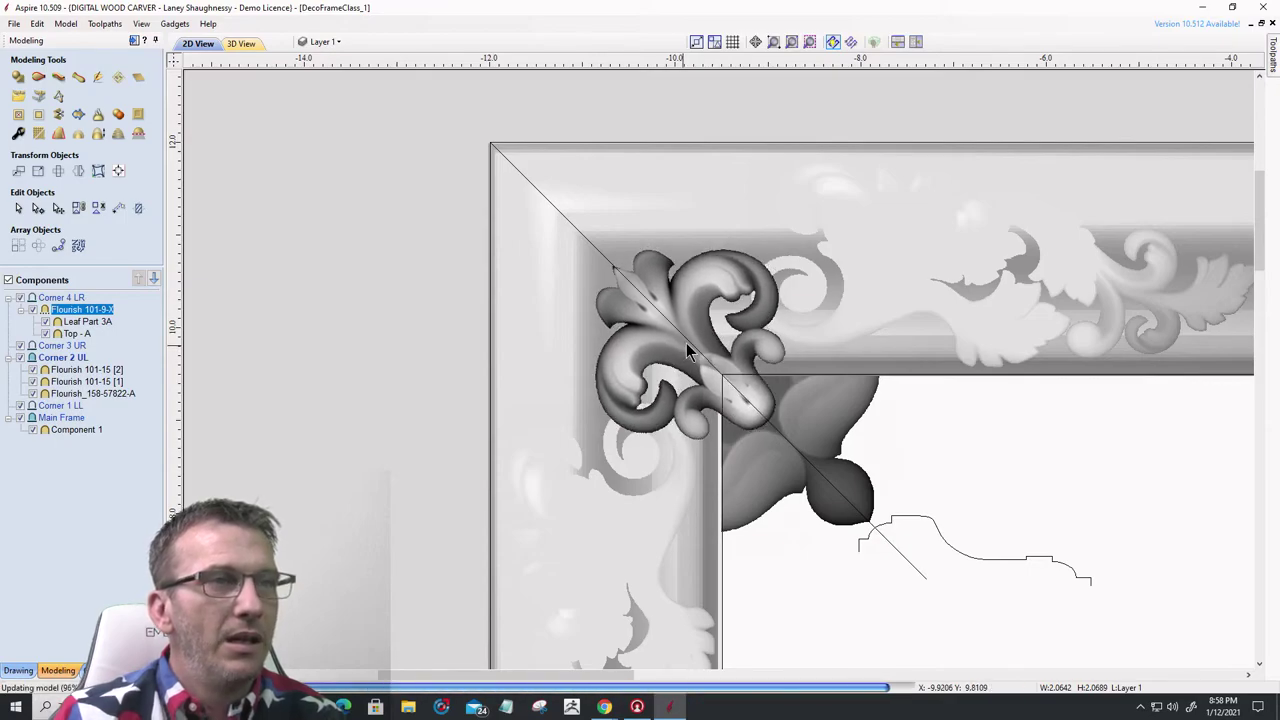
scroll(690, 347, "up", 5)
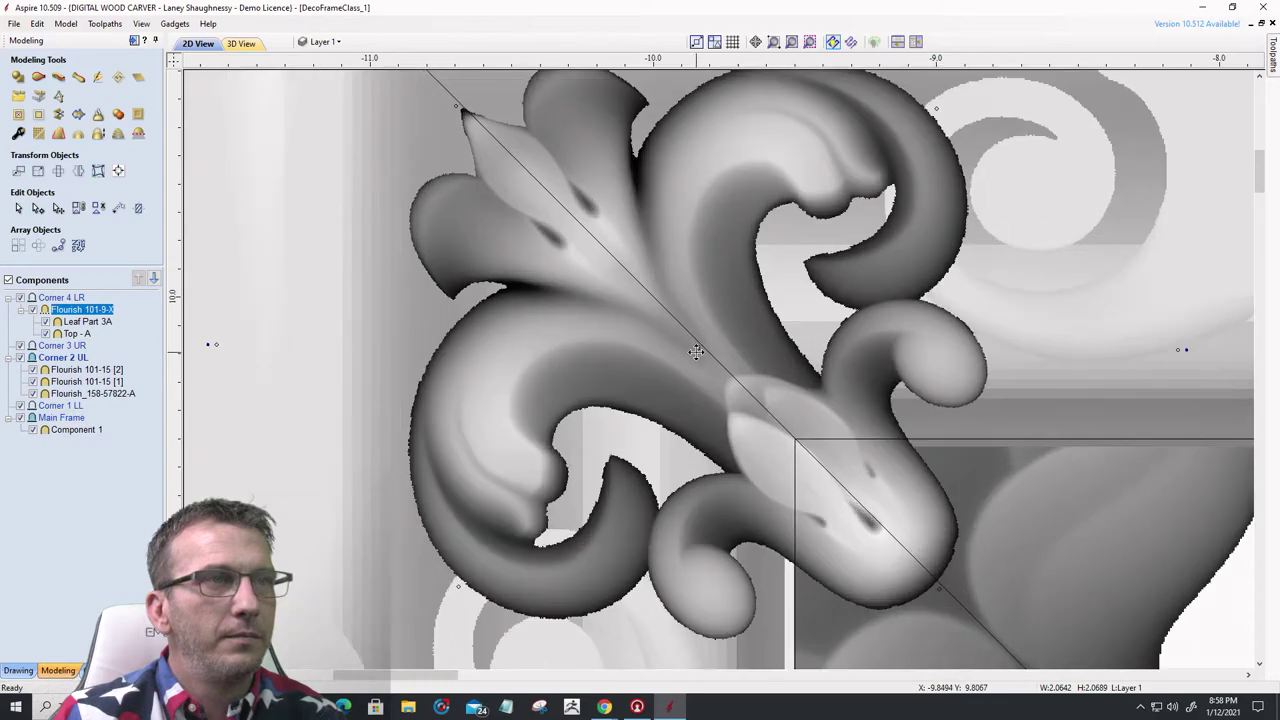
left_click_drag(695, 351, 696, 342)
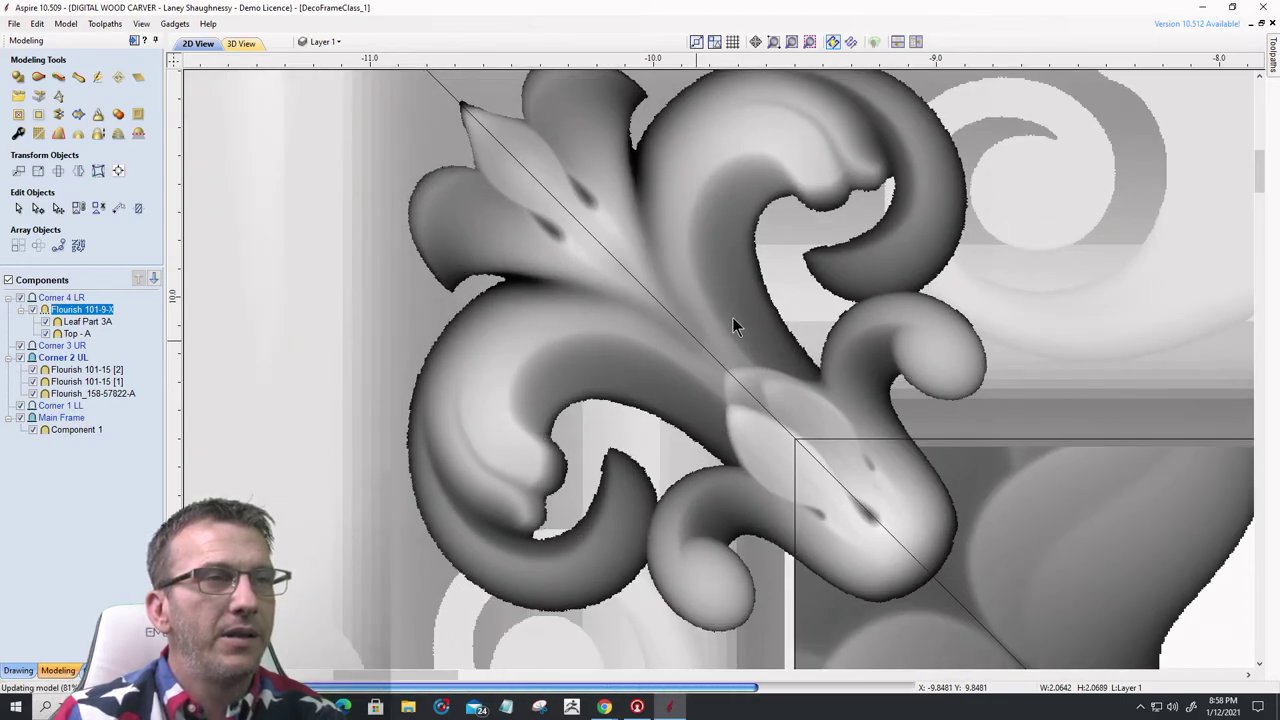
scroll(730, 384, "down", 6)
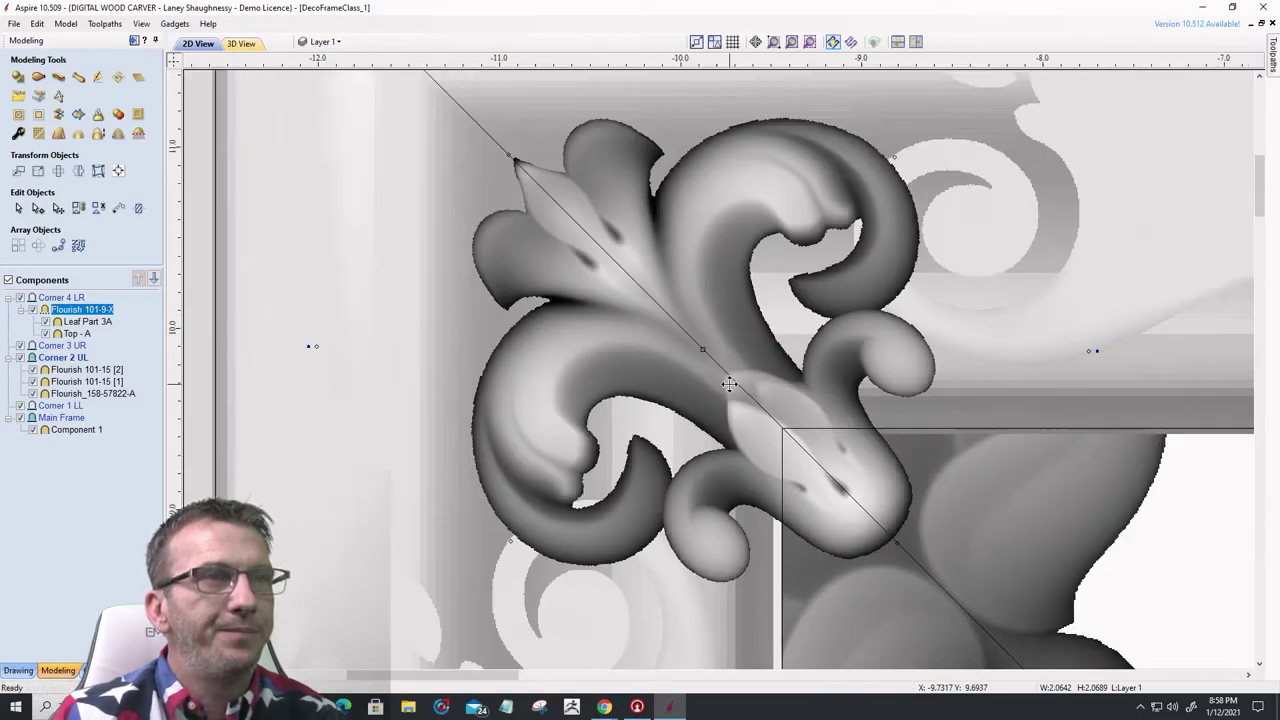
- Zoom the 3D view into the corner and move Flourish 101-9-X from Corner 4 LR into Corner 2 UL
left_click(241, 45)
middle_click_drag(487, 246, 754, 591)
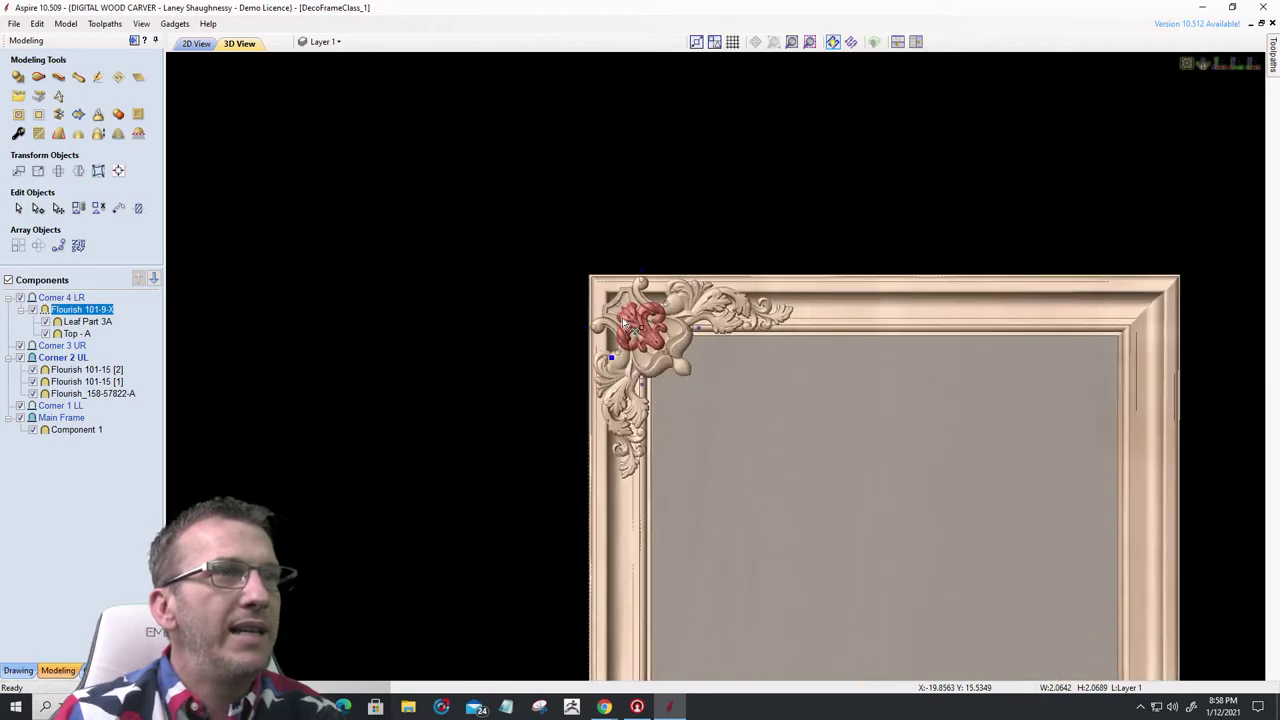
scroll(603, 325, "up", 5)
scroll(603, 325, "up", 2)
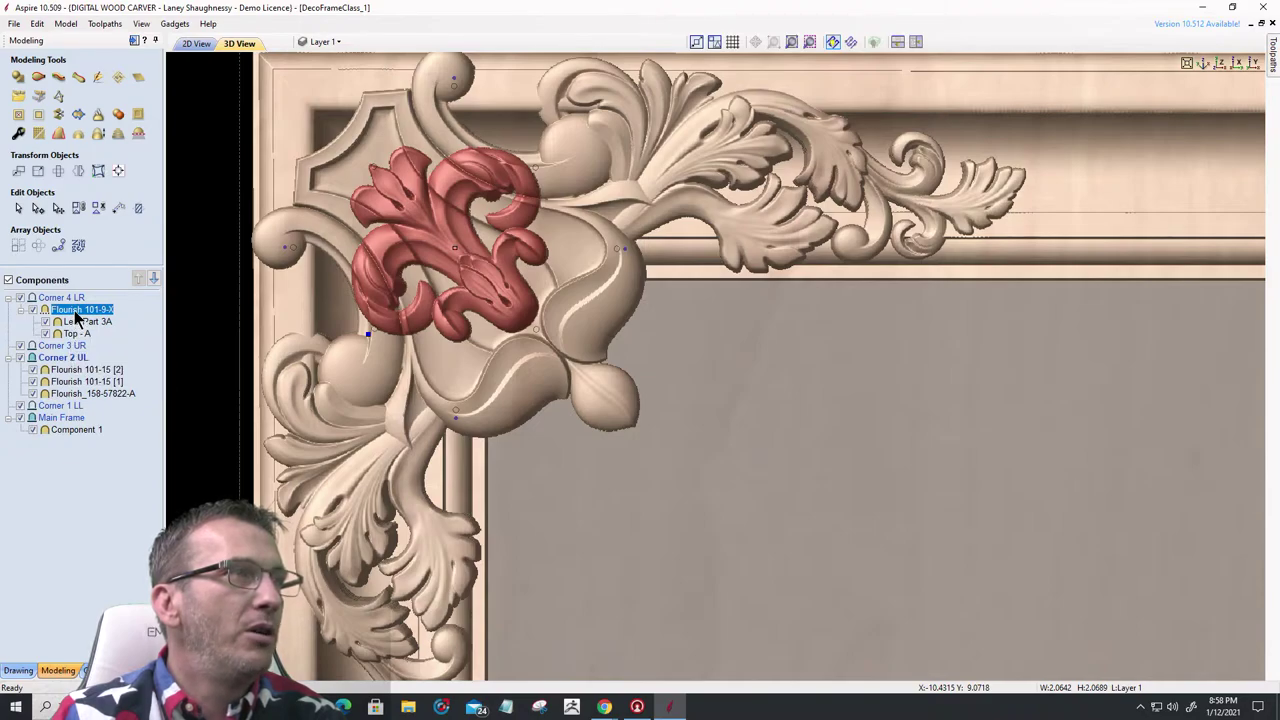
left_click_drag(75, 315, 57, 370)
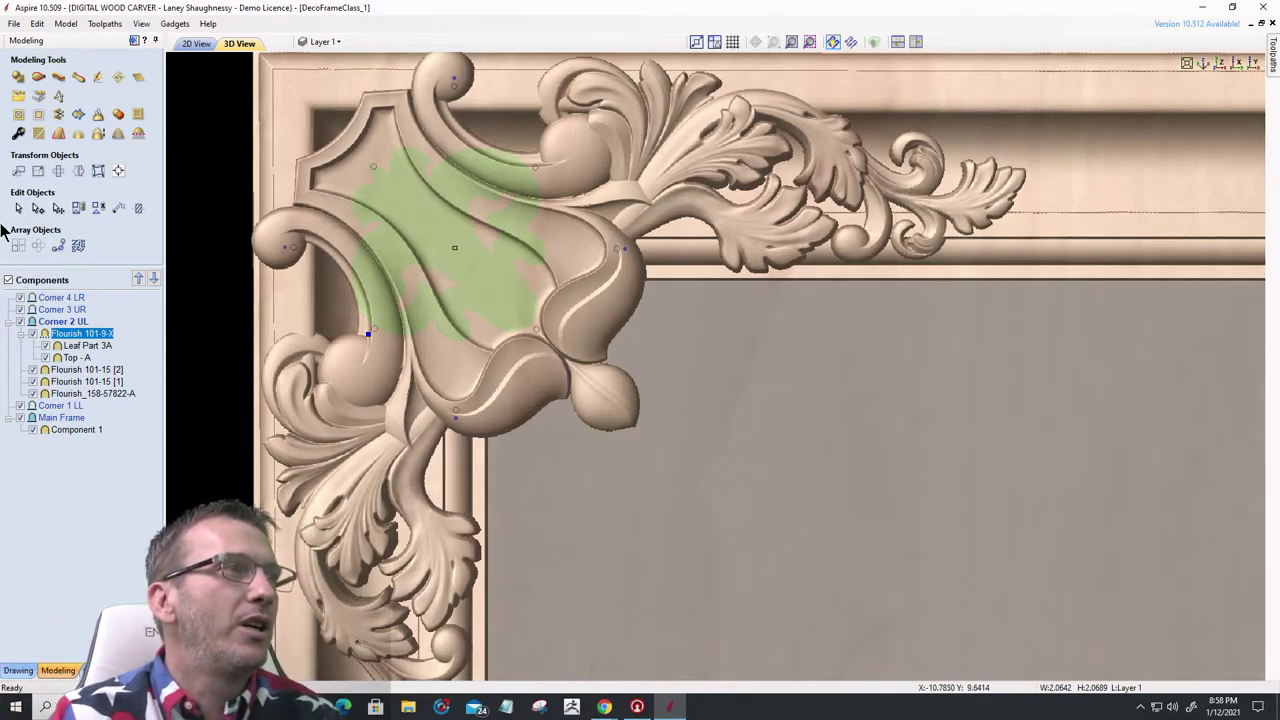
- Raise the fleur-de-lis base height to 0.45 inches in Component Properties, then return to 2D View
left_click(18, 133)
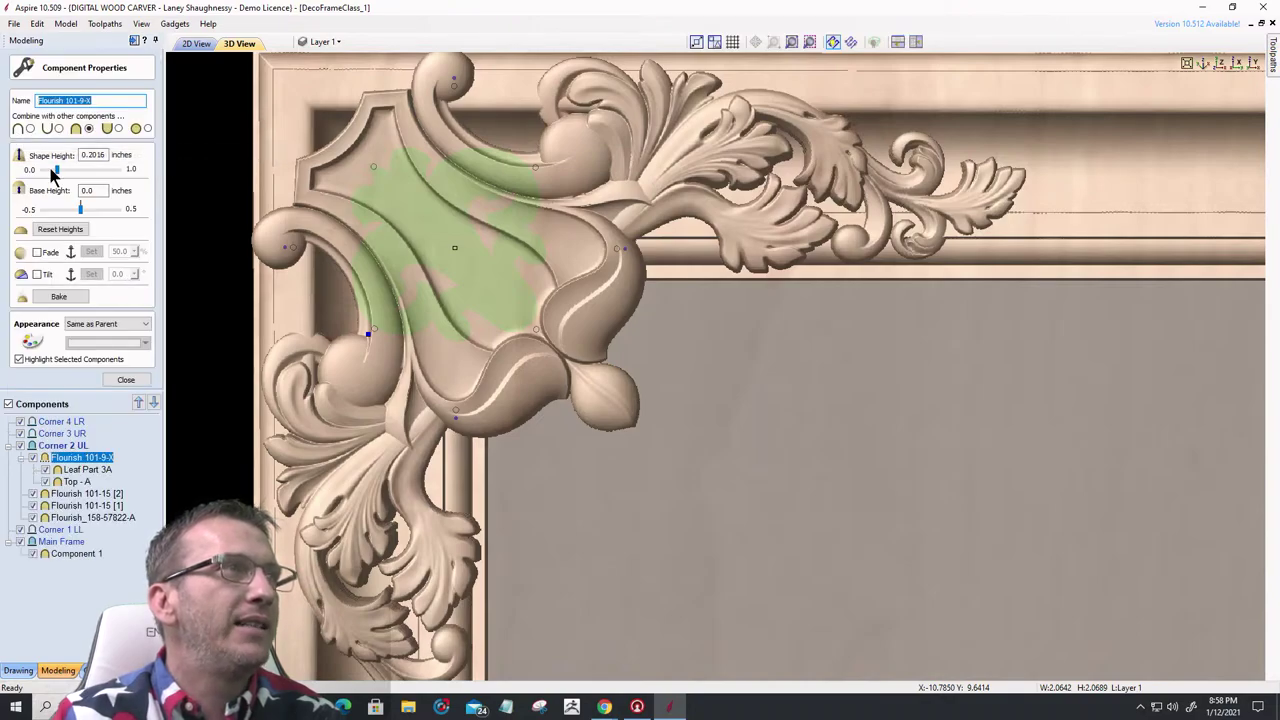
left_click_drag(81, 211, 99, 213)
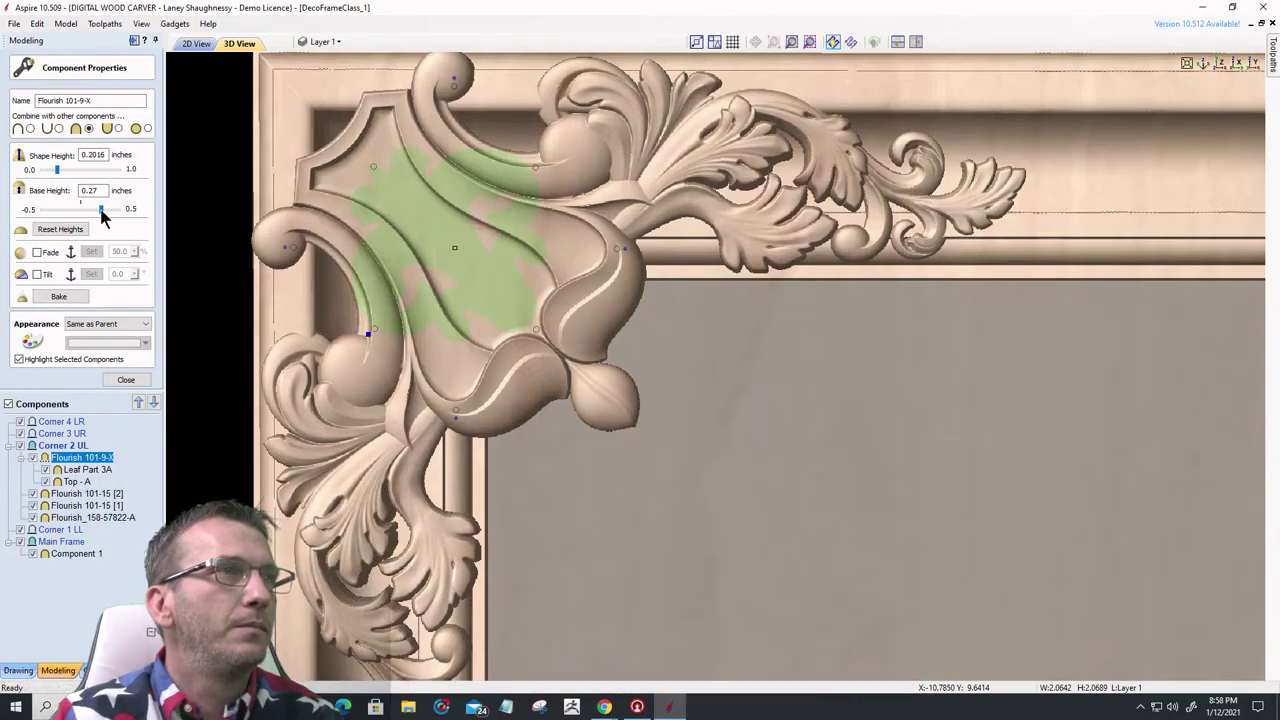
left_click_drag(101, 212, 110, 217)
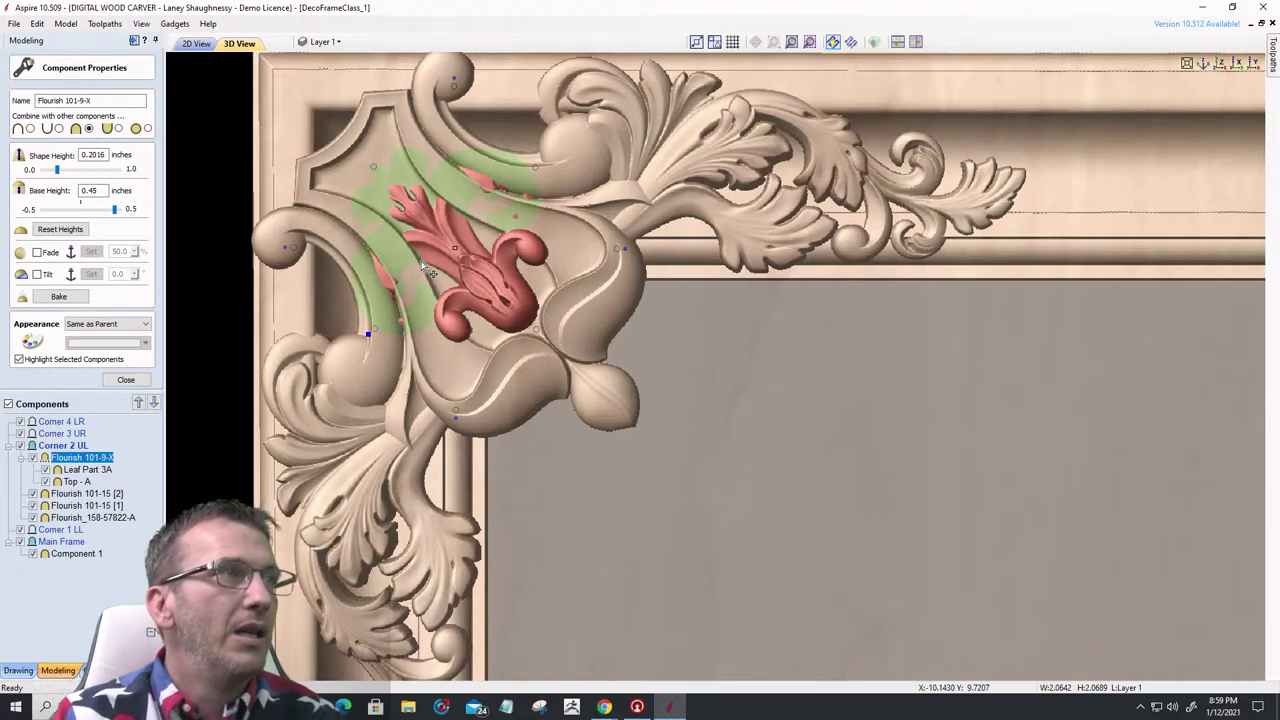
left_click(203, 45)
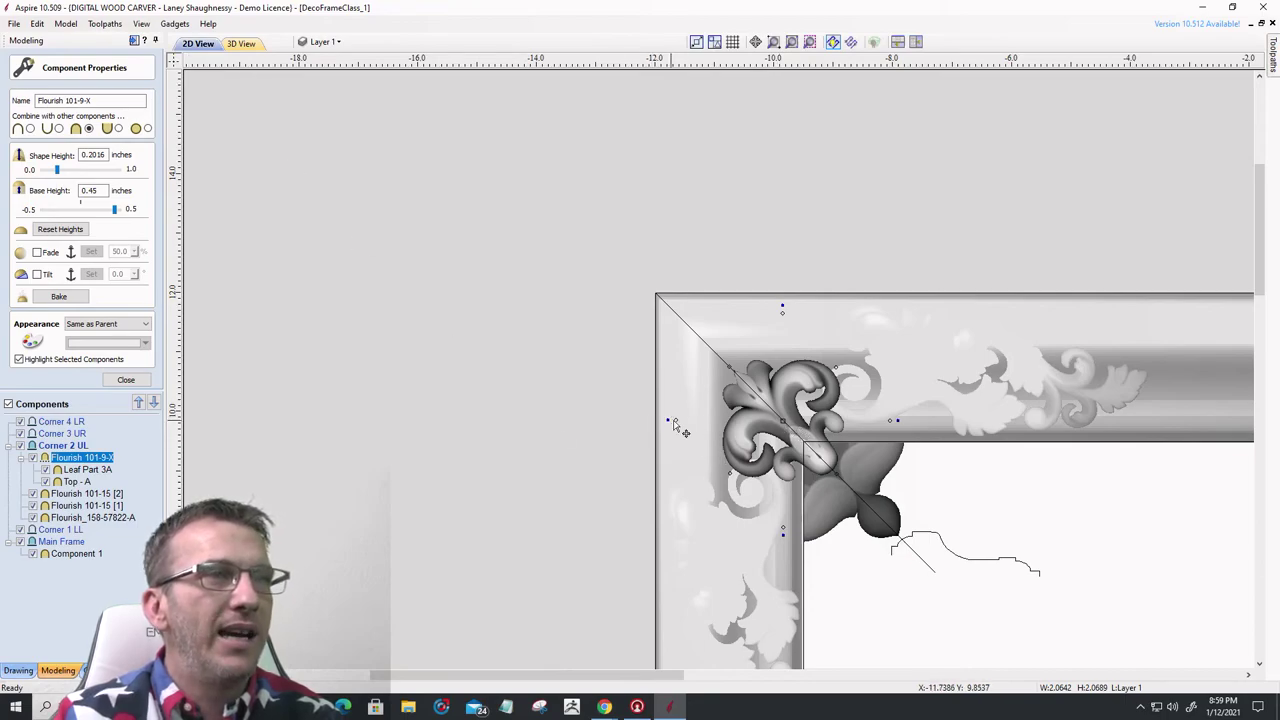
- Move and rotate the fleur-de-lis onto the mitre diagonal, then fine-tune its position zoomed in
left_click_drag(677, 418, 637, 397)
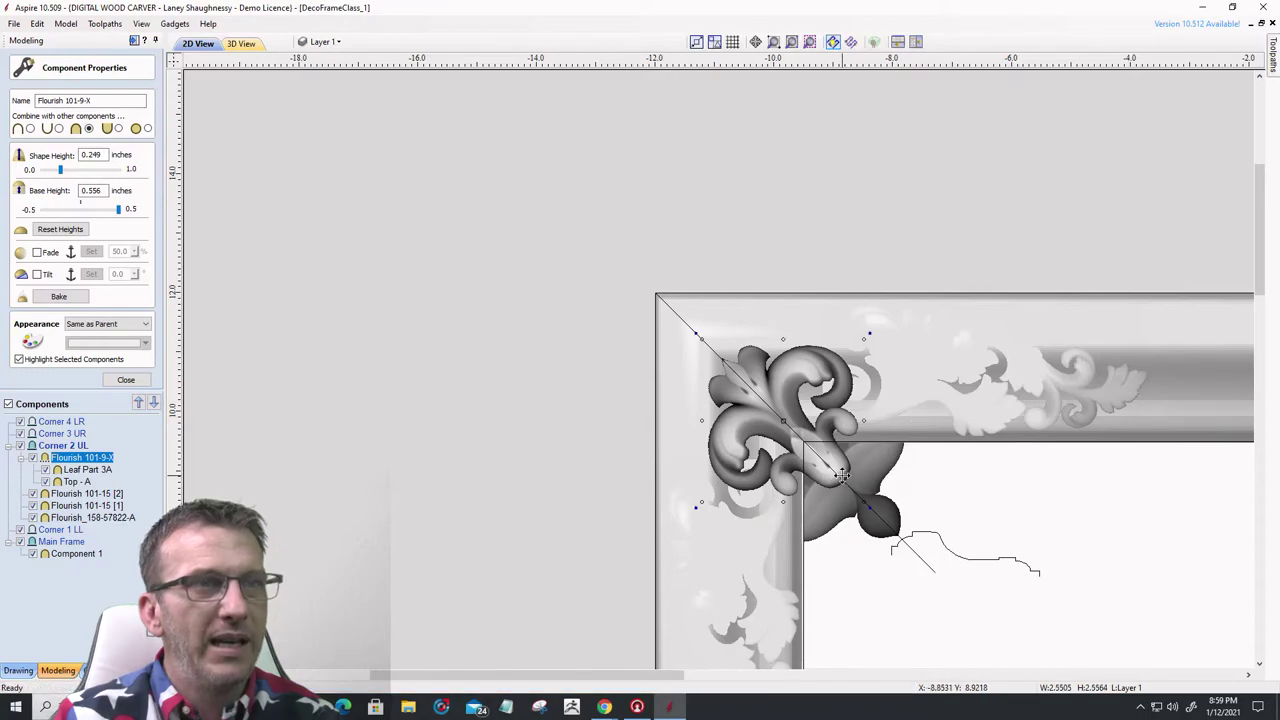
left_click_drag(833, 473, 828, 470)
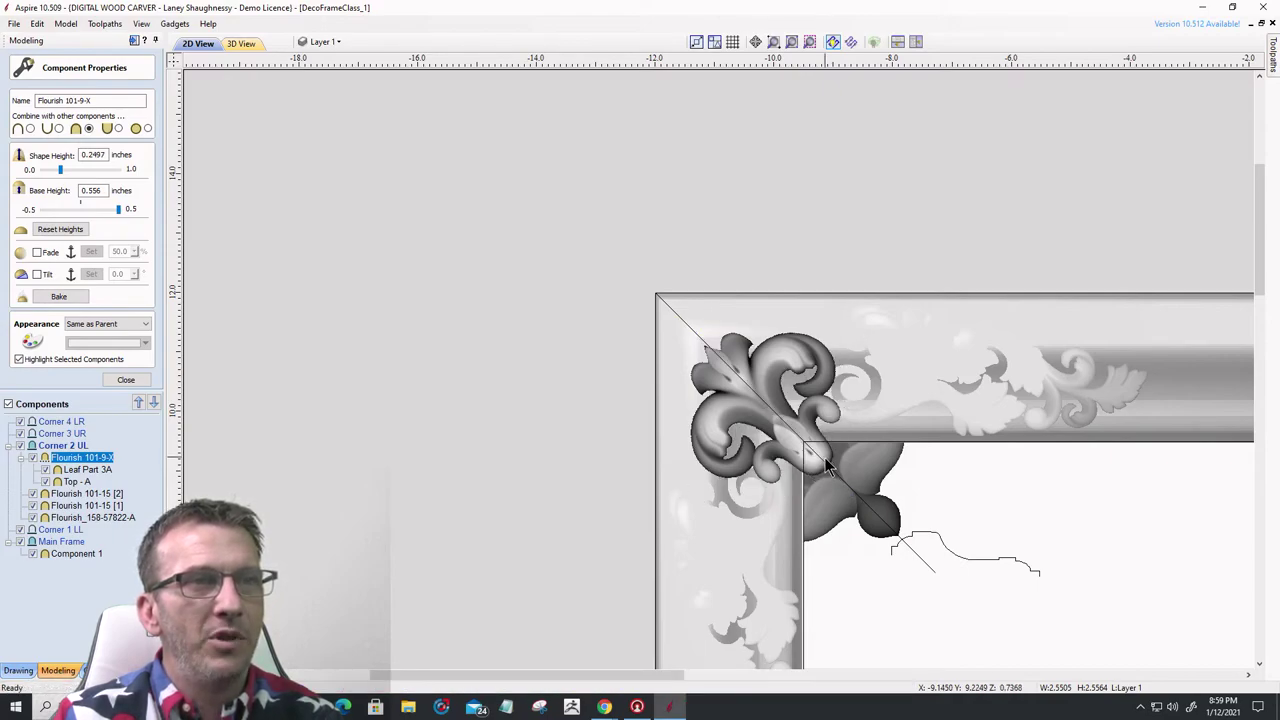
left_click_drag(818, 463, 829, 462)
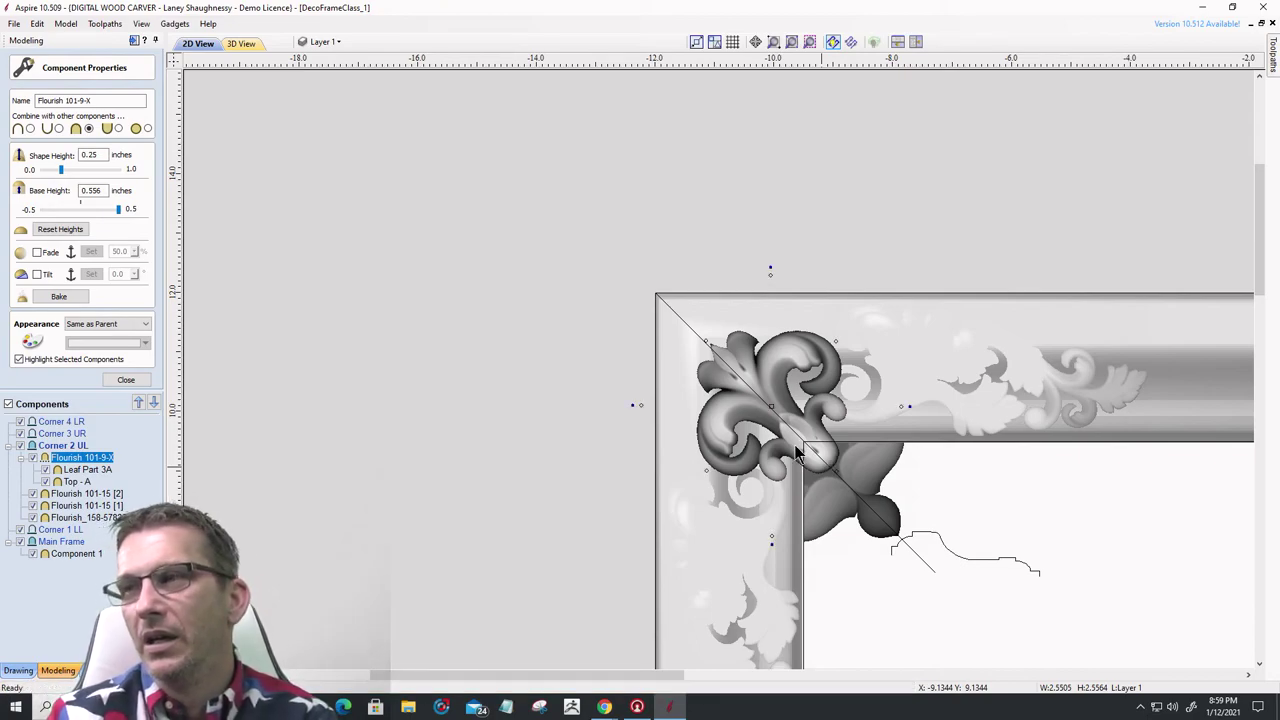
scroll(794, 444, "up", 5)
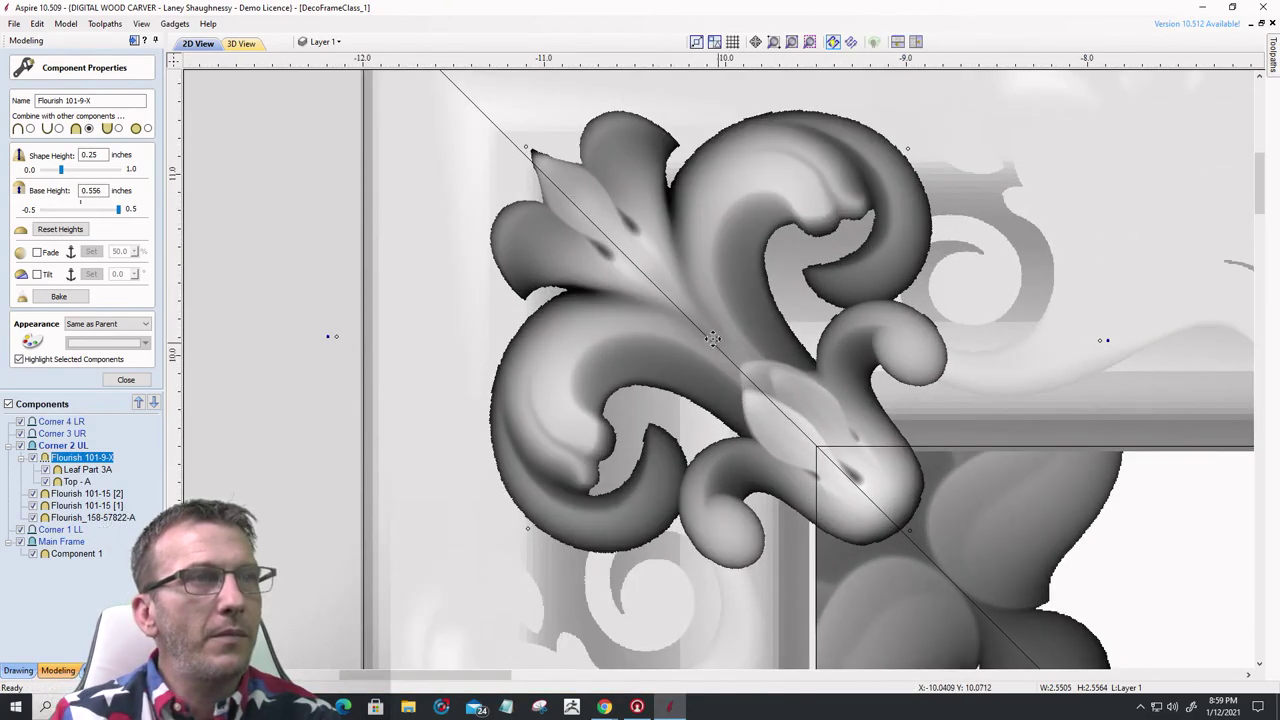
left_click_drag(719, 337, 715, 342)
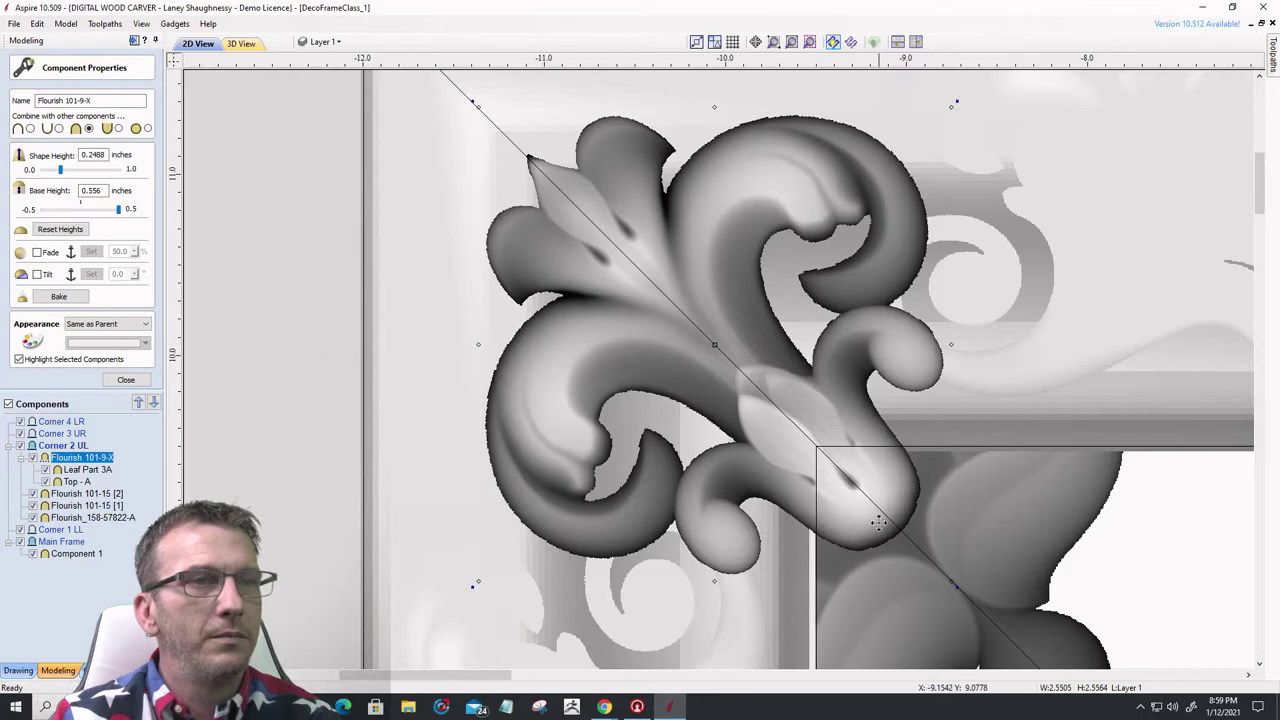
left_click_drag(880, 525, 887, 537)
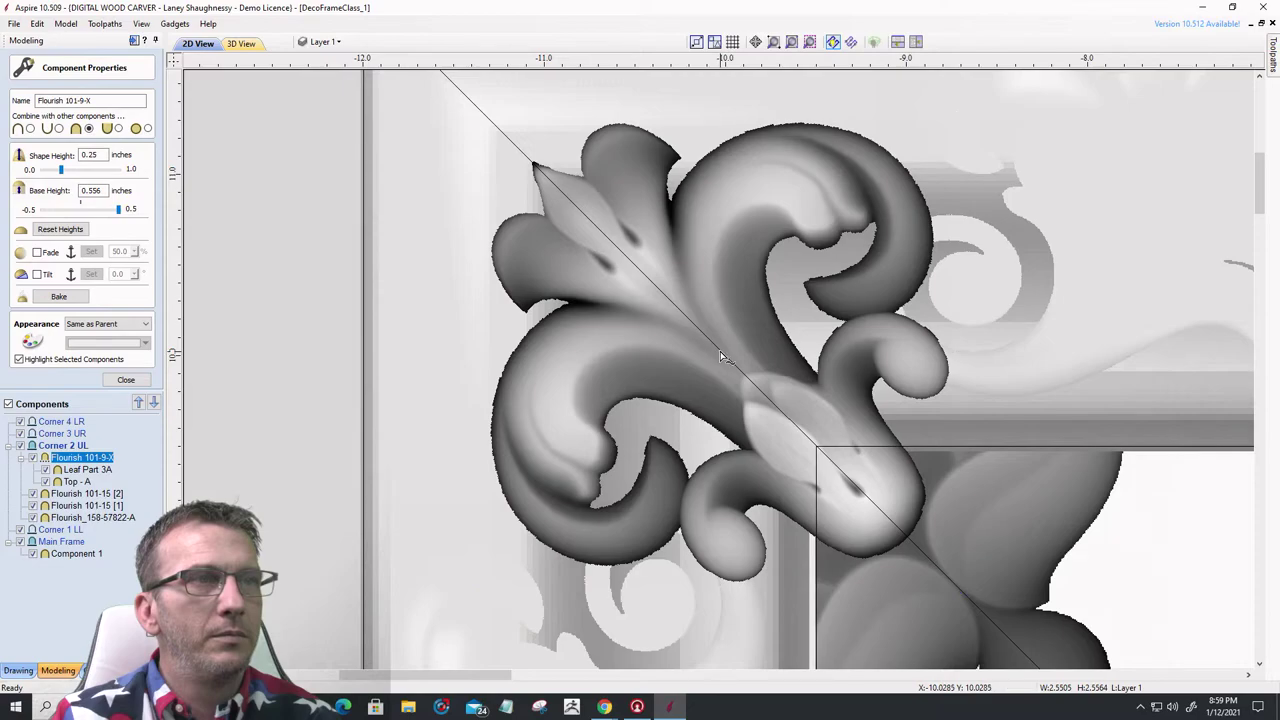
left_click_drag(720, 356, 724, 359)
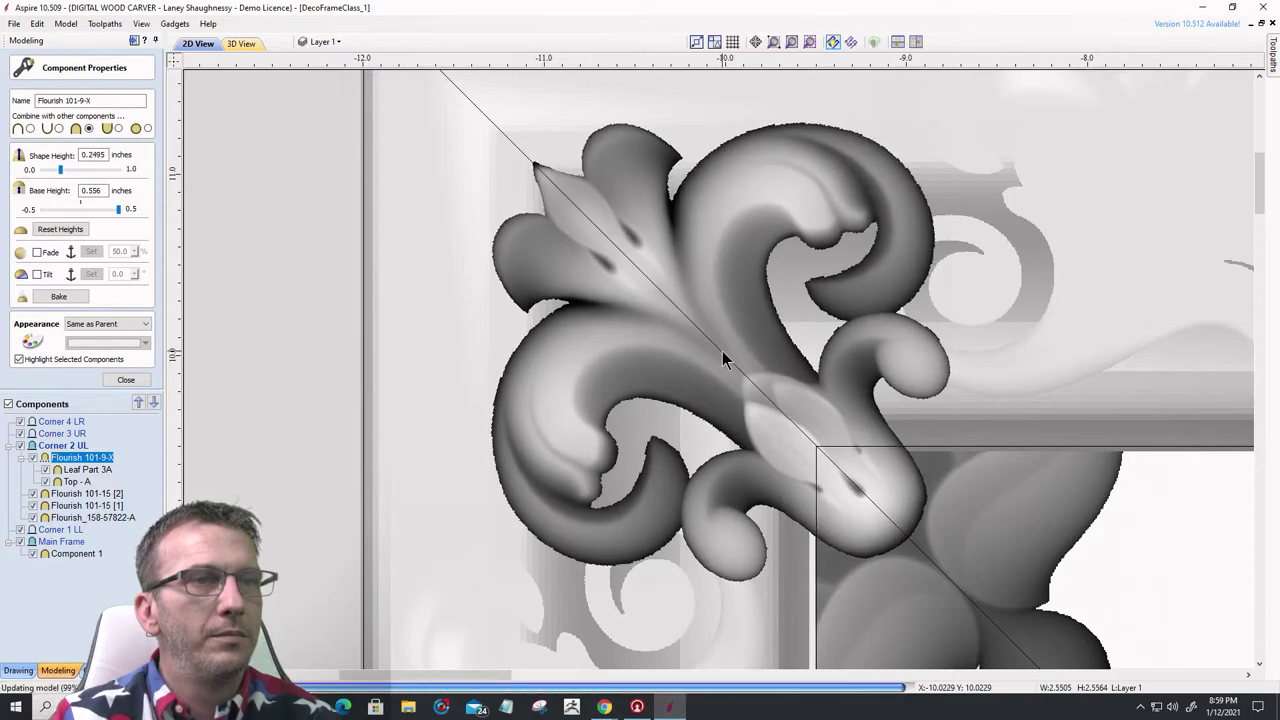
- Switch to the 3D view and zoom into the upper-left corner over the fleur-de-lis
left_click(241, 44)
scroll(680, 460, "up", 2)
middle_click_drag(680, 460, 814, 597)
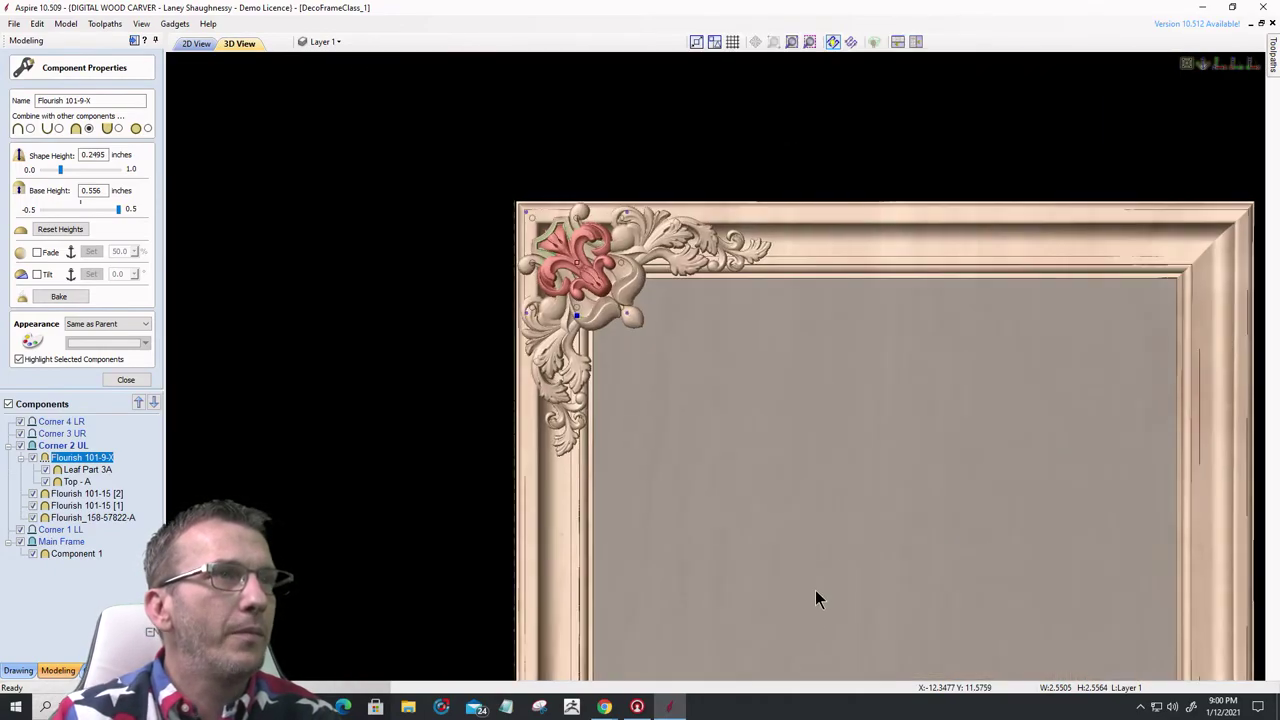
scroll(671, 414, "up", 4)
scroll(667, 402, "up", 2)
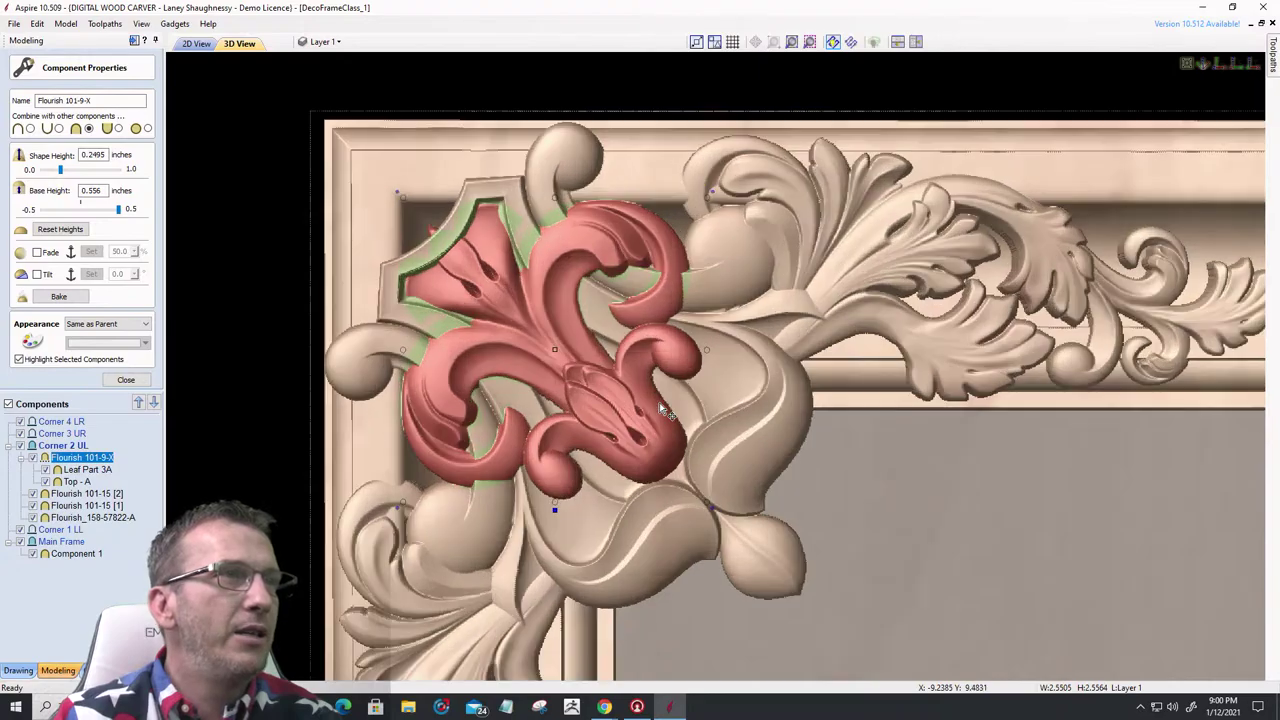
middle_click_drag(641, 340, 610, 198)
- Tilt the view to inspect the raised fleur-de-lis, select Flourish 101-15 [2], then reselect Flourish 101-9-X
scroll(678, 373, "up", 1)
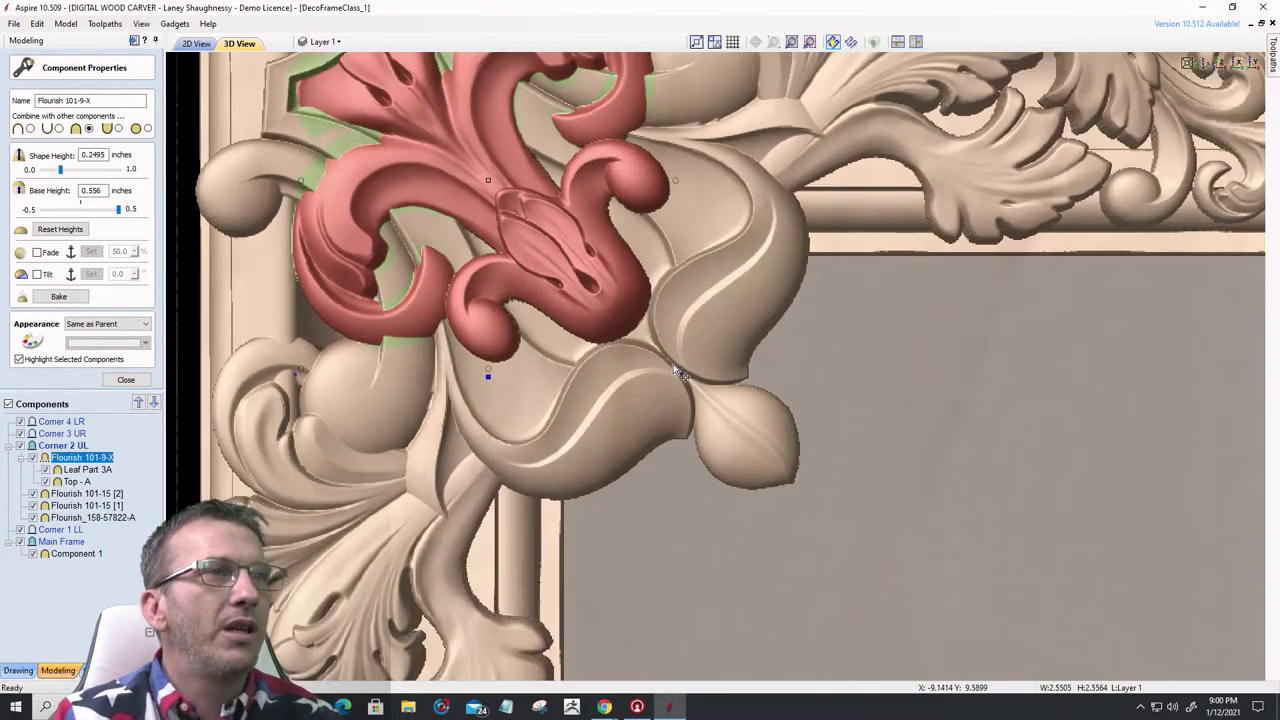
middle_click_drag(676, 383, 750, 505)
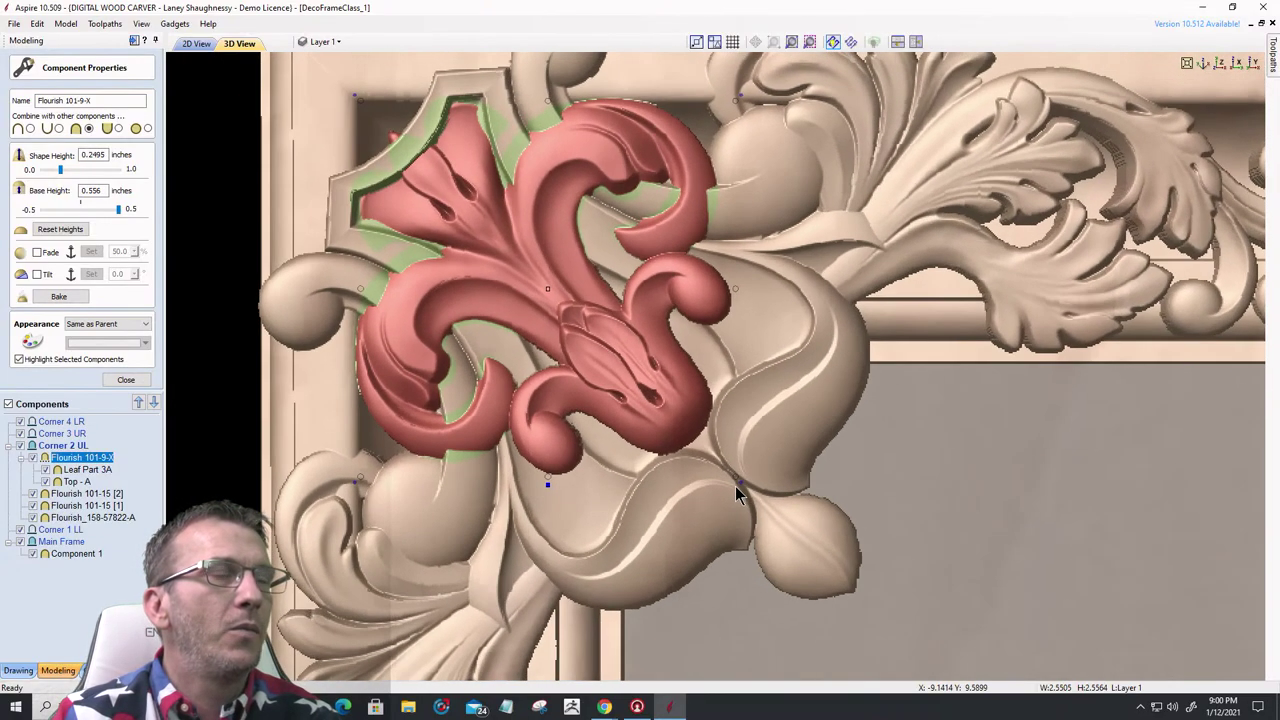
scroll(455, 140, "up", 1)
left_click_drag(455, 140, 630, 205)
scroll(628, 204, "down", 2)
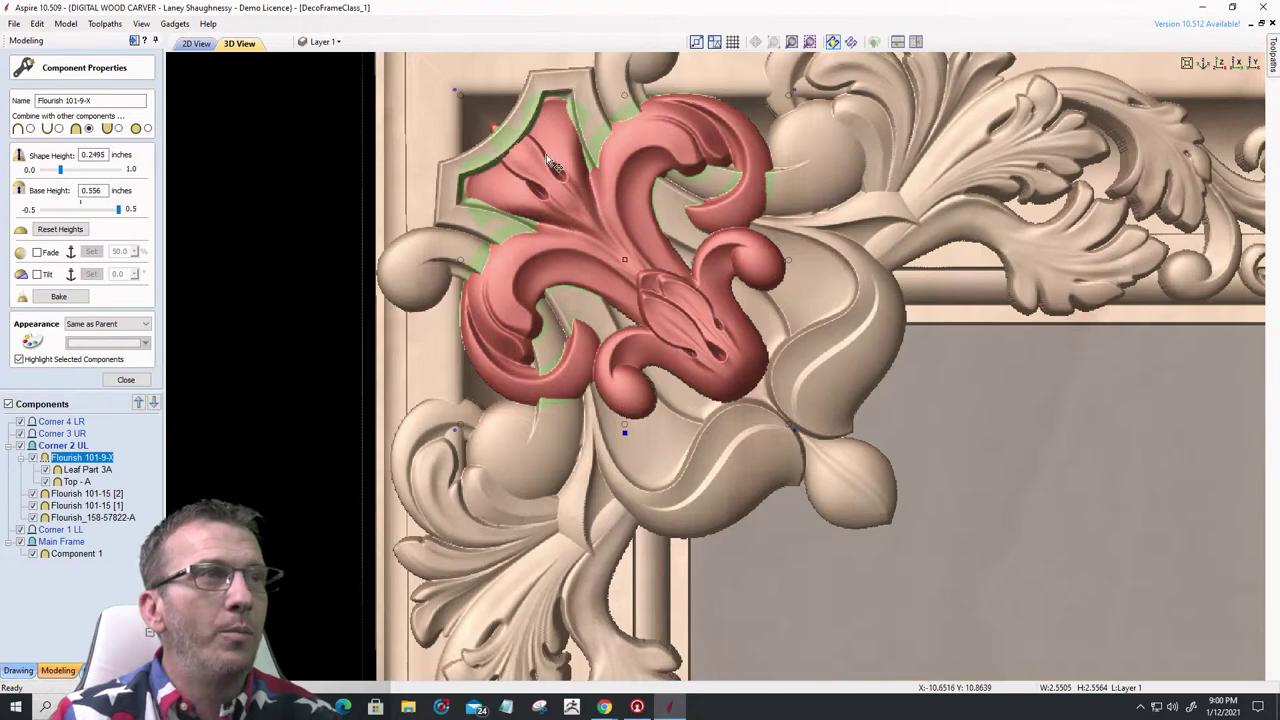
left_click(85, 493)
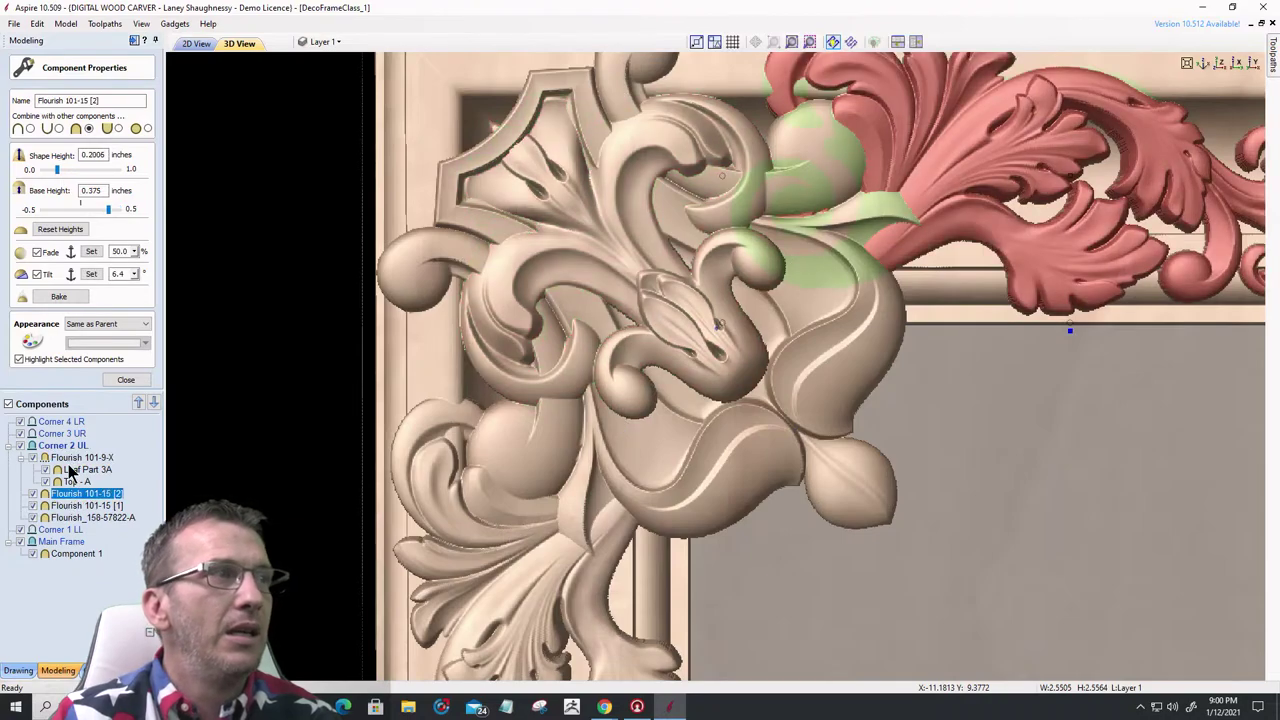
left_click(637, 332)
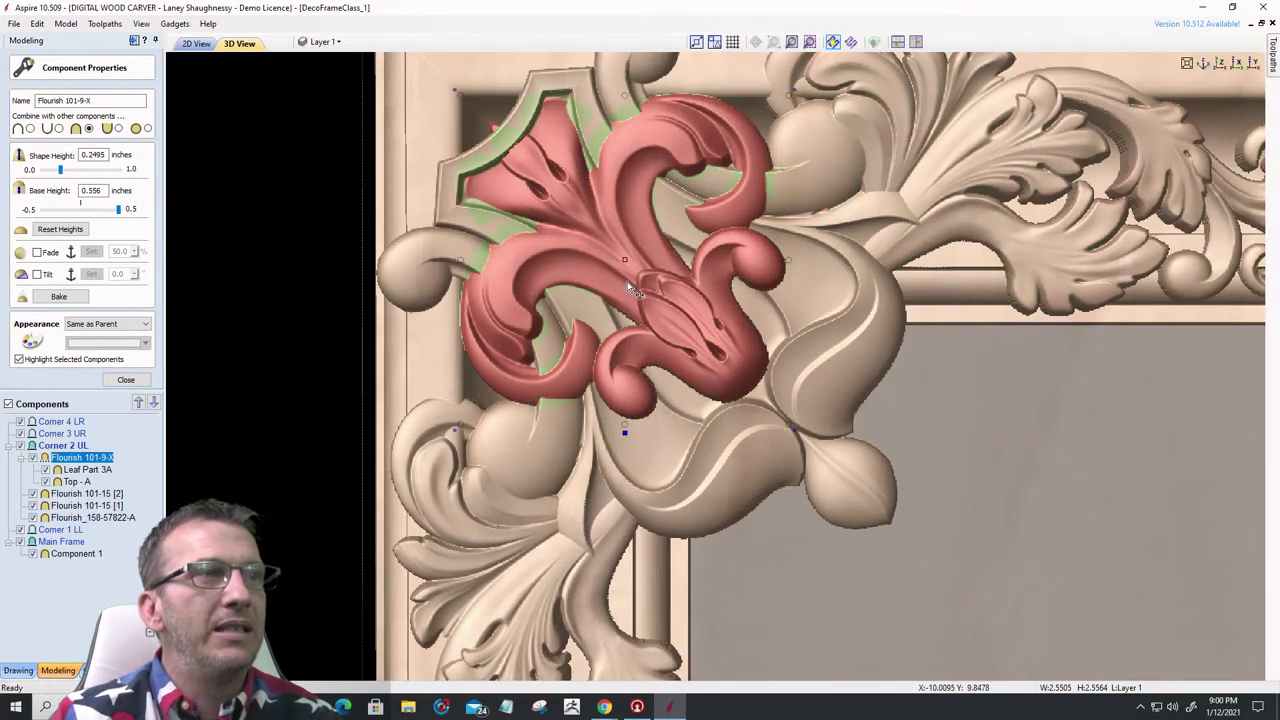
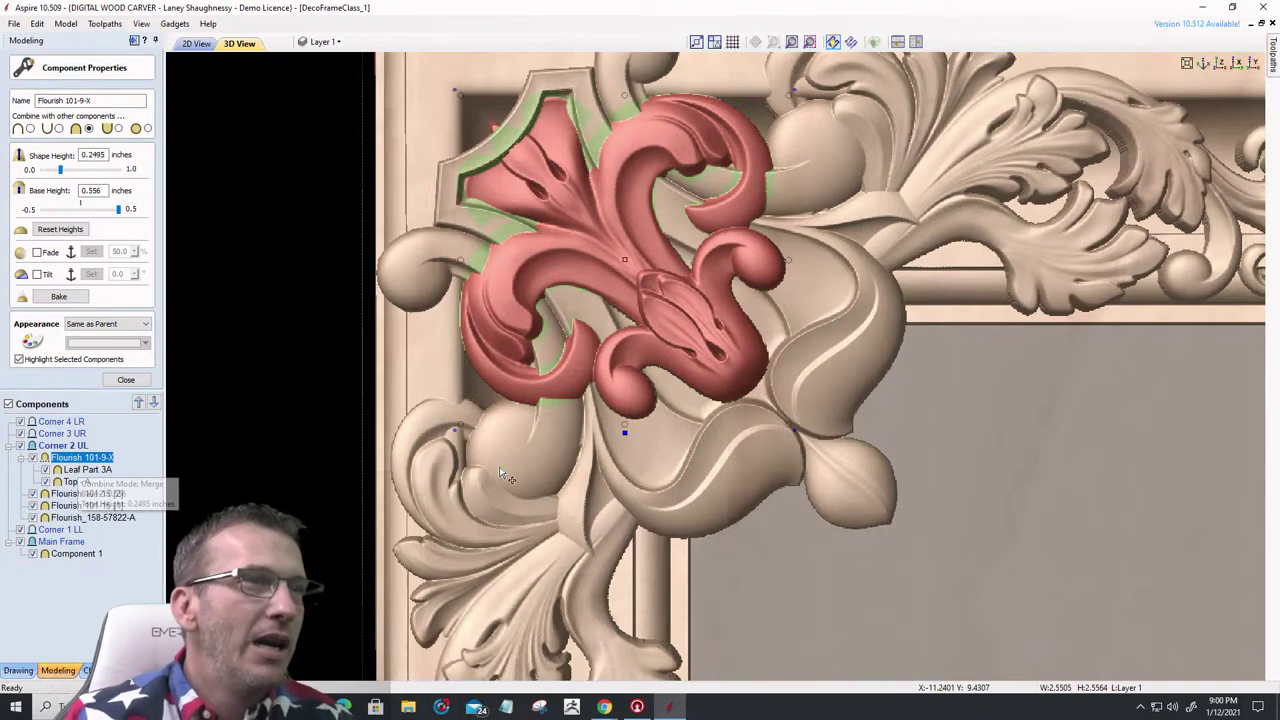
- Enable Tilt on Flourish 101-9-X with the tilt anchor placed on the flourish
left_click(625, 432)
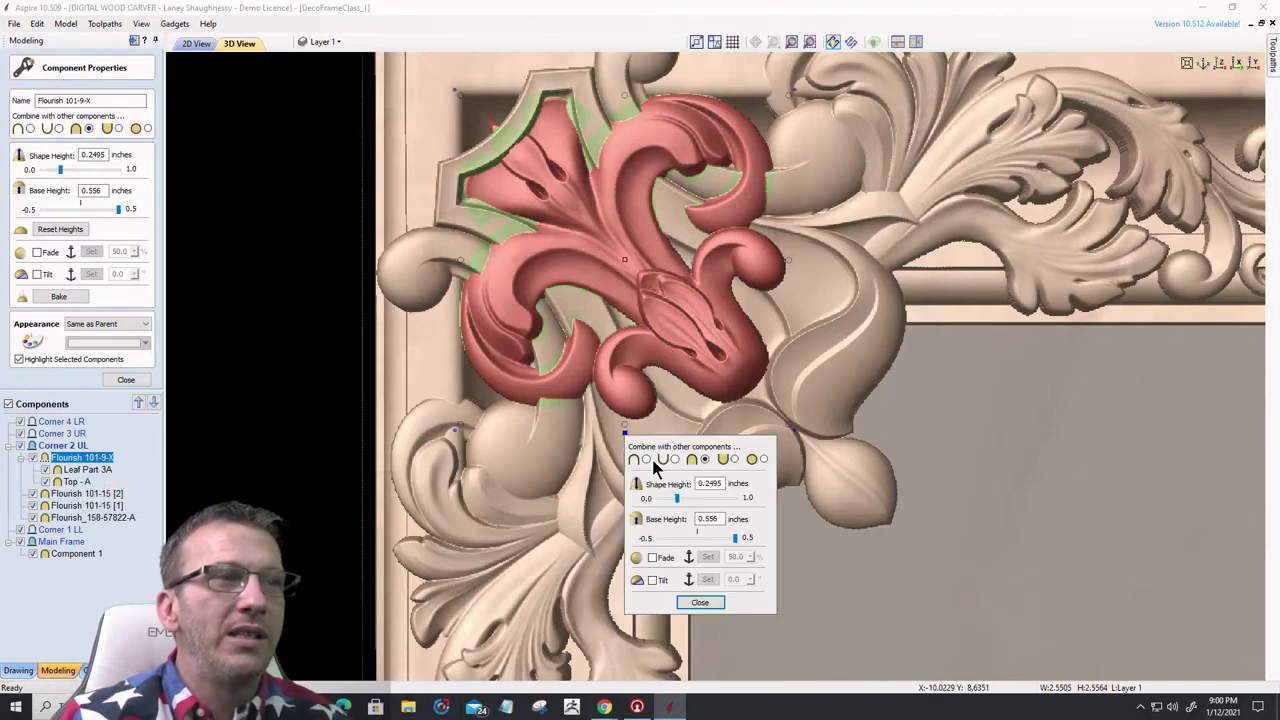
left_click_drag(660, 447, 975, 224)
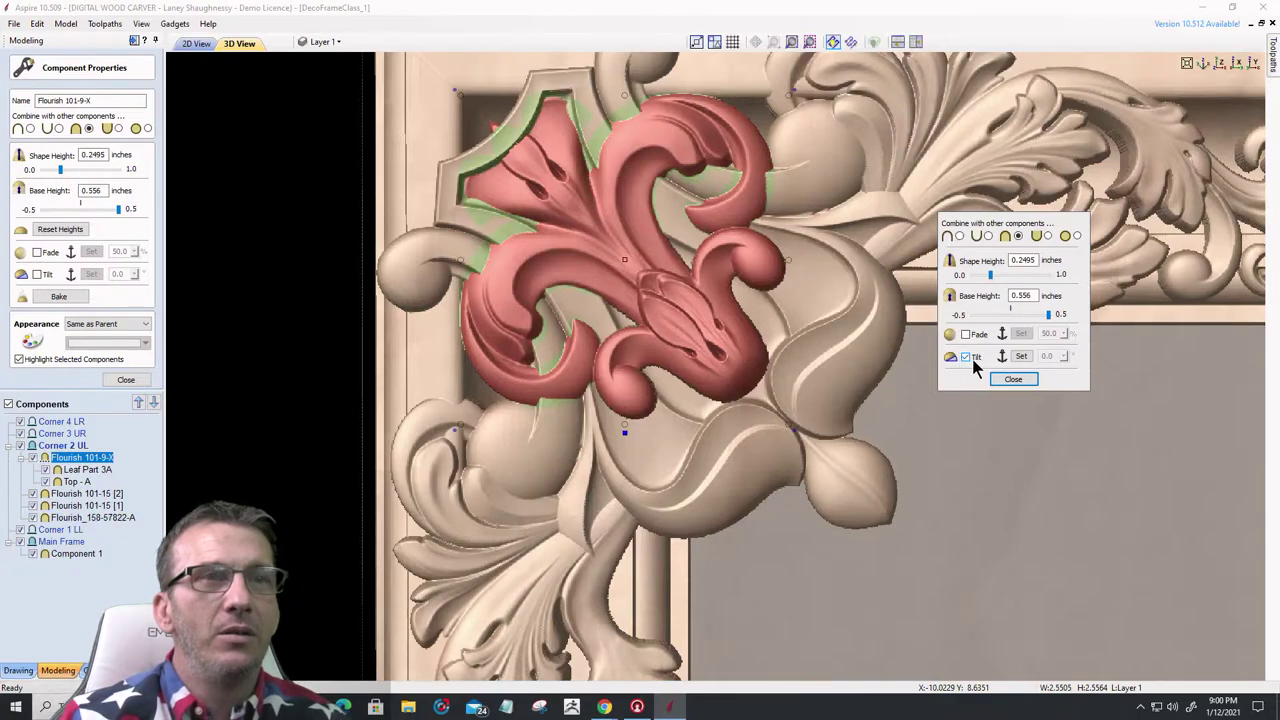
left_click(1021, 357)
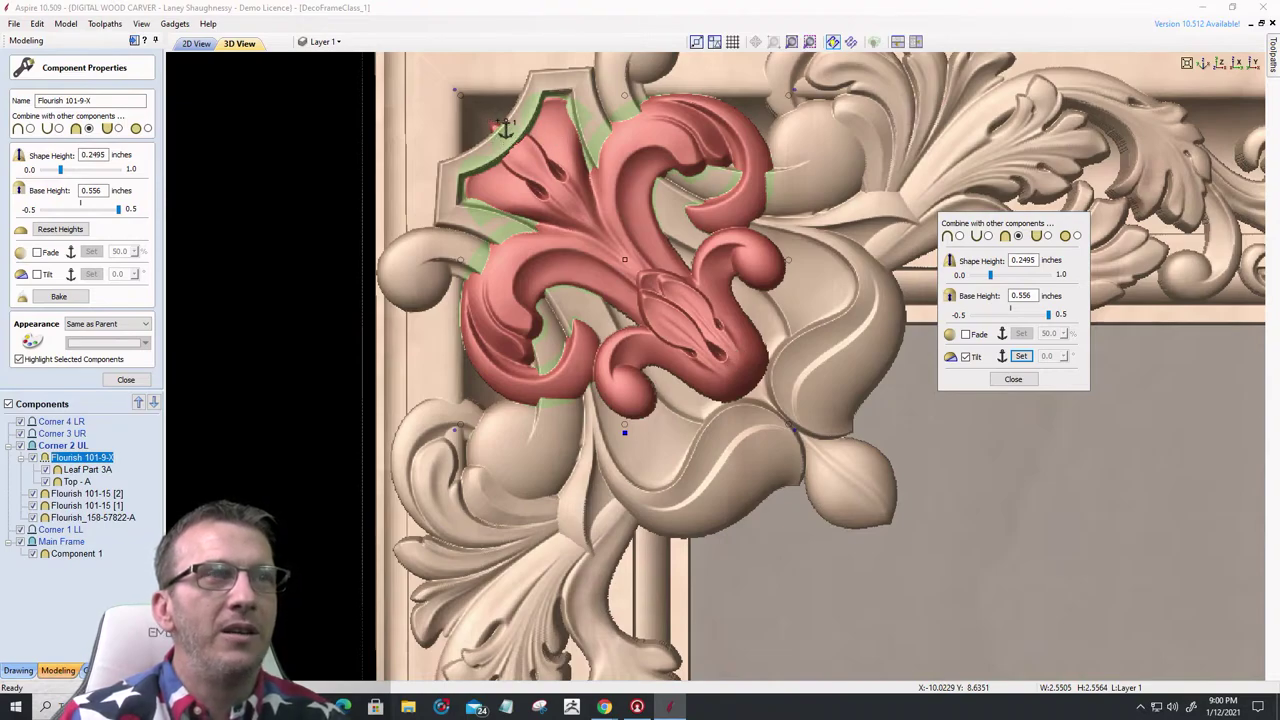
left_click(745, 374)
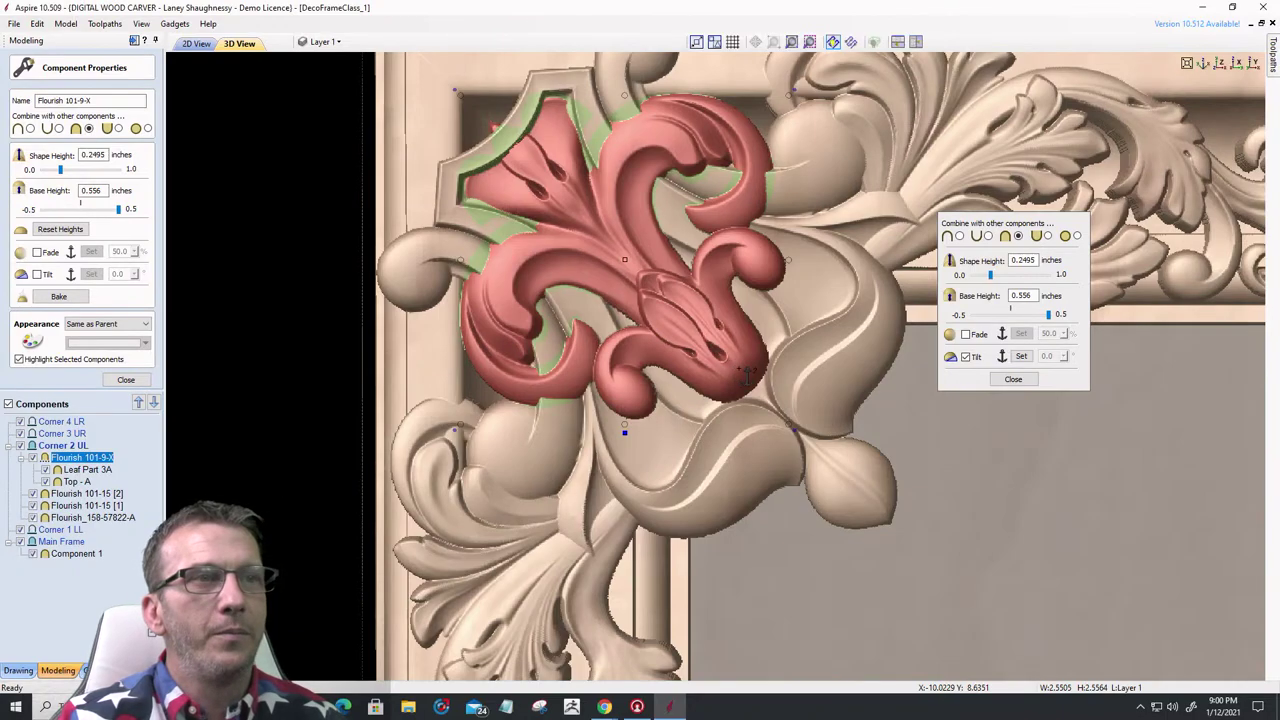
left_click(491, 125)
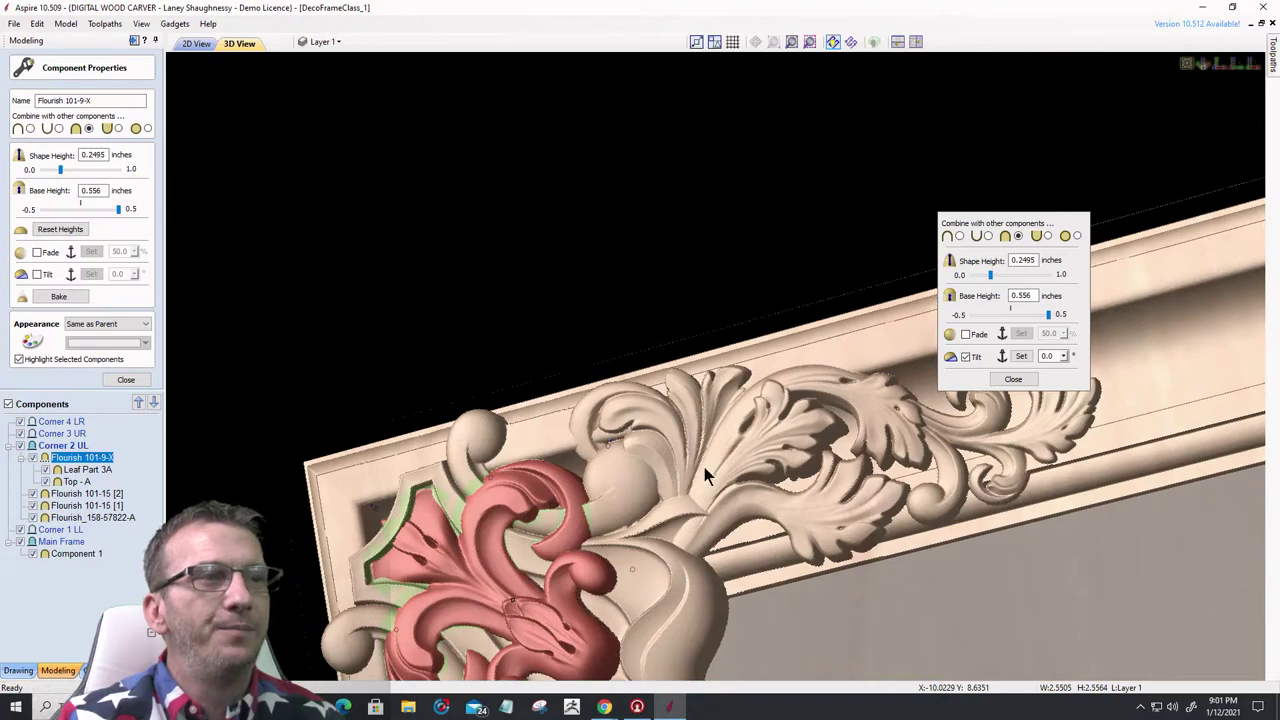
- Tilt the fleur-de-lis flourish to 4.8° and set its base height to 0.3 inches
left_click_drag(704, 467, 700, 432)
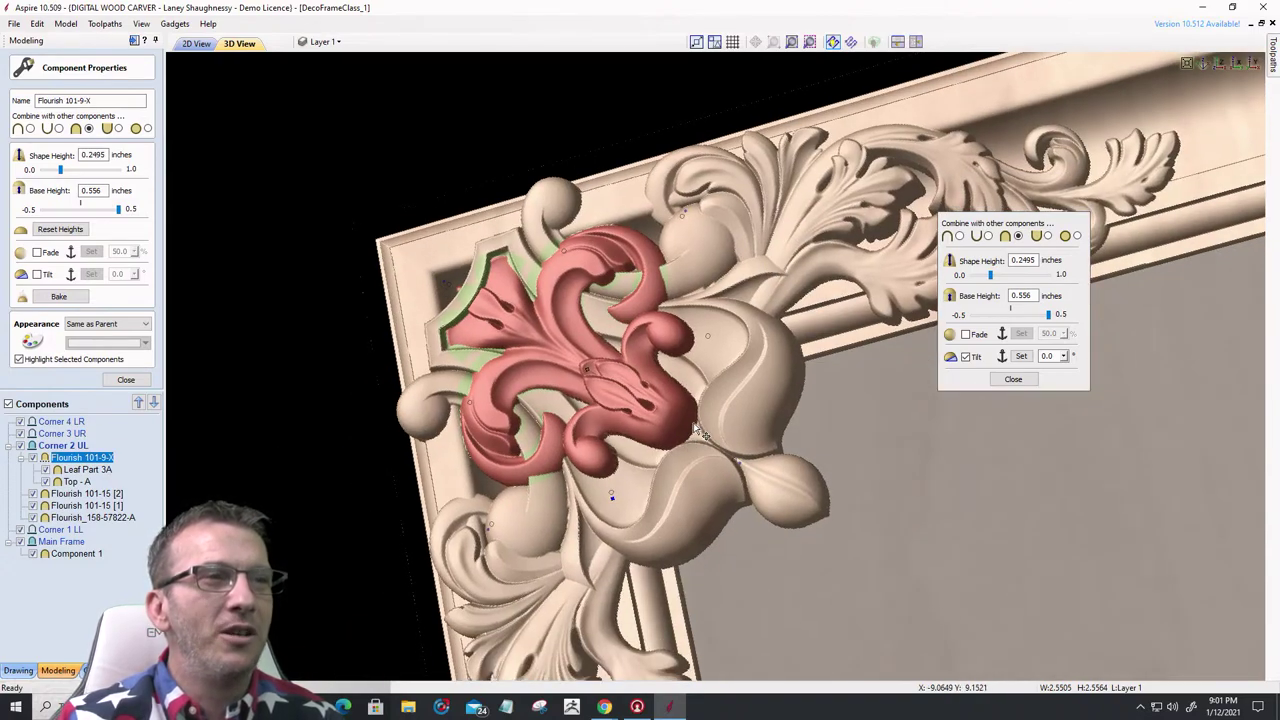
scroll(700, 432, "up", 2)
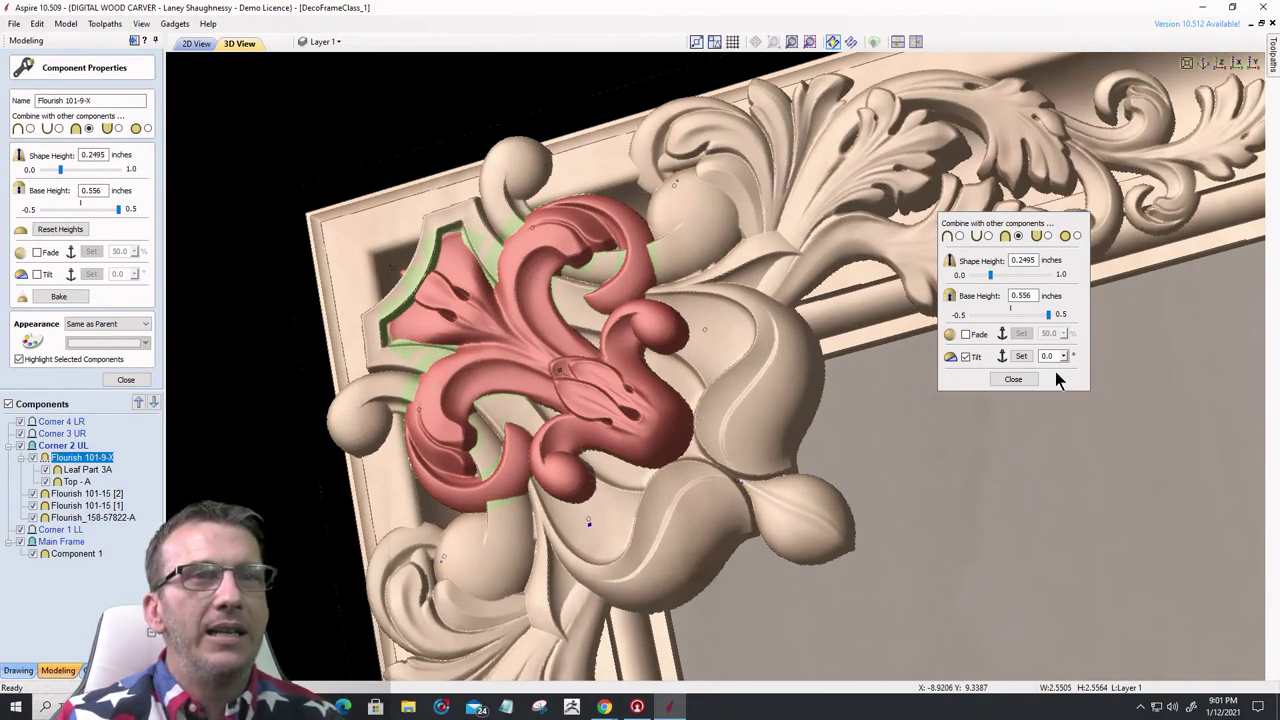
left_click(1064, 356)
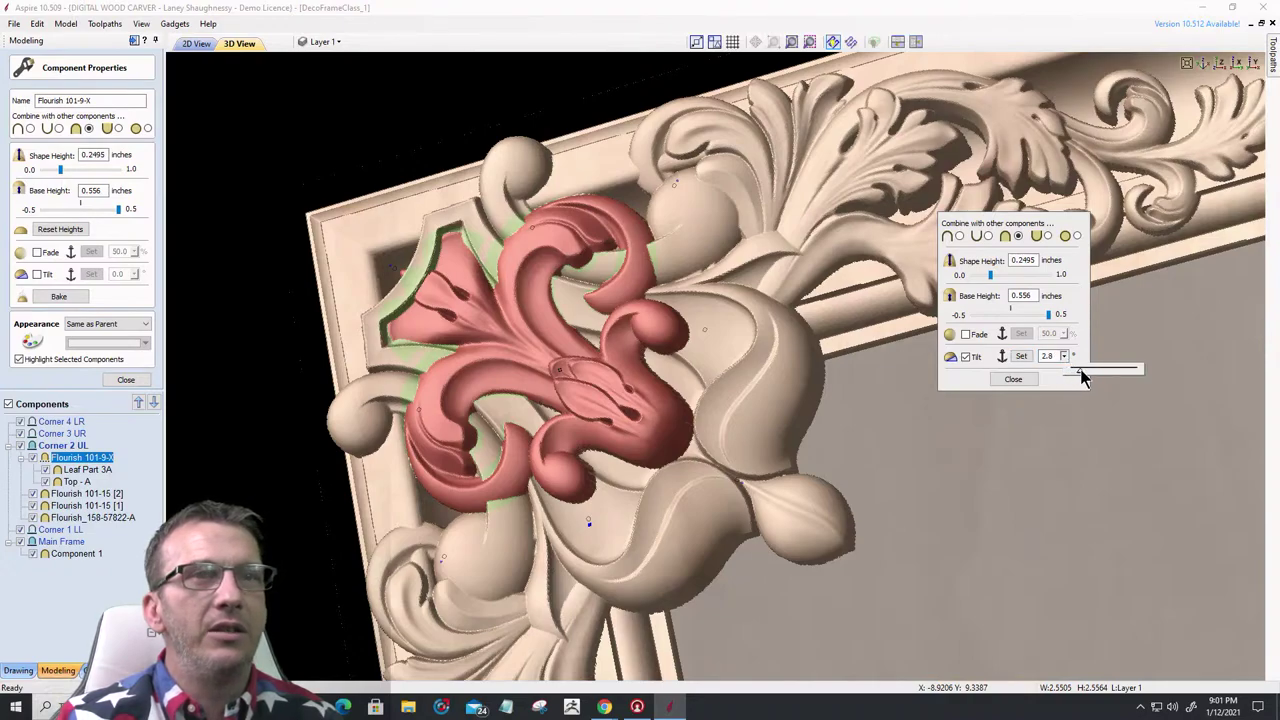
left_click(1088, 375)
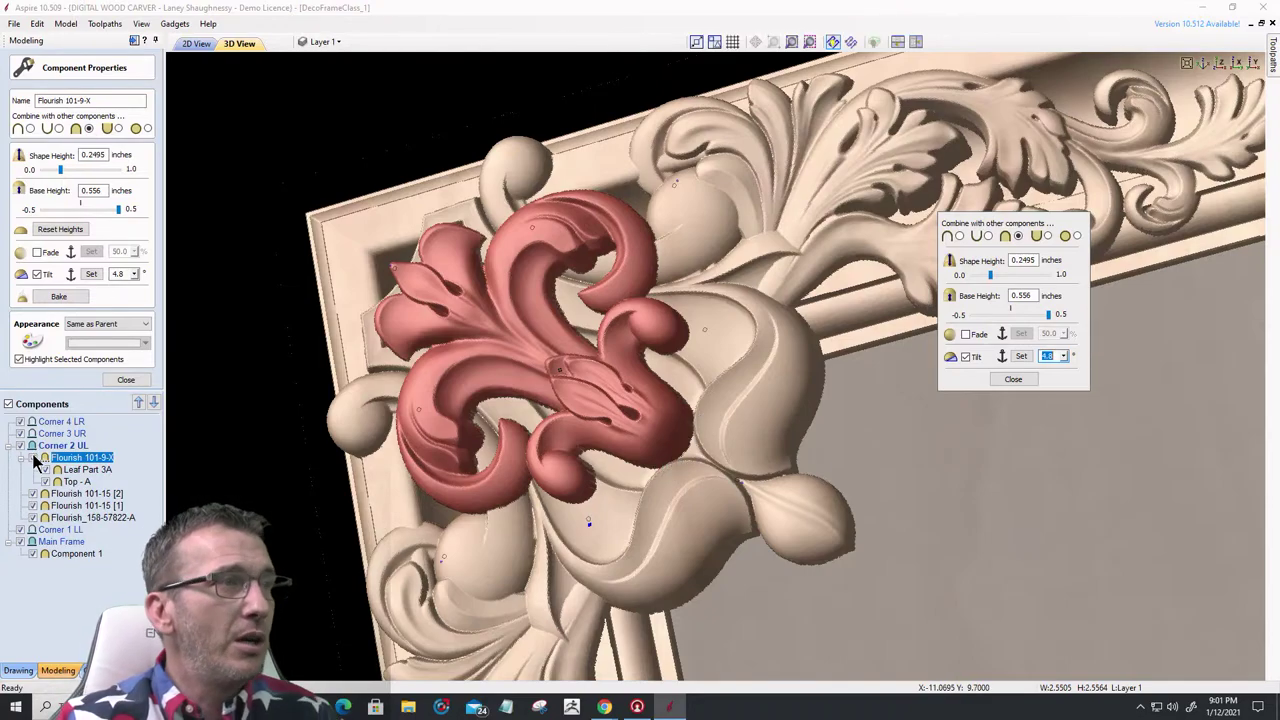
left_click(87, 192)
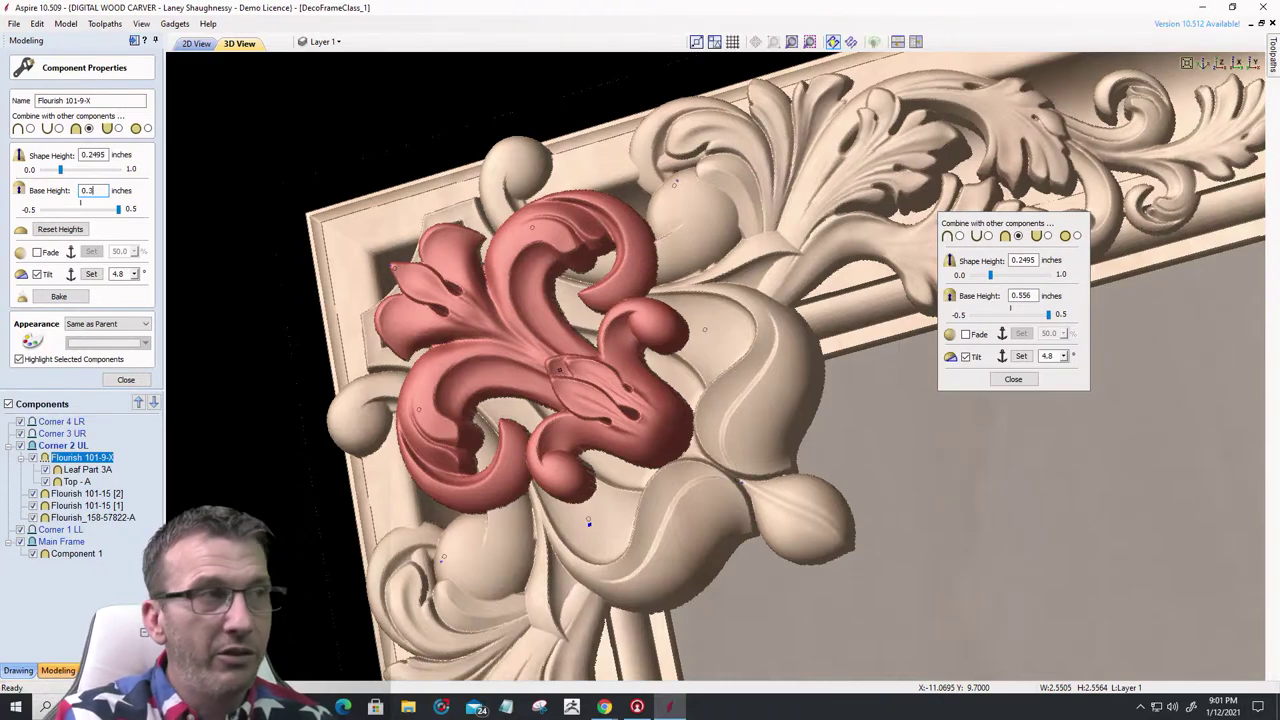
key("Return")
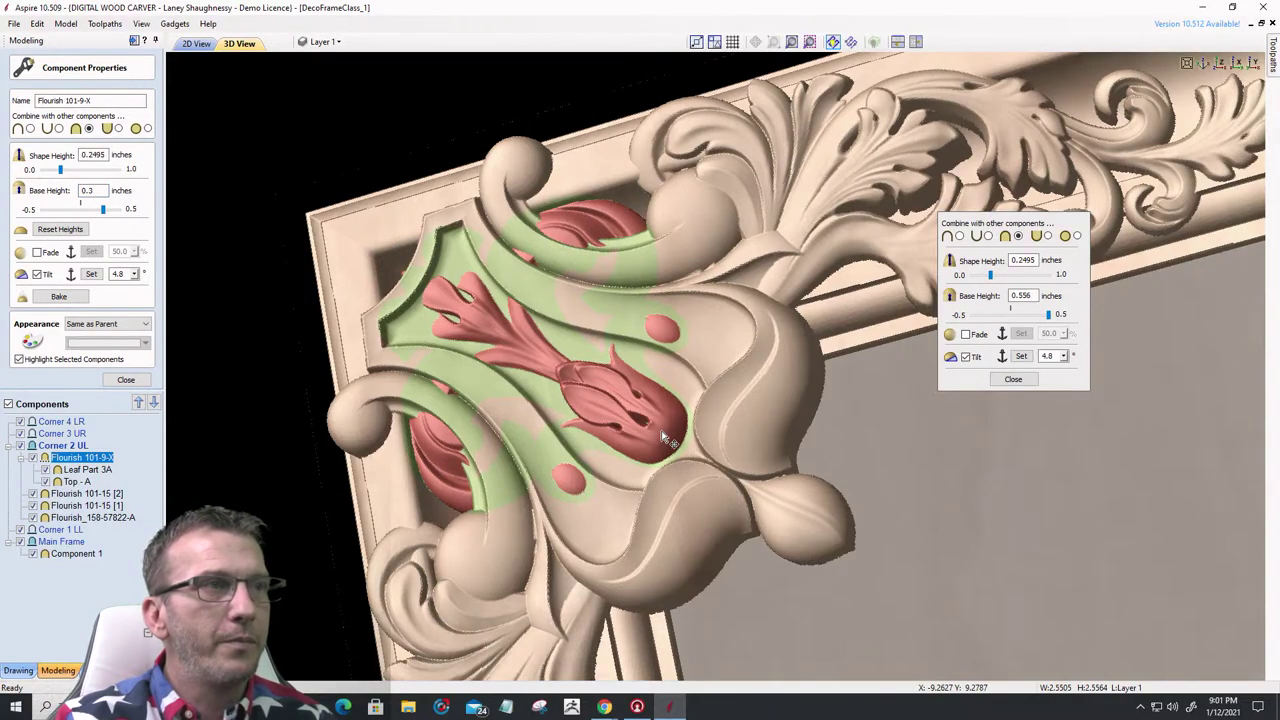
- In 2D view, stretch the flourish larger toward the lower right, then inspect it in 3D
left_click(196, 43)
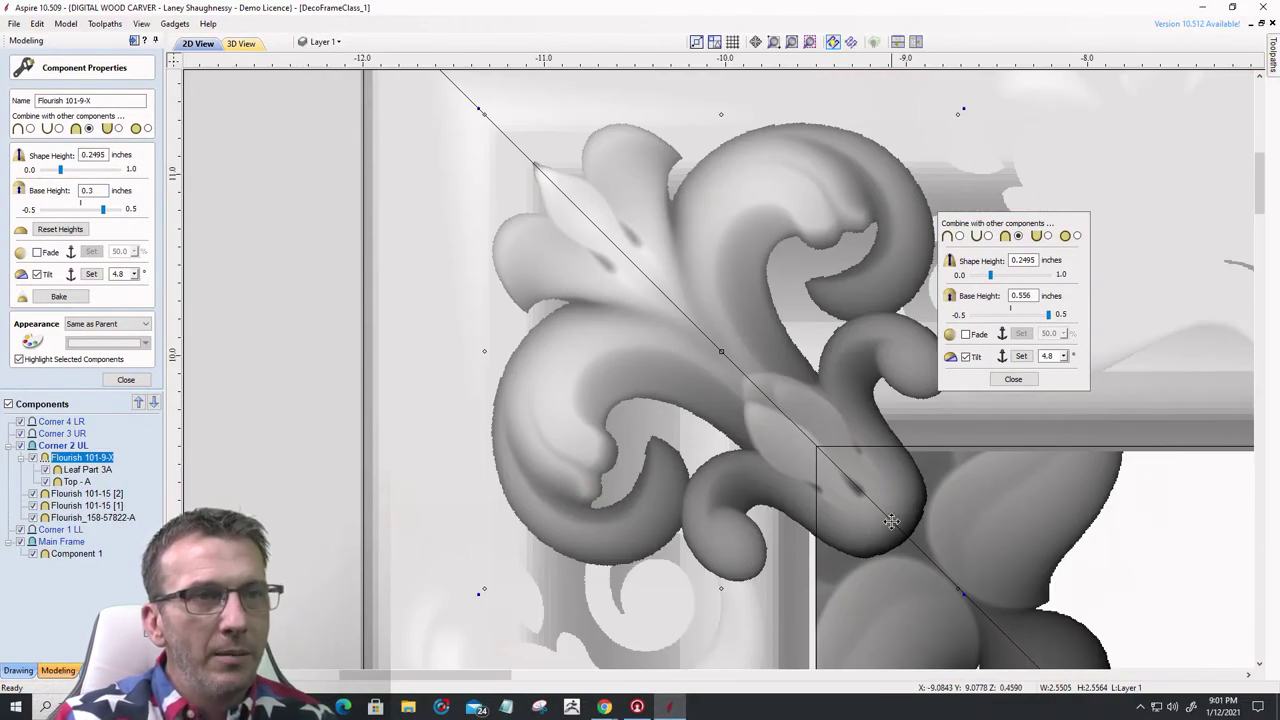
left_click(894, 521)
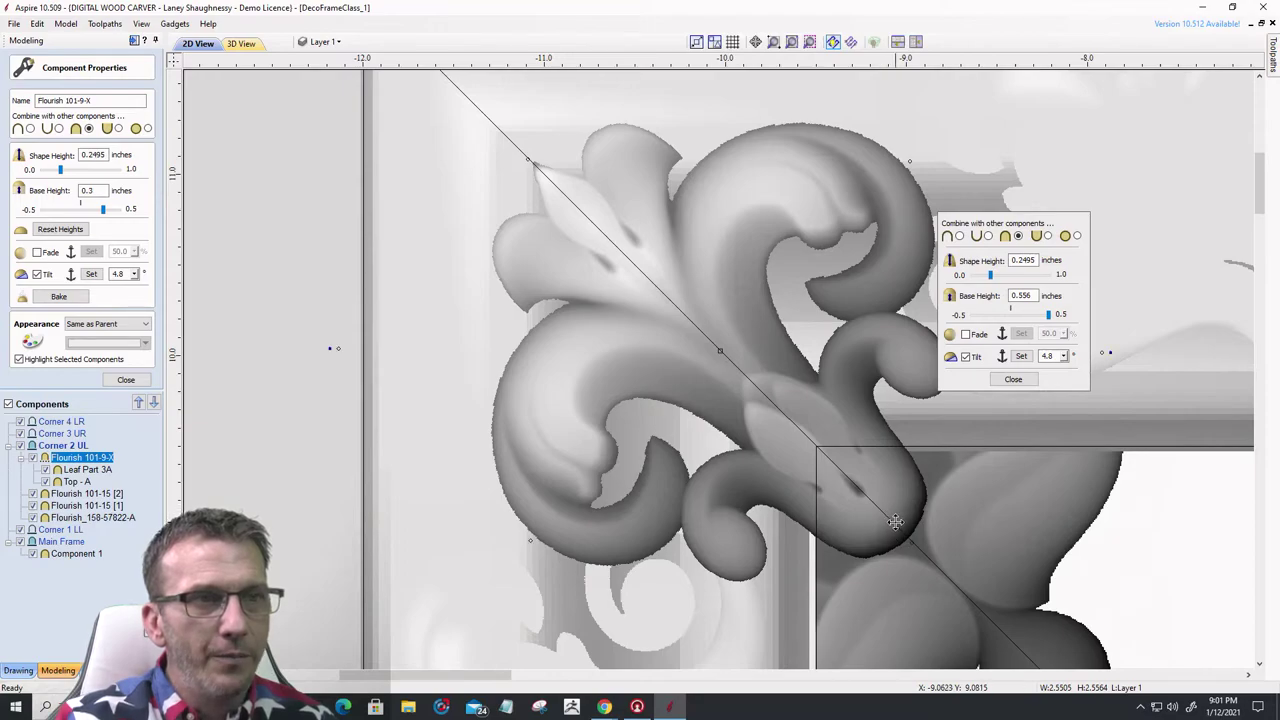
mouse_move(892, 521)
left_mouse_down()
mouse_move(912, 545)
mouse_move(936, 524)
left_mouse_up()
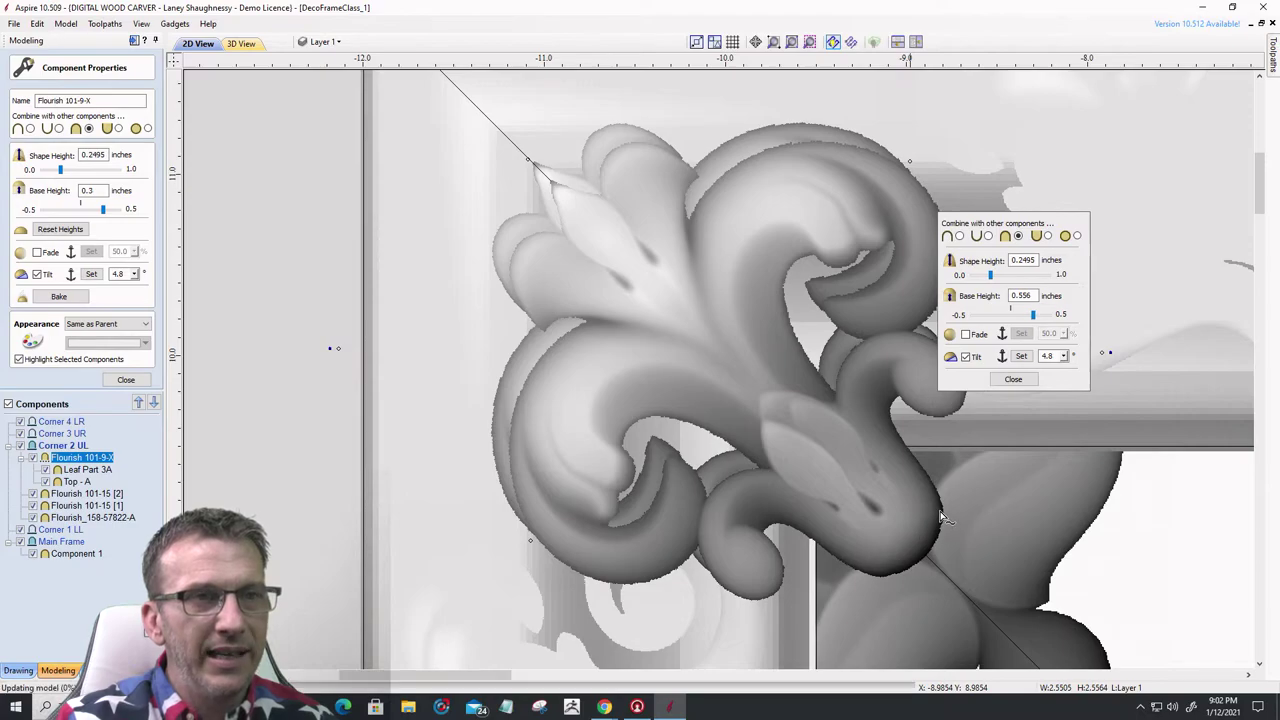
left_click(243, 45)
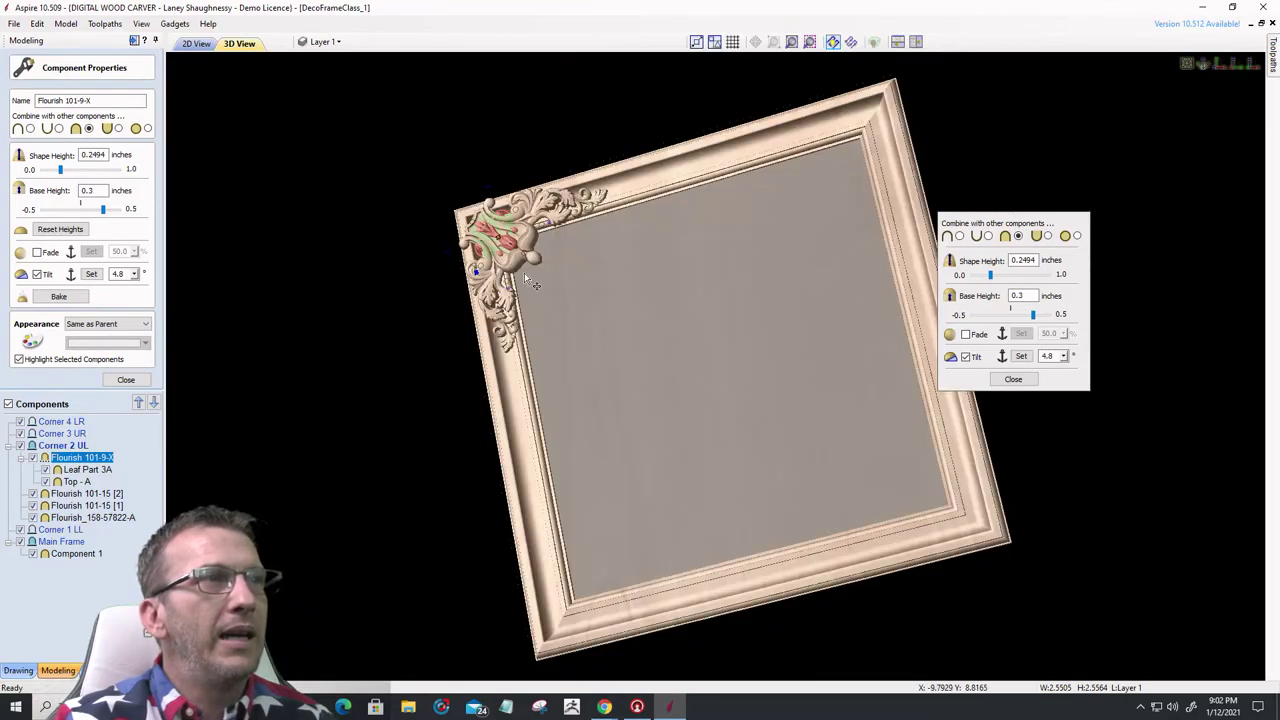
scroll(490, 235, "up", 4)
left_click_drag(489, 235, 650, 402)
scroll(556, 290, "up", 4)
scroll(652, 402, "up", 2)
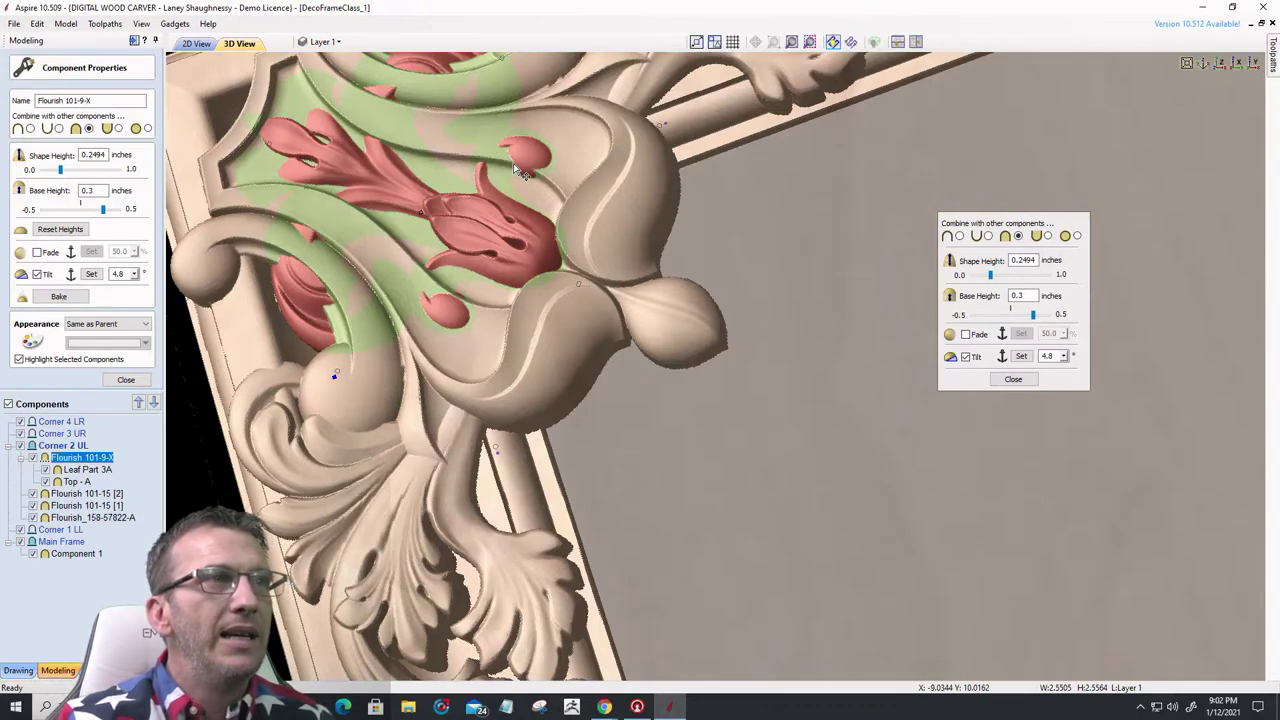
- Raise the flourish's tilt to 5.8°, then to 8.2°
scroll(620, 330, "down", 2)
scroll(717, 391, "up", 2)
left_click_drag(840, 388, 881, 515)
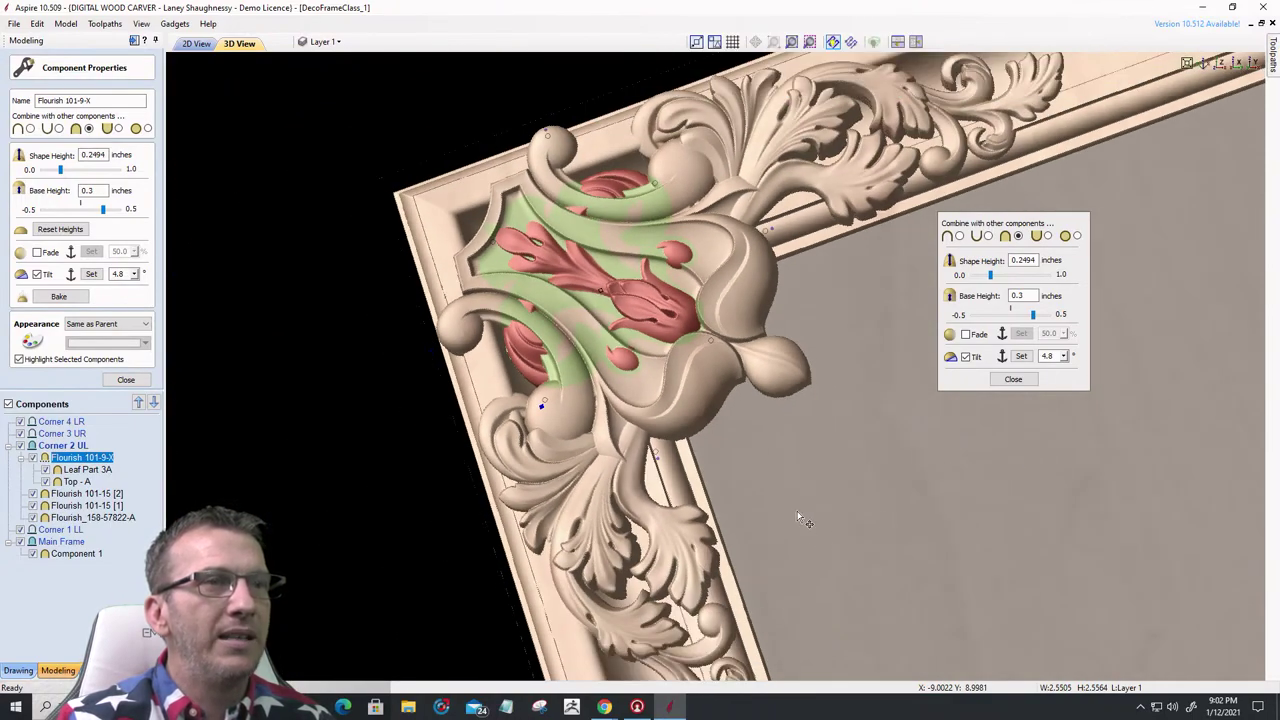
left_click_drag(800, 518, 794, 497)
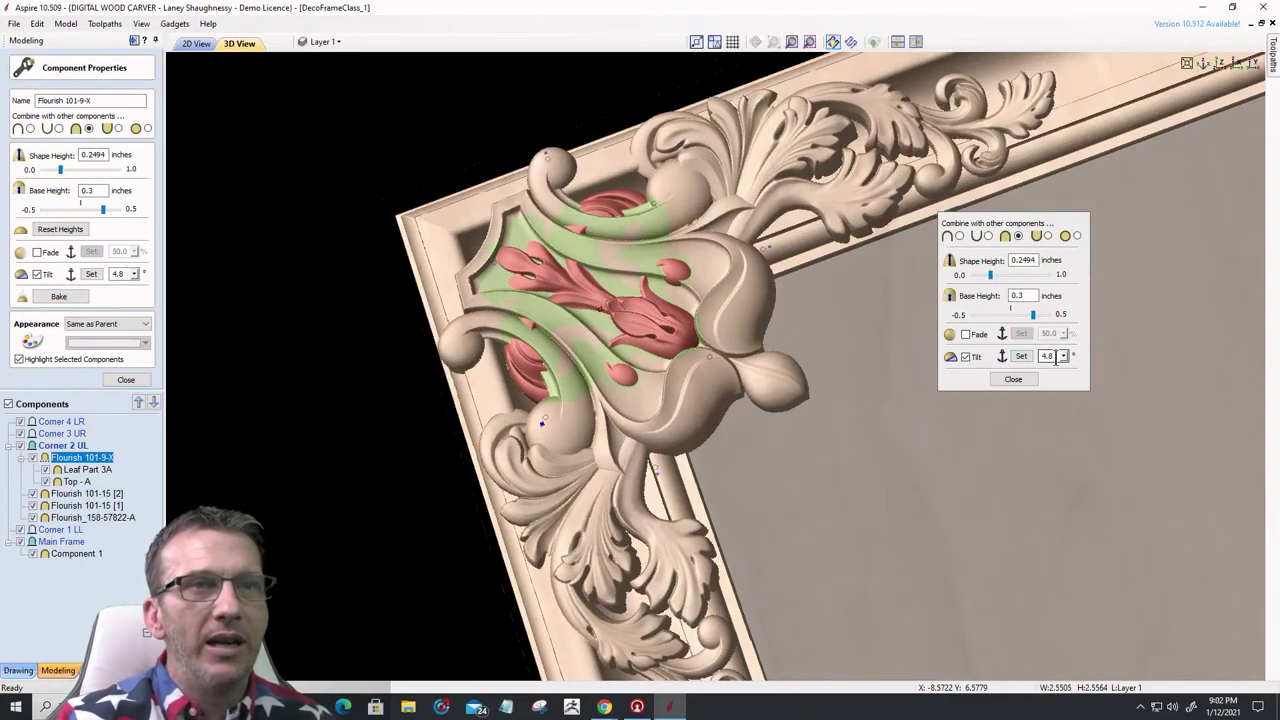
left_click(1063, 357)
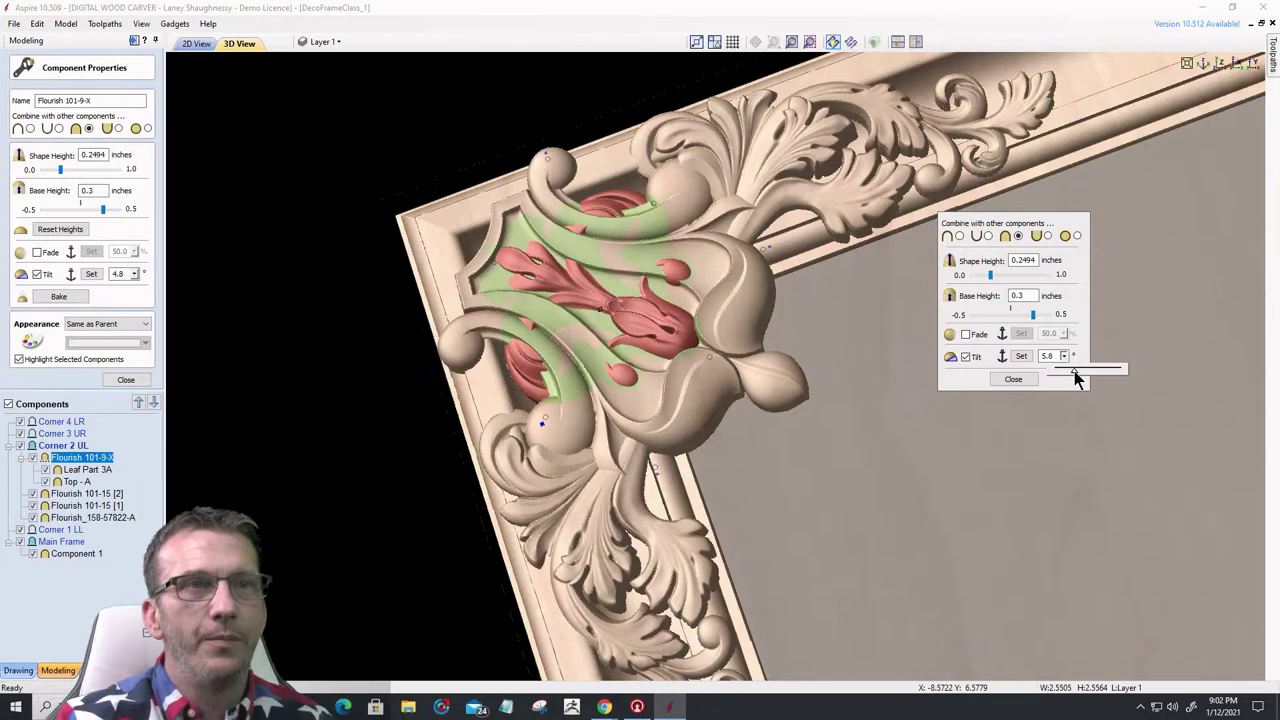
left_click(1074, 371)
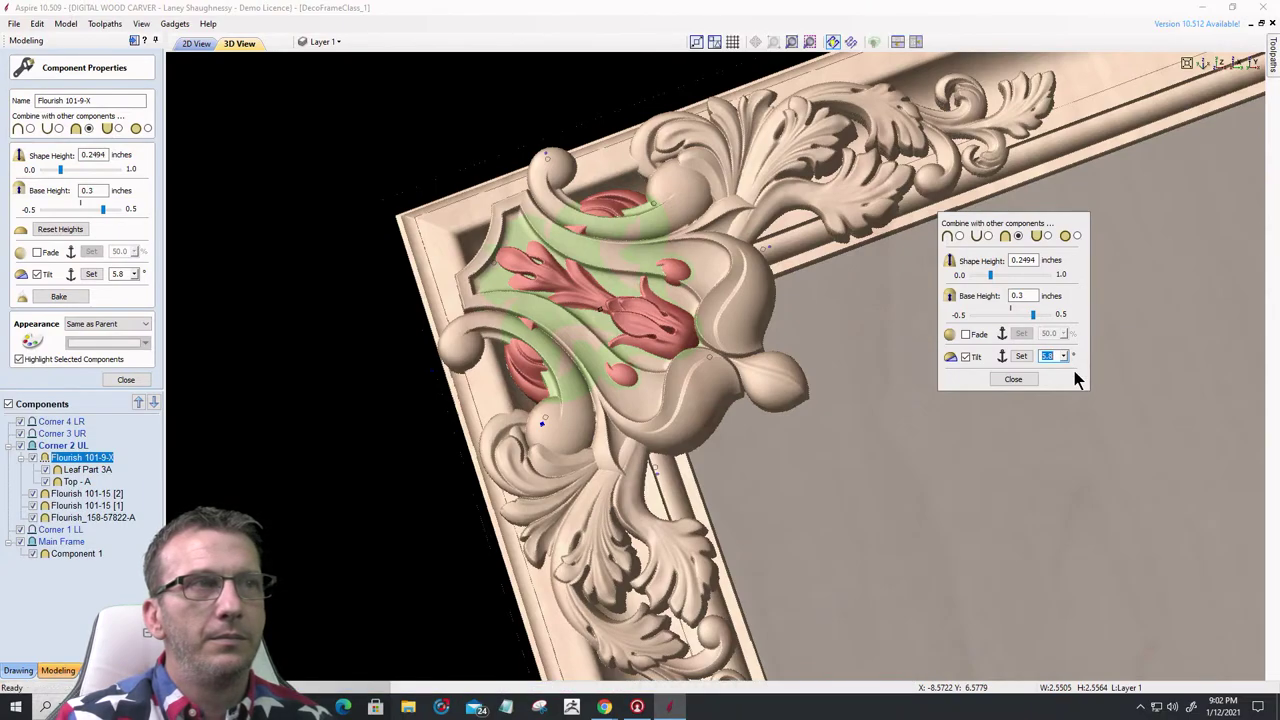
left_click(1064, 358)
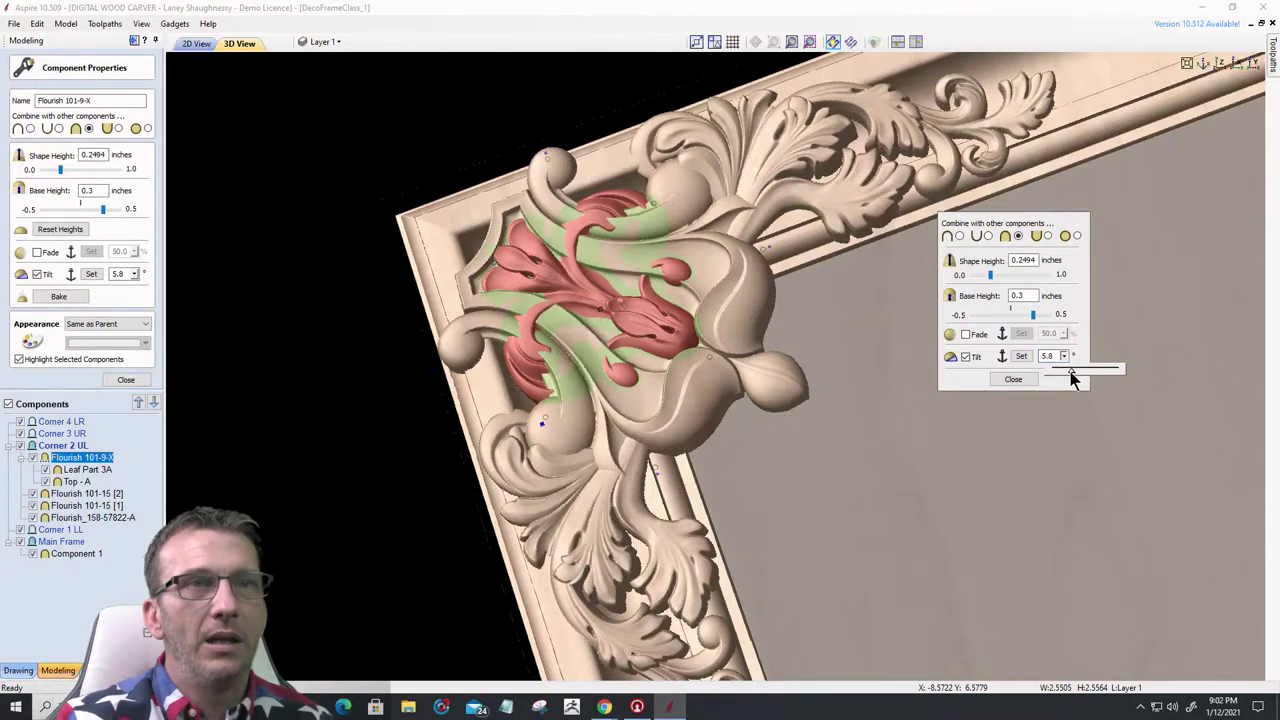
type("8.2")
key("Return")
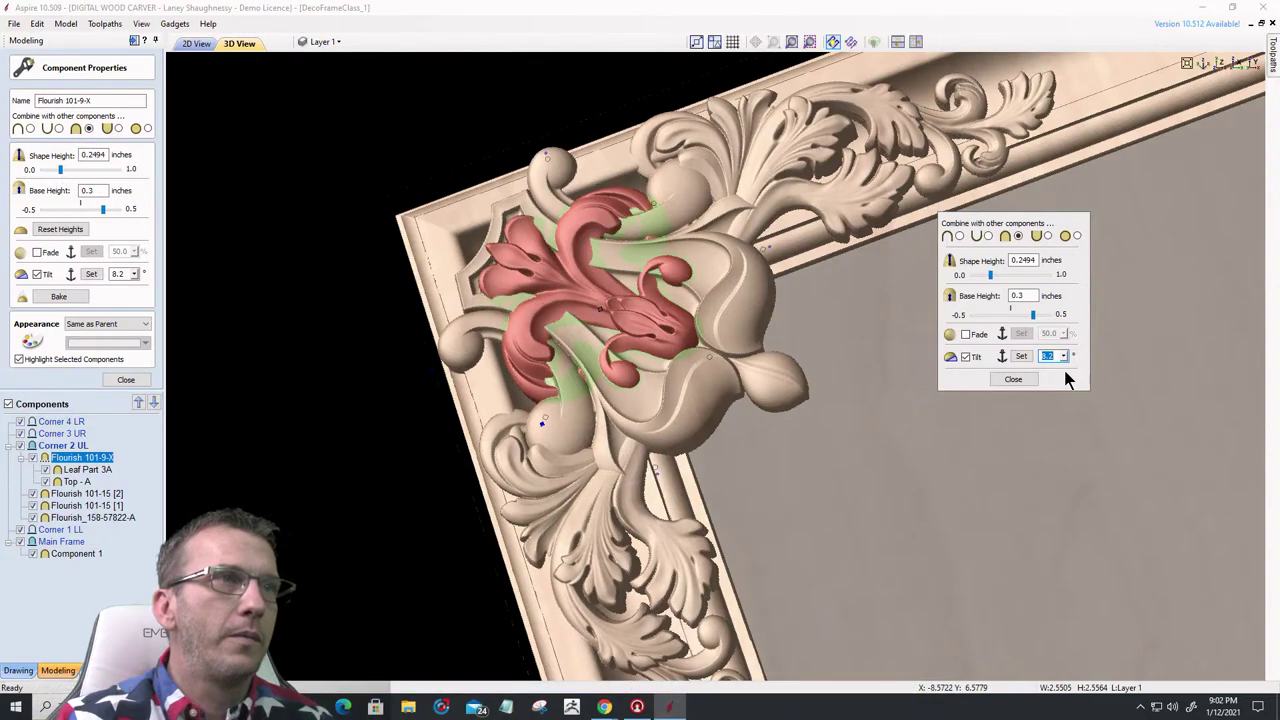
- Continue raising the flourish's tilt through 10.6° and 13.0° to 14.0°
left_click(1064, 356)
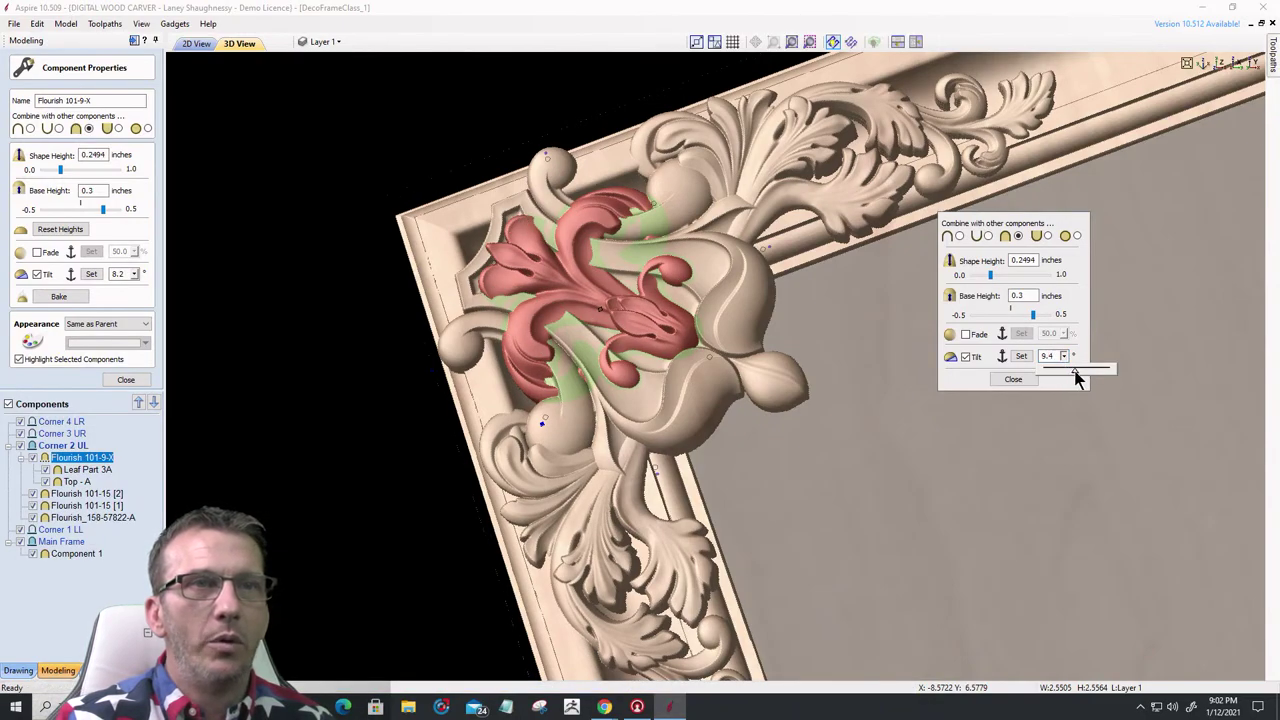
left_click(1080, 376)
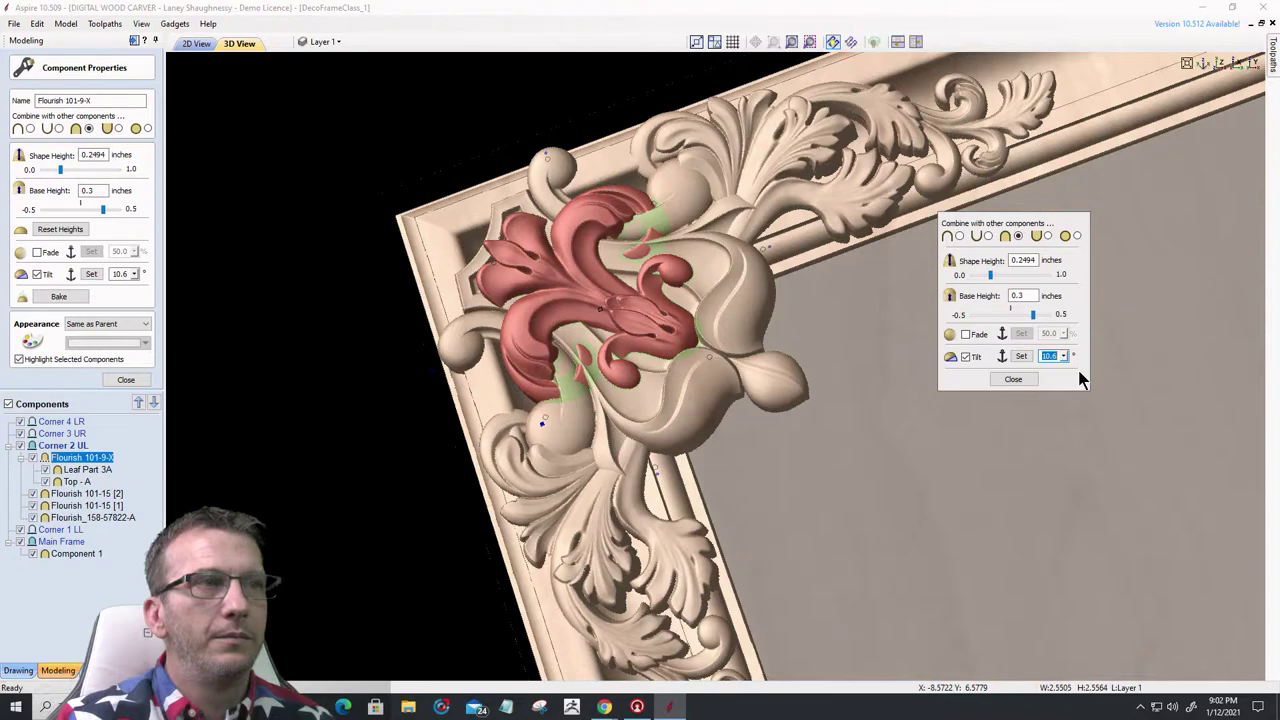
left_click(1064, 356)
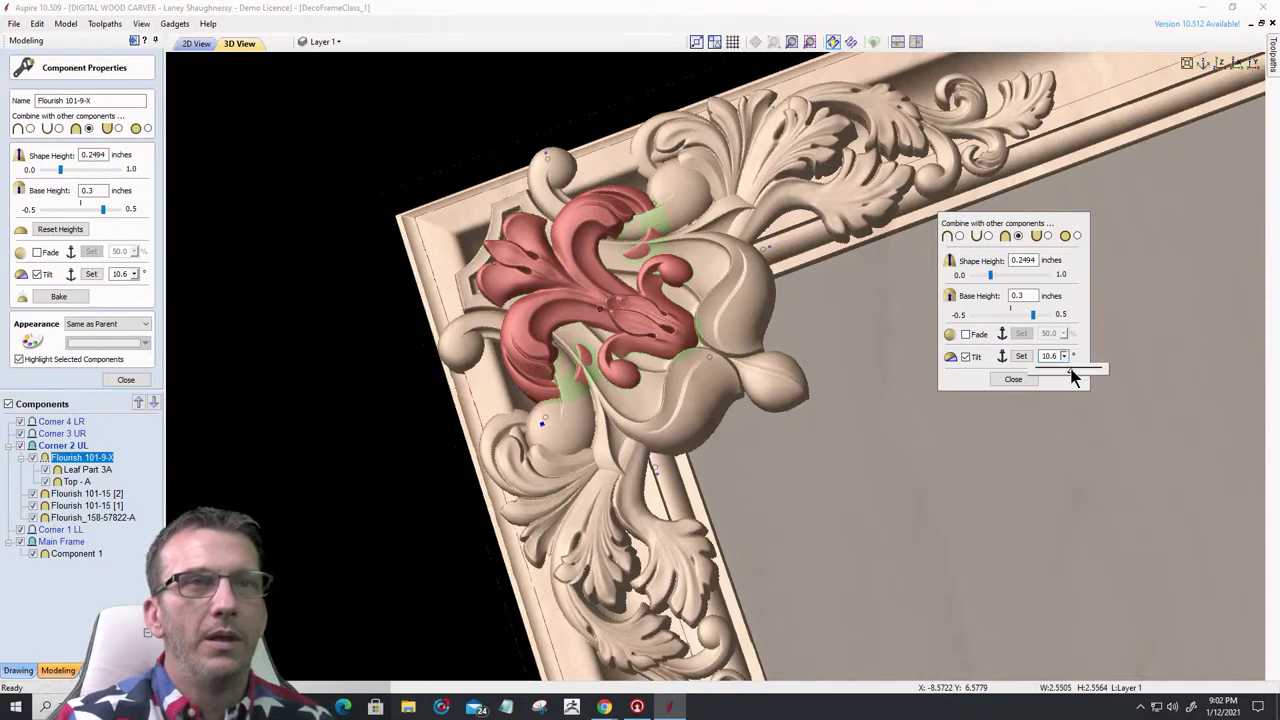
left_click(1081, 377)
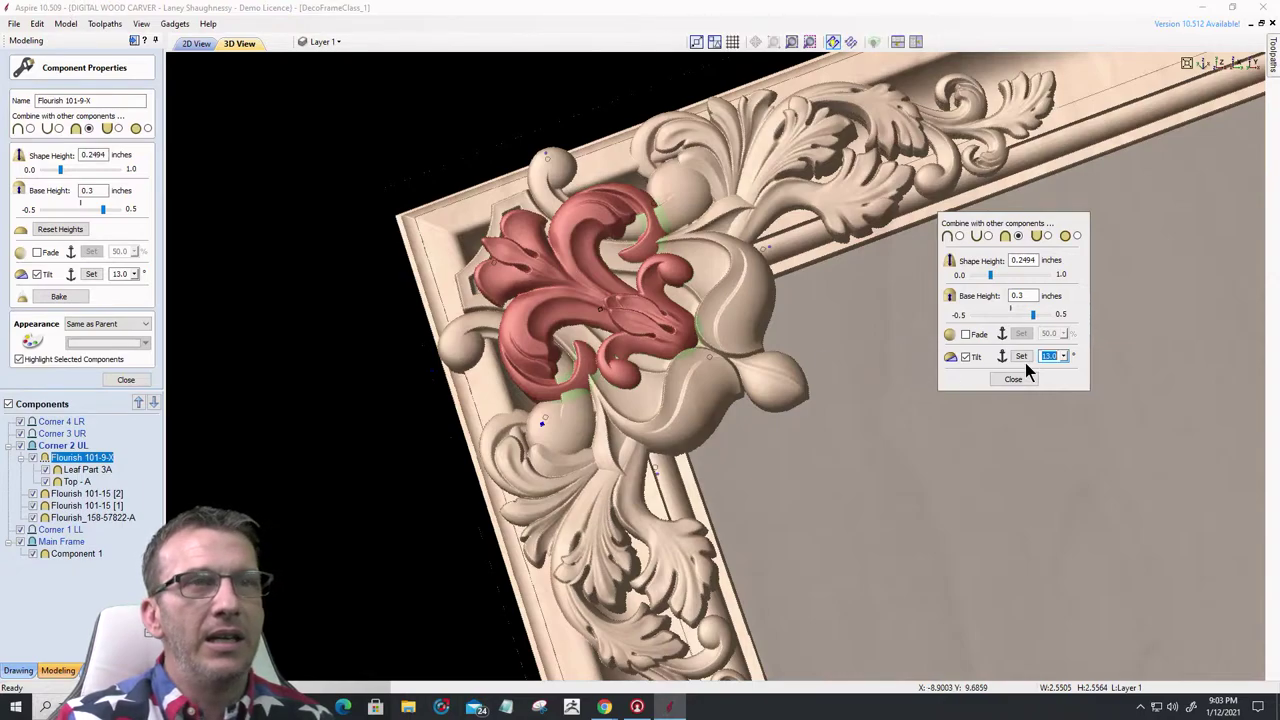
left_click(1065, 358)
left_click_drag(1067, 364, 1074, 377)
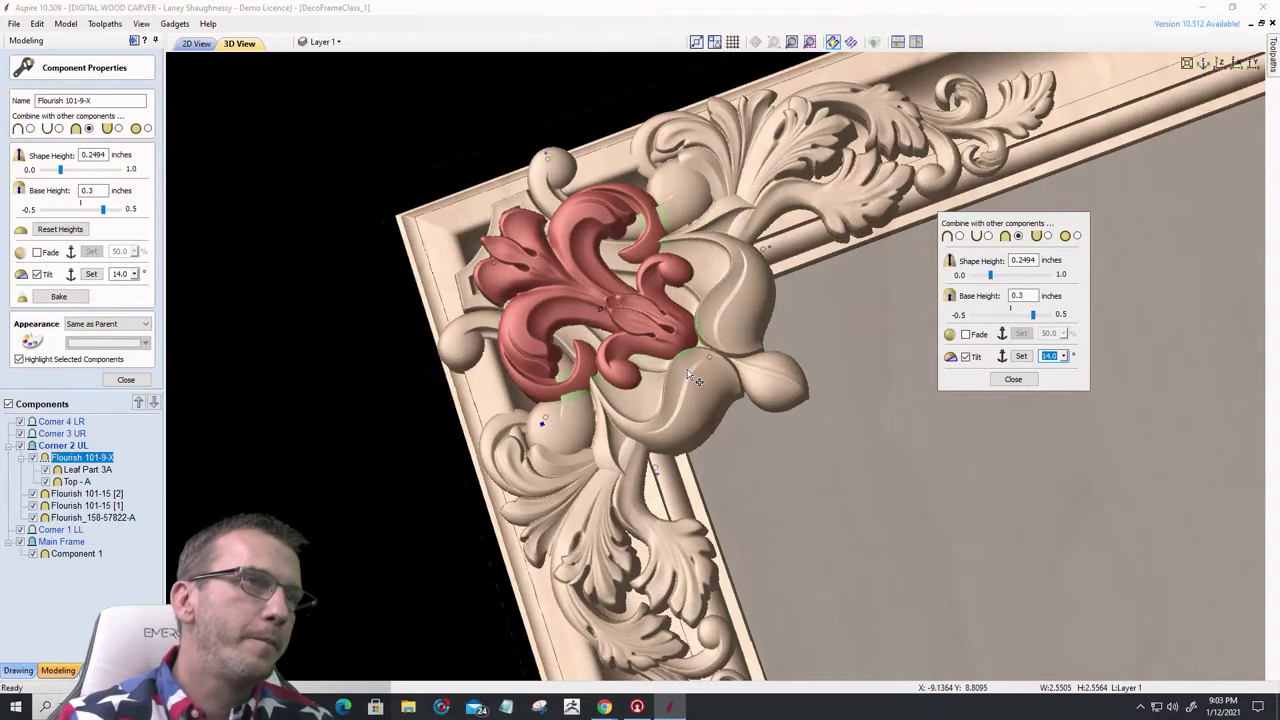
scroll(350, 413, "up", 1)
scroll(350, 413, "up", 2)
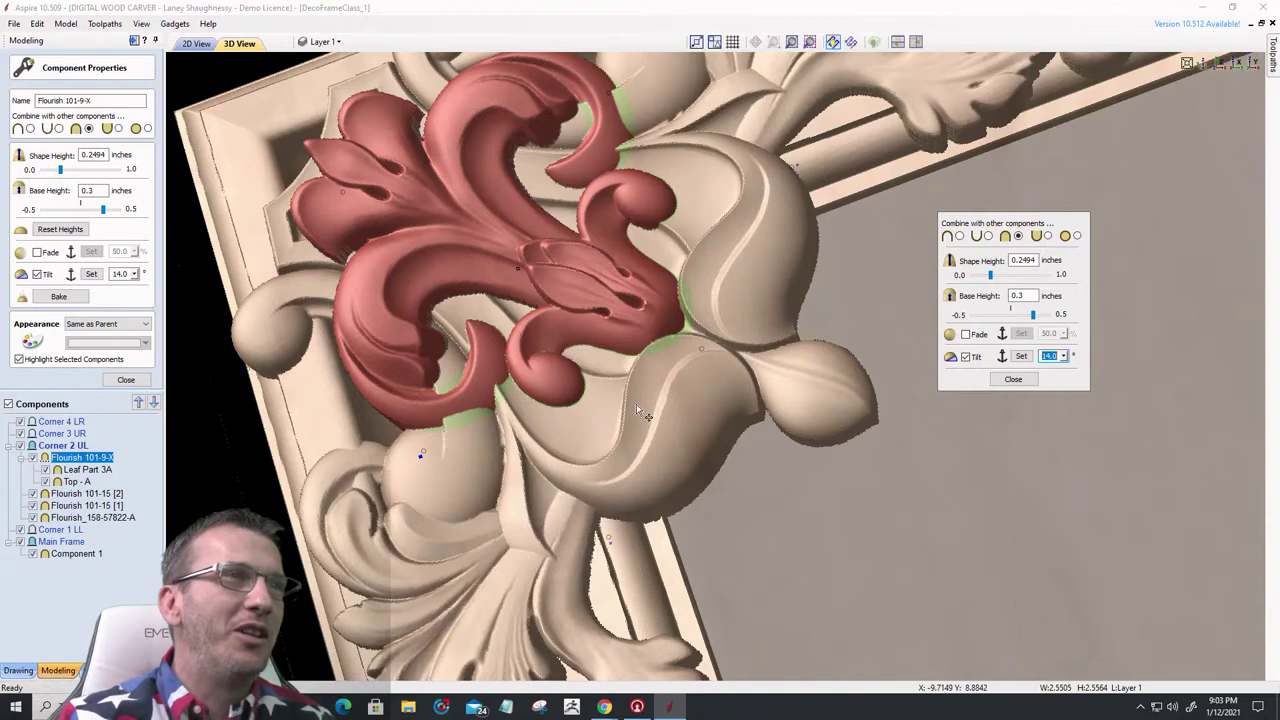
- Review the plain carving, then reselect Flourish 101-9-X and set its tilt to 15.0°
left_click(93, 588)
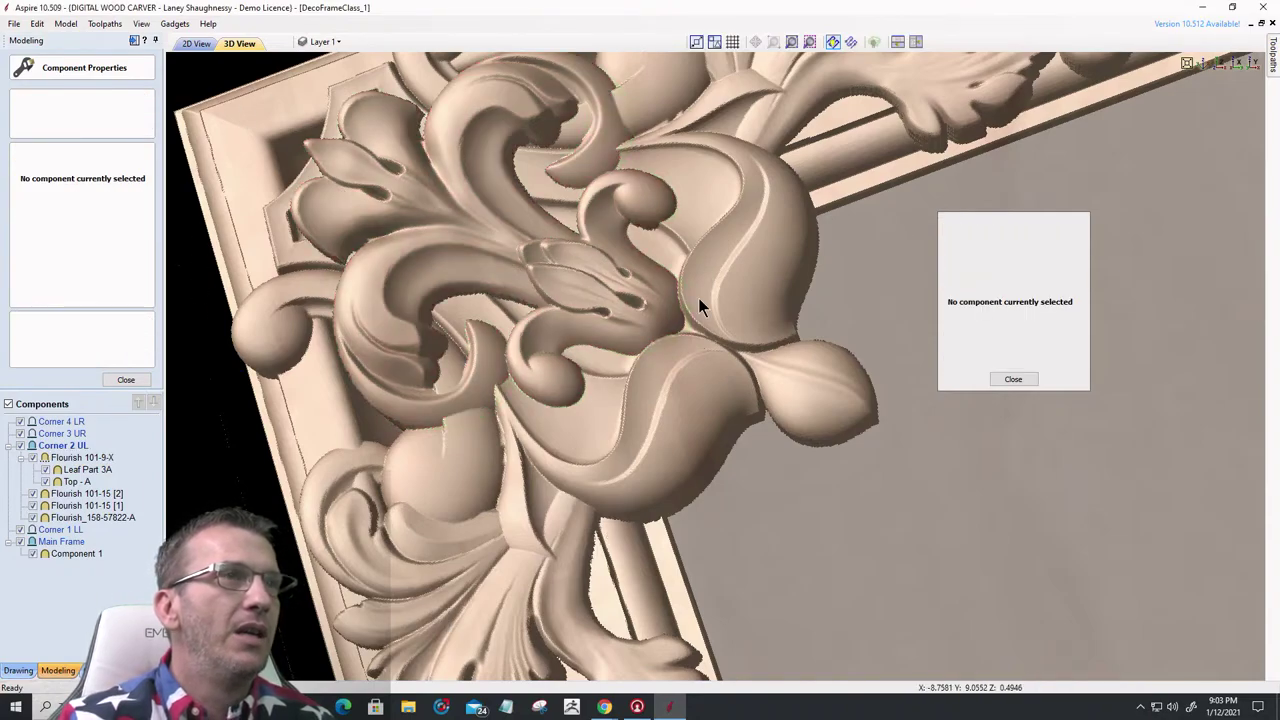
scroll(708, 307, "down", 3)
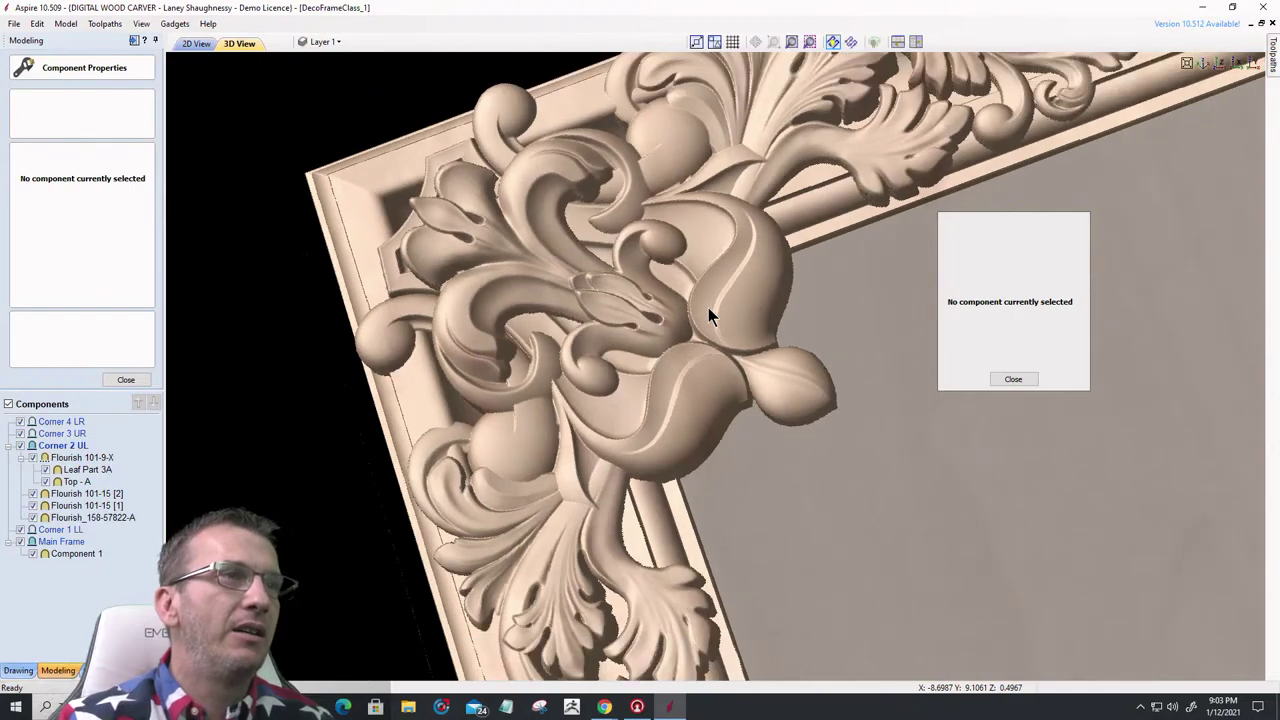
scroll(708, 307, "down", 4)
scroll(927, 483, "up", 3)
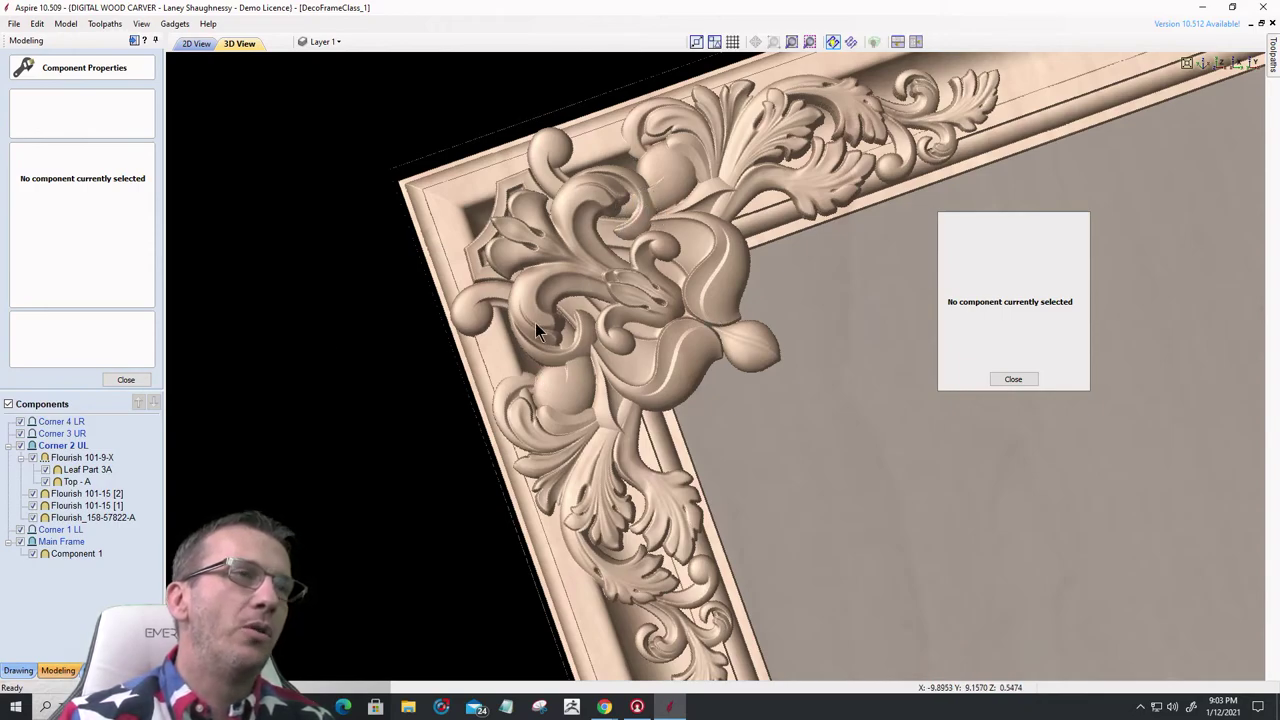
left_click(65, 458)
left_click(1064, 358)
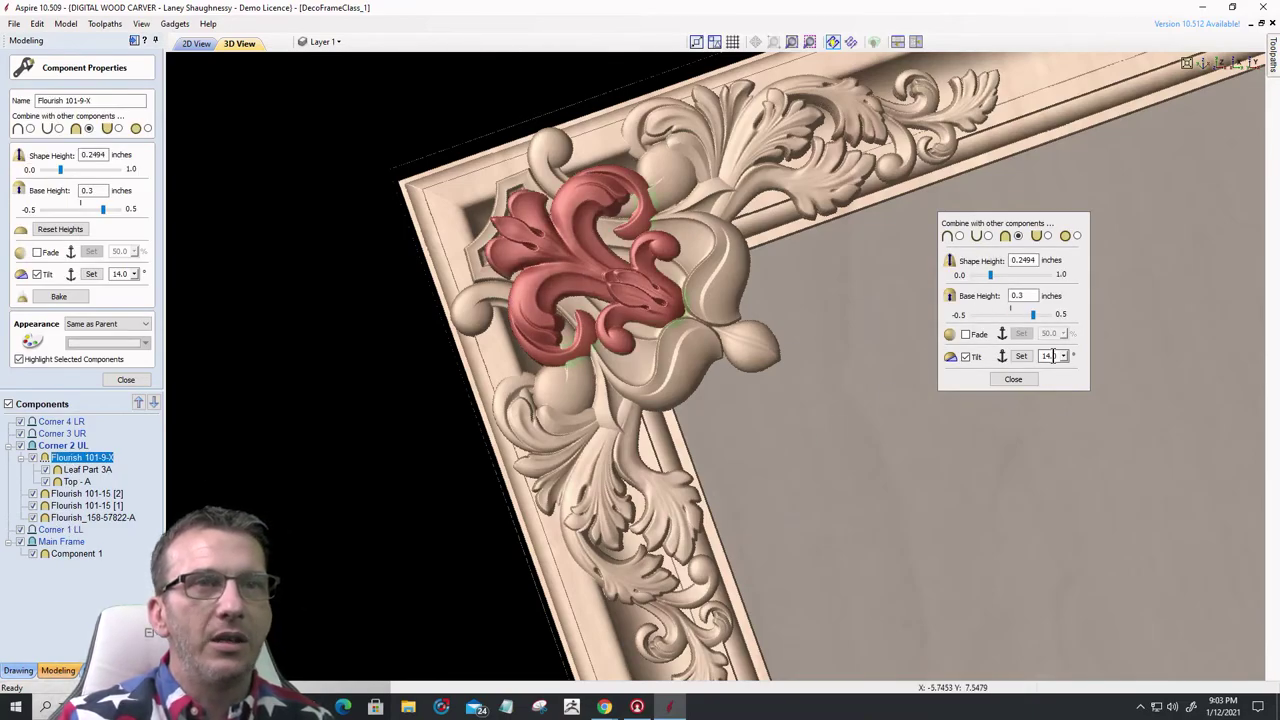
left_click(1065, 358)
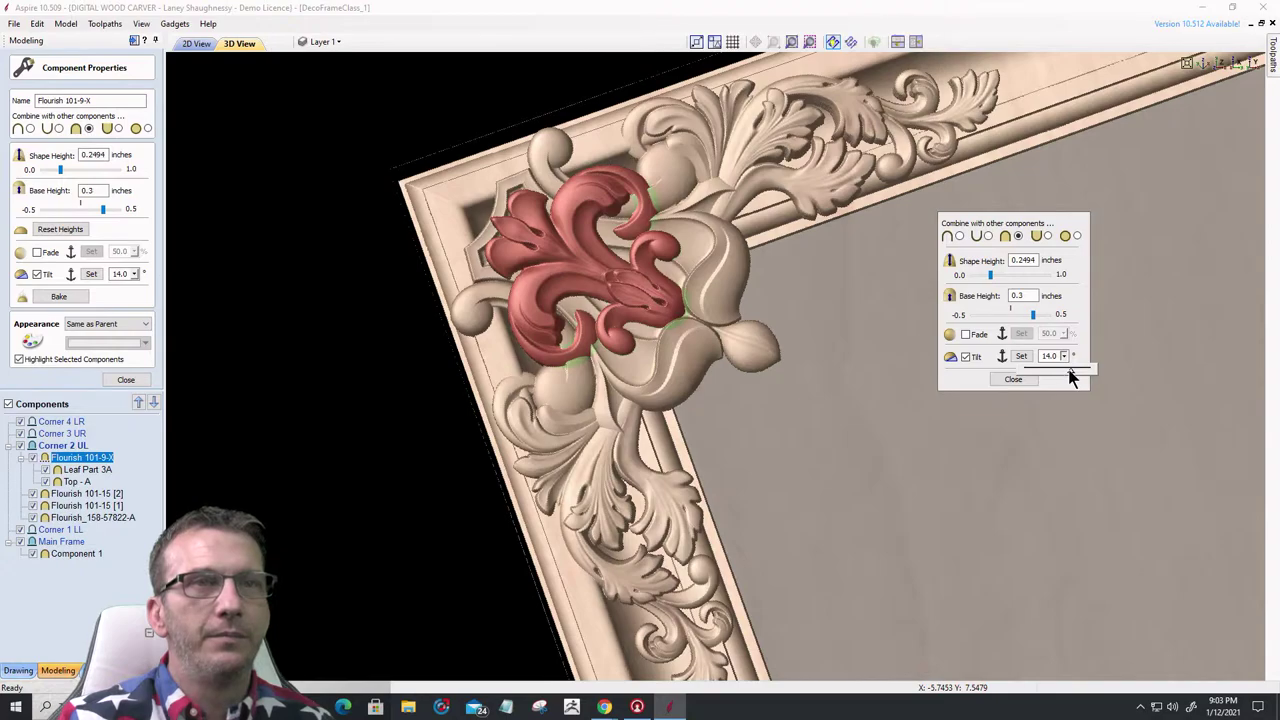
left_click(1066, 371)
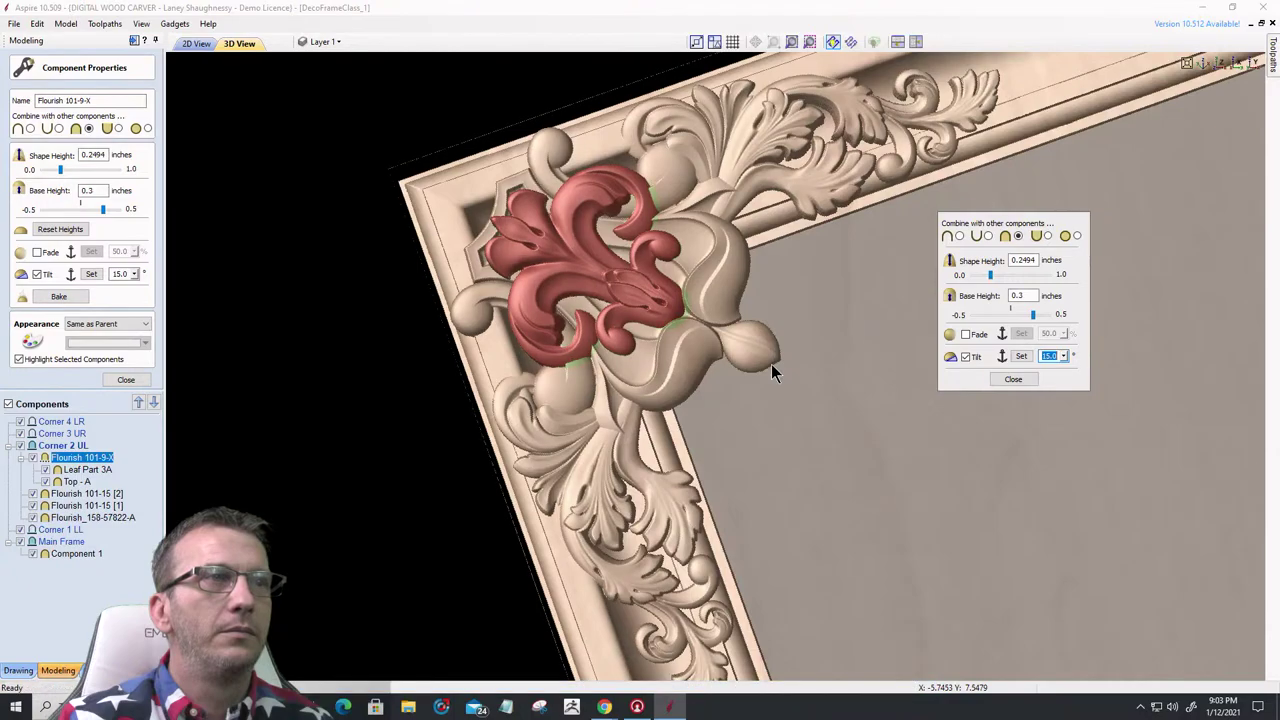
- Adjust the flourish's tilt through 15.6° to 16.4°
left_click(1063, 357)
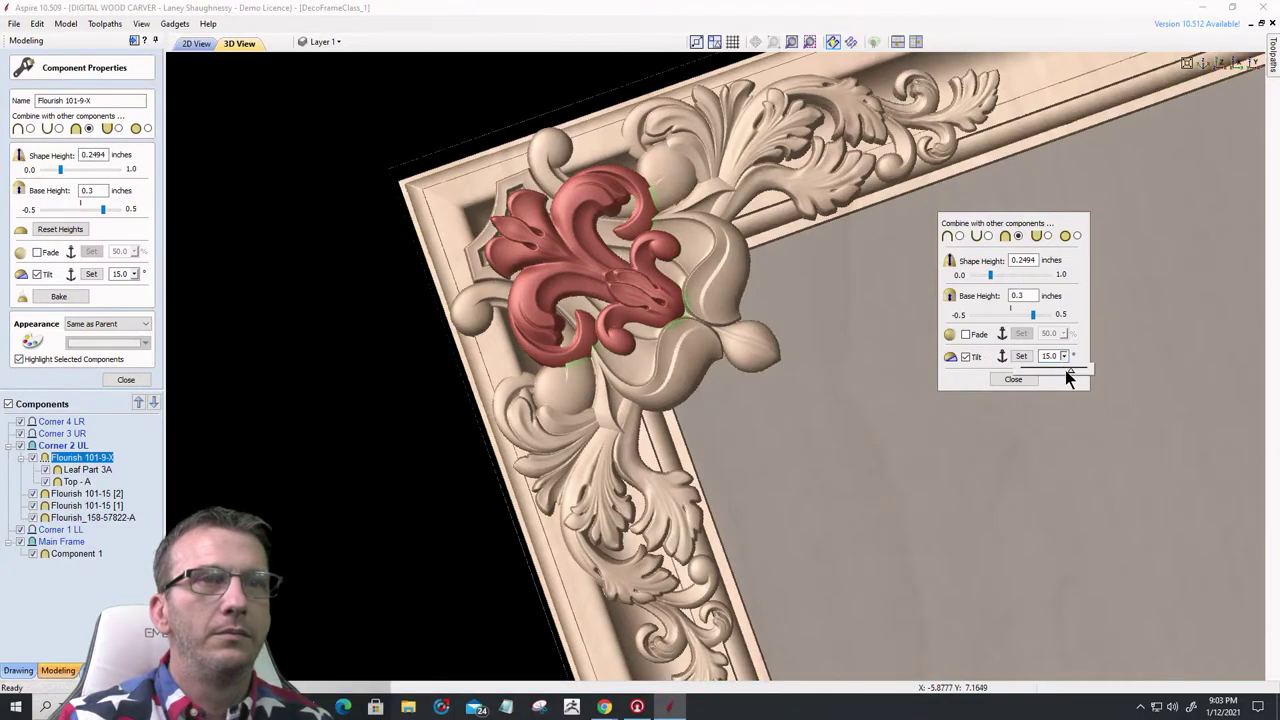
left_click_drag(1087, 371, 1080, 372)
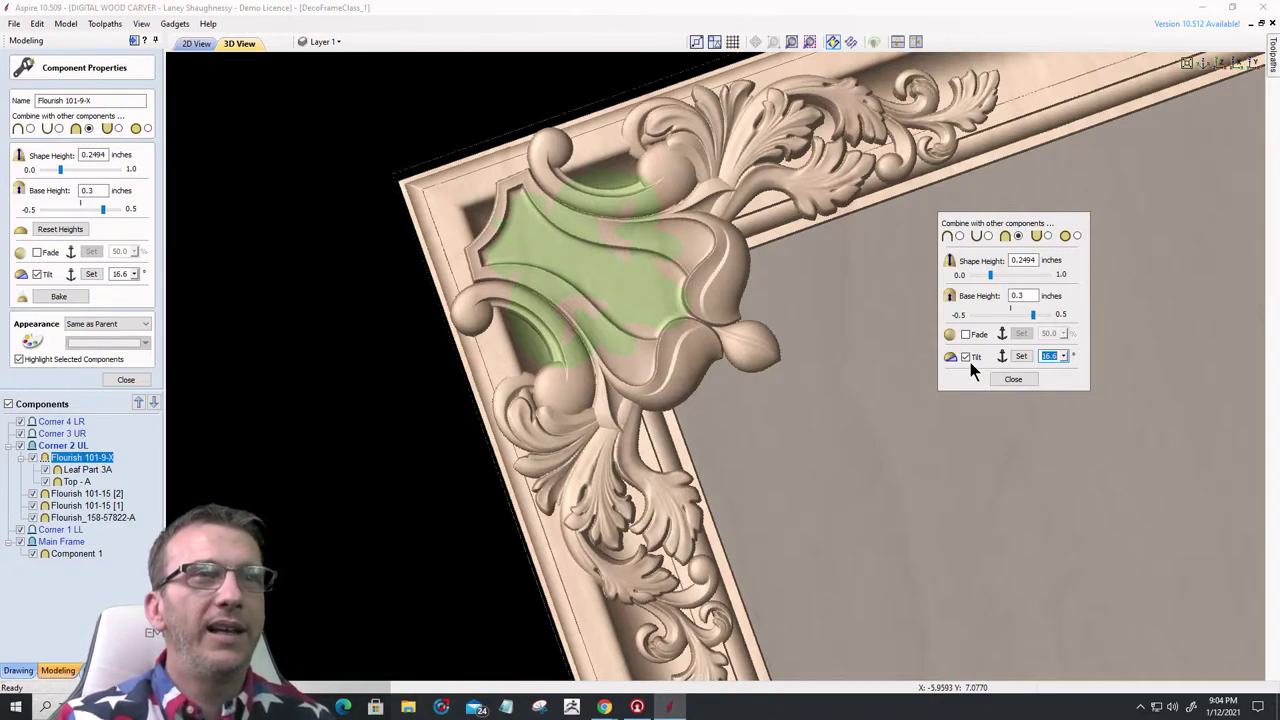
left_click(1064, 358)
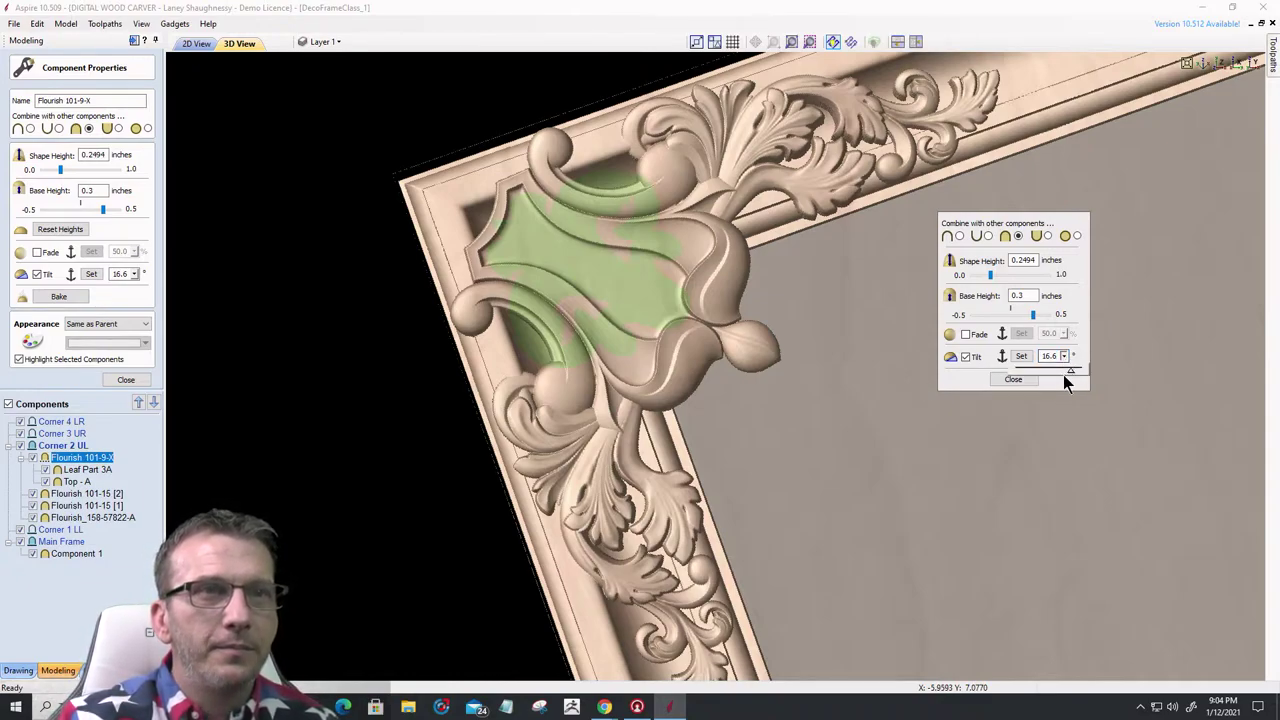
left_click(1067, 369)
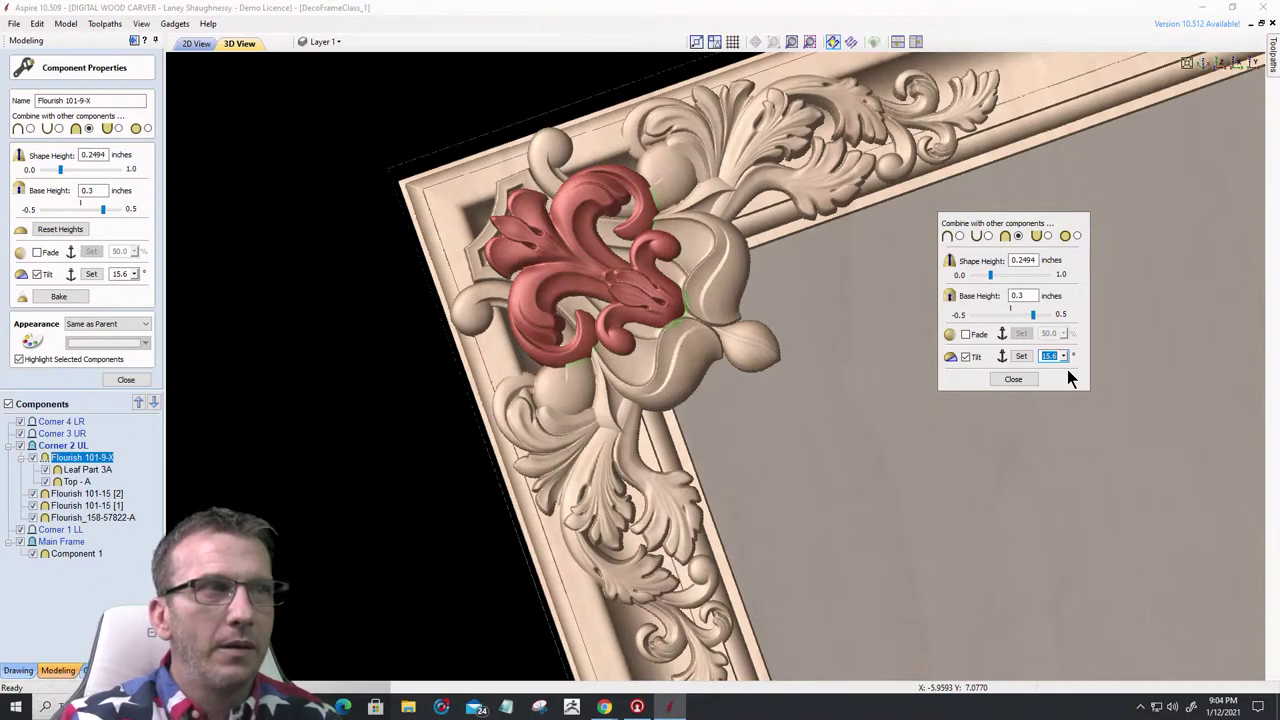
left_click(1066, 371)
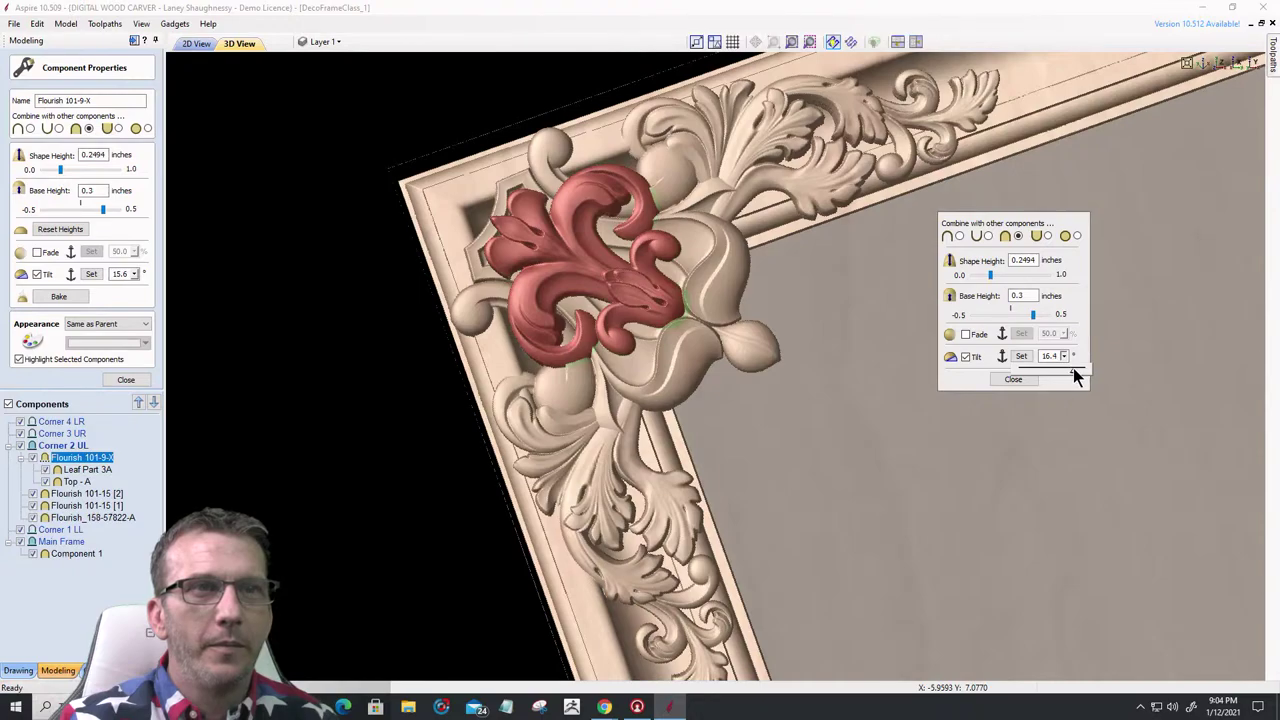
left_click(1075, 376)
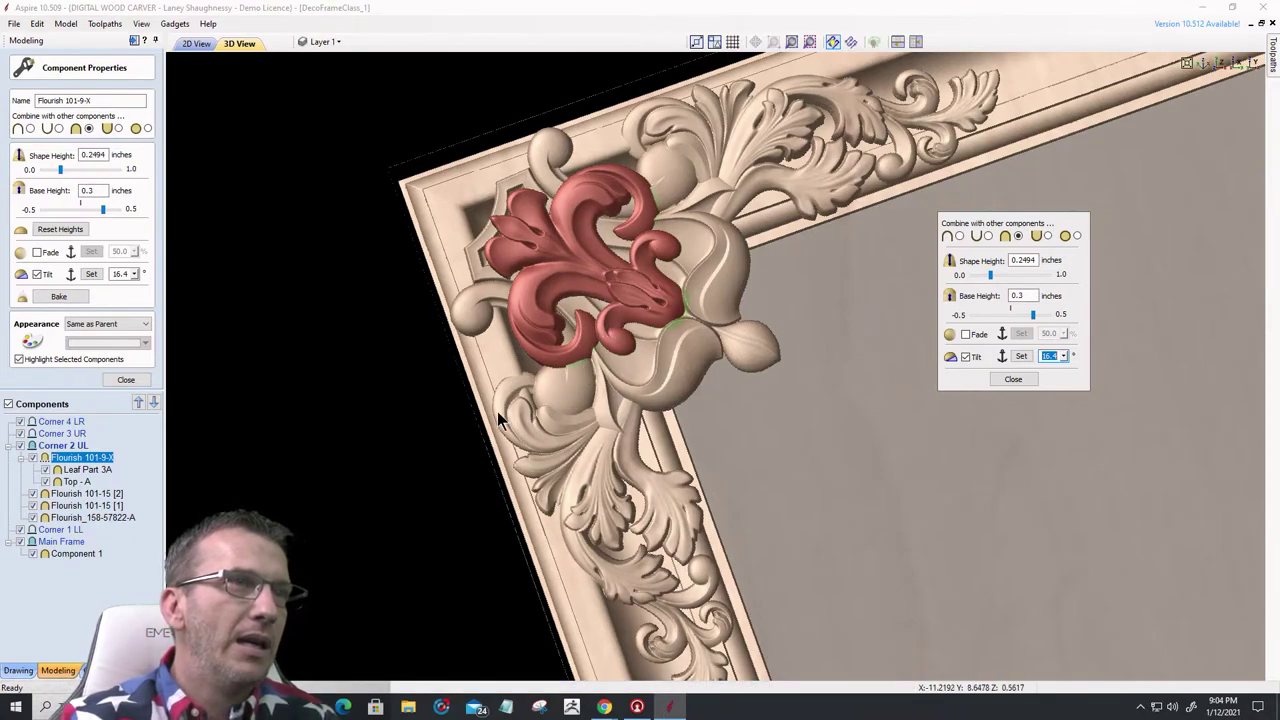
- Deselect the flourish, inspect the carved corner in 3D, and switch to 2D View
key("Escape")
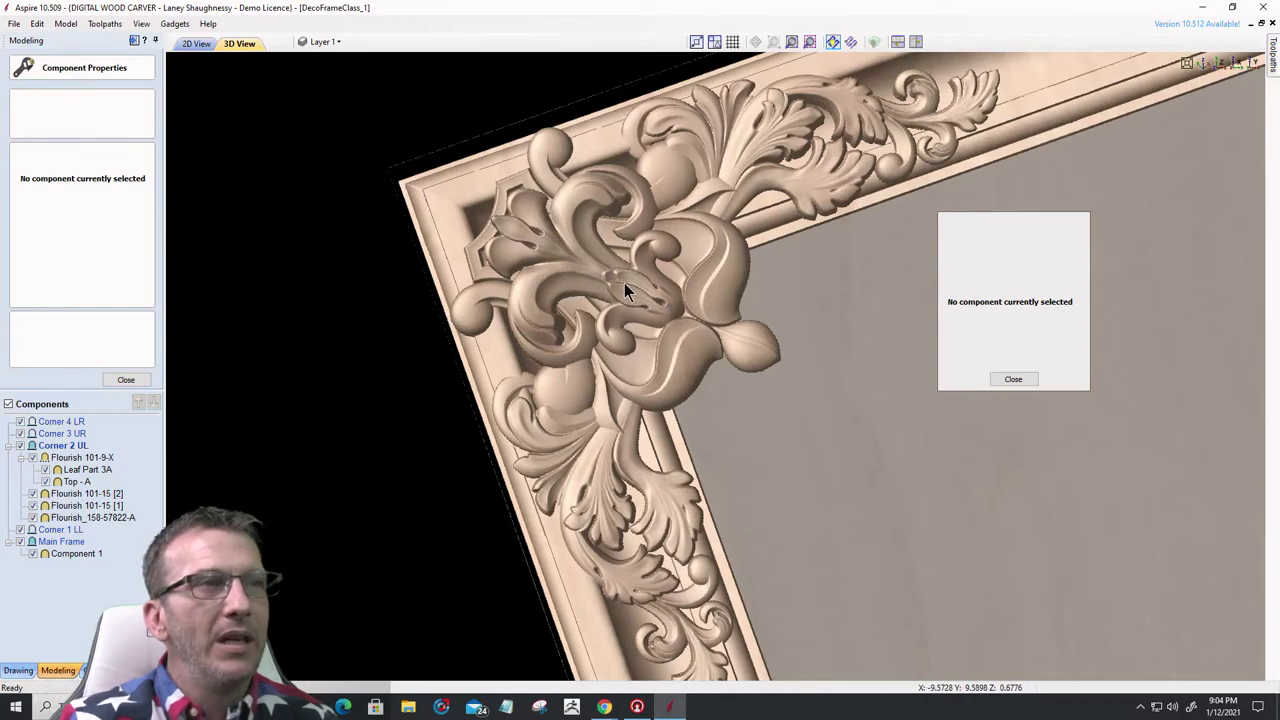
scroll(634, 286, "up", 5)
scroll(830, 425, "up", 4)
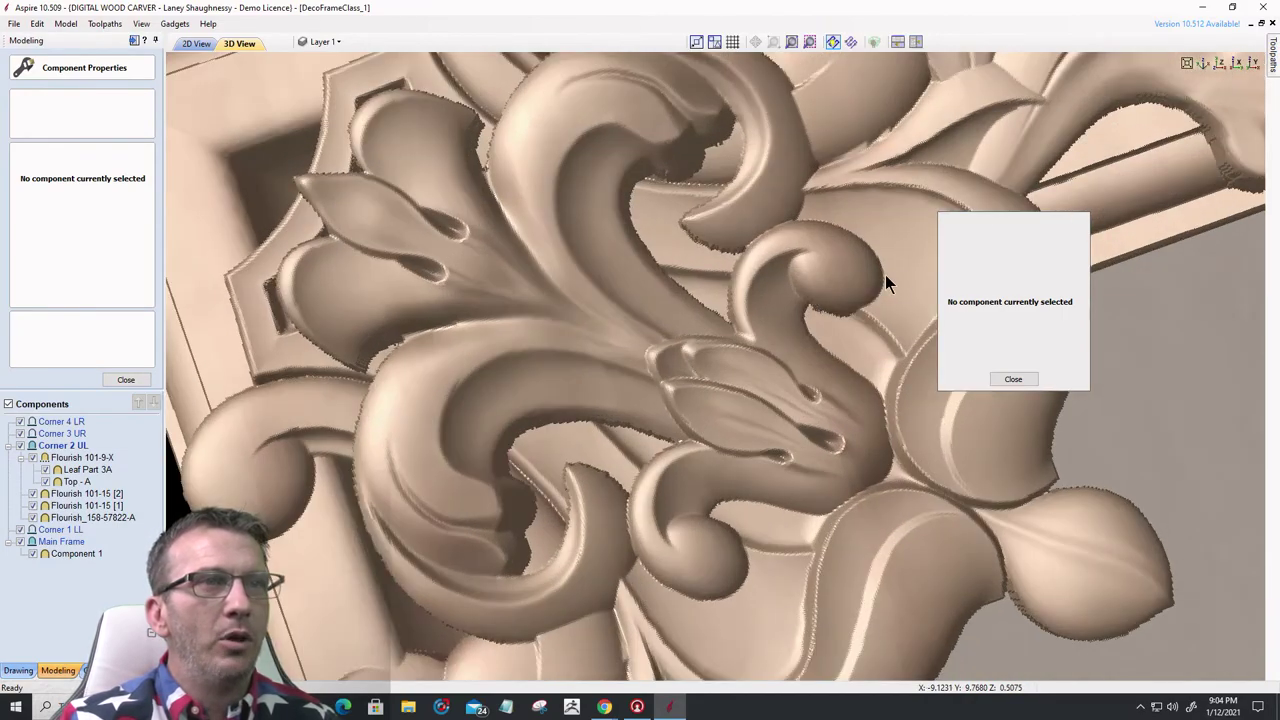
scroll(670, 355, "down", 2)
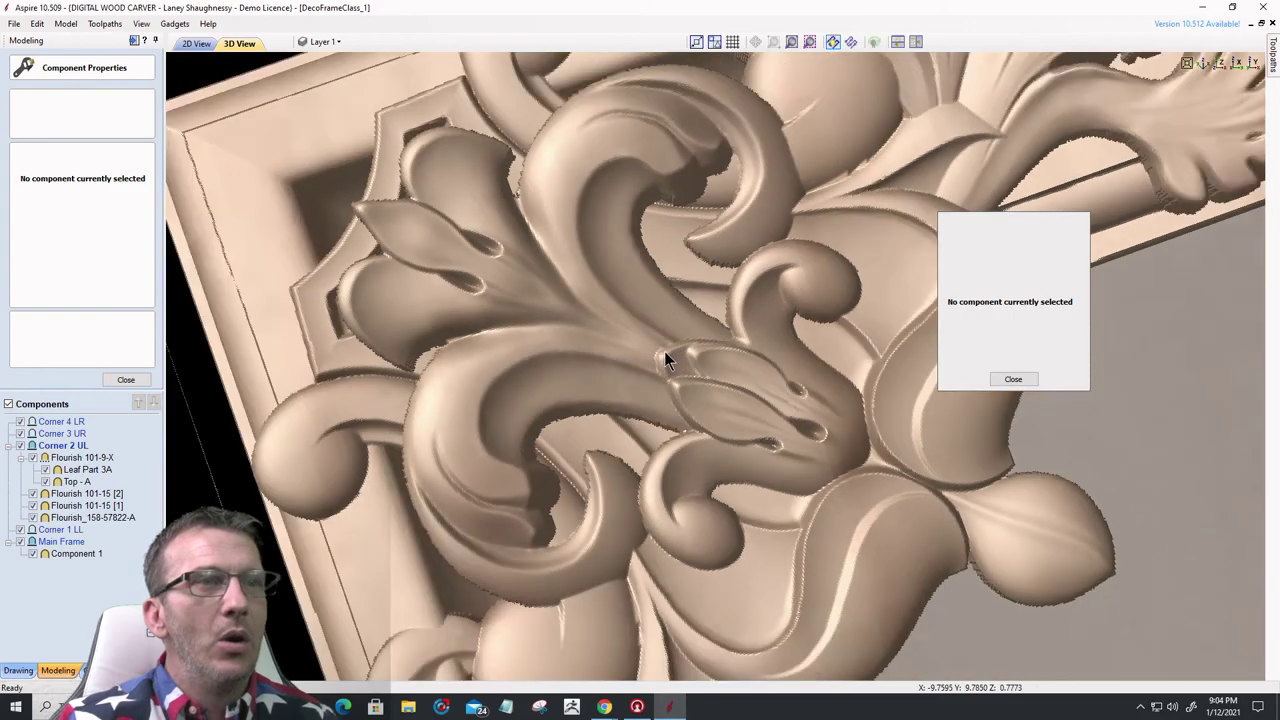
left_click_drag(800, 432, 720, 388)
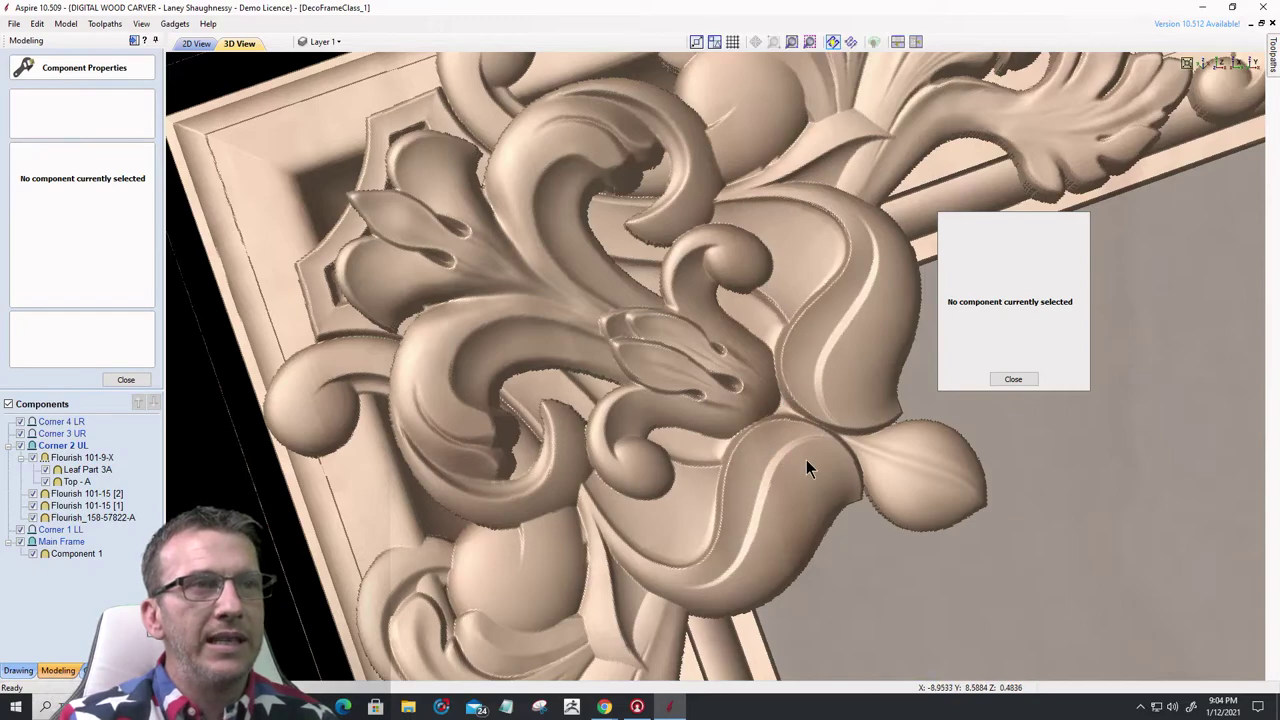
left_click(196, 43)
scroll(600, 350, "down", 3)
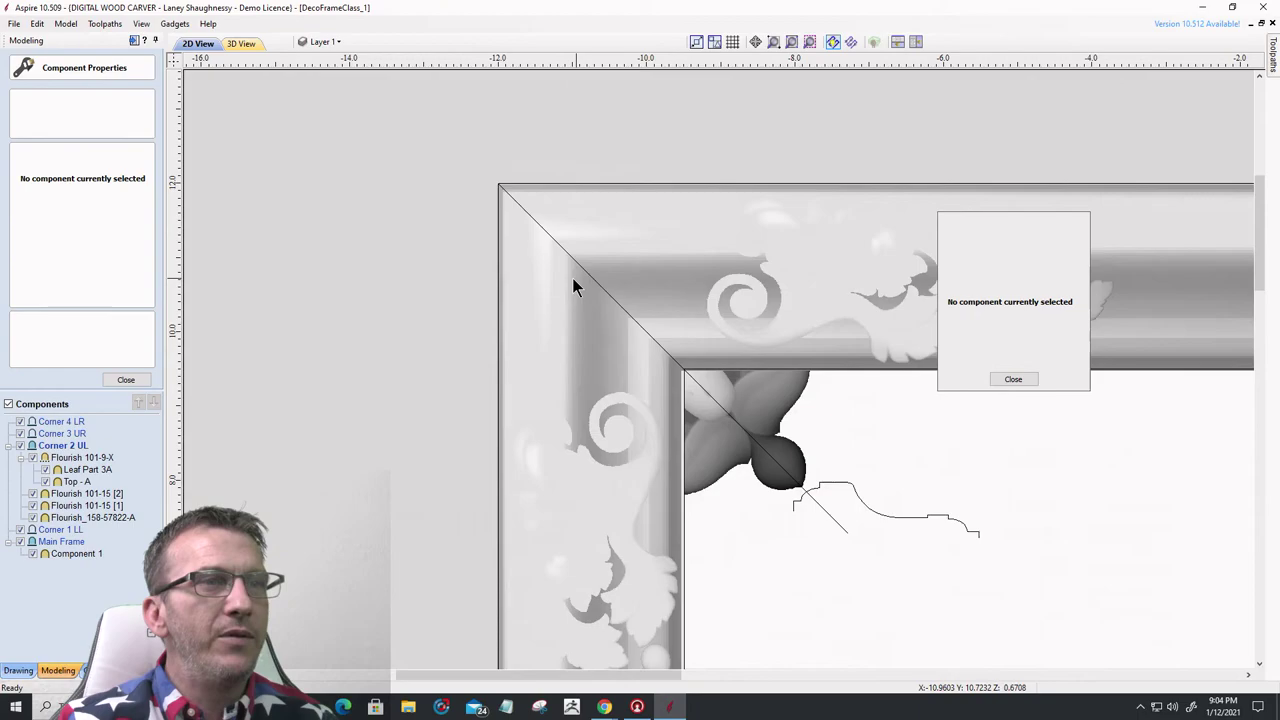
- Move Flourish 101-9-X slightly down-right, then view the deselected corner in 3D
left_click(690, 392)
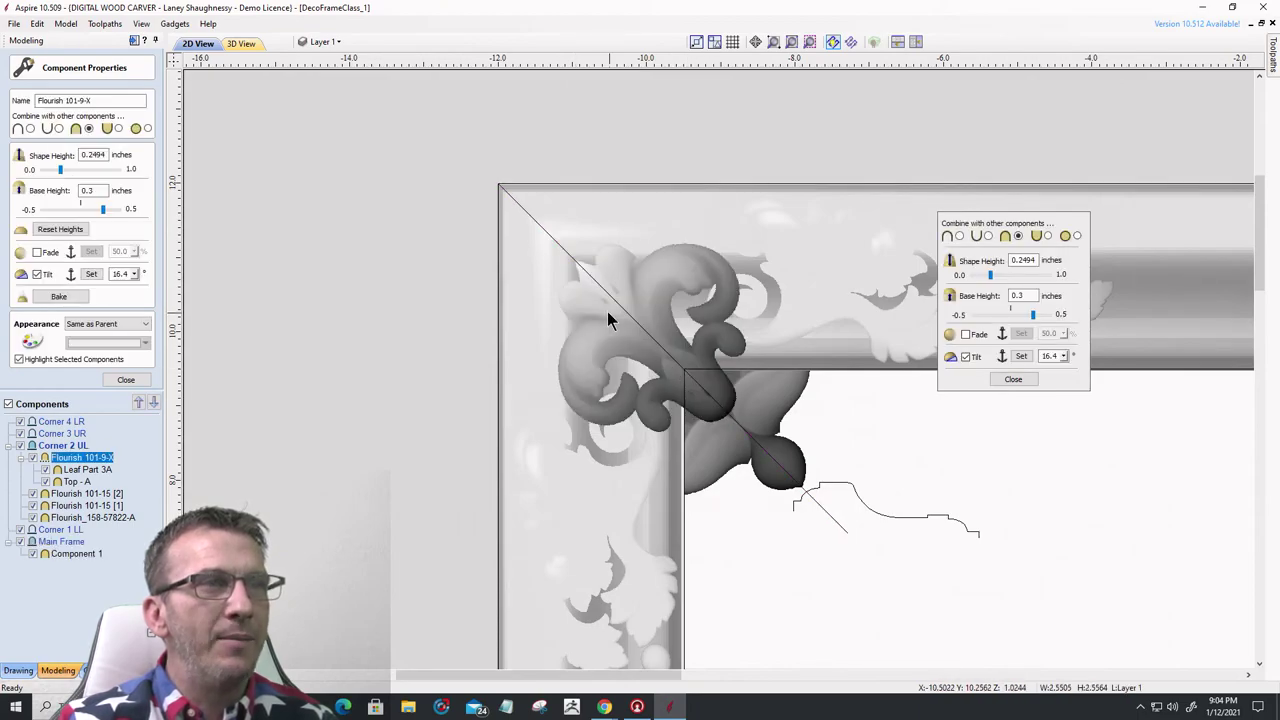
scroll(735, 410, "up", 5)
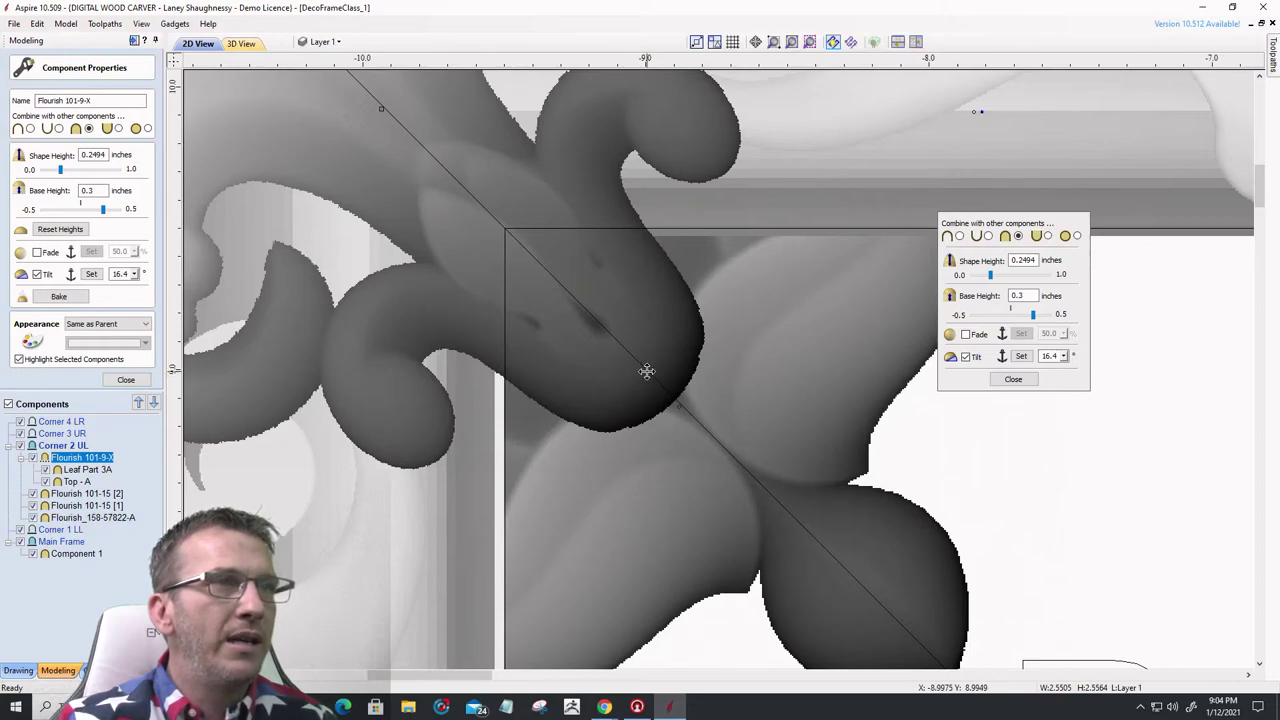
left_click_drag(647, 371, 675, 405)
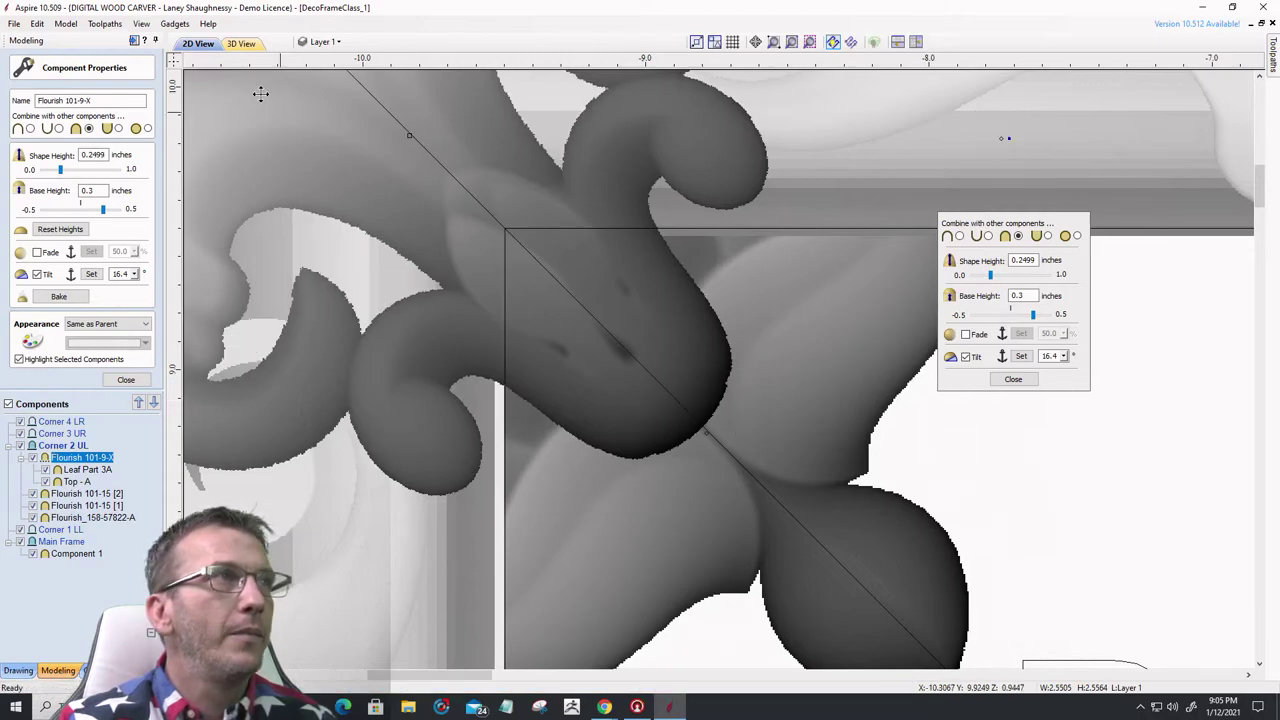
left_click(243, 43)
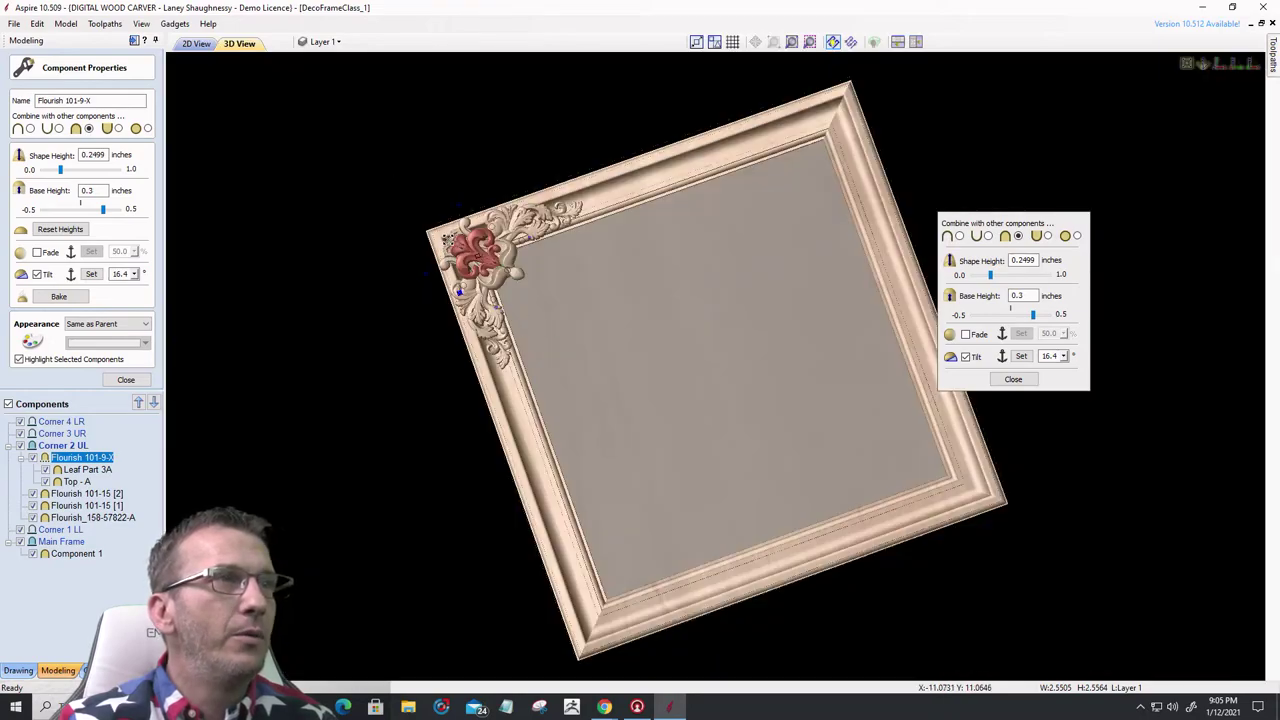
scroll(463, 266, "up", 5)
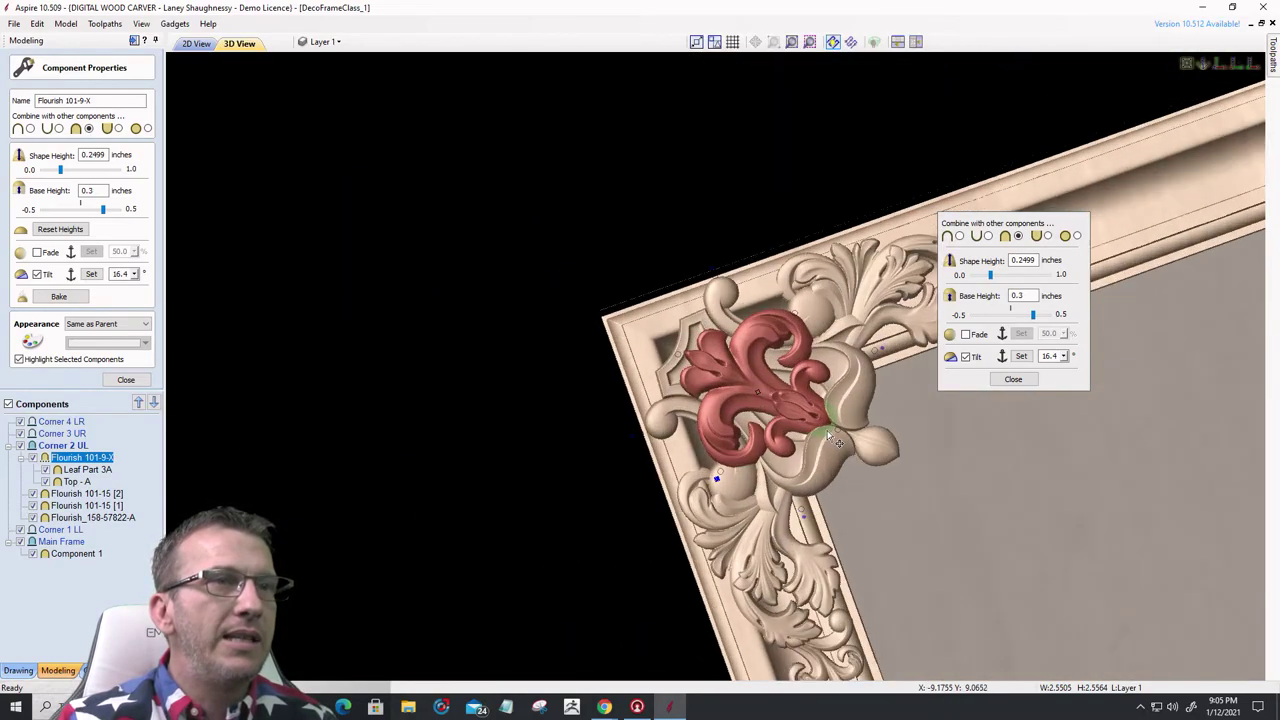
scroll(836, 441, "up", 5)
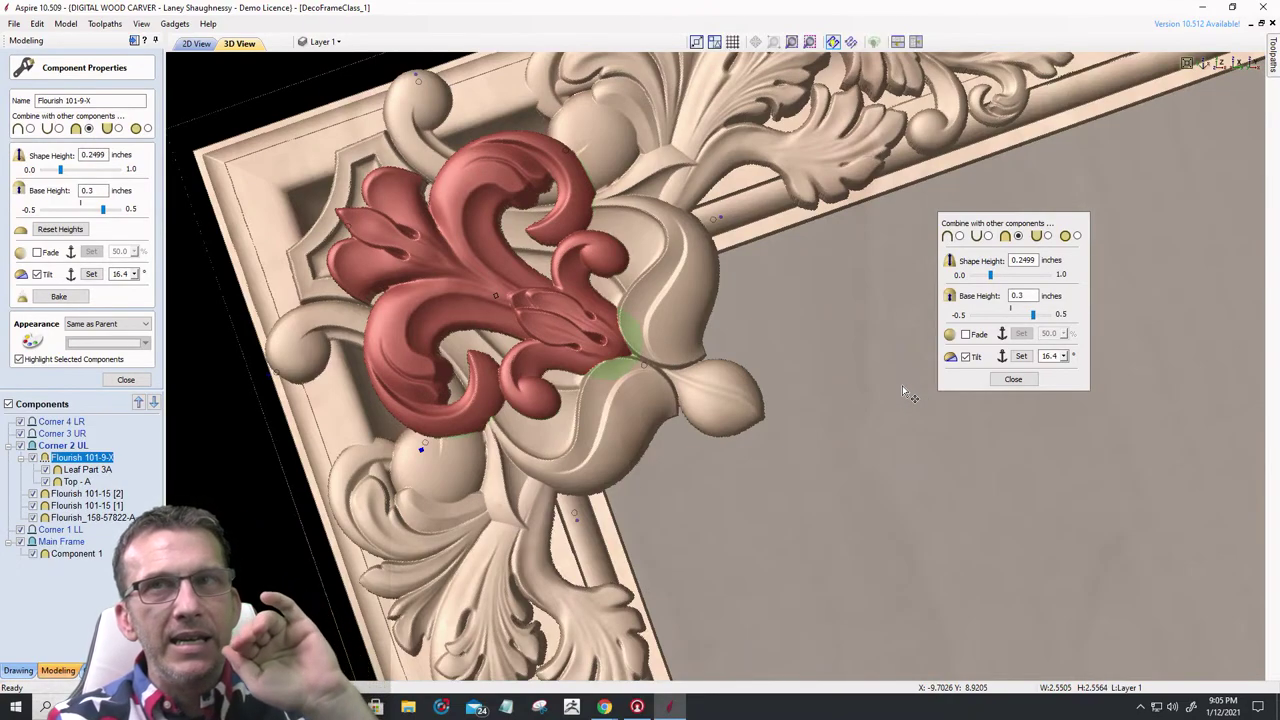
key("Escape")
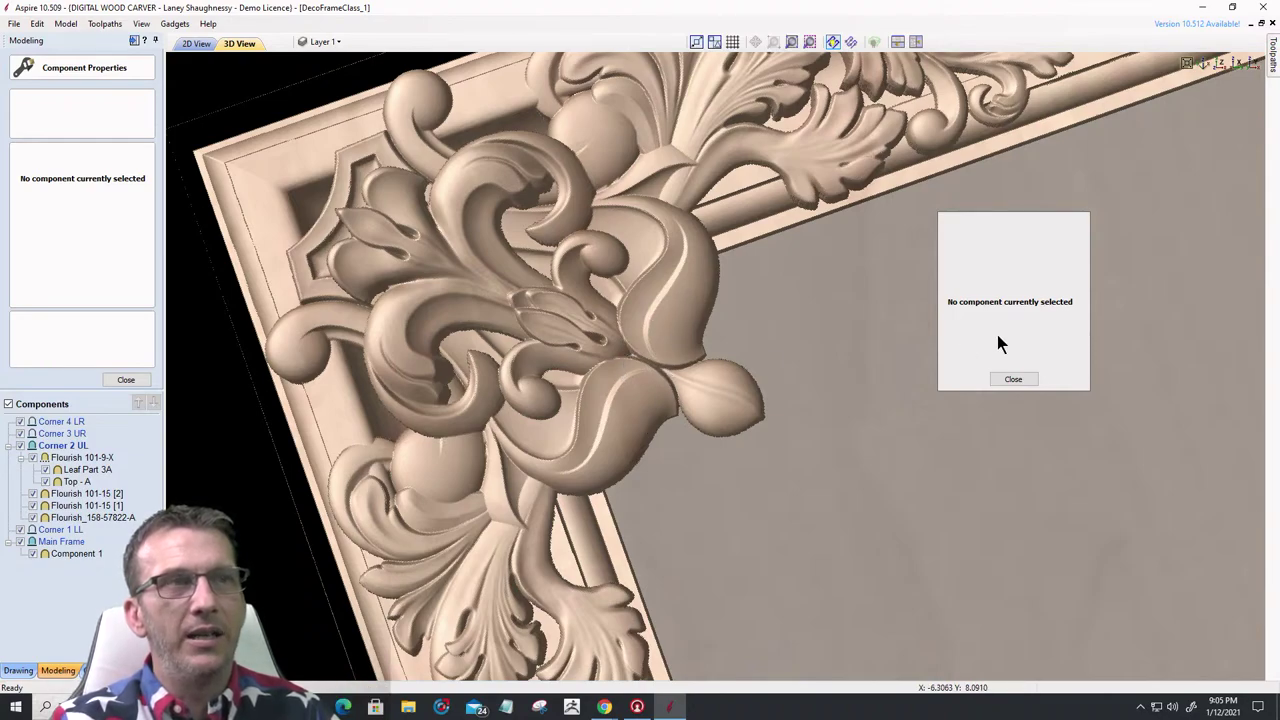
- Turn on Fade for Flourish 101-9-X and set the fade to 5.0%
left_click(62, 458)
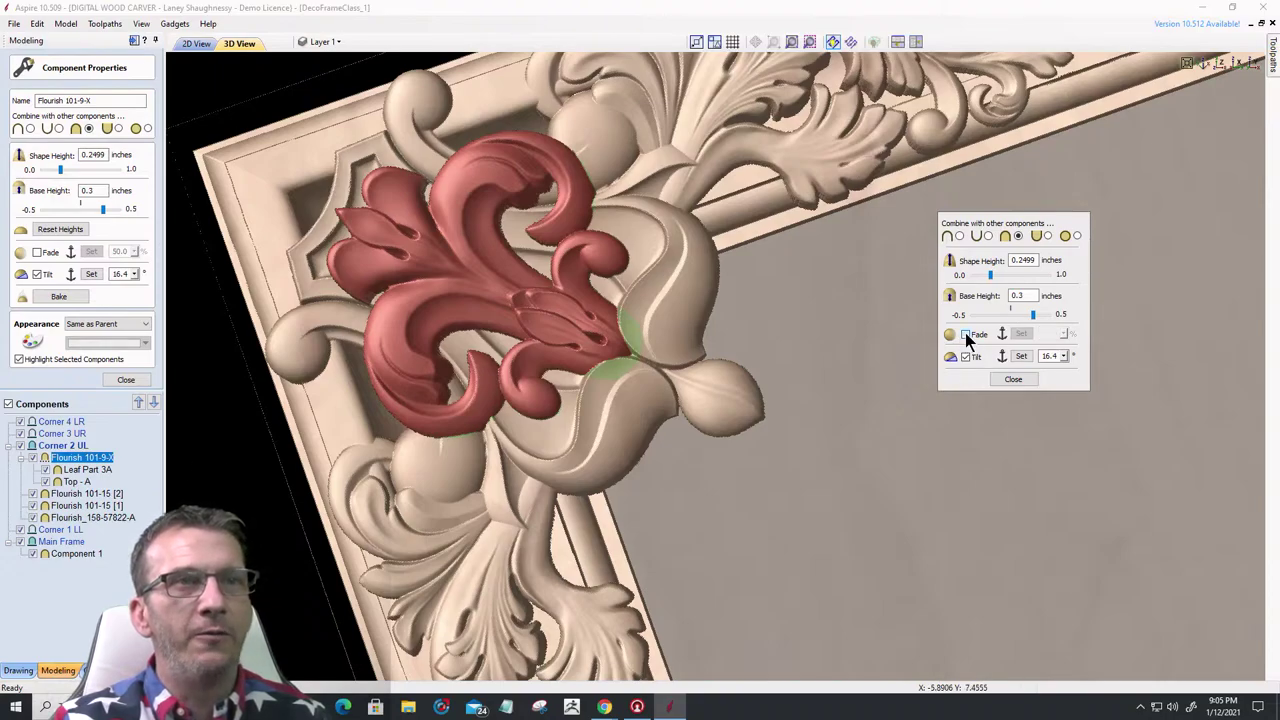
left_click(965, 333)
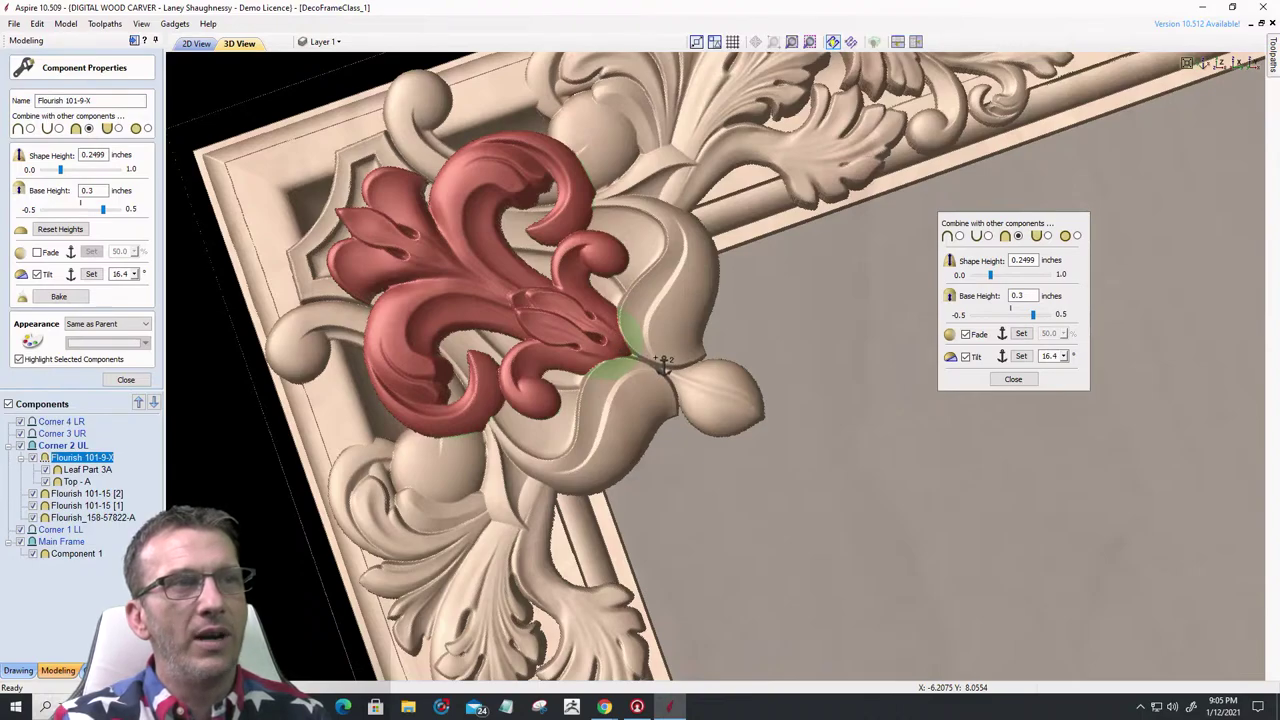
left_click(653, 356)
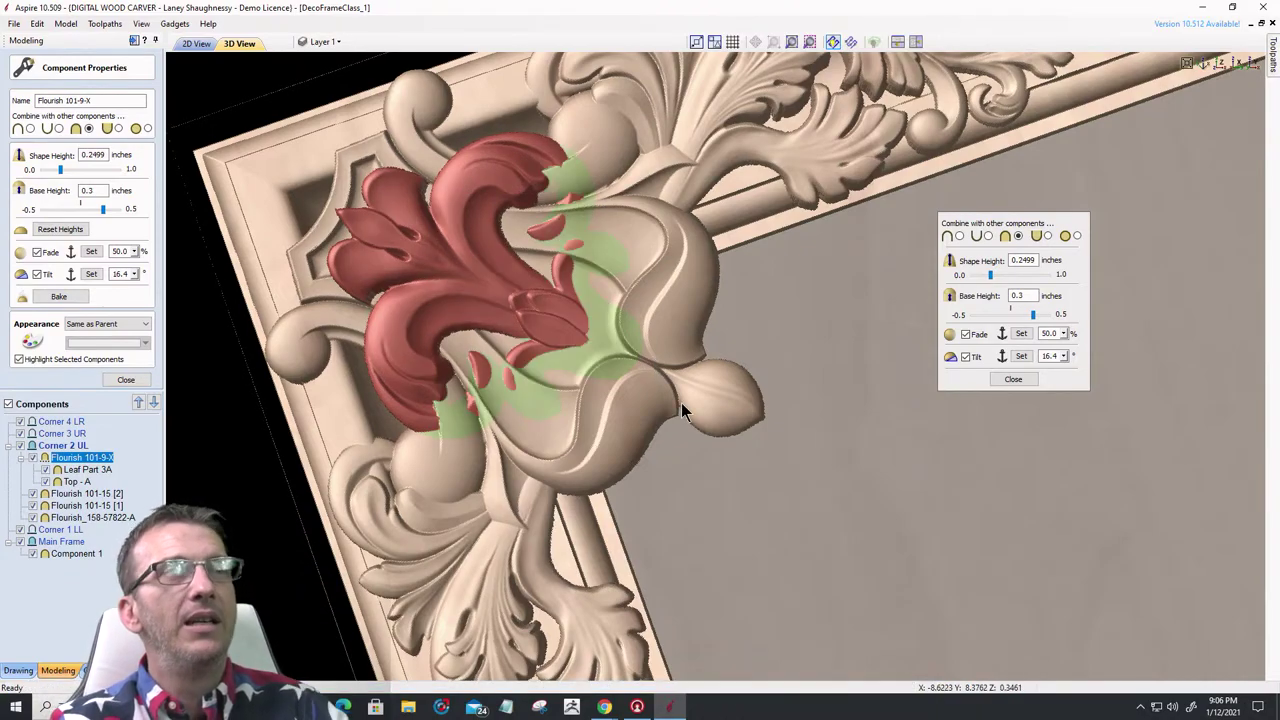
left_click(1063, 334)
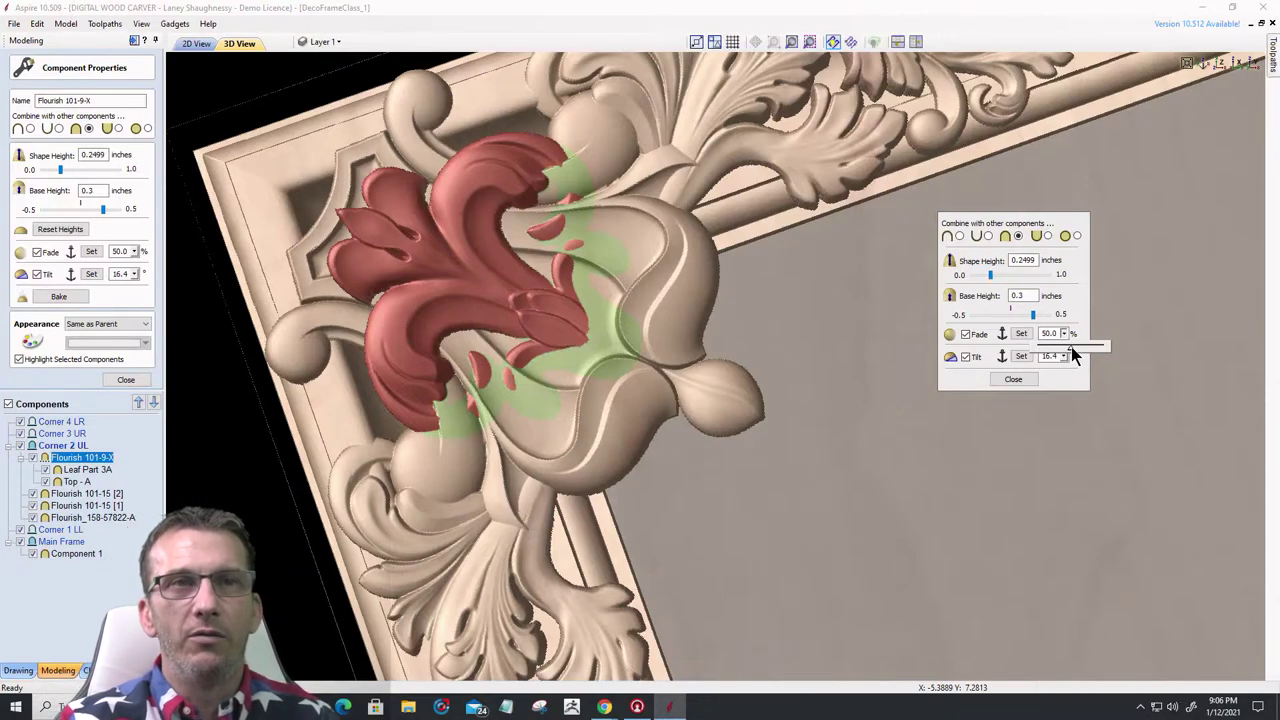
left_click_drag(1060, 354, 1043, 351)
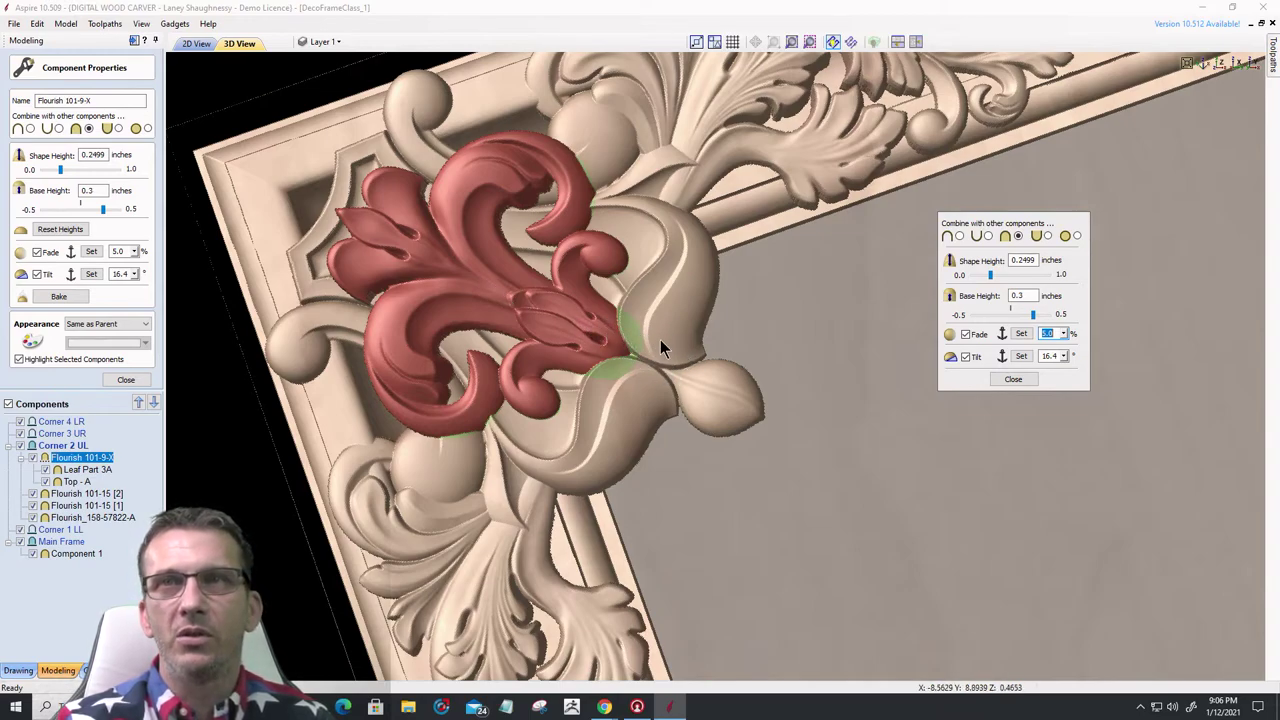
scroll(658, 342, "up", 5)
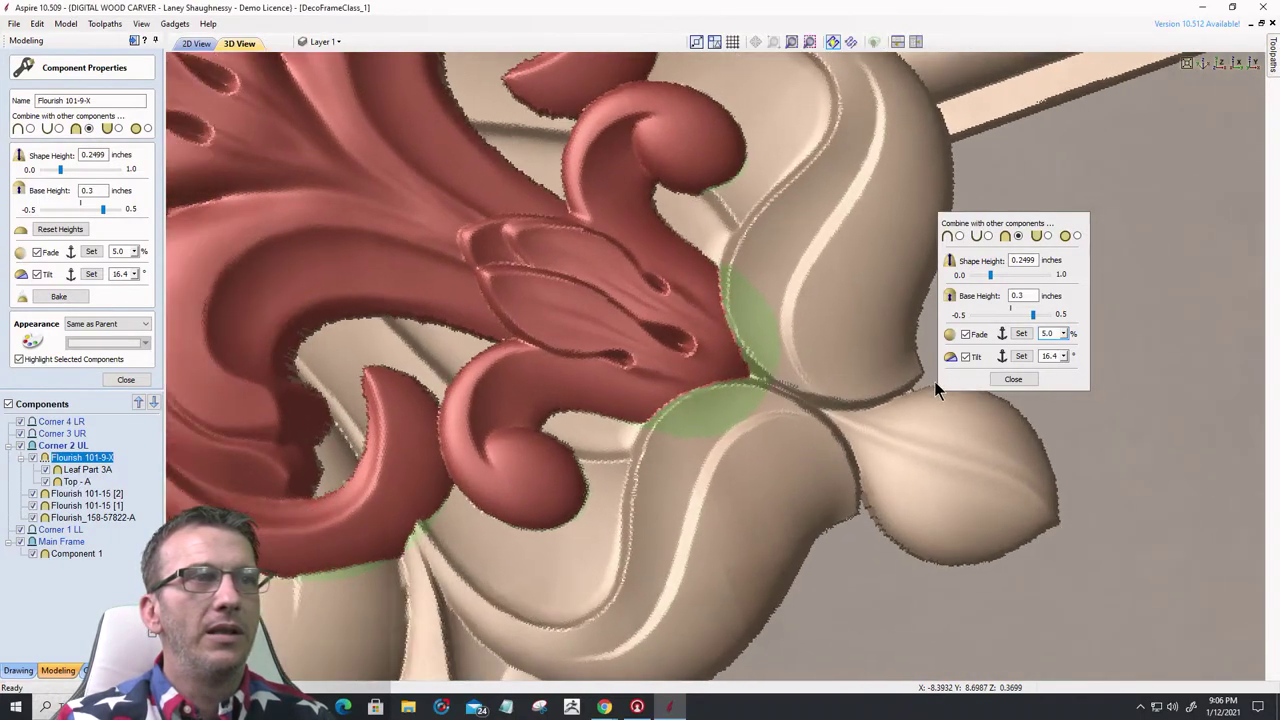
middle_click_drag(934, 381, 957, 390)
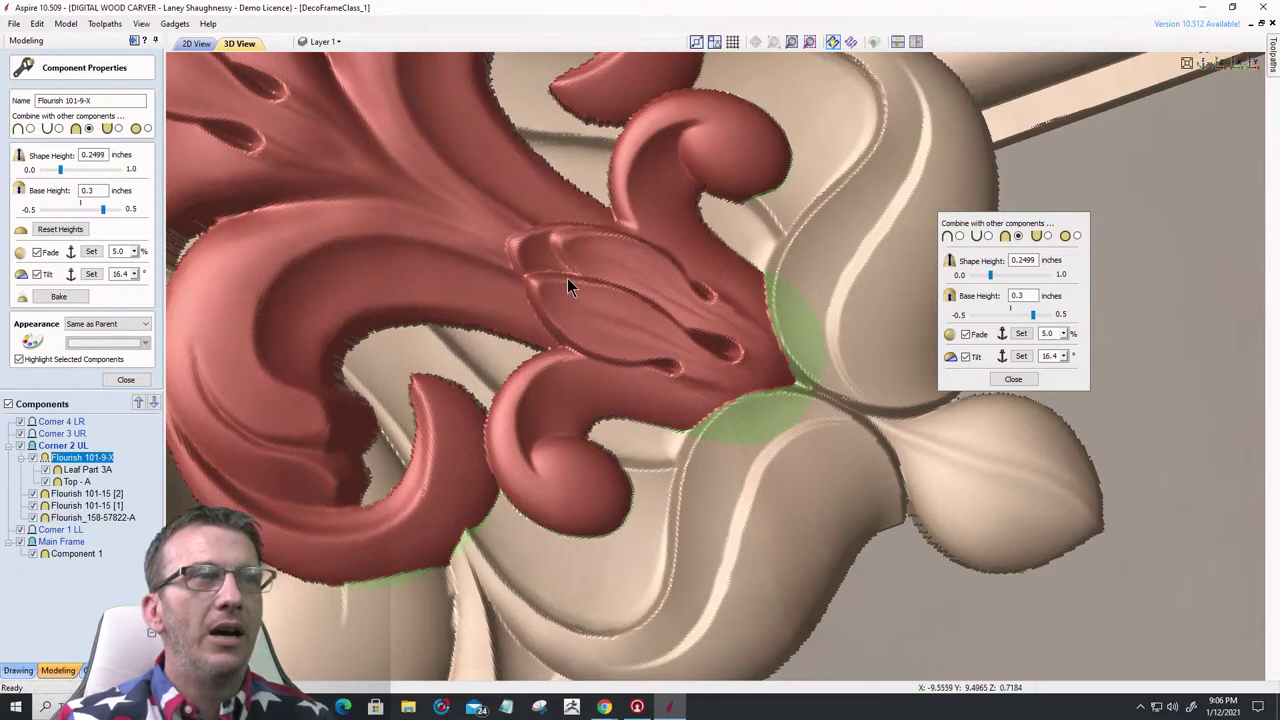
left_click(1063, 338)
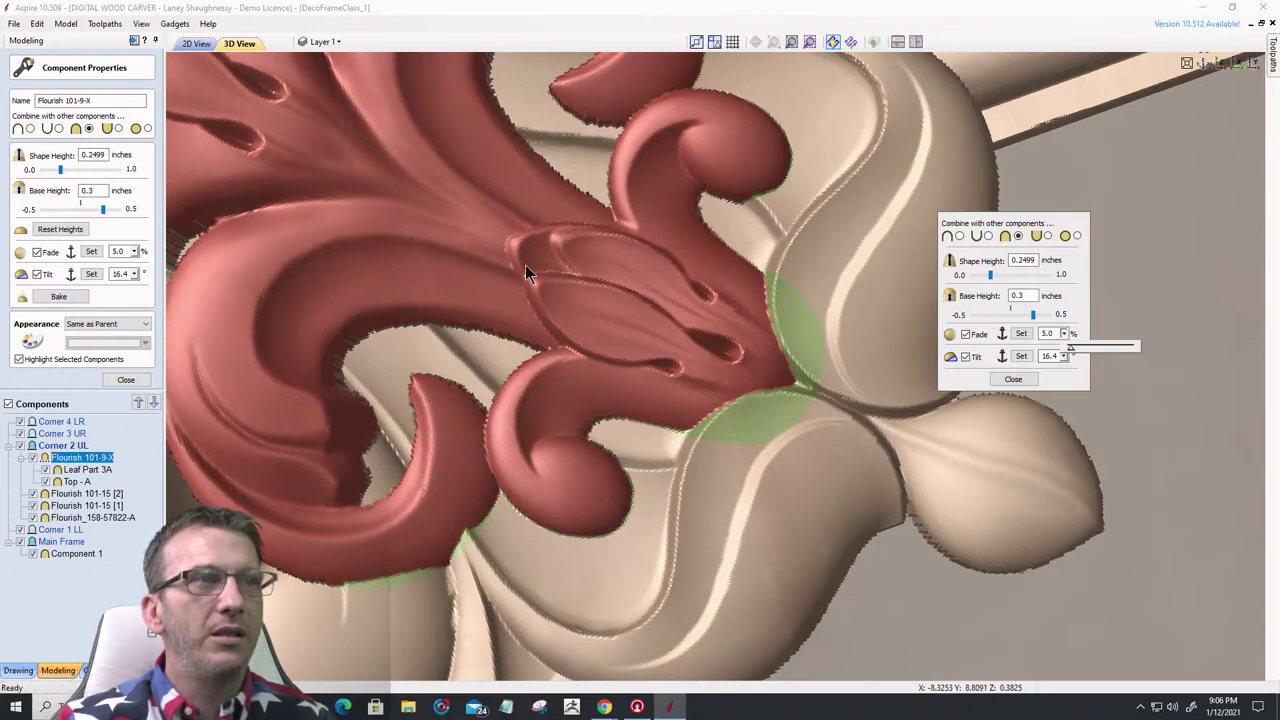
- Try a 19.0% fade on the flourish, then lower the fade amount again
left_click(1080, 346)
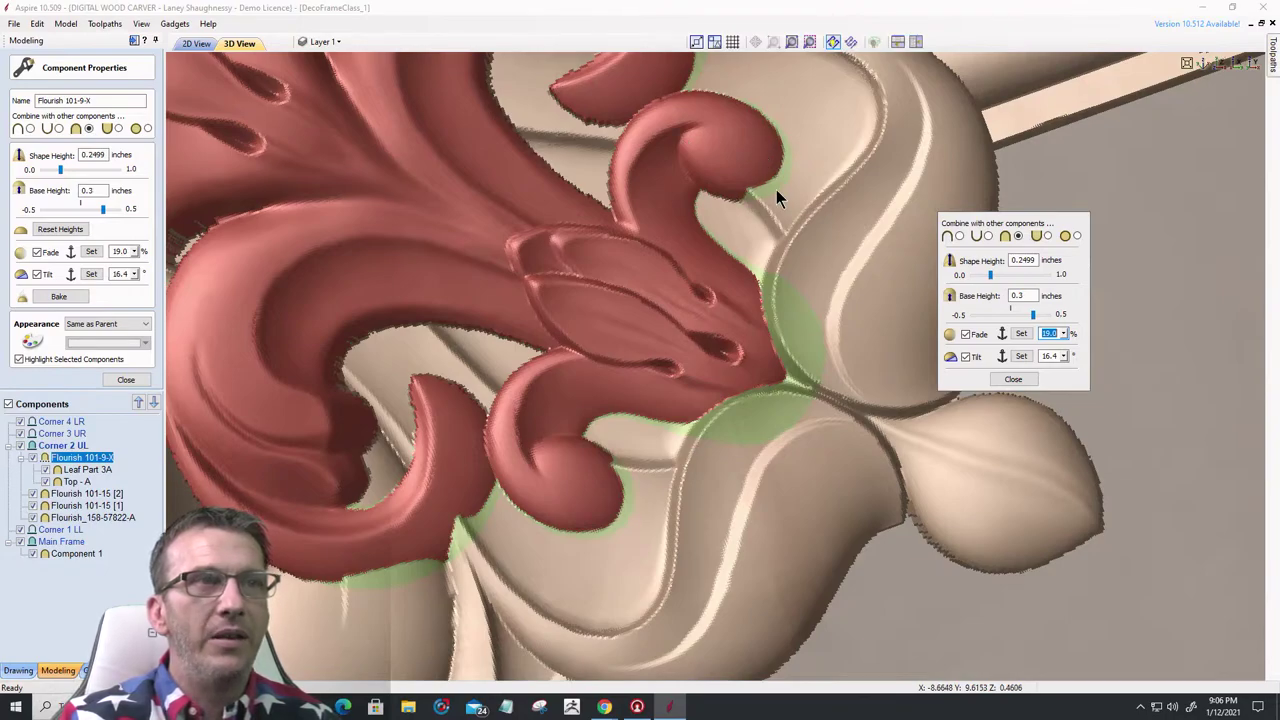
left_click(1064, 336)
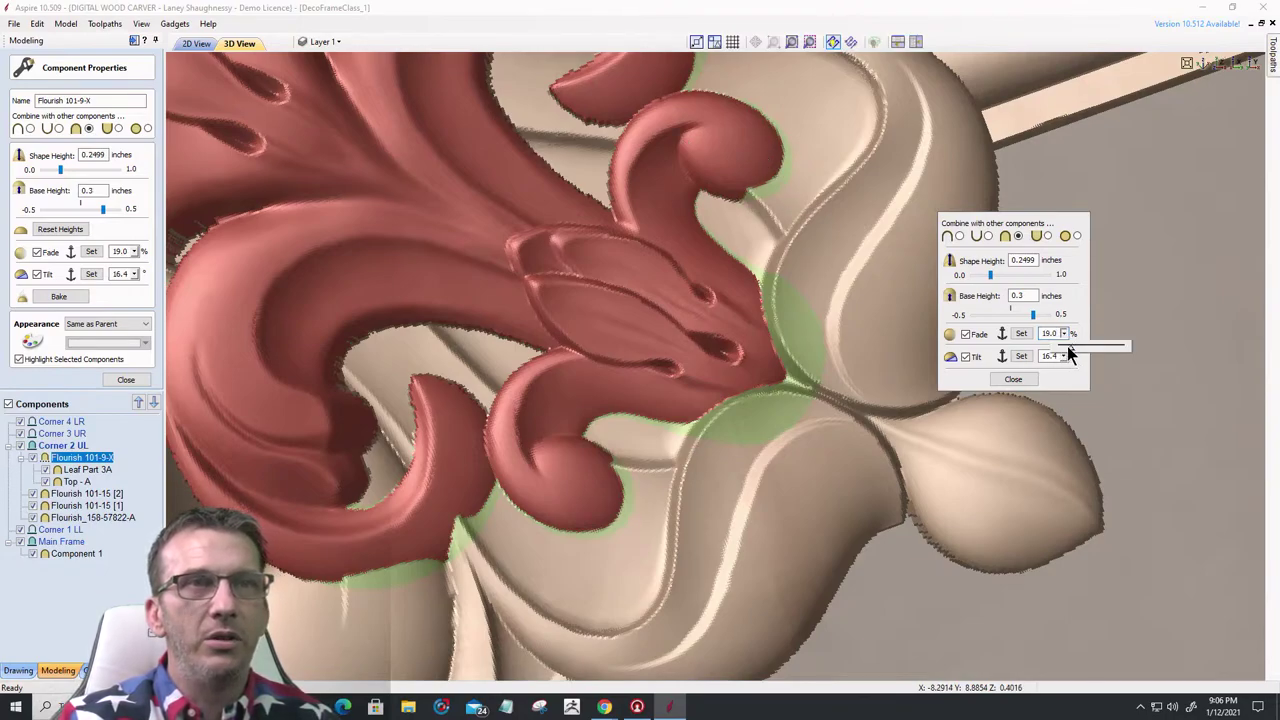
left_click_drag(1067, 346, 1061, 345)
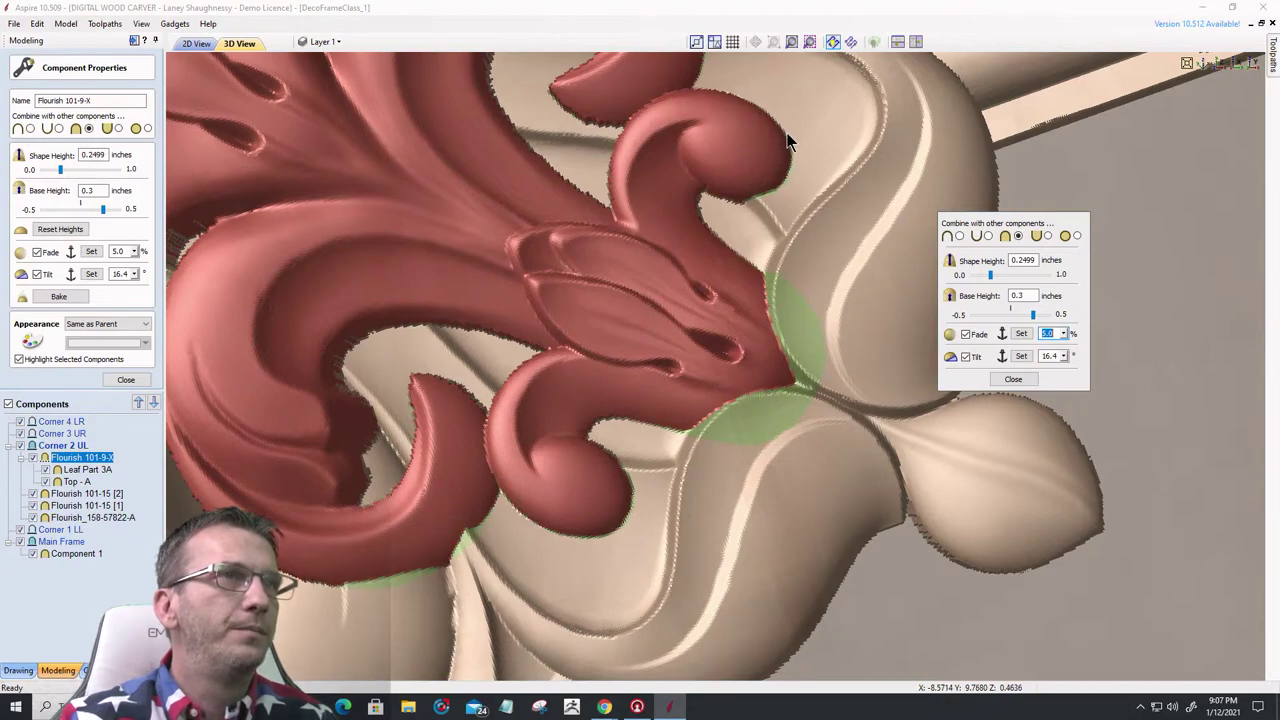
scroll(708, 222, "down", 5)
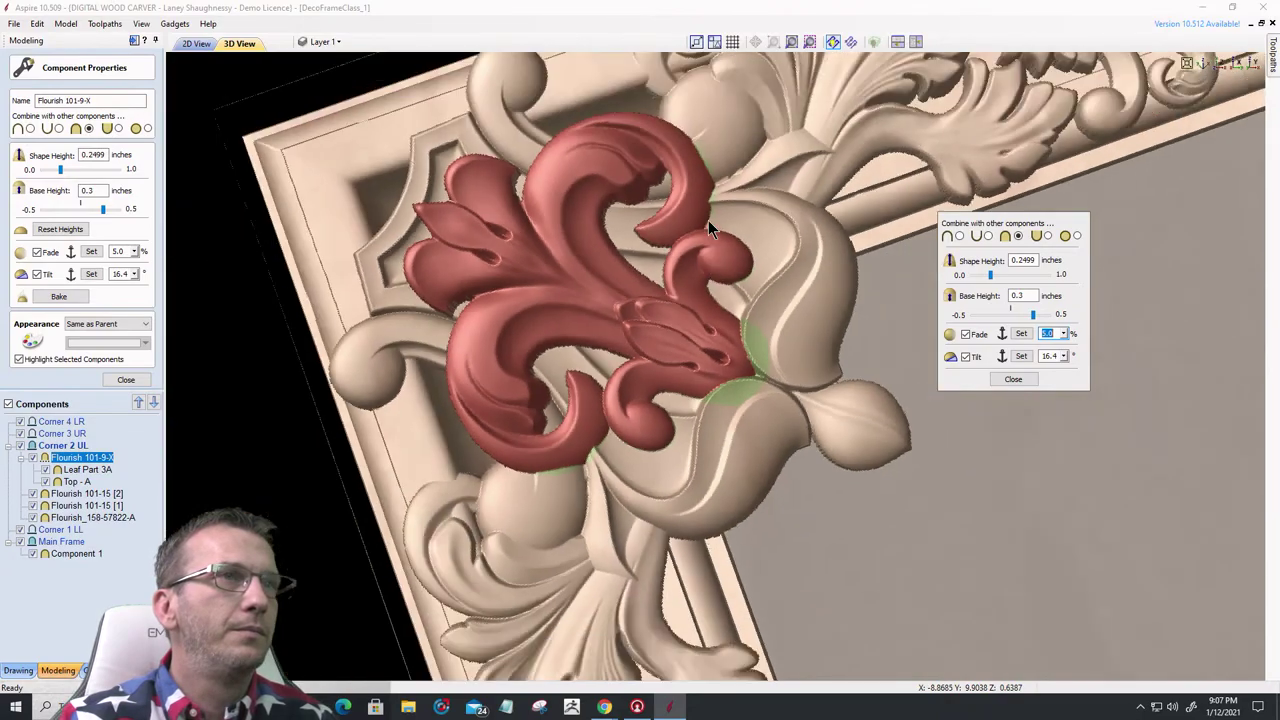
scroll(708, 222, "down", 2)
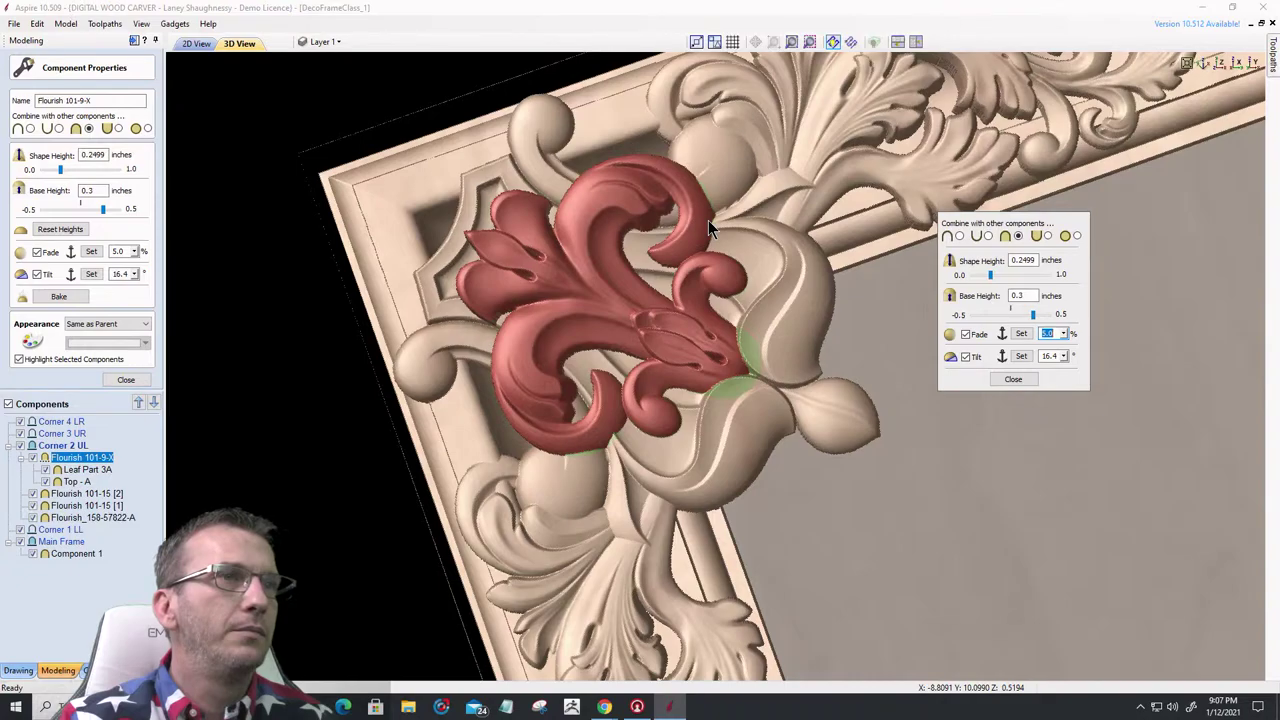
- Set the flourish tilt to 16.6°, close its properties, and deselect it
left_click(1063, 356)
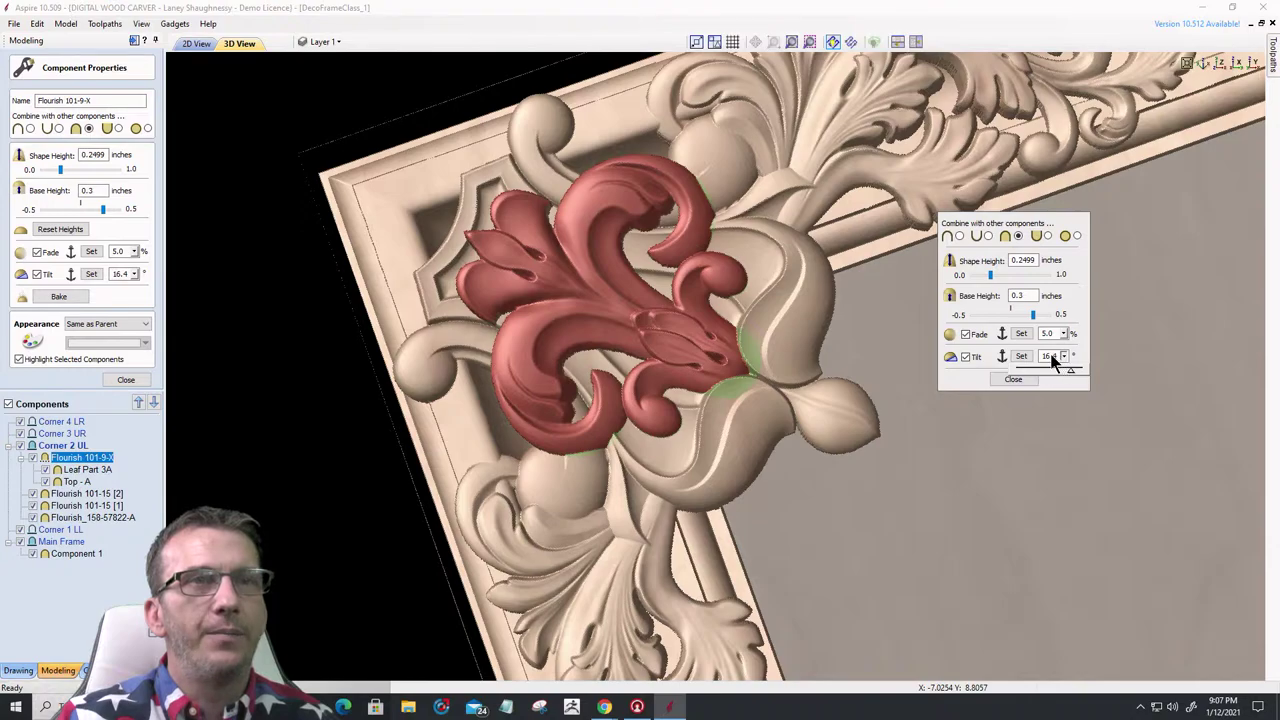
left_click_drag(1069, 369, 1069, 369)
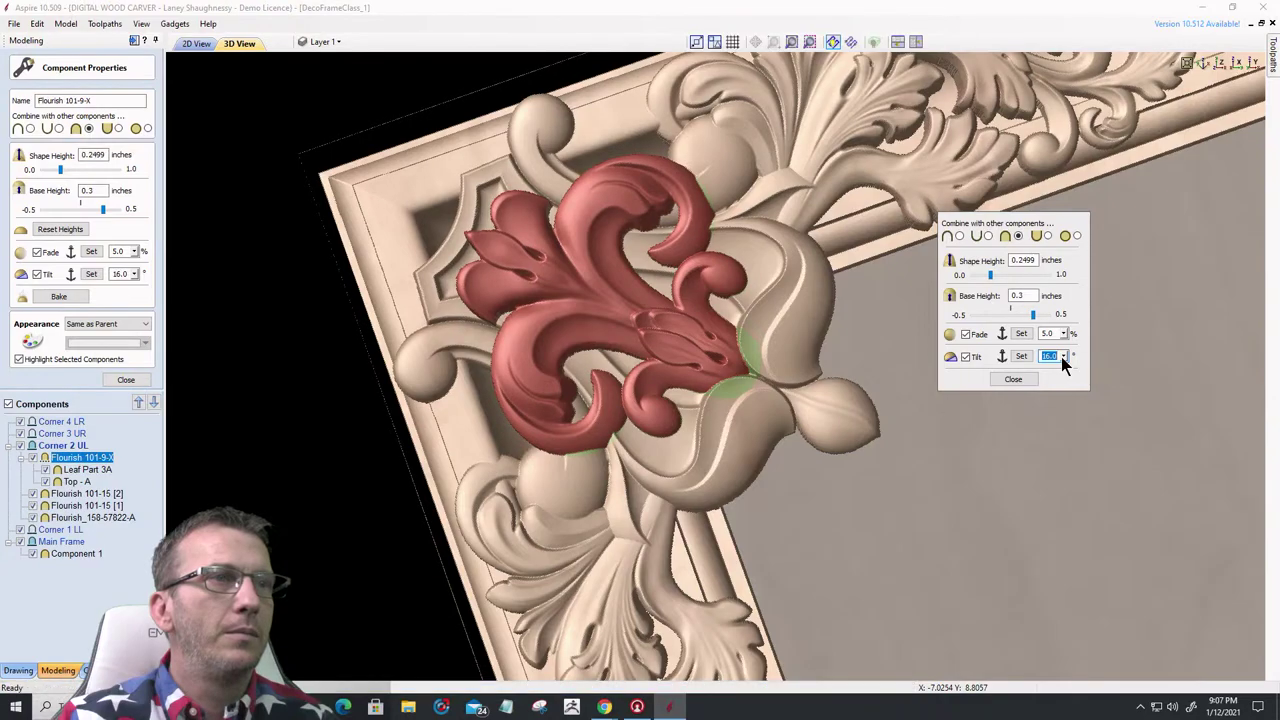
left_click_drag(1064, 365, 1074, 374)
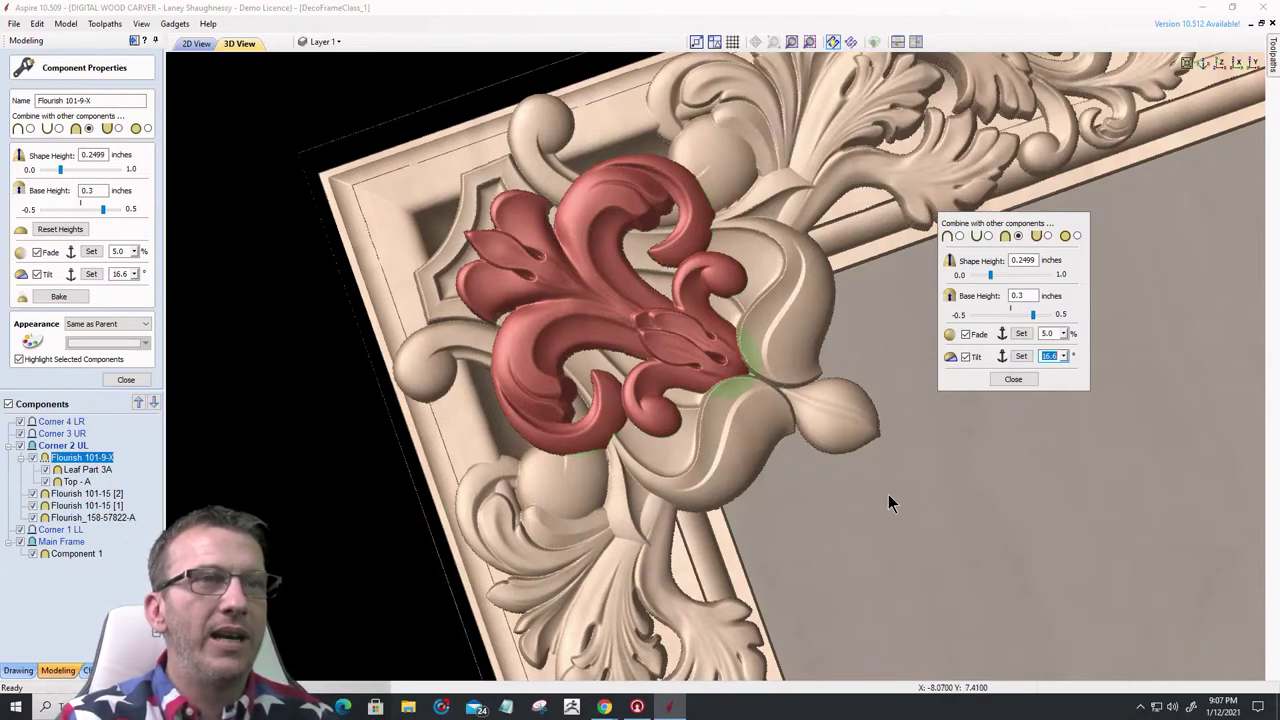
left_click(1013, 380)
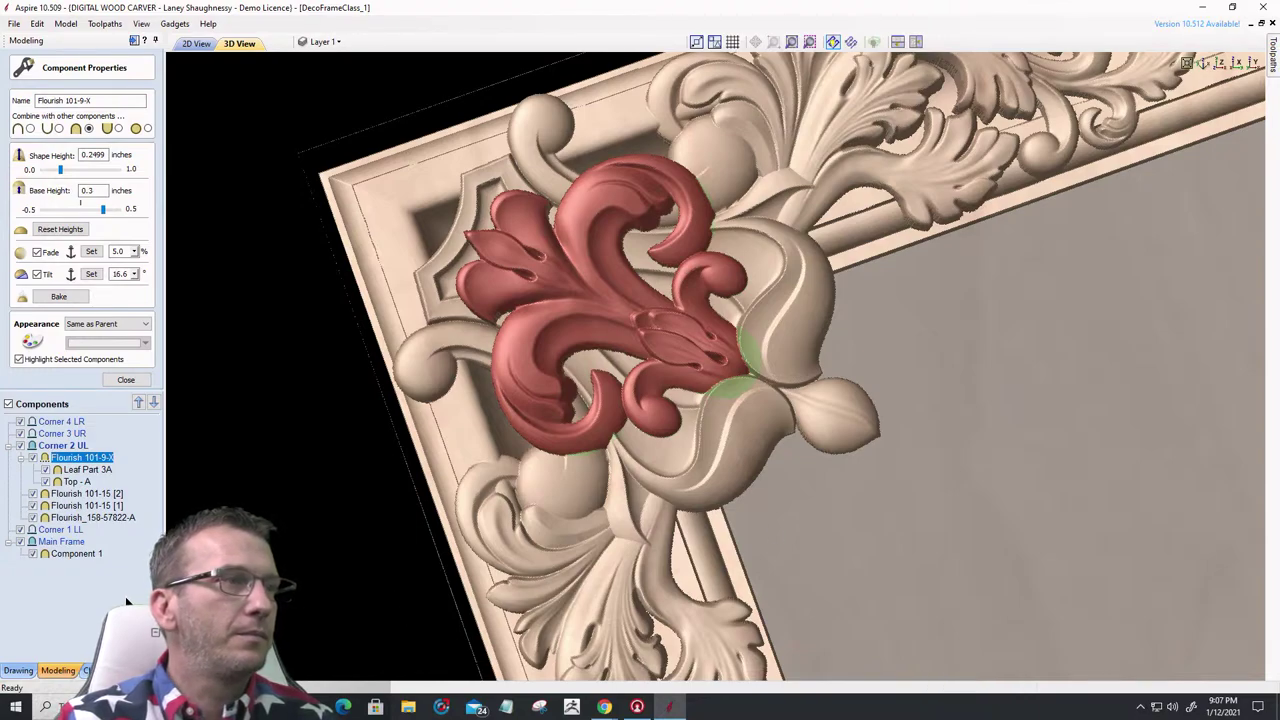
key("Escape")
- Switch to the top view and zoom in on the finished upper-left frame corner
scroll(662, 305, "down", 3)
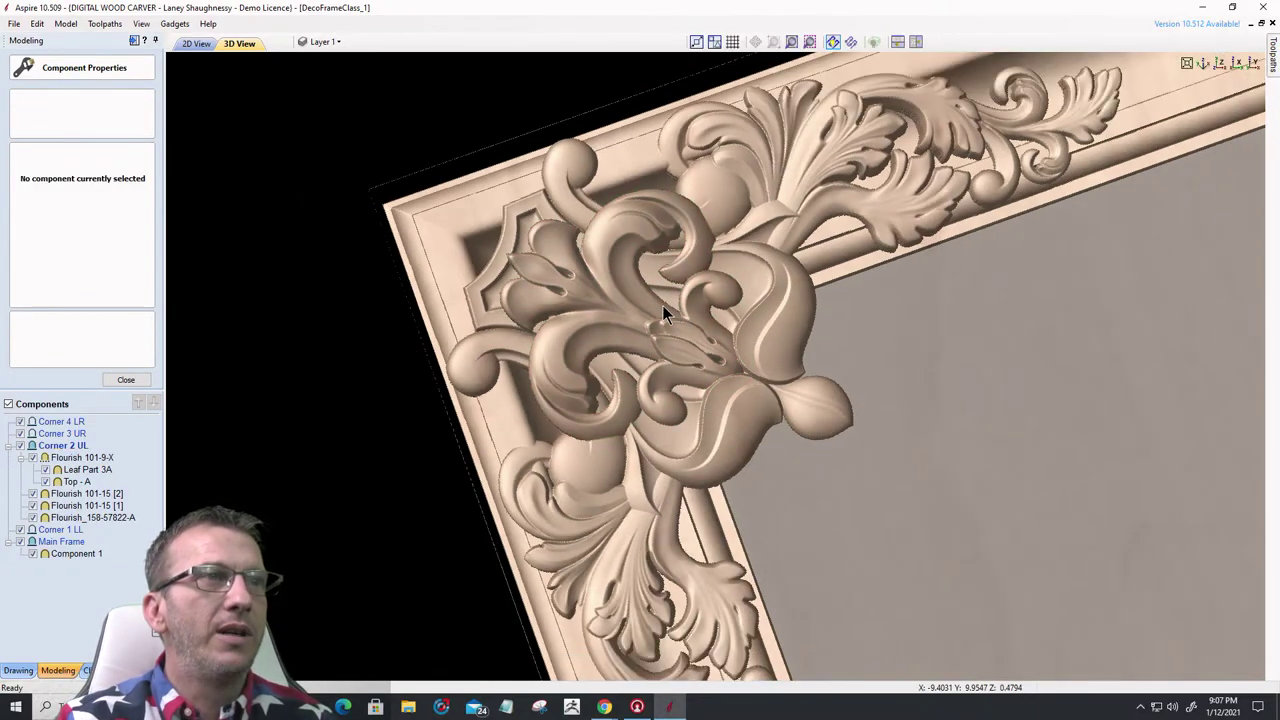
left_click(1225, 63)
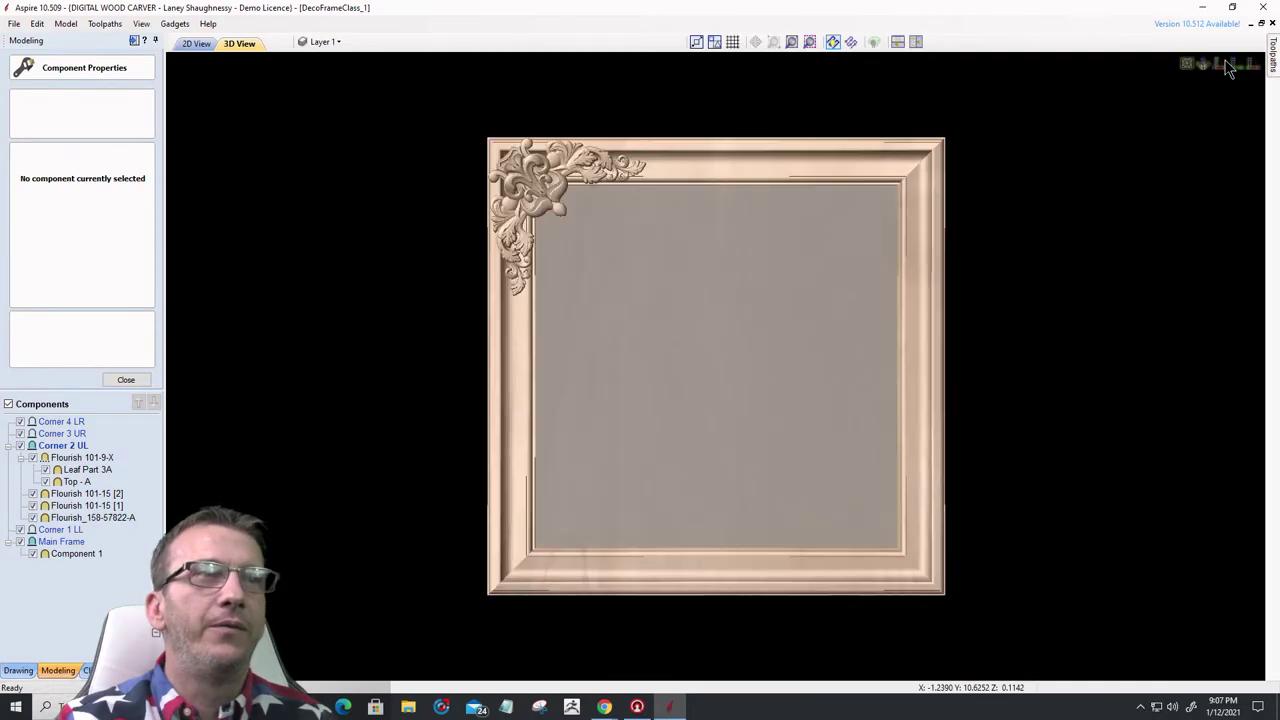
scroll(626, 275, "up", 5)
scroll(932, 619, "down", 3)
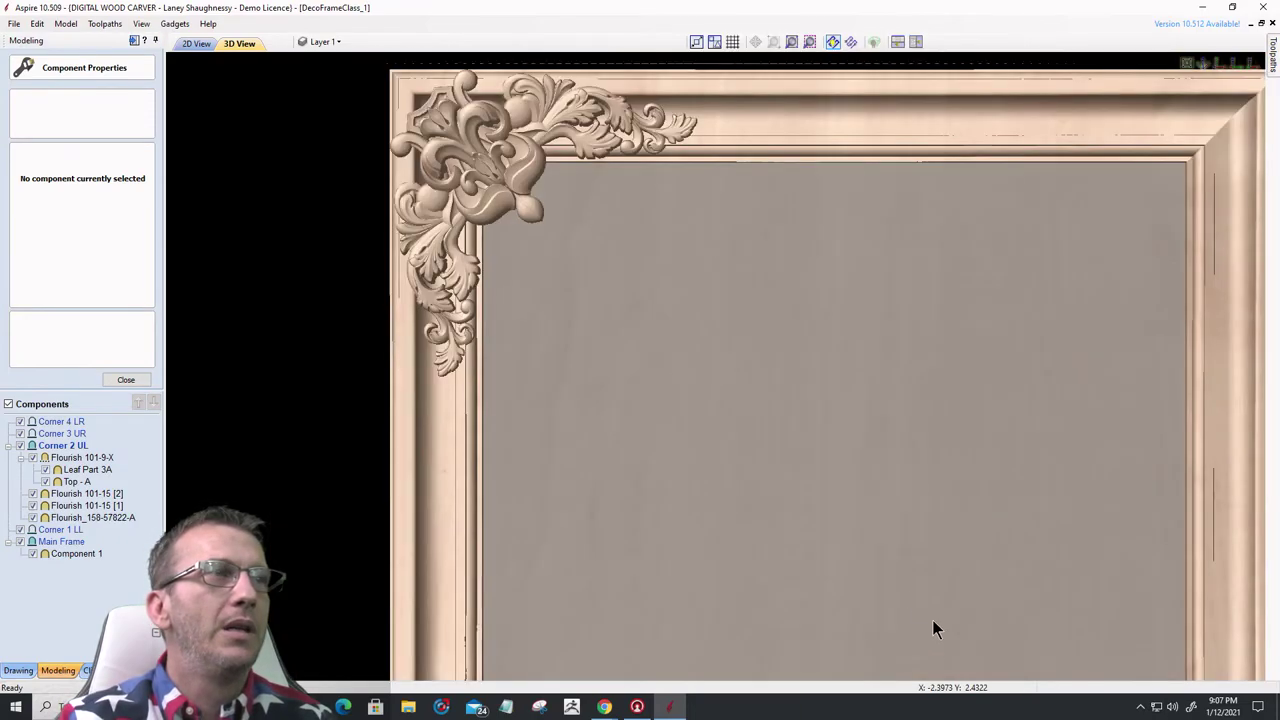
scroll(768, 450, "up", 5)
scroll(716, 405, "down", 2)
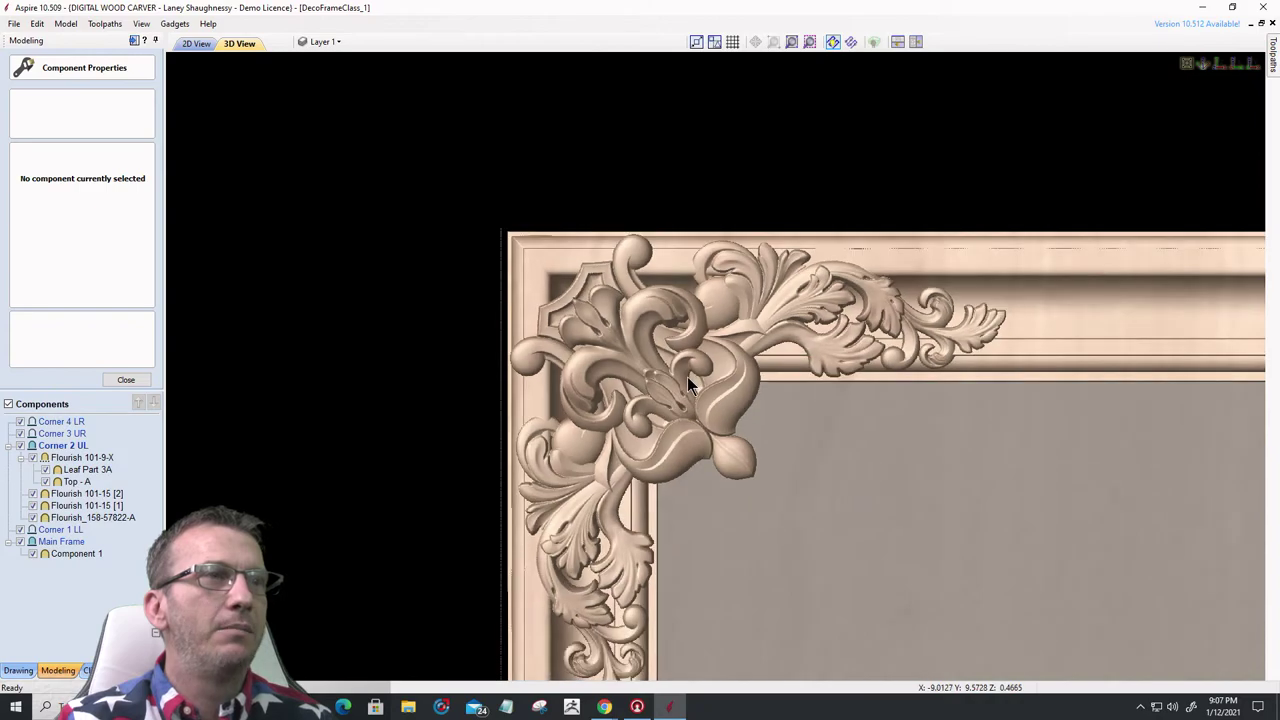
scroll(726, 395, "up", 2)
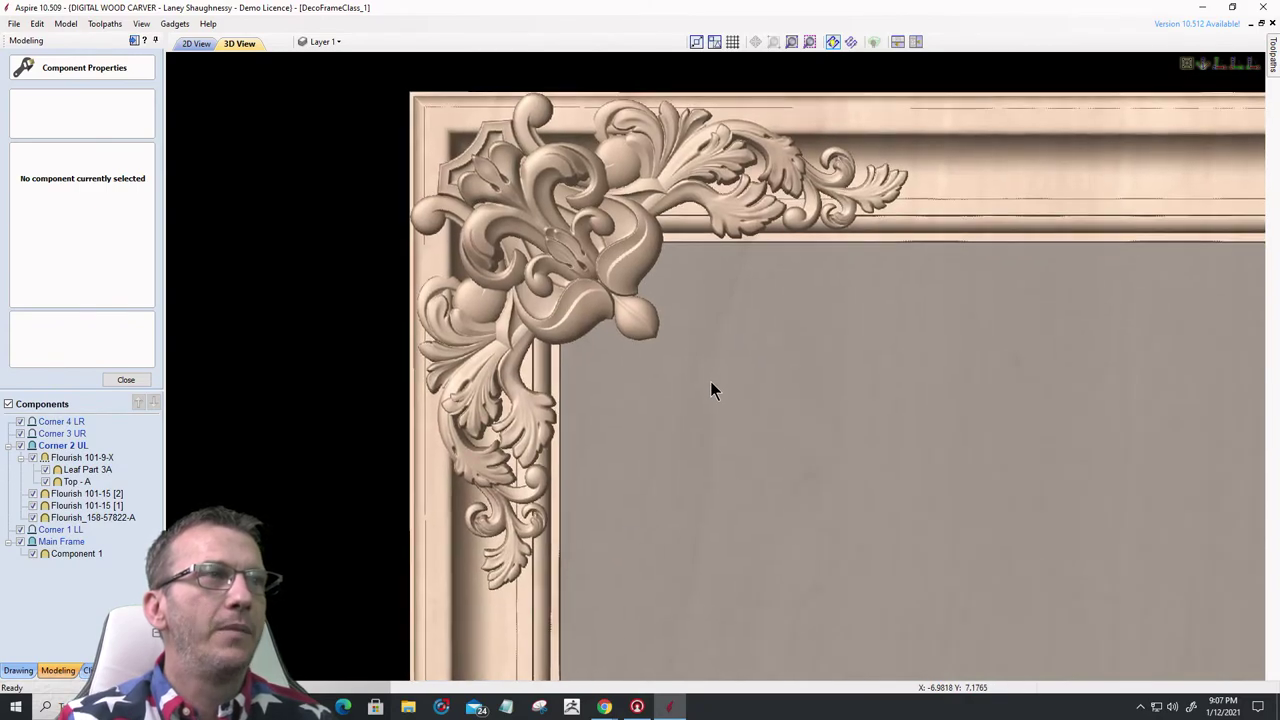
scroll(710, 390, "down", 1)
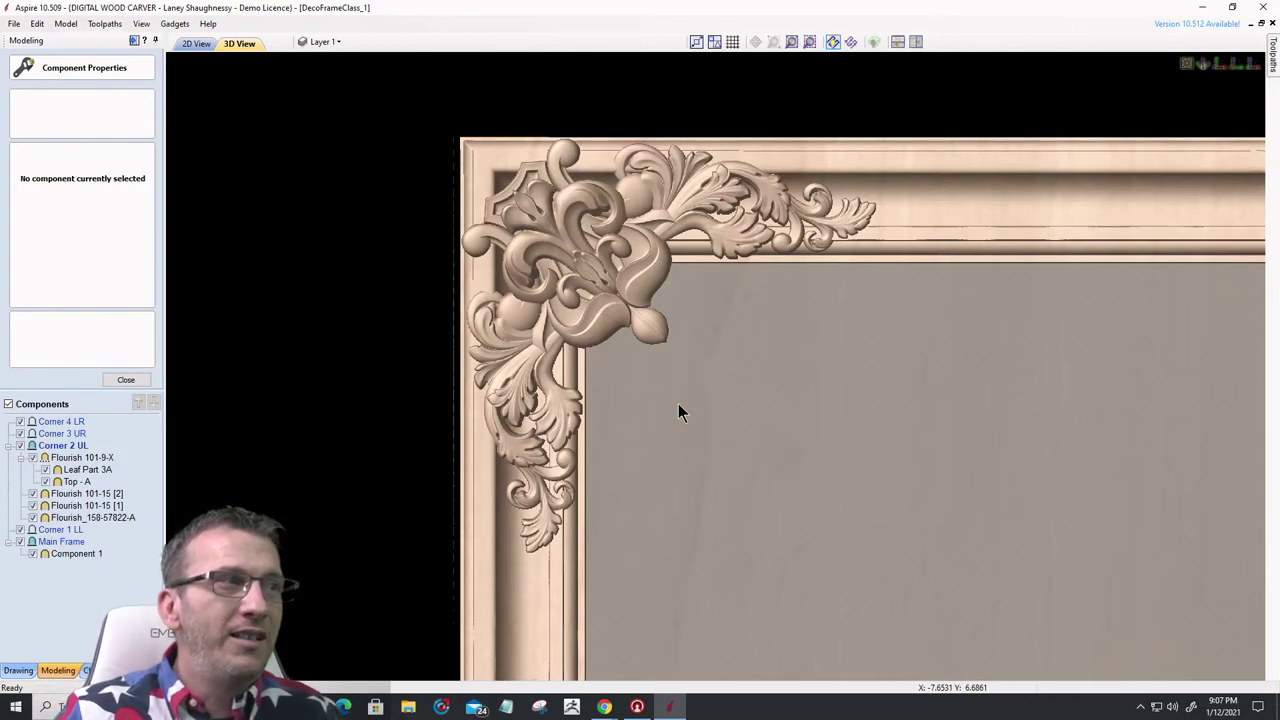
mouse_move(60, 459)
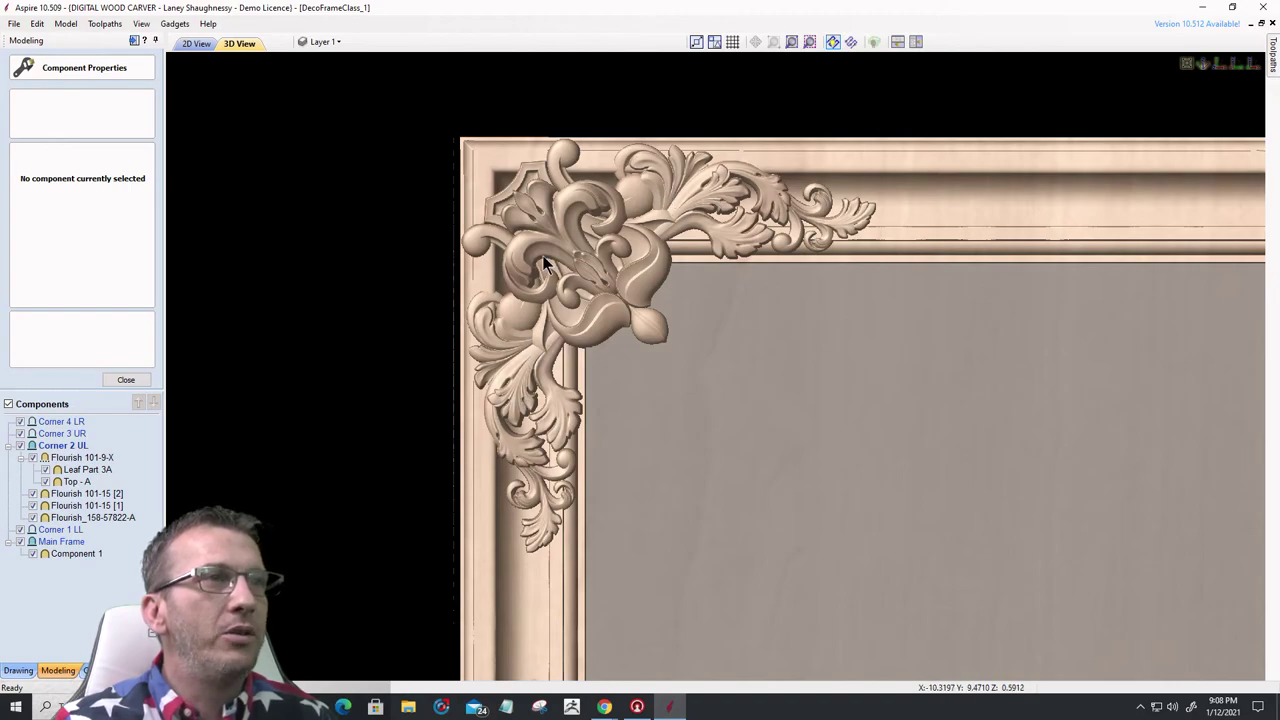
scroll(536, 192, "down", 2)
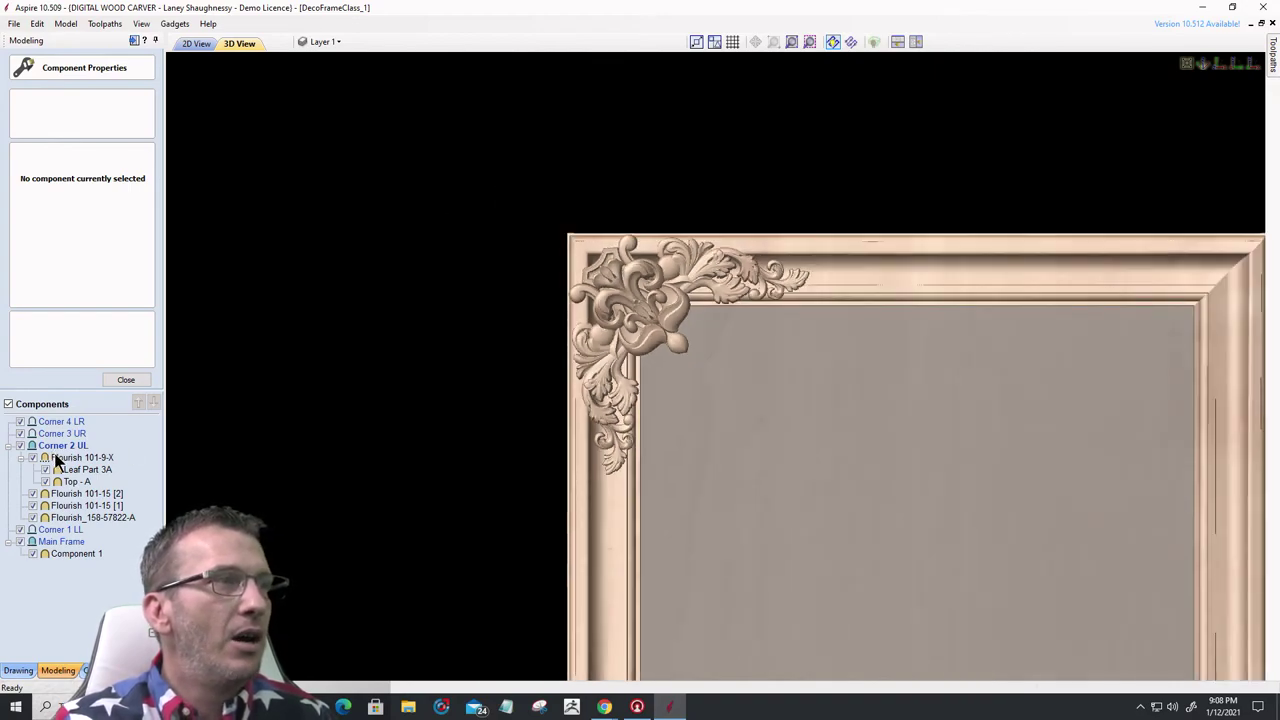
- Select Flourish 101-9-X, 101-15 [2], 101-15 [1] and Flourish_158-57822-A, then clear the selection
left_click(56, 458)
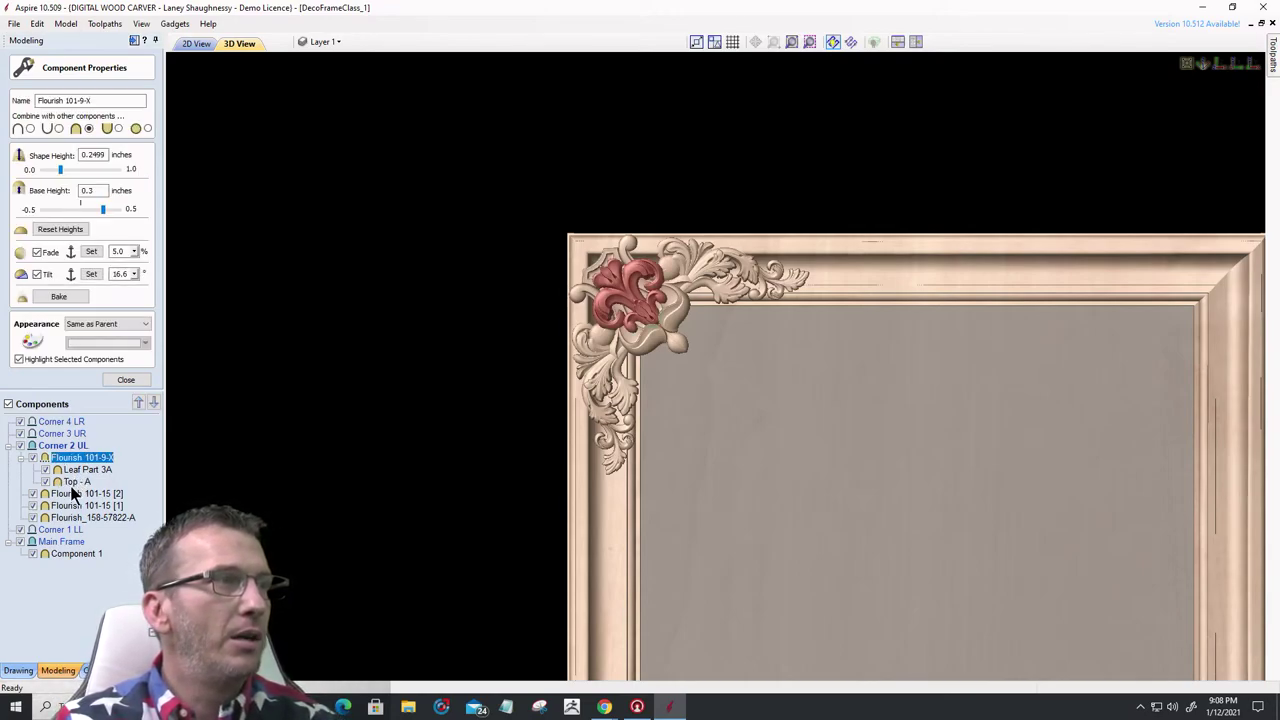
left_click(61, 492, "ctrl")
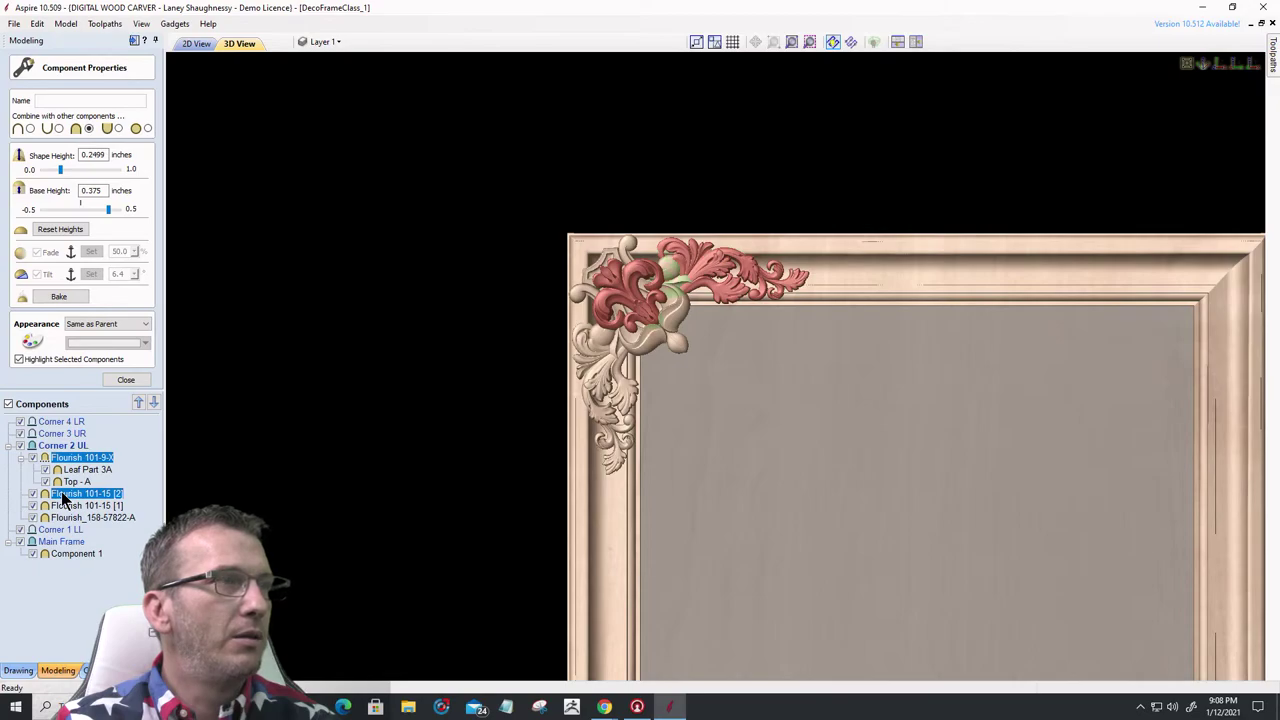
left_click(63, 506, "ctrl")
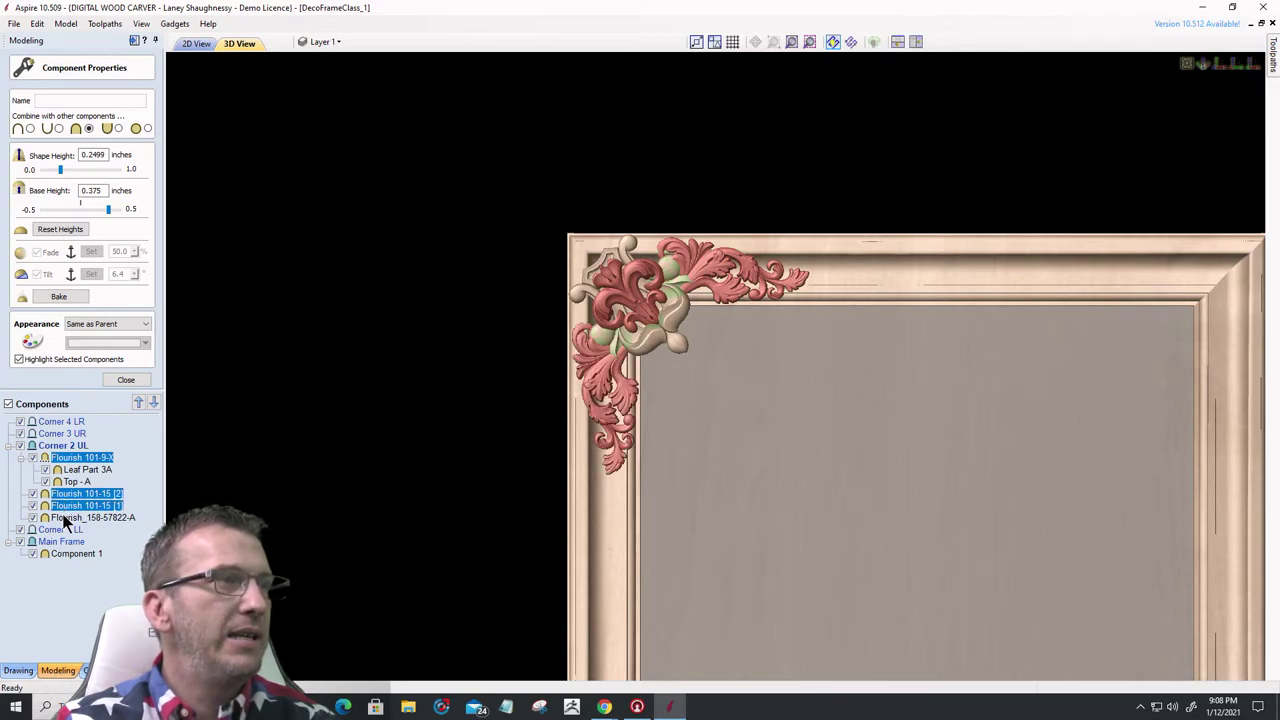
left_click(63, 518, "ctrl")
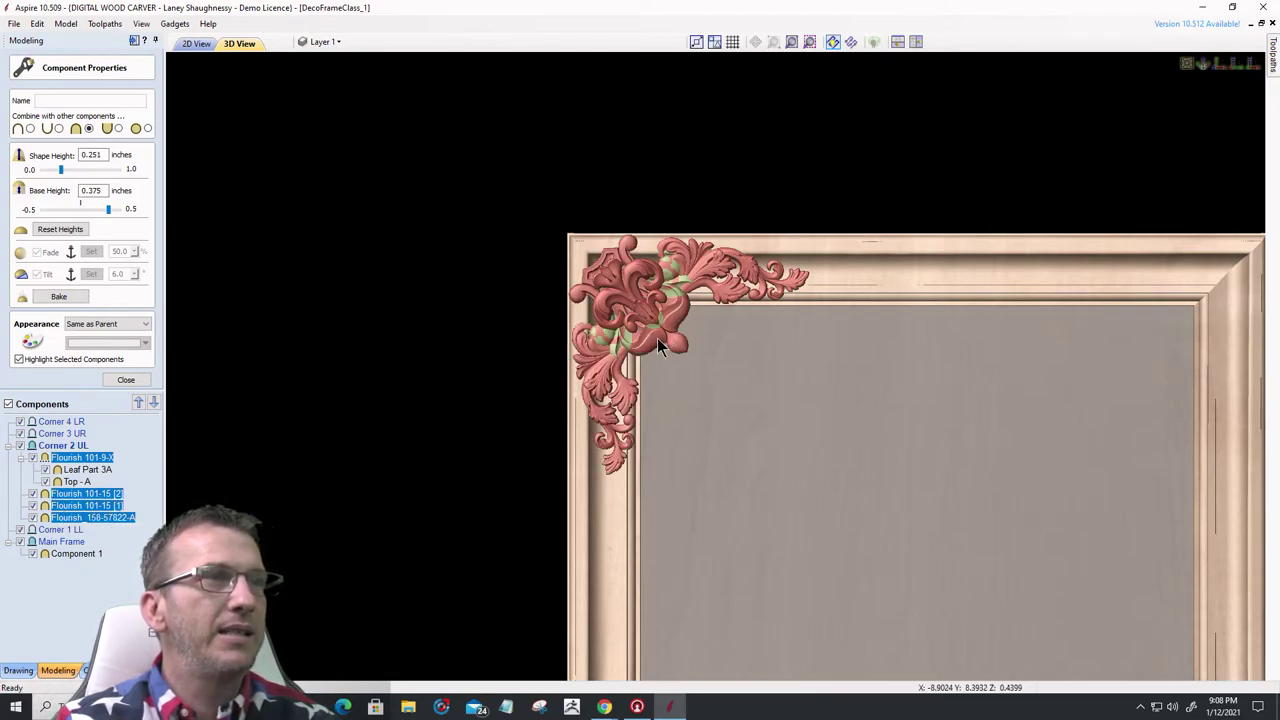
left_click(21, 459)
key("Escape")
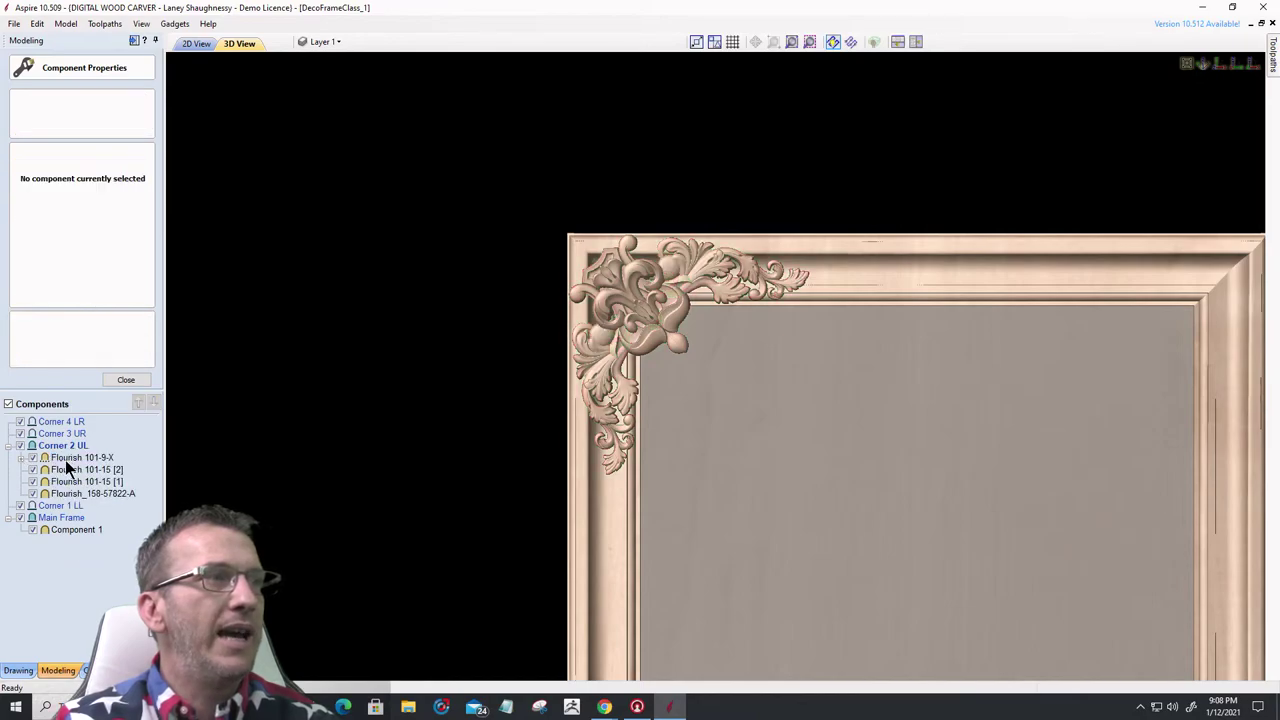
- Reselect the four corner flourishes in the Components tree and close the component properties
left_click(65, 457)
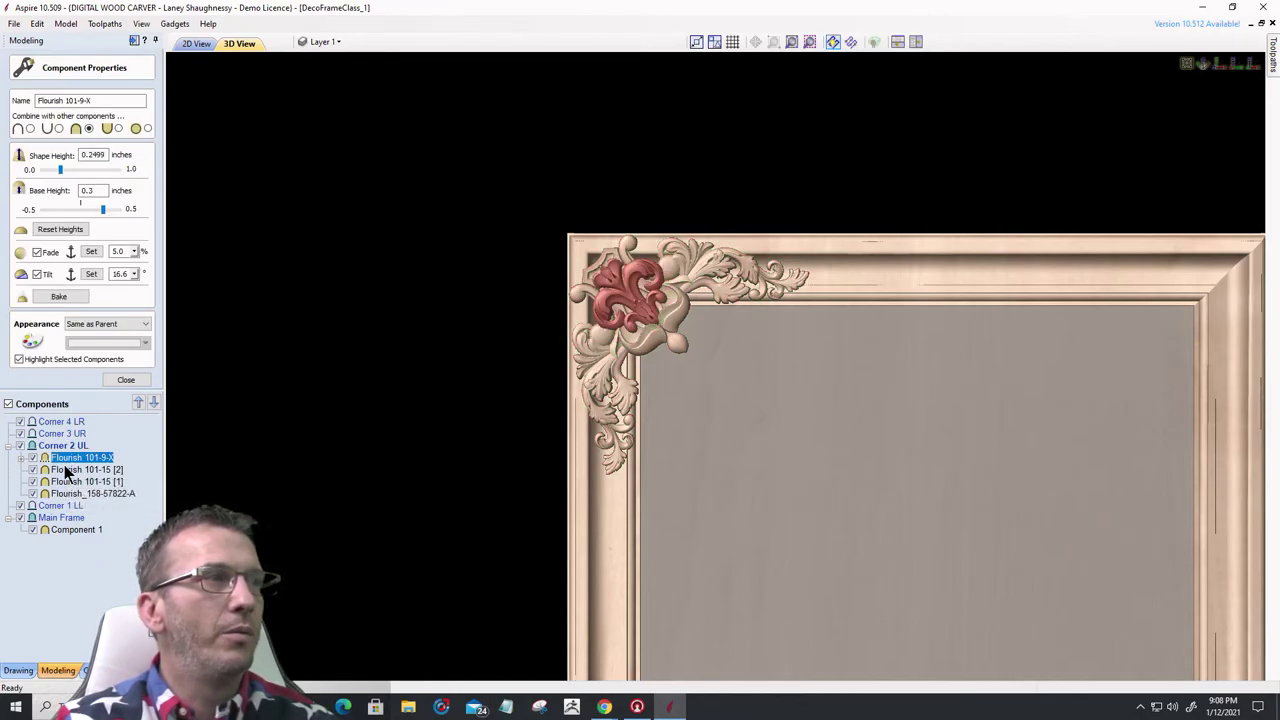
left_click(66, 470, "ctrl")
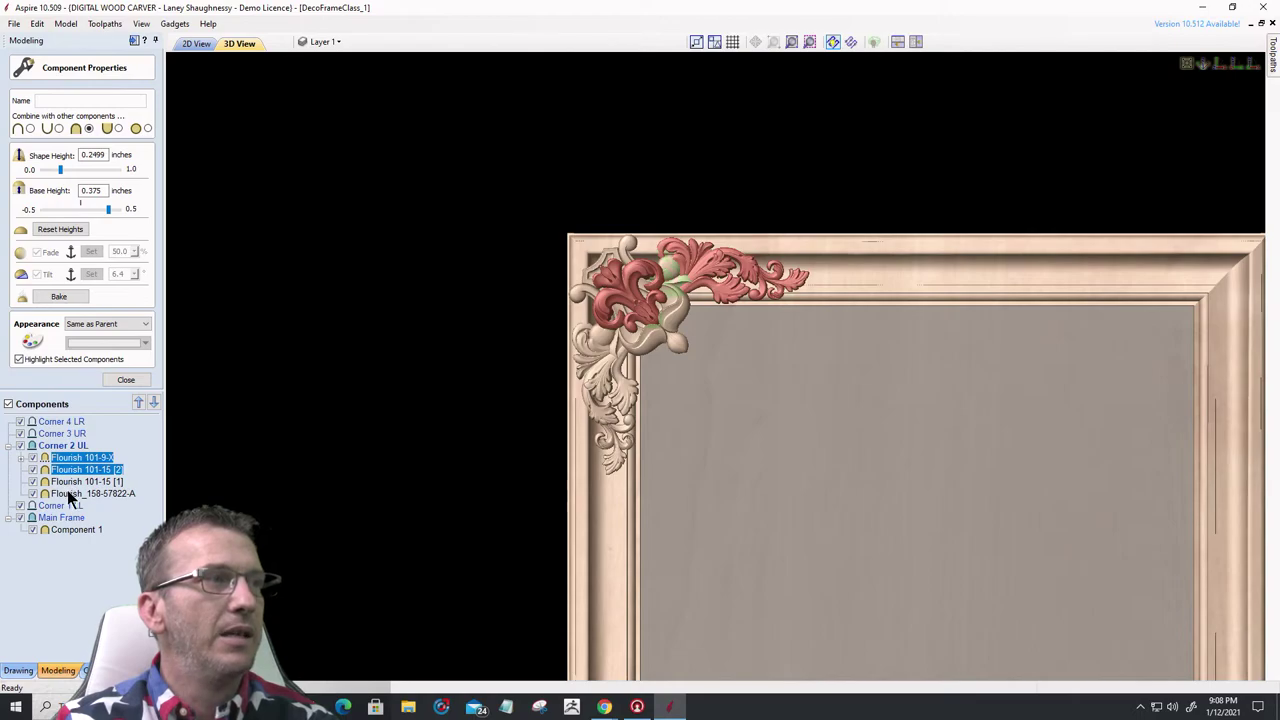
left_click(67, 486, "ctrl")
left_click(68, 493, "ctrl")
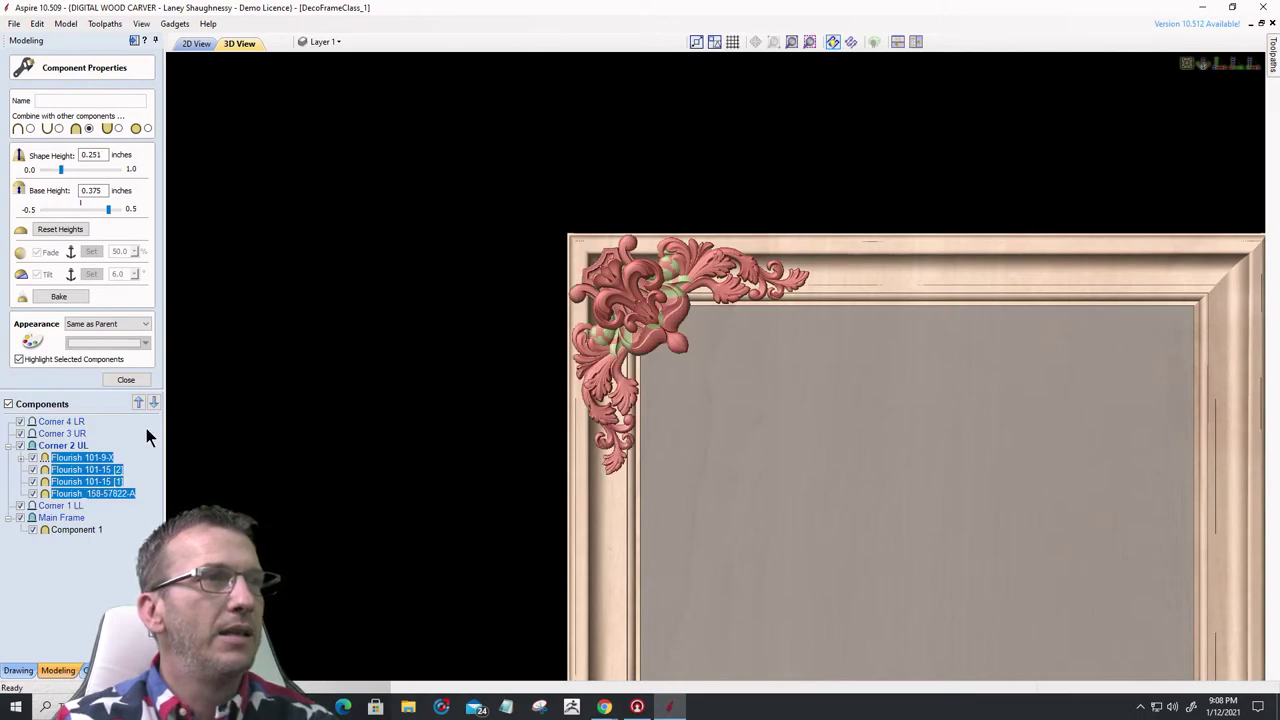
left_click(124, 380)
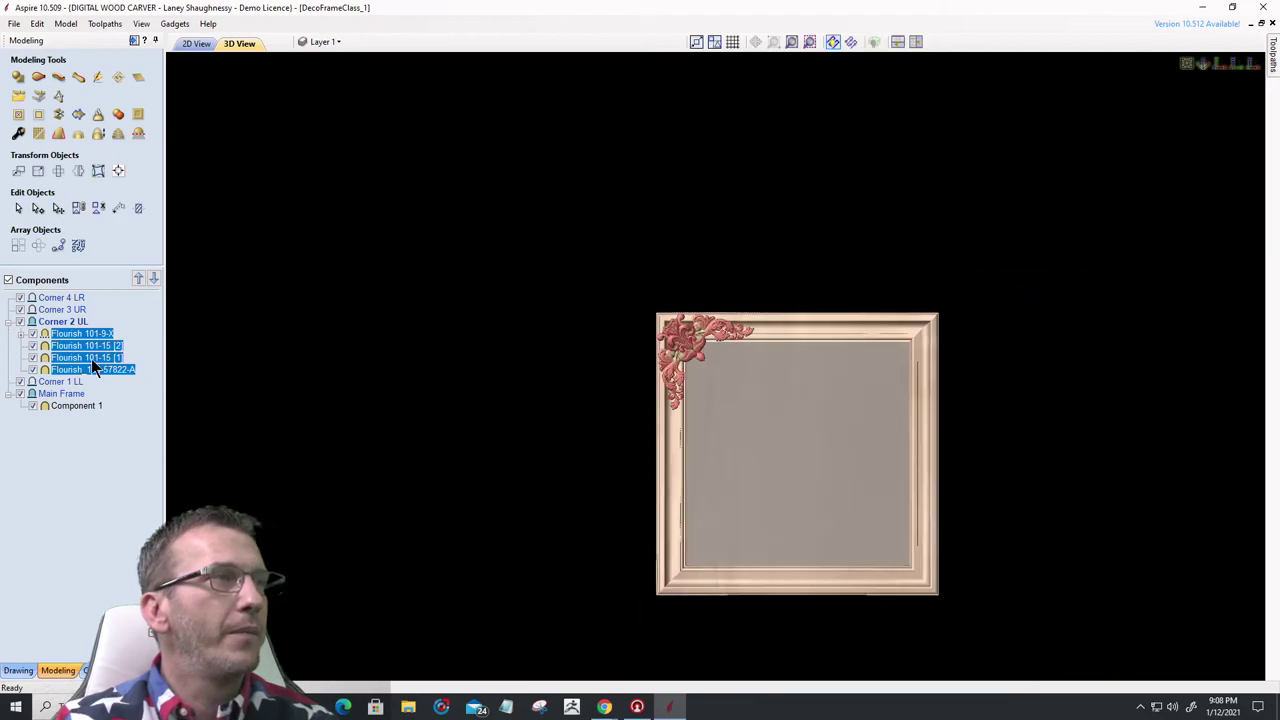
- Mirror the corner flourishes about the job centre, adding vertically and horizontally flipped copies
left_click(78, 170)
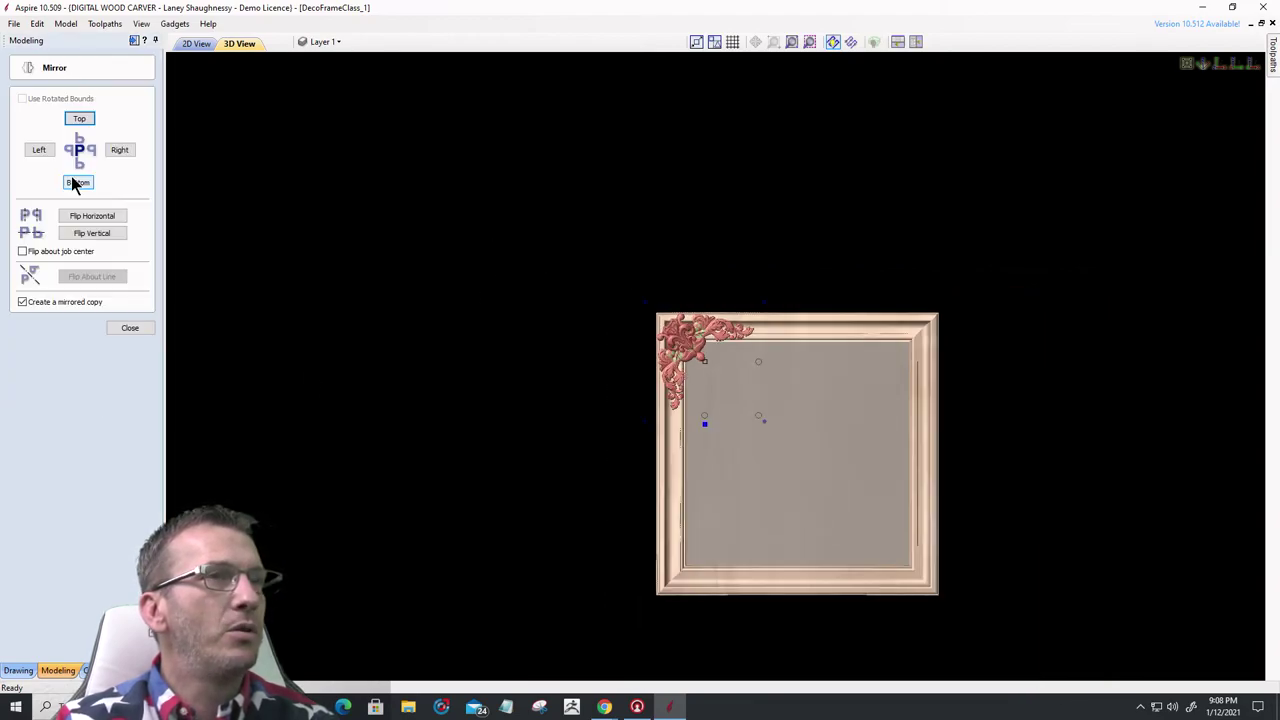
left_click(23, 252)
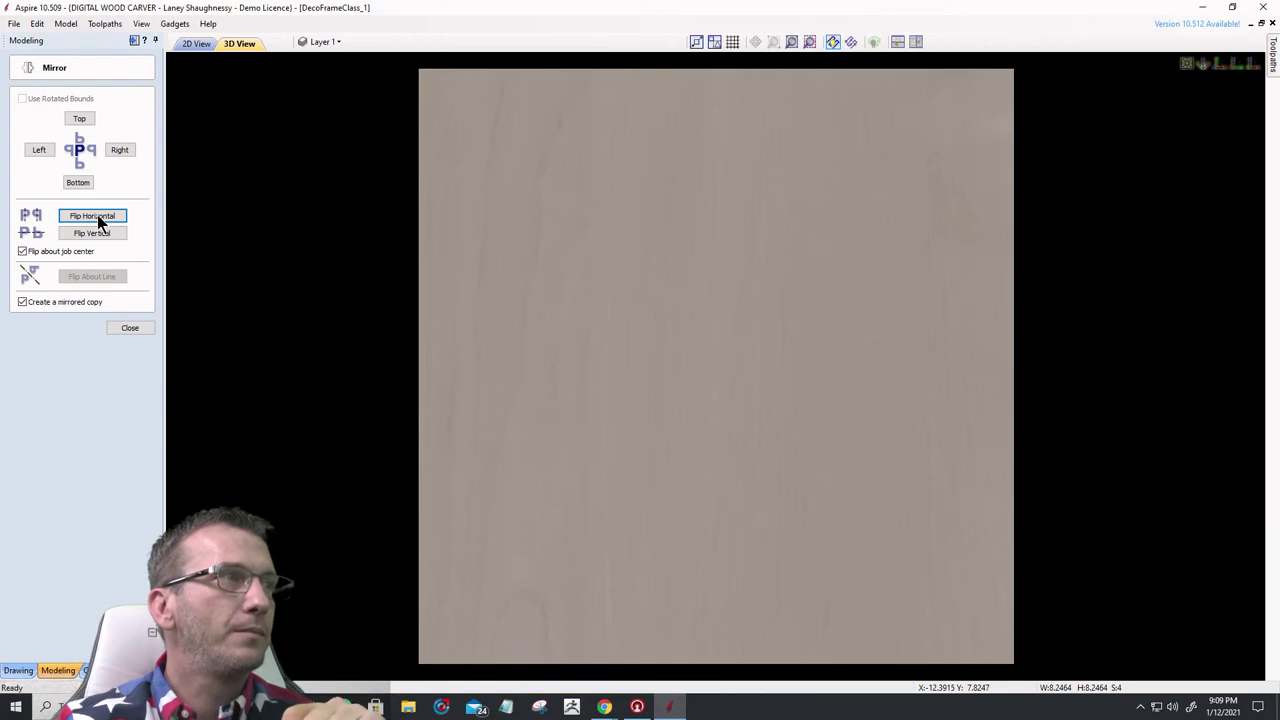
scroll(760, 397, "down", 2)
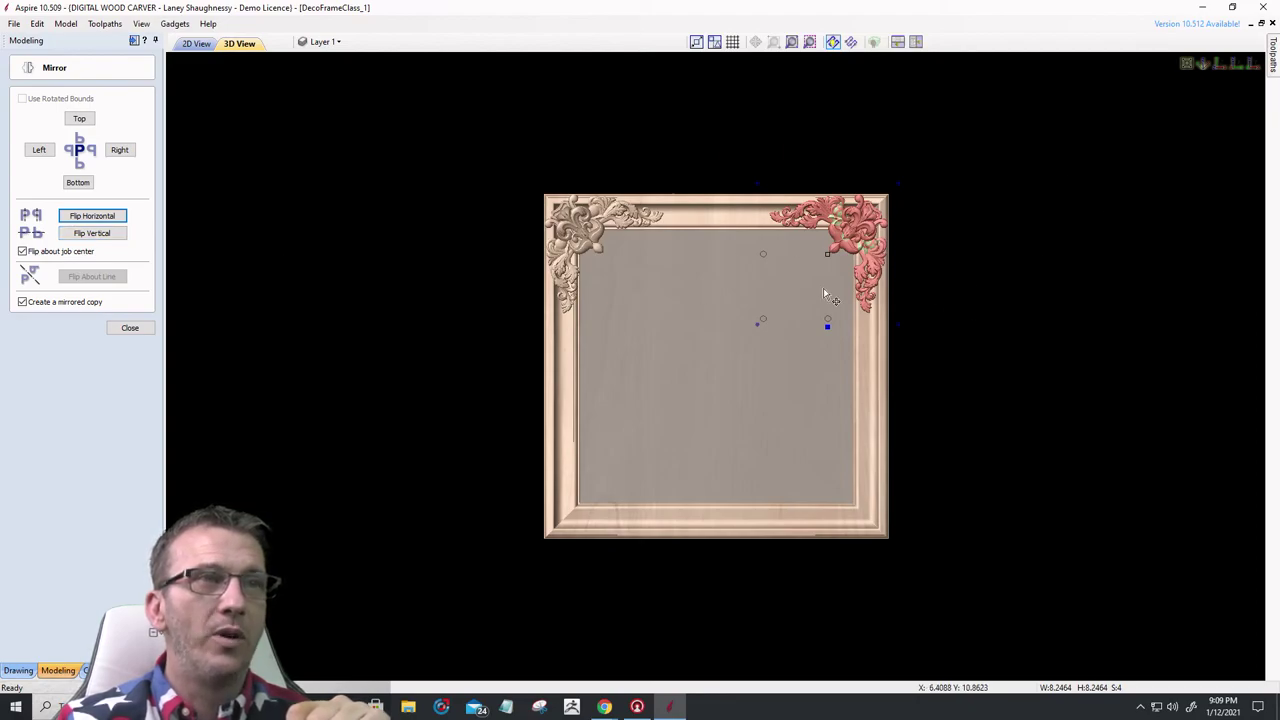
left_click(93, 235)
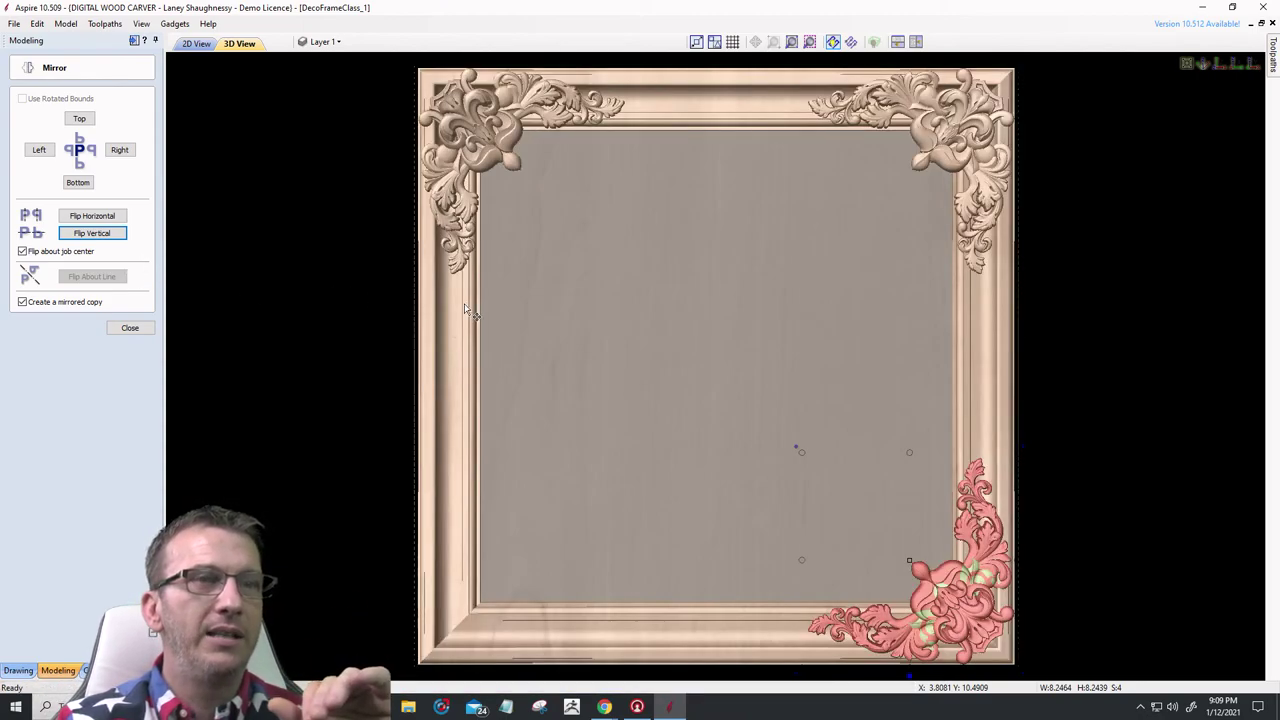
scroll(590, 300, "down", 2)
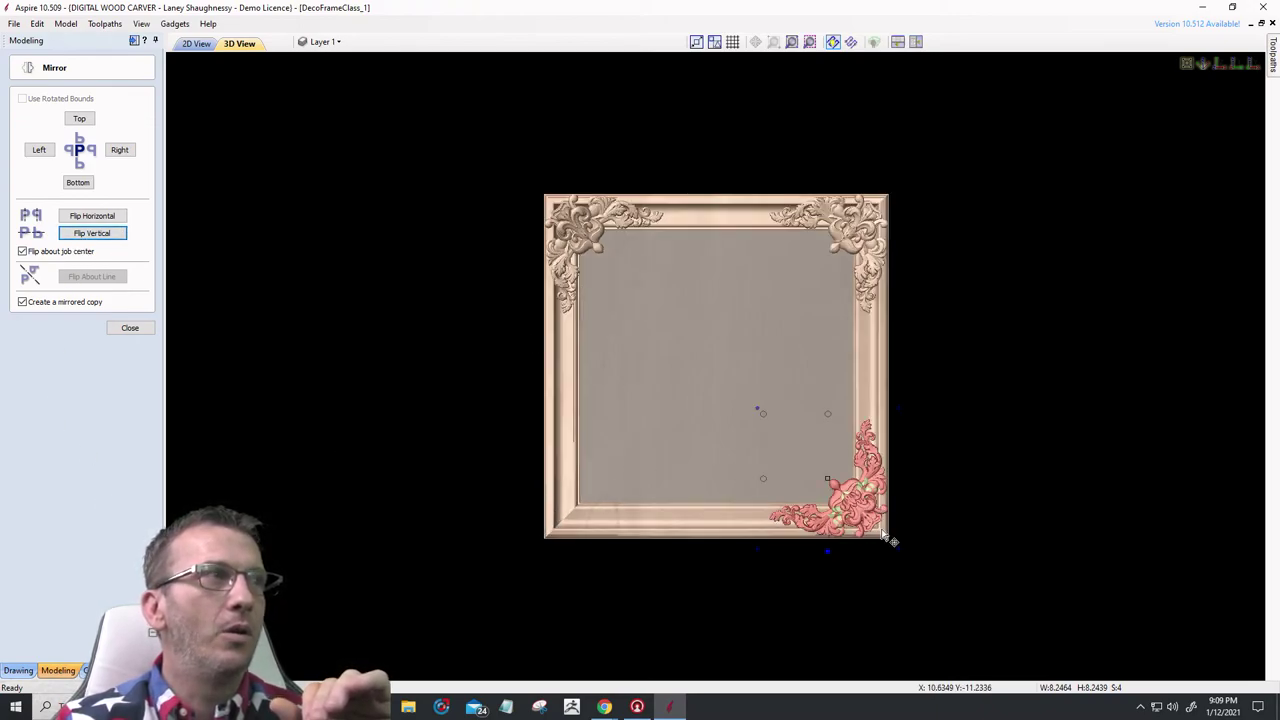
left_click(83, 218)
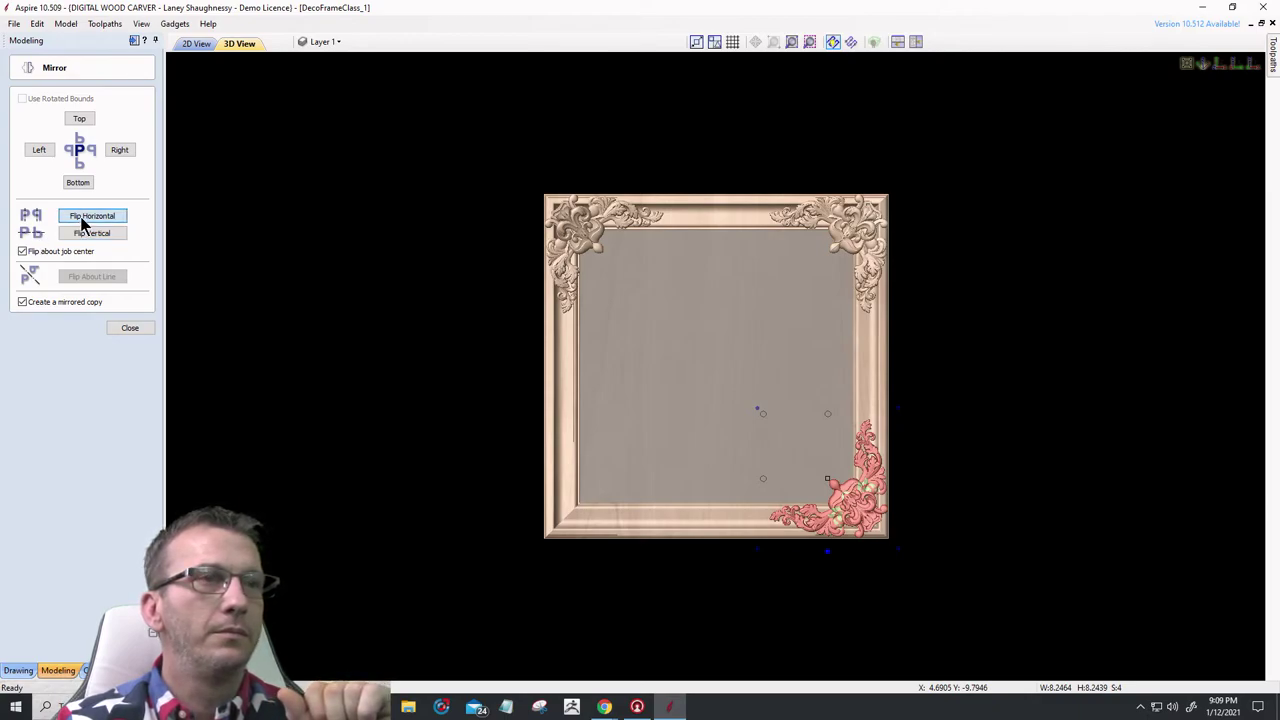
left_click(82, 219)
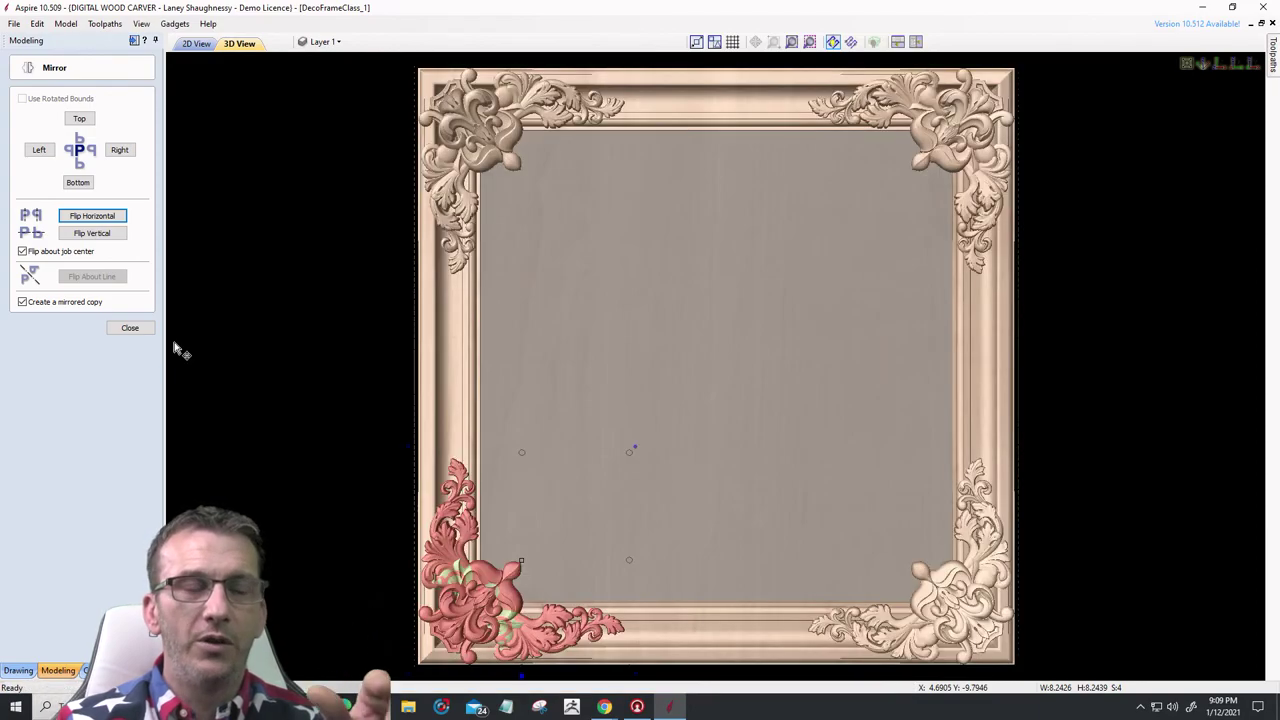
scroll(610, 390, "down", 5)
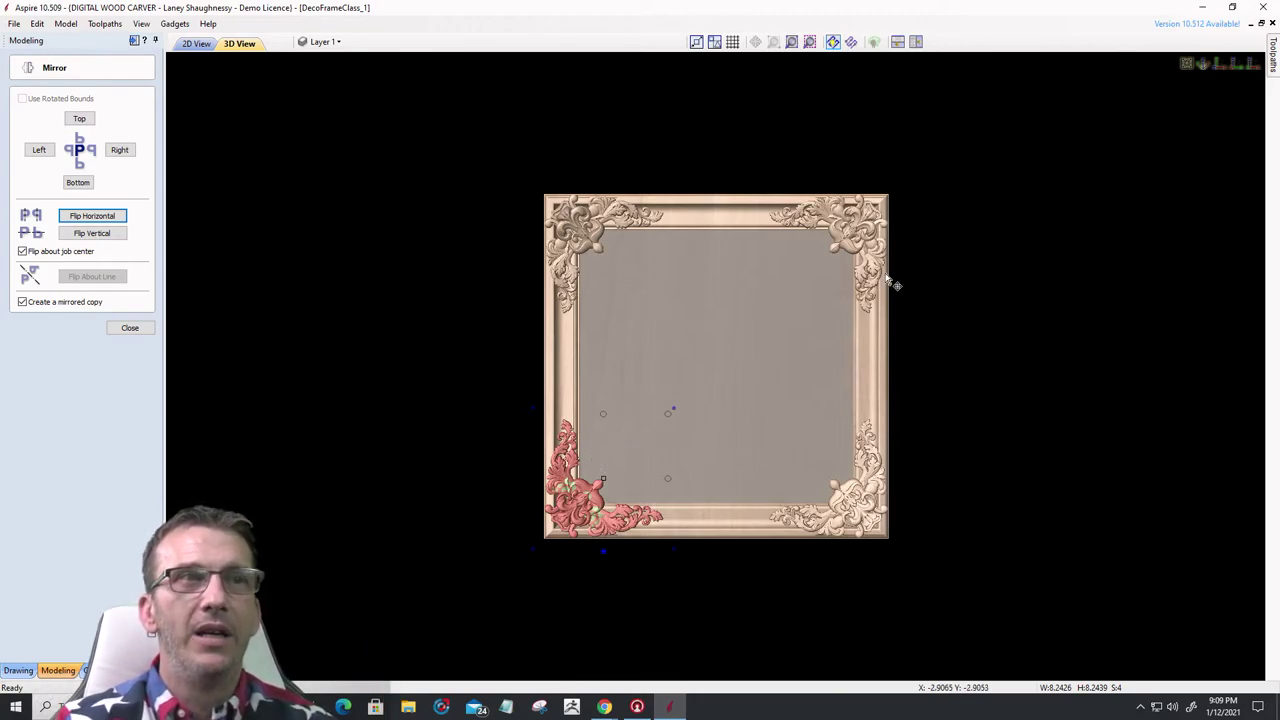
- Close the Mirror tool, deselect the mirrored flourishes and zoom in on the frame
left_click(123, 331)
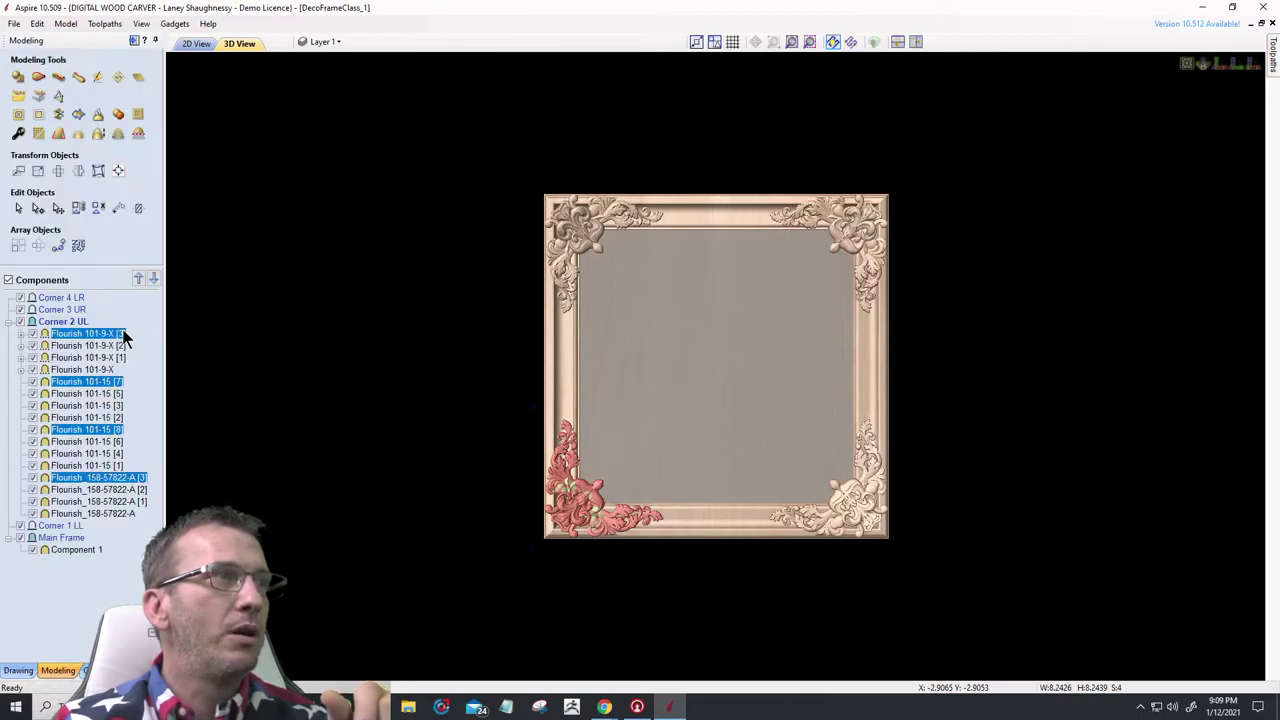
left_click(78, 540)
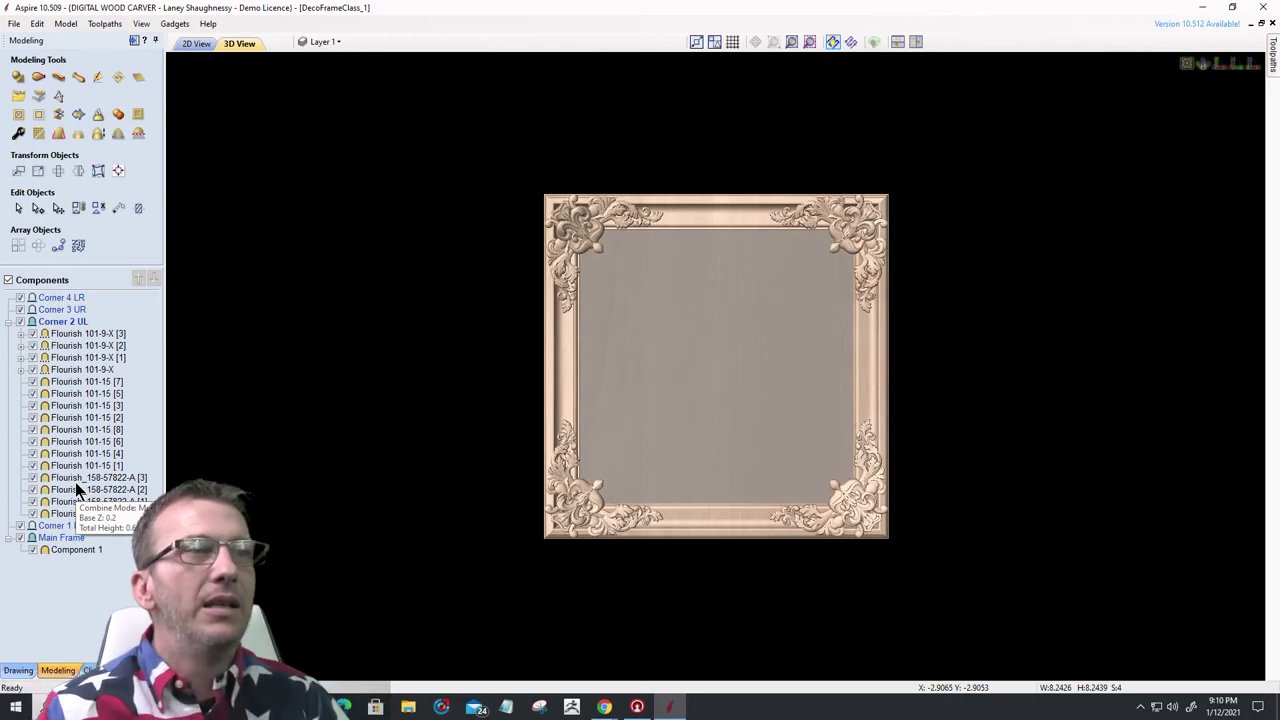
scroll(606, 402, "up", 5)
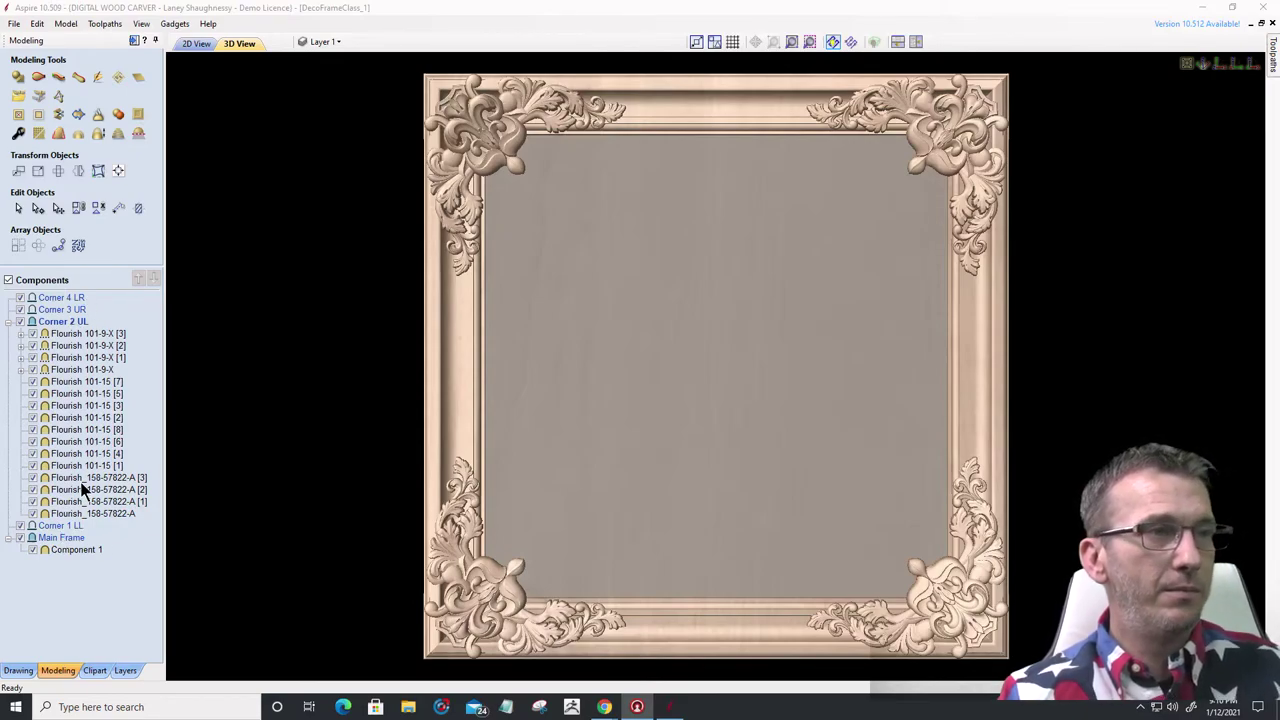
- Try a range selection from the lower-left Flourish 101-9-X [3], then clear it
left_click(64, 333)
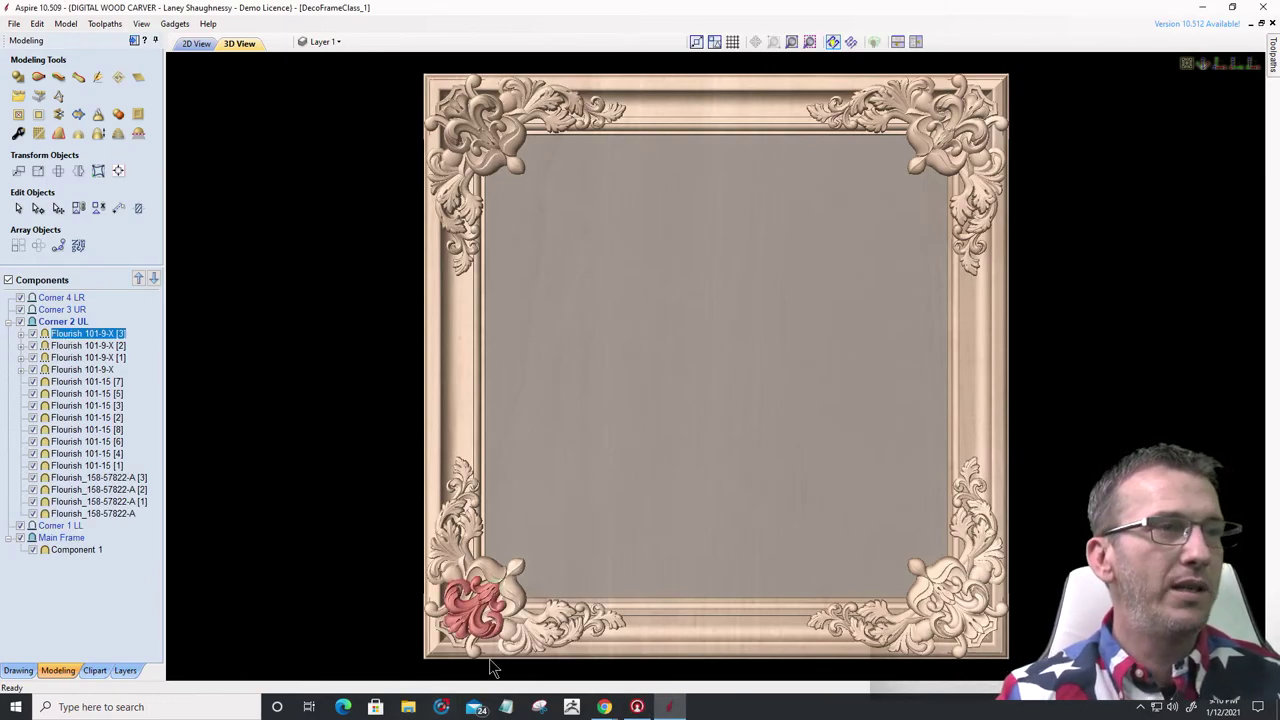
left_click(64, 370)
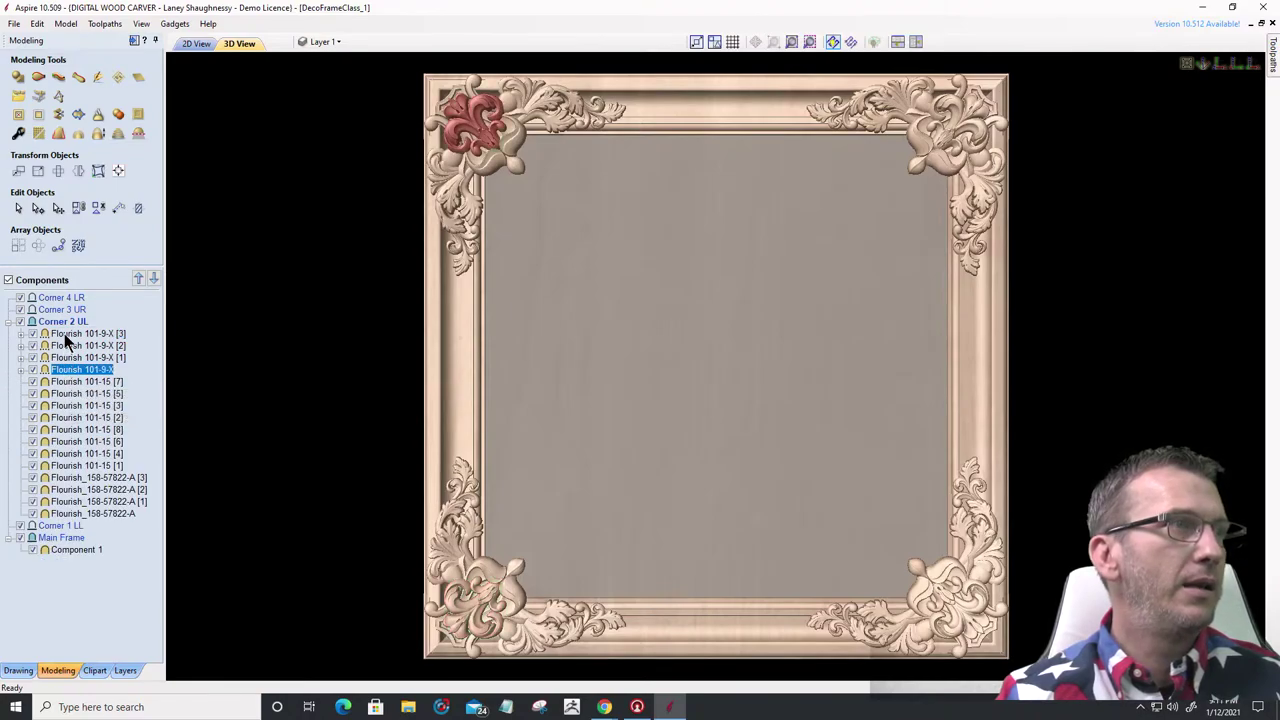
left_click(64, 334)
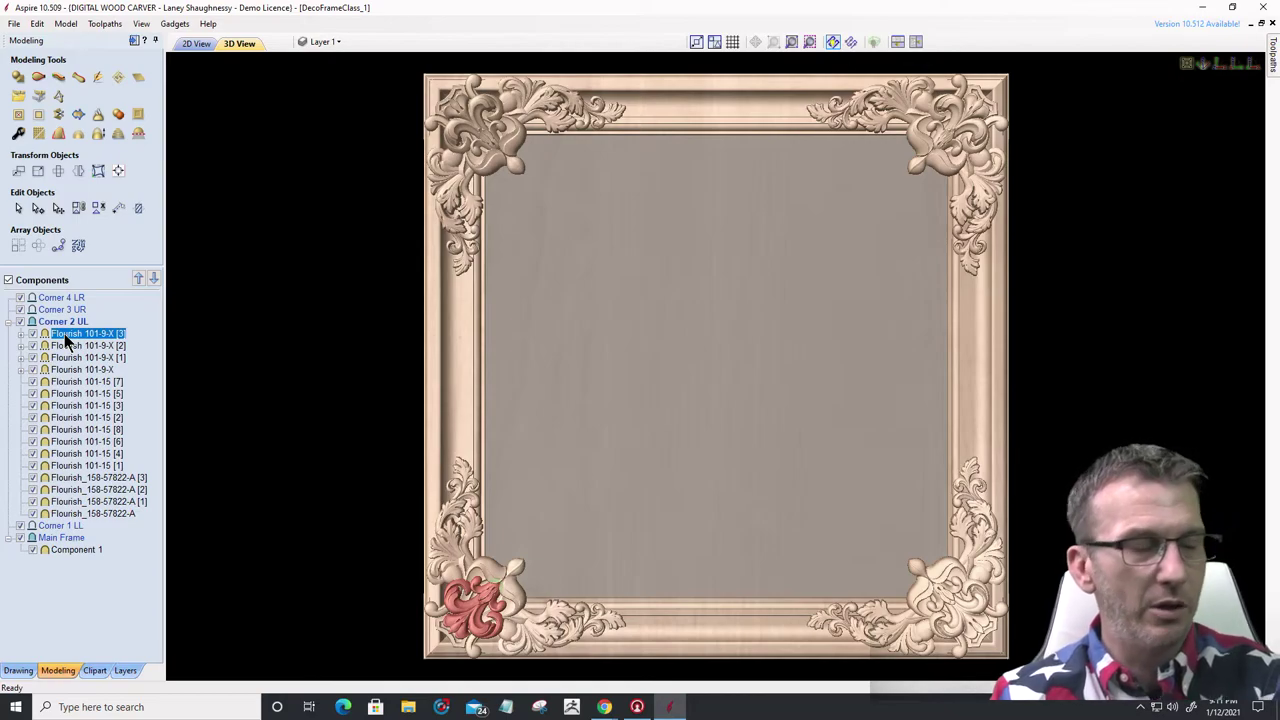
left_click(70, 405, "shift")
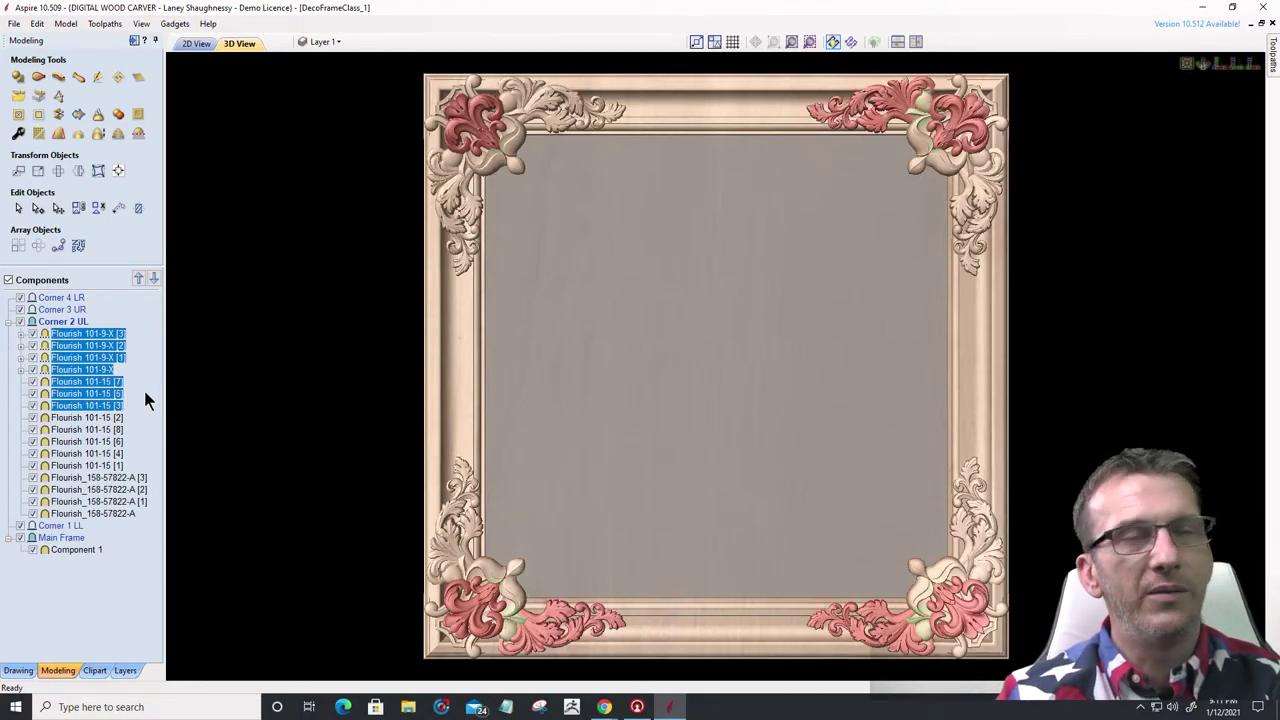
key("Escape")
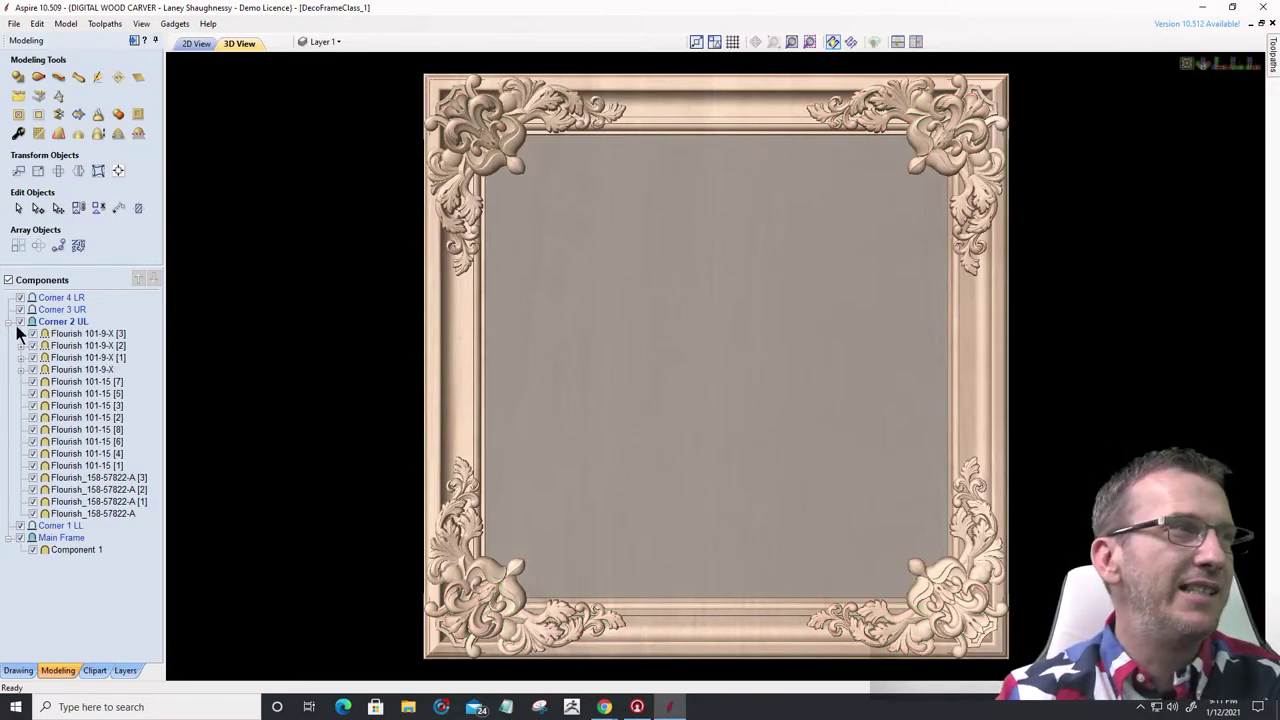
- Select Flourish 101-9-X [3], 101-15 [7], 101-15 [8] and Flourish_158-57822-A [3]
left_click(88, 333)
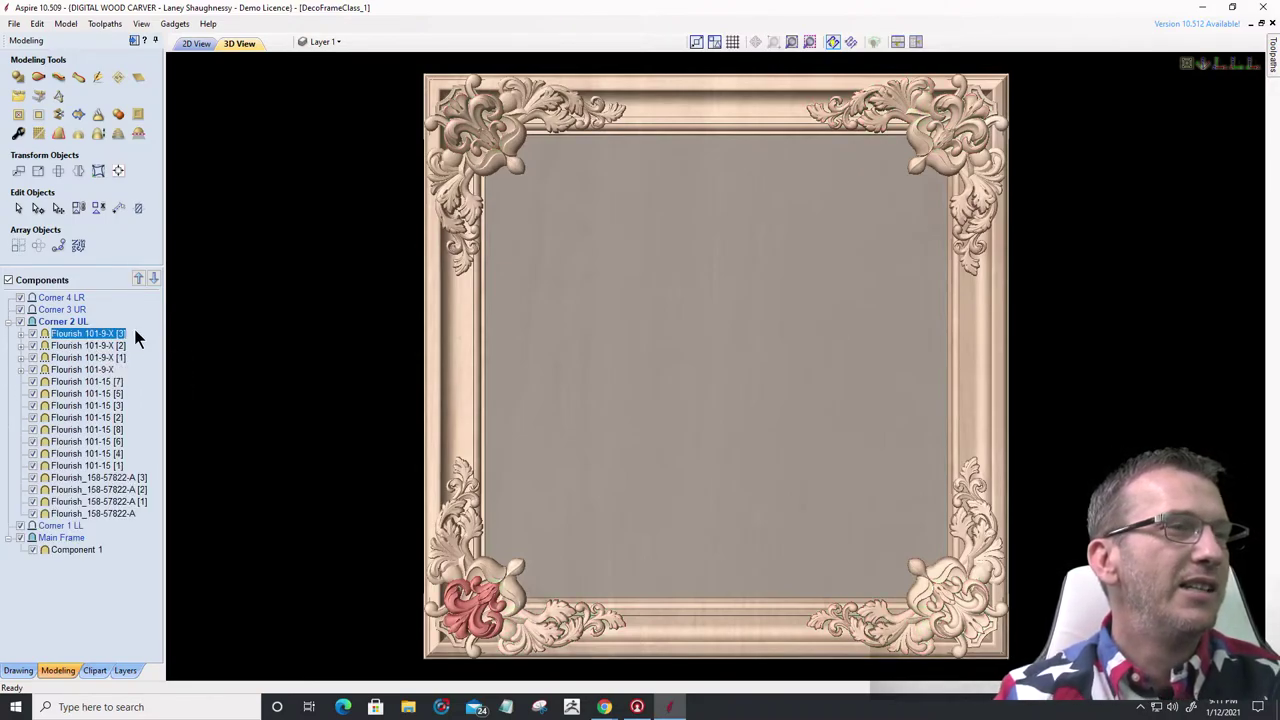
left_click(86, 406, "ctrl")
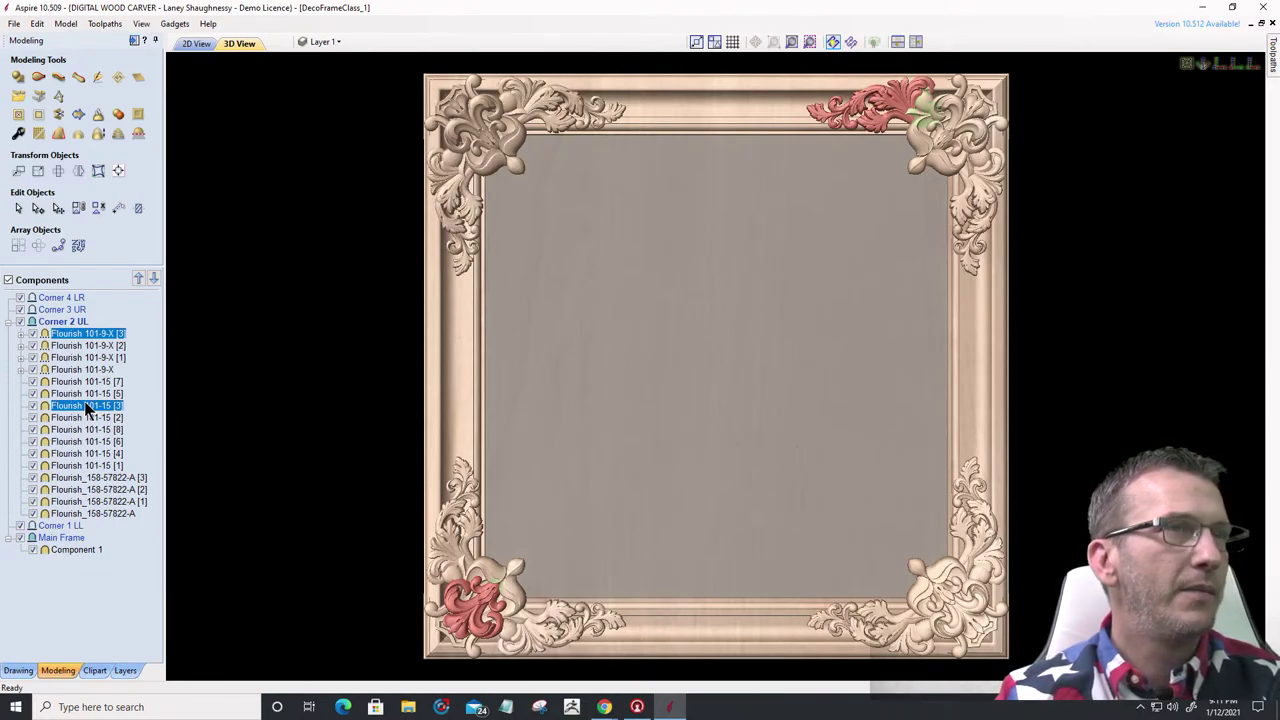
left_click(86, 406, "ctrl")
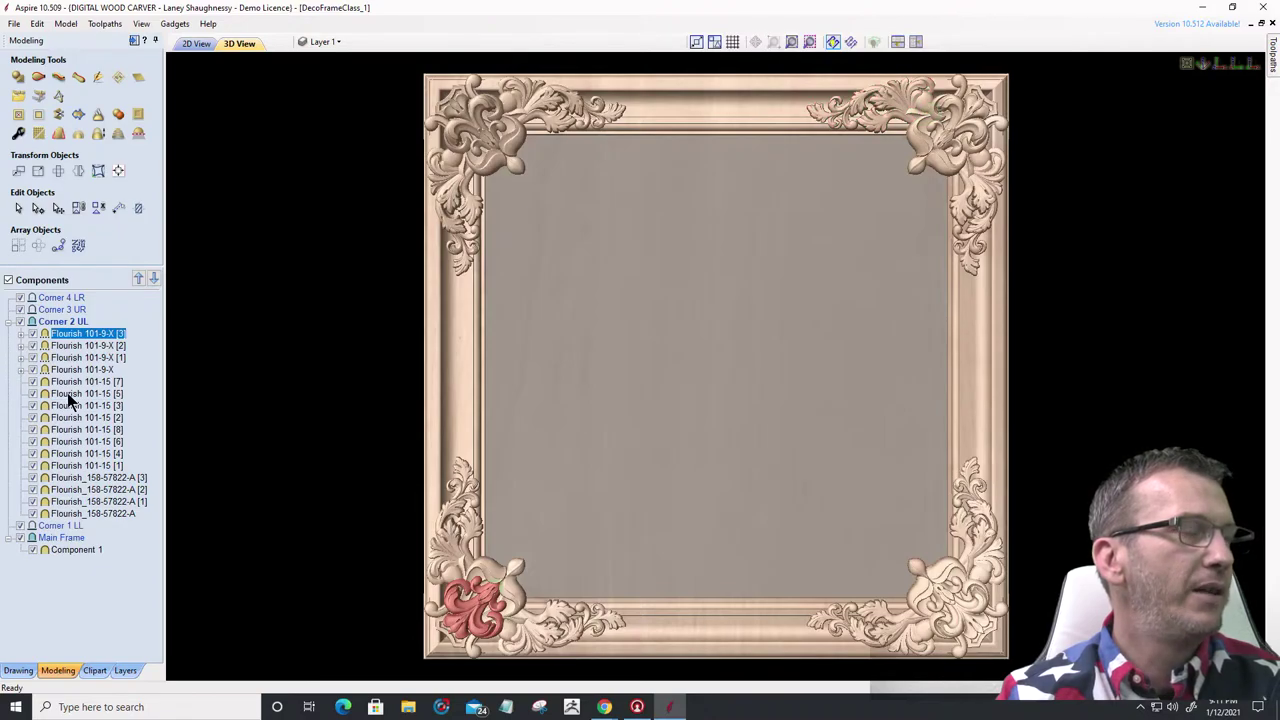
left_click(68, 394, "ctrl")
left_click(68, 394)
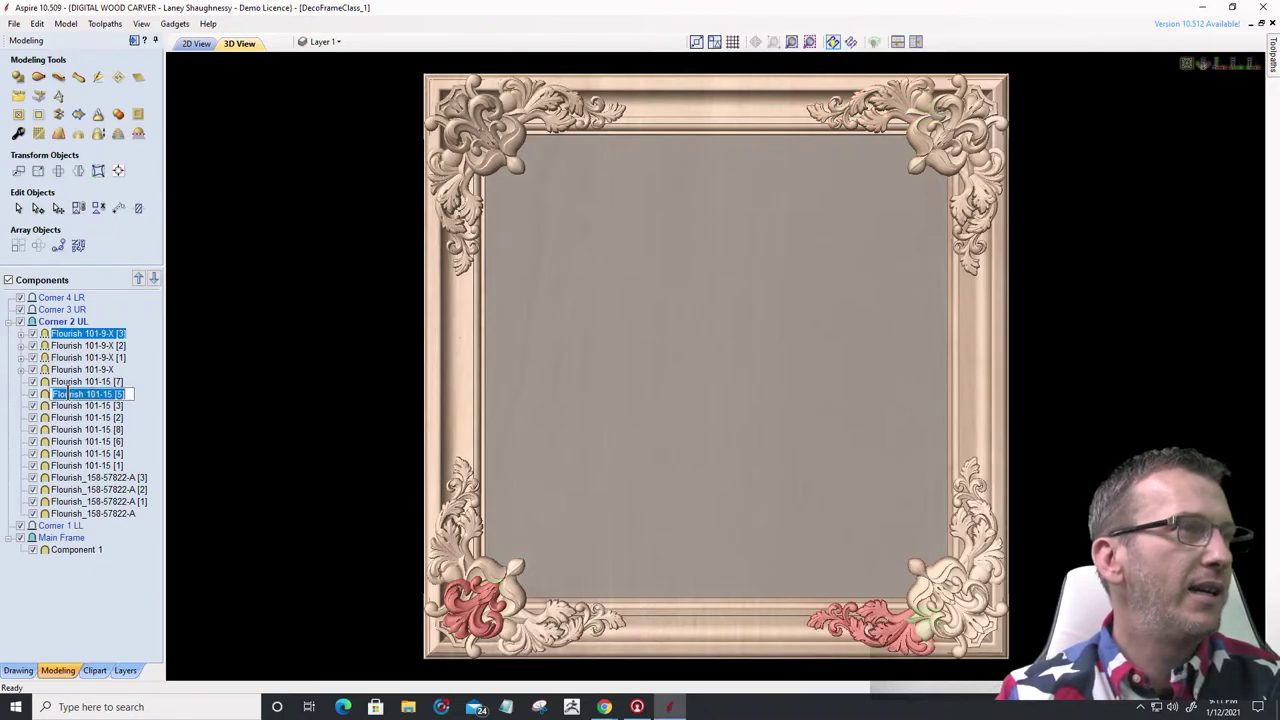
key("Escape")
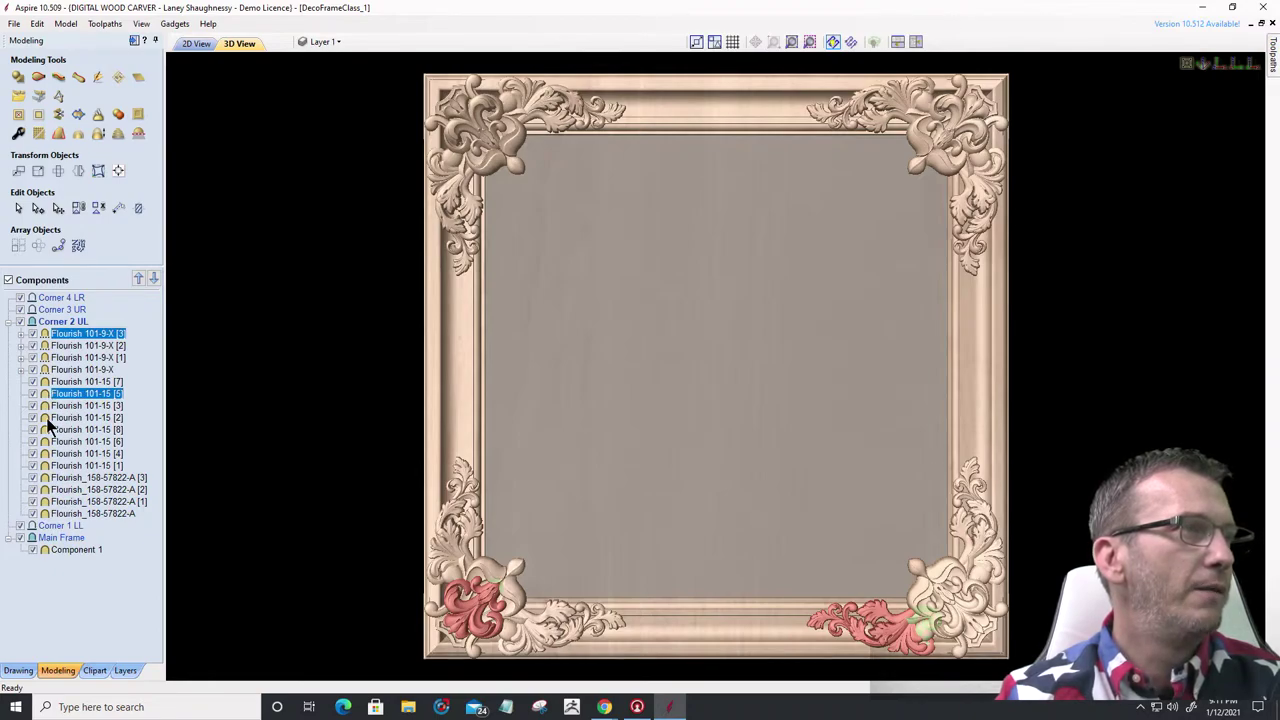
left_click(50, 381, "ctrl")
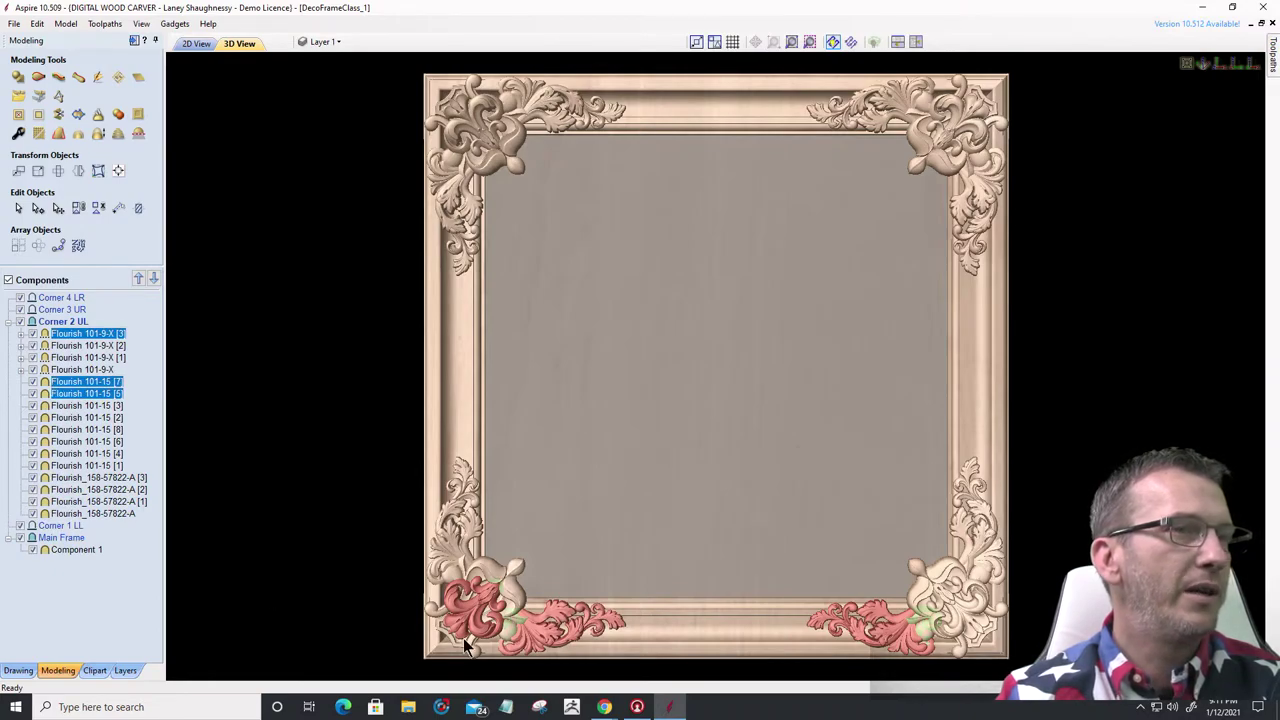
left_click(86, 398, "ctrl")
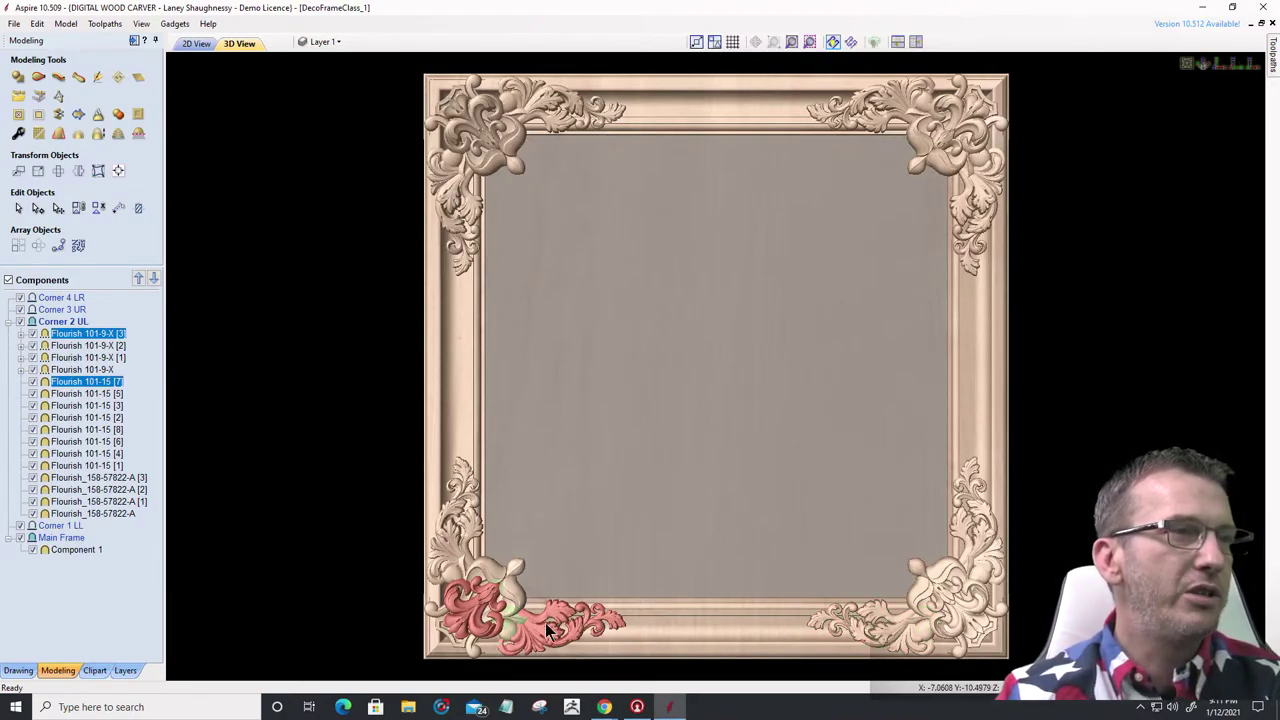
left_click(84, 431, "ctrl")
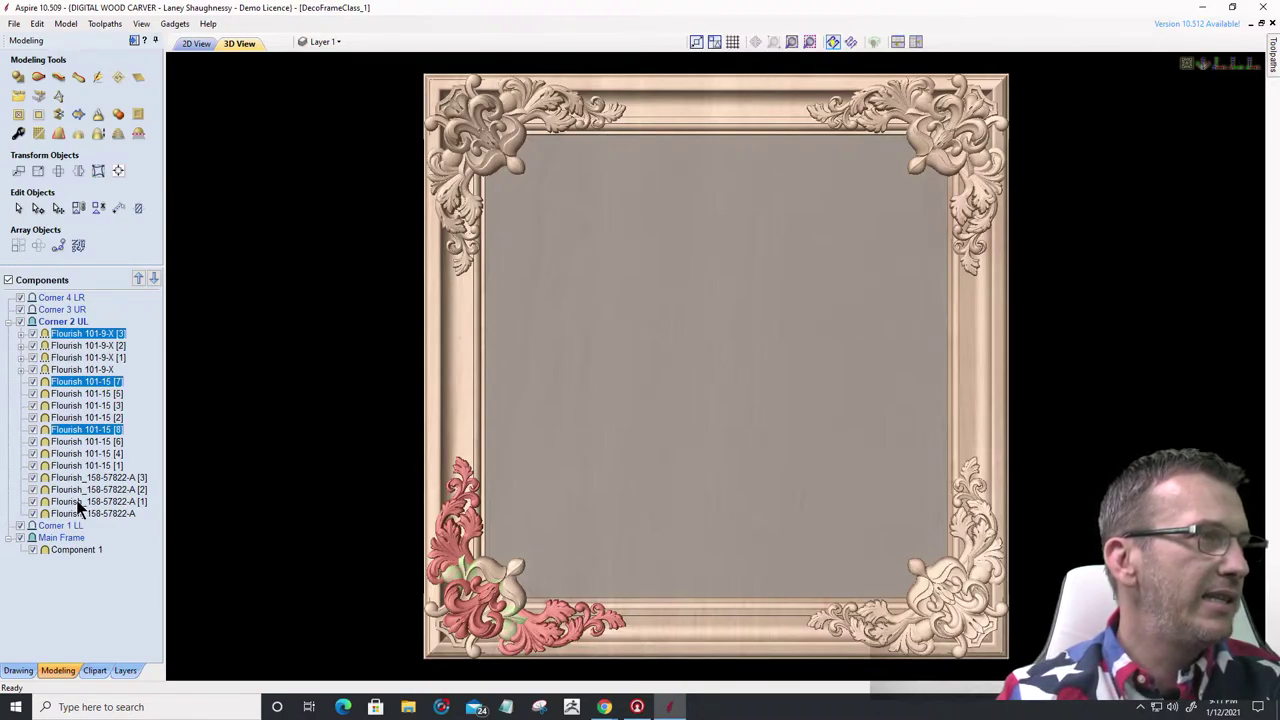
left_click(91, 477, "ctrl")
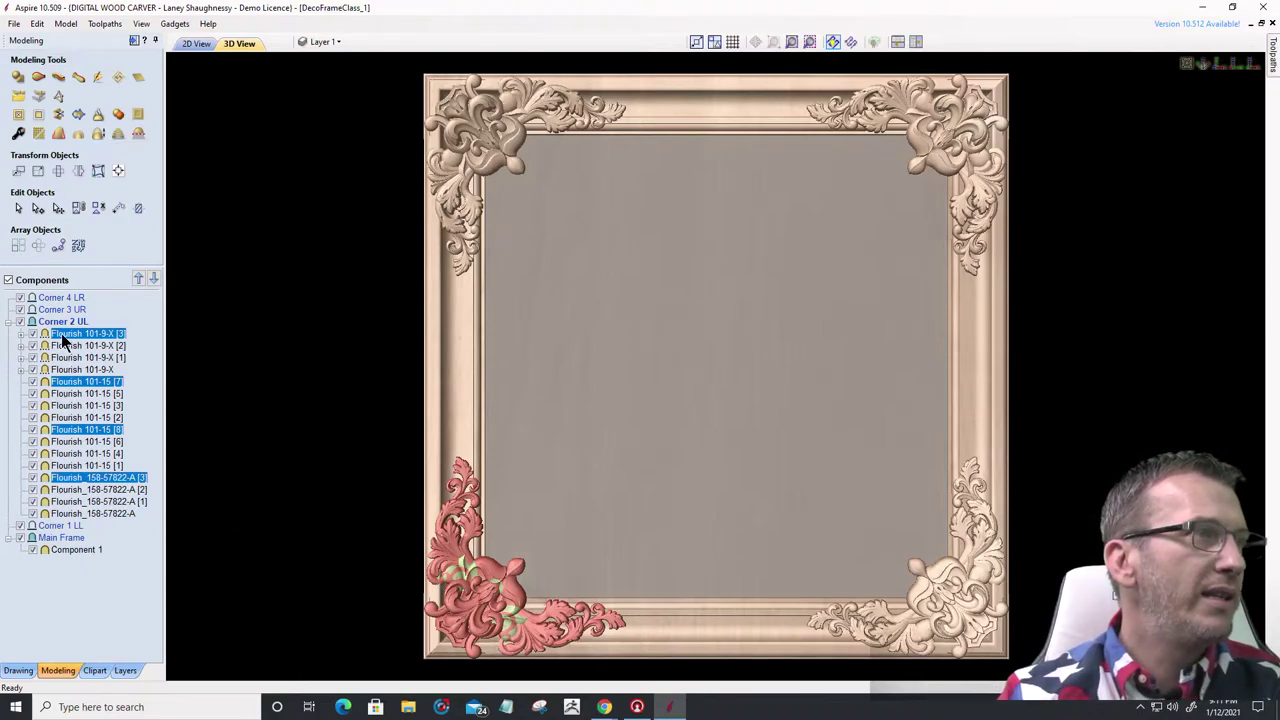
- Move the four lower-left flourishes into the Corner 1 LL level and toggle its visibility
left_click_drag(63, 341, 52, 531)
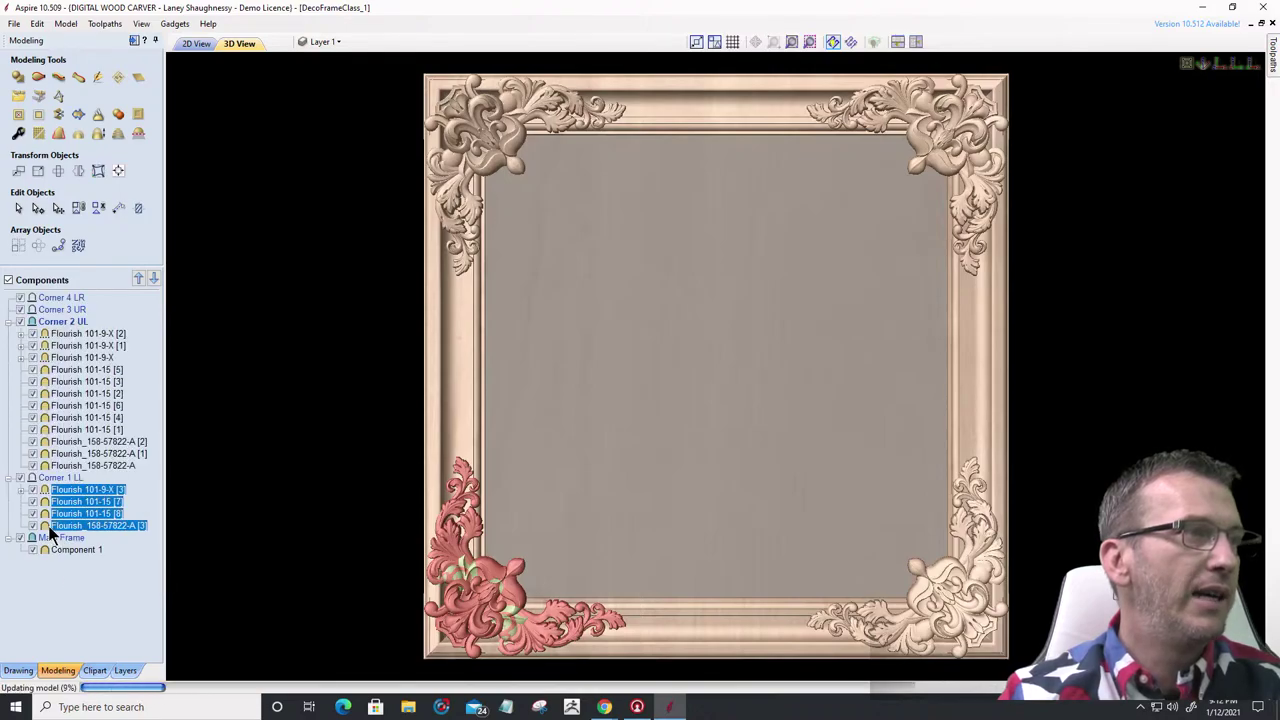
left_click(20, 478)
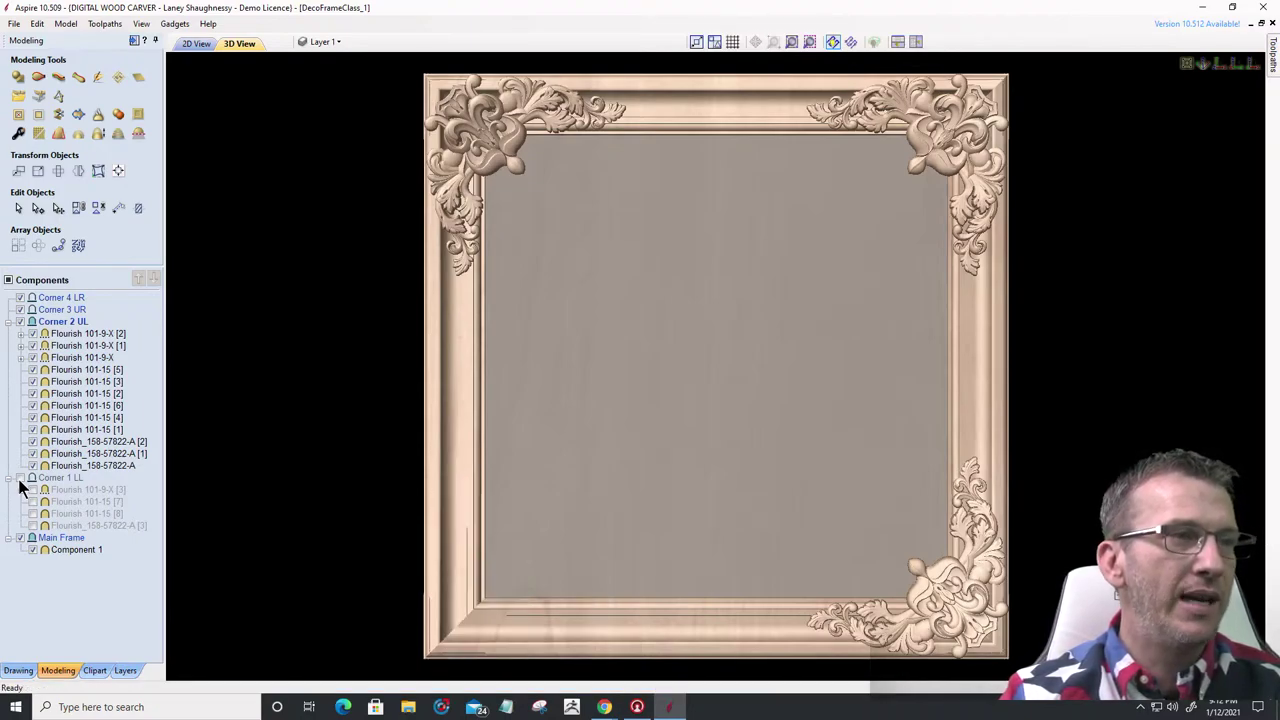
left_click(20, 479)
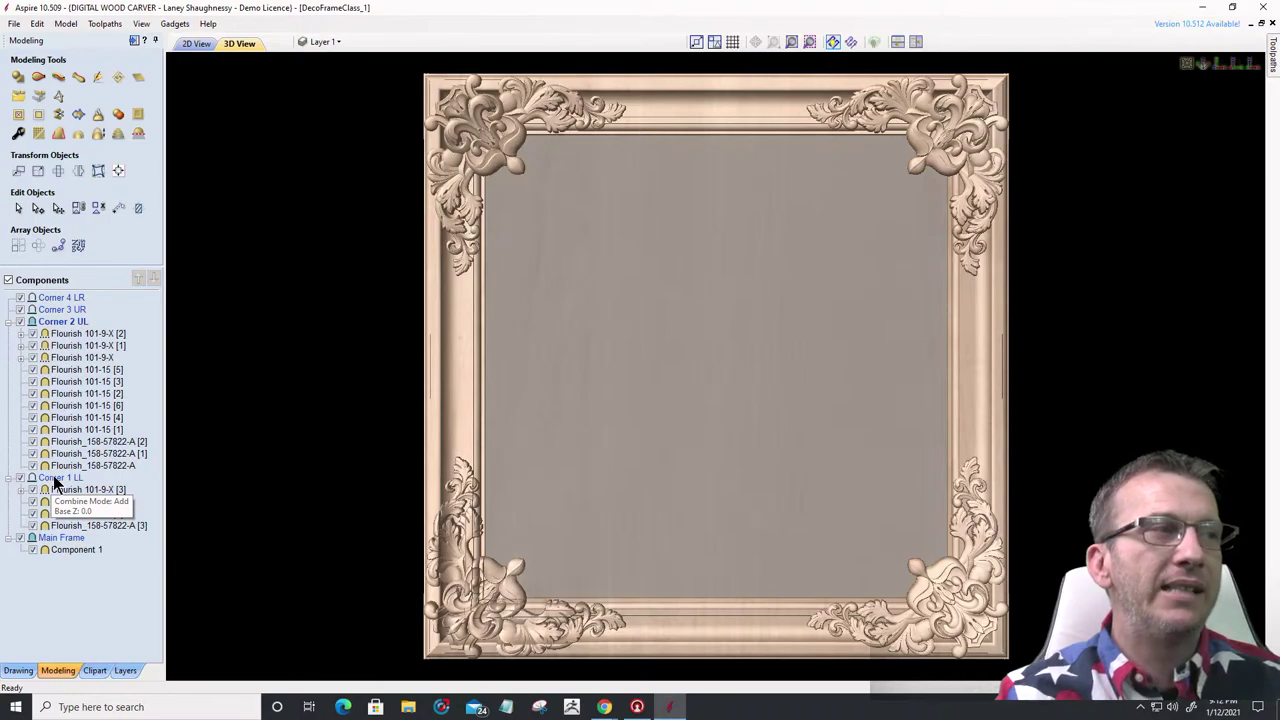
- Set the Corner 1 LL level's combine mode to Merge
left_click(57, 479)
right_click(64, 484)
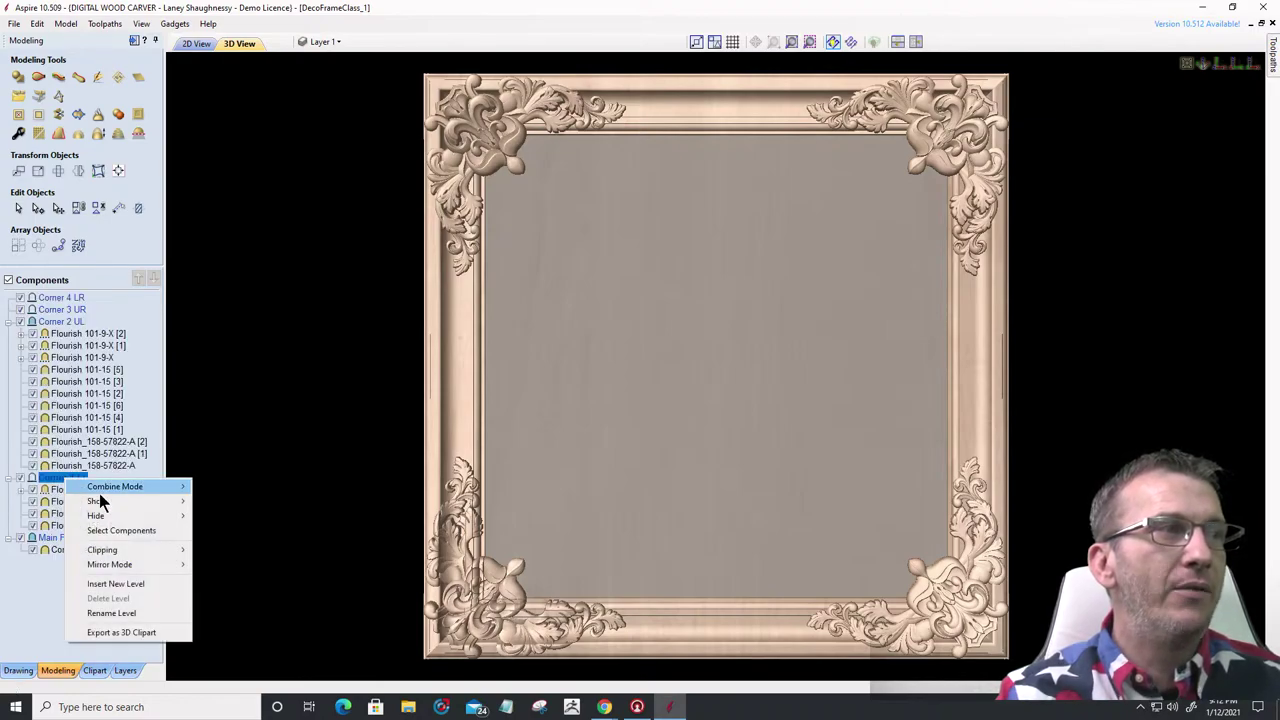
mouse_move(126, 487)
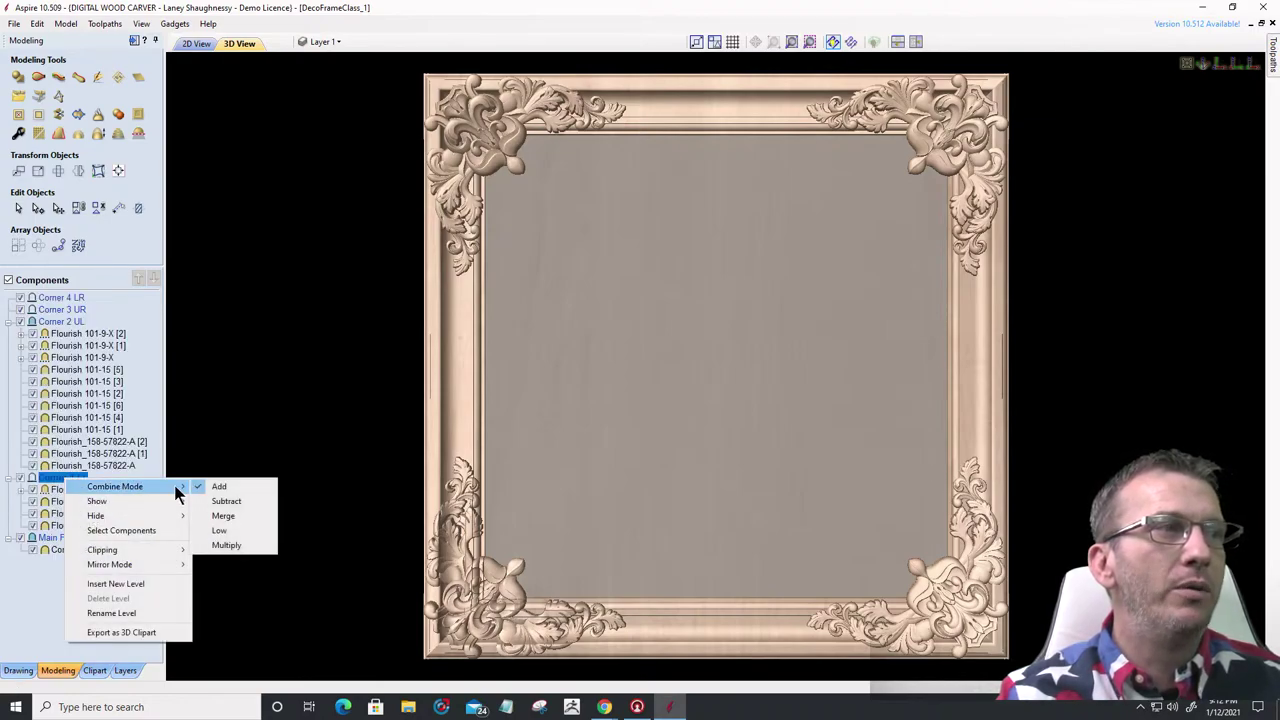
left_click(221, 517)
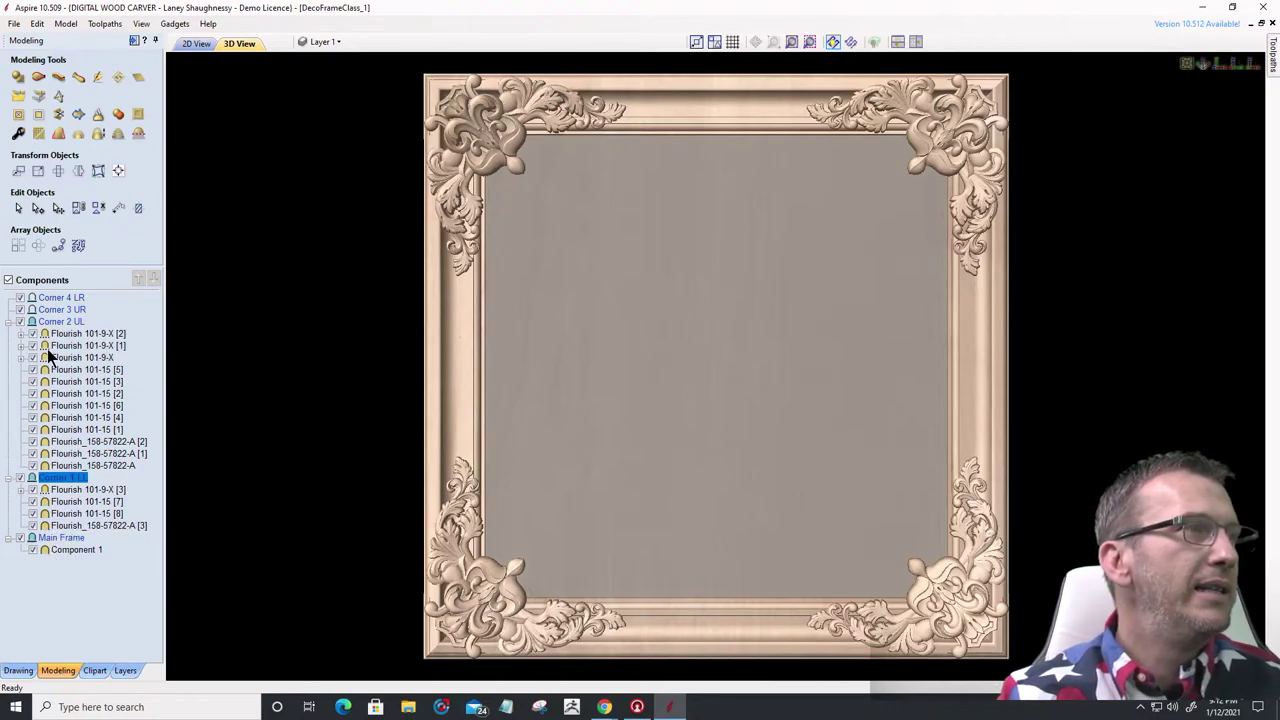
- Move Flourish 101-9-X [2], 101-15 [5], 101-15 [6] and Flourish_158-57822-A [2] into Corner 4 LR
left_click(68, 334)
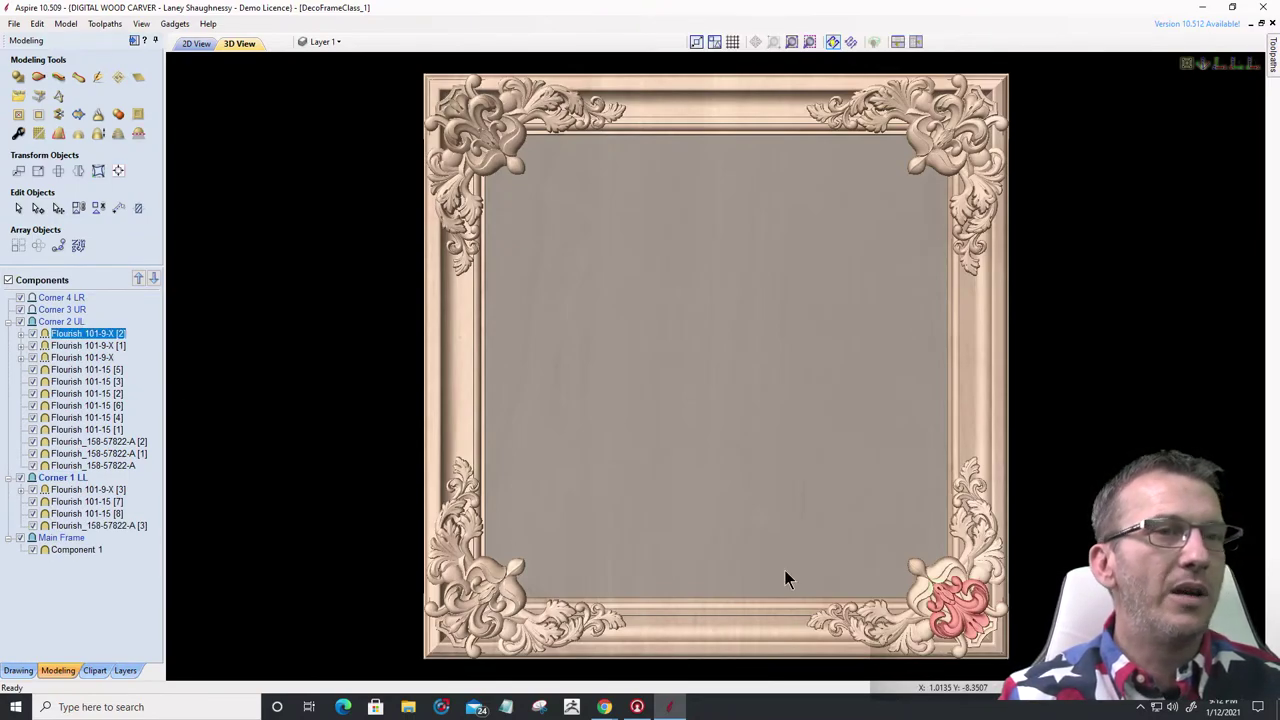
left_click(90, 370, "shift")
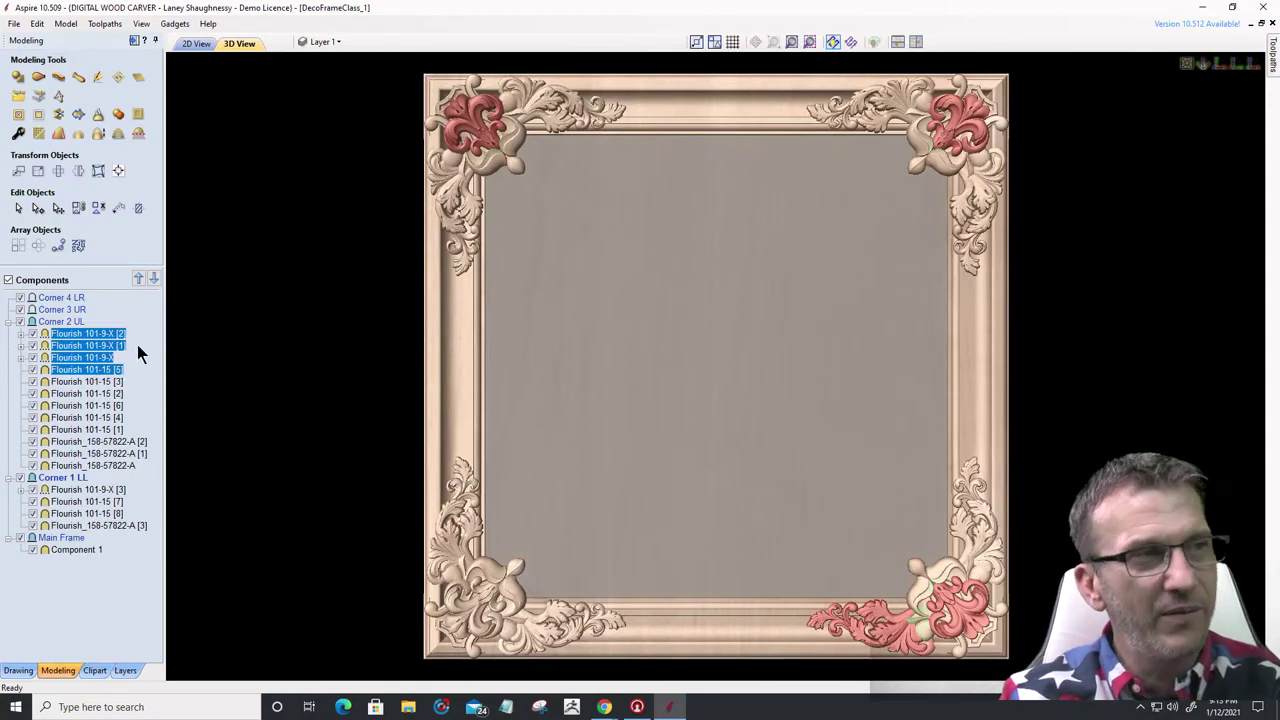
left_click(84, 332)
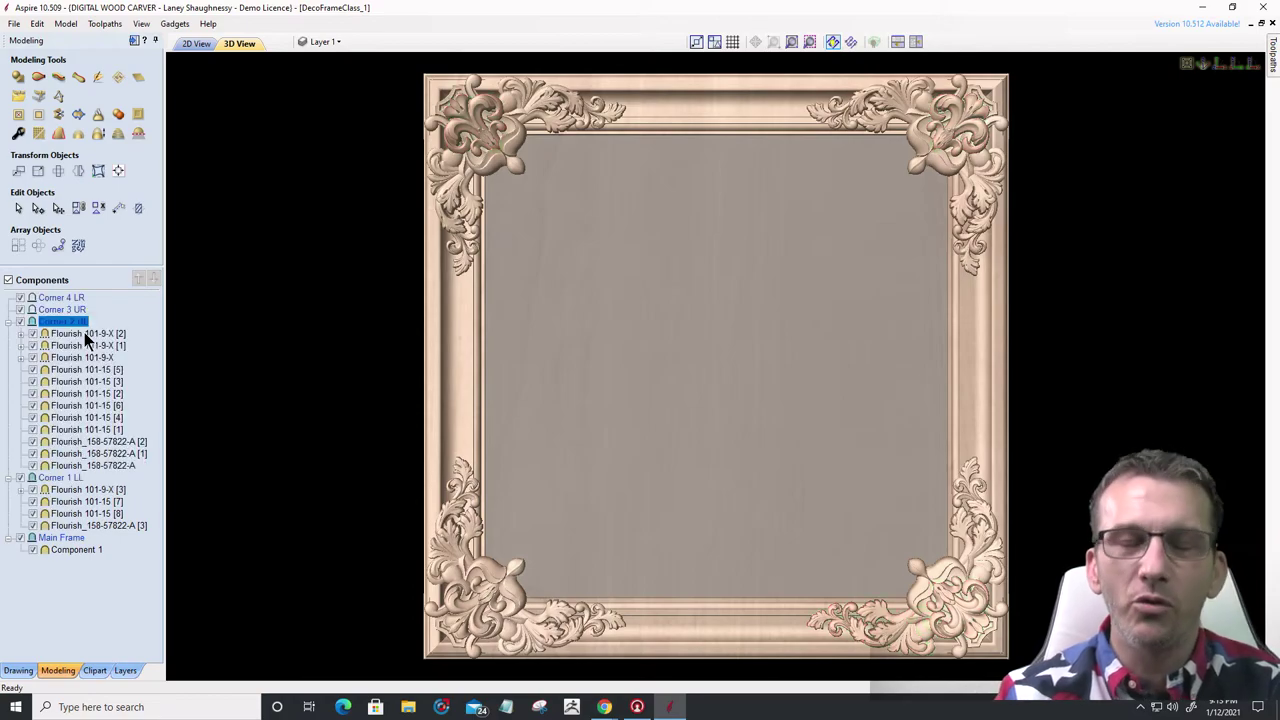
left_click(84, 333)
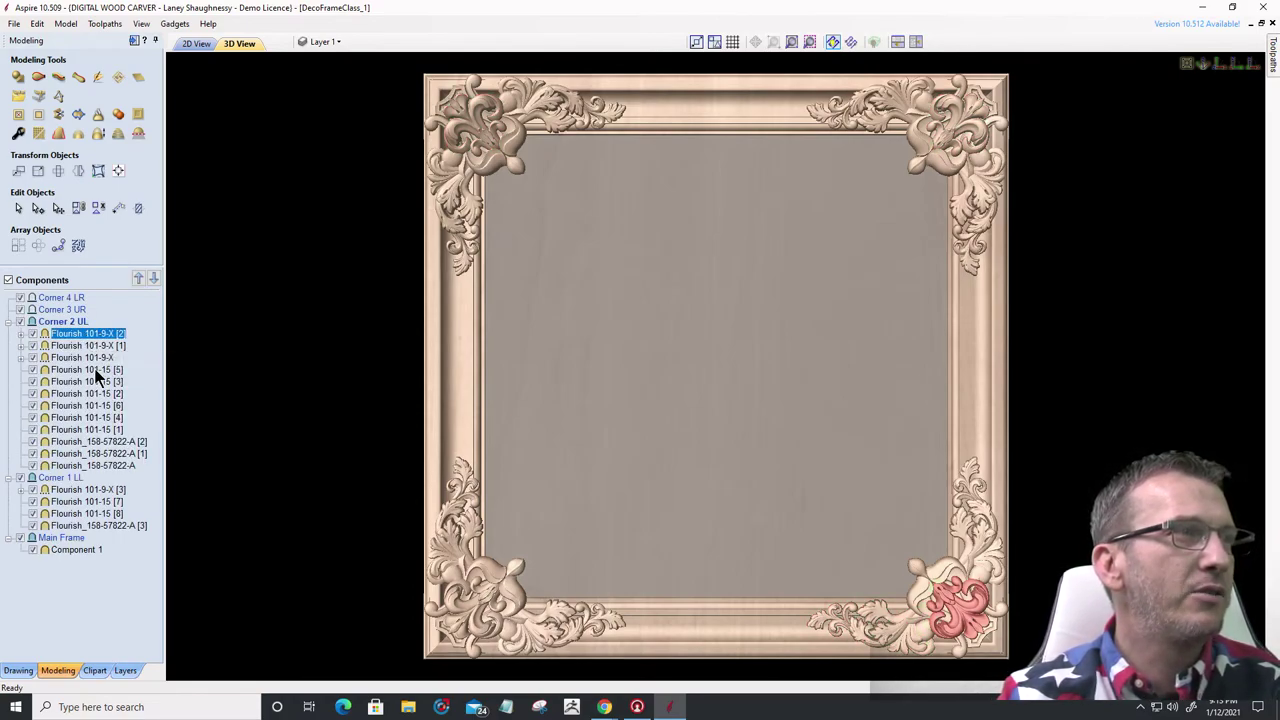
left_click(94, 369, "ctrl")
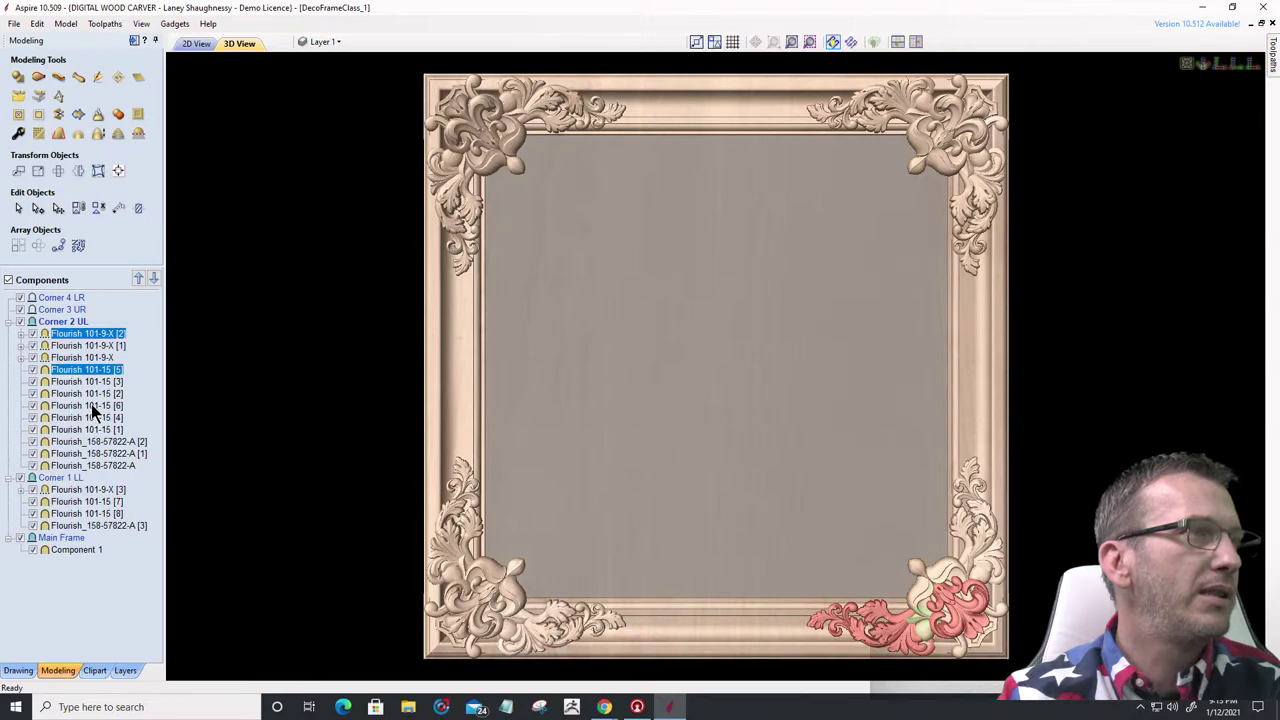
left_click(91, 404, "ctrl")
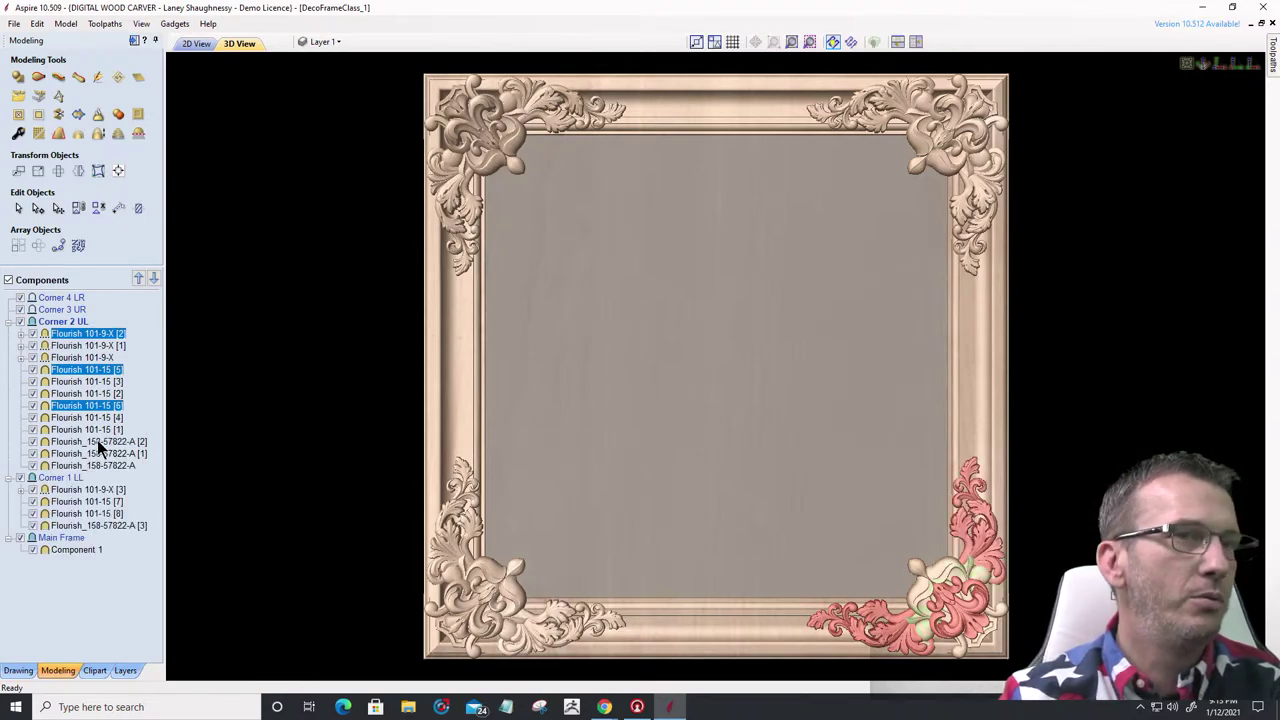
left_click(98, 442, "ctrl")
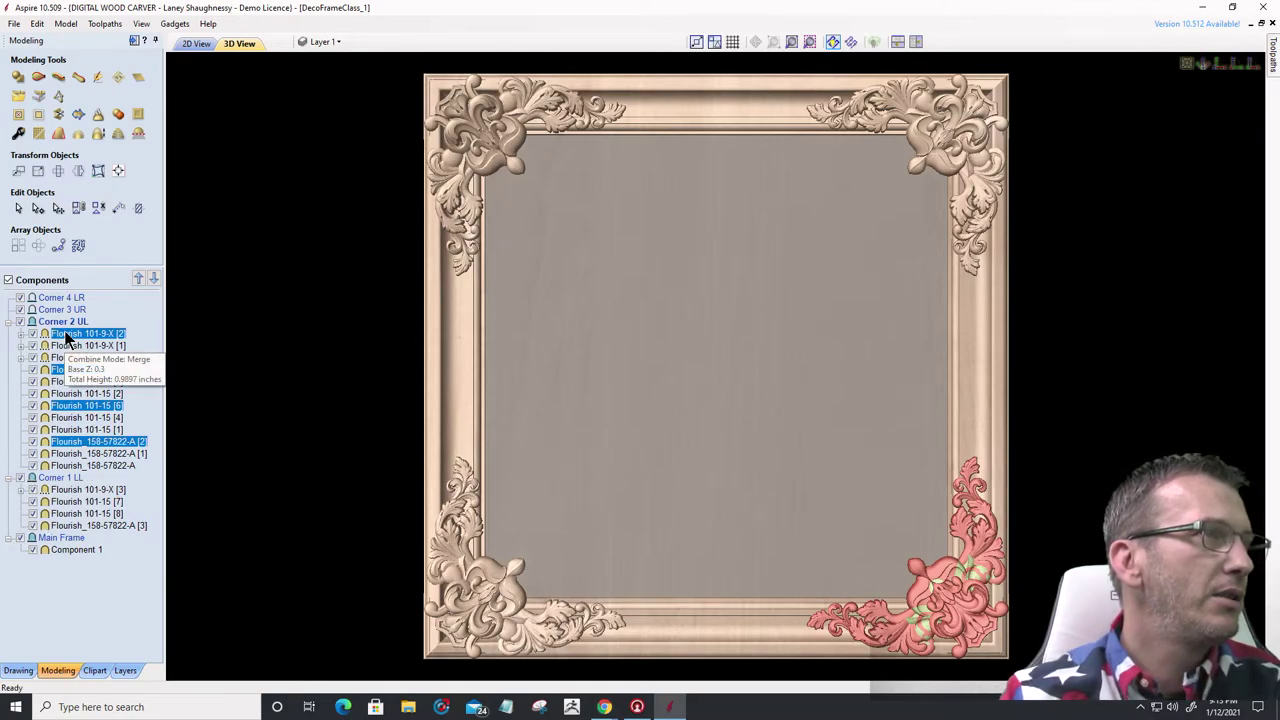
left_click_drag(64, 333, 58, 311)
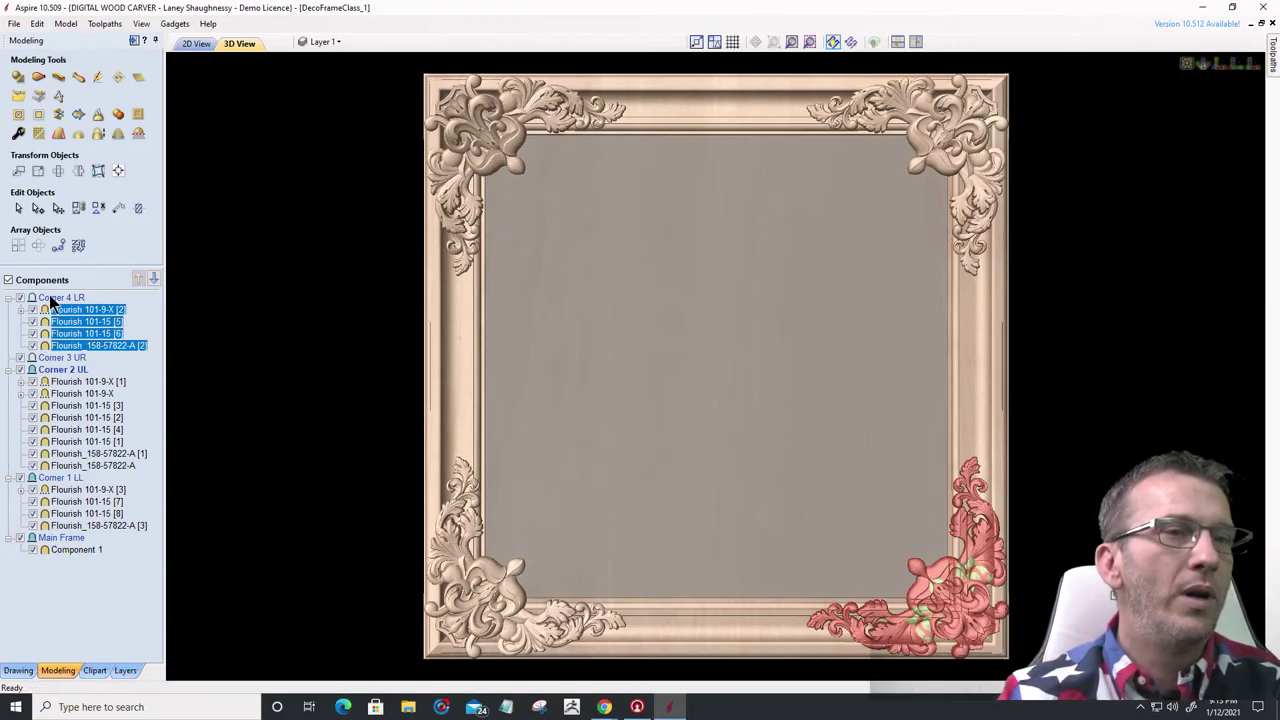
- Set the Corner 4 LR level's combine mode to Merge
scroll(923, 618, "up", 5)
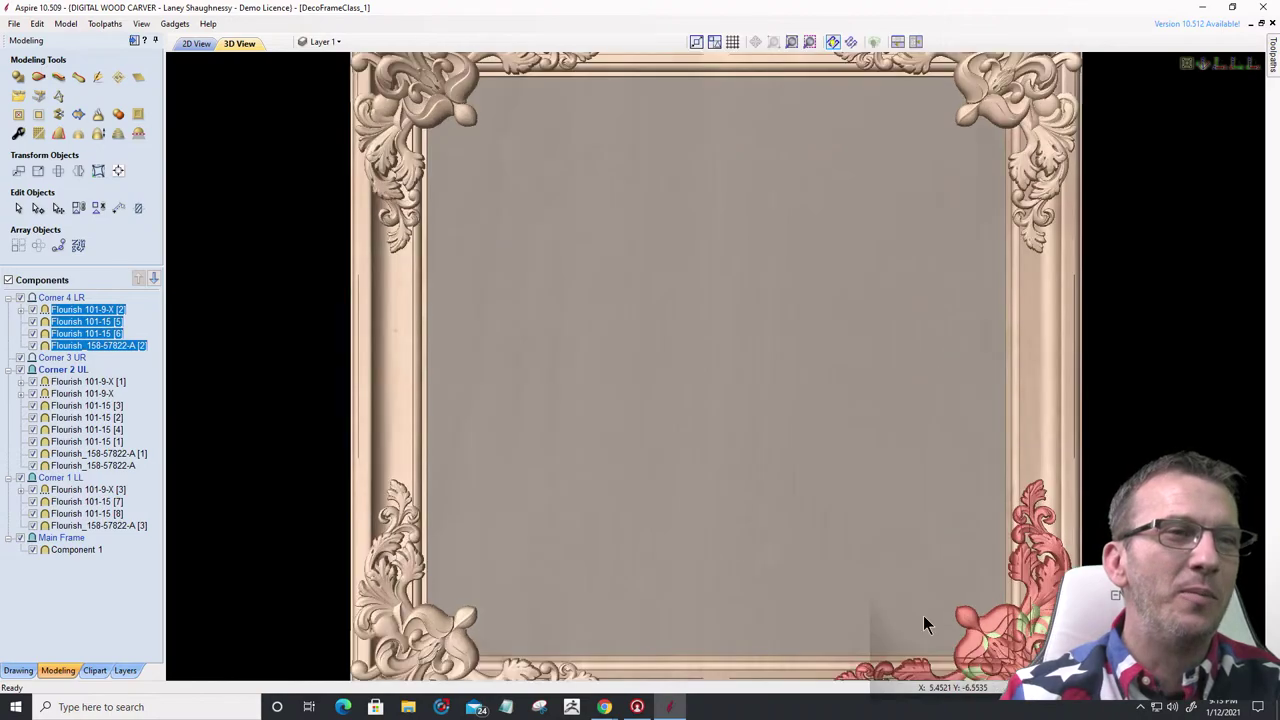
scroll(620, 150, "down", 3)
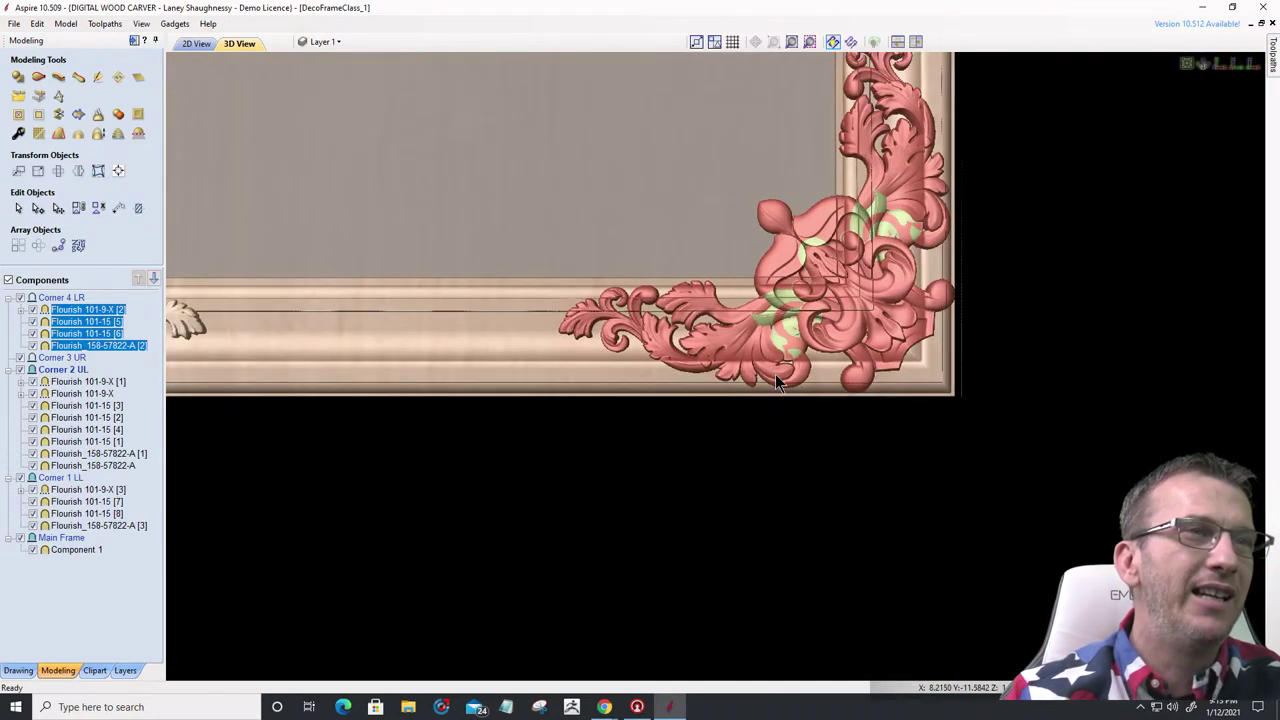
scroll(777, 440, "up", 4)
scroll(805, 370, "up", 3)
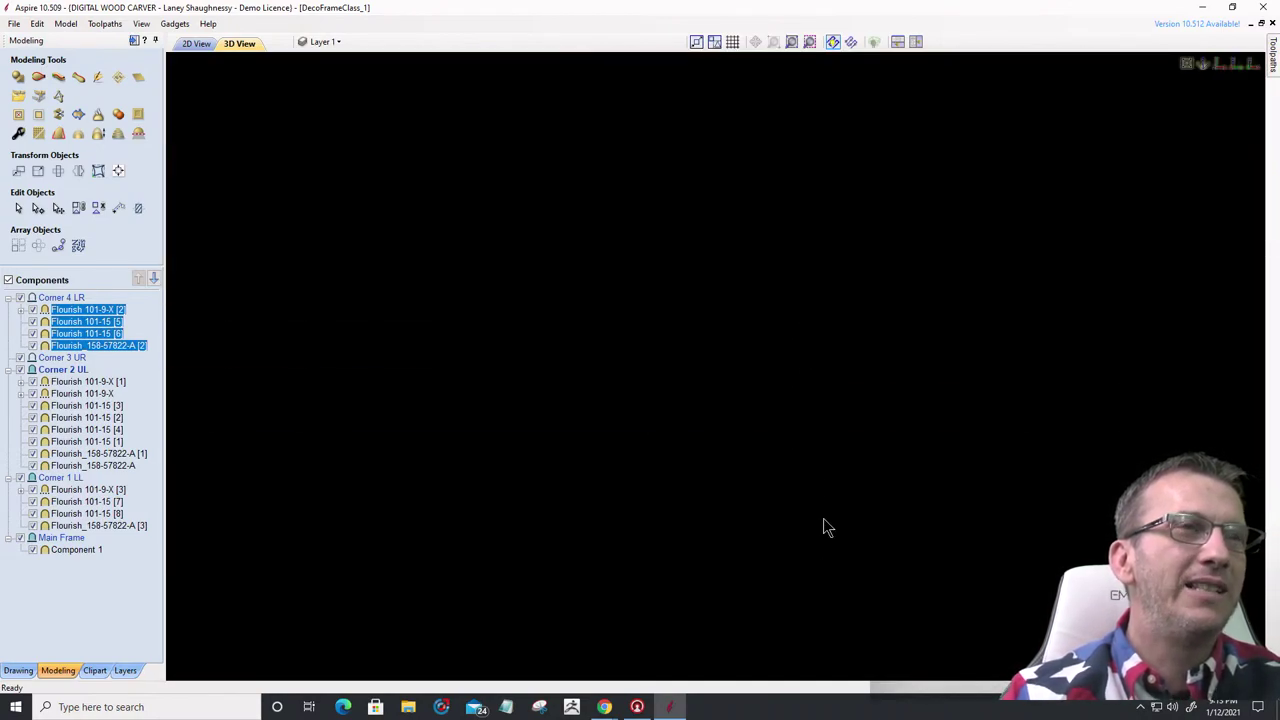
scroll(823, 520, "down", 5)
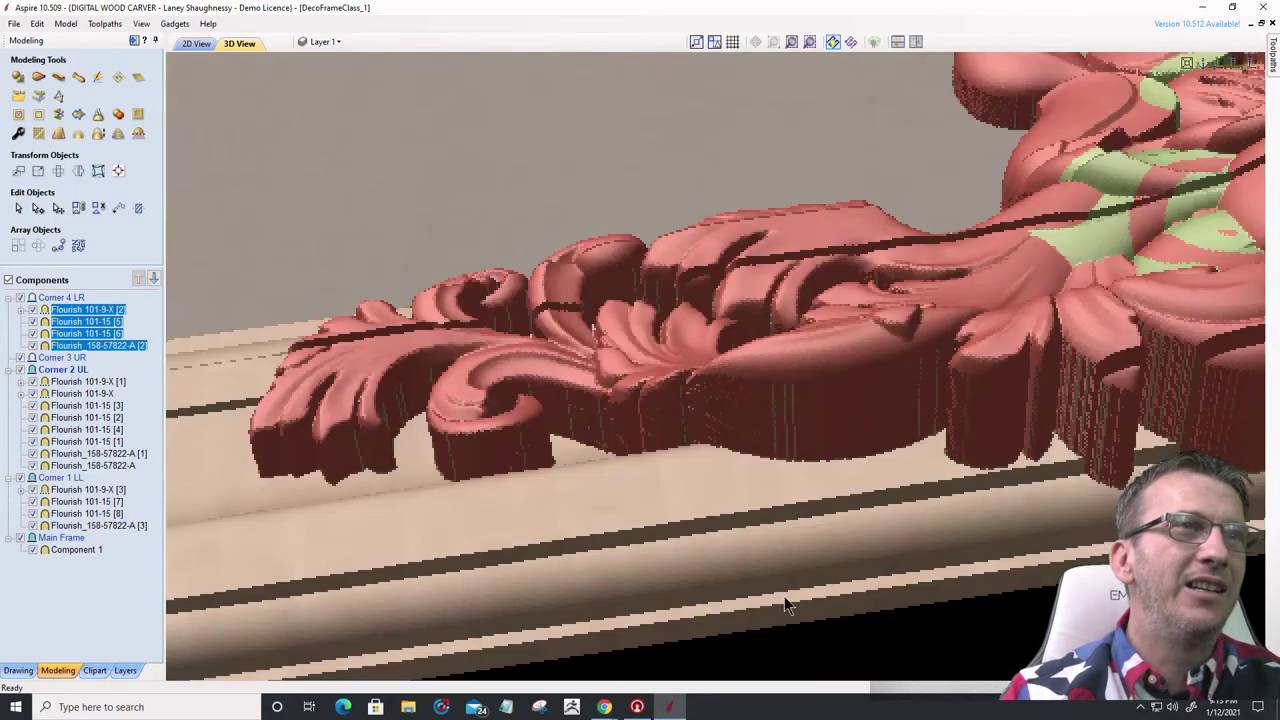
left_click_drag(784, 596, 788, 562)
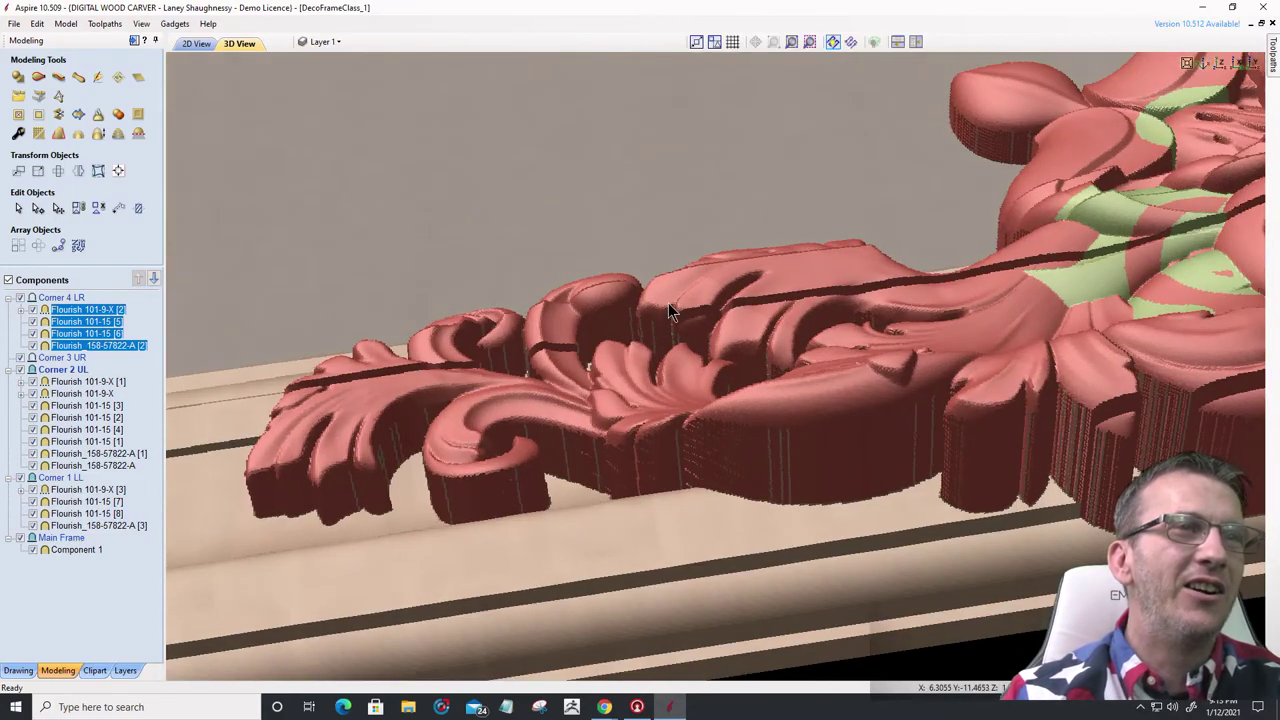
scroll(630, 307, "up", 2)
scroll(602, 311, "down", 1)
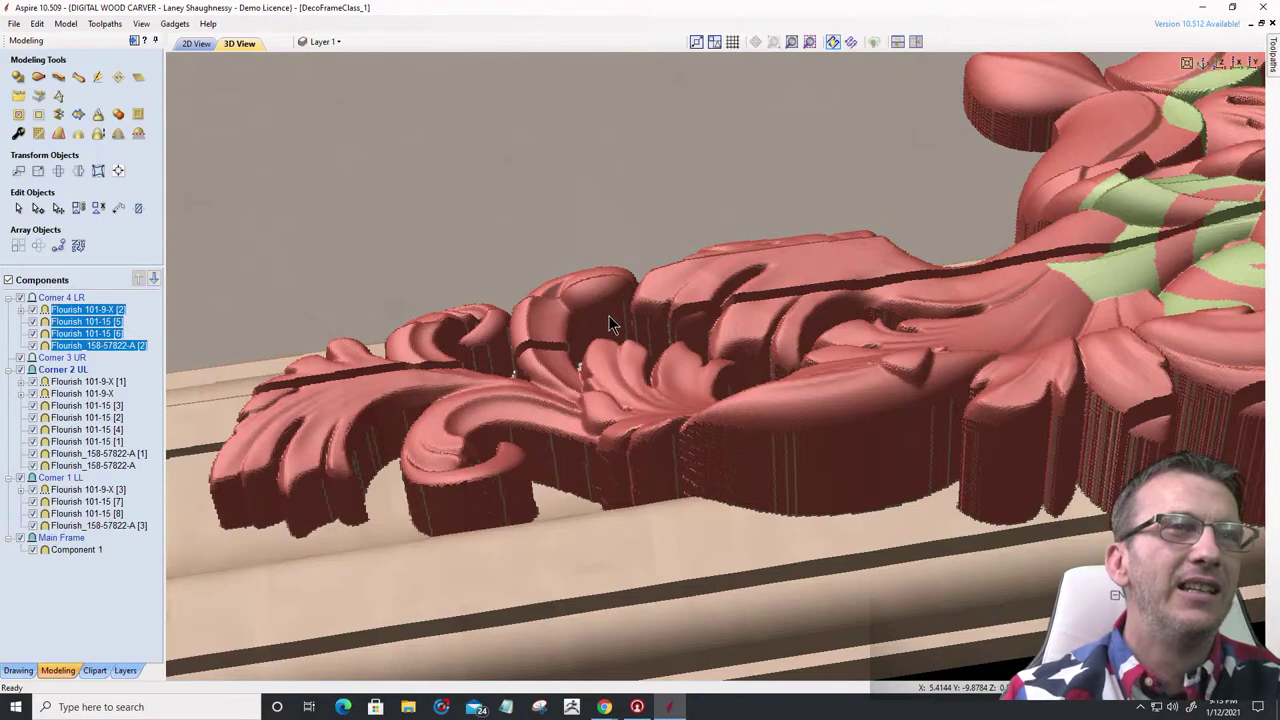
scroll(608, 315, "down", 1)
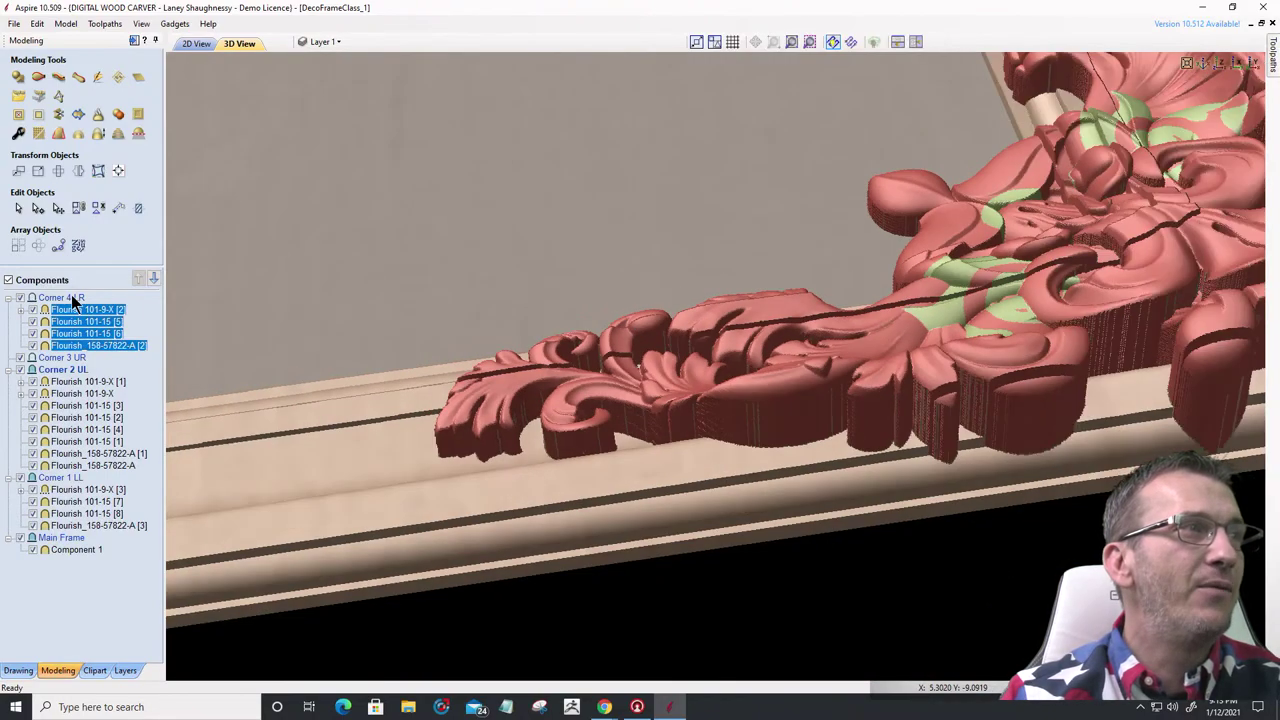
right_click(68, 296)
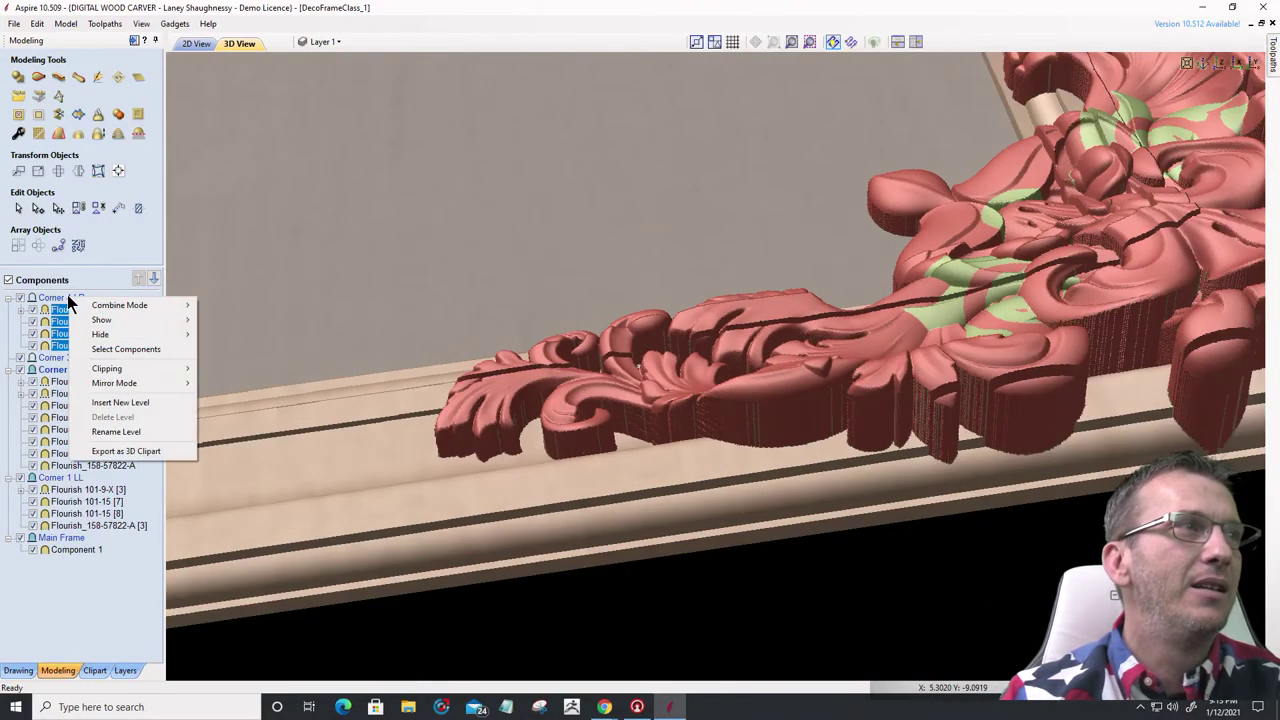
mouse_move(185, 310)
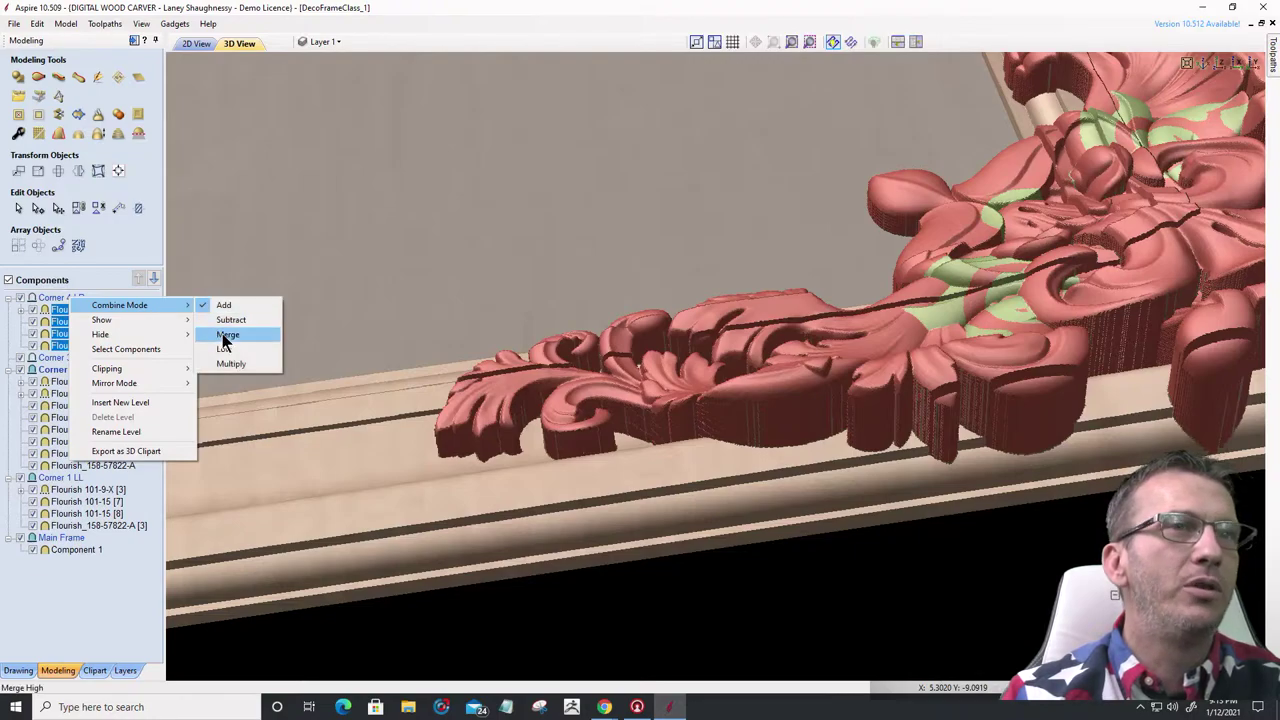
left_click(225, 336)
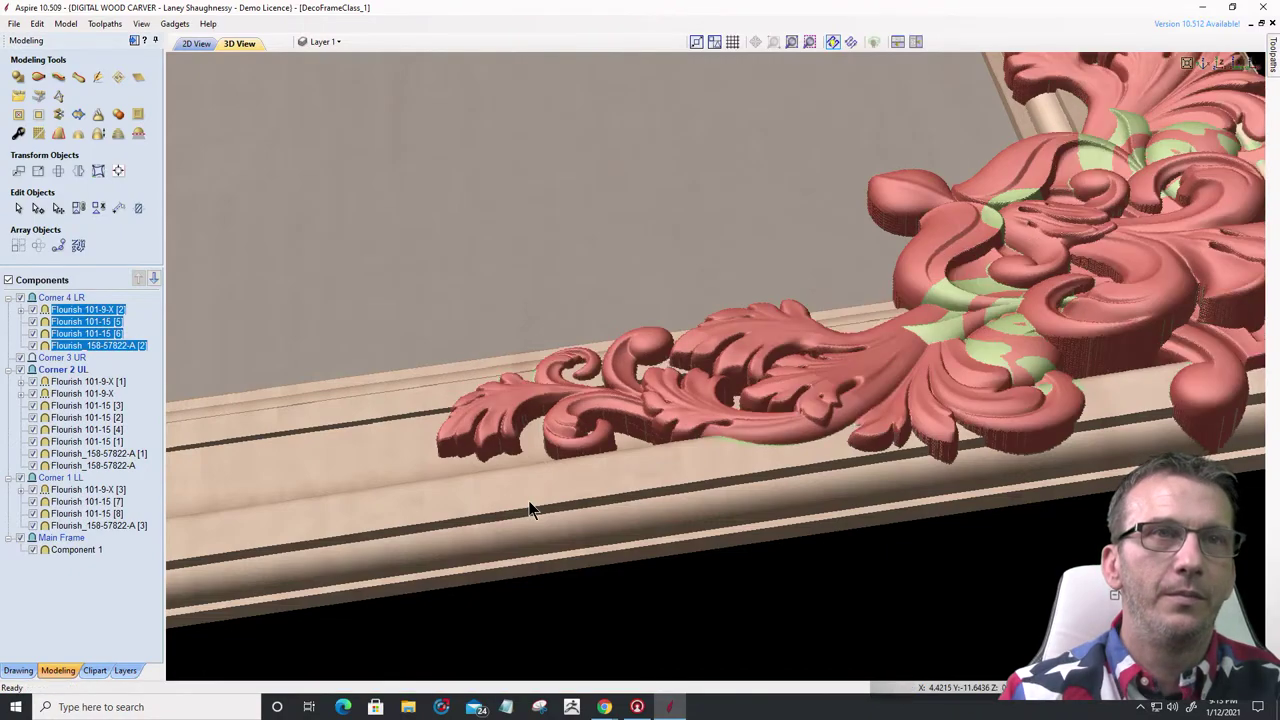
- Clear the selection and zoom the 3D view to check the blended lower-right corner
scroll(234, 470, "down", 3)
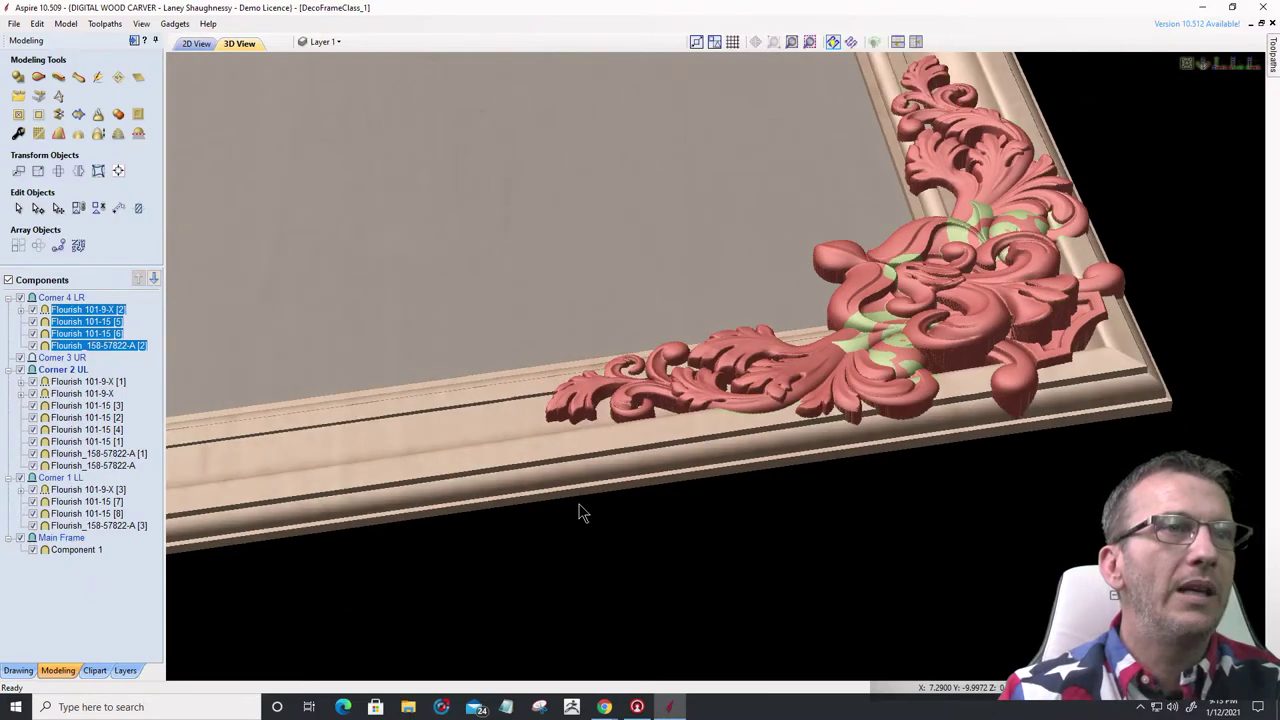
left_click(583, 513)
scroll(785, 520, "down", 1)
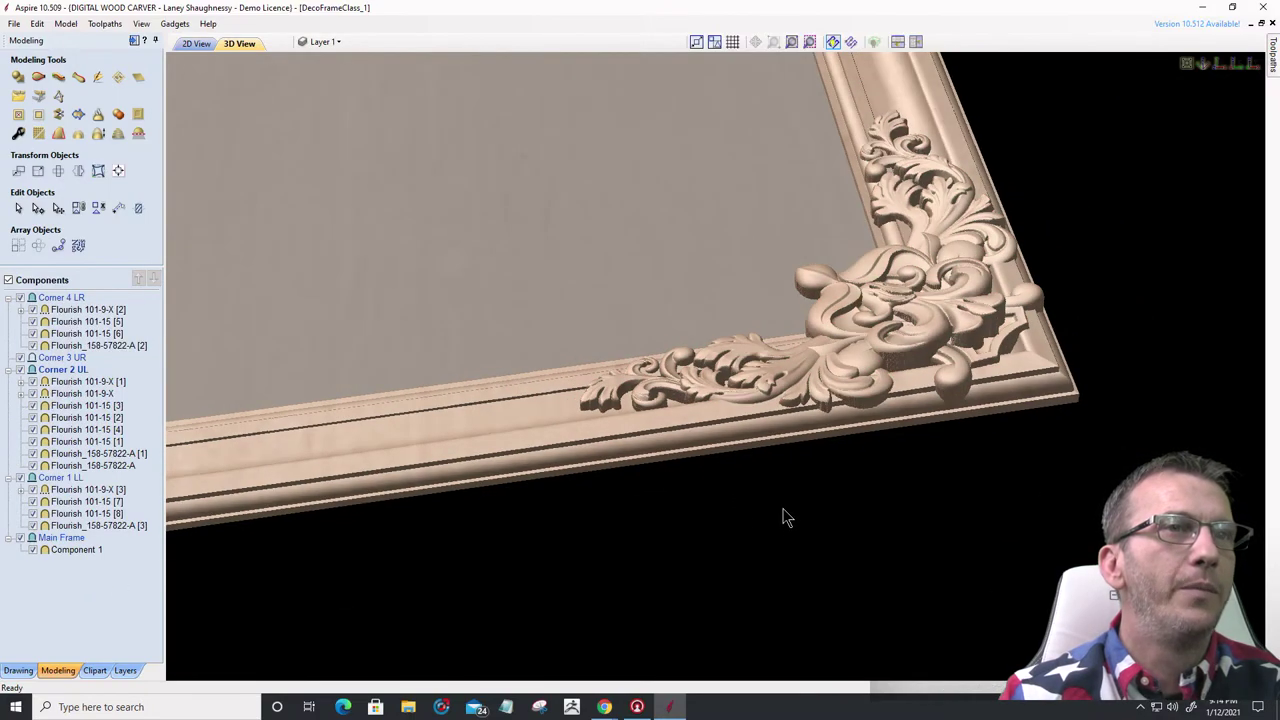
scroll(876, 640, "down", 3)
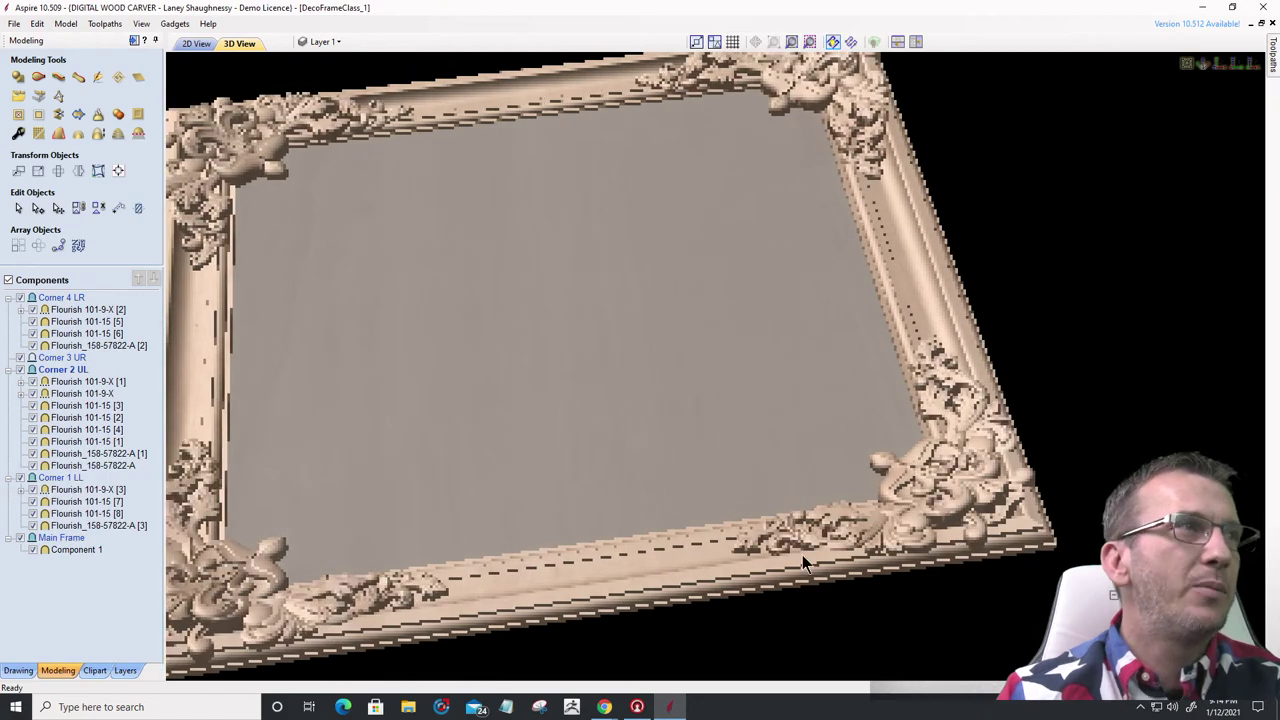
scroll(778, 535, "down", 1)
scroll(764, 527, "up", 2)
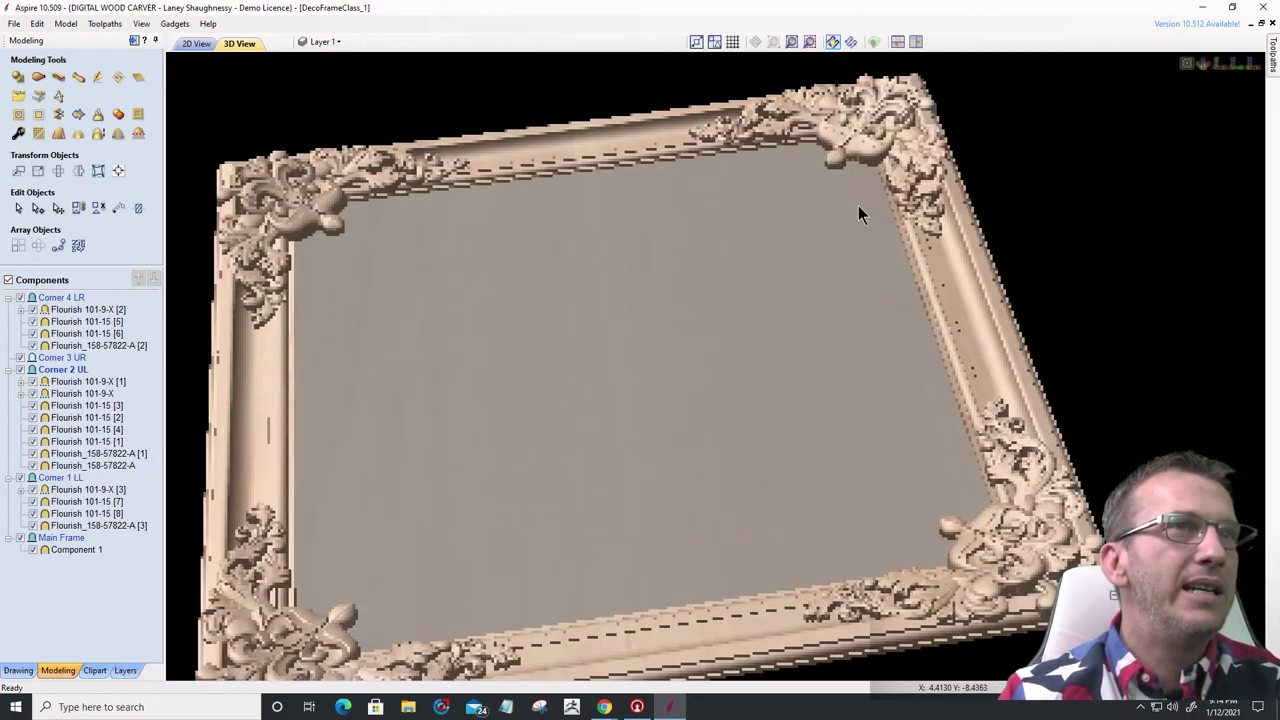
- In top view, move Flourish 101-9-X [1], 101-15 [3], 101-15 [4] and Flourish_158-57822-A [1] into Corner 3 UR
left_click(1216, 65)
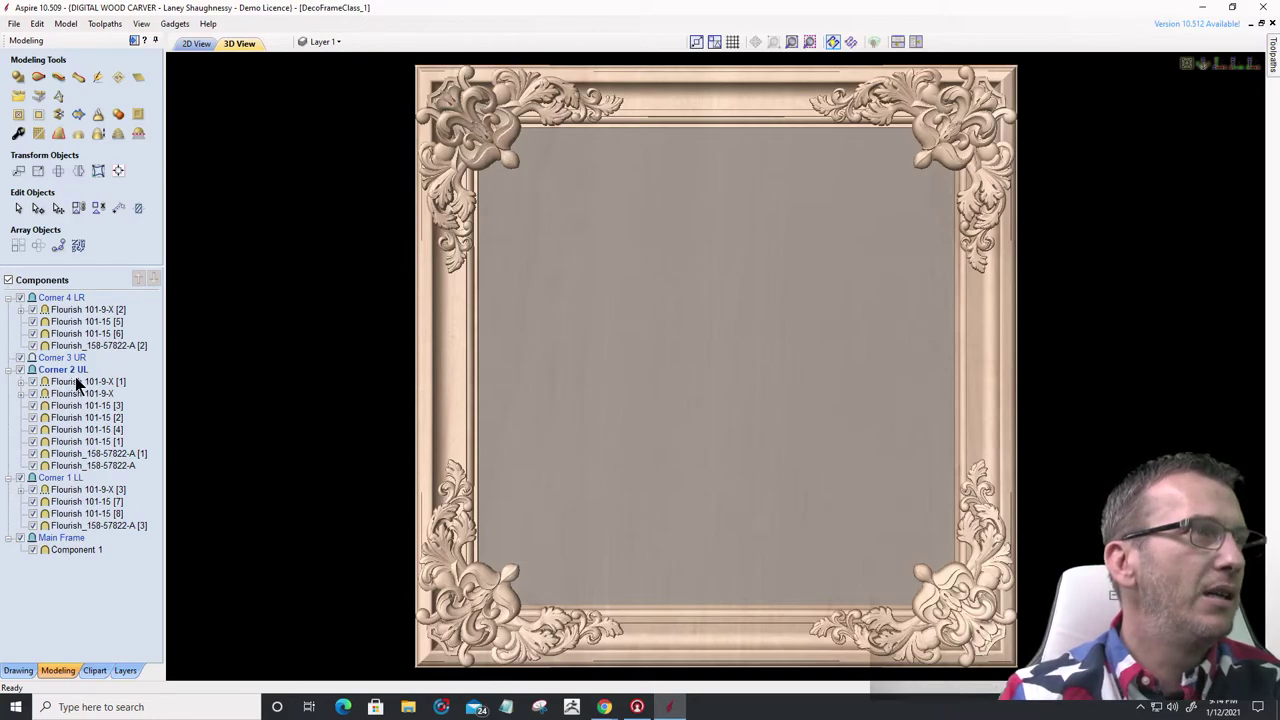
left_click(76, 381)
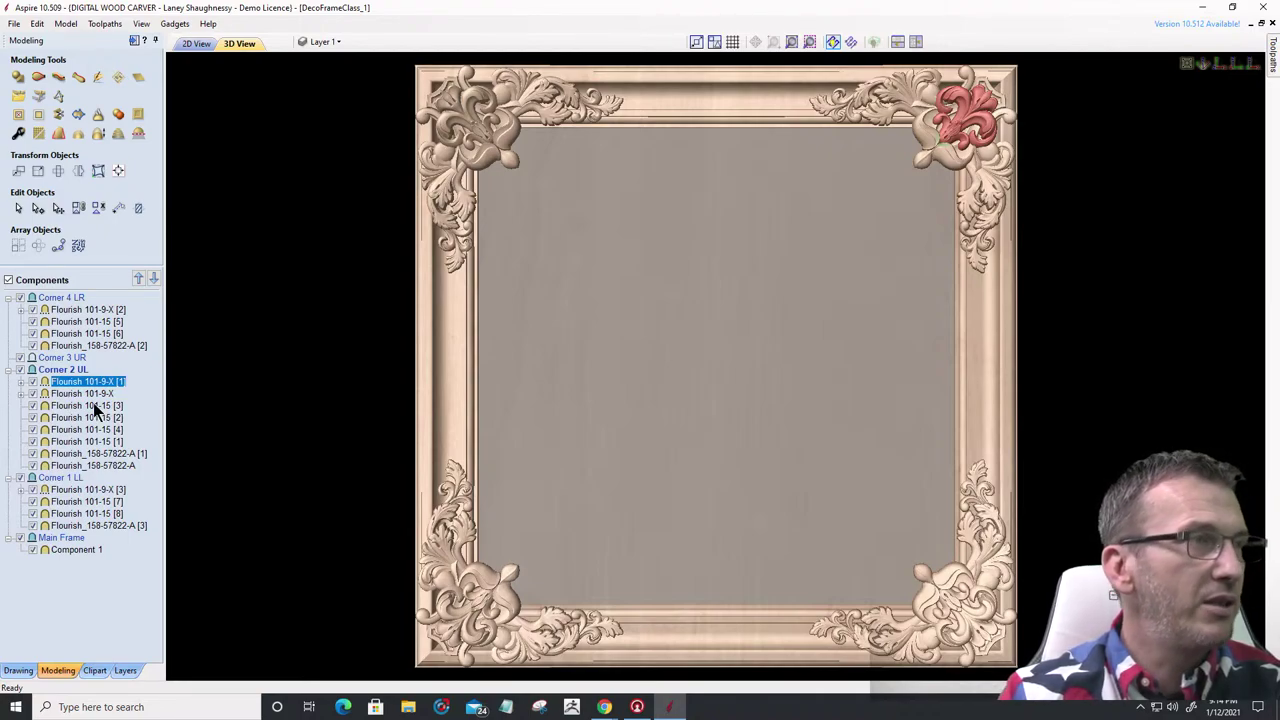
left_click(93, 404, "ctrl")
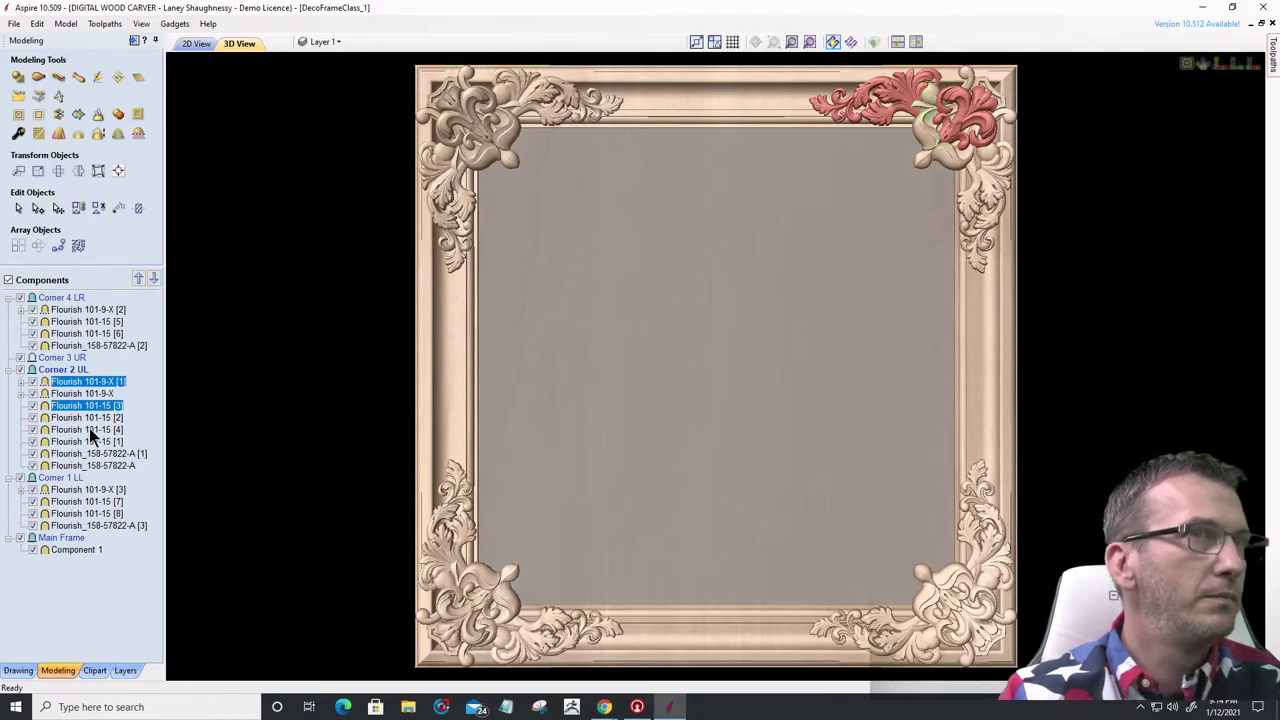
left_click(89, 429, "ctrl")
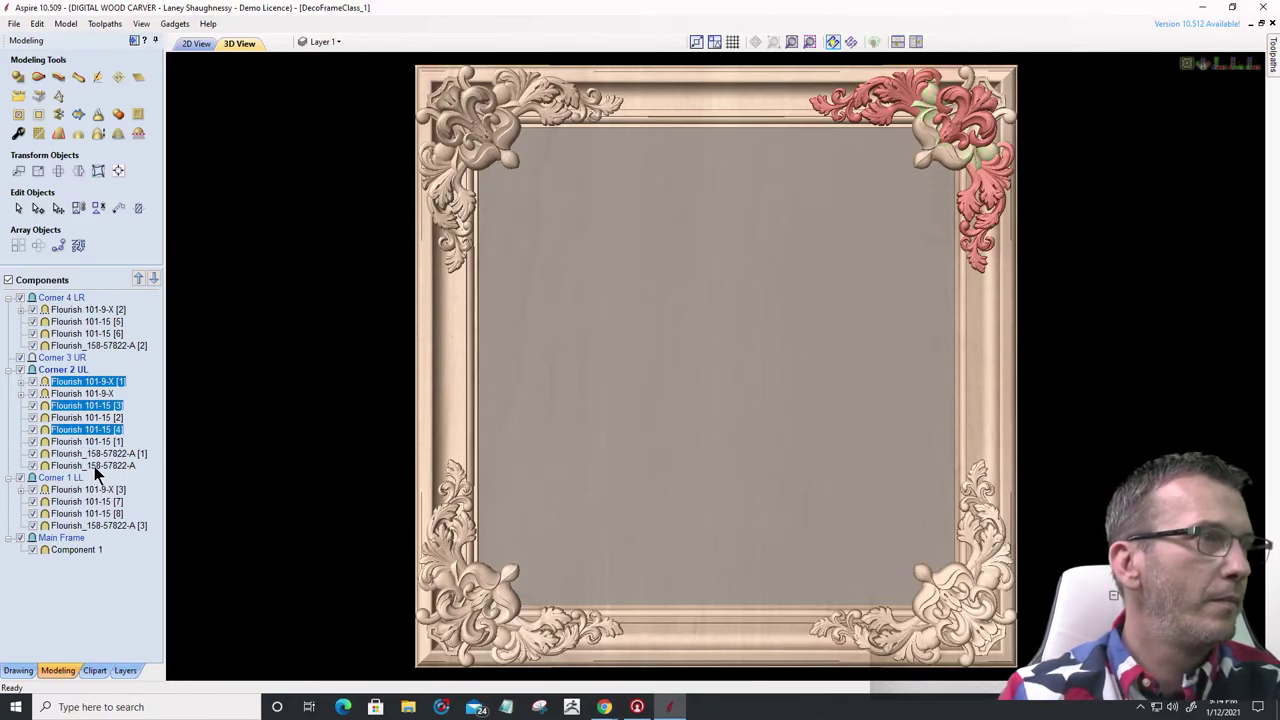
left_click(99, 454, "ctrl")
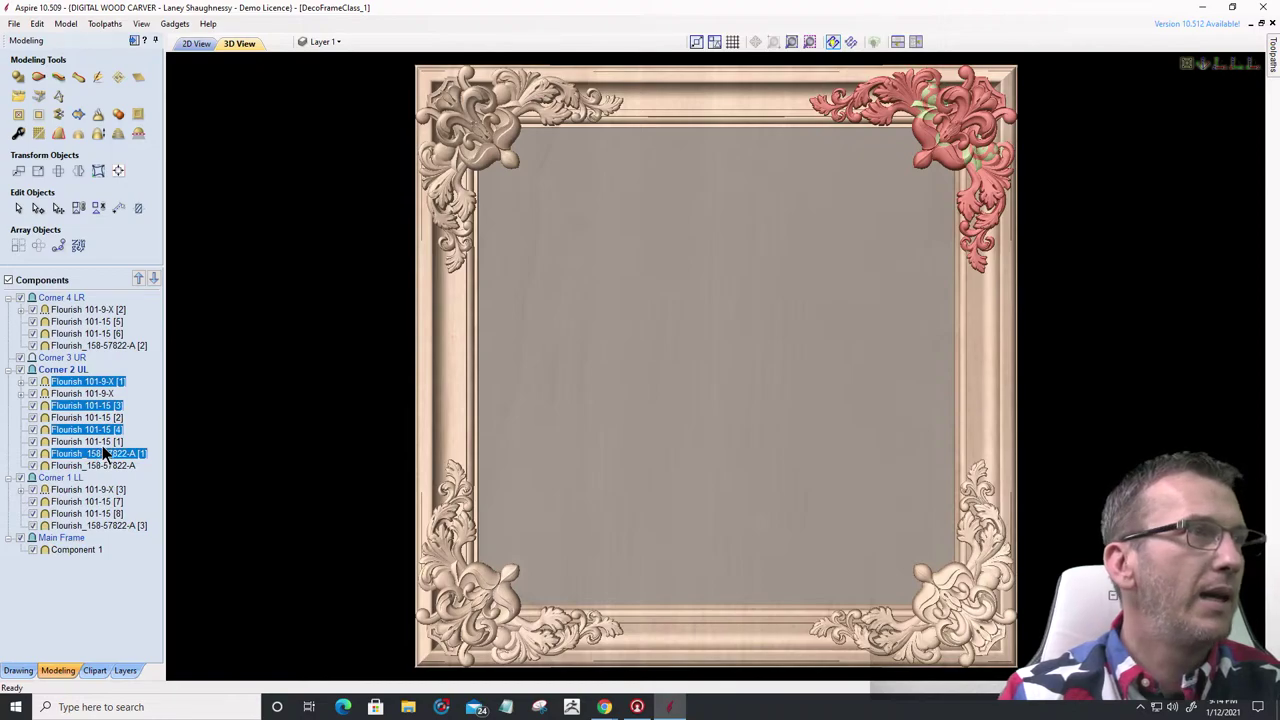
left_click_drag(68, 382, 62, 368)
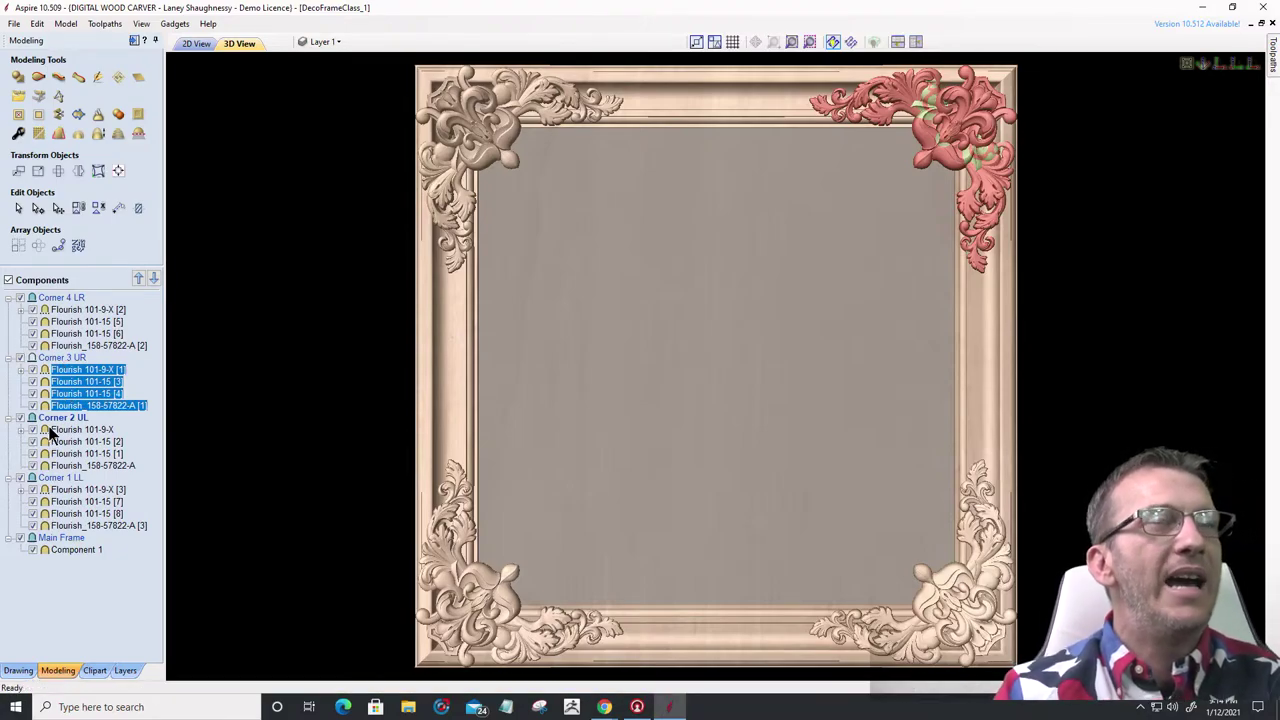
- Set the Corner 3 UR level's combine mode to Merge
right_click(72, 358)
mouse_move(170, 368)
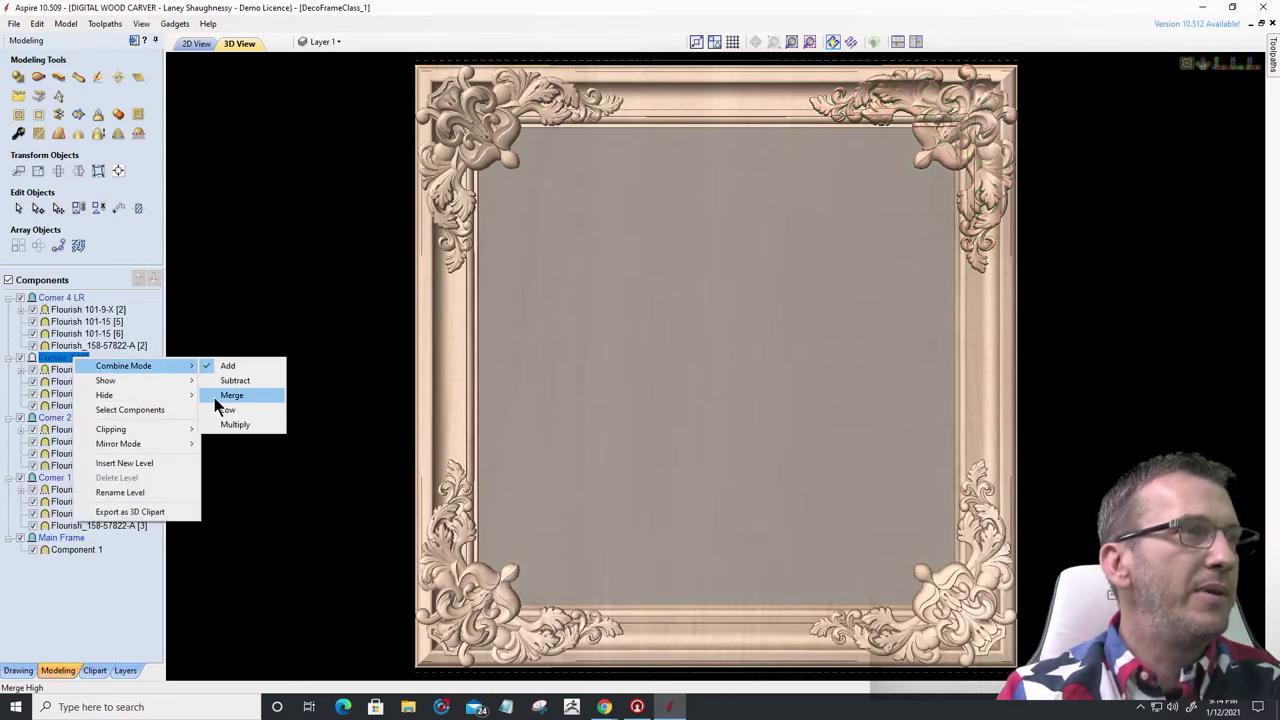
left_click(222, 397)
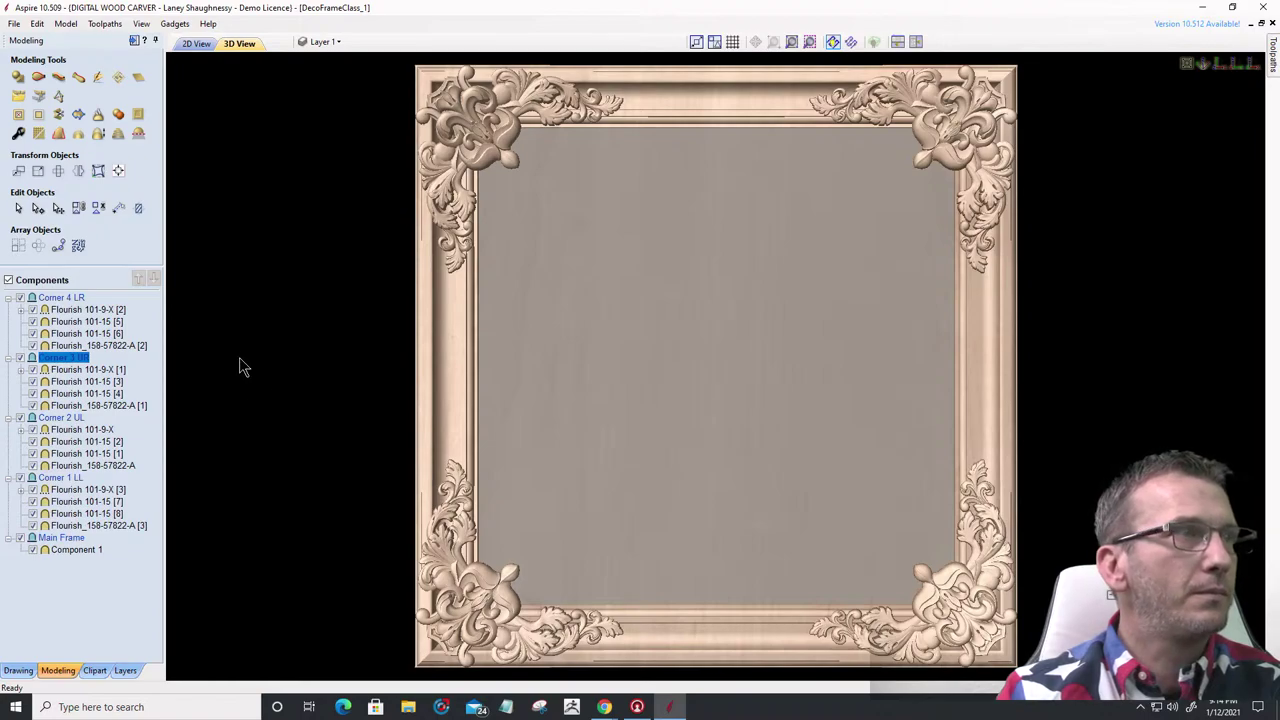
left_click(21, 299)
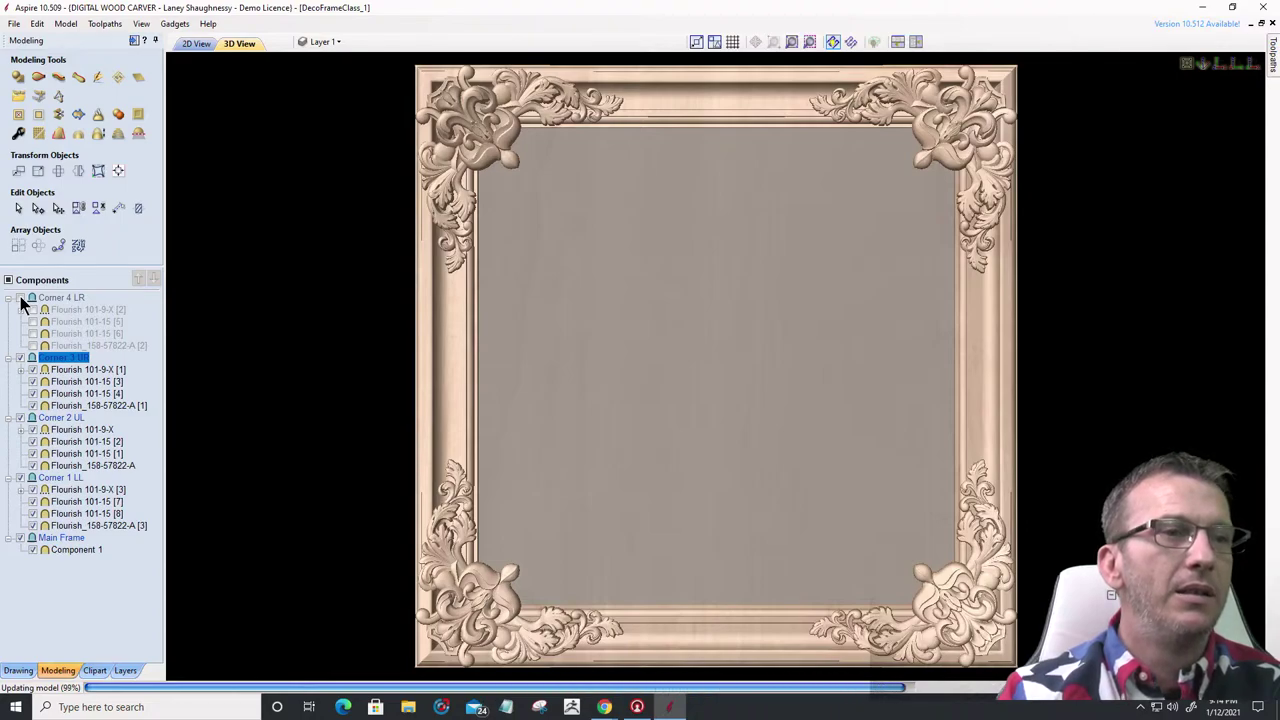
left_click(20, 358)
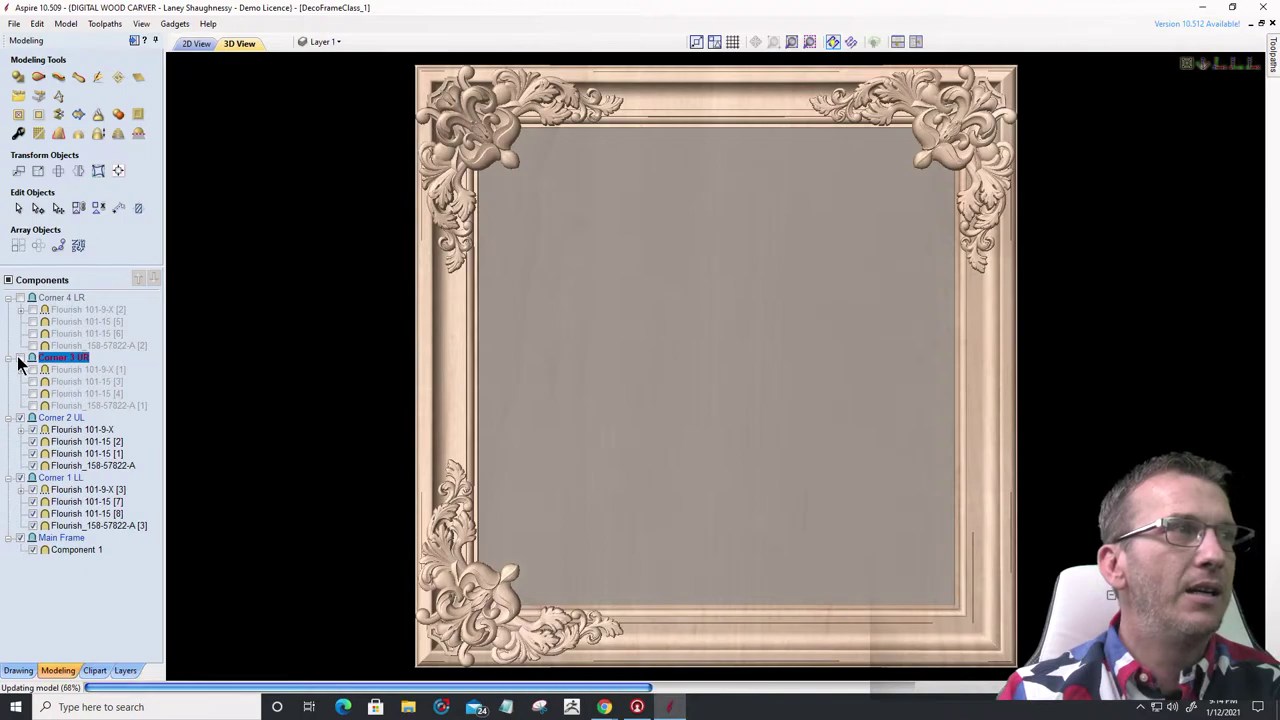
left_click(20, 419)
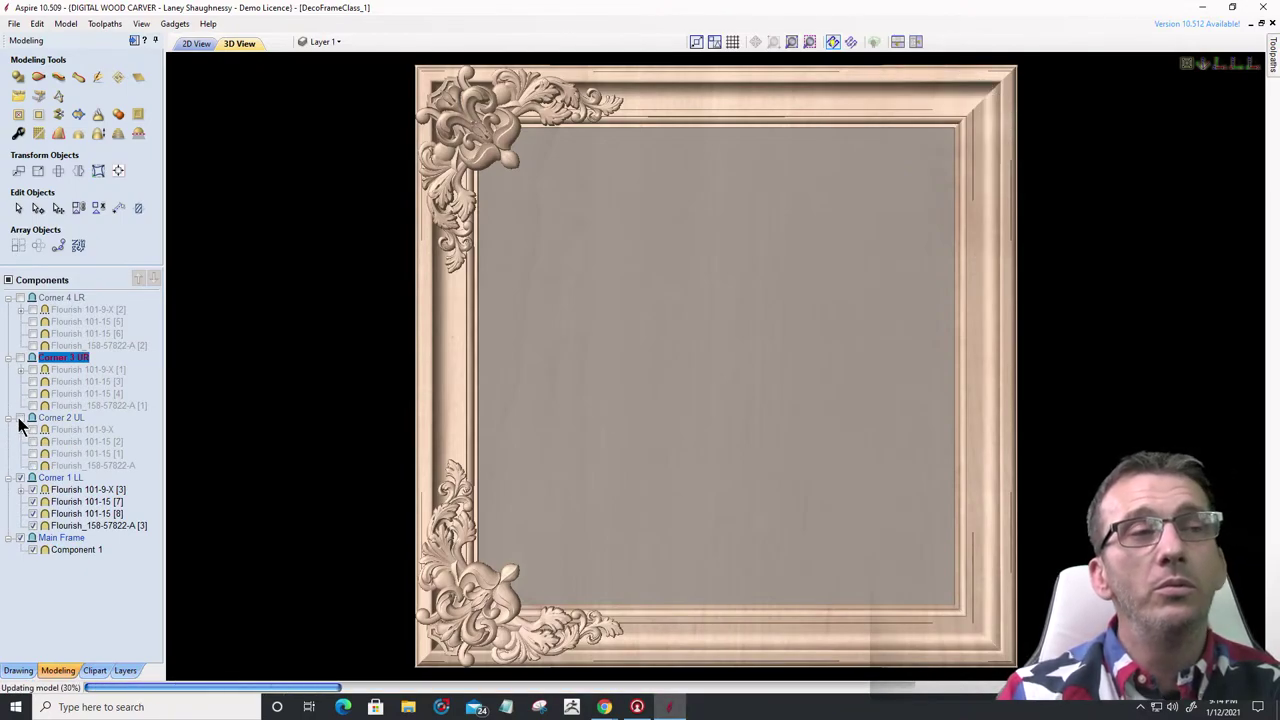
left_click(22, 480)
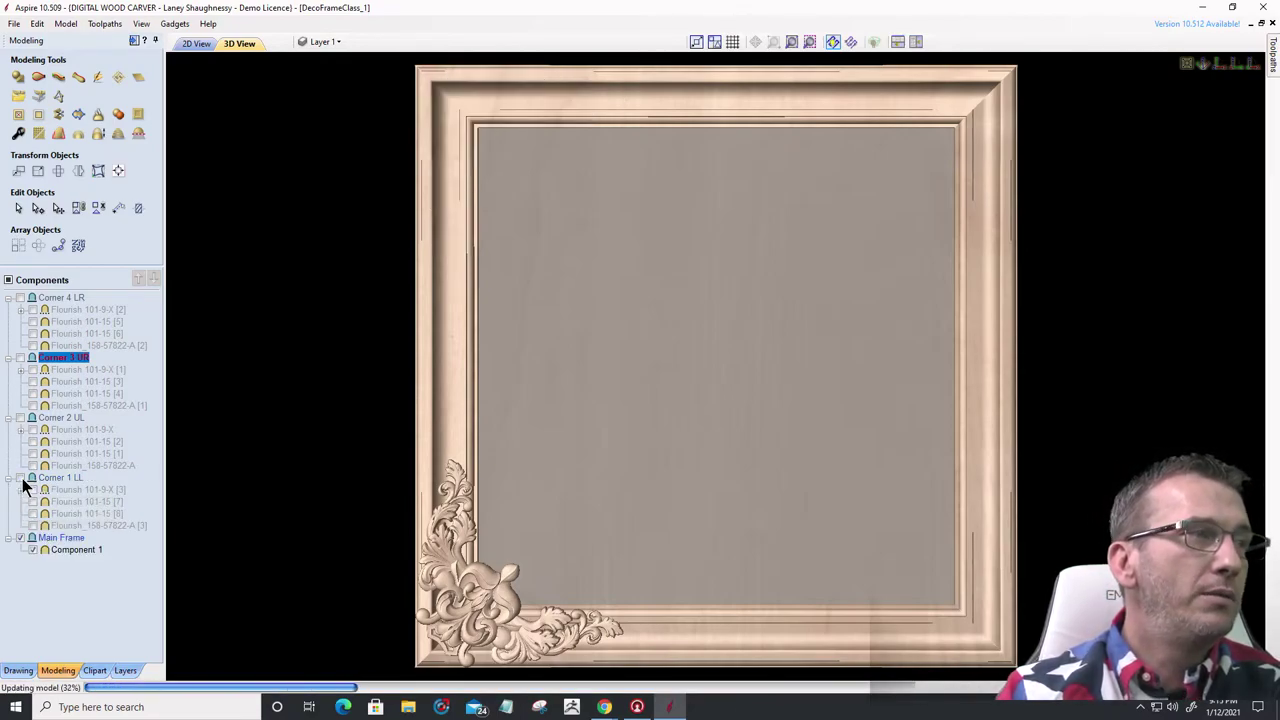
left_click(21, 540)
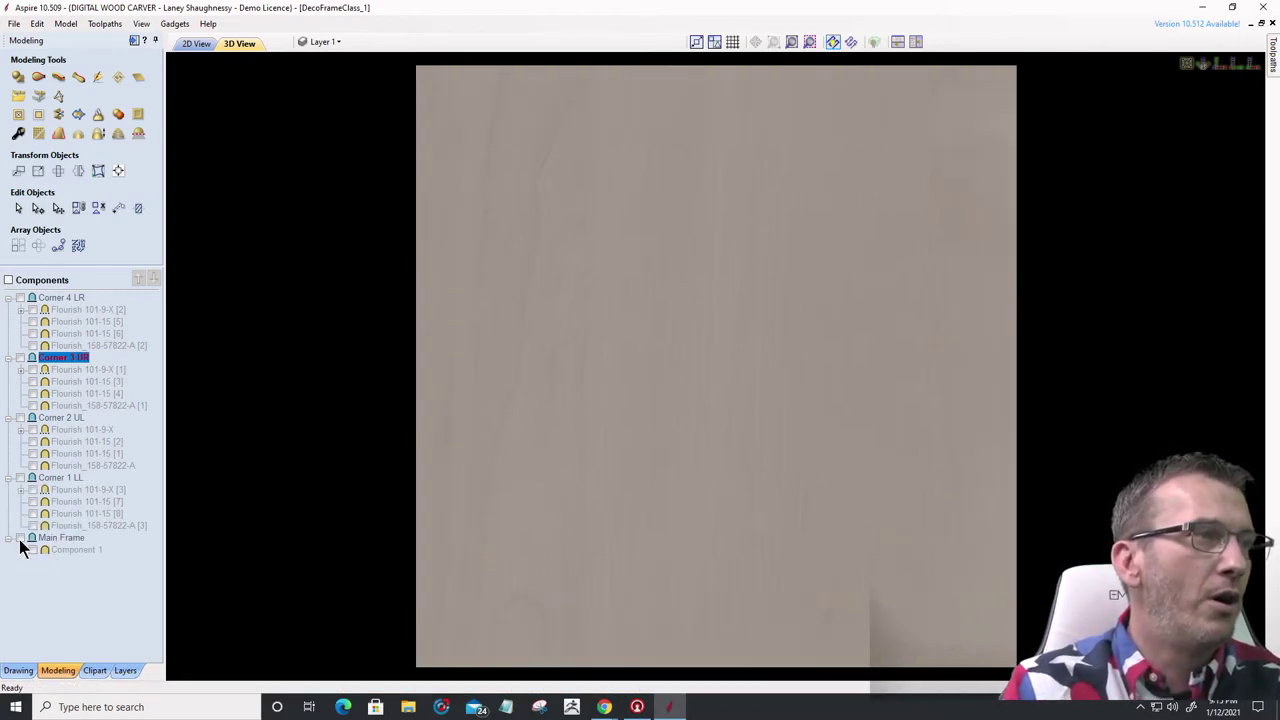
left_click(21, 540)
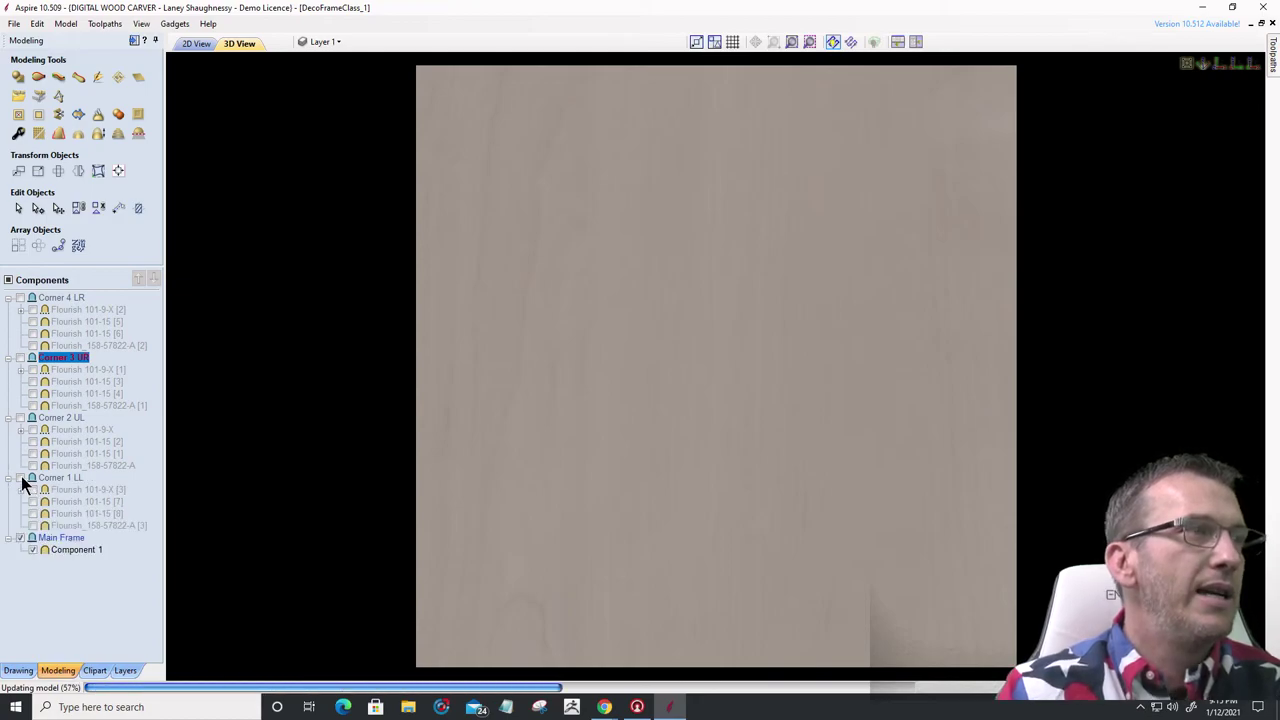
left_click(21, 419)
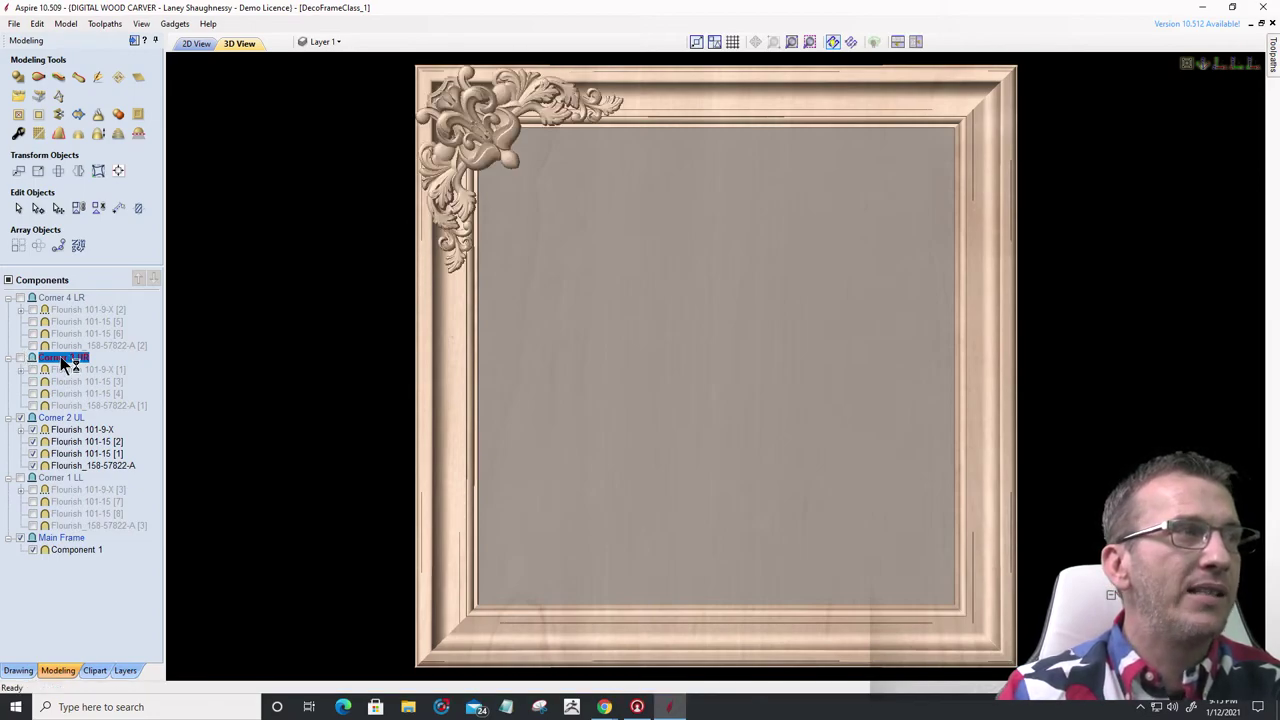
left_click(21, 357)
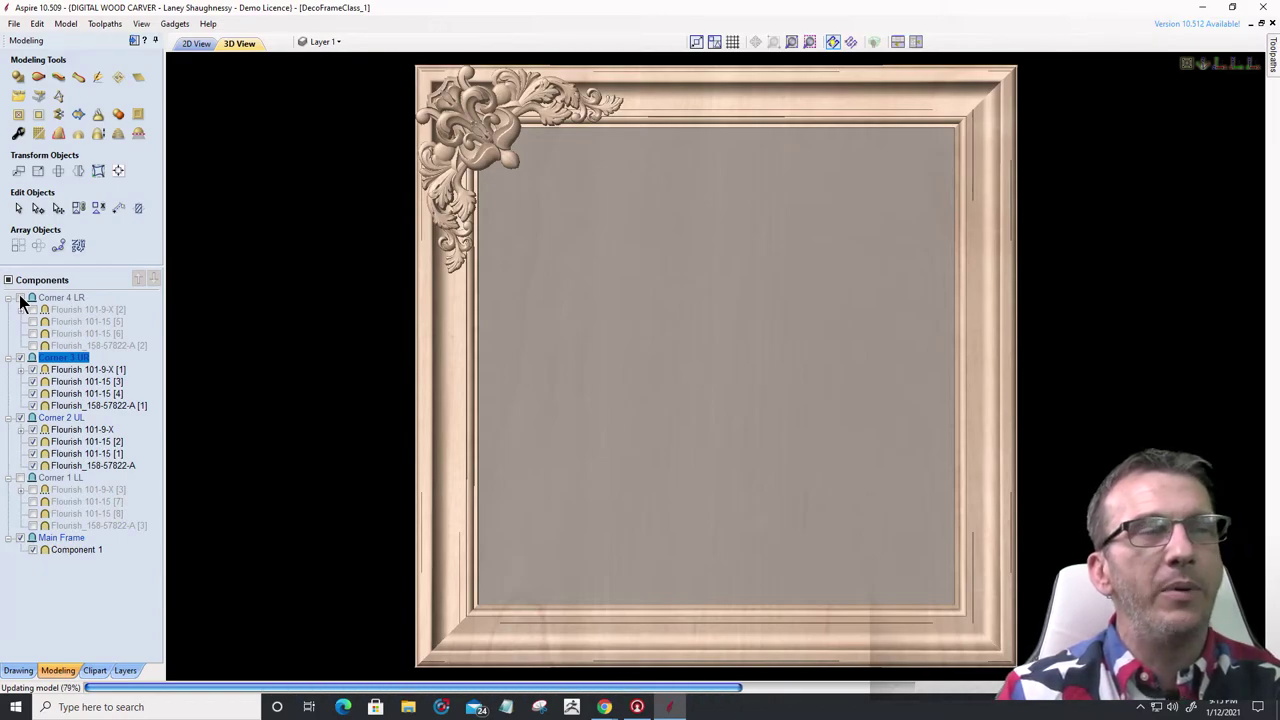
left_click(20, 297)
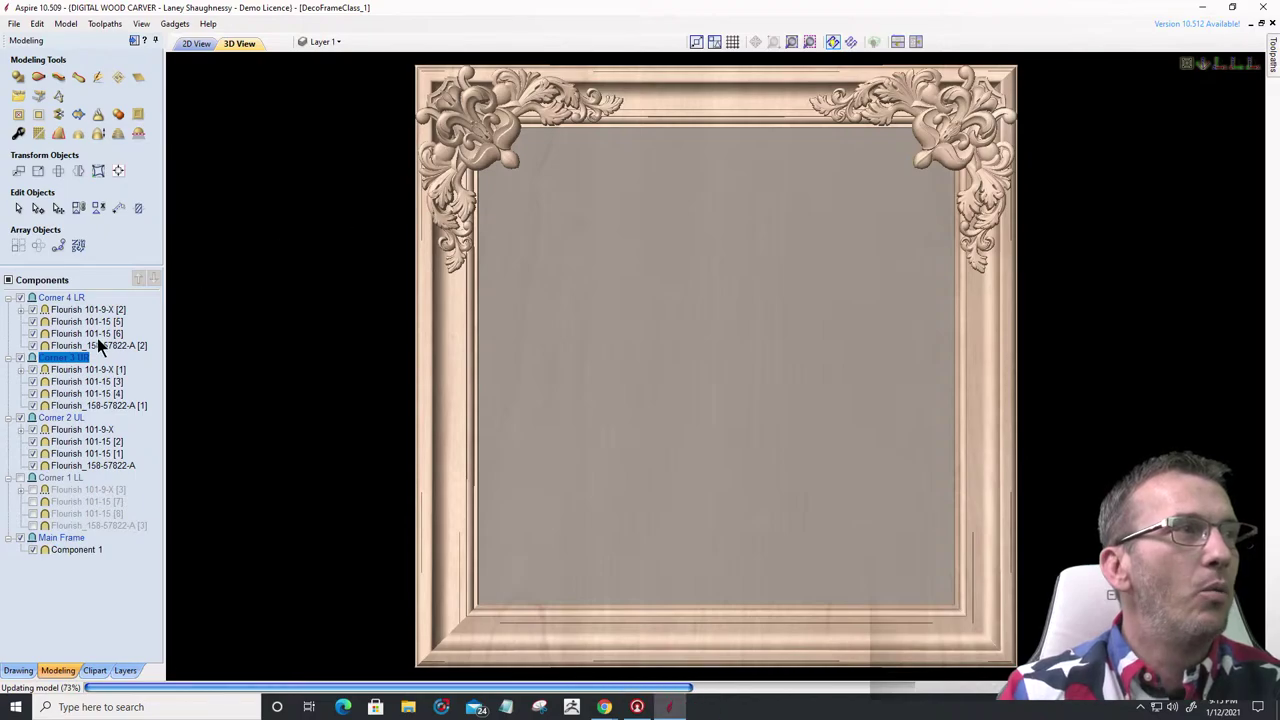
left_click(20, 479)
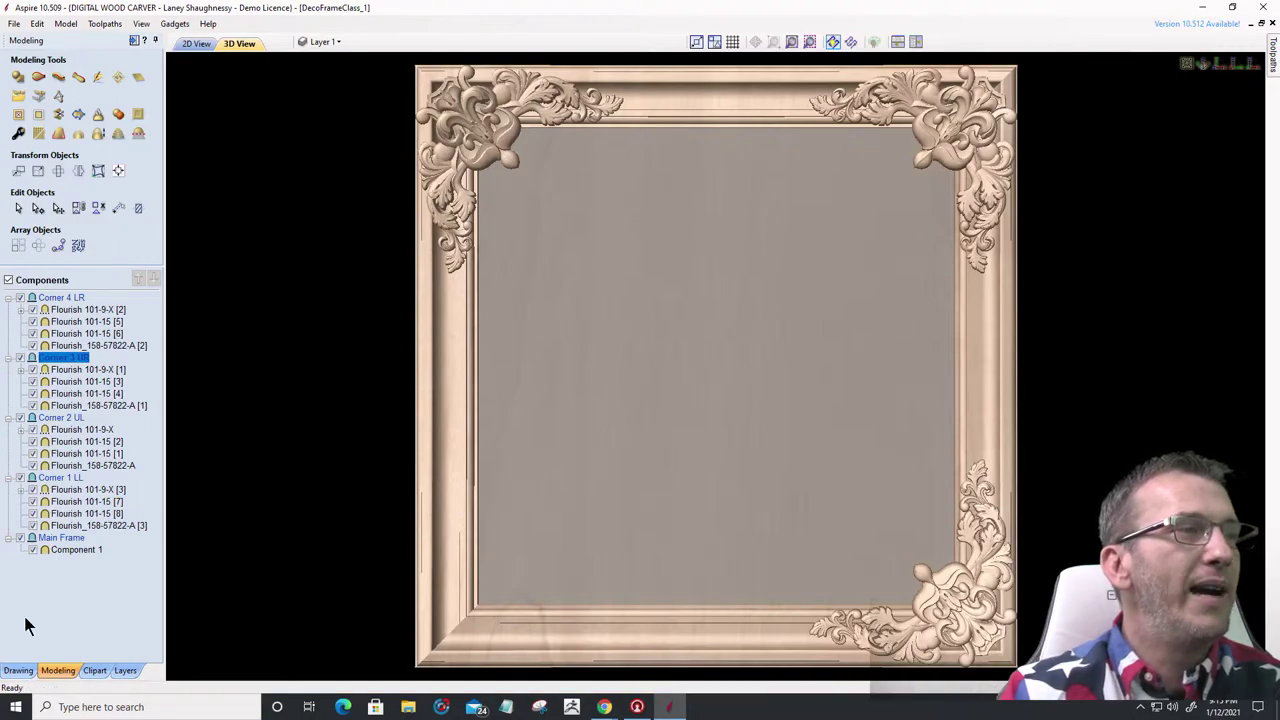
- Switch to the Drawing tools and save DecoFrameClass_1 with the toolbar Save icon
left_click(18, 670)
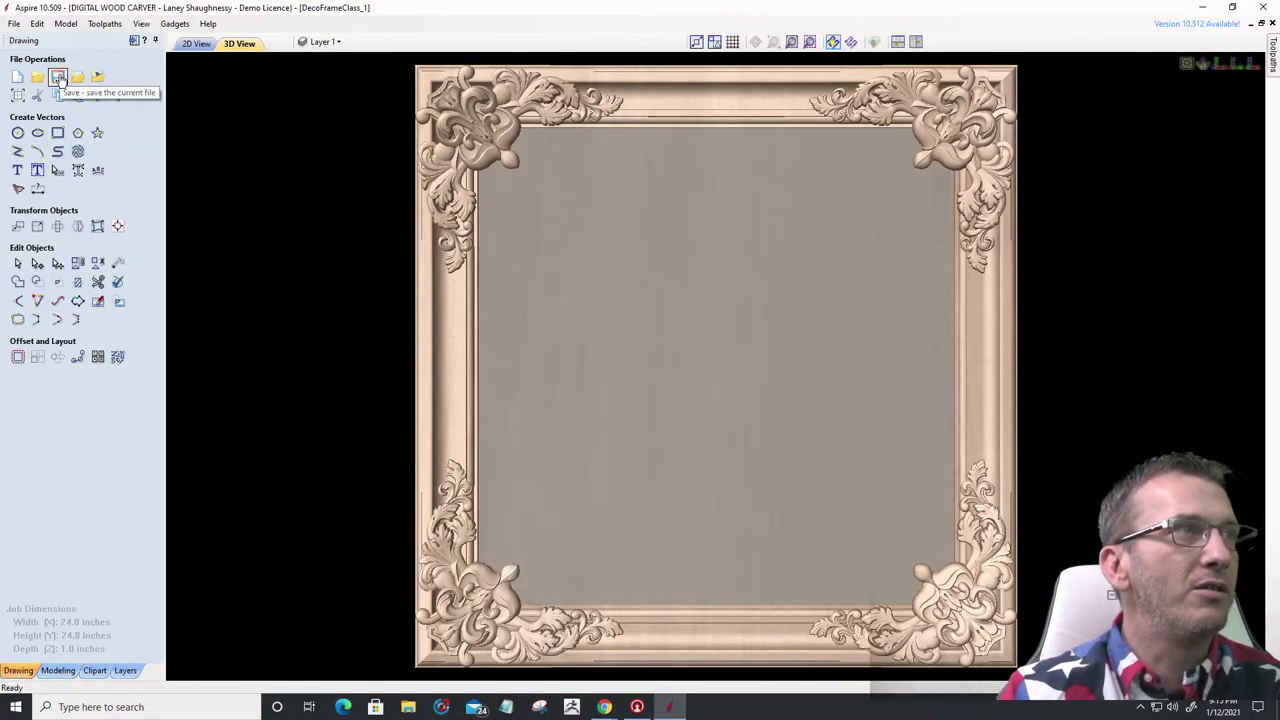
left_click(14, 24)
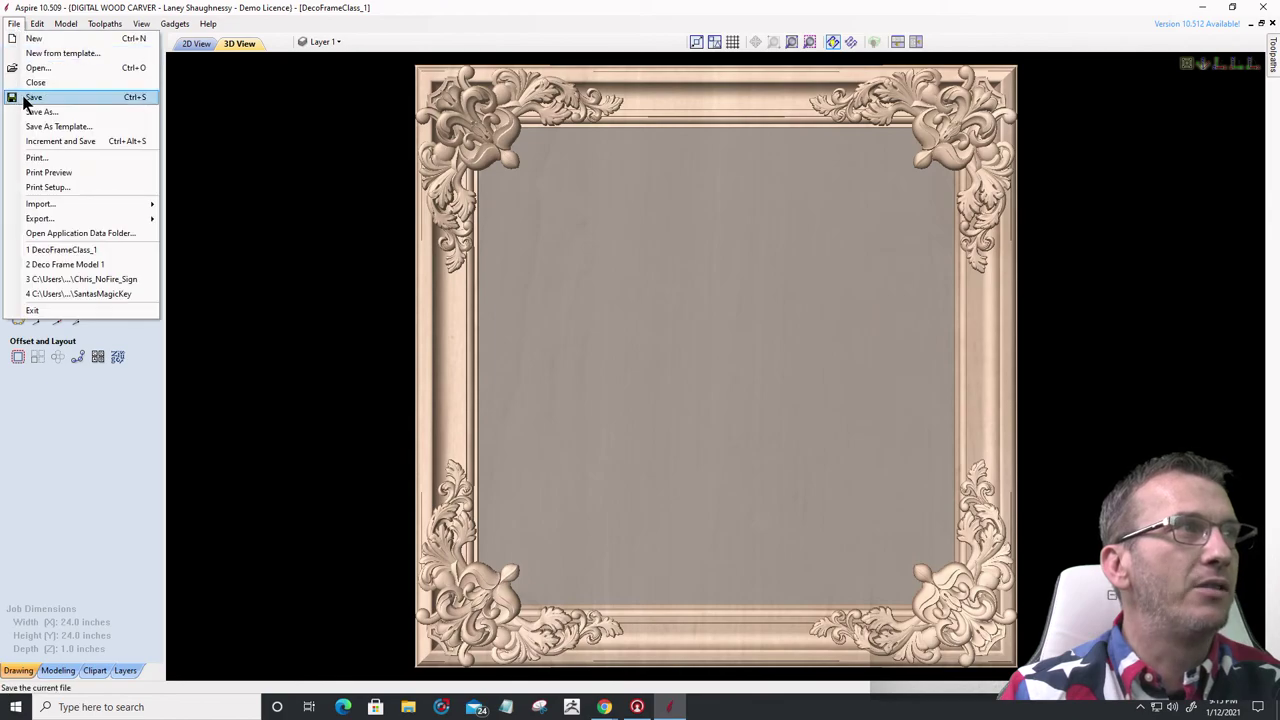
left_click(208, 128)
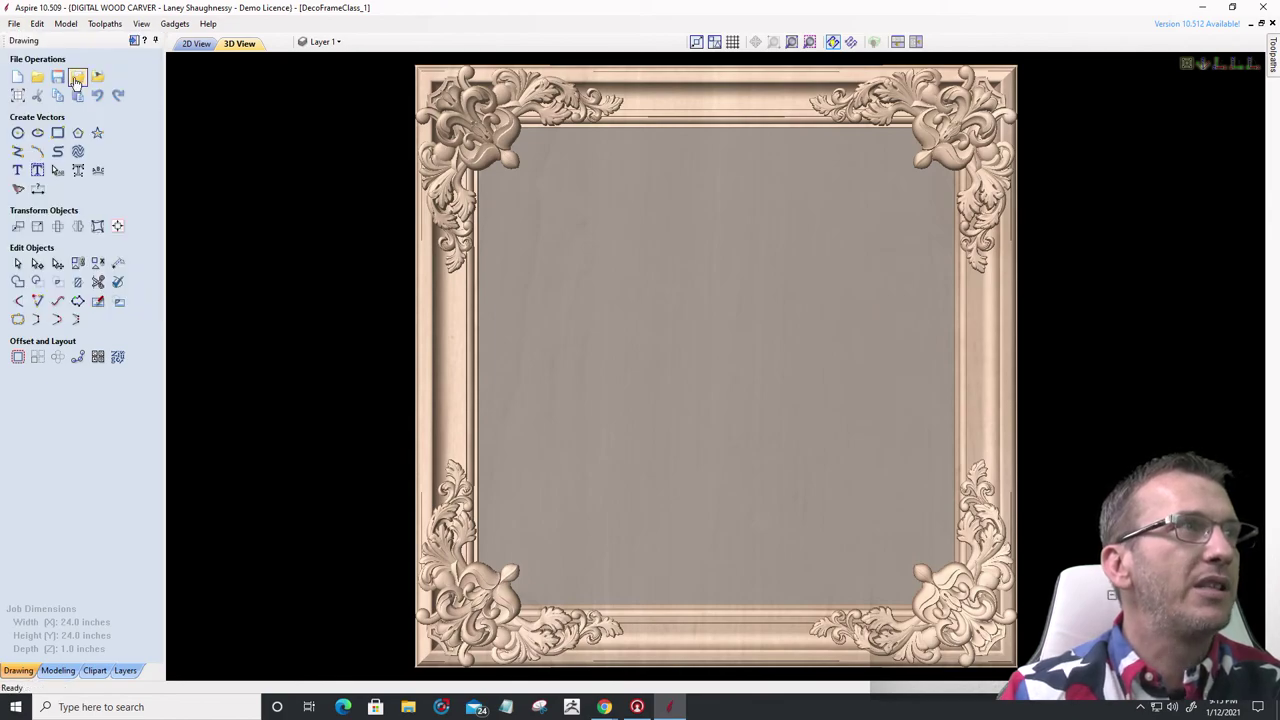
left_click(58, 77)
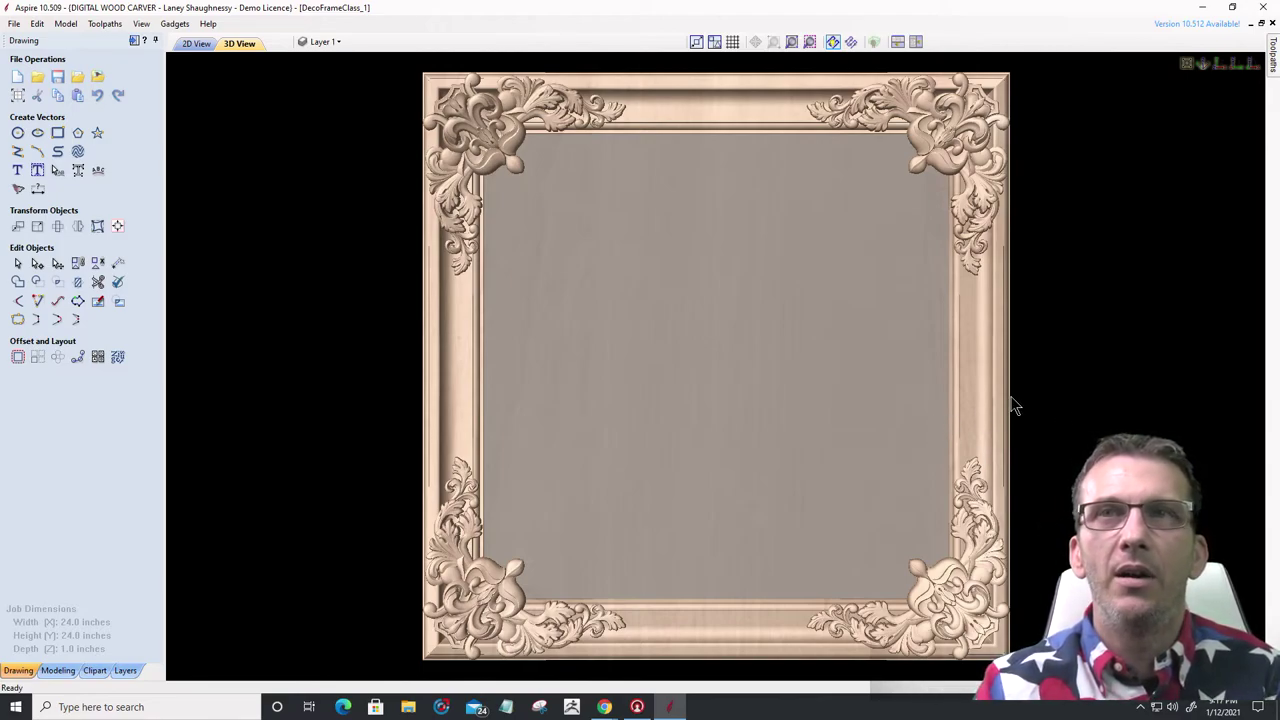
- Show the Modeling tools and tilt and zoom the 3D view of the carved frame
scroll(844, 337, "down", 3)
scroll(844, 337, "up", 2)
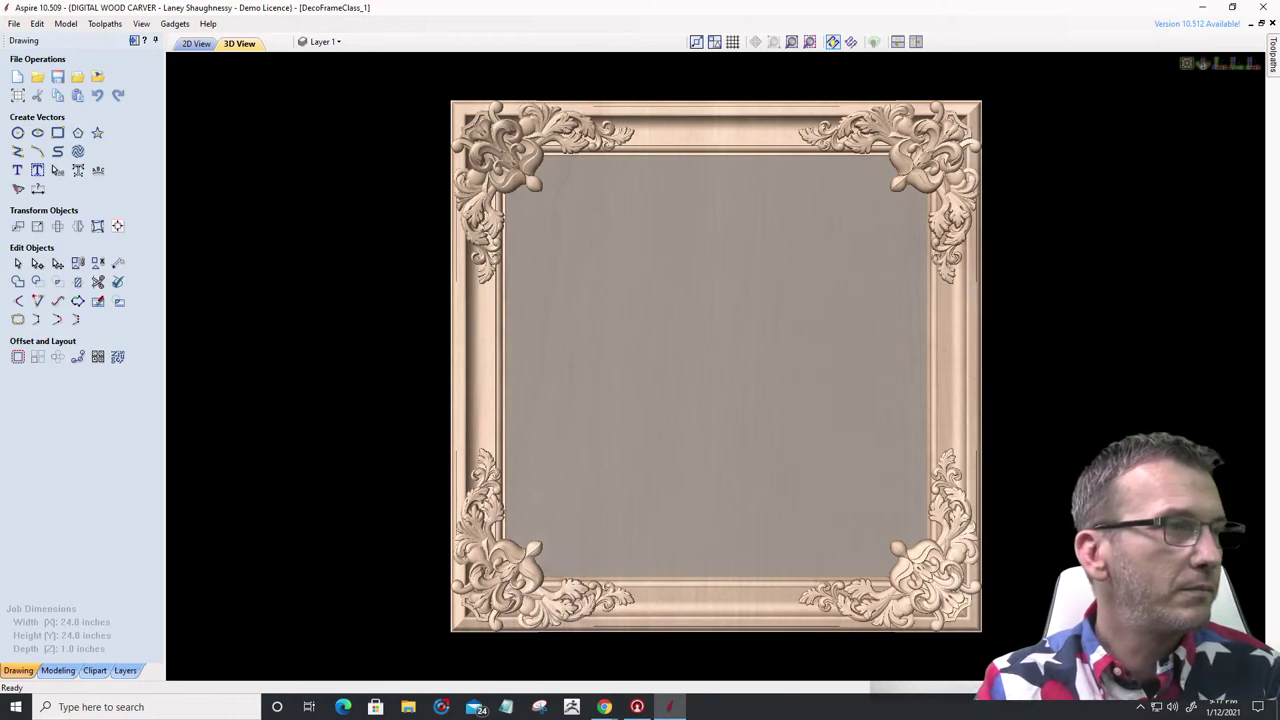
left_click(52, 672)
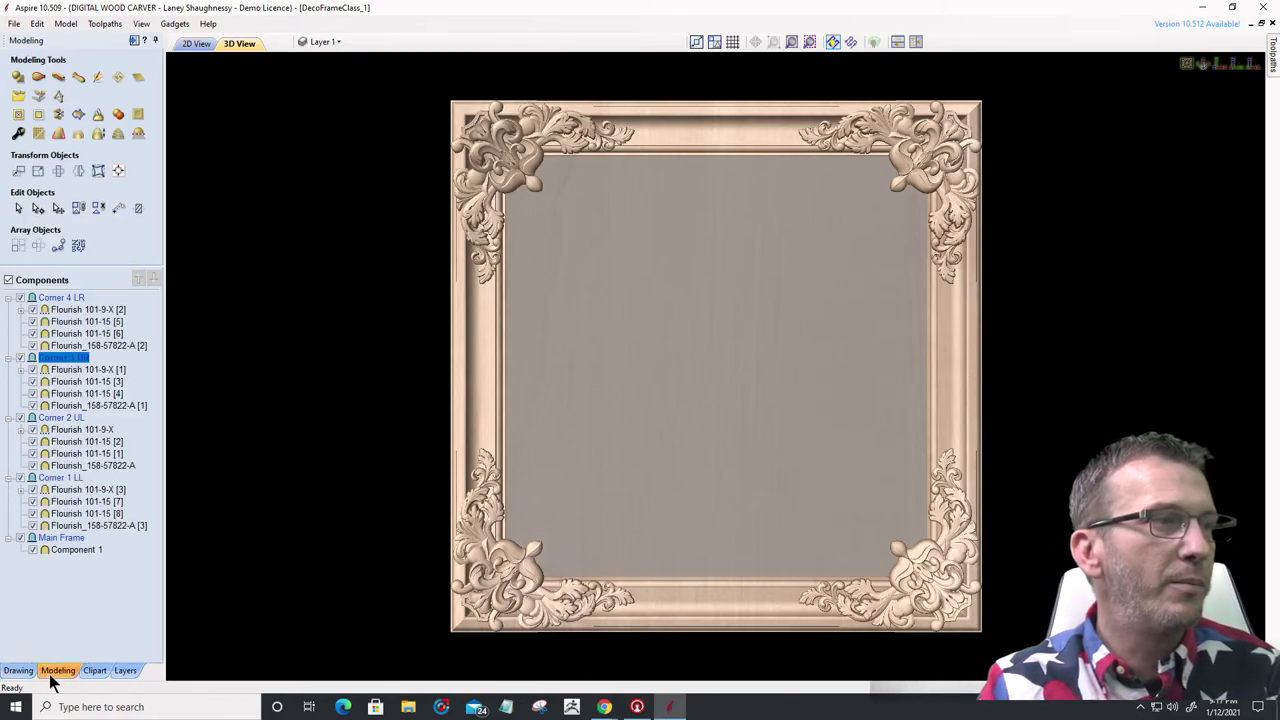
mouse_move(694, 393)
left_mouse_down()
mouse_move(487, 377)
mouse_move(437, 387)
left_mouse_up()
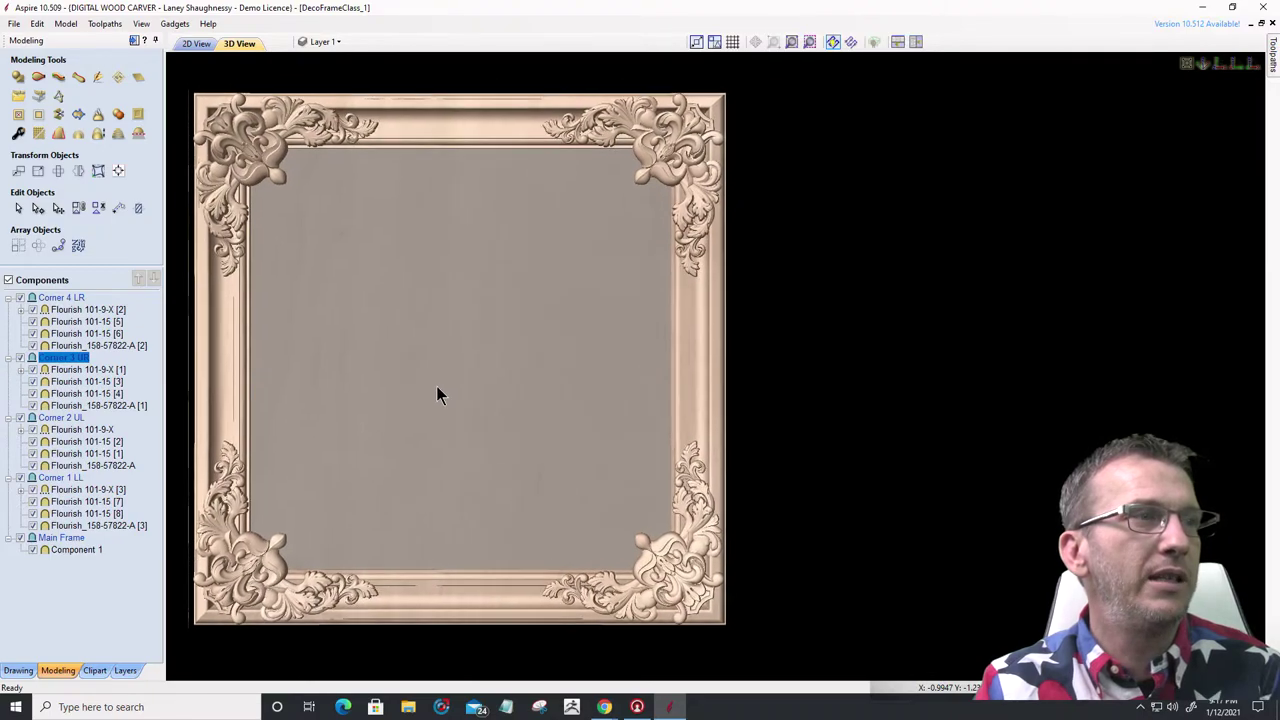
scroll(459, 392, "up", 3)
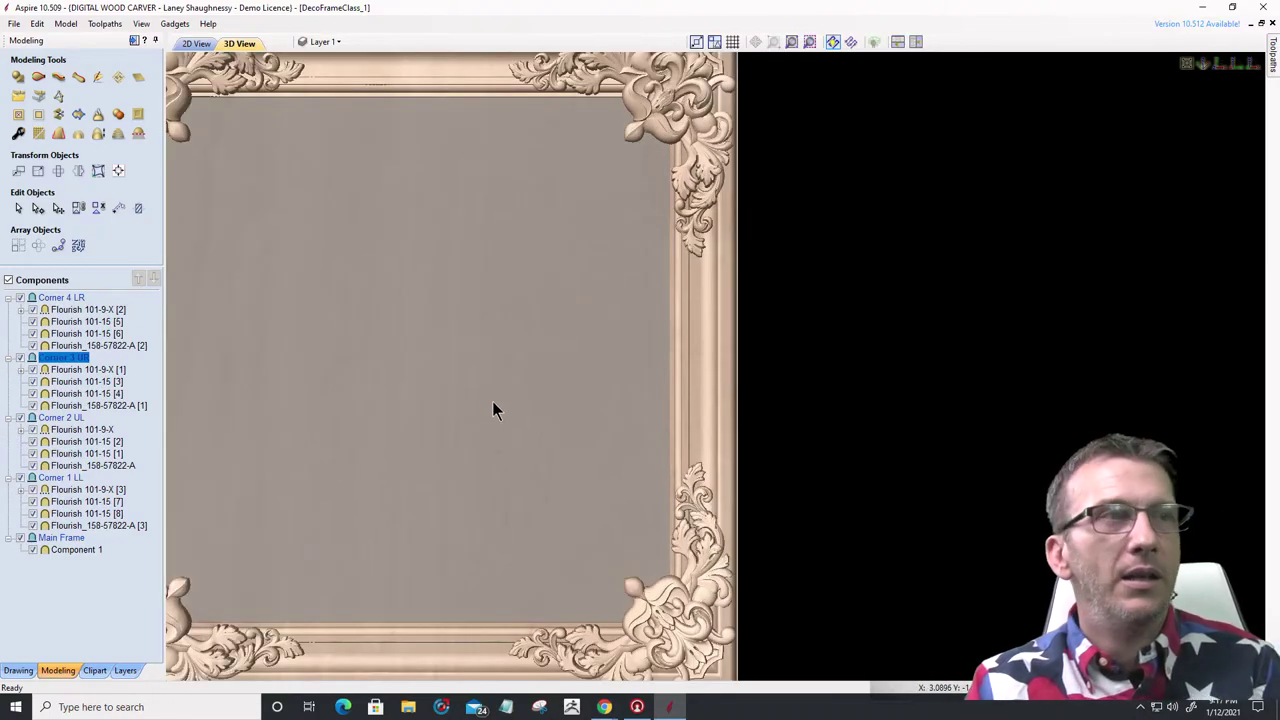
scroll(449, 388, "up", 2)
left_click_drag(485, 402, 594, 405)
scroll(589, 408, "up", 1)
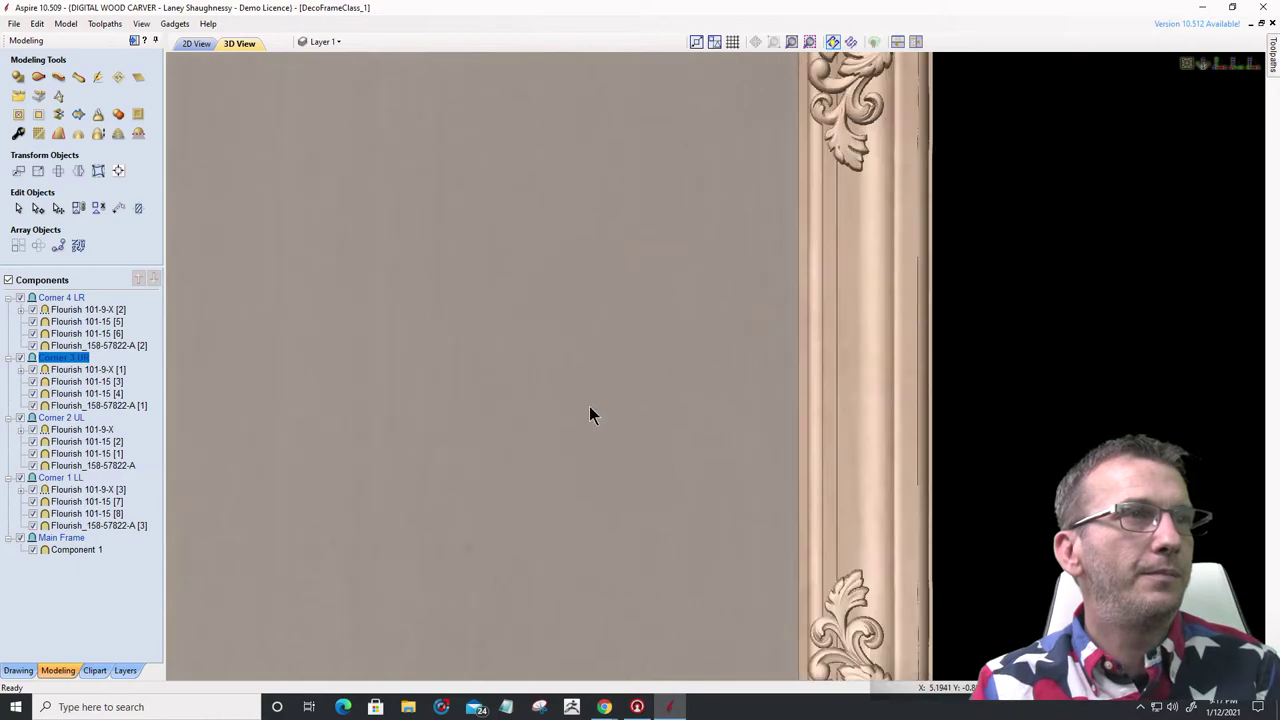
scroll(587, 406, "down", 3)
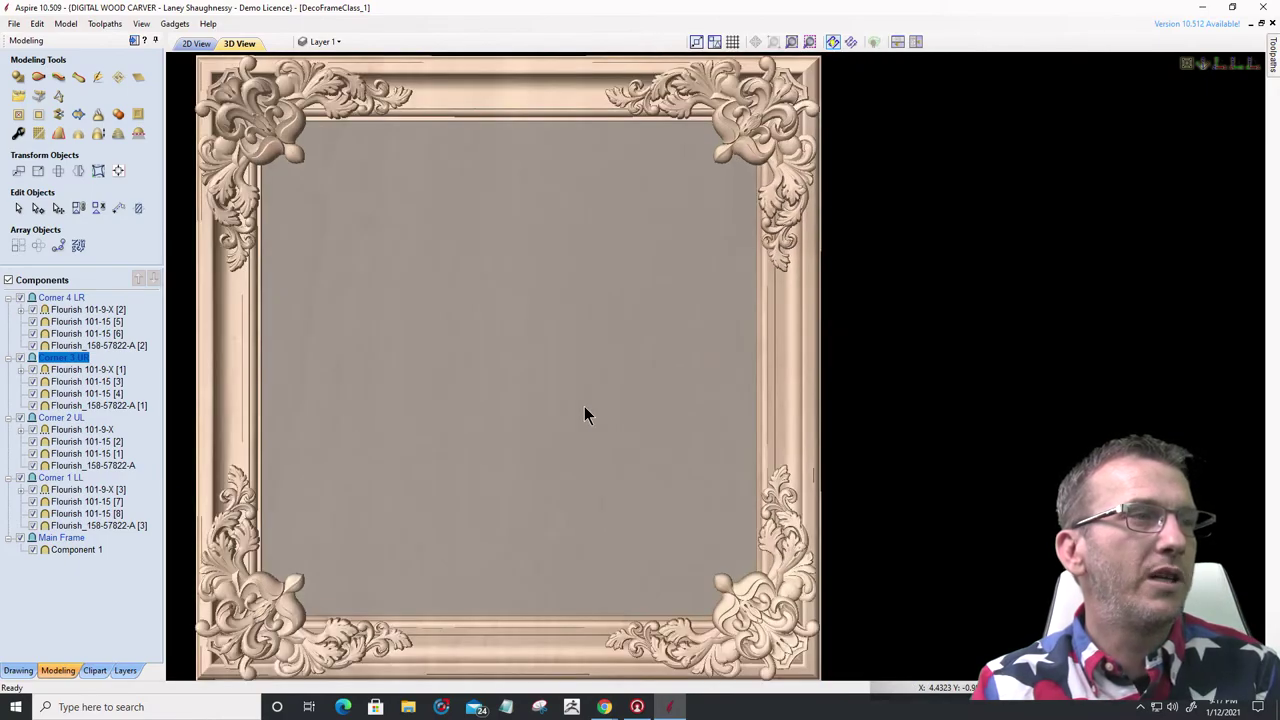
- Pan and zoom across the frame, then return to the 2D View
scroll(585, 415, "down", 1)
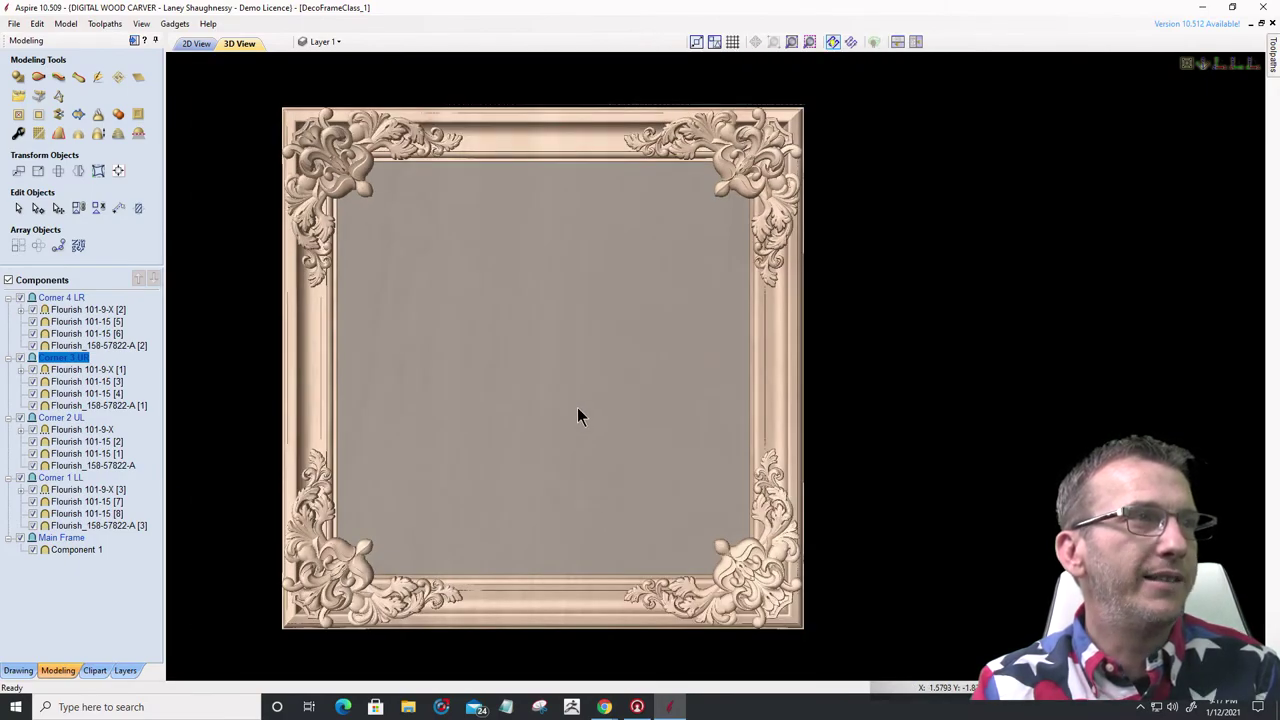
left_click_drag(577, 407, 534, 405)
scroll(536, 405, "up", 1)
scroll(536, 405, "up", 2)
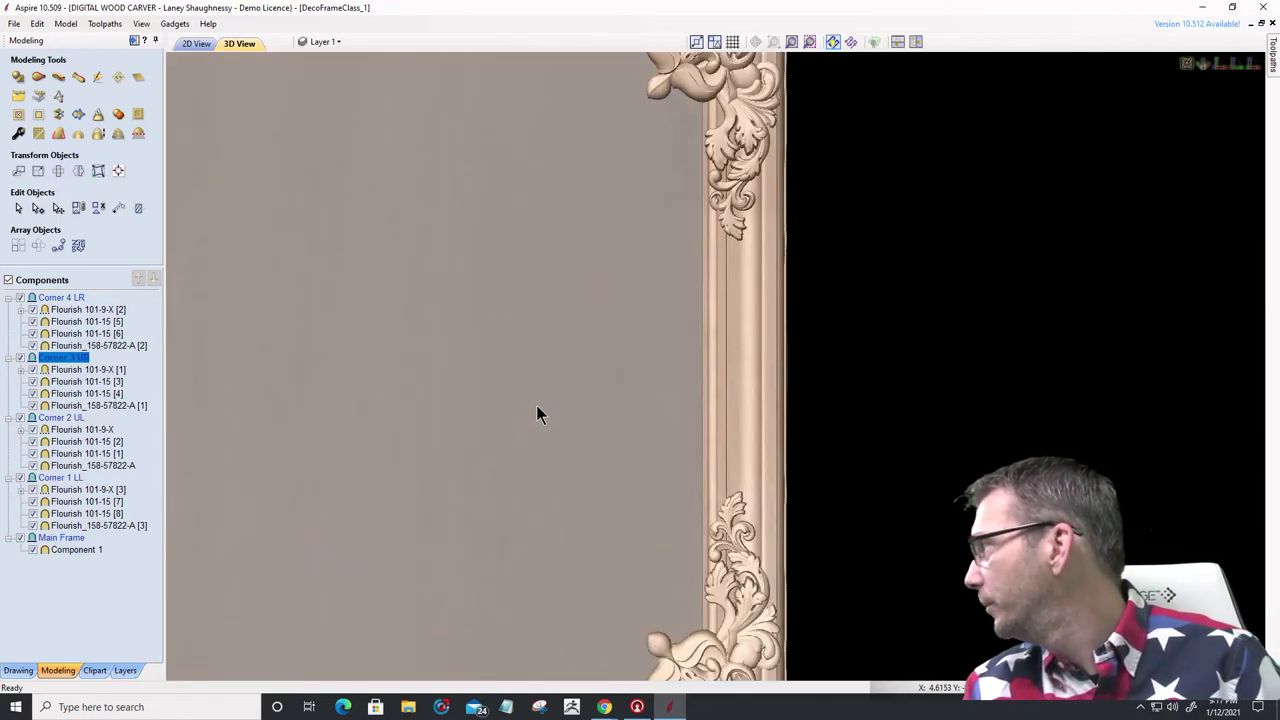
left_click_drag(545, 407, 577, 407)
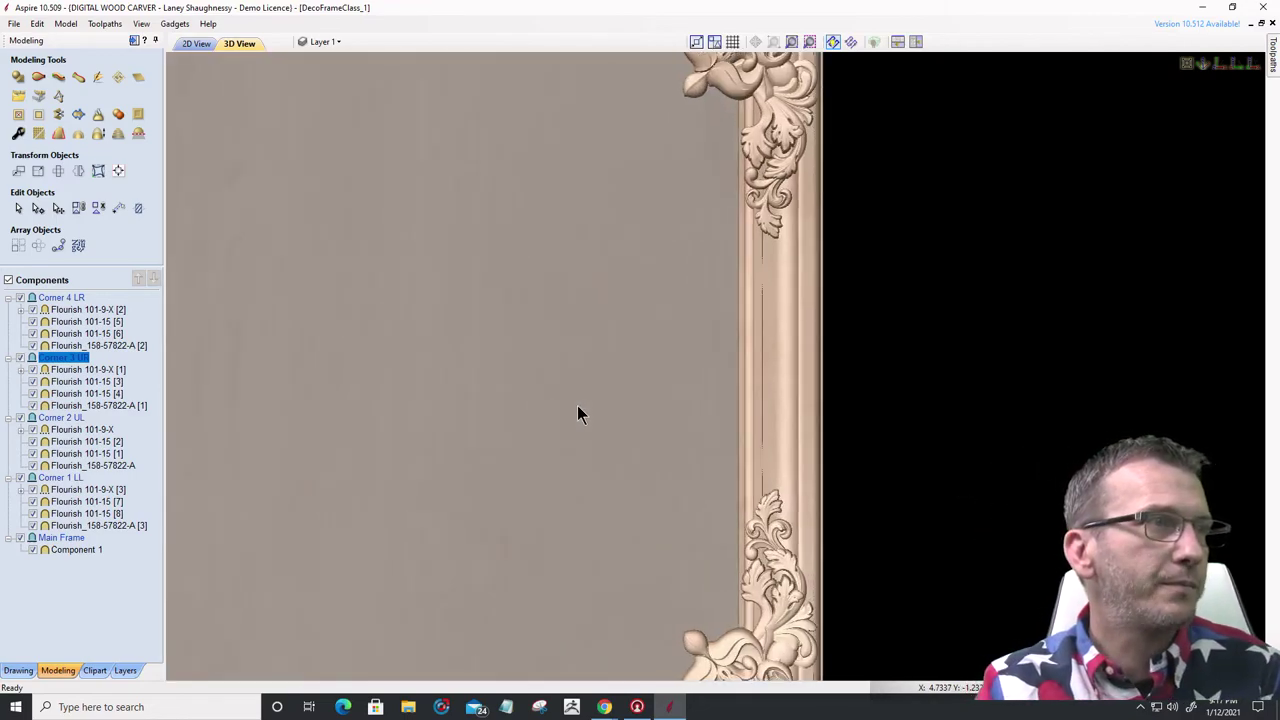
scroll(577, 407, "down", 2)
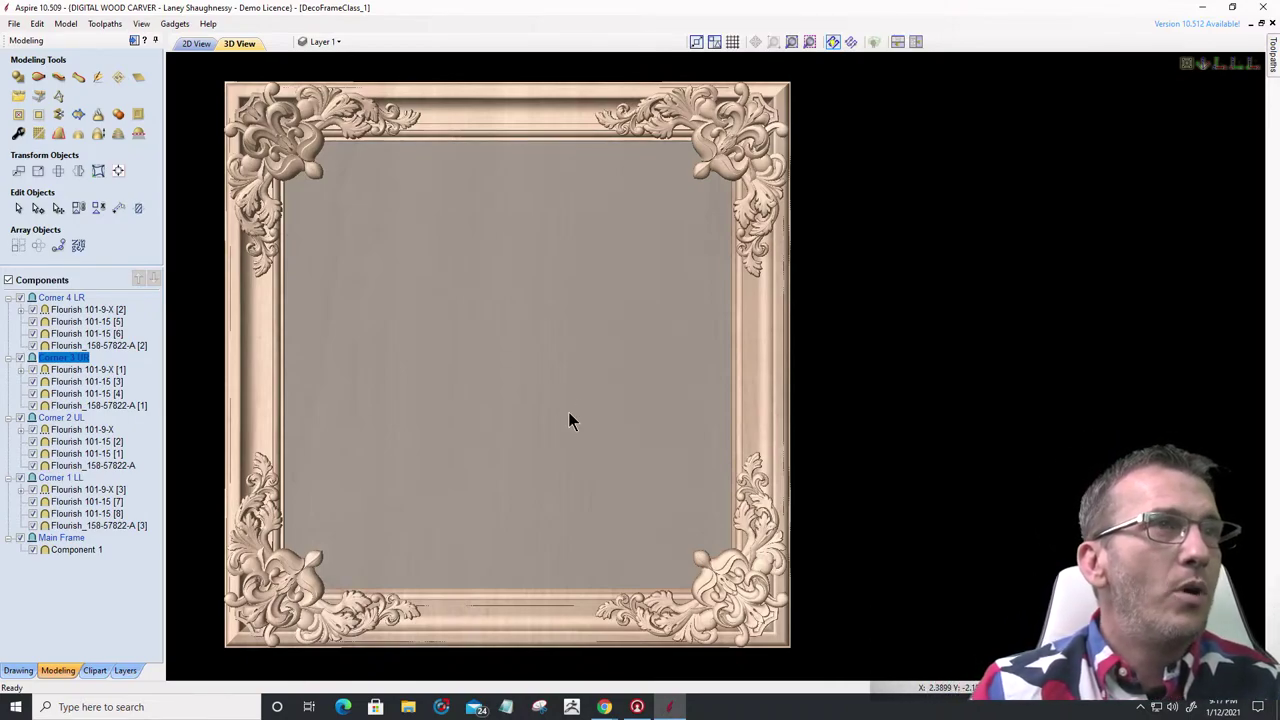
left_click(196, 43)
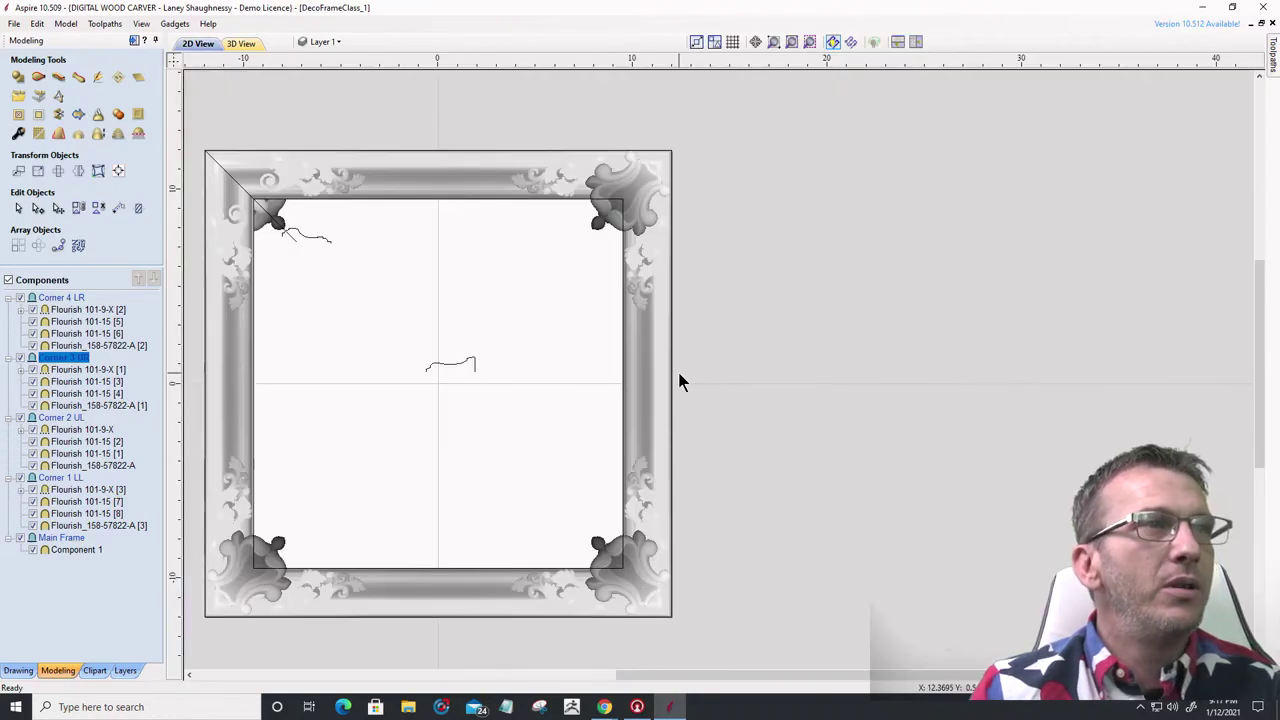
scroll(830, 360, "down", 2)
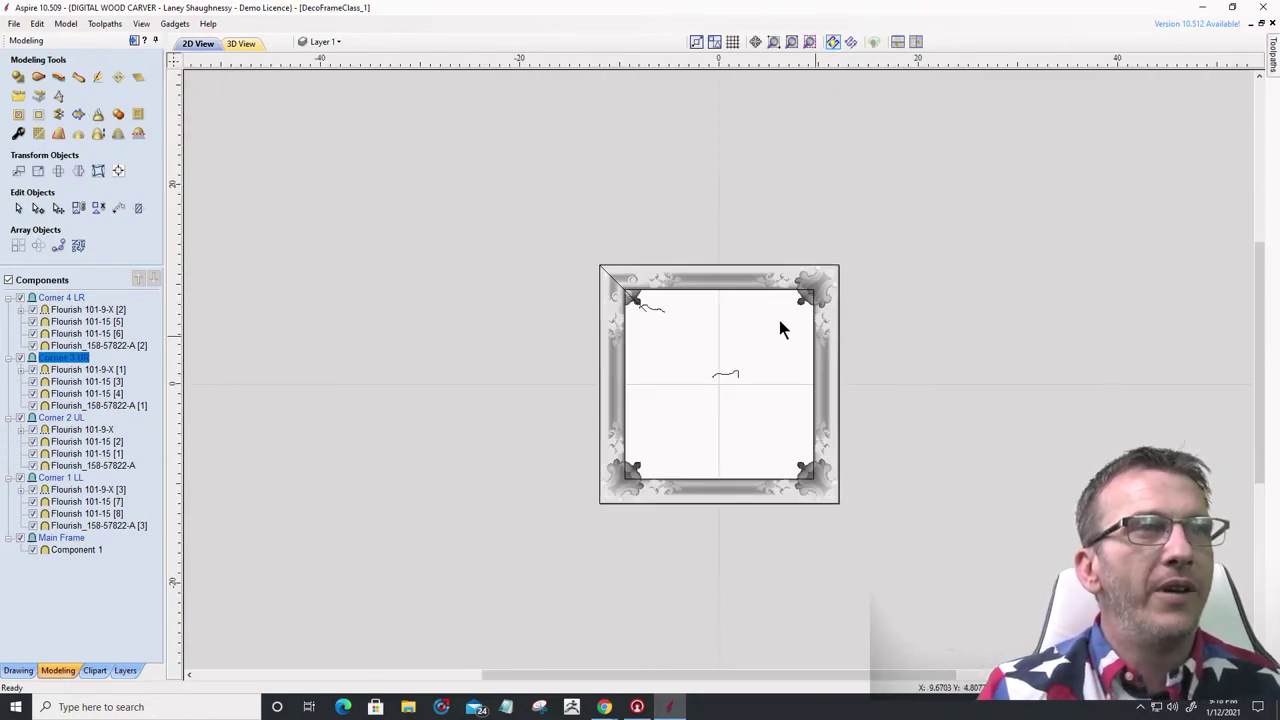
scroll(785, 232, "up", 3)
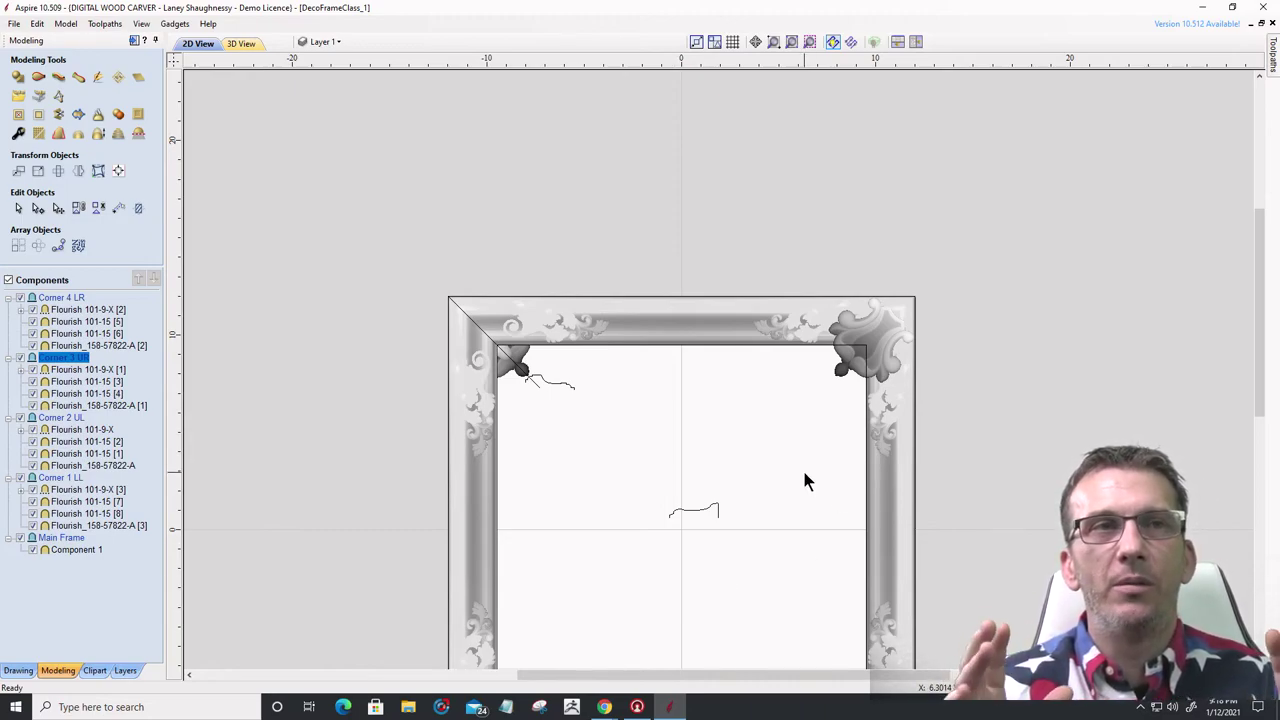
scroll(740, 310, "down", 3)
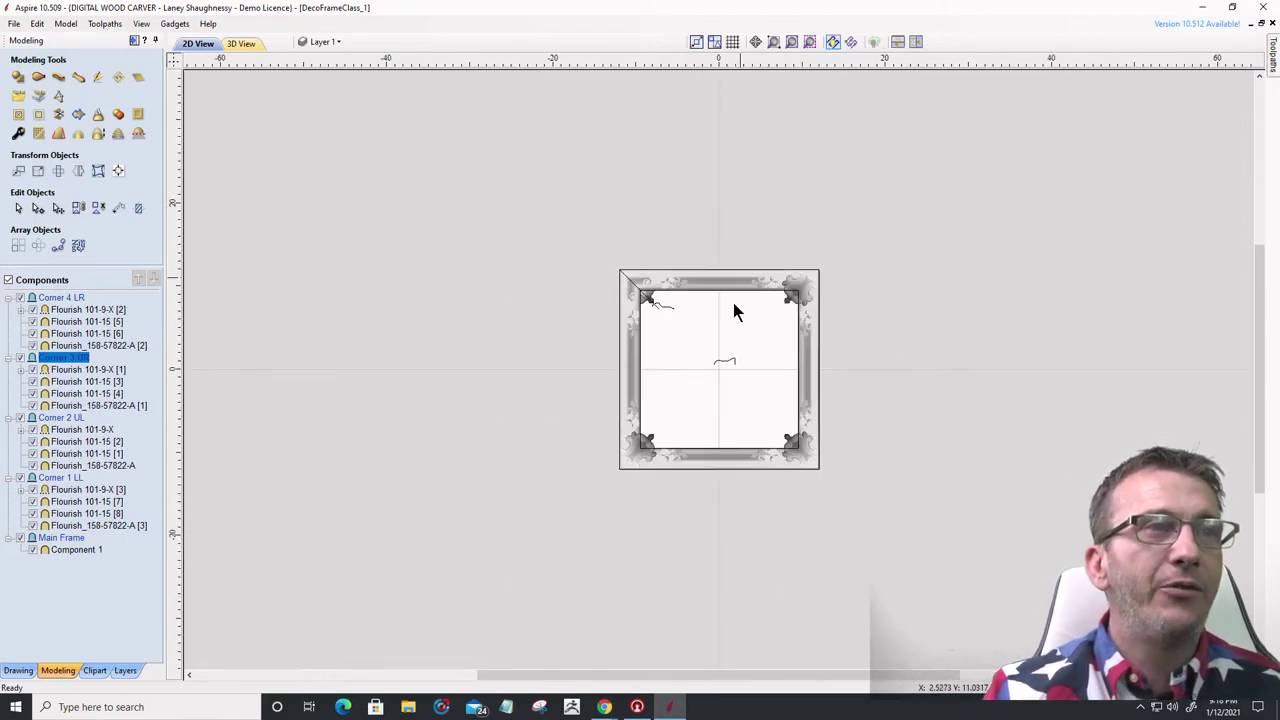
scroll(731, 349, "up", 3)
scroll(731, 350, "up", 1)
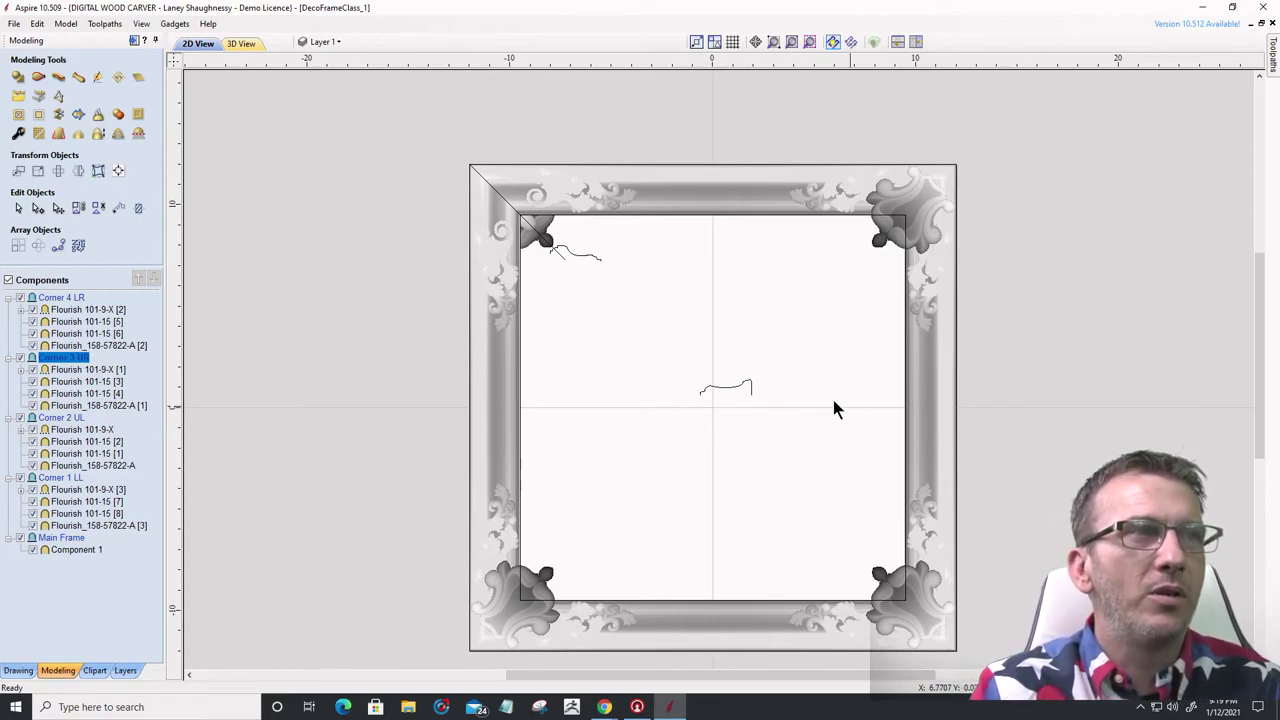
- Draw helper rectangles over the top rail's middle and the frame's top-right corner
left_click(16, 670)
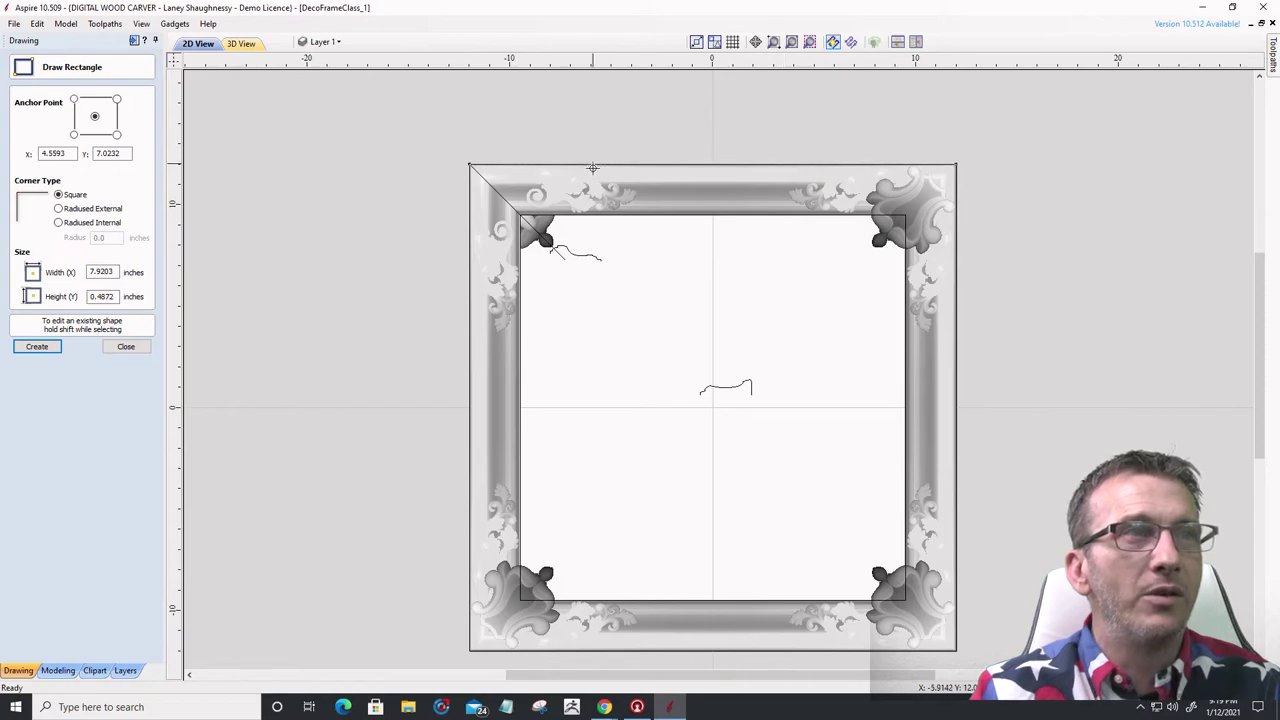
scroll(648, 218, "up", 2)
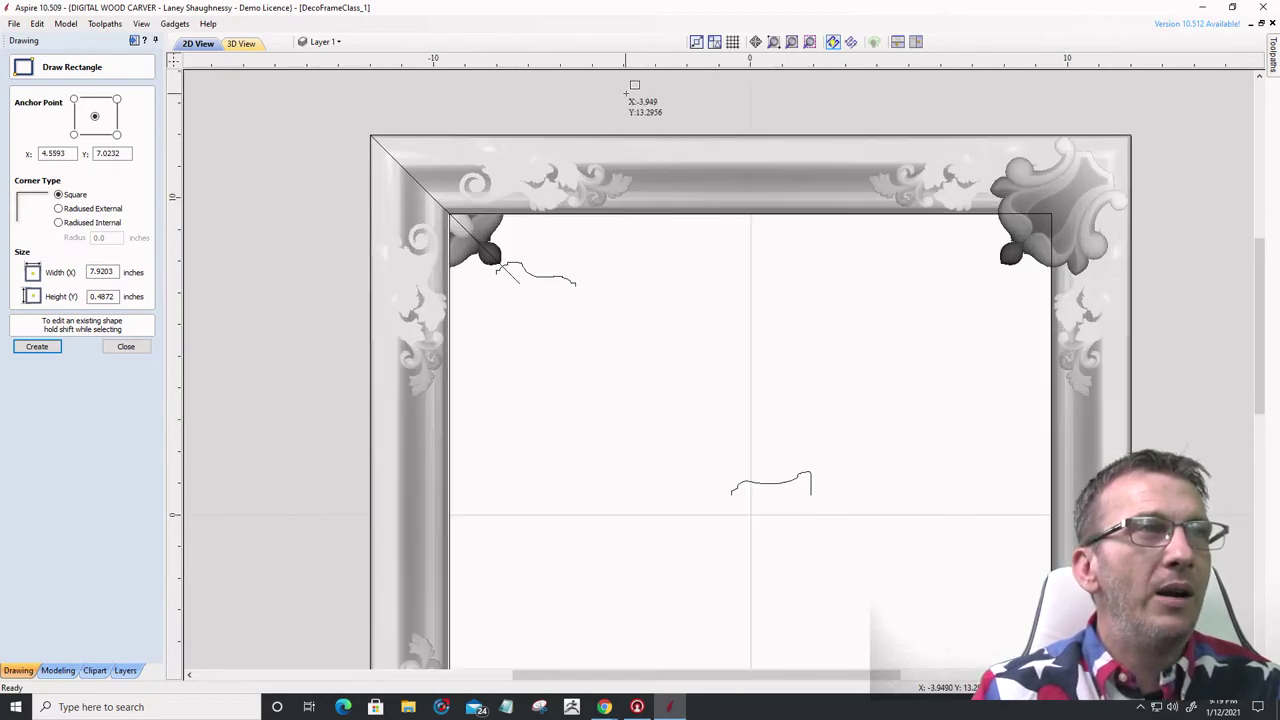
left_click_drag(638, 81, 863, 245)
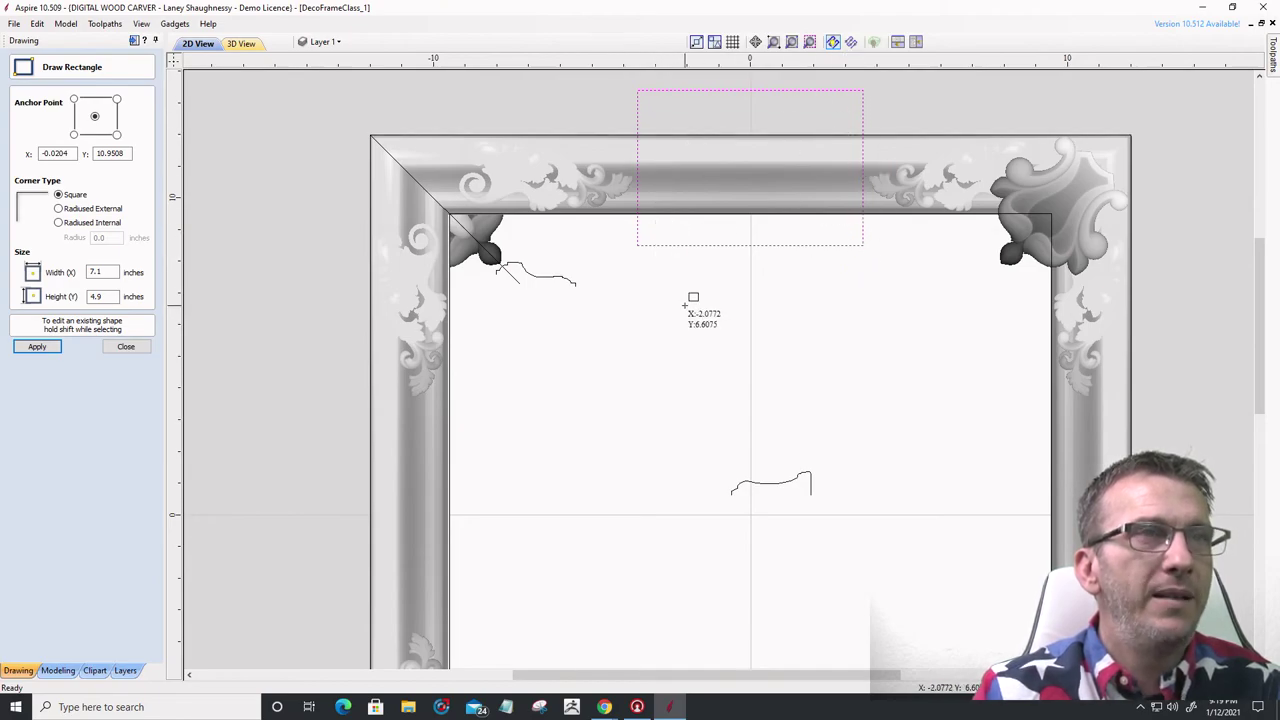
scroll(800, 300, "down", 2)
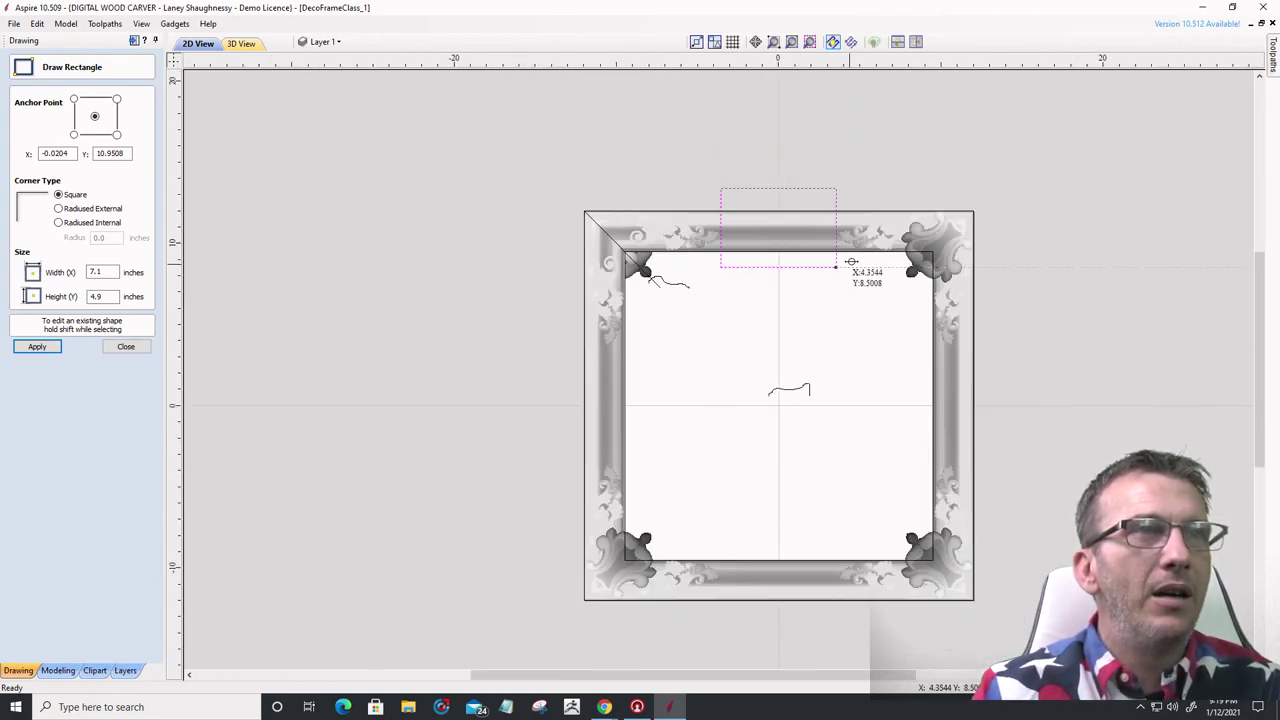
left_click_drag(838, 187, 1027, 350)
- Change the top-right rectangle's width from 11.75 to 10 inches and apply it
scroll(903, 374, "up", 2)
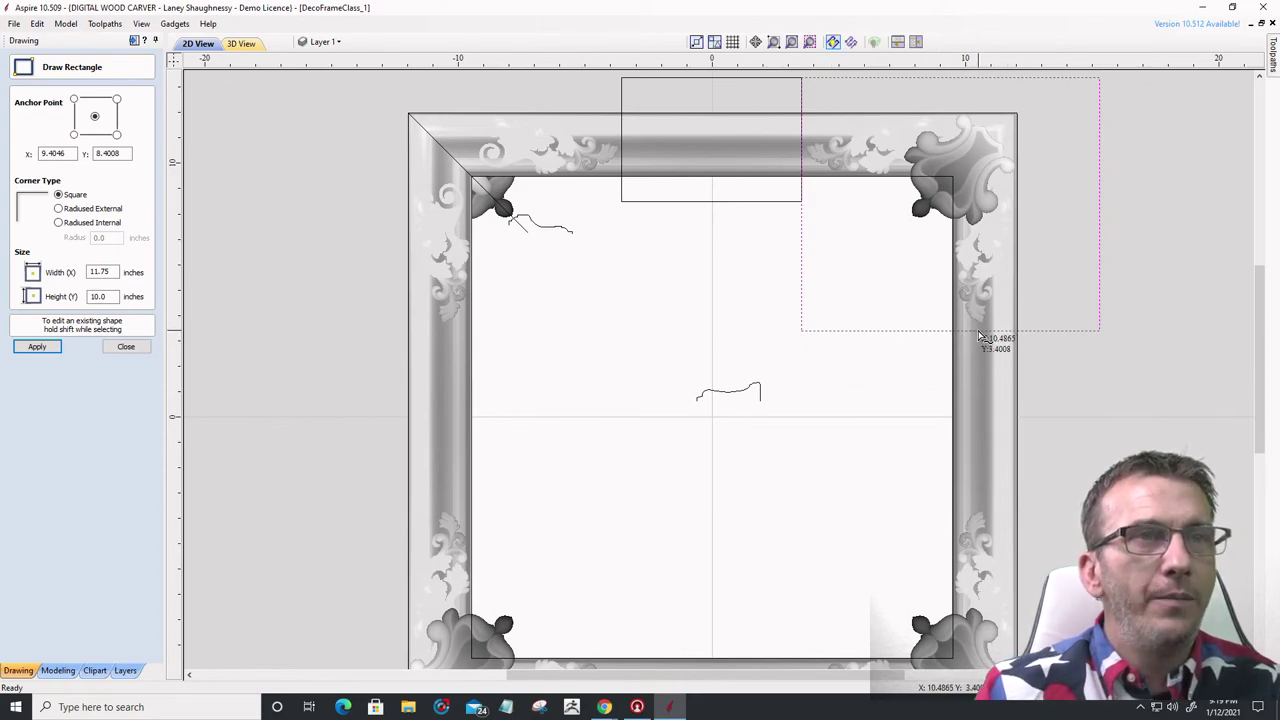
scroll(803, 165, "up", 2)
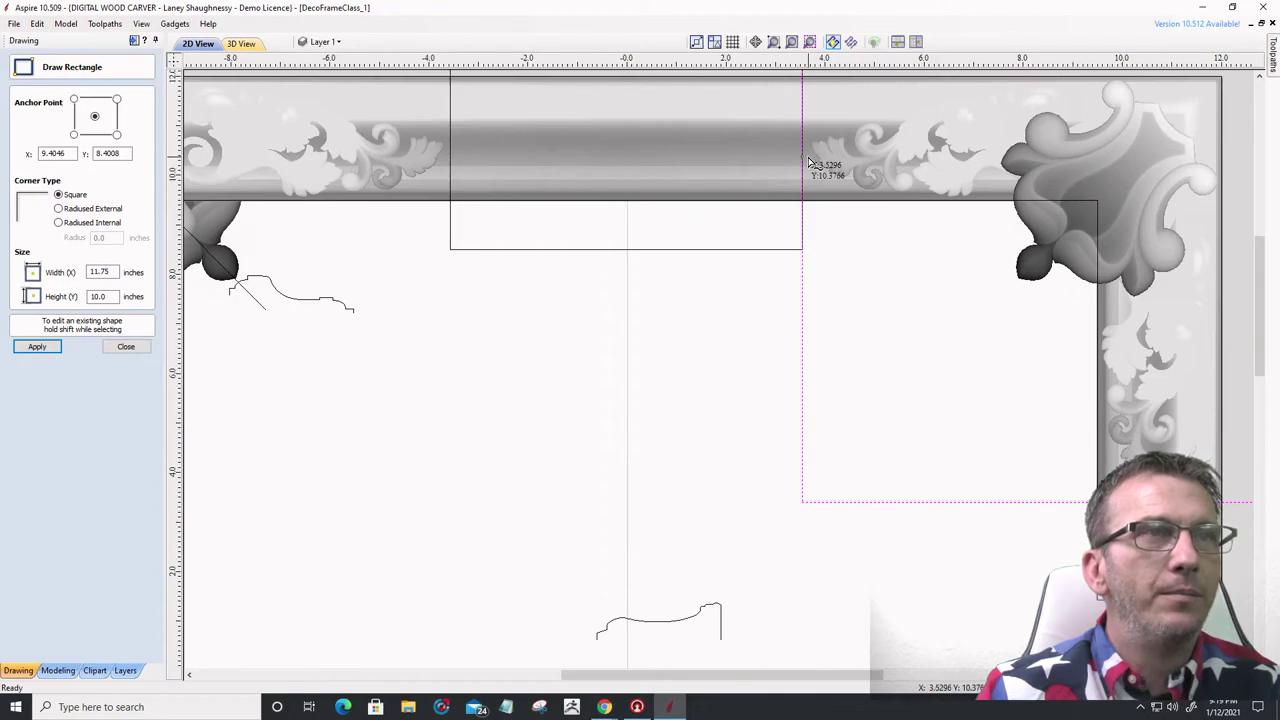
scroll(800, 157, "up", 1)
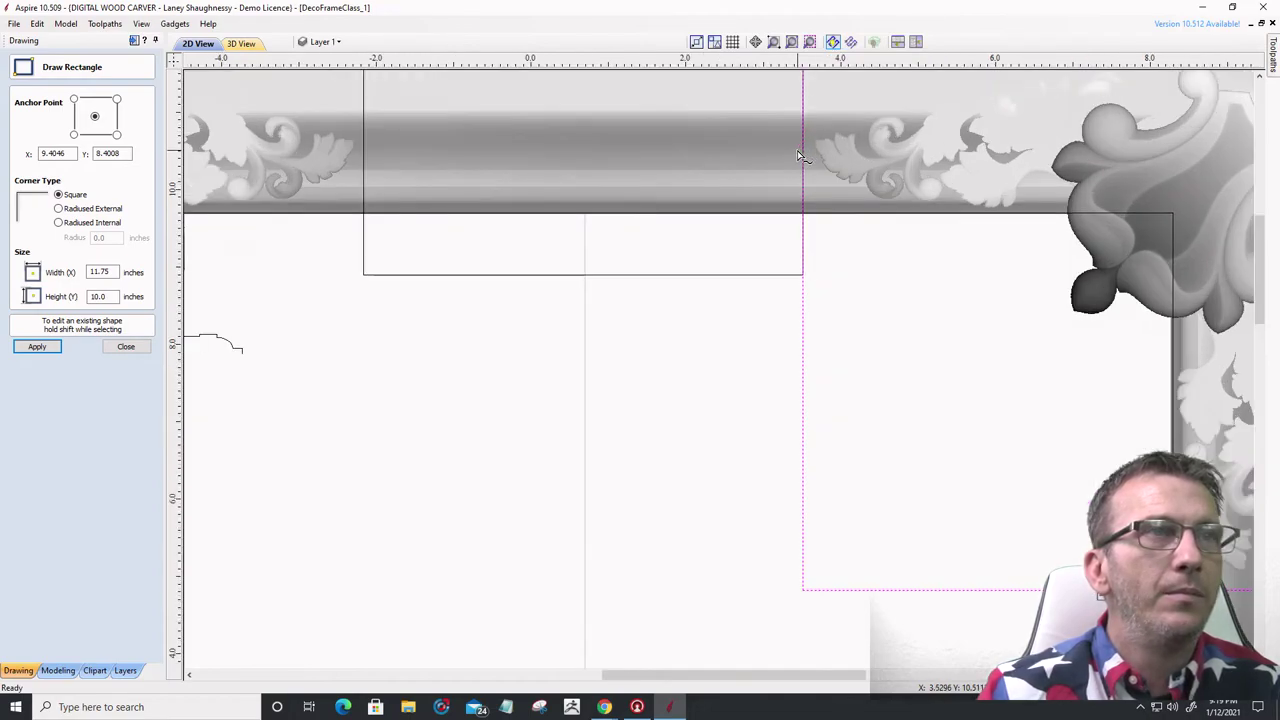
scroll(799, 155, "up", 1)
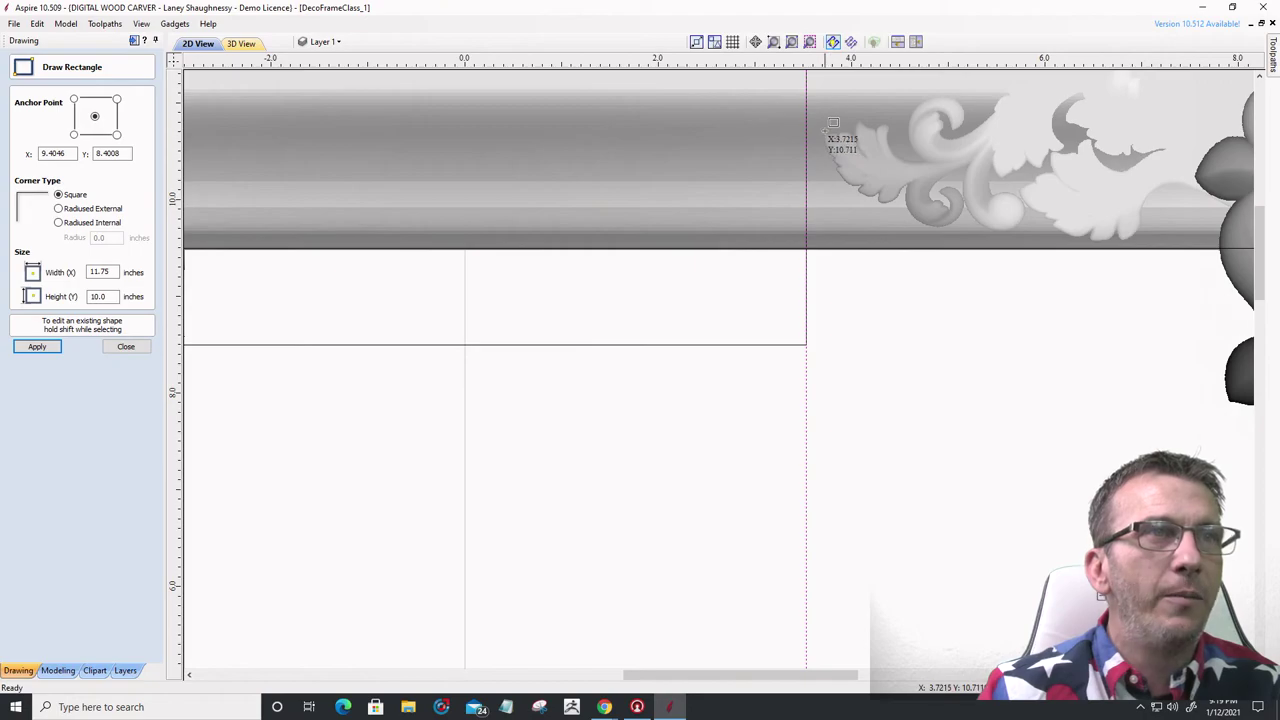
scroll(830, 123, "up", 2)
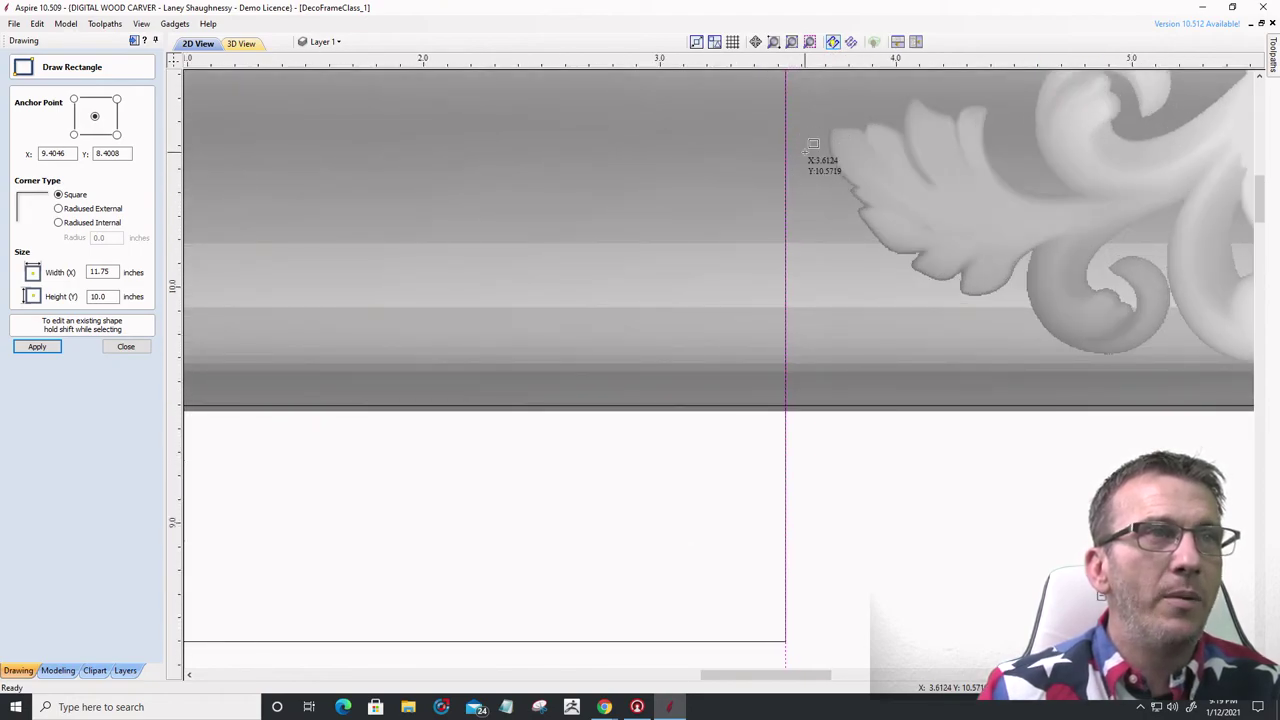
scroll(813, 145, "down", 5)
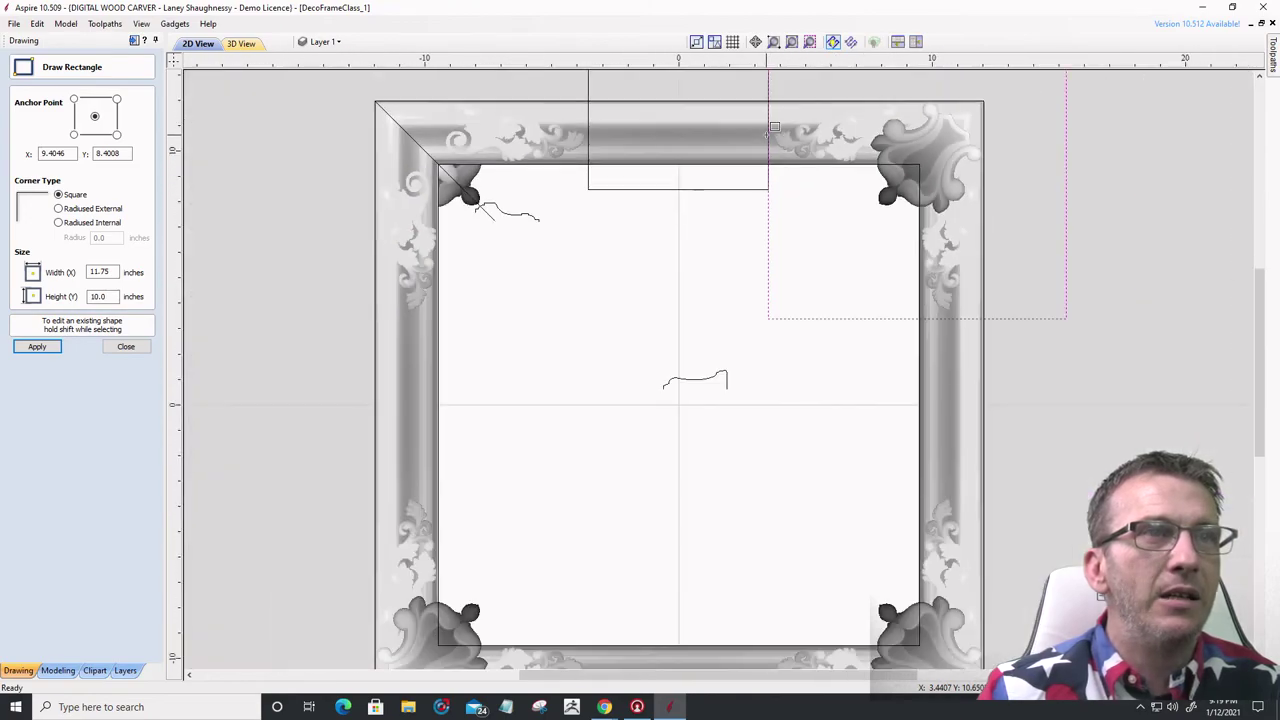
scroll(921, 340, "up", 4)
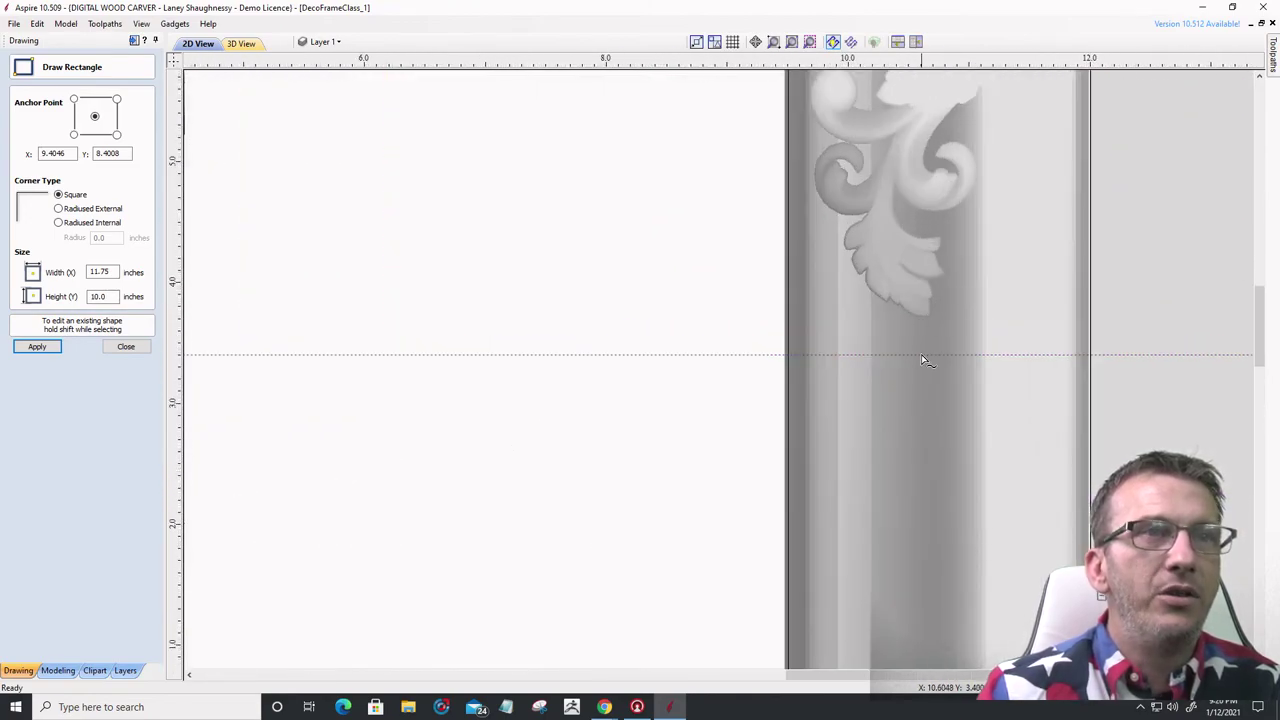
scroll(925, 345, "up", 2)
scroll(925, 345, "down", 6)
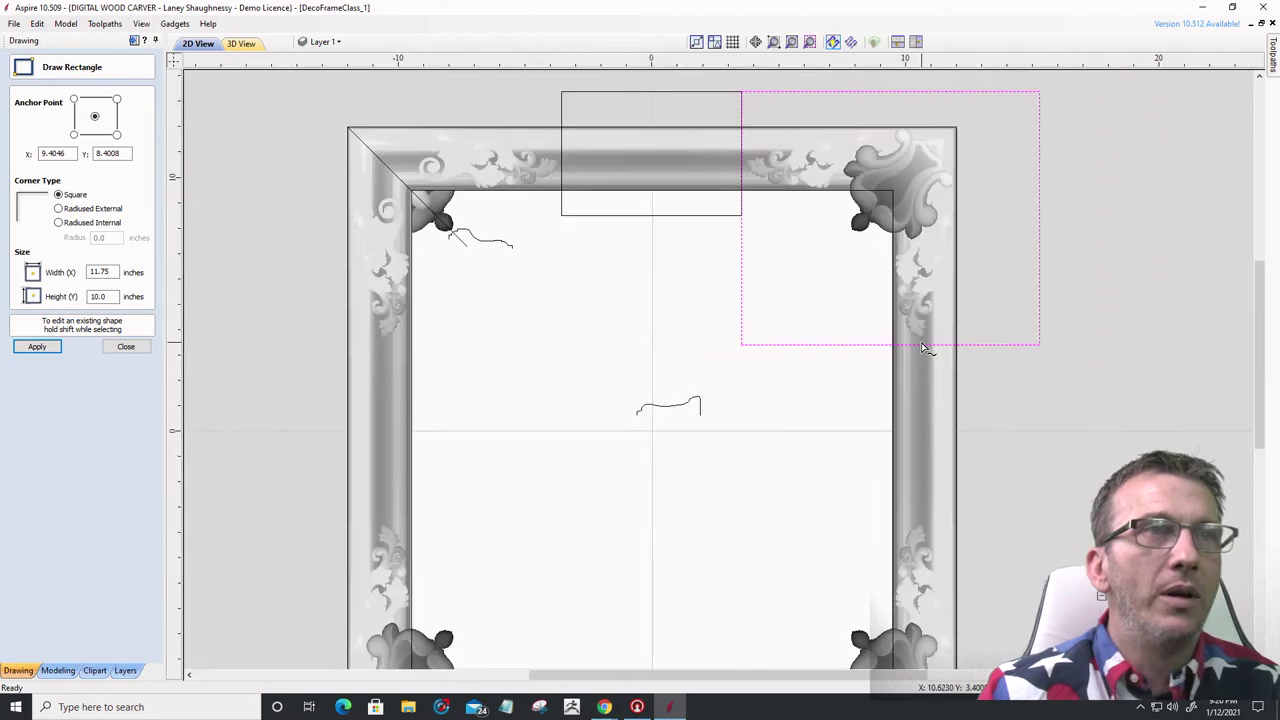
scroll(925, 345, "down", 1)
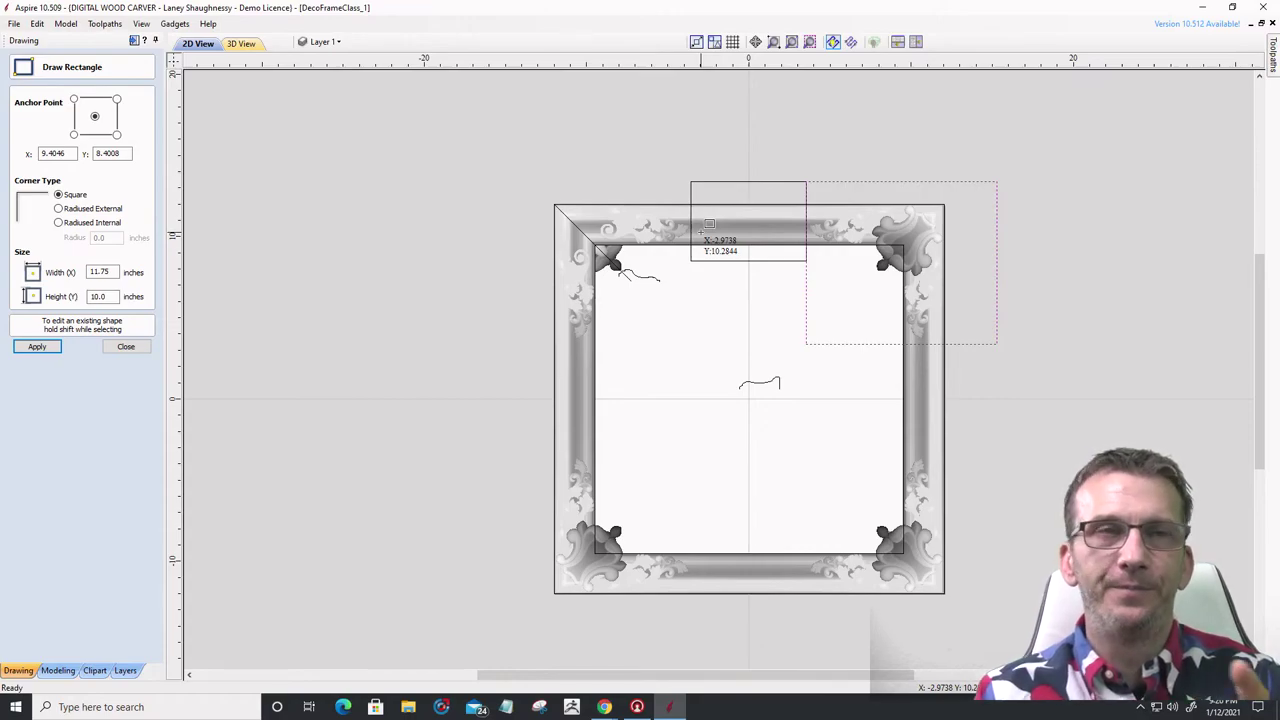
scroll(823, 205, "up", 2)
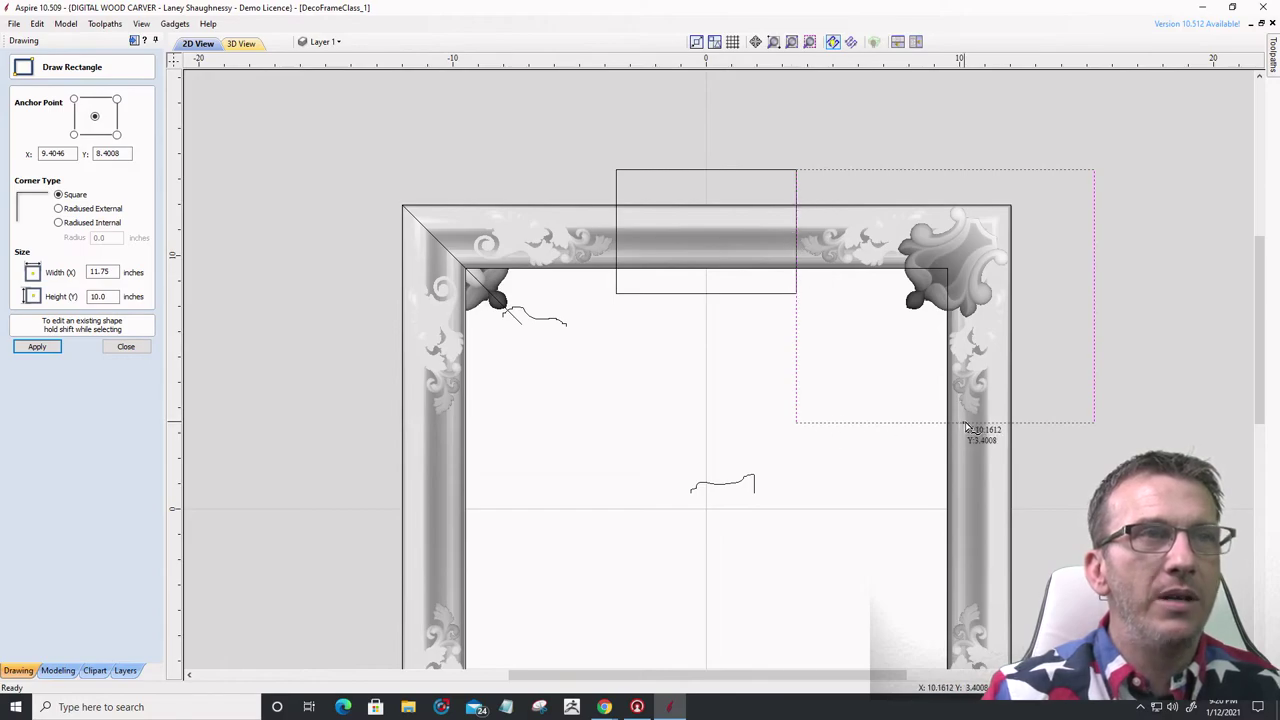
scroll(943, 218, "up", 2)
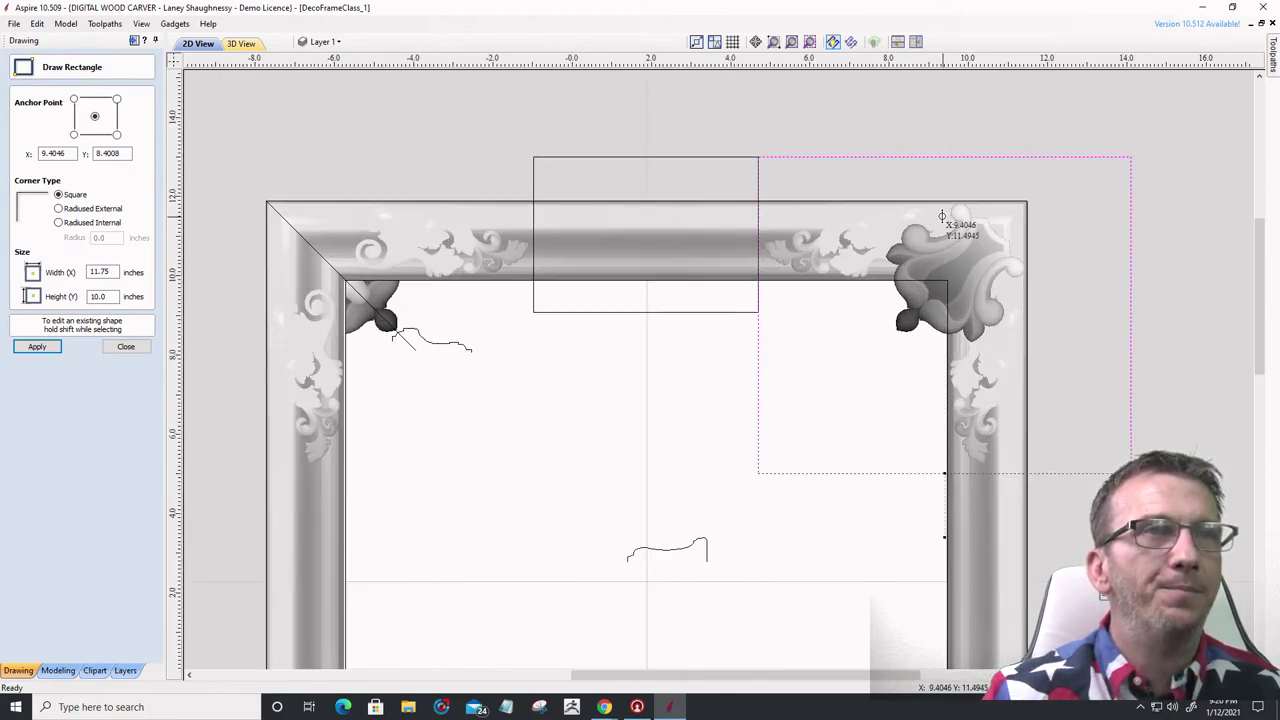
scroll(942, 218, "up", 1)
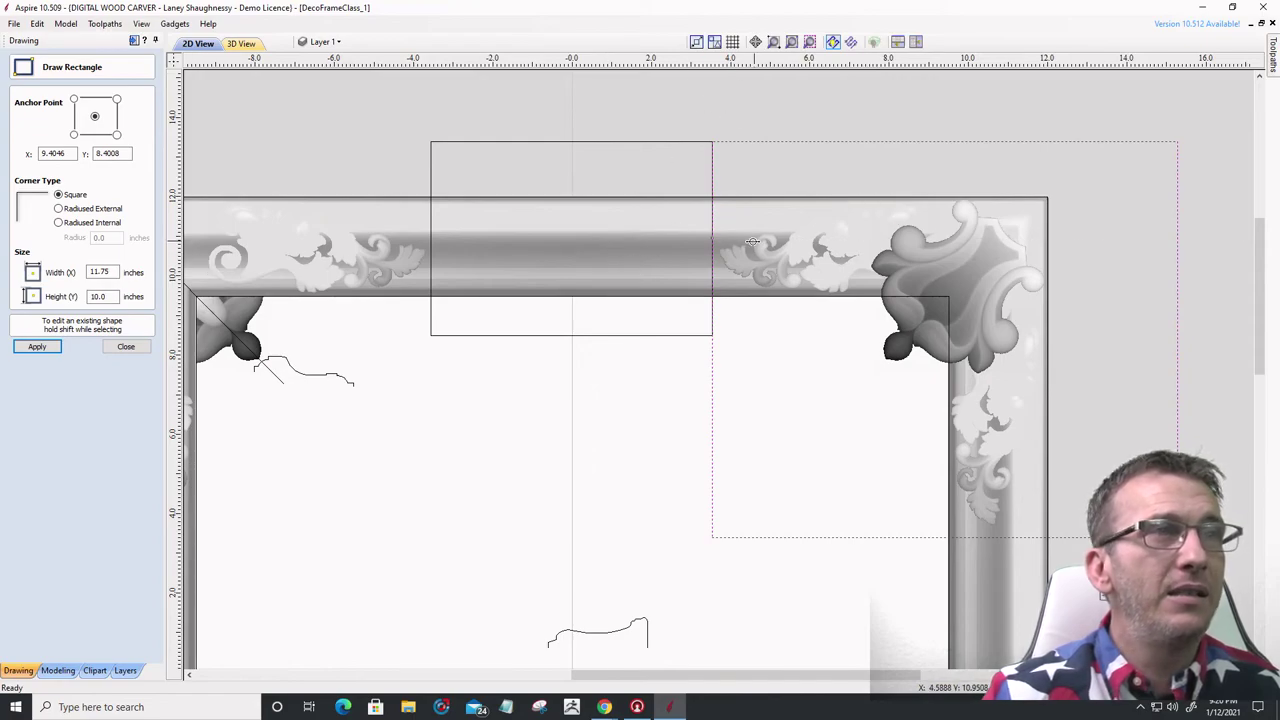
double_click(99, 272)
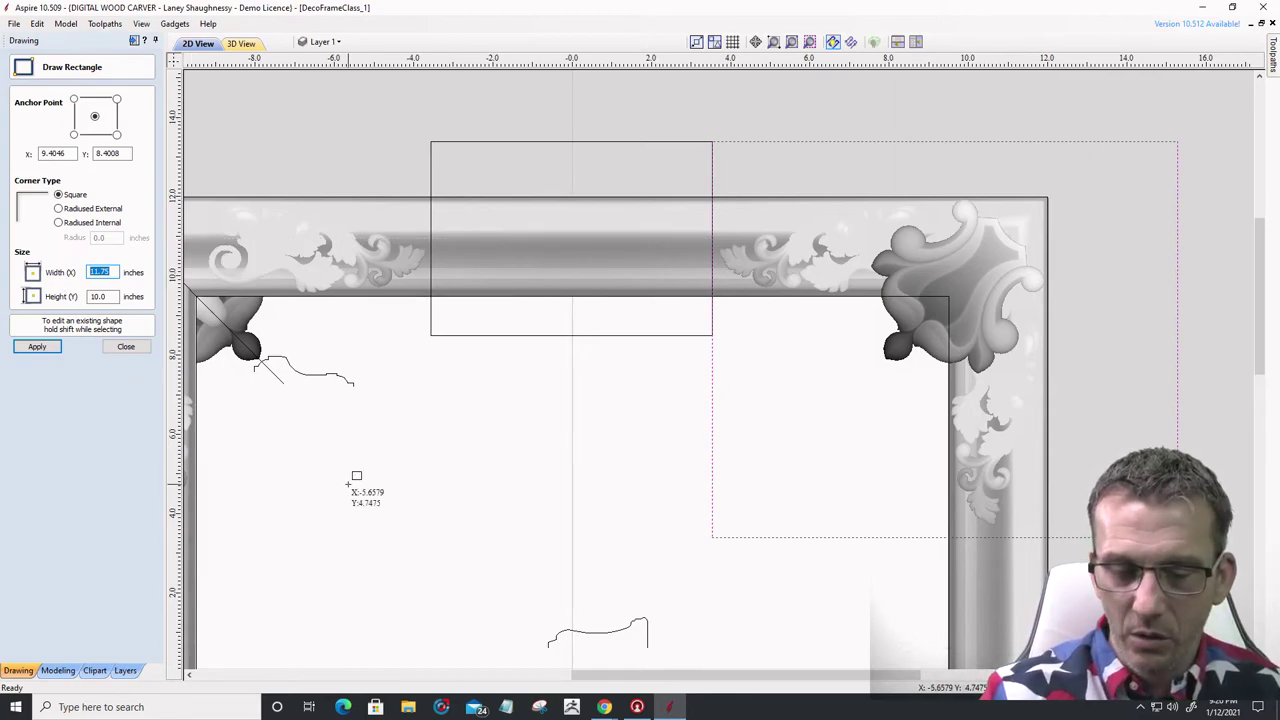
type("10")
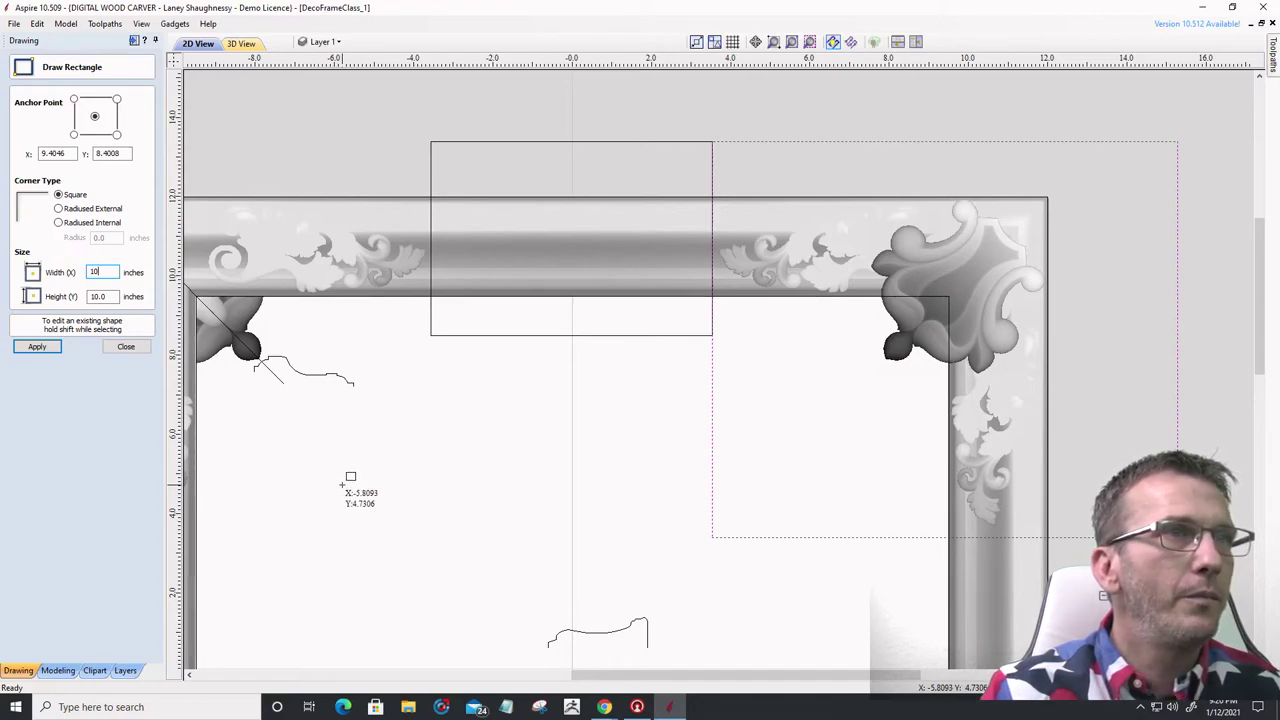
left_click(50, 348)
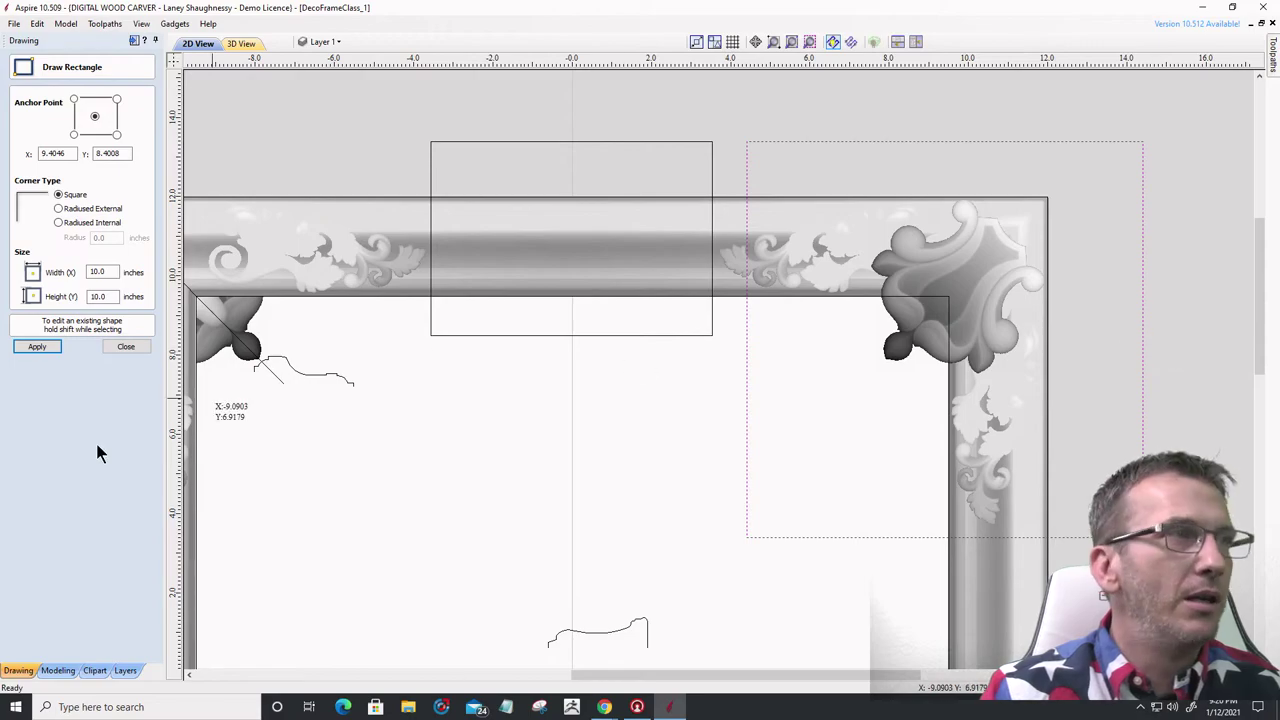
left_click(126, 346)
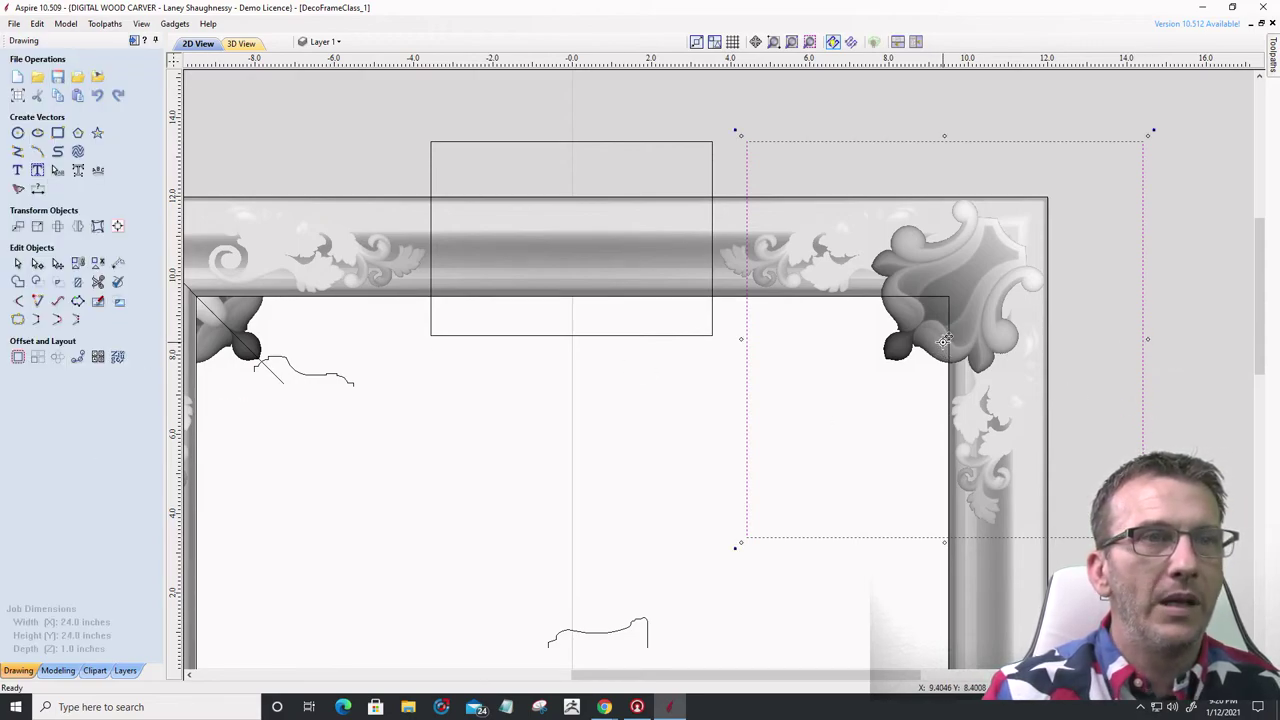
- Shift the square helper rectangle slightly left and select the top-left corner diagonal
left_click_drag(943, 340, 910, 336)
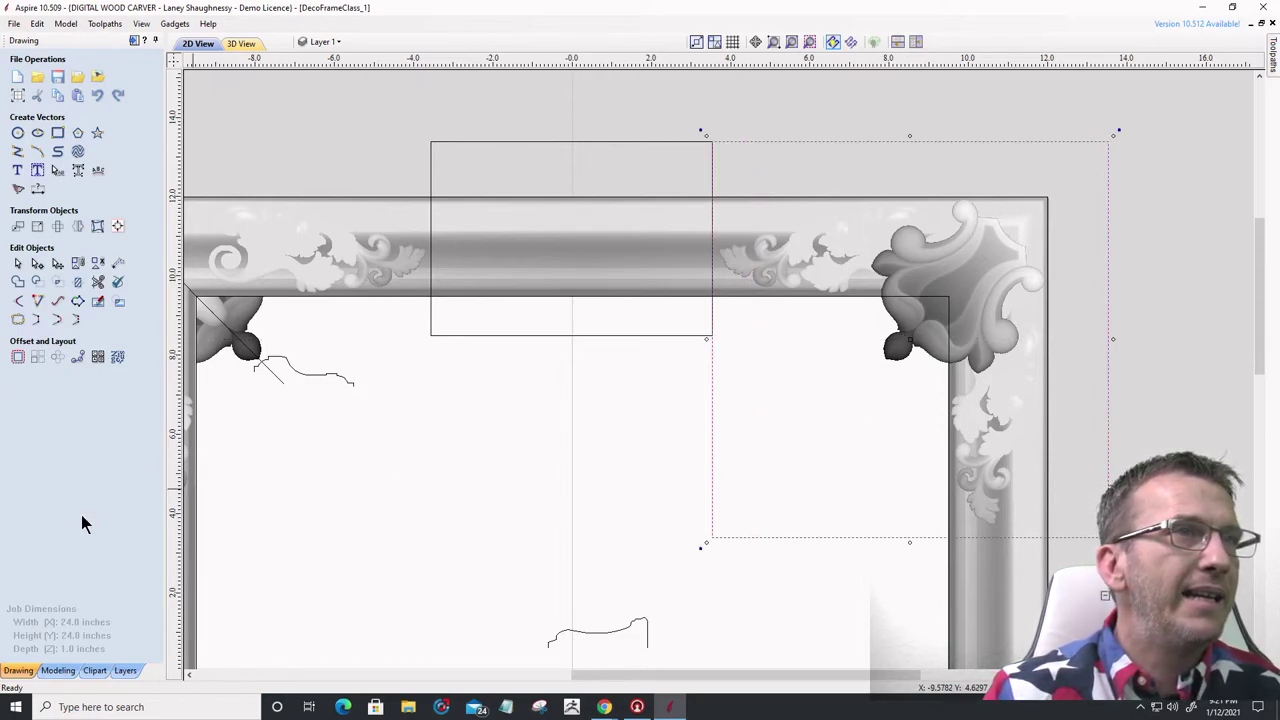
left_click(208, 310)
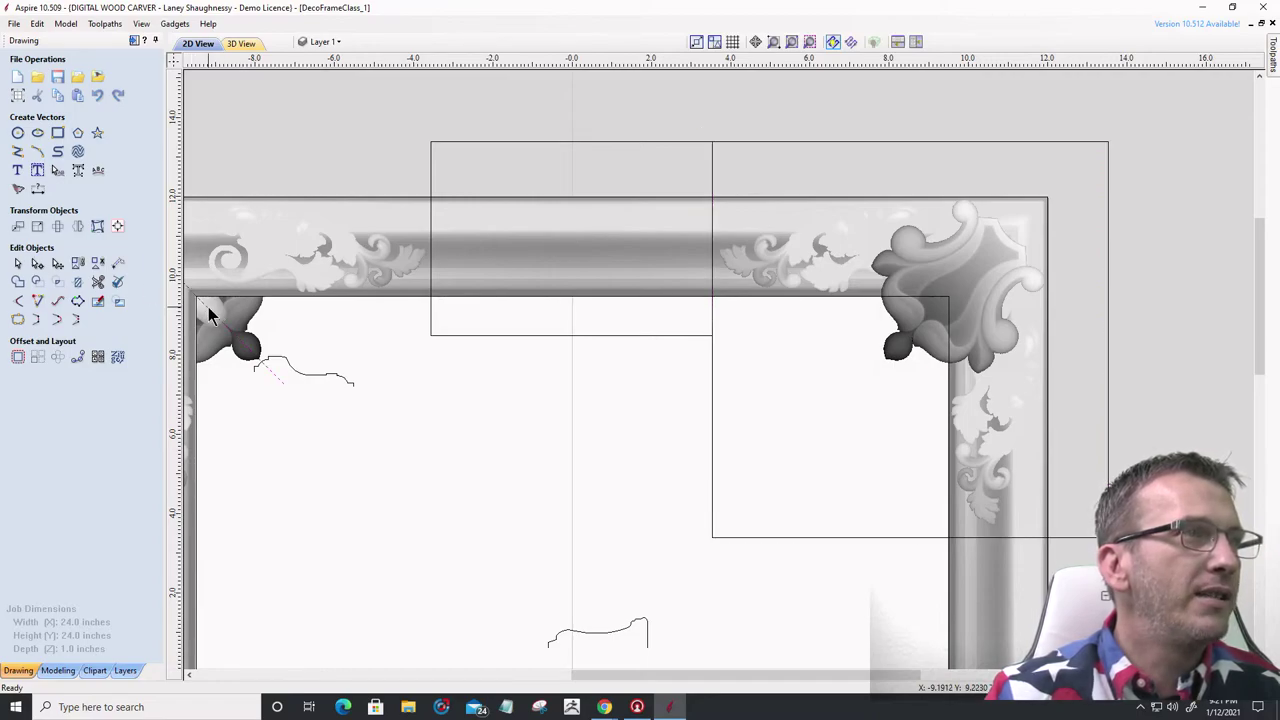
scroll(635, 344, "down", 2)
scroll(287, 290, "up", 5)
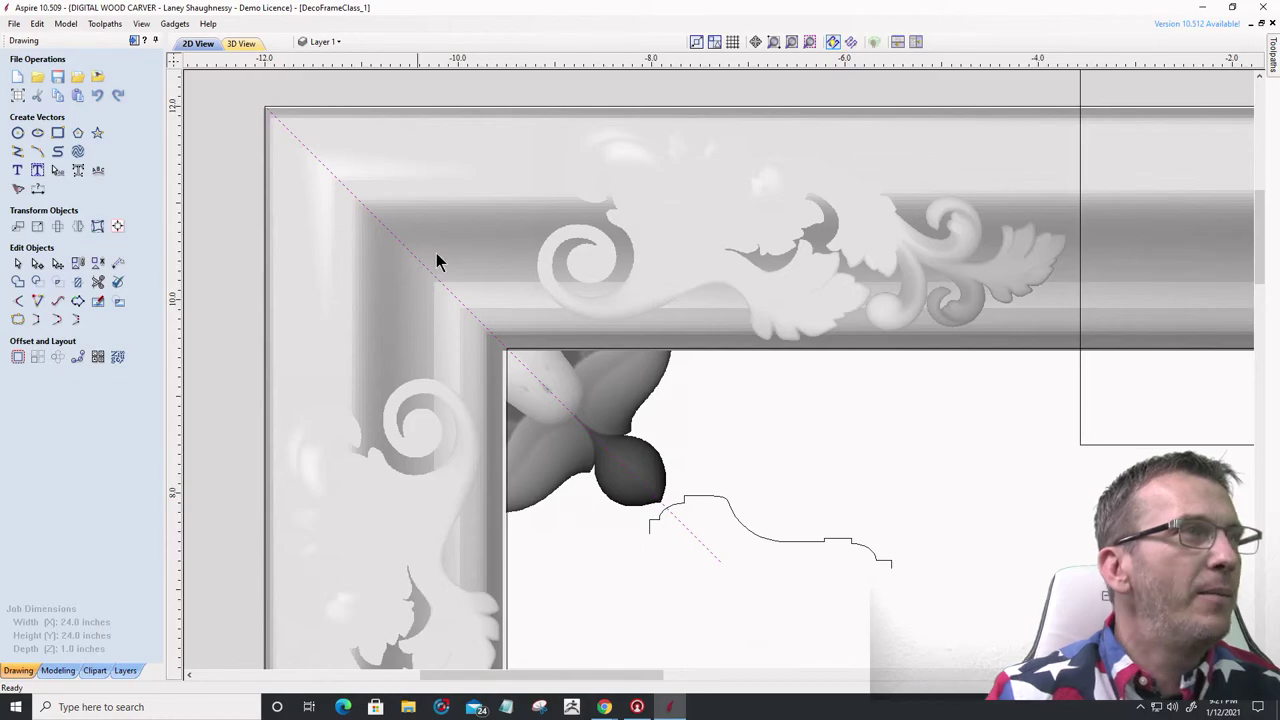
- Mirror the diagonal horizontally with 'Create a mirrored copy' on to make a top-right copy
left_click(77, 227)
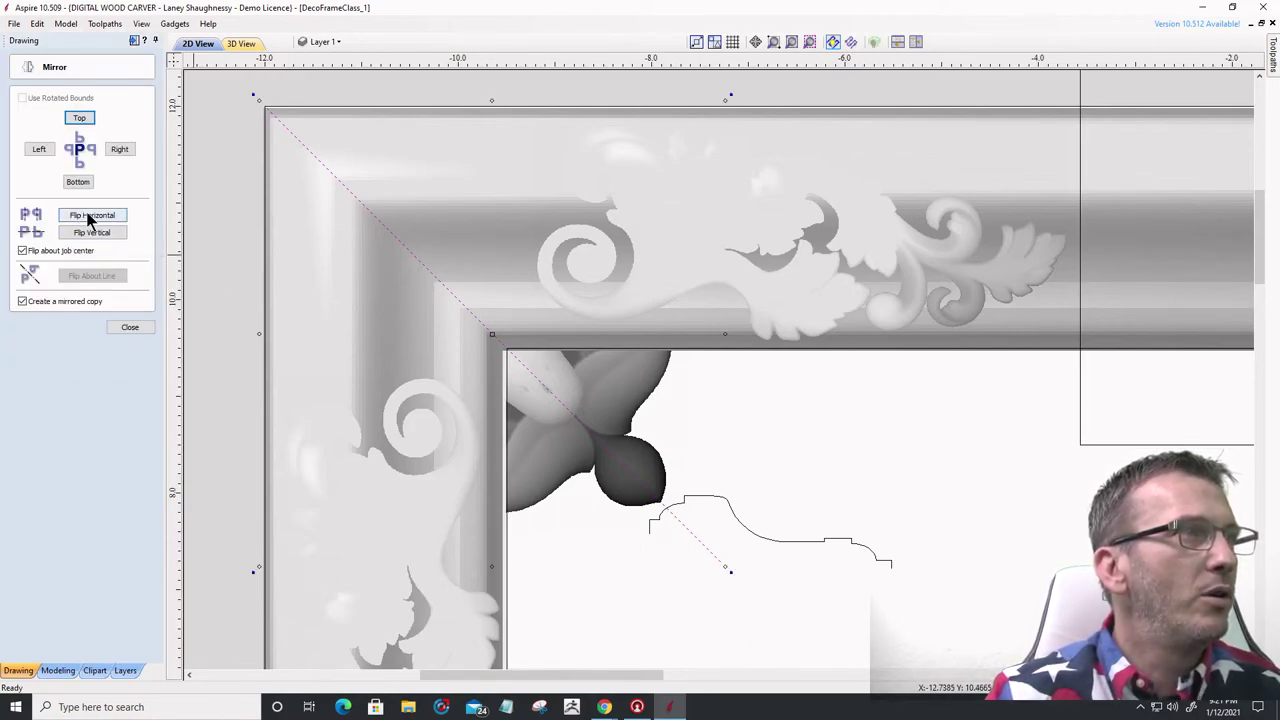
left_click(88, 217)
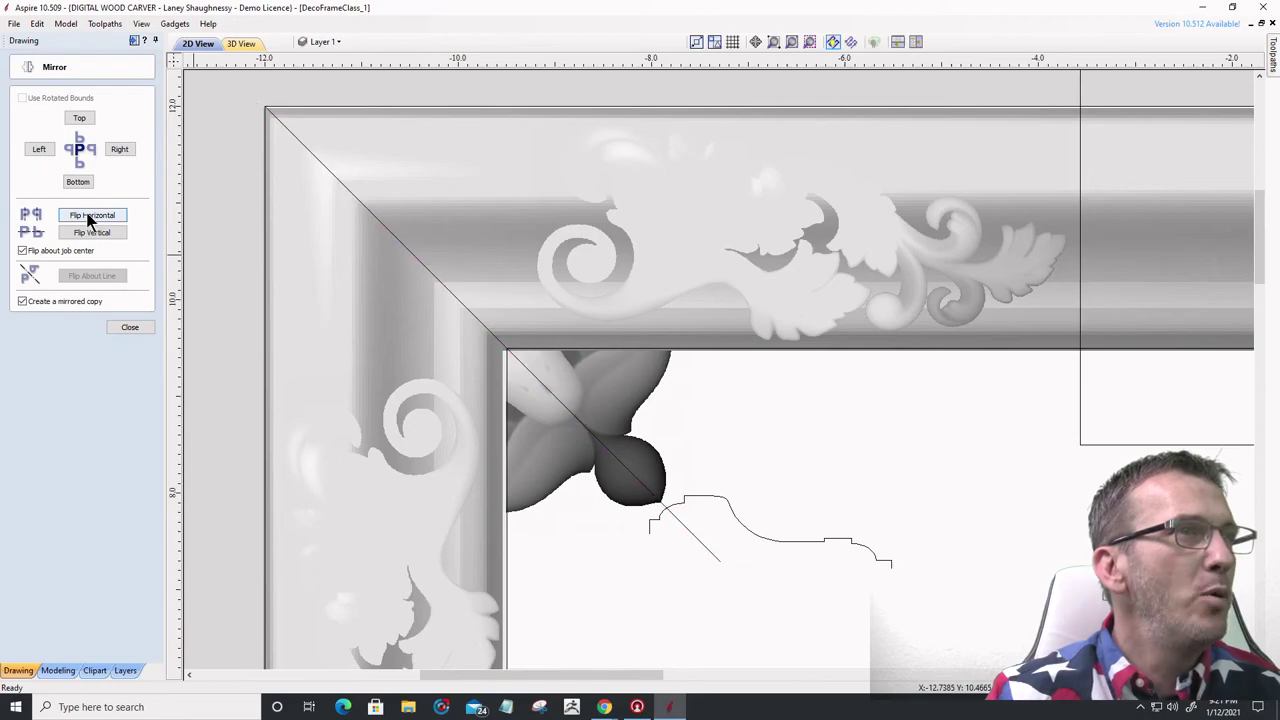
left_click(122, 327)
scroll(453, 370, "down", 5)
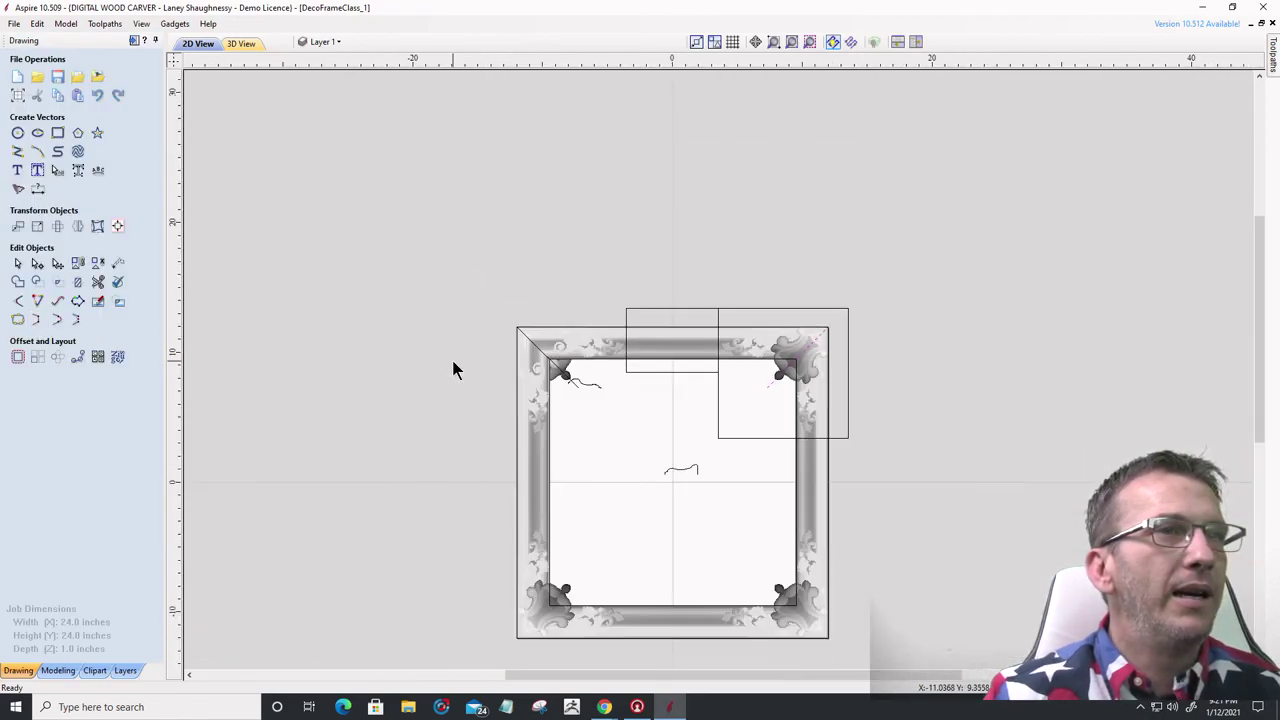
- Stretch the mirrored top-right diagonal across the helper rectangle's corners, then reselect the large rectangle
scroll(781, 373, "up", 5)
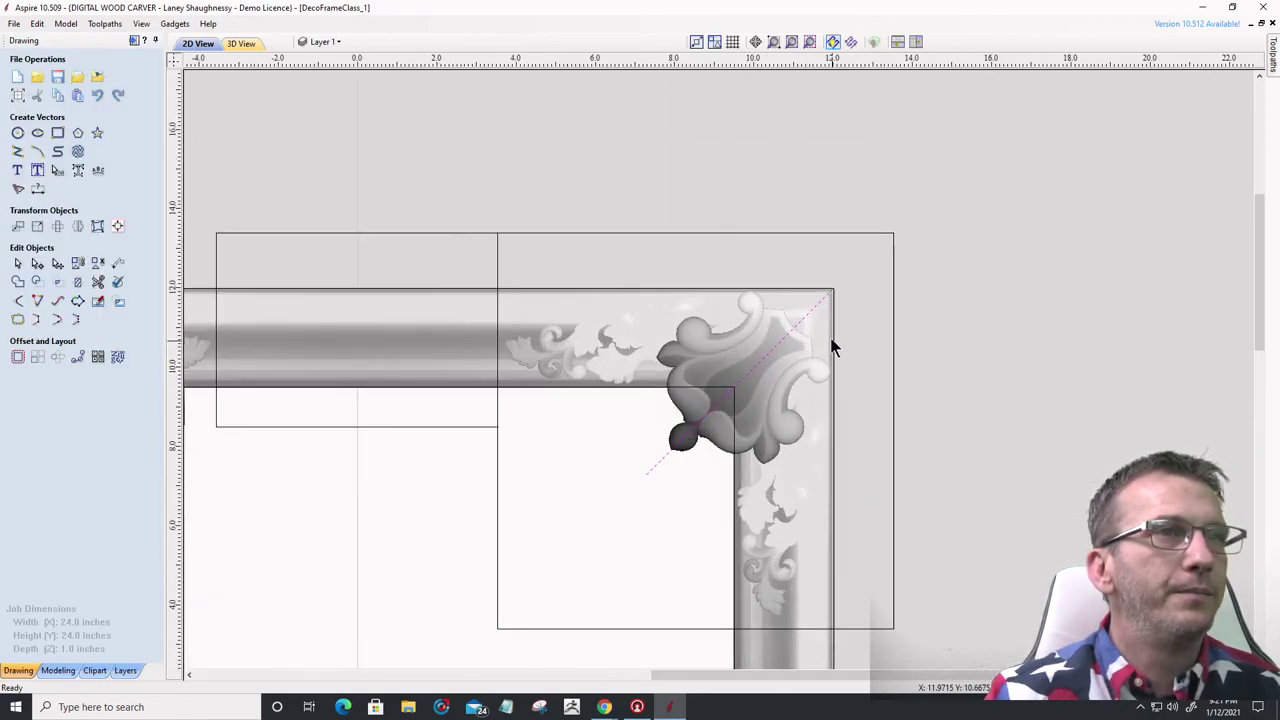
left_click(653, 468)
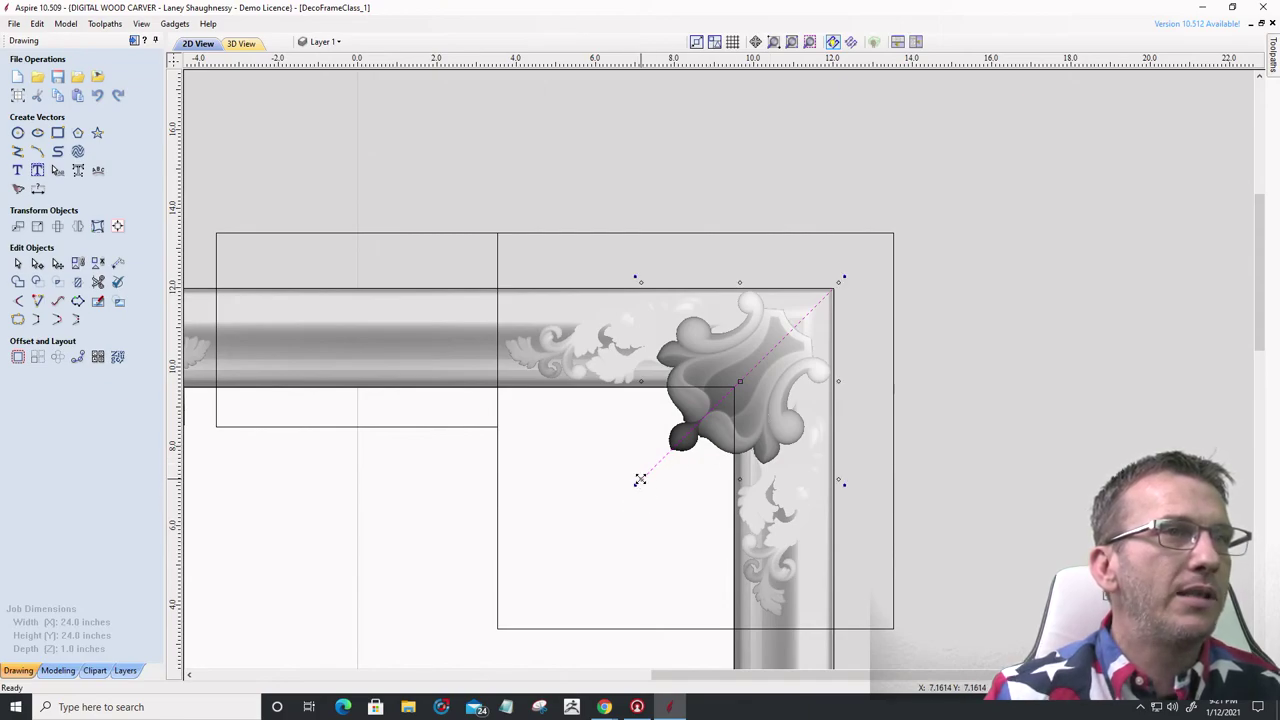
left_click_drag(640, 480, 497, 628)
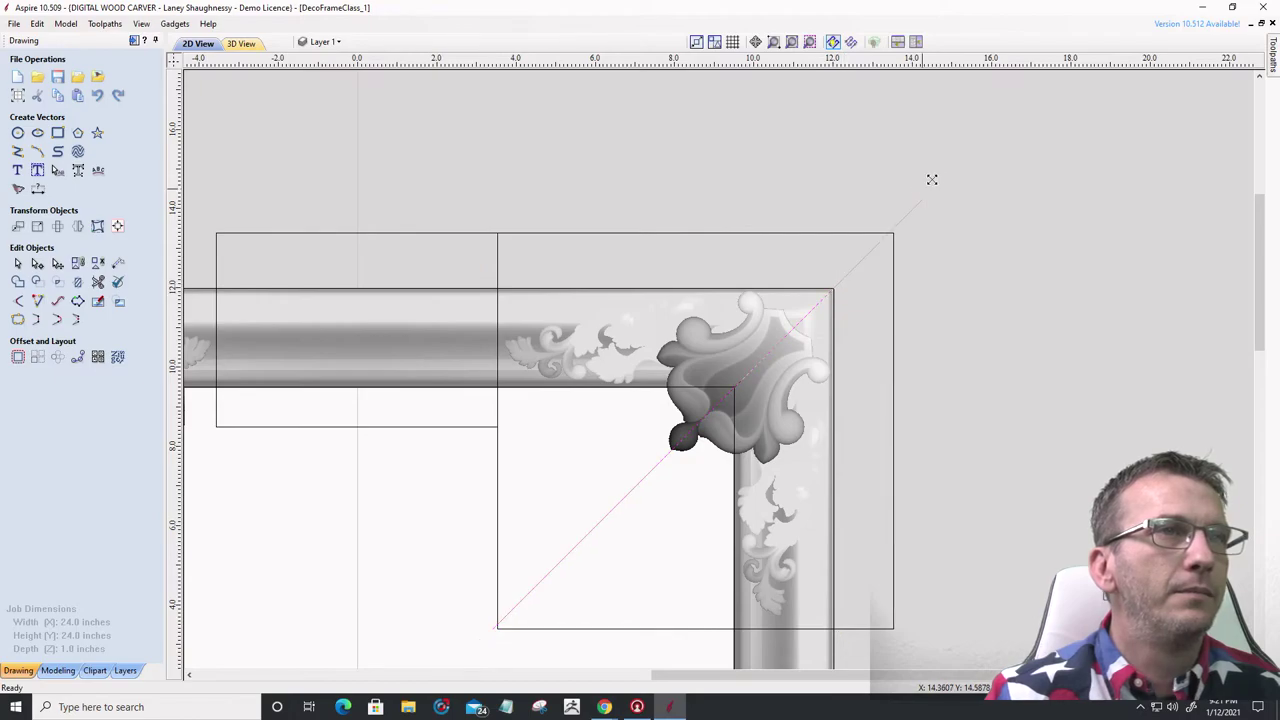
left_click_drag(932, 179, 945, 176)
scroll(492, 616, "up", 1)
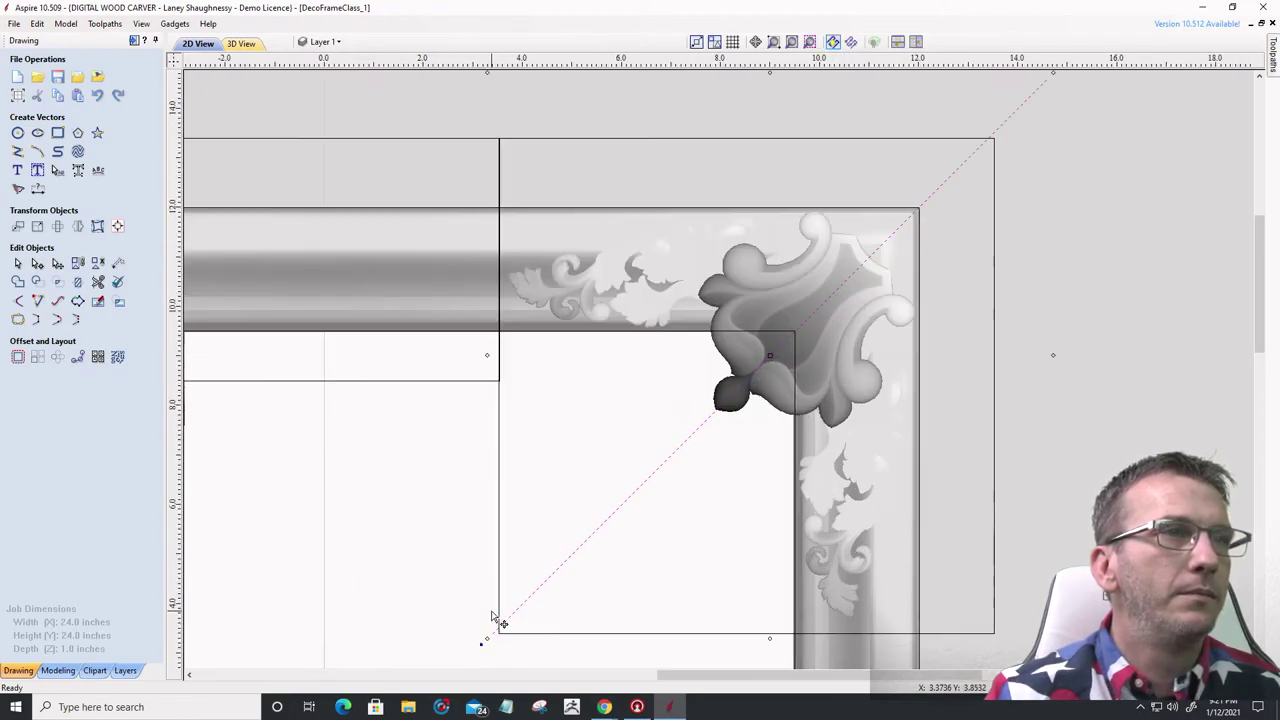
left_click(693, 634)
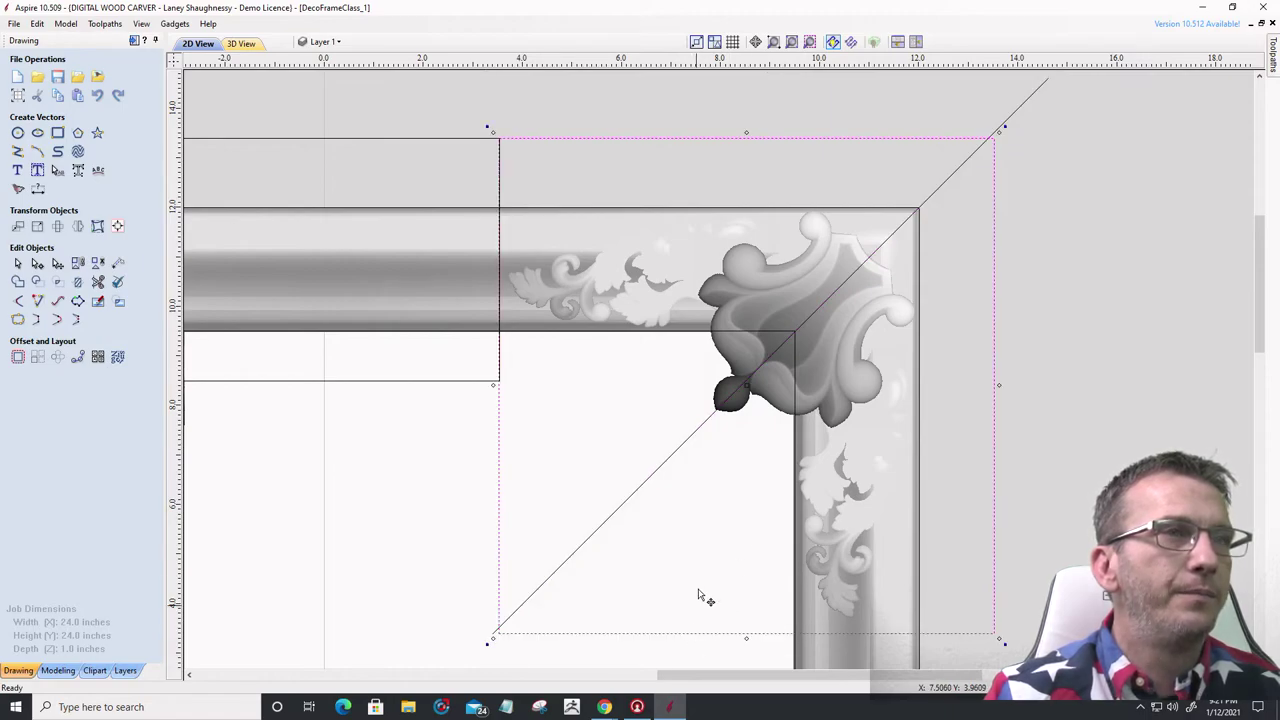
left_click(744, 382)
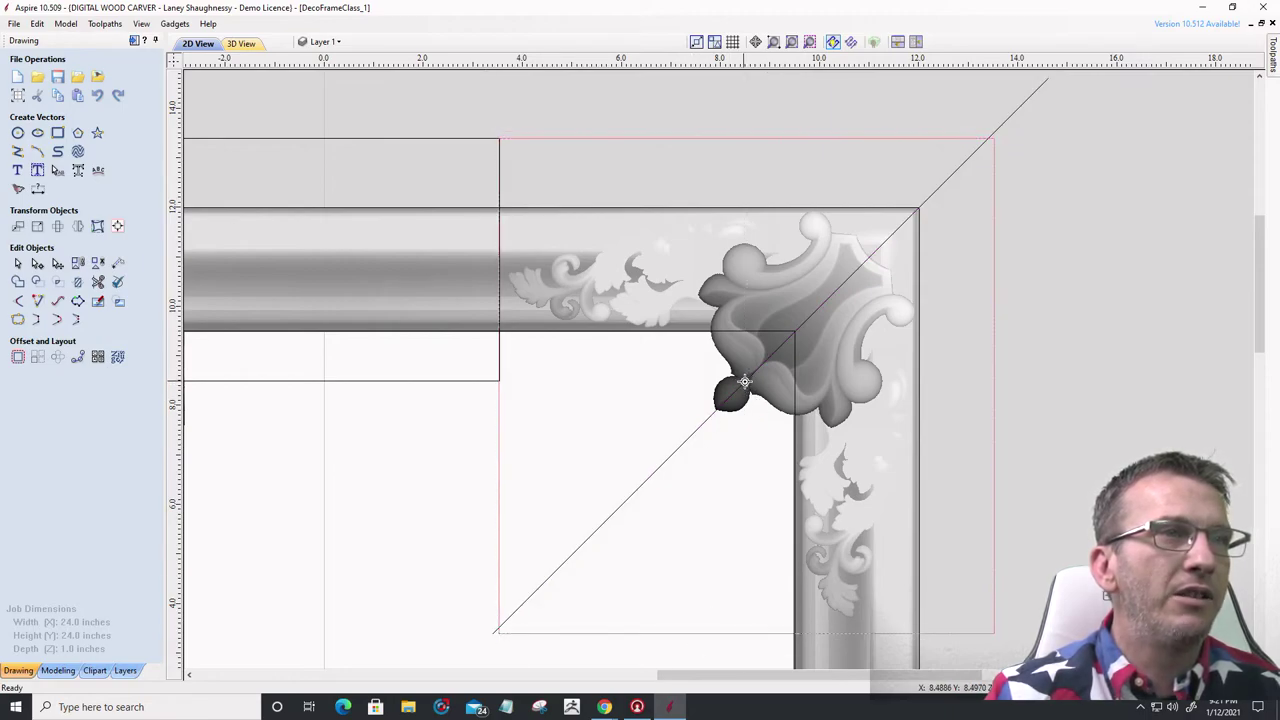
left_click(744, 382)
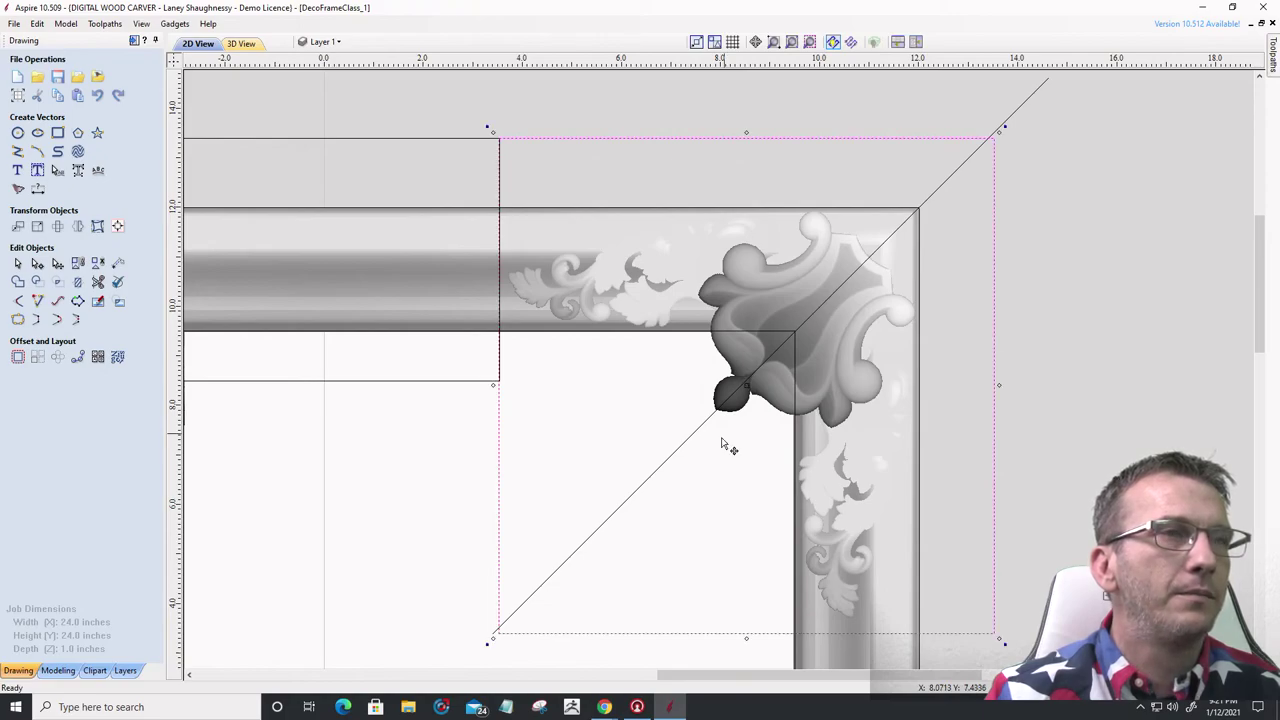
scroll(742, 396, "up", 3)
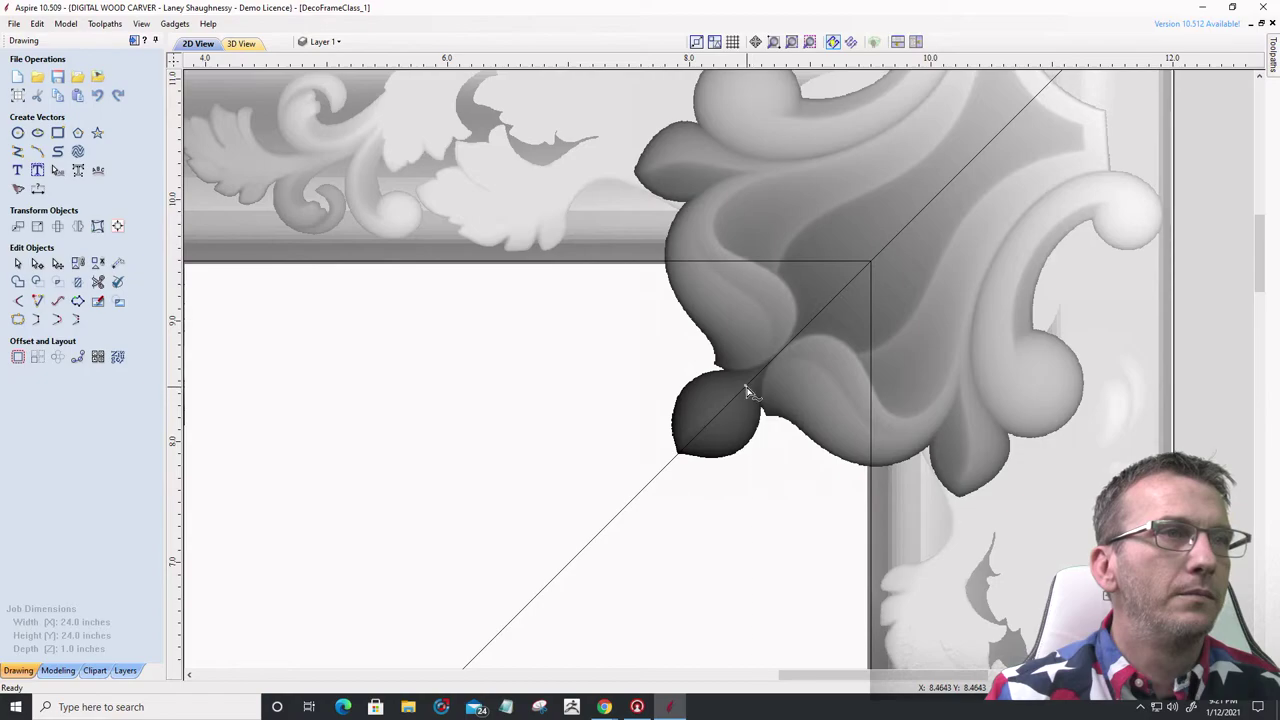
scroll(747, 385, "down", 3)
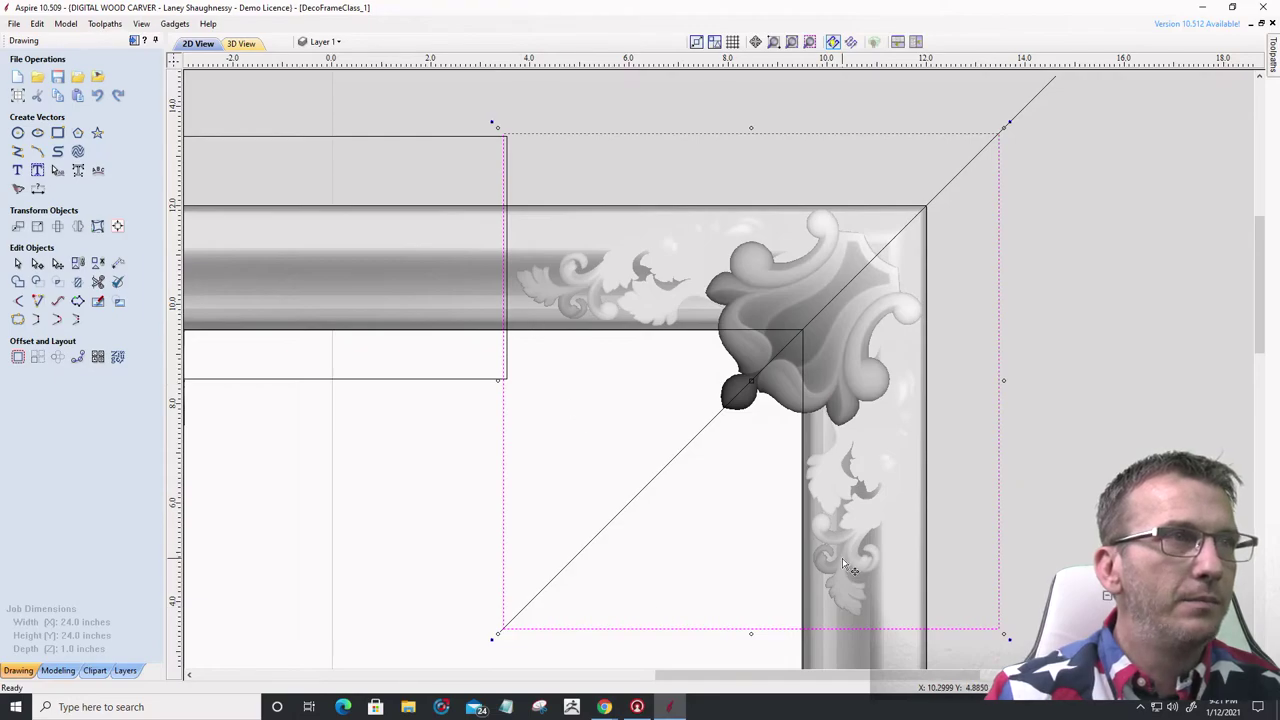
scroll(466, 289, "up", 5)
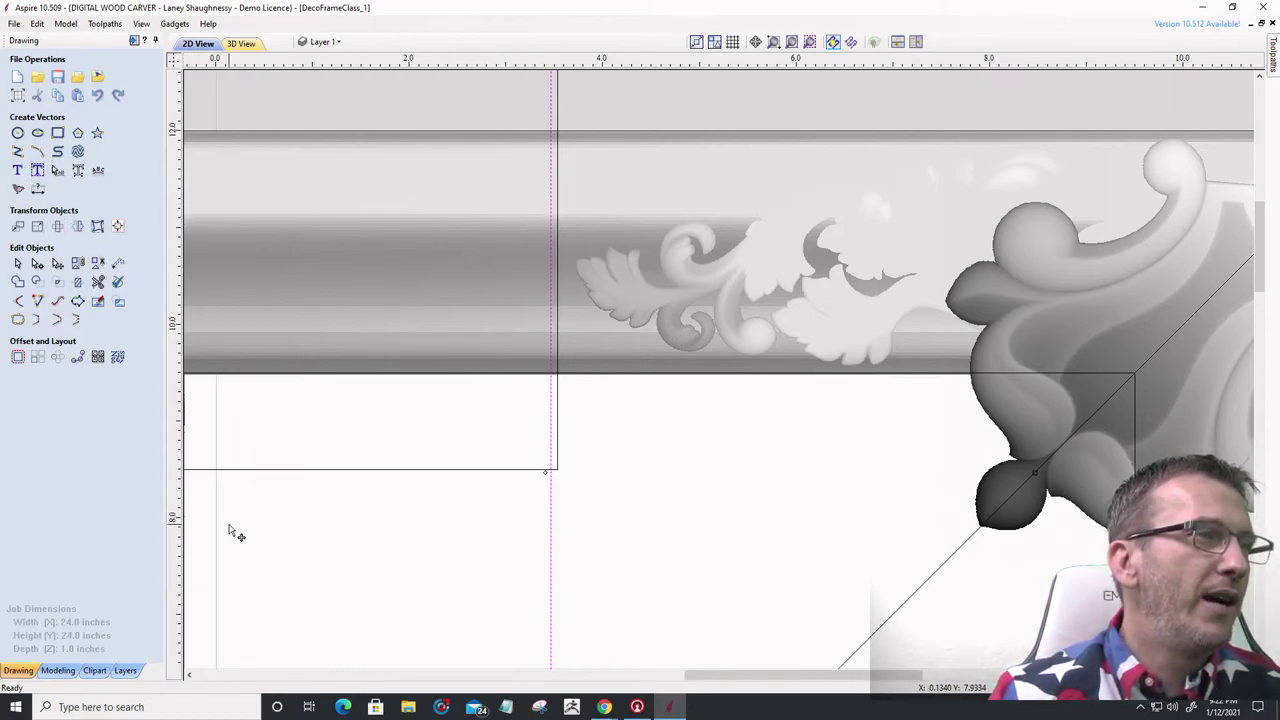
- Add a vertical guide near X 3.71 and a horizontal guide at Y 3.715
left_click_drag(175, 403, 585, 262)
scroll(574, 262, "up", 8)
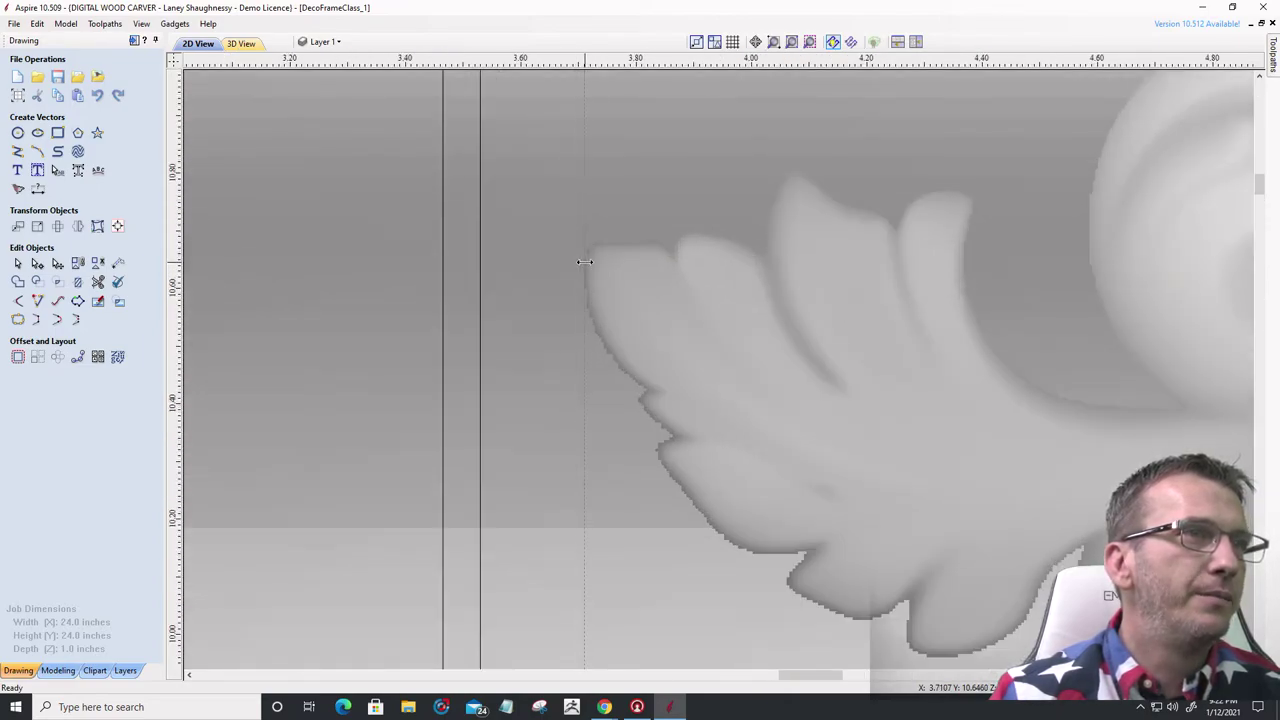
scroll(556, 255, "down", 10)
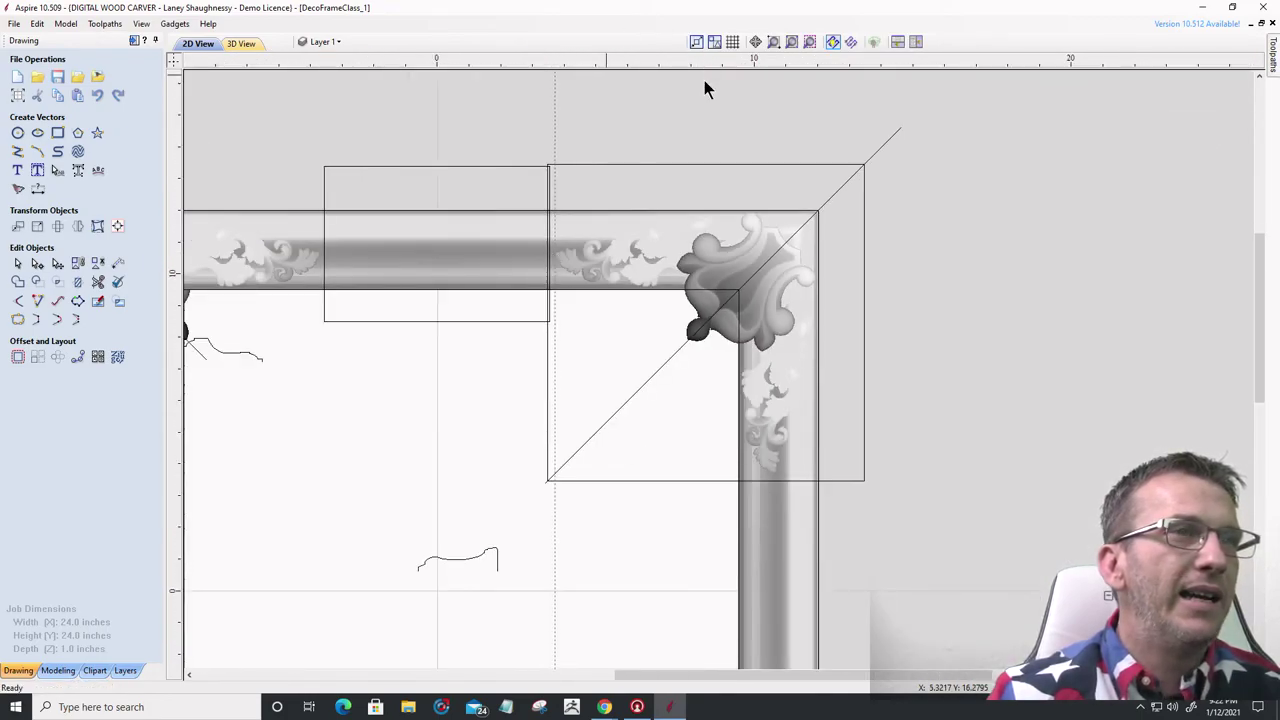
left_click_drag(705, 62, 770, 477)
scroll(770, 479, "up", 10)
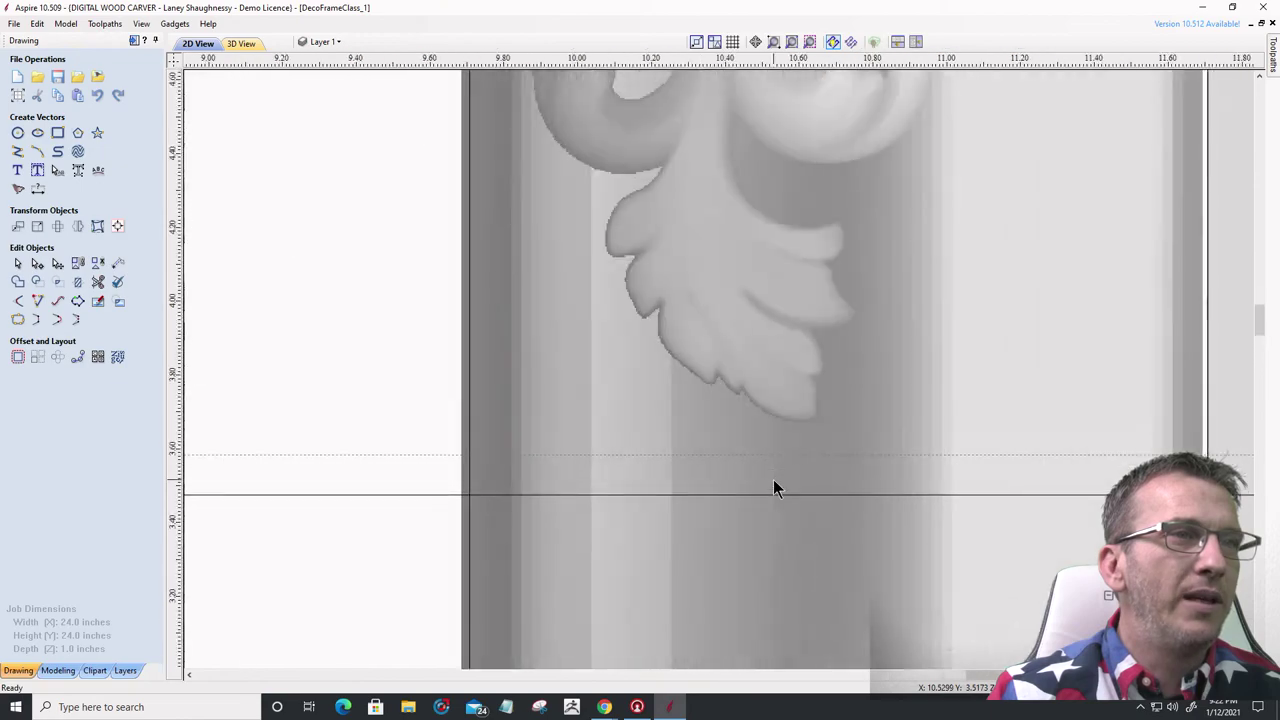
left_click_drag(797, 430, 836, 367)
scroll(866, 405, "down", 10)
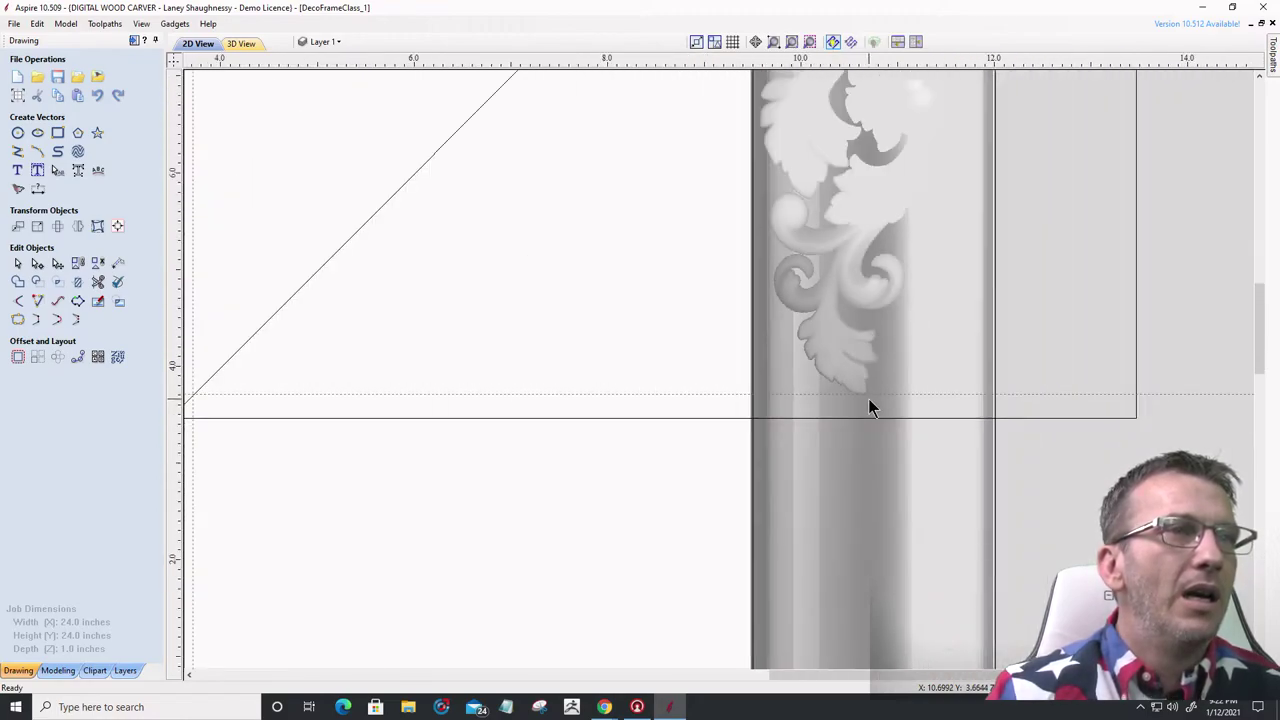
- Start the Dimensions tool, set the measuring direction, and zoom in on the top rail gap
left_click(37, 190)
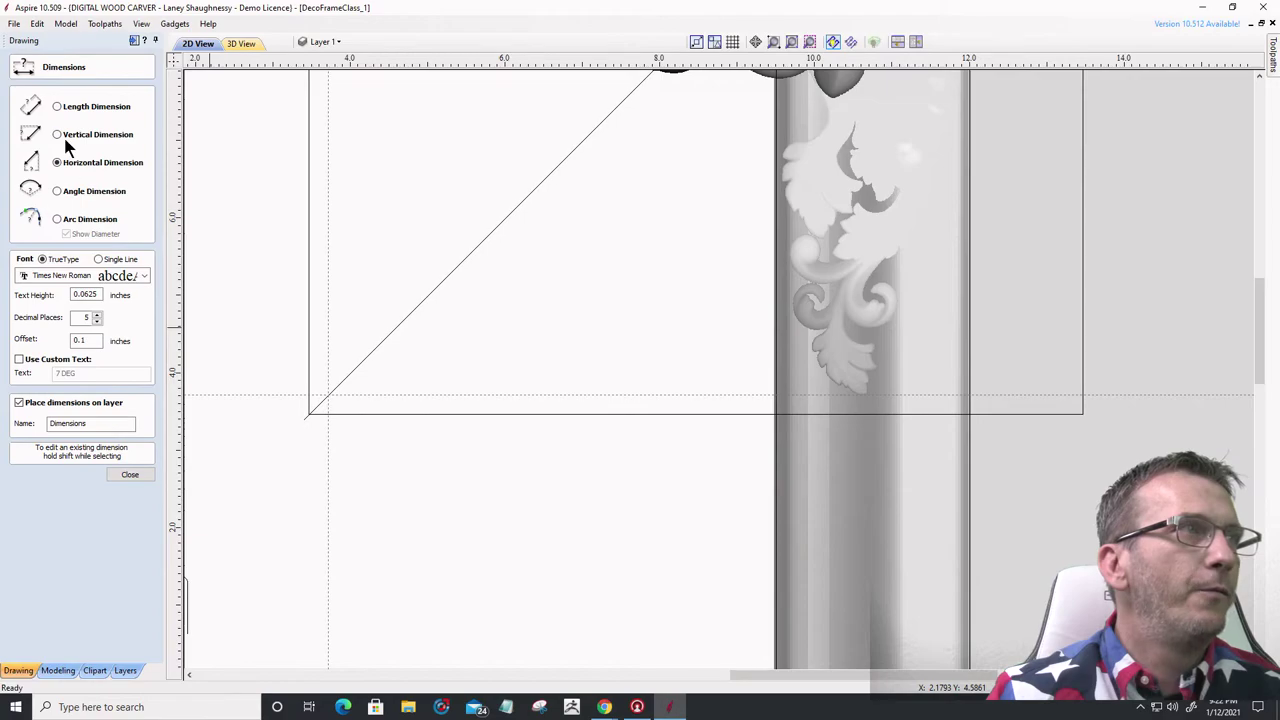
left_click(57, 134)
scroll(846, 416, "up", 4)
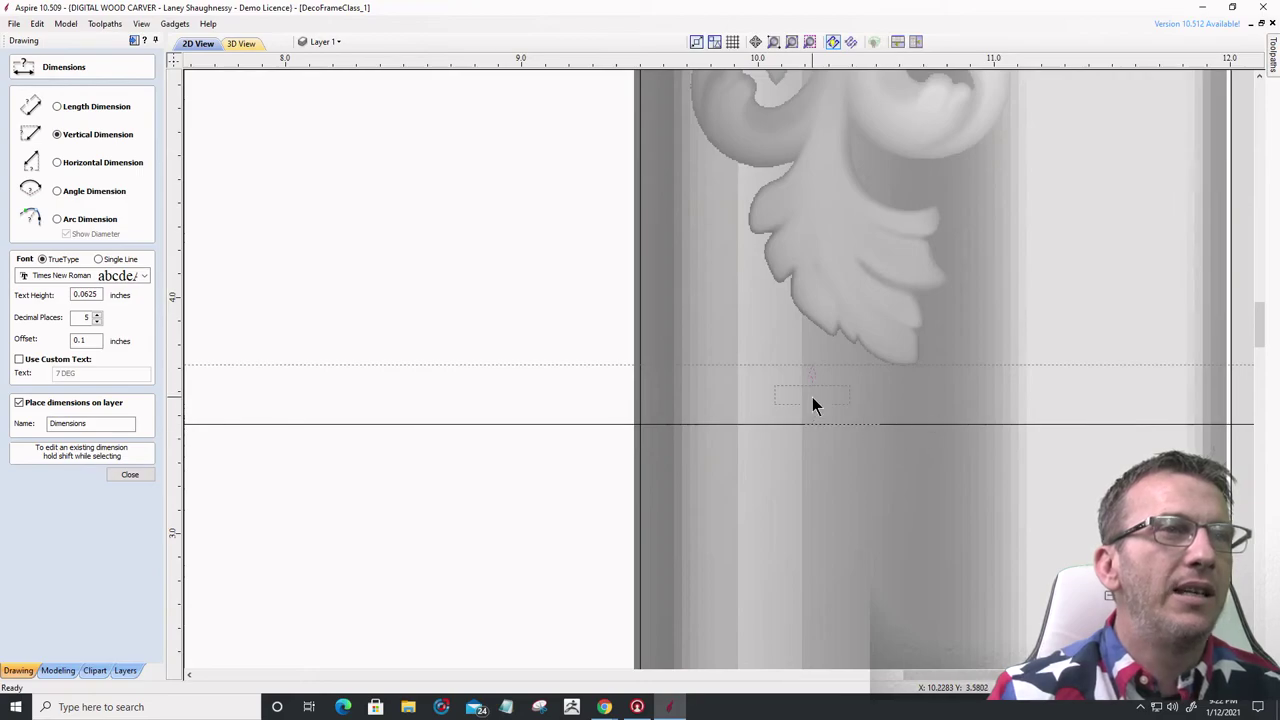
scroll(795, 412, "up", 5)
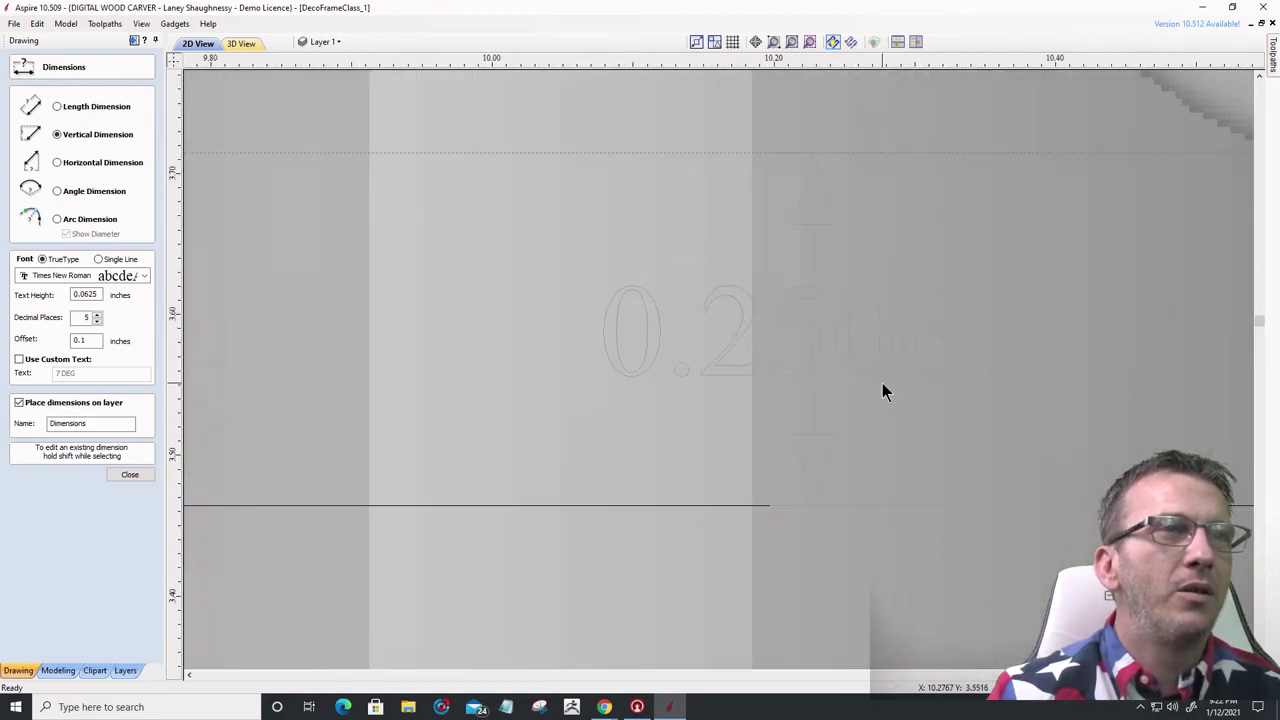
scroll(881, 383, "up", 2)
scroll(880, 384, "down", 3)
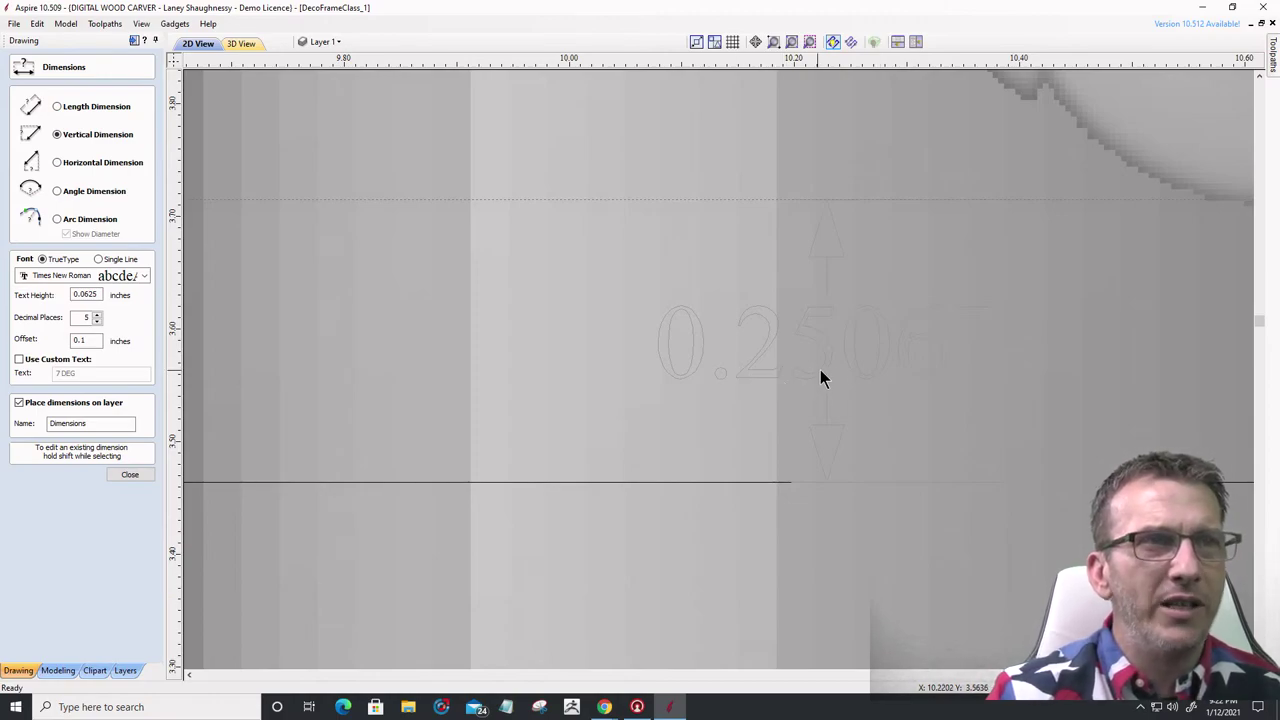
scroll(974, 370, "down", 1)
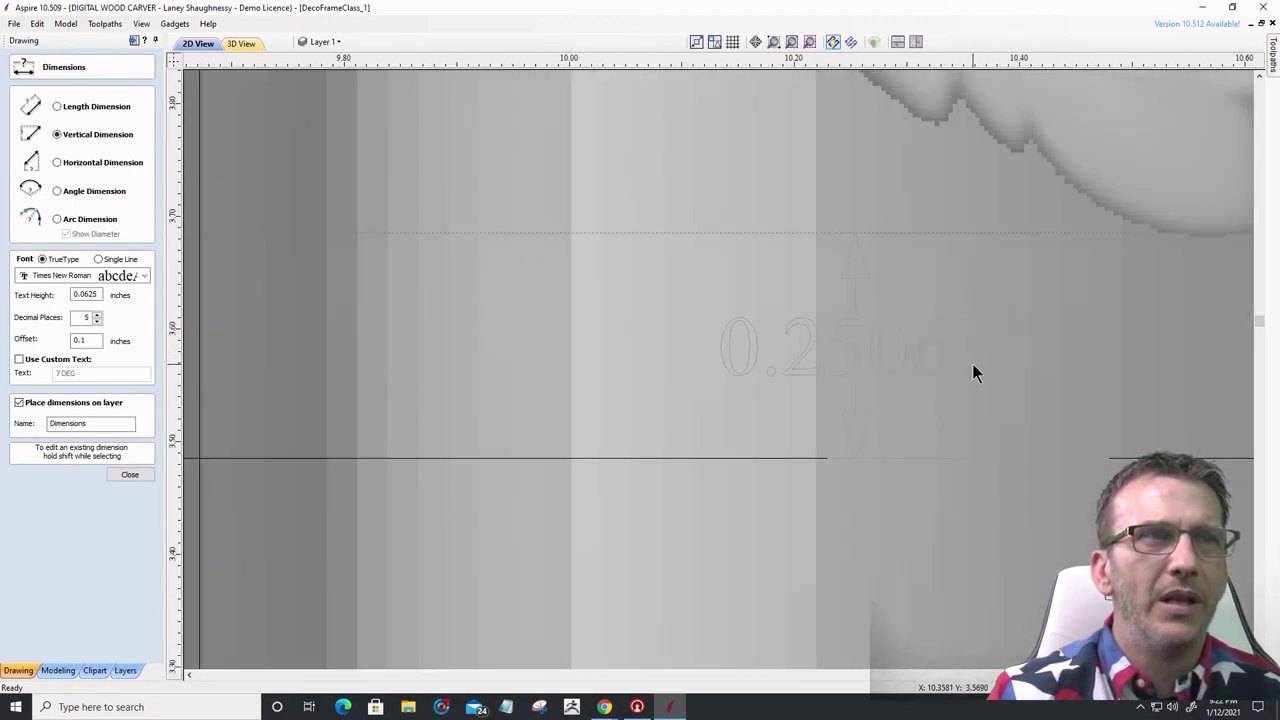
scroll(974, 370, "down", 3)
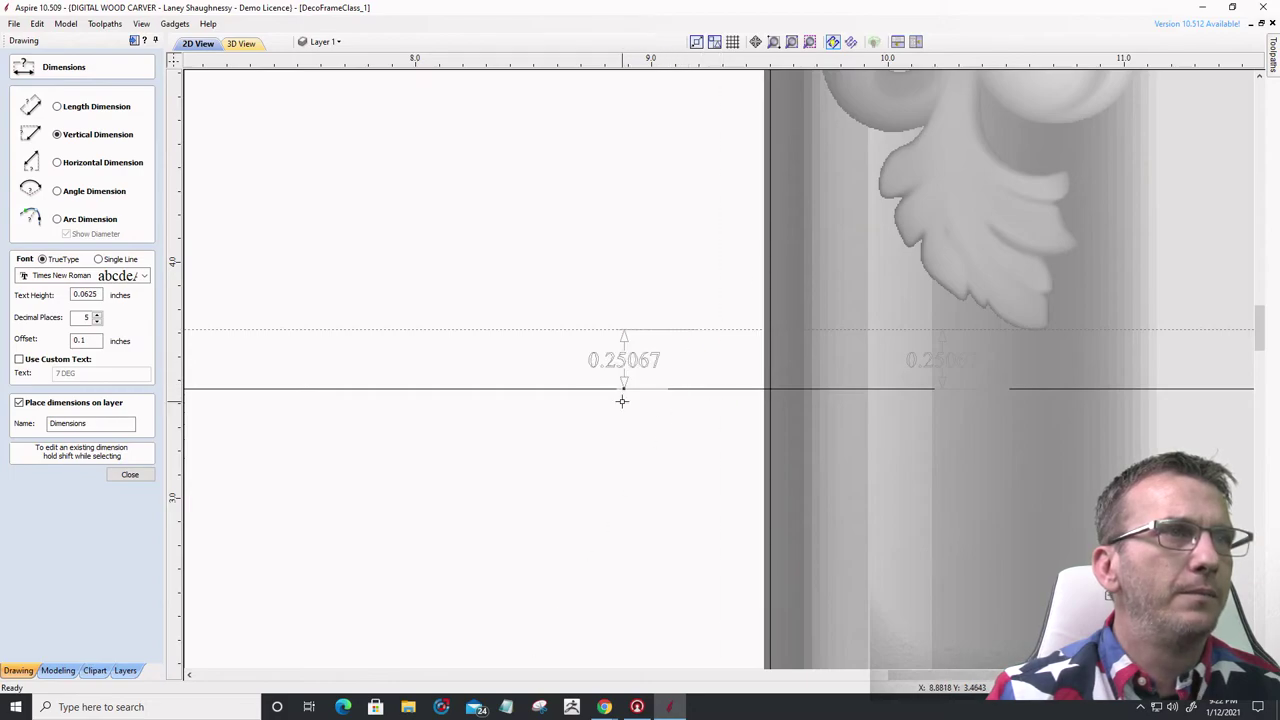
scroll(589, 368, "up", 1)
scroll(677, 391, "down", 3)
scroll(733, 388, "down", 1)
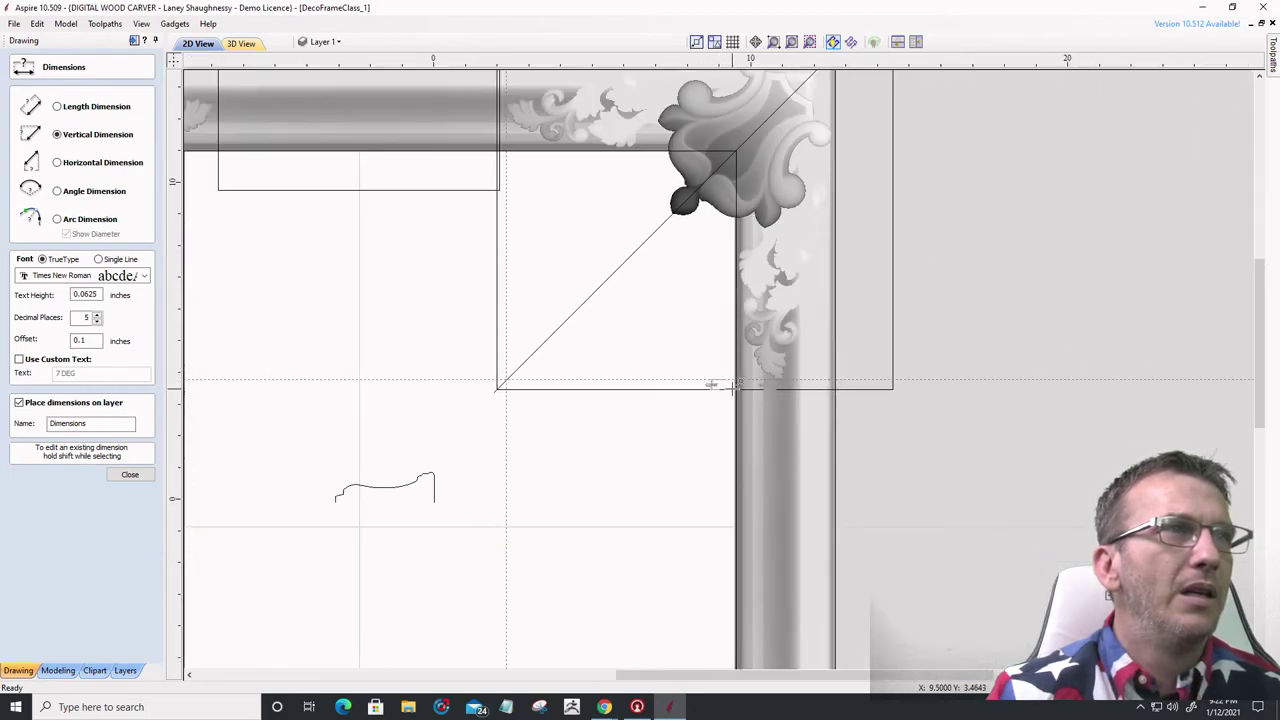
scroll(520, 177, "up", 5)
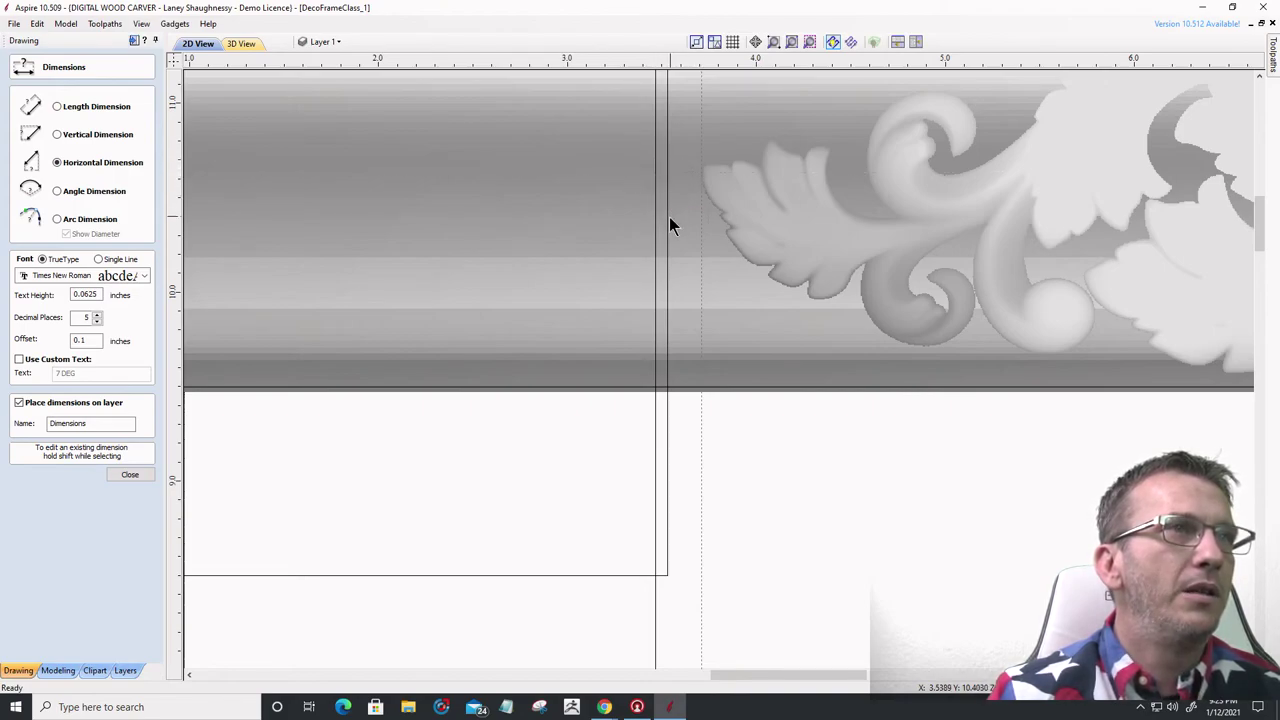
- Place the gap dimension of about 0.246 inches beside the top rail and close Dimensions
left_click(770, 453)
scroll(803, 453, "up", 3)
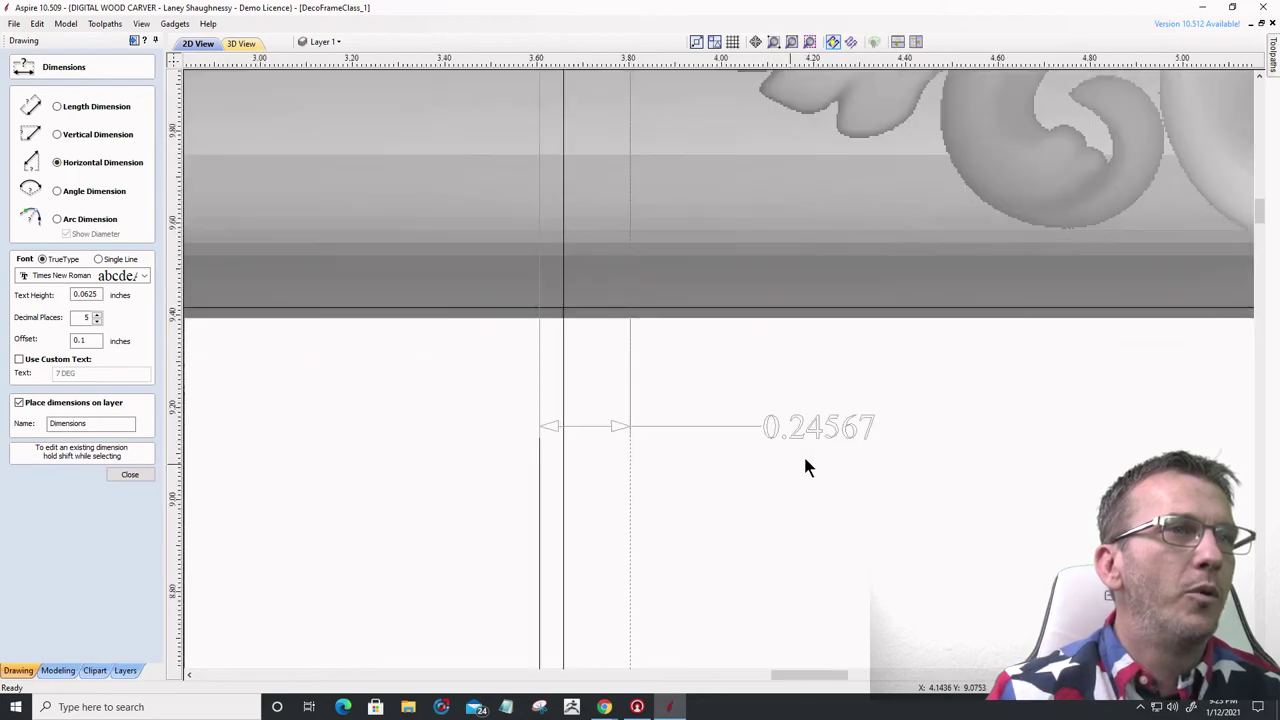
scroll(807, 450, "down", 10)
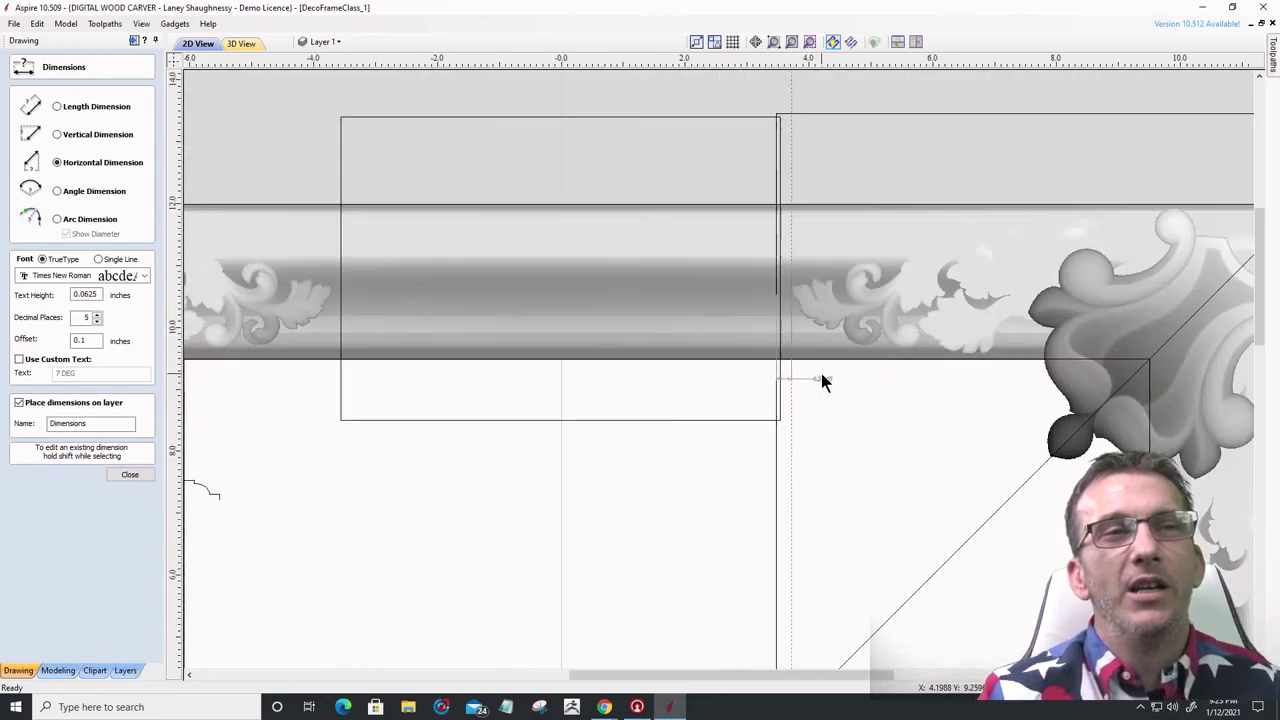
scroll(932, 488, "up", 5)
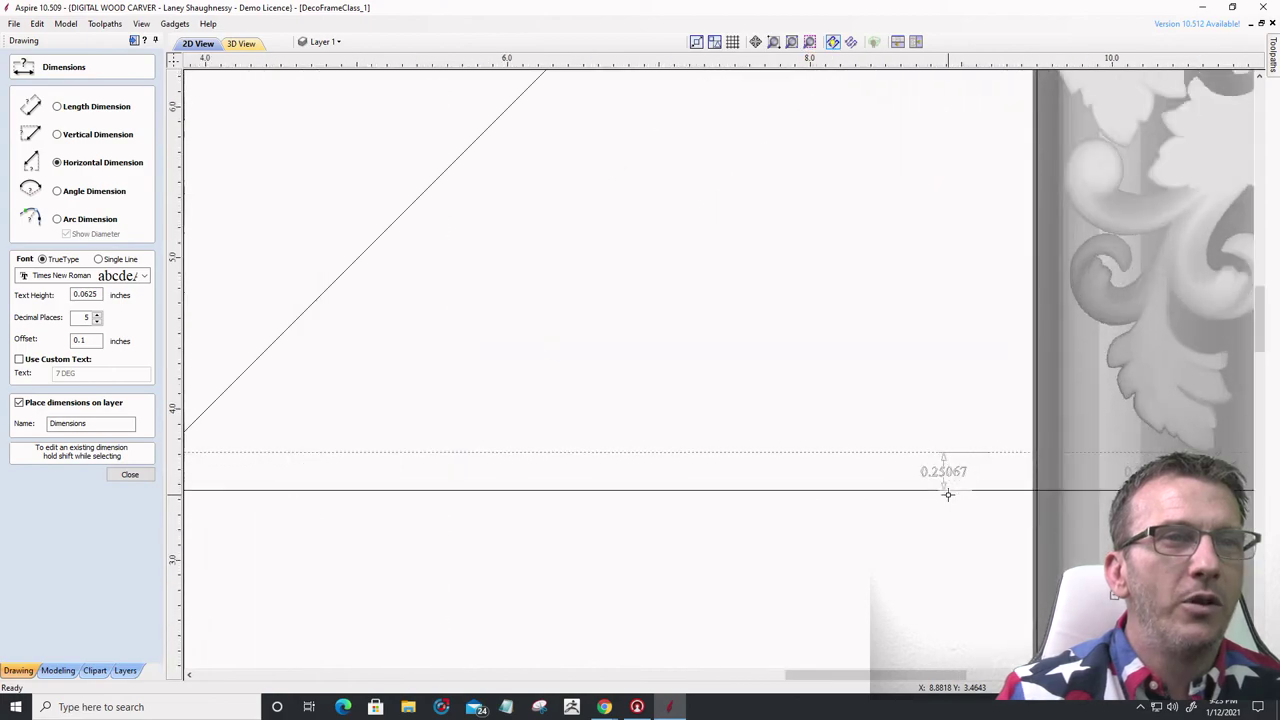
scroll(948, 493, "down", 6)
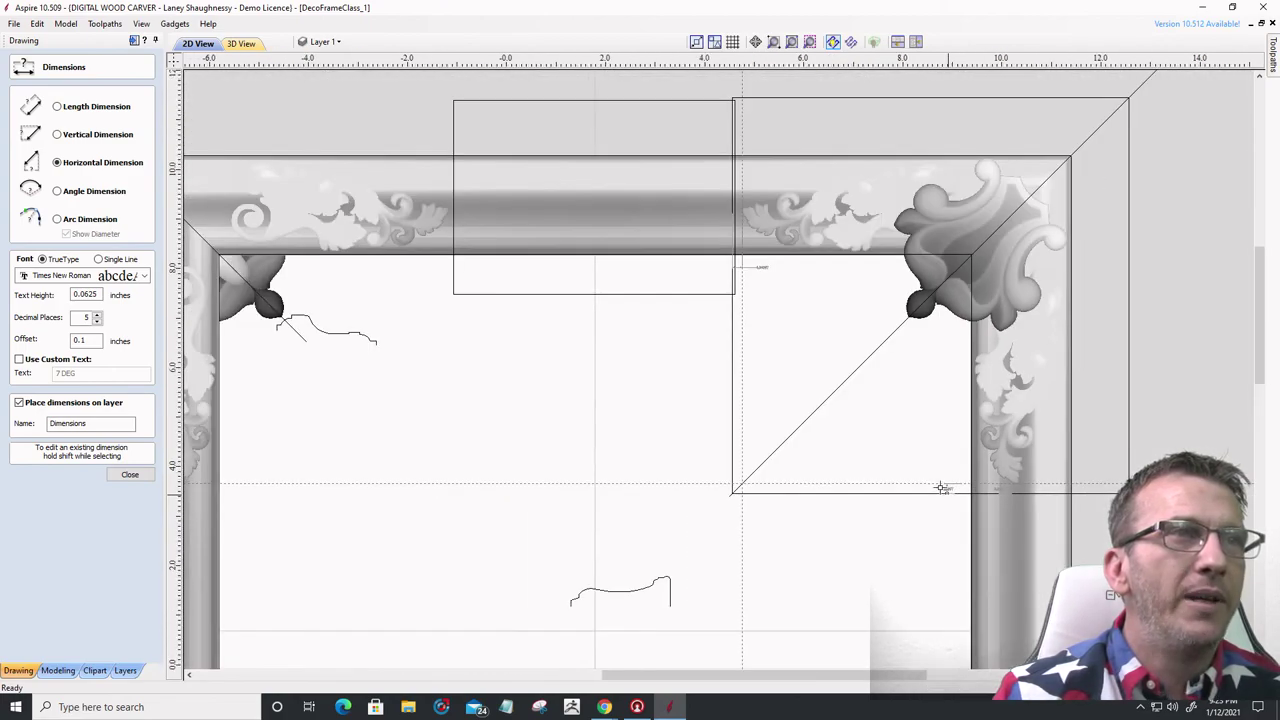
scroll(674, 172, "up", 2)
scroll(730, 270, "down", 2)
scroll(730, 270, "down", 1)
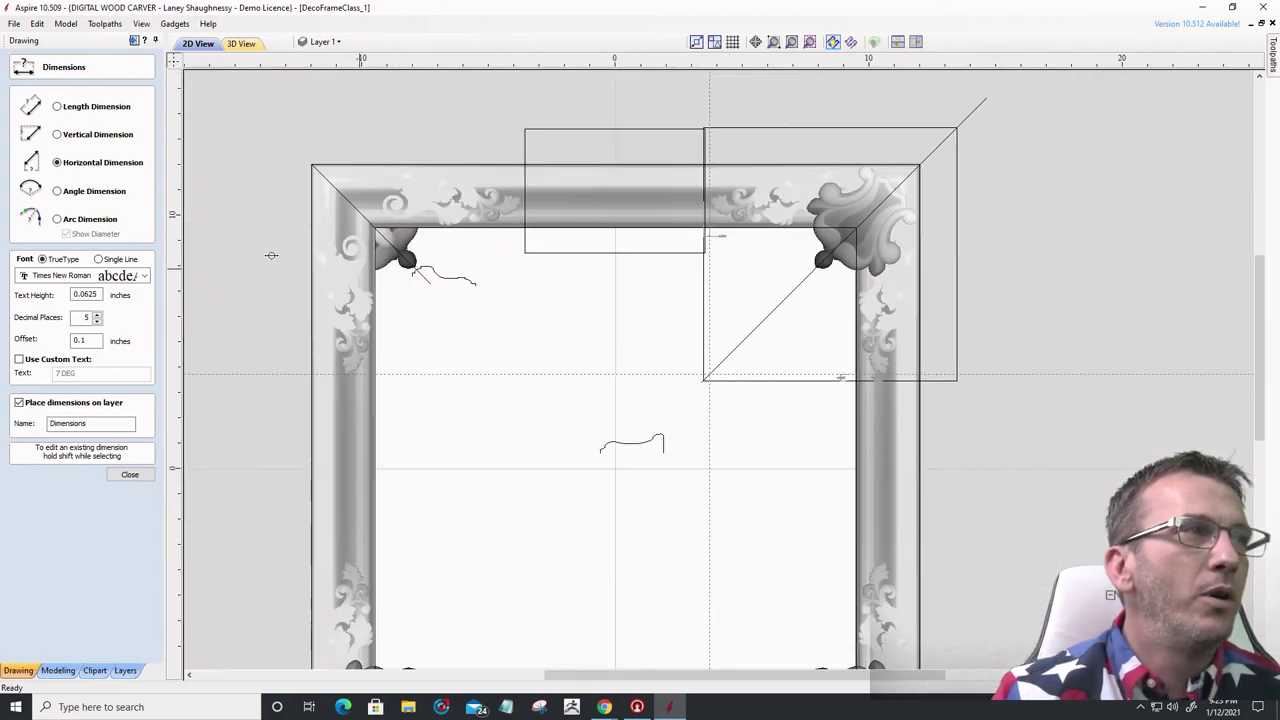
left_click(130, 474)
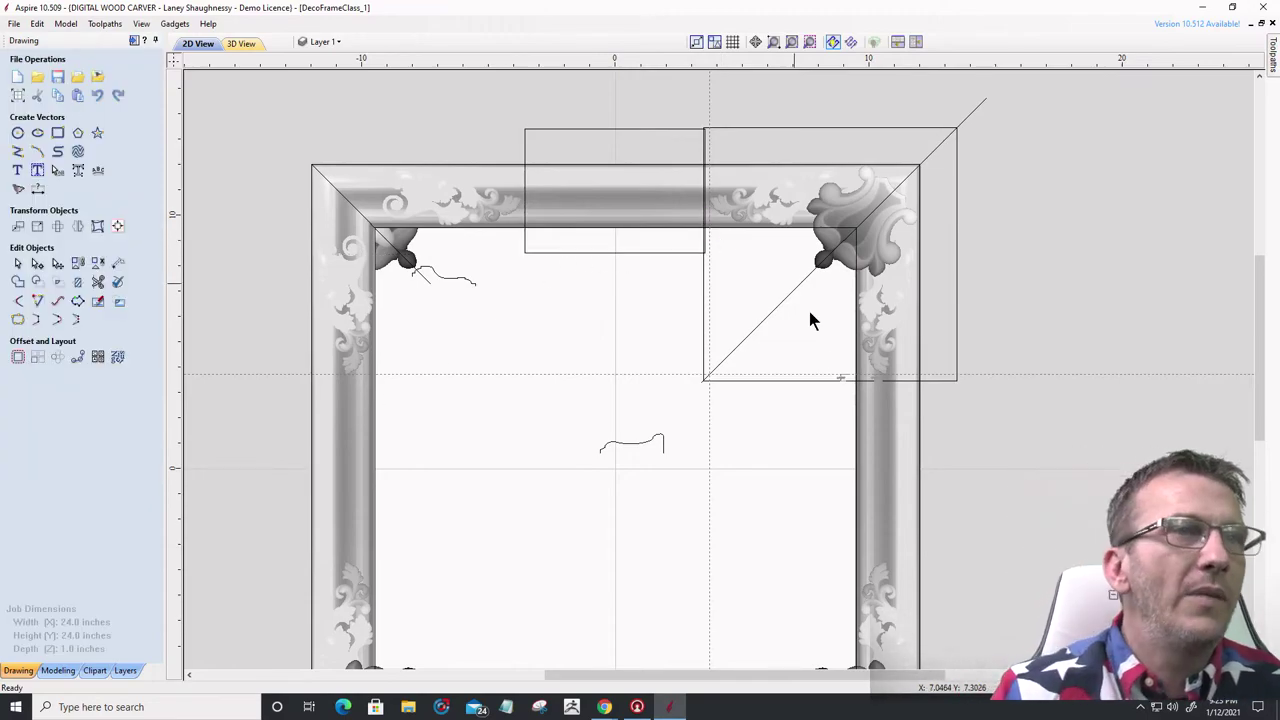
- Pick the 0.25067 dimension, then select the large outer helper rectangle by its left edge
scroll(839, 376, "up", 5)
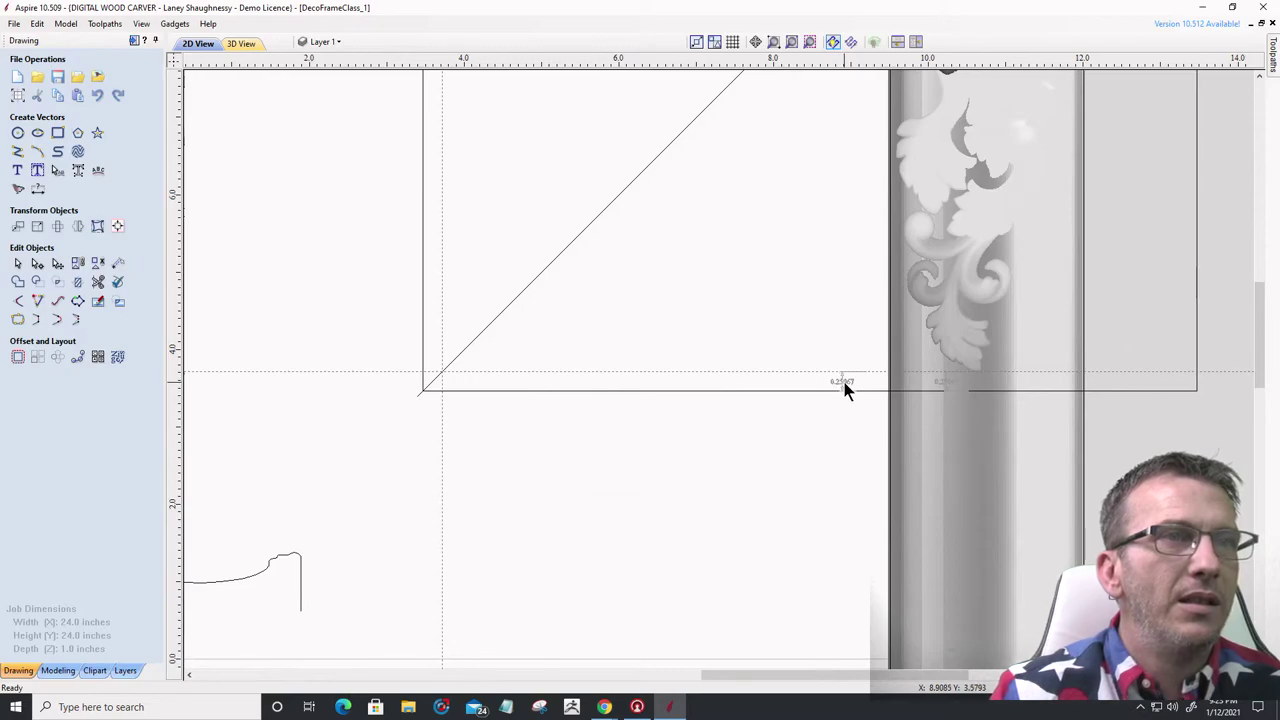
scroll(843, 382, "up", 1)
left_click(843, 381)
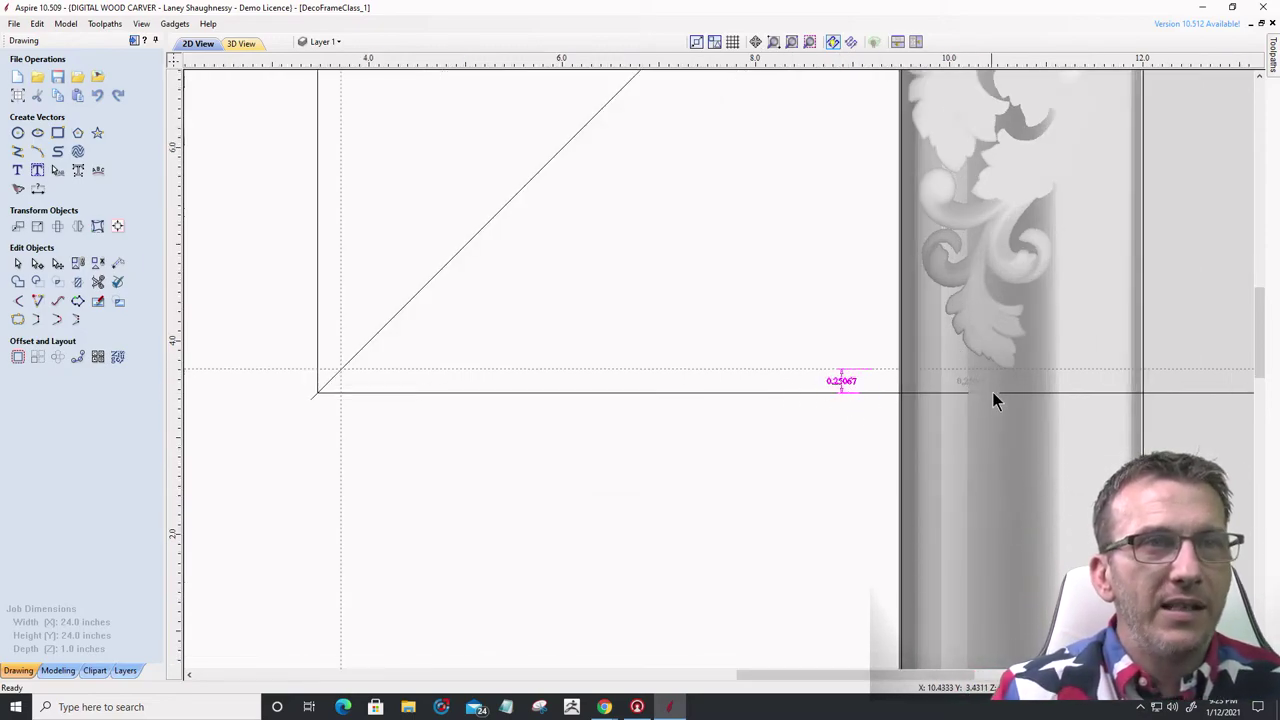
scroll(500, 429, "down", 7)
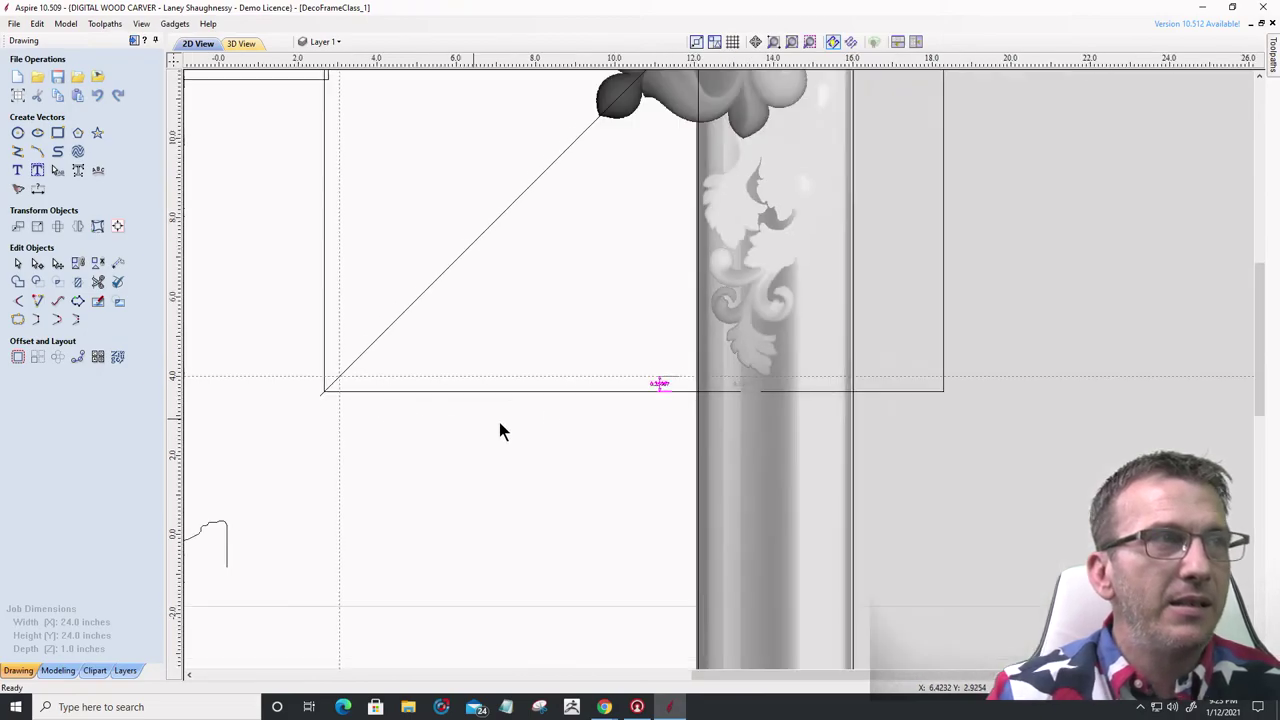
scroll(380, 171, "up", 5)
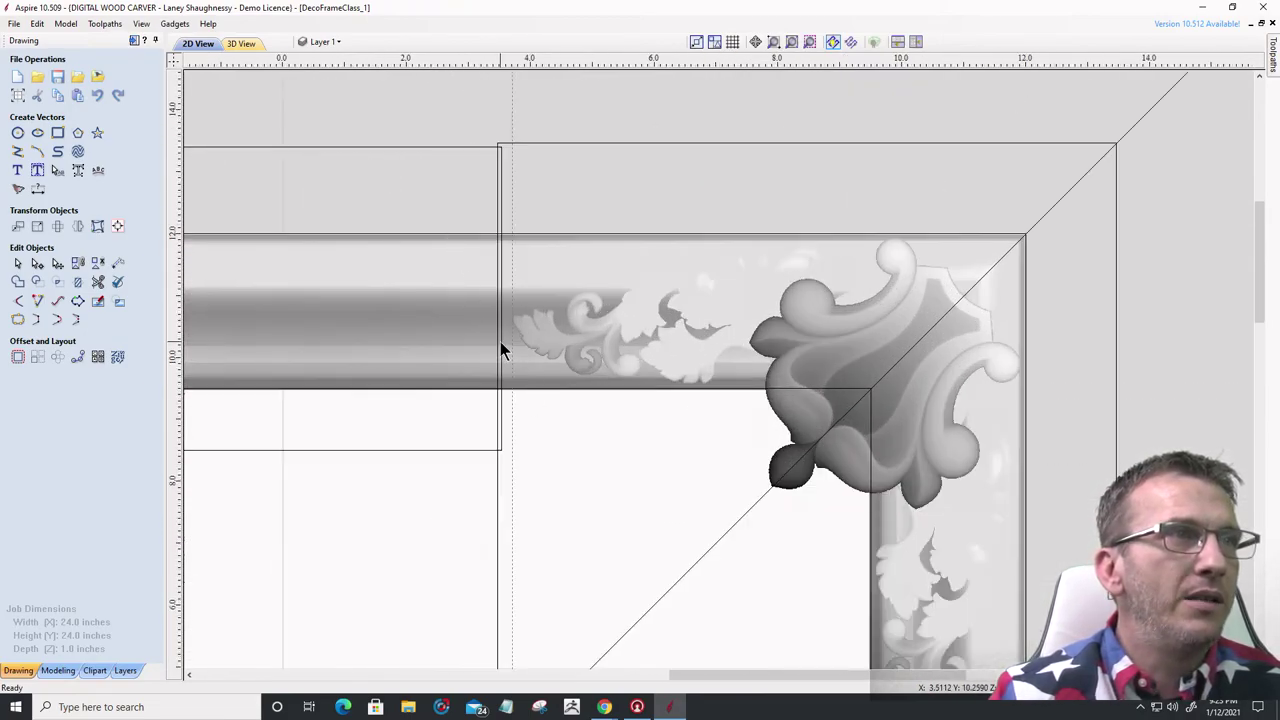
left_click(499, 337)
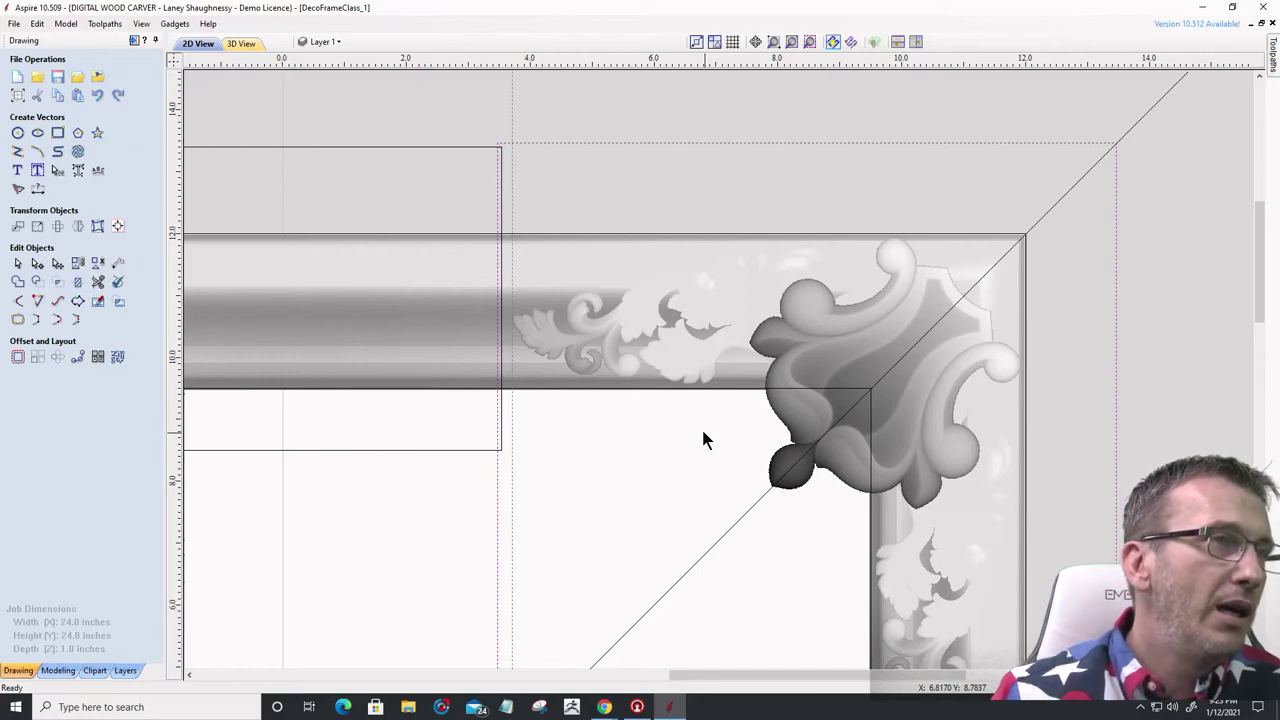
- Dismiss Move Selected Objects unused and start the Horizontal Dimensions tool zoomed on the top rail
left_click(18, 227)
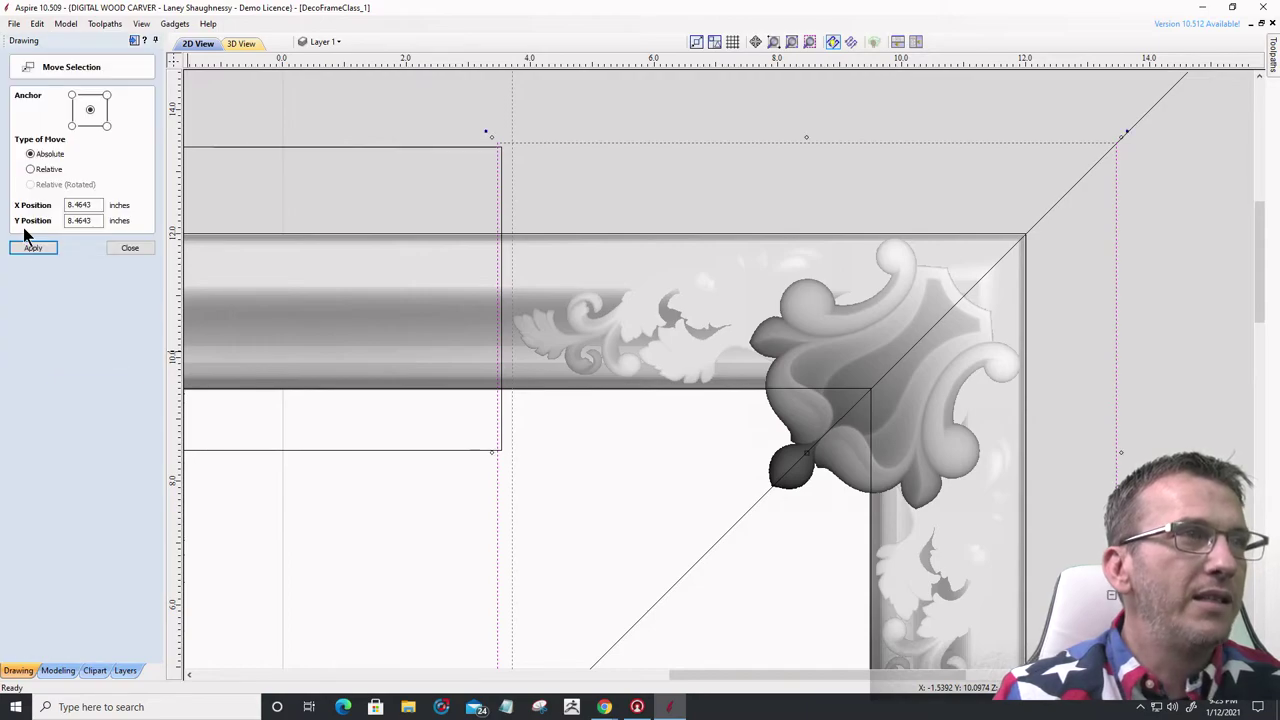
left_click(130, 247)
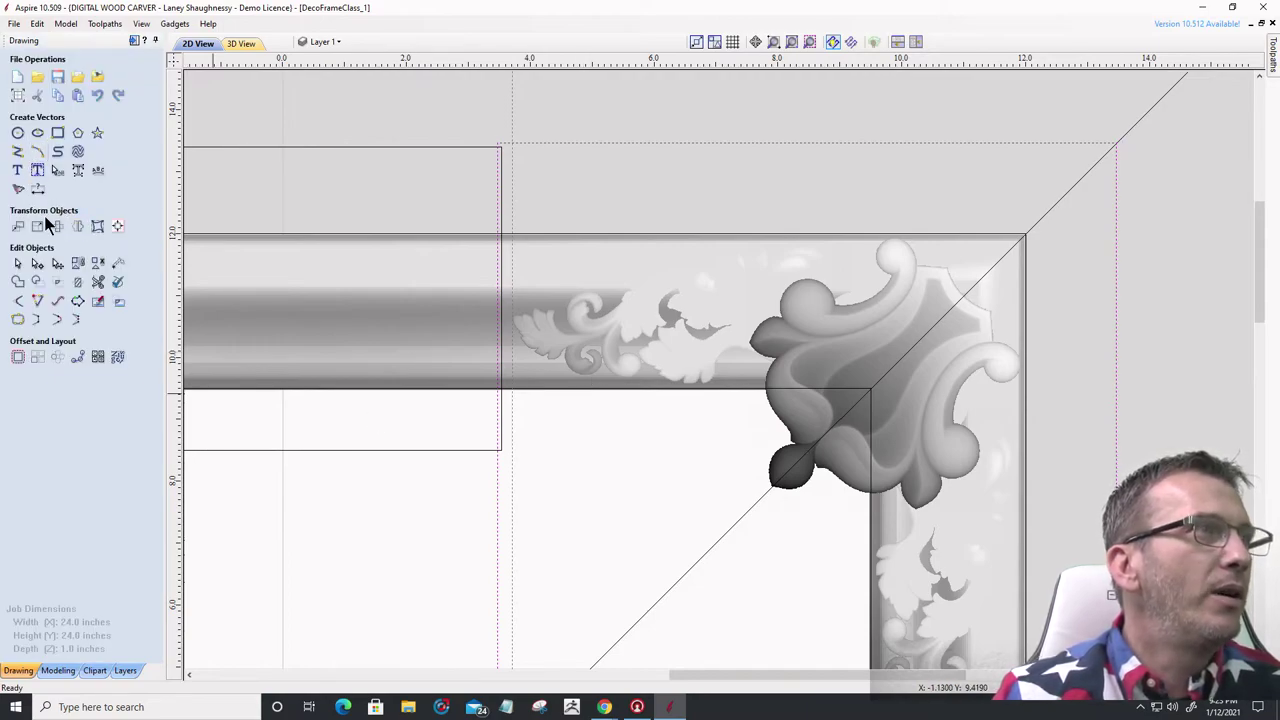
left_click(37, 188)
scroll(490, 302, "up", 2)
scroll(487, 303, "up", 1)
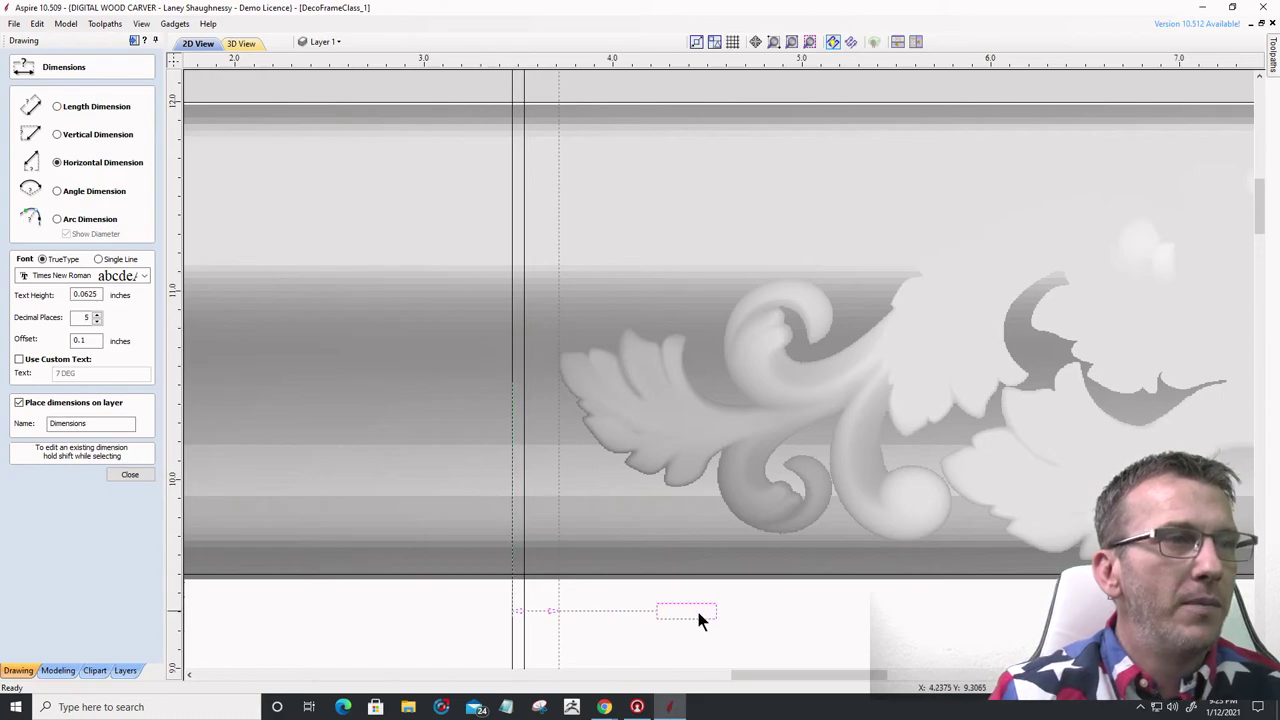
- Place a 0.24567-inch horizontal dimension by the small rectangle's right edge, then close Dimensions
left_click(698, 612)
scroll(709, 625, "up", 2)
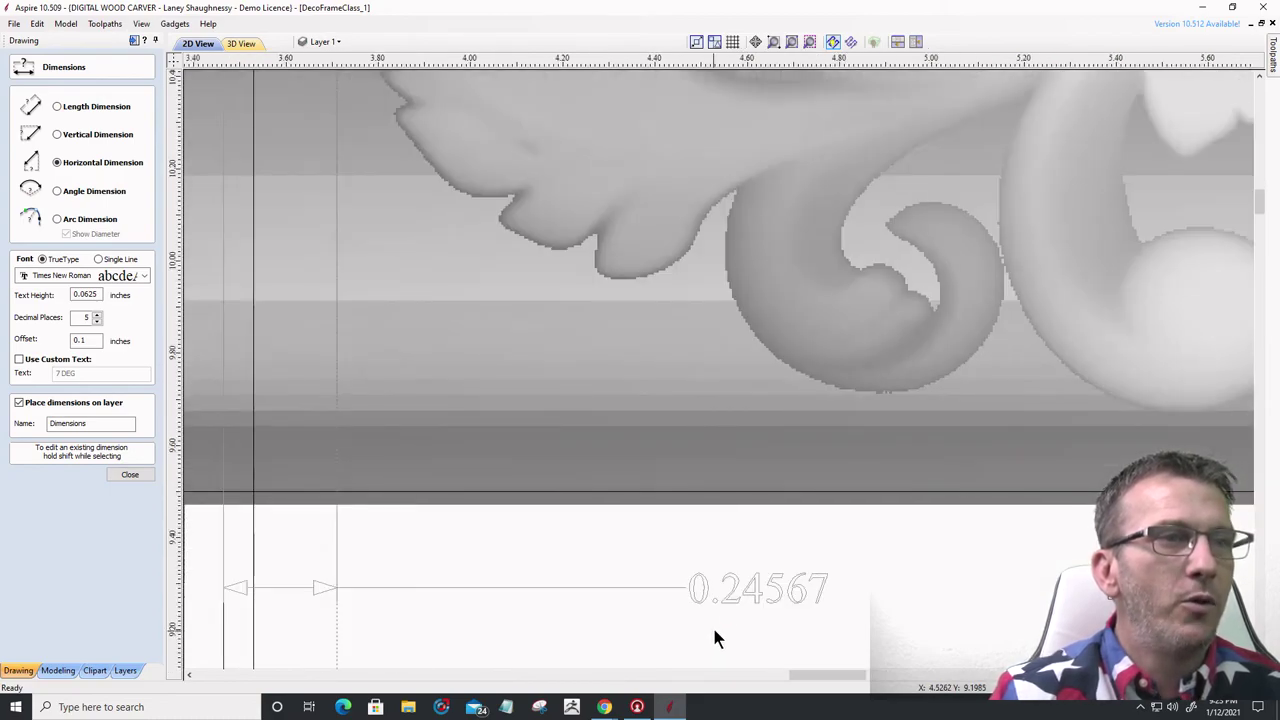
scroll(796, 460, "down", 2)
scroll(798, 463, "up", 1)
scroll(800, 470, "down", 3)
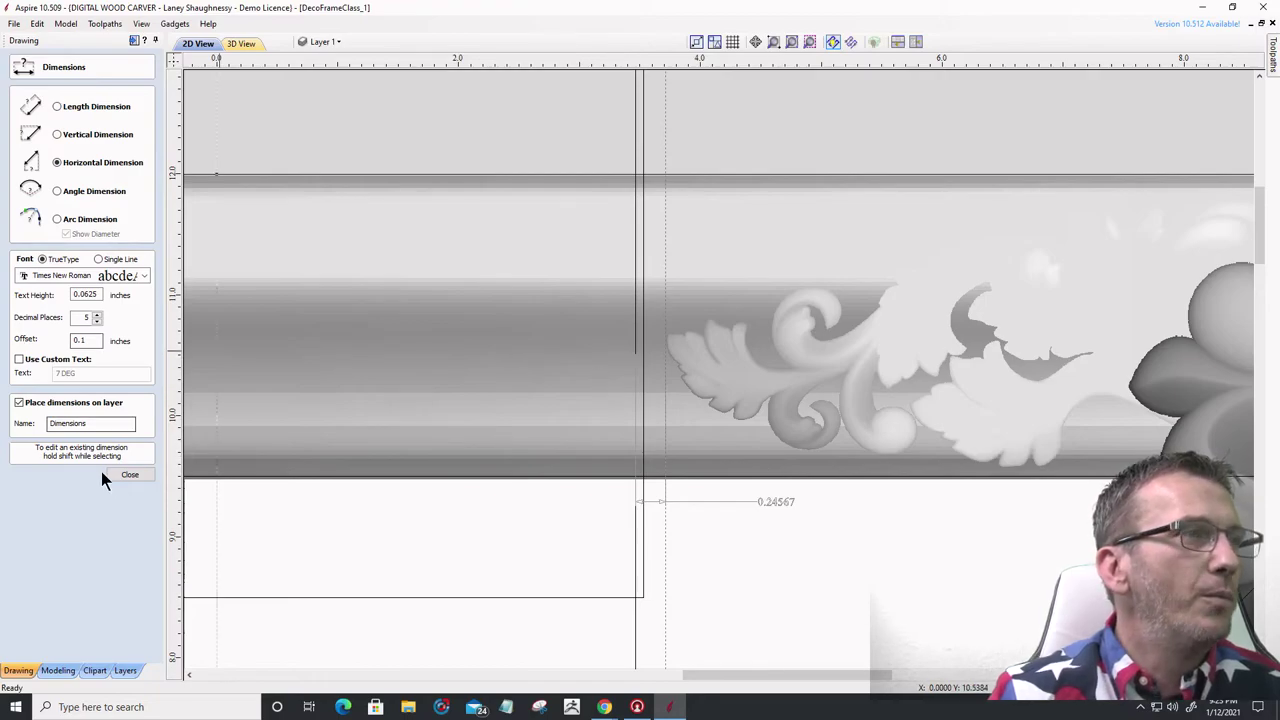
left_click(129, 474)
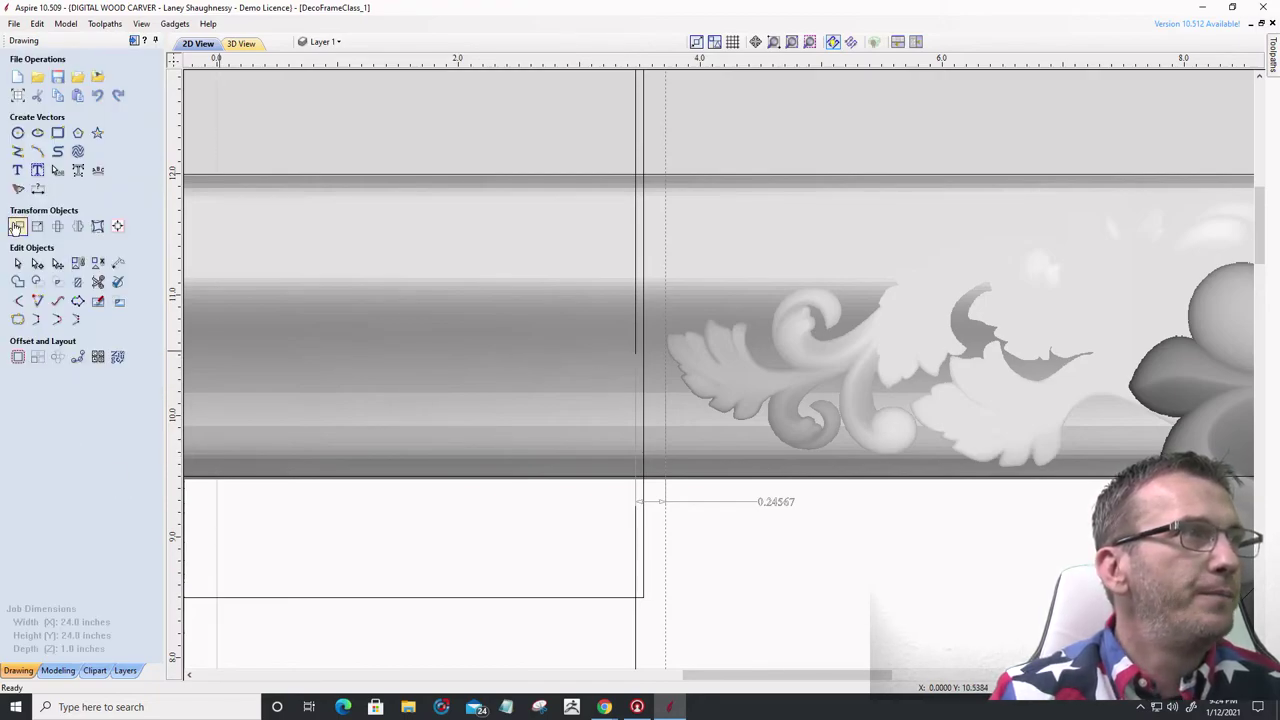
- Set Move Selection to Relative for the small helper rectangle and begin a negative X offset
left_click(18, 225)
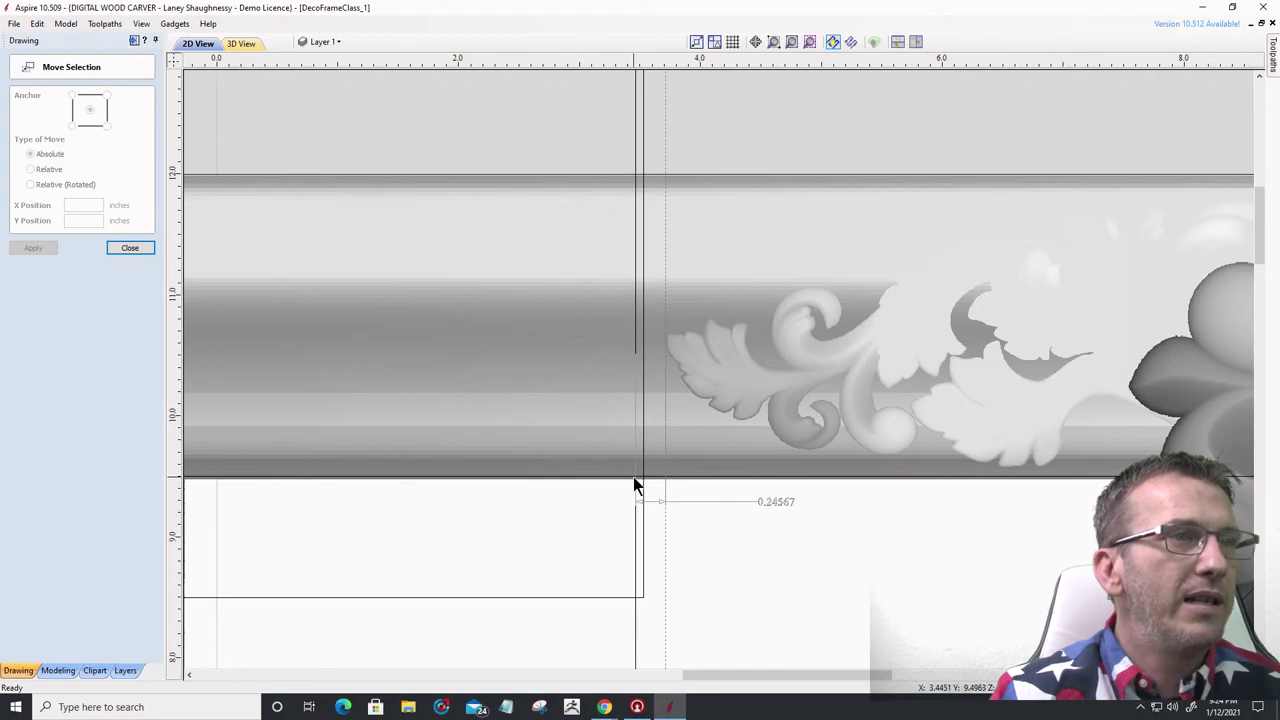
left_click(636, 590)
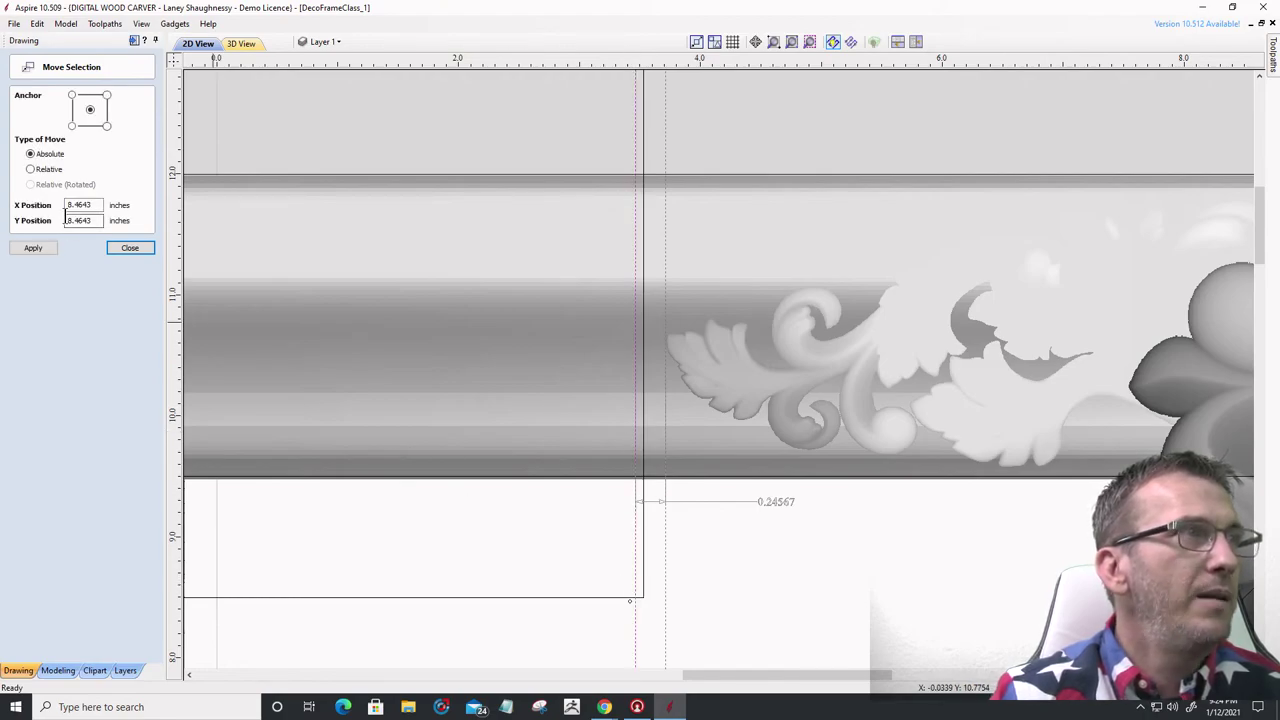
left_click(42, 170)
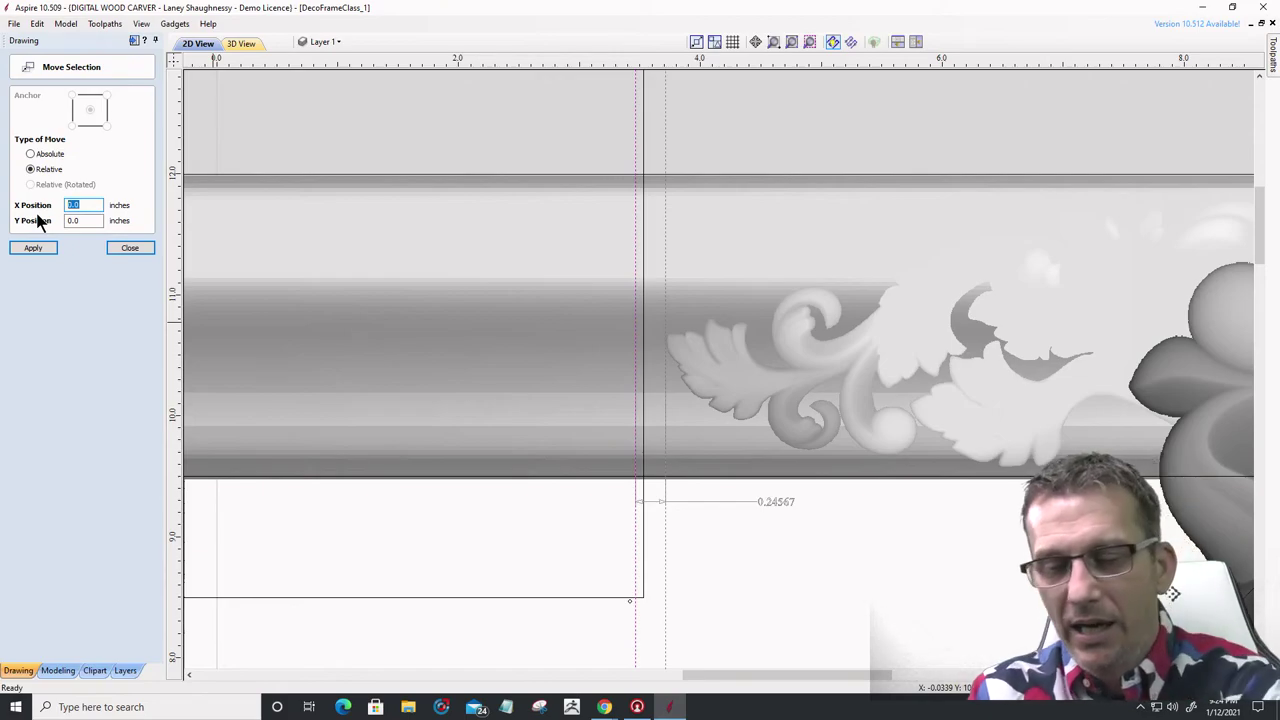
type("-")
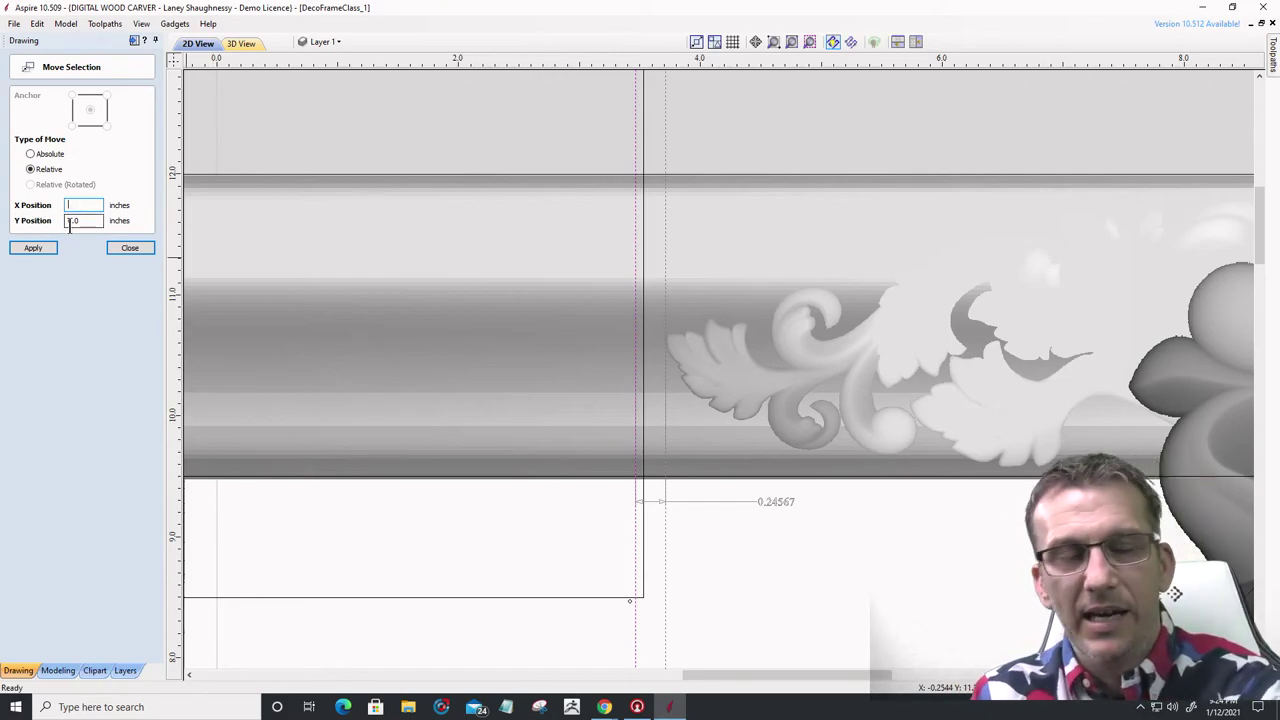
scroll(523, 450, "down", 5)
scroll(632, 434, "up", 2)
scroll(632, 434, "up", 10)
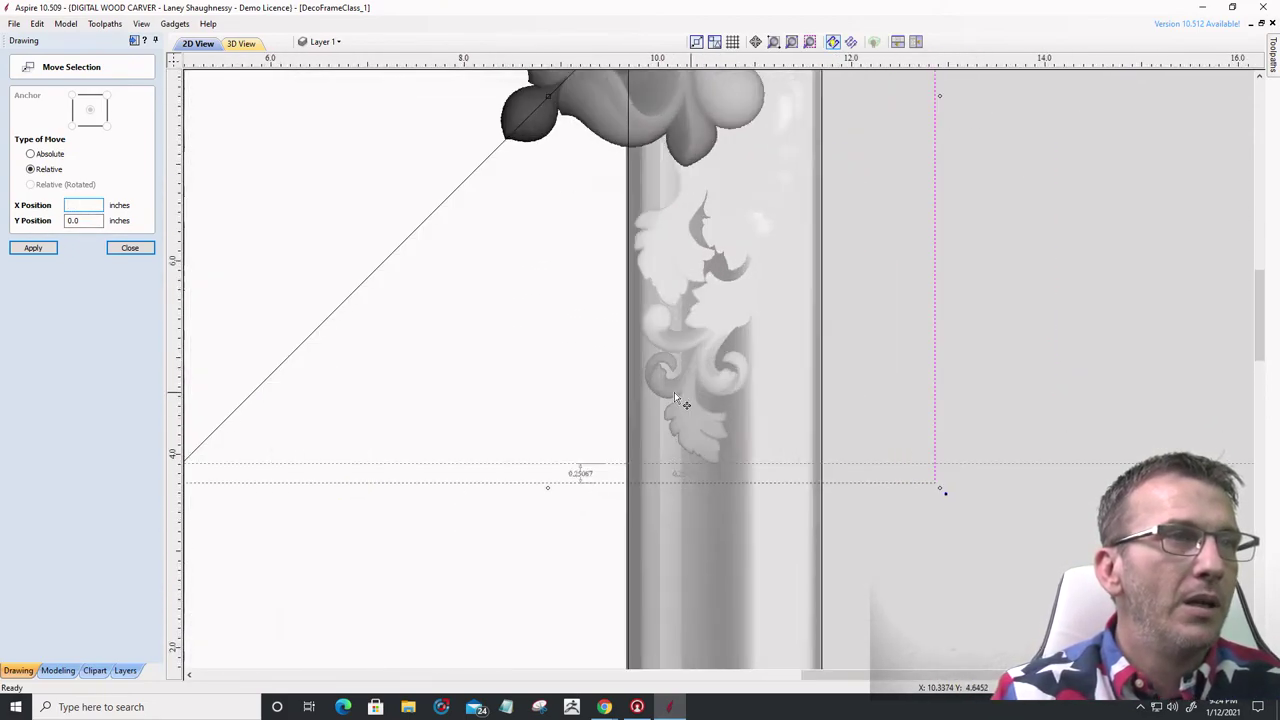
scroll(521, 571, "down", 8)
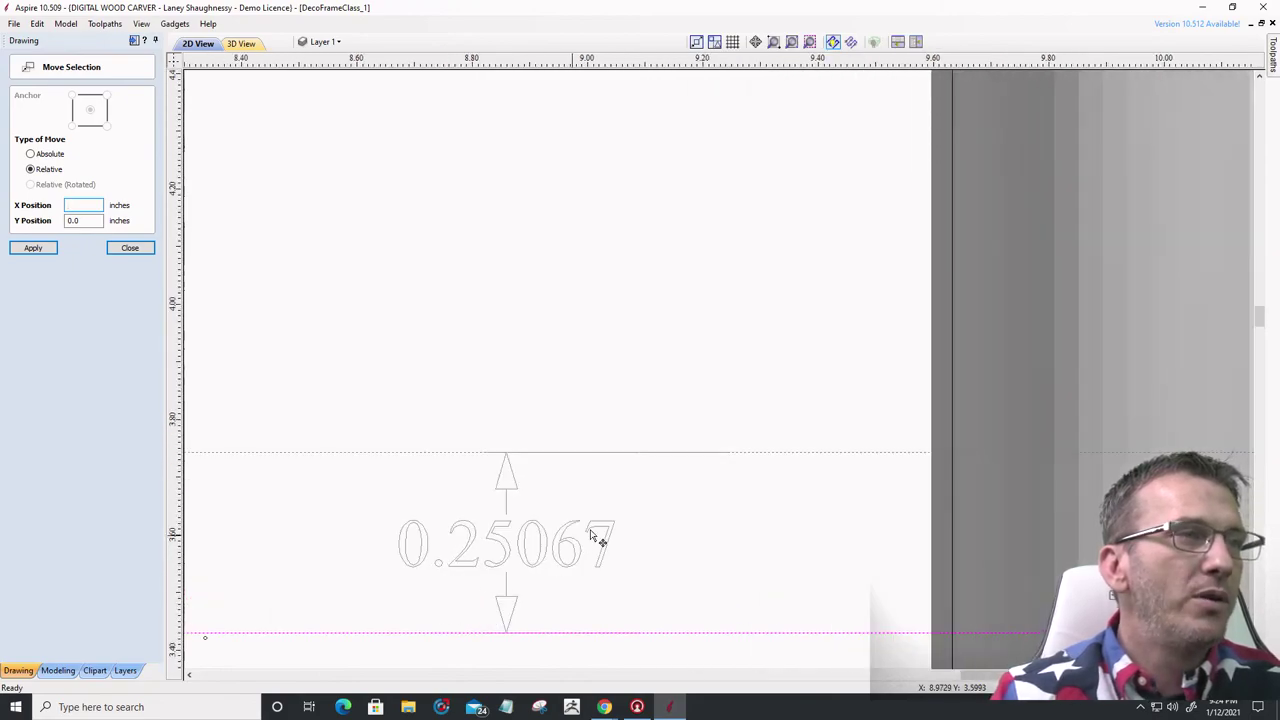
scroll(370, 233, "up", 3)
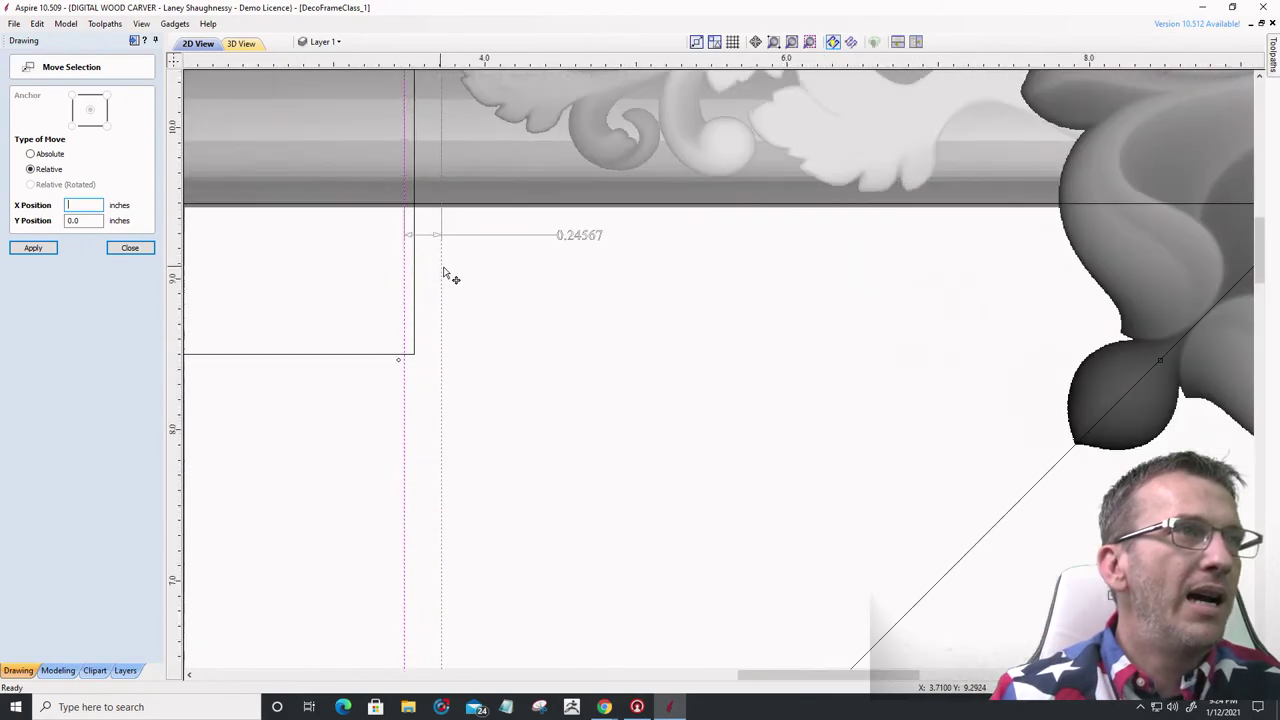
scroll(366, 234, "up", 3)
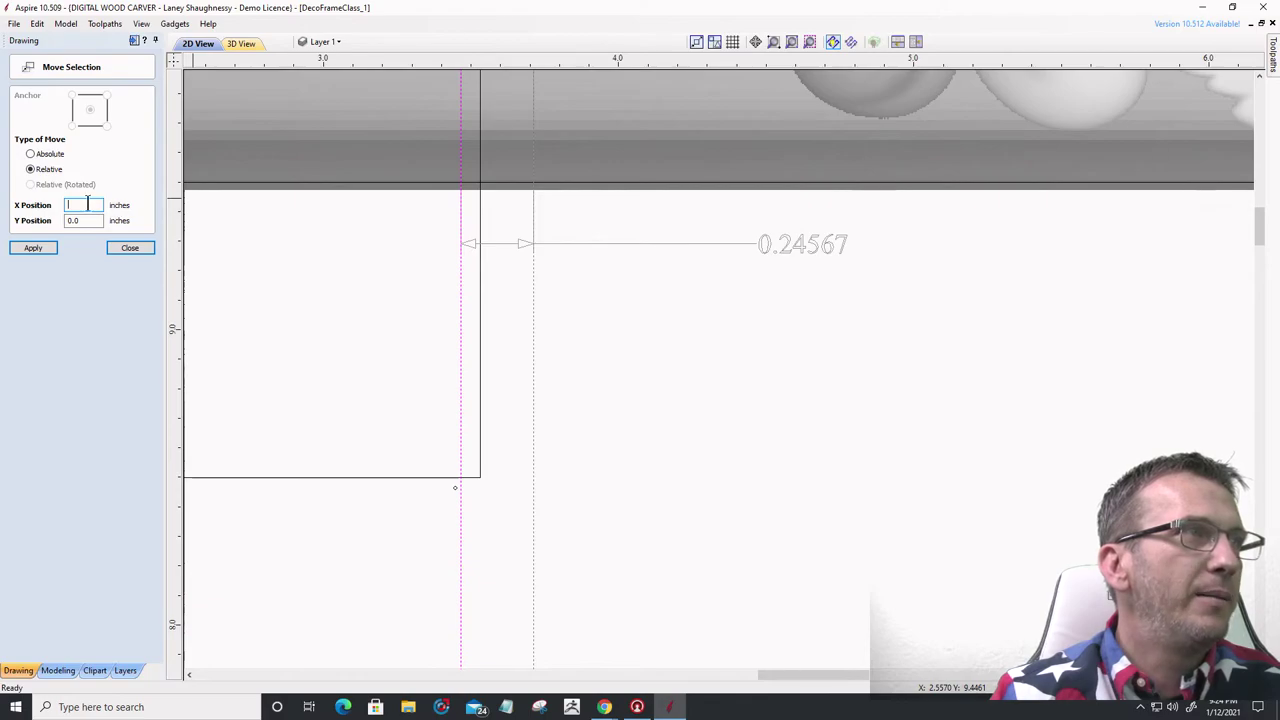
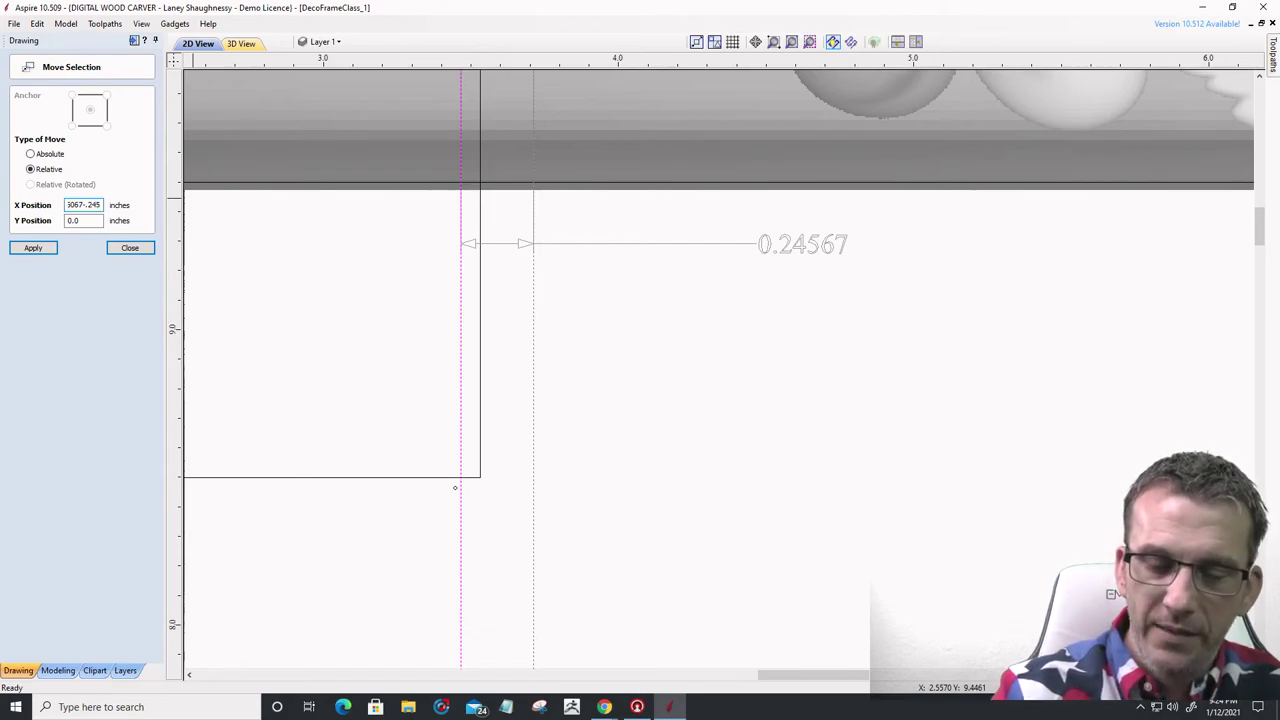
- Move the cut-line vector 0.005 inches left with a relative move, then close Move Selection
type("67")
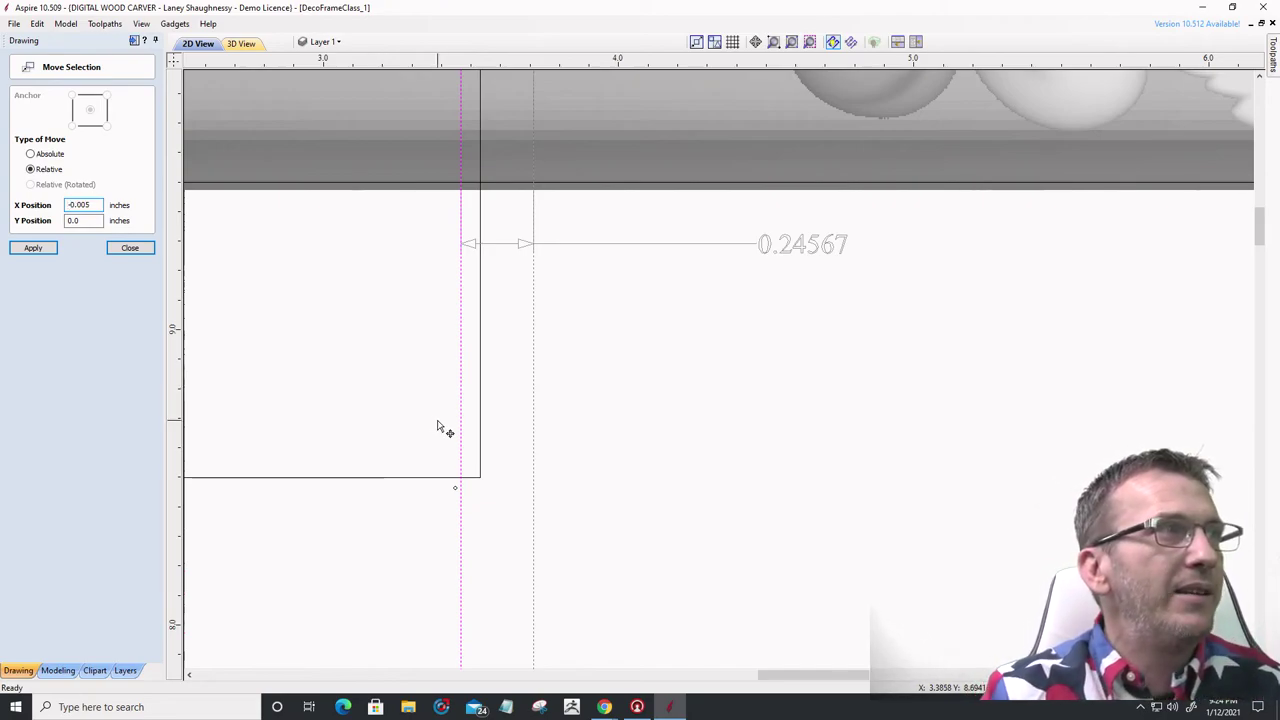
left_click(31, 249)
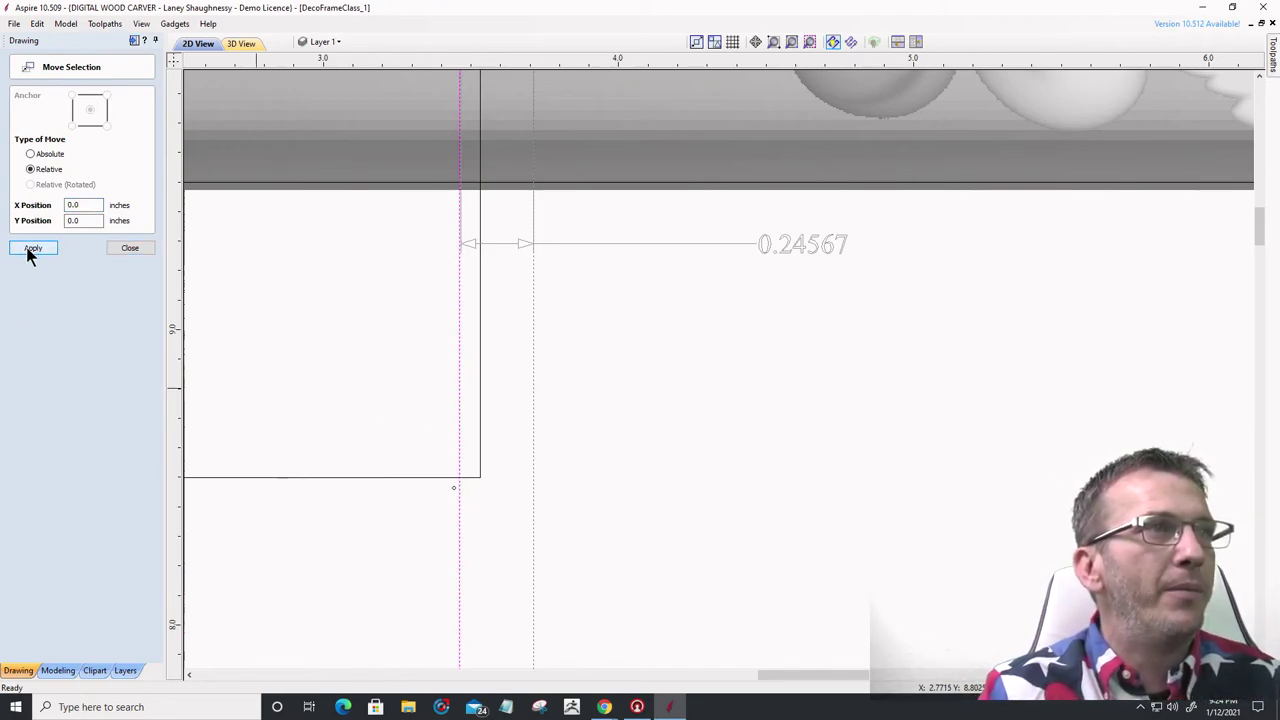
left_click(130, 248)
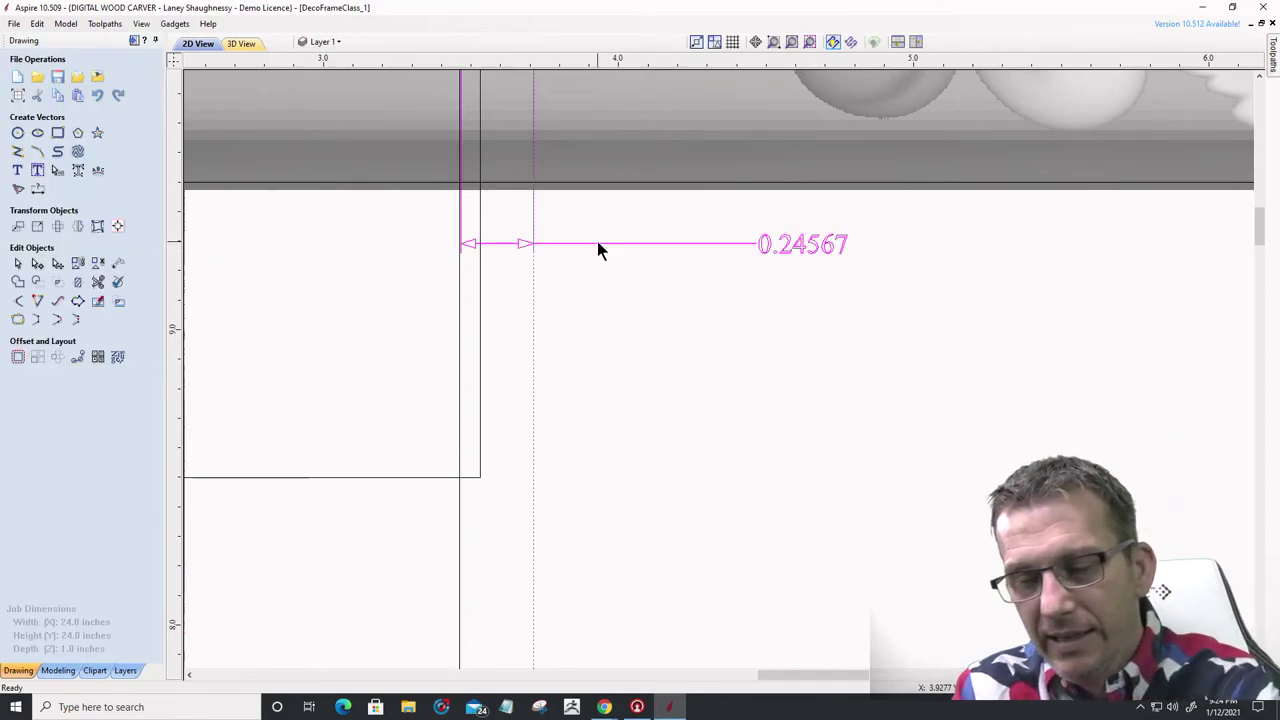
- Measure the gap between the top-rail rectangle and the frame edge with a horizontal dimension
scroll(580, 260, "down", 3)
scroll(488, 143, "down", 2)
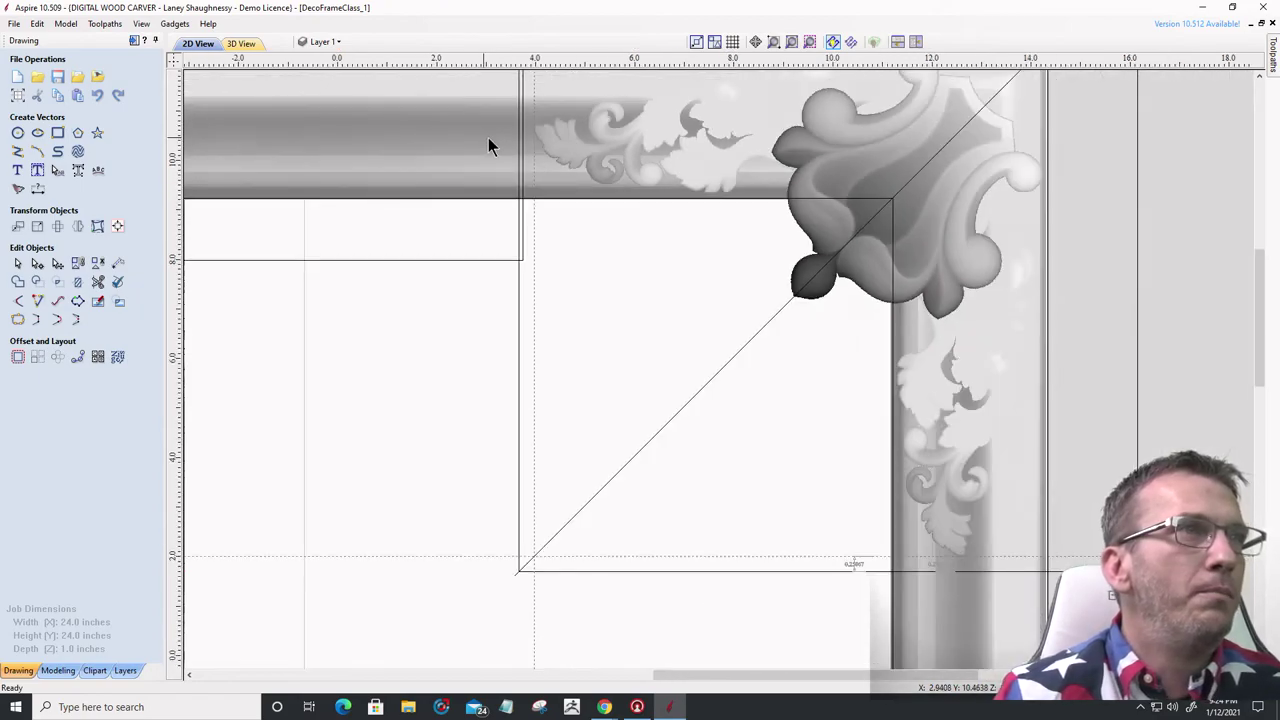
scroll(483, 91, "up", 4)
left_click(37, 190)
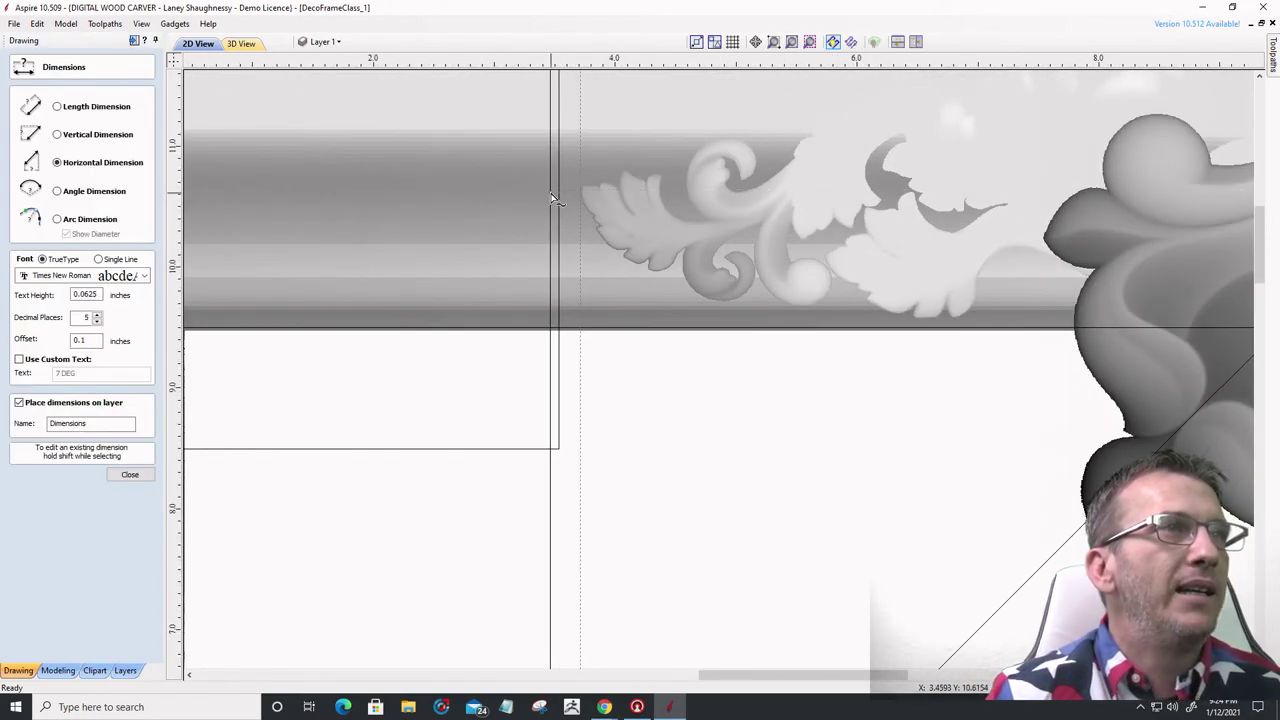
scroll(760, 440, "up", 5)
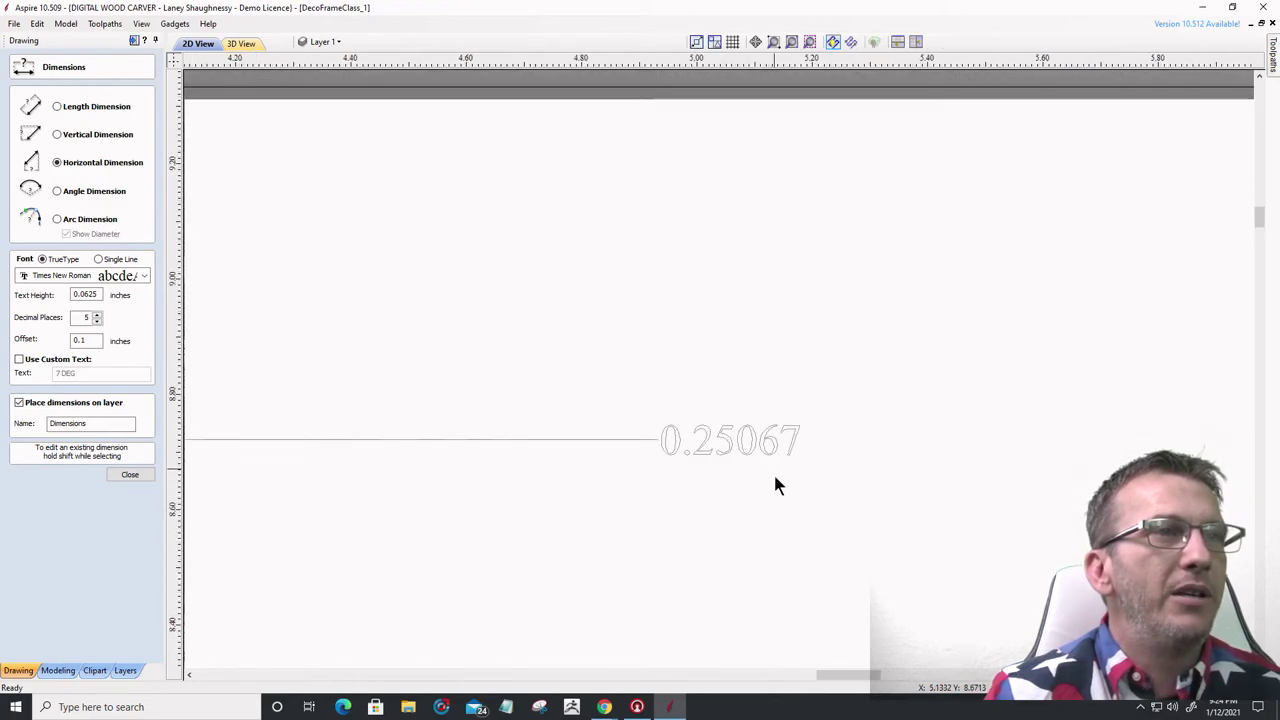
scroll(769, 482, "down", 2)
scroll(590, 168, "down", 5)
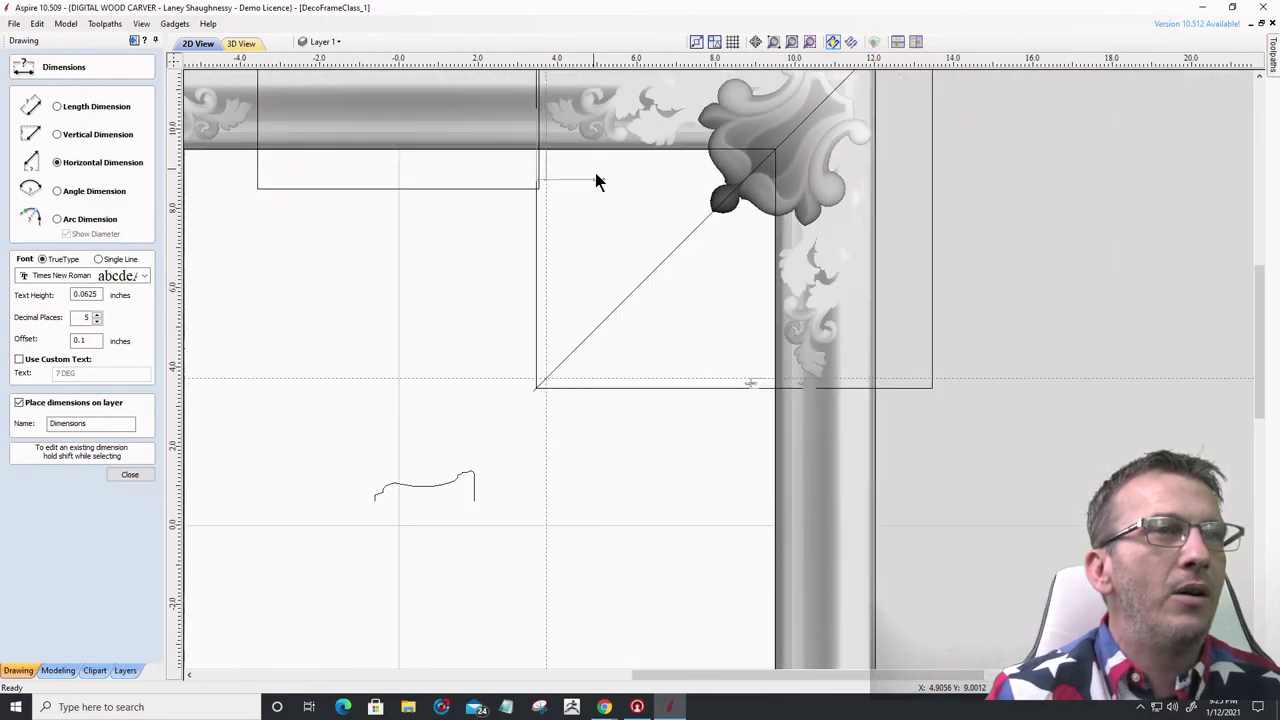
left_click(117, 473)
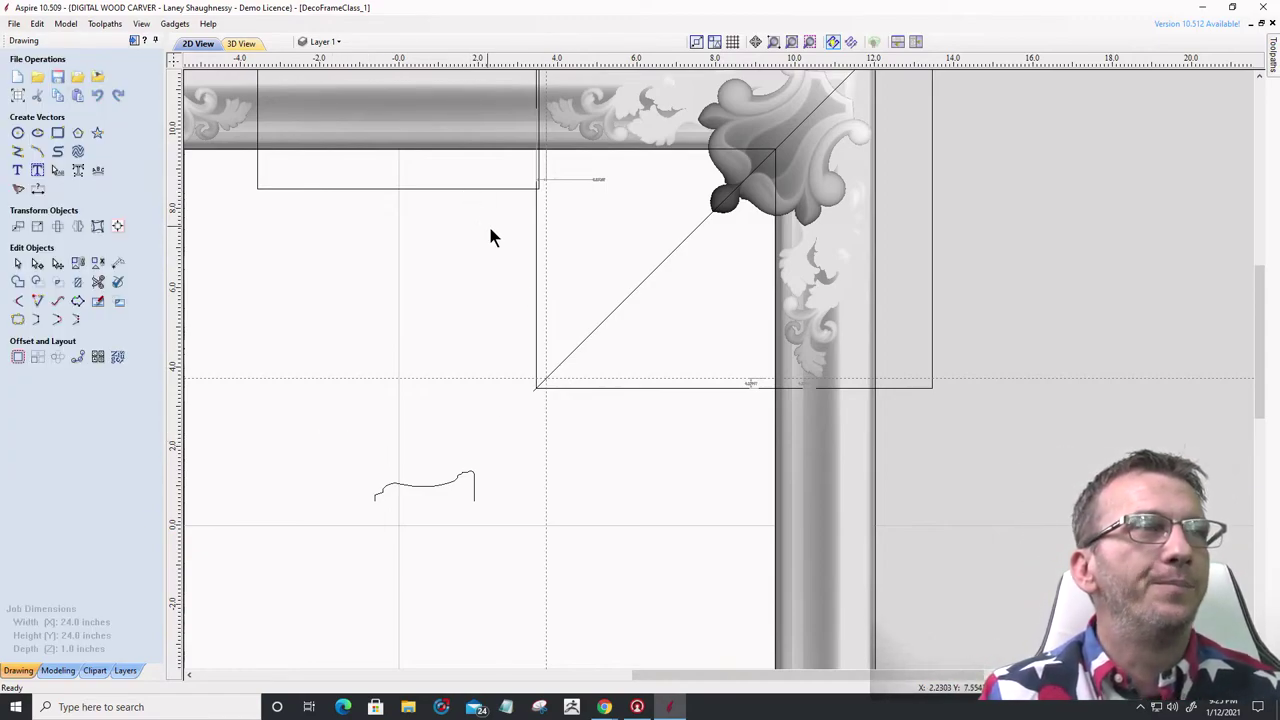
- Select the new check dimension and delete it
scroll(493, 235, "down", 3)
scroll(442, 135, "up", 3)
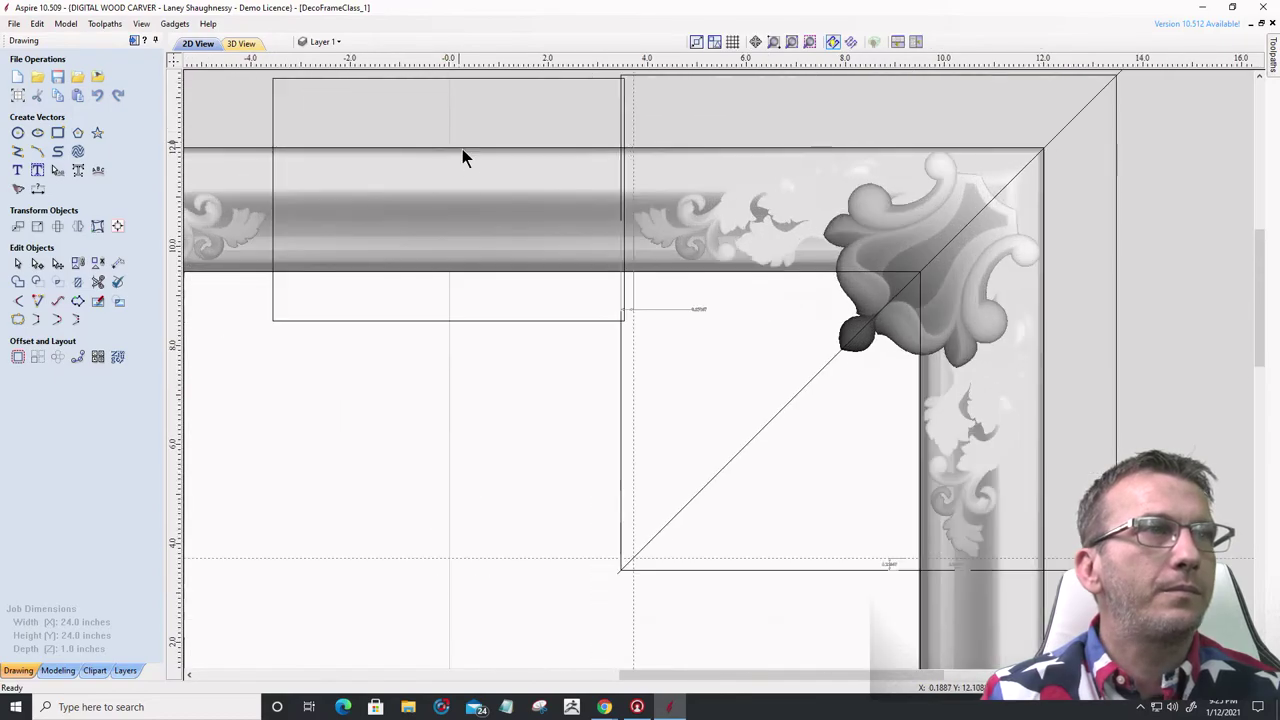
left_click(513, 321)
scroll(563, 288, "up", 2)
scroll(631, 343, "down", 1)
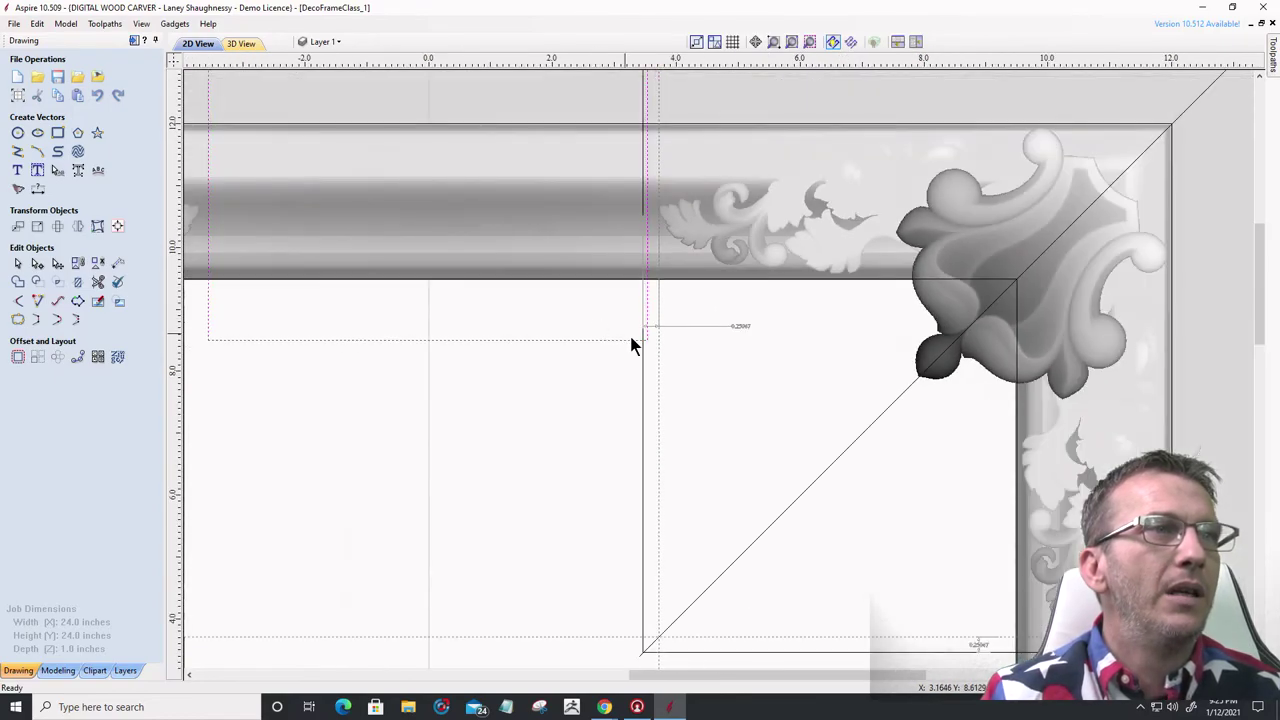
left_click(690, 327)
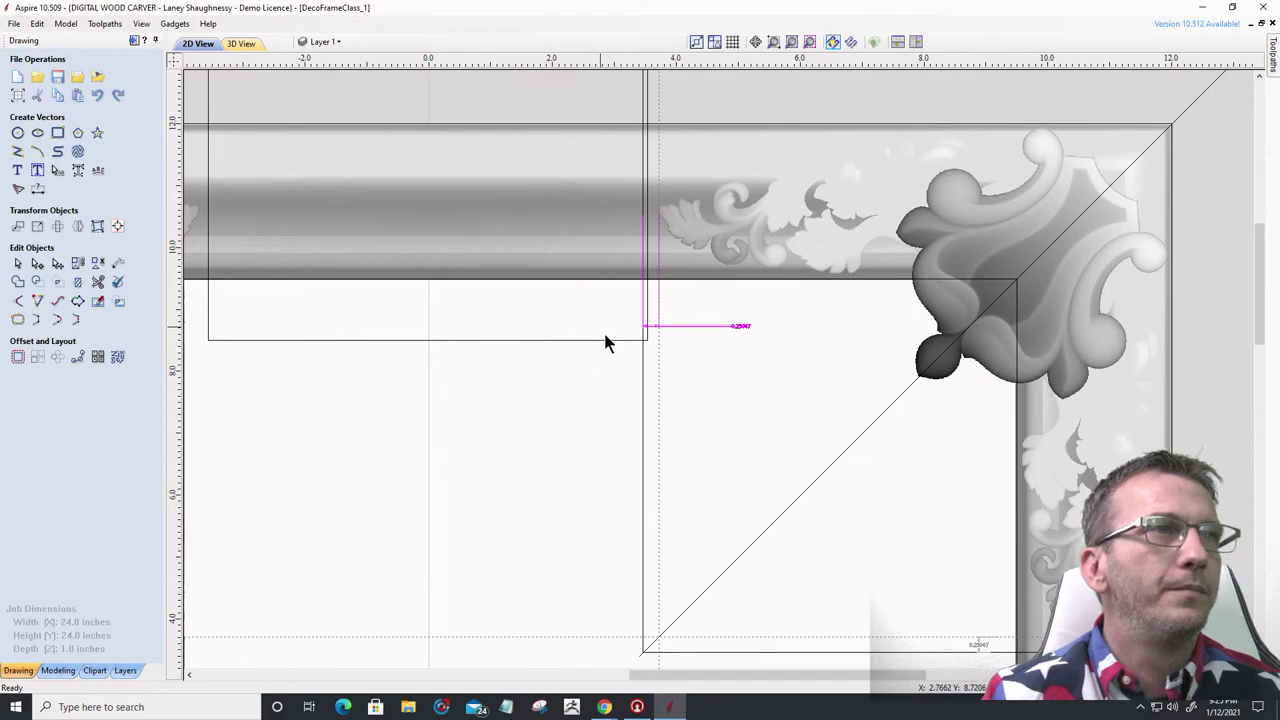
key("Delete")
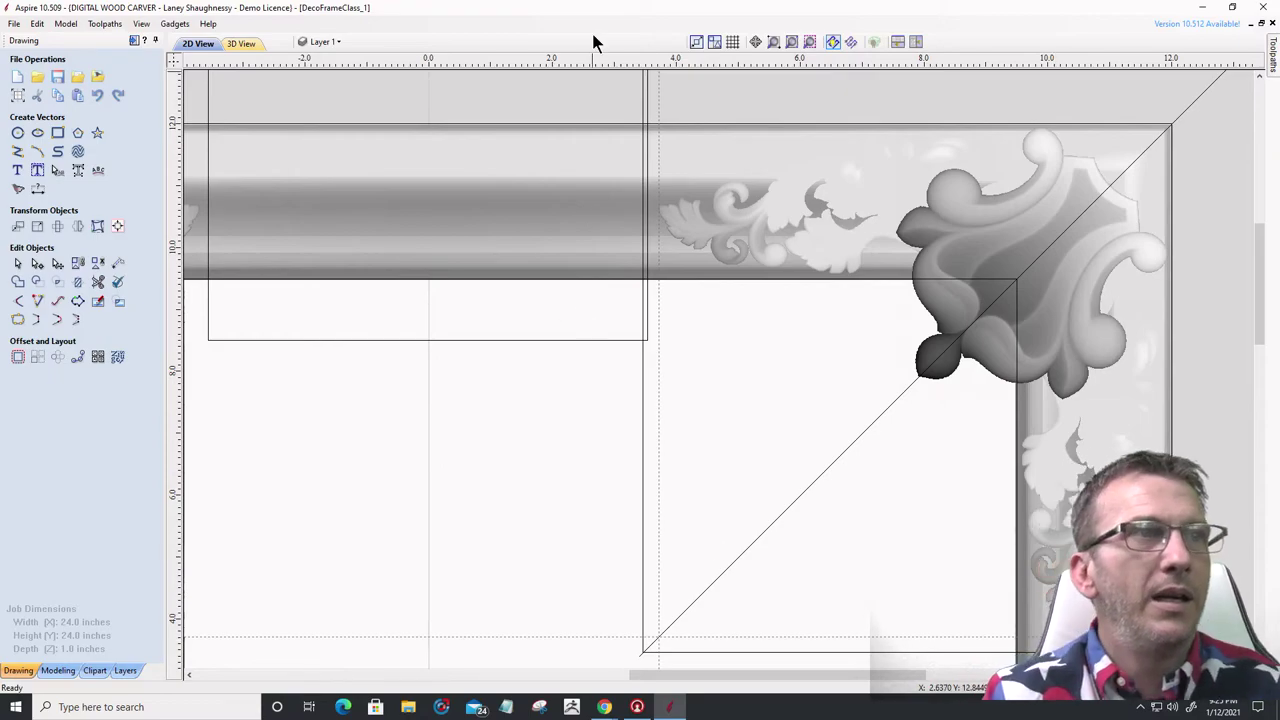
scroll(672, 210, "down", 6)
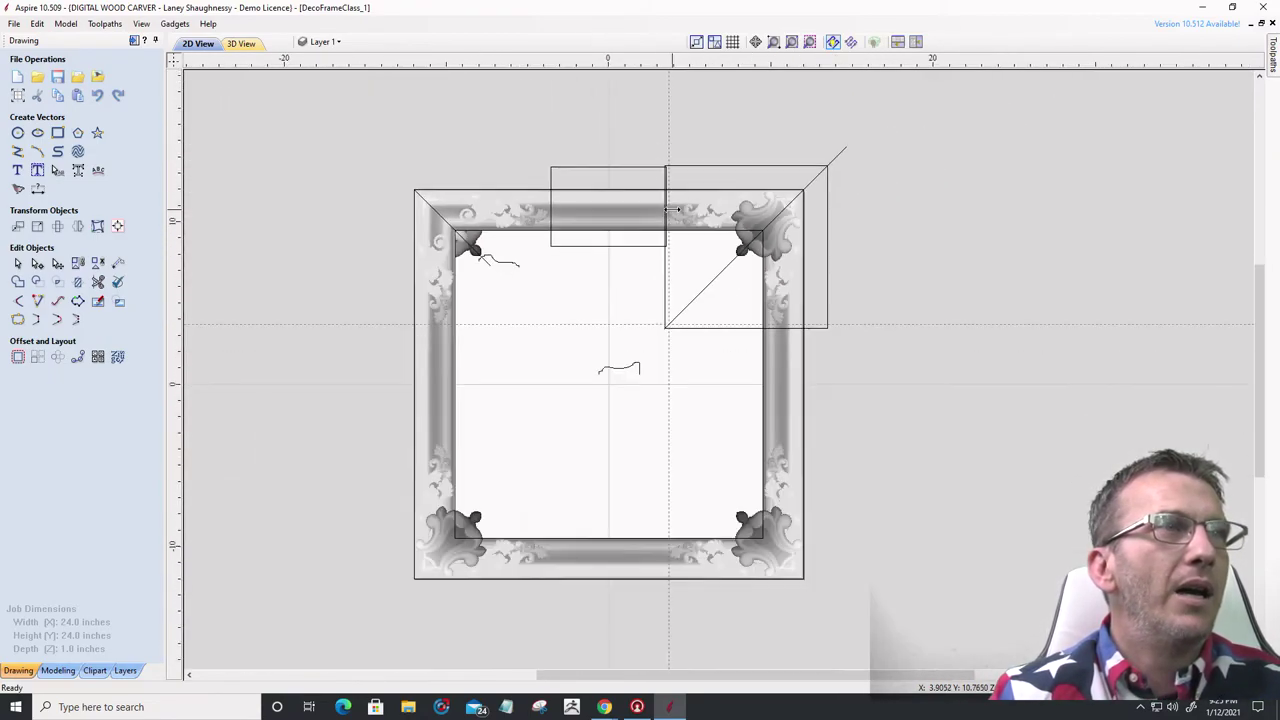
- Shrink the top-rail rectangle from its top-right corner, then show the Modeling component list
left_click(637, 166)
scroll(637, 166, "up", 5)
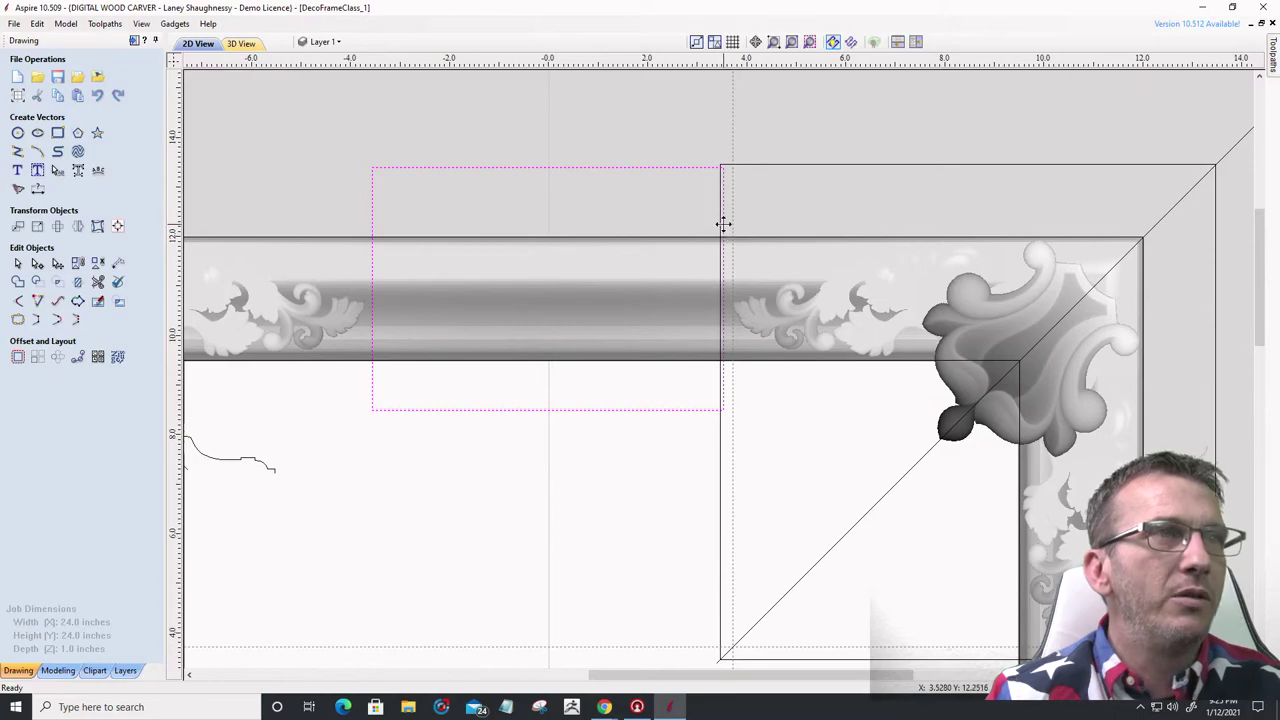
left_click(726, 292)
scroll(728, 296, "up", 4)
left_click_drag(723, 271, 706, 266)
scroll(787, 352, "down", 5)
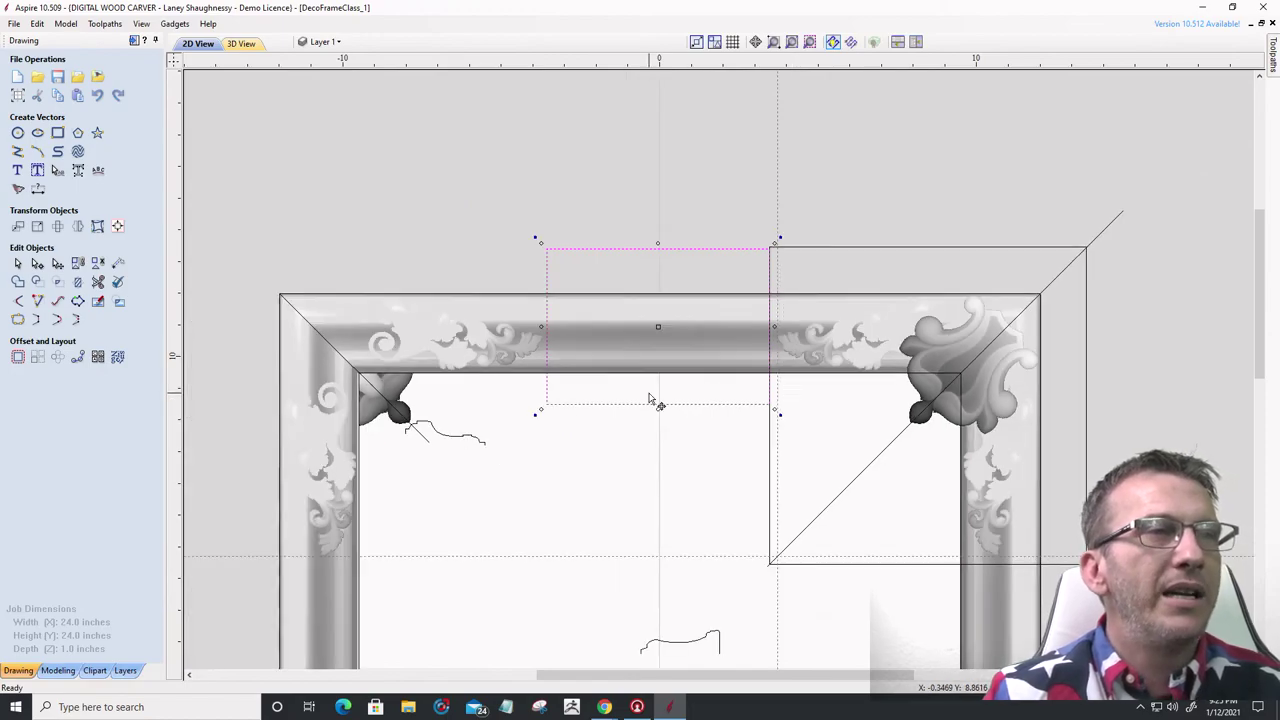
scroll(657, 406, "down", 2)
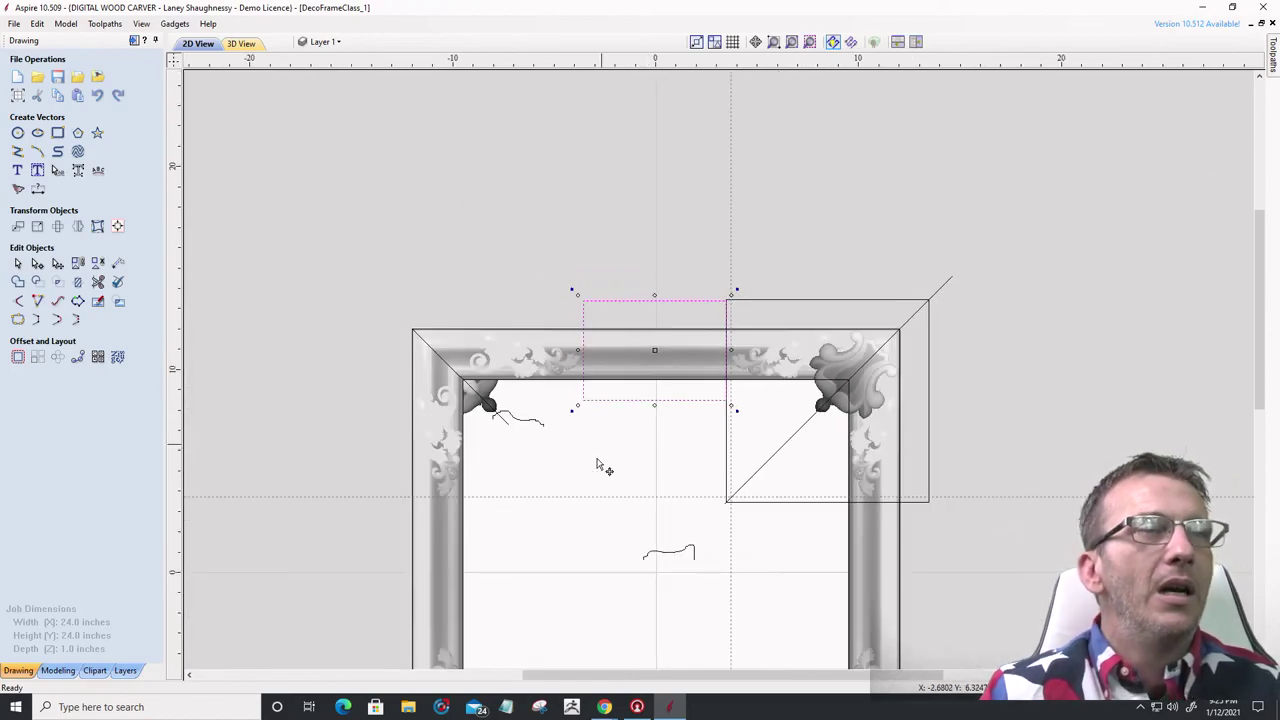
left_click(58, 670)
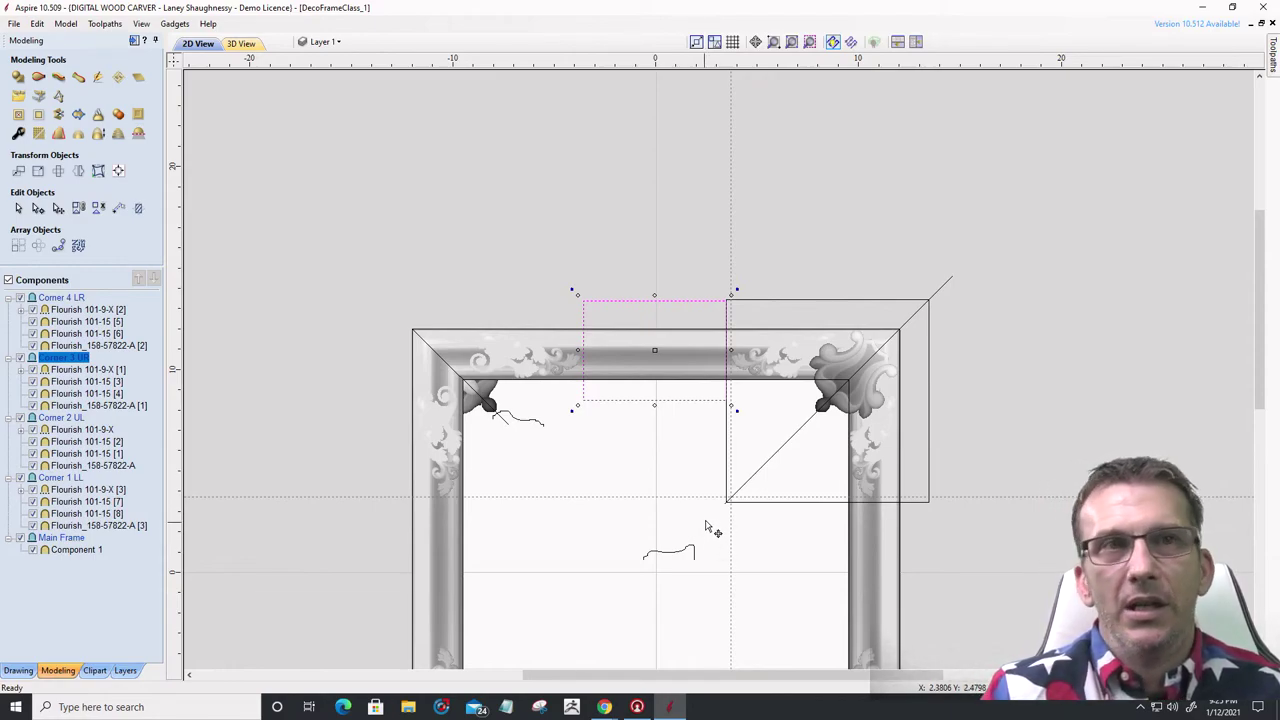
- Clip the Corner 3 UR and Main Frame components to the diagonal corner box
left_click(776, 302)
left_click(773, 298)
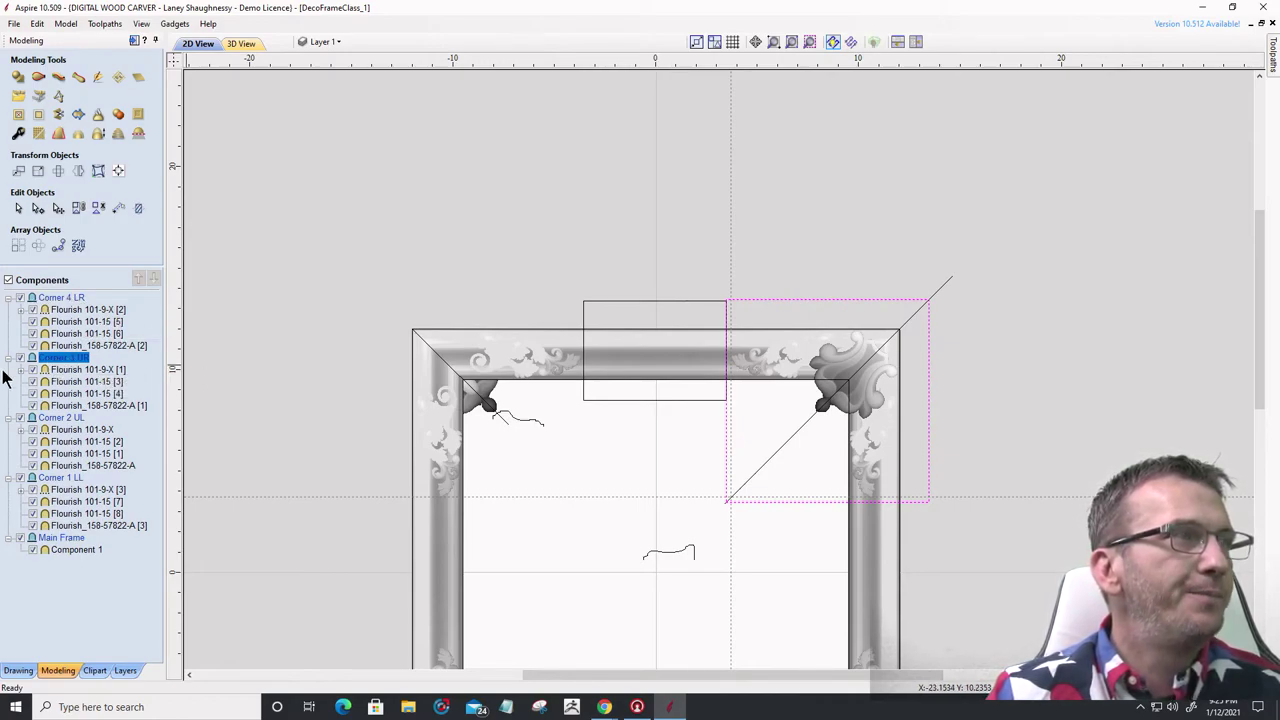
right_click(57, 366)
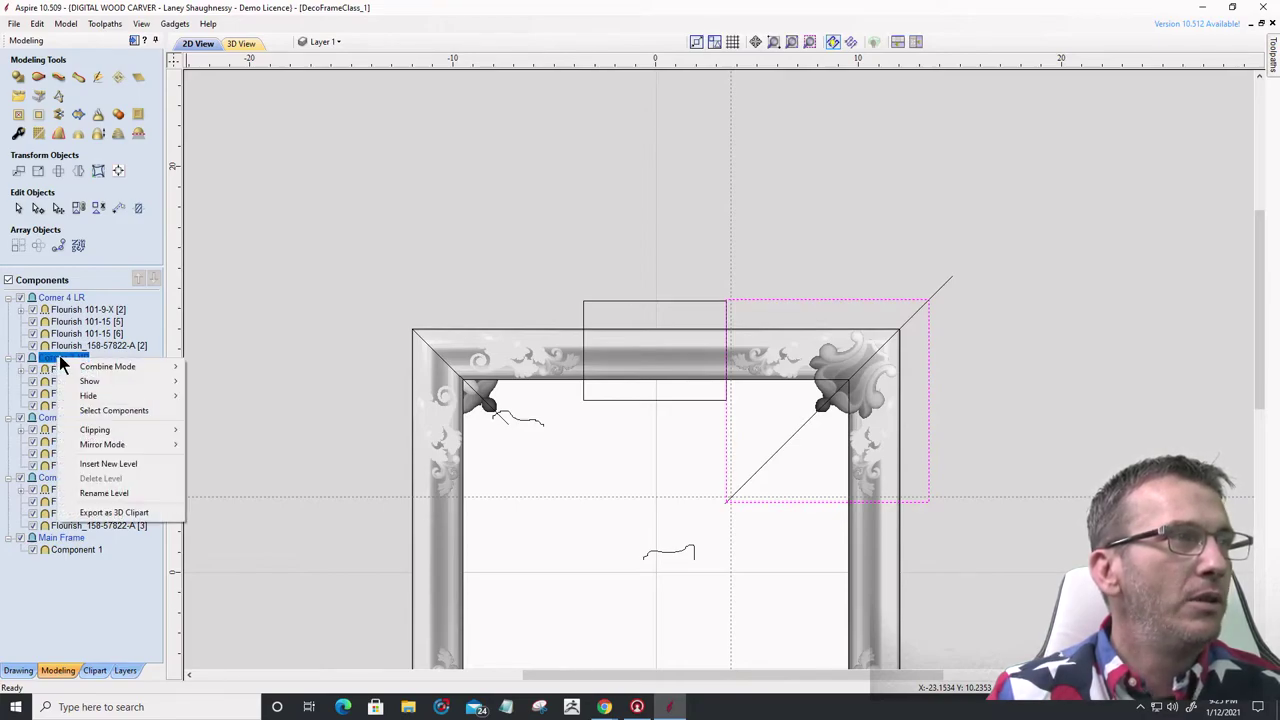
mouse_move(92, 432)
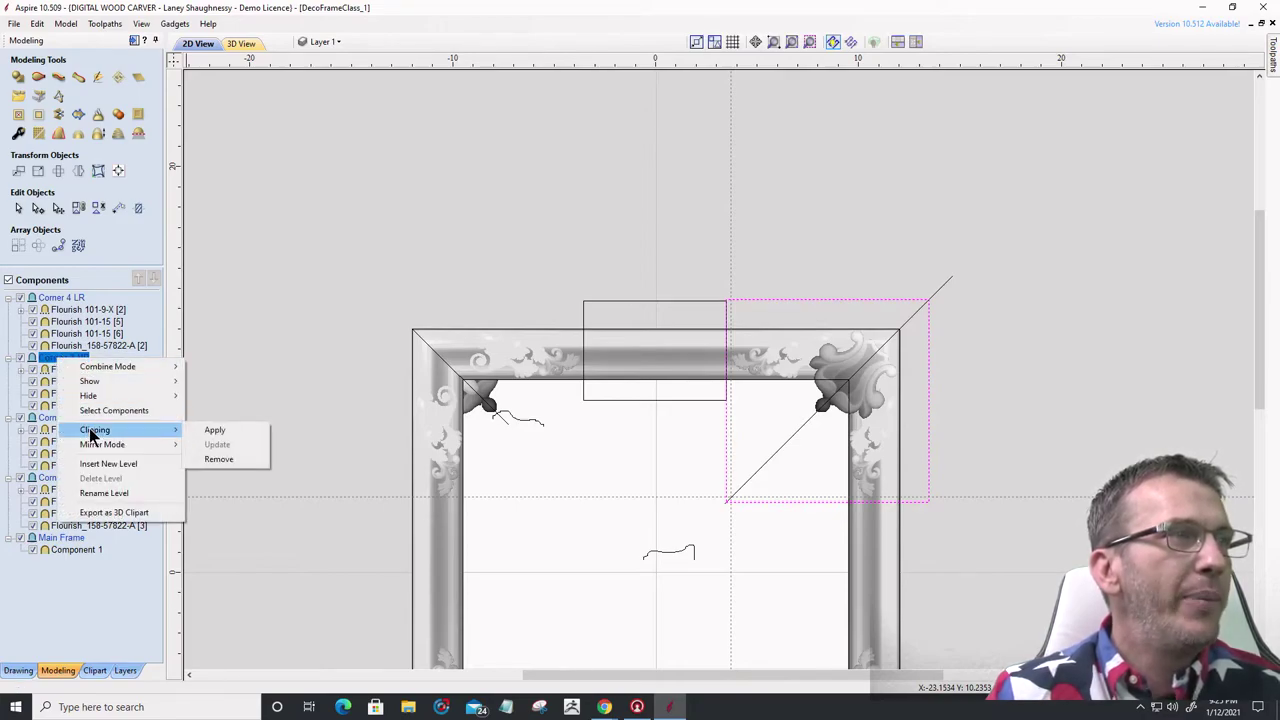
left_click(220, 434)
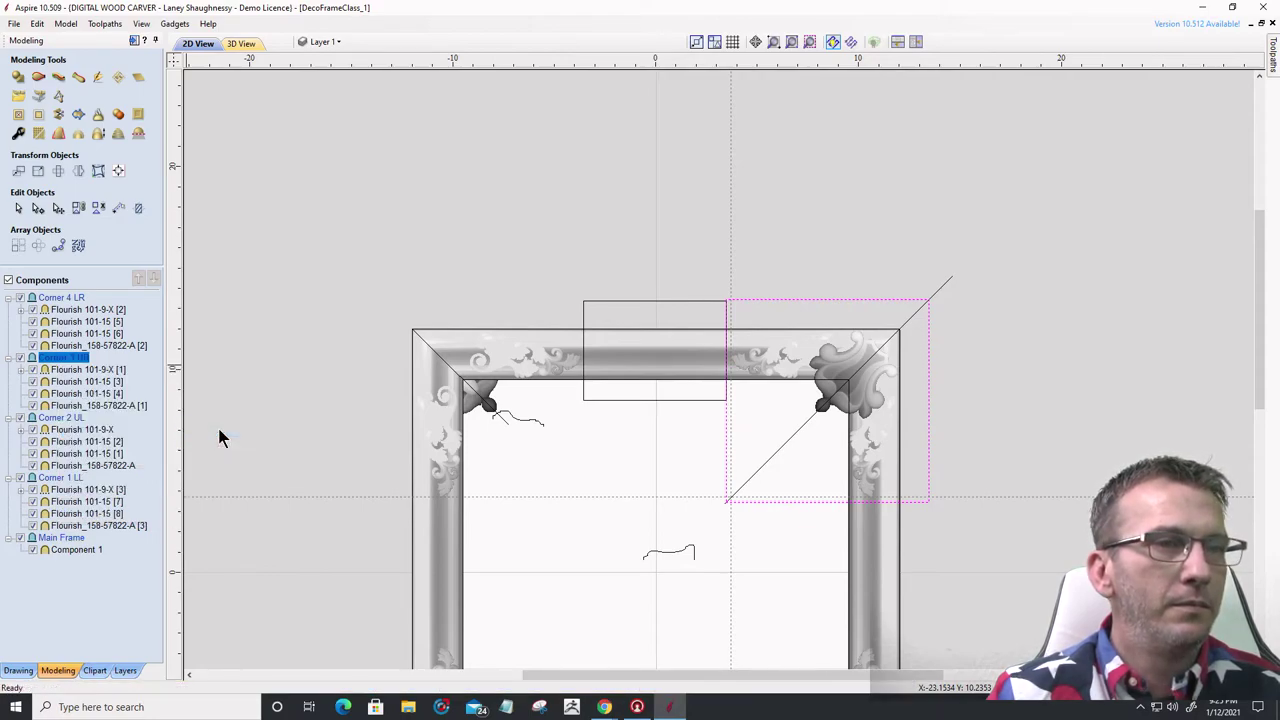
left_click(62, 540)
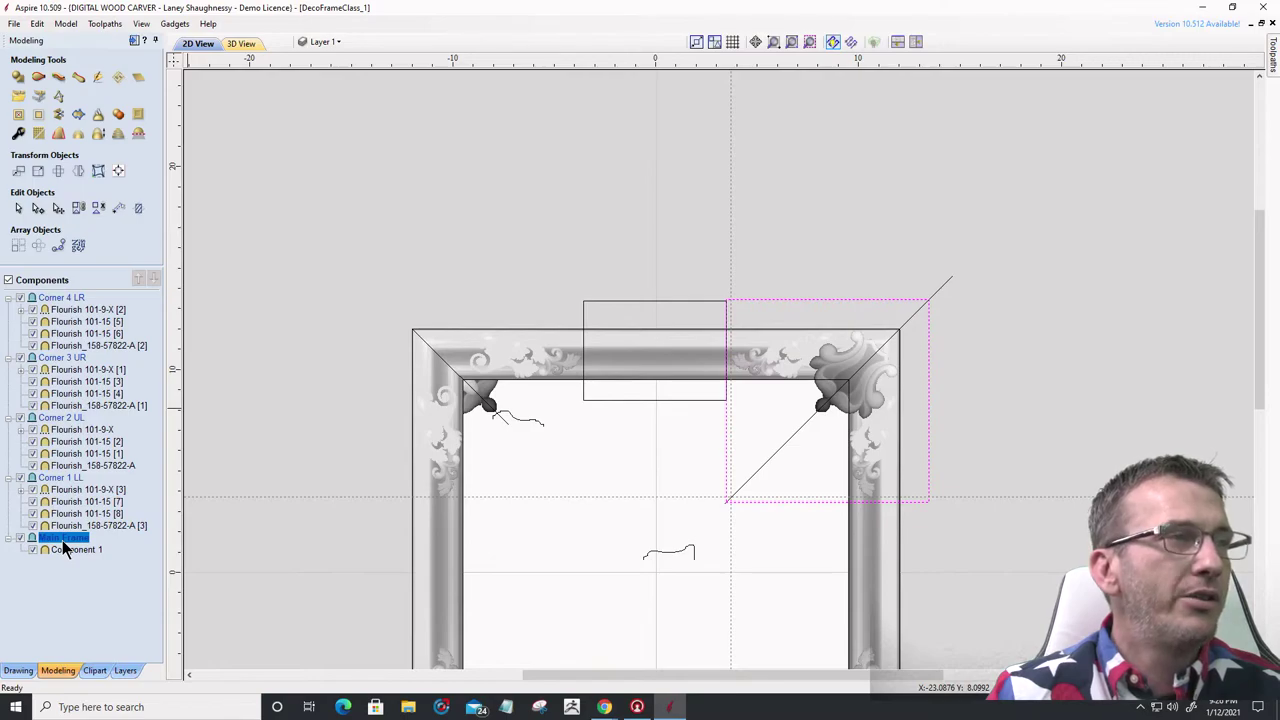
right_click(62, 545)
mouse_move(103, 450)
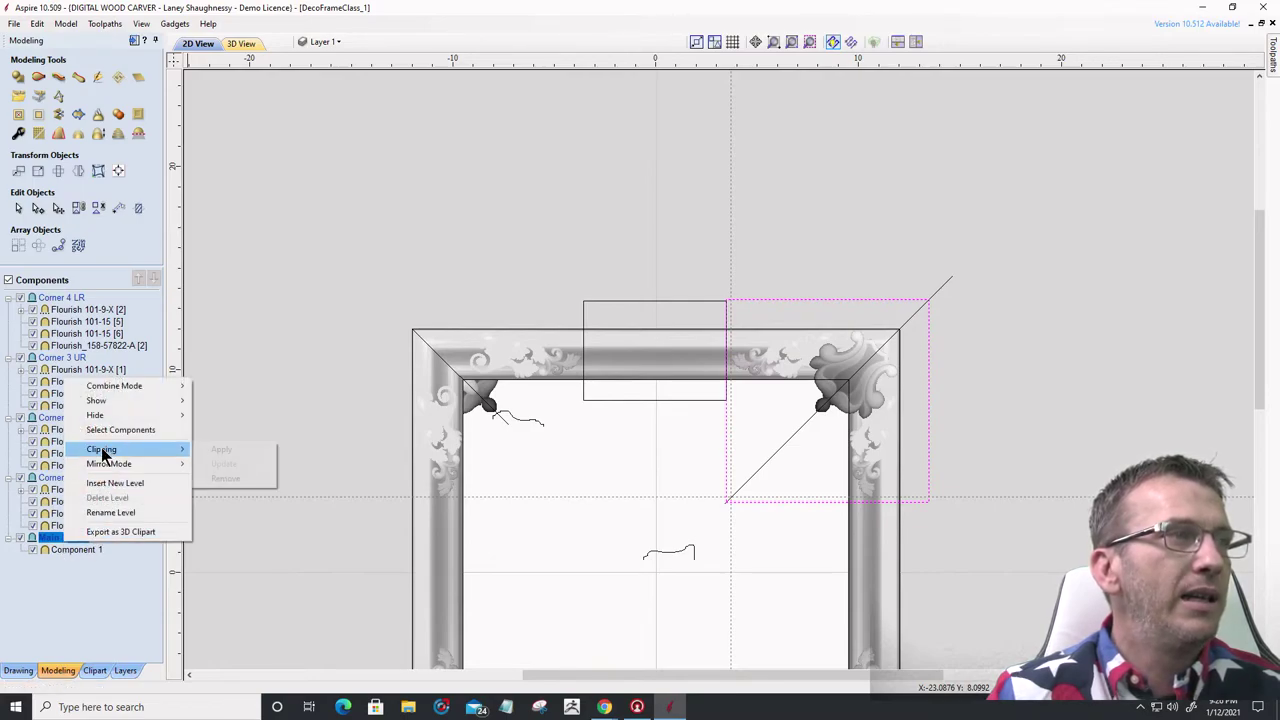
left_click(226, 451)
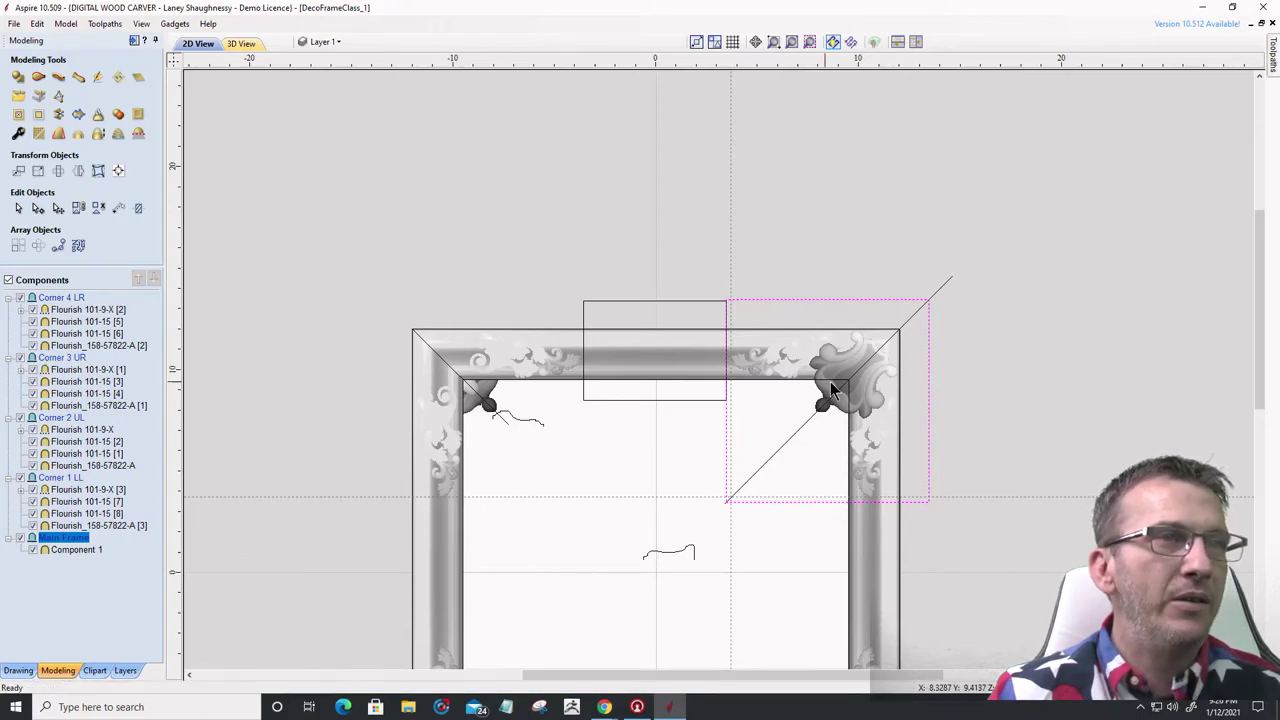
- Hide the Corner 1 LL, Corner 2 UL and Corner 4 LR components
left_click(20, 478)
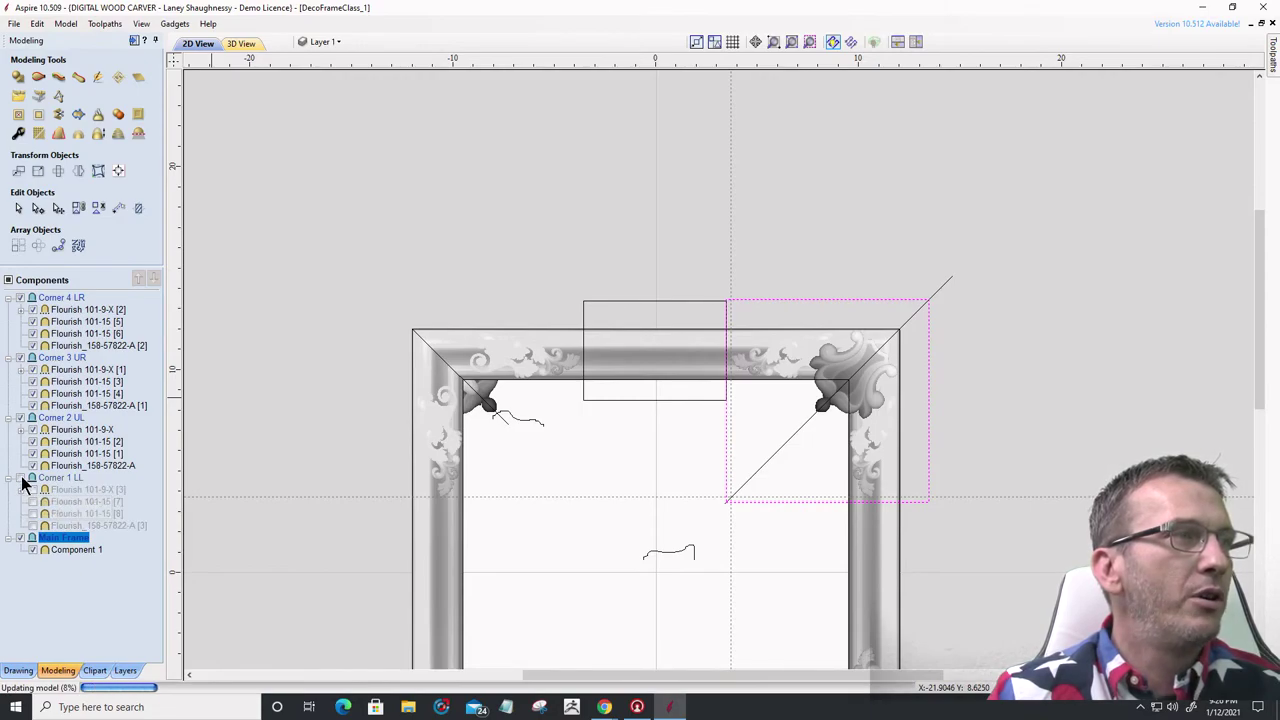
left_click(20, 418)
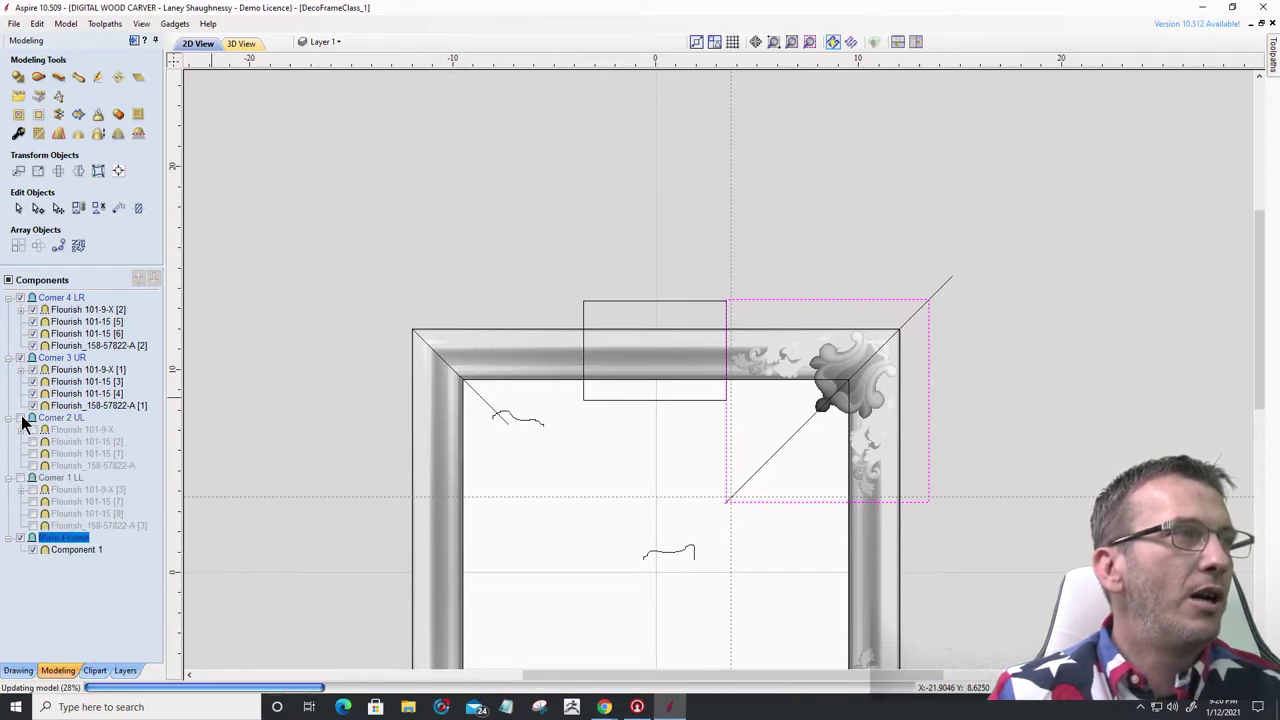
left_click(21, 299)
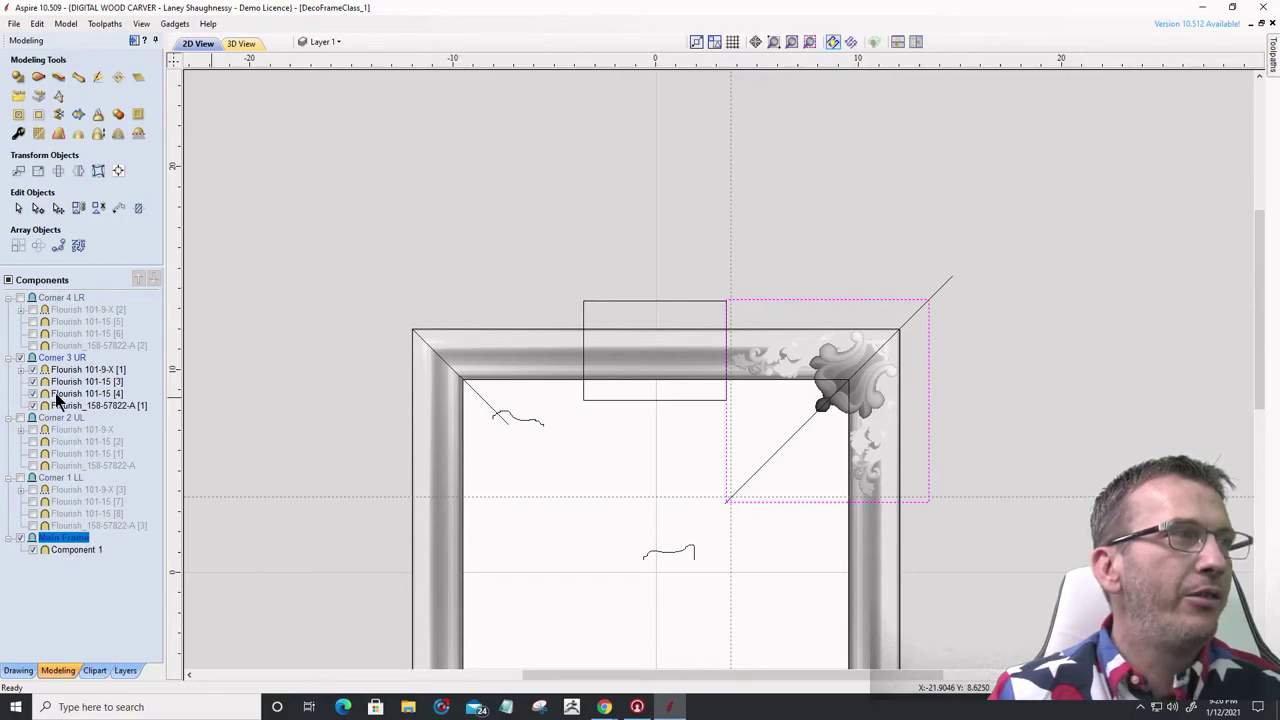
- In the 3D view, centre the carved corner and tilt it to a top-down angle
left_click(241, 43)
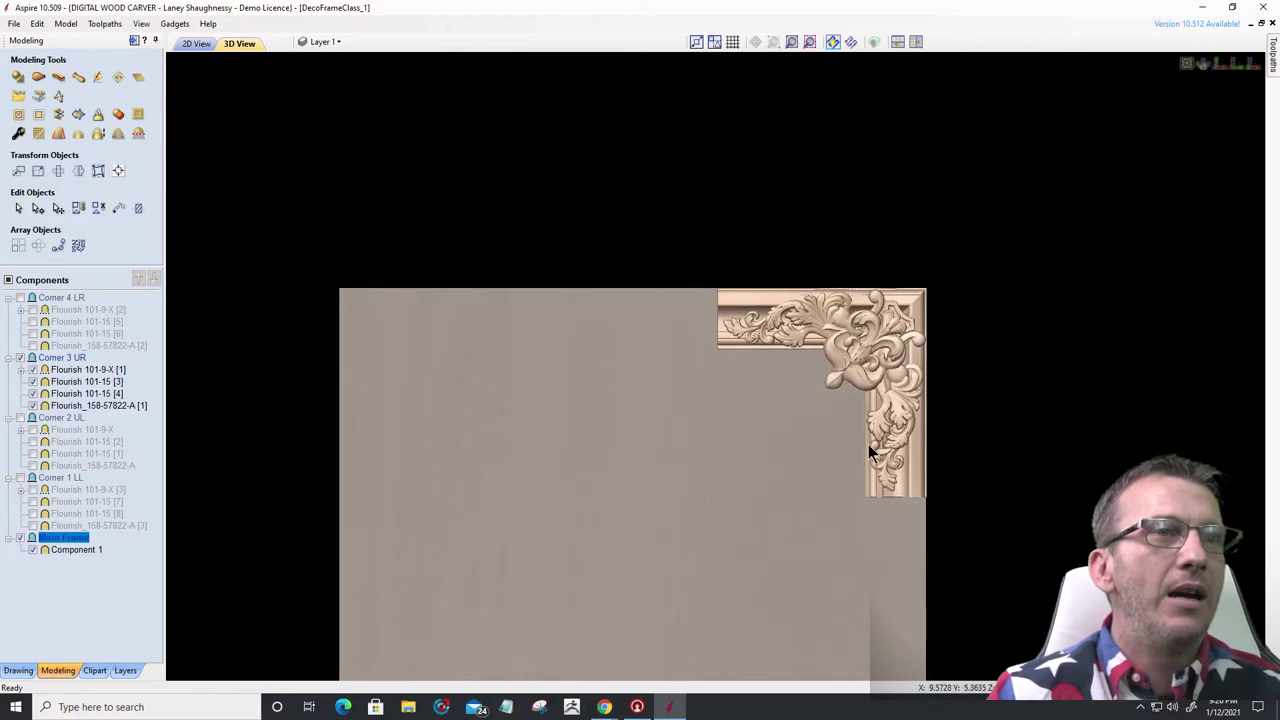
scroll(879, 422, "up", 5)
middle_click_drag(879, 422, 772, 314)
scroll(923, 394, "up", 4)
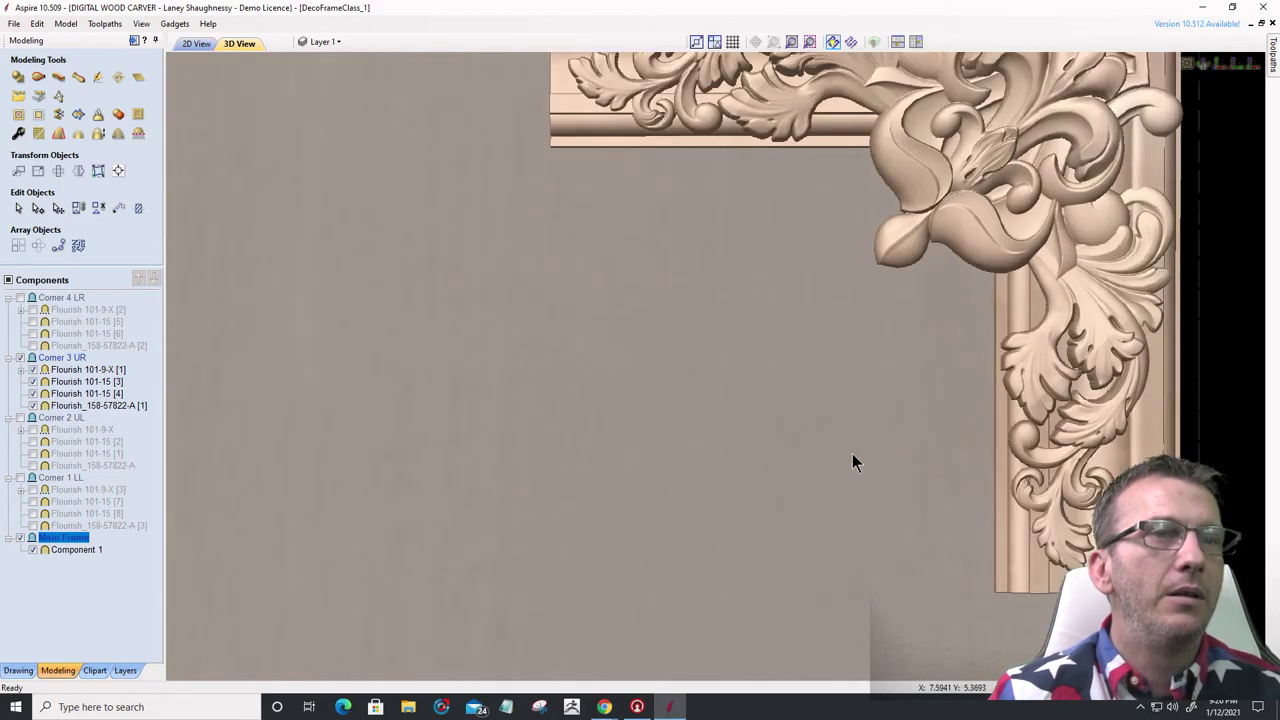
scroll(751, 469, "down", 2)
scroll(752, 462, "down", 3)
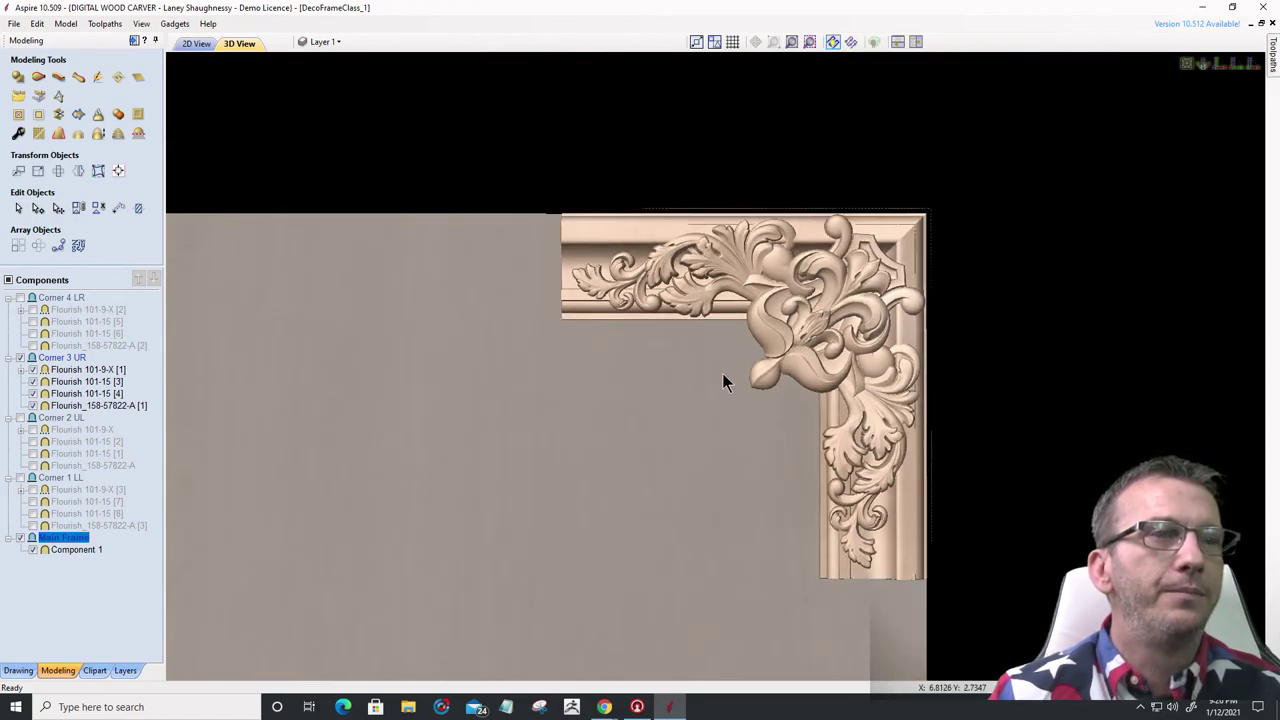
left_click_drag(726, 383, 736, 519)
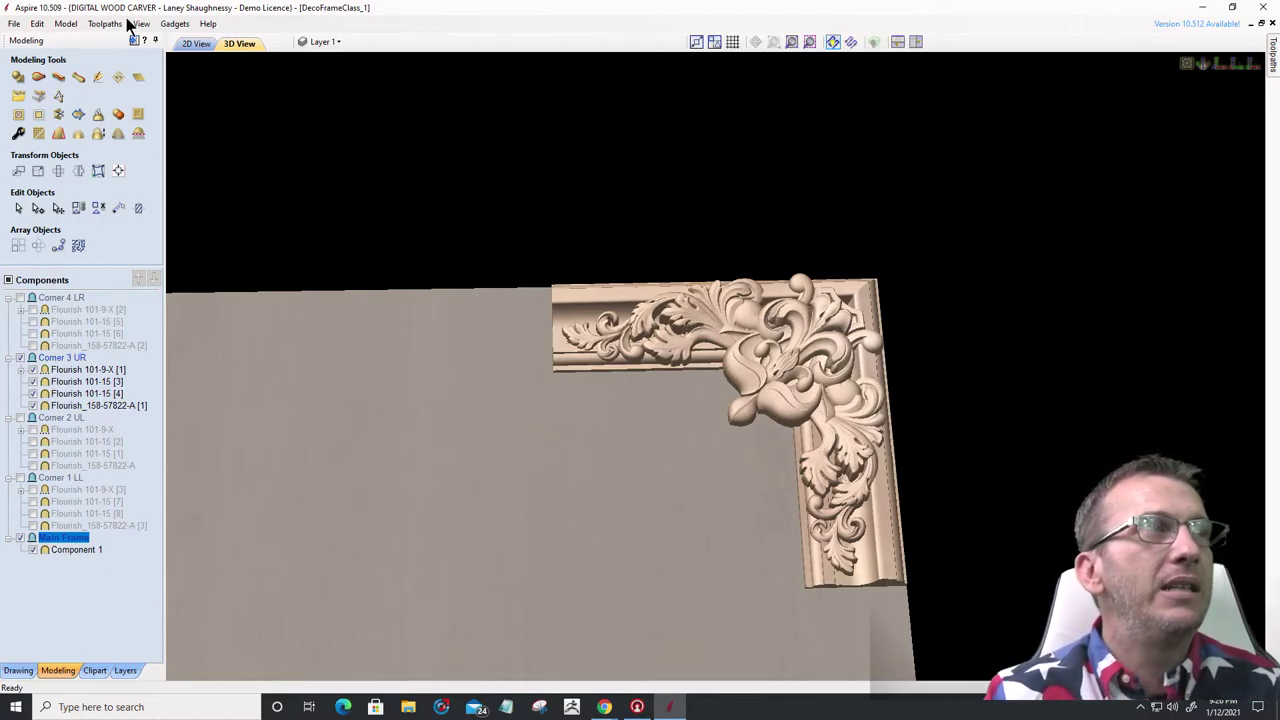
- Triangulate the corner model for STL export at 0.0001 inch and bring up Save As
left_click(66, 27)
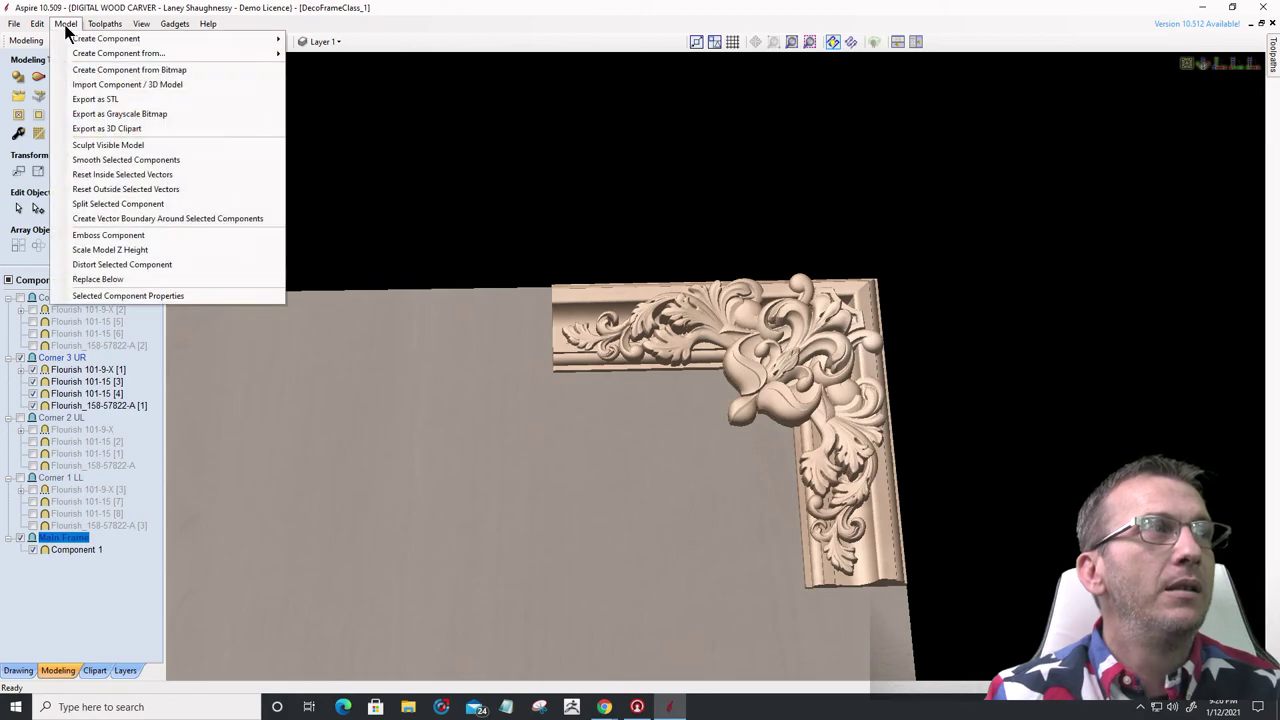
left_click(114, 97)
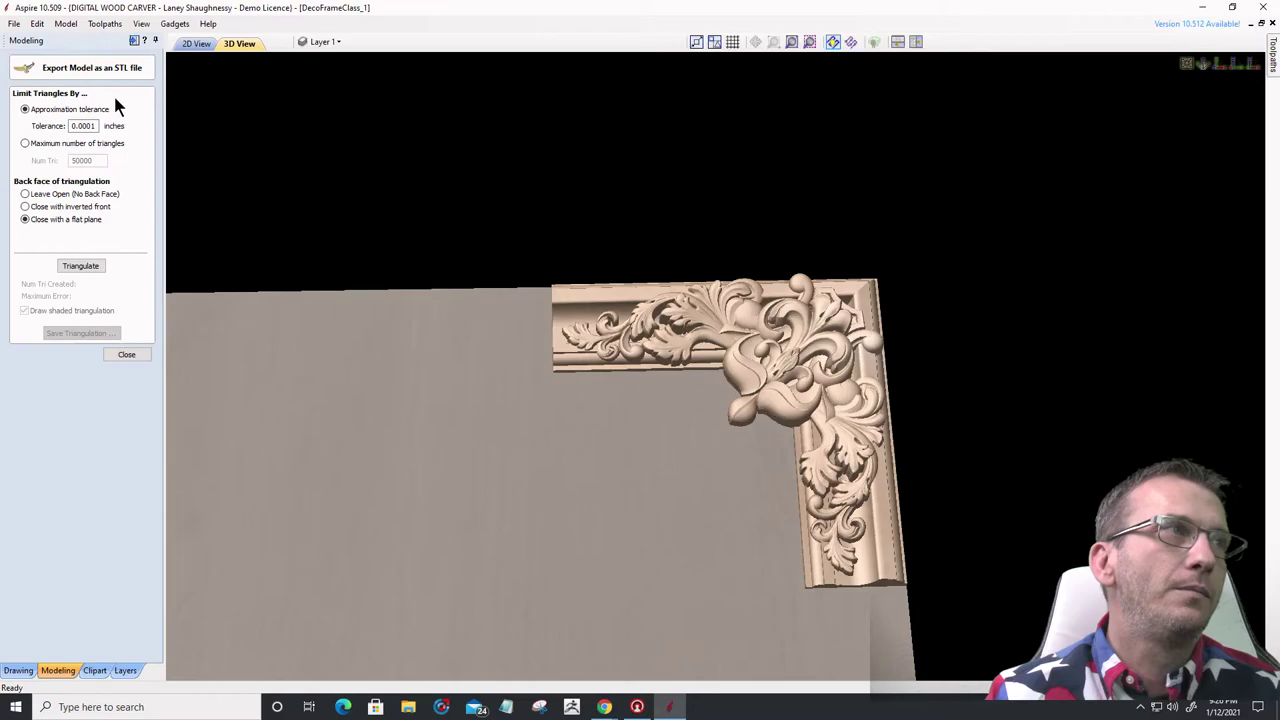
left_click(81, 266)
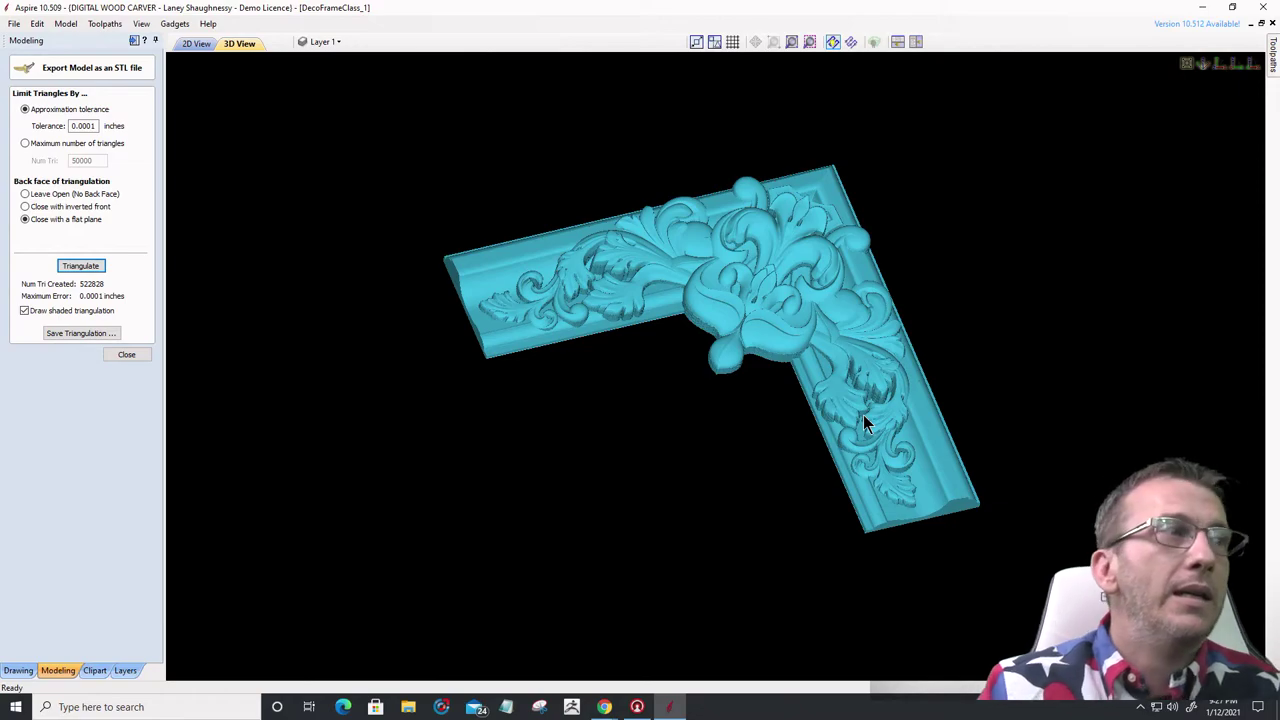
left_click(83, 334)
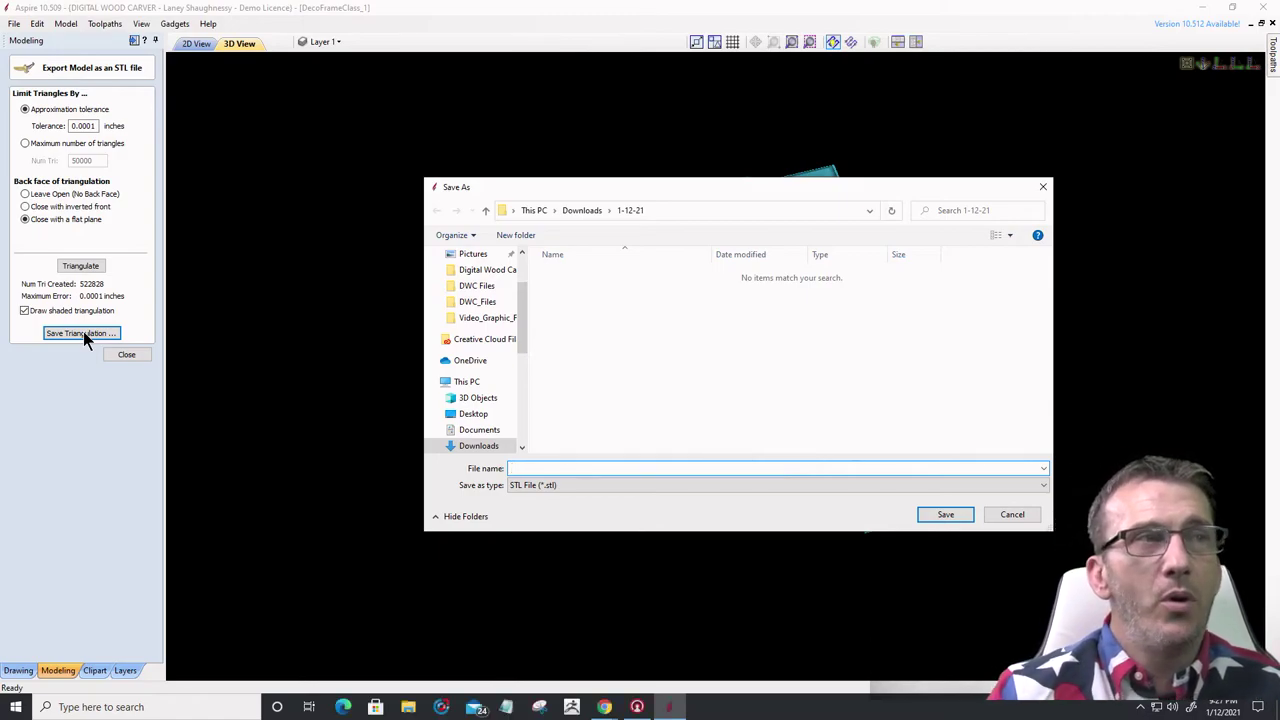
- Create a Custom Models folder in C:\Users\Public\Public Documents\Vectric Files\Clipart
left_click(465, 382)
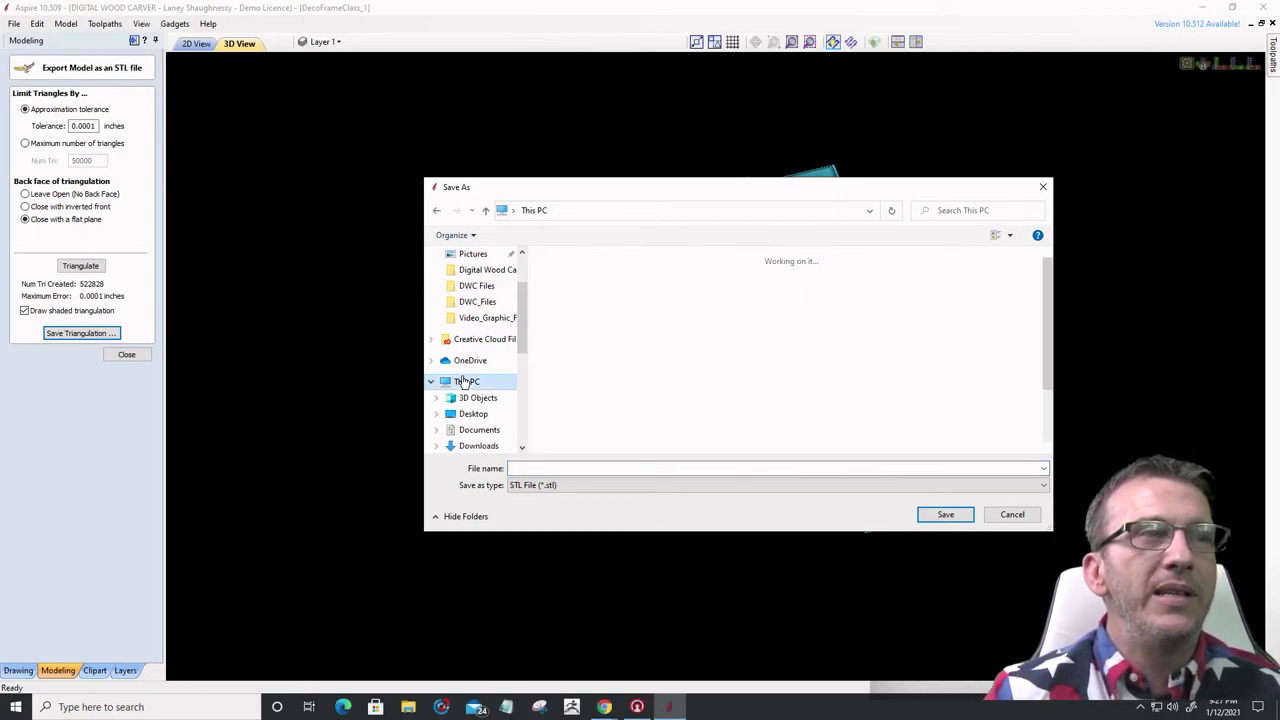
double_click(612, 440)
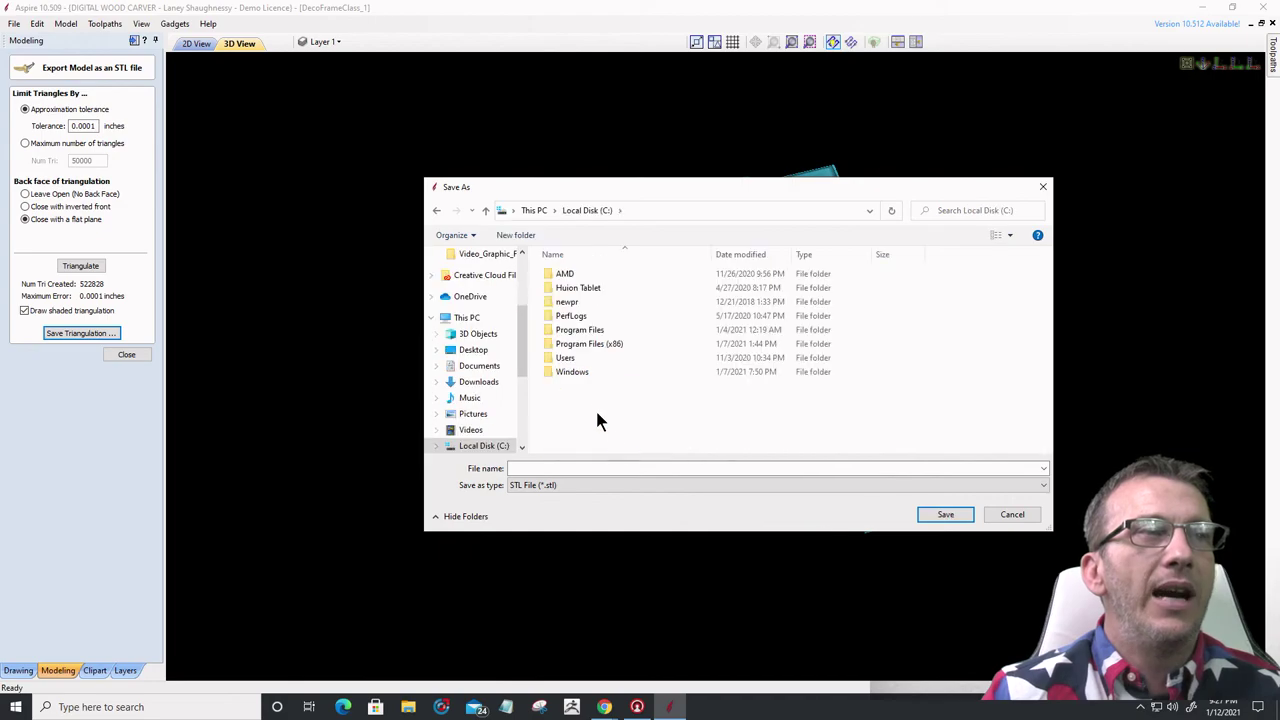
double_click(560, 360)
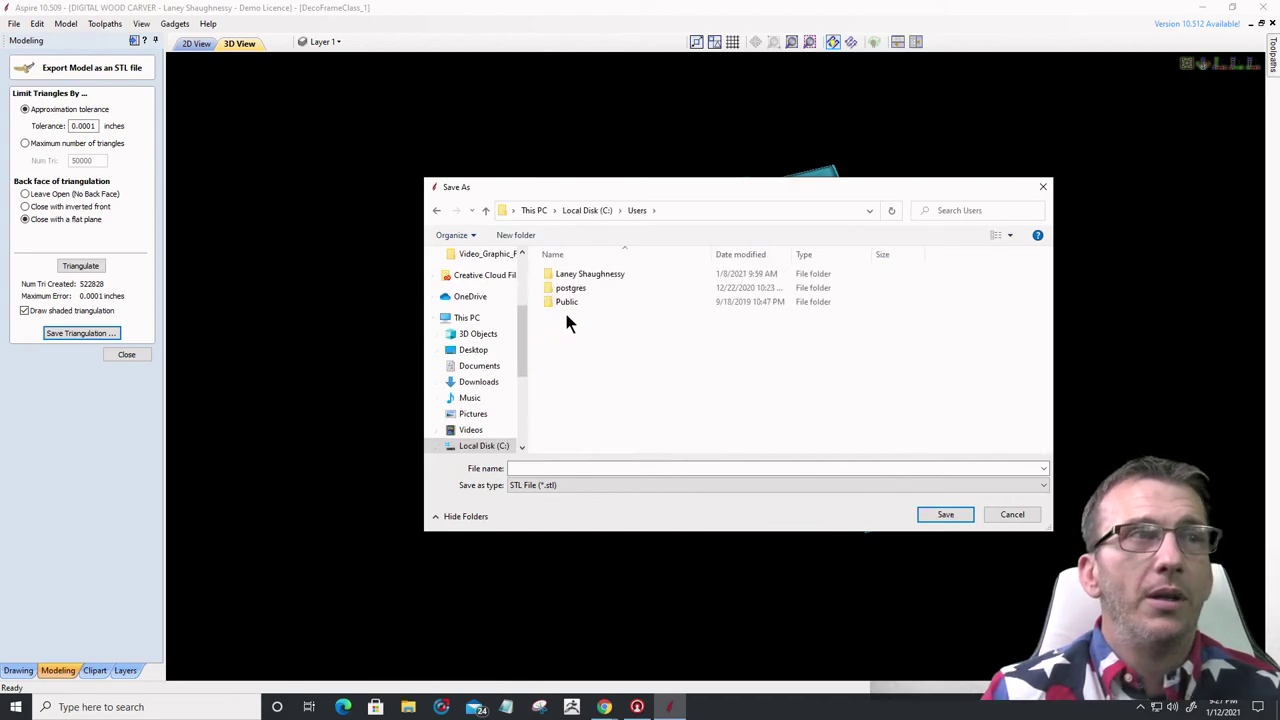
left_click(566, 310)
double_click(566, 305)
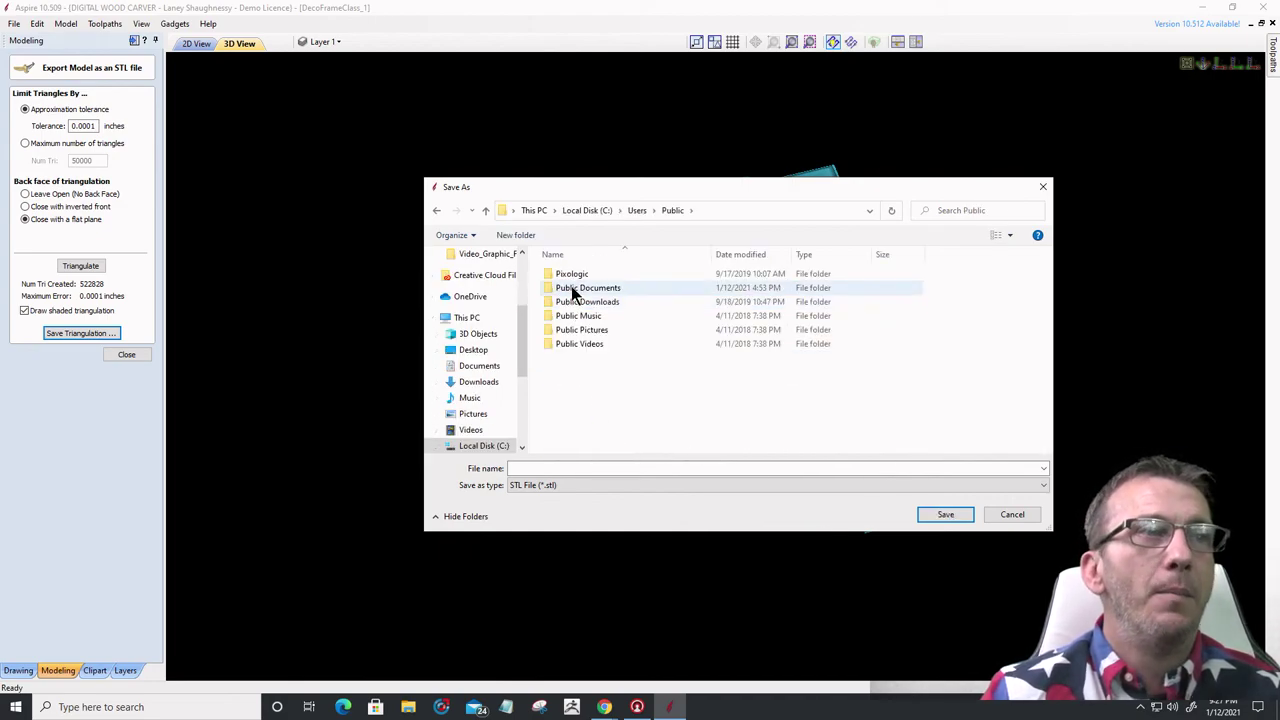
double_click(571, 287)
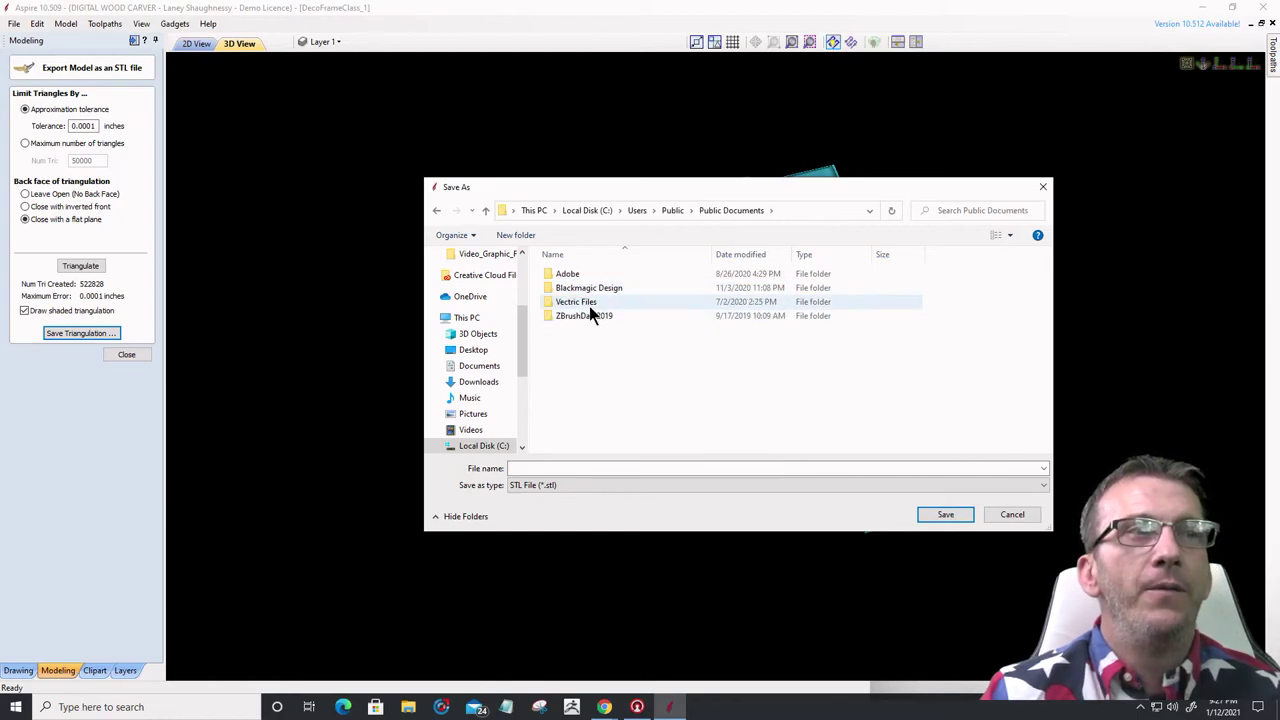
double_click(584, 304)
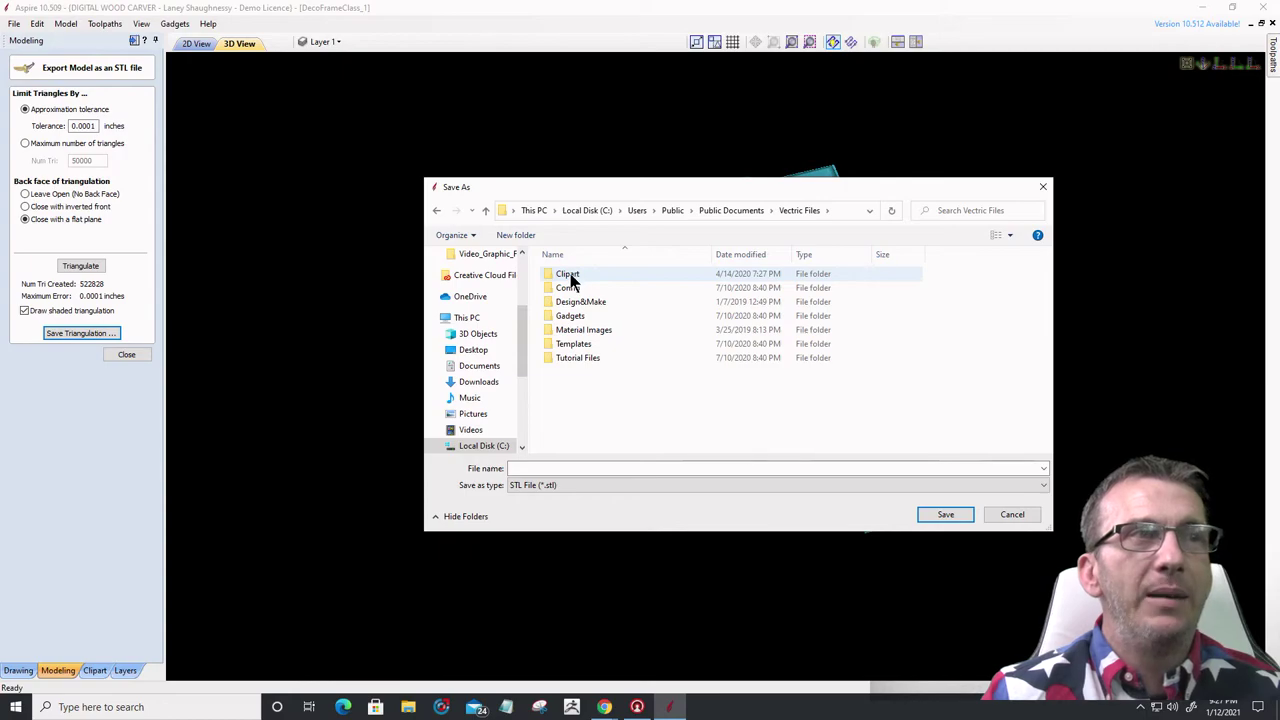
double_click(570, 277)
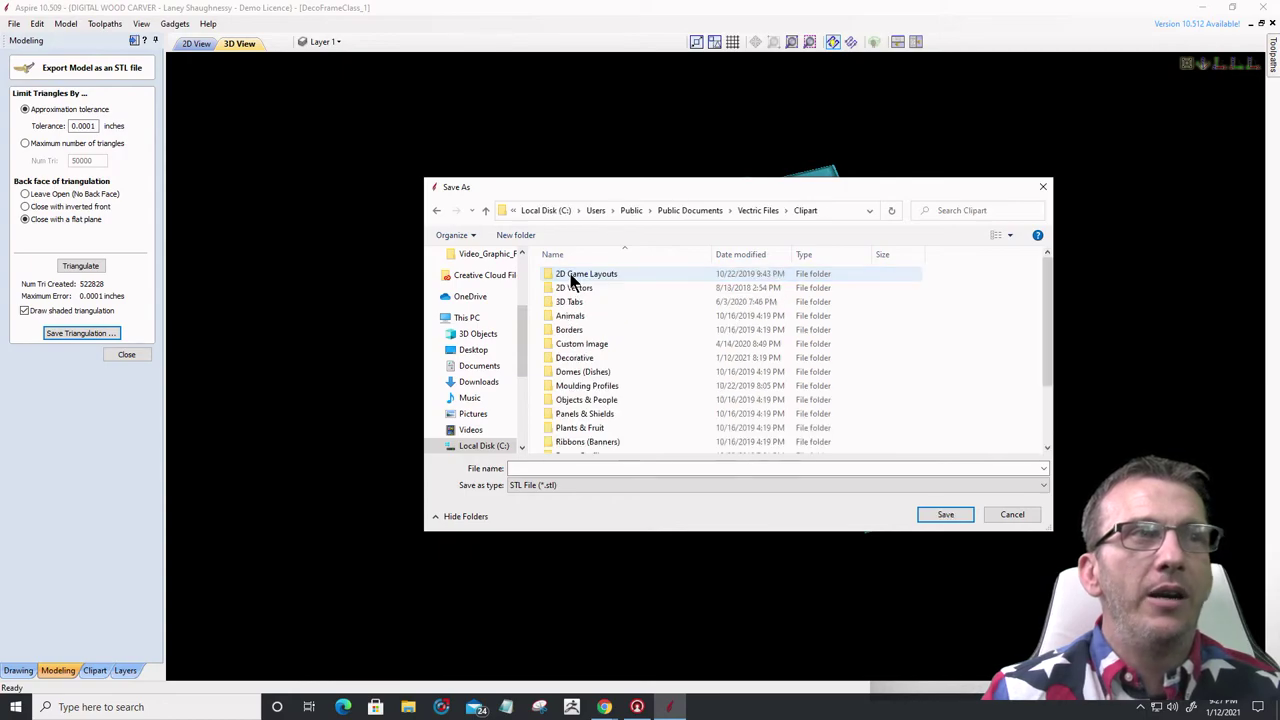
left_click(516, 235)
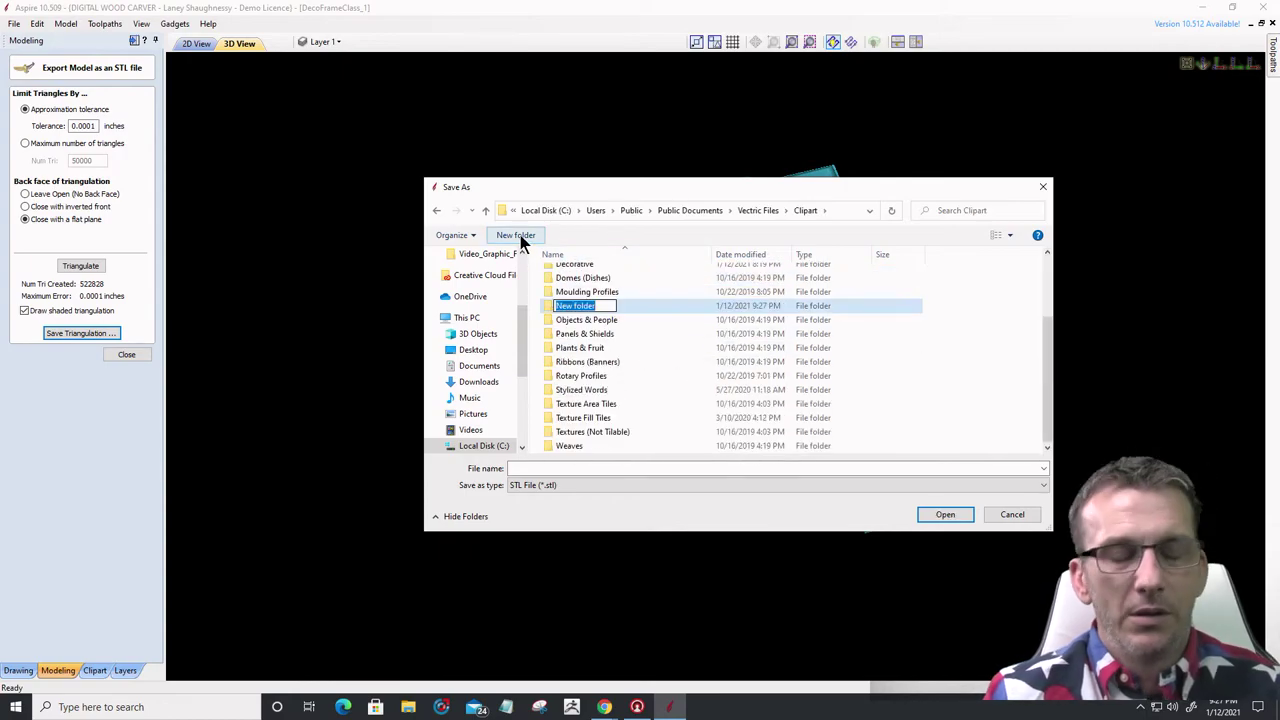
type("Cu")
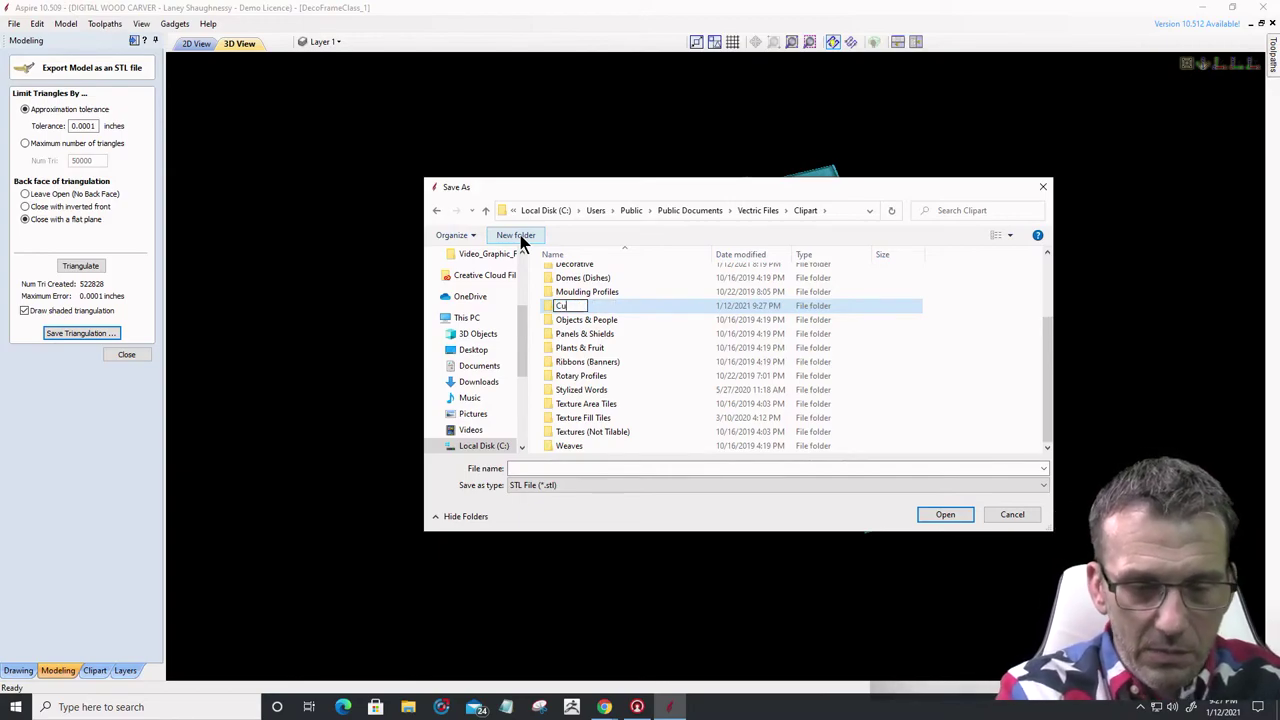
type("stom Models")
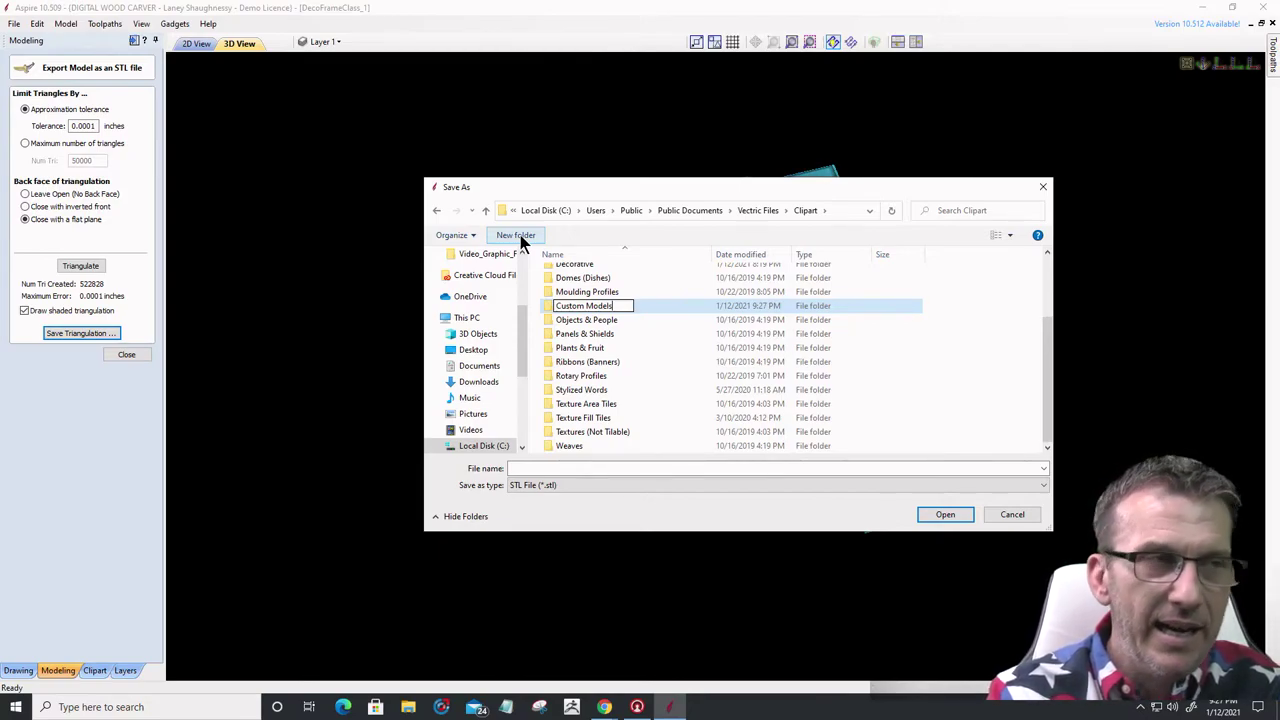
key("Return")
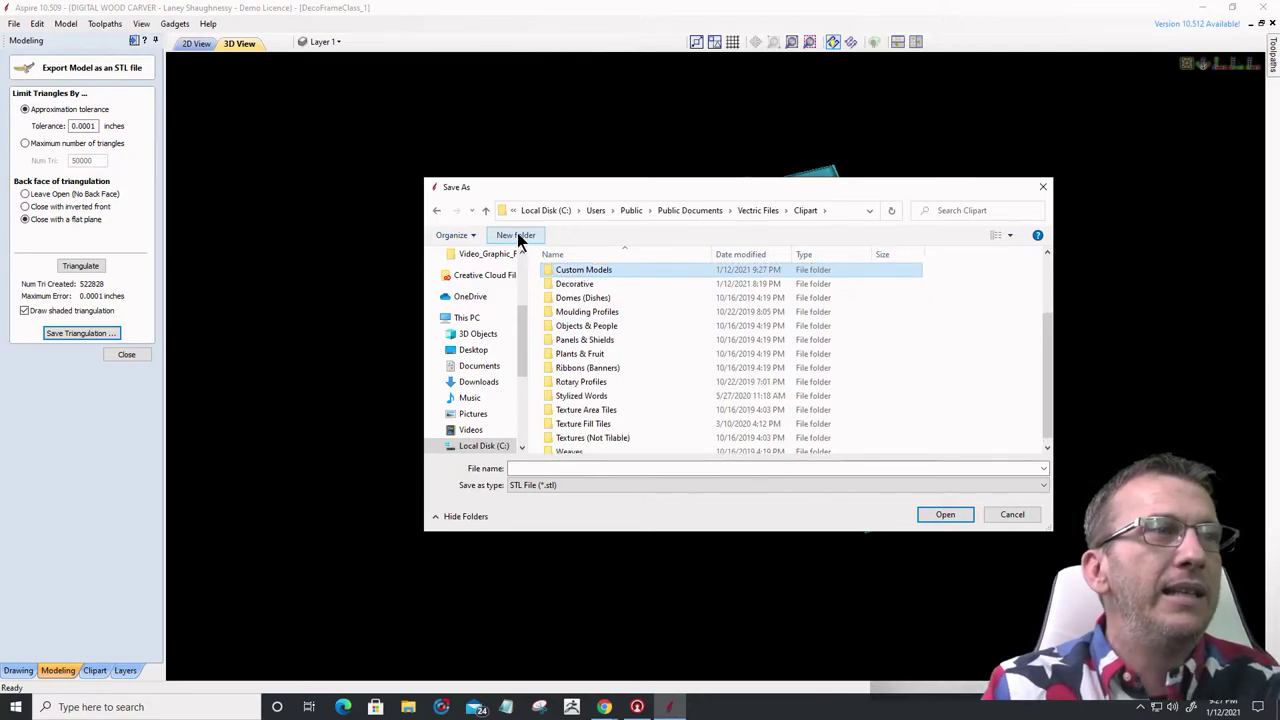
- Open Custom Models, enter DecoCorner_01 with STL type, then cancel the save
double_click(579, 271)
left_click(552, 469)
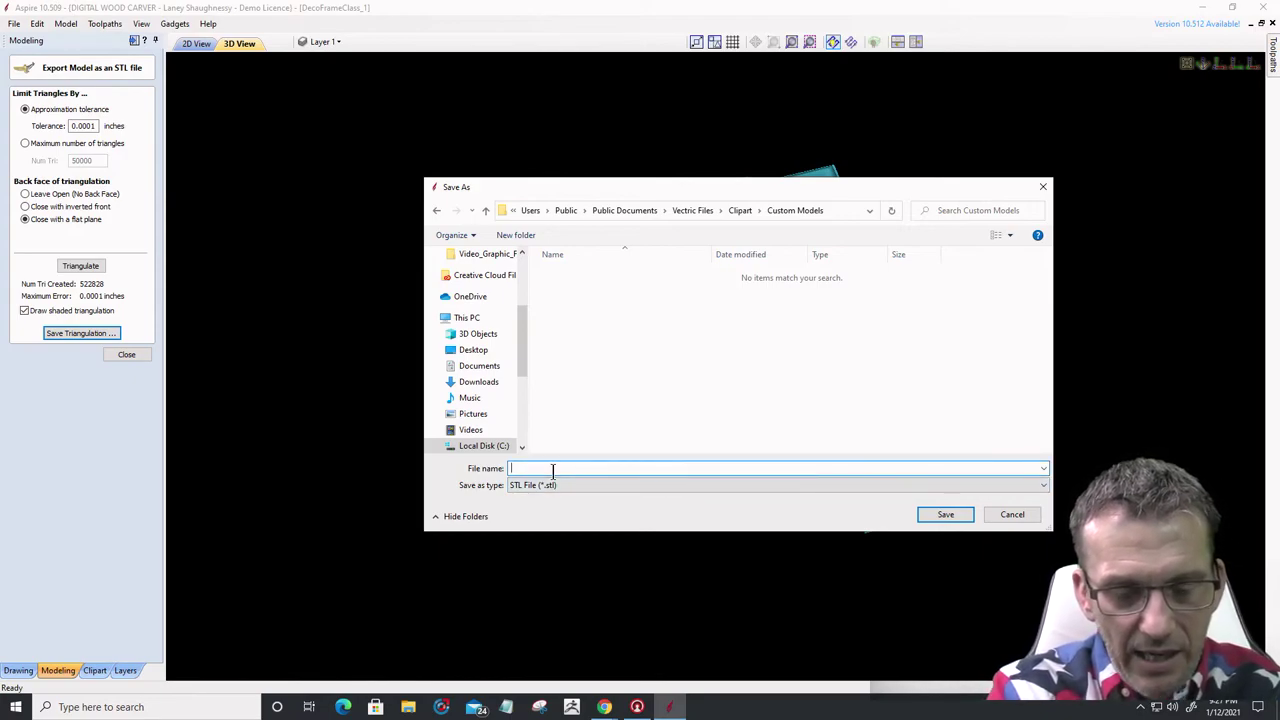
type("DecoC")
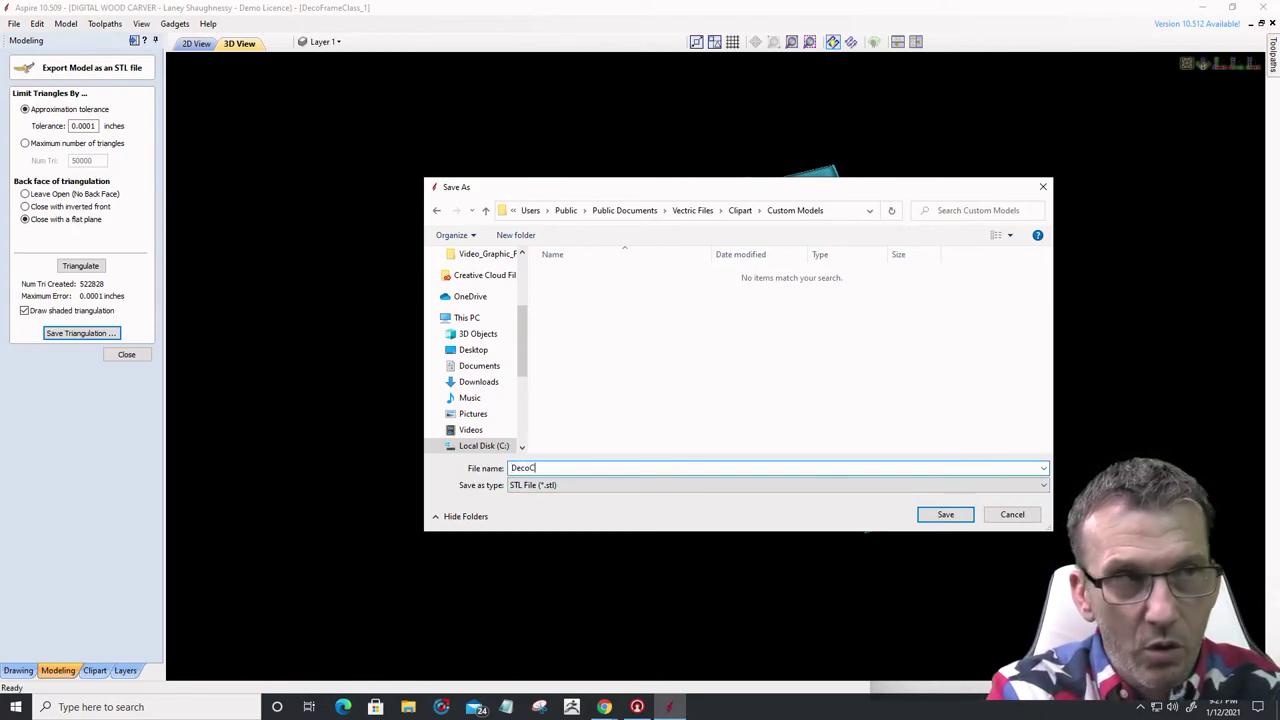
type("orner_")
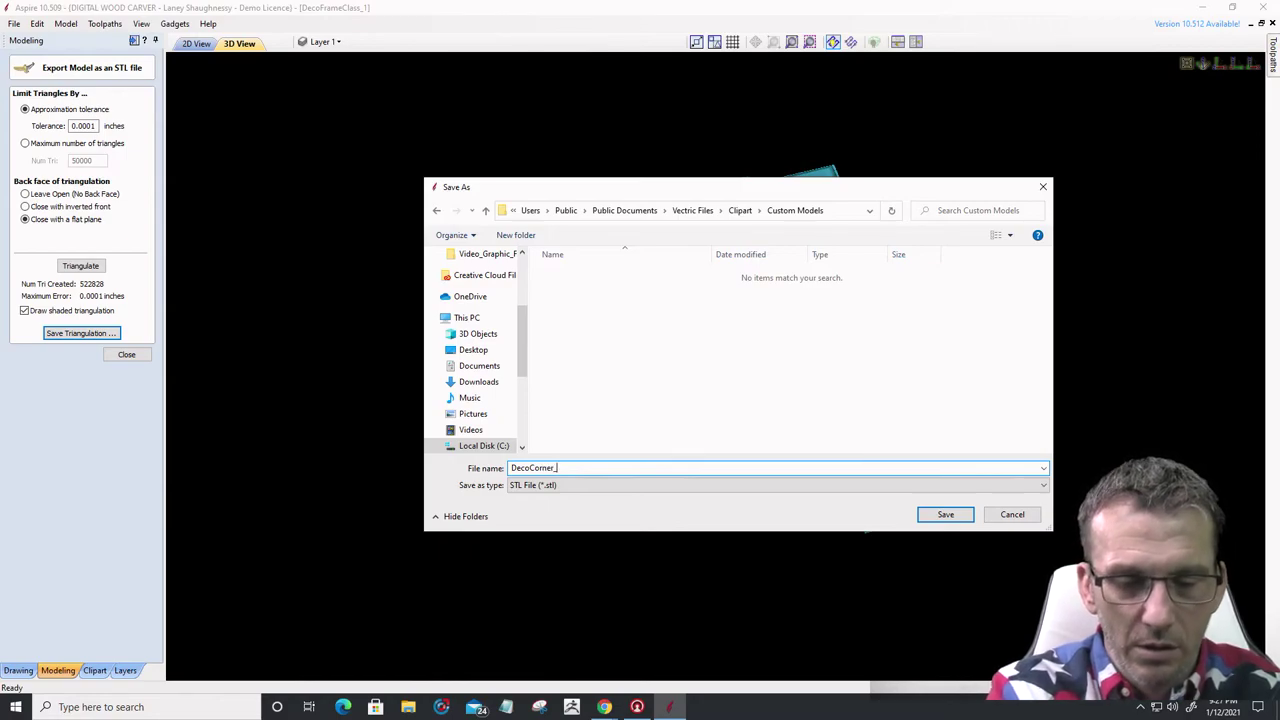
type("01")
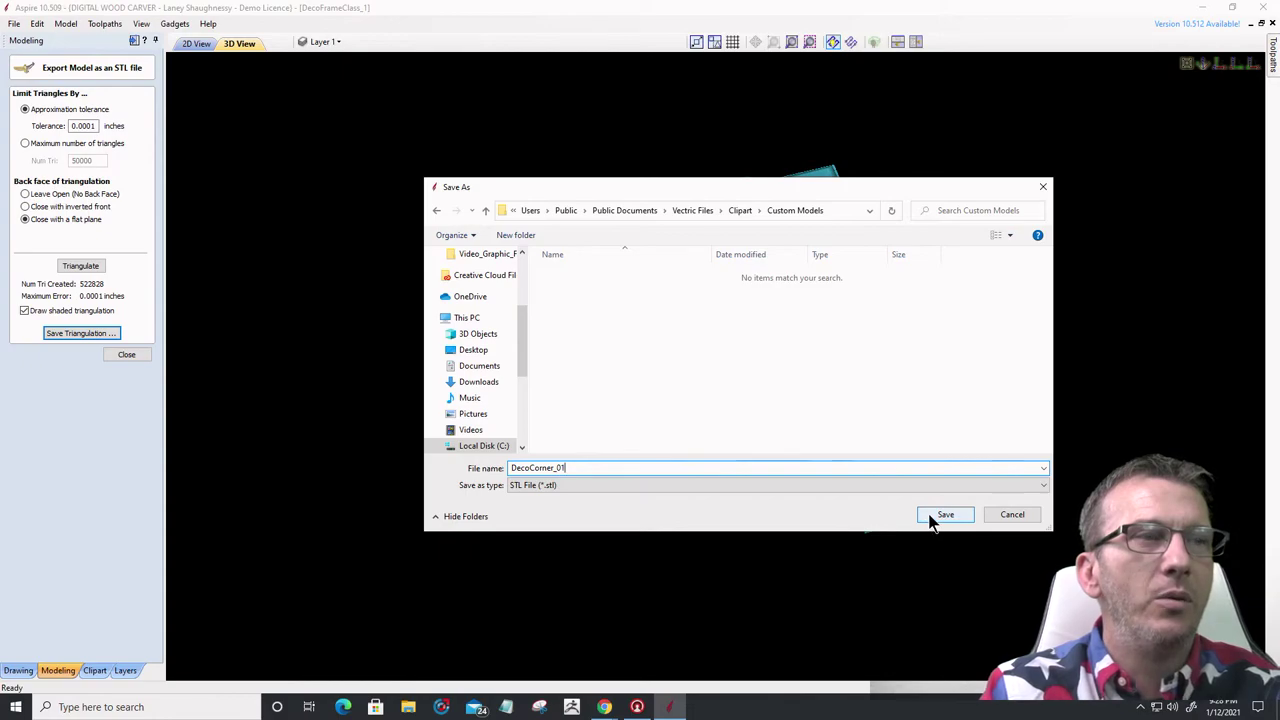
left_click(815, 489)
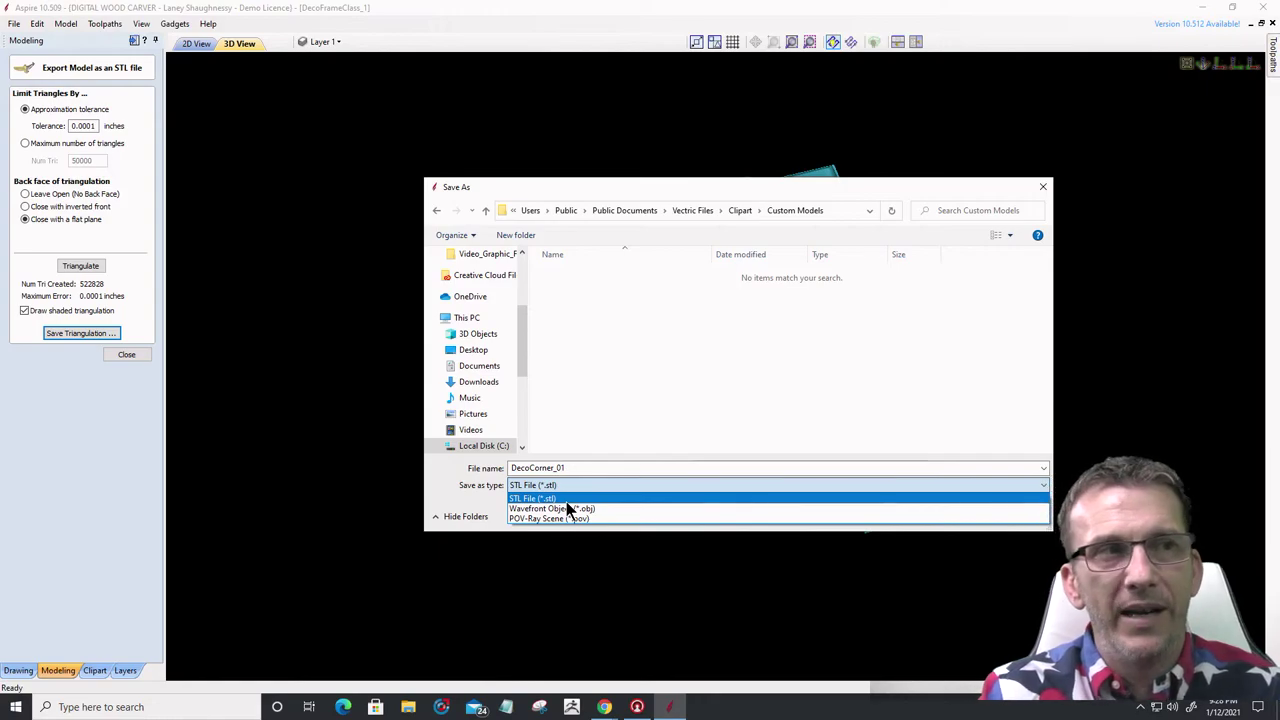
left_click(1003, 556)
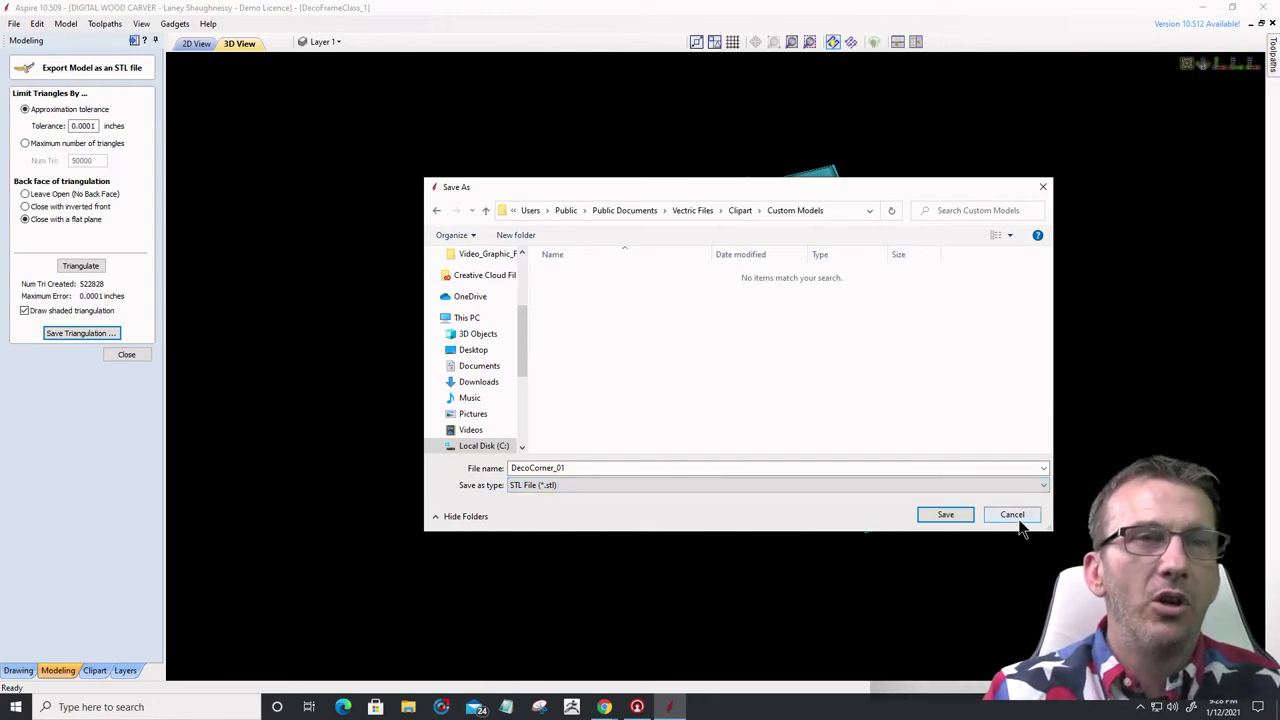
left_click(1014, 517)
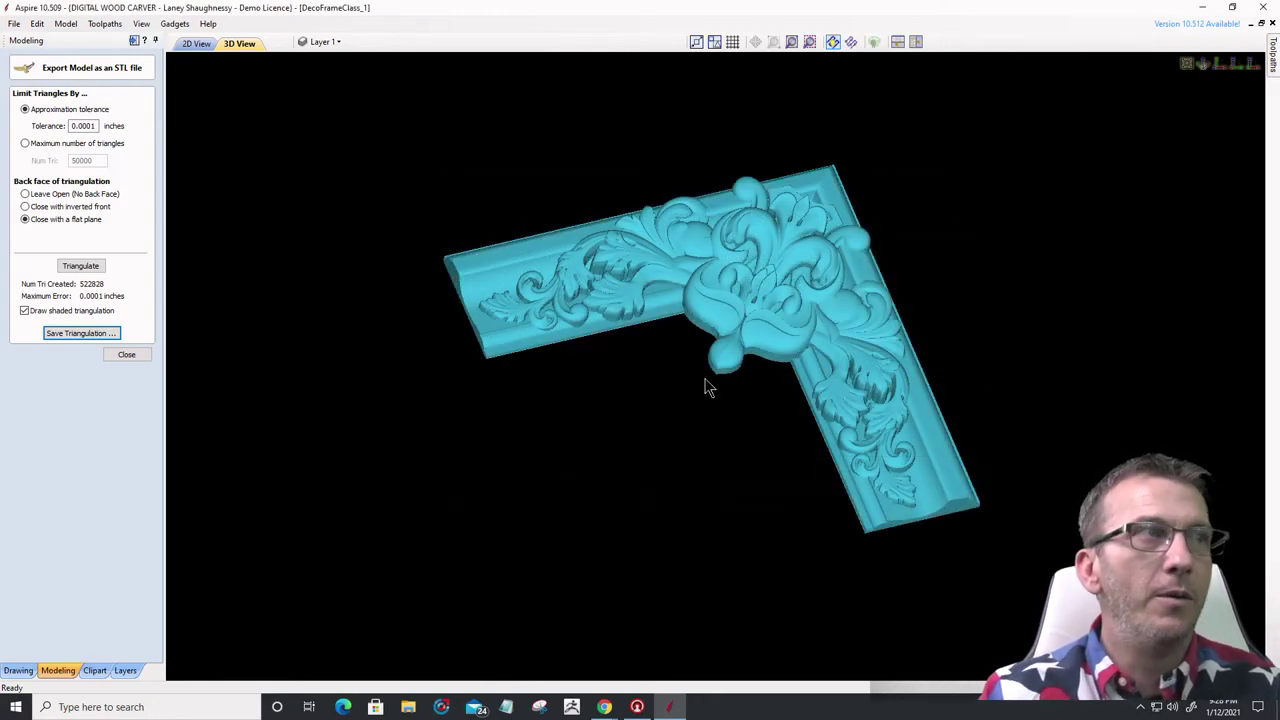
- Start exporting the corner as 3D Clipart, review the file types, then cancel the save
left_click(65, 24)
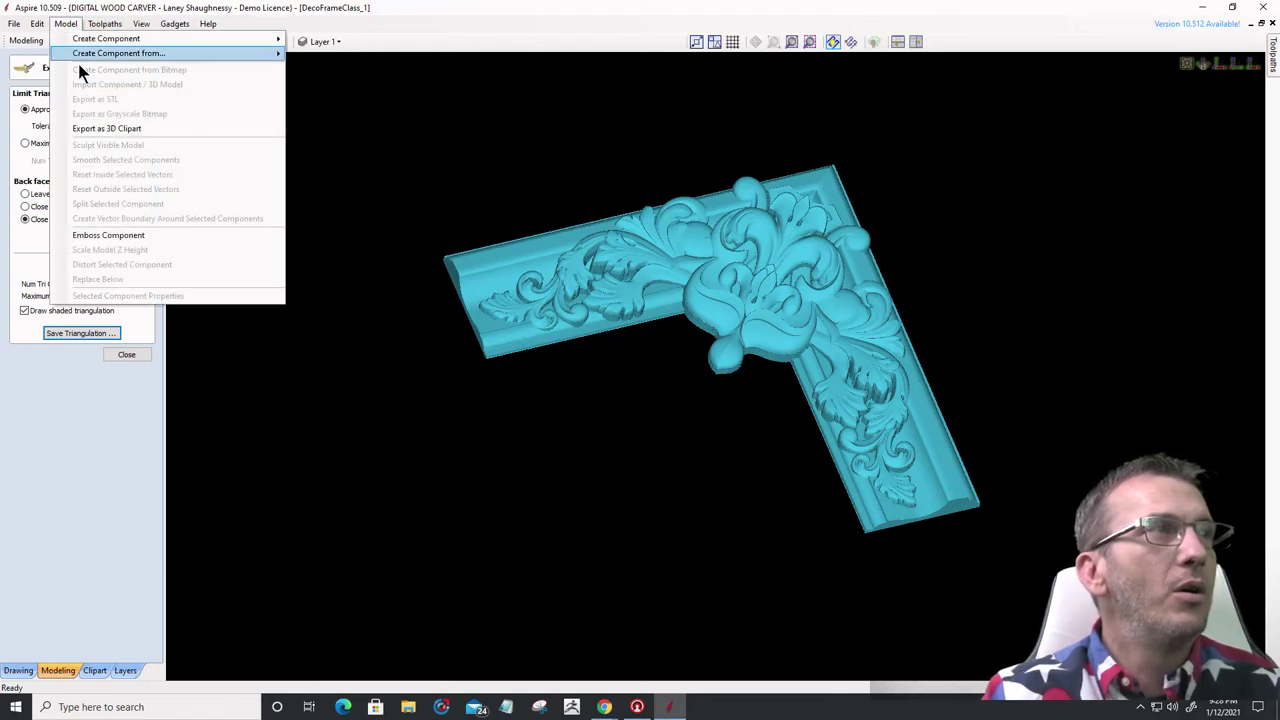
left_click(148, 128)
left_click(175, 23)
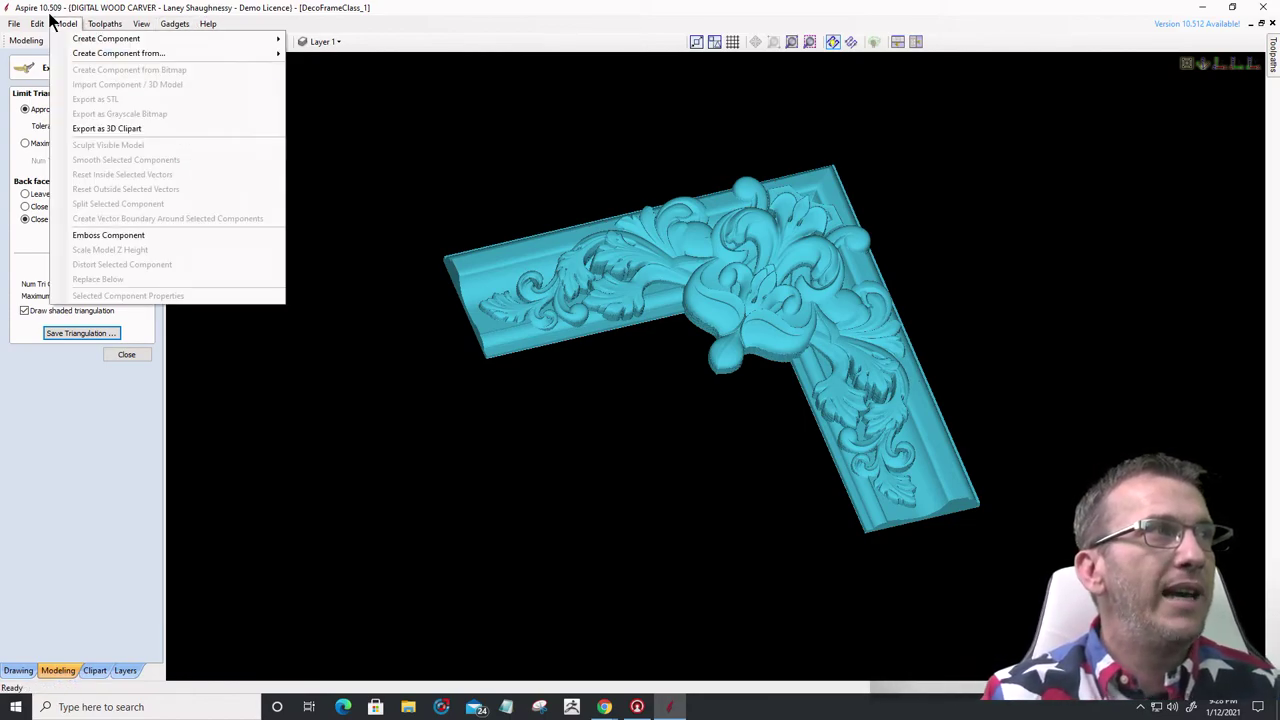
mouse_move(33, 28)
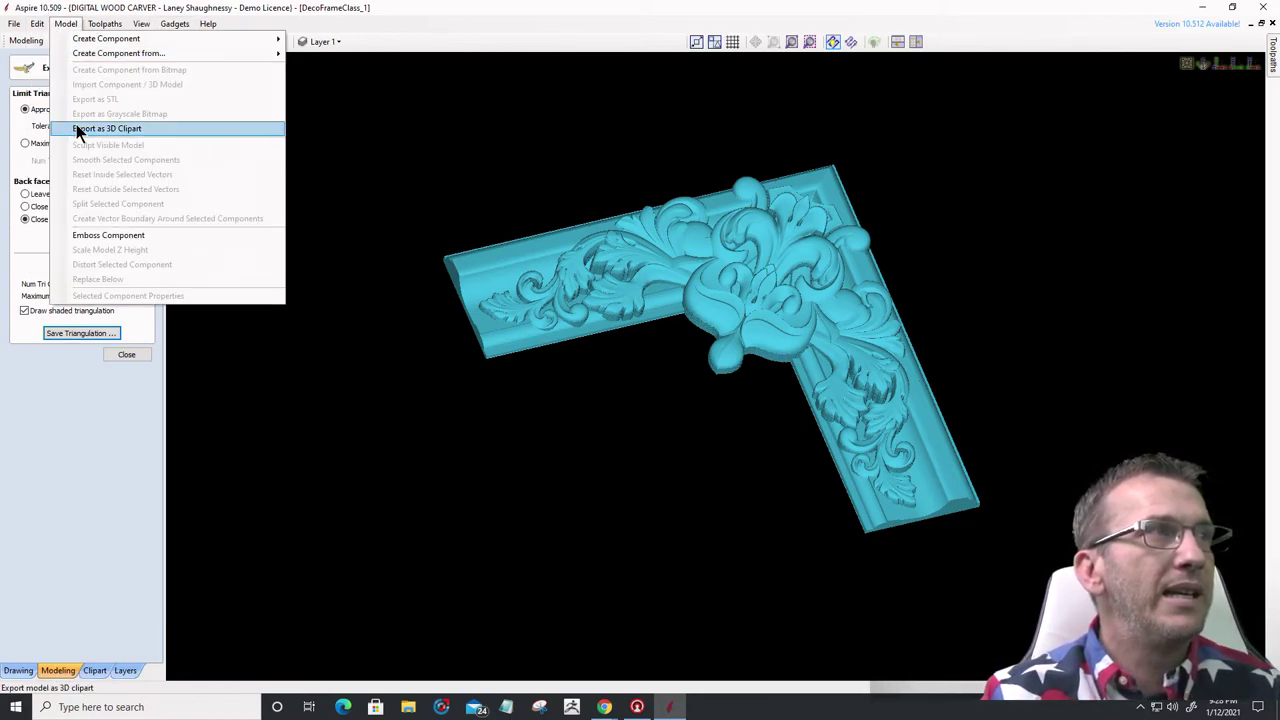
left_click(76, 124)
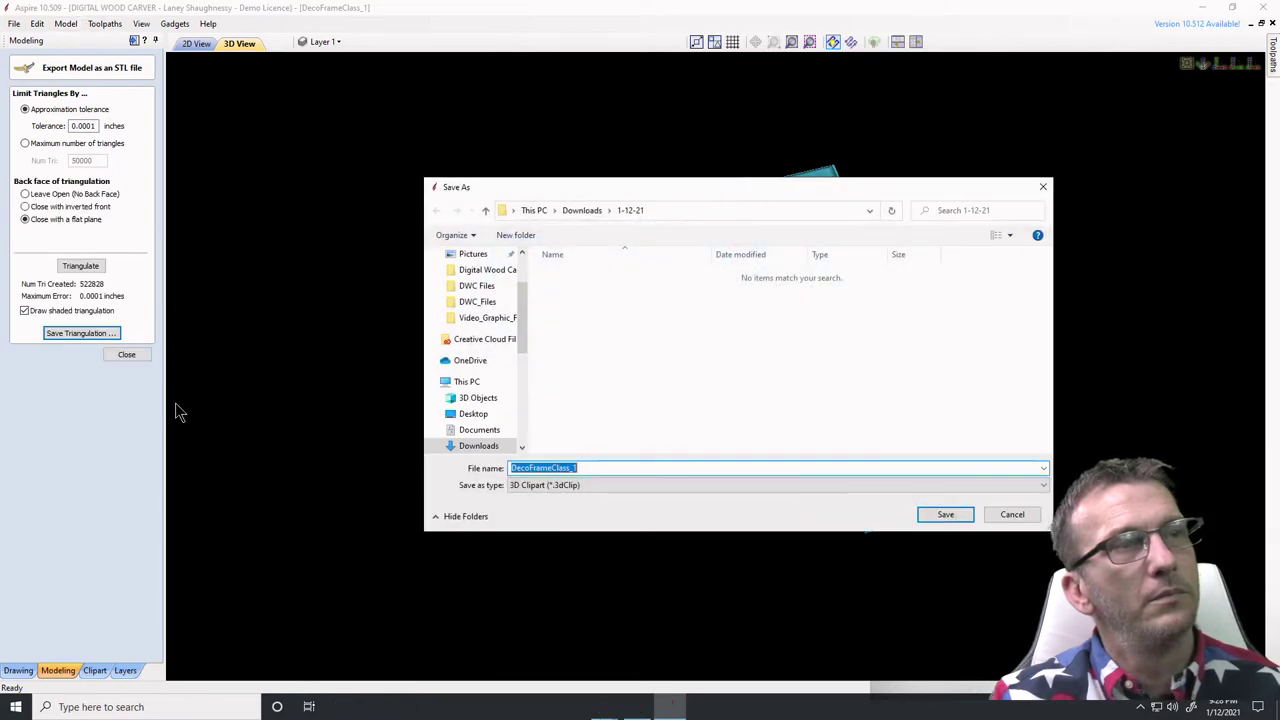
left_click(552, 487)
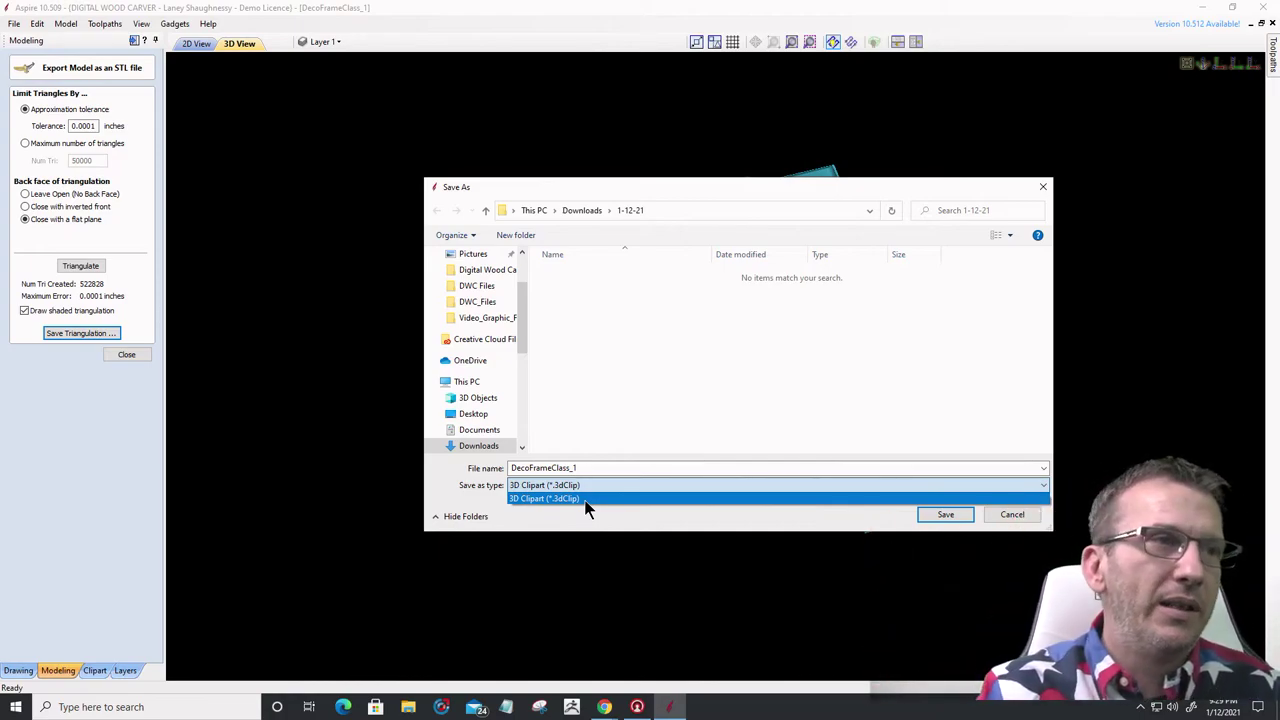
left_click(1012, 518)
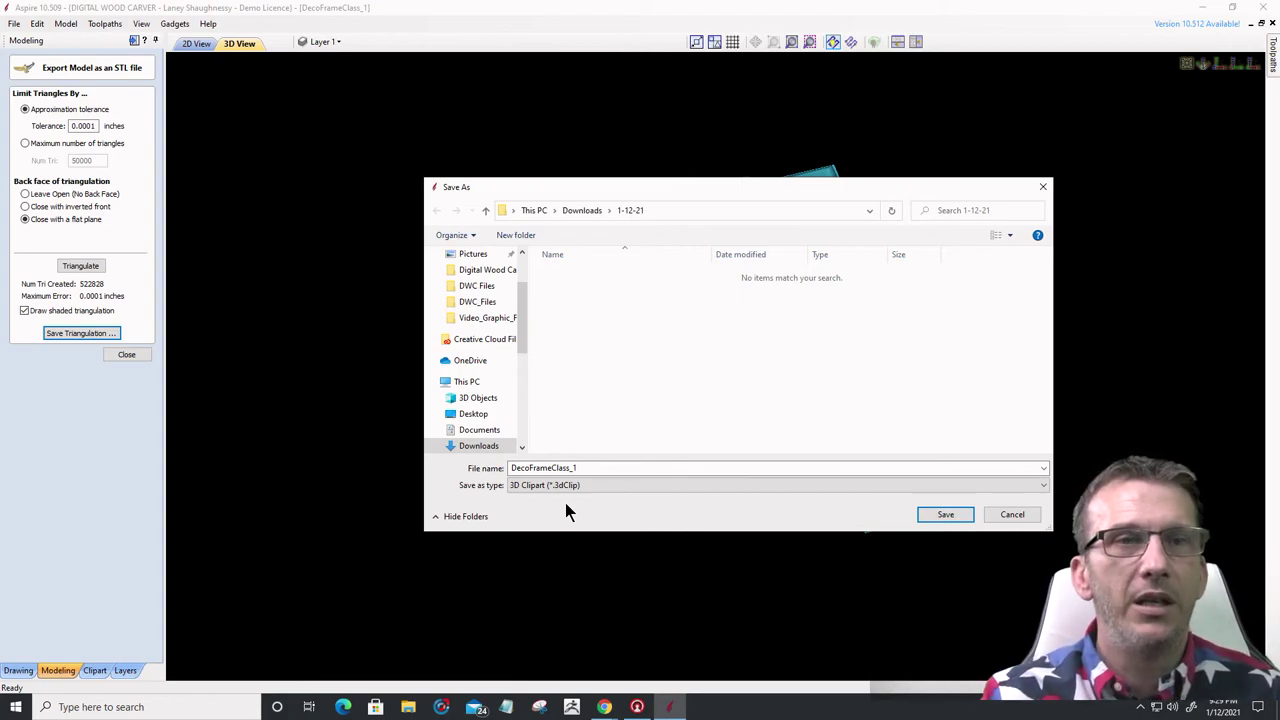
left_click(1020, 516)
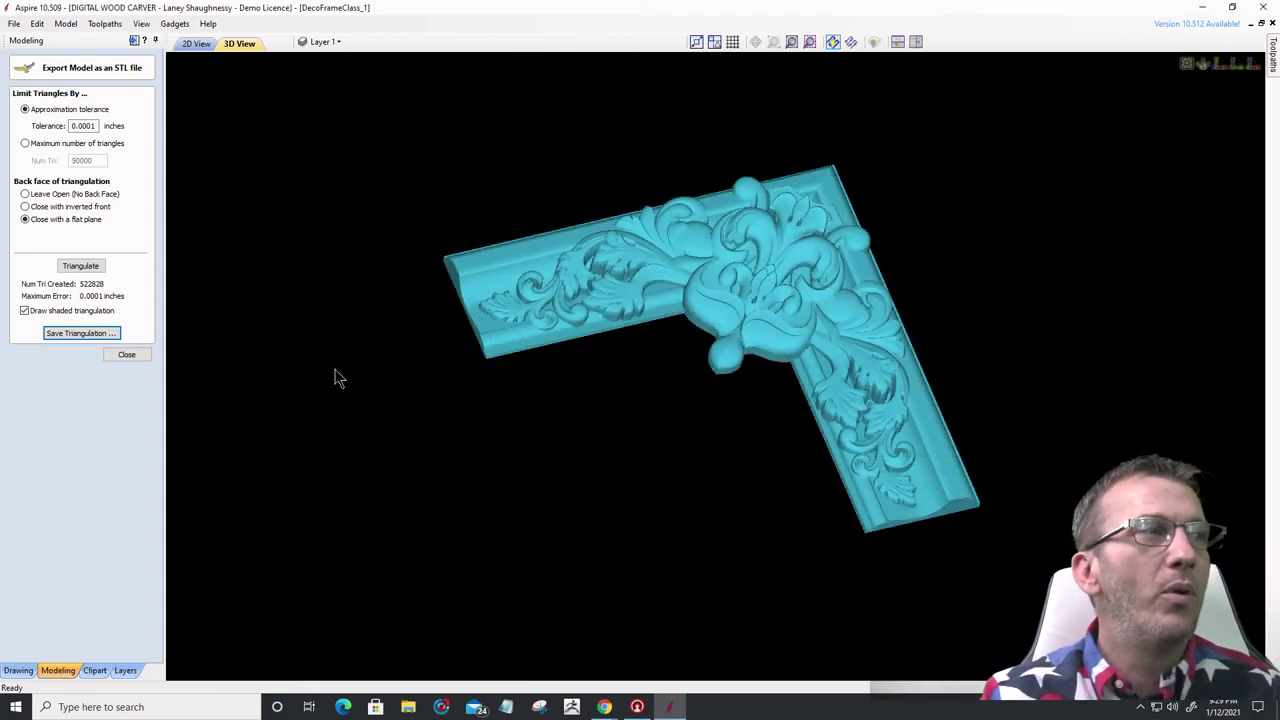
- Start saving the triangulation as STL and browse to C:\Users\Public\Public Documents
left_click(80, 336)
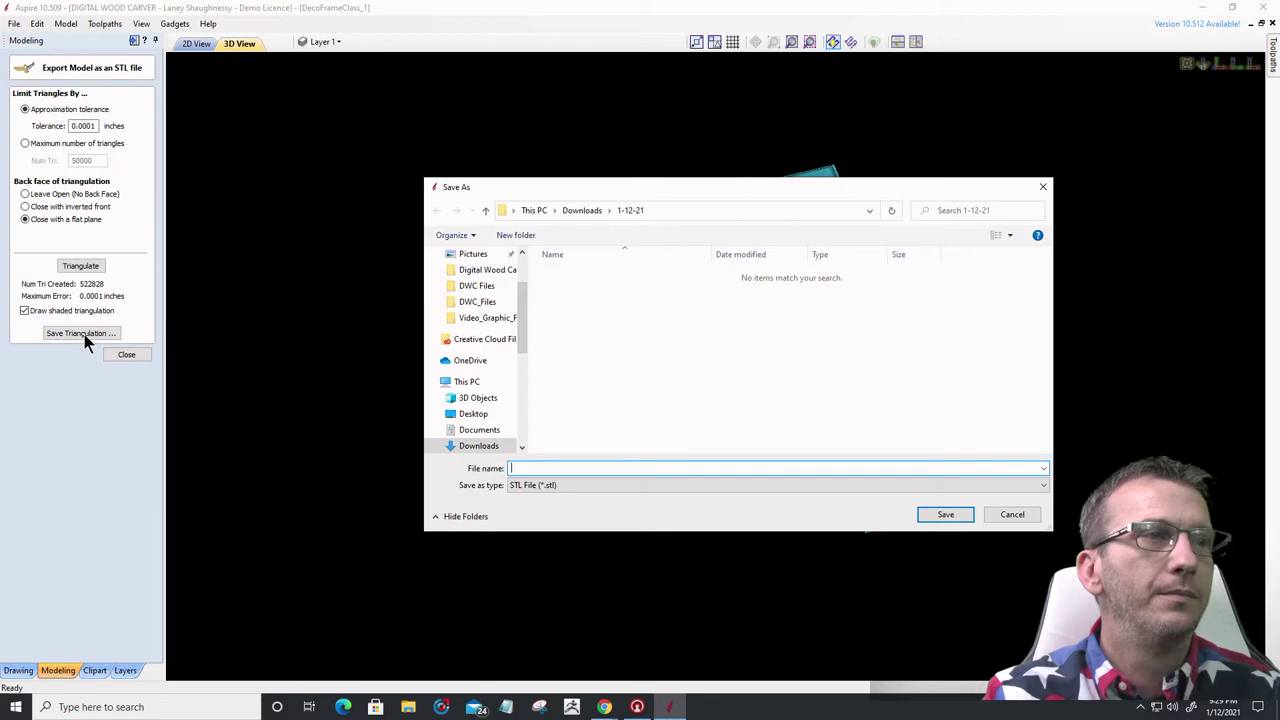
left_click(580, 485)
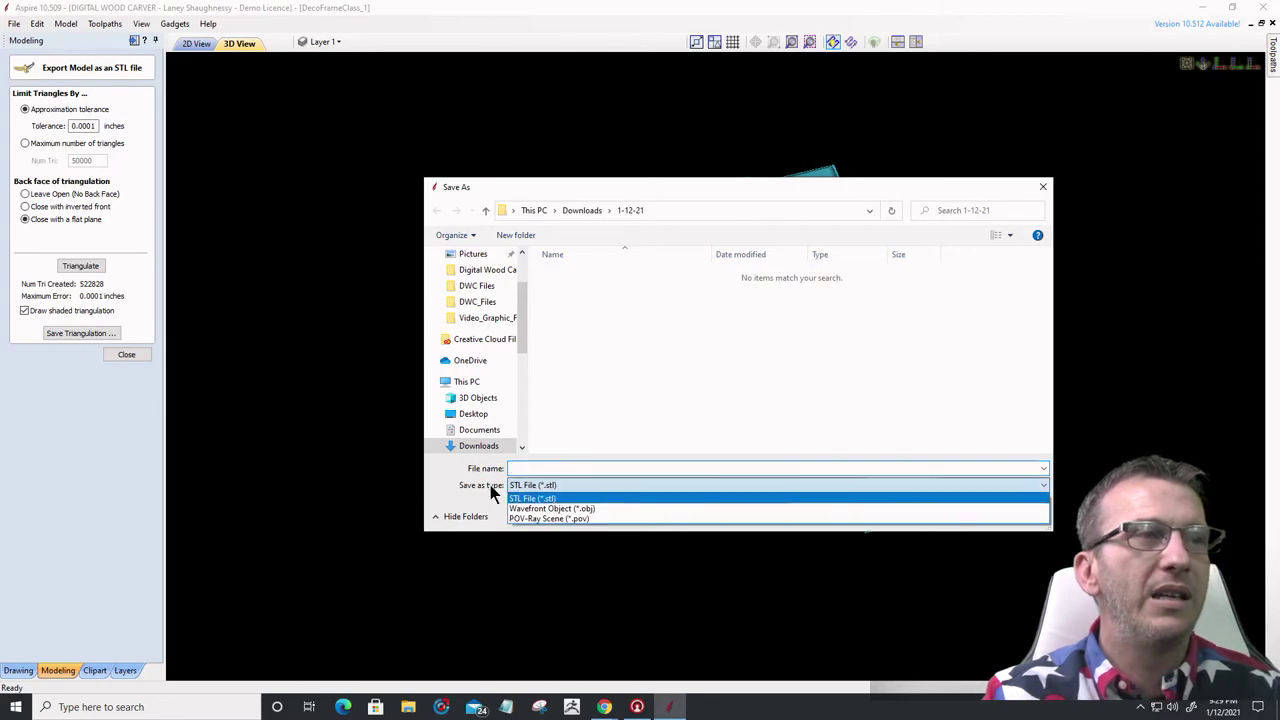
left_click(565, 487)
left_click(556, 468)
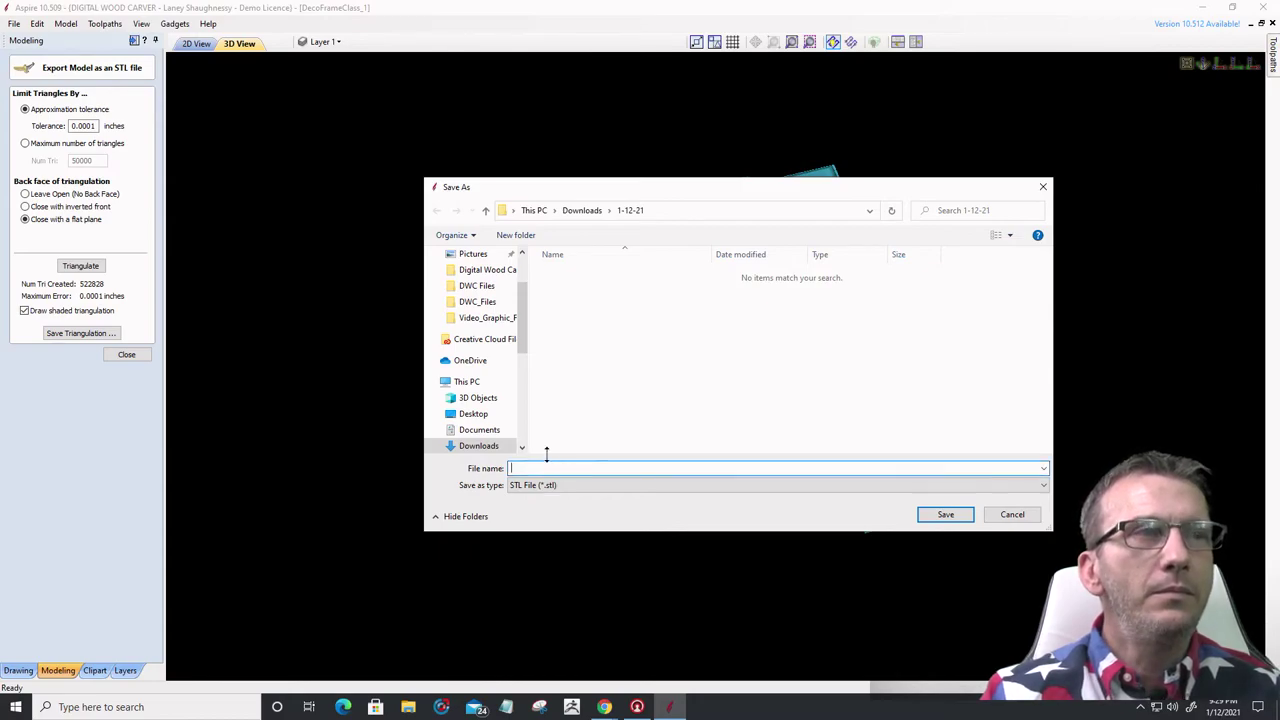
left_click(470, 383)
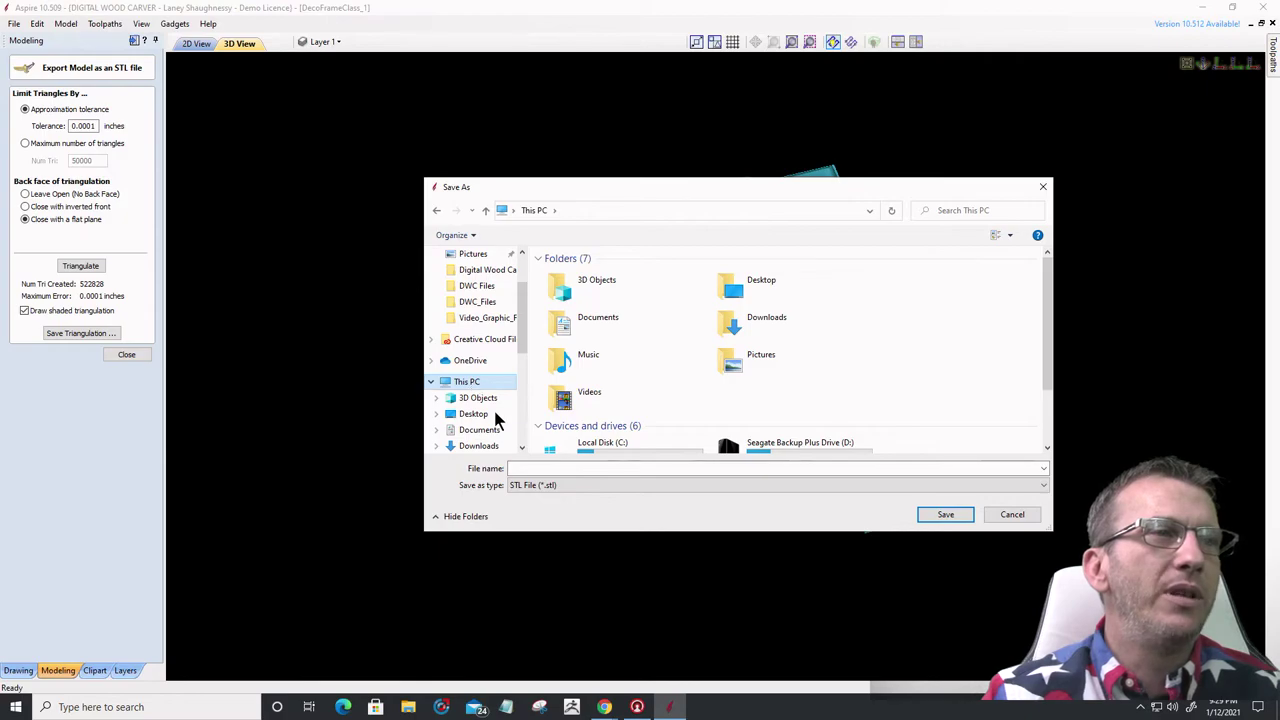
scroll(620, 442, "down", 1)
double_click(617, 436)
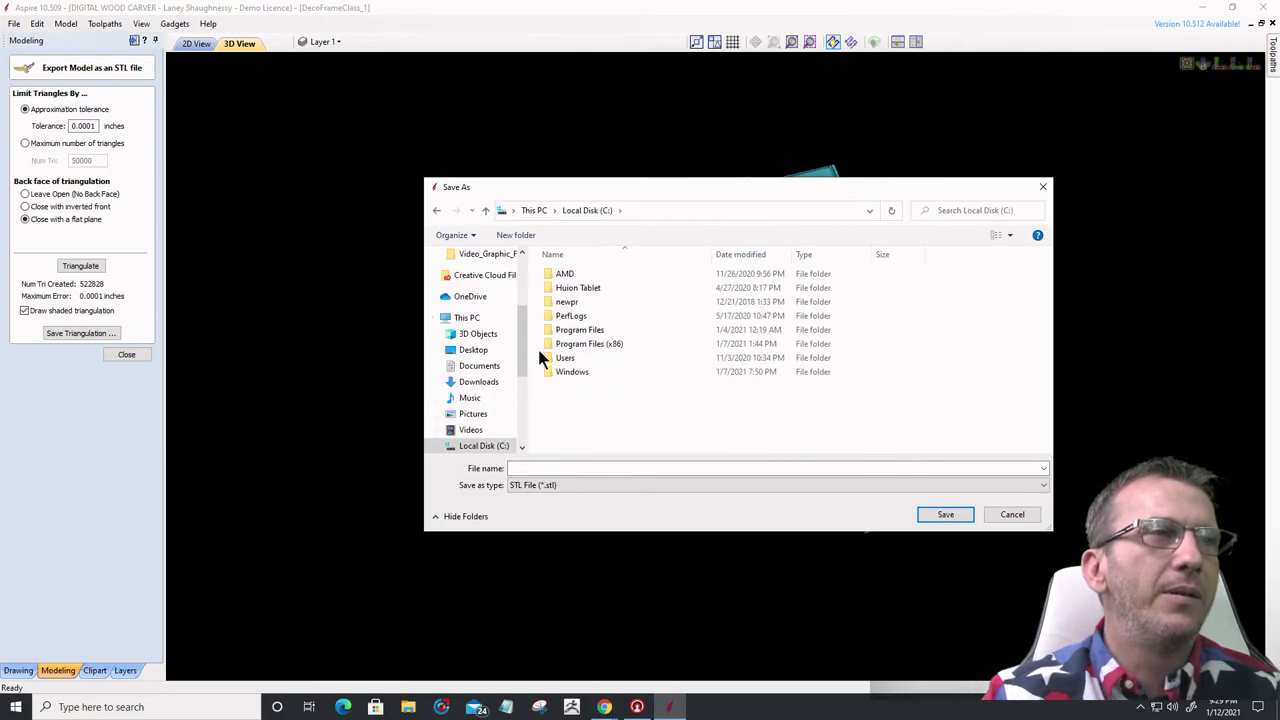
double_click(565, 358)
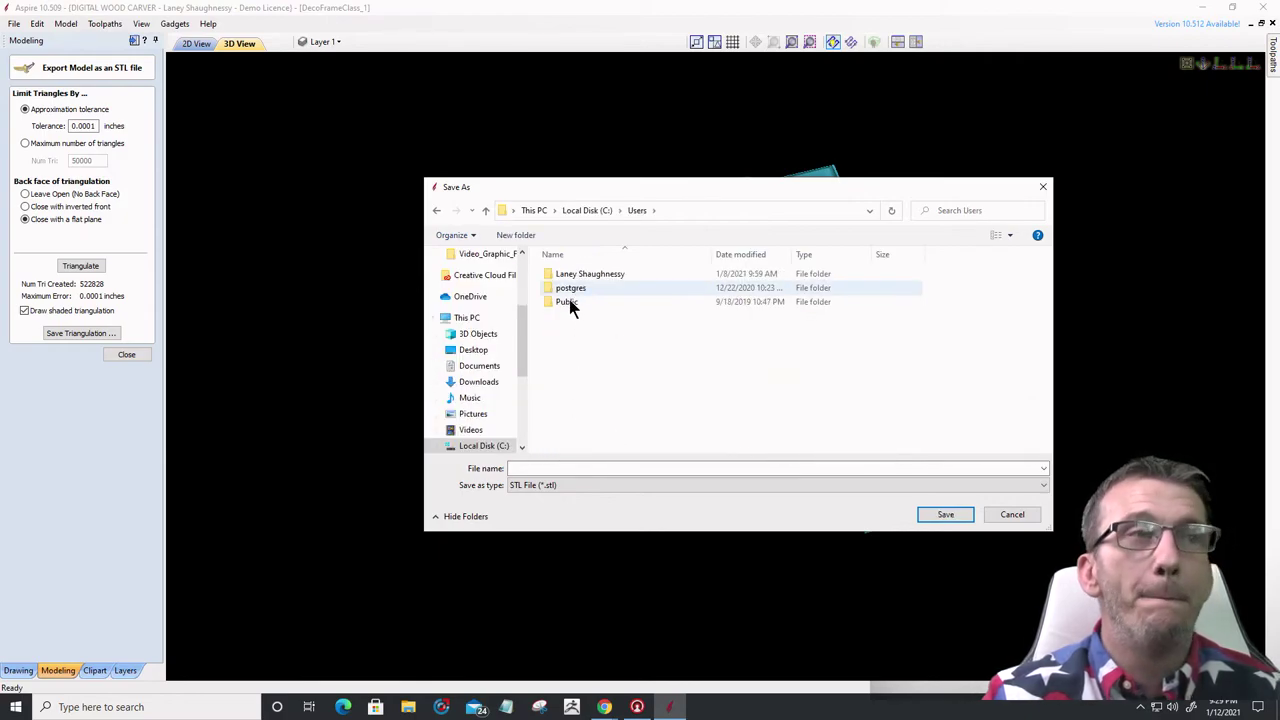
double_click(569, 302)
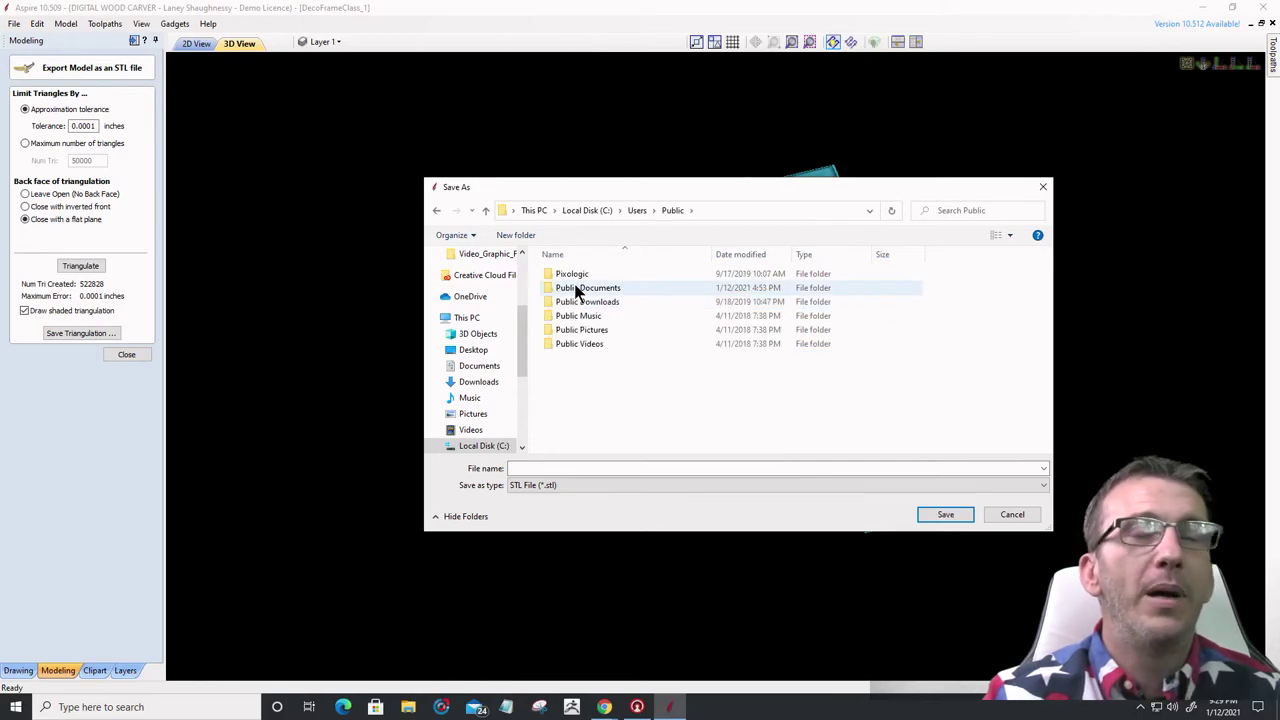
double_click(576, 289)
- Save it as DecoCorner_01 in Vectric Files\Clipart\Custom Models
left_click(582, 304)
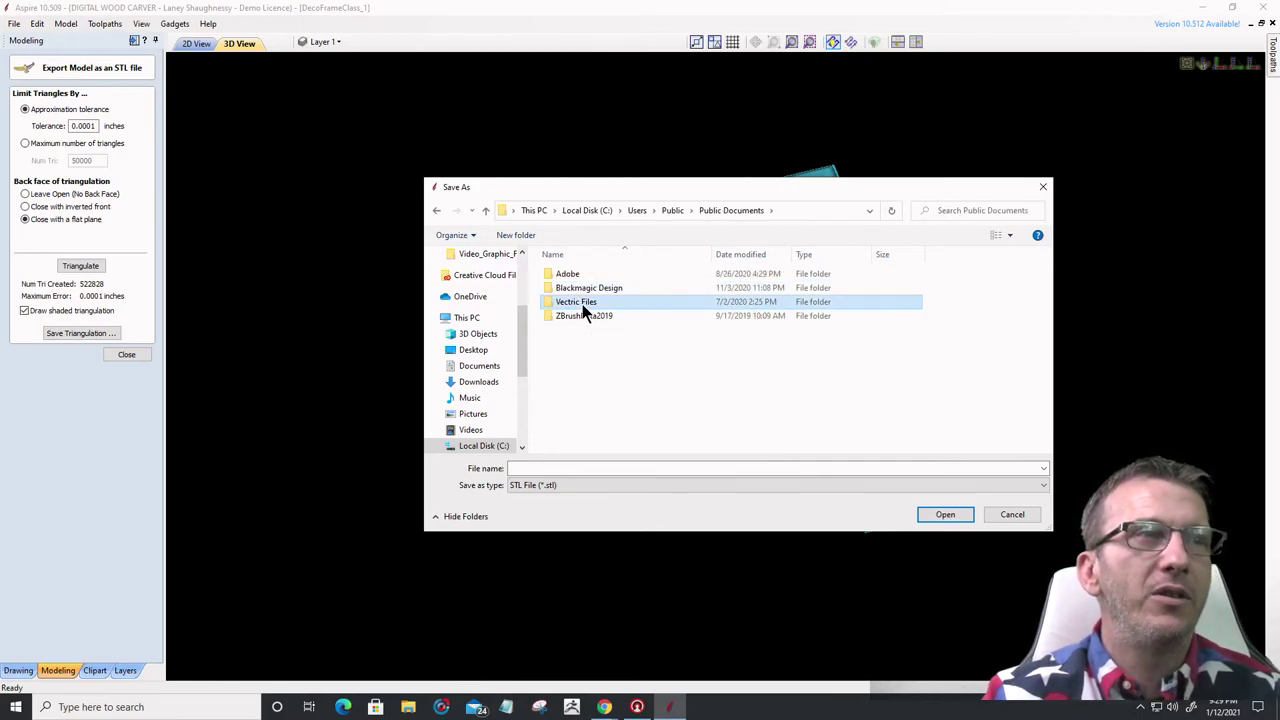
double_click(582, 304)
double_click(567, 275)
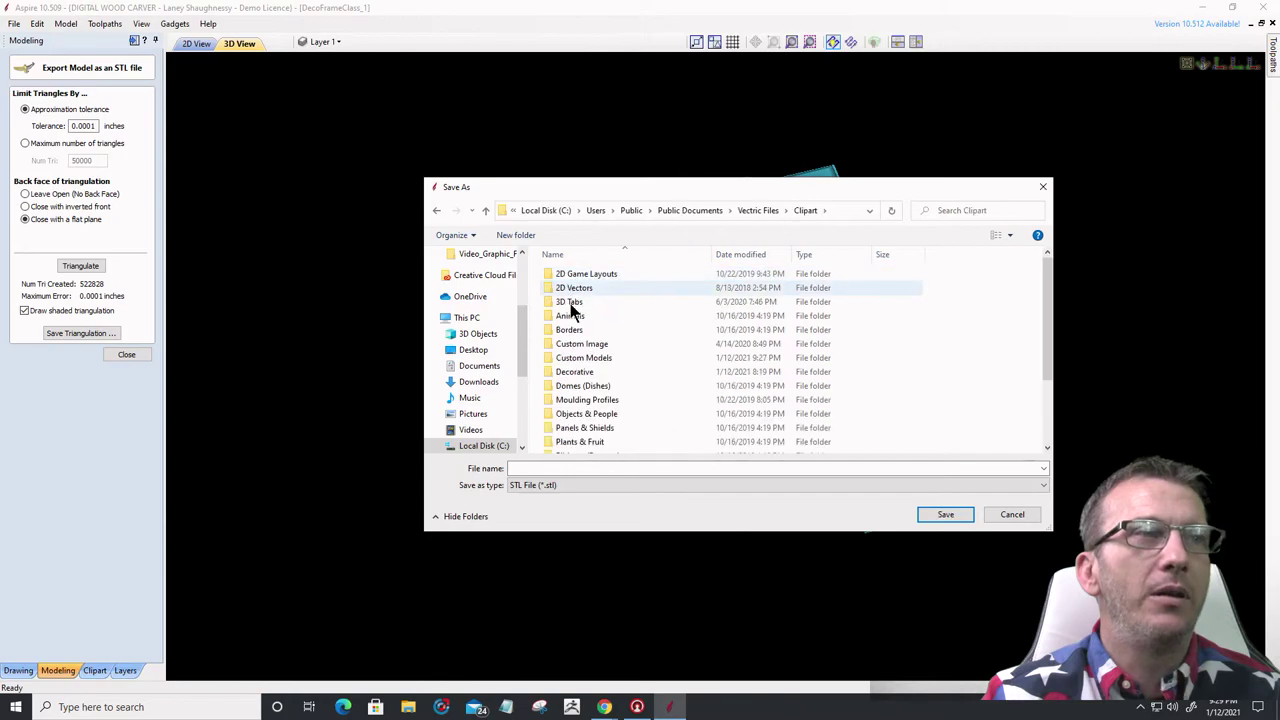
double_click(576, 358)
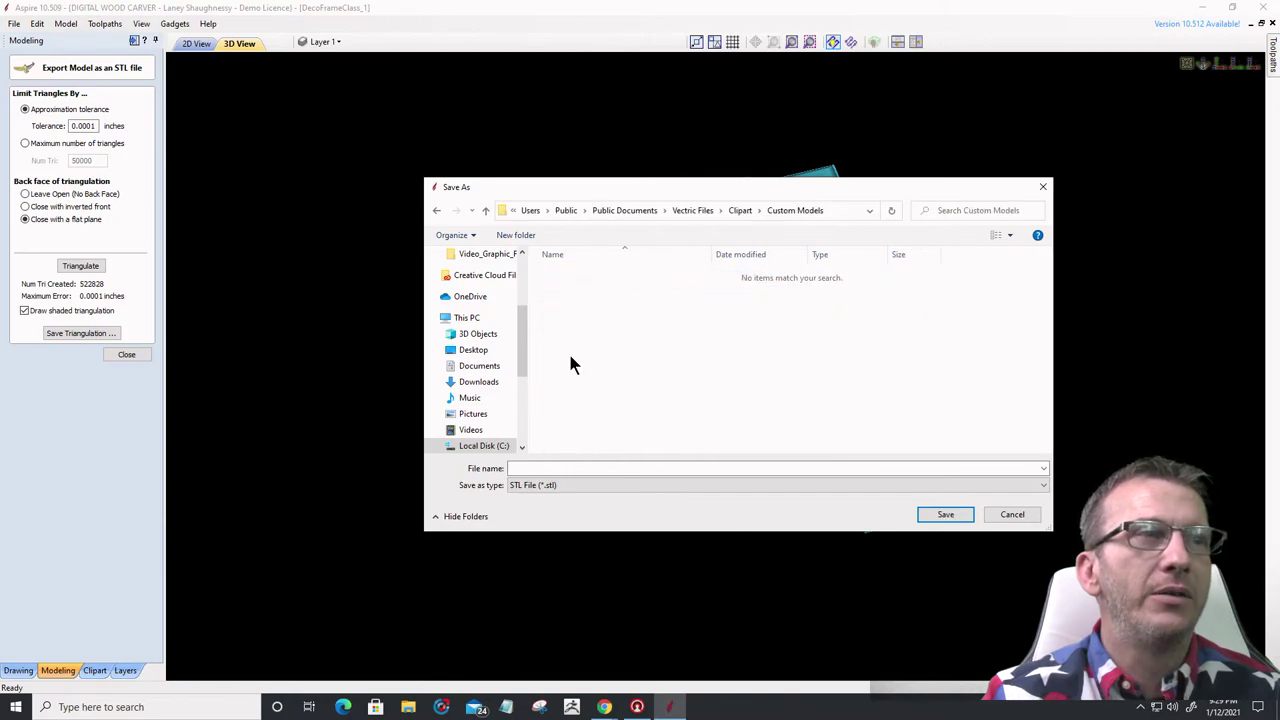
left_click(530, 469)
type("D")
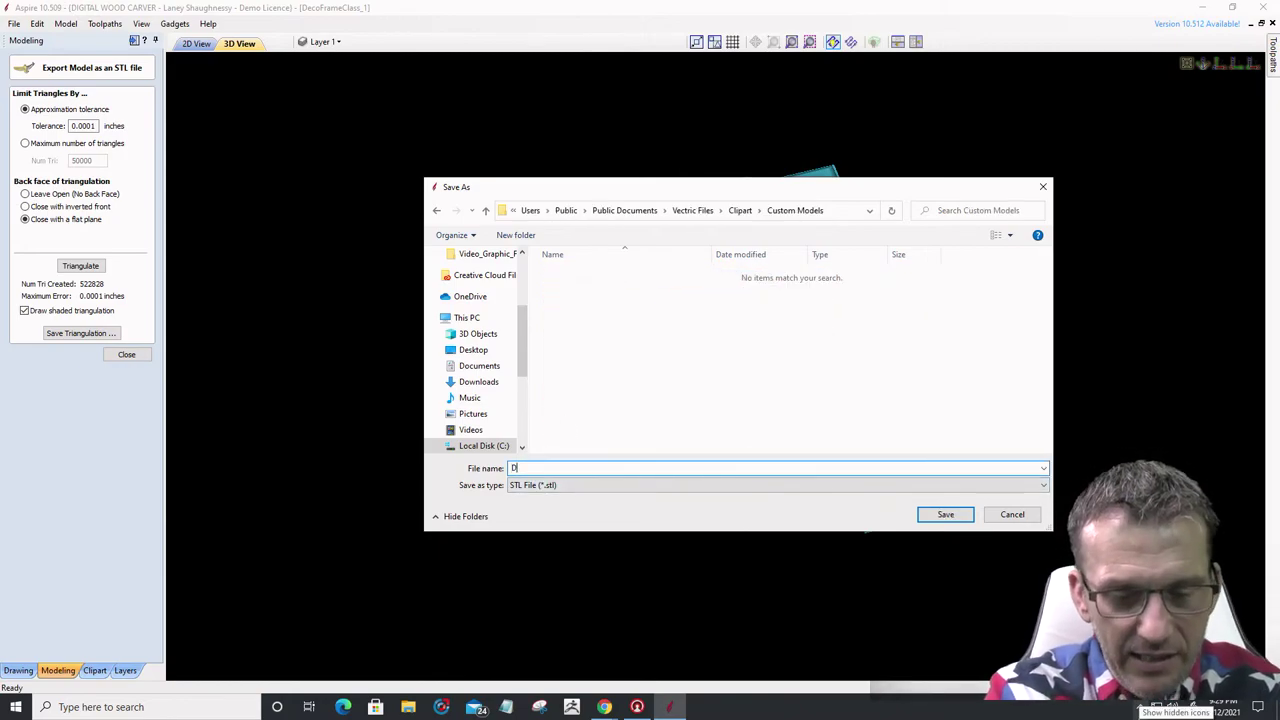
type("ecoCorner_01")
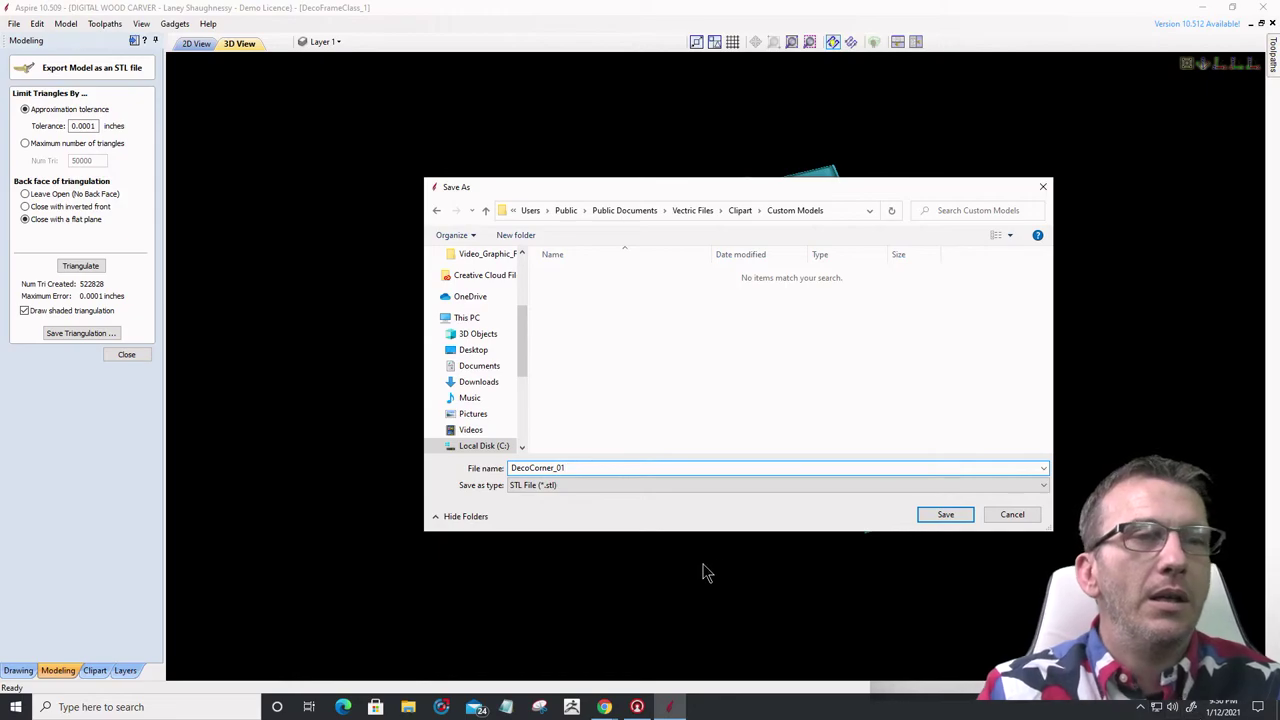
left_click(941, 519)
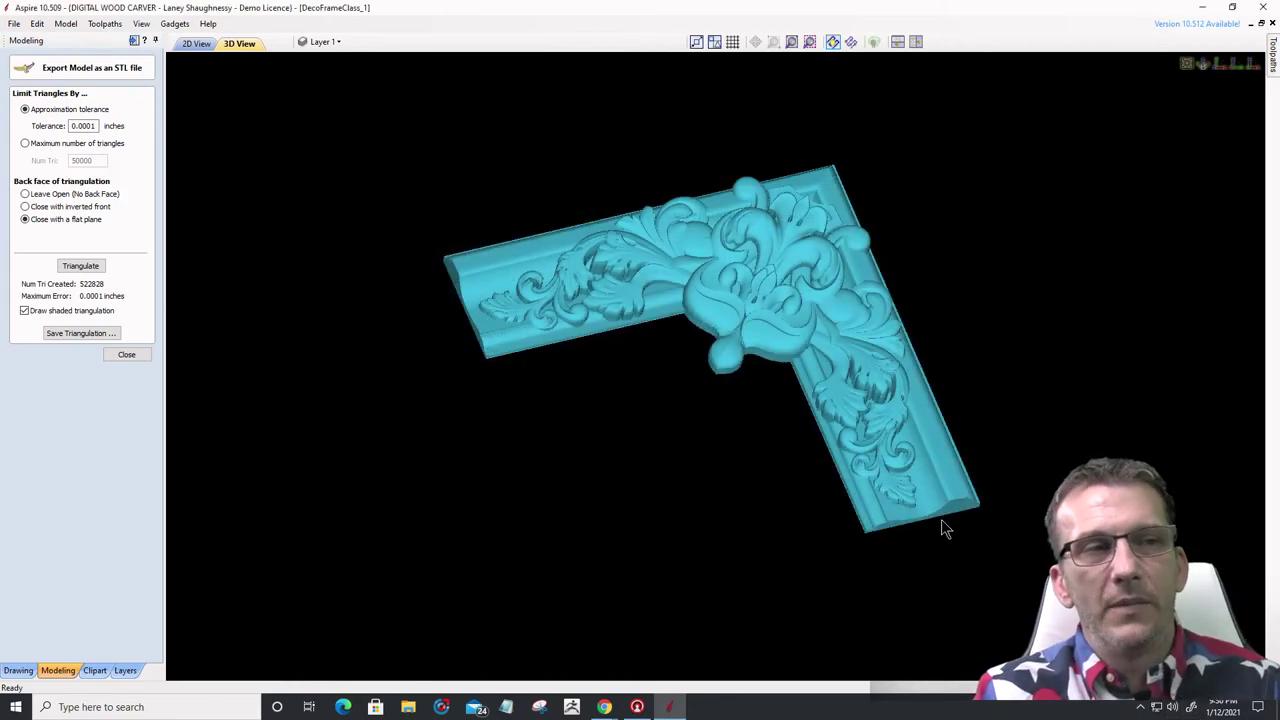
- Close the Export Model as STL panel and orbit and zoom onto the carved corner
left_click(124, 355)
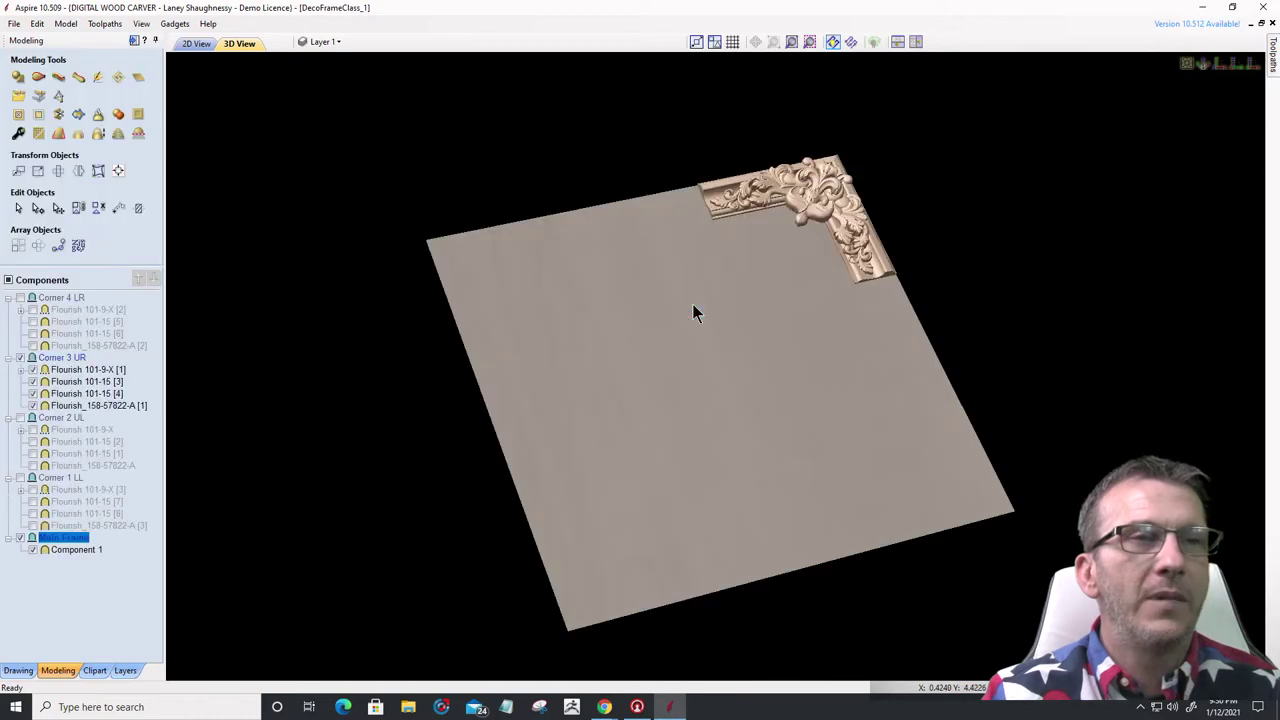
left_click_drag(818, 332, 829, 368)
scroll(829, 365, "up", 3)
left_click_drag(902, 453, 694, 420)
scroll(694, 420, "up", 1)
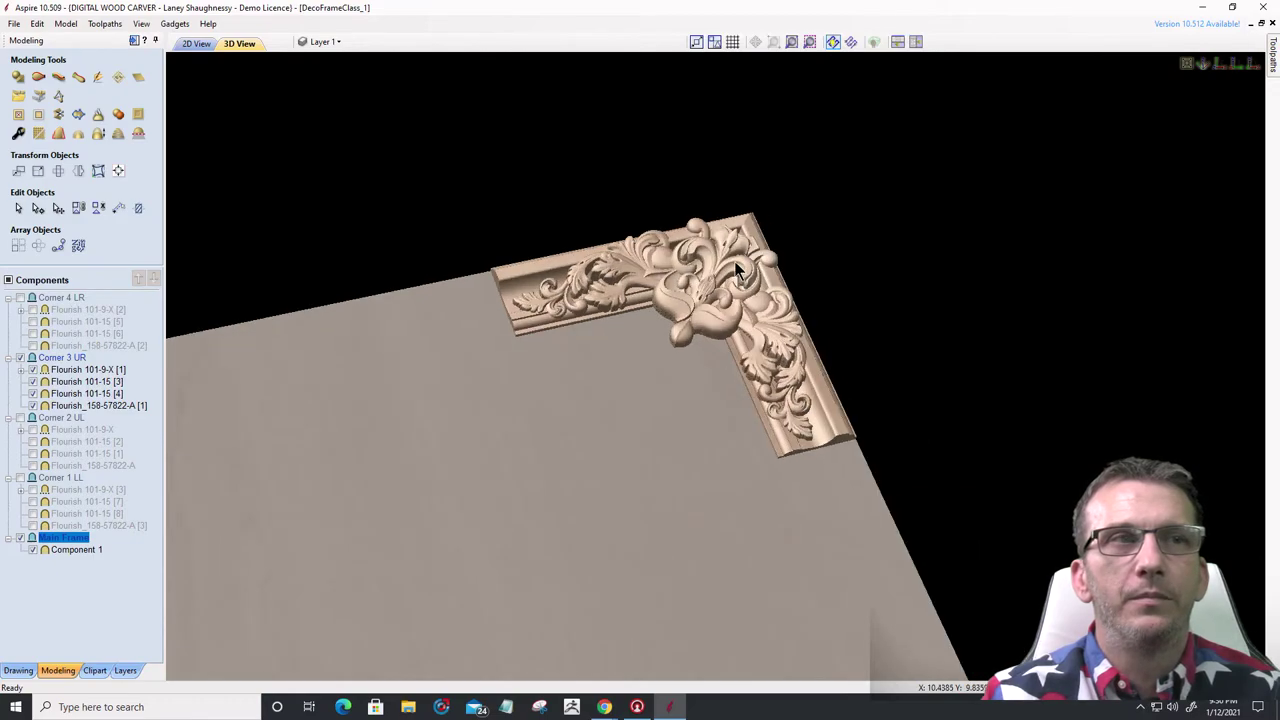
scroll(720, 406, "up", 3)
scroll(726, 483, "down", 2)
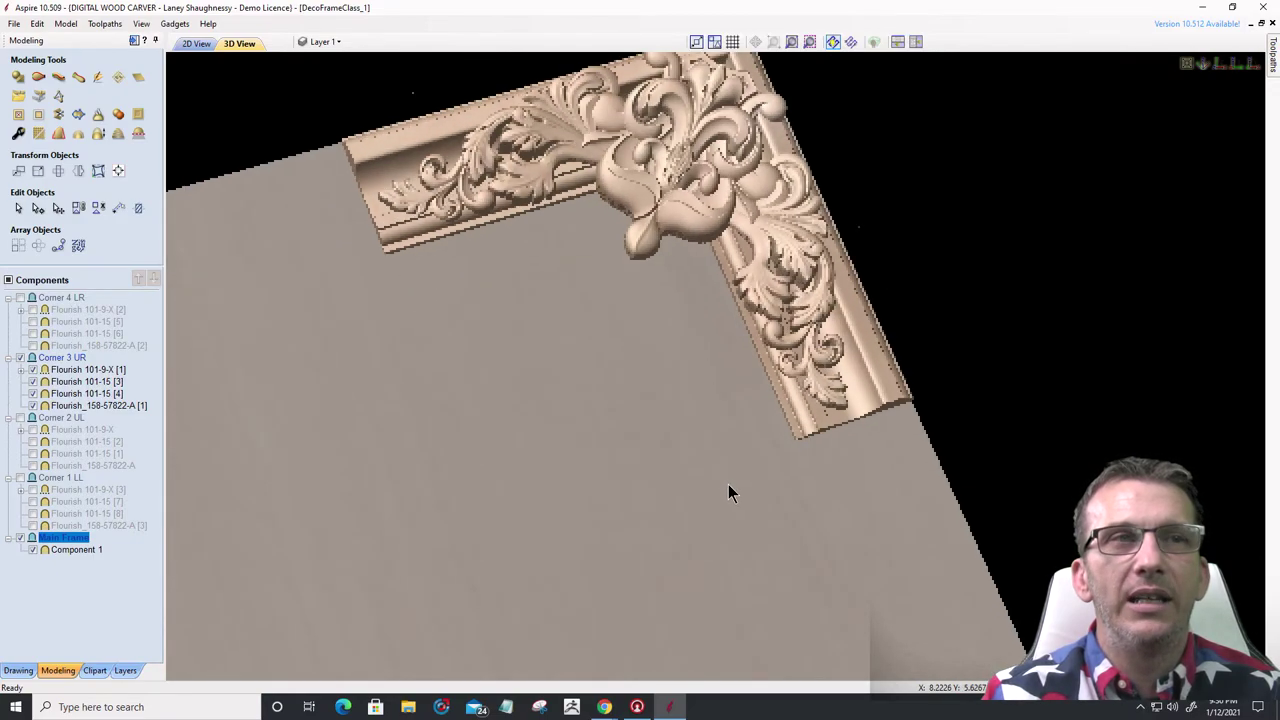
scroll(782, 596, "up", 2)
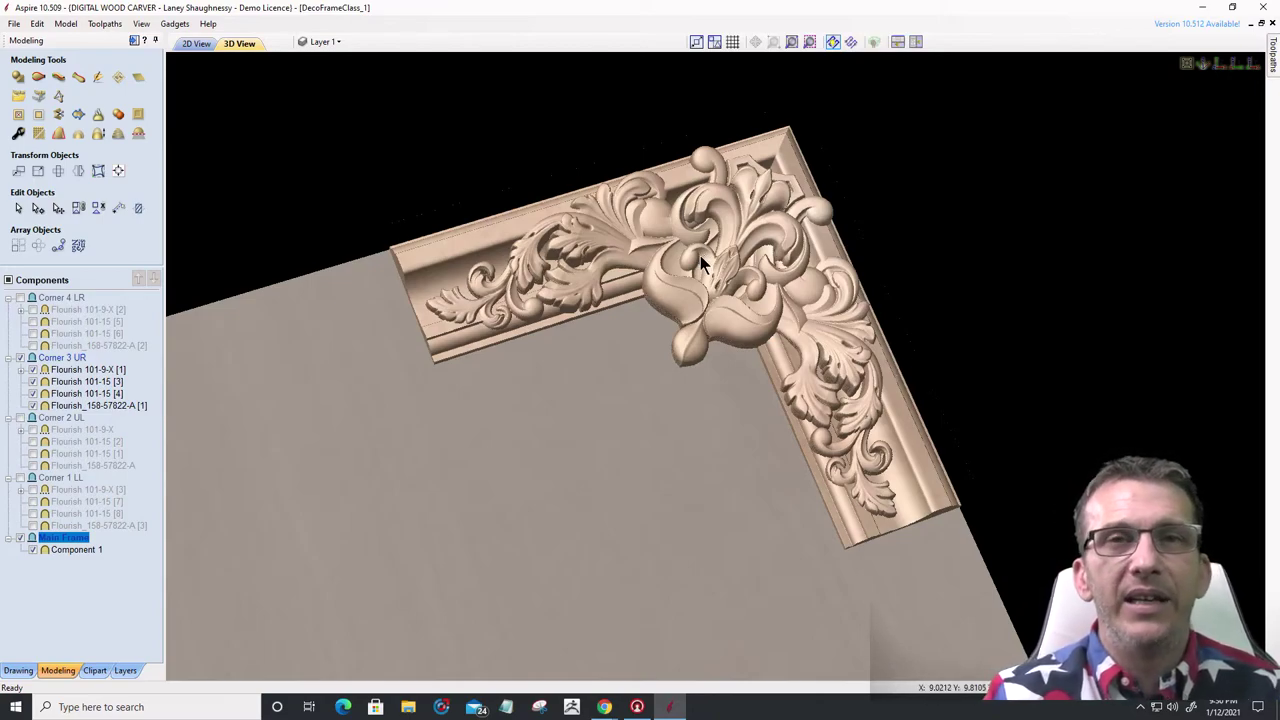
- Export the visible model as 3D clipart DecoFrameClass_1 in Custom Models, then return to 2D View
left_click(64, 24)
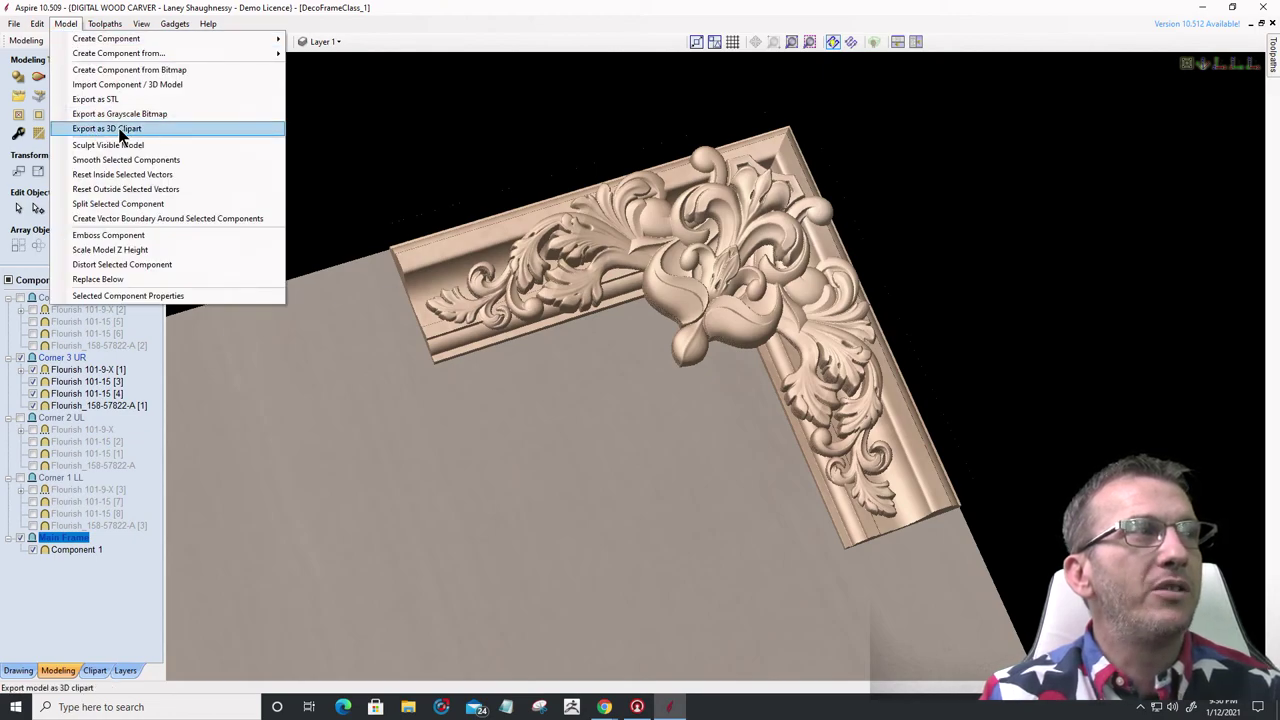
left_click(148, 130)
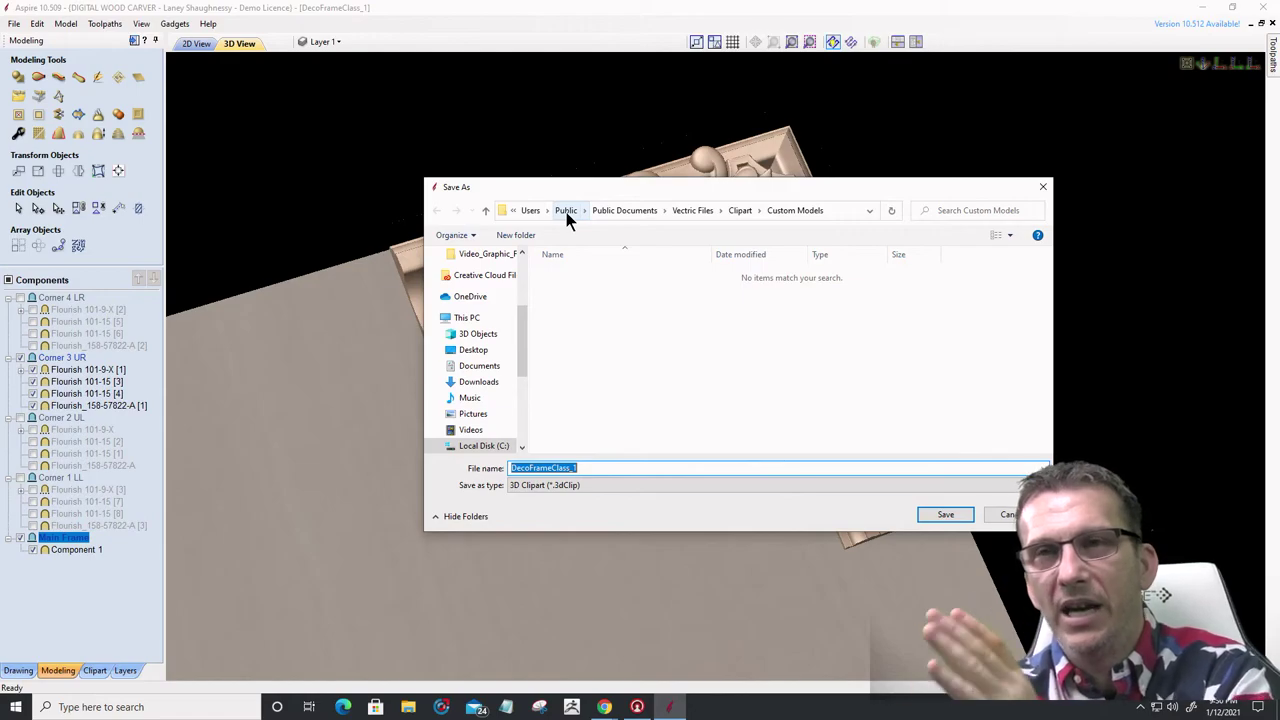
left_click(806, 210)
left_click(604, 469)
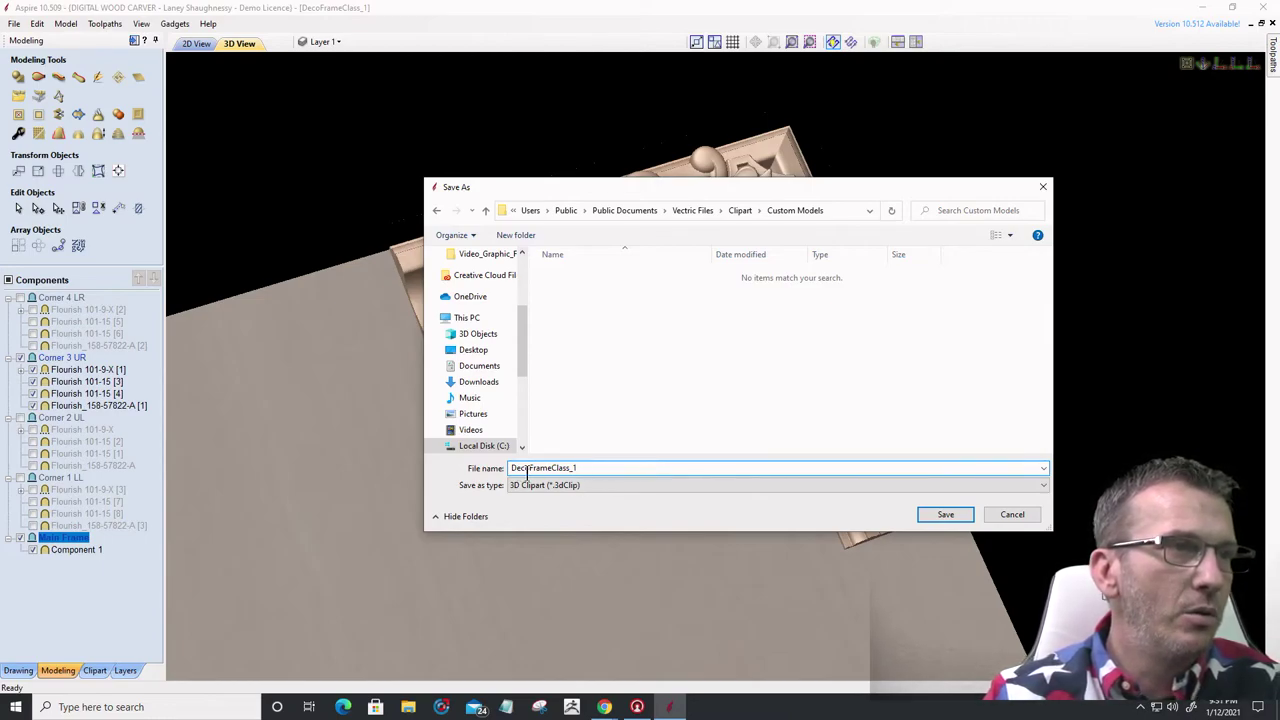
left_click(945, 514)
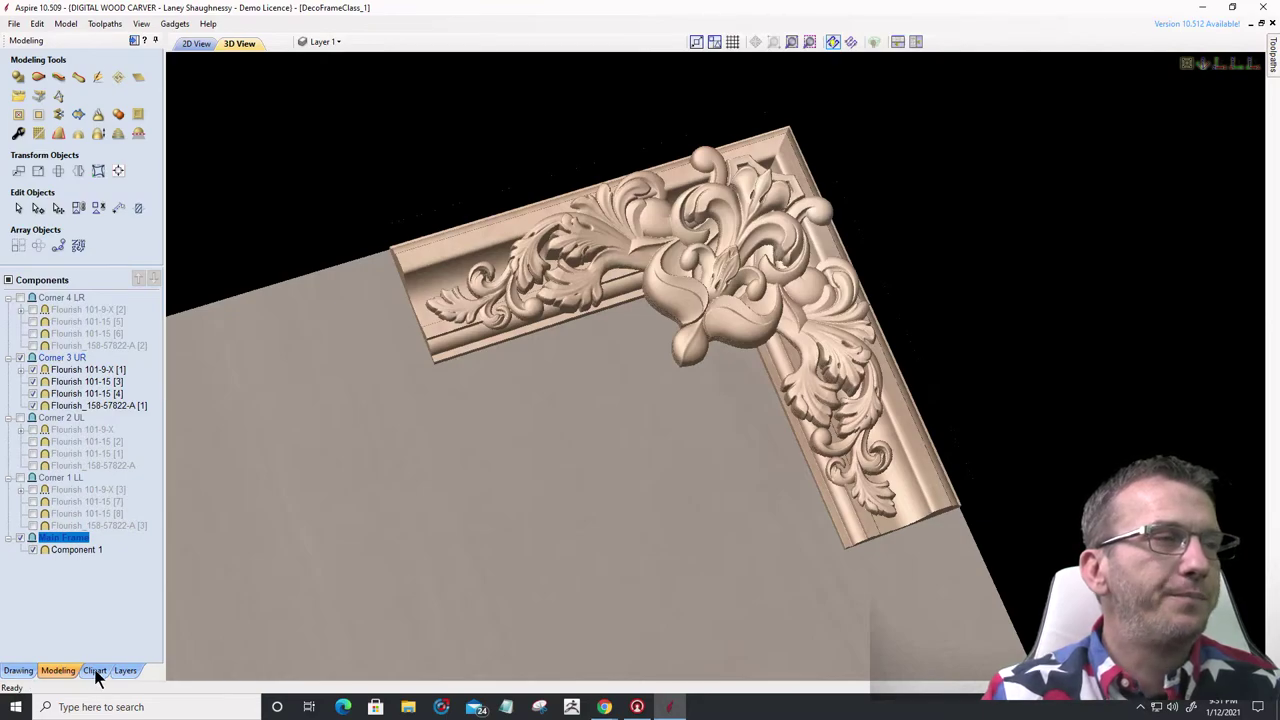
left_click(196, 44)
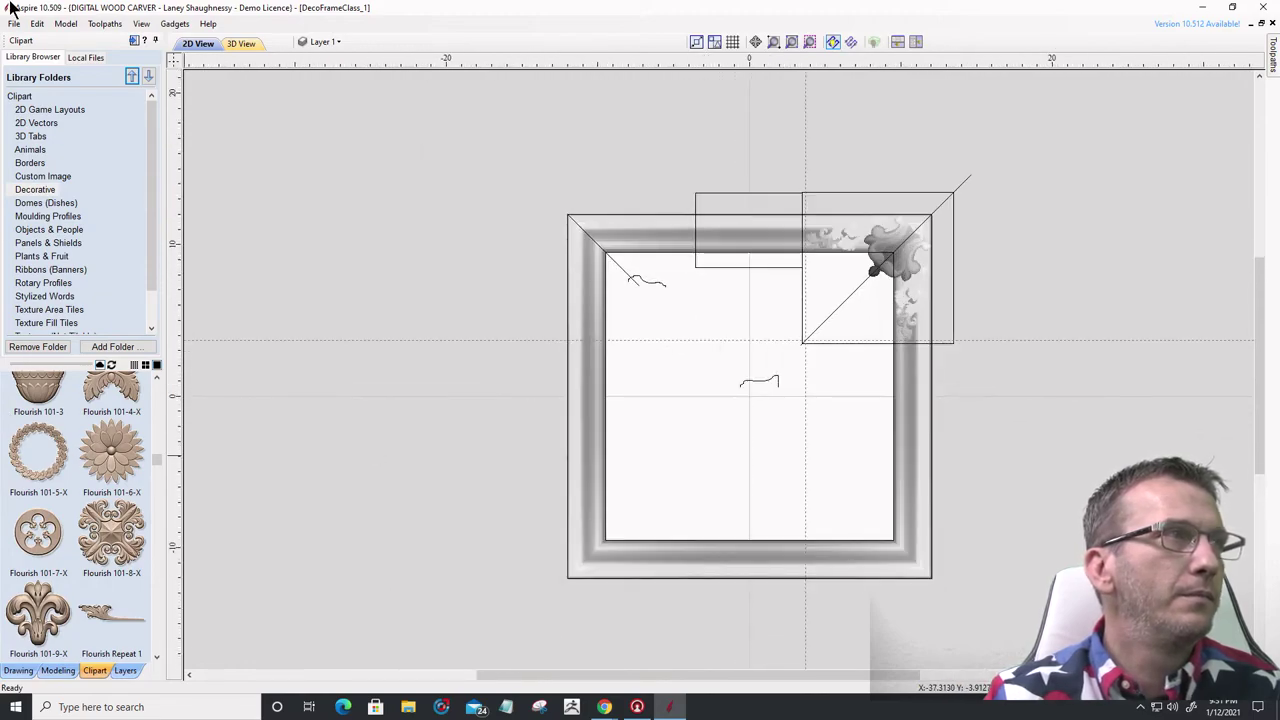
- Drag the DecoFrameClass_1 clipart from the Custom Models folder onto the 2D canvas
left_click(19, 98)
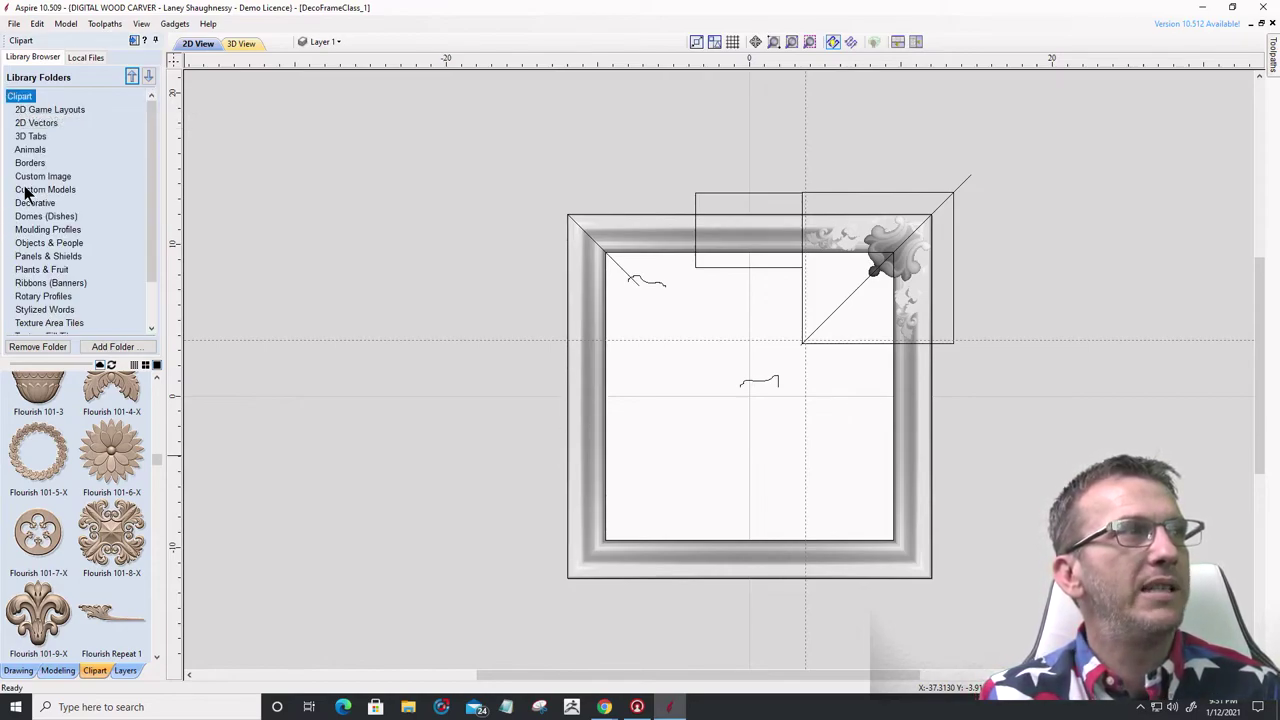
left_click(67, 190)
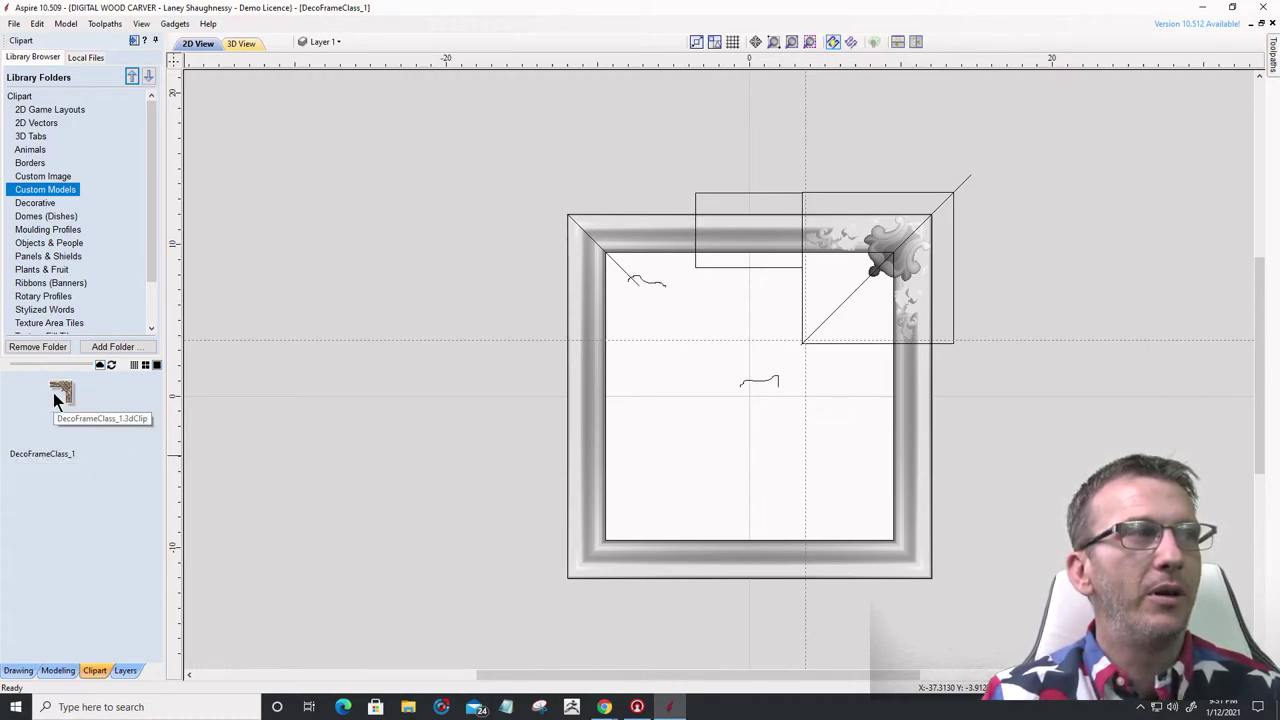
left_click_drag(60, 395, 714, 487)
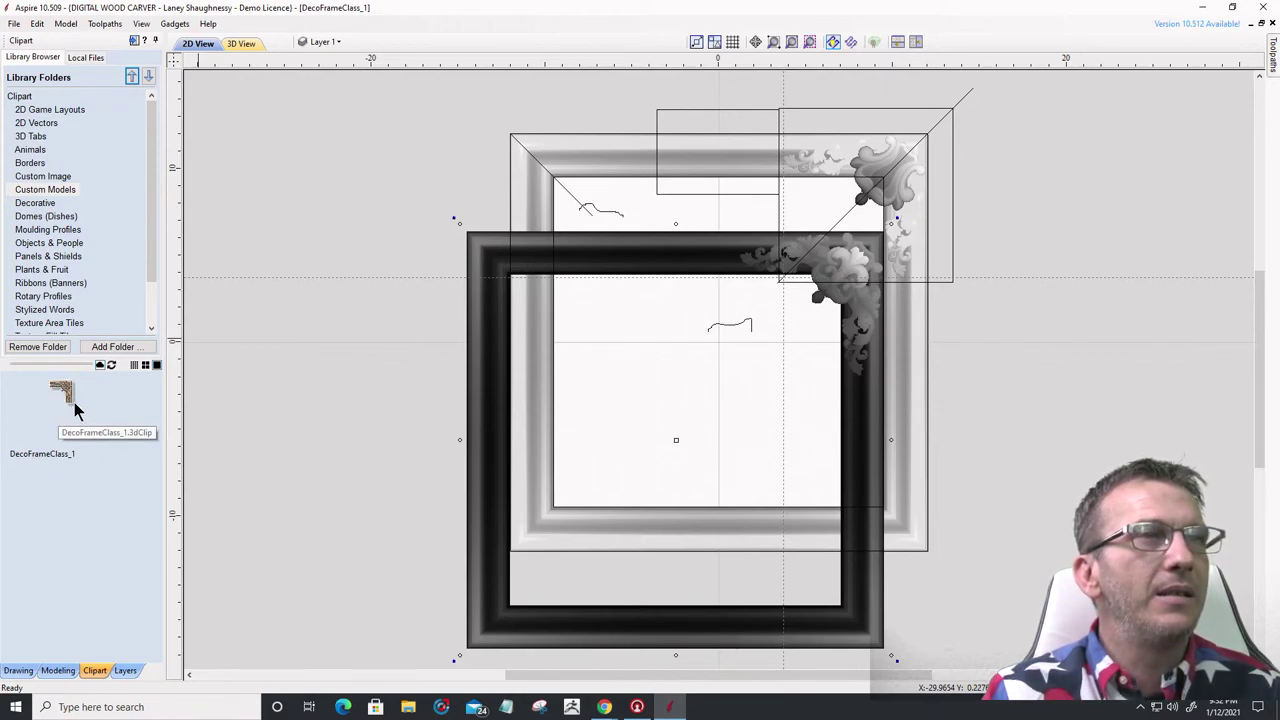
left_click_drag(60, 402, 870, 280)
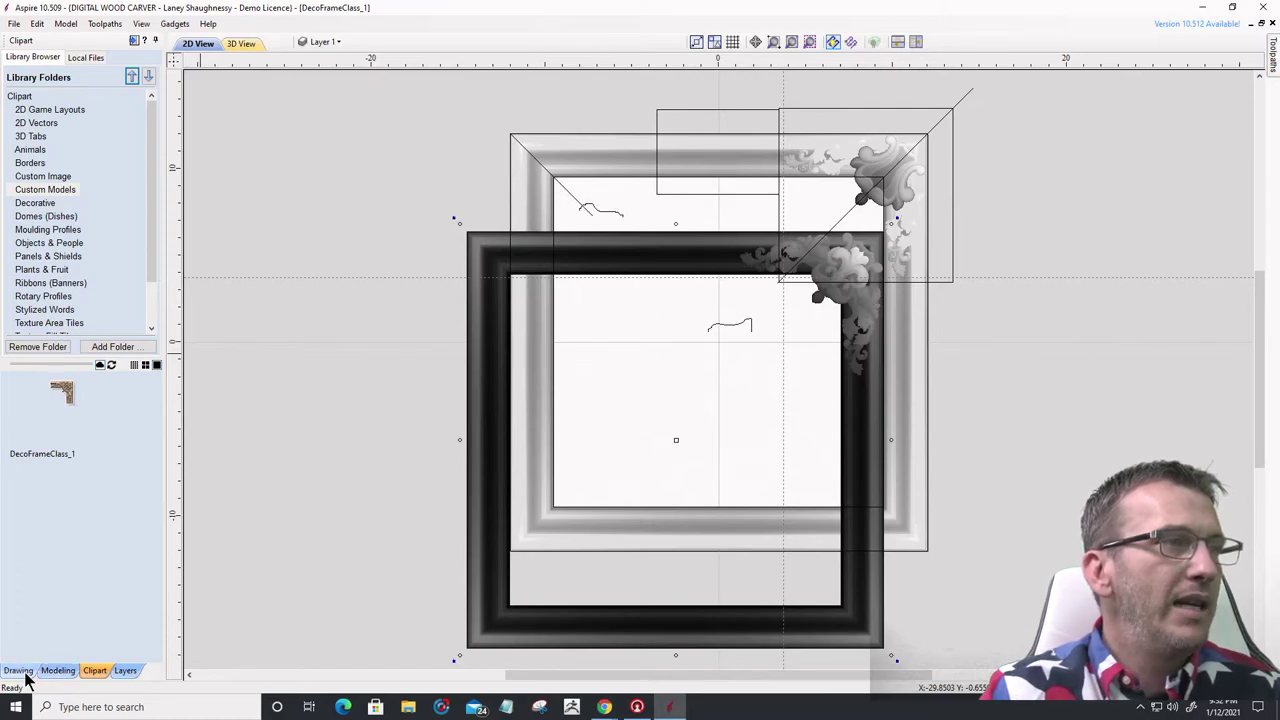
- Select the Main Frame level in the Modeling Components tree
left_click(57, 670)
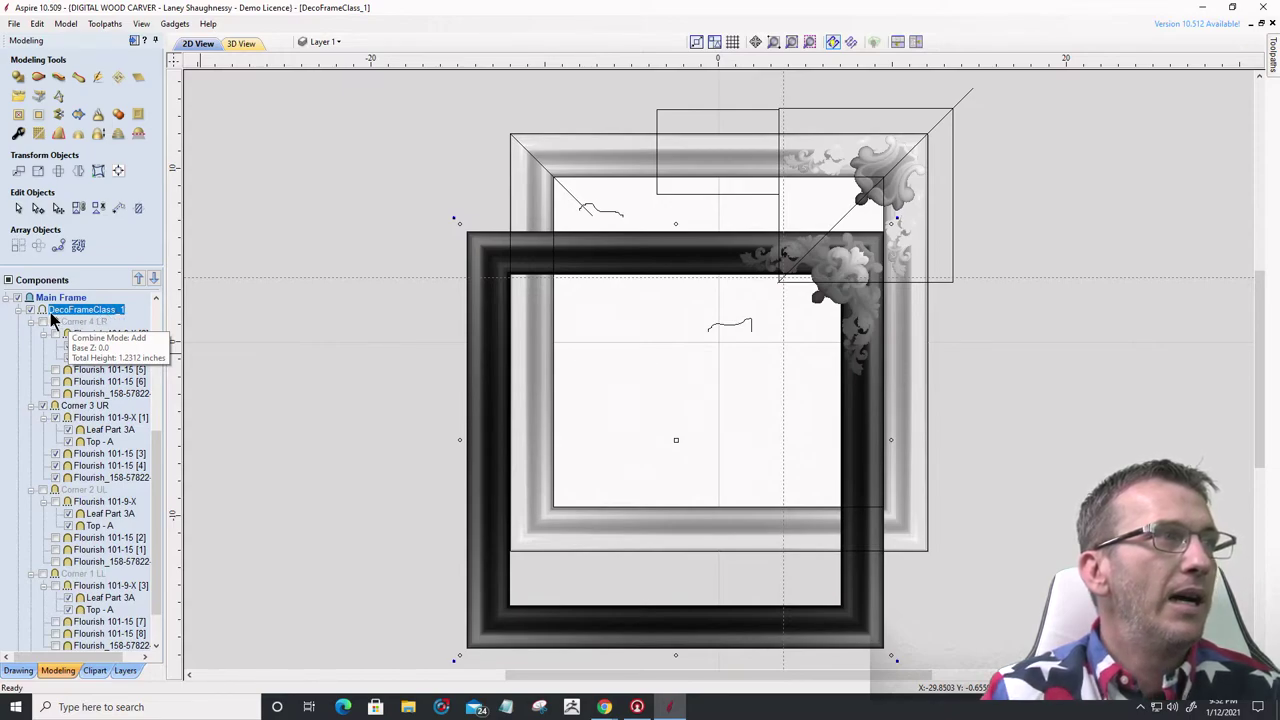
scroll(85, 392, "down", 2)
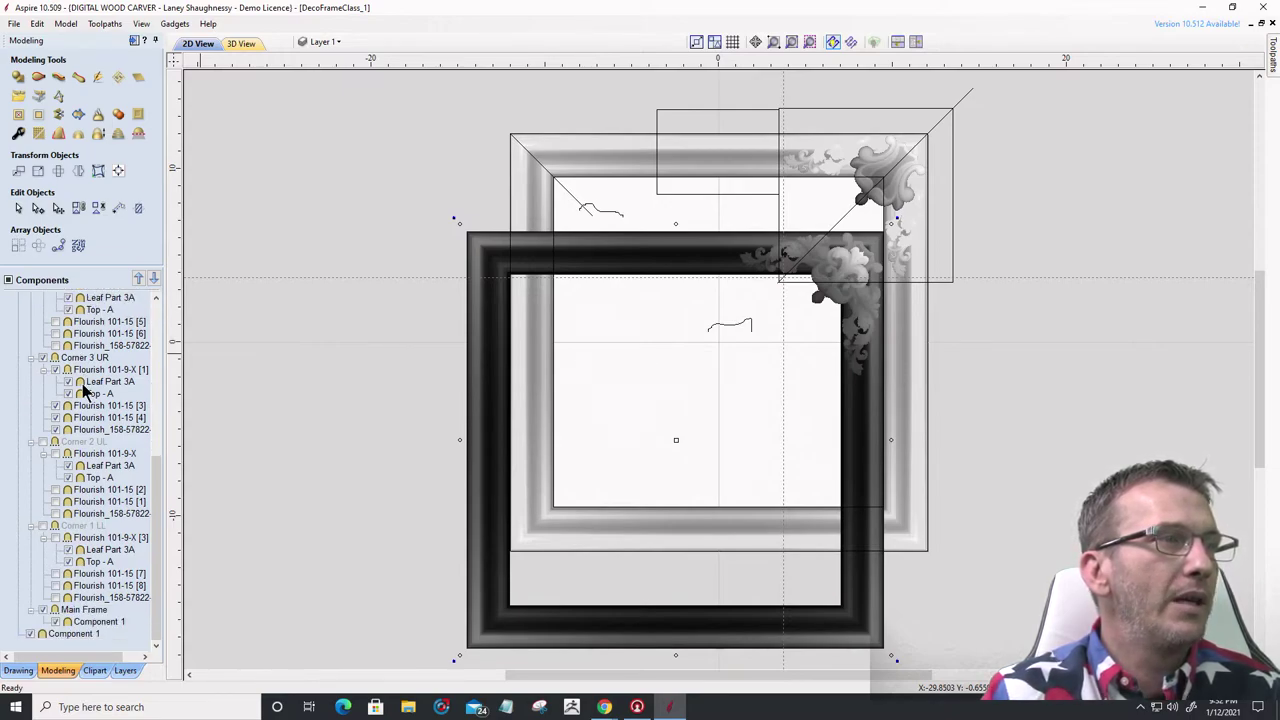
left_click(74, 636)
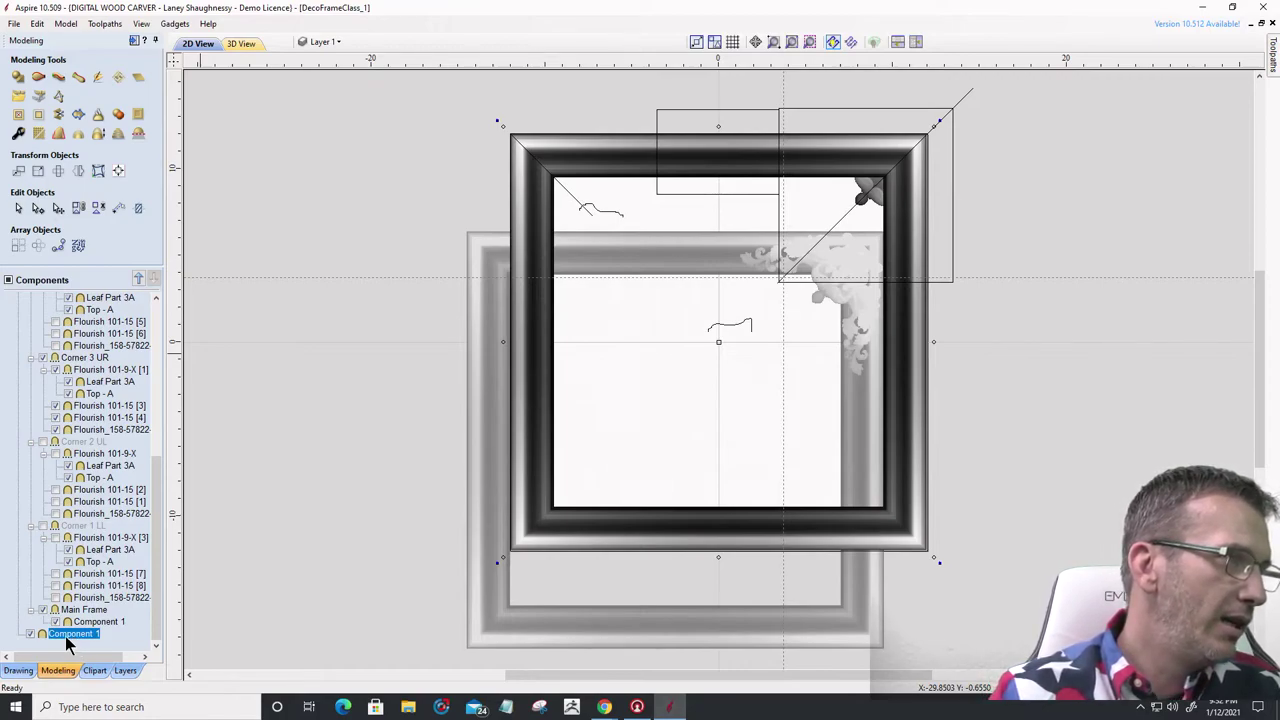
scroll(54, 640, "up", 8)
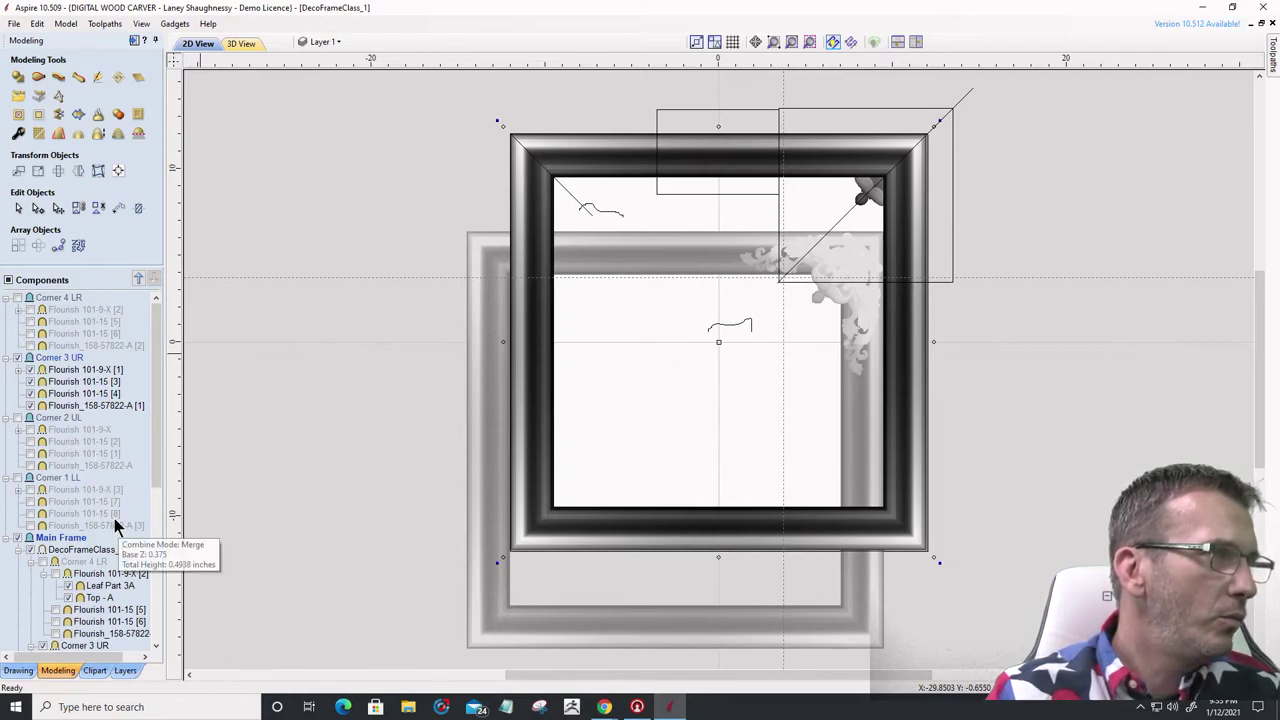
scroll(95, 520, "down", 4)
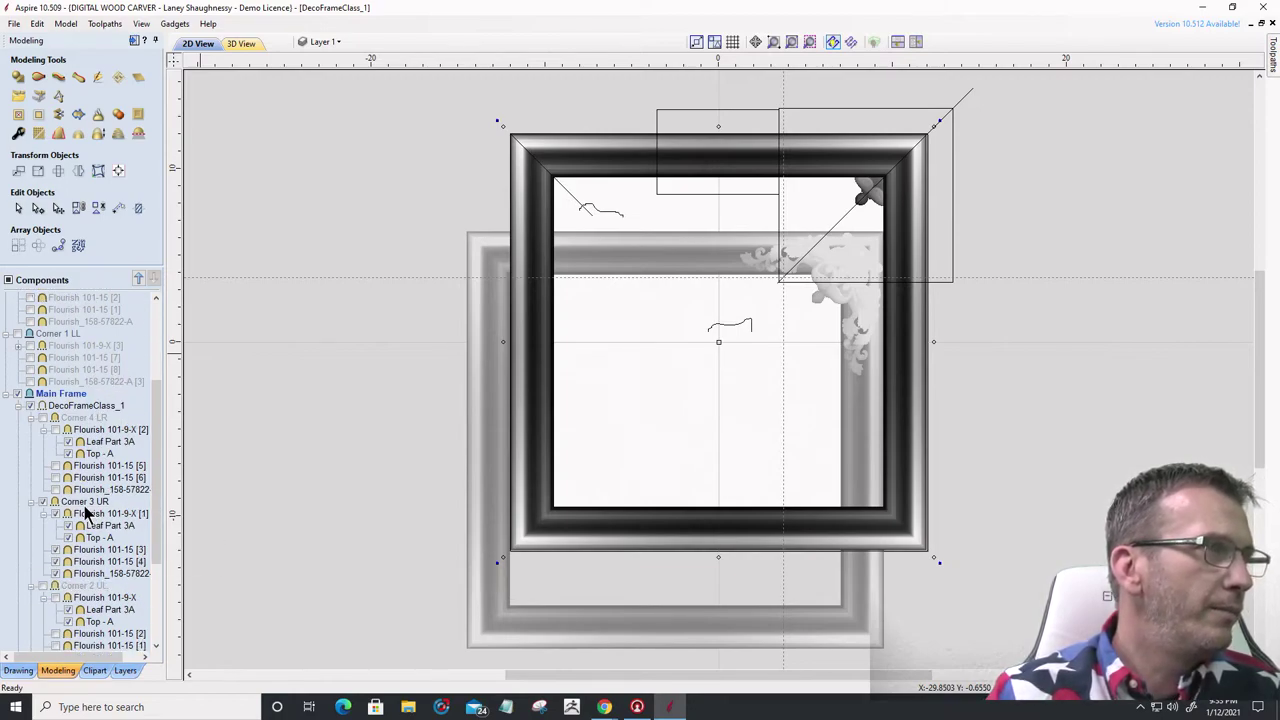
left_click(52, 396)
scroll(60, 400, "down", 1)
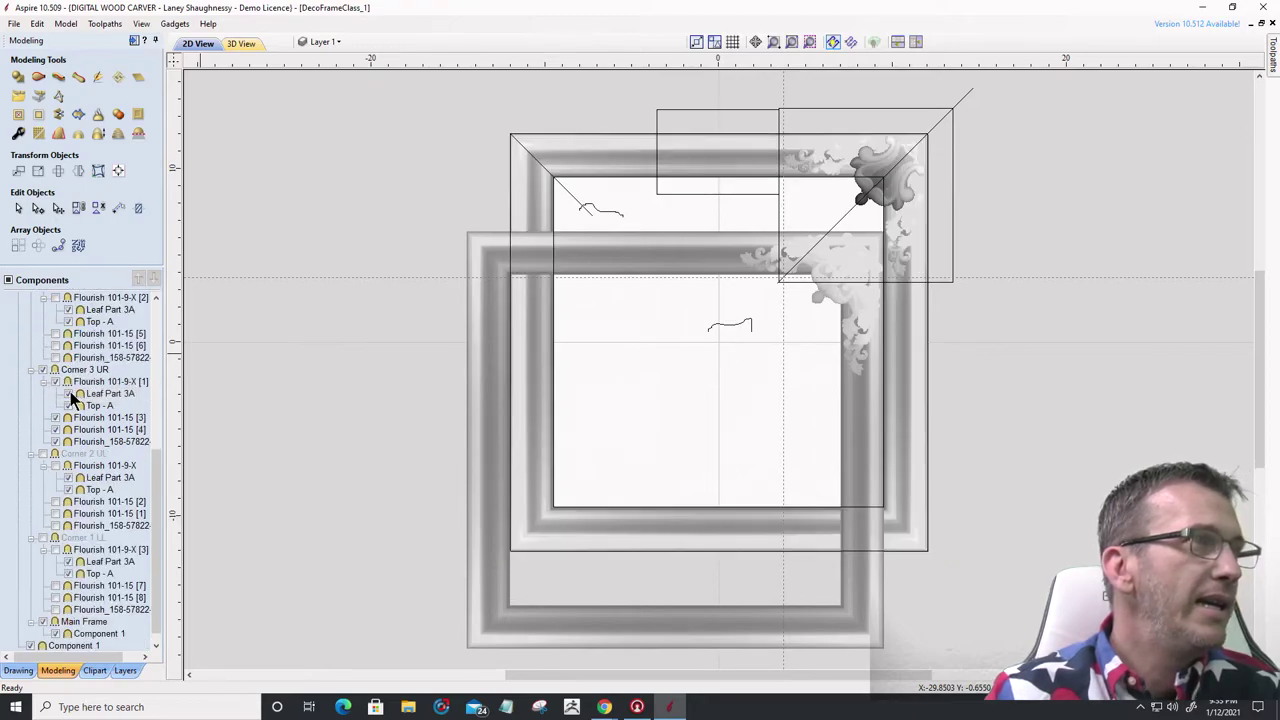
scroll(65, 410, "up", 5)
scroll(60, 475, "down", 2)
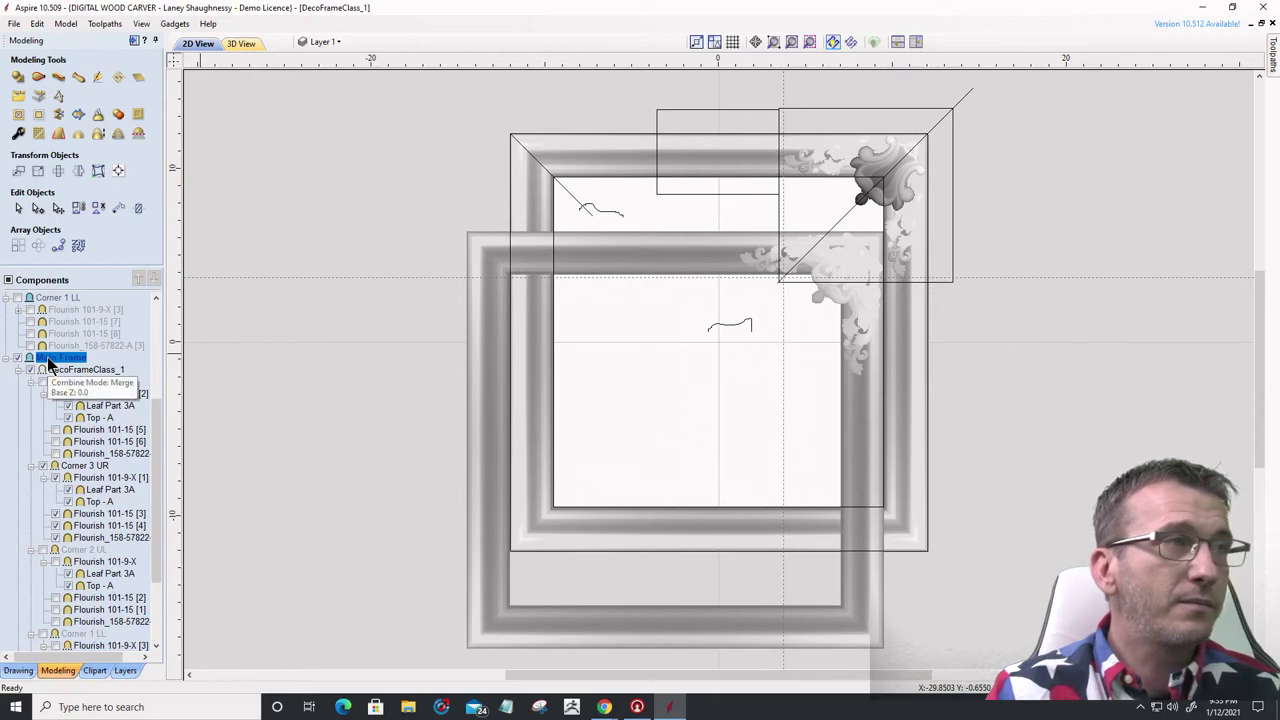
- Use Edit > Undo to remove the offset duplicate frame
left_click(67, 25)
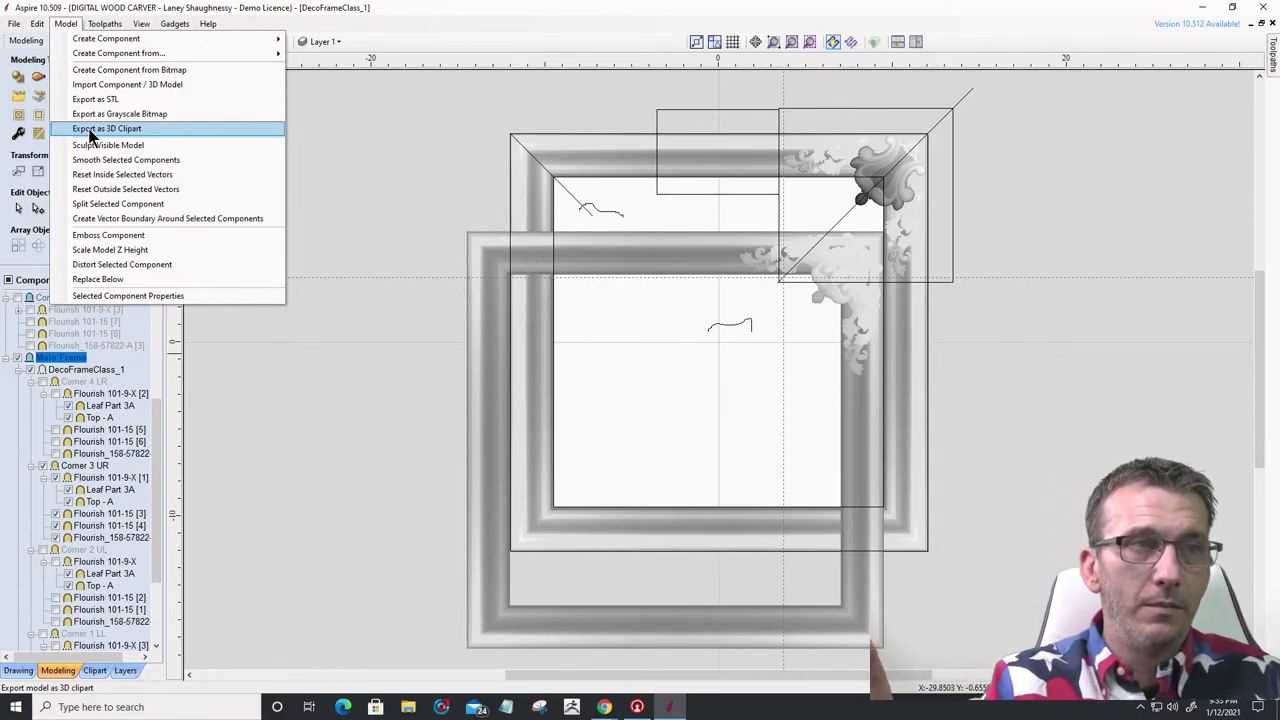
left_click(44, 58)
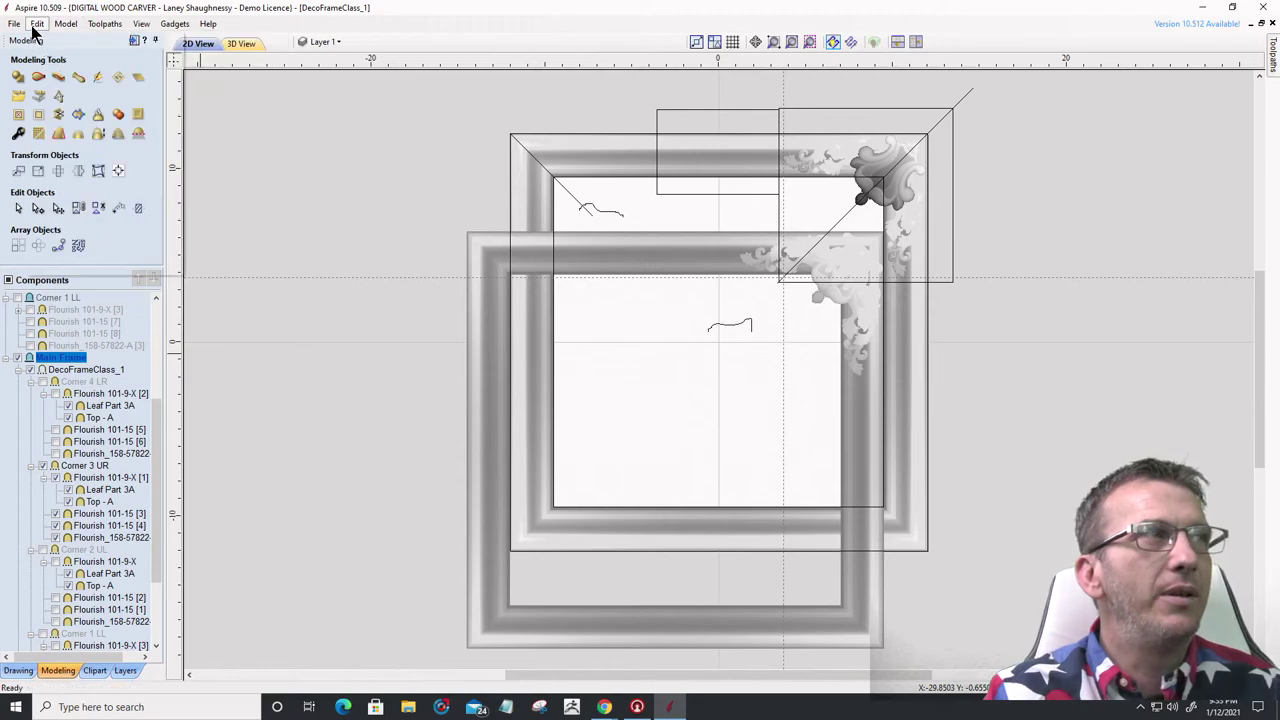
left_click(37, 23)
left_click(65, 42)
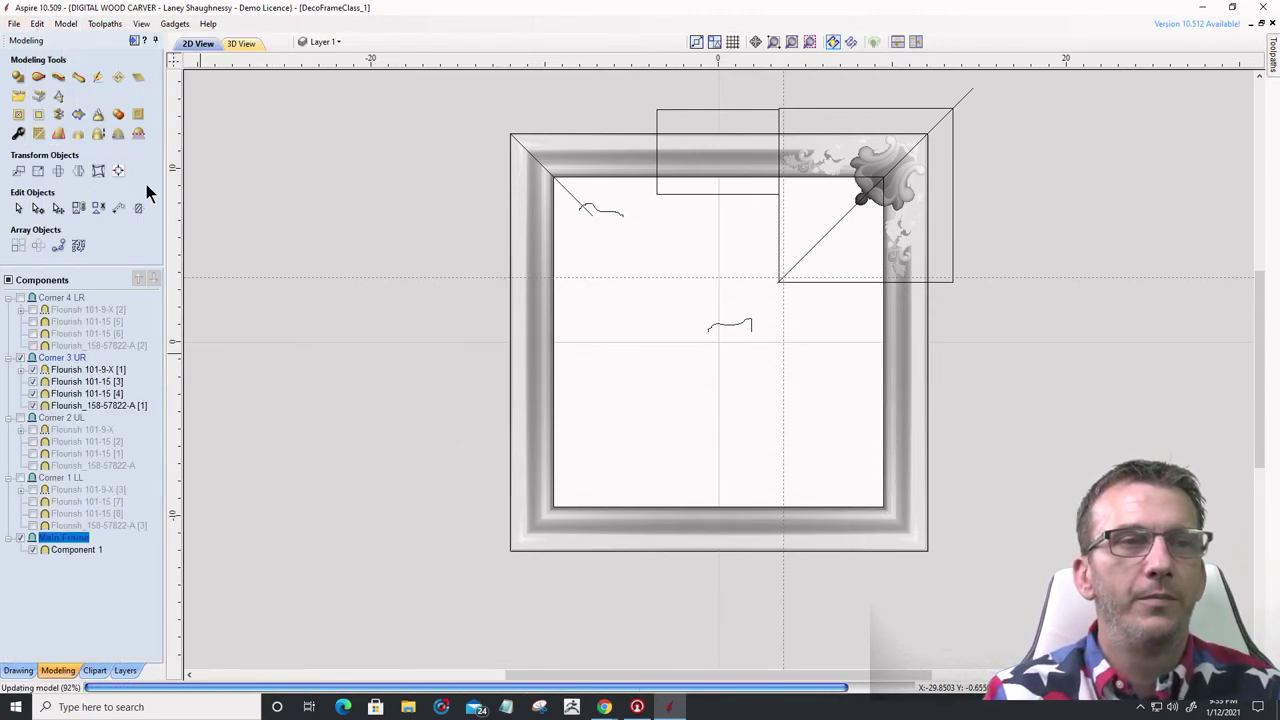
- View the carved corner top-down in 3D with F3, then bring up Model's Create Component options
key("F3")
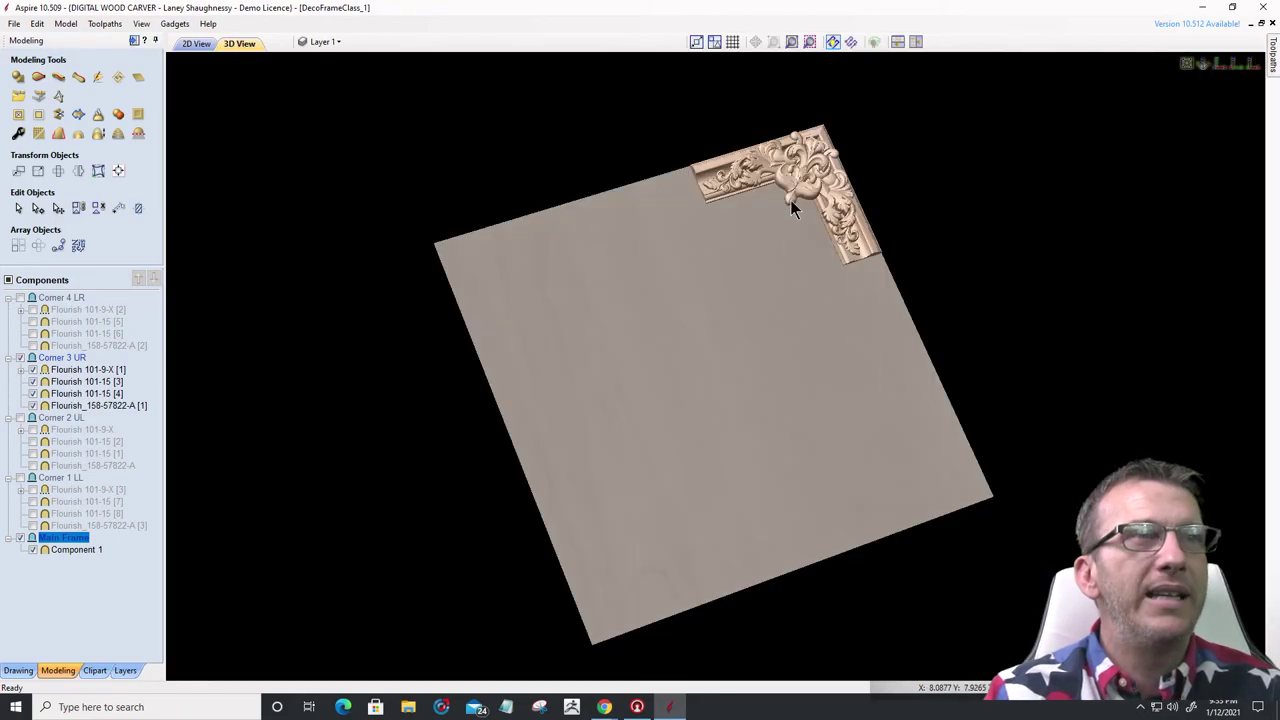
scroll(810, 148, "up", 5)
scroll(780, 323, "down", 3)
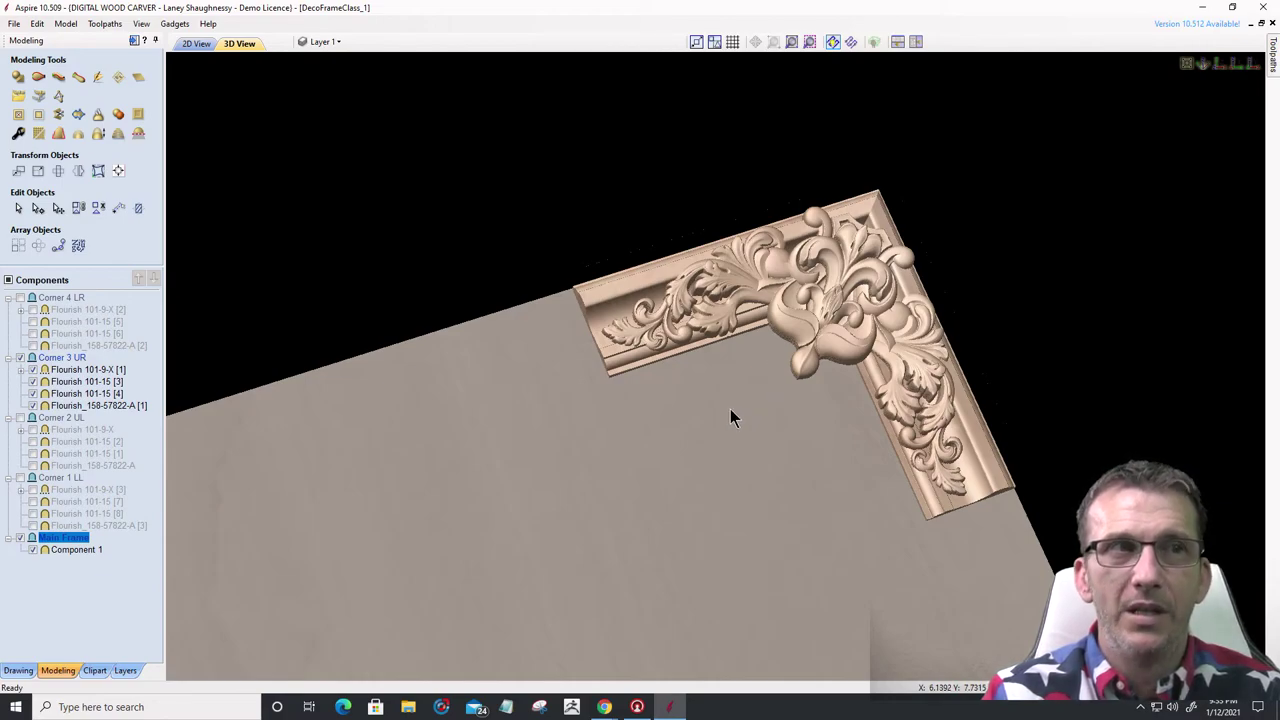
left_click(1219, 64)
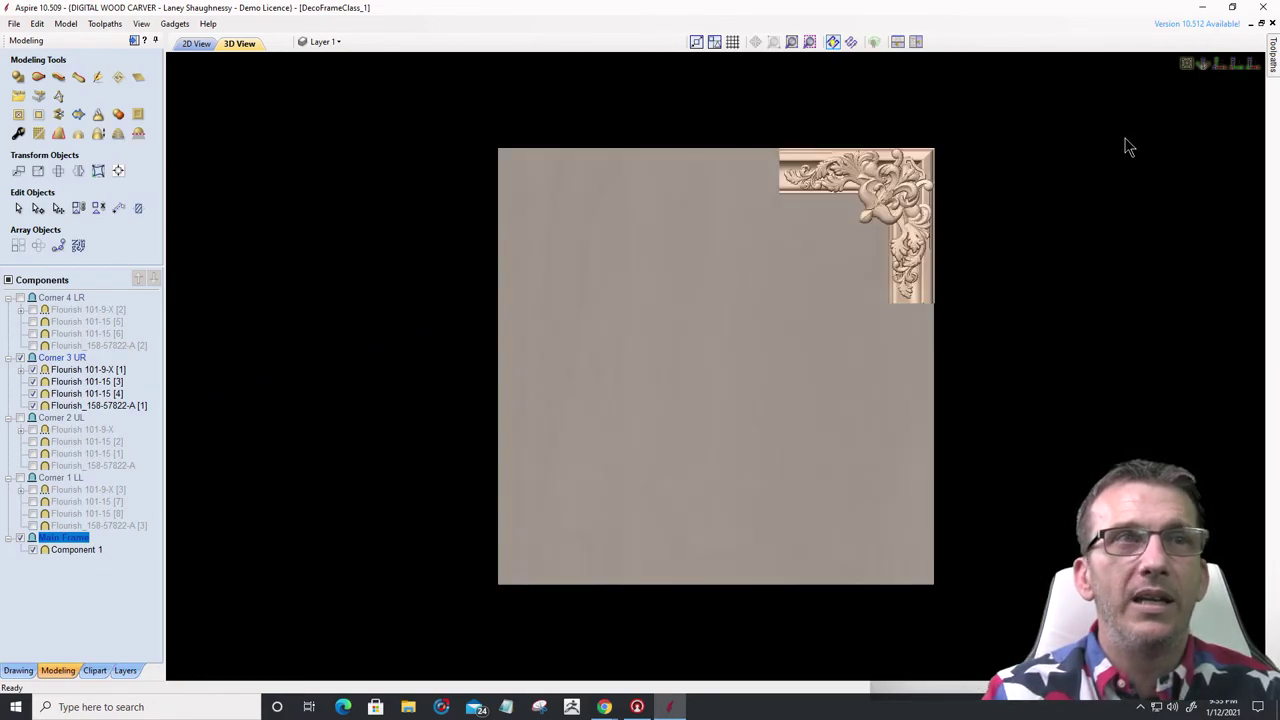
scroll(922, 155, "up", 4)
scroll(716, 421, "down", 3)
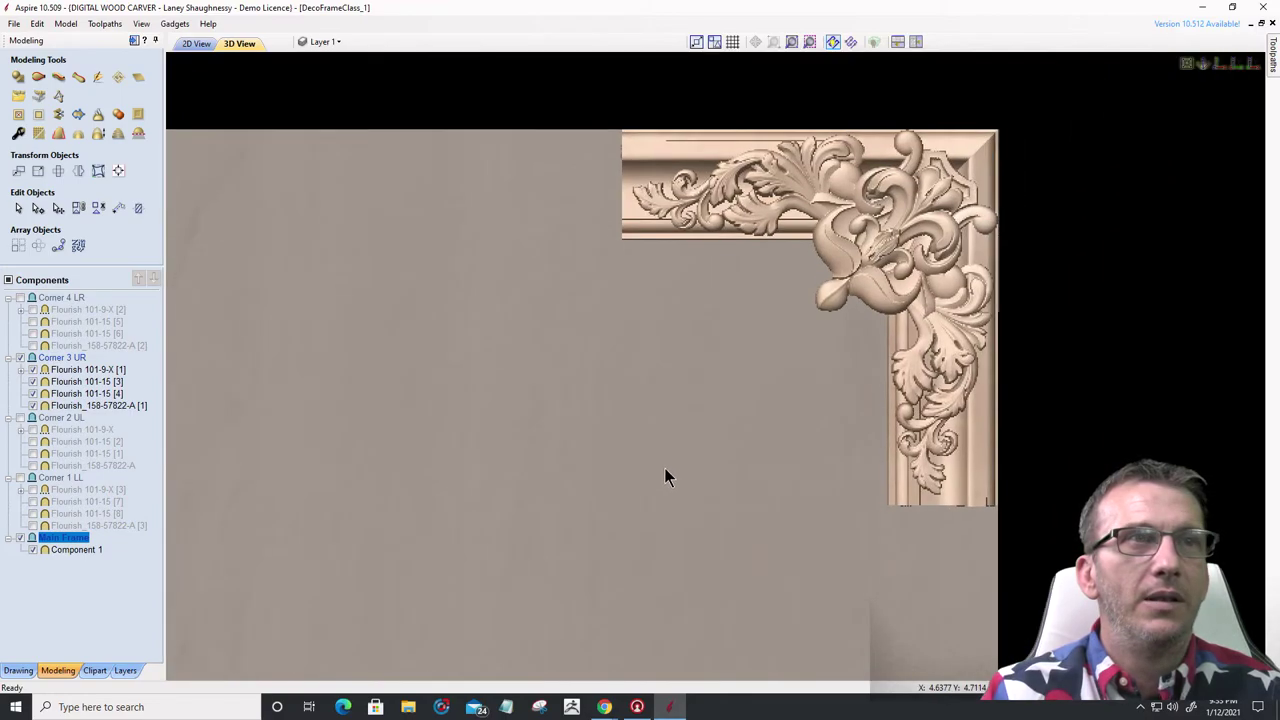
left_click(66, 24)
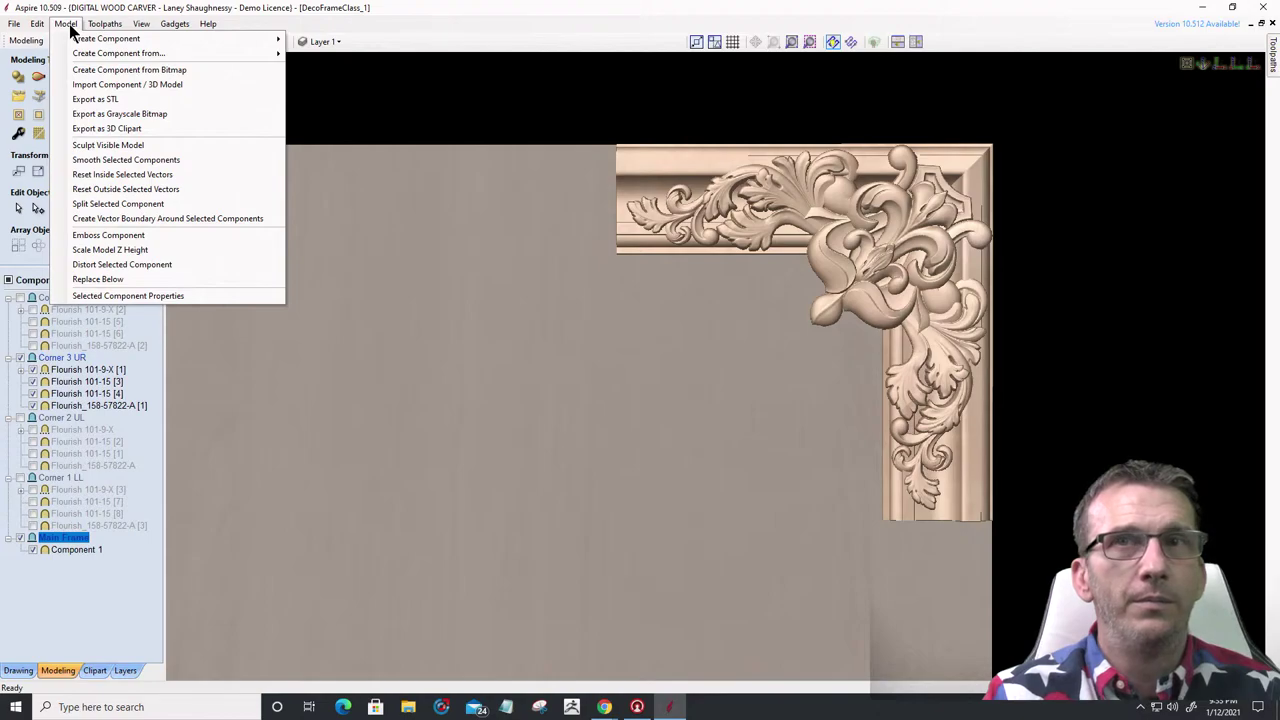
mouse_move(80, 50)
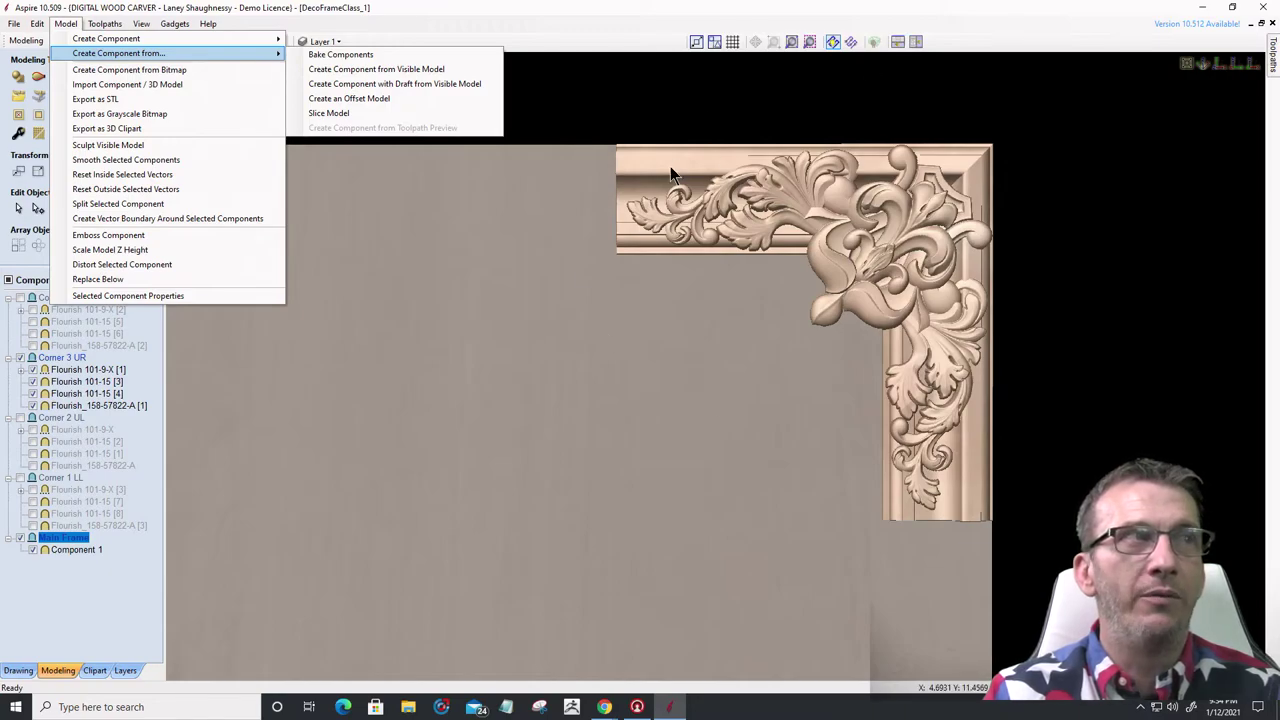
- Create a Copy of Visible Model component from the visible model and select it
left_click(378, 69)
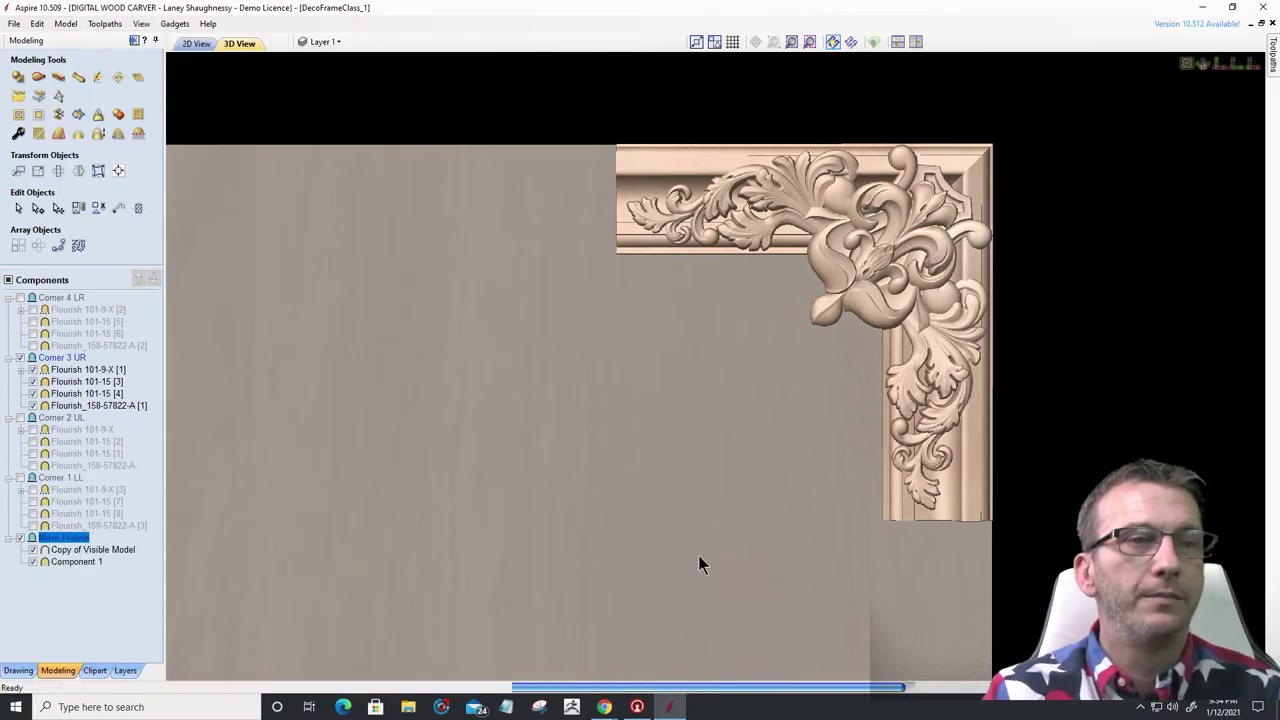
left_click(90, 550)
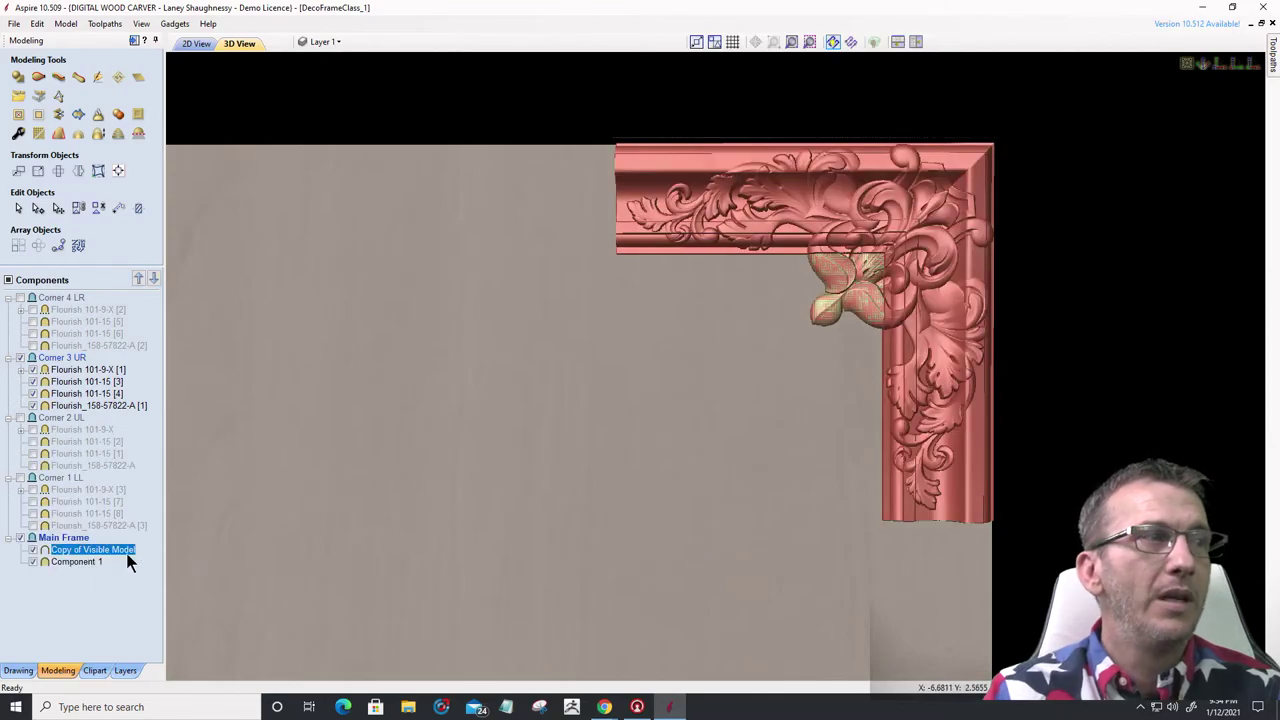
left_click_drag(454, 474, 404, 543)
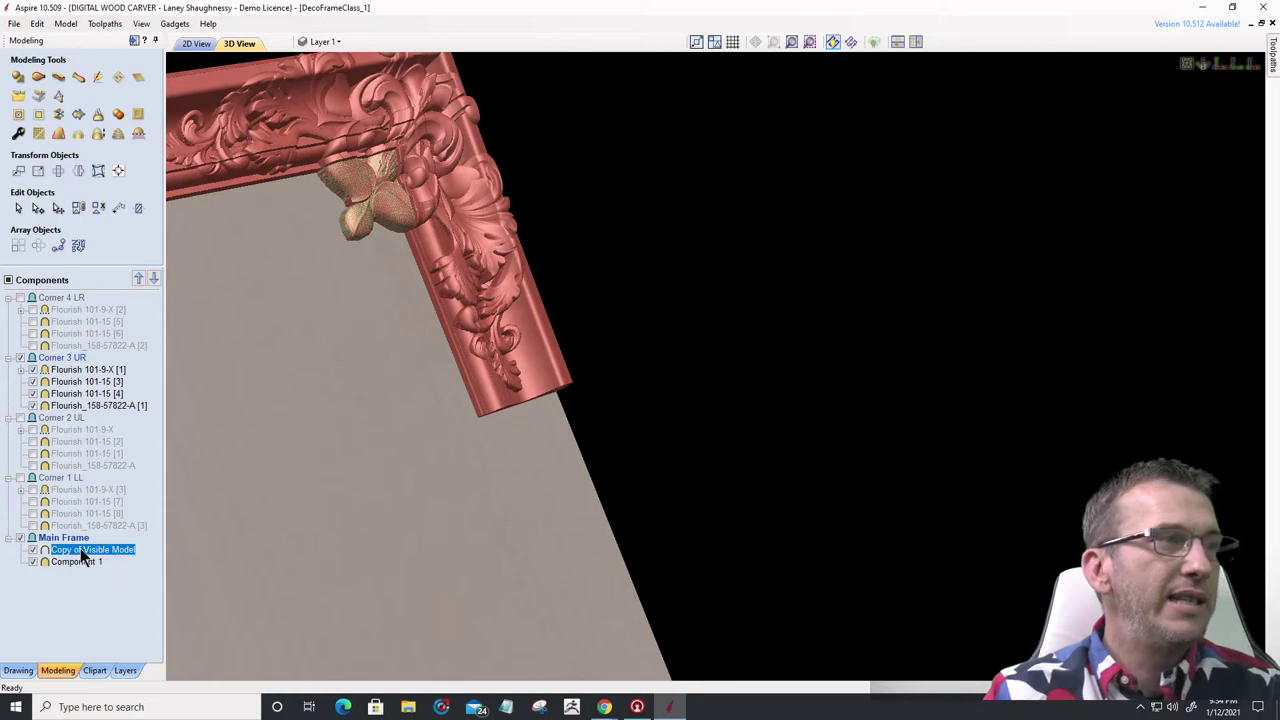
left_click(1227, 66)
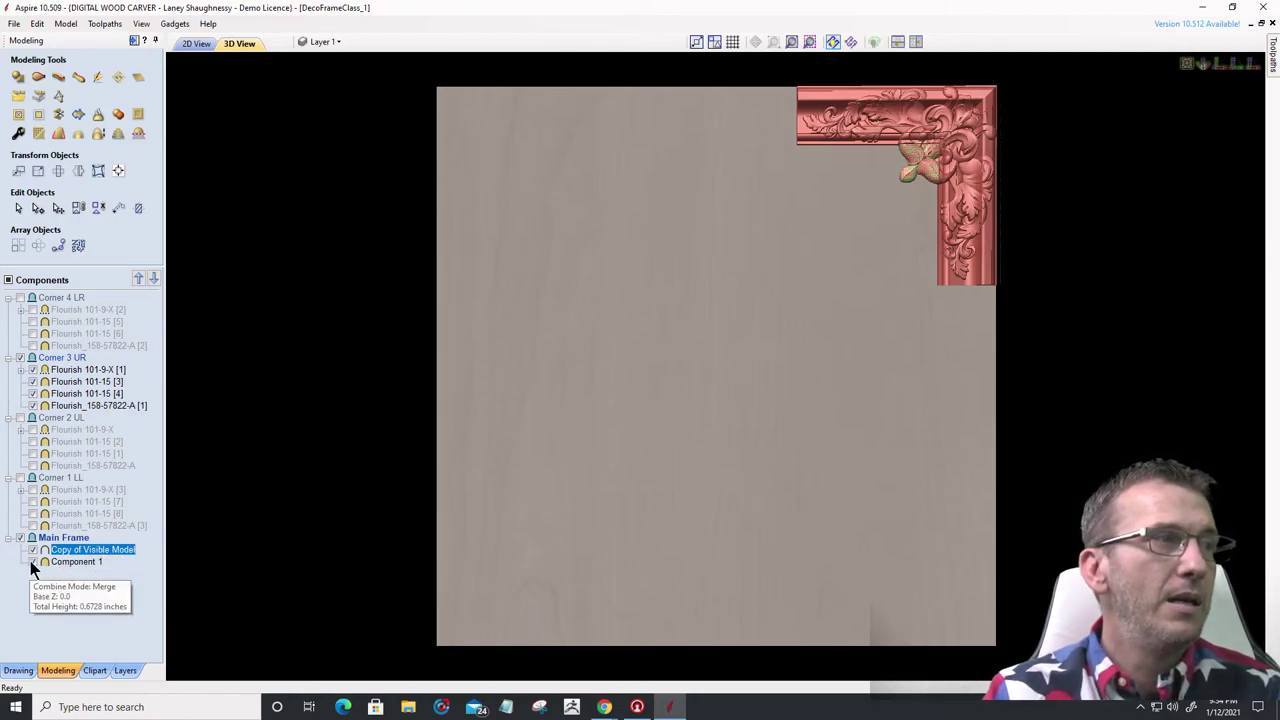
- Move the copy into new Level 1 and hide Main Frame and Corner 3 UR
right_click(52, 538)
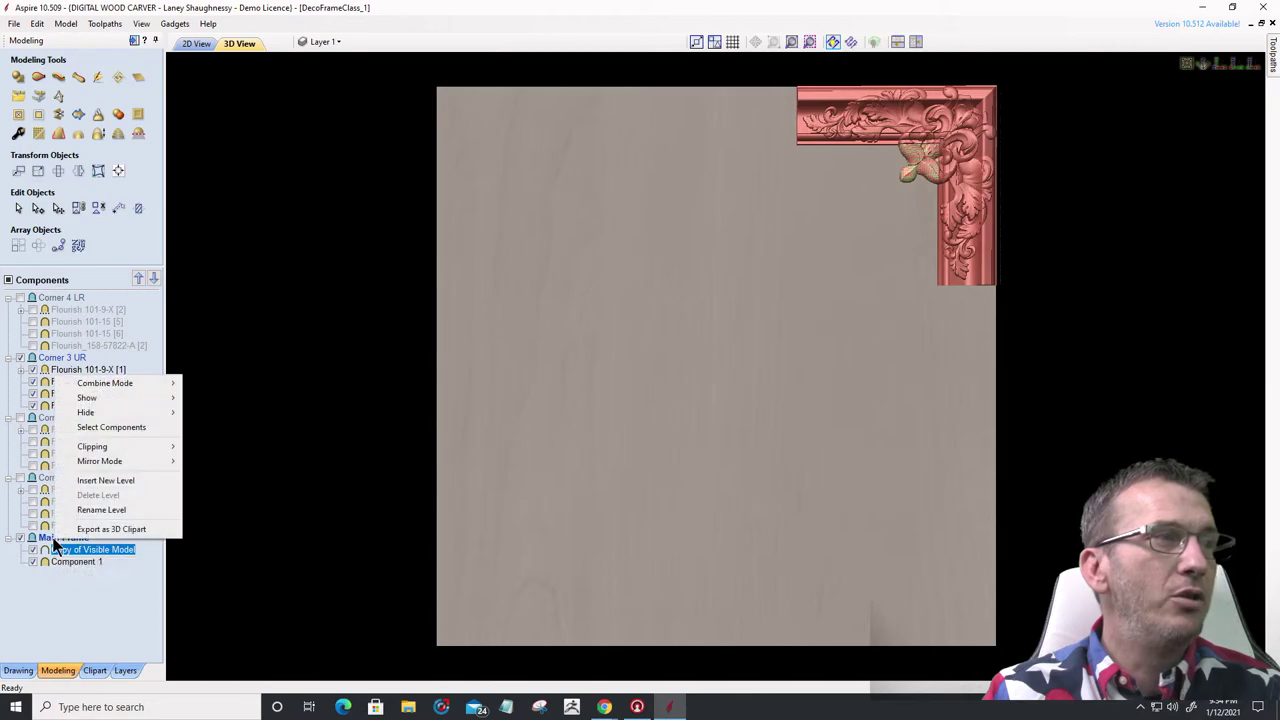
left_click(83, 484)
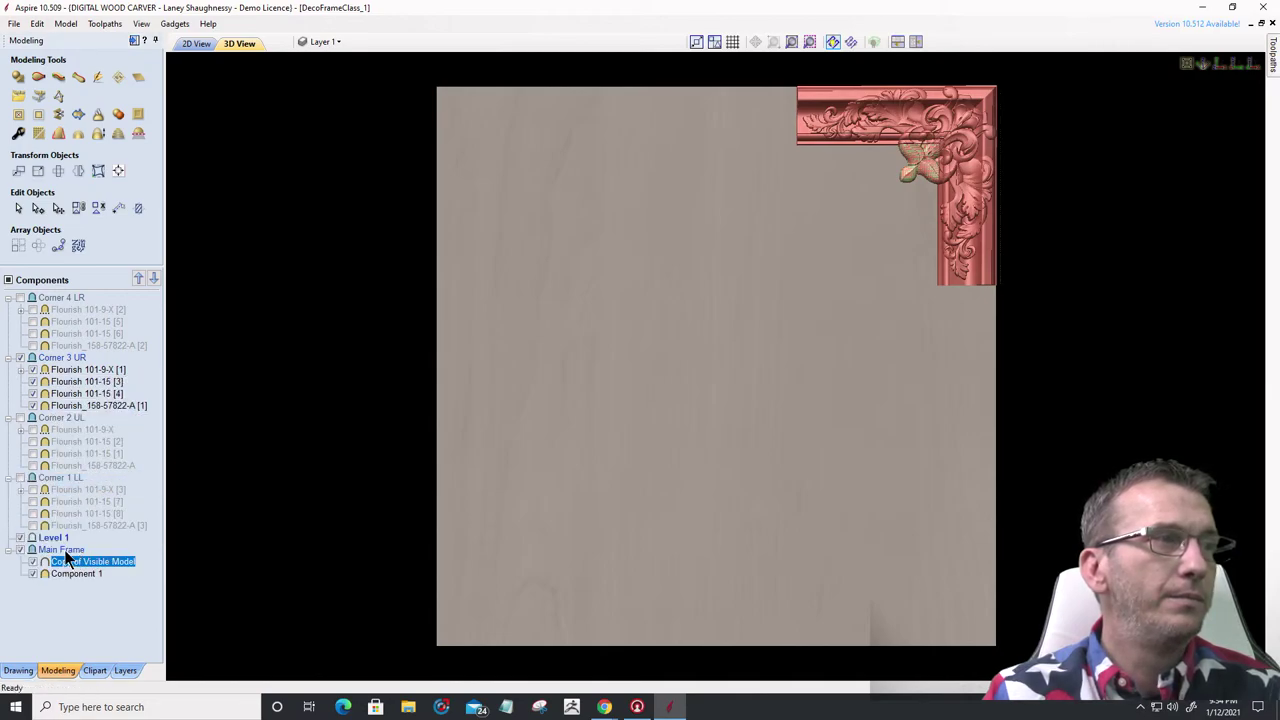
left_click_drag(70, 567, 55, 539)
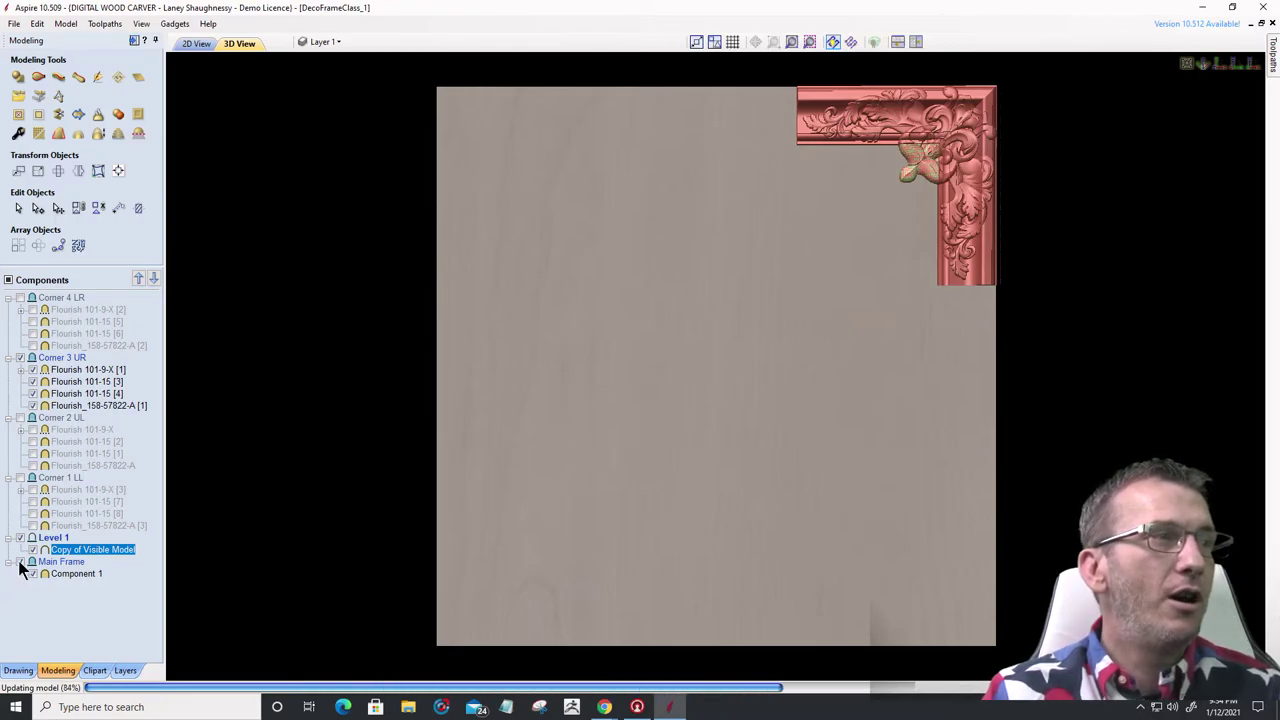
left_click(20, 562)
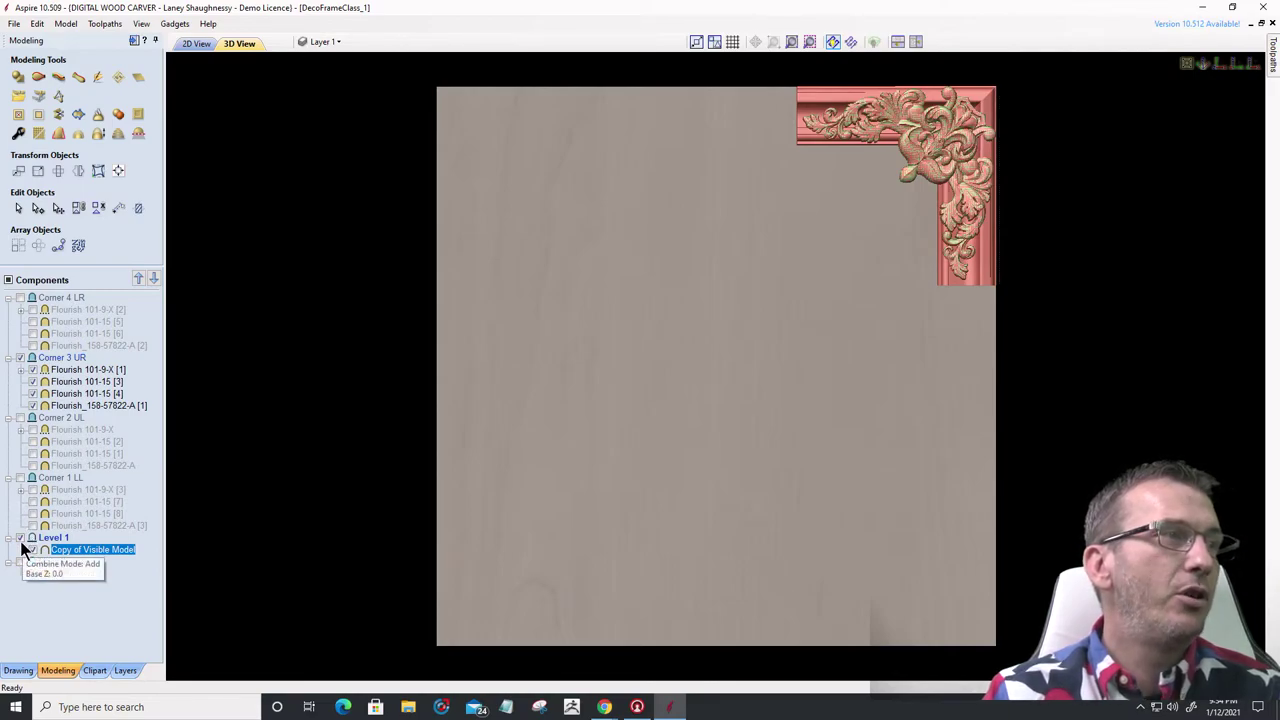
left_click(20, 360)
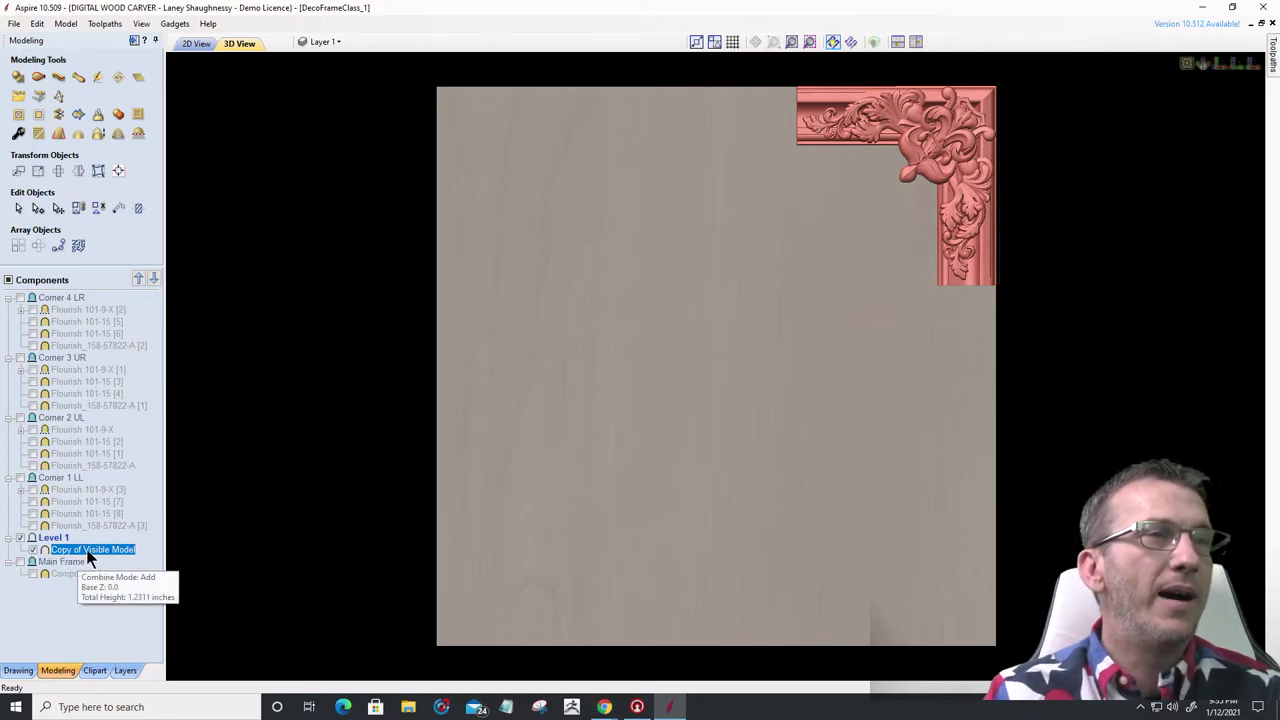
left_click(671, 357)
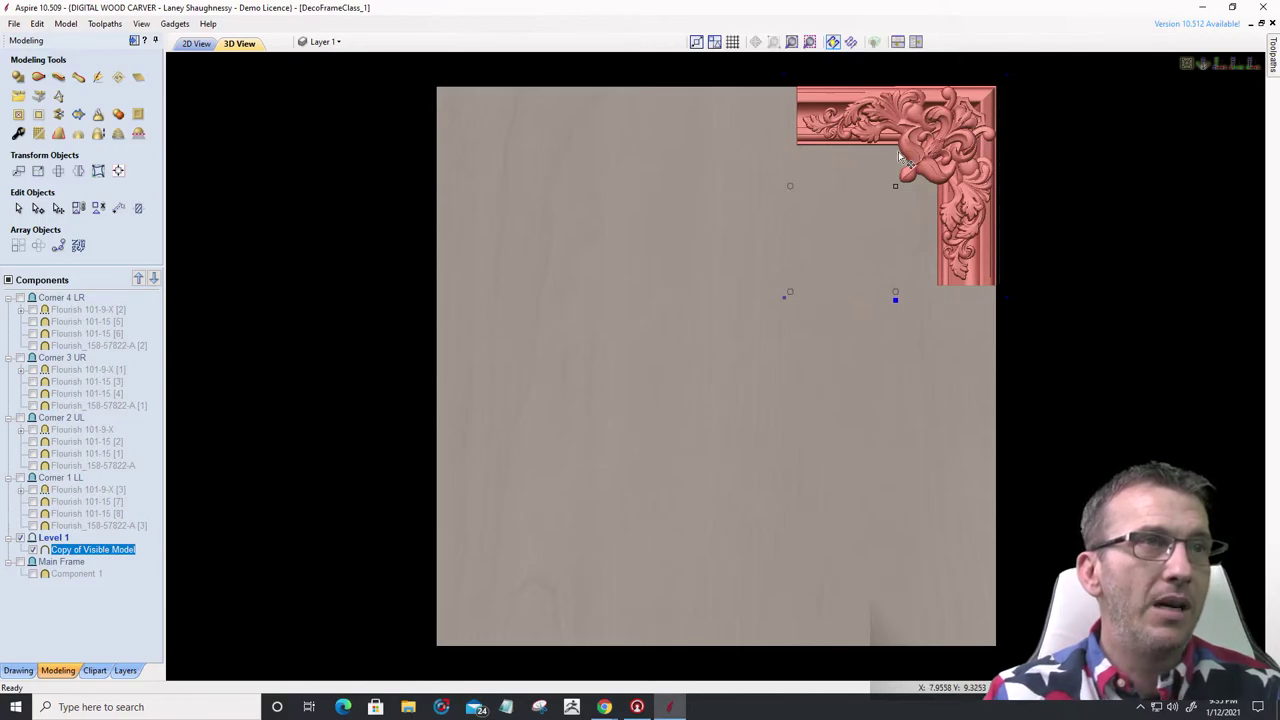
- Export the baked model as 3D clipart, overwriting DecoFrameClass_1 in Custom Models
left_click(65, 23)
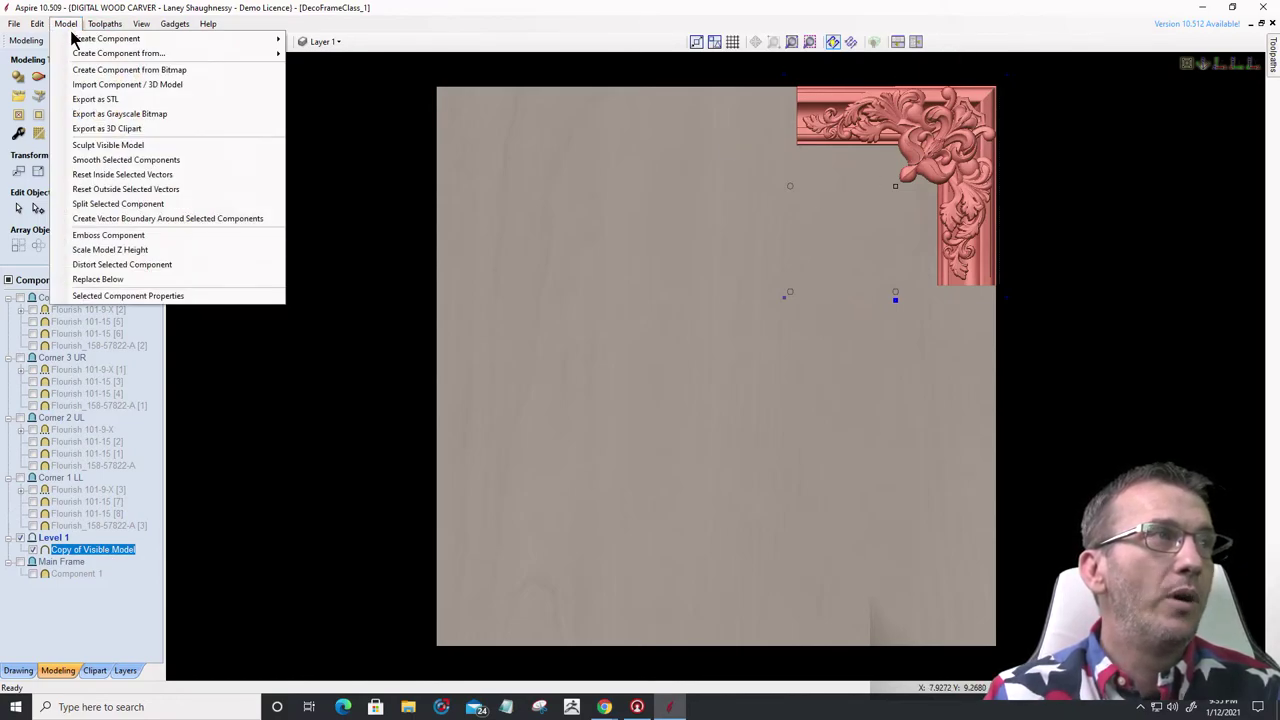
left_click(121, 131)
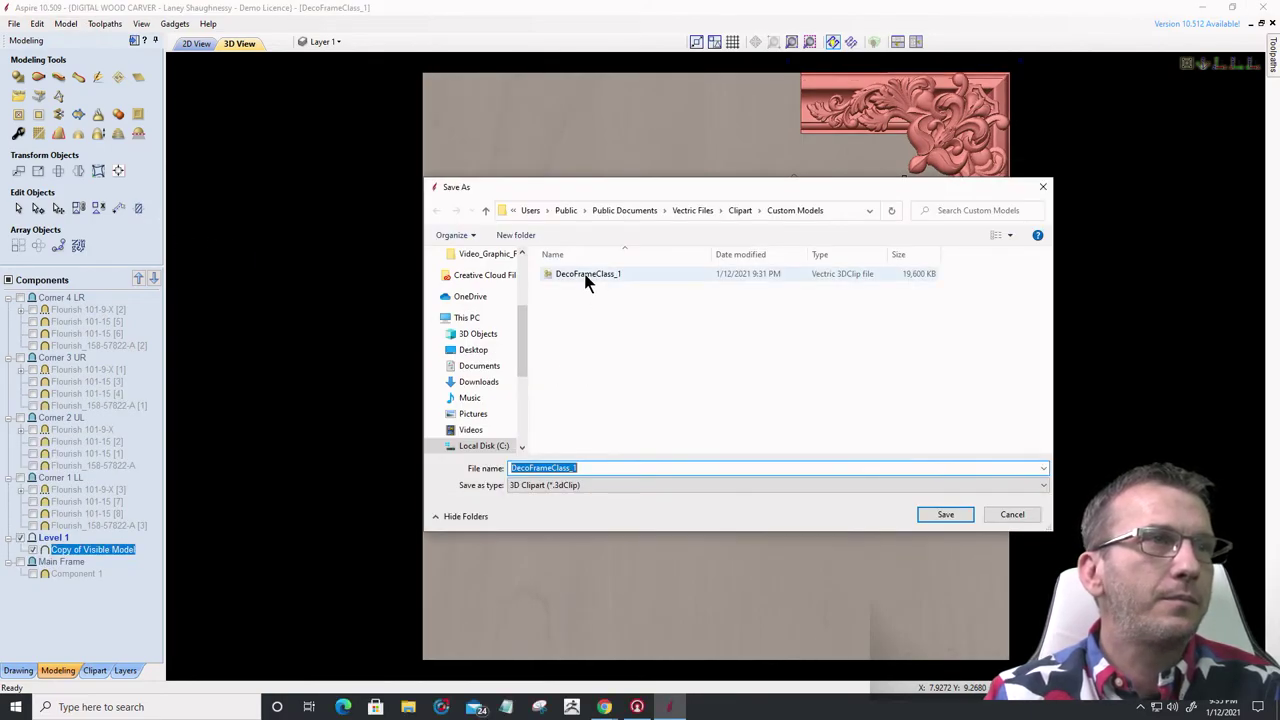
left_click(588, 274)
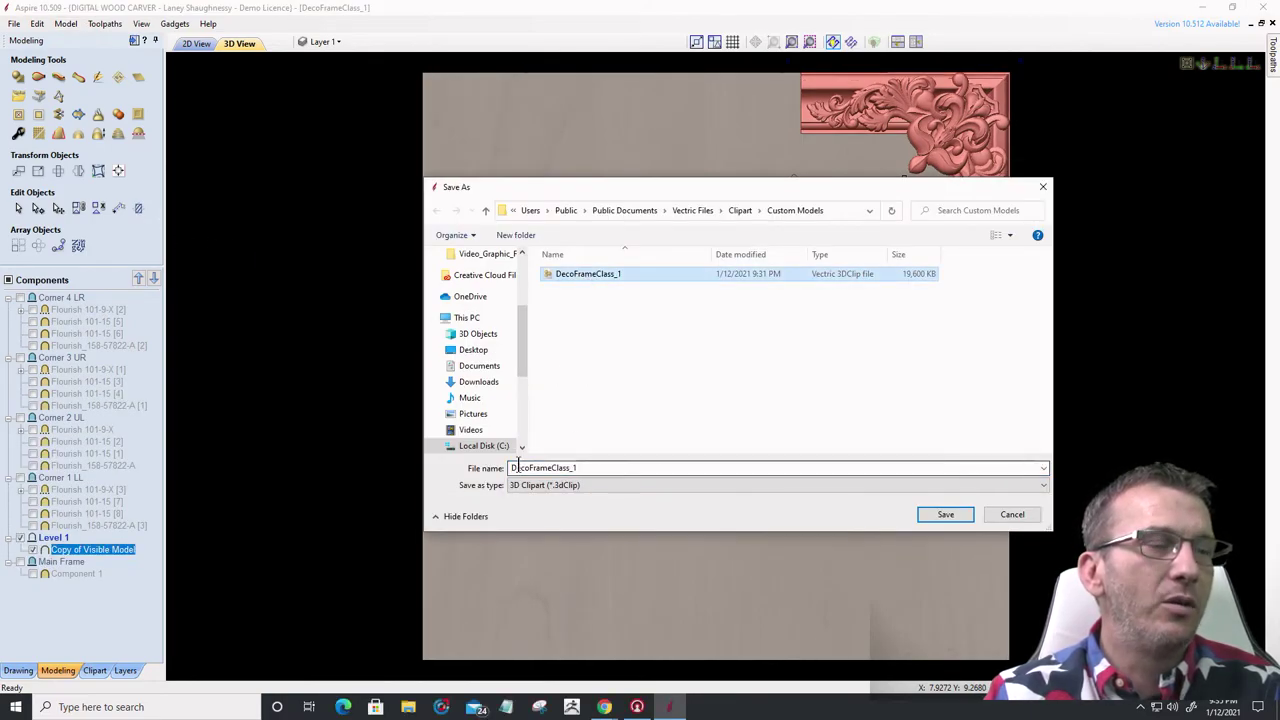
left_click(940, 512)
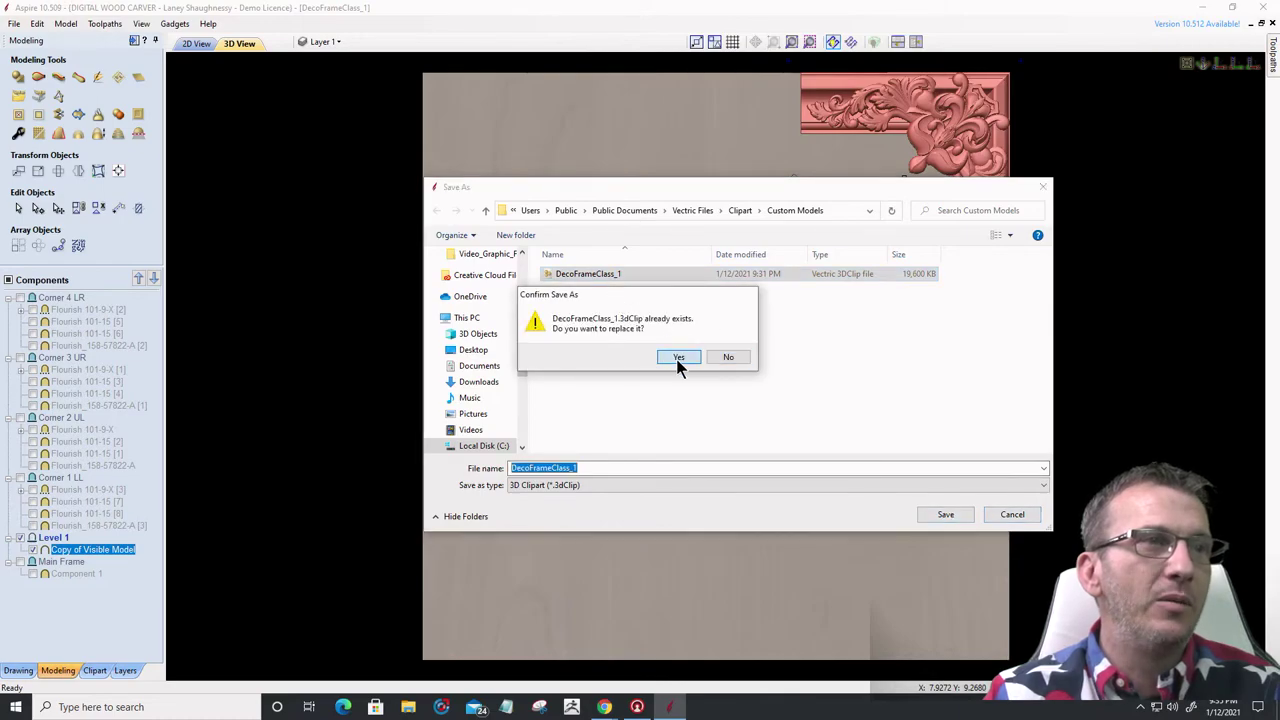
left_click(678, 359)
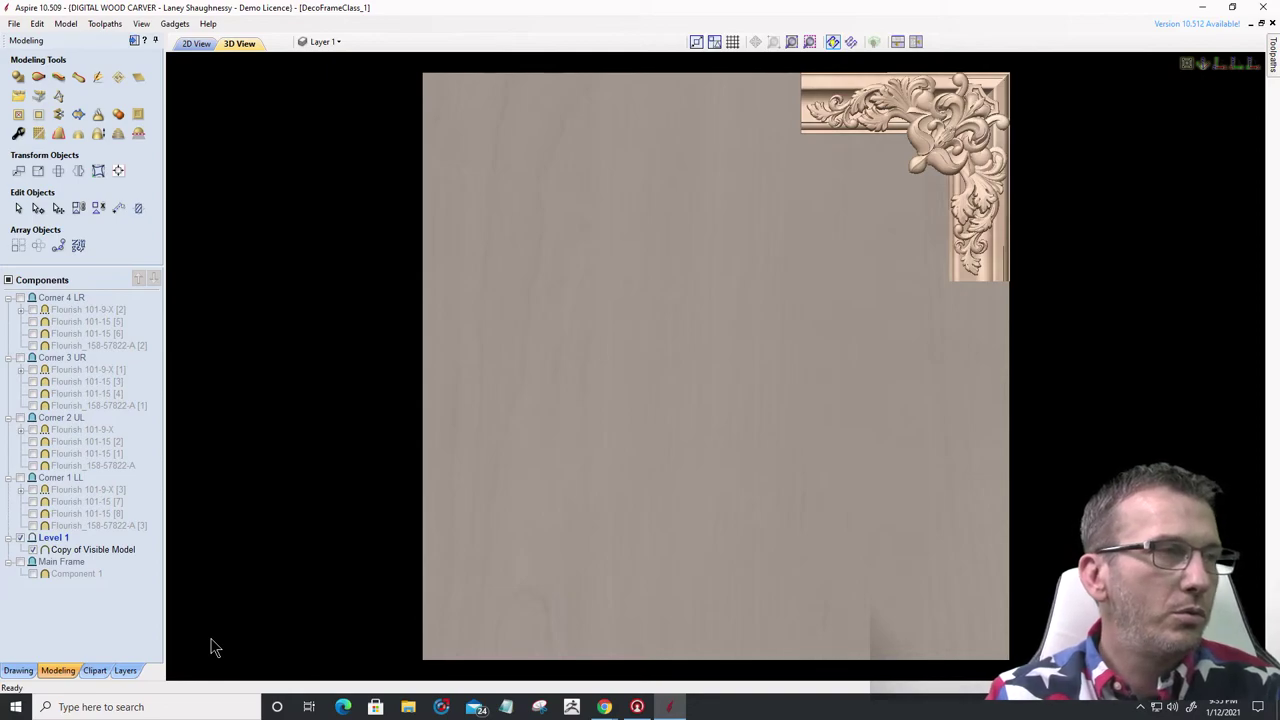
- Hide Level 1, insert a new Level 2 in the component tree and select it
left_click(21, 540)
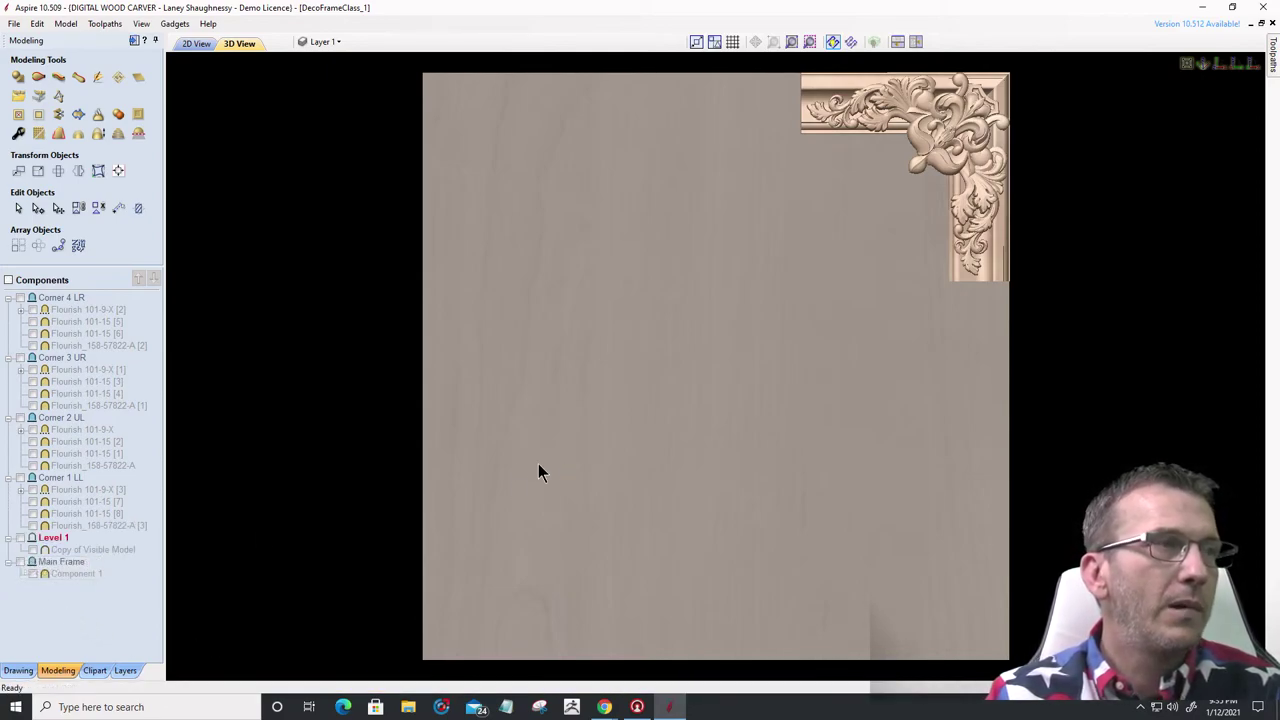
left_click(58, 298)
right_click(58, 298)
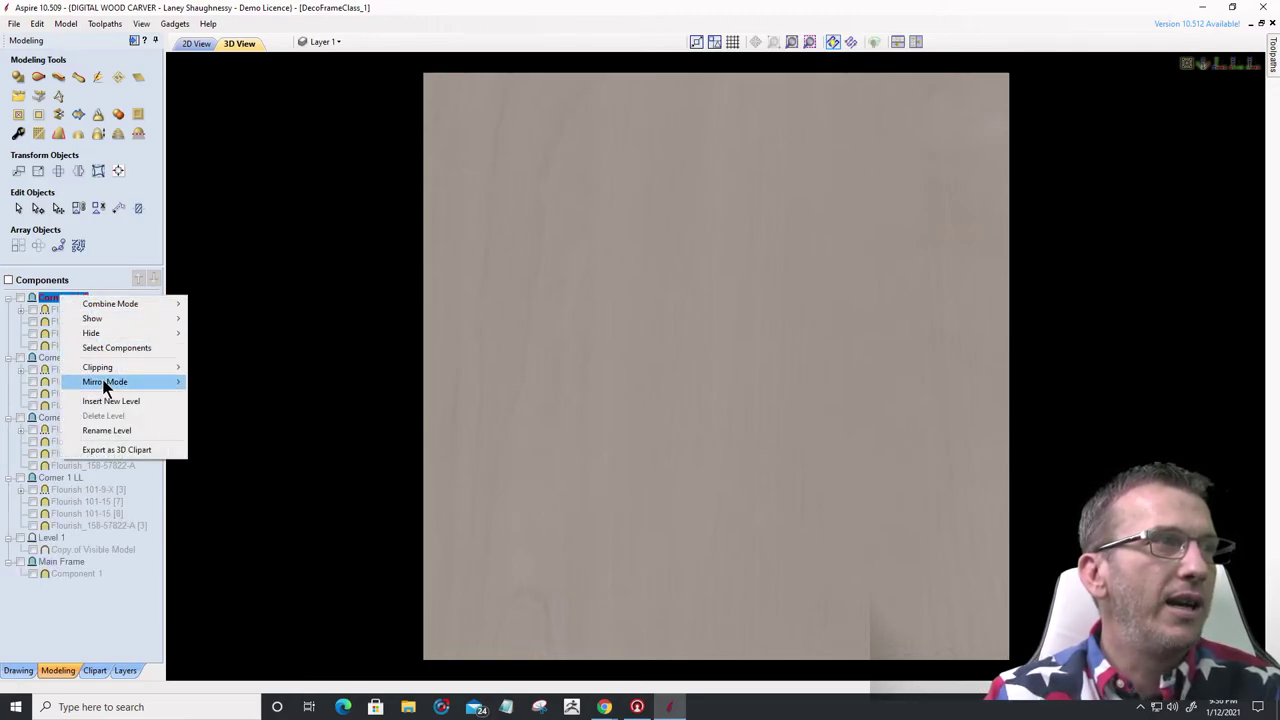
left_click(99, 401)
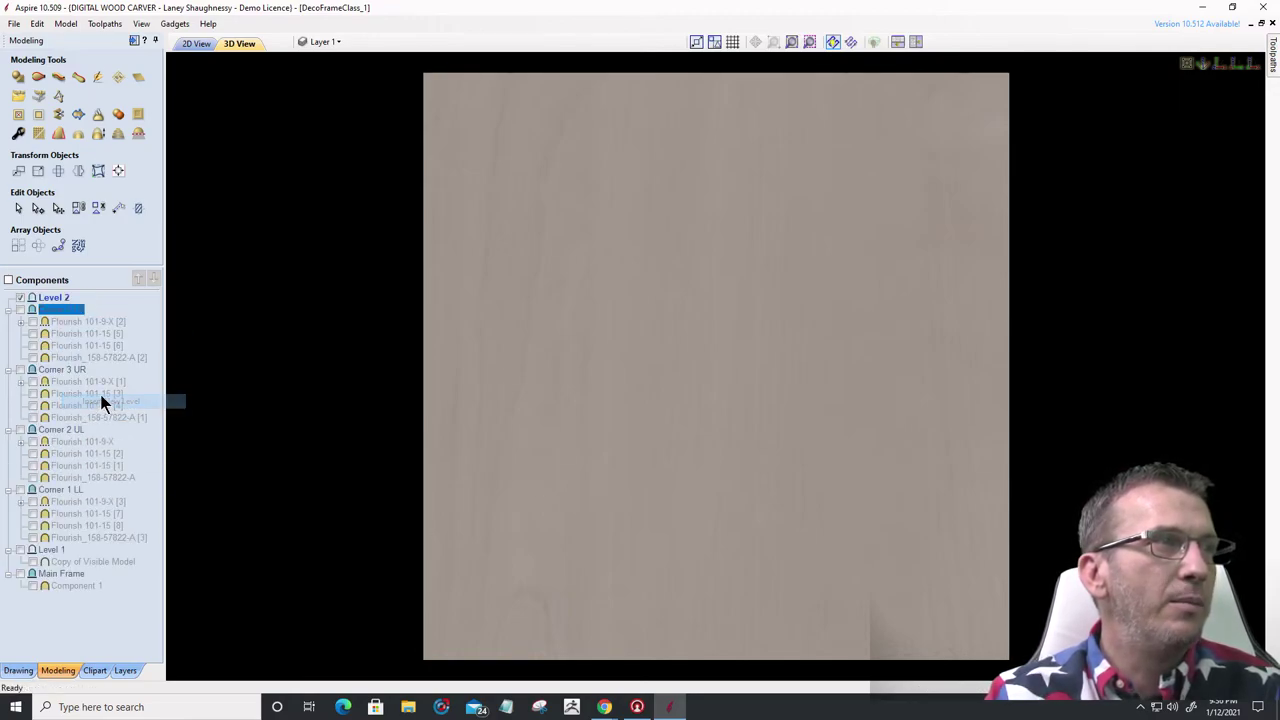
left_click(52, 300)
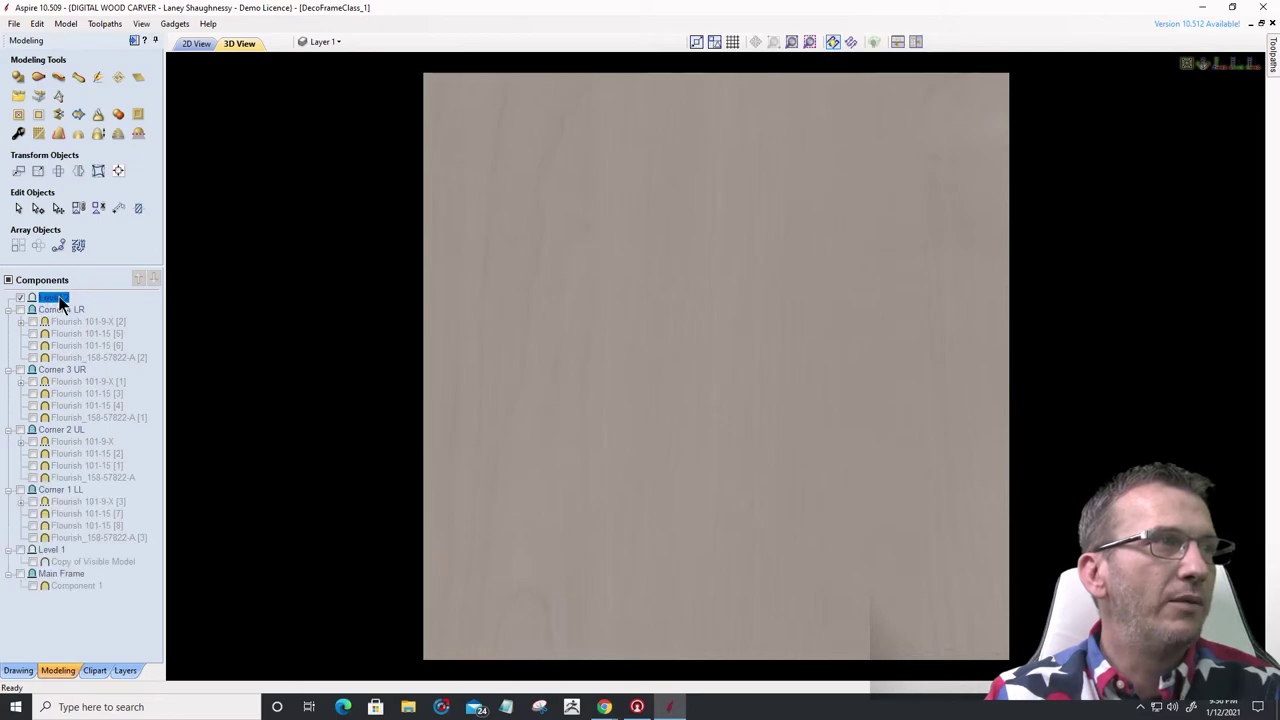
- Drag DecoFrameClass_1 from the Custom Models clipart folder onto the board
left_click(28, 670)
left_click(94, 670)
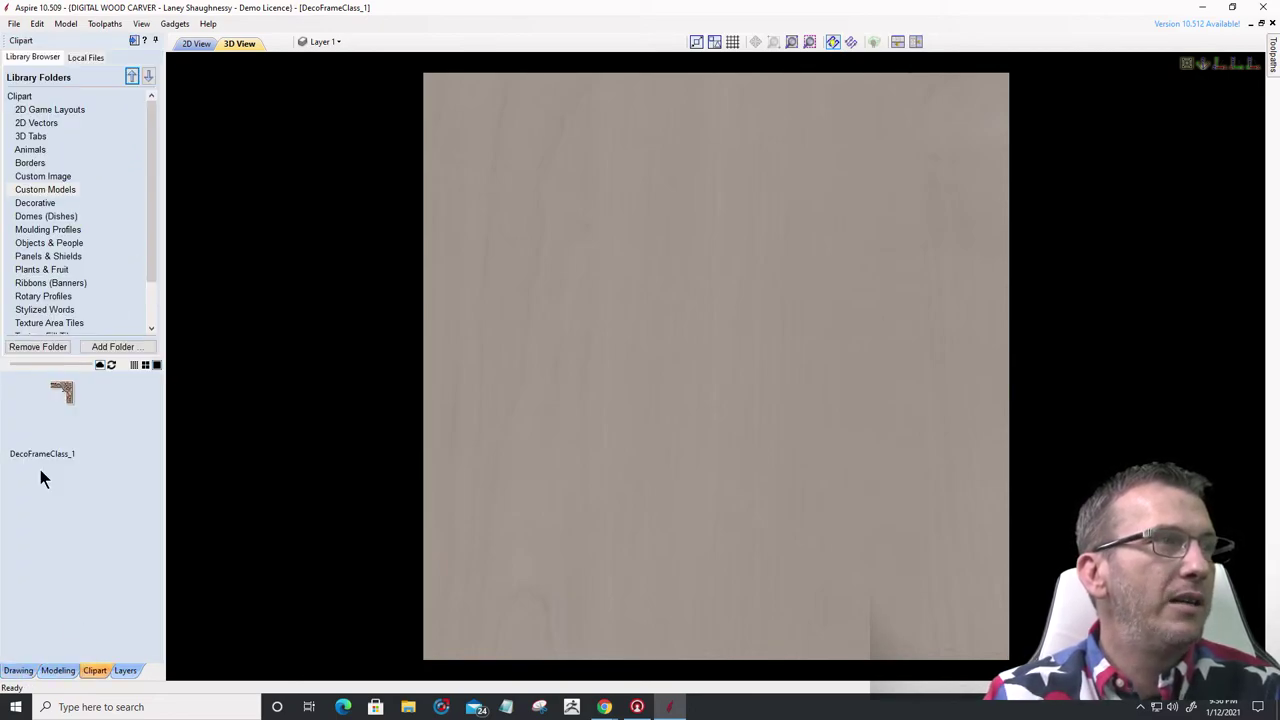
left_click(19, 96)
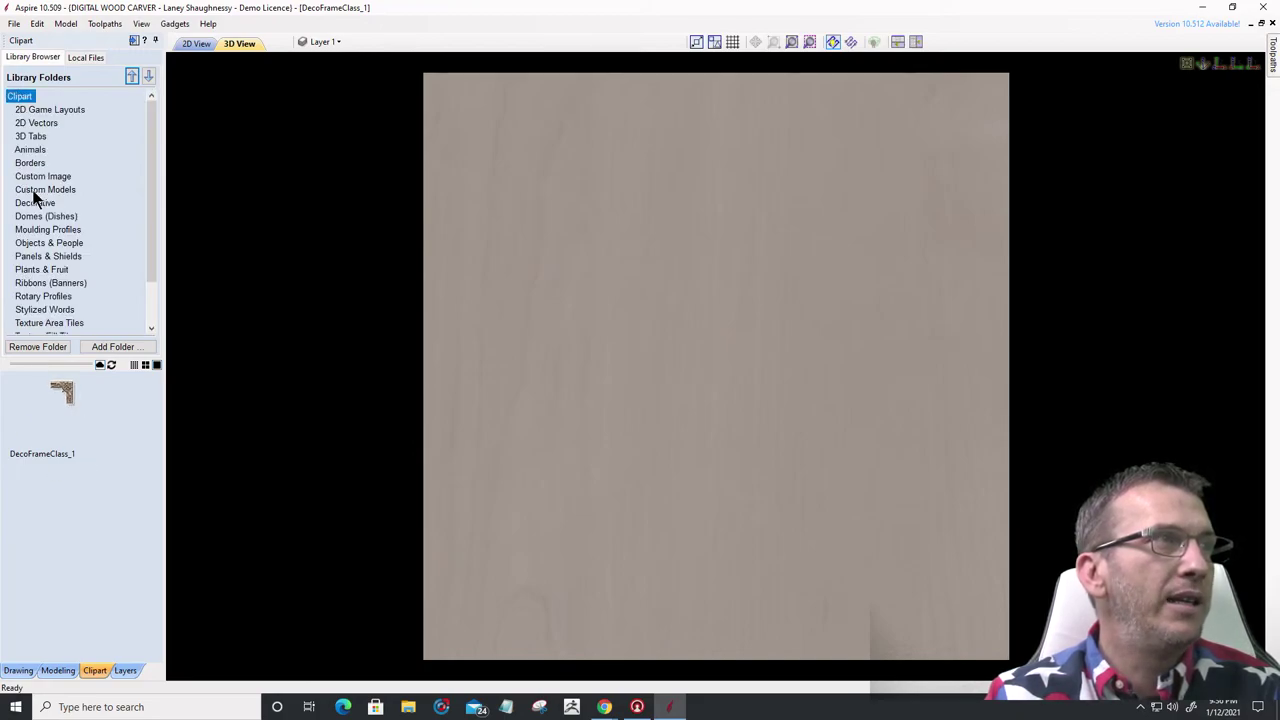
left_click(40, 189)
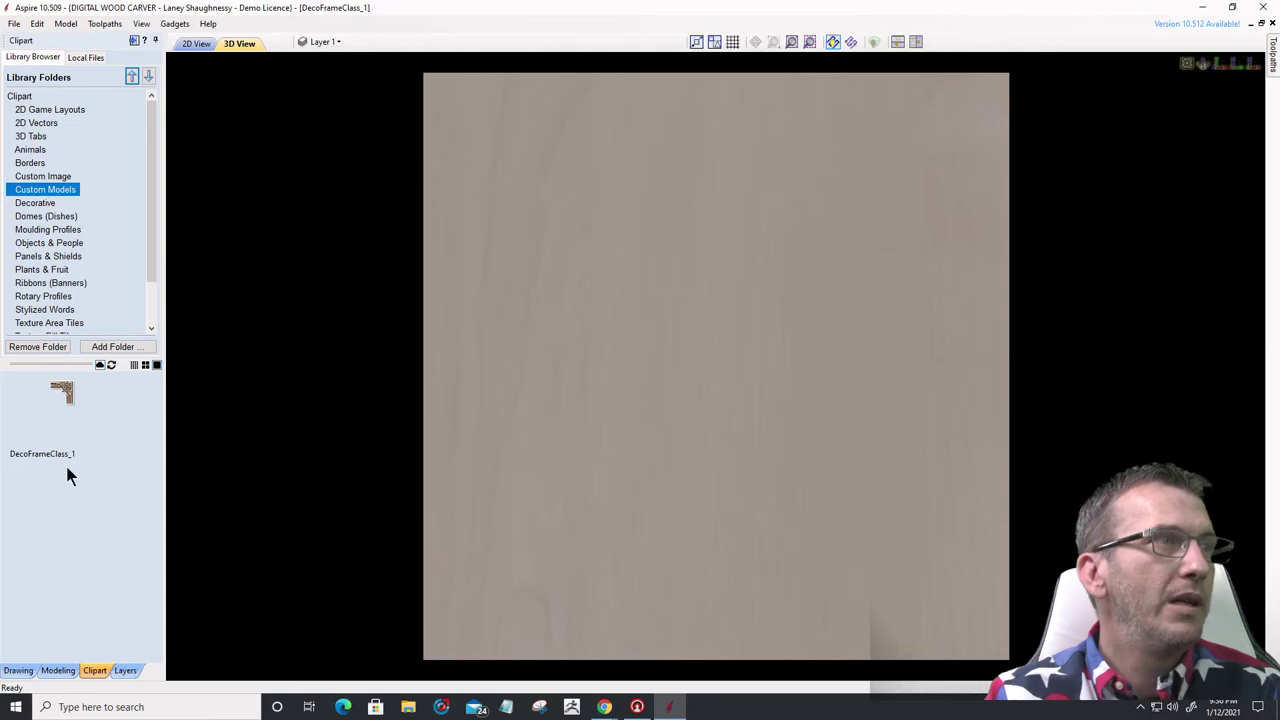
left_click_drag(61, 392, 811, 278)
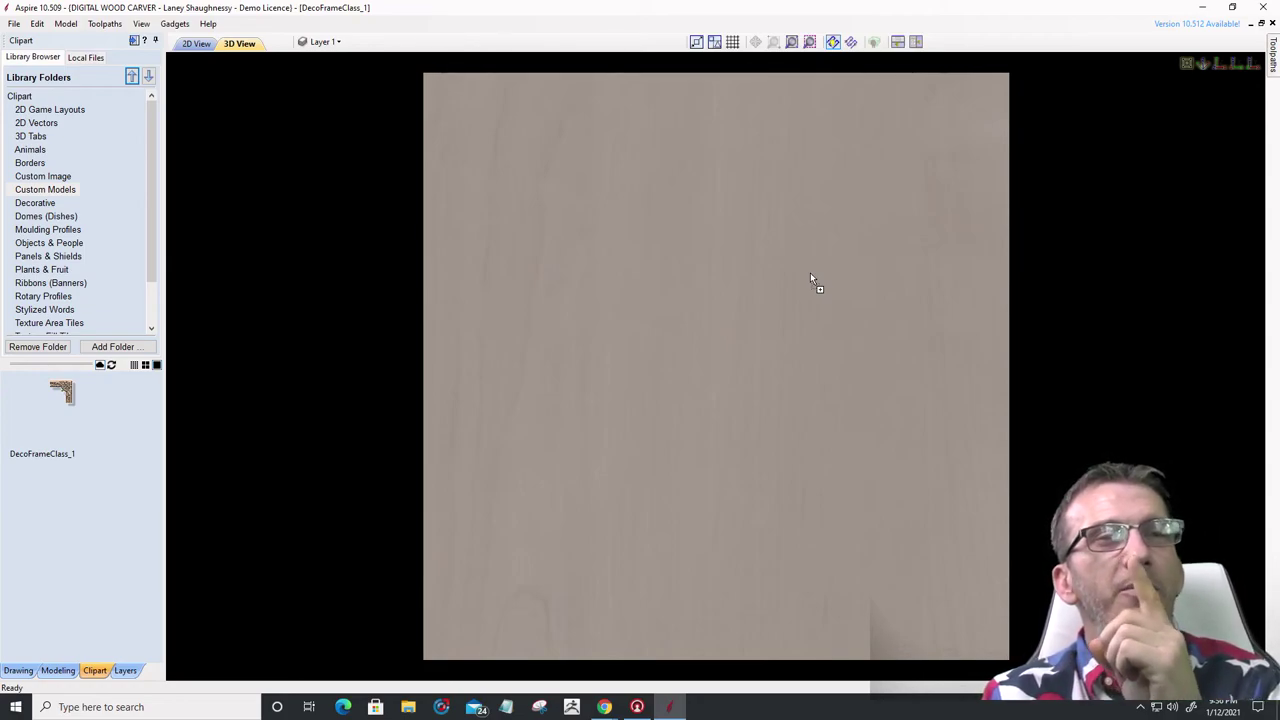
left_click_drag(811, 277, 810, 273)
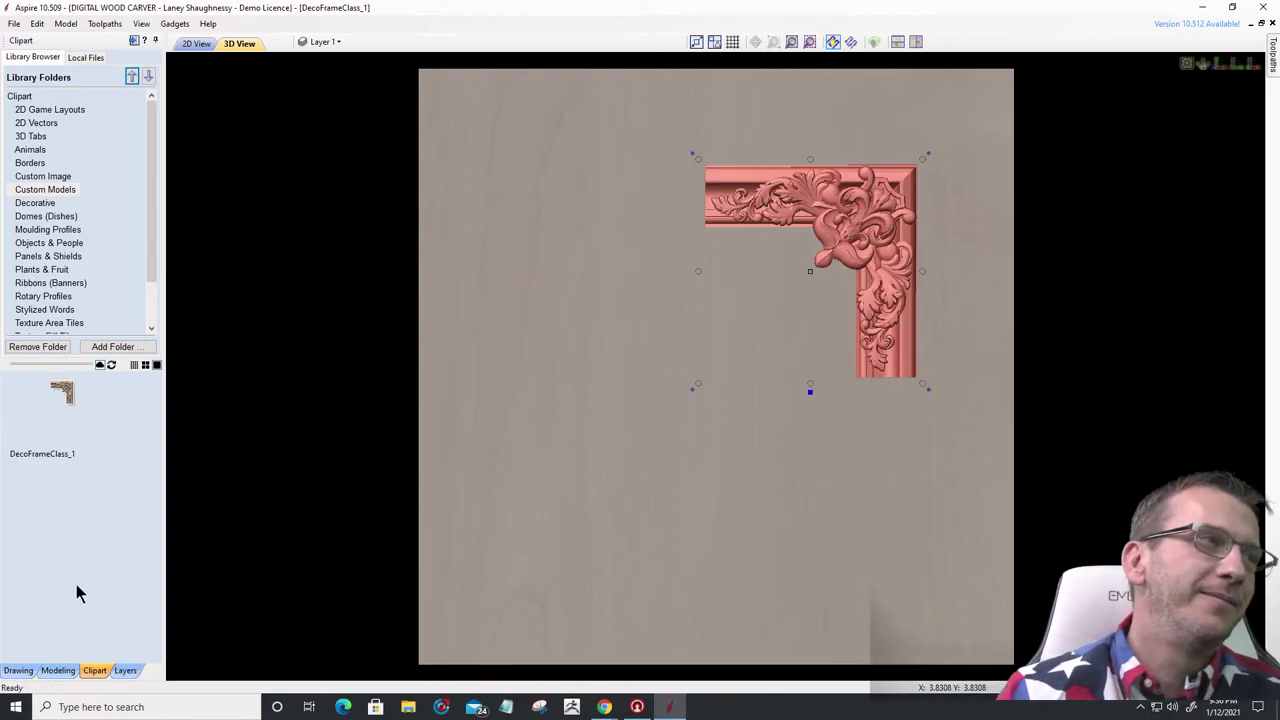
- Deselect the imported carving and return to the component tree showing DecoFrameClass_1 under Level 2
left_click(104, 24)
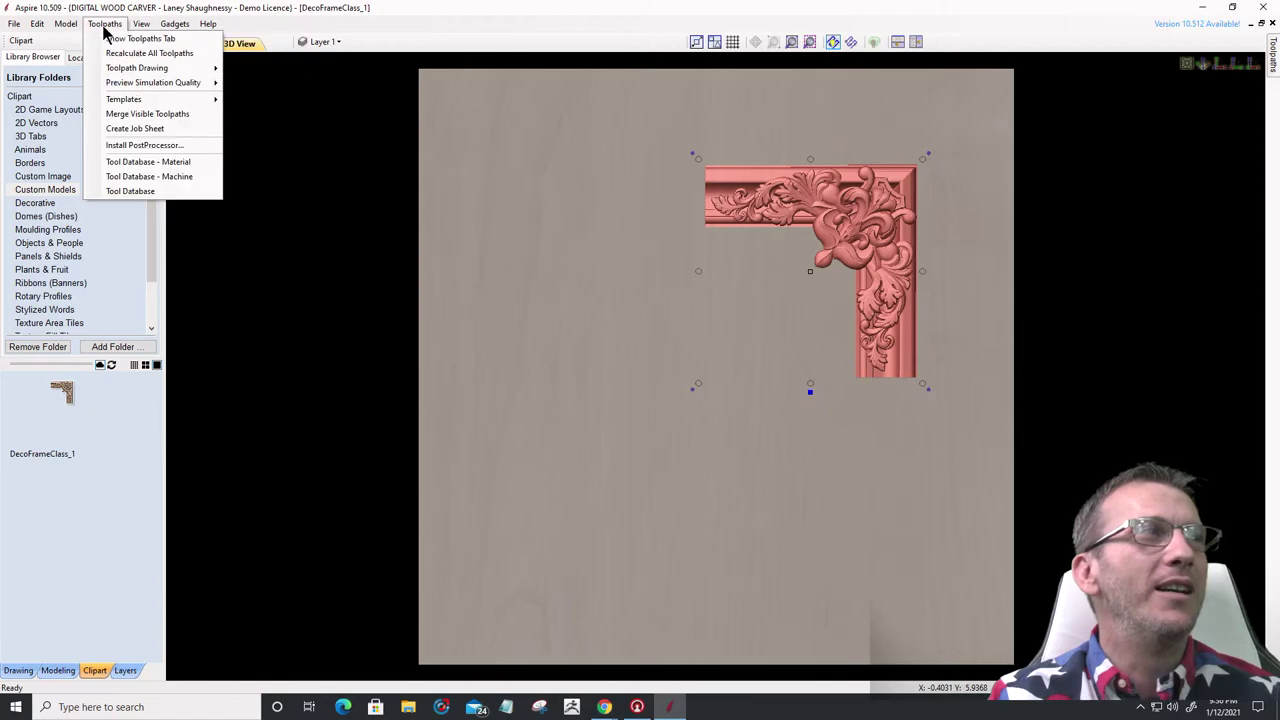
mouse_move(65, 24)
mouse_move(126, 55)
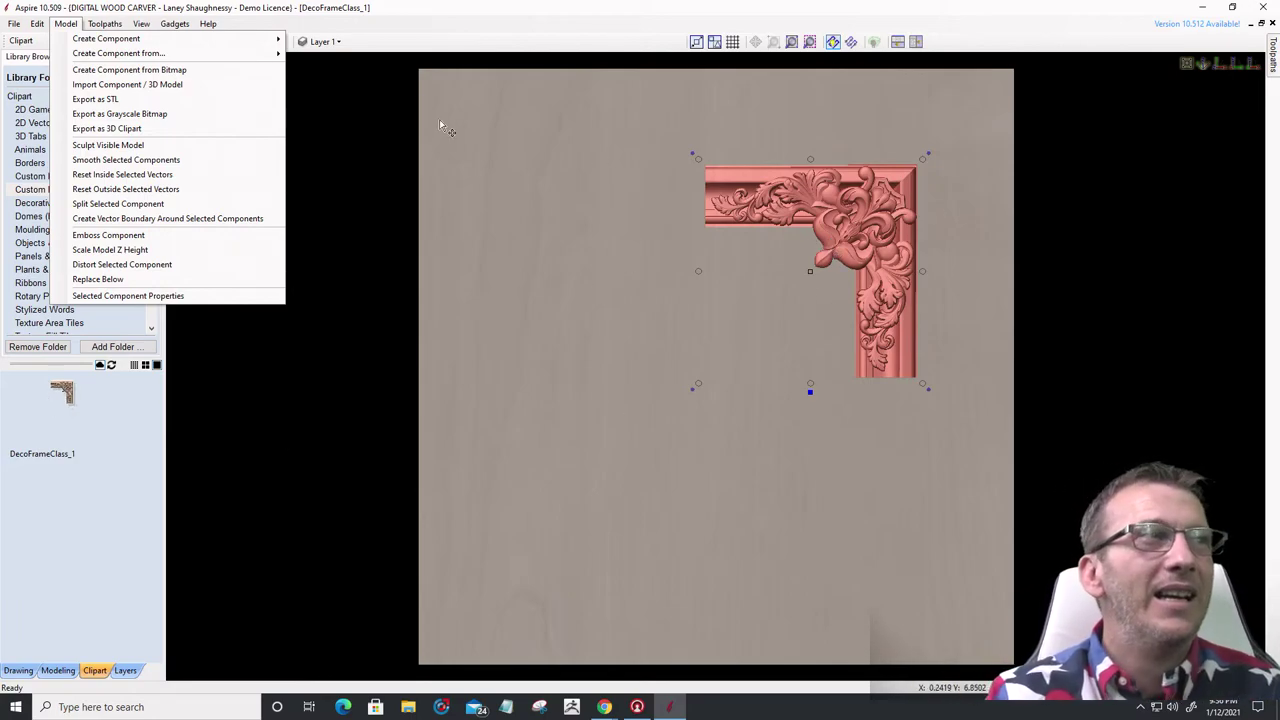
left_click(338, 104)
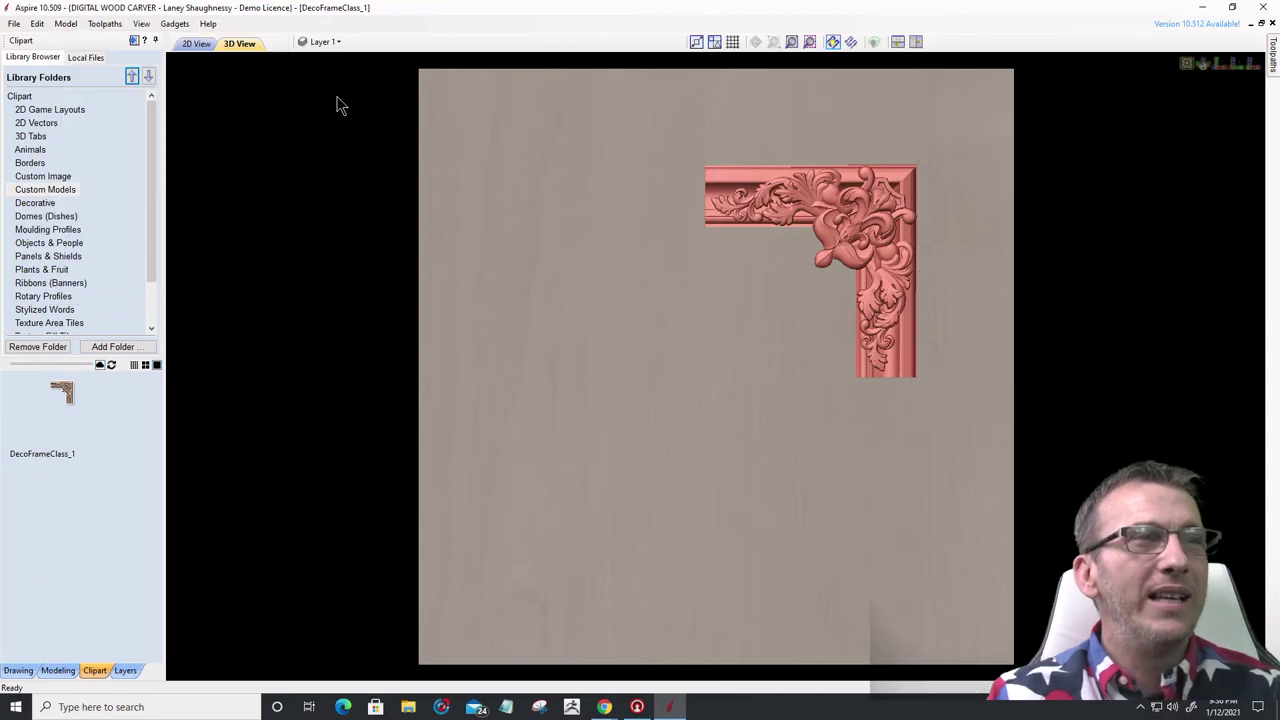
left_click(65, 23)
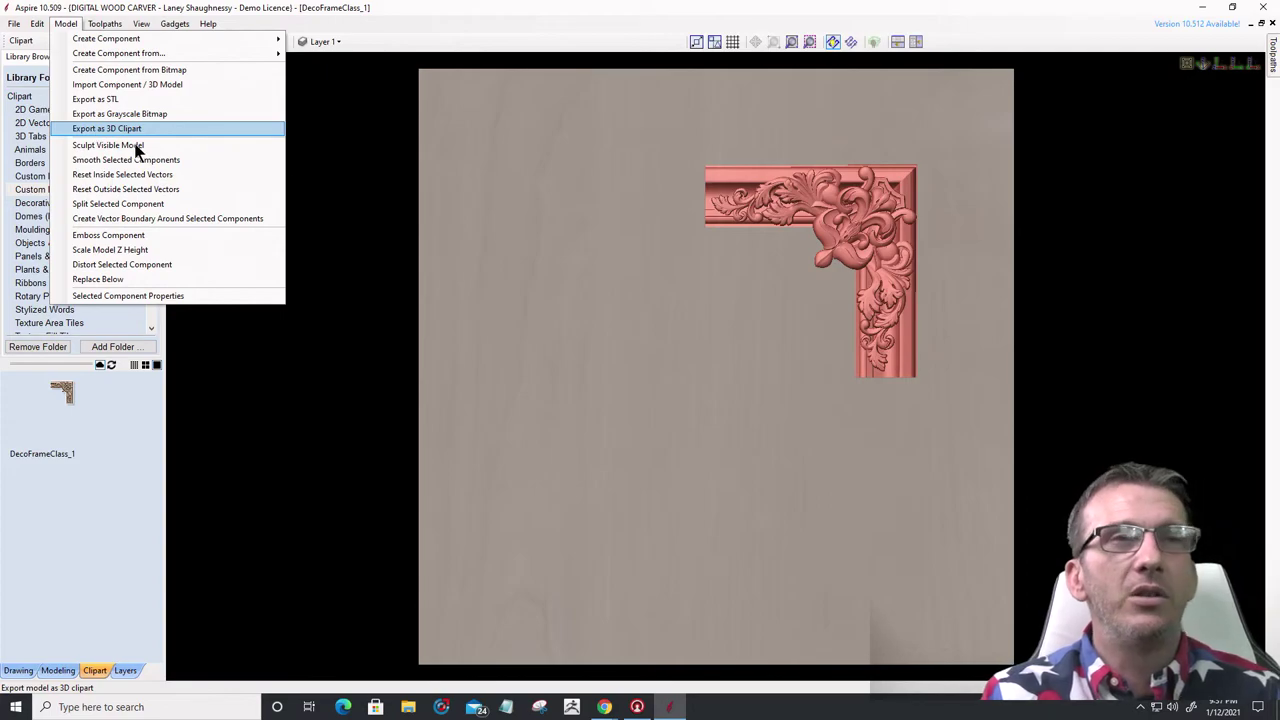
key("Escape")
left_click(105, 23)
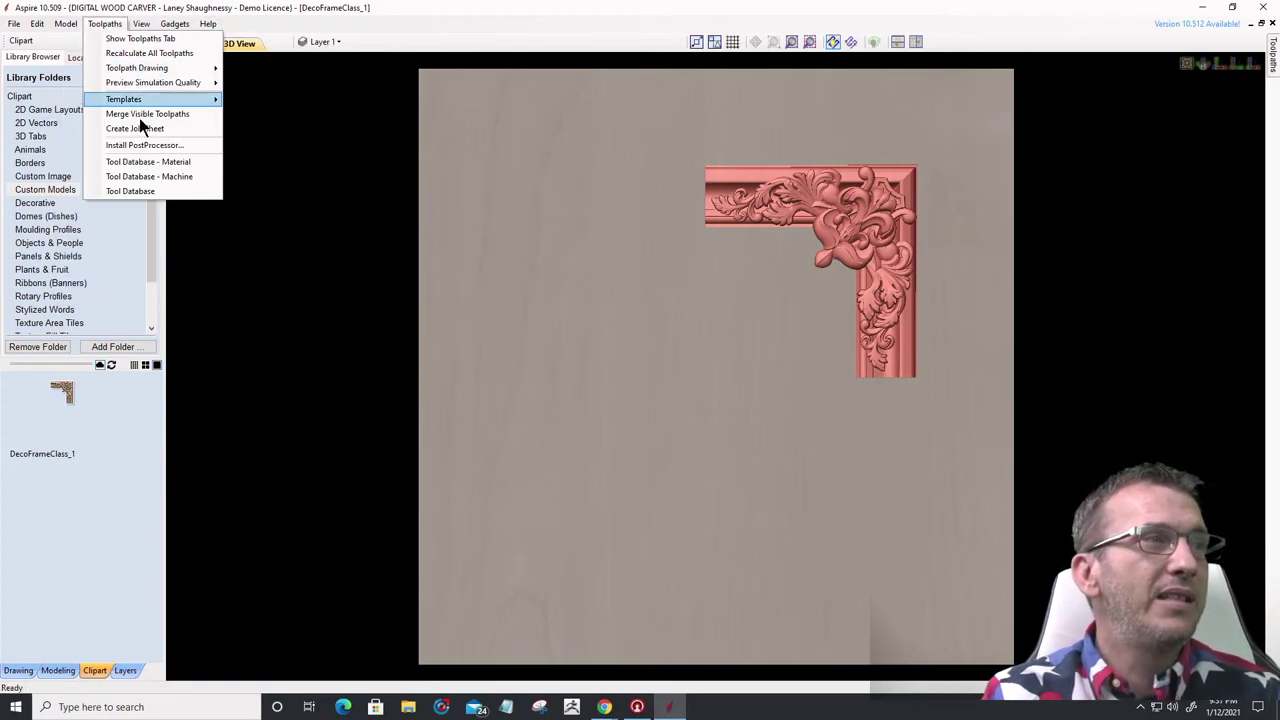
left_click(55, 669)
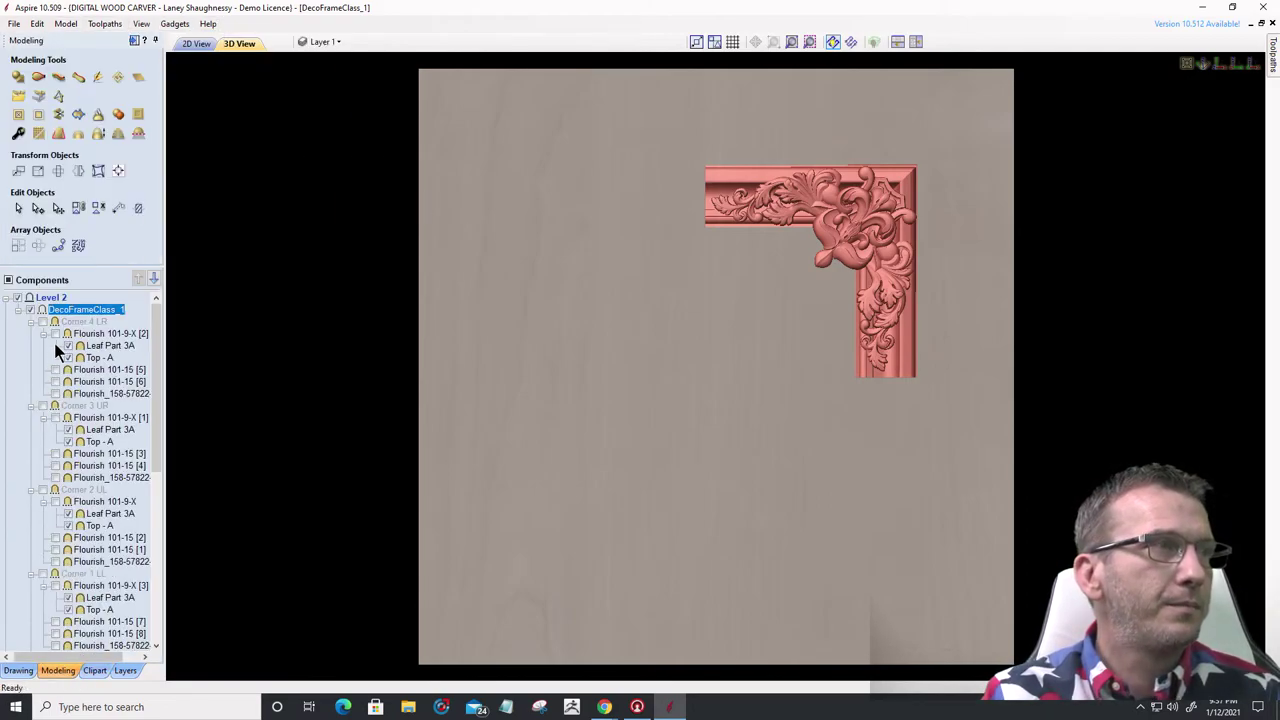
- Select Level 2 in the Components tree, leaving its context menu without choosing an option
right_click(50, 298)
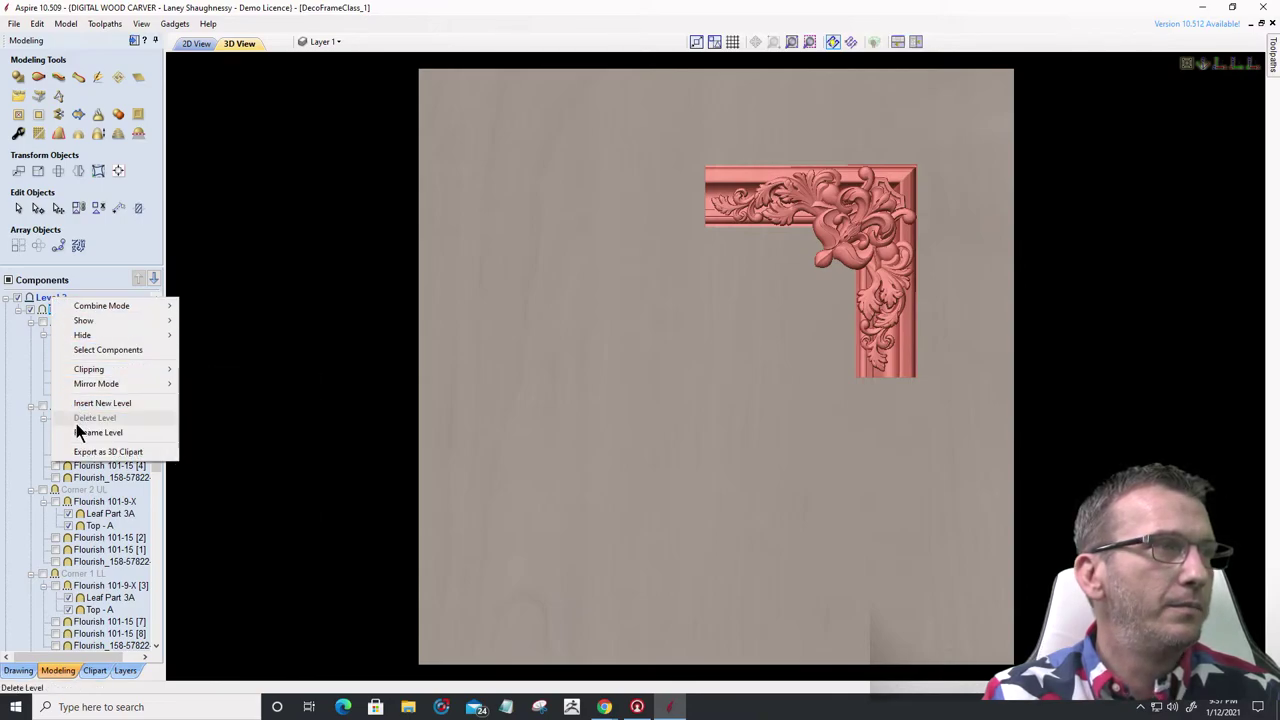
left_click(40, 299)
right_click(45, 298)
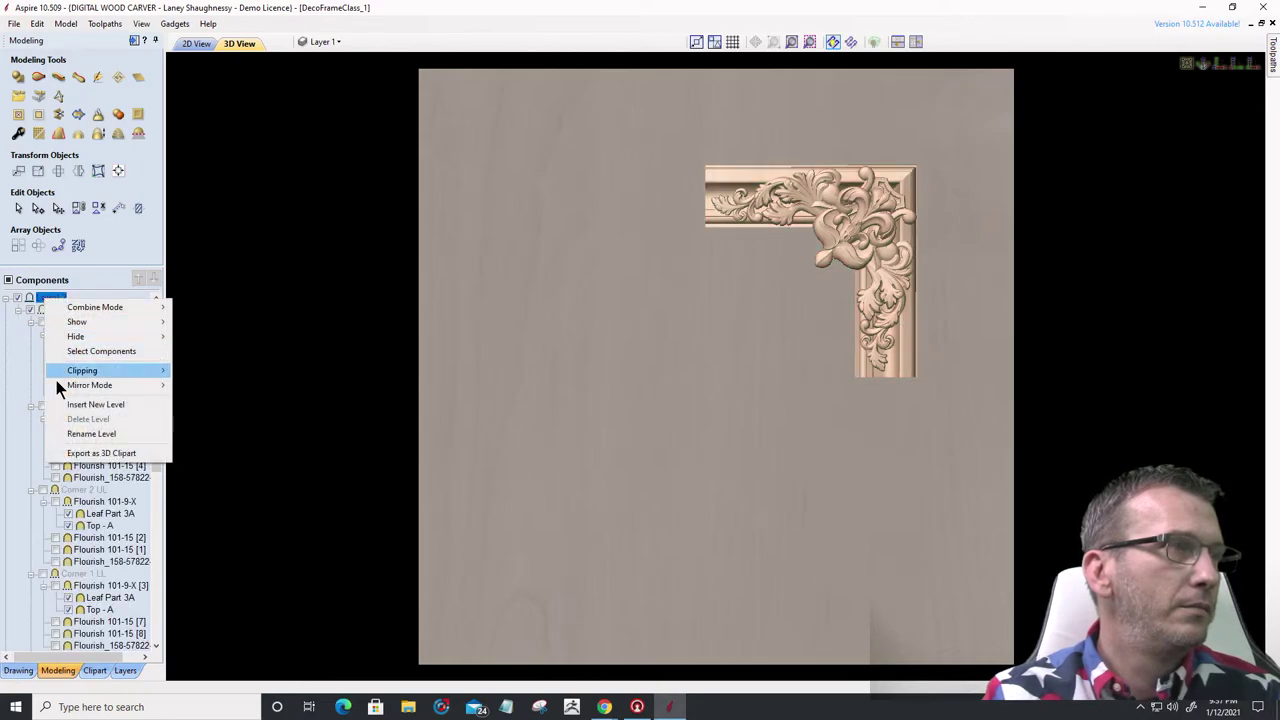
left_click(44, 315)
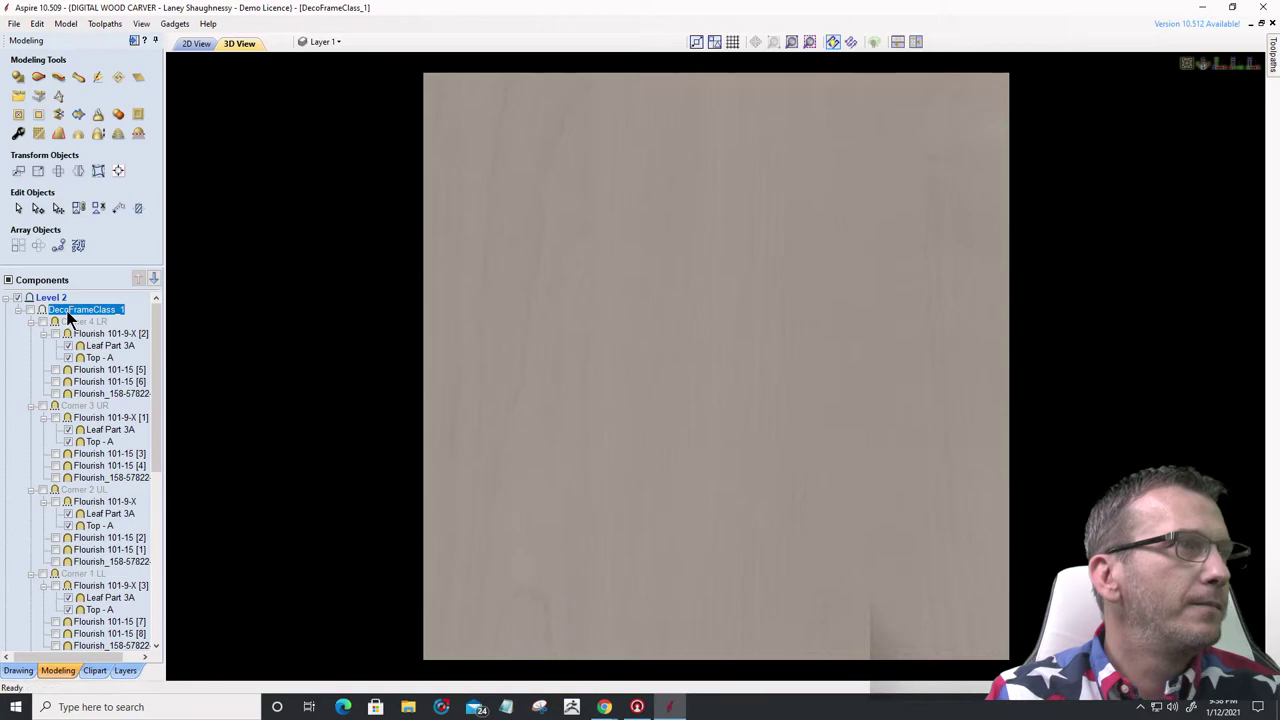
- Delete the DecoFrameClass_1 component and the Level 2 level
right_click(68, 316)
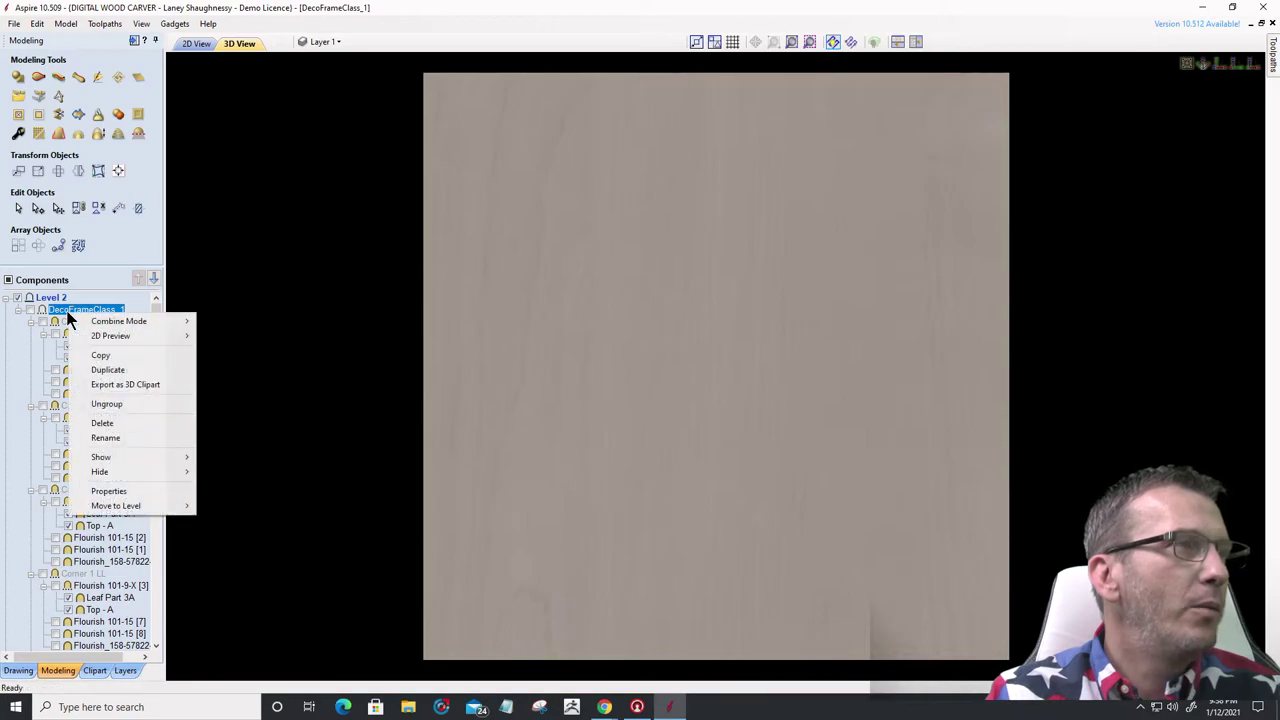
left_click(85, 422)
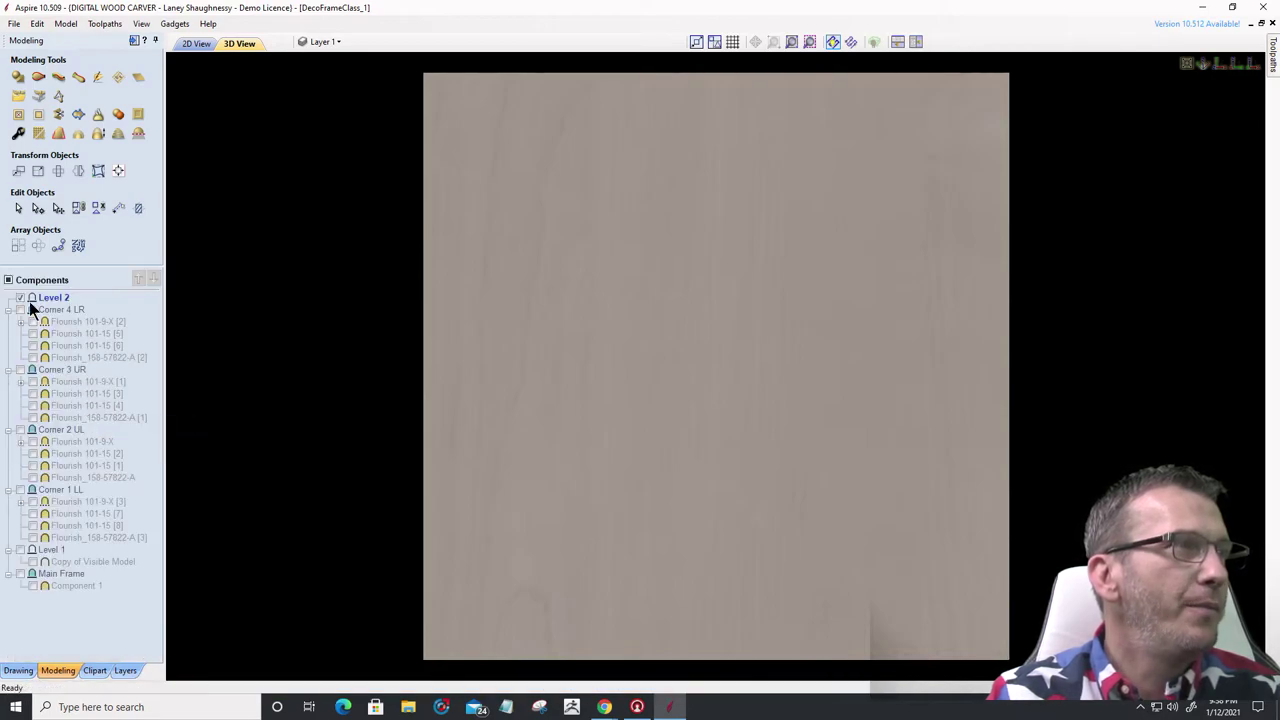
right_click(53, 296)
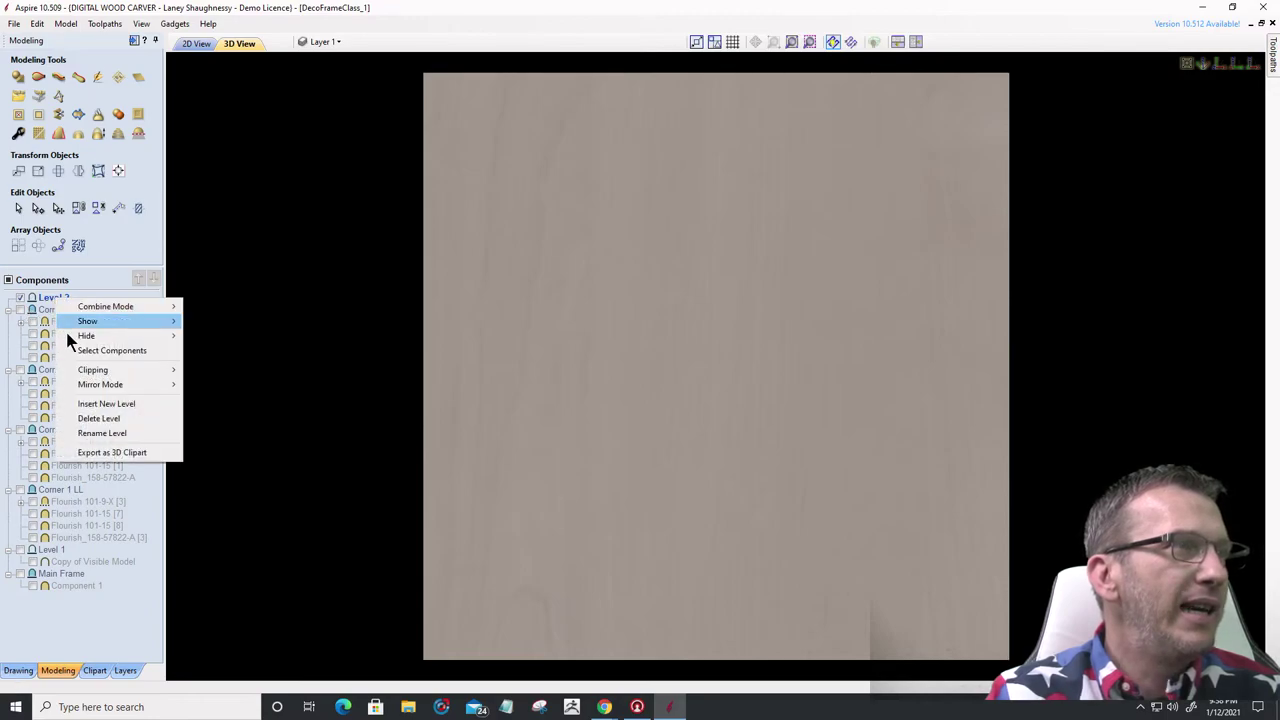
left_click(78, 419)
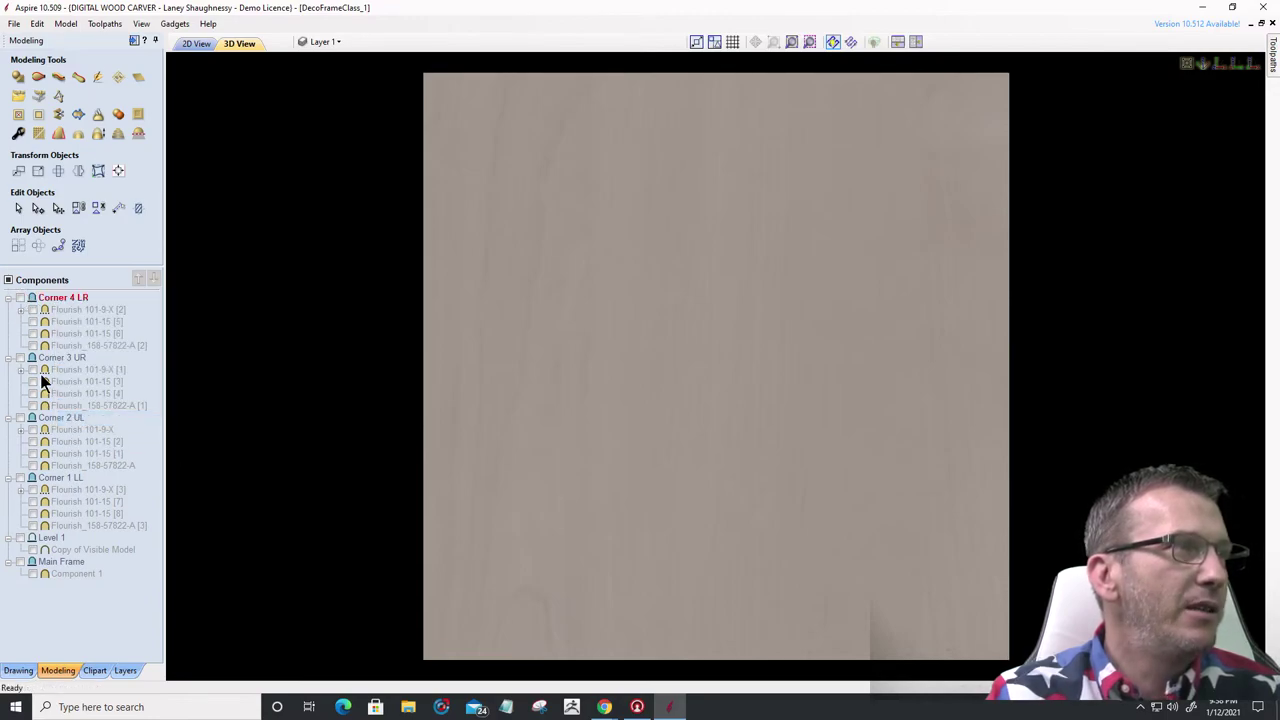
- Delete the Copy of Visible Model component, then bring up Level 1's options
left_click(43, 539)
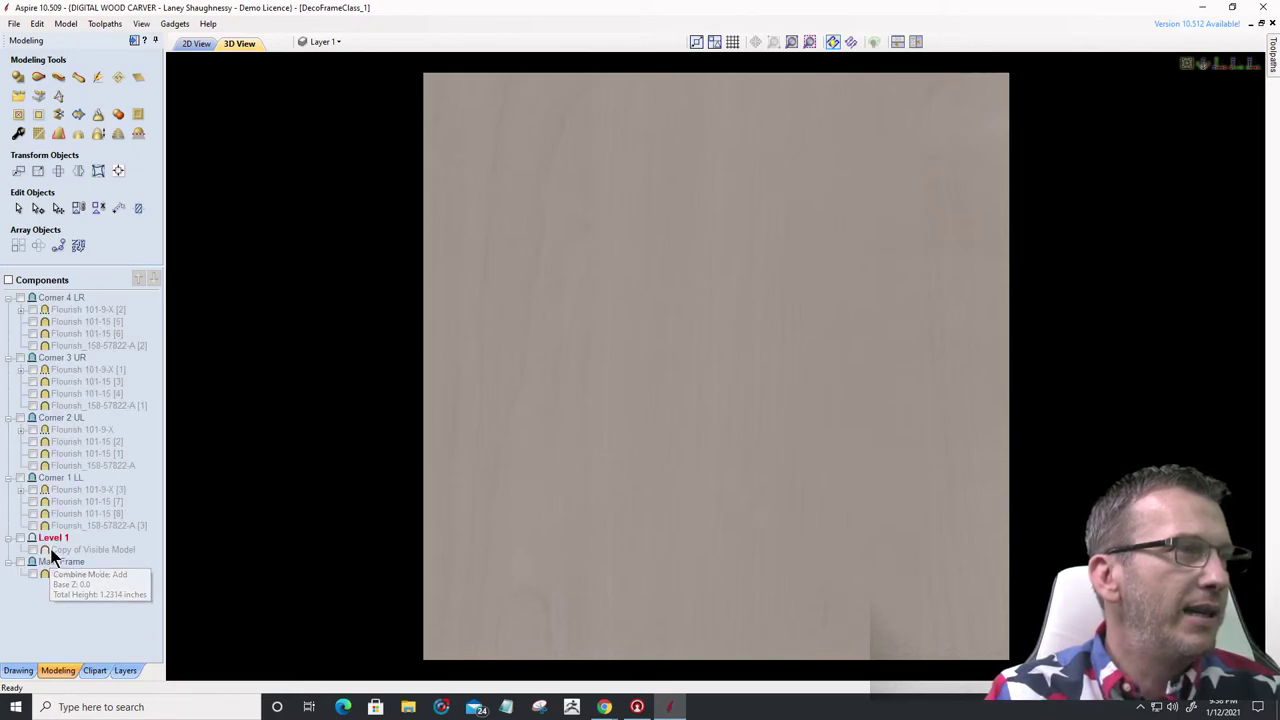
left_click(62, 549)
right_click(75, 550)
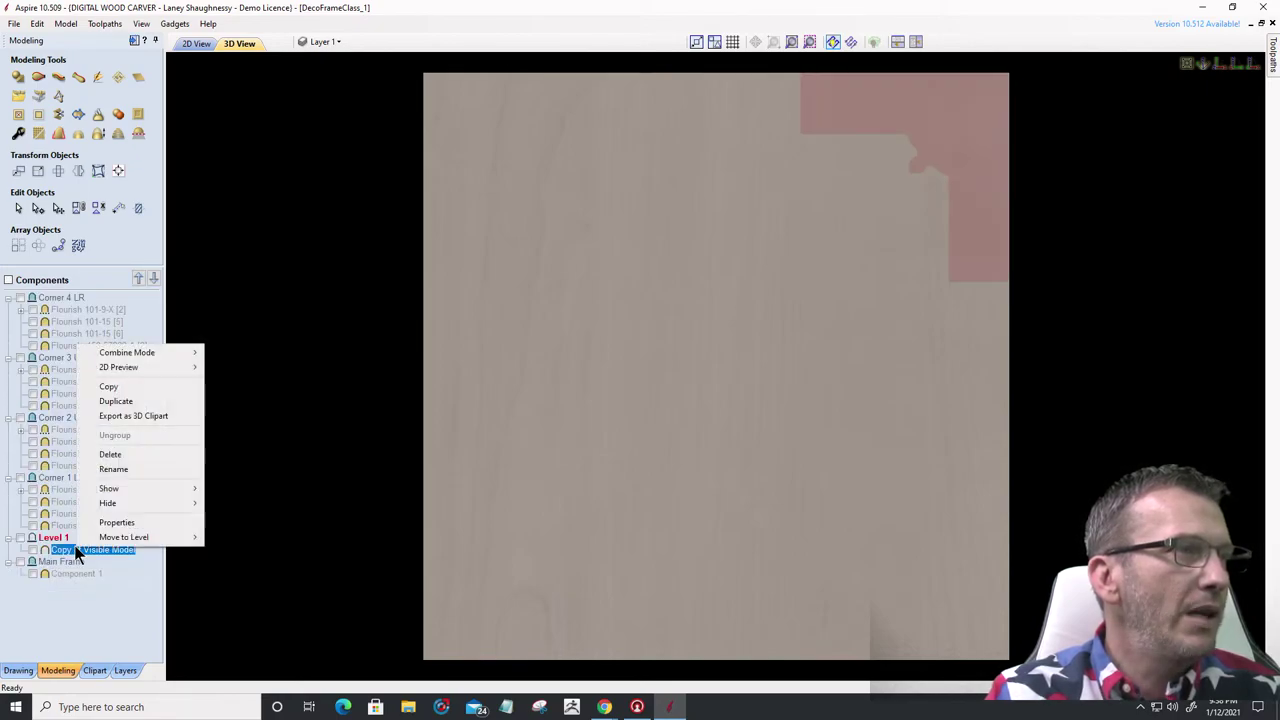
left_click(108, 455)
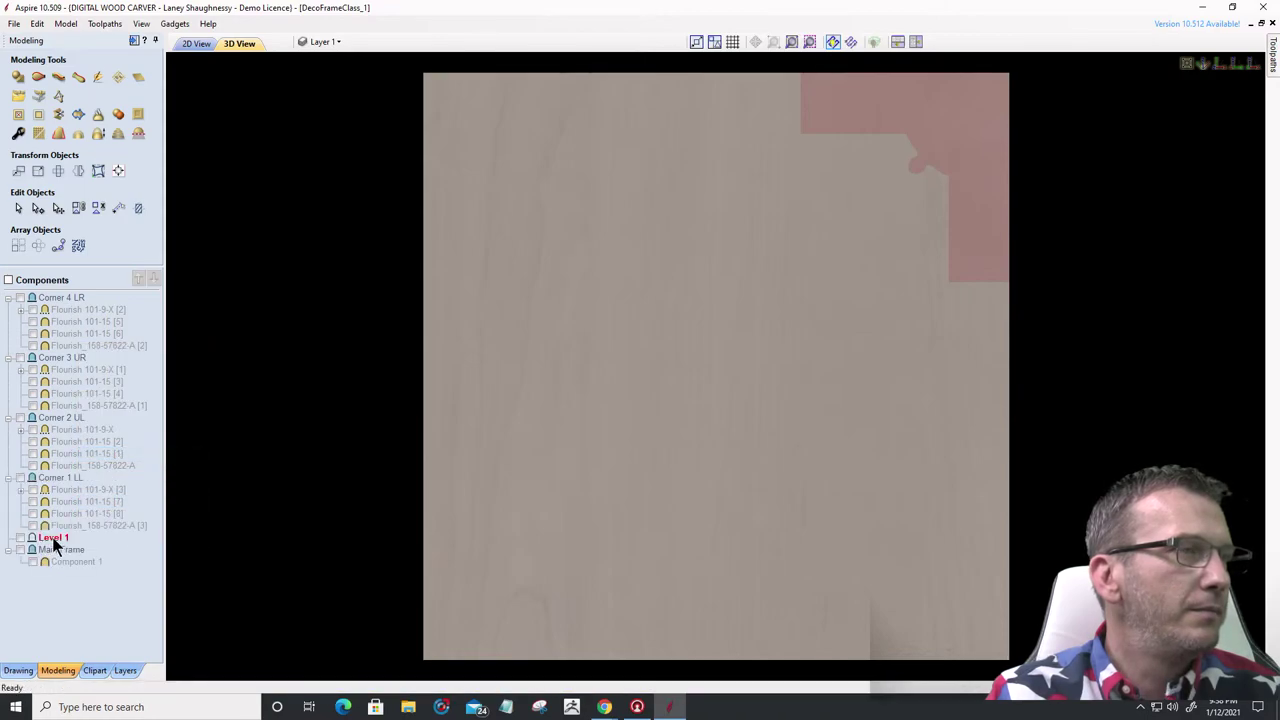
right_click(53, 537)
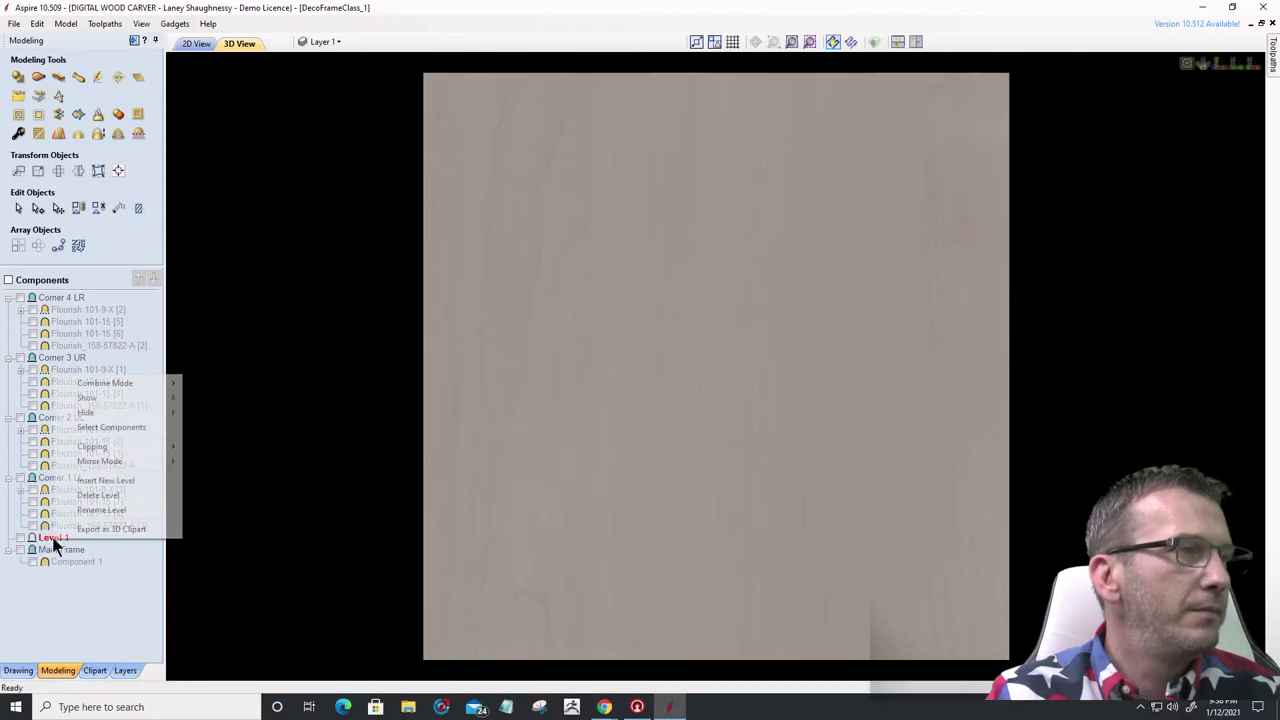
- Delete Level 1, turn Main Frame's visibility back on, and tilt the view to see its mitred corner
left_click(90, 496)
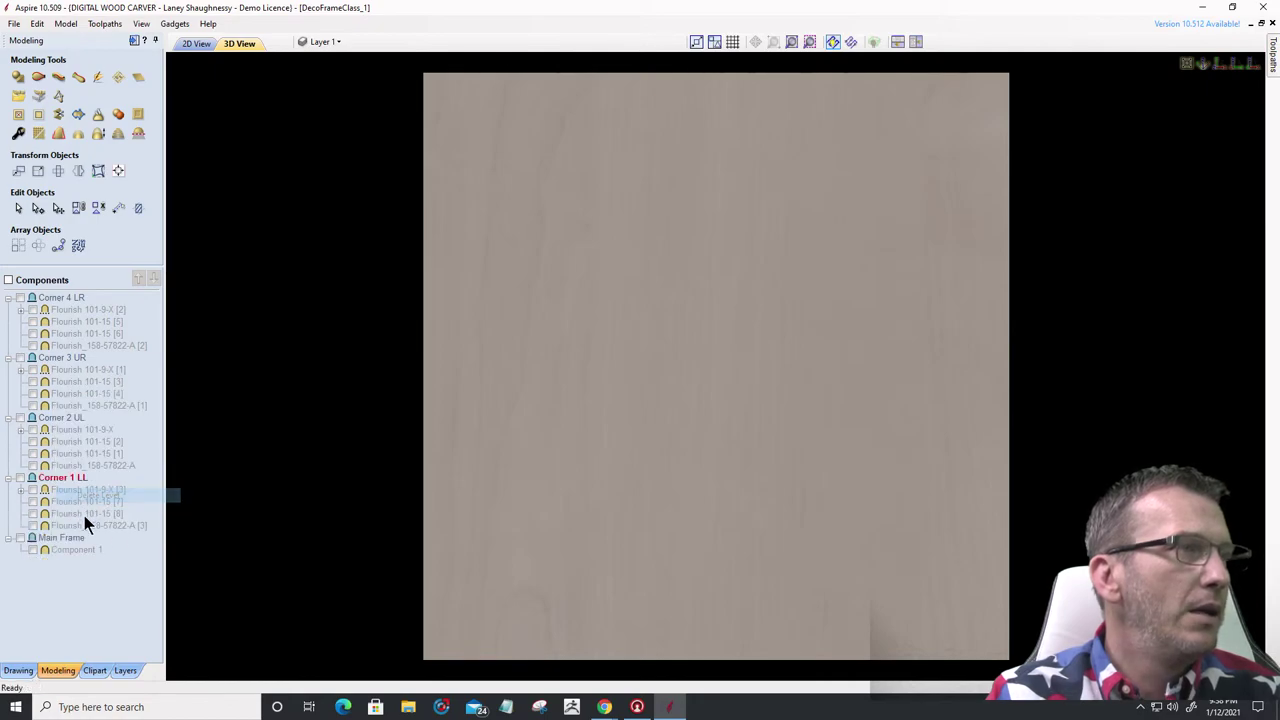
left_click(94, 670)
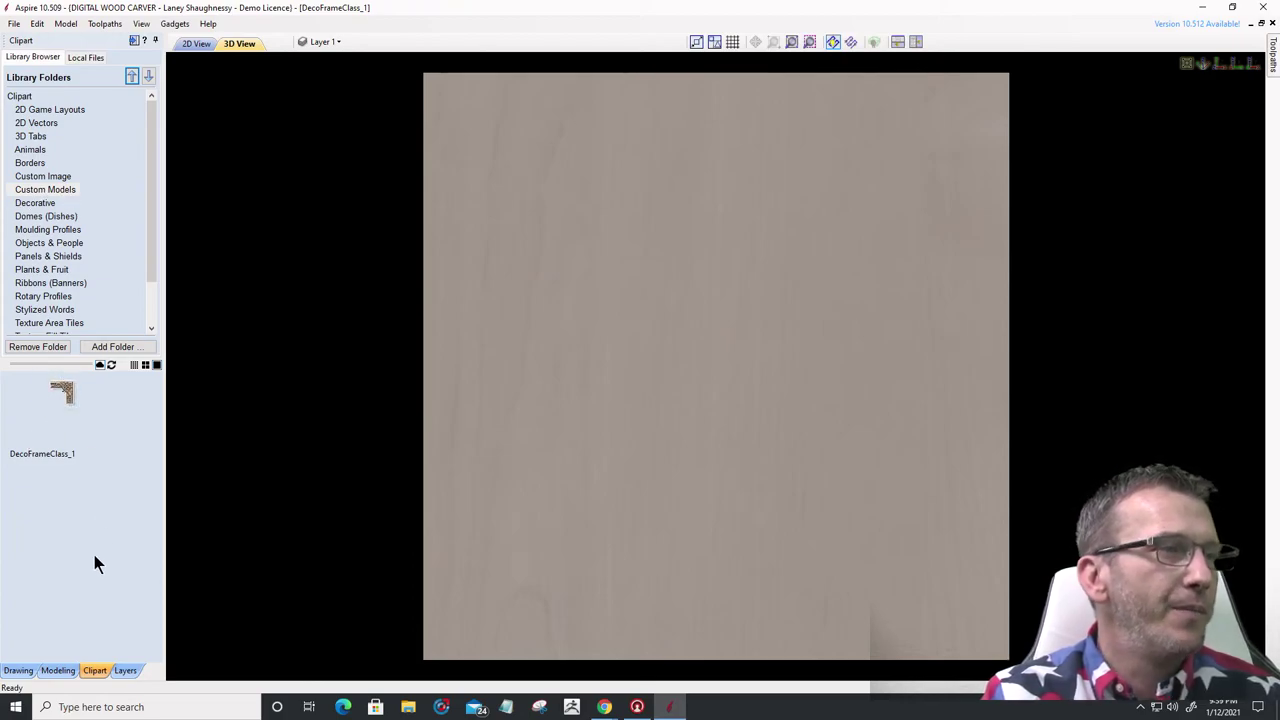
left_click(52, 670)
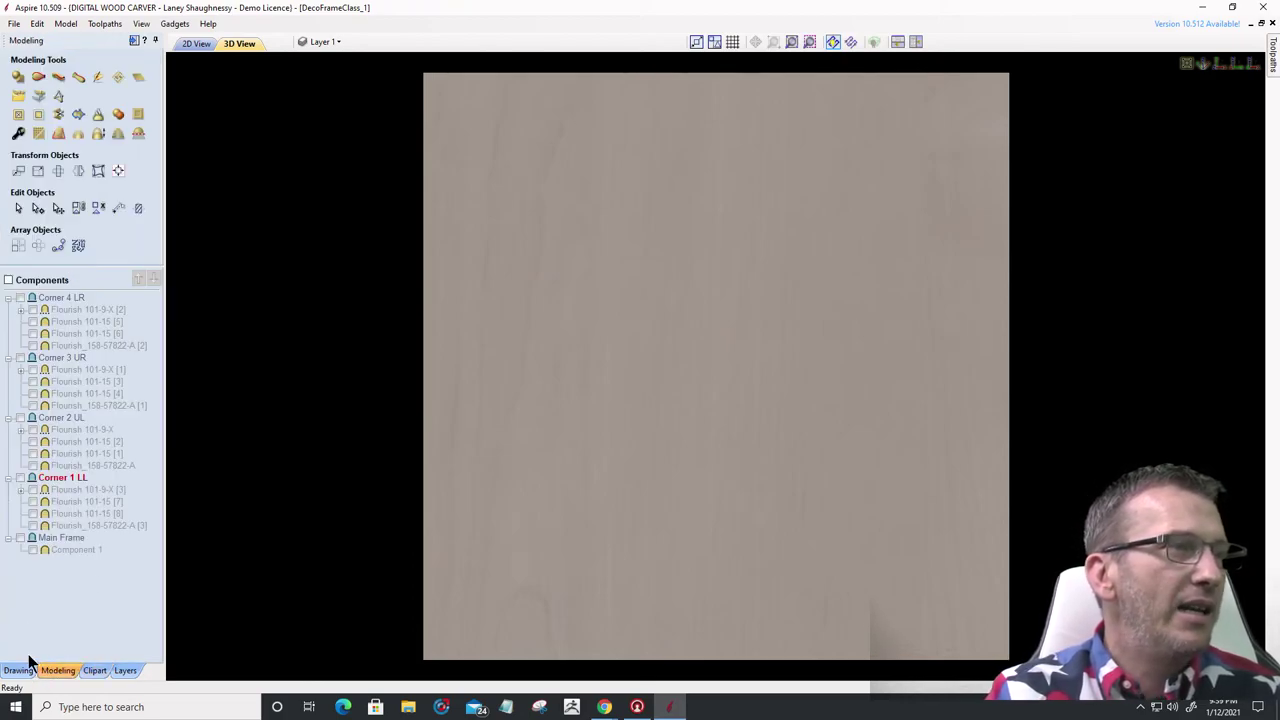
left_click(20, 539)
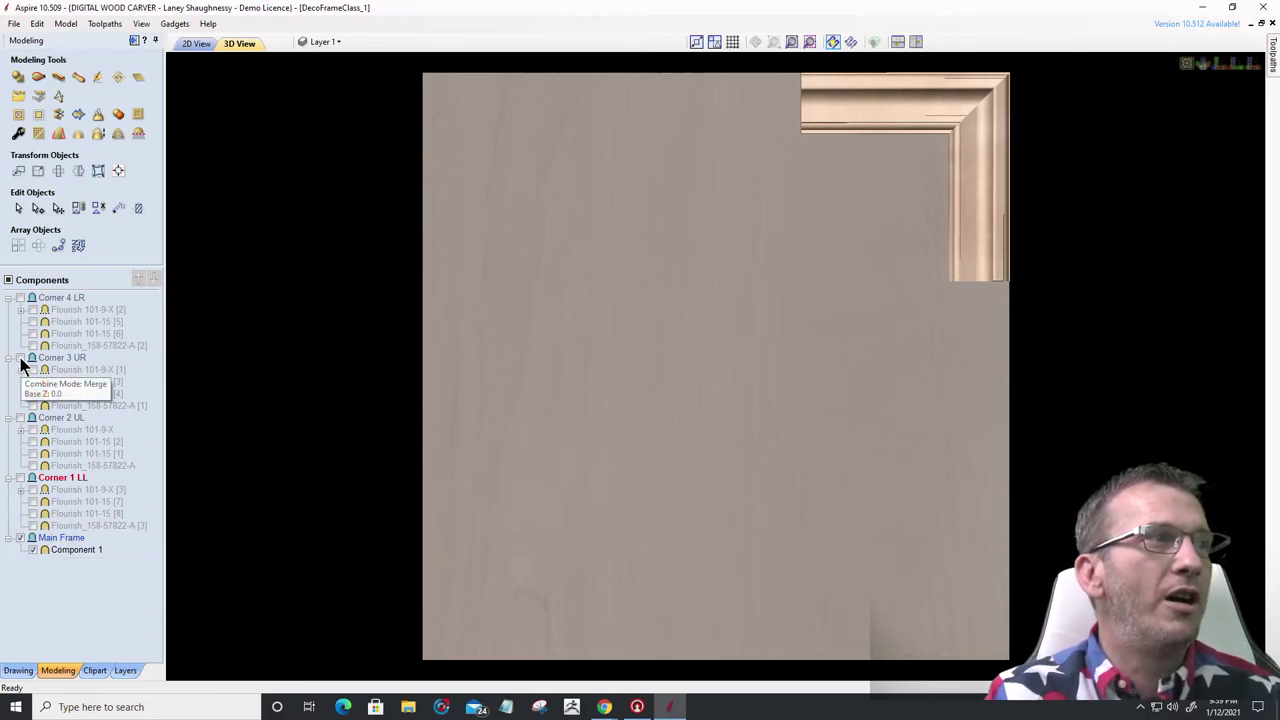
left_click_drag(937, 229, 974, 315)
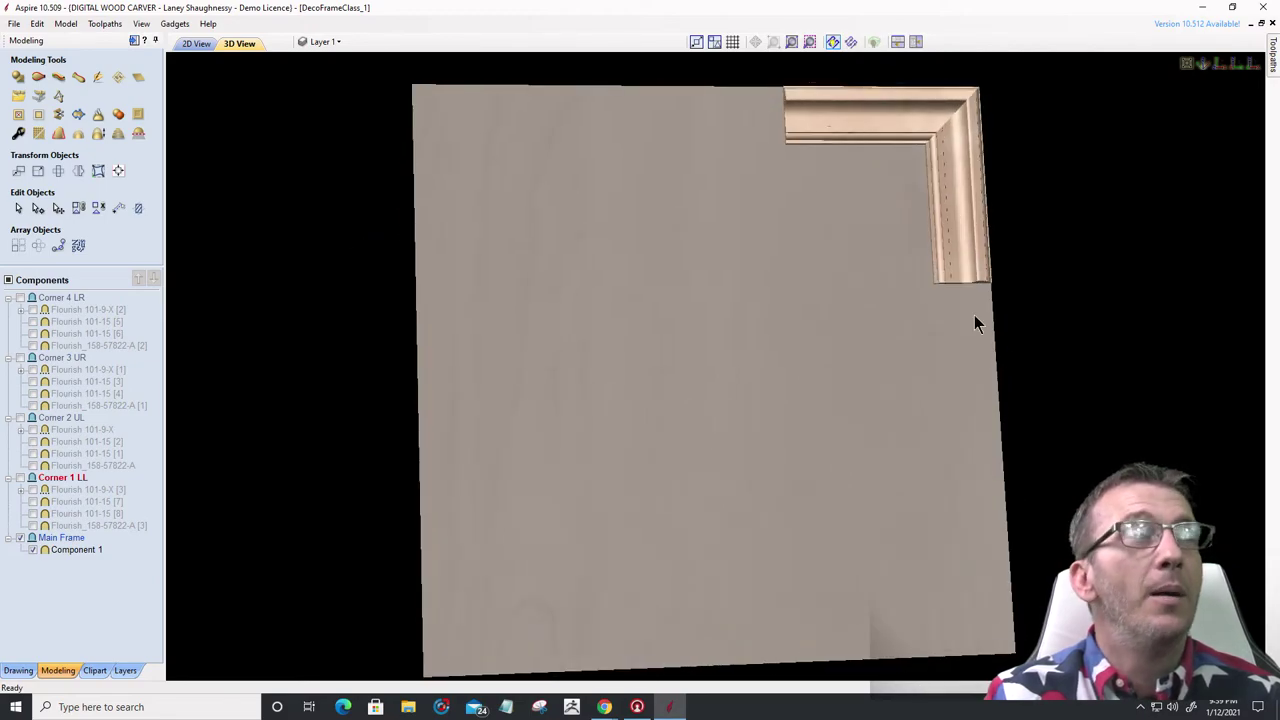
left_click(57, 538)
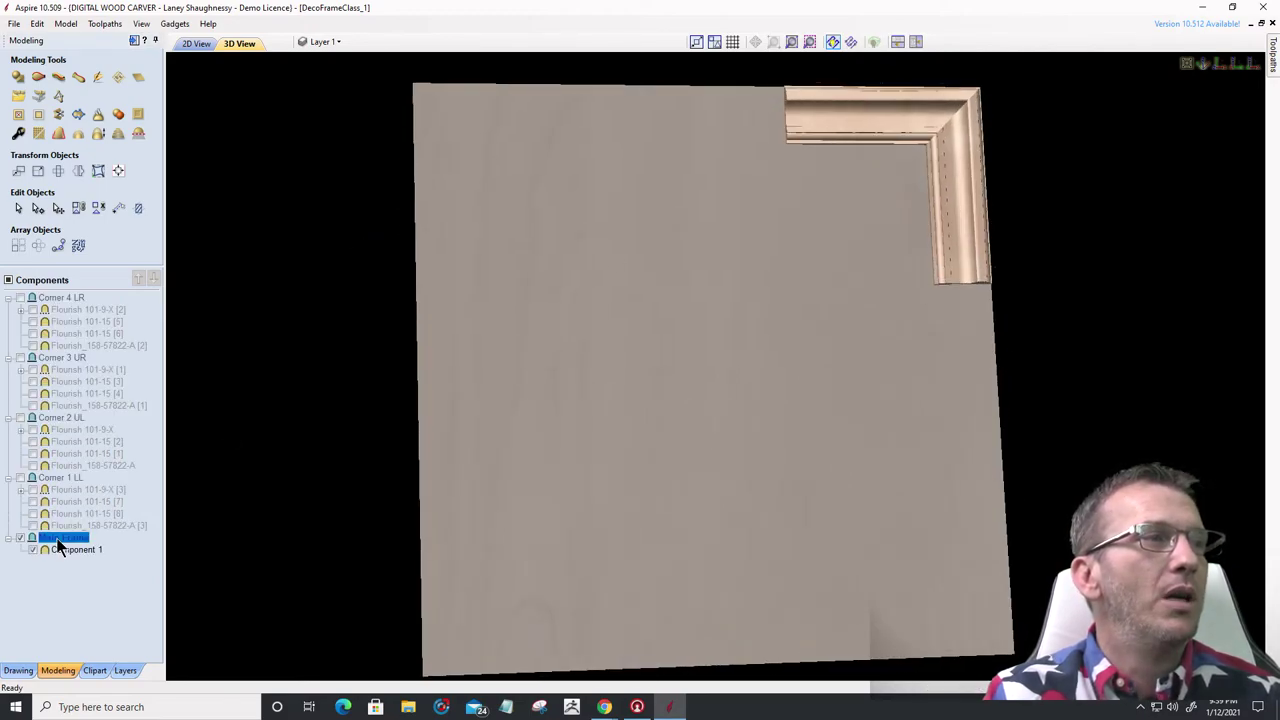
- Remove the existing clipping from the Main Frame components
right_click(57, 538)
mouse_move(115, 447)
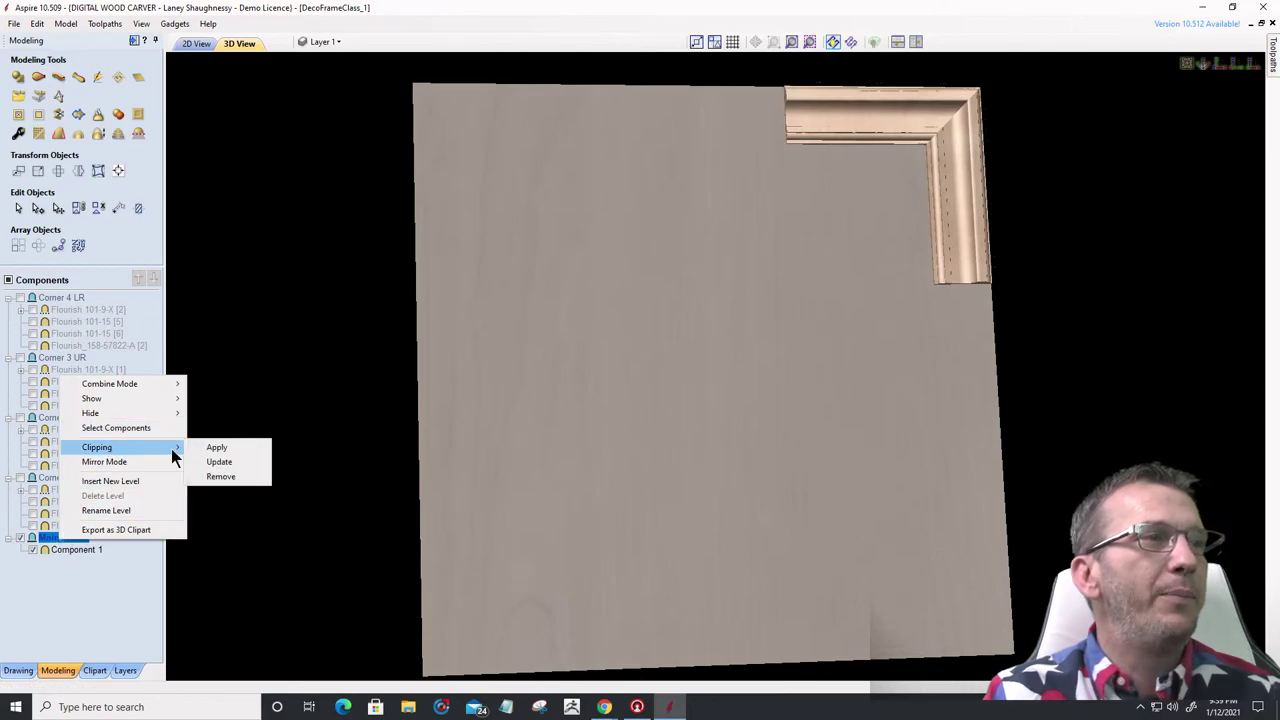
left_click(220, 477)
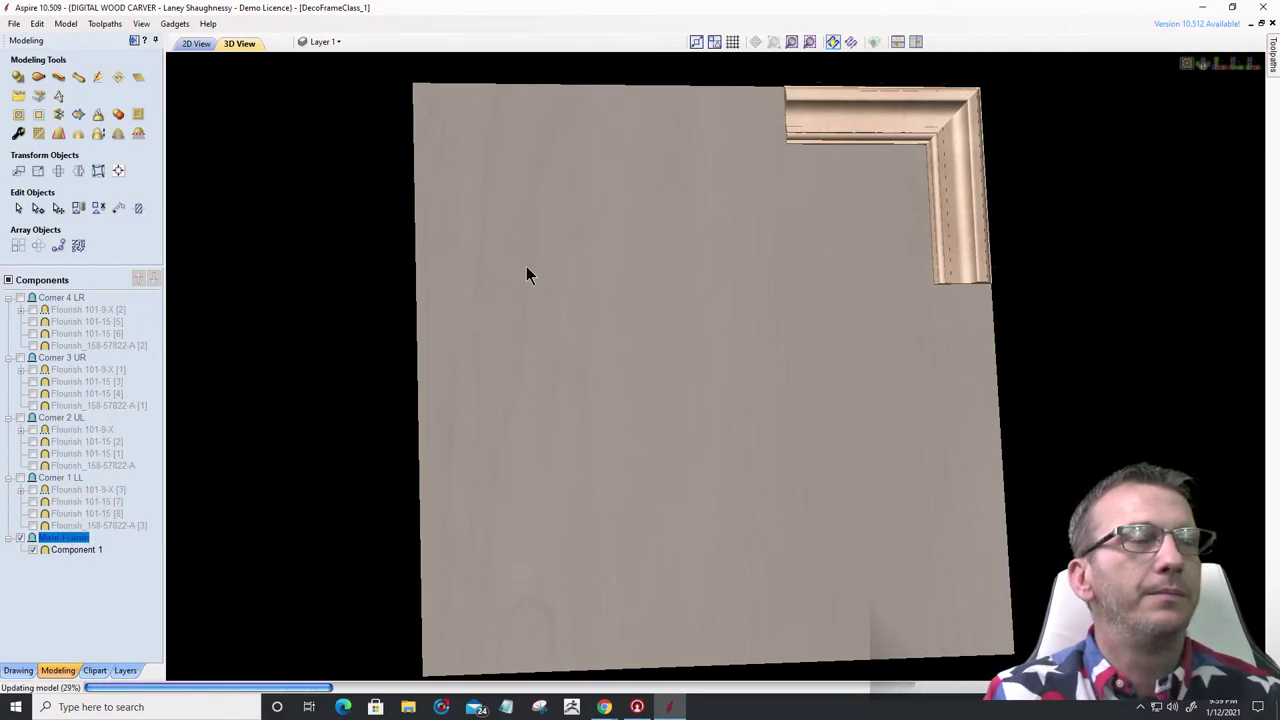
- Clip Main Frame to the rectangle over the top rail and view the result in 3D
left_click(197, 48)
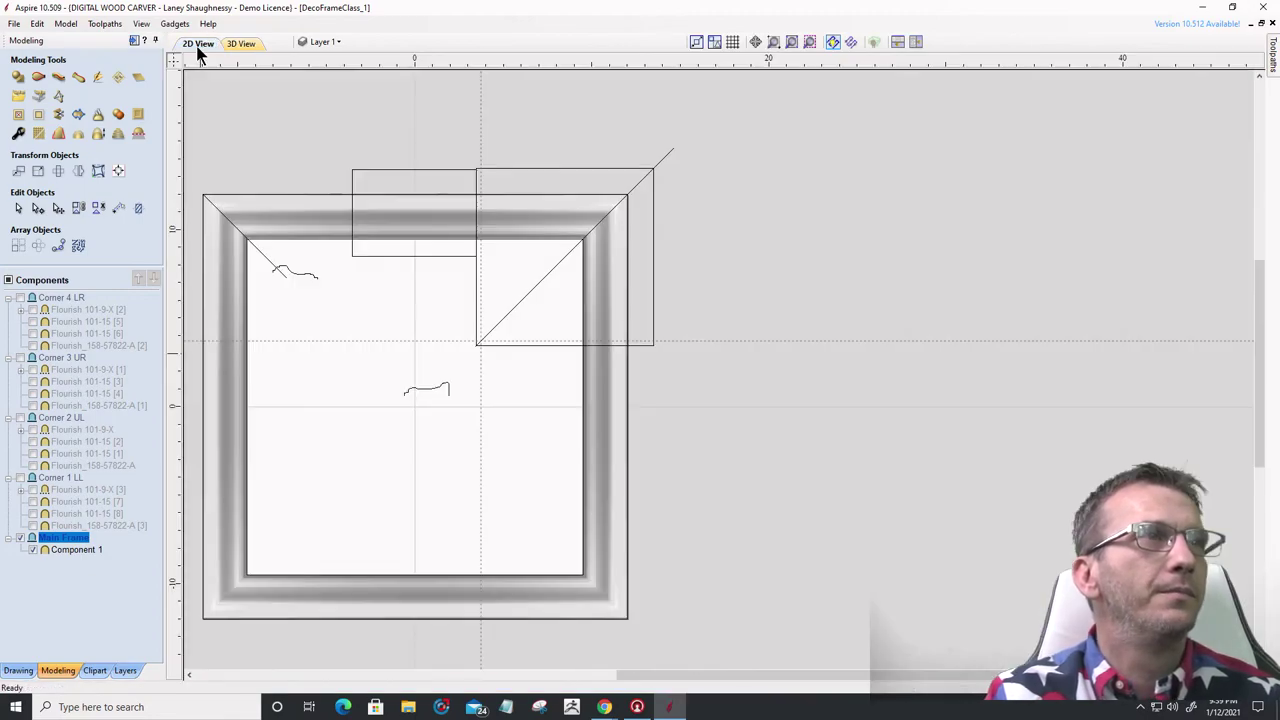
left_click(419, 170)
scroll(314, 194, "up", 5)
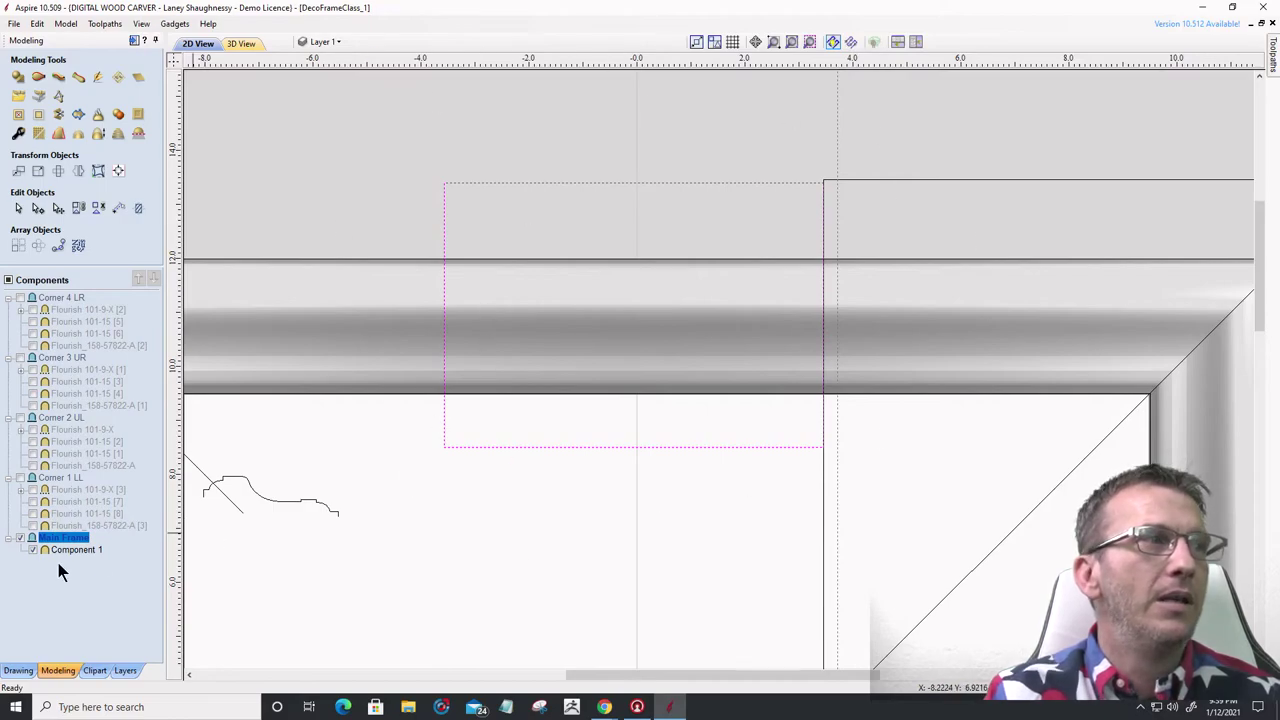
right_click(80, 539)
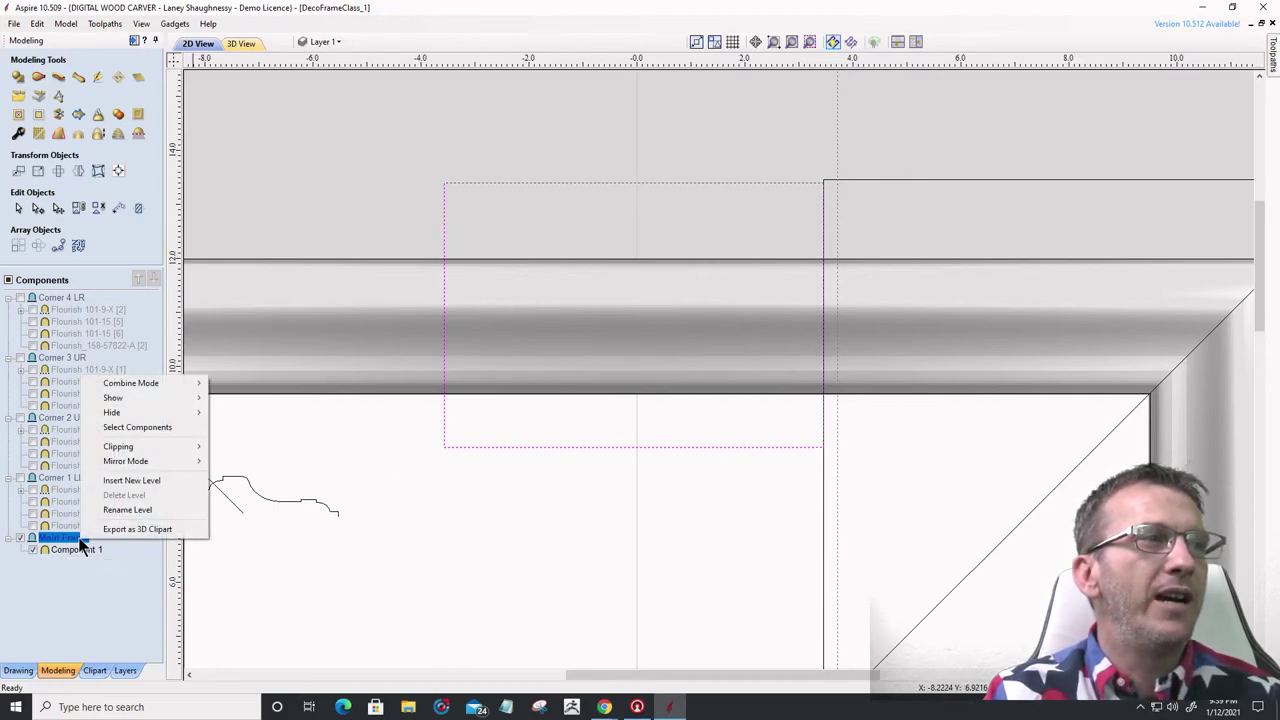
mouse_move(171, 449)
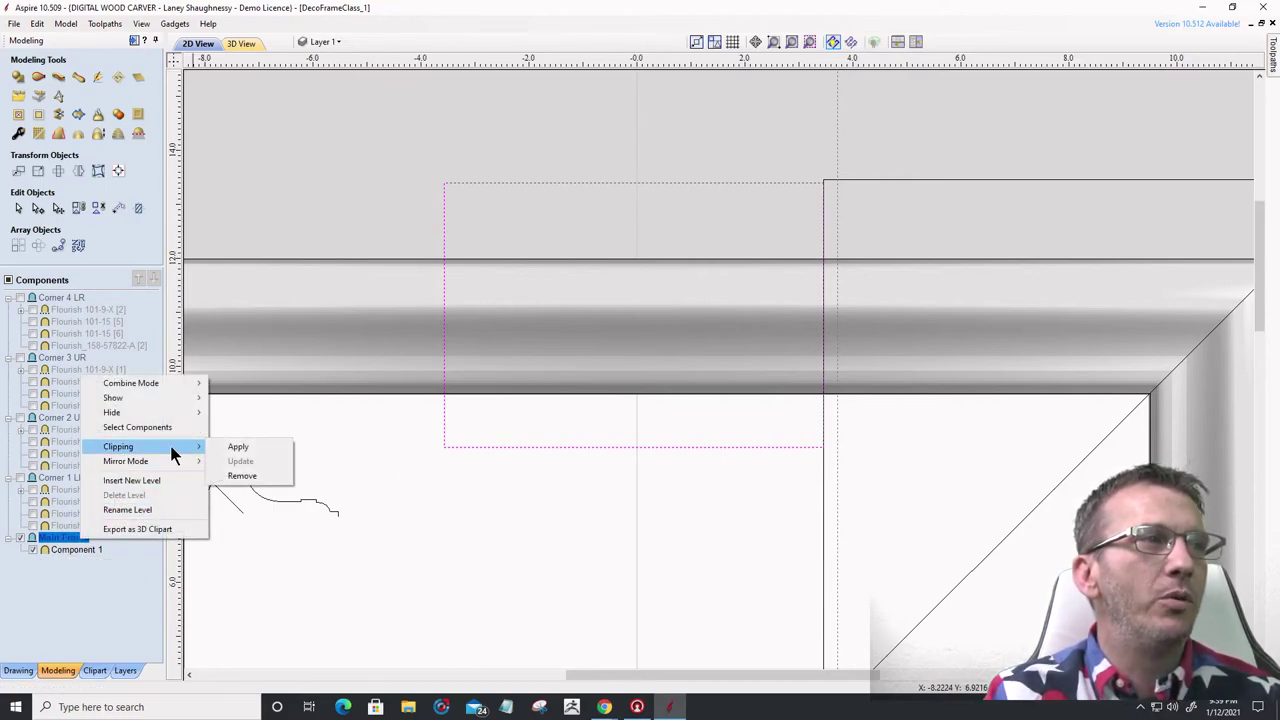
left_click(237, 449)
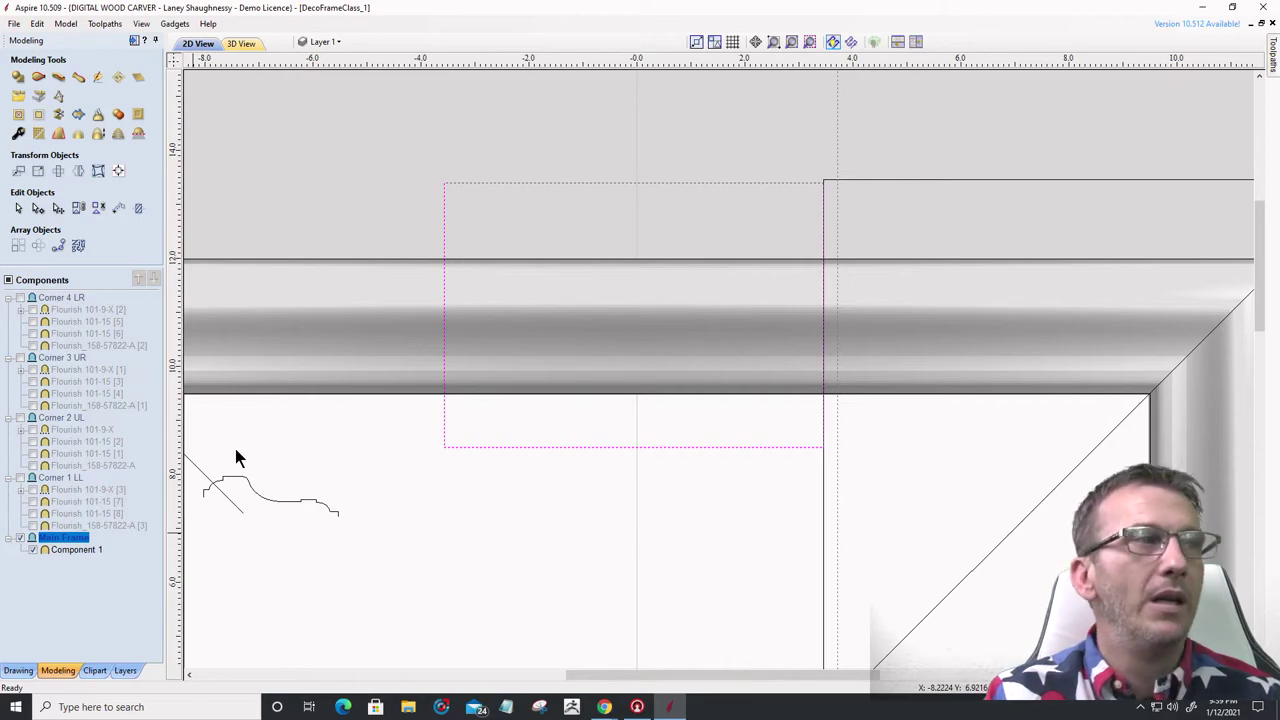
left_click(240, 44)
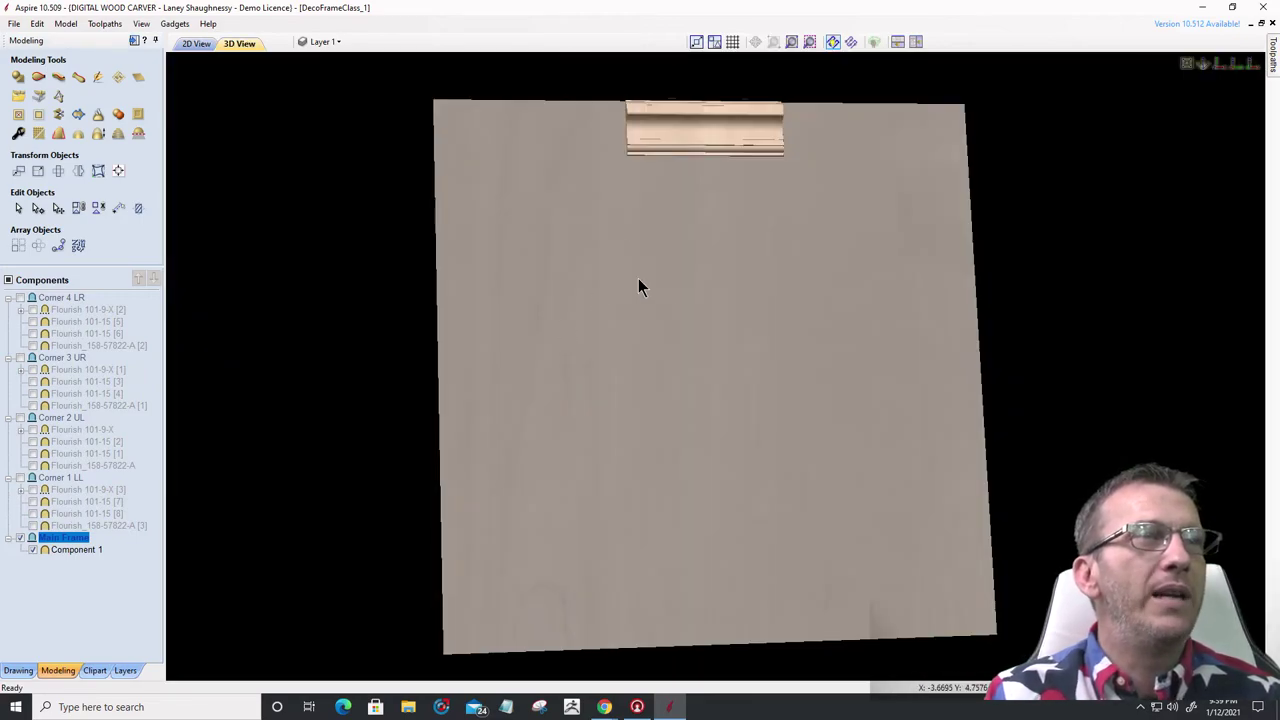
- Zoom and orbit the 3D view to inspect the short straight moulding section
scroll(640, 287, "up", 5)
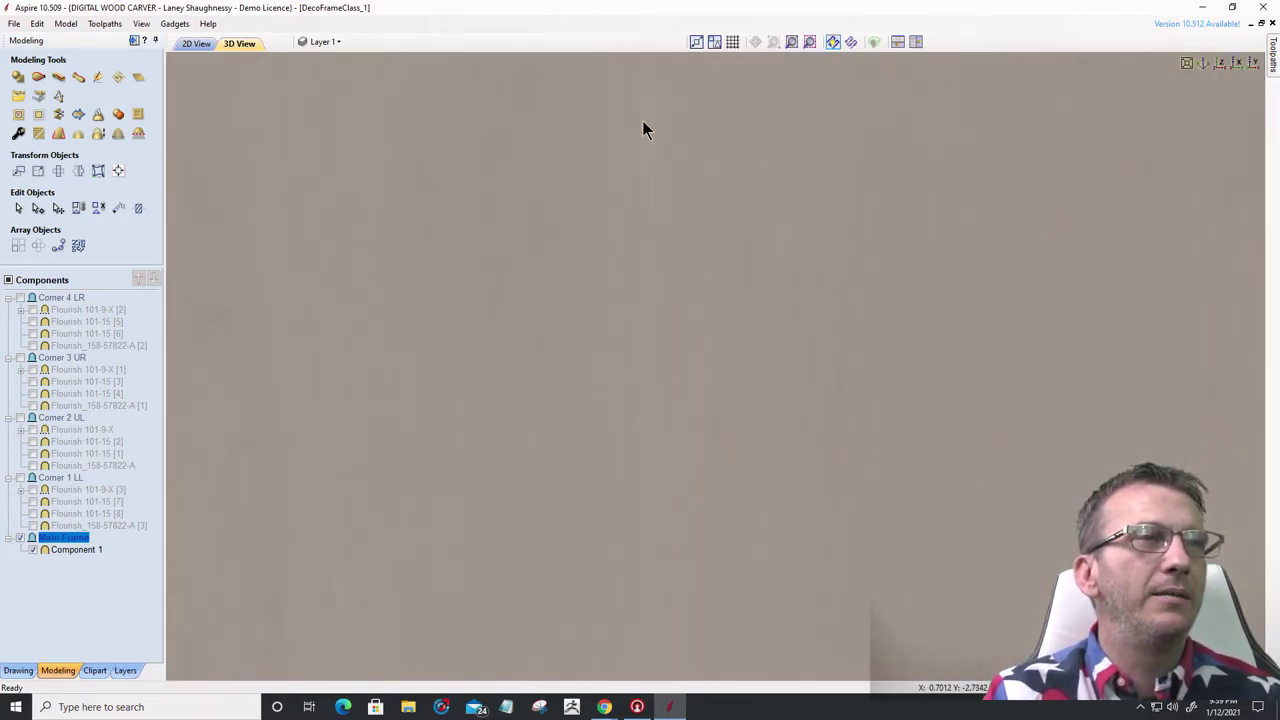
scroll(690, 420, "down", 5)
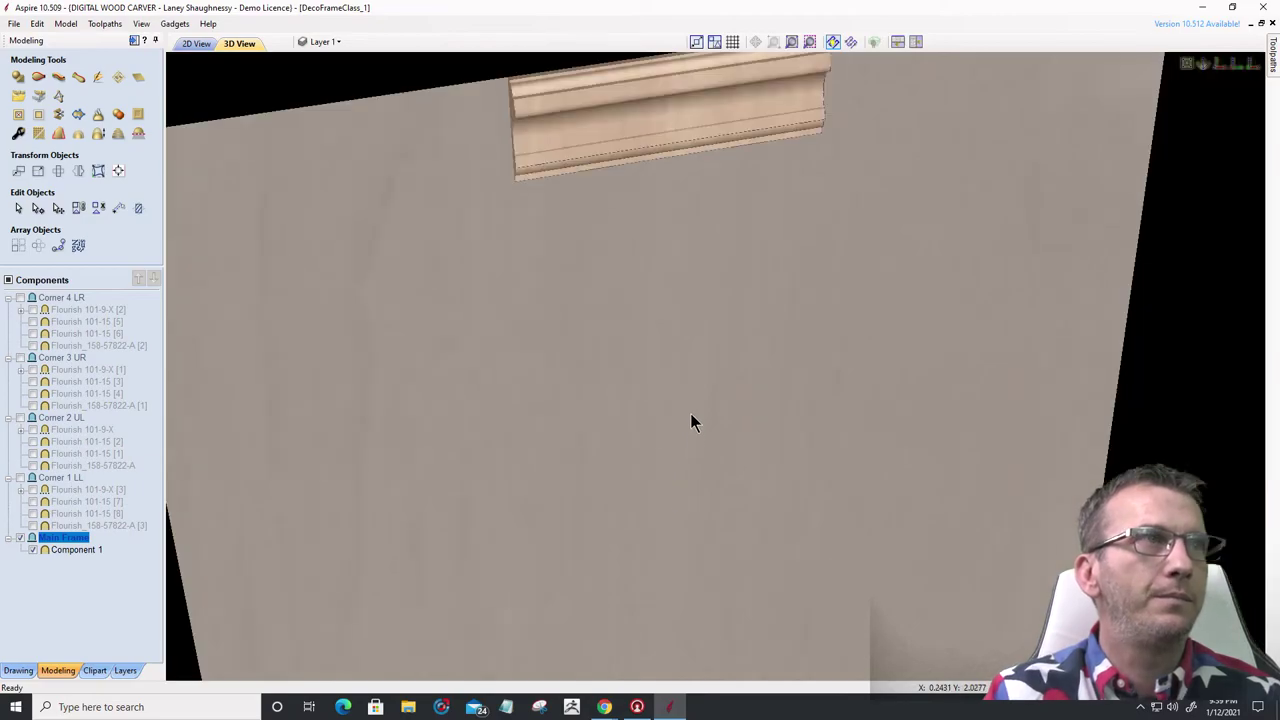
left_click_drag(690, 420, 994, 406)
scroll(708, 369, "up", 5)
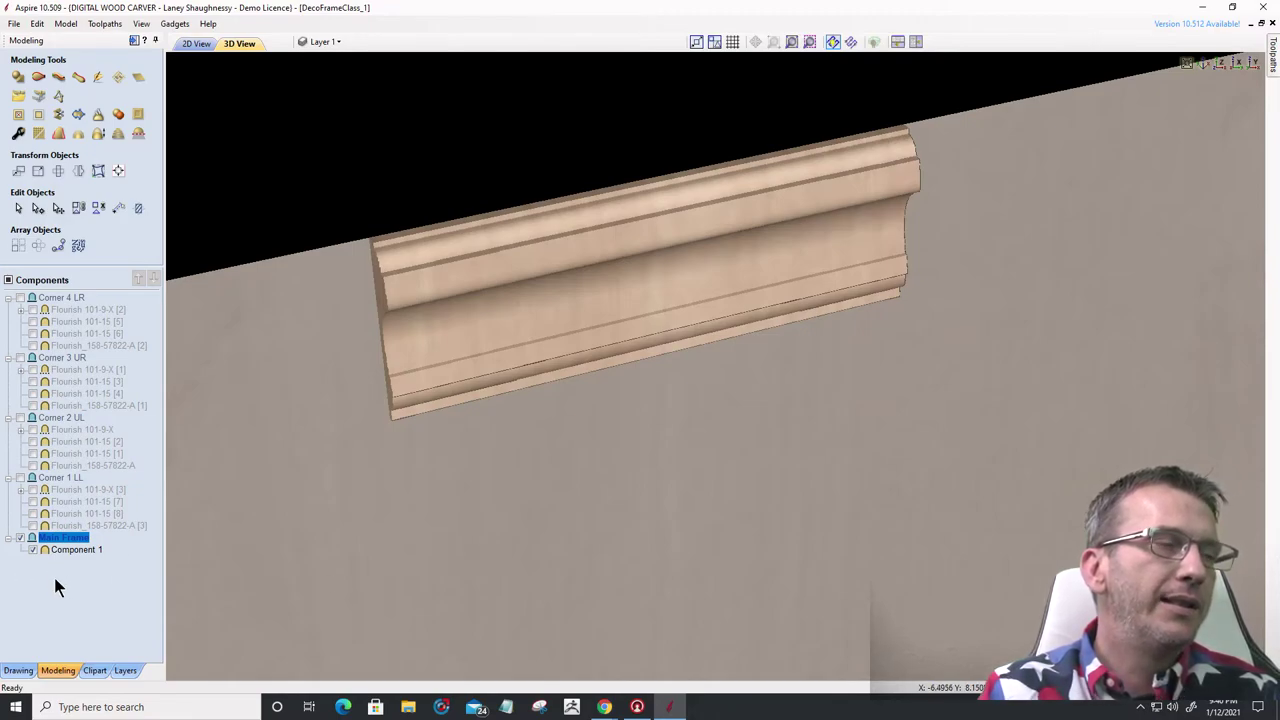
left_click(93, 670)
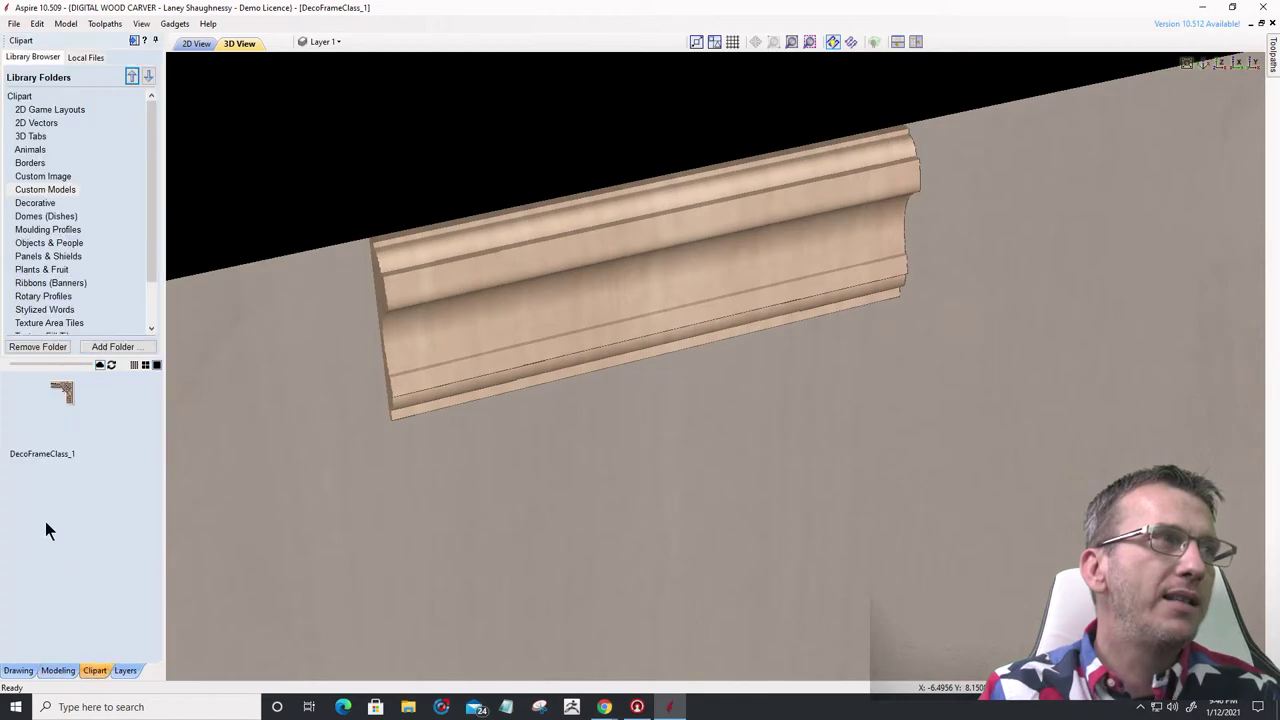
left_click(45, 283)
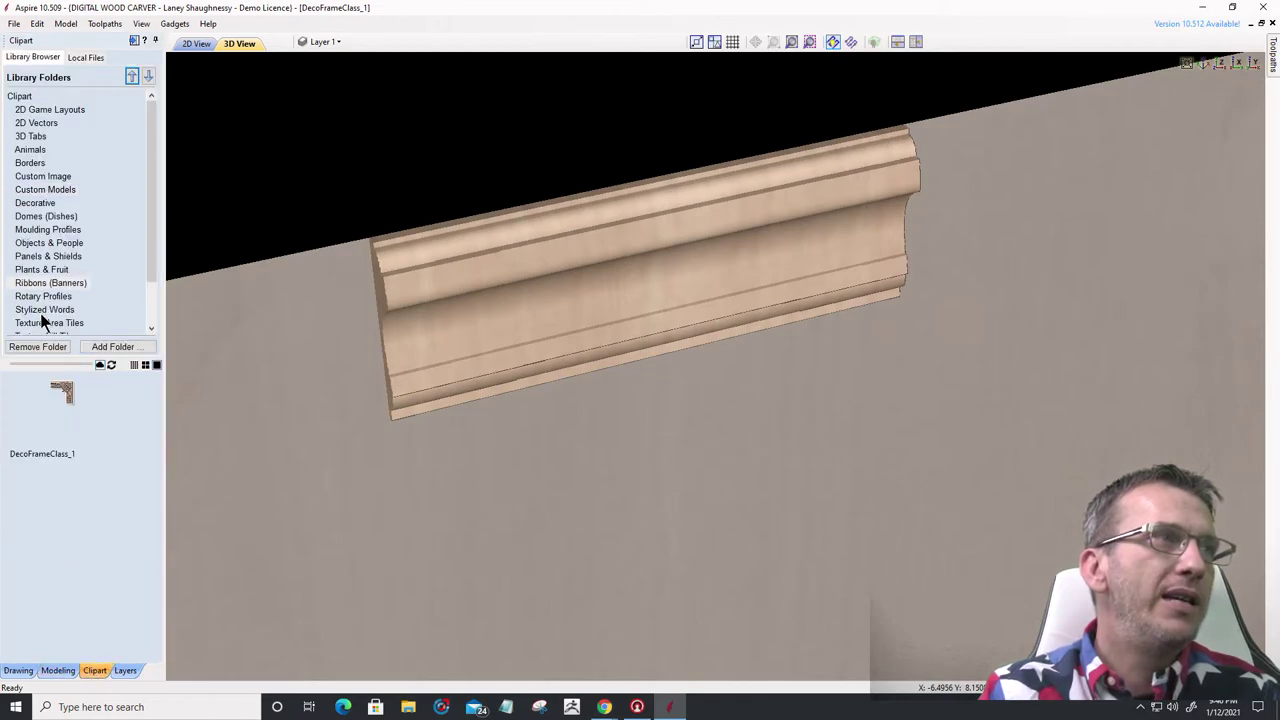
left_click(42, 177)
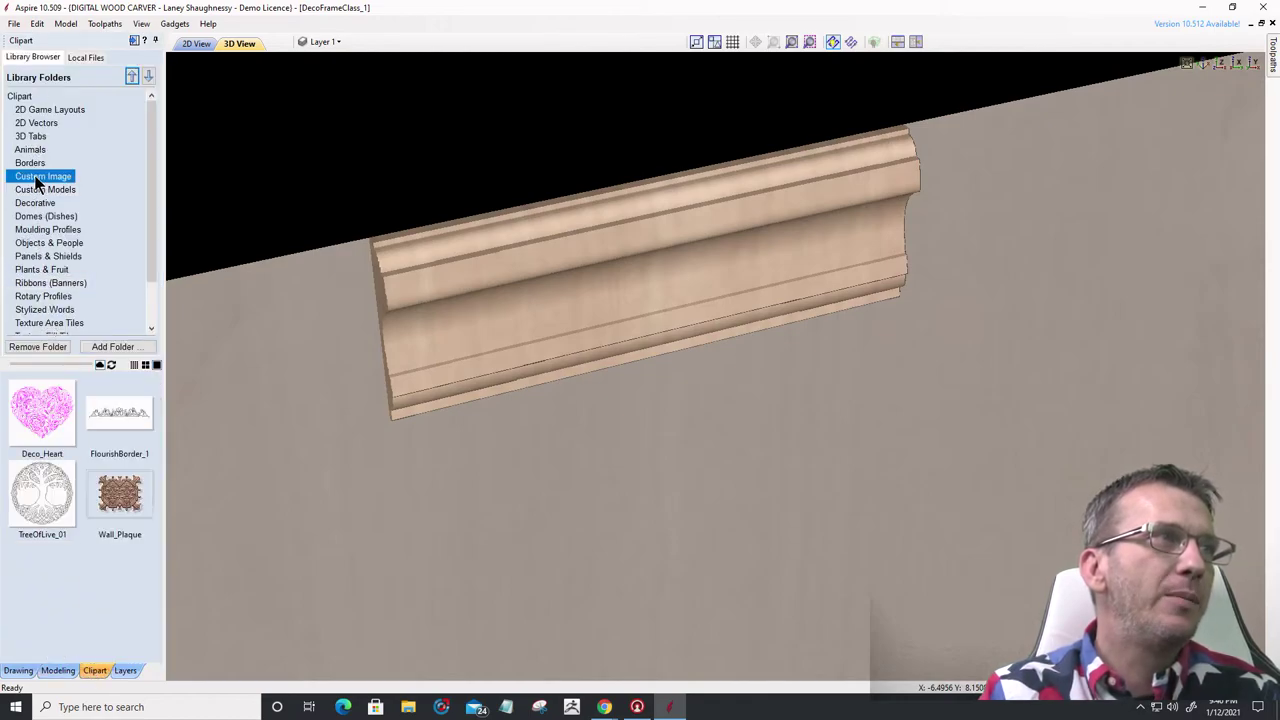
left_click(42, 190)
left_click(30, 149)
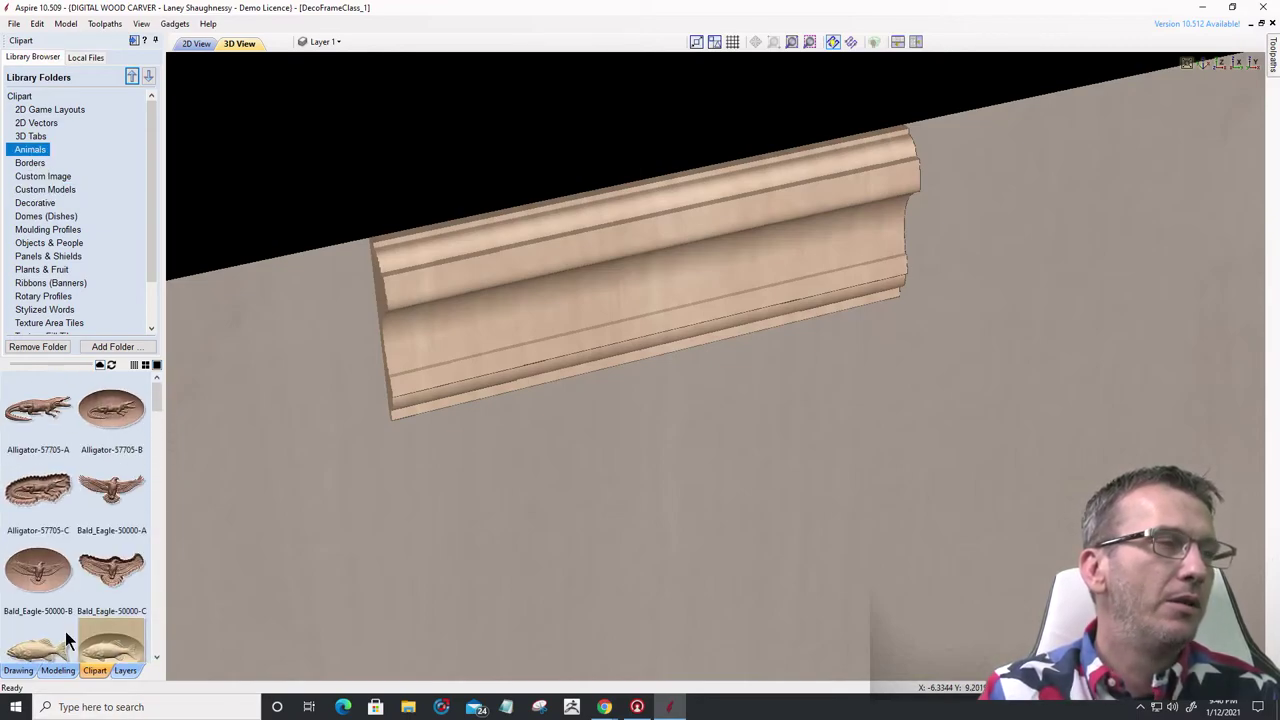
left_click(28, 162)
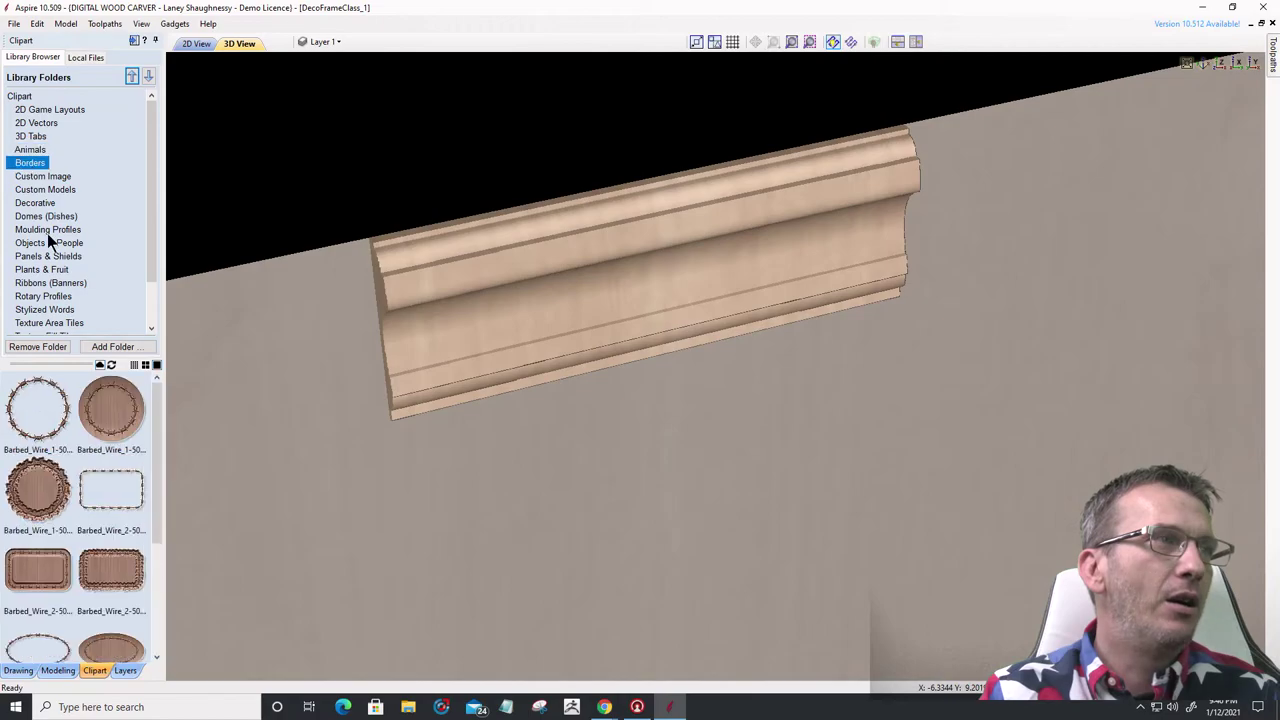
left_click(50, 203)
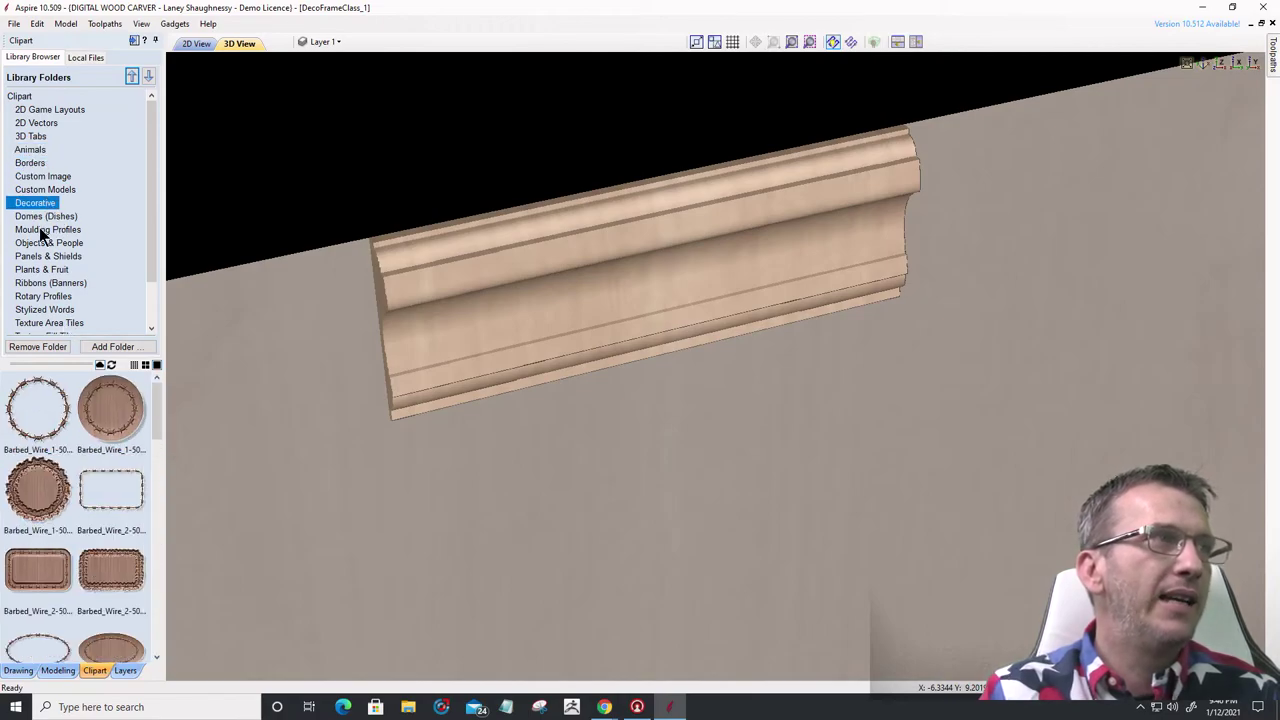
left_click(43, 190)
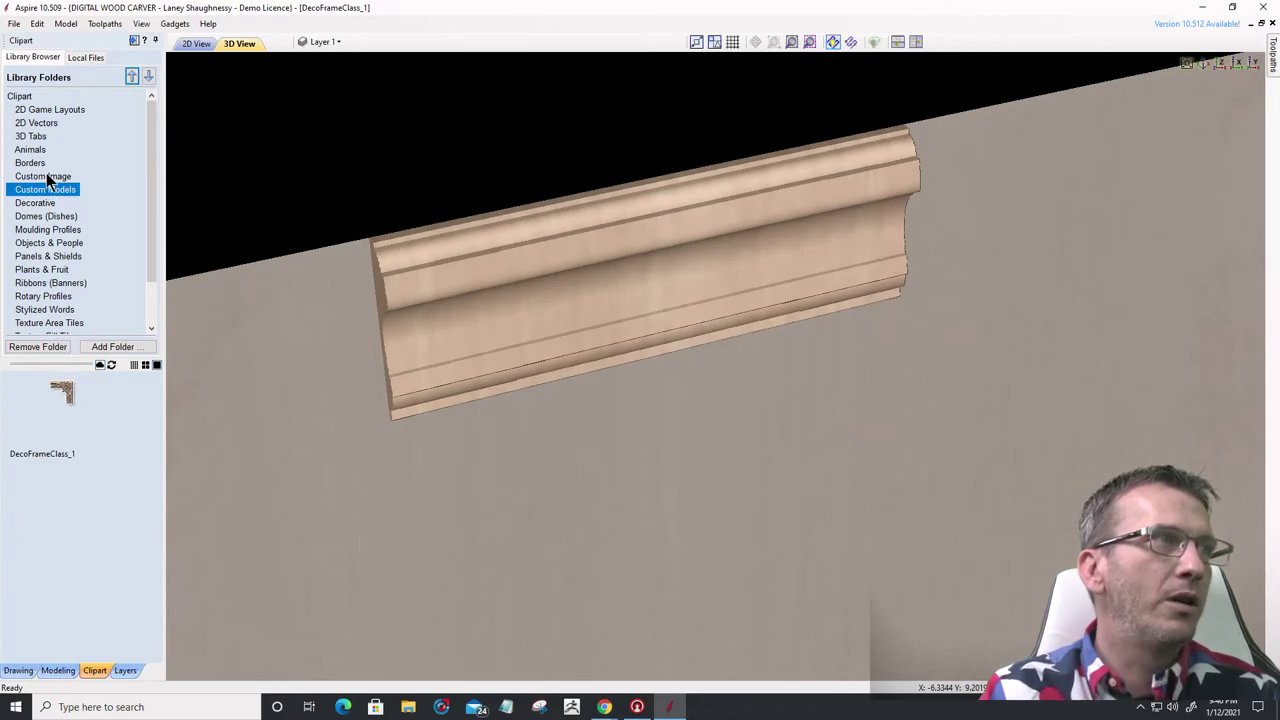
left_click(47, 178)
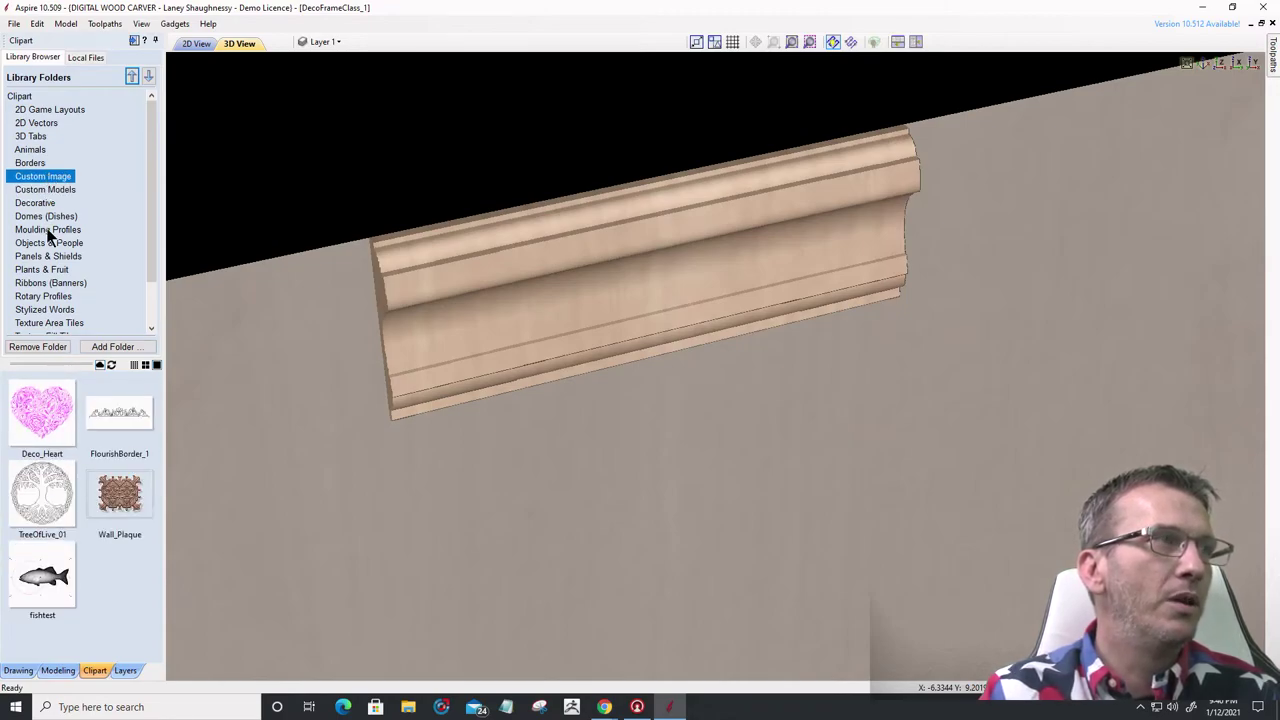
left_click(31, 190)
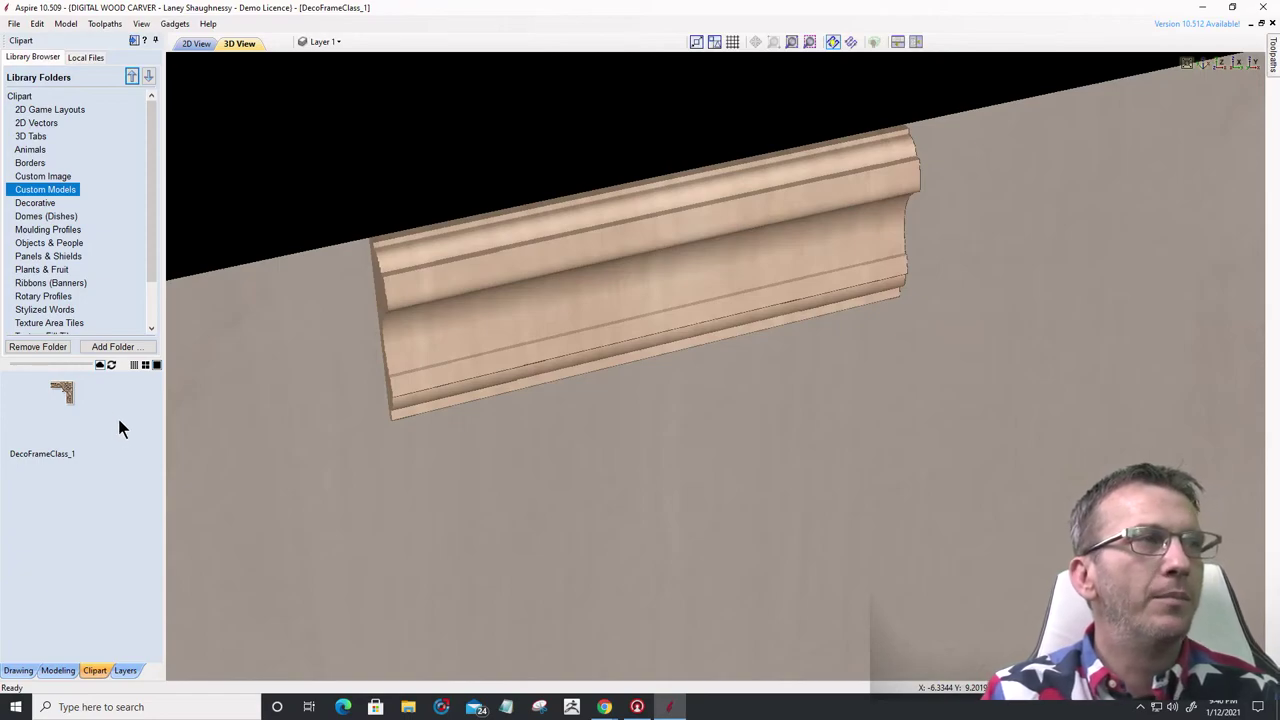
left_click(114, 348)
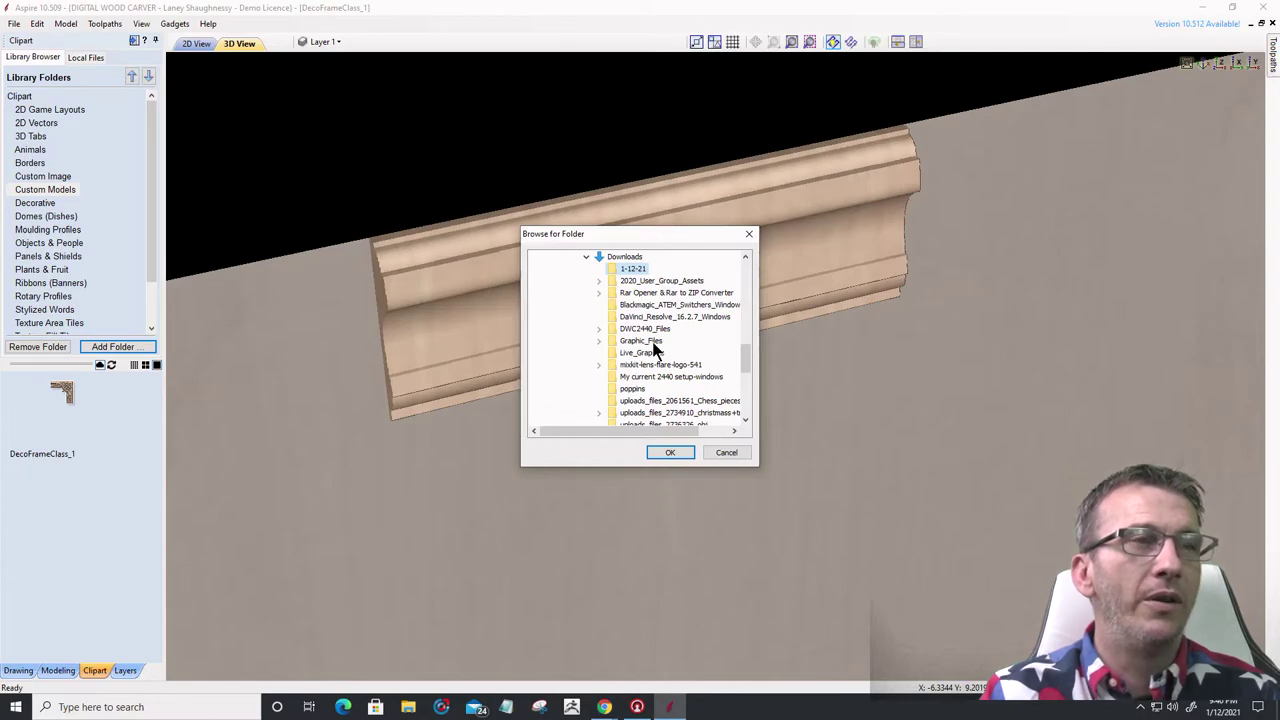
left_click(732, 454)
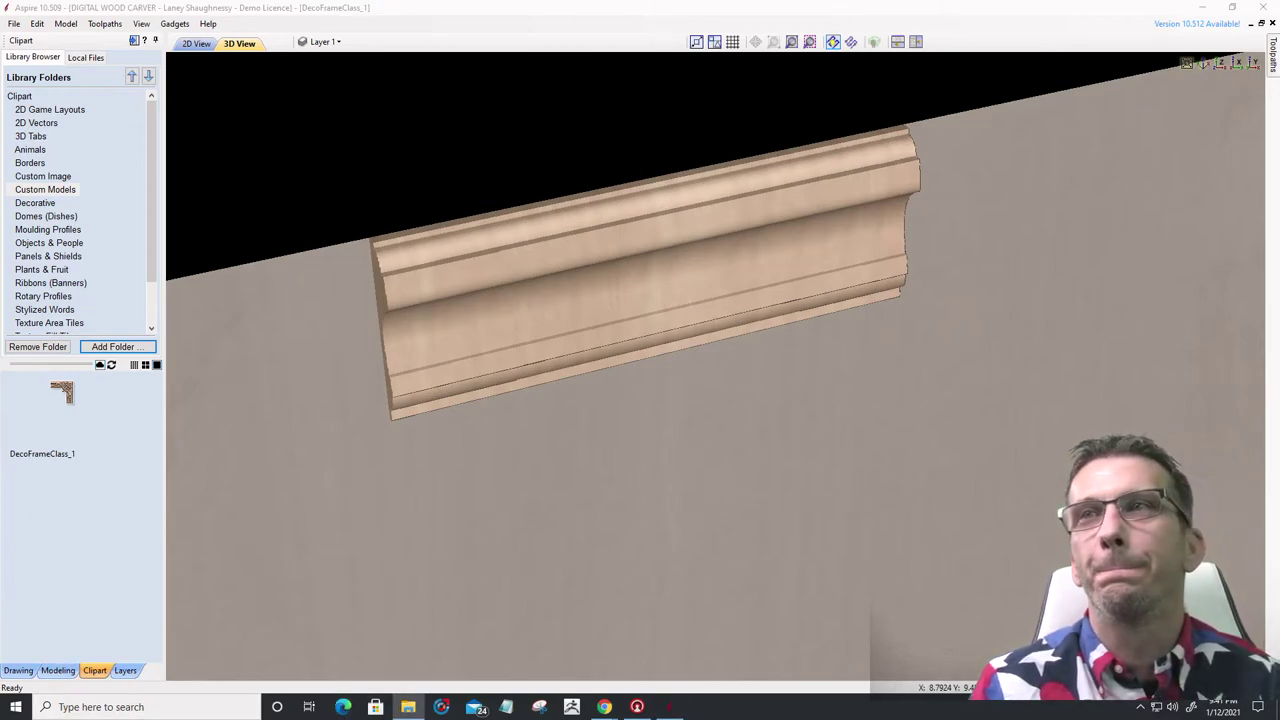
- Open File Explorer and browse into the Local Disk (C:) drive
key("super+e")
left_click_drag(763, 67, 452, 139)
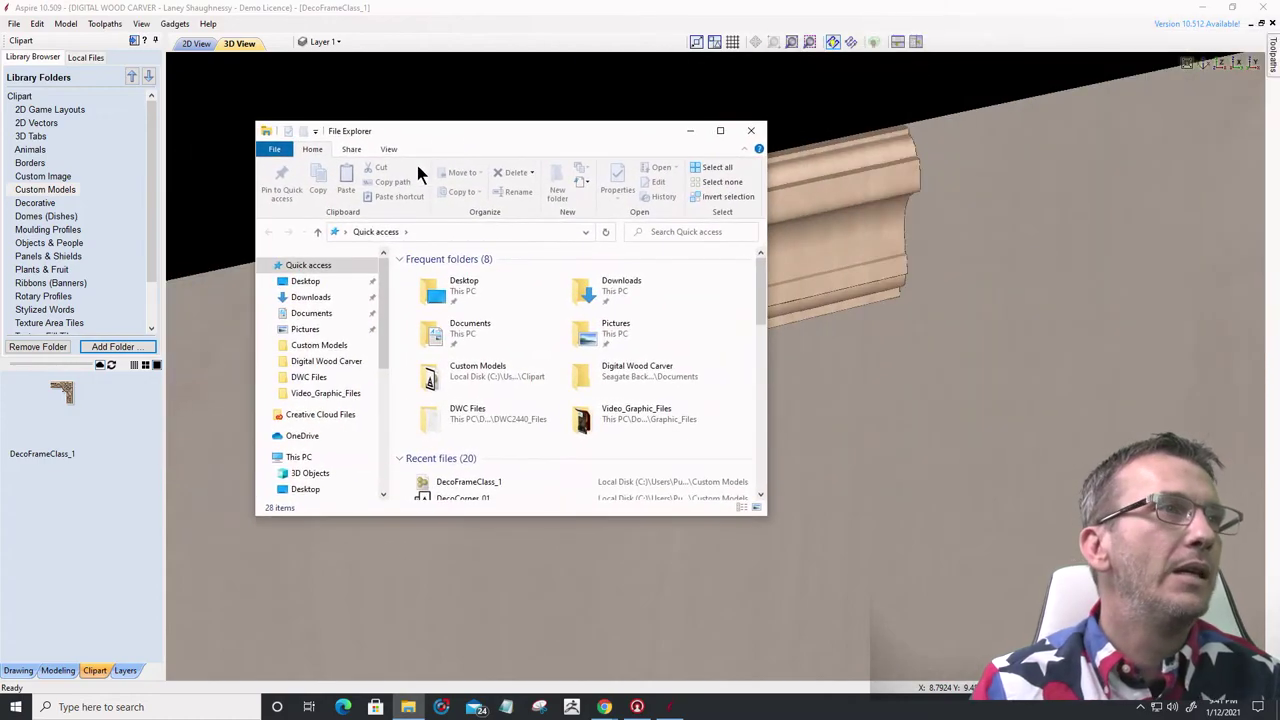
left_click(300, 456)
left_click(480, 455)
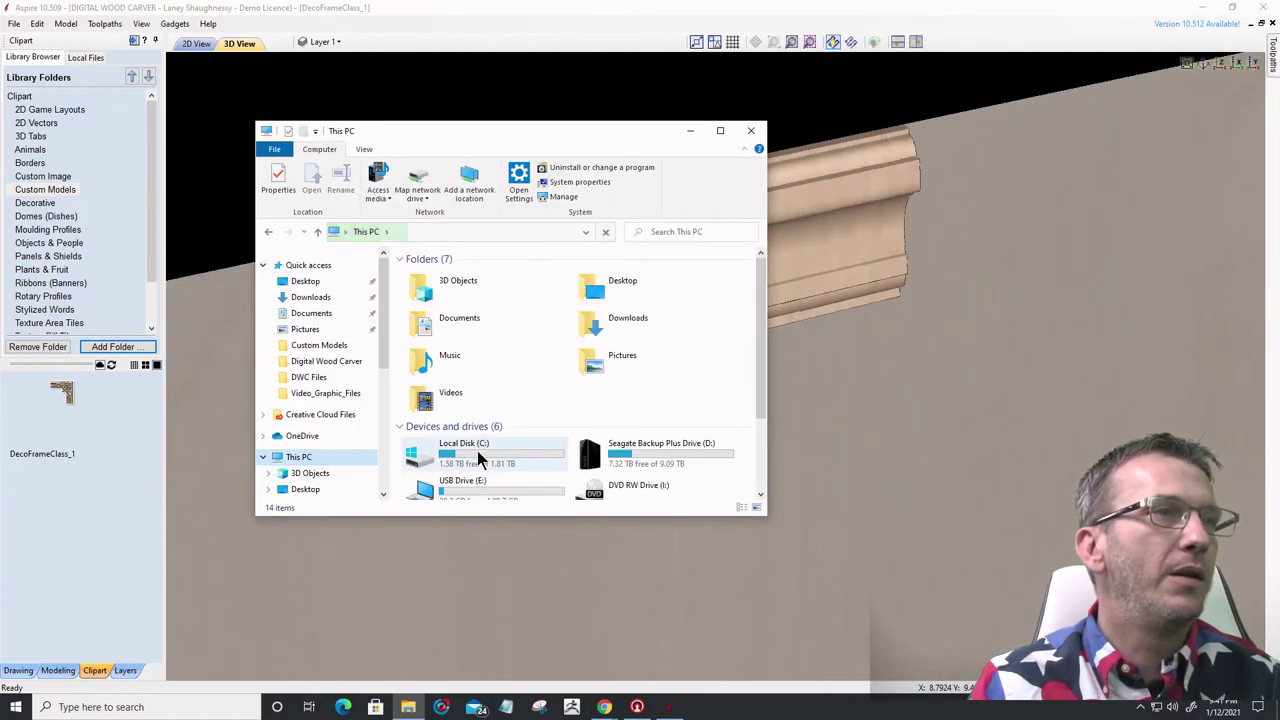
double_click(477, 450)
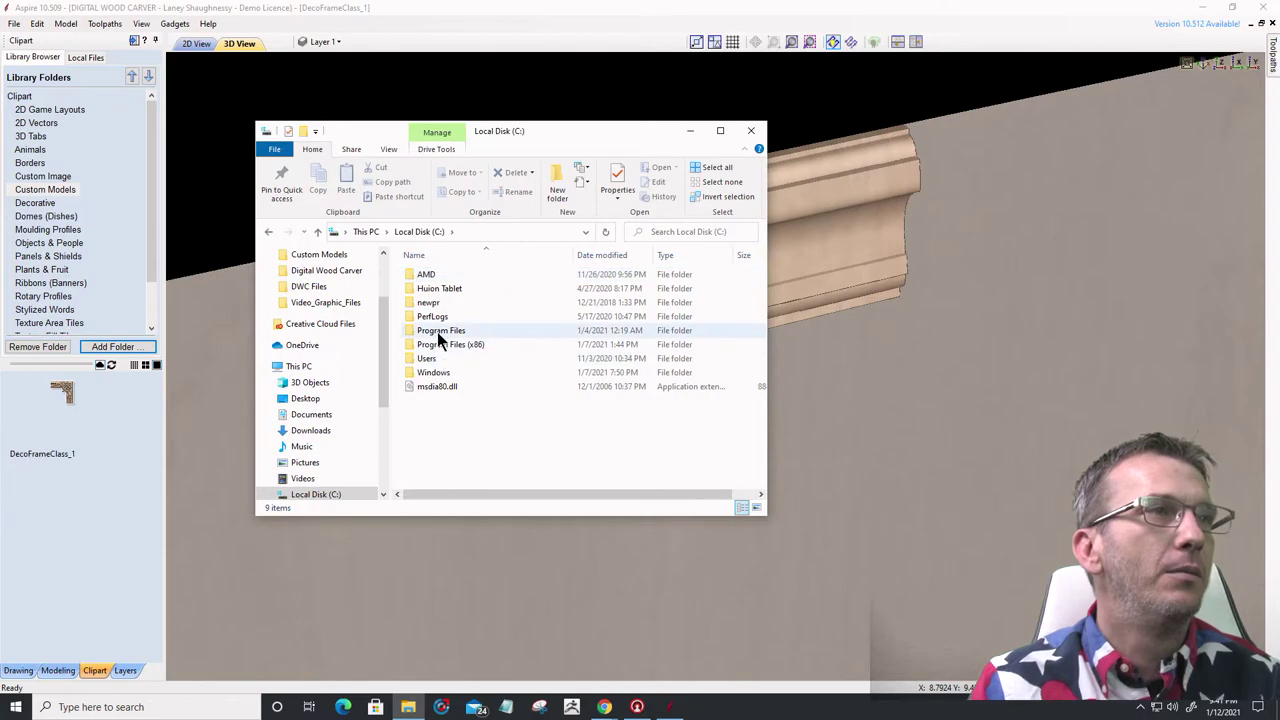
left_click(438, 332)
double_click(438, 333)
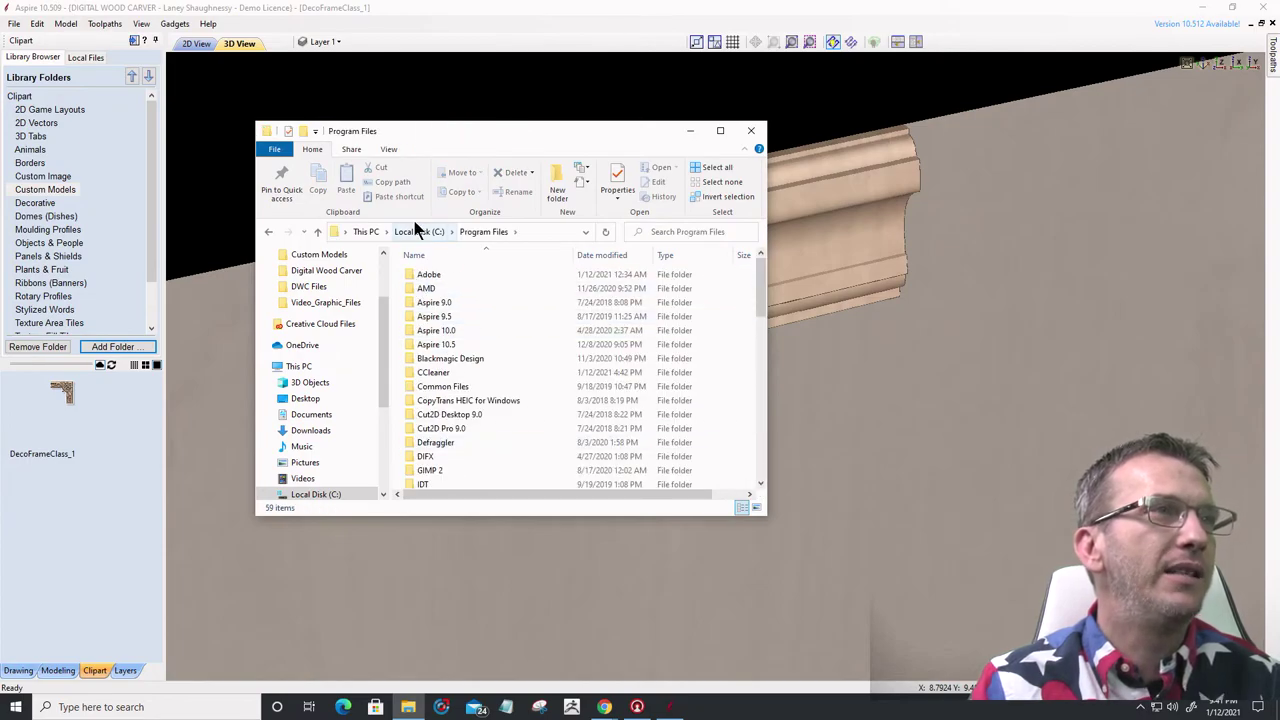
- Navigate to Users\Public\Public Documents\Vectric Files\Clipart\Custom Models
left_click(418, 232)
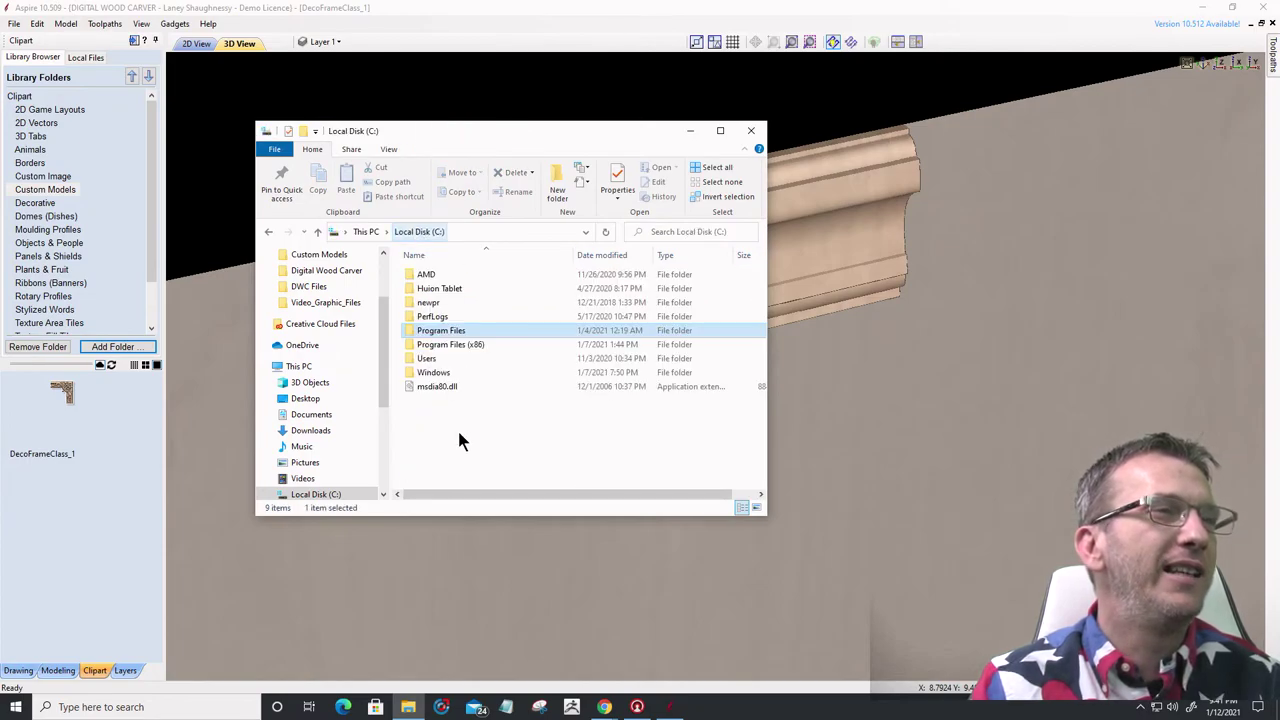
double_click(423, 360)
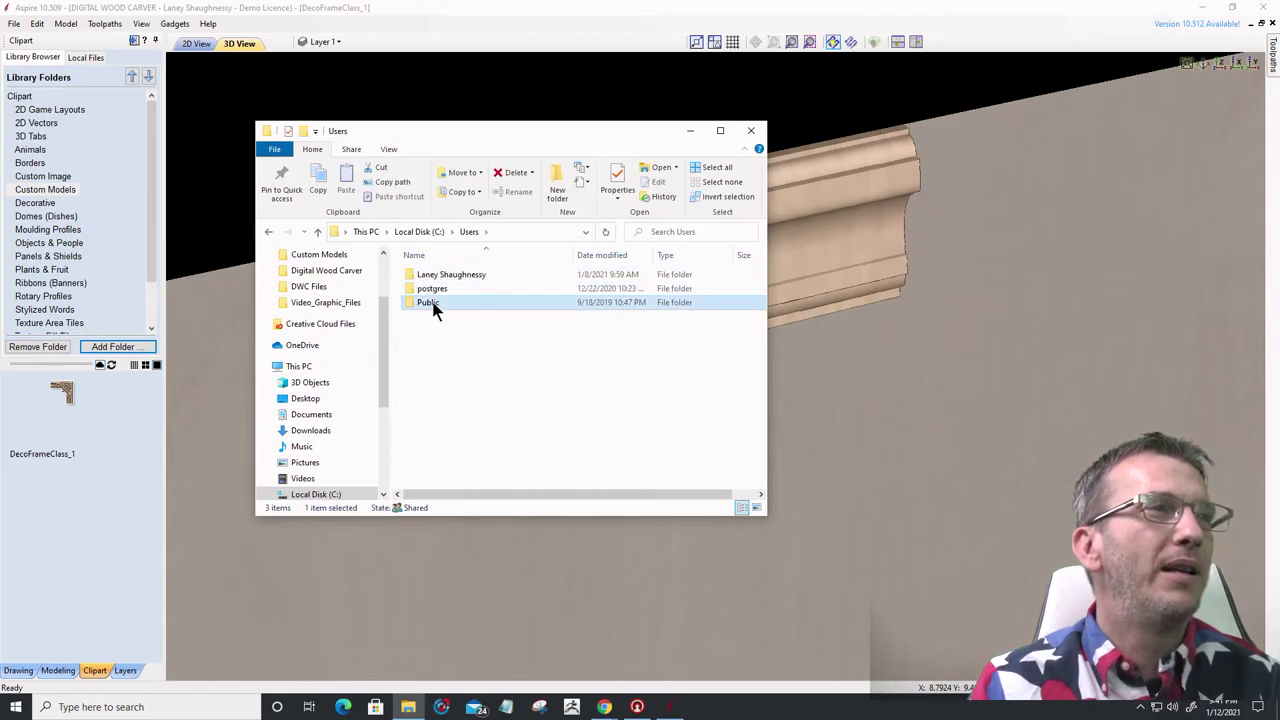
double_click(434, 302)
double_click(434, 288)
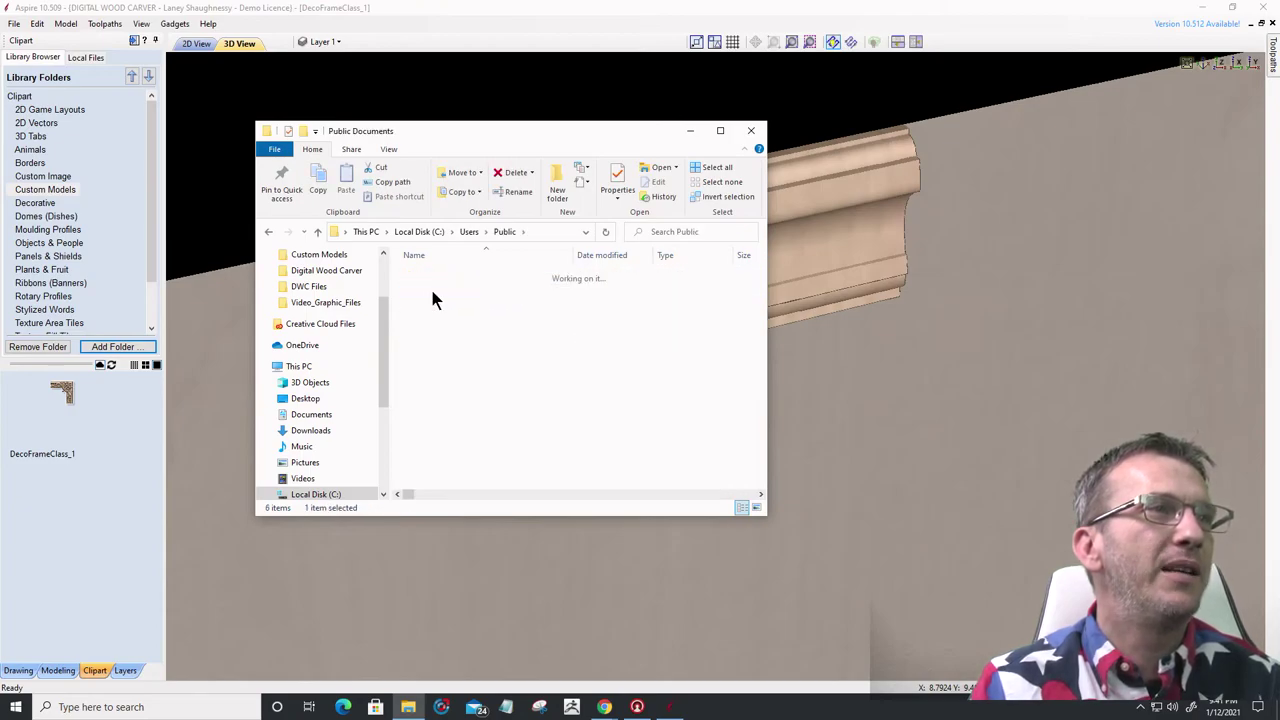
double_click(443, 303)
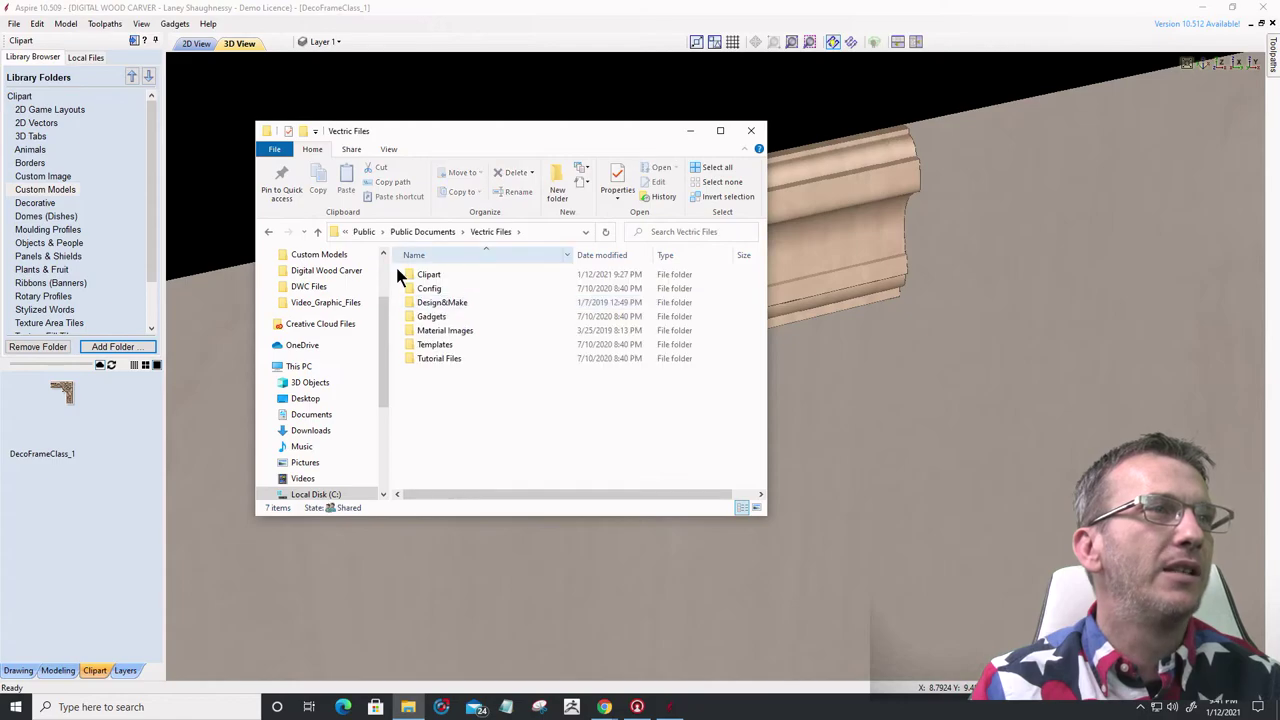
left_click(432, 276)
double_click(432, 276)
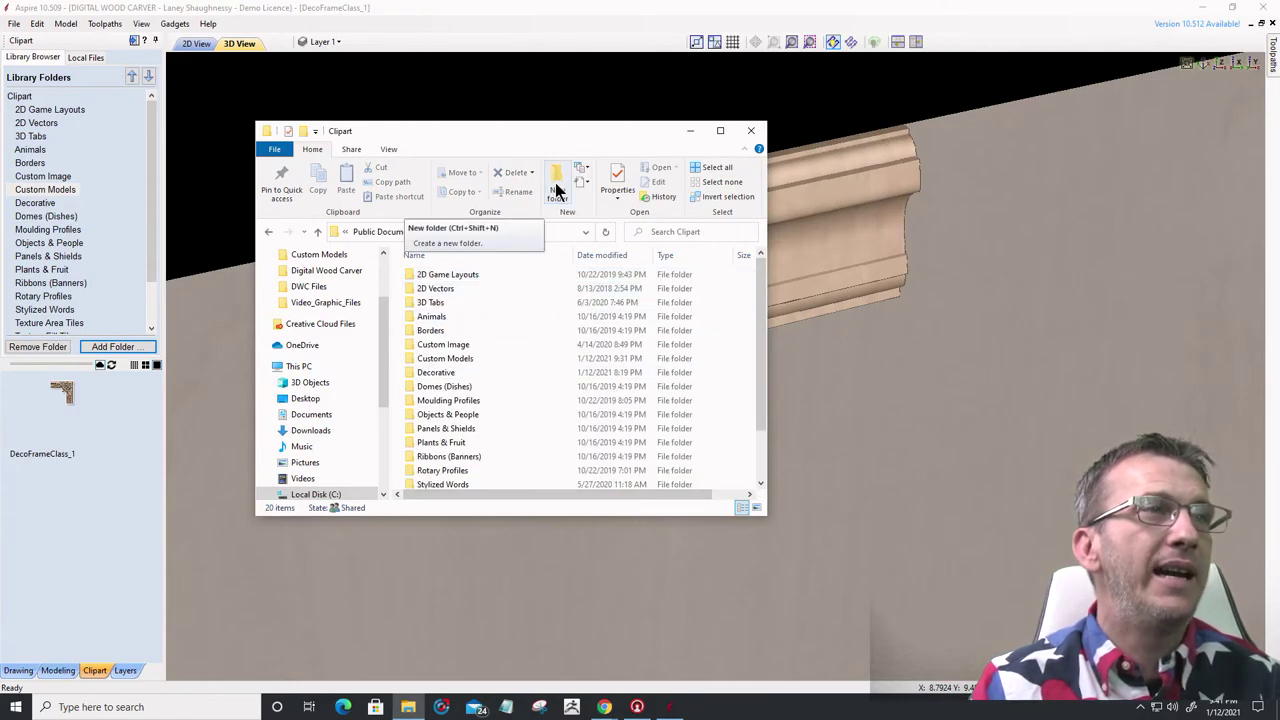
left_click(430, 362)
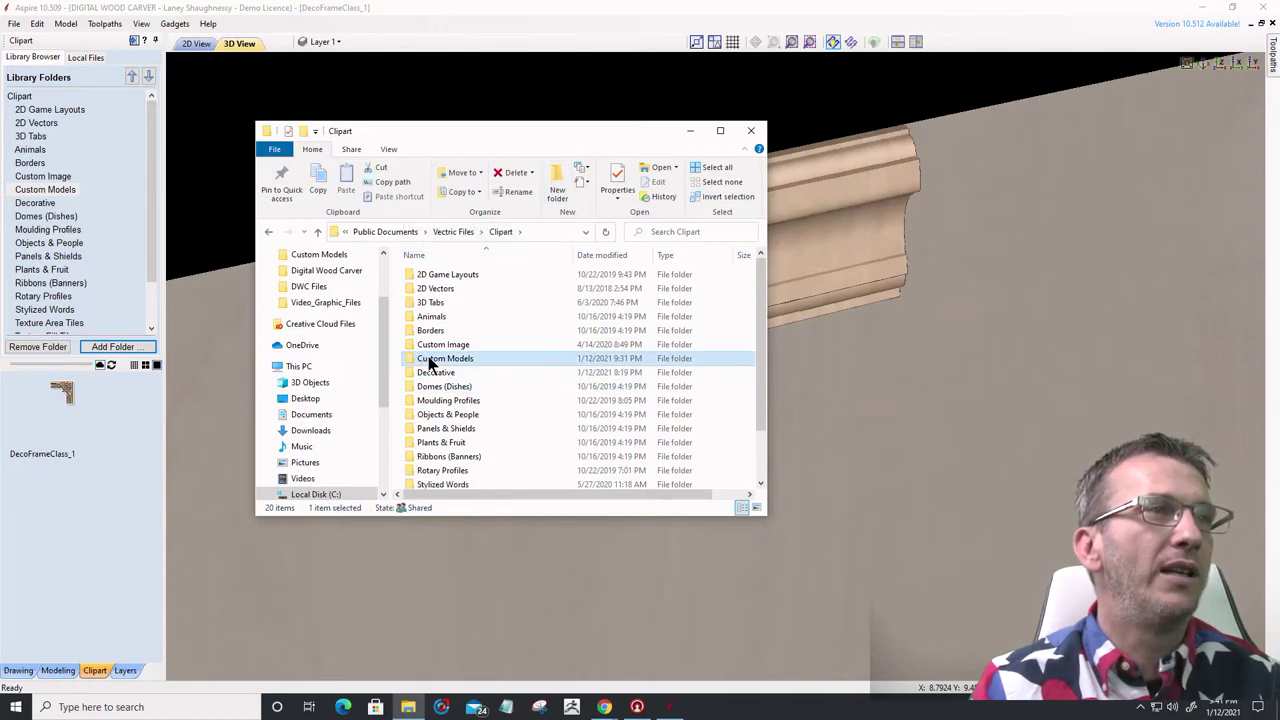
double_click(453, 361)
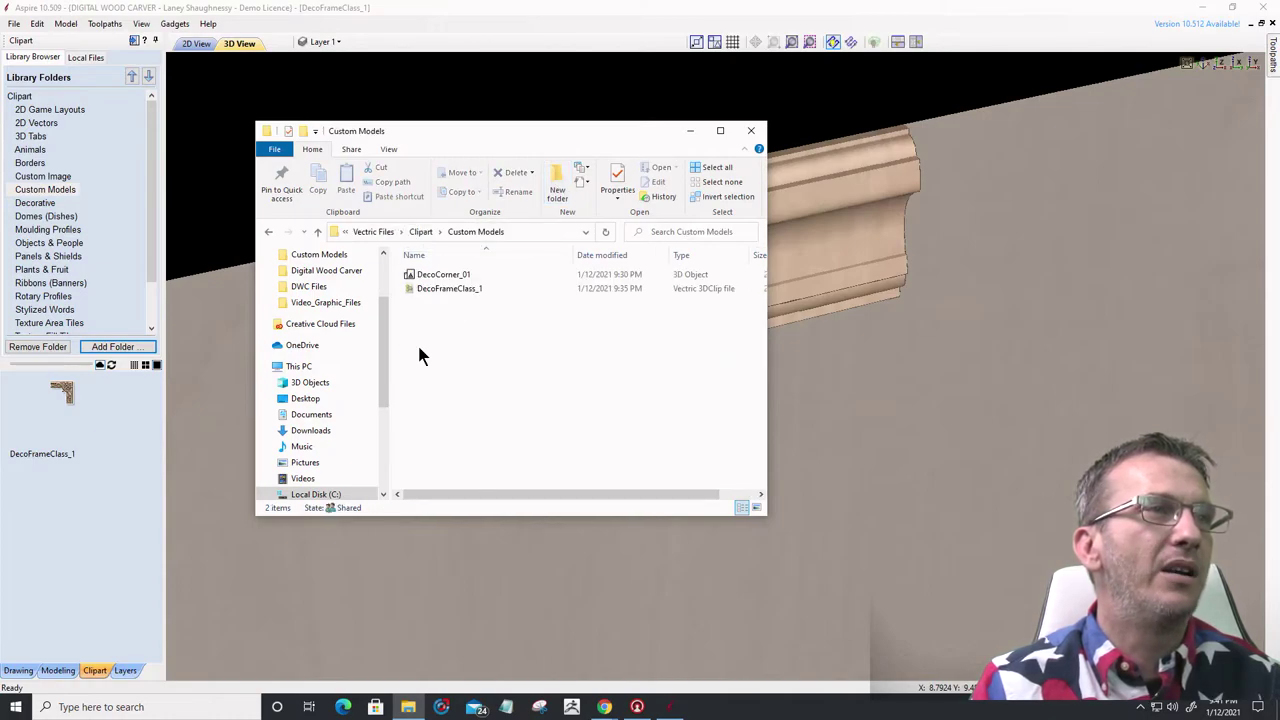
- Create a Corners folder, move DecoFrameClass_1 into it, move DecoCorner_01 to Downloads, and close Explorer
left_click(557, 176)
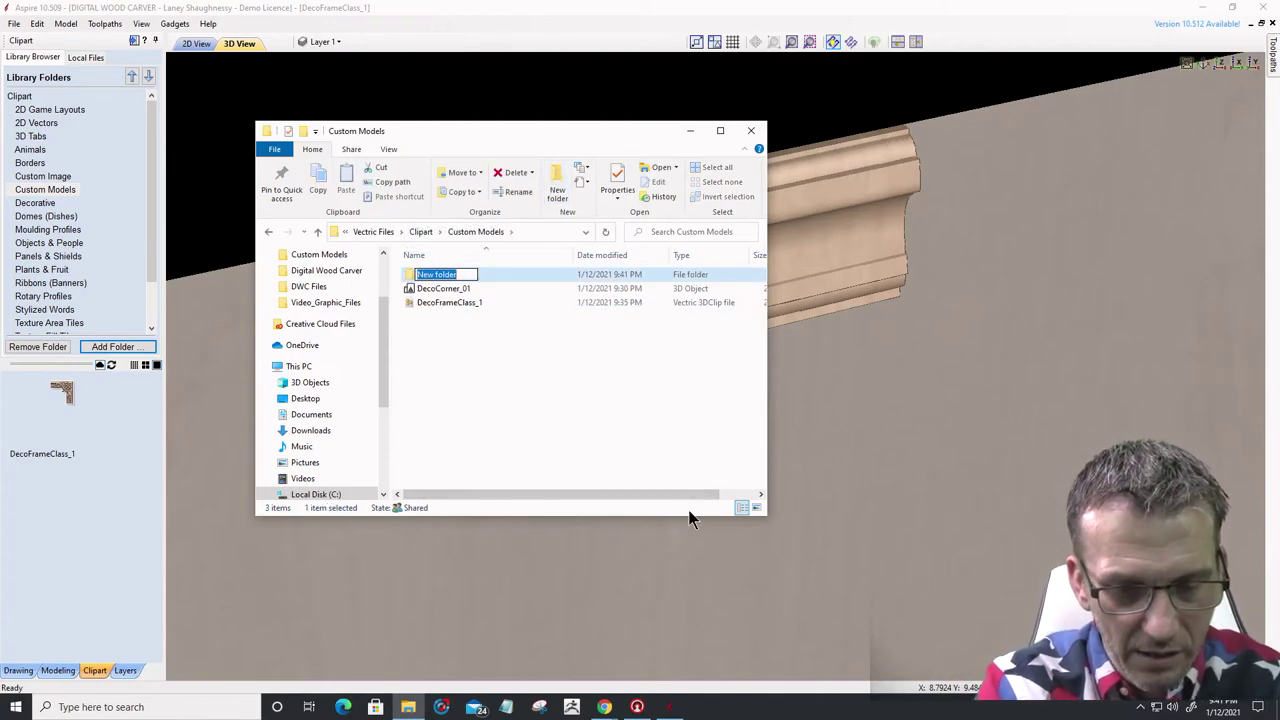
type("Corners")
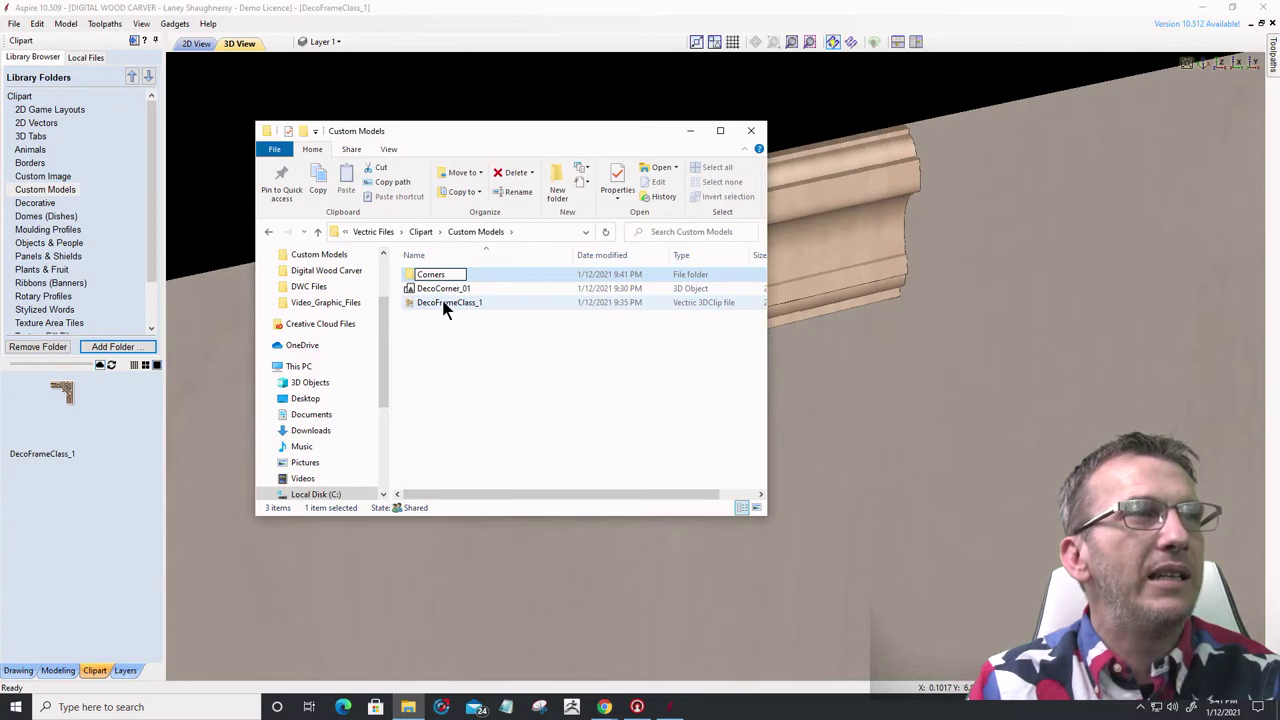
left_click_drag(445, 310, 437, 280)
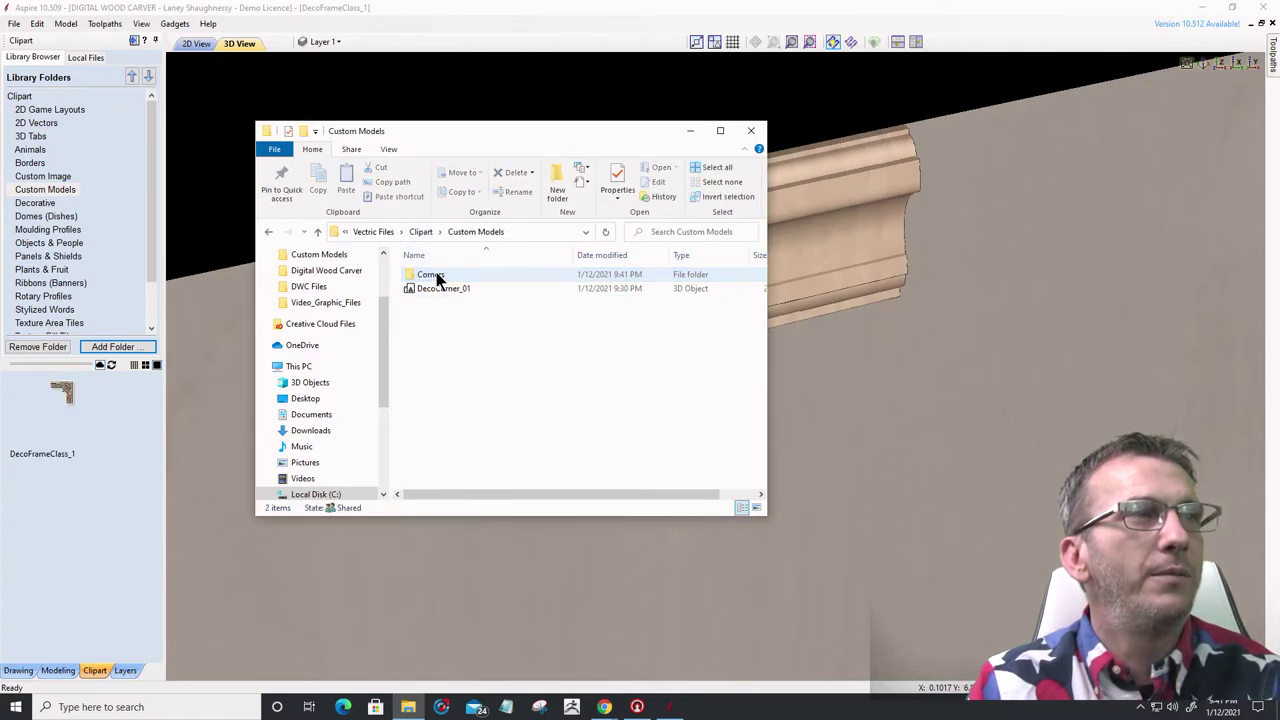
left_click(433, 289)
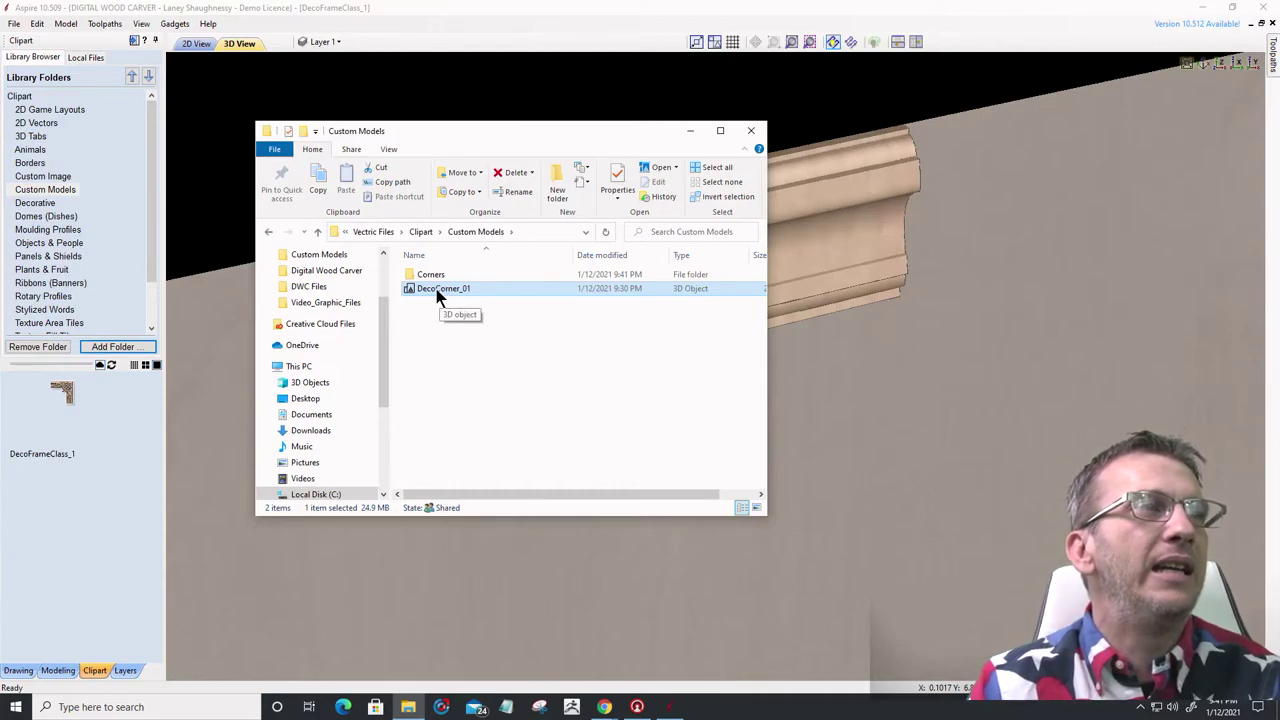
left_click_drag(386, 332, 316, 298)
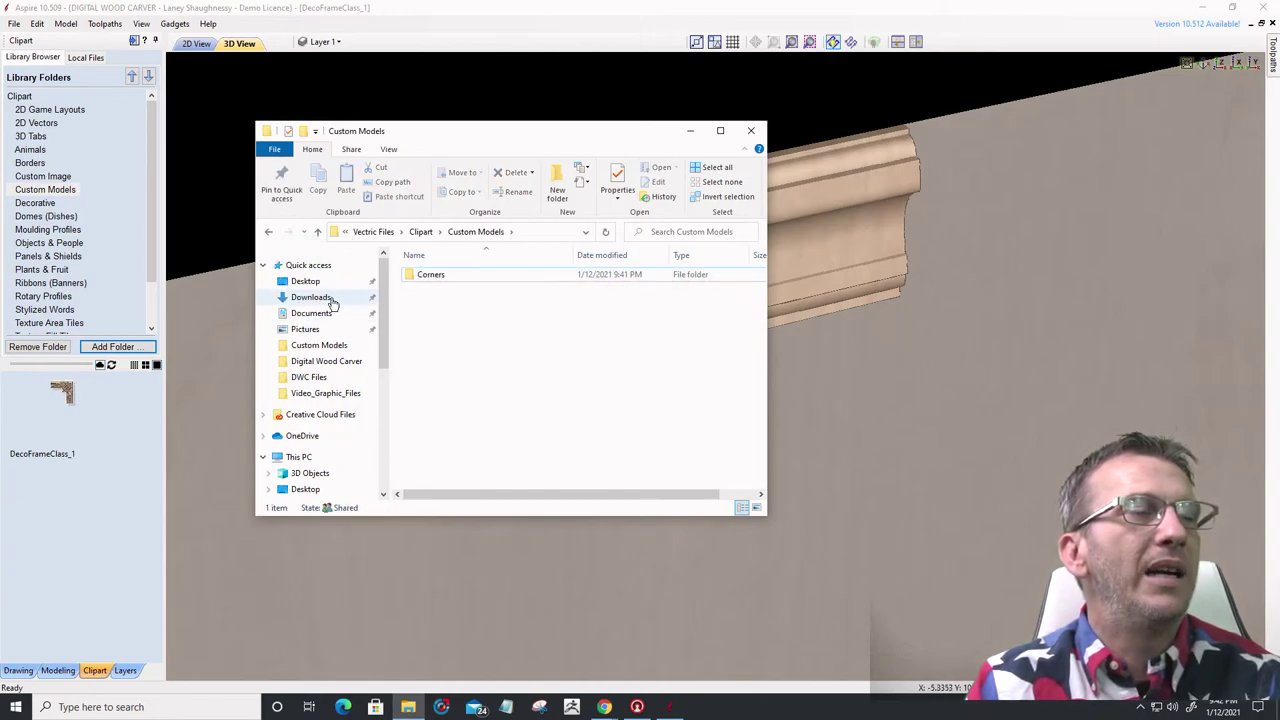
left_click(745, 135)
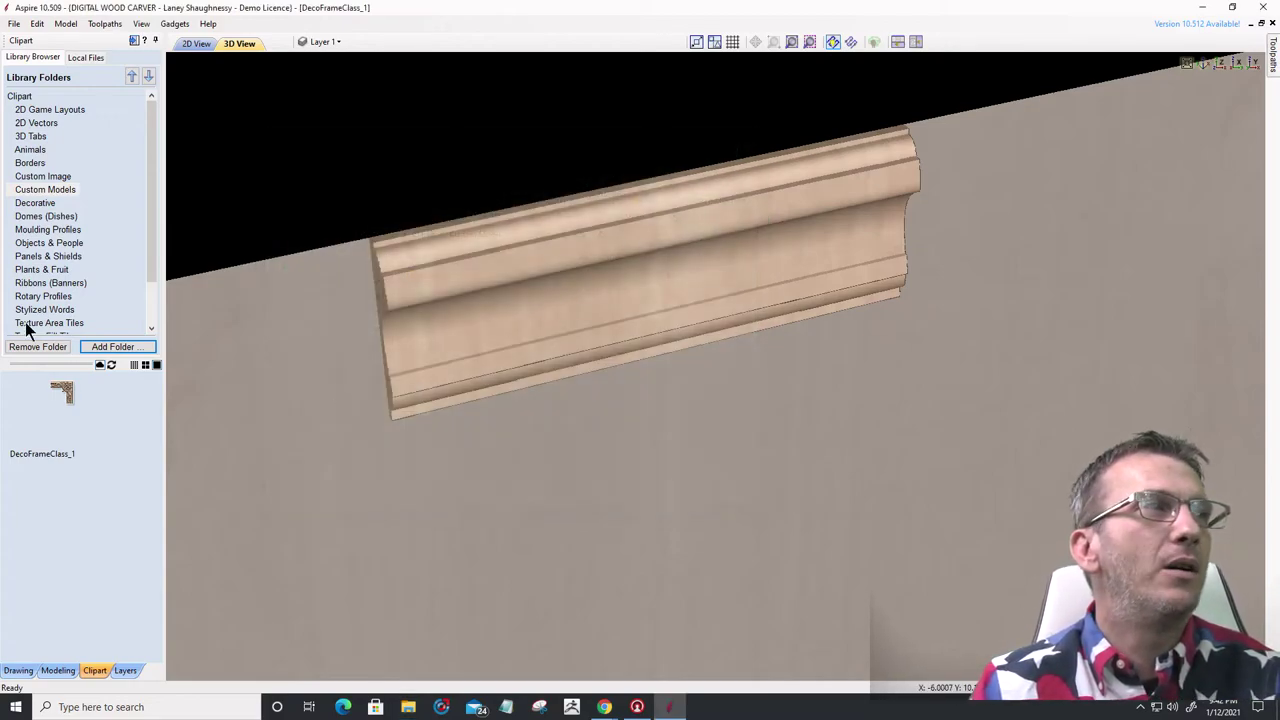
- Refresh the Custom Models clipart list to show DecoFrameClass_1, then switch to Top view
left_click(20, 97)
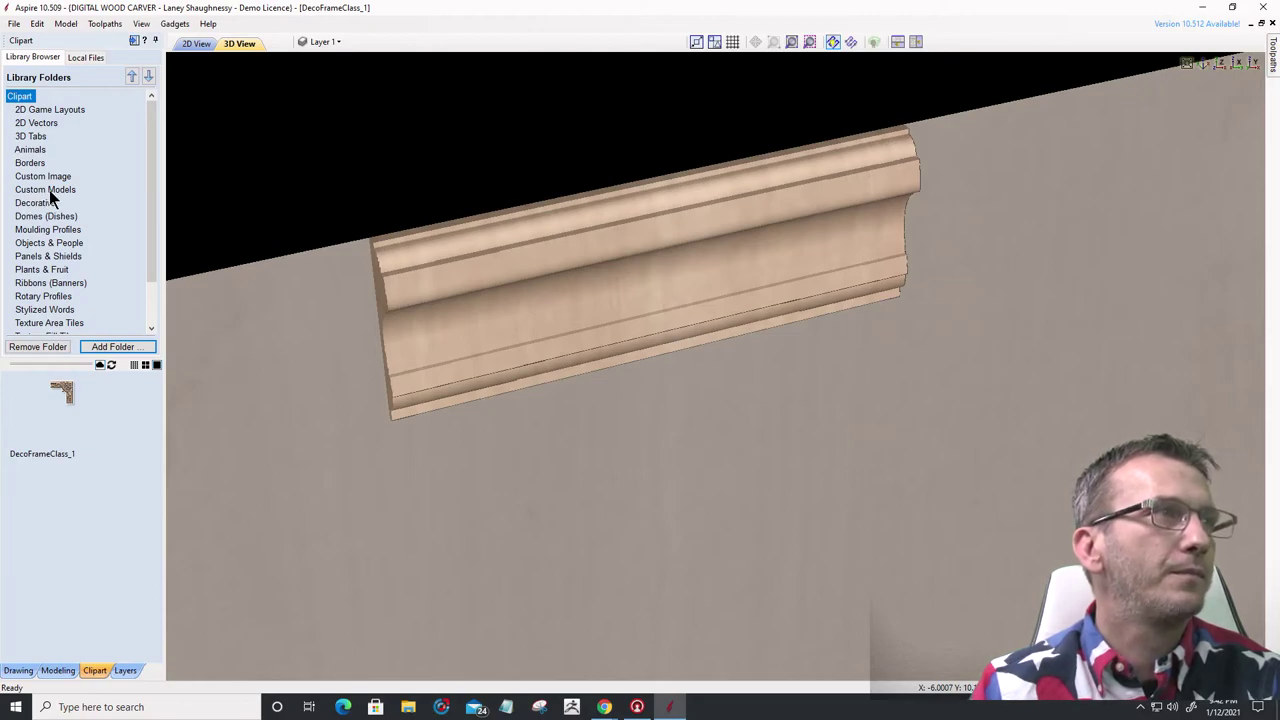
left_click(49, 190)
left_click(22, 99)
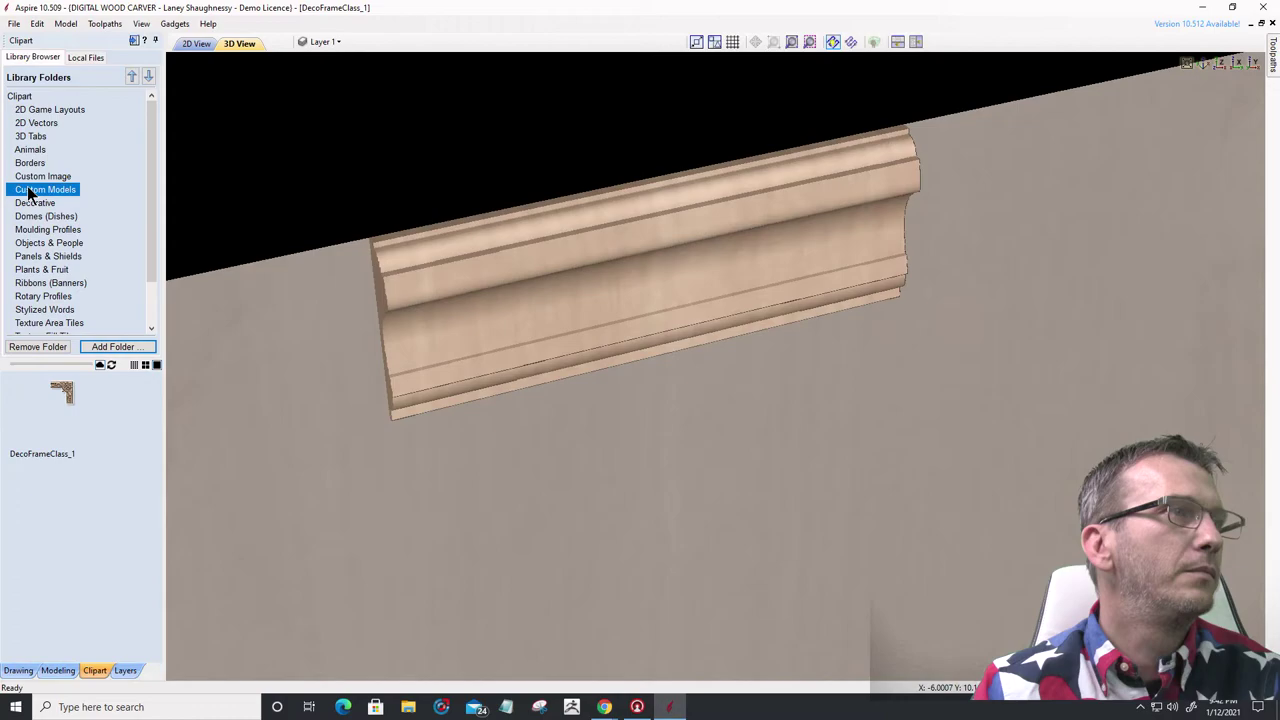
left_click(53, 403)
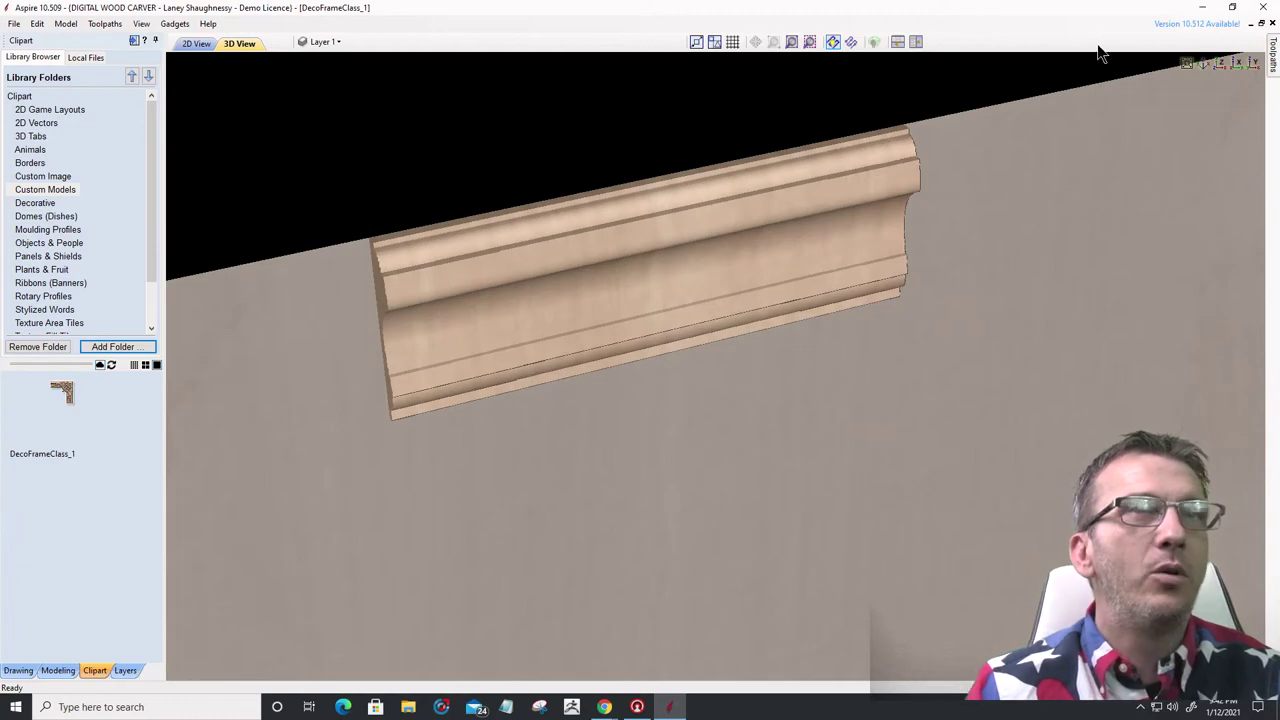
left_click(1220, 62)
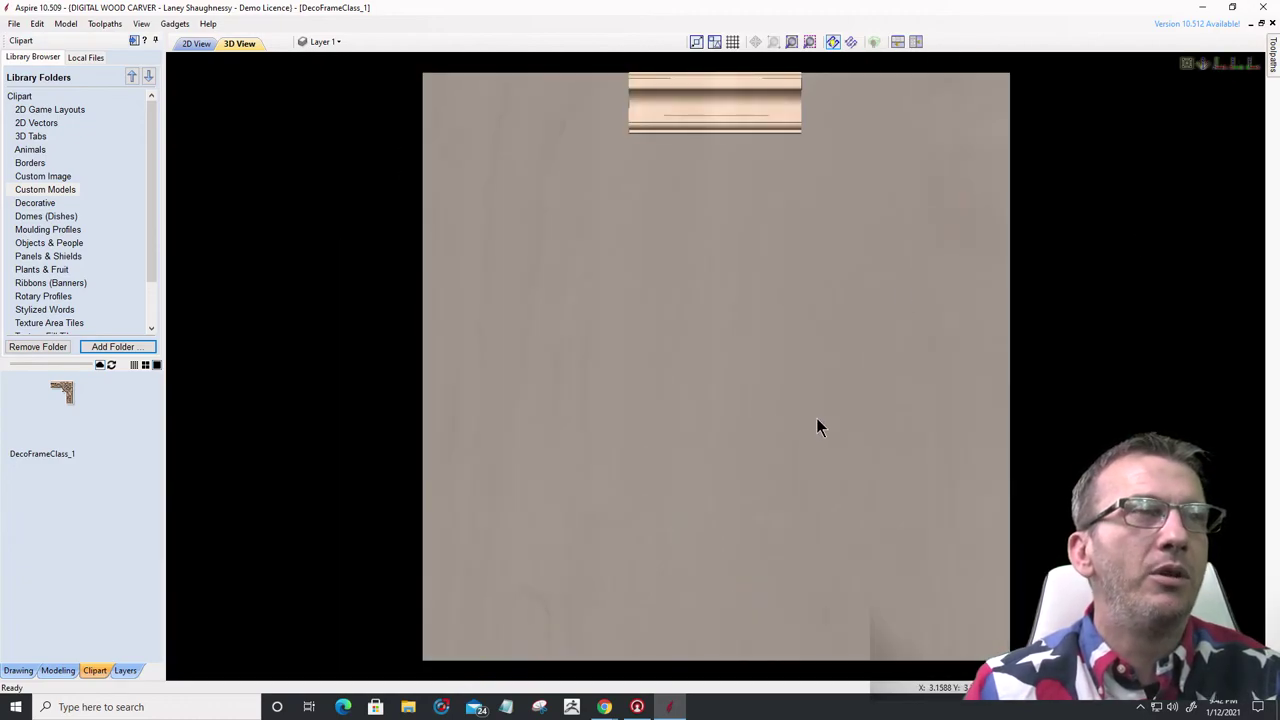
- Bake the visible moulding into a new Copy of Visible Model component and select it
scroll(763, 345, "up", 5)
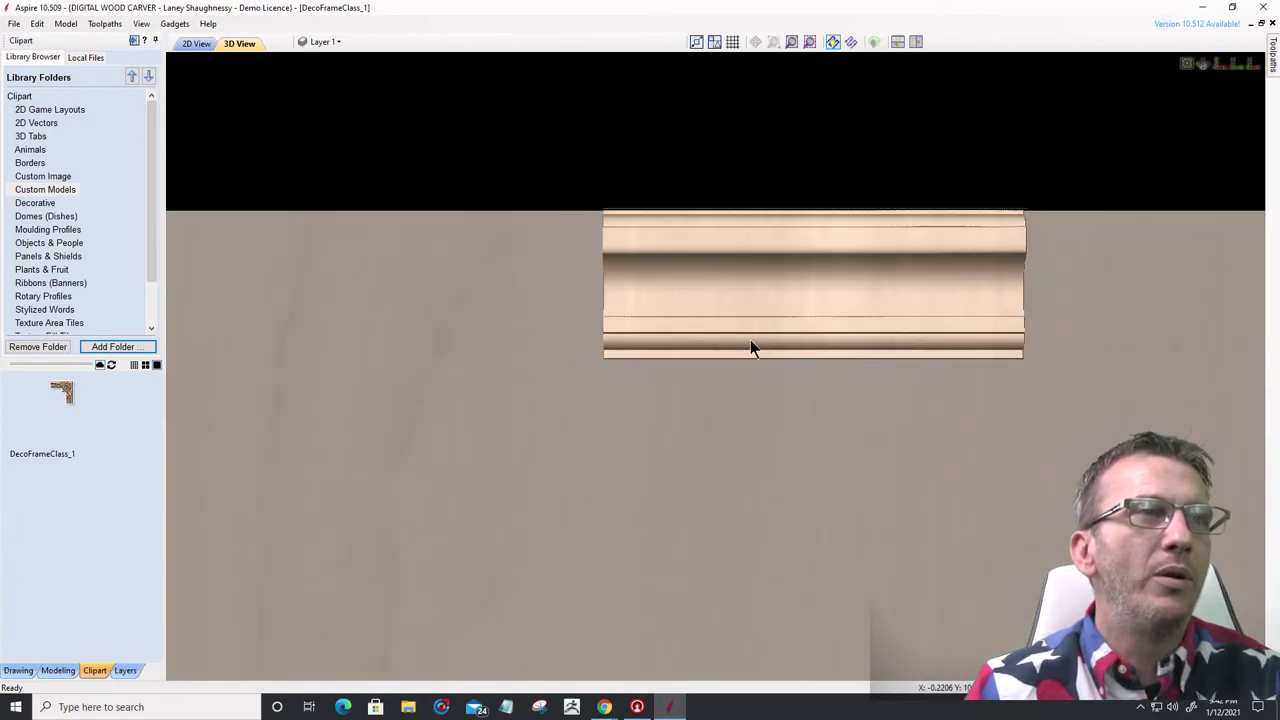
scroll(752, 346, "up", 2)
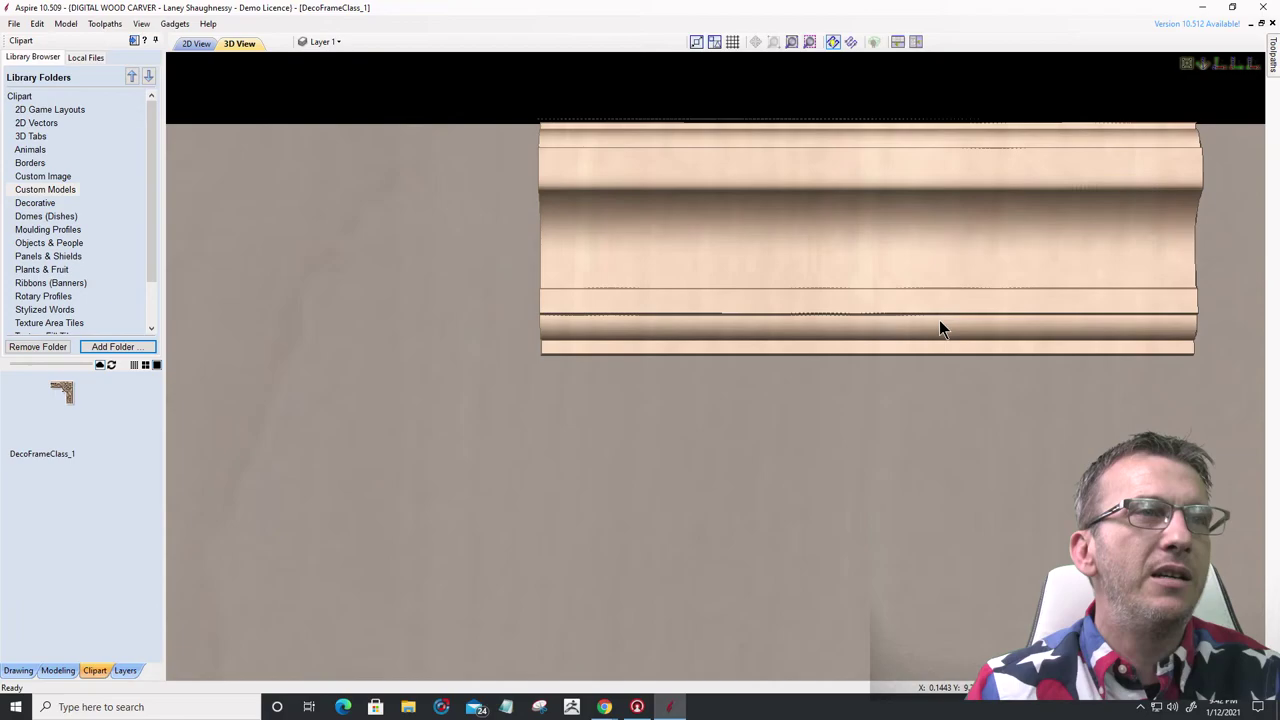
left_click(66, 24)
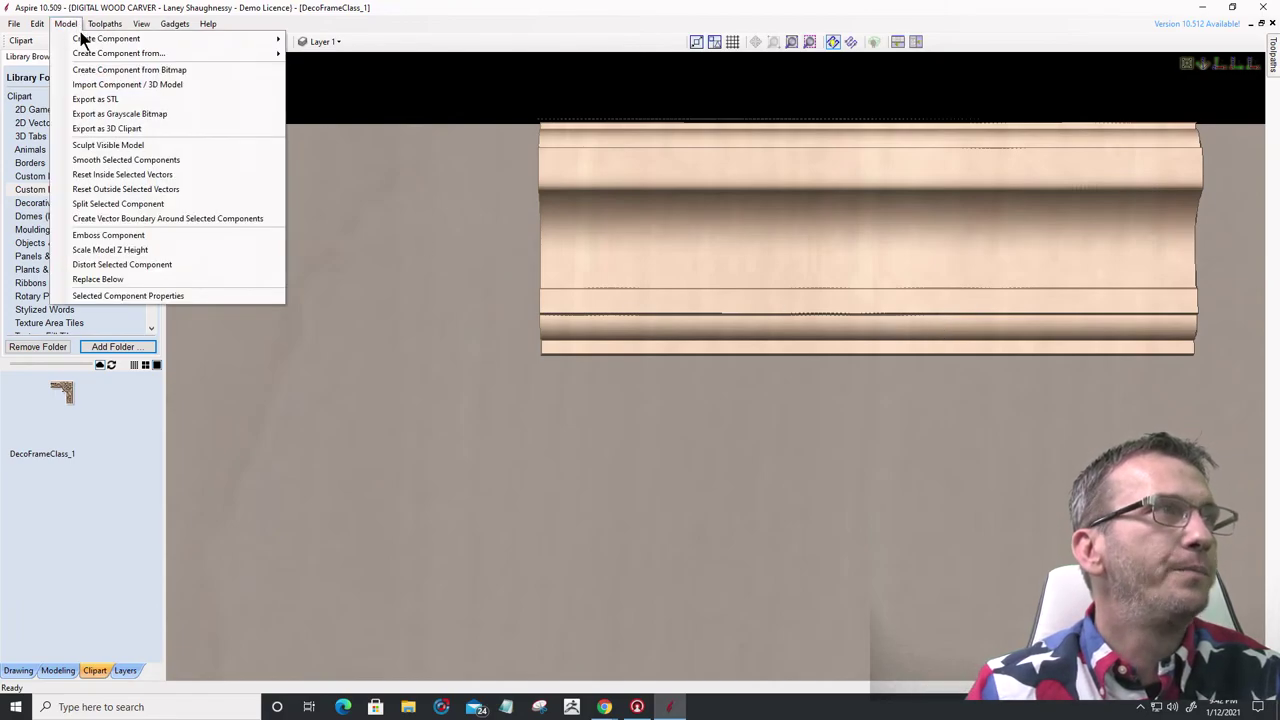
mouse_move(88, 40)
mouse_move(140, 53)
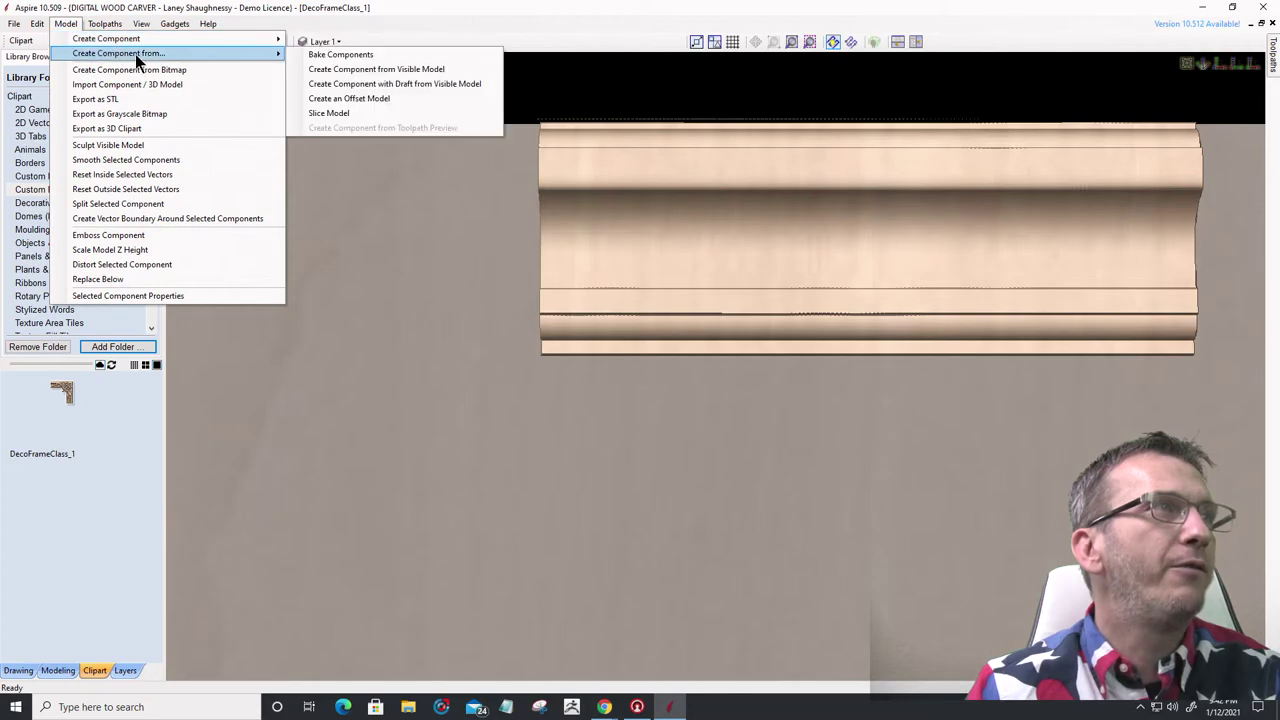
left_click(413, 70)
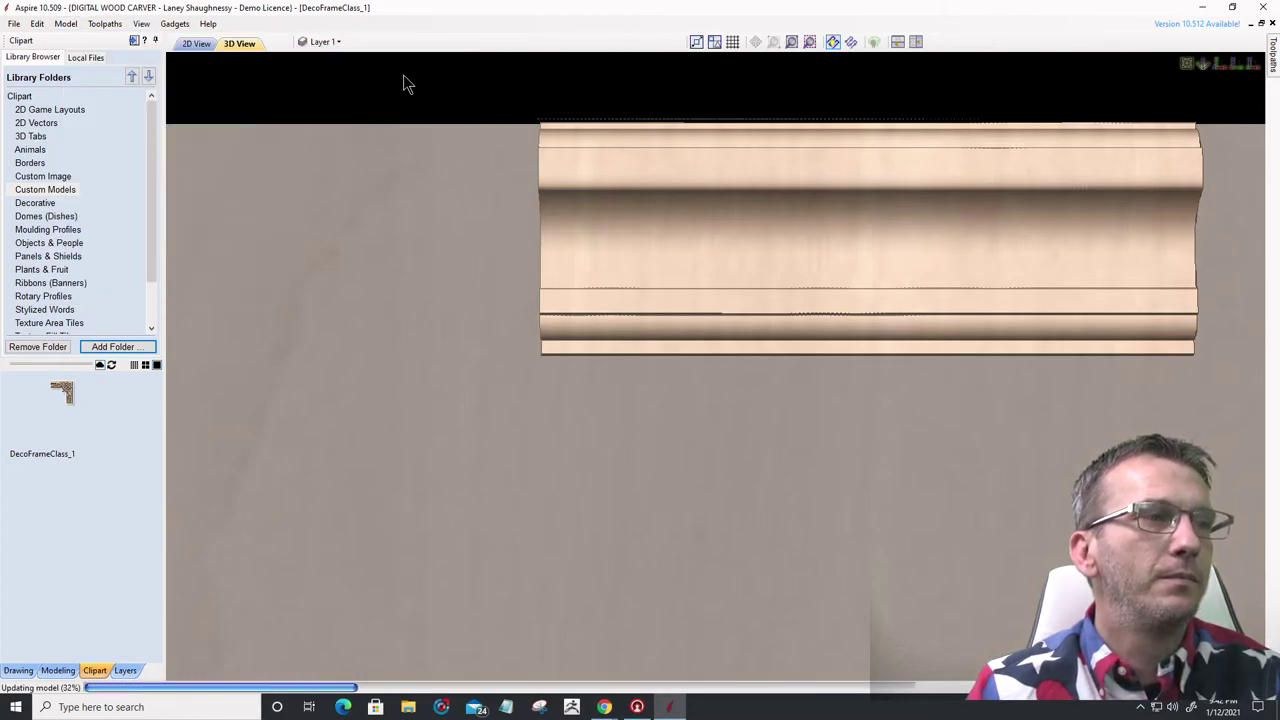
left_click(641, 242)
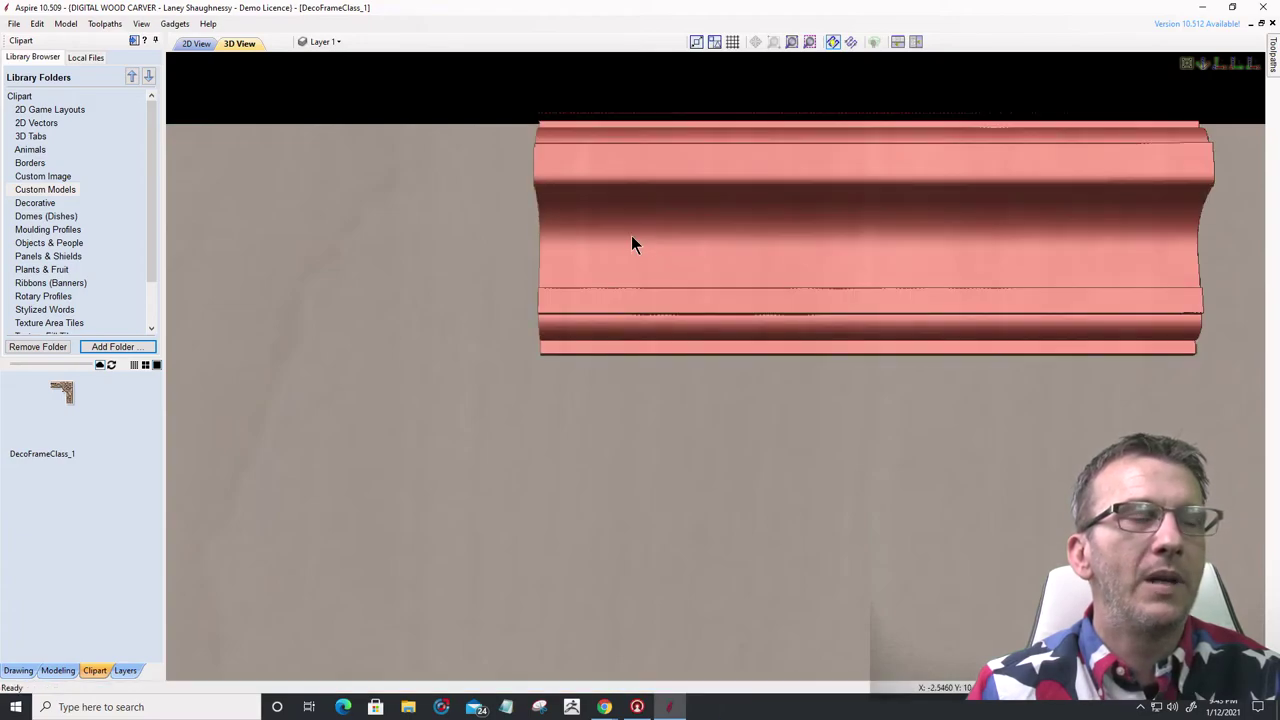
left_click(55, 670)
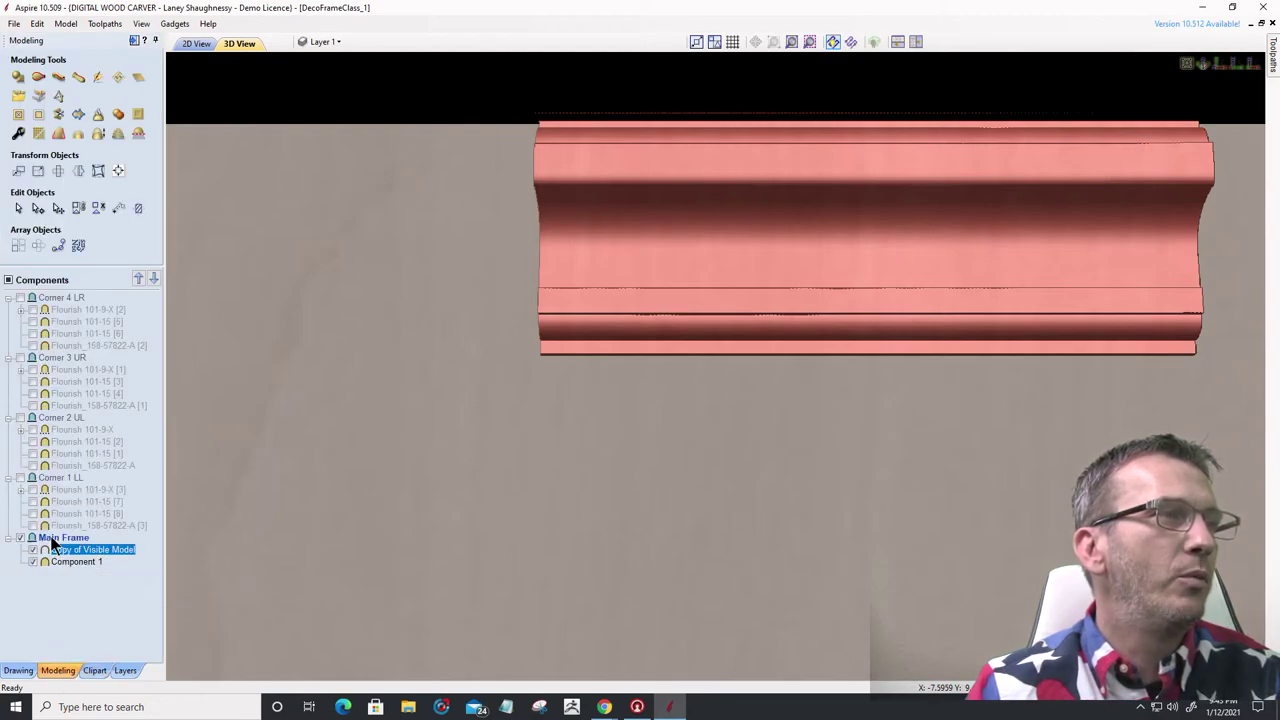
- Insert Level 1 above Main Frame, move Copy of Visible Model into it, and hide Main Frame
left_click(52, 538)
right_click(52, 540)
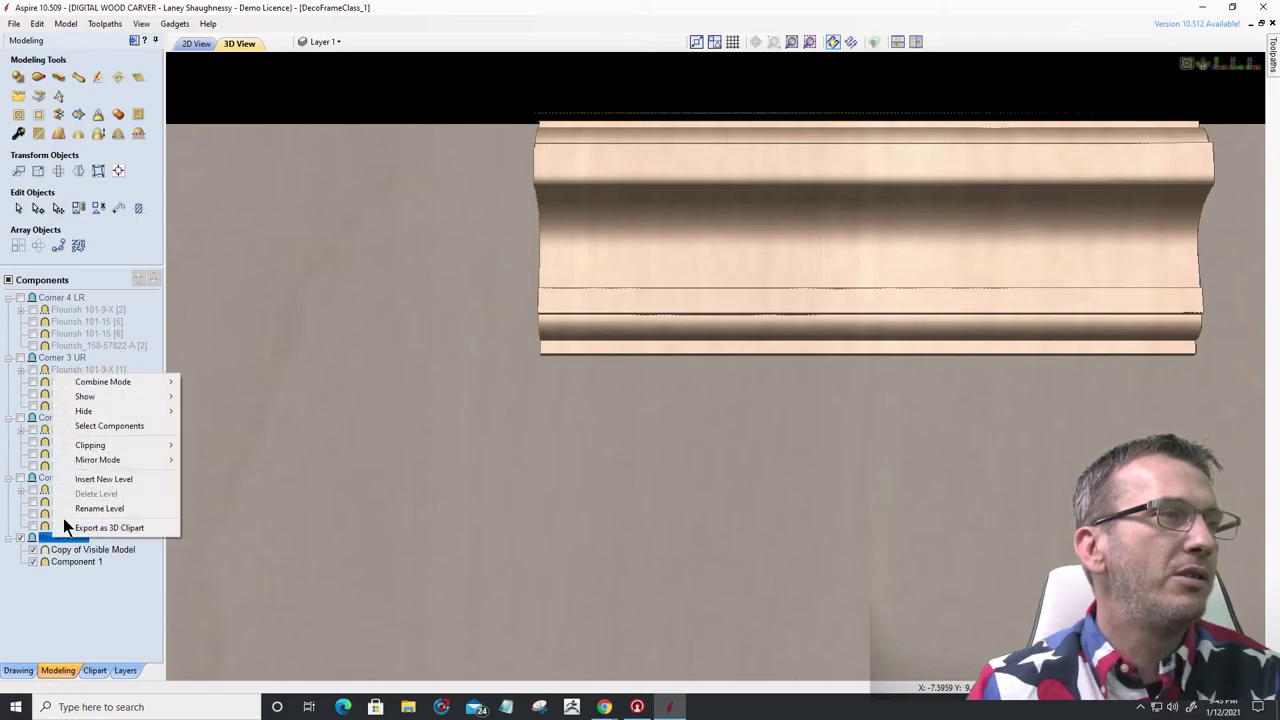
left_click(79, 481)
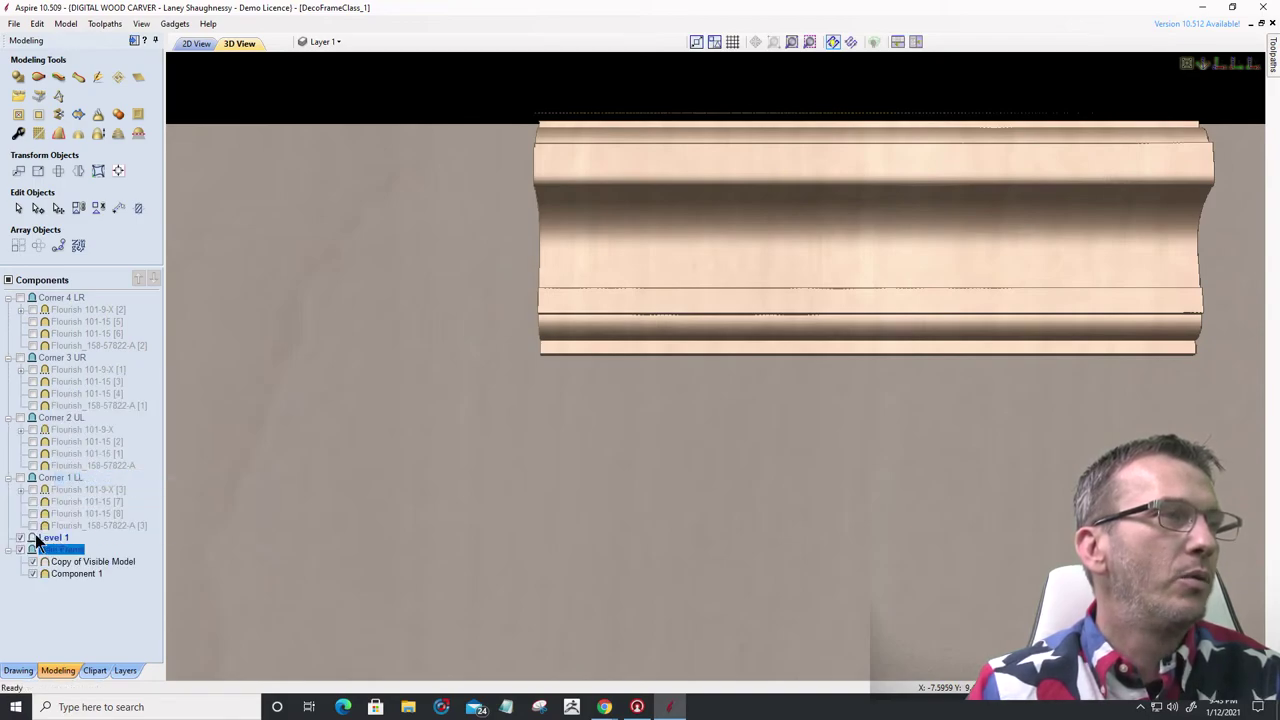
left_click_drag(62, 568, 53, 540)
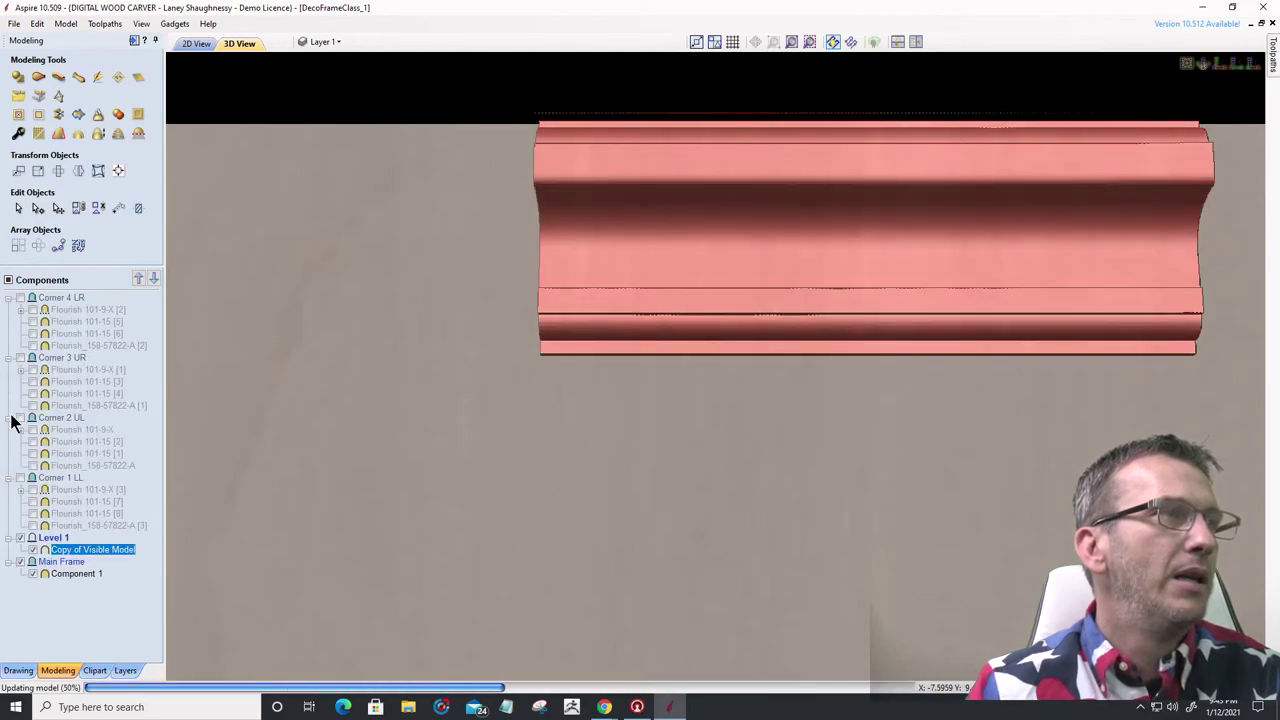
left_click(19, 562)
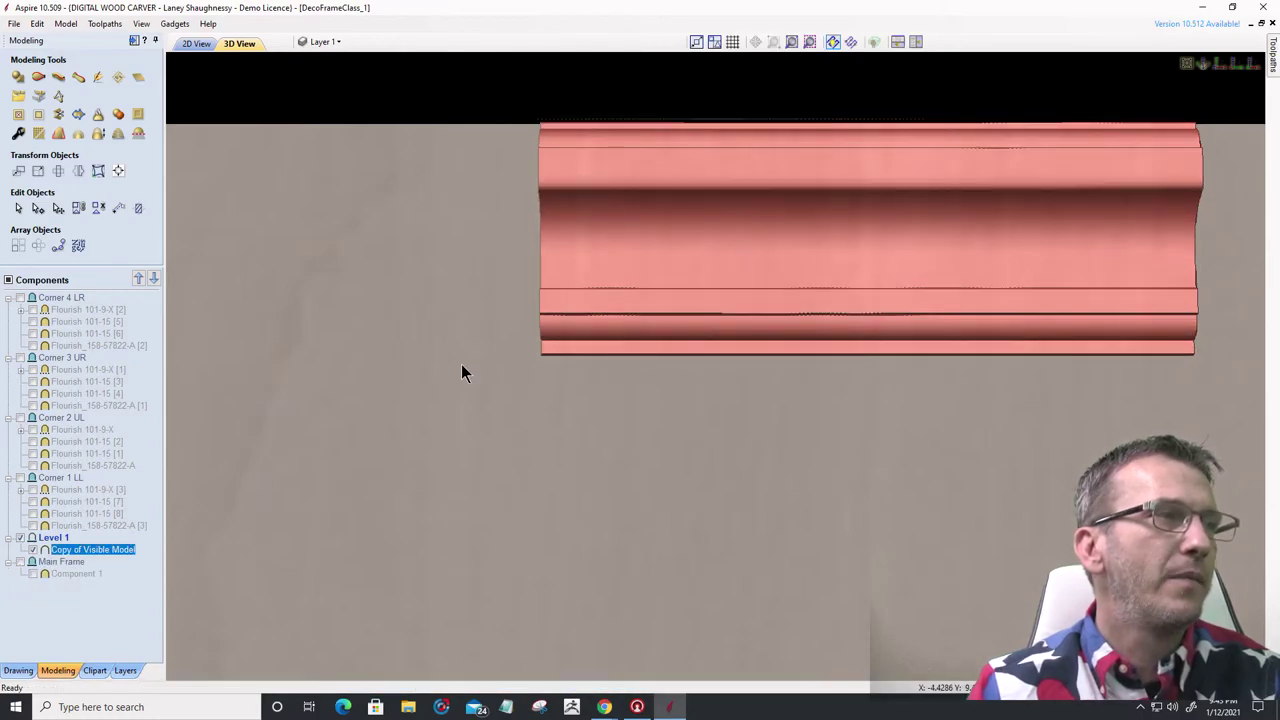
left_click(62, 24)
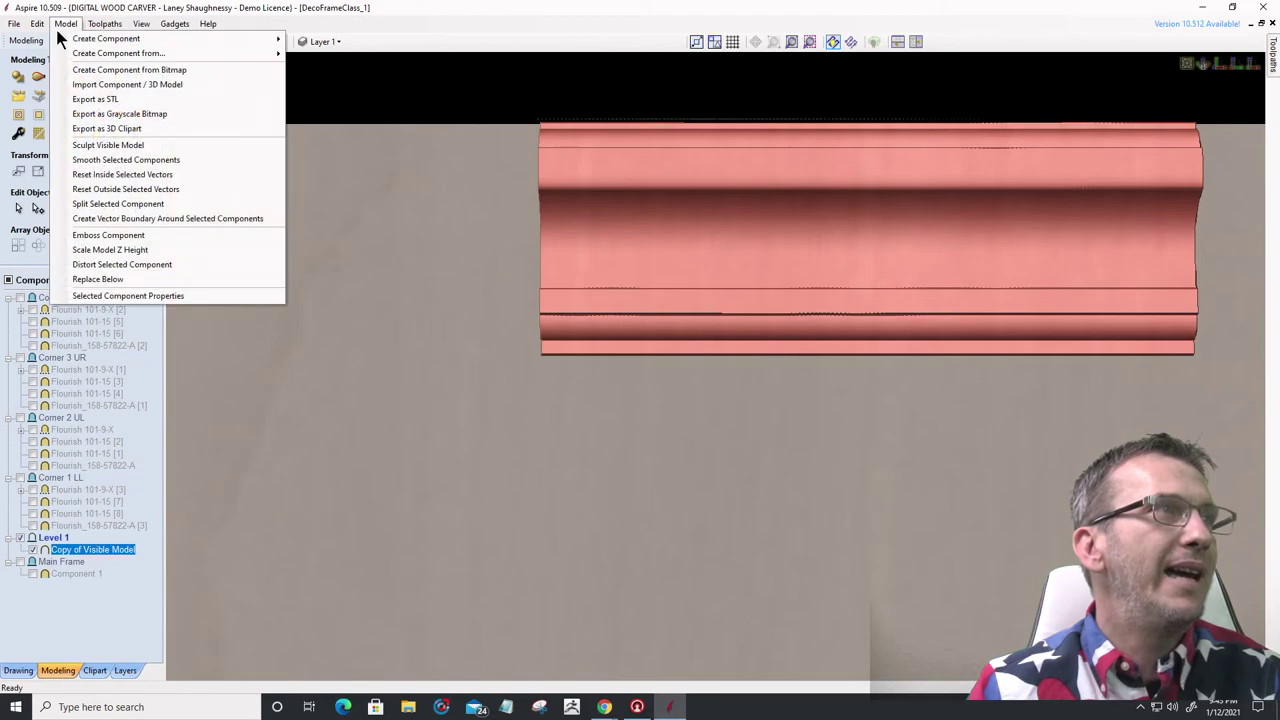
- Export the moulding as 3D clipart named DecoFrame_1_Straight into the Custom Models folder
left_click(136, 125)
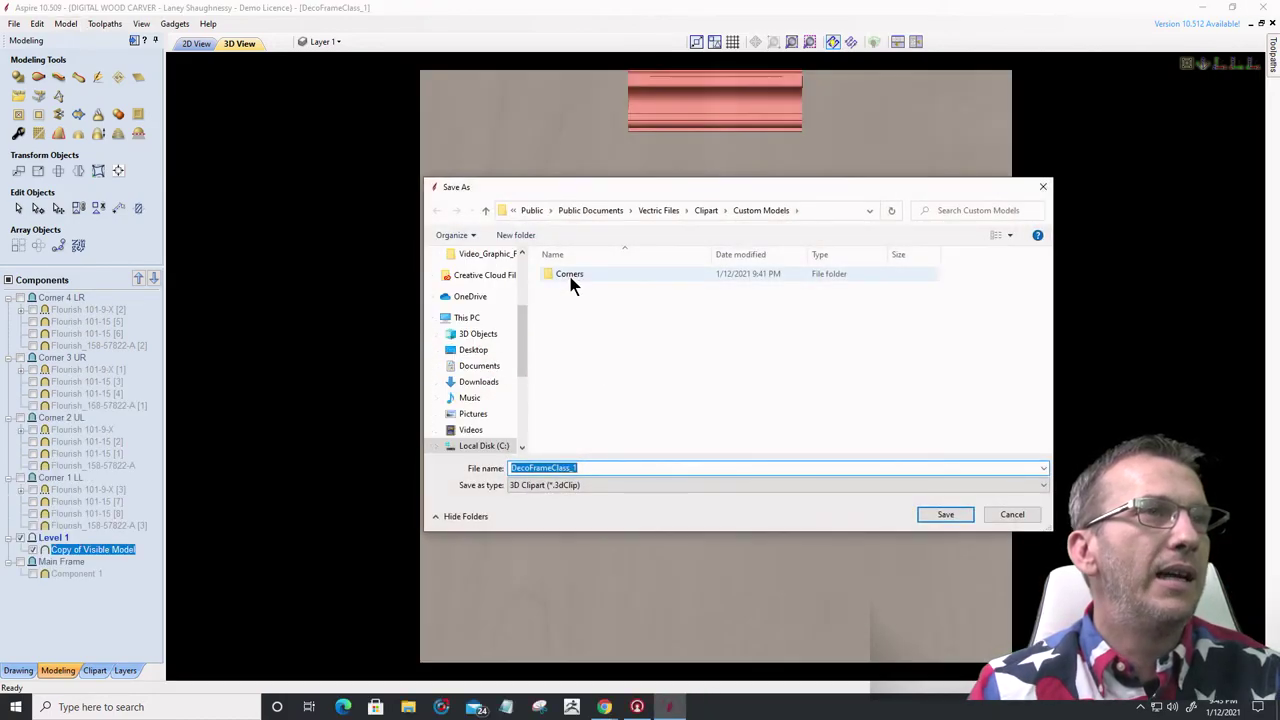
left_click(578, 280)
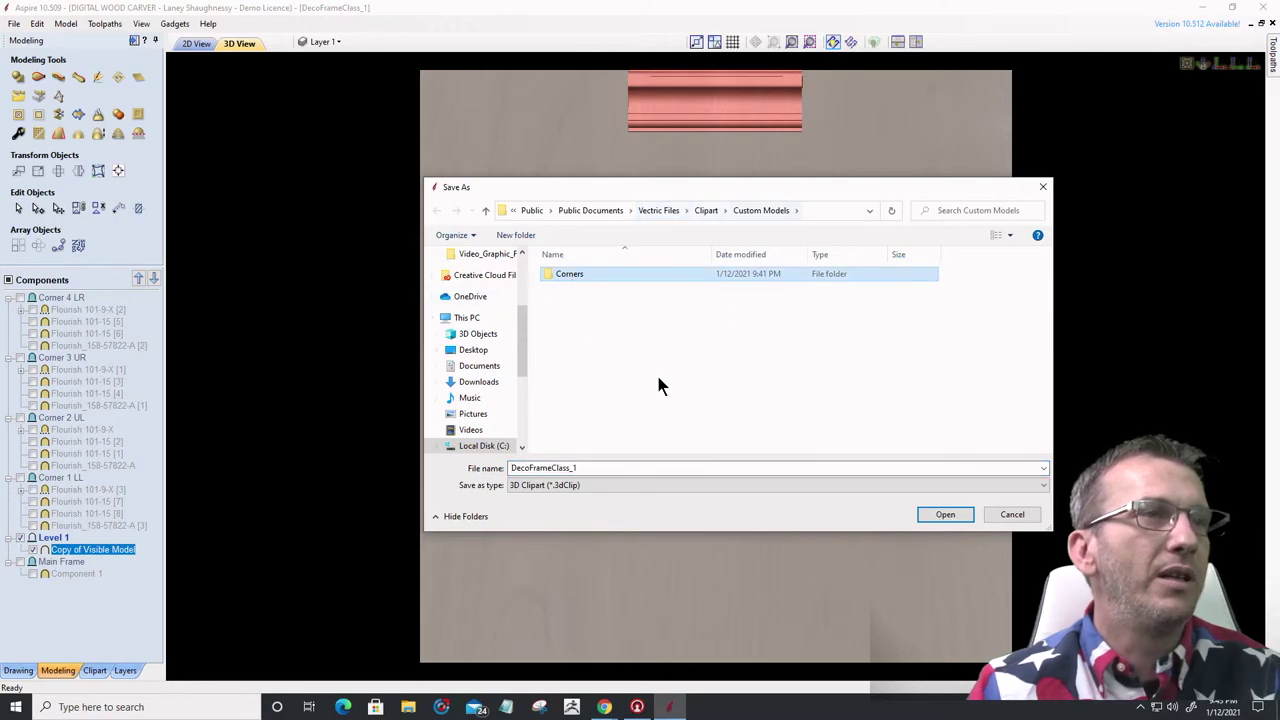
double_click(575, 468)
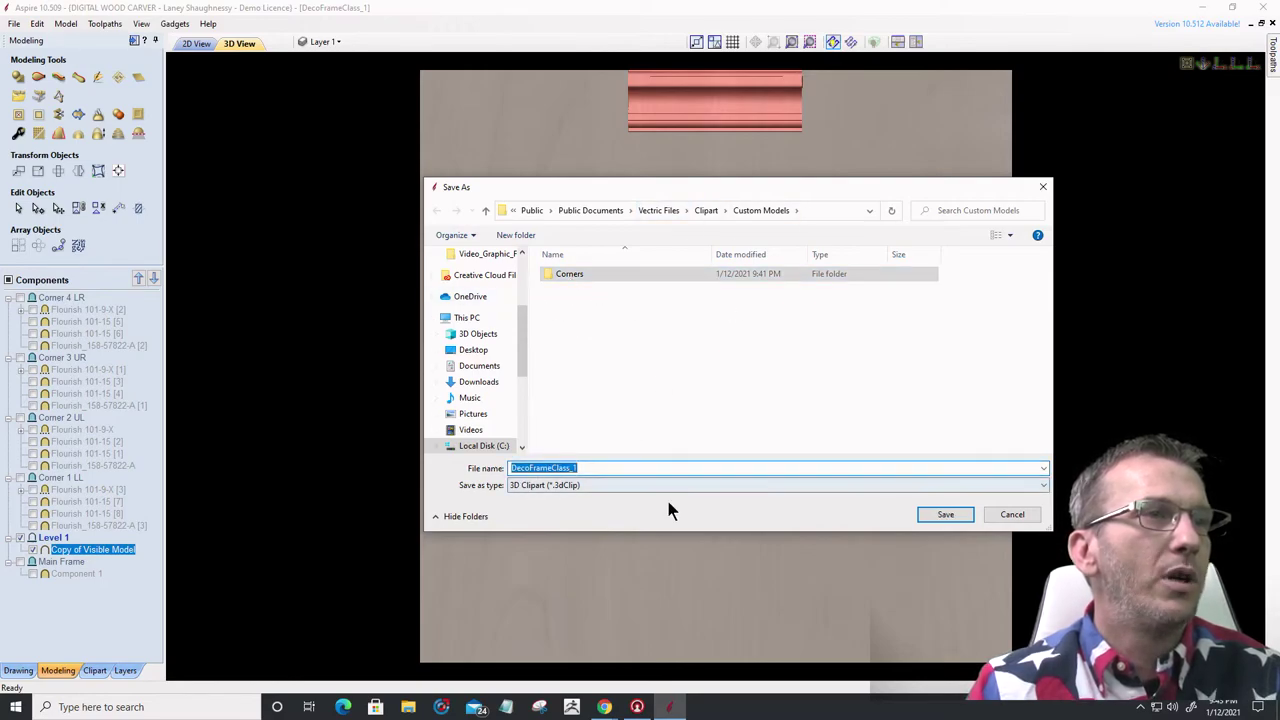
left_click(568, 466)
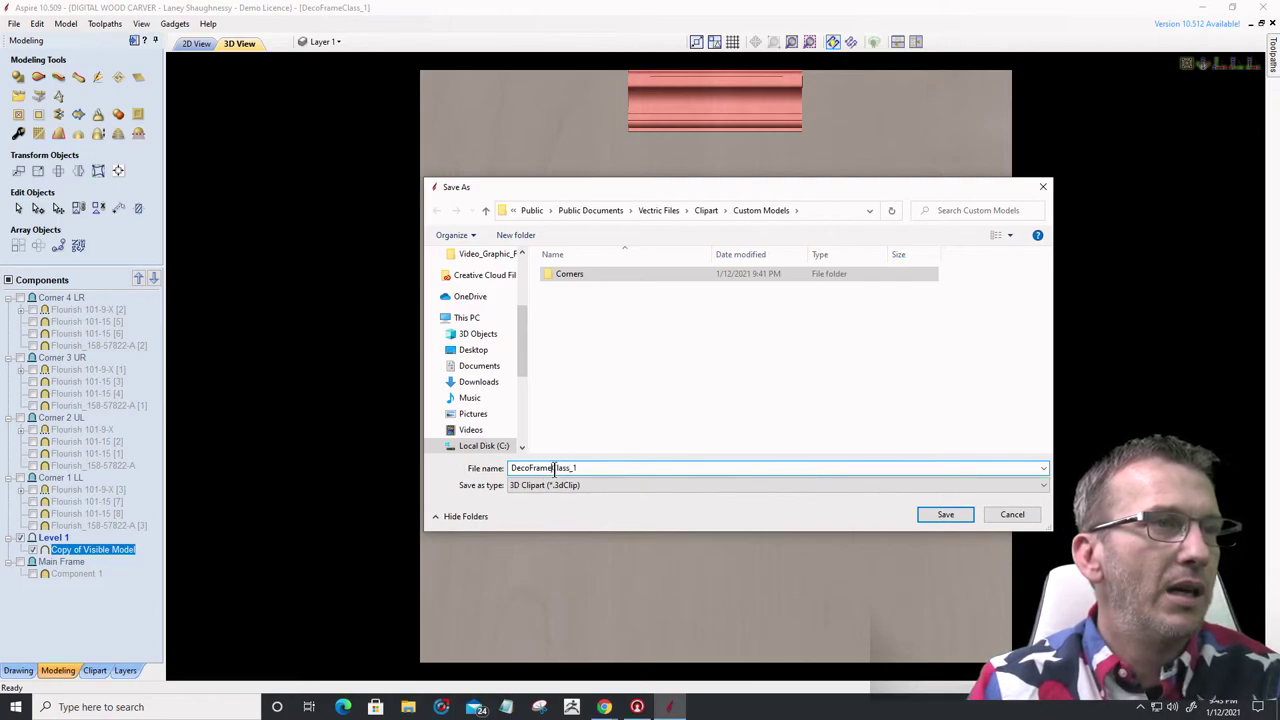
left_click_drag(553, 468, 731, 470)
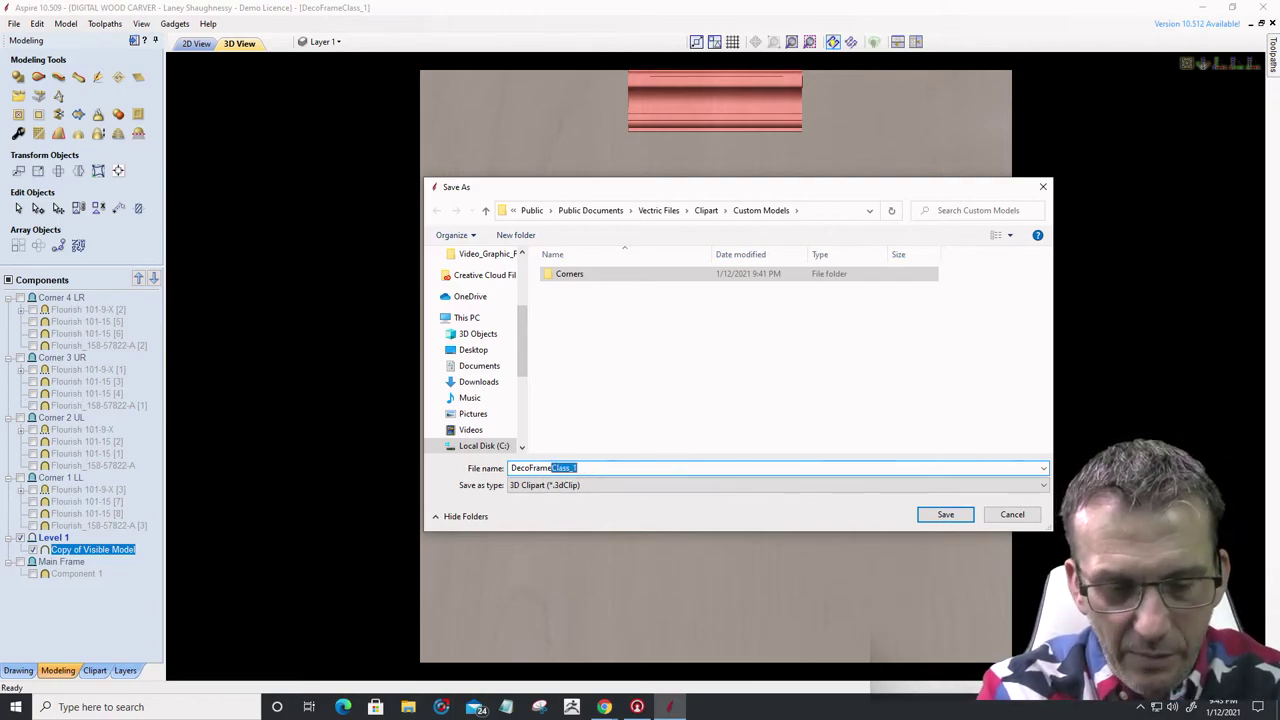
type("_")
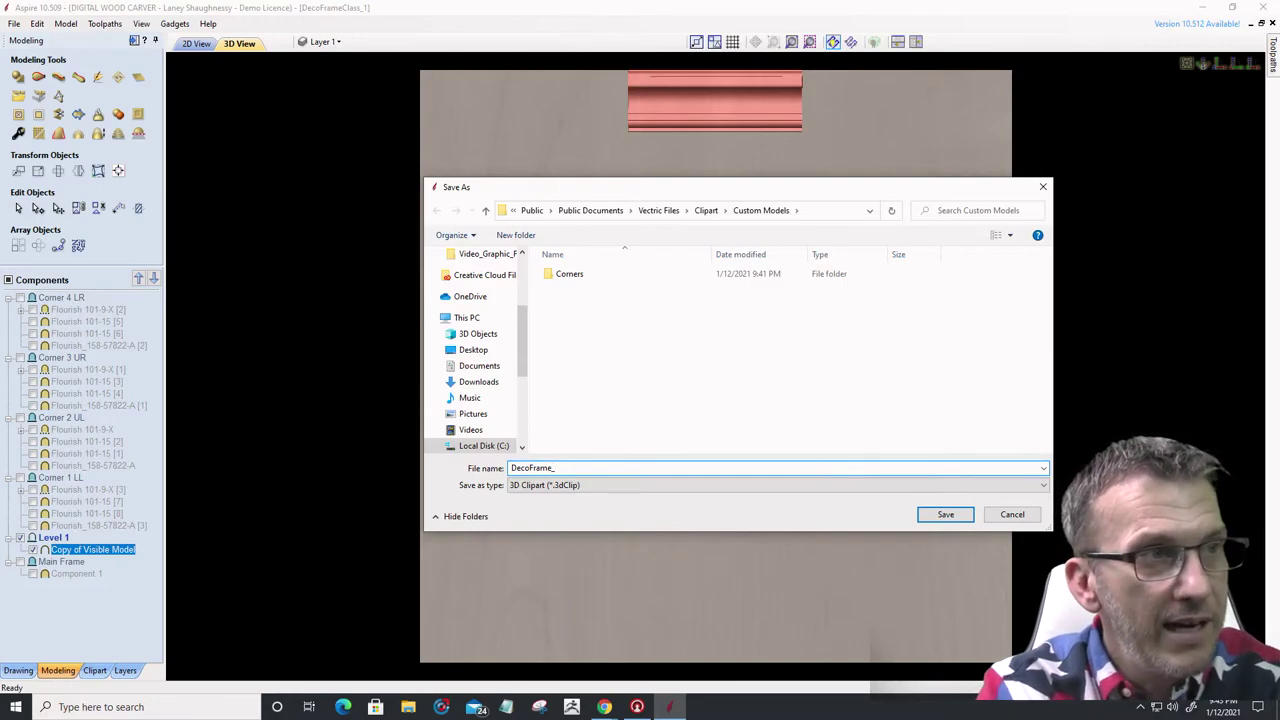
type("1")
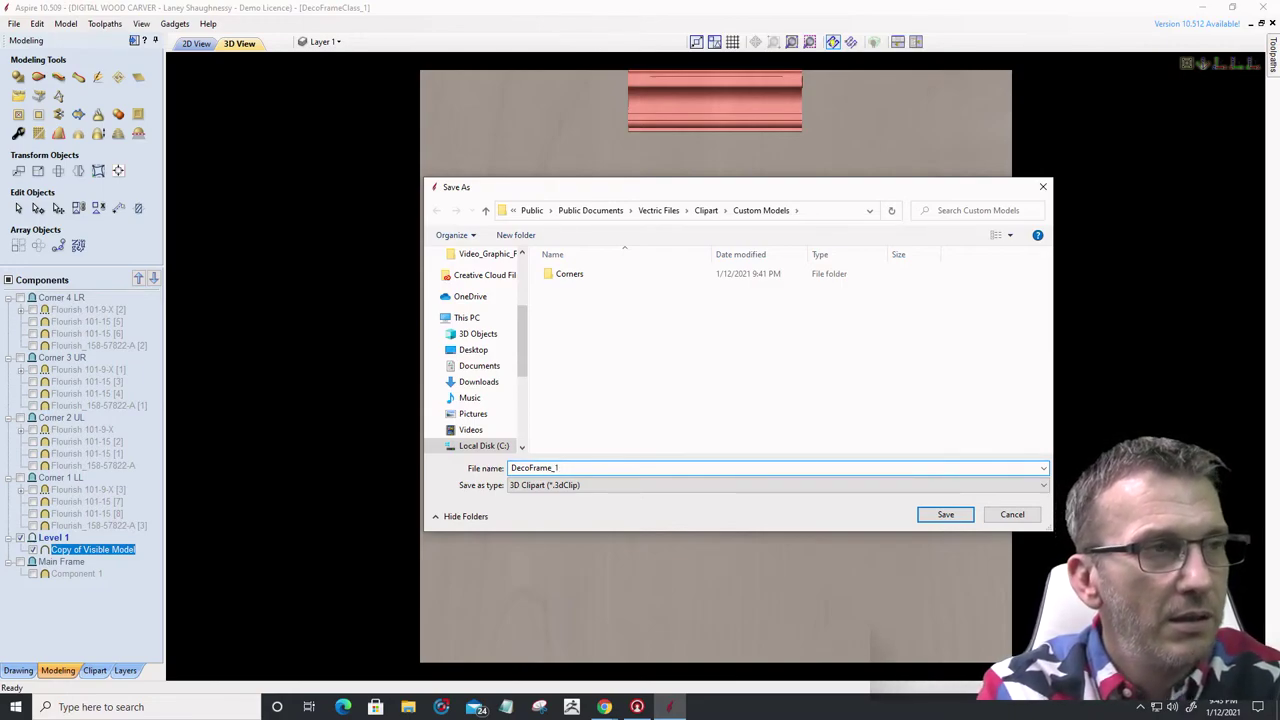
type("_S")
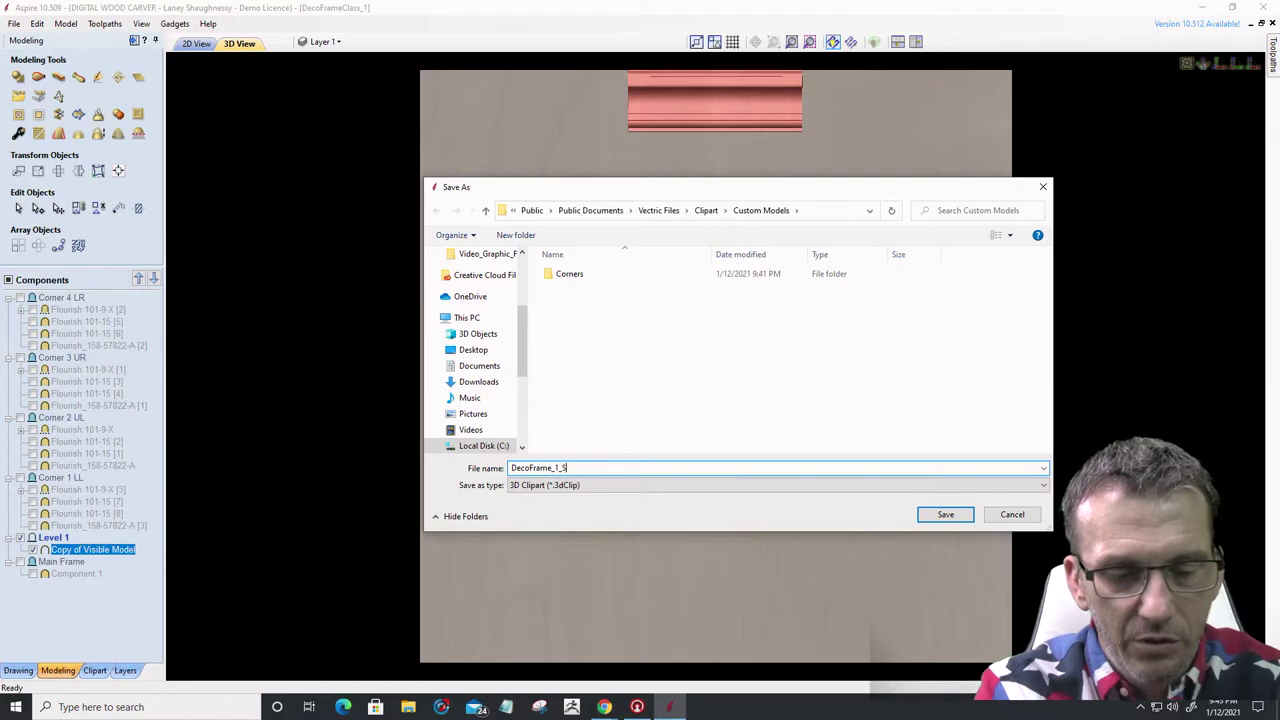
type("traight")
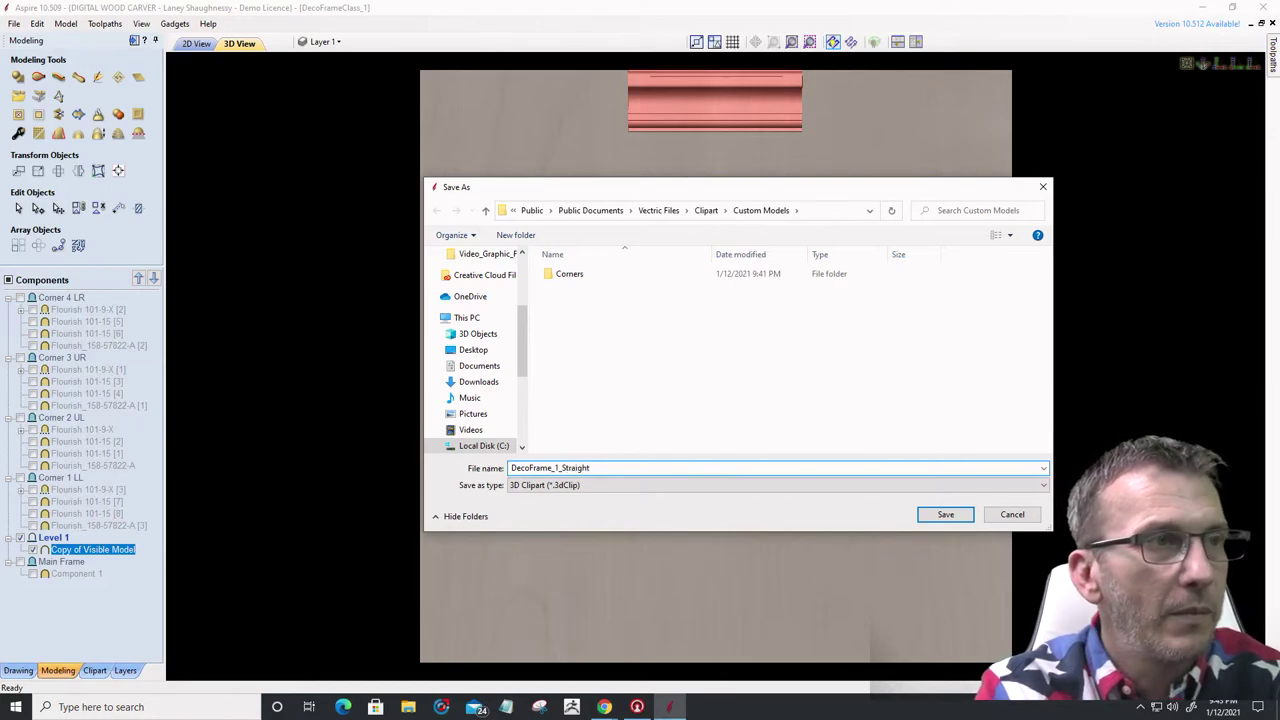
key("Return")
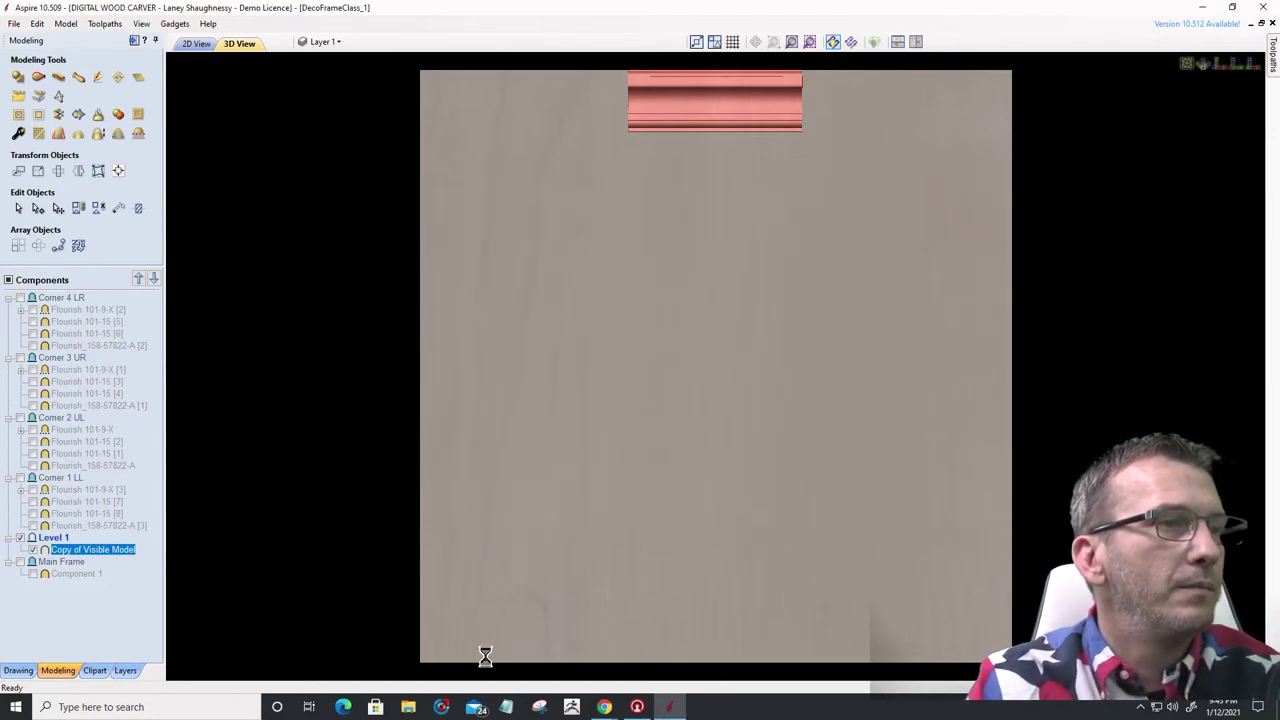
- Open File Explorer and browse to C:\Users\Public\Public Documents\Vectric Files\Clipart\Custom Models
left_click(410, 708)
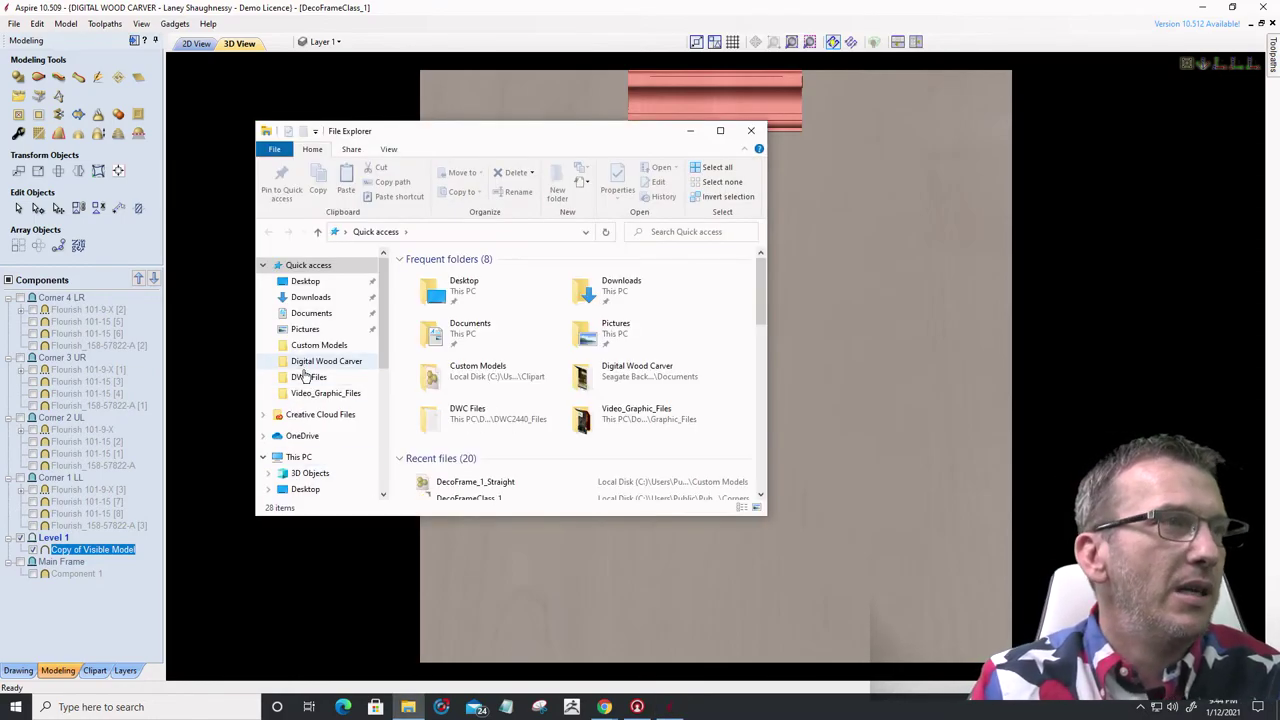
left_click(296, 457)
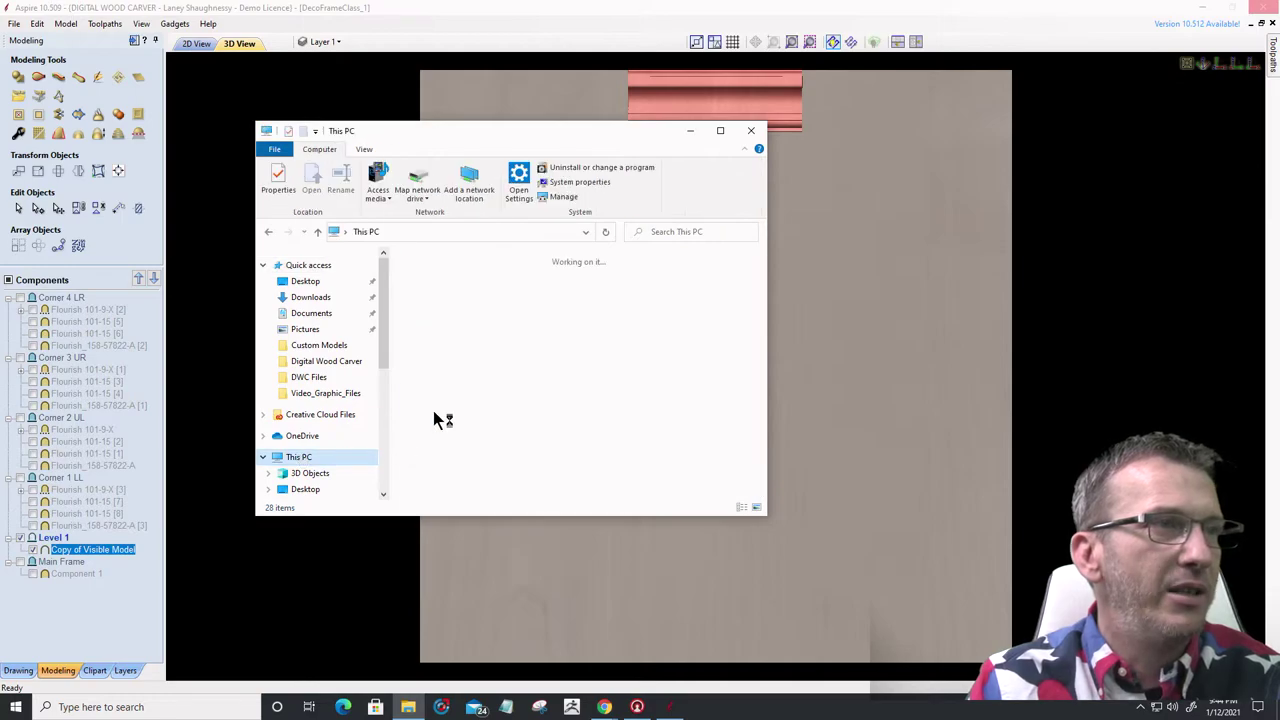
double_click(455, 453)
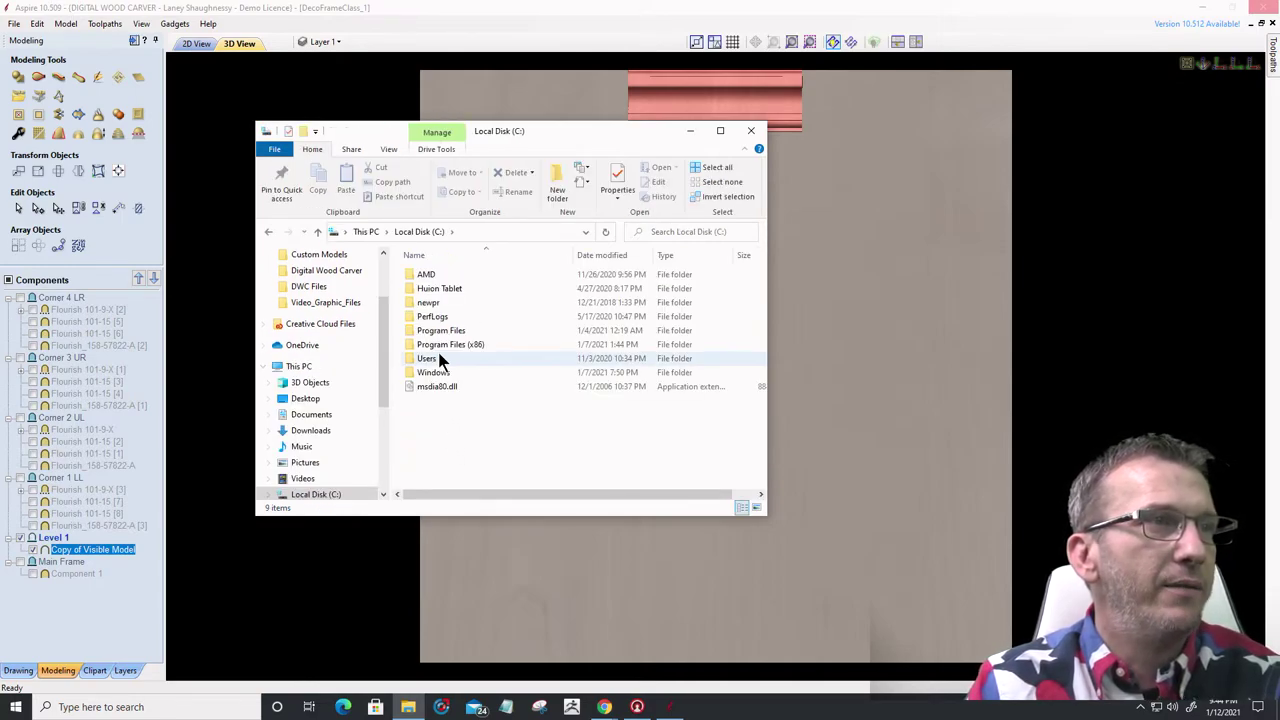
double_click(441, 360)
double_click(426, 303)
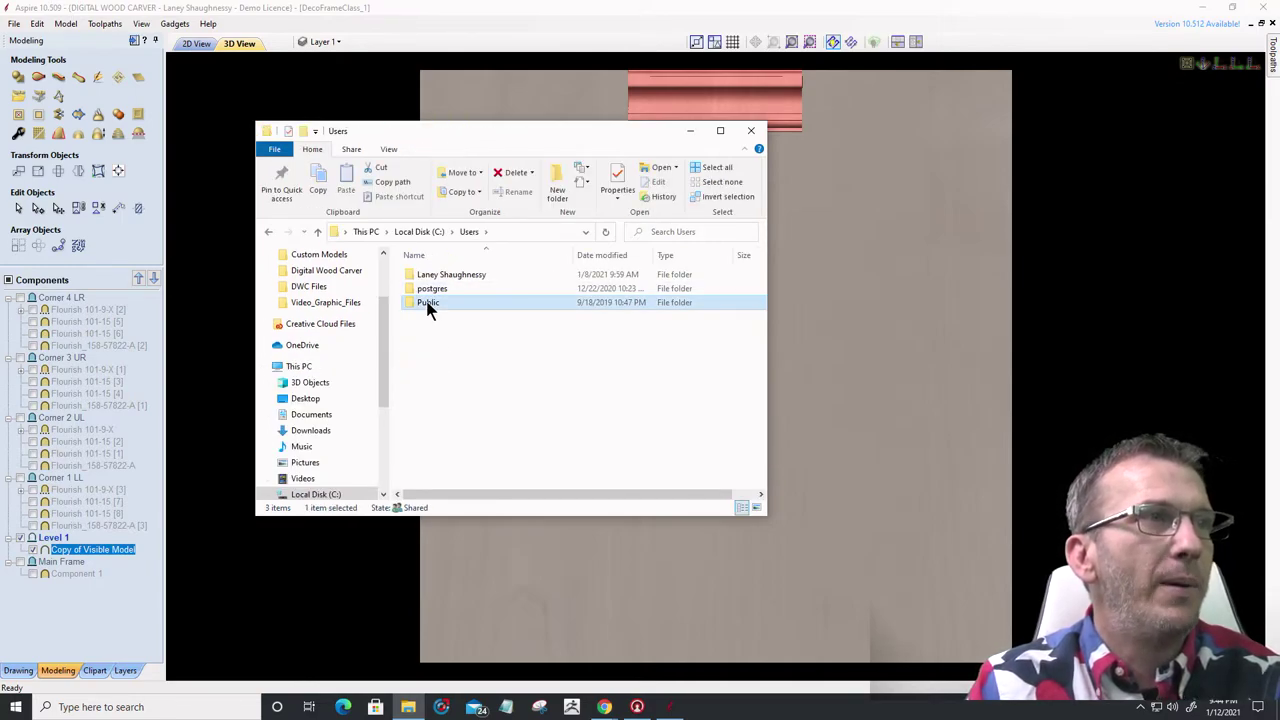
double_click(432, 290)
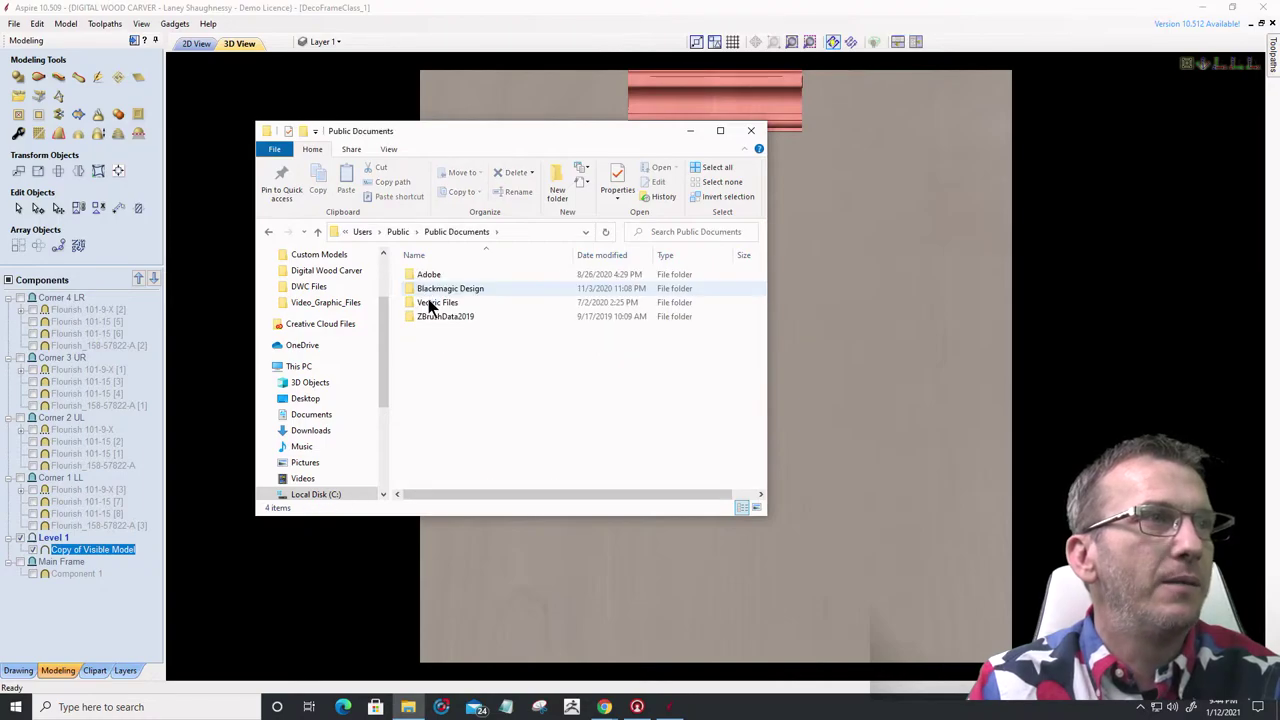
double_click(429, 303)
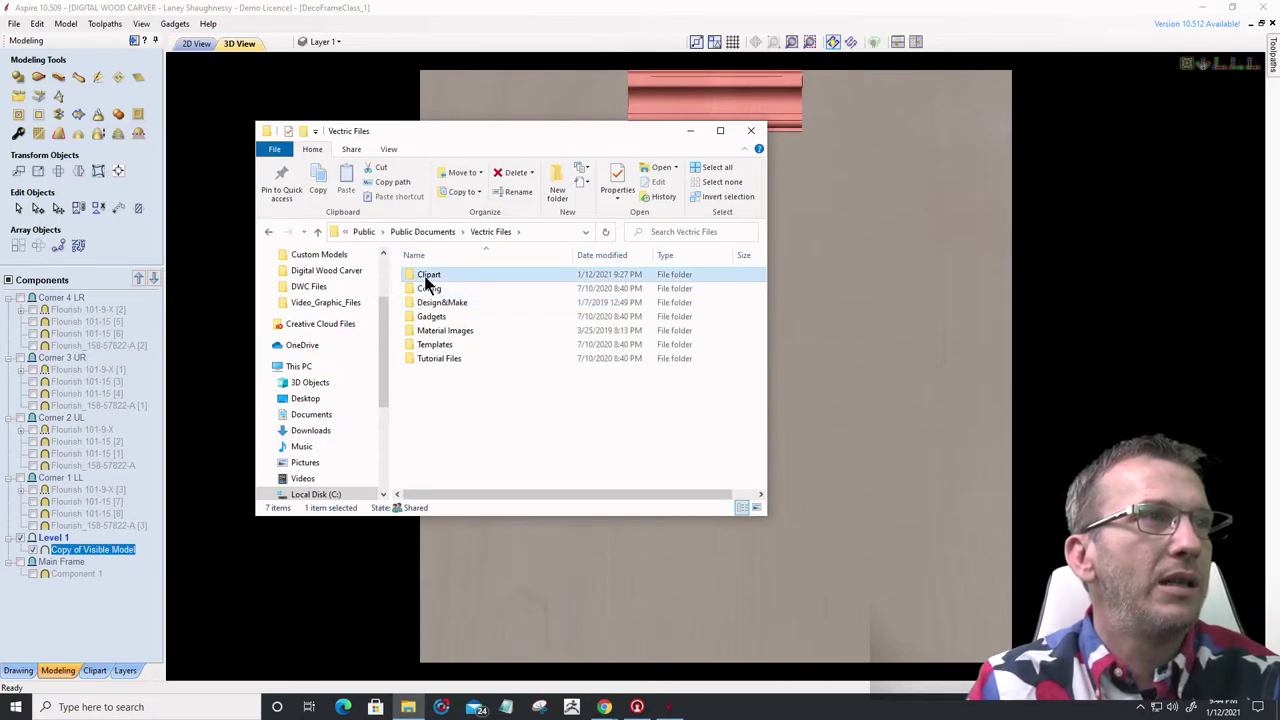
double_click(428, 276)
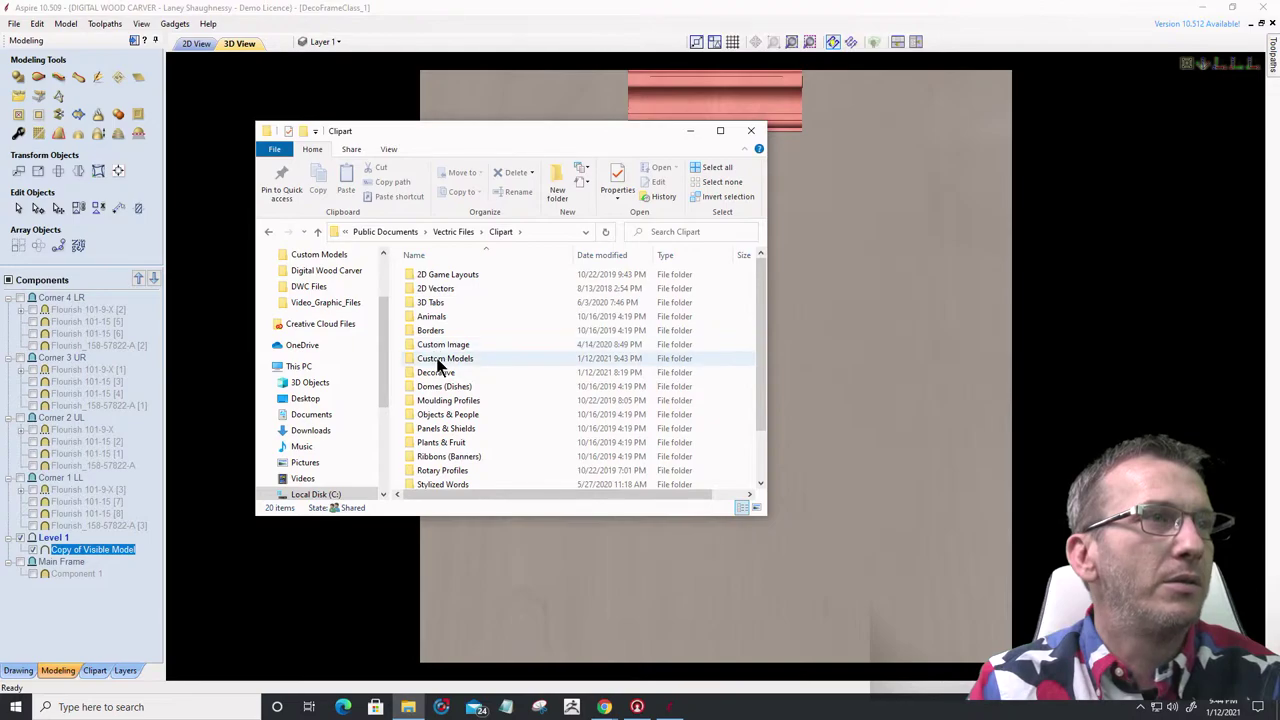
double_click(437, 360)
- Move DecoFrameClass_1 from the Corners folder up into Custom Models
left_click(429, 276)
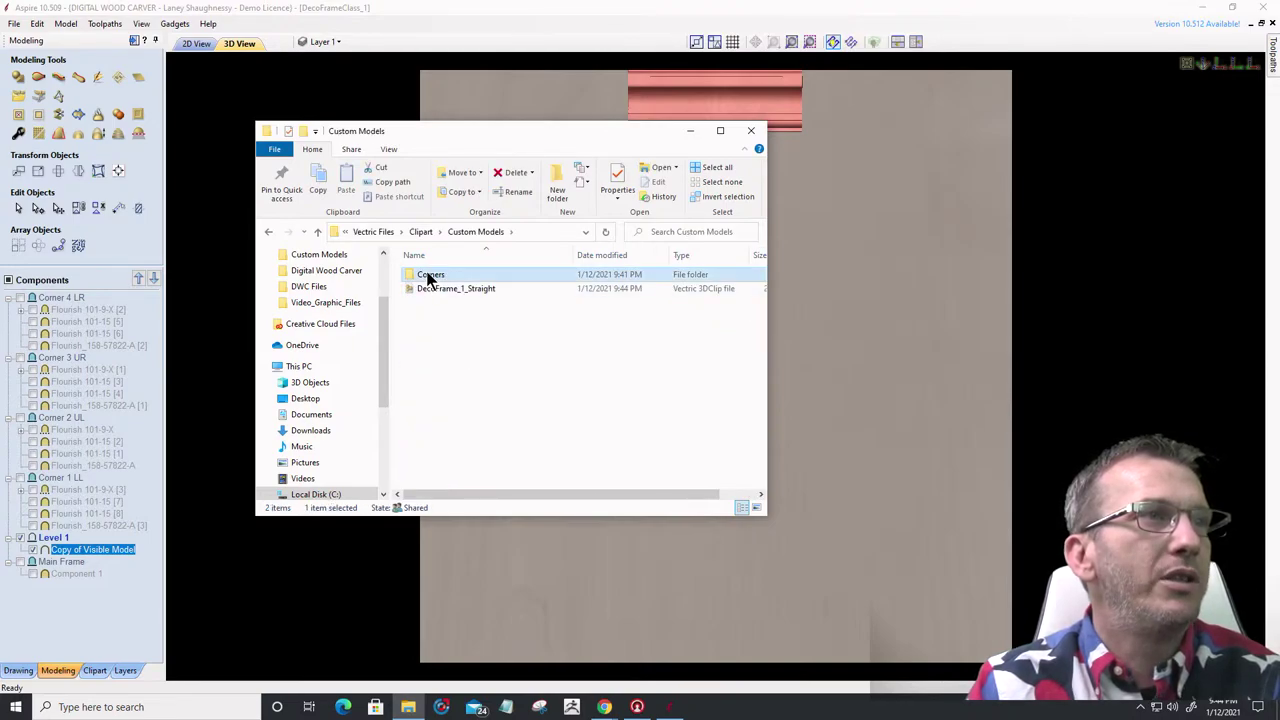
double_click(406, 274)
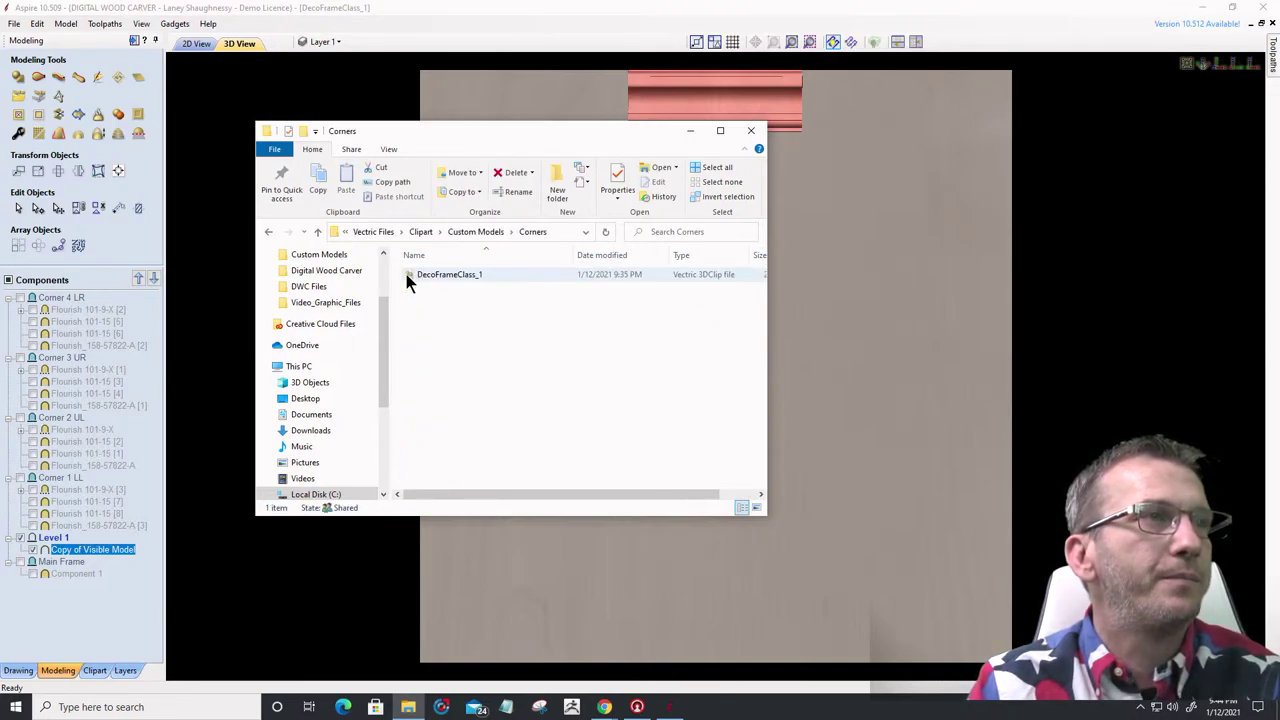
left_click_drag(434, 277, 471, 236)
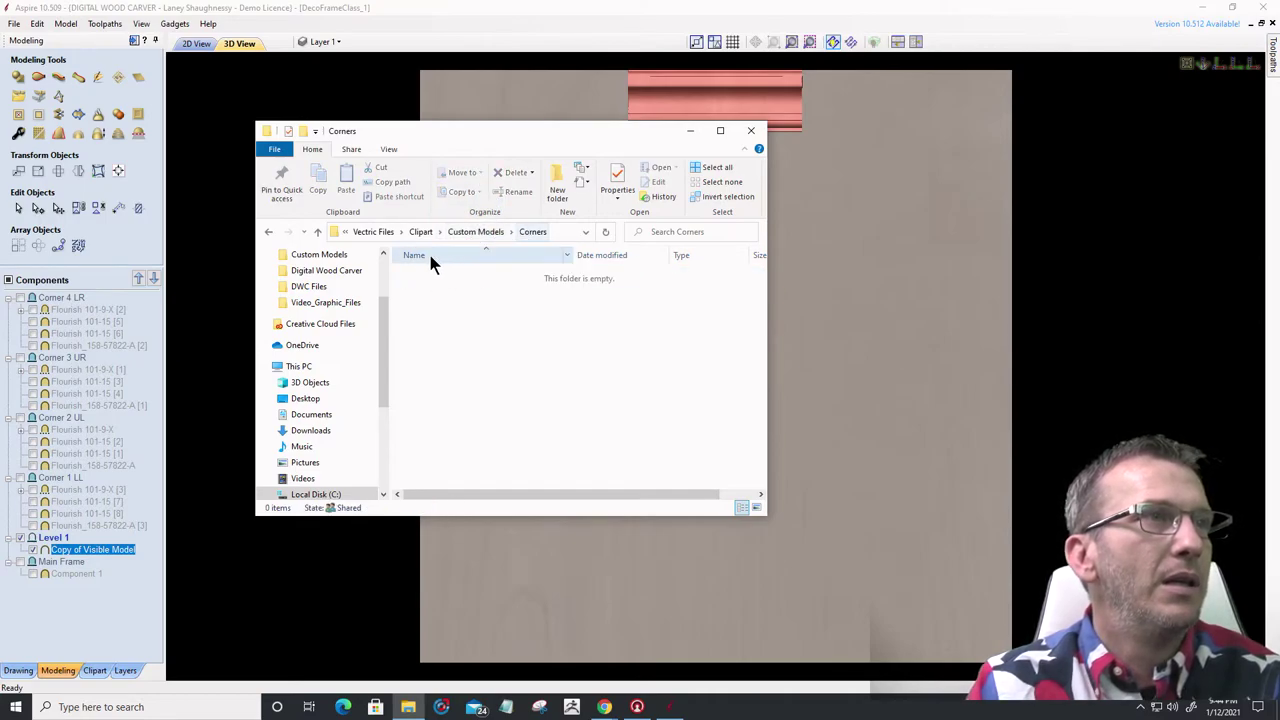
left_click(471, 232)
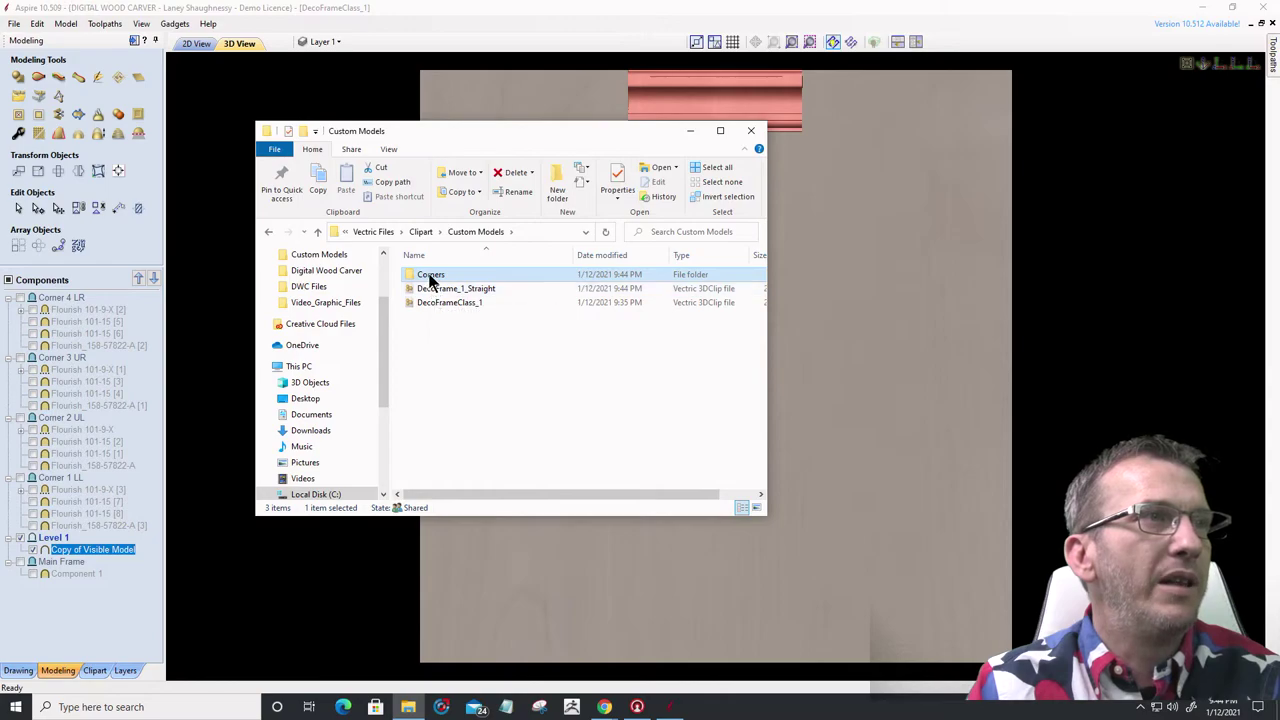
- Delete the empty Corners folder and rename DecoFrameClass_1 to DecoFrame_1_Corner
right_click(428, 276)
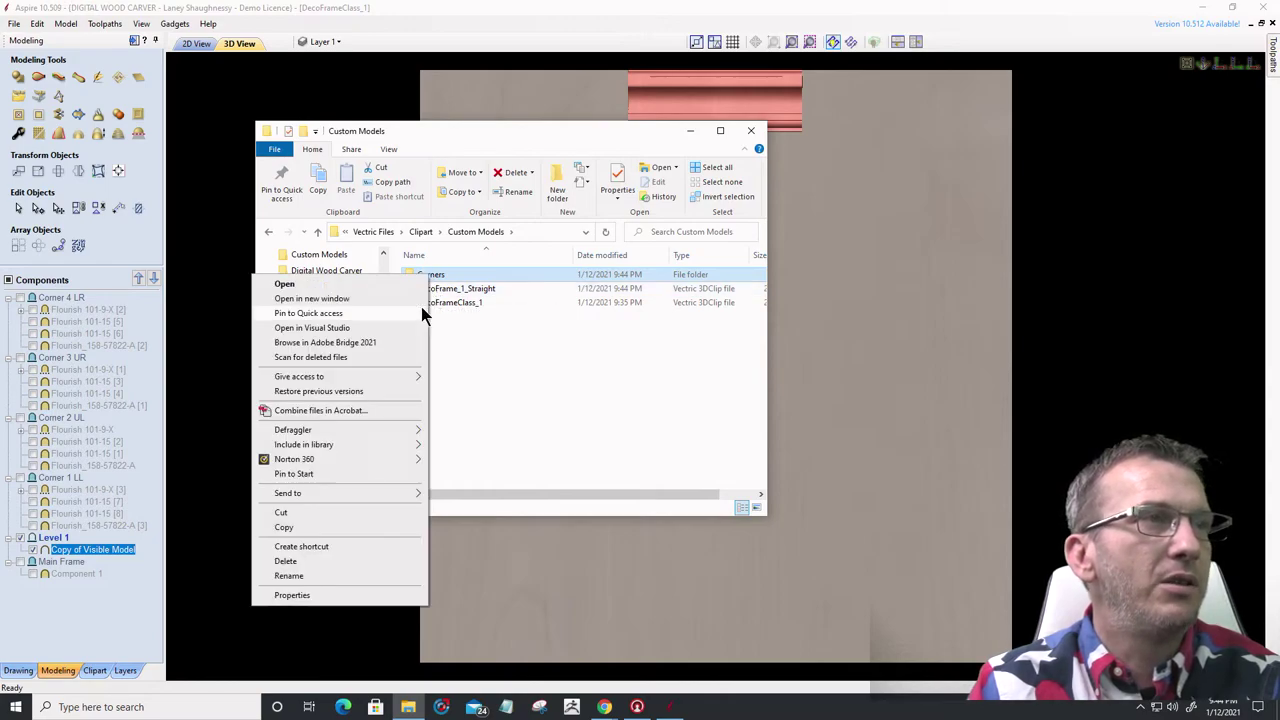
left_click(295, 562)
left_click(431, 292)
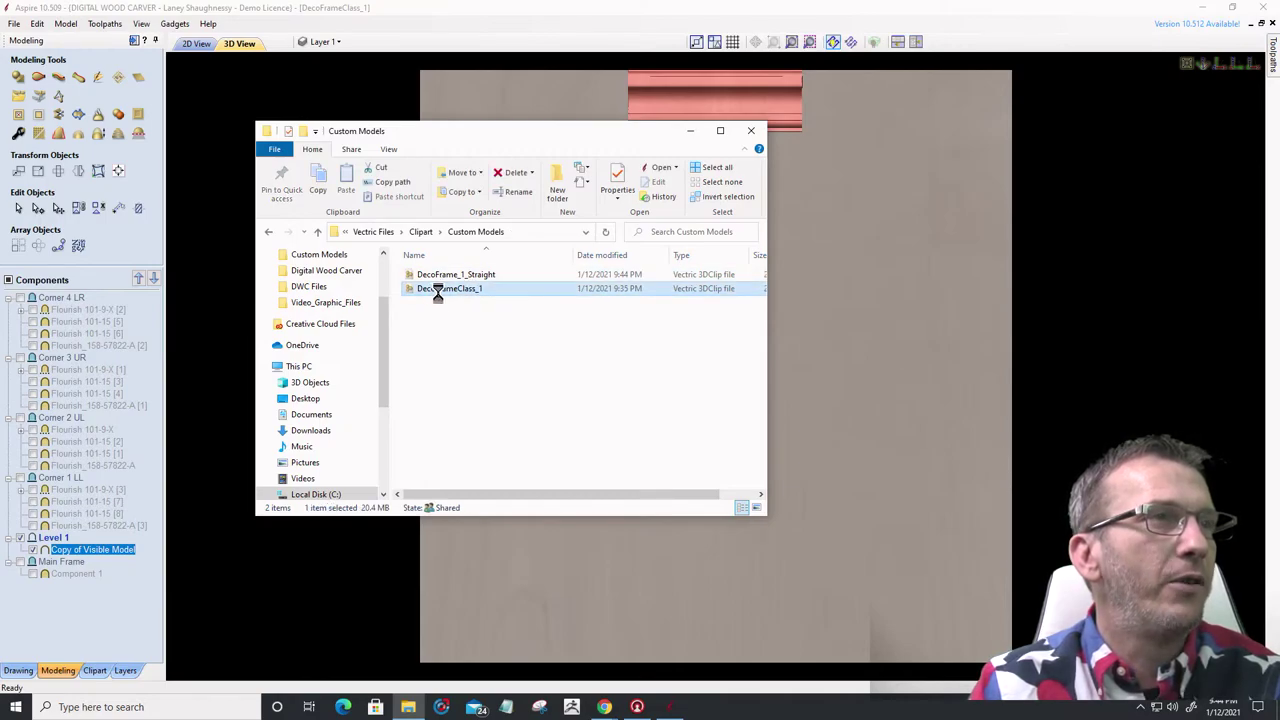
right_click(434, 296)
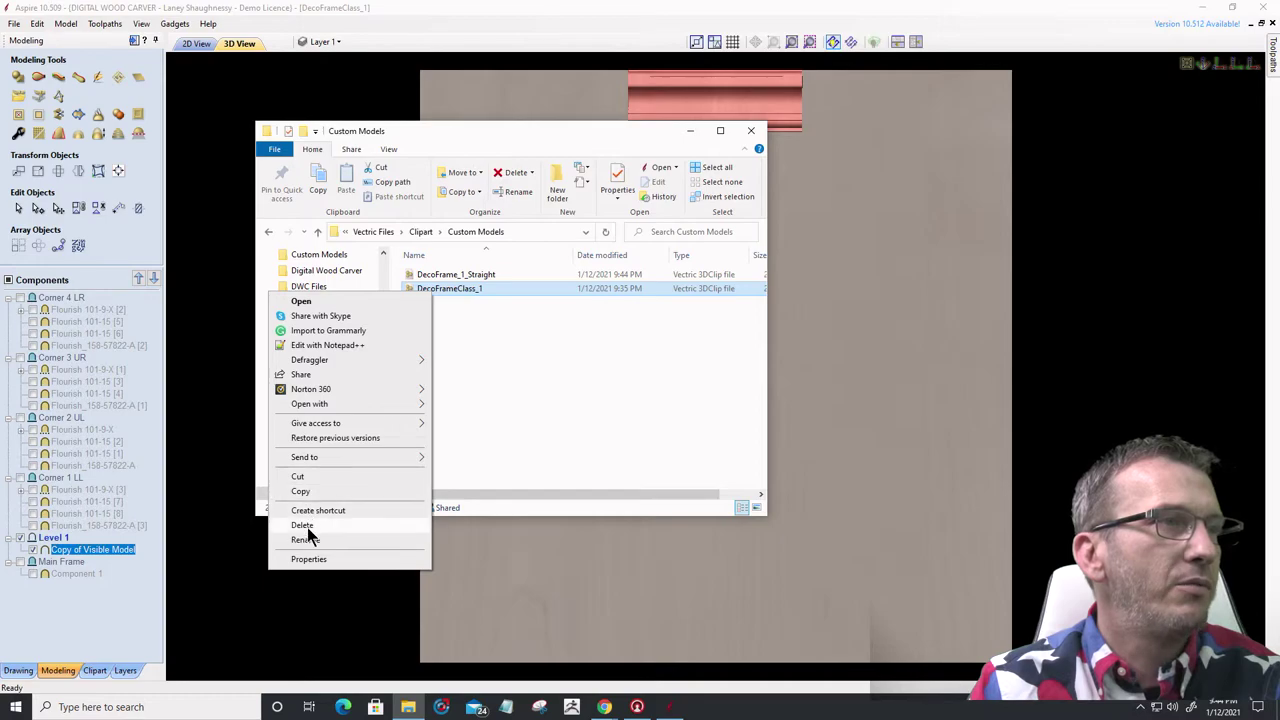
left_click(305, 540)
left_click(458, 289)
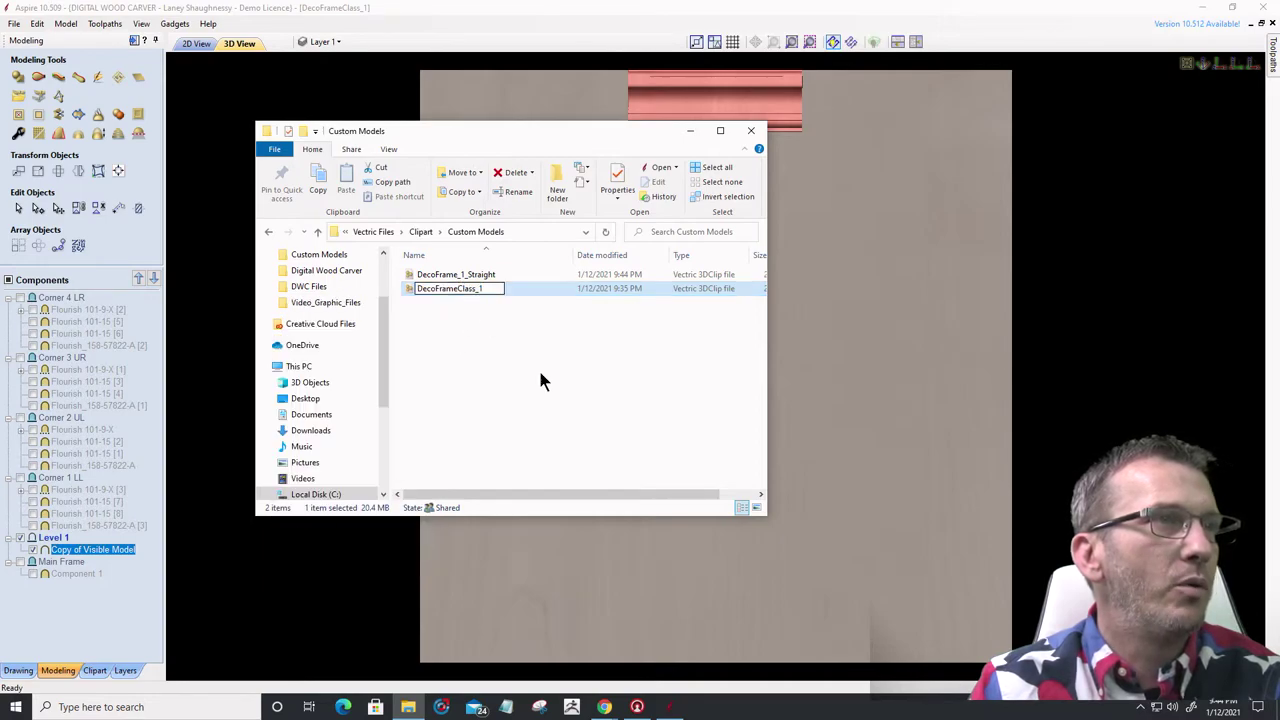
key("Delete")
key("Delete")
key("Delete")
key("Delete")
key("Delete")
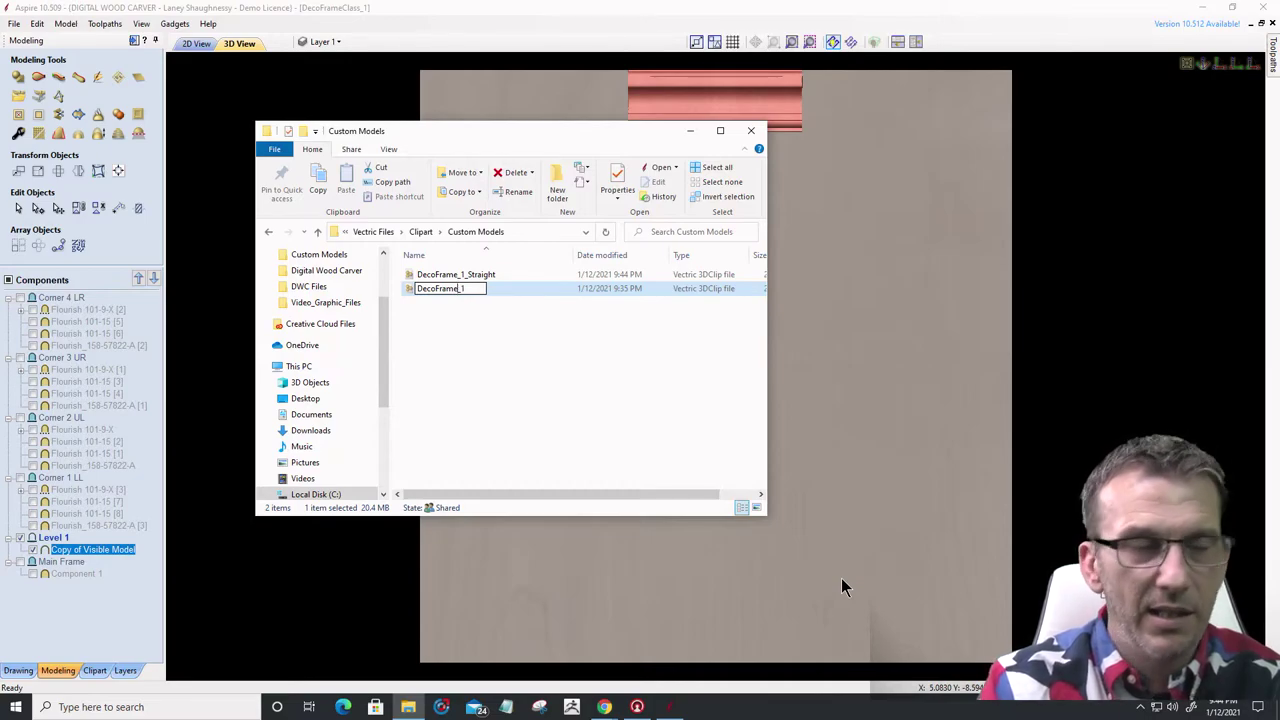
type("_Corner")
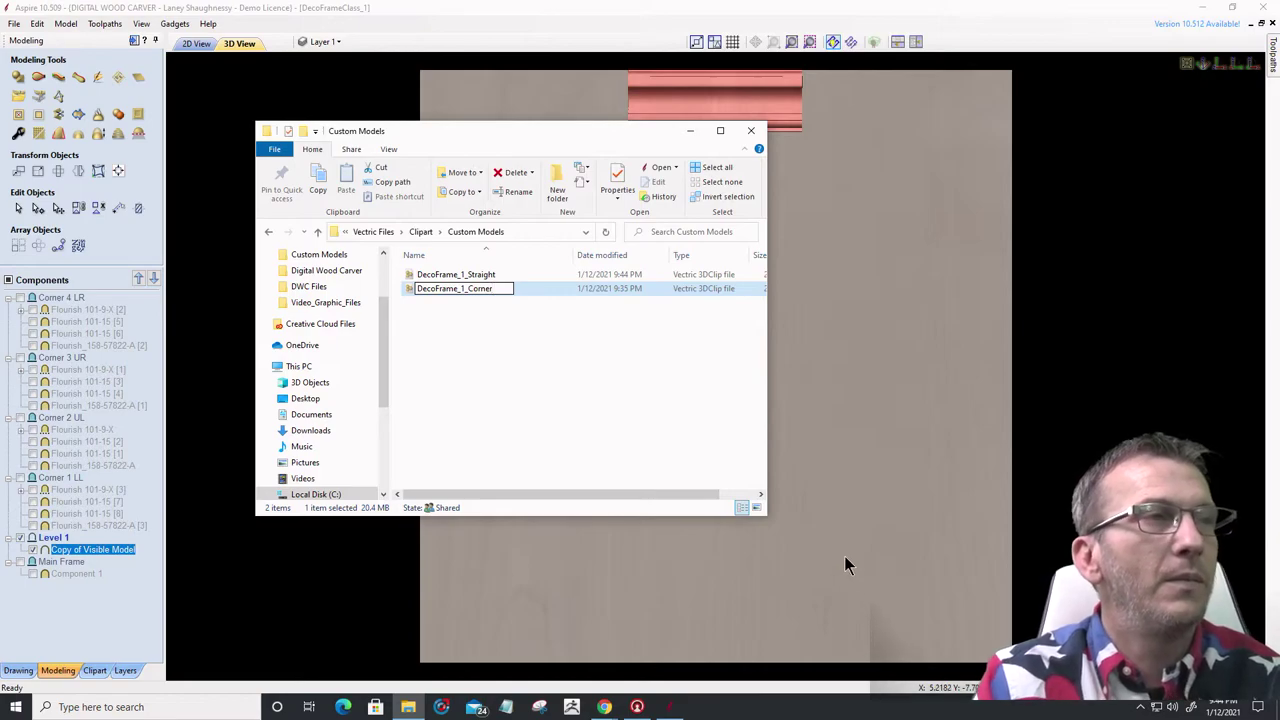
left_click(570, 374)
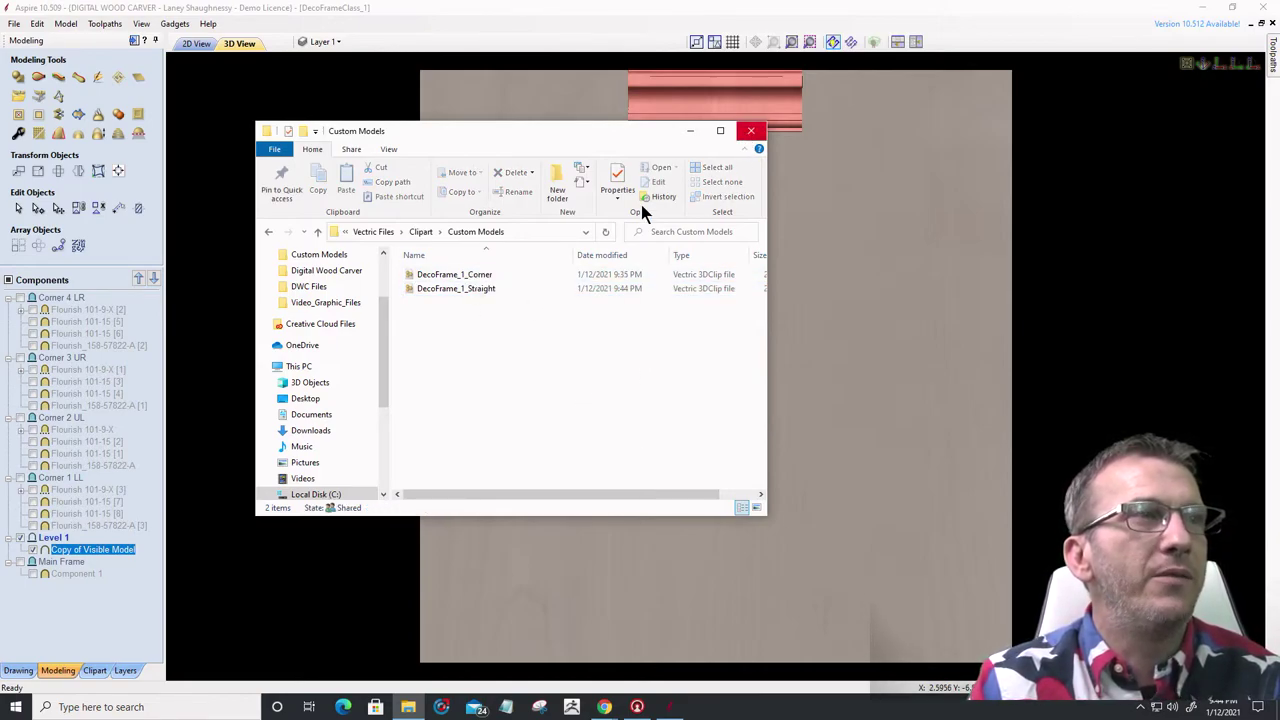
- Close the Custom Models File Explorer window and save DecoFrameClass_1 with File > Save
left_click(751, 130)
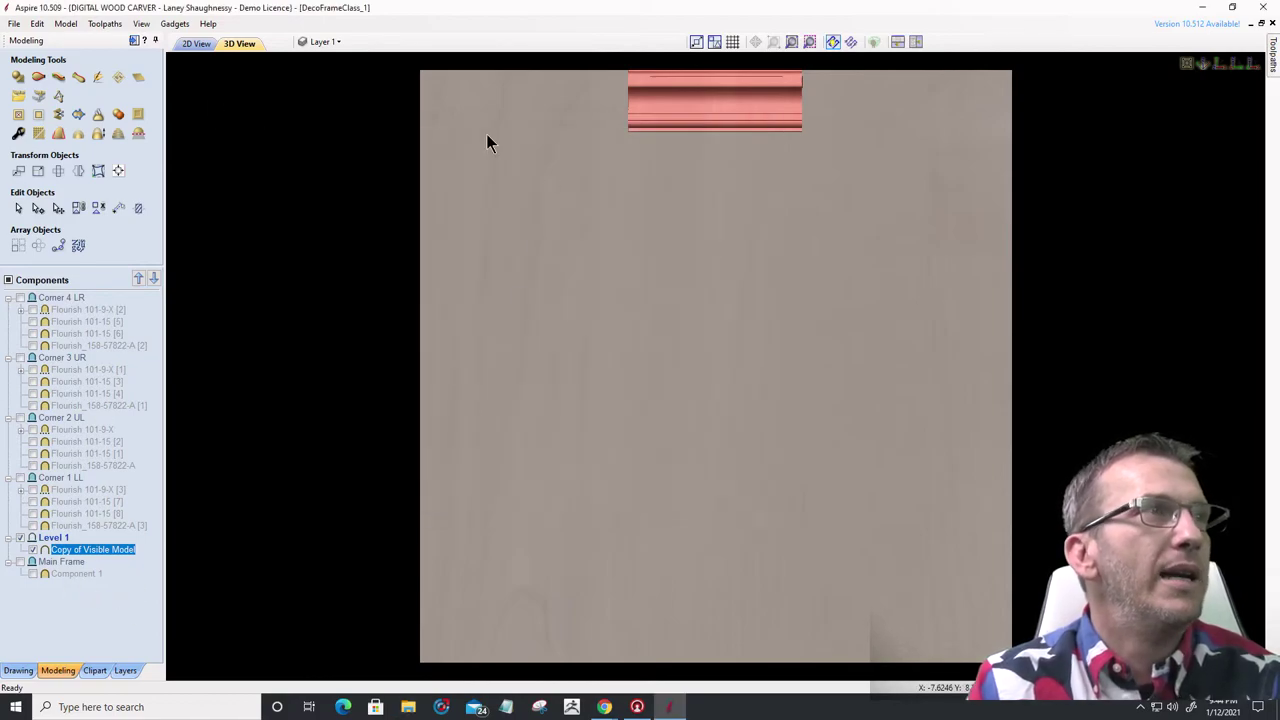
left_click(14, 23)
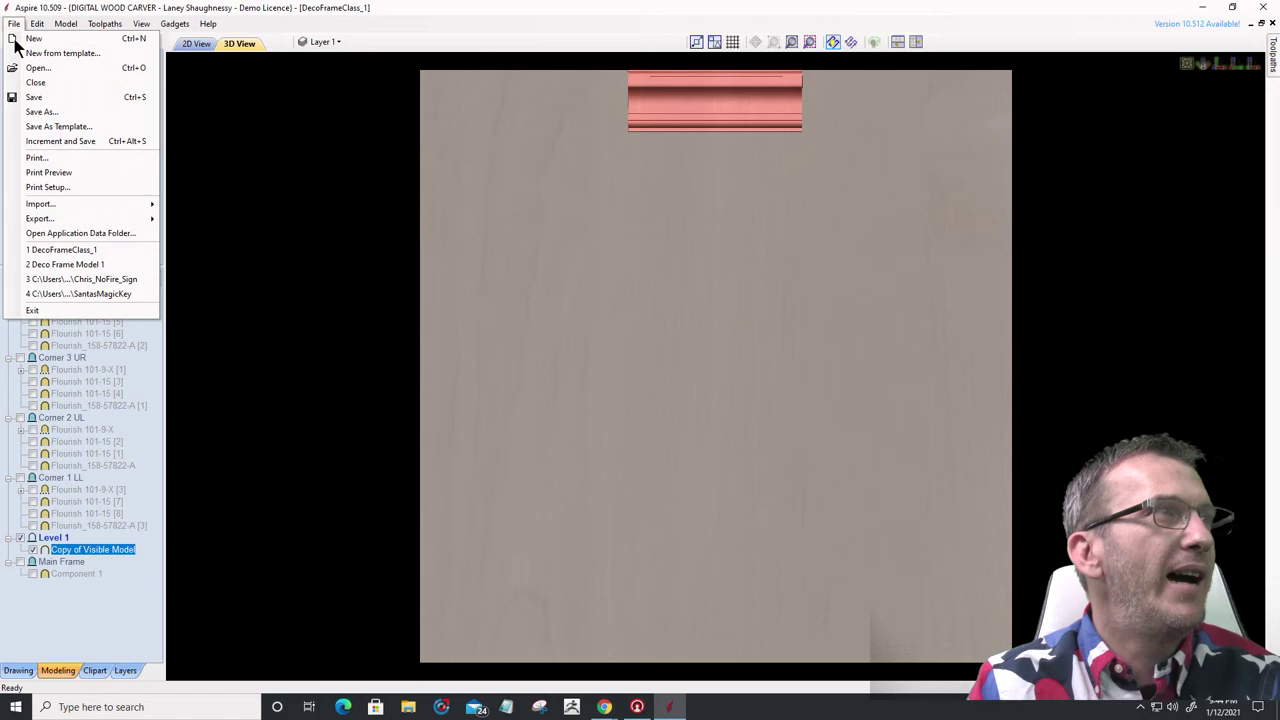
left_click(43, 96)
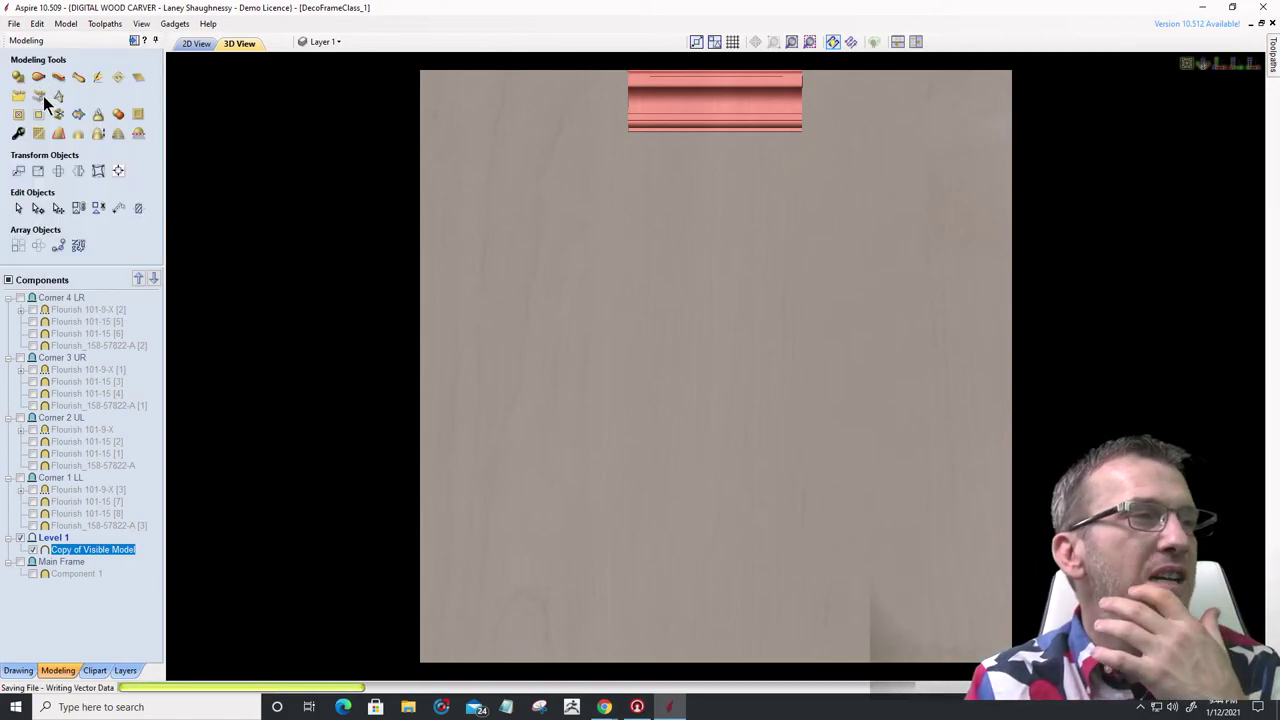
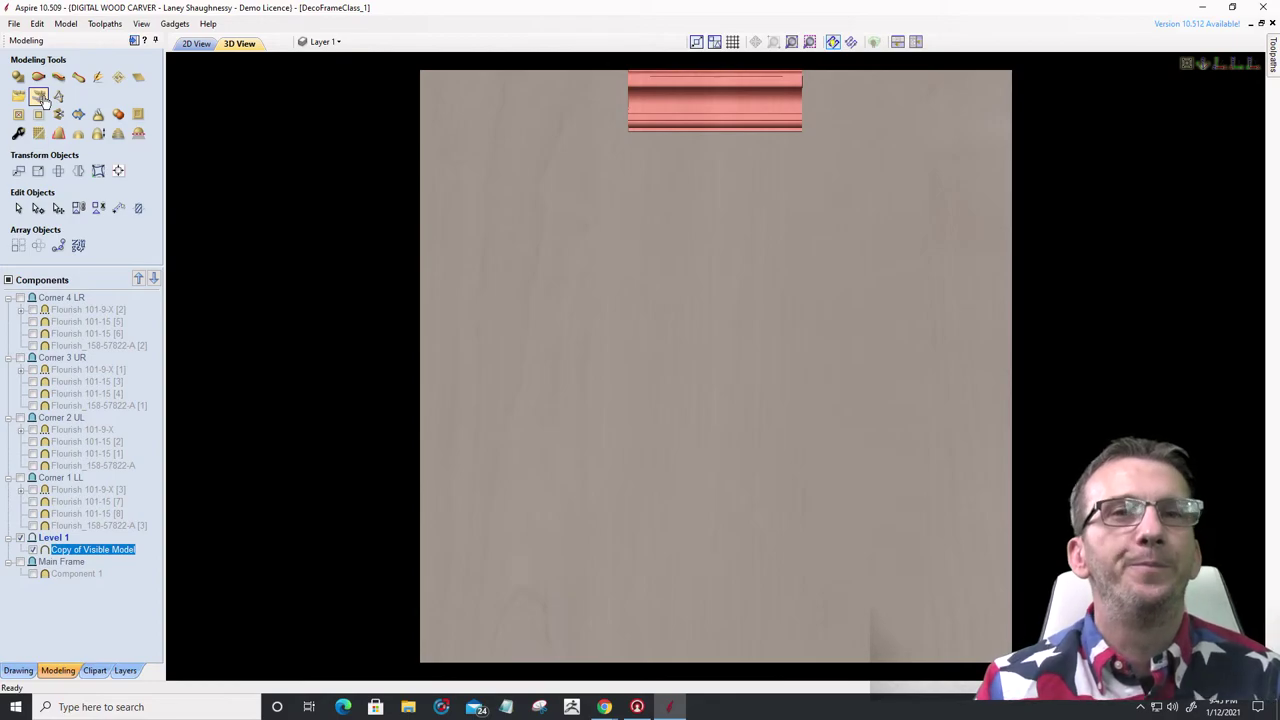
- Close the frame project and create a 16 x 10 inch job at Extremely High (20 x Slower) resolution
left_click(14, 24)
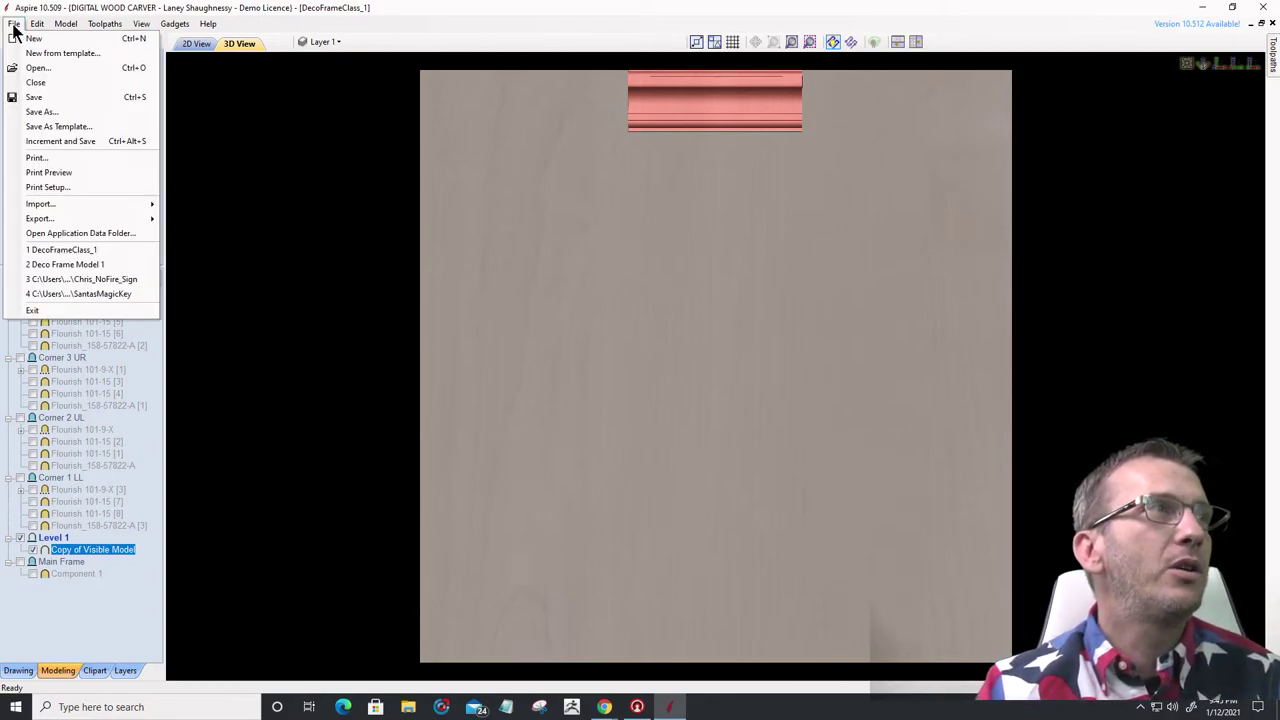
left_click(36, 82)
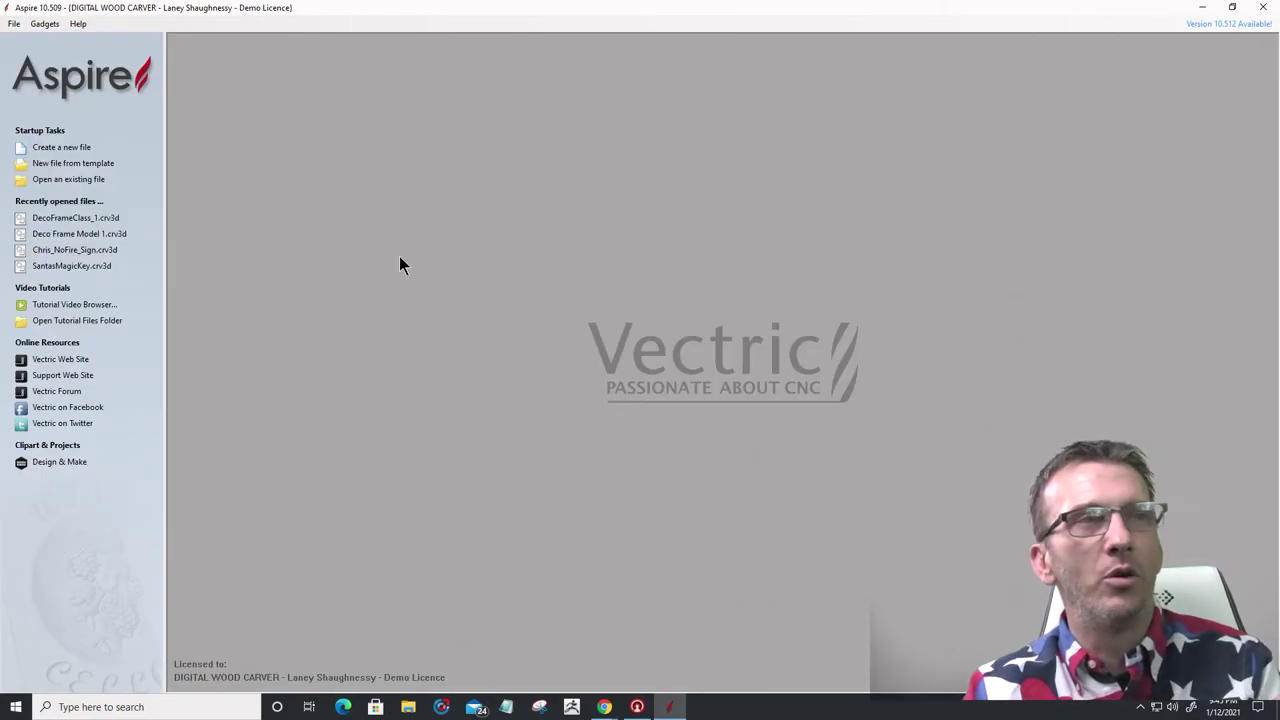
left_click(73, 148)
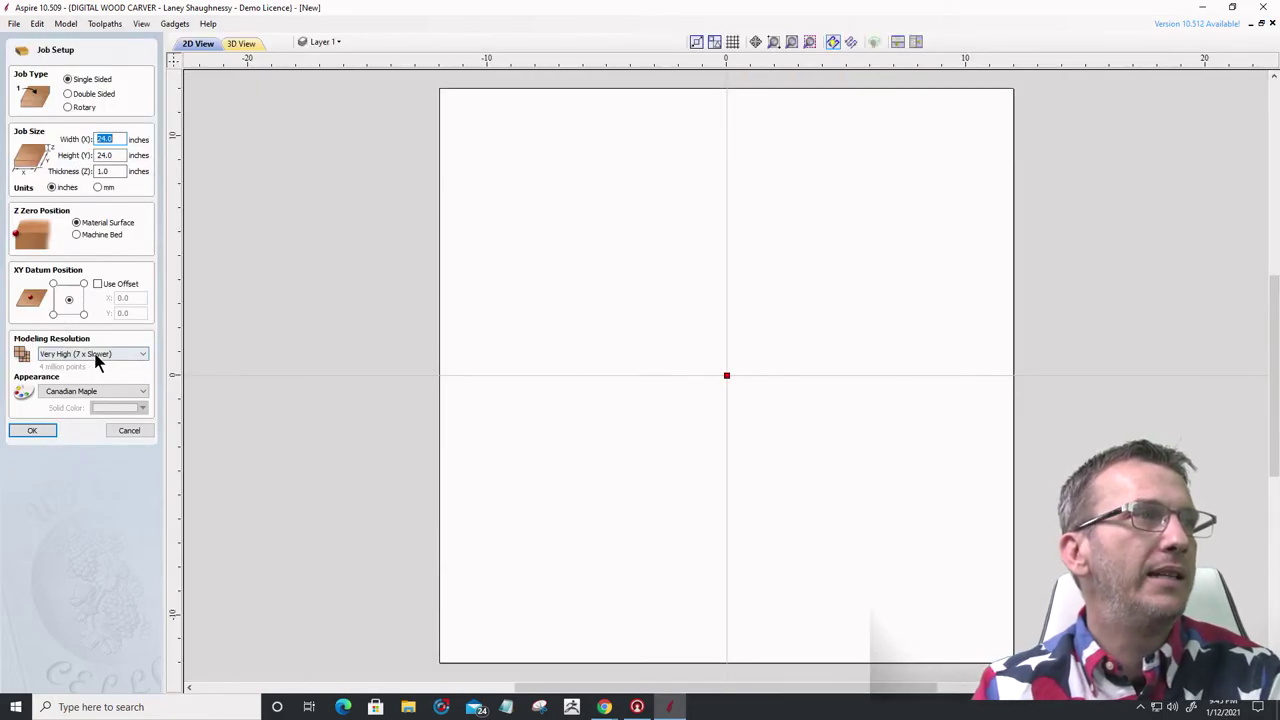
left_click(97, 355)
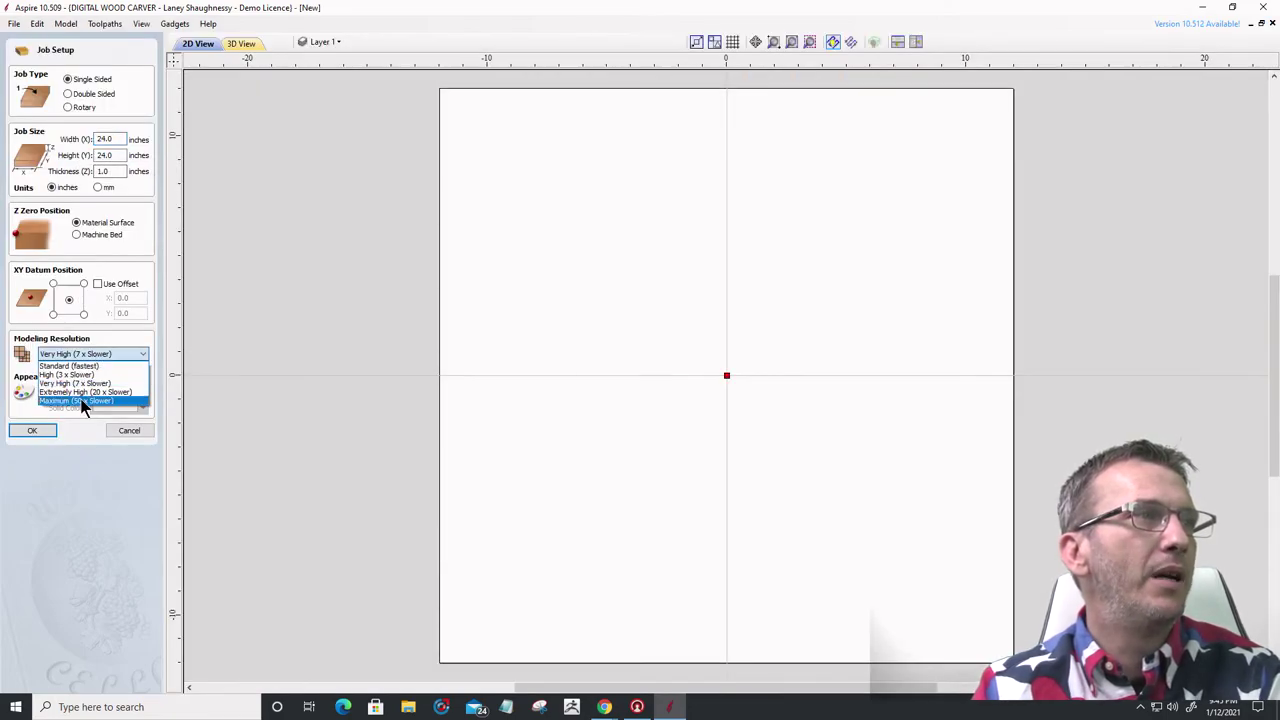
left_click(92, 393)
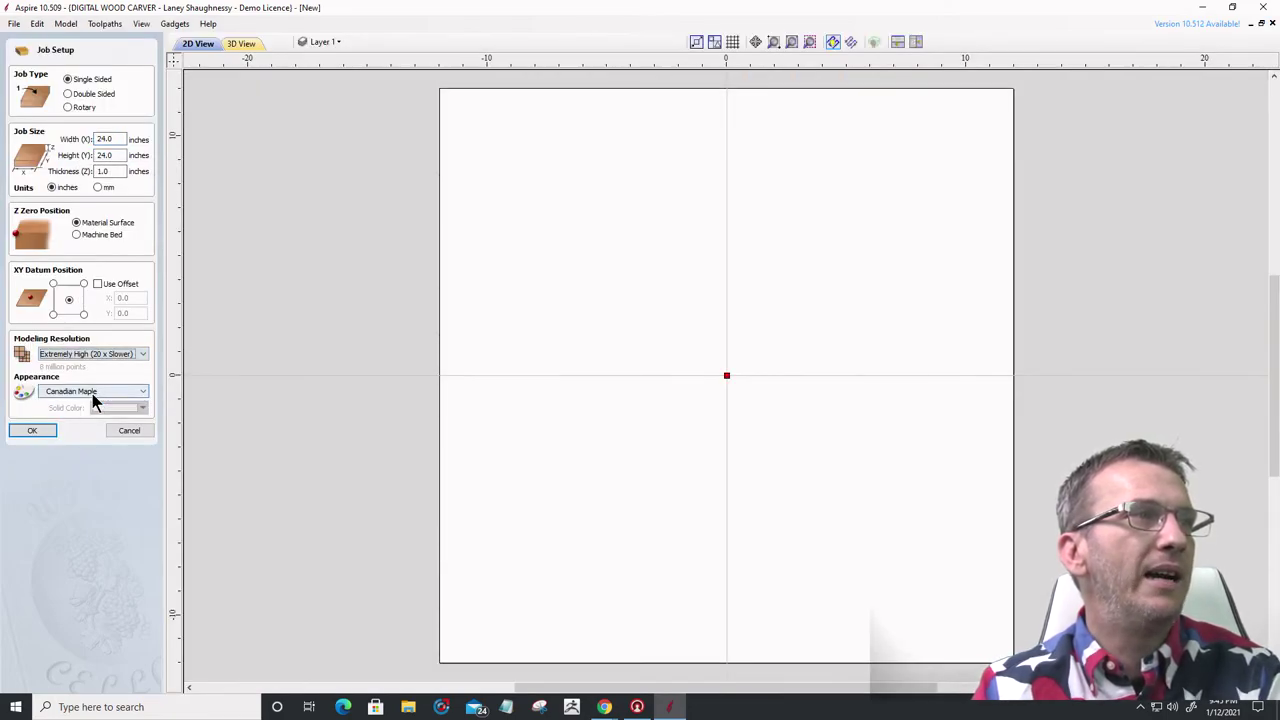
left_click_drag(109, 137, 91, 139)
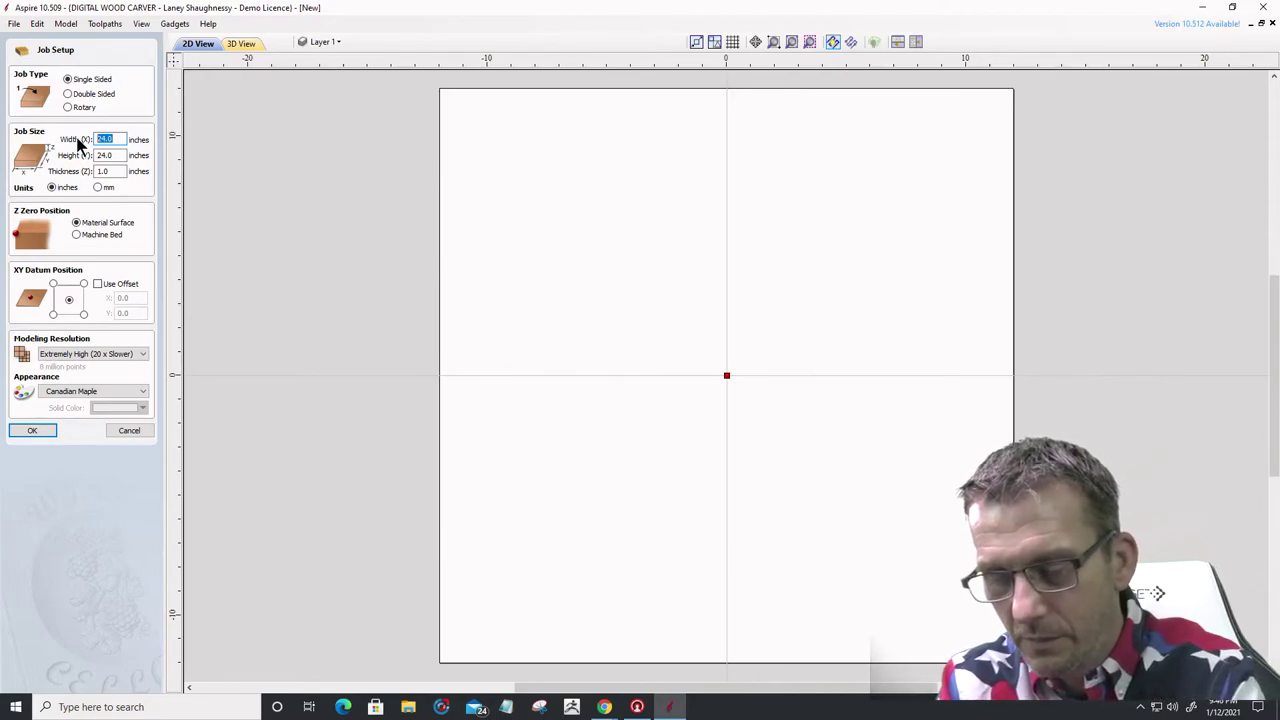
type("16")
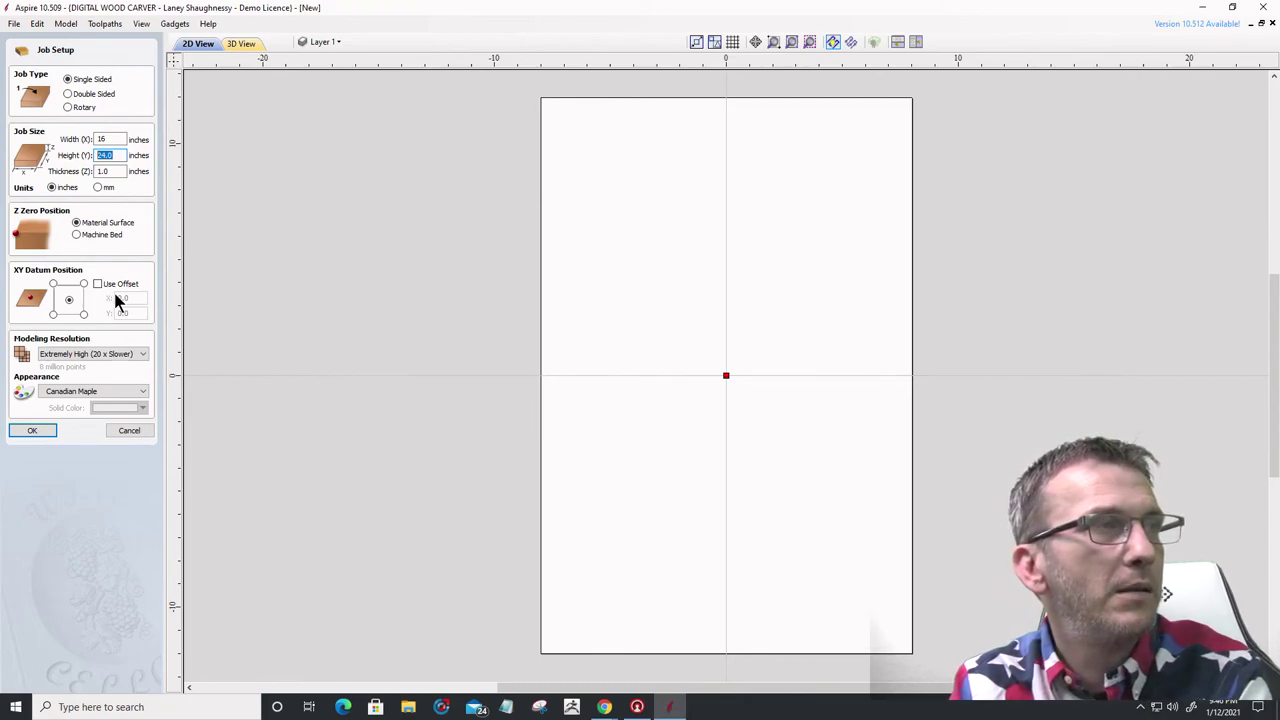
type("10")
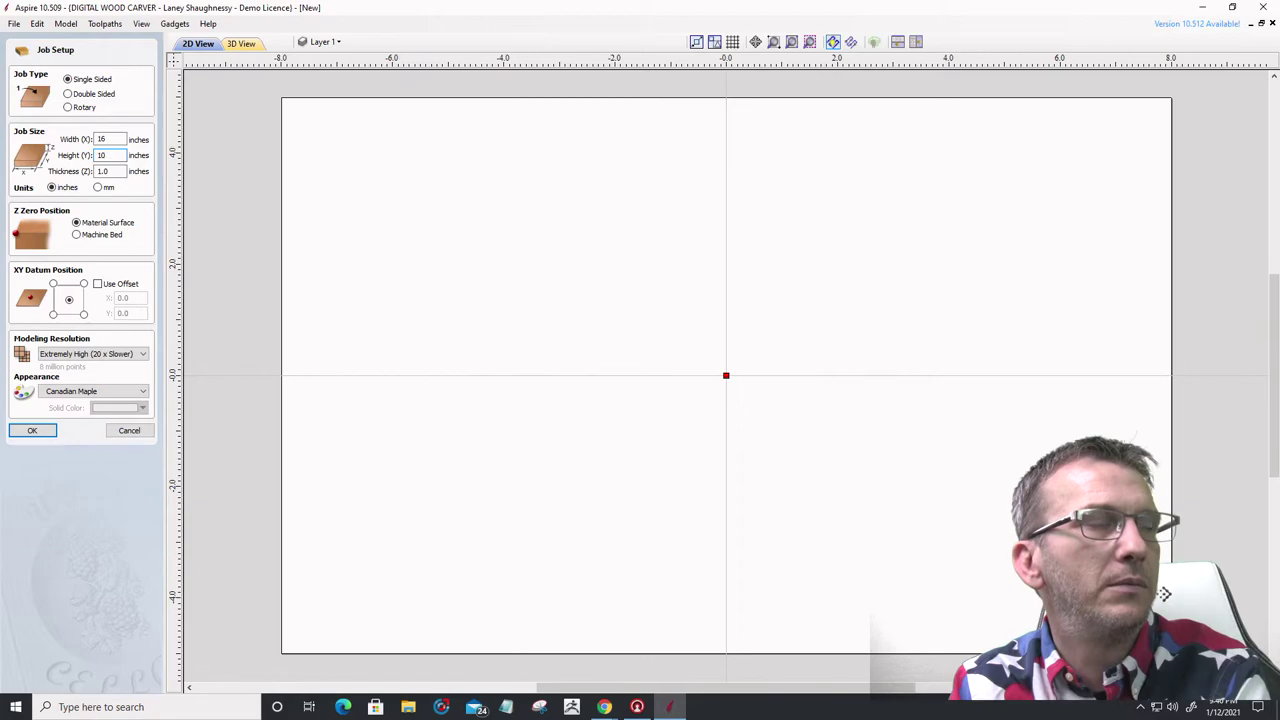
left_click(30, 432)
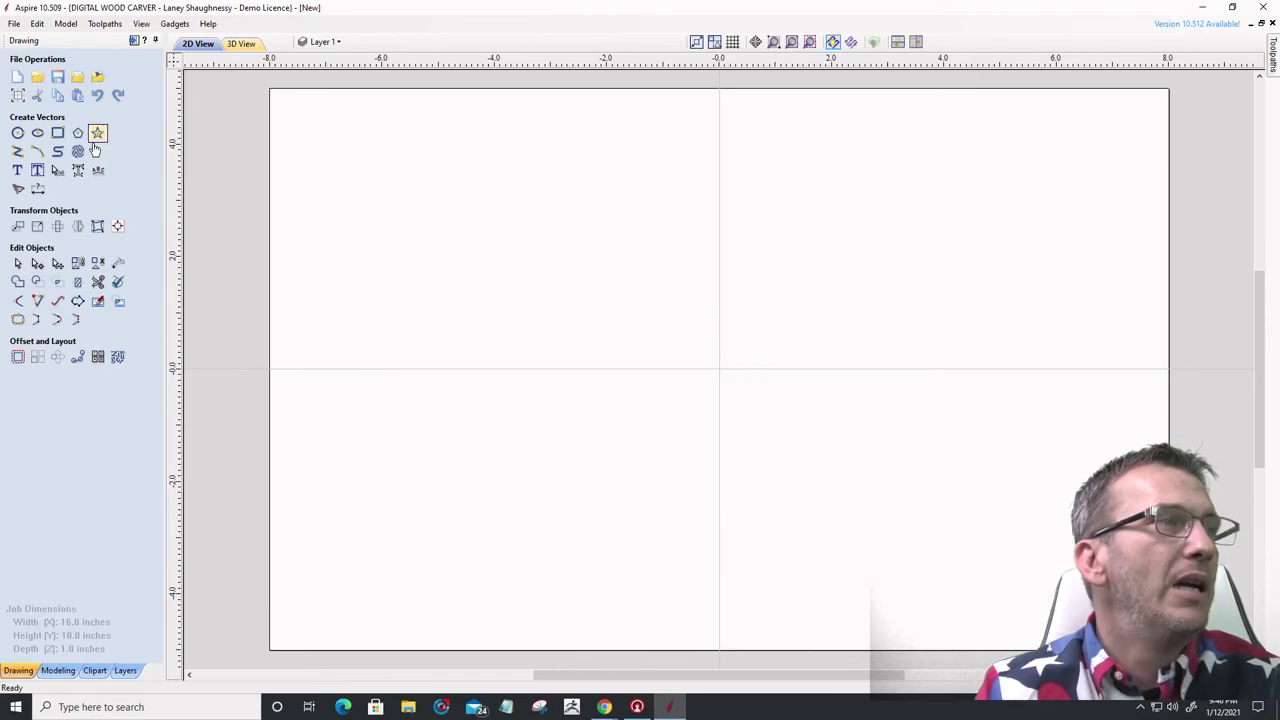
- Drag the DecoFrame_1_Corner and DecoFrame_1_Straight clips from the Clipart library into the job
left_click(57, 671)
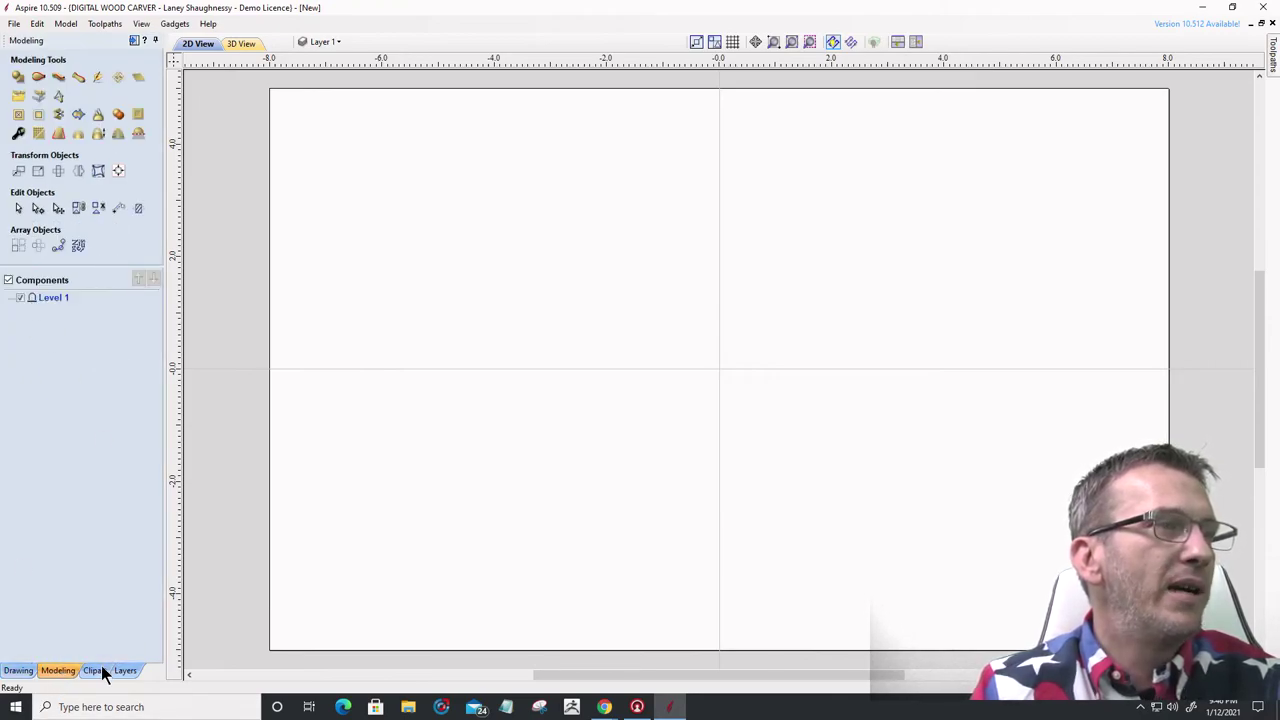
left_click(95, 671)
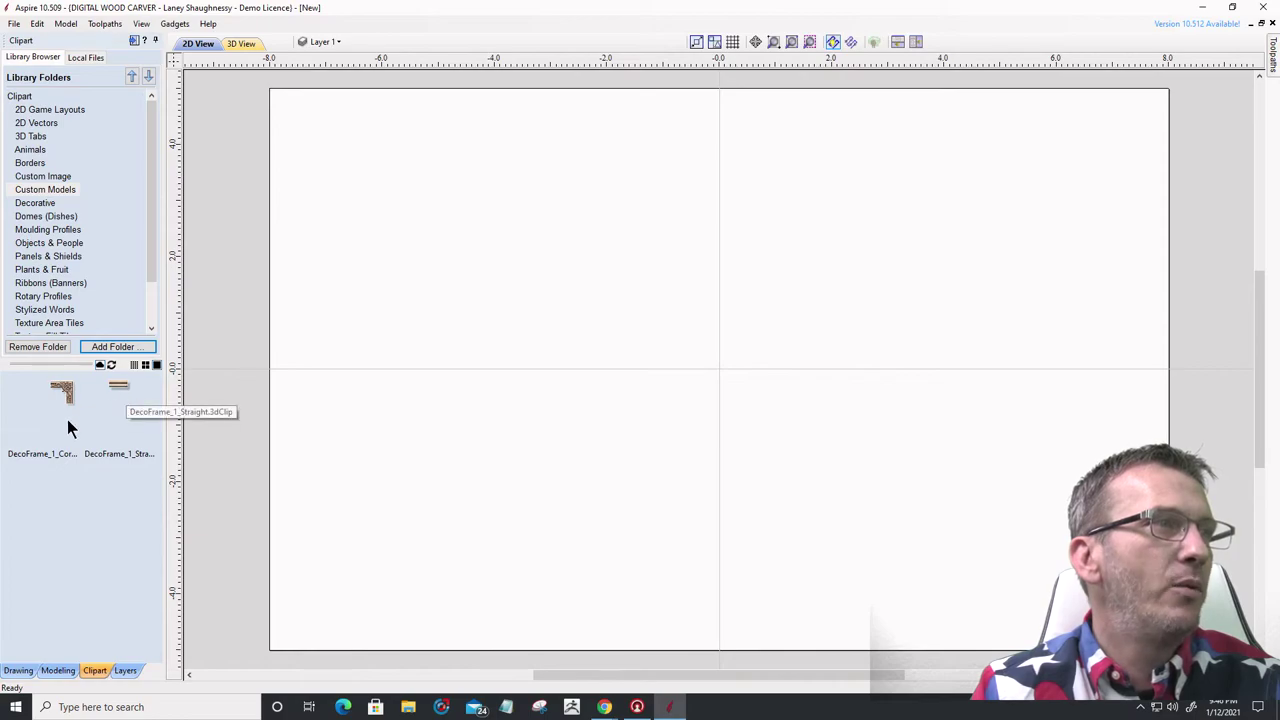
left_click_drag(62, 395, 1120, 177)
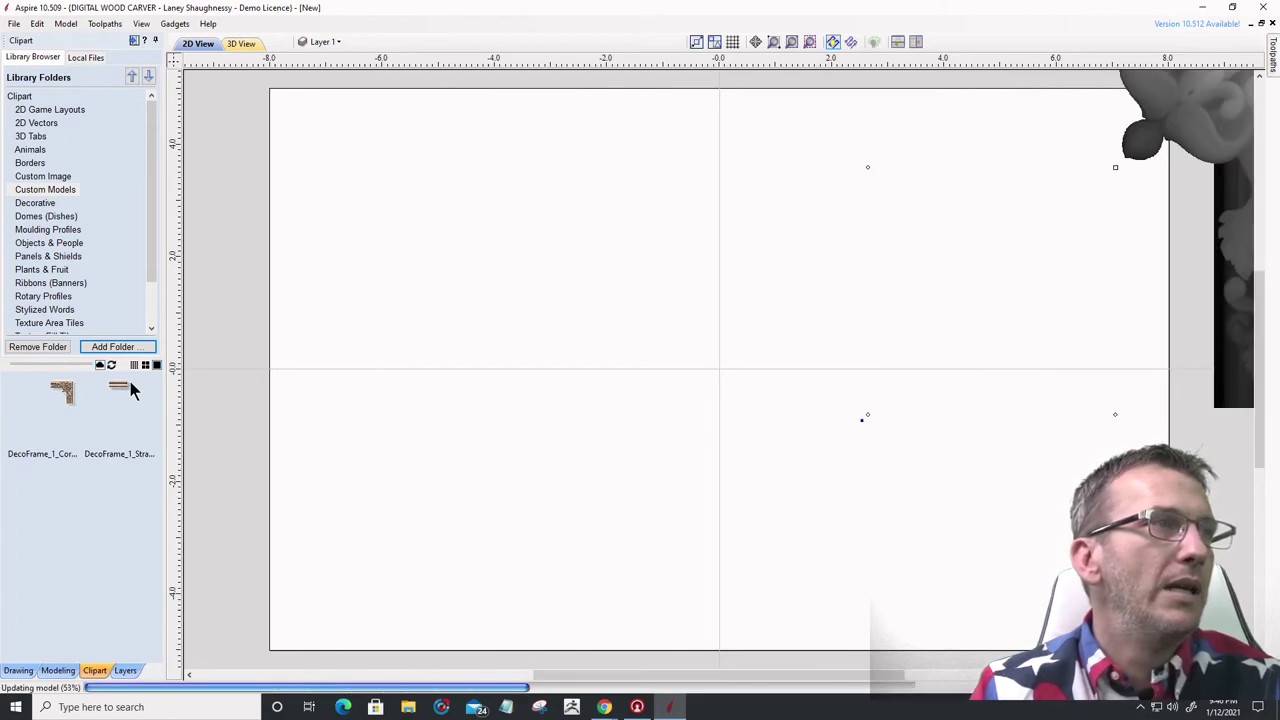
left_click_drag(120, 393, 635, 253)
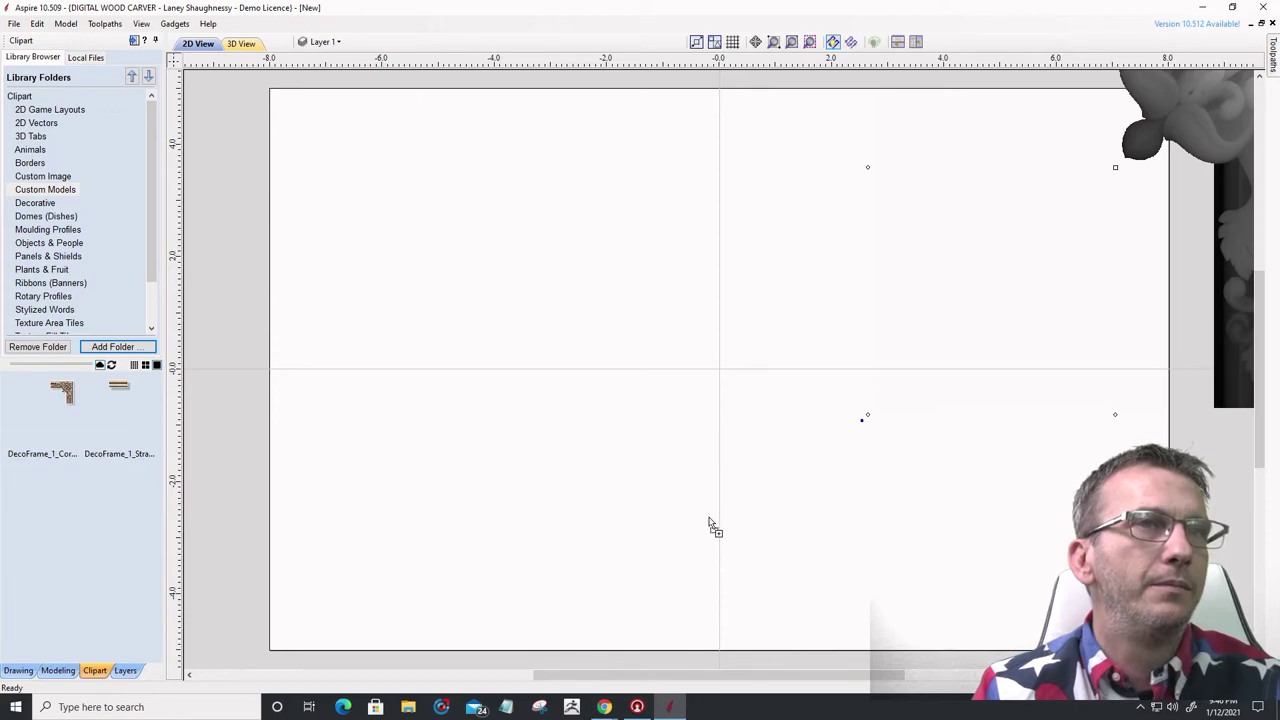
left_click_drag(710, 522, 709, 523)
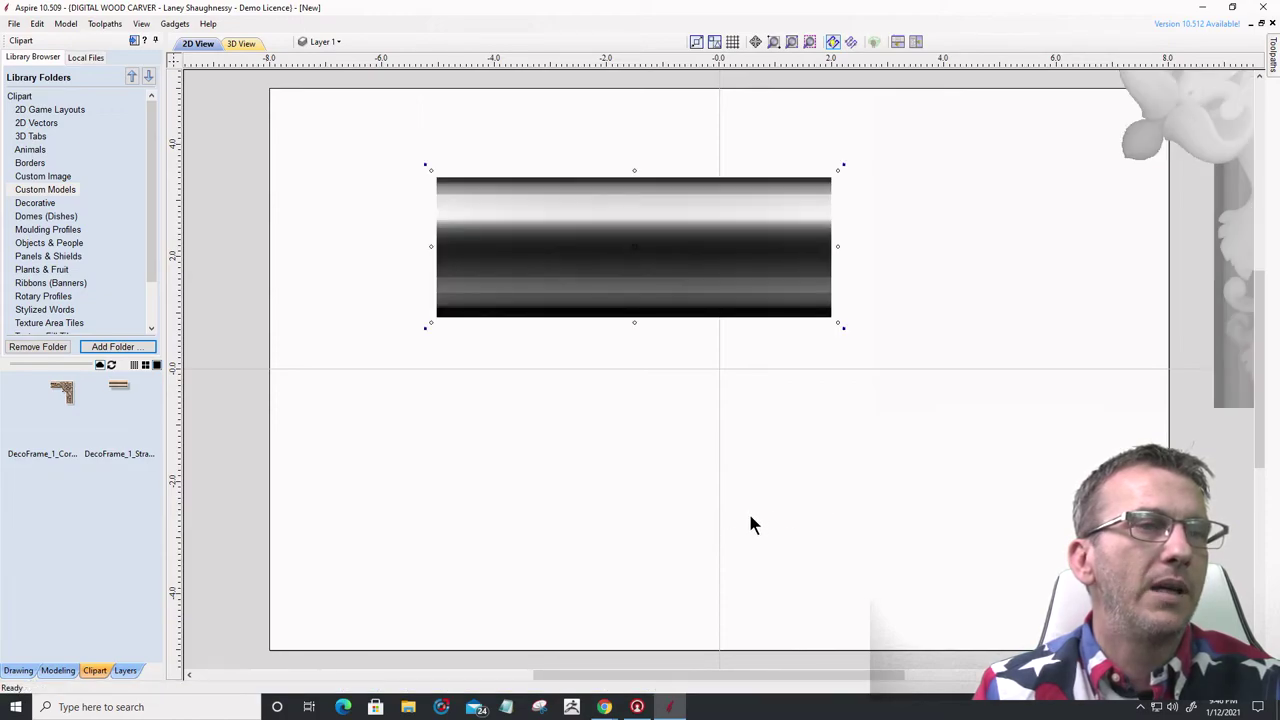
scroll(753, 523, "down", 3)
- Scale down the DecoFrame corner clip and move it snug into the job's top-right corner
left_click(877, 347)
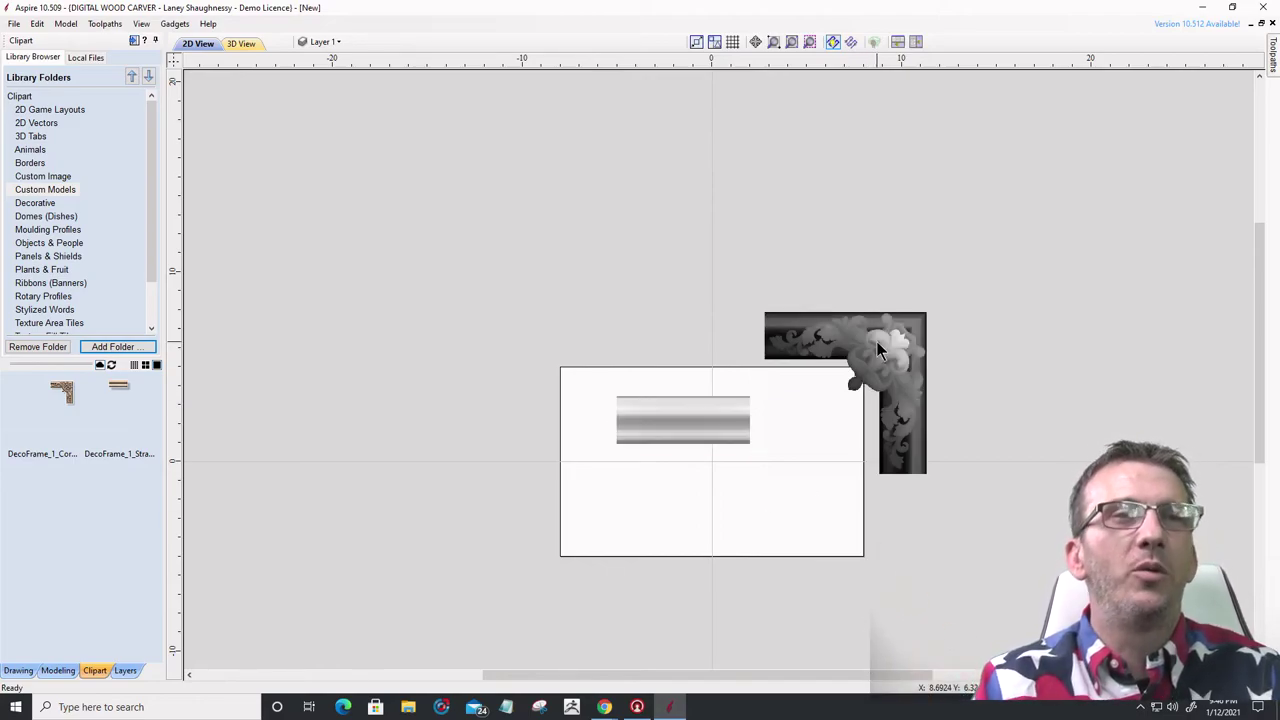
scroll(876, 341, "up", 1)
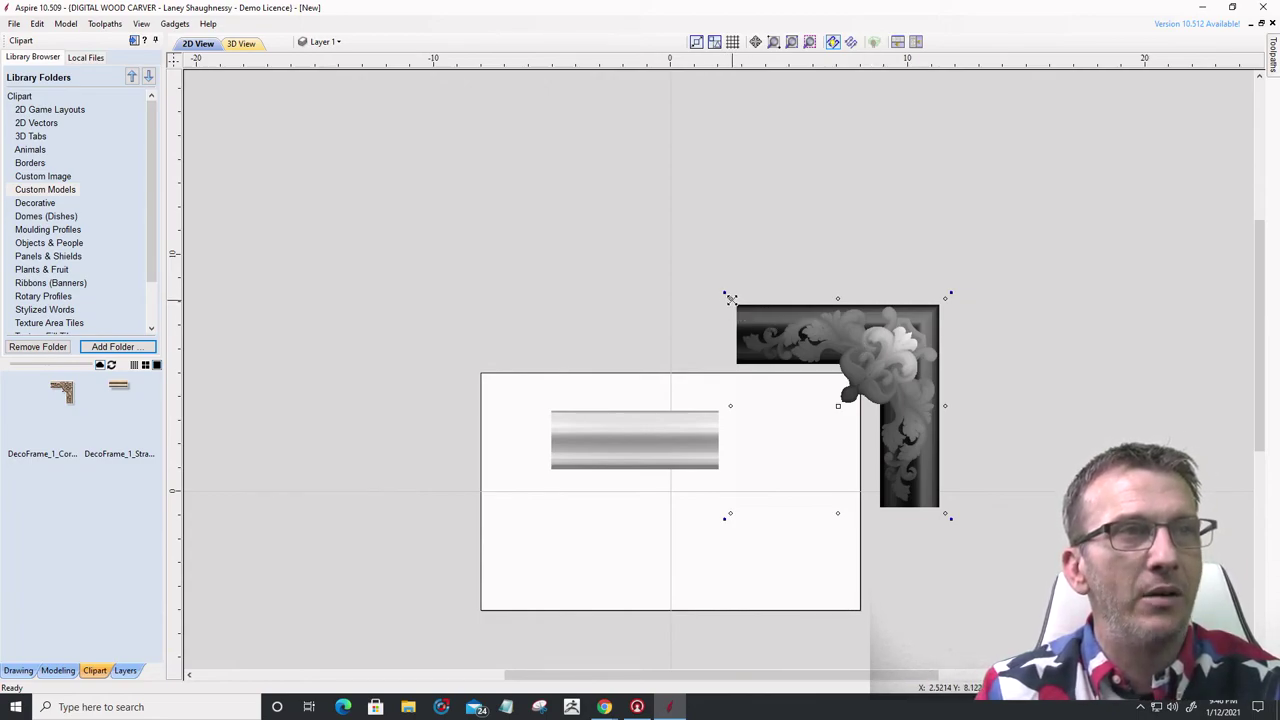
left_click_drag(748, 313, 770, 338)
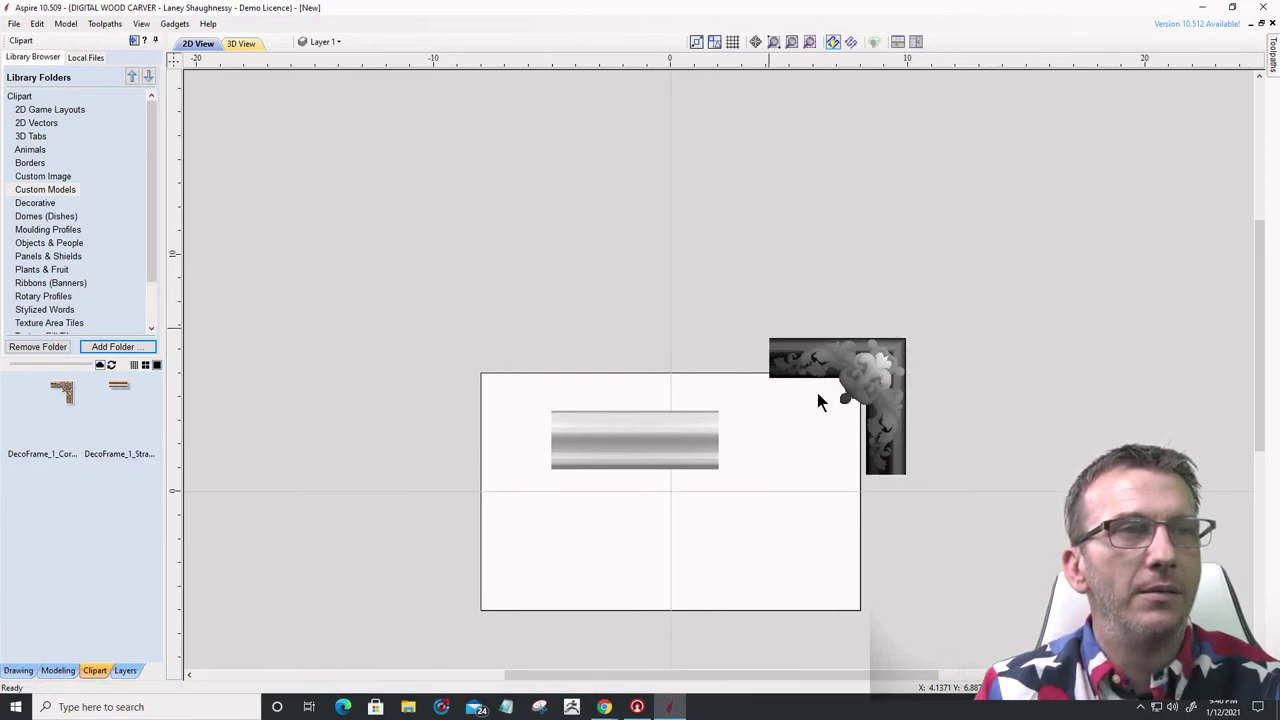
left_click_drag(875, 373, 830, 403)
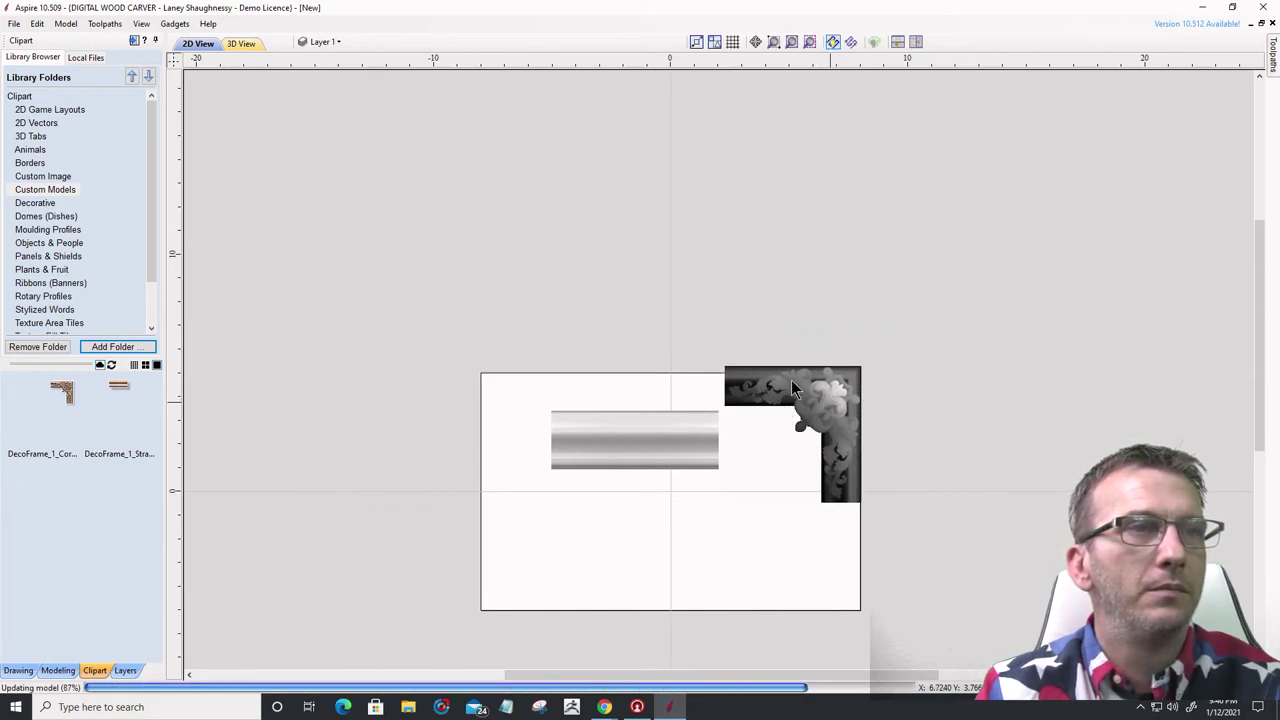
left_click_drag(819, 388, 820, 397)
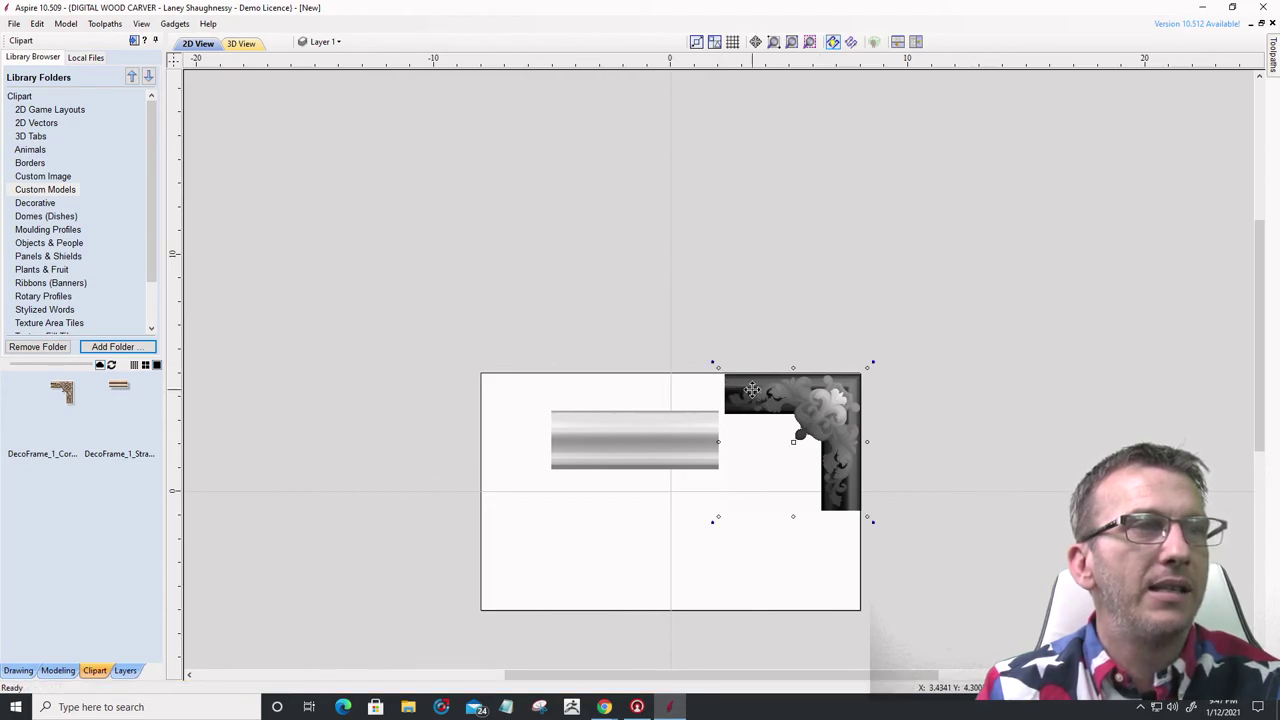
left_click_drag(718, 366, 728, 378)
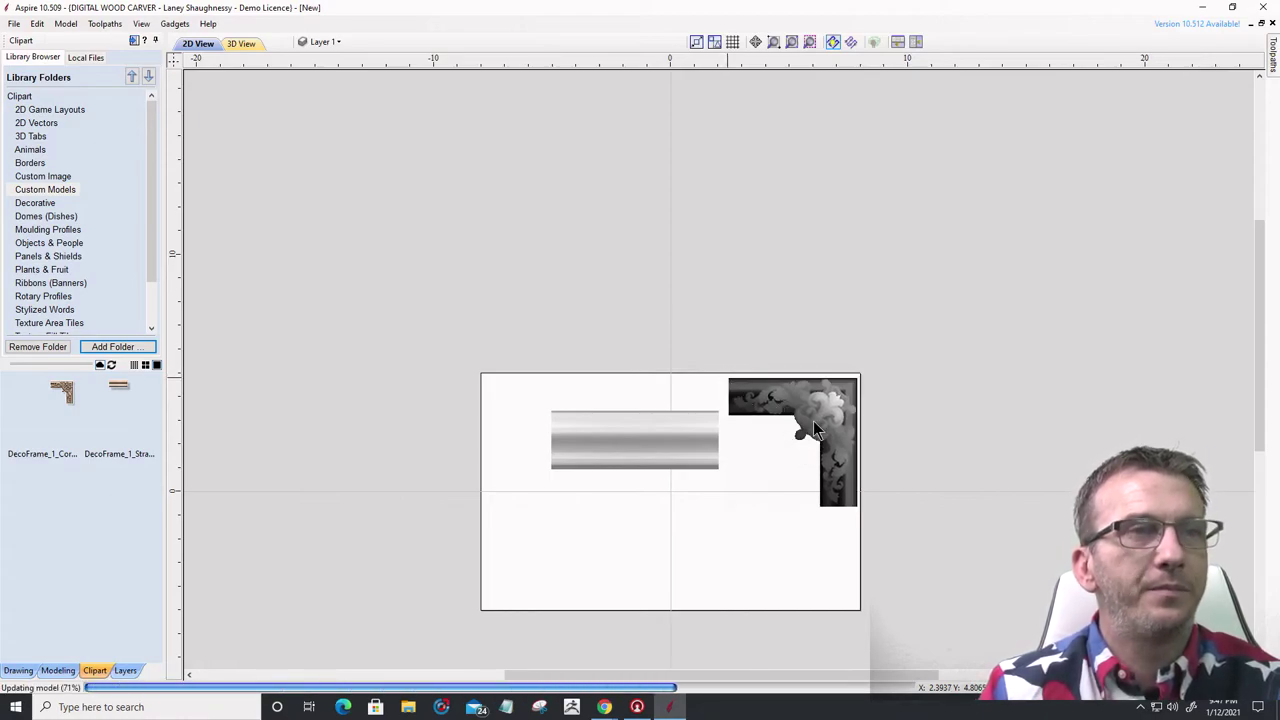
- Snap the corner piece's outer corner to 8.0, 5.0, then shift it slightly down
left_click(838, 400)
scroll(840, 400, "up", 5)
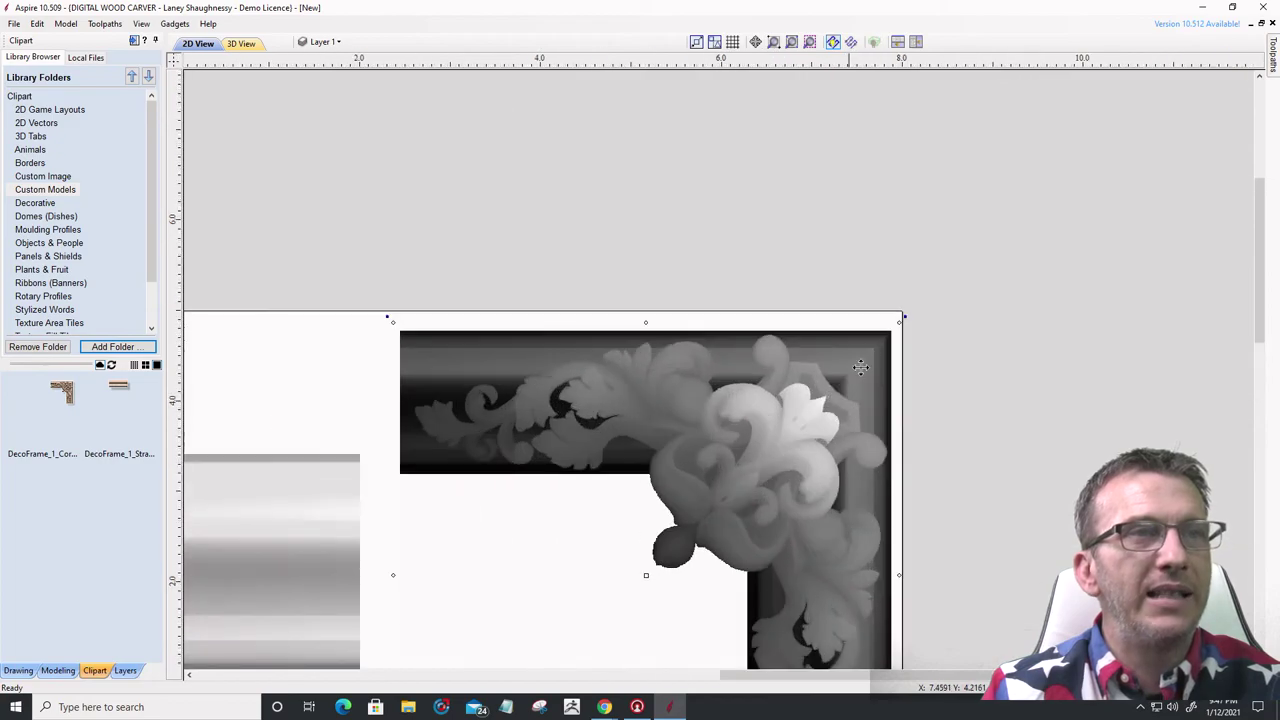
left_click_drag(900, 316, 902, 312)
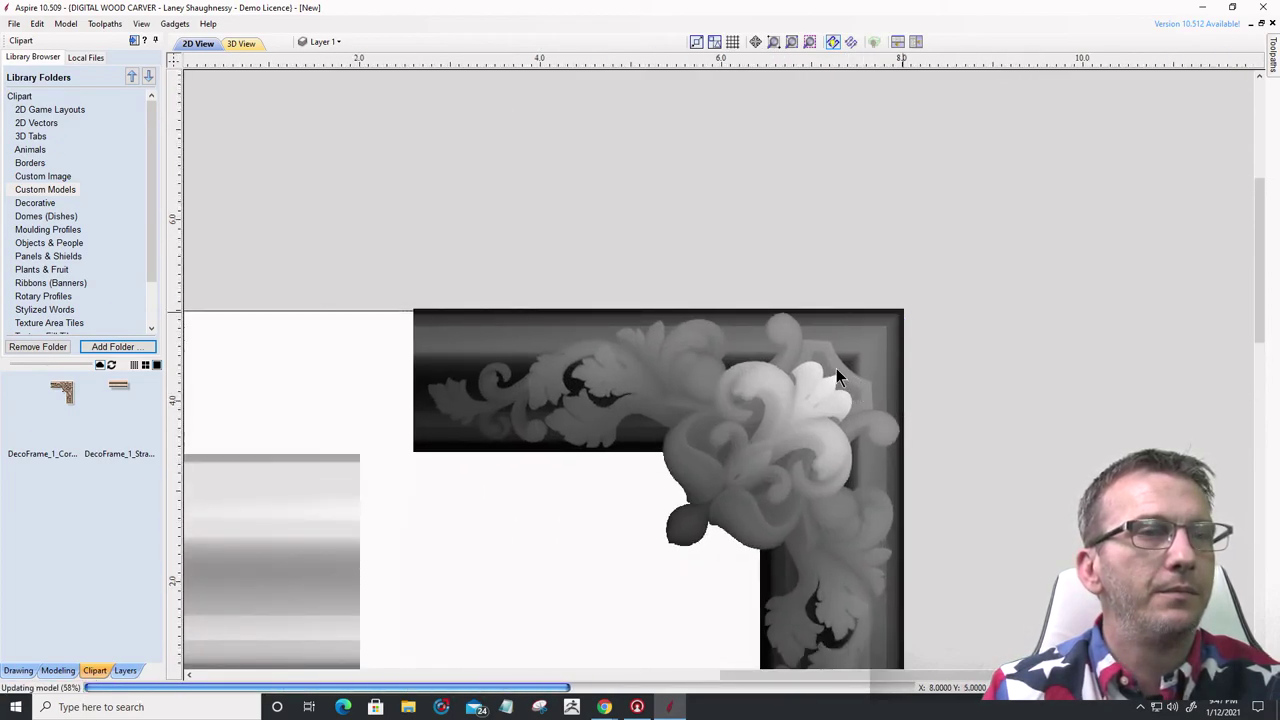
scroll(838, 377, "down", 3)
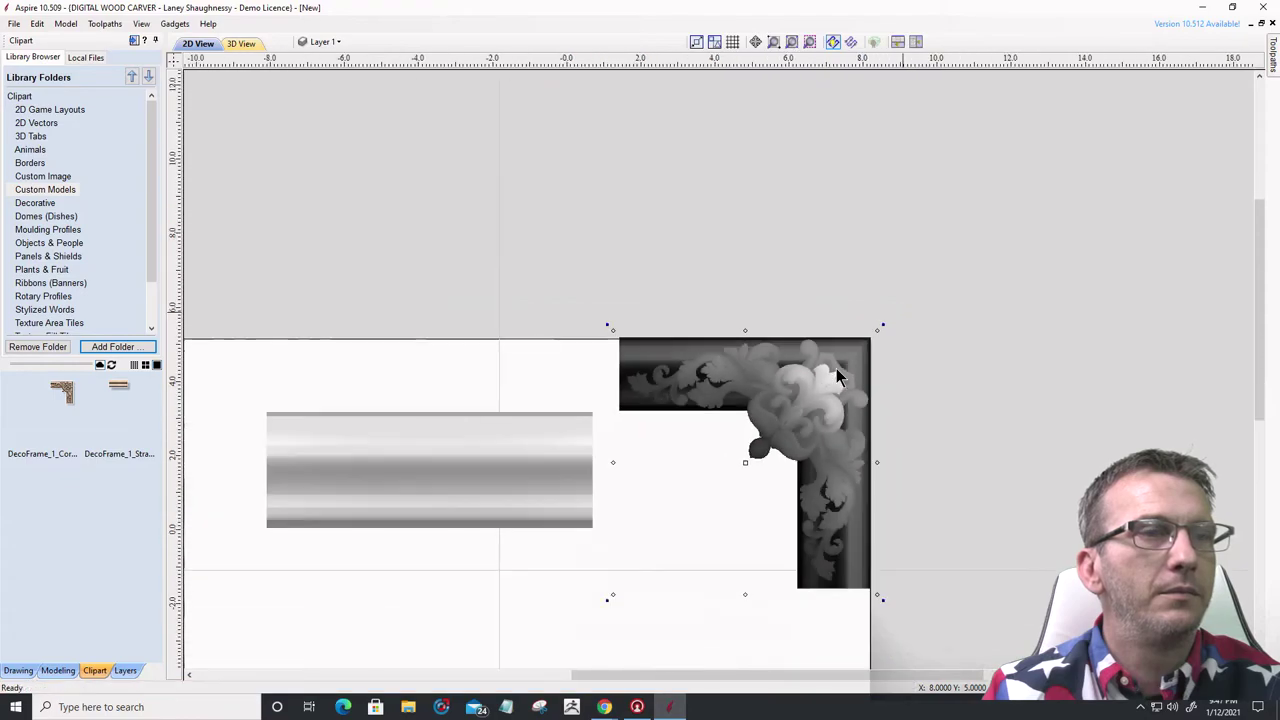
scroll(838, 377, "down", 1)
scroll(657, 327, "up", 8)
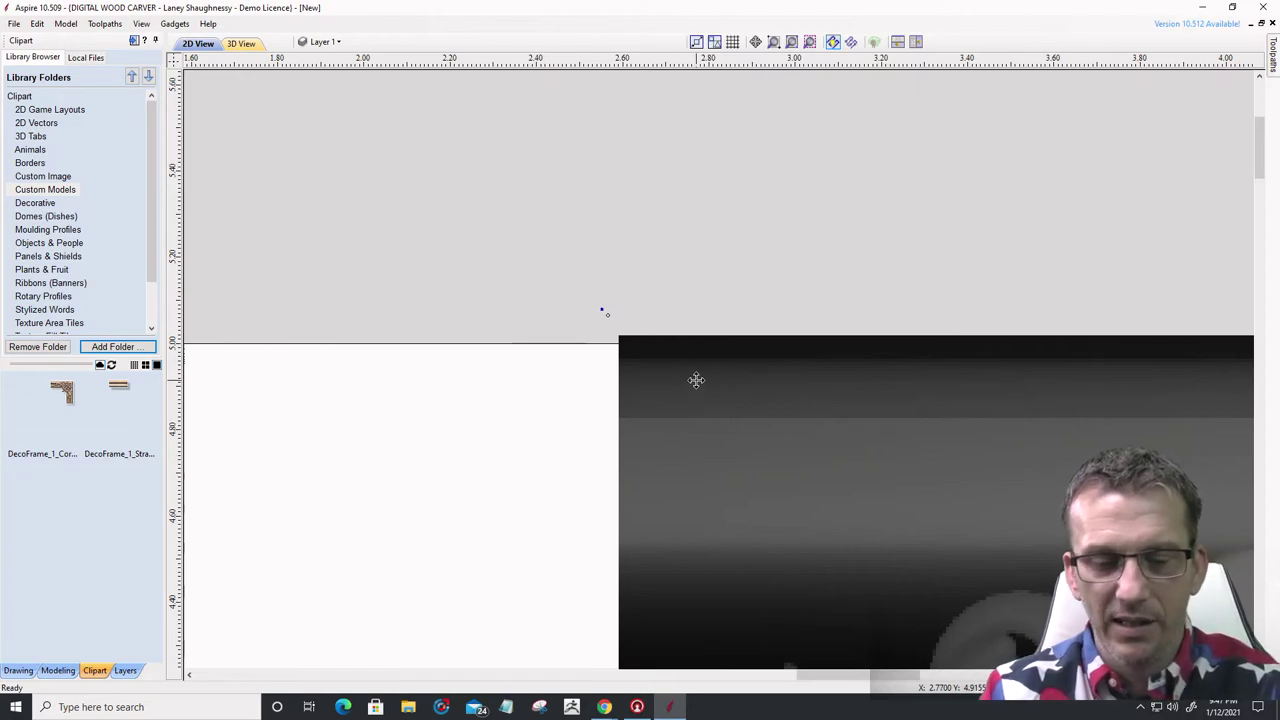
left_click_drag(696, 380, 697, 382)
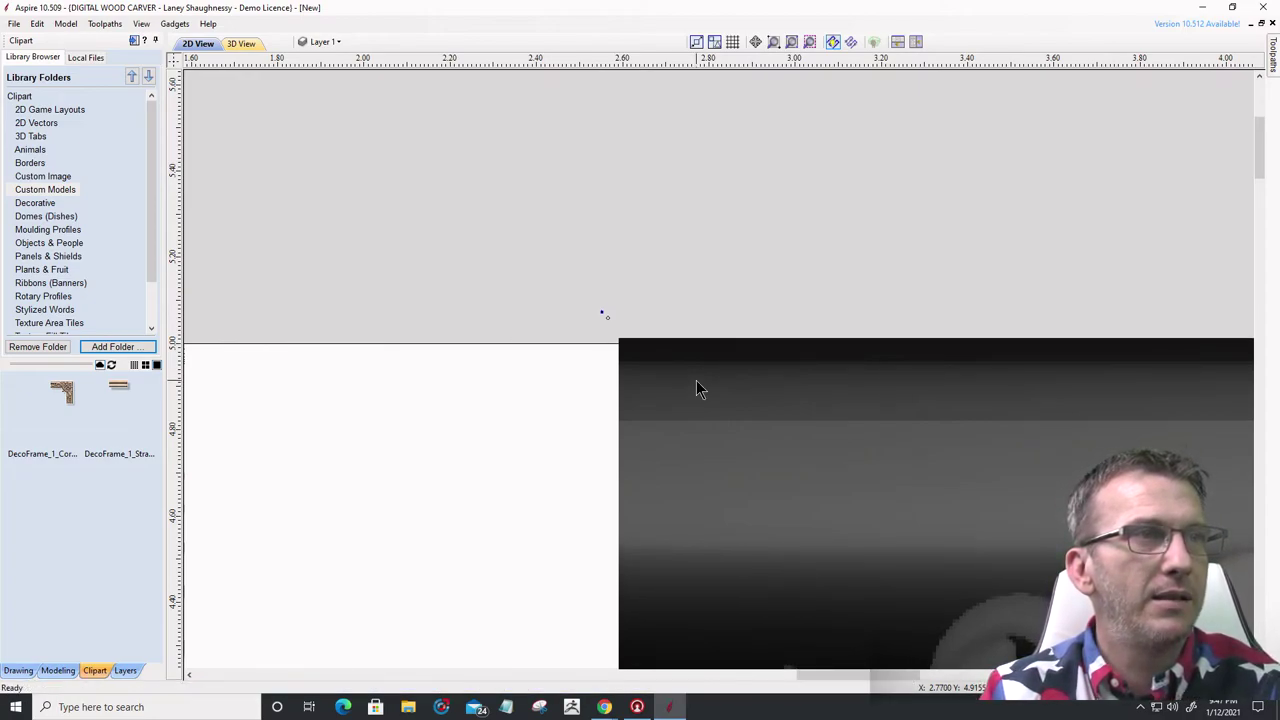
- Nudge the corner piece down twice and left three times until flush with the 8.0 inch edge
key("Down")
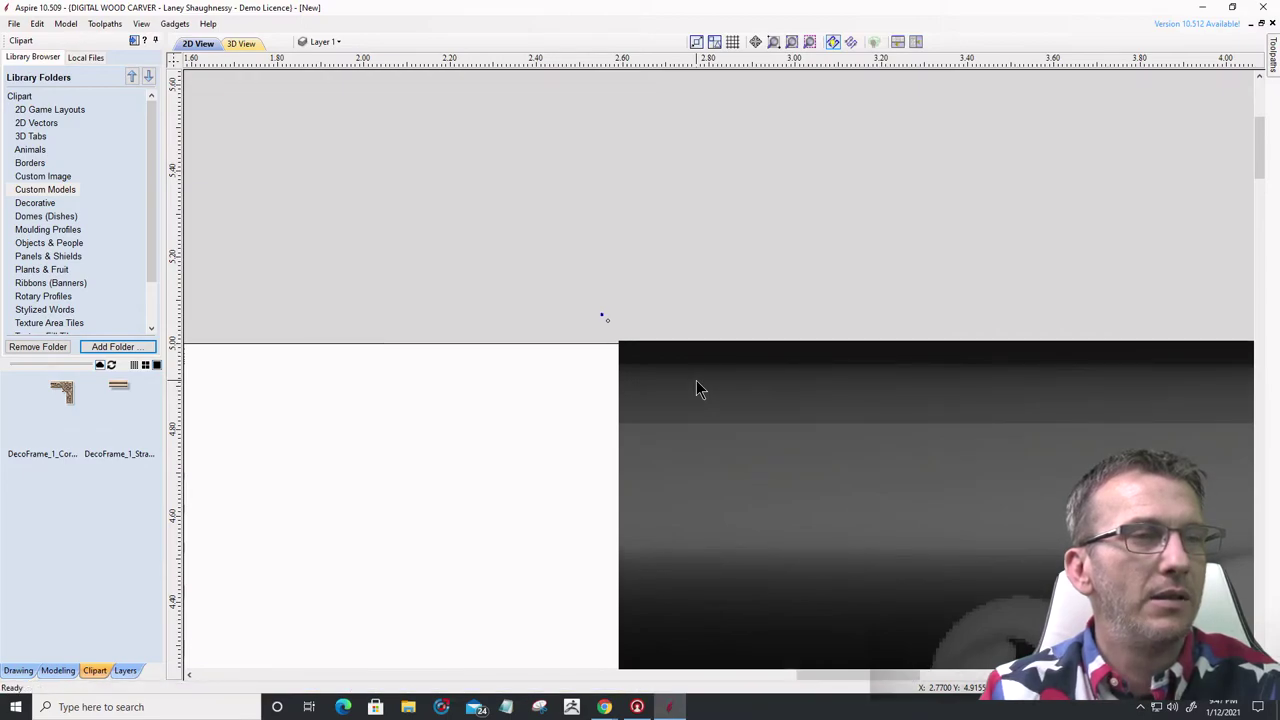
key("Down")
key("Down")
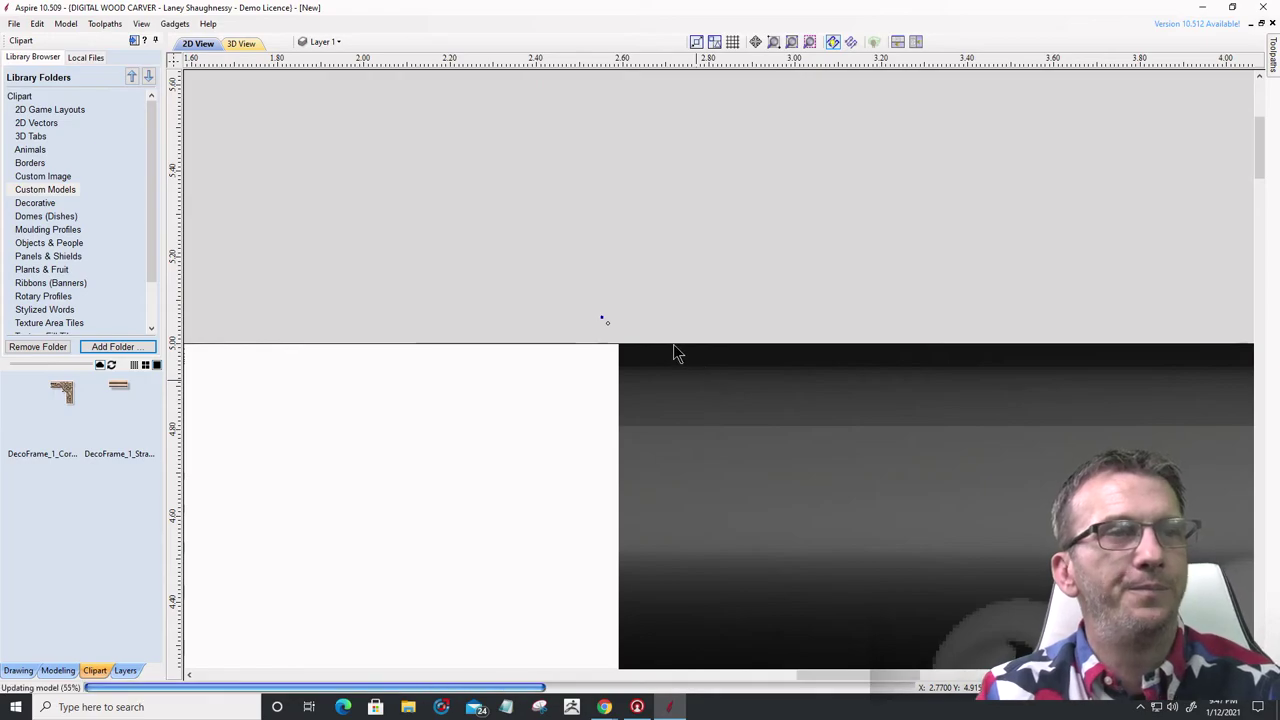
scroll(812, 352, "down", 5)
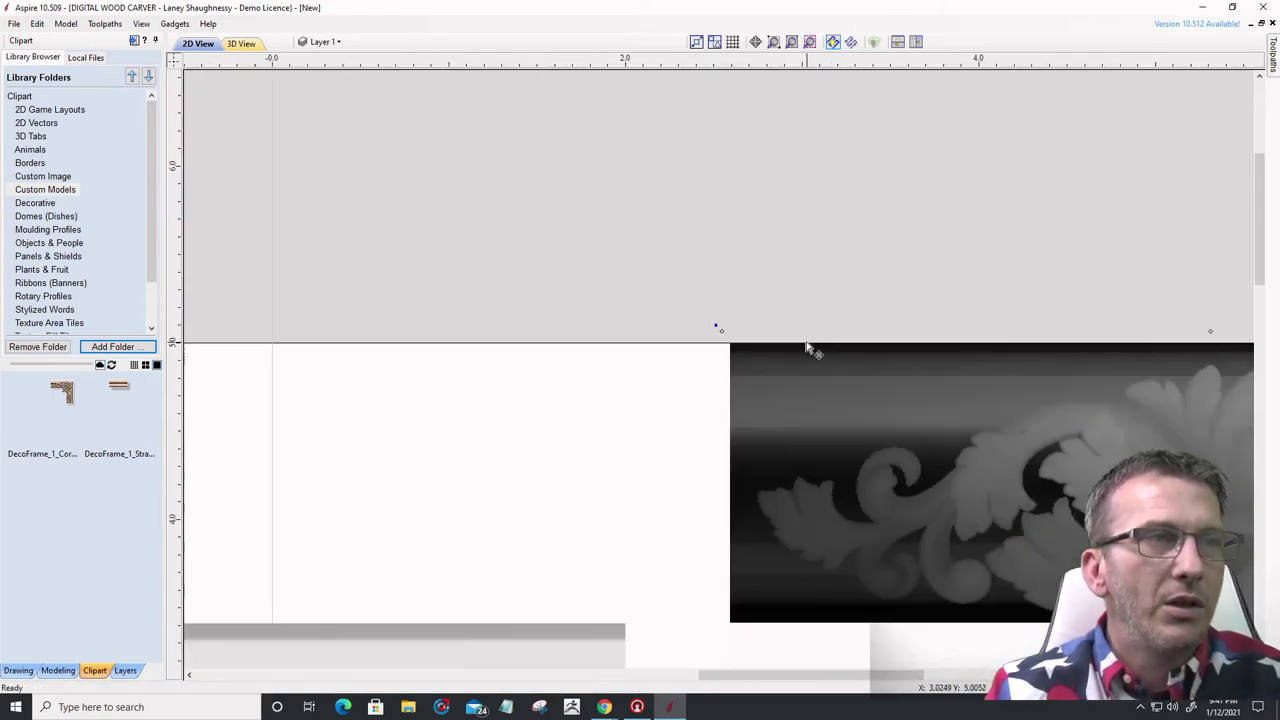
scroll(1021, 593, "up", 5)
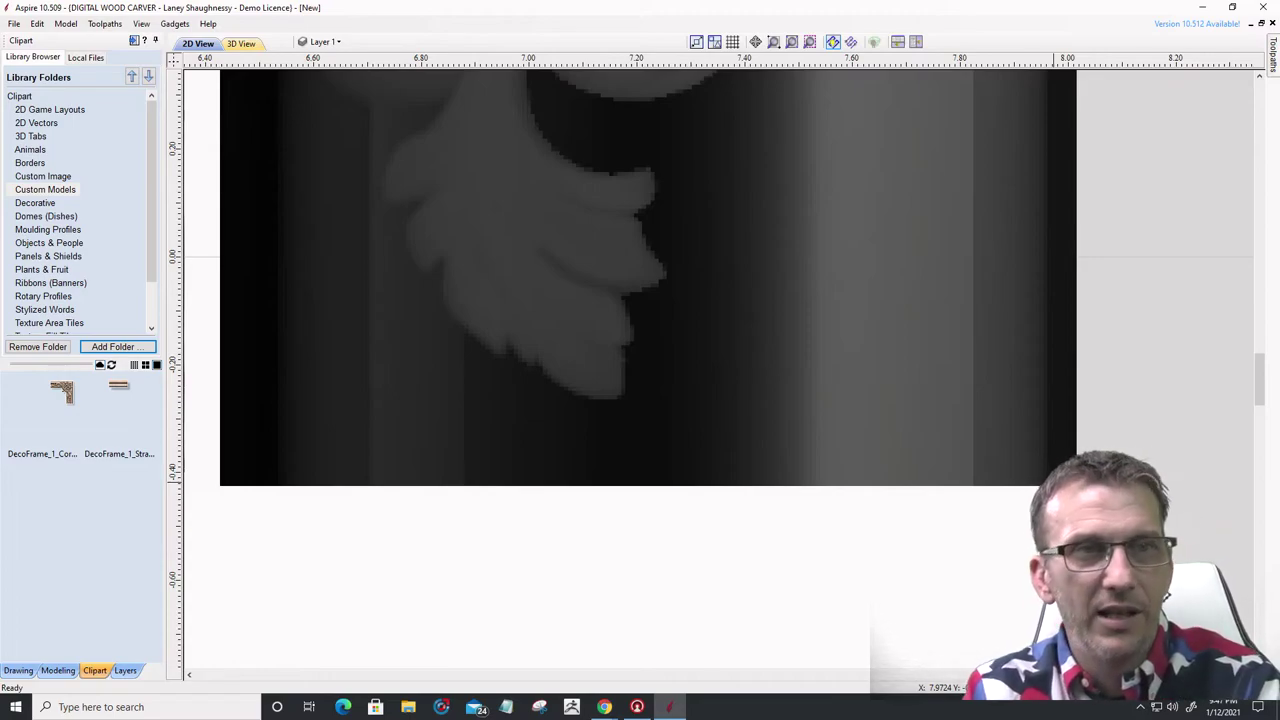
key("Left")
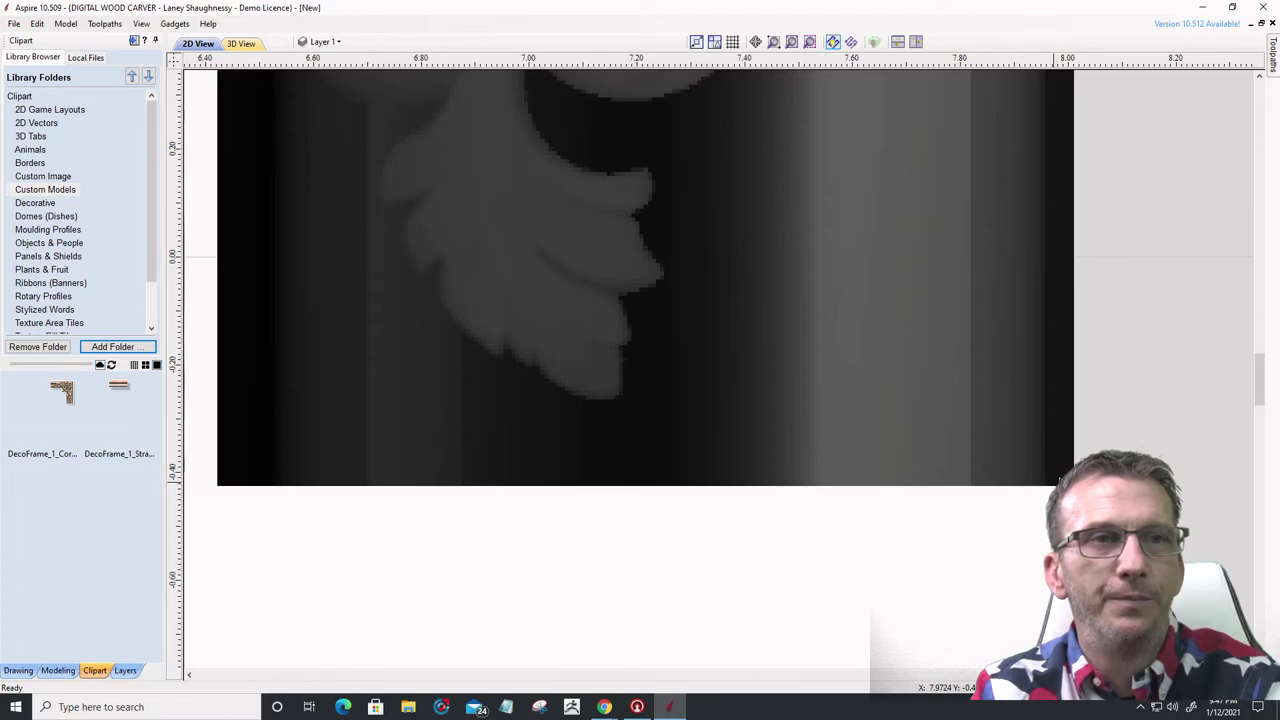
key("Left")
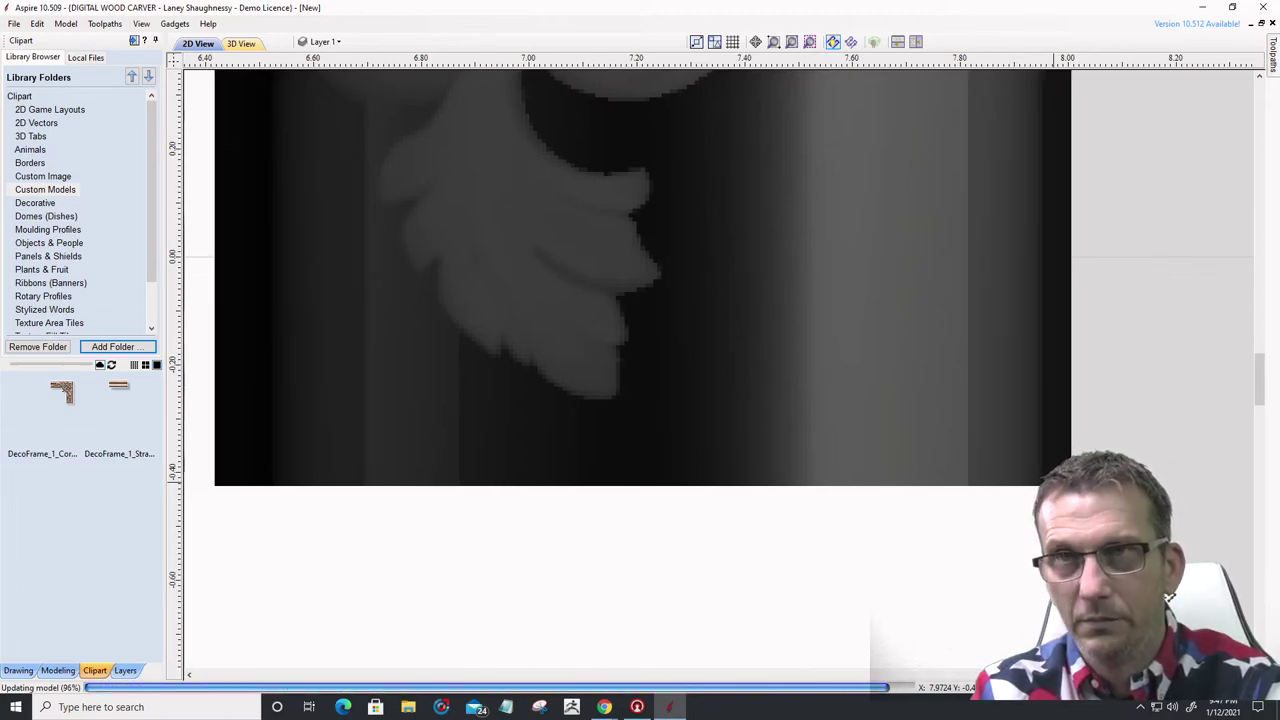
key("Left")
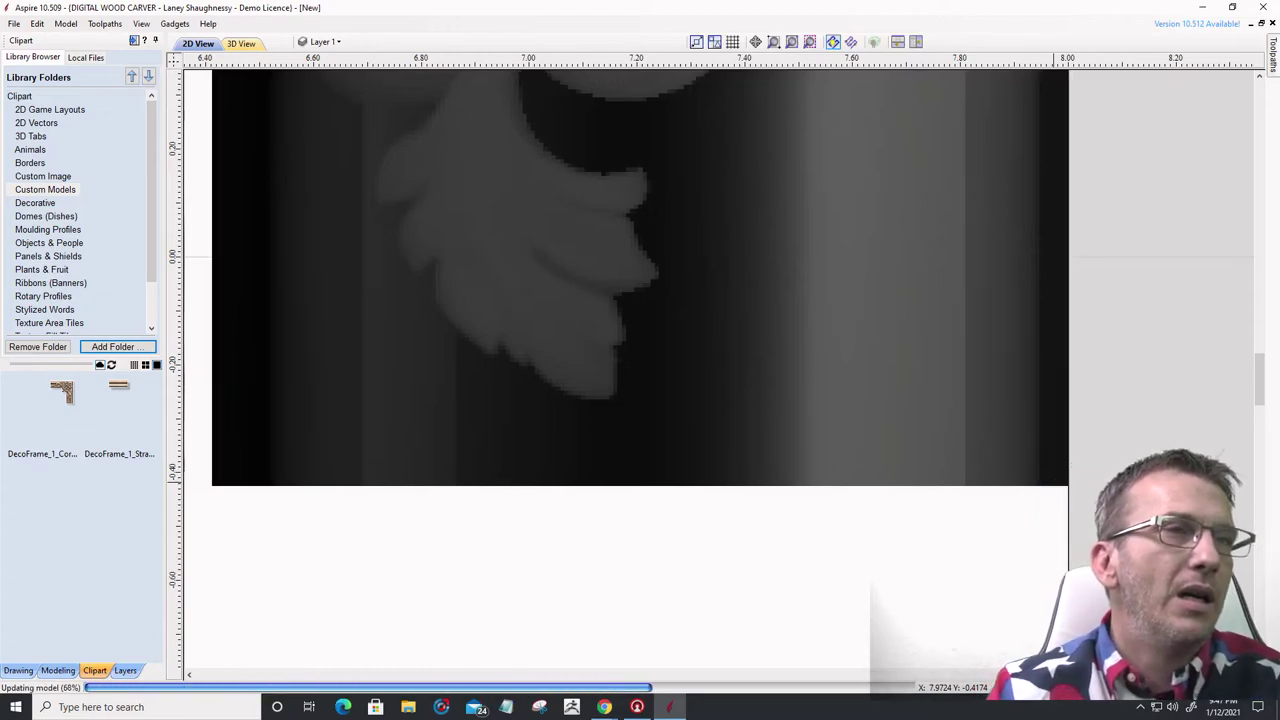
scroll(1052, 480, "down", 10)
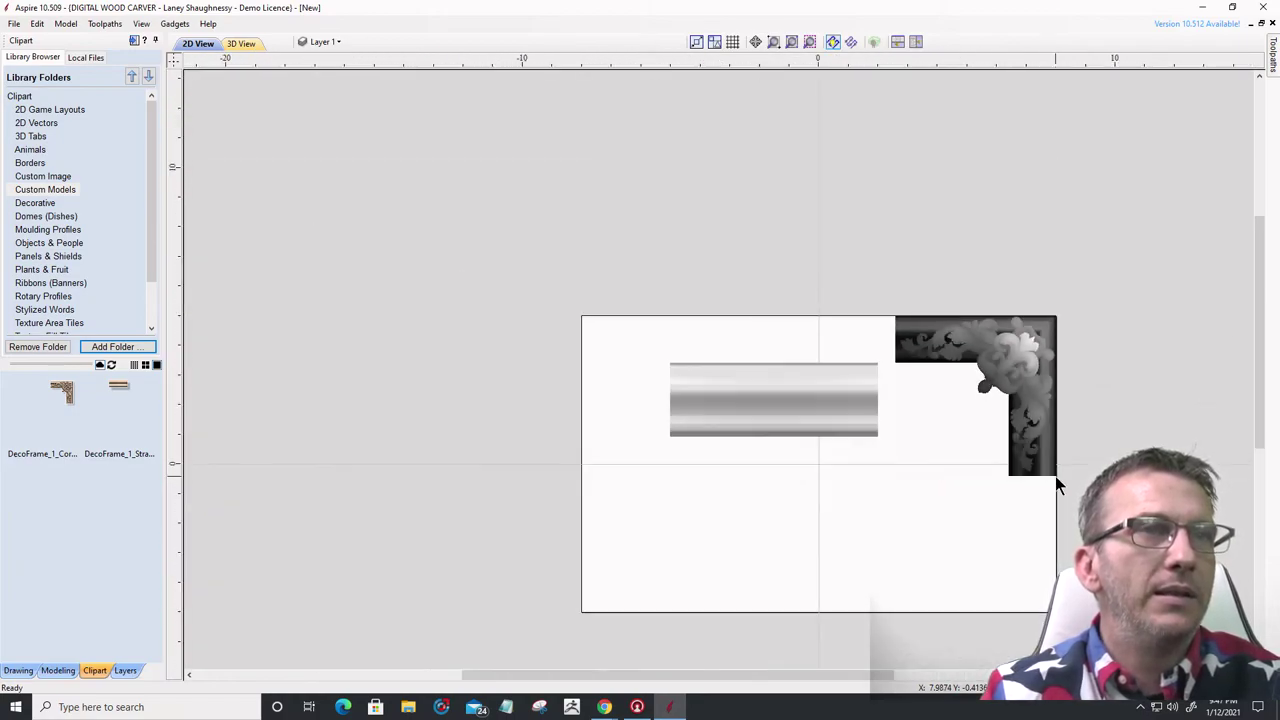
left_click(978, 336)
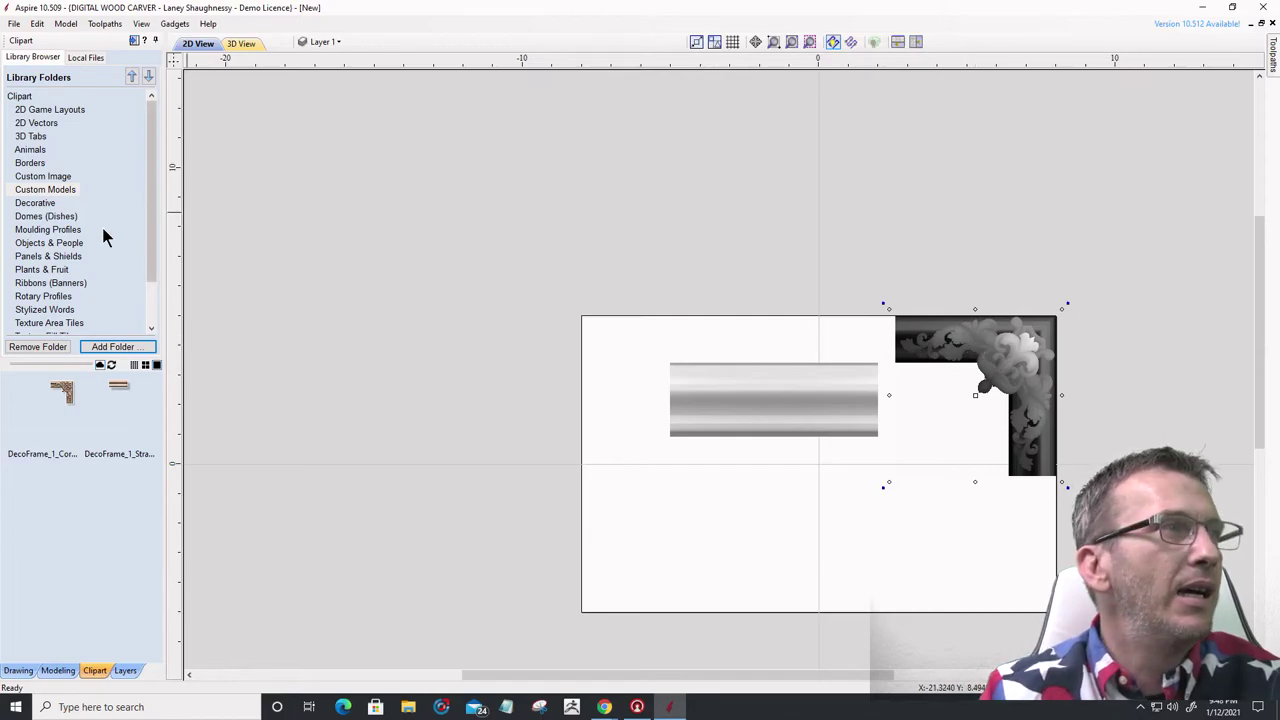
- Mirror the corner horizontally about the job centre to create a top-left copy
left_click(18, 671)
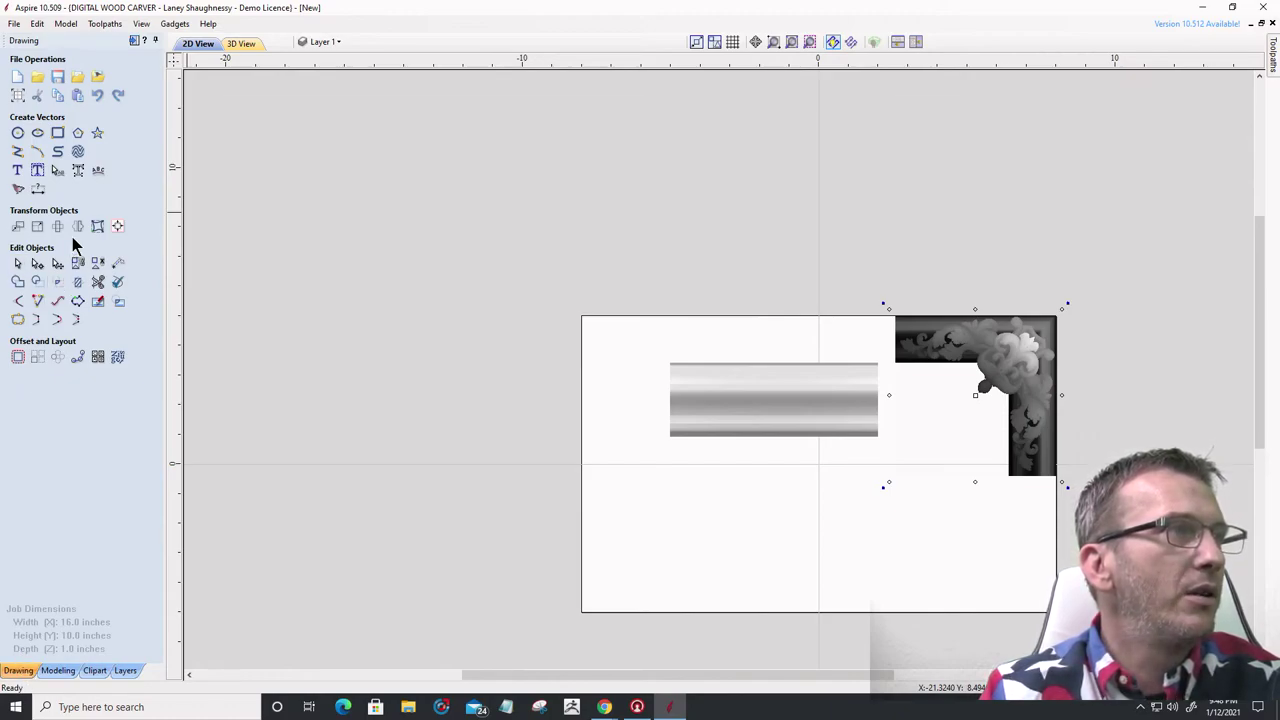
left_click(77, 226)
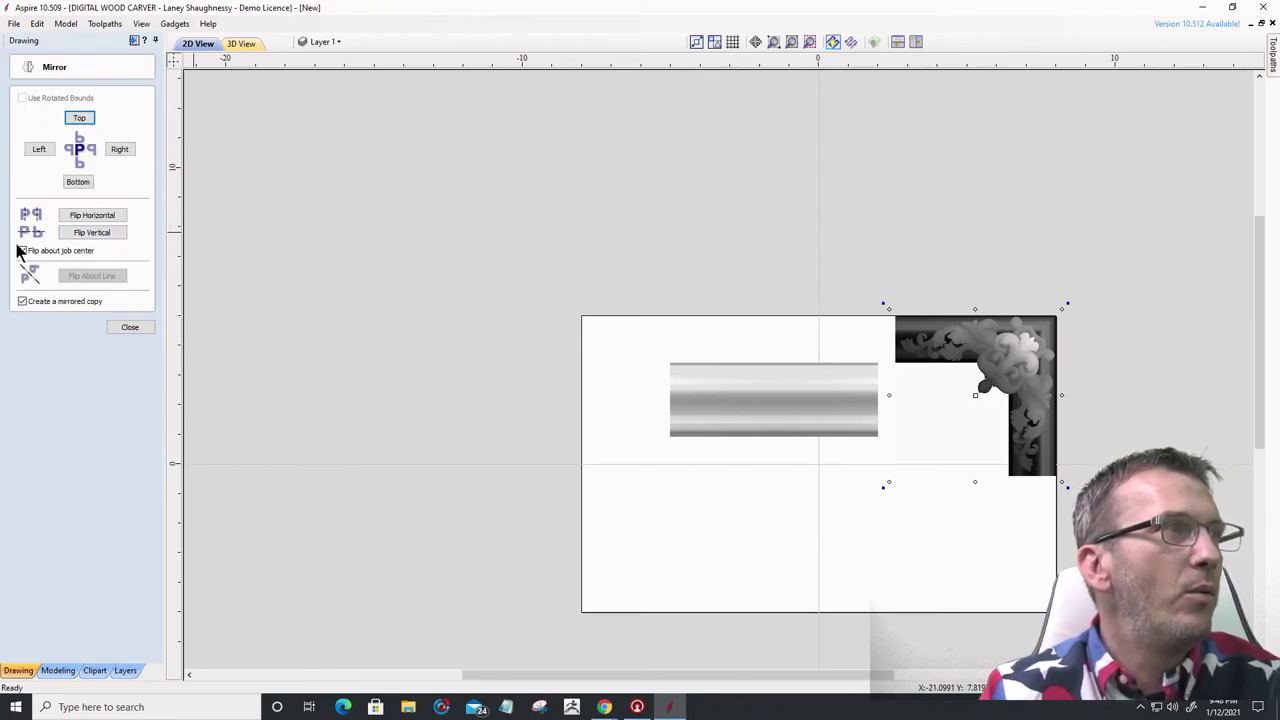
left_click(100, 216)
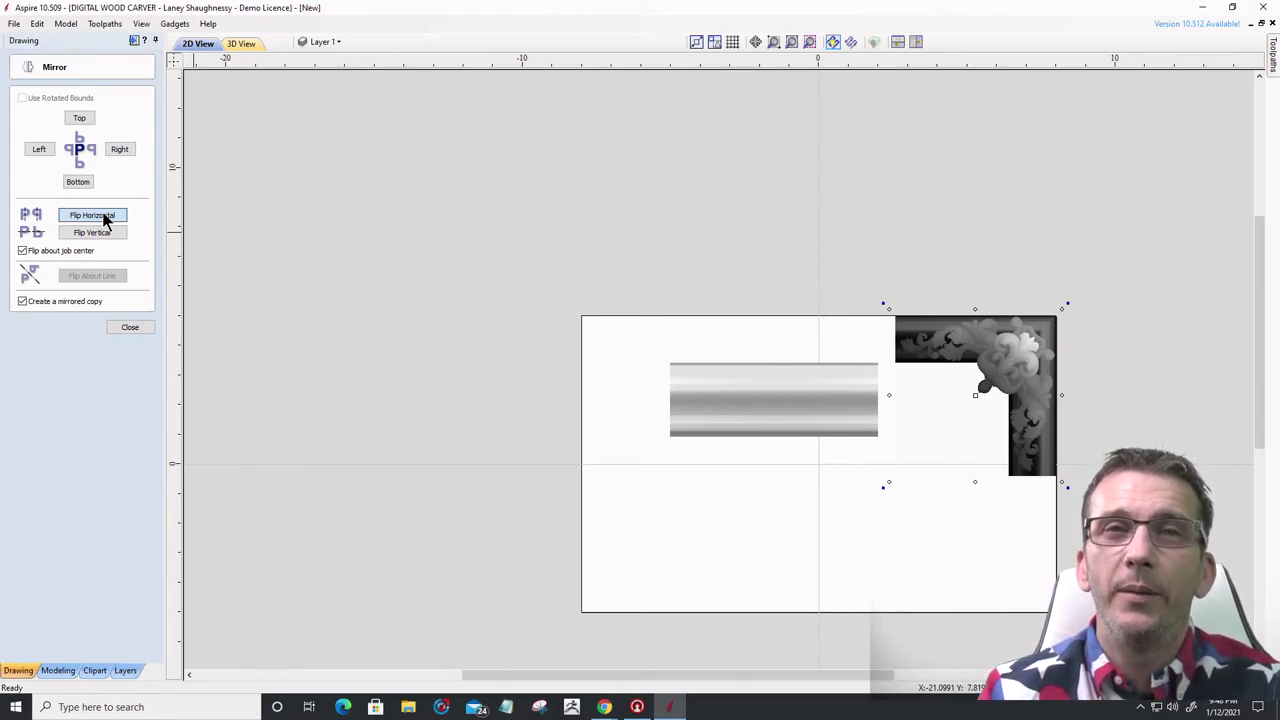
left_click(104, 218)
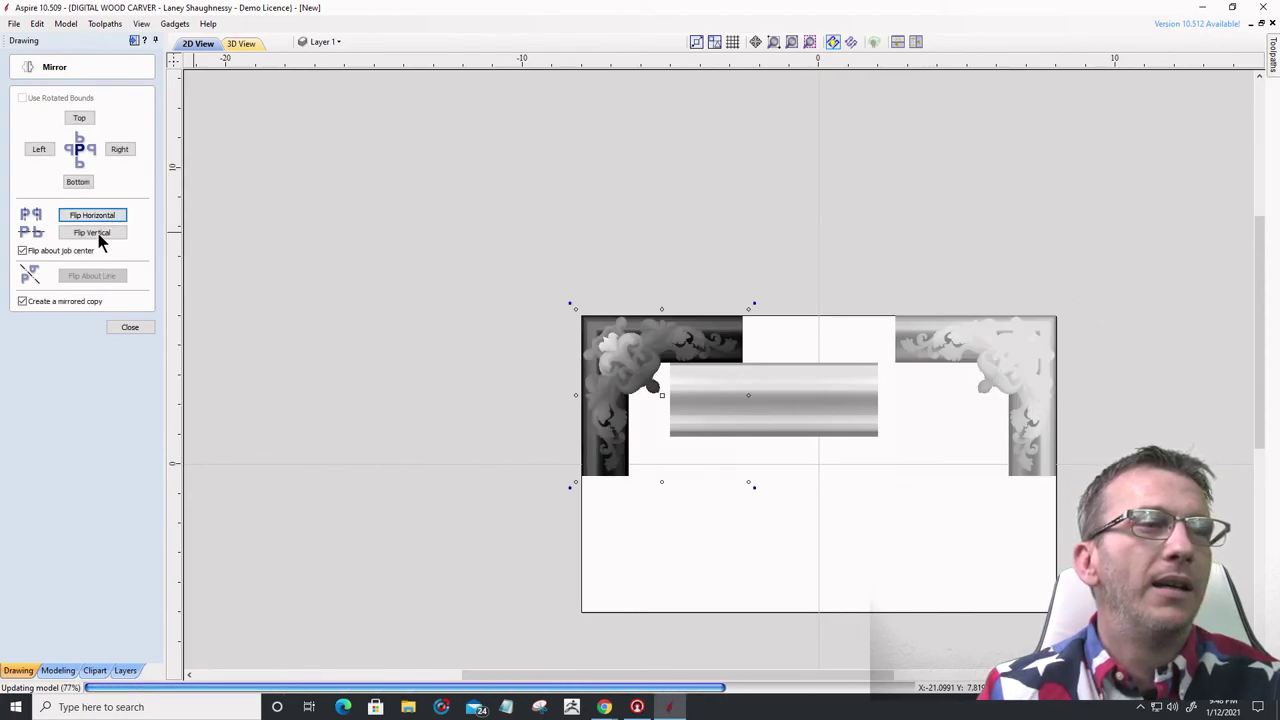
- Add vertical and horizontal mirrored copies for bottom-left and bottom-right, then view the frame in 3D
left_click(98, 234)
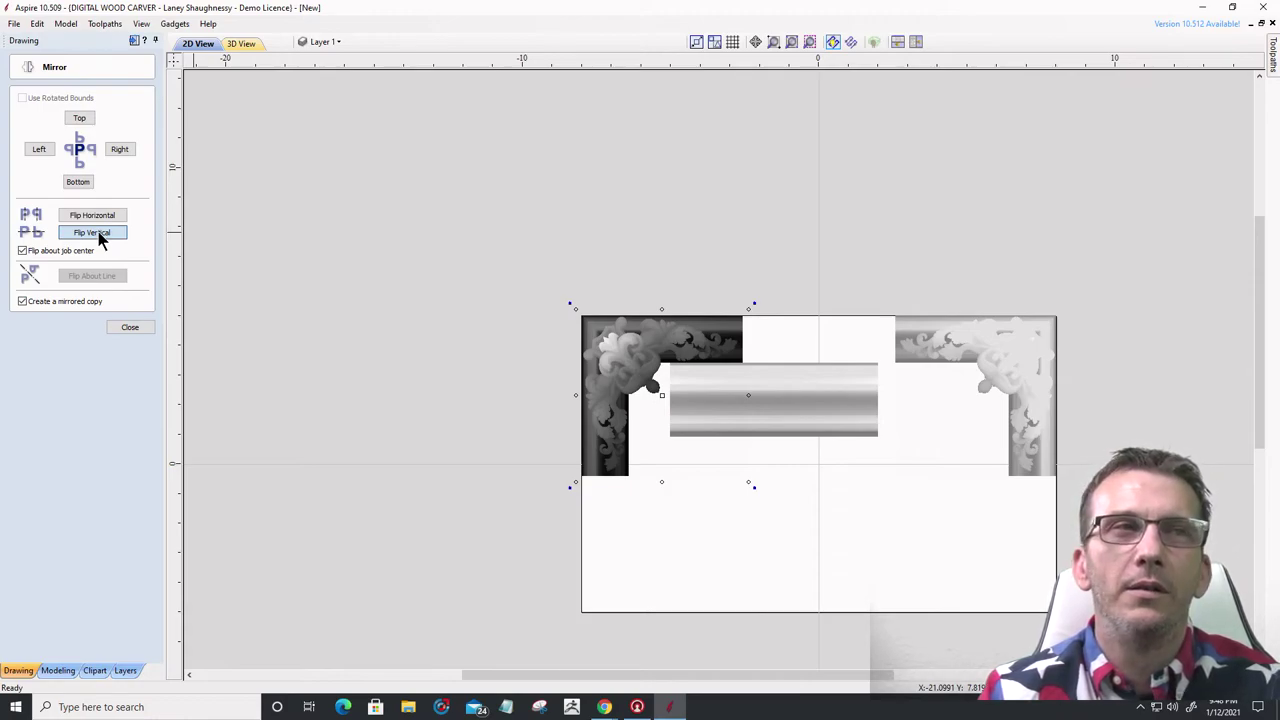
left_click(98, 235)
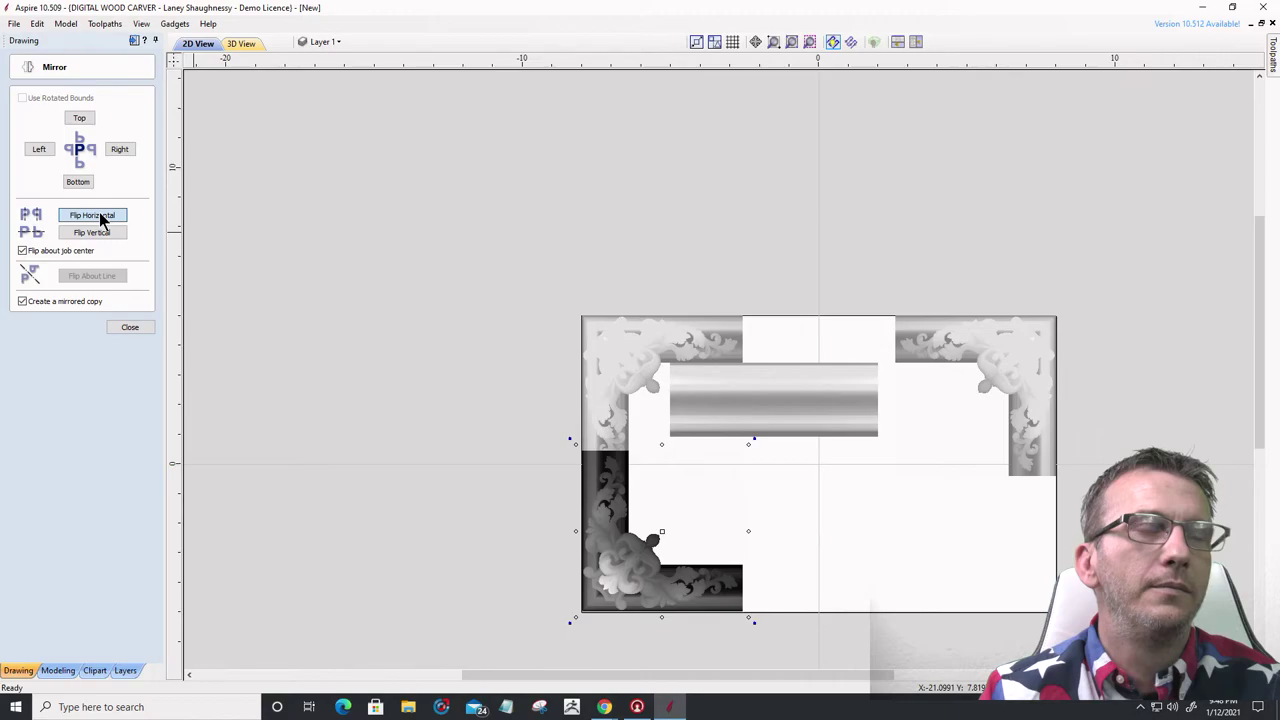
left_click(100, 217)
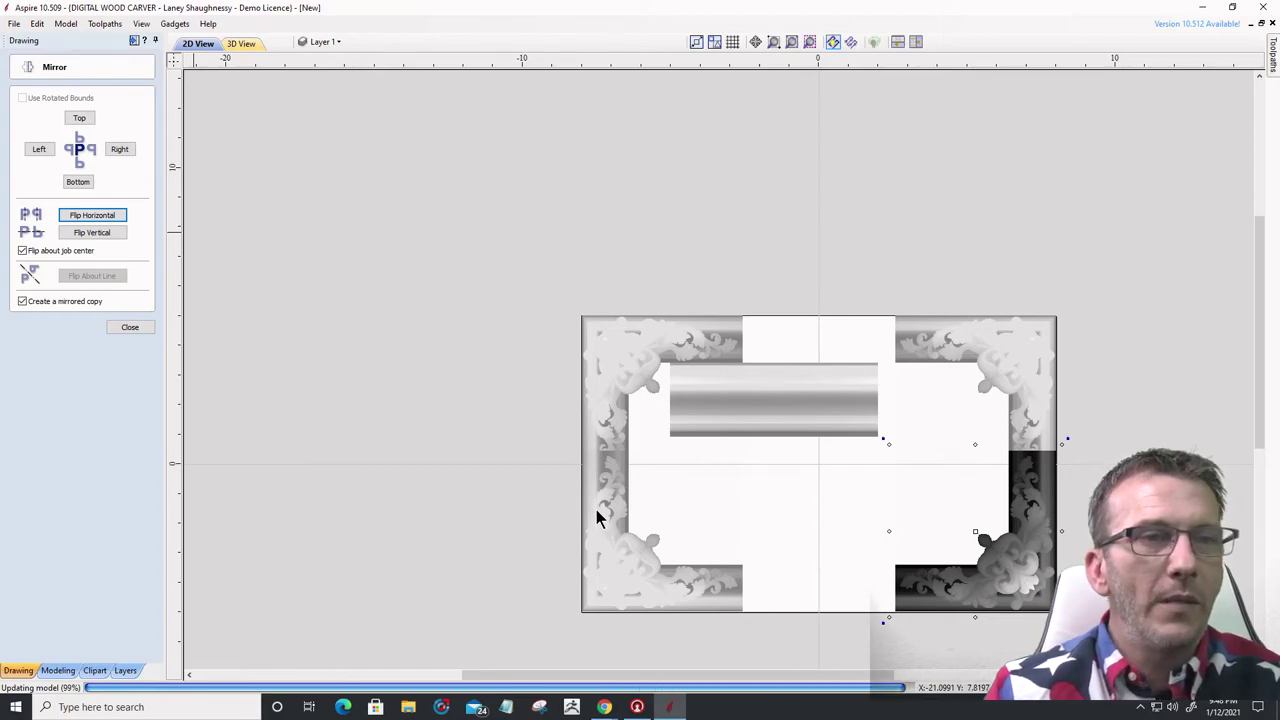
scroll(1032, 461, "up", 10)
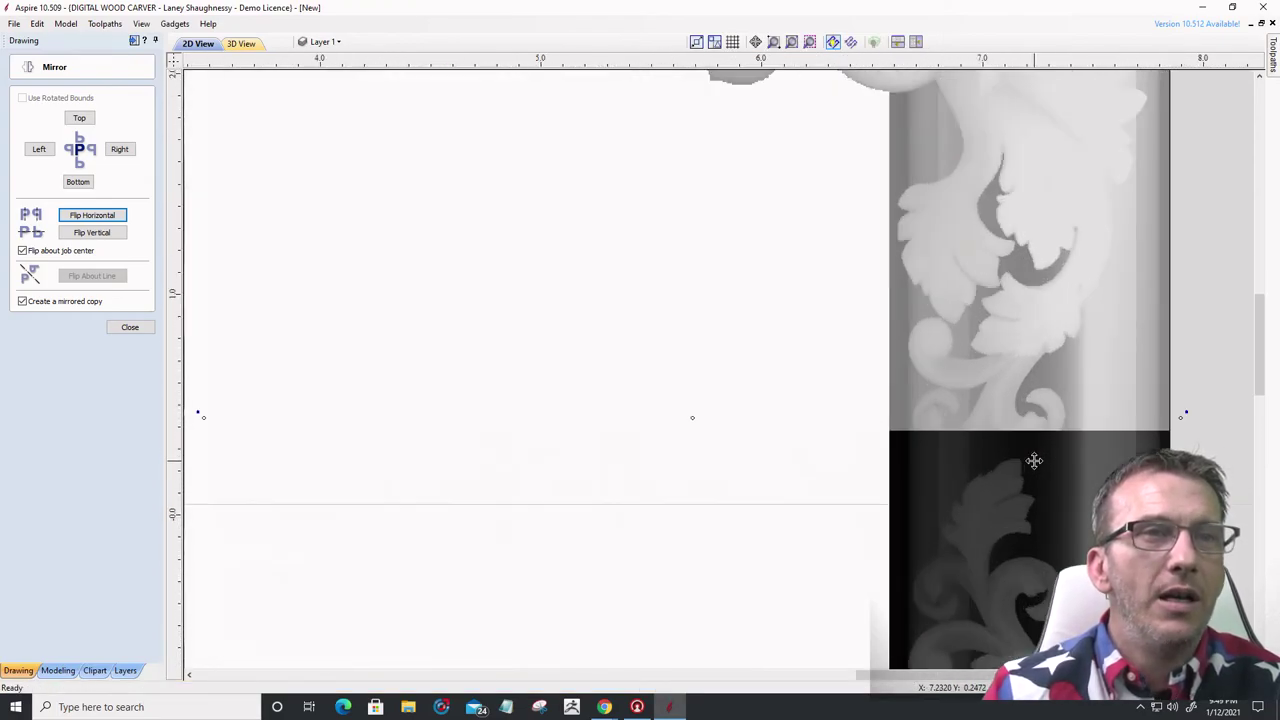
scroll(1115, 383, "down", 1)
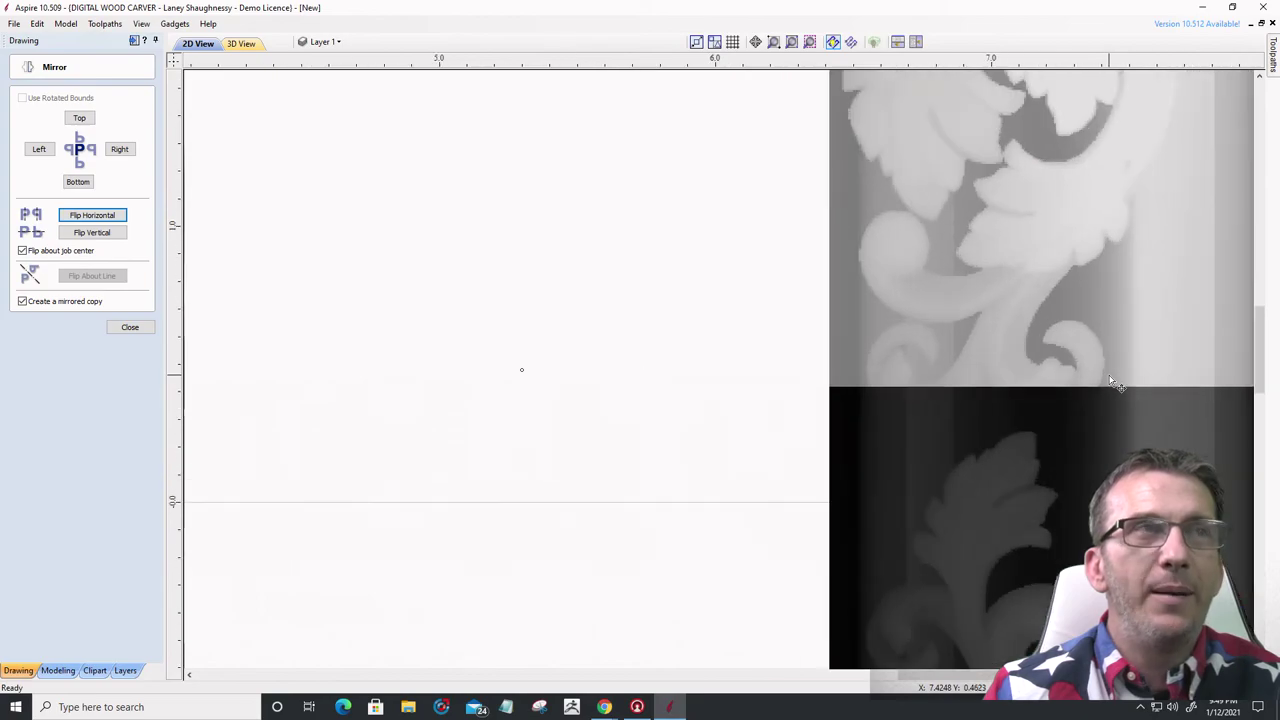
left_click(241, 44)
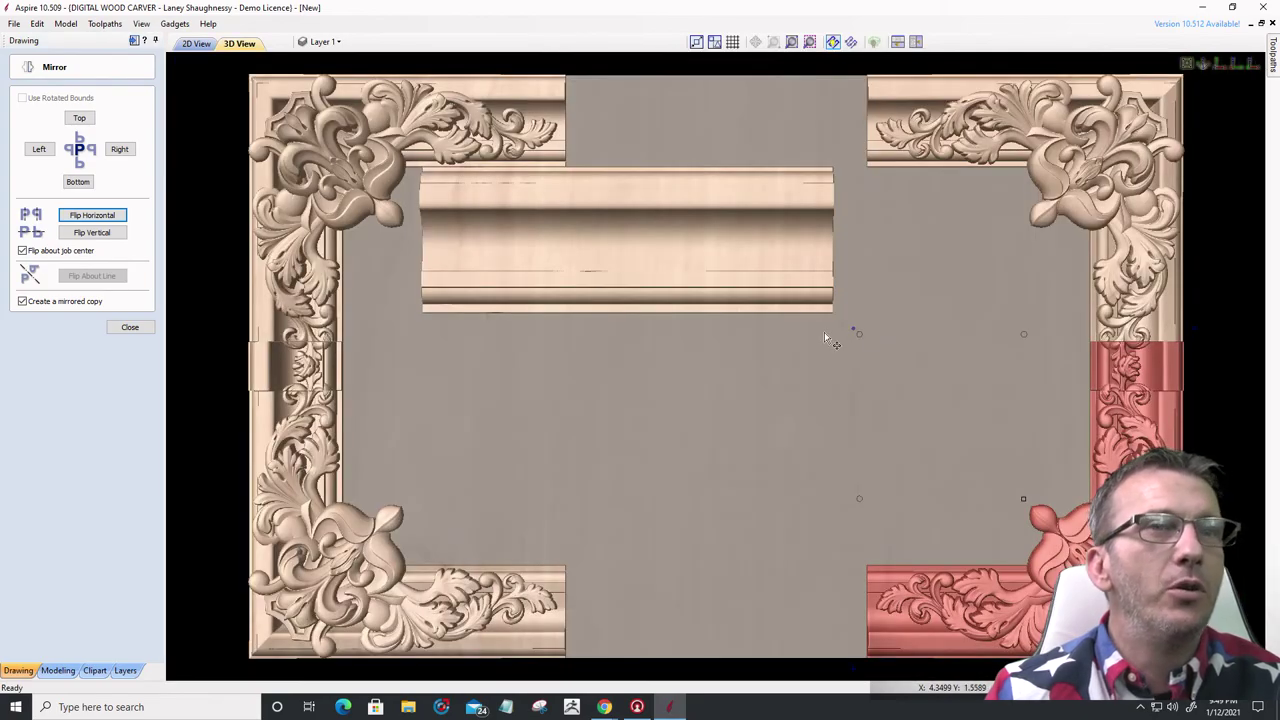
left_click(134, 327)
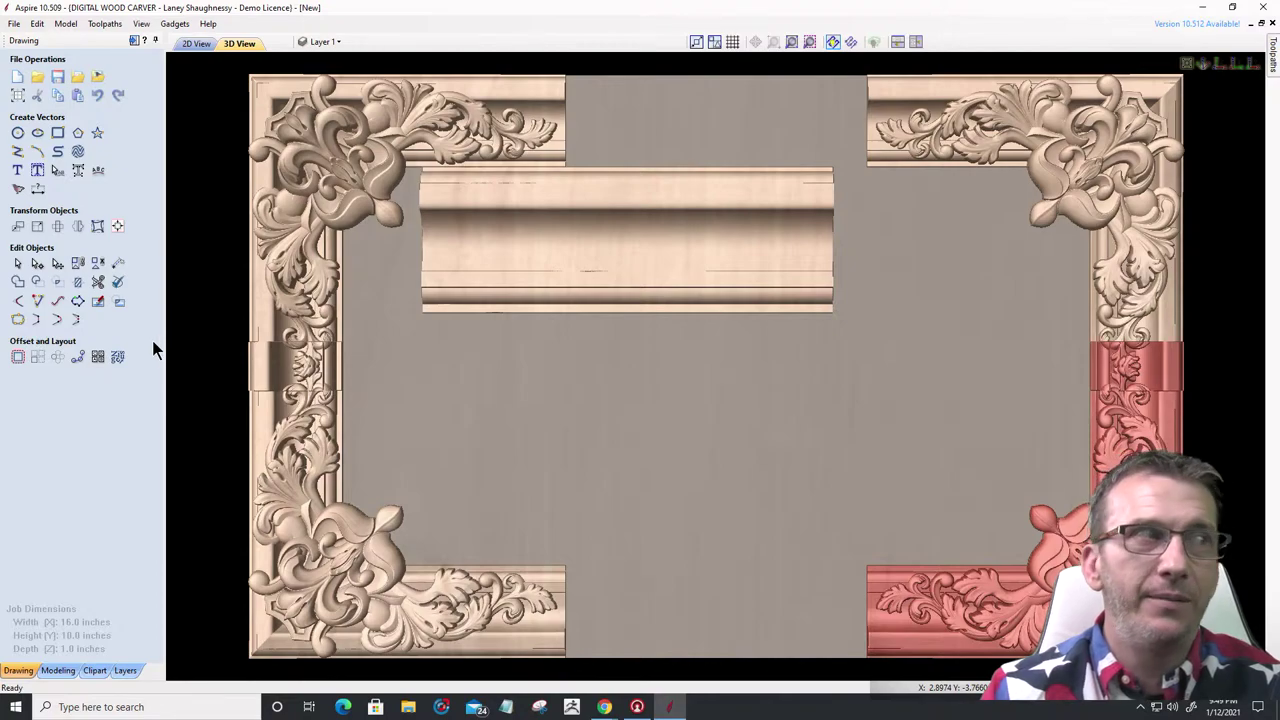
- Set DecoFrame_1_Corner [3] to Merge combine mode, toggle its visibility to compare, and collapse Corner 4 LR
left_click(58, 670)
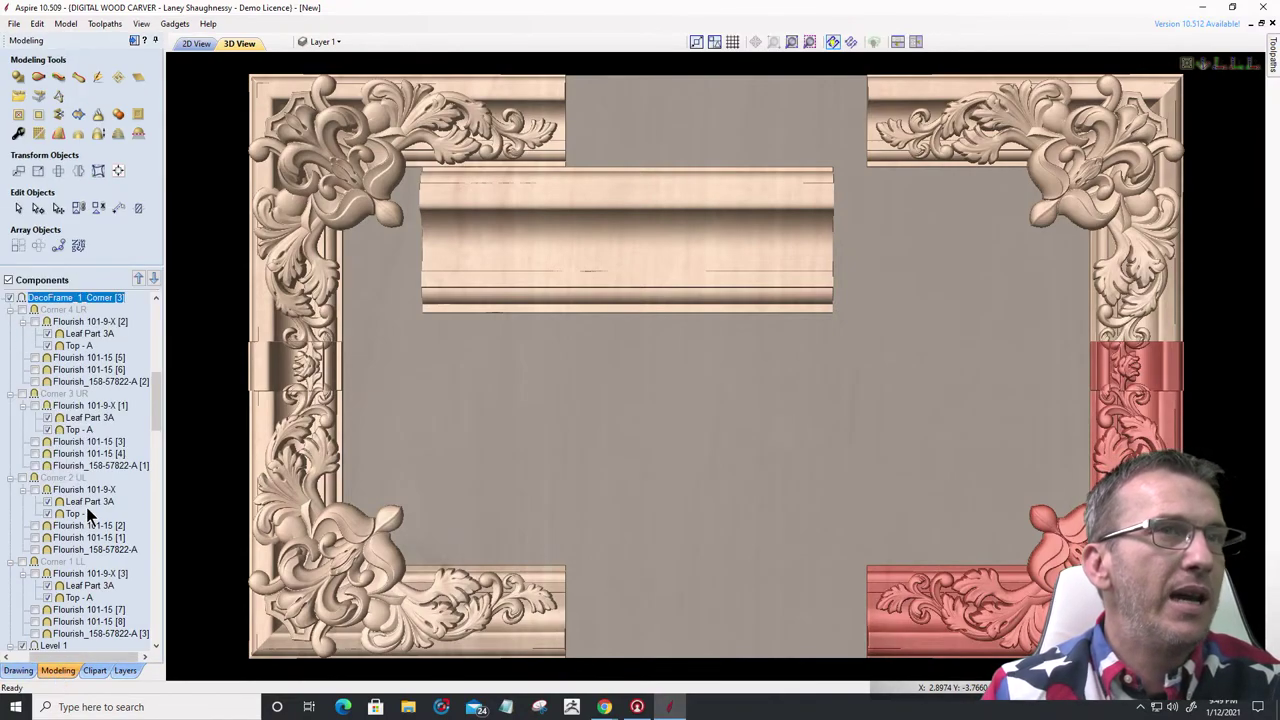
scroll(142, 464, "down", 9)
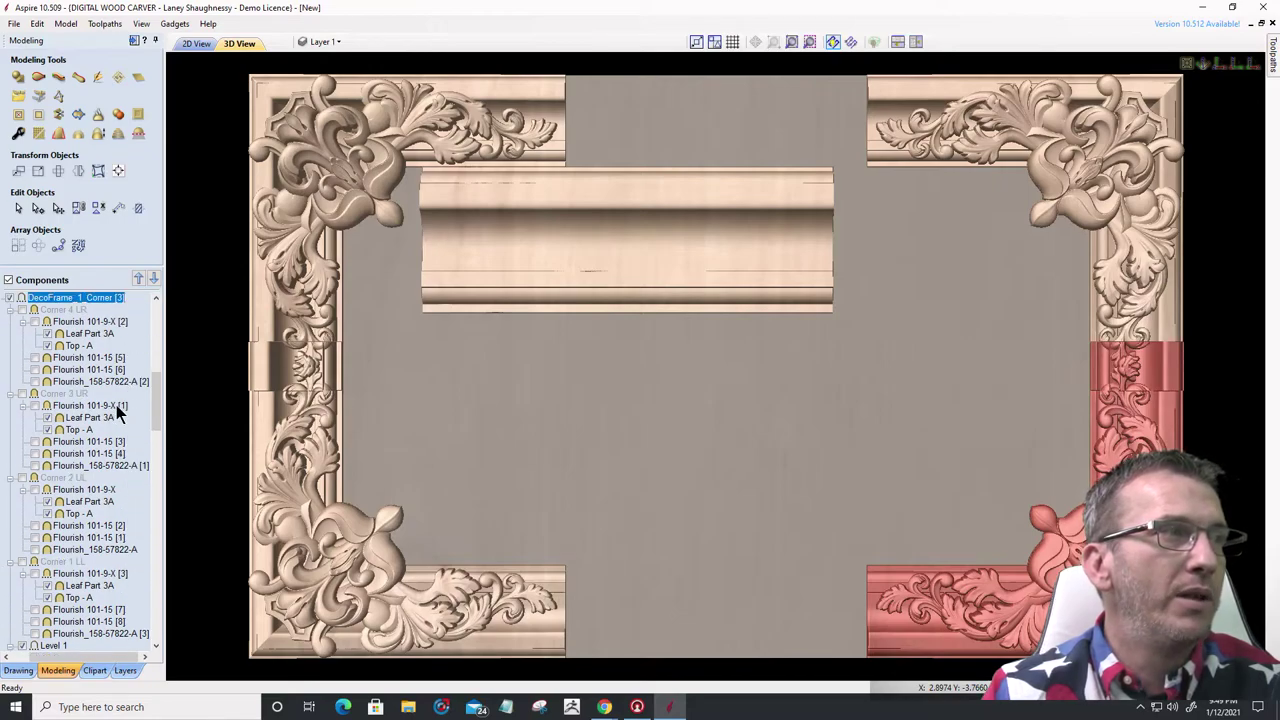
scroll(107, 412, "up", 9)
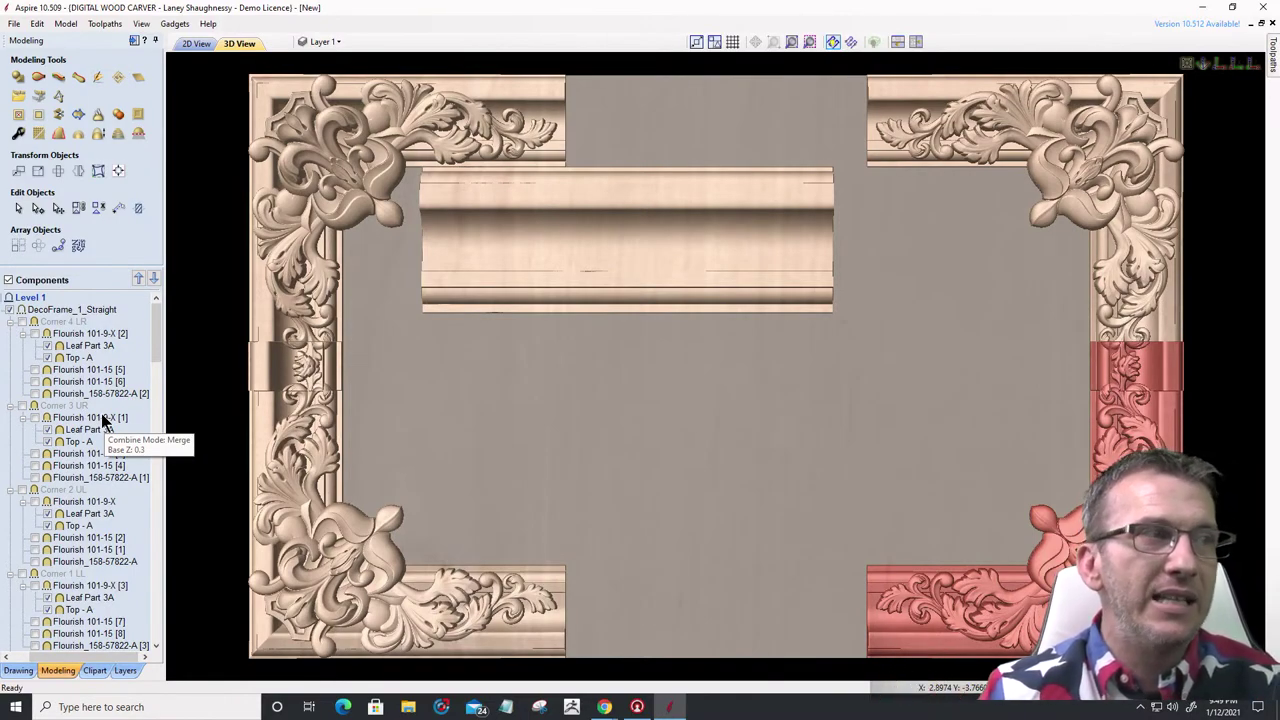
scroll(77, 414, "down", 4)
left_click(72, 480)
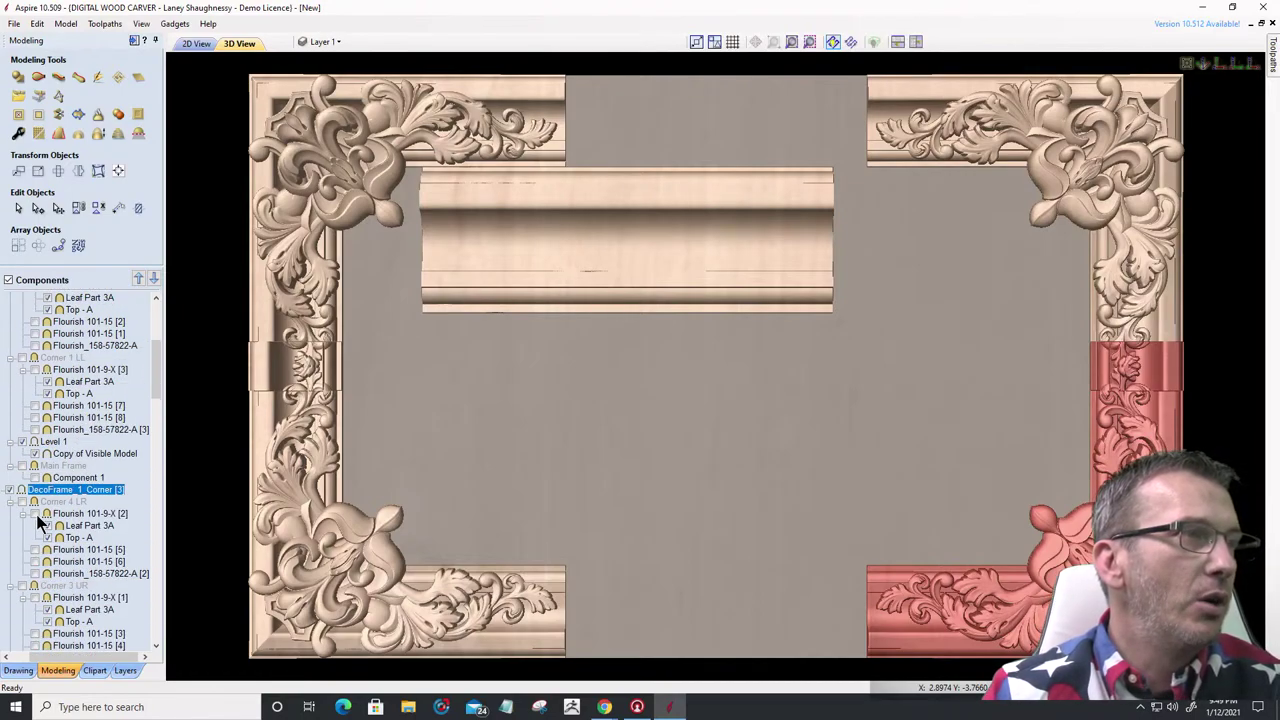
scroll(40, 513, "down", 1)
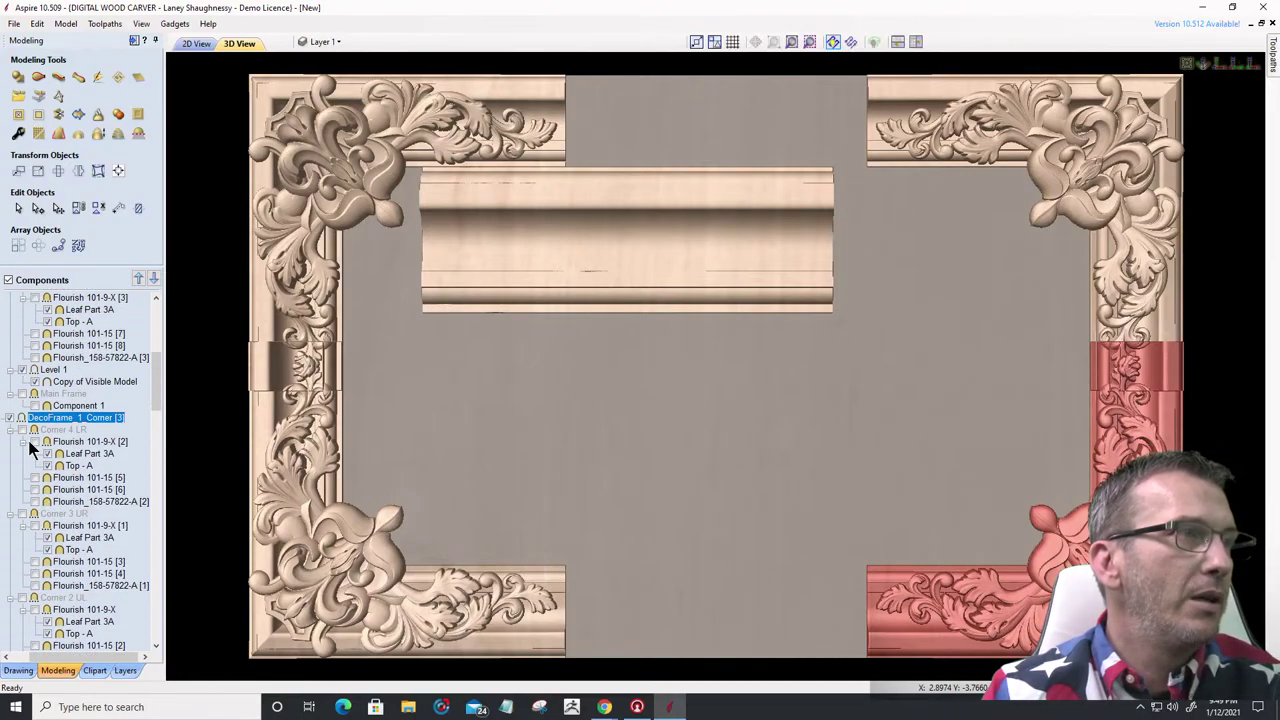
right_click(86, 423)
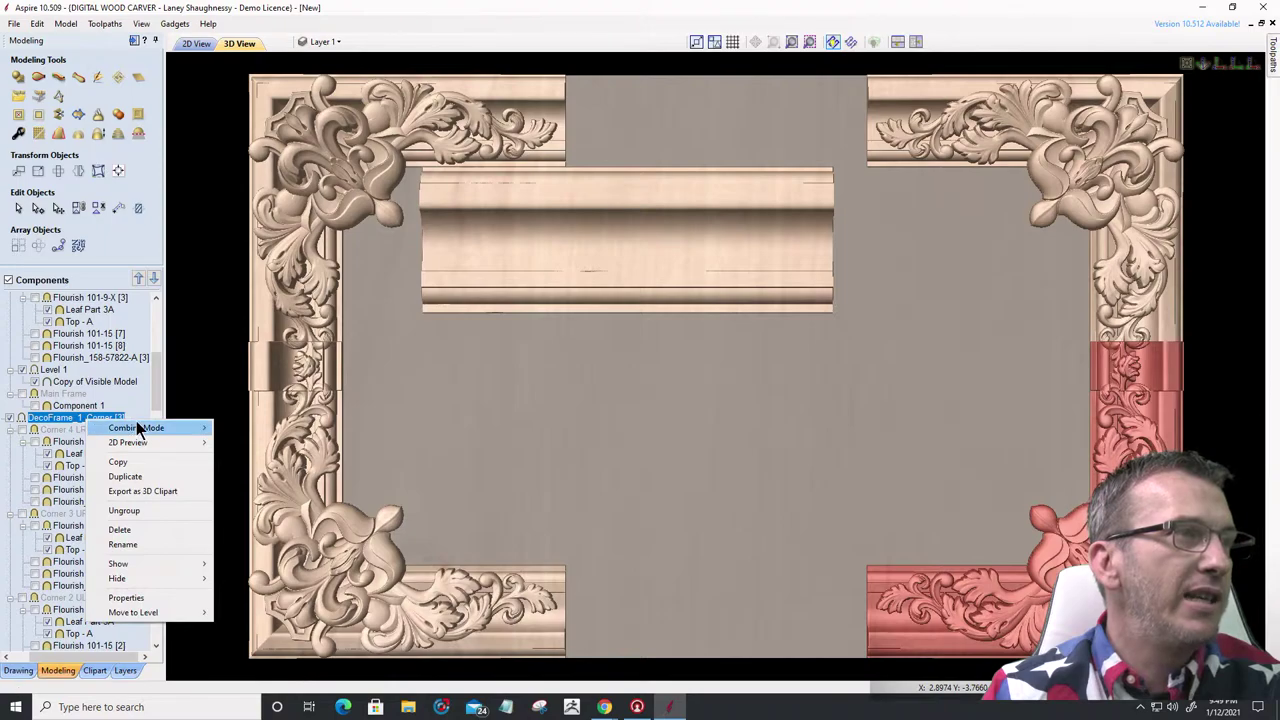
mouse_move(180, 427)
left_click(242, 458)
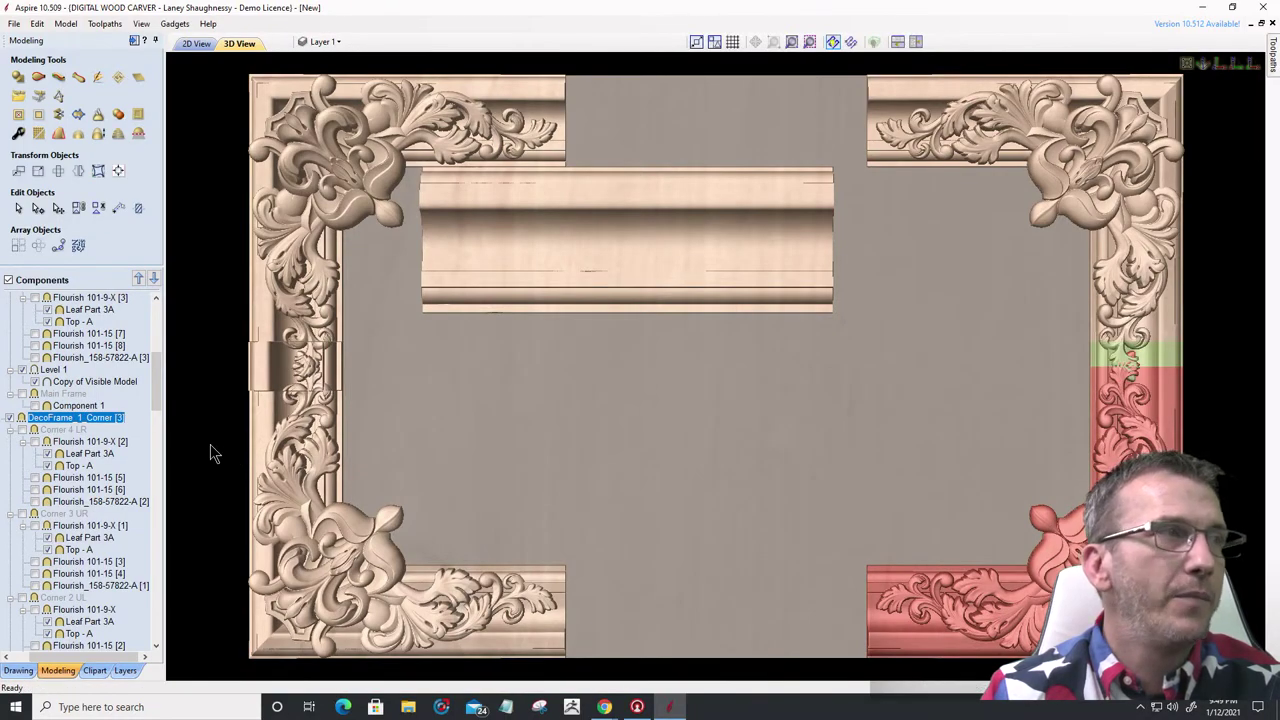
left_click(10, 425)
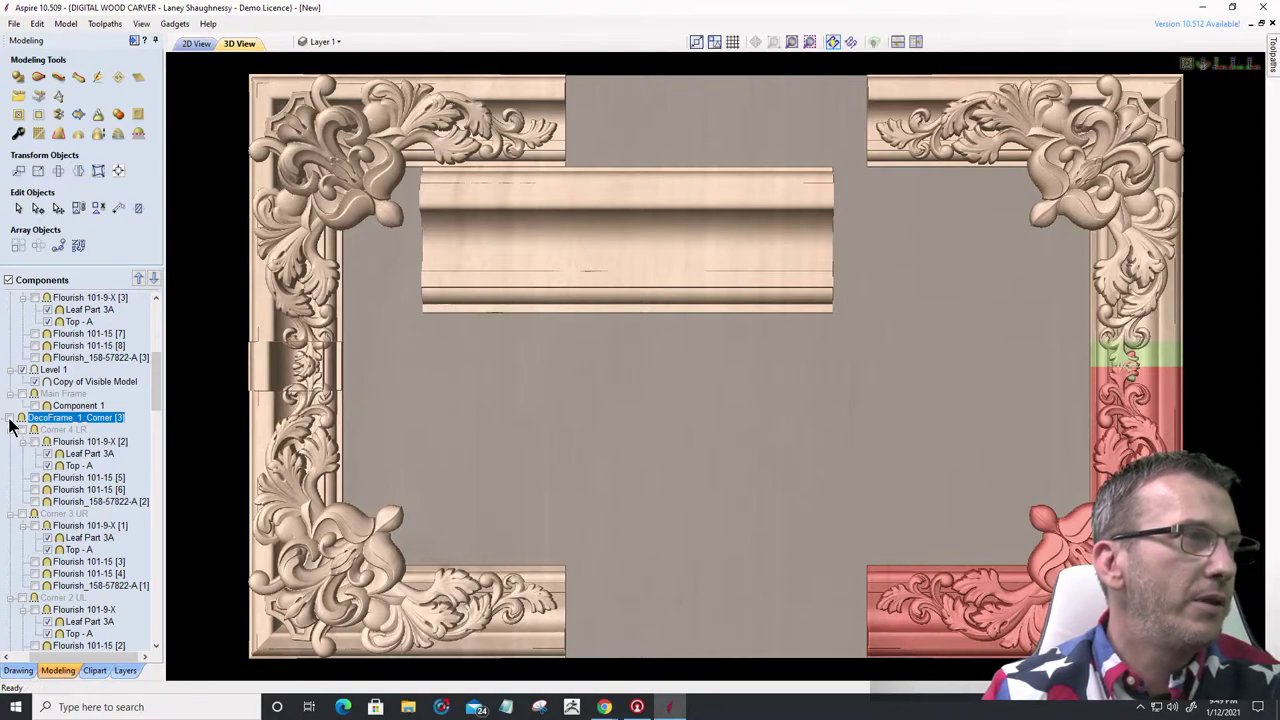
left_click(10, 425)
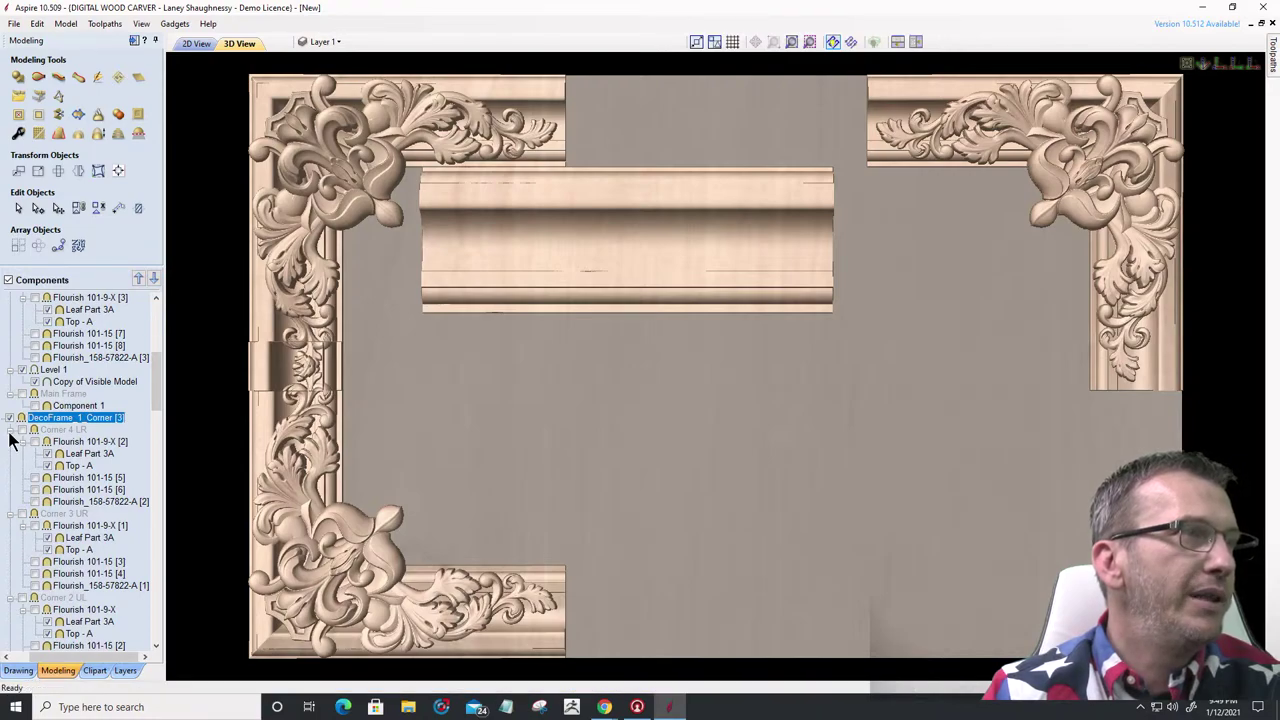
left_click(10, 431)
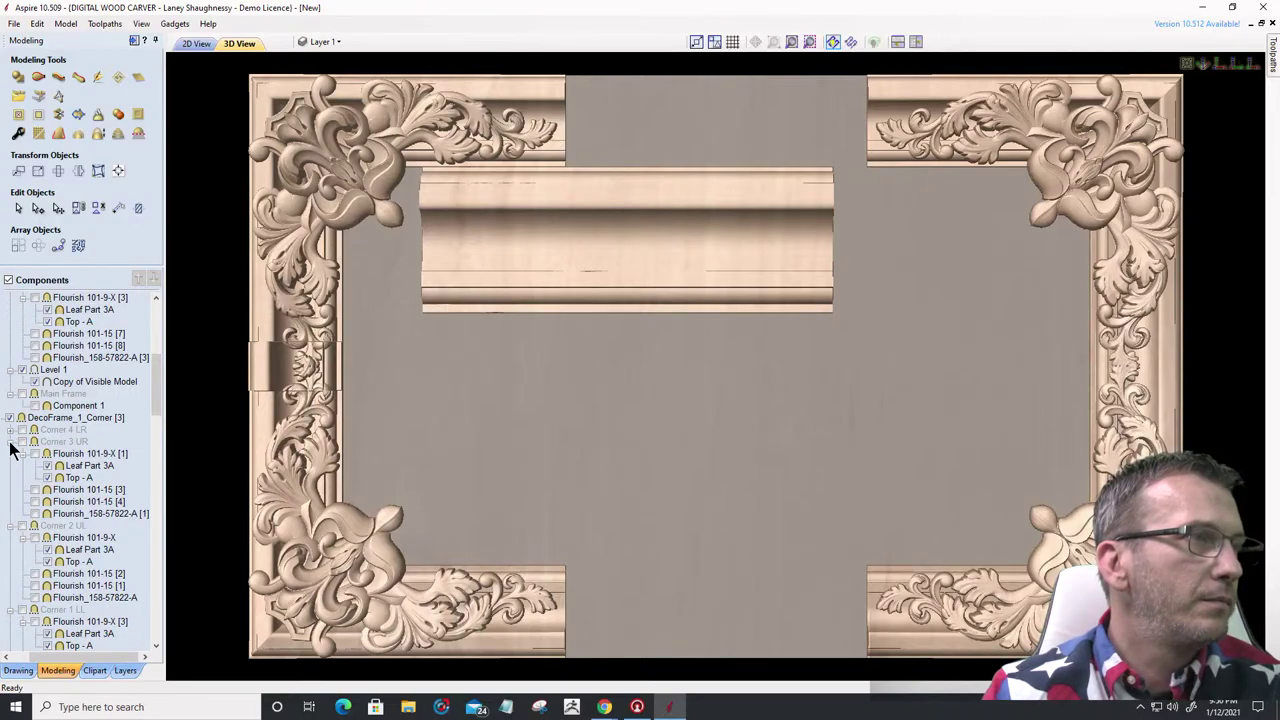
- Collapse the corner, Level 1 and Main Frame groups, and set the lower-left corner to Merge
left_click(10, 442)
left_click(10, 454)
left_click(10, 466)
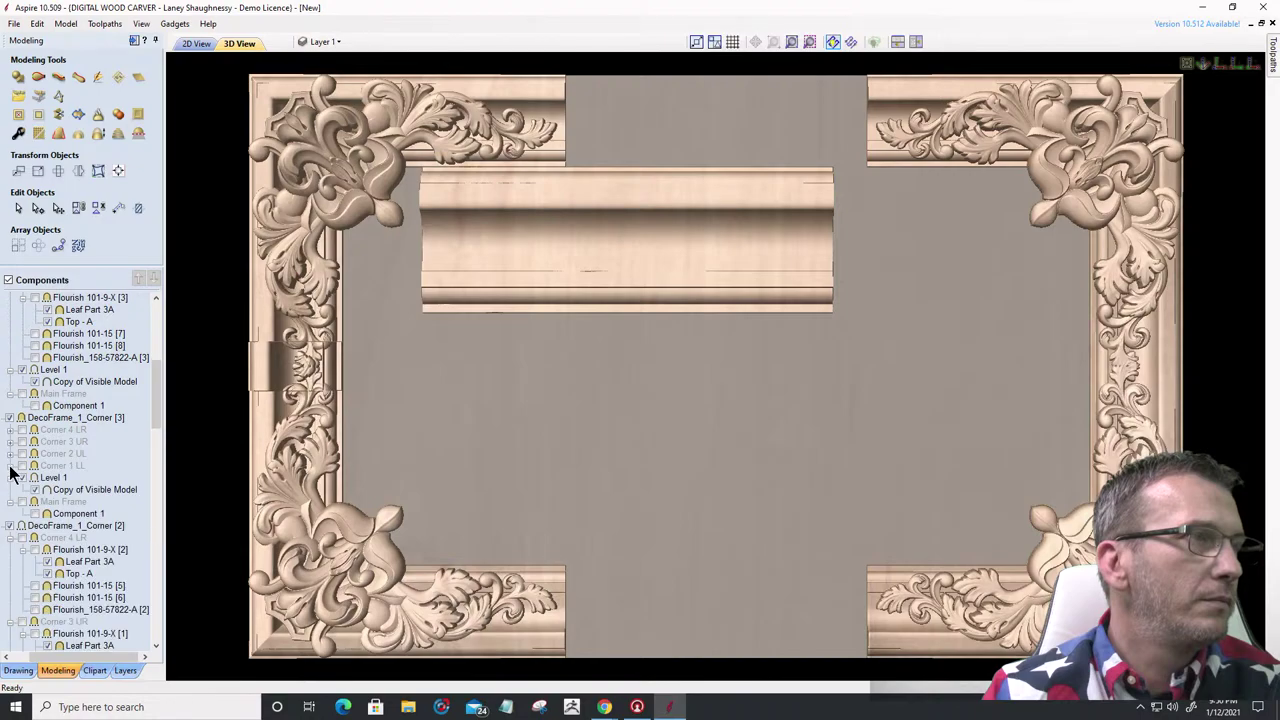
left_click(10, 478)
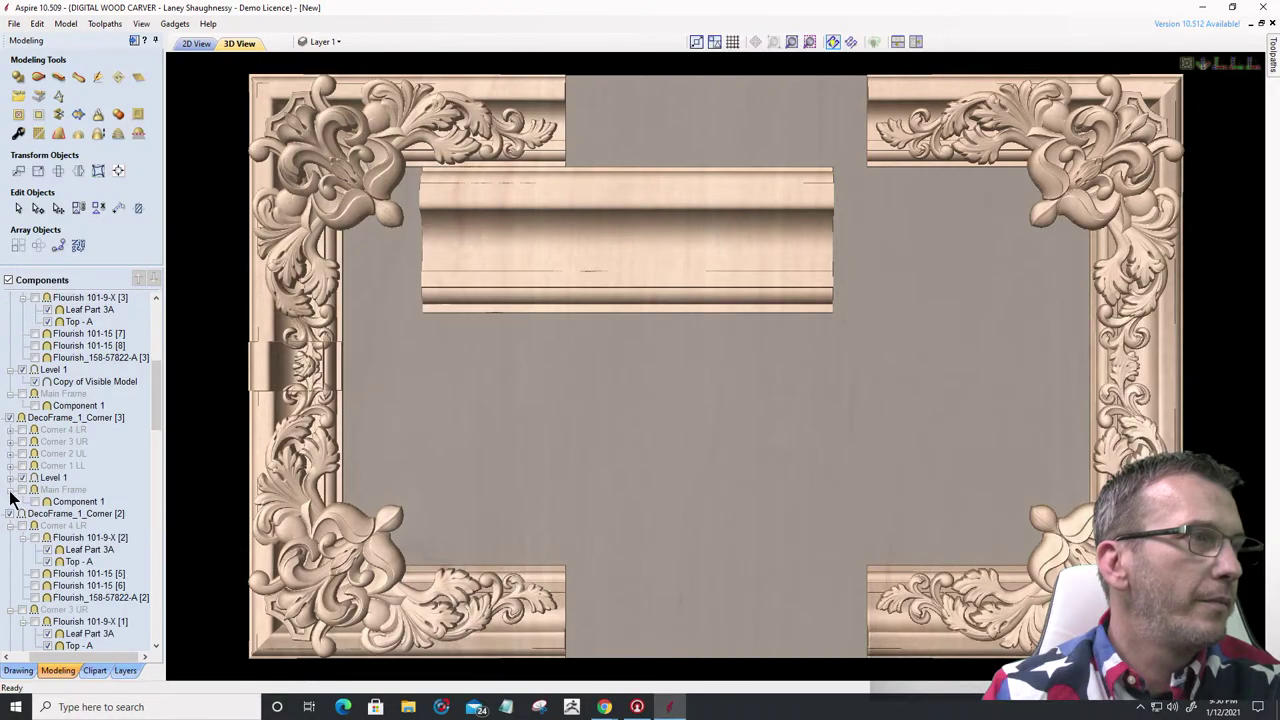
left_click(10, 490)
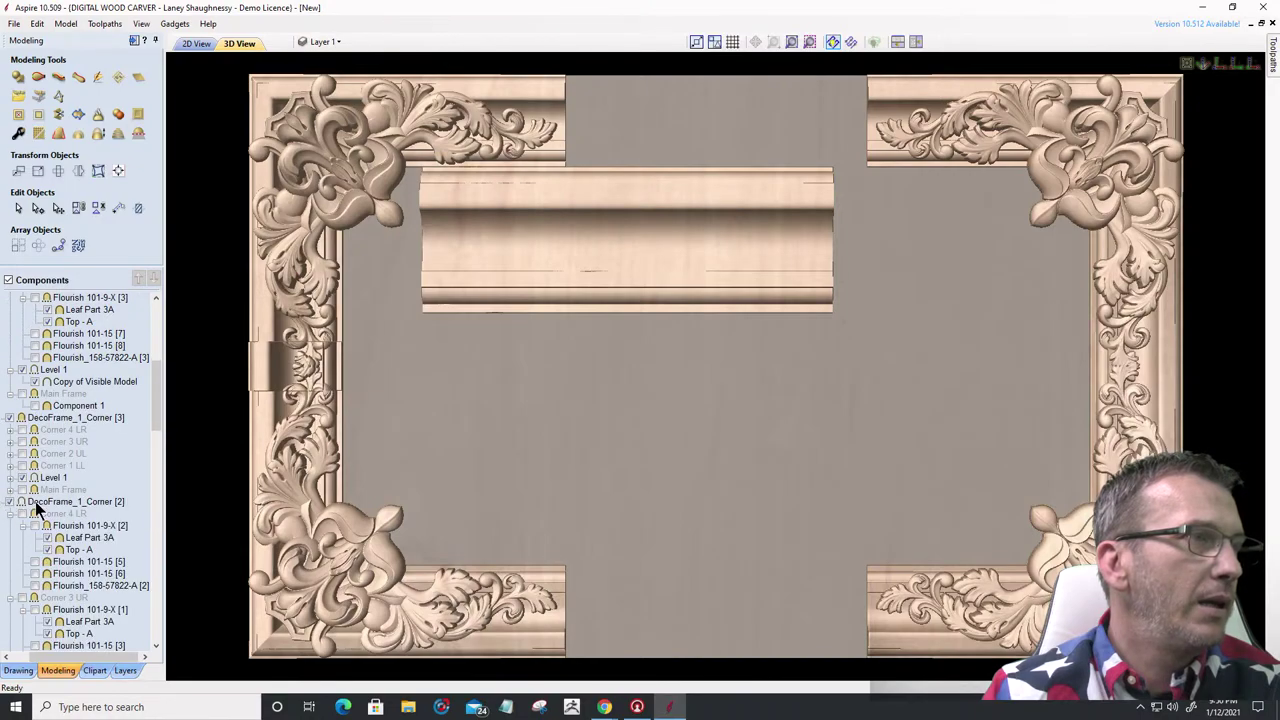
left_click(36, 504)
right_click(58, 507)
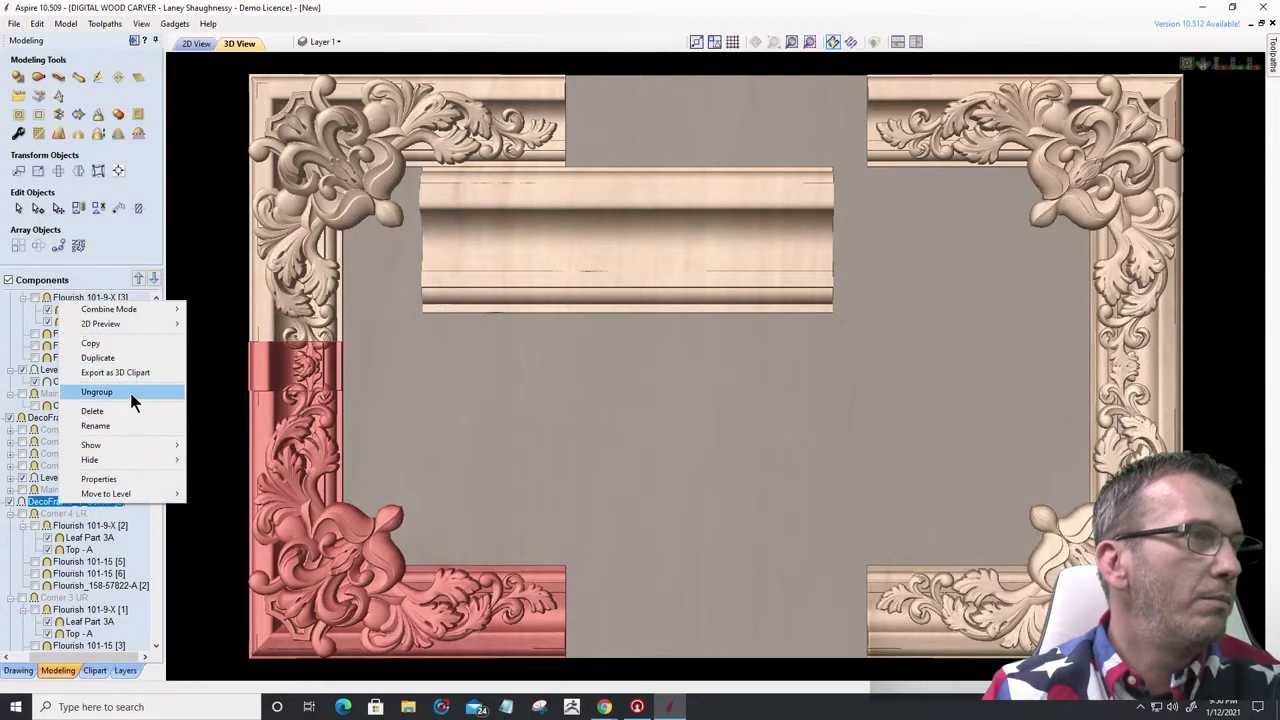
mouse_move(127, 316)
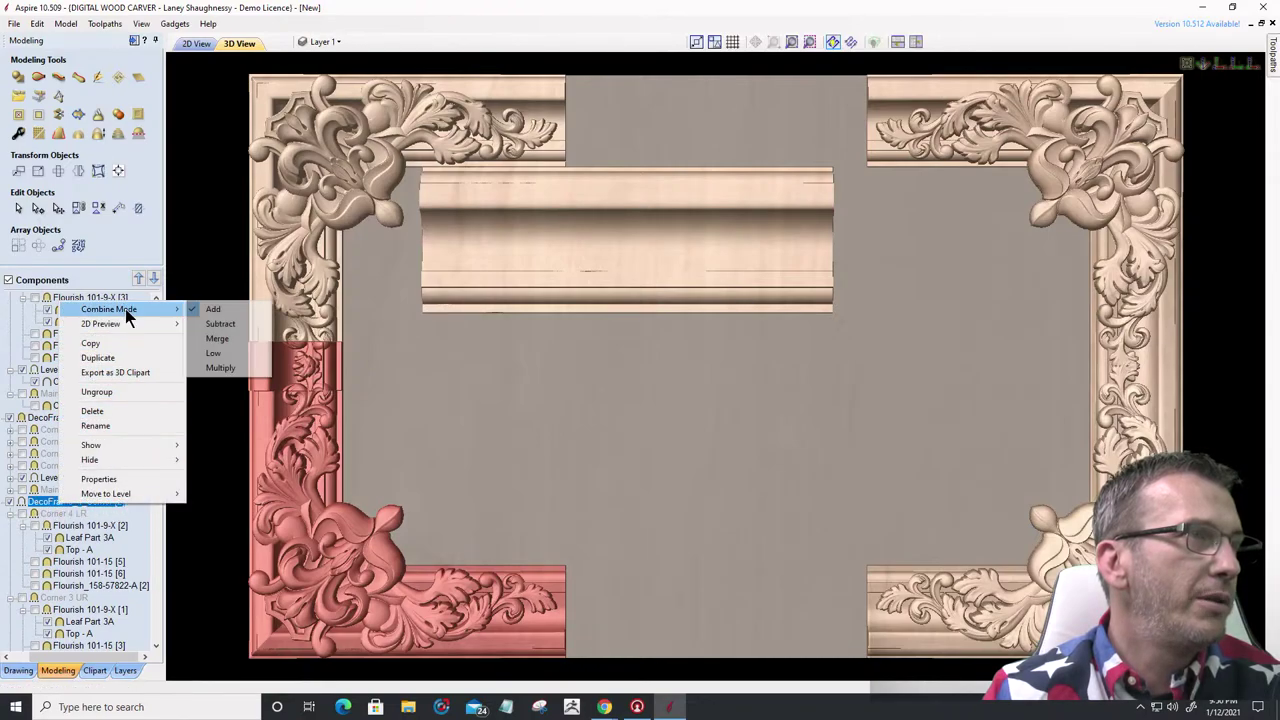
left_click(214, 339)
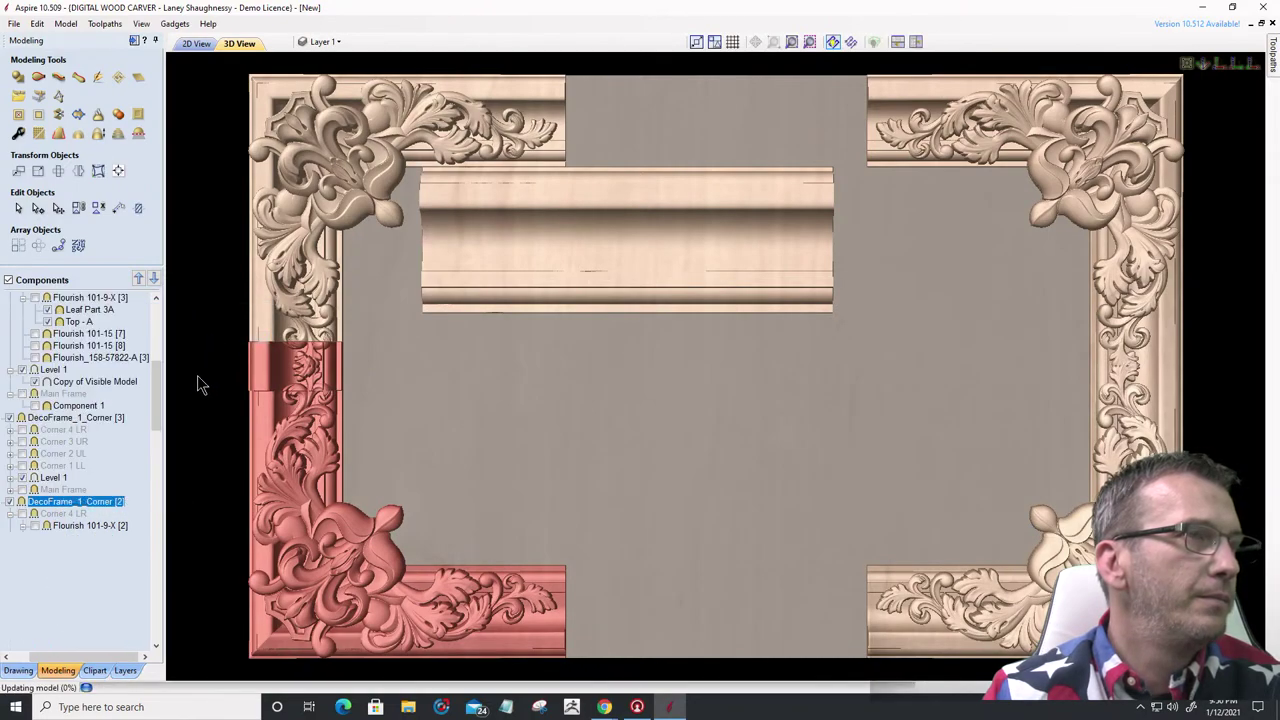
- Fold away the corner sub-groups and set DecoFrame_1_Corner [1] (upper-left) to Merge
left_click(10, 514)
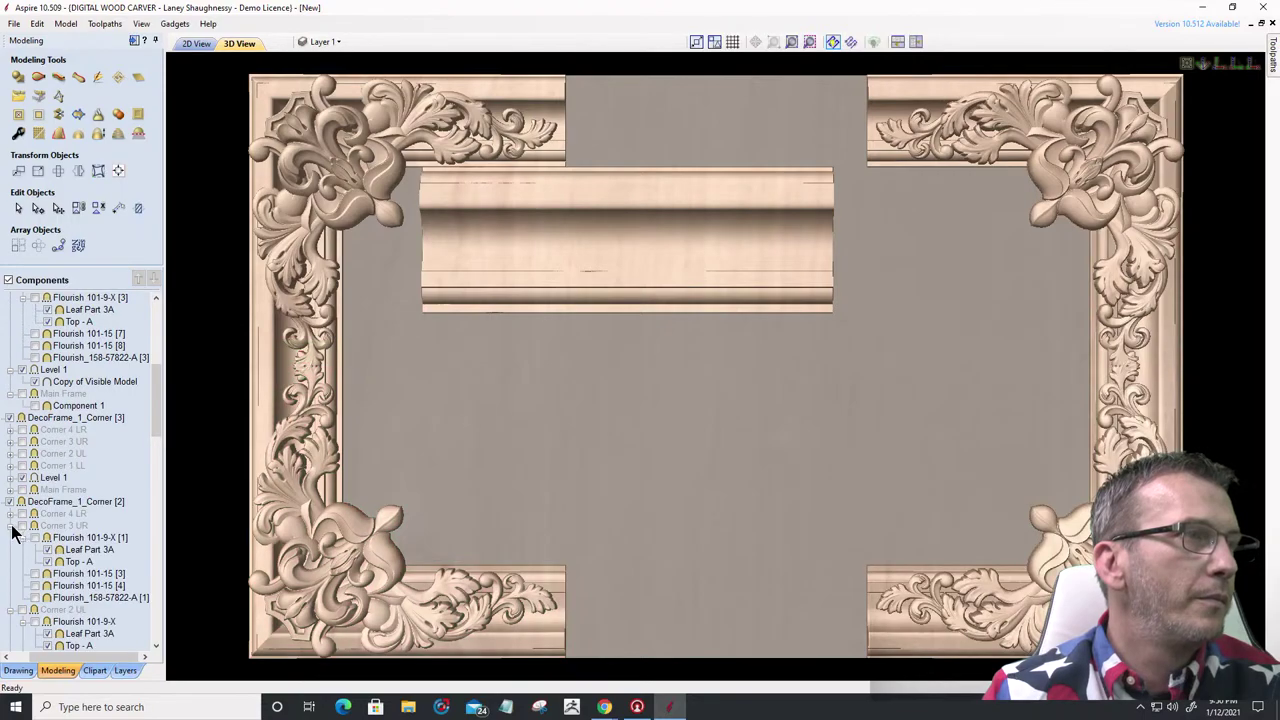
left_click(11, 526)
left_click(11, 538)
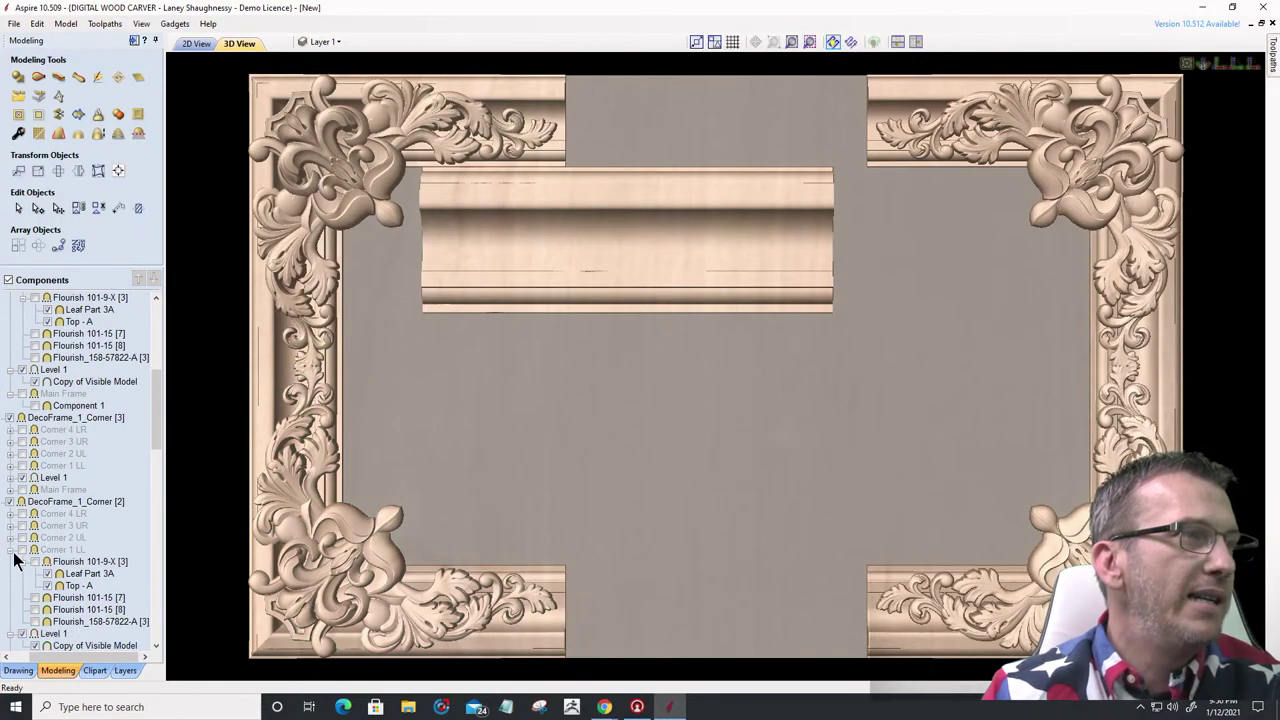
left_click(11, 550)
left_click(10, 562)
left_click(9, 575)
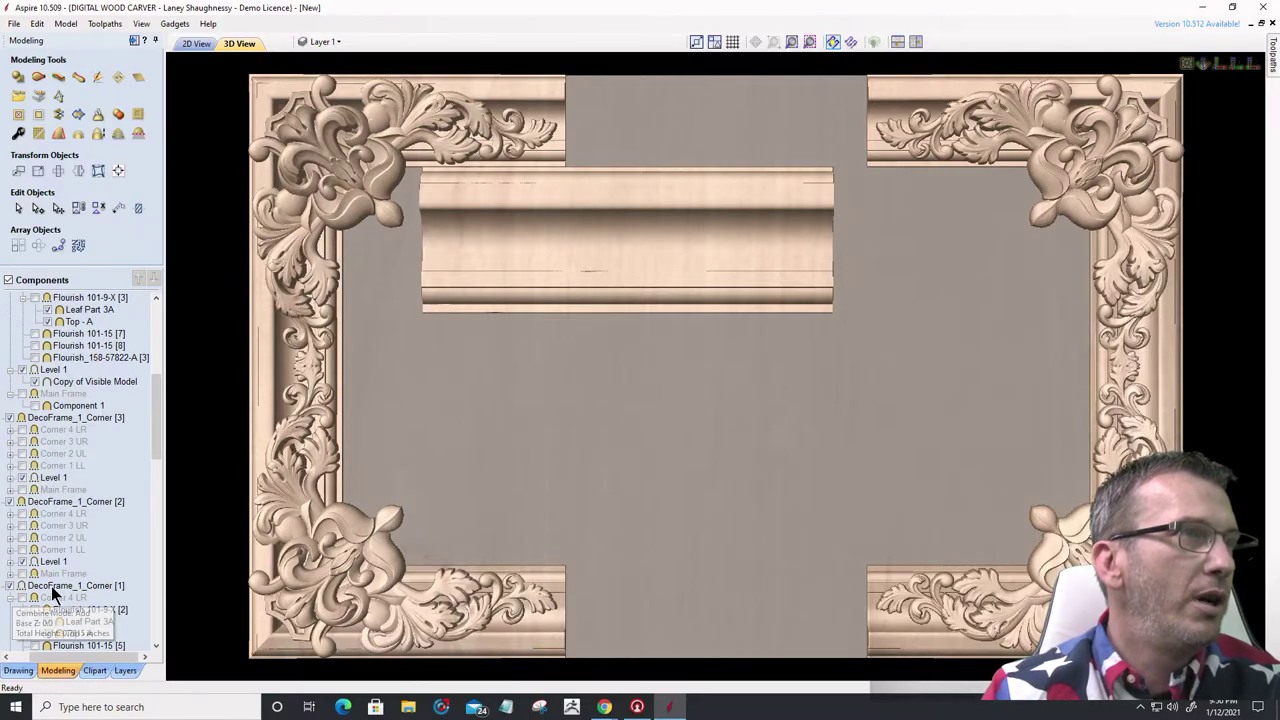
left_click(51, 586)
right_click(57, 584)
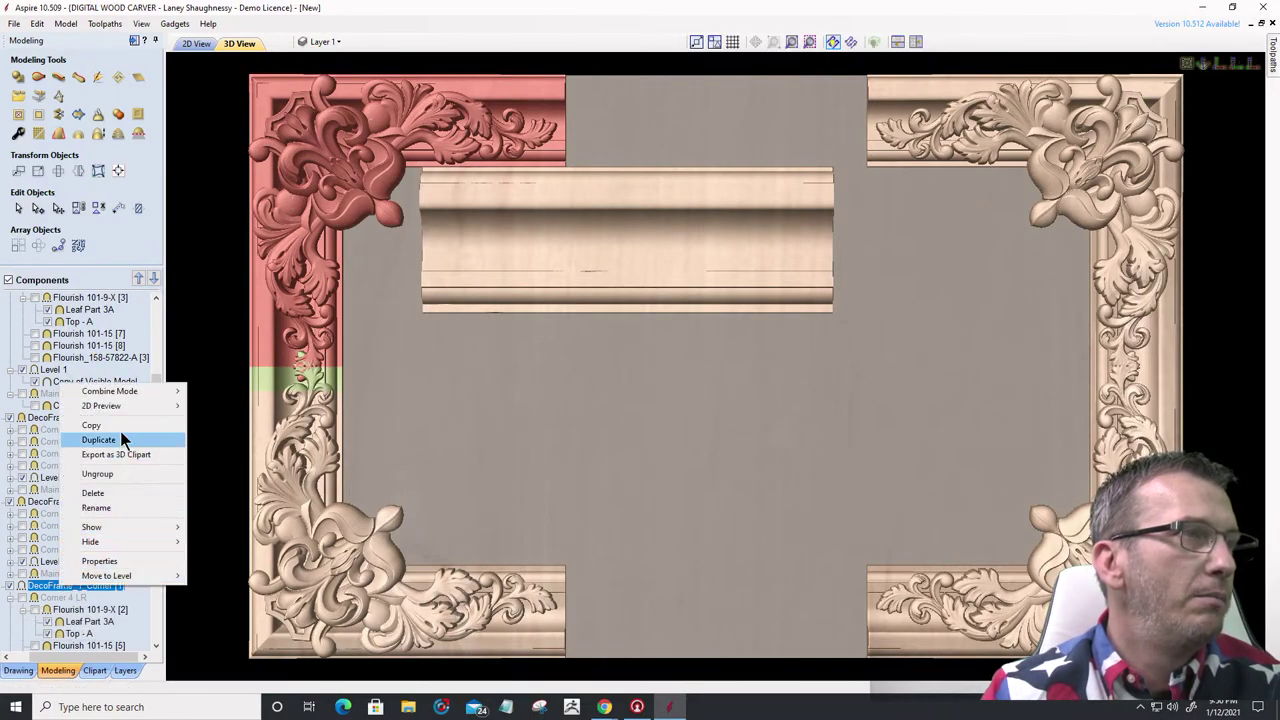
mouse_move(138, 390)
left_click(212, 420)
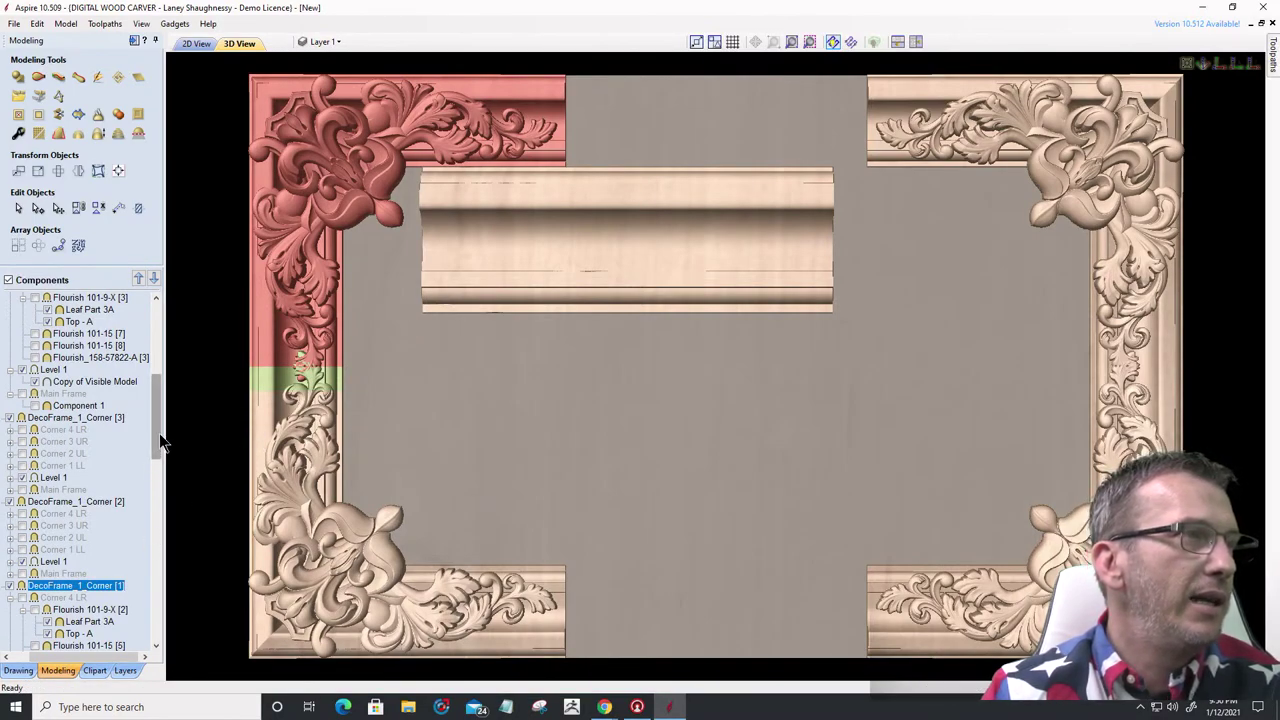
- Fold the remaining sub-groups and set the upper-right DecoFrame_1_Corner to Merge
left_click_drag(159, 433, 157, 500)
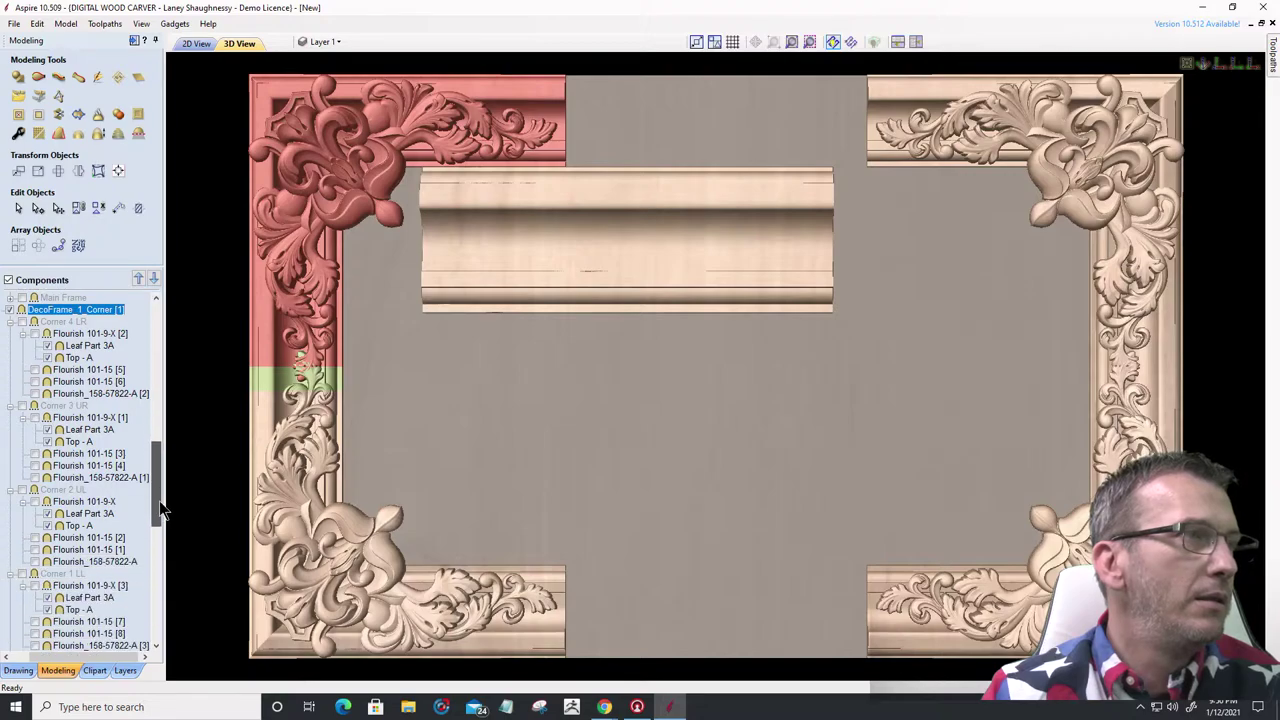
left_click(10, 322)
left_click(10, 334)
left_click(10, 346)
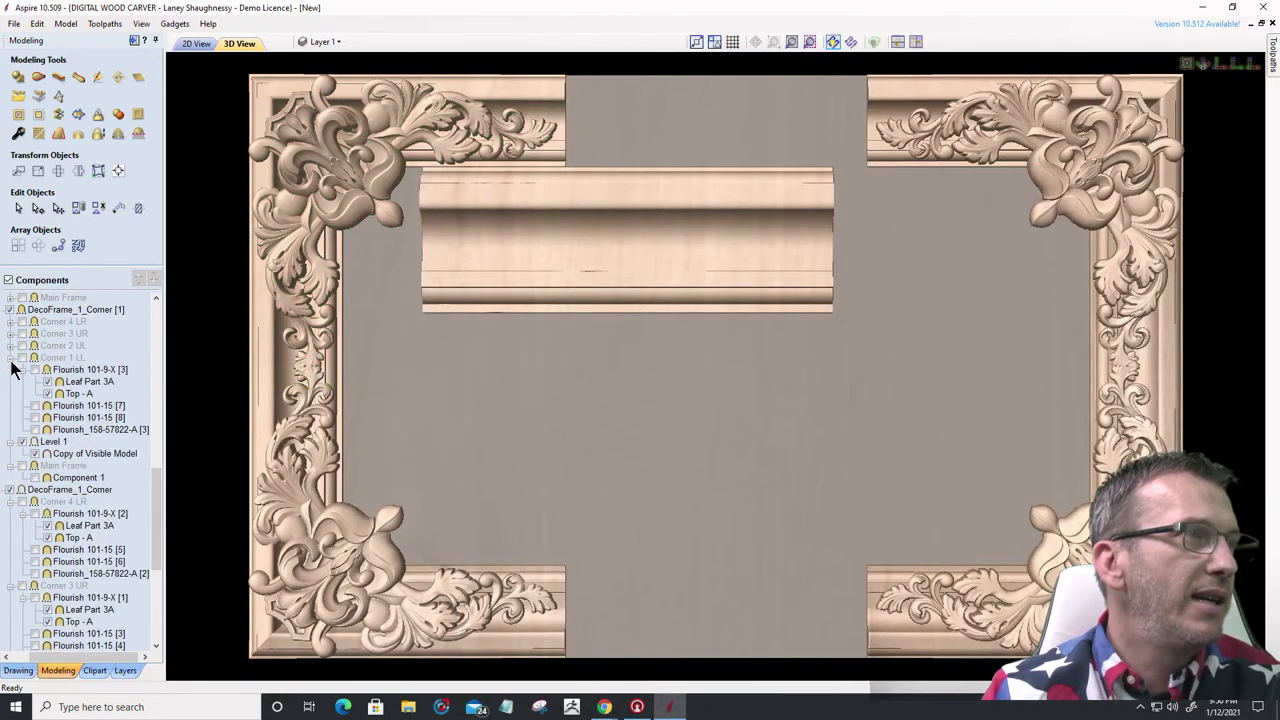
left_click(10, 358)
left_click(10, 370)
left_click(10, 382)
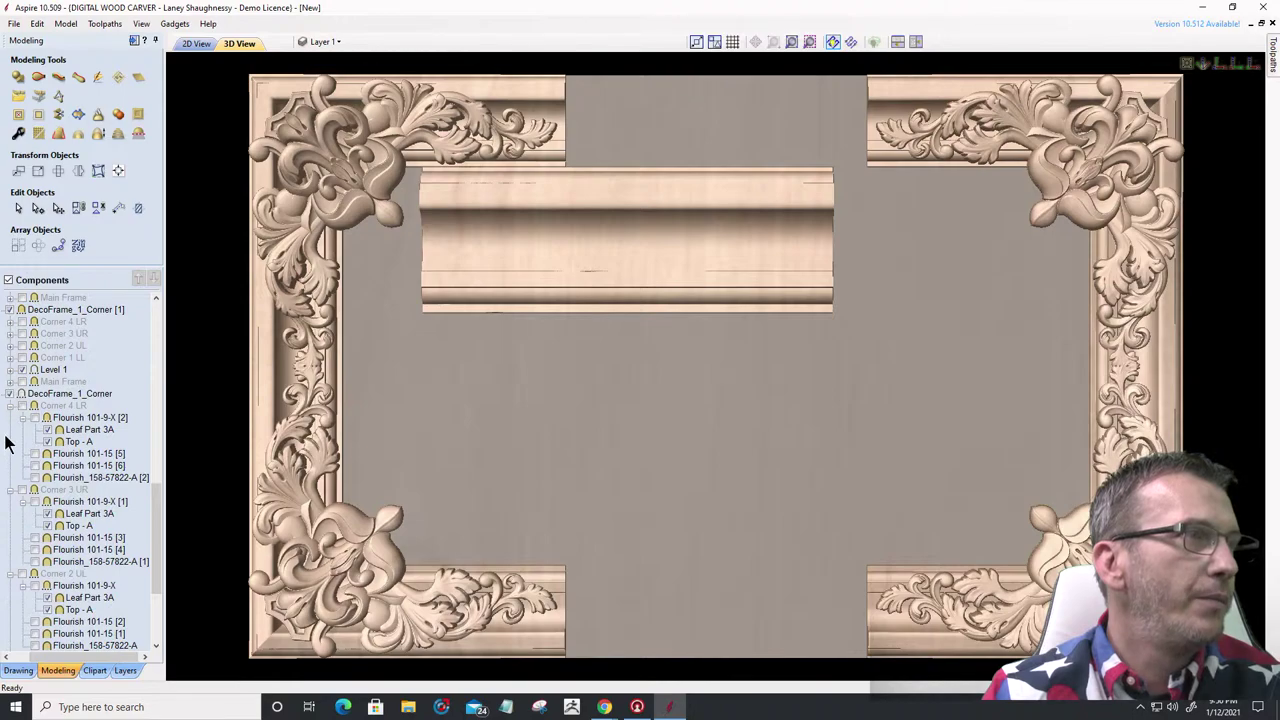
left_click(75, 393)
right_click(96, 396)
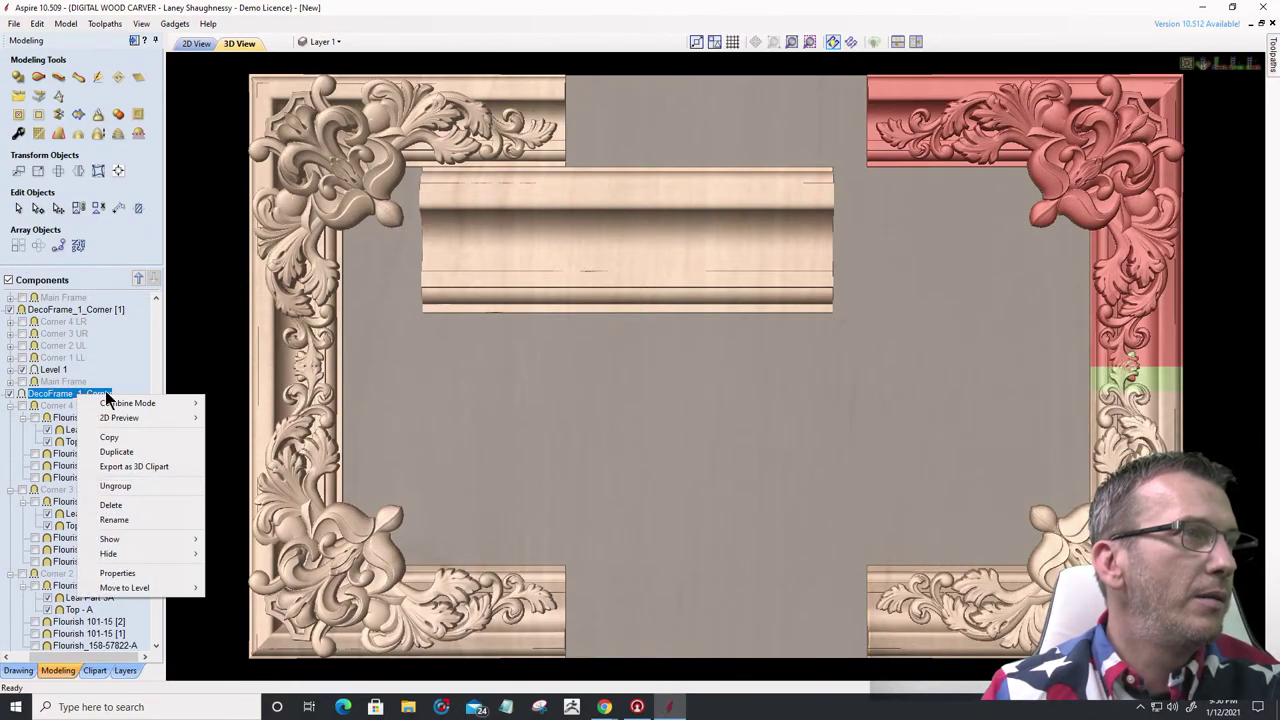
mouse_move(124, 404)
left_click(245, 432)
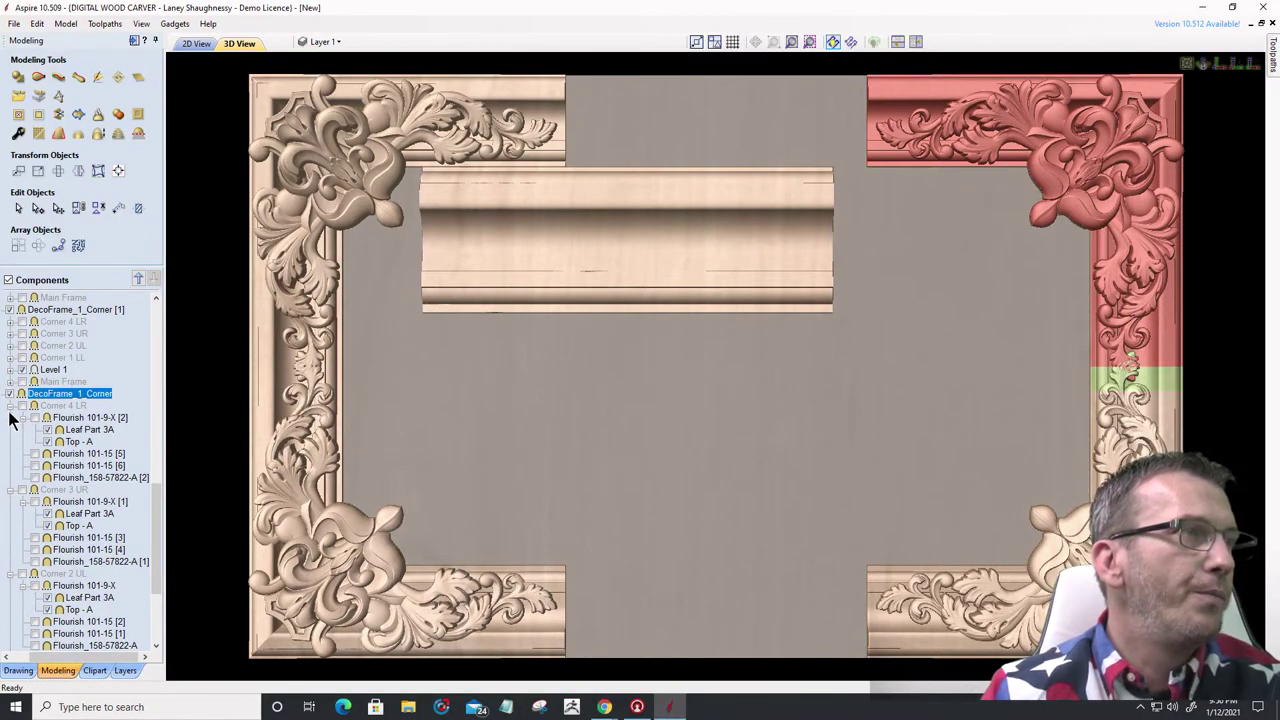
- Fold away the upper-right corner's sub-groups and hide that component
left_click(12, 418)
left_click(11, 418)
left_click(11, 426)
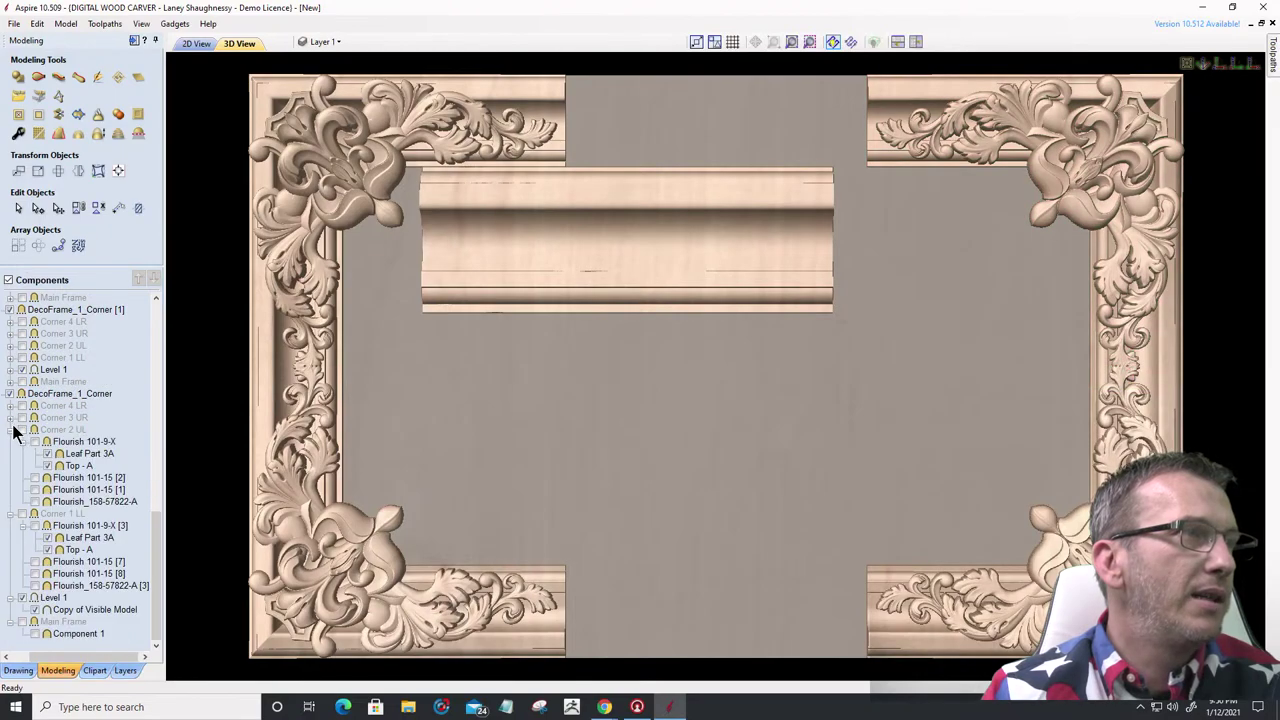
left_click(12, 436)
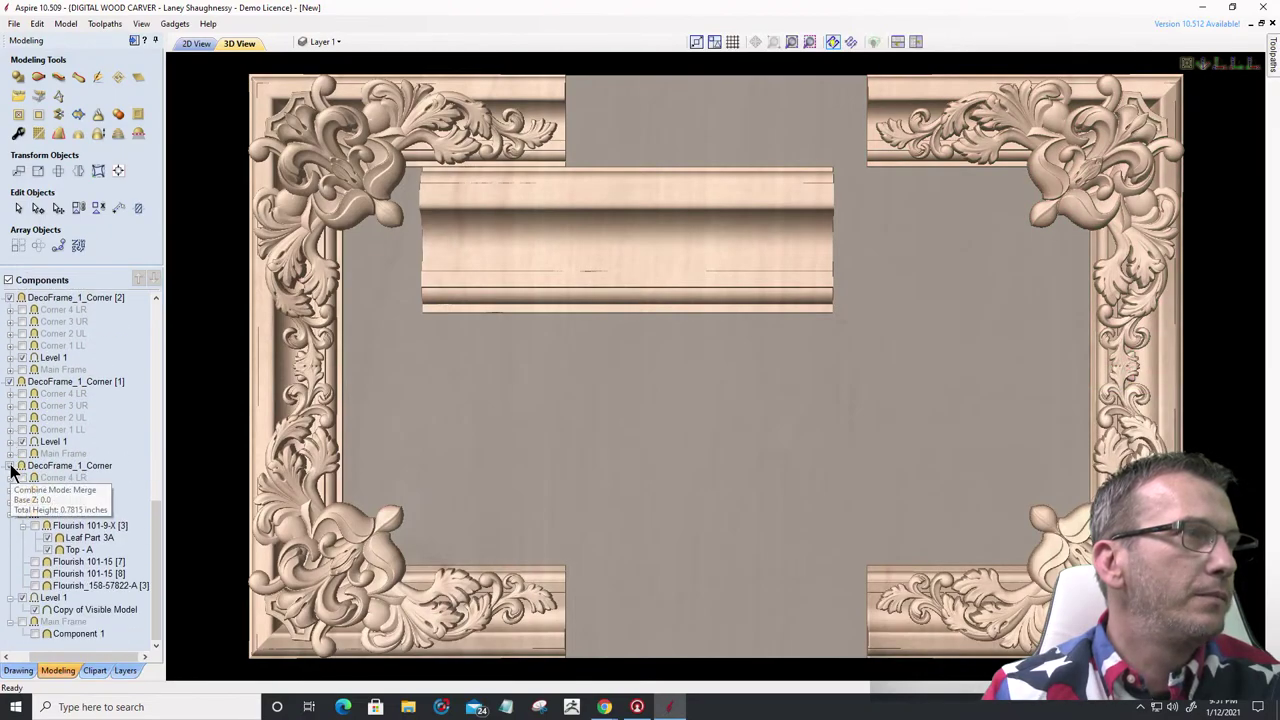
left_click(11, 467)
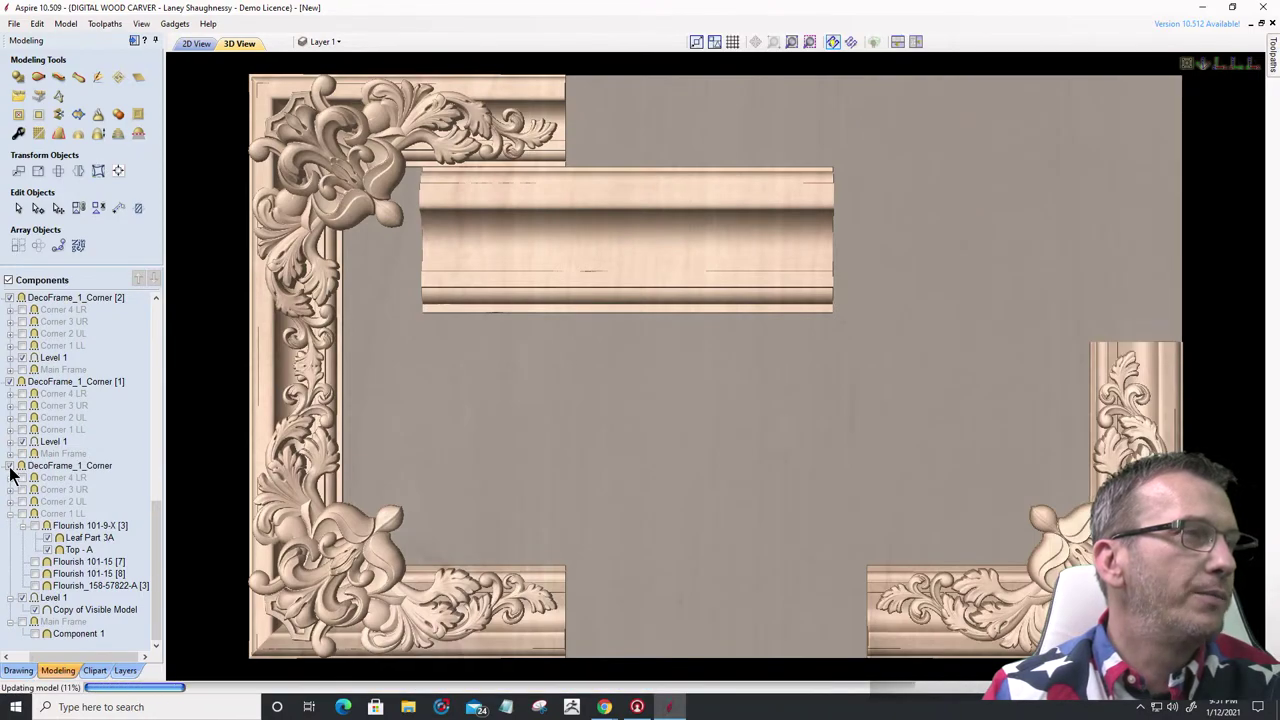
- Show the upper-right corner again, inspect the right frame edge in 3D, then return to 2D View
left_click(12, 537)
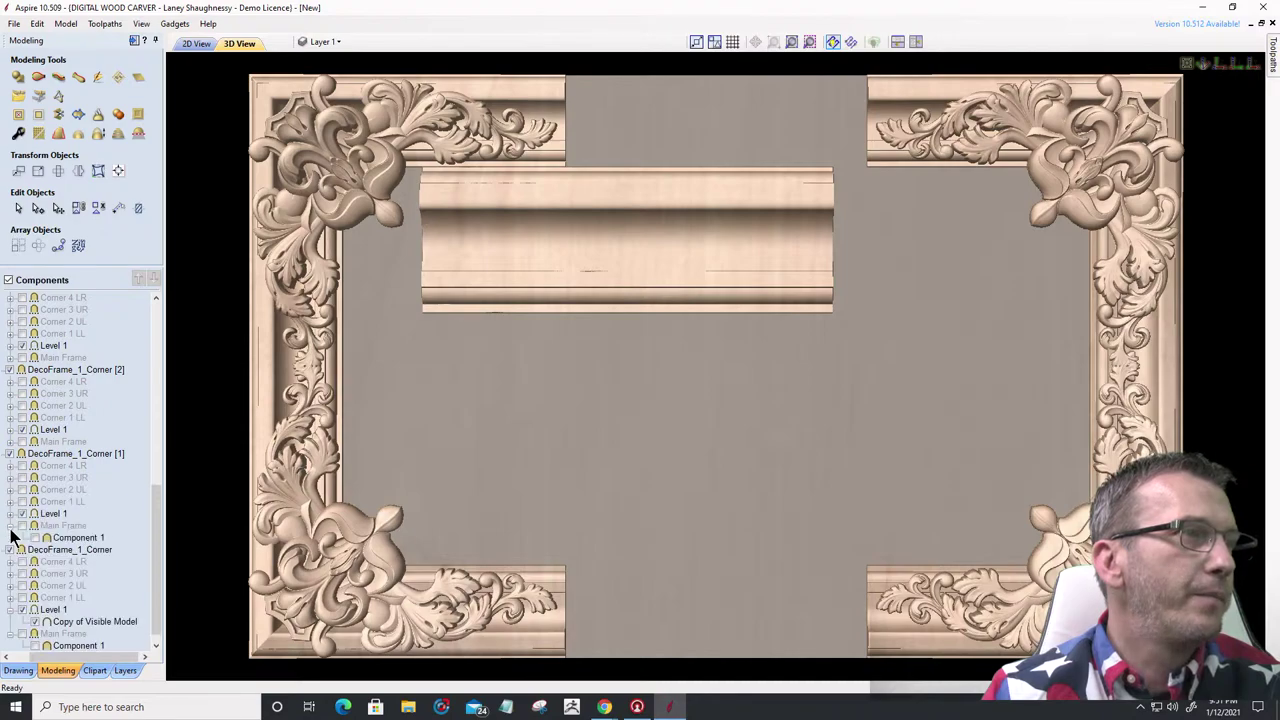
left_click(12, 537)
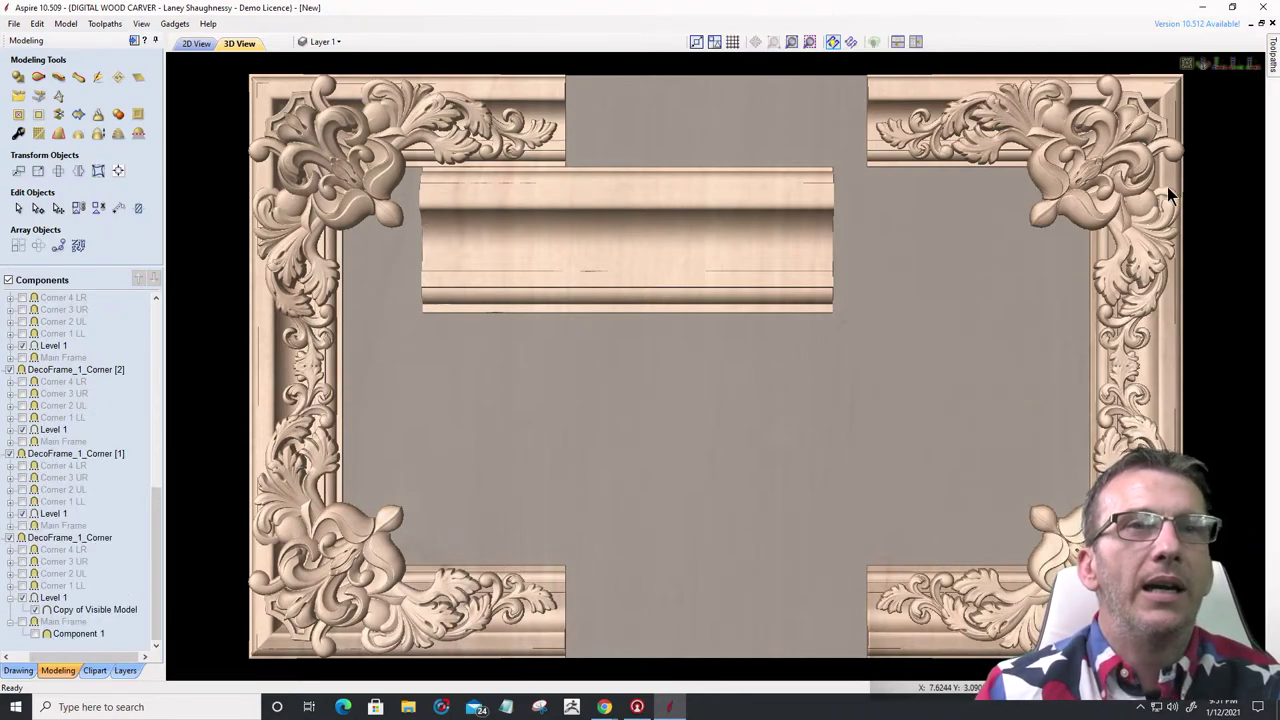
scroll(1152, 354, "up", 2)
middle_click_drag(1149, 354, 884, 435)
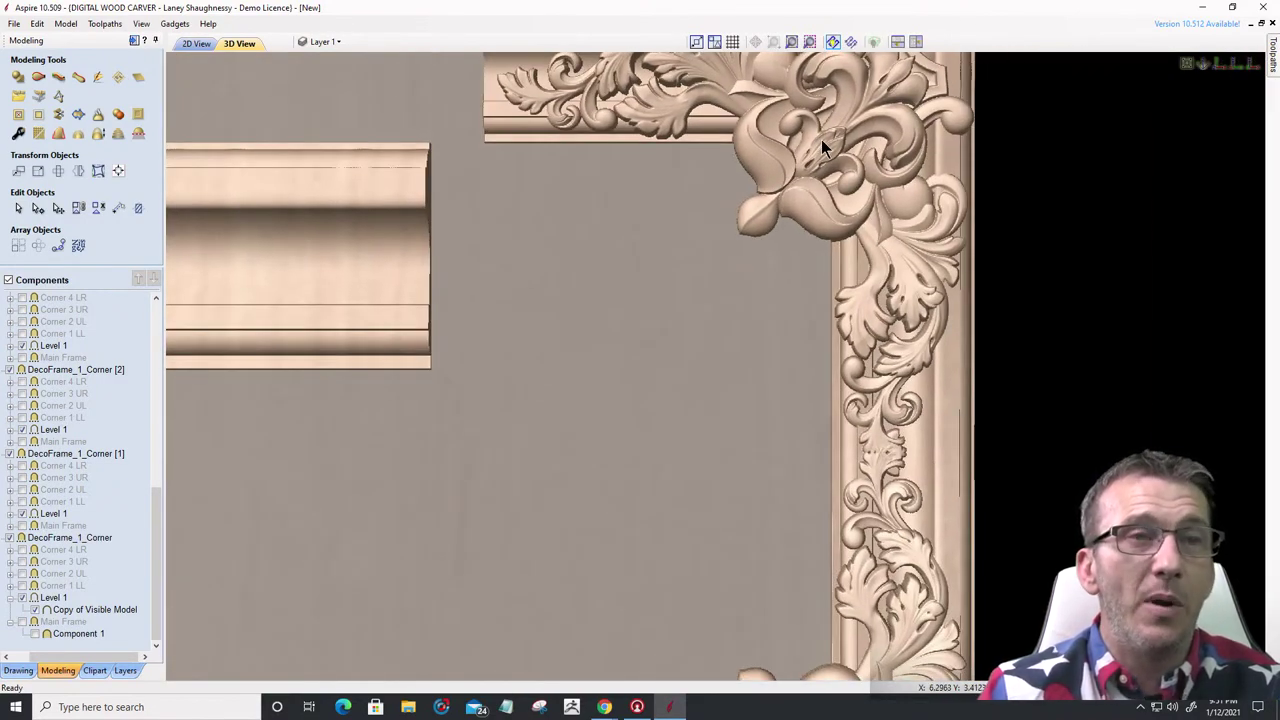
scroll(885, 440, "up", 4)
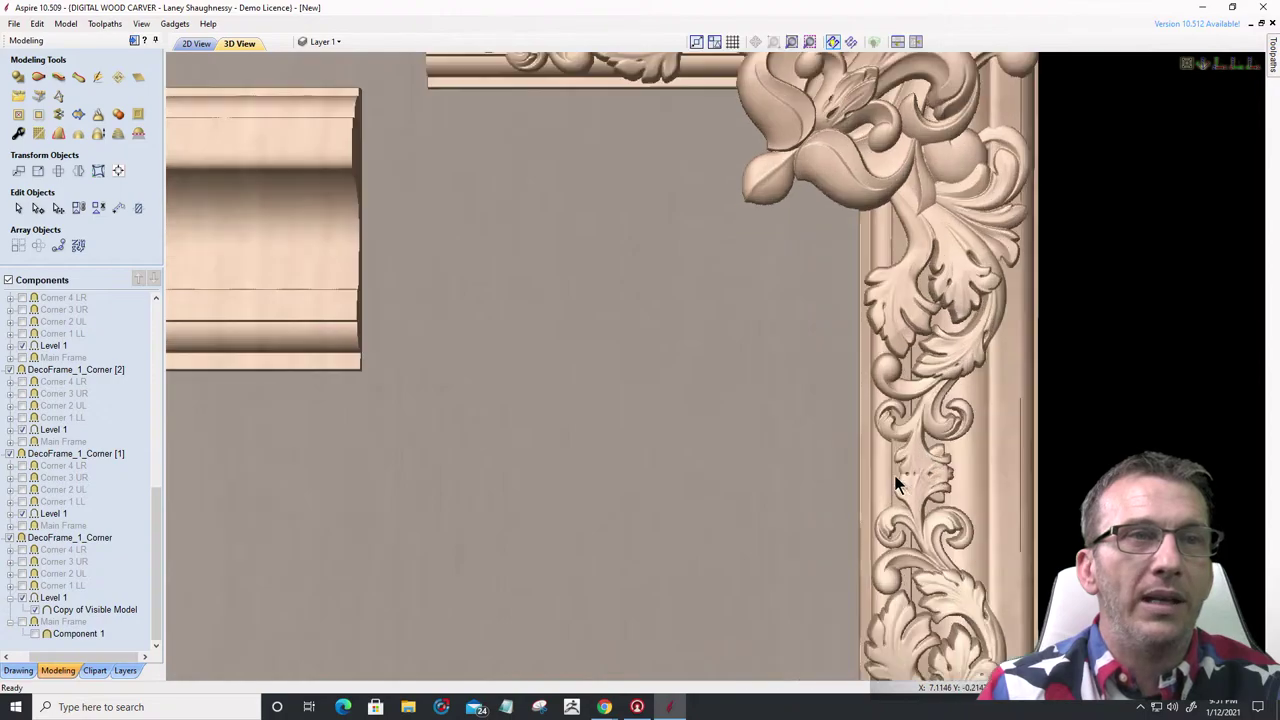
left_click_drag(876, 303, 873, 366)
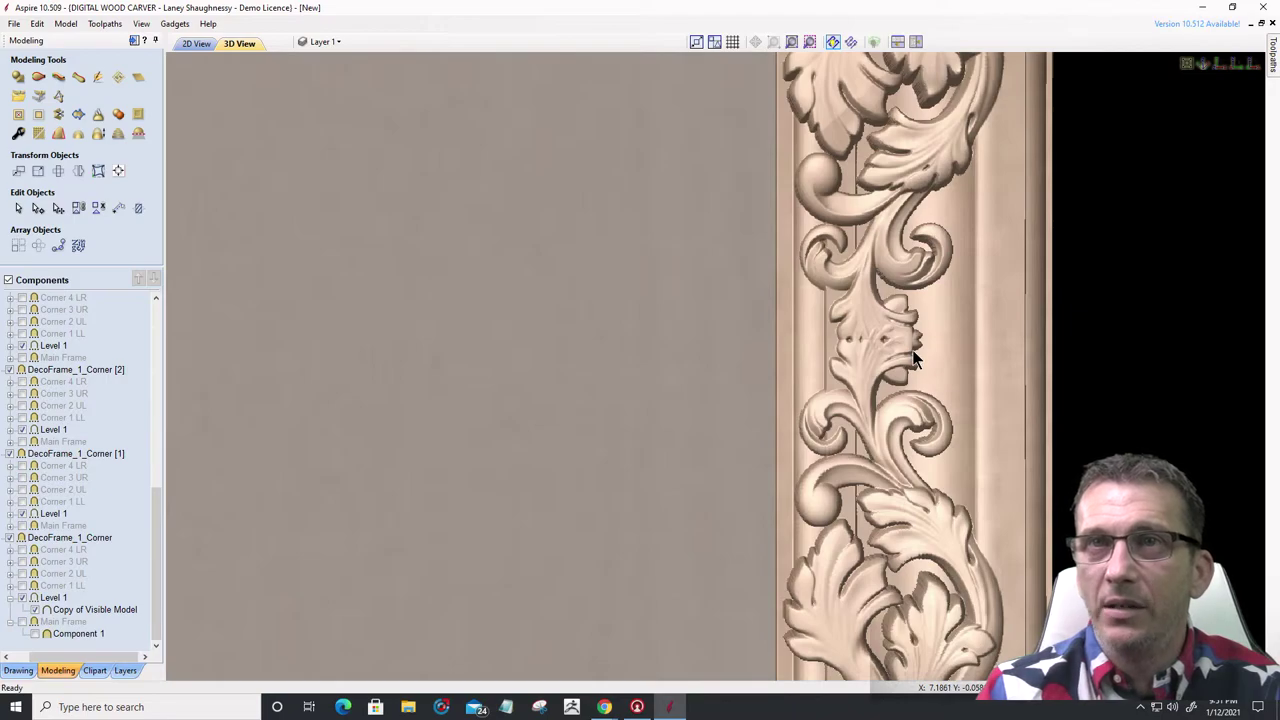
scroll(884, 350, "up", 1)
scroll(883, 347, "up", 1)
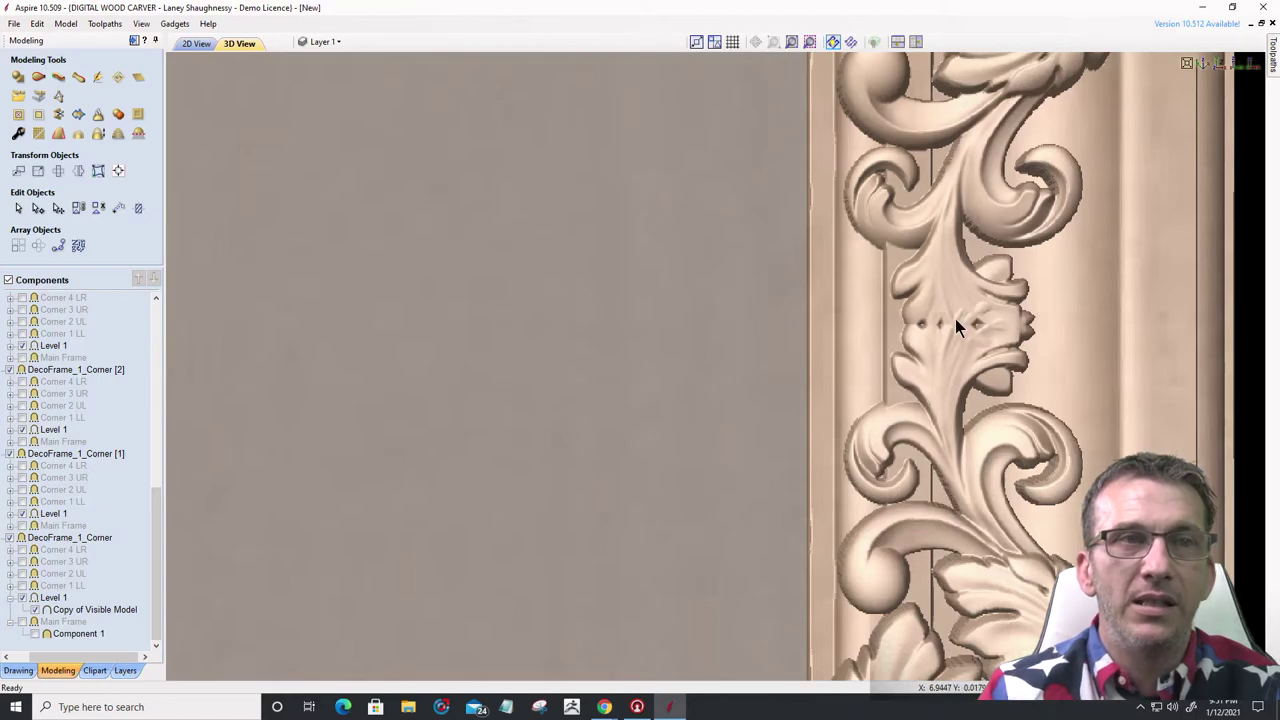
scroll(963, 333, "down", 2)
scroll(1000, 370, "down", 5)
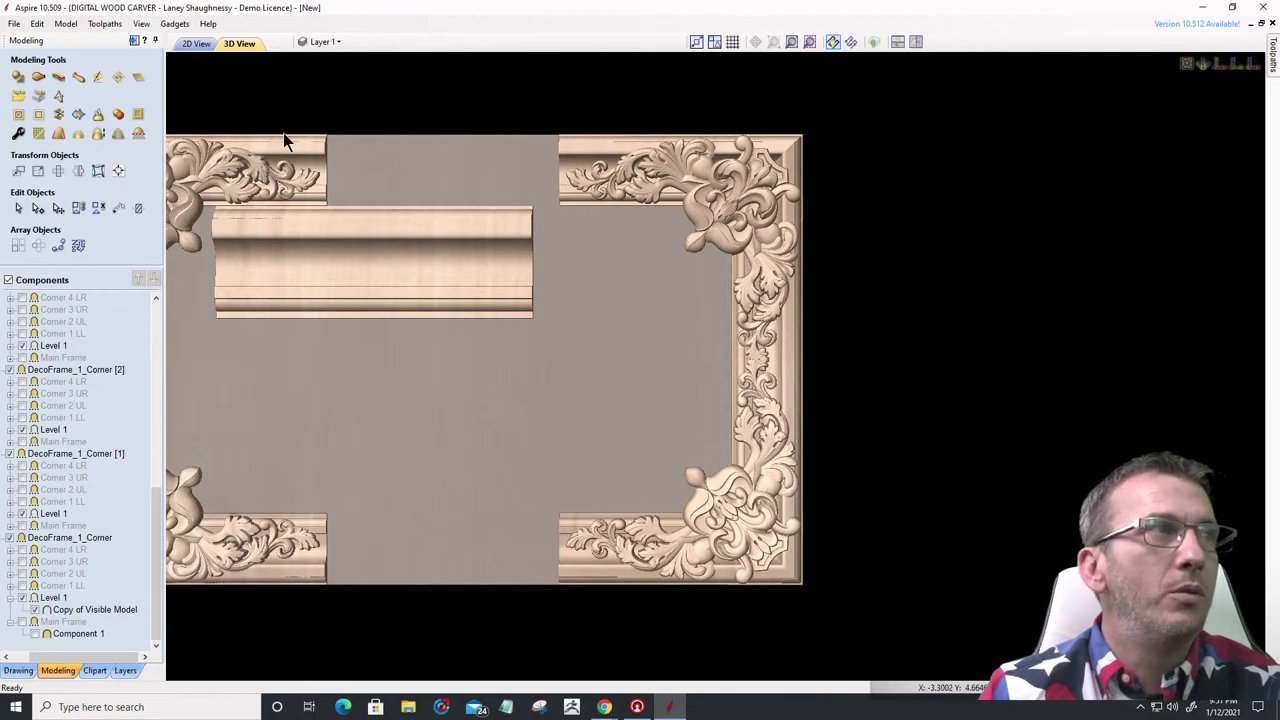
left_click(196, 43)
- Select the top-right corner and apply a 5.375 inch size in Set Size
scroll(886, 363, "up", 2)
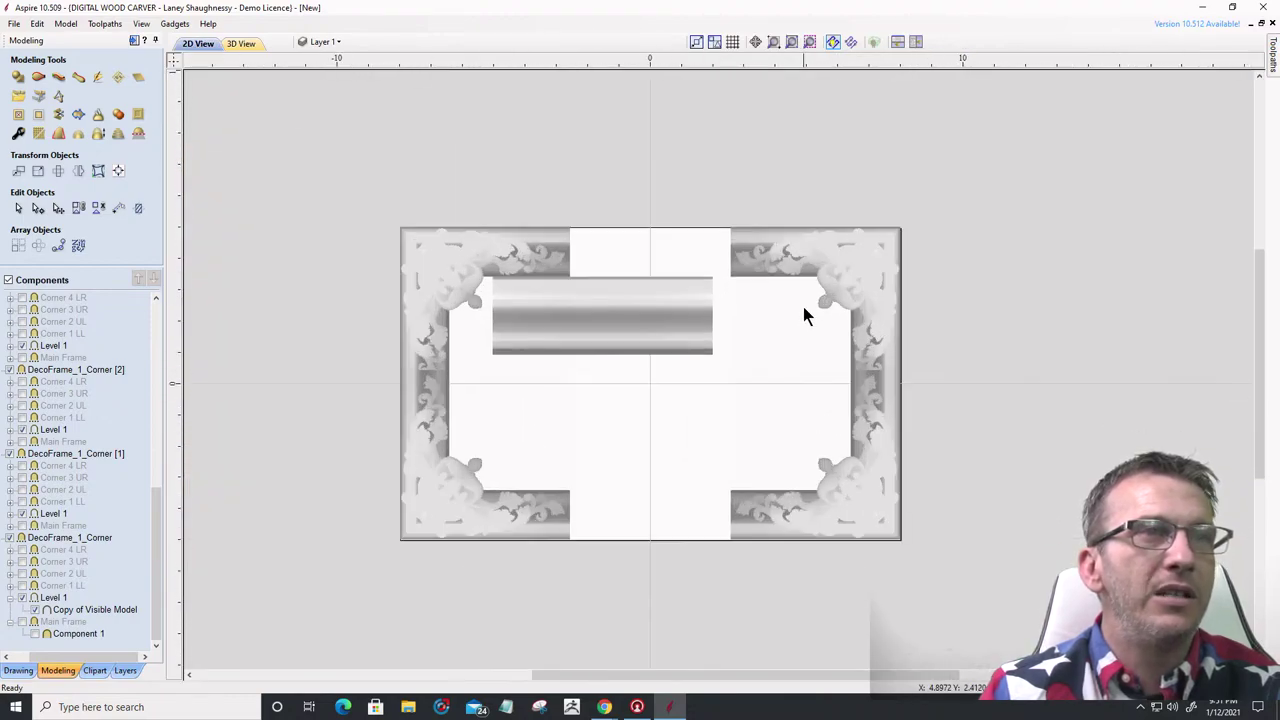
scroll(806, 300, "up", 1)
left_click(844, 269)
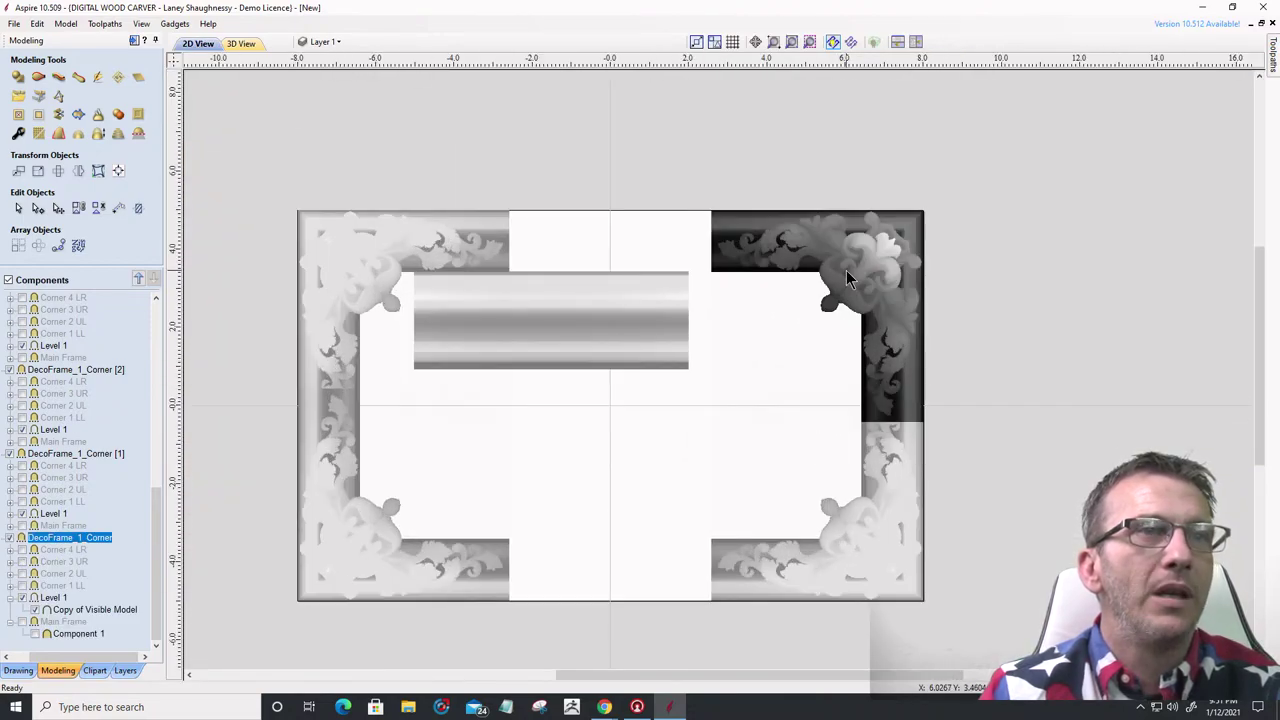
left_click(38, 170)
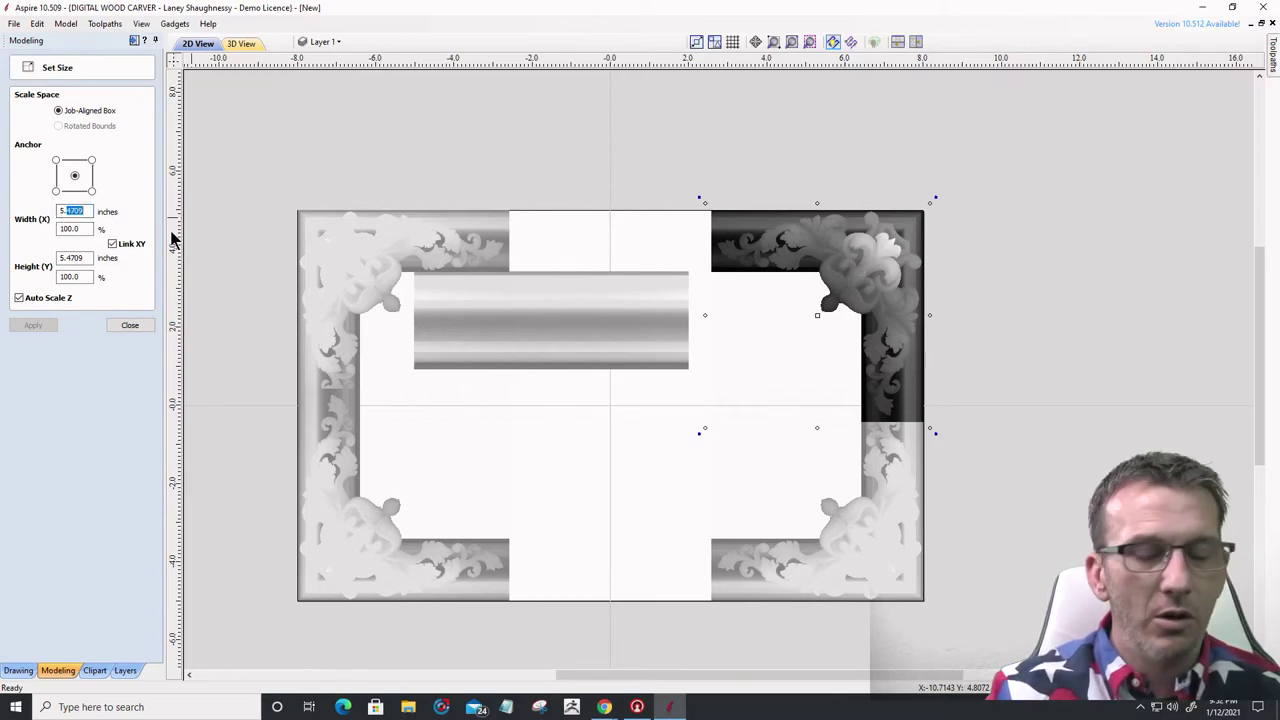
type("5.375")
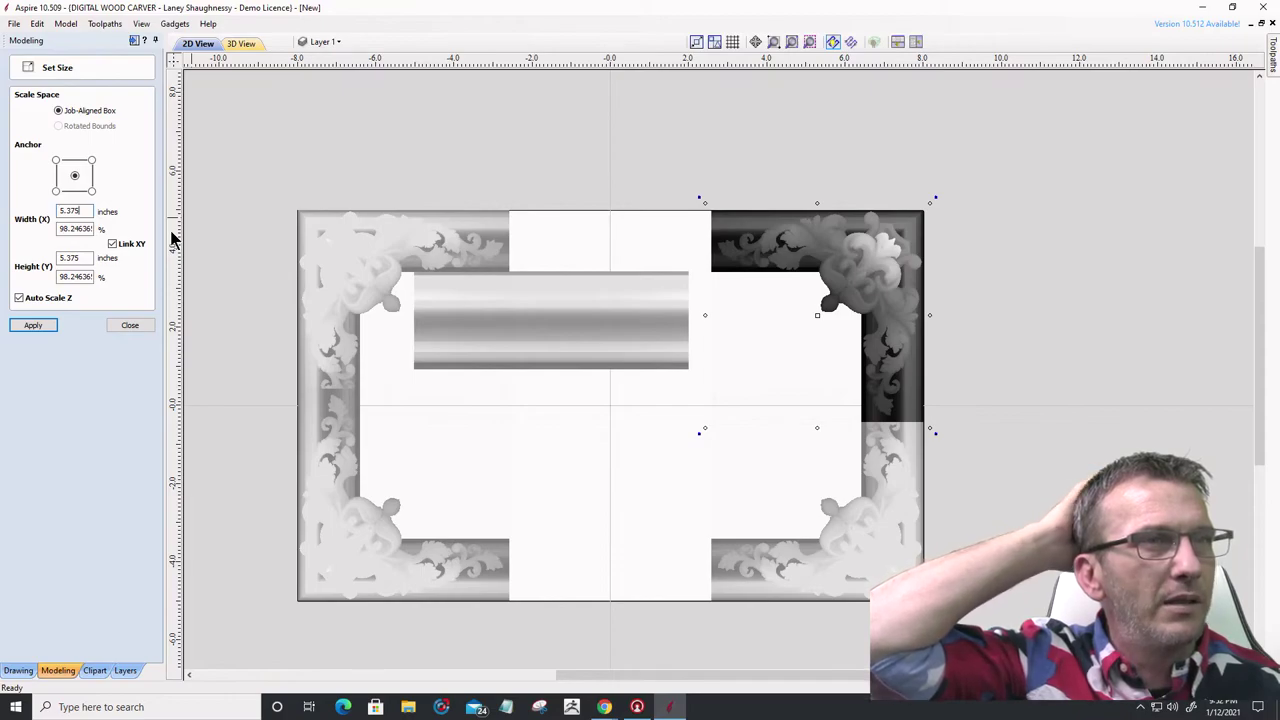
left_click(40, 326)
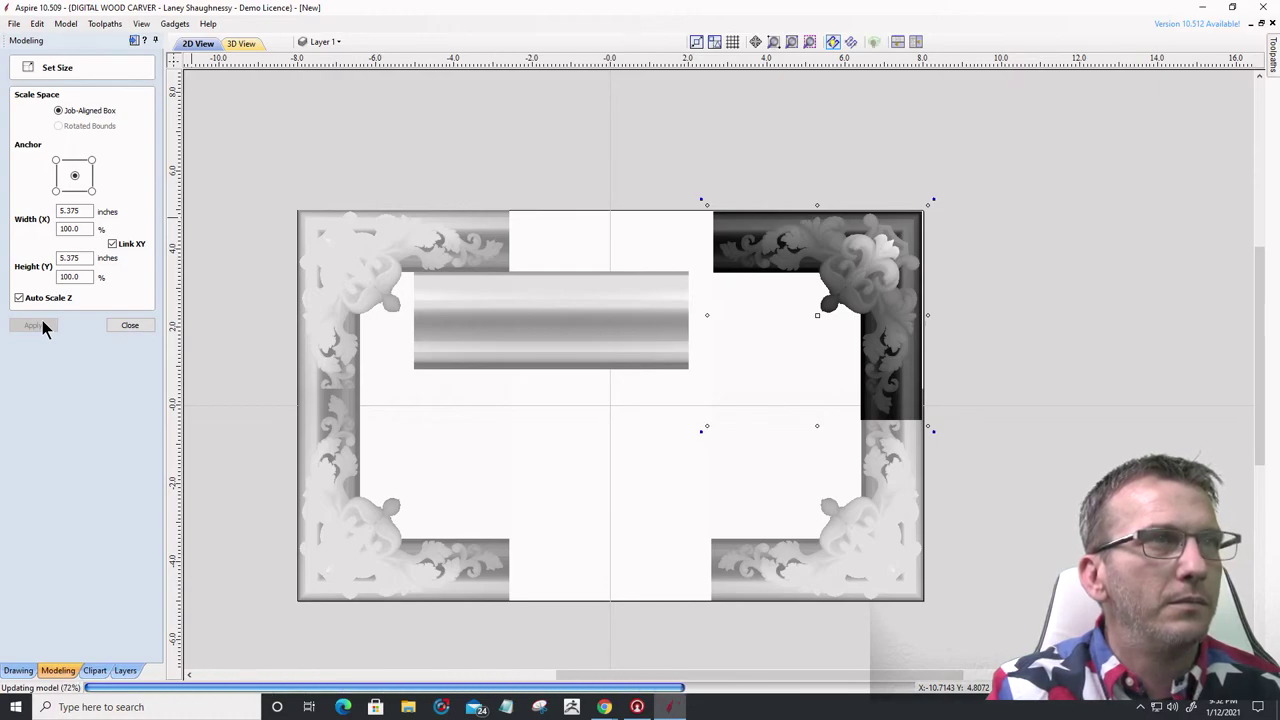
- Resize the top-right corner to 5.25 inches and snap its top-right to 8, 5
left_click(68, 211)
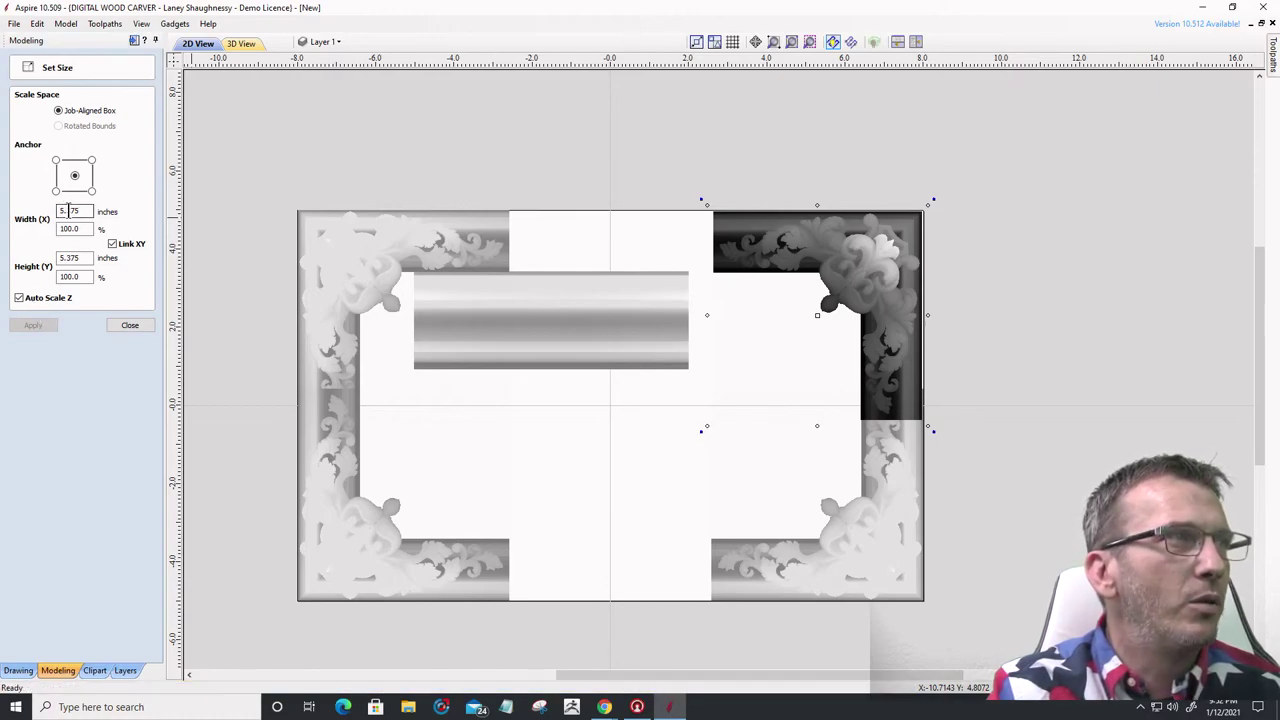
left_click_drag(68, 211, 118, 211)
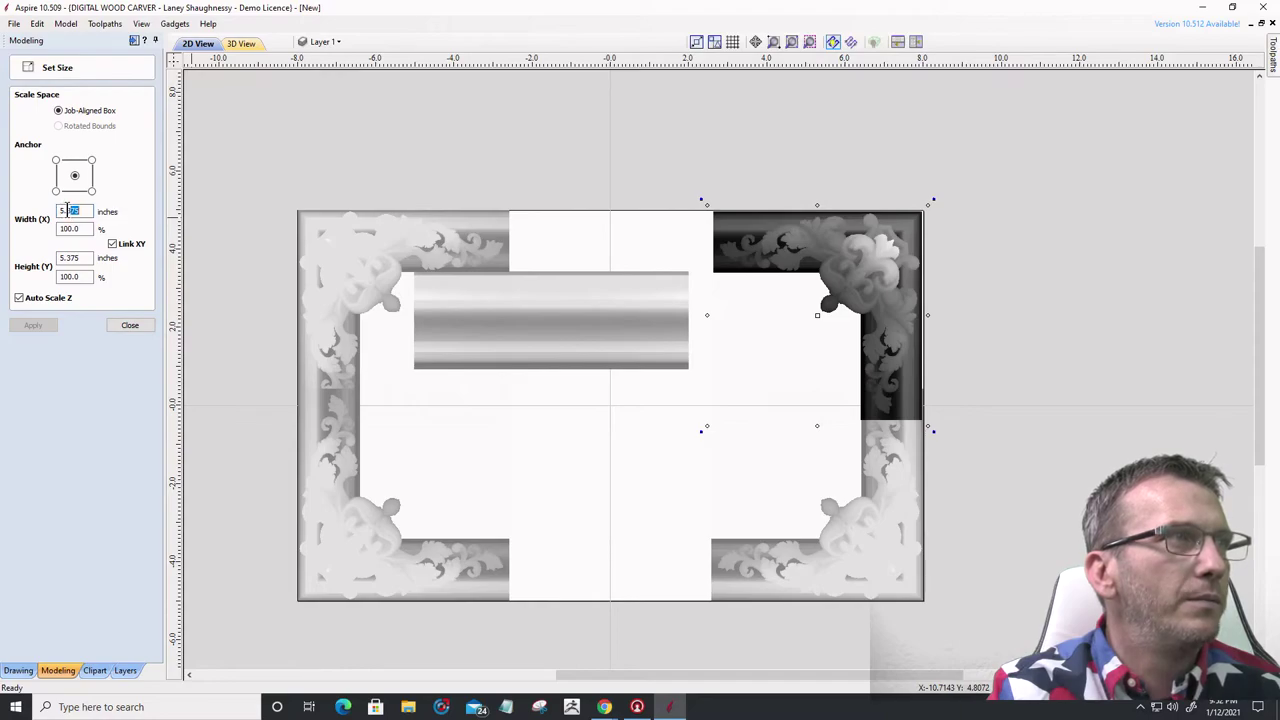
type("5.2")
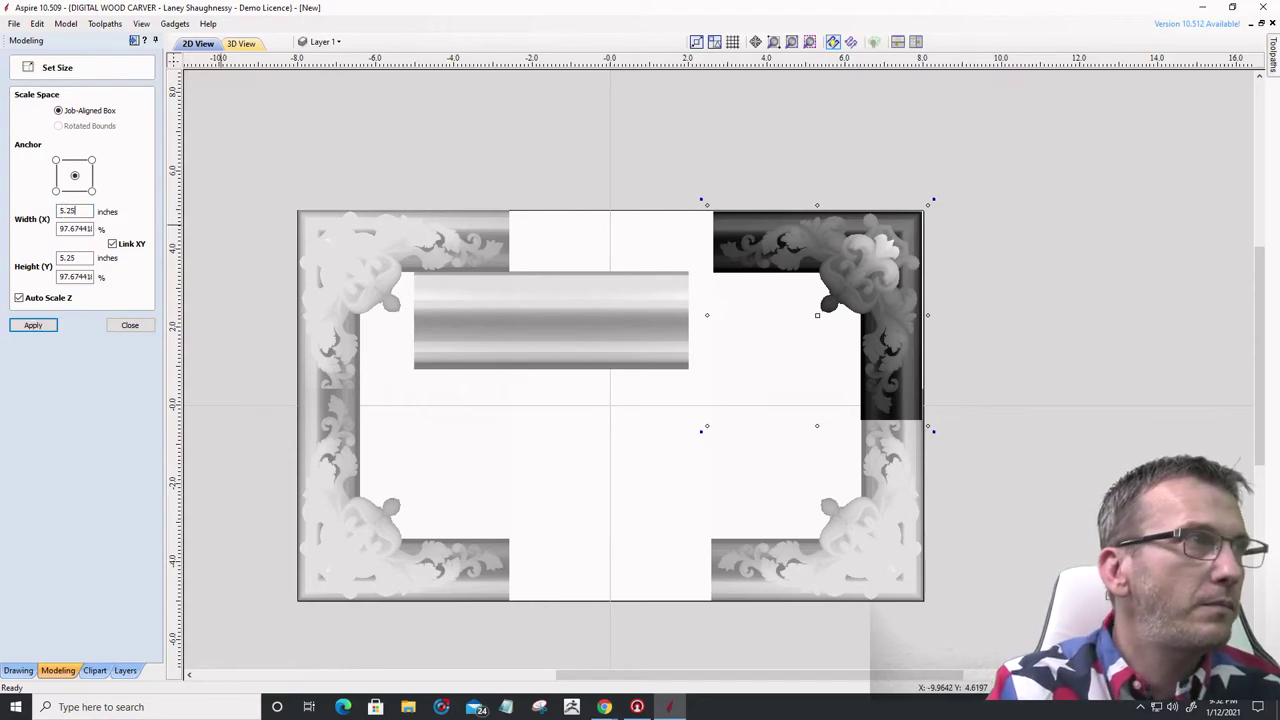
left_click(33, 327)
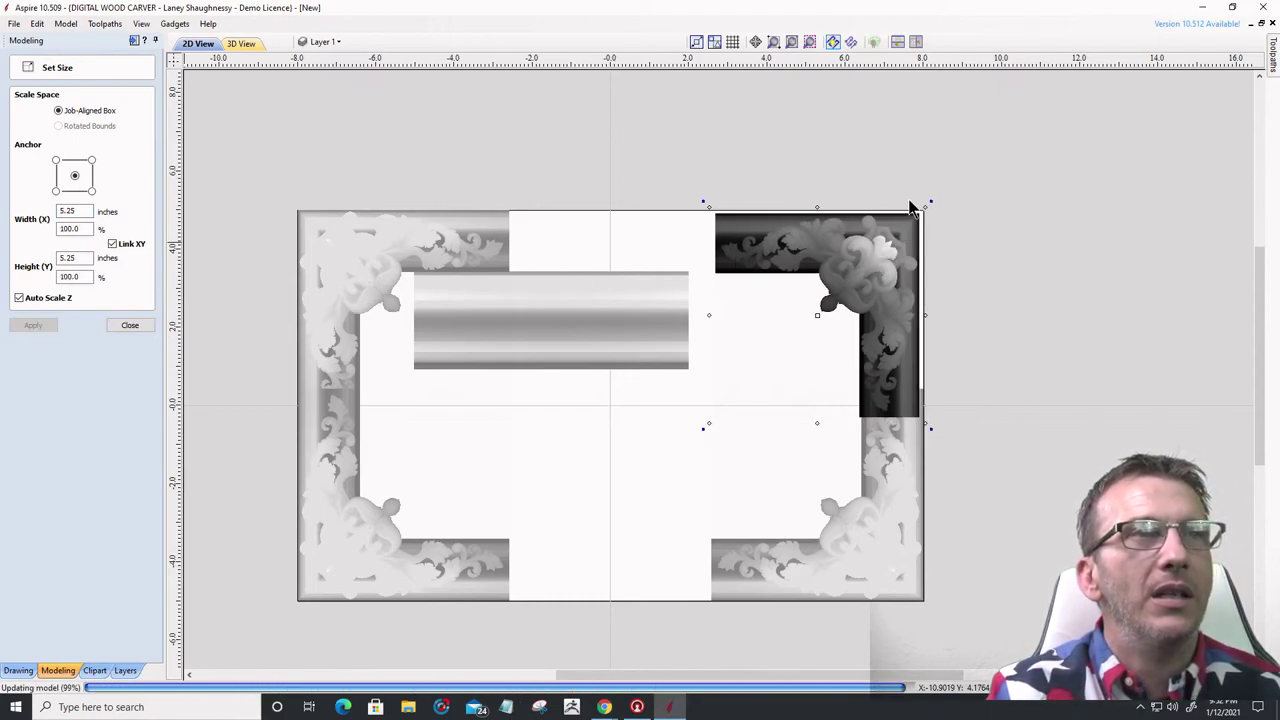
scroll(921, 212, "up", 2)
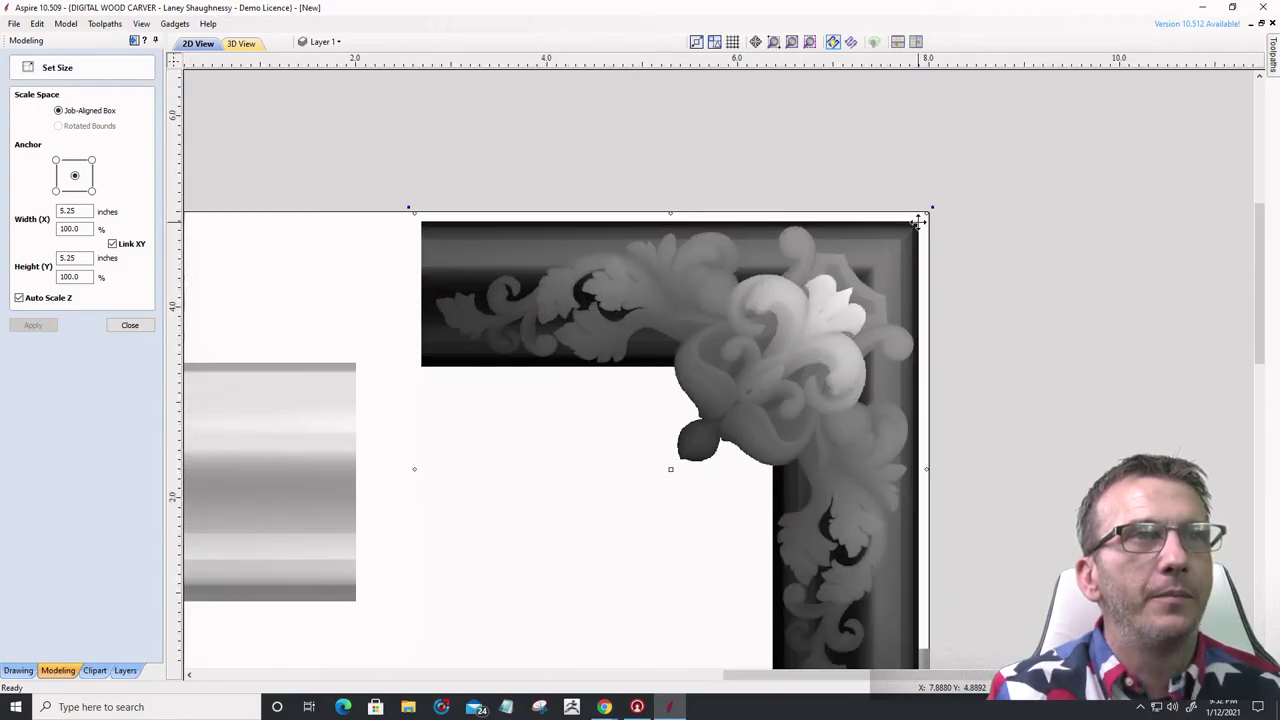
left_click_drag(918, 222, 925, 214)
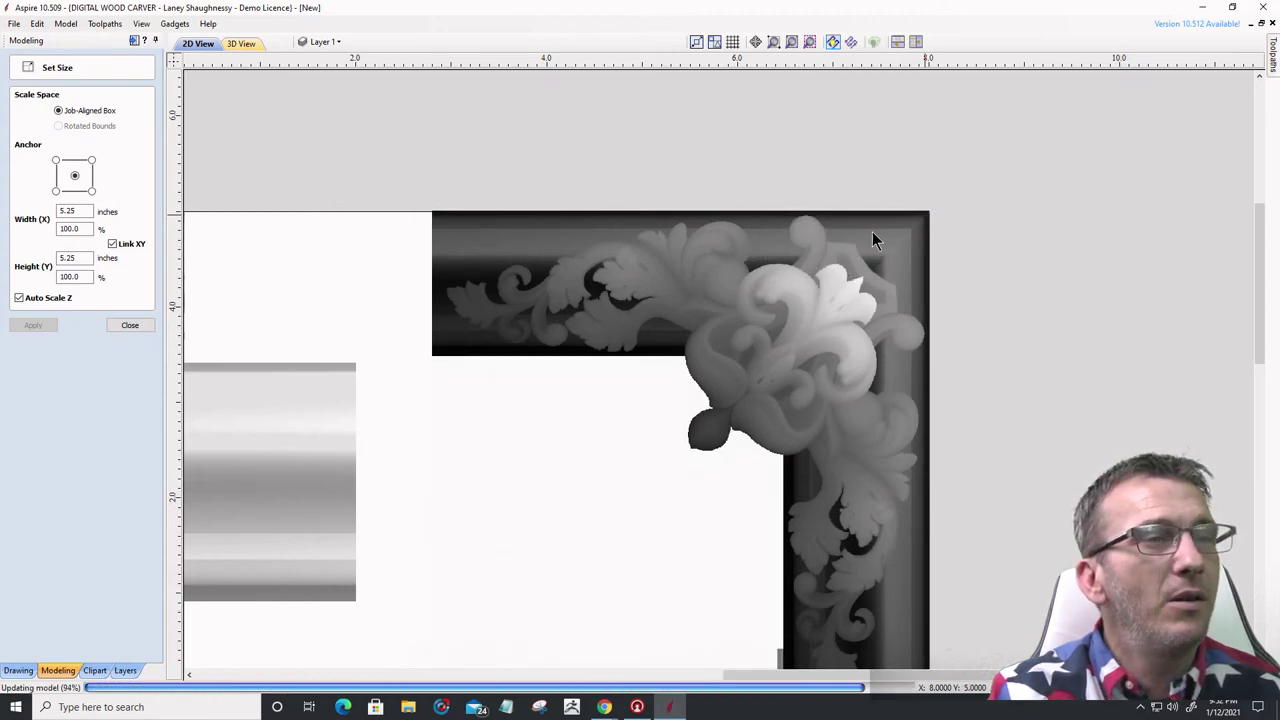
left_click(875, 228)
scroll(875, 228, "down", 3)
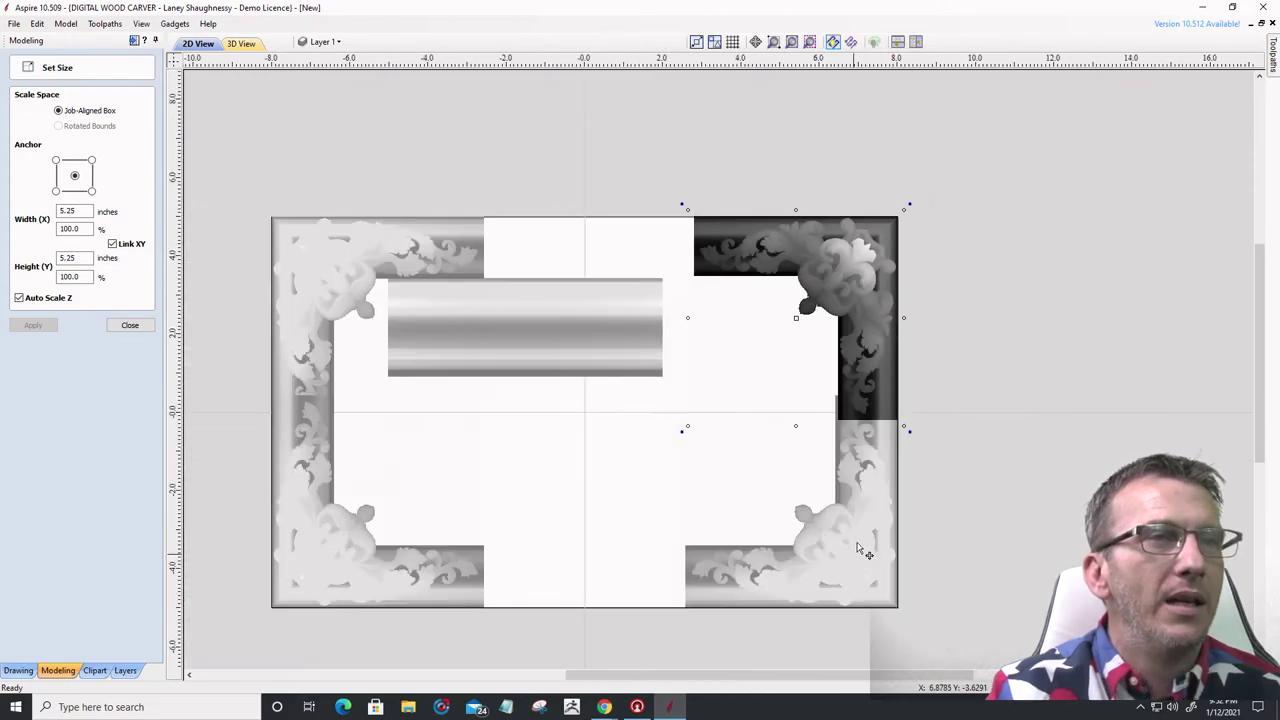
- Set the bottom-right corner's width to 5.25 inches and snap it to 8.0, -5.0
left_click(858, 548)
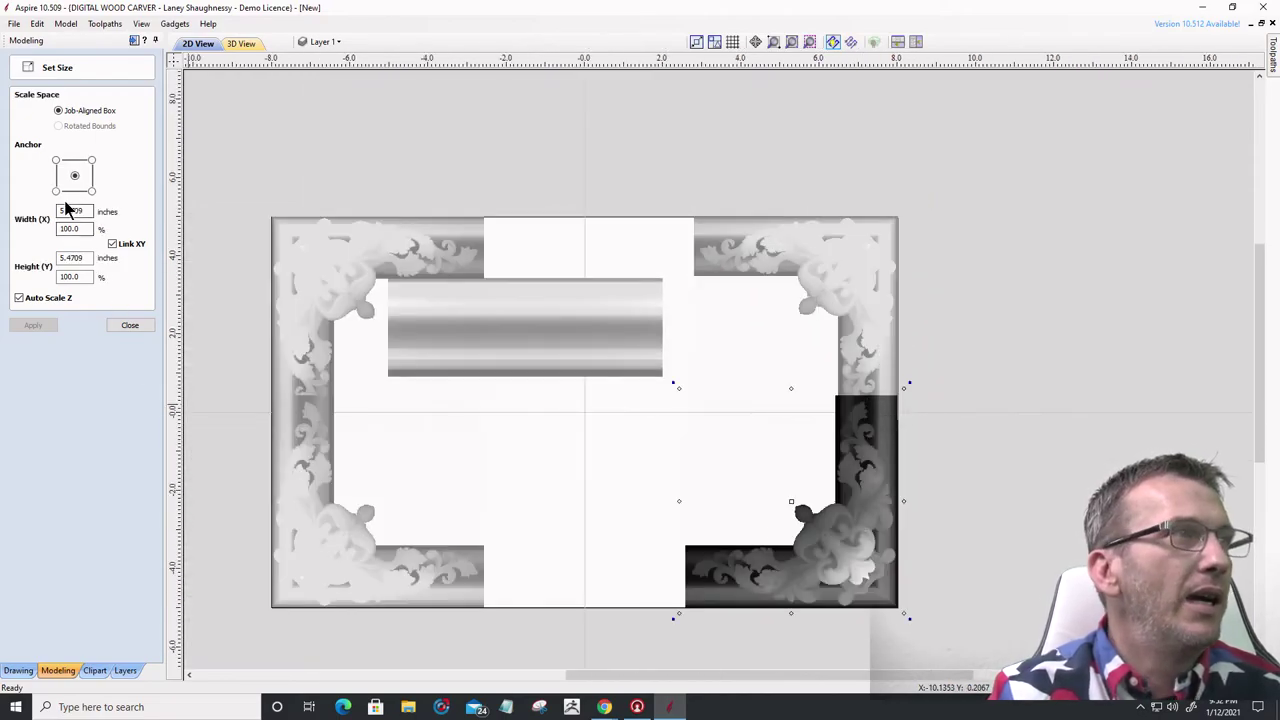
left_click_drag(68, 212, 120, 212)
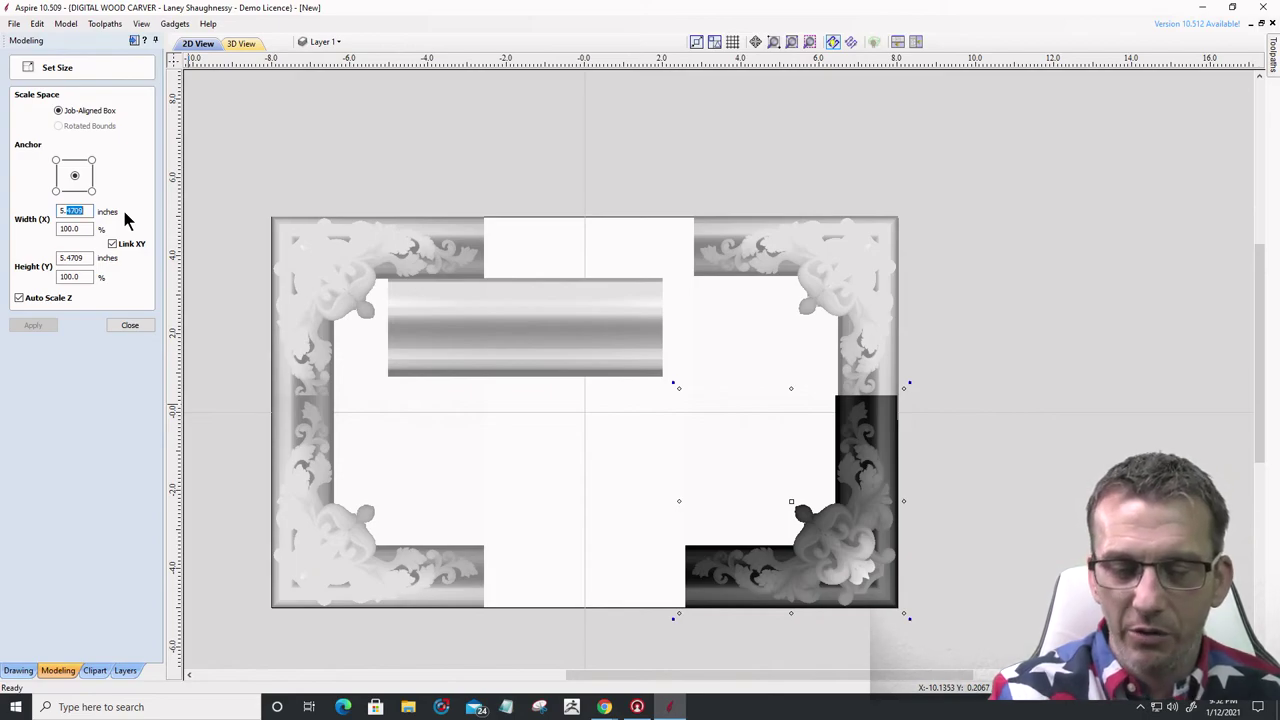
type("5.25")
left_click(33, 325)
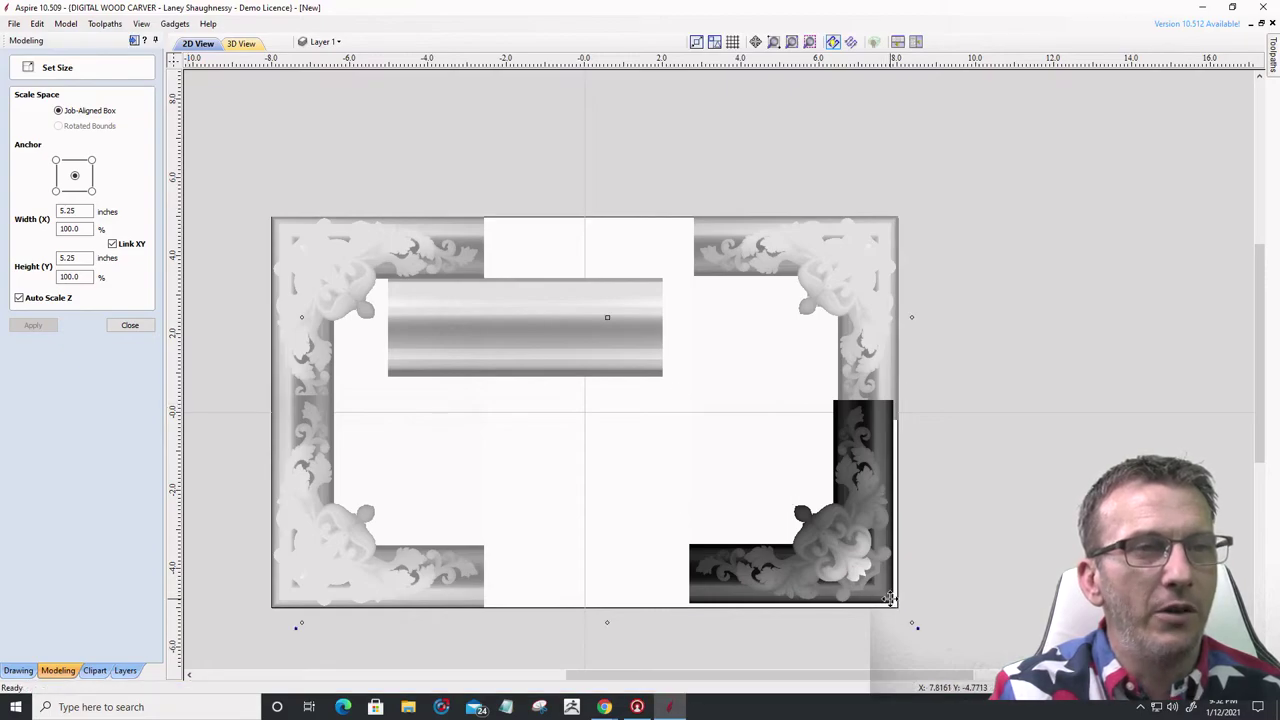
scroll(889, 598, "up", 3)
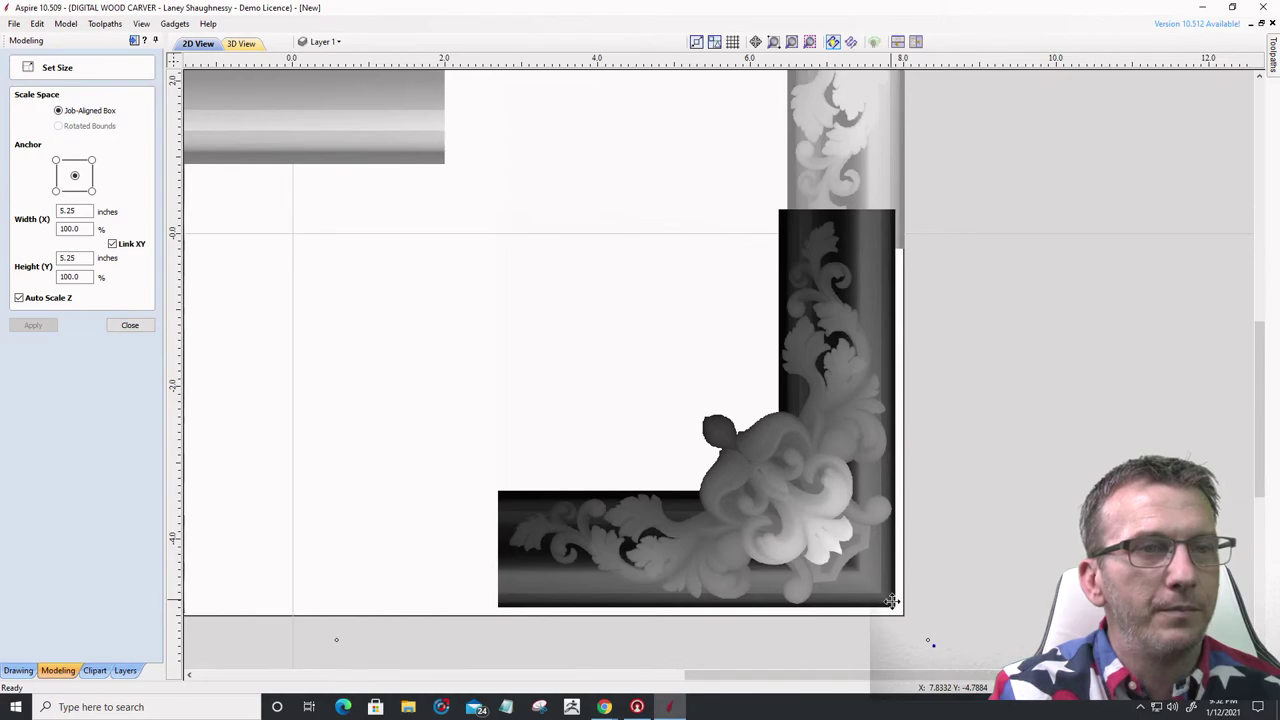
left_click_drag(895, 606, 901, 614)
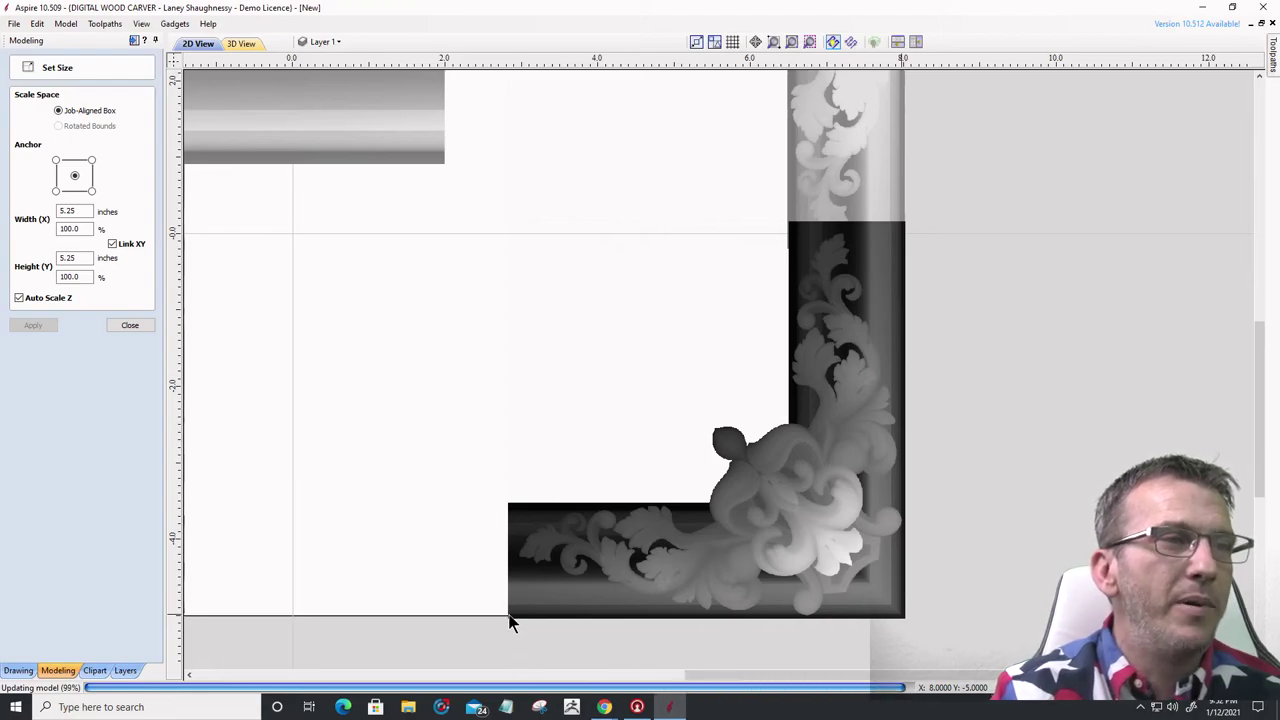
scroll(508, 614, "up", 15)
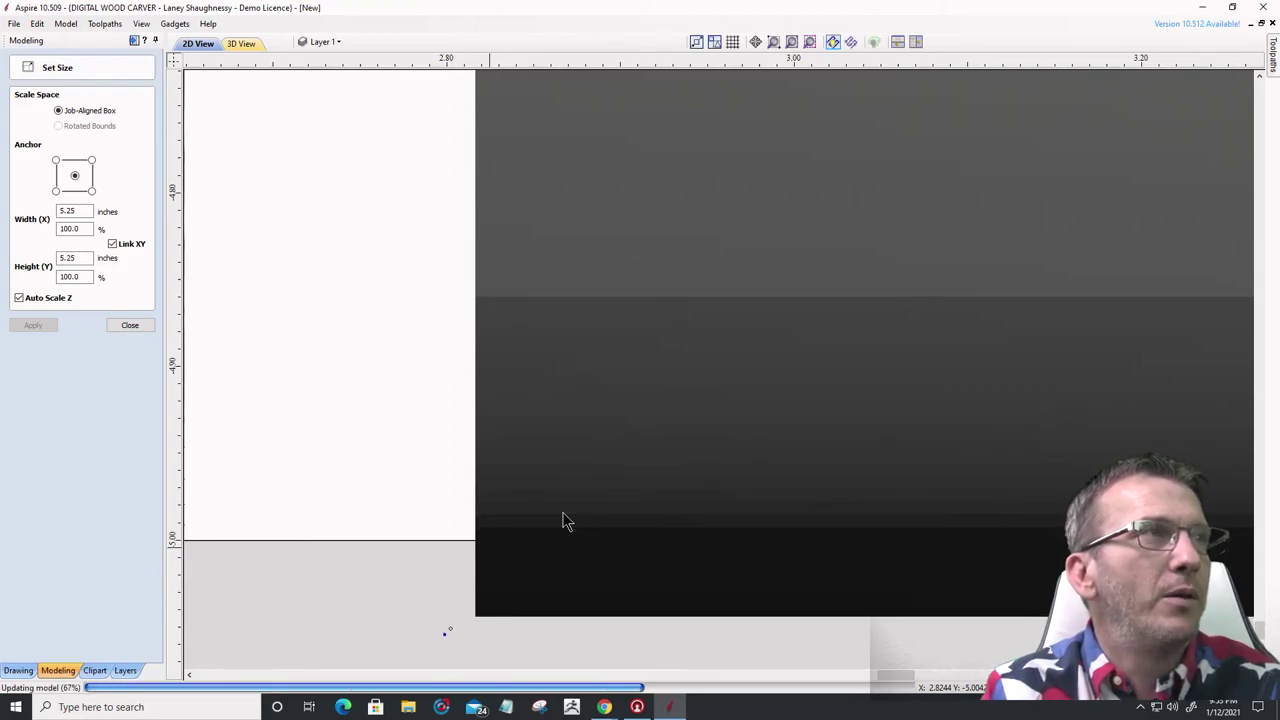
- Reselect the bottom-right corner carving and nudge it up onto the frame's bottom edge
left_click(495, 609)
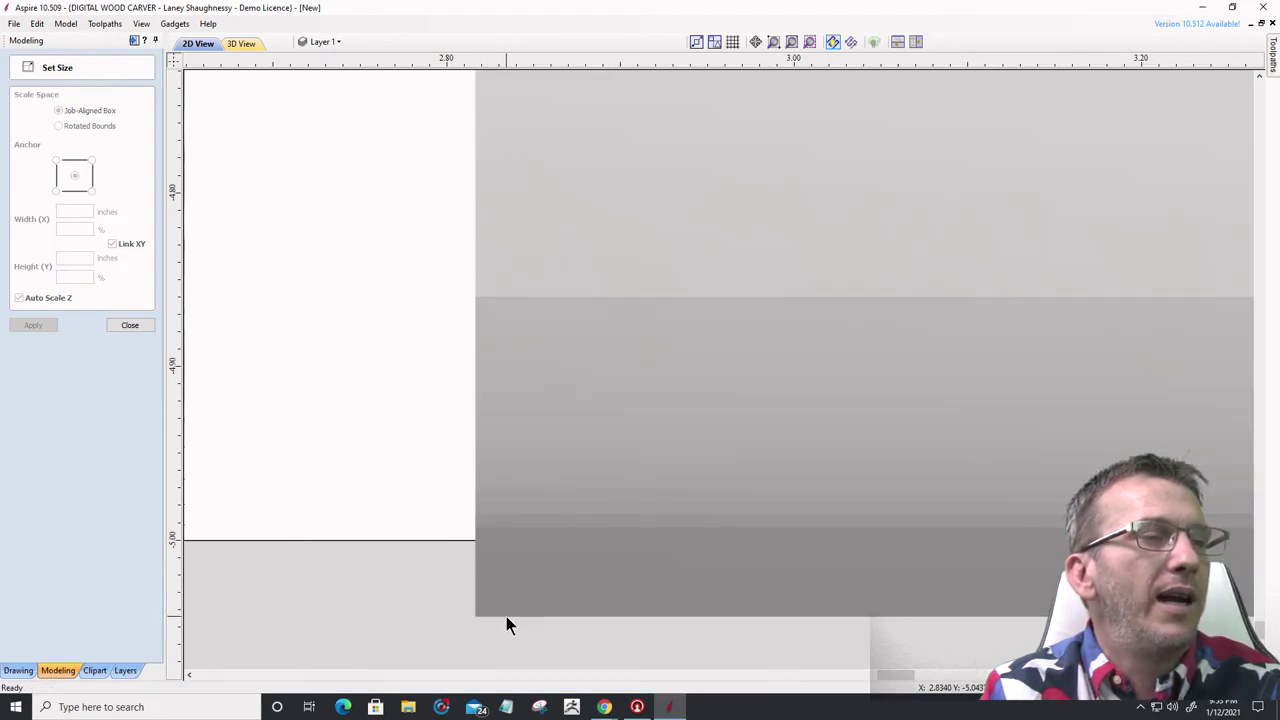
left_click(566, 578)
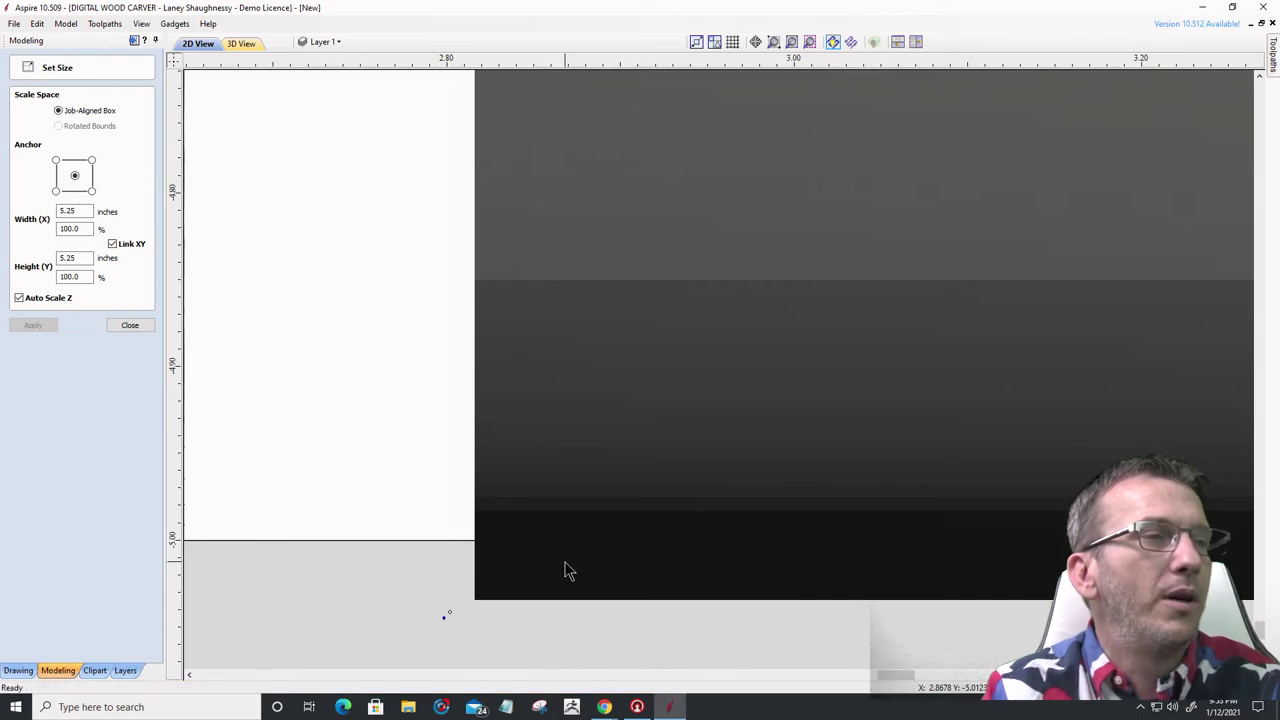
scroll(565, 570, "down", 3)
scroll(565, 572, "up", 1)
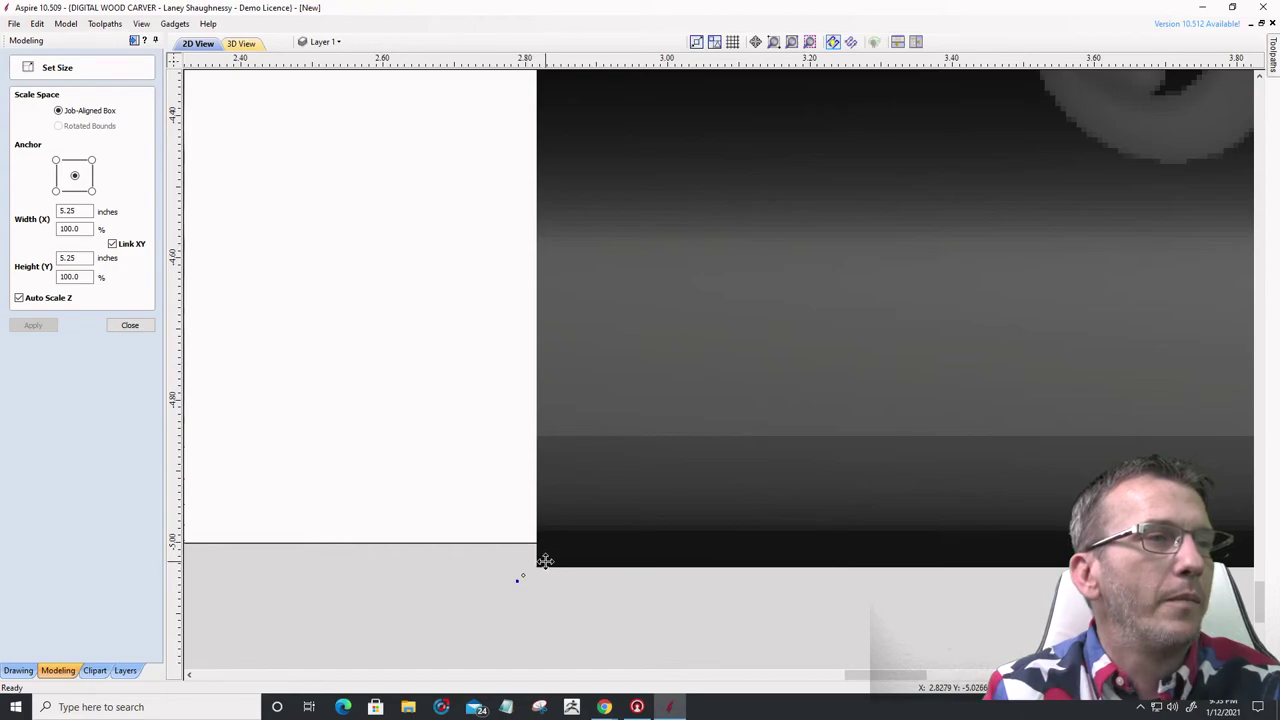
left_click(545, 544)
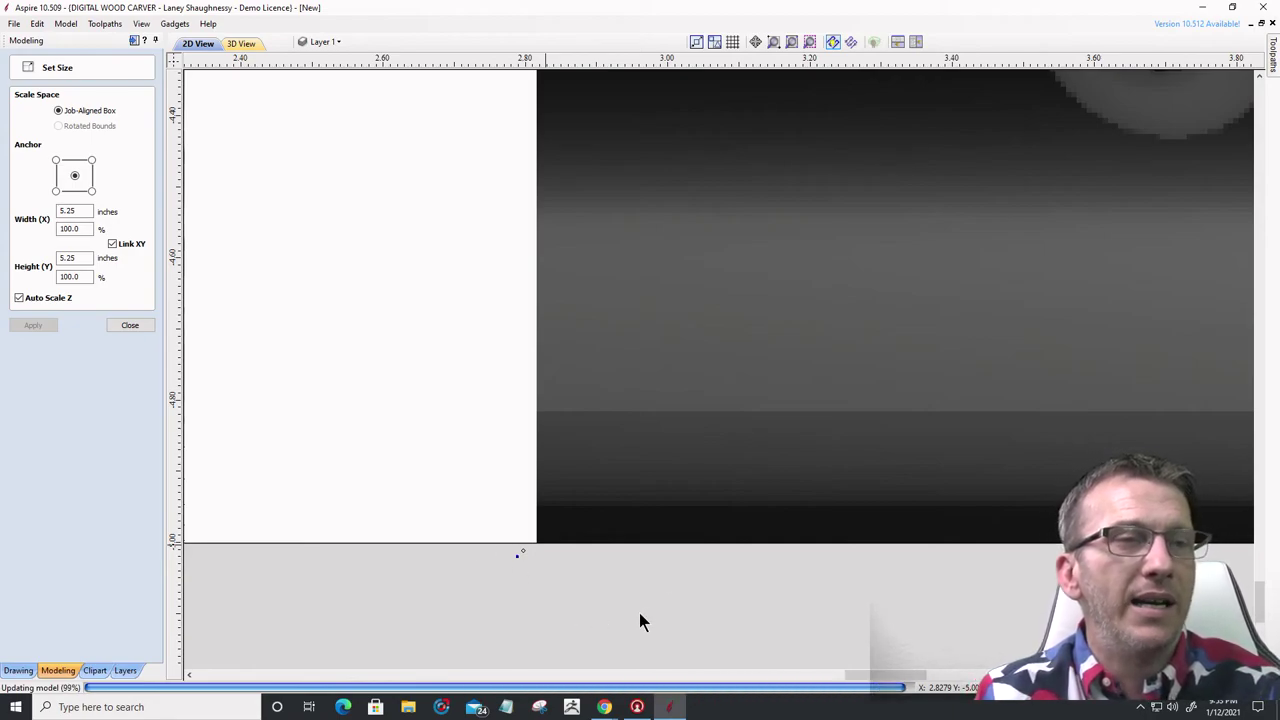
- Nudge the bottom-right carving left until flush with the right edge, then select the top-right corner
scroll(650, 620, "down", 5)
scroll(979, 230, "up", 6)
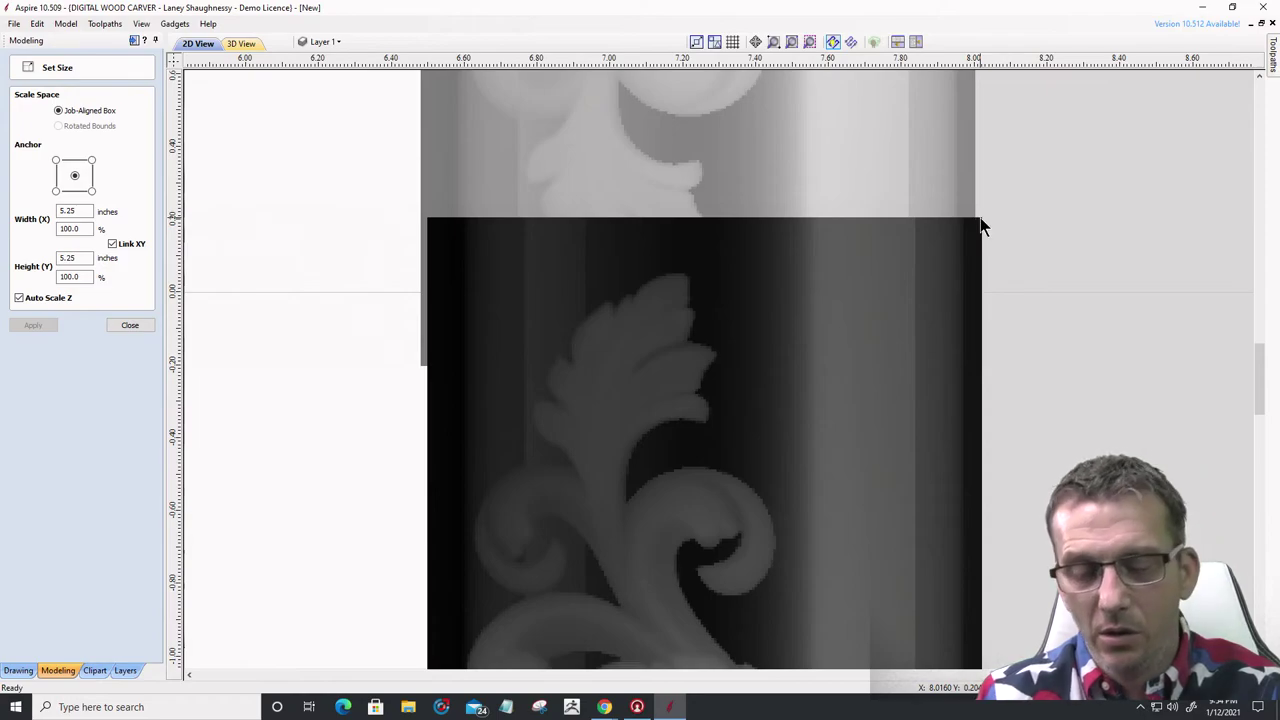
key("Left")
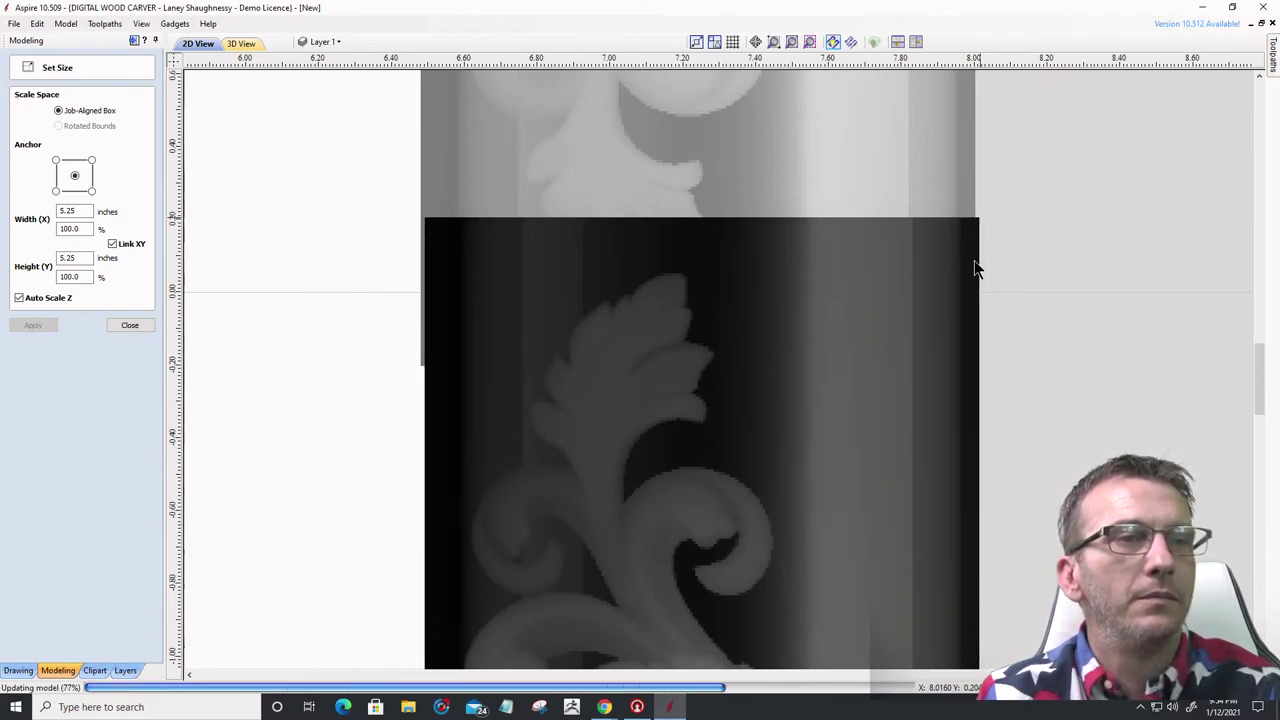
scroll(975, 268, "down", 6)
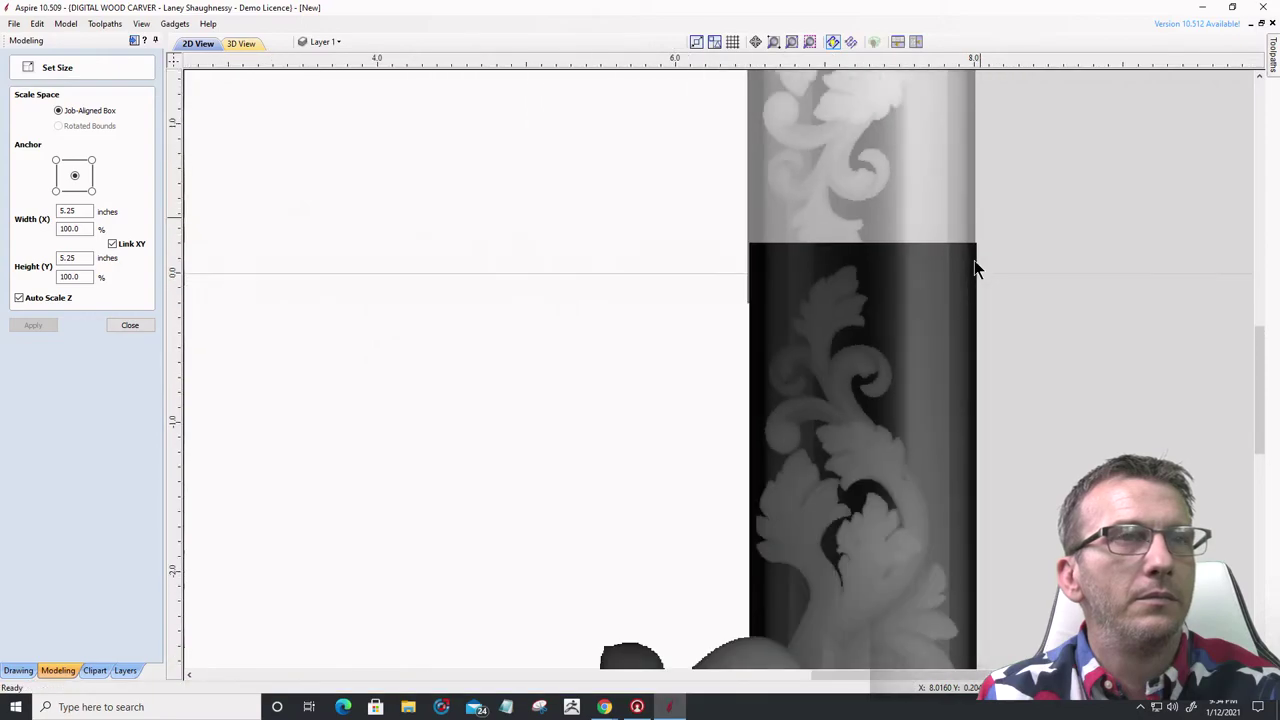
scroll(975, 268, "down", 1)
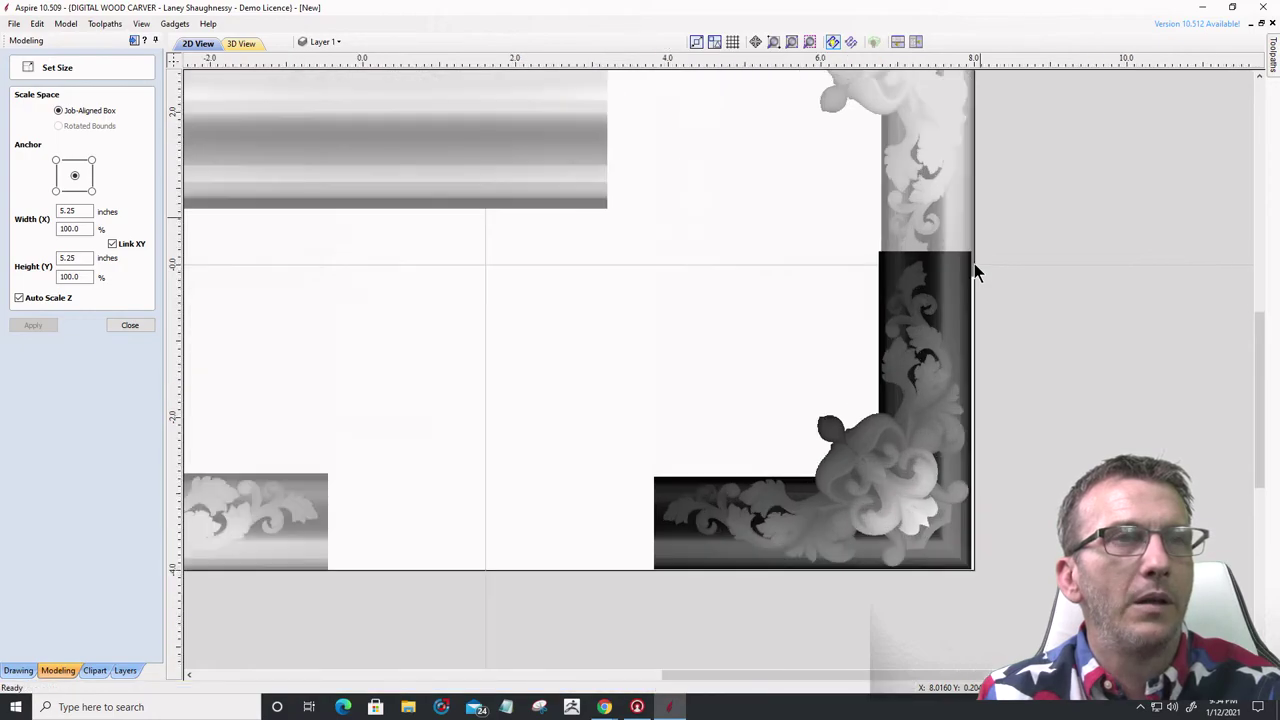
scroll(974, 263, "up", 4)
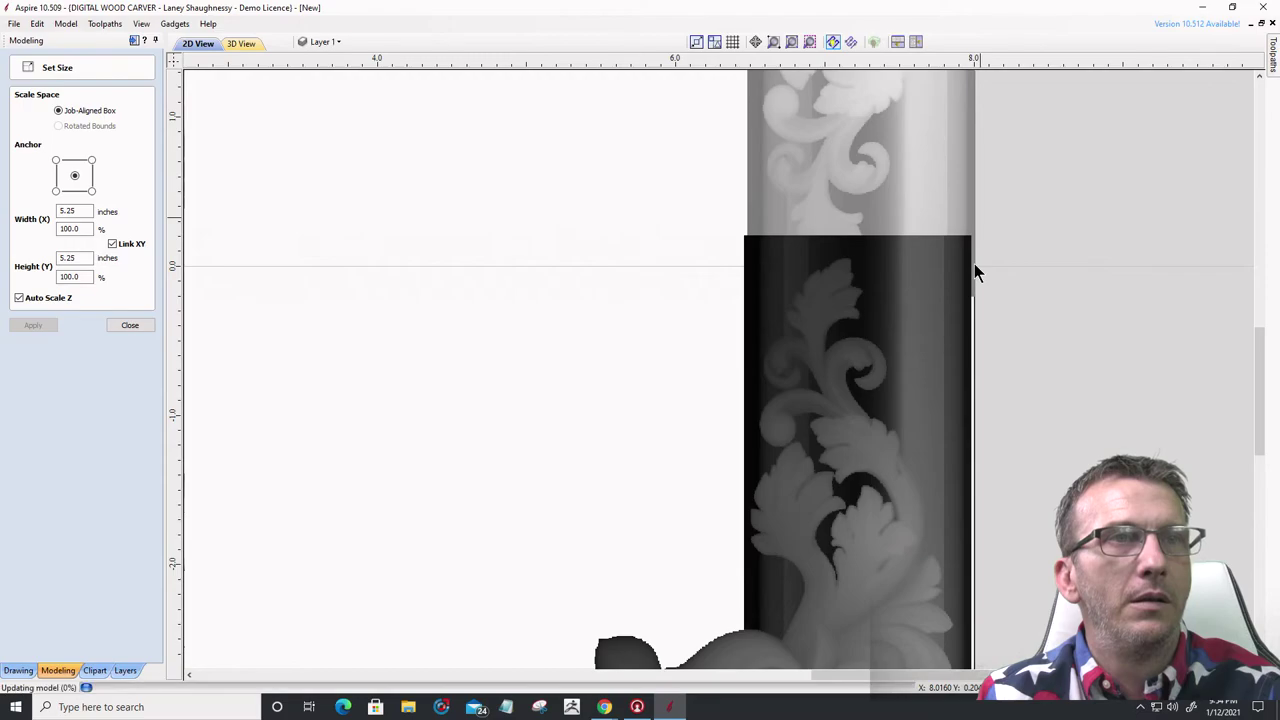
left_click(932, 204)
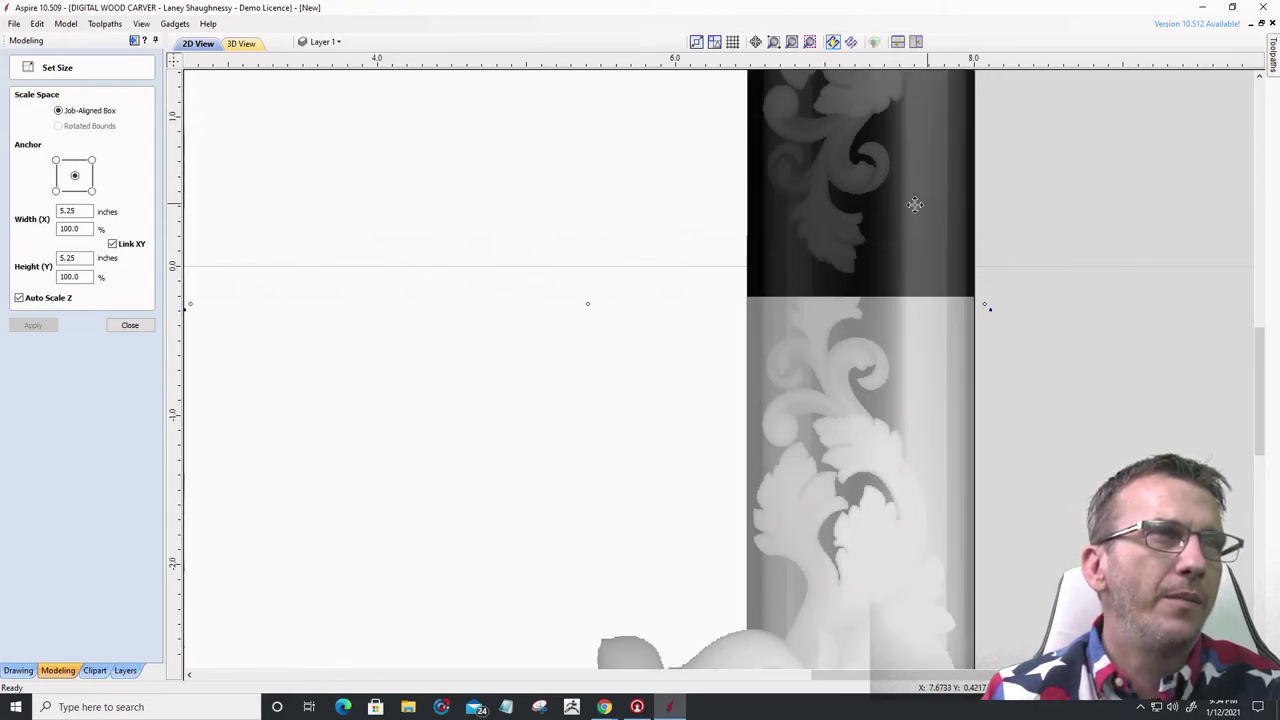
- In the 3D View, close the Set Size panel and clear the selection
left_click(243, 45)
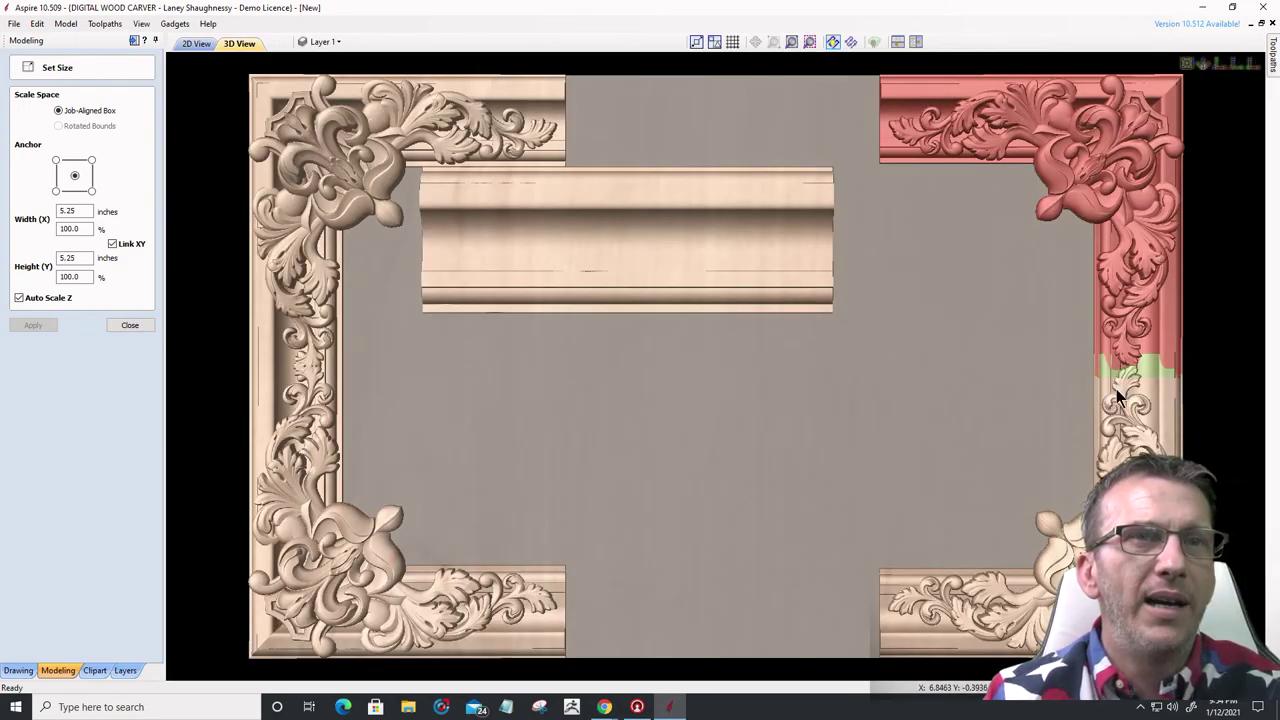
left_click(128, 327)
scroll(1158, 372, "up", 1)
scroll(1156, 372, "up", 1)
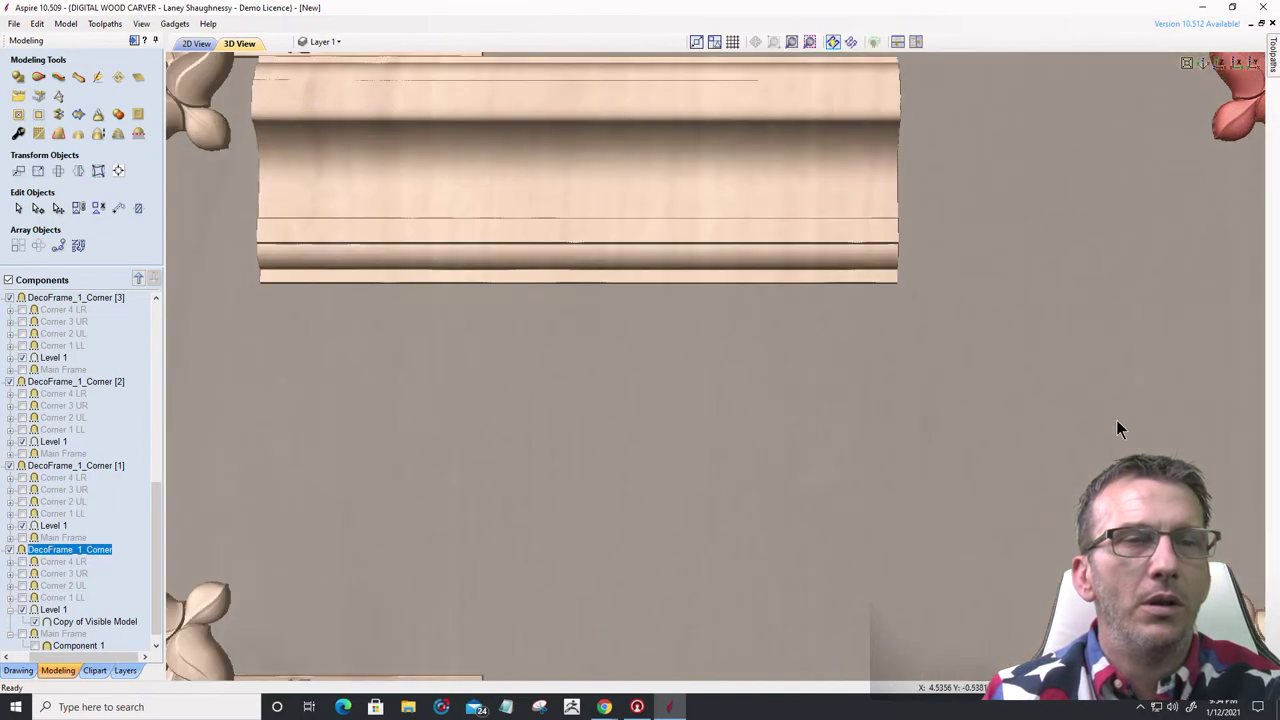
scroll(923, 449, "down", 3)
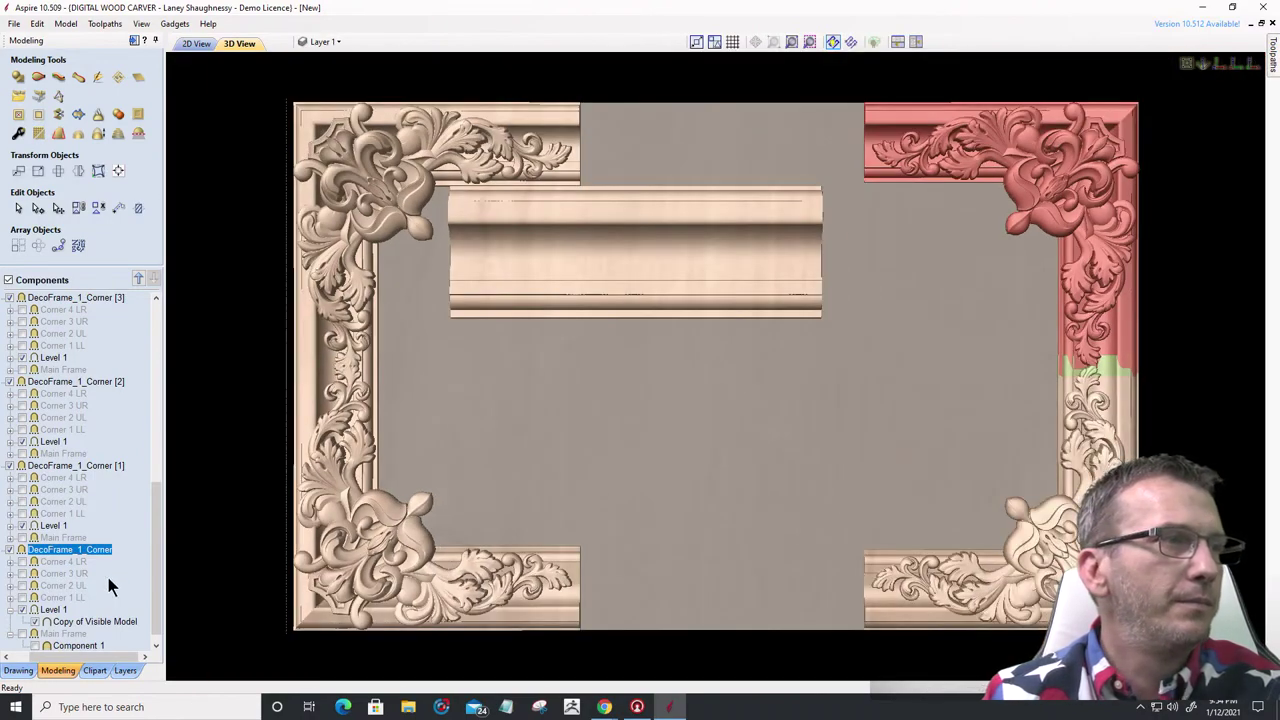
key("Escape")
- Zoom in to inspect the carved corners, then return to the 2D View
scroll(1108, 380, "up", 1)
scroll(1108, 380, "up", 2)
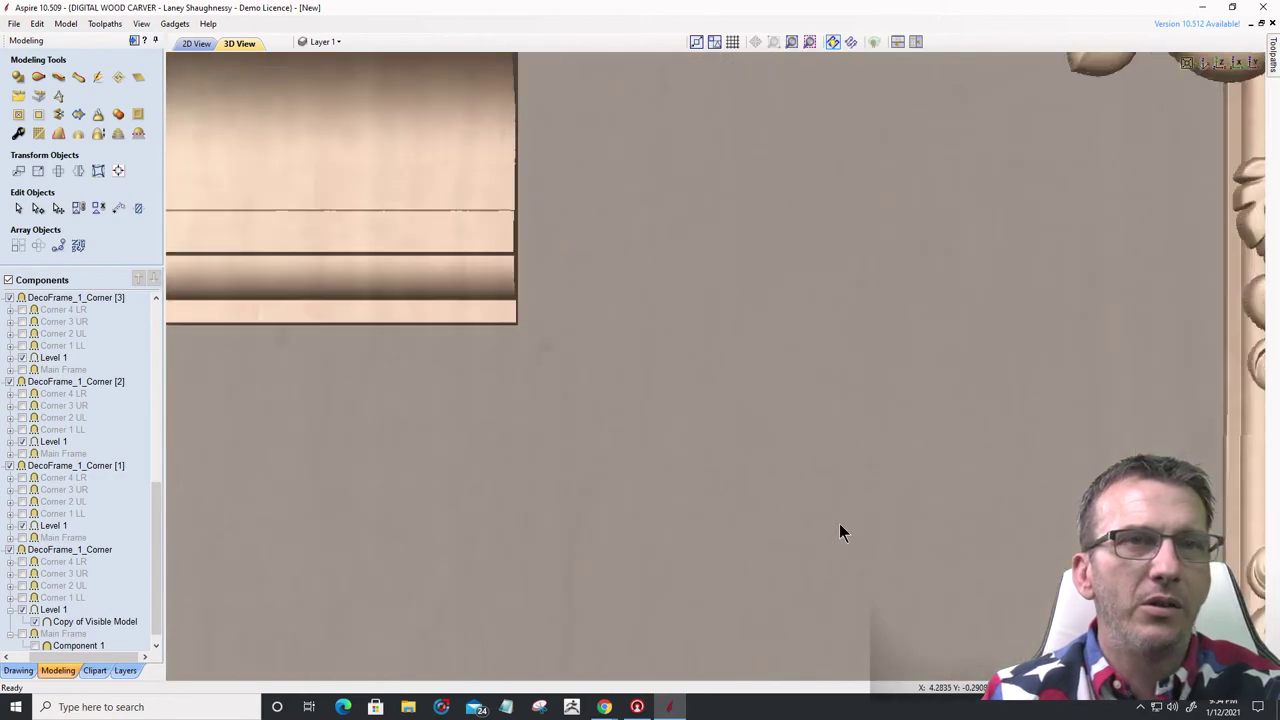
scroll(760, 522, "up", 1)
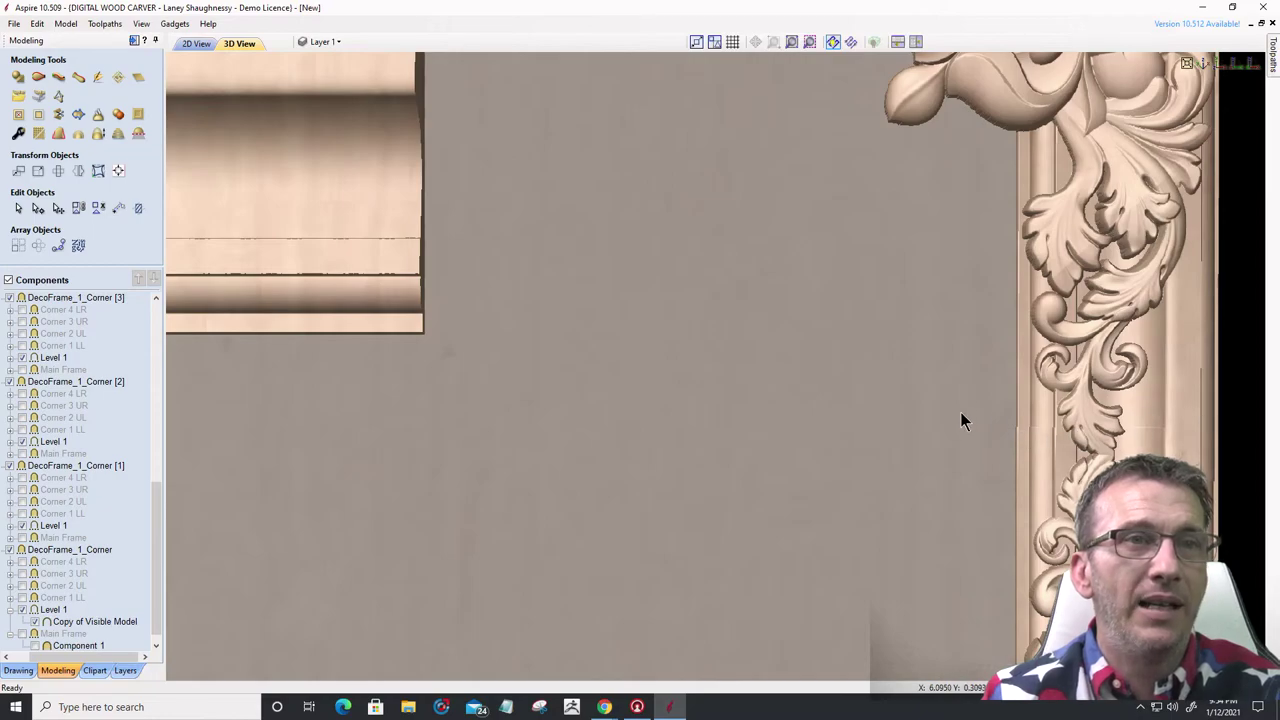
left_click(195, 43)
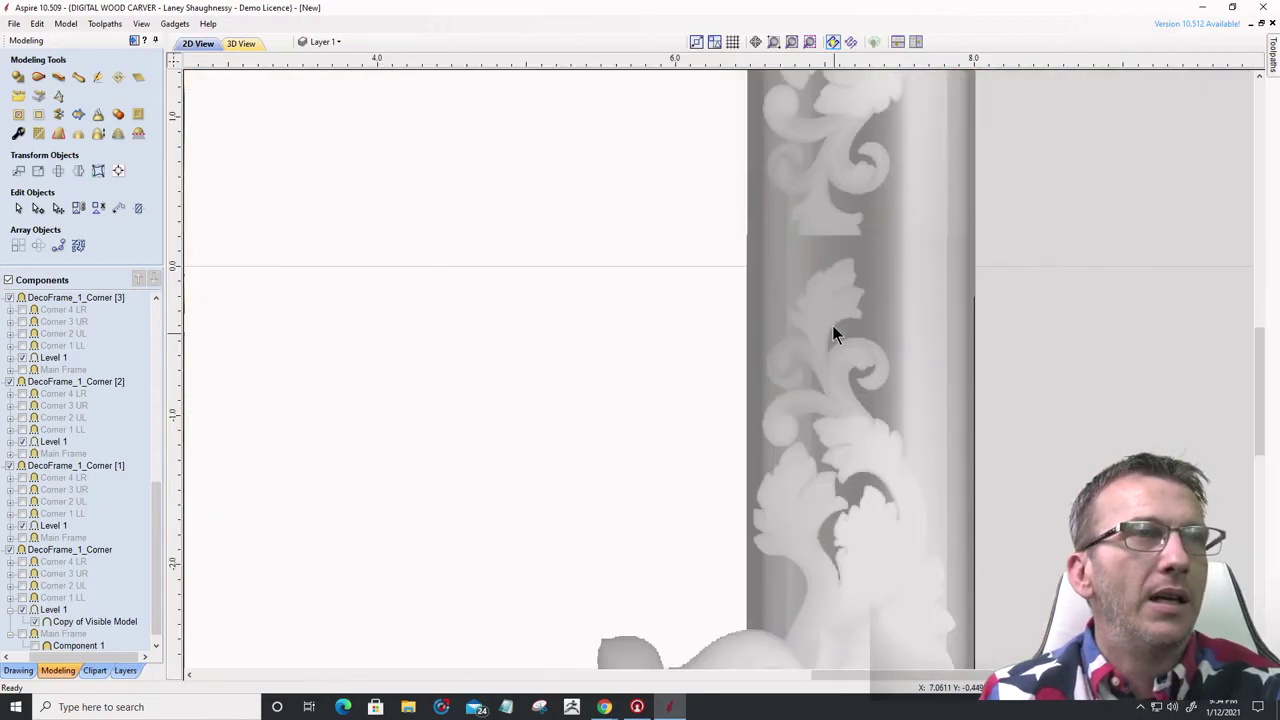
- Select both the upper and lower relief blocks on the frame's right edge
left_click(758, 217)
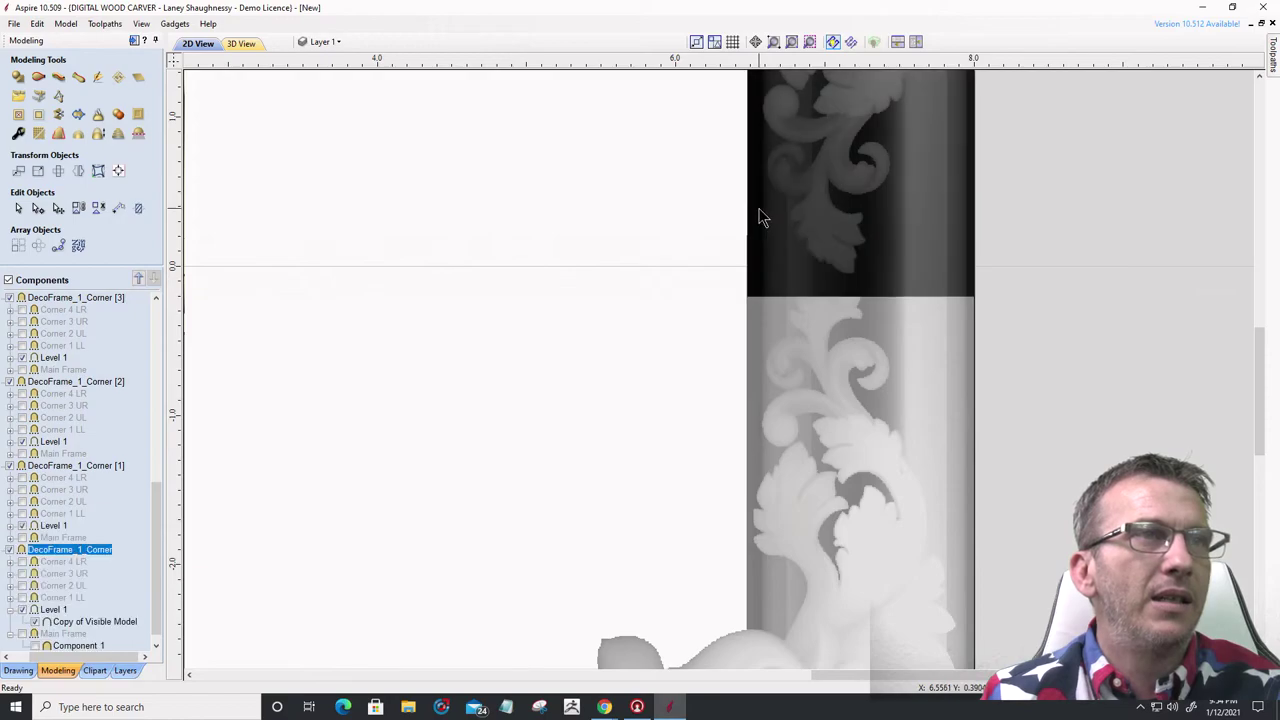
scroll(786, 224, "up", 2)
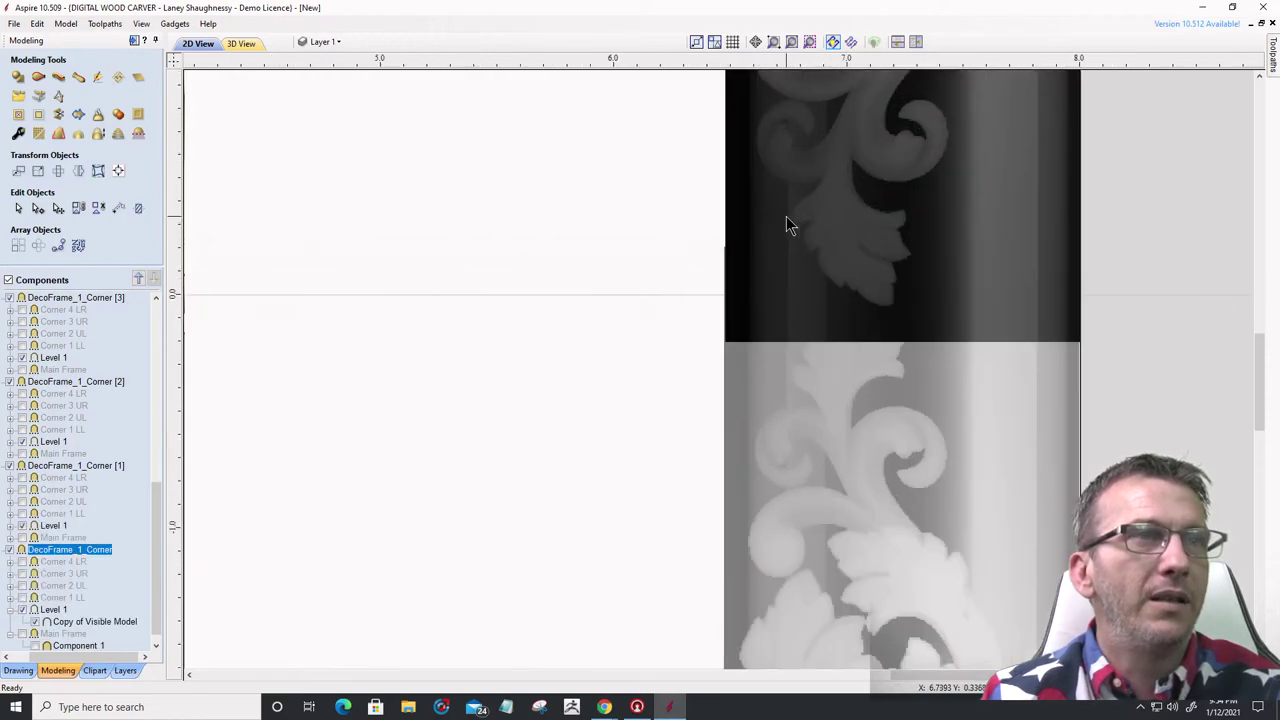
scroll(786, 220, "down", 2)
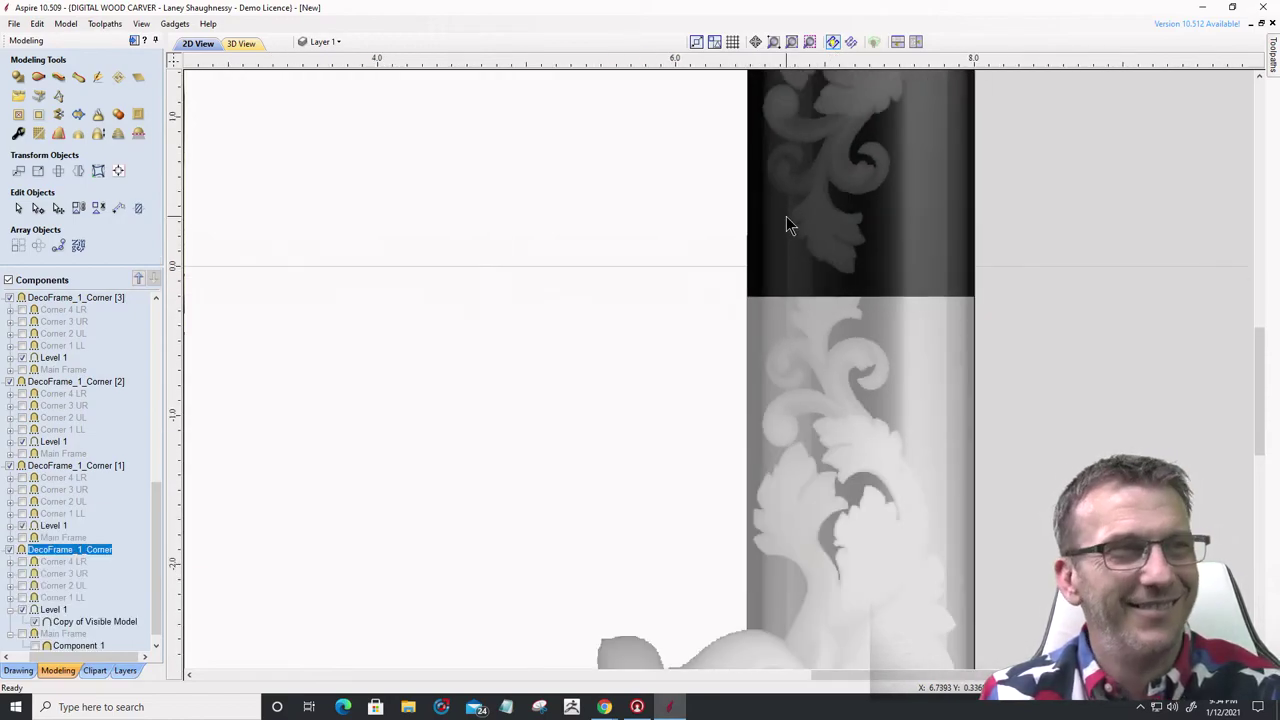
scroll(786, 226, "up", 1)
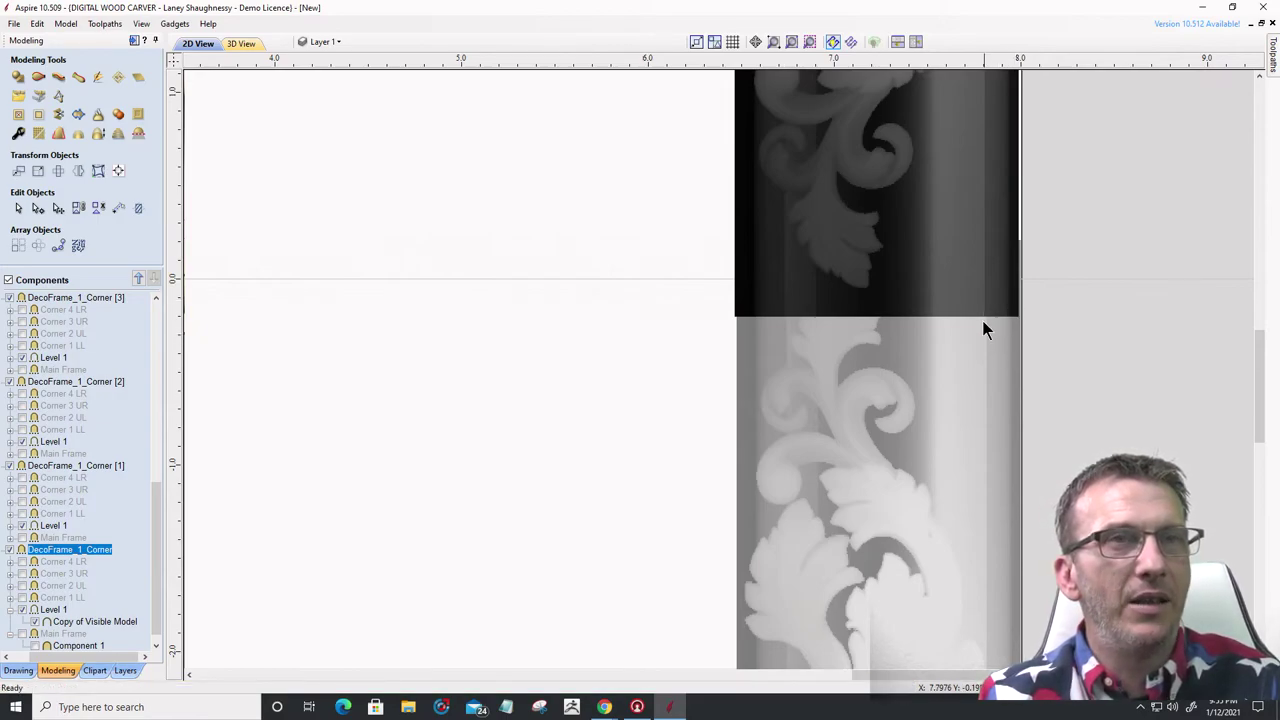
left_click(978, 356)
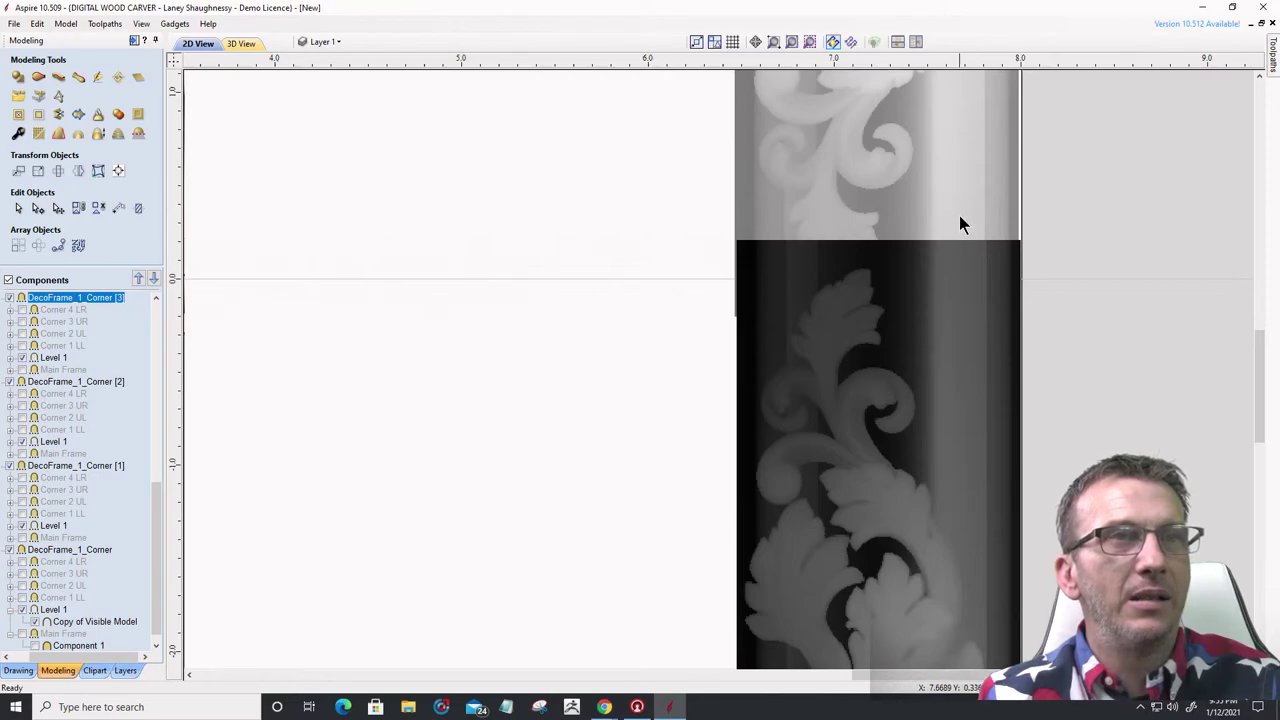
left_click(960, 218)
left_click(958, 380, "shift")
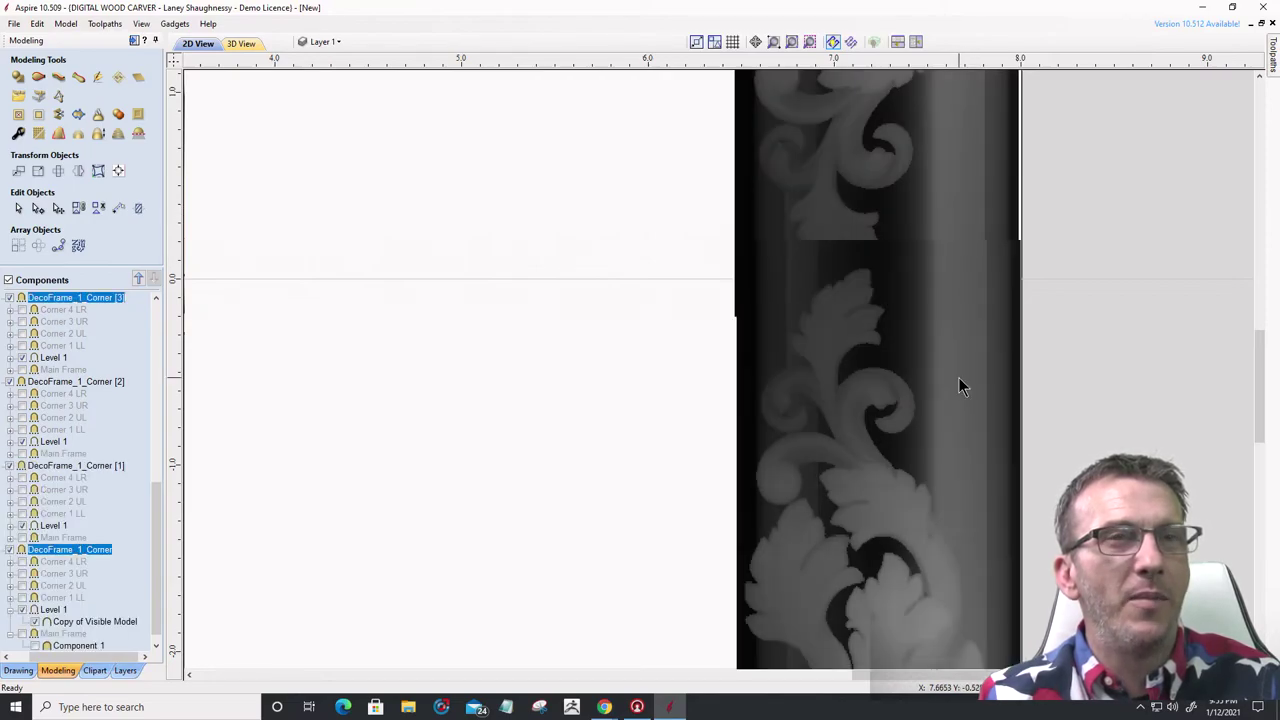
- Centre-align the two right-edge blocks with Alignment Tools, then zoom out and deselect everything
left_click(118, 171)
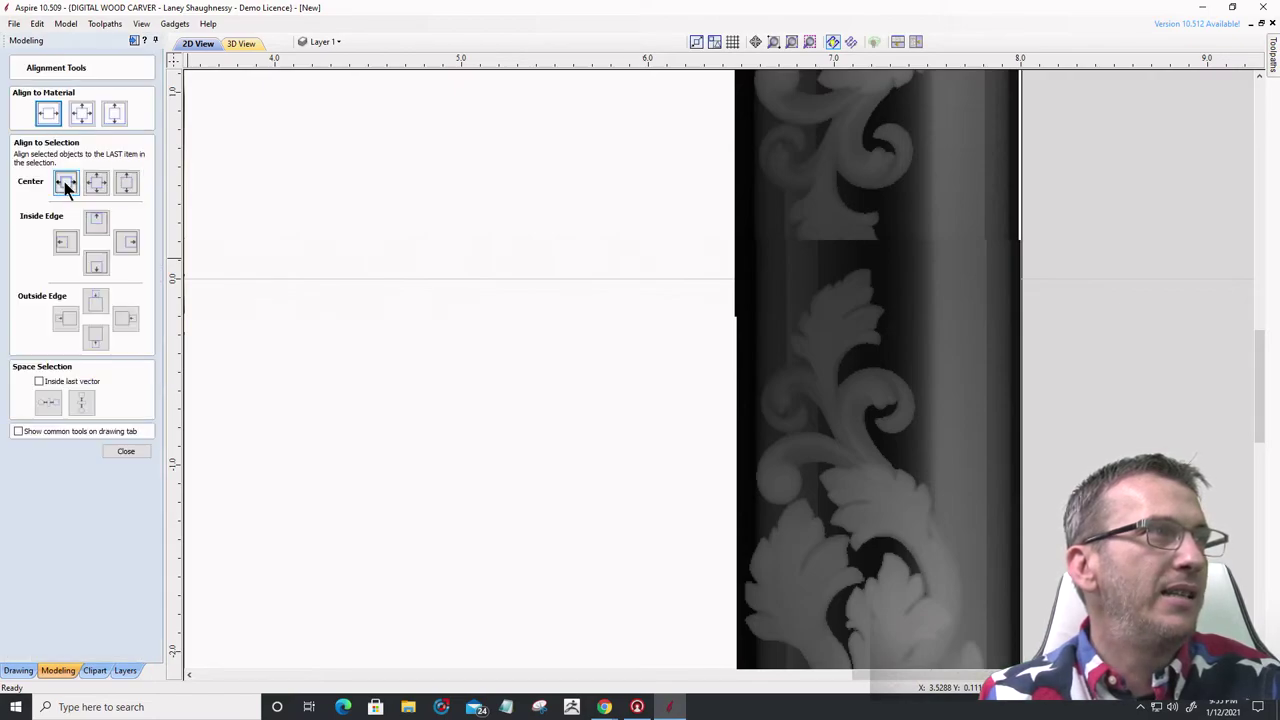
left_click(66, 181)
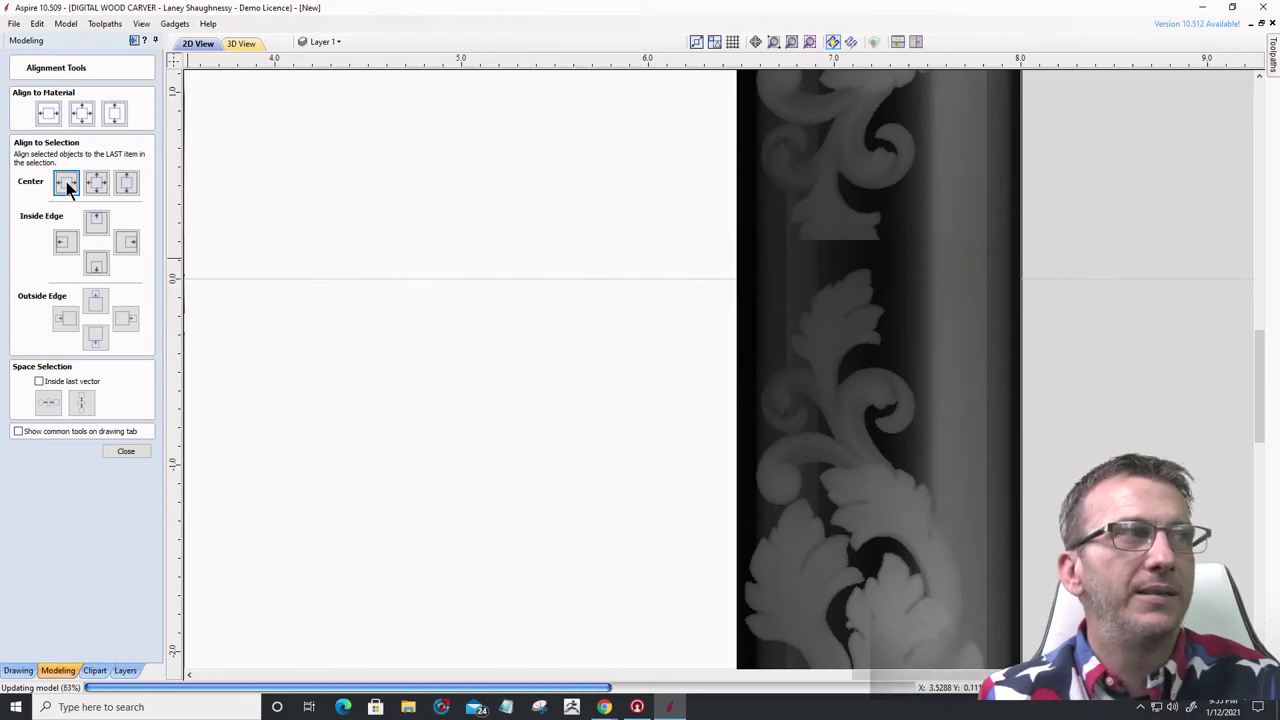
left_click(124, 451)
scroll(862, 429, "down", 4)
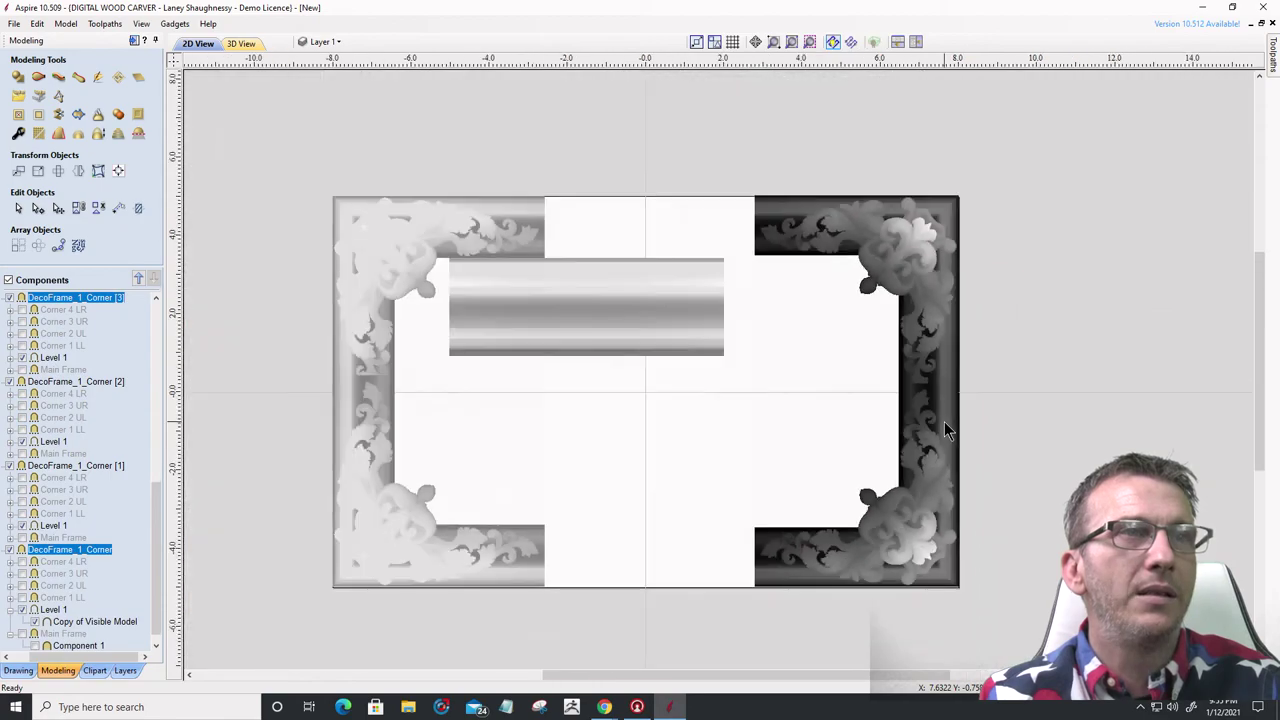
left_click(804, 407)
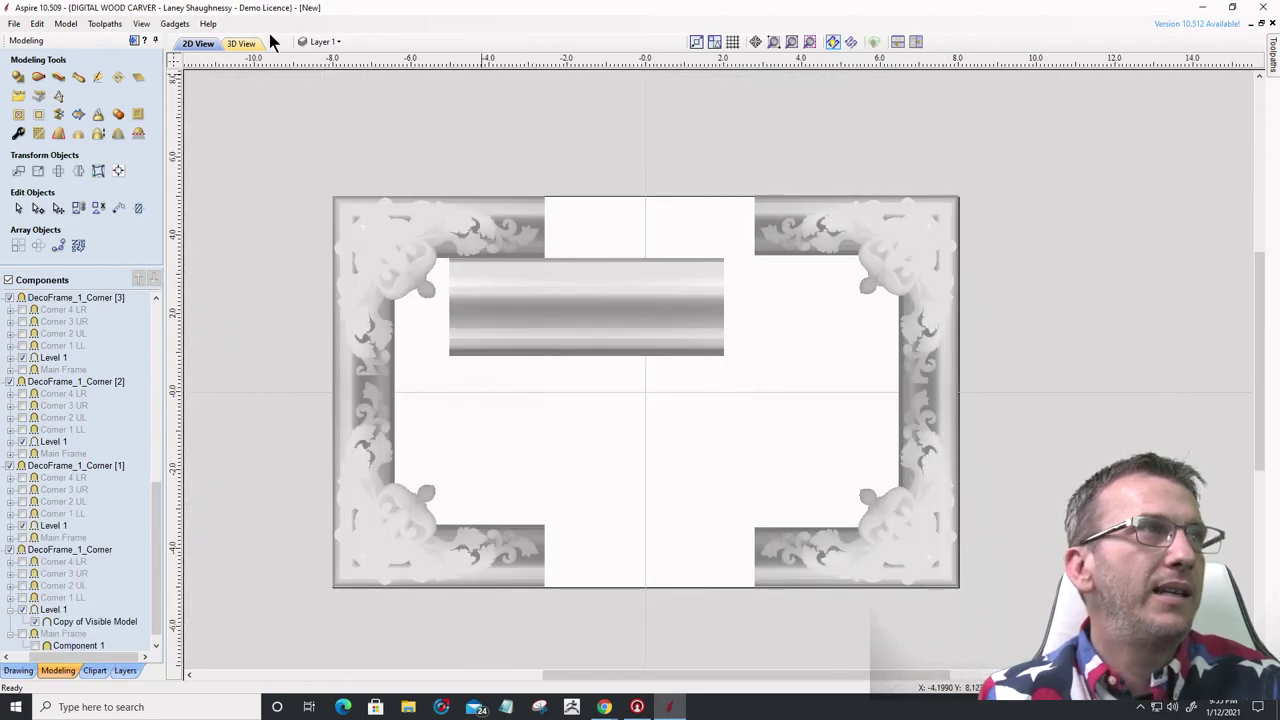
- Show the 3D render and zoom and pan around the four carved corners and top moulding
left_click(240, 43)
scroll(1140, 363, "up", 5)
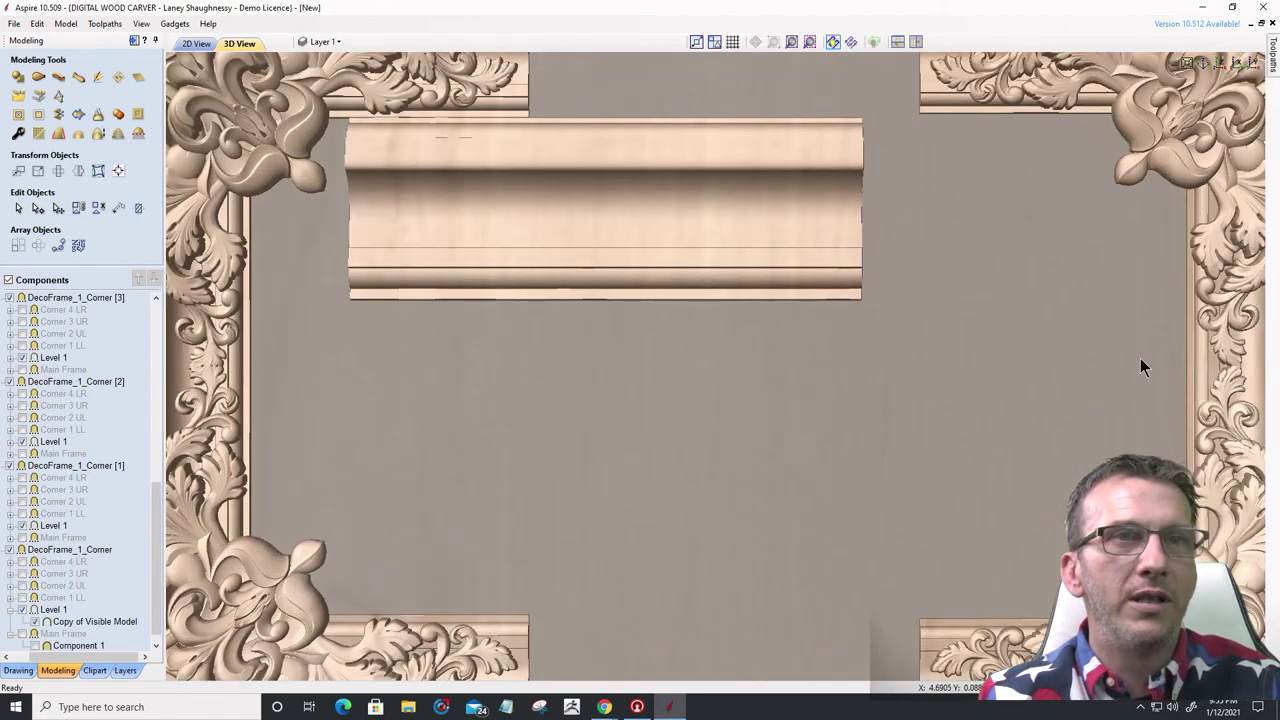
middle_click_drag(860, 423, 569, 466)
scroll(960, 513, "up", 2)
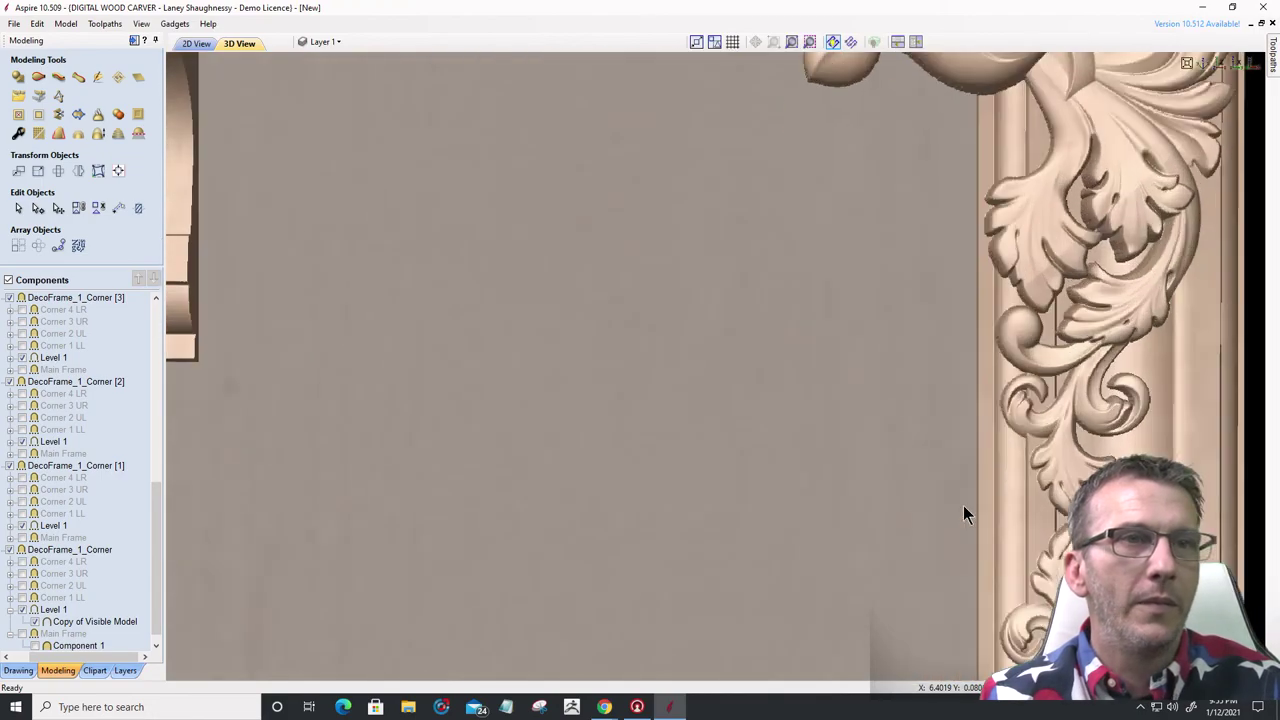
scroll(898, 503, "down", 1)
scroll(725, 527, "down", 4)
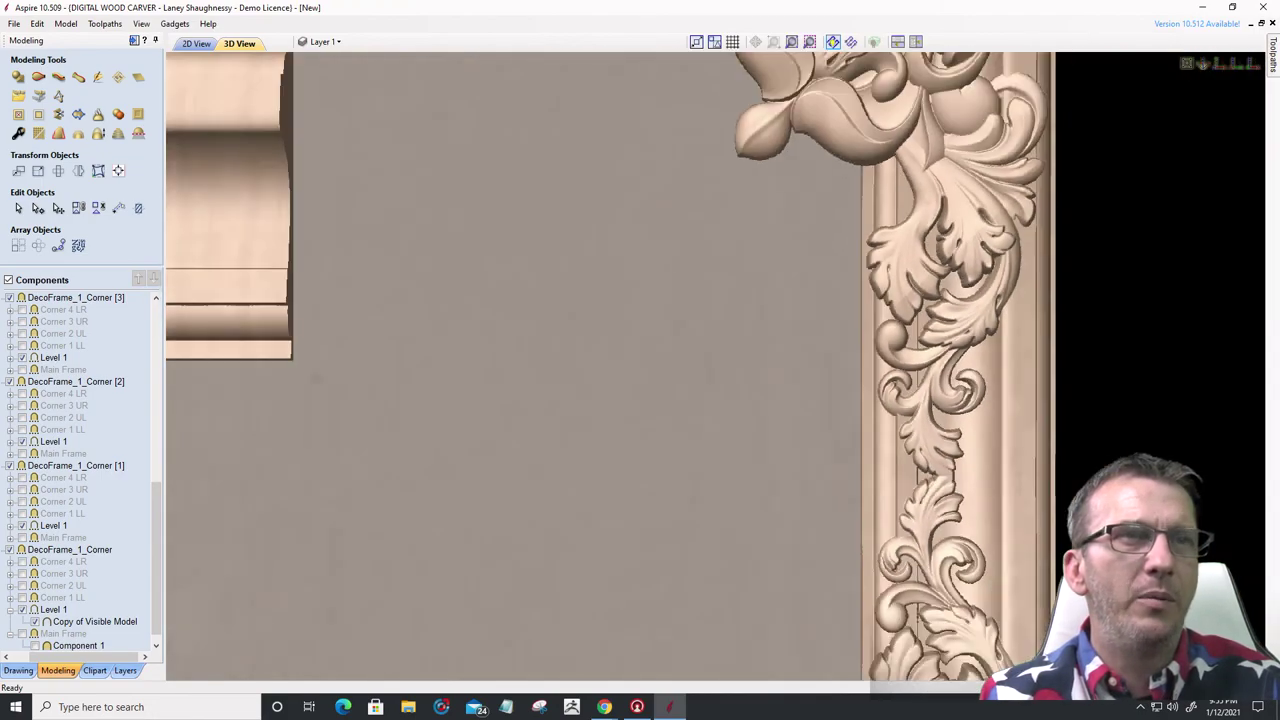
scroll(725, 527, "down", 3)
scroll(640, 491, "down", 1)
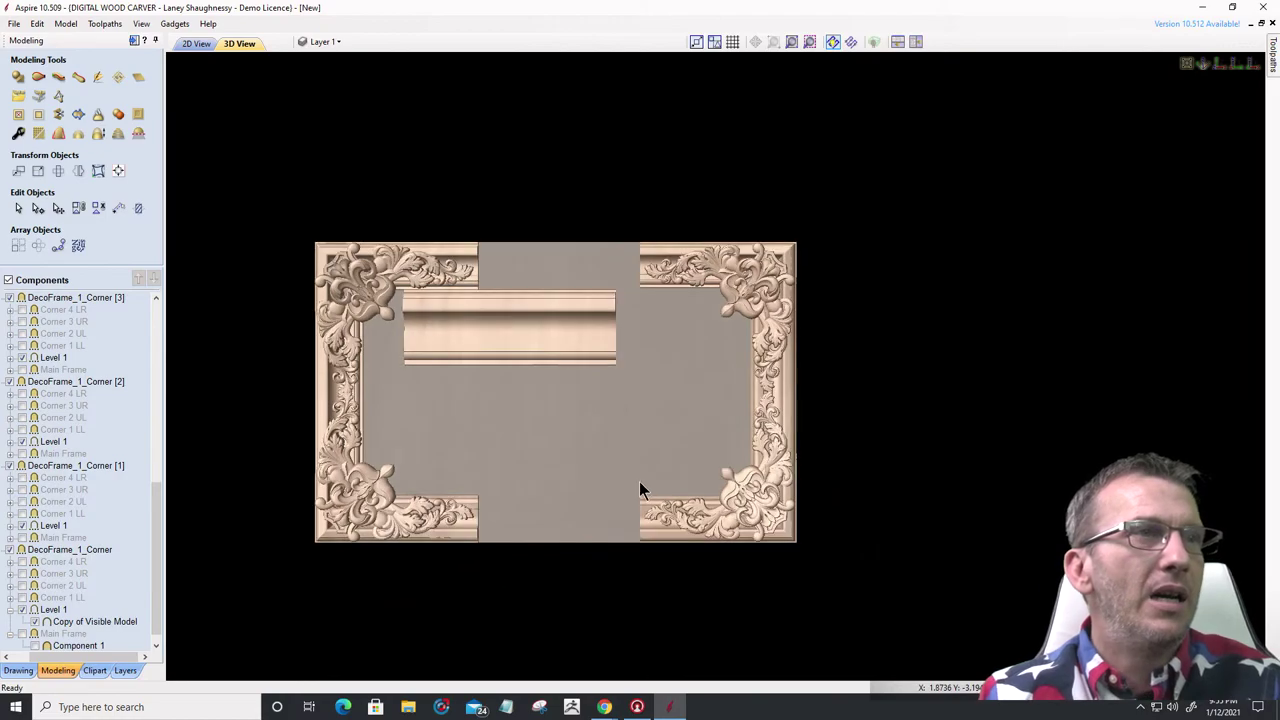
middle_click_drag(640, 491, 917, 491)
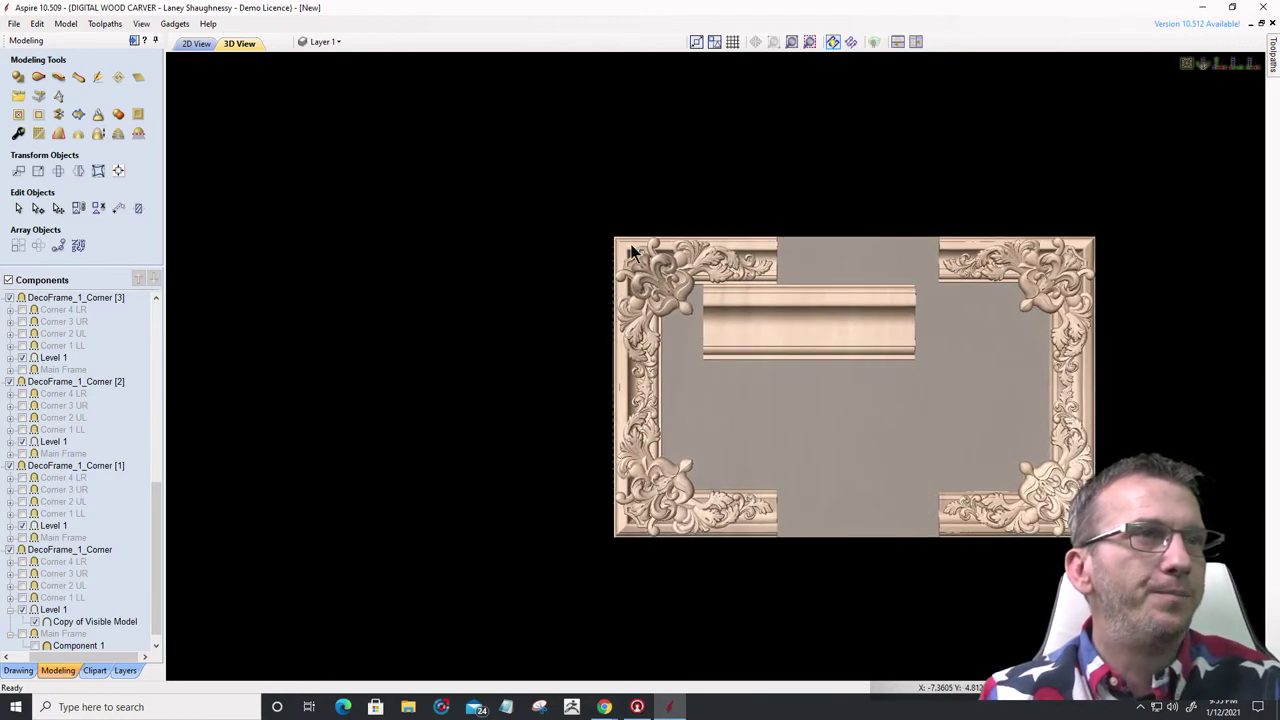
scroll(638, 293, "up", 5)
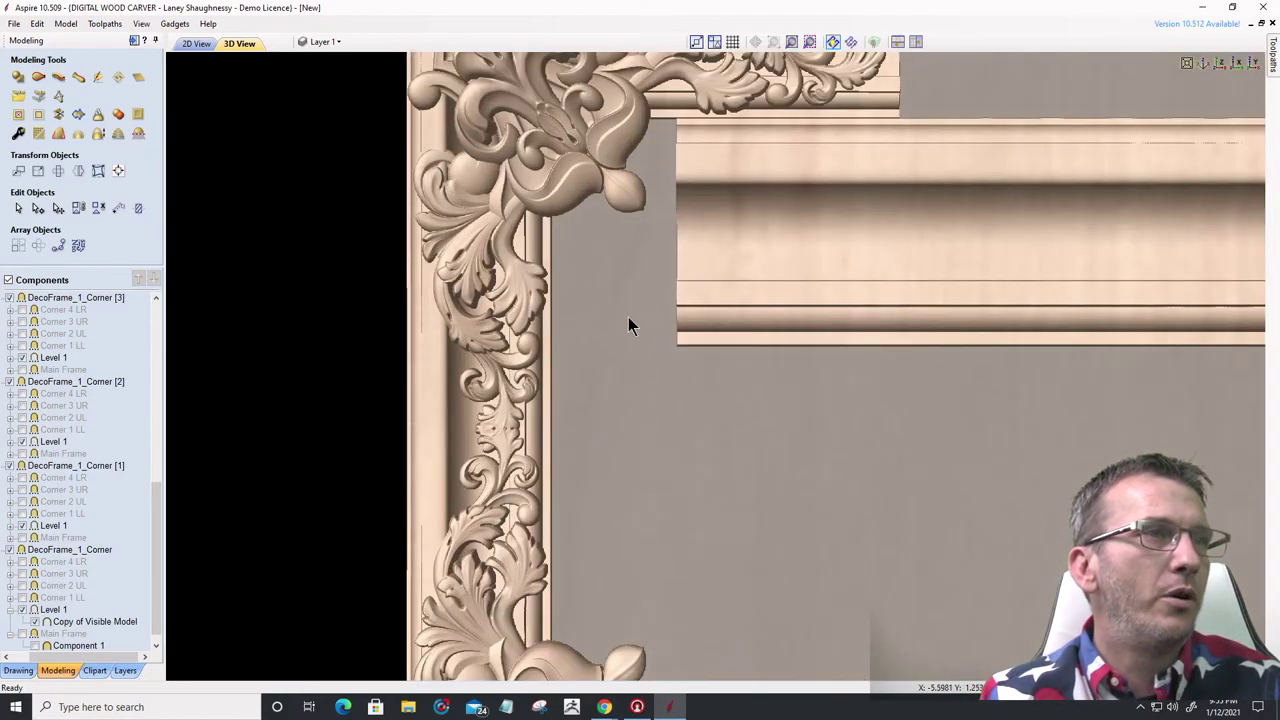
scroll(632, 319, "down", 3)
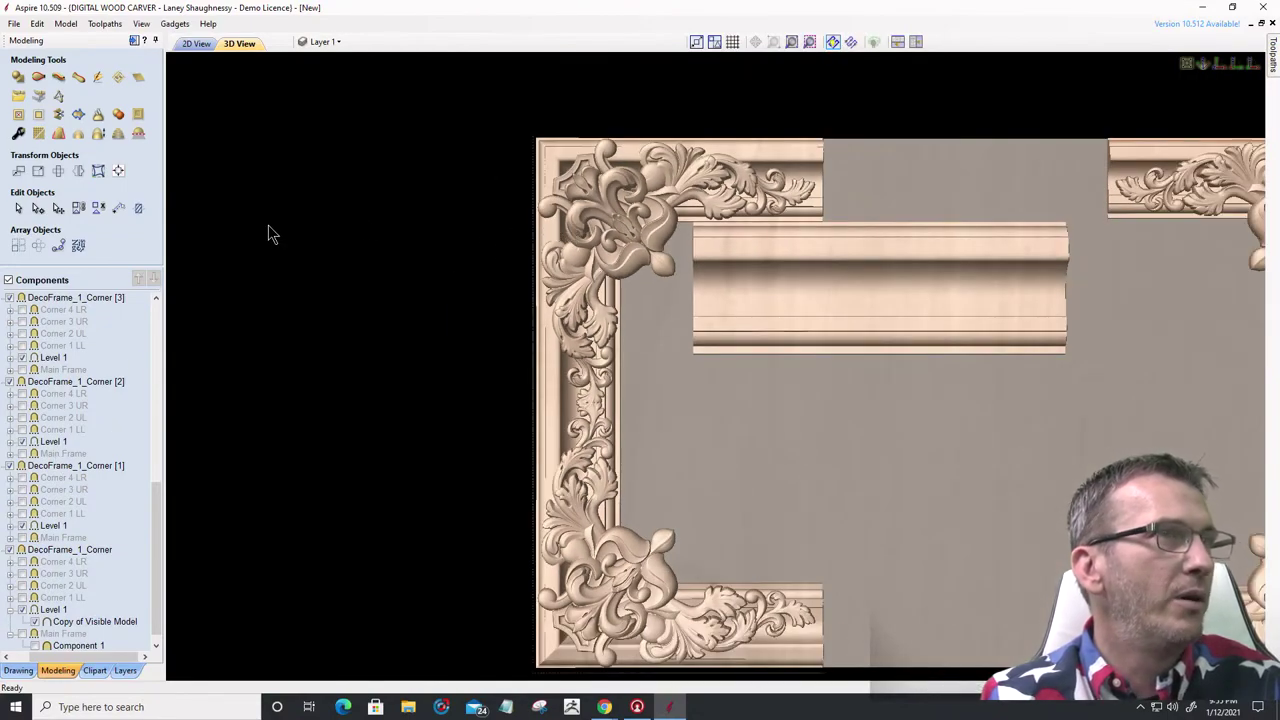
- Resize the top-left carved corner to 5.25 × 5.25 inches with Link XY on
left_click(551, 168)
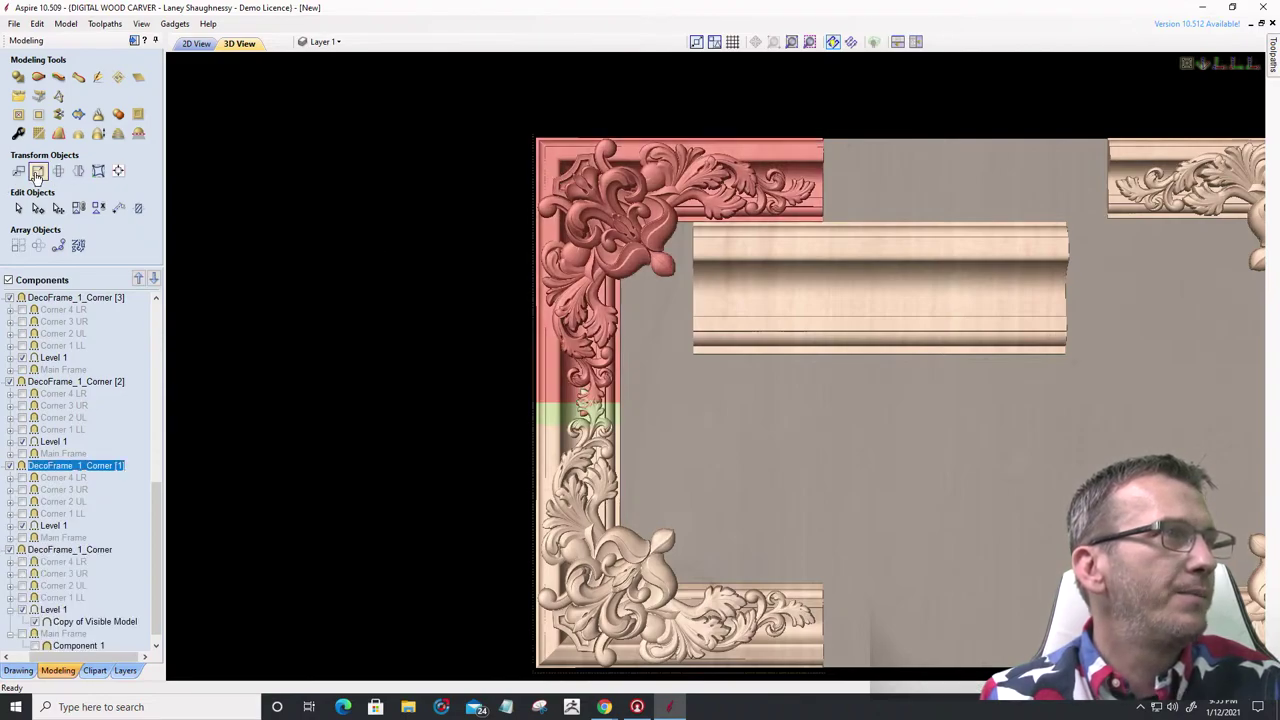
left_click(38, 172)
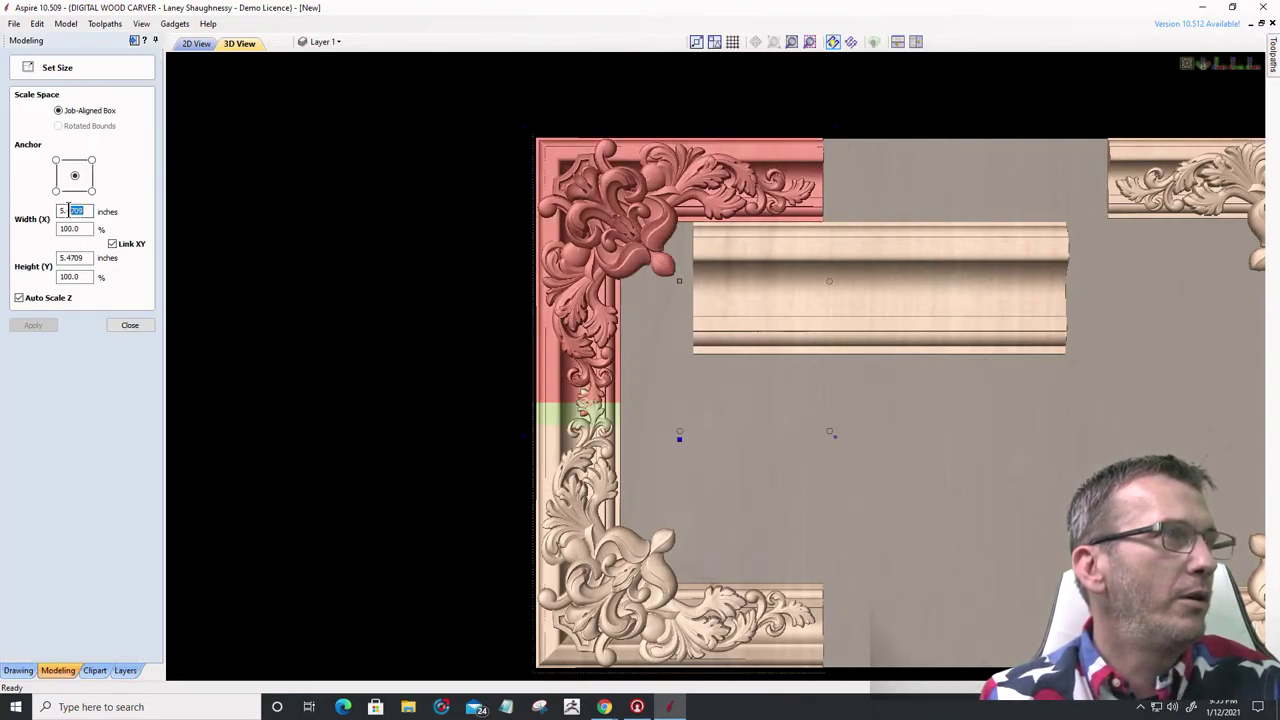
type("25")
key("Tab")
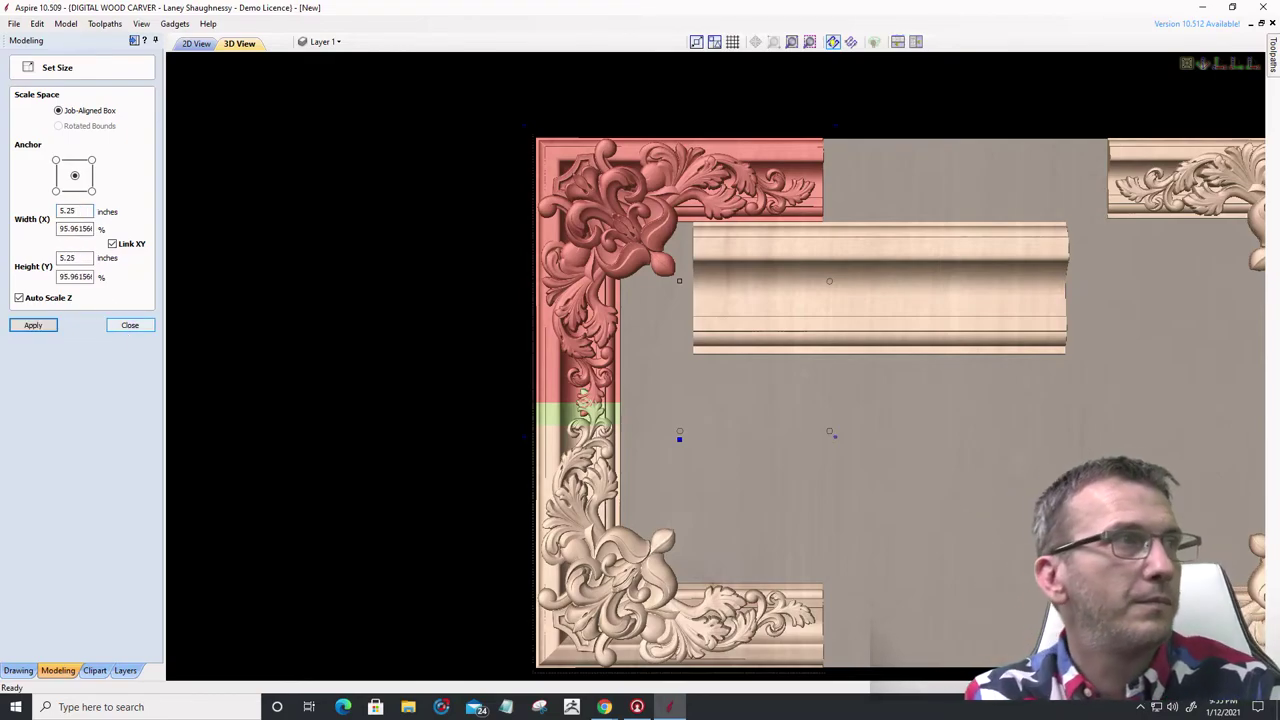
left_click(31, 326)
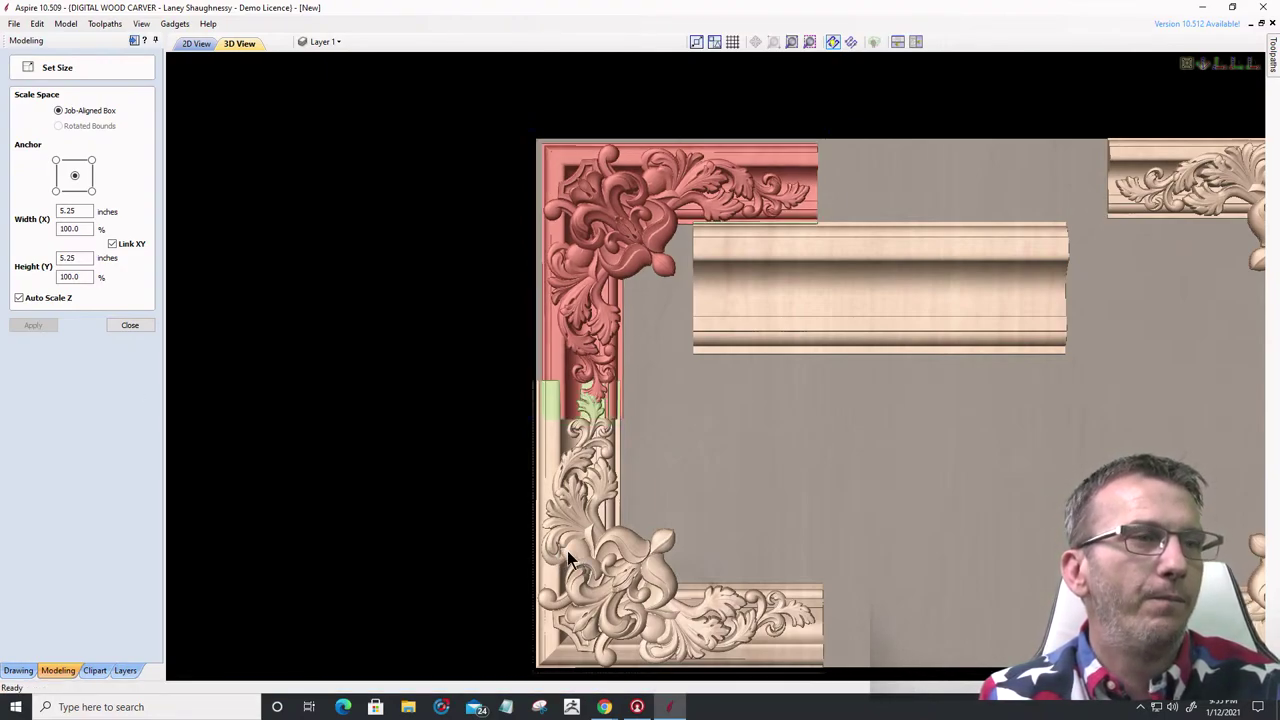
- Resize the bottom-left carved corner from 5.4709 to 5.25 × 5.25 inches
left_click(568, 555)
left_click_drag(84, 213, 74, 215)
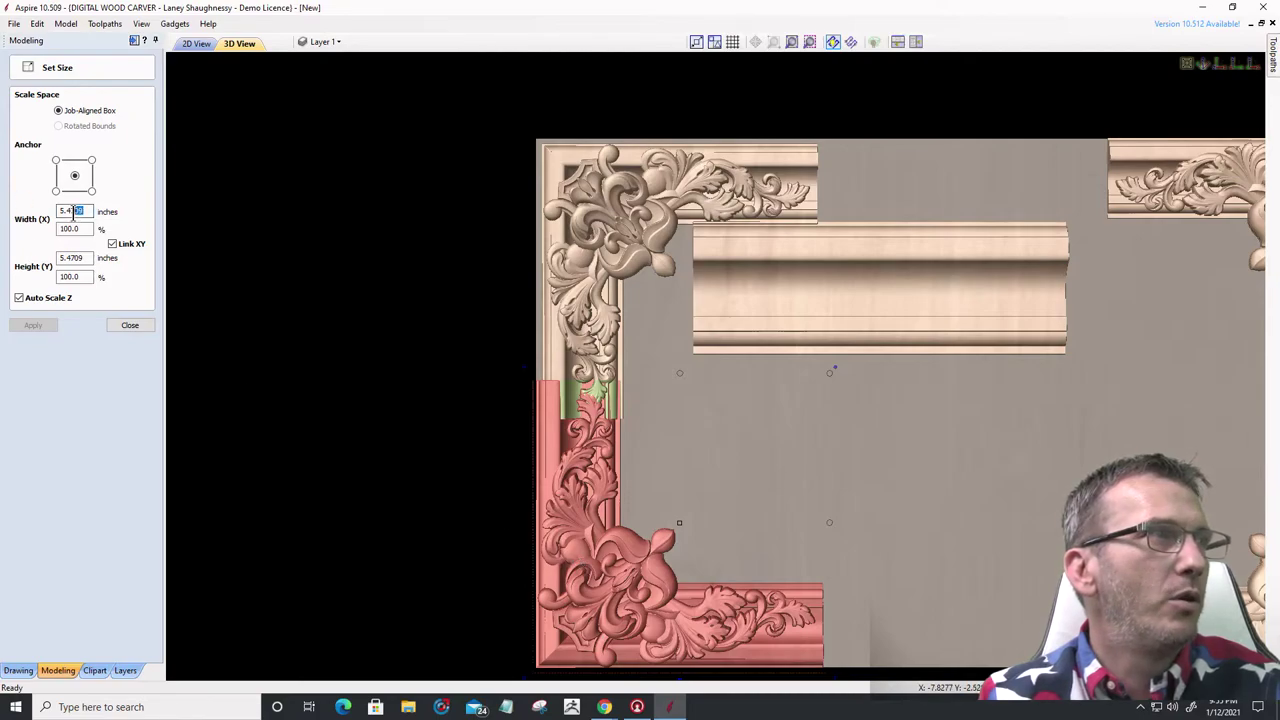
type("25")
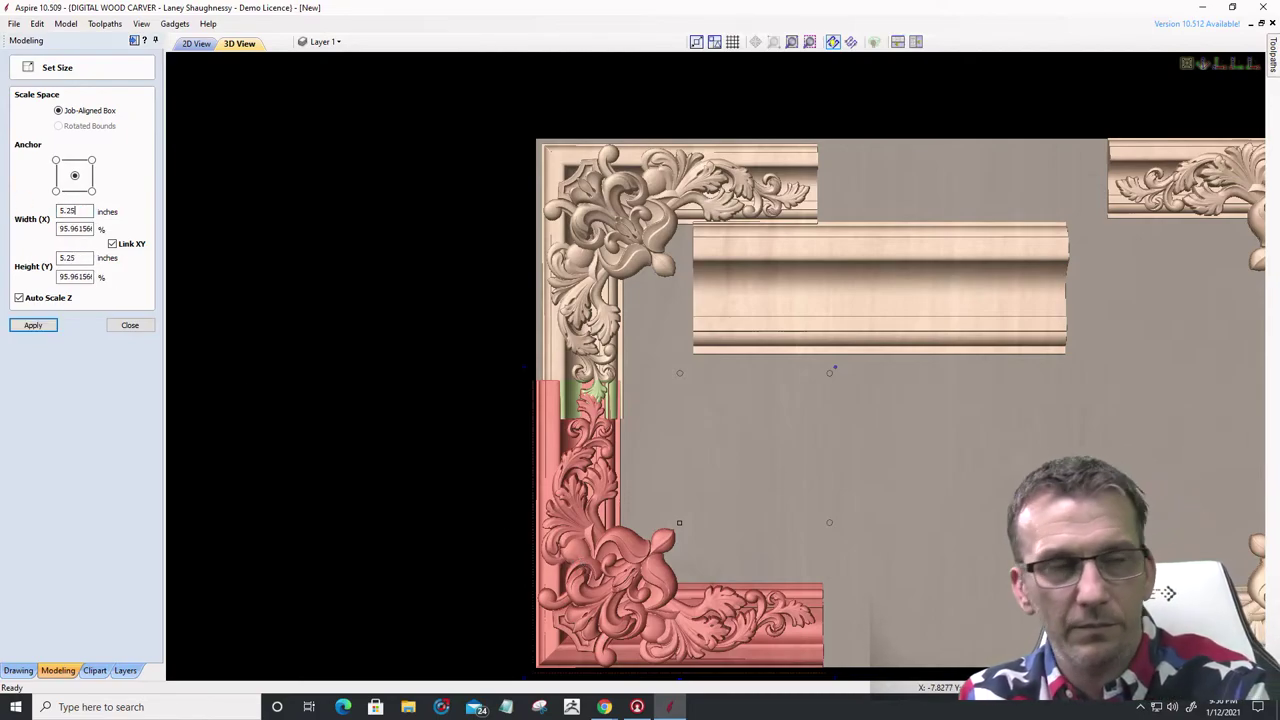
left_click(33, 326)
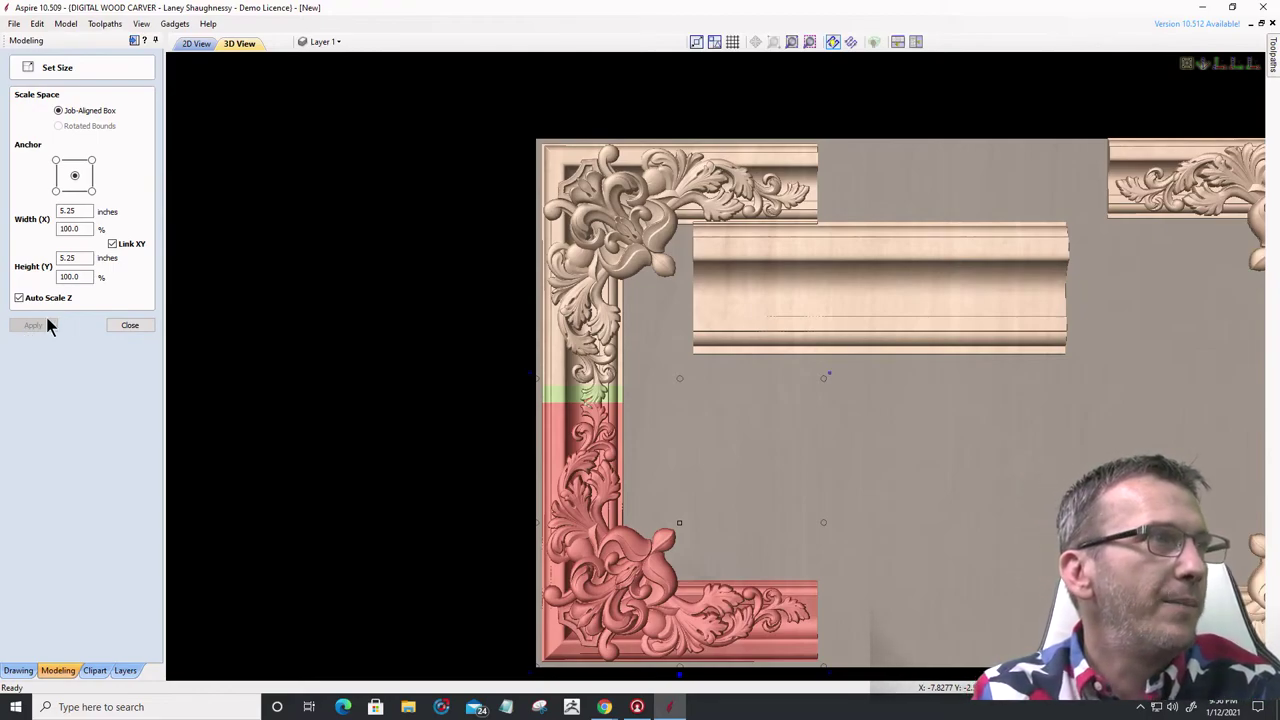
- Back in 2D View, move the top-left corner into the frame's outer corner and nudge it down
left_click(130, 325)
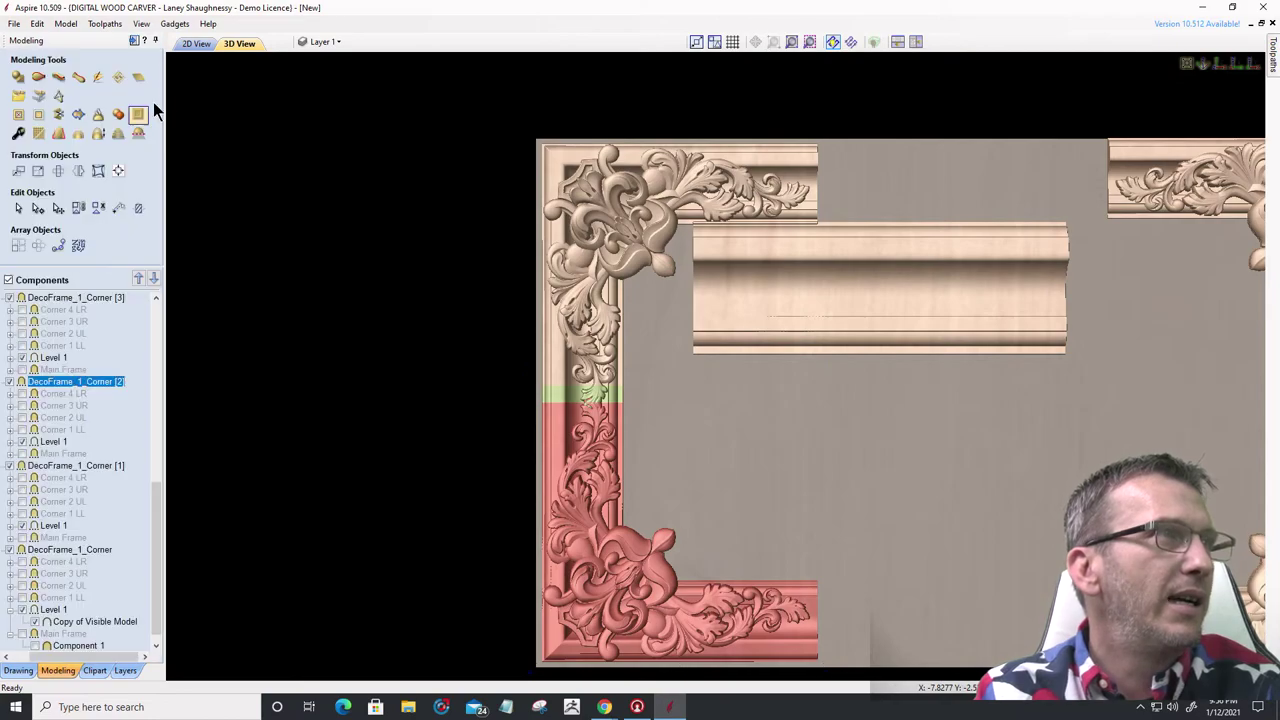
left_click(196, 43)
scroll(493, 417, "down", 3)
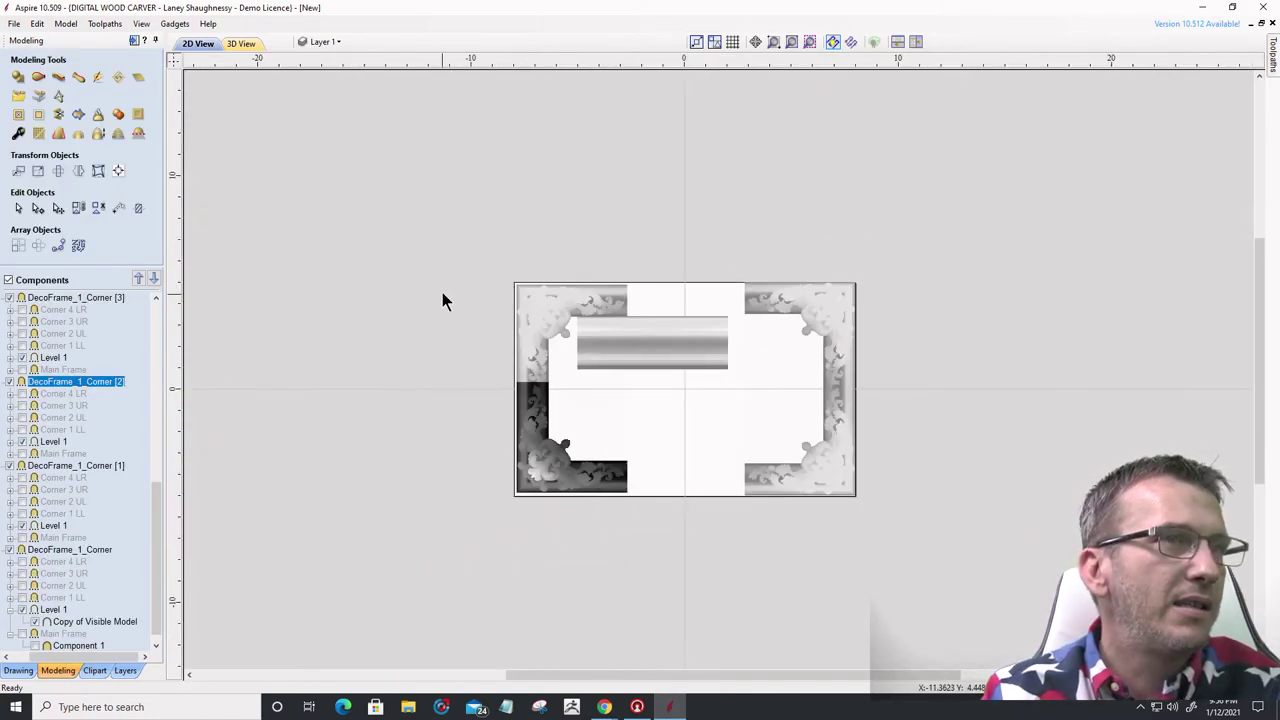
scroll(485, 300, "up", 4)
scroll(601, 298, "up", 2)
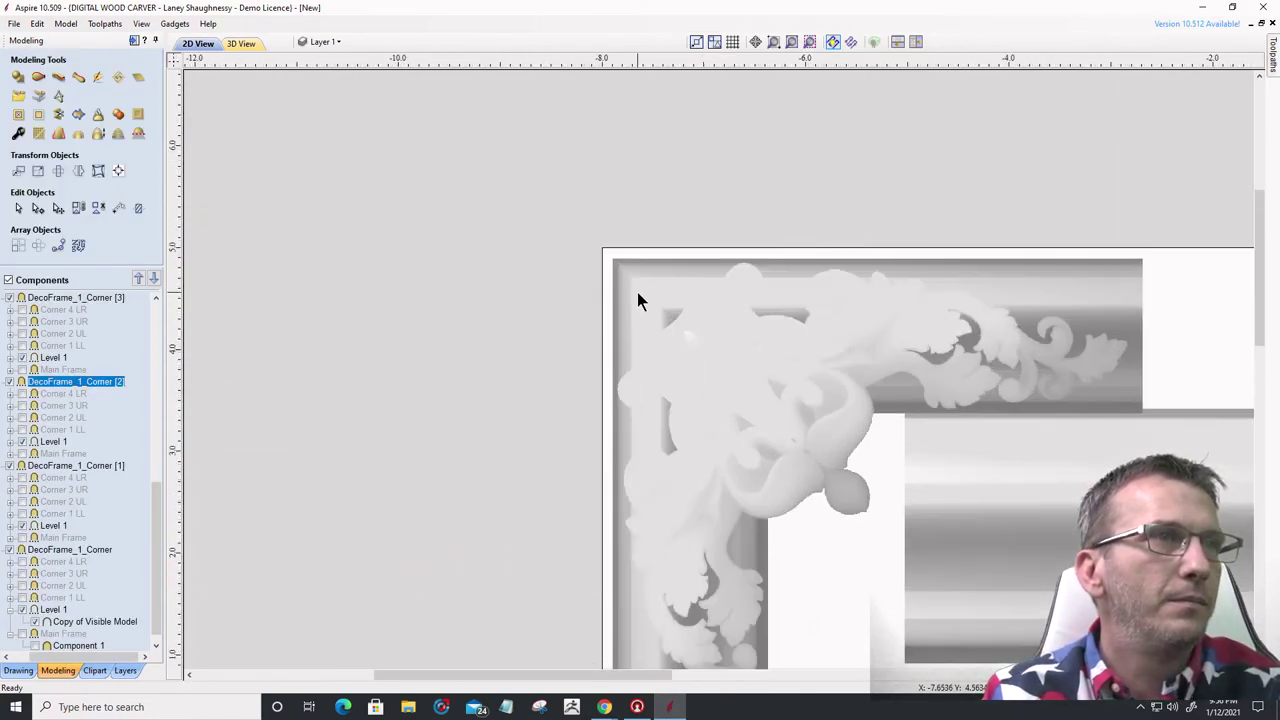
left_click(637, 295)
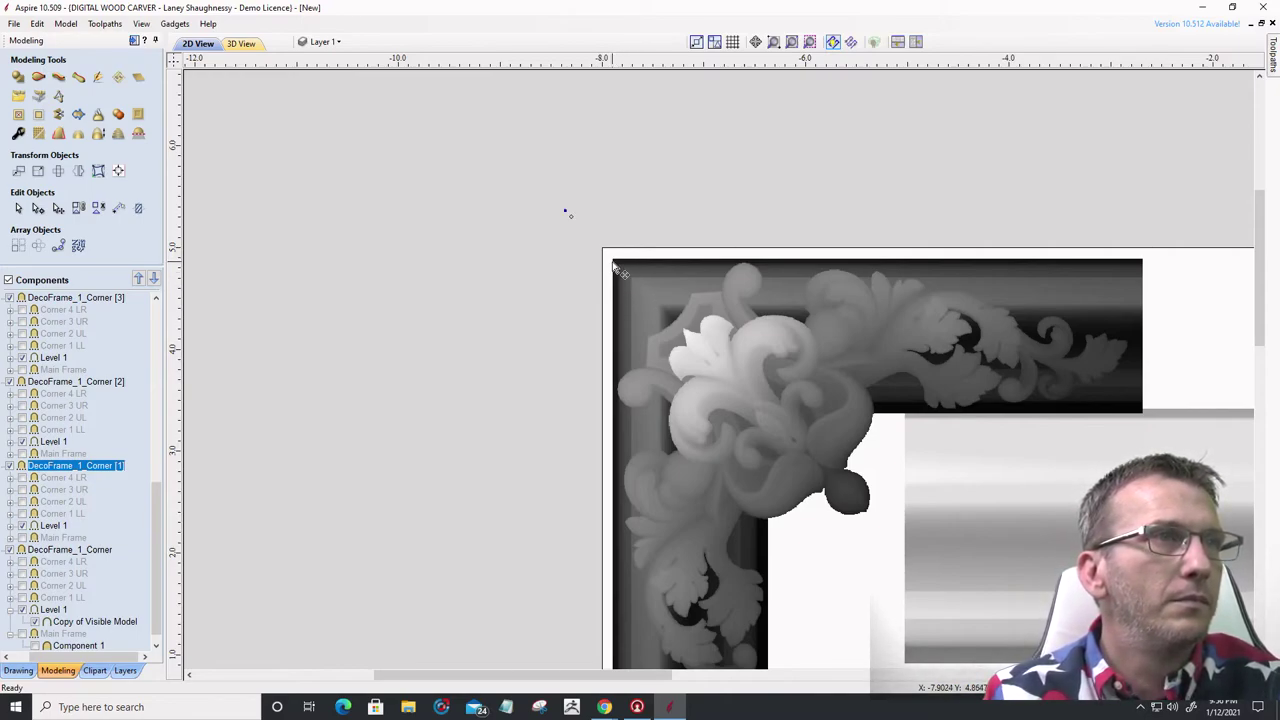
left_click_drag(614, 260, 602, 251)
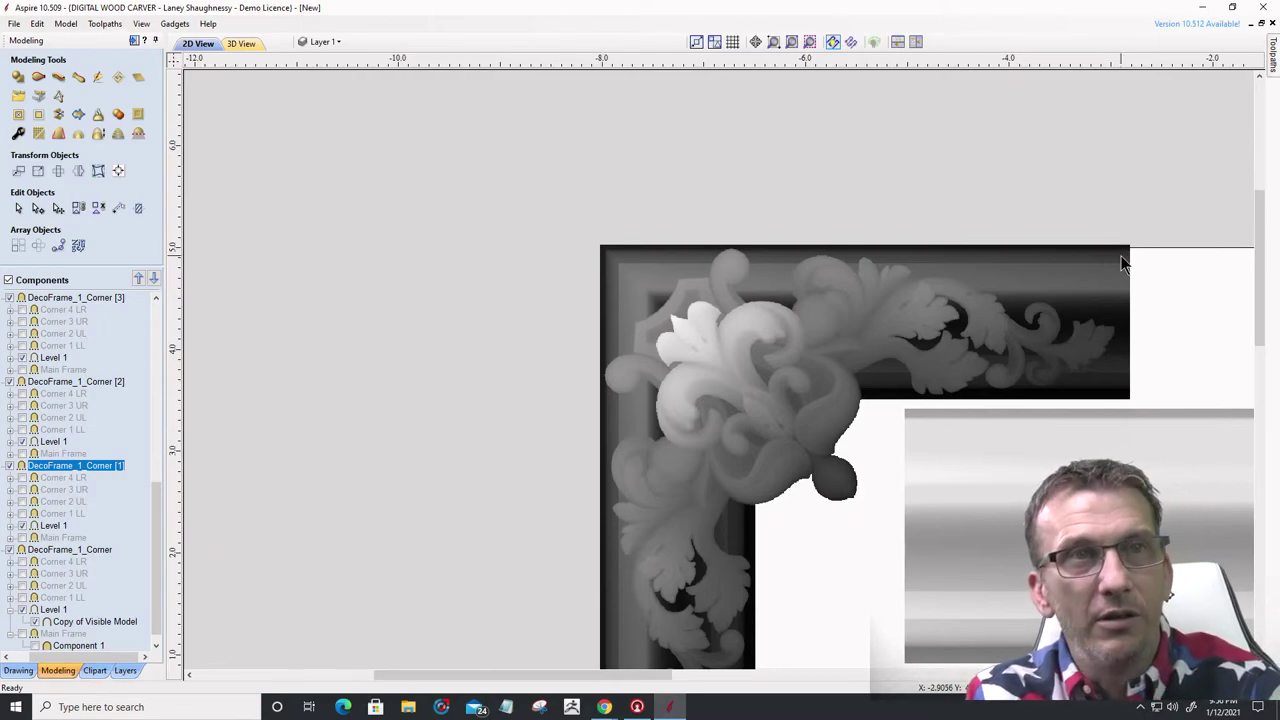
key("Down")
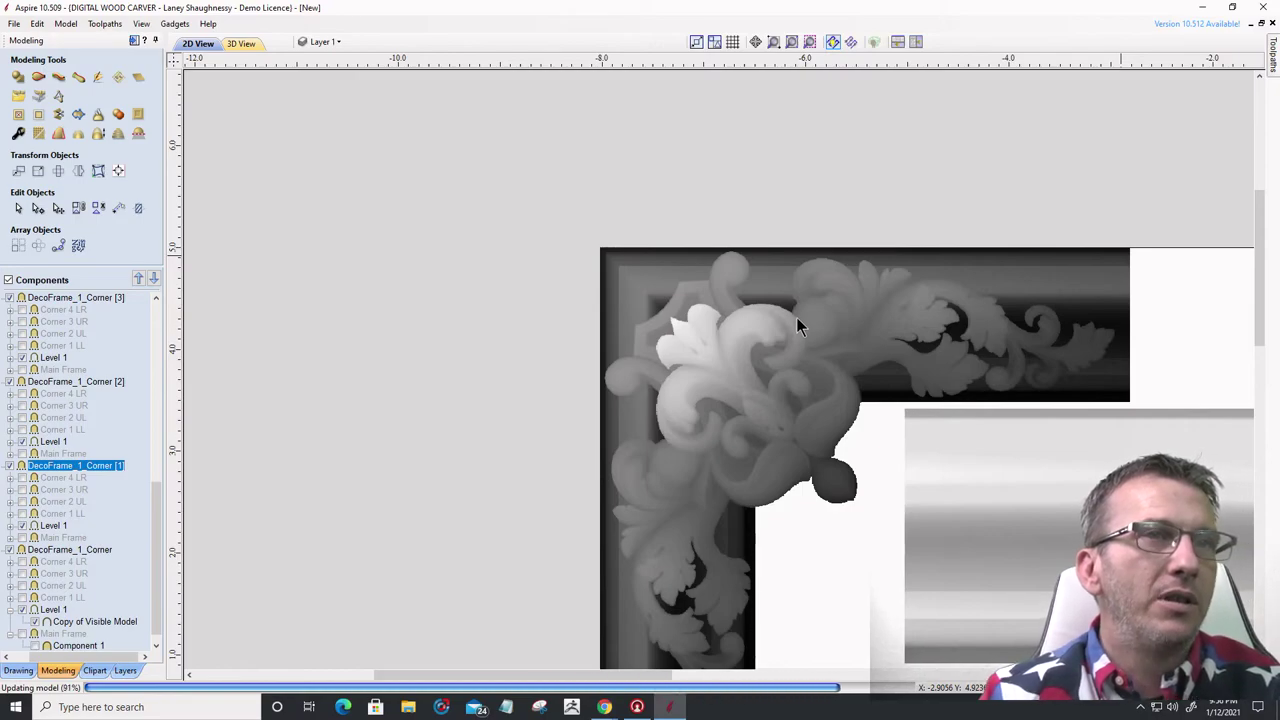
scroll(806, 290, "down", 4)
scroll(683, 540, "up", 3)
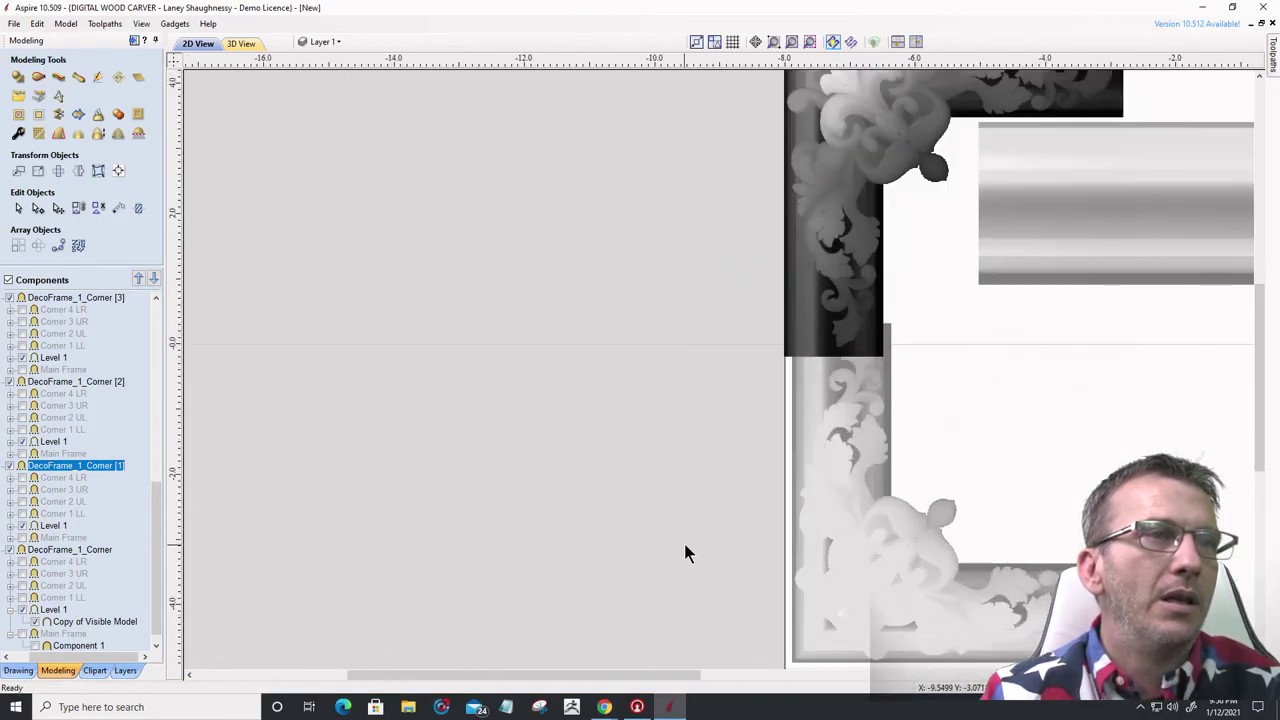
- Nudge the bottom-left corner down step by step until it sits on the frame's bottom edge
left_click(819, 499)
scroll(819, 499, "down", 4)
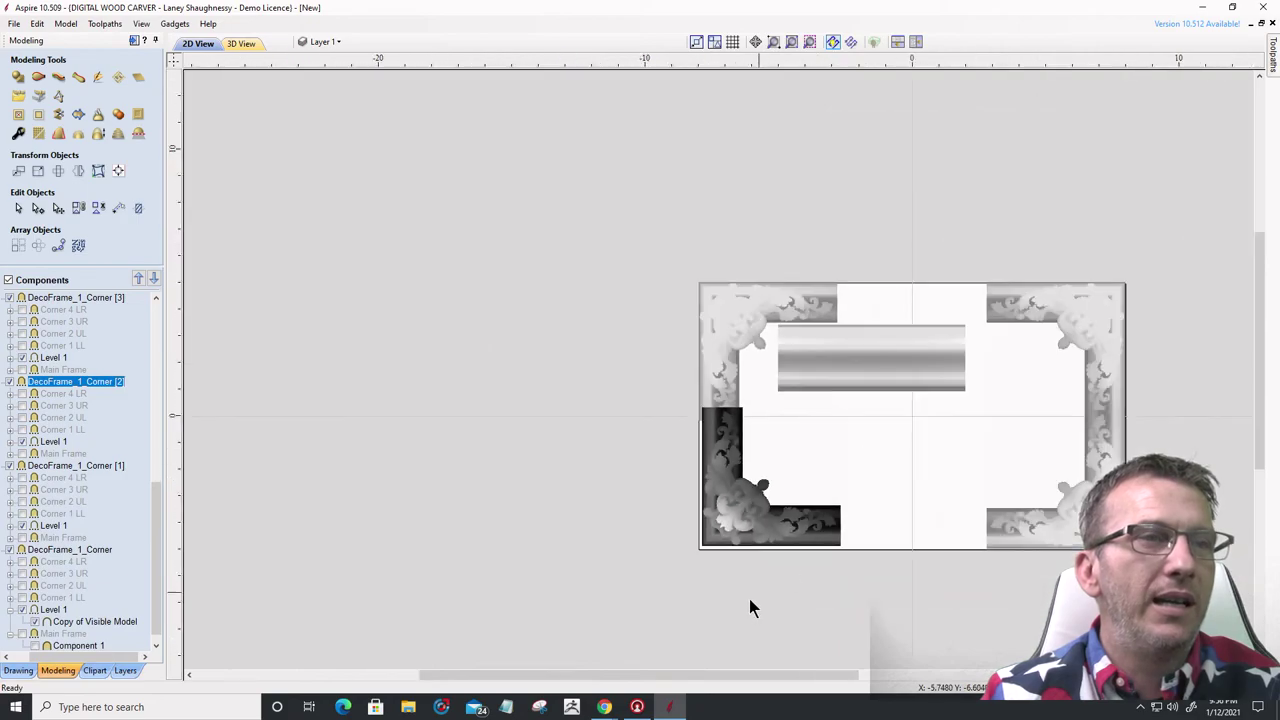
scroll(735, 580, "up", 3)
scroll(737, 531, "up", 1)
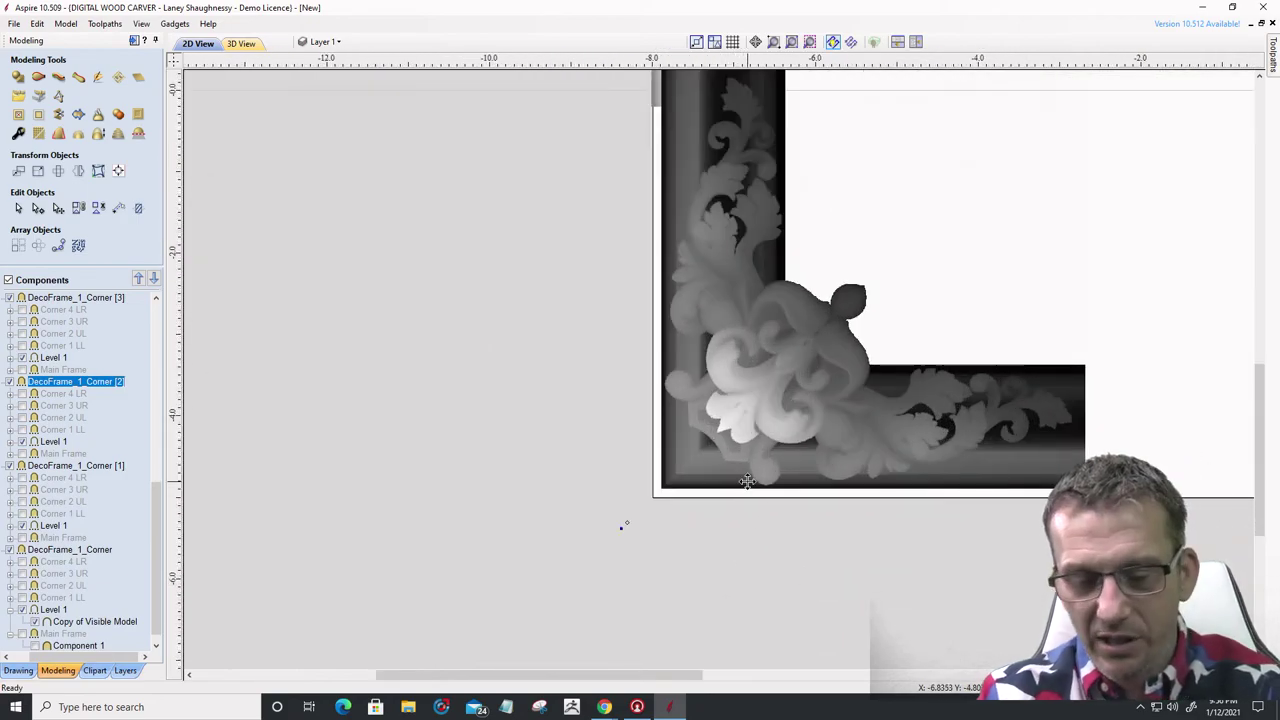
key("Down")
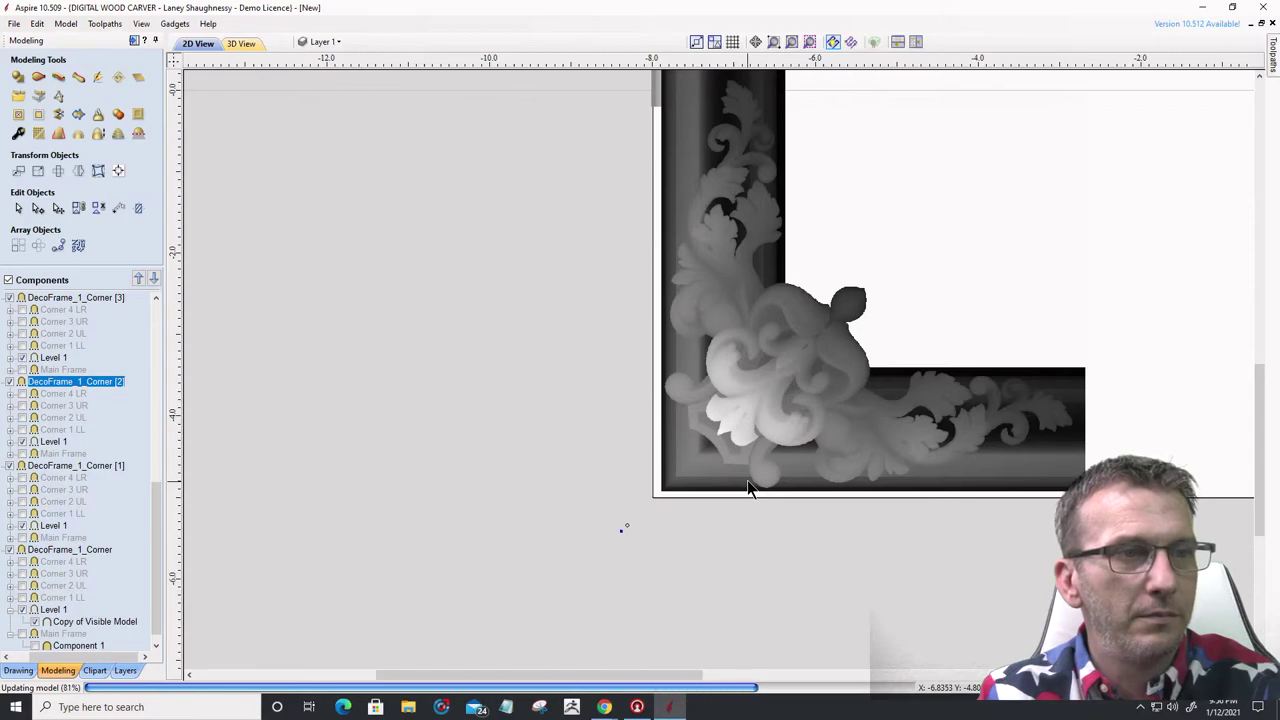
key("Down")
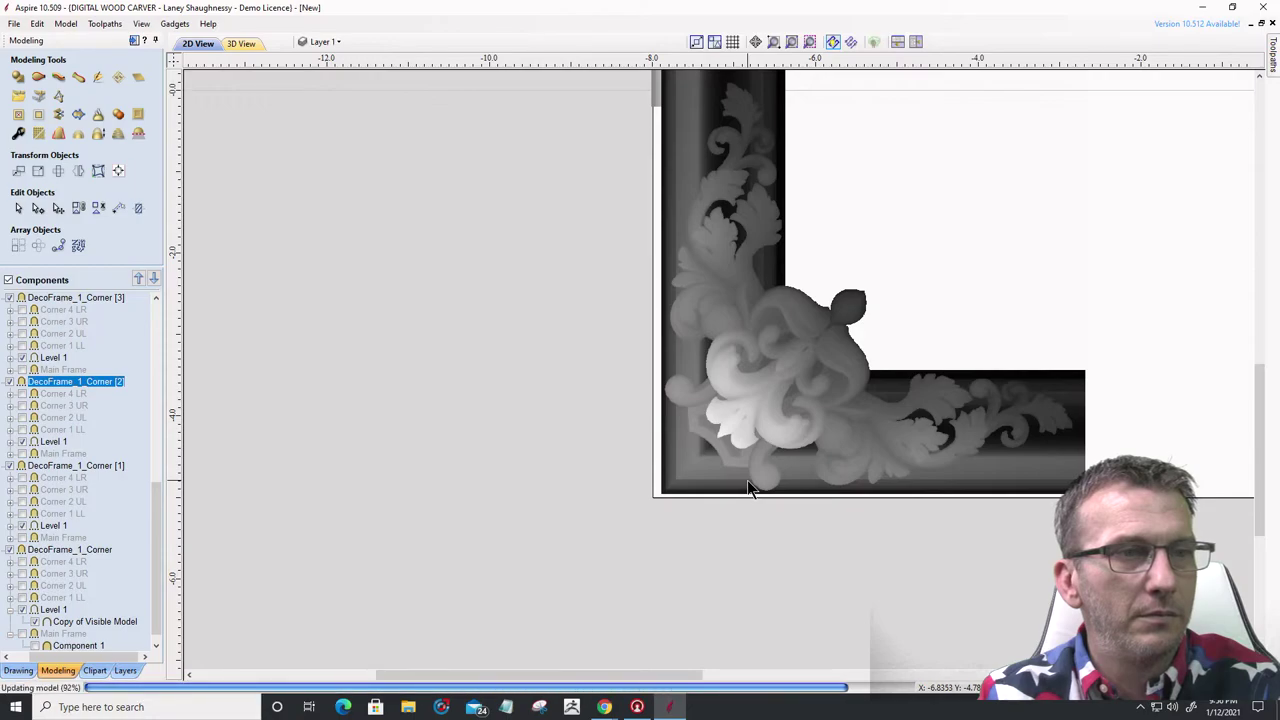
key("Down")
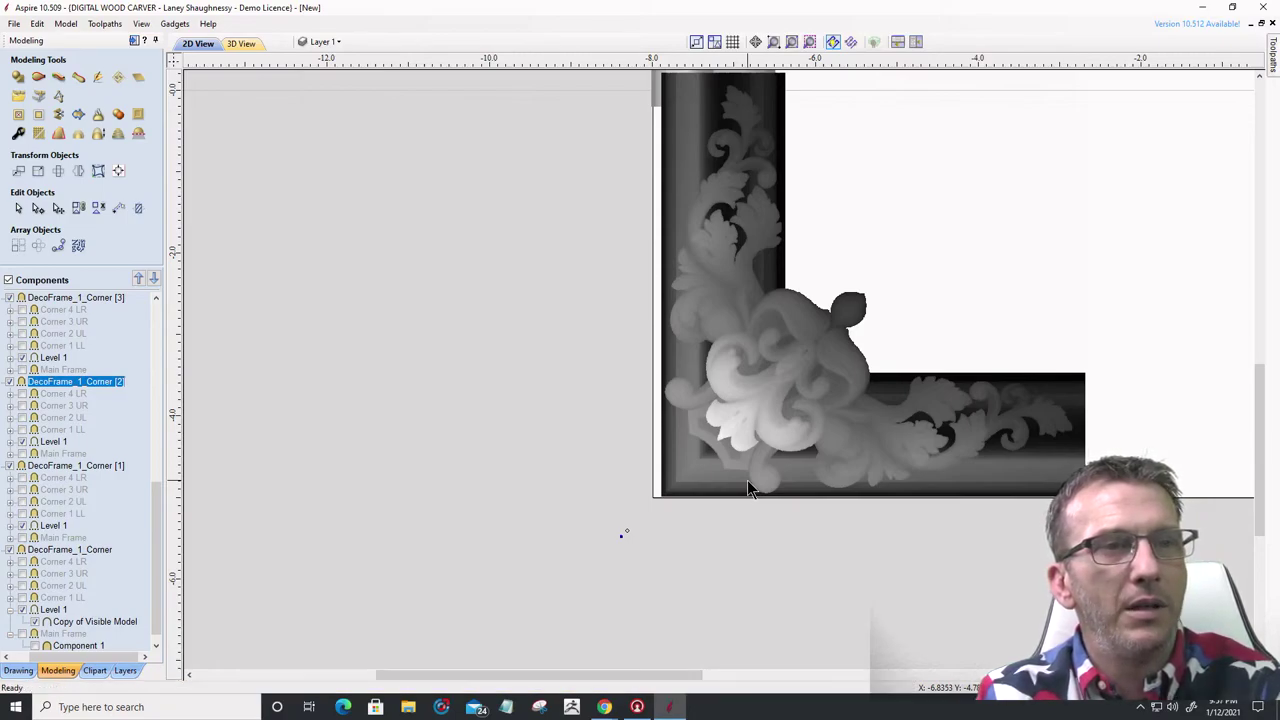
key("Down")
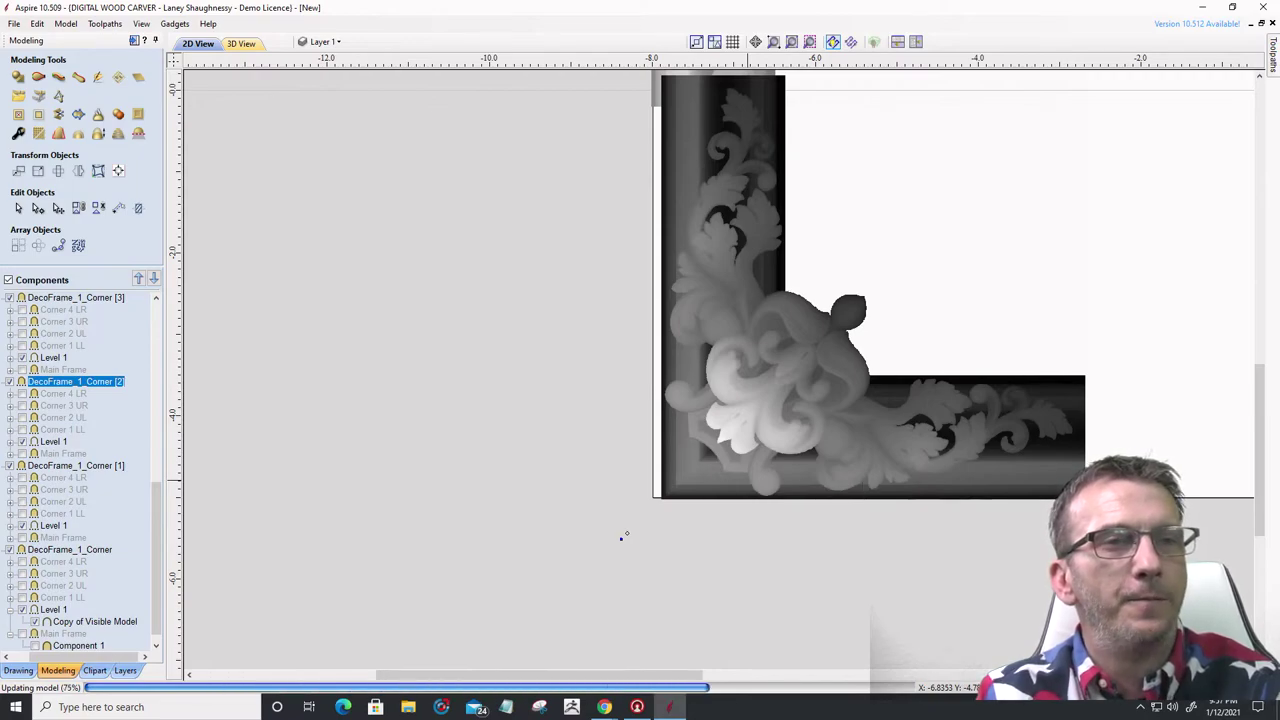
scroll(1064, 489, "up", 5)
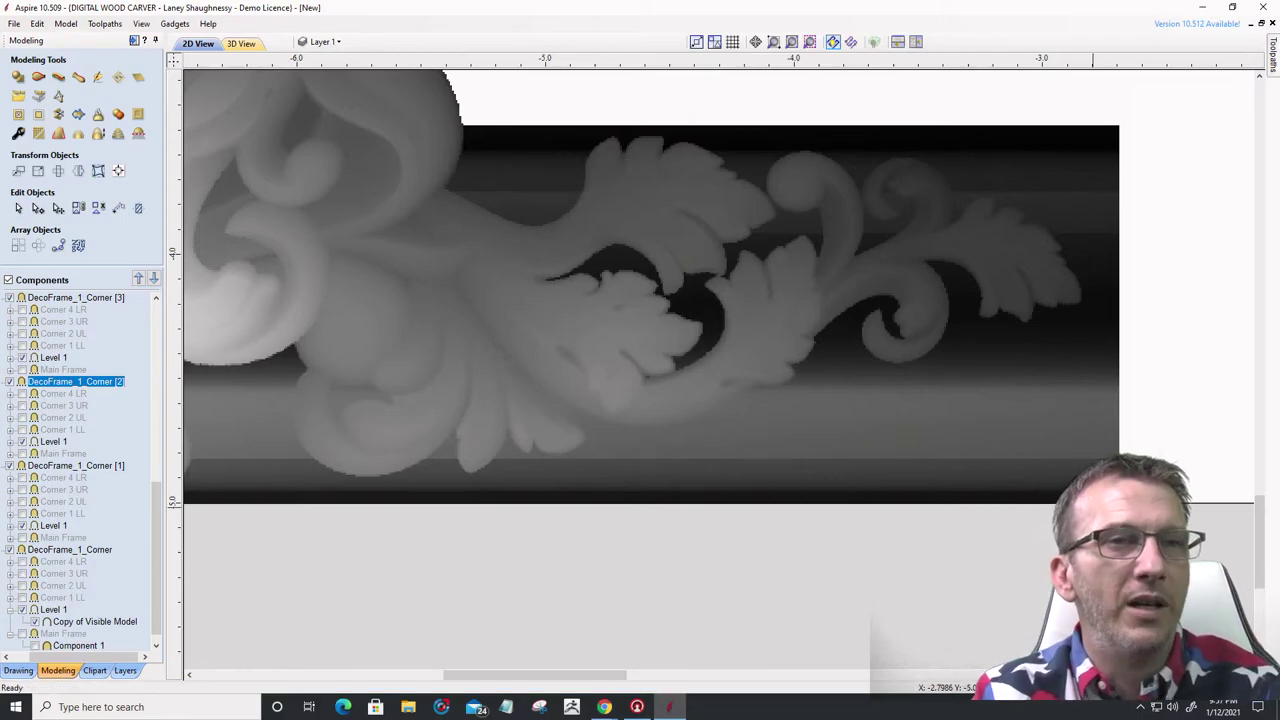
scroll(1137, 525, "down", 5)
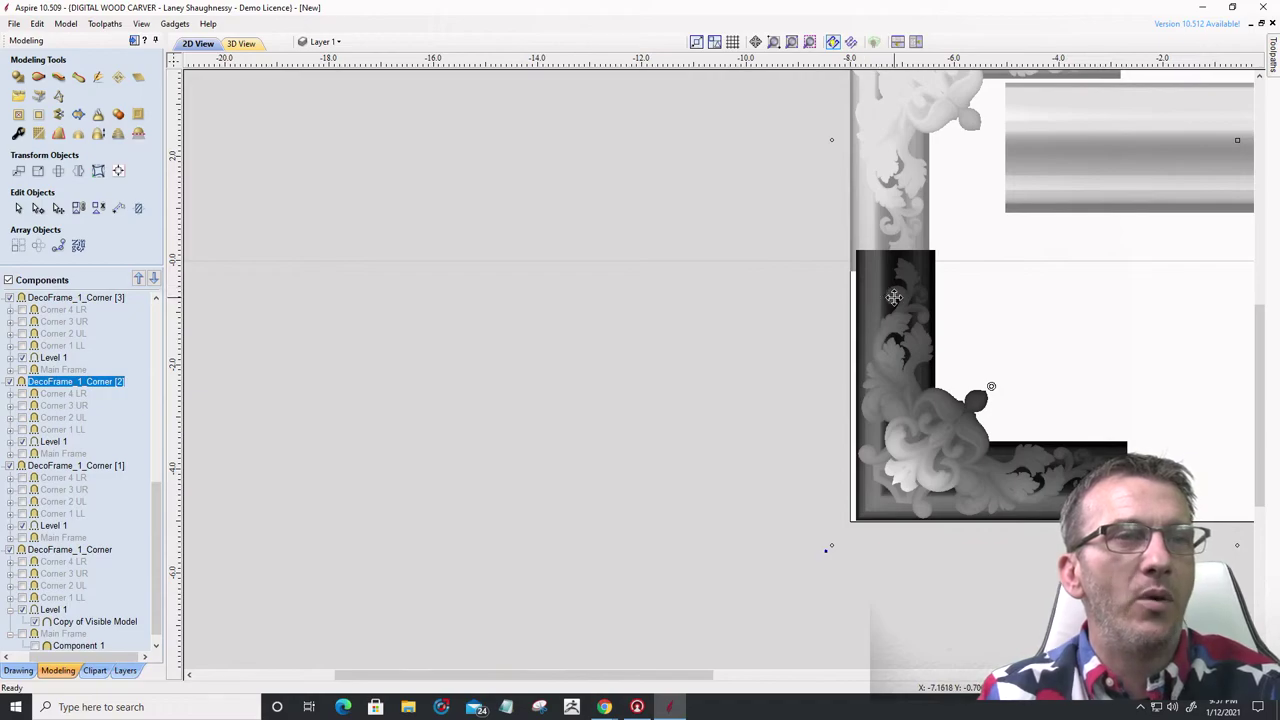
- Centre-align the lower-left corner horizontally with the upper-left one, then zoom out to the whole frame
left_click(865, 181, "shift")
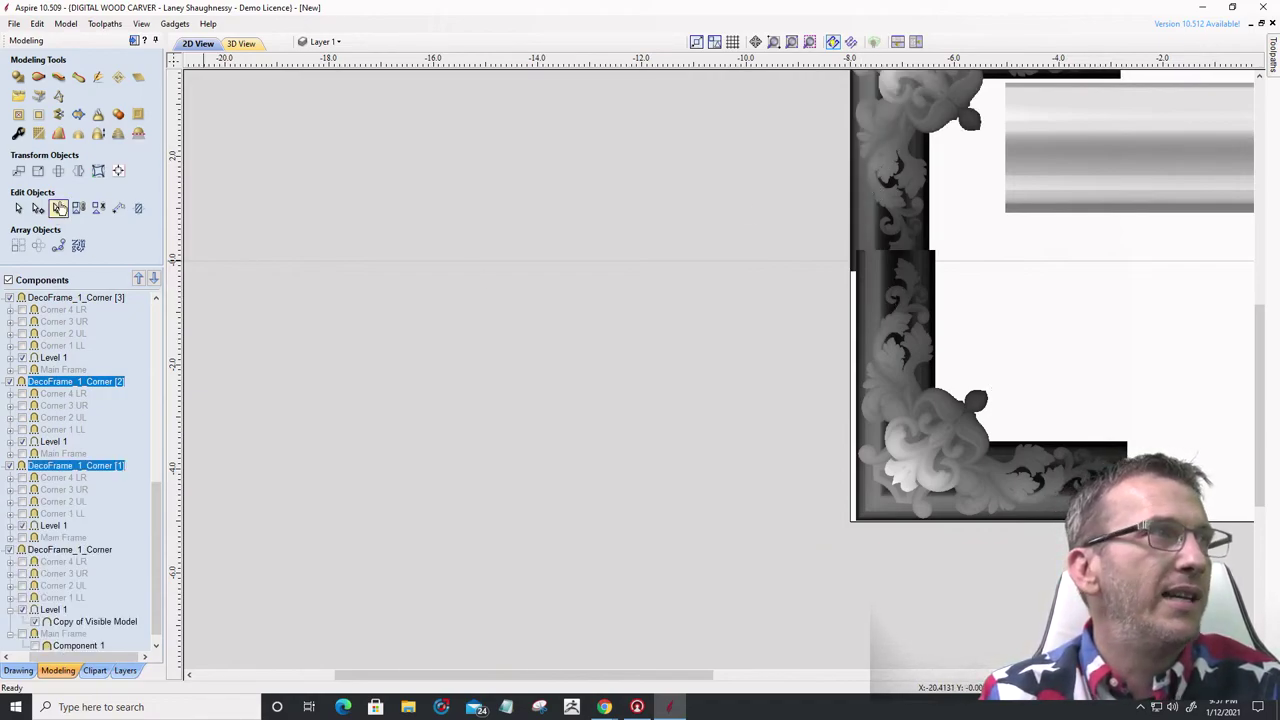
left_click(117, 170)
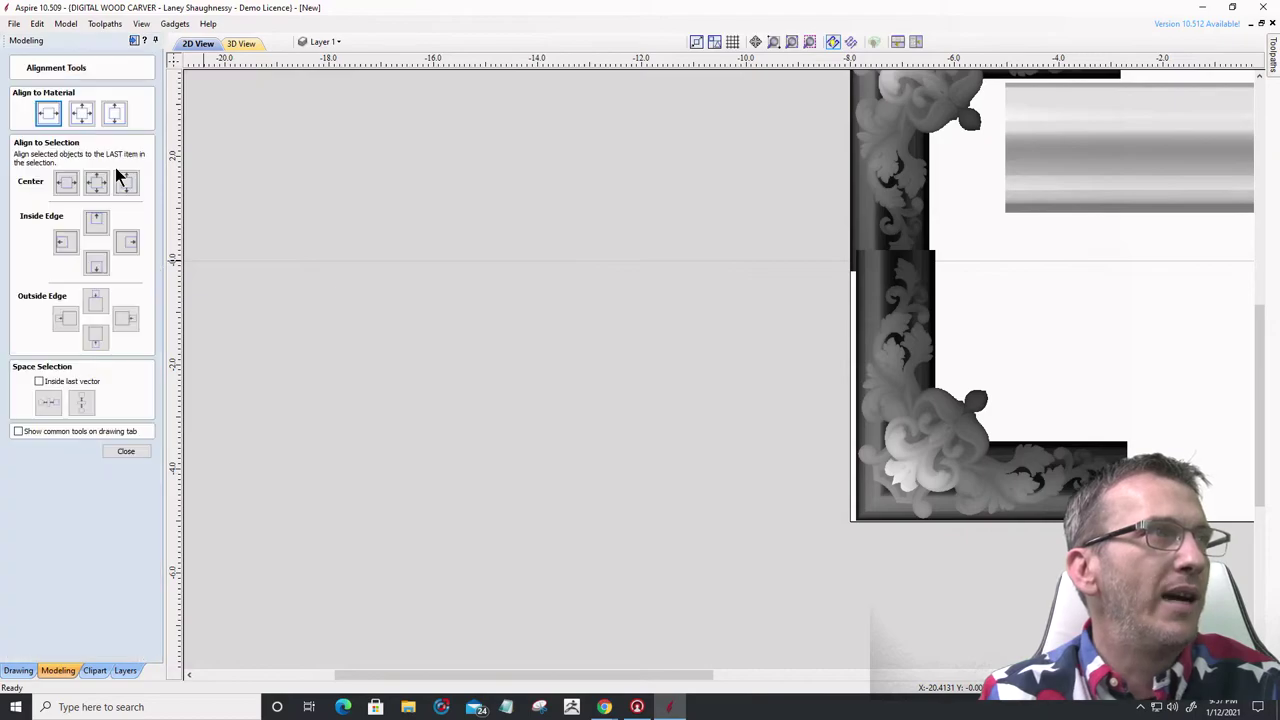
left_click(66, 184)
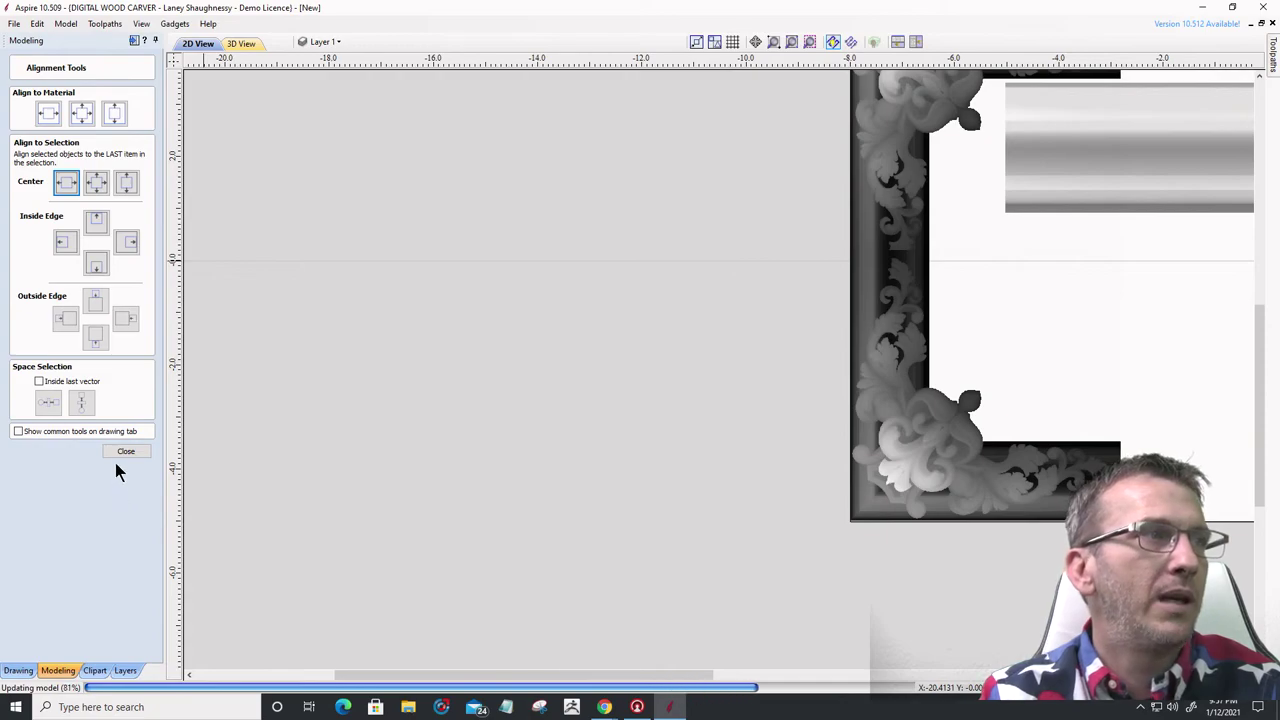
left_click(144, 455)
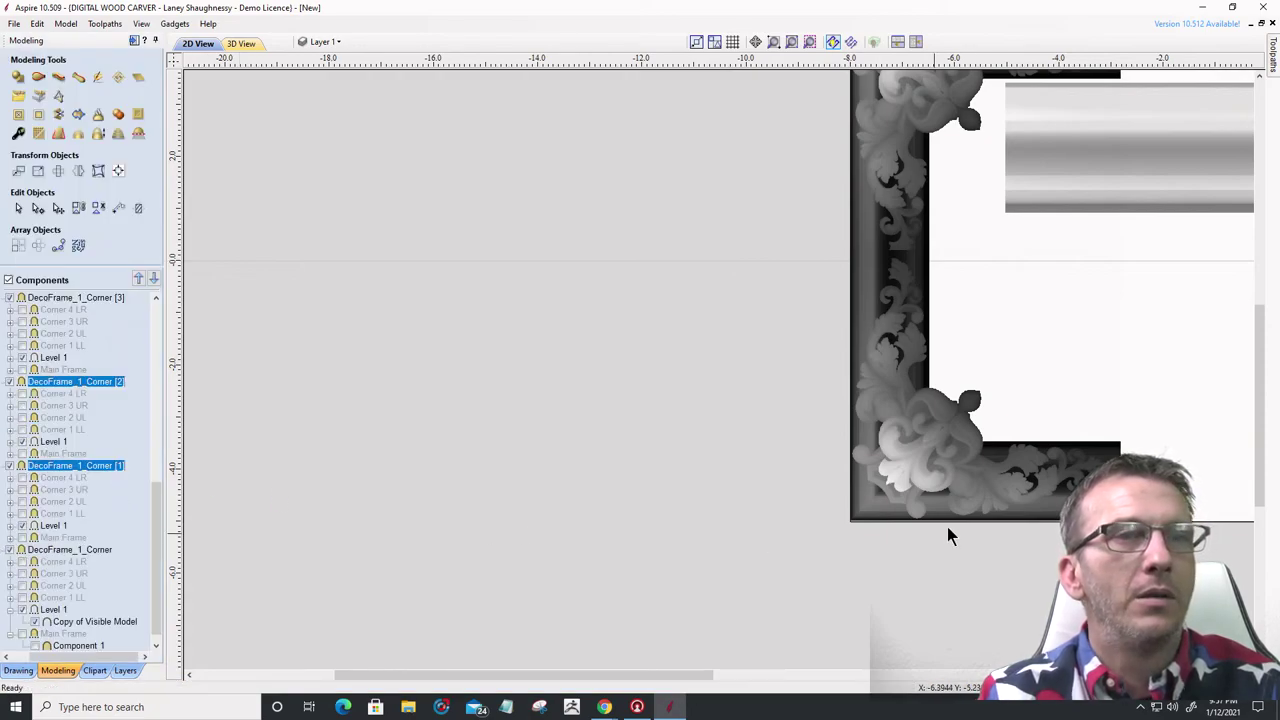
scroll(977, 513, "up", 3)
scroll(977, 513, "up", 1)
scroll(813, 488, "down", 3)
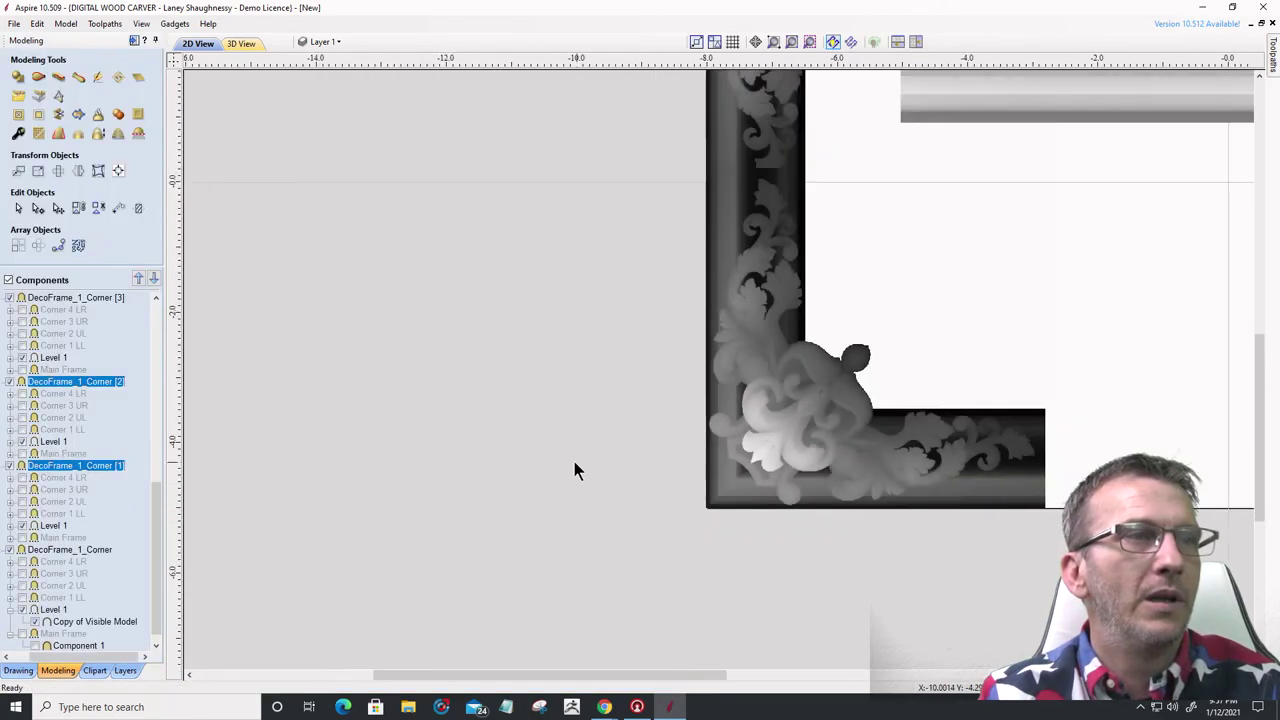
scroll(667, 513, "down", 3)
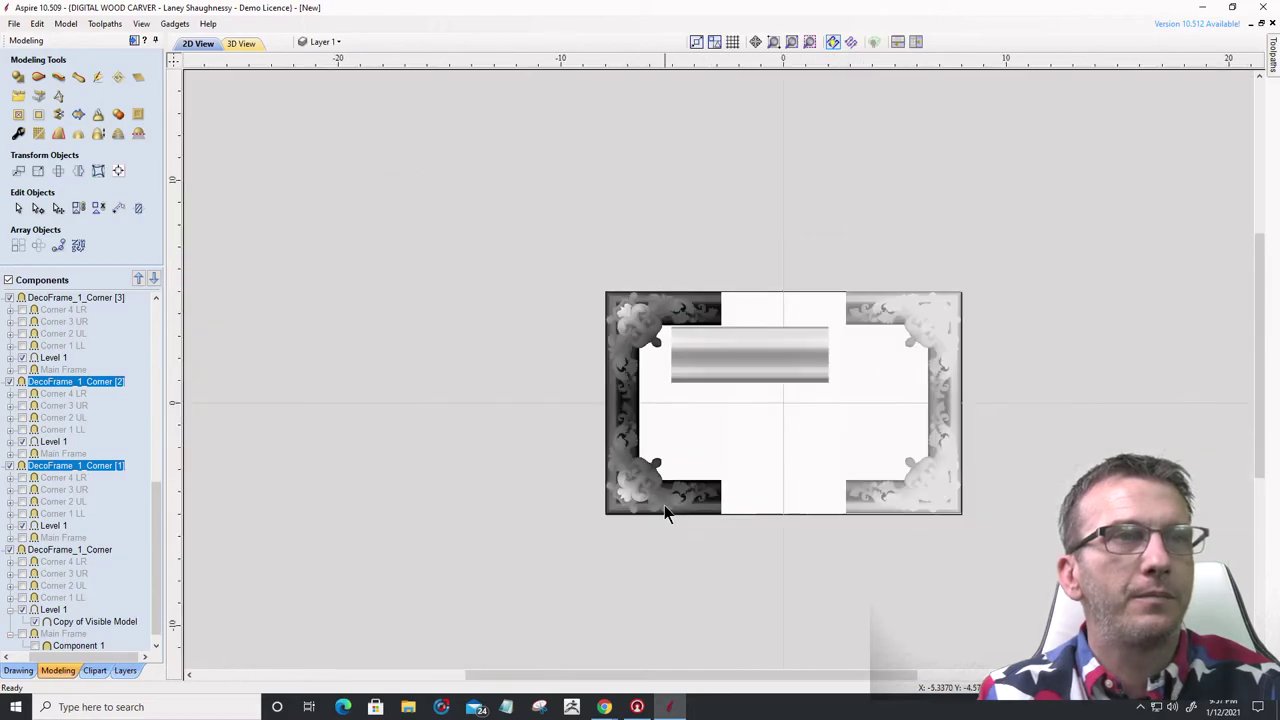
- Move DecoFrame_1_Straight onto the frame's top edge by the upper-left corner and shorten it
left_click(716, 352)
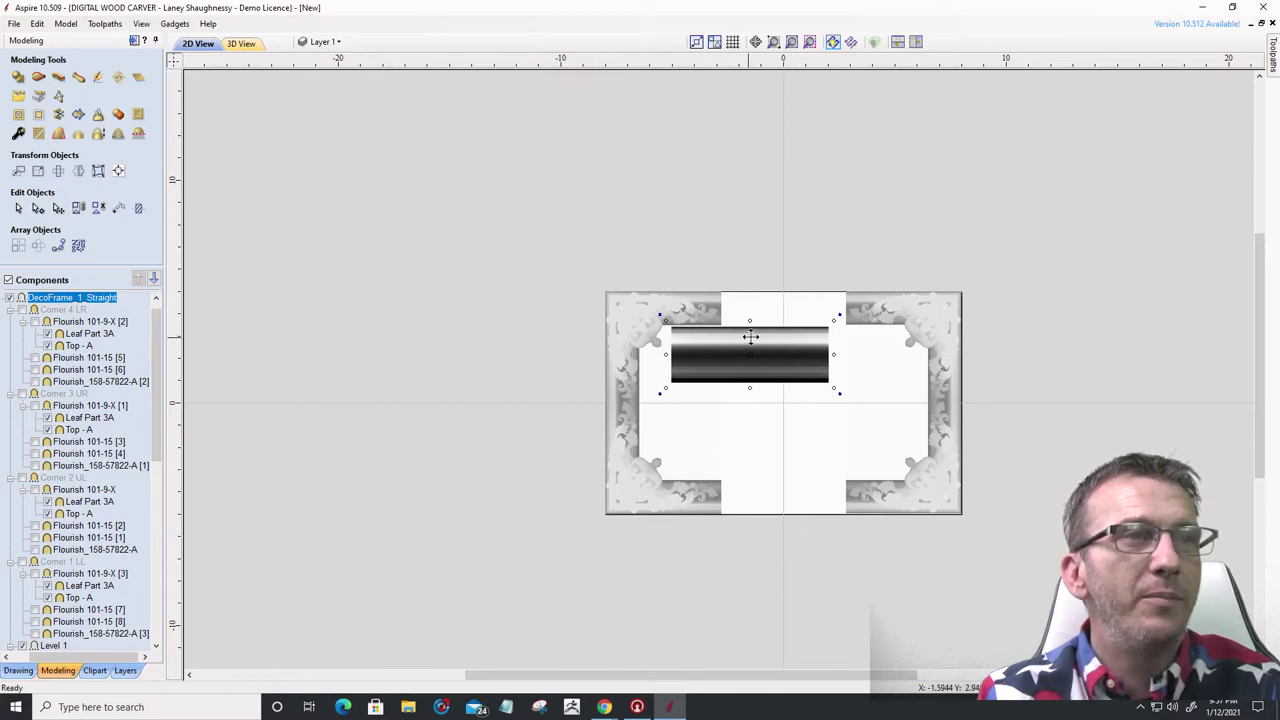
left_click_drag(750, 337, 798, 301)
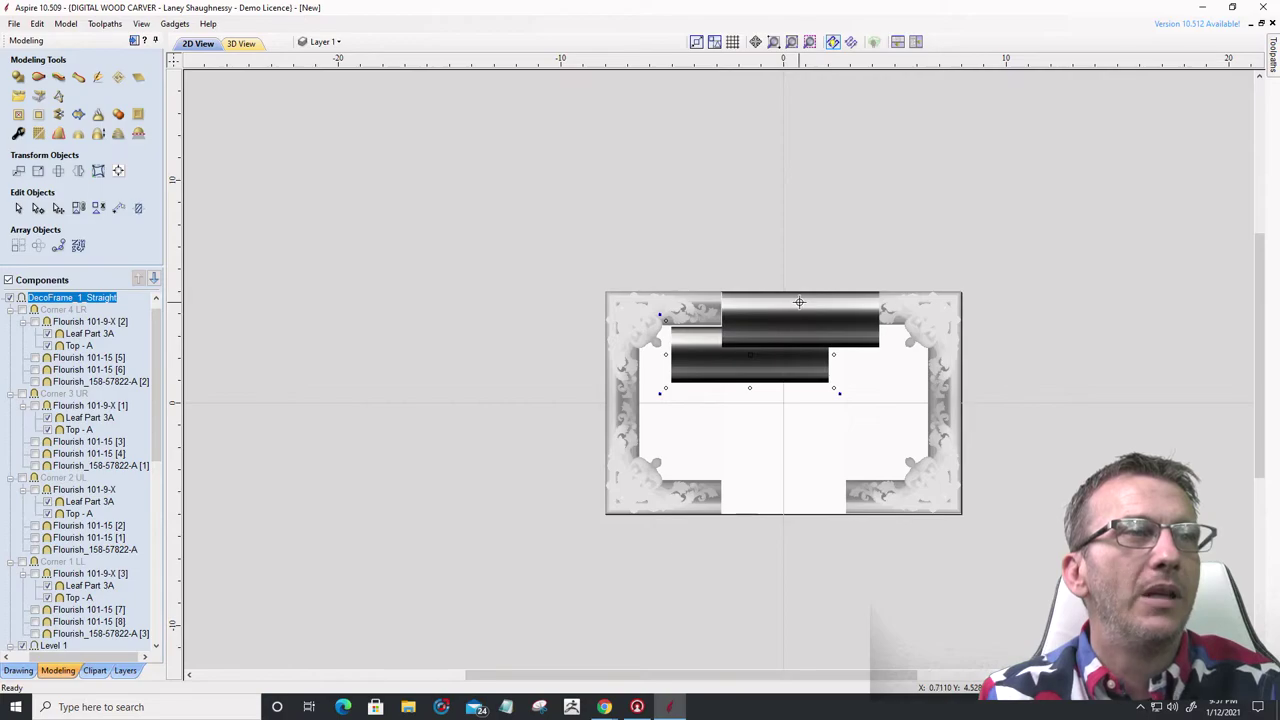
left_click_drag(801, 305, 801, 305)
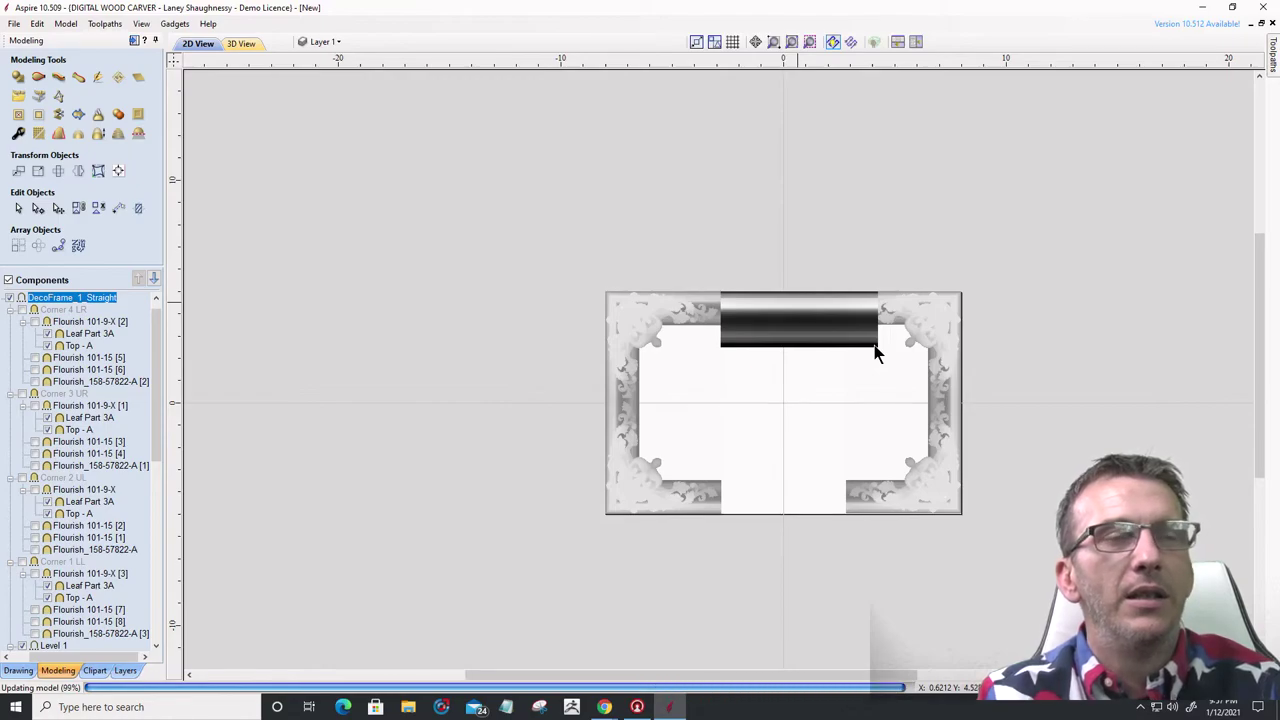
left_click_drag(884, 354, 870, 342)
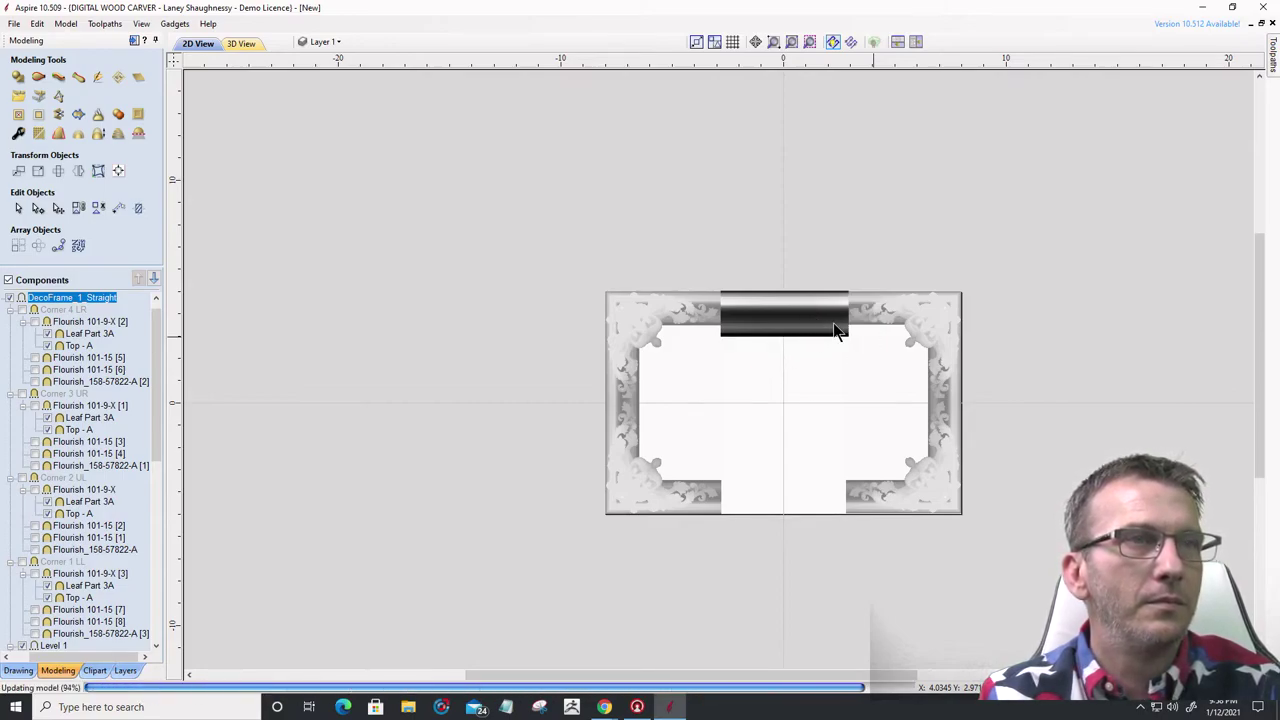
scroll(836, 328, "up", 4)
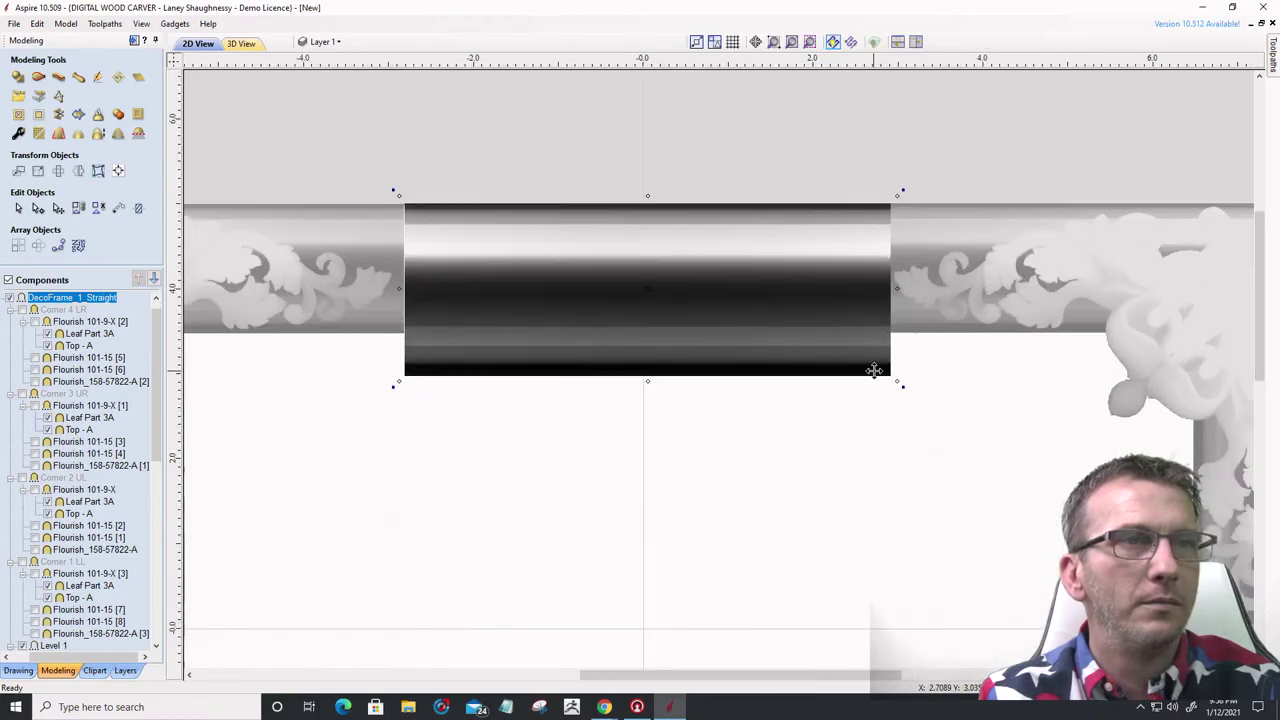
mouse_move(886, 369)
left_mouse_down()
mouse_move(858, 346)
mouse_move(868, 352)
left_mouse_up()
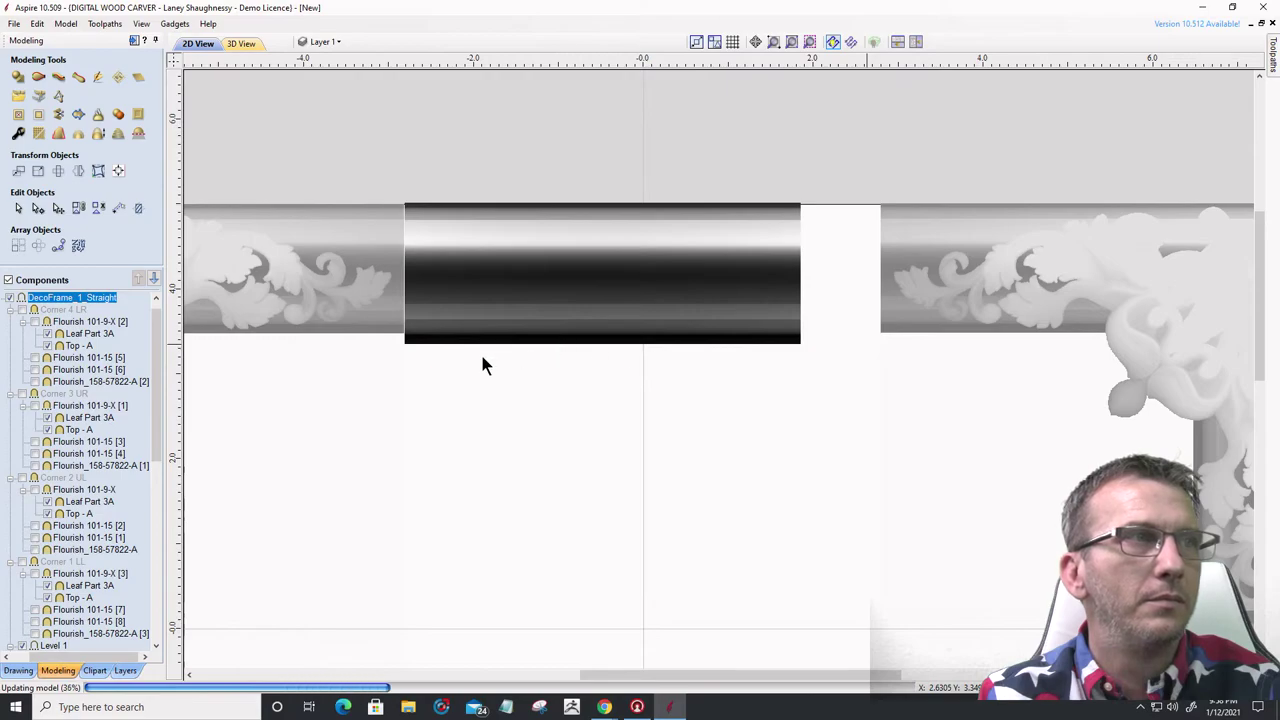
- In 3D View, fit the frame, check front and side orientations, and orbit to the top surface
left_click(240, 44)
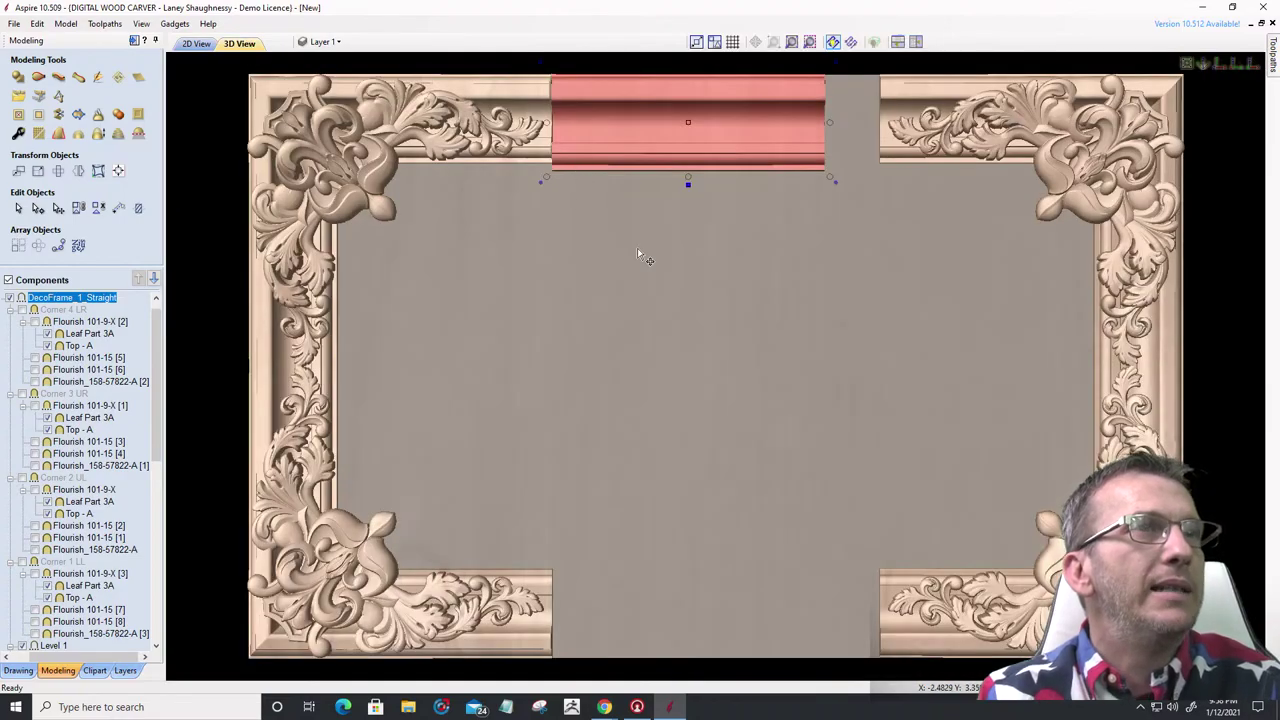
scroll(645, 258, "down", 3)
scroll(600, 230, "up", 6)
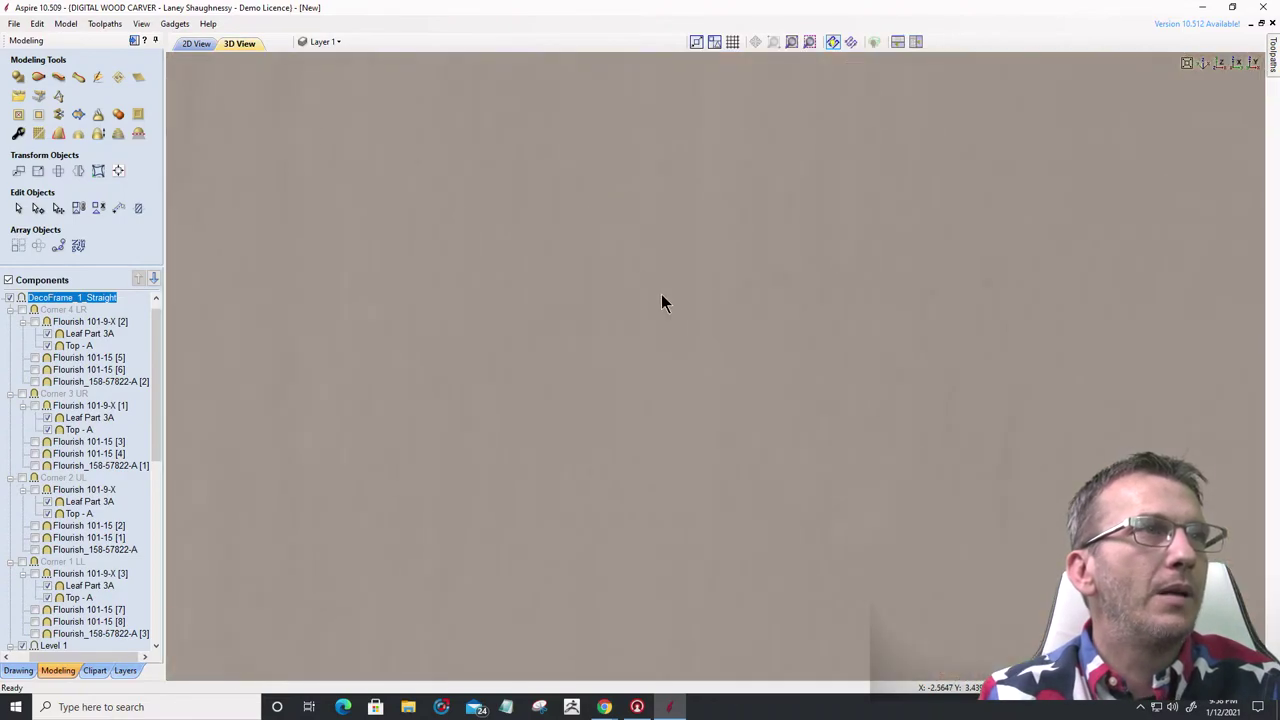
scroll(837, 486, "down", 3)
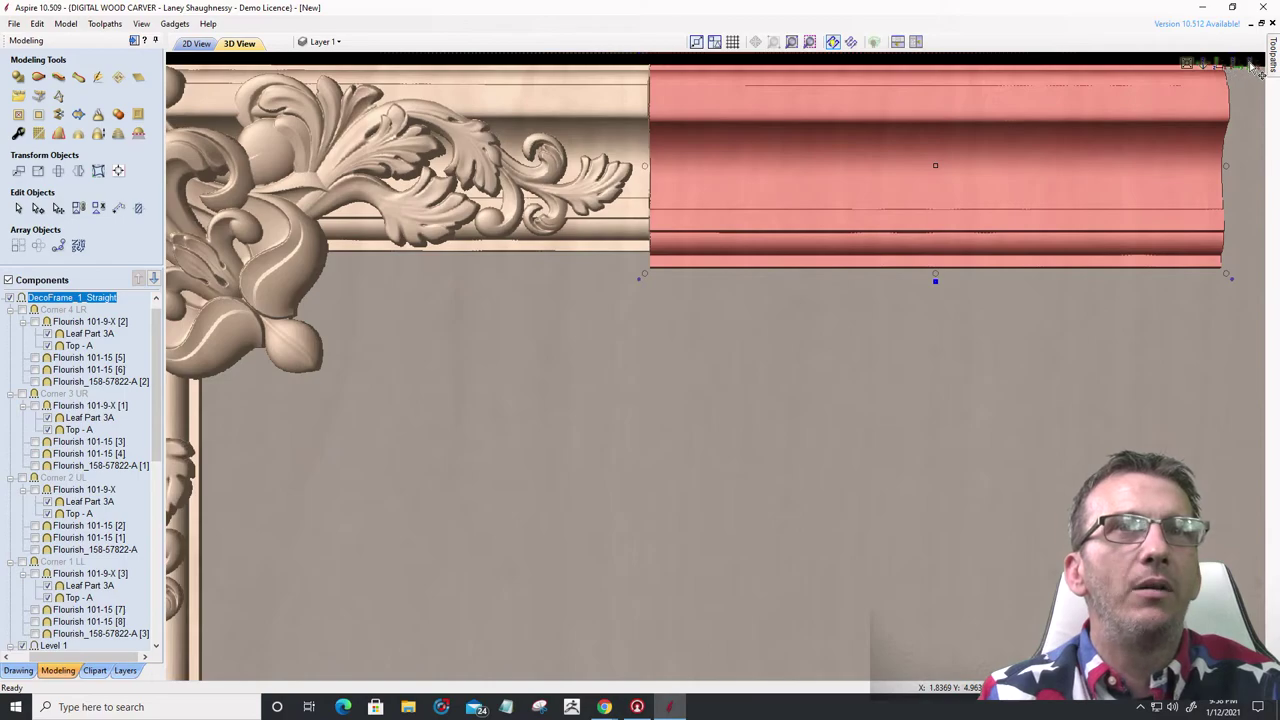
left_click(1255, 68)
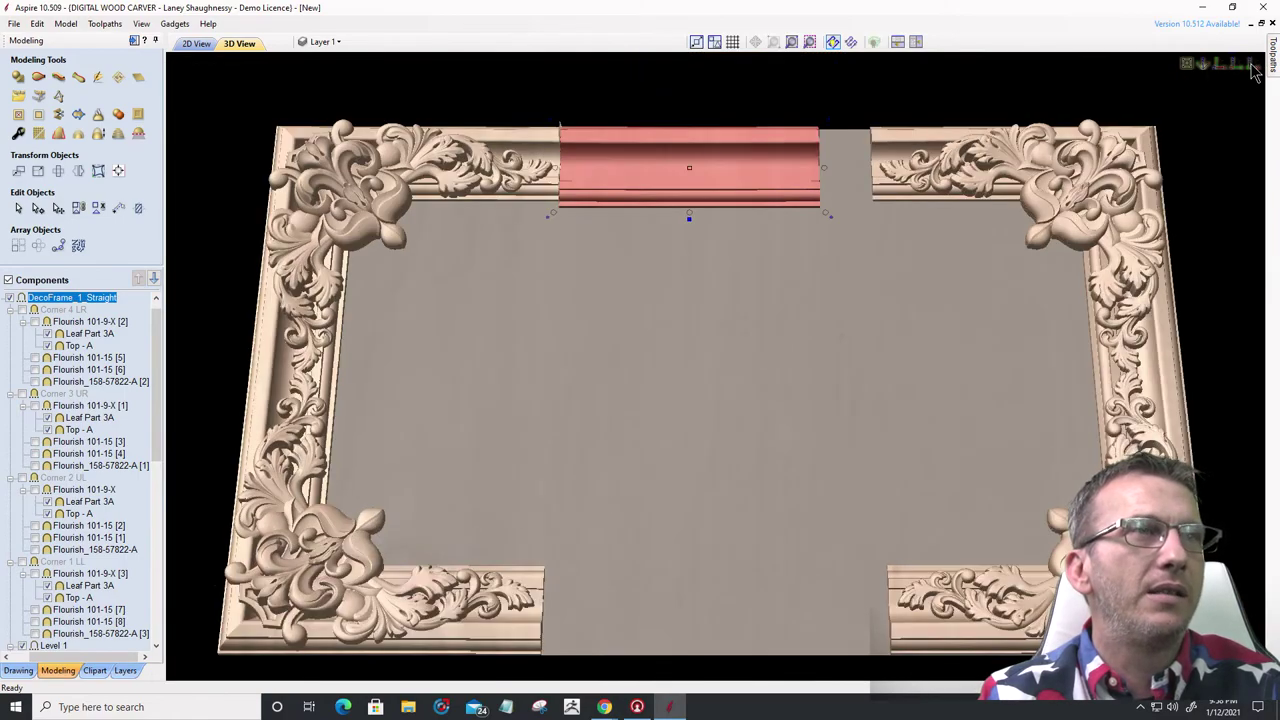
left_click(1238, 70)
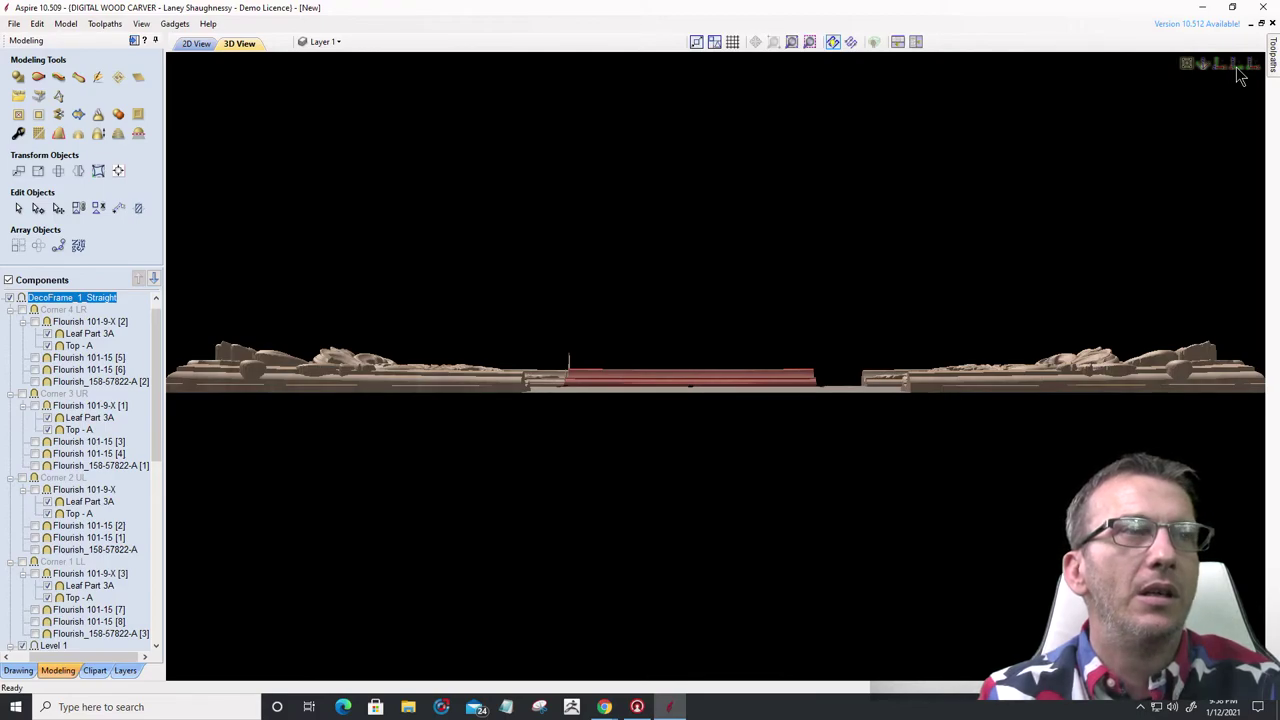
left_click(1238, 72)
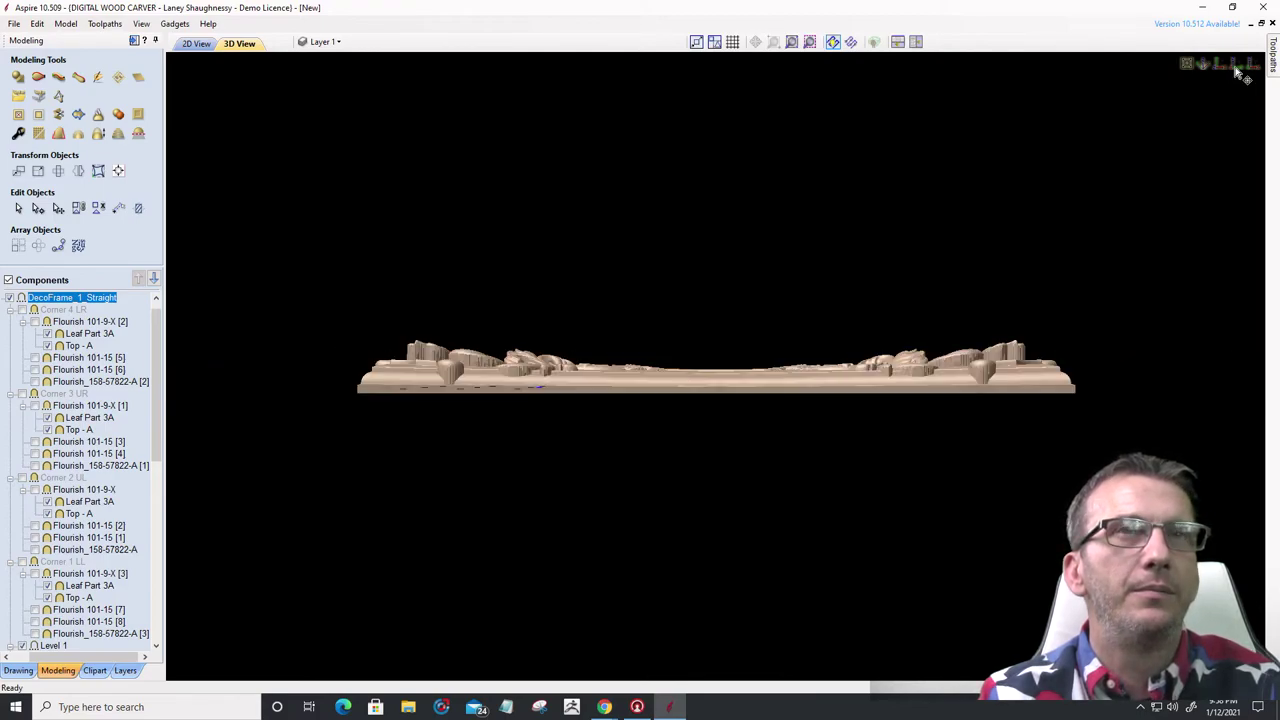
left_click_drag(497, 358, 626, 428)
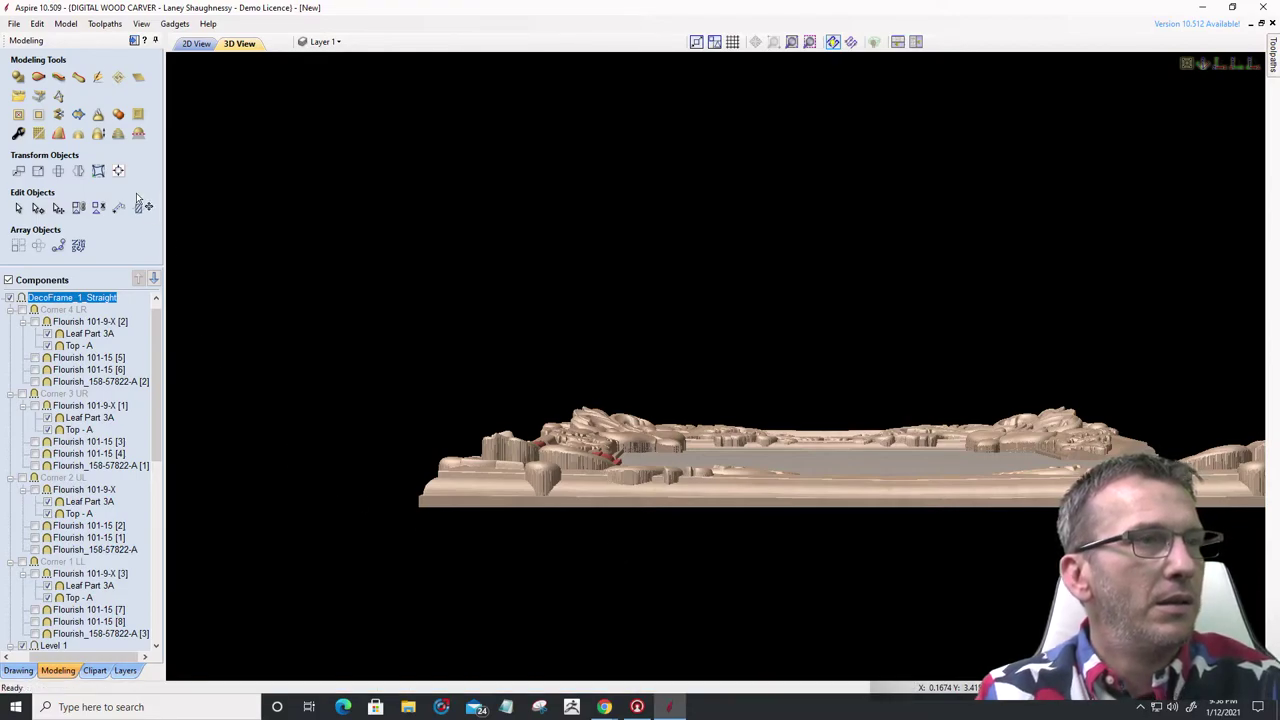
- Undo the last change with Edit > Undo and select the straight moulding piece
left_click(37, 24)
left_click(50, 40)
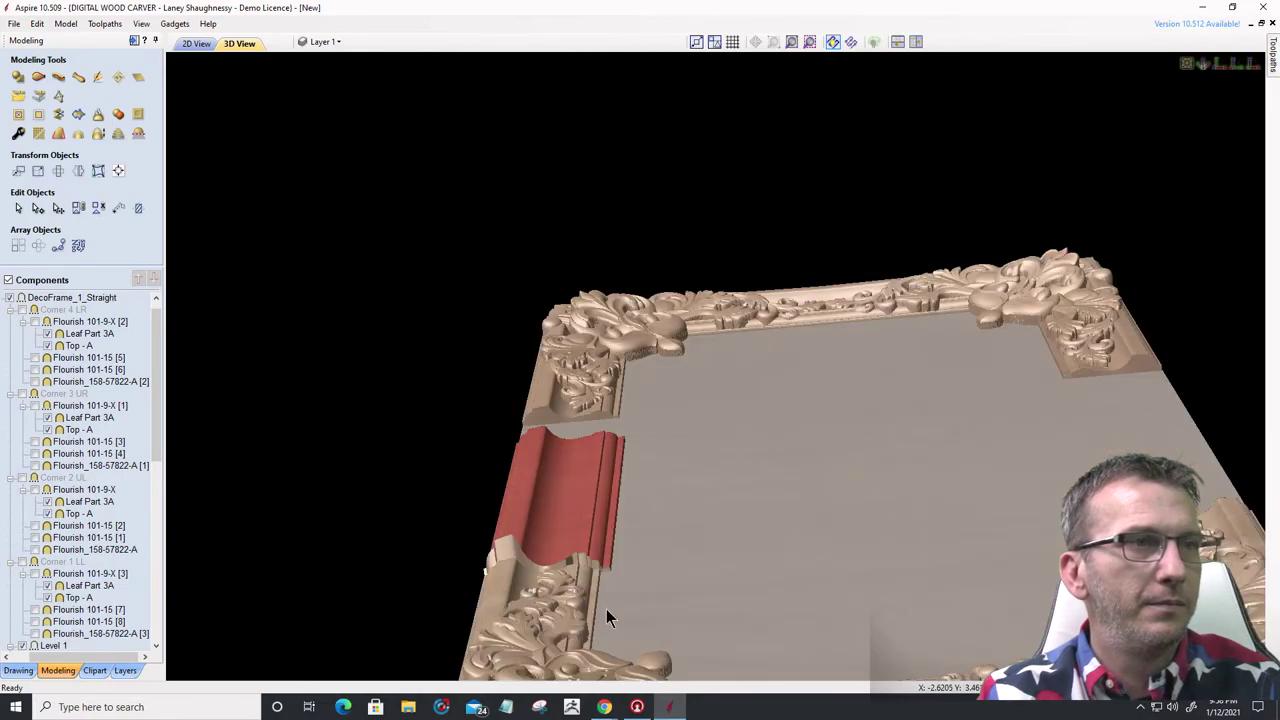
left_click(560, 542)
scroll(557, 560, "up", 2)
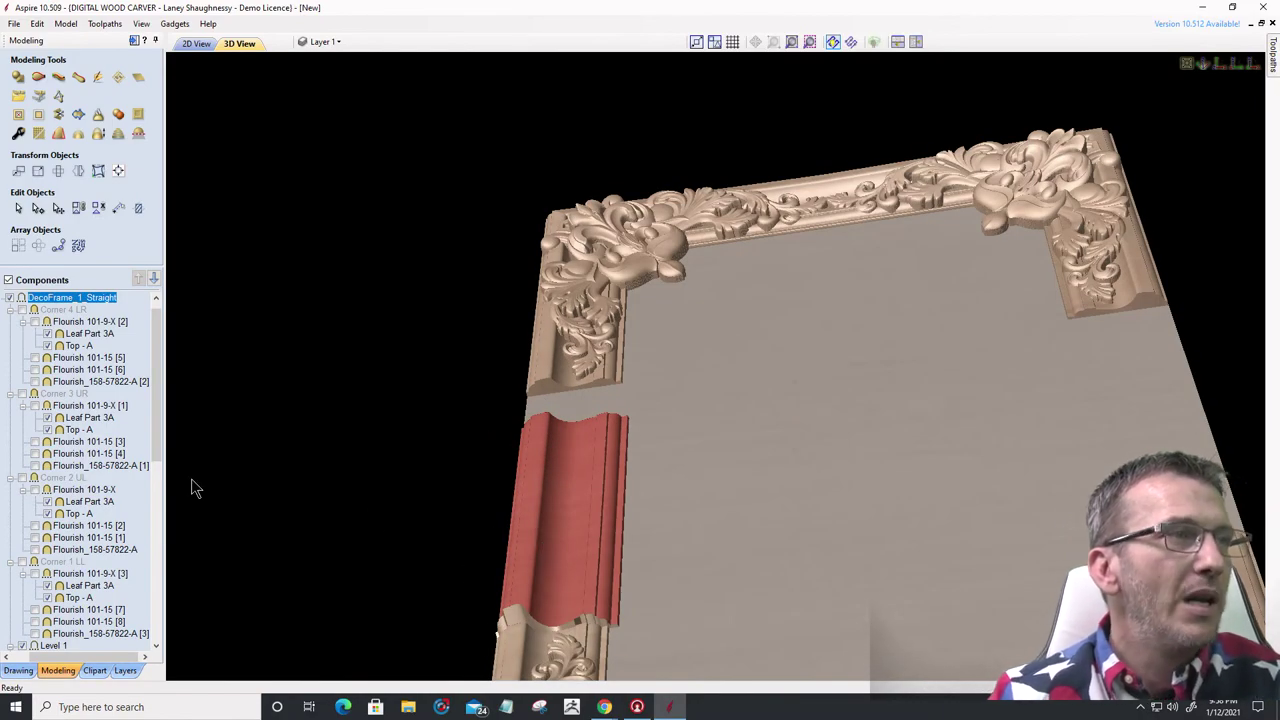
- Set DecoFrame_1_Straight's Combine Mode to Merge and orbit to inspect its joint with the corner
right_click(89, 295)
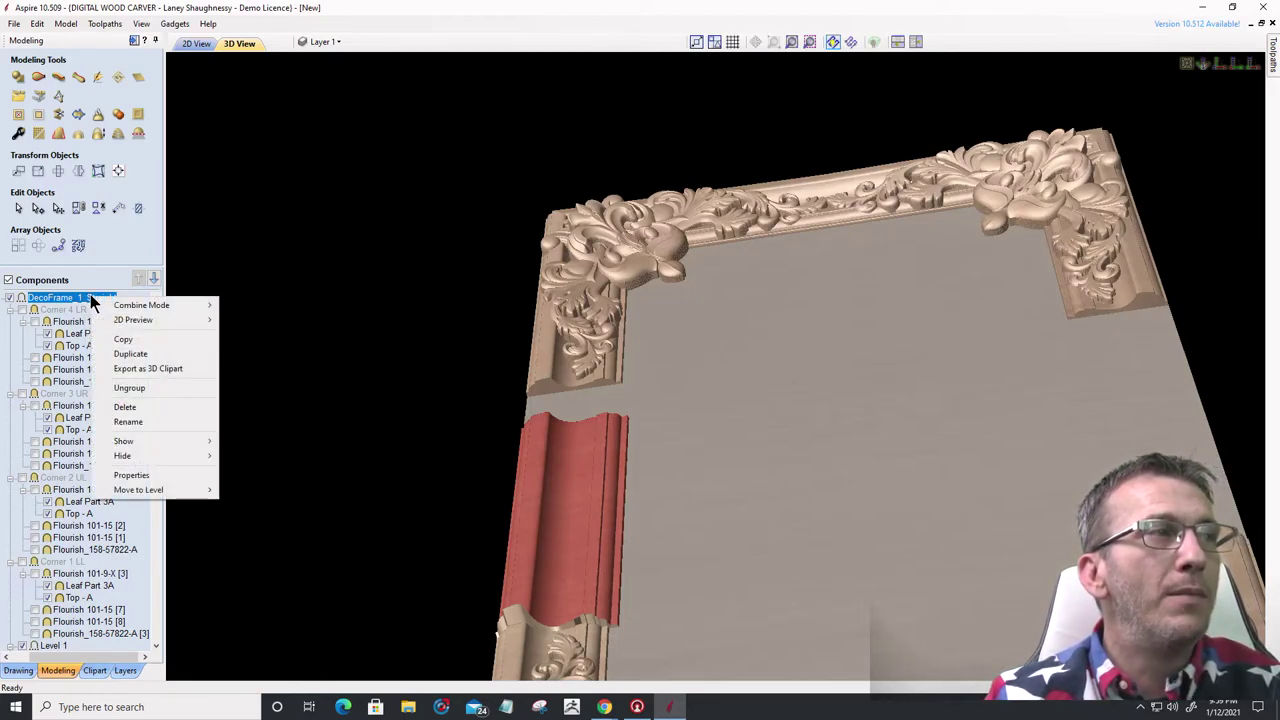
mouse_move(122, 305)
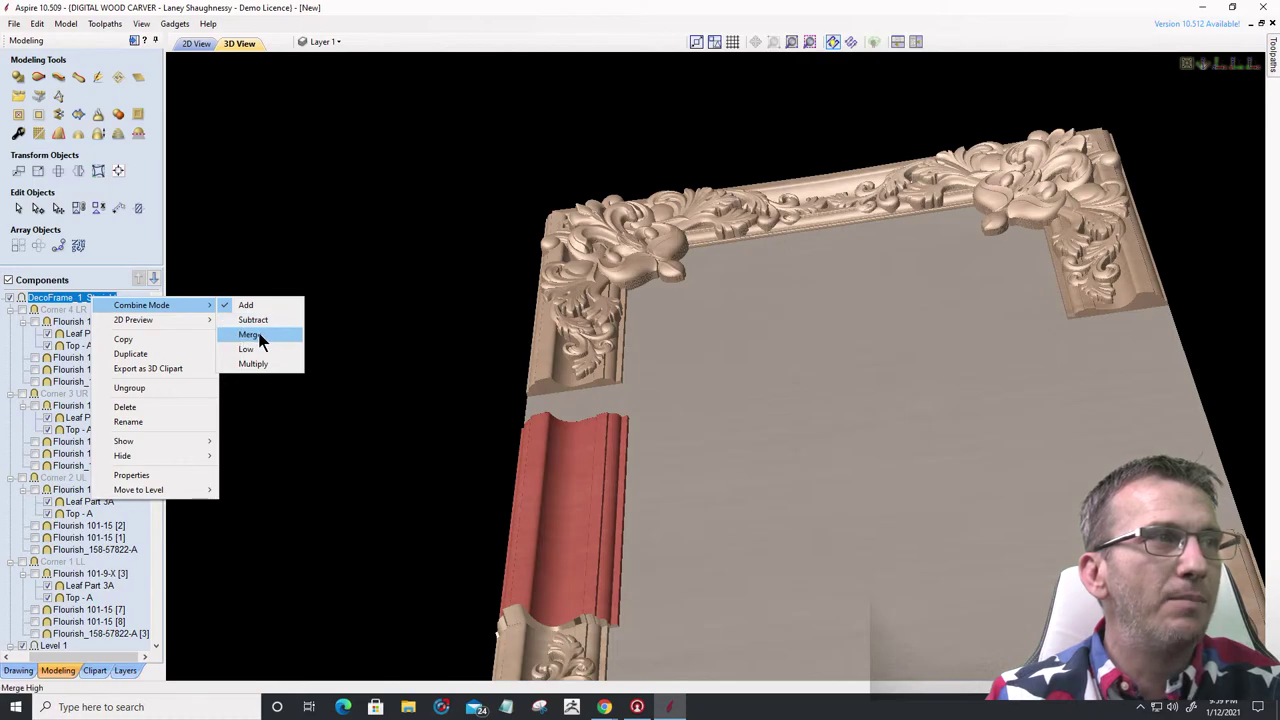
left_click(259, 341)
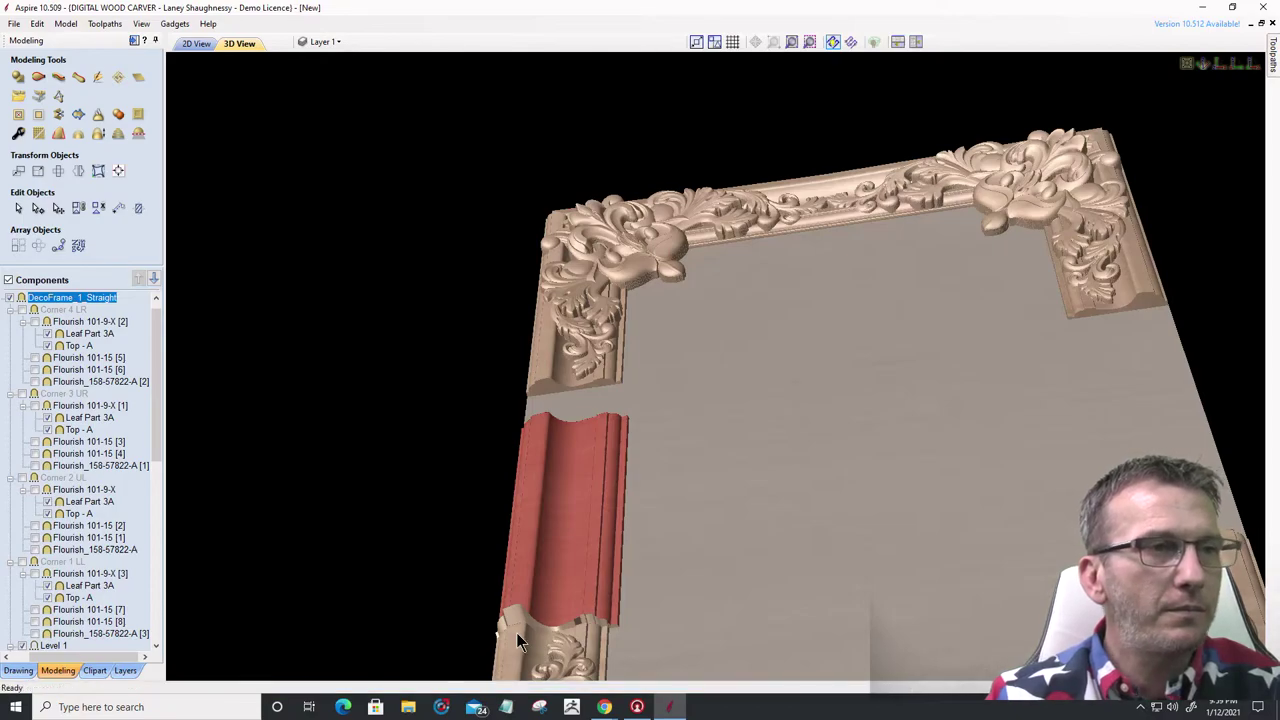
scroll(798, 460, "up", 3)
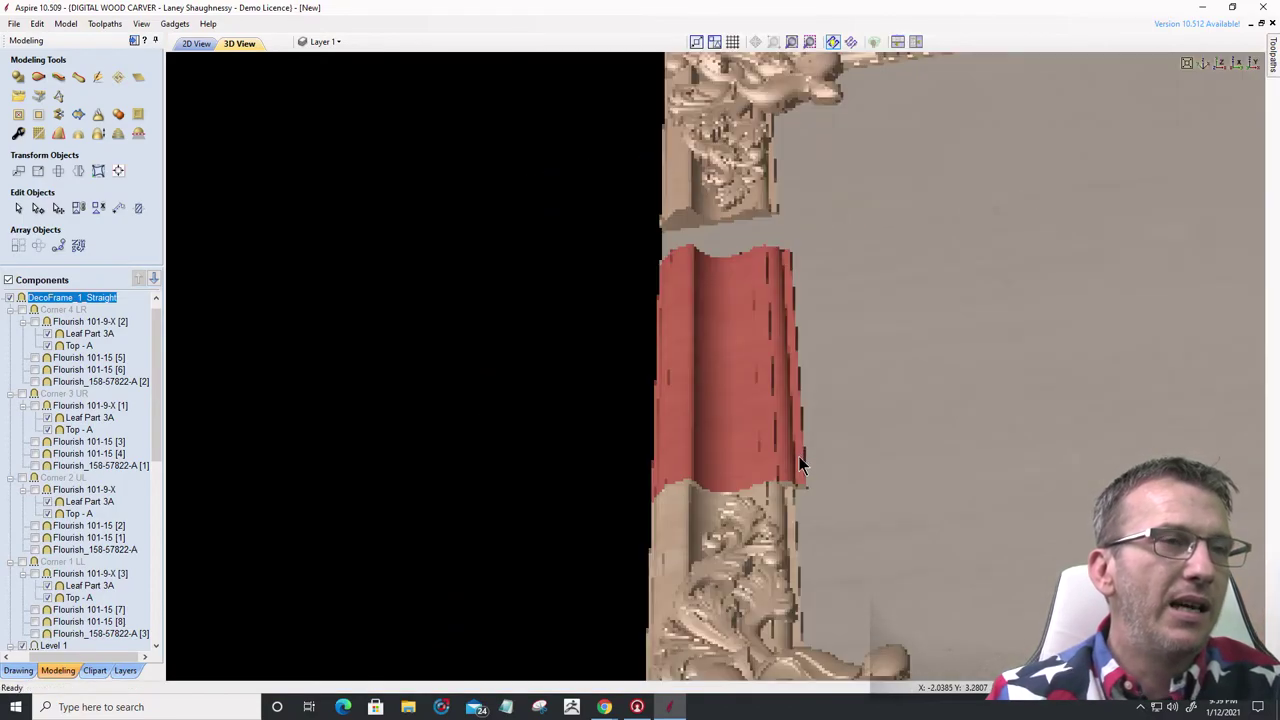
scroll(737, 494, "up", 2)
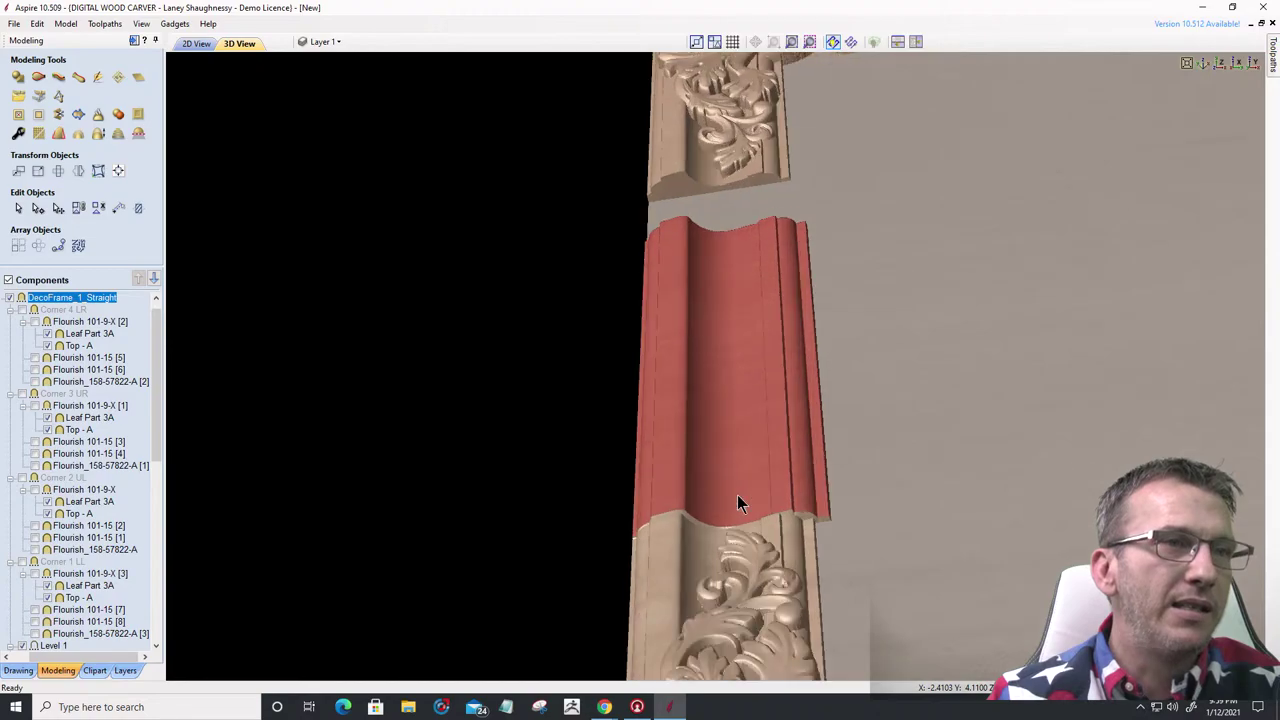
left_click_drag(748, 489, 843, 333)
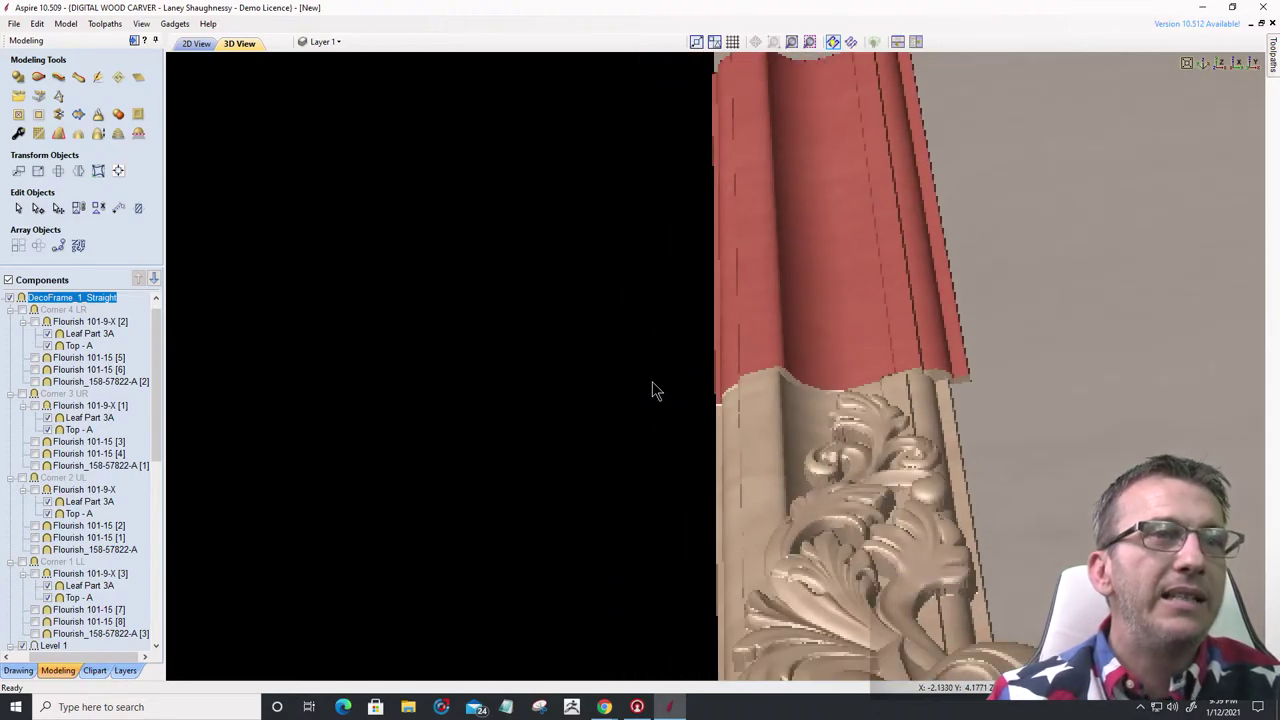
left_click_drag(652, 390, 800, 383)
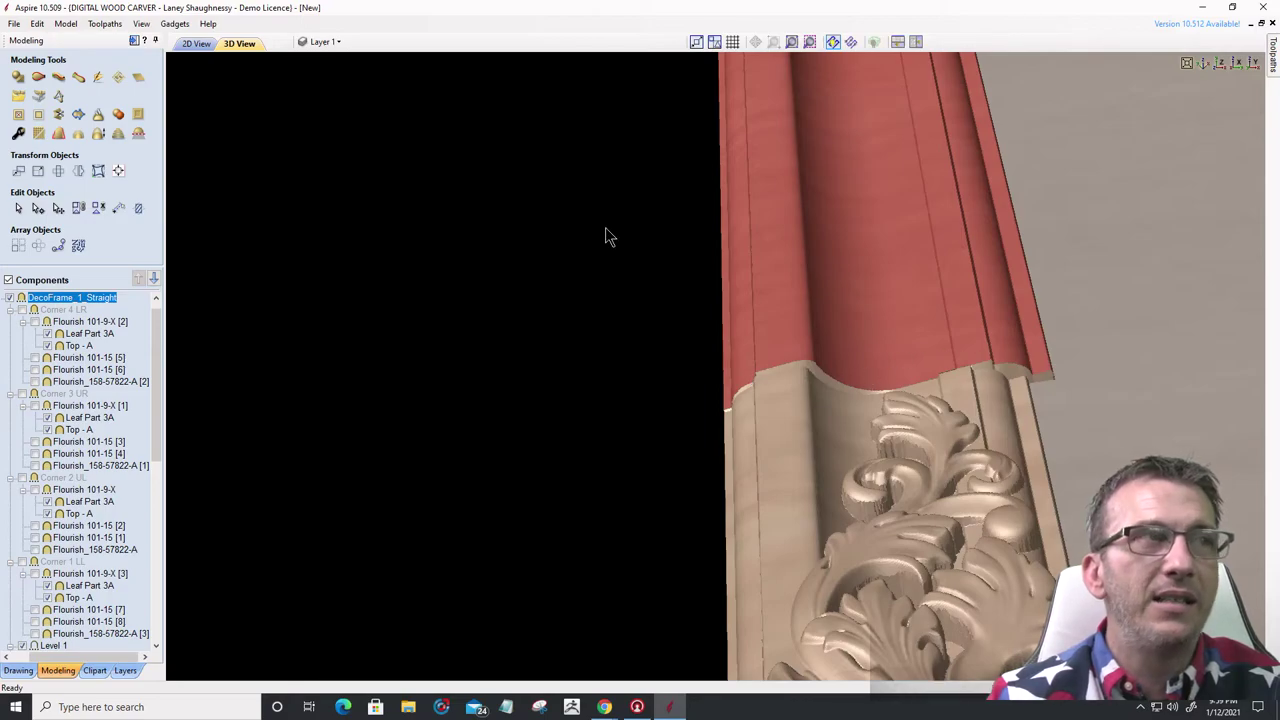
- Back in the 2D view, scale the moulding piece down from its corner and zoom in on the seam
left_click(196, 44)
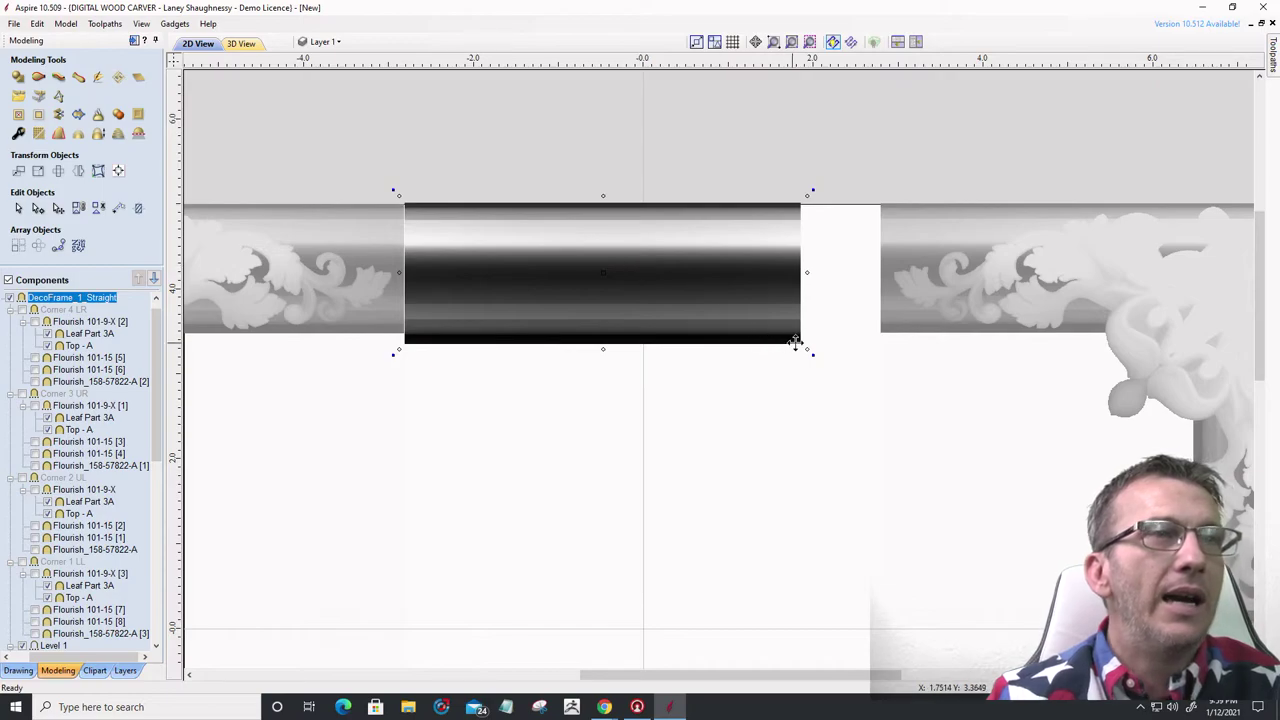
left_click_drag(806, 348, 780, 329)
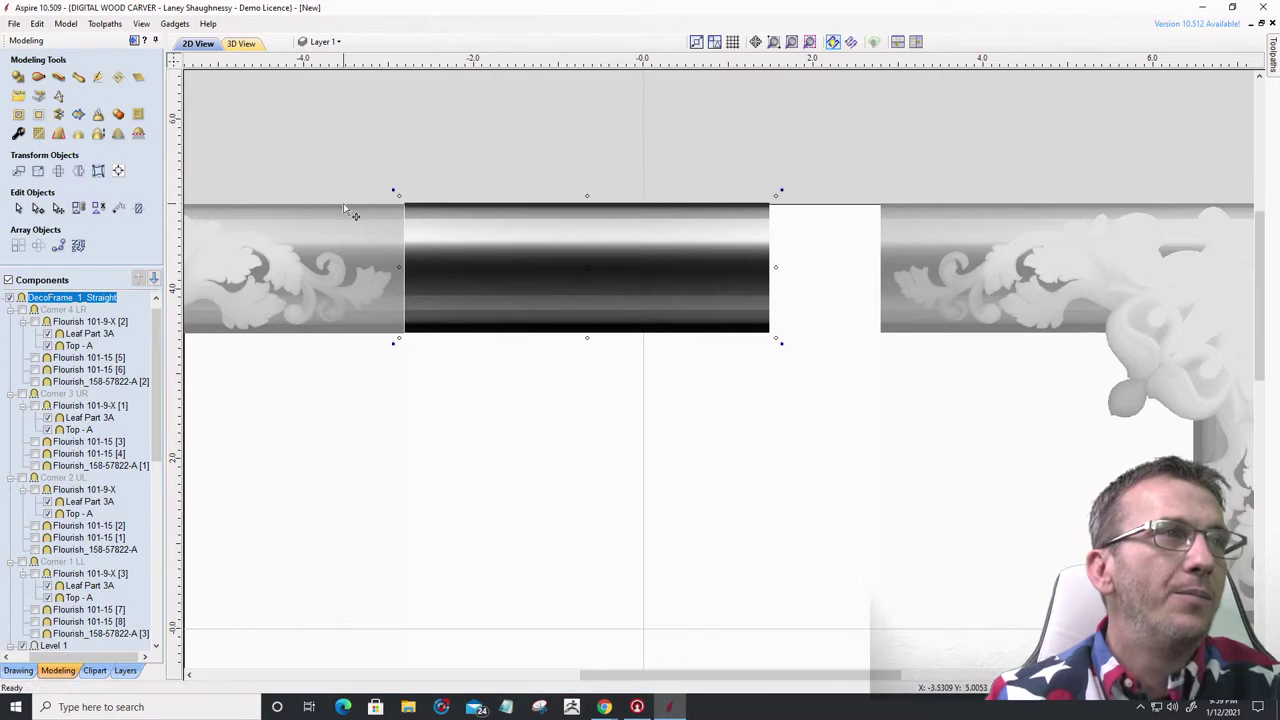
scroll(367, 215, "up", 4)
scroll(367, 215, "up", 2)
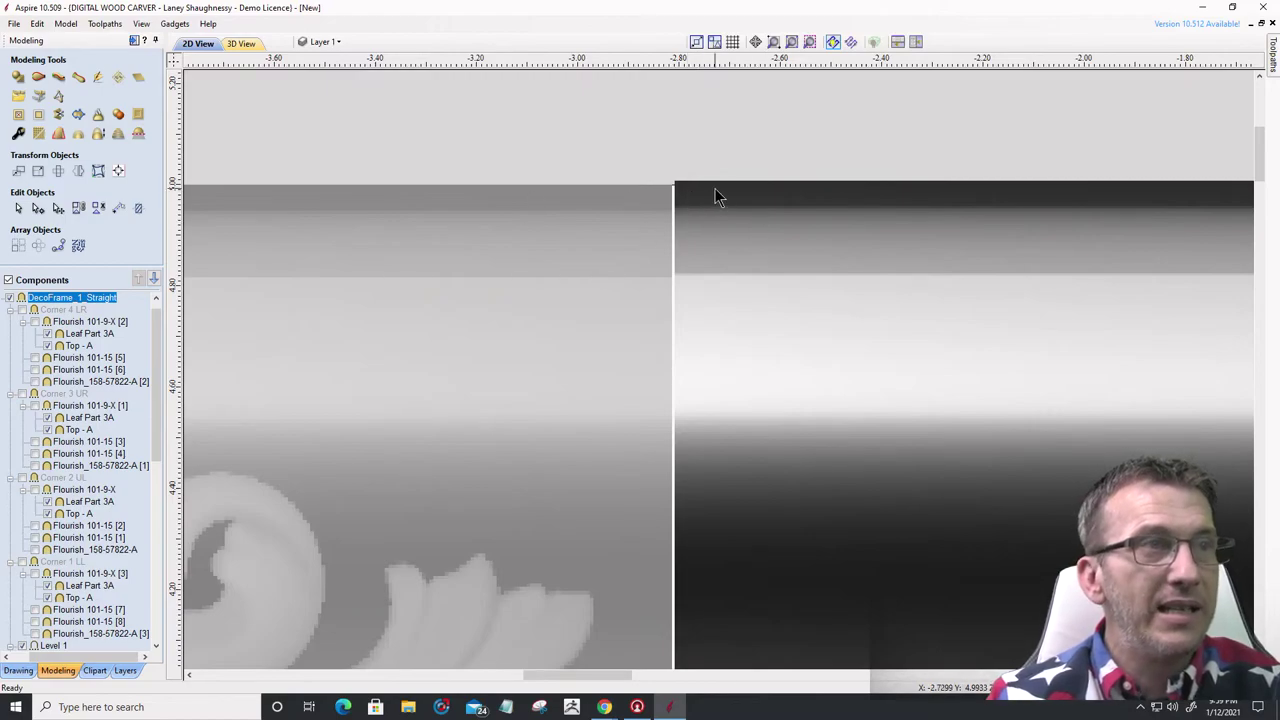
- Select the DecoFrame_1_Corner [1] piece, then the DecoFrame_1_Straight moulding beside the seam
left_click(613, 233)
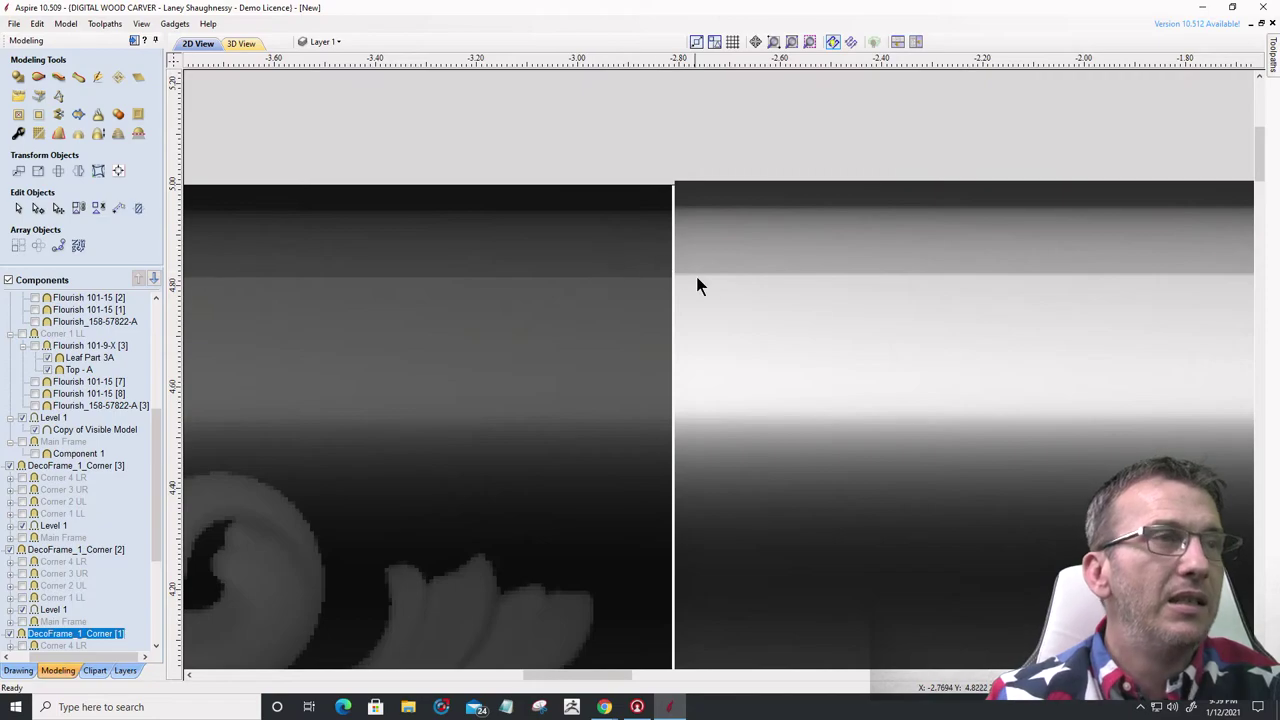
scroll(735, 358, "down", 2)
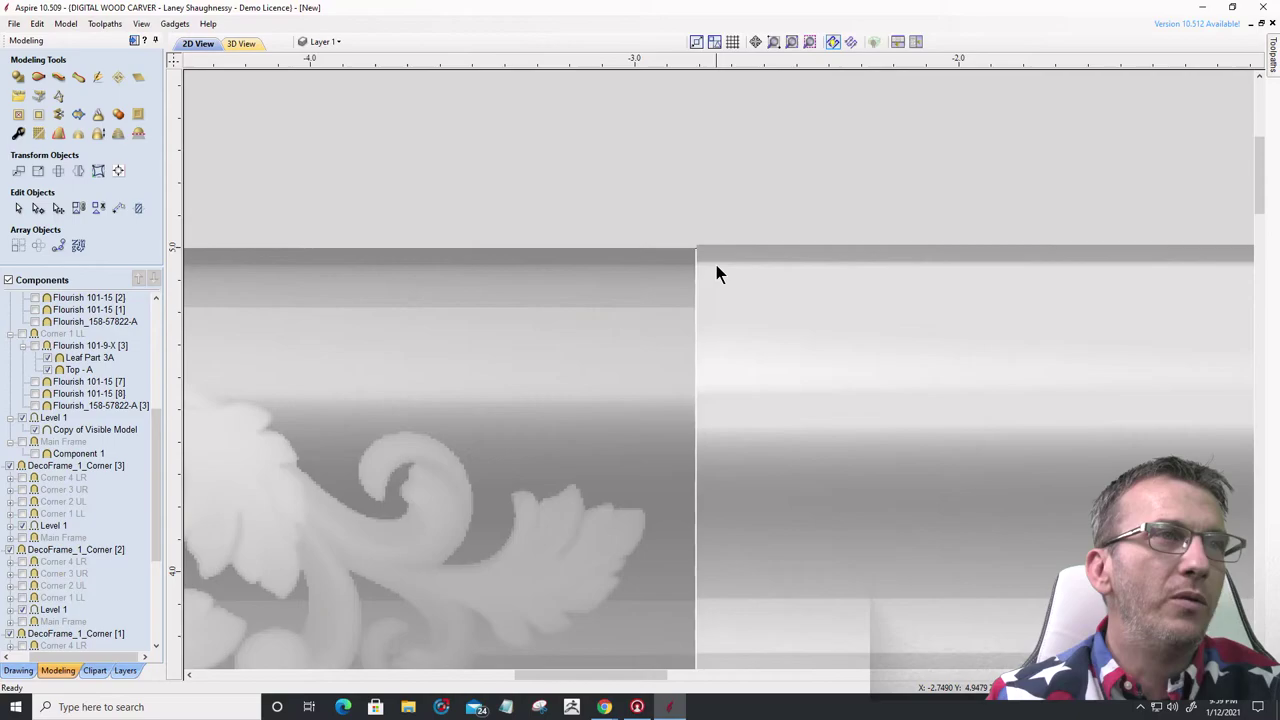
left_click(714, 268)
scroll(677, 263, "up", 2)
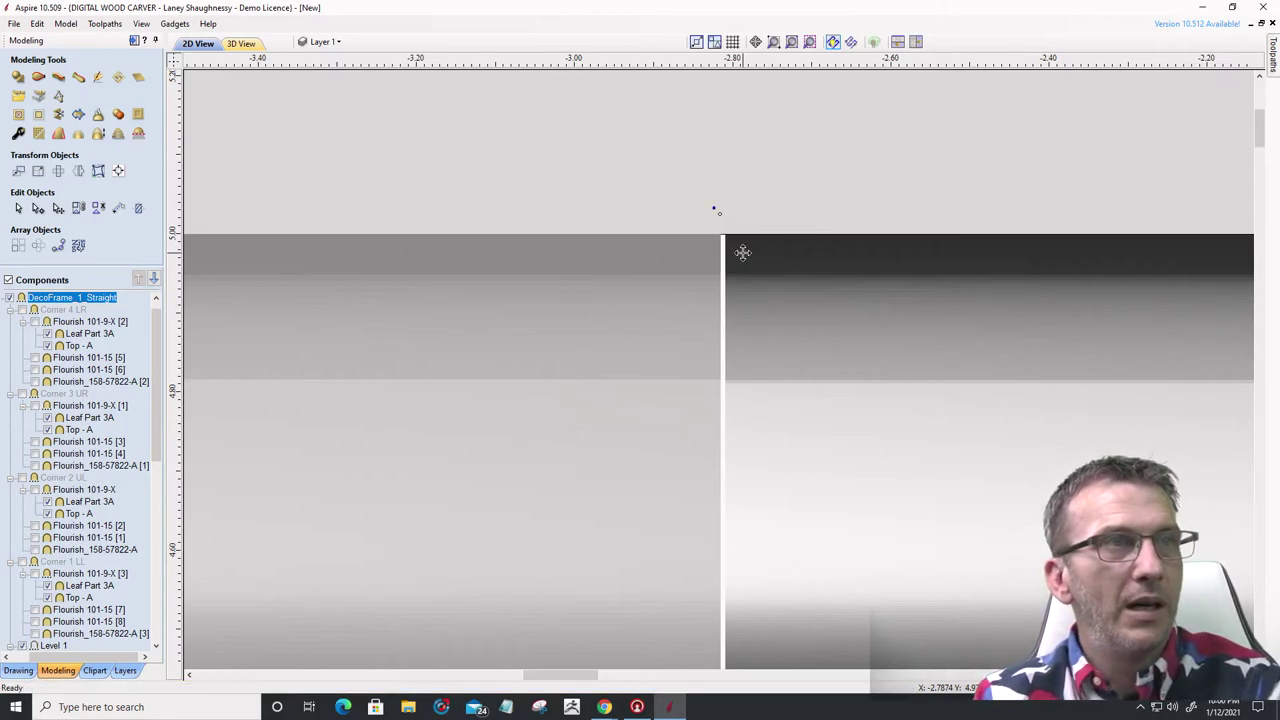
- Slide the straight moulding left to about x -2.82, closing the gap against the carved corner
left_click_drag(736, 238, 725, 240)
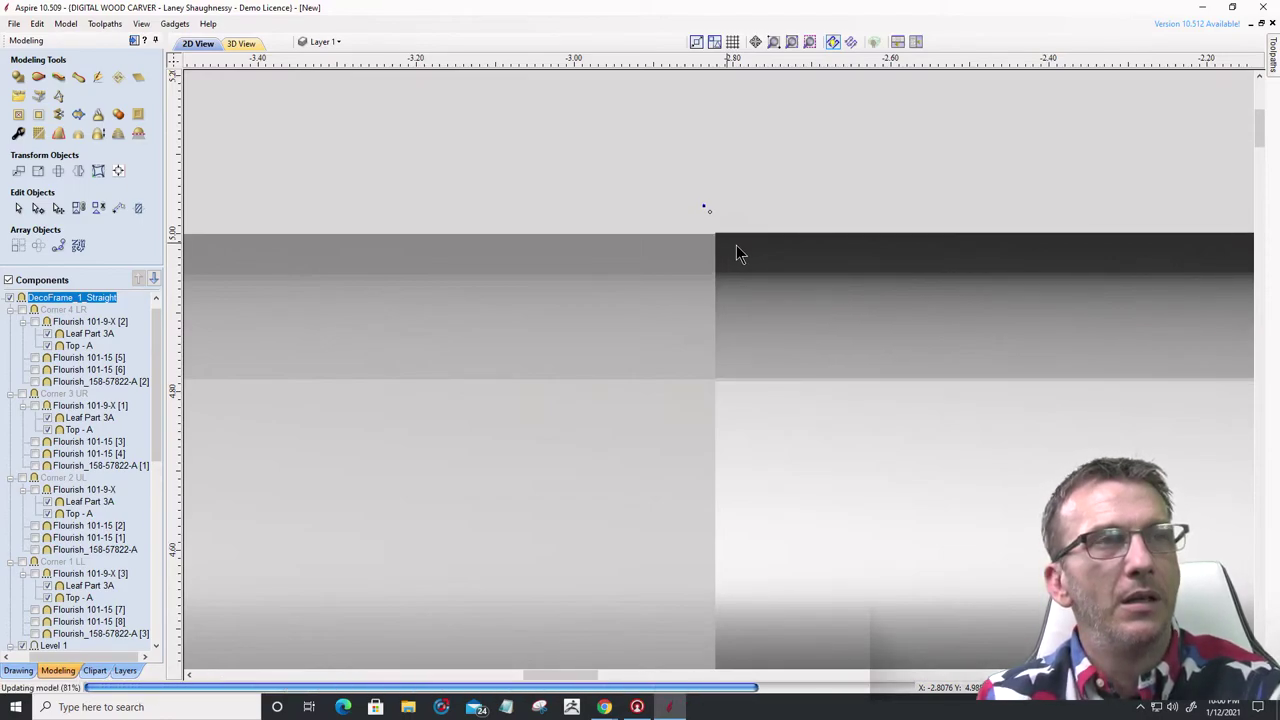
scroll(736, 248, "up", 3)
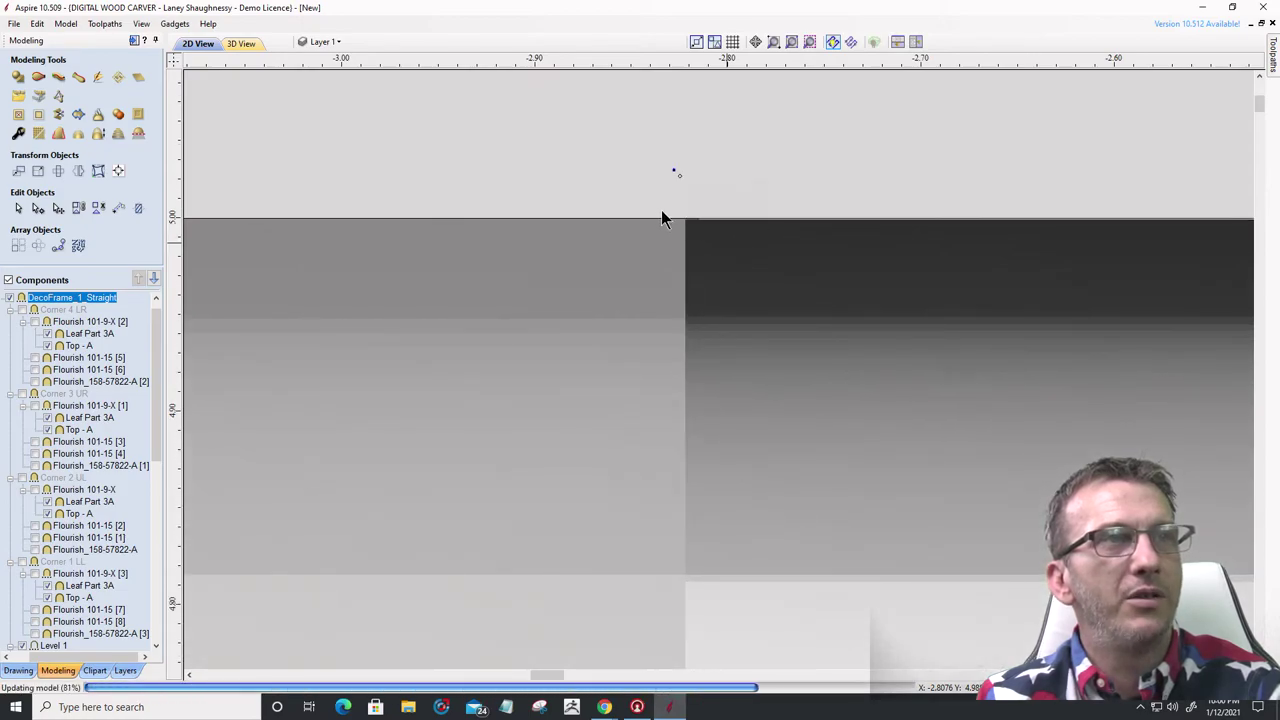
scroll(692, 225, "up", 1)
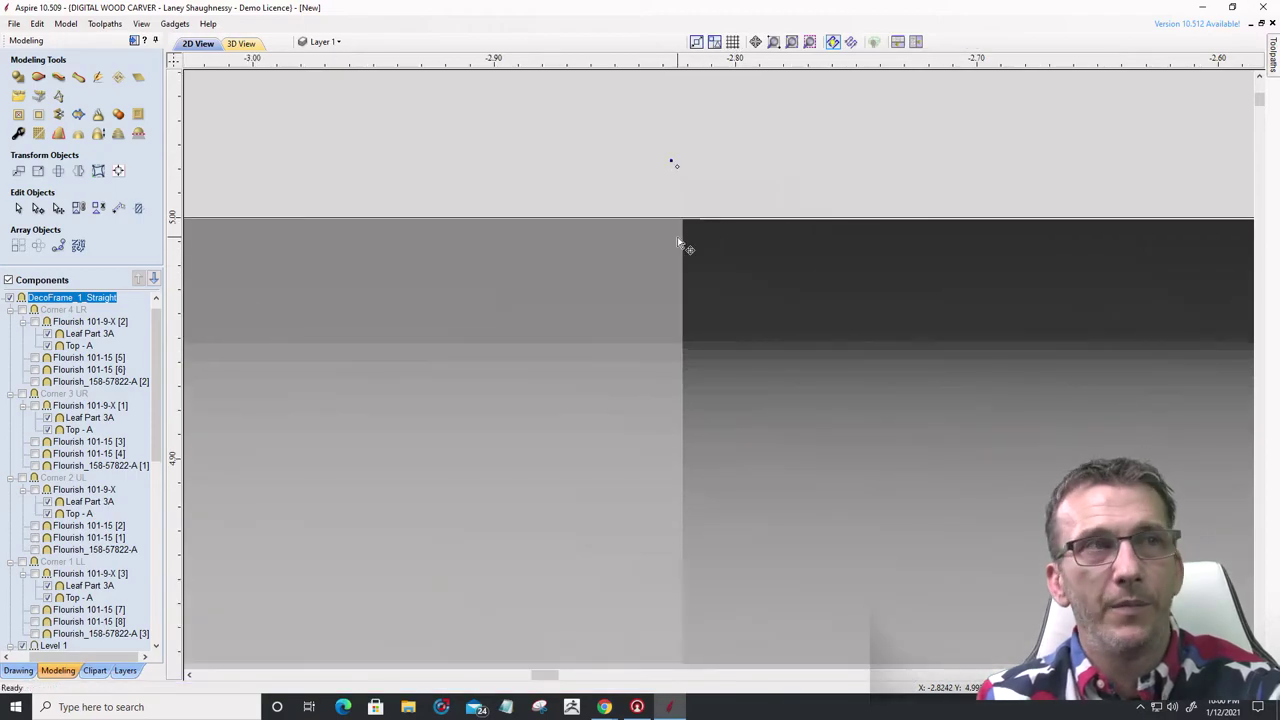
scroll(678, 242, "up", 3)
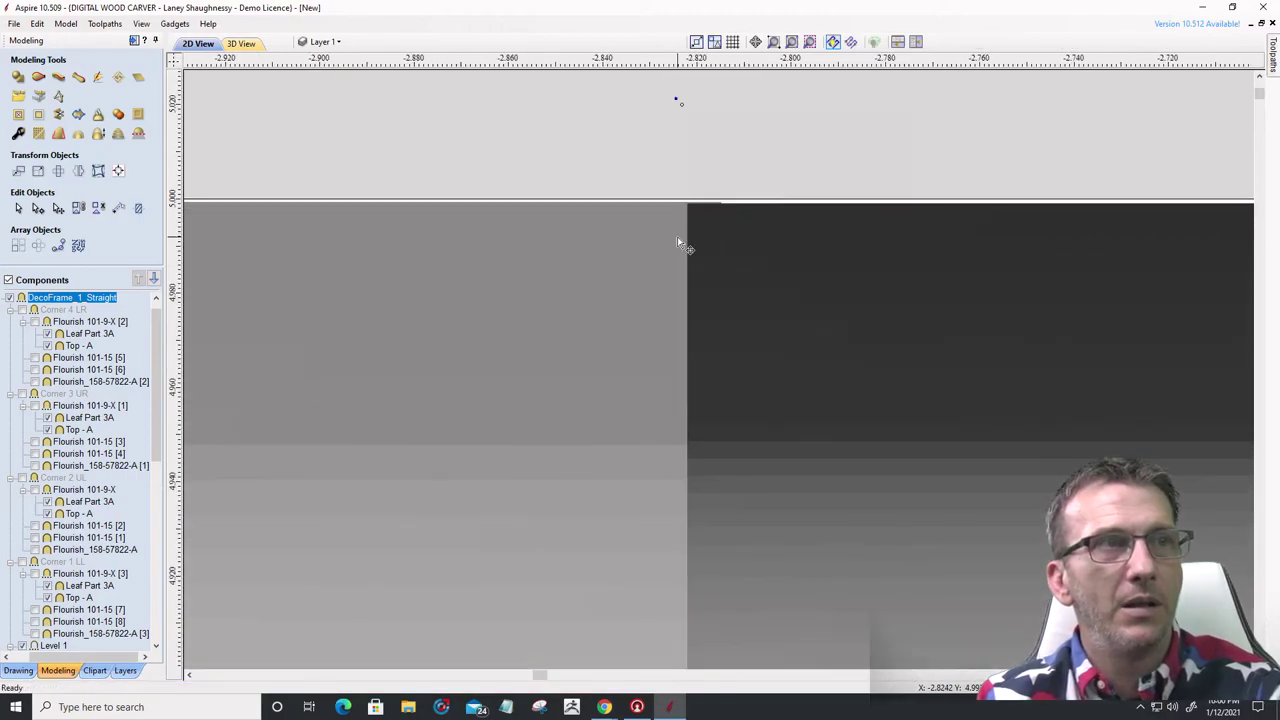
left_click(722, 211)
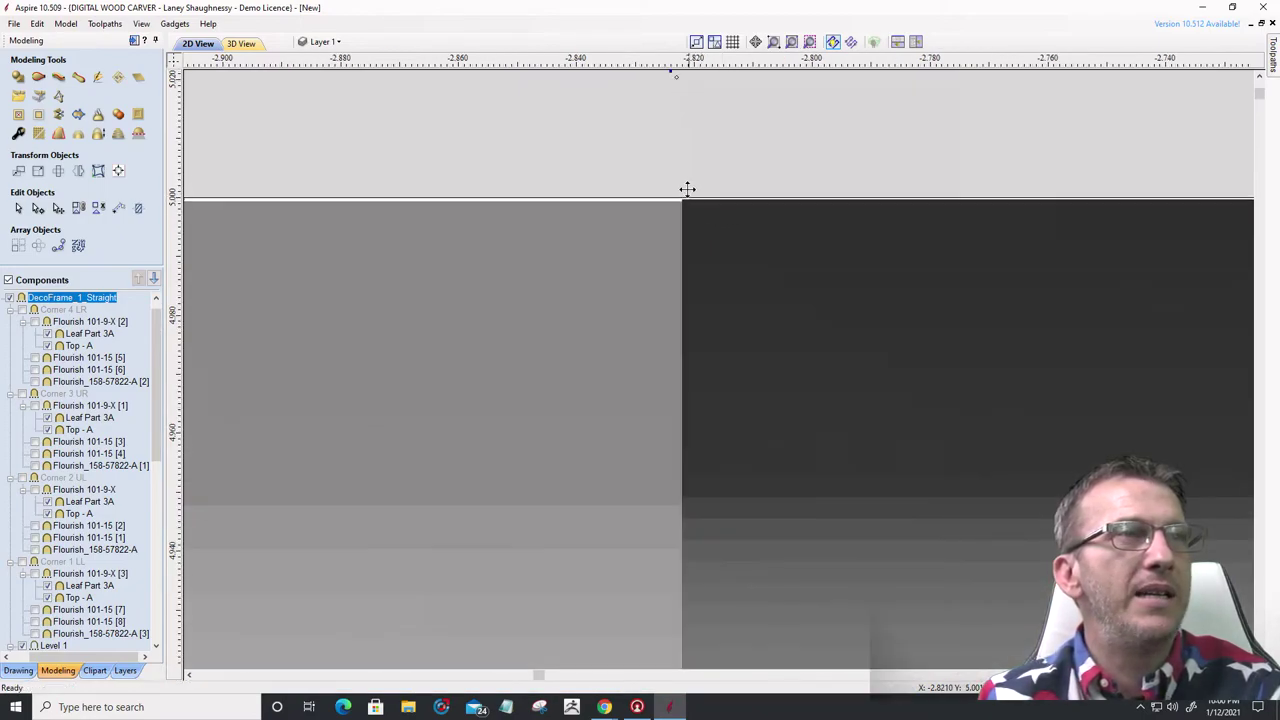
scroll(686, 191, "up", 10)
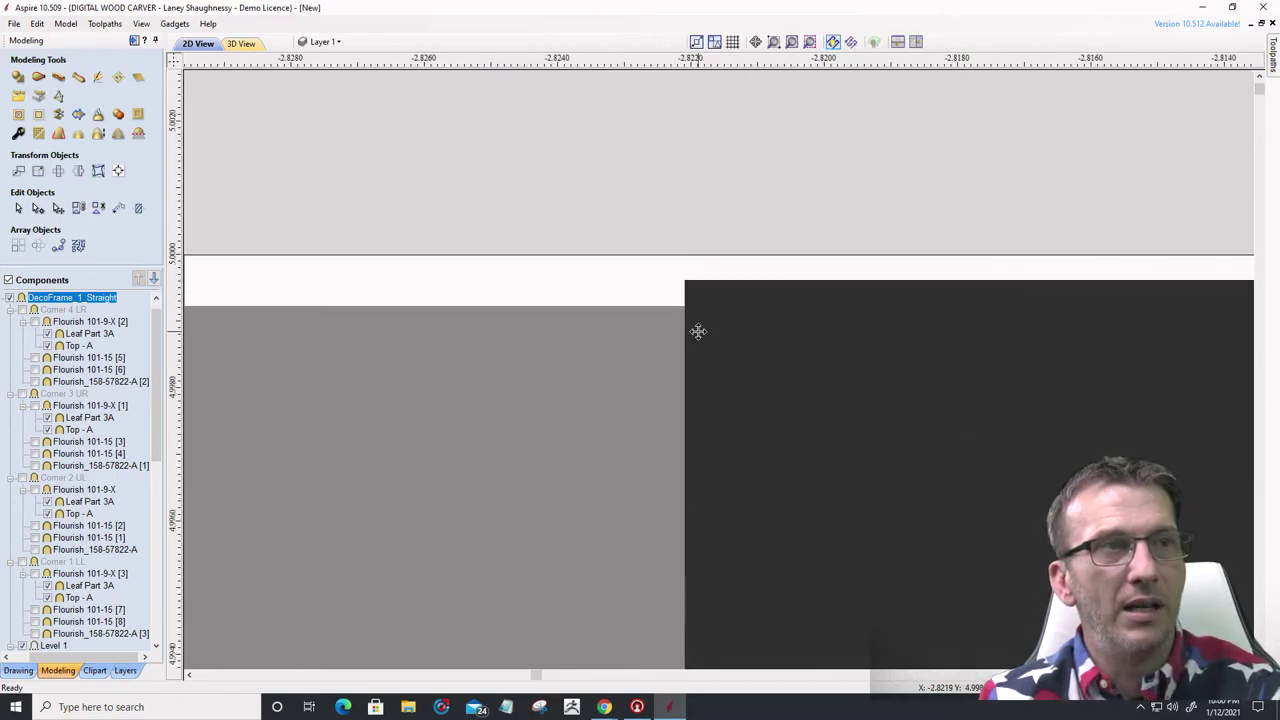
- Nudge the straight moulding down so its top edge matches the corner's top edge
left_click_drag(698, 331, 700, 337)
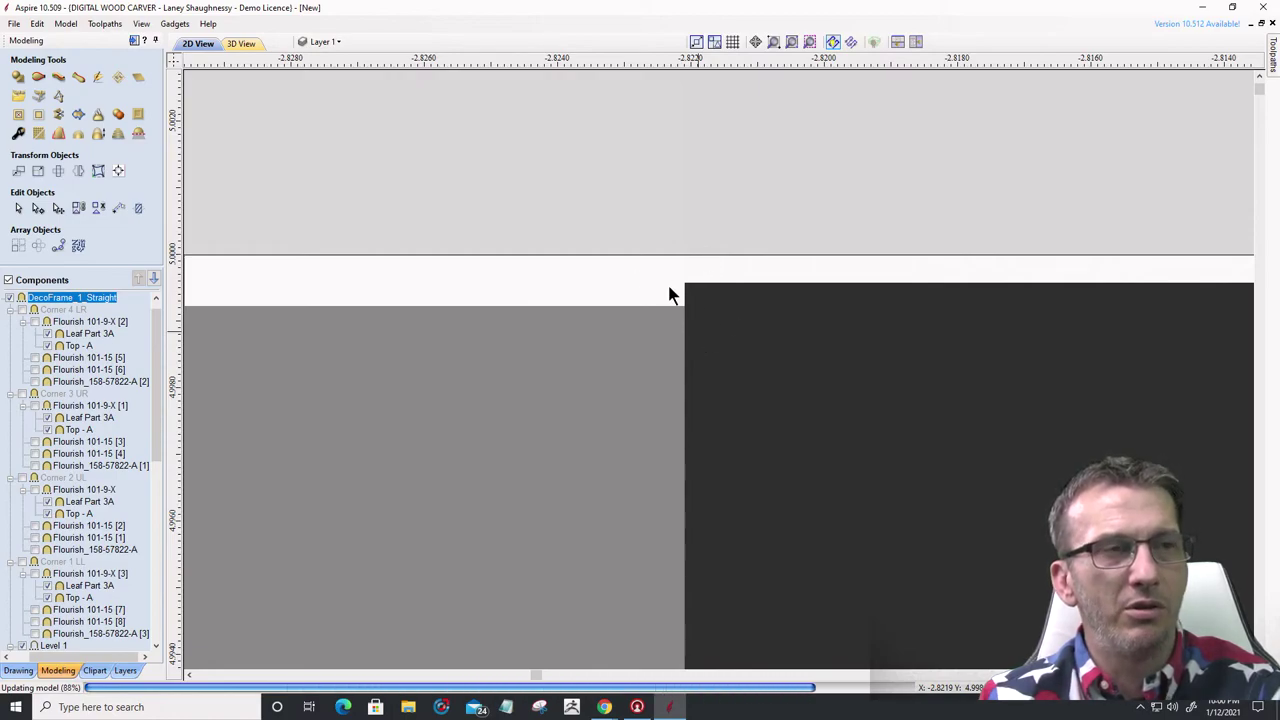
scroll(731, 302, "down", 2)
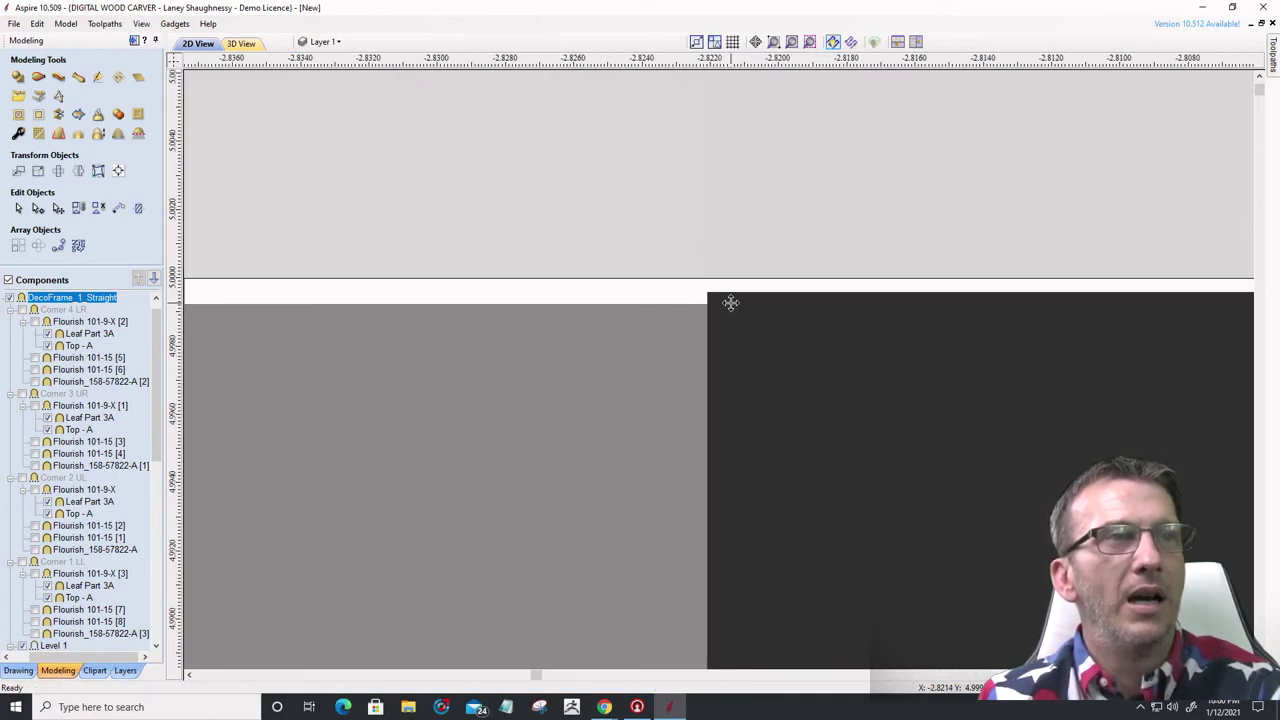
left_click_drag(731, 302, 731, 305)
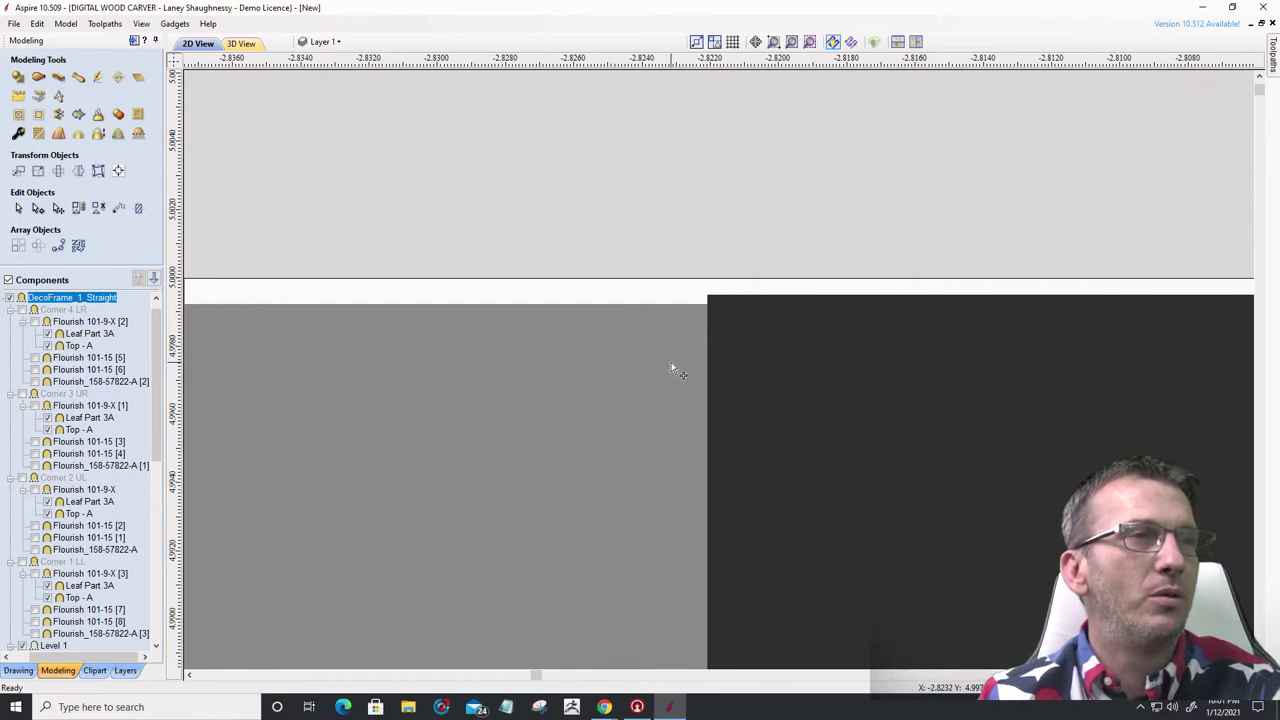
scroll(728, 309, "down", 5)
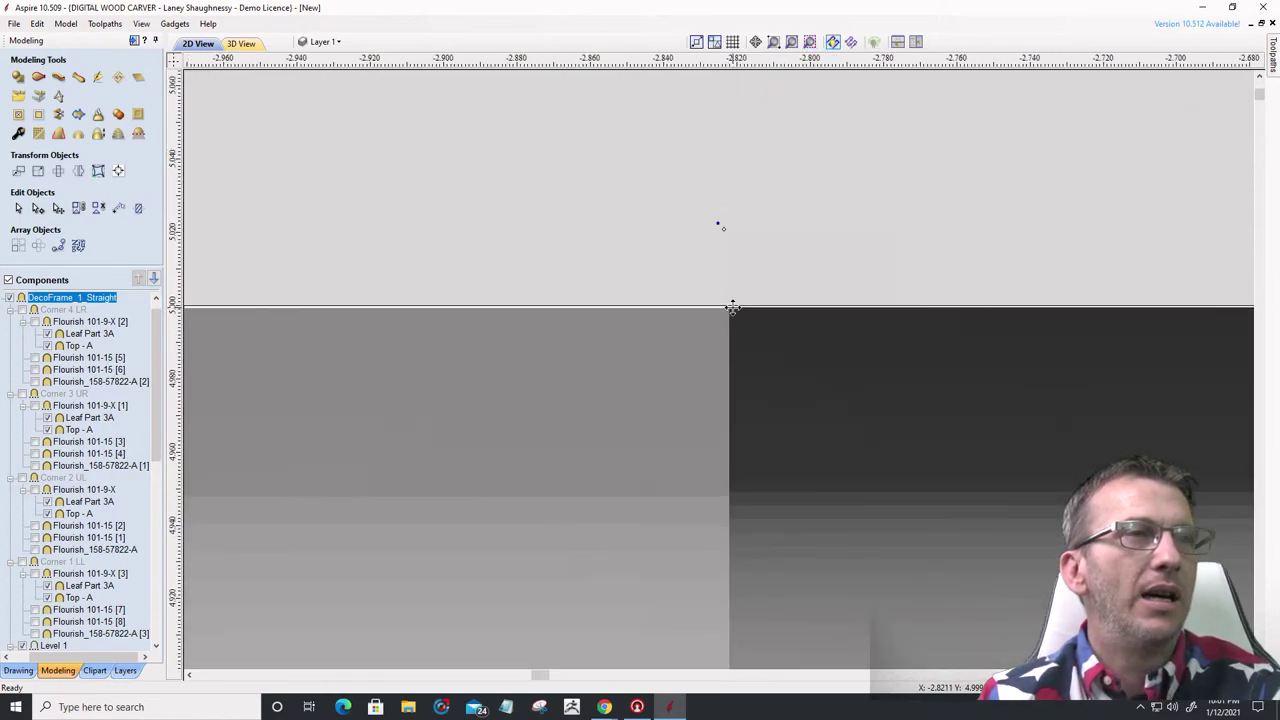
scroll(732, 308, "down", 6)
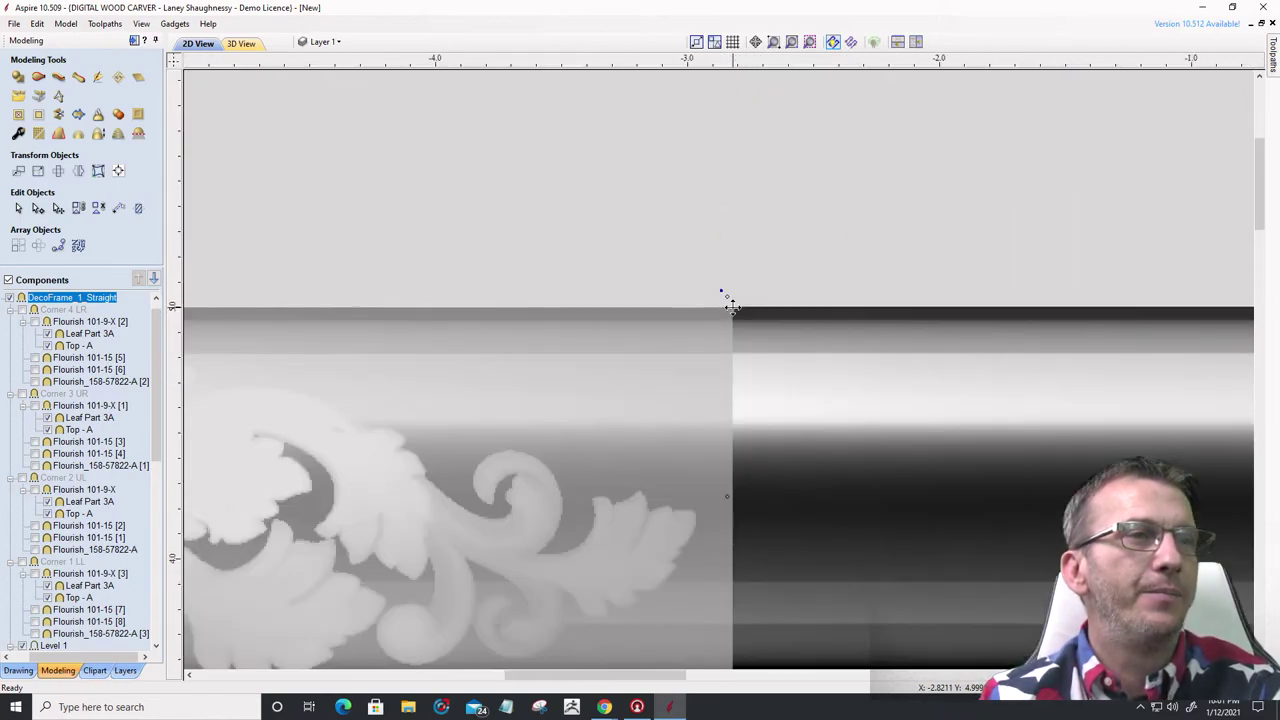
scroll(732, 308, "down", 2)
scroll(780, 320, "up", 4)
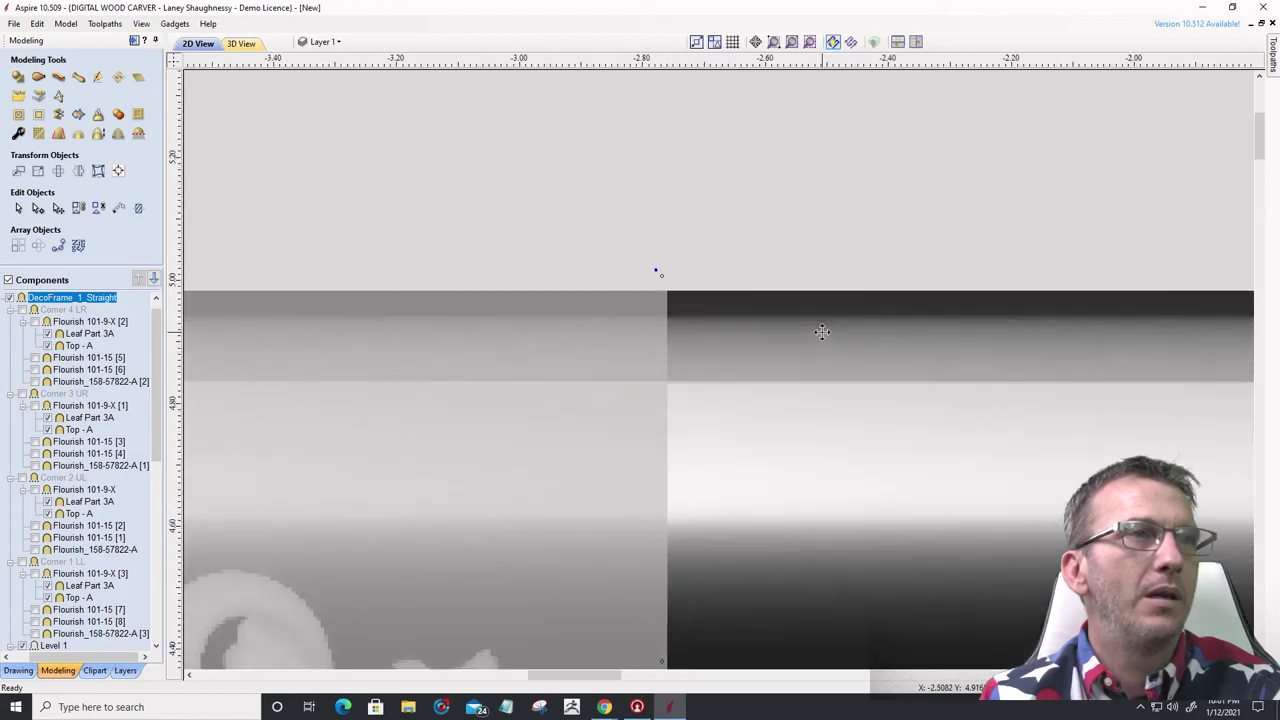
scroll(540, 260, "up", 5)
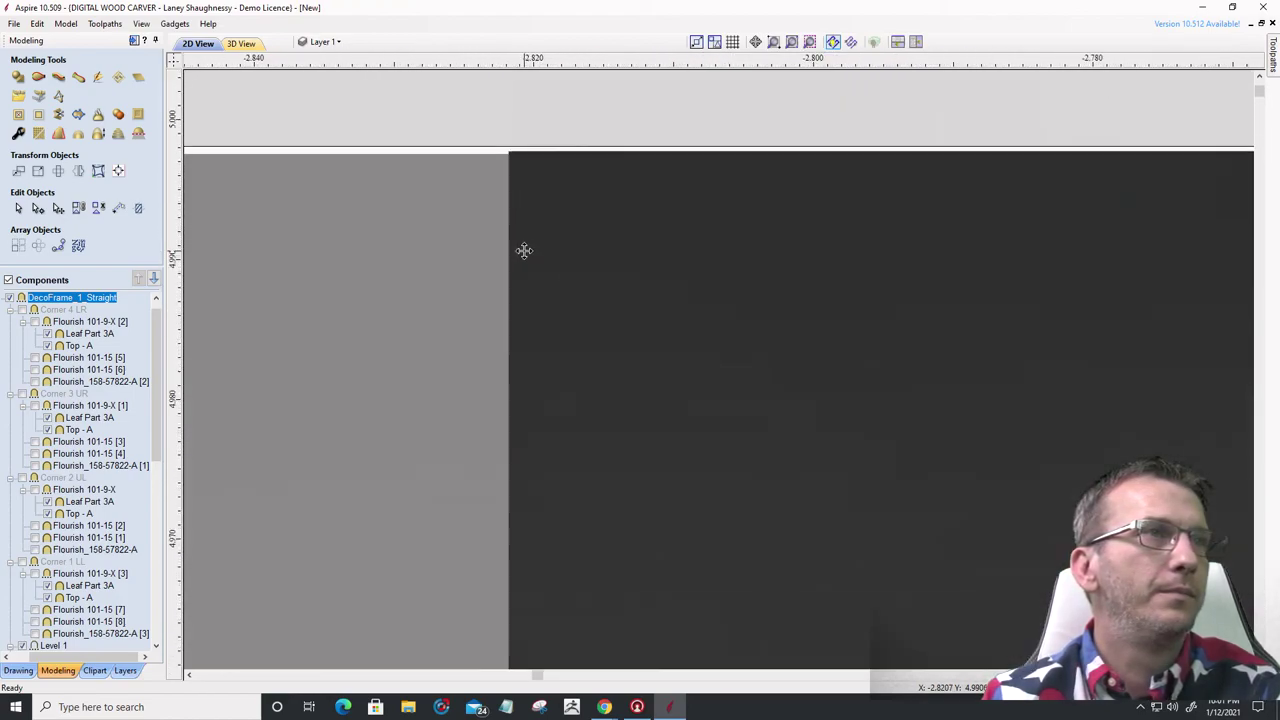
scroll(440, 117, "up", 3)
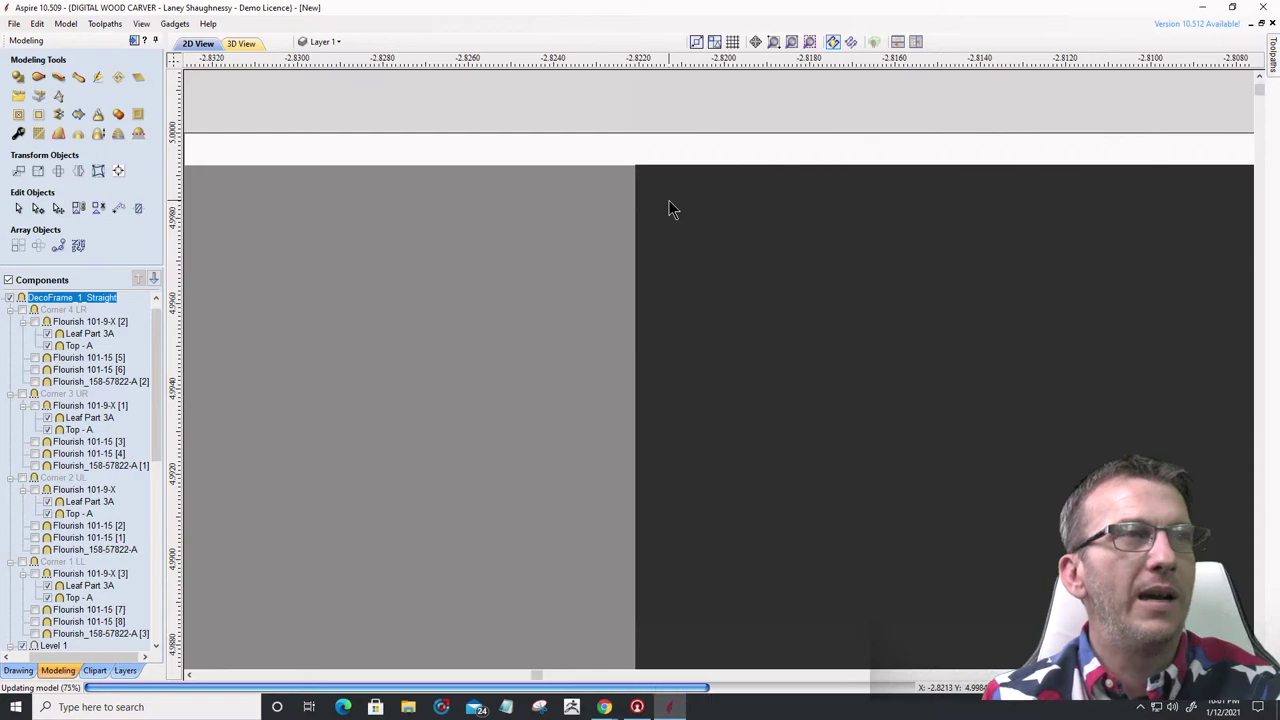
- Zoom out and select the carved top-left corner piece DecoFrame_1_Corner [1]
scroll(730, 297, "down", 5)
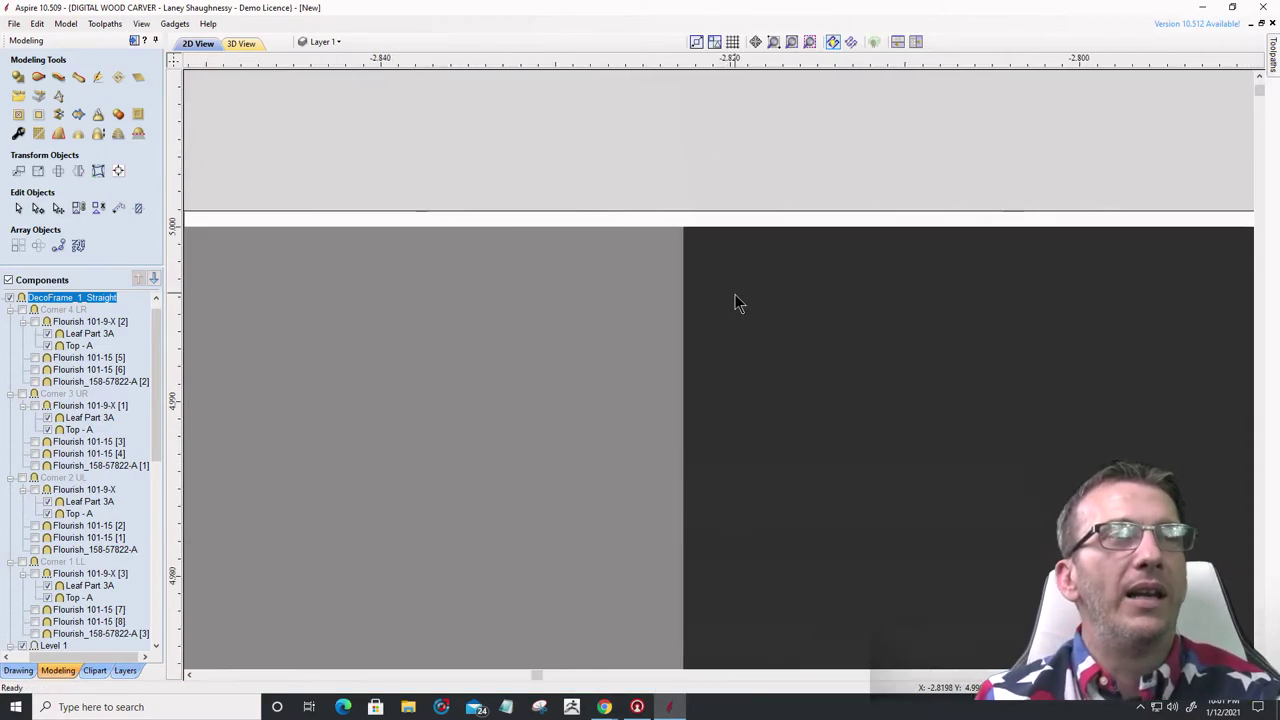
scroll(720, 304, "down", 10)
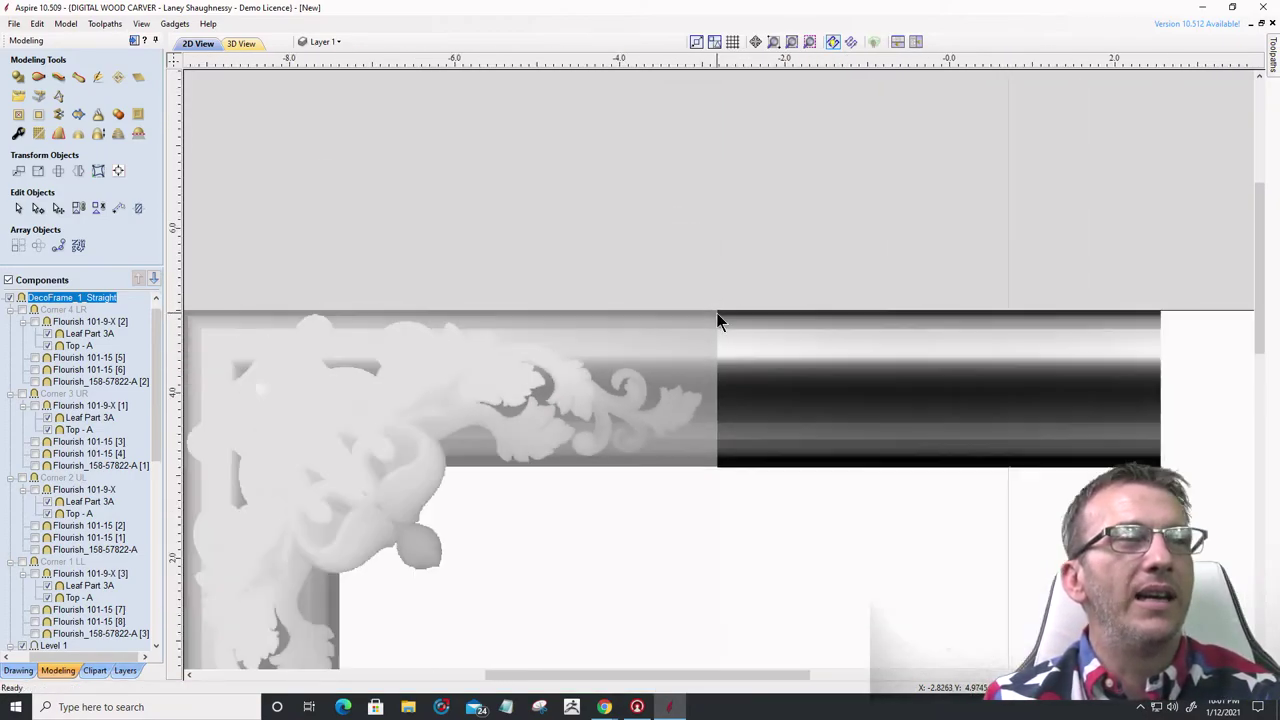
left_click(536, 385)
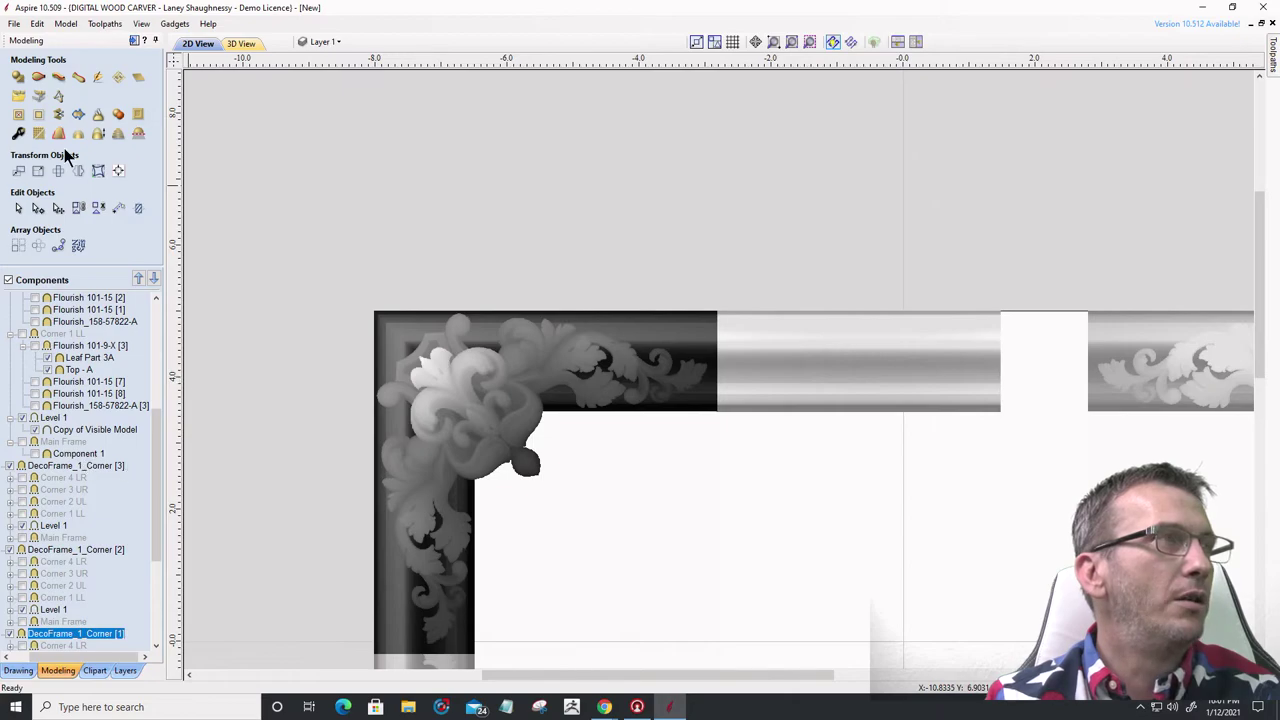
- Draw a vertical line down the seam, starting from its top edge
left_click(14, 670)
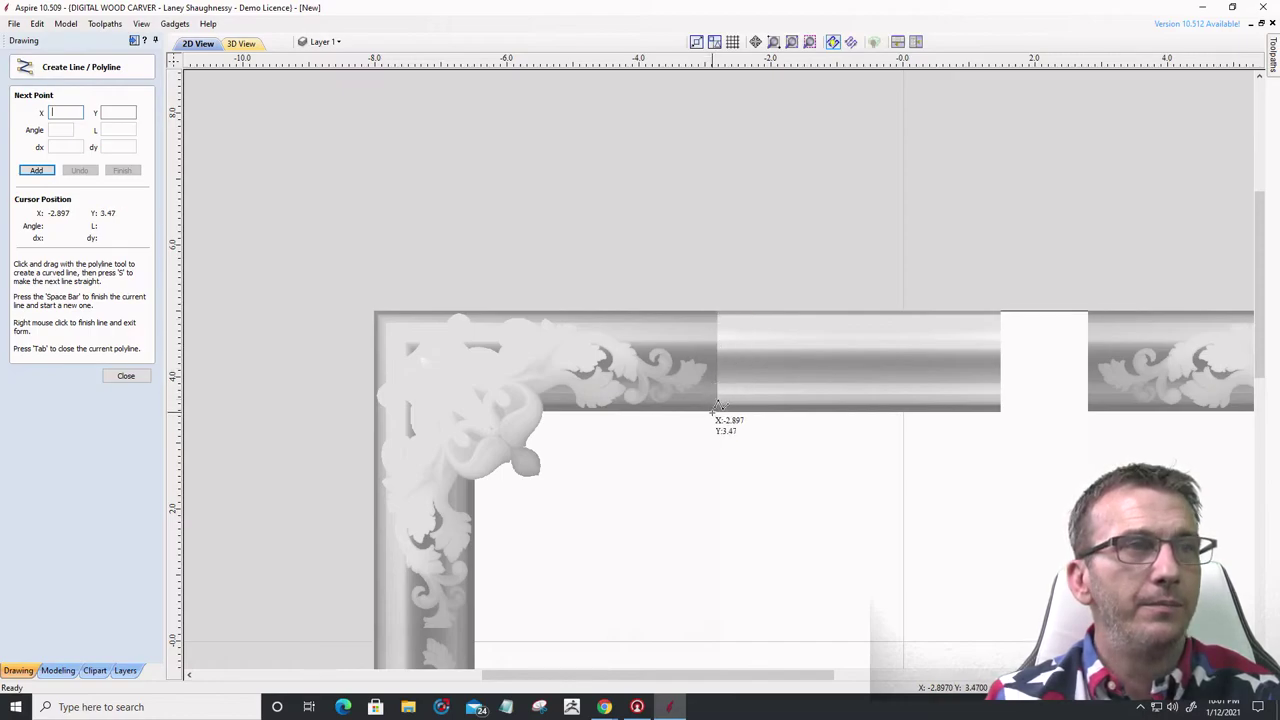
scroll(724, 307, "up", 5)
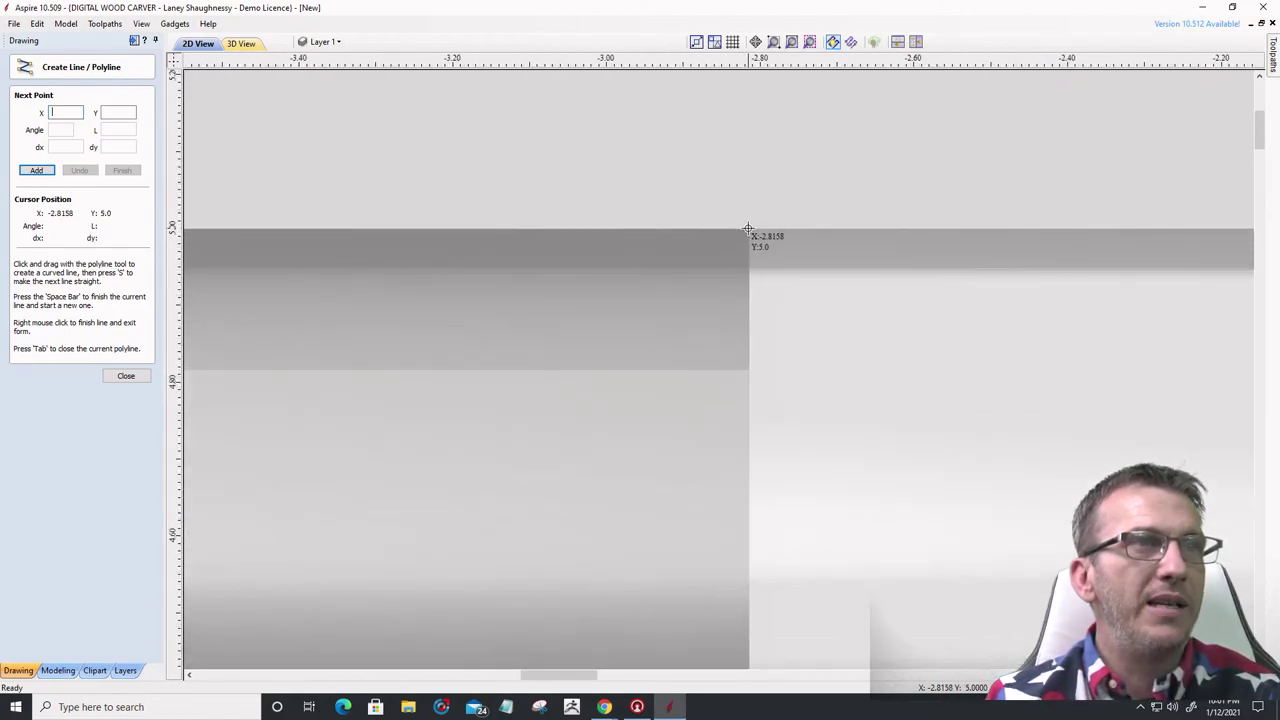
left_click(748, 229)
scroll(740, 420, "down", 5)
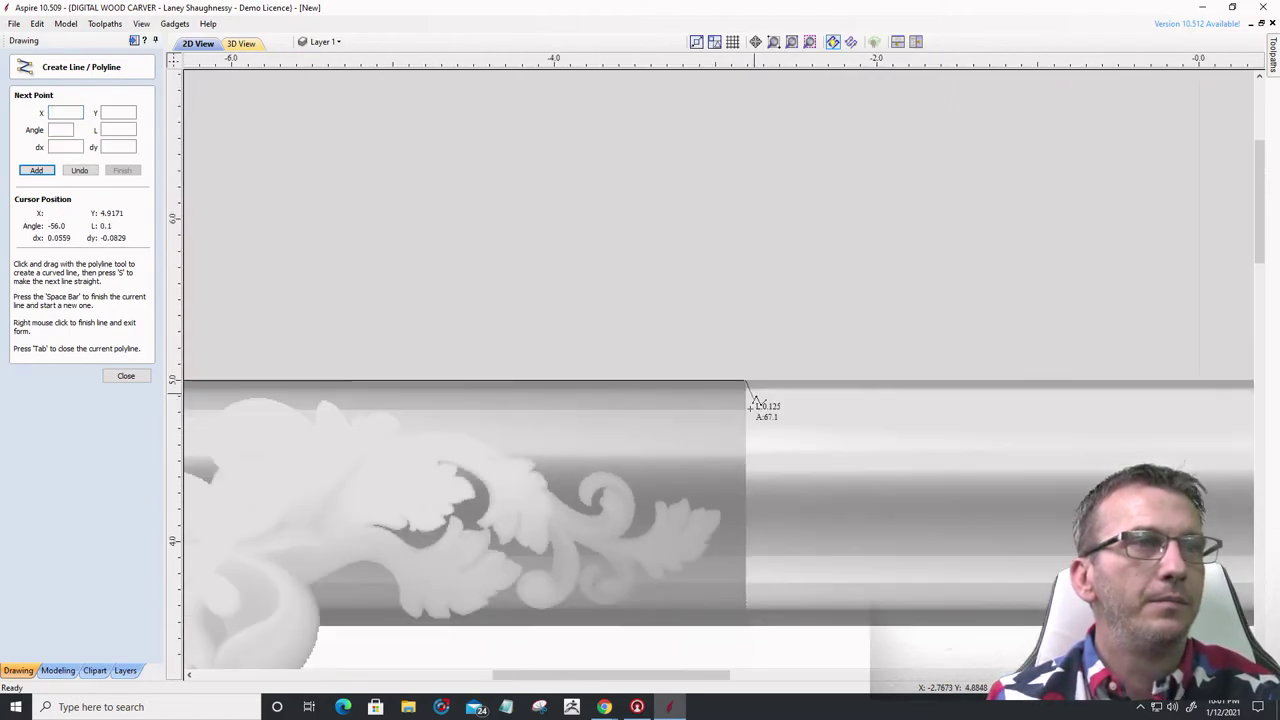
scroll(740, 655, "up", 5)
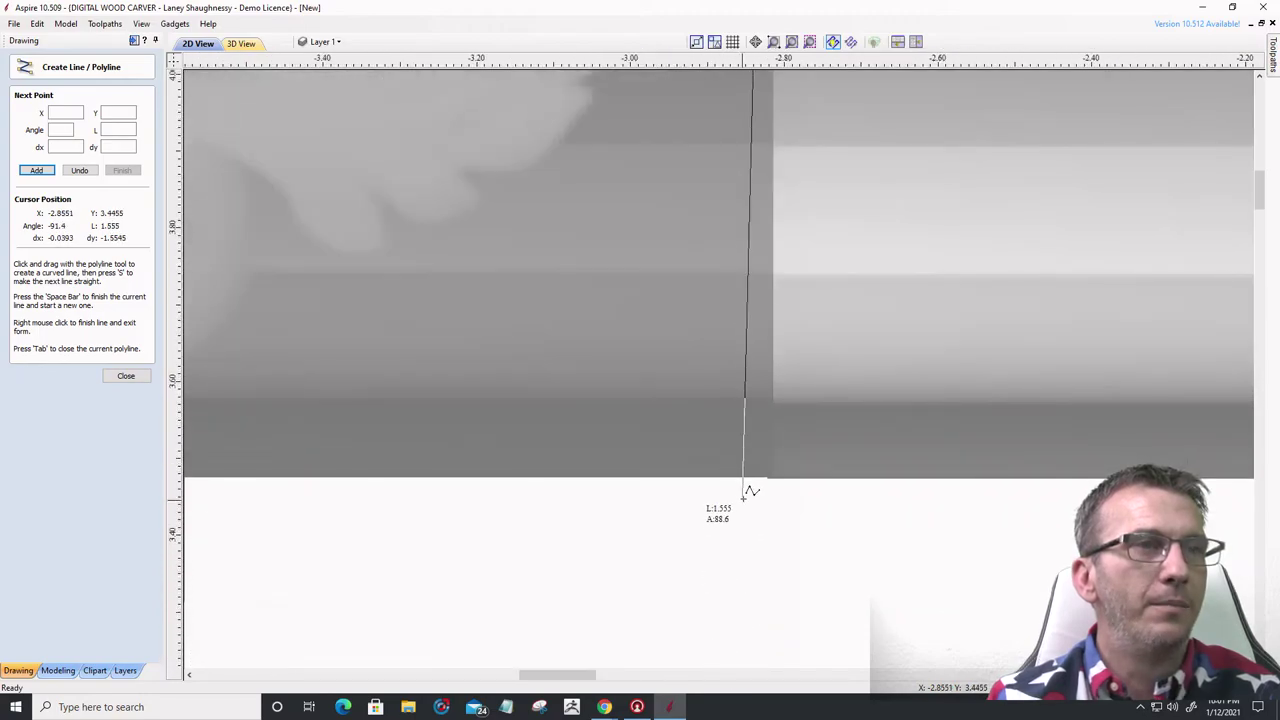
scroll(755, 483, "up", 1)
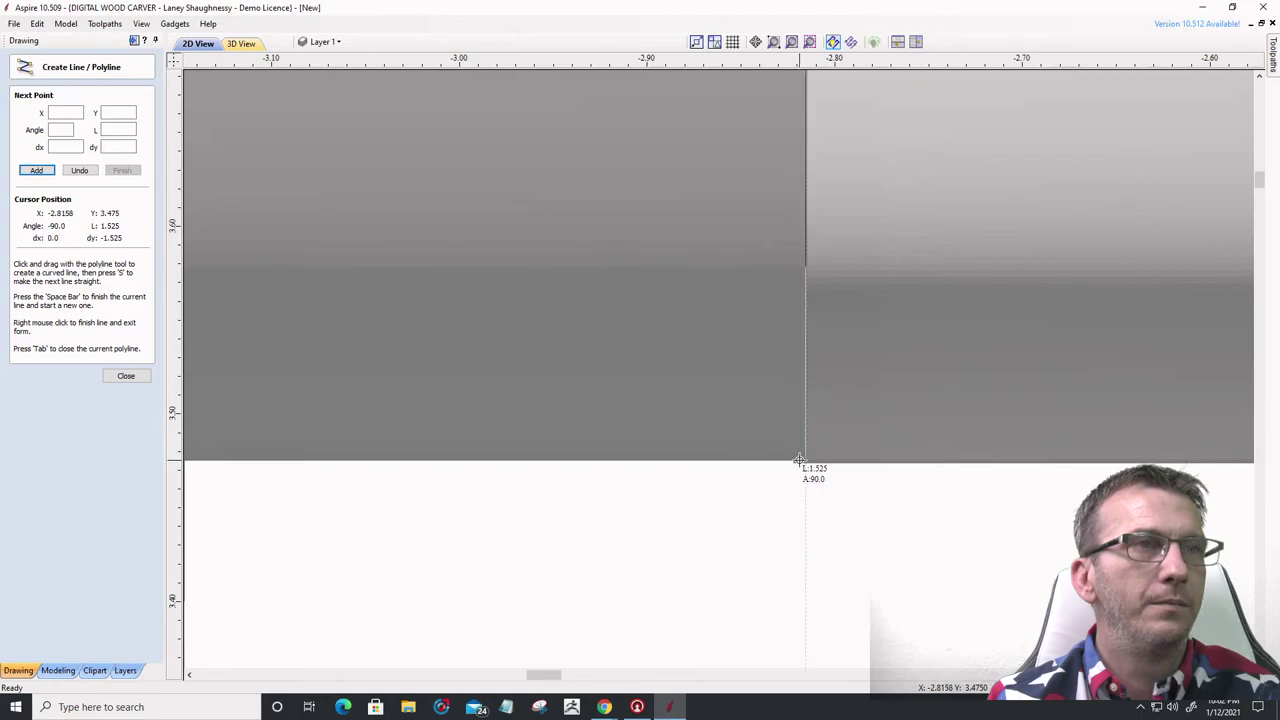
left_click(800, 461)
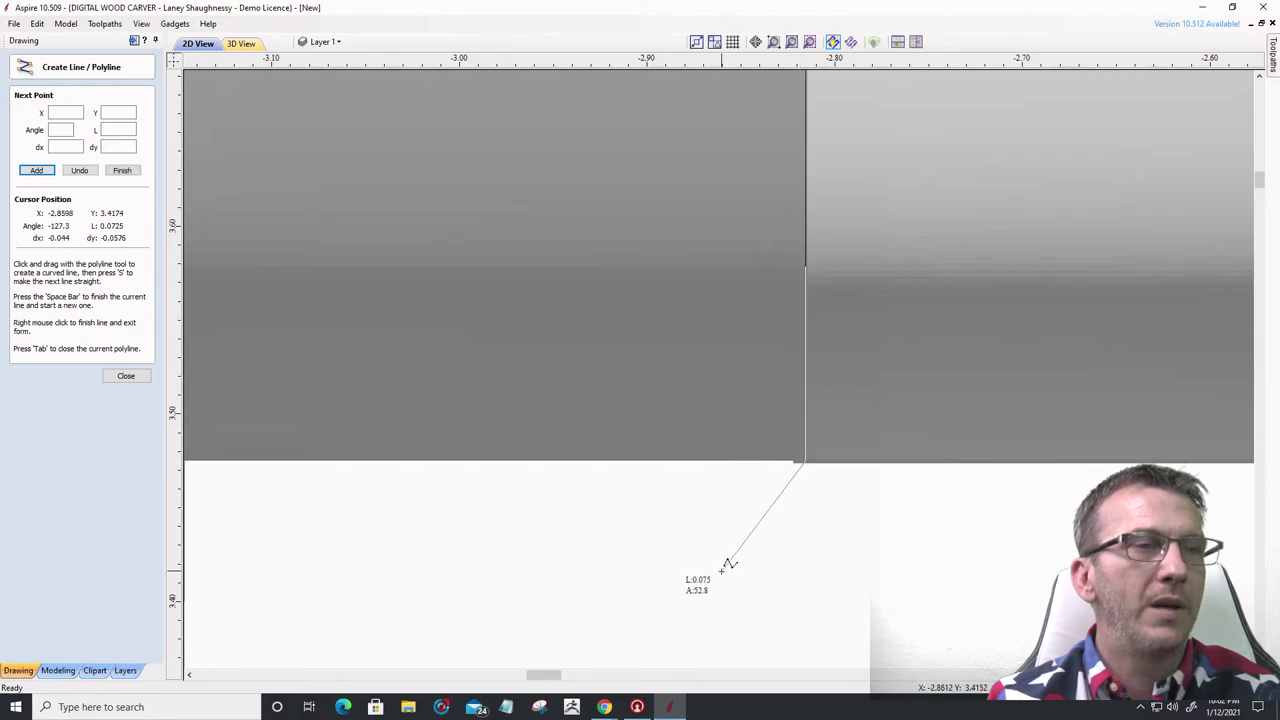
key("space")
scroll(731, 582, "down", 5)
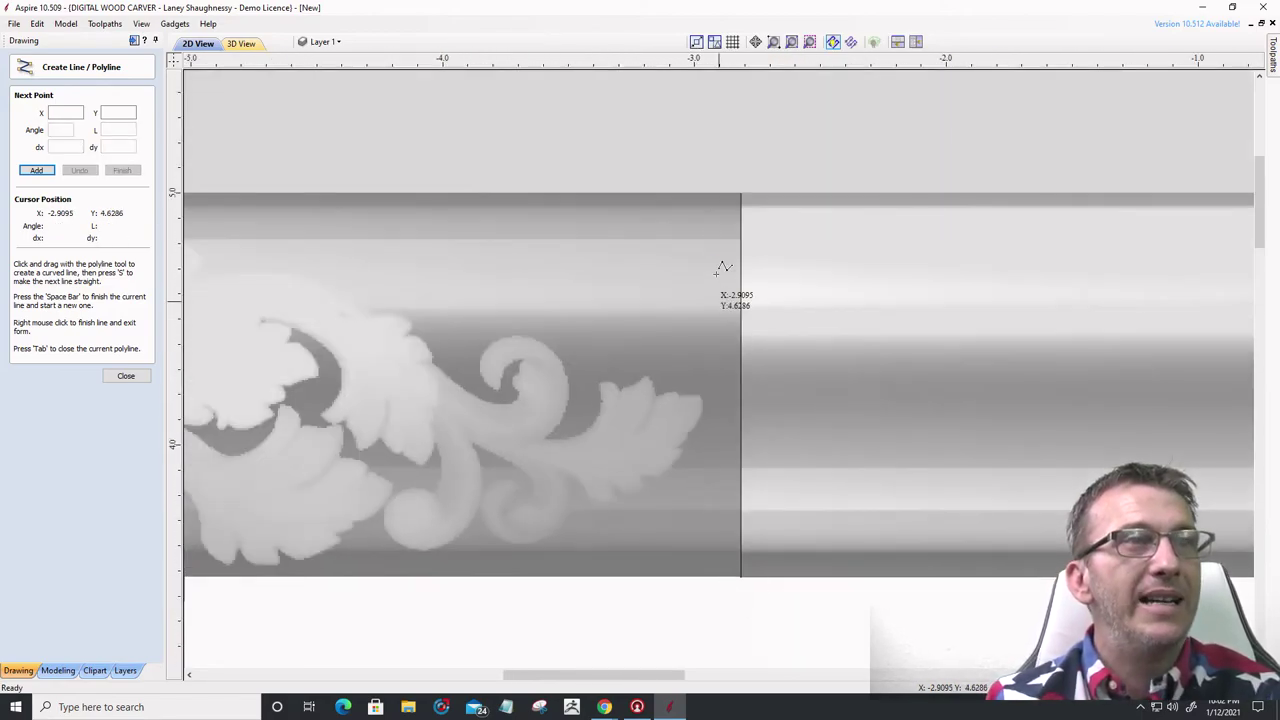
- Draw a horizontal guide line across the moulding-to-corner seam at Y 4.2375
left_click(741, 384)
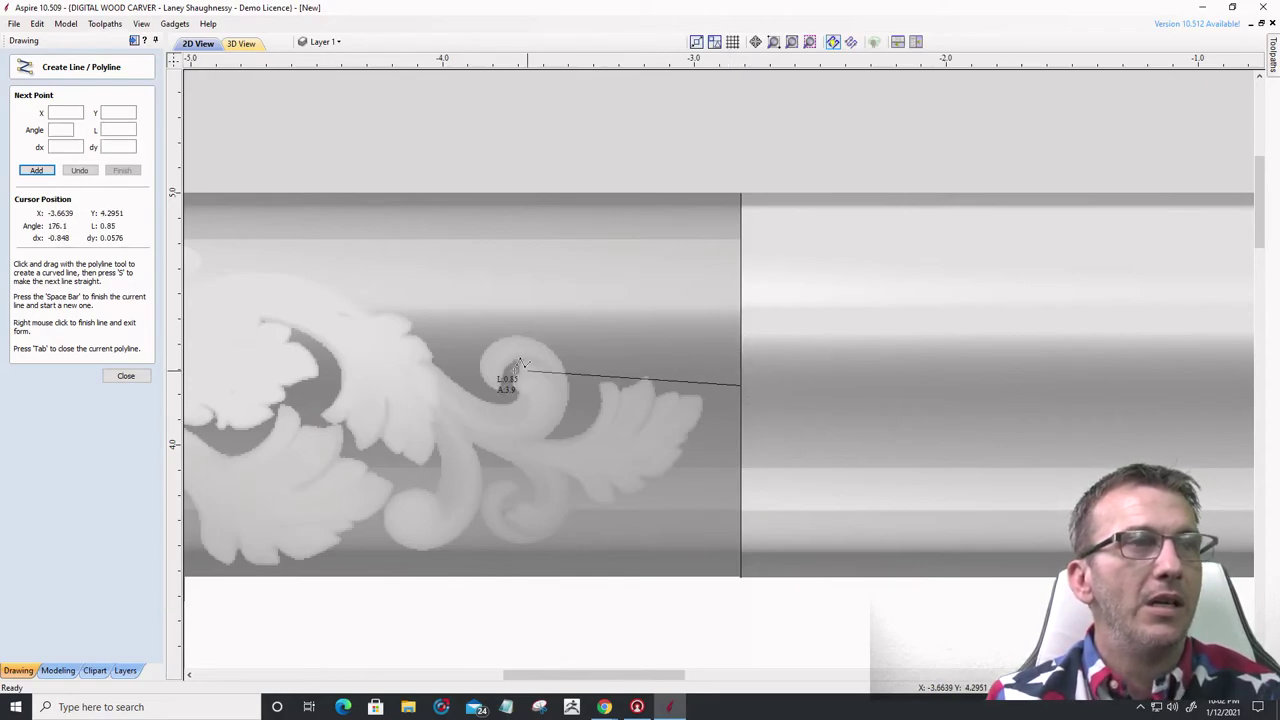
left_click(462, 384)
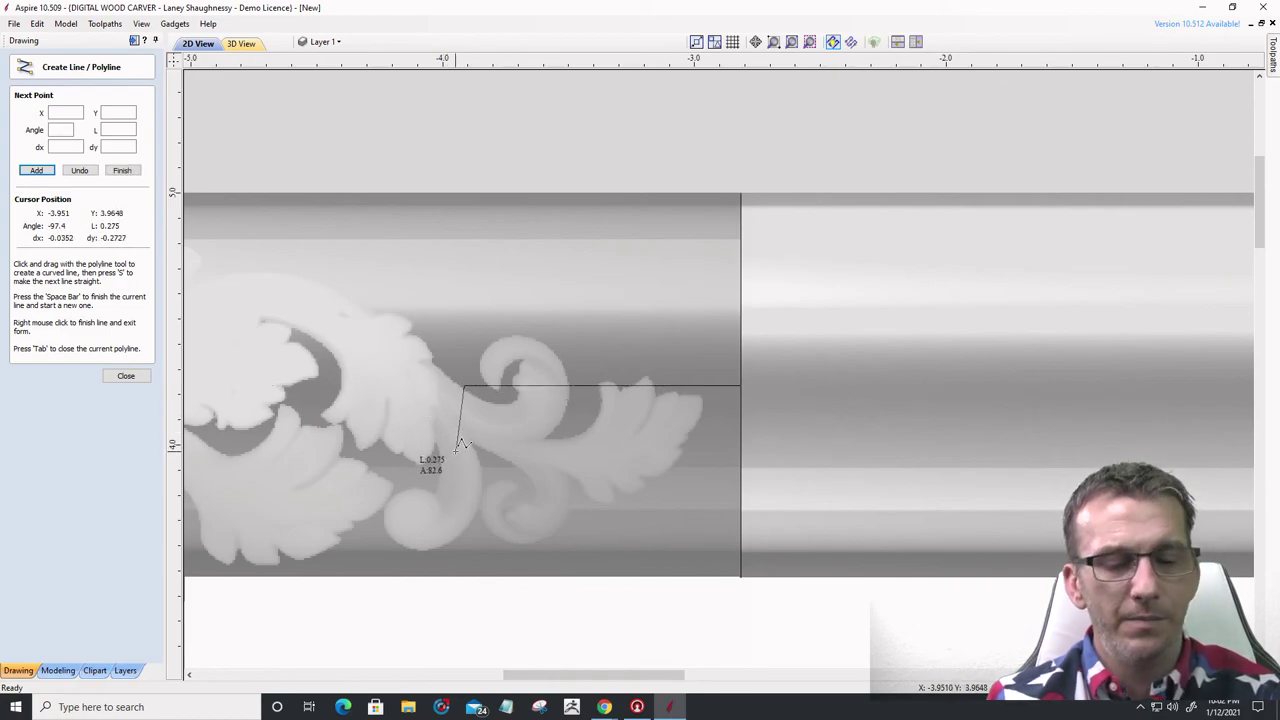
key("space")
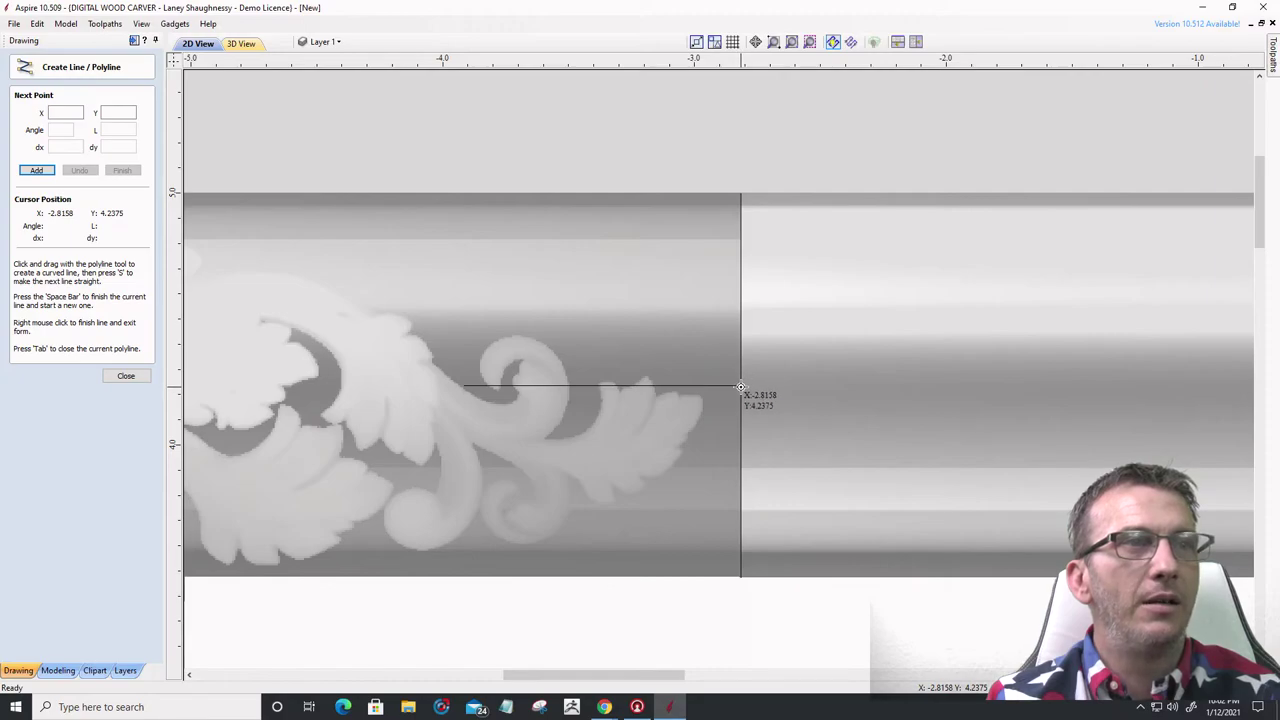
scroll(741, 386, "up", 3)
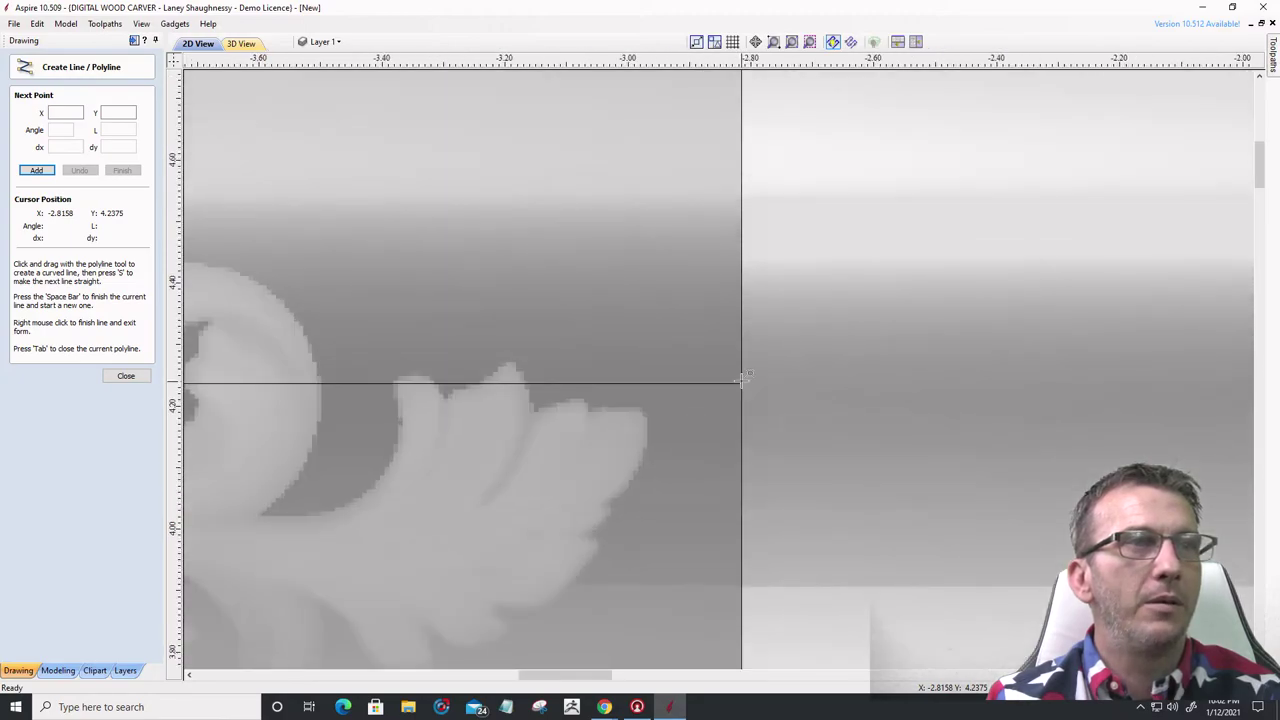
left_click(1224, 383)
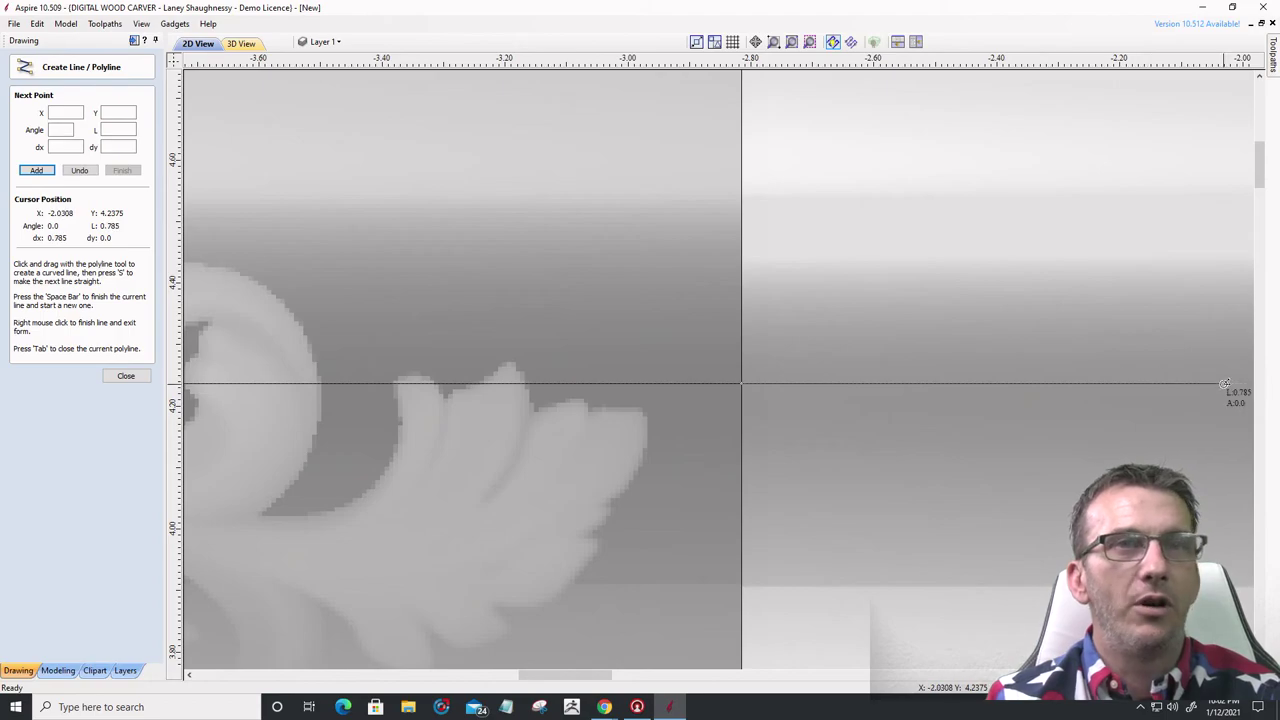
key("space")
scroll(1220, 325, "down", 10)
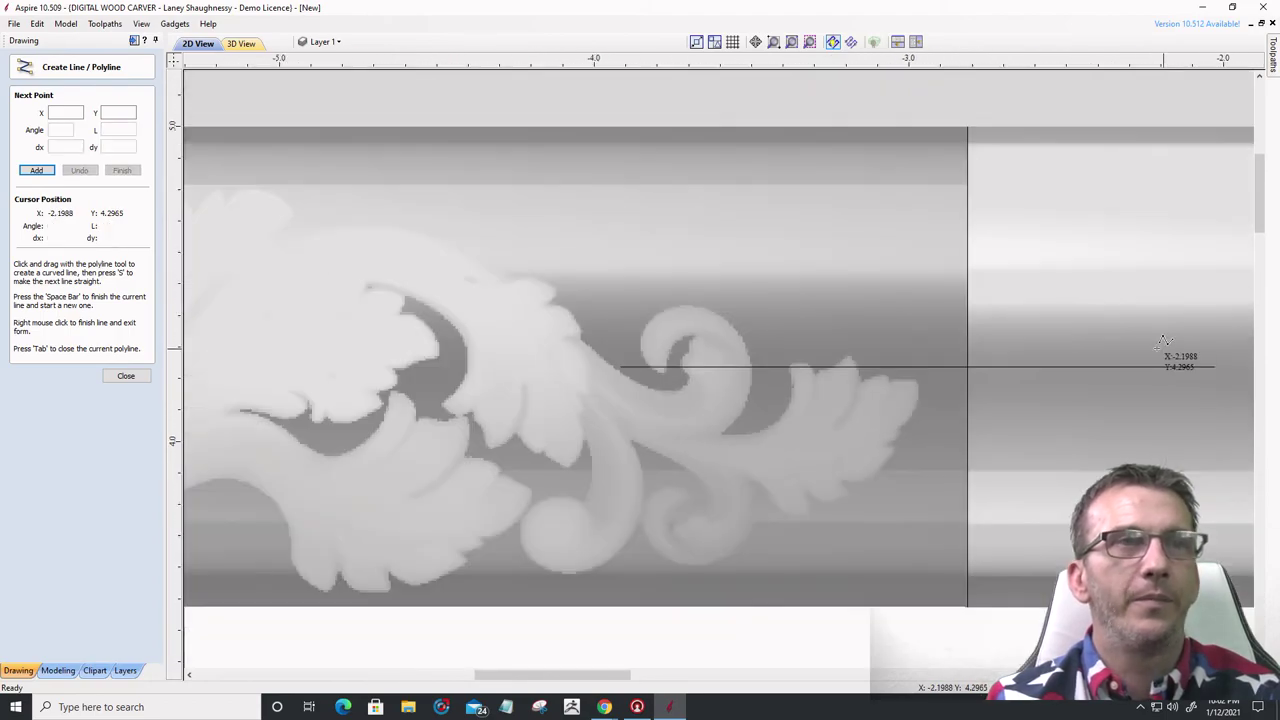
scroll(1000, 352, "up", 2)
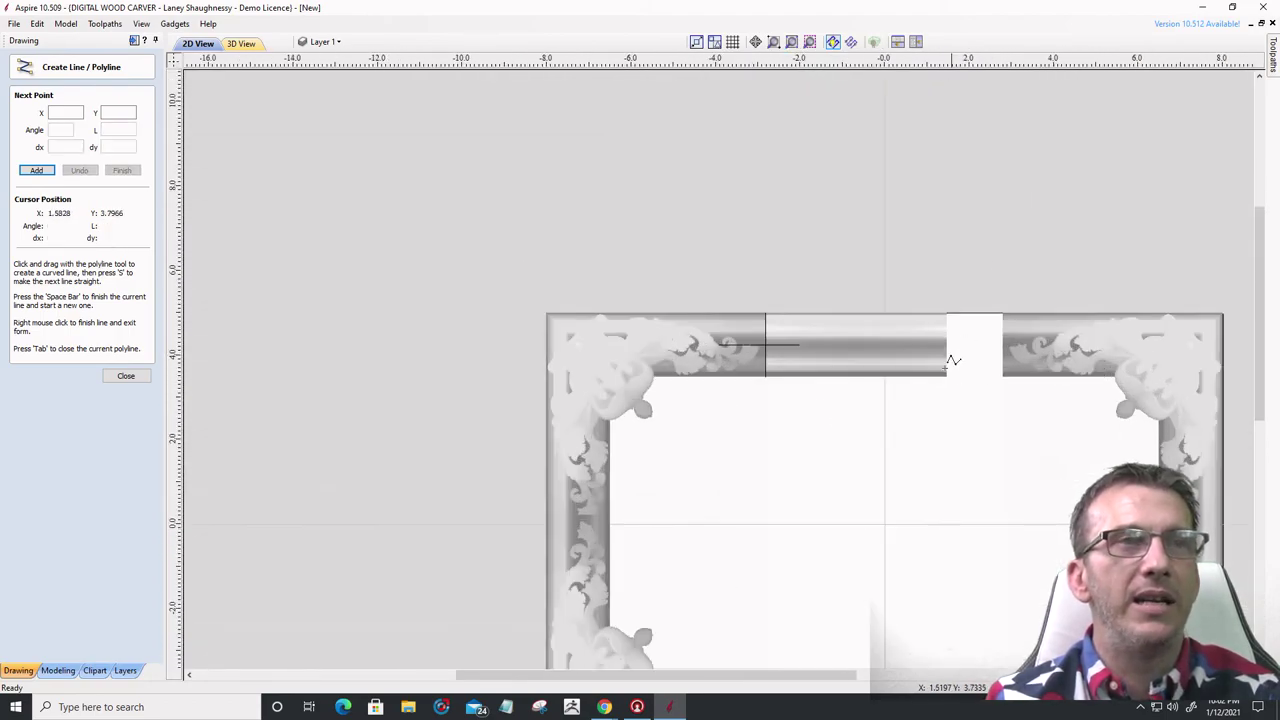
scroll(823, 386, "up", 5)
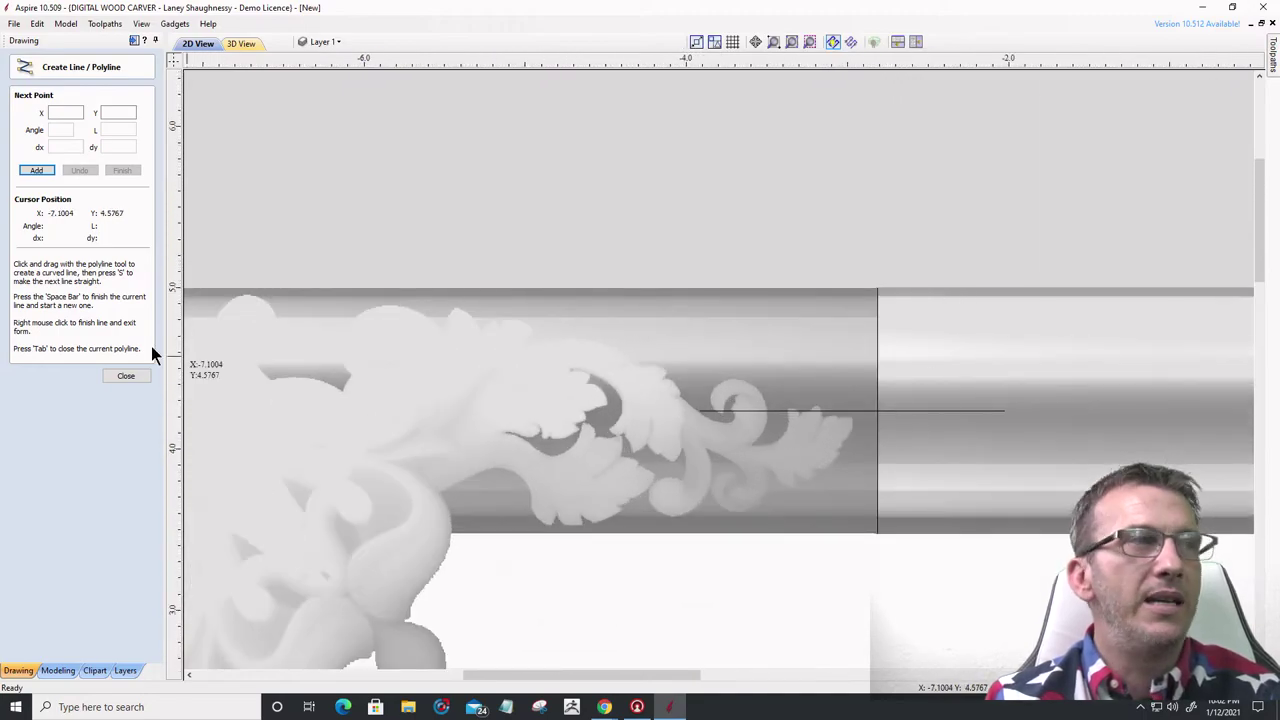
left_click(125, 377)
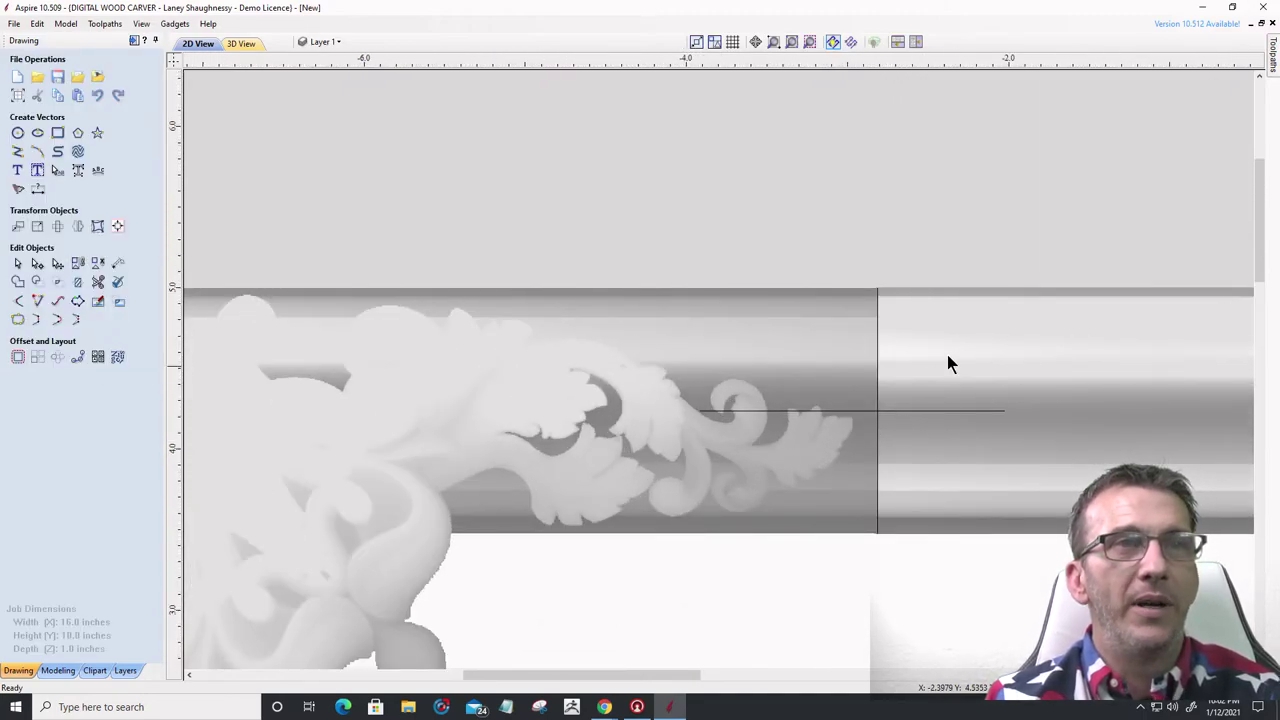
- Draw a vertical line at X -2.51 from the rail's top edge (Y 5.0) to its bottom (Y 3.4725)
left_click(17, 151)
scroll(924, 286, "up", 3)
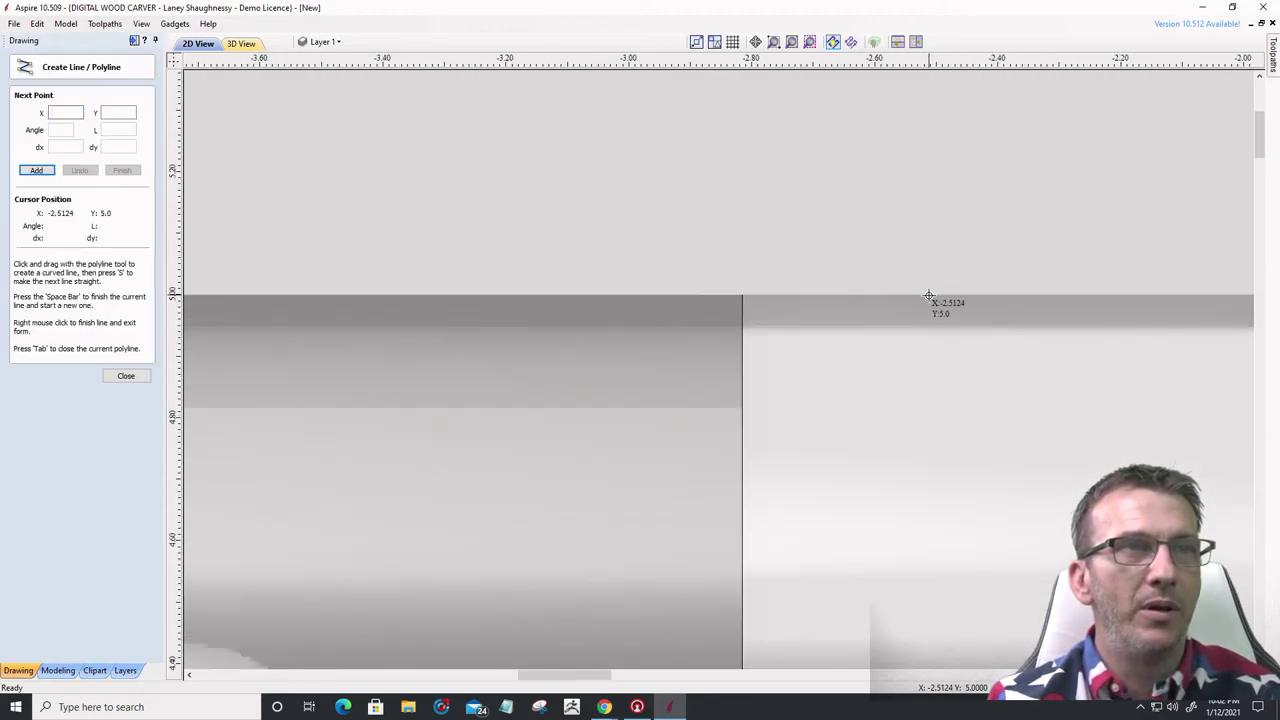
left_click(928, 296)
scroll(1000, 415, "down", 4)
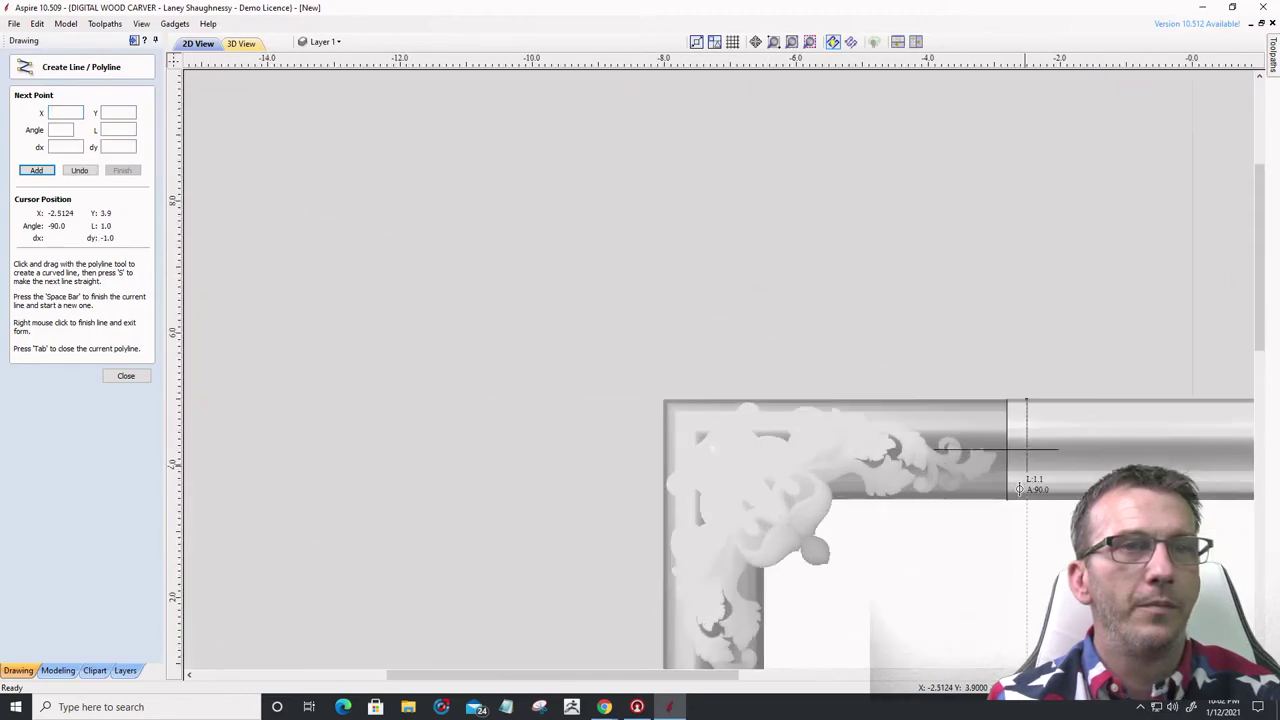
scroll(1016, 508, "up", 2)
scroll(1017, 507, "up", 3)
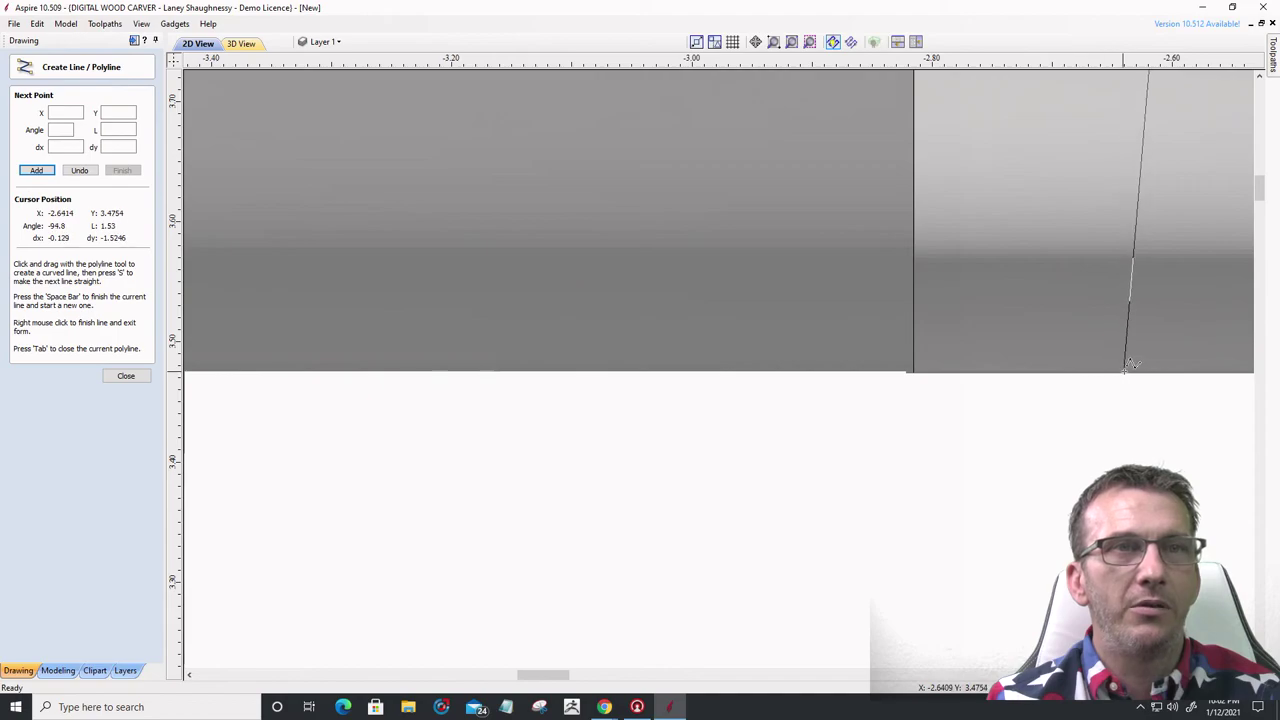
scroll(1140, 372, "down", 3)
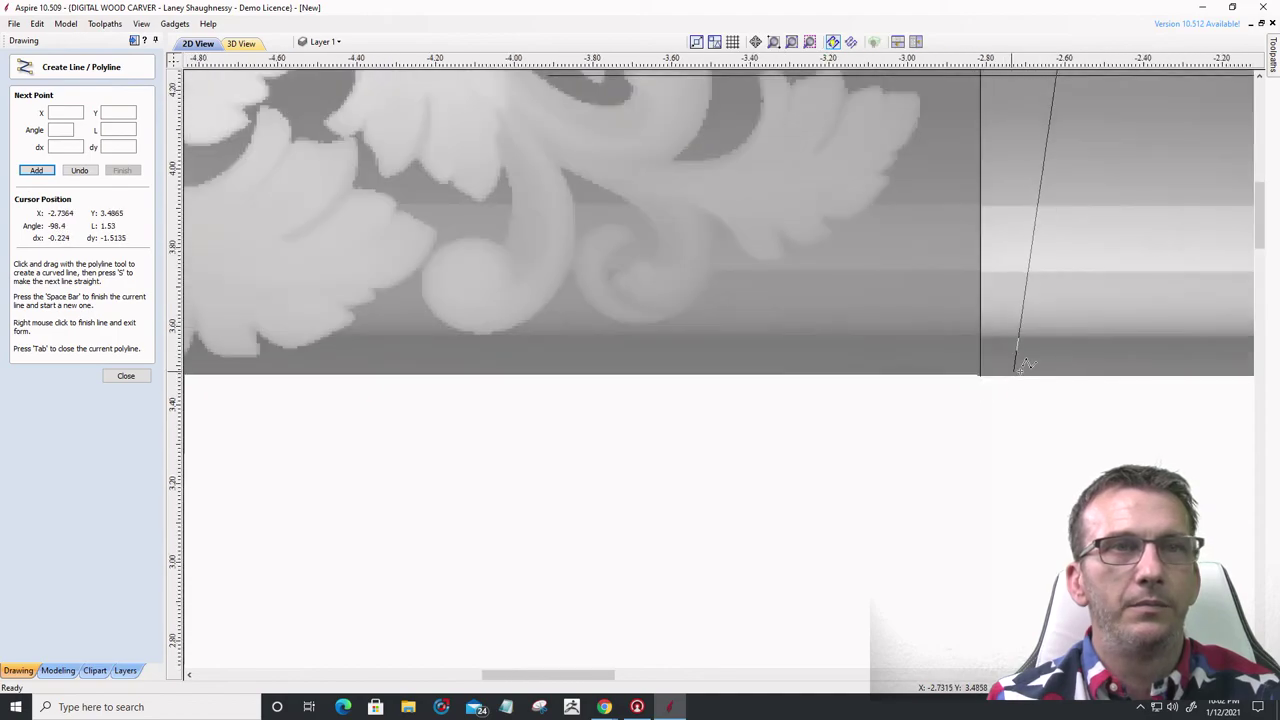
scroll(1110, 375, "up", 3)
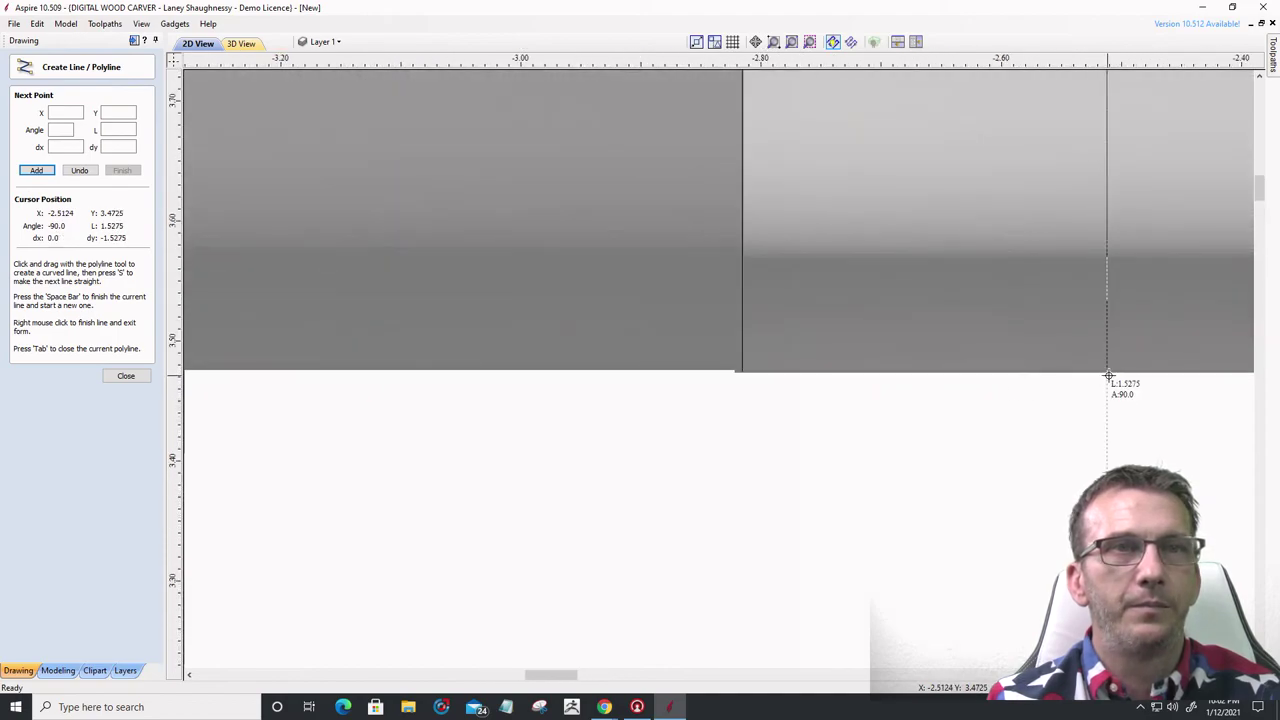
left_click(1106, 370)
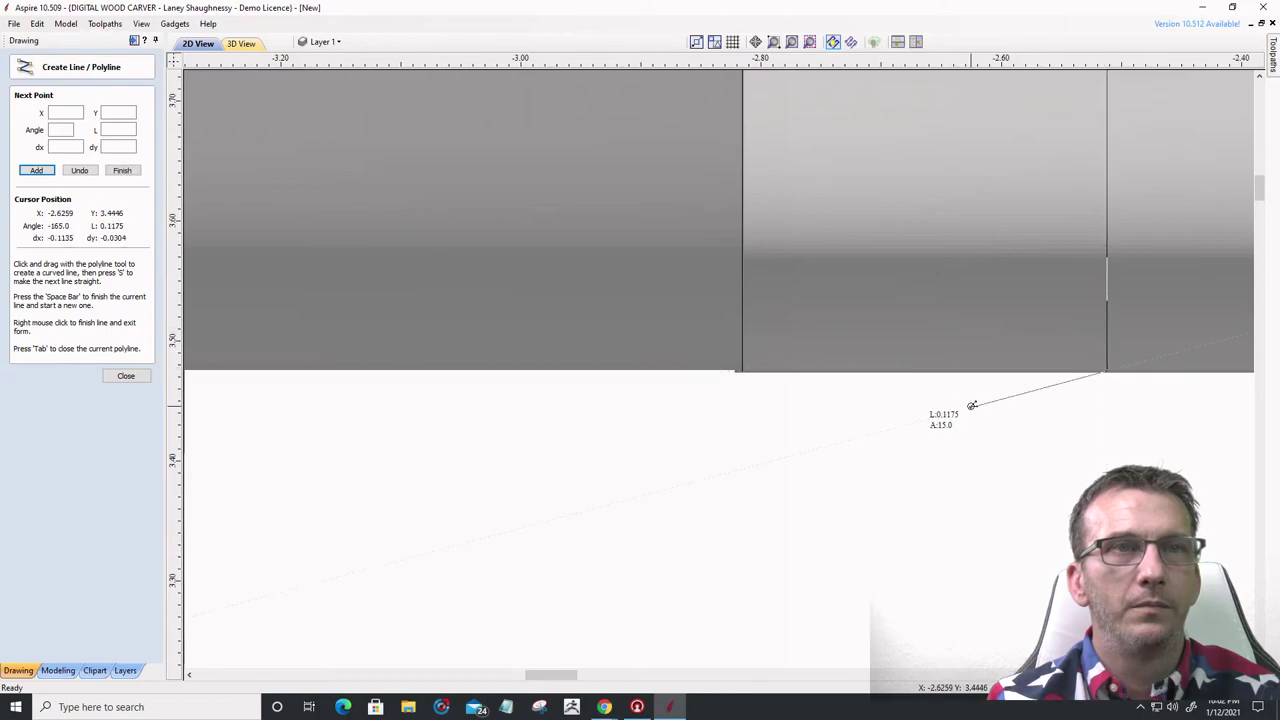
key("space")
scroll(1127, 383, "up", 5)
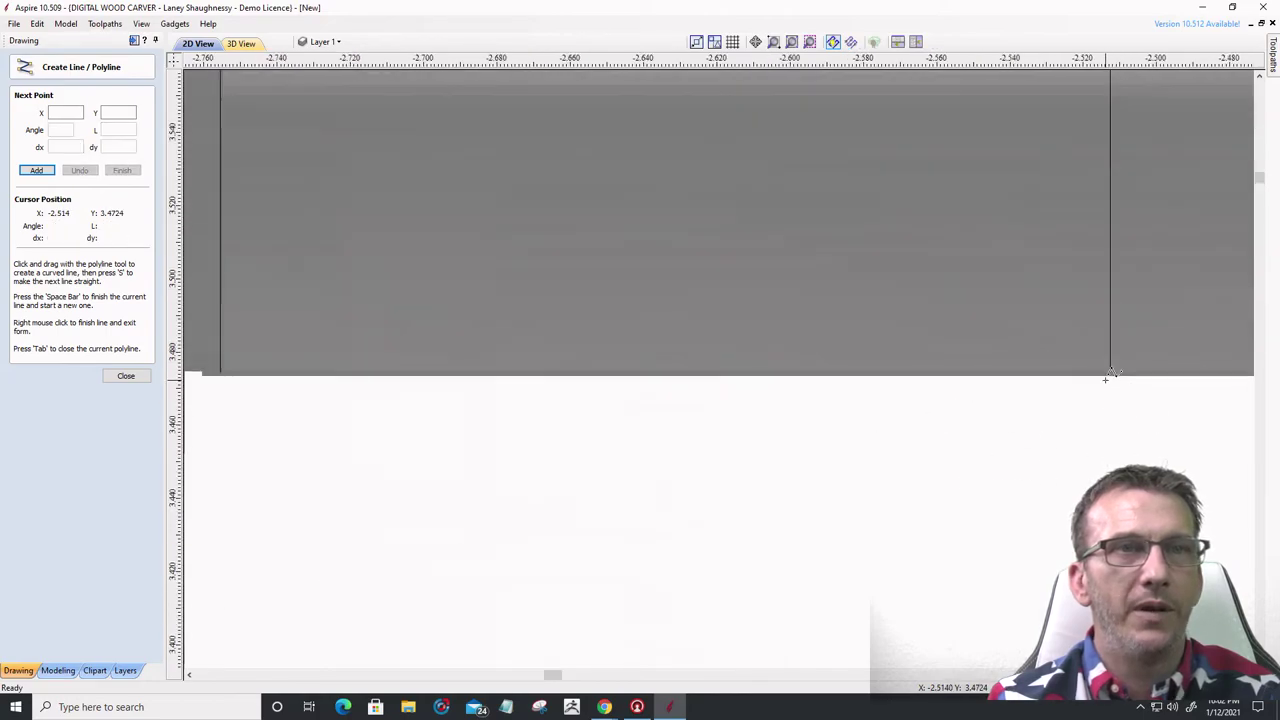
left_click(126, 375)
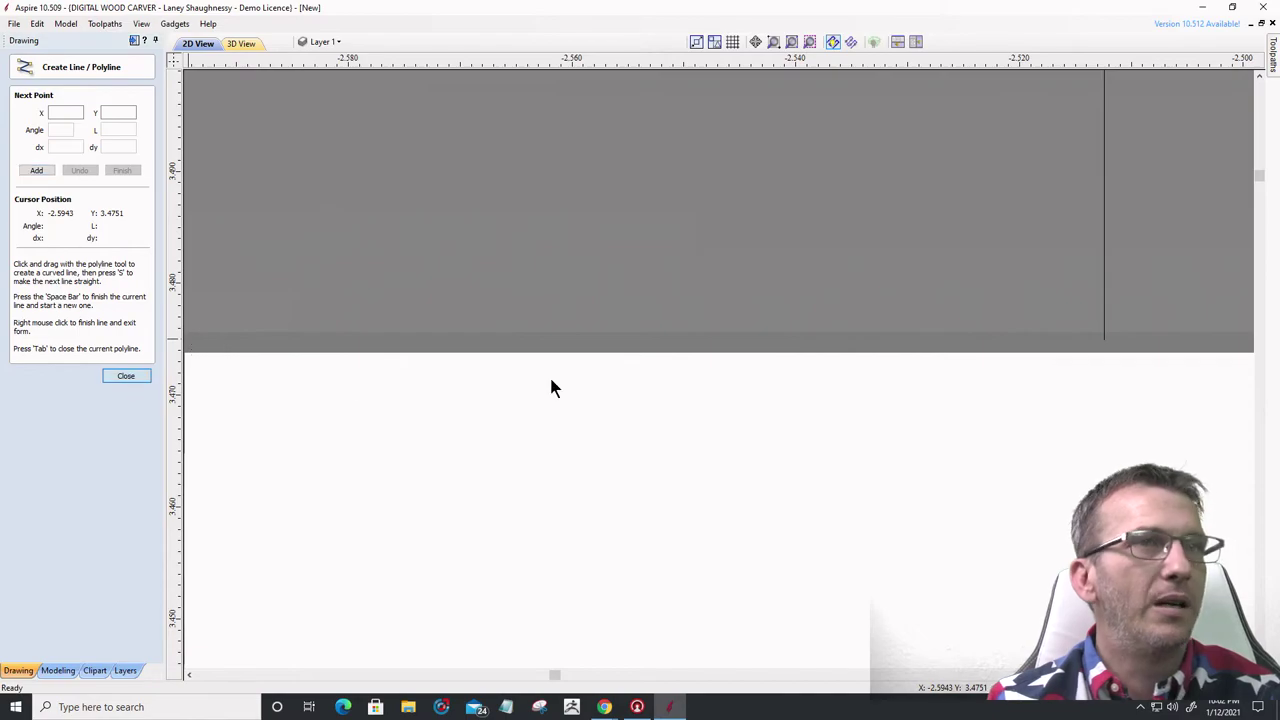
- Snap the vertical reference line's bottom end onto the rail edge
left_click(1104, 304)
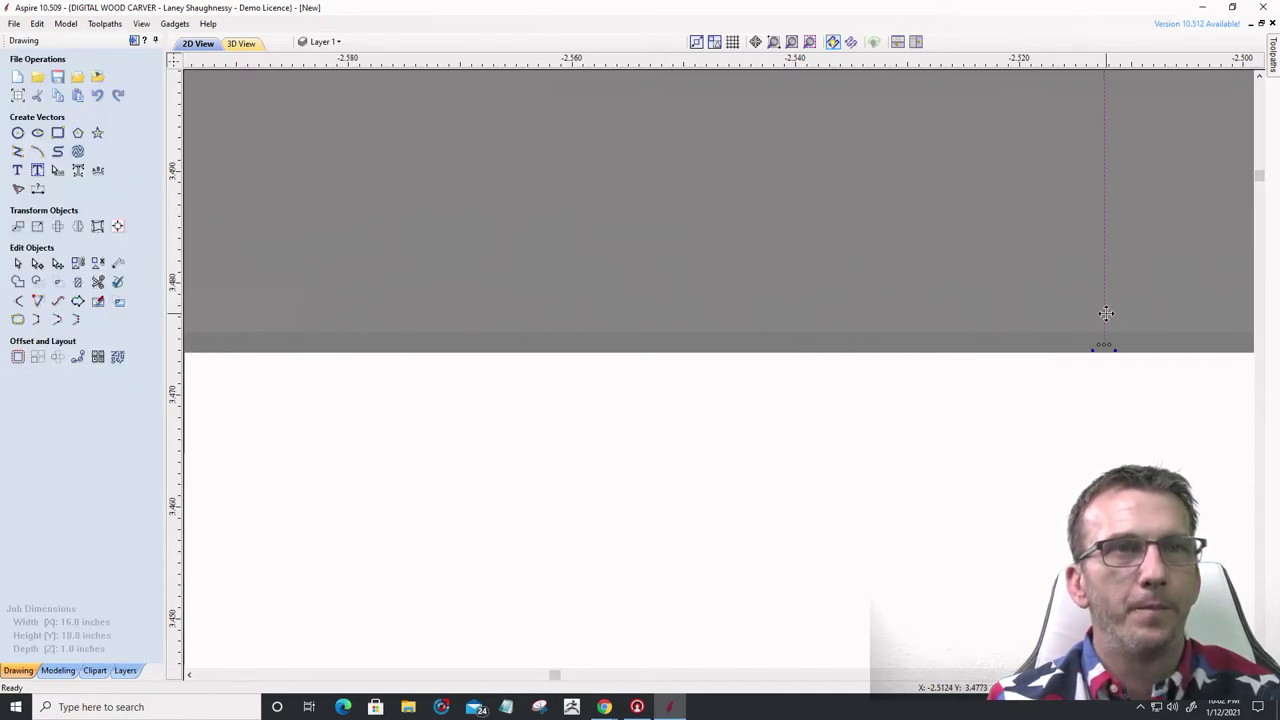
left_click_drag(1104, 346, 1103, 346)
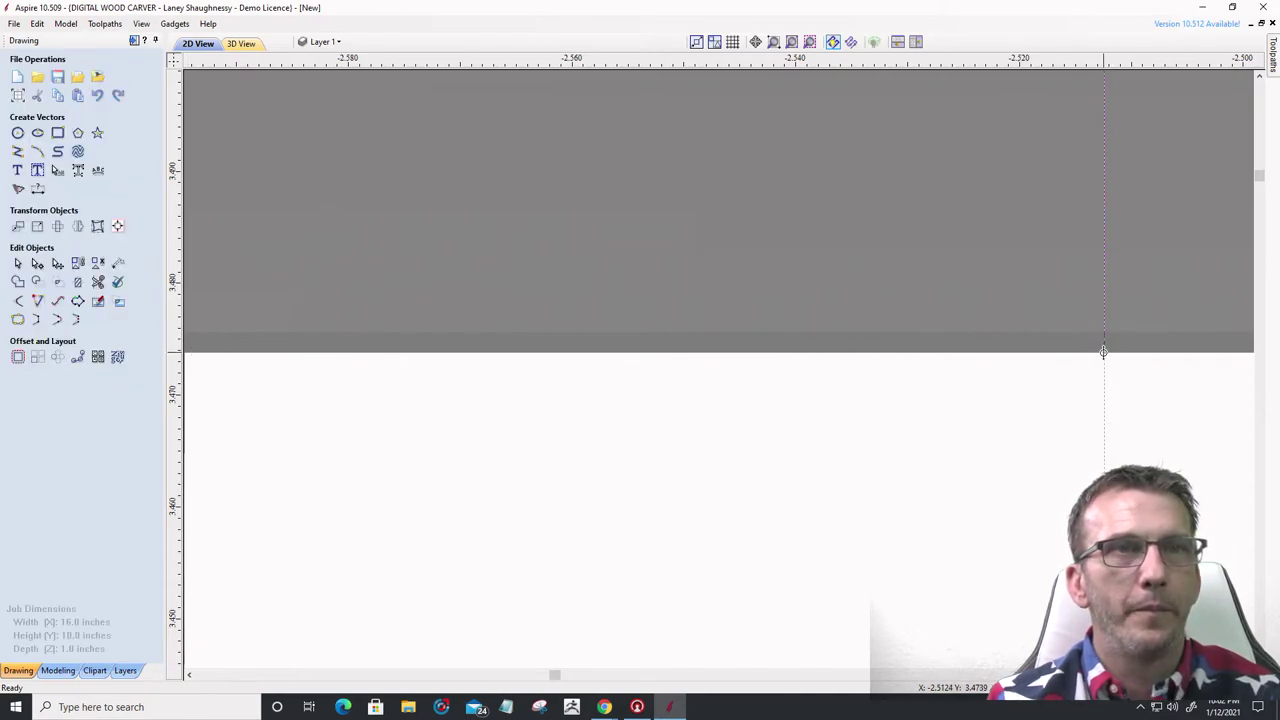
scroll(1050, 423, "down", 10)
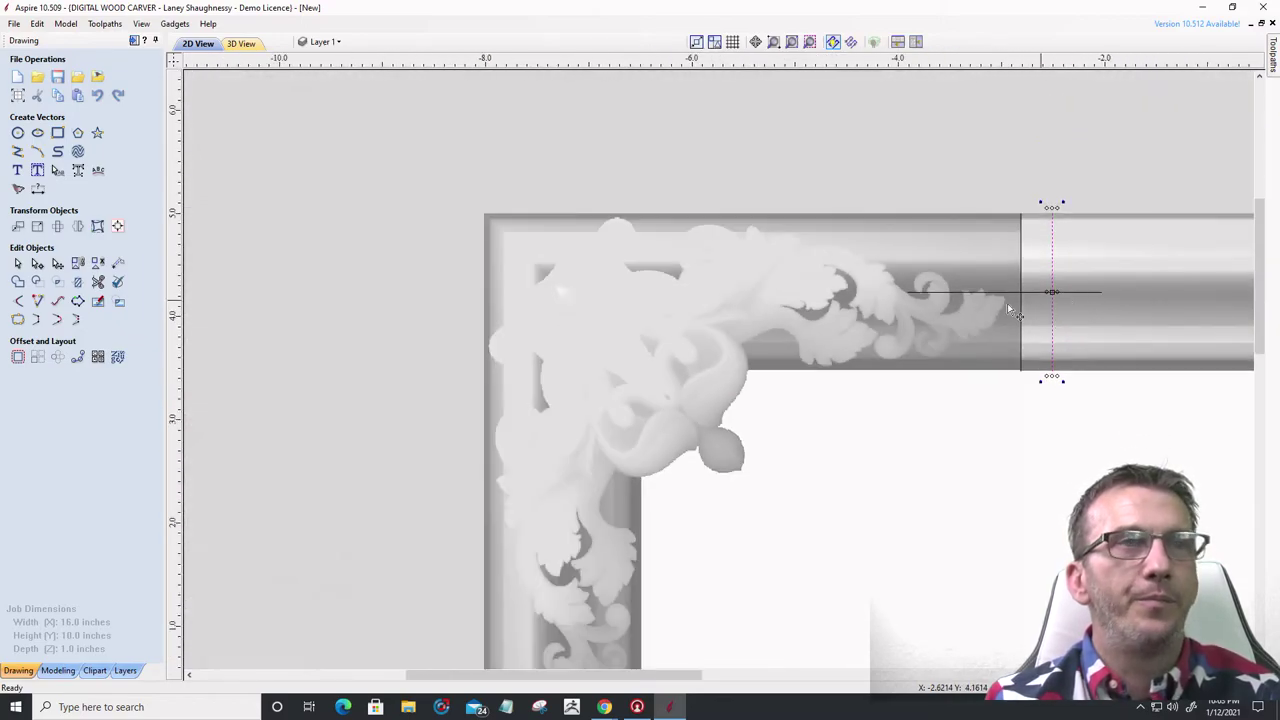
left_click(1076, 300)
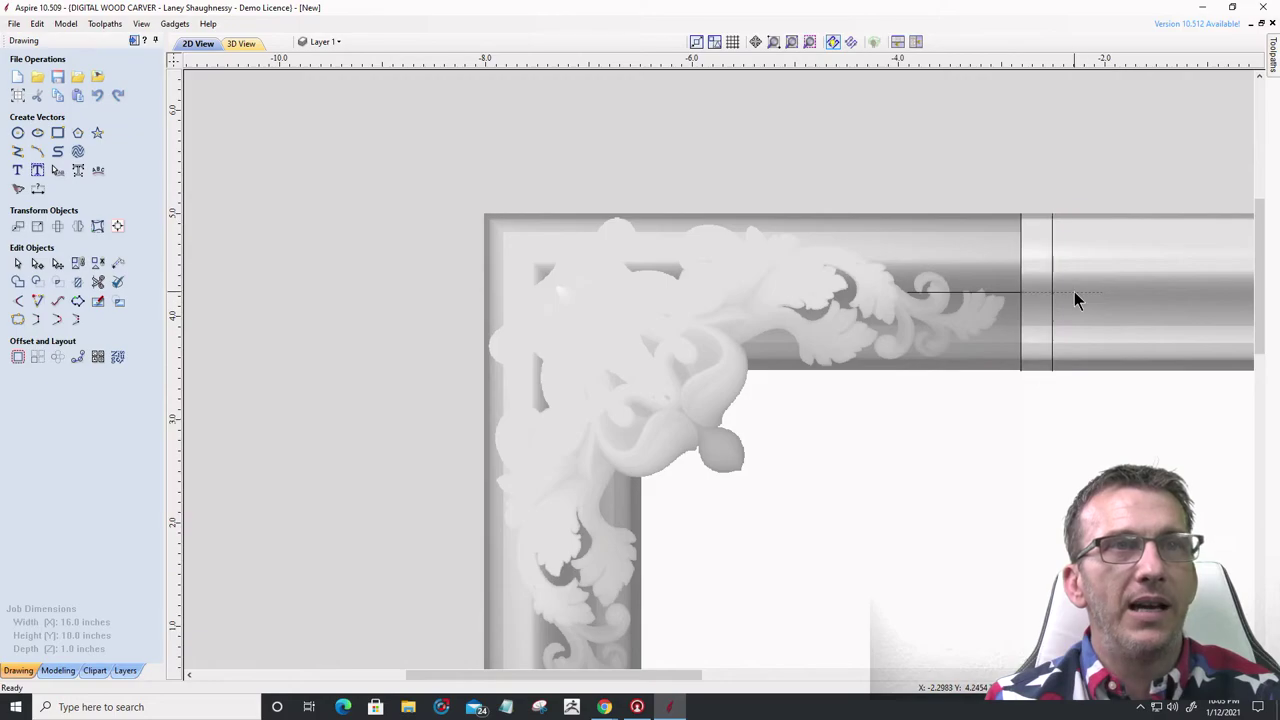
- Reposition the horizontal reference line at the corner join, extending it to about x -2.0
left_click(1037, 293)
scroll(1037, 293, "up", 8)
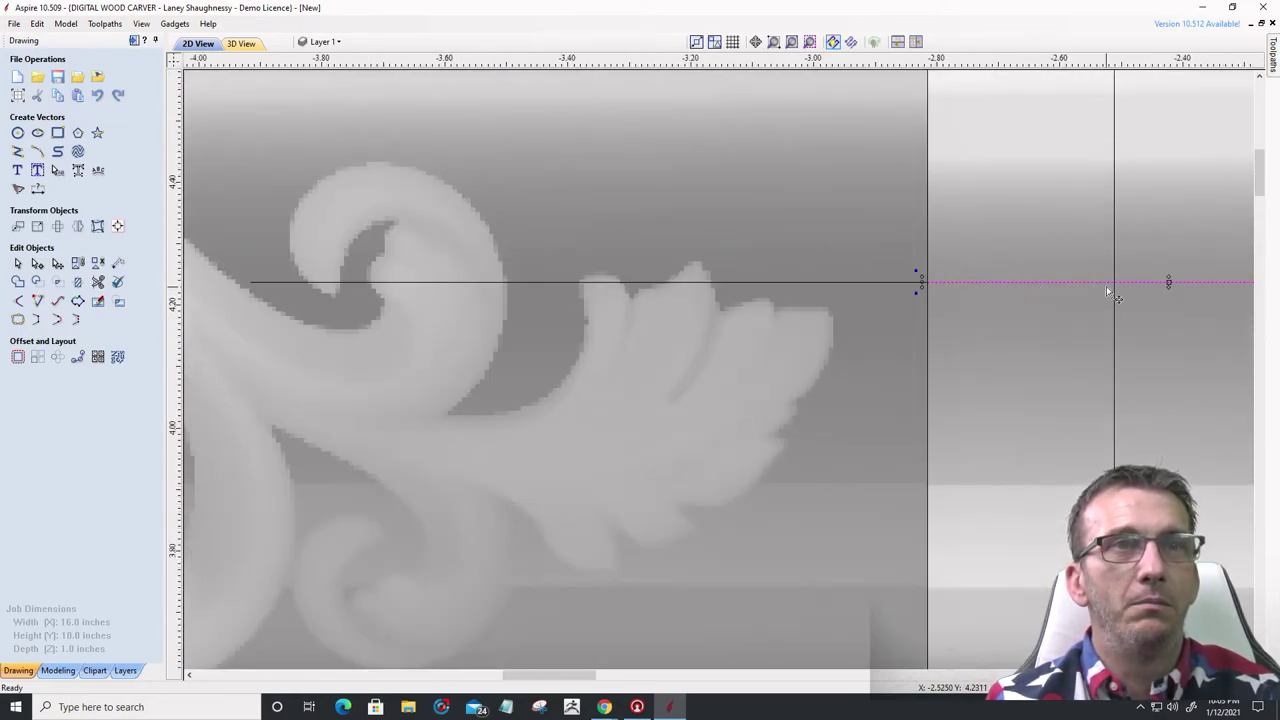
mouse_move(1111, 283)
left_mouse_down()
mouse_move(1020, 251)
mouse_move(1114, 257)
mouse_move(1112, 281)
left_mouse_up()
scroll(923, 280, "up", 10)
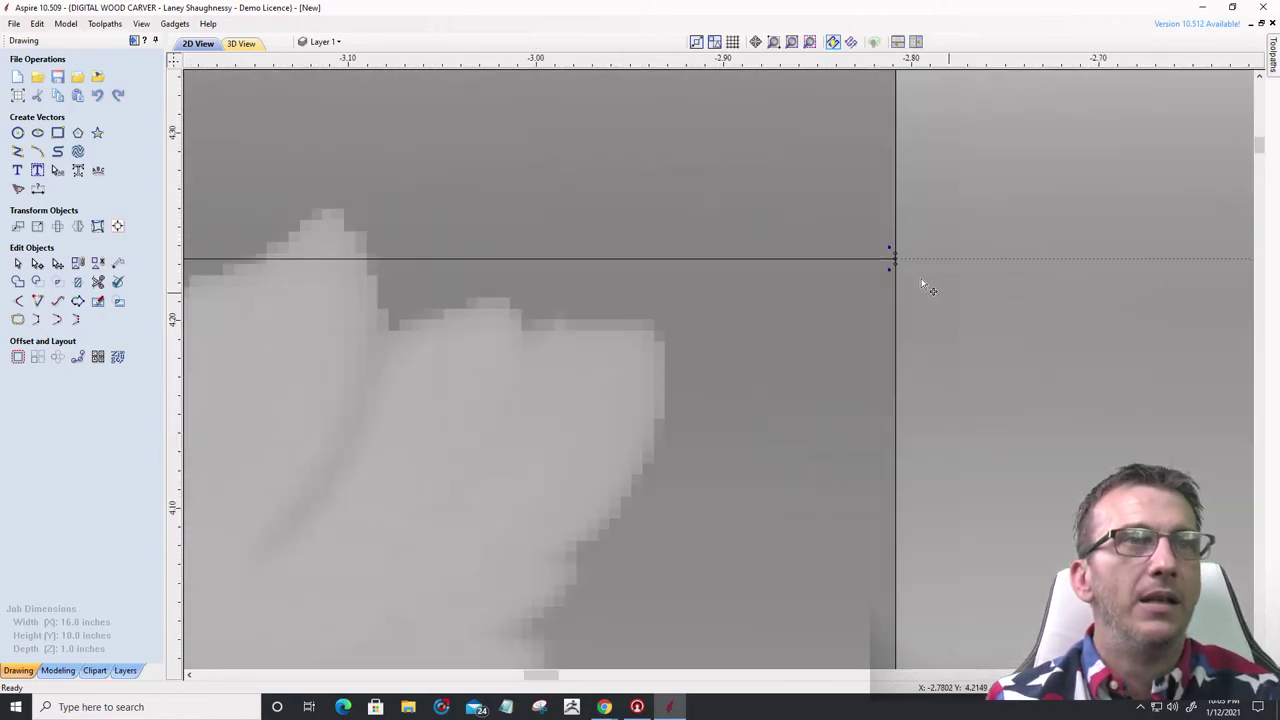
scroll(910, 234, "up", 3)
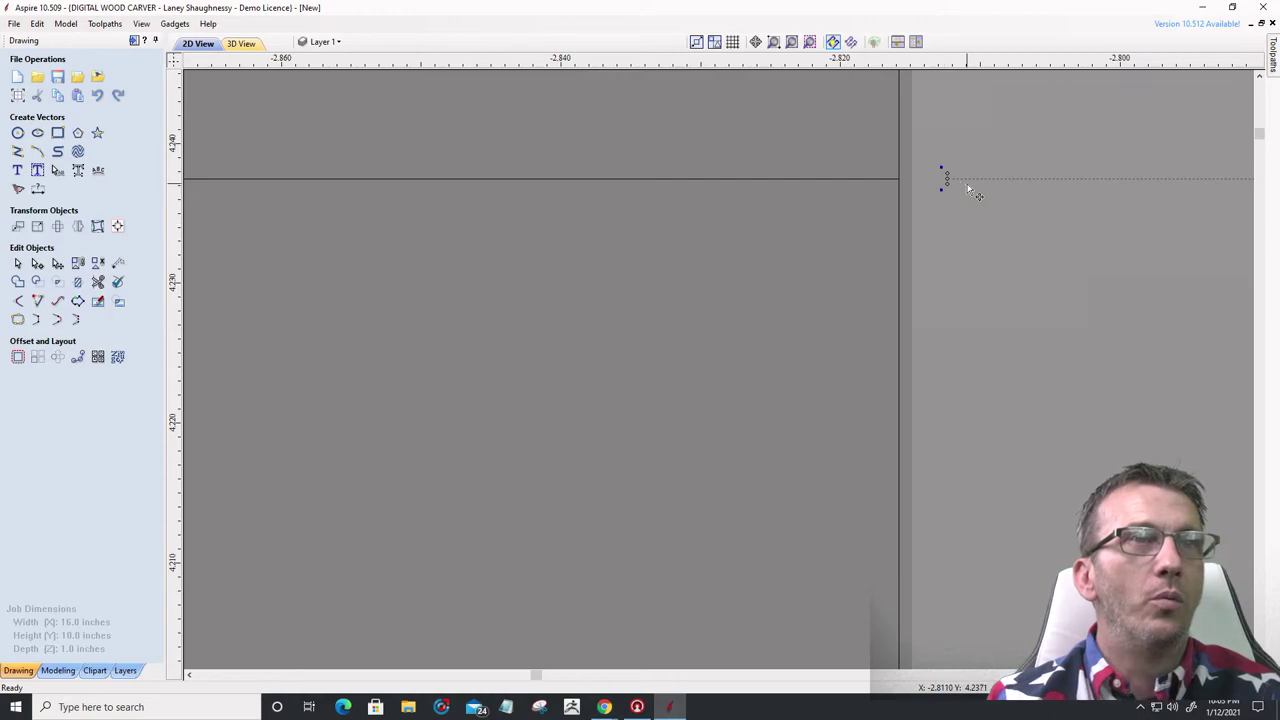
scroll(960, 310, "down", 8)
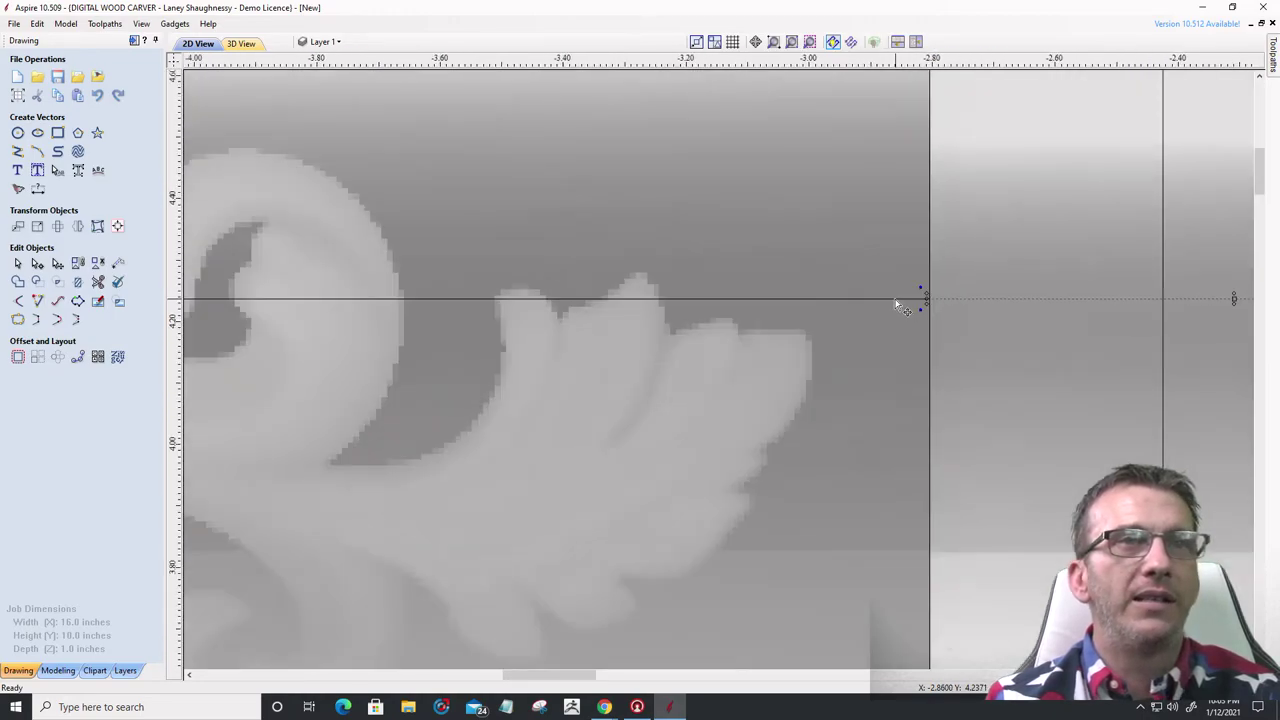
scroll(897, 303, "down", 3)
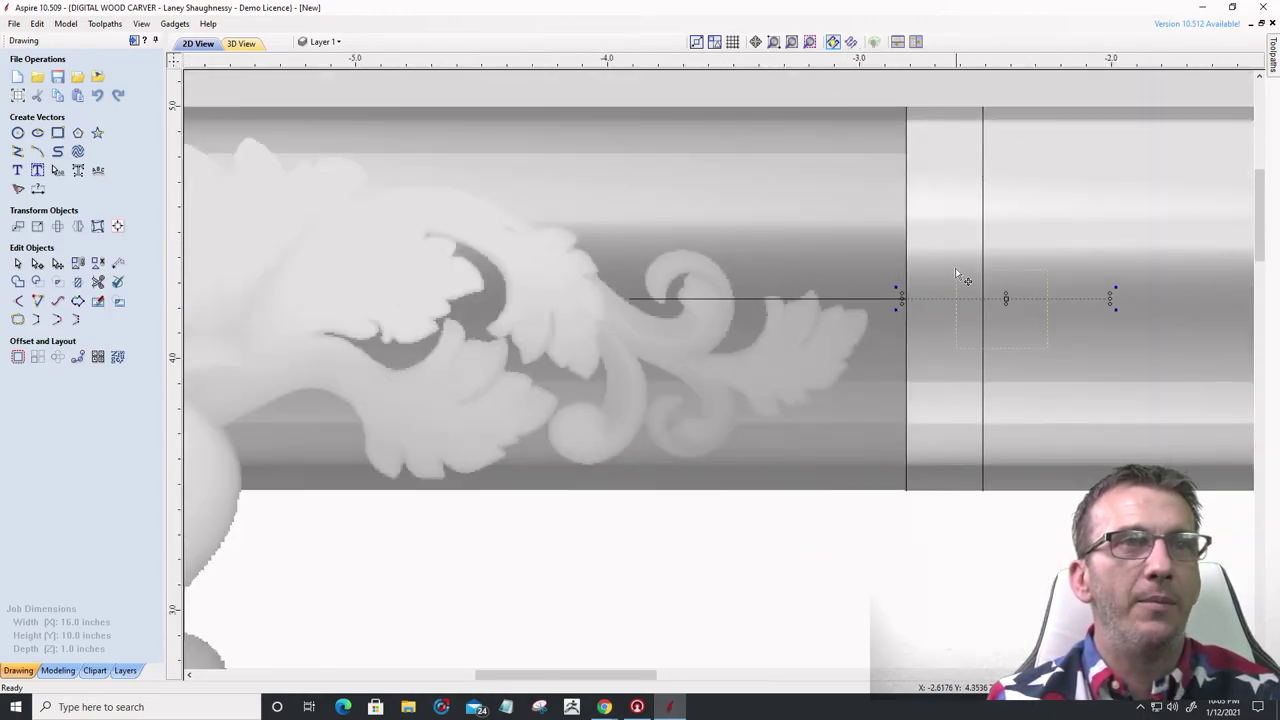
- Select the straight top moulding together with the vertical reference line
left_click(972, 285)
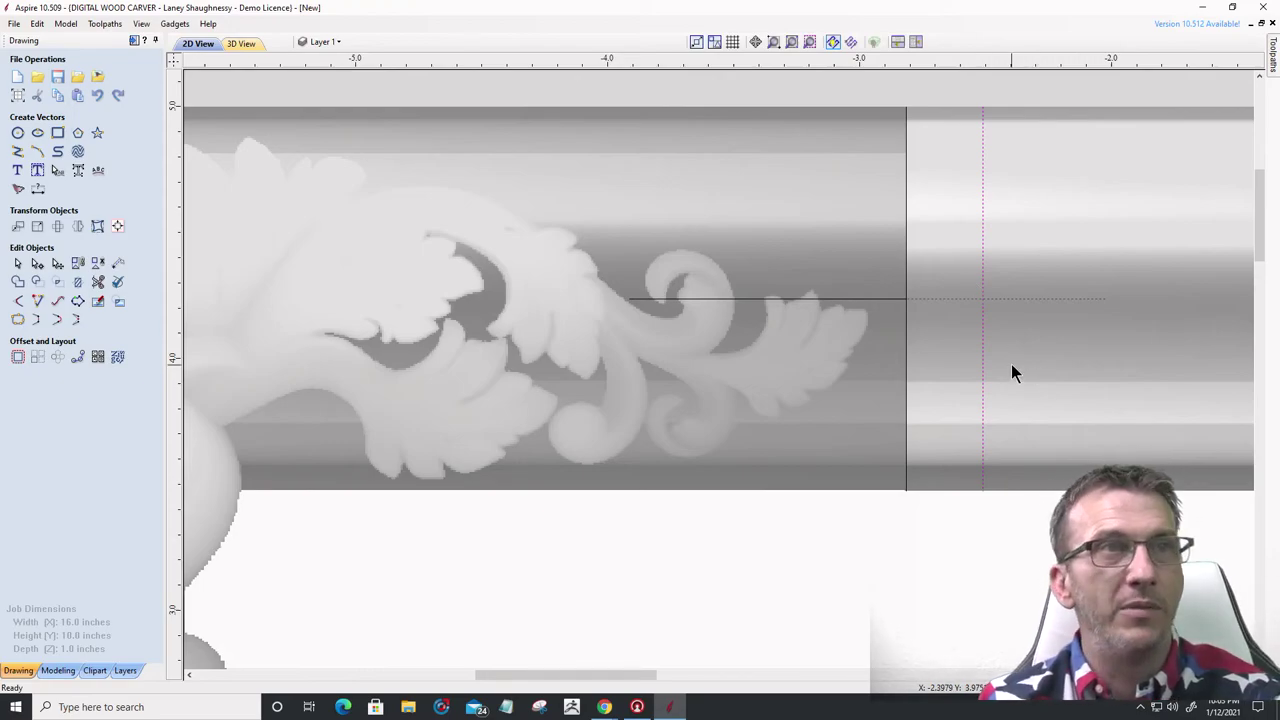
scroll(1012, 366, "down", 3)
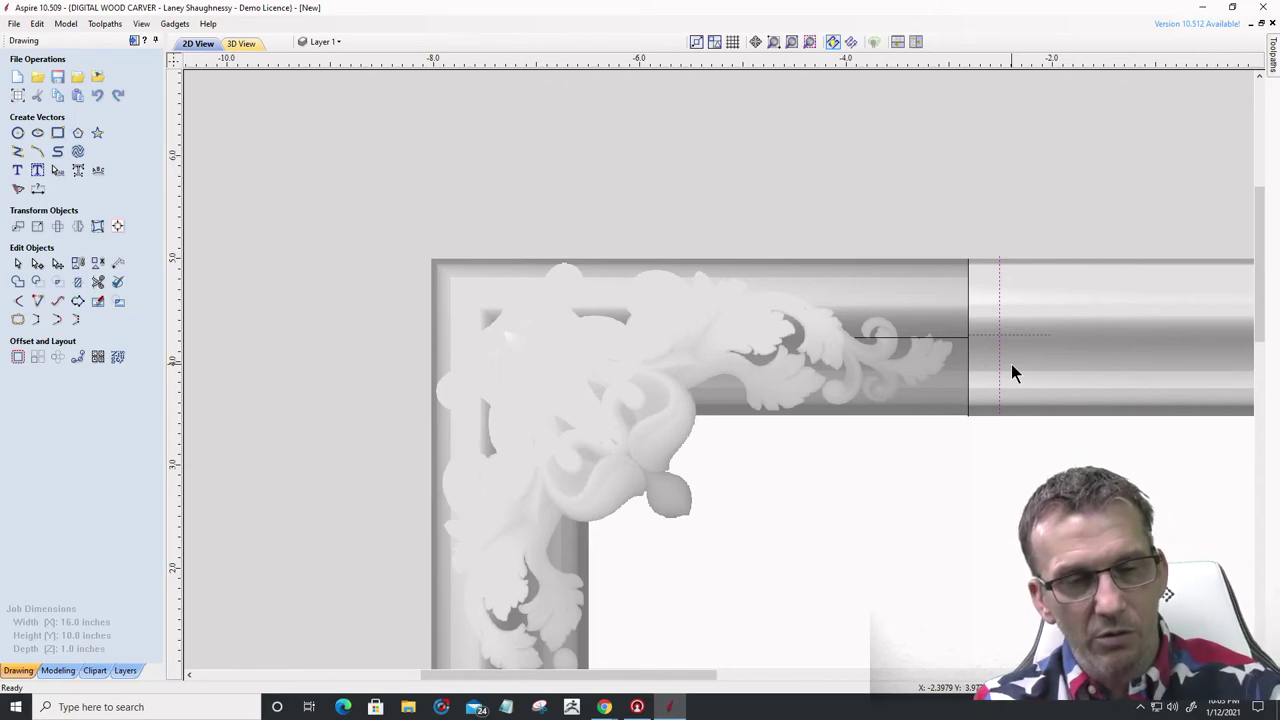
left_click(1016, 359)
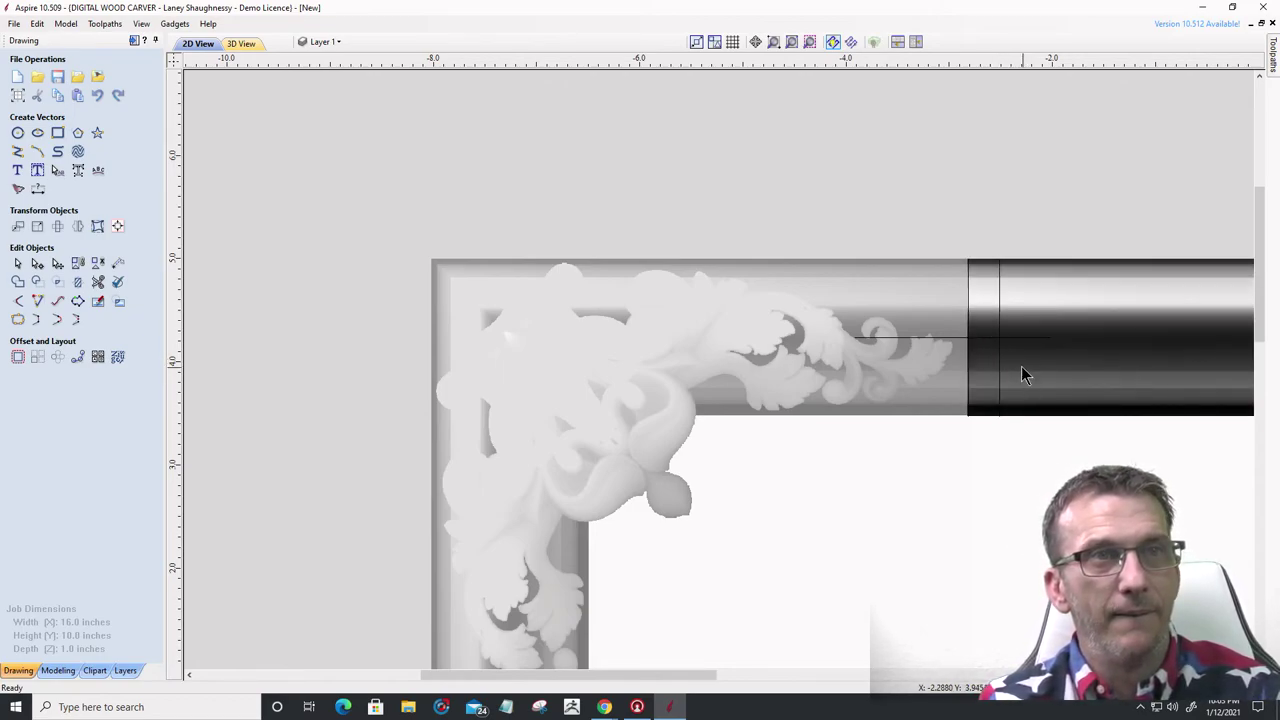
left_click(979, 320)
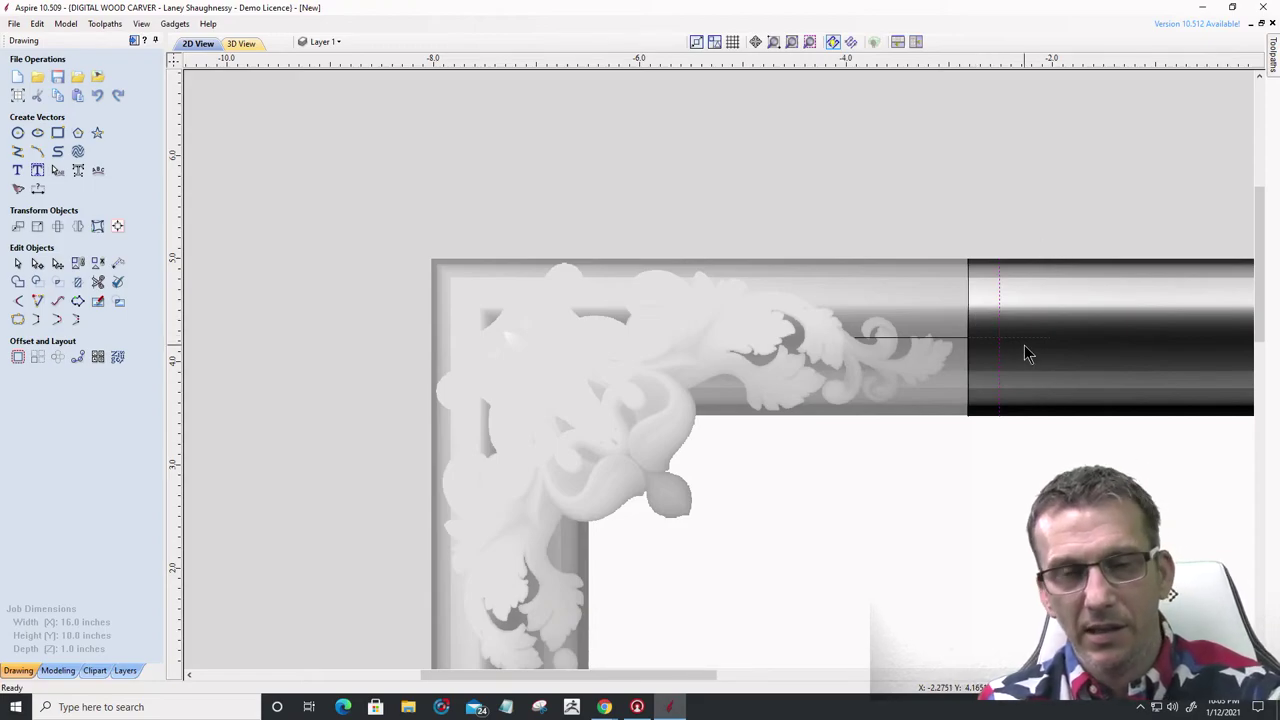
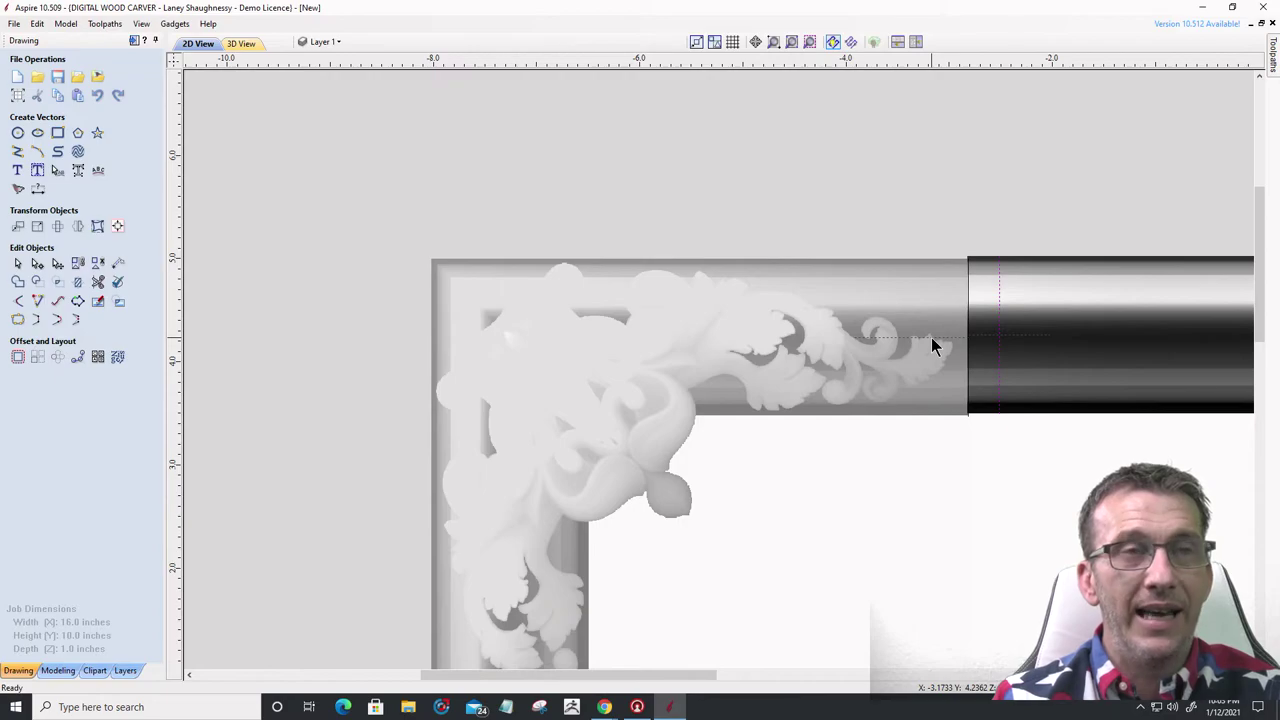
- Centre the dark moulding vertically on the carved corner with Alignment Tools, then zoom to check the joint
left_click(117, 226)
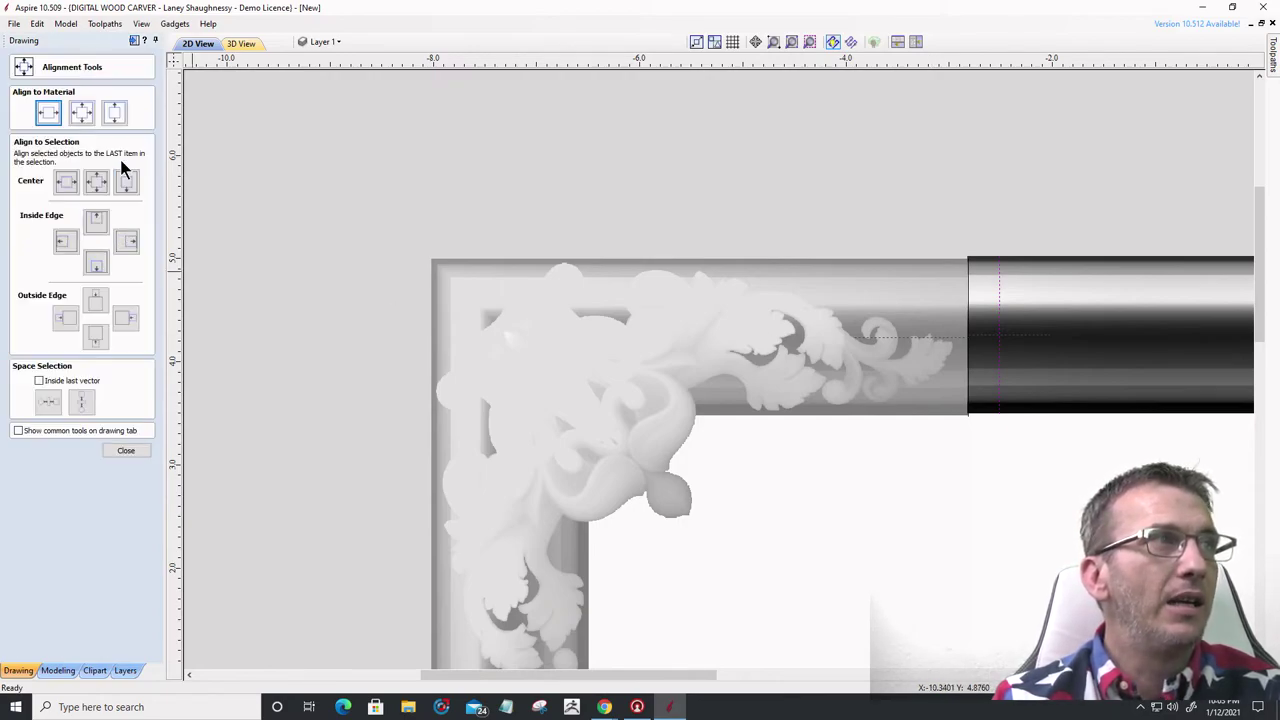
left_click(126, 183)
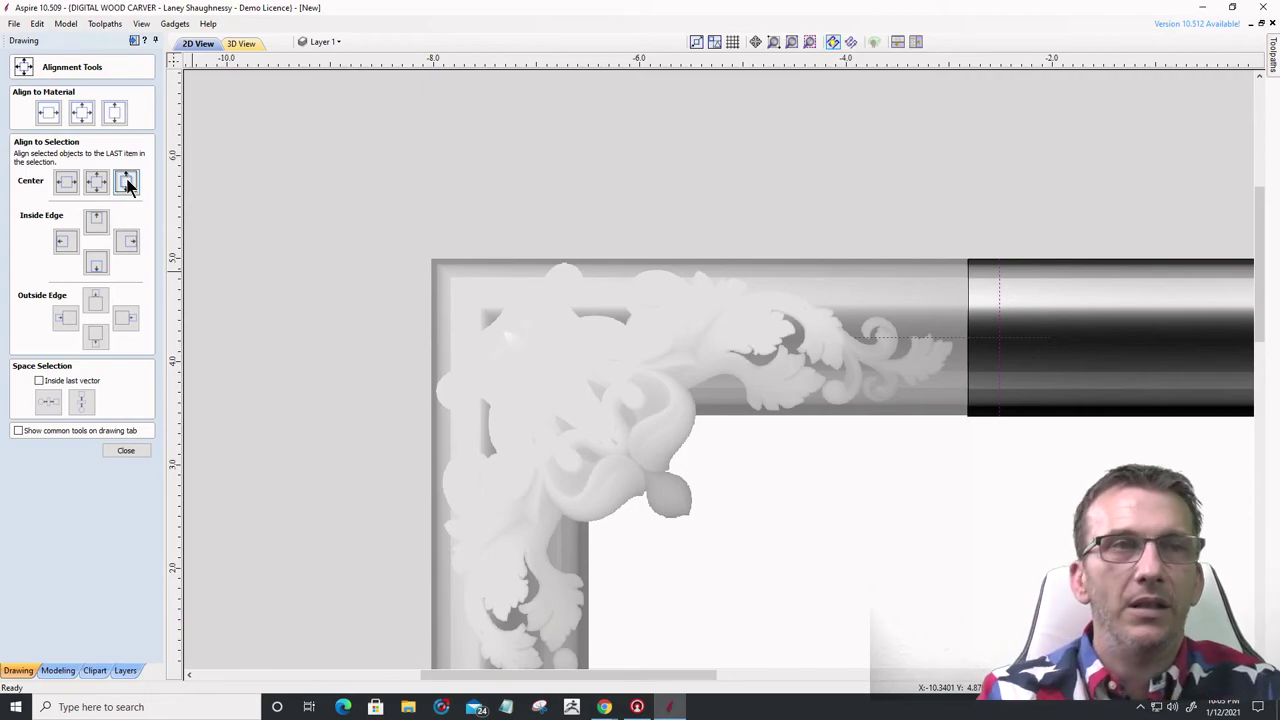
left_click(126, 182)
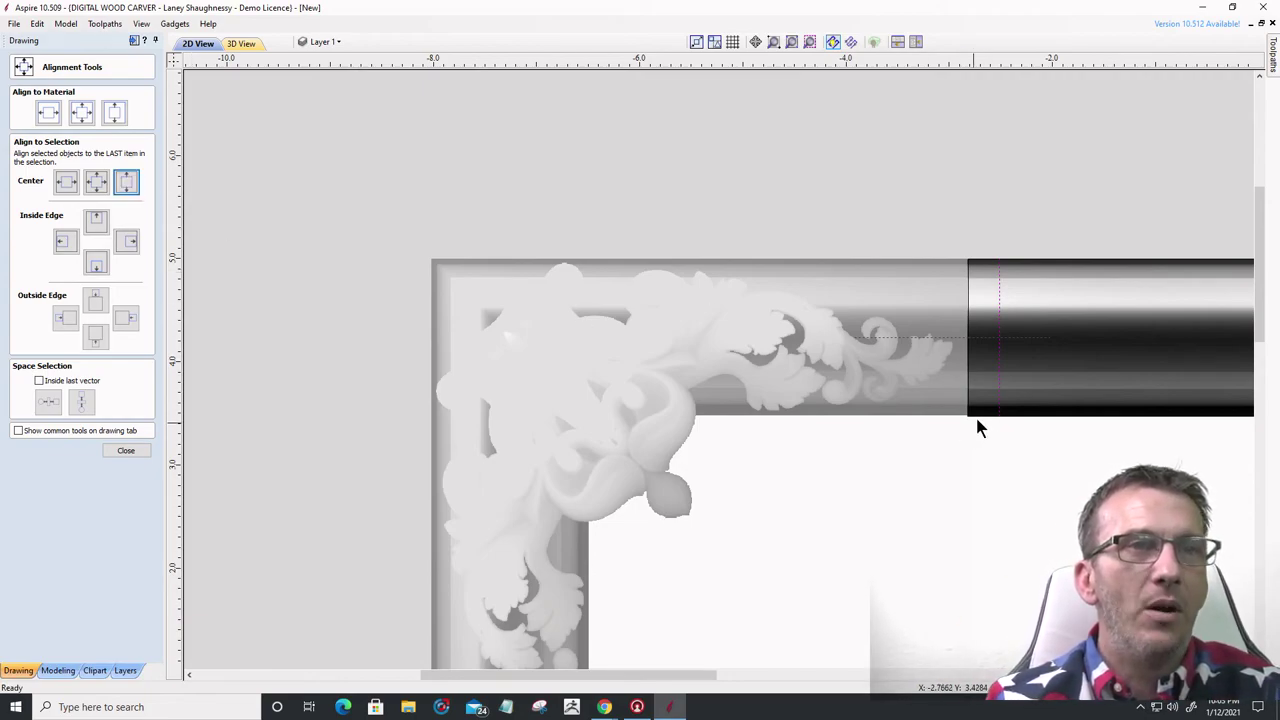
scroll(978, 428, "up", 10)
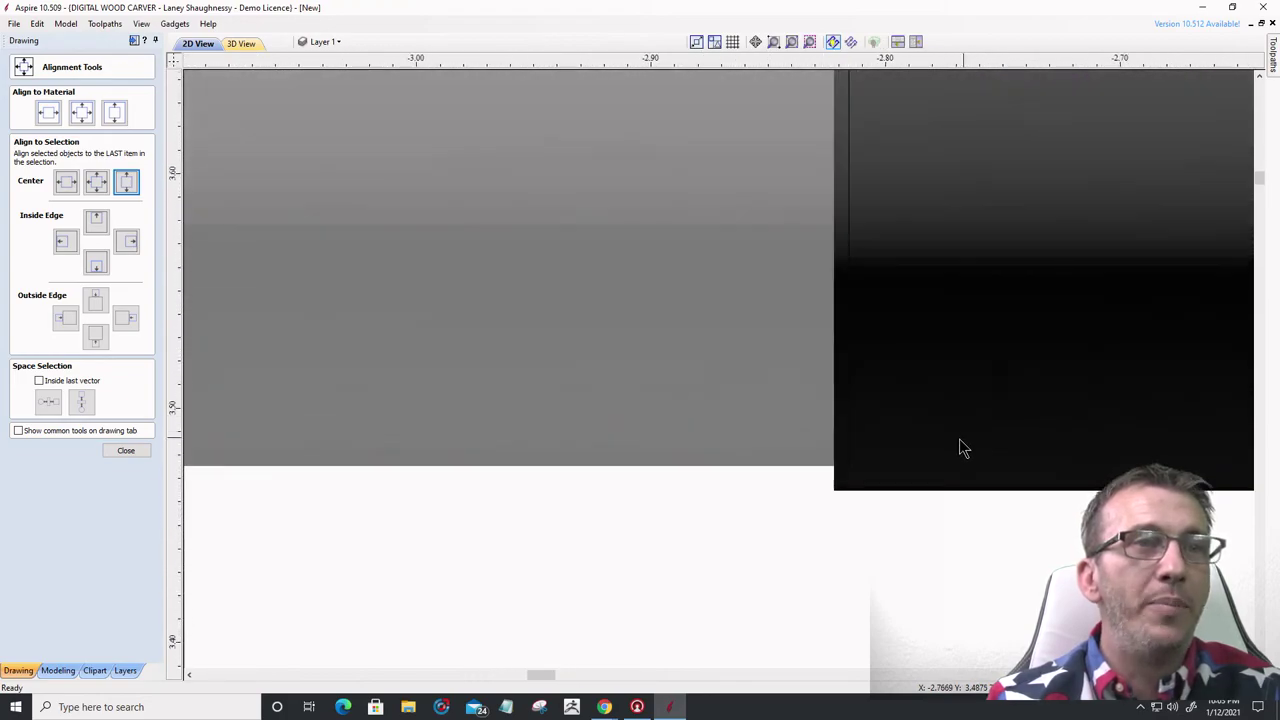
scroll(960, 449, "down", 5)
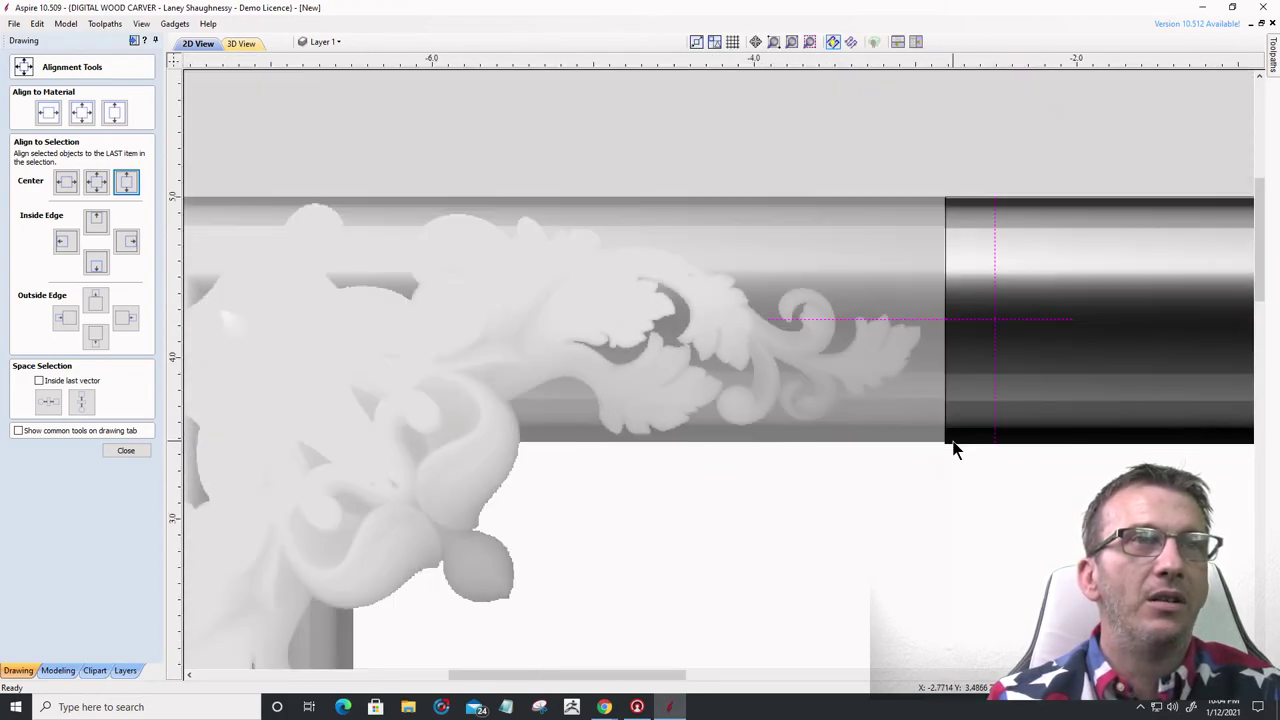
scroll(950, 347, "down", 3)
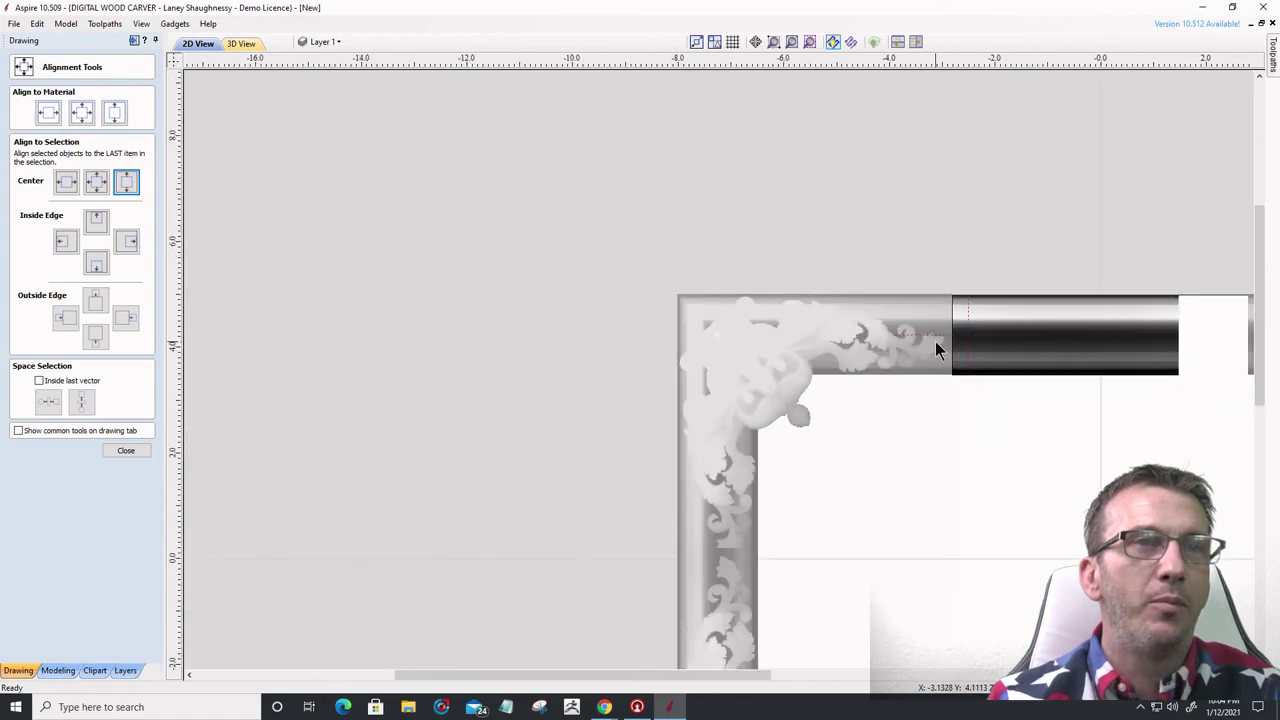
- Orbit and zoom the 3D frame model to examine the red moulding joint, then return to 2D
left_click(243, 43)
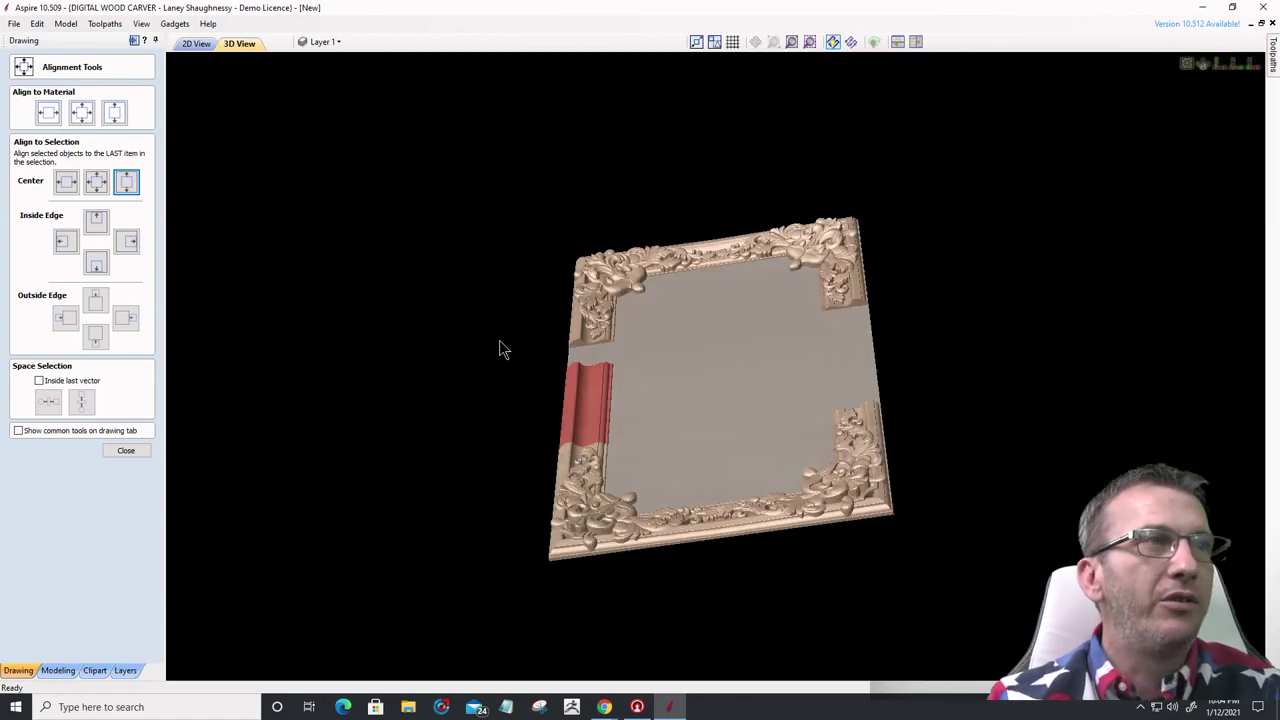
scroll(579, 465, "up", 6)
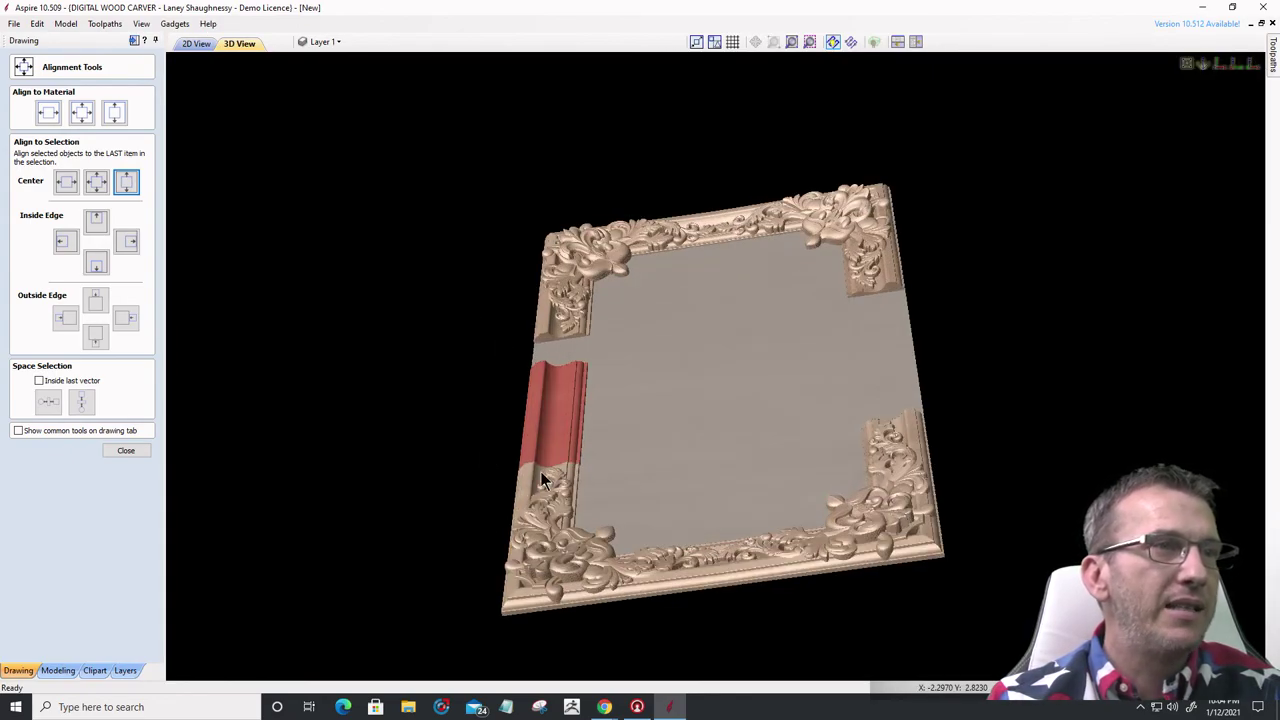
left_click_drag(883, 449, 896, 432)
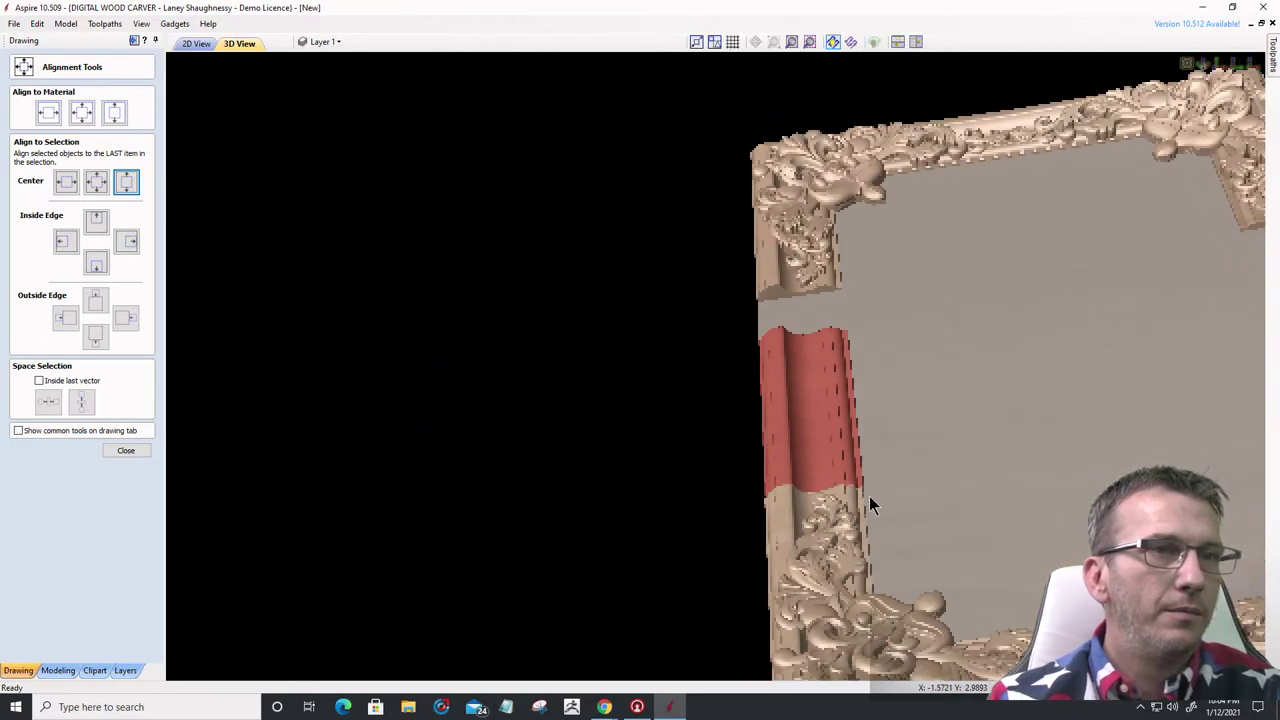
left_click_drag(869, 496, 864, 496)
scroll(864, 496, "up", 5)
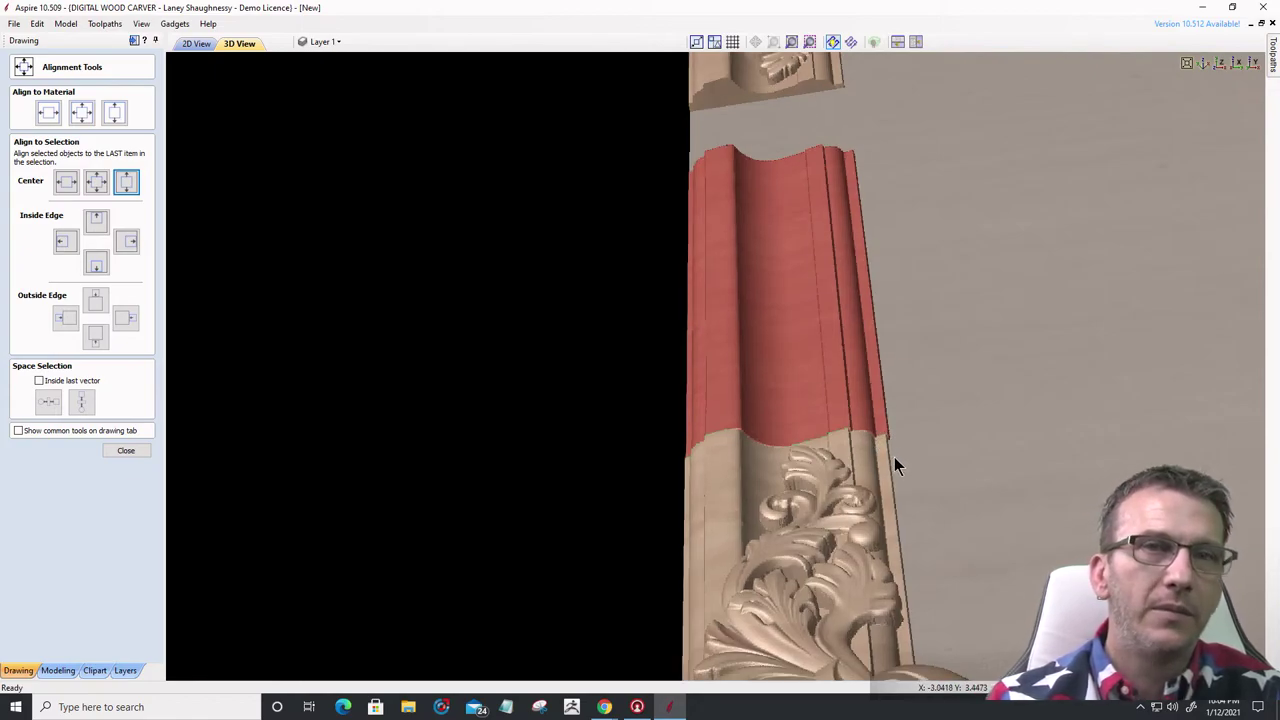
scroll(881, 445, "up", 2)
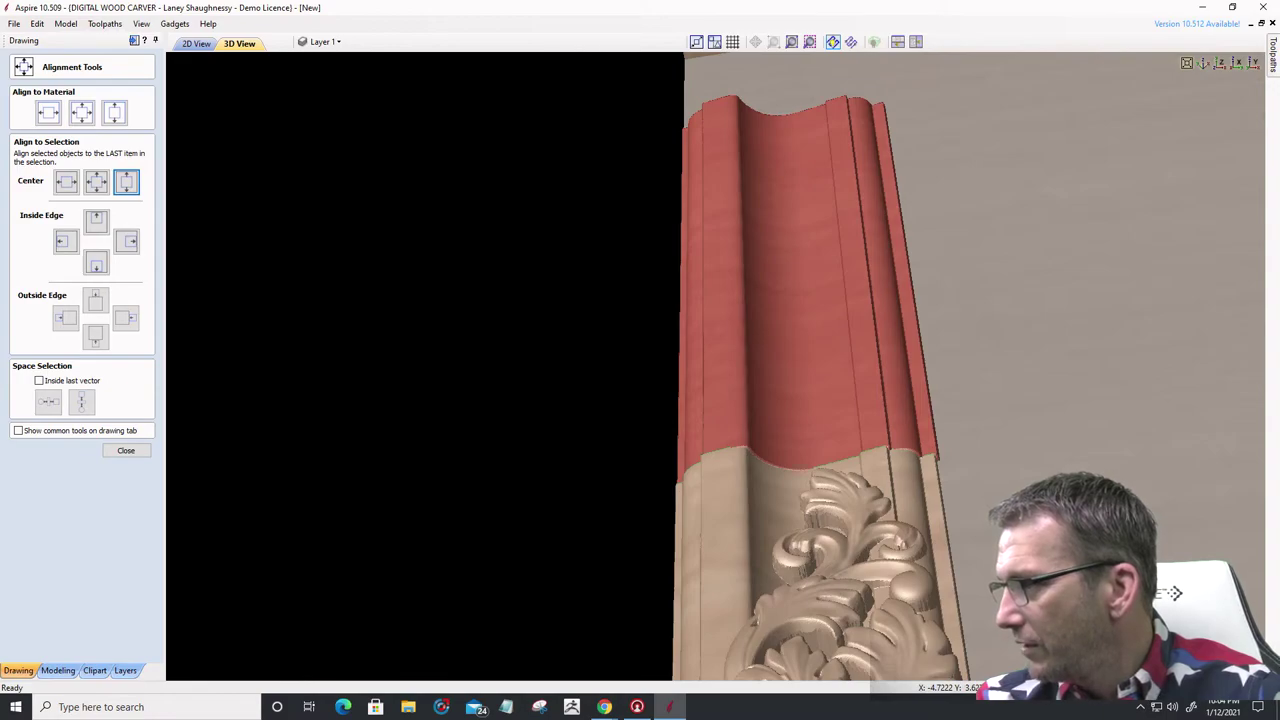
left_click_drag(1175, 593, 206, 626)
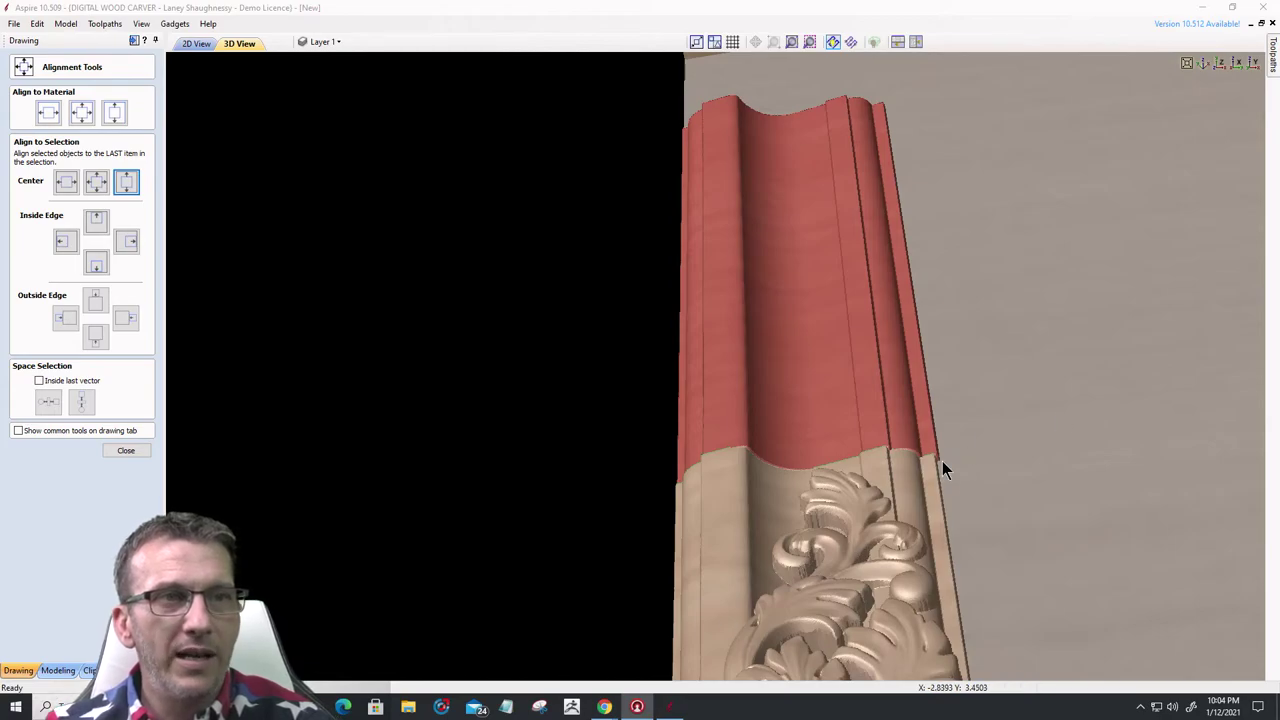
left_click(207, 46)
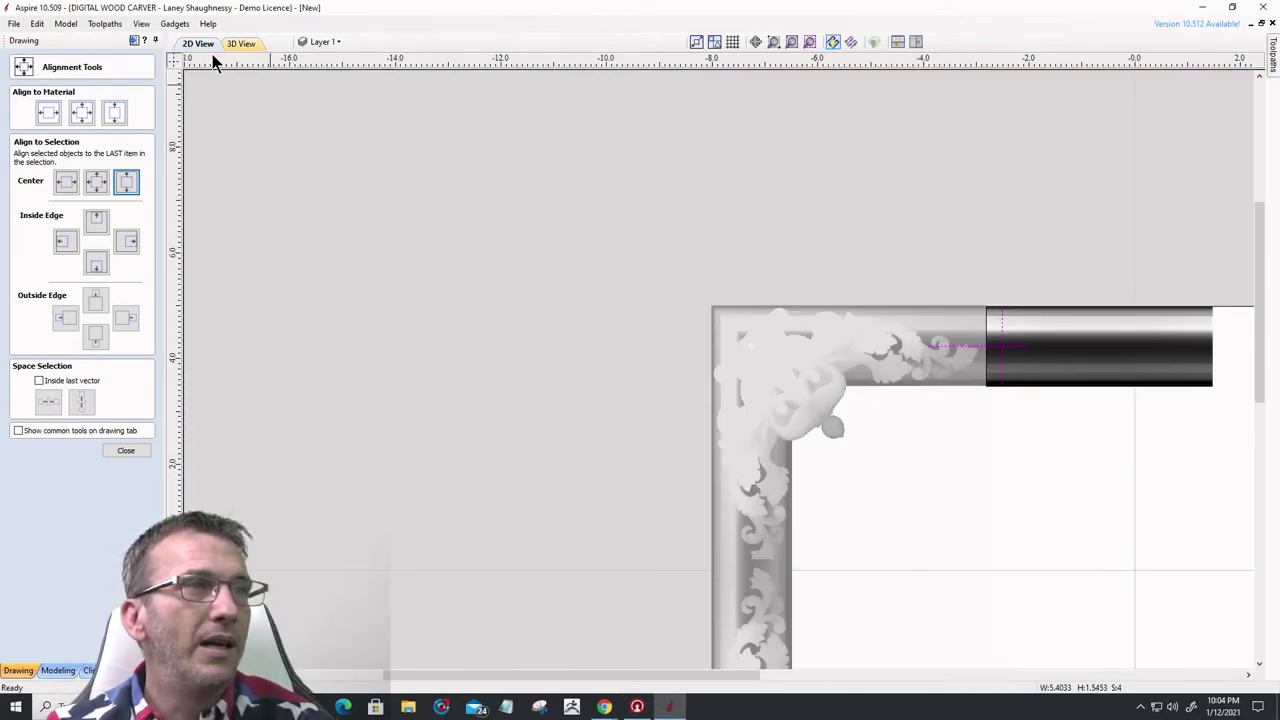
- Select the carved corner and vertical joint line, zoom in on the joint, and close Alignment Tools
left_click(899, 385)
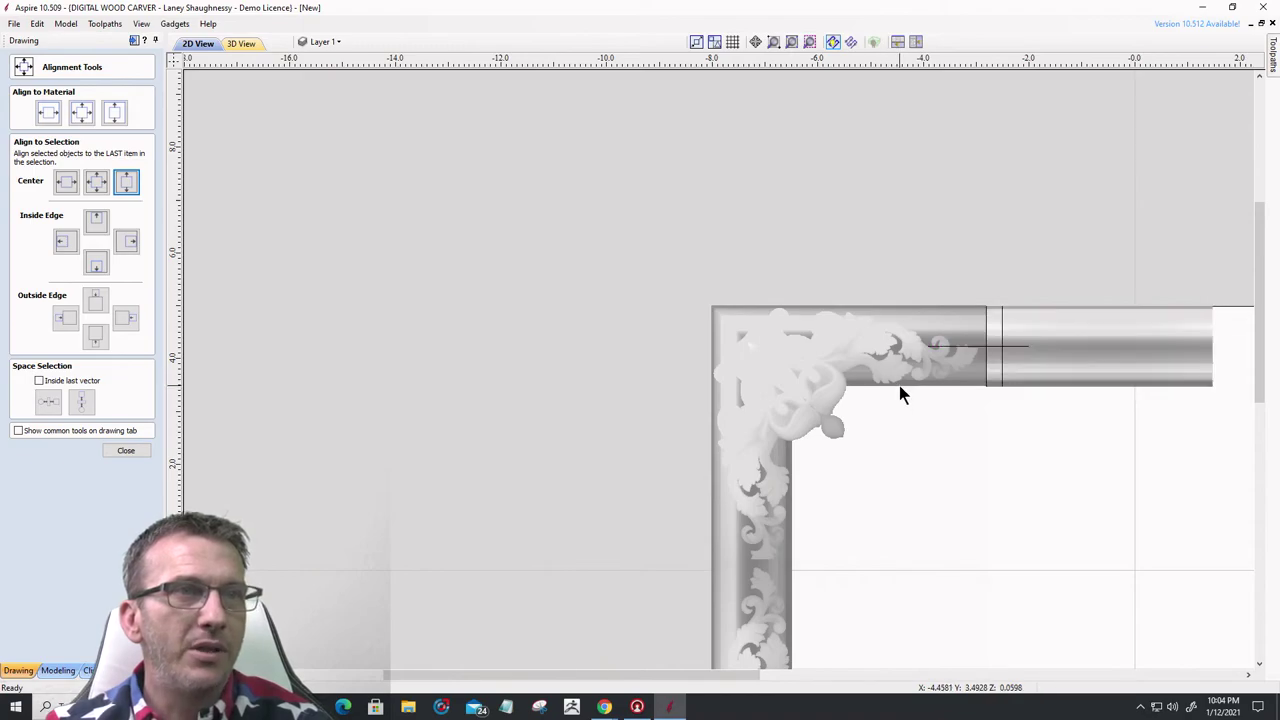
left_click(986, 365)
scroll(985, 340, "up", 3)
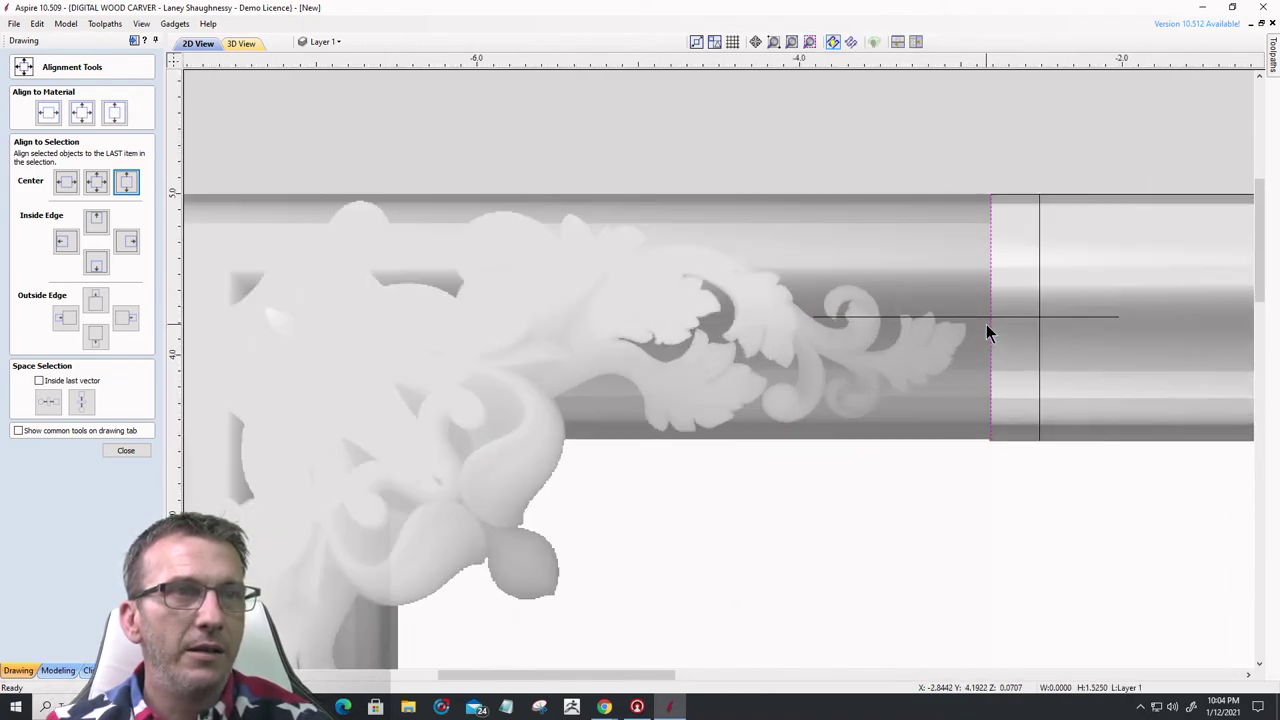
scroll(990, 438, "up", 5)
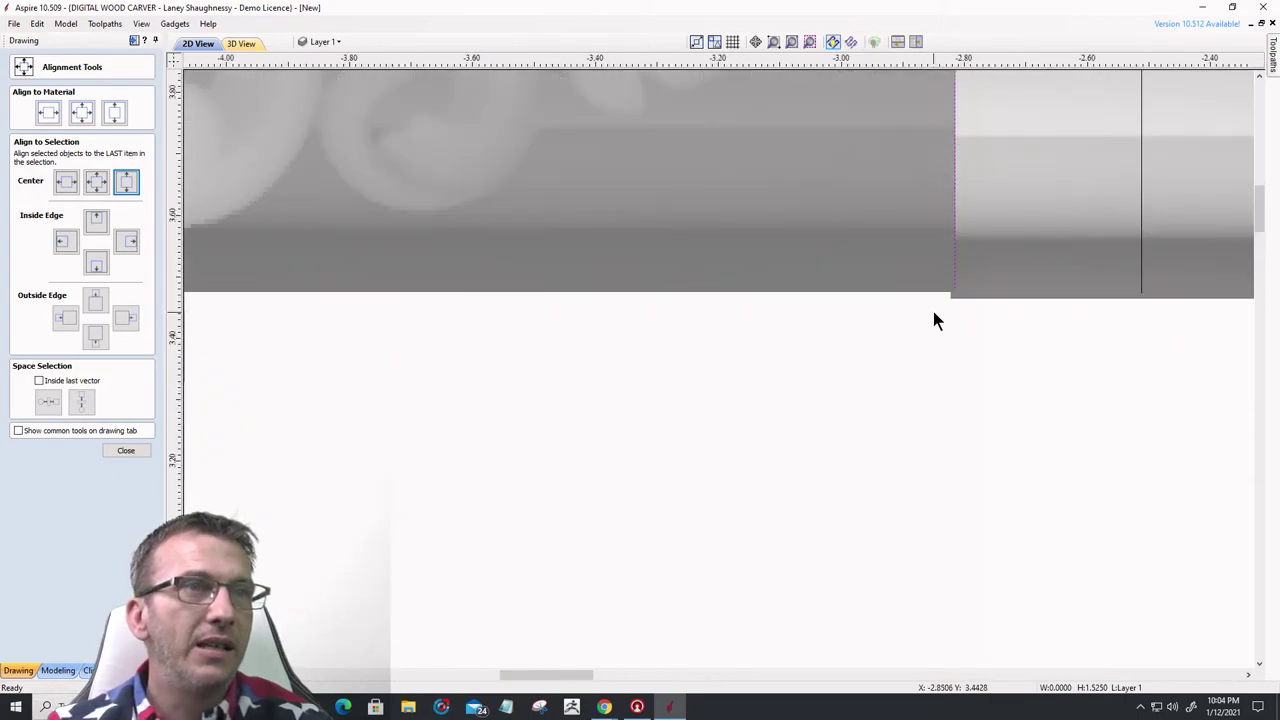
scroll(937, 305, "up", 3)
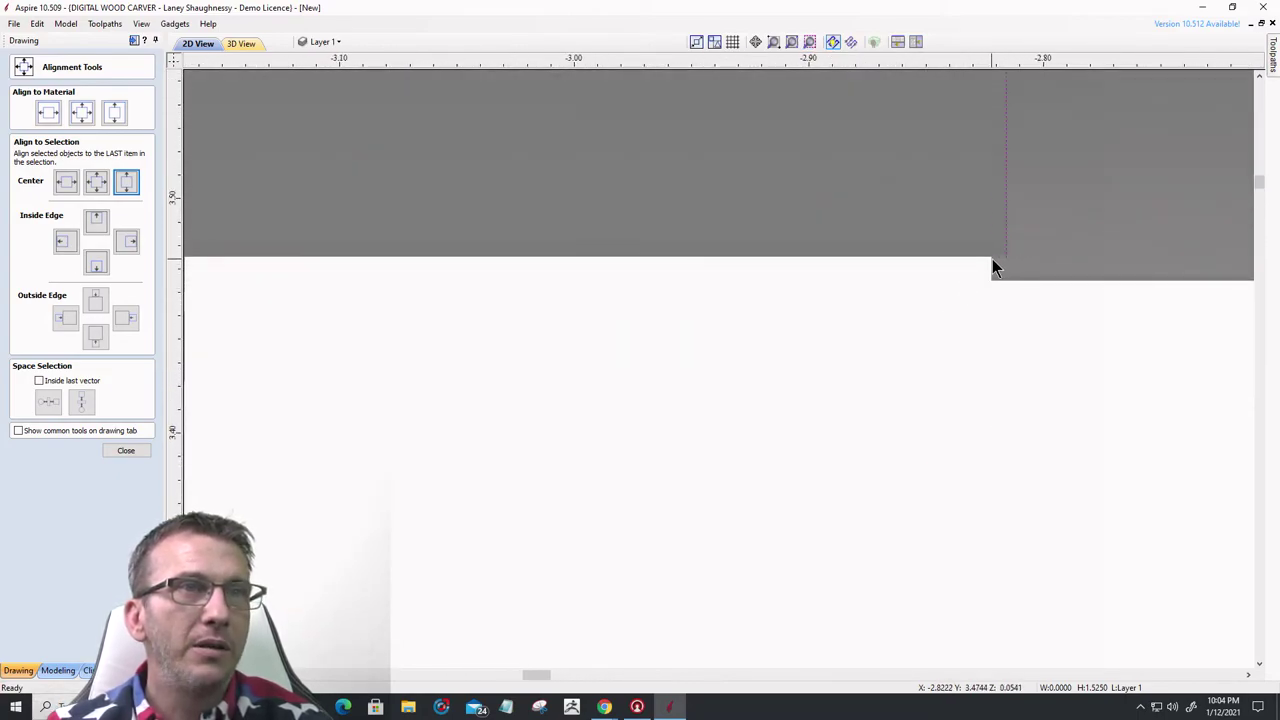
scroll(1004, 262, "up", 3)
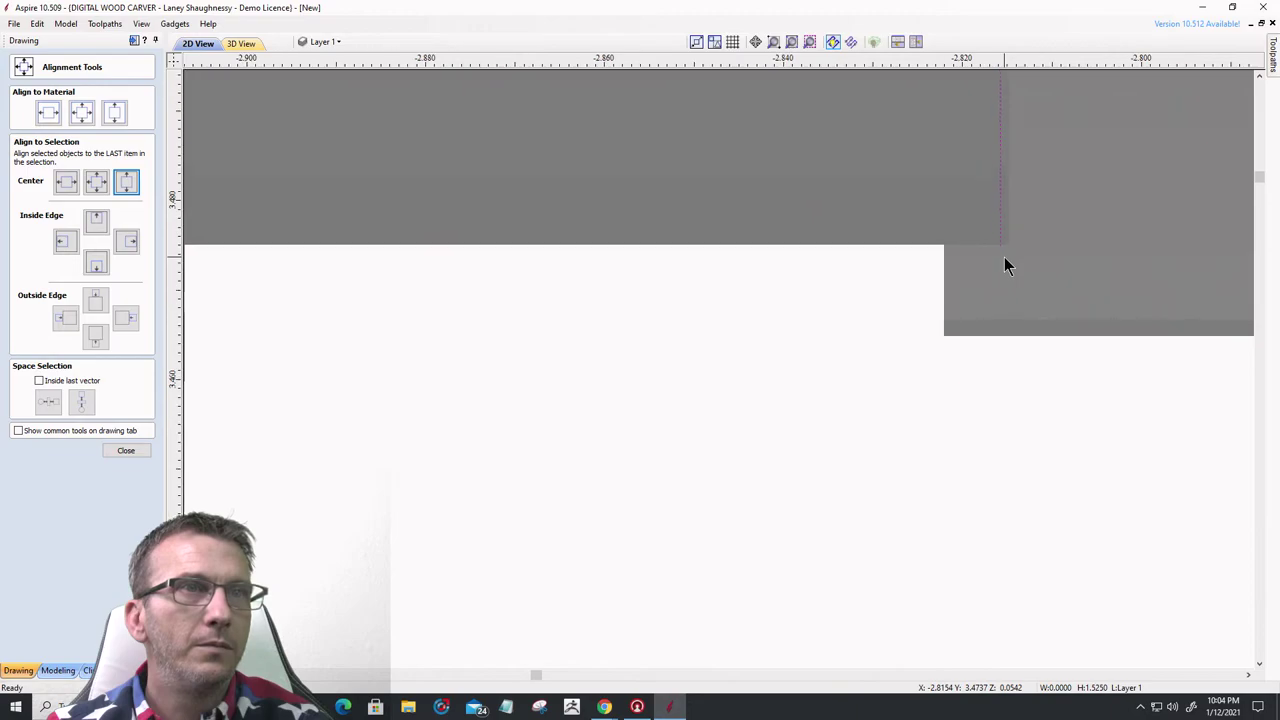
scroll(1004, 262, "down", 6)
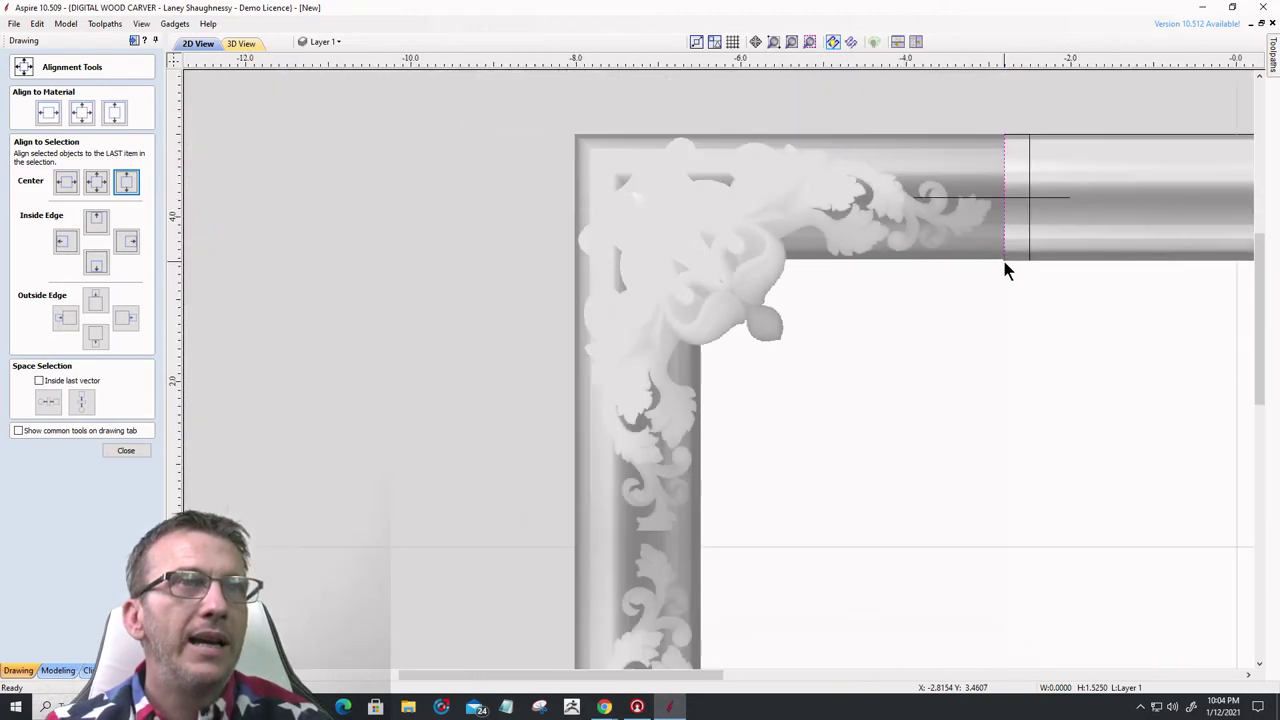
scroll(905, 262, "up", 1)
left_click(124, 450)
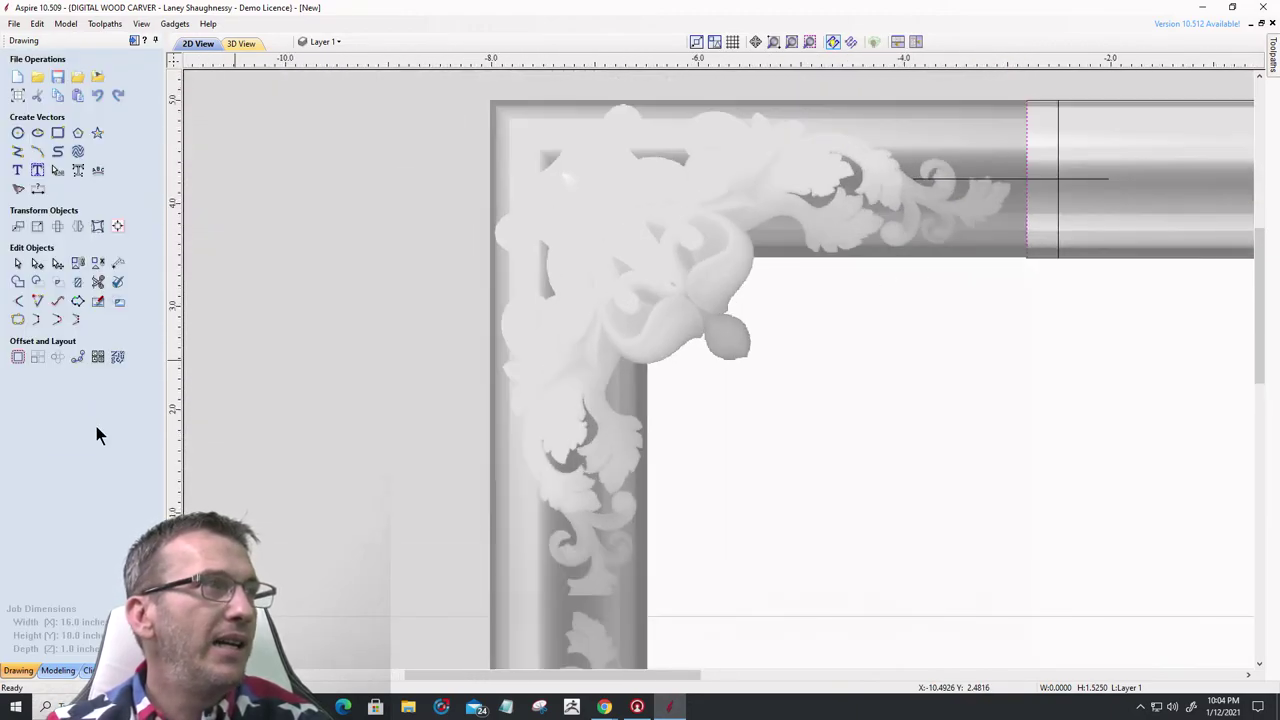
- Resize the right-hand straight moulding piece to a height of 1.525 inches in Set Size
left_click(37, 227)
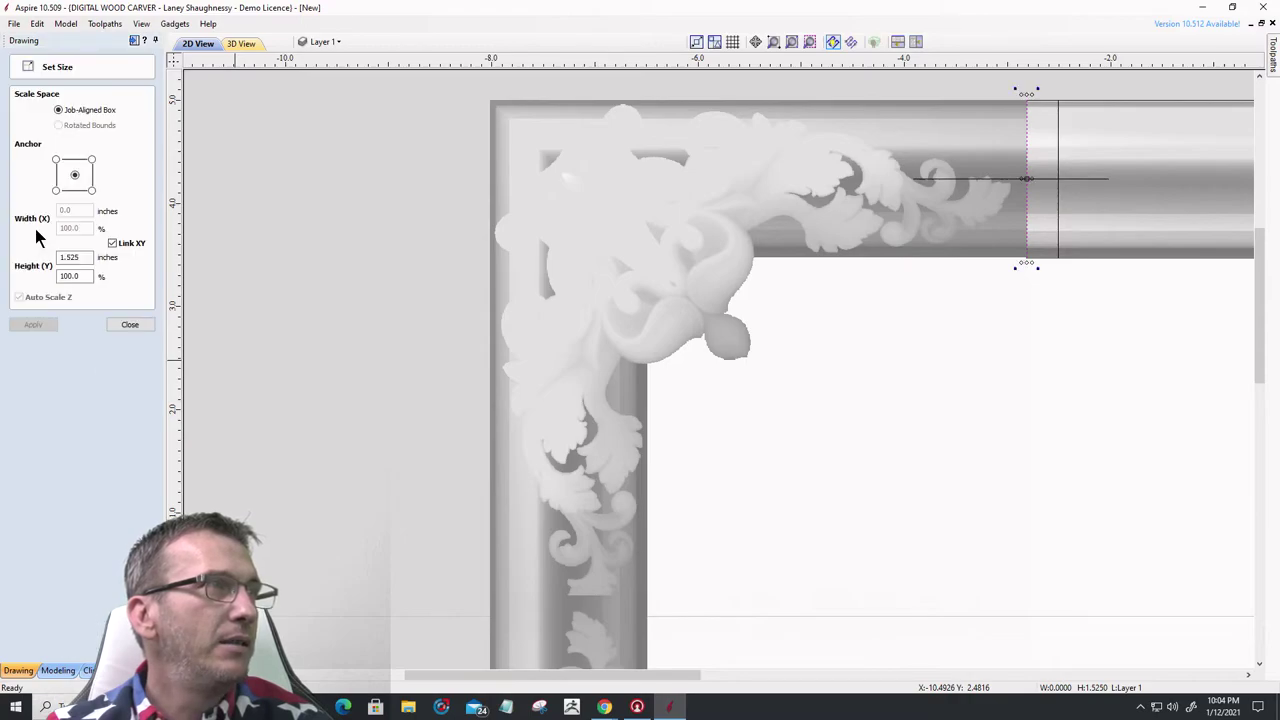
double_click(88, 257)
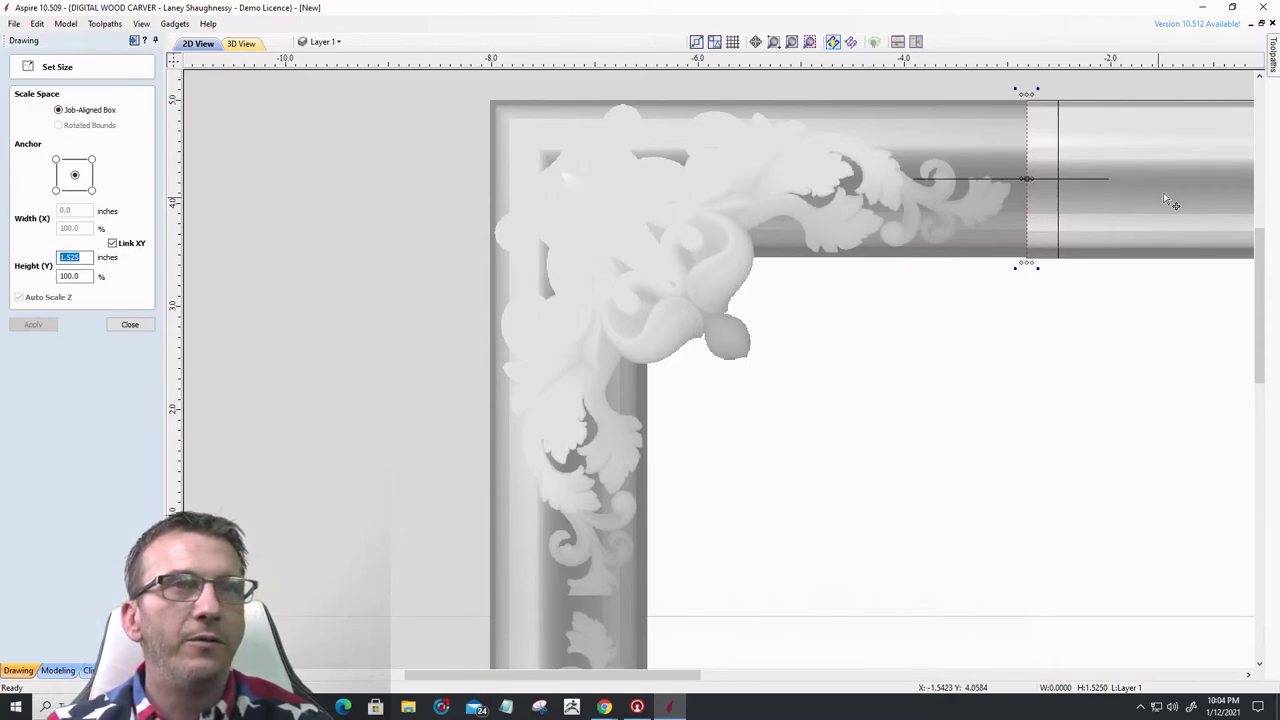
left_click(1193, 182)
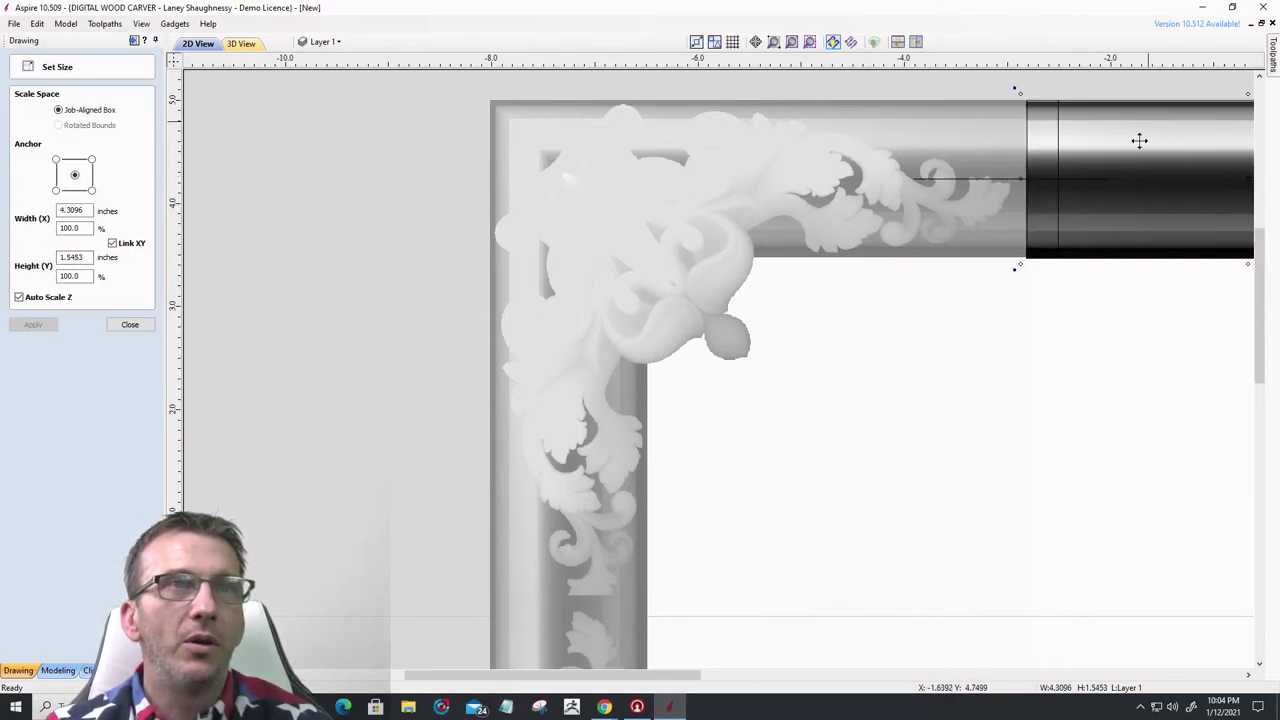
double_click(72, 257)
type("1.54")
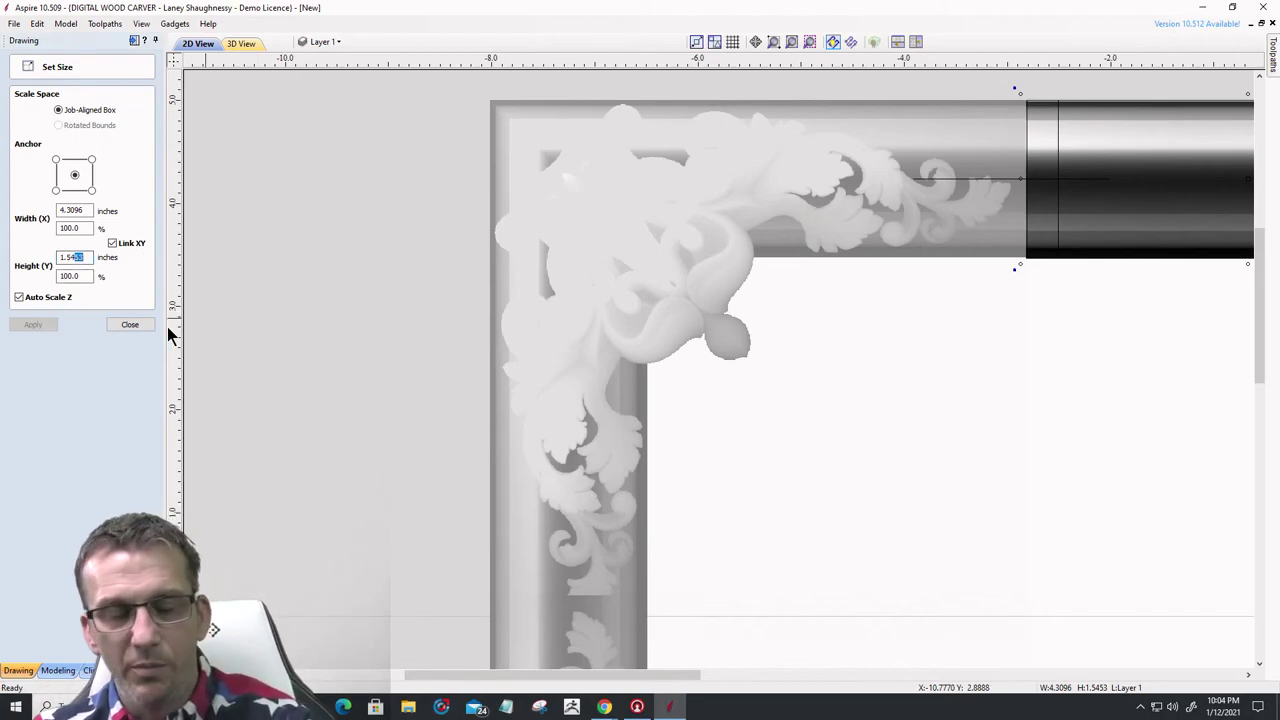
key("BackSpace")
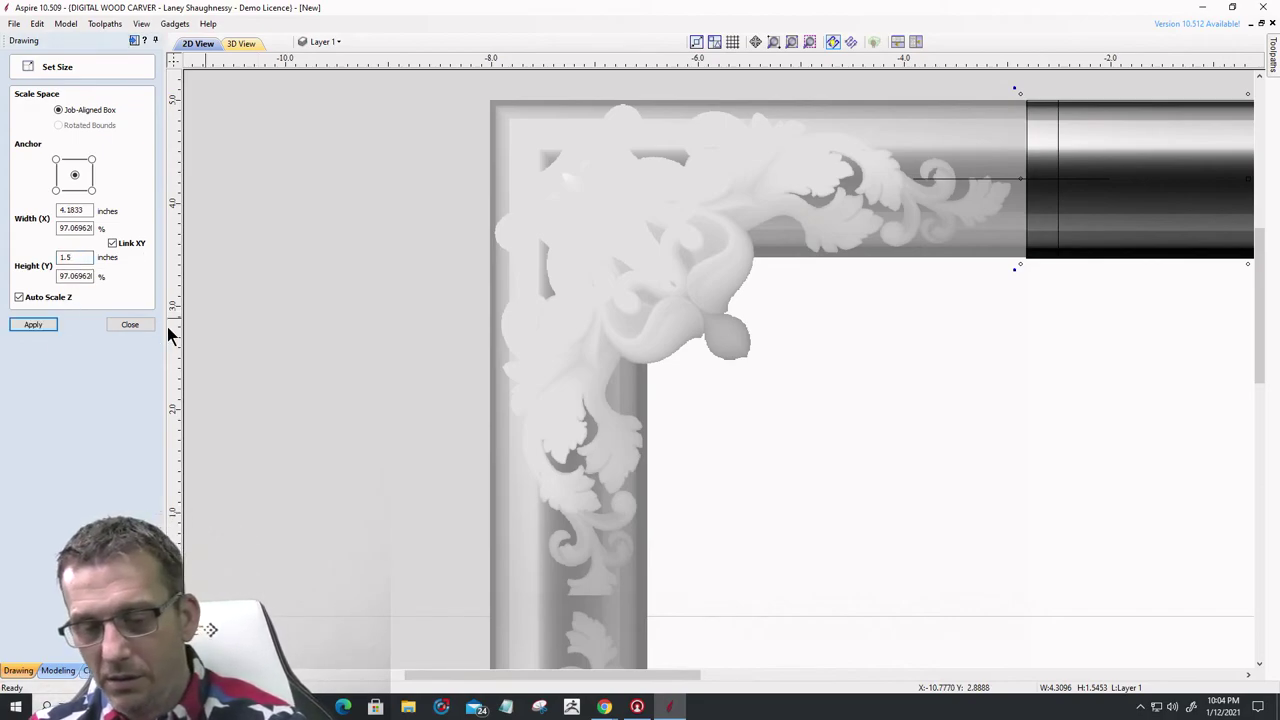
type("25")
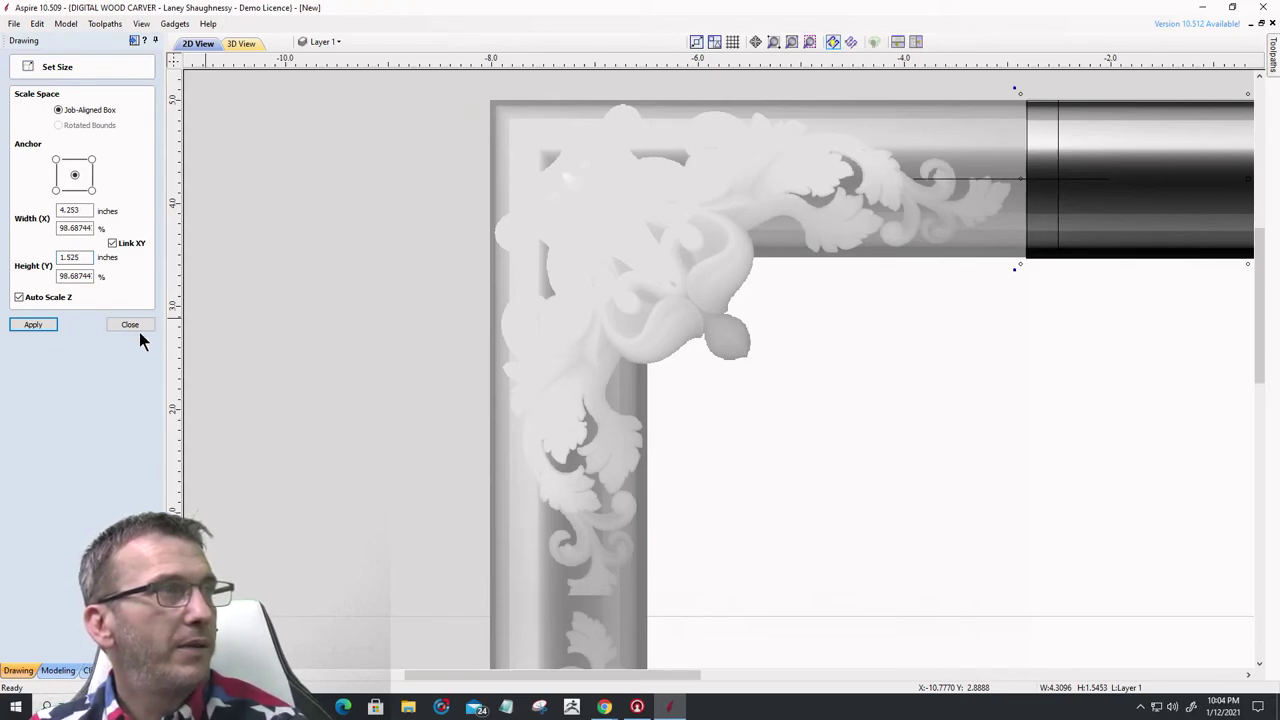
left_click(36, 327)
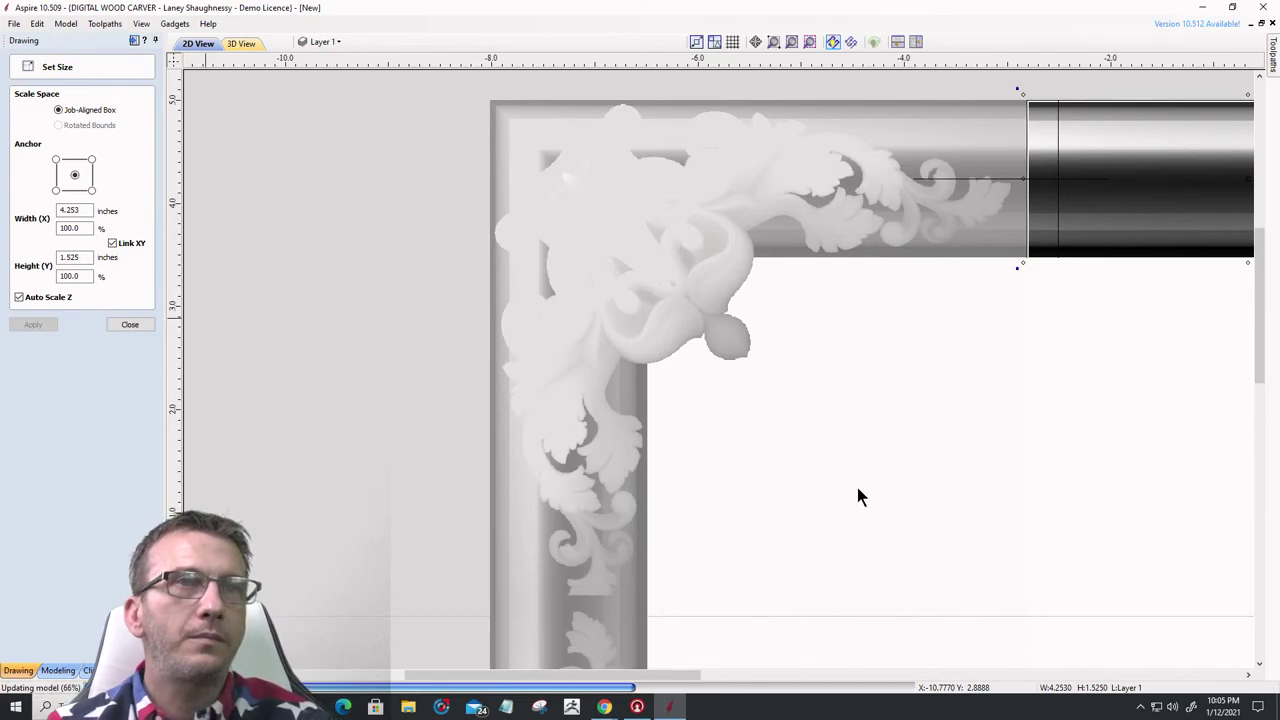
key("Escape")
- Give the vertical joint line a 1.525-inch height, select the rail component, and close Set Size
left_click(1059, 240)
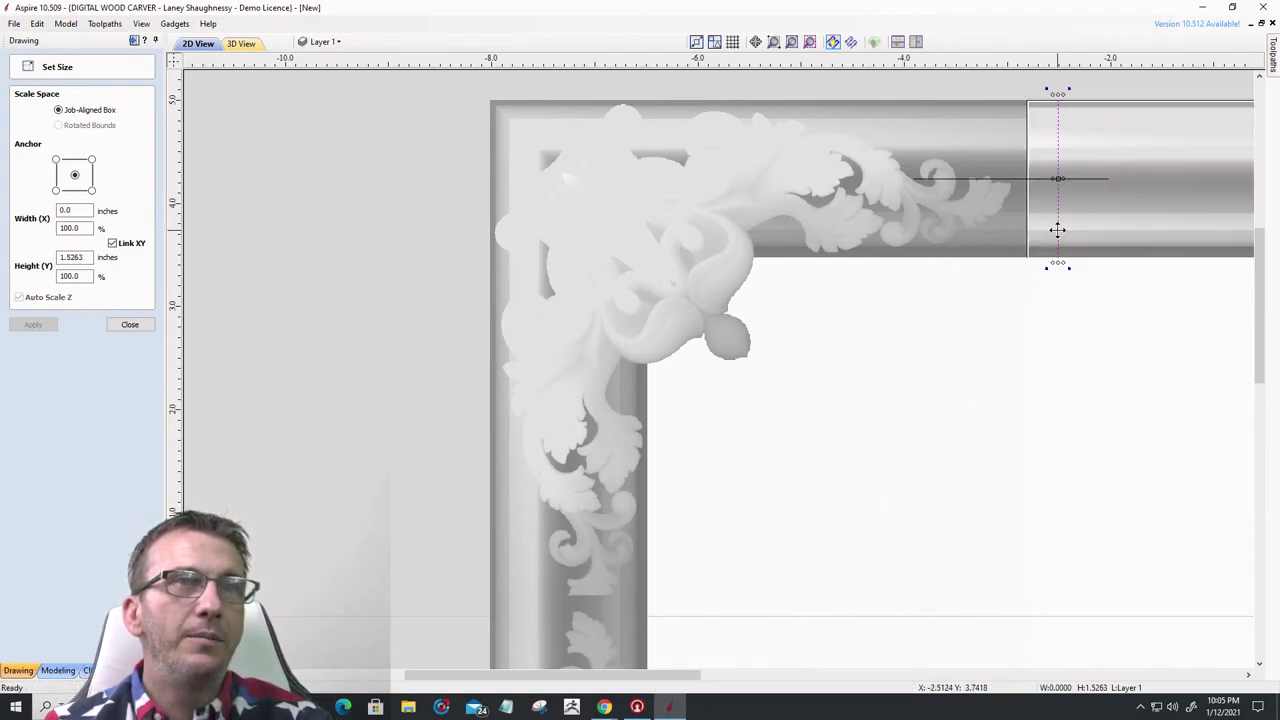
left_click(75, 257)
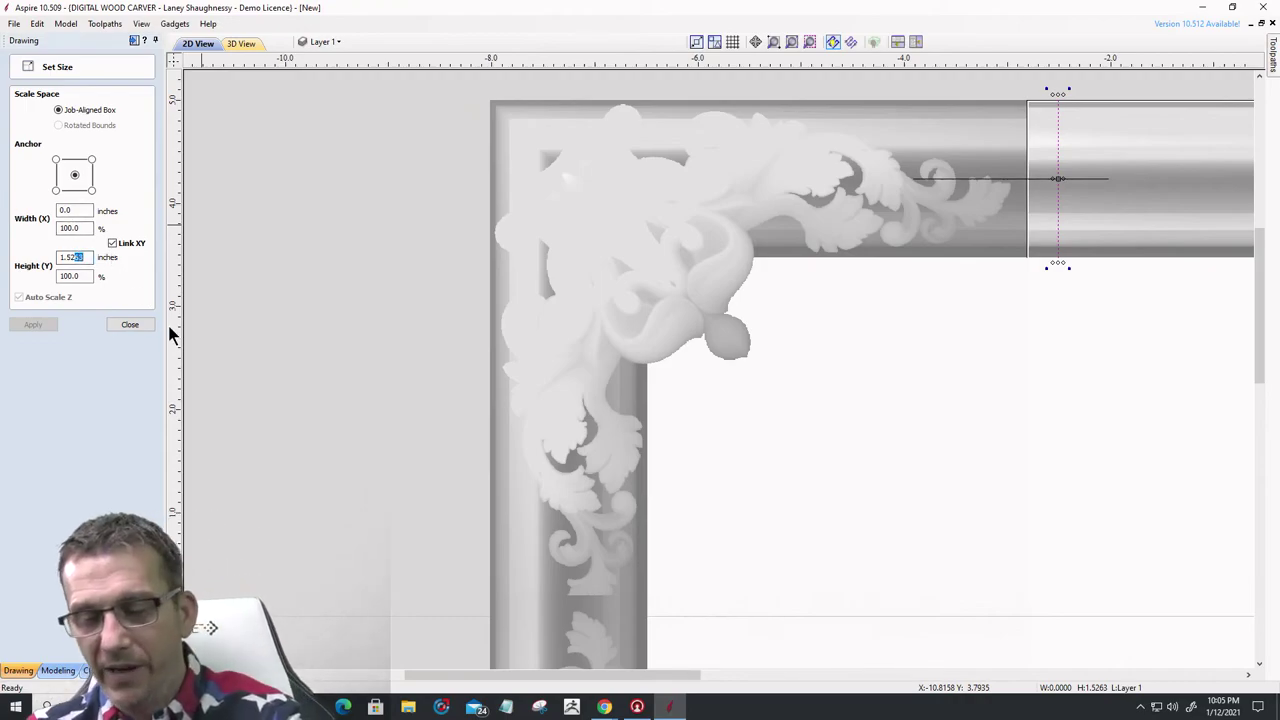
type("5")
left_click(24, 326)
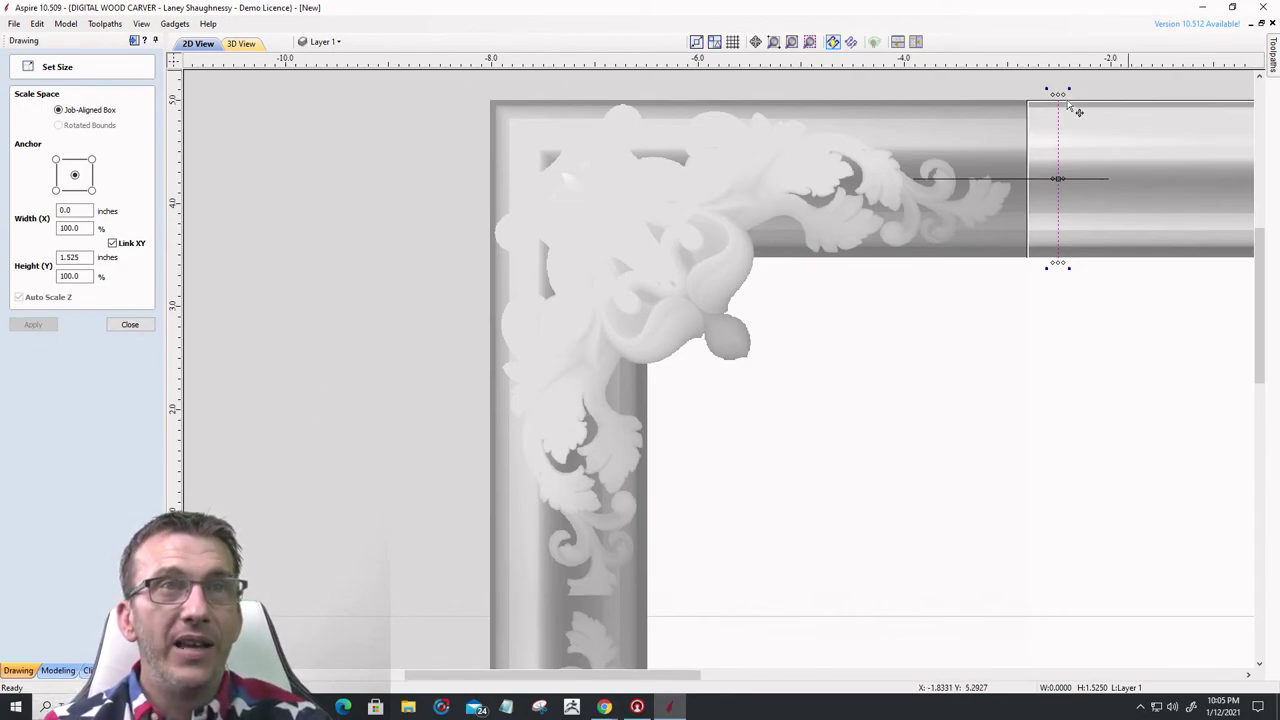
left_click(1156, 148)
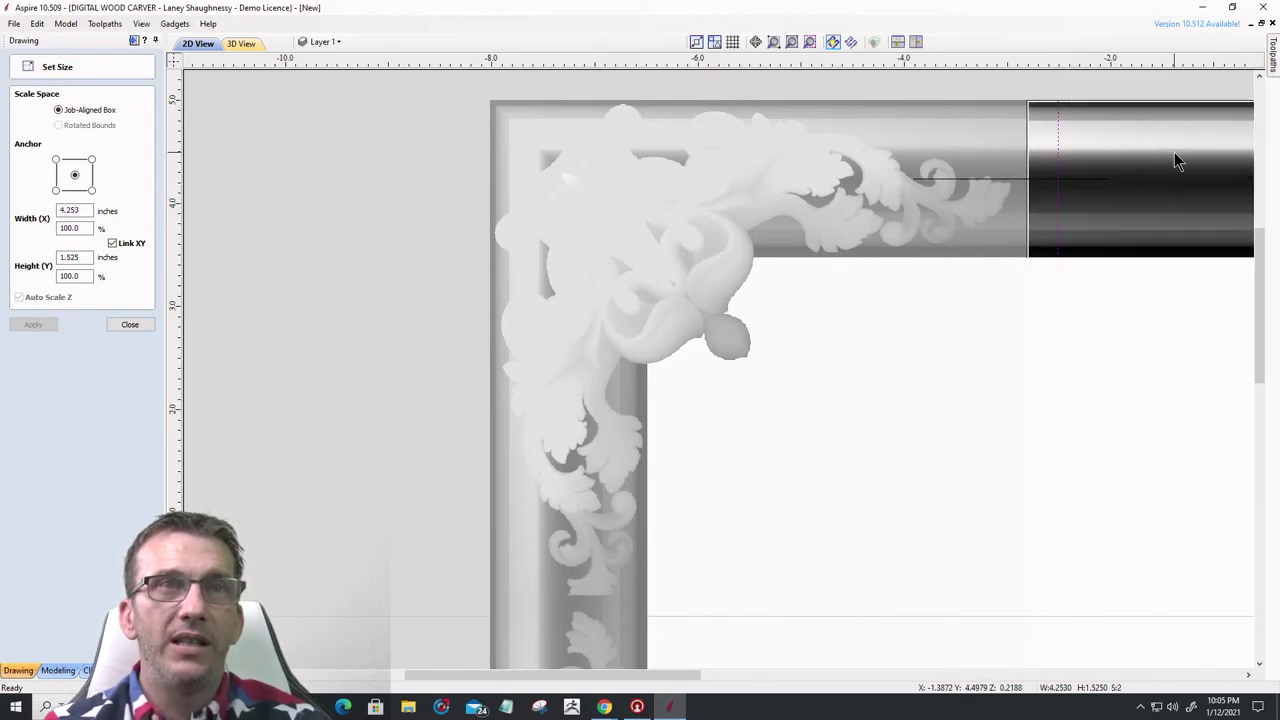
left_click(122, 320)
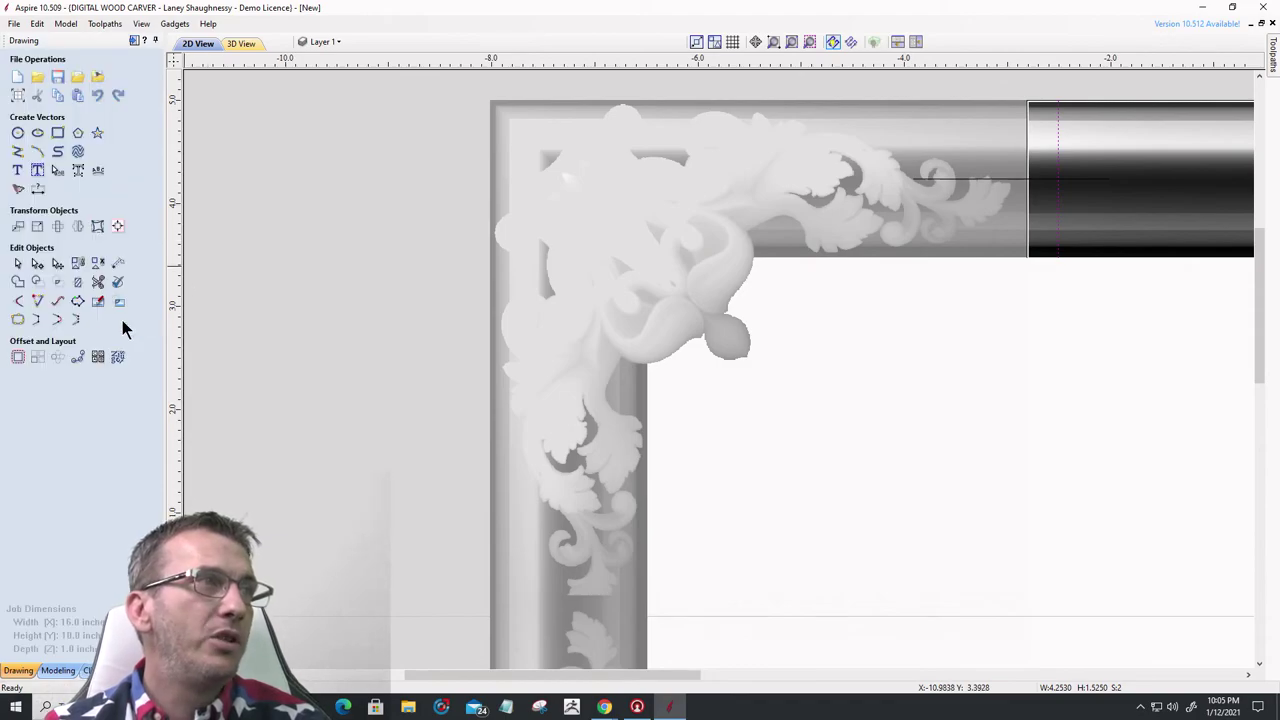
- Select the guide line and right moulding pieces, centre-align them vertically, and close the alignment options
left_click(118, 226)
left_click(129, 180)
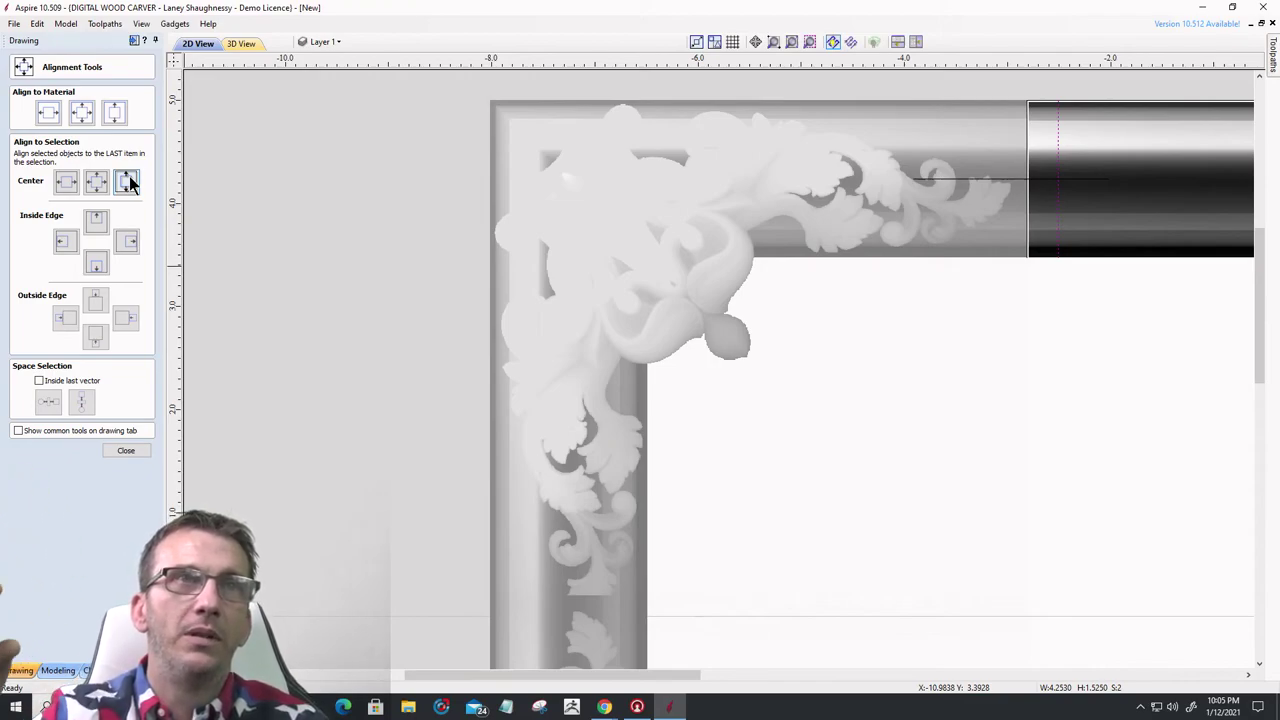
left_click(1050, 181)
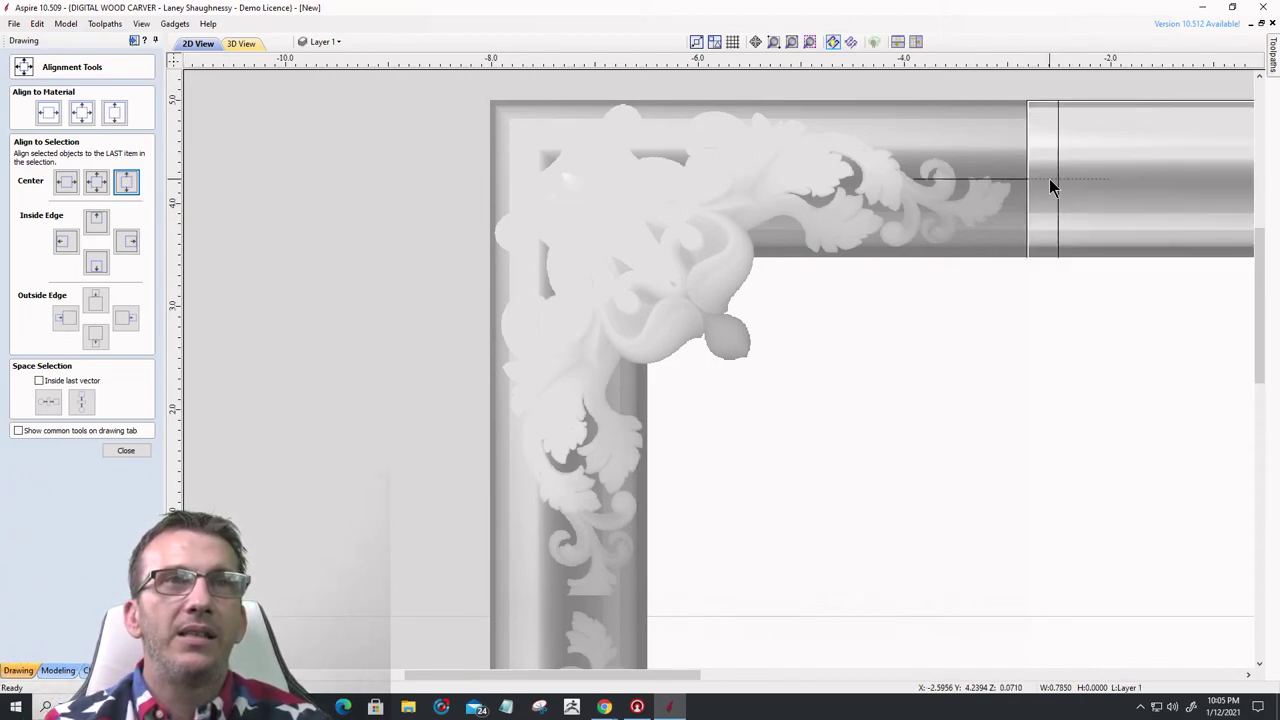
left_click(1149, 173, "shift")
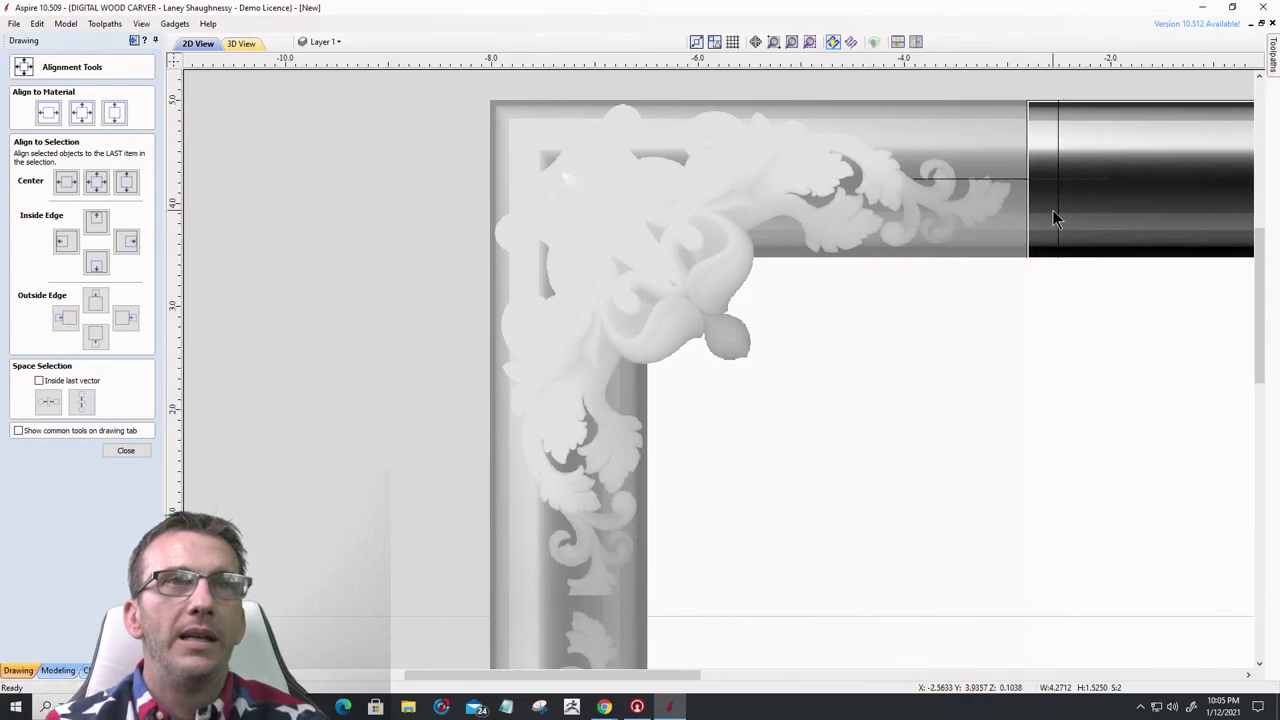
left_click(1104, 207)
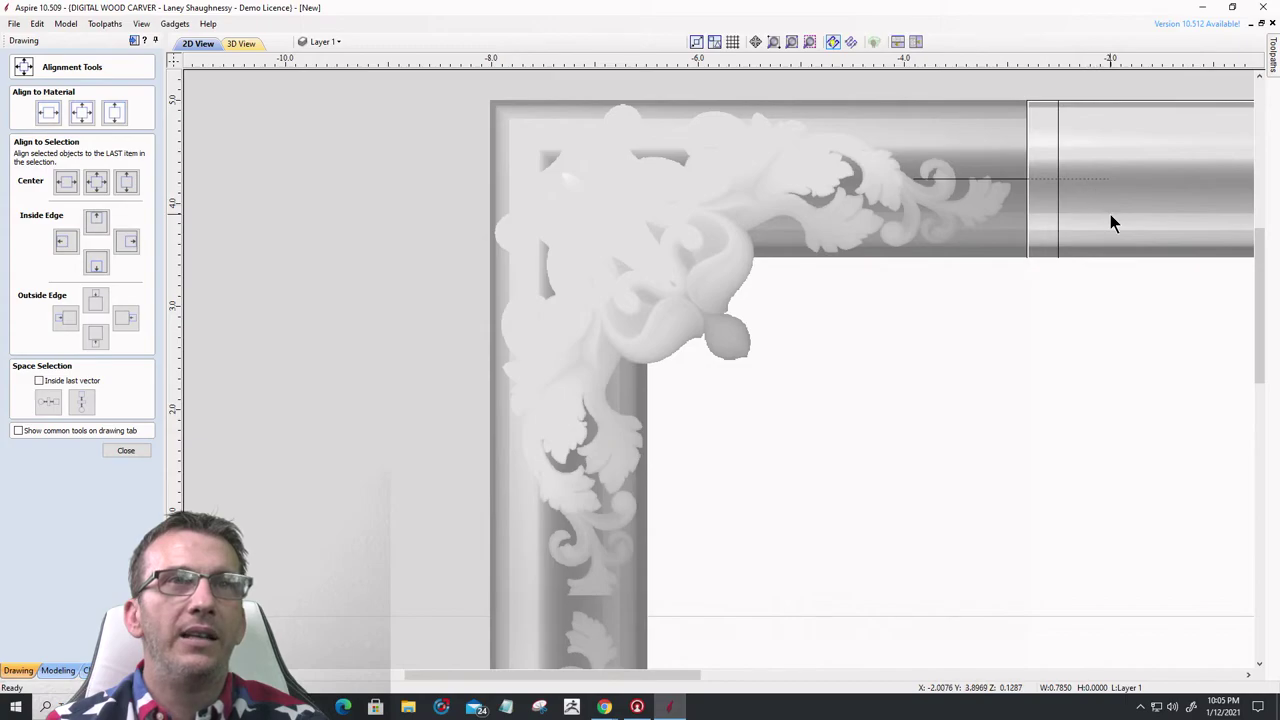
left_click(1110, 214)
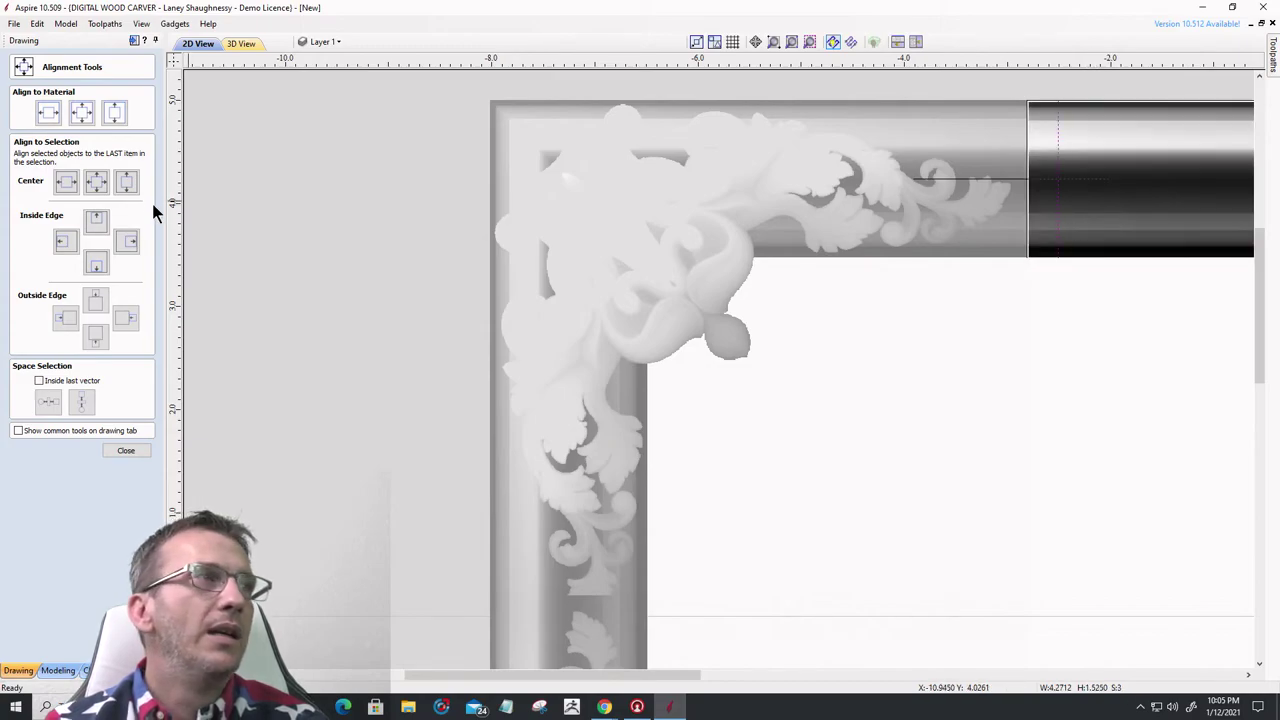
left_click(1004, 184, "shift")
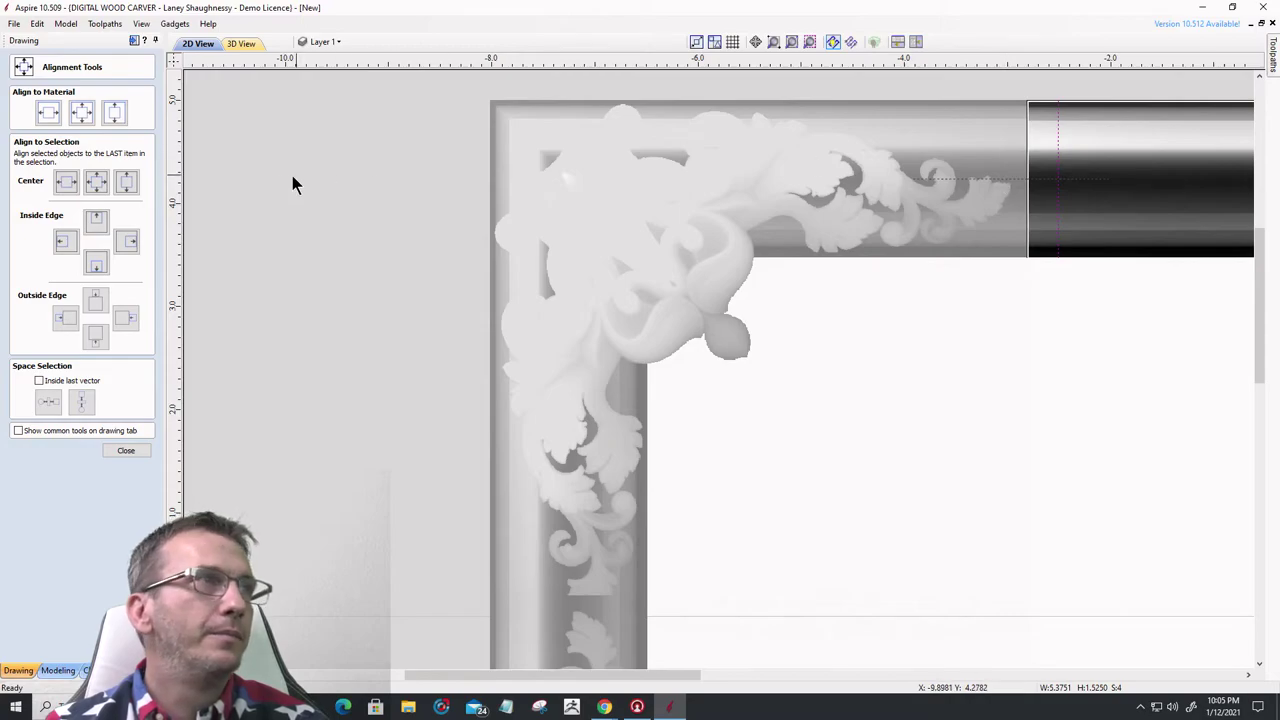
left_click(135, 184)
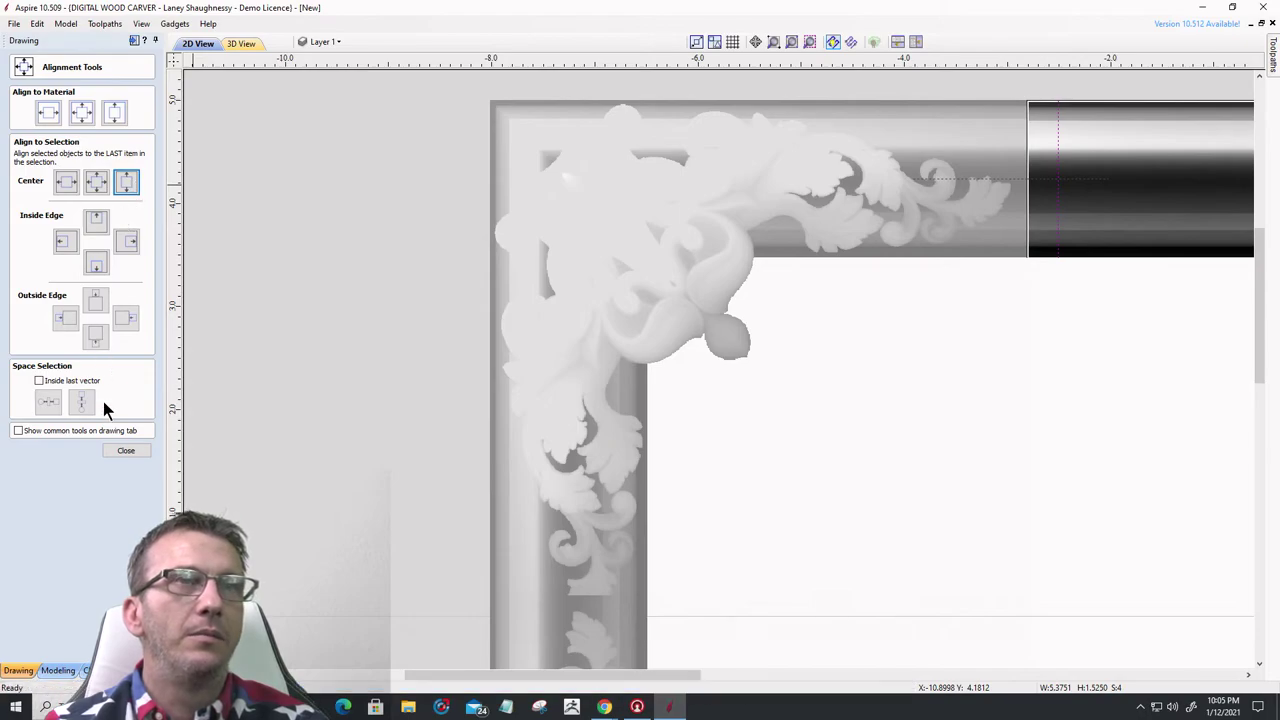
left_click(121, 451)
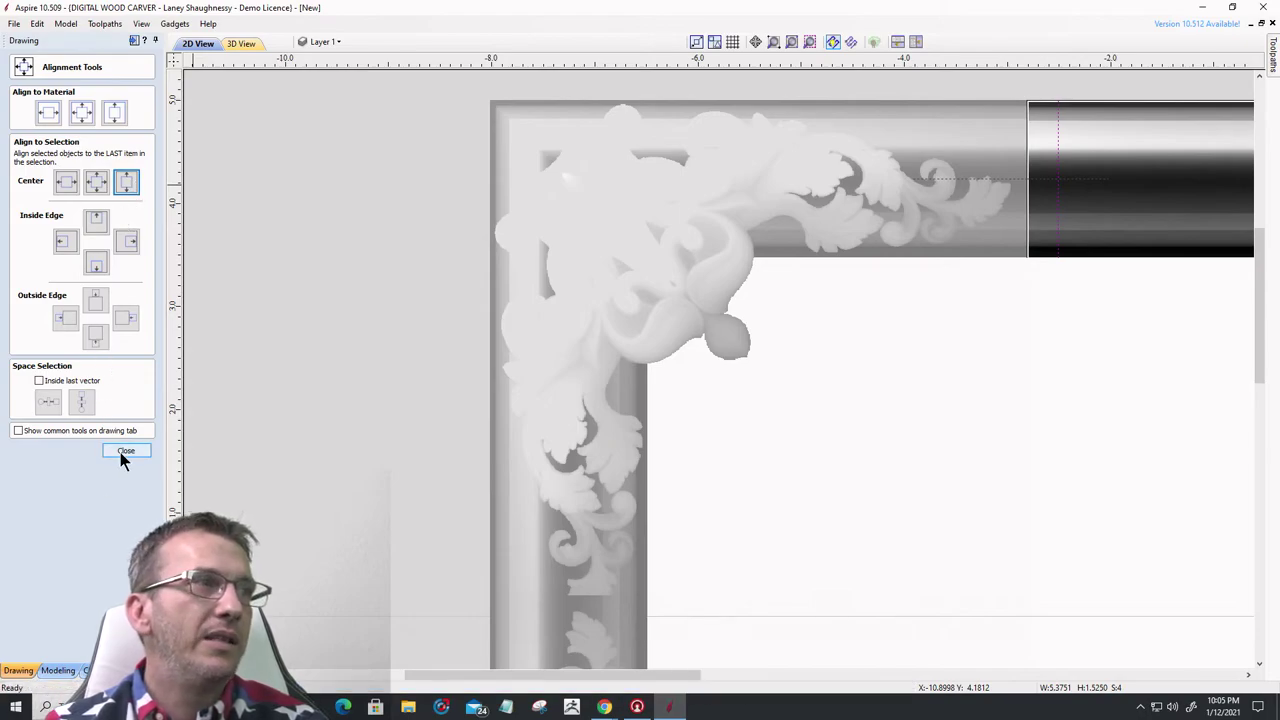
- Deselect the rail, then drag the crosshair guide vector into the frame's empty interior
left_click(1066, 228)
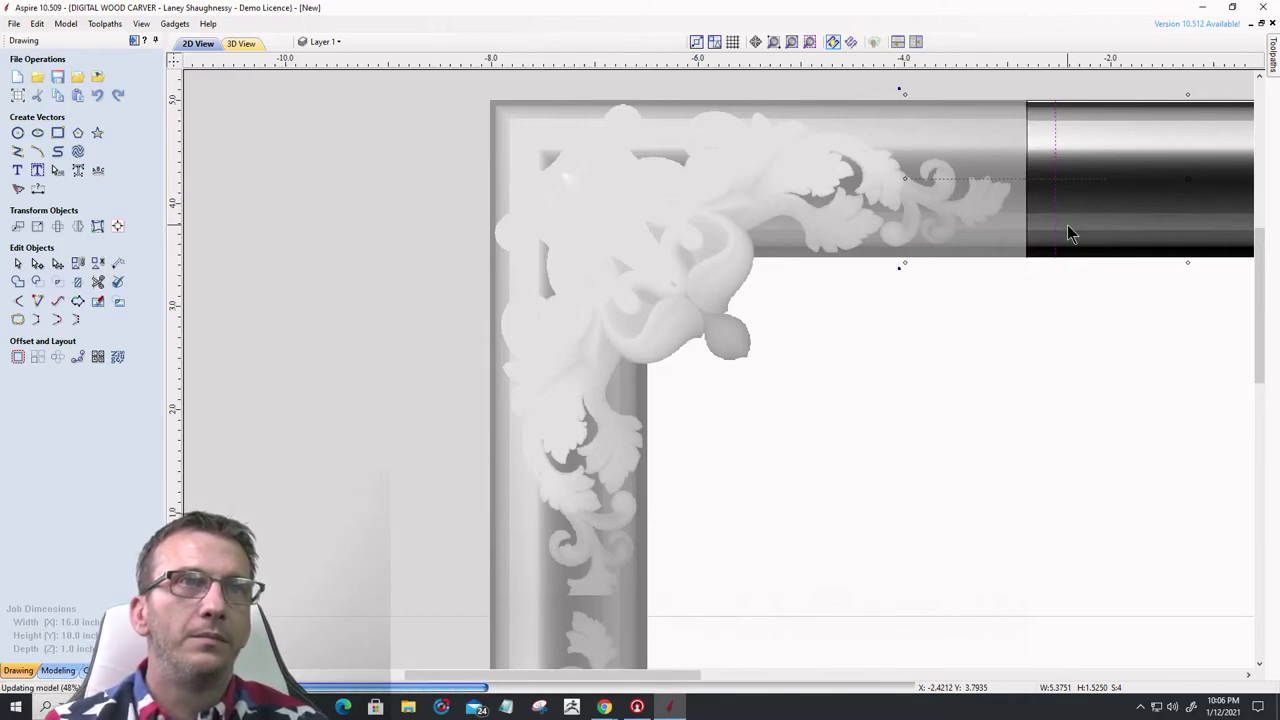
left_click(1054, 135)
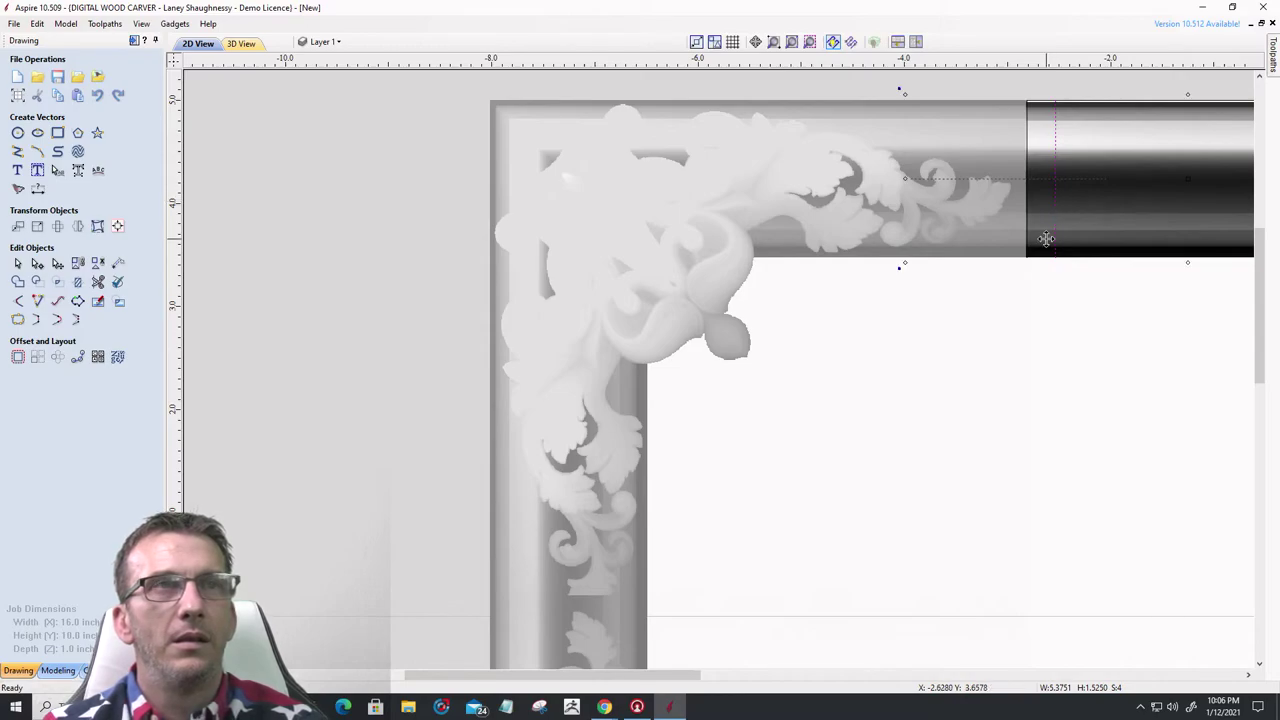
left_click(997, 363)
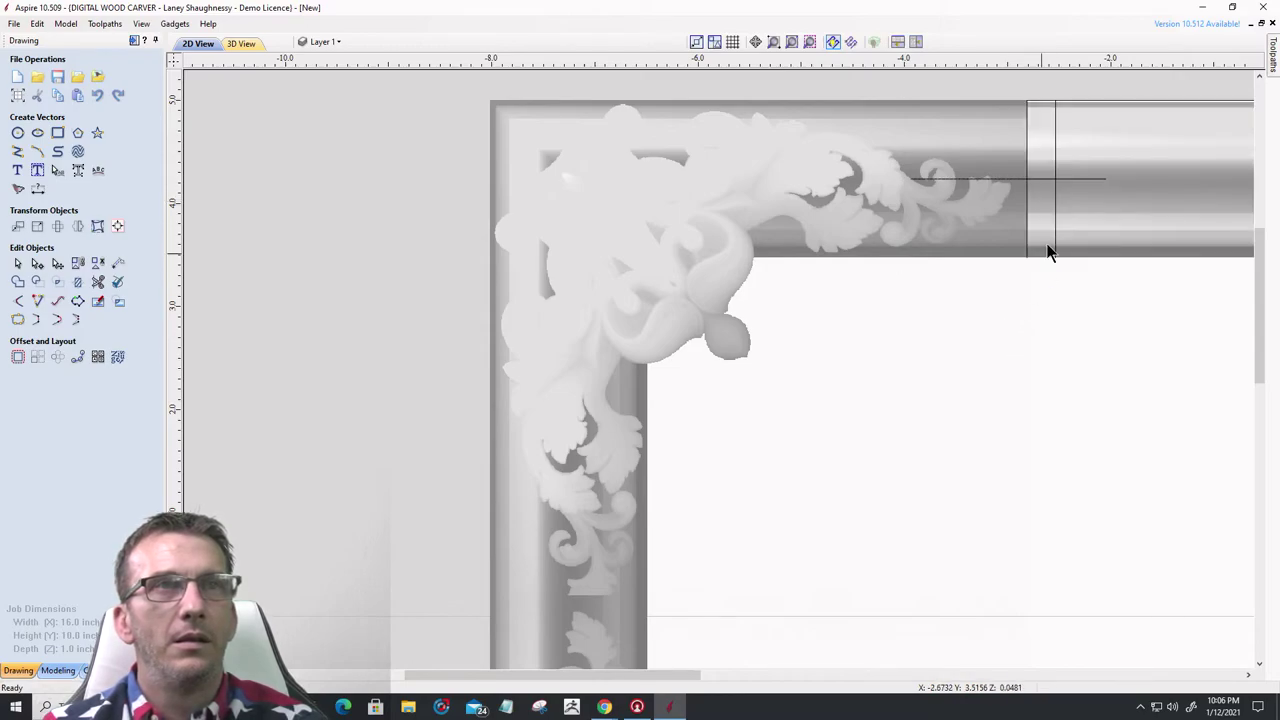
left_click(1052, 176)
left_click_drag(1057, 177, 932, 486)
- Drag the short horizontal guide line down into the frame interior, clear of the rail
left_click(1001, 184)
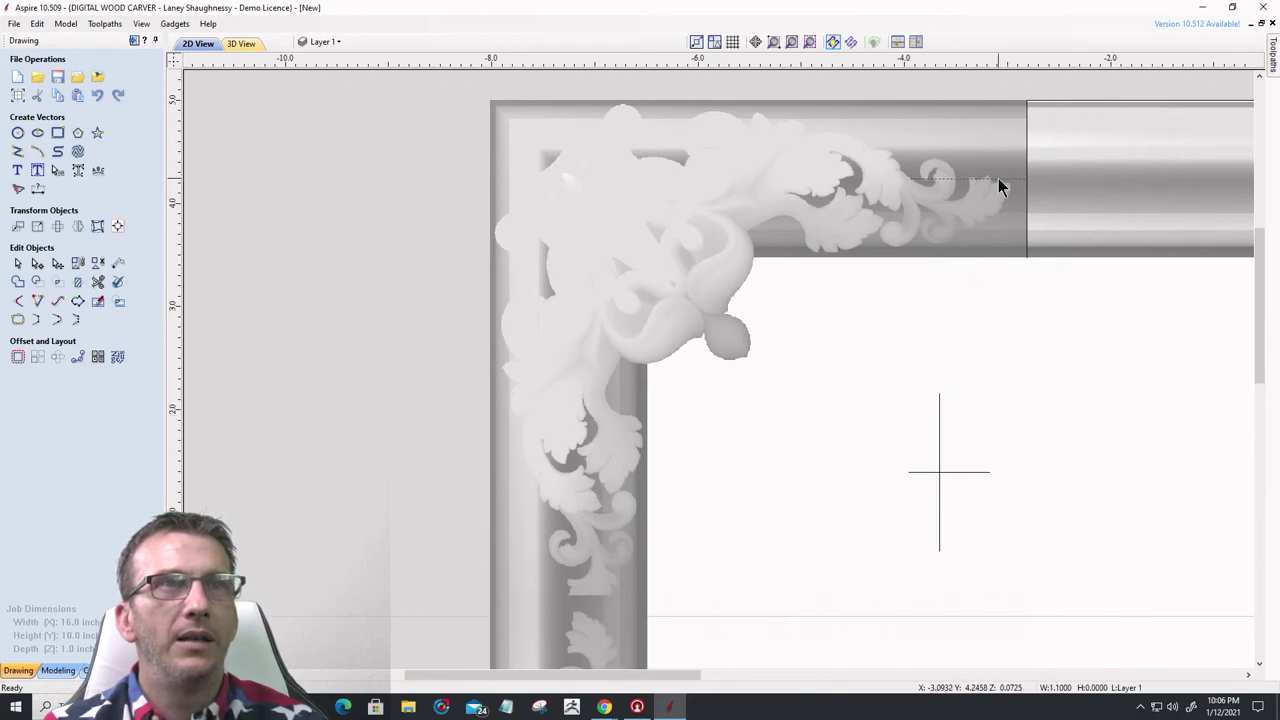
left_click_drag(1001, 184, 1001, 350)
scroll(993, 127, "down", 4)
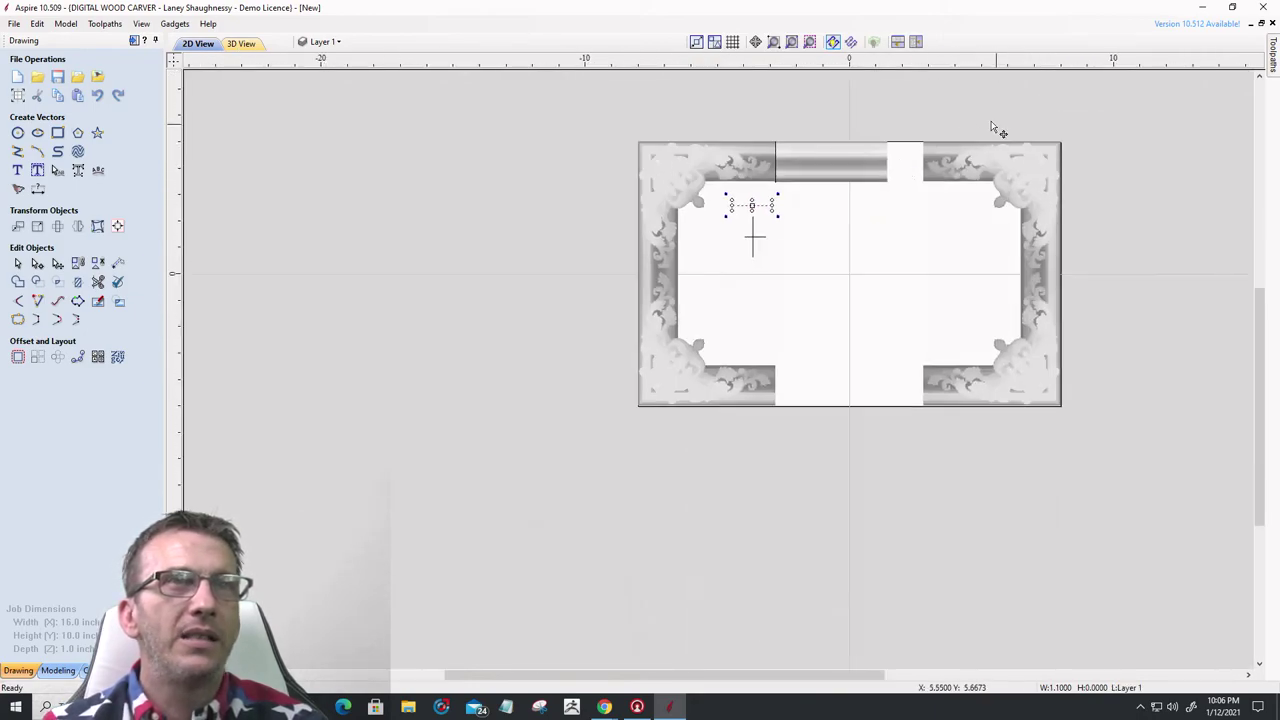
scroll(741, 158, "up", 4)
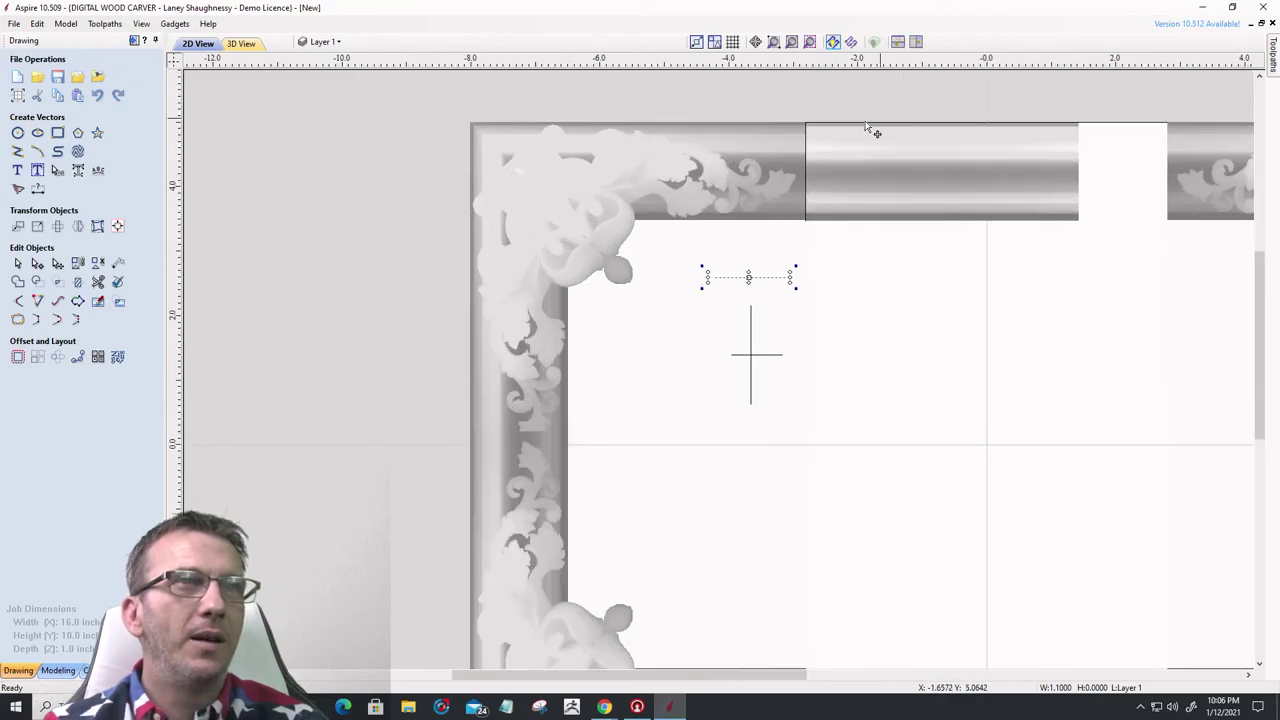
scroll(826, 133, "up", 3)
scroll(825, 133, "up", 1)
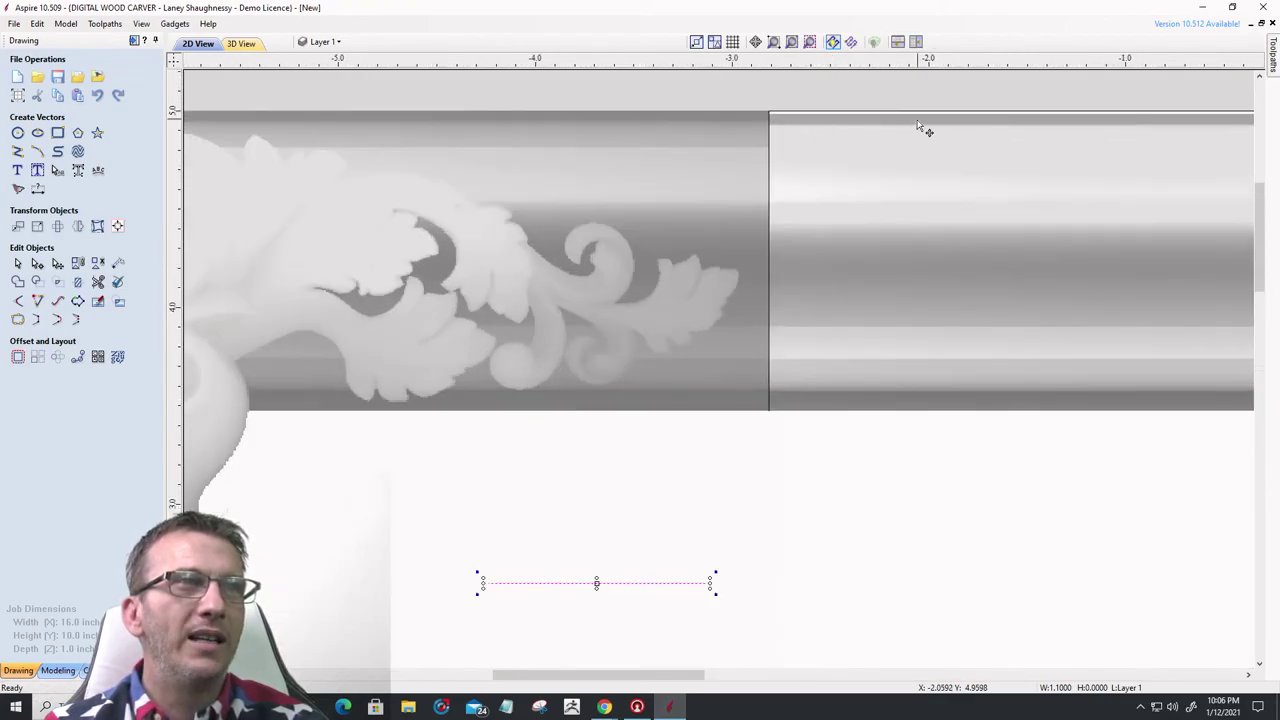
scroll(918, 125, "down", 4)
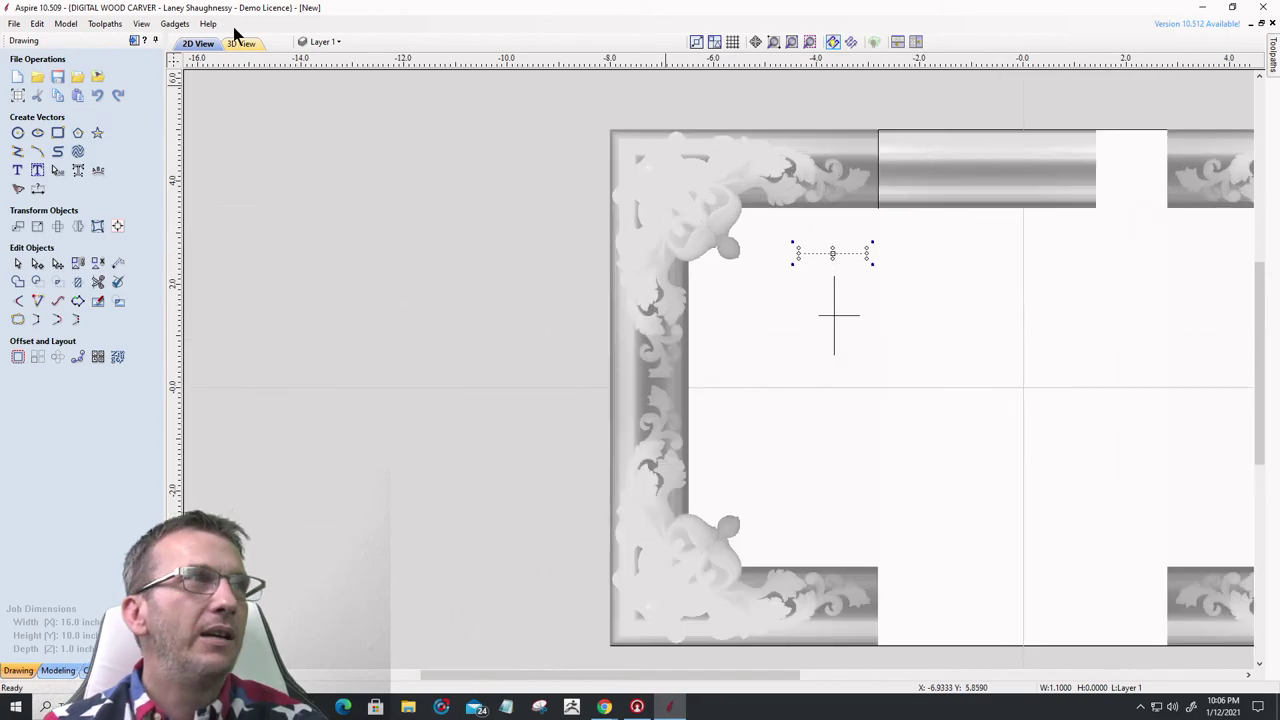
- Orbit the 3D carving along the left rail to inspect joints, then select the top rail in 2D
left_click(241, 45)
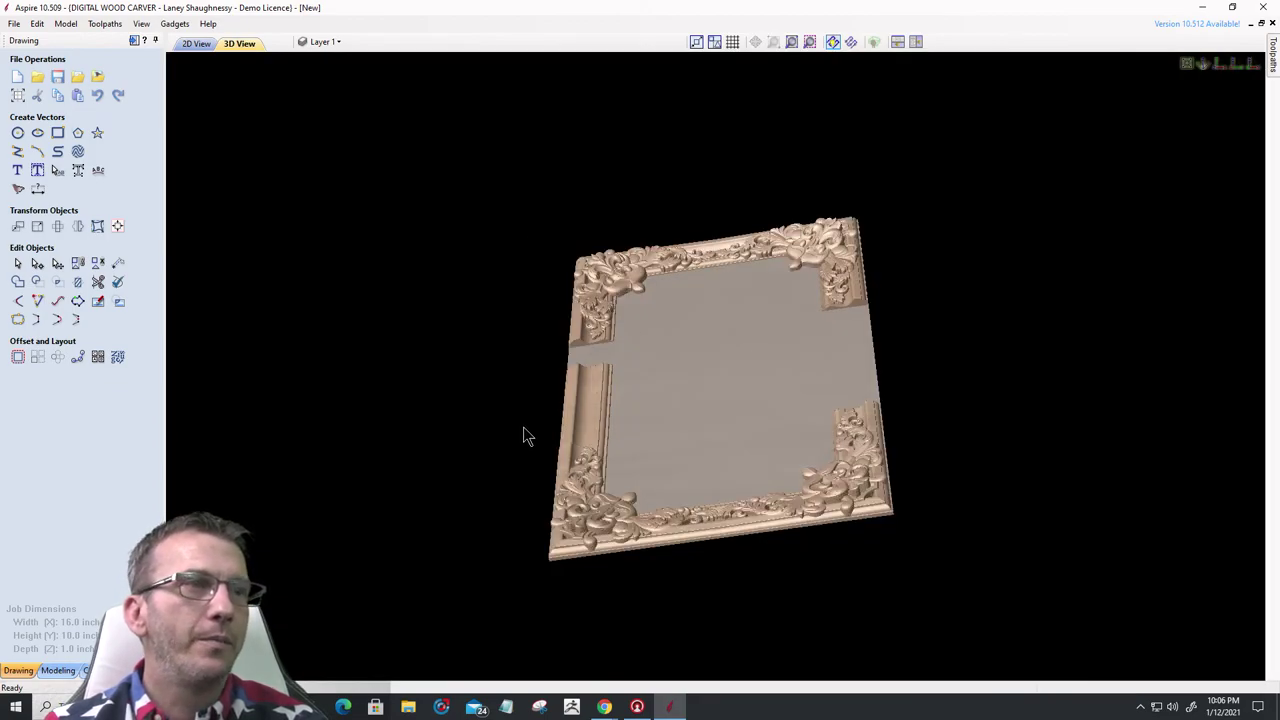
scroll(566, 455, "up", 4)
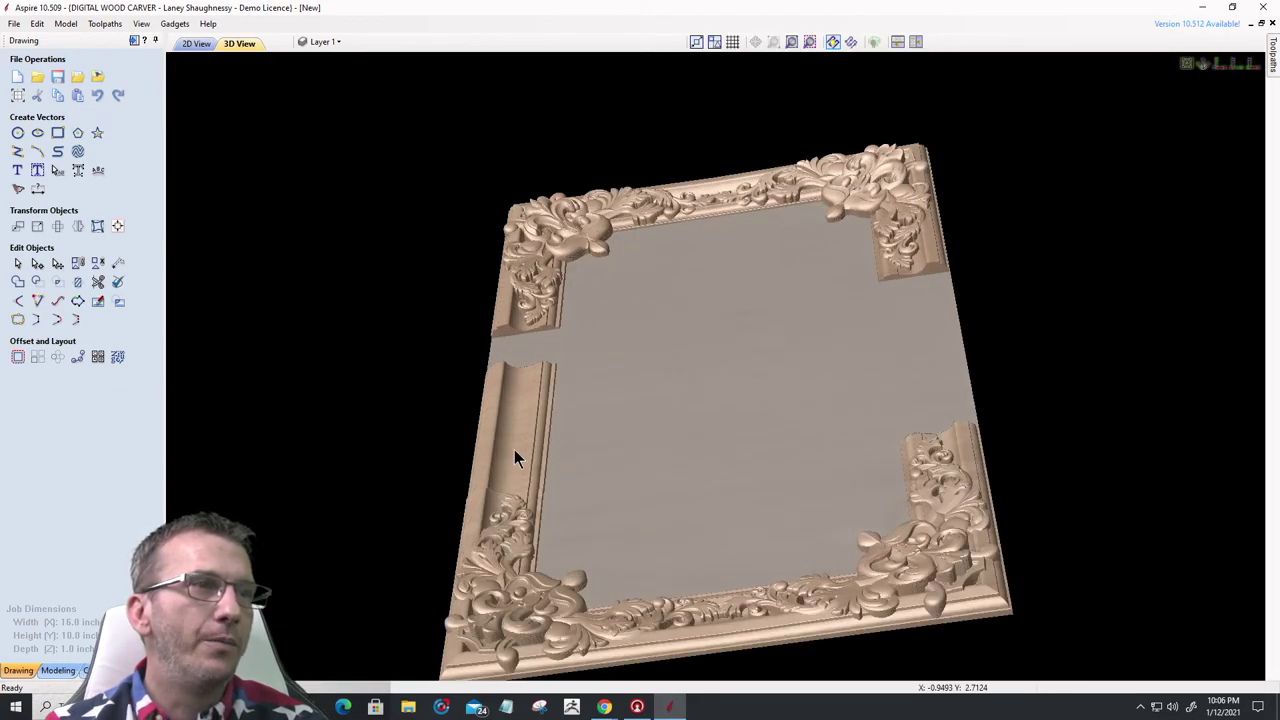
left_click_drag(514, 449, 1005, 326)
scroll(943, 296, "up", 2)
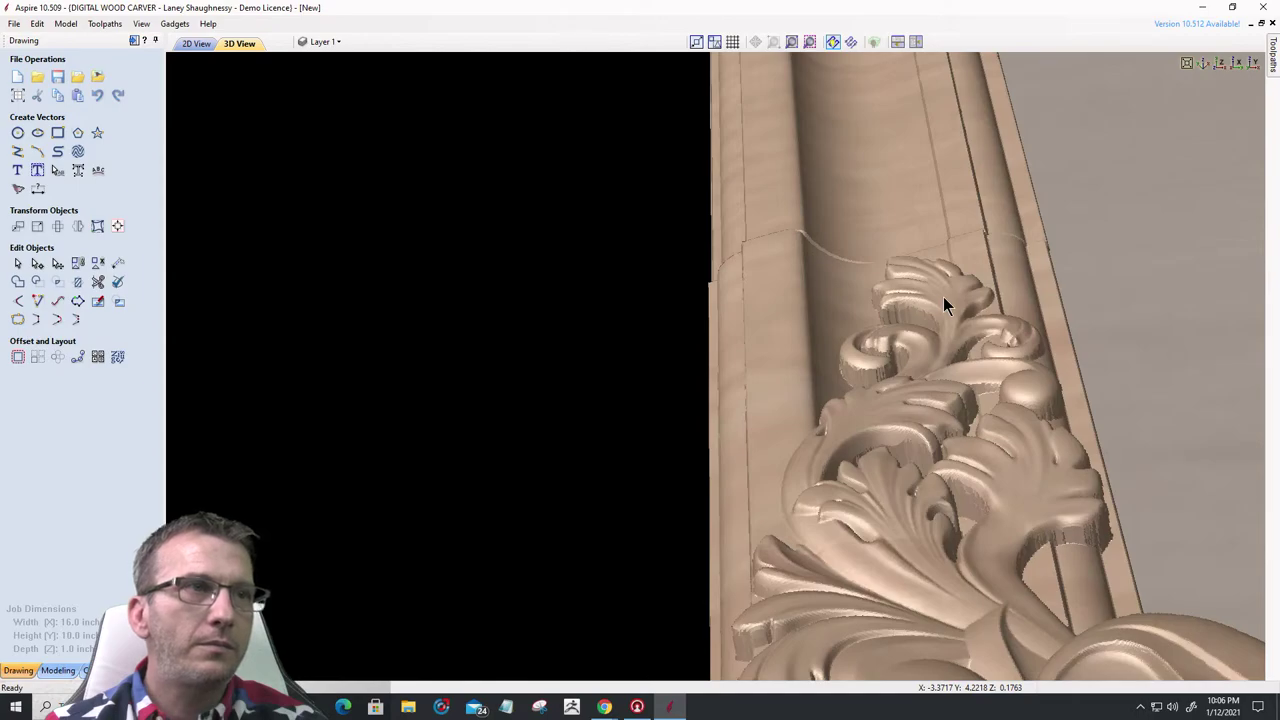
scroll(943, 296, "up", 2)
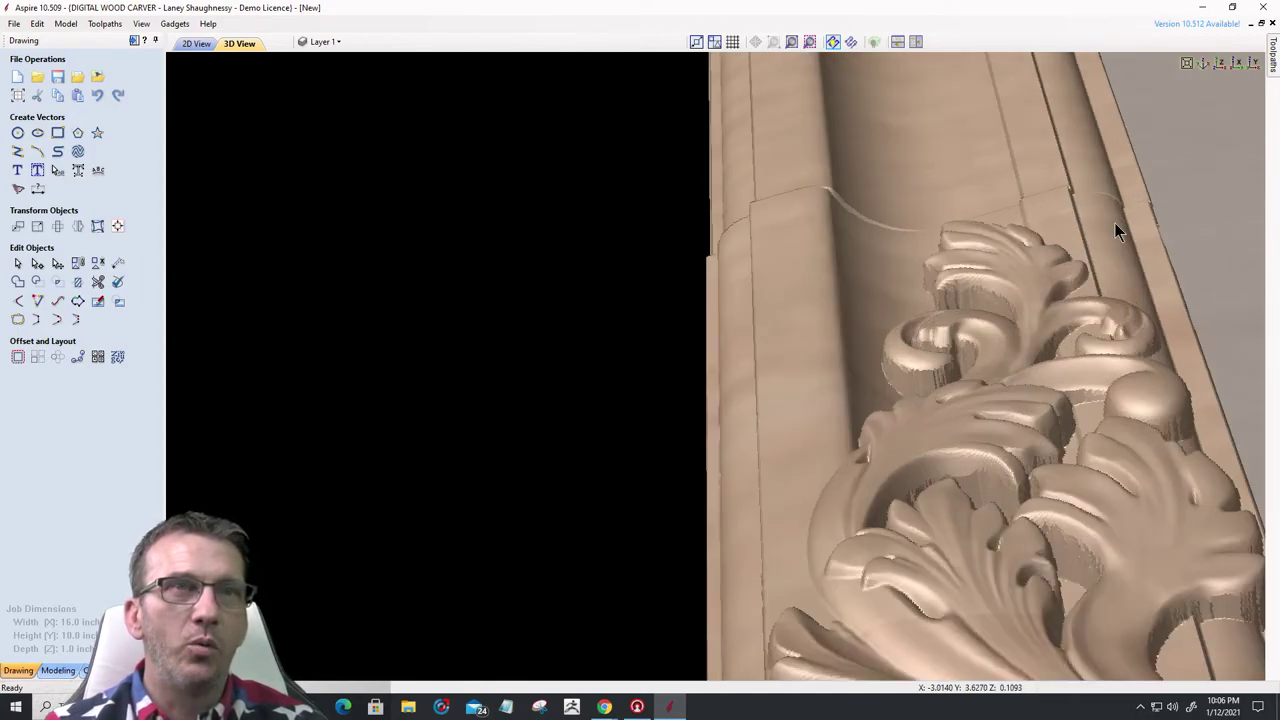
left_click_drag(1114, 222, 1094, 342)
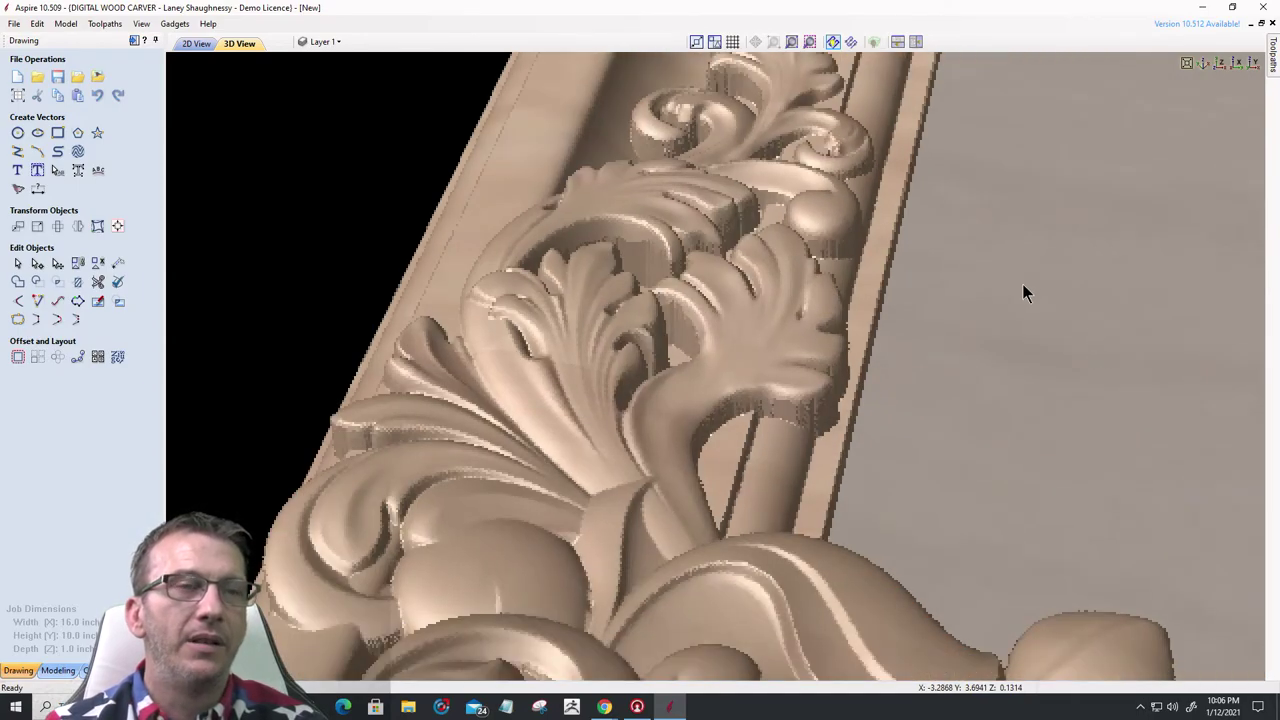
left_click_drag(1022, 283, 1014, 569)
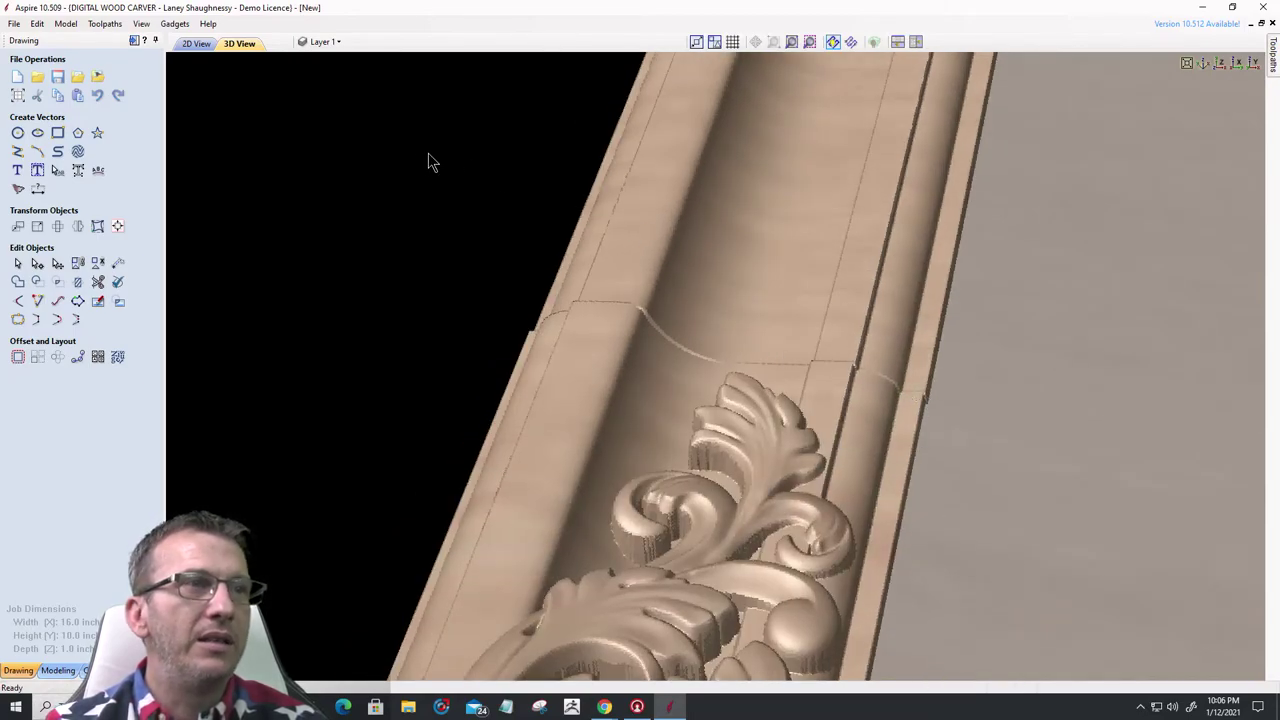
left_click(196, 43)
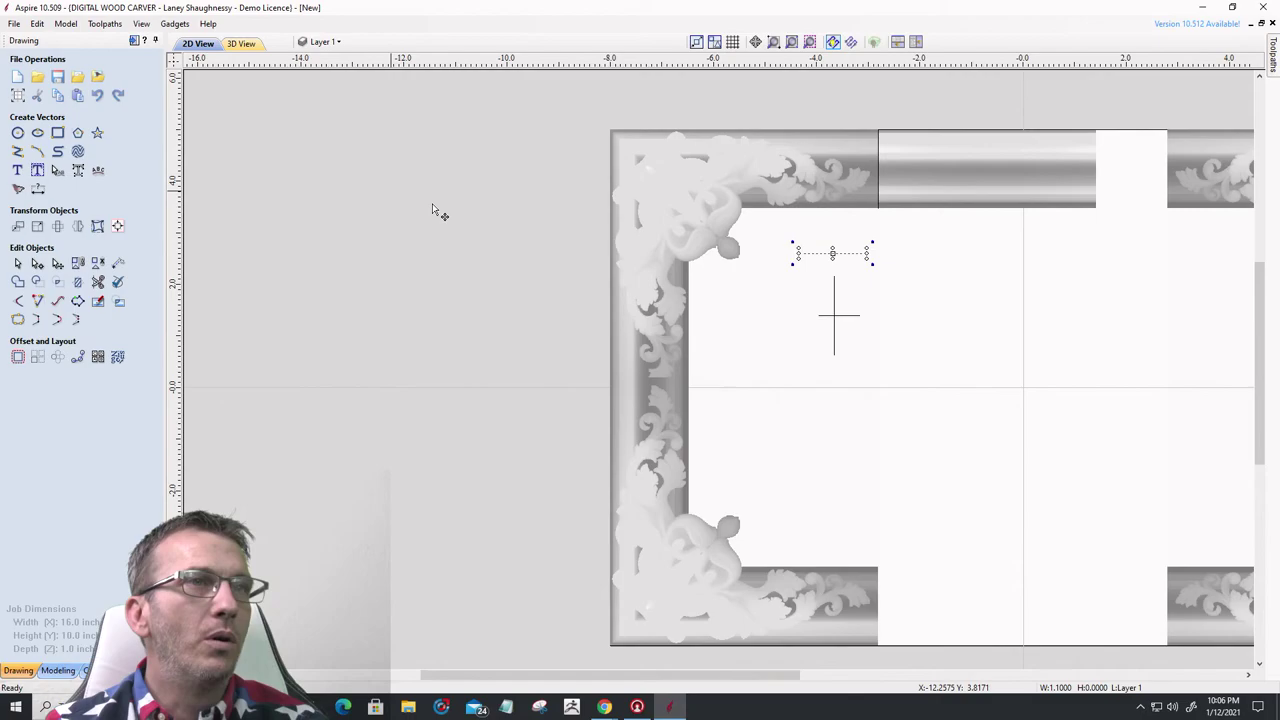
left_click(920, 188)
- Tile the 2D and 3D views, orbit onto the red rail, and select the straight top moulding
left_click(244, 43)
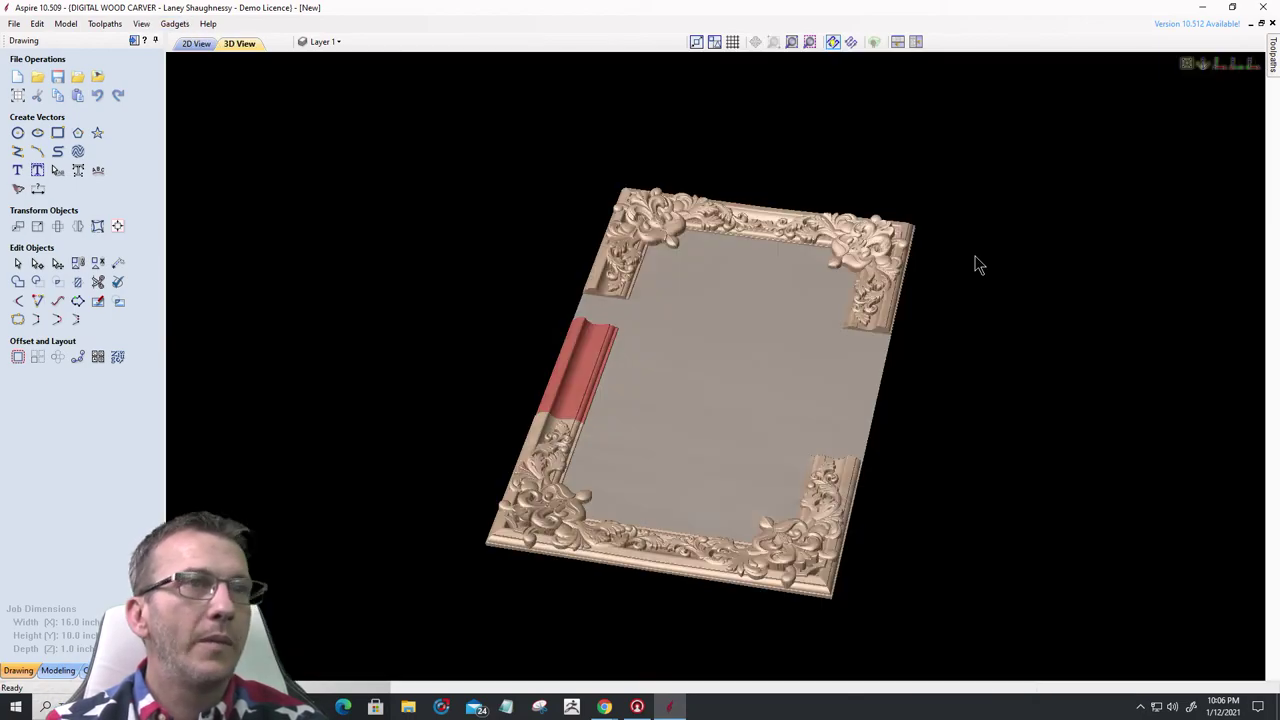
scroll(560, 405, "up", 5)
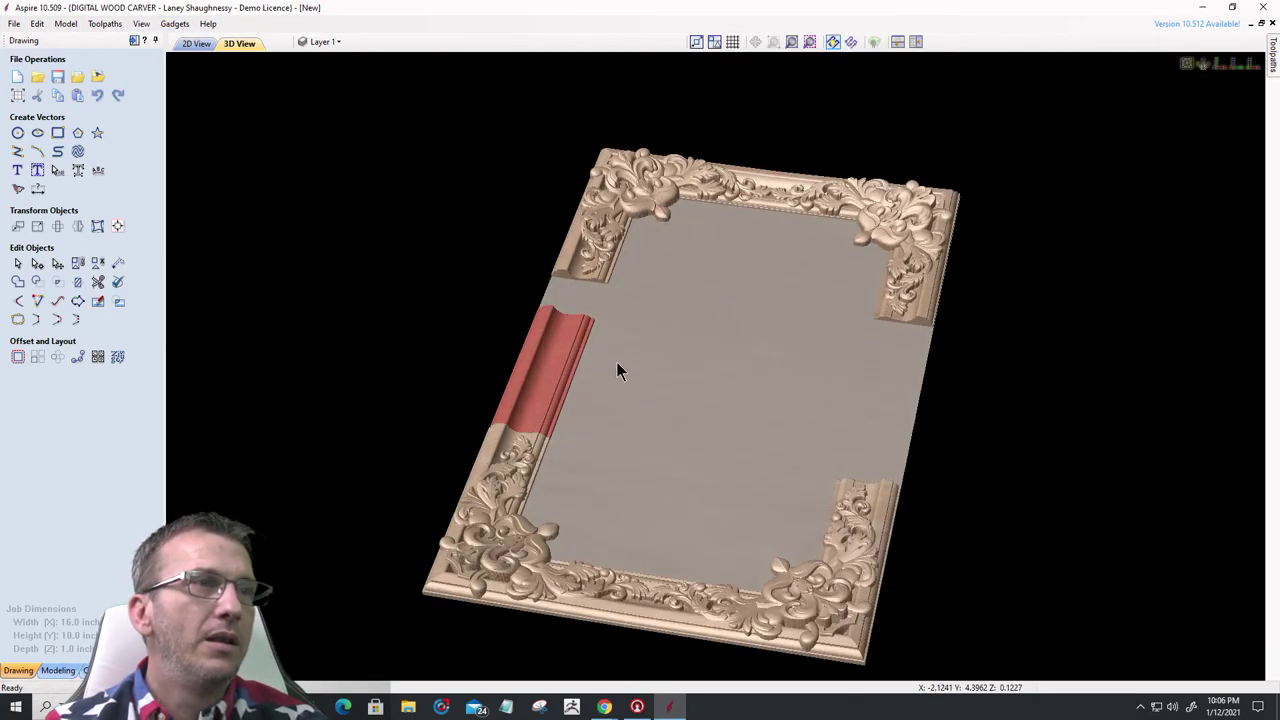
left_click(915, 41)
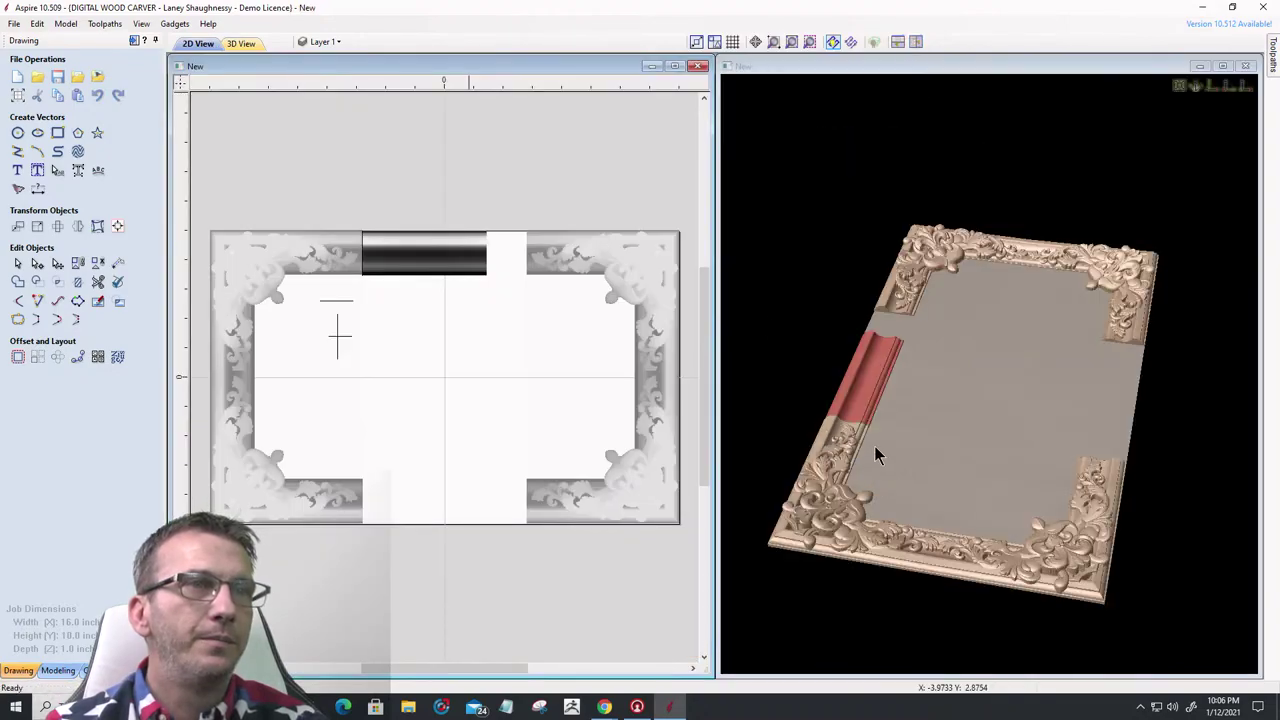
scroll(850, 423, "up", 2)
scroll(850, 423, "up", 4)
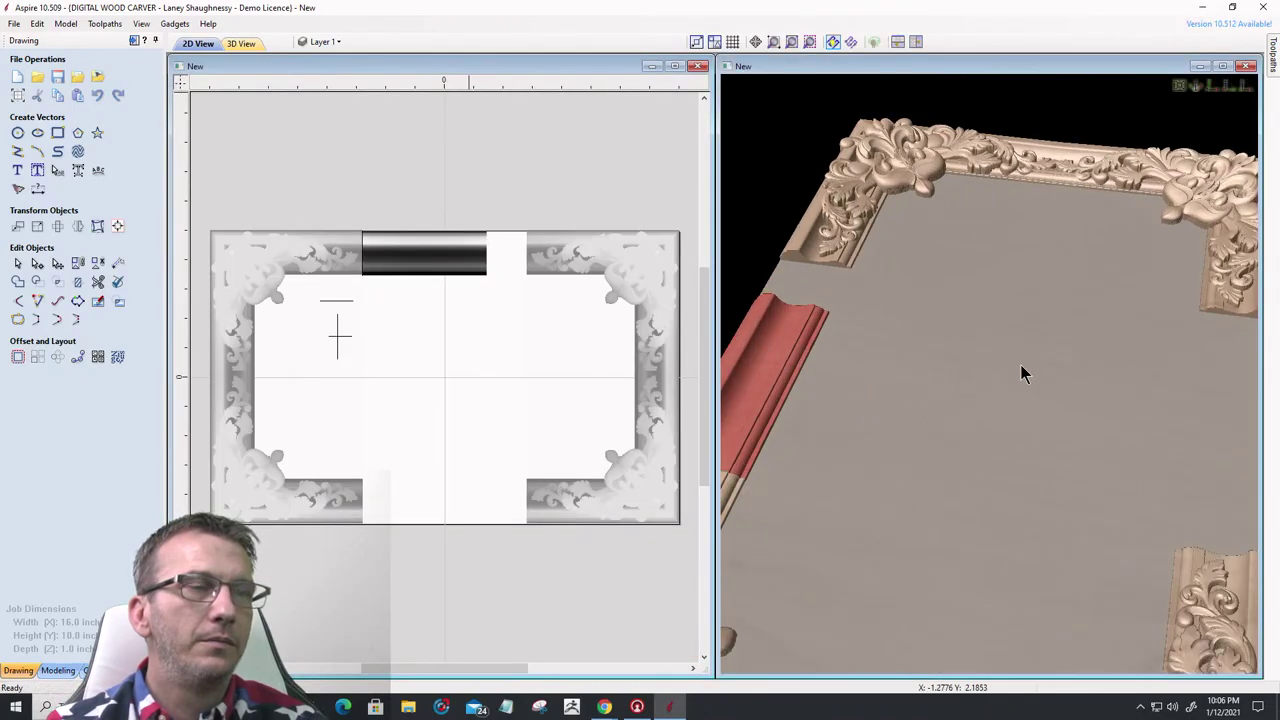
left_click_drag(1020, 374, 1131, 343)
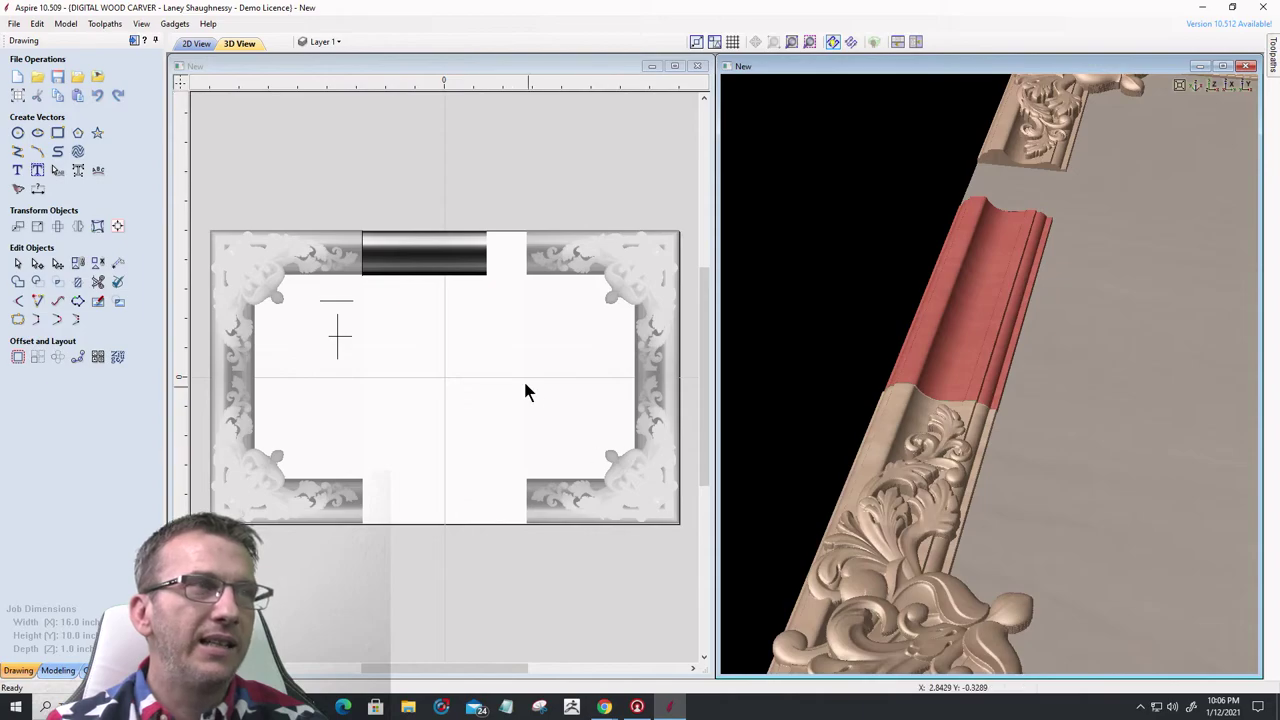
scroll(434, 272, "up", 6)
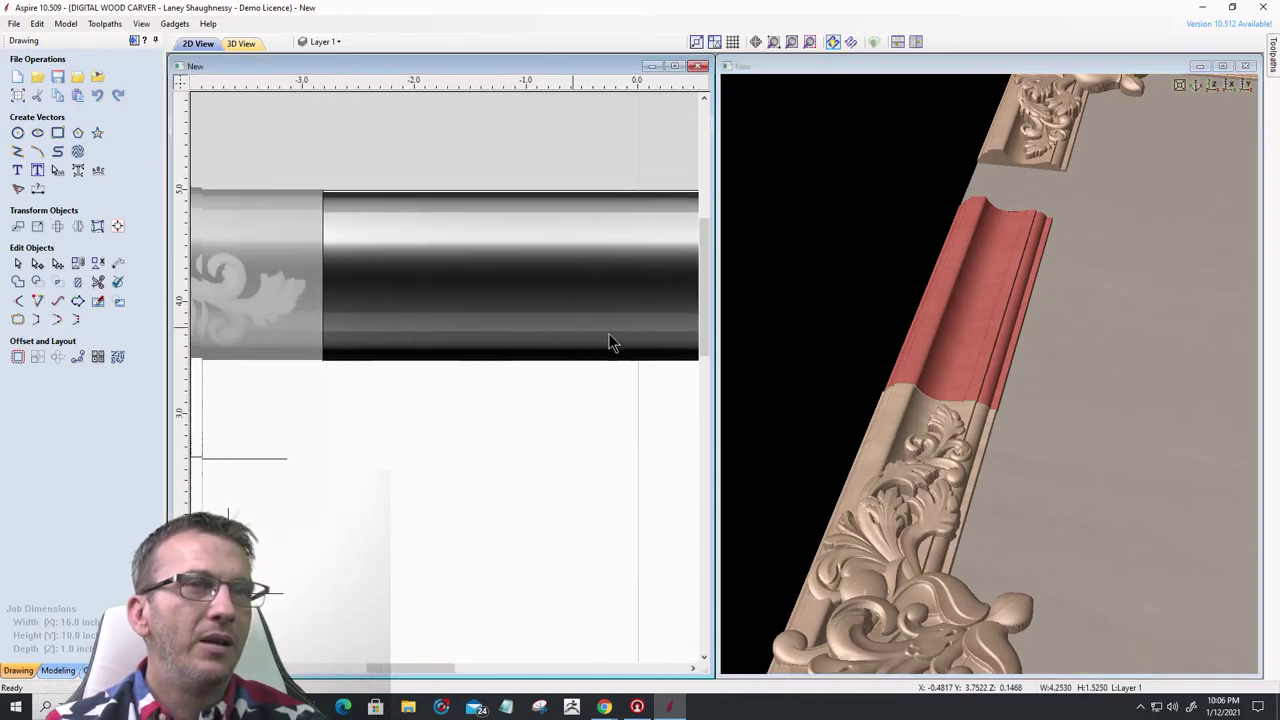
middle_click_drag(552, 329, 659, 336)
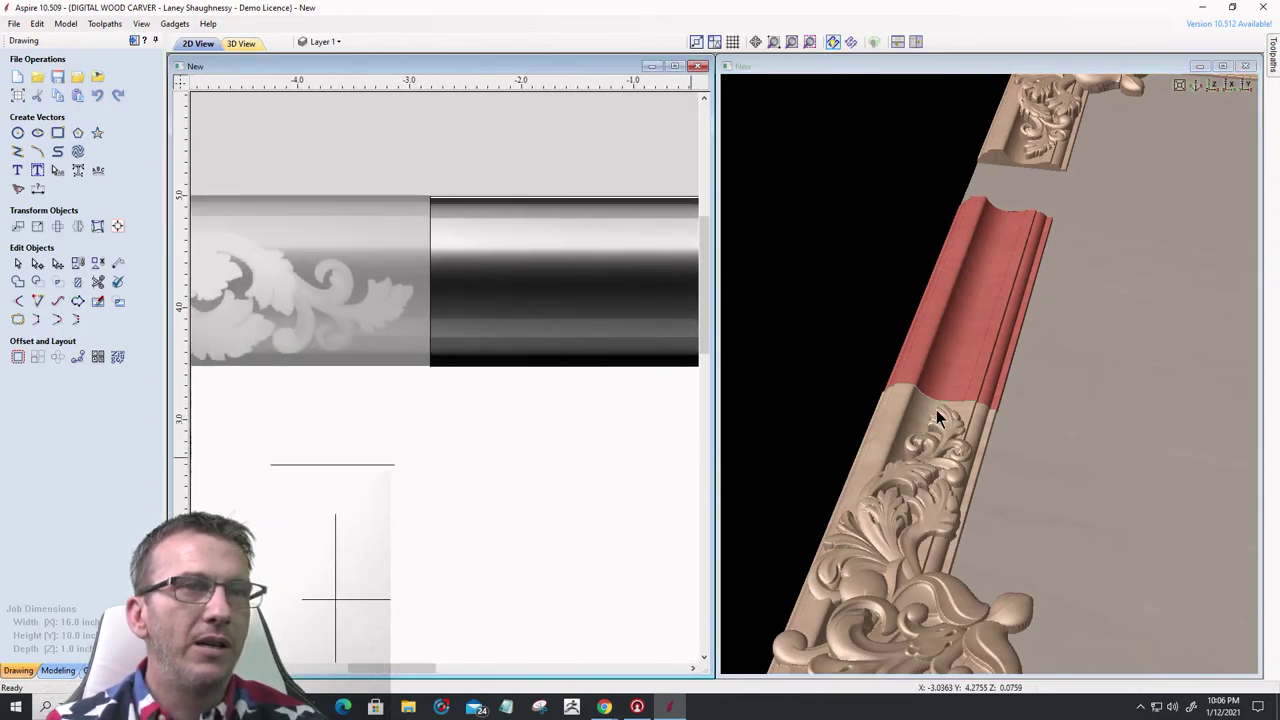
scroll(976, 398, "up", 3)
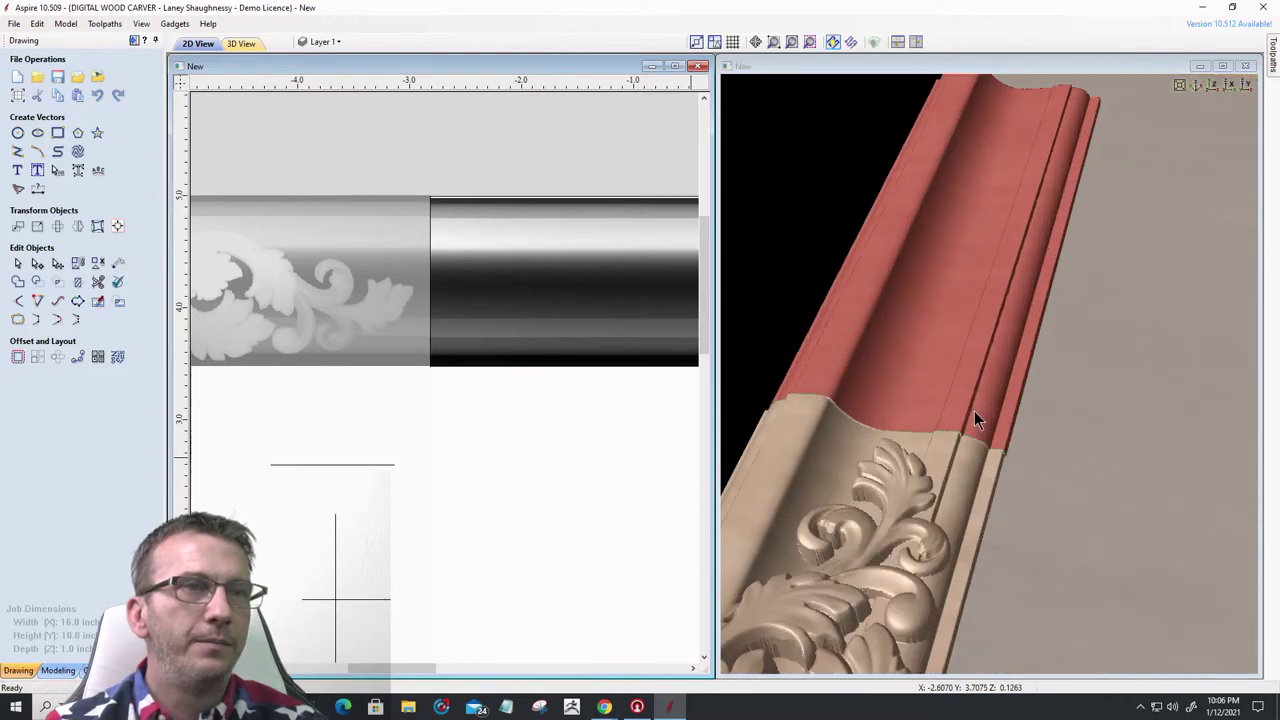
scroll(971, 415, "up", 2)
left_click(501, 325)
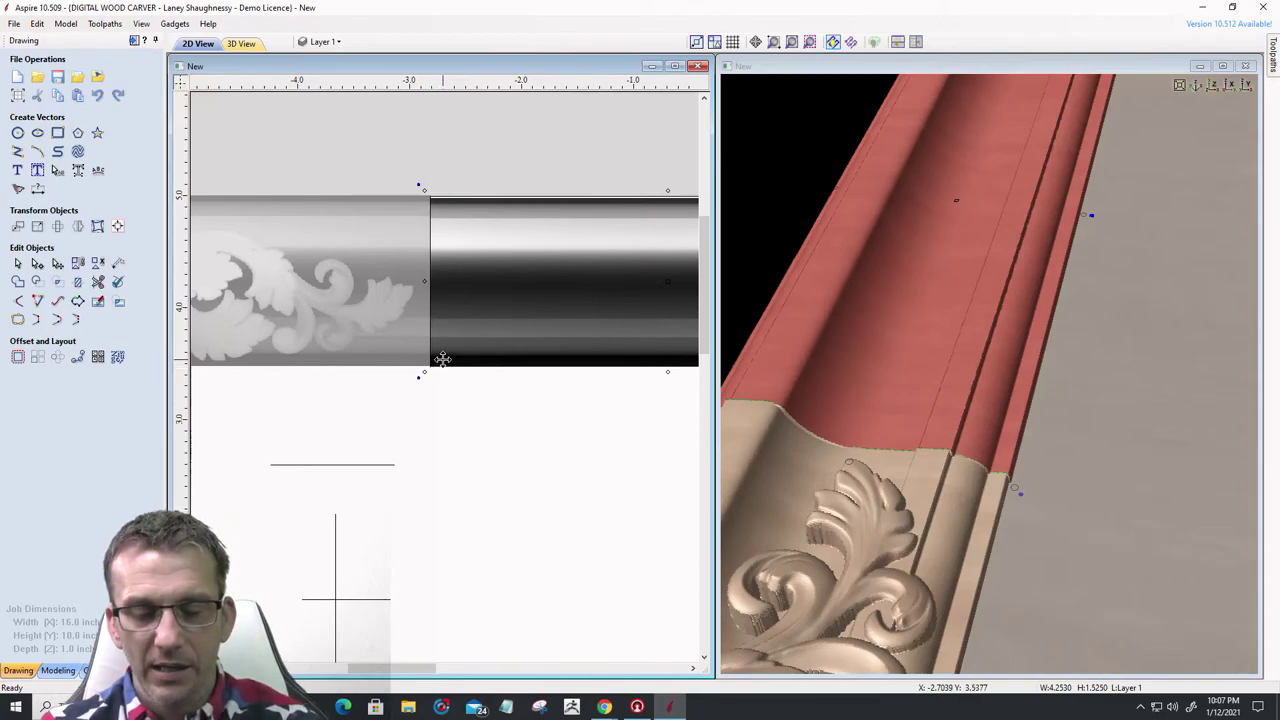
- Nudge the rail up, resize it with its transform handle, and drag it into line with the corner
key("Up")
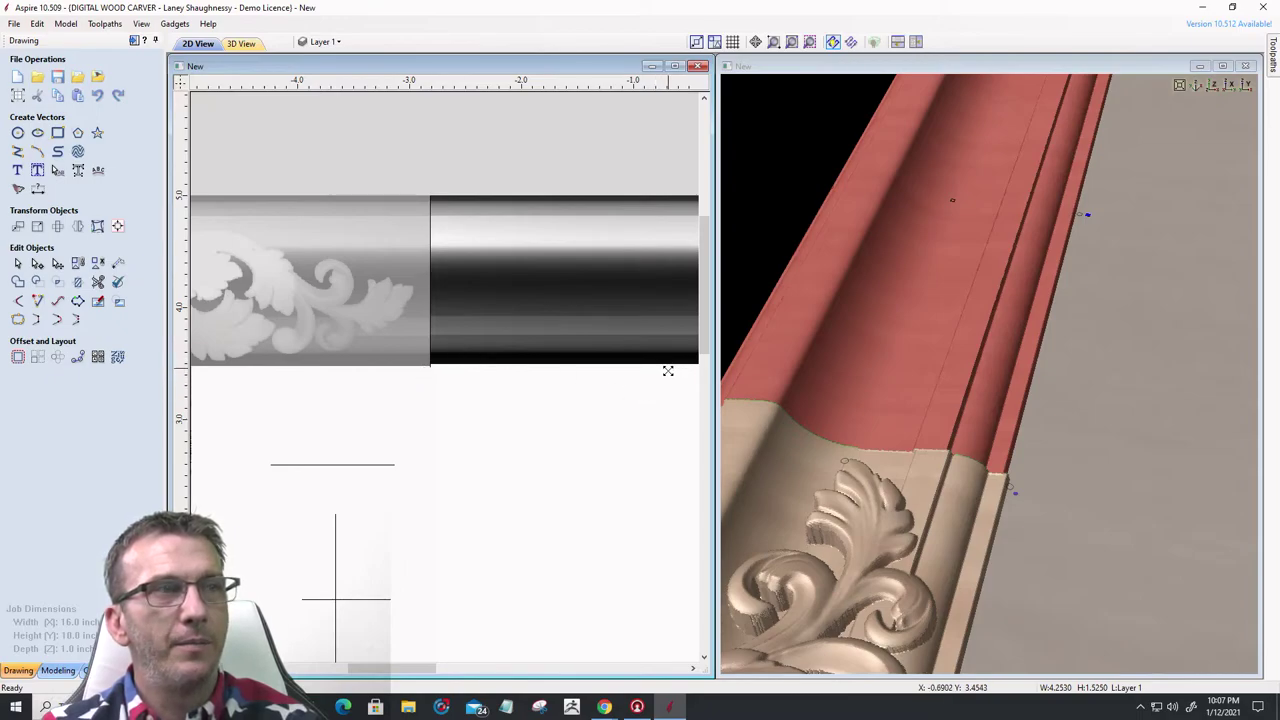
mouse_move(668, 371)
left_mouse_down()
mouse_move(446, 354)
mouse_move(417, 367)
left_mouse_up()
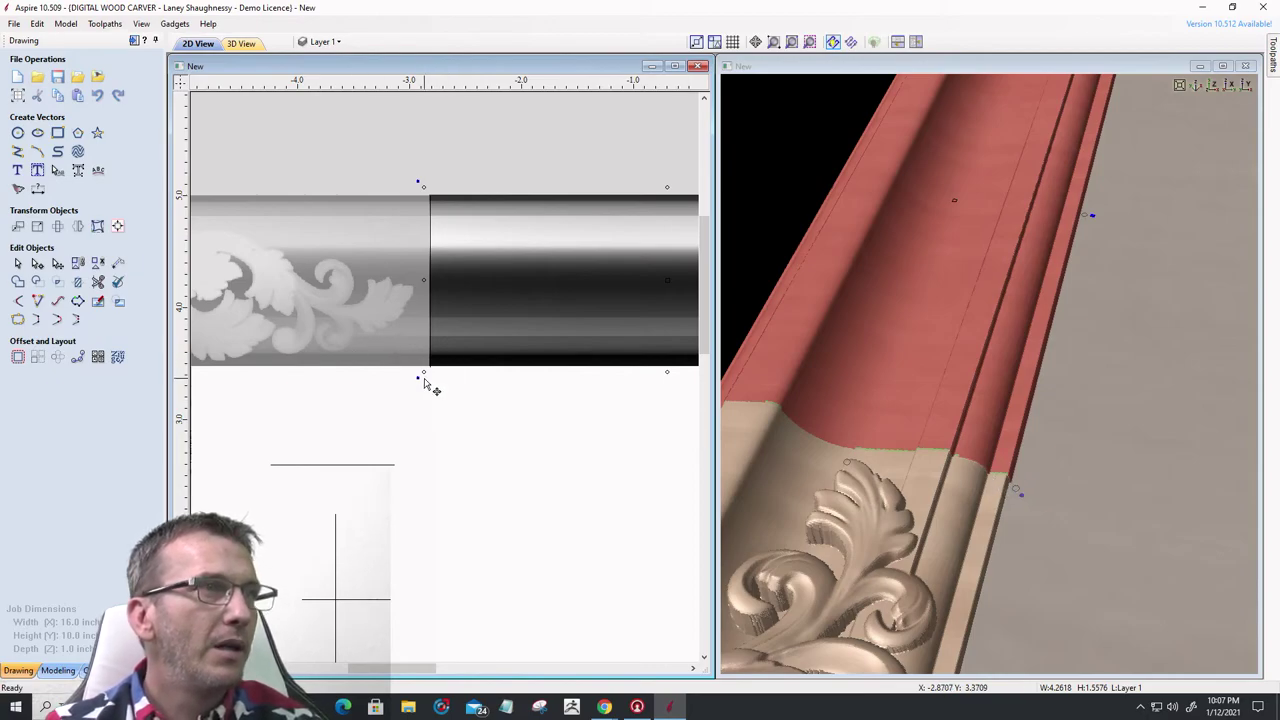
scroll(425, 368, "up", 5)
scroll(449, 312, "down", 10)
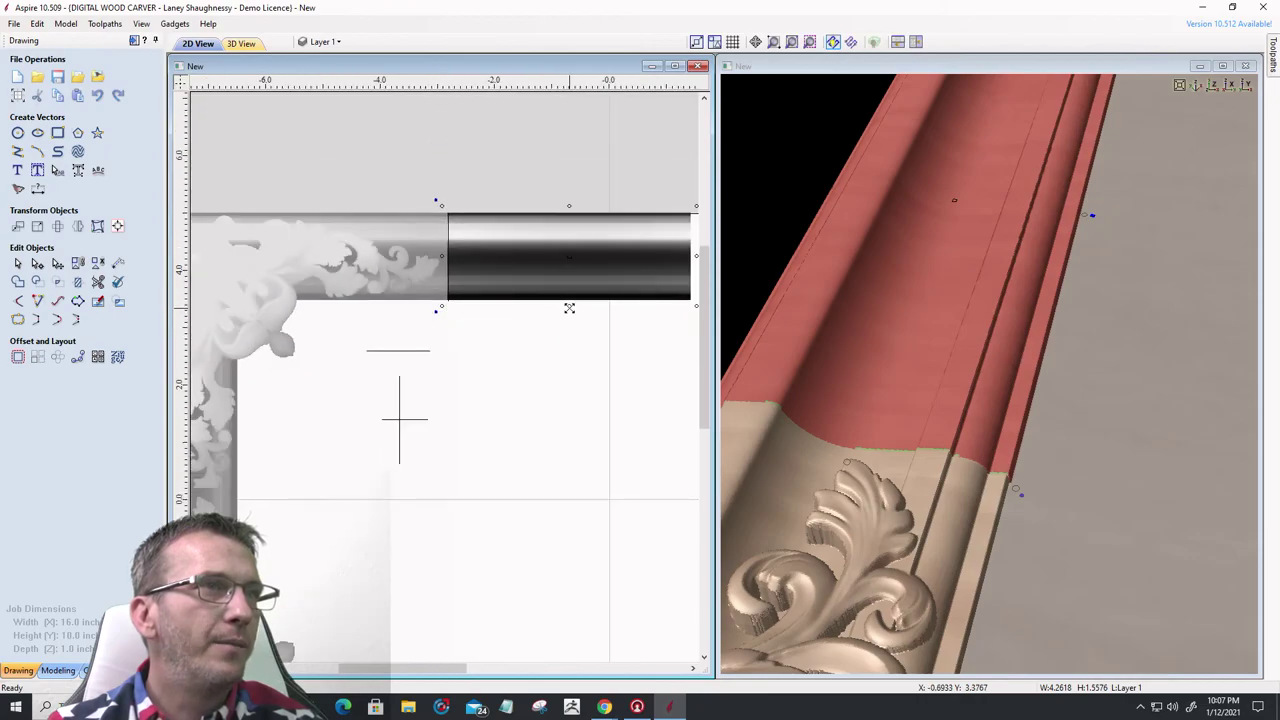
left_click_drag(556, 267, 421, 298)
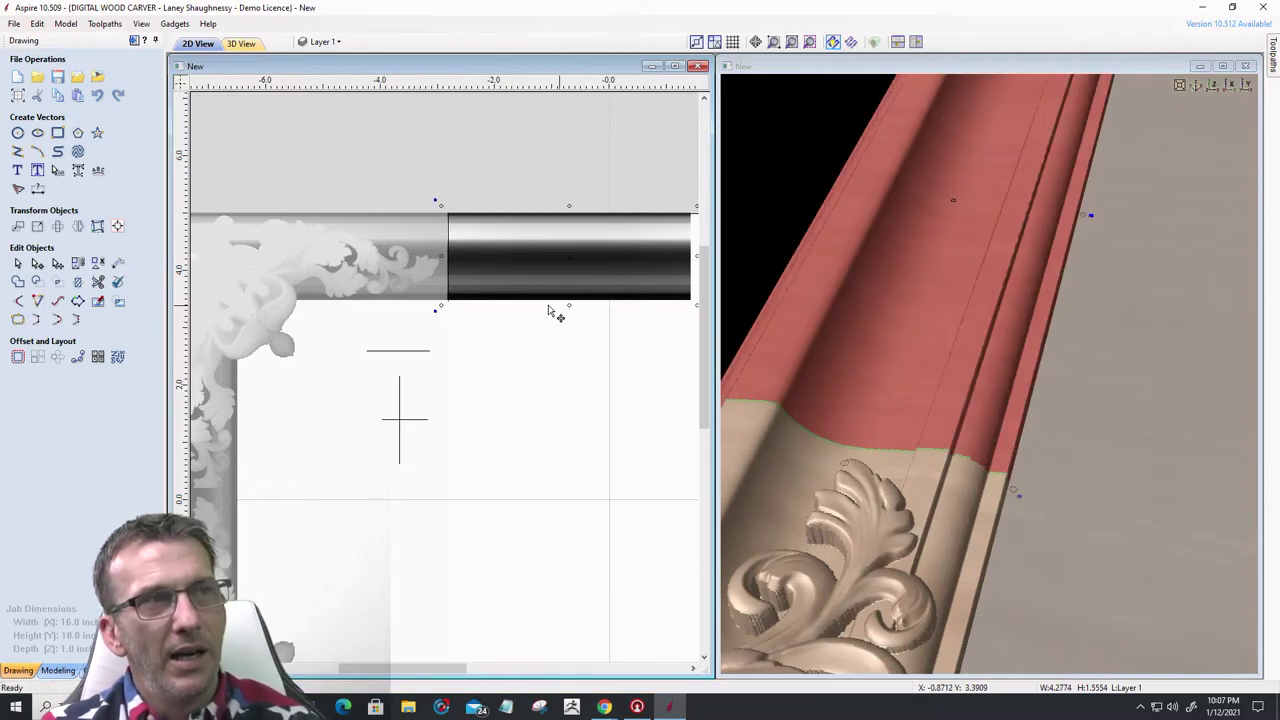
scroll(570, 306, "up", 4)
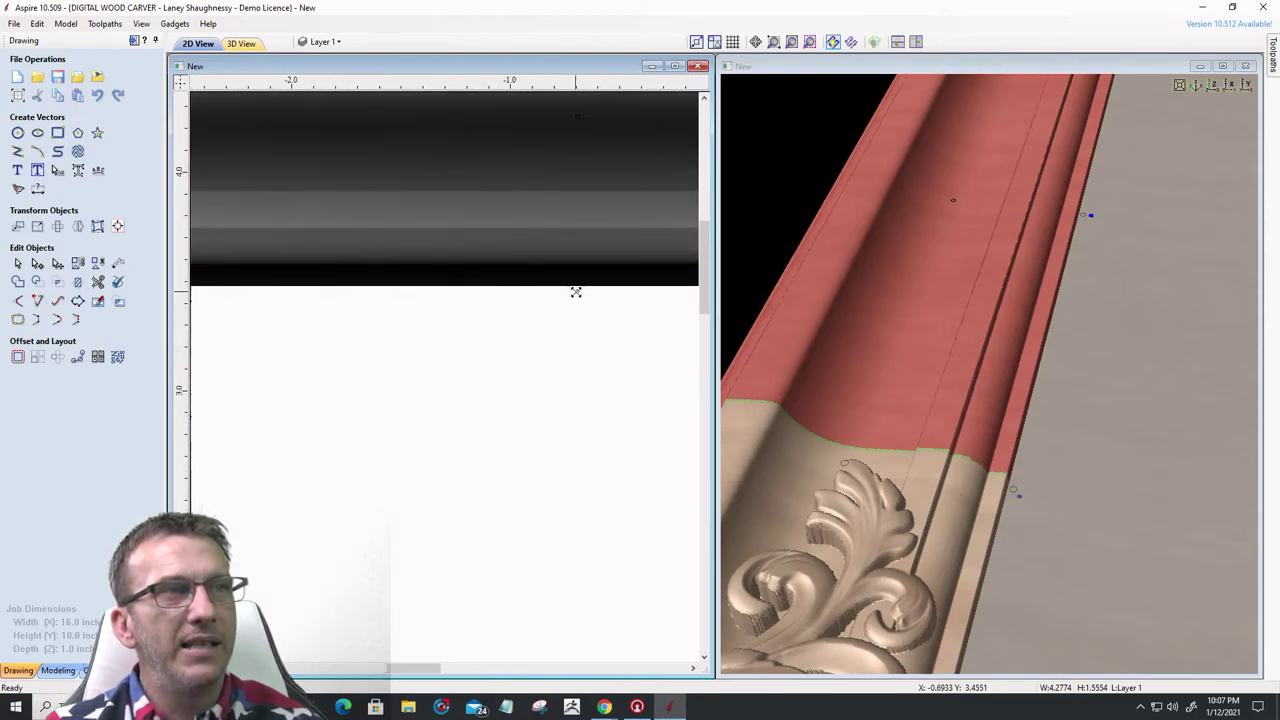
scroll(576, 292, "down", 5)
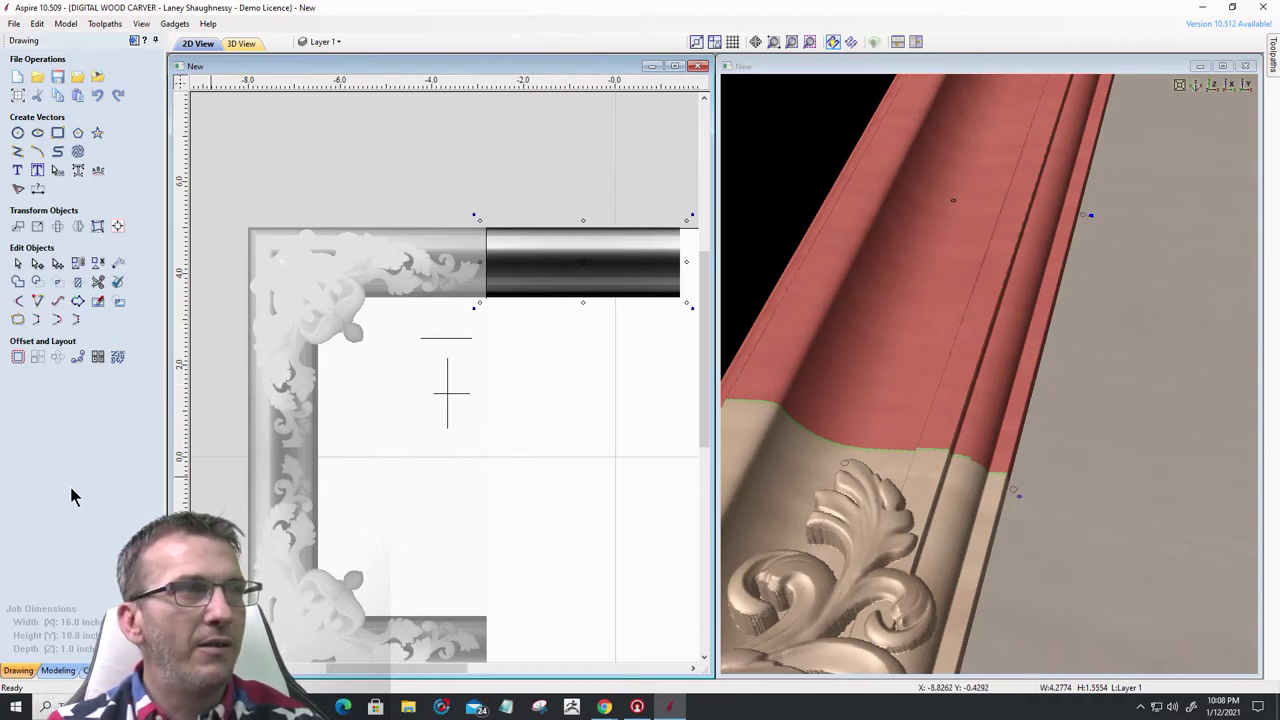
left_click(502, 442)
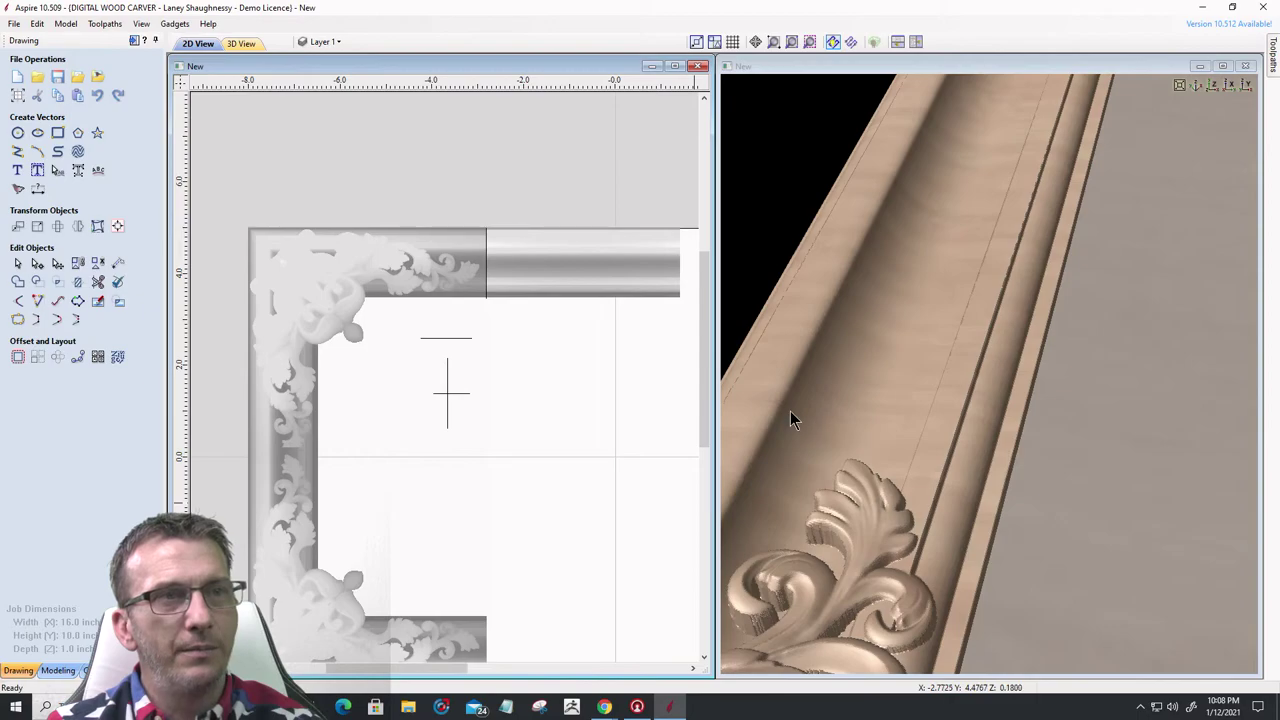
left_click_drag(750, 395, 980, 374)
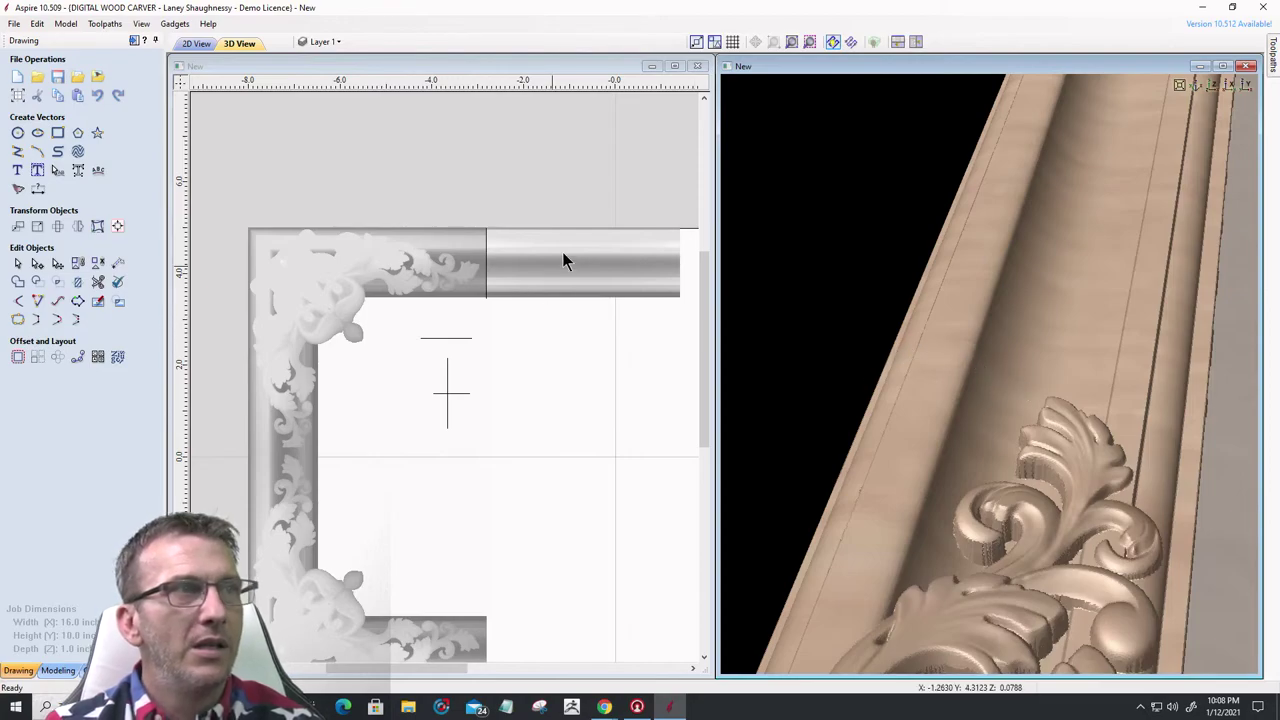
scroll(622, 229, "up", 3)
left_click(577, 284)
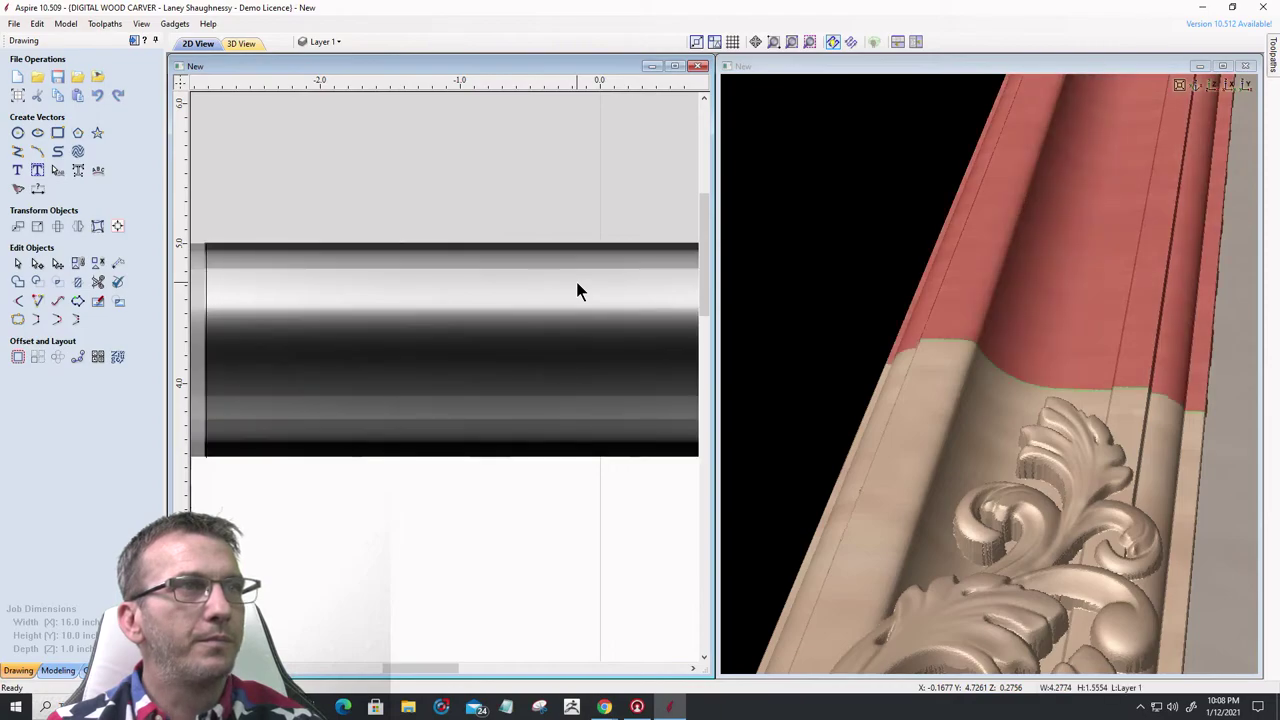
scroll(585, 285, "down", 3)
scroll(540, 268, "up", 2)
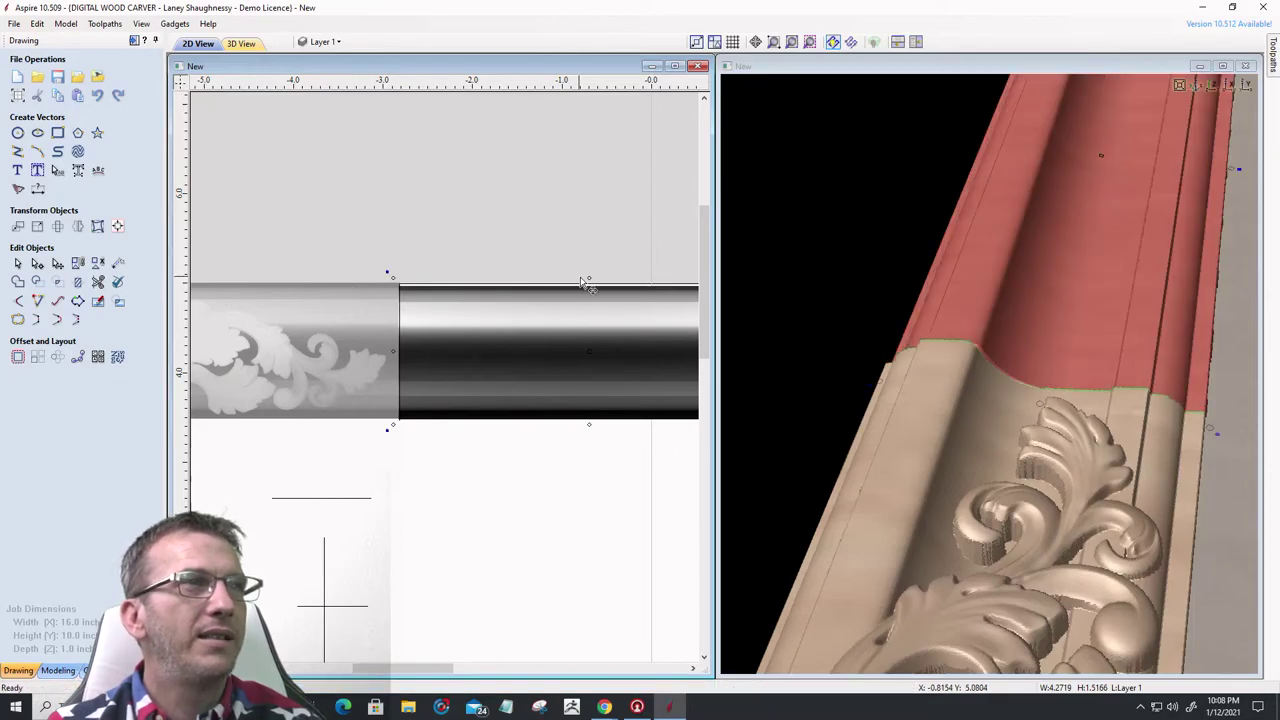
- Stretch the rail's top edge through several heights, undo the last change, and reselect the rail
left_click_drag(587, 277, 378, 284)
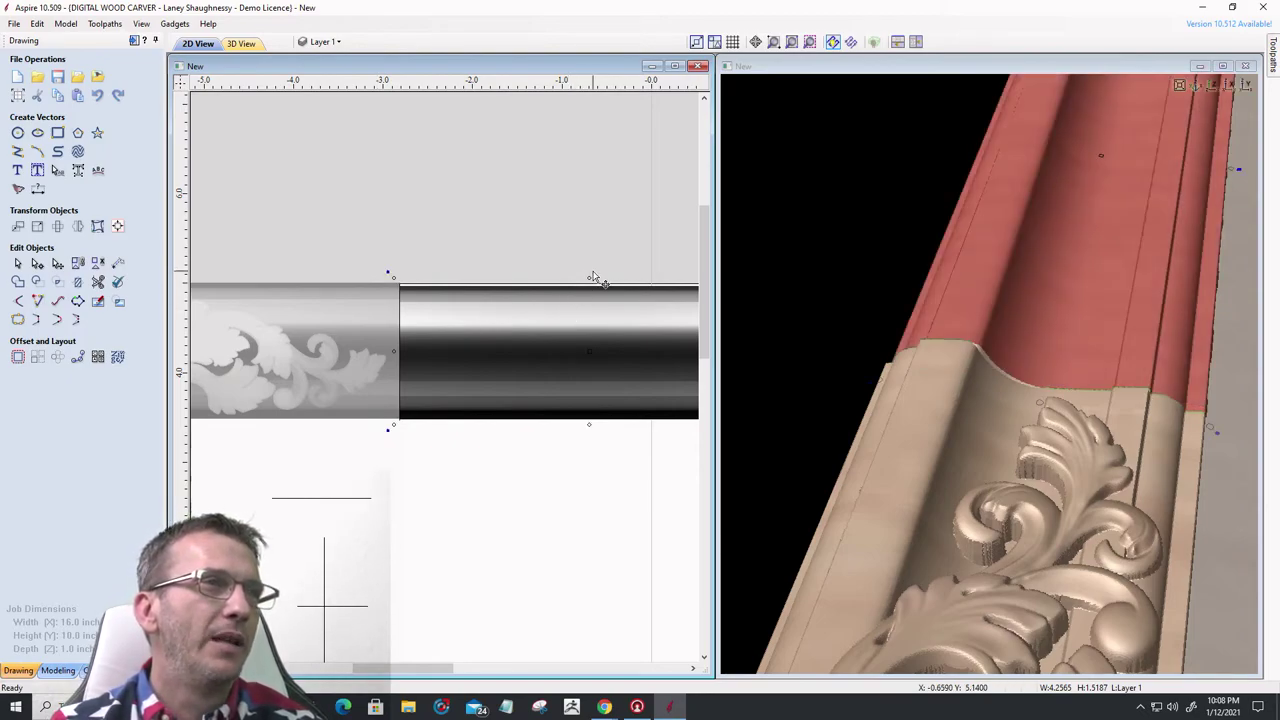
left_click_drag(593, 277, 430, 236)
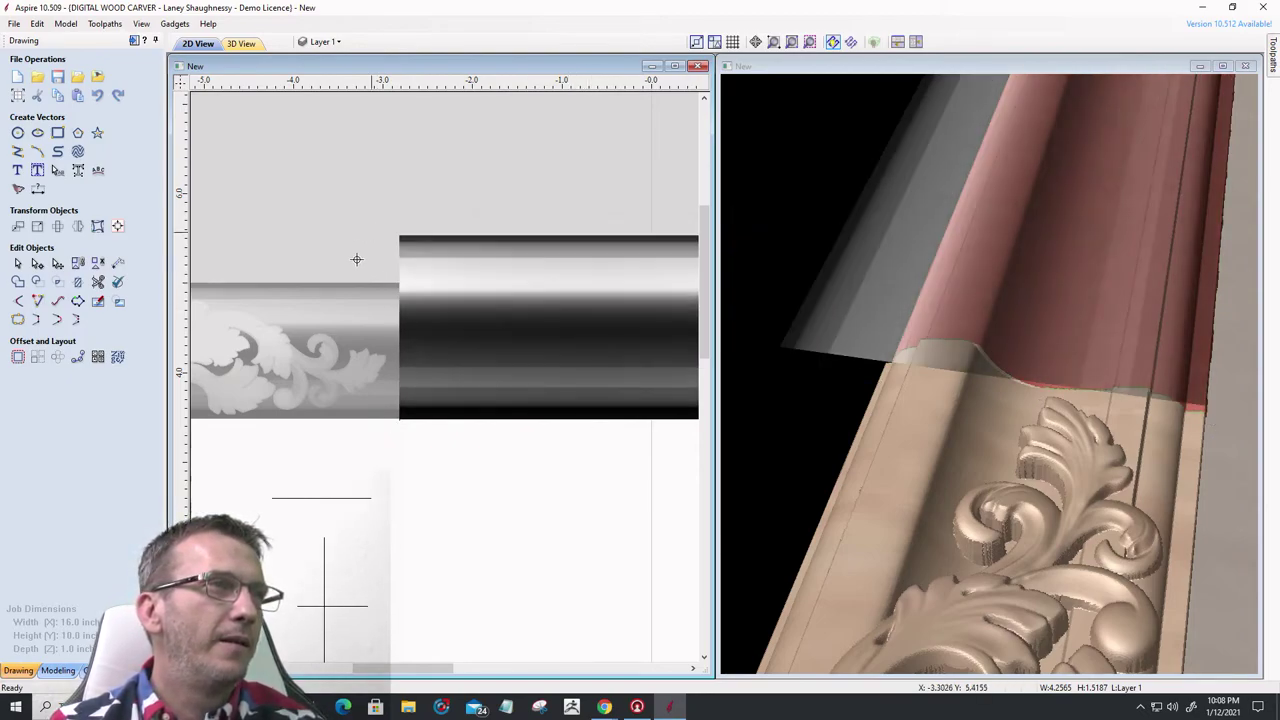
left_click_drag(356, 259, 373, 283)
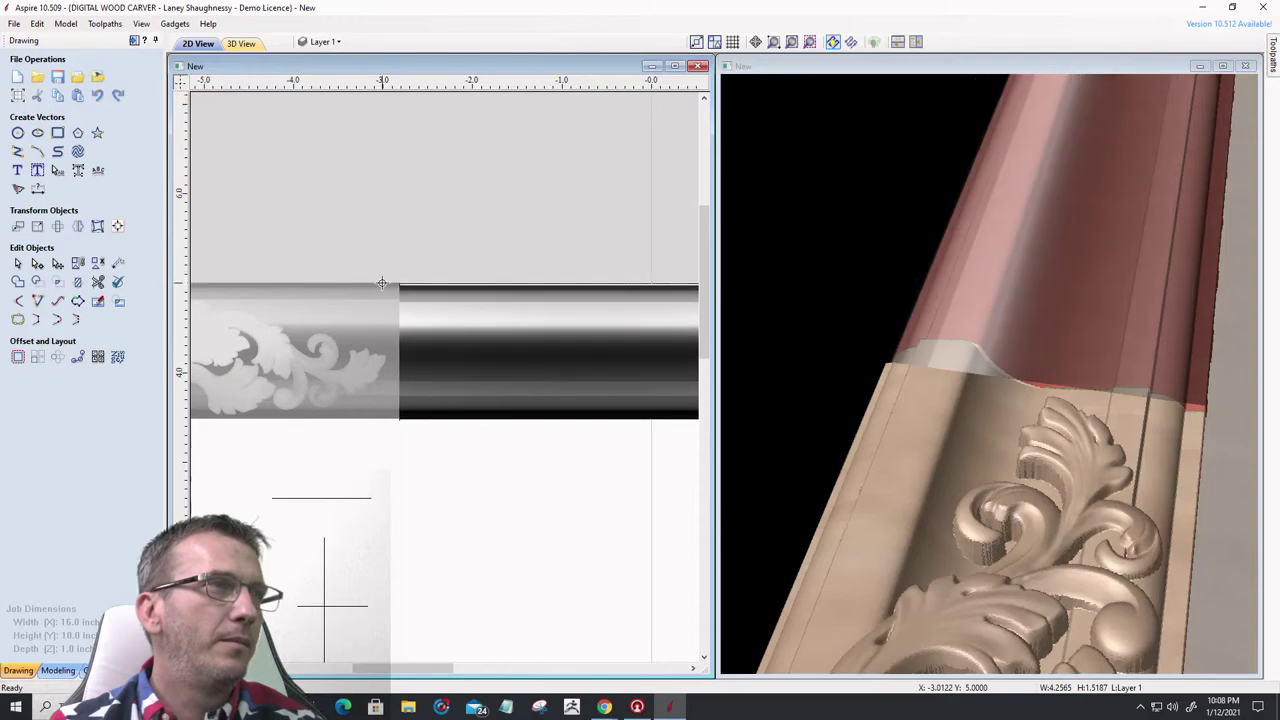
mouse_move(400, 272)
left_mouse_down()
mouse_move(400, 260)
mouse_move(403, 277)
left_mouse_up()
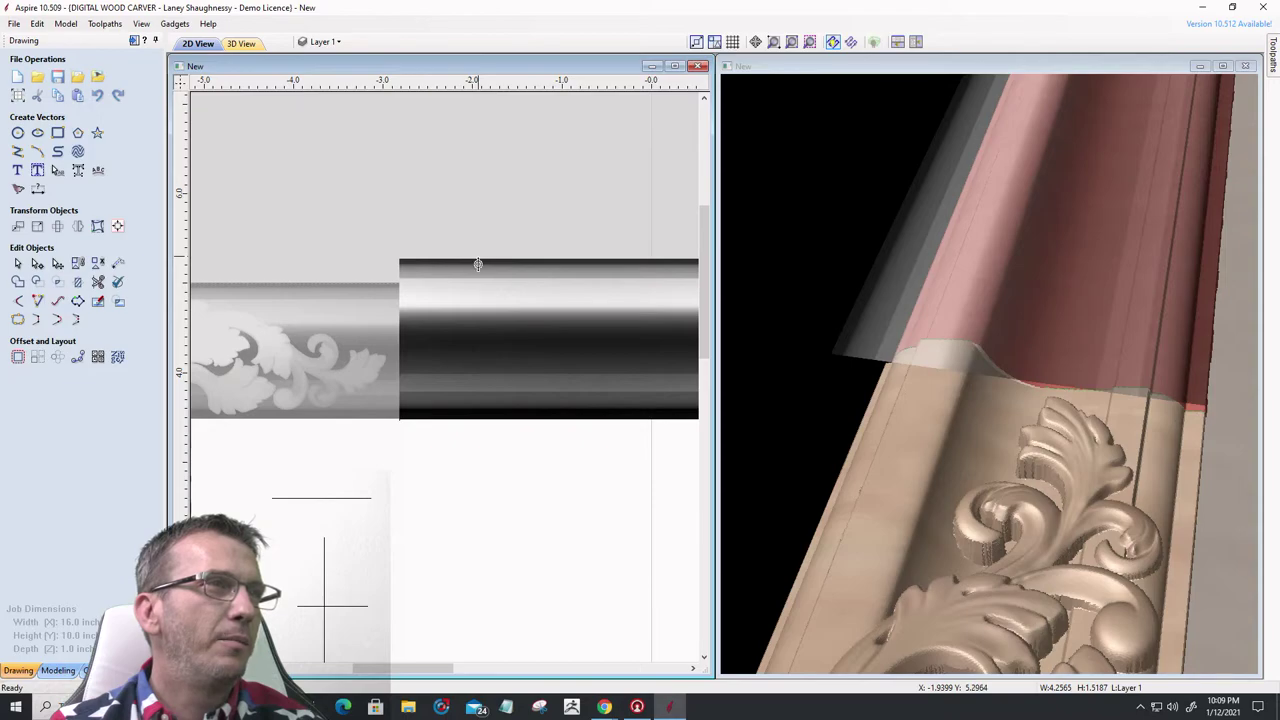
left_click_drag(478, 264, 474, 281)
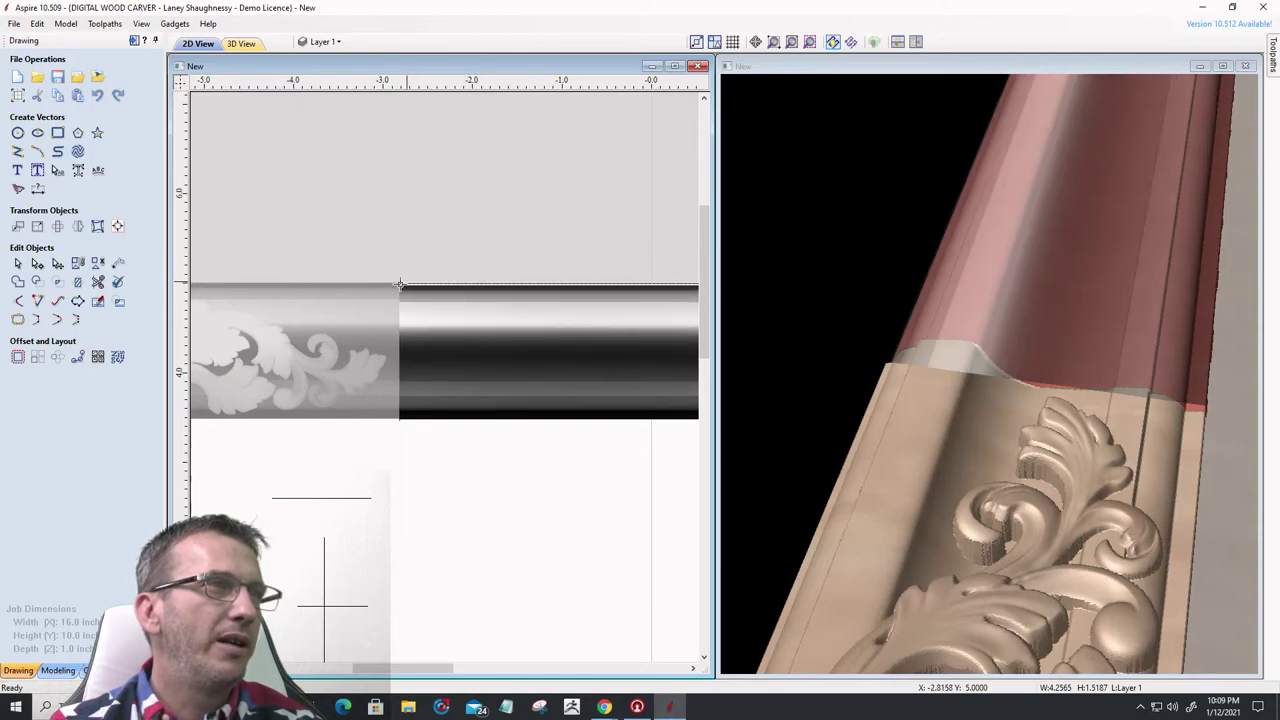
key("ctrl+z")
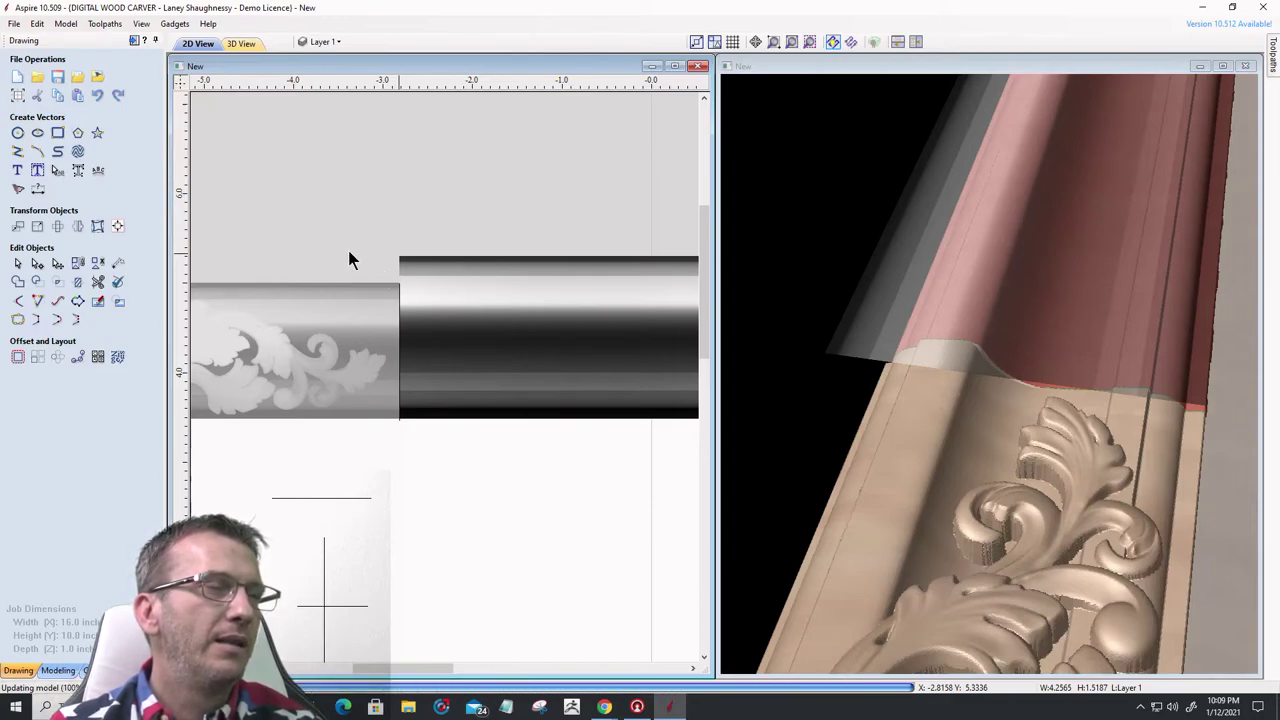
left_click(396, 265)
scroll(396, 265, "up", 2)
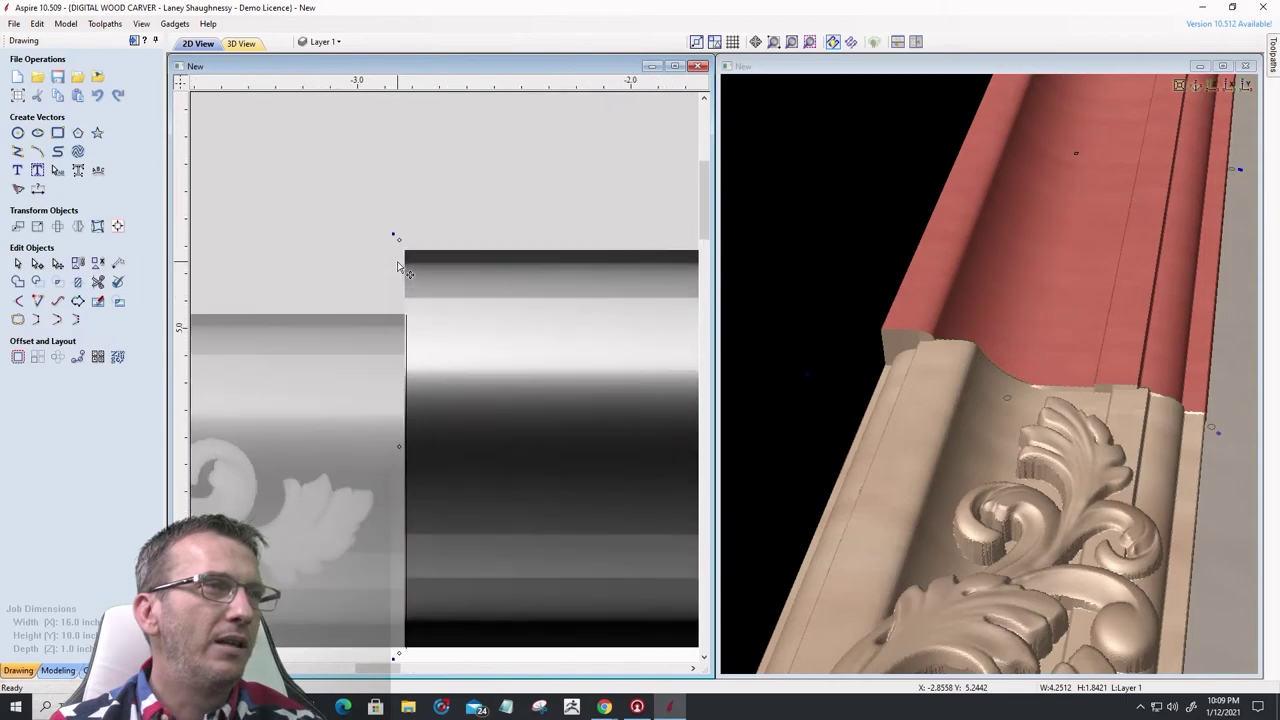
- Nudge the straight rail down until its top edge aligns with the carved corner's top at about 5.0 inches
left_click(675, 66)
scroll(505, 255, "up", 2)
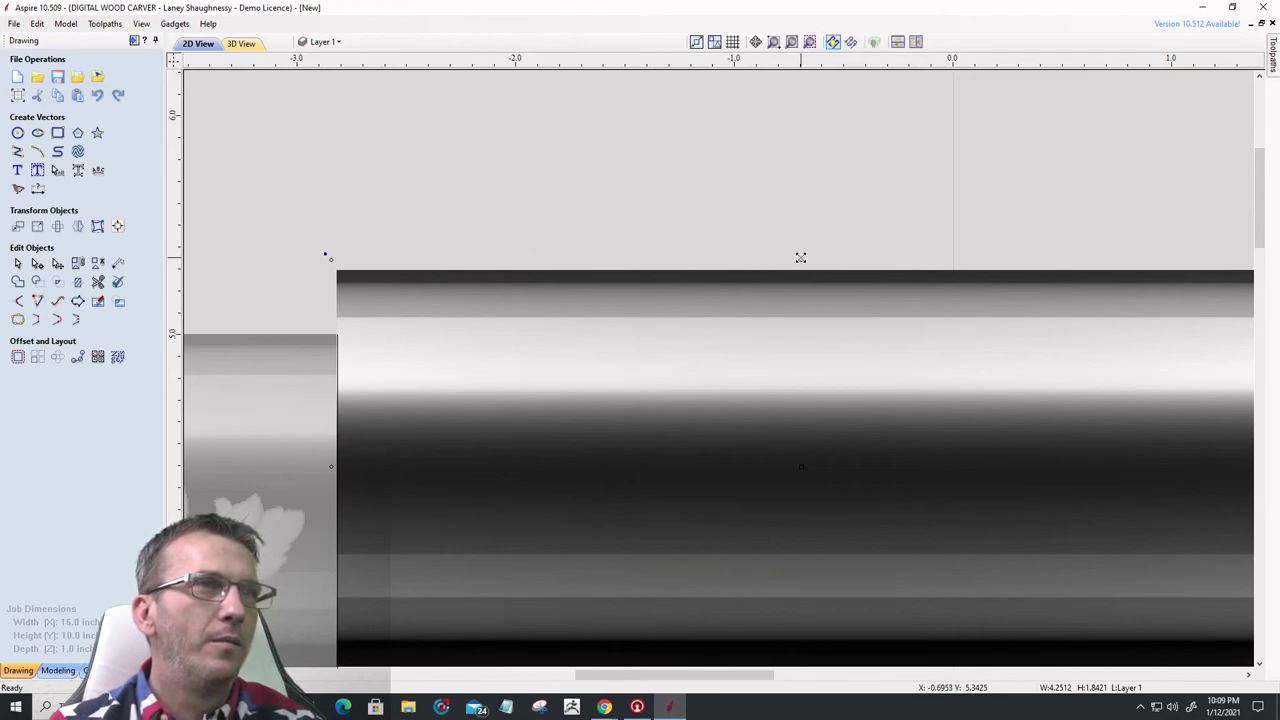
left_click(477, 237)
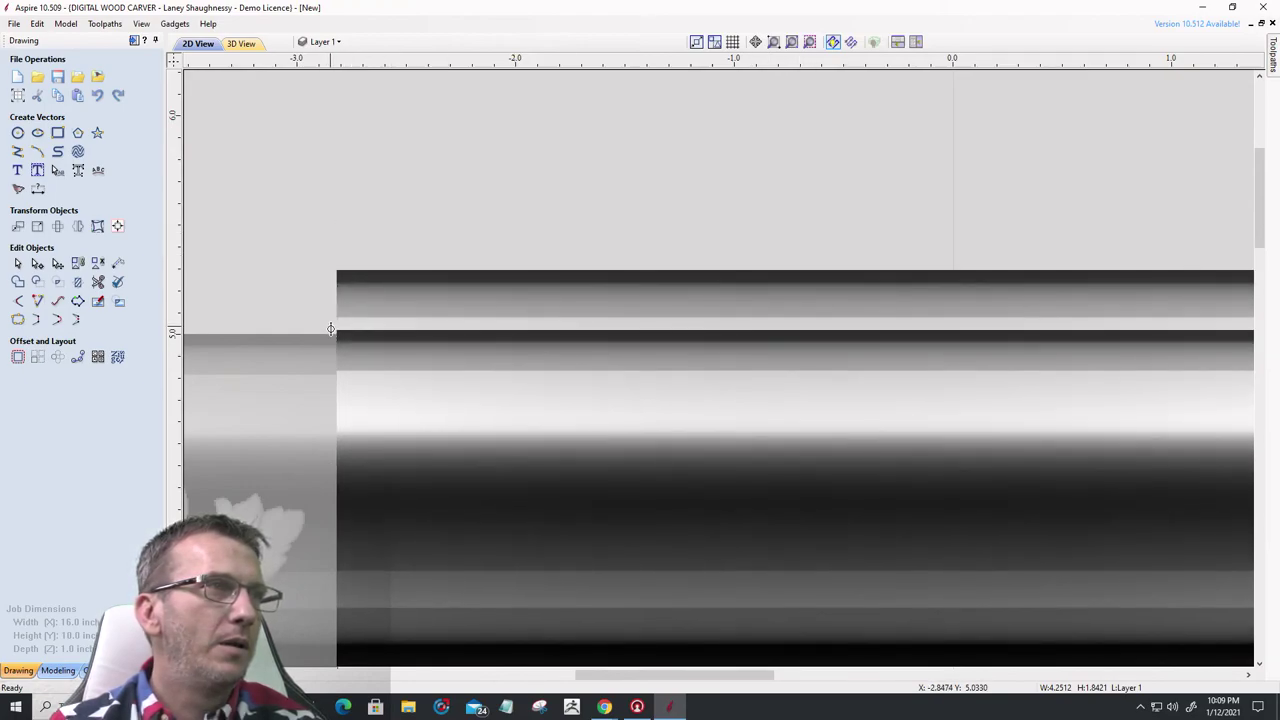
left_click_drag(344, 314, 331, 333)
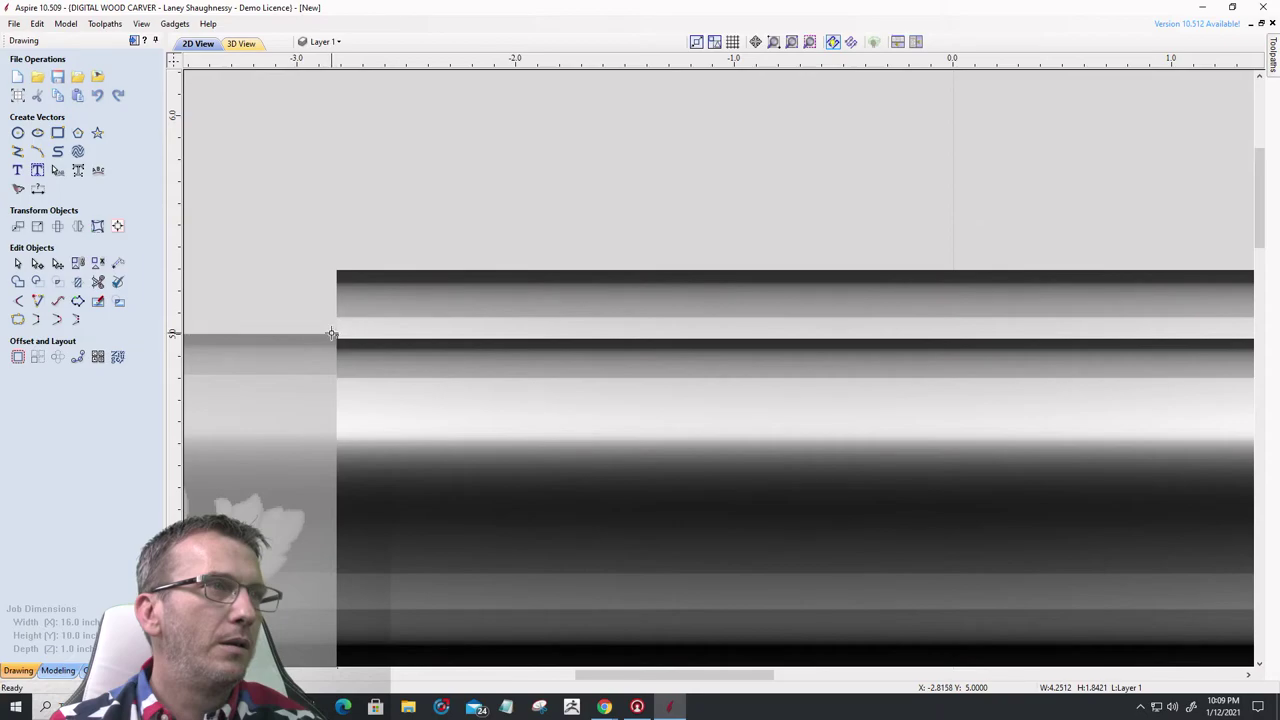
left_click_drag(331, 333, 333, 338)
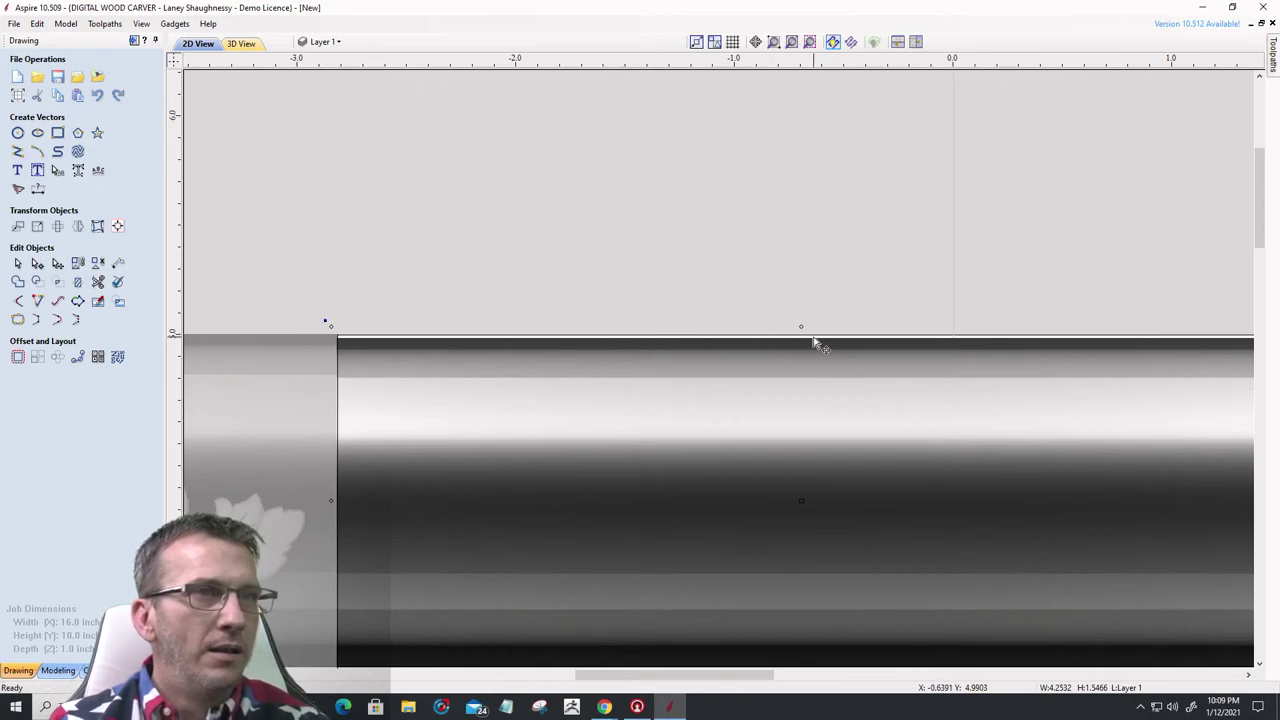
scroll(820, 338, "up", 5)
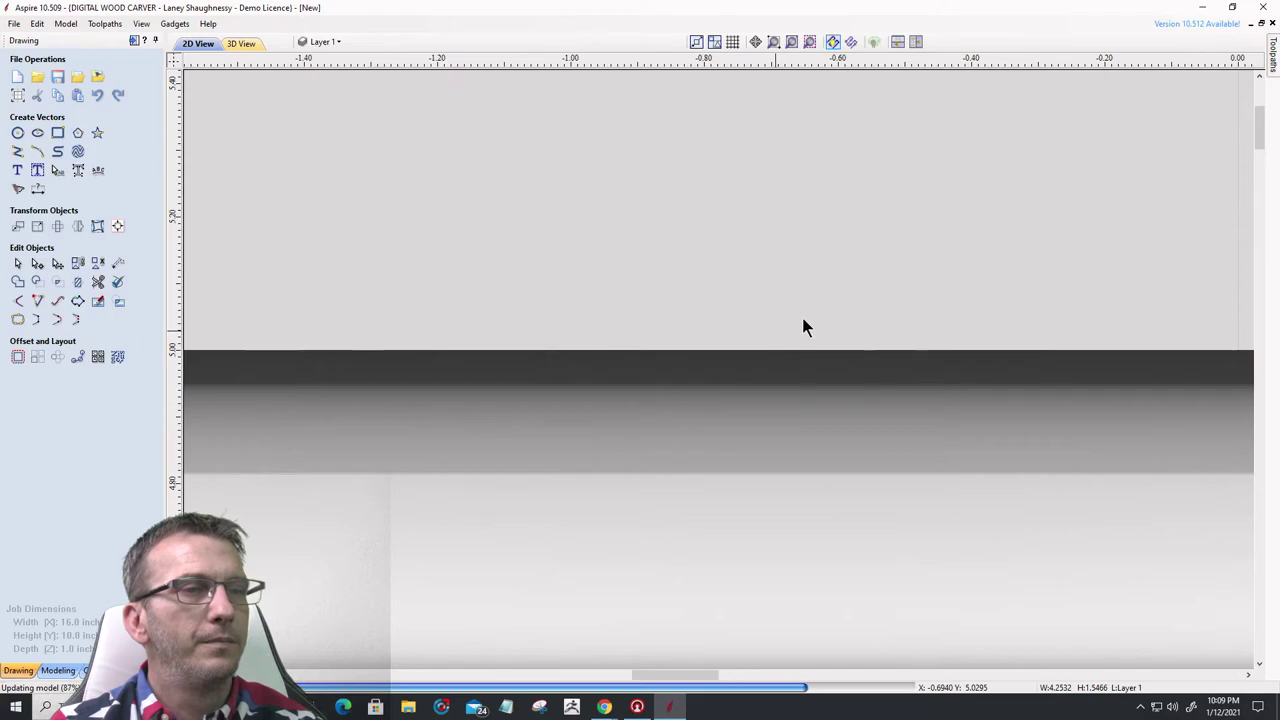
scroll(803, 318, "down", 3)
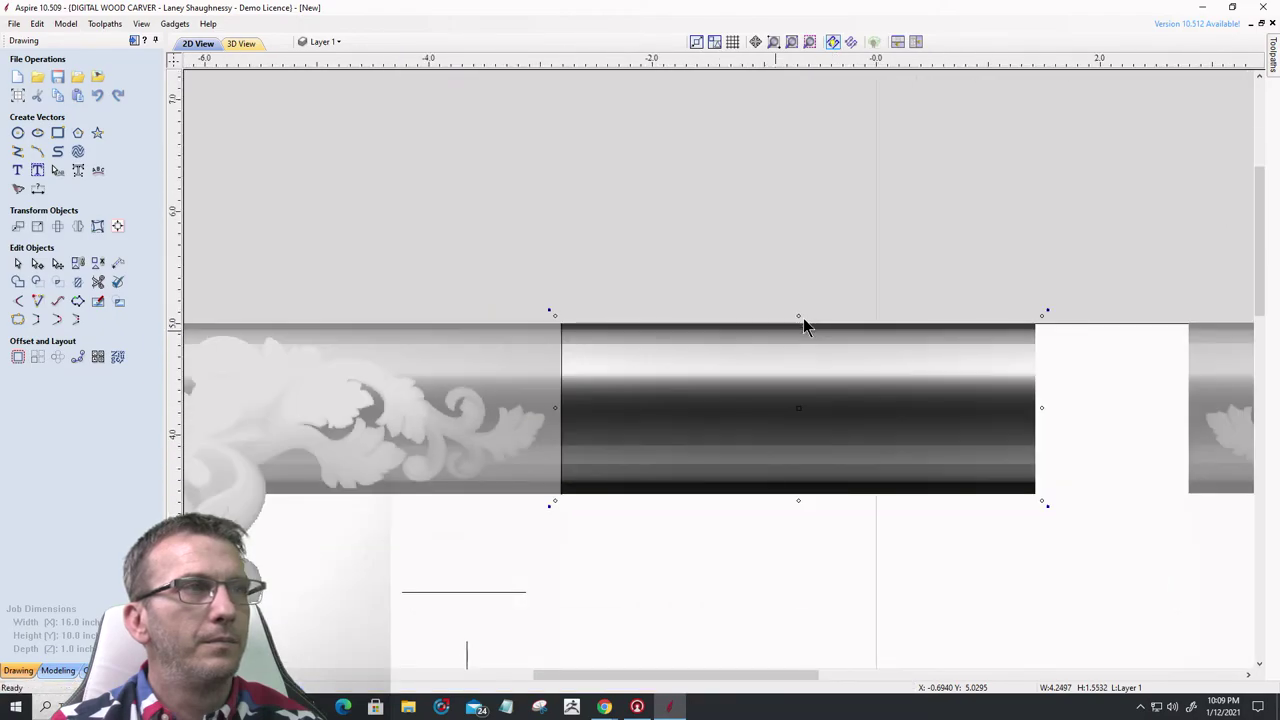
- Switch to the 3D preview and bring up the Modeling tab's component list with nothing selected
left_click(241, 44)
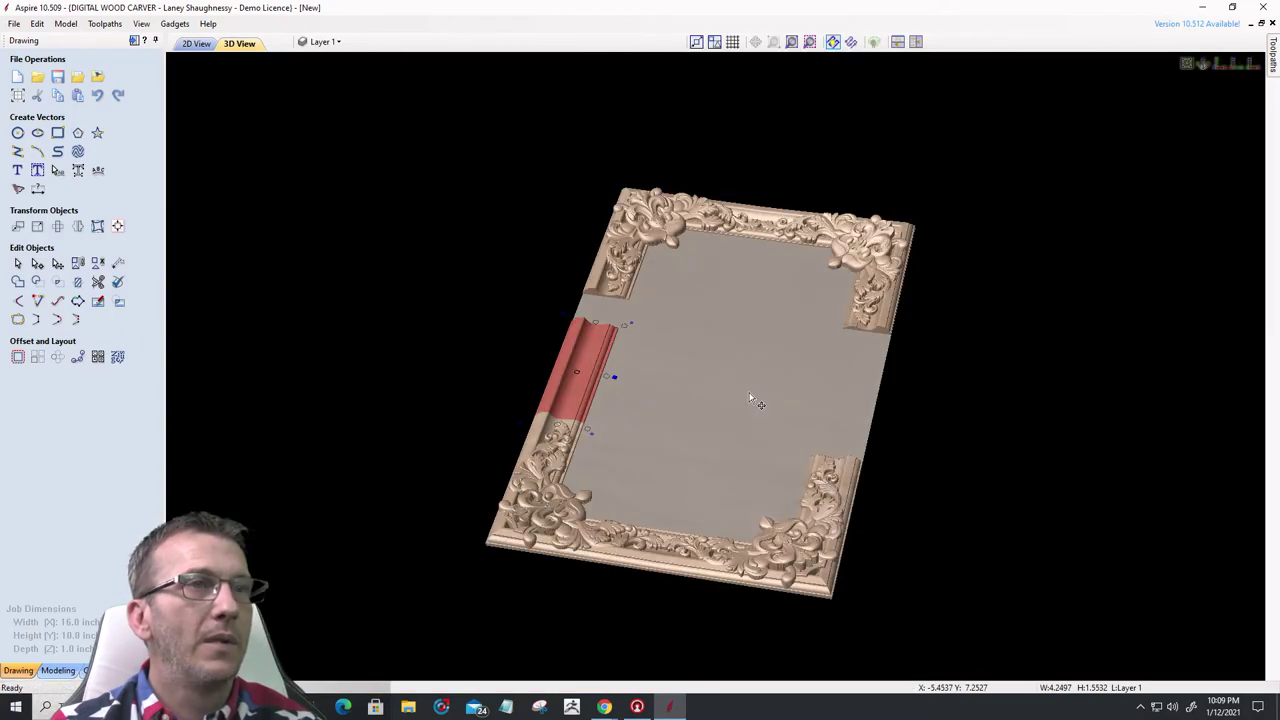
scroll(542, 436, "up", 3)
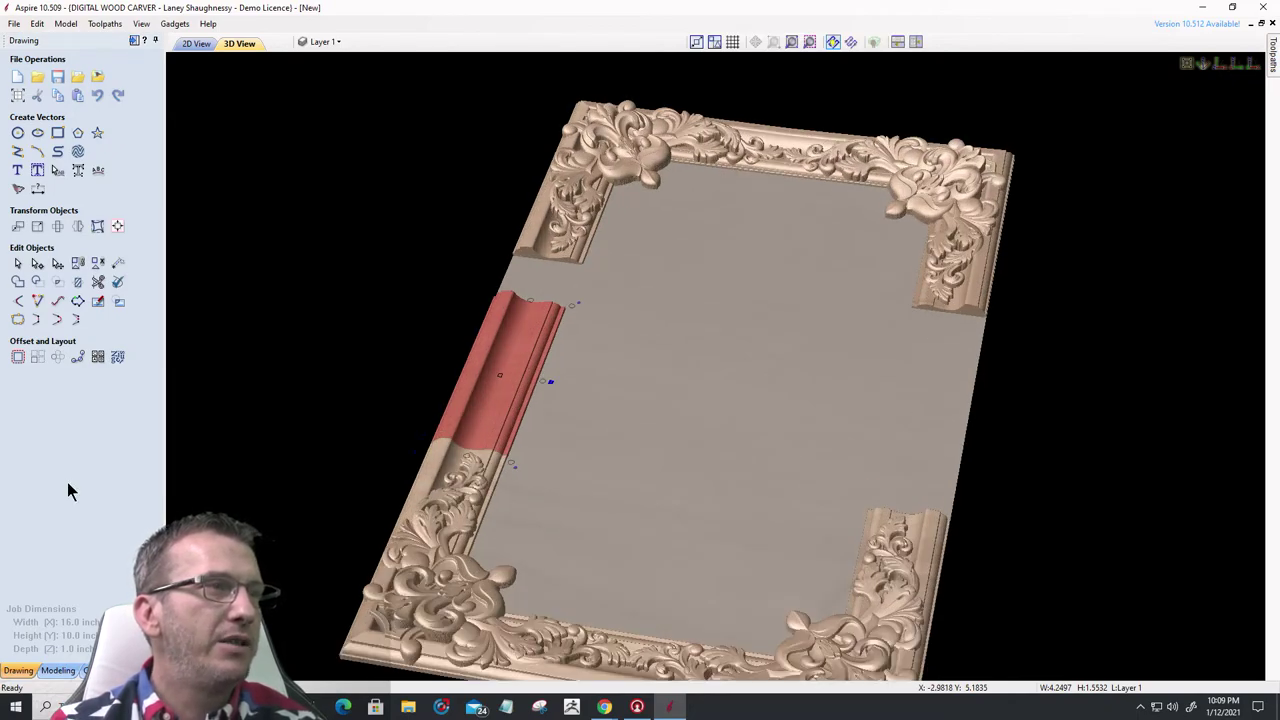
left_click(270, 475)
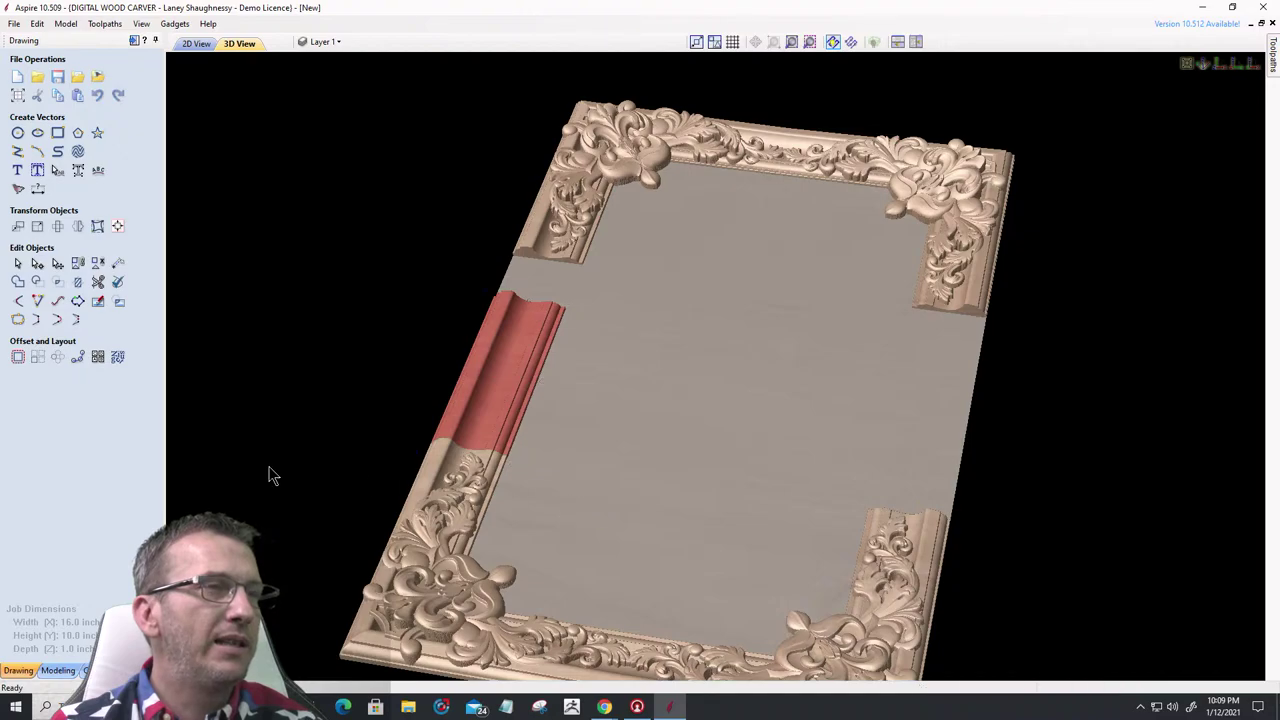
key("F10")
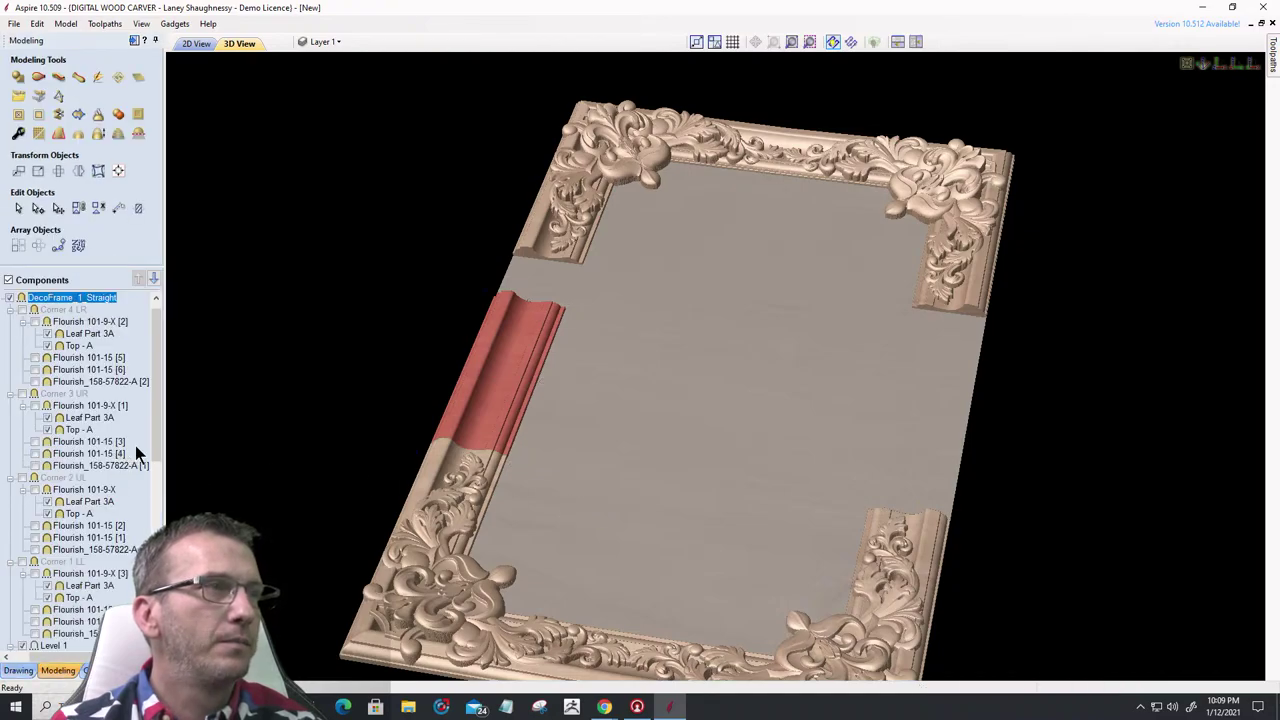
left_click(135, 443)
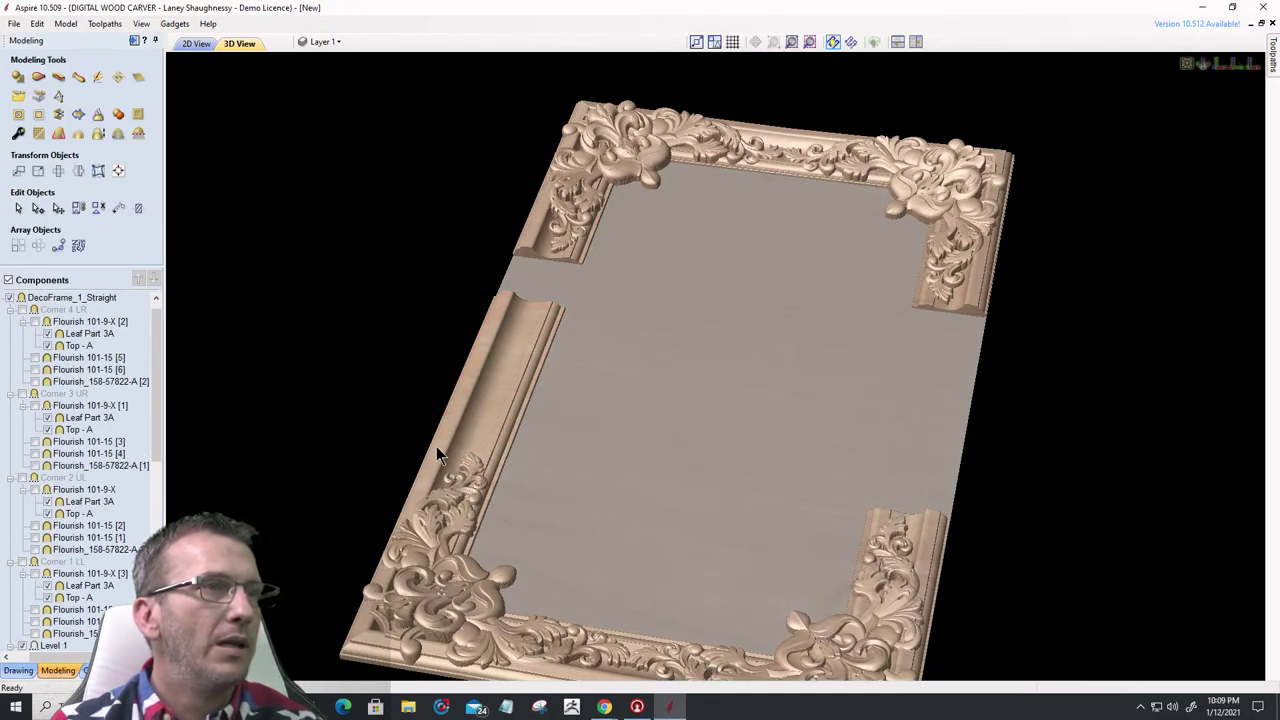
- Zoom in on the top end of the left moulding in 3D, then return to the 2D layout
scroll(438, 455, "up", 2)
scroll(689, 386, "up", 4)
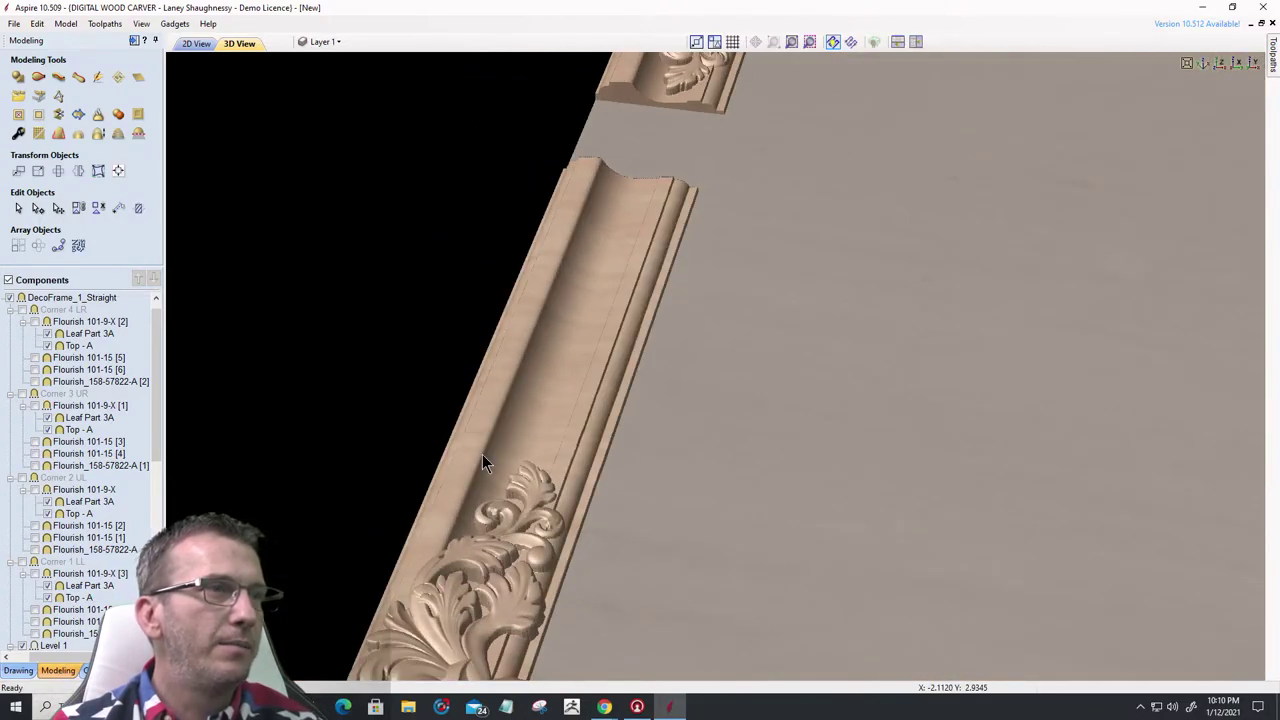
scroll(482, 458, "up", 1)
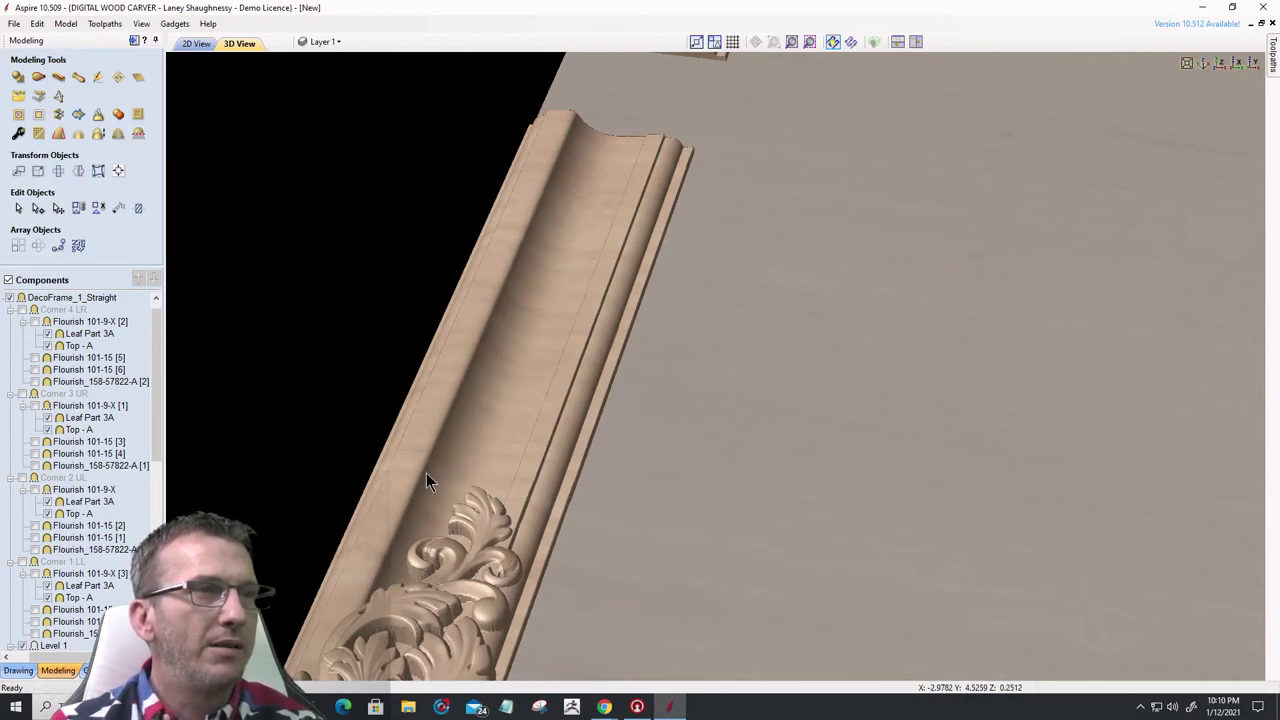
left_click_drag(397, 508, 243, 233)
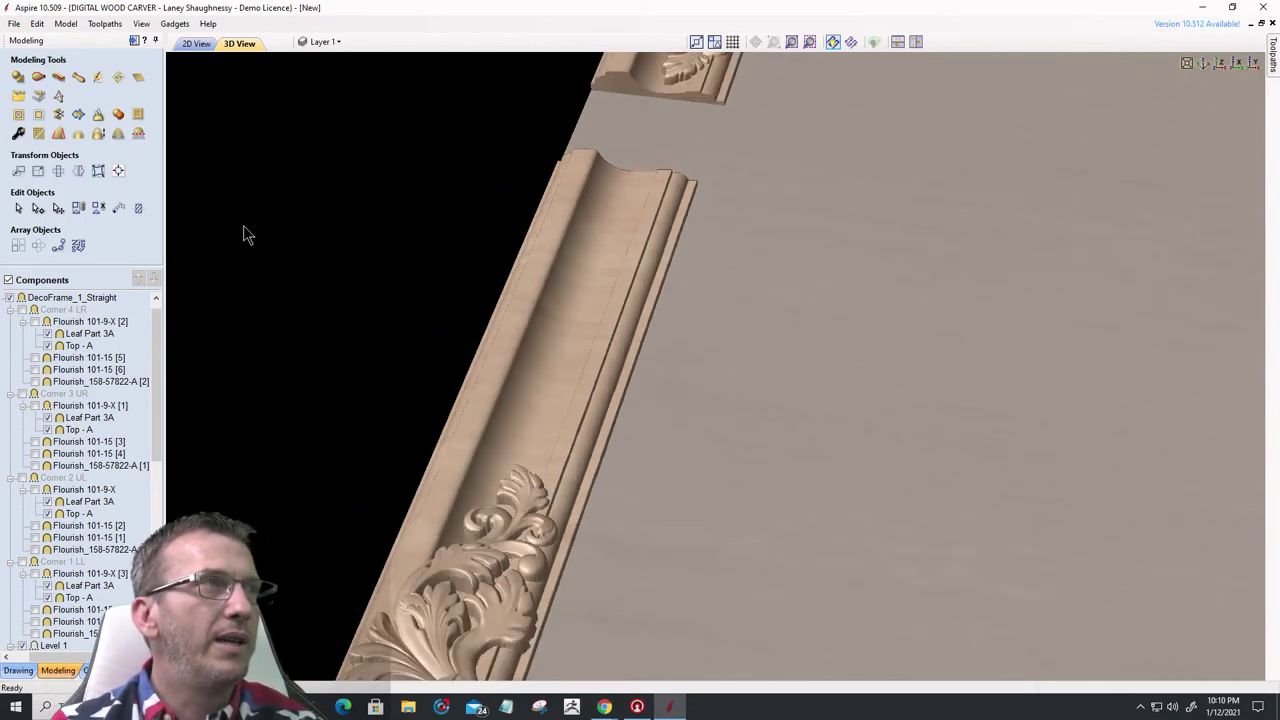
left_click(184, 46)
scroll(676, 431, "down", 2)
- Stretch the middle straight moulding from about 4.25 to 5.6736 inches so it meets the corner piece, then preview it in 3D
scroll(674, 434, "up", 1)
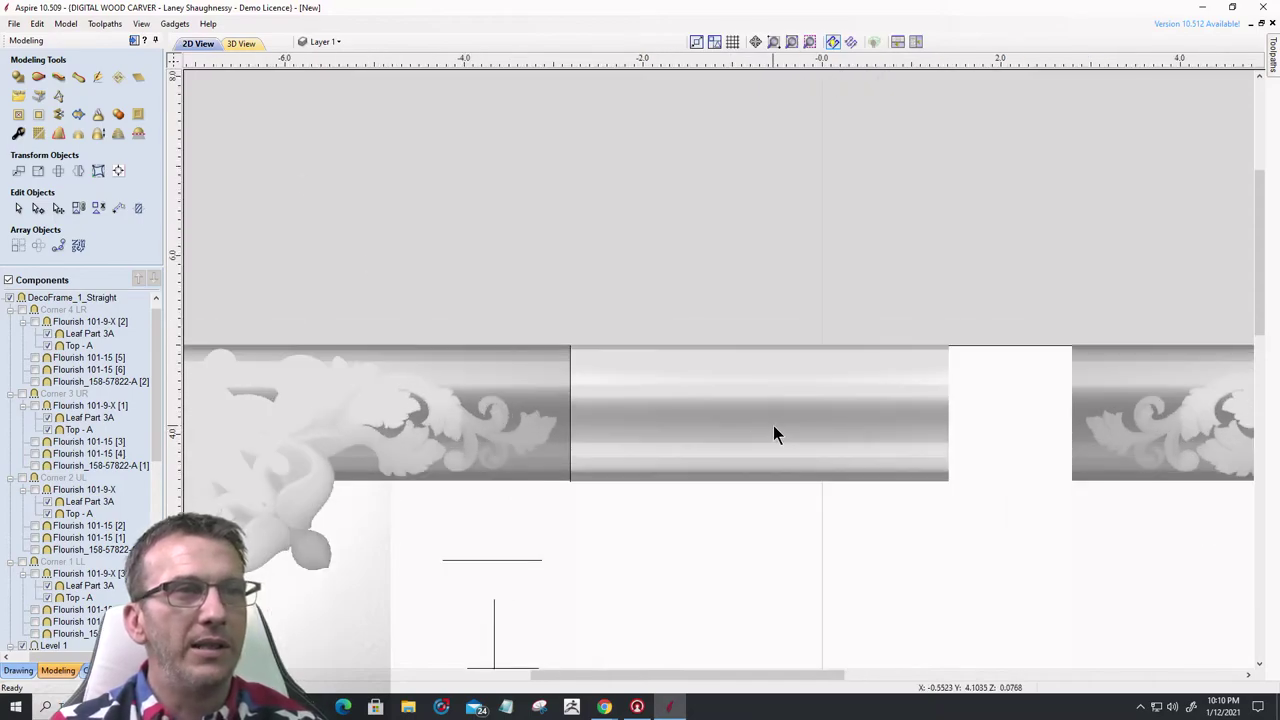
left_click(773, 425)
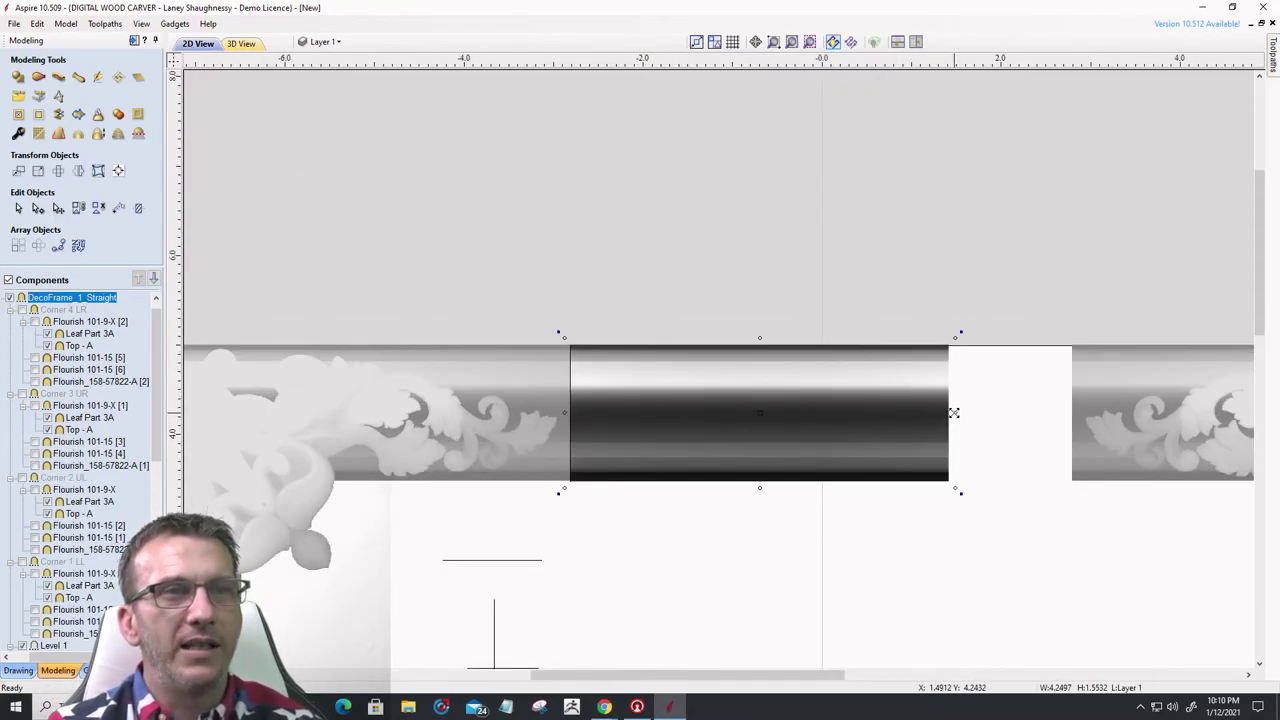
left_click_drag(954, 412, 1076, 411)
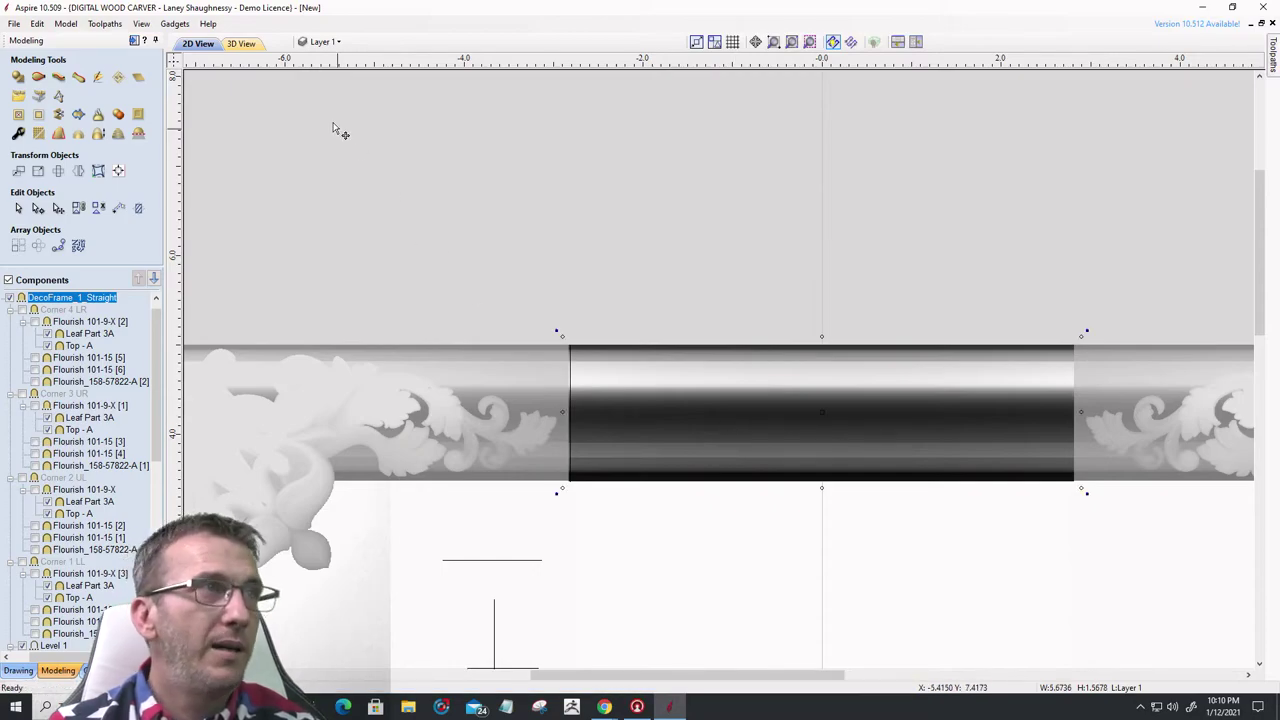
left_click(242, 44)
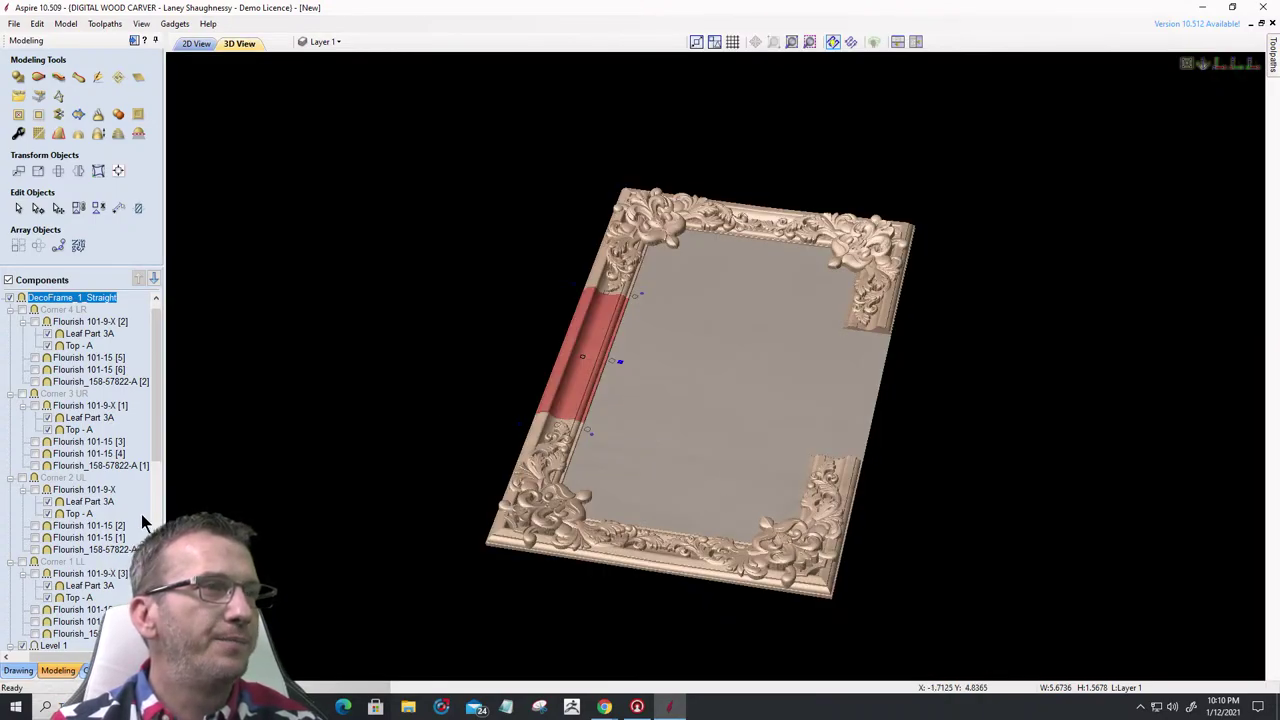
- Deselect the moulding and zoom the 3D view in on its joint with the corner
key("Escape")
scroll(564, 334, "up", 1)
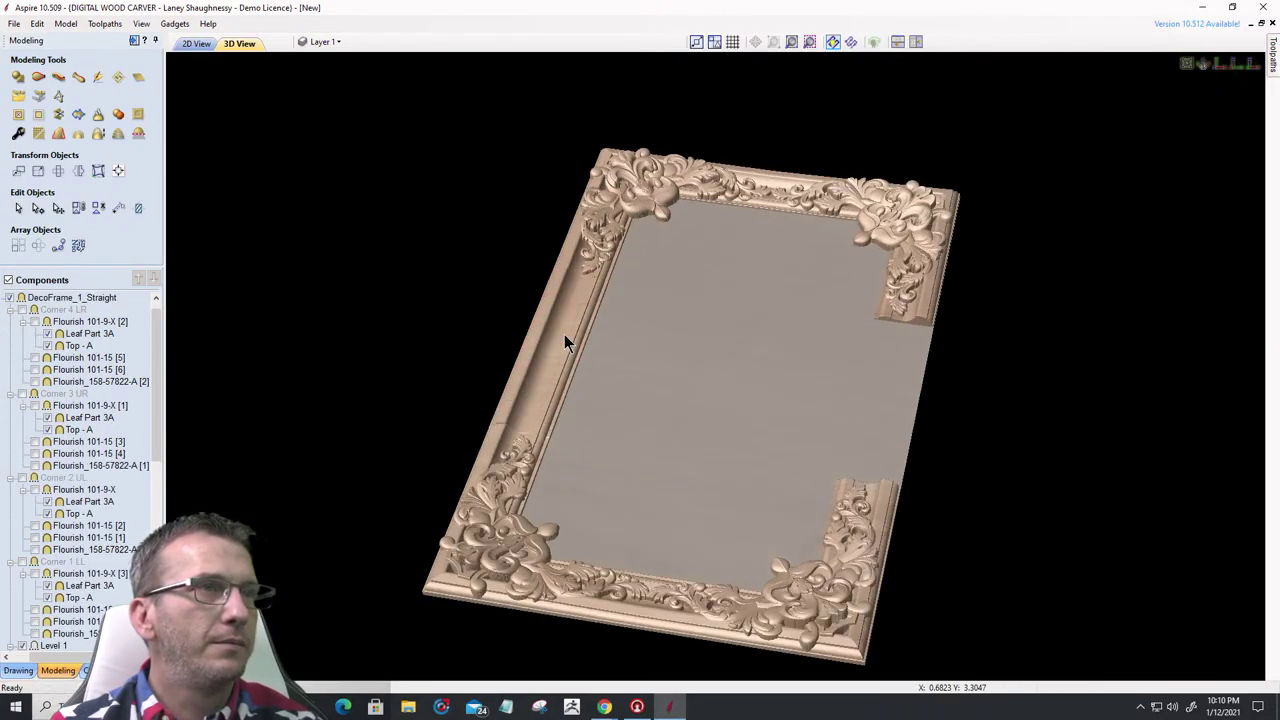
scroll(700, 410, "up", 3)
scroll(778, 446, "up", 1)
scroll(724, 421, "up", 1)
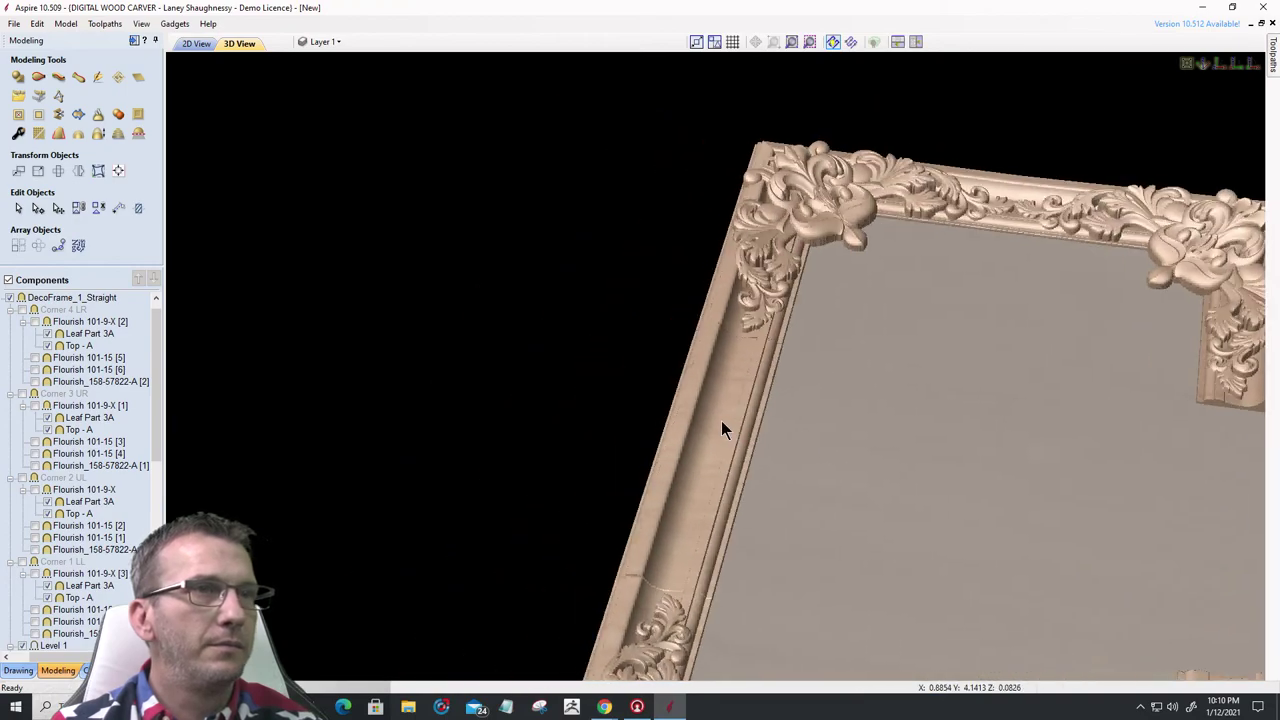
scroll(721, 418, "up", 2)
scroll(721, 418, "up", 1)
scroll(721, 415, "up", 1)
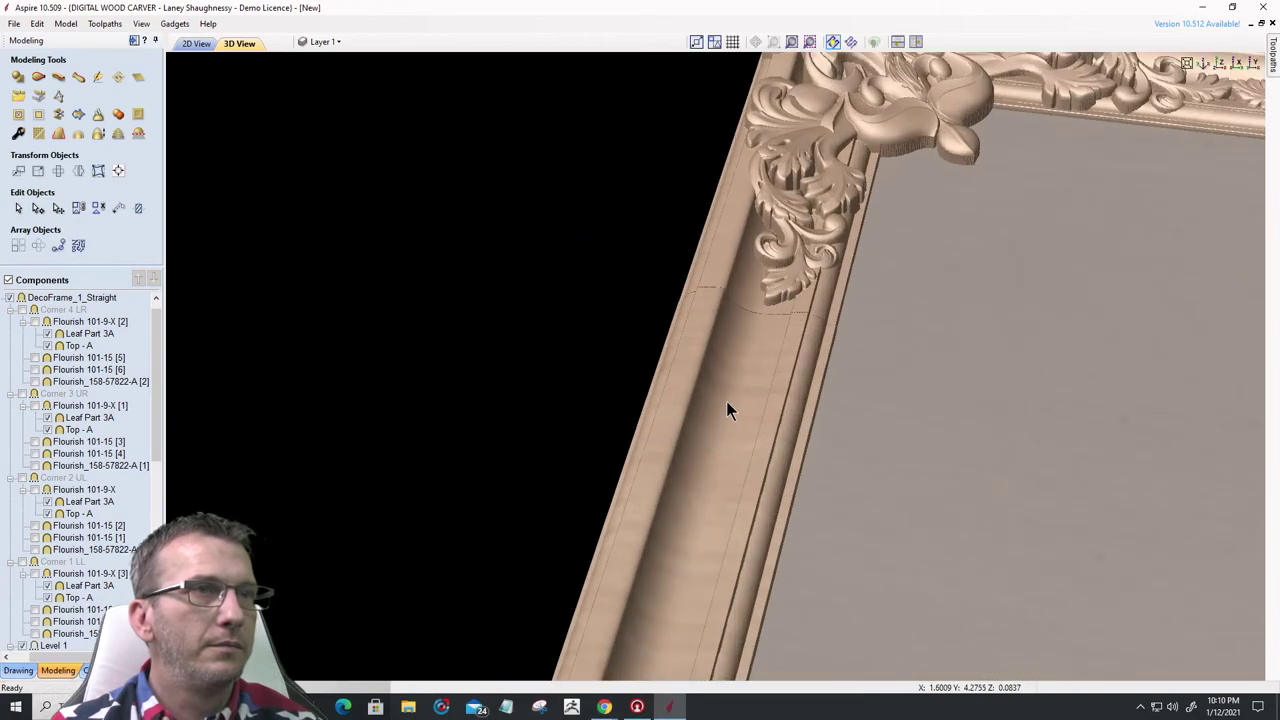
scroll(727, 396, "up", 1)
scroll(727, 396, "up", 1)
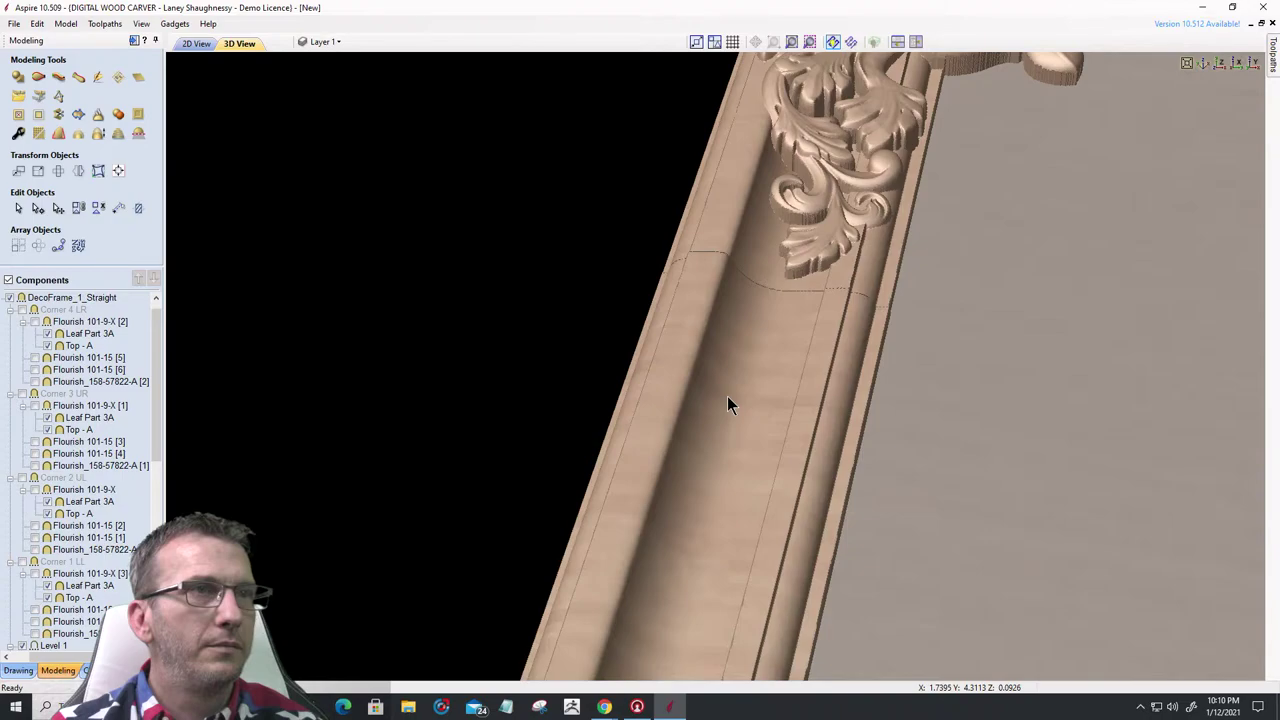
scroll(727, 396, "up", 3)
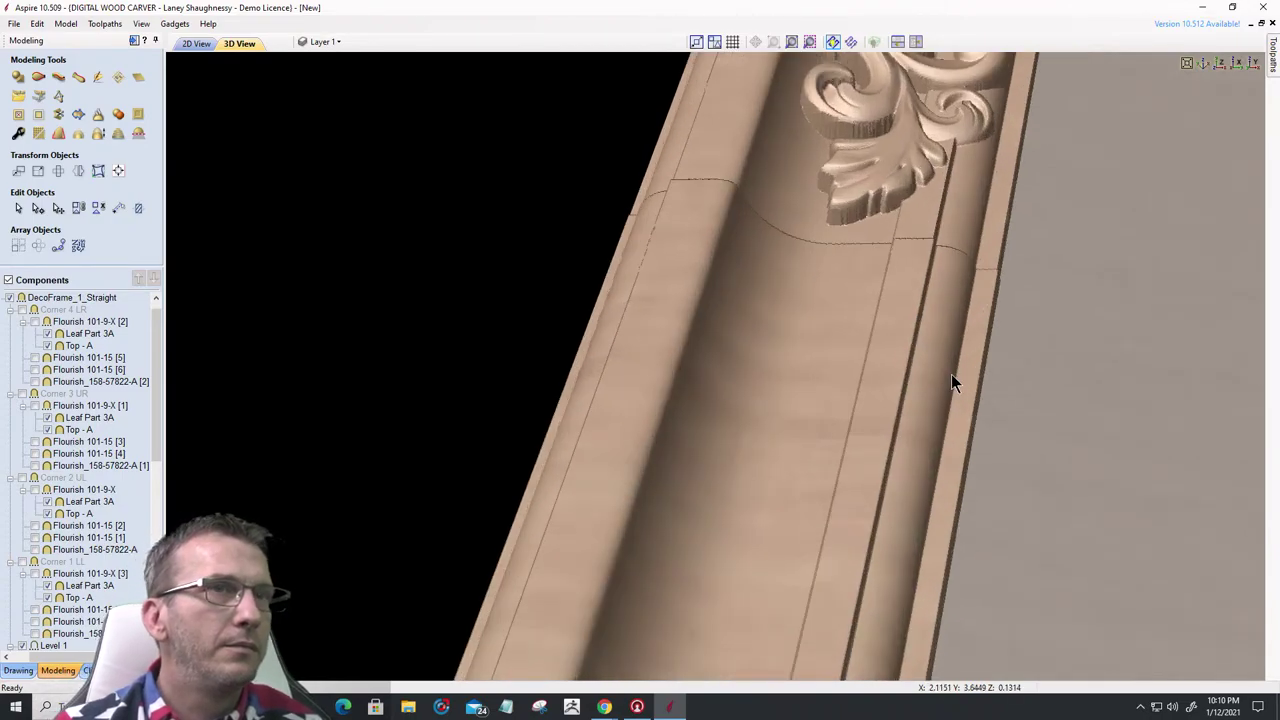
- Orbit and pan around the joint to check the moulding profile against the corner flourish
left_click_drag(1082, 406, 1026, 451)
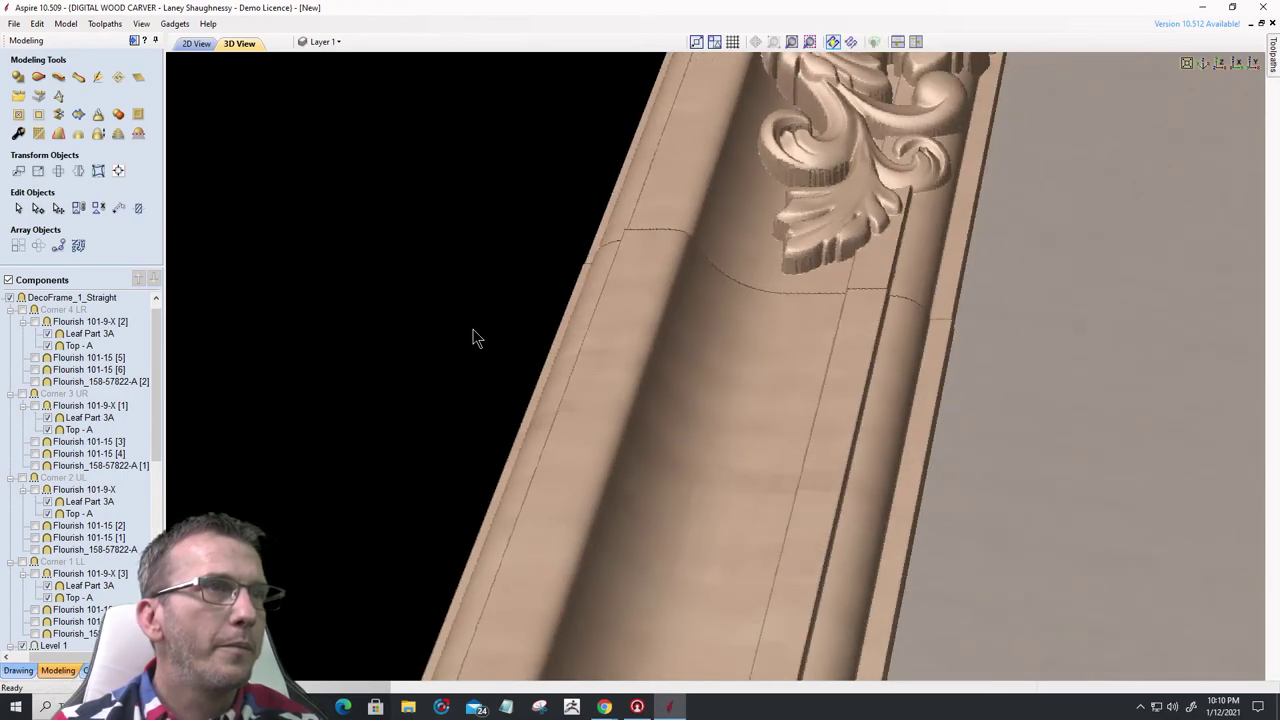
left_click_drag(482, 348, 534, 494)
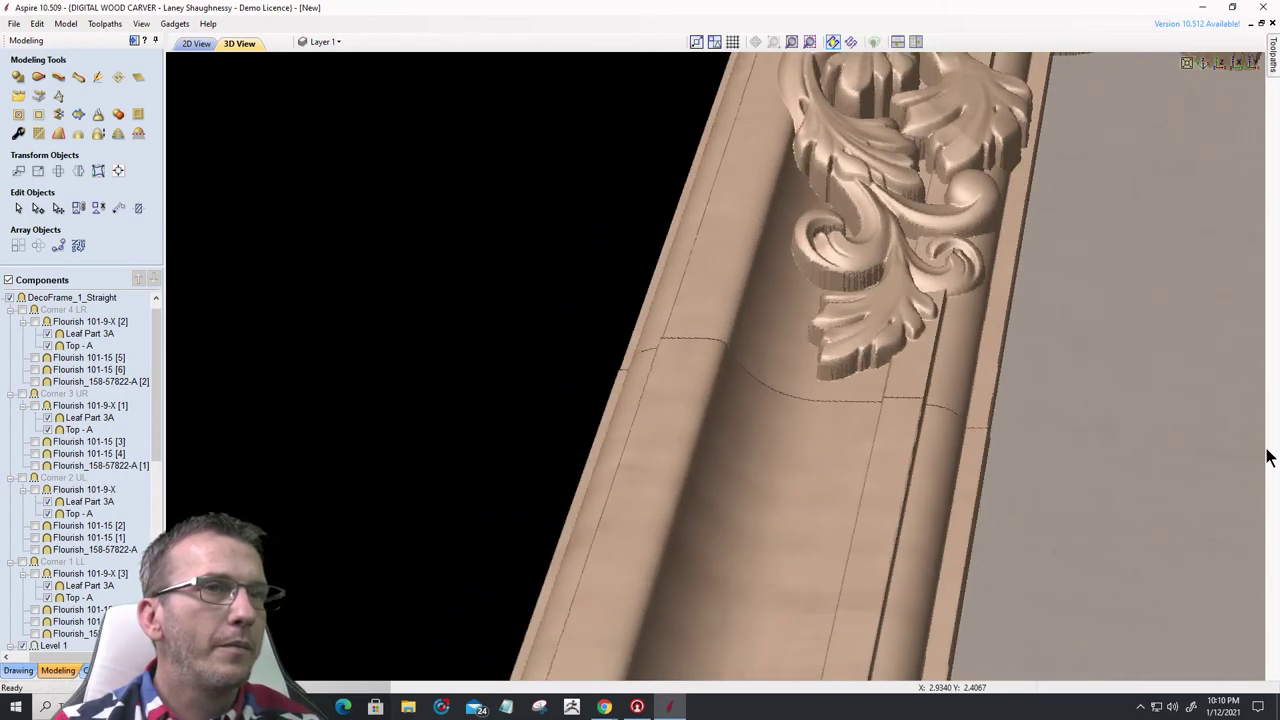
left_click_drag(1266, 449, 954, 338)
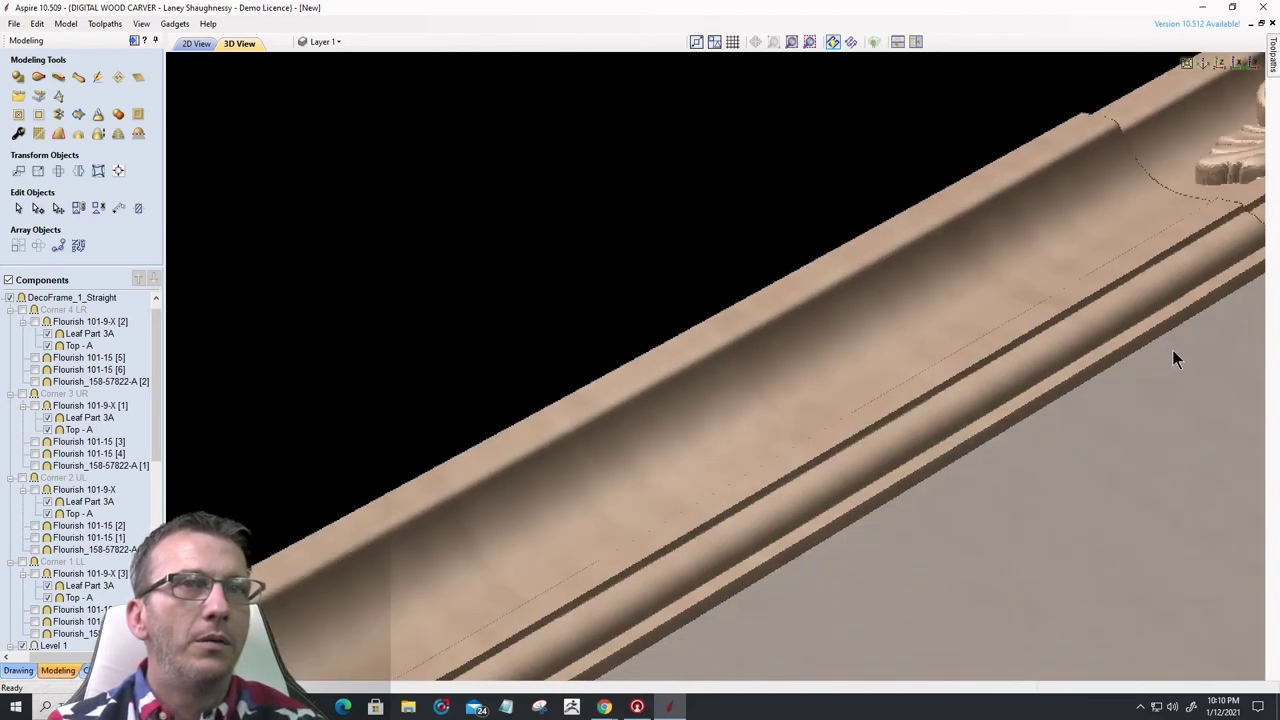
left_click_drag(1175, 360, 1121, 460)
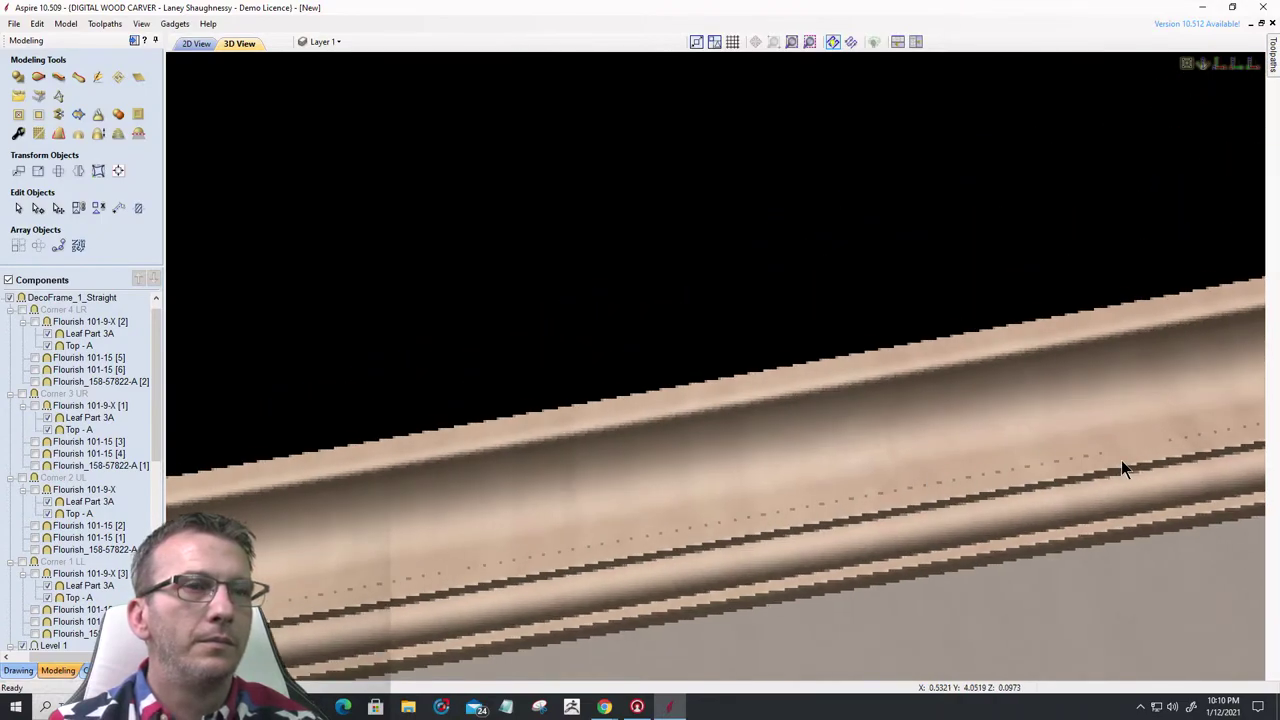
left_click_drag(757, 397, 722, 386)
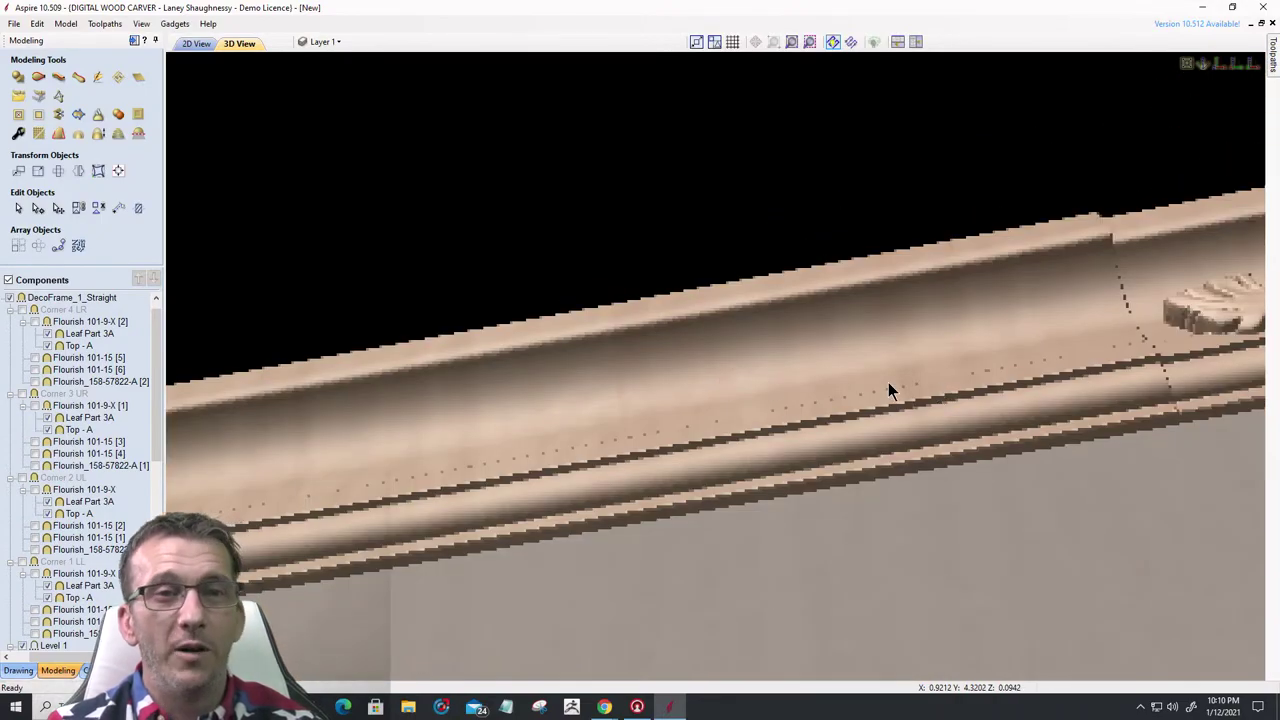
left_click_drag(890, 390, 700, 437)
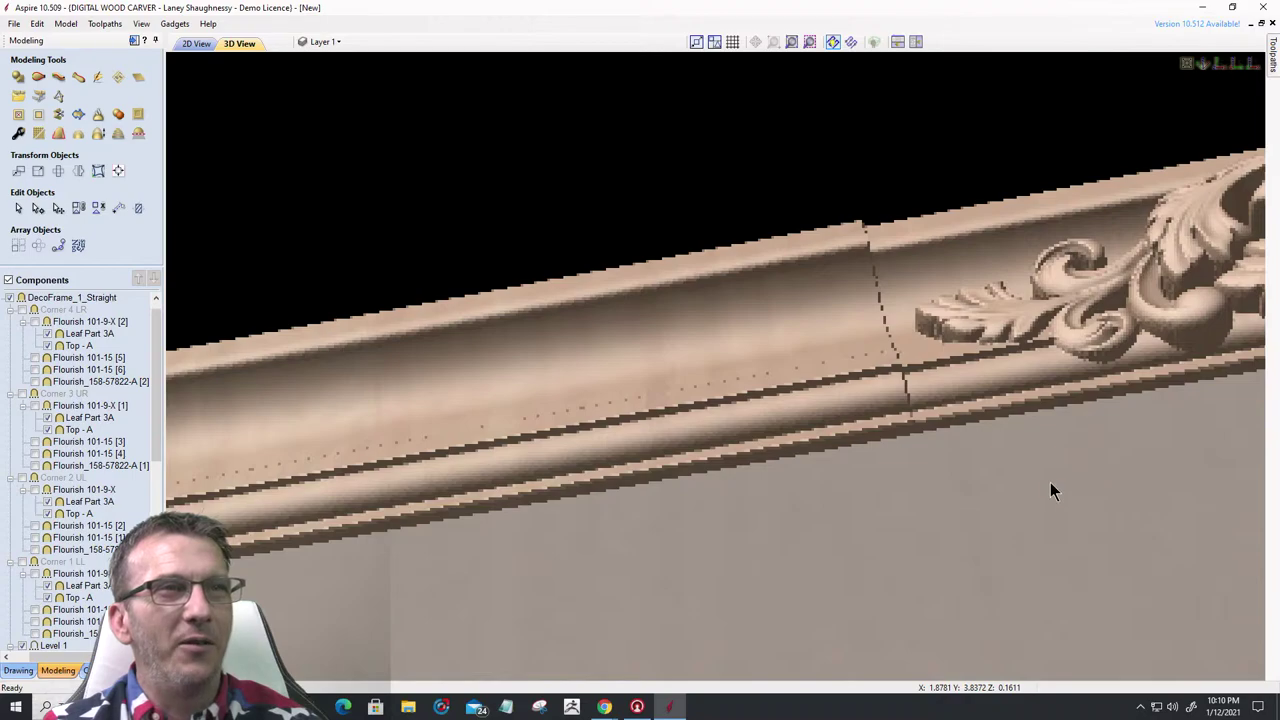
left_click_drag(998, 447, 897, 514)
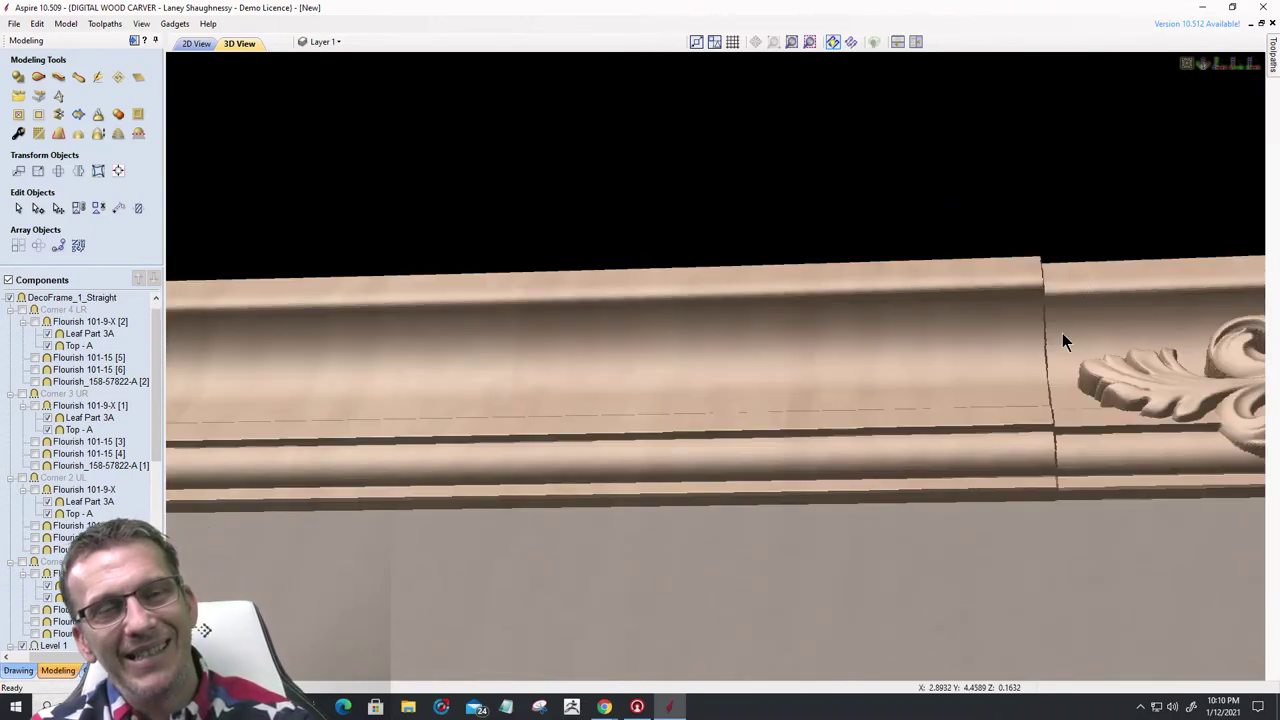
left_click_drag(1038, 526, 694, 545)
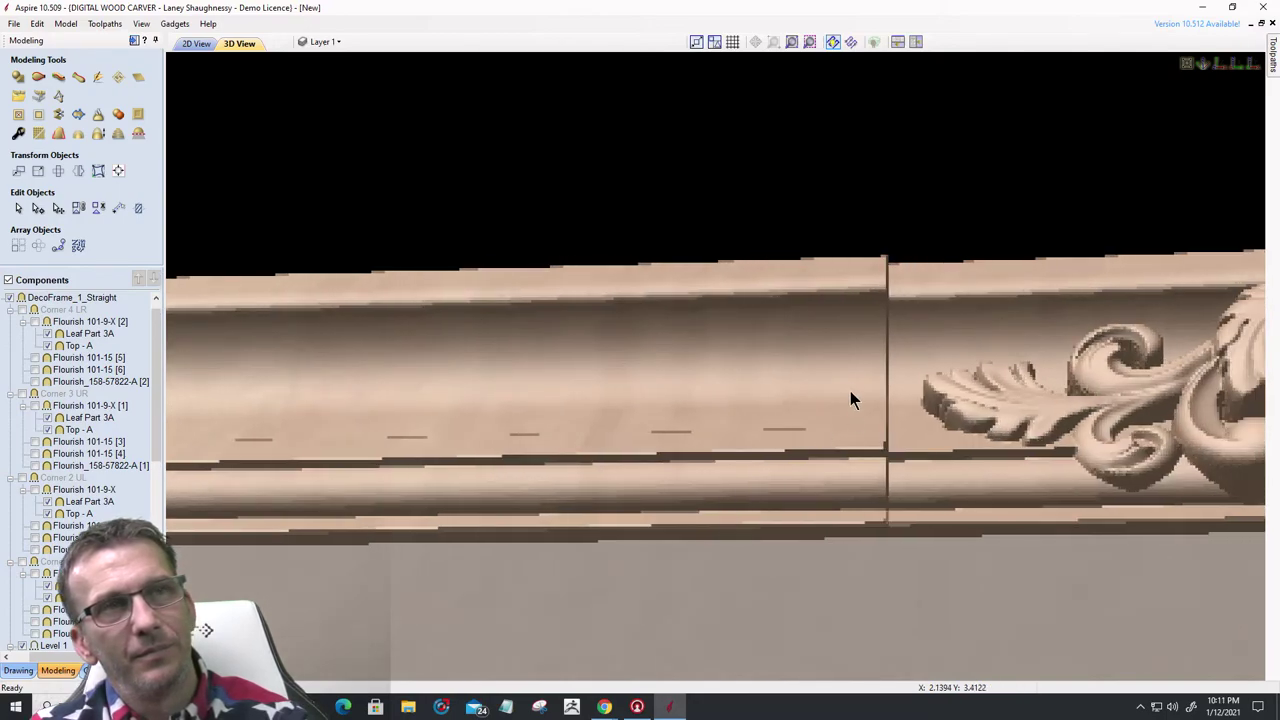
- Select the right carved corner, then view the whole frame in 3D from the isometric and top views
left_click(196, 44)
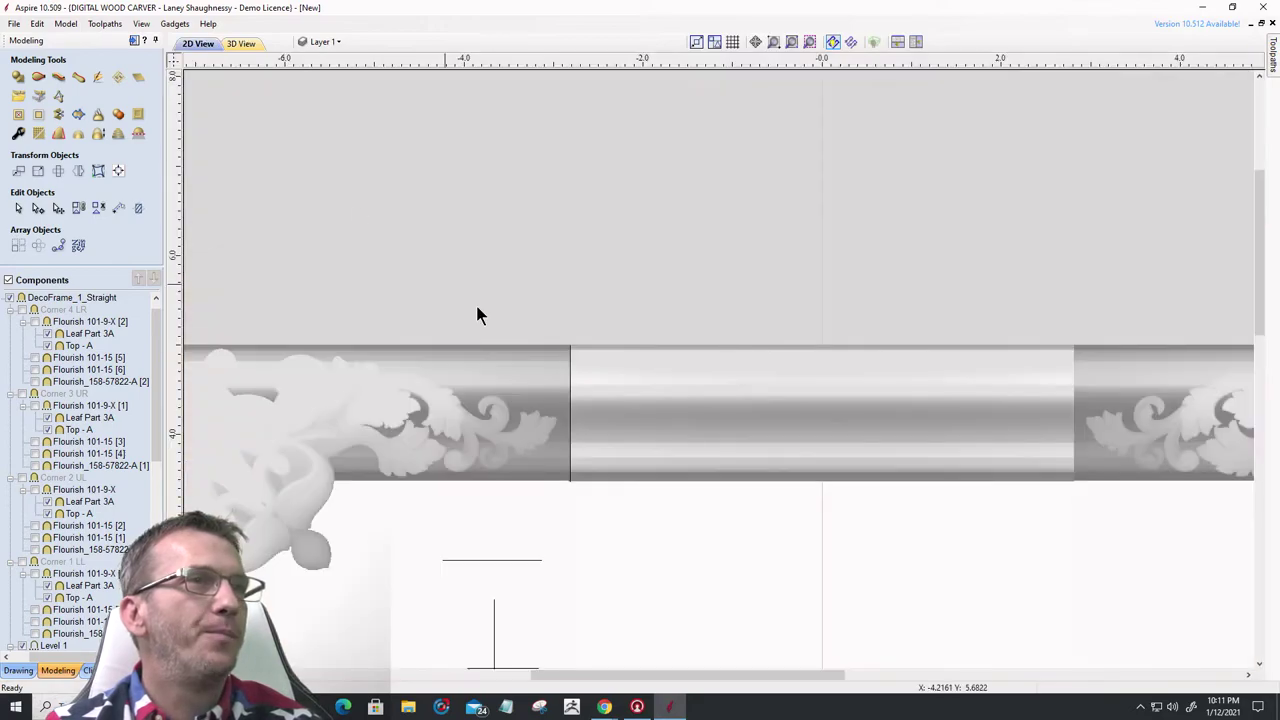
left_click(1131, 391)
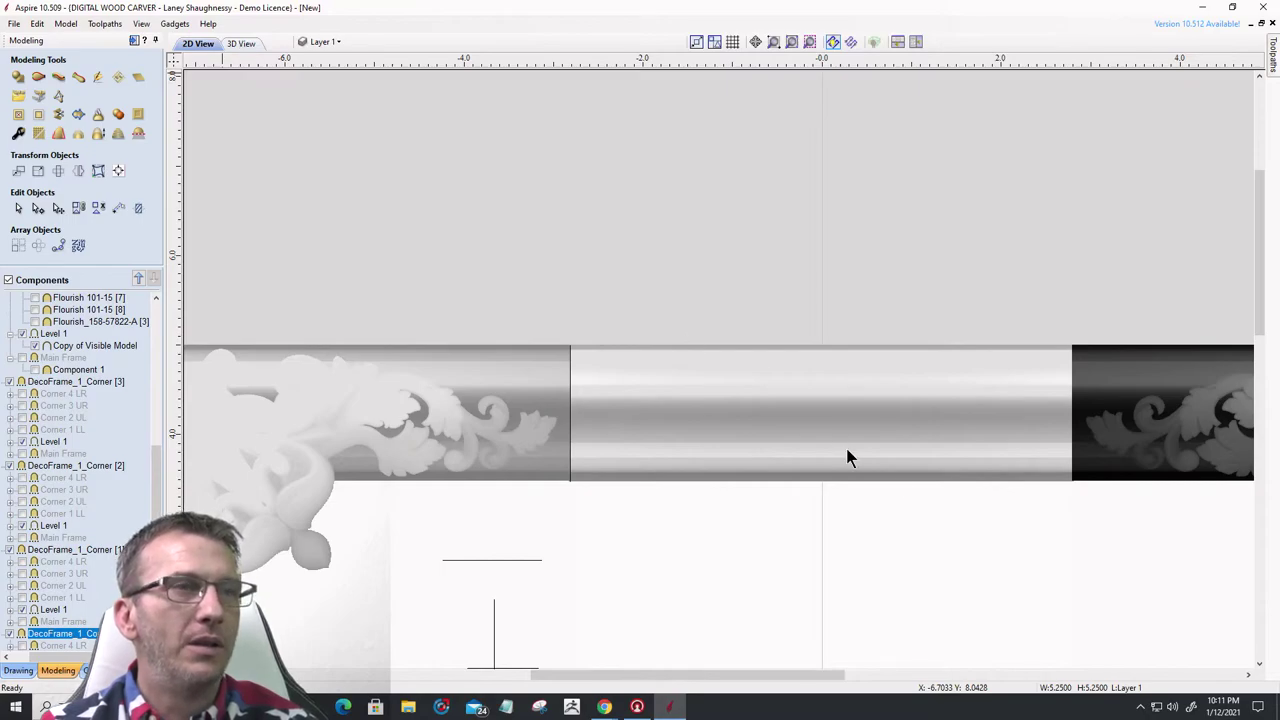
key("F3")
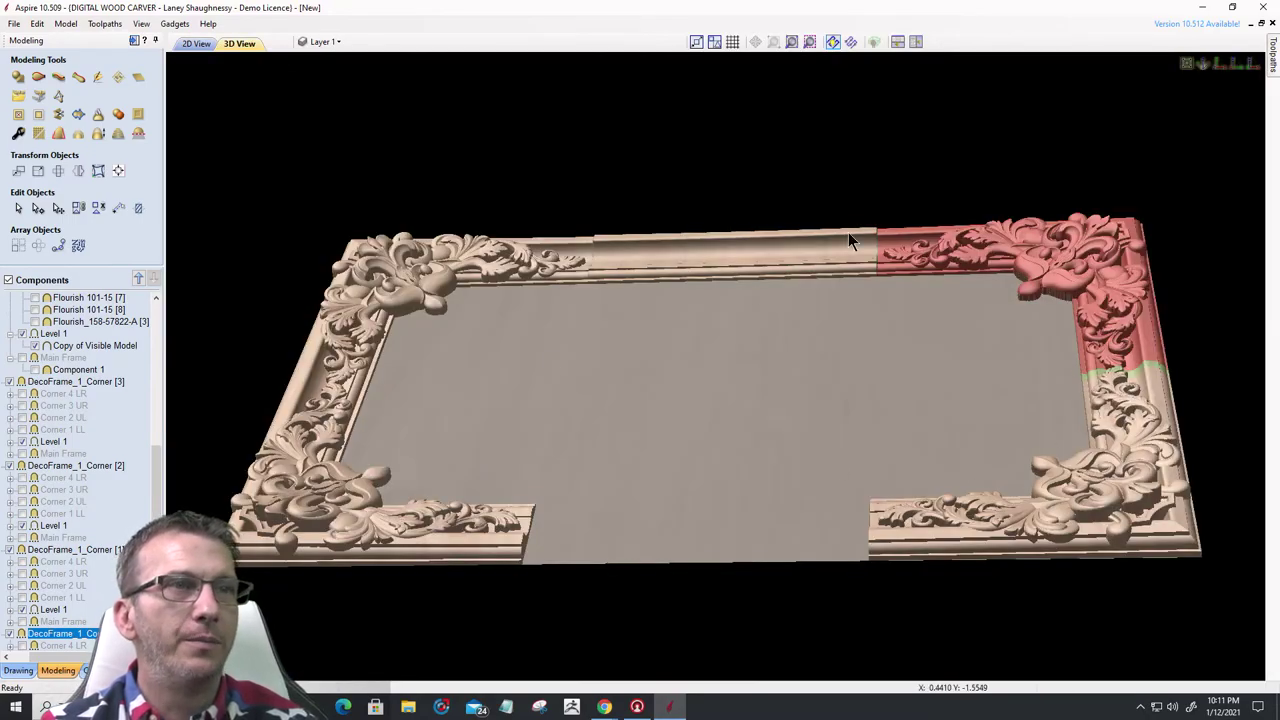
scroll(884, 233, "up", 2)
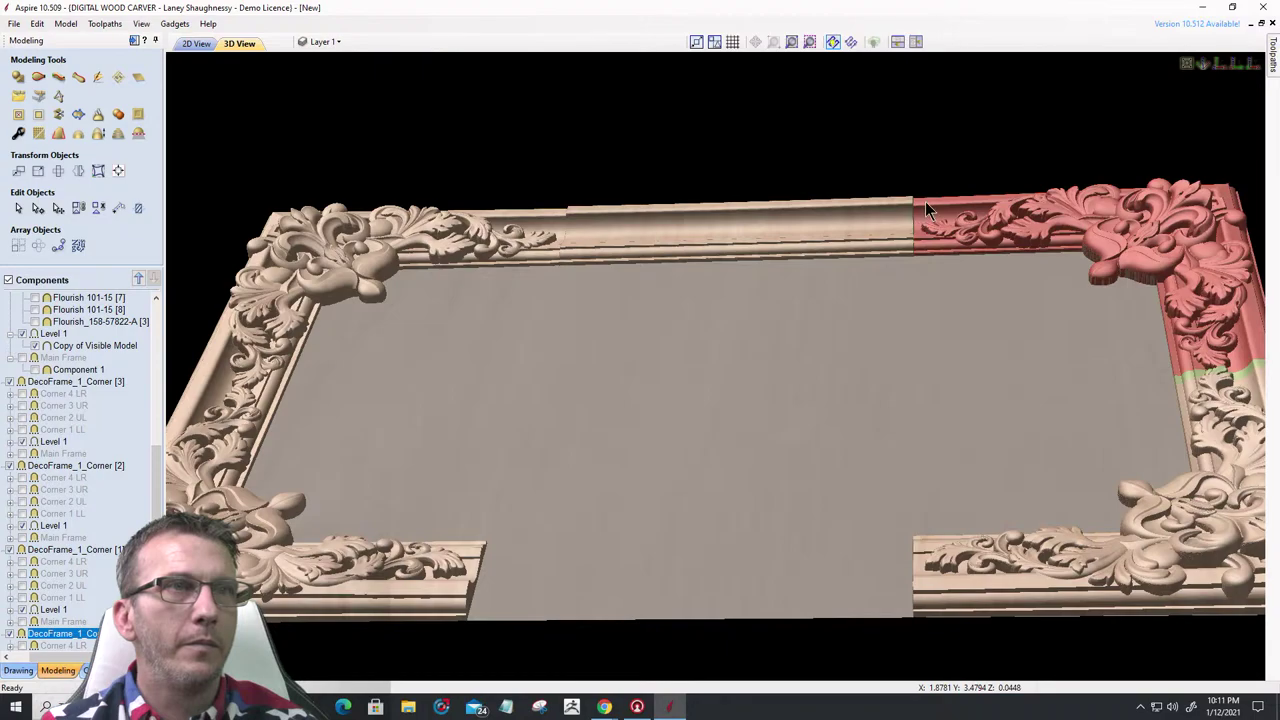
scroll(925, 208, "up", 2)
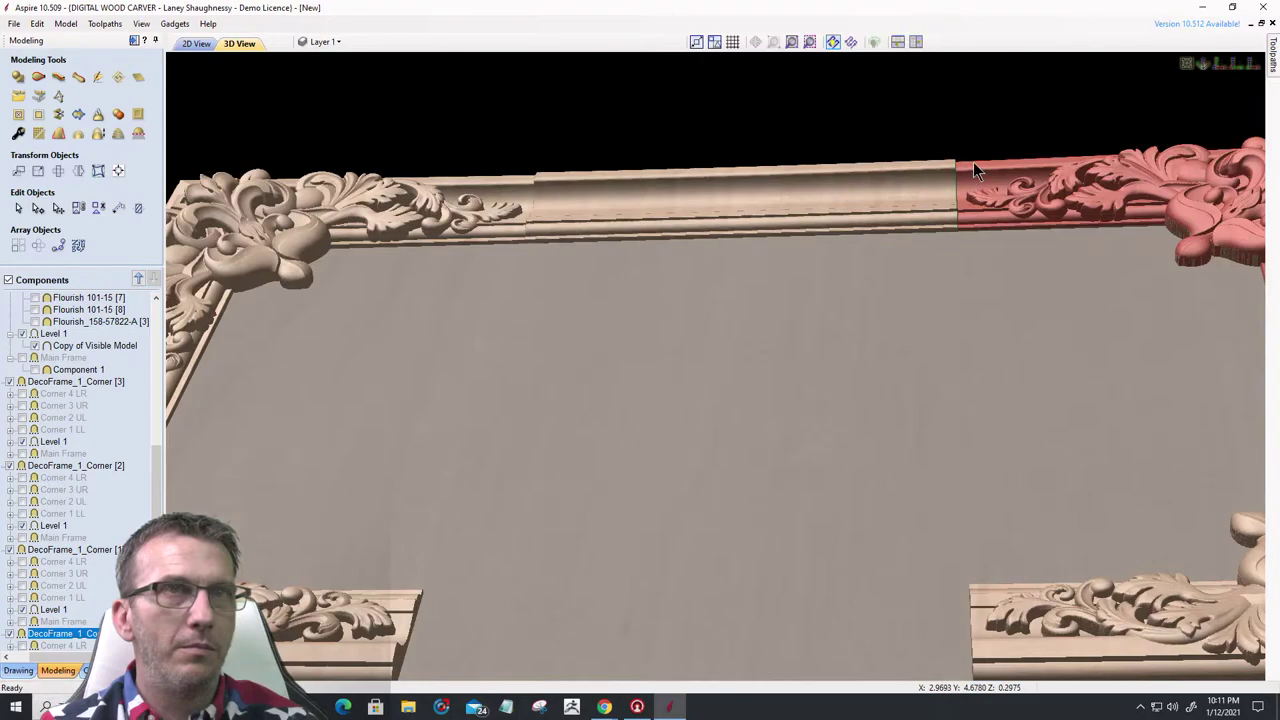
left_click(1216, 63)
left_click(1214, 63)
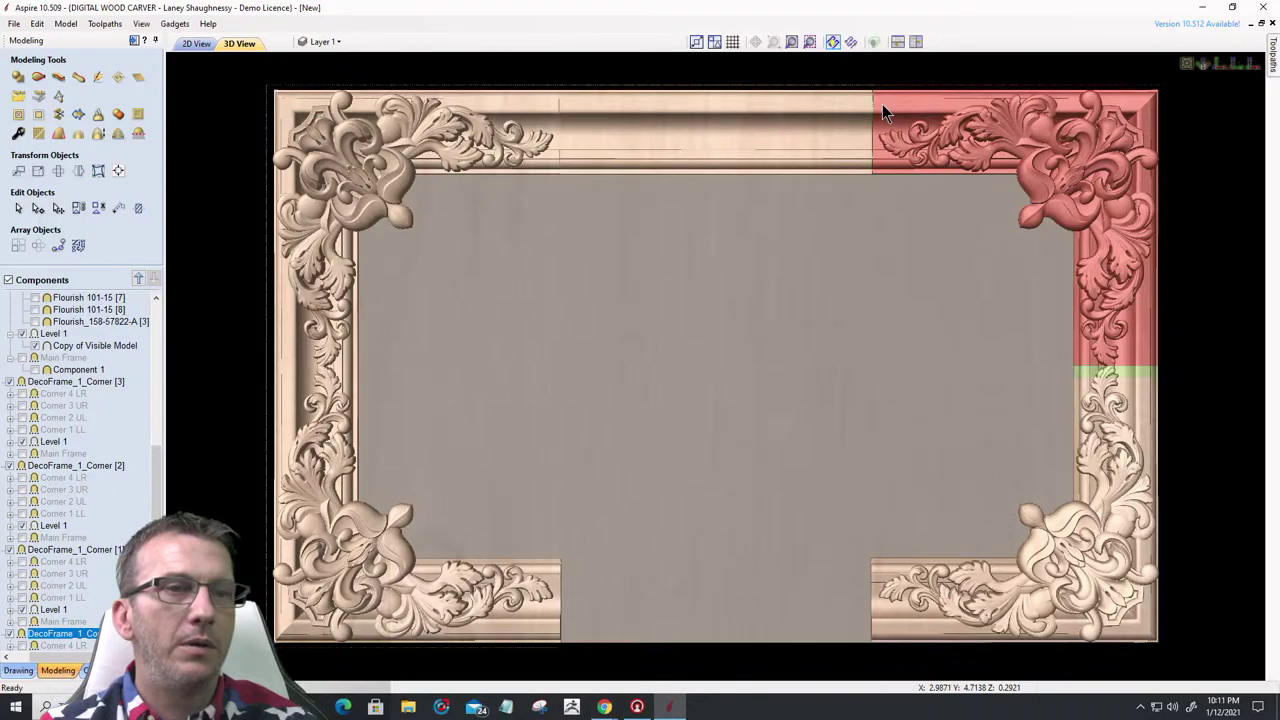
- Zoom in on the top rail's straight moulding where it meets the corner flourish
scroll(870, 104, "up", 5)
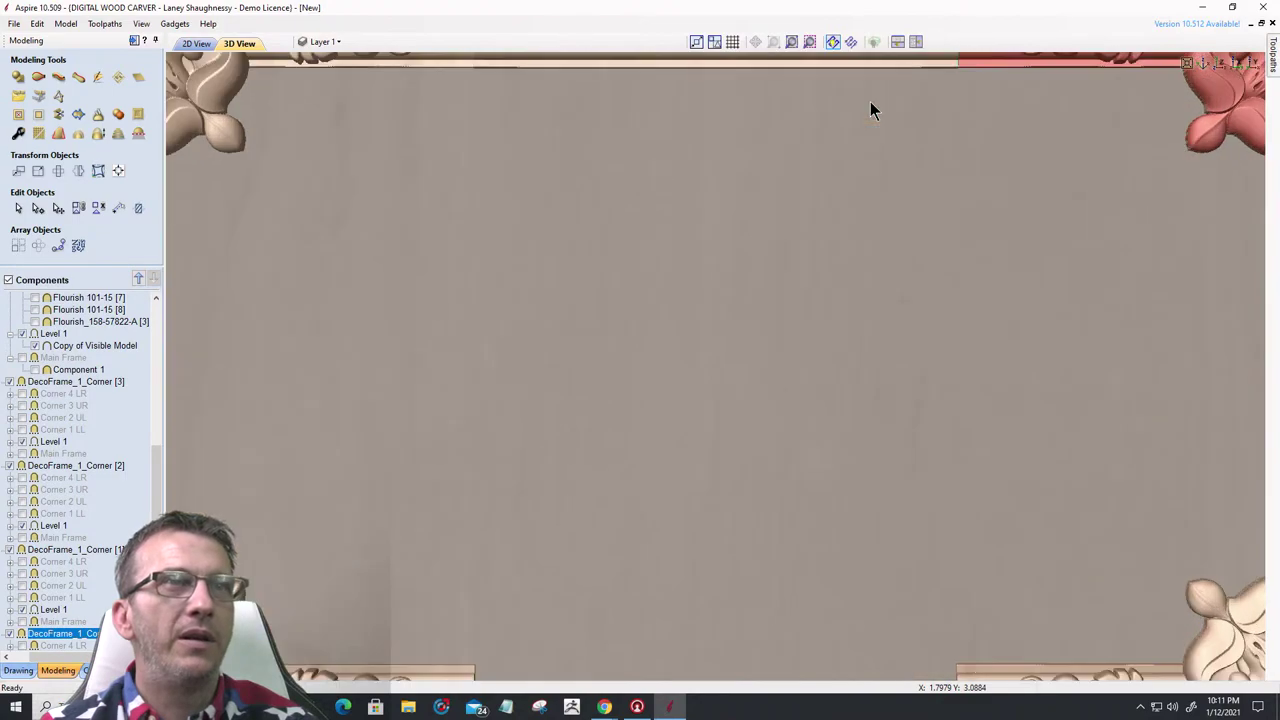
scroll(796, 520, "up", 3)
scroll(830, 500, "up", 1)
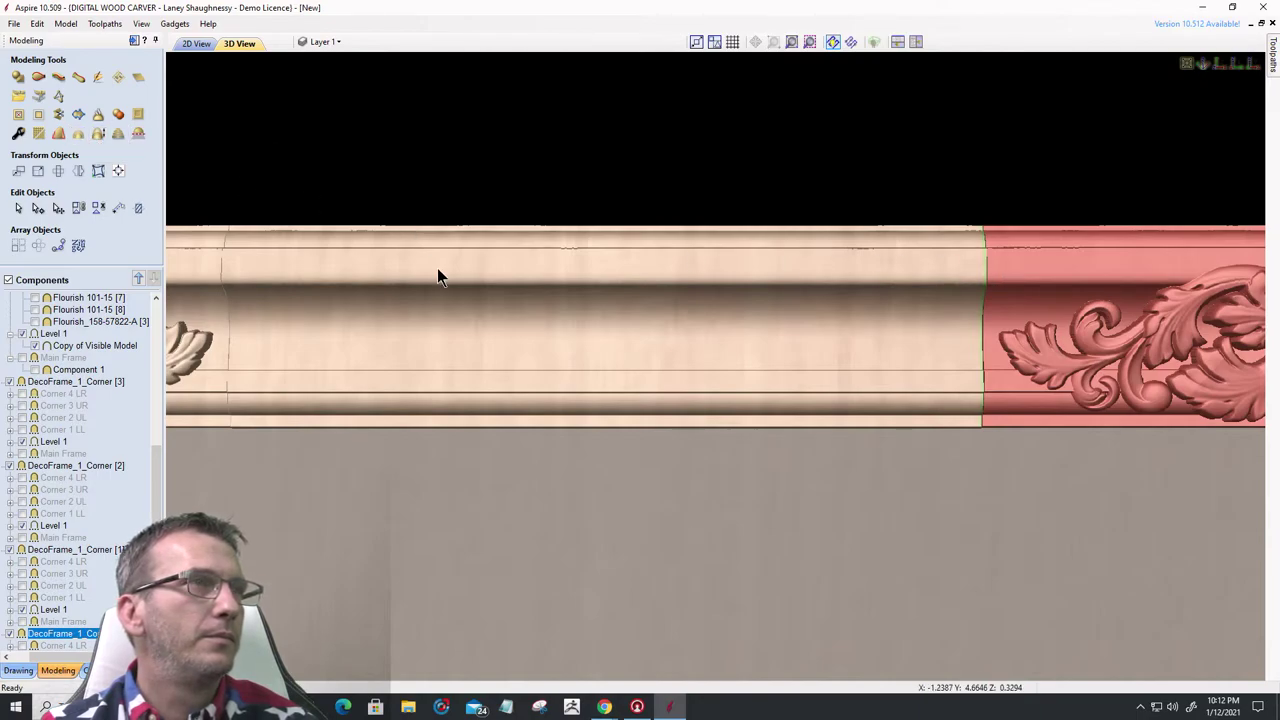
- Select DecoFrame_1_Straight in Scale Model Height, then cancel, leaving it 0.7501 inches tall
left_click(99, 137)
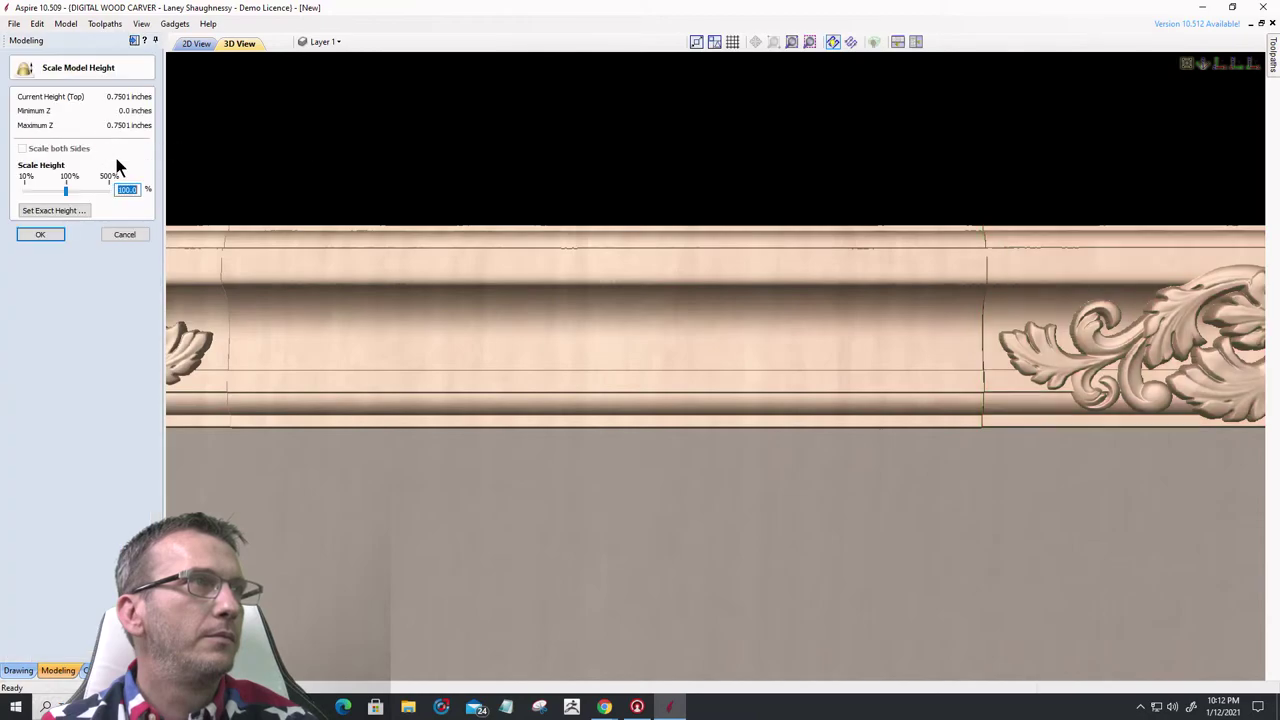
left_click(57, 211)
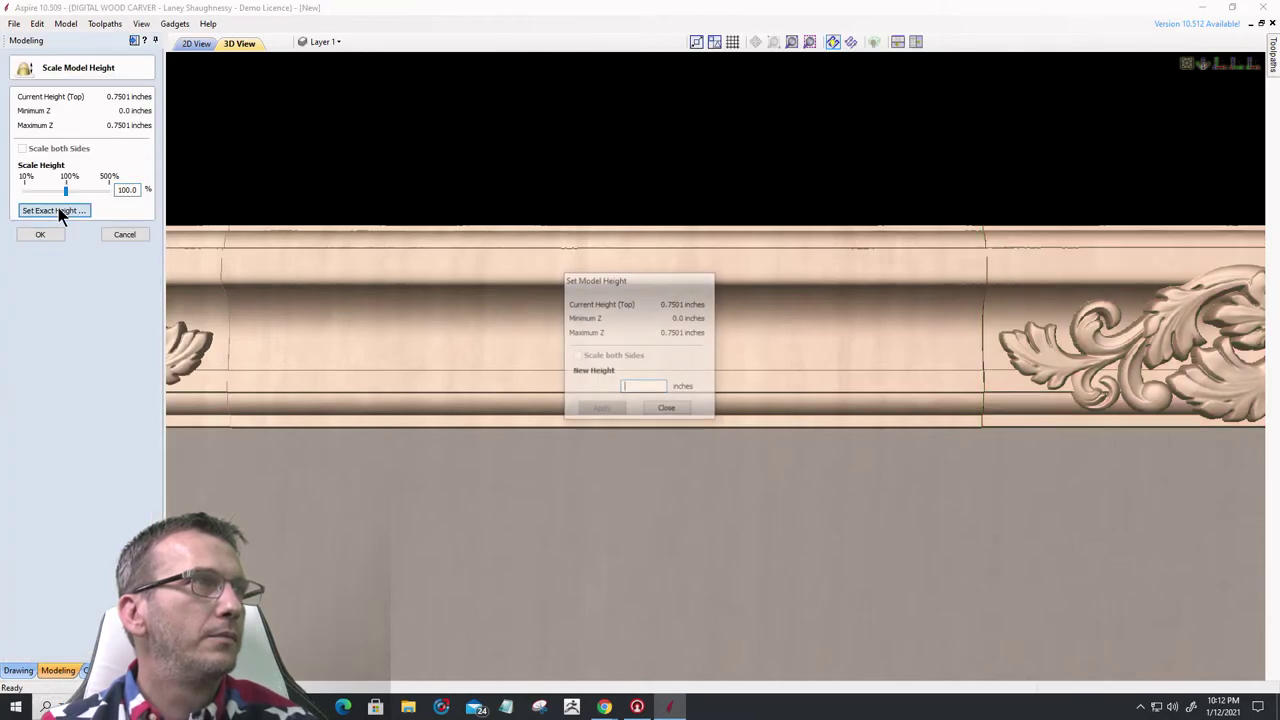
left_click(668, 410)
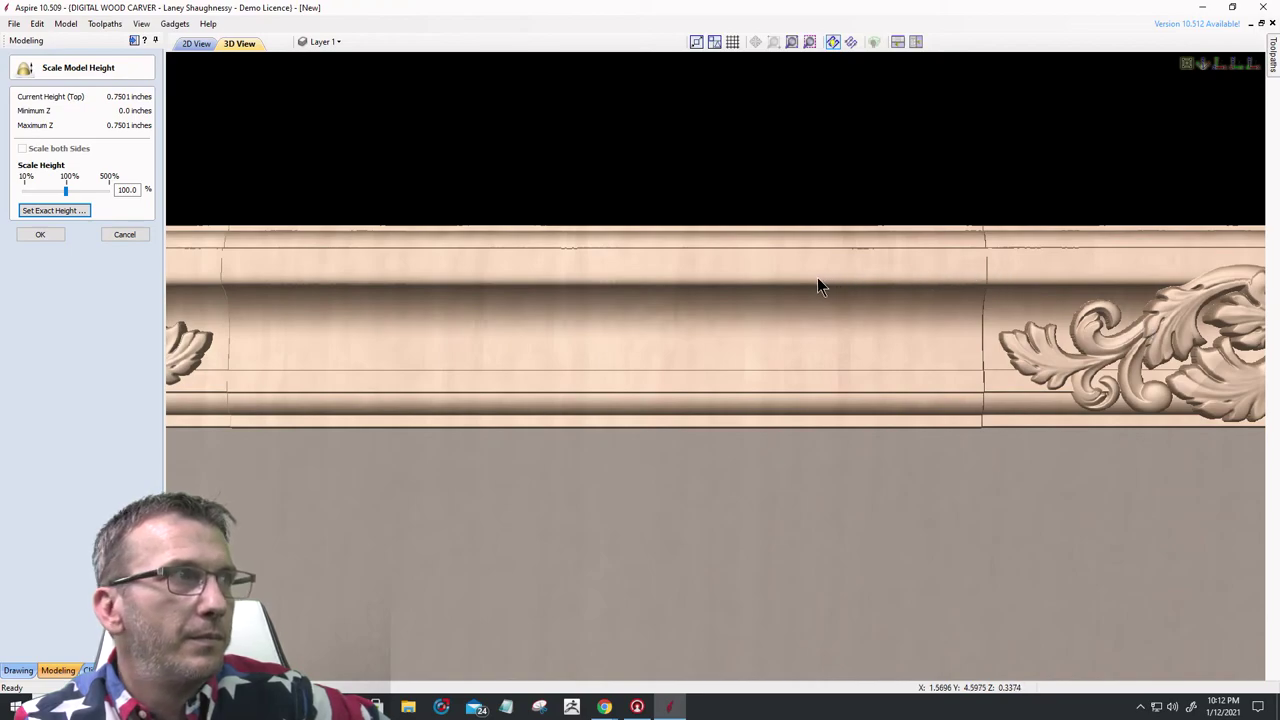
left_click(462, 262)
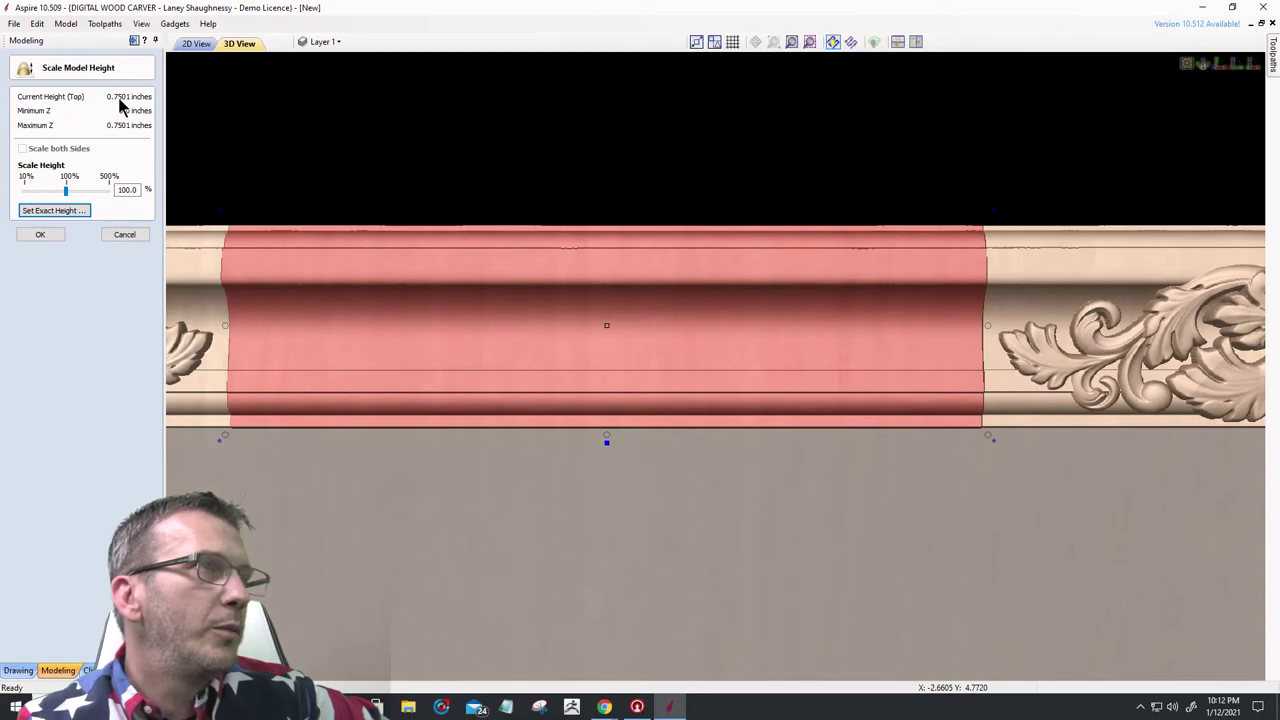
left_click(60, 211)
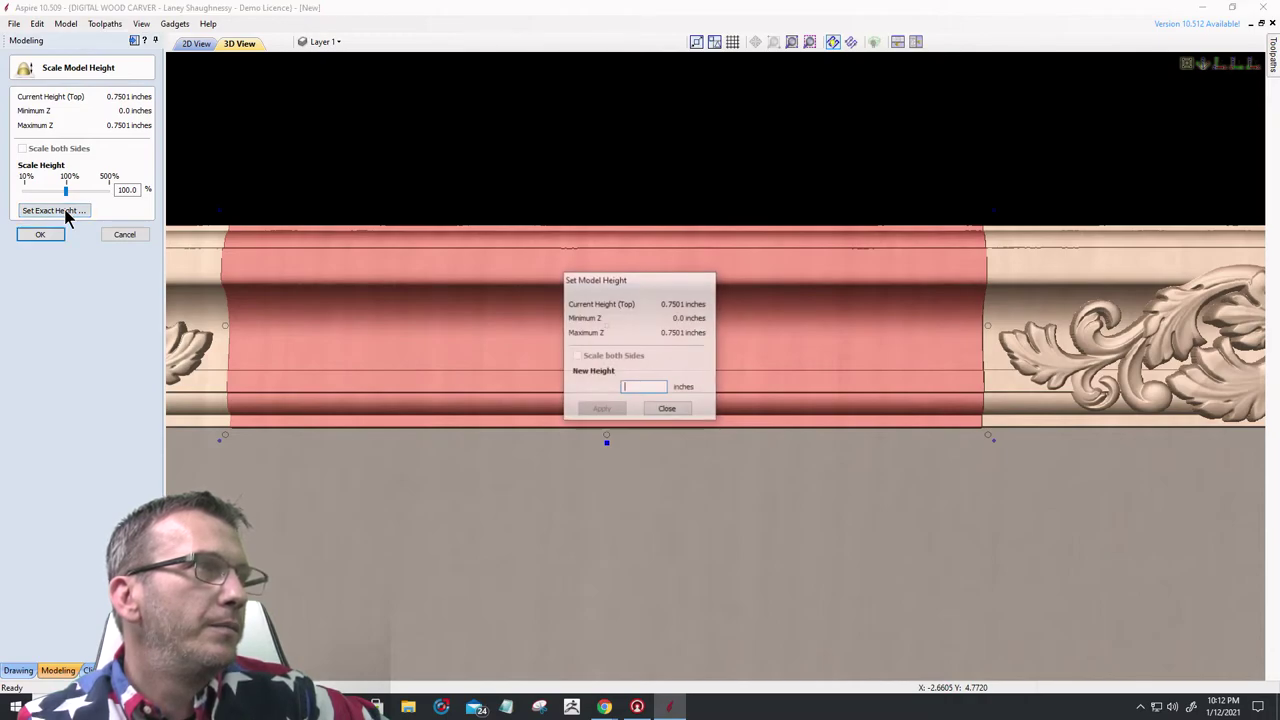
left_click(667, 411)
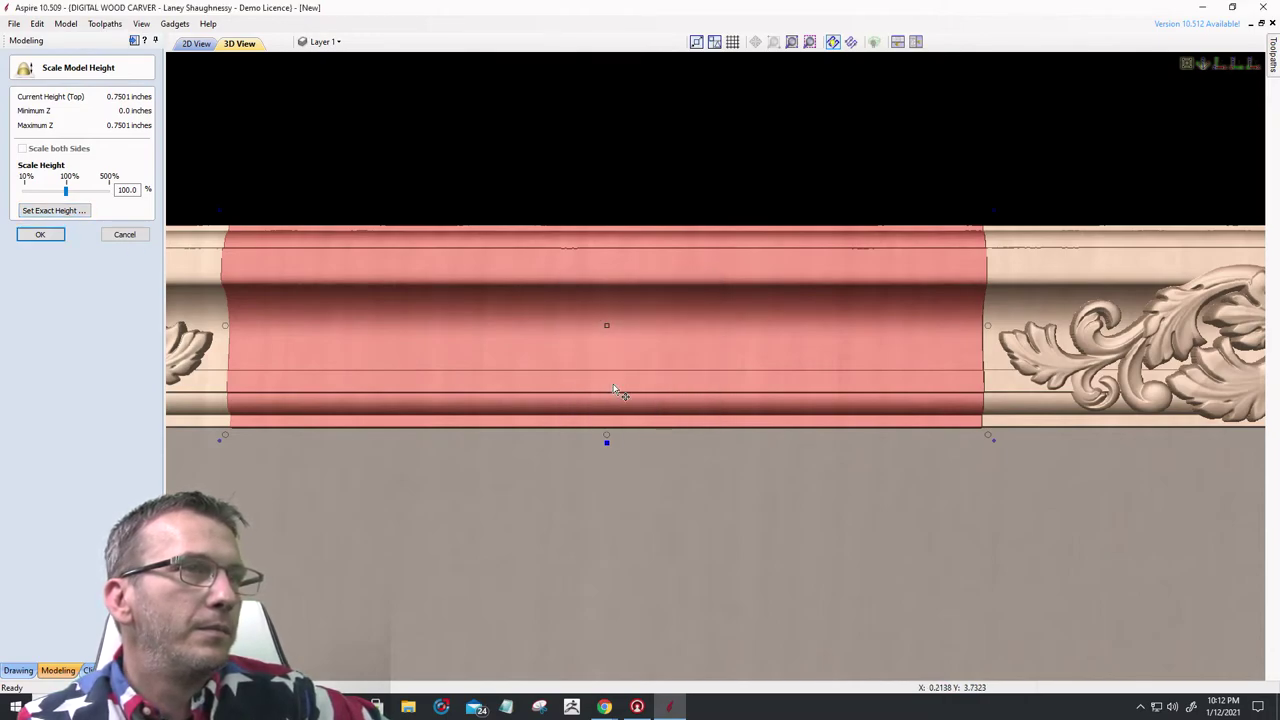
left_click(133, 240)
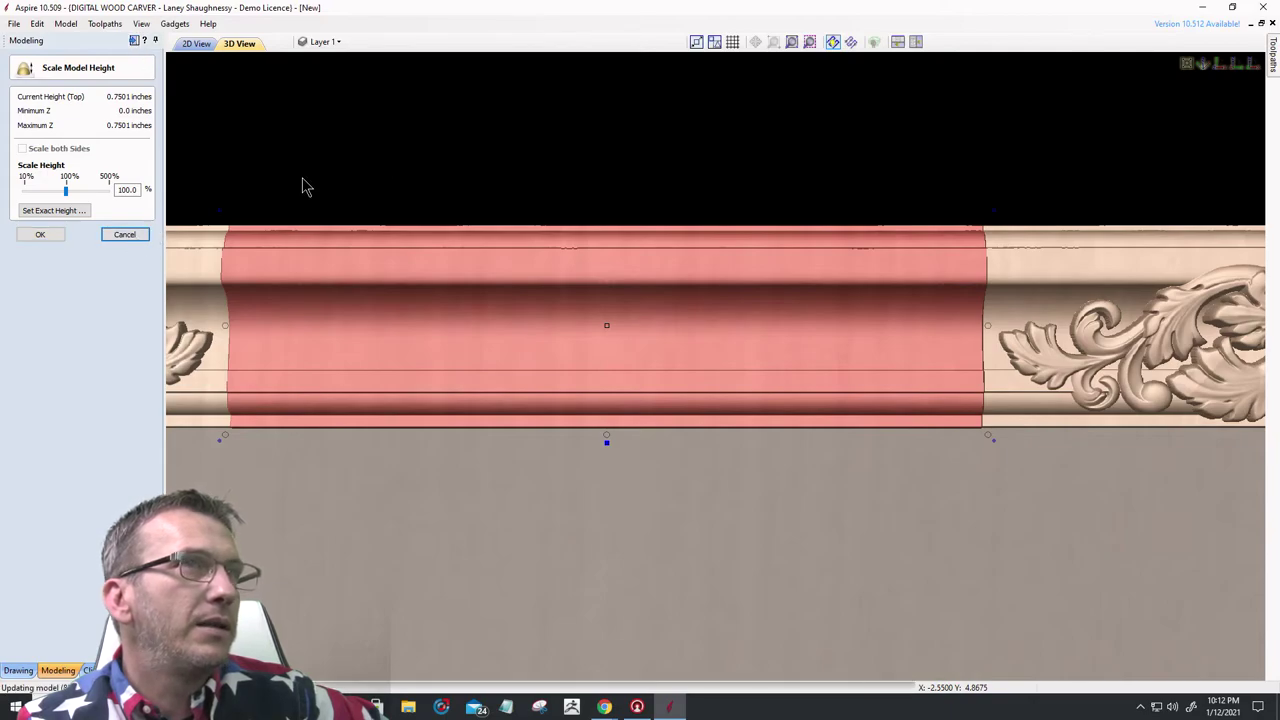
- Cycle through the top, tilted and front views, then orbit and zoom in on the side moulding
left_click(1225, 66)
left_click(1240, 66)
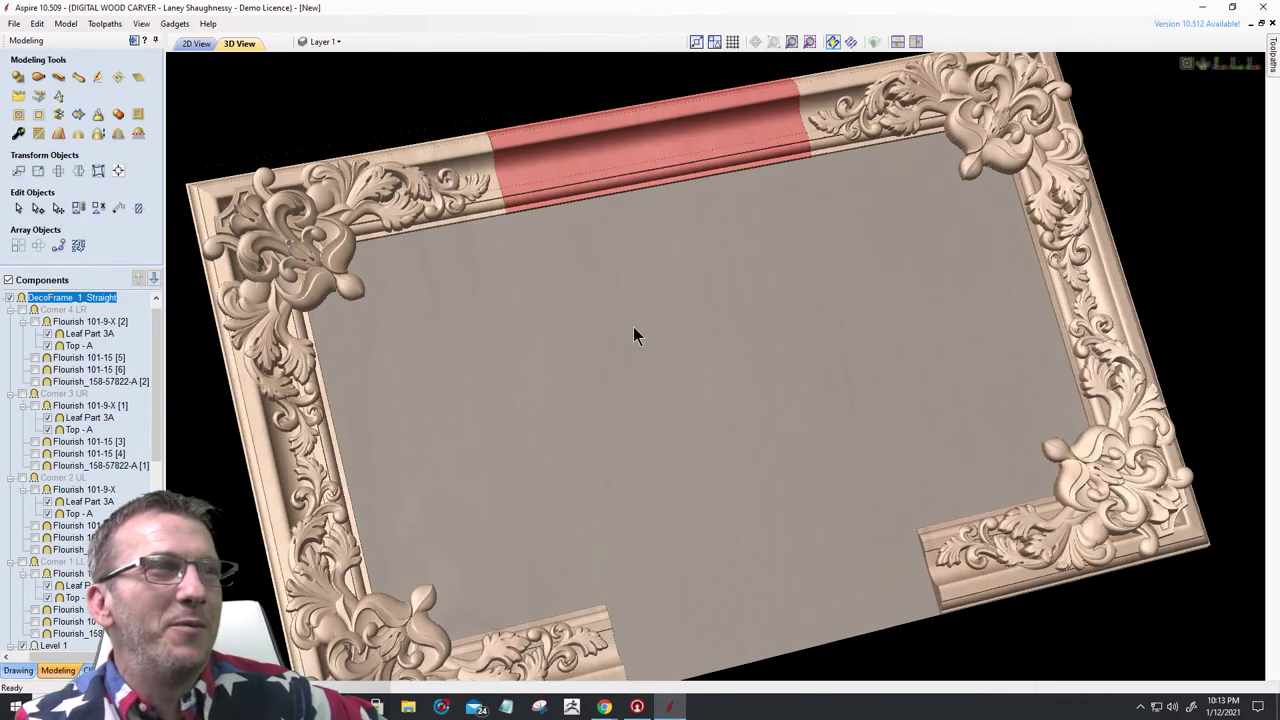
left_click(1210, 63)
left_click_drag(600, 361, 837, 452)
scroll(559, 430, "up", 2)
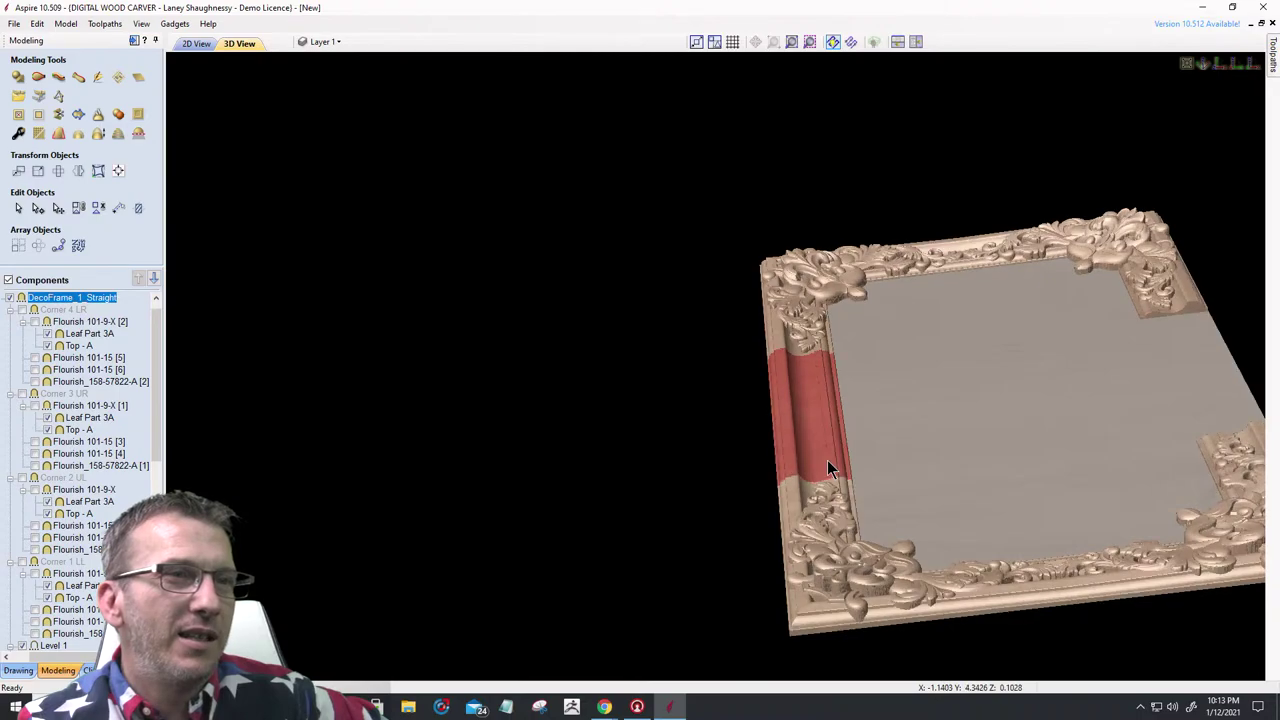
scroll(811, 494, "up", 2)
left_click_drag(823, 486, 857, 477)
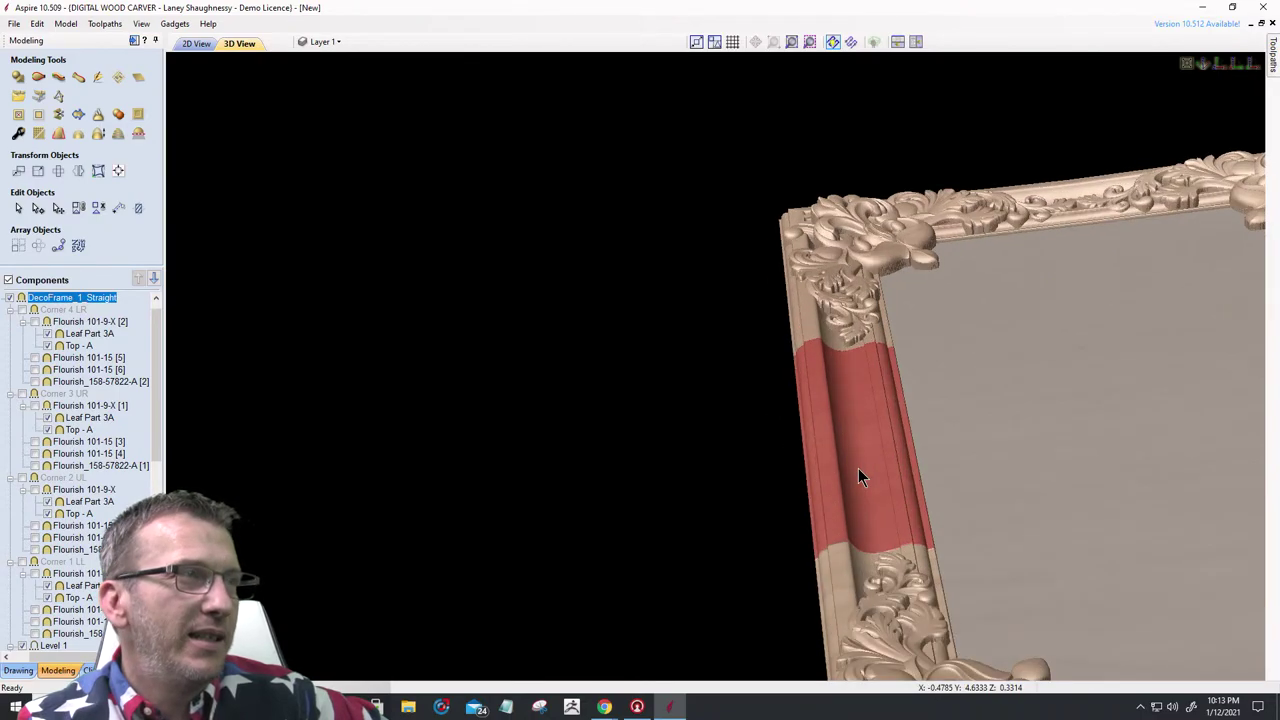
scroll(799, 443, "up", 2)
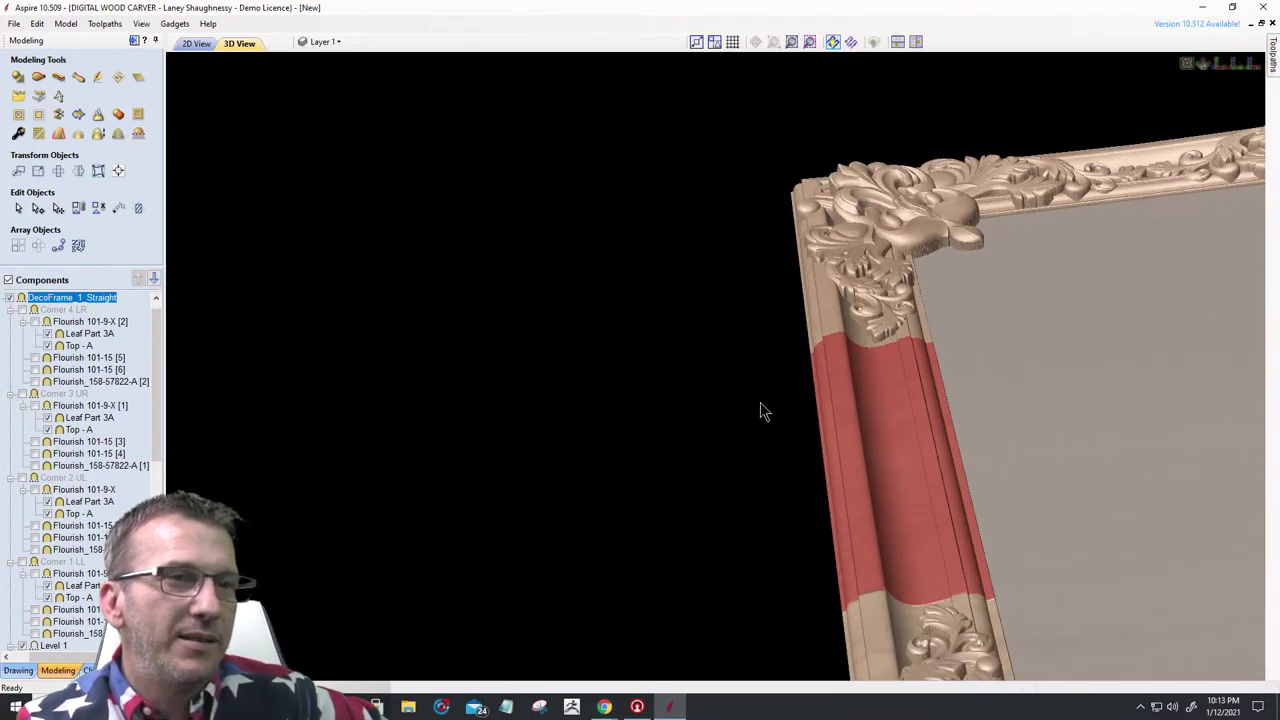
left_click_drag(850, 450, 682, 267)
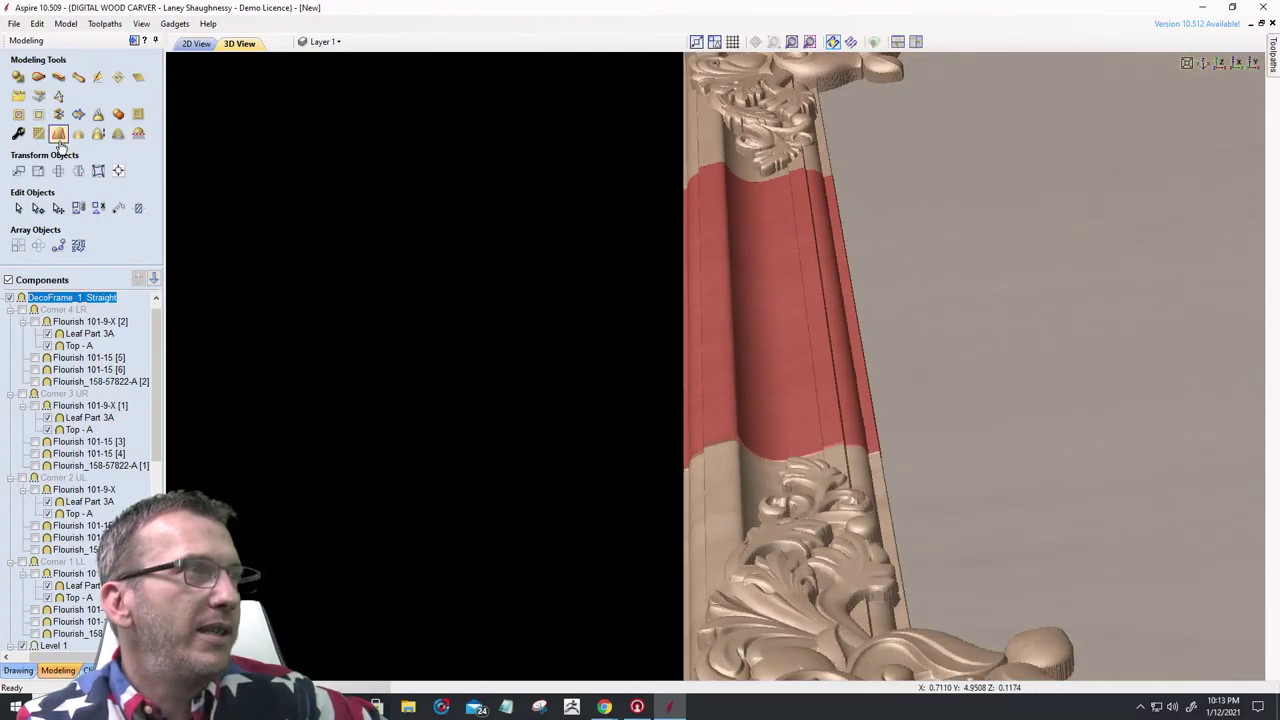
- Open Component Properties for DecoFrame_1_Straight (0.3489-inch shape height) and zoom onto the frame's left side
left_click(18, 135)
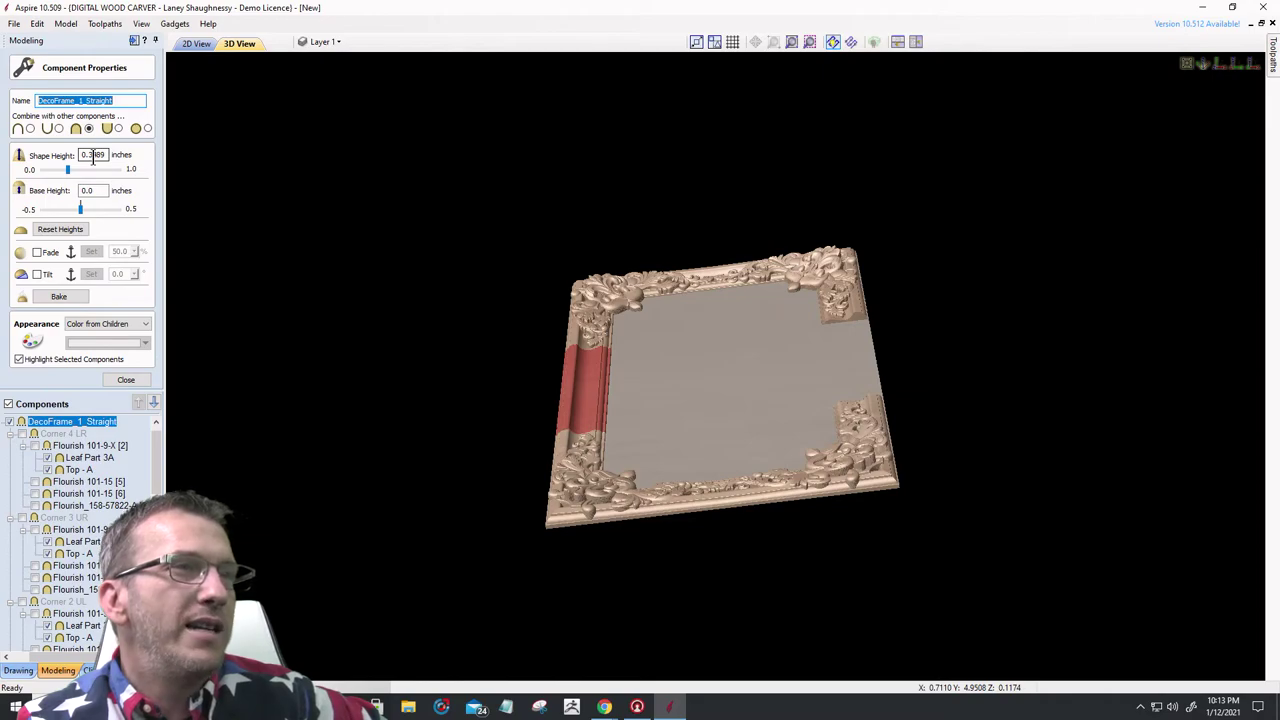
scroll(567, 425, "up", 2)
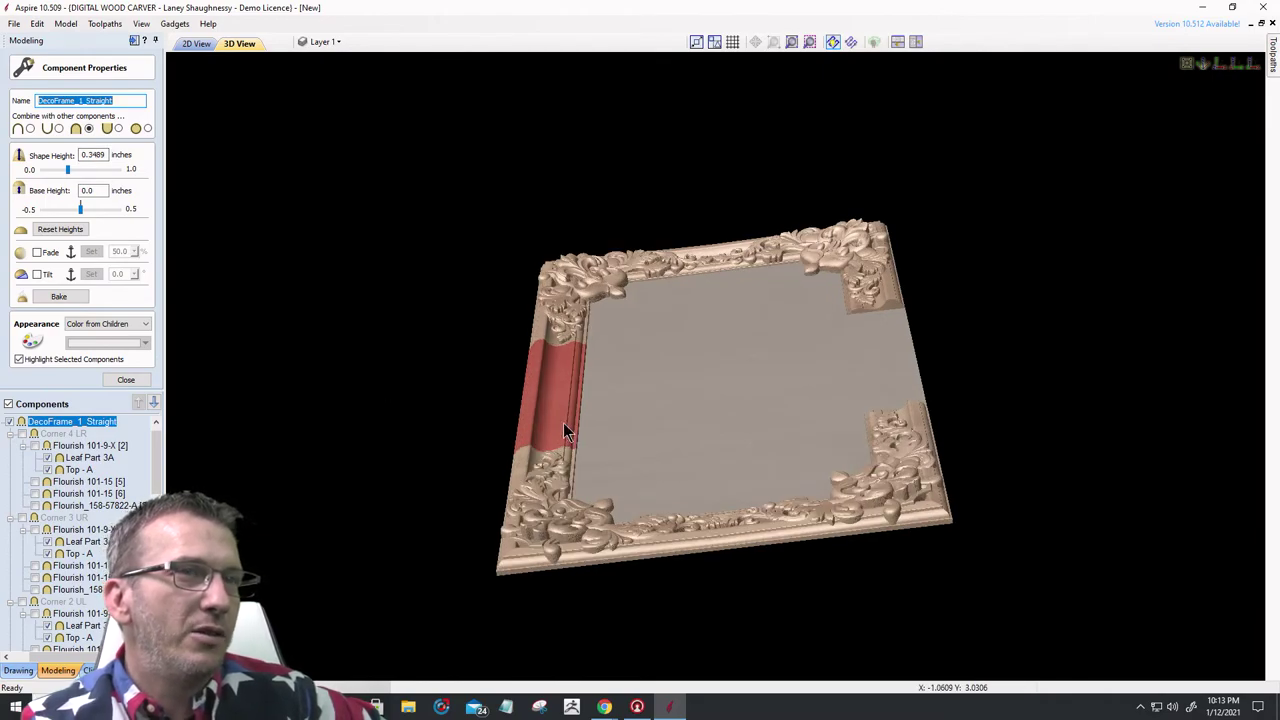
scroll(563, 423, "up", 2)
middle_click_drag(690, 399, 845, 375)
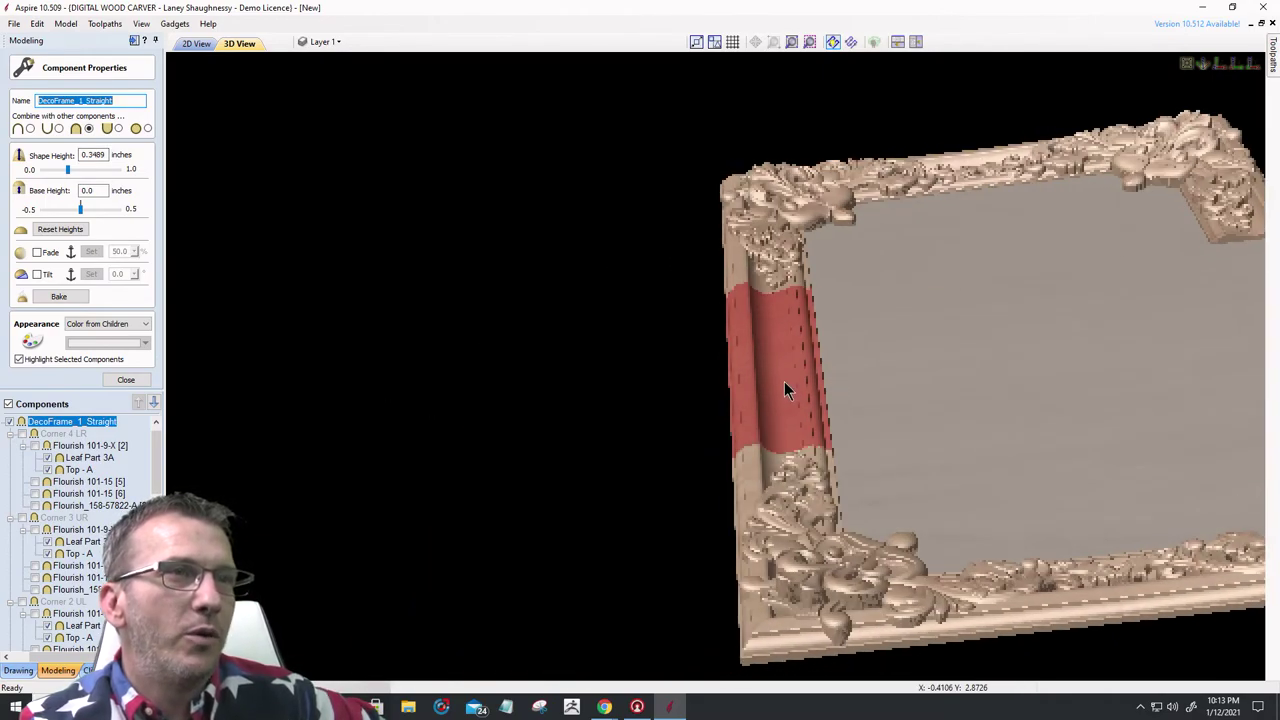
scroll(784, 381, "up", 1)
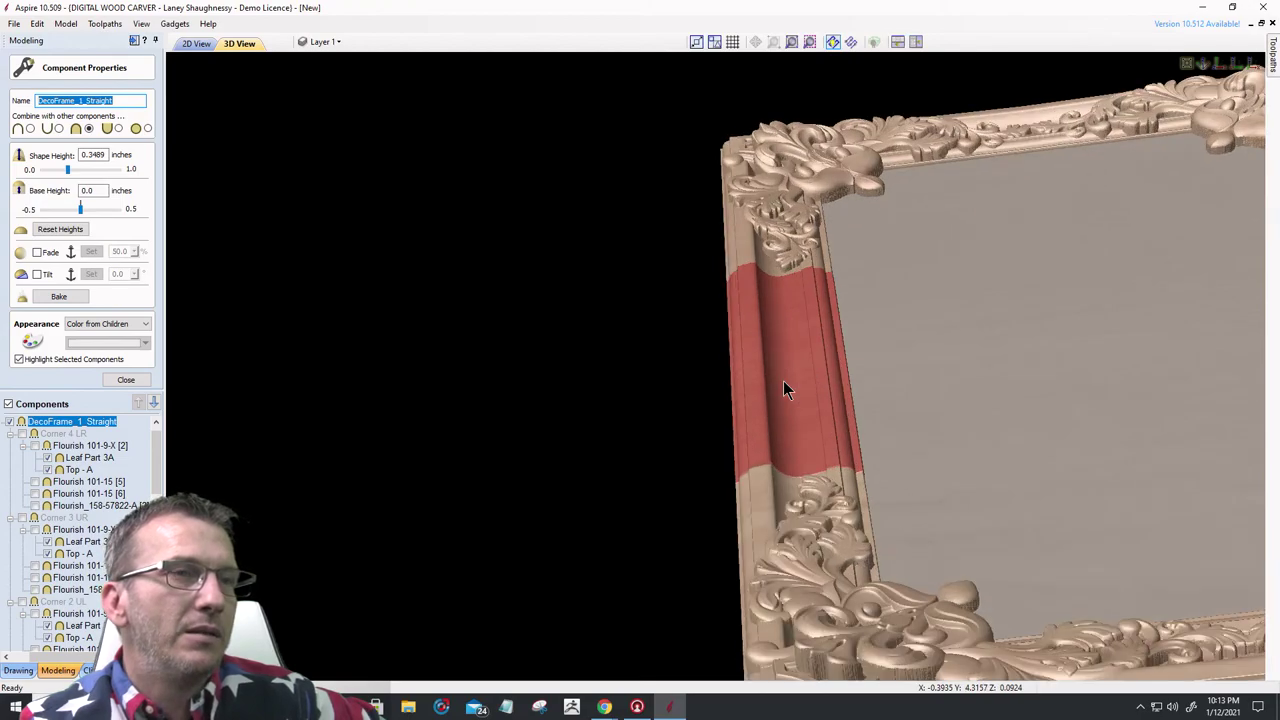
scroll(783, 380, "up", 1)
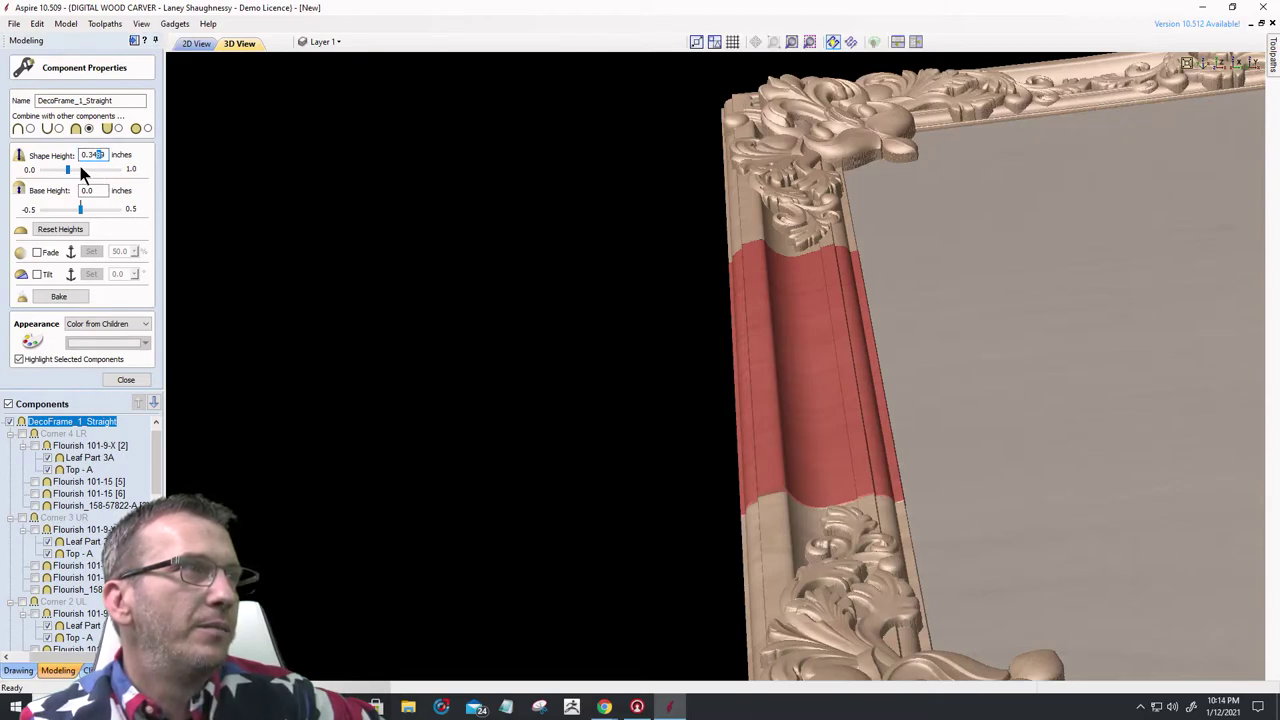
left_click_drag(96, 155, 114, 155)
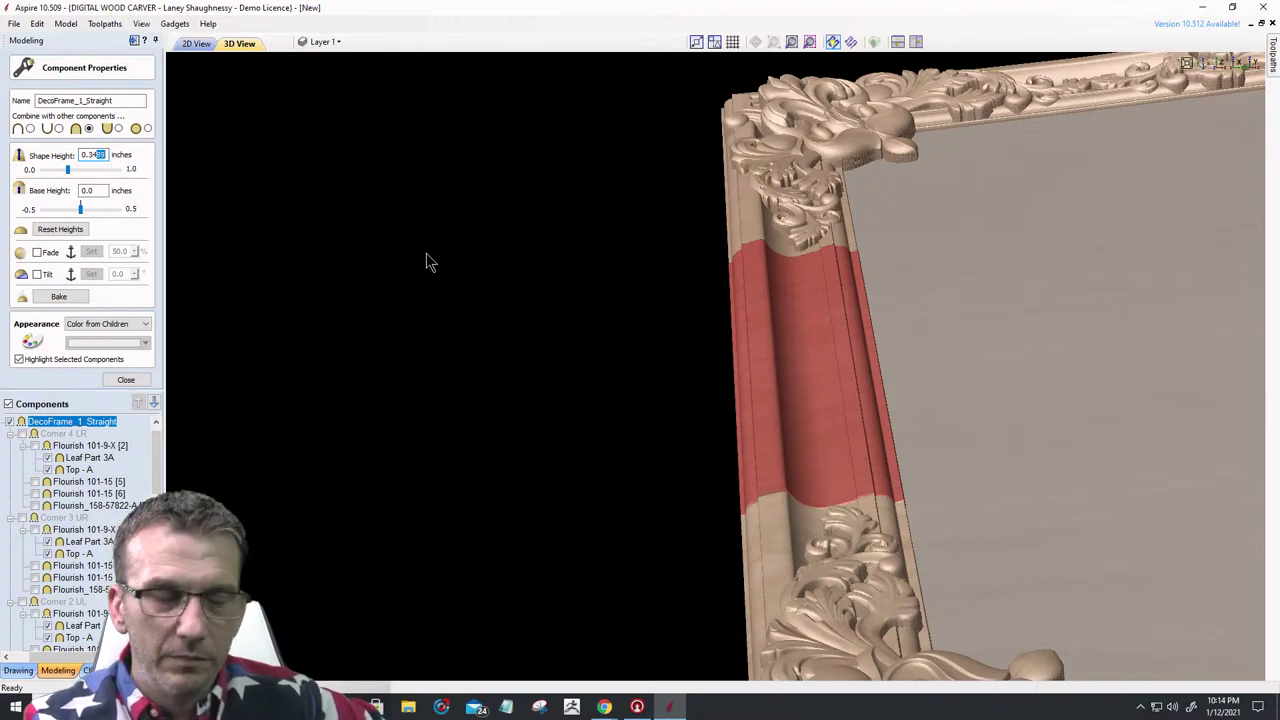
type("00")
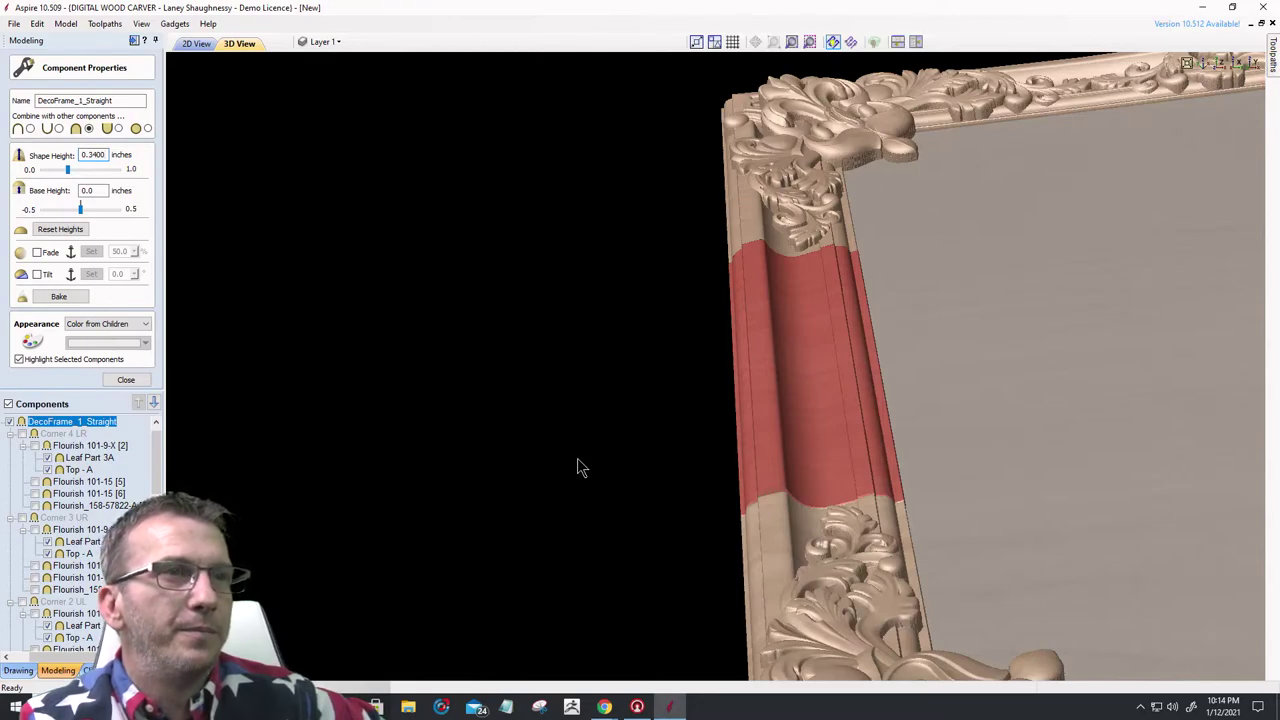
key("Return")
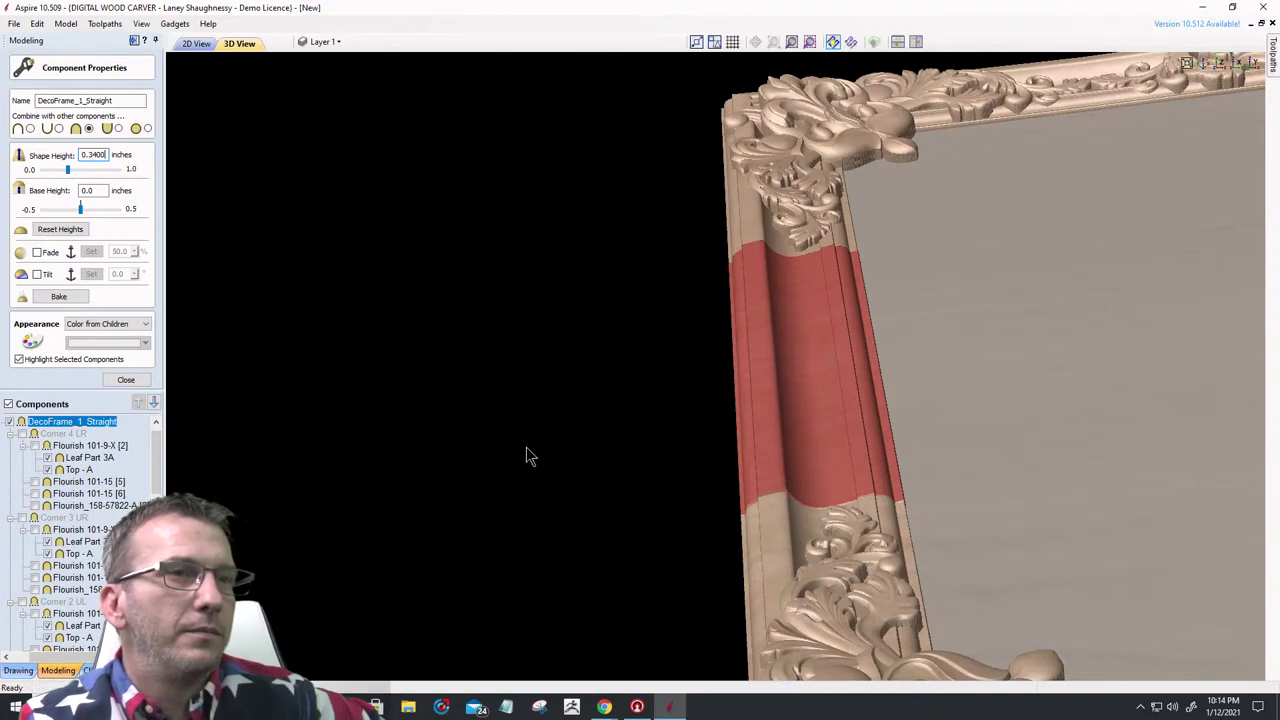
left_click_drag(94, 155, 114, 158)
type("0")
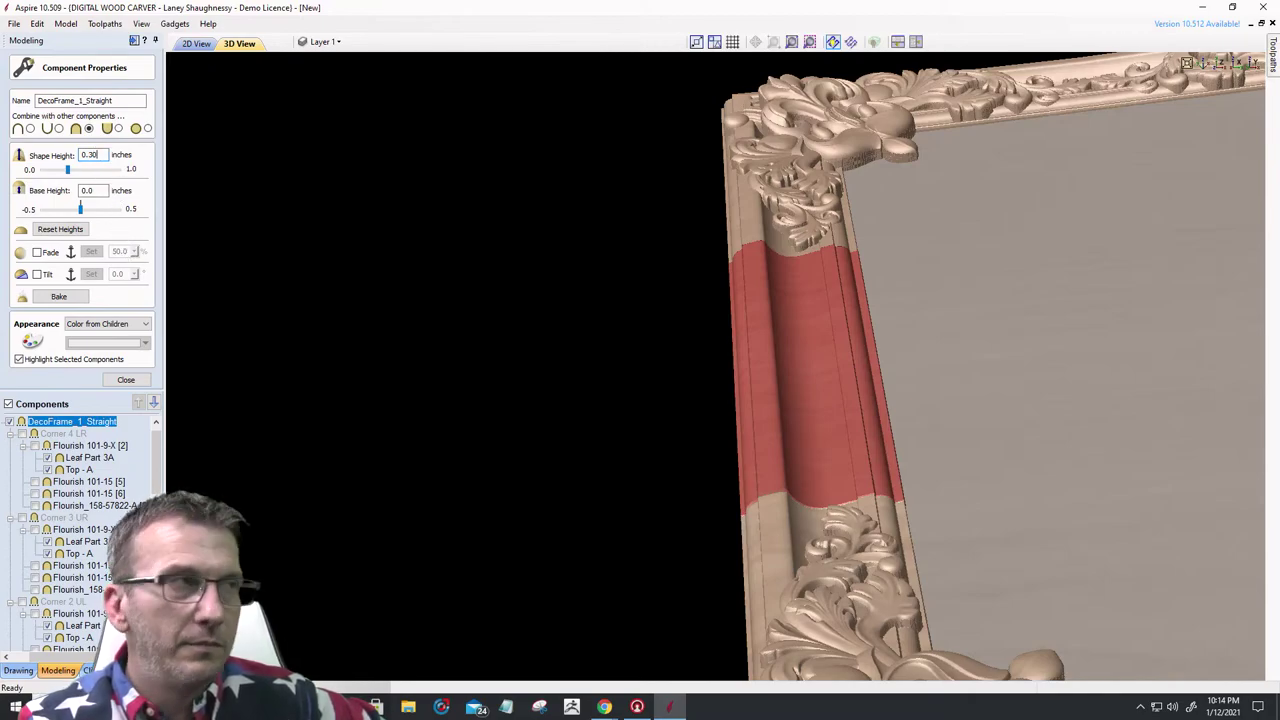
type("69")
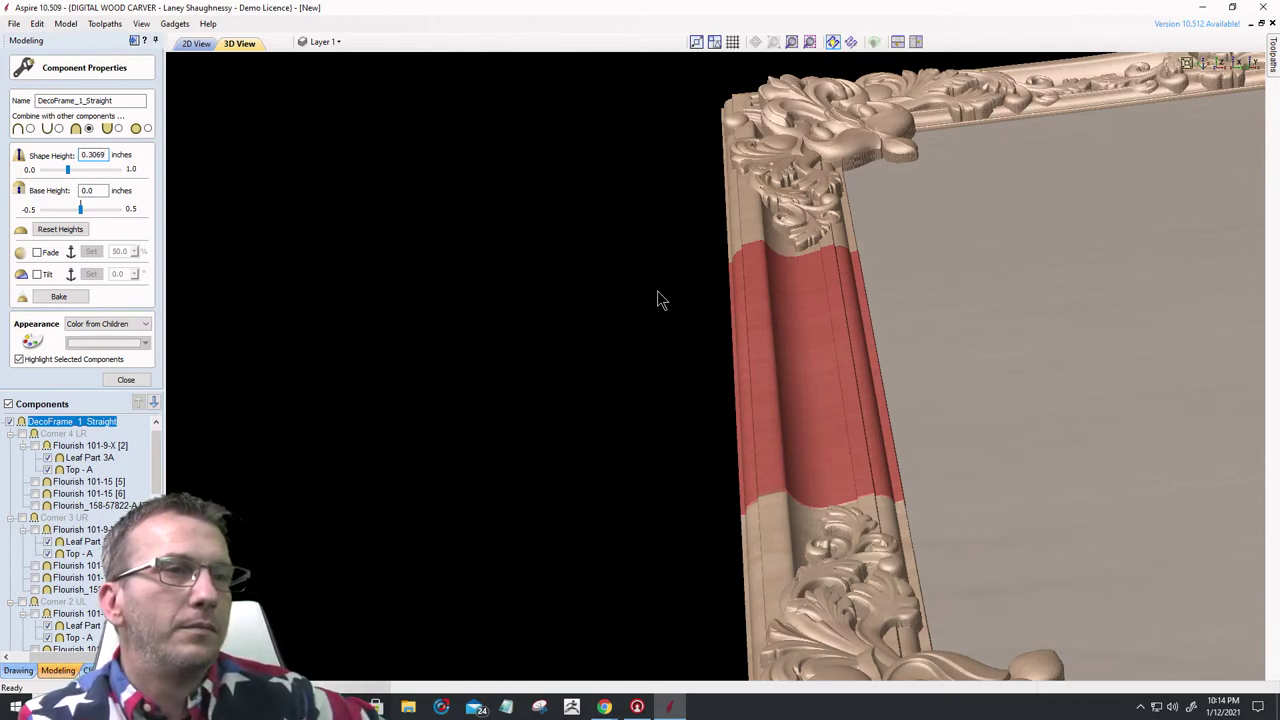
key("Return")
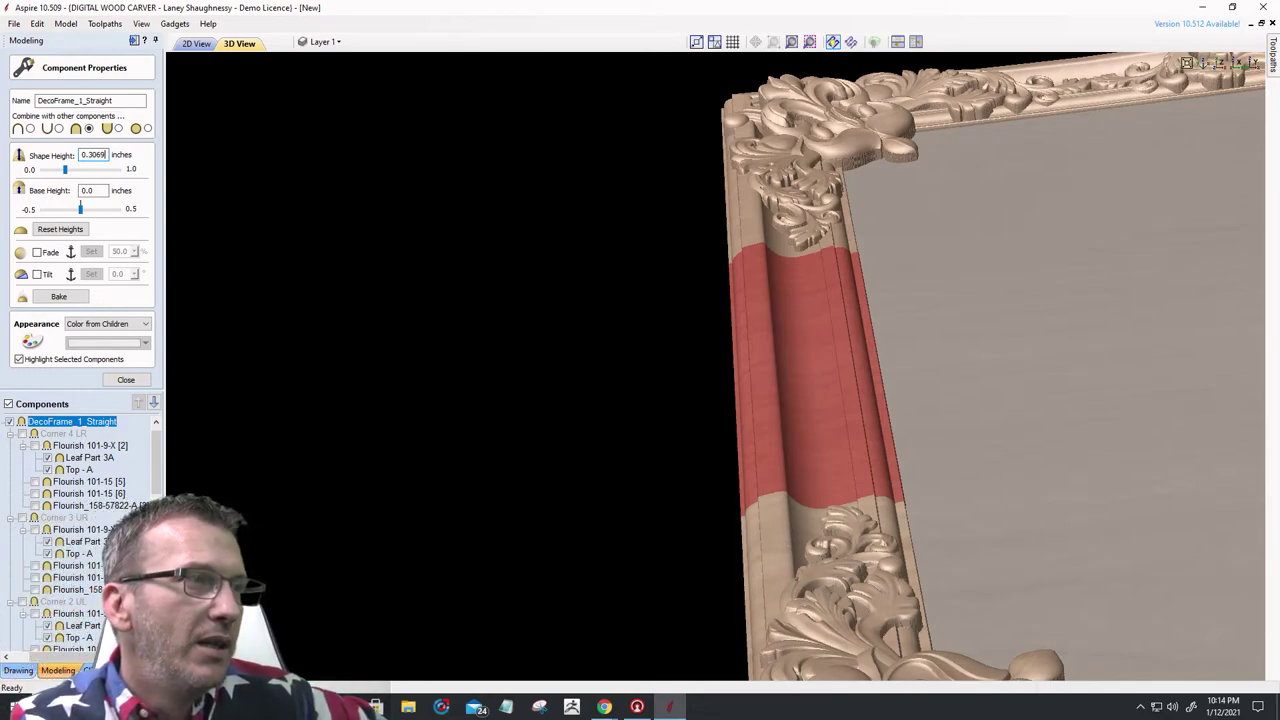
key("Tab")
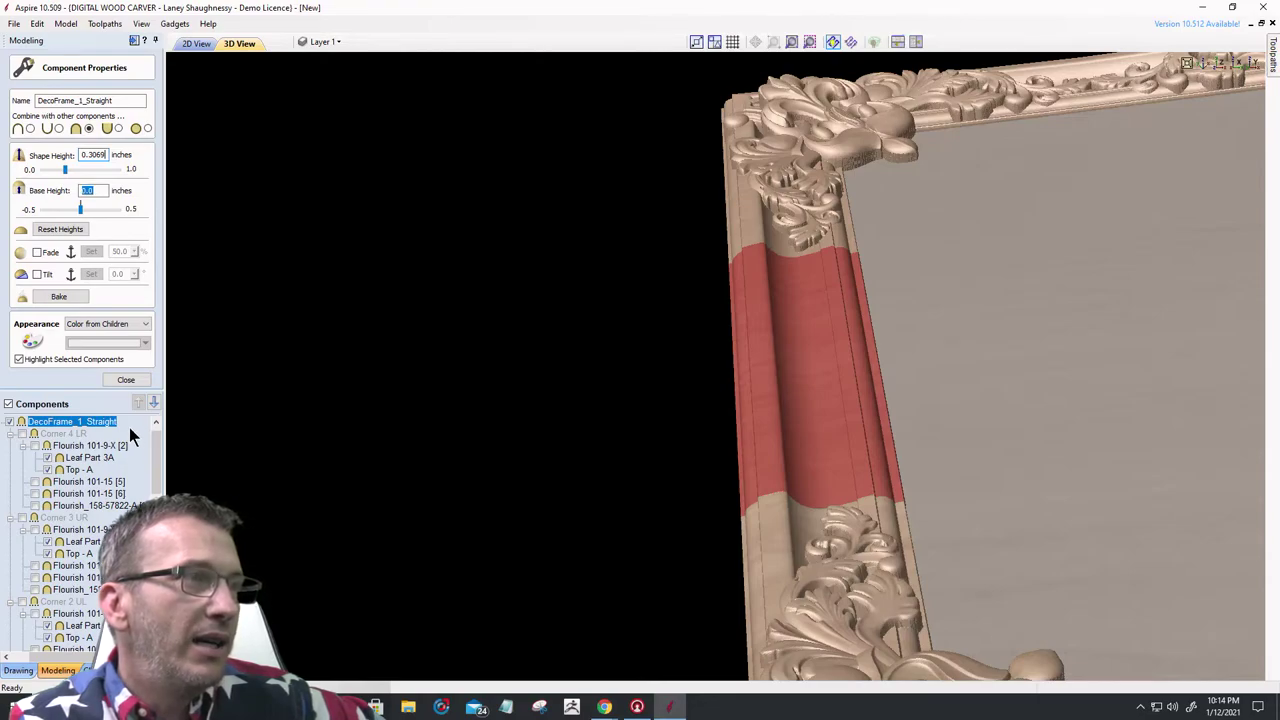
key("Escape")
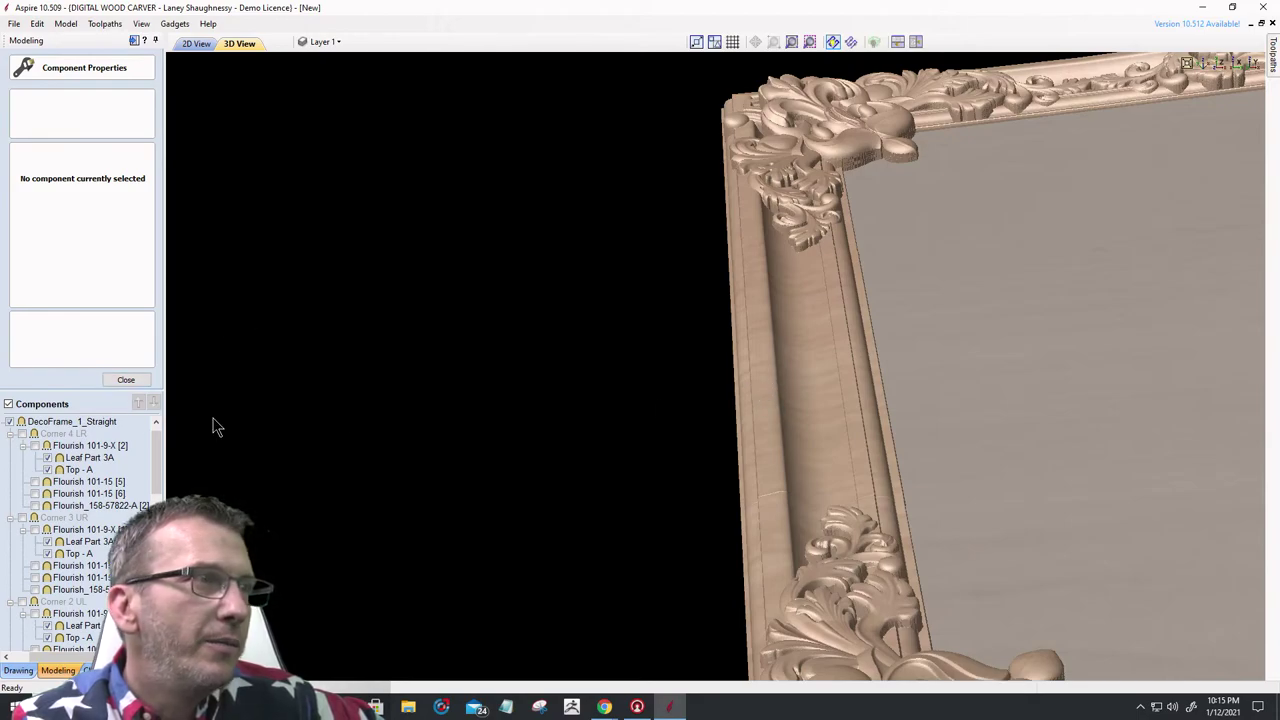
- Set DecoFrame_1_Straight's shape height to 0.3045 inches, then deselect it and adjust the zoom
double_click(60, 420)
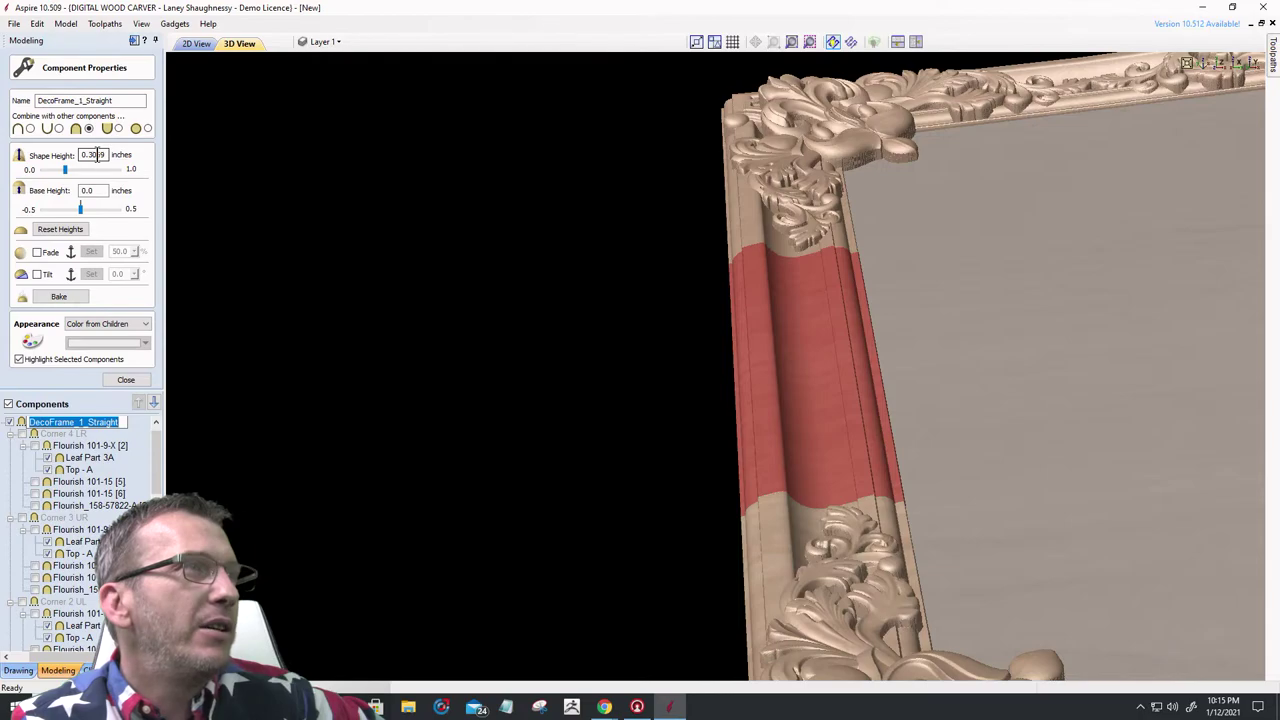
left_click_drag(96, 155, 108, 155)
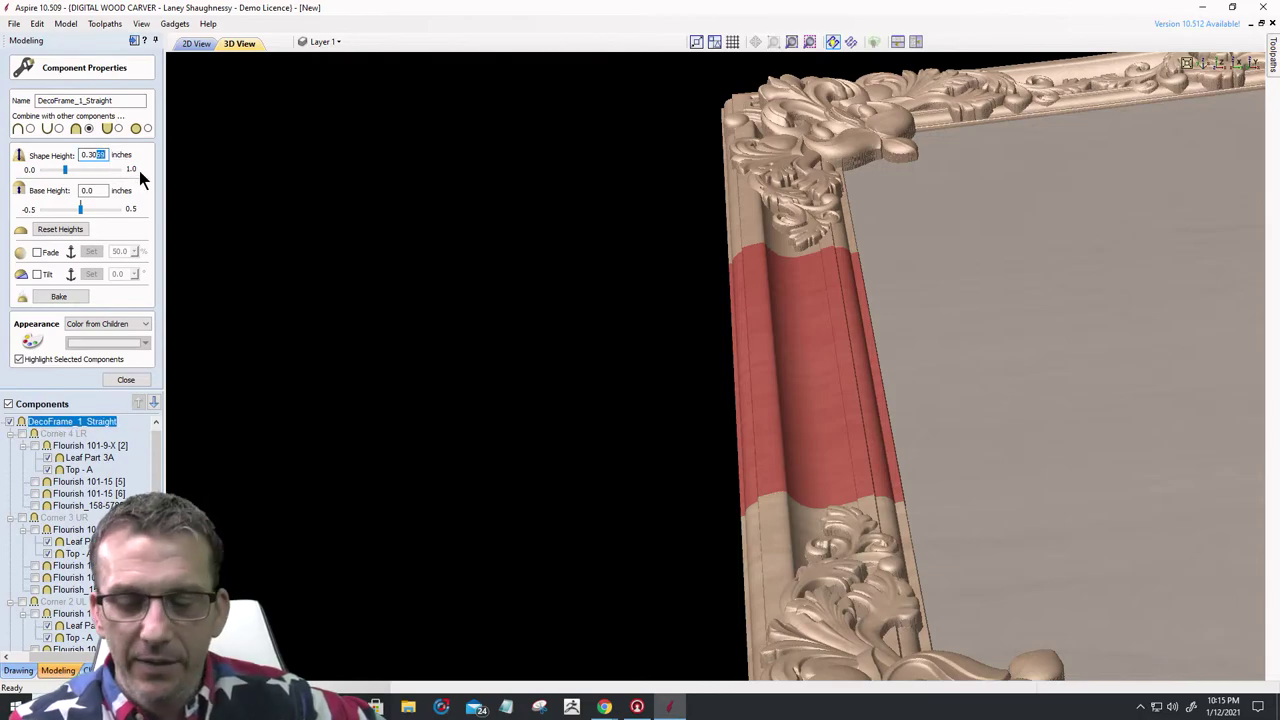
type("45")
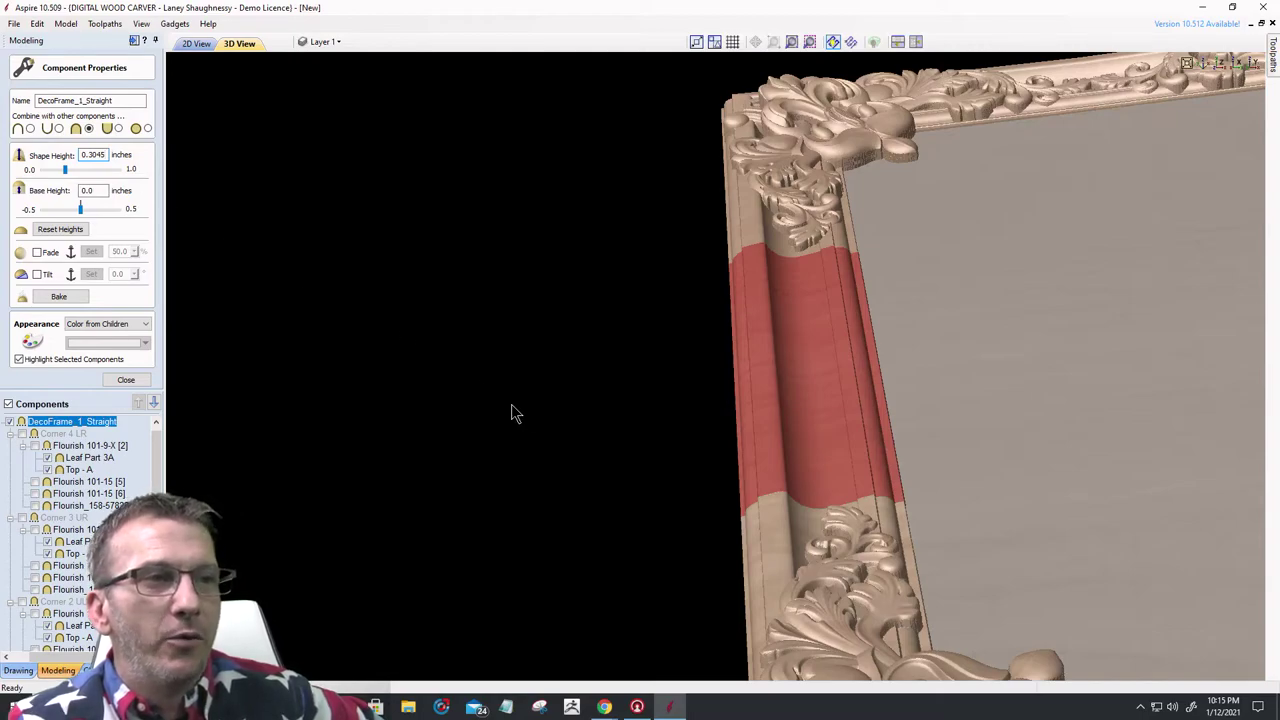
key("Return")
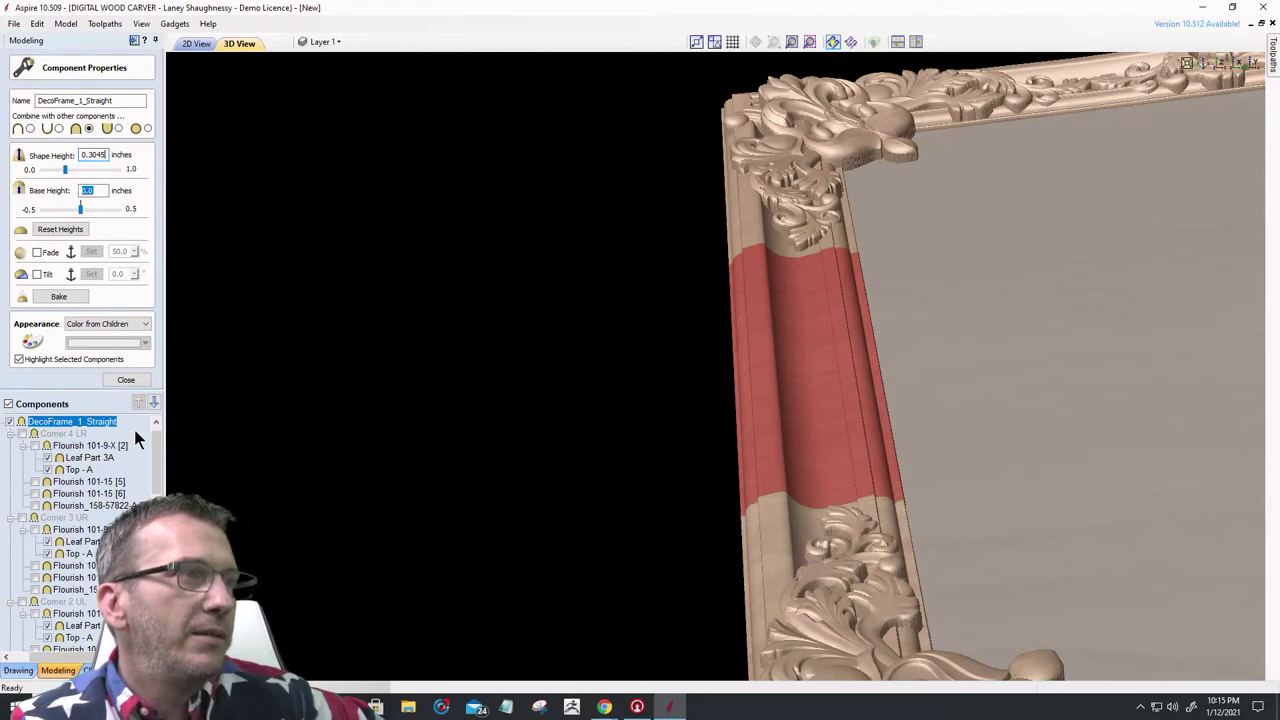
key("Escape")
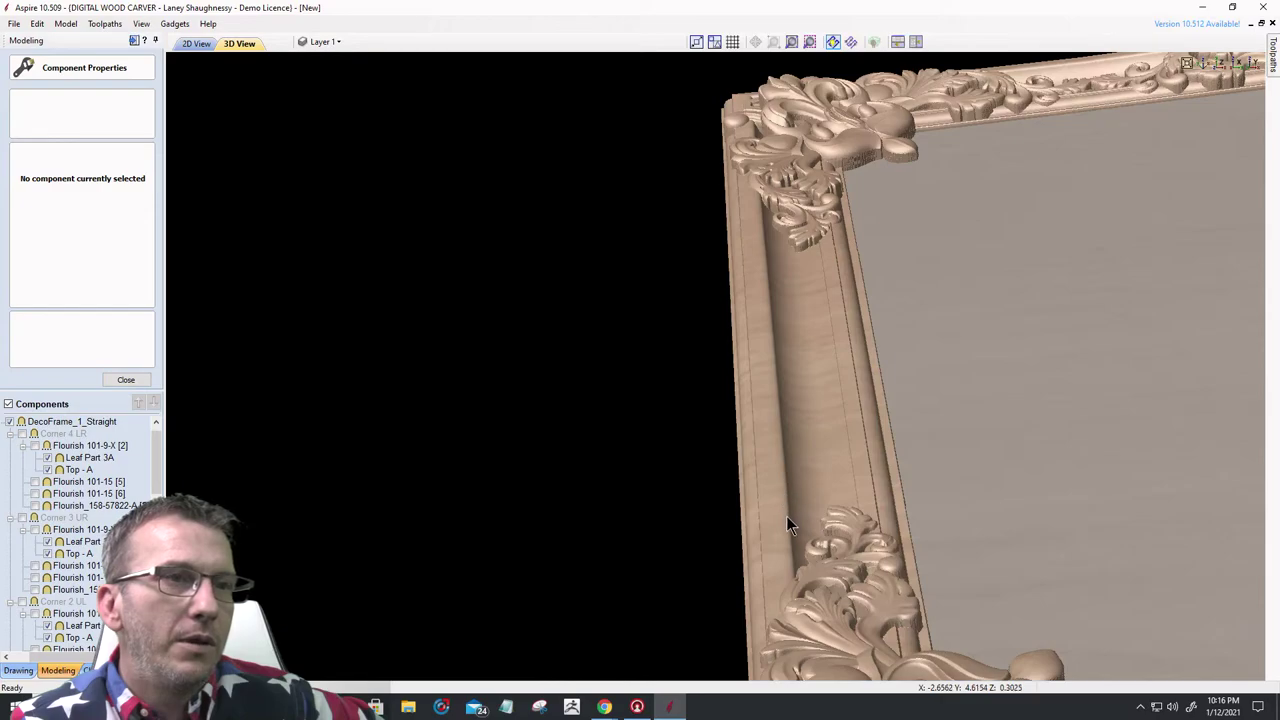
scroll(790, 507, "up", 2)
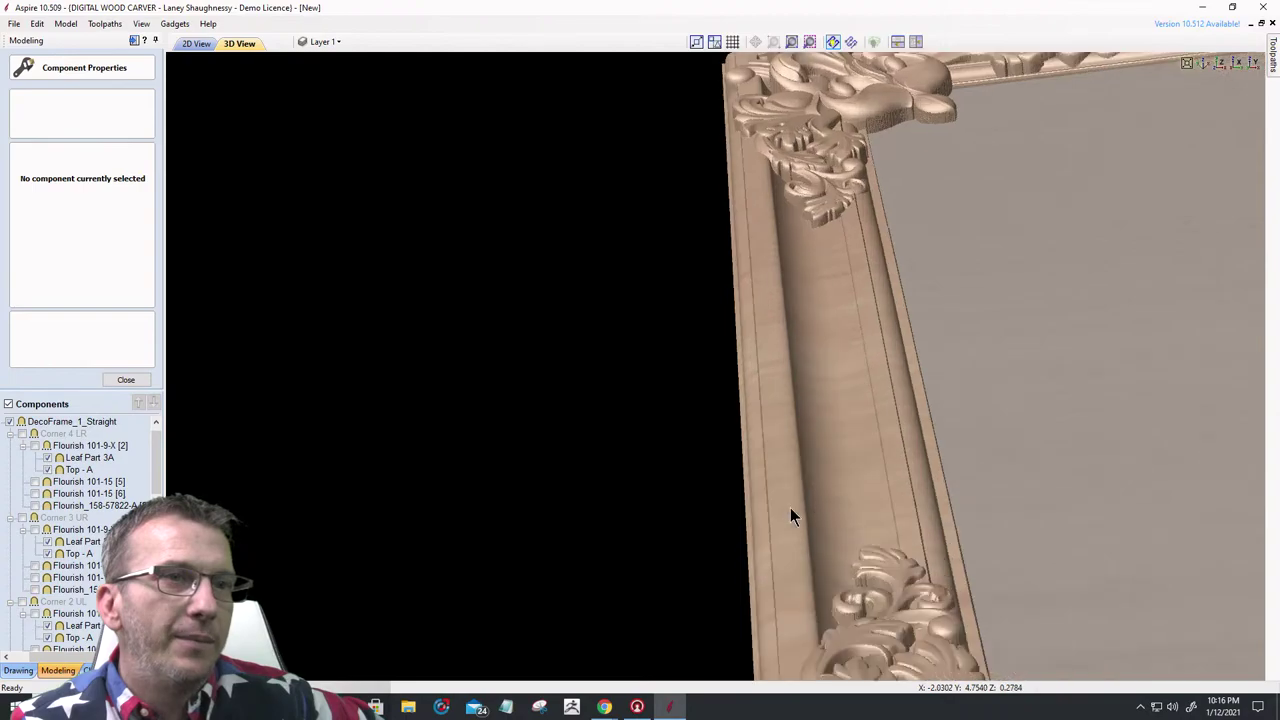
scroll(800, 525, "up", 1)
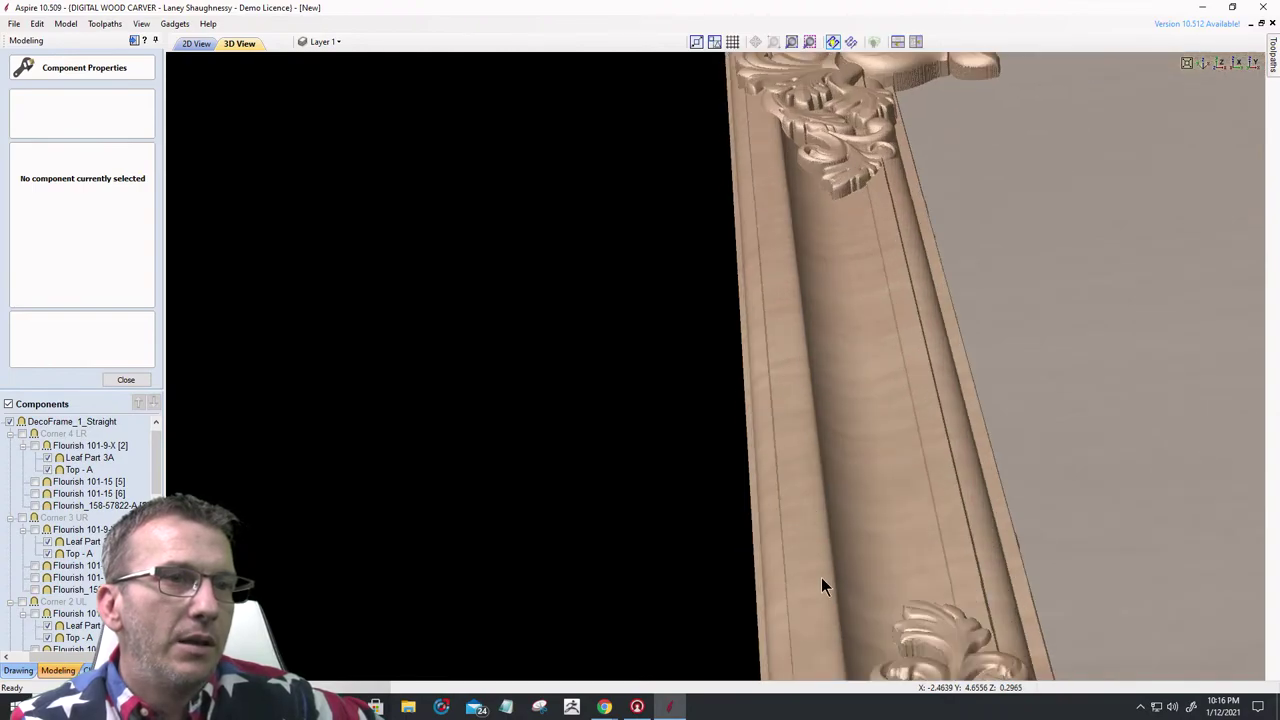
scroll(821, 577, "down", 1)
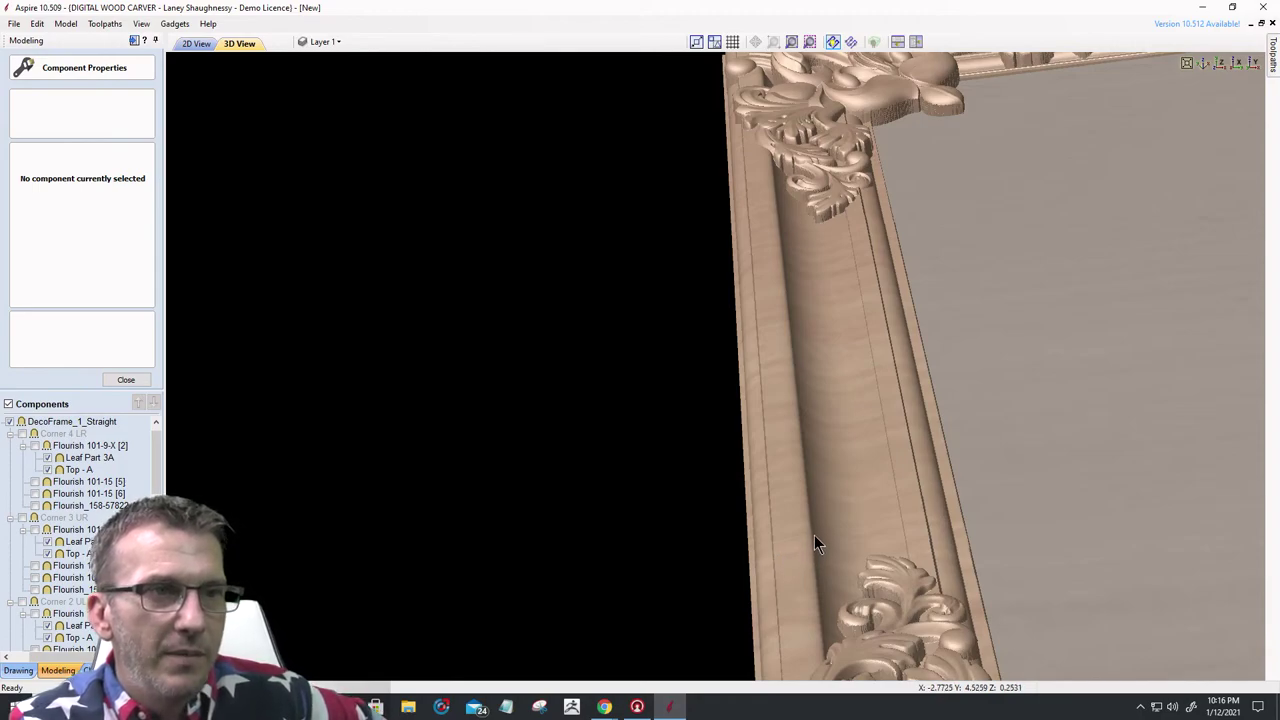
- Zoom in on the straight rail's end in the 2D View to inspect its edge
left_click(208, 46)
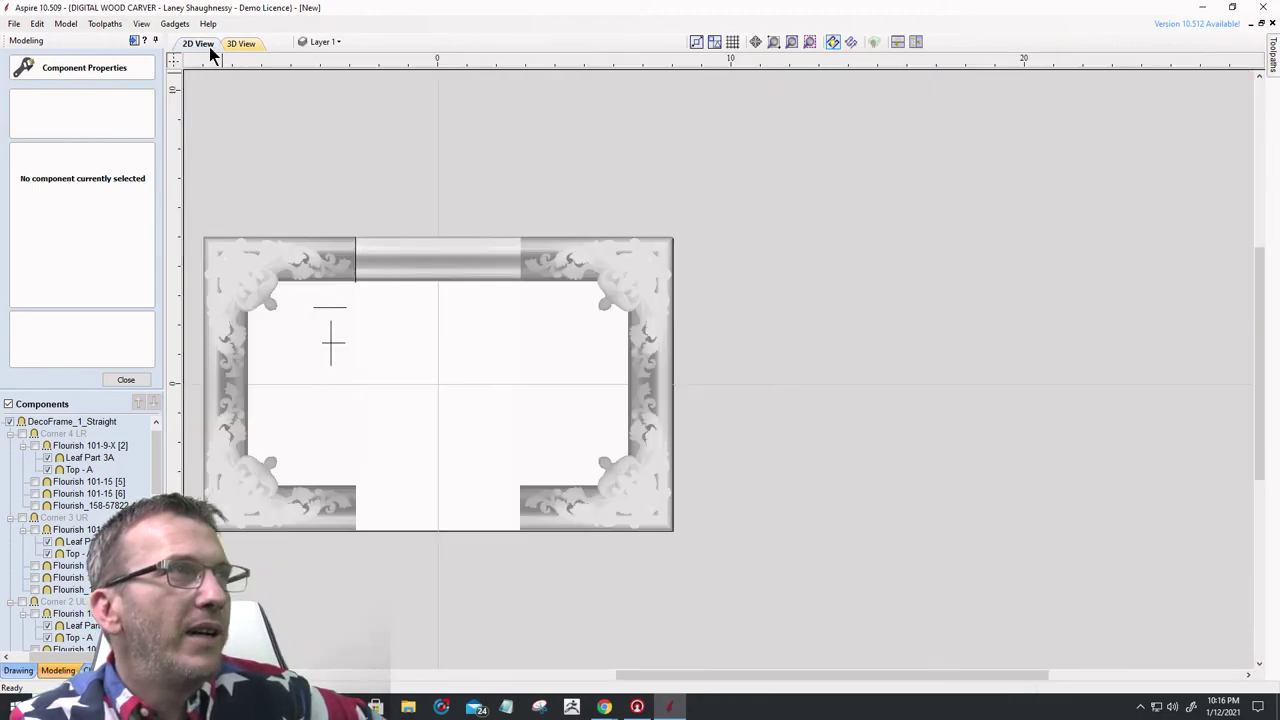
scroll(369, 236, "up", 5)
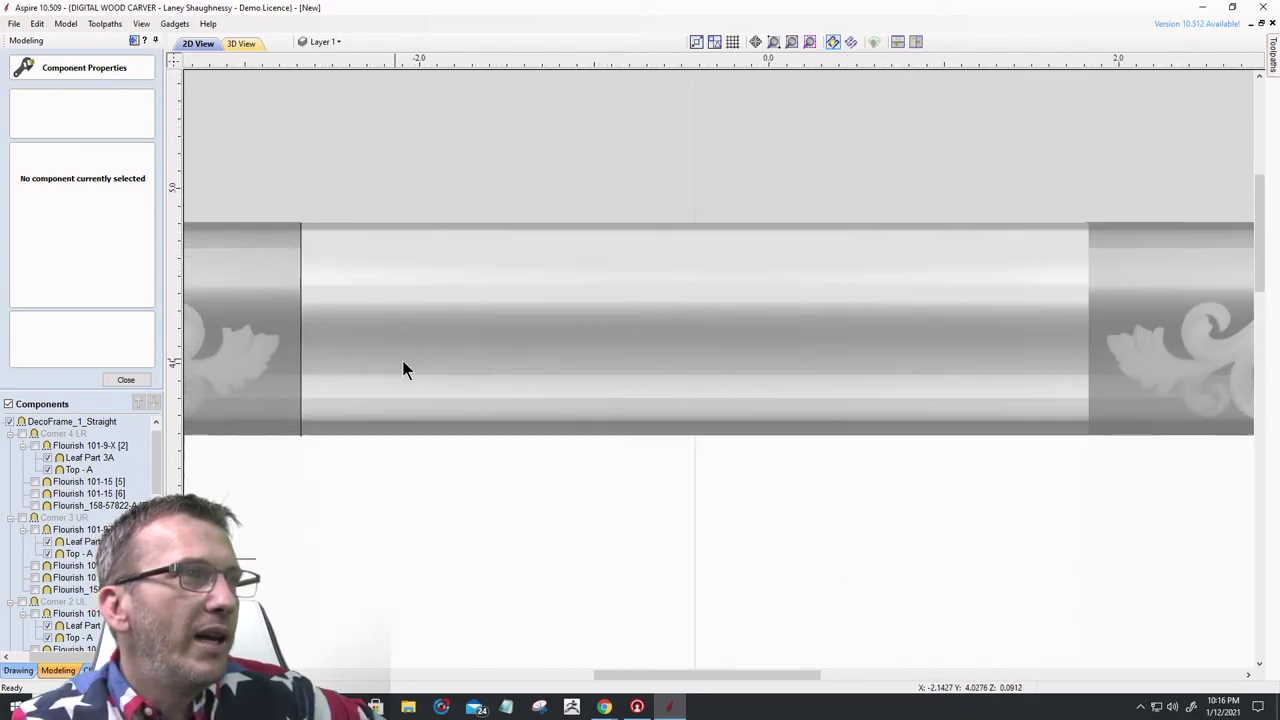
scroll(402, 370, "up", 2)
scroll(444, 388, "up", 2)
scroll(462, 397, "down", 1)
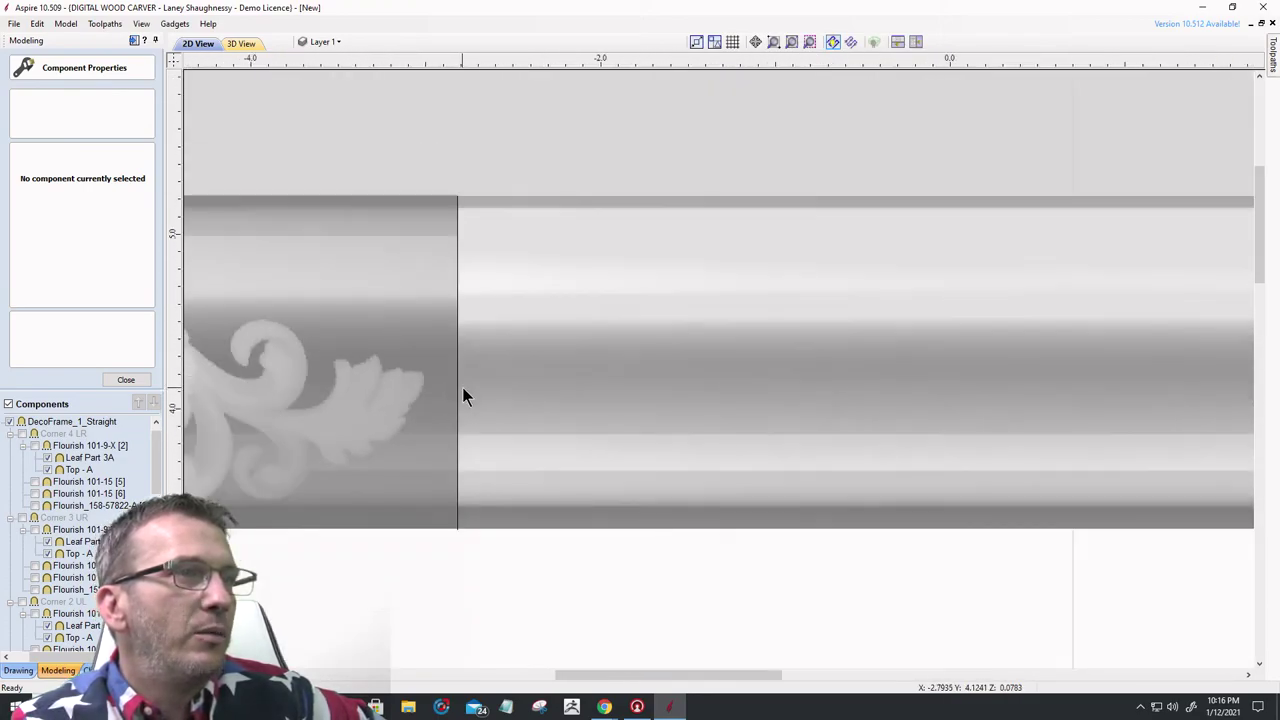
scroll(462, 397, "down", 3)
scroll(446, 343, "up", 3)
scroll(460, 346, "up", 3)
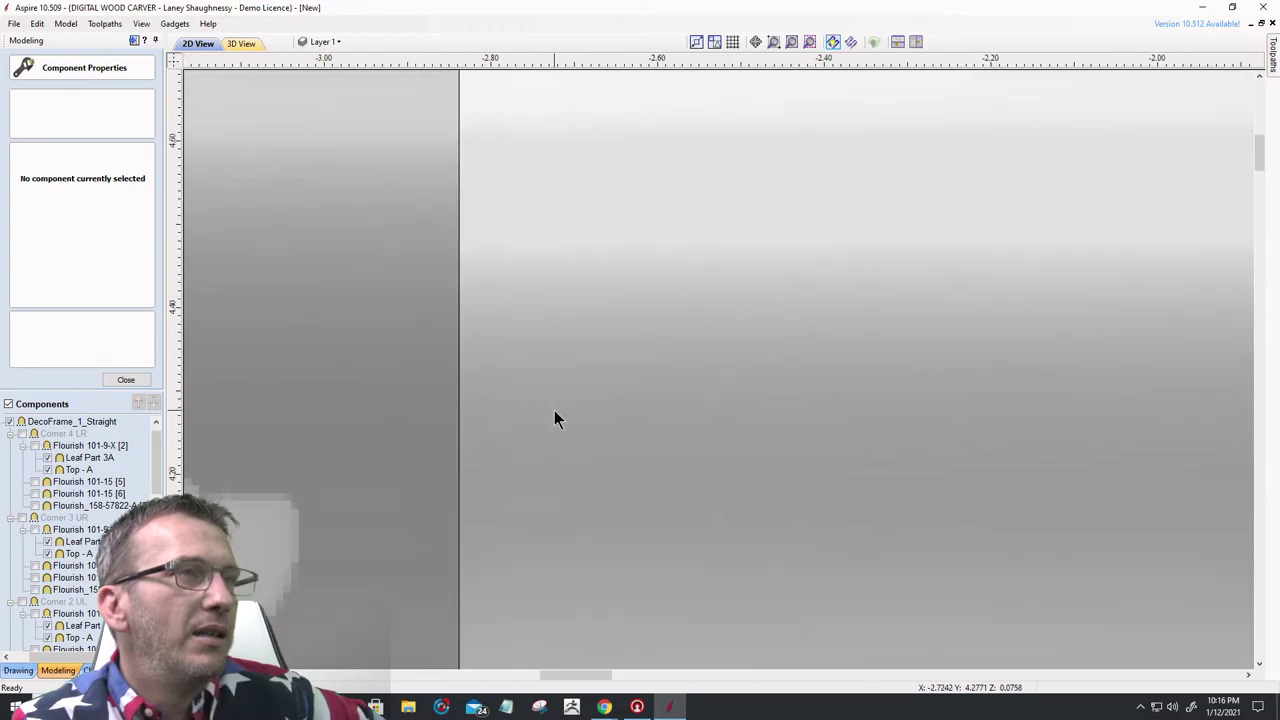
scroll(547, 300, "down", 6)
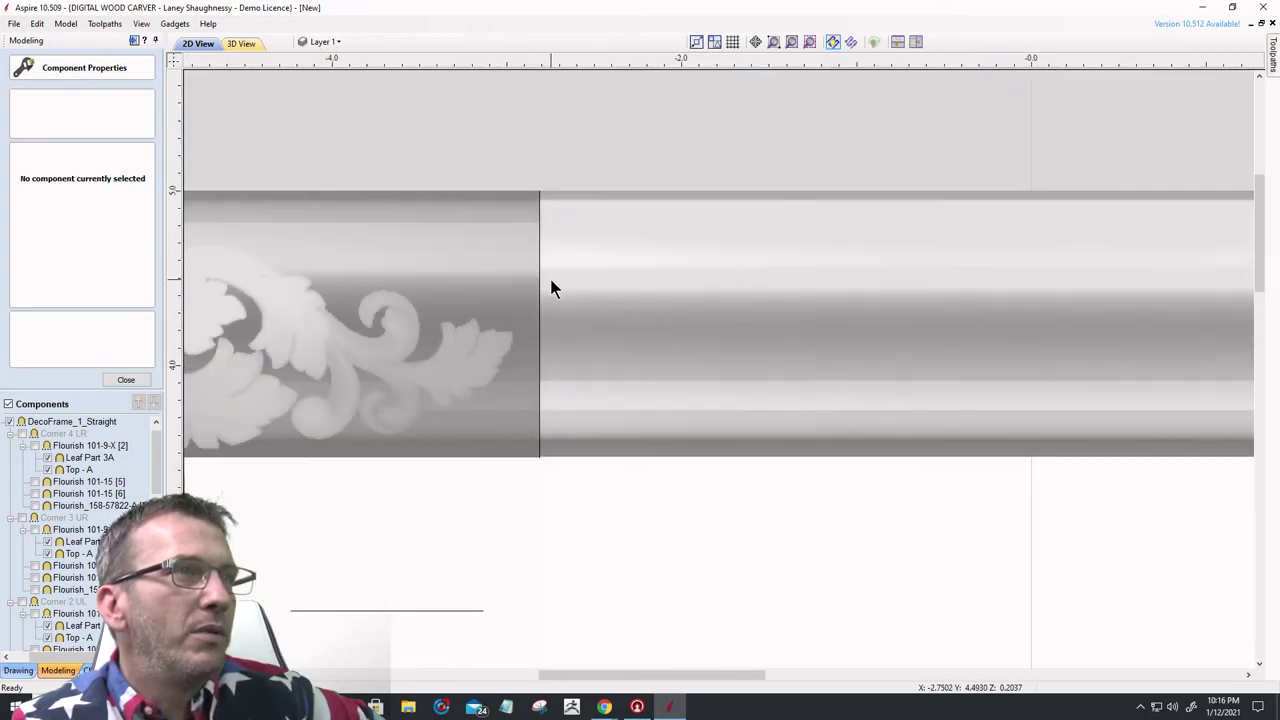
scroll(550, 178, "up", 6)
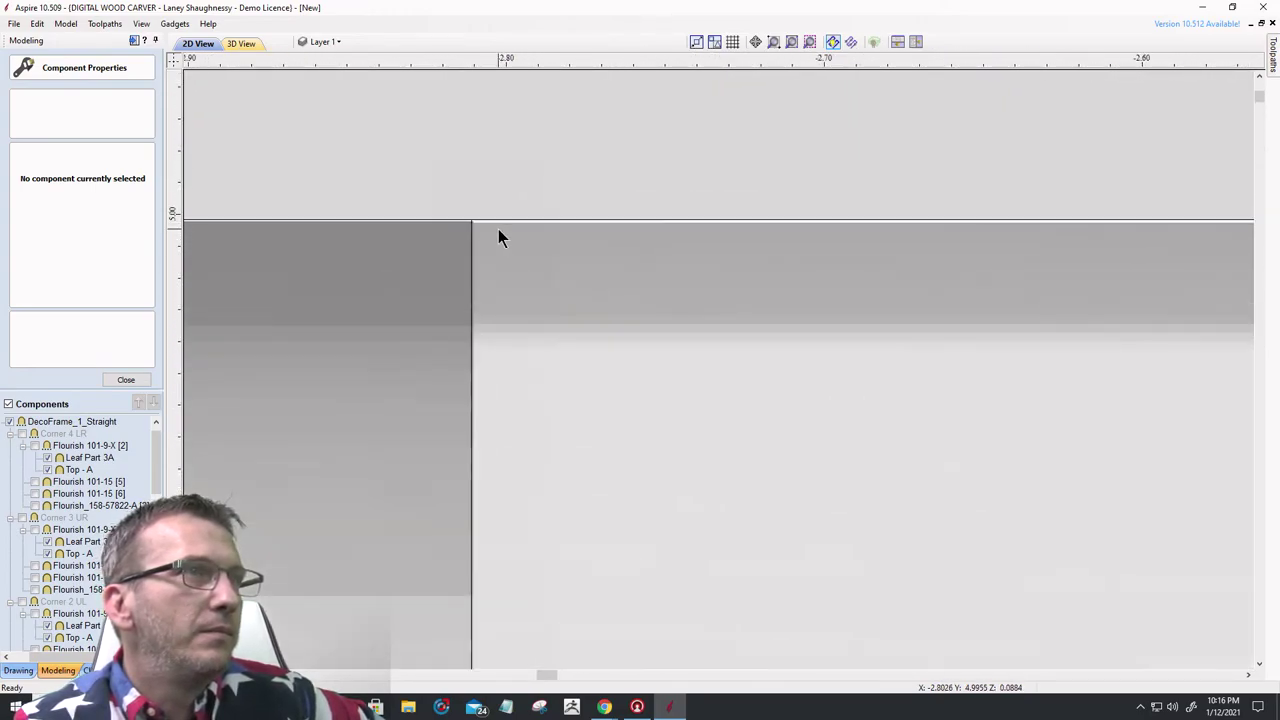
scroll(498, 229, "up", 3)
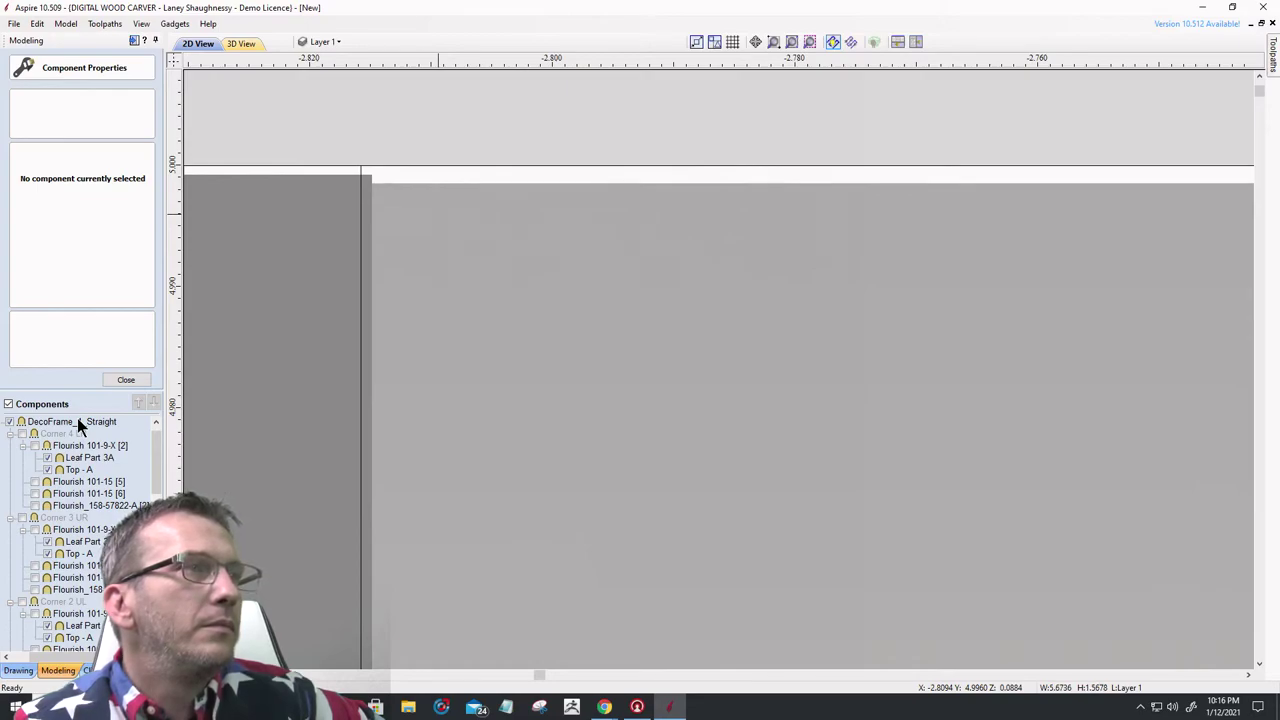
- Close Component Properties and select DecoFrame_1_Straight in the Components tree
left_click(127, 380)
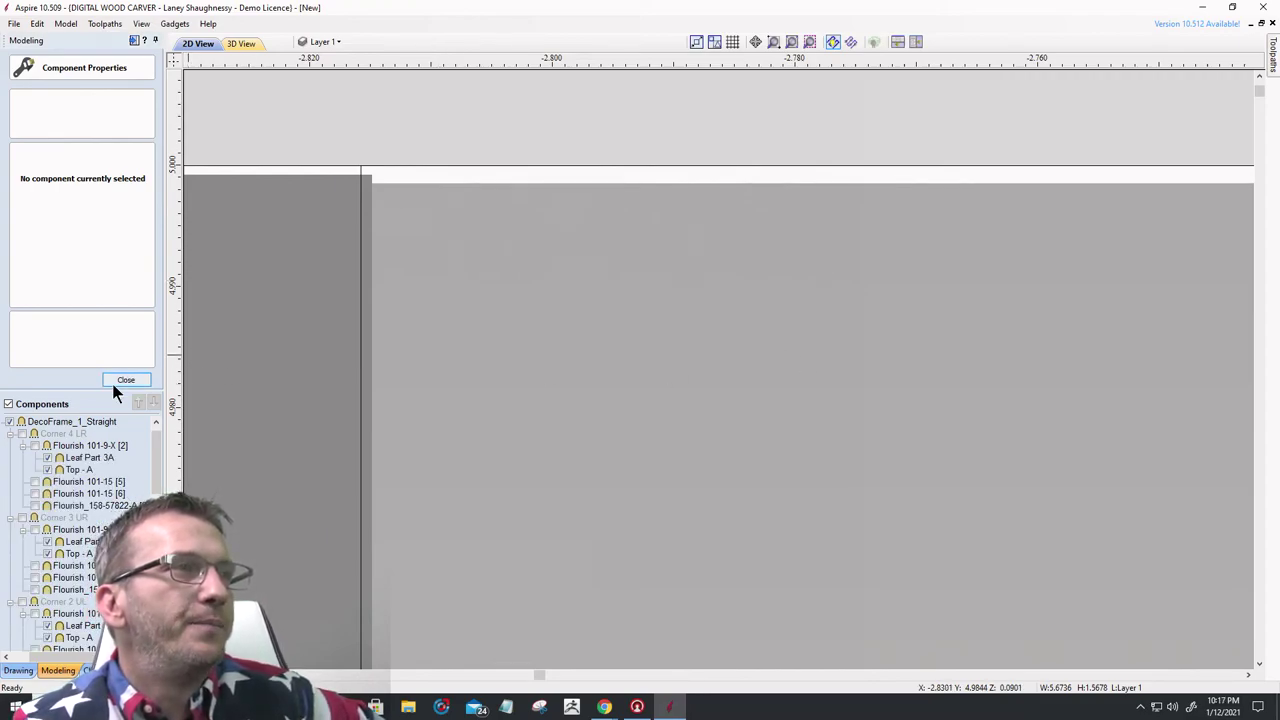
left_click(125, 381)
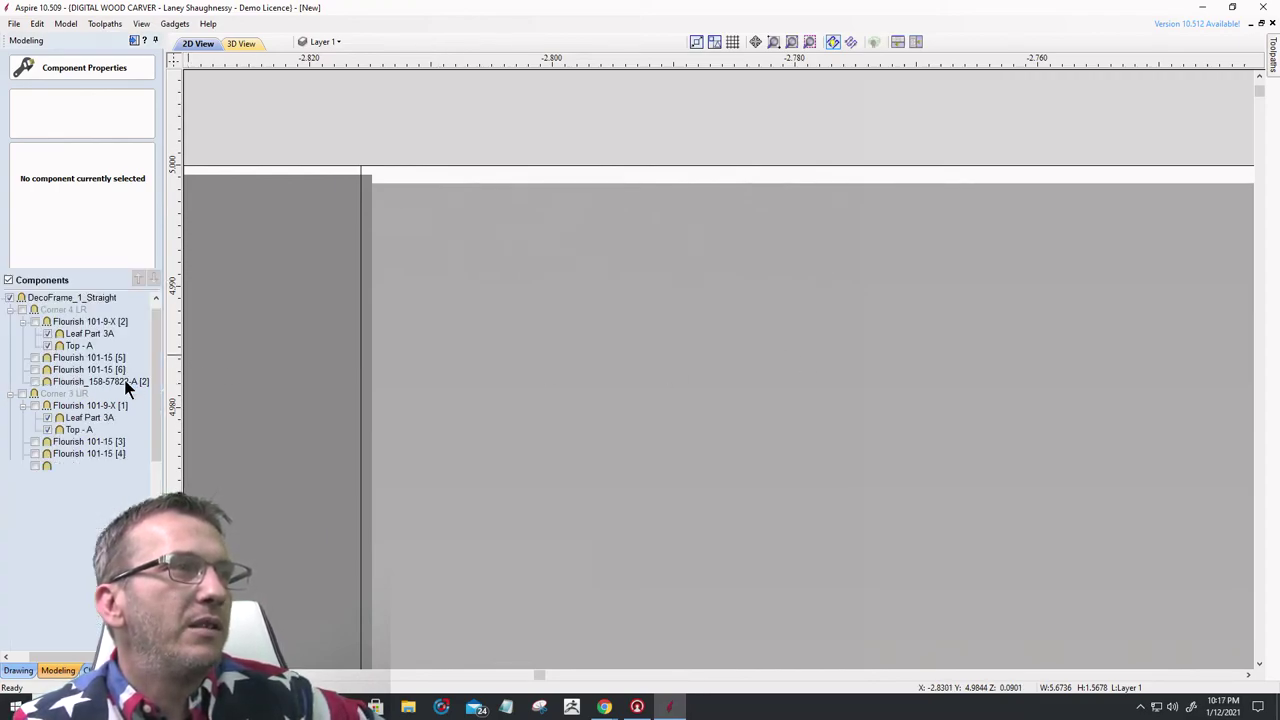
left_click(88, 299)
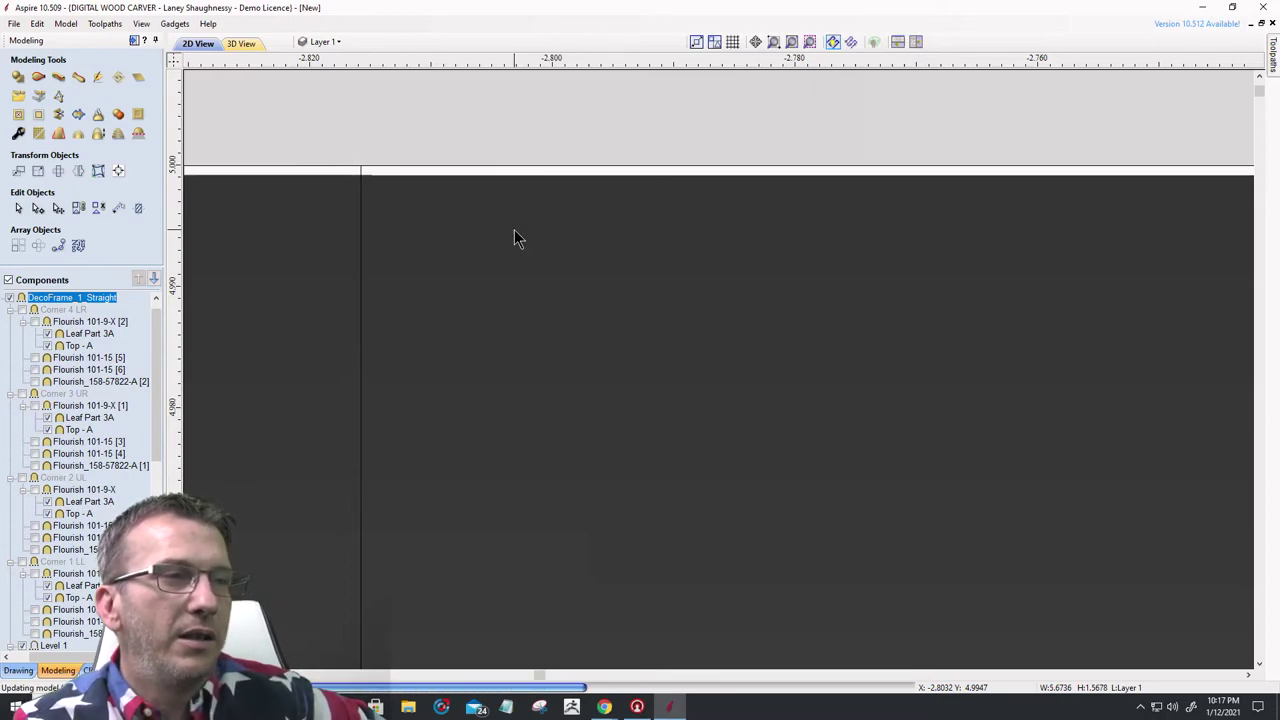
- Zoom in on the left rail in 3D and orbit to see where it meets the corner flourish
left_click(242, 44)
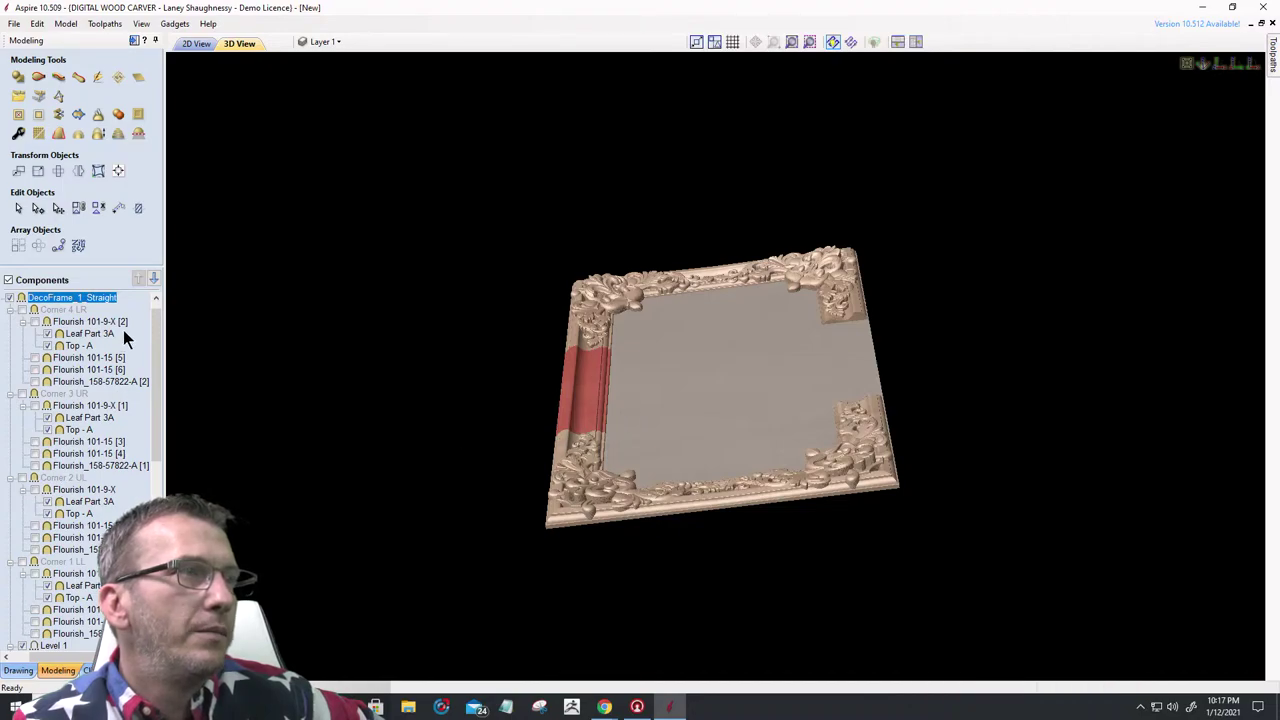
scroll(590, 445, "up", 2)
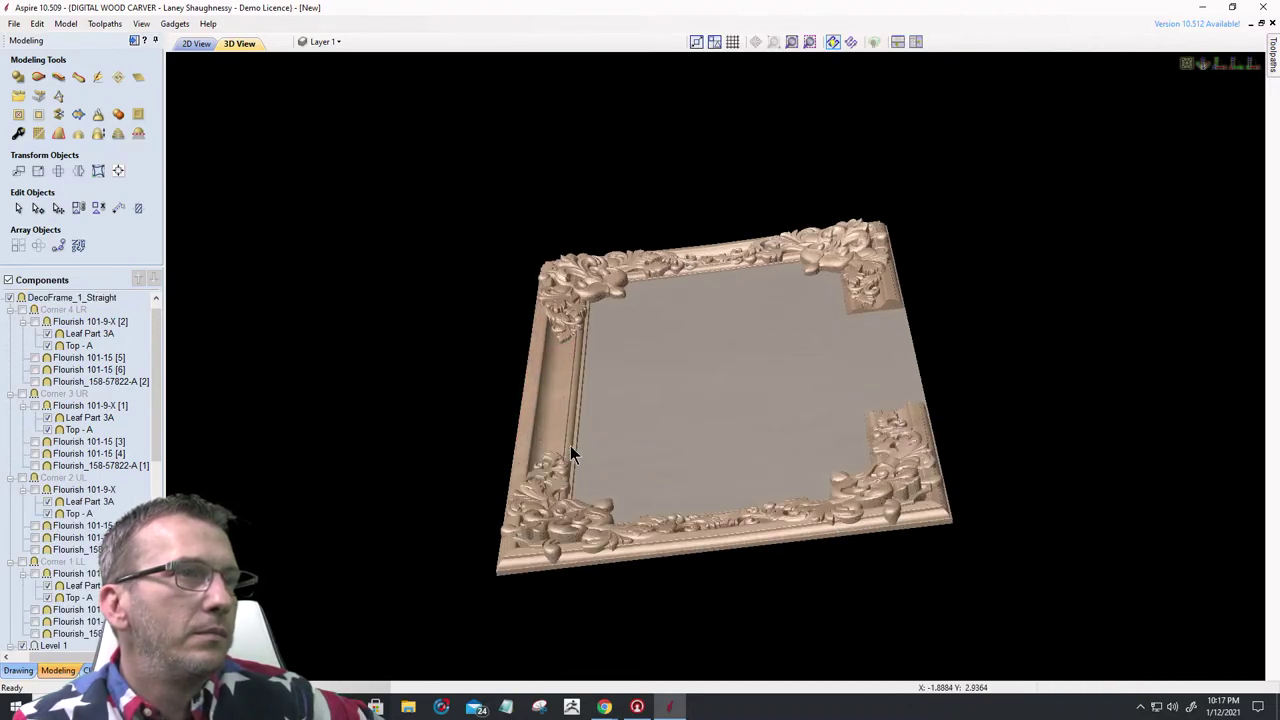
scroll(571, 452, "up", 2)
scroll(523, 478, "up", 2)
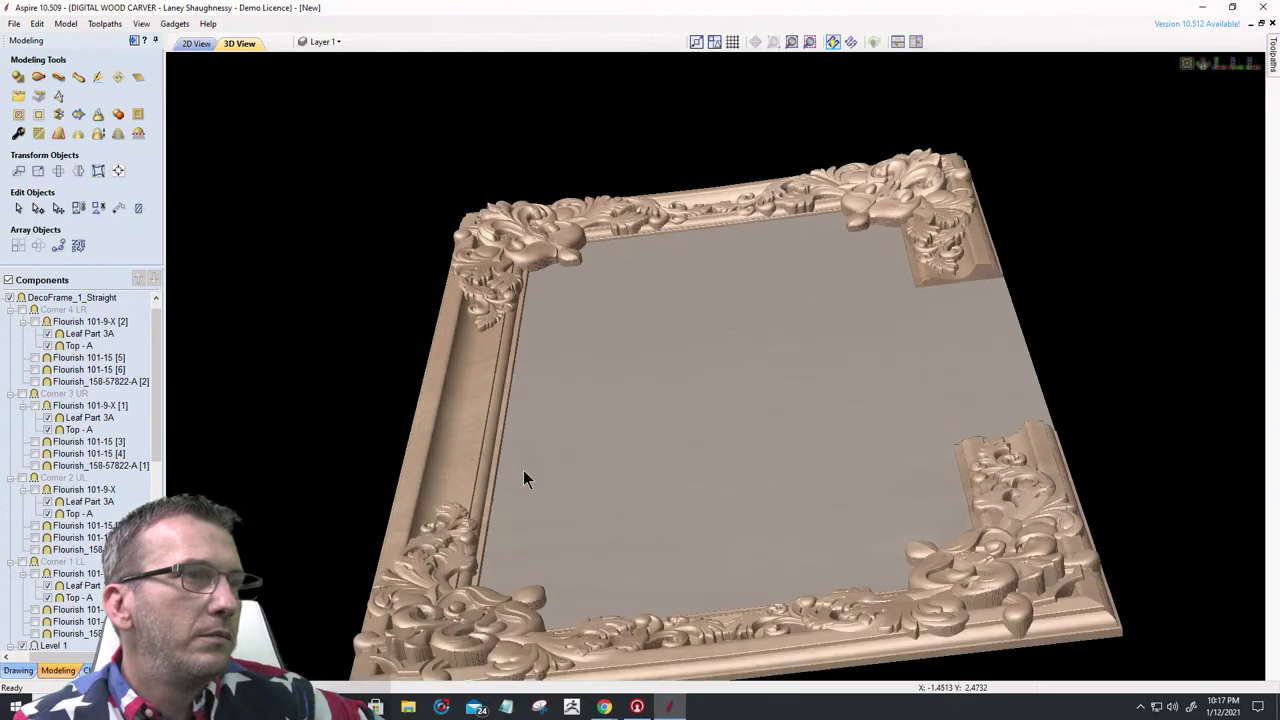
scroll(708, 445, "up", 3)
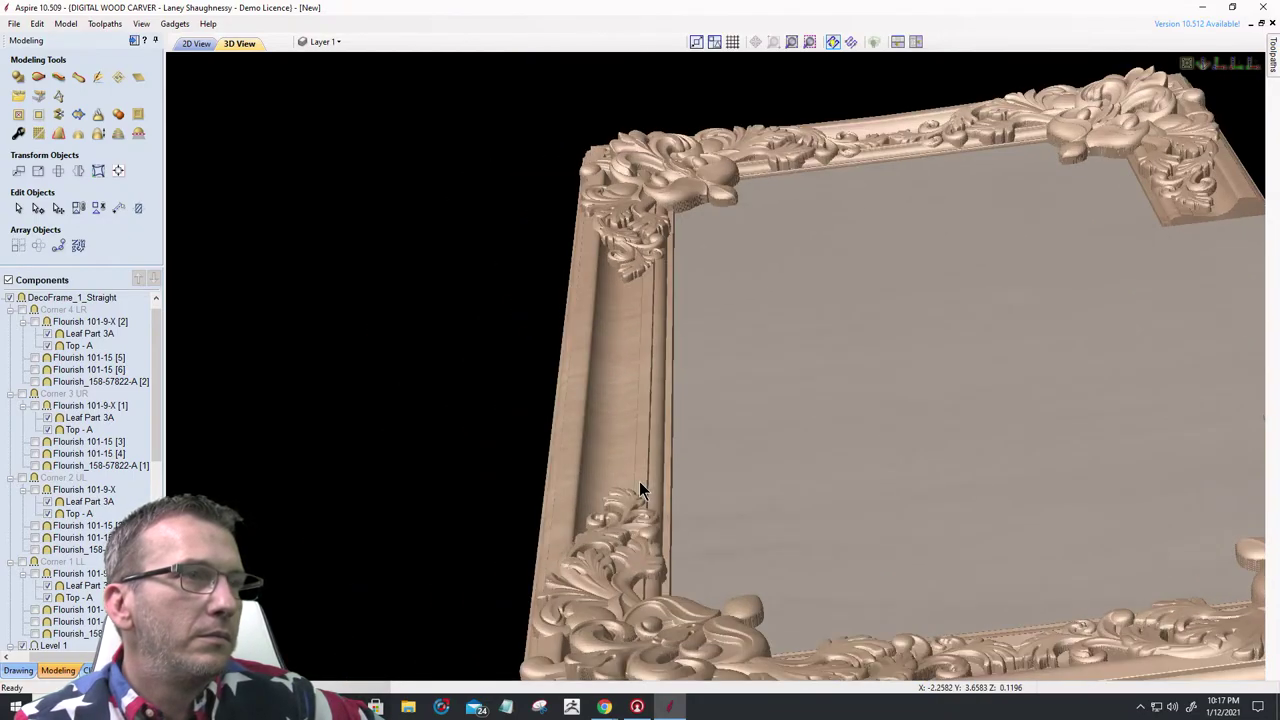
scroll(639, 490, "up", 1)
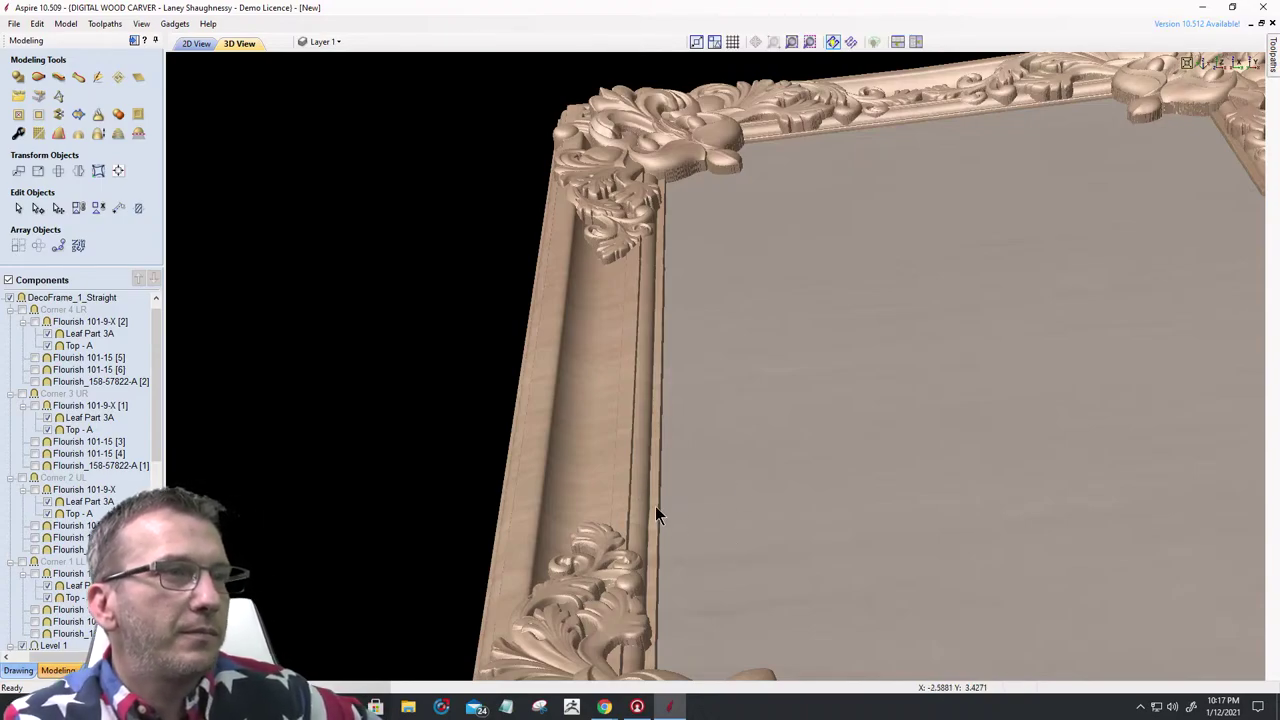
scroll(610, 530, "up", 1)
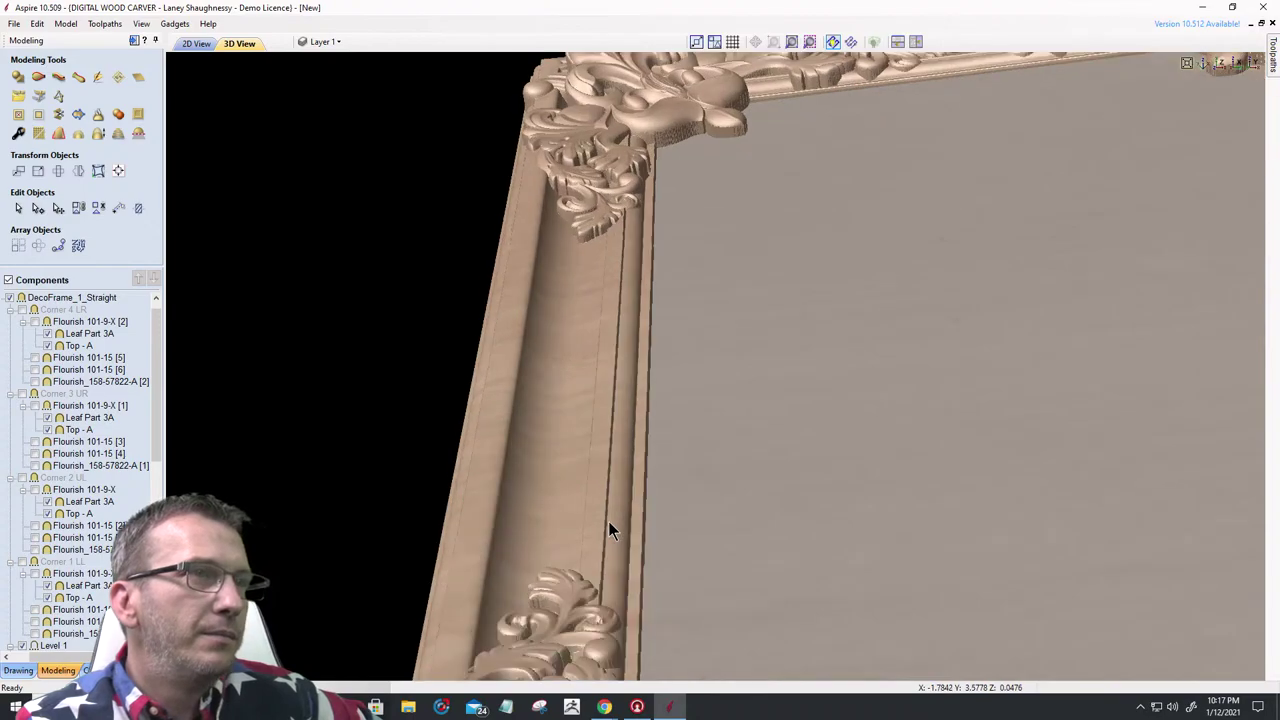
scroll(610, 530, "up", 1)
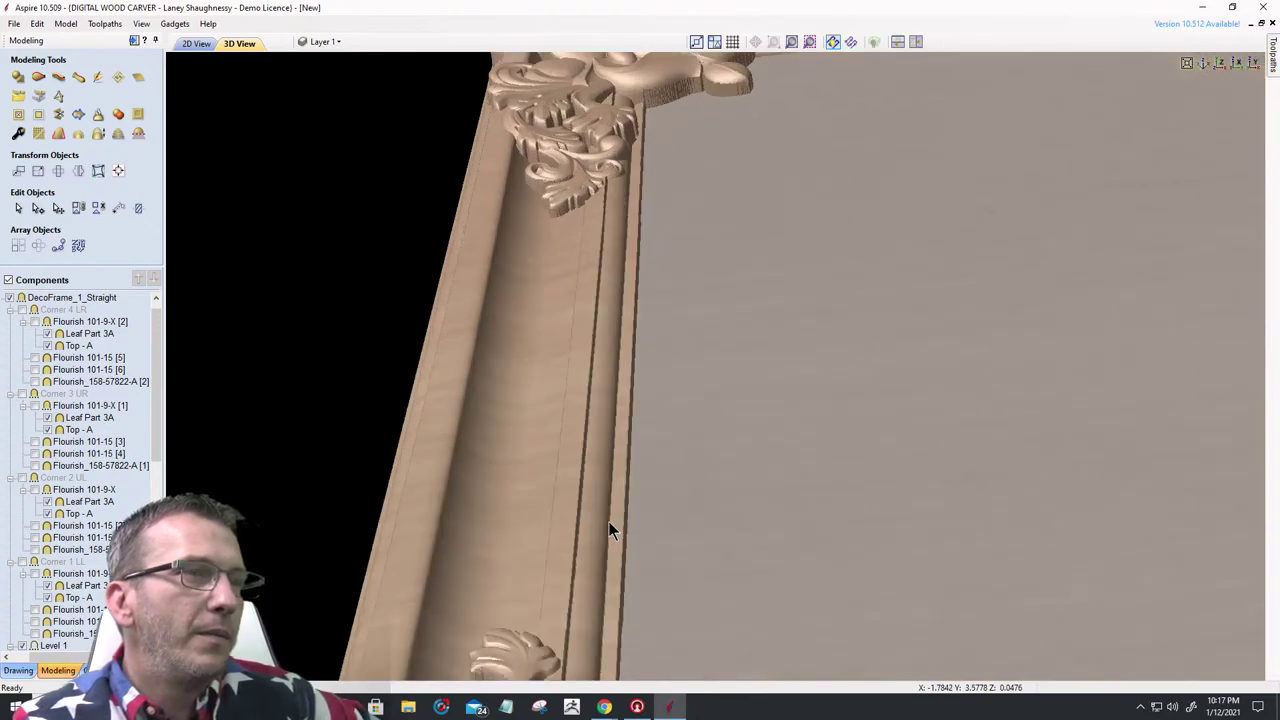
left_click_drag(604, 519, 581, 500)
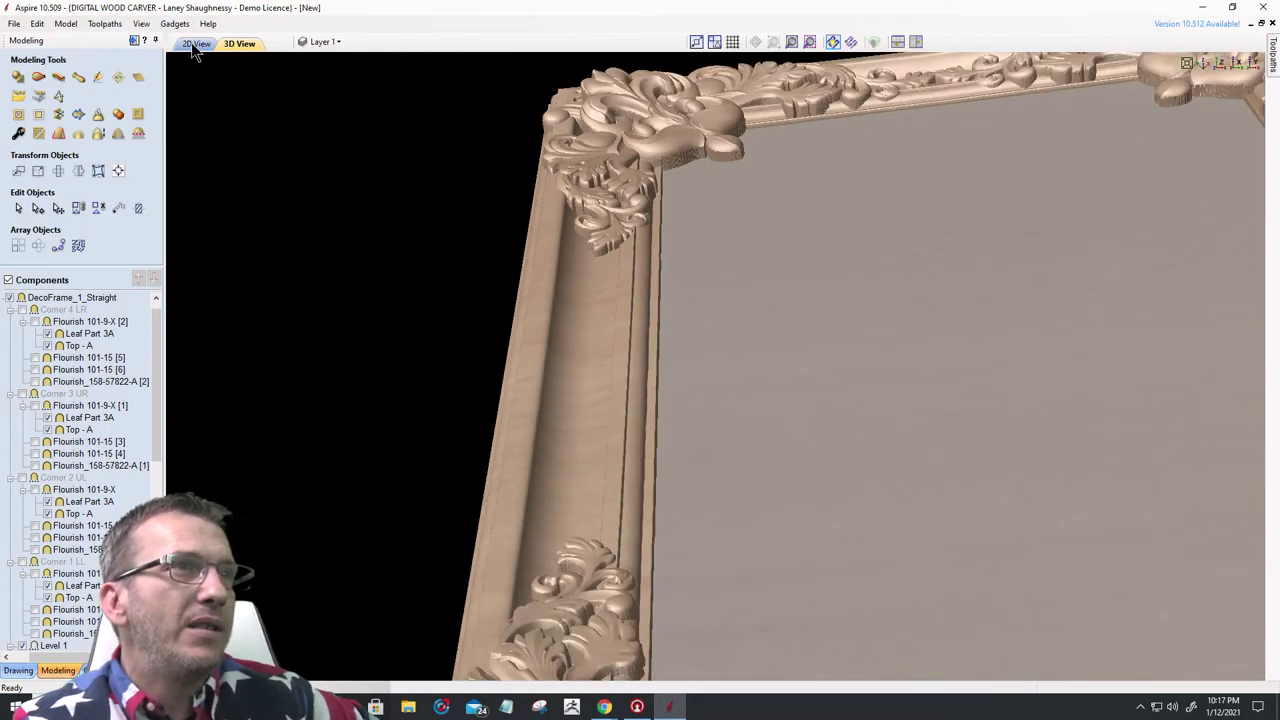
- Mirror the top straight rail vertically about the job center as a copy at the bottom
left_click(195, 44)
scroll(609, 254, "down", 3)
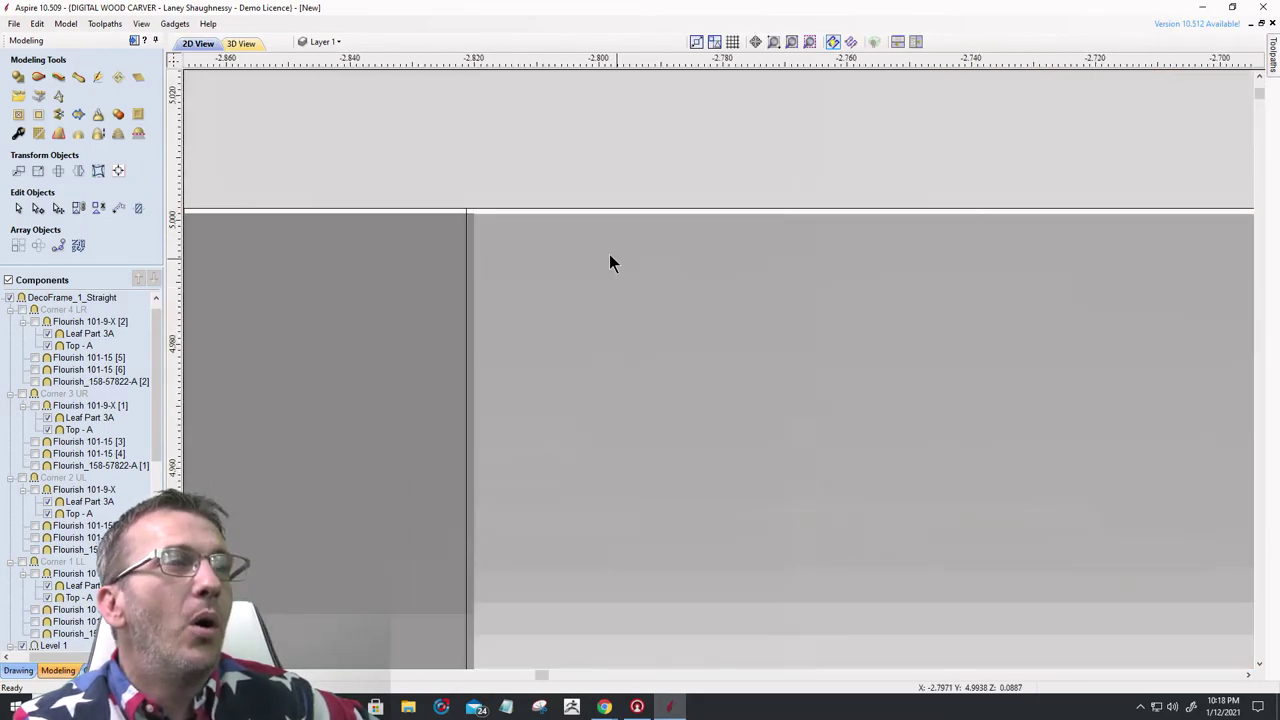
scroll(605, 256, "down", 6)
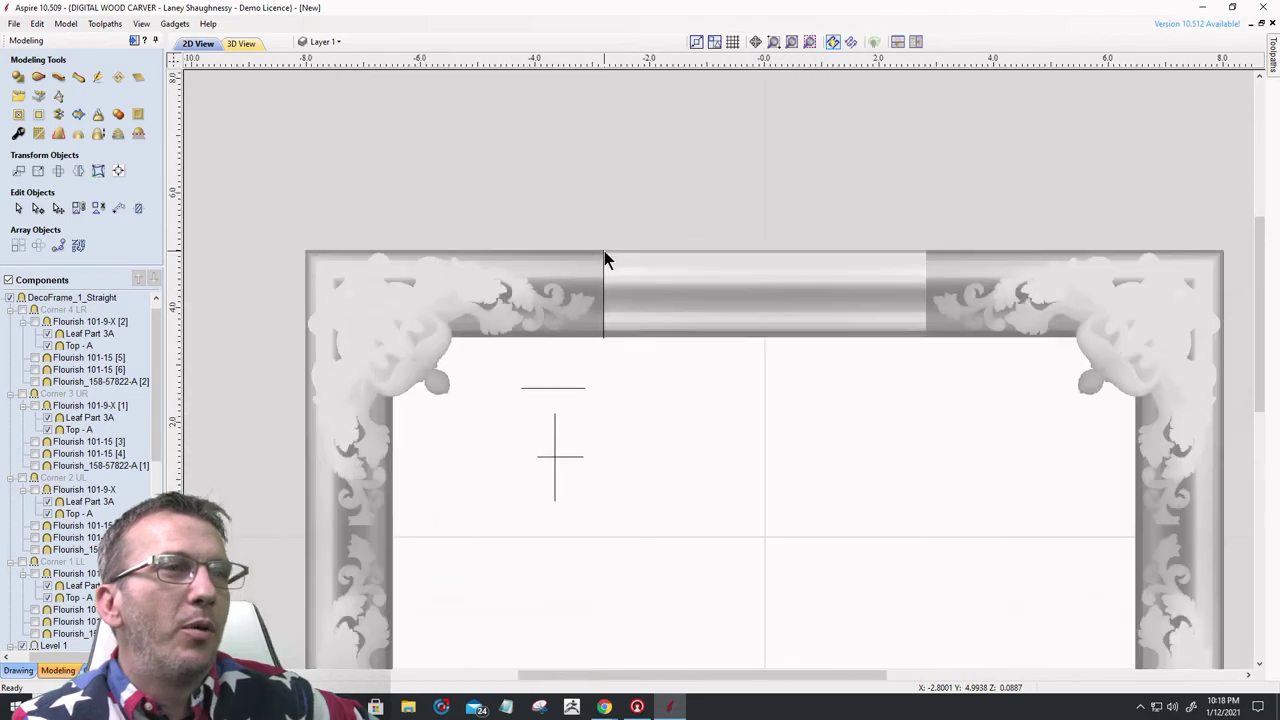
left_click(690, 278)
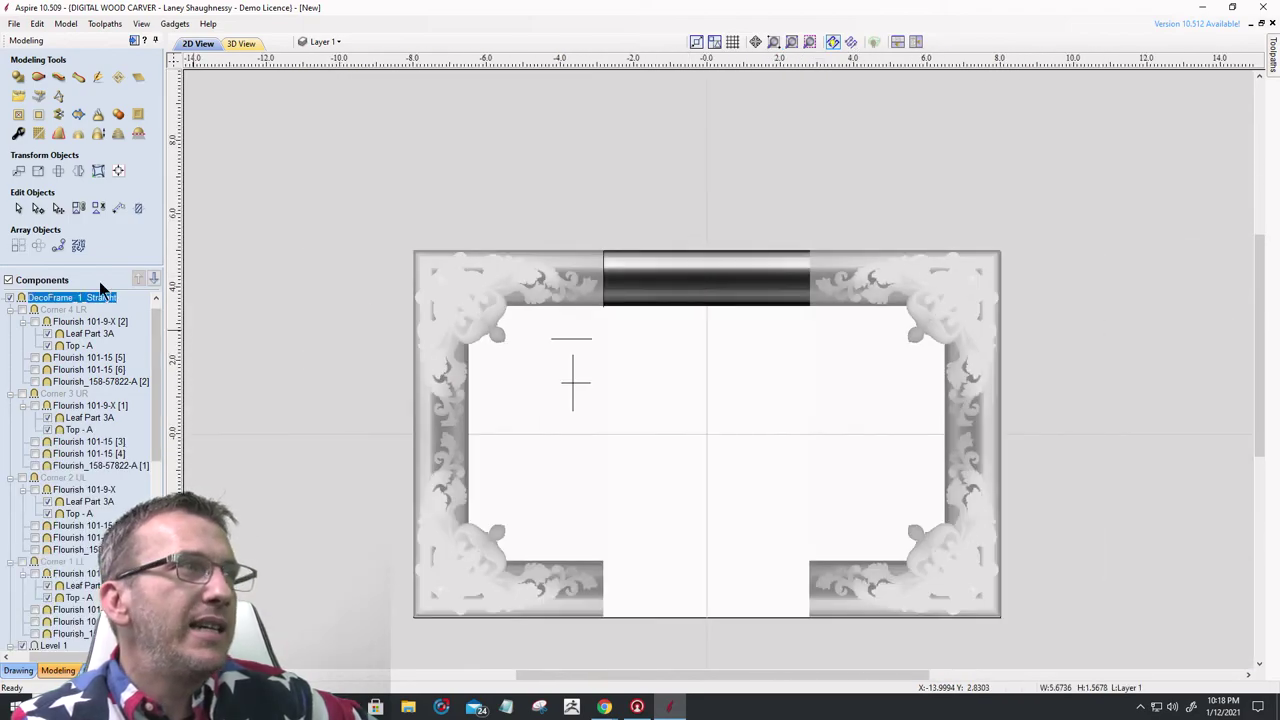
left_click(80, 171)
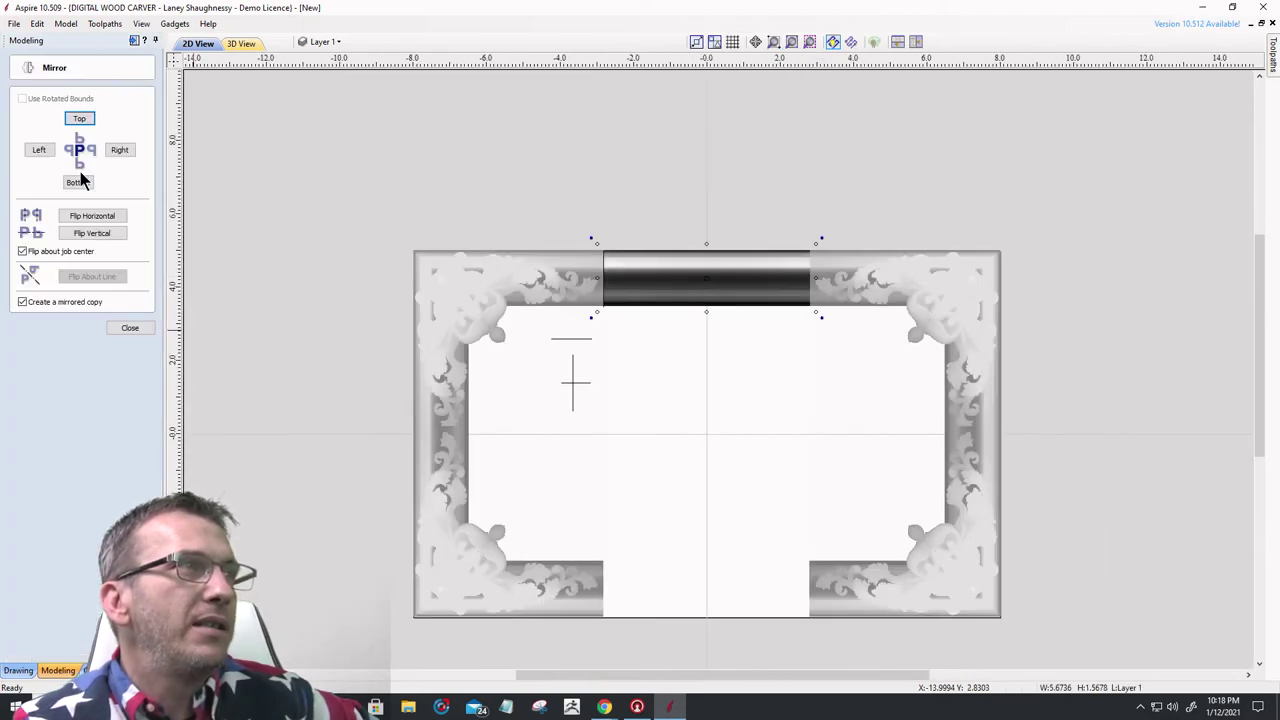
left_click(96, 236)
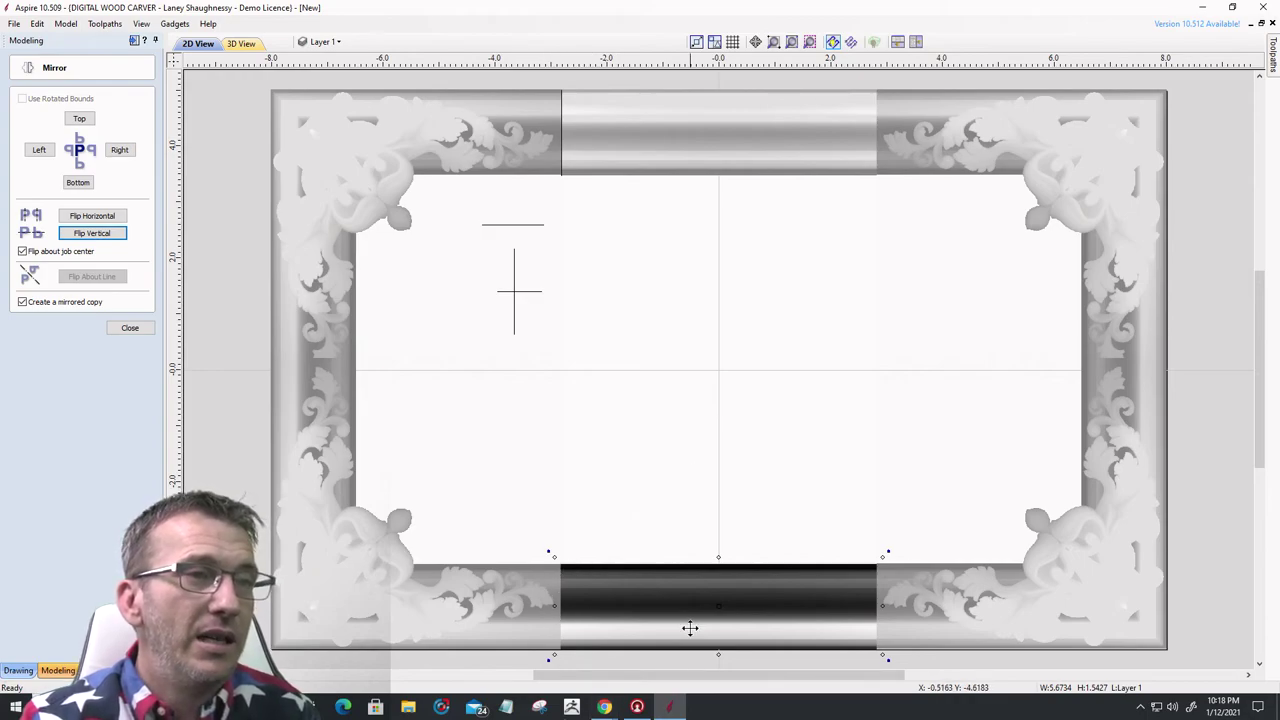
- Zoom around the 2D layout to inspect where the mirrored bottom rail meets the corners
scroll(540, 578, "up", 10)
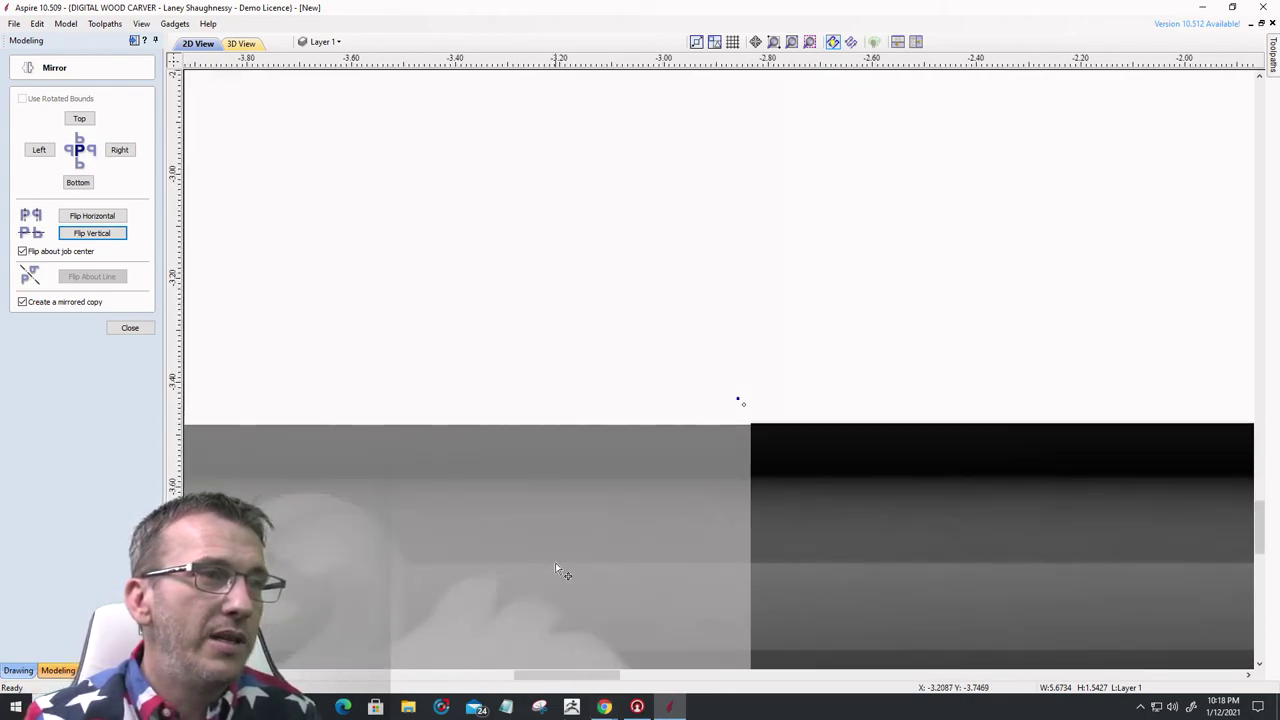
scroll(717, 534, "up", 4)
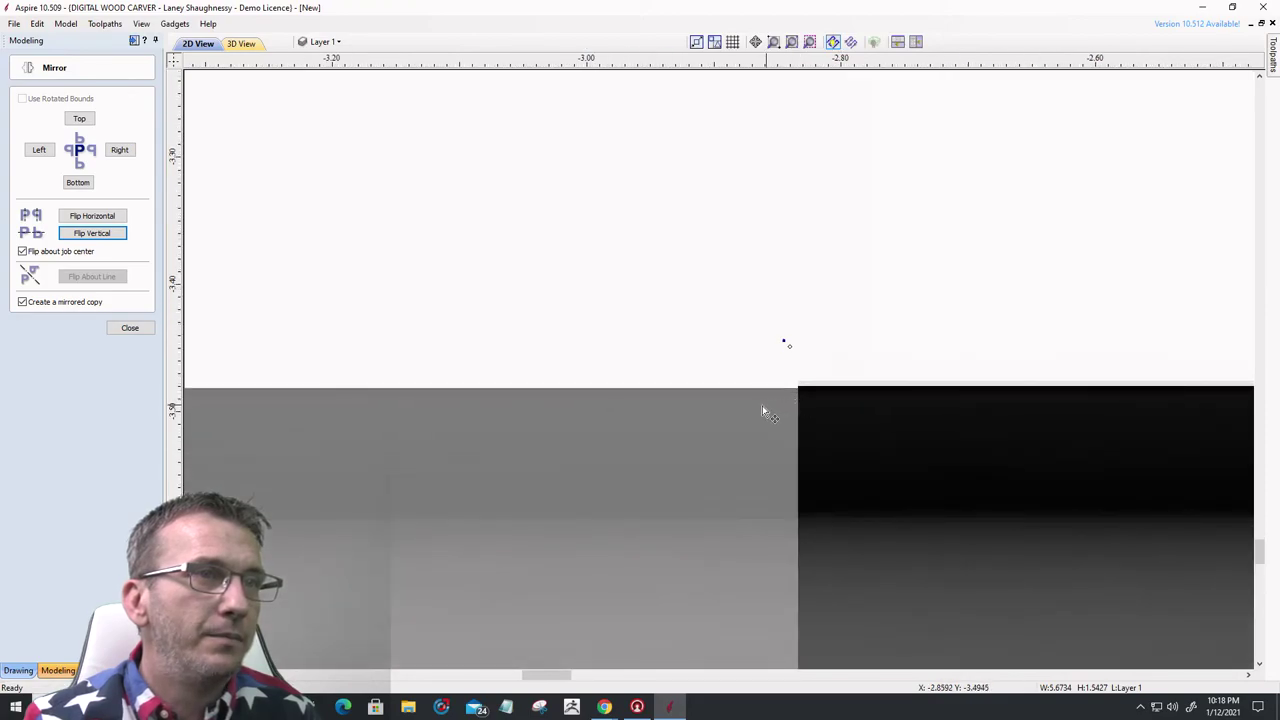
scroll(762, 410, "up", 3)
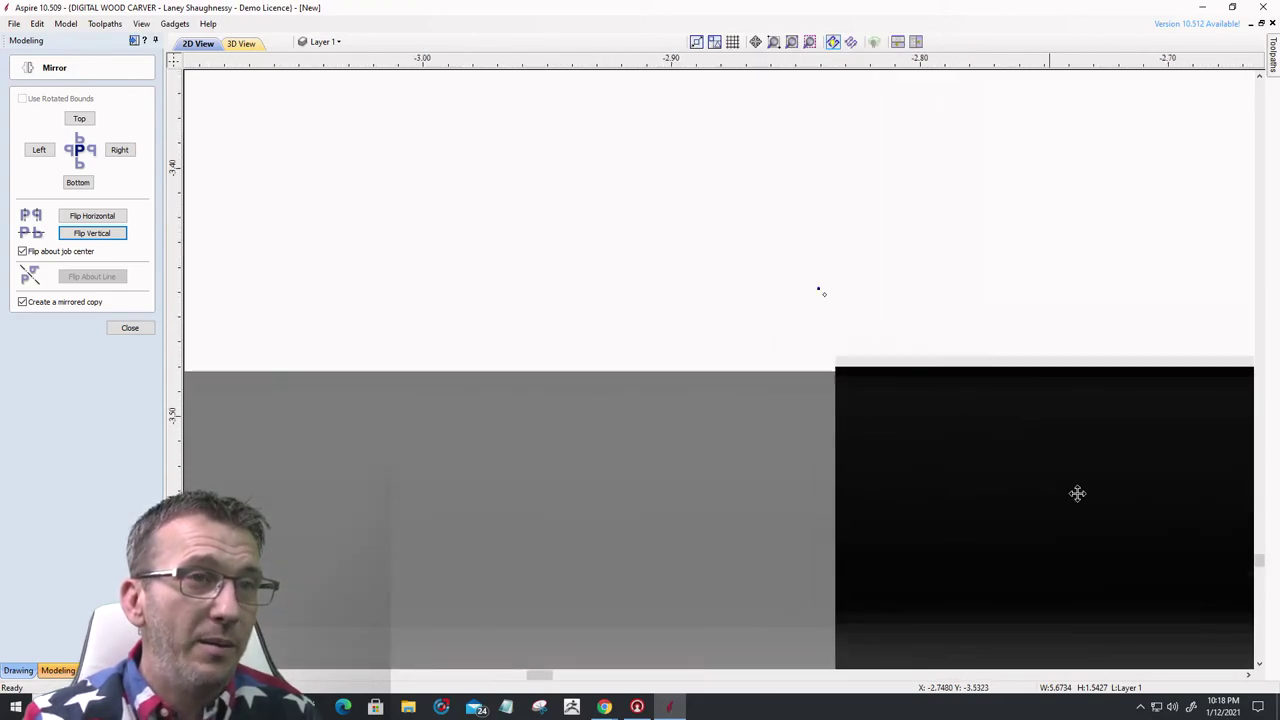
scroll(706, 337, "down", 12)
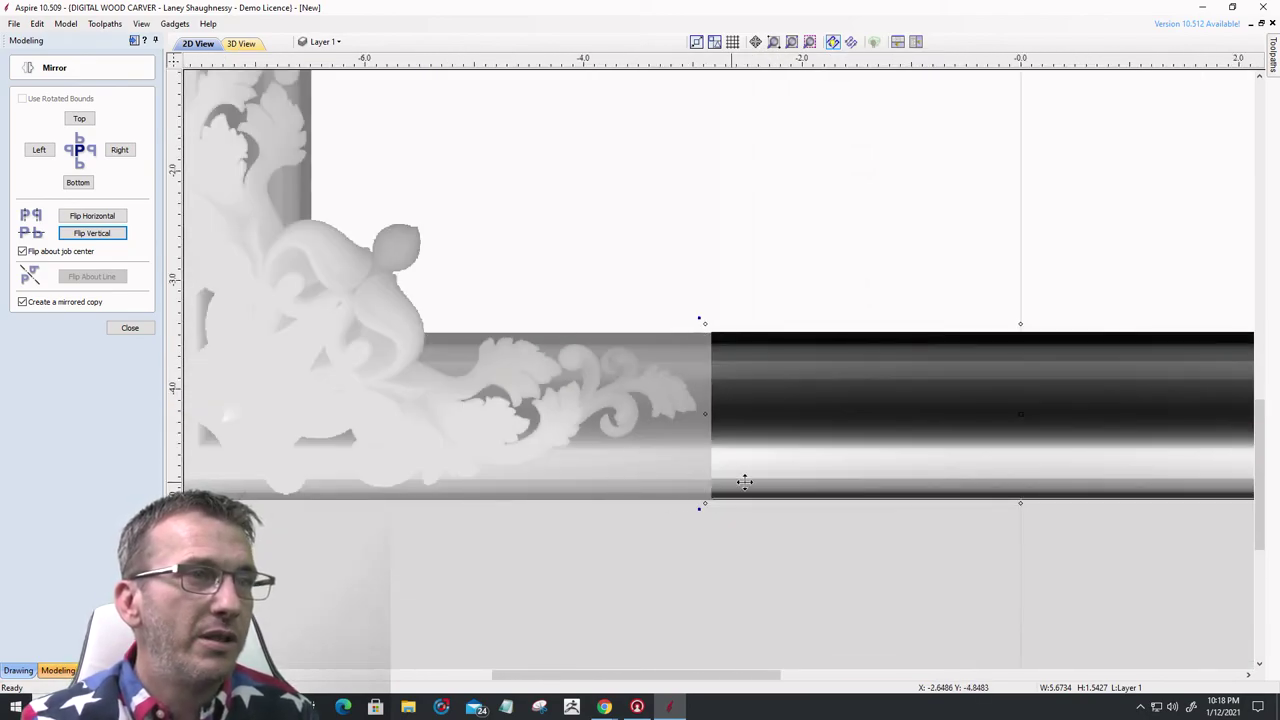
scroll(776, 513, "up", 5)
scroll(777, 514, "down", 2)
scroll(652, 485, "up", 4)
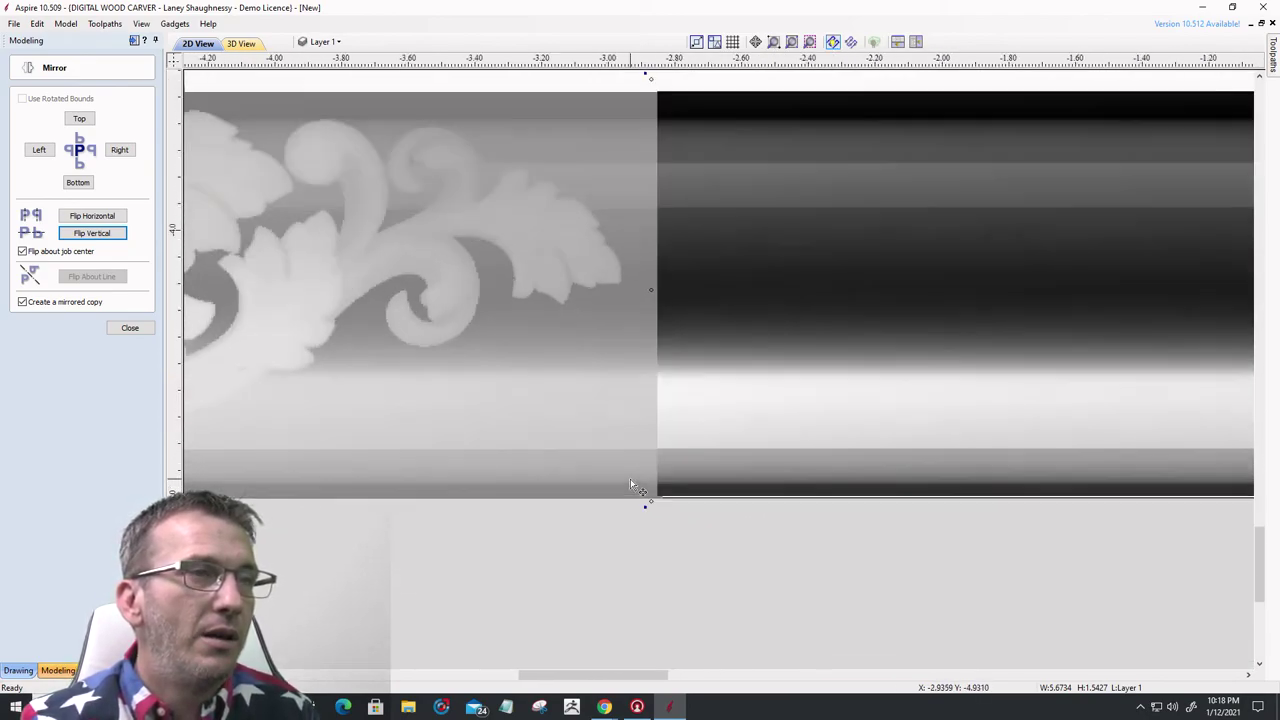
scroll(710, 515, "up", 4)
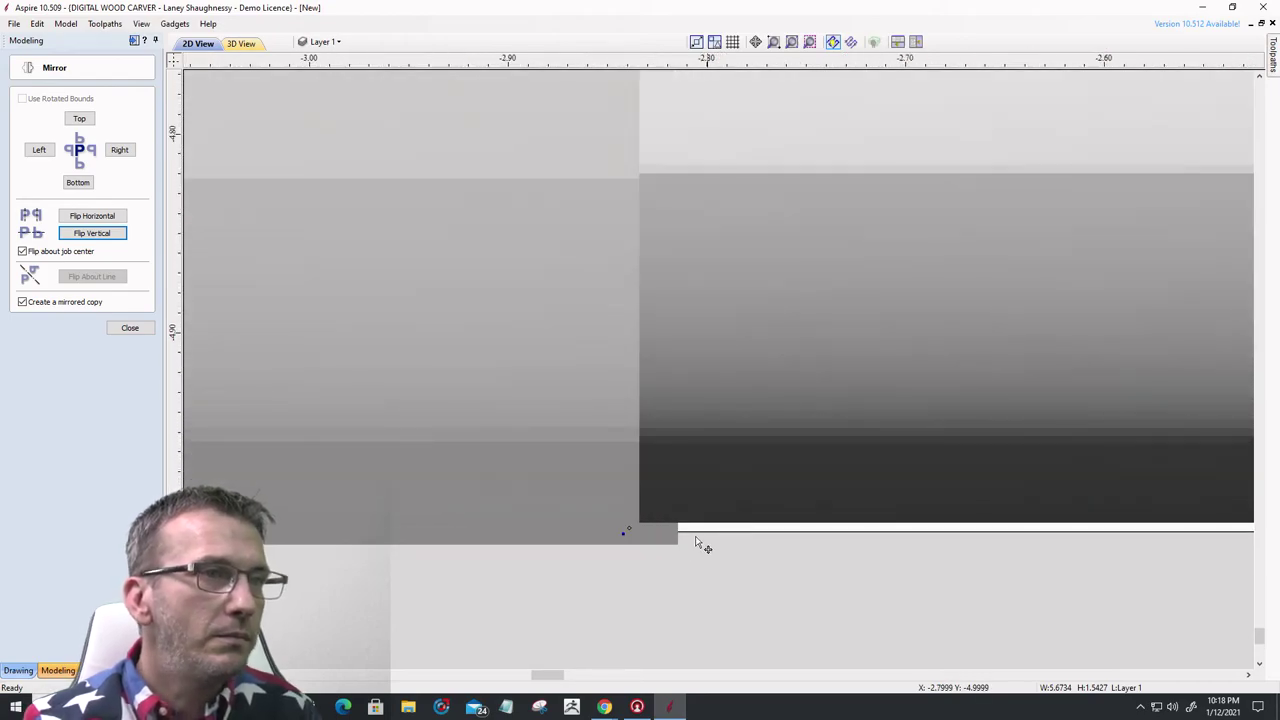
scroll(680, 558, "down", 12)
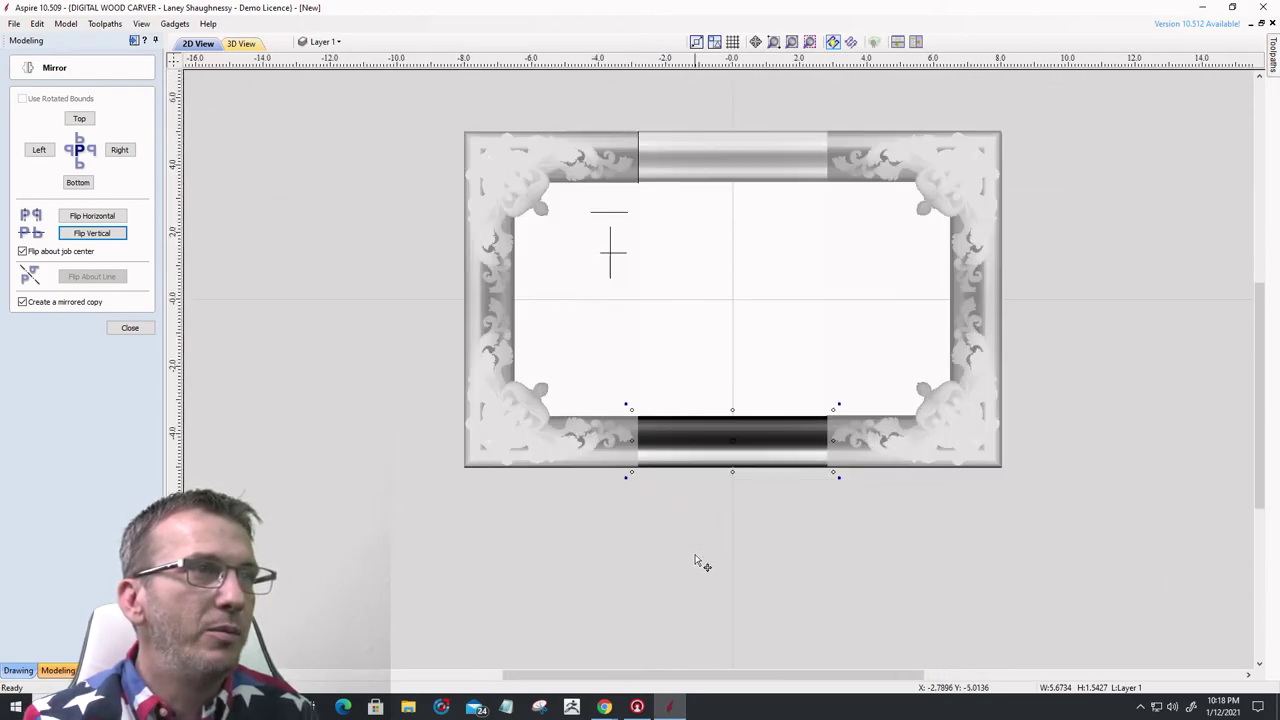
- Select the bottom-left corner piece and zoom in to check its alignment with the rail
left_click(509, 438)
scroll(450, 488, "up", 12)
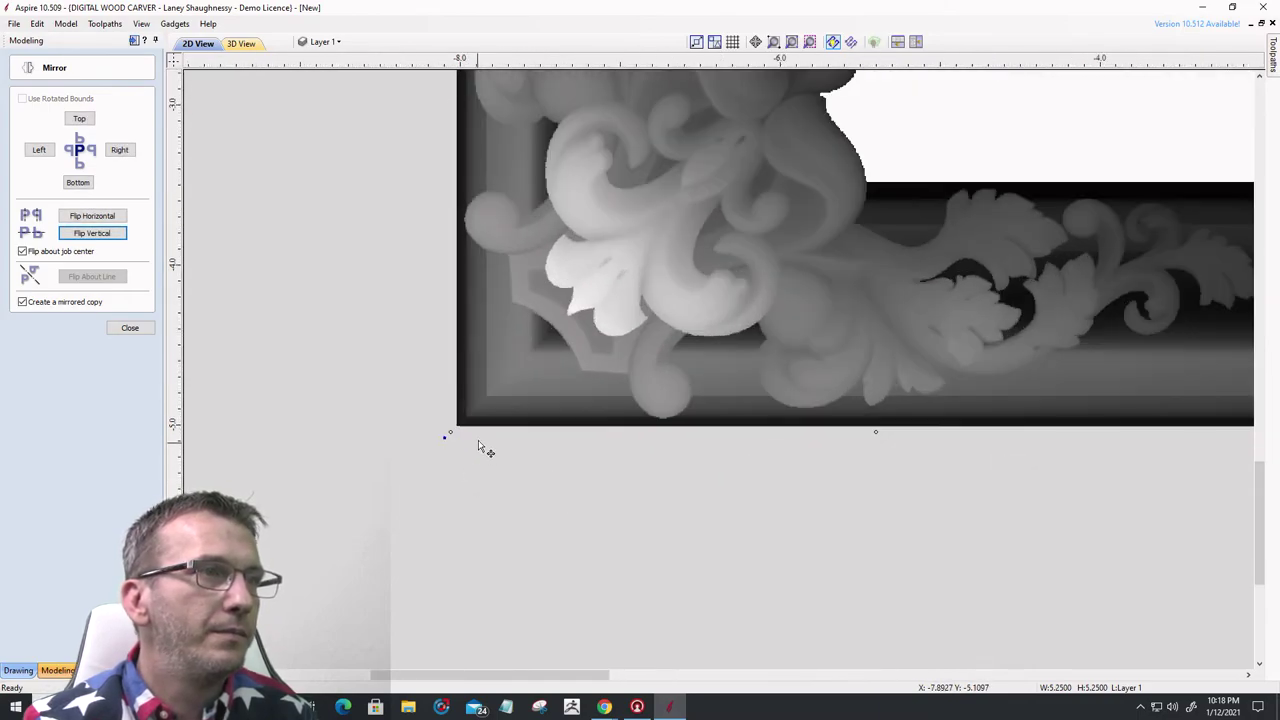
scroll(430, 404, "down", 11)
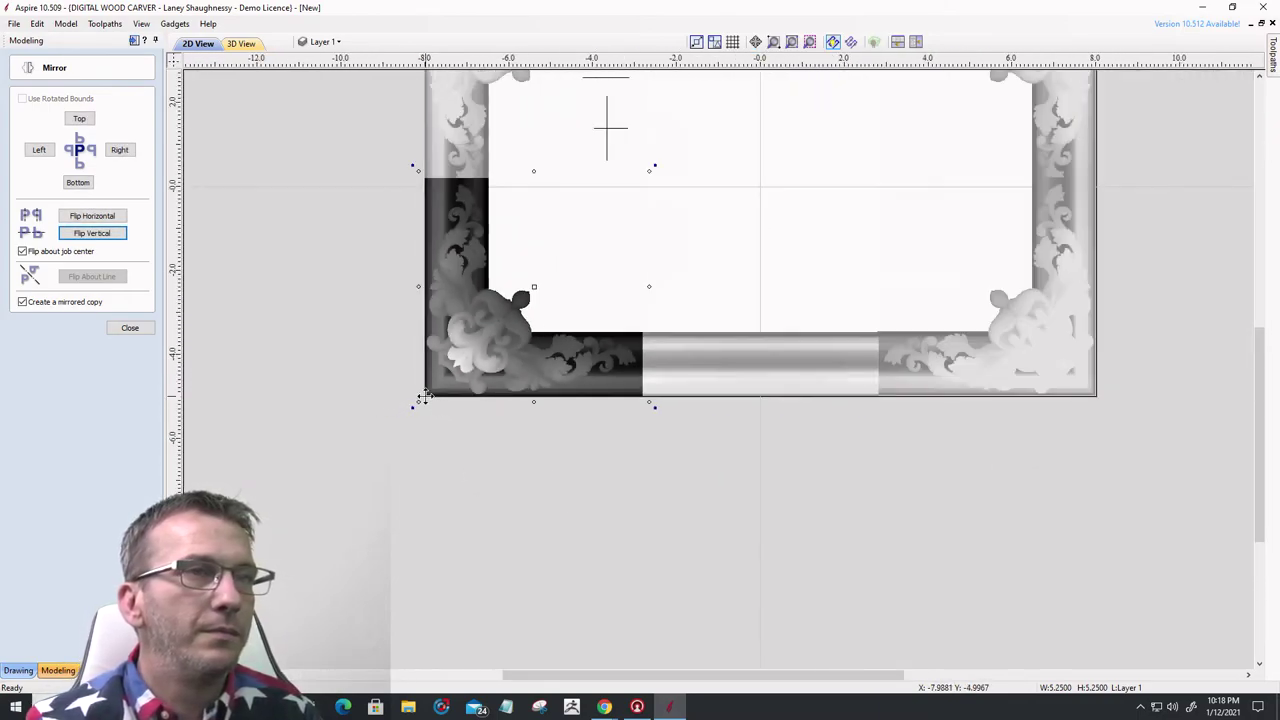
scroll(571, 429, "up", 3)
scroll(672, 488, "up", 10)
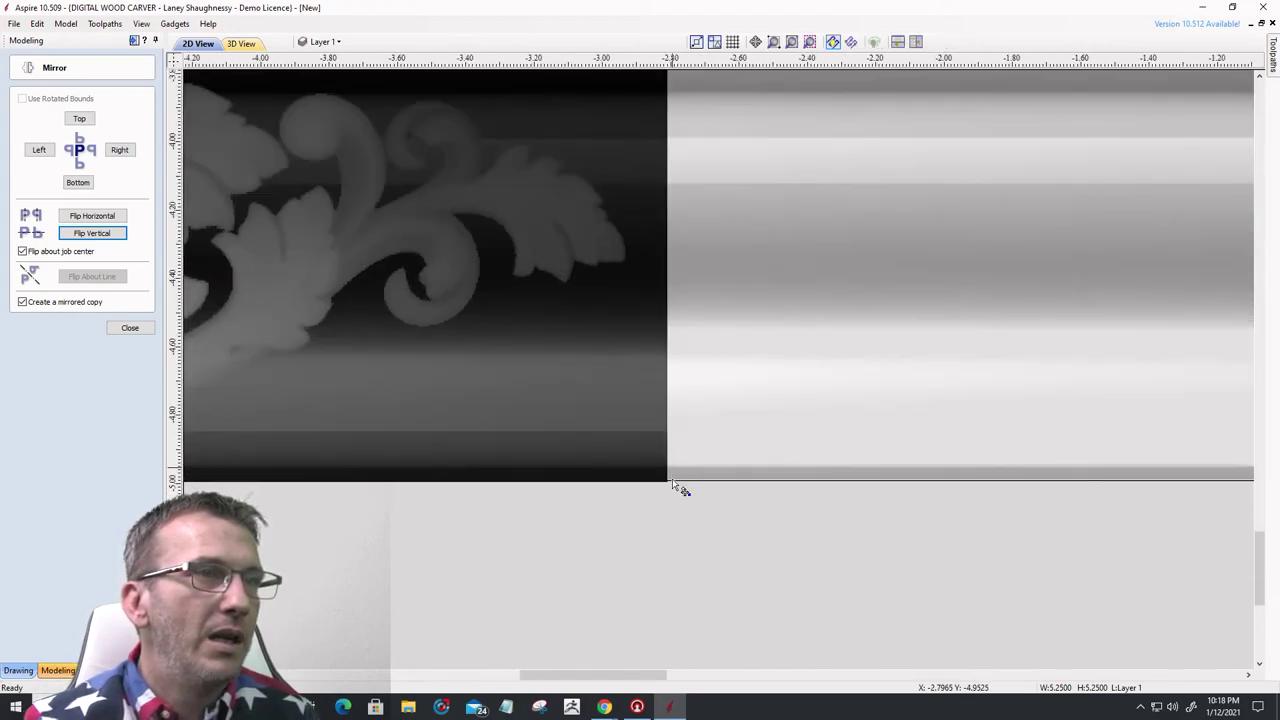
scroll(677, 486, "down", 4)
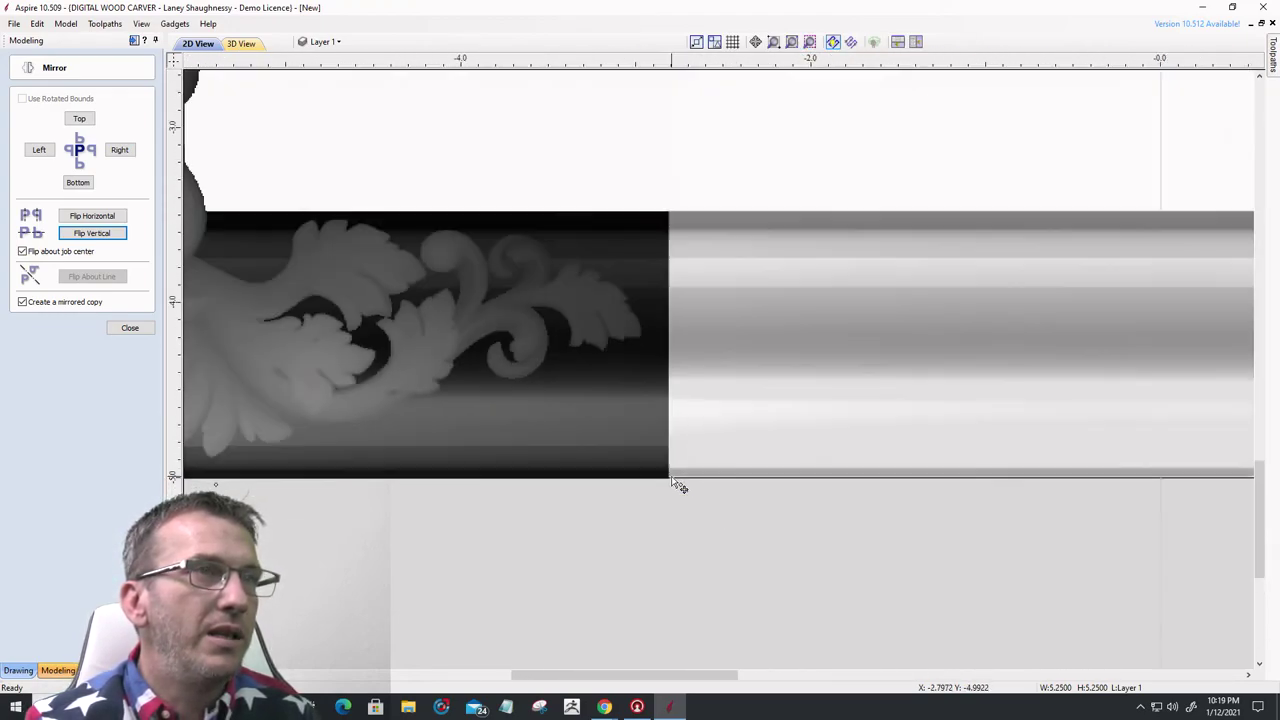
scroll(707, 240, "up", 2)
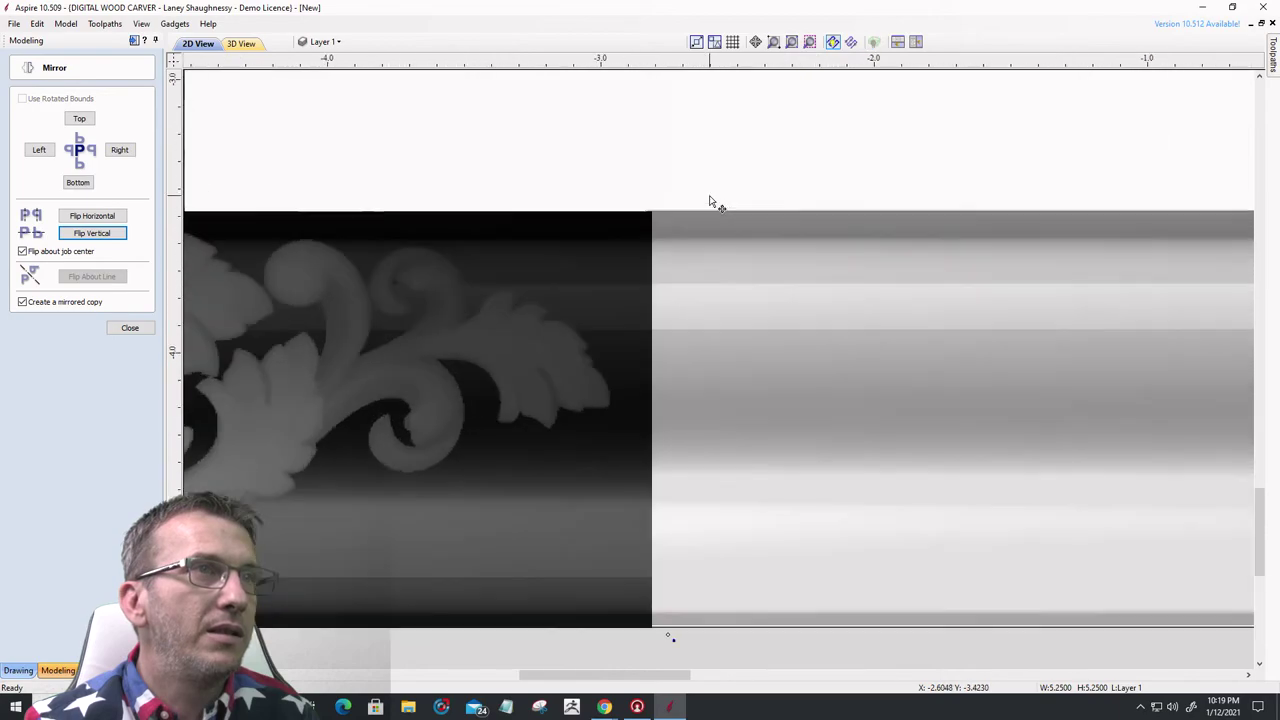
scroll(671, 232, "up", 2)
scroll(647, 200, "up", 4)
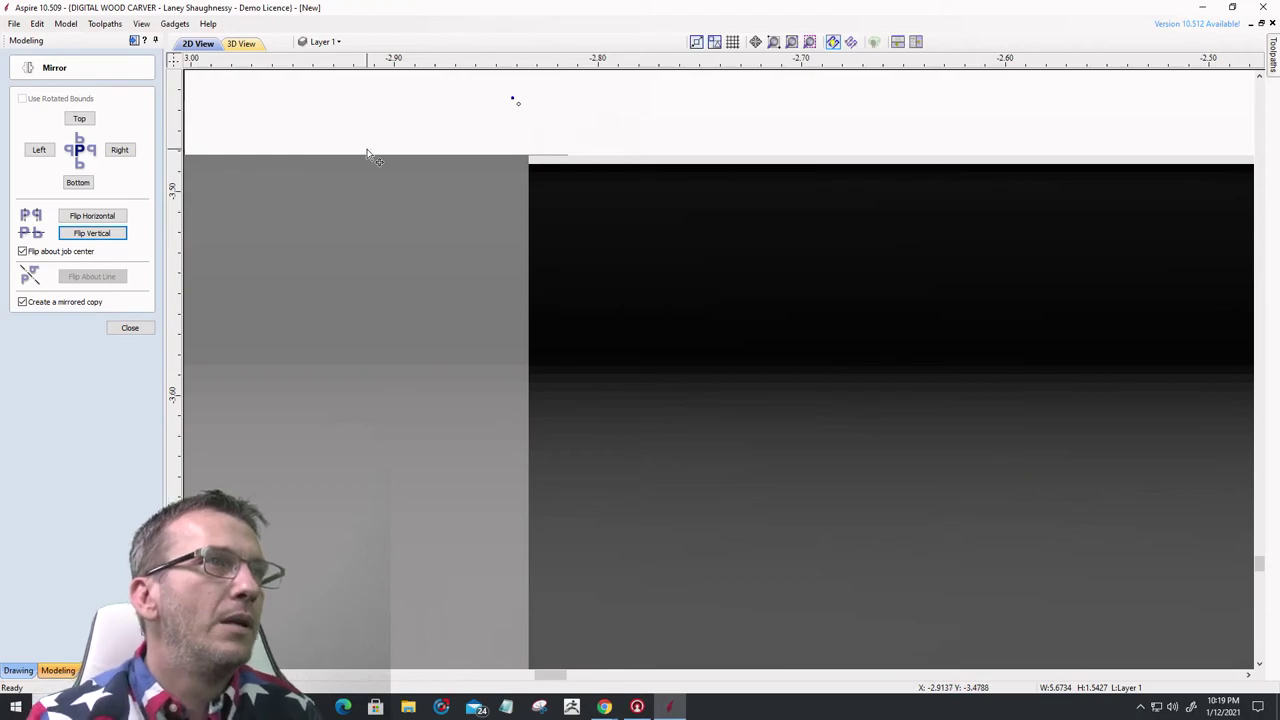
scroll(531, 160, "up", 2)
scroll(531, 160, "up", 3)
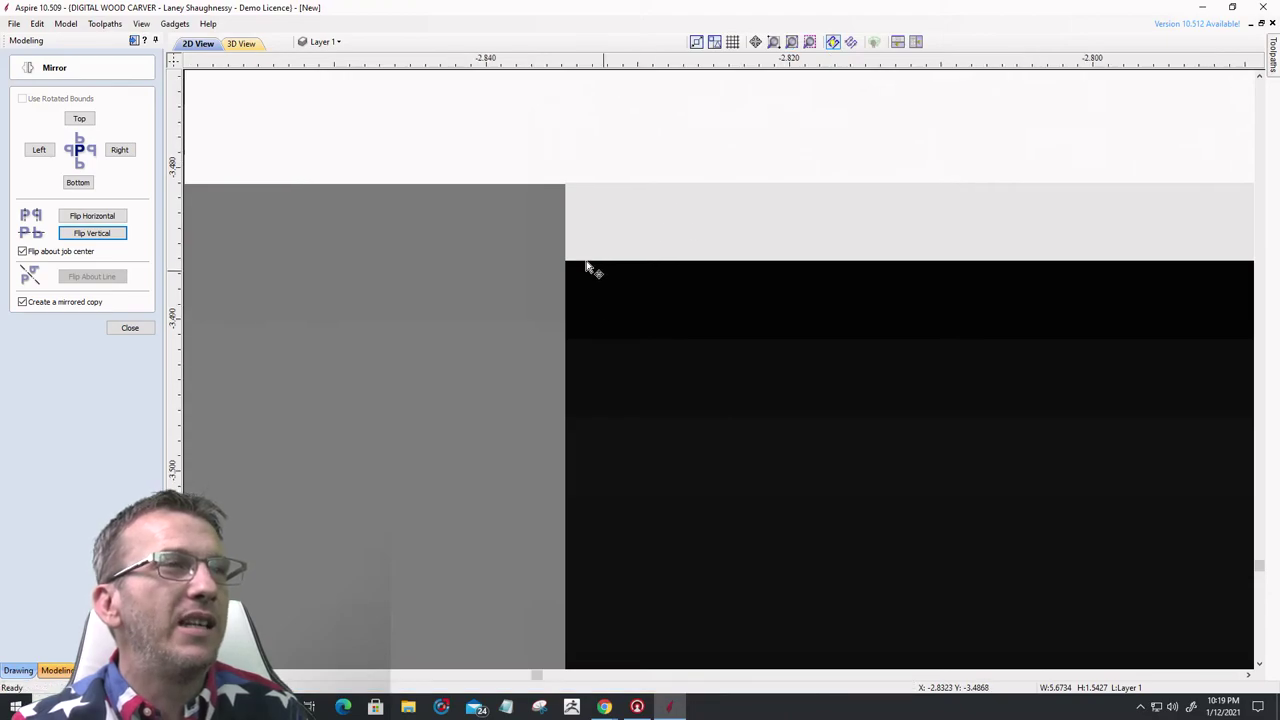
scroll(514, 266, "down", 6)
scroll(514, 266, "down", 3)
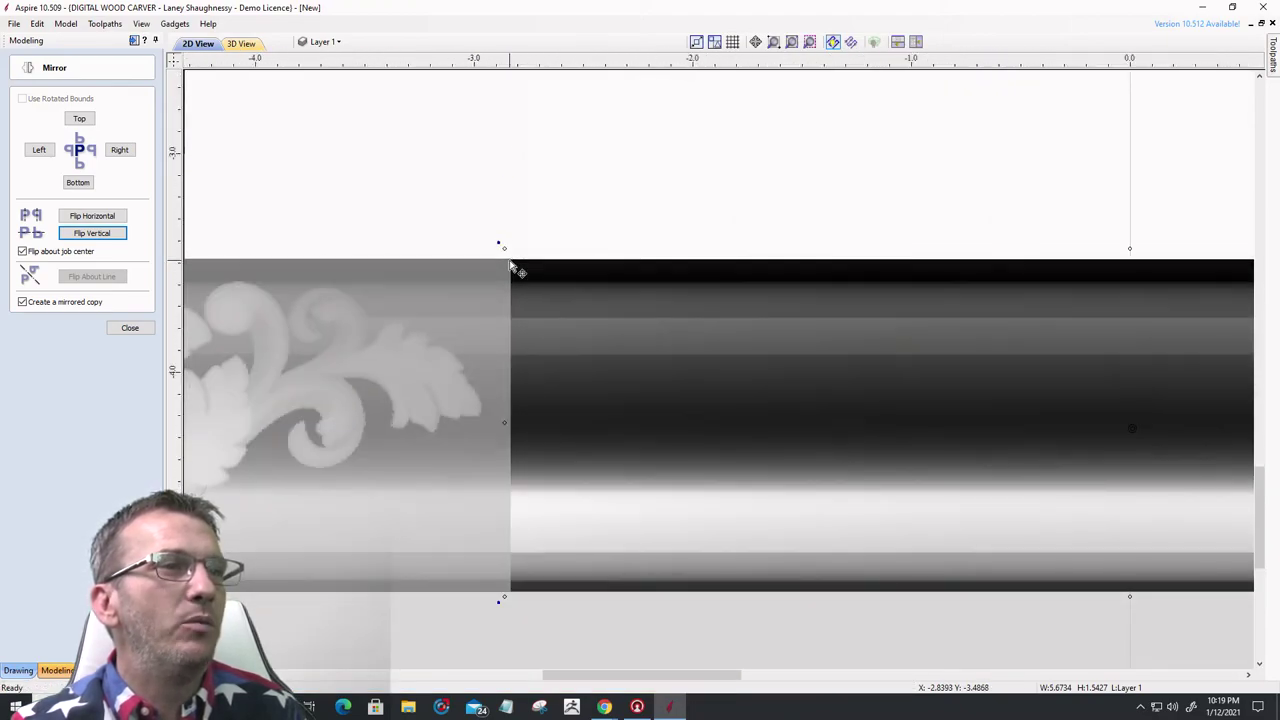
- Close the mirror settings, clear the selection, and zoom and orbit the frame in 3D
left_click(246, 45)
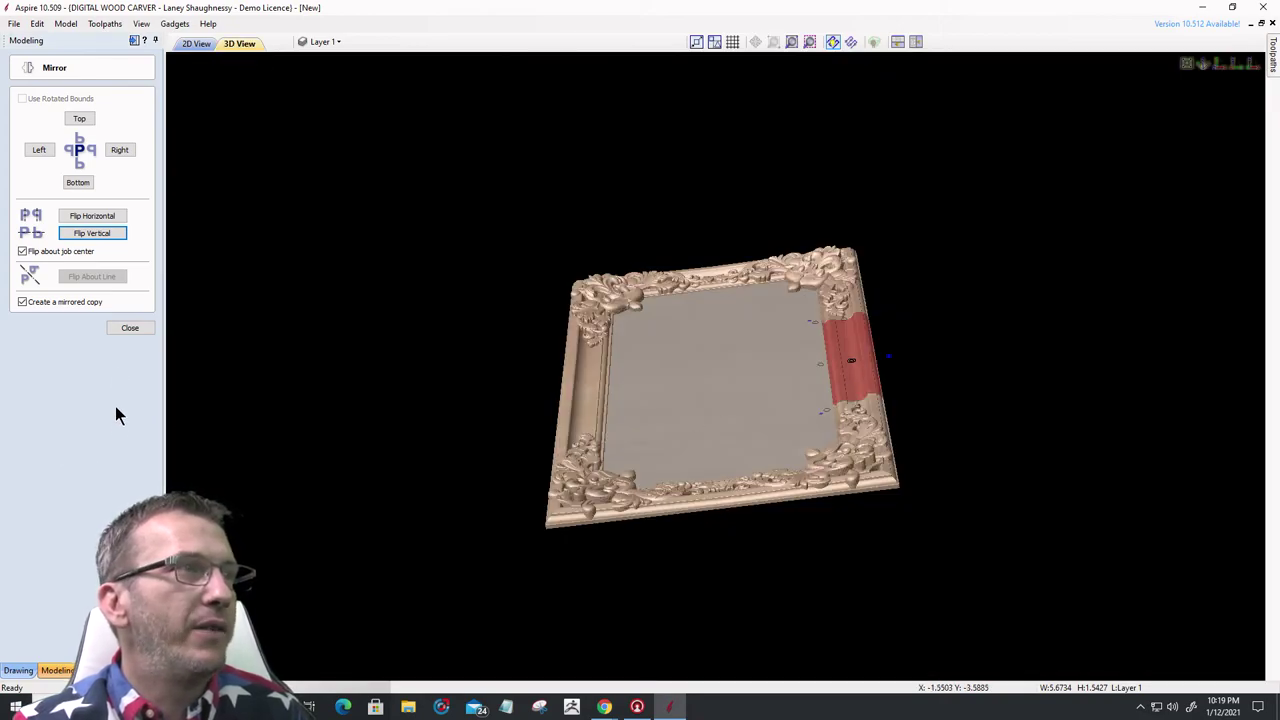
key("Escape")
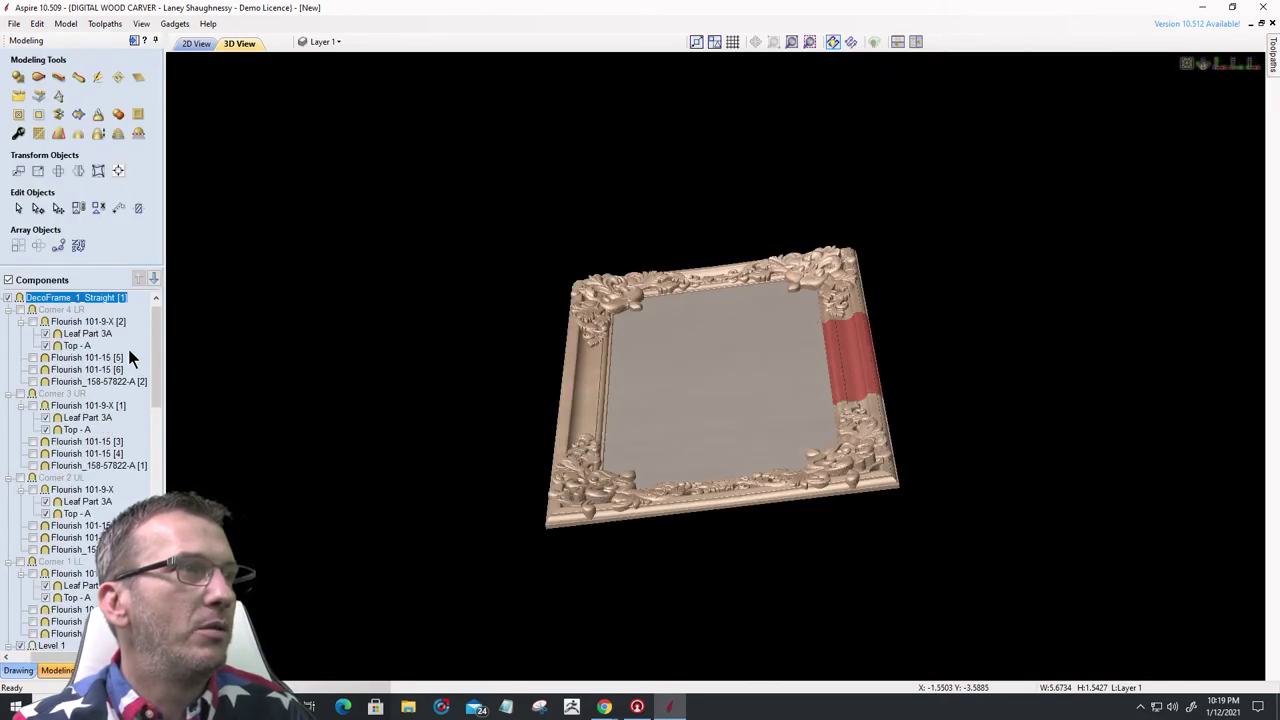
key("Escape")
scroll(876, 400, "up", 2)
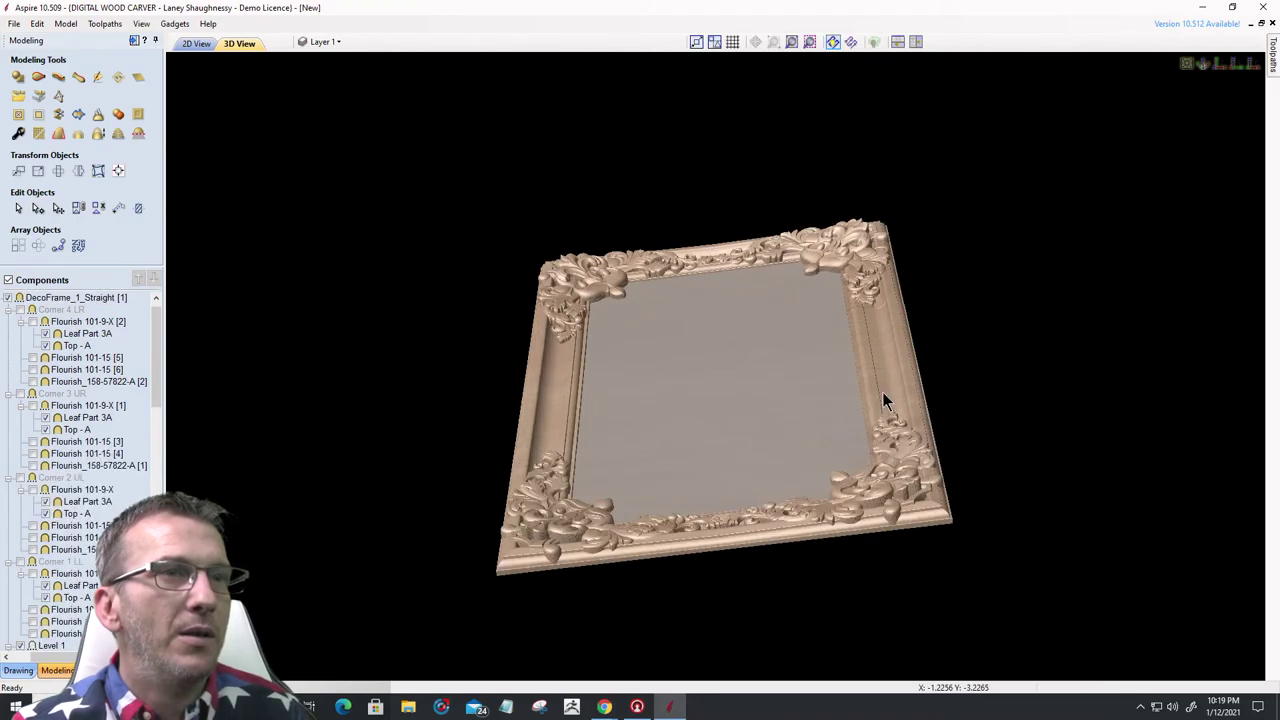
scroll(1026, 449, "up", 1)
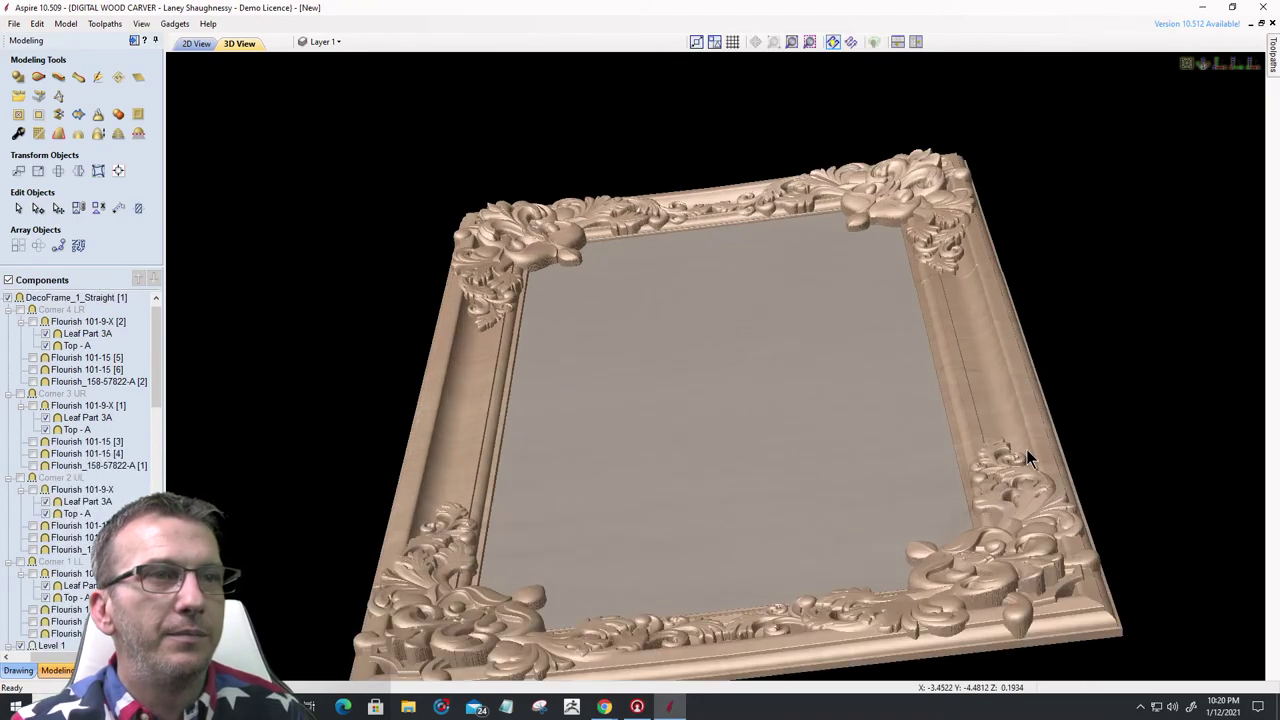
left_click_drag(1029, 432, 960, 438)
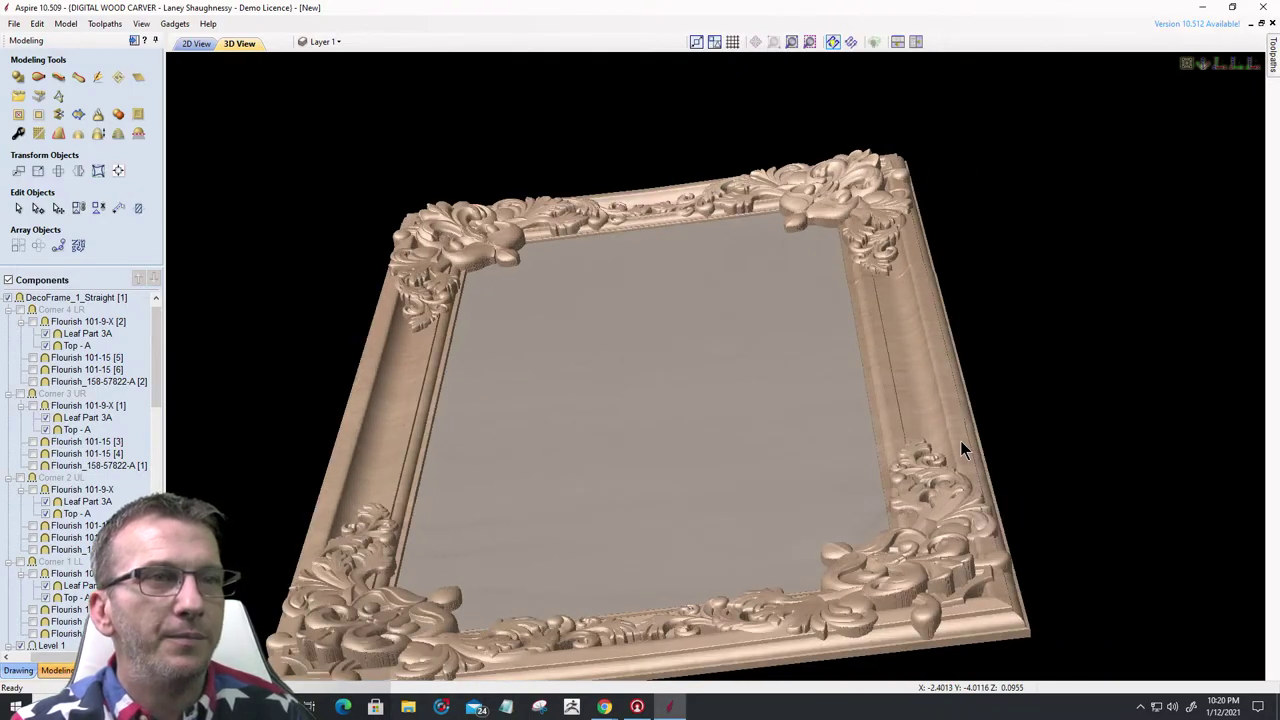
scroll(961, 443, "up", 1)
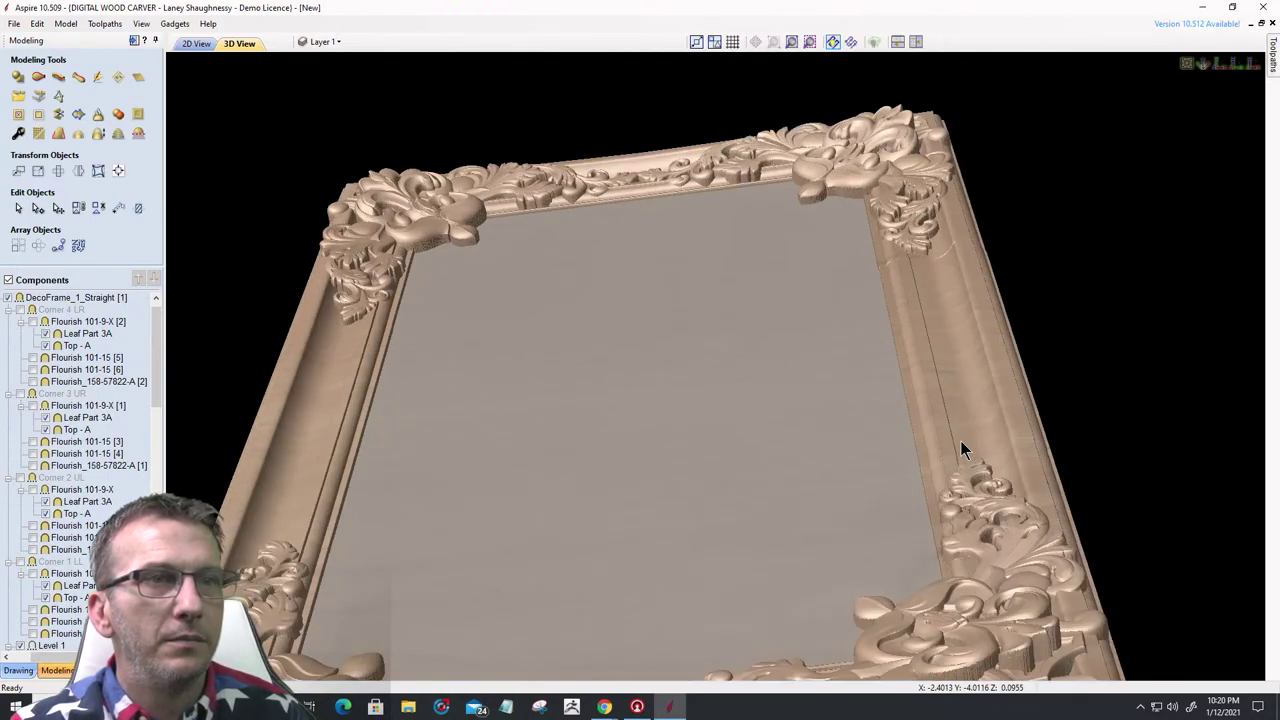
scroll(961, 445, "up", 1)
scroll(961, 445, "up", 1)
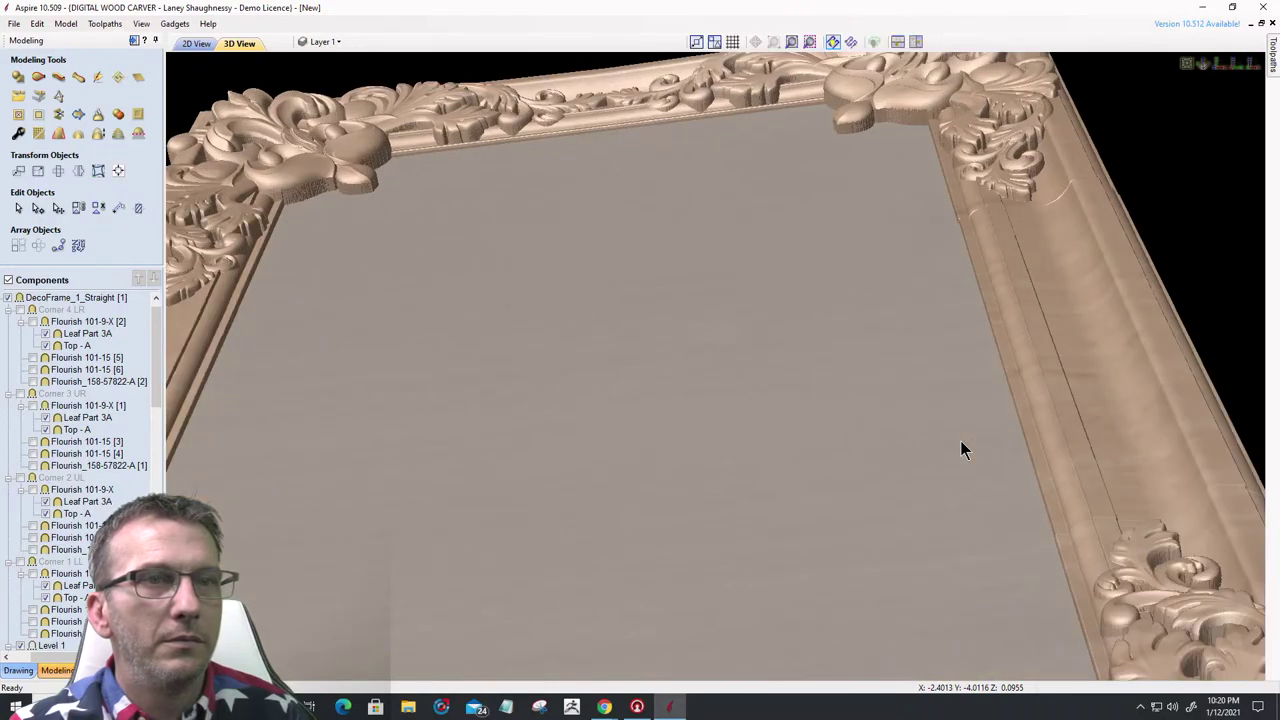
- Select the DecoFrame_1_Straight component in 2D and zoom in on it
left_click(195, 44)
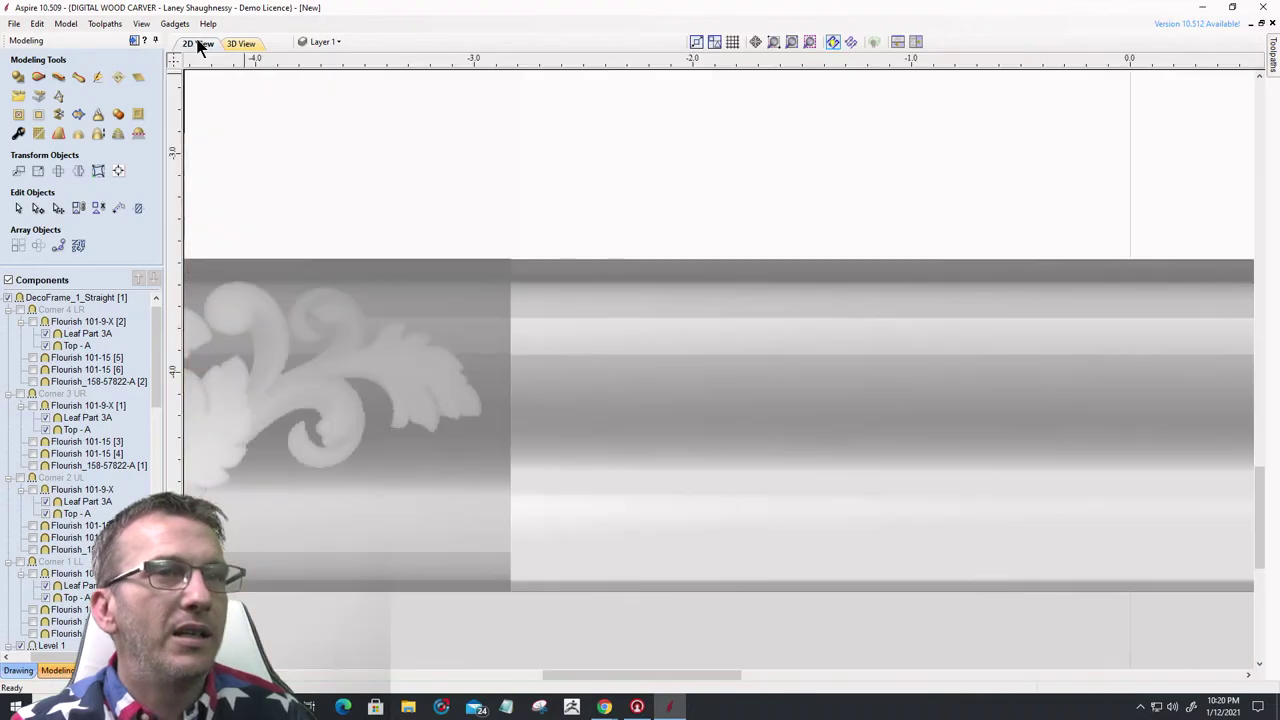
left_click(565, 305)
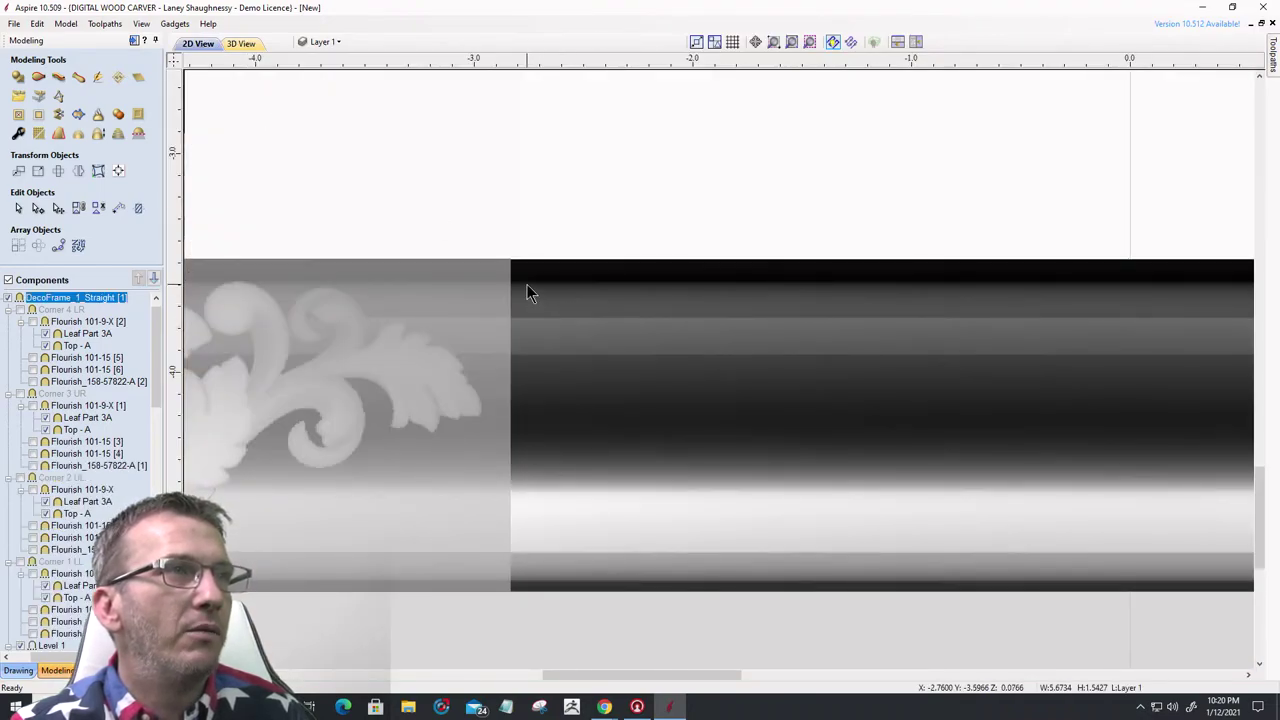
scroll(524, 269, "up", 3)
scroll(490, 230, "up", 2)
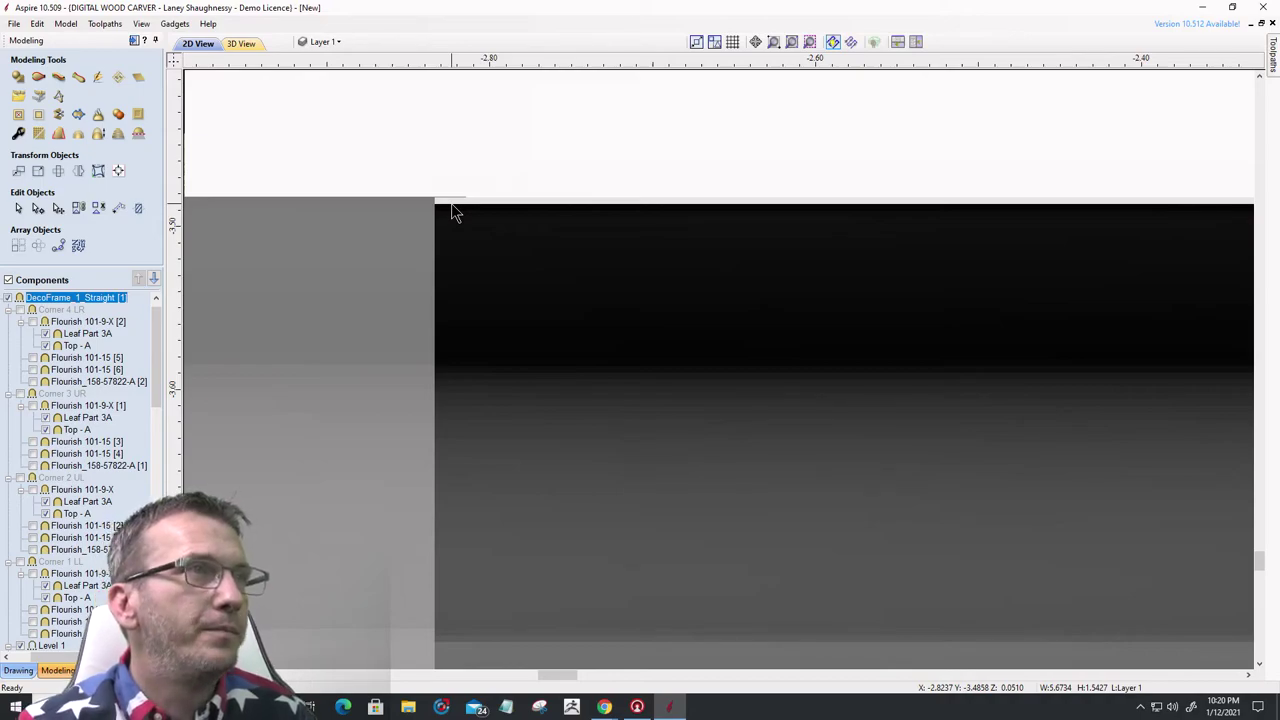
scroll(451, 204, "up", 2)
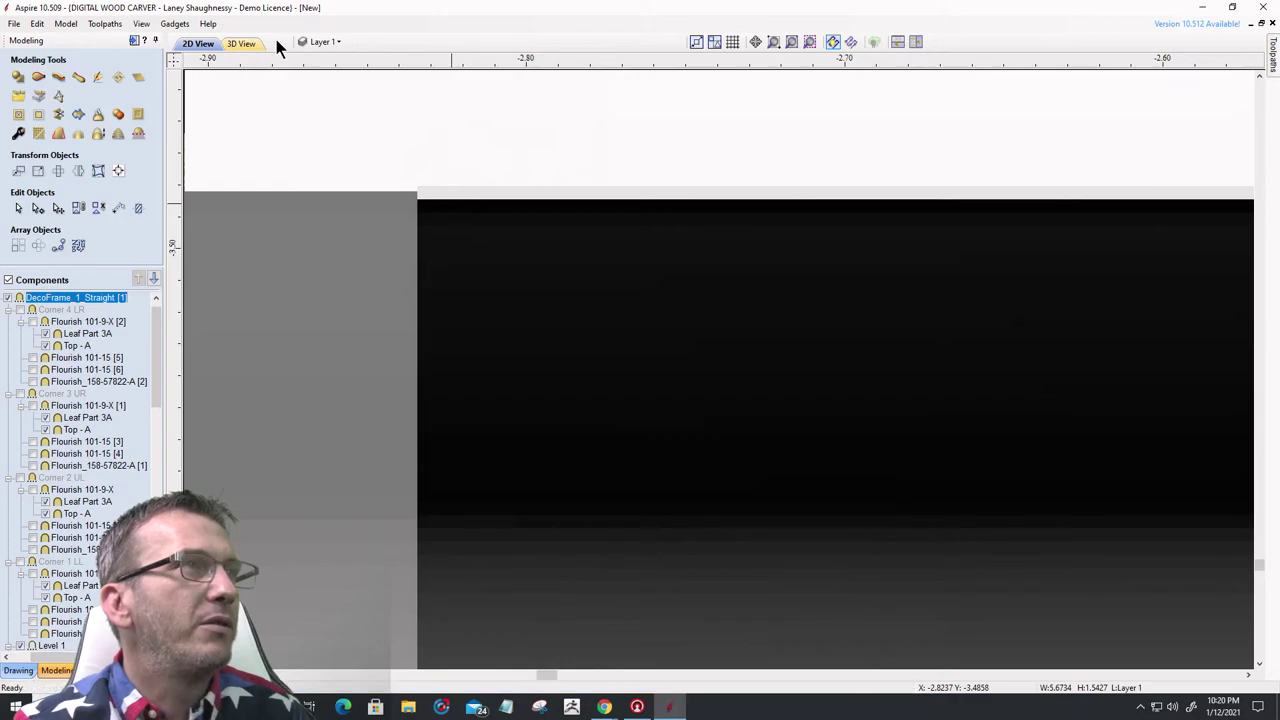
- Check the deselected frame zoomed in 3D, then return to the 2D layout
left_click(240, 45)
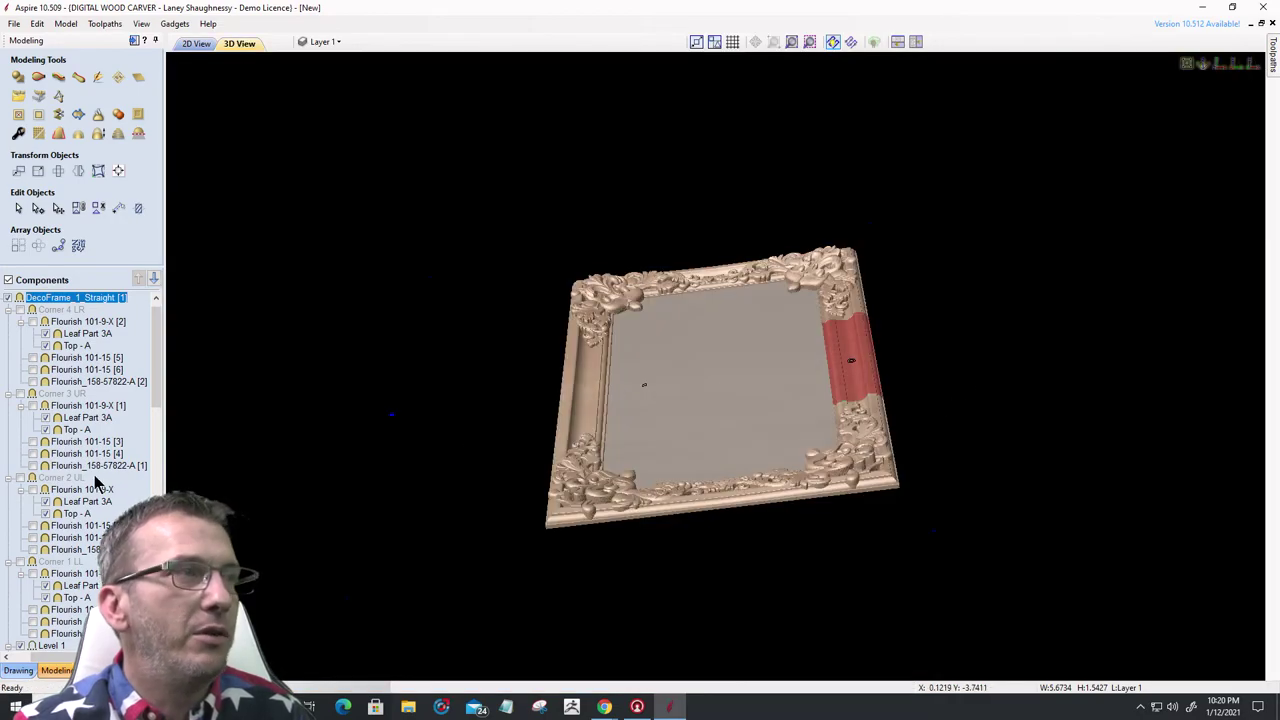
left_click(988, 377)
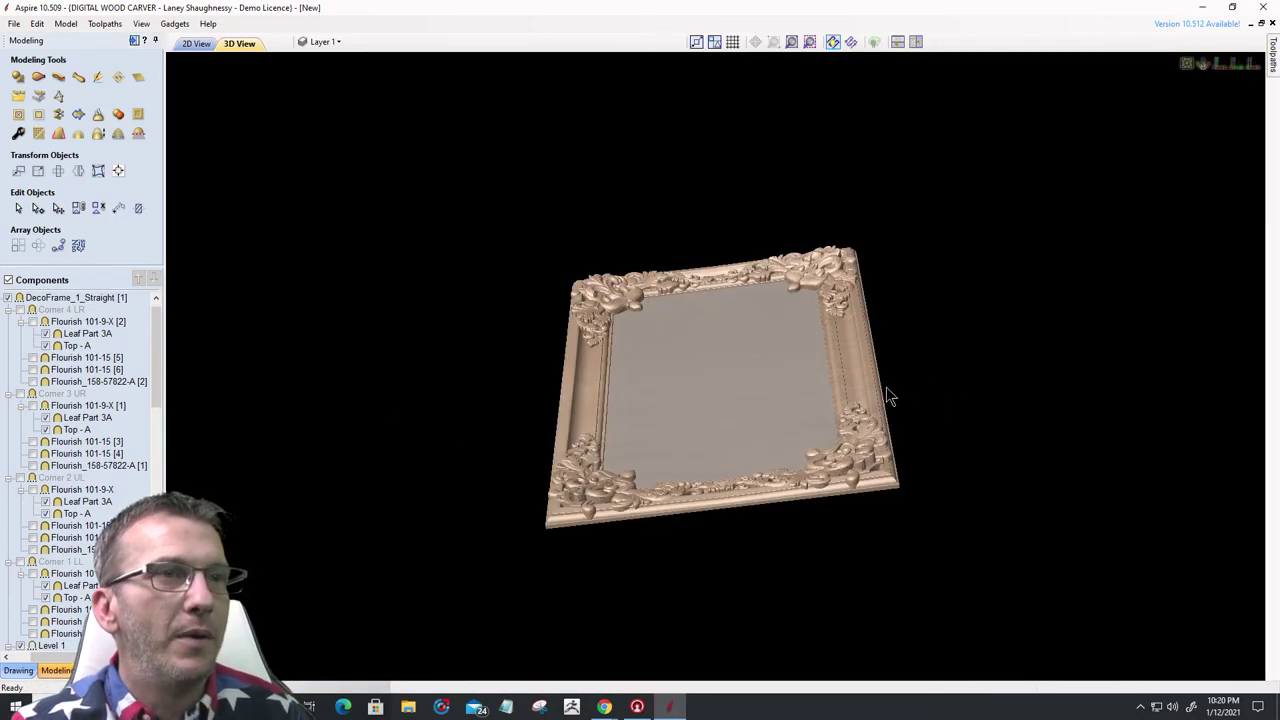
scroll(884, 386, "up", 2)
scroll(884, 390, "up", 1)
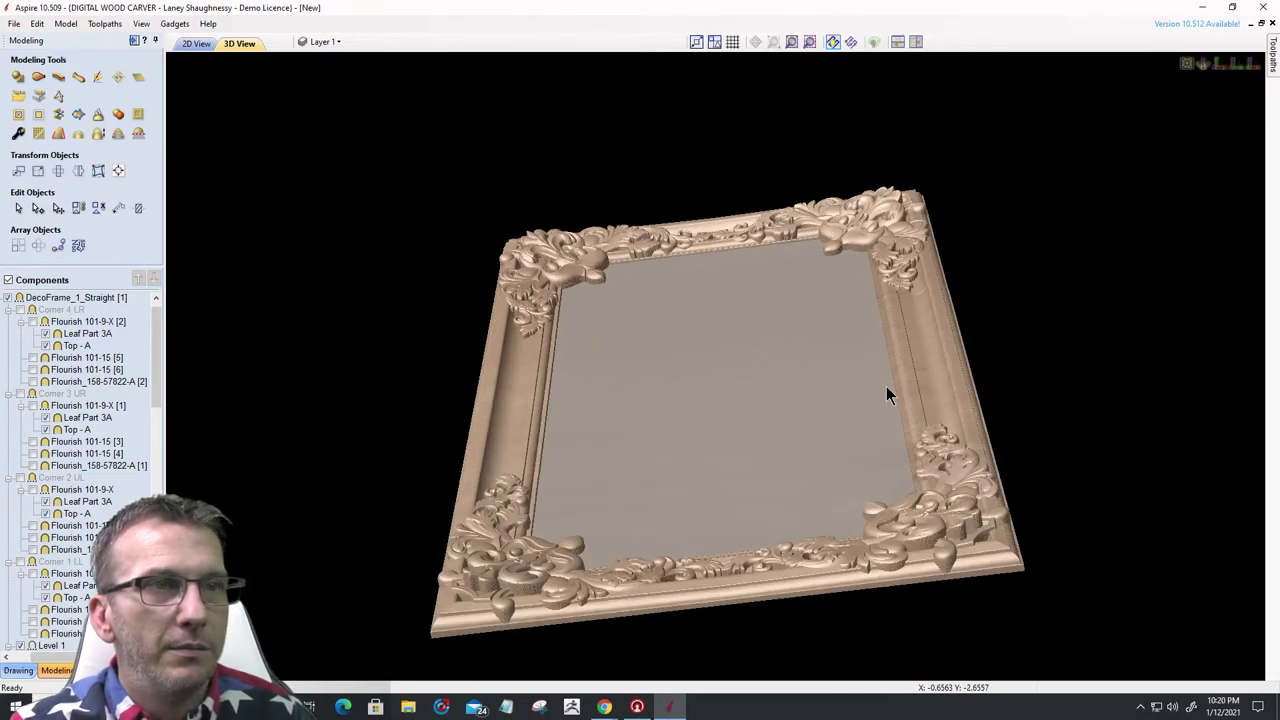
scroll(887, 390, "up", 1)
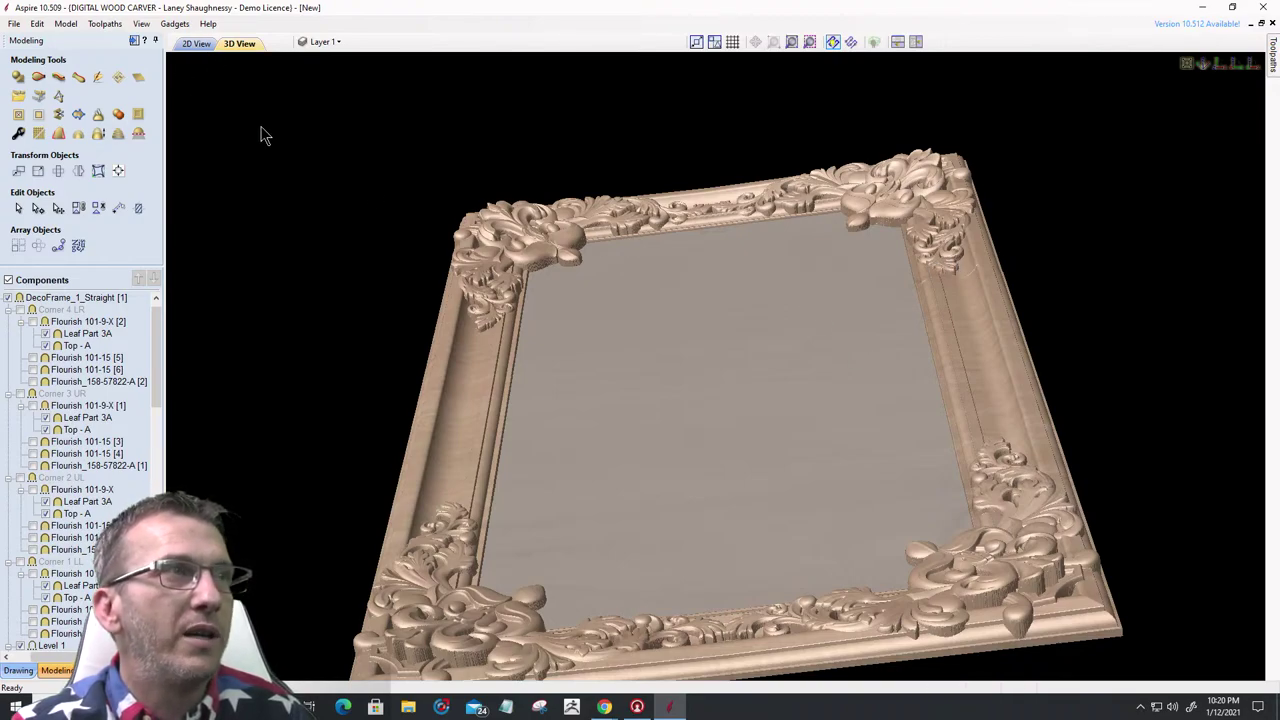
left_click(196, 43)
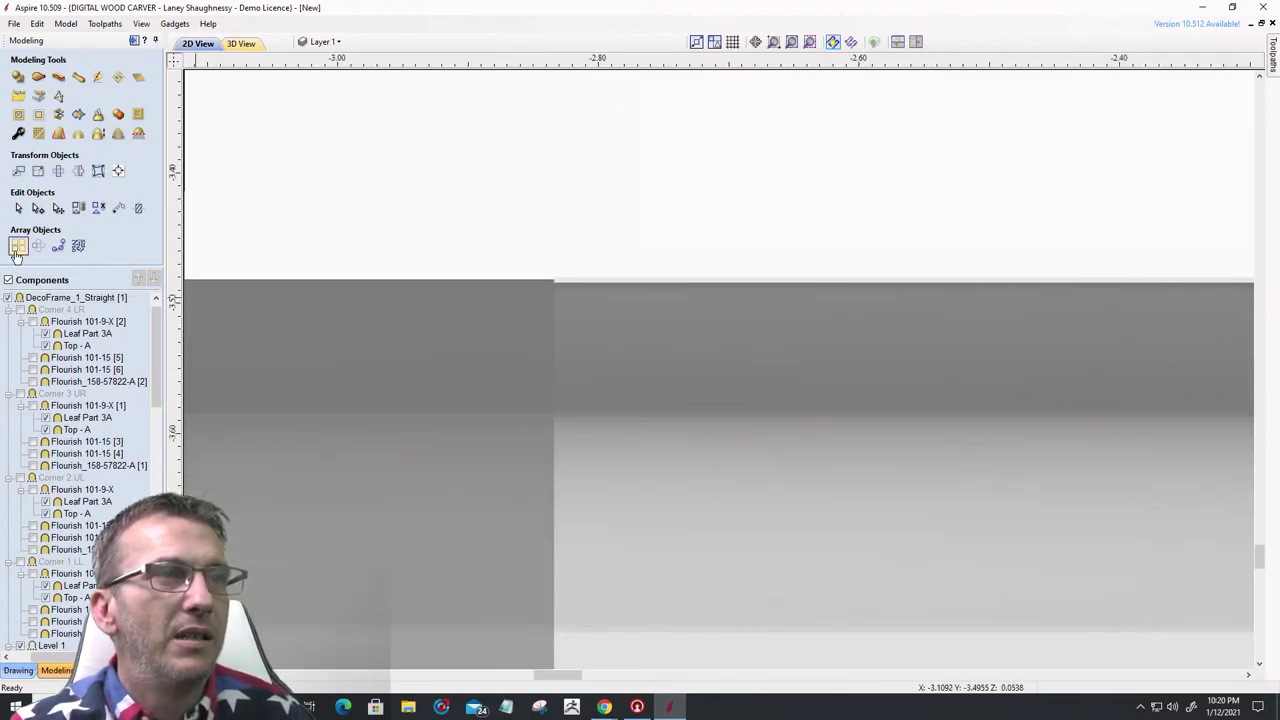
- Zoom to the moulding joint, select the right-hand DecoFrame_1 component, and view it in 3D
scroll(515, 360, "down", 10)
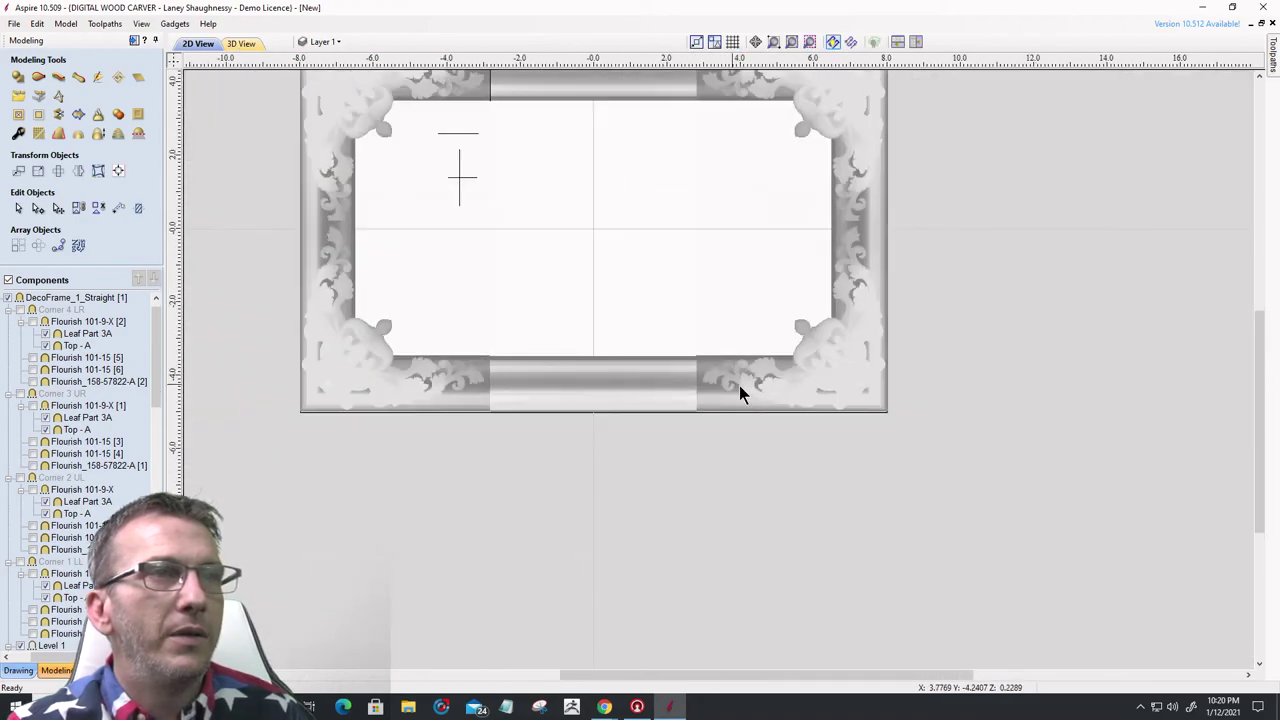
scroll(739, 385, "up", 10)
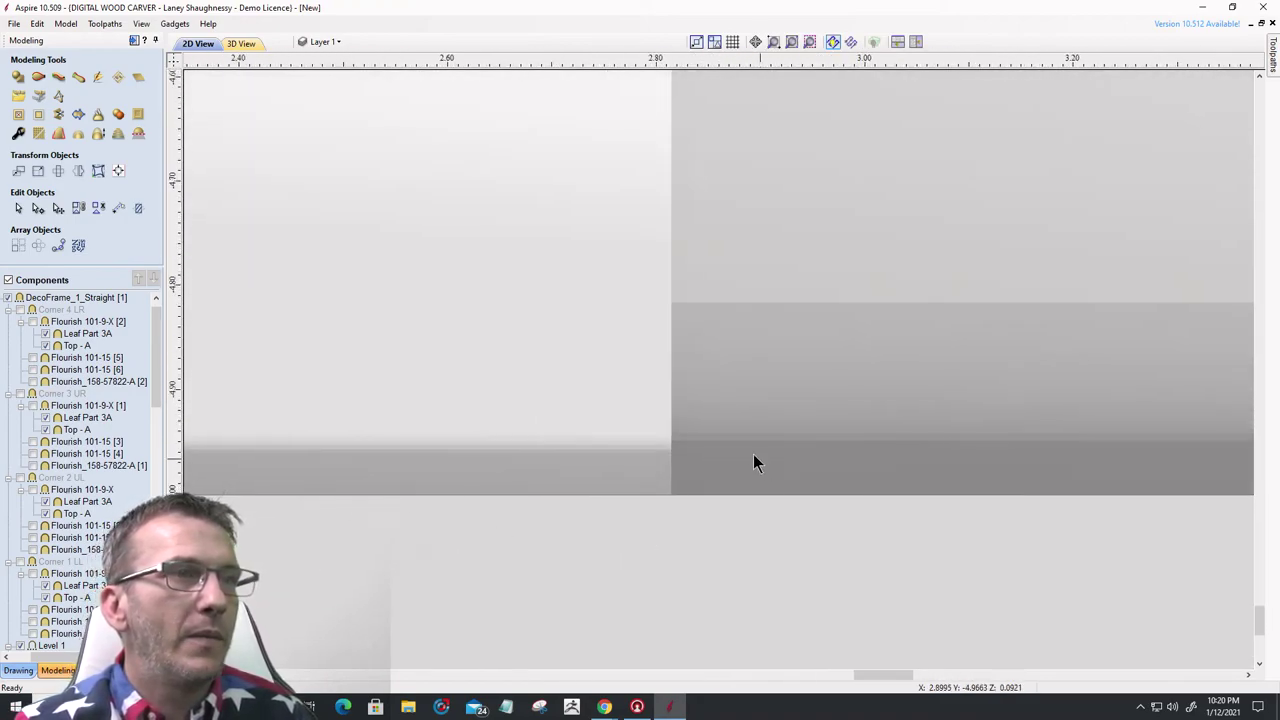
scroll(750, 455, "down", 8)
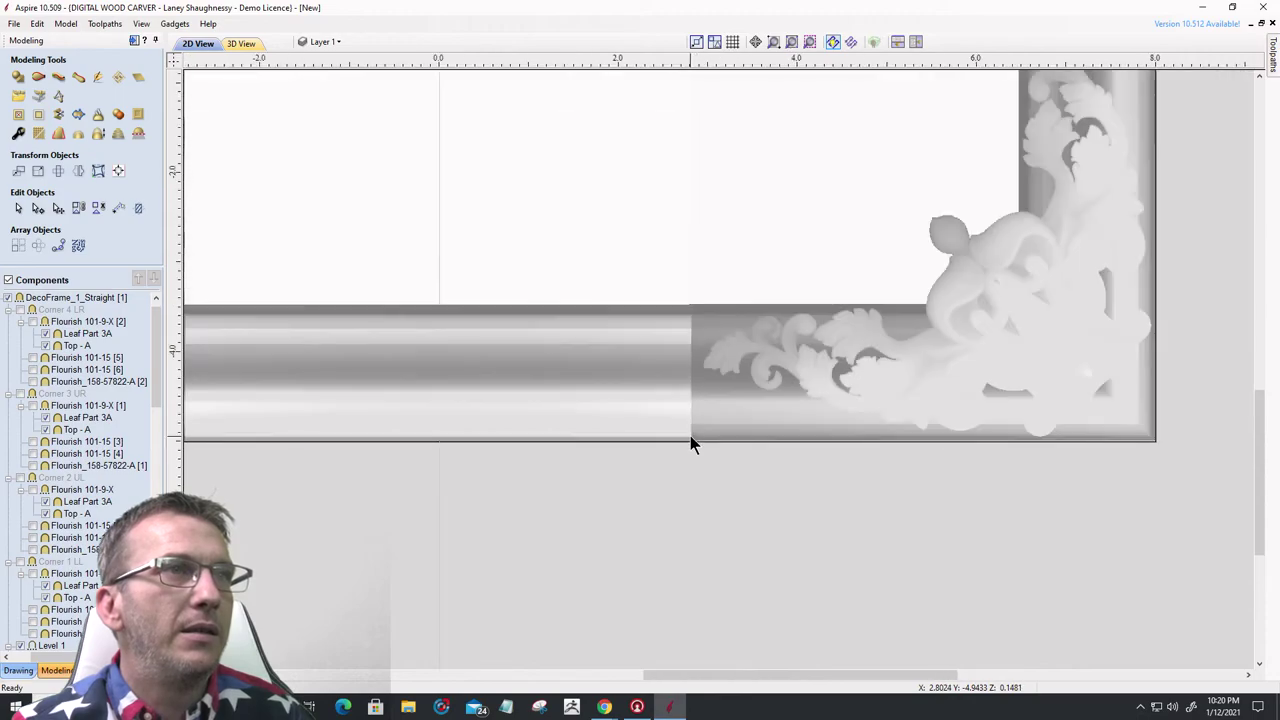
scroll(697, 302, "up", 12)
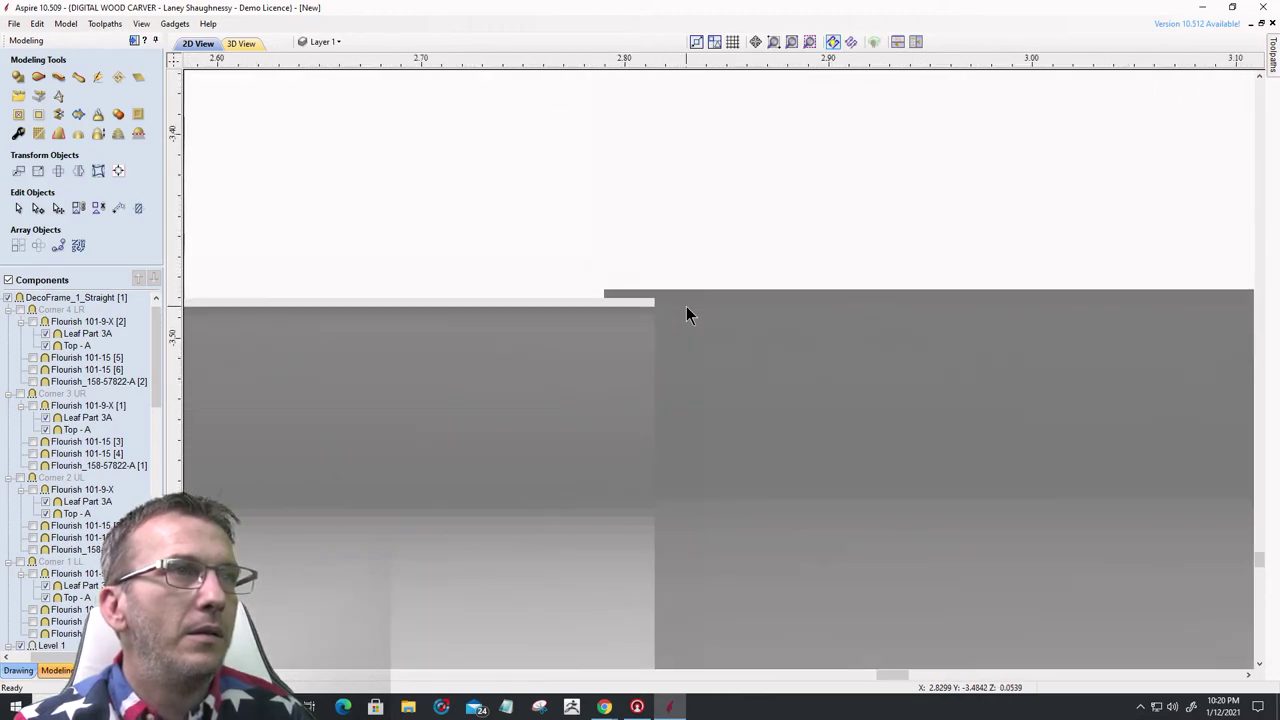
left_click(713, 315)
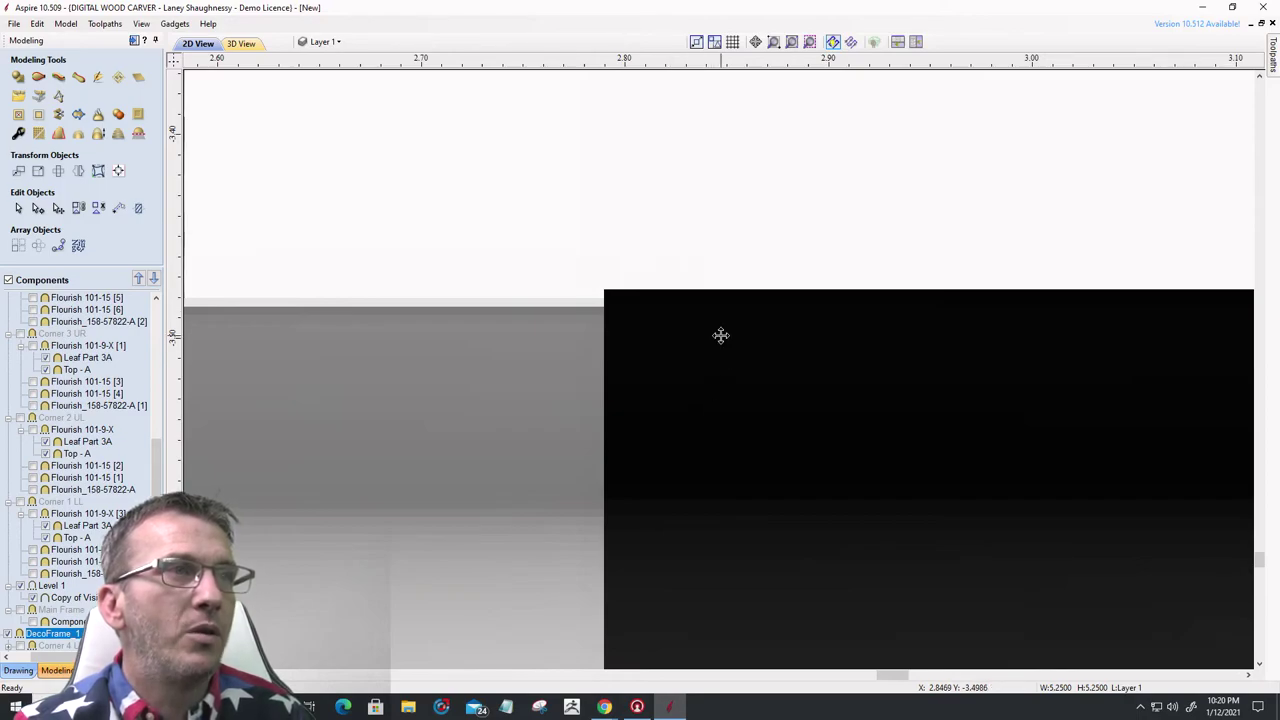
scroll(609, 307, "up", 3)
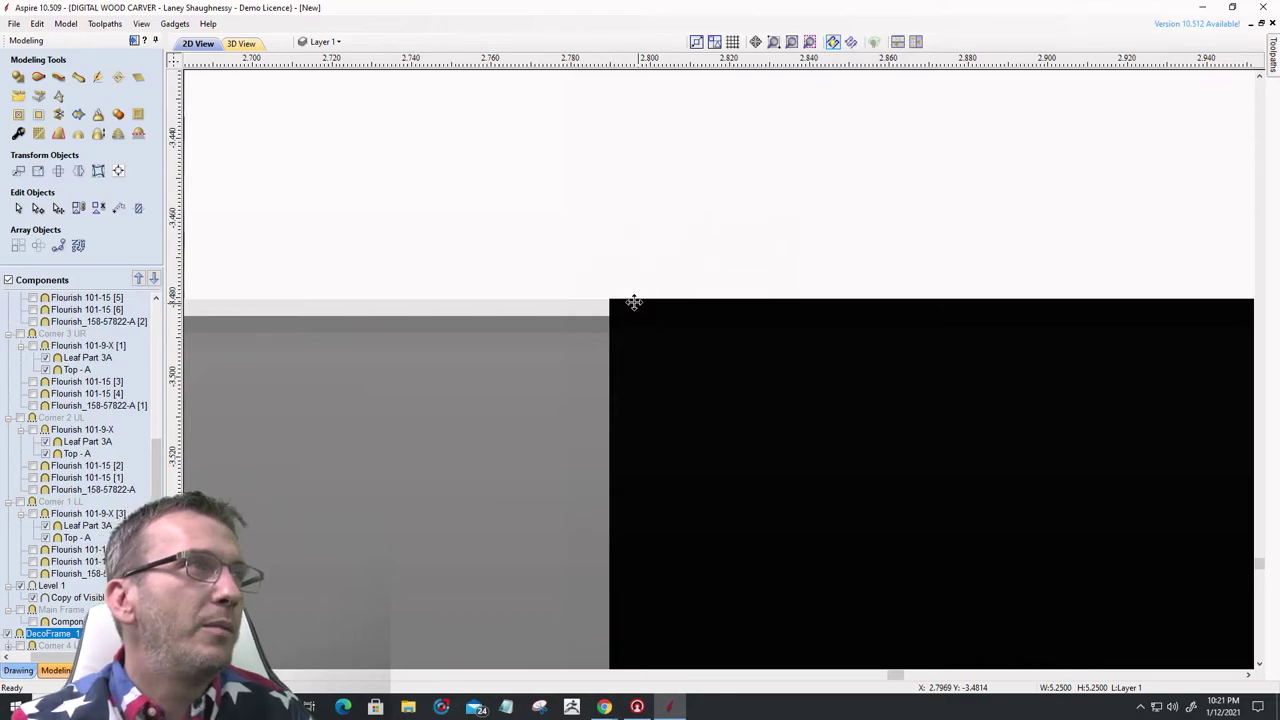
left_click(242, 44)
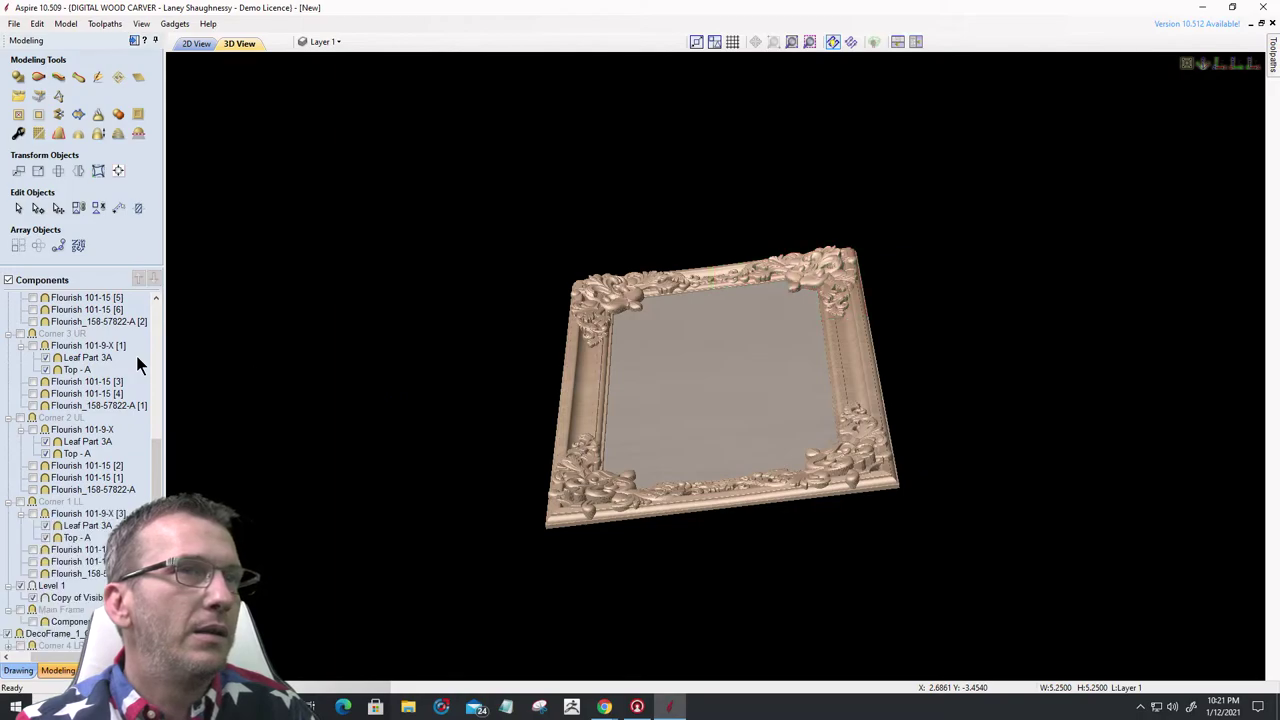
- Zoom into the top-right corner in 3D, compare it in 2D, then deselect and zoom again
scroll(850, 307, "up", 2)
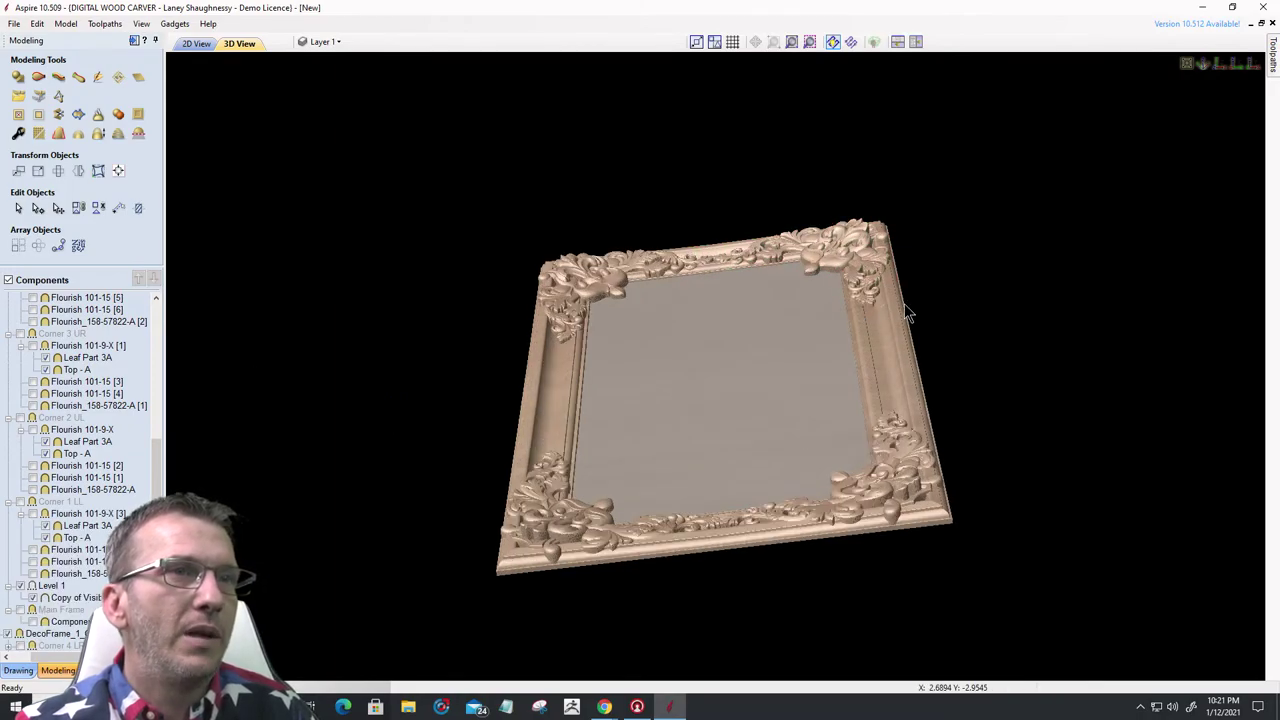
scroll(906, 313, "up", 2)
scroll(848, 400, "up", 2)
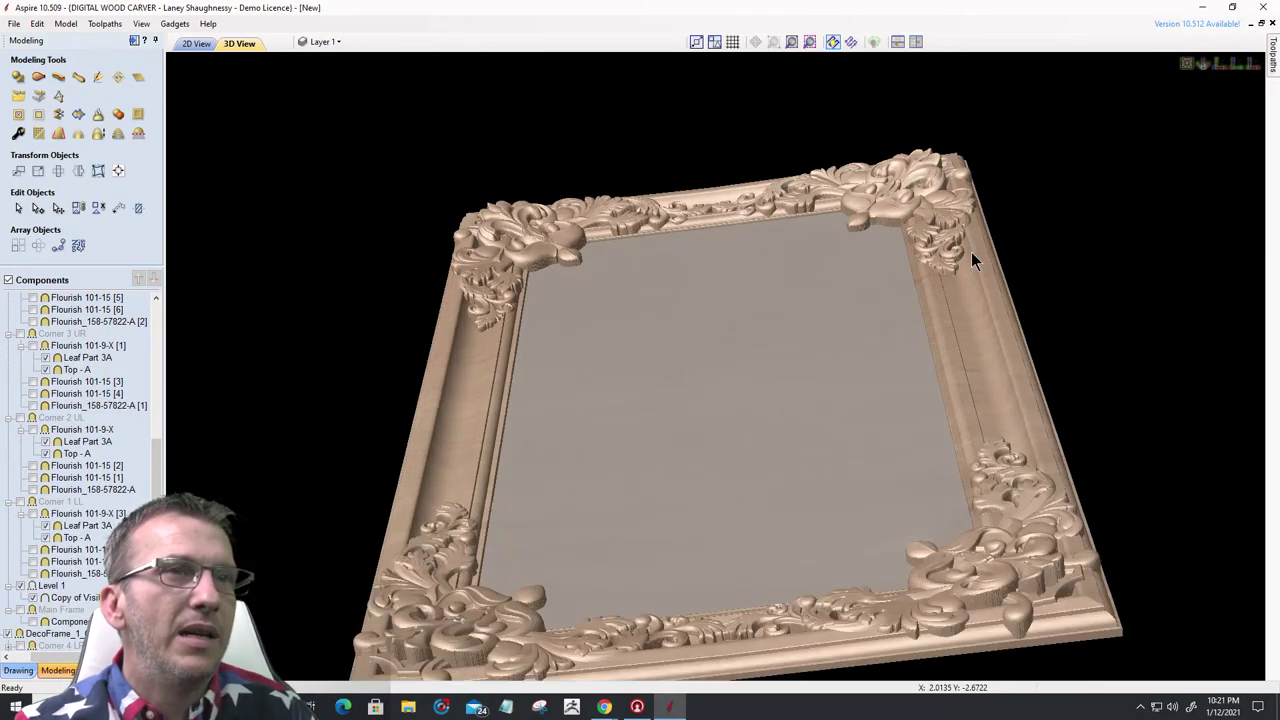
scroll(976, 262, "up", 2)
scroll(947, 377, "up", 2)
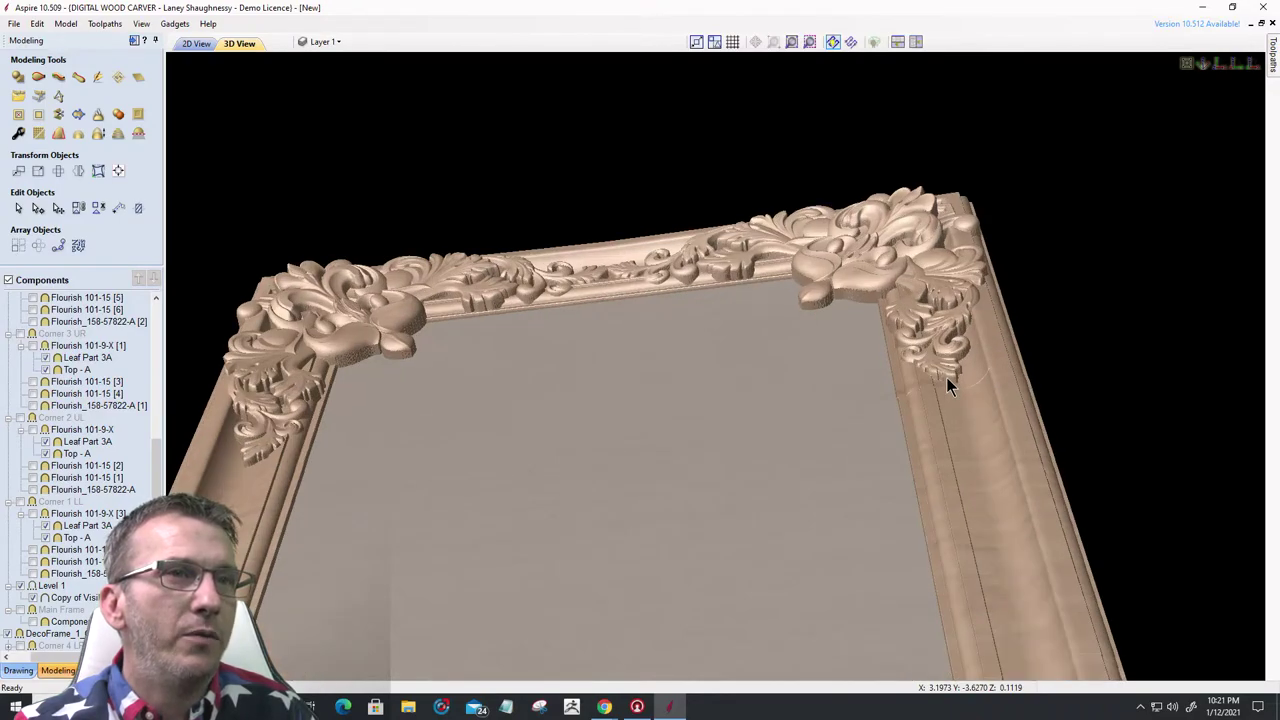
scroll(947, 387, "up", 1)
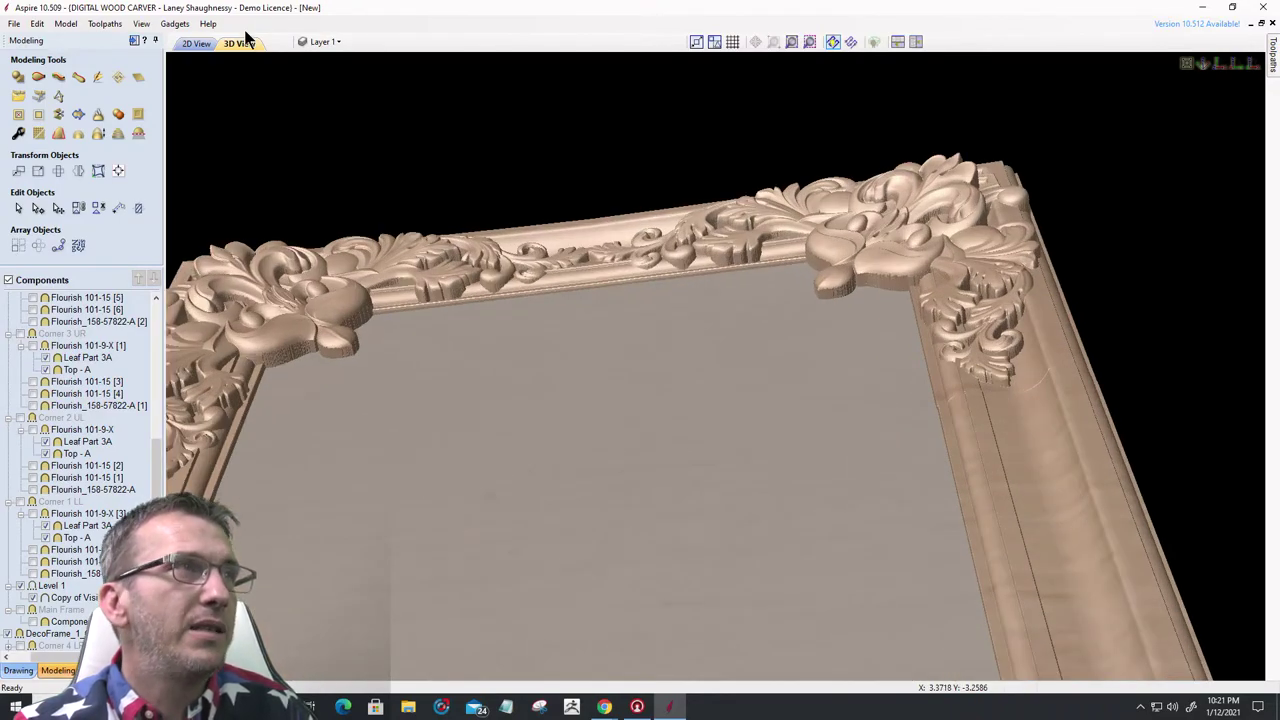
left_click(196, 44)
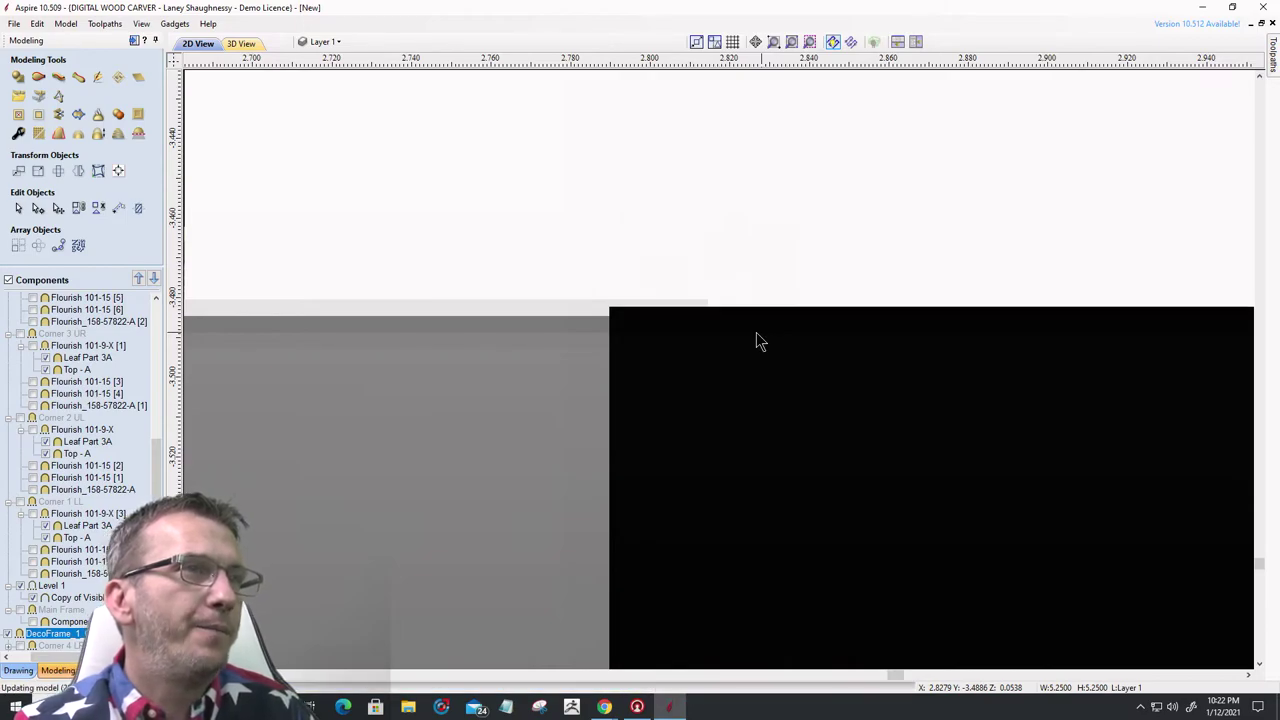
left_click(245, 45)
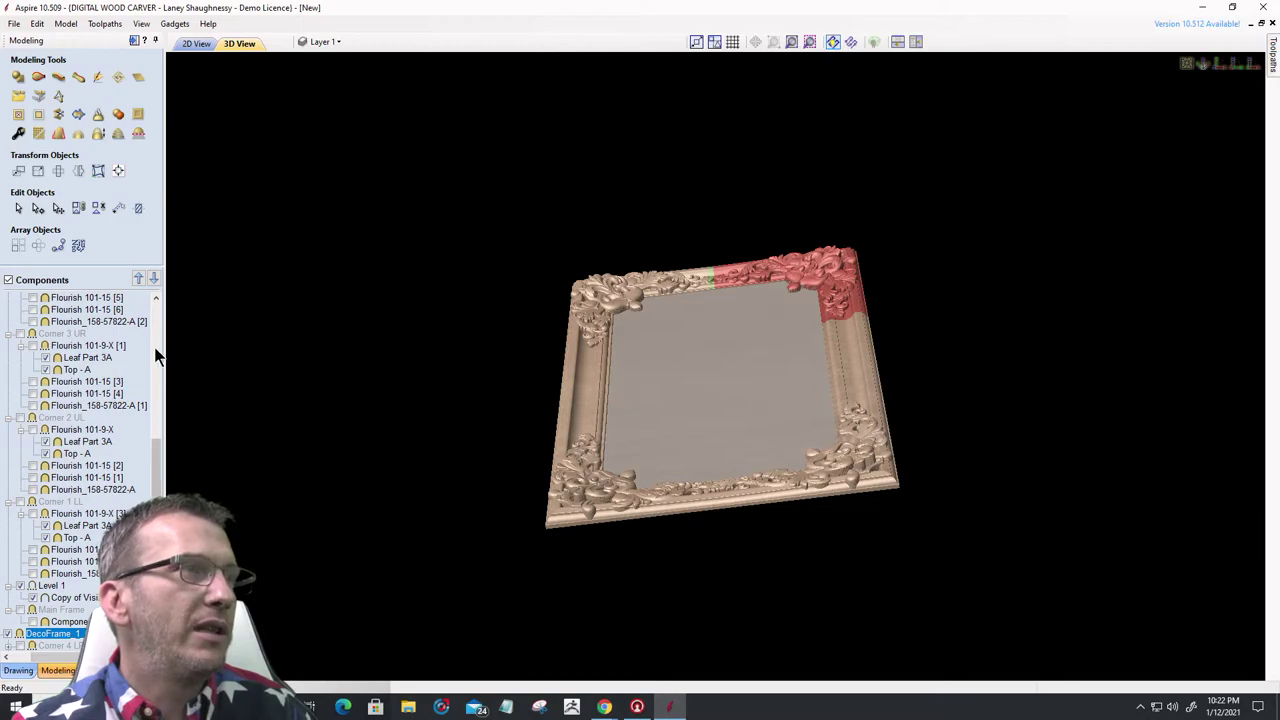
key("Escape")
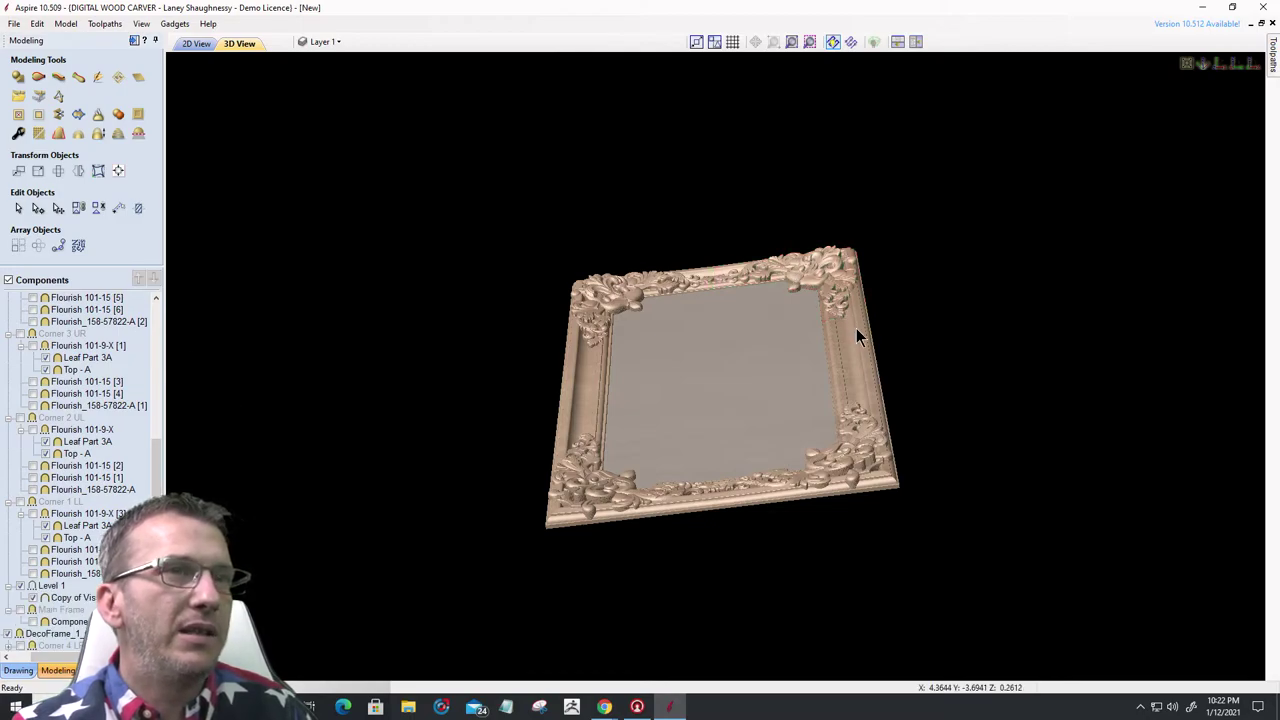
scroll(856, 328, "up", 5)
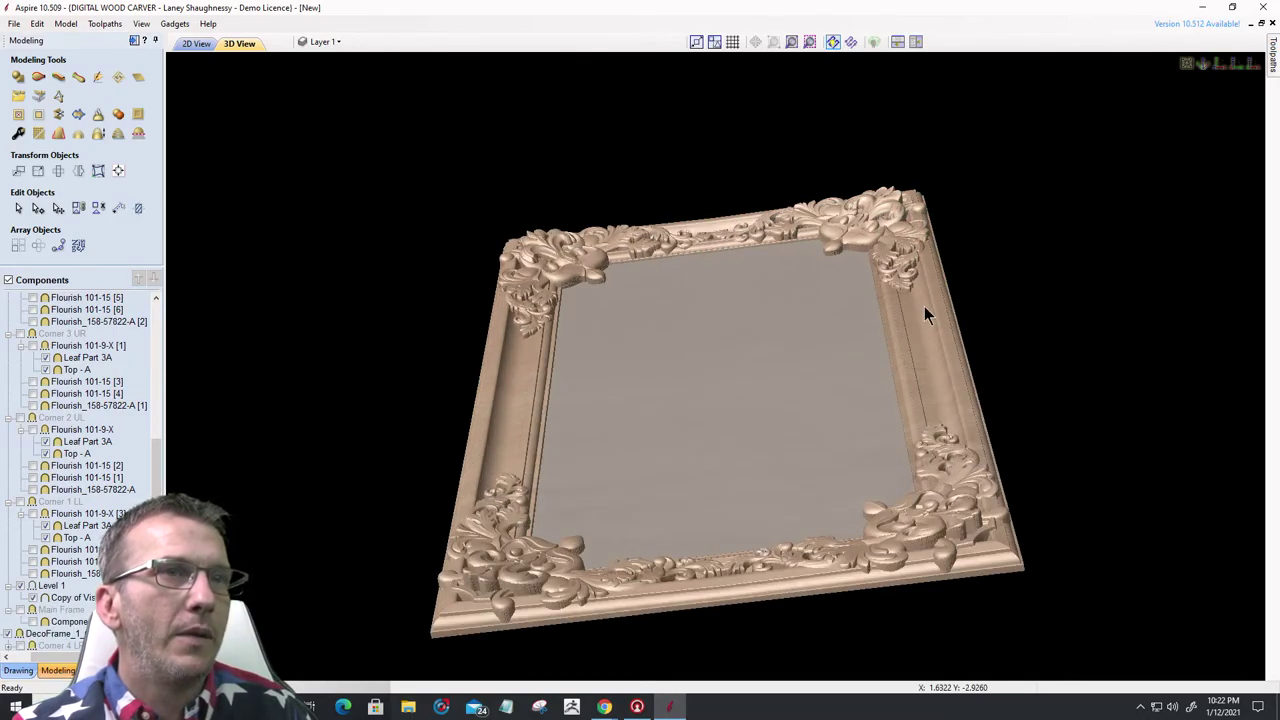
scroll(926, 314, "up", 1)
scroll(885, 392, "up", 3)
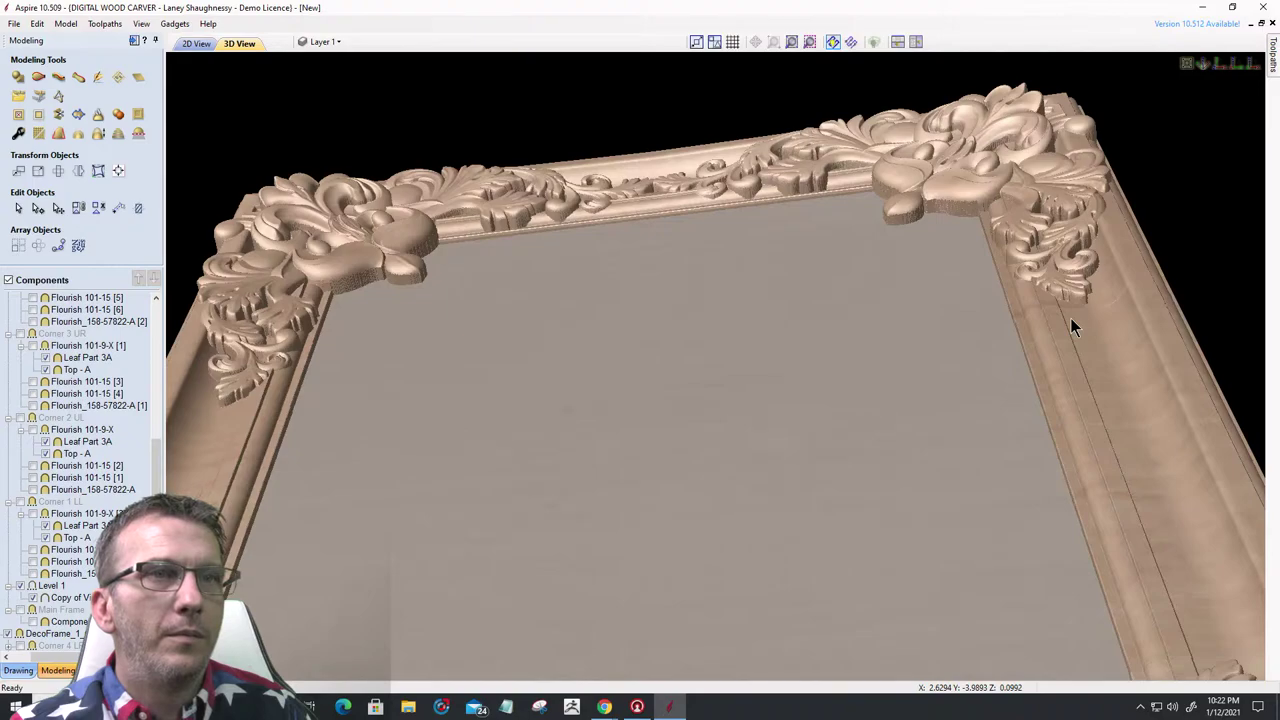
scroll(981, 385, "up", 3)
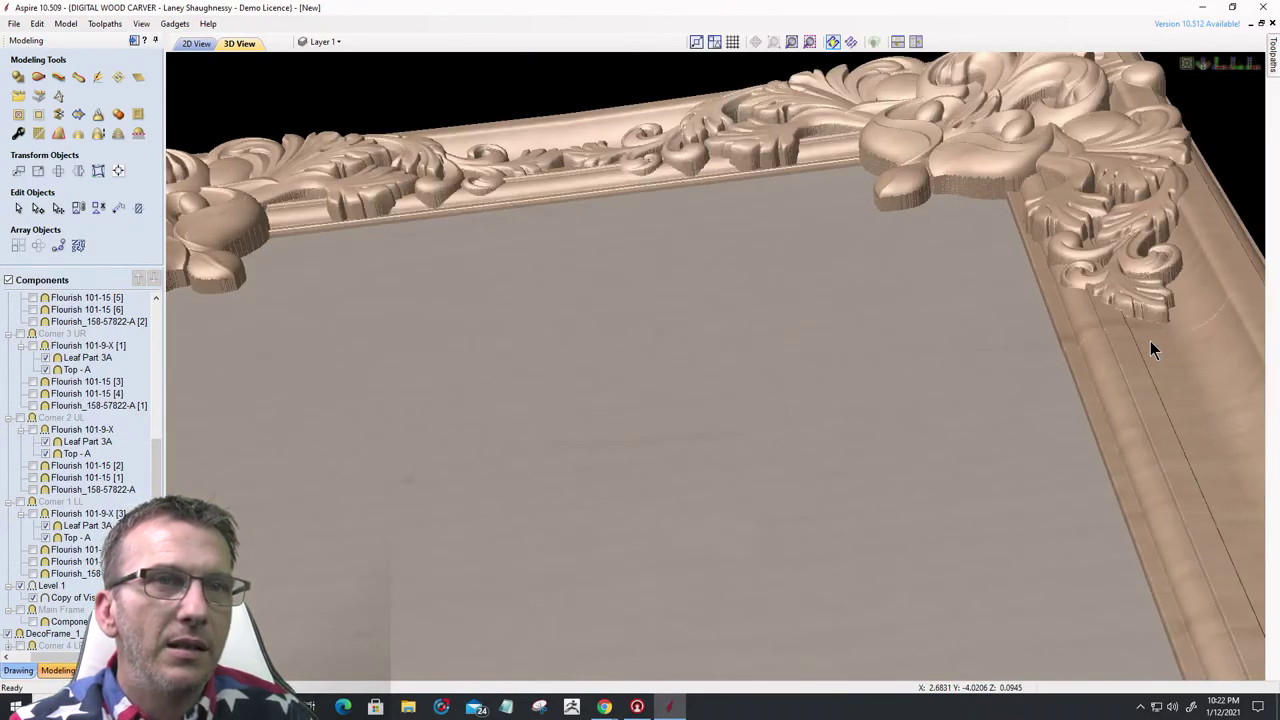
- Select the DecoFrame_1 component in 2D and zoom closely into it in the 3D render
key("F2")
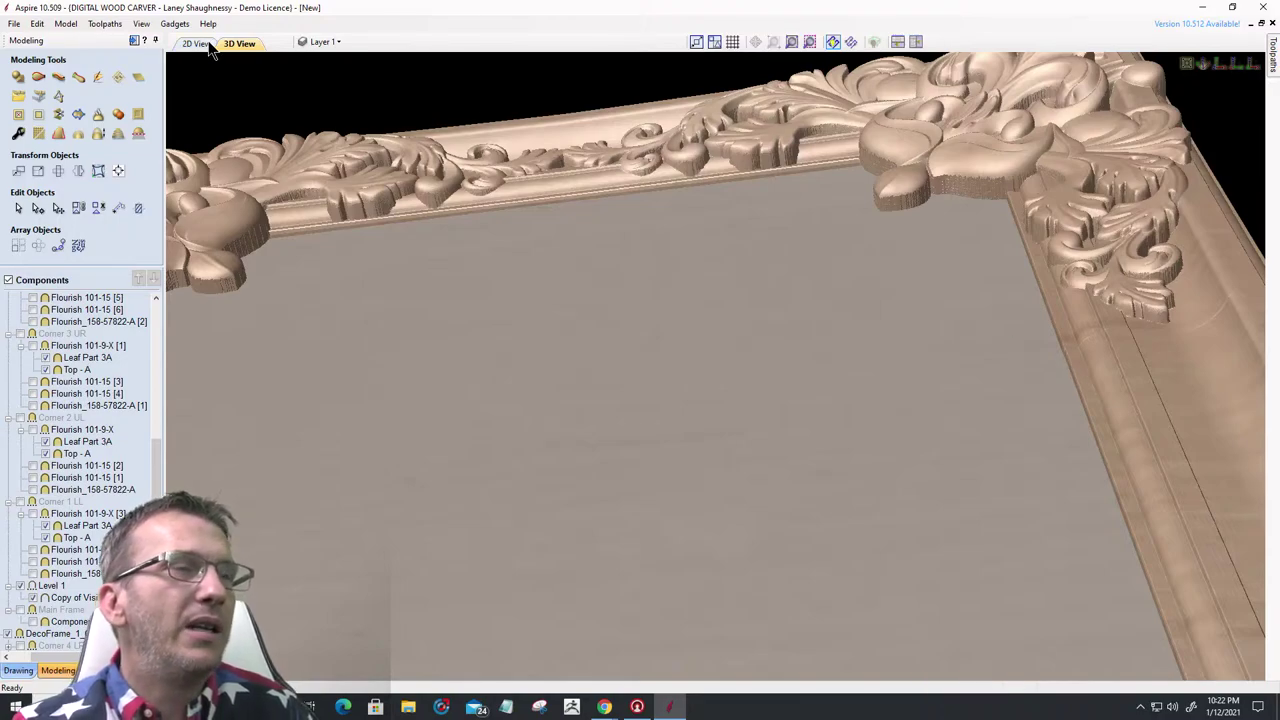
left_click(738, 333)
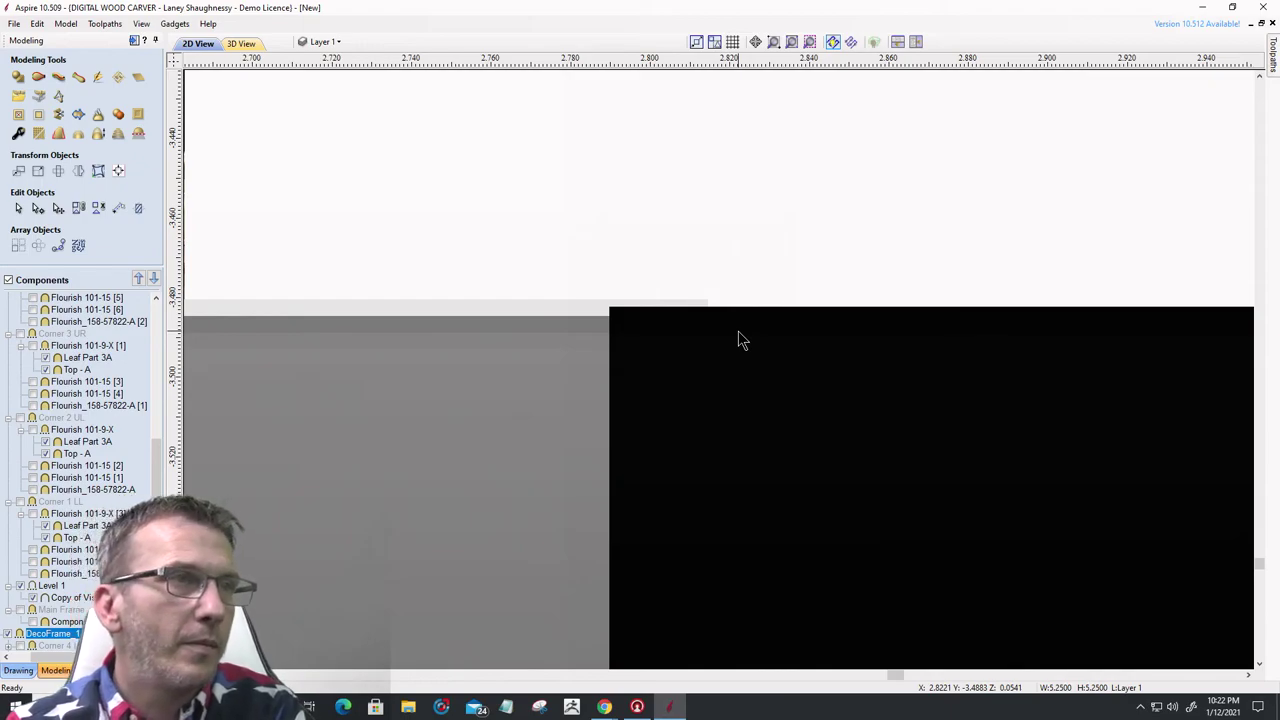
scroll(738, 340, "up", 1)
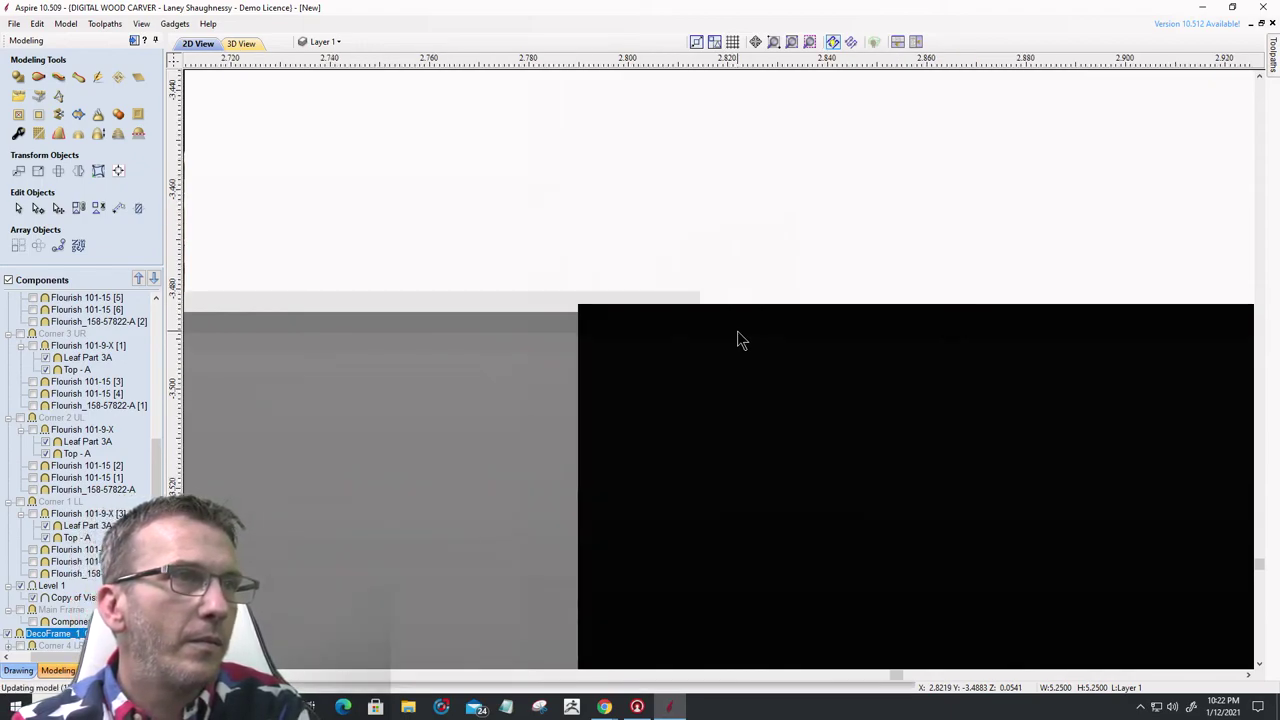
left_click(250, 47)
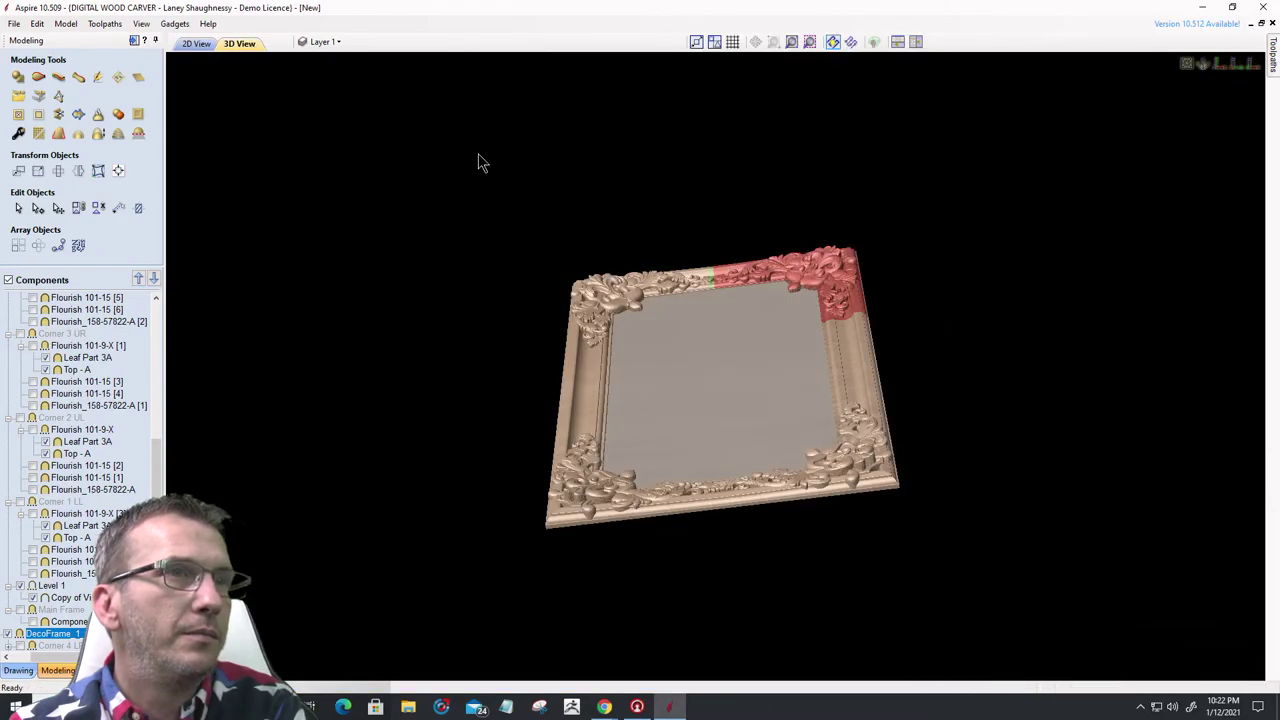
scroll(120, 372, "down", 4)
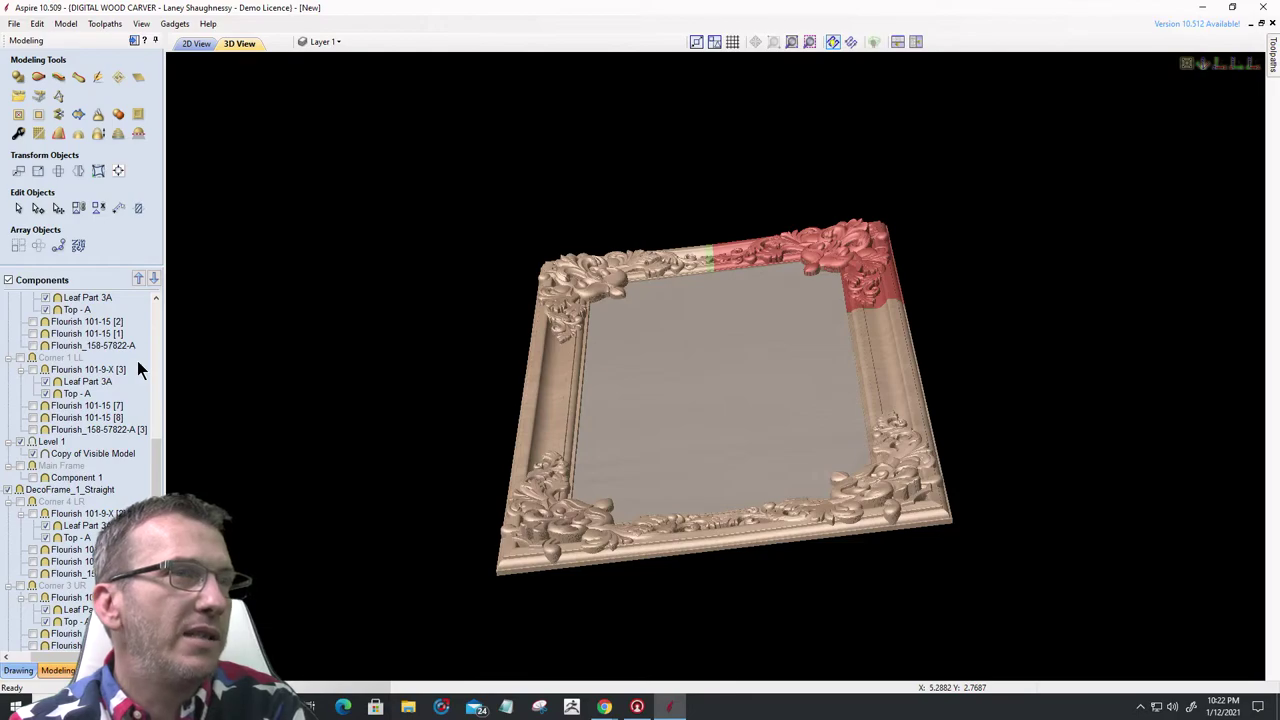
scroll(137, 370, "up", 4)
scroll(893, 295, "up", 1)
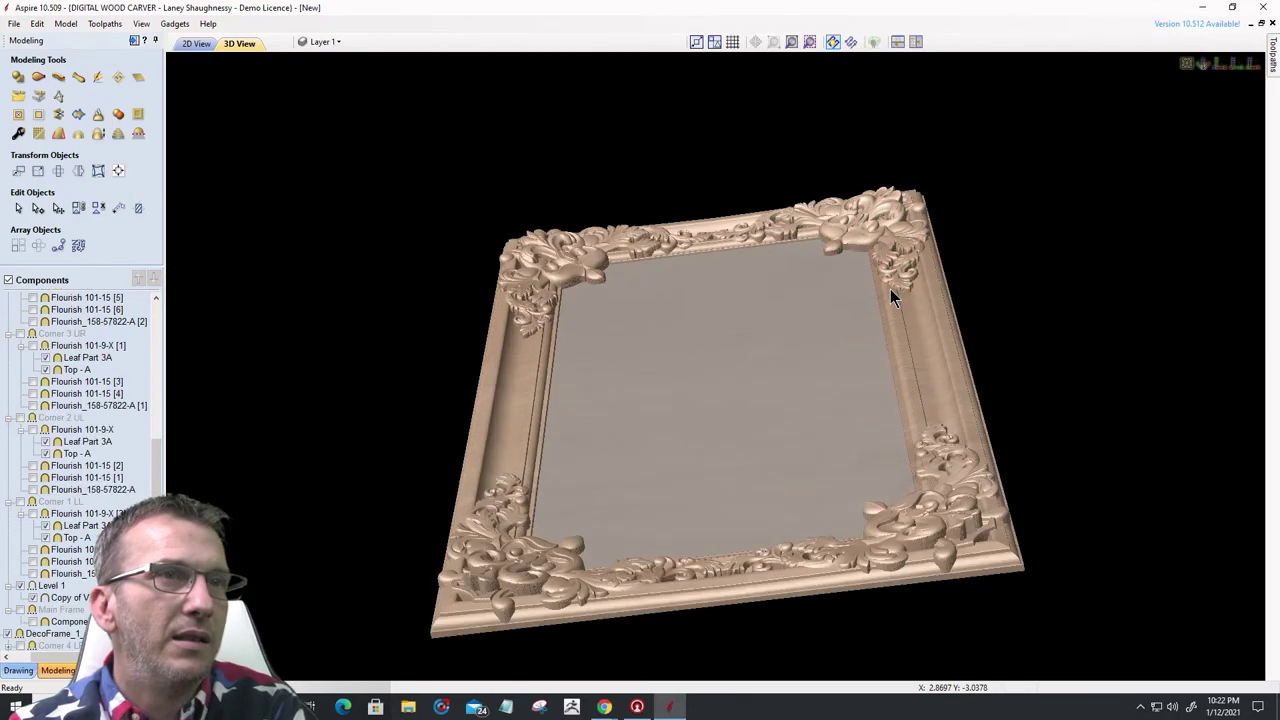
scroll(930, 296, "up", 1)
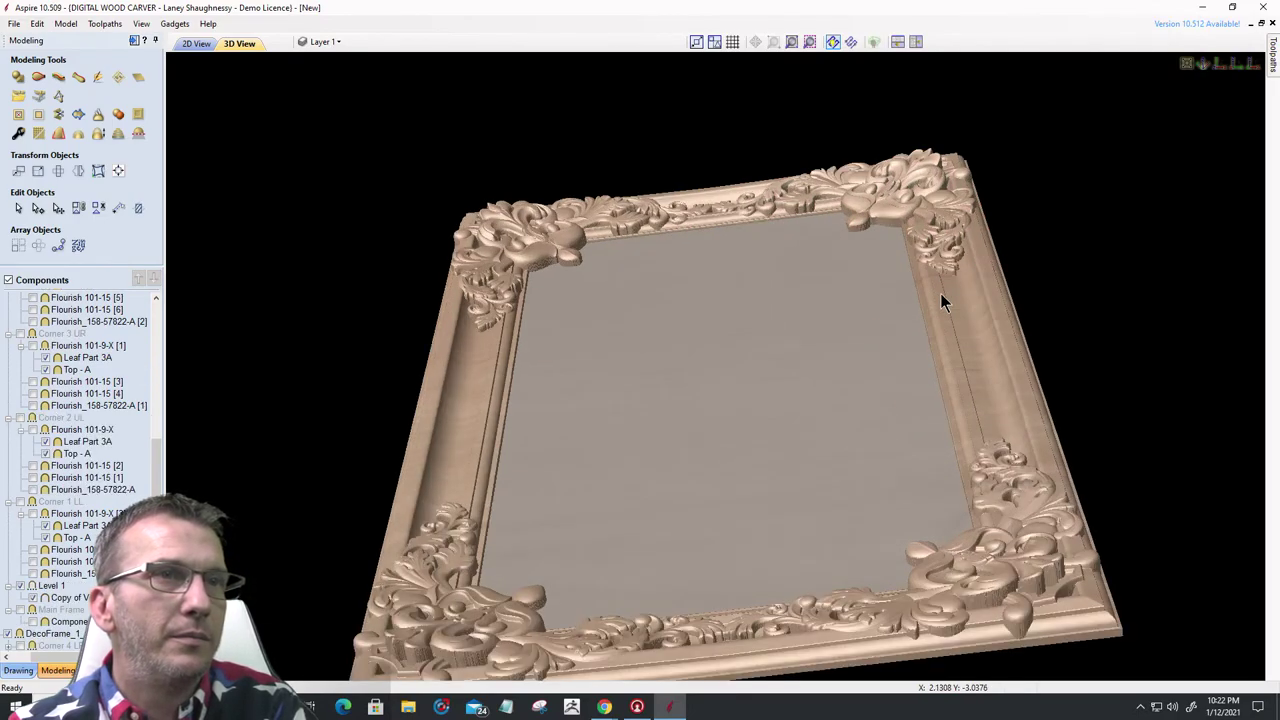
scroll(940, 293, "up", 4)
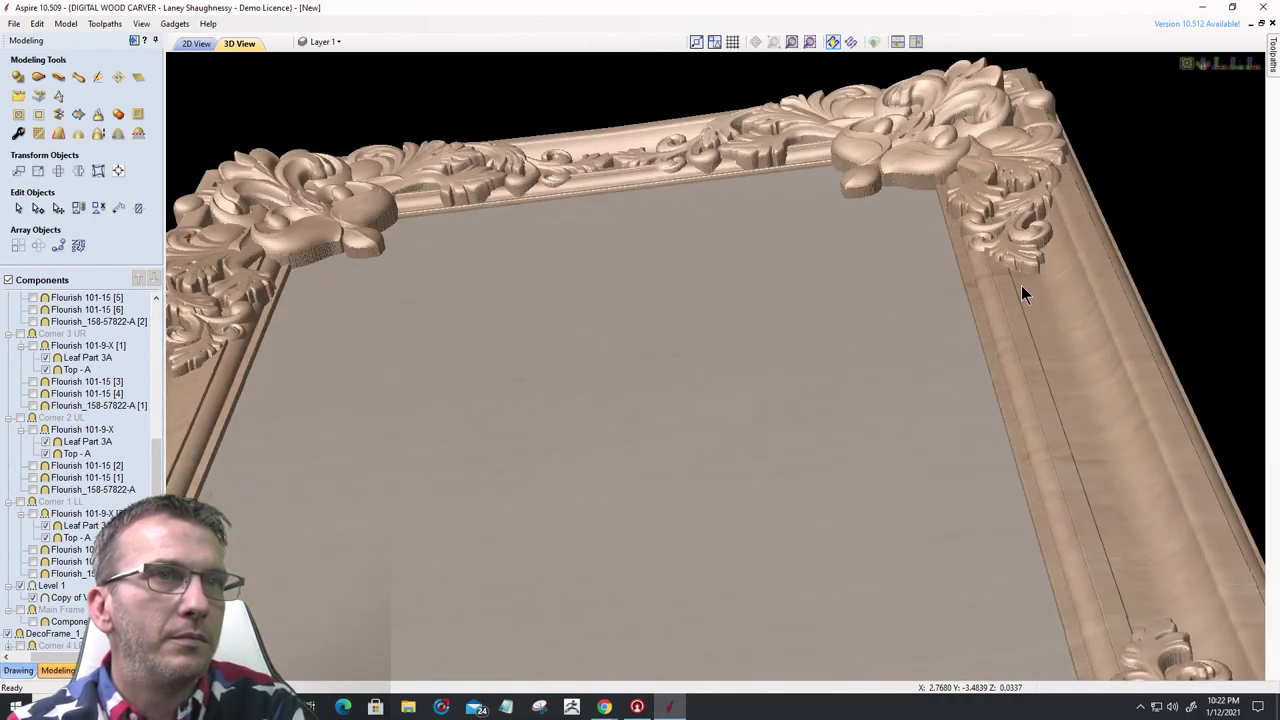
scroll(1021, 285, "up", 1)
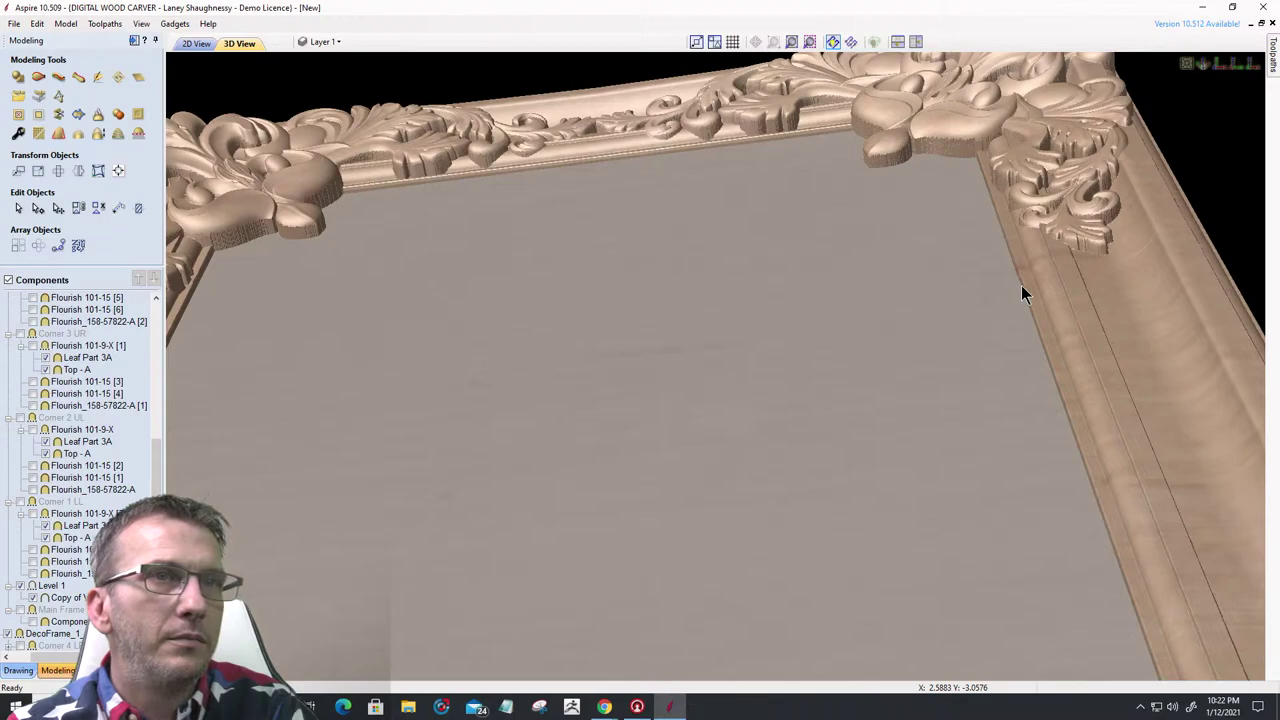
scroll(1021, 285, "up", 1)
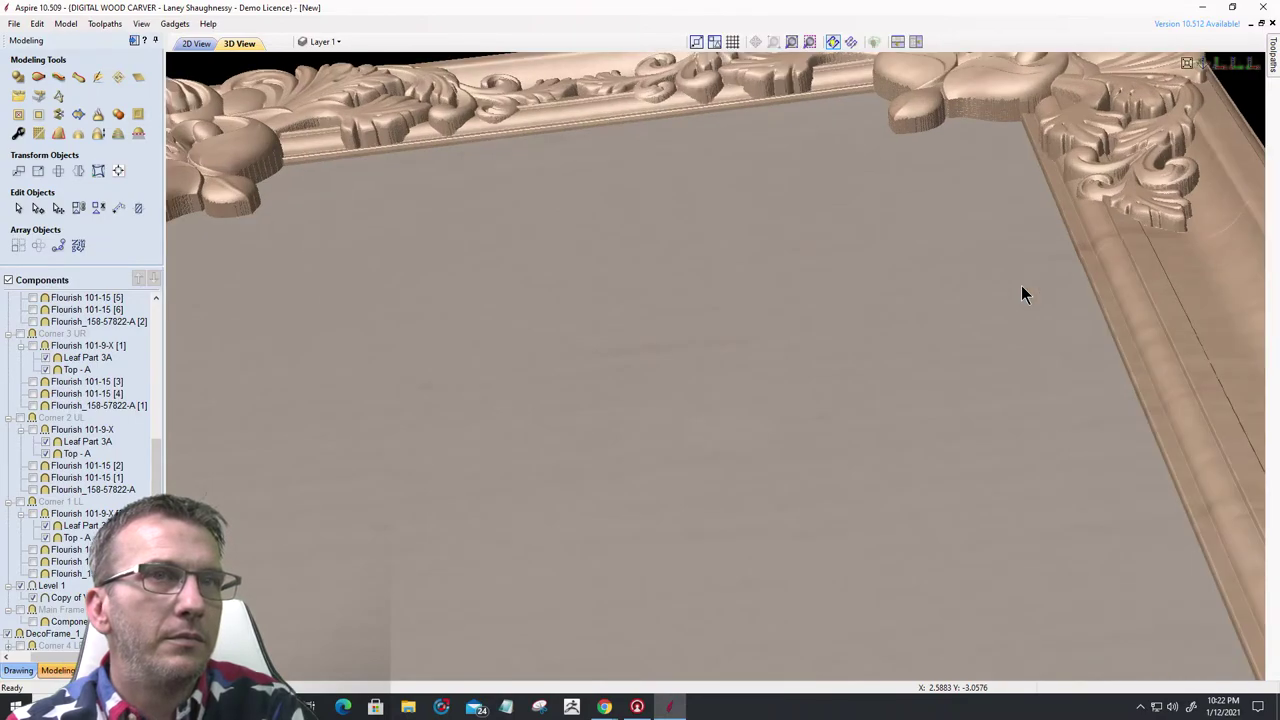
scroll(1021, 285, "up", 1)
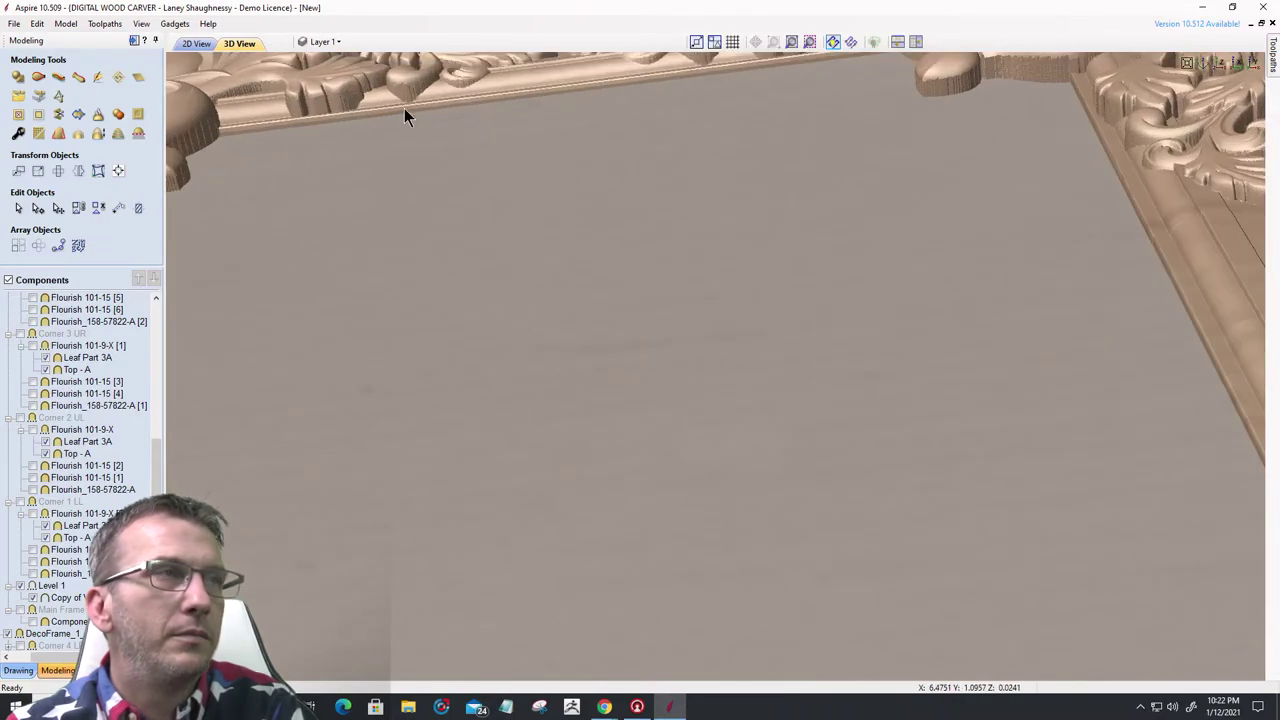
- Deselect DecoFrame_1 in the 3D view and fit the whole frame to the window
left_click(198, 45)
left_click(790, 425)
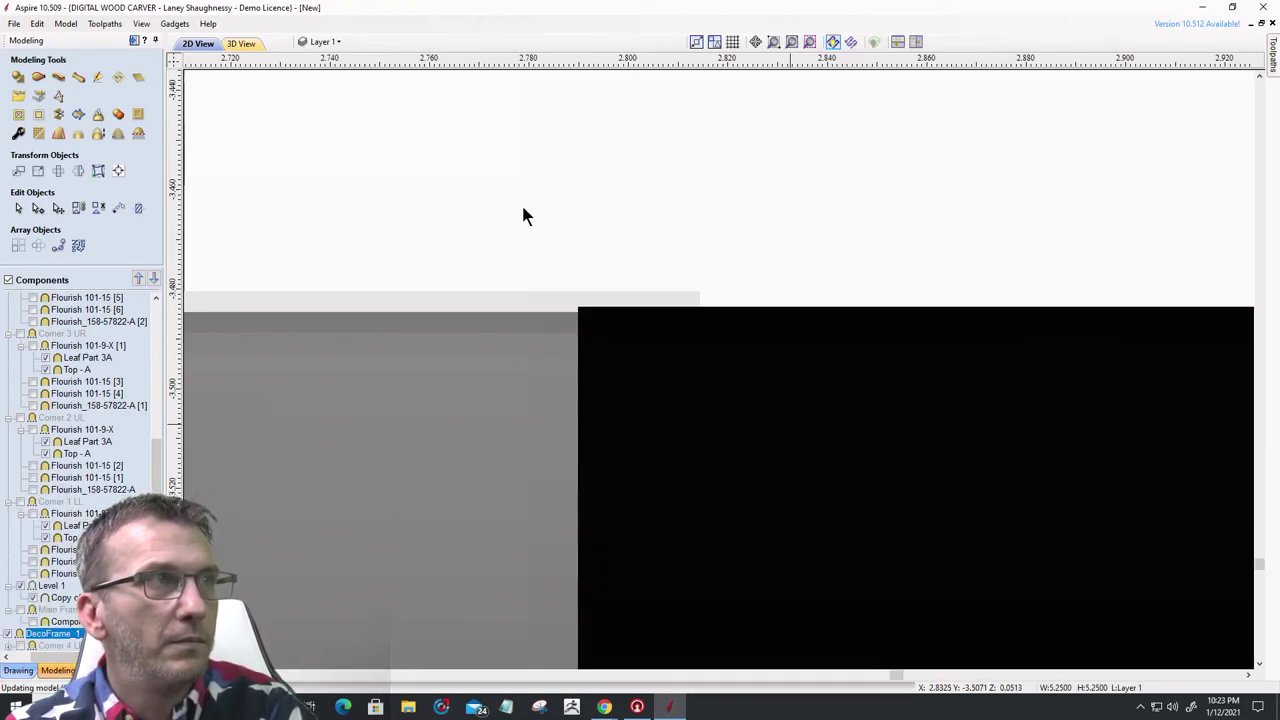
left_click(243, 43)
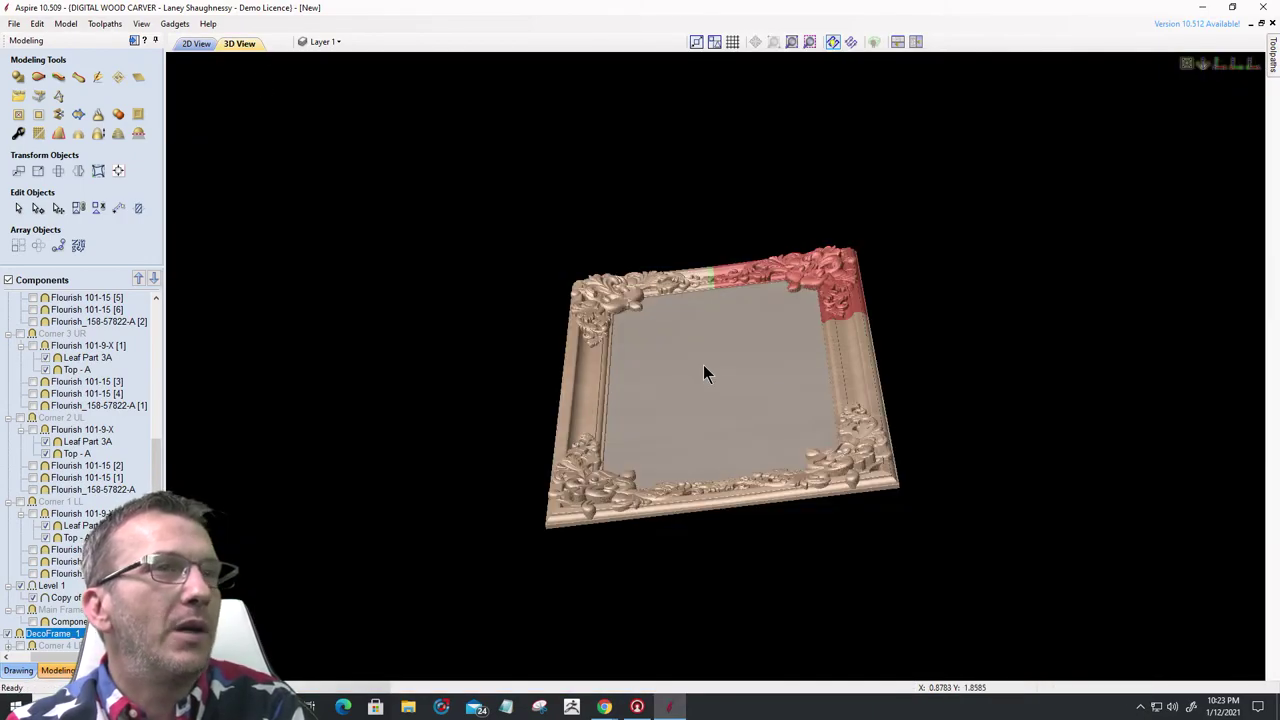
key("Escape")
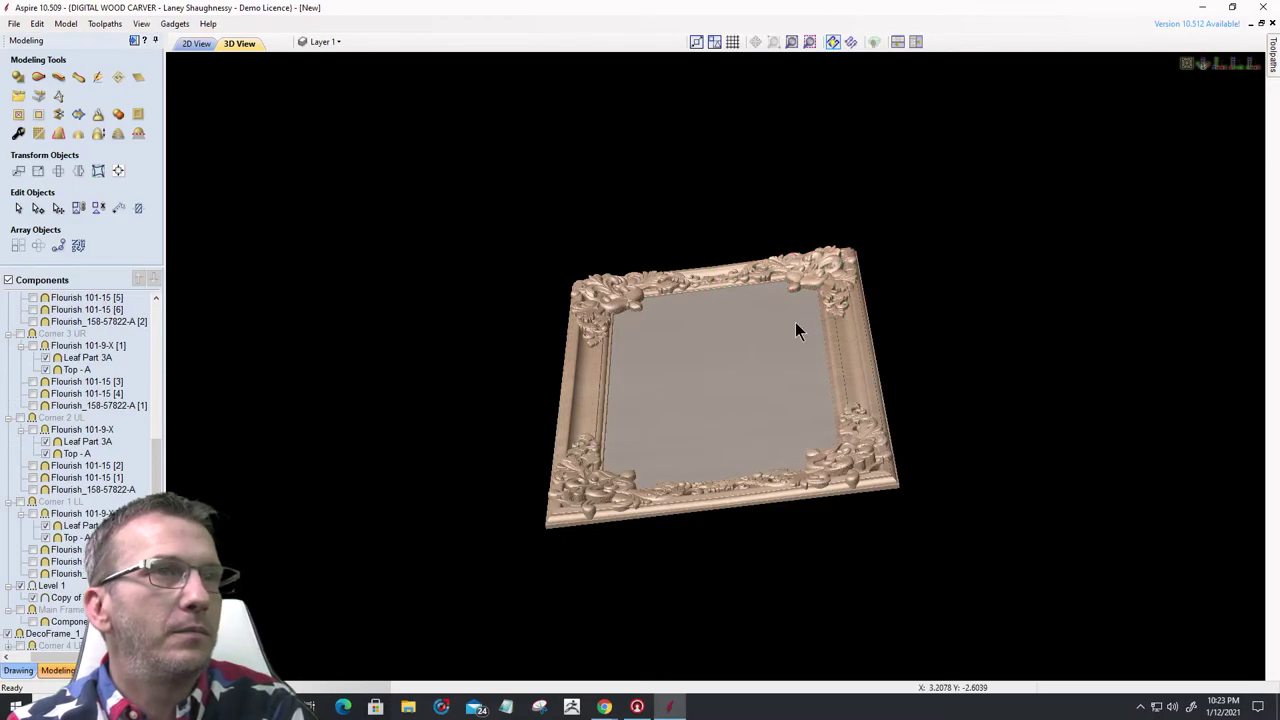
scroll(869, 318, "up", 3)
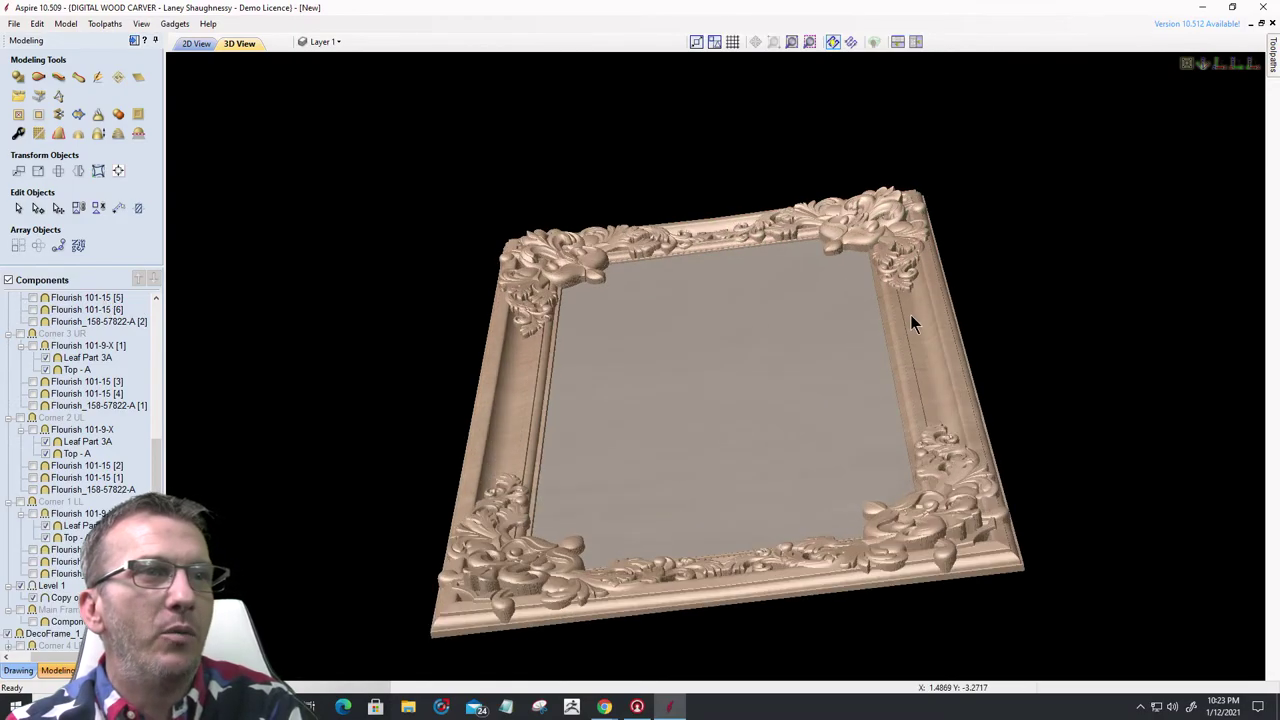
scroll(908, 311, "up", 2)
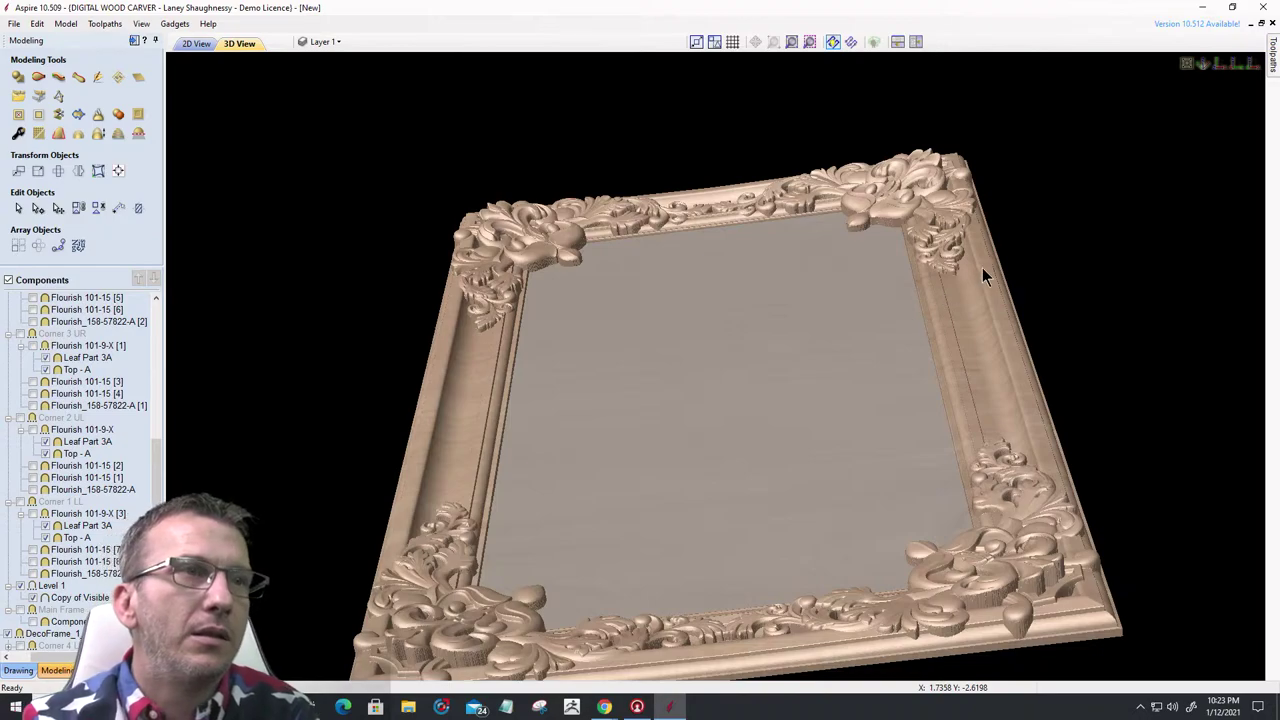
scroll(982, 277, "up", 2)
left_click(1218, 66)
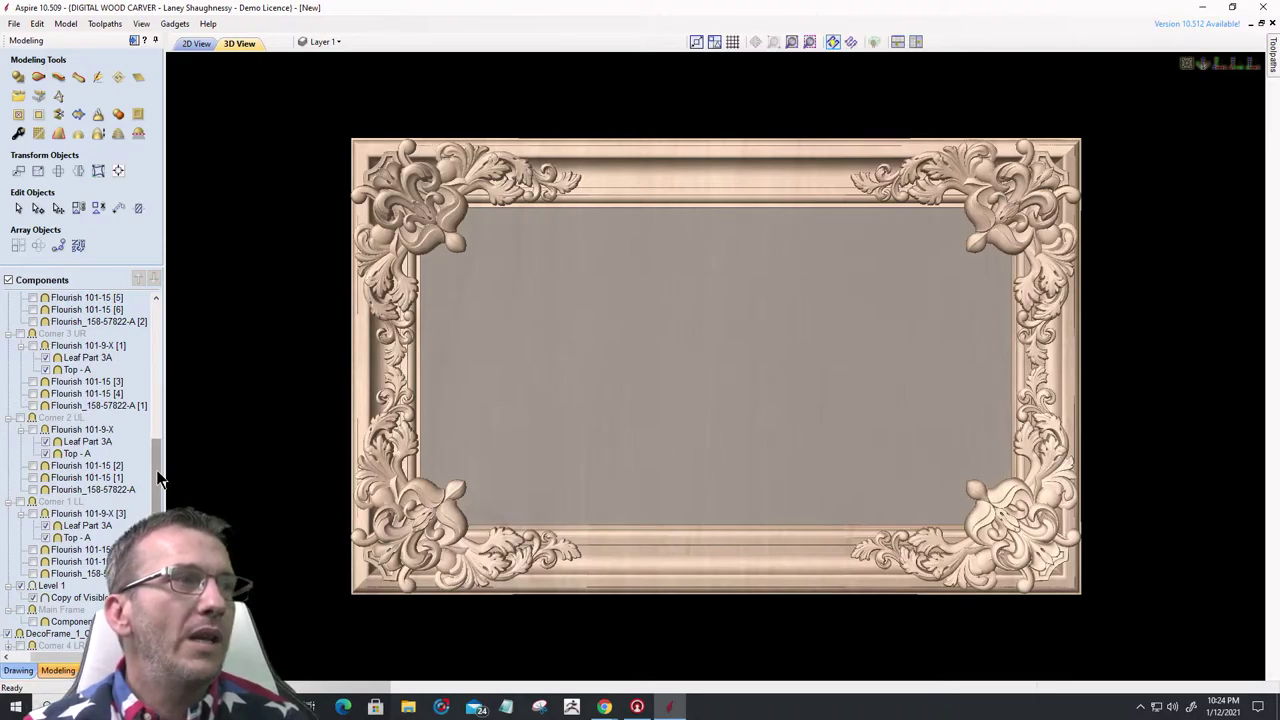
scroll(146, 338, "up", 2)
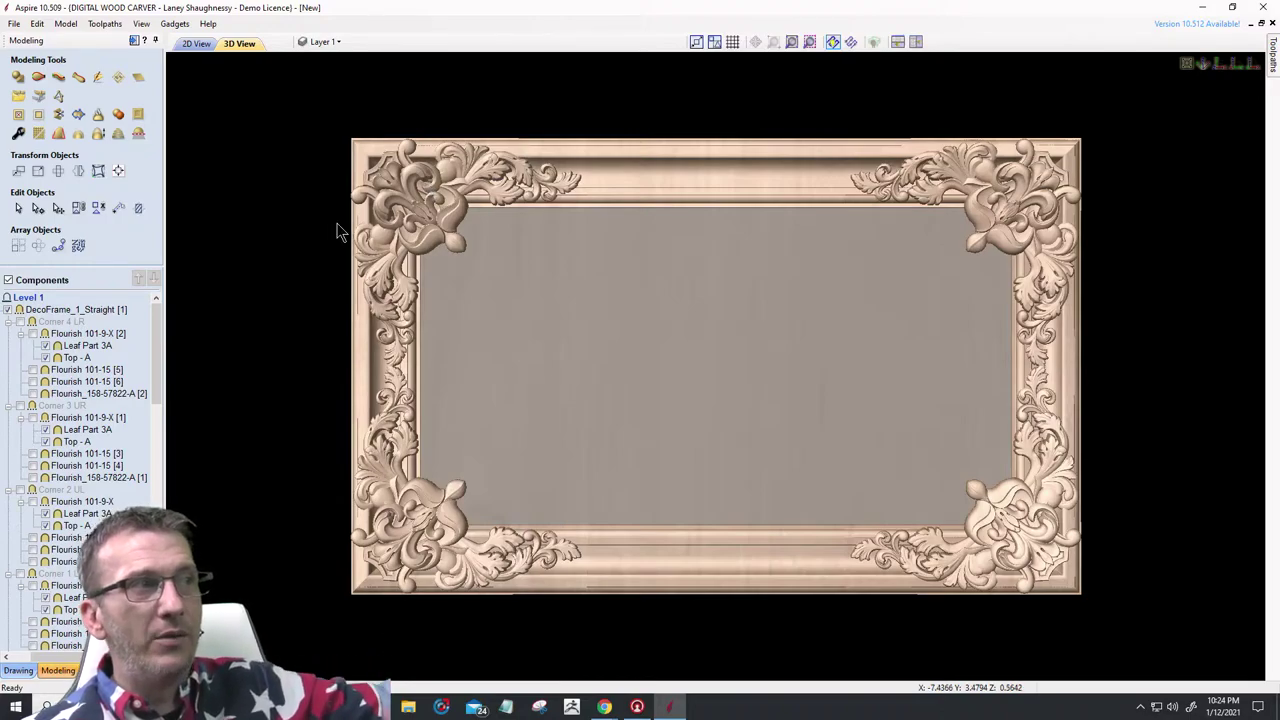
- Collapse every Corner, Level 1 and Main Frame group in the Components tree
left_click(8, 321)
left_click(8, 333)
left_click(8, 345)
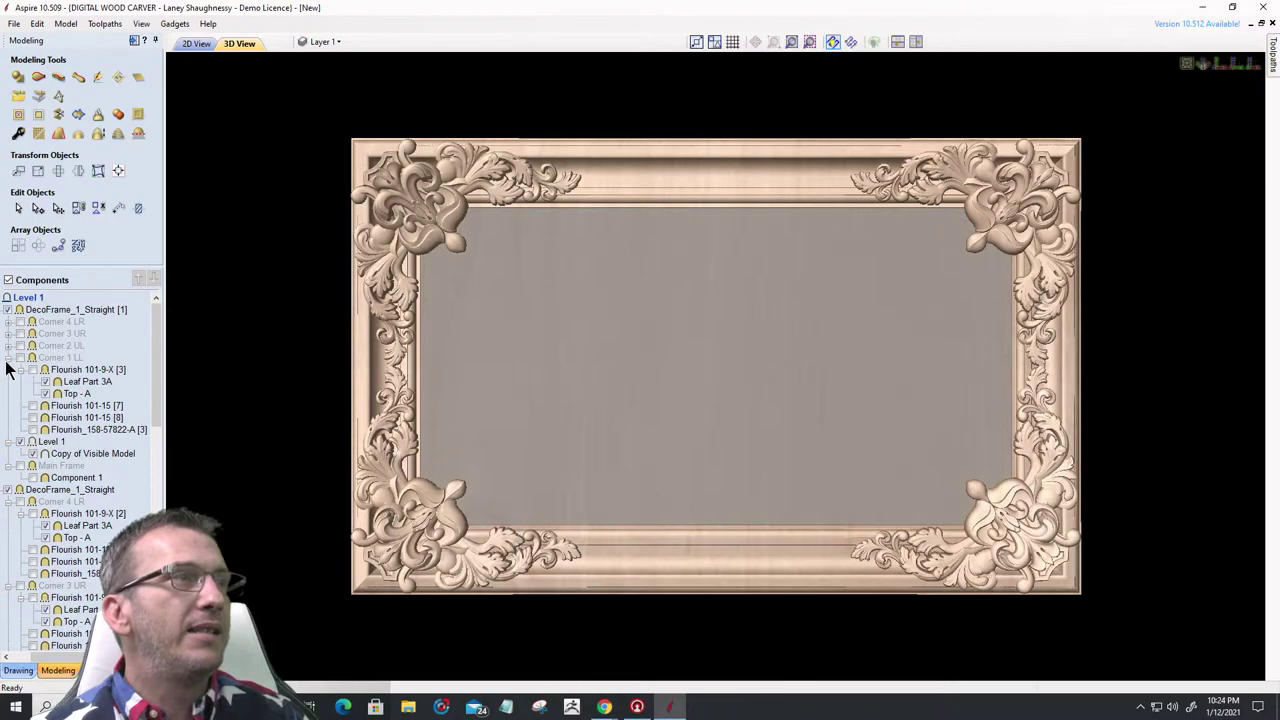
left_click(8, 357)
left_click(8, 369)
left_click(8, 381)
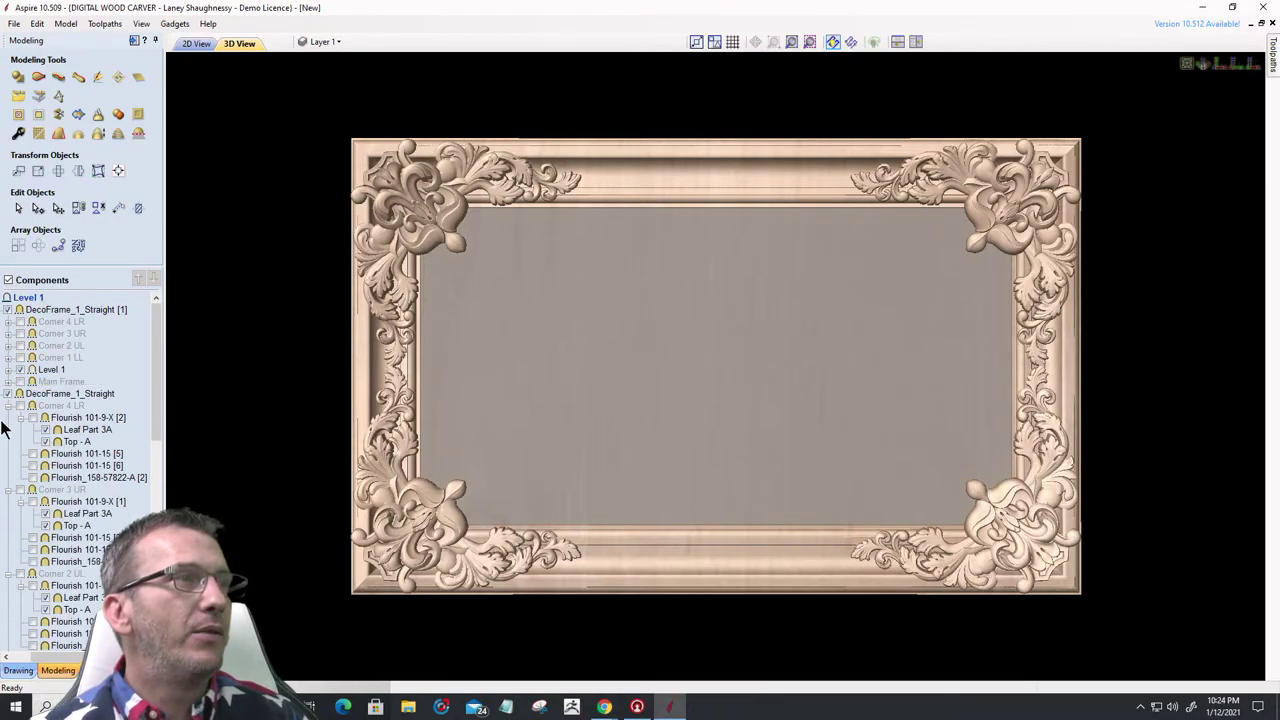
left_click(8, 405)
left_click(9, 417)
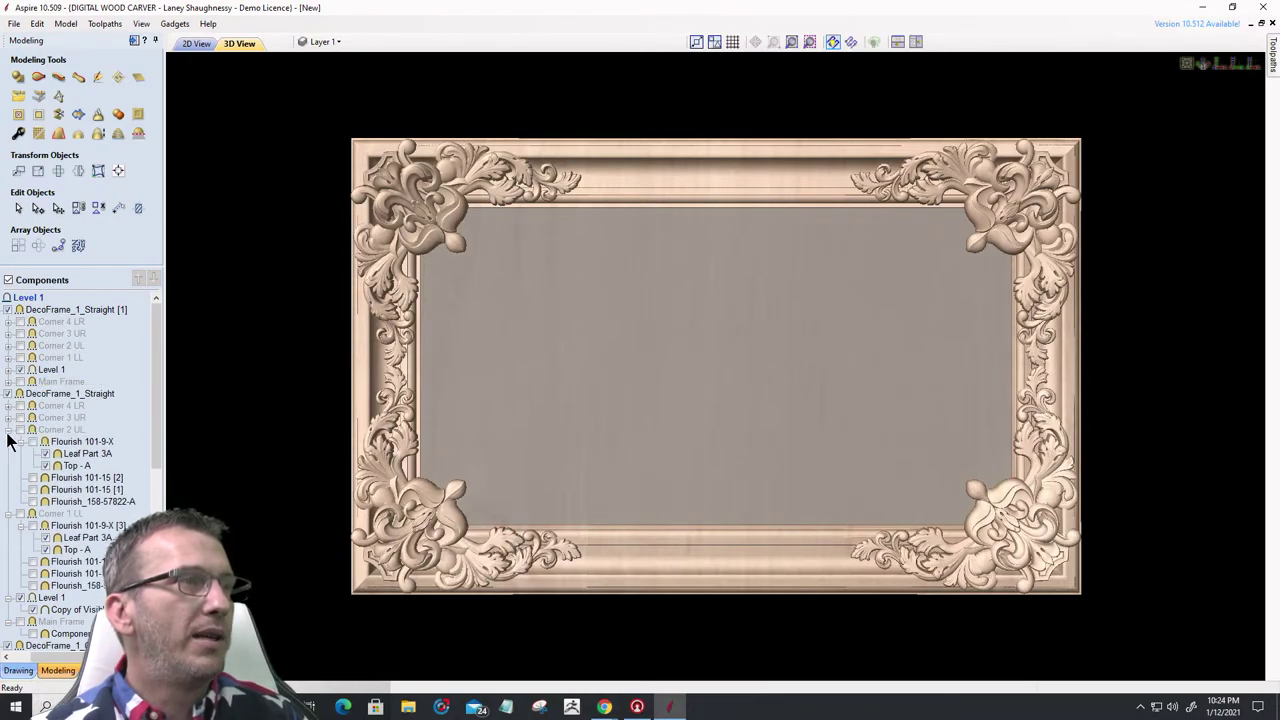
left_click(8, 430)
left_click(8, 442)
left_click(20, 454)
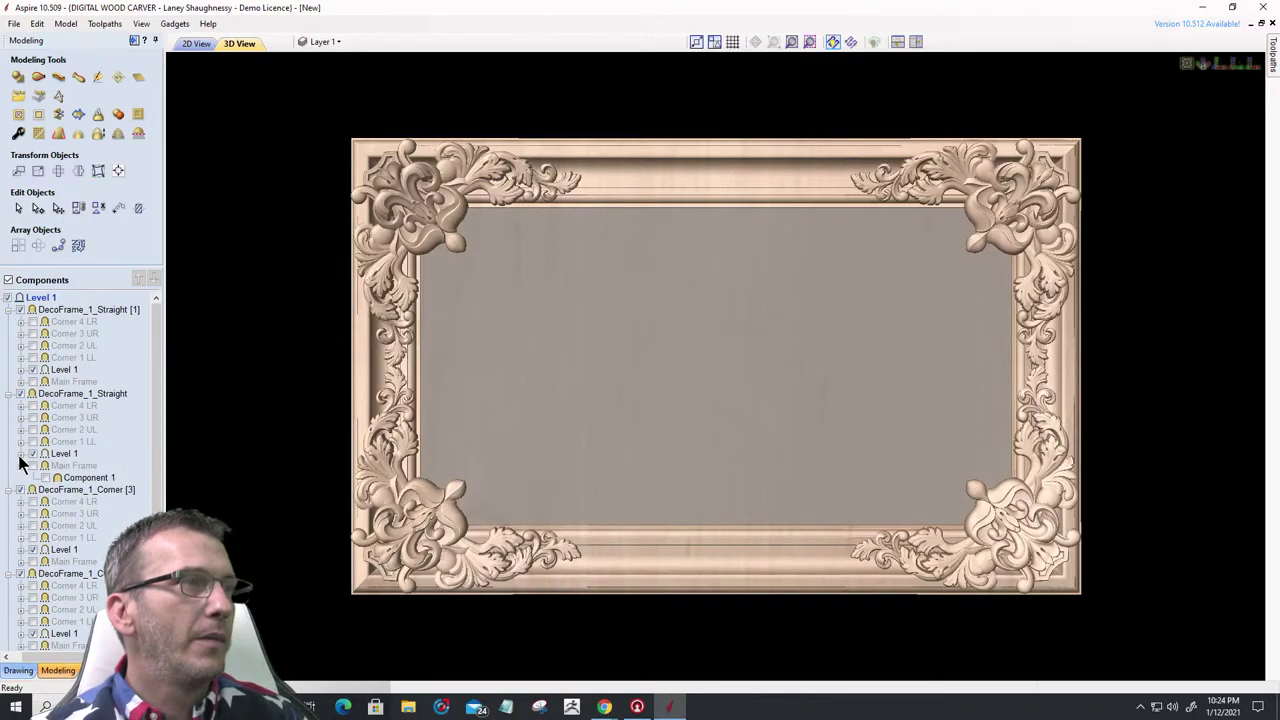
left_click(21, 466)
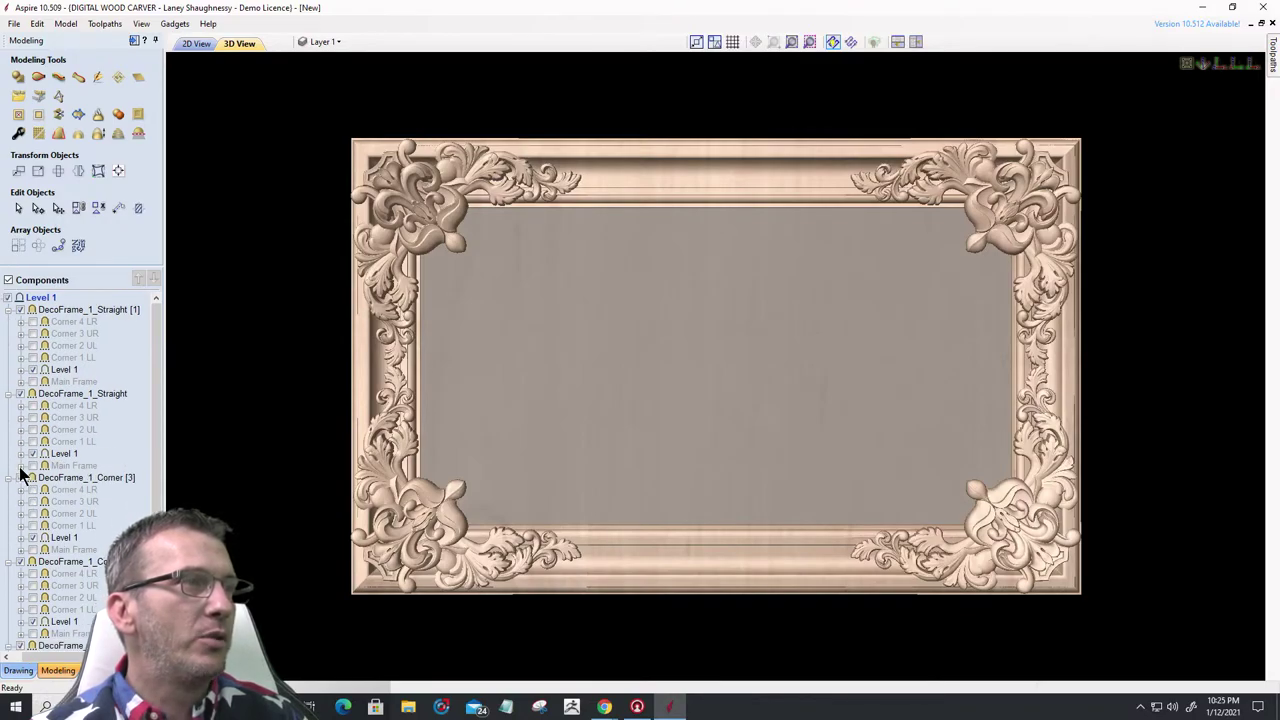
- Select DecoFrame_1_Straight [1] and show the Clipart library with the saved frame clips
scroll(40, 578, "down", 5)
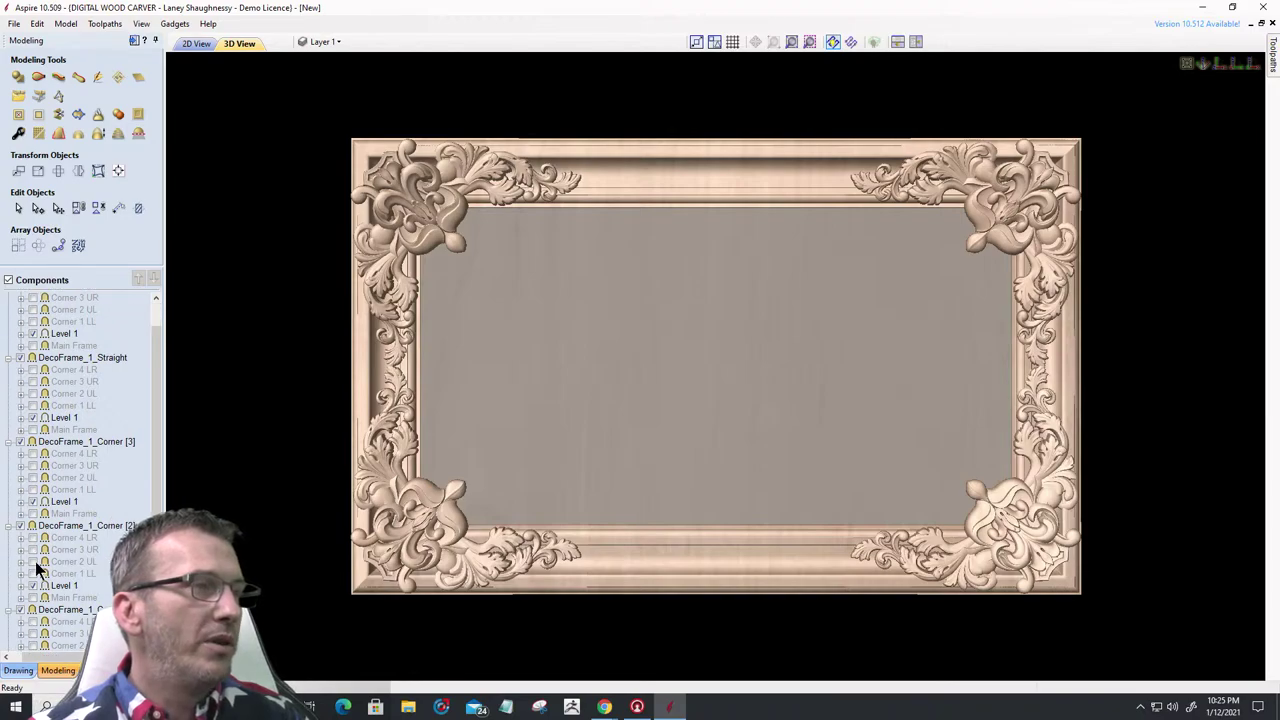
scroll(46, 472, "up", 5)
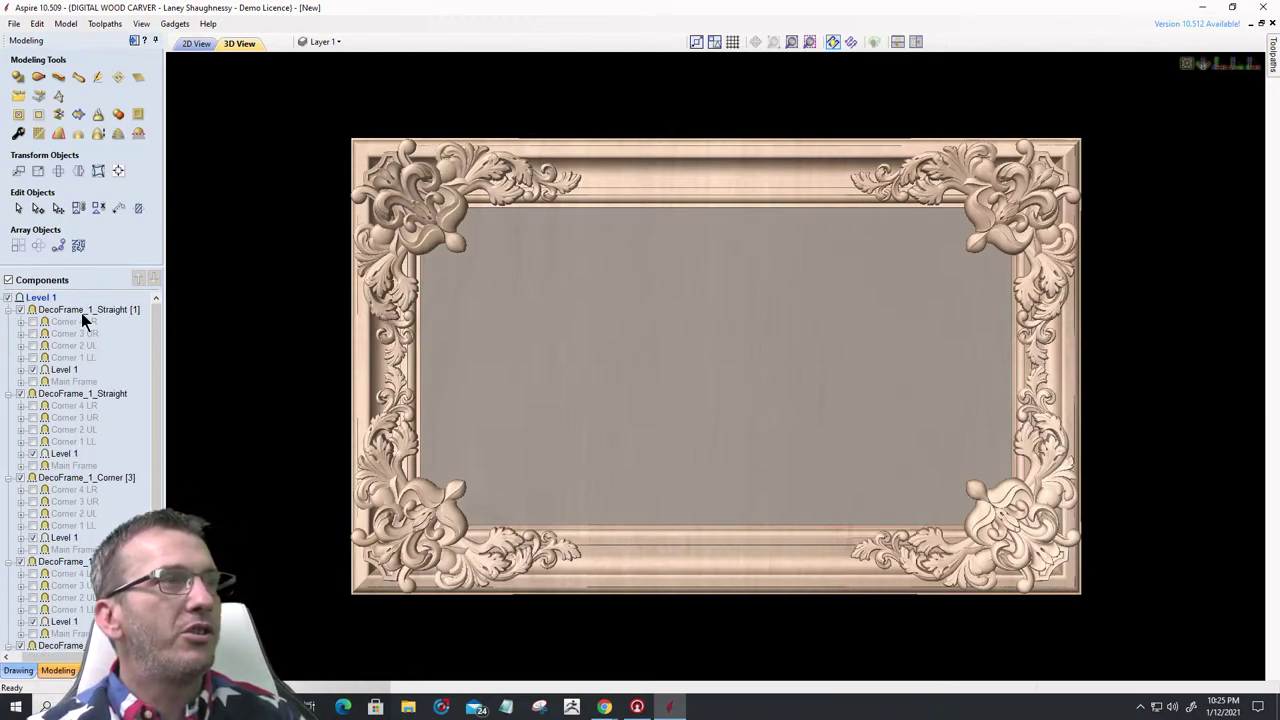
left_click(81, 312)
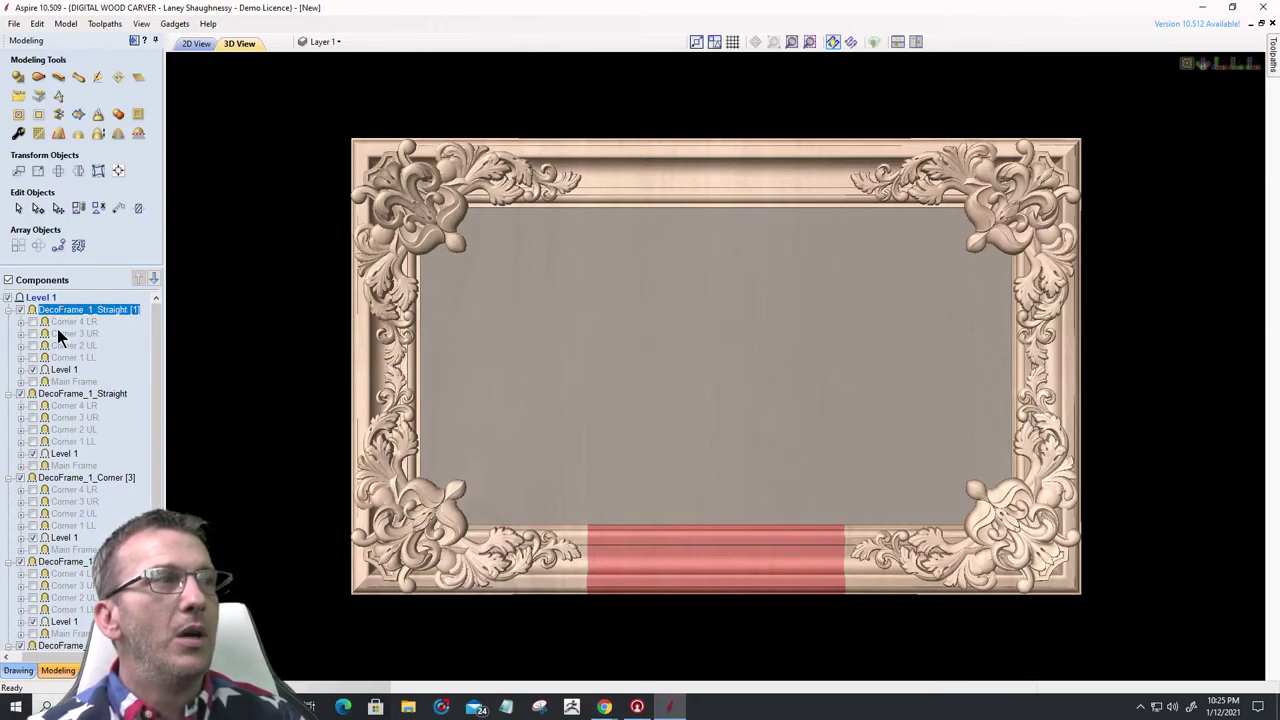
mouse_move(67, 312)
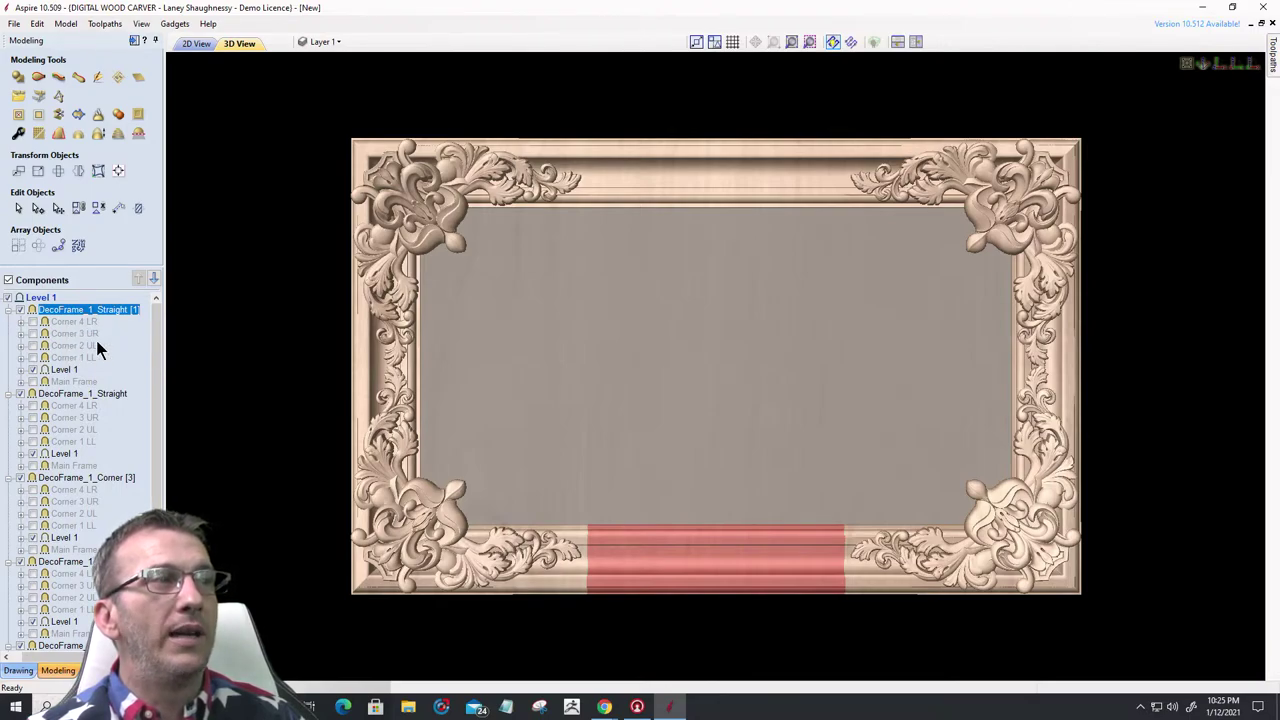
mouse_move(72, 377)
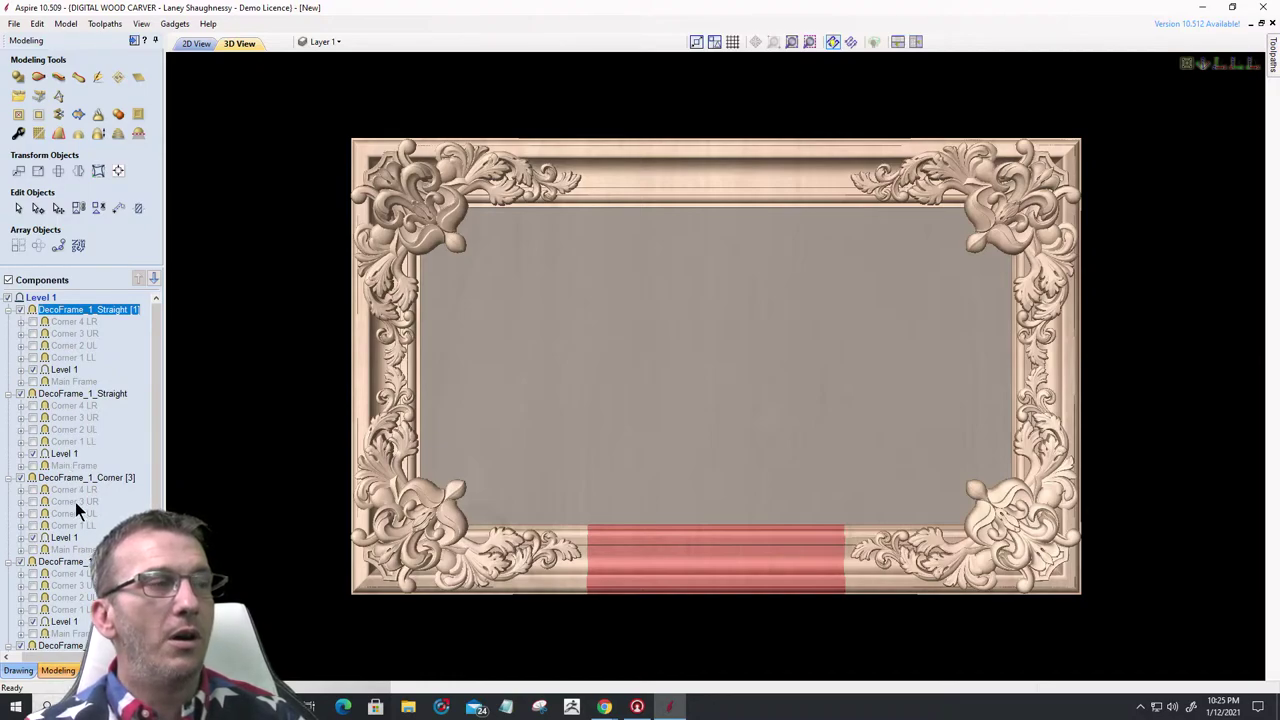
scroll(119, 456, "down", 1)
scroll(119, 468, "down", 5)
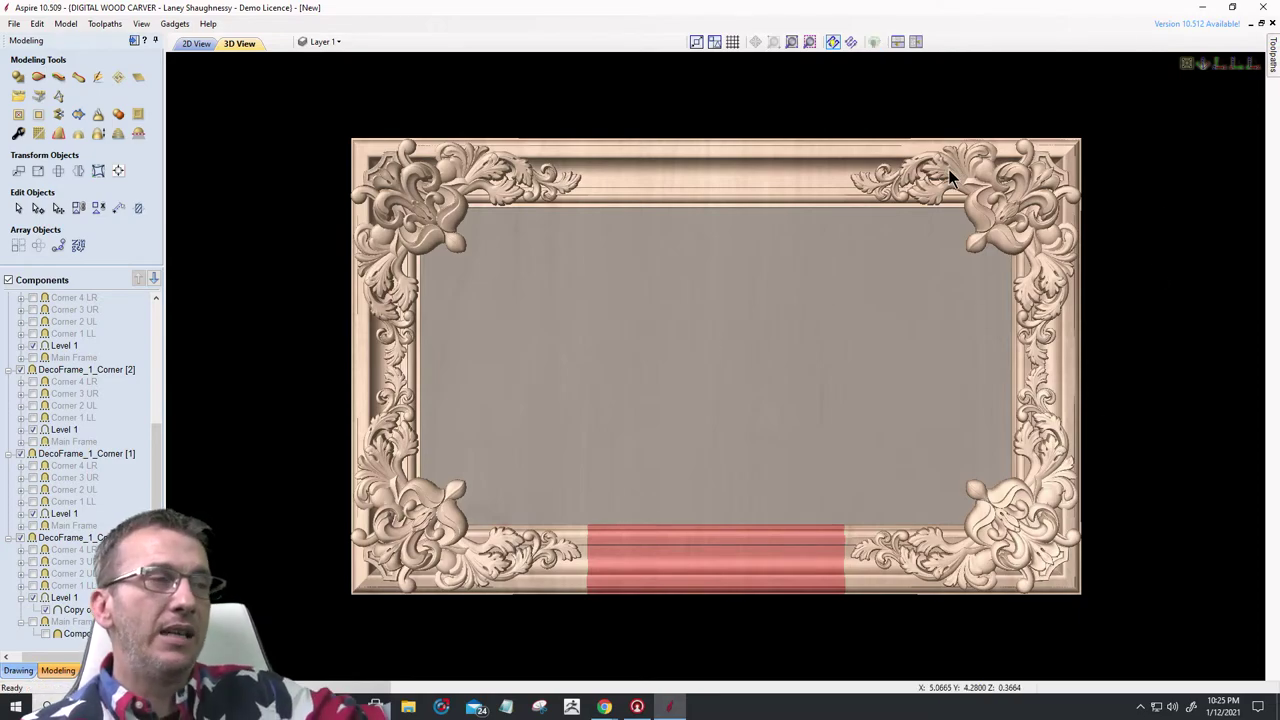
left_click(95, 670)
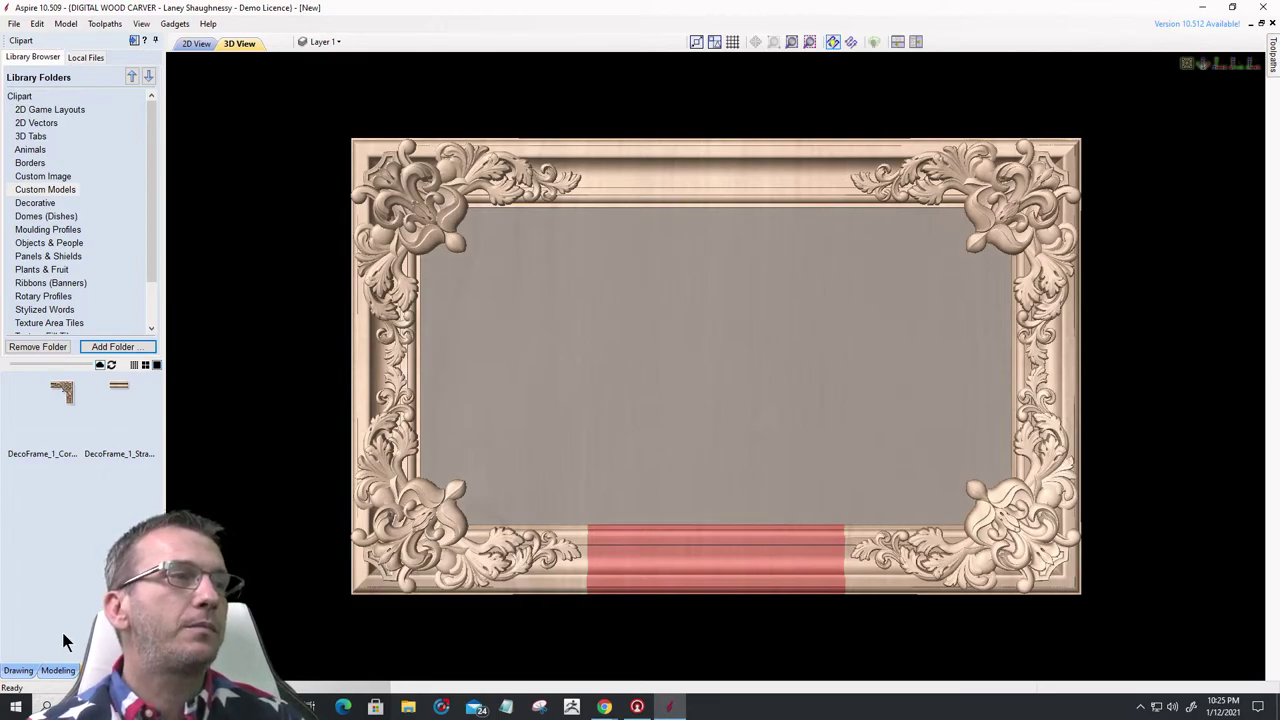
- Switch from the Clipart library back to the Modeling tab
left_click(57, 670)
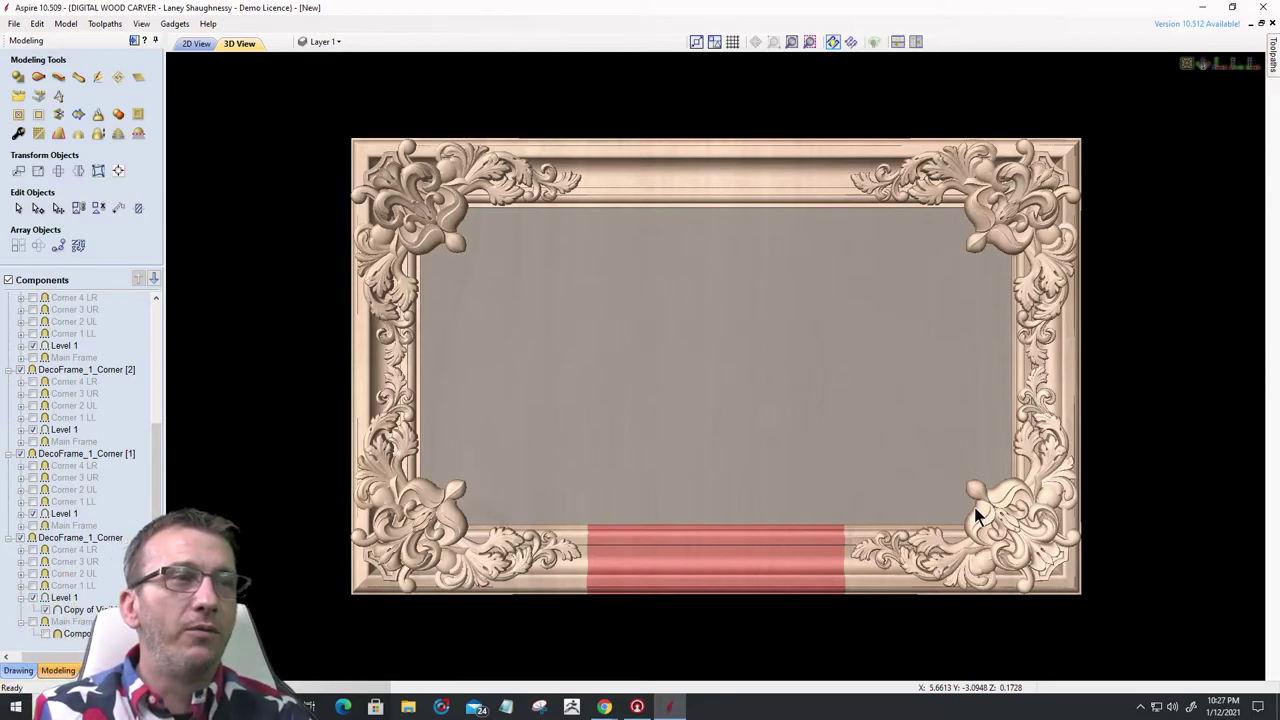
- Orbit the finished frame to a tilted view, then snap back to the top-down view
scroll(117, 319, "up", 3)
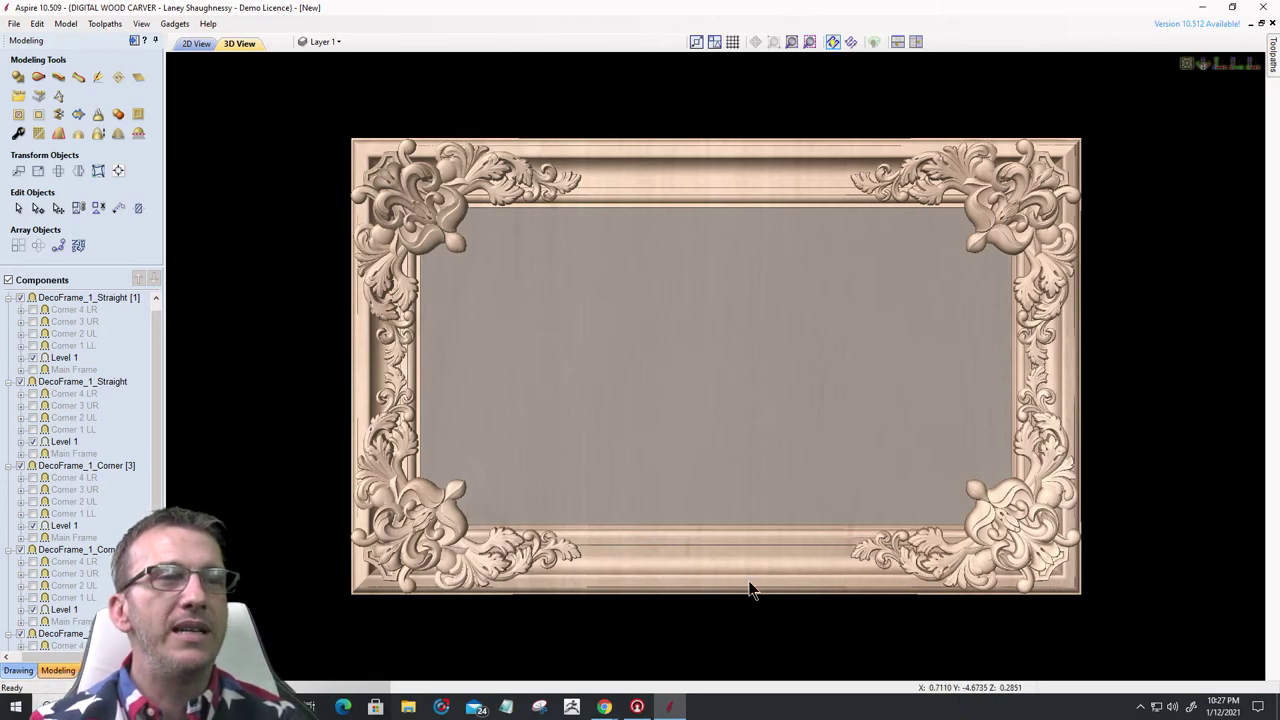
left_click_drag(743, 326, 743, 332)
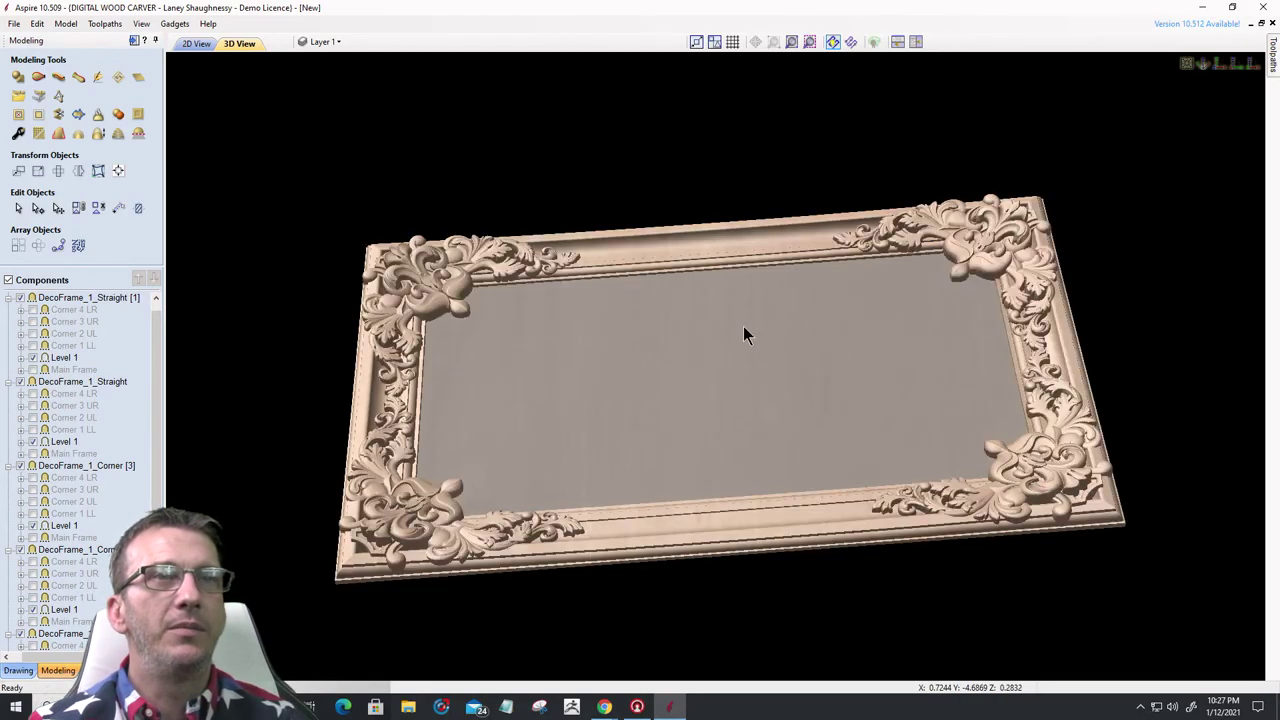
key("1")
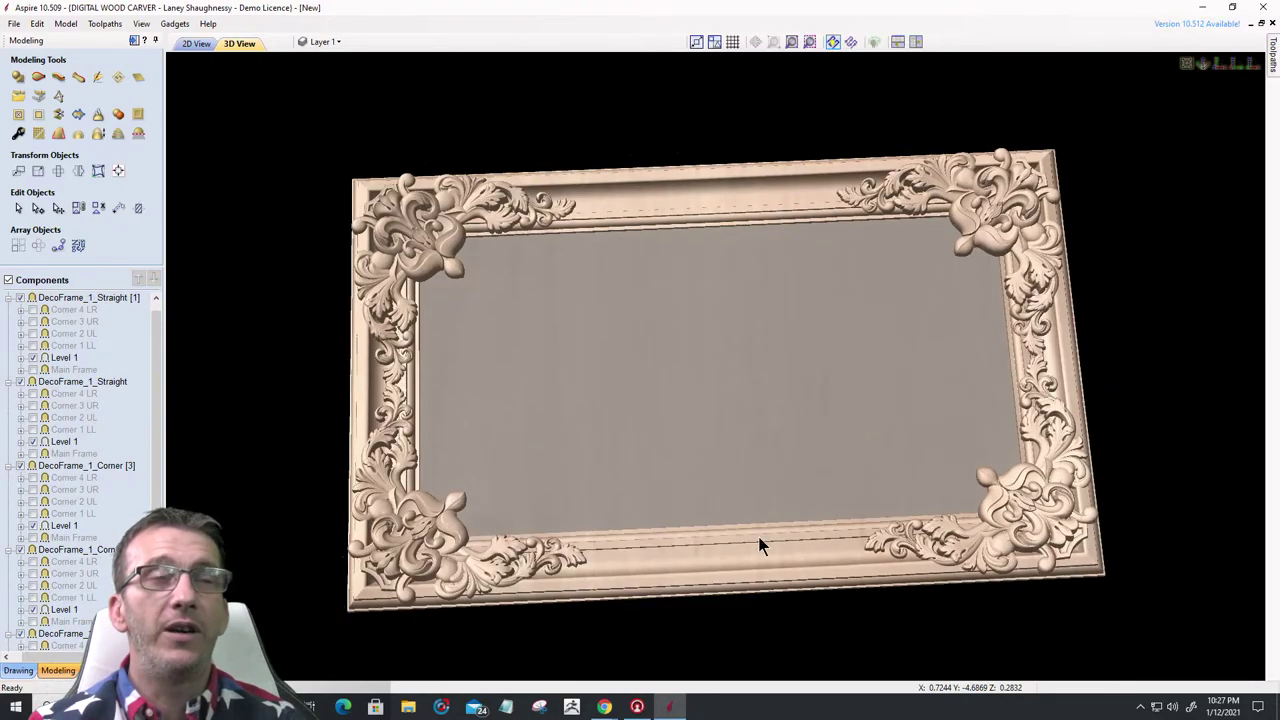
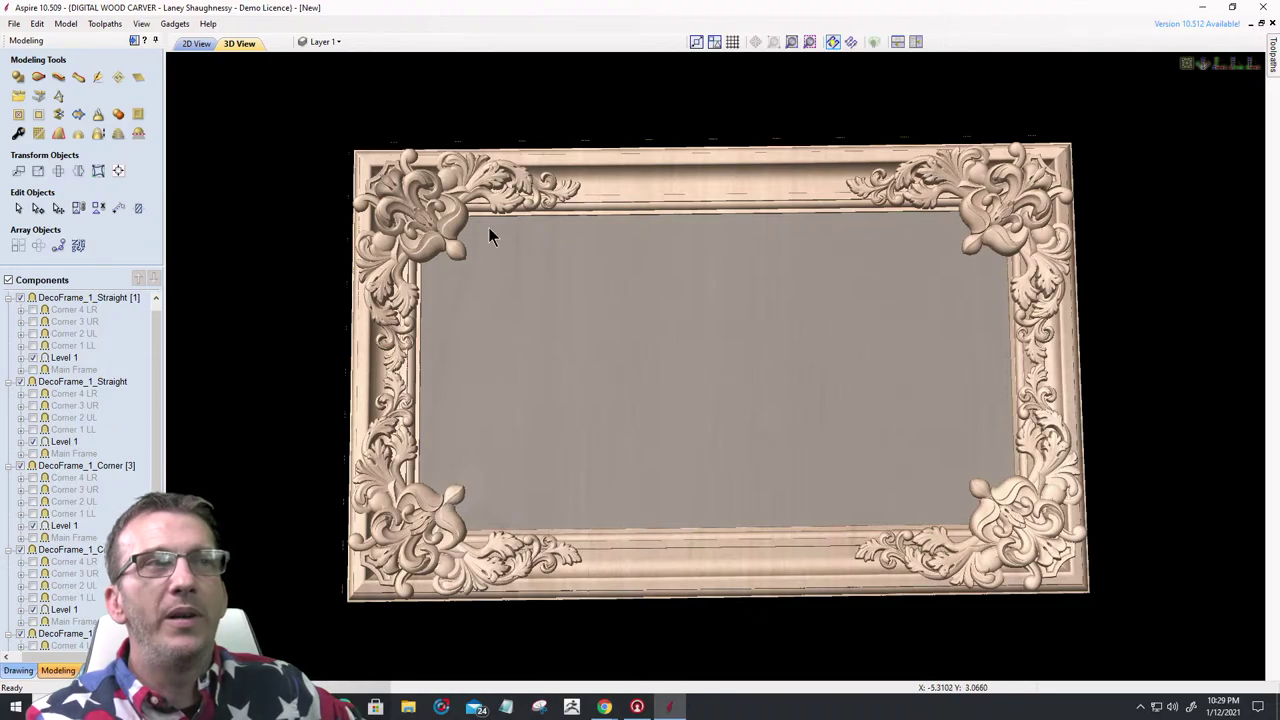
- In the 2D view, select all four corners and both rails, then create a vector boundary around them
left_click(197, 44)
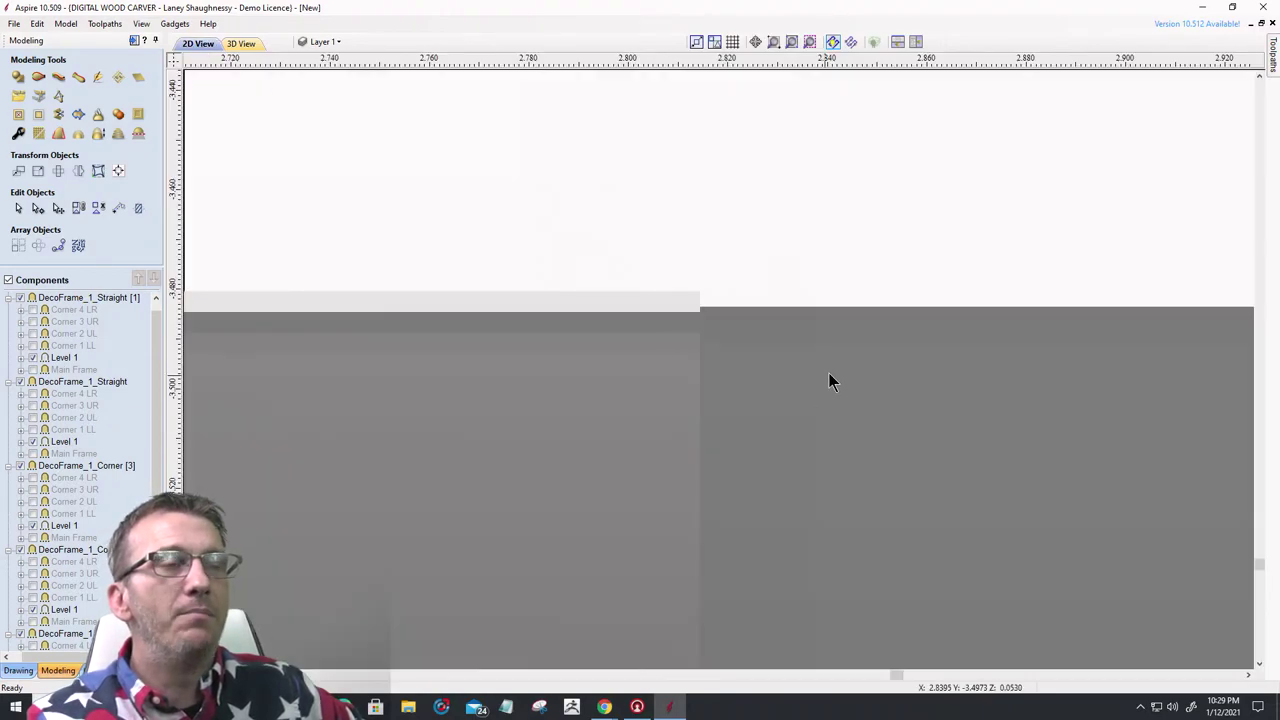
scroll(857, 331, "down", 10)
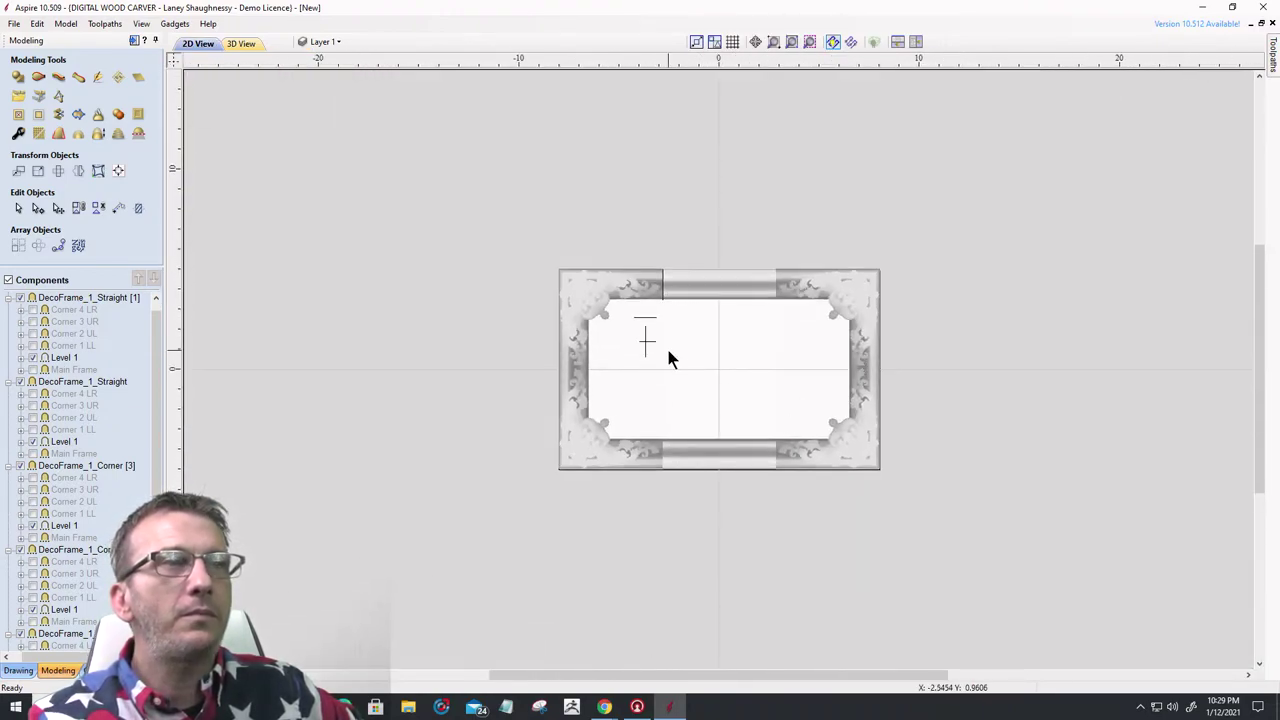
left_click(627, 306)
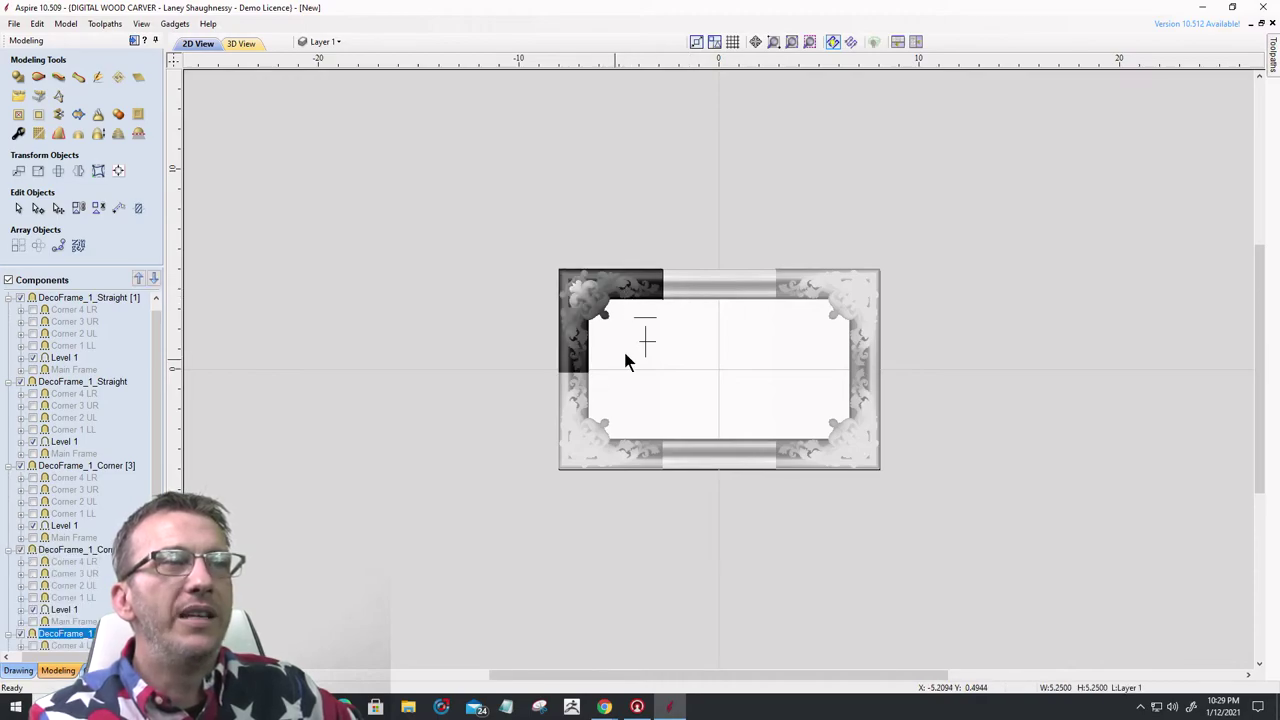
left_click(686, 282, "shift")
left_click(860, 362, "shift")
left_click(873, 407, "shift")
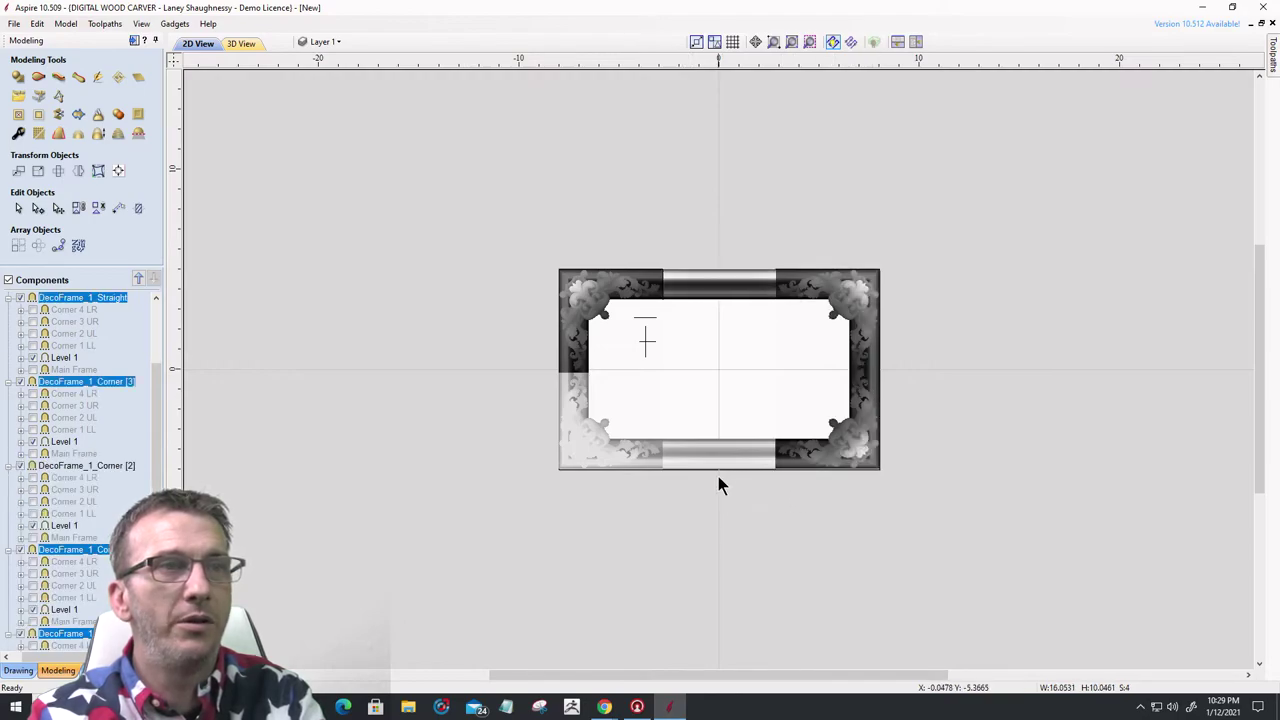
left_click(672, 460, "shift")
left_click(597, 453, "shift")
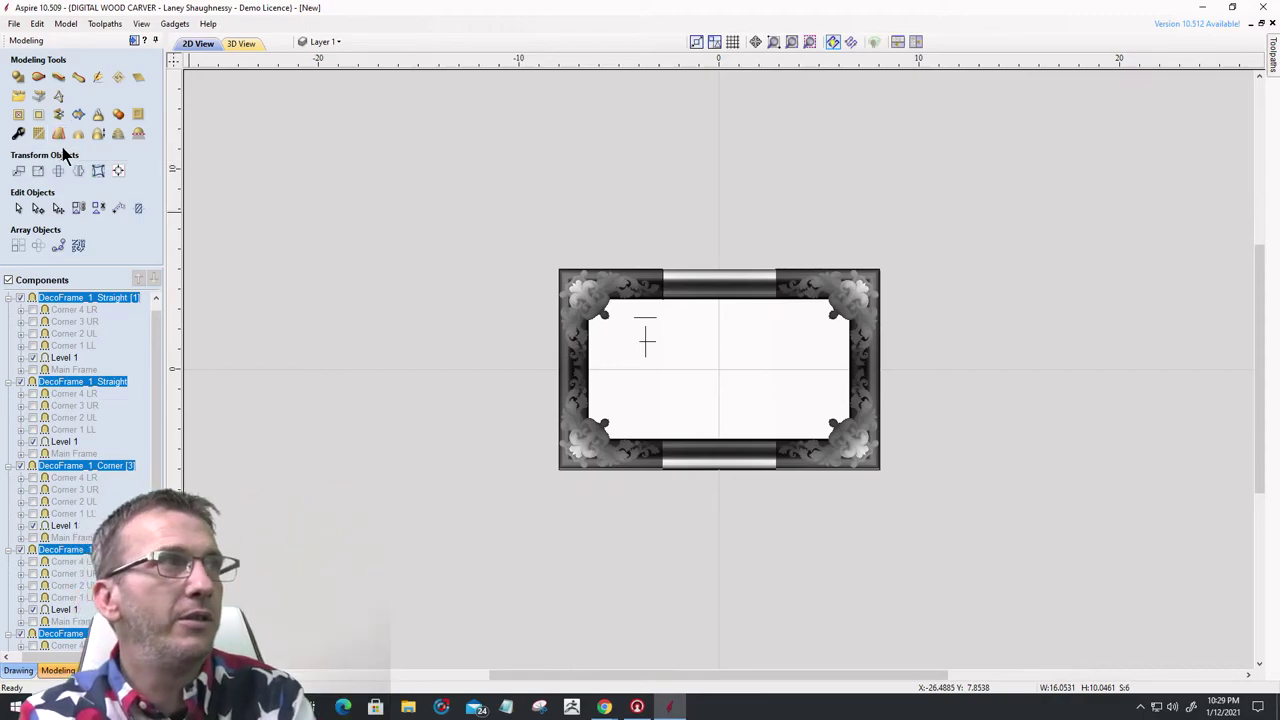
left_click(79, 116)
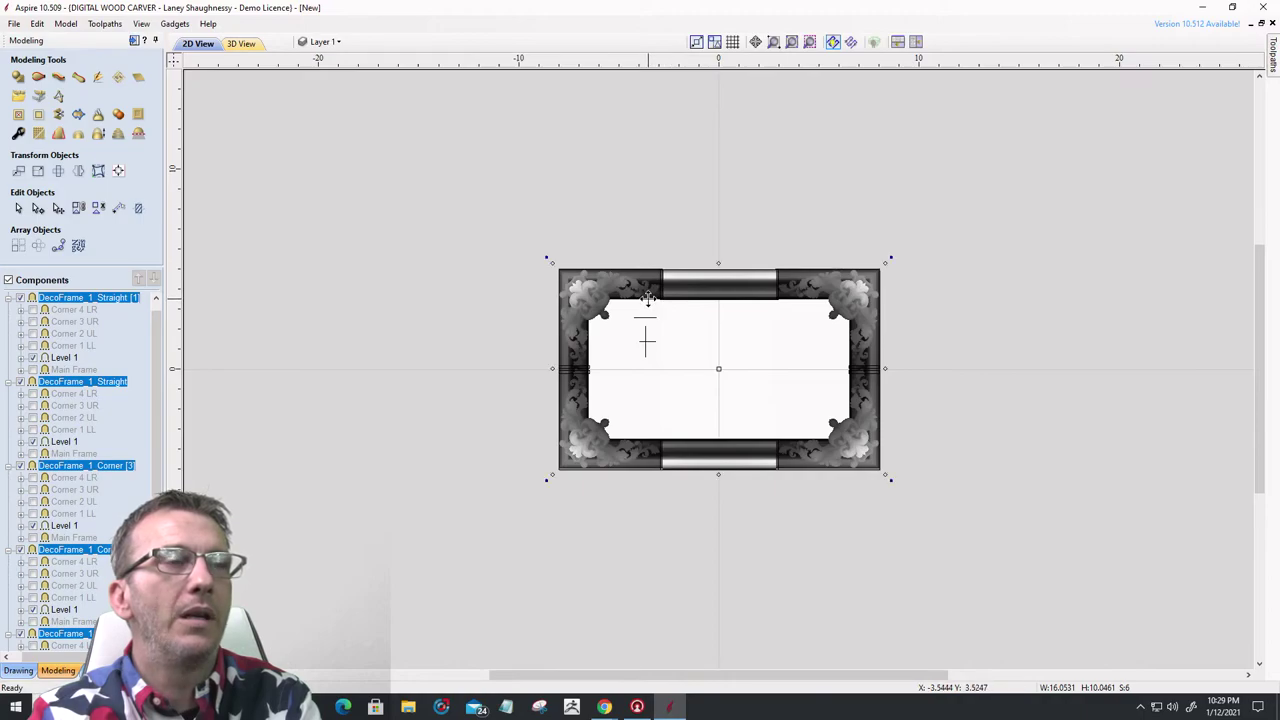
left_click(648, 302)
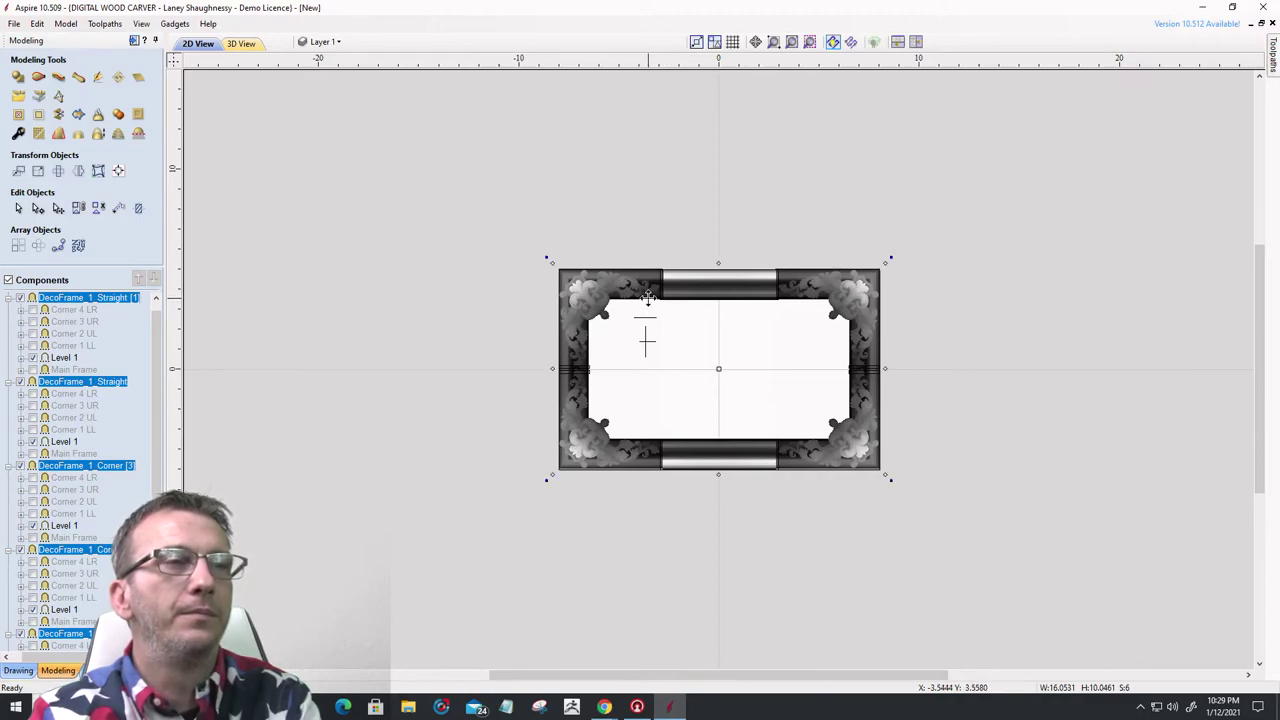
scroll(603, 371, "up", 2)
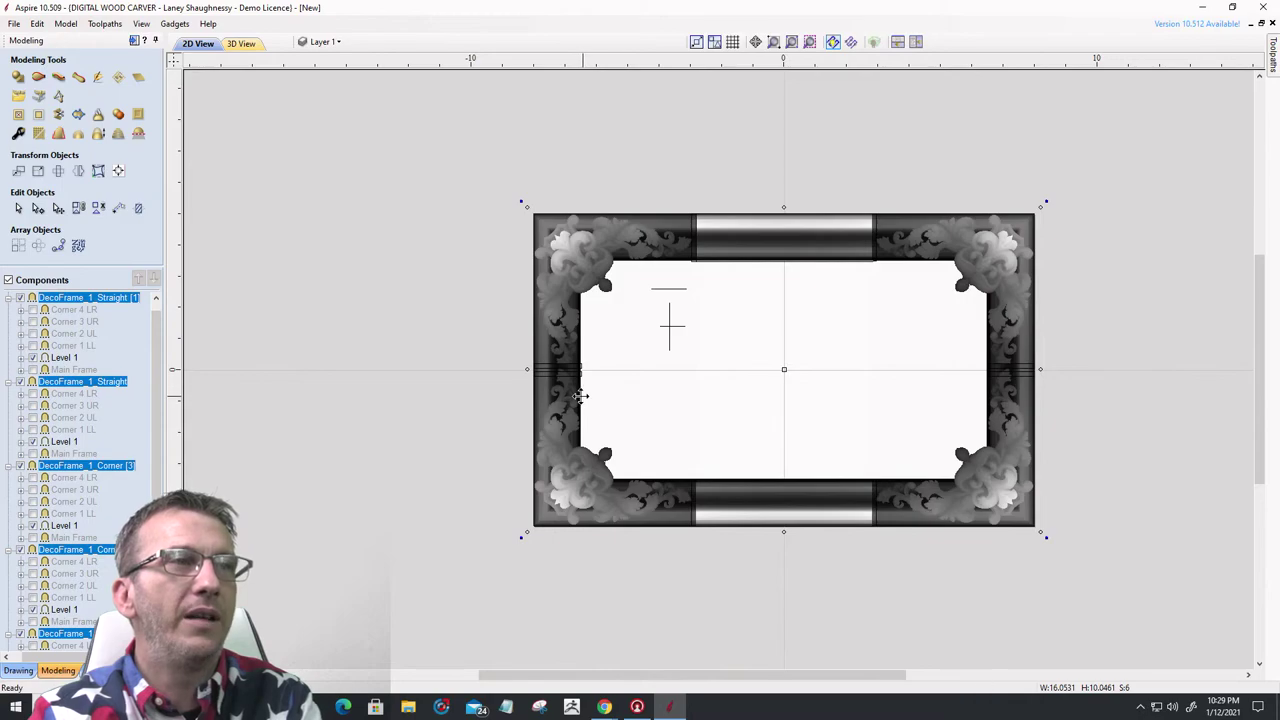
left_click(583, 393)
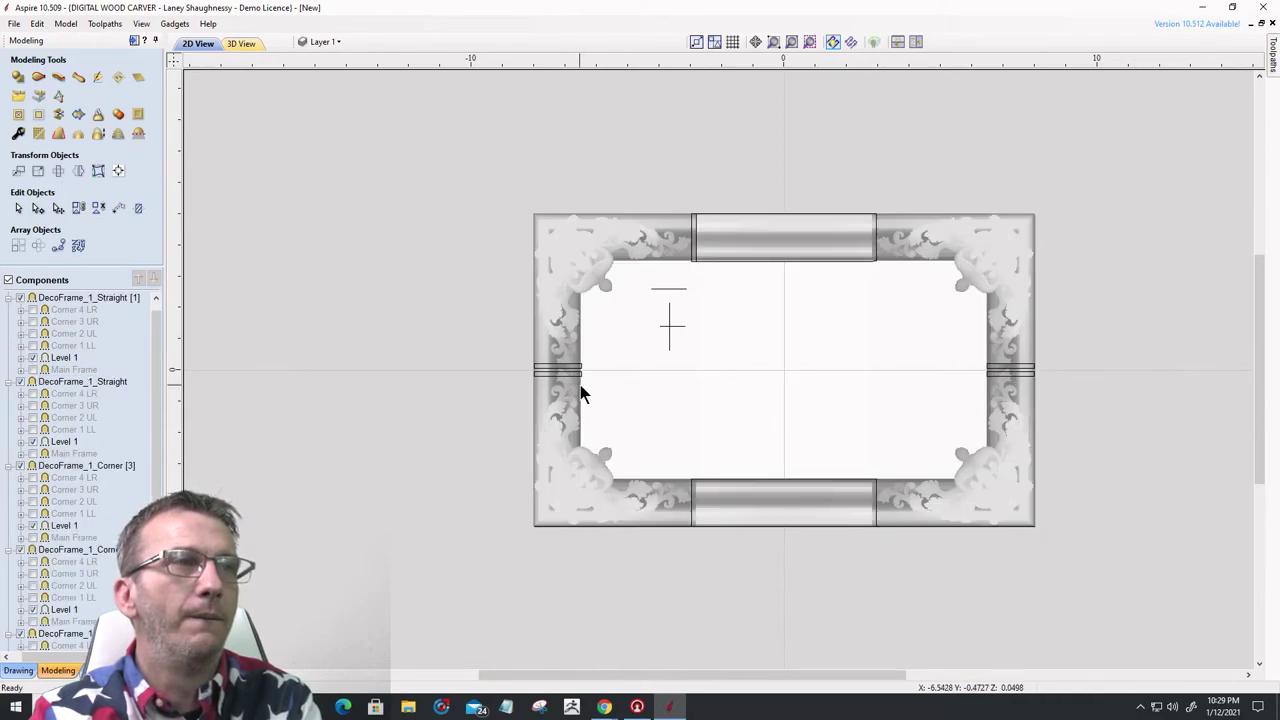
left_click(583, 393)
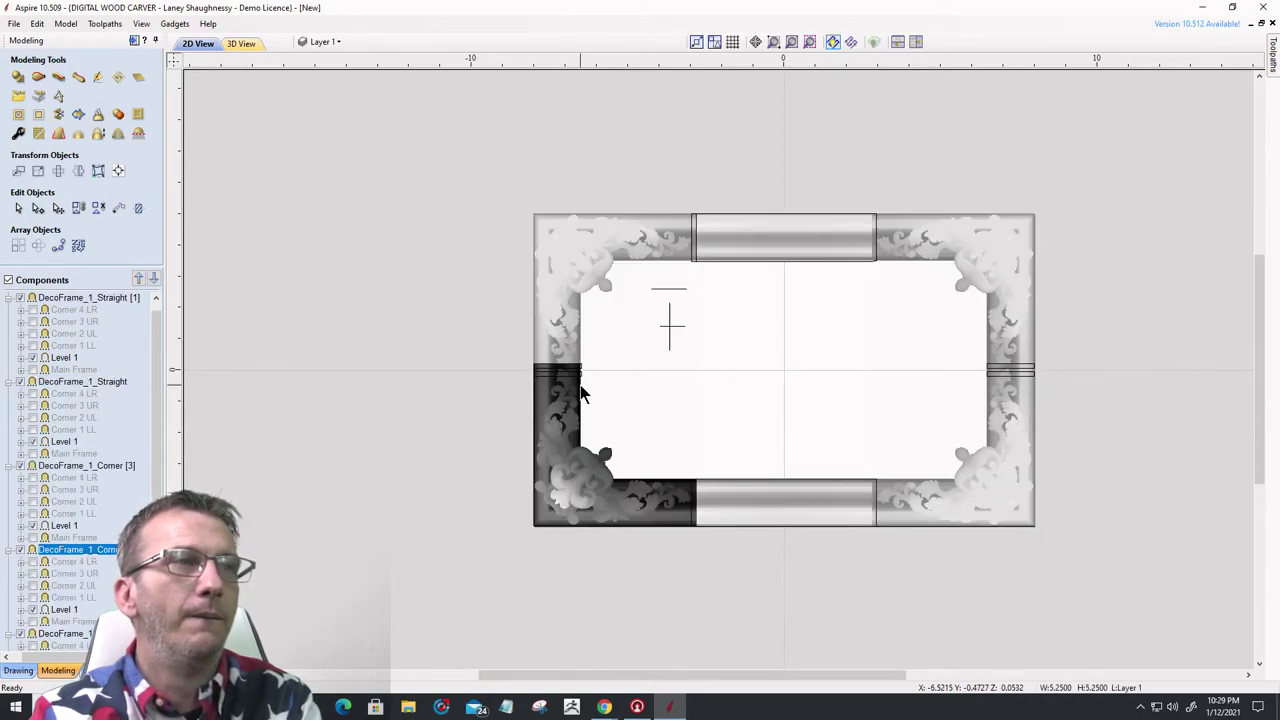
left_click(811, 484)
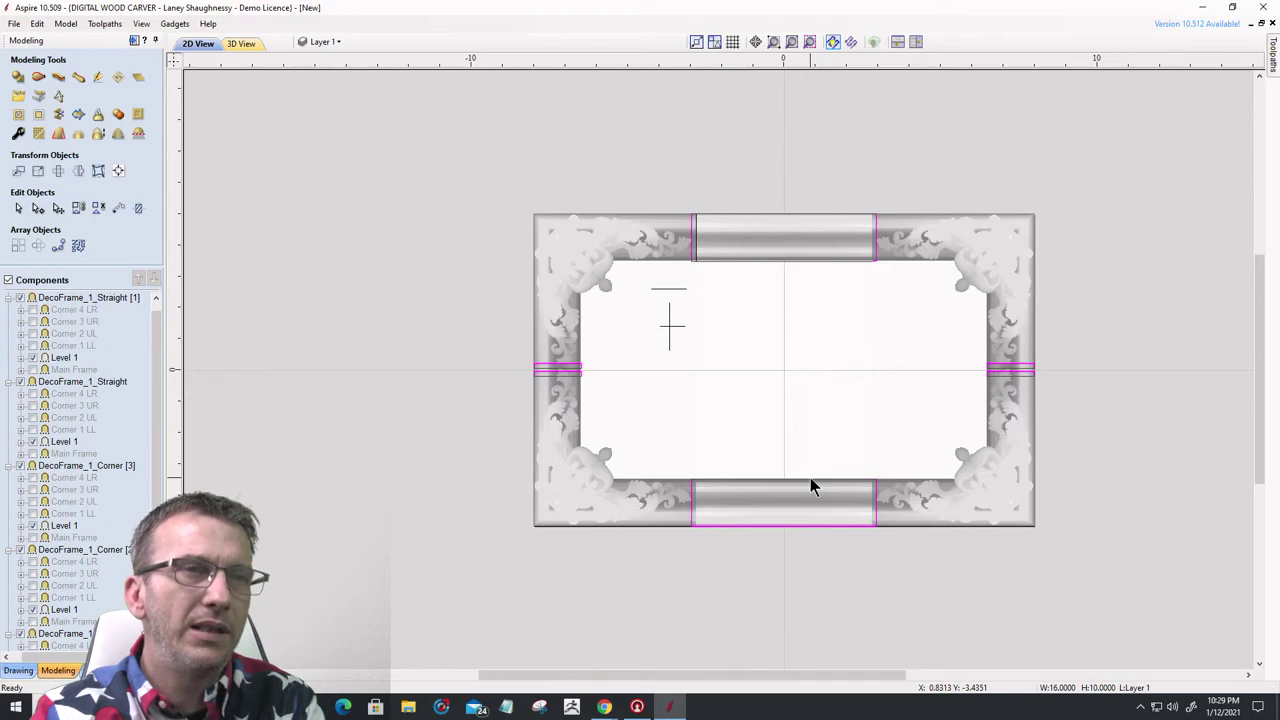
scroll(811, 484, "up", 1)
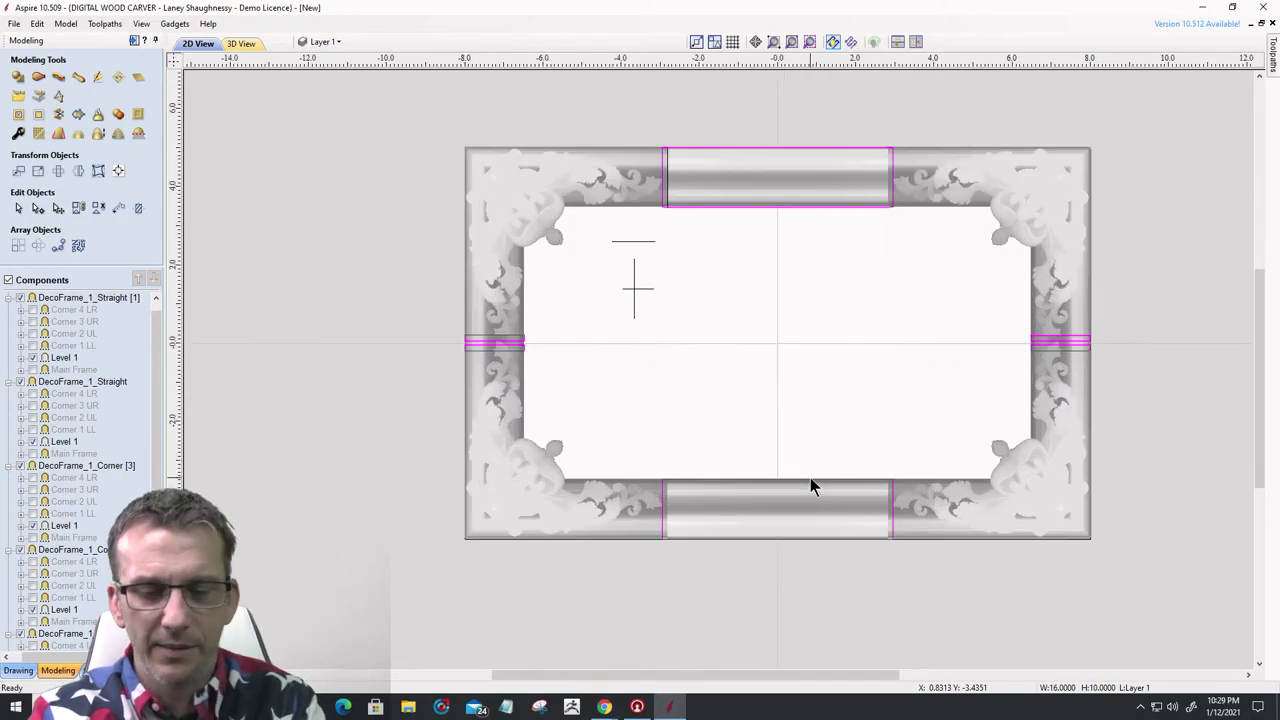
left_click(810, 478)
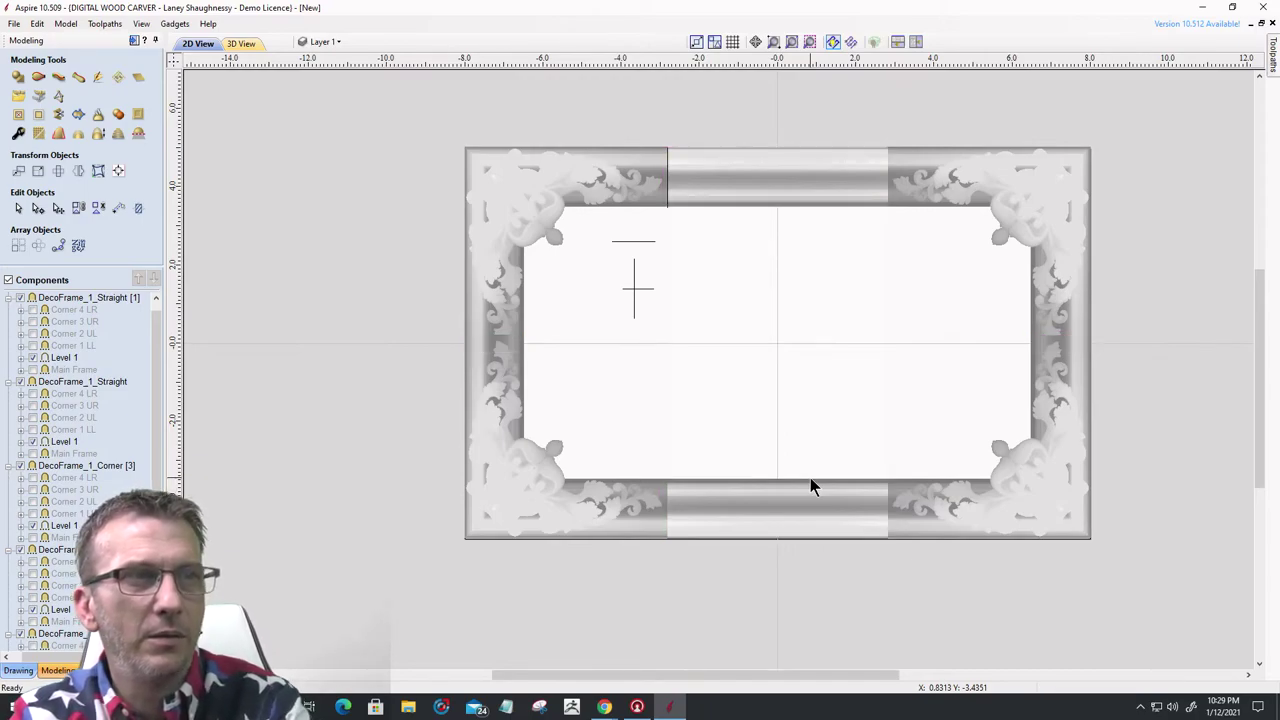
- Select both straight rails and all four corners and generate a vector boundary around them
left_click(784, 503)
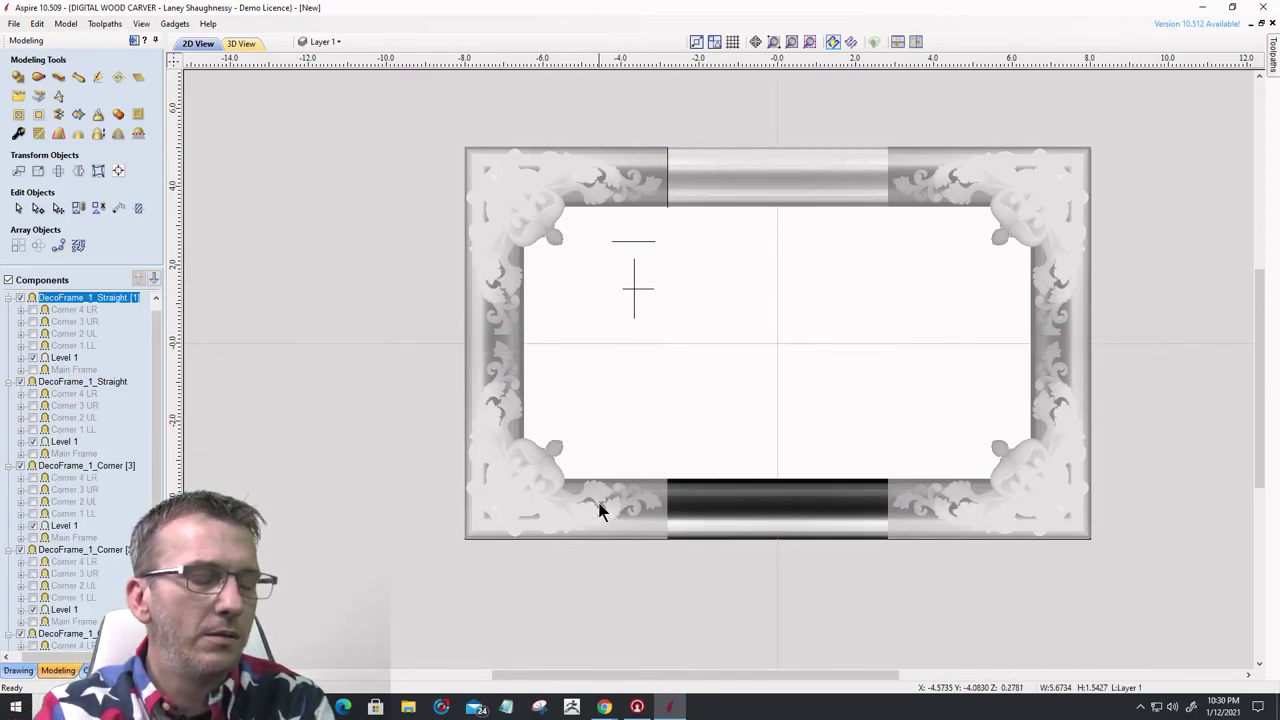
left_click(599, 506, "shift")
left_click(474, 239, "shift")
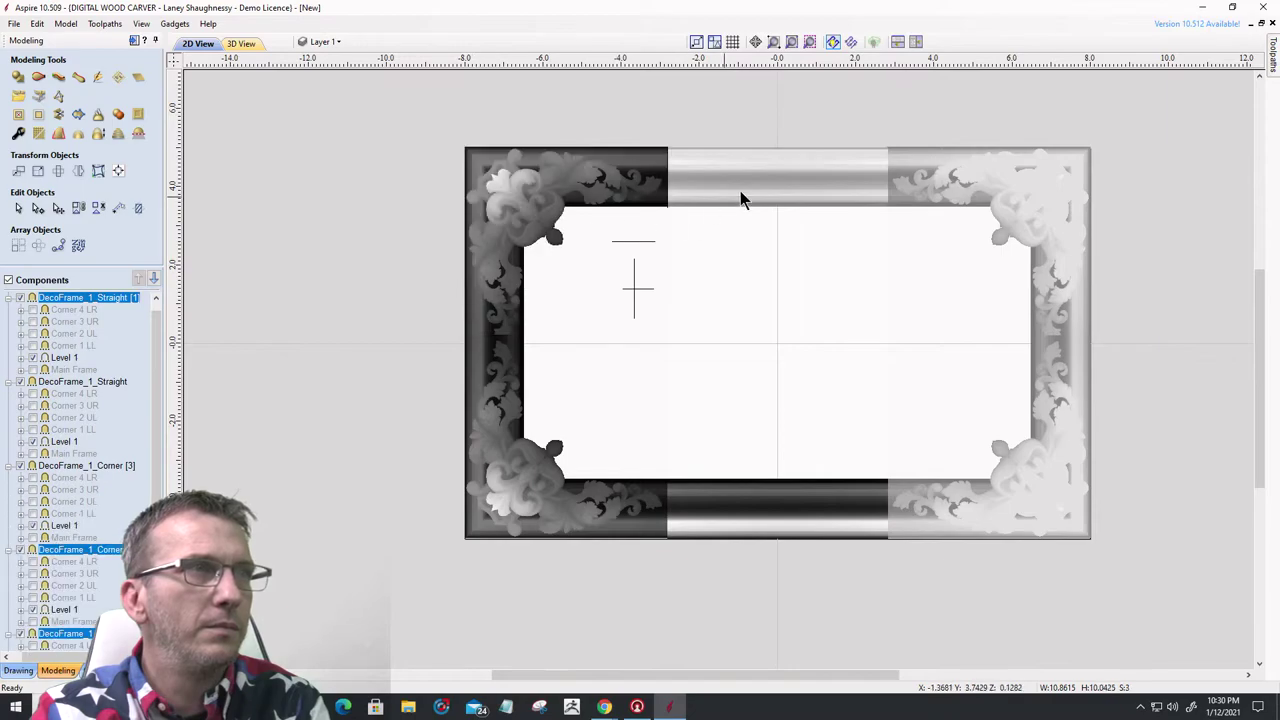
left_click(790, 183, "shift")
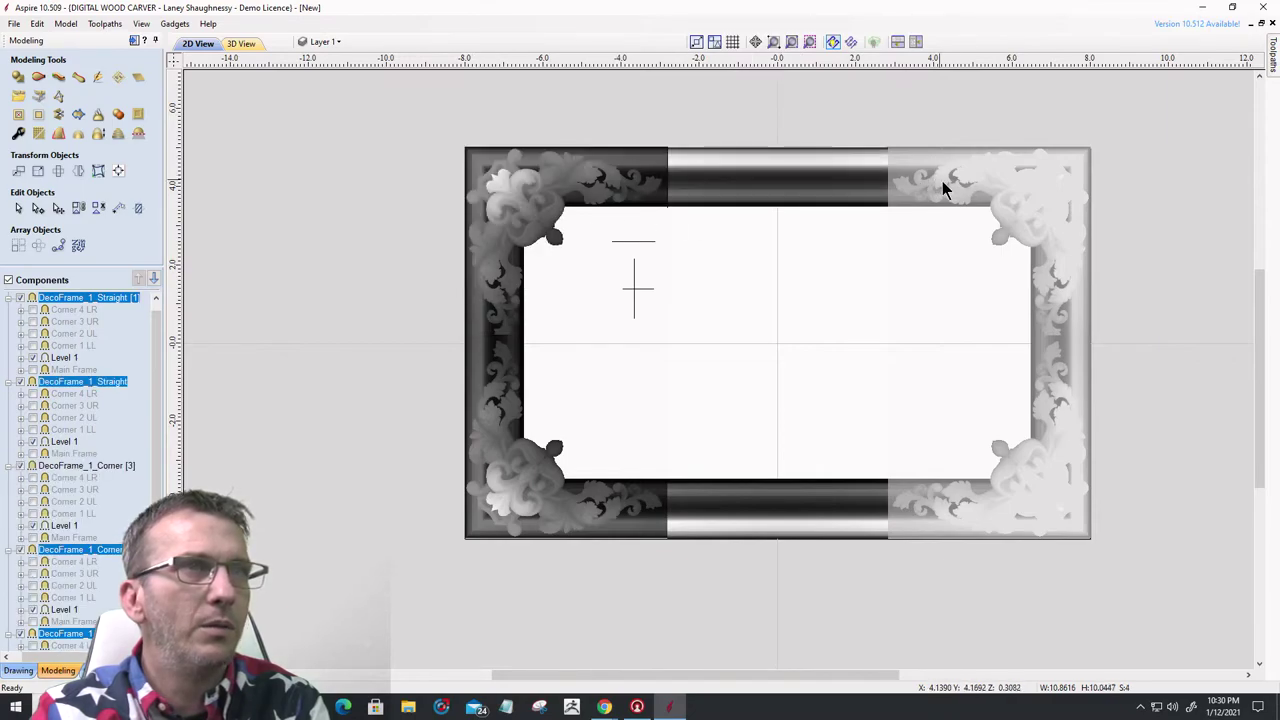
left_click(1007, 243, "shift")
left_click(1030, 470, "shift")
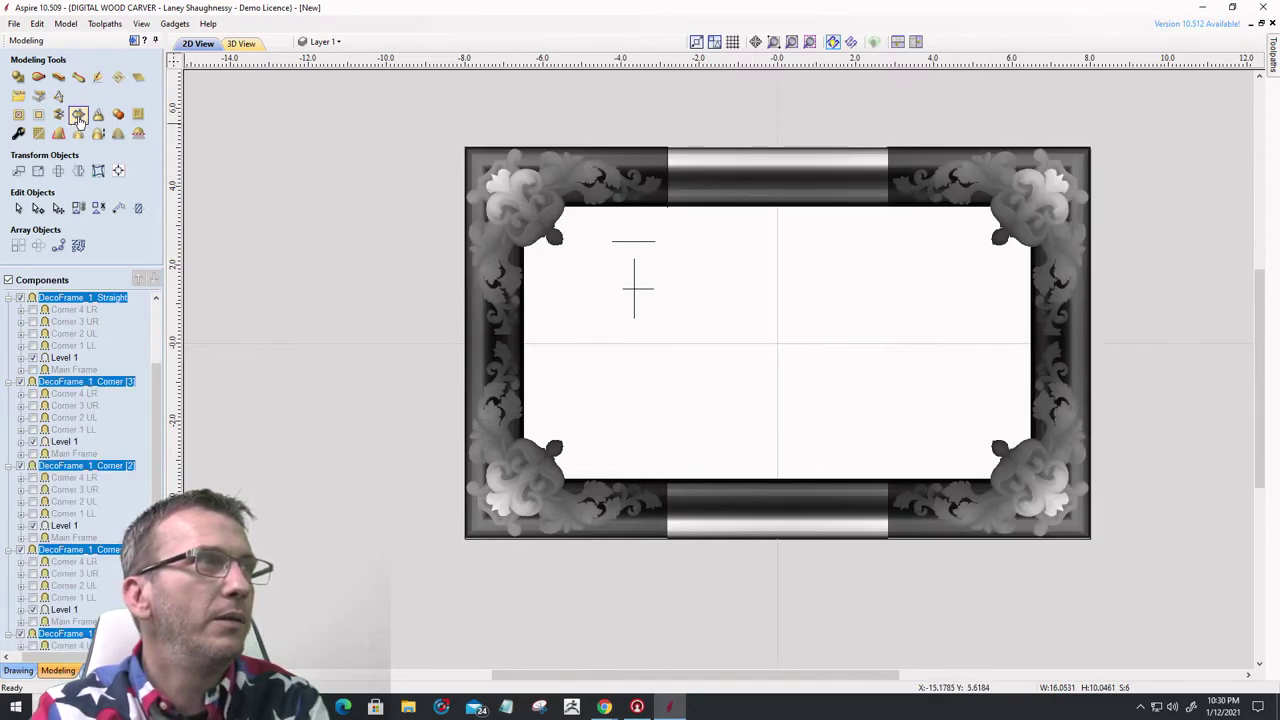
left_click(79, 117)
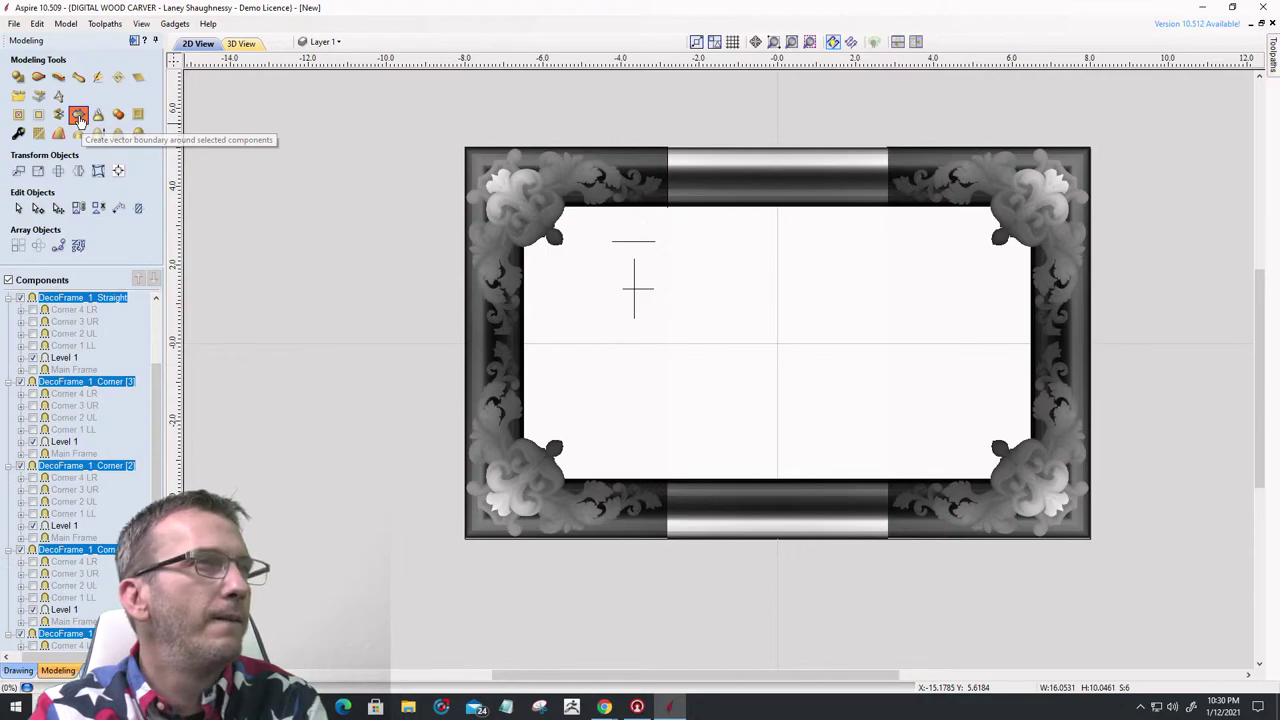
- Select the 16 by 10 boundary, then zoom to check its left edge
left_click(531, 243)
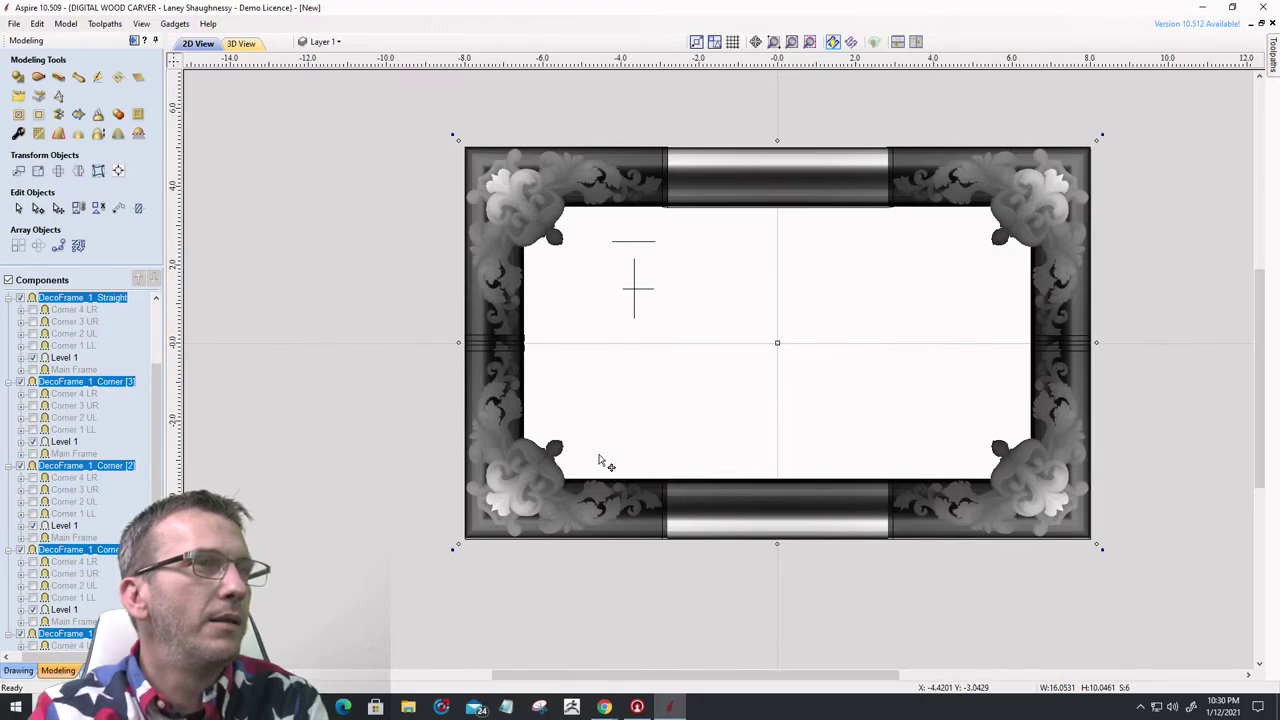
left_click(548, 352)
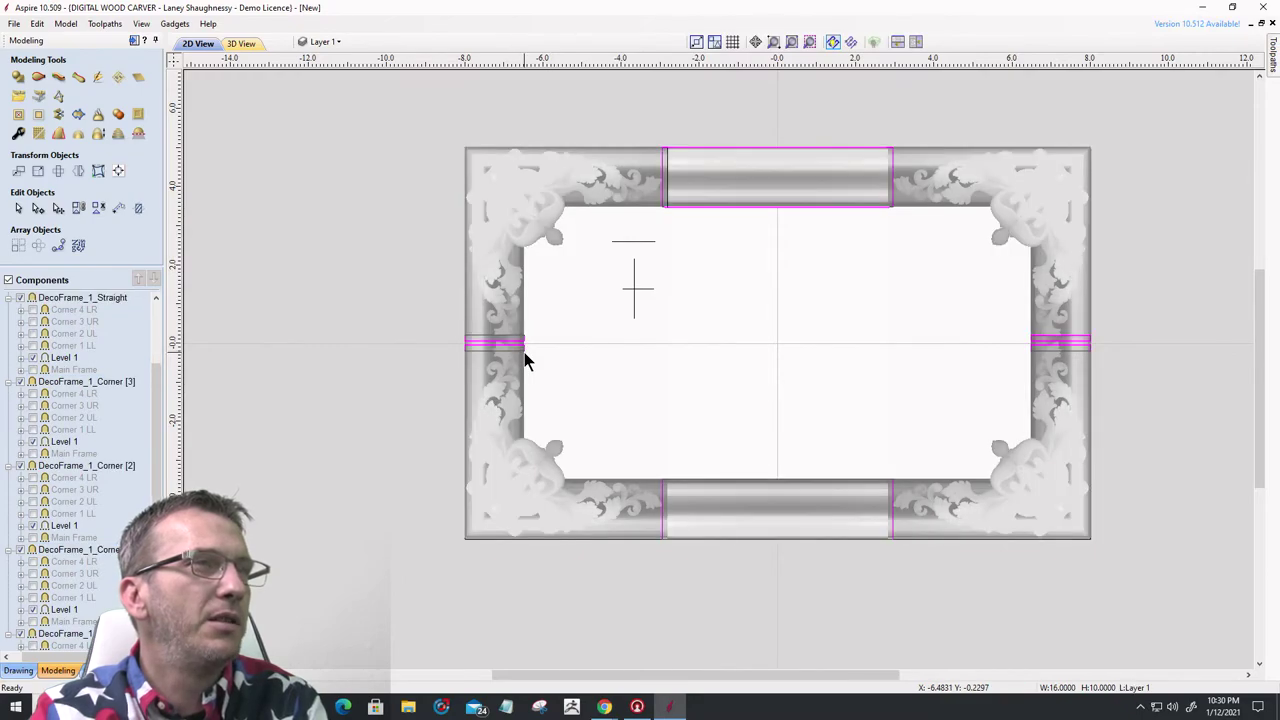
scroll(468, 340, "up", 5)
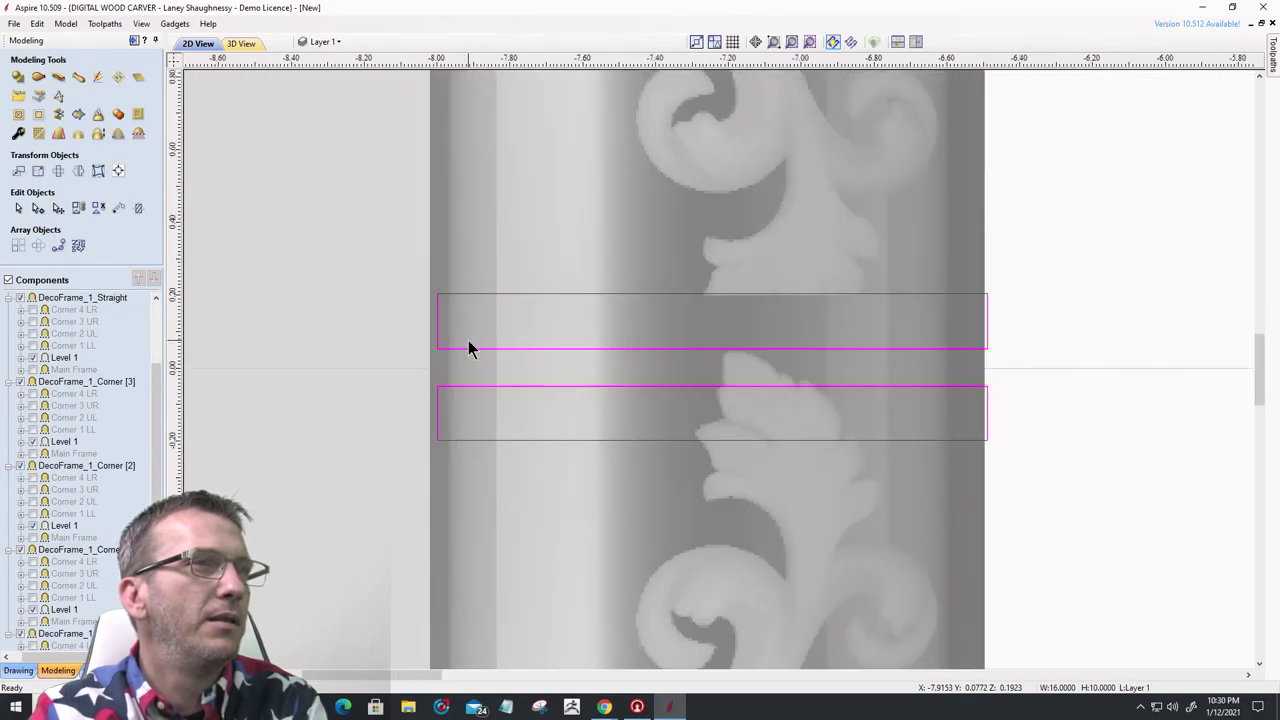
scroll(468, 340, "down", 5)
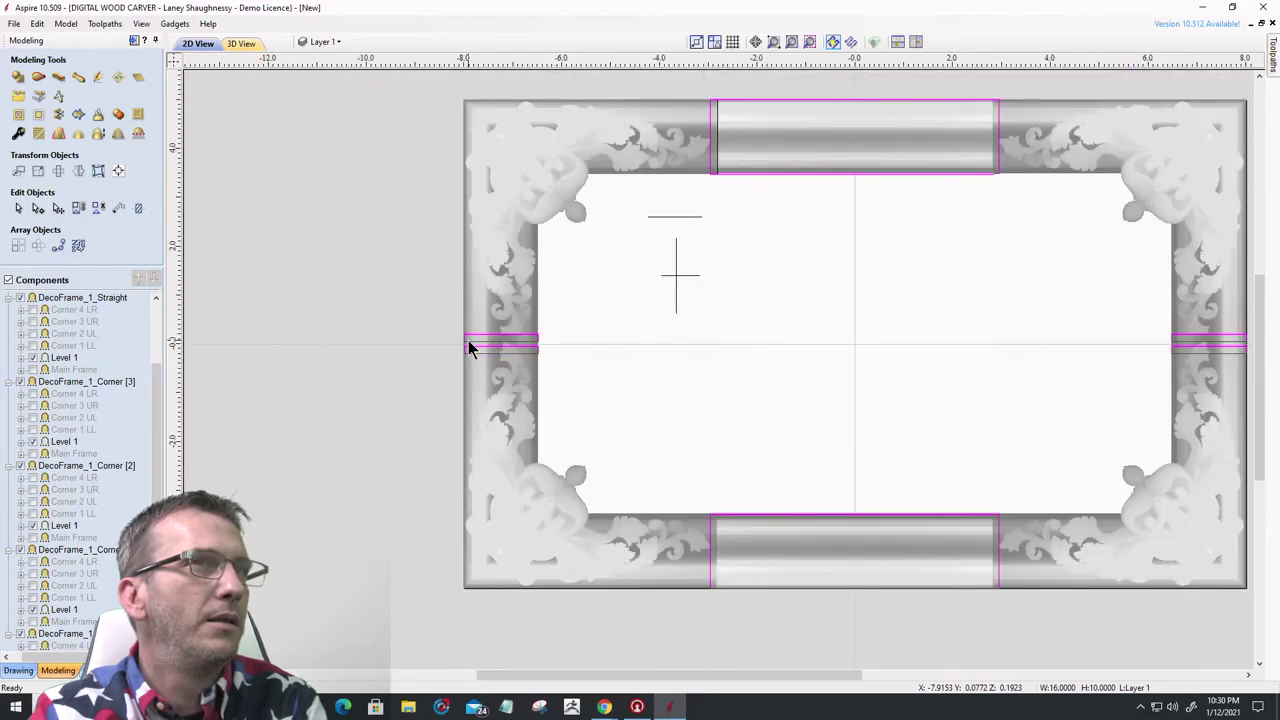
- Create a vector boundary around the upper-left corner piece and reselect that corner
left_click(518, 252)
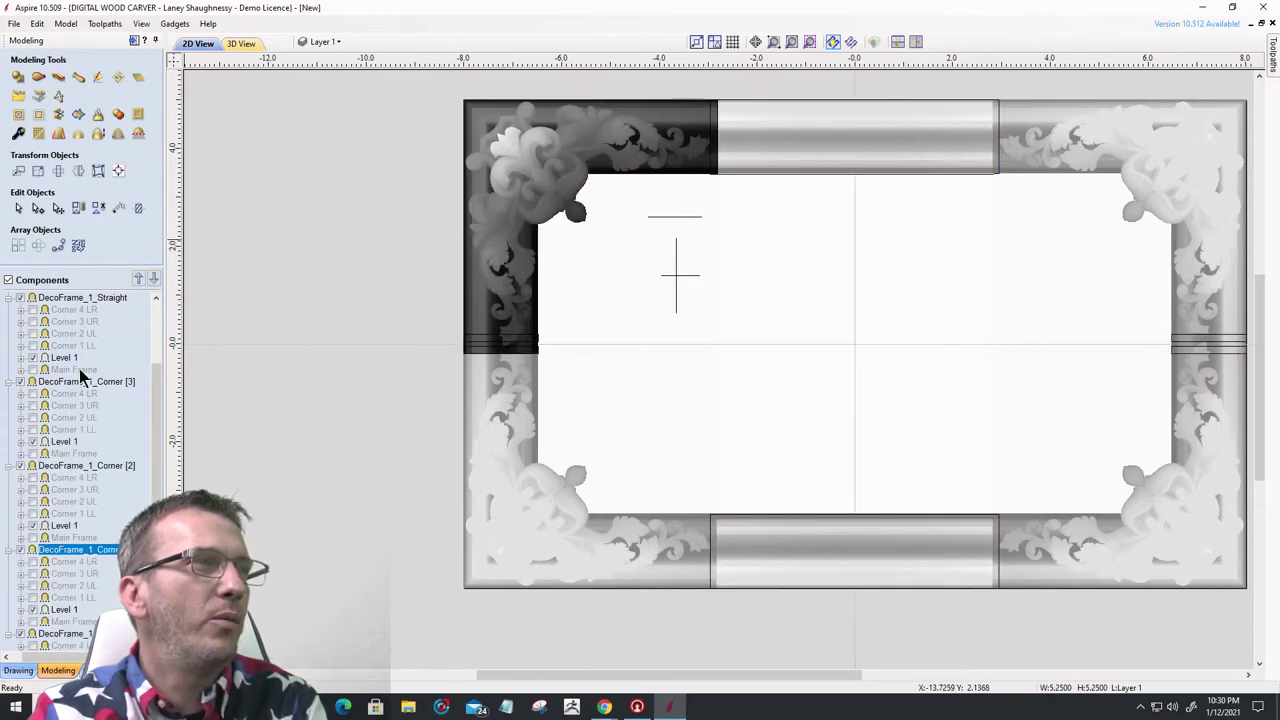
left_click(78, 116)
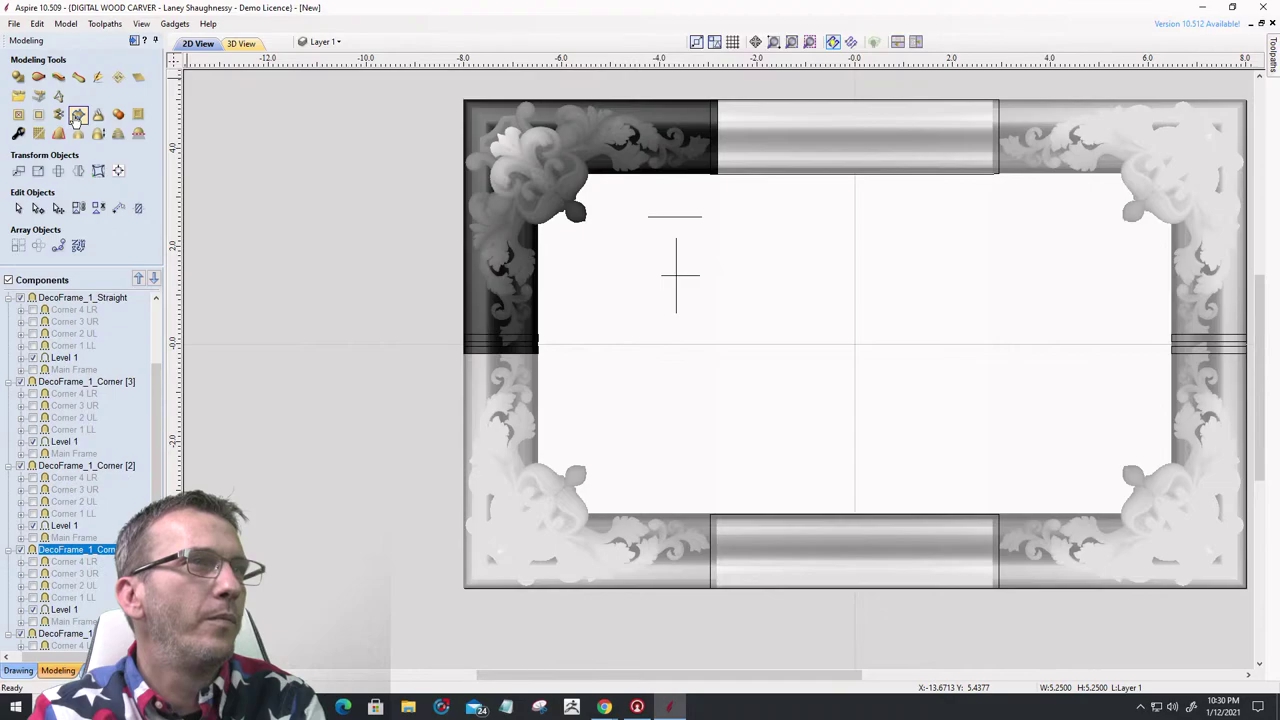
left_click(540, 250)
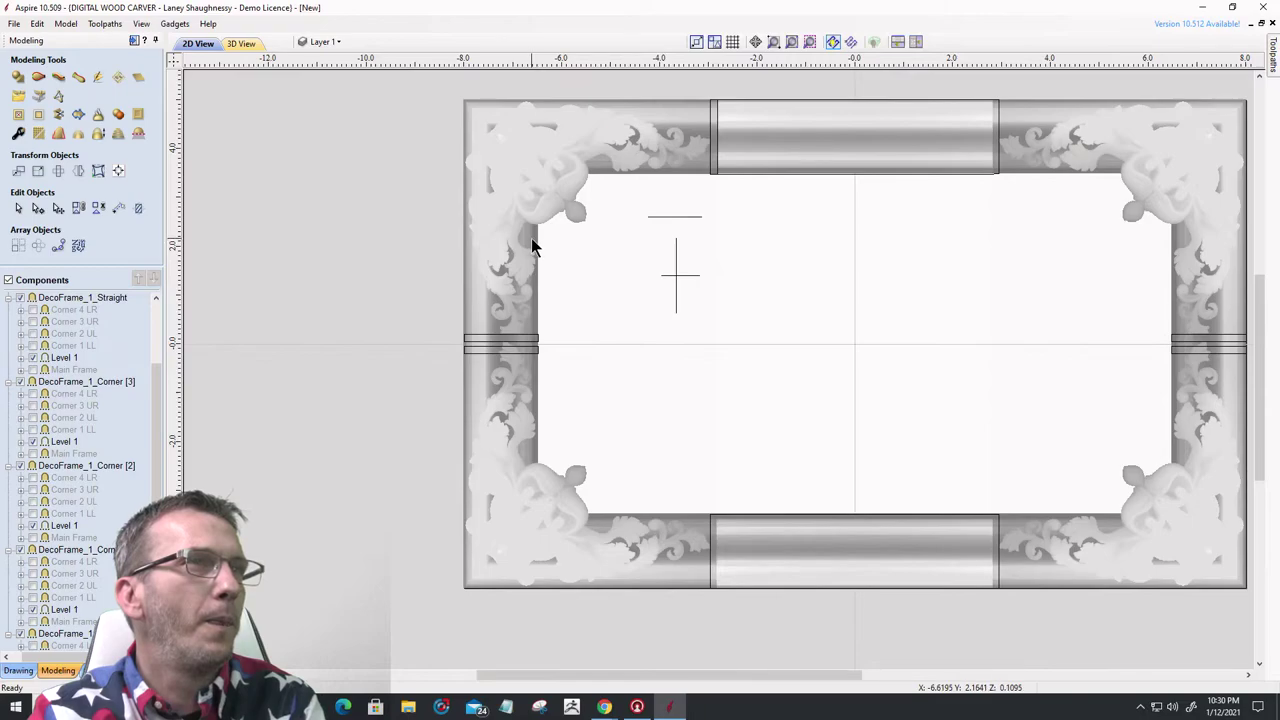
left_click(536, 248)
left_click(537, 240)
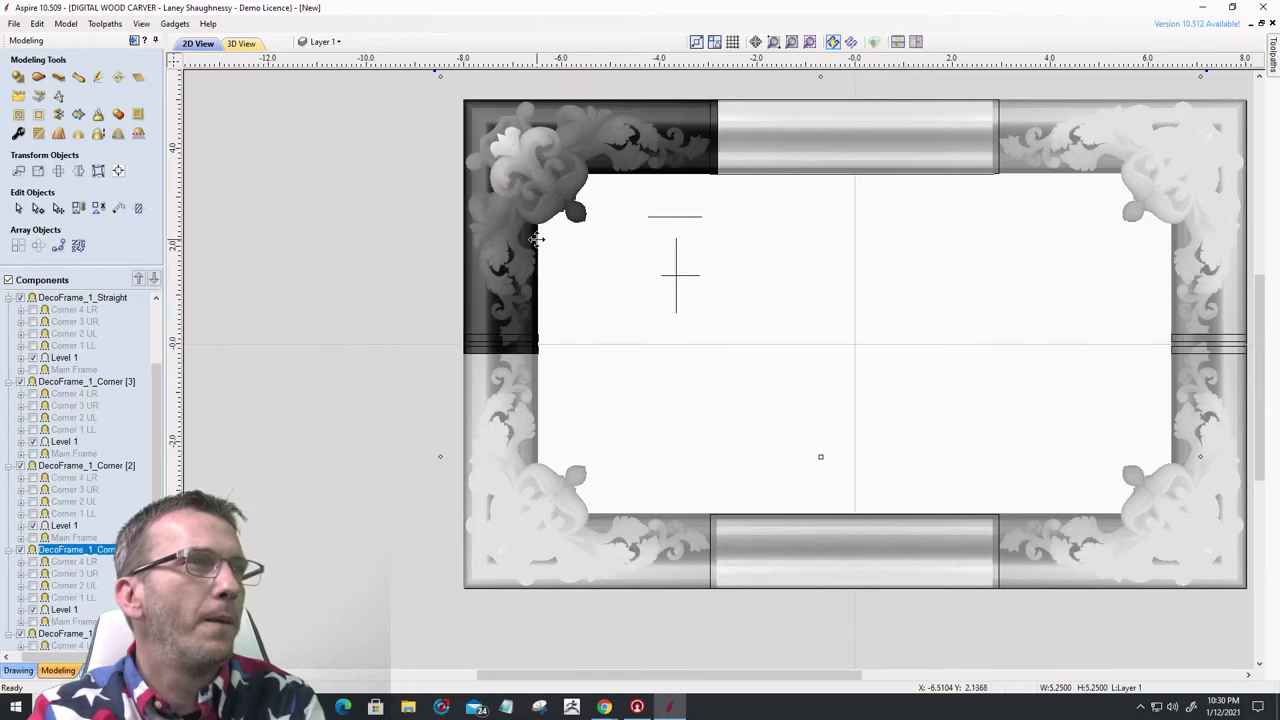
- Zoom in on the corner, then view the carved frame rendered in 3D
scroll(540, 236, "up", 6)
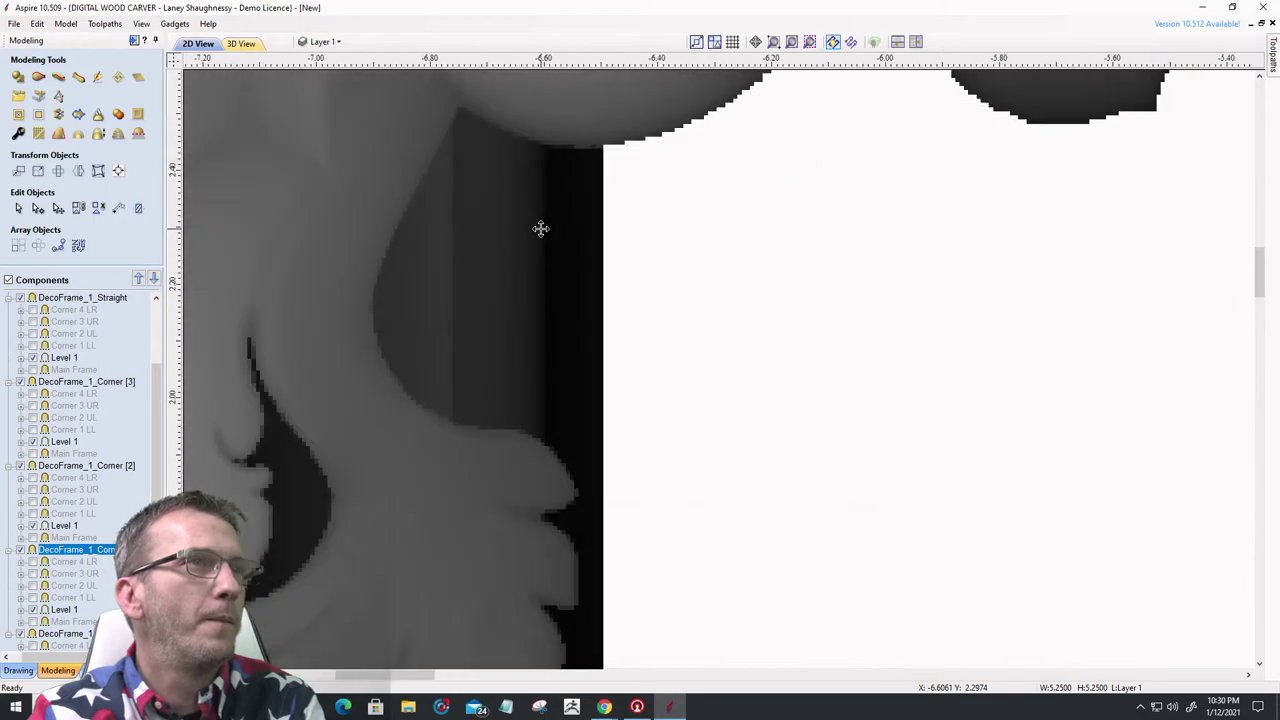
scroll(544, 231, "down", 8)
scroll(466, 100, "up", 3)
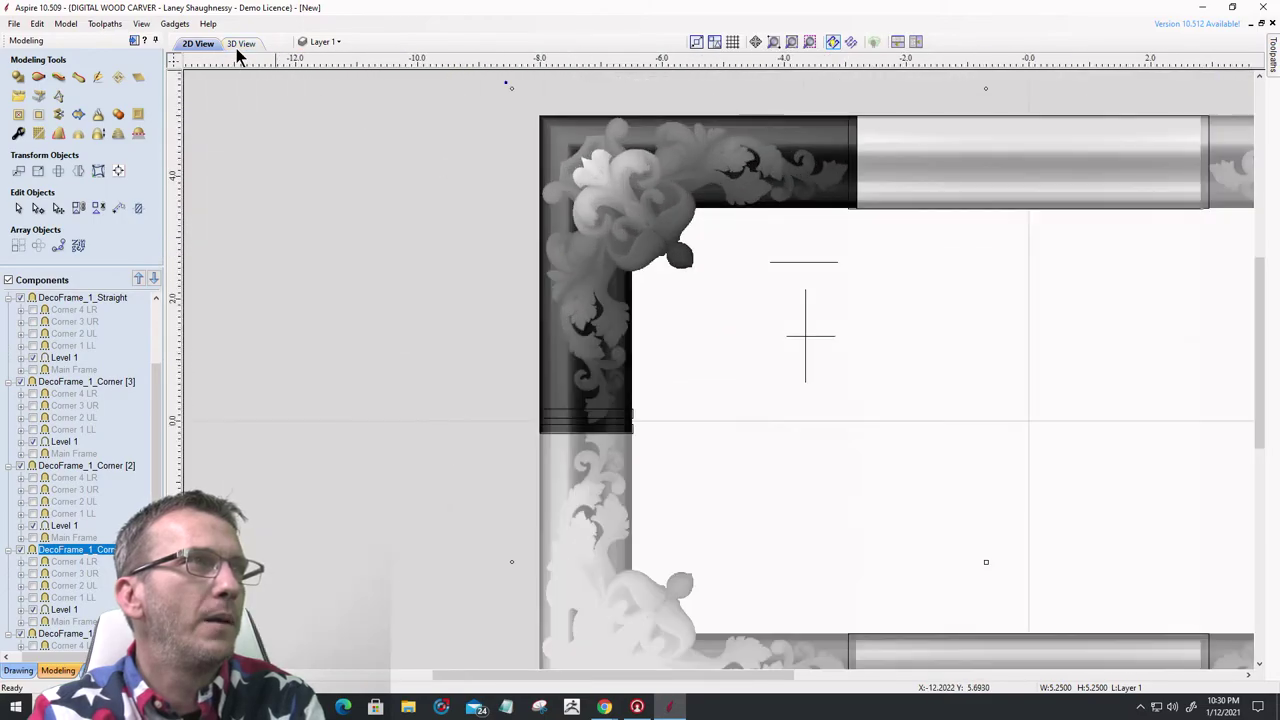
left_click(241, 44)
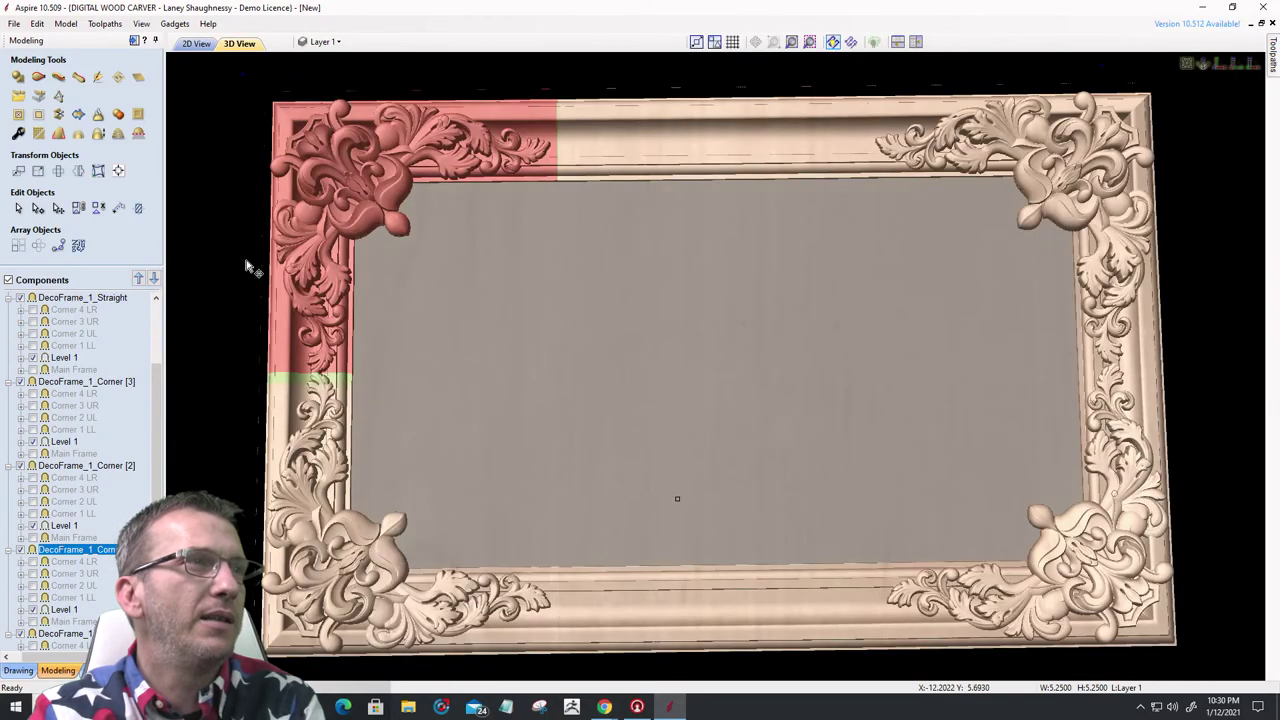
- Return to the 2D view of the frame's upper-left corner
left_click(193, 44)
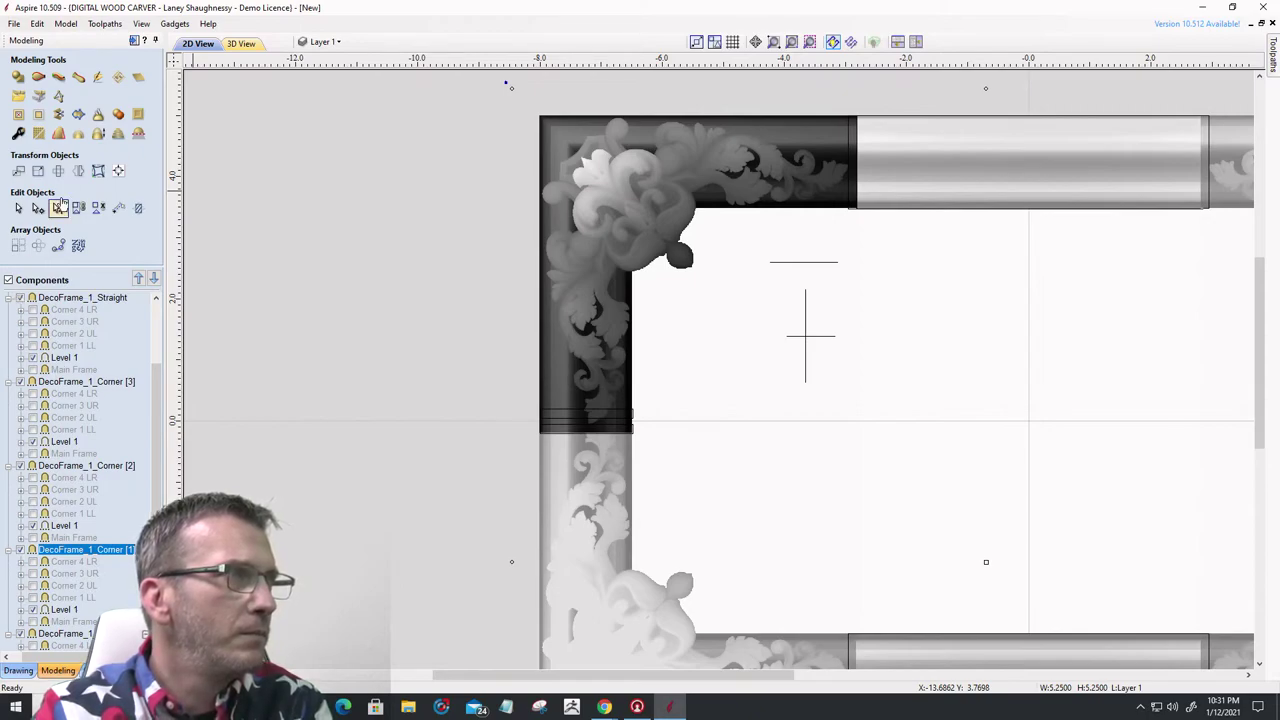
left_click(79, 115)
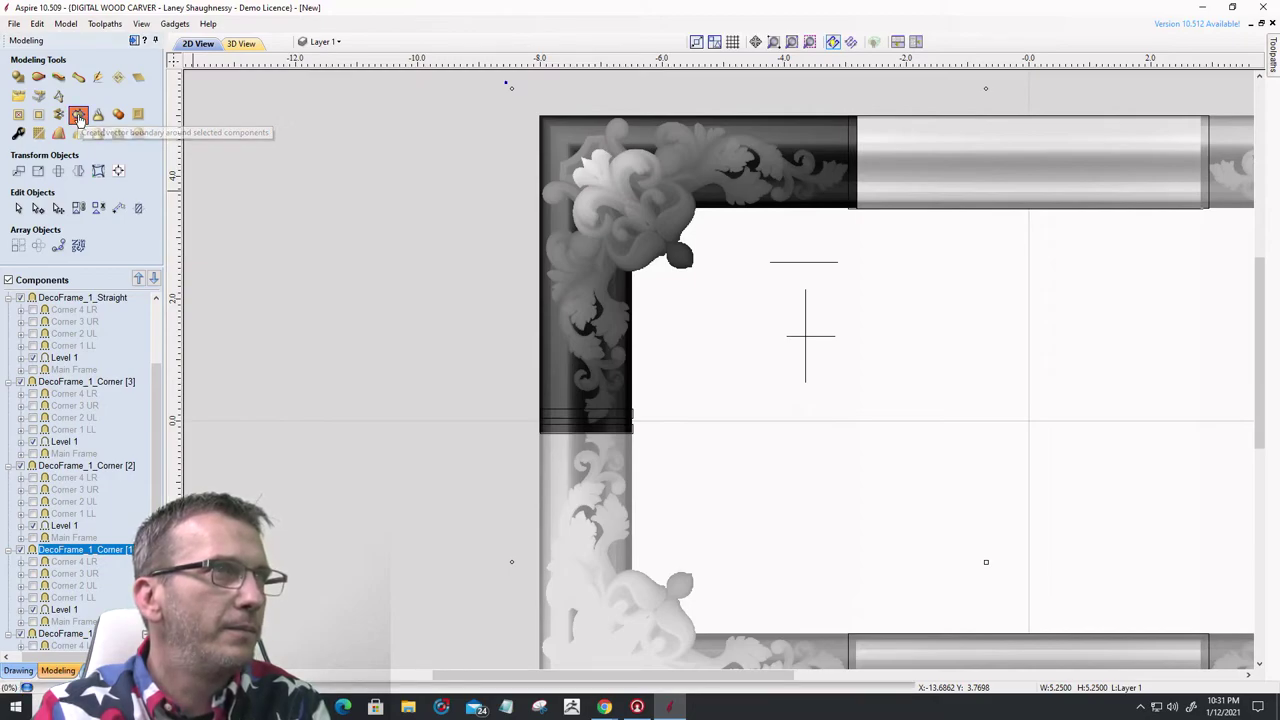
left_click(538, 295)
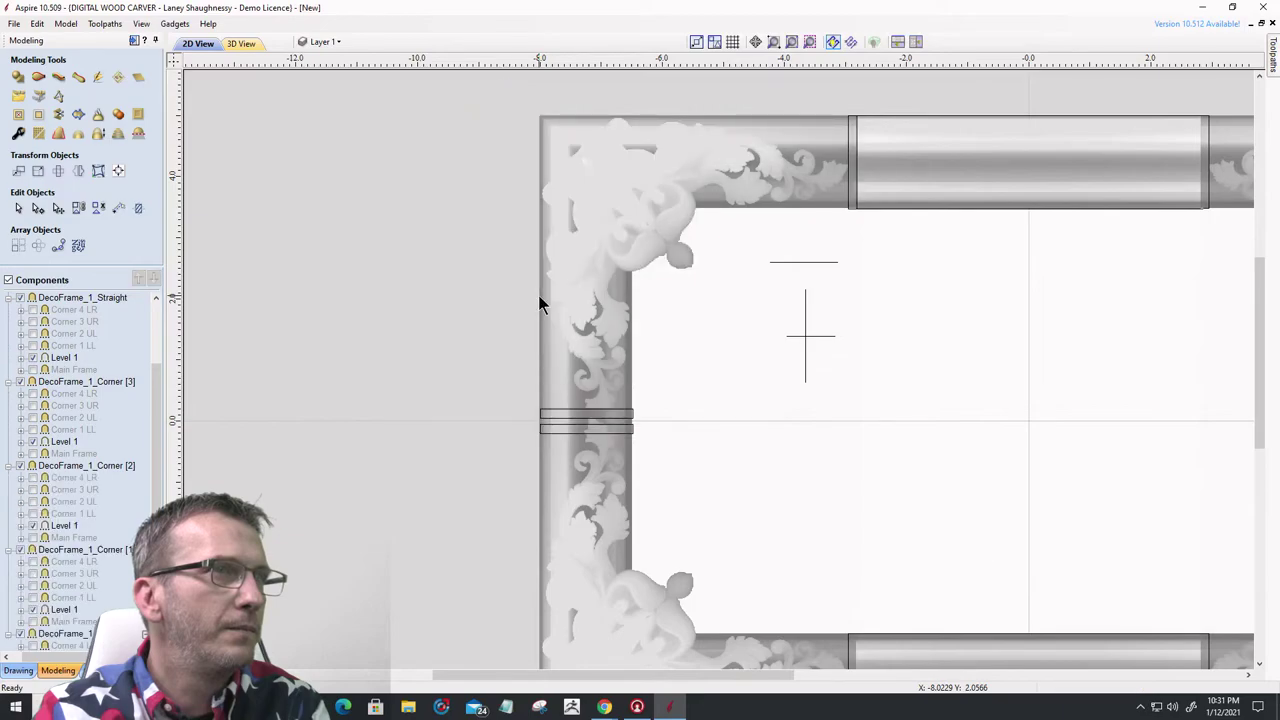
left_click(564, 309)
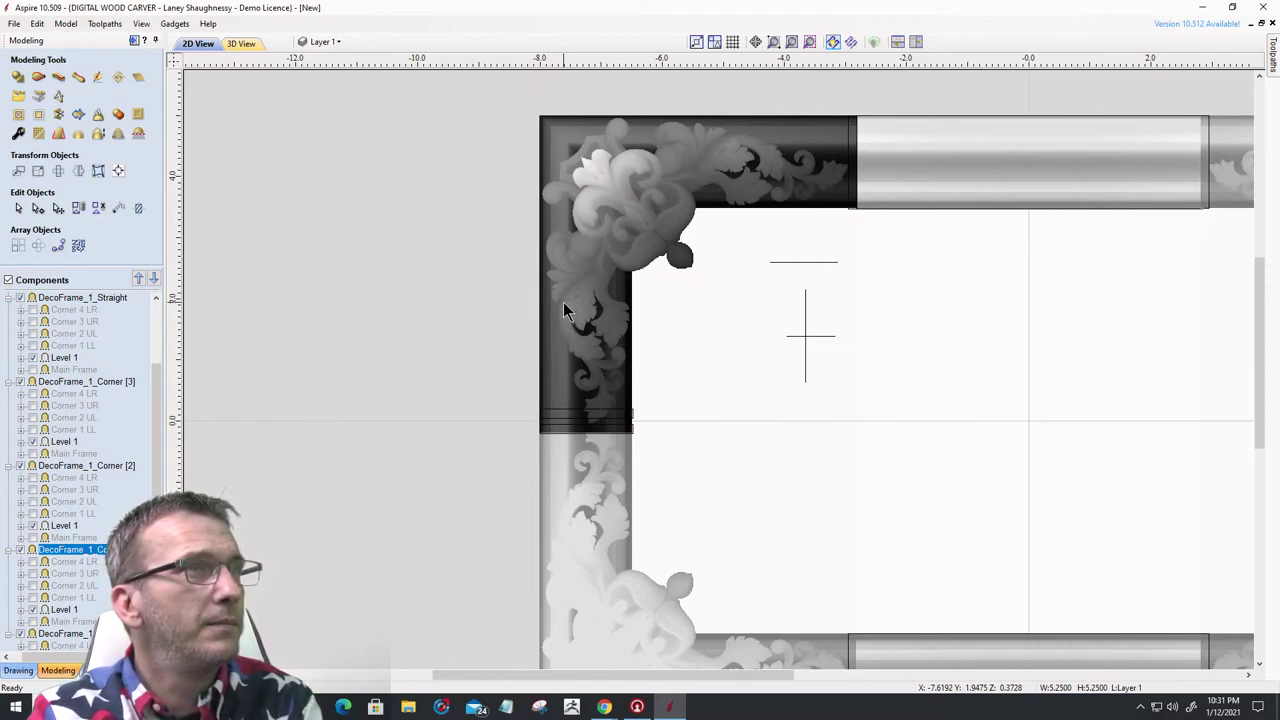
left_click(80, 468)
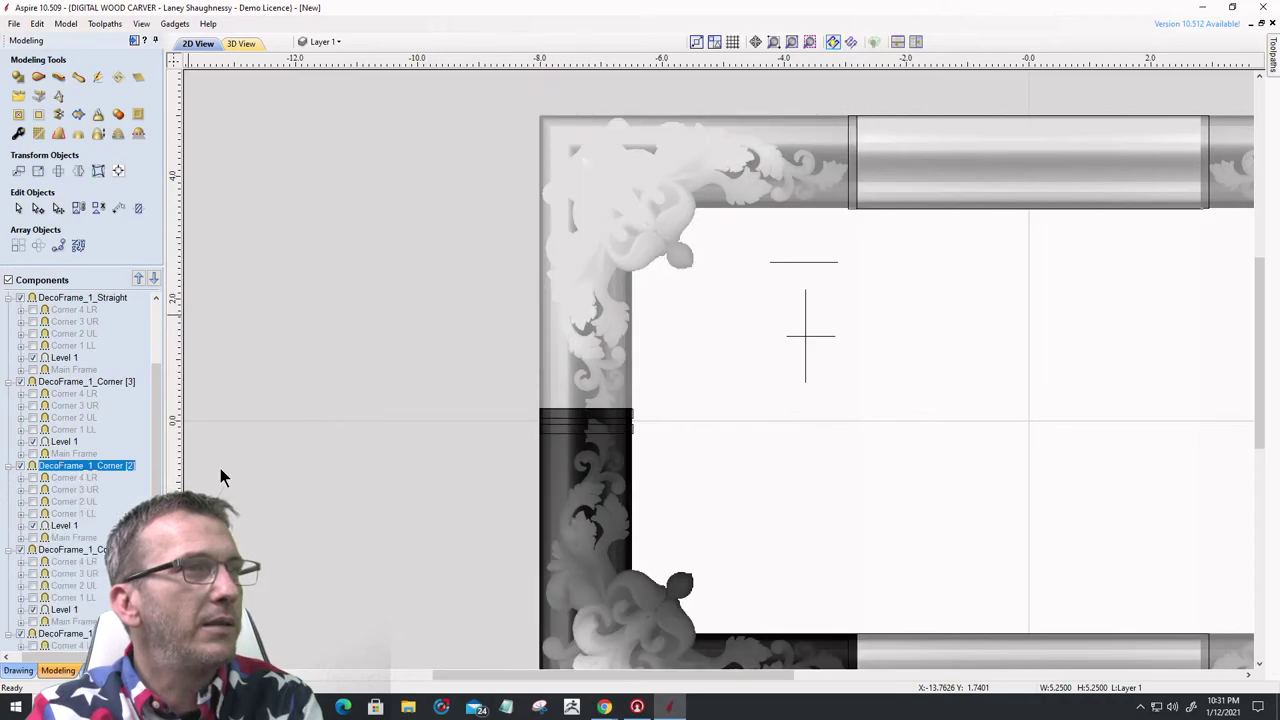
left_click(634, 427)
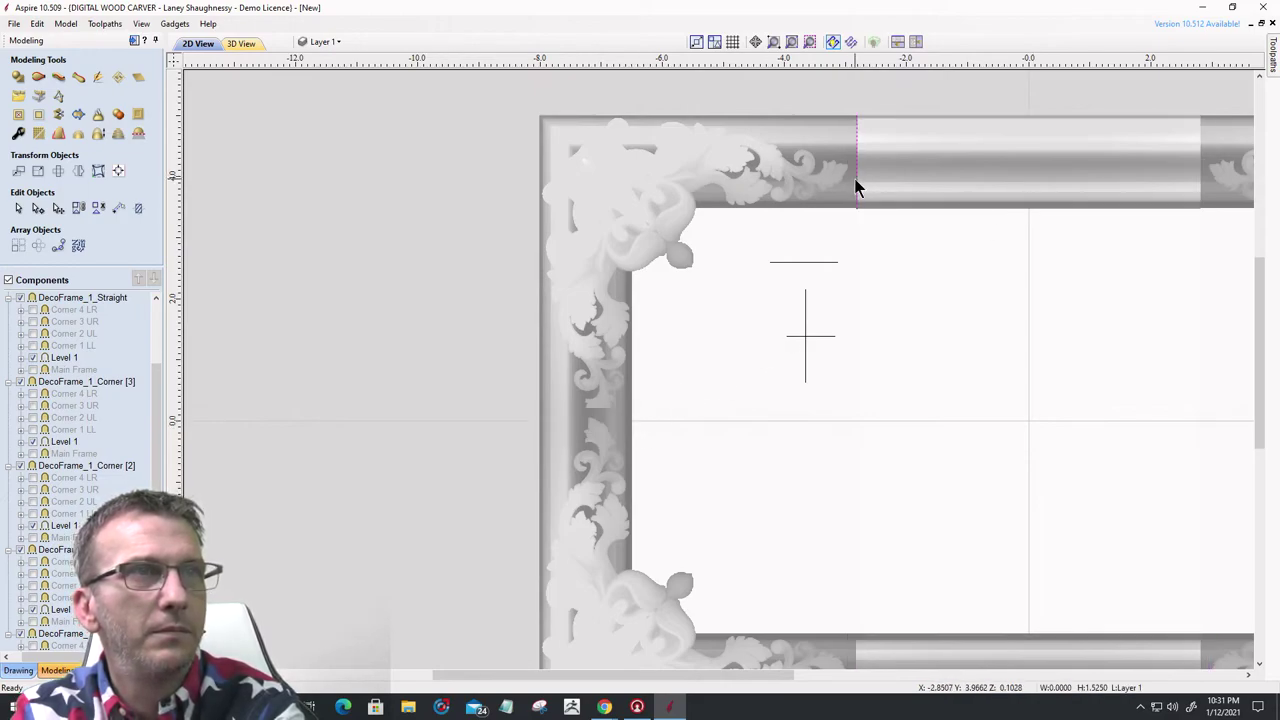
scroll(870, 218, "down", 3)
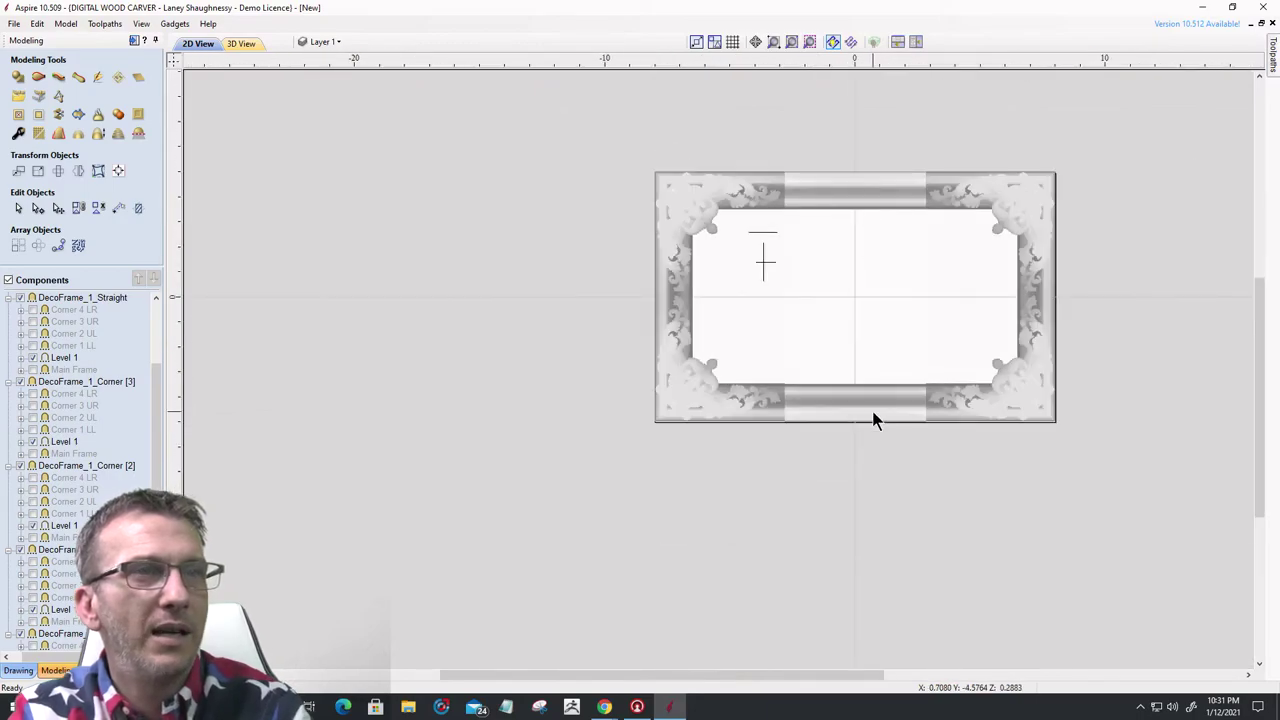
- Hide both straight rails and three corners, leaving only DecoFrame_1_Corner [3] visible and selected
left_click(952, 419)
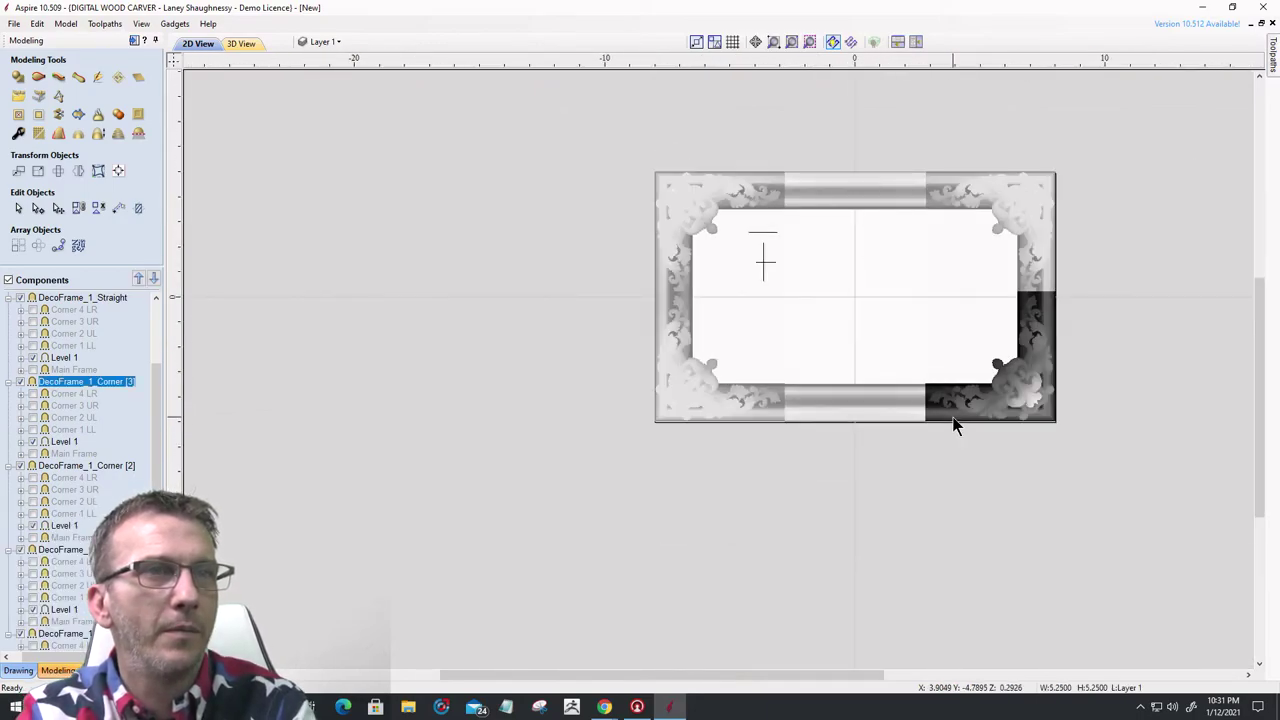
right_click(50, 389)
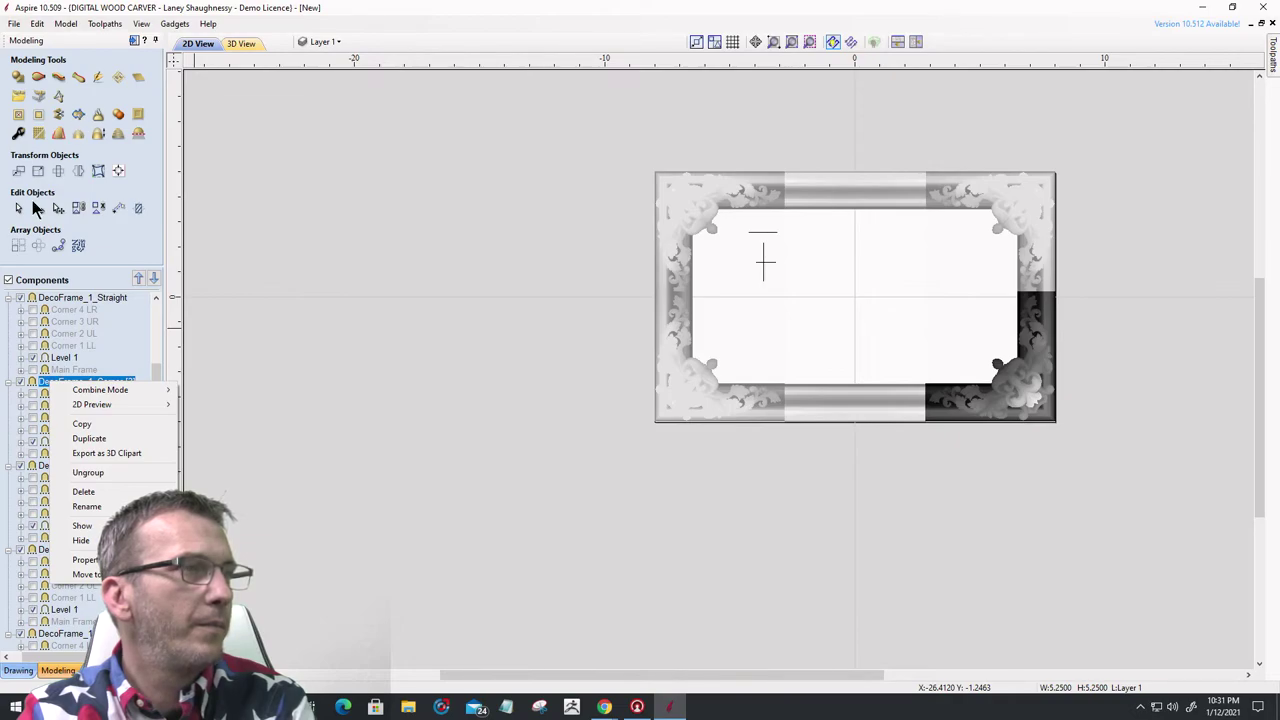
left_click(20, 298)
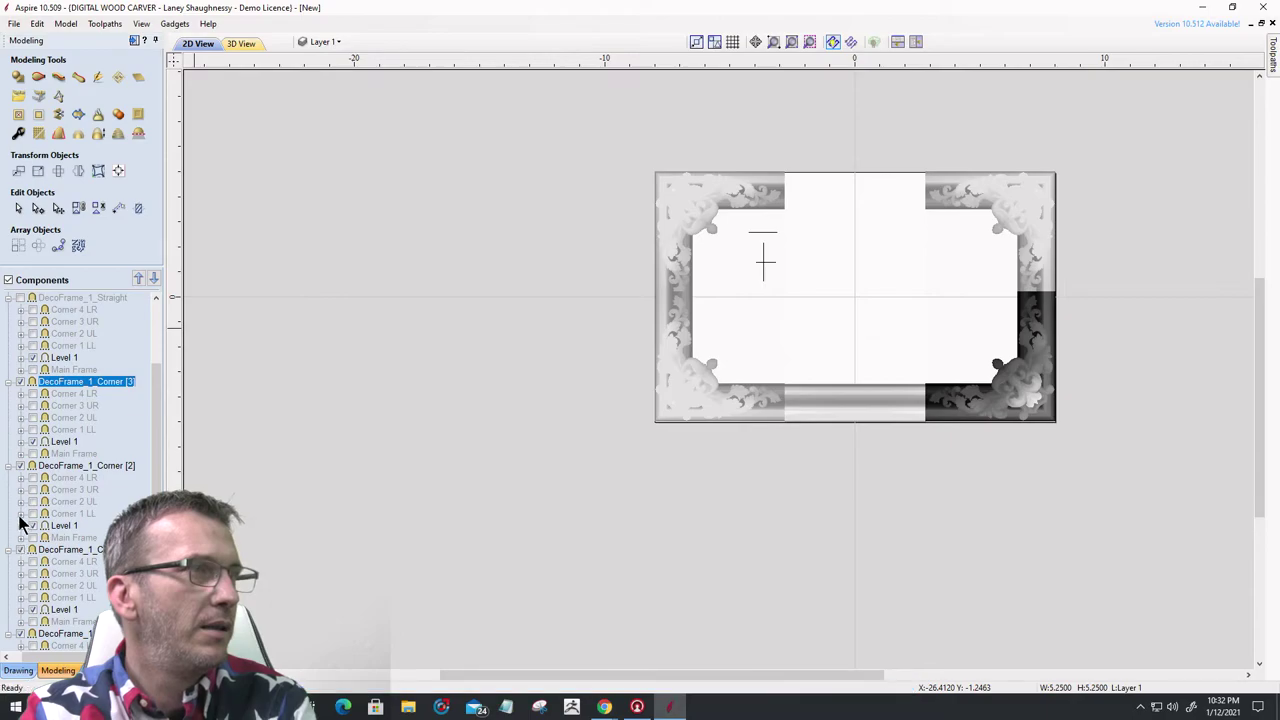
left_click(20, 467)
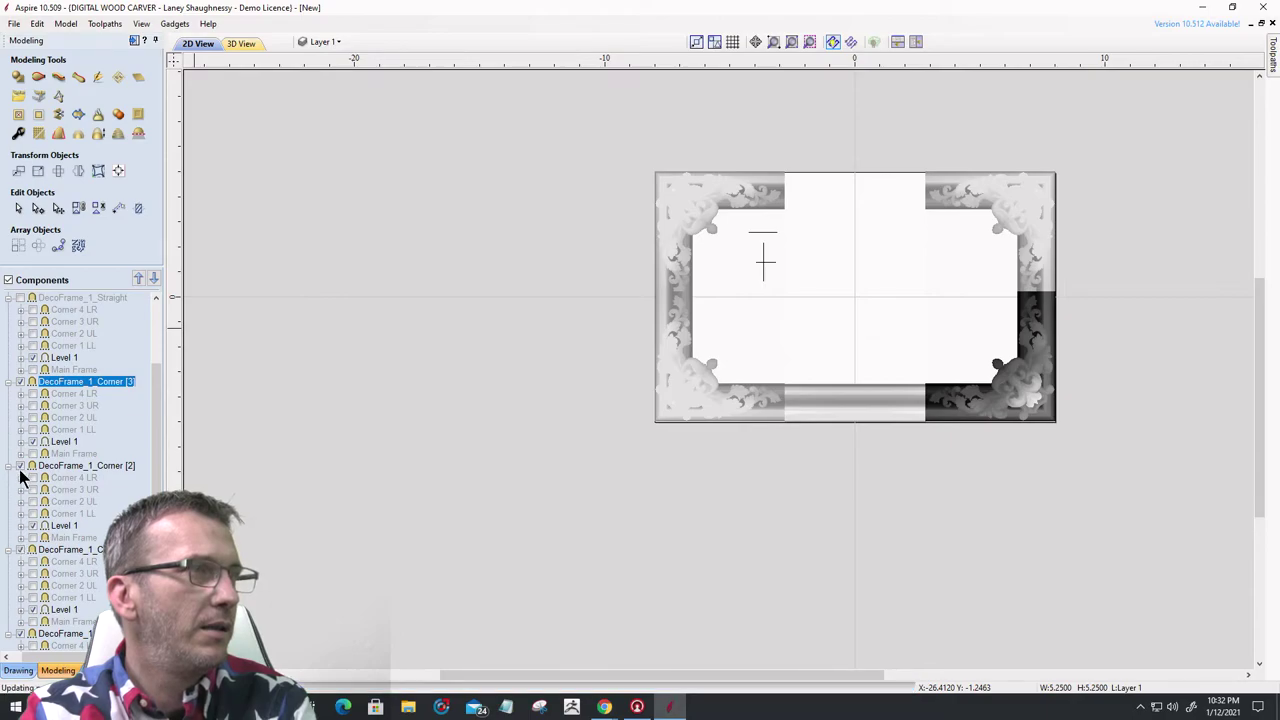
left_click(20, 551)
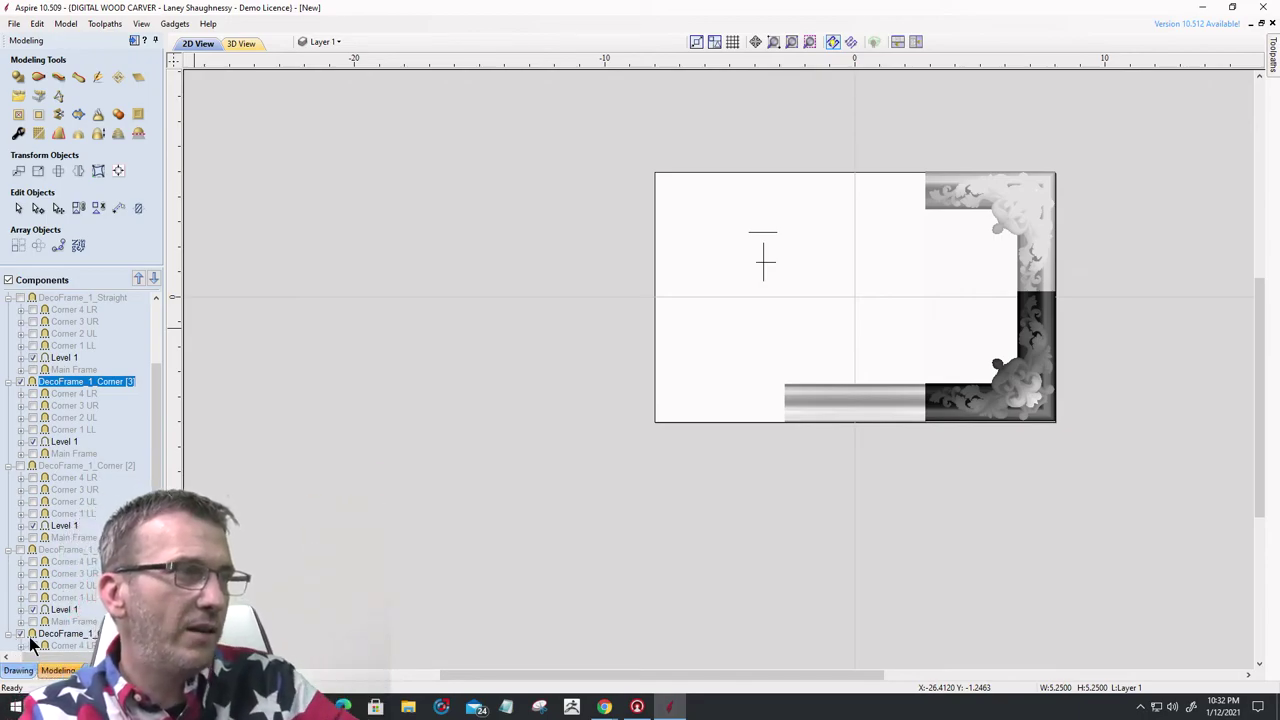
left_click(21, 634)
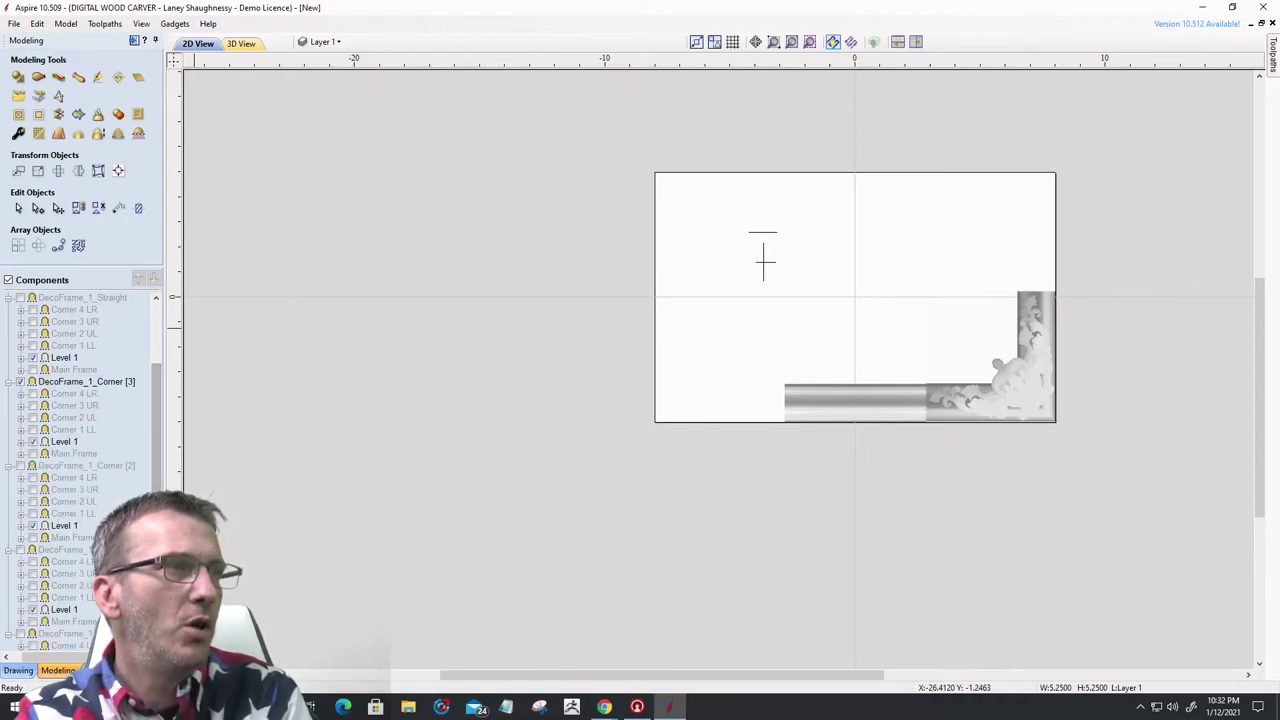
scroll(80, 470, "down", 2)
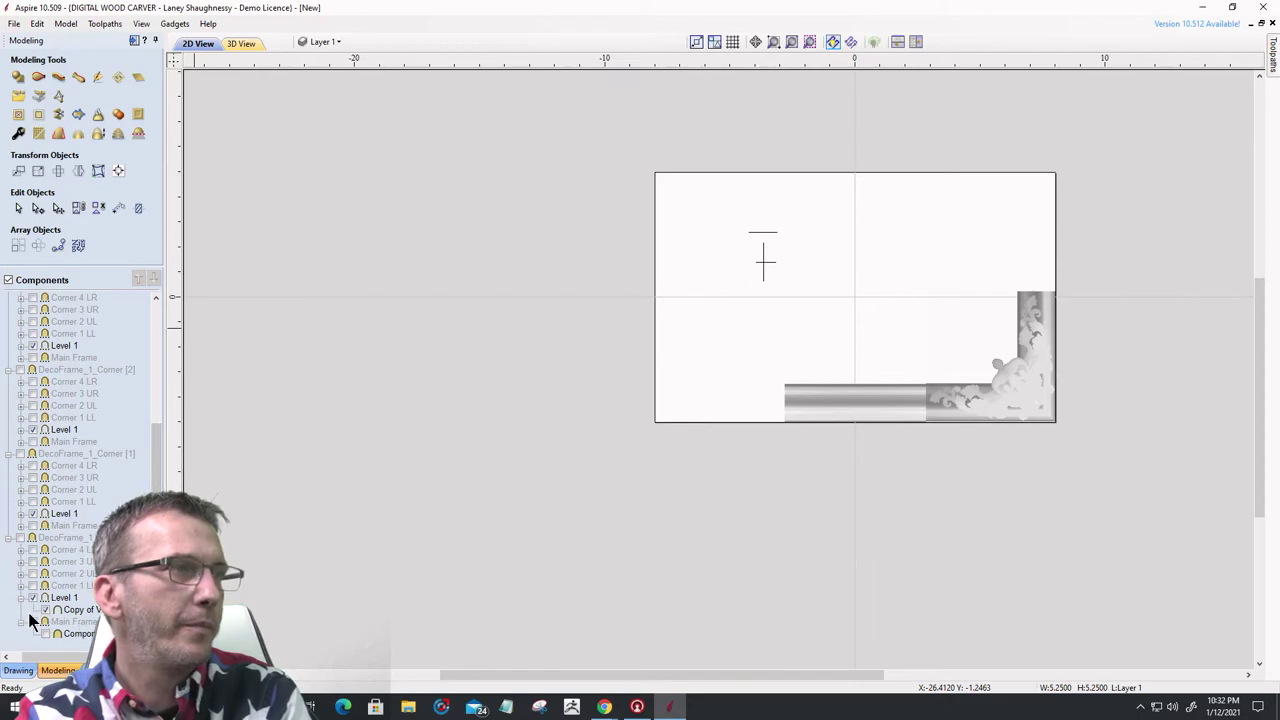
scroll(31, 440, "up", 5)
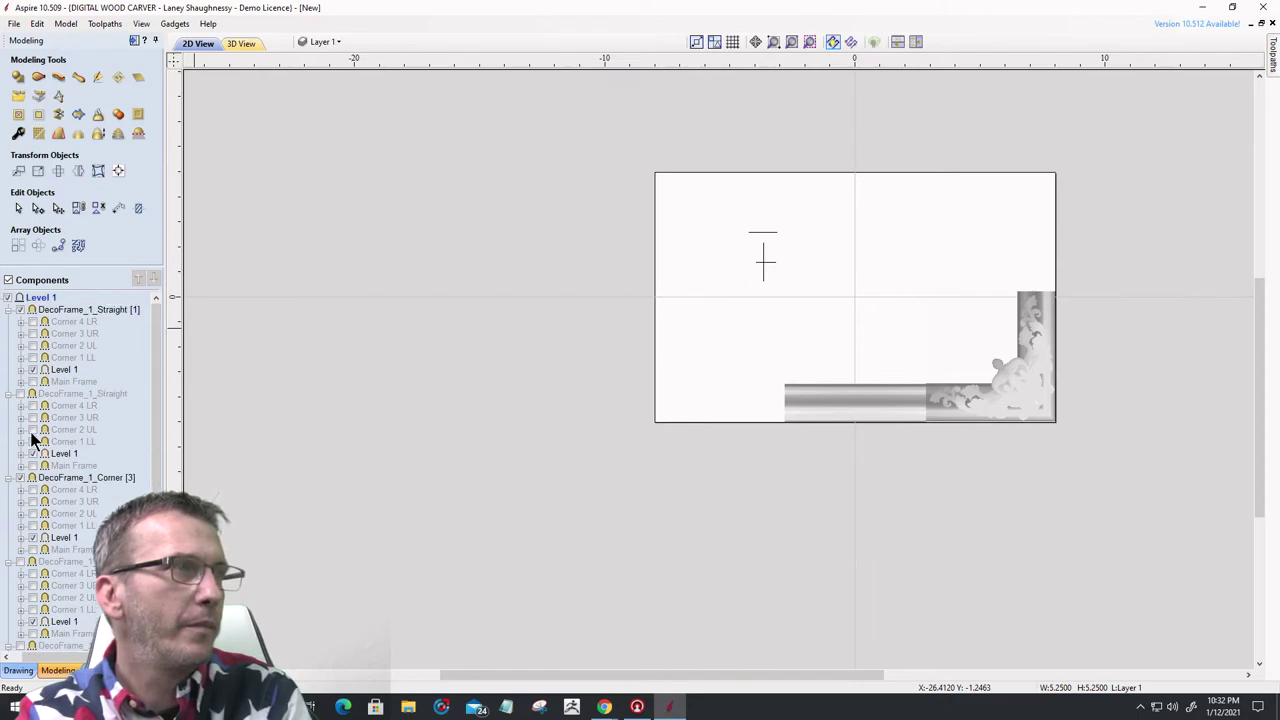
left_click(19, 311)
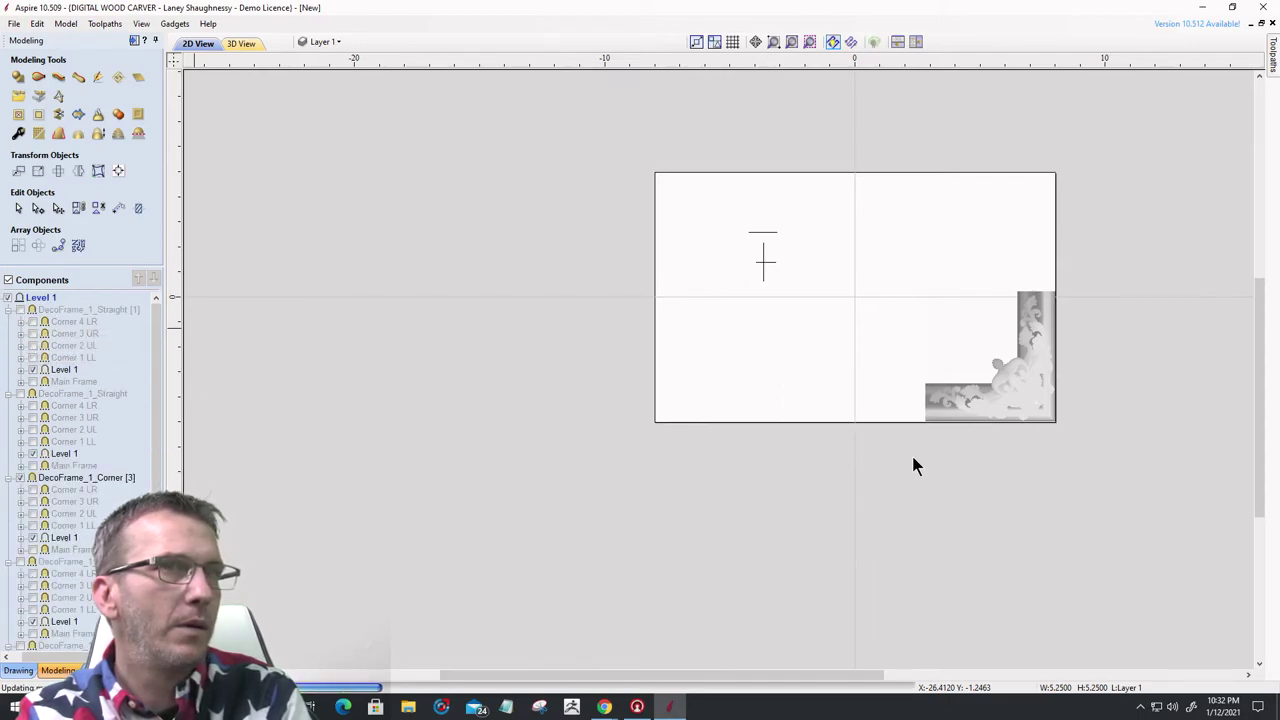
left_click(981, 410)
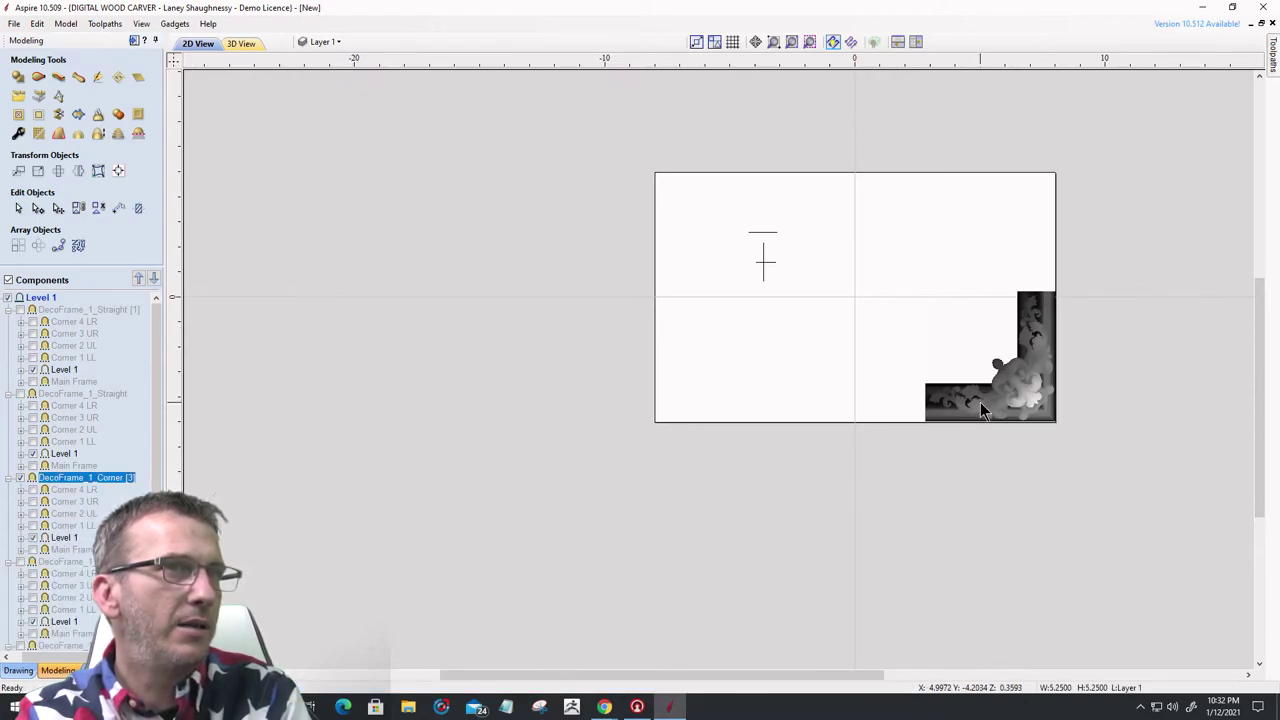
- Create a vector boundary around the lower-right corner and inspect its outline
left_click(79, 116)
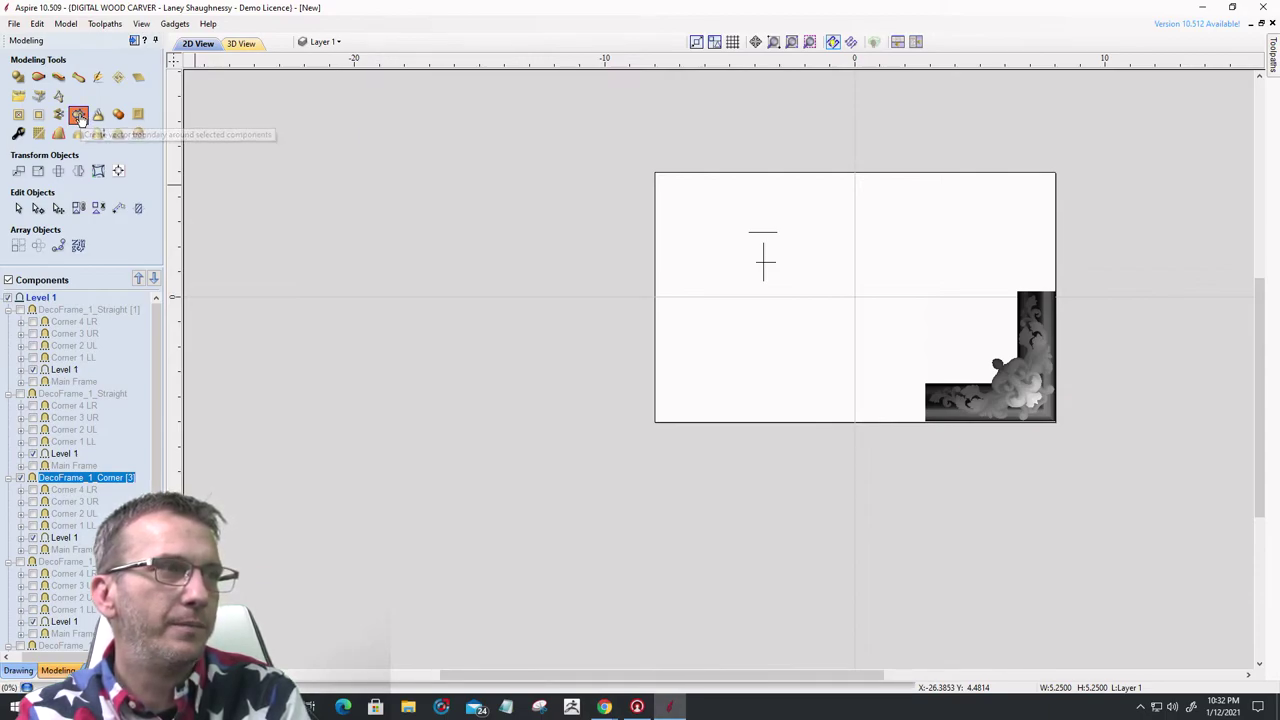
left_click(929, 418)
scroll(929, 418, "up", 10)
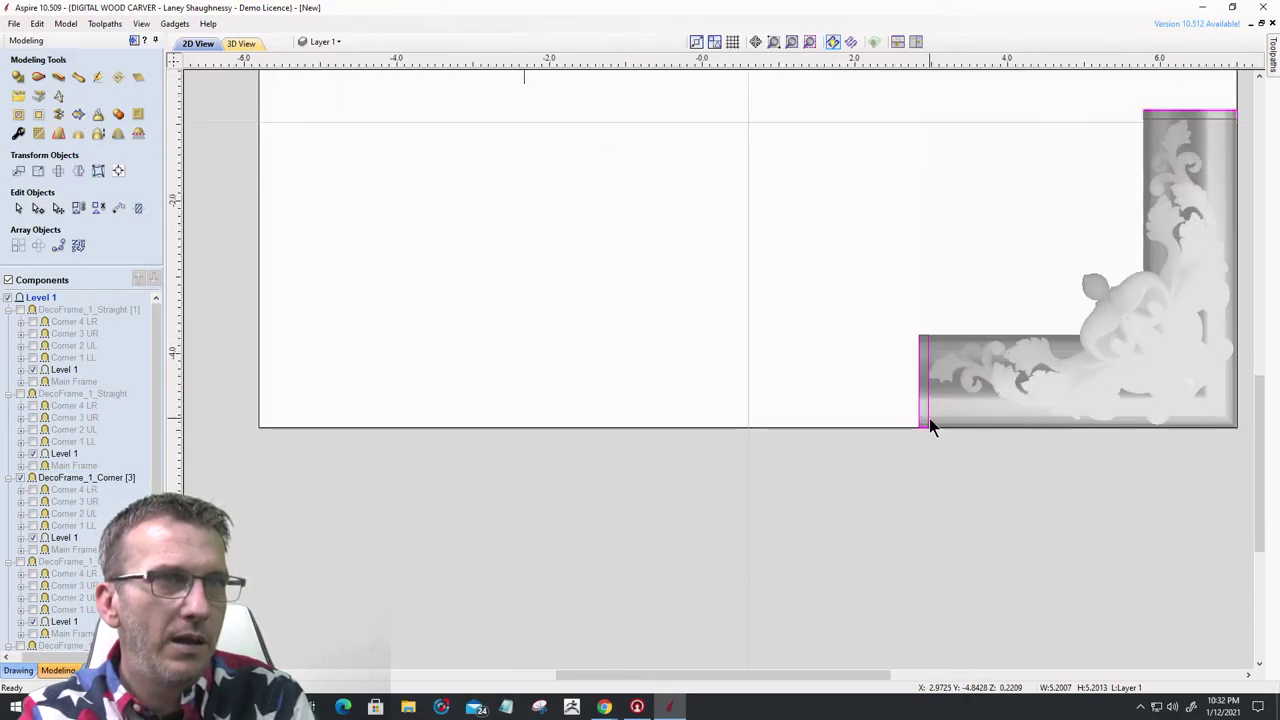
scroll(929, 418, "down", 3)
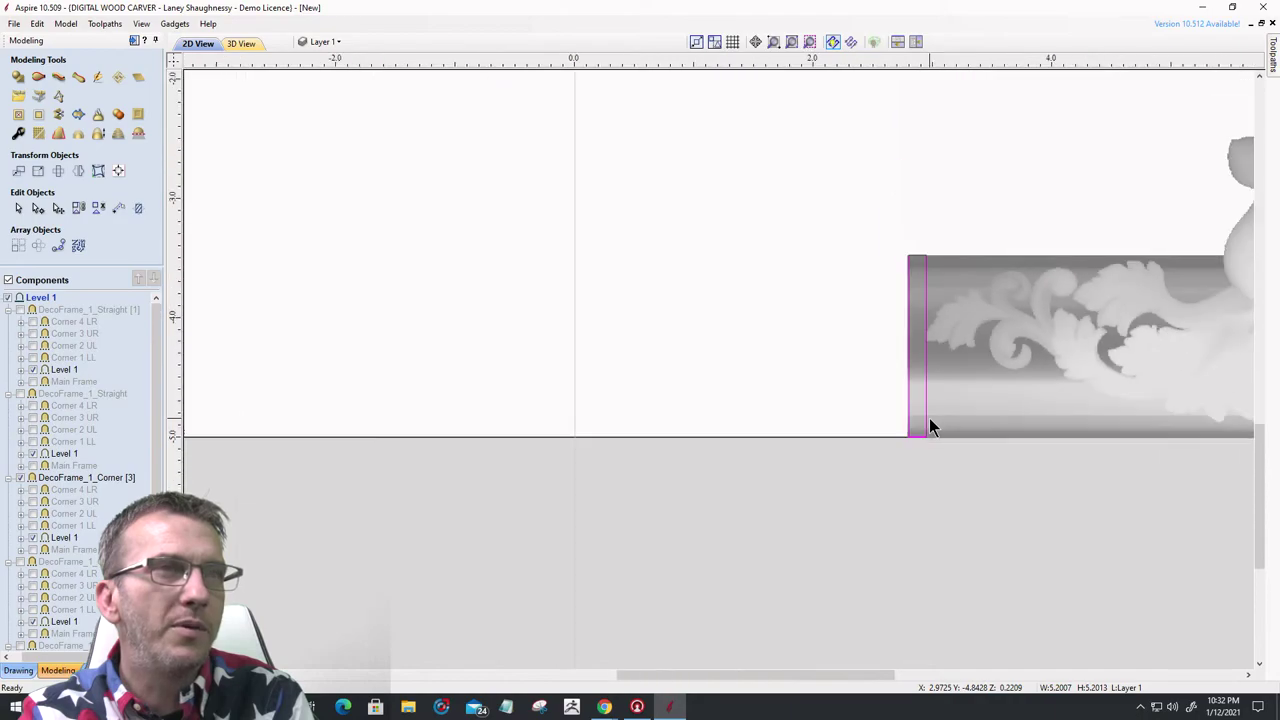
scroll(929, 418, "up", 2)
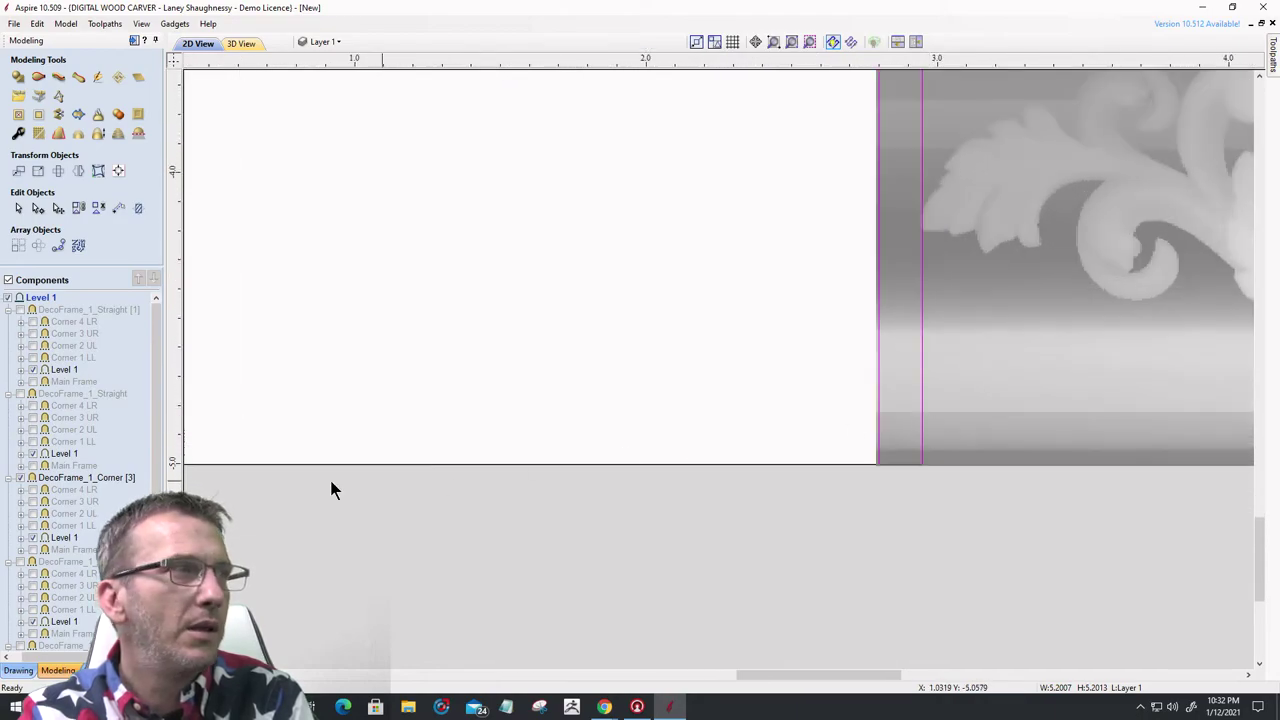
- Browse the Components tree options for DecoFrame_1_Corner [3] and DecoFrame_1_Straight without changing anything
right_click(79, 479)
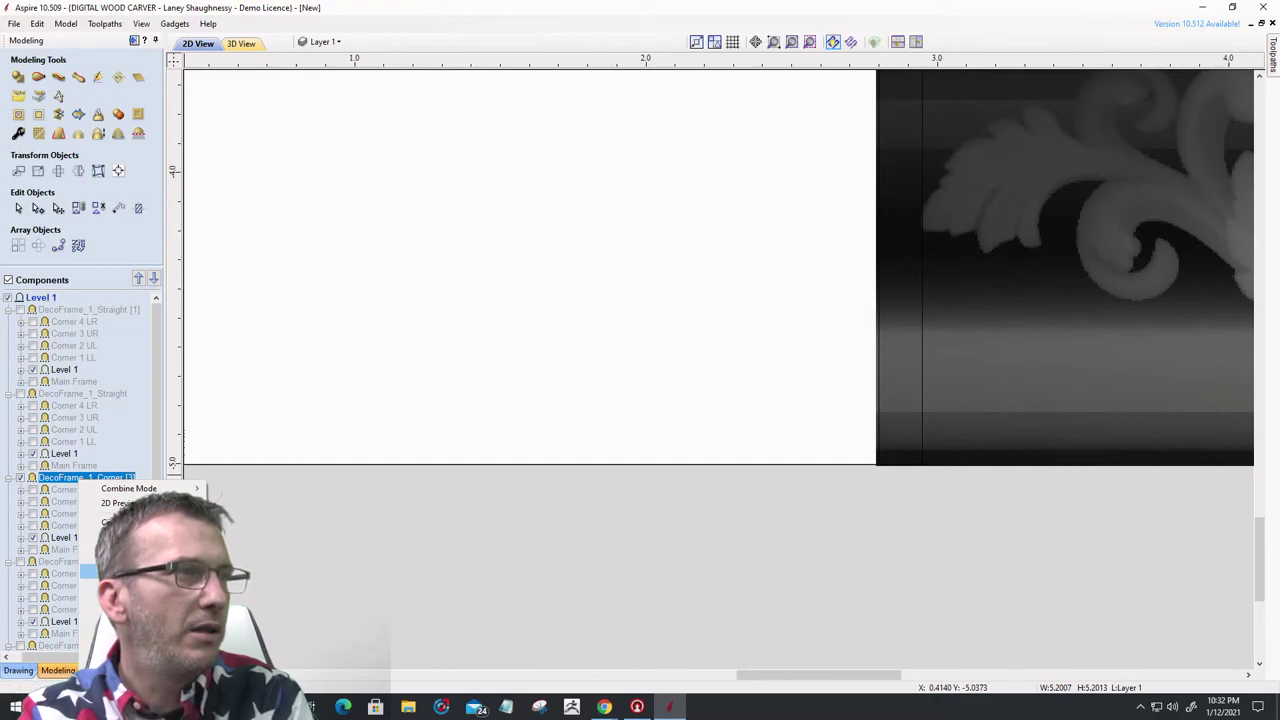
left_click(57, 477)
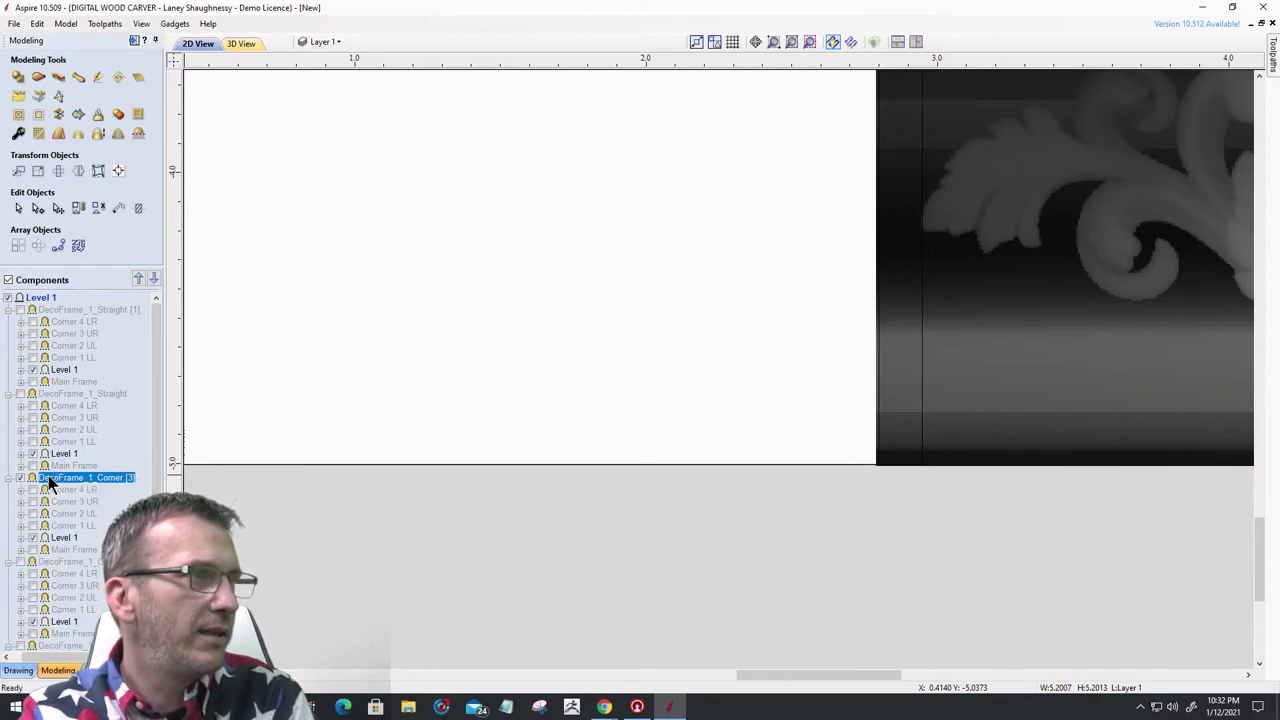
mouse_move(48, 476)
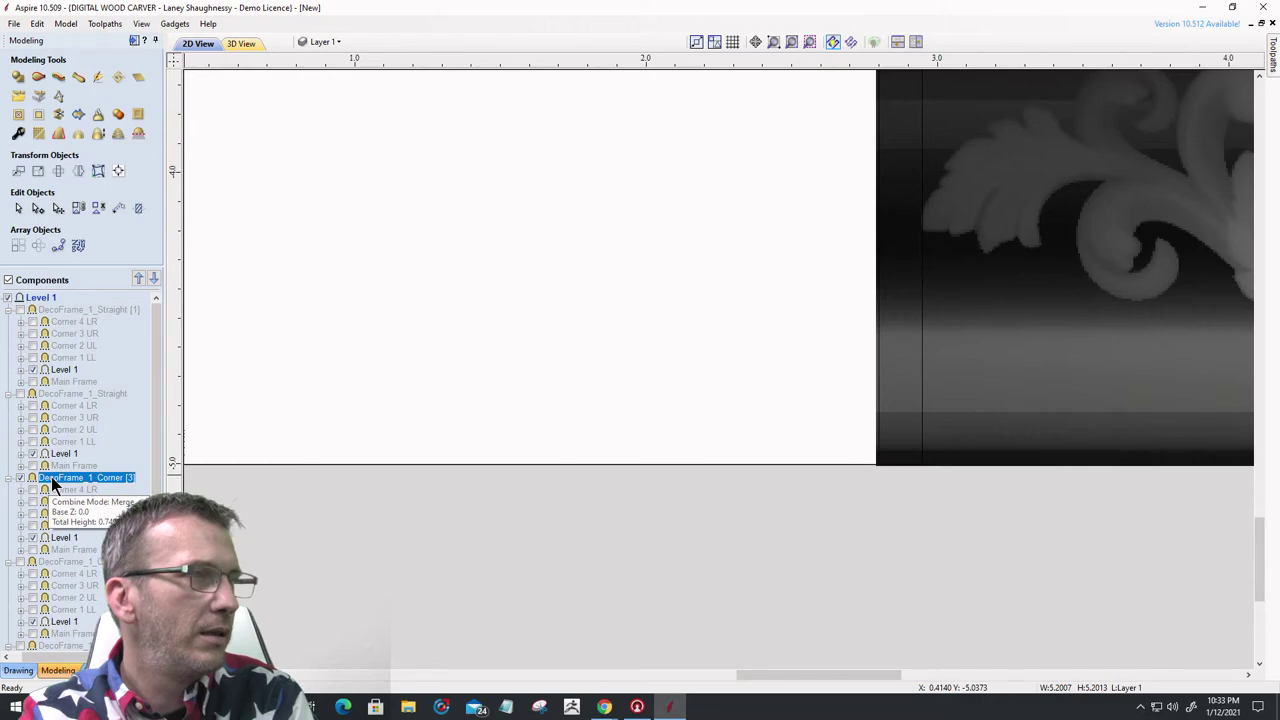
left_click(52, 370)
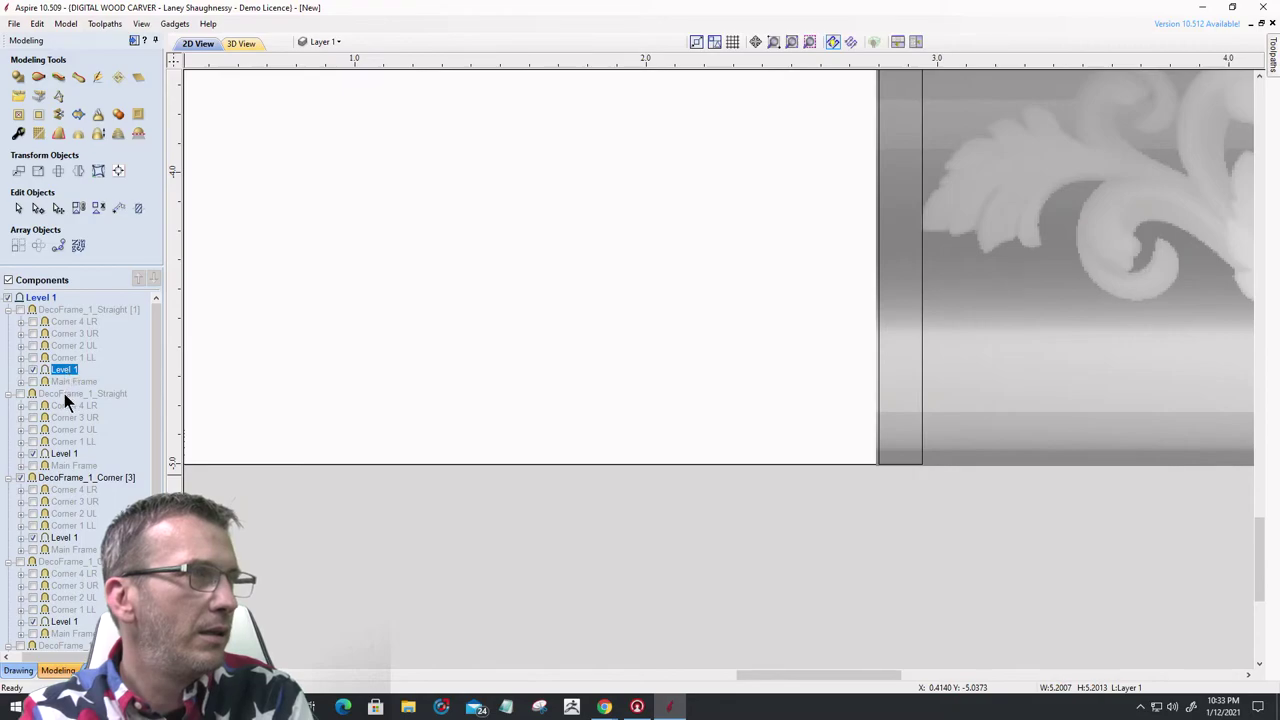
left_click(64, 393)
right_click(64, 393)
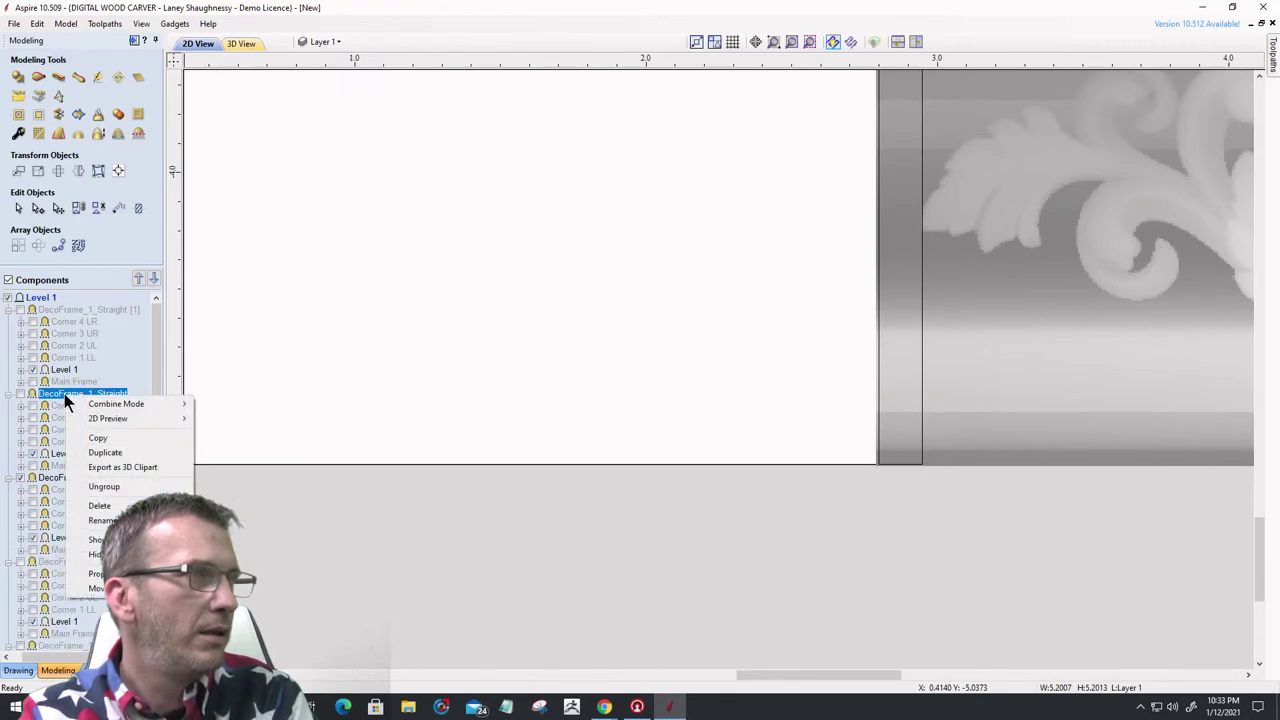
left_click(55, 480)
left_click(53, 478)
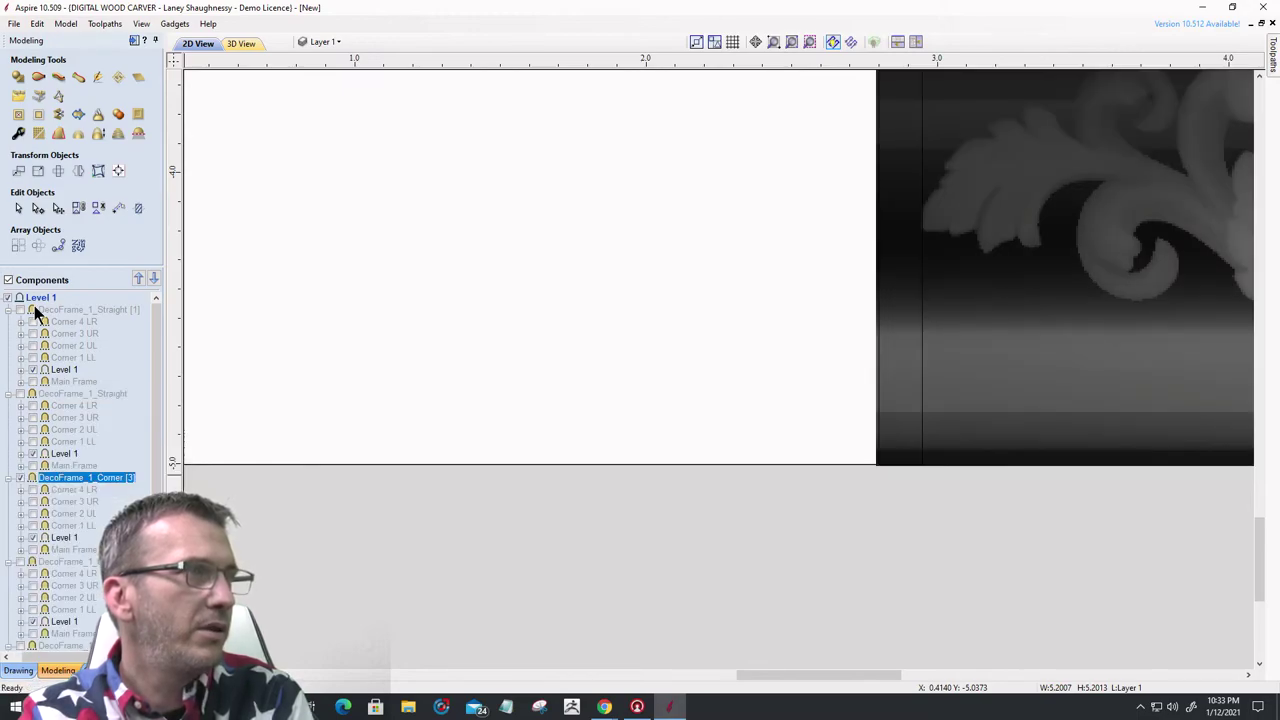
left_click(48, 311)
- Remove clipping from the top Level 1 group
left_click(44, 297)
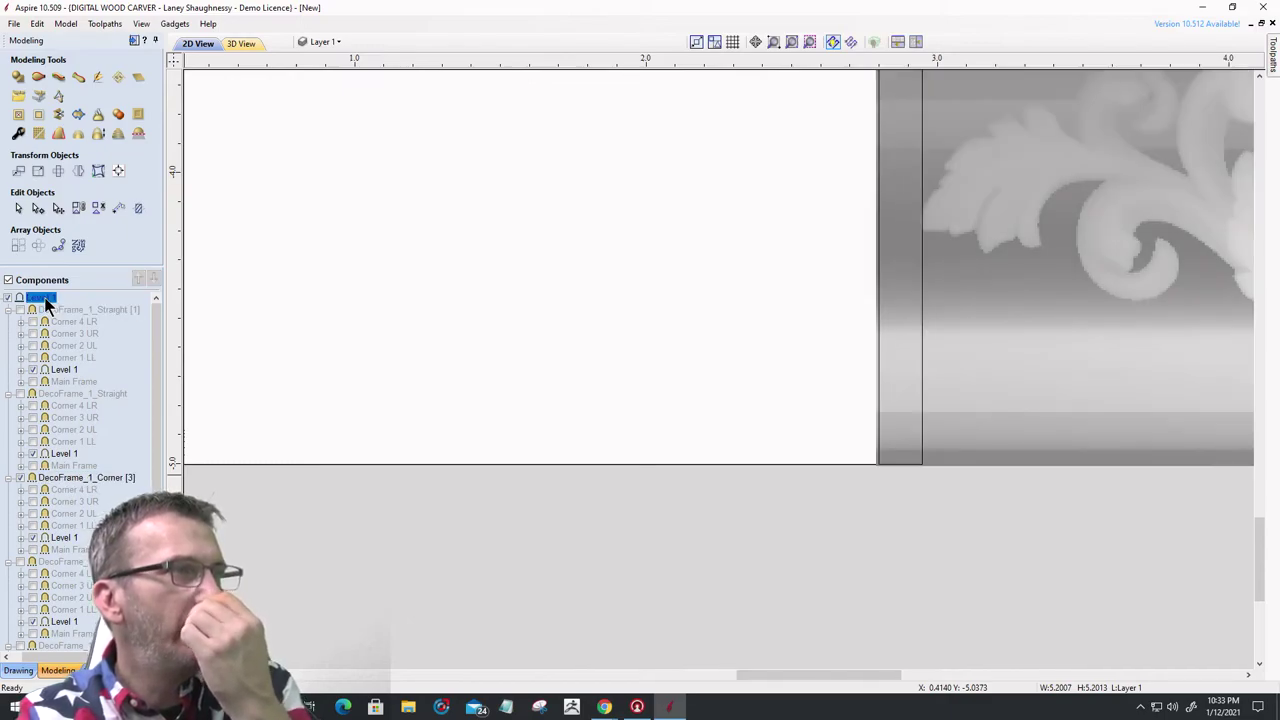
right_click(46, 299)
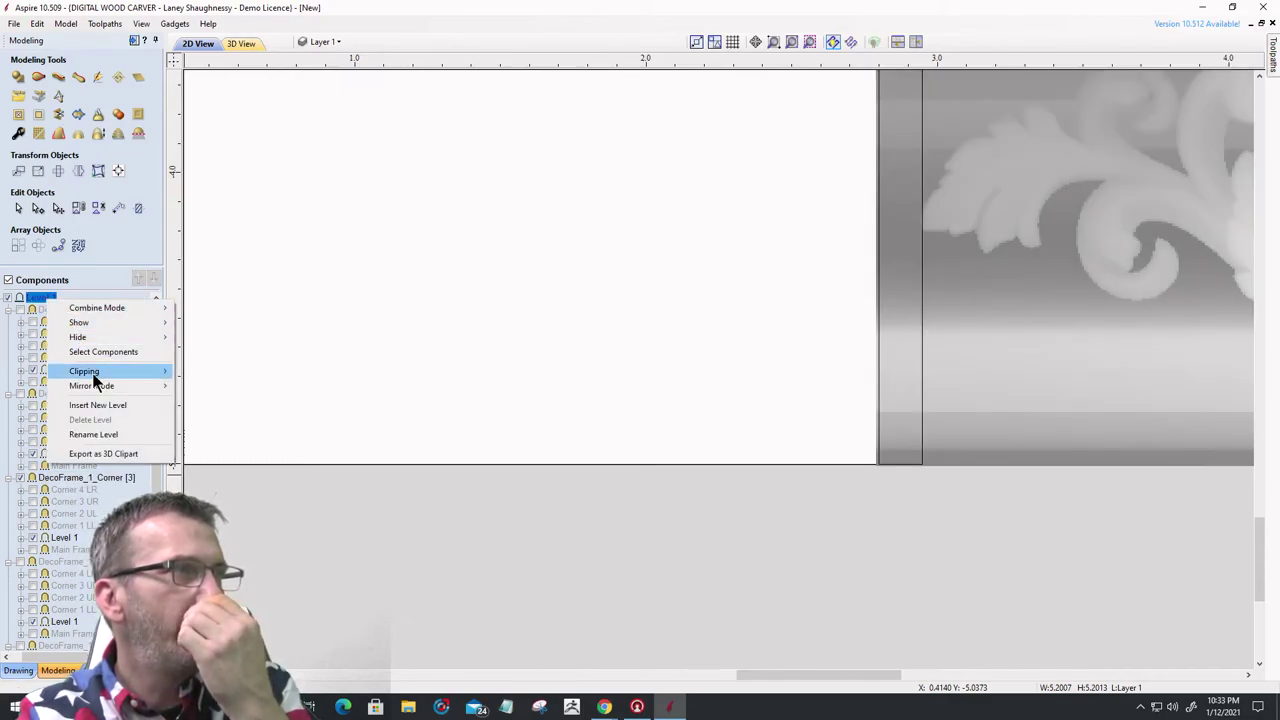
mouse_move(94, 372)
left_click(193, 402)
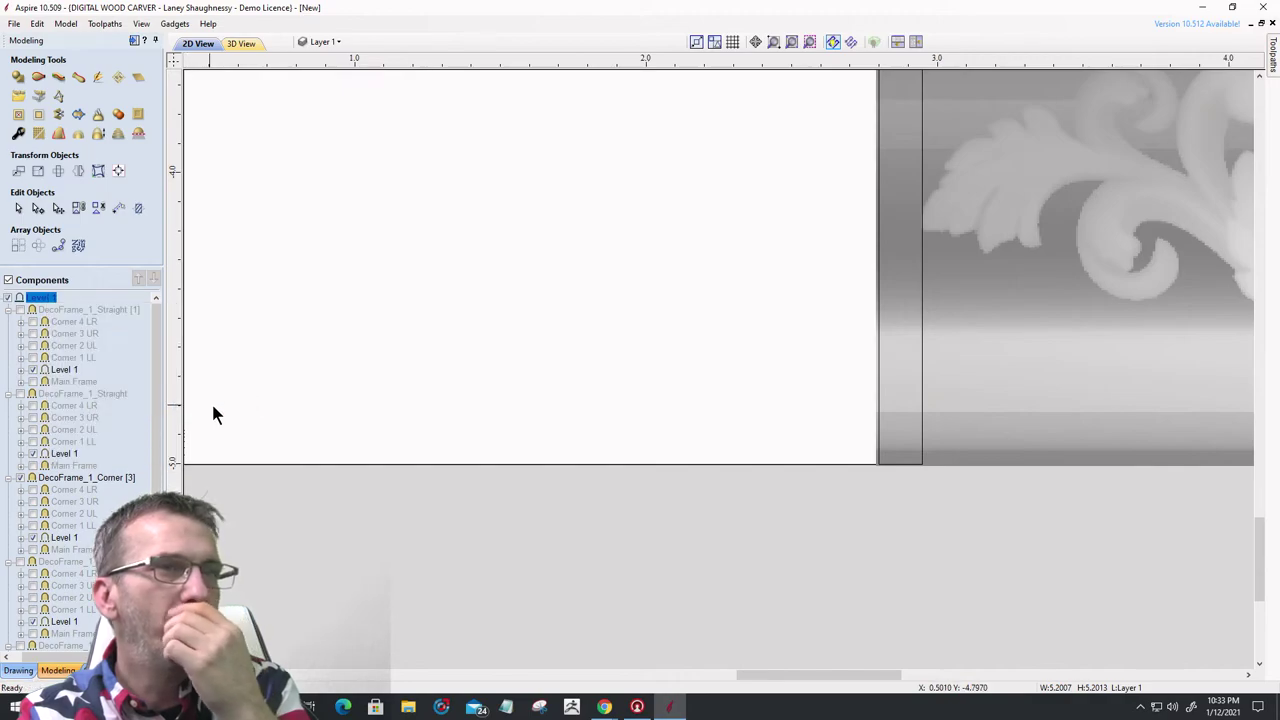
scroll(803, 490, "down", 10)
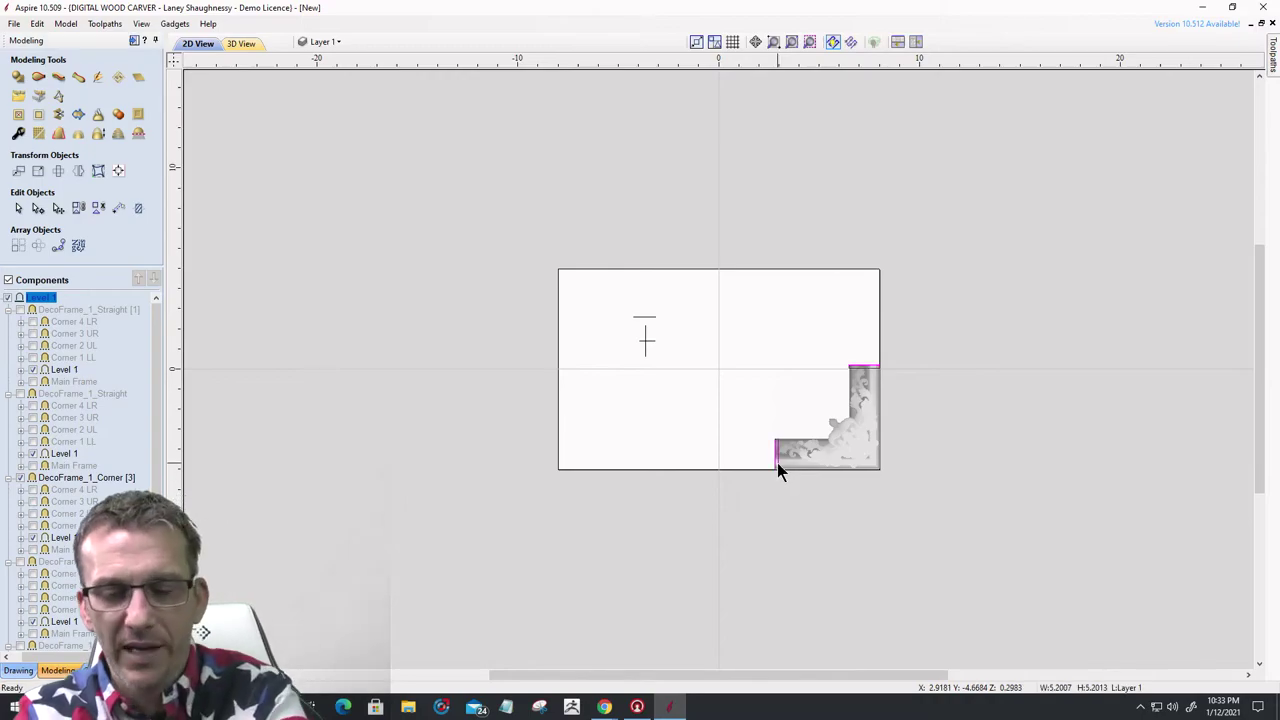
left_click(800, 458)
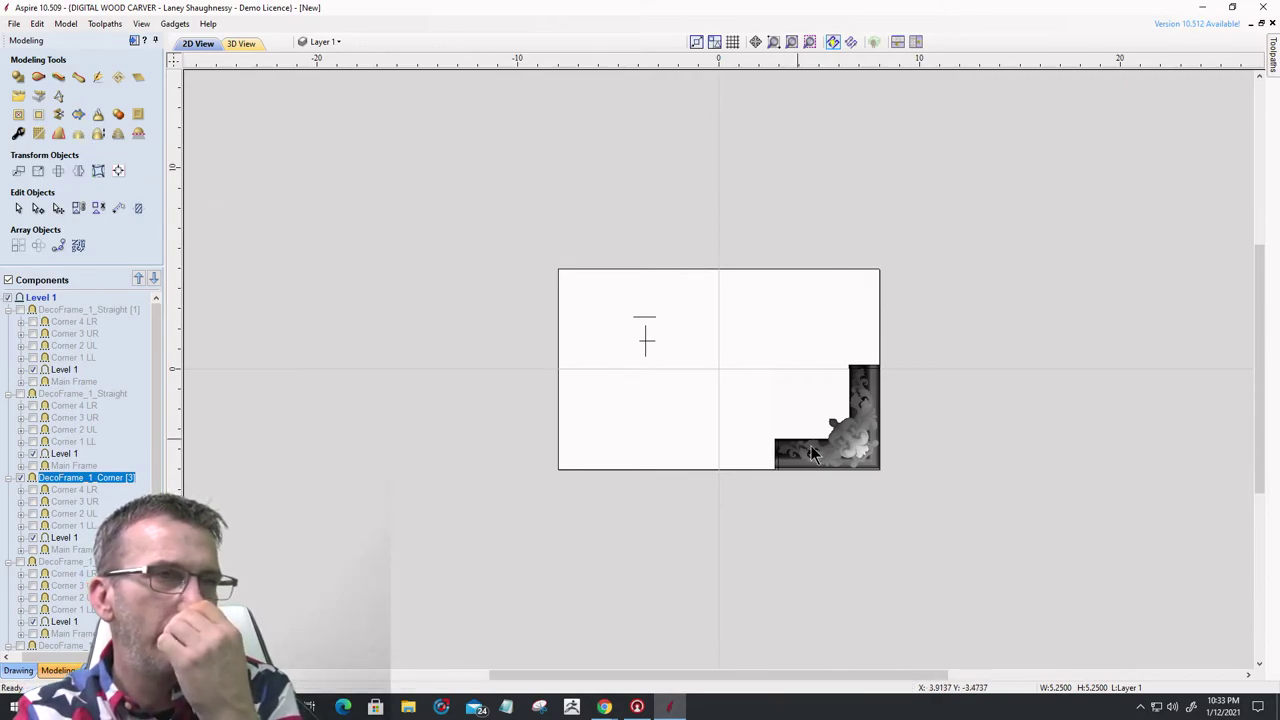
left_click(778, 462)
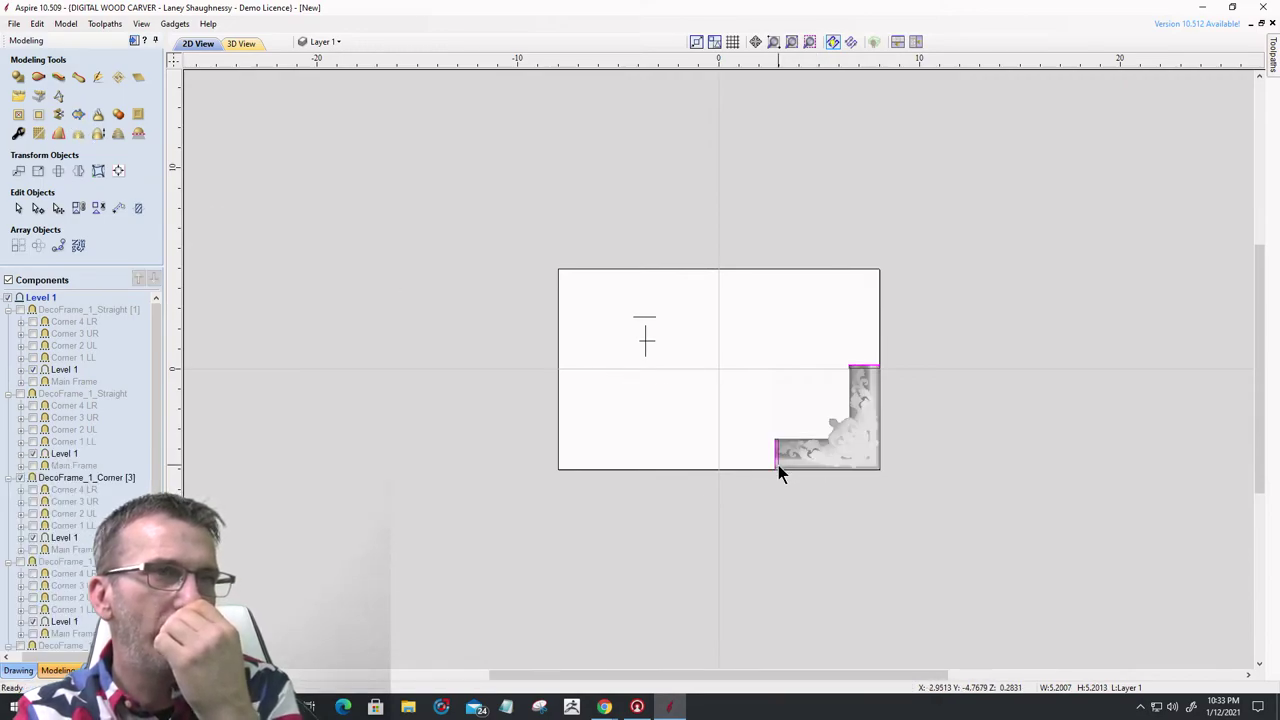
scroll(778, 465, "up", 3)
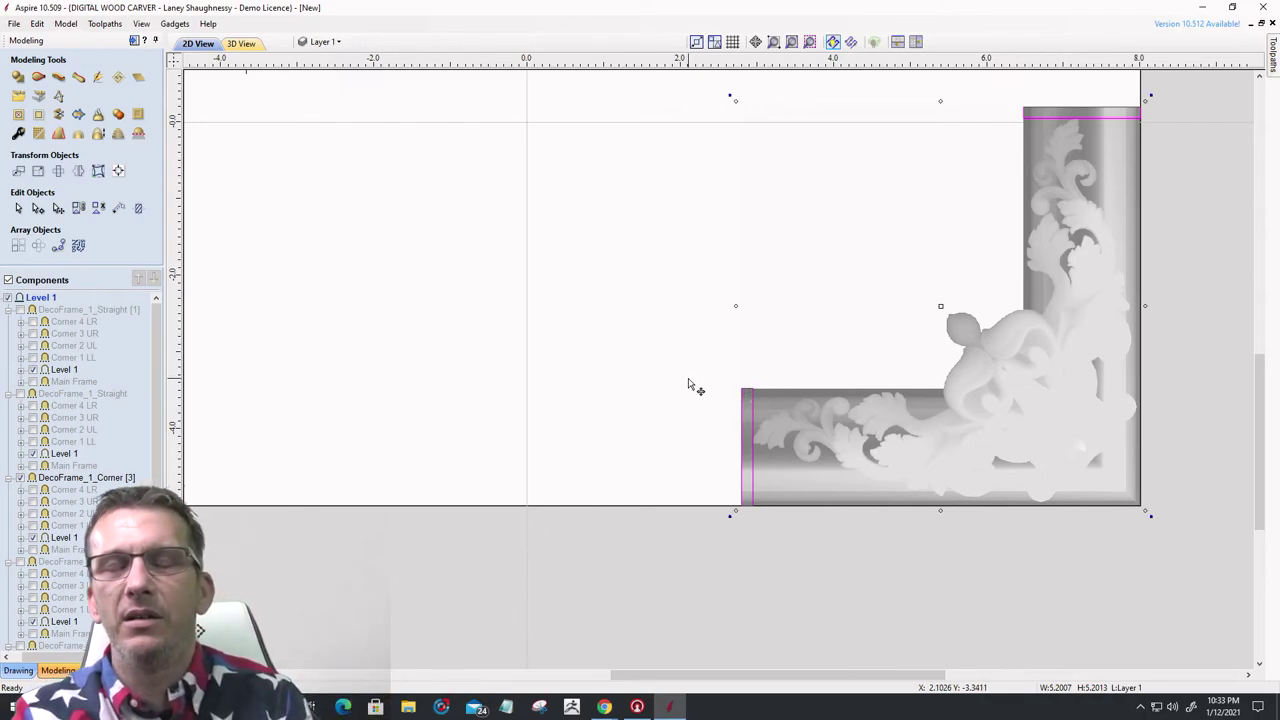
scroll(687, 386, "down", 3)
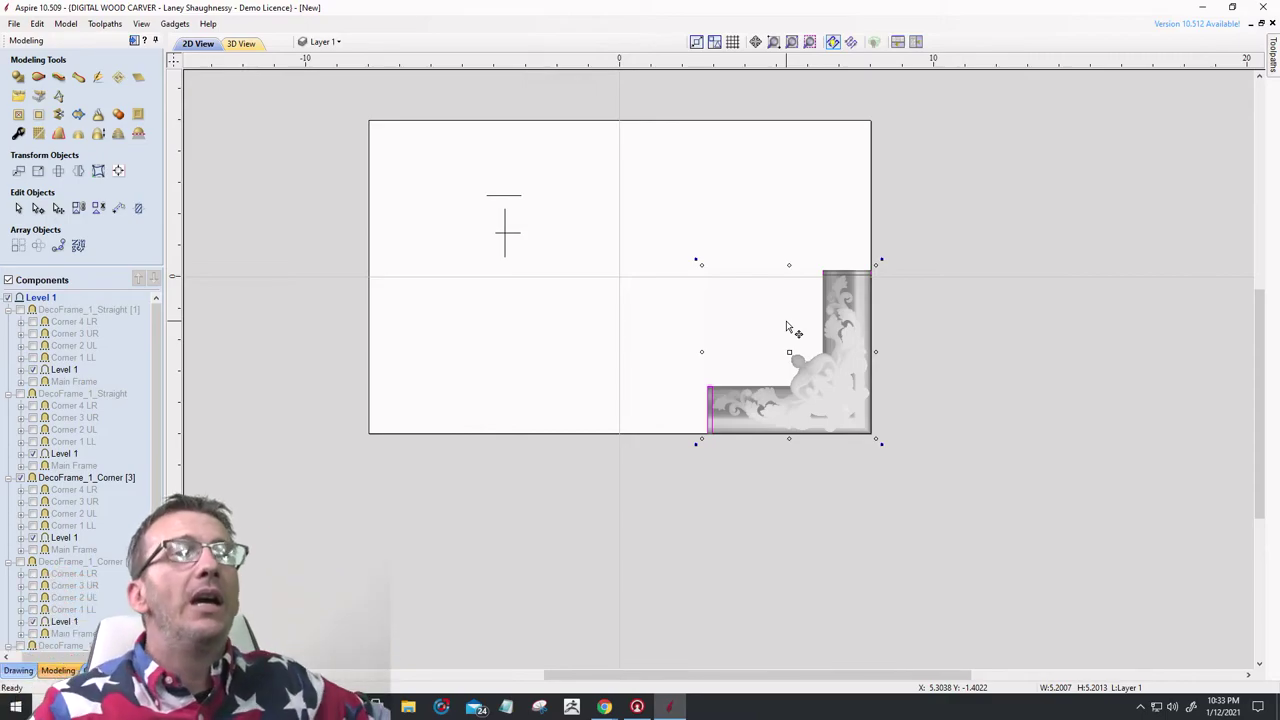
key("Escape")
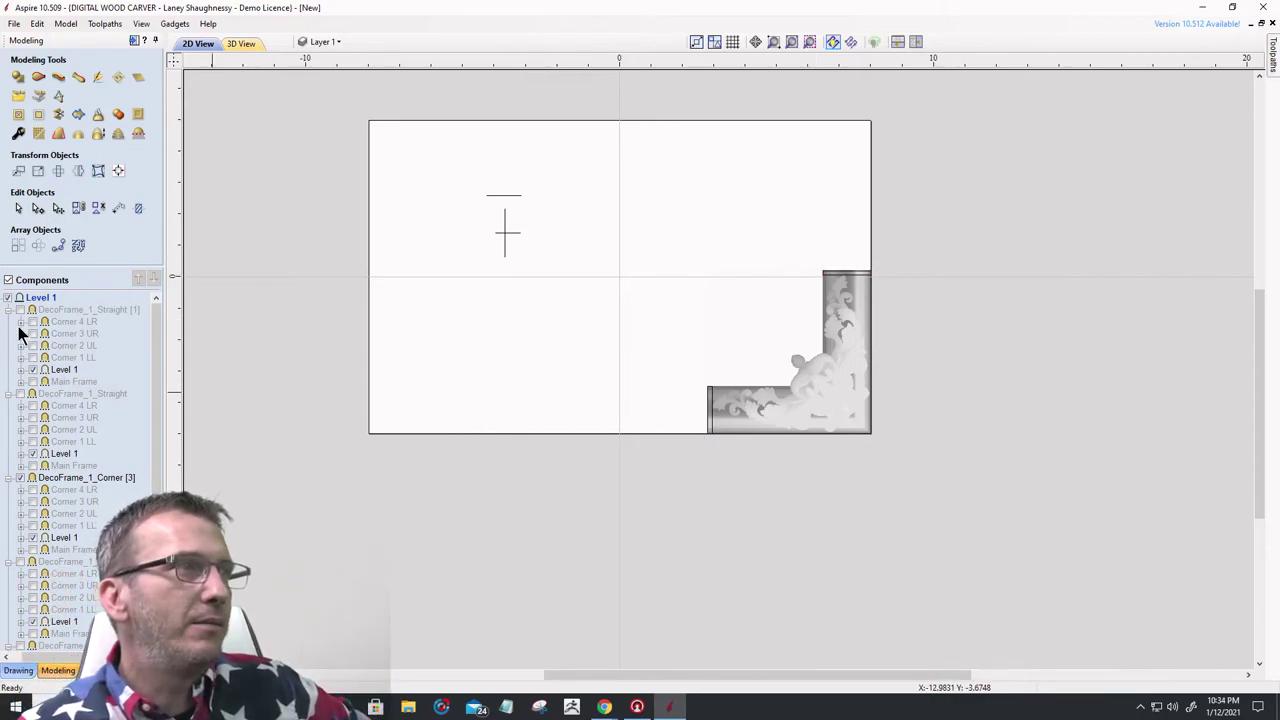
- Turn back on both straight rails, Level 1, and the lower-left, upper-left and upper-right corners
left_click(49, 310)
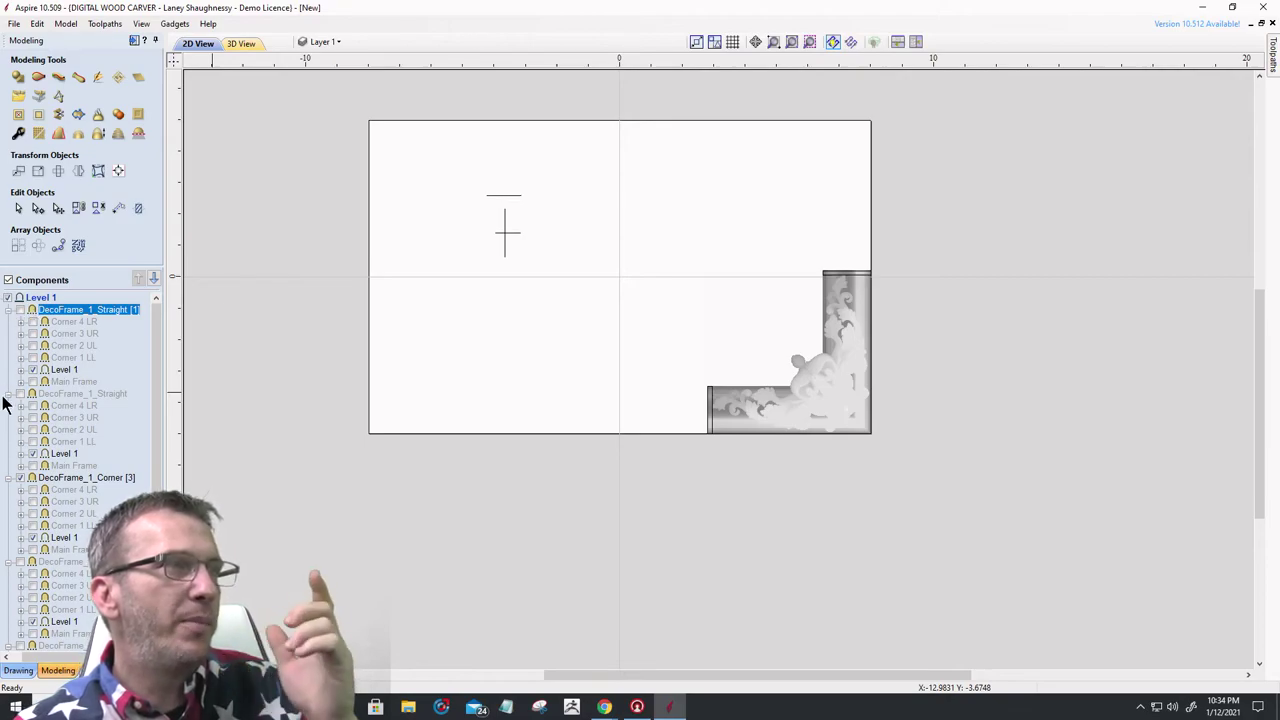
left_click(21, 310)
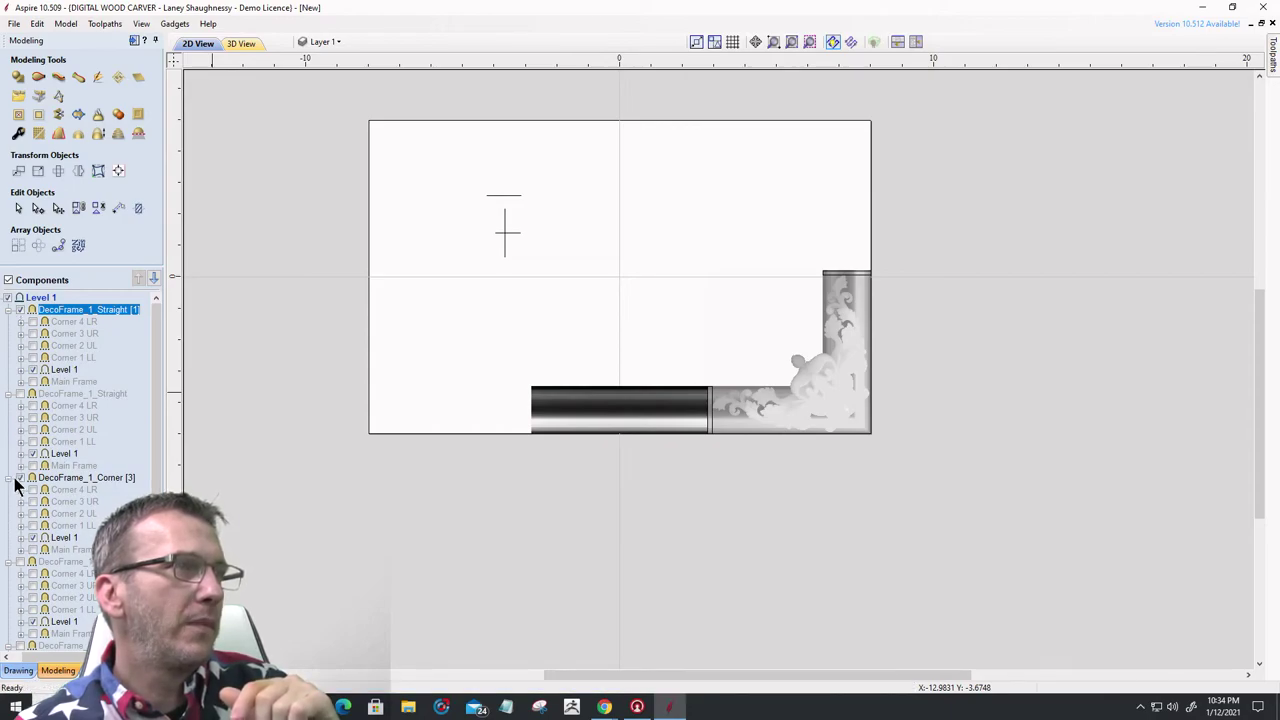
left_click(21, 562)
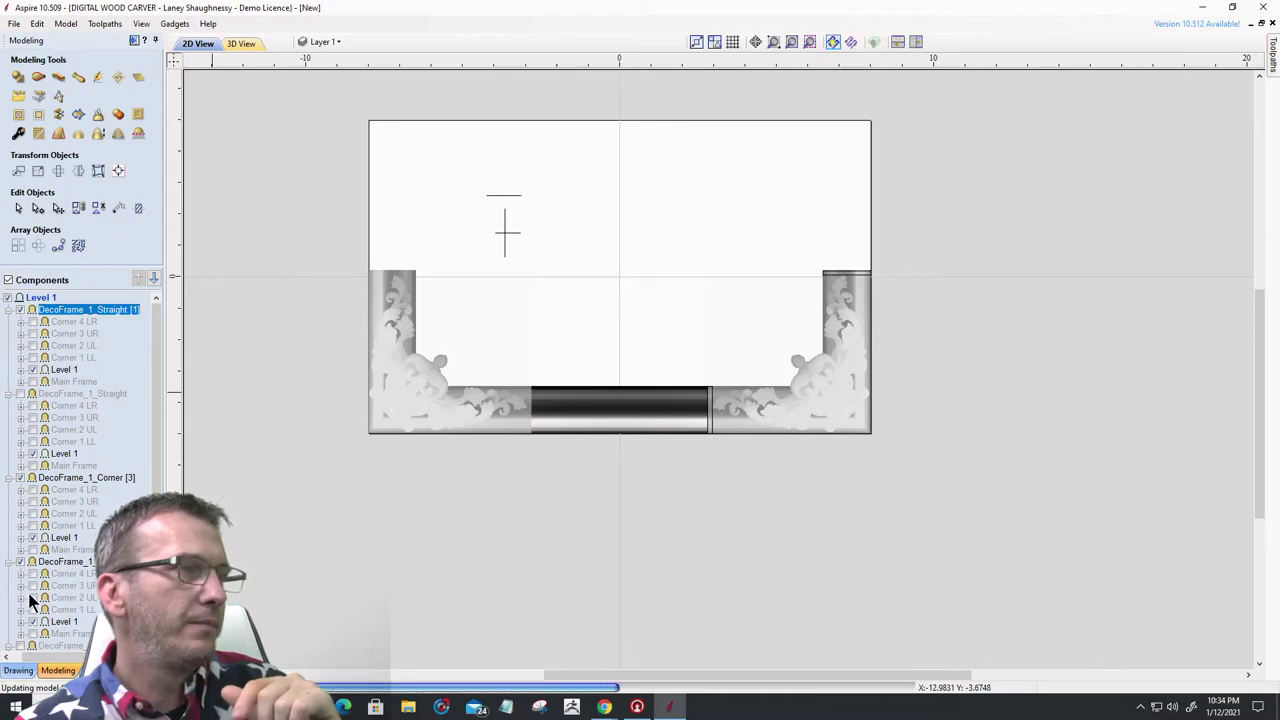
scroll(30, 575, "down", 4)
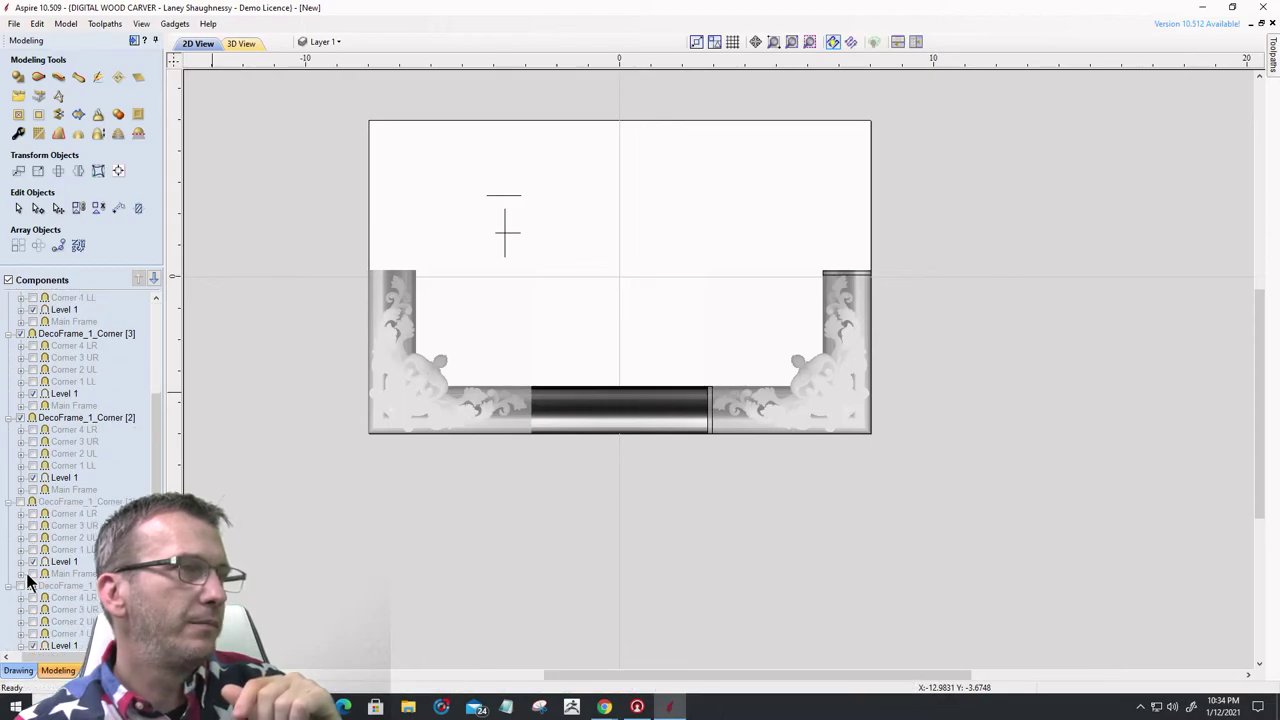
left_click(20, 502)
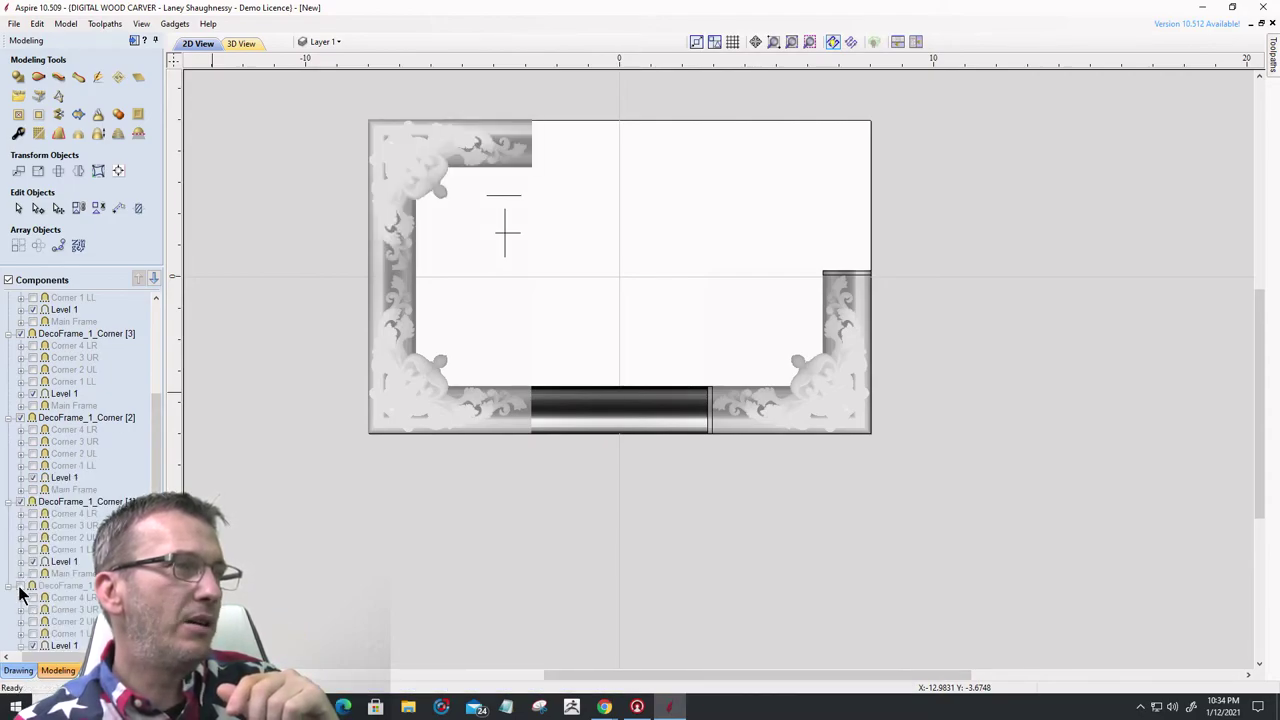
left_click(20, 589)
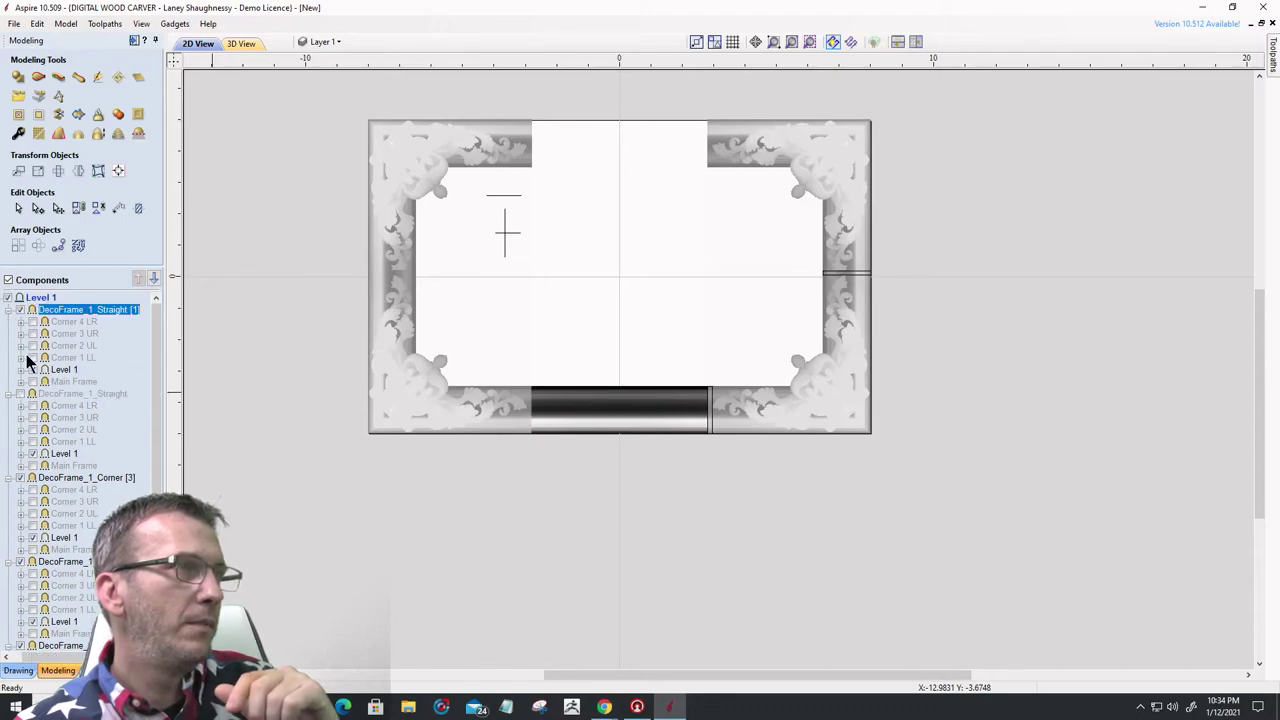
left_click(32, 369)
left_click(20, 394)
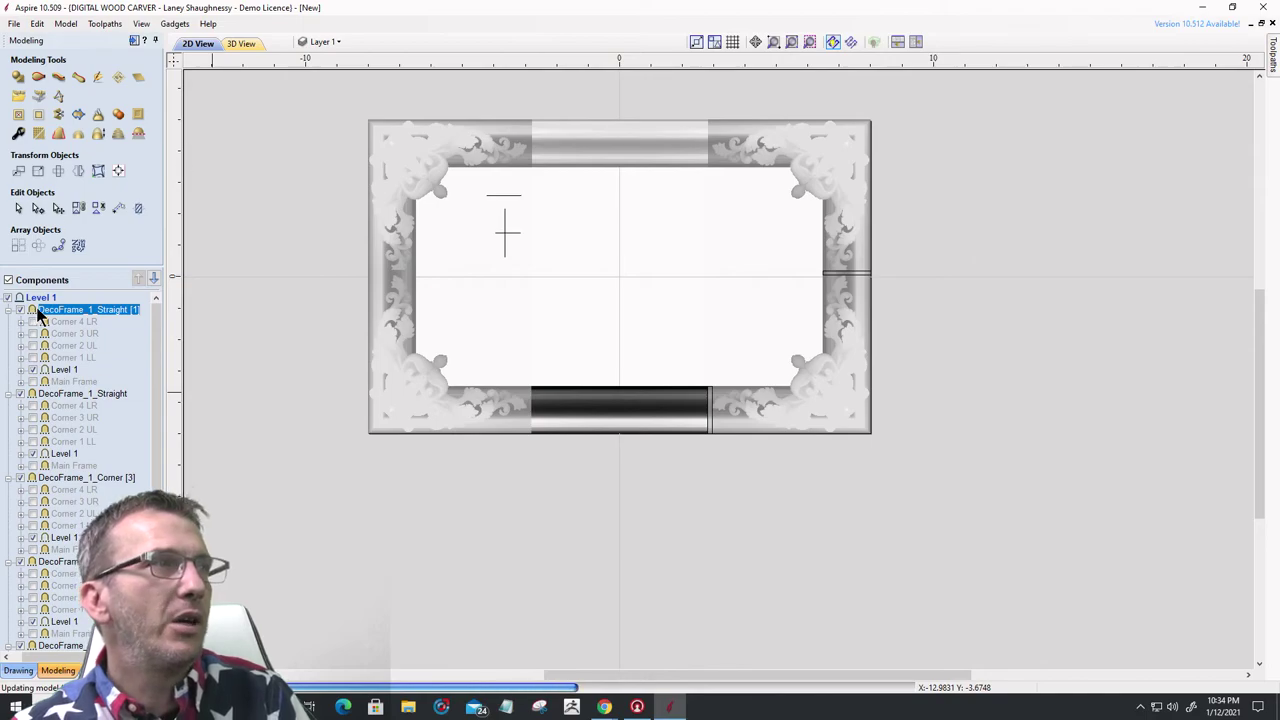
- Preview the frame in 3D and select both straight sections and the first two corners
left_click(238, 46)
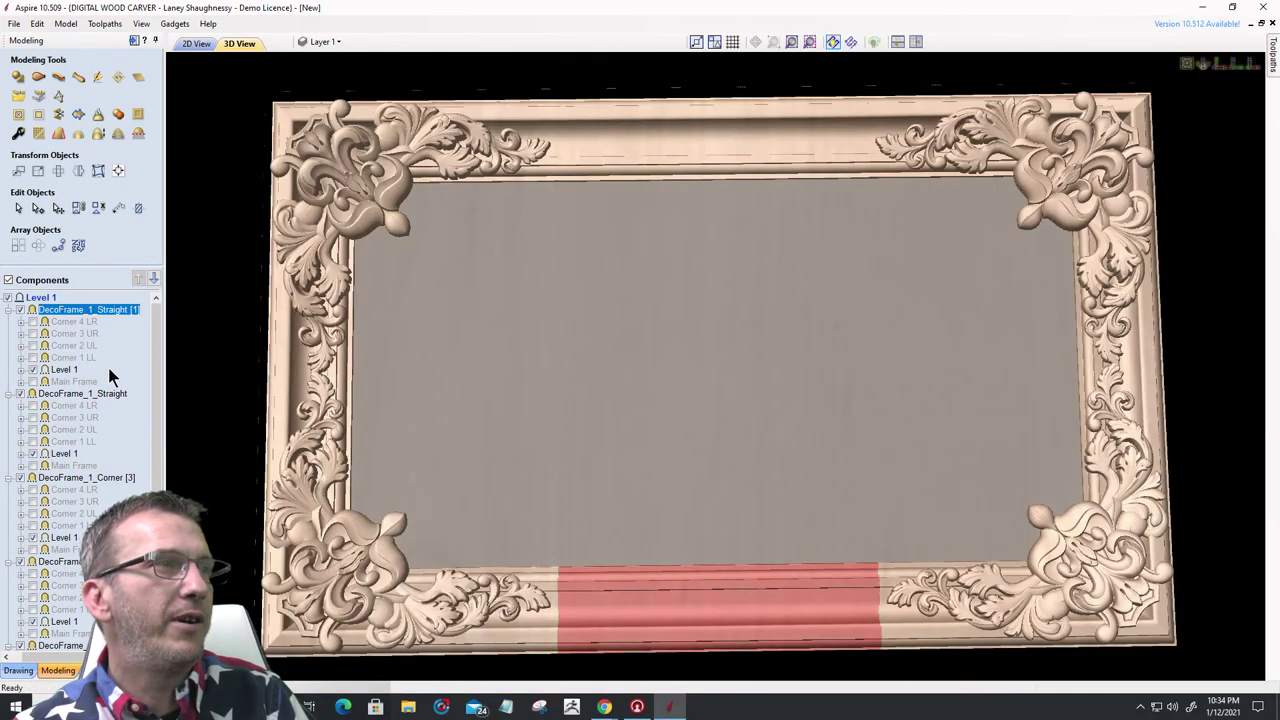
key("Escape")
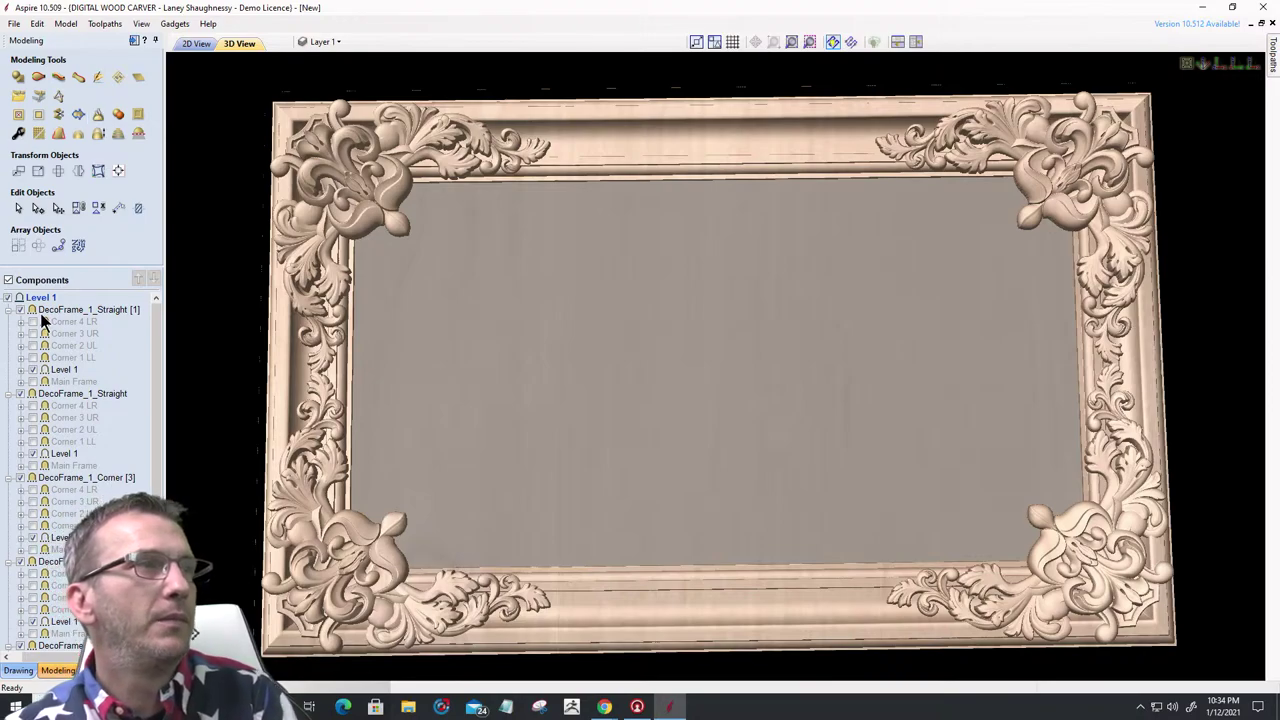
left_click(95, 310)
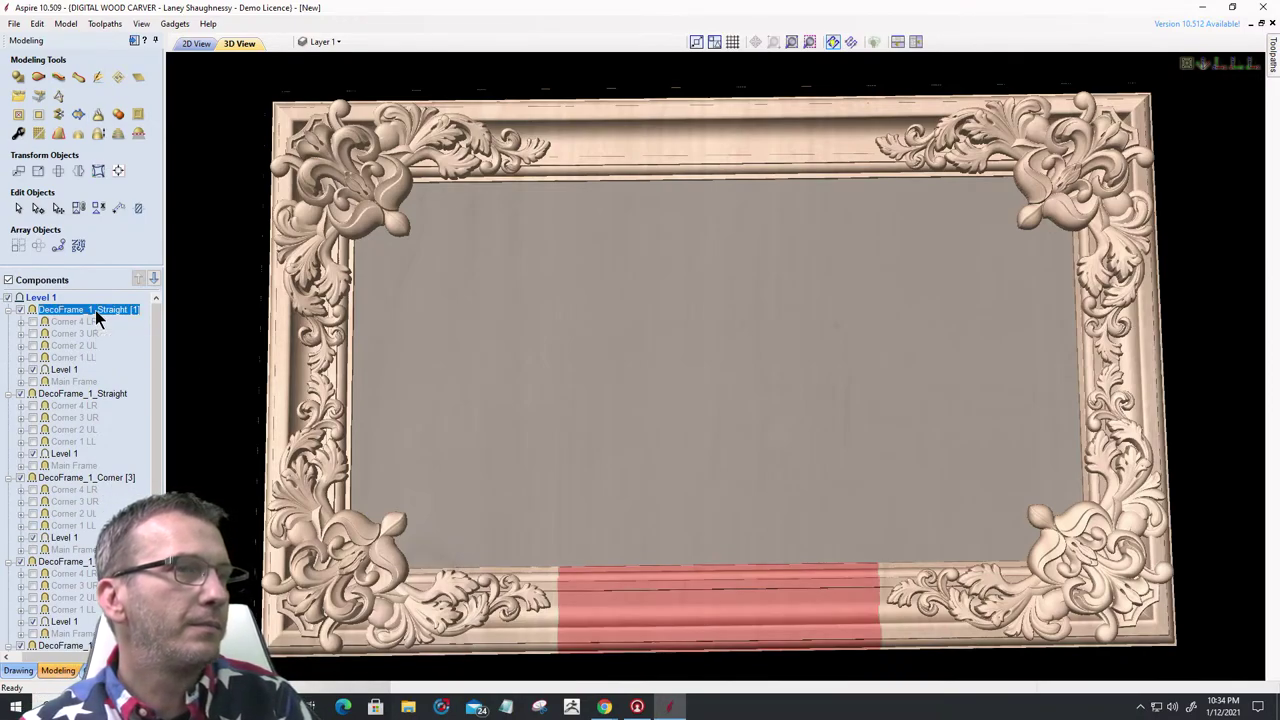
left_click(89, 393, "ctrl")
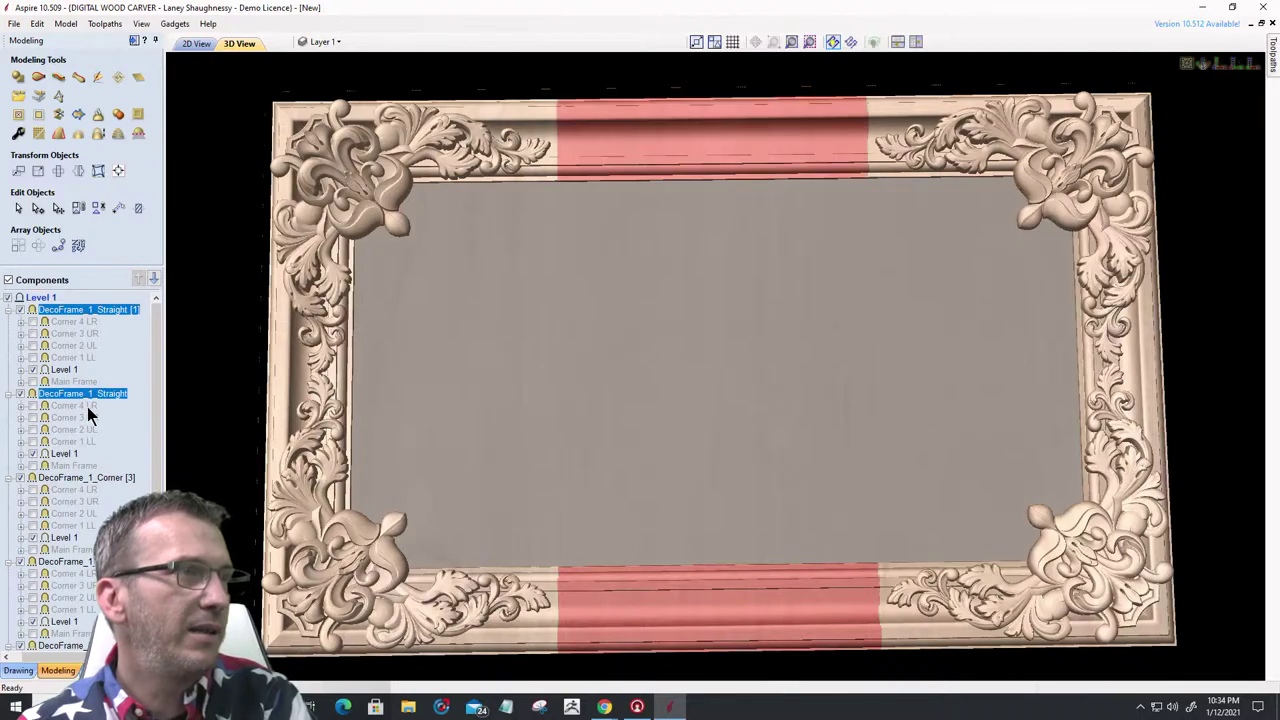
left_click(87, 479, "ctrl")
left_click(88, 561, "ctrl")
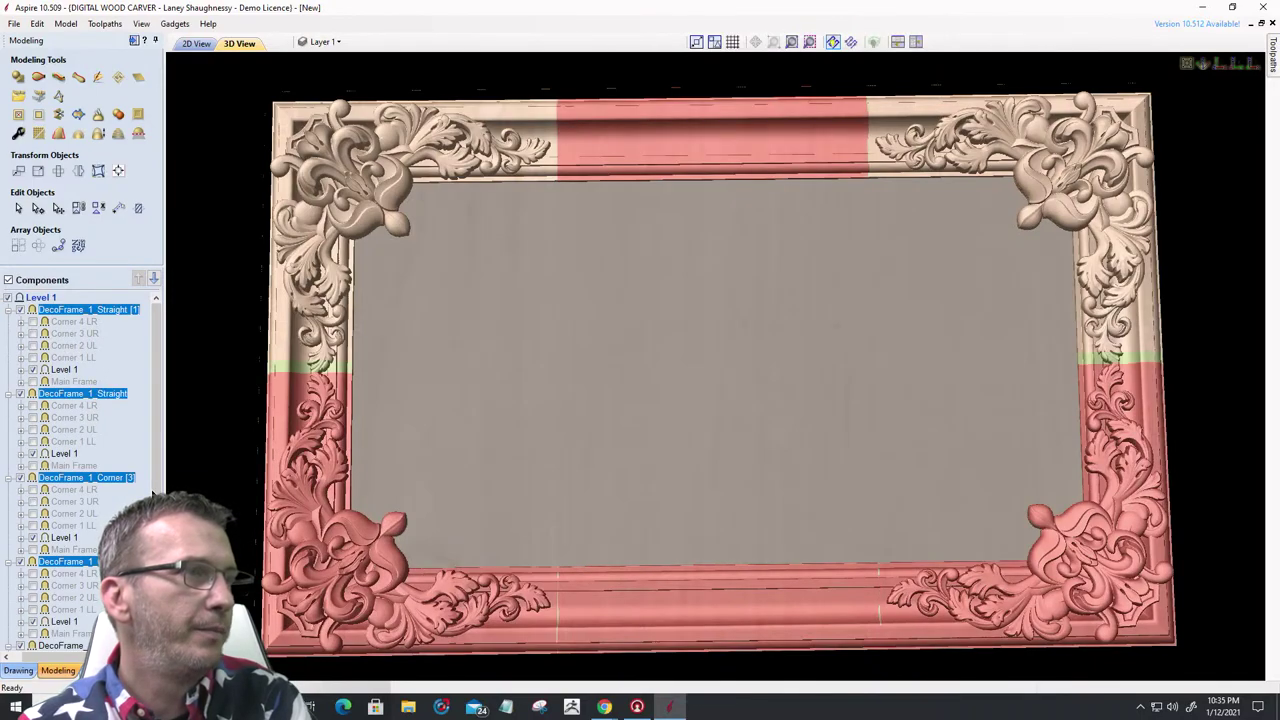
- Add the upper-left and upper-right corners, then bake all six pieces into one component
scroll(152, 492, "down", 5)
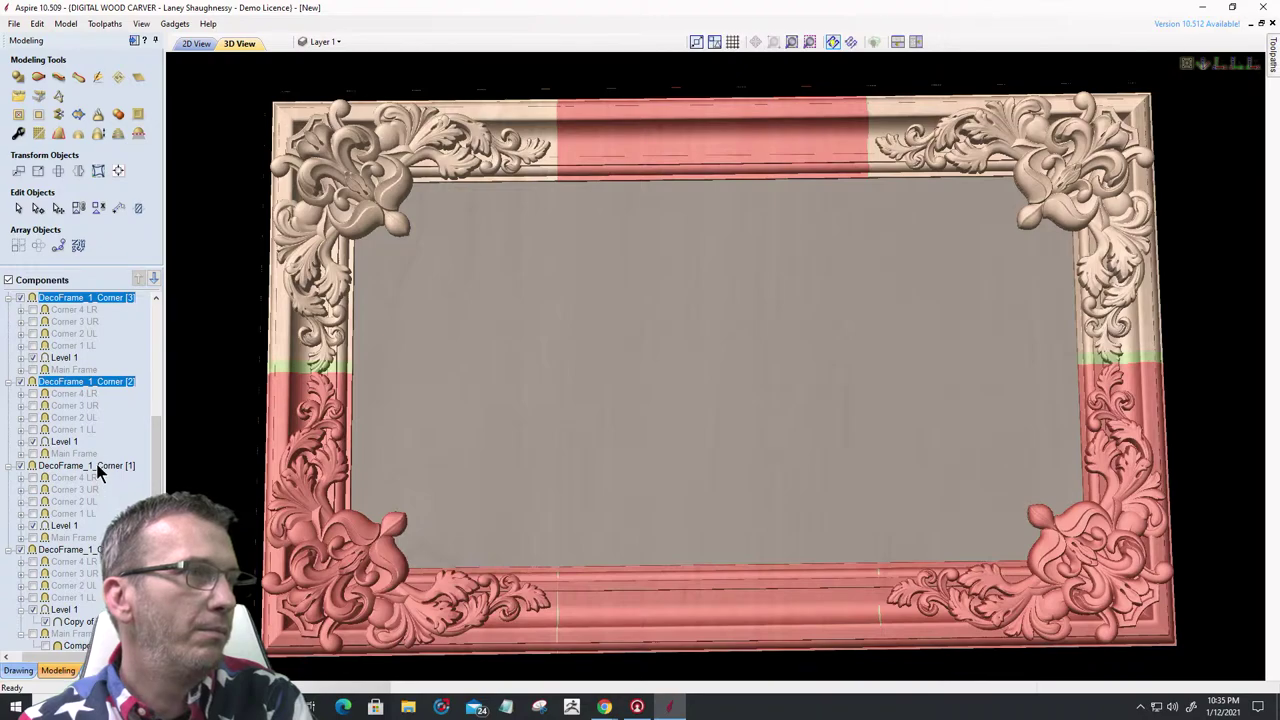
left_click(97, 467, "ctrl")
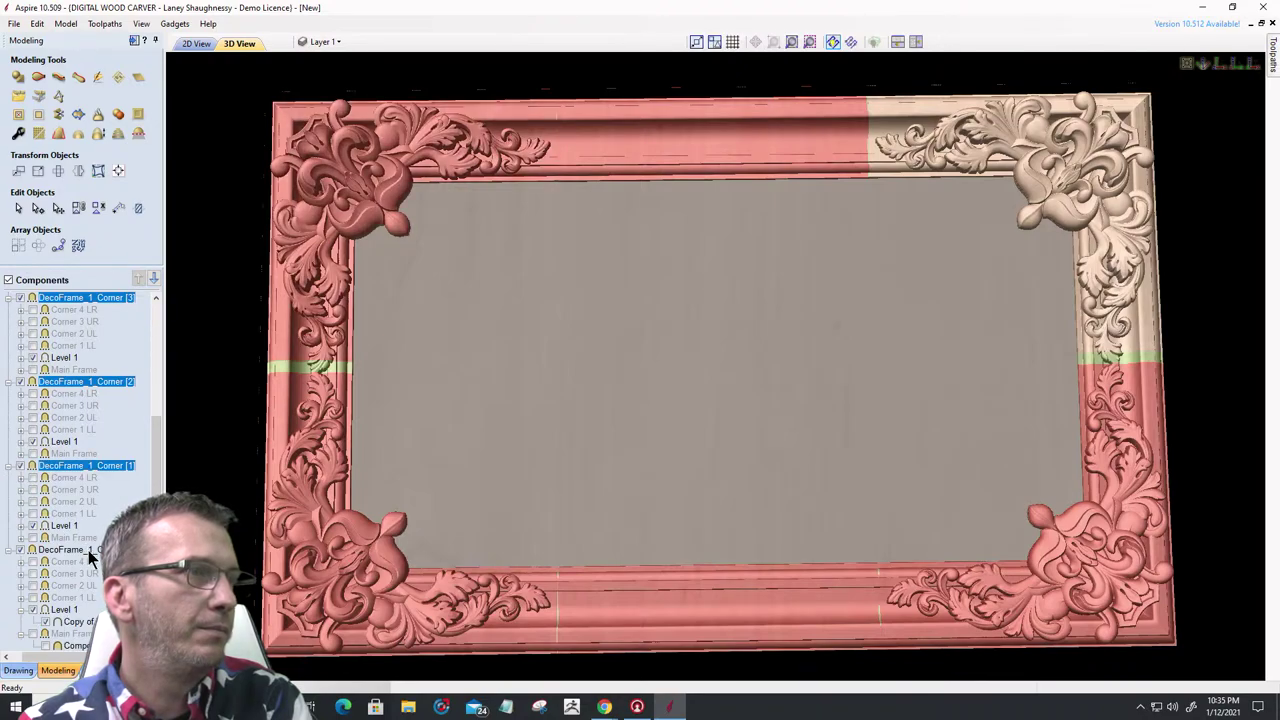
left_click(88, 550, "ctrl")
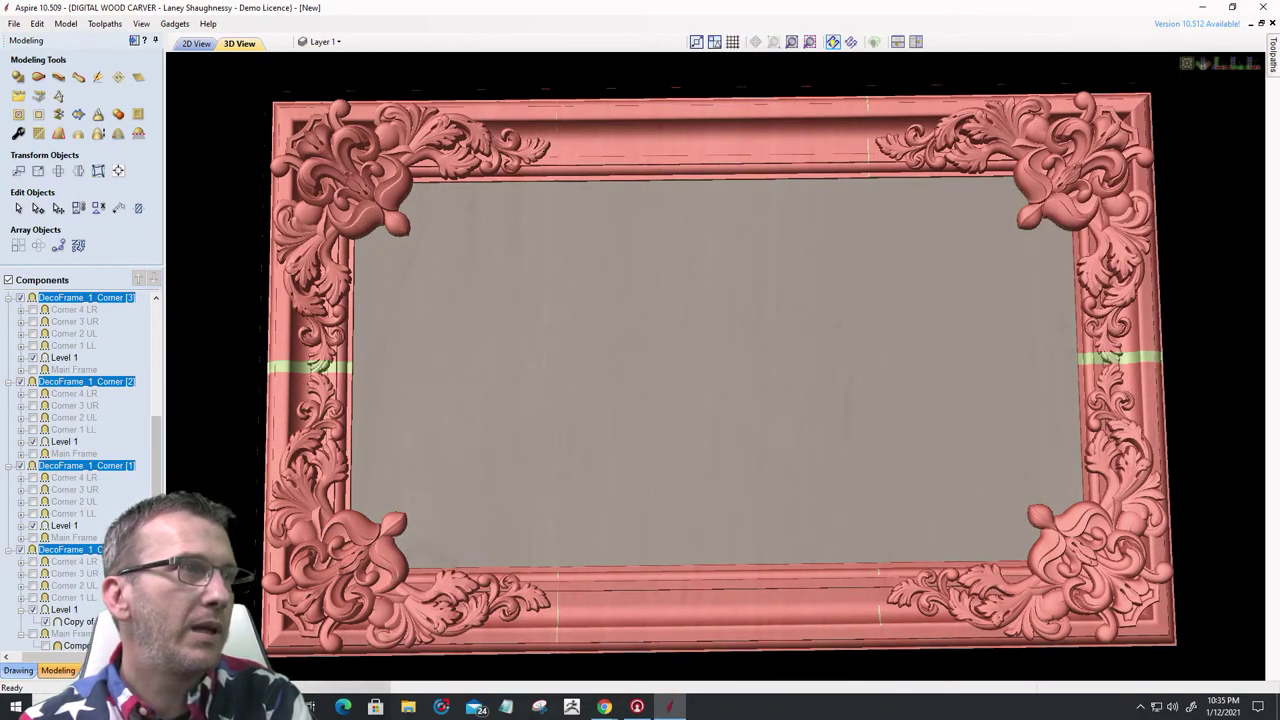
scroll(88, 550, "down", 1)
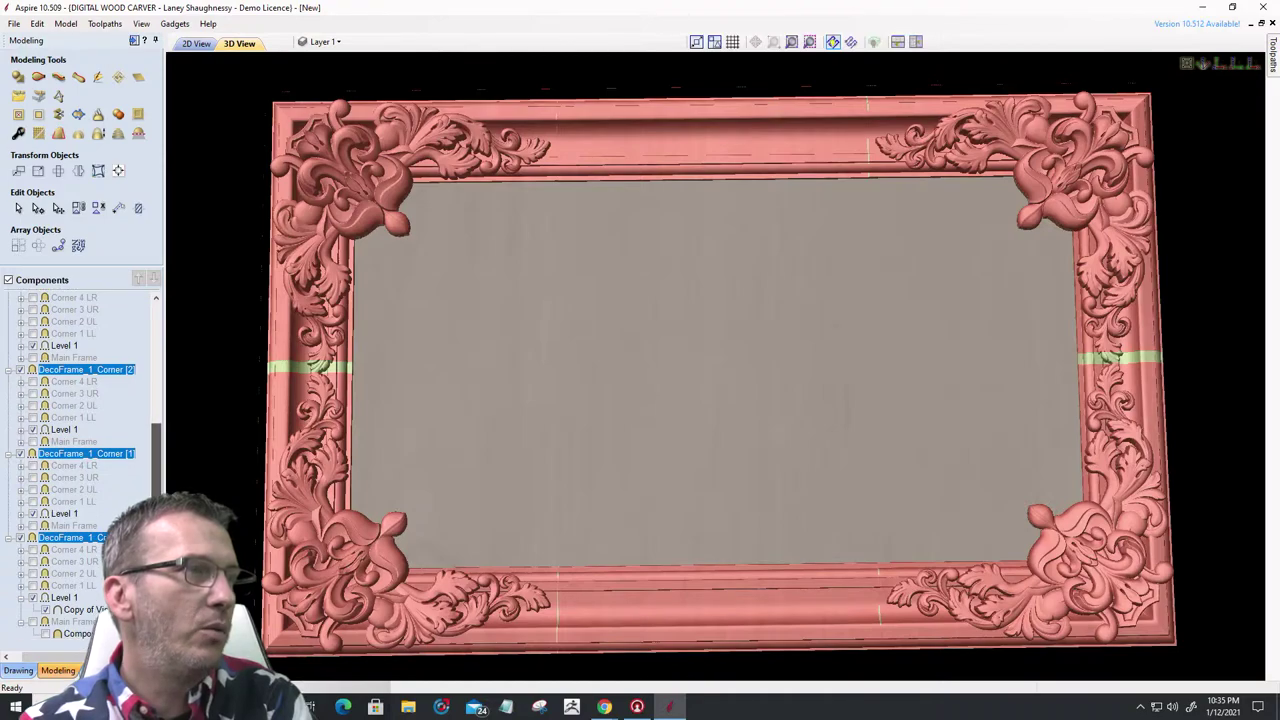
scroll(88, 450, "up", 8)
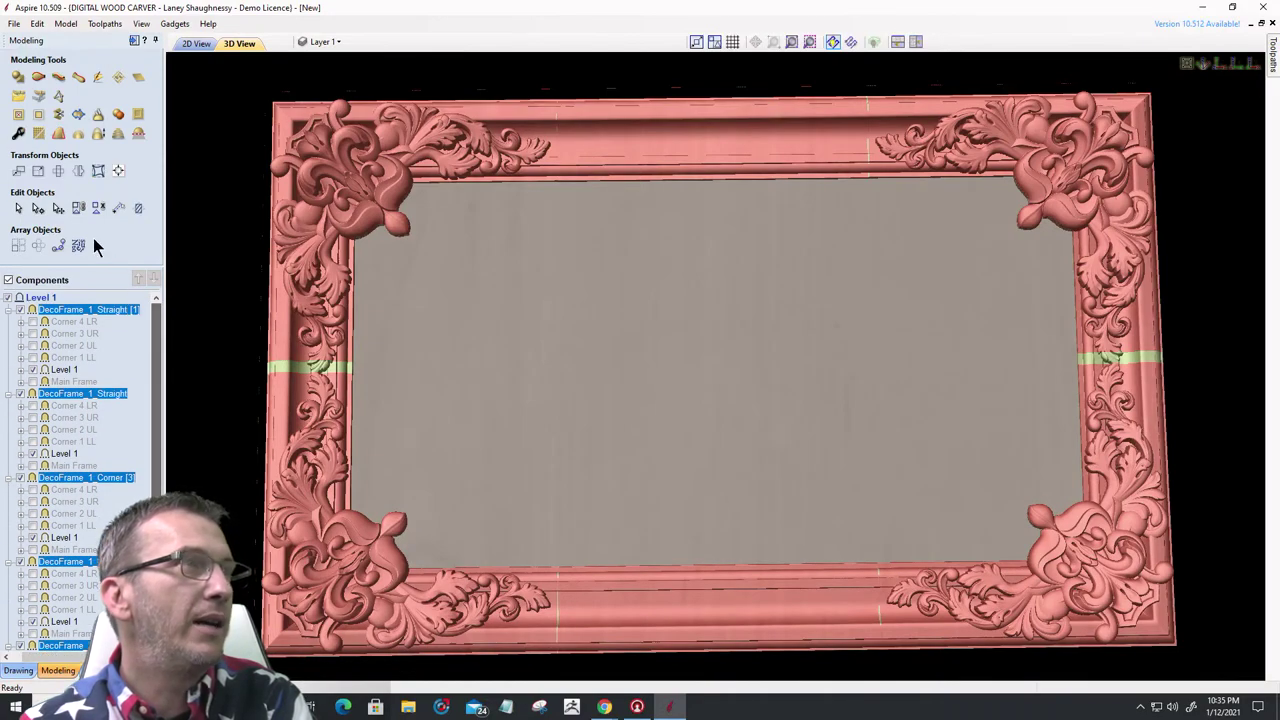
left_click(98, 116)
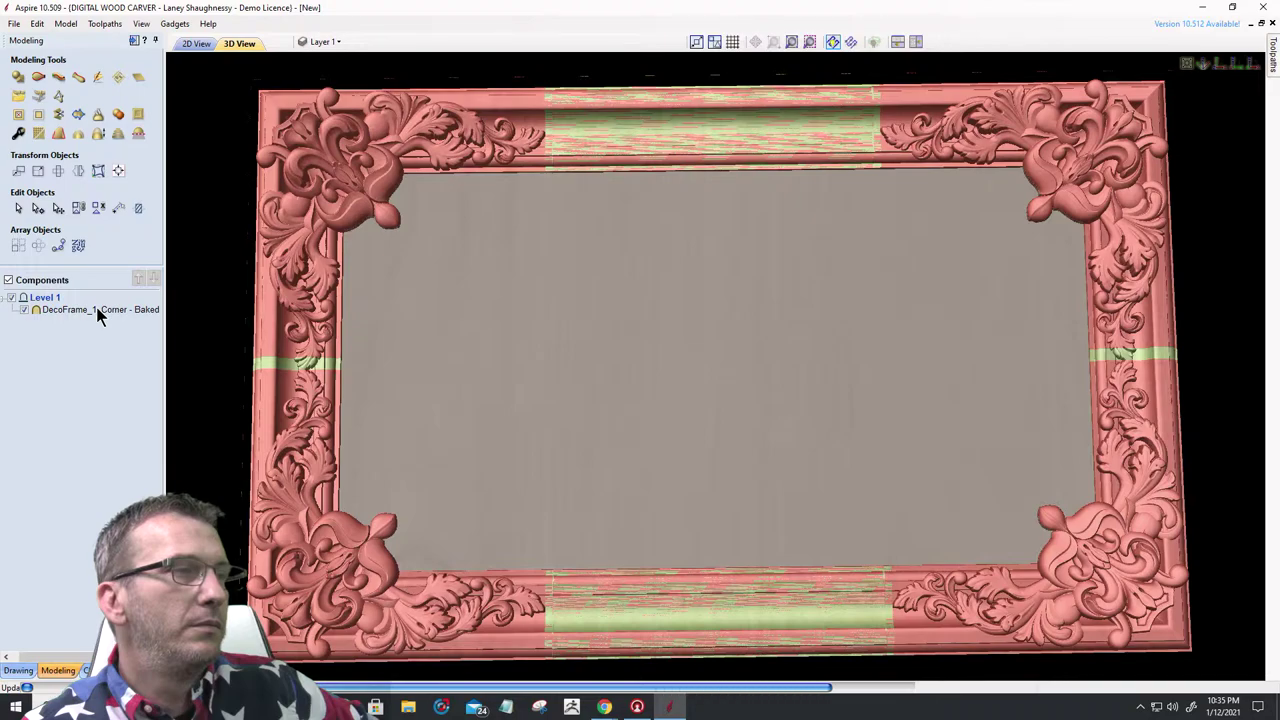
- Remove clipping from Level 1 of the baked component DecoFrame_1_Corner - Baked
left_click(96, 310)
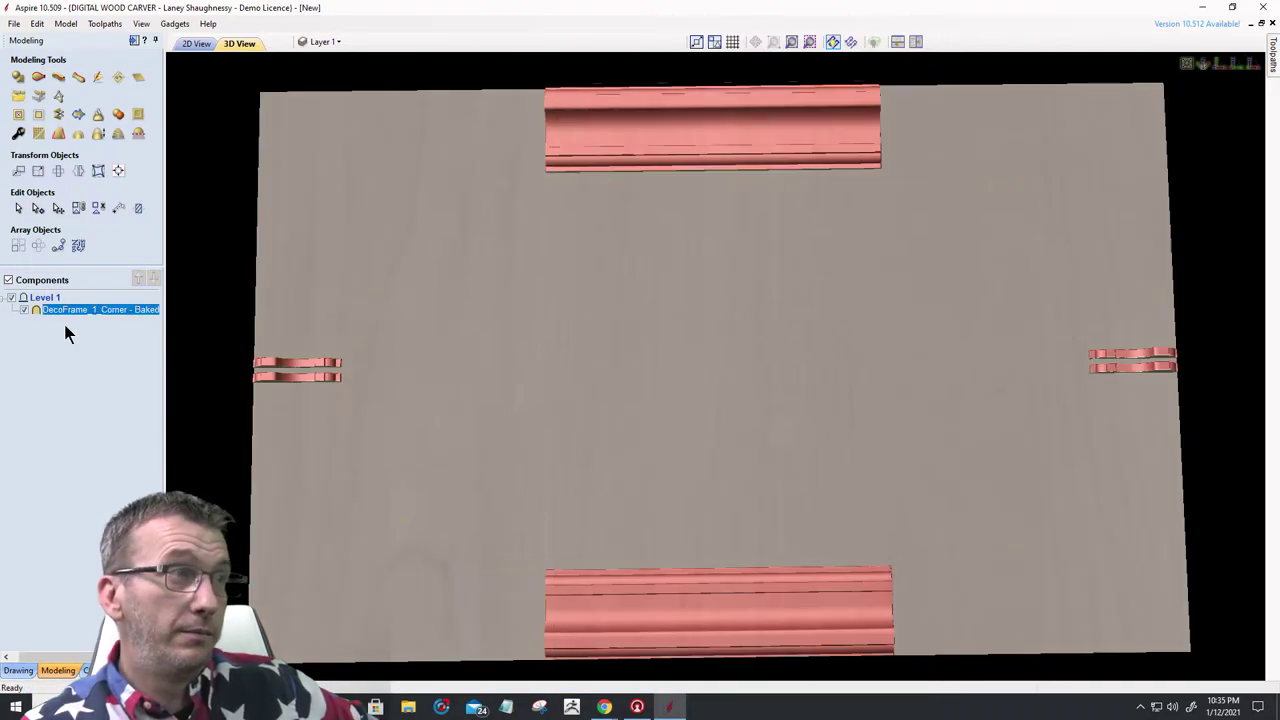
right_click(48, 297)
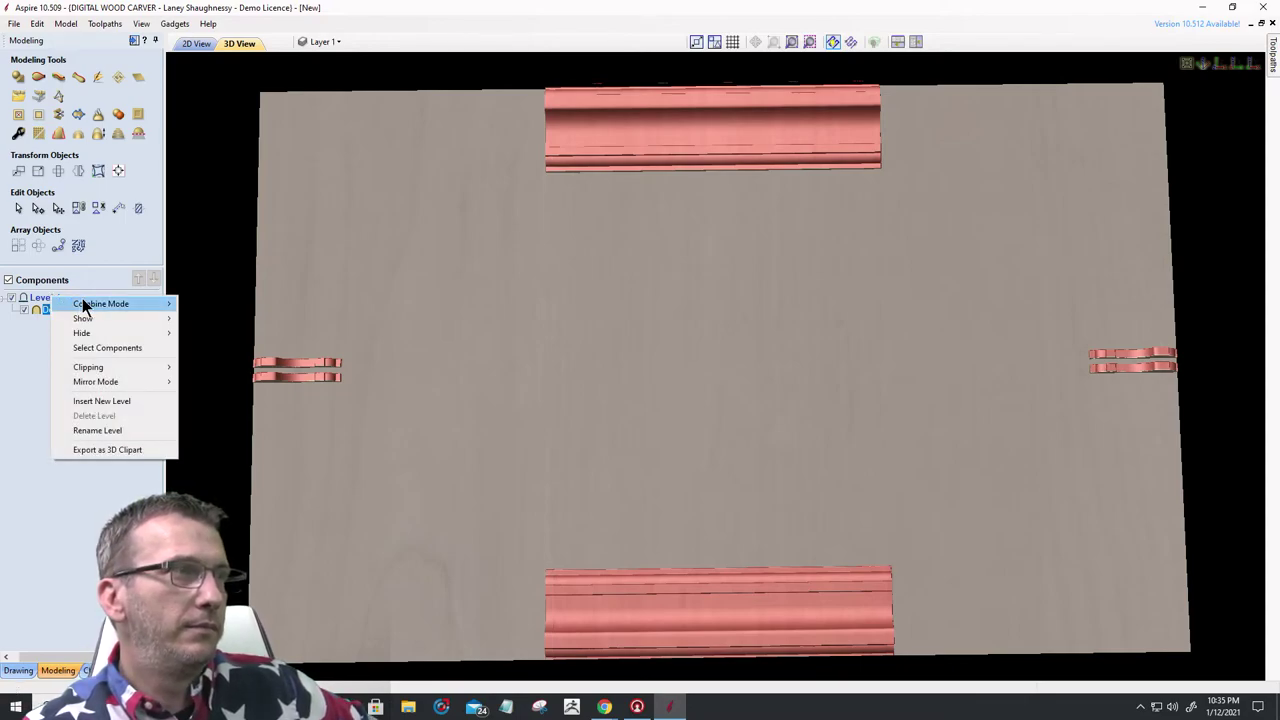
mouse_move(170, 369)
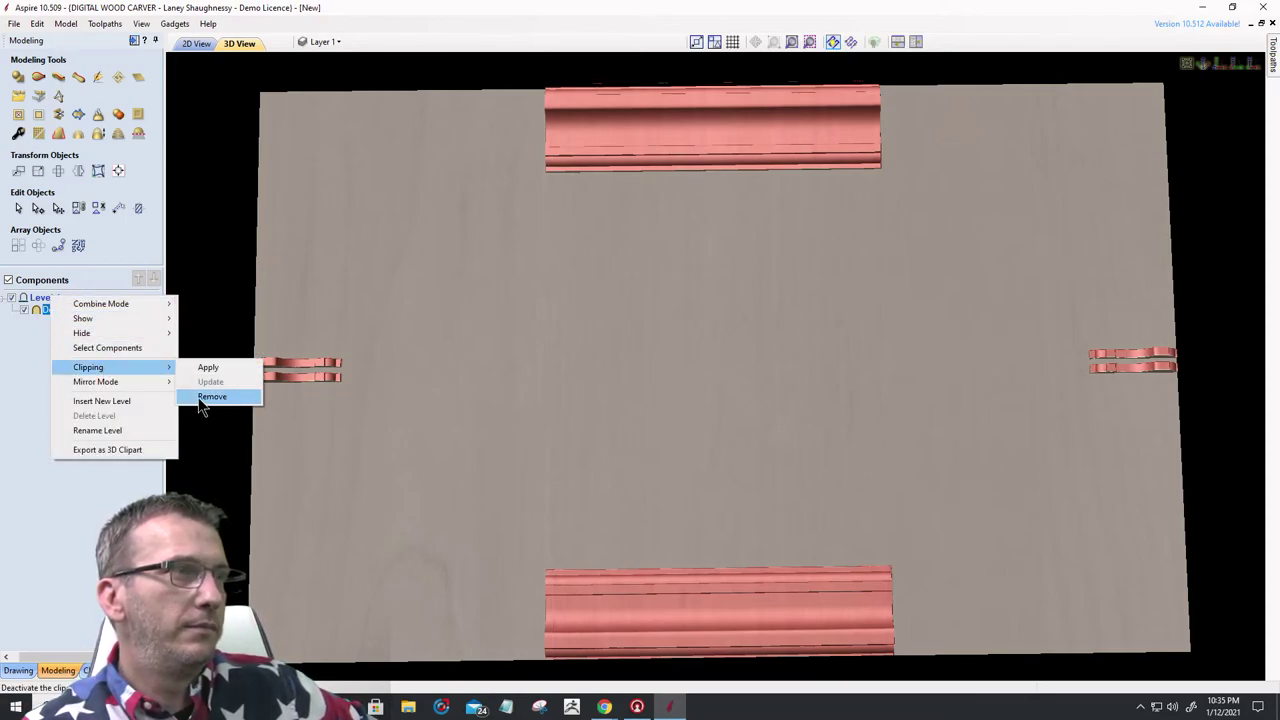
left_click(205, 396)
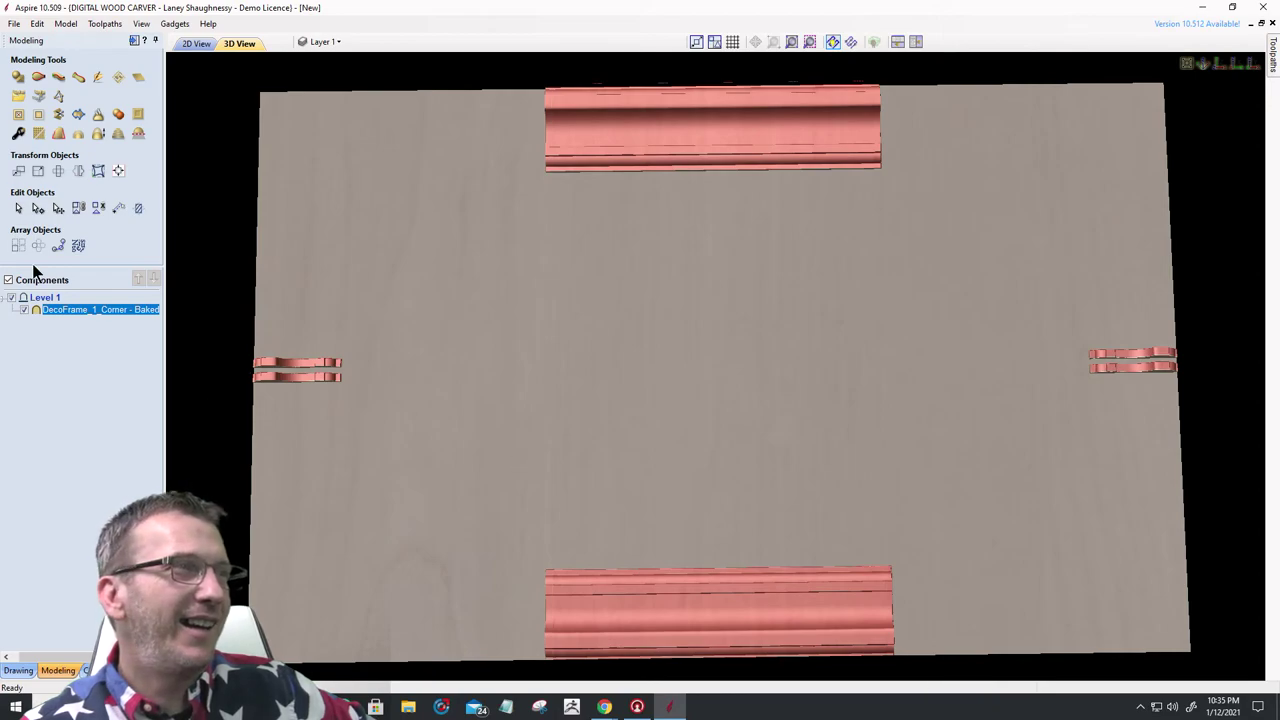
mouse_move(47, 316)
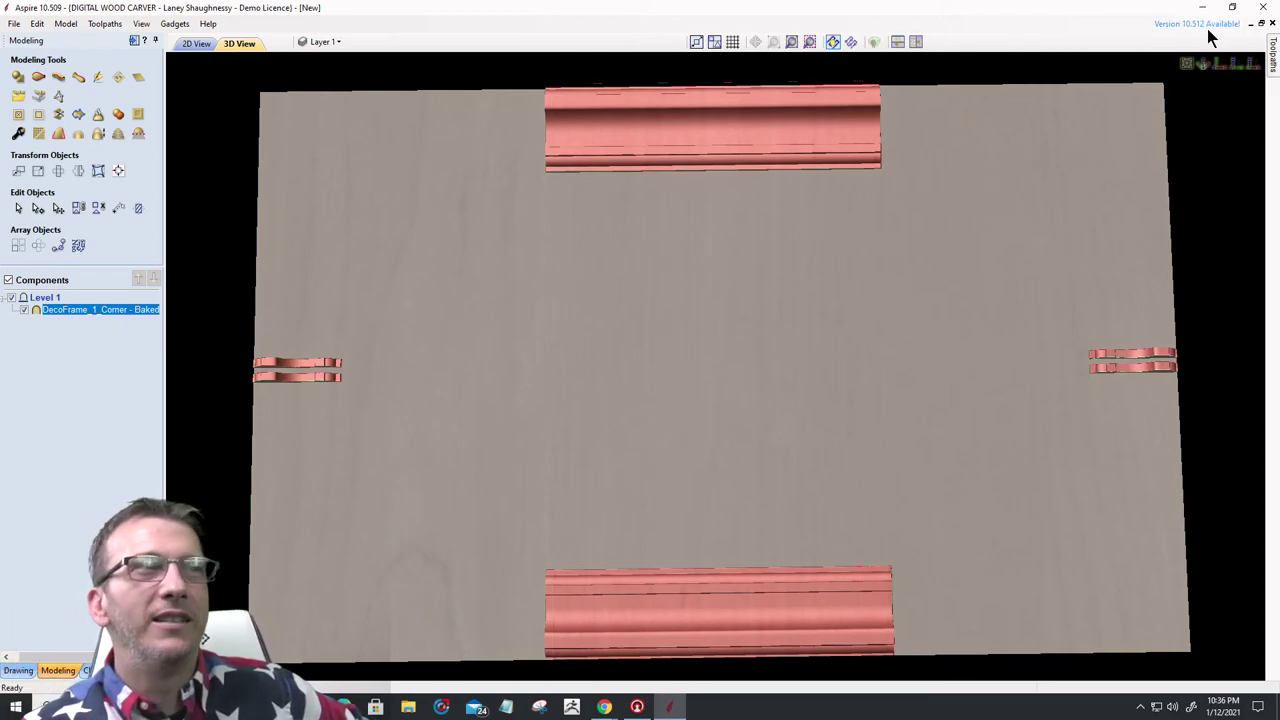
- Undo Bake Component to restore the separate corners and rails, then switch to Chrome
left_click(36, 25)
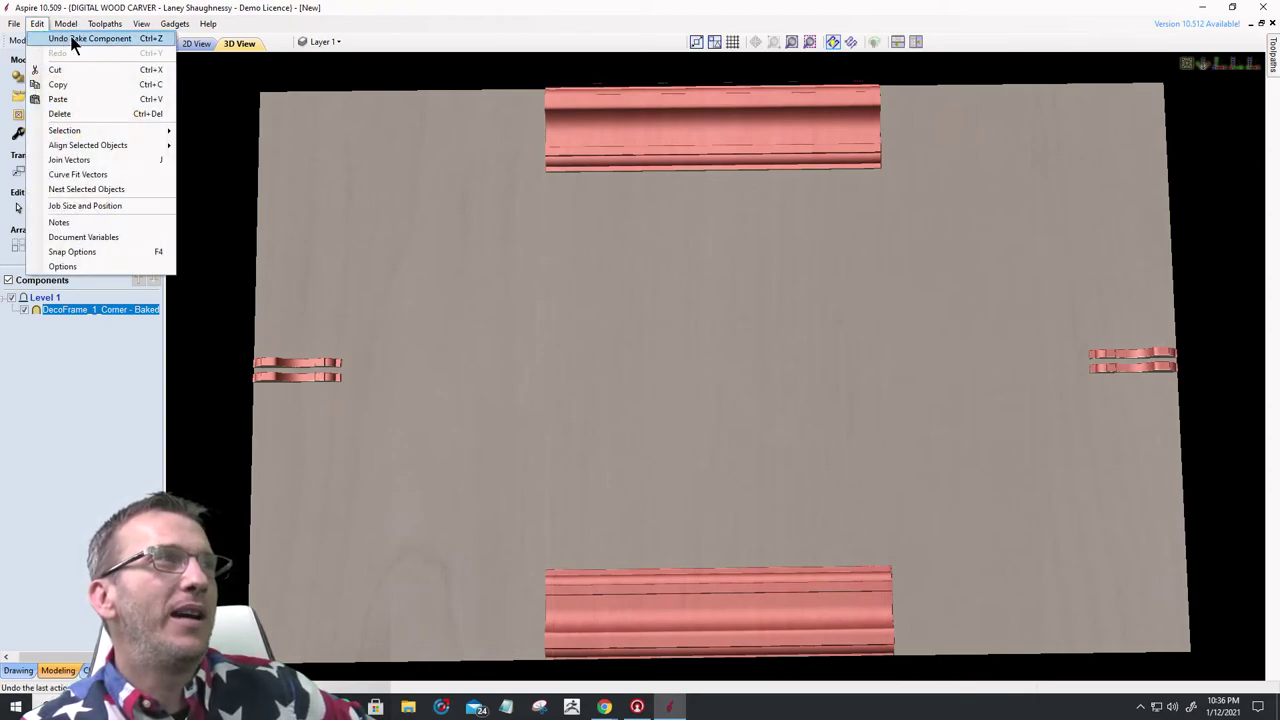
left_click(77, 39)
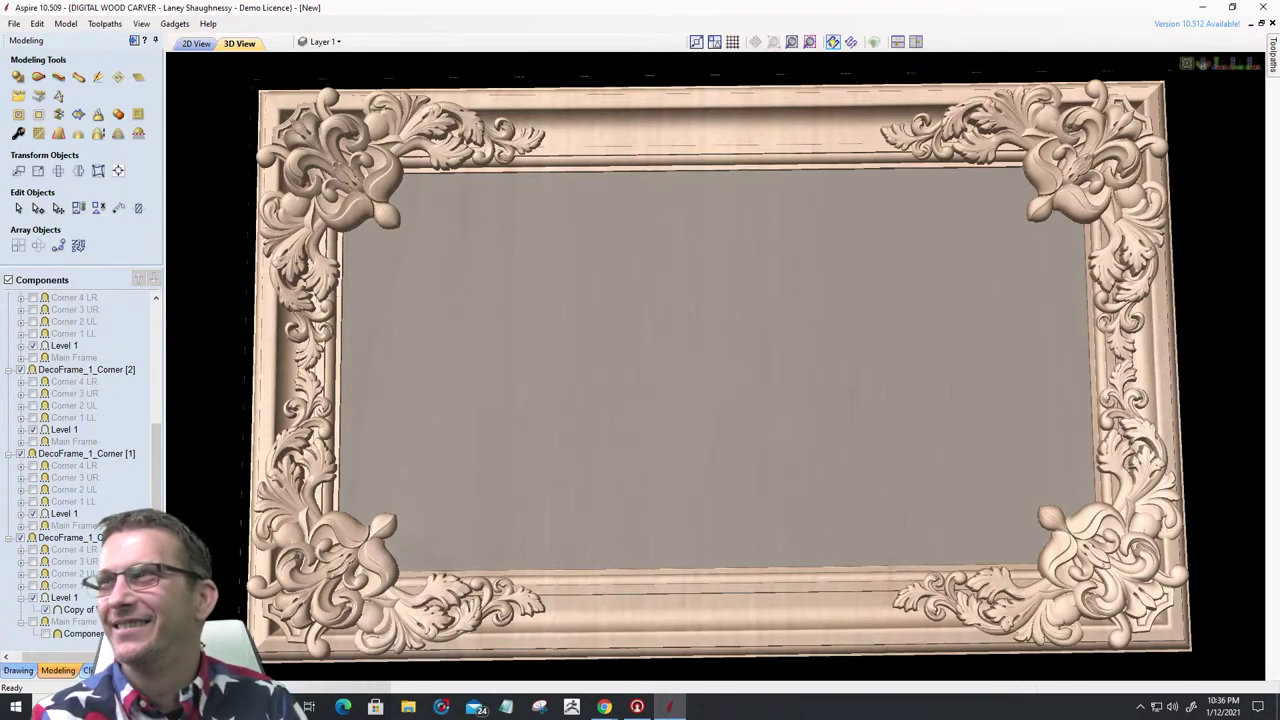
key("alt+Tab")
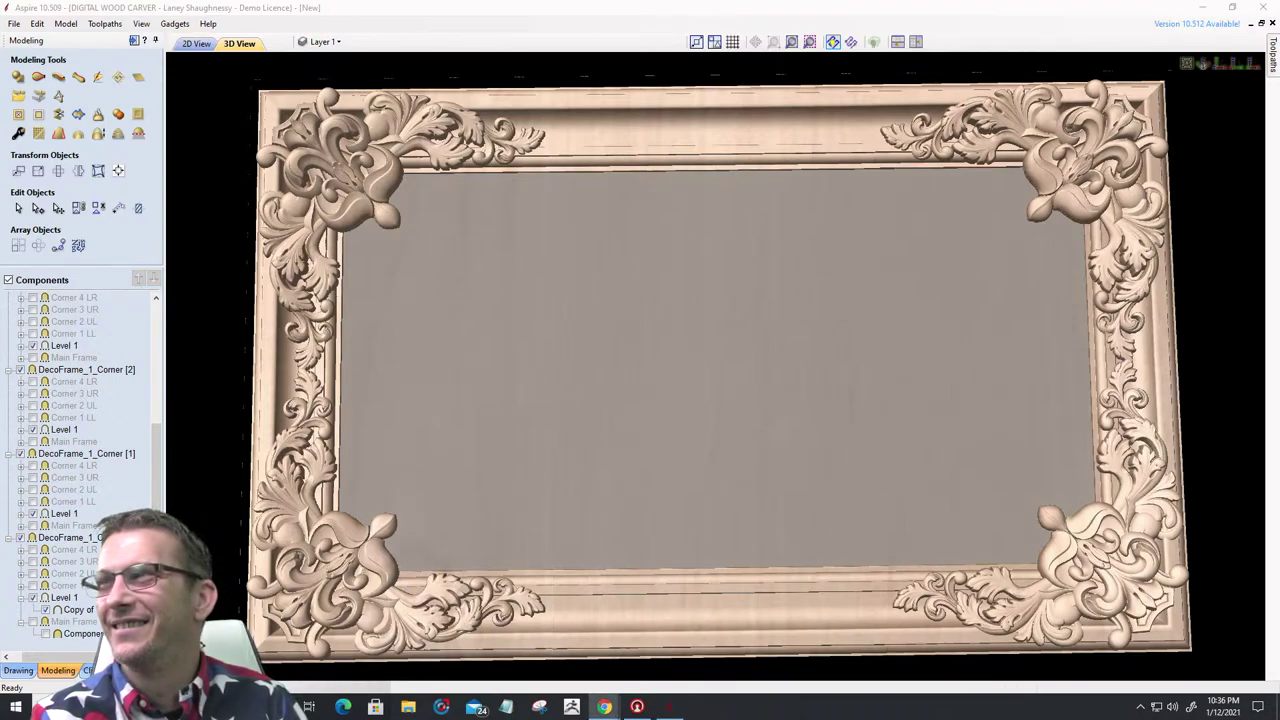